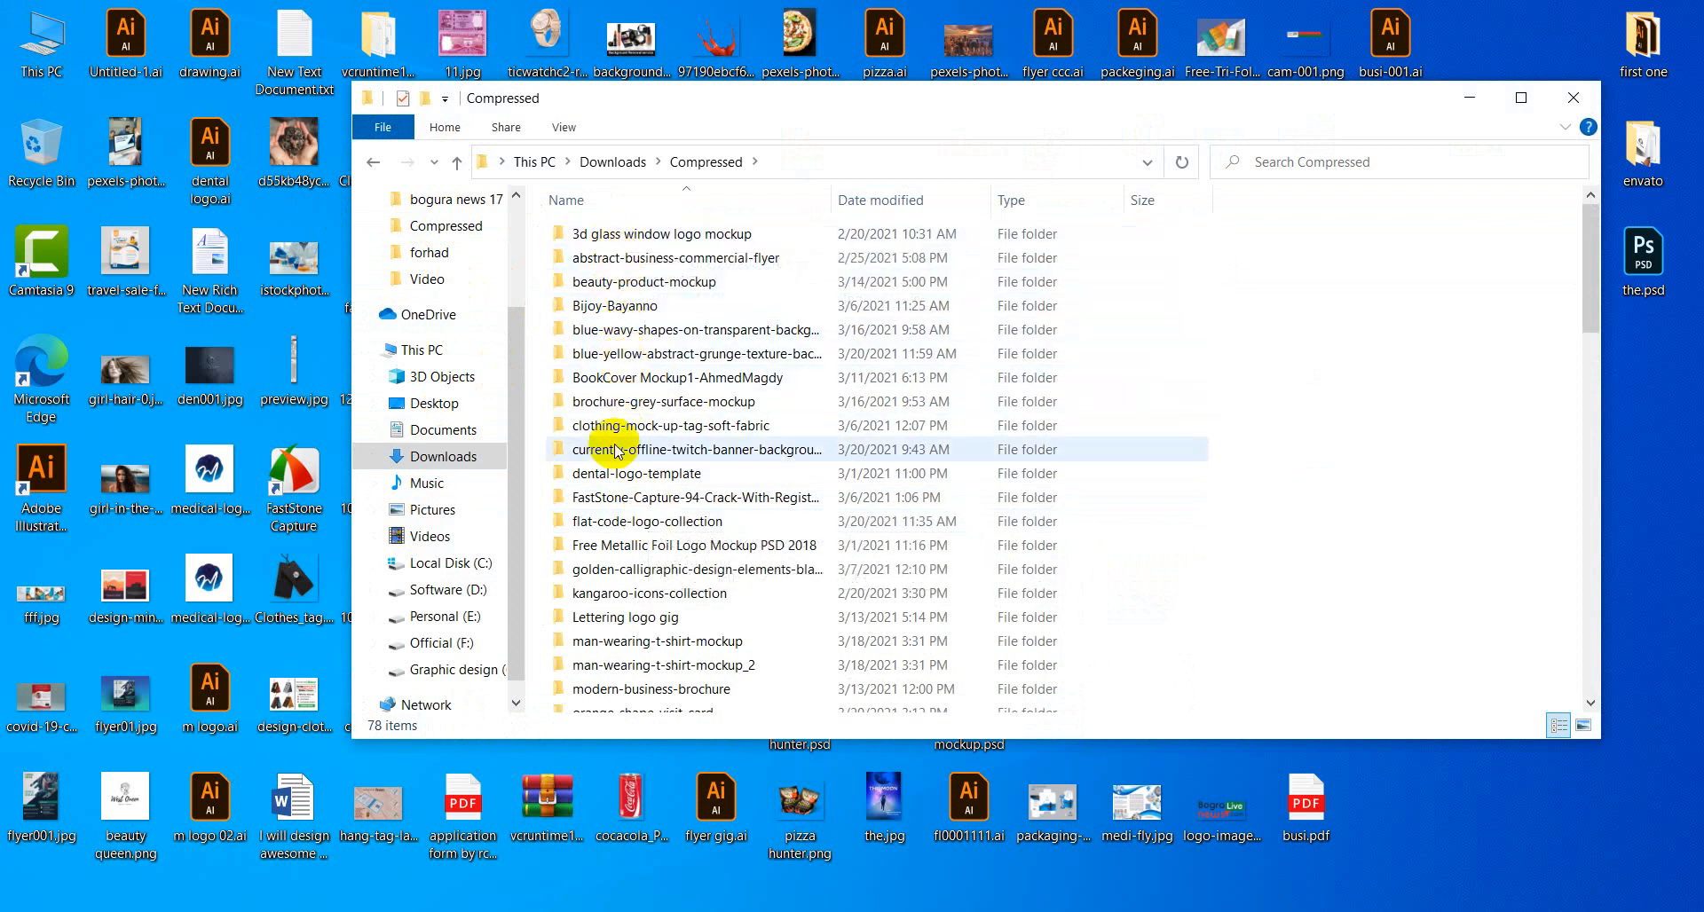
# Check the Photoshop action spreadsheet and Classroom stream in the browser, then hide it.
pyautogui.scroll(-1, 609, 470)
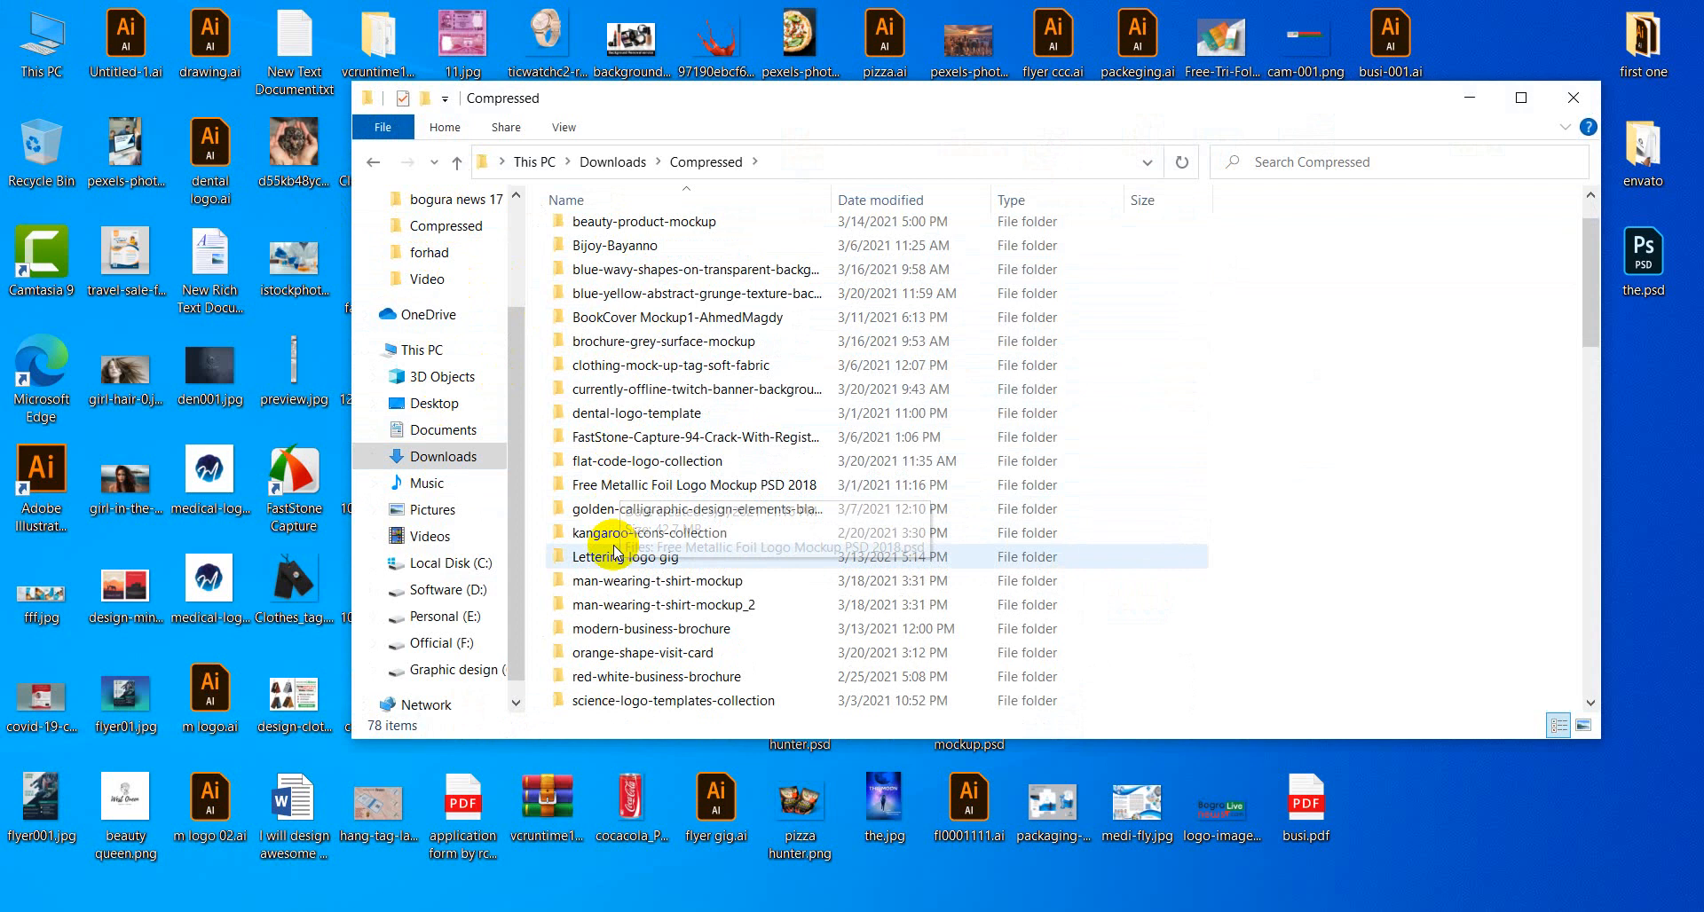
pyautogui.scroll(-1, 617, 613)
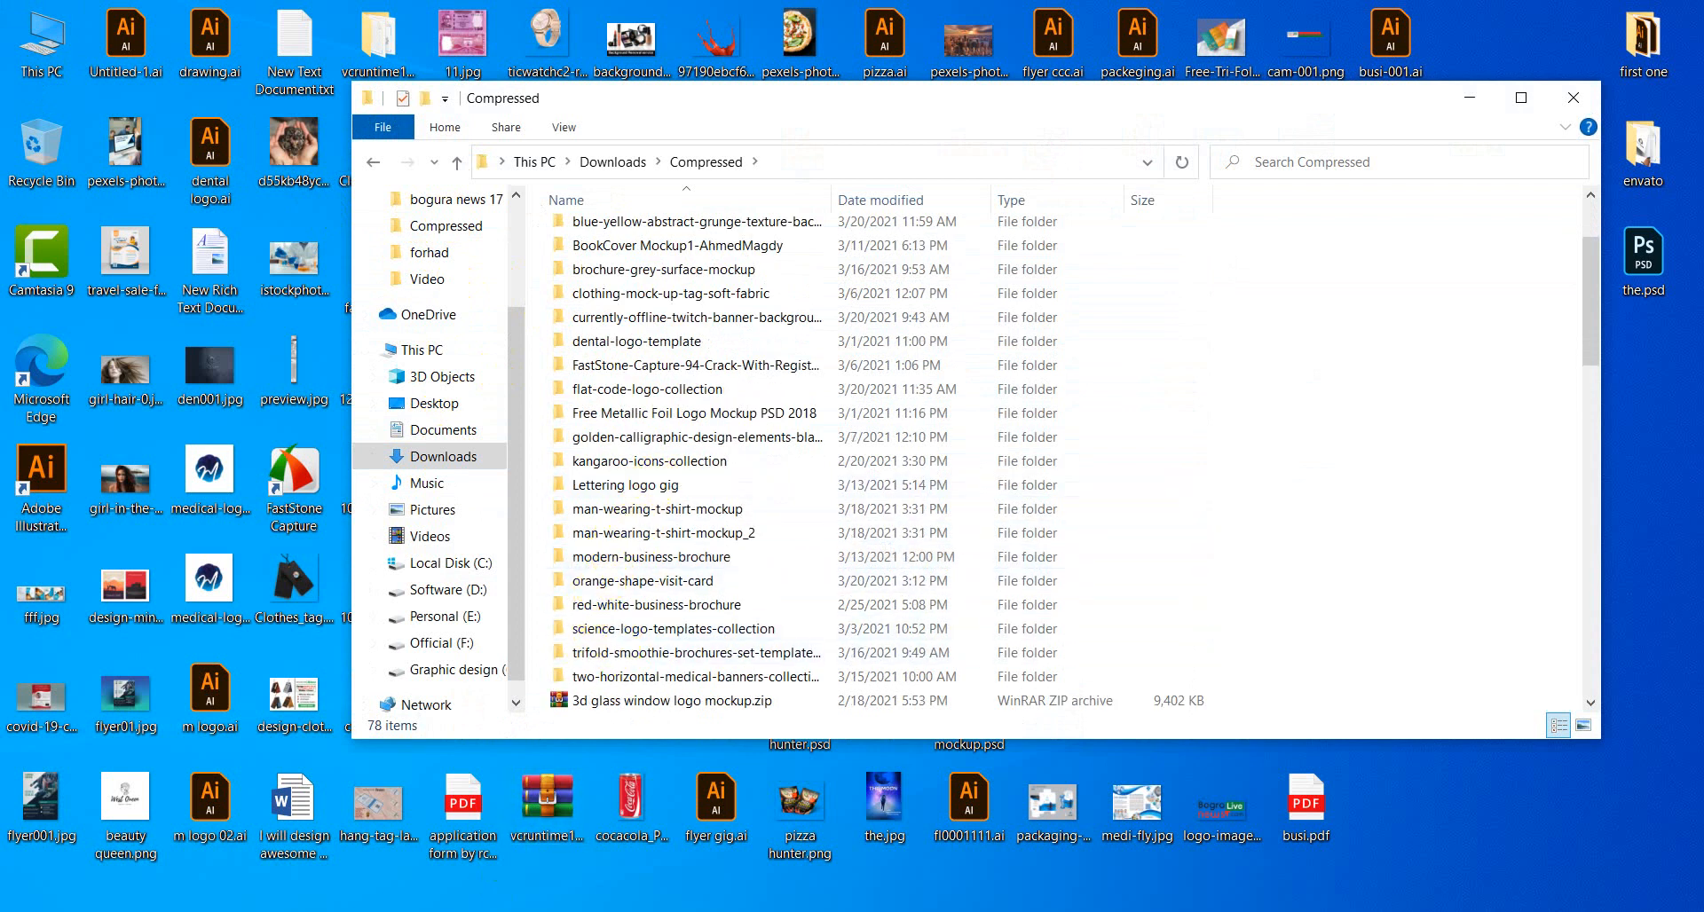
pyautogui.click(200, 856)
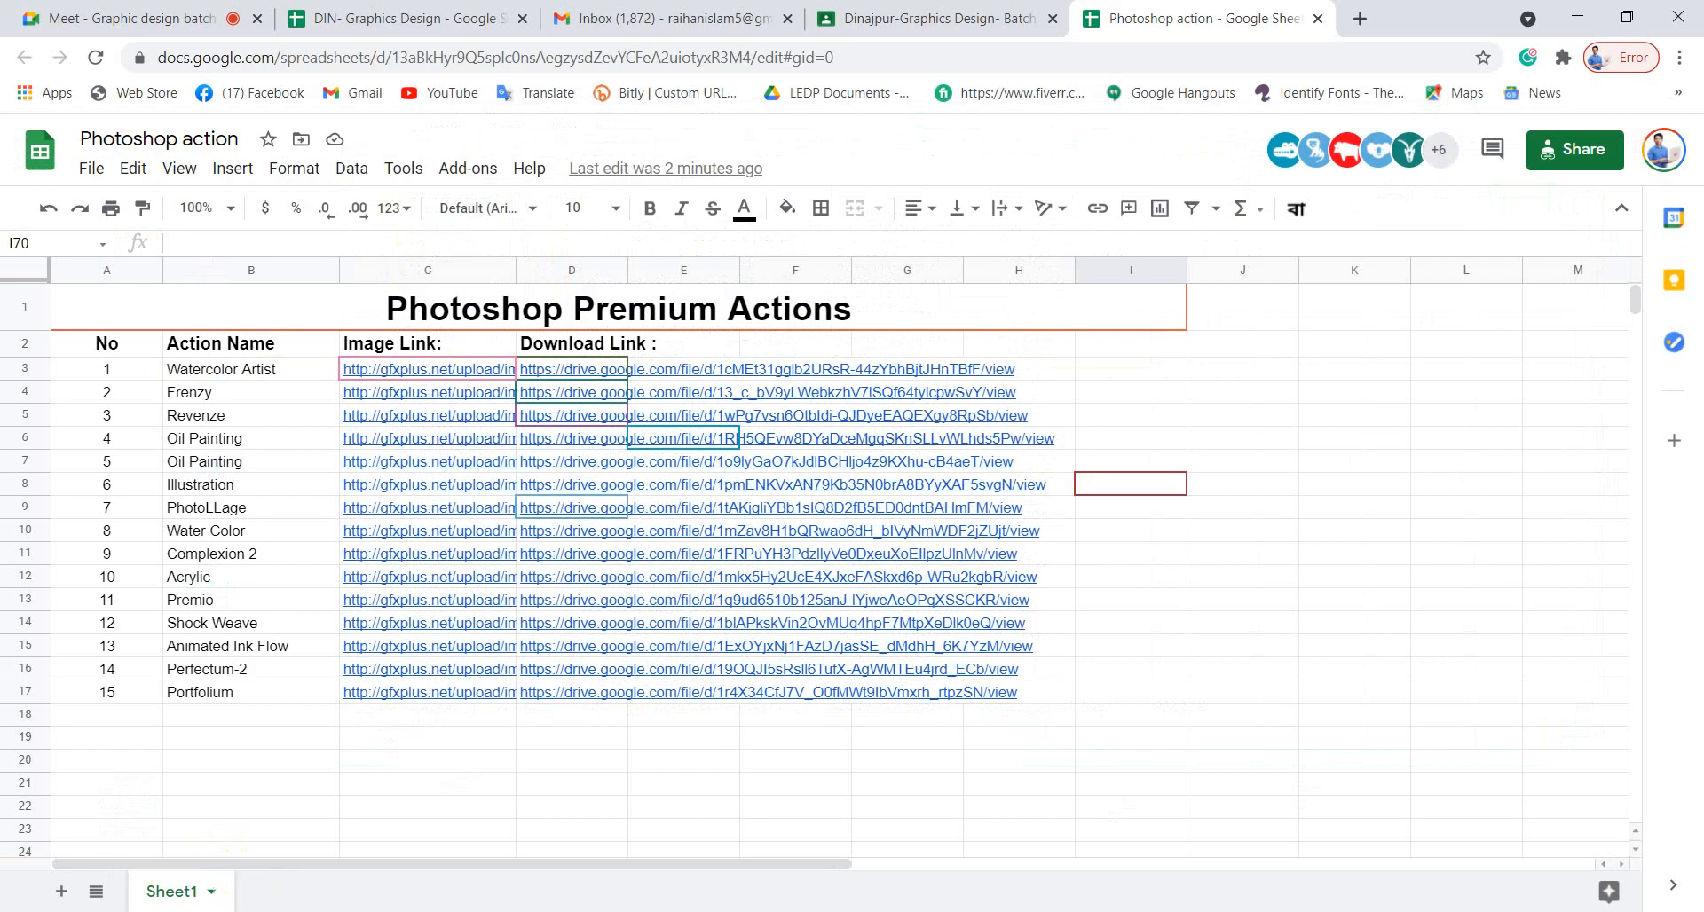
pyautogui.click(939, 19)
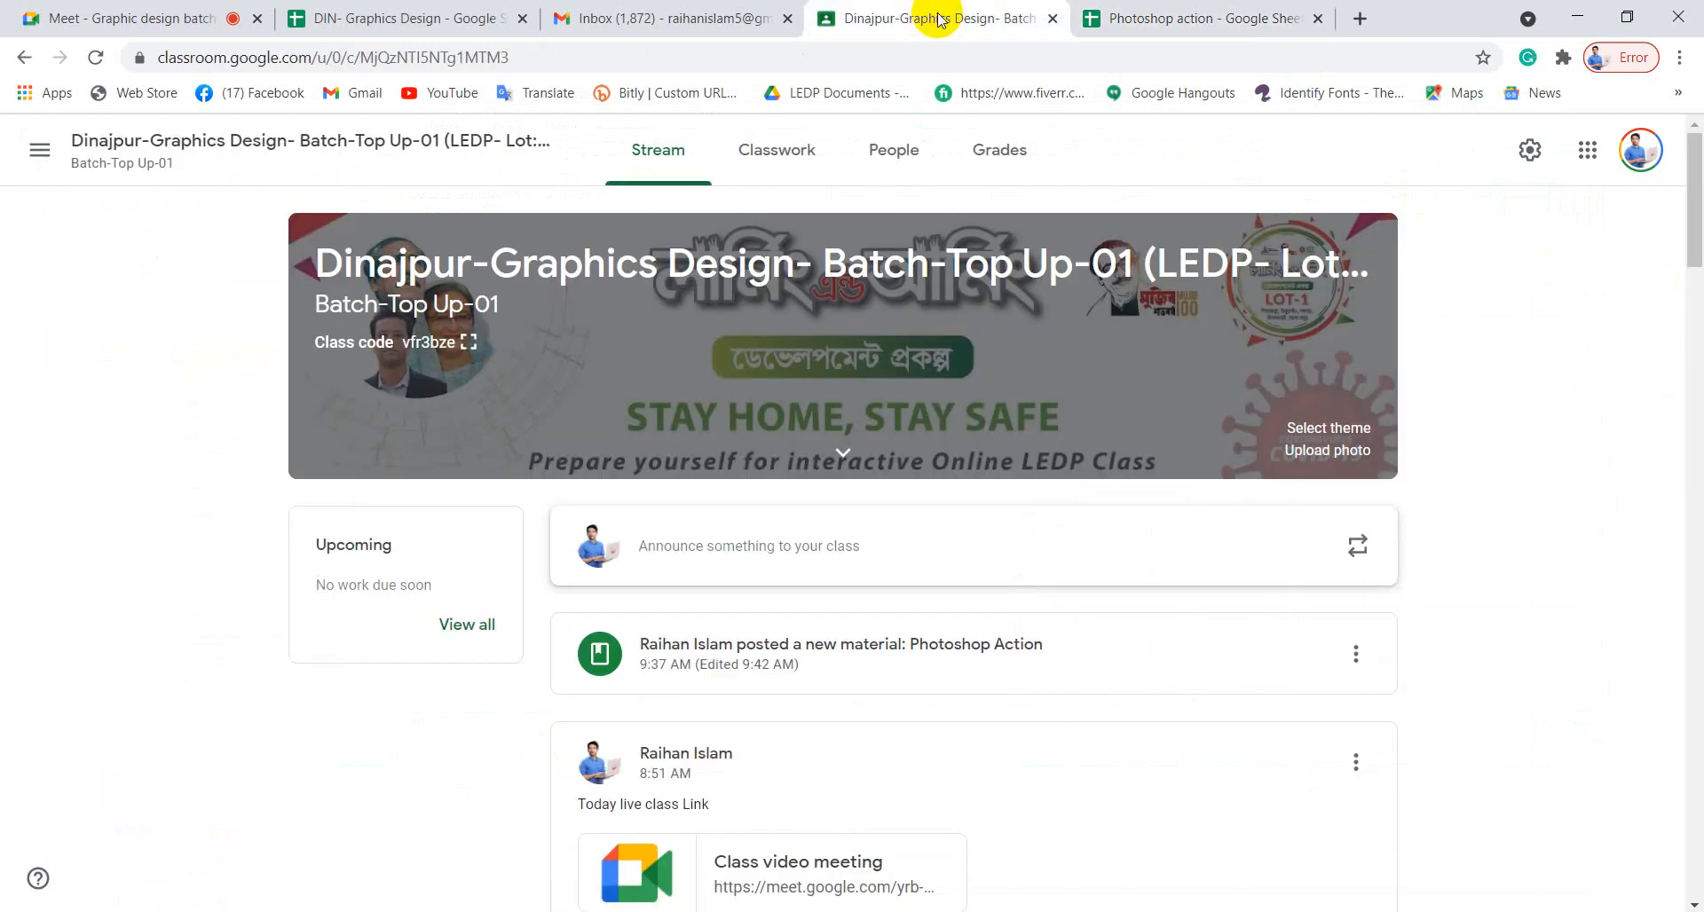
pyautogui.click(1194, 19)
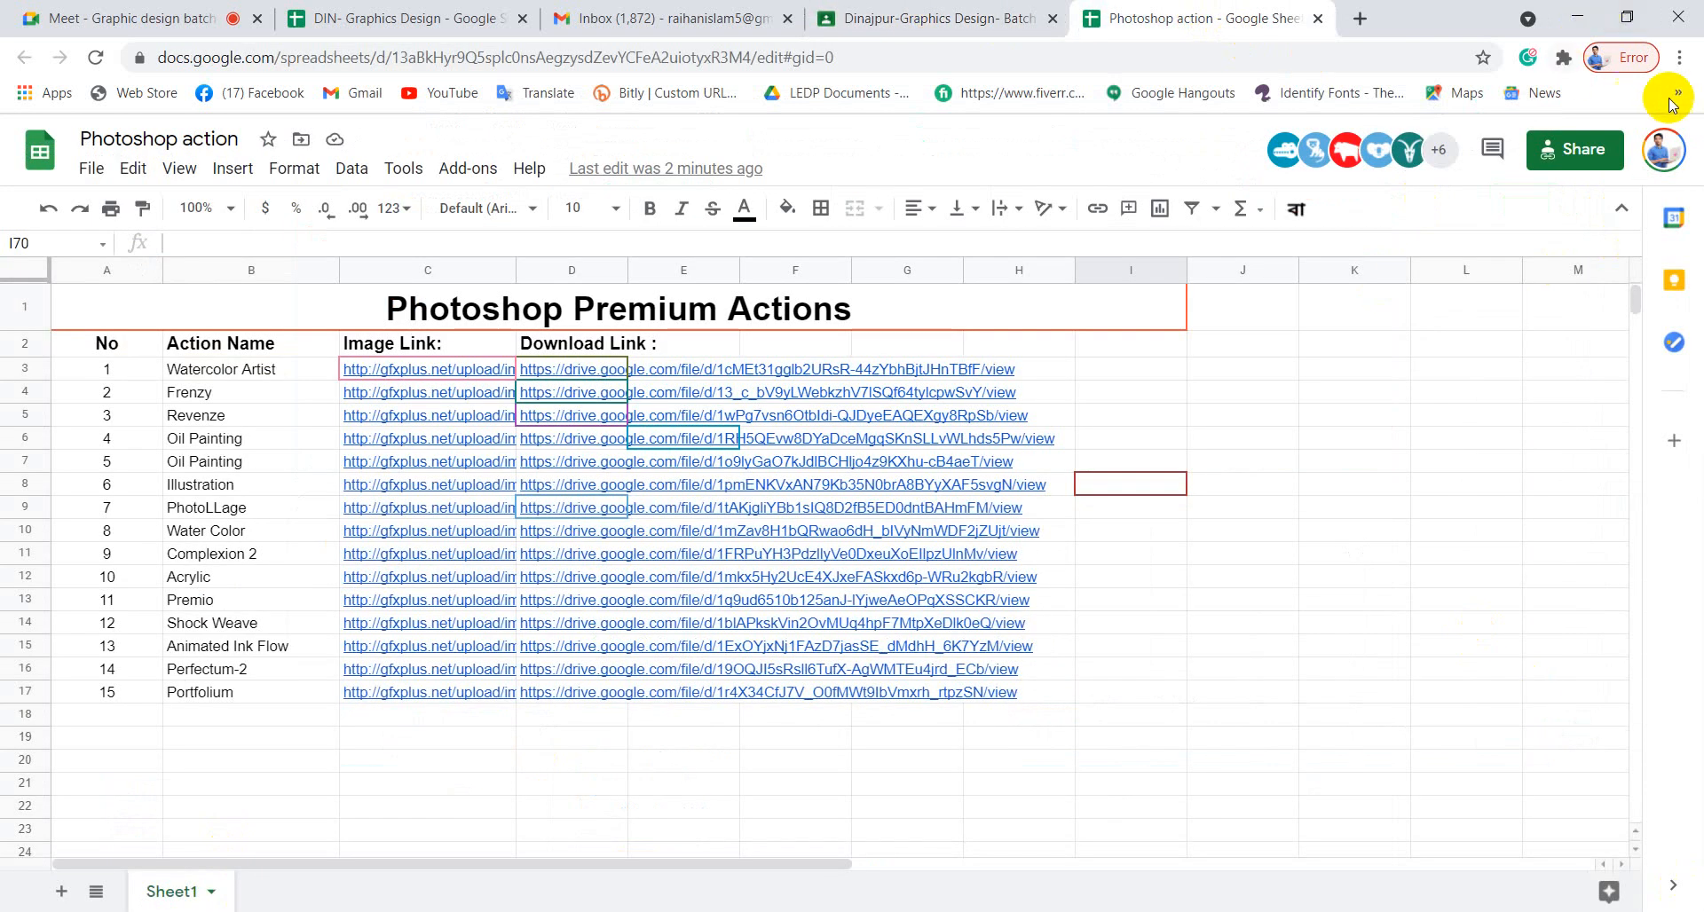
pyautogui.click(1577, 17)
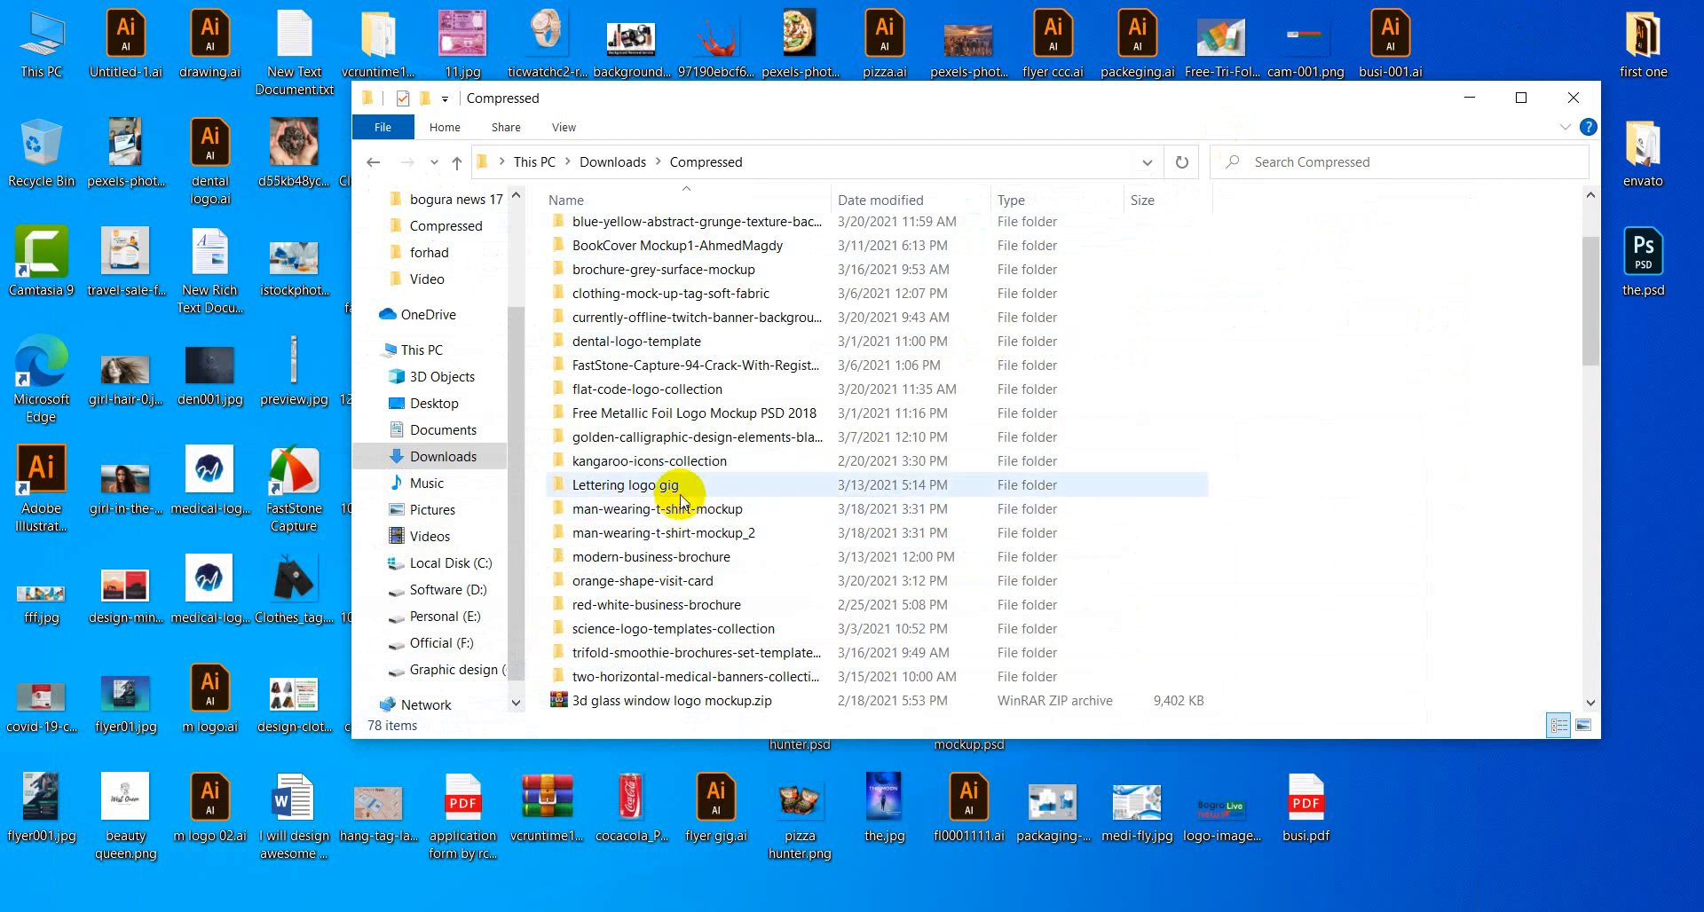
# Scroll through the archives in the Downloads Compressed folder.
pyautogui.scroll(1, 684, 462)
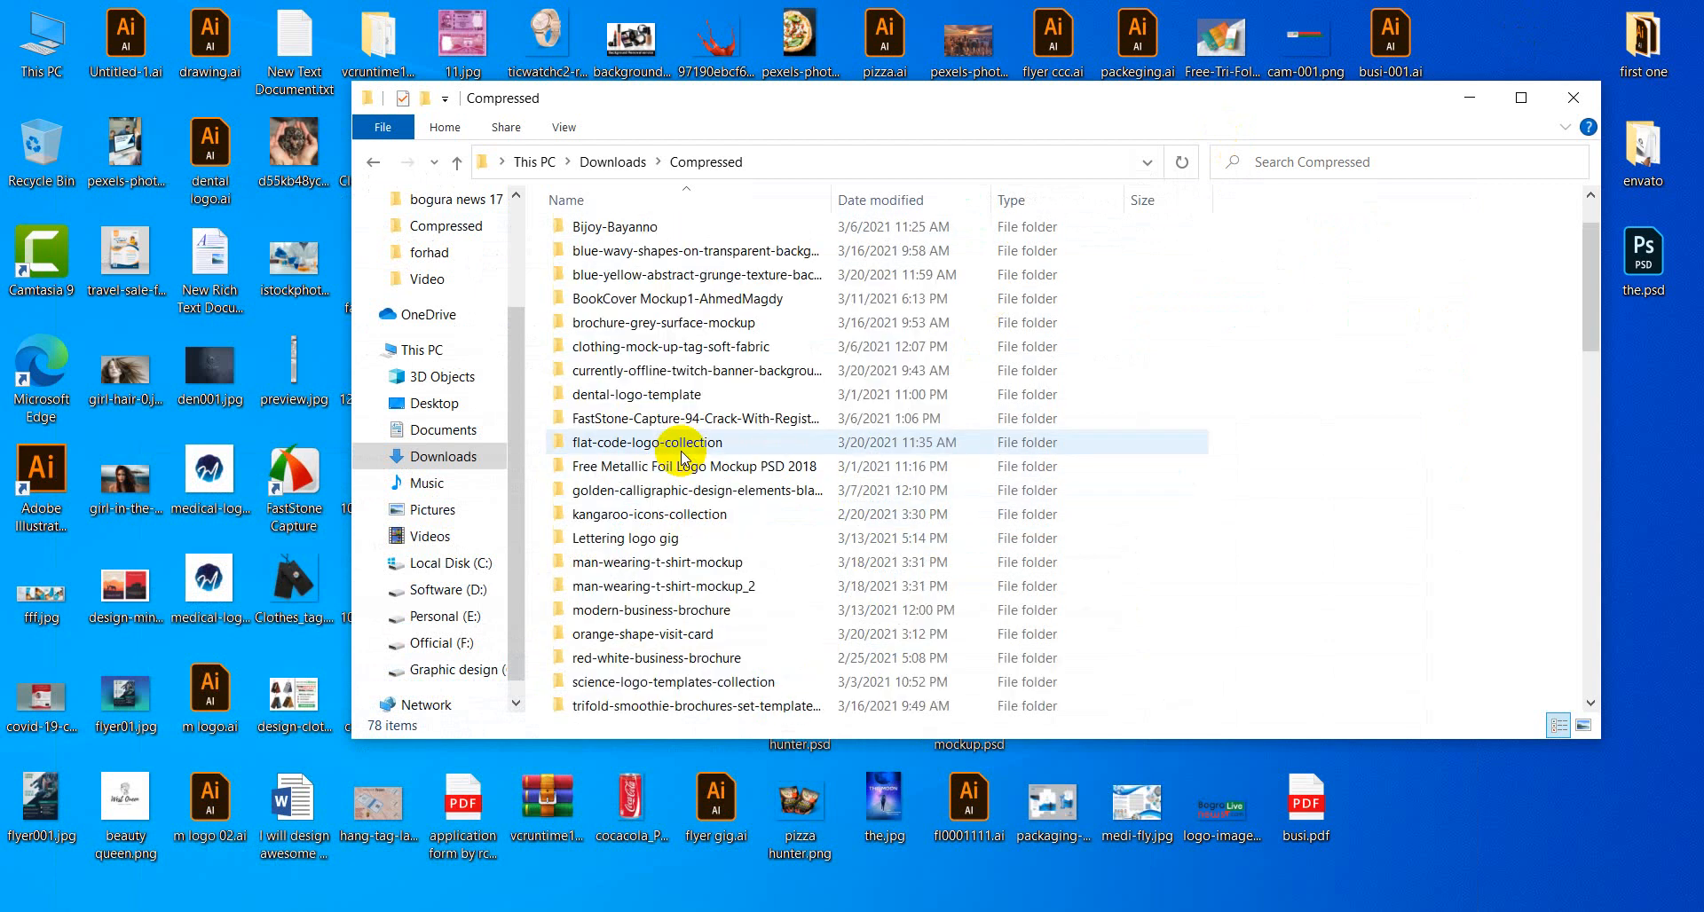
pyautogui.scroll(1, 682, 457)
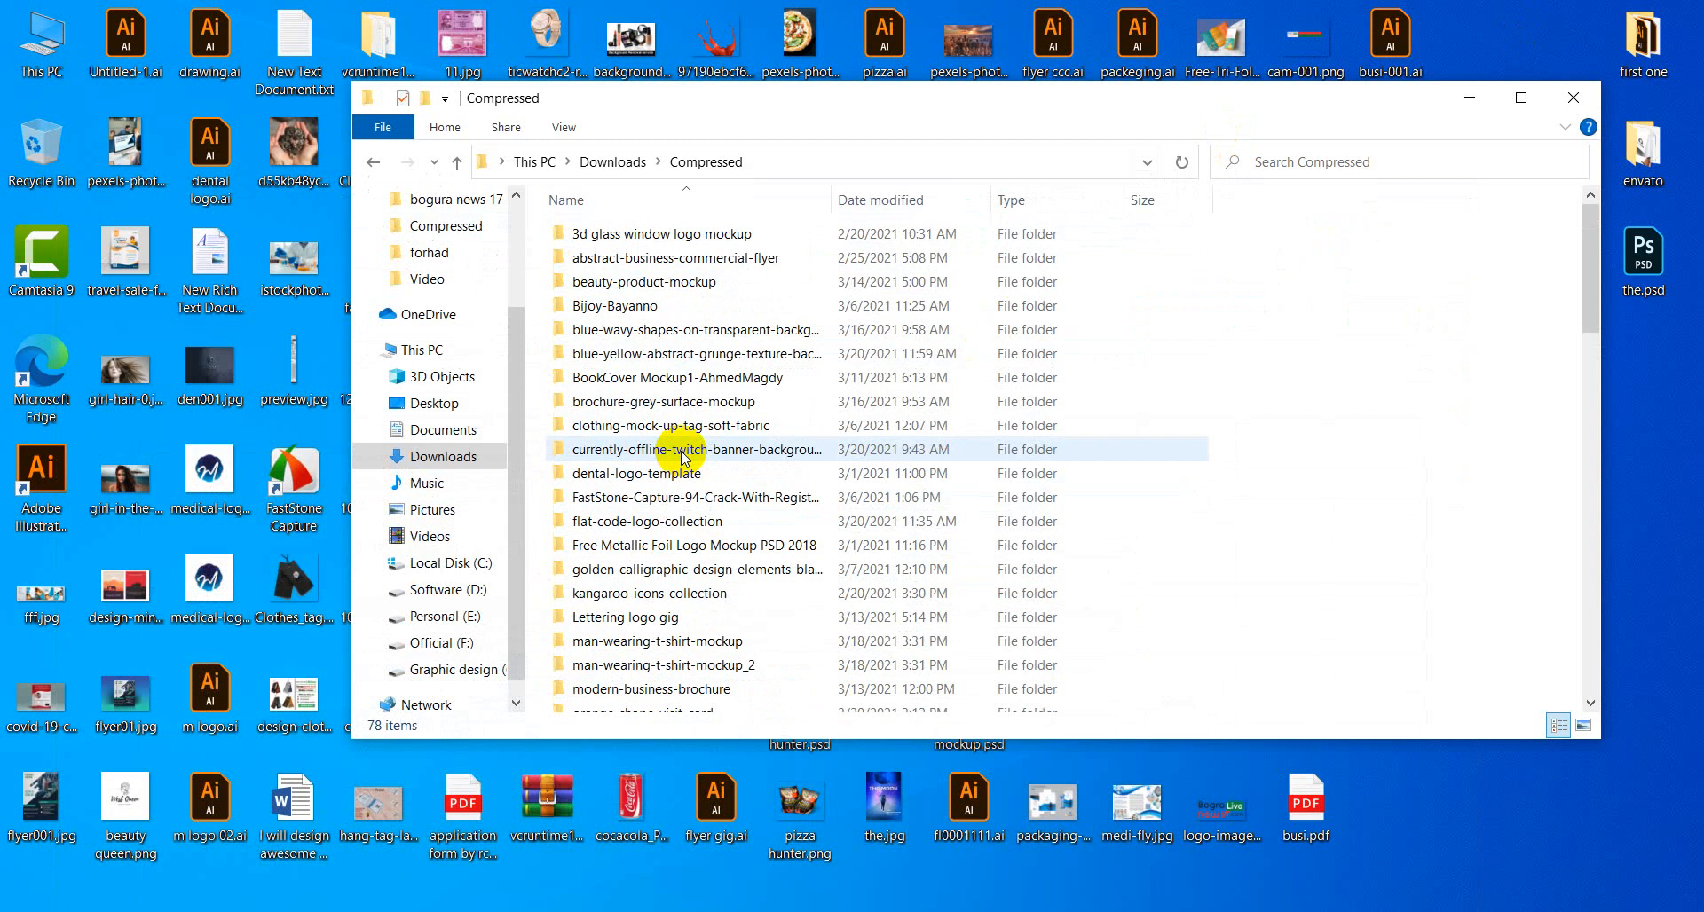
pyautogui.scroll(-1, 671, 437)
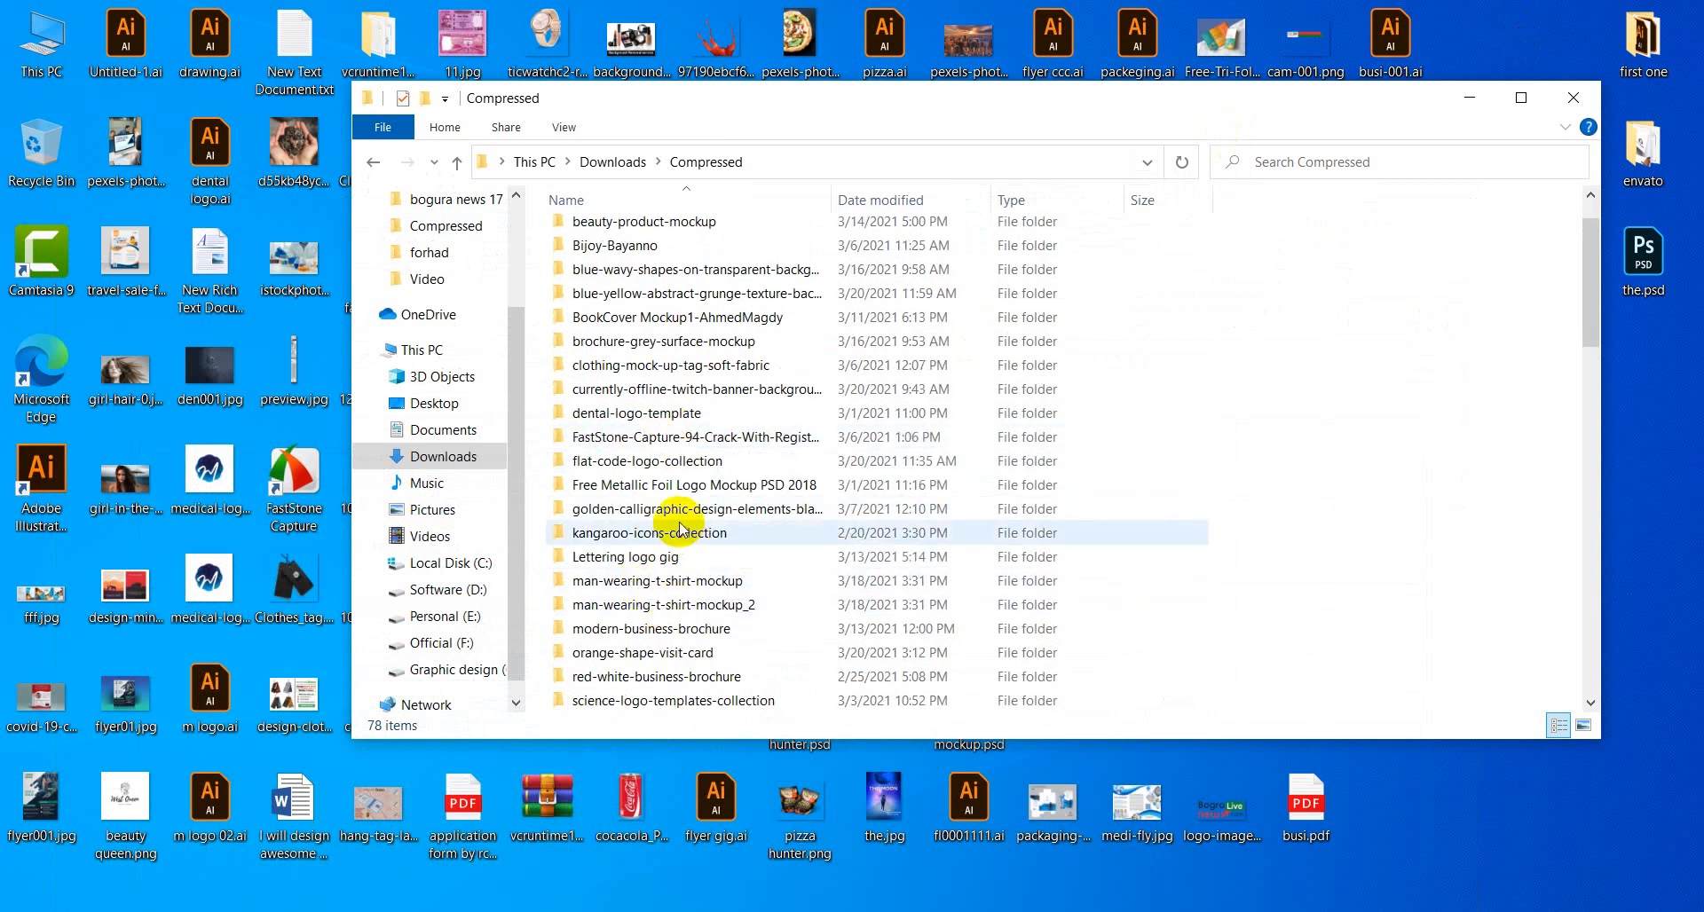
pyautogui.scroll(-1, 619, 595)
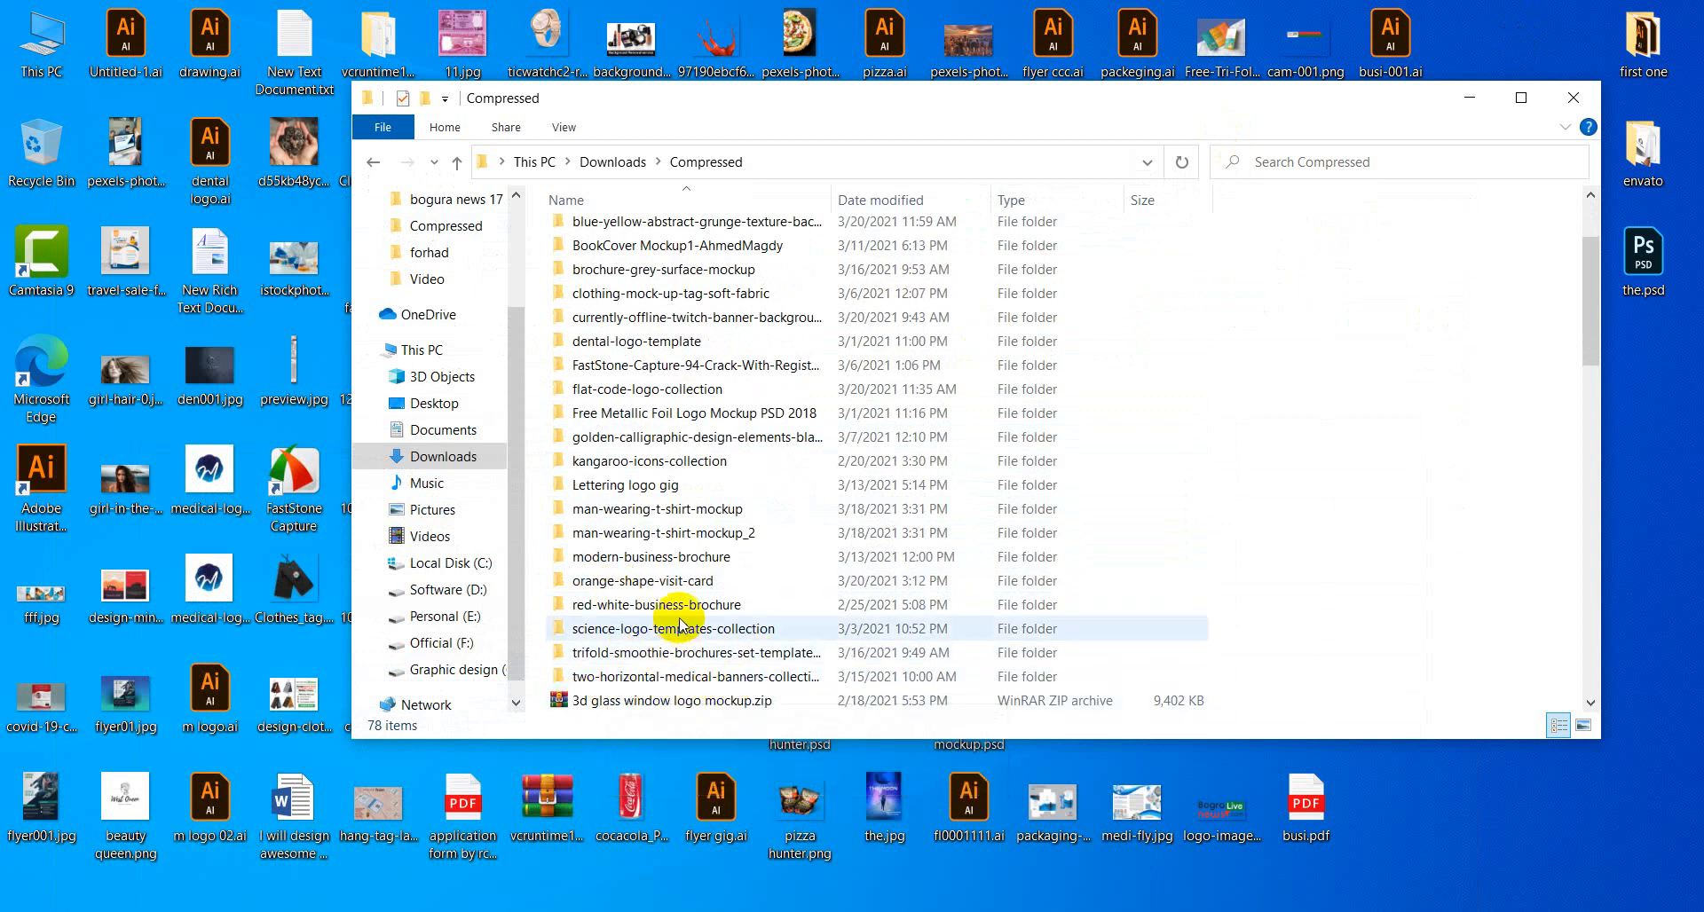
pyautogui.scroll(-2, 600, 555)
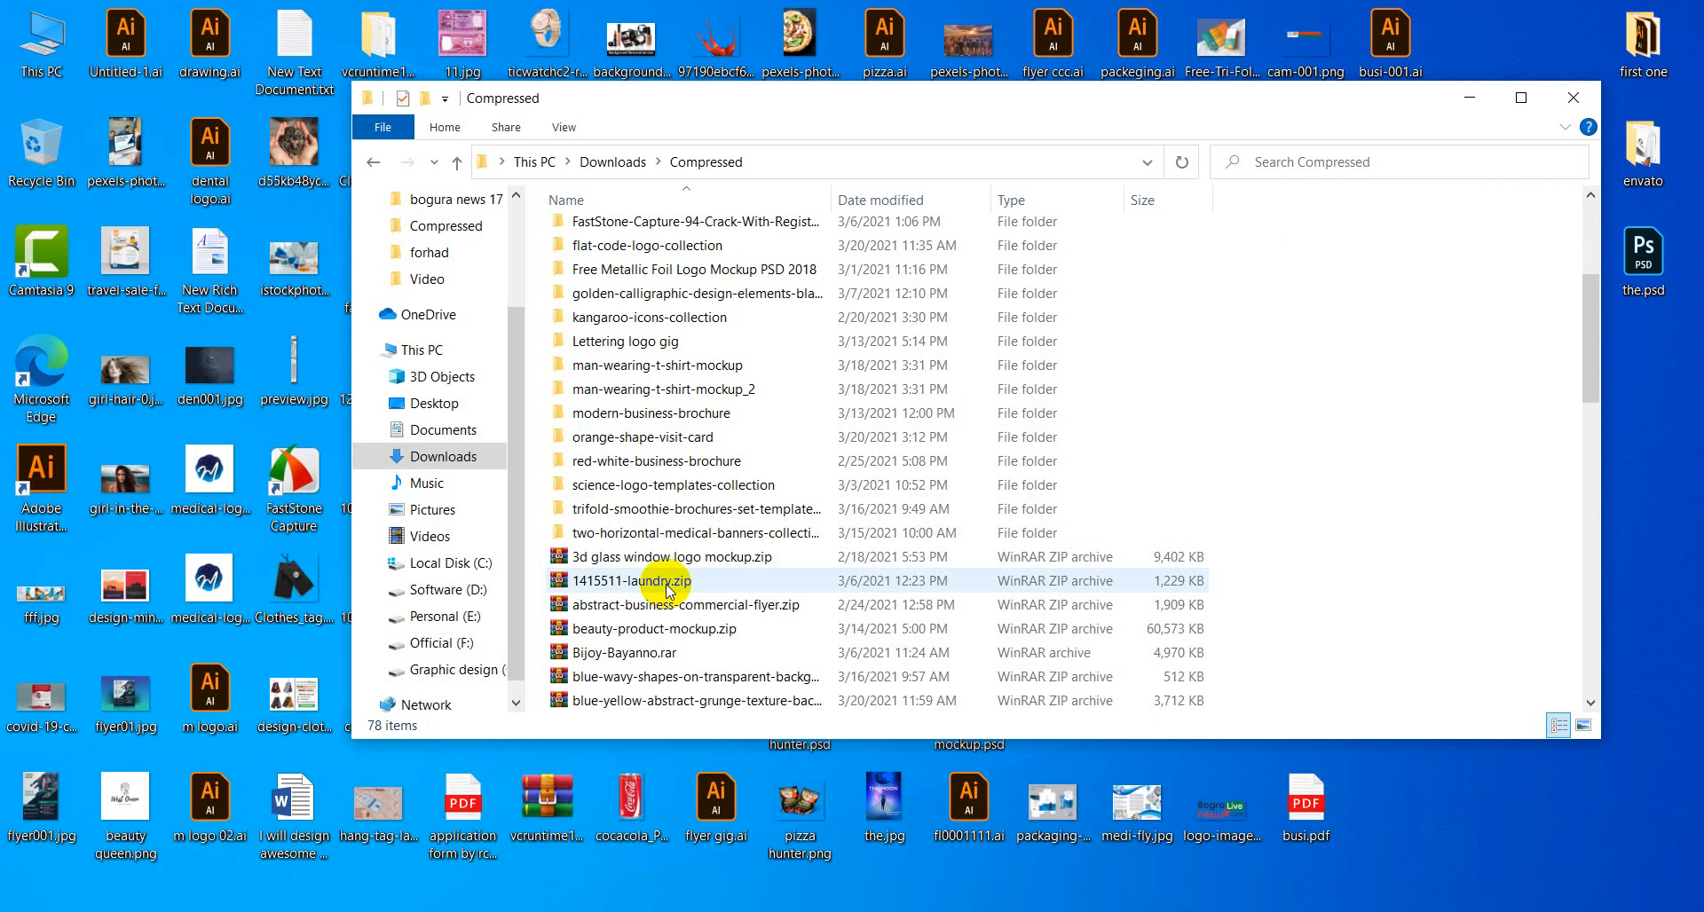
pyautogui.scroll(-1, 668, 590)
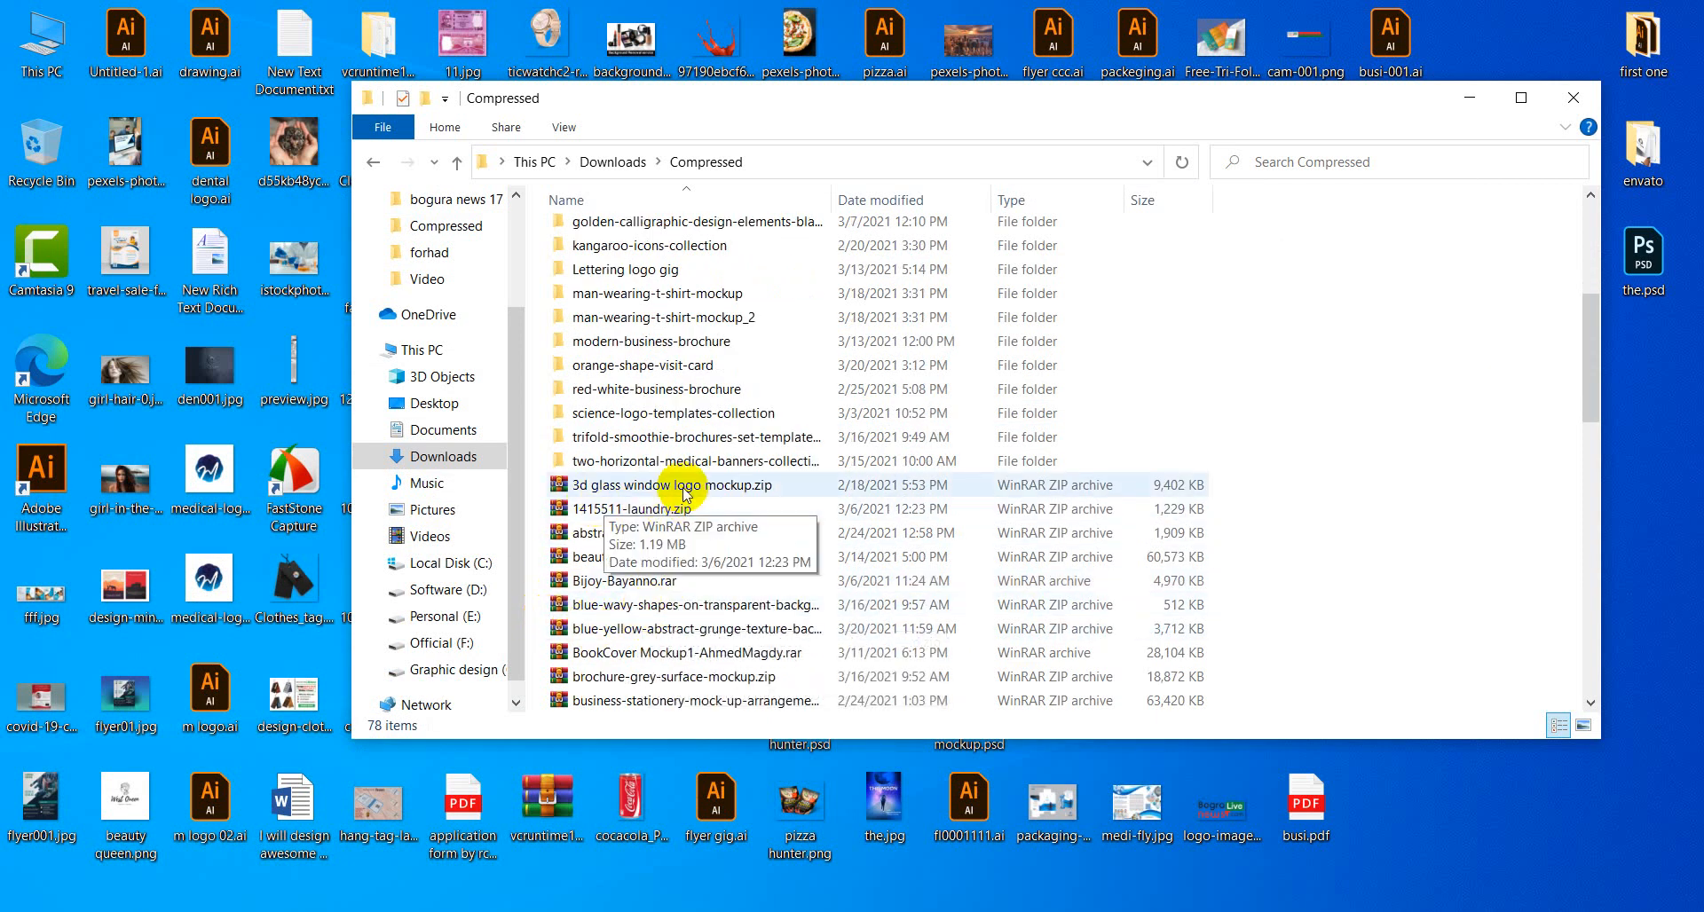
pyautogui.scroll(-1, 625, 555)
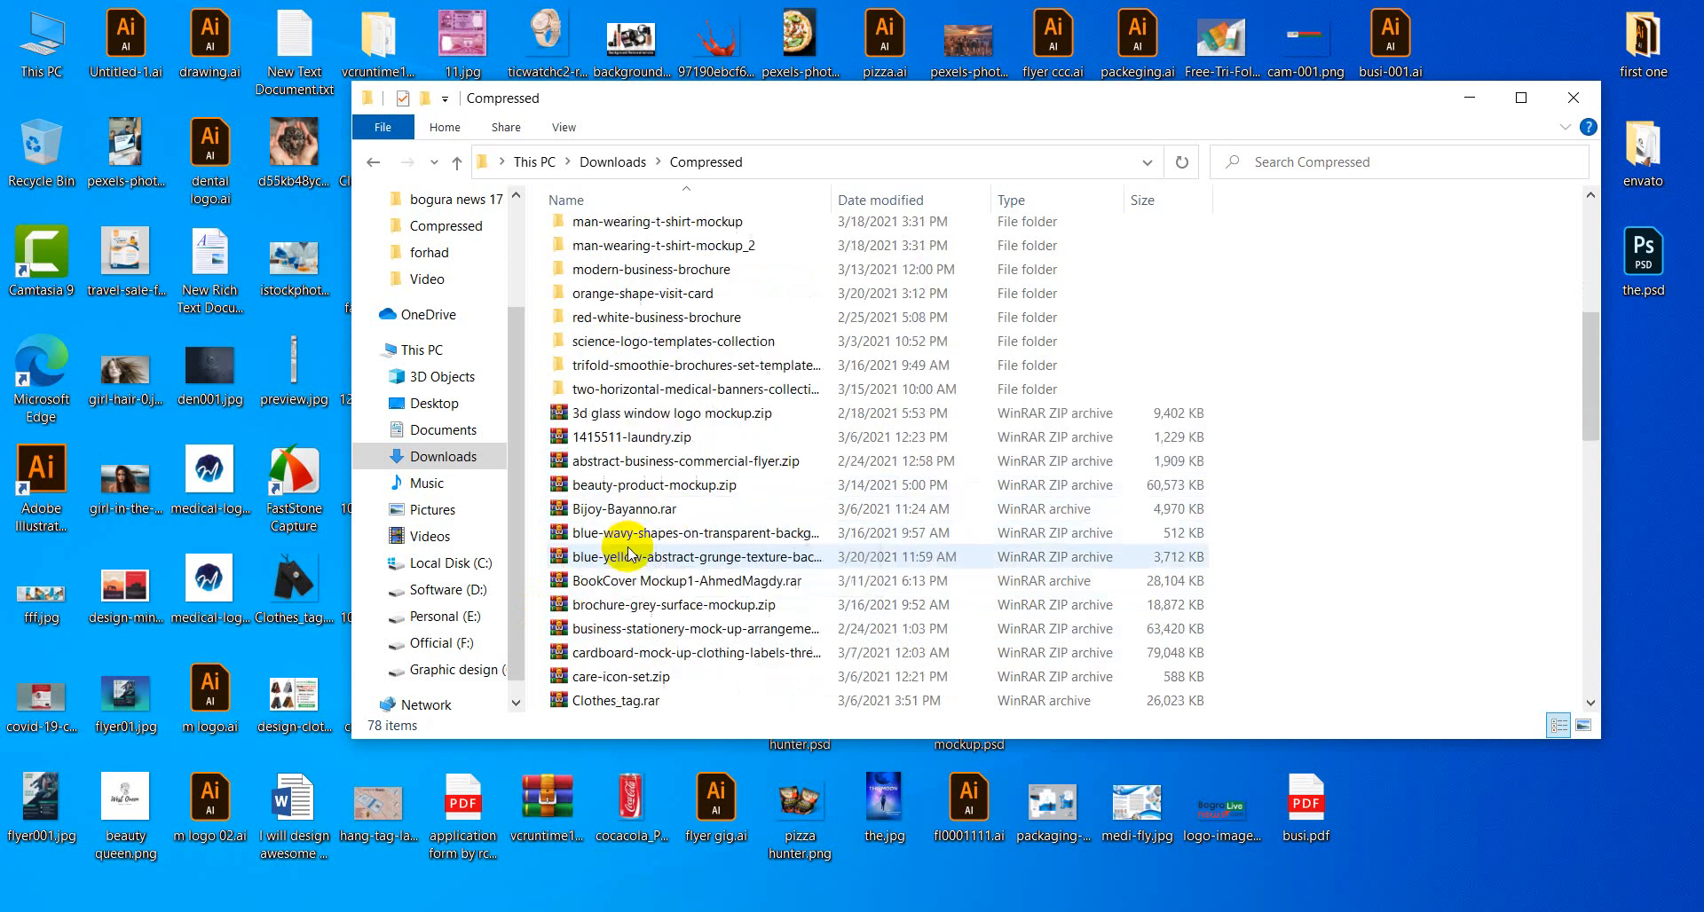
pyautogui.scroll(-1, 627, 554)
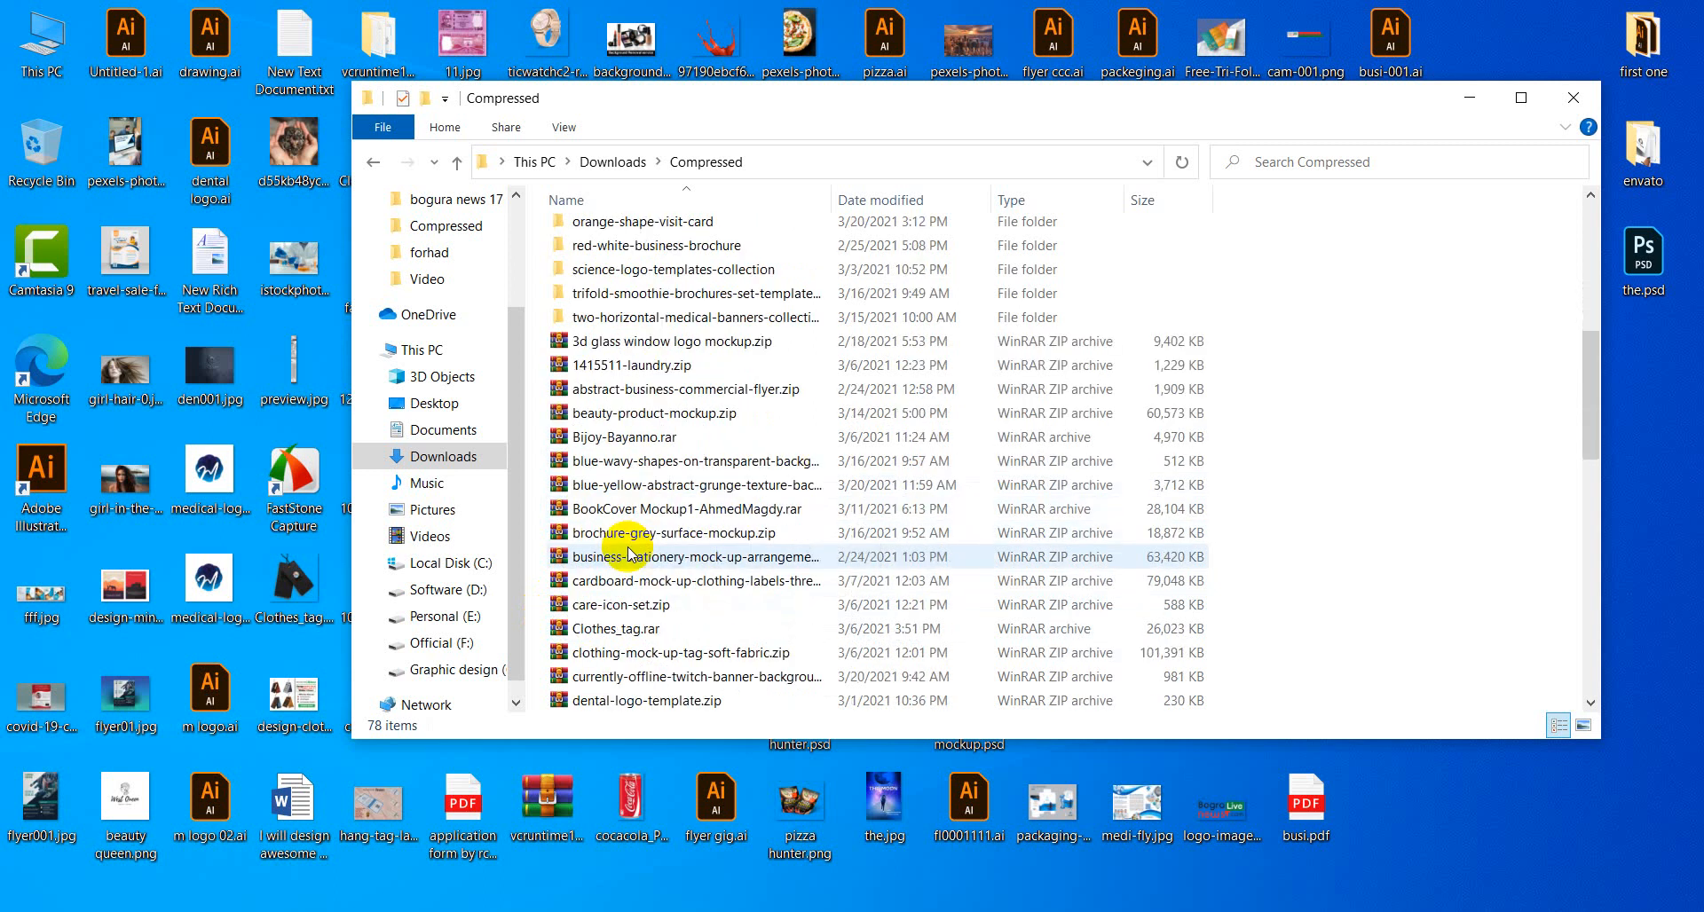
pyautogui.scroll(-1, 627, 554)
pyautogui.scroll(-1, 627, 555)
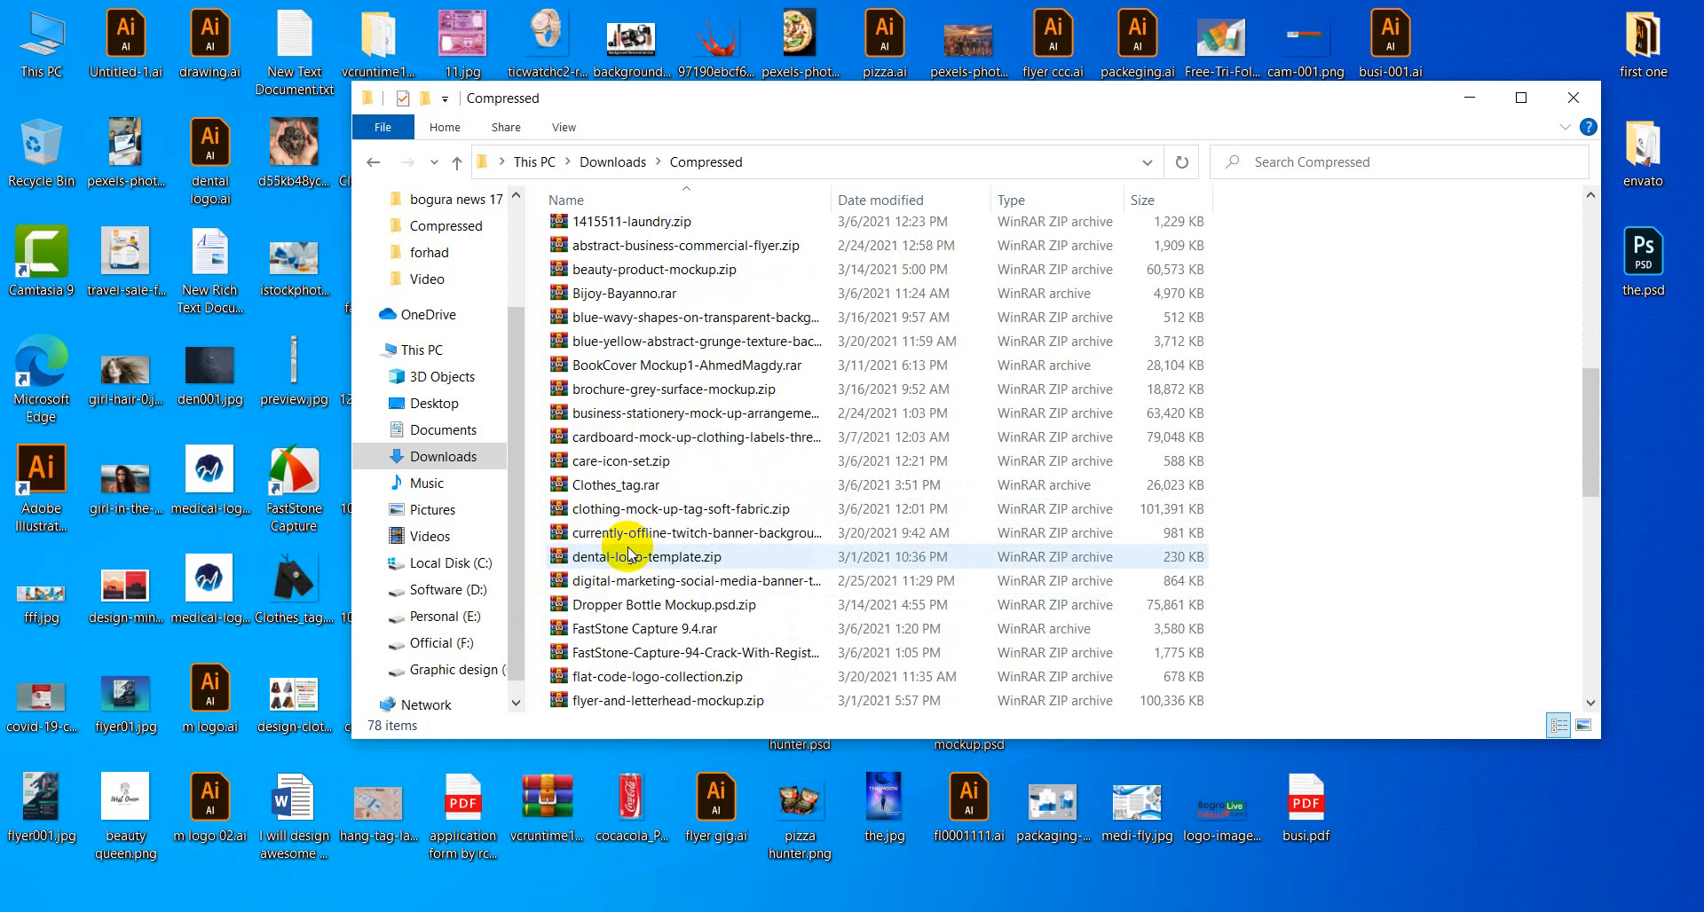
pyautogui.scroll(-1, 628, 555)
pyautogui.scroll(-2, 627, 555)
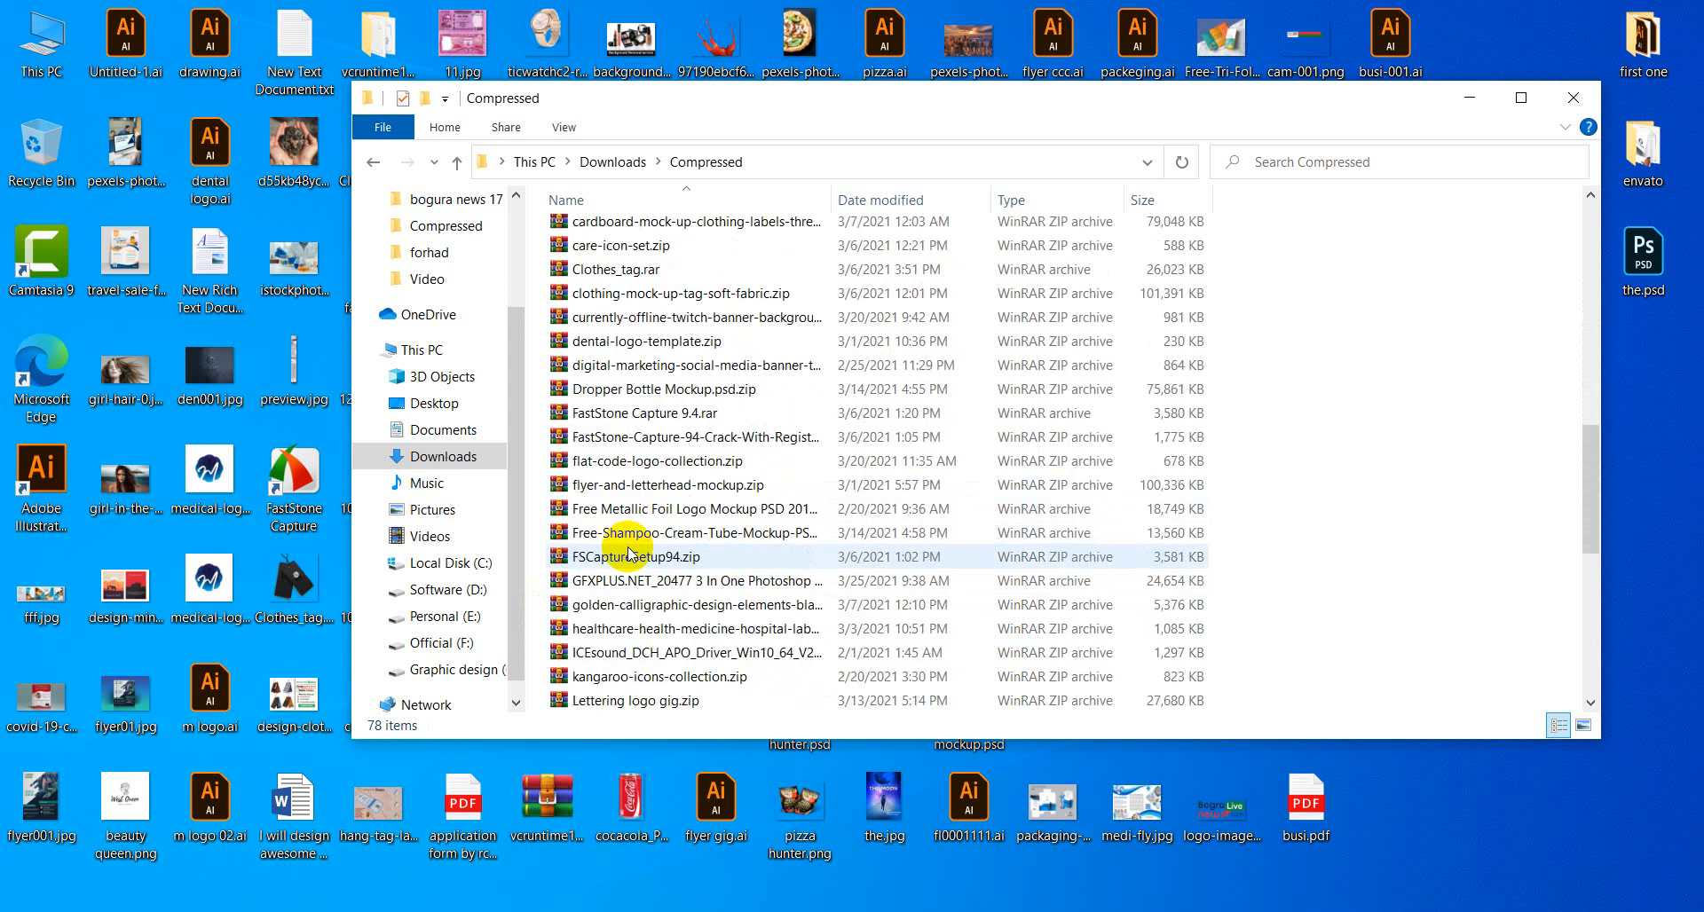
pyautogui.scroll(-1, 692, 666)
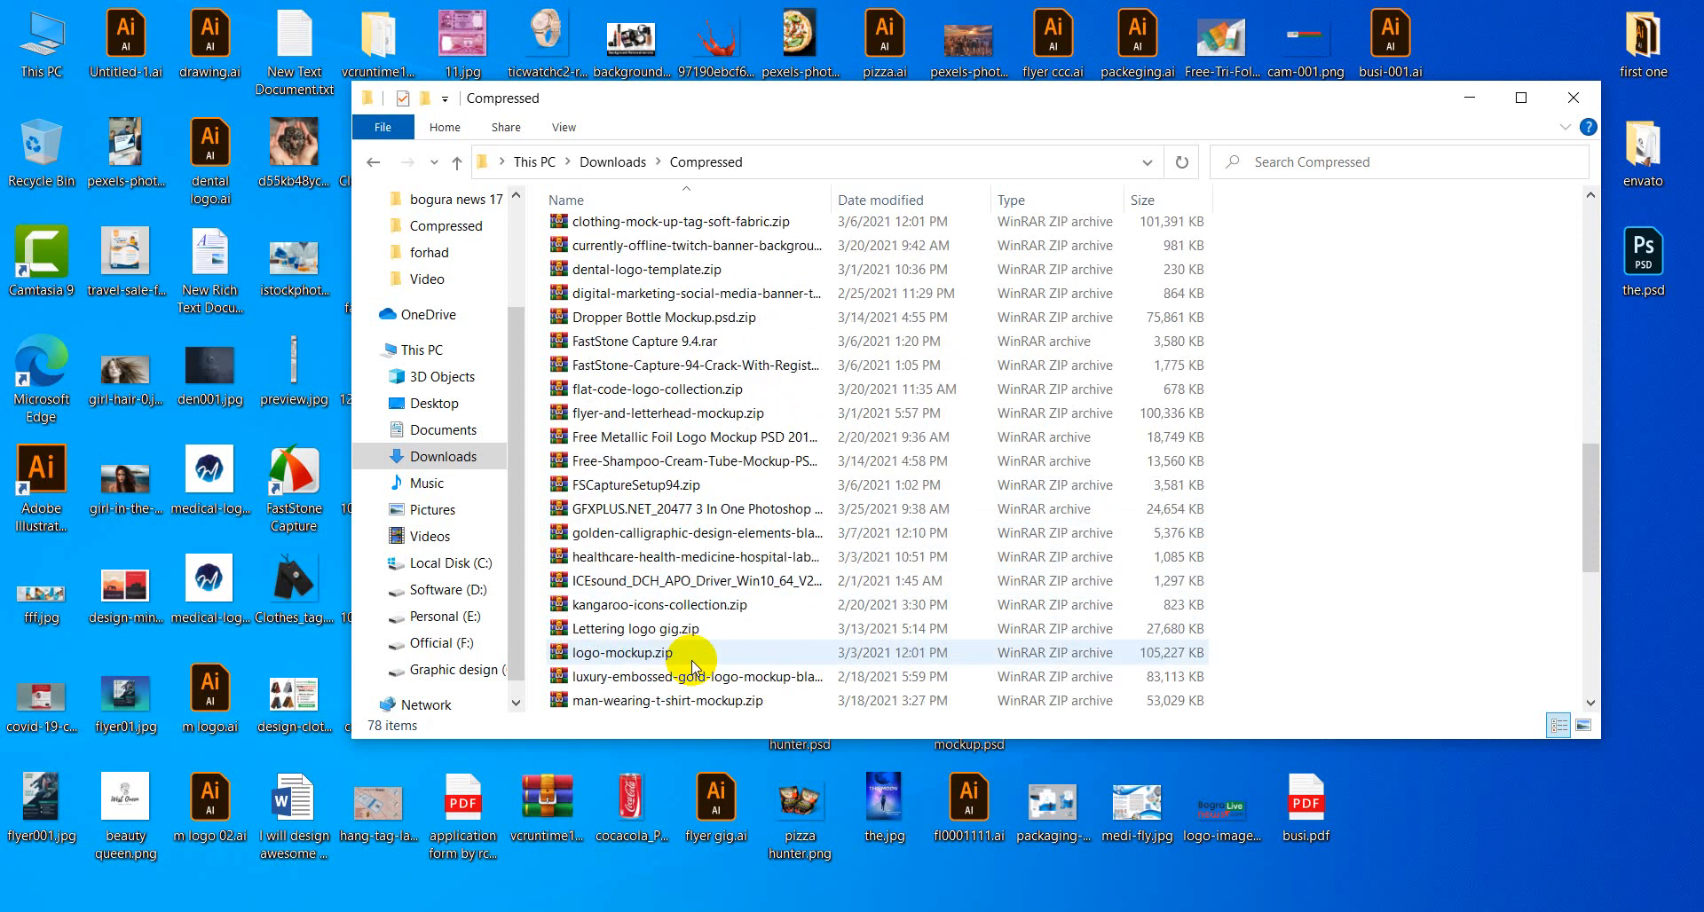
pyautogui.scroll(-1, 693, 665)
pyautogui.scroll(-2, 693, 665)
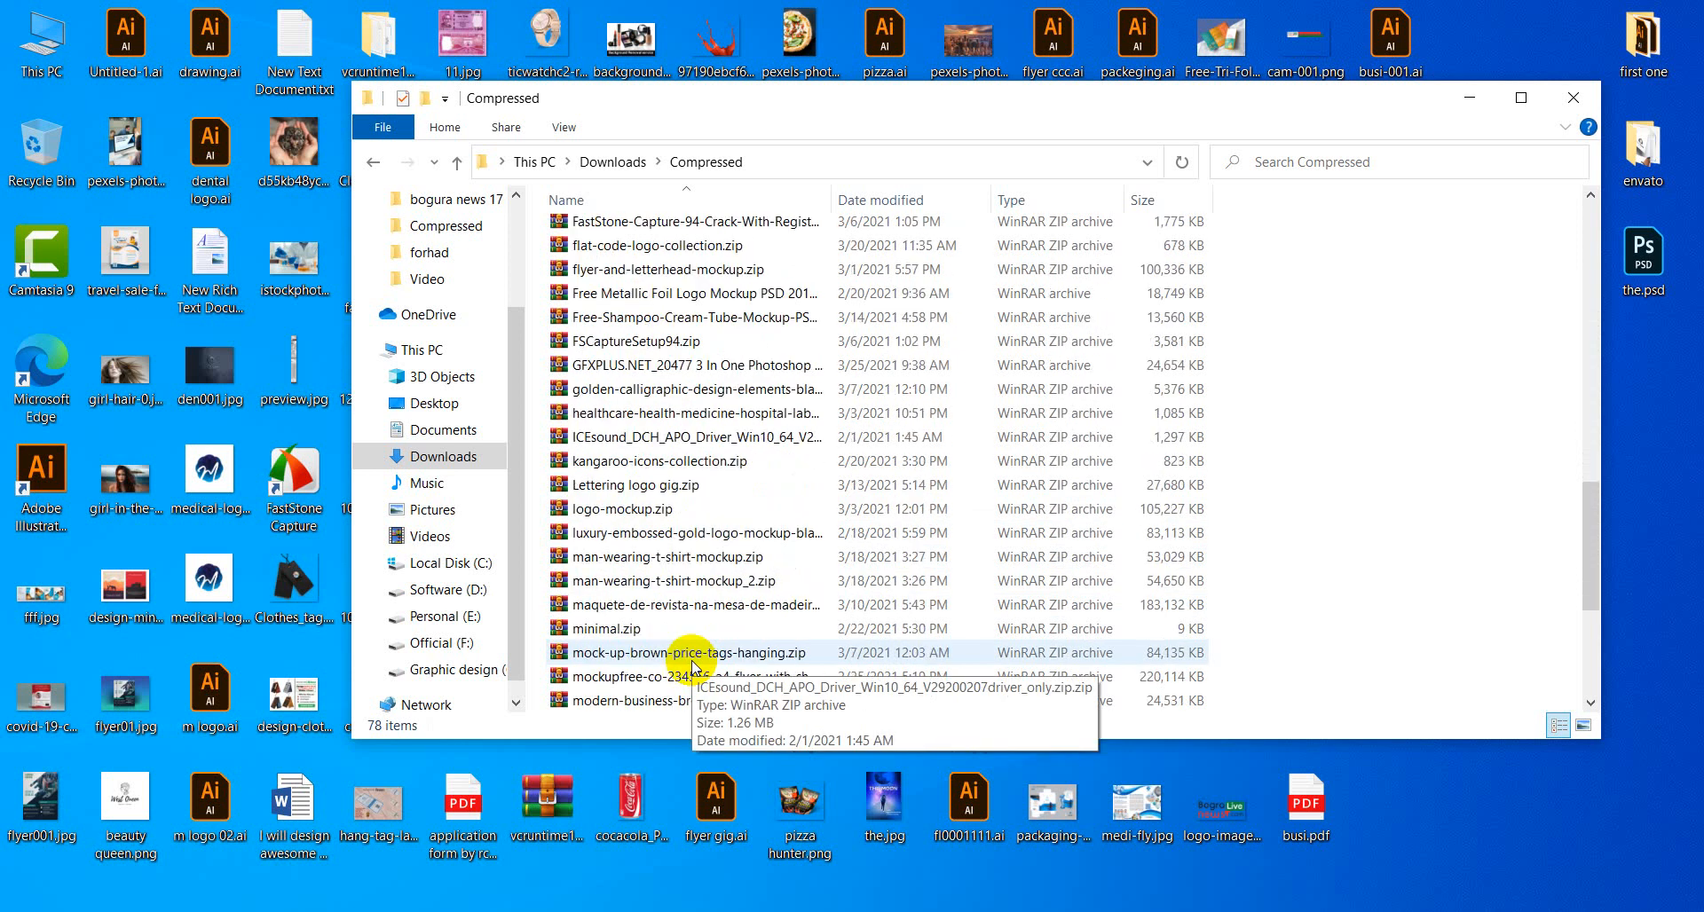
pyautogui.scroll(-1, 692, 665)
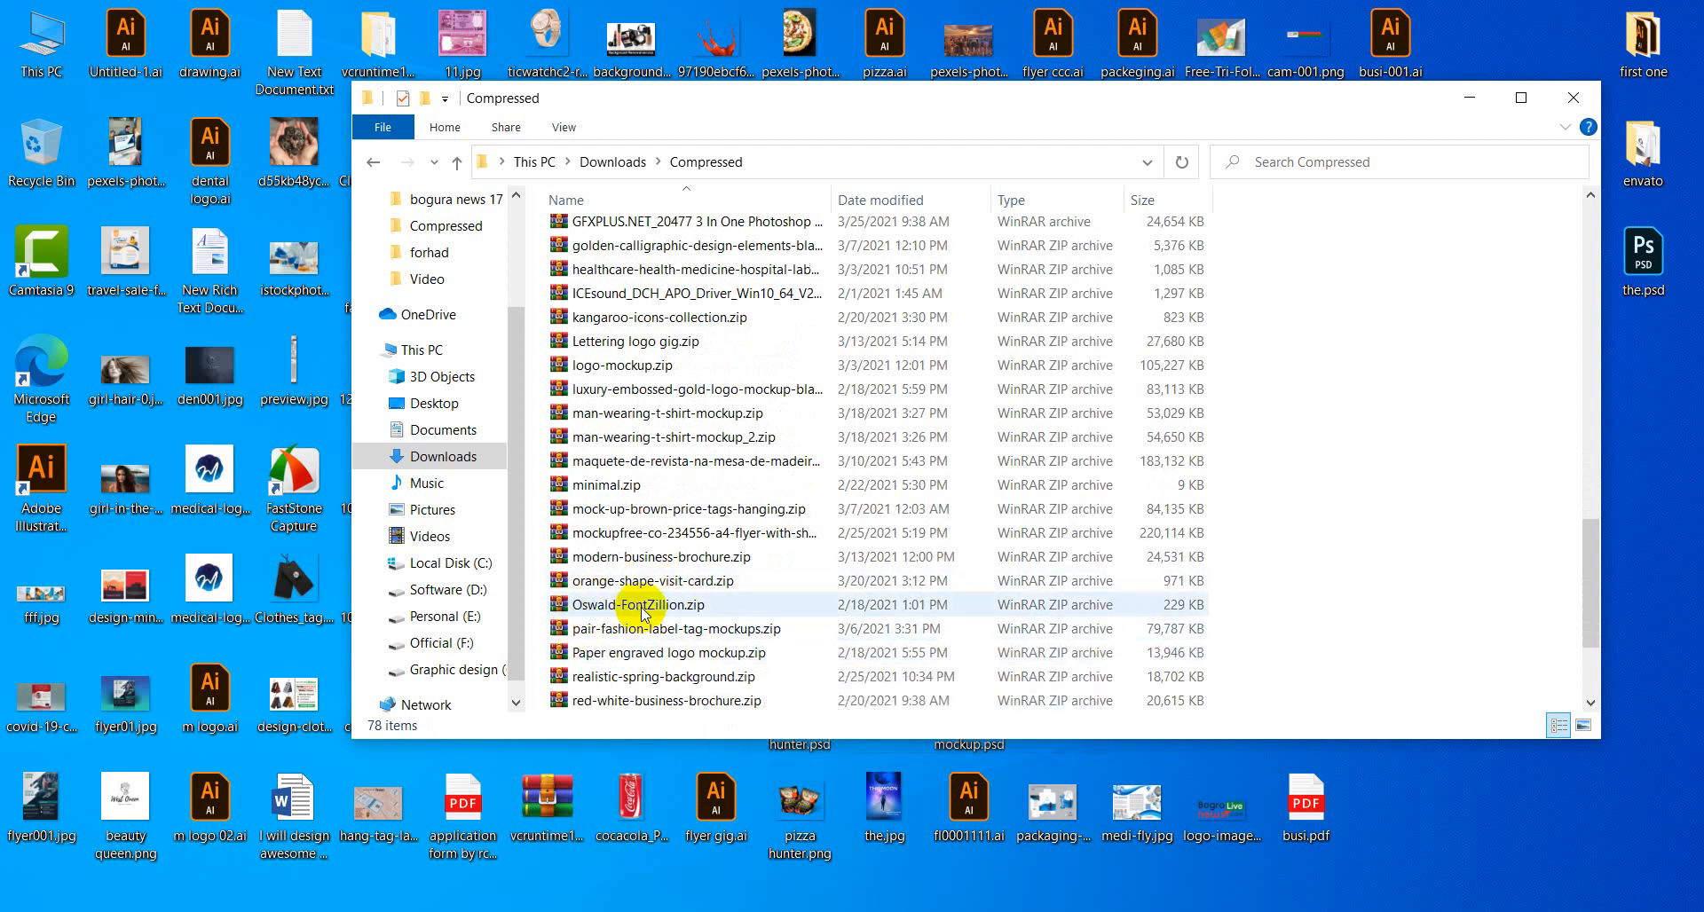
pyautogui.scroll(-2, 643, 608)
pyautogui.scroll(-1, 646, 613)
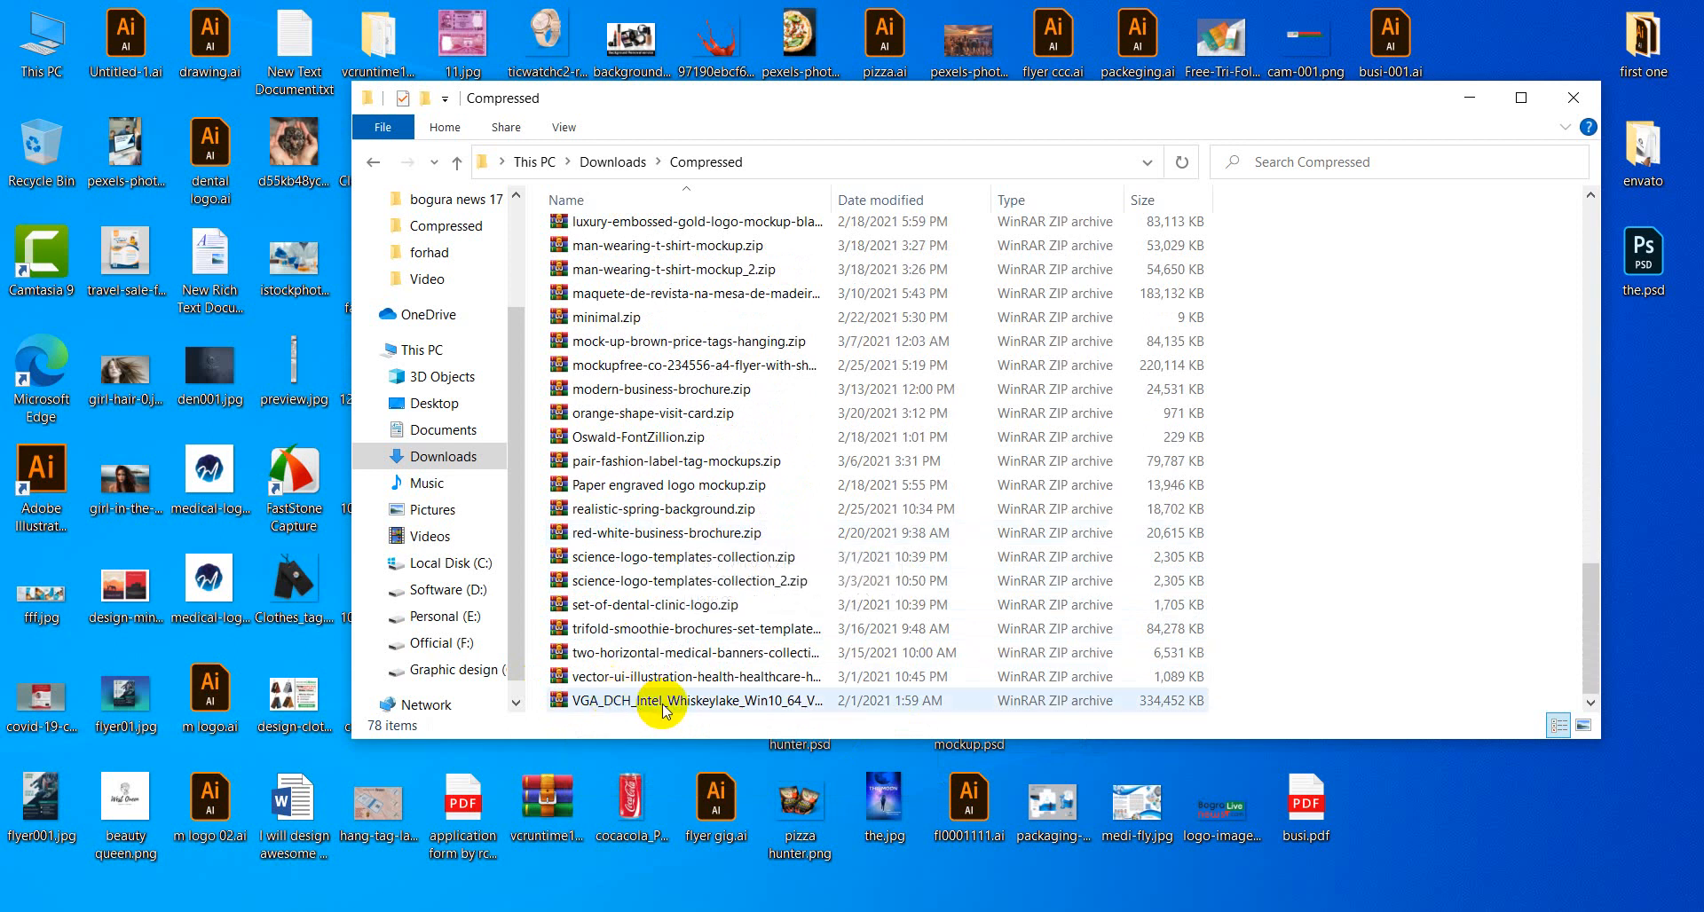
pyautogui.moveTo(664, 710)
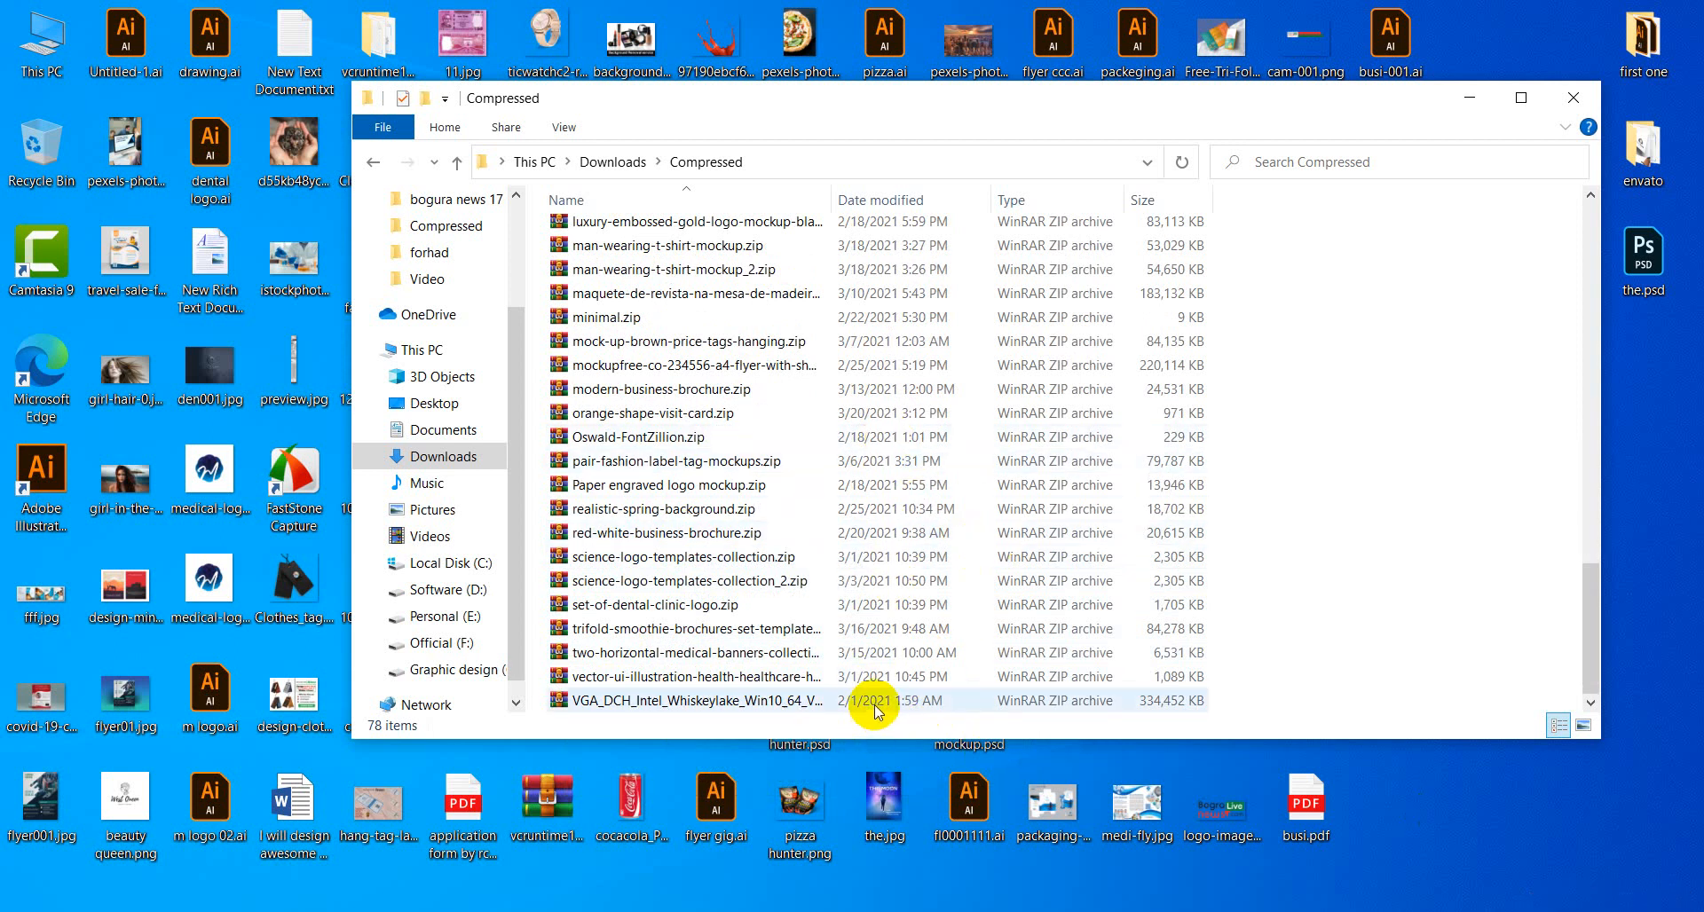
pyautogui.scroll(2, 898, 541)
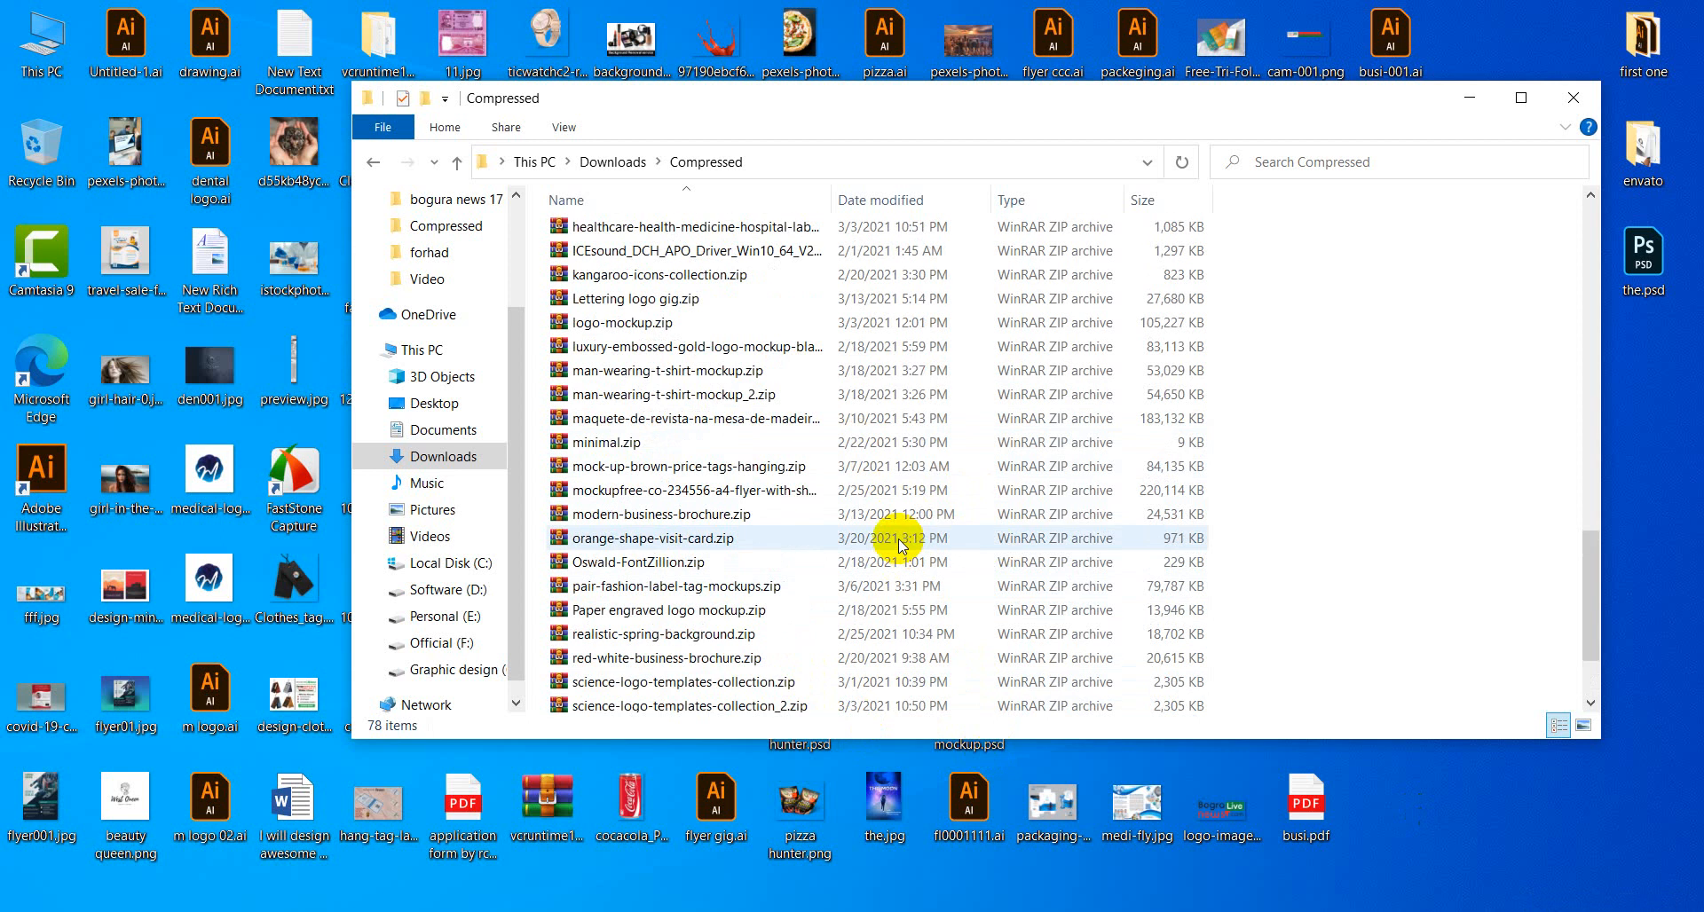
pyautogui.scroll(8, 899, 543)
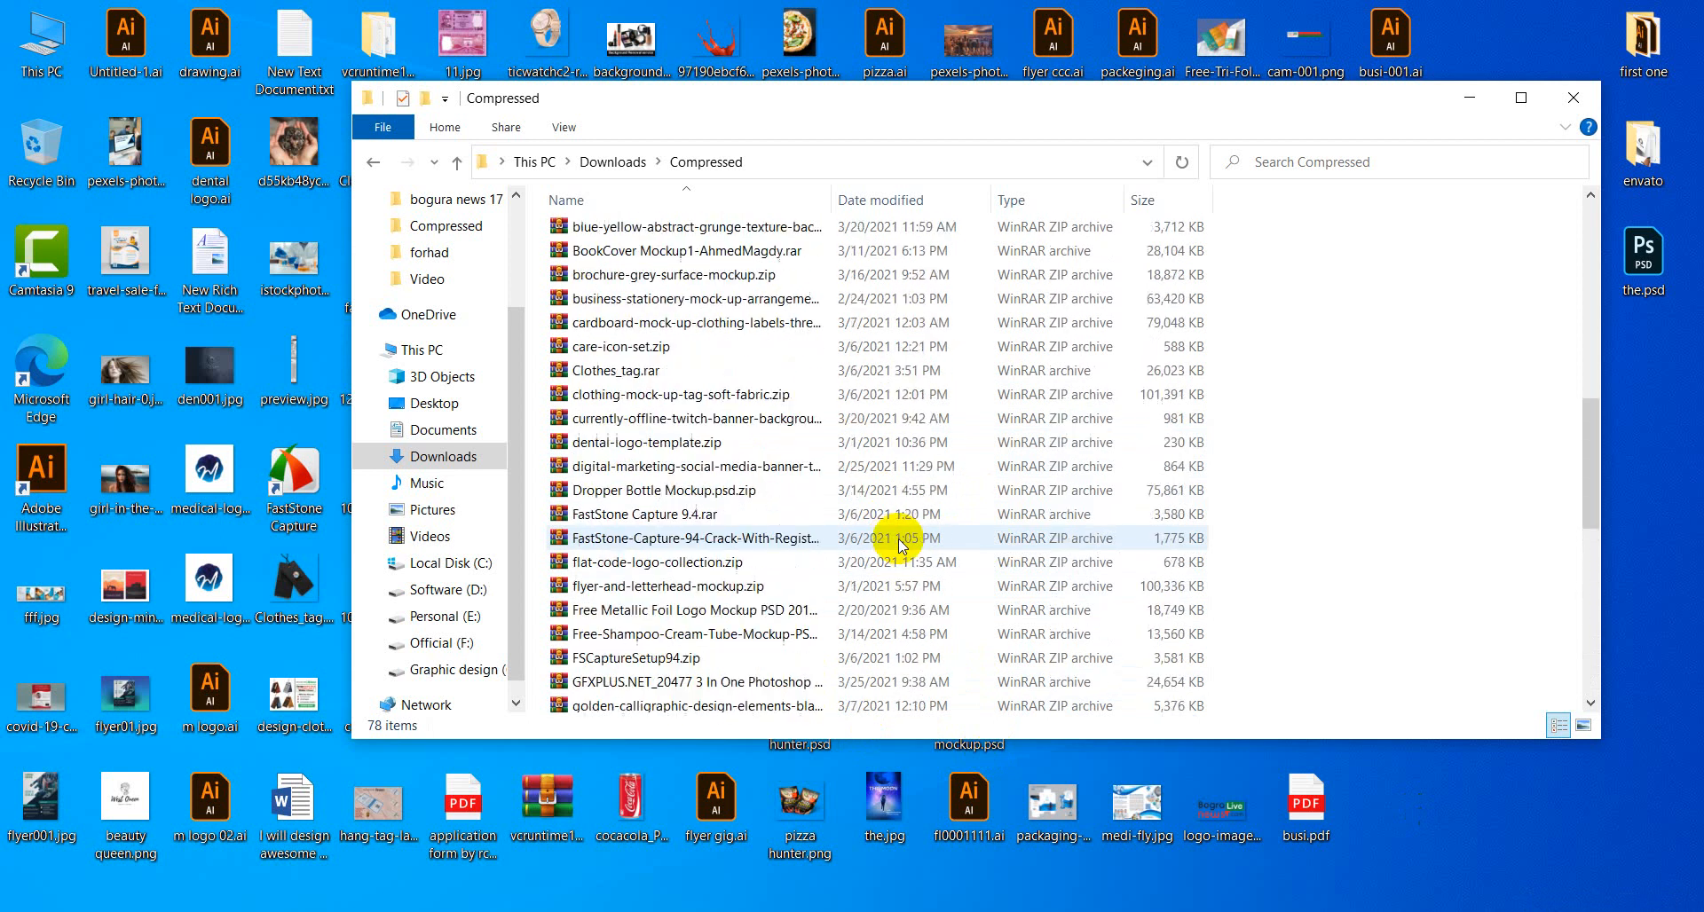
pyautogui.scroll(2, 901, 545)
pyautogui.scroll(1, 900, 545)
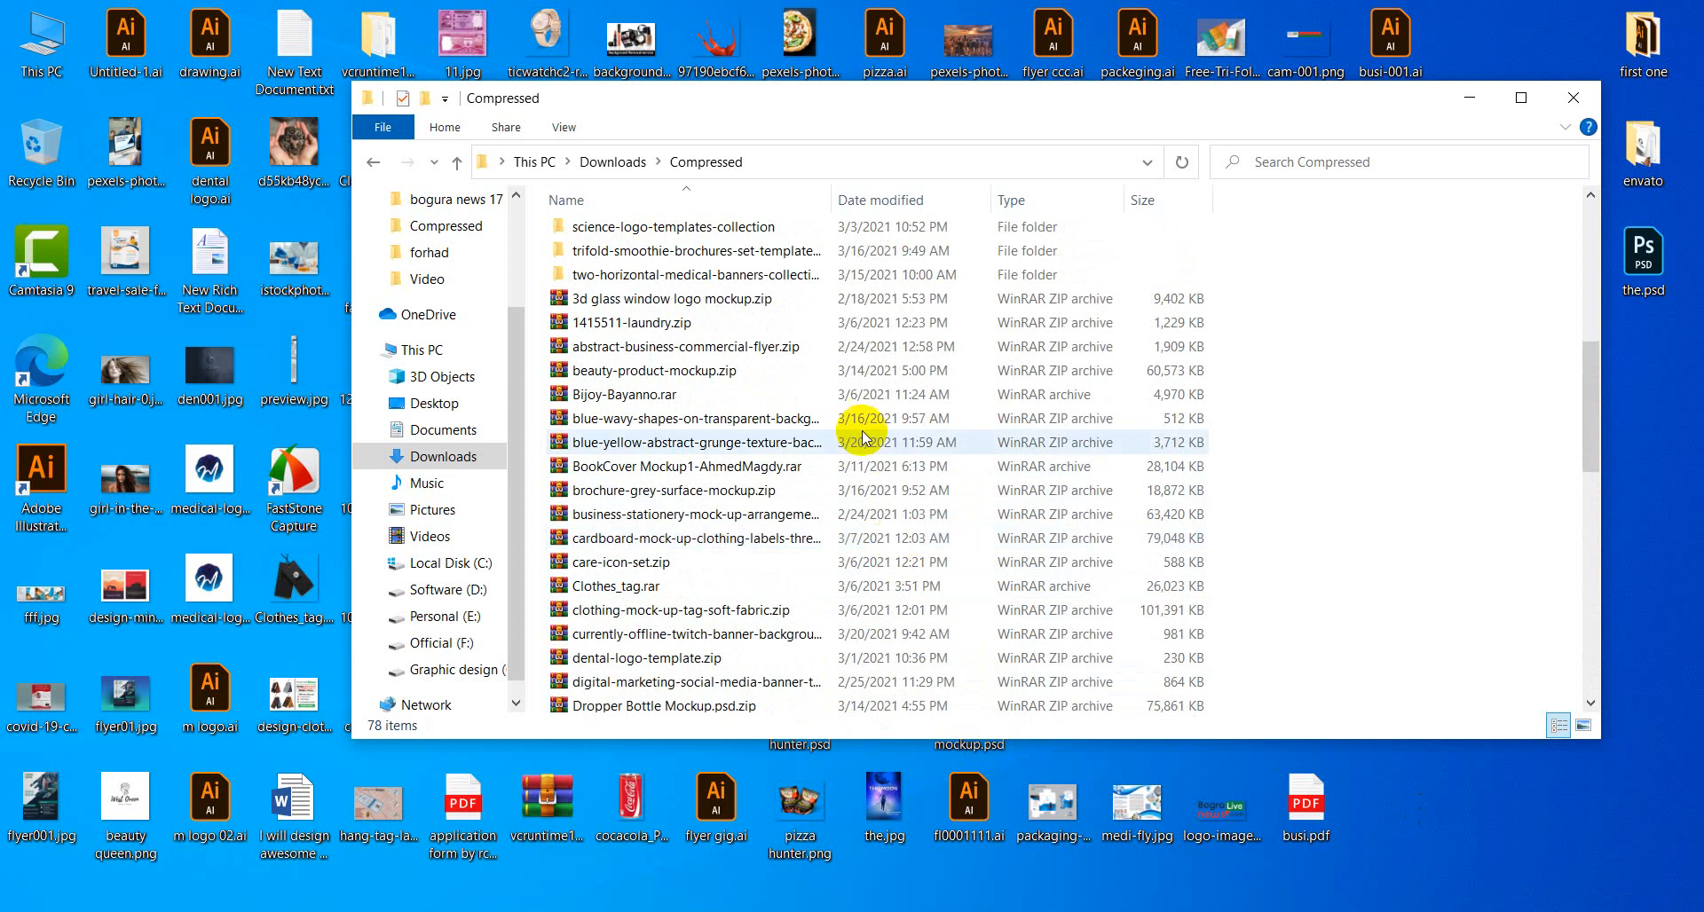
# Select the GFXPLUS.NET_20477 3 In One Photoshop Actions Bundle archive.
pyautogui.click(878, 310)
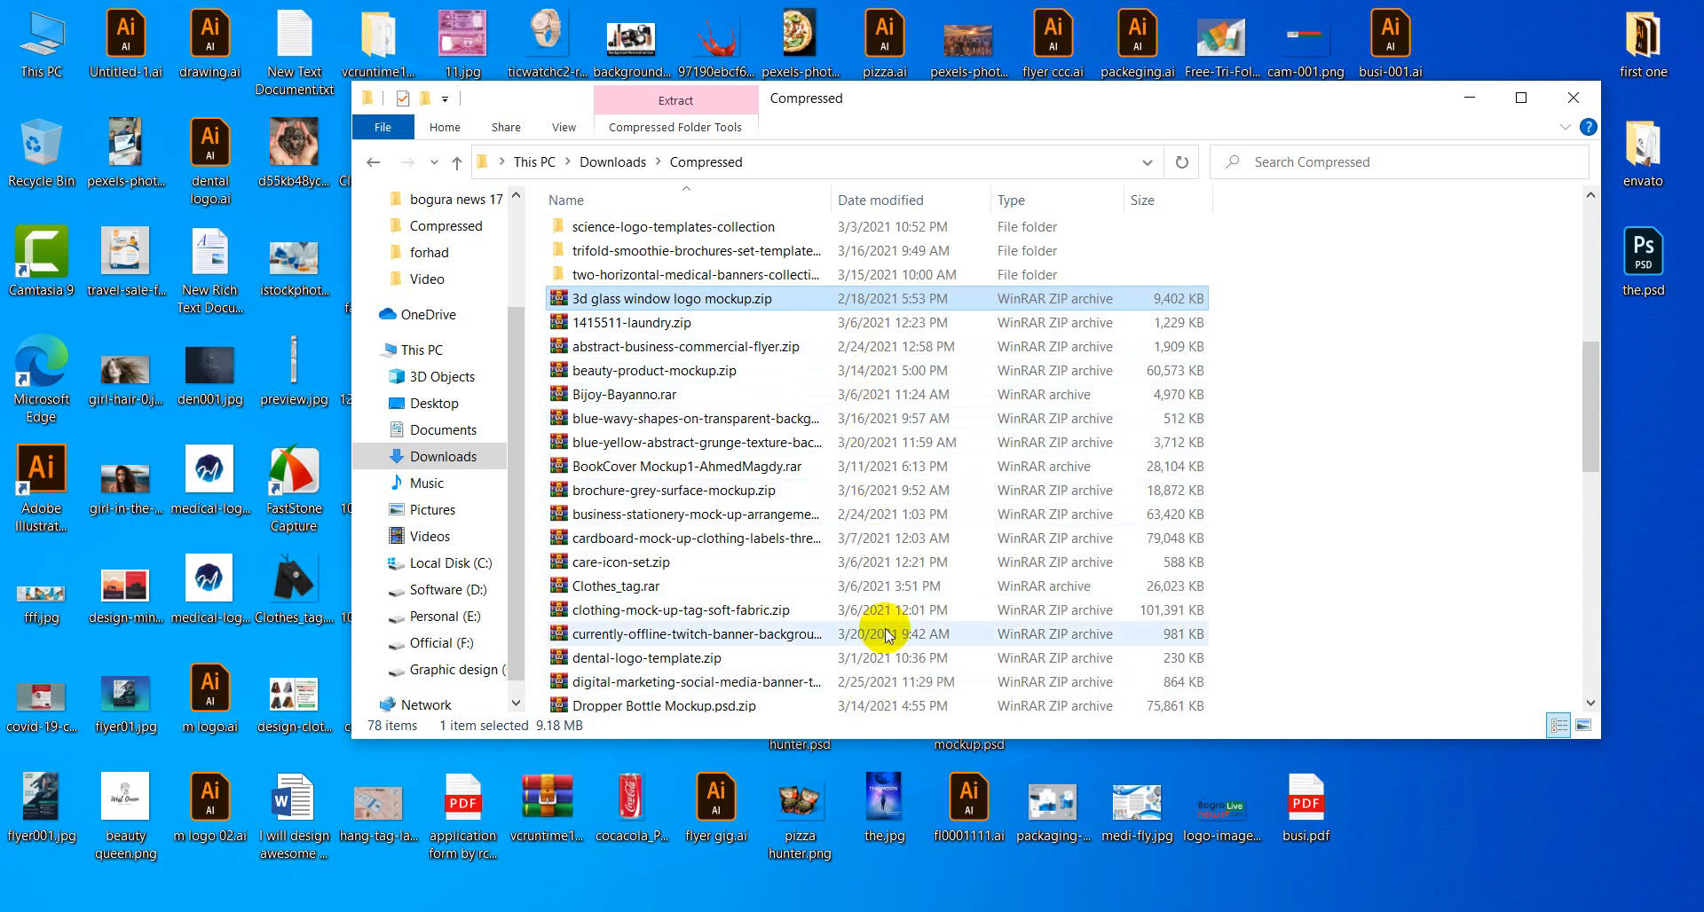
pyautogui.click(887, 681)
pyautogui.scroll(-1, 885, 509)
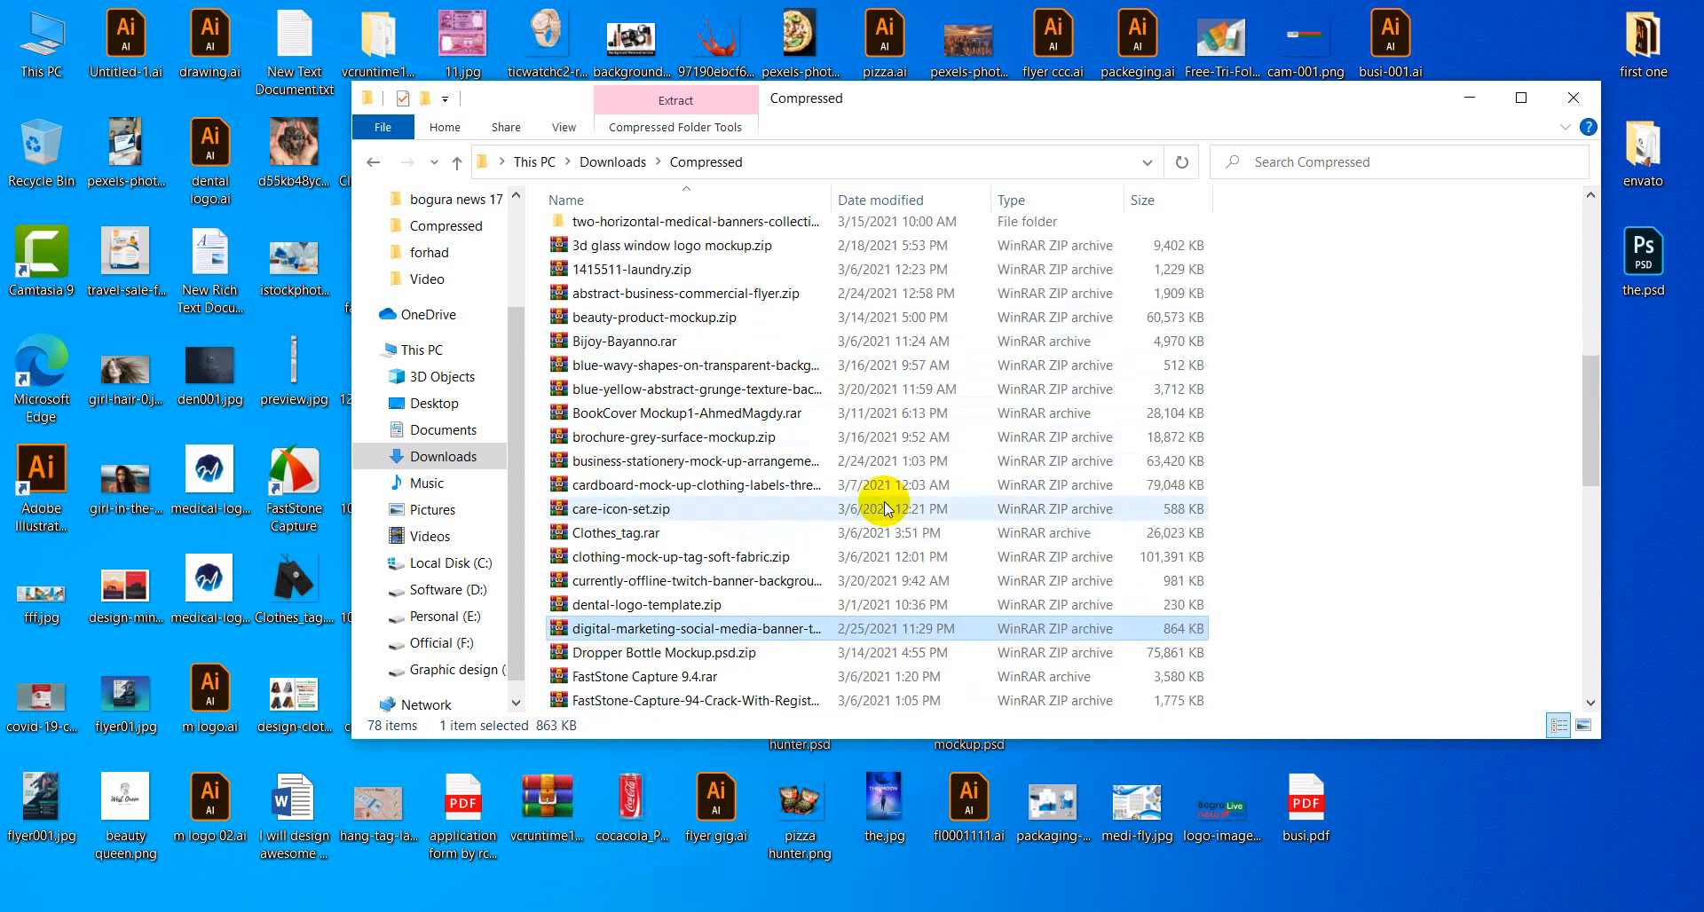
pyautogui.scroll(-2, 884, 509)
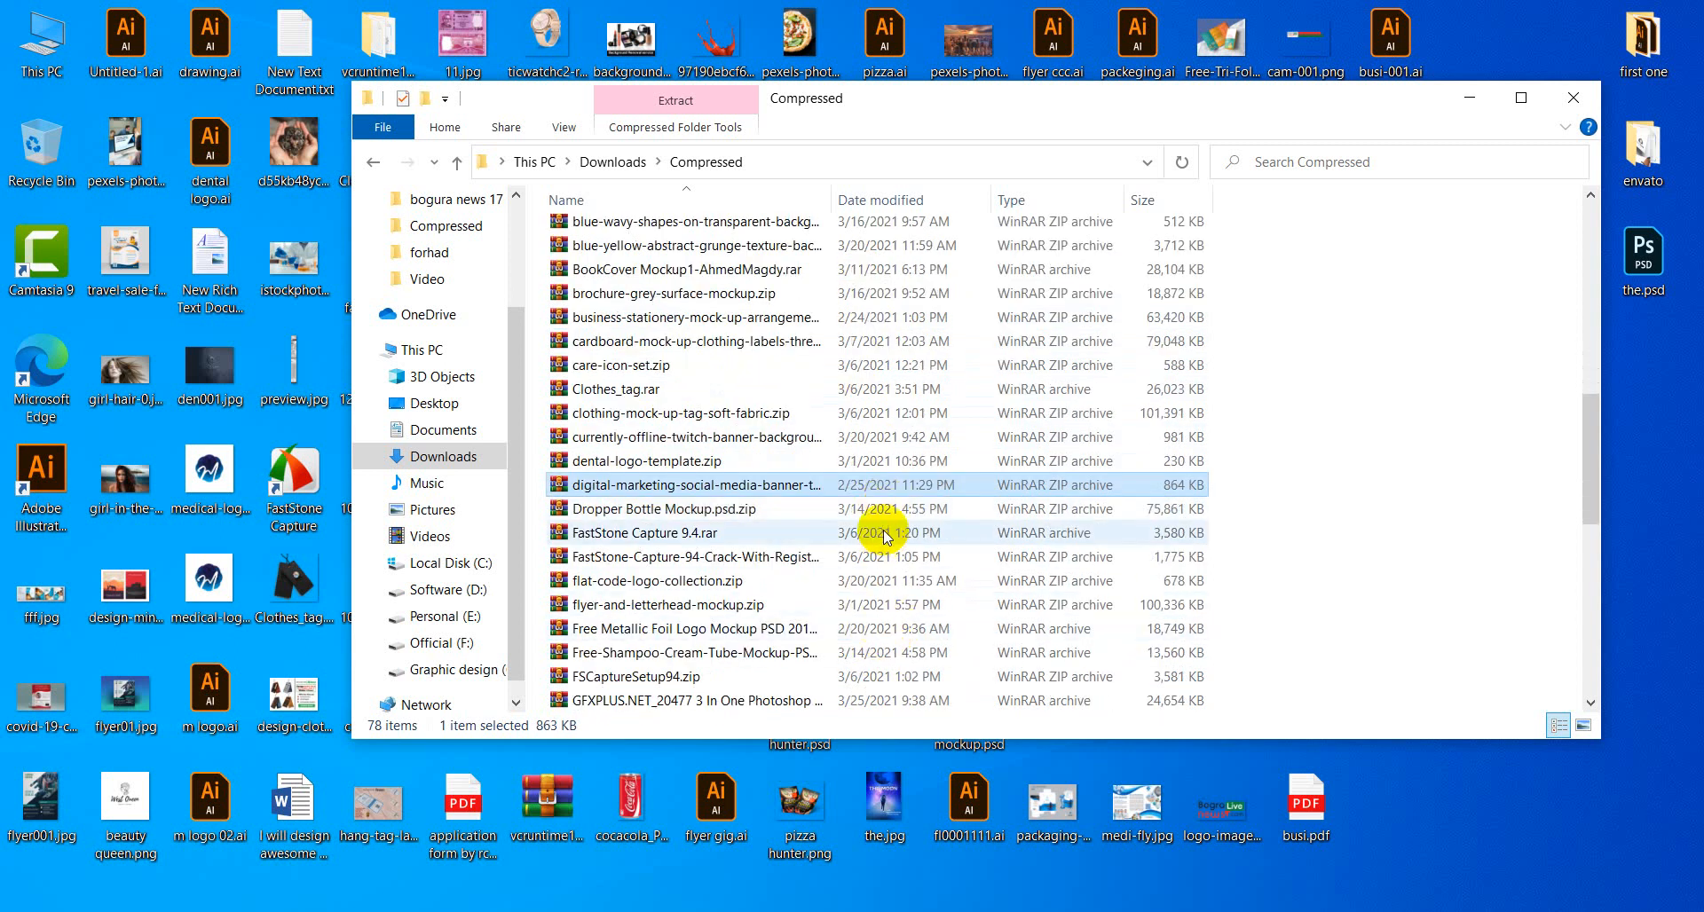
pyautogui.click(890, 702)
pyautogui.scroll(-2, 876, 513)
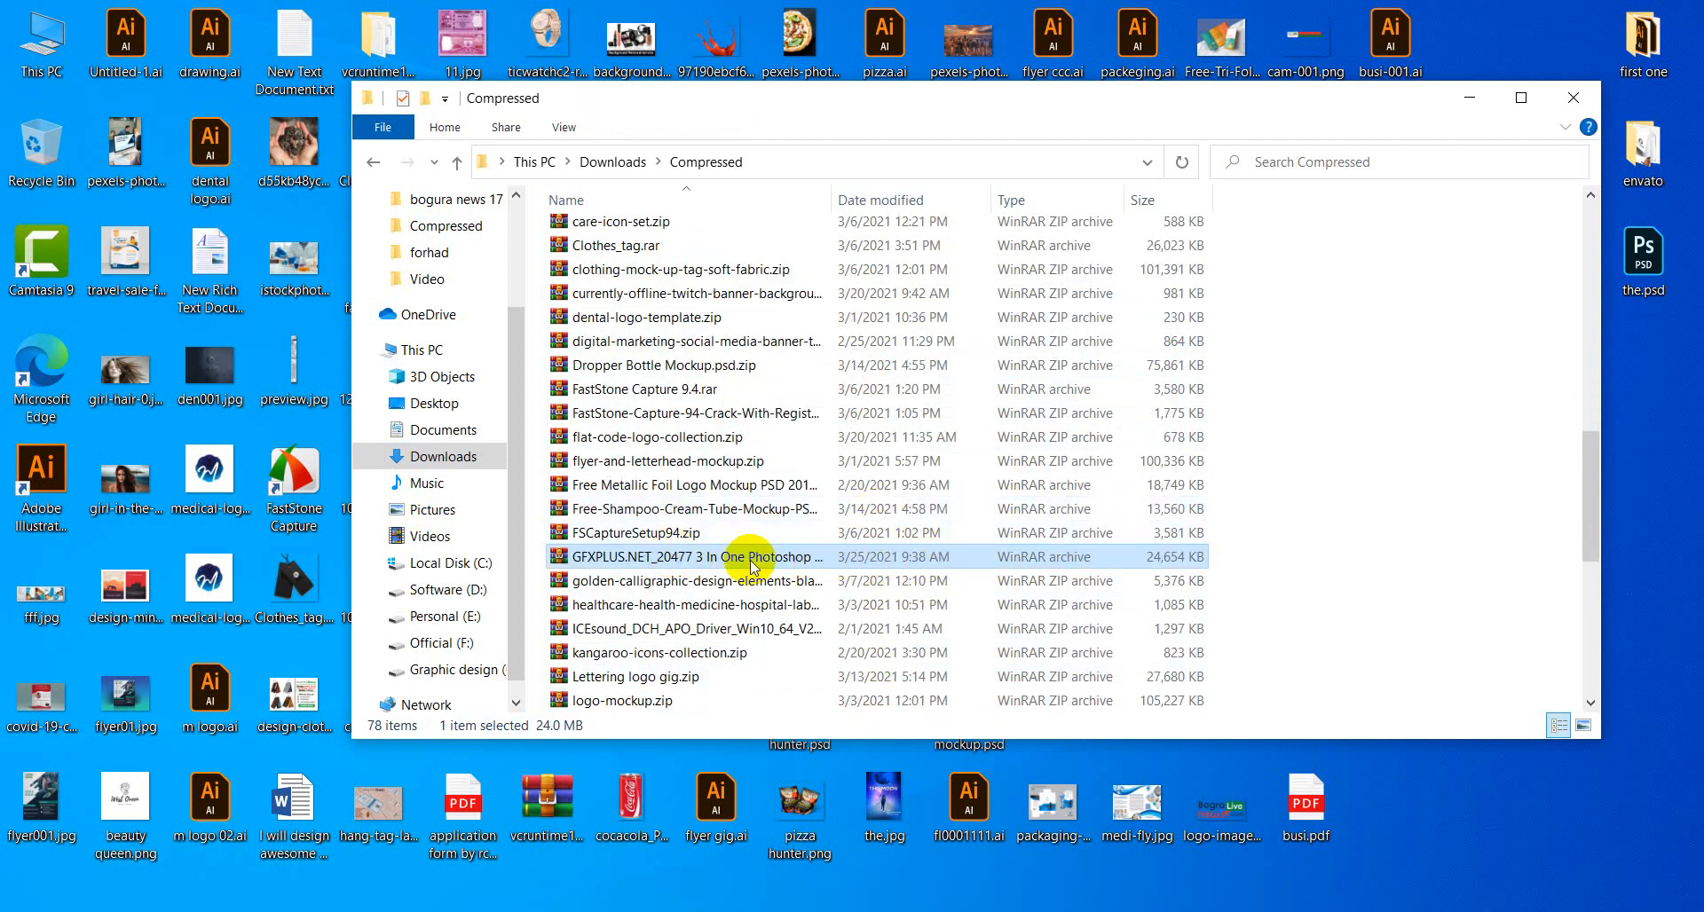
# Cut the GFXPLUS.NET archive and close the Compressed folder window.
pyautogui.rightClick(637, 565)
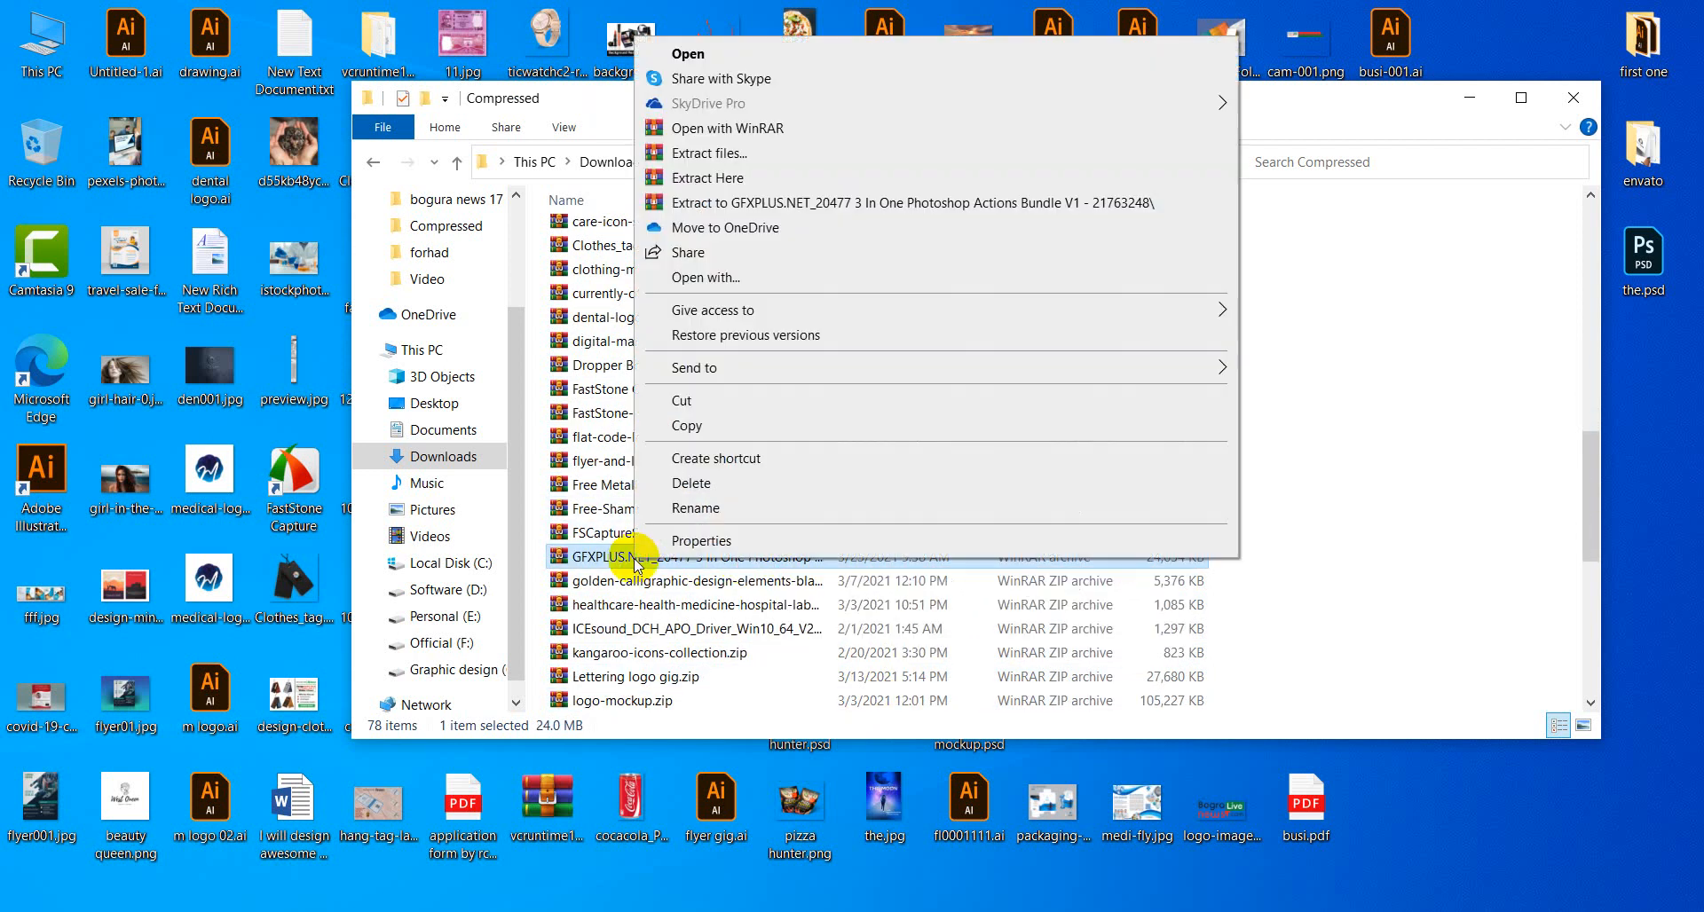
pyautogui.click(708, 404)
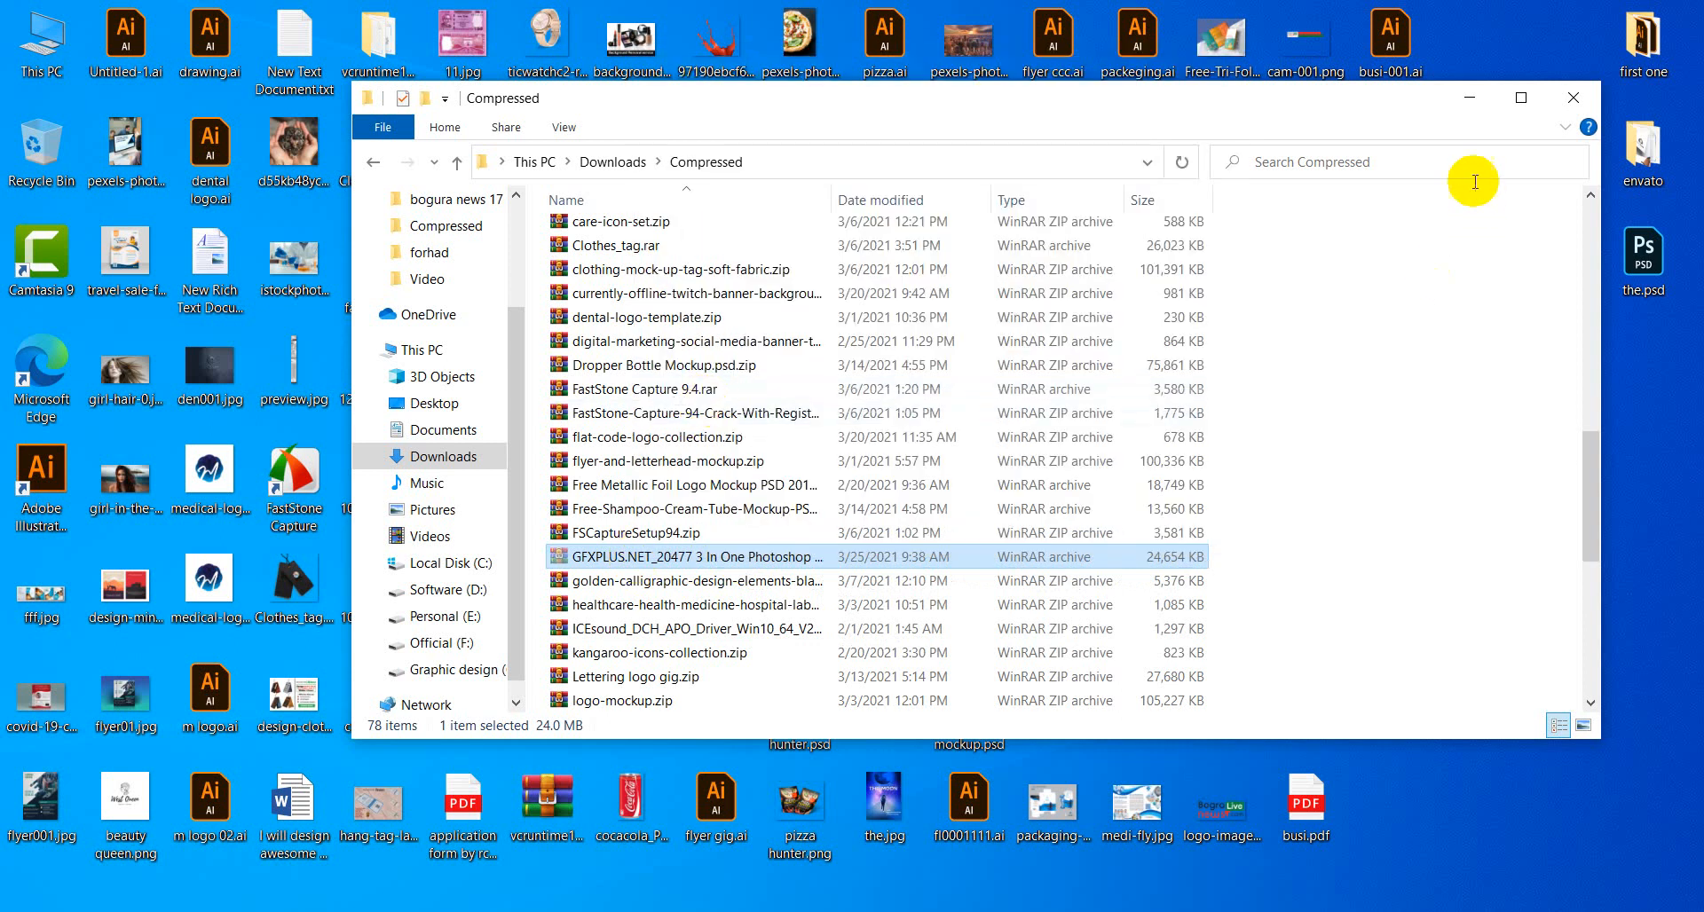
pyautogui.click(1571, 98)
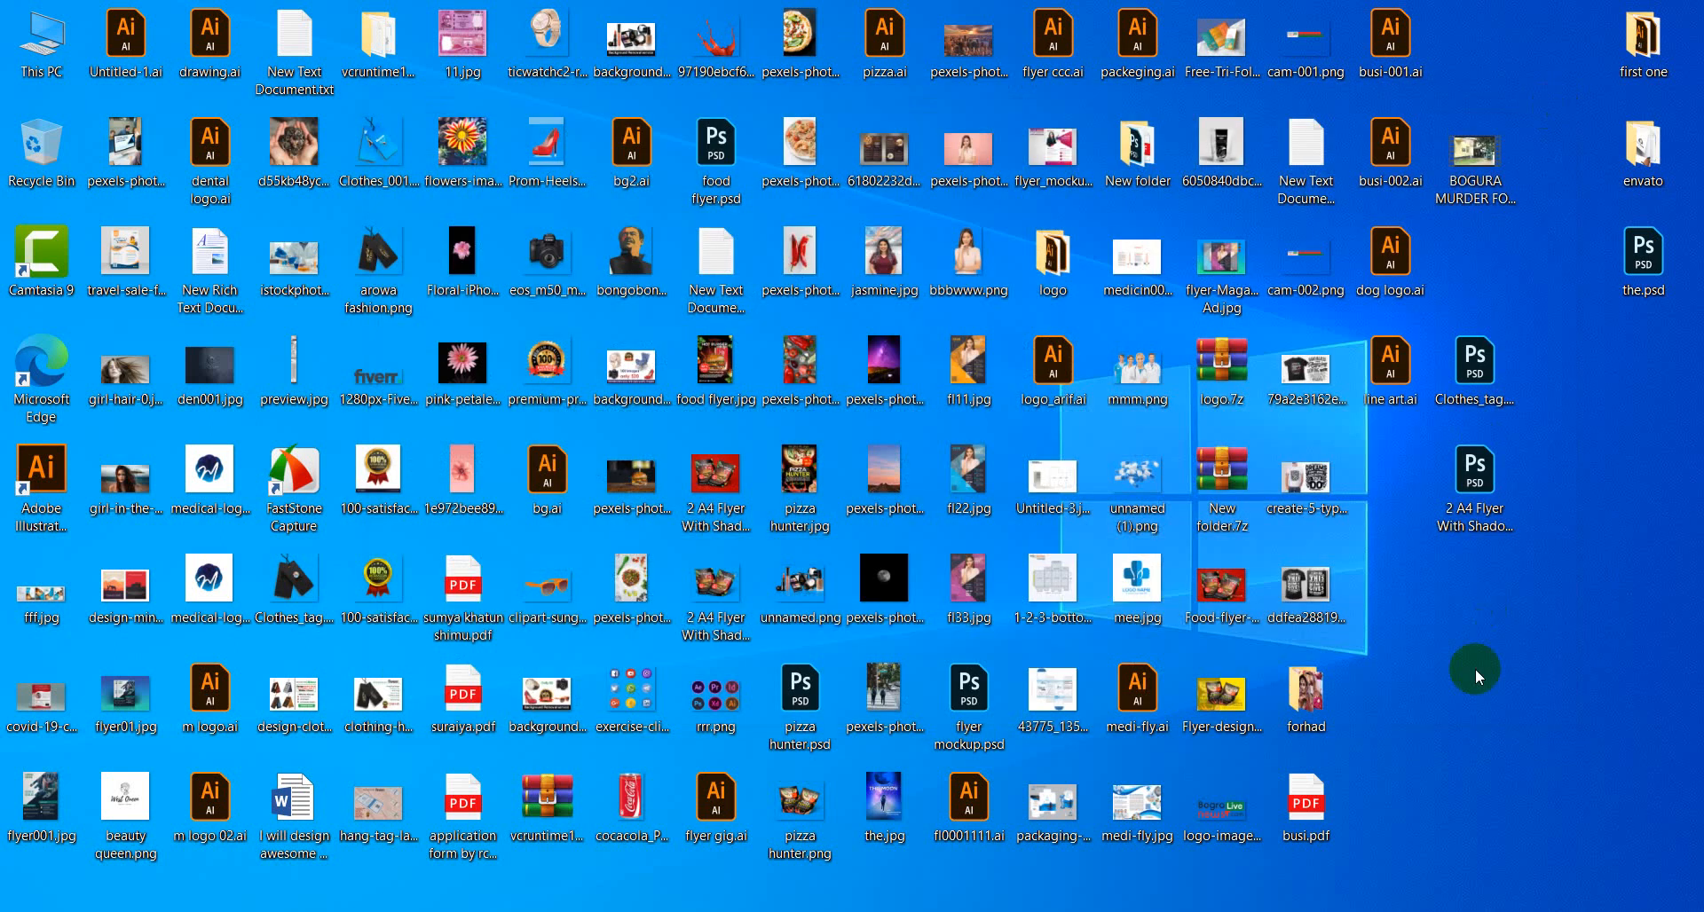
# Paste the GFXPLUS.NET archive onto the desktop and move it to a free spot.
pyautogui.rightClick(1471, 707)
pyautogui.click(1521, 570)
pyautogui.moveTo(1491, 615); pyautogui.dragTo(1580, 678)
# Extract the archive with WinRAR to its default folder and open the extracted bundle folder.
pyautogui.rightClick(1560, 692)
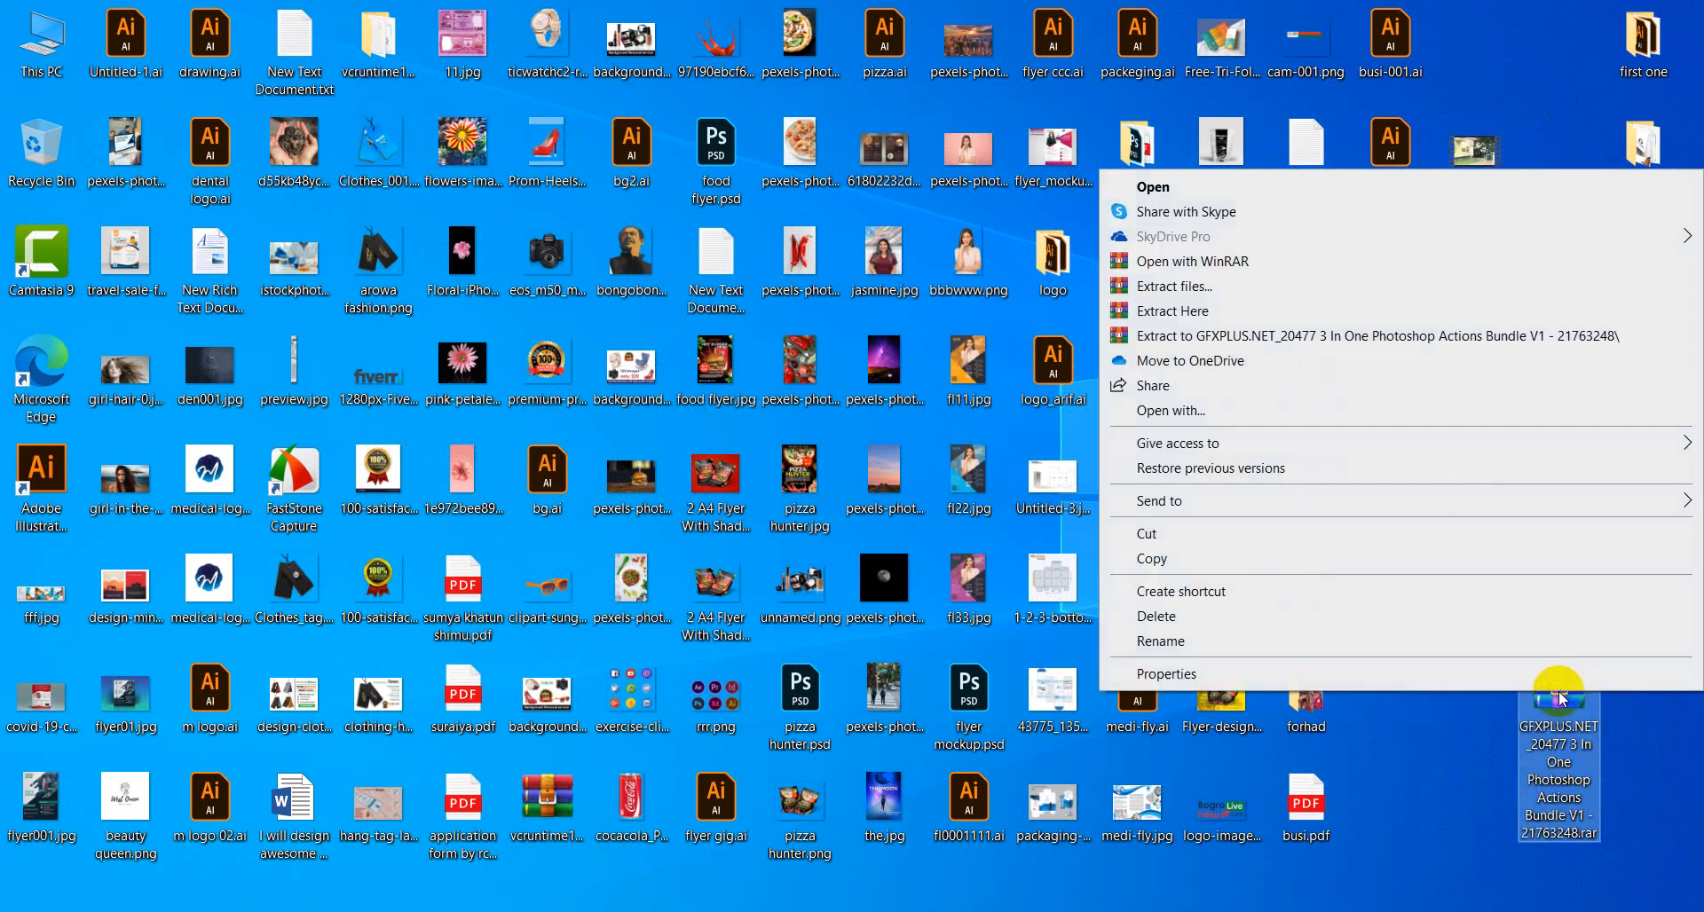
pyautogui.click(1203, 287)
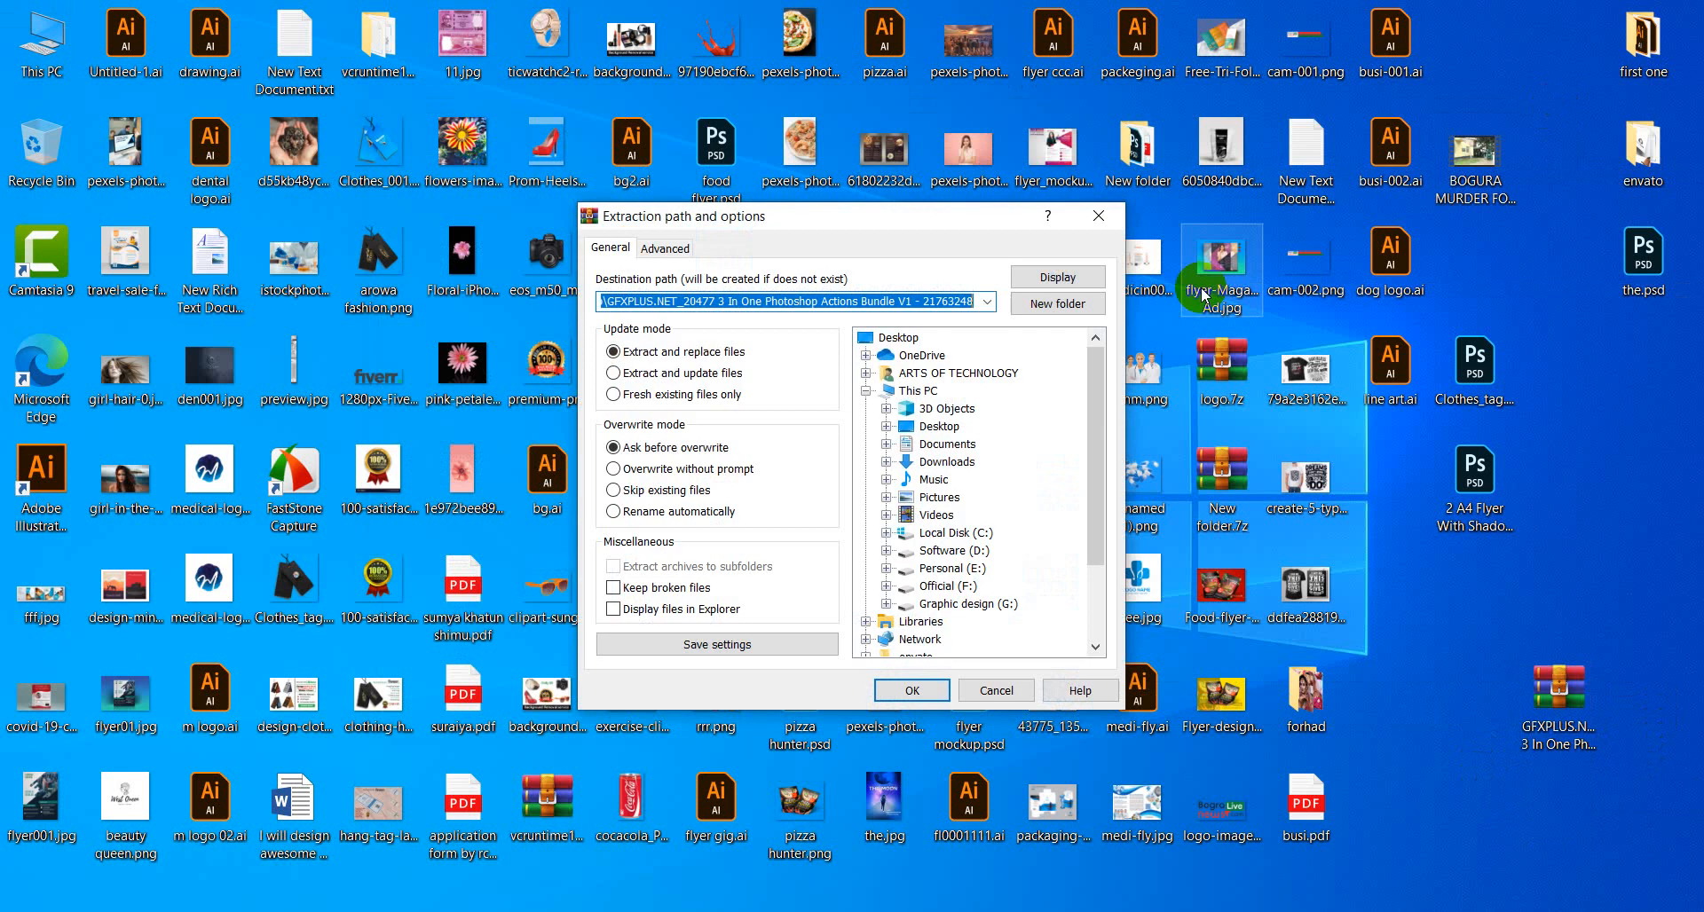
pyautogui.click(912, 691)
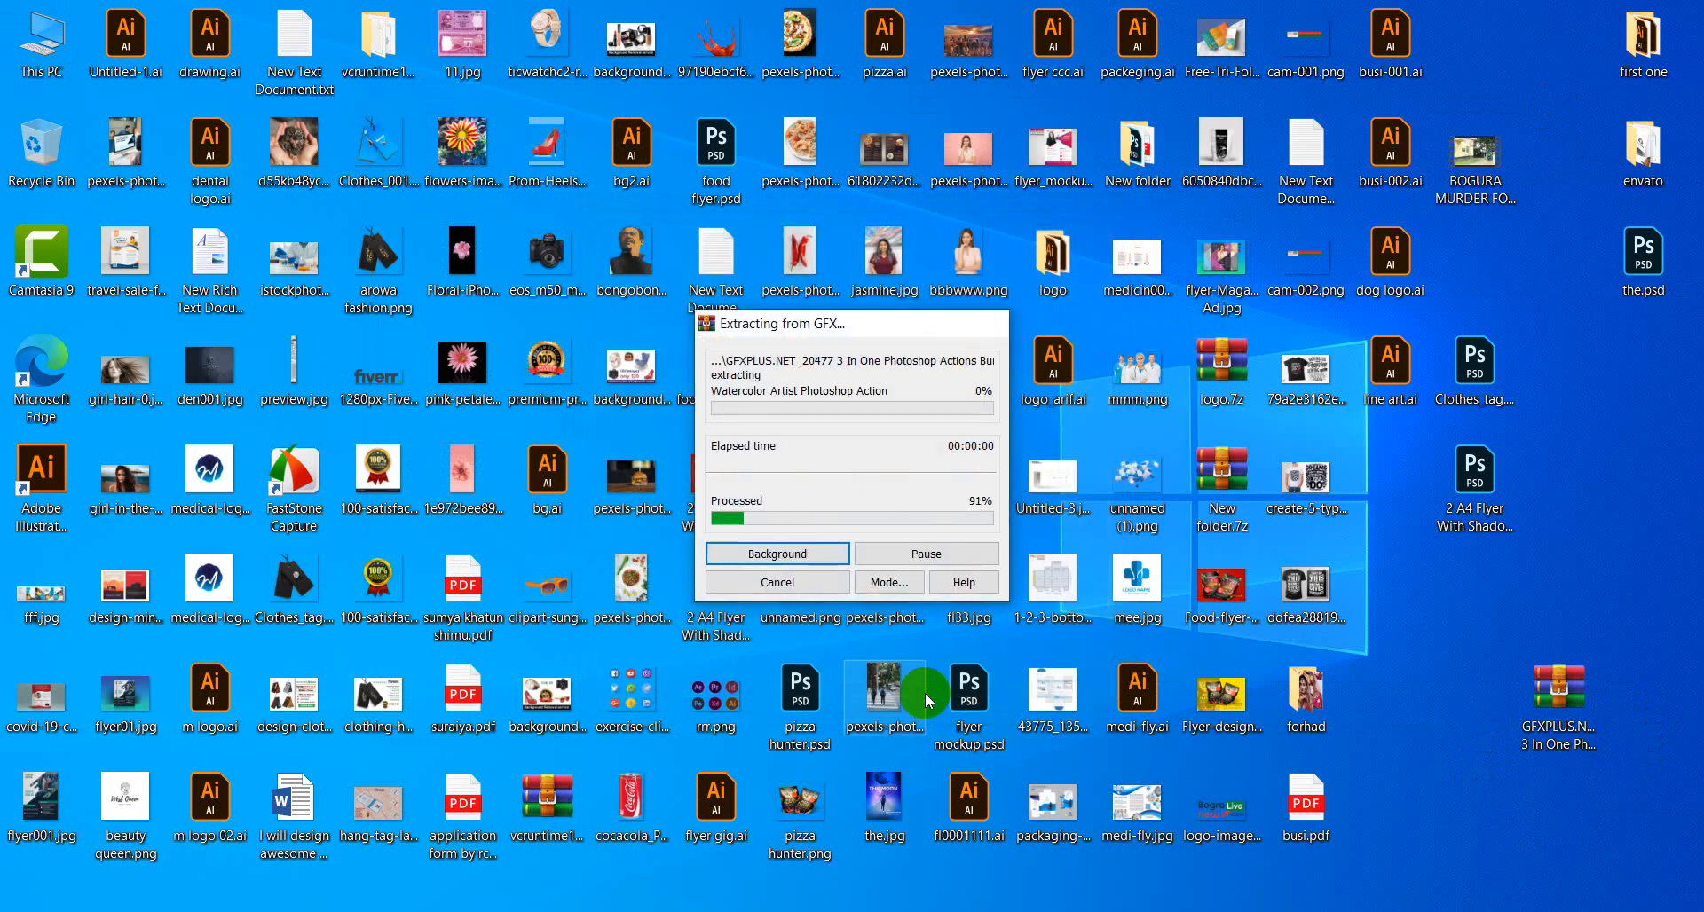
pyautogui.click(1521, 680)
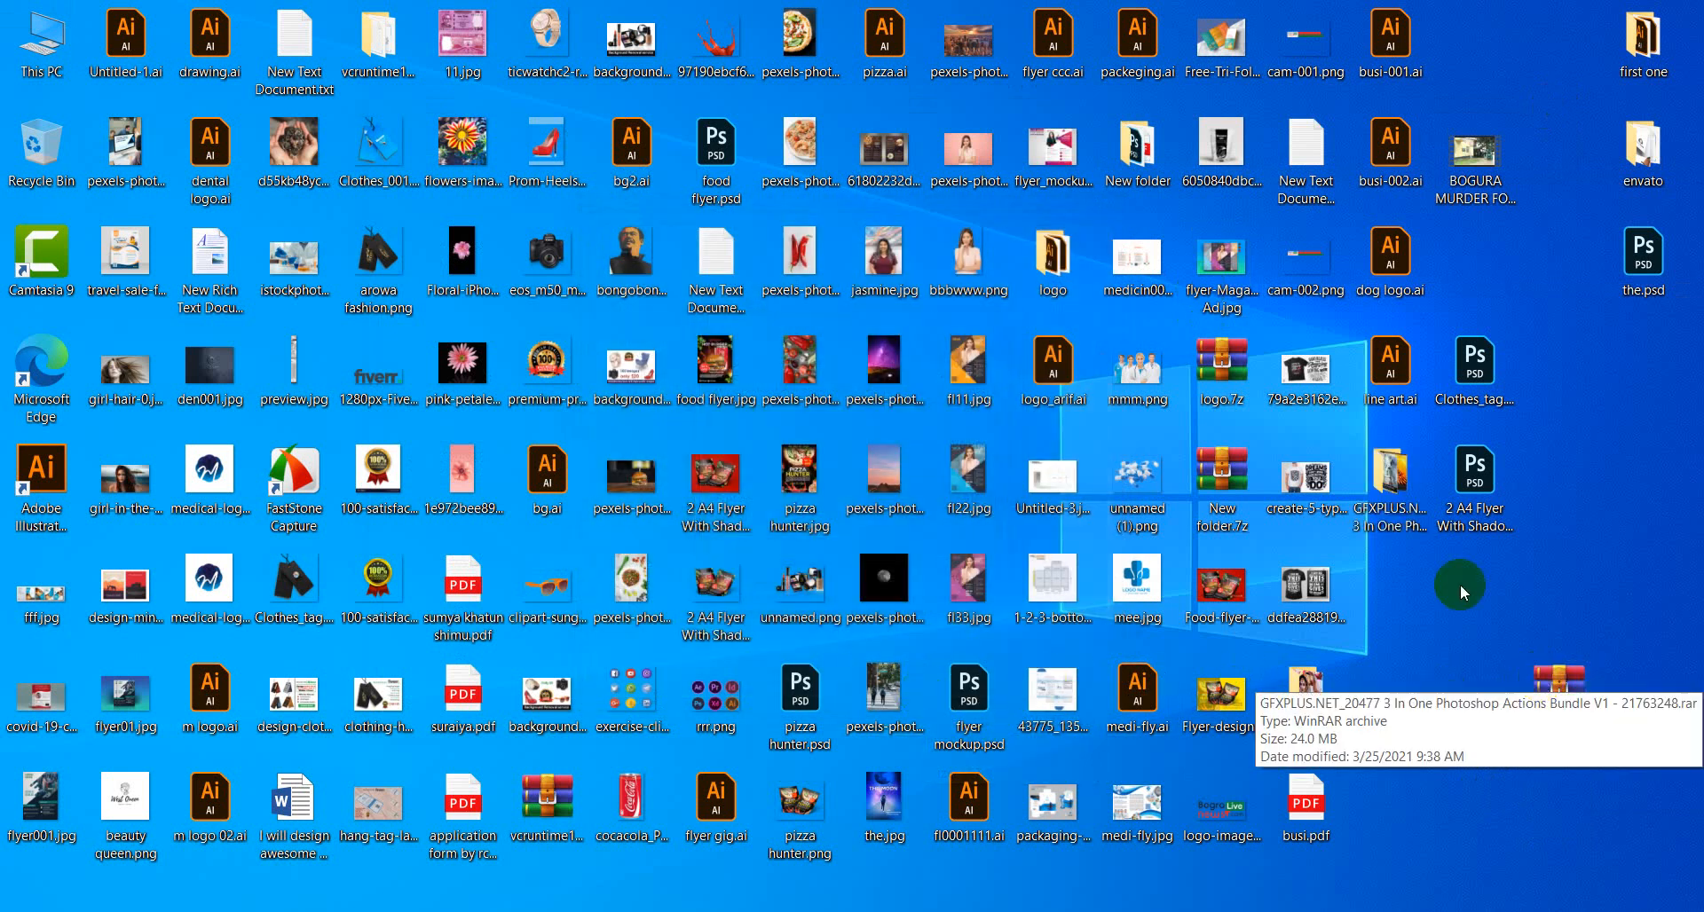
pyautogui.click(1396, 479)
pyautogui.doubleClick(1396, 479)
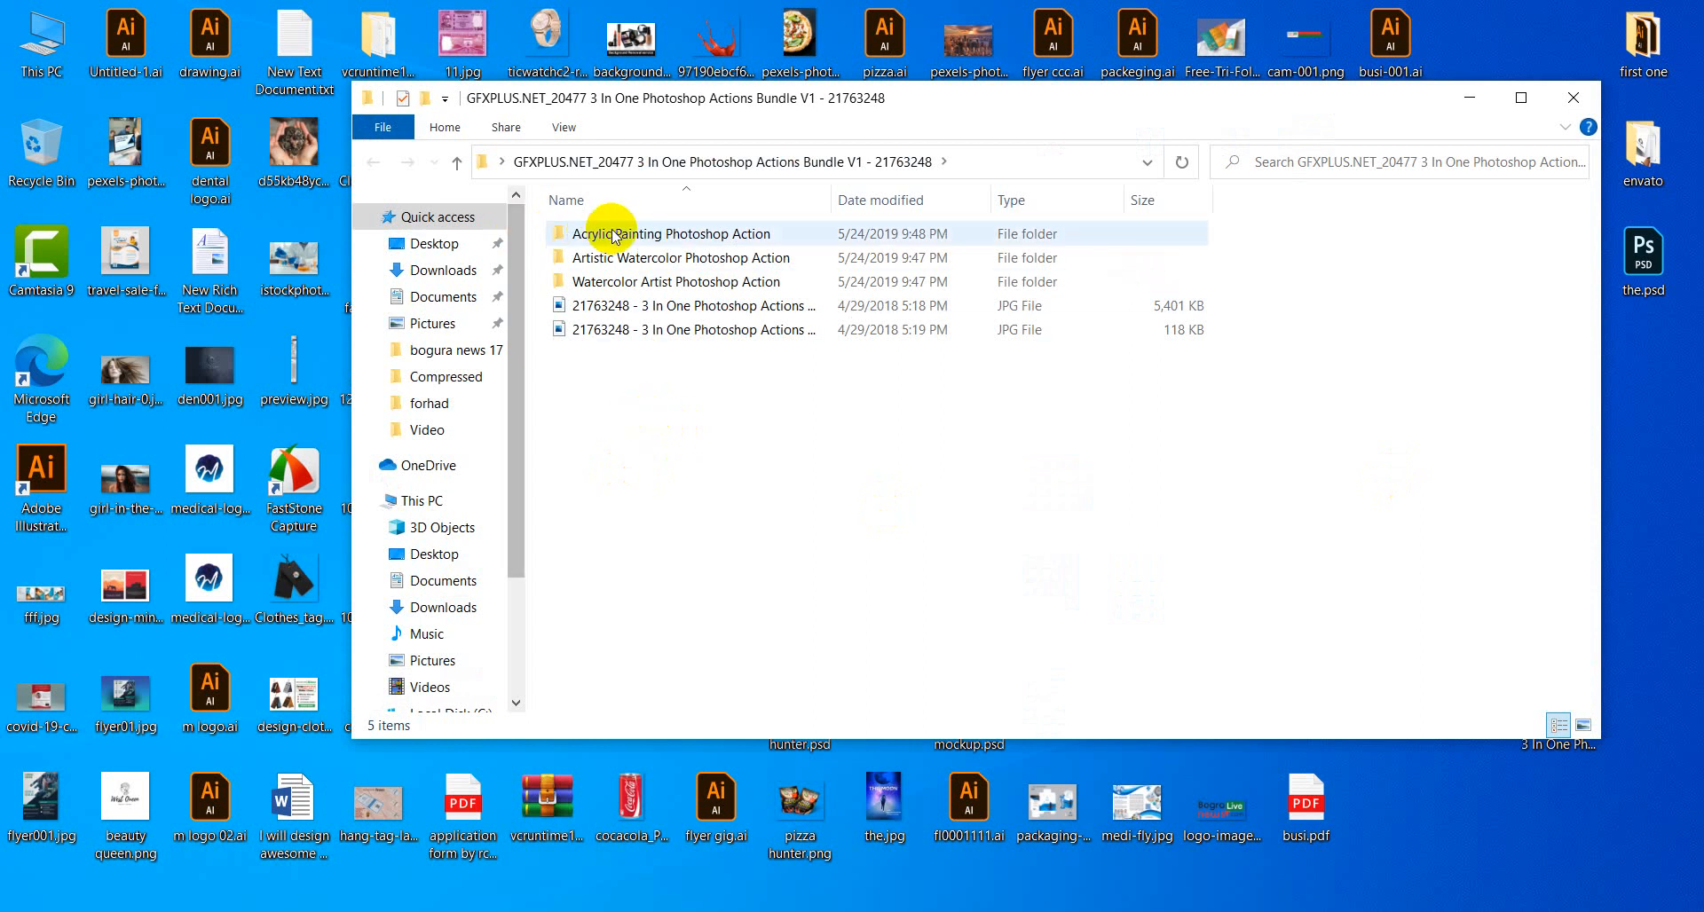
# Open the Watercolor Artist Photoshop Action folder and its Help.txt in Notepad.
pyautogui.click(684, 287)
pyautogui.doubleClick(683, 287)
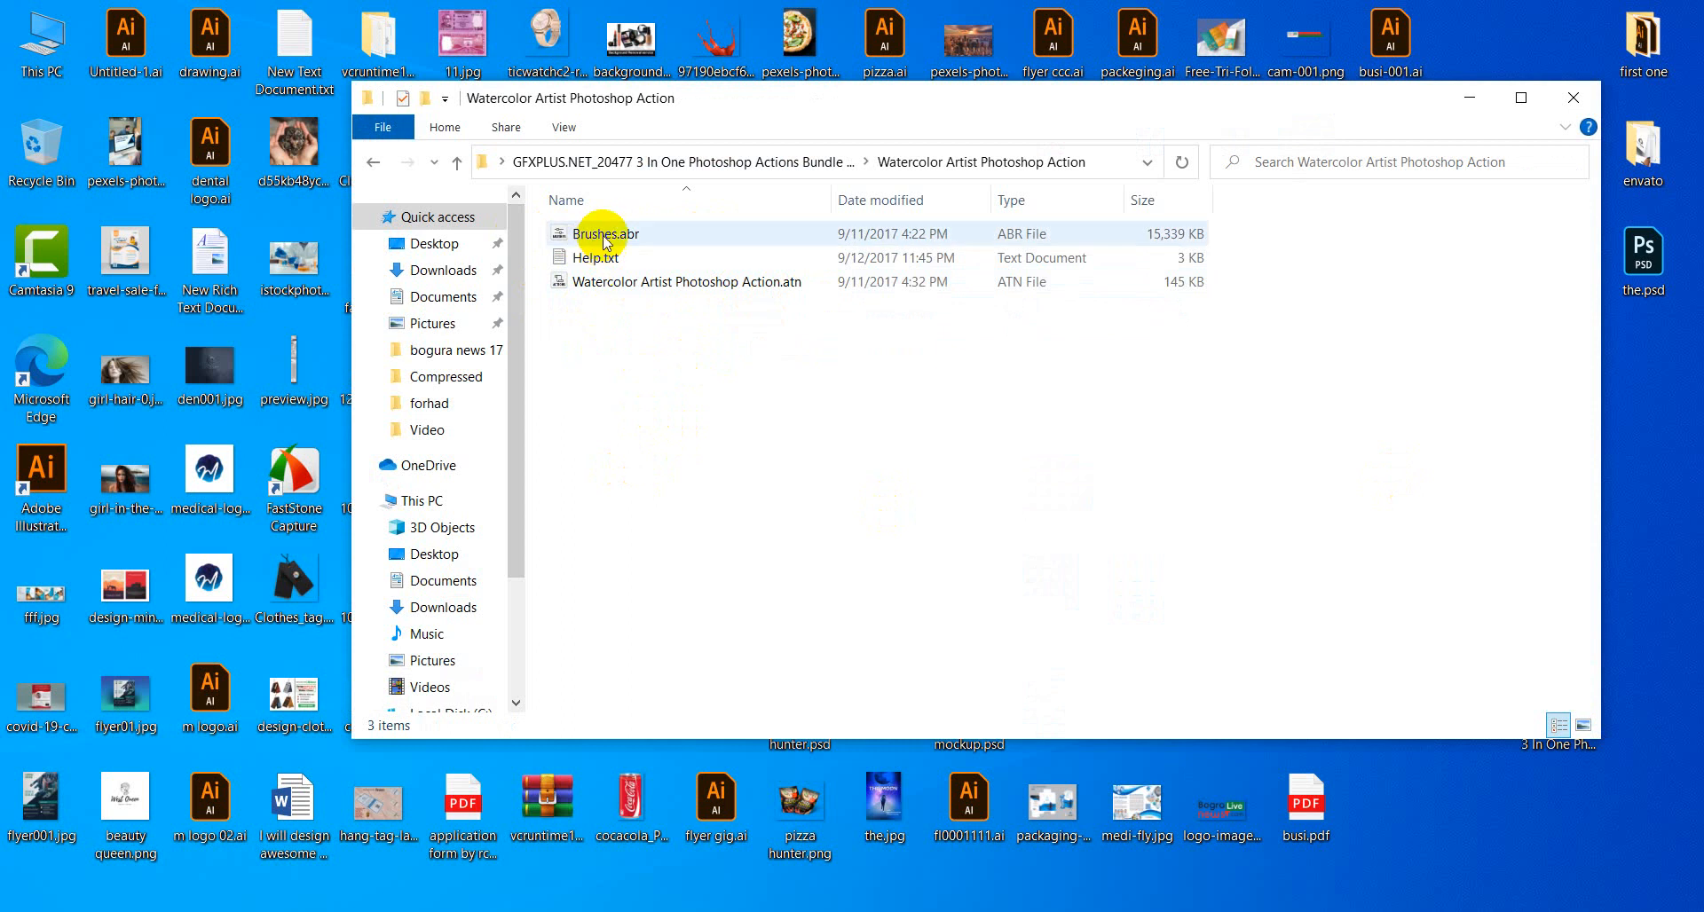
pyautogui.click(610, 288)
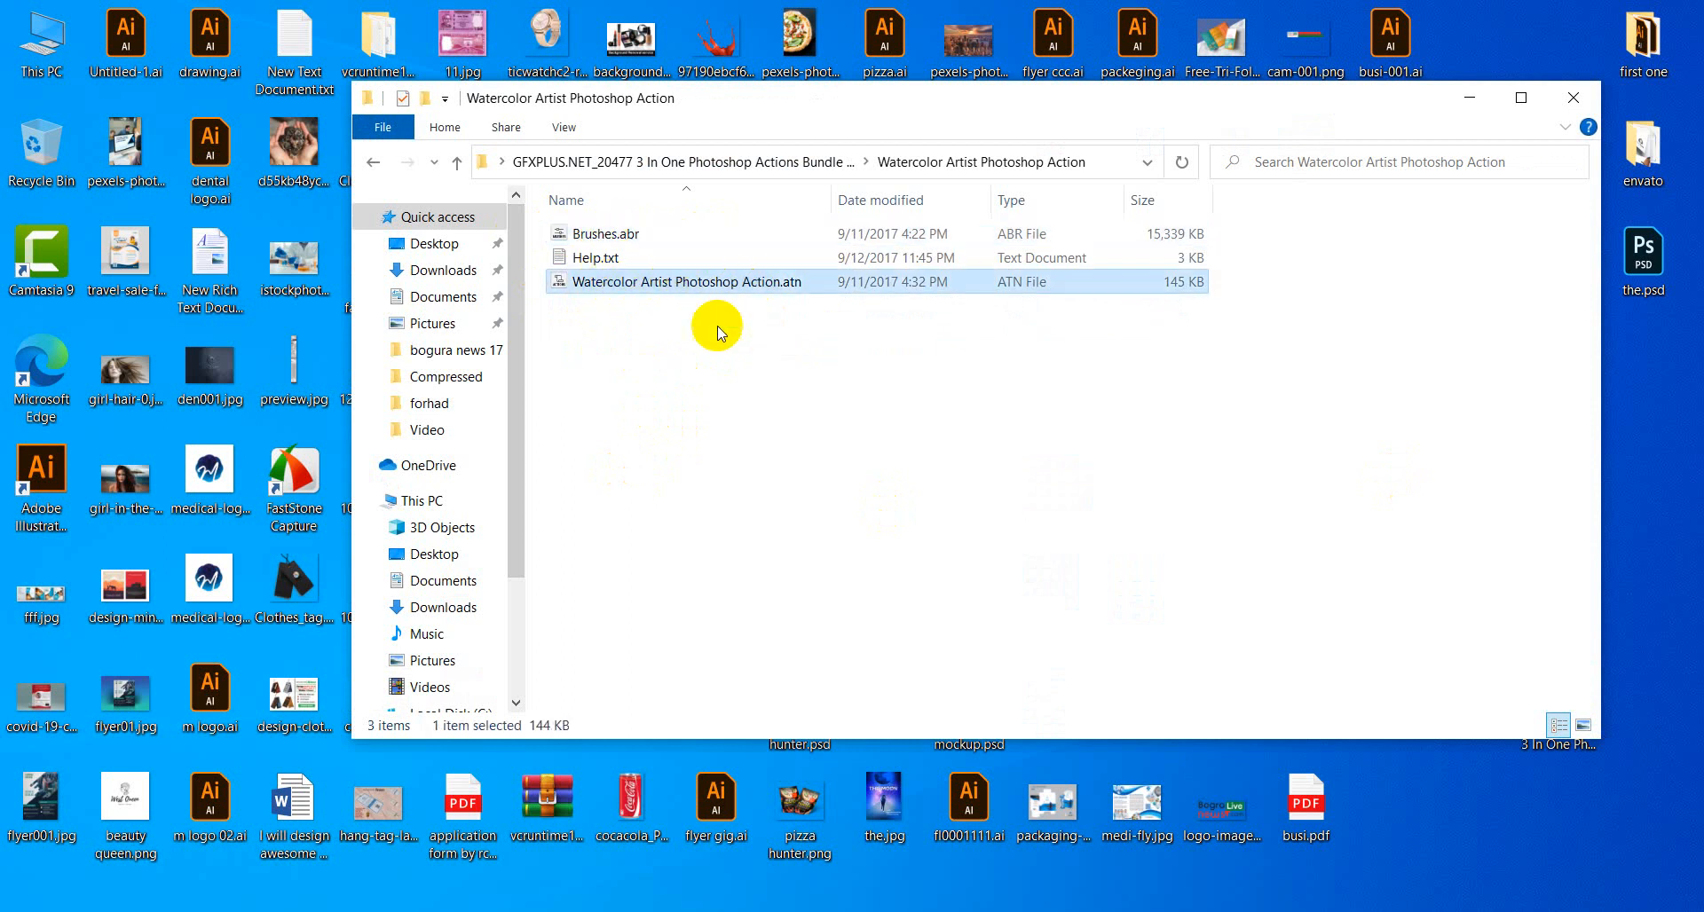
pyautogui.click(603, 232)
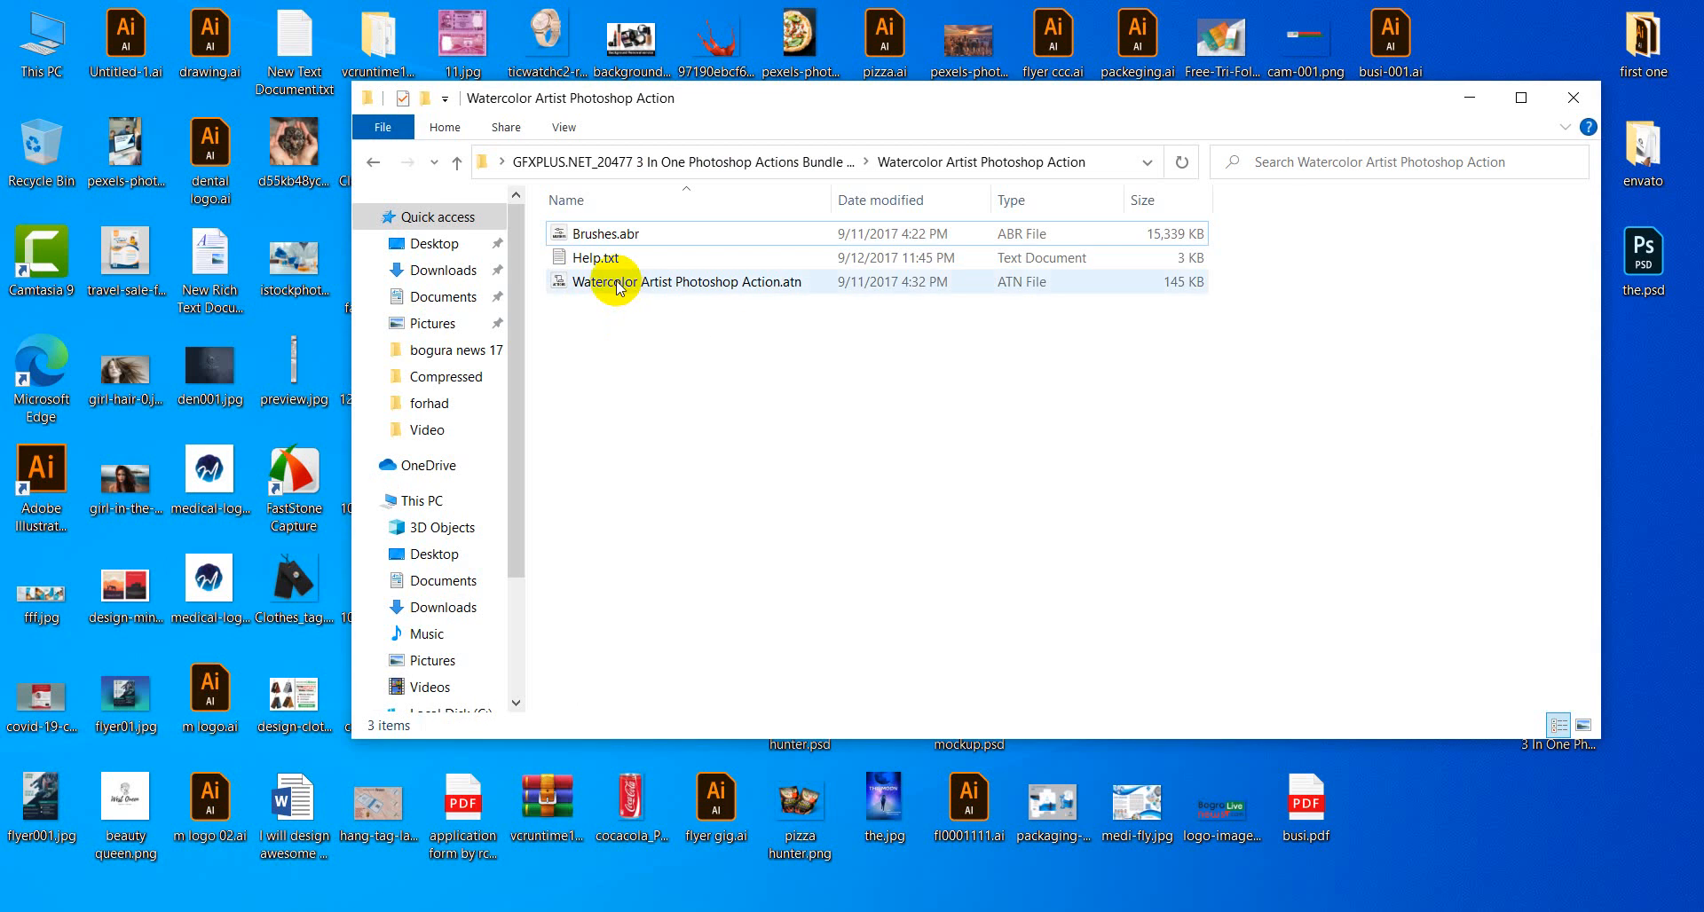
pyautogui.click(593, 261)
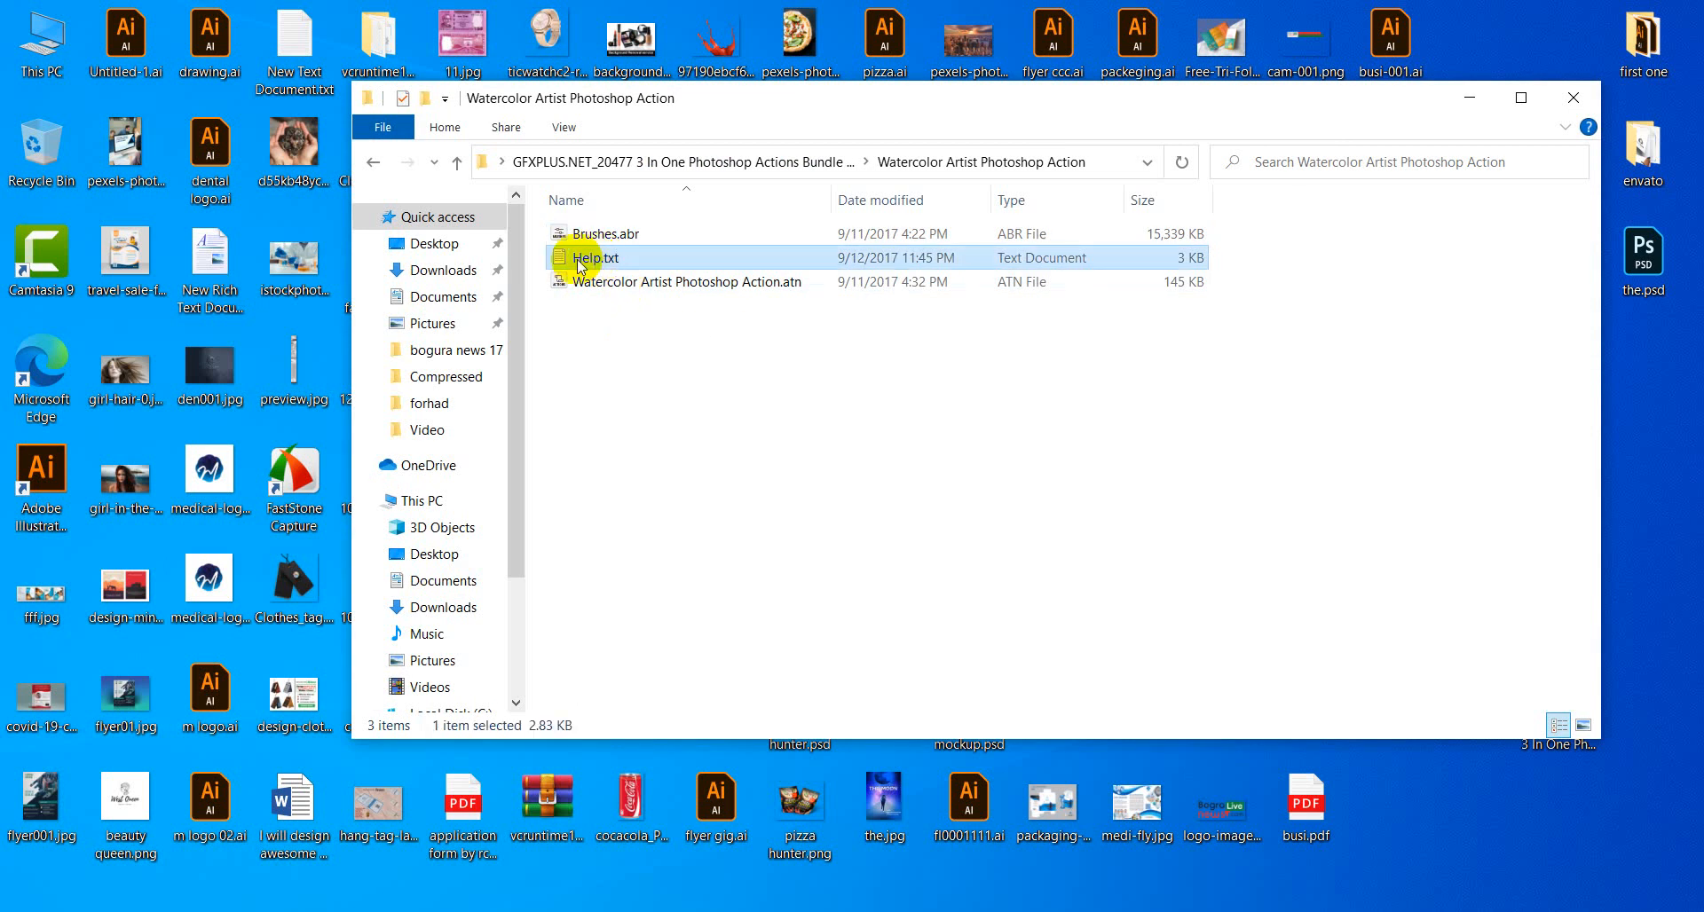
pyautogui.doubleClick(577, 261)
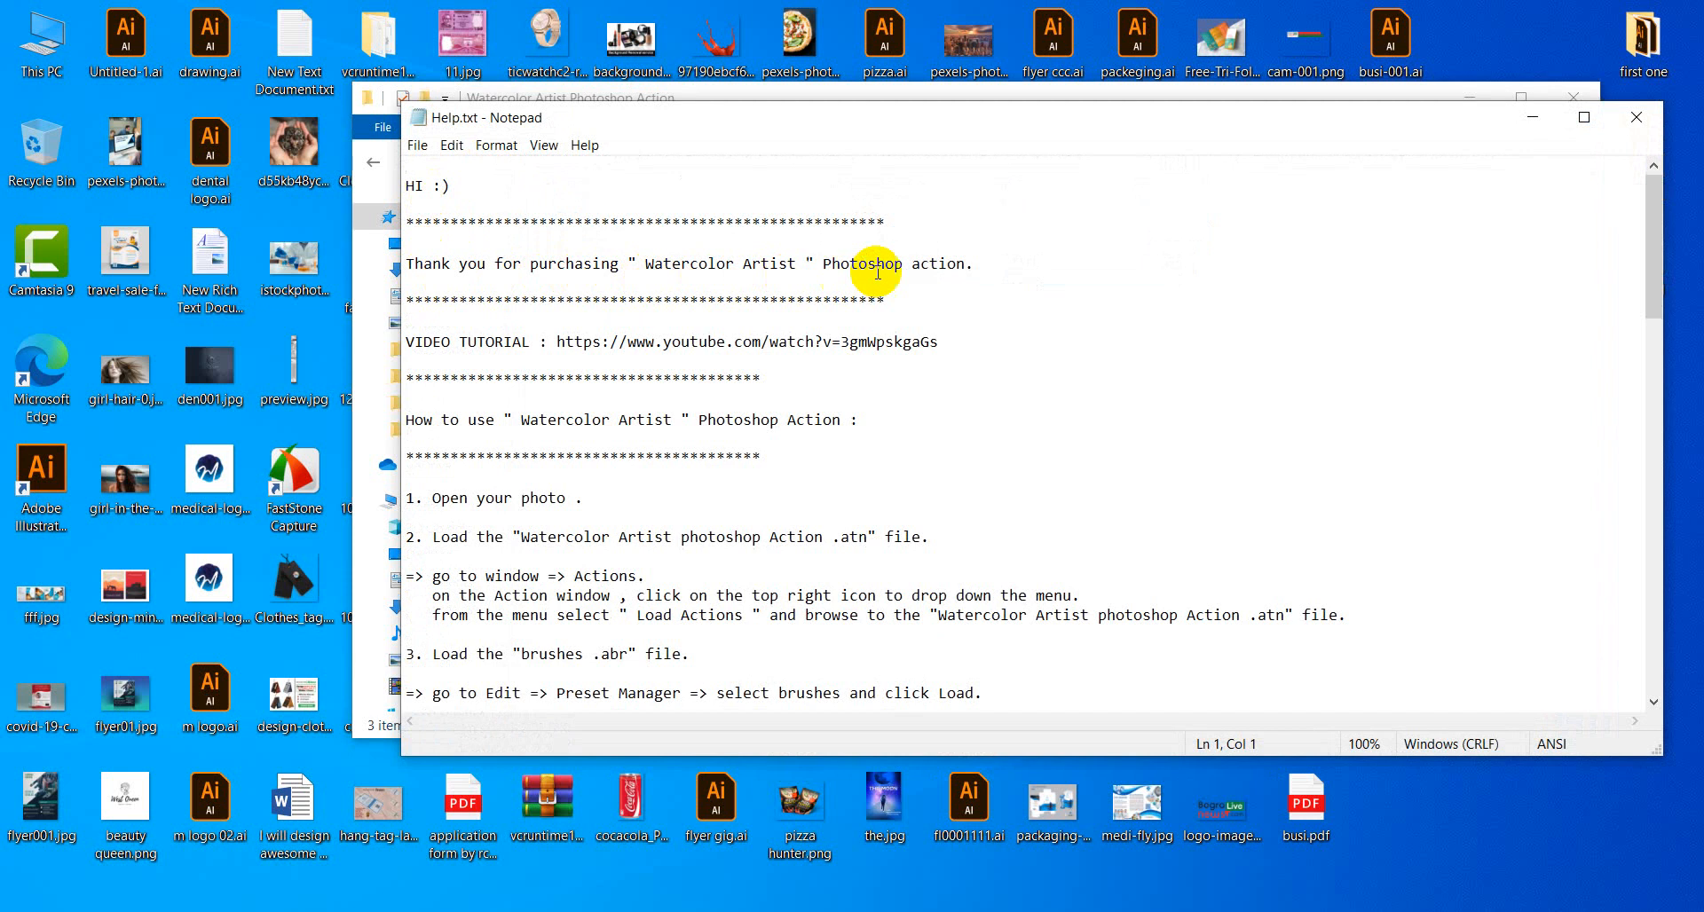
# Read through Help.txt, highlighting the video tutorial line and the Load Actions steps.
pyautogui.click(707, 282)
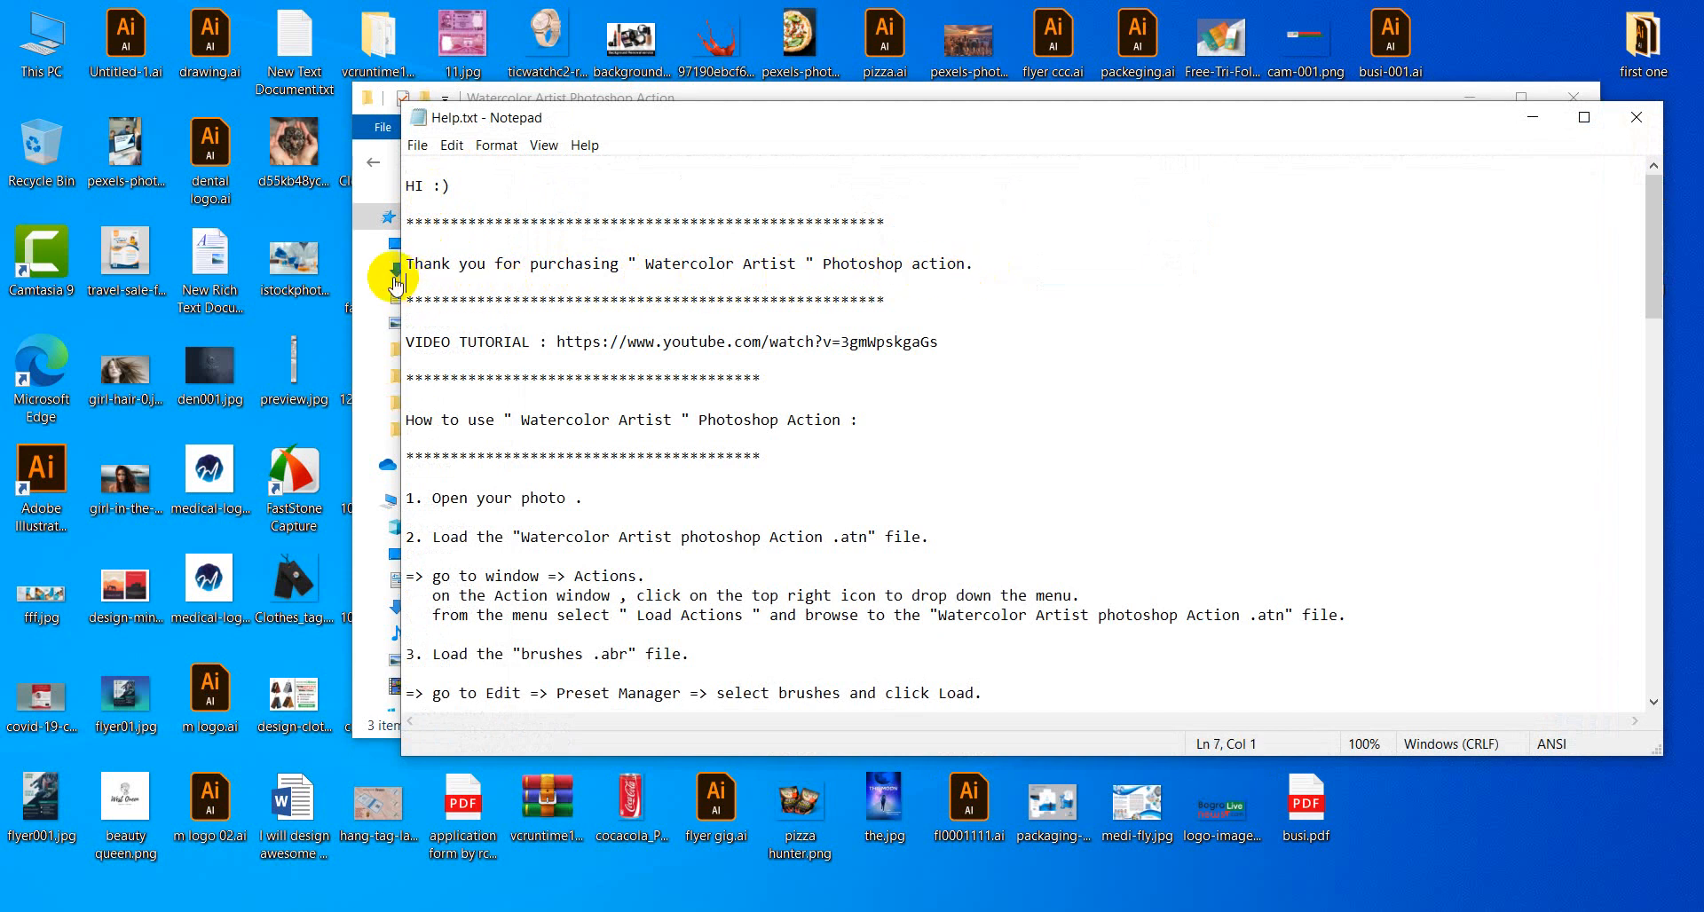
pyautogui.click(459, 342)
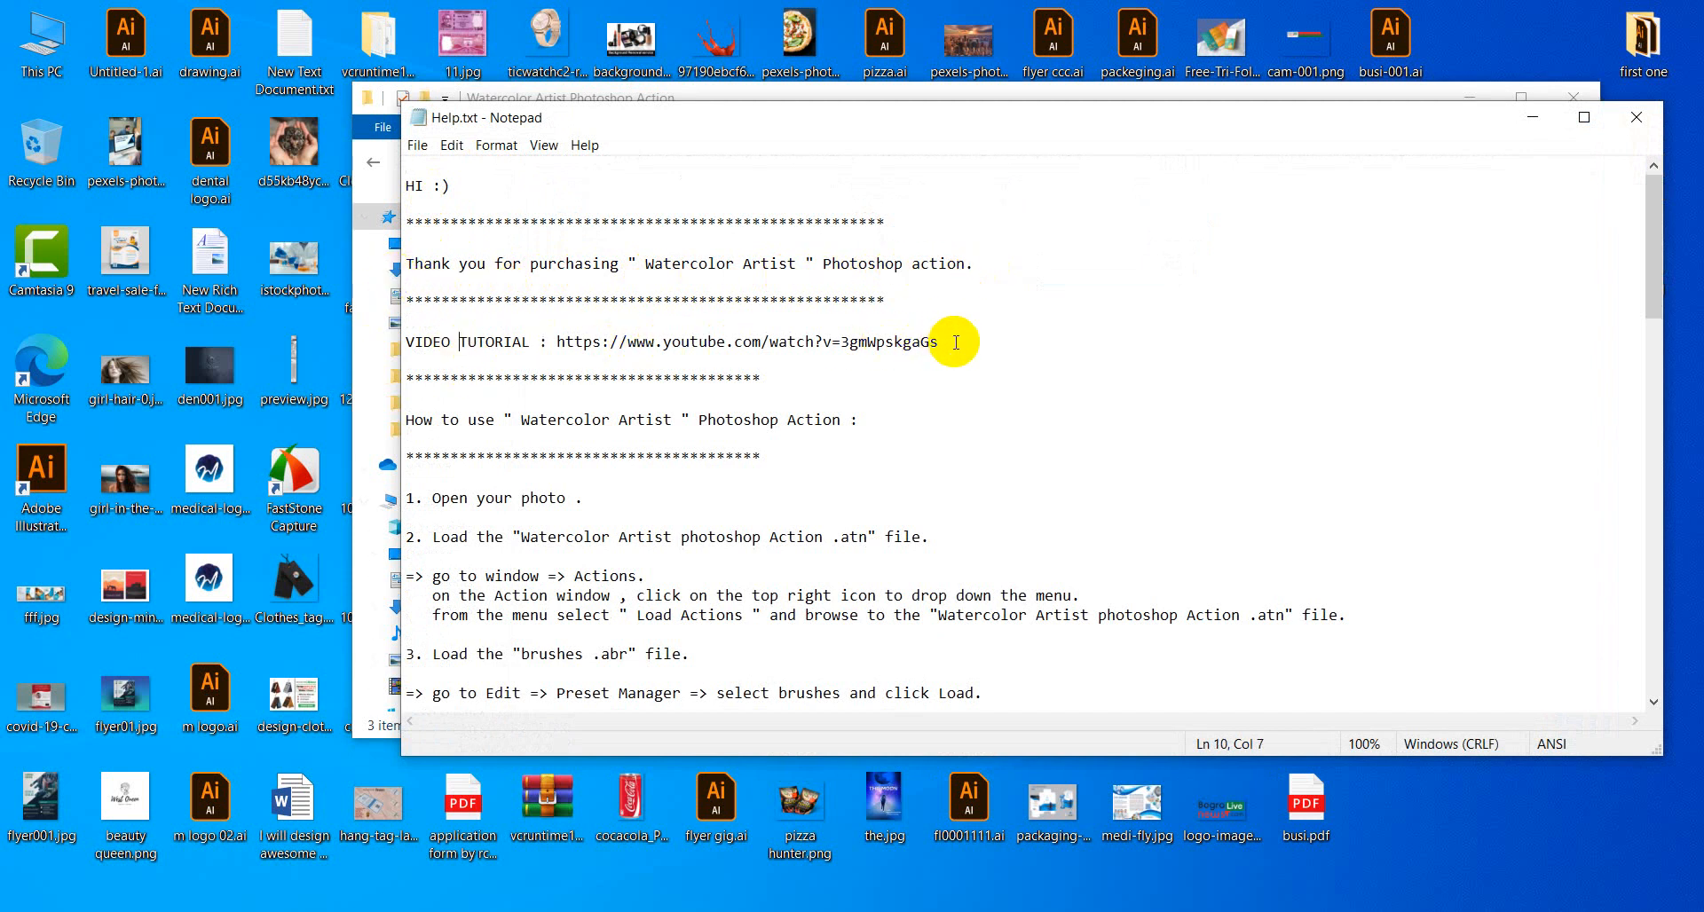
pyautogui.moveTo(943, 342); pyautogui.dragTo(554, 344)
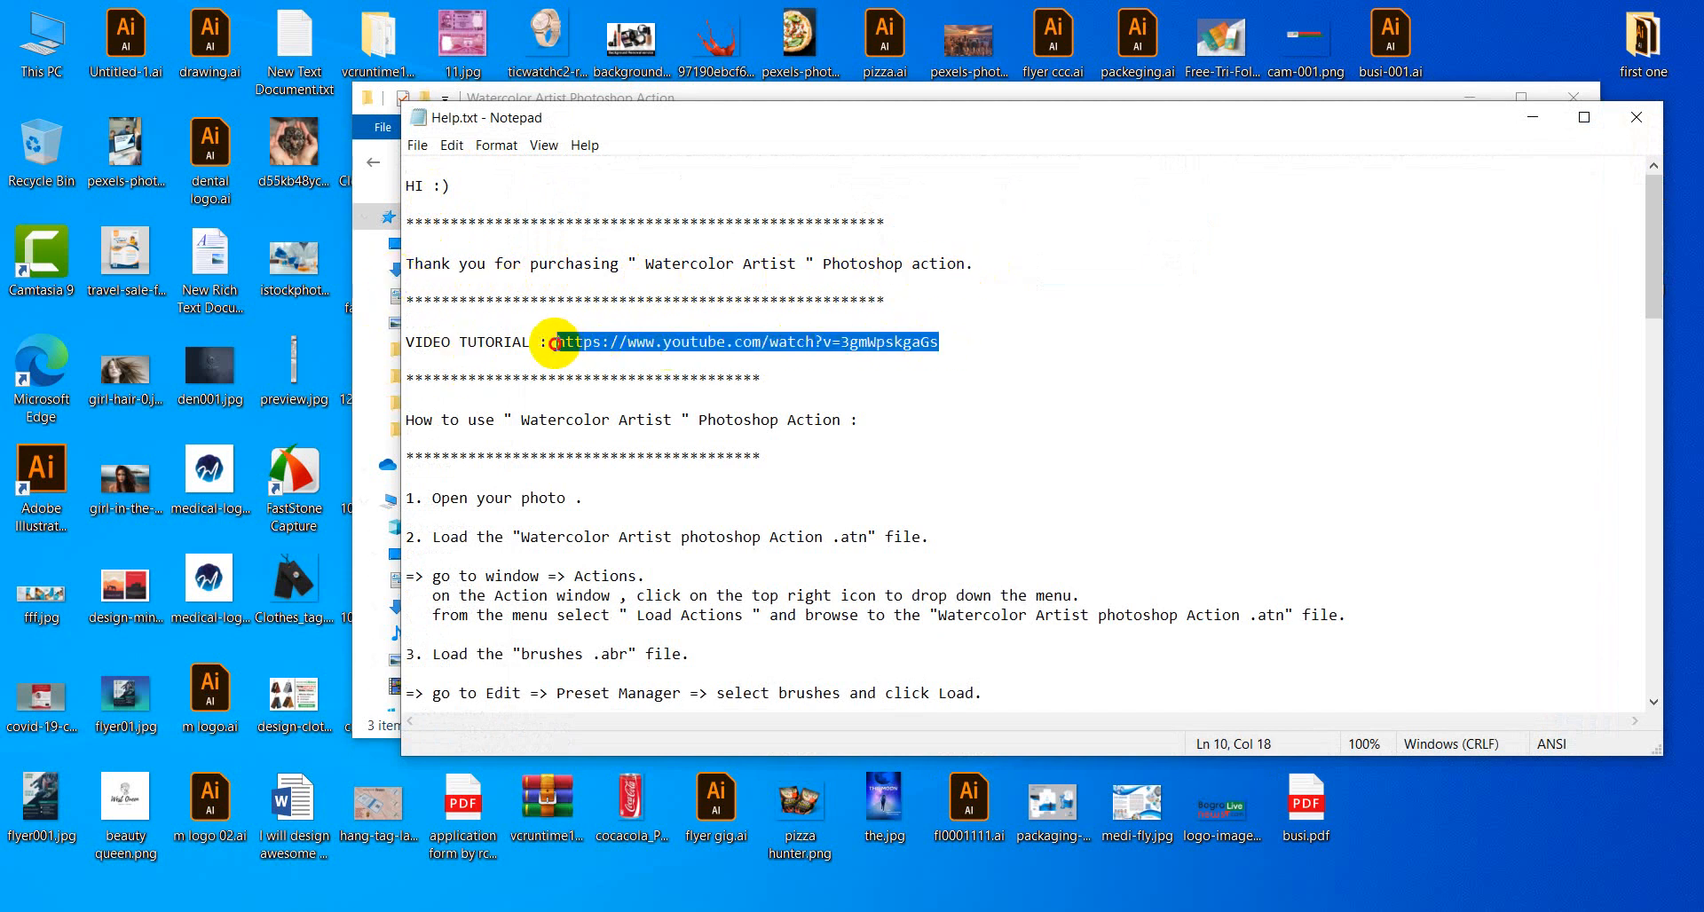
pyautogui.click(597, 419)
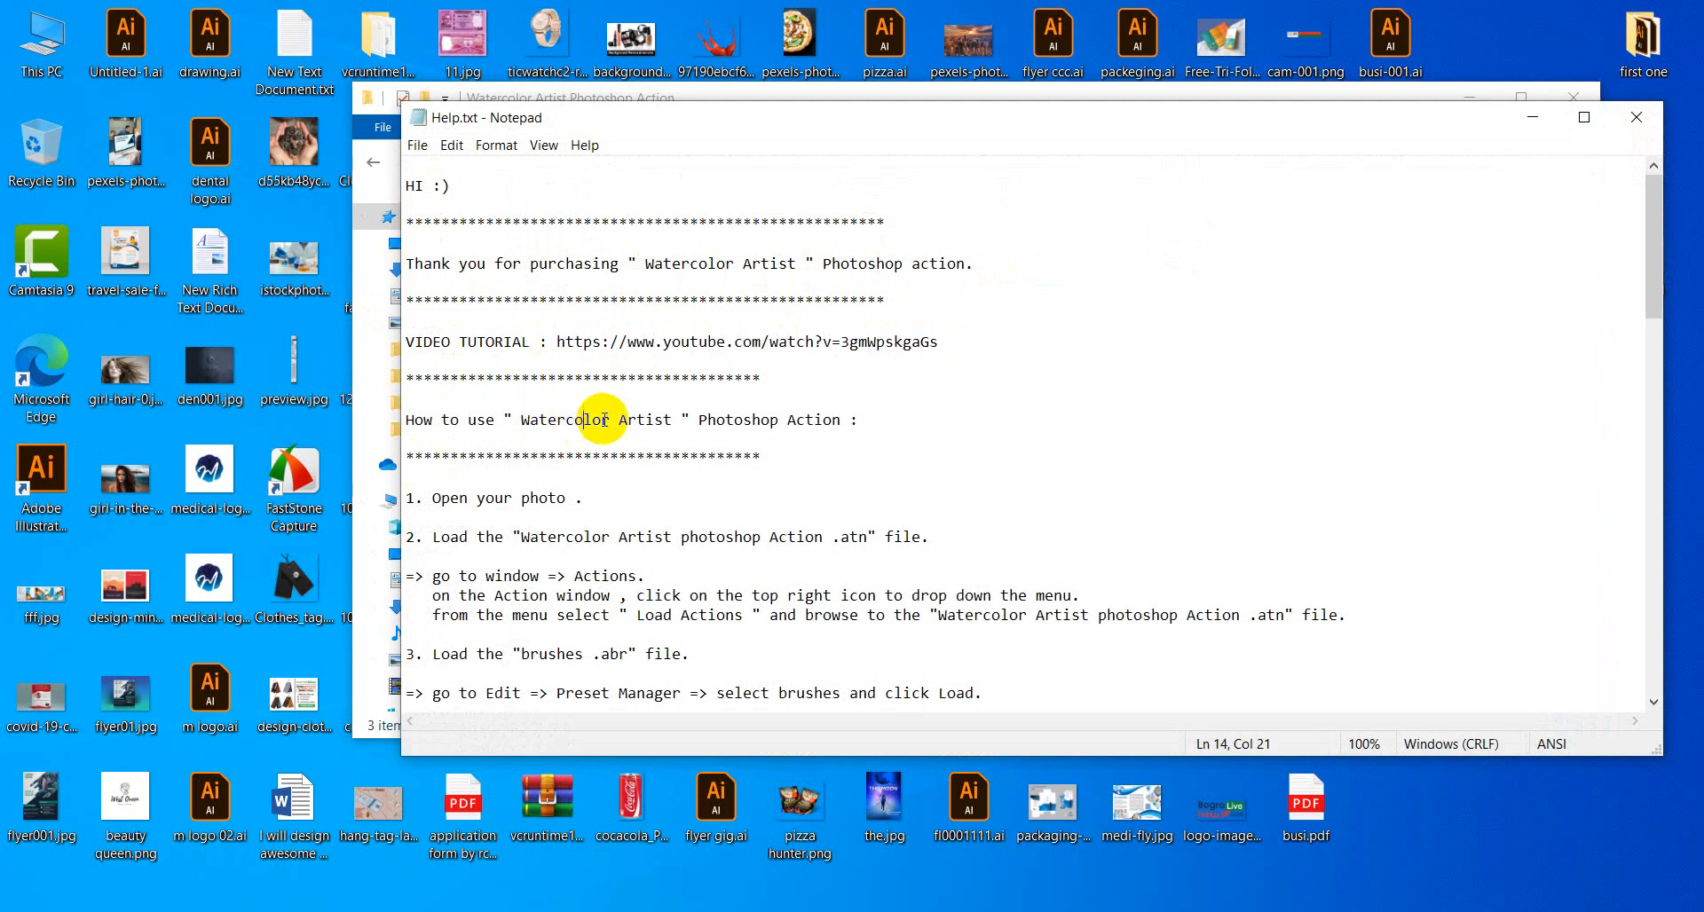
pyautogui.click(862, 420)
pyautogui.scroll(-1, 612, 523)
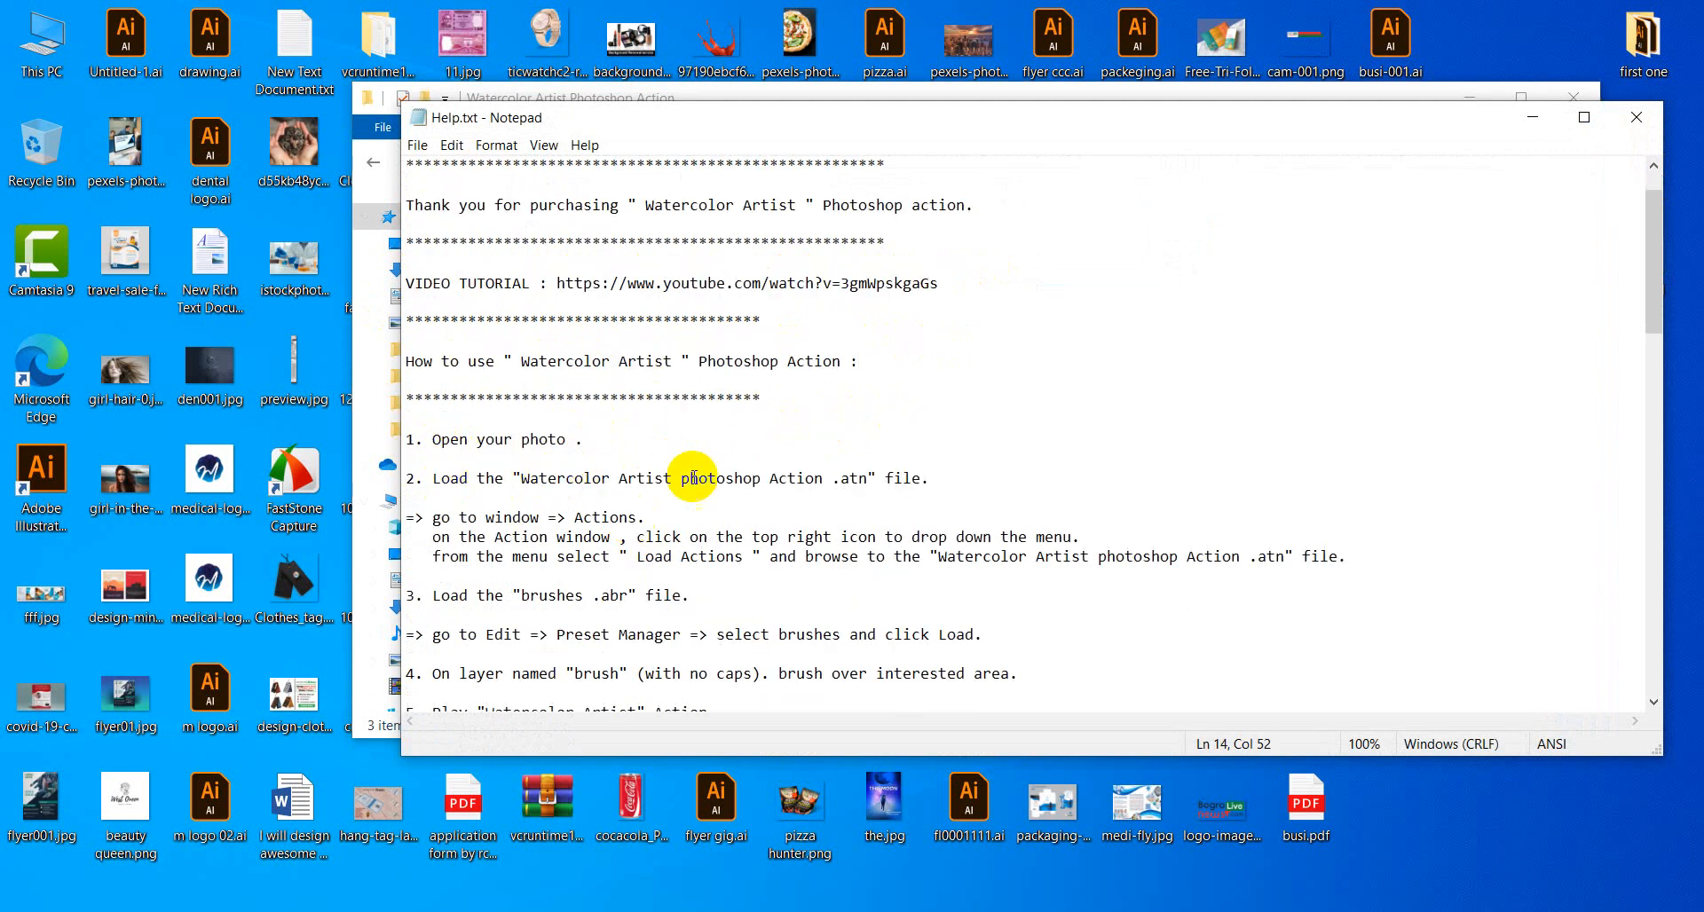
pyautogui.moveTo(947, 479); pyautogui.dragTo(520, 479)
pyautogui.click(521, 519)
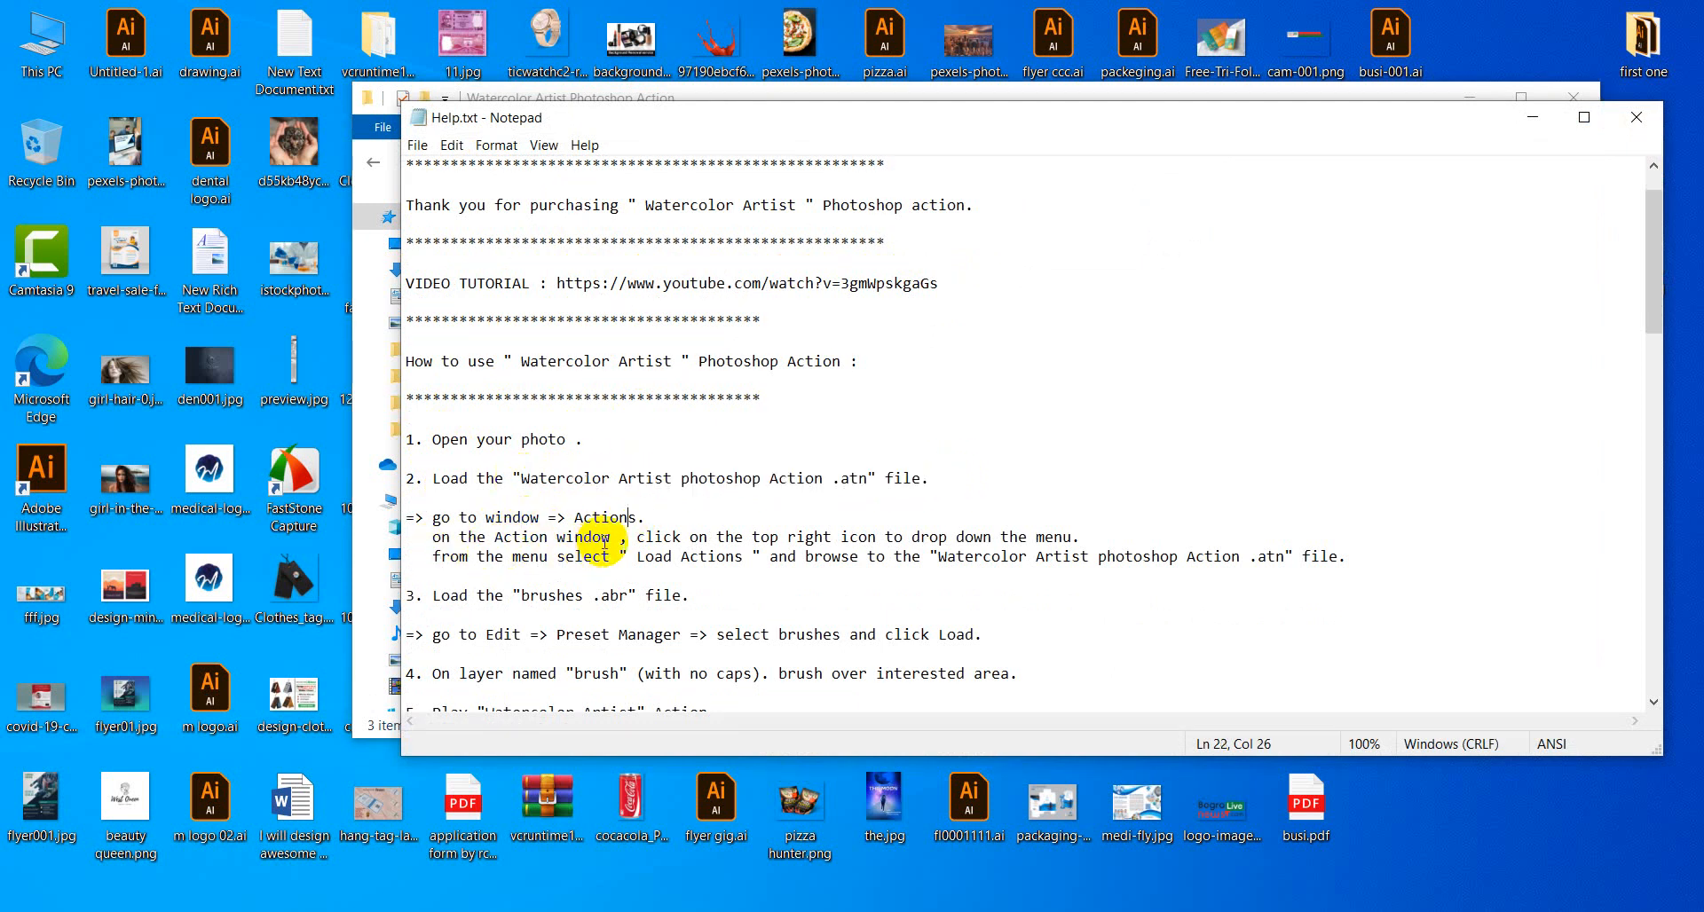
pyautogui.click(609, 537)
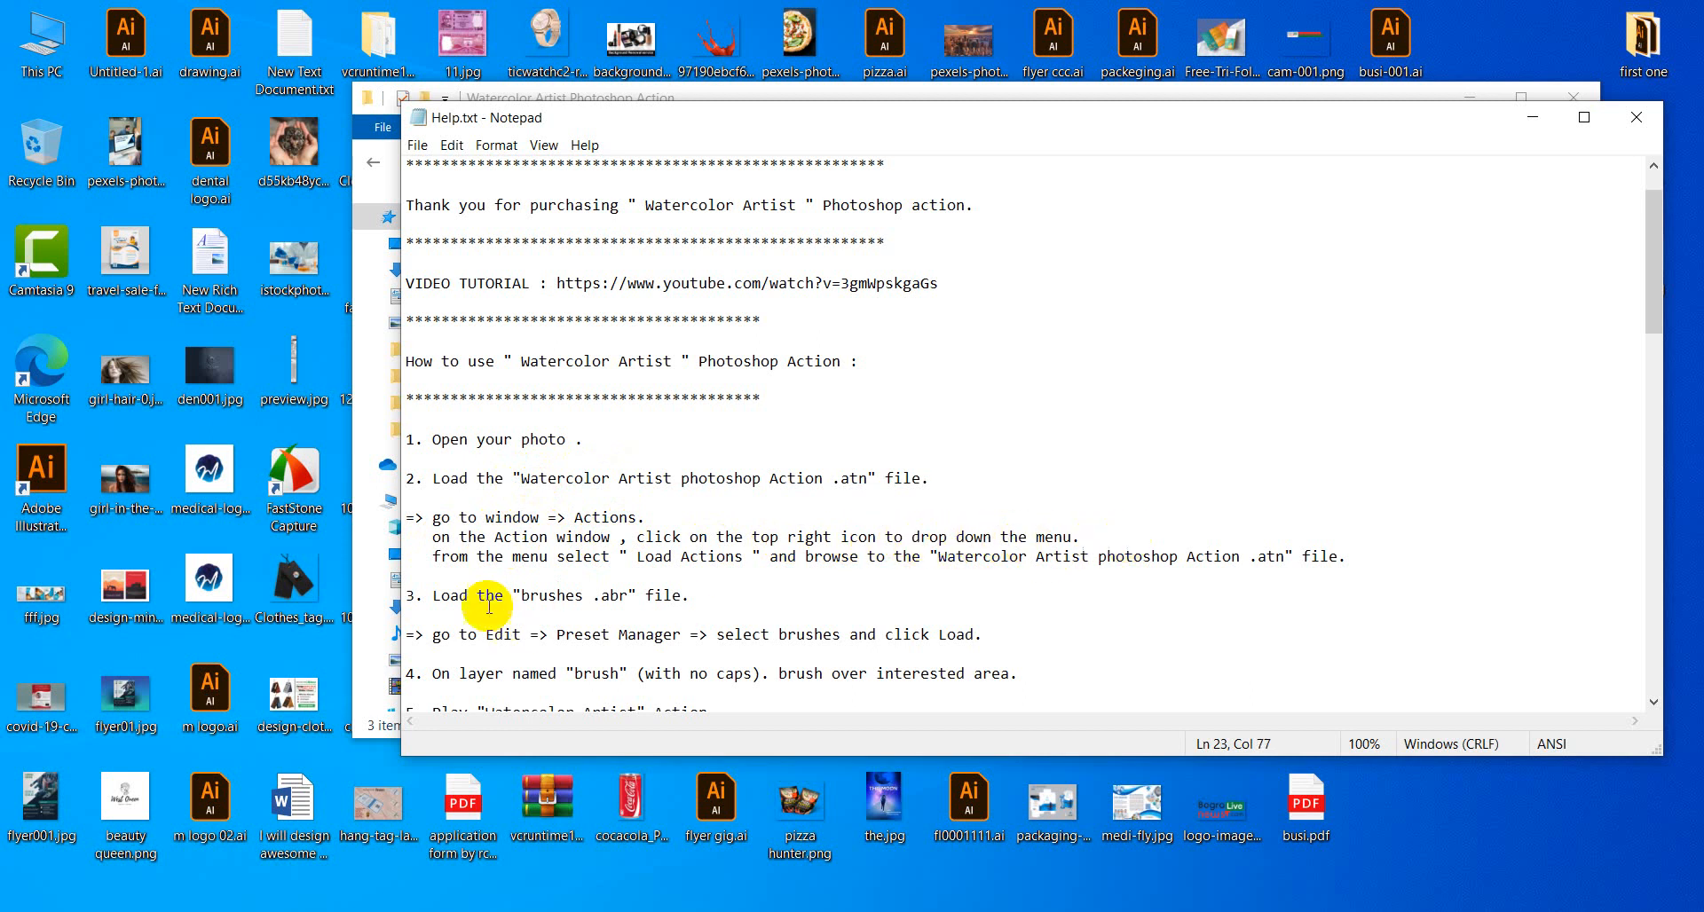
pyautogui.click(725, 557)
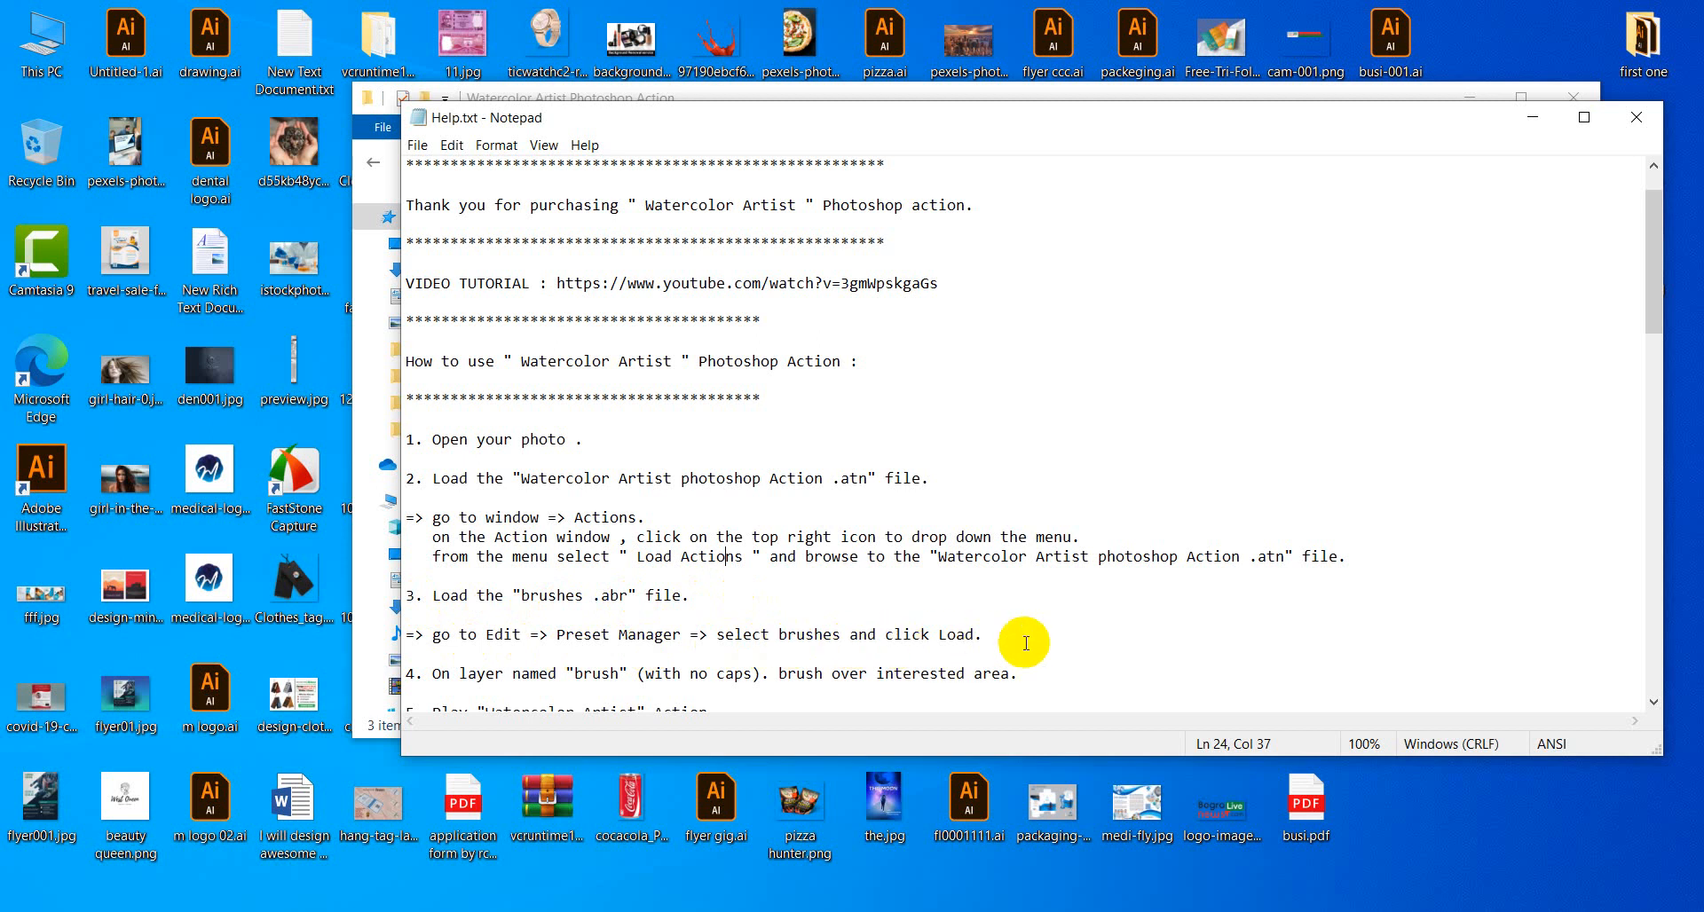
pyautogui.scroll(-3, 772, 621)
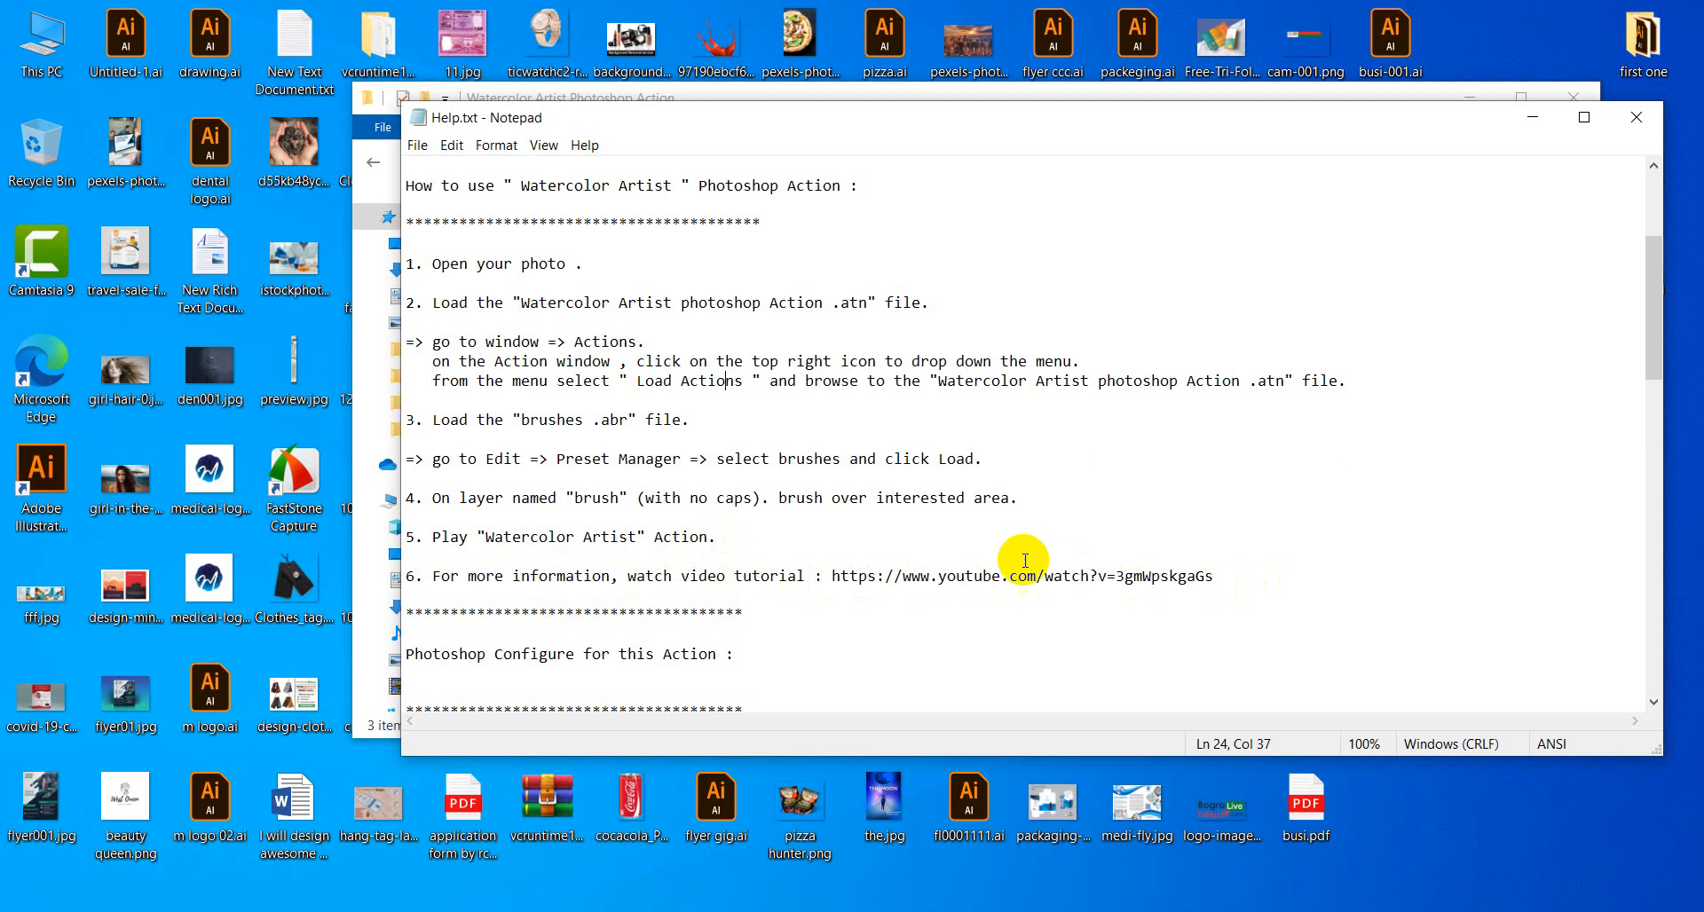
# Copy the step 6 YouTube tutorial link and open a new Chrome tab.
pyautogui.moveTo(1214, 577)
pyautogui.mouseDown()
pyautogui.moveTo(834, 578)
pyautogui.moveTo(1201, 582)
pyautogui.mouseUp()
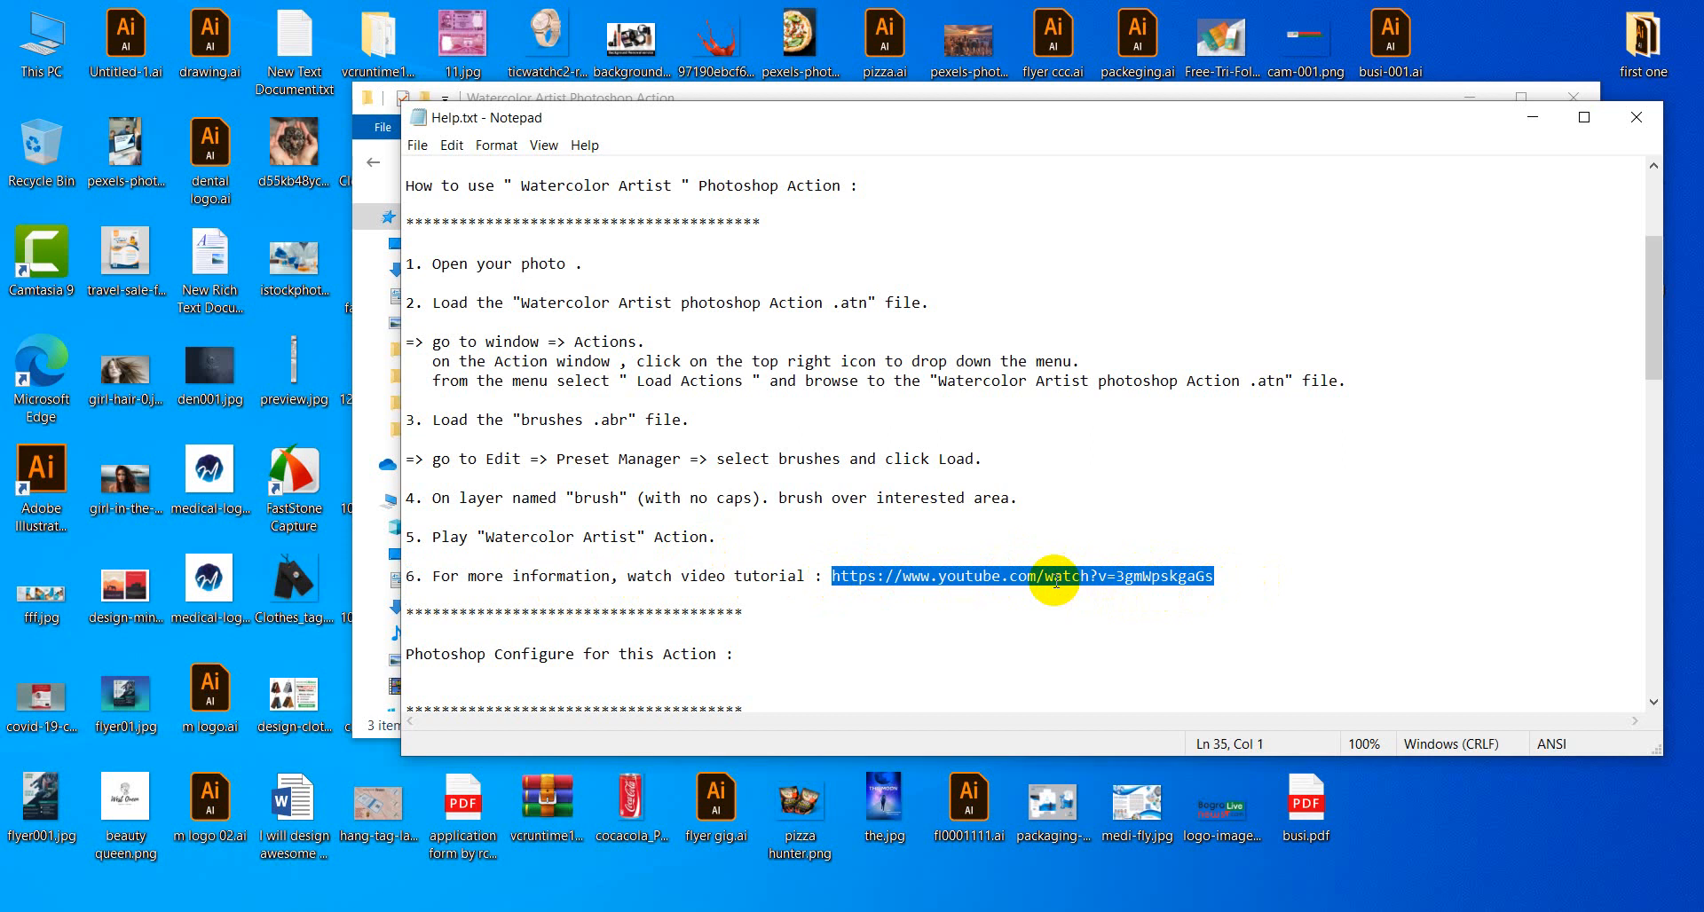
pyautogui.rightClick(952, 577)
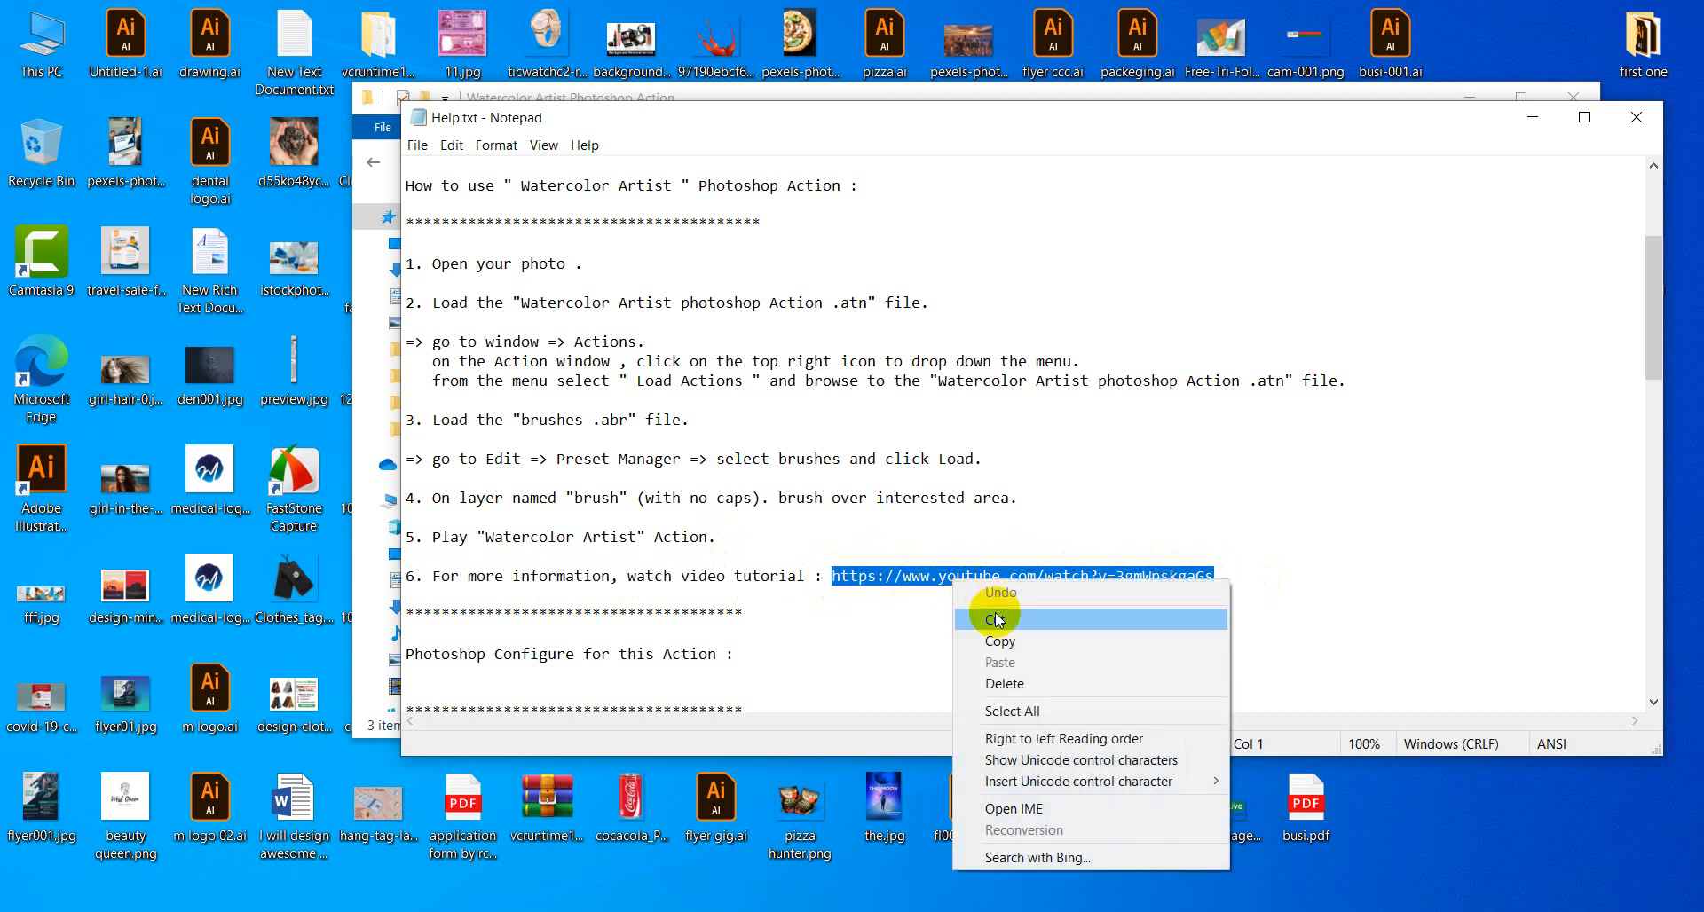
pyautogui.click(994, 641)
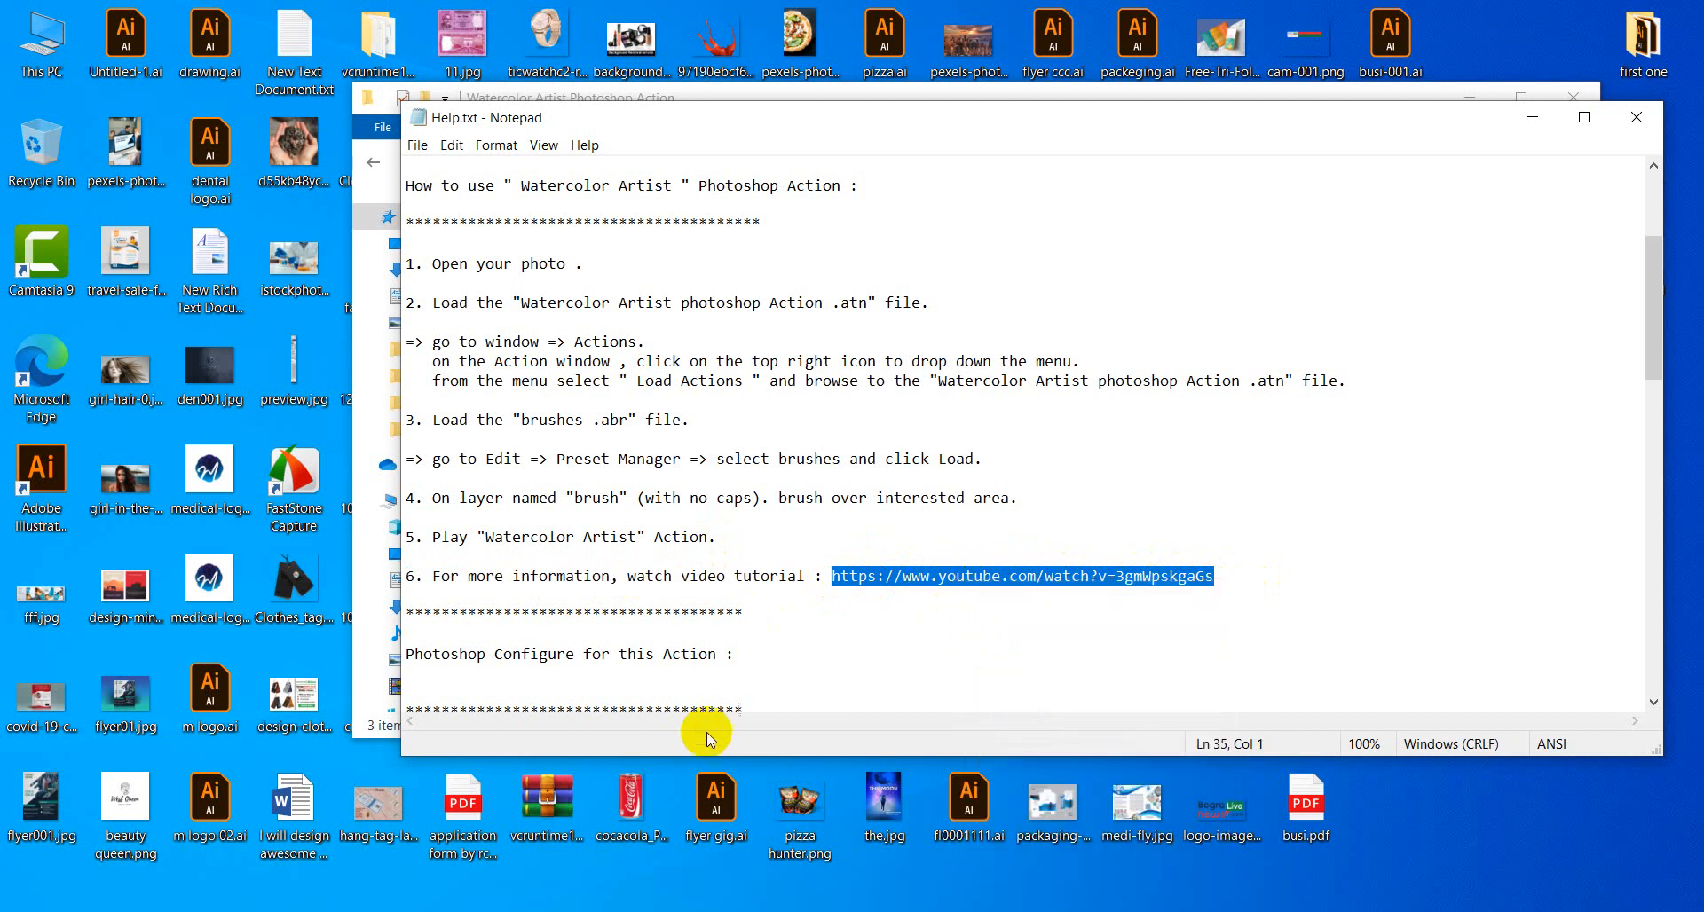
pyautogui.click(210, 856)
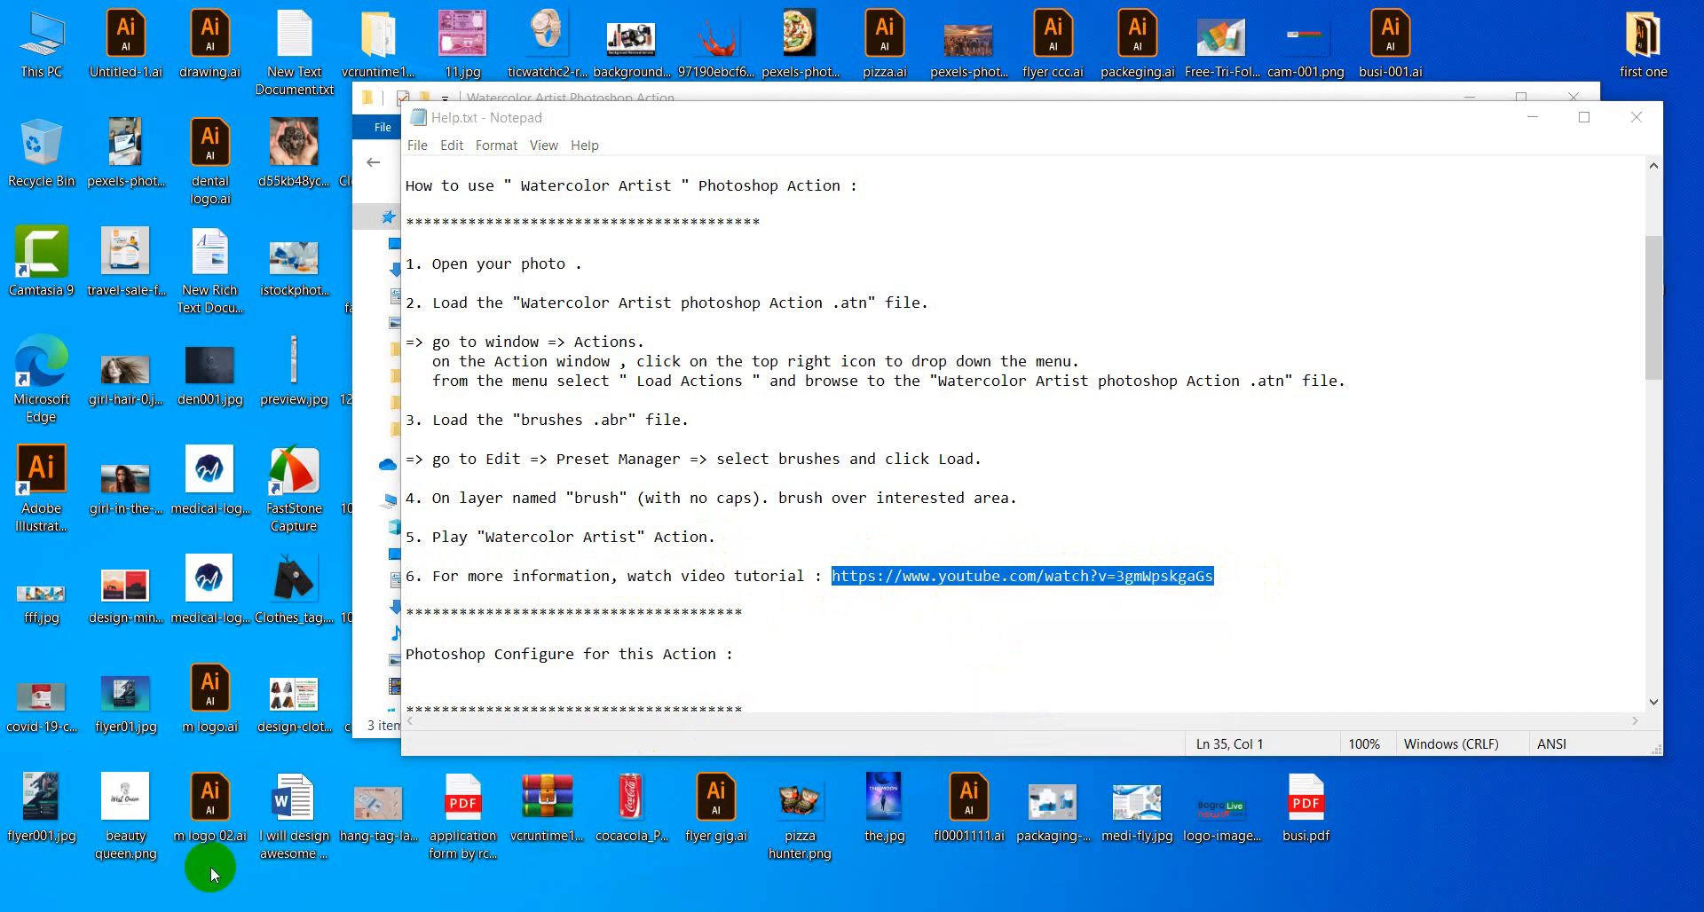
pyautogui.click(1359, 18)
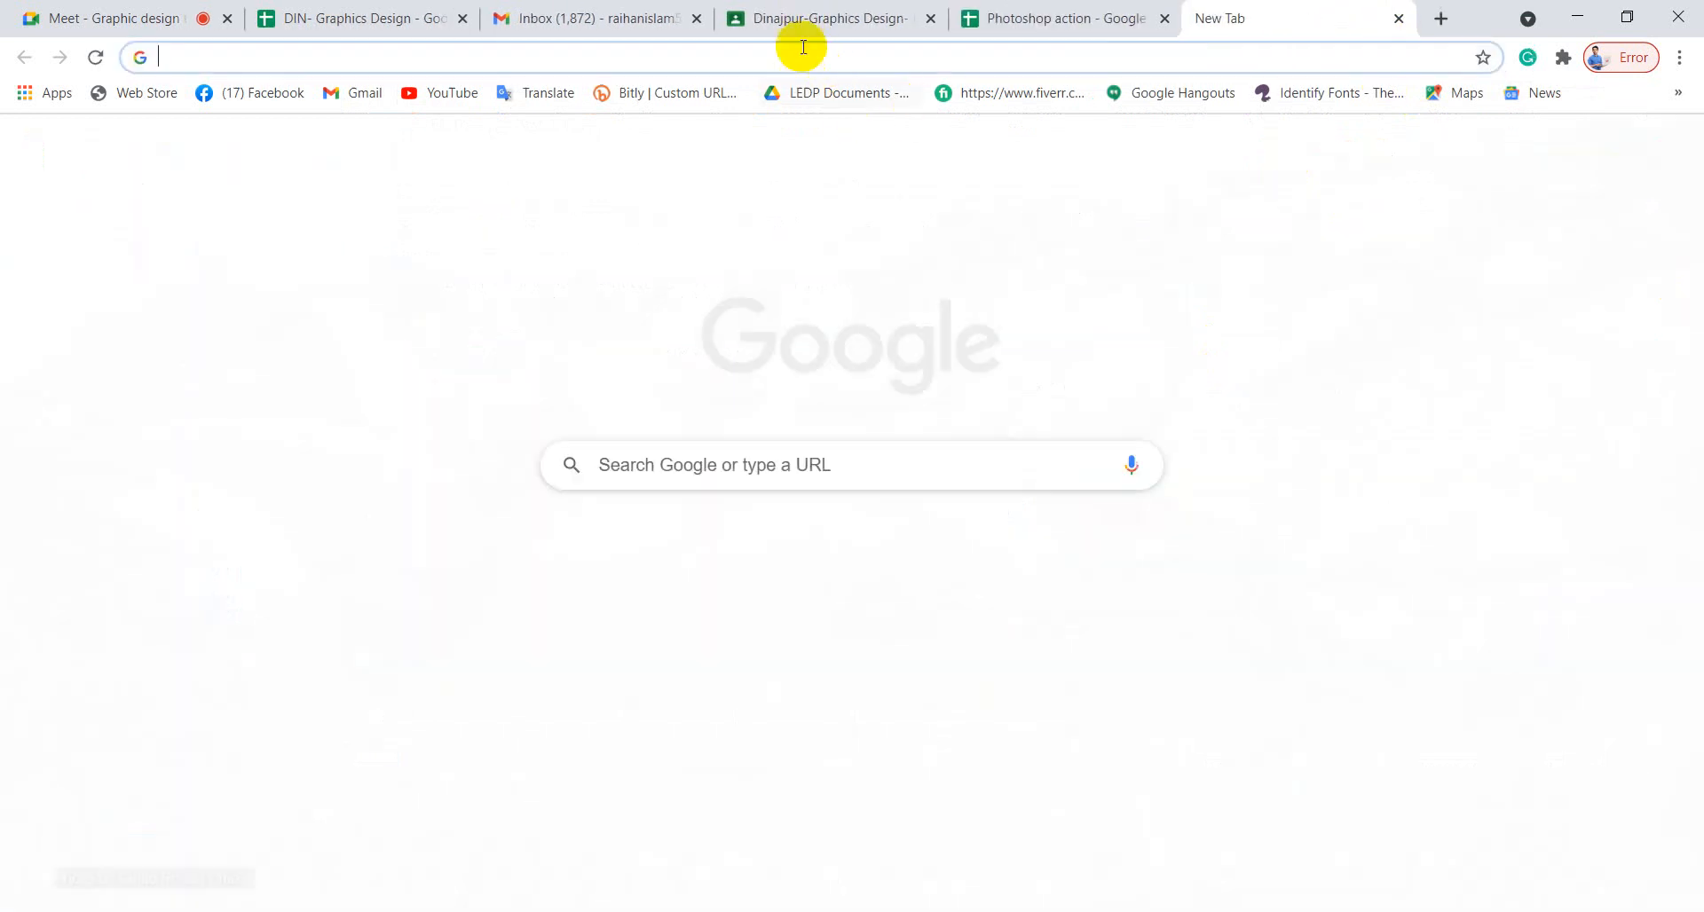
# Paste the link to load the tutorial, pause it near 0:40, and minimize Chrome back to Help.txt.
pyautogui.rightClick(801, 55)
pyautogui.click(881, 229)
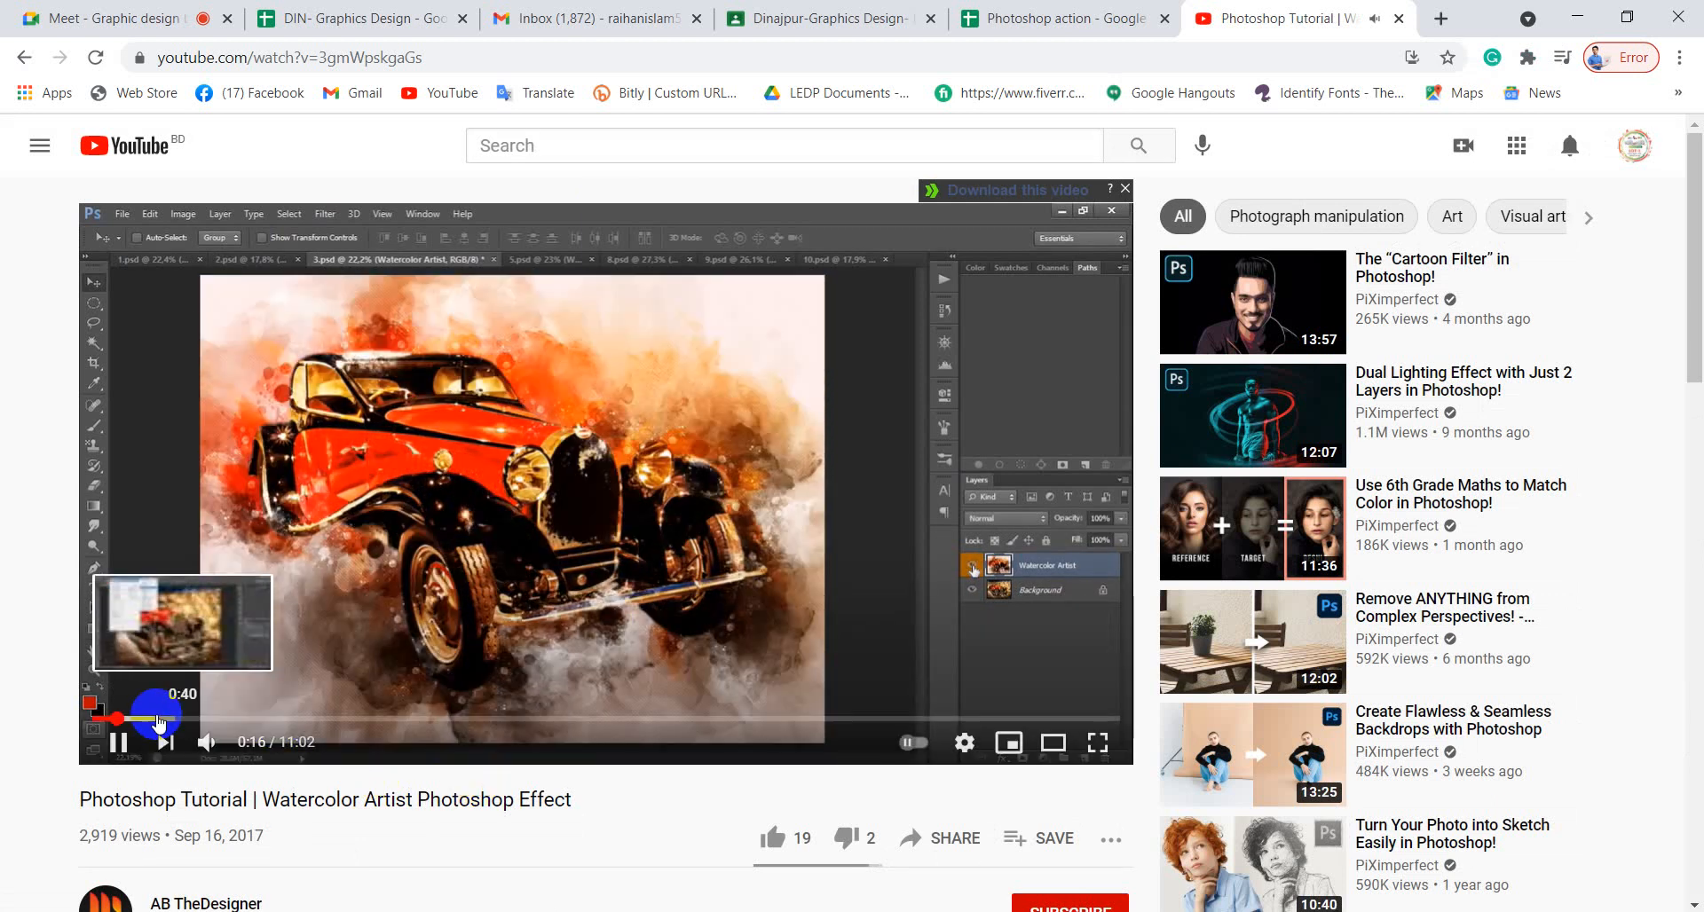
pyautogui.click(158, 719)
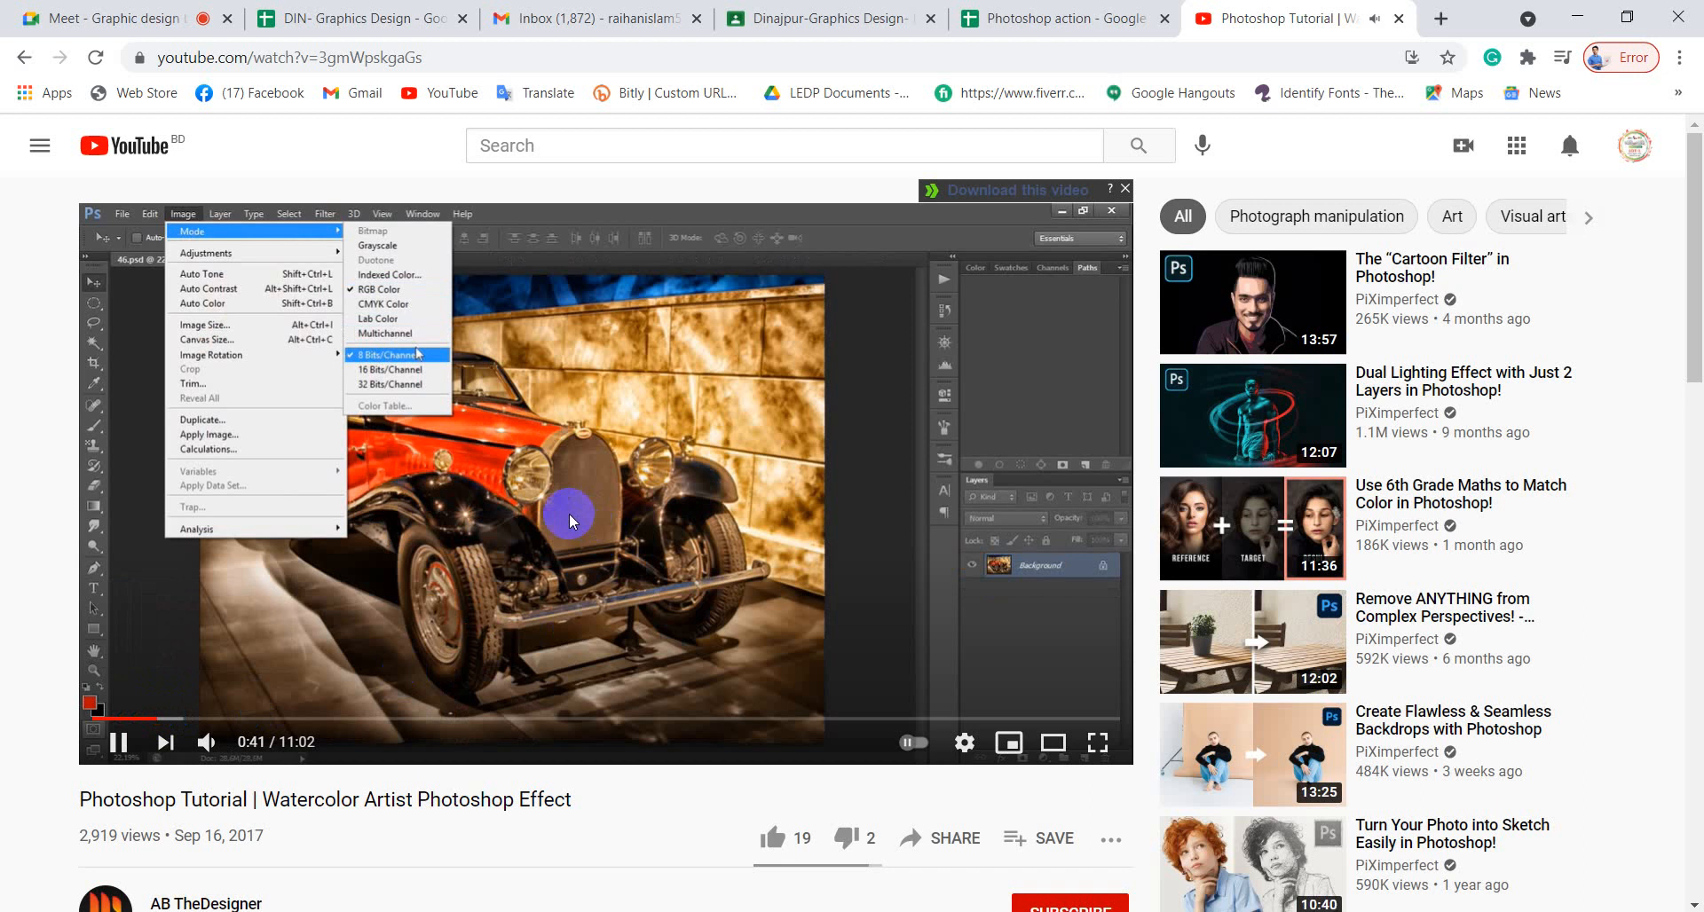
pyautogui.click(572, 468)
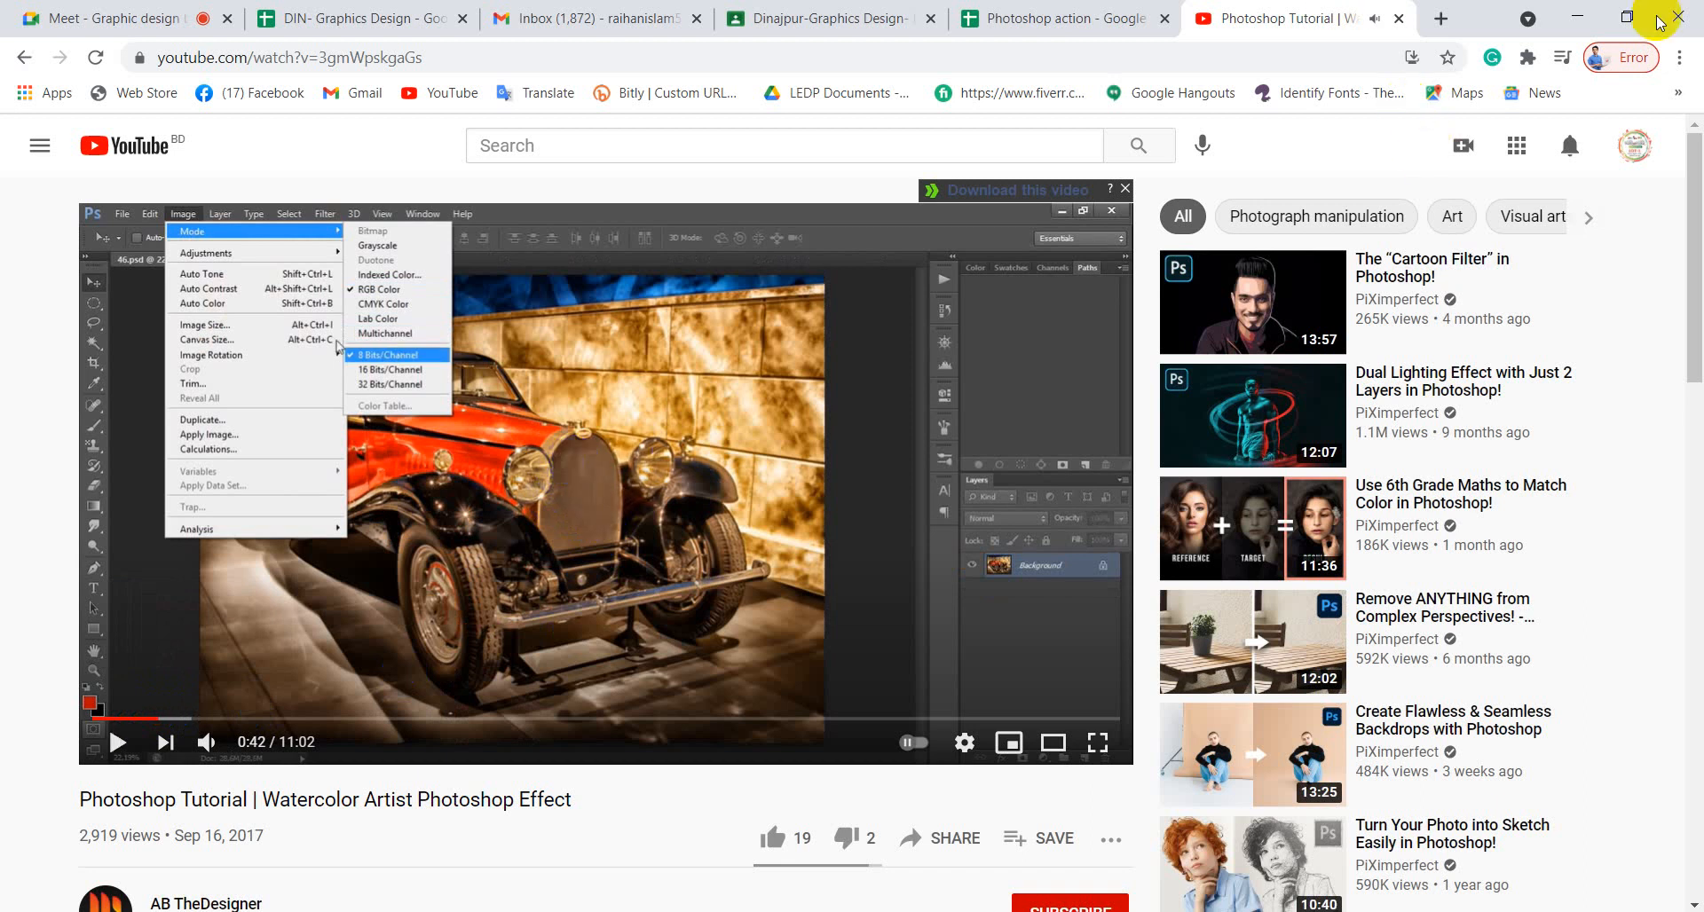
pyautogui.click(1595, 18)
pyautogui.click(865, 651)
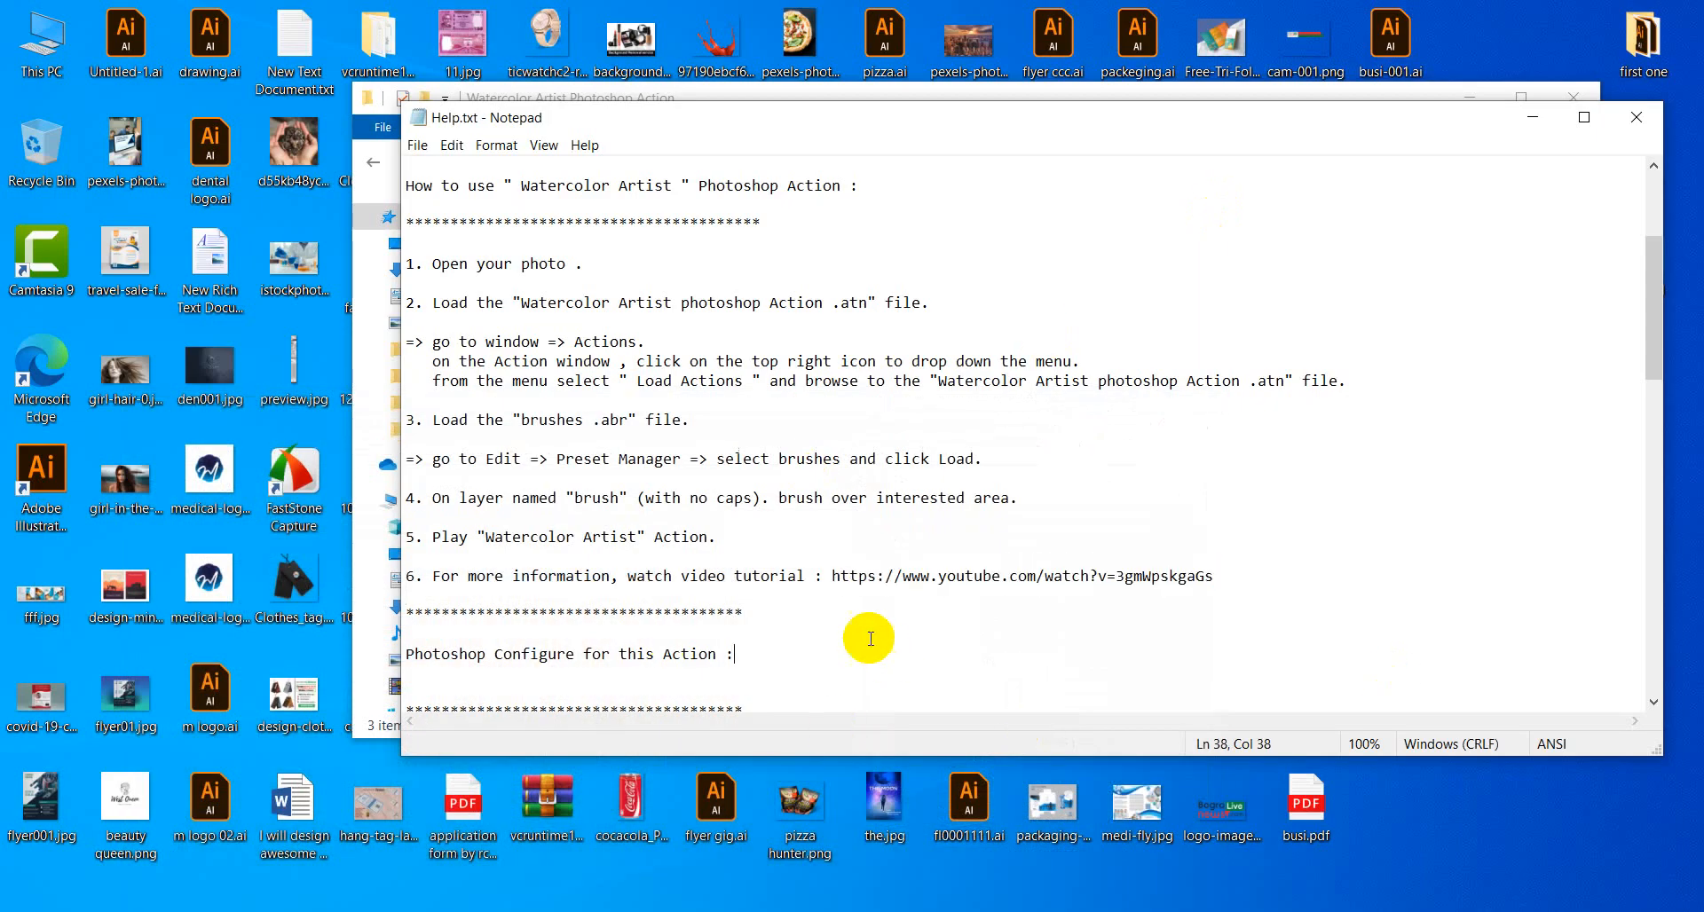
# Close Notepad, check Brushes.abr and the Watercolor Artist .atn file, then close the folder.
pyautogui.click(1640, 125)
pyautogui.click(663, 362)
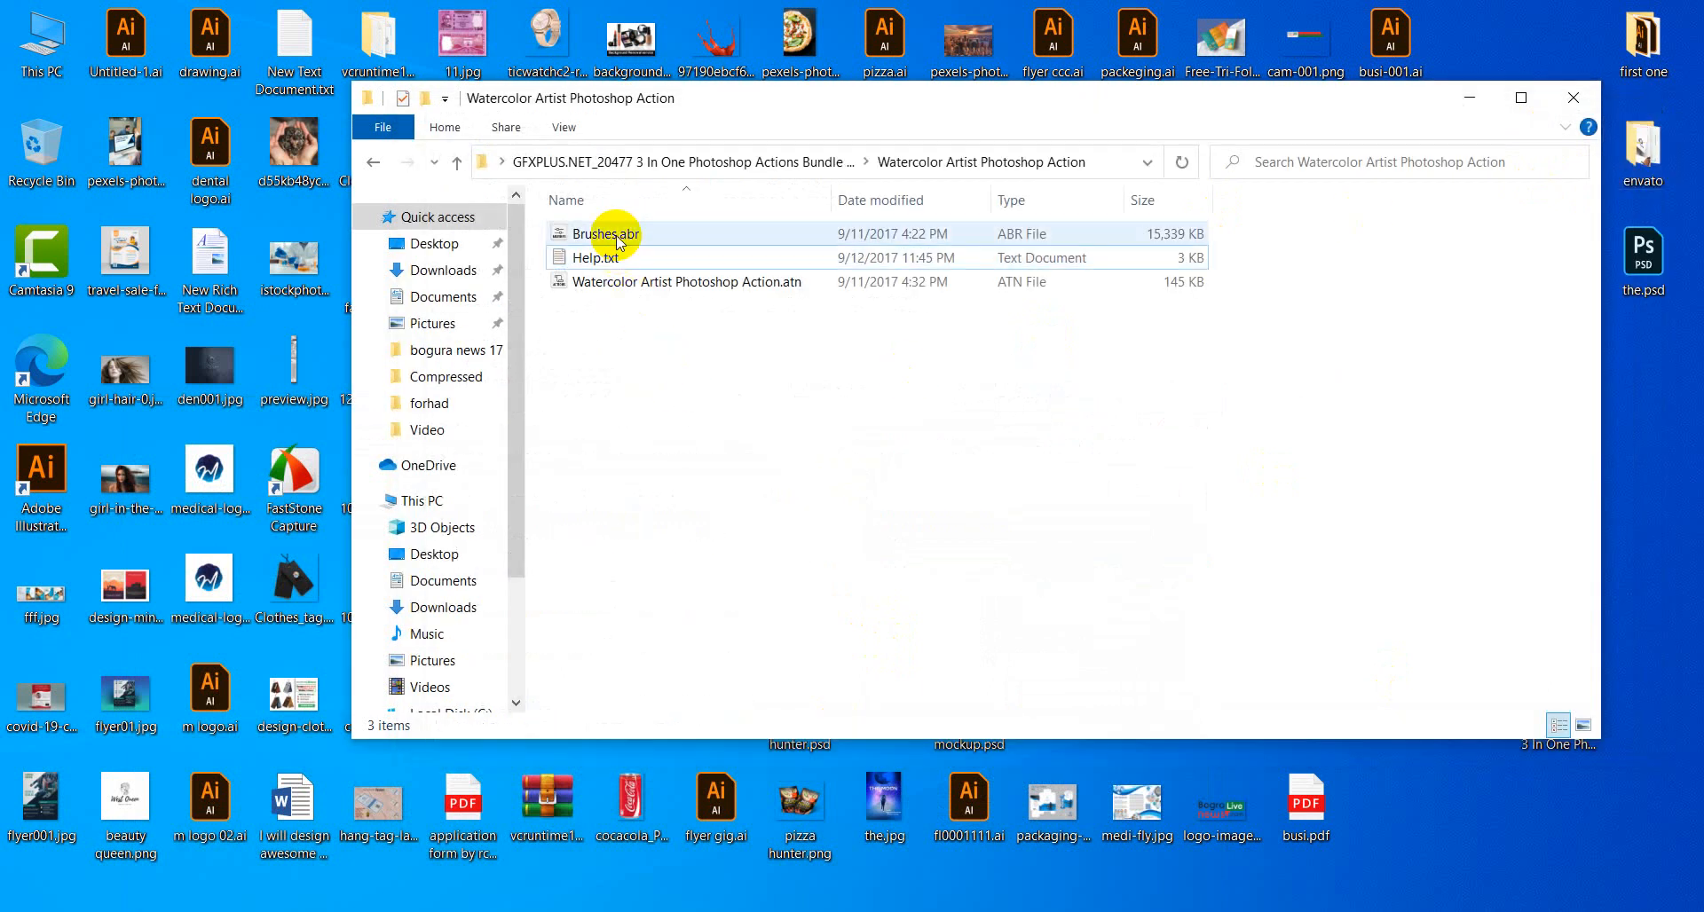
pyautogui.click(611, 286)
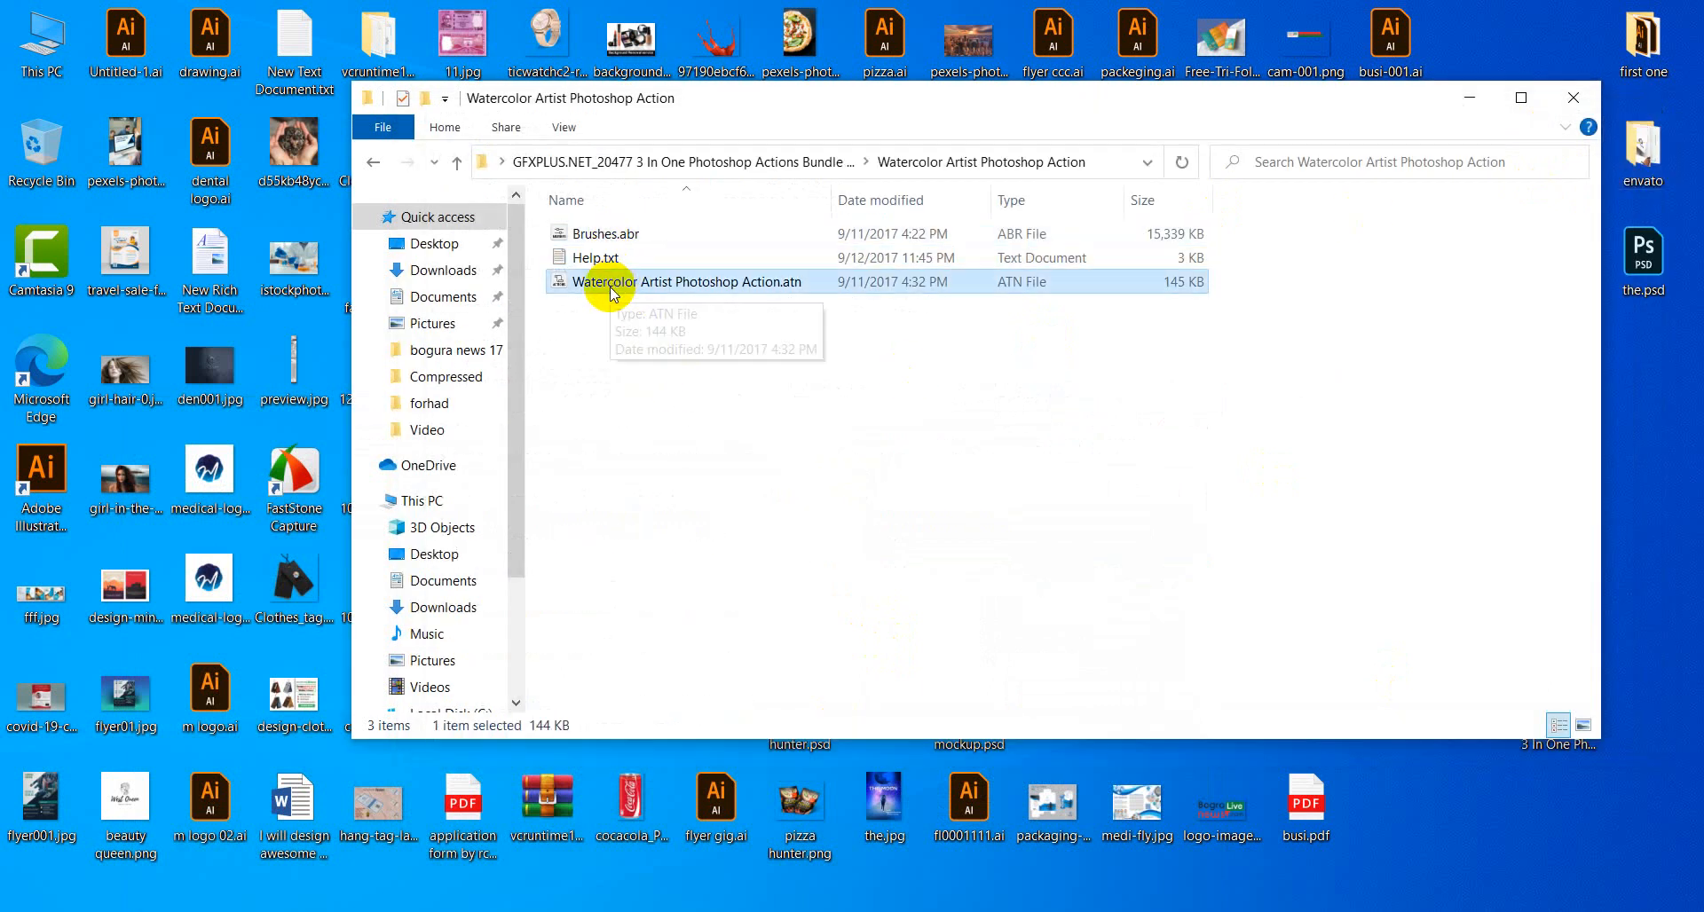
pyautogui.click(609, 236)
pyautogui.click(622, 283)
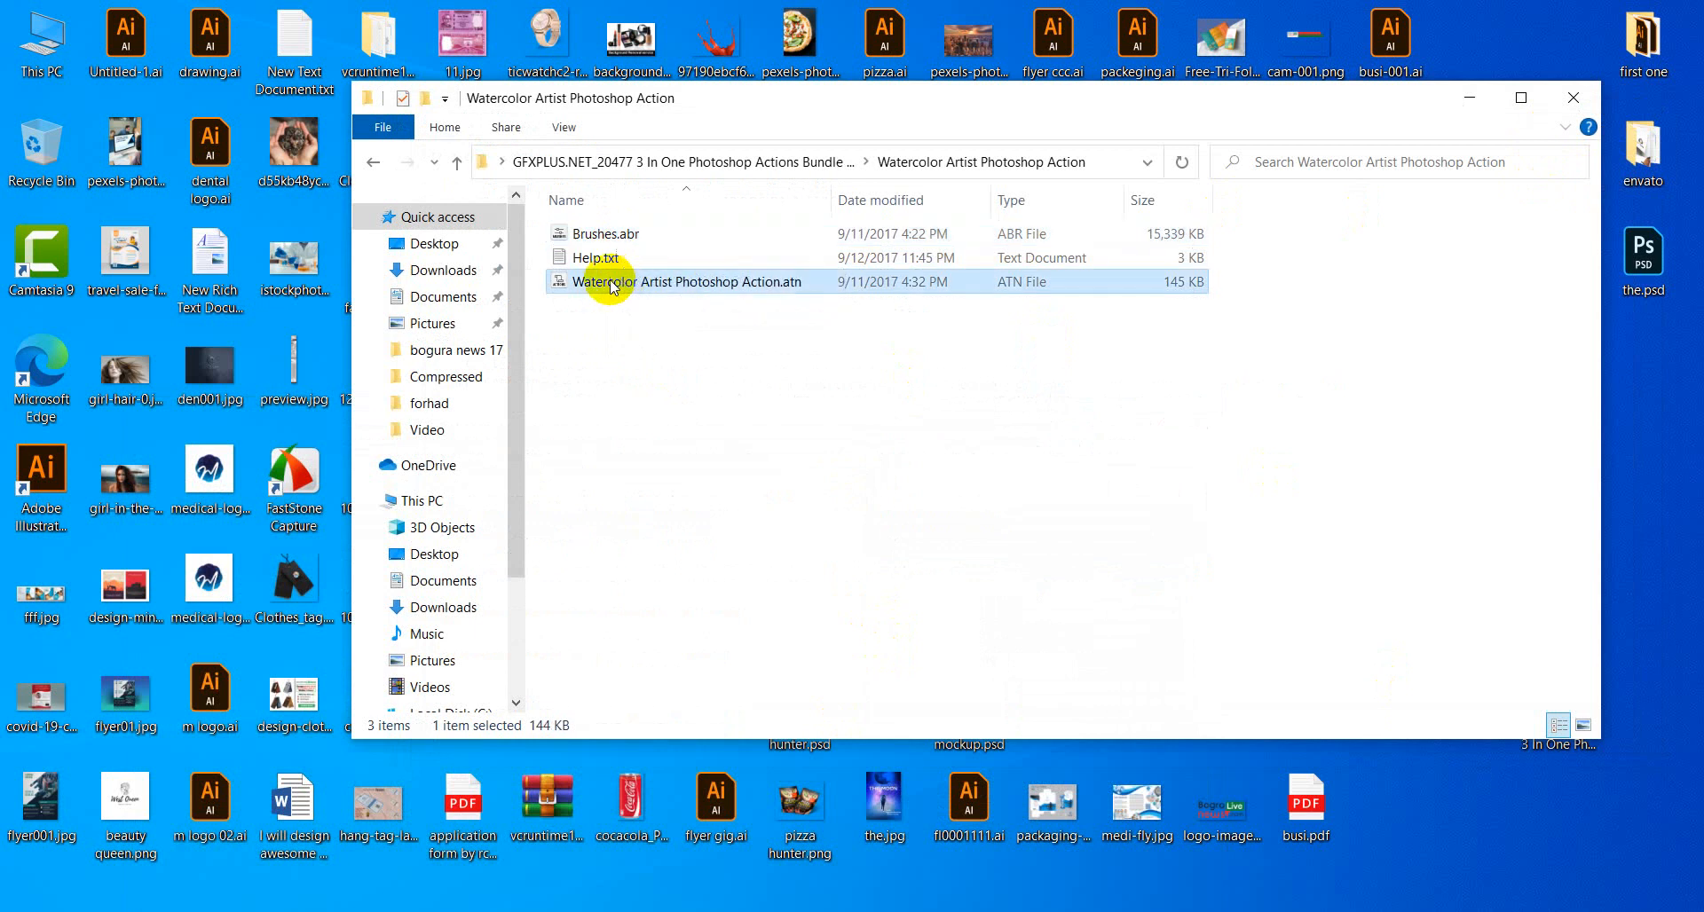
pyautogui.click(606, 238)
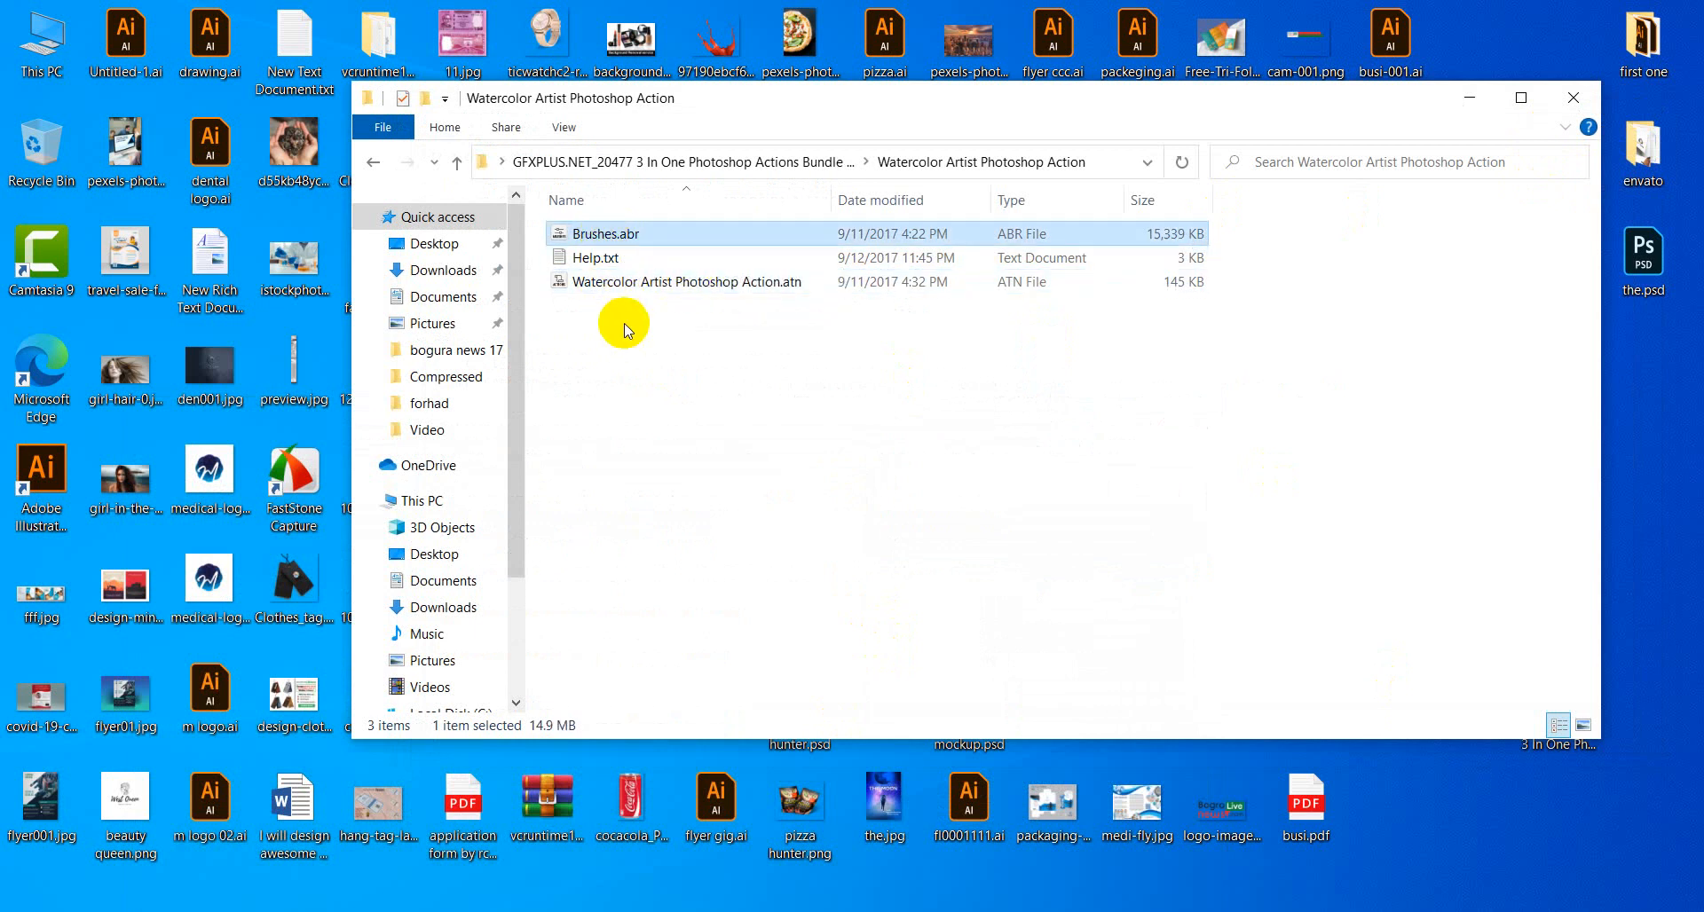
pyautogui.click(1573, 98)
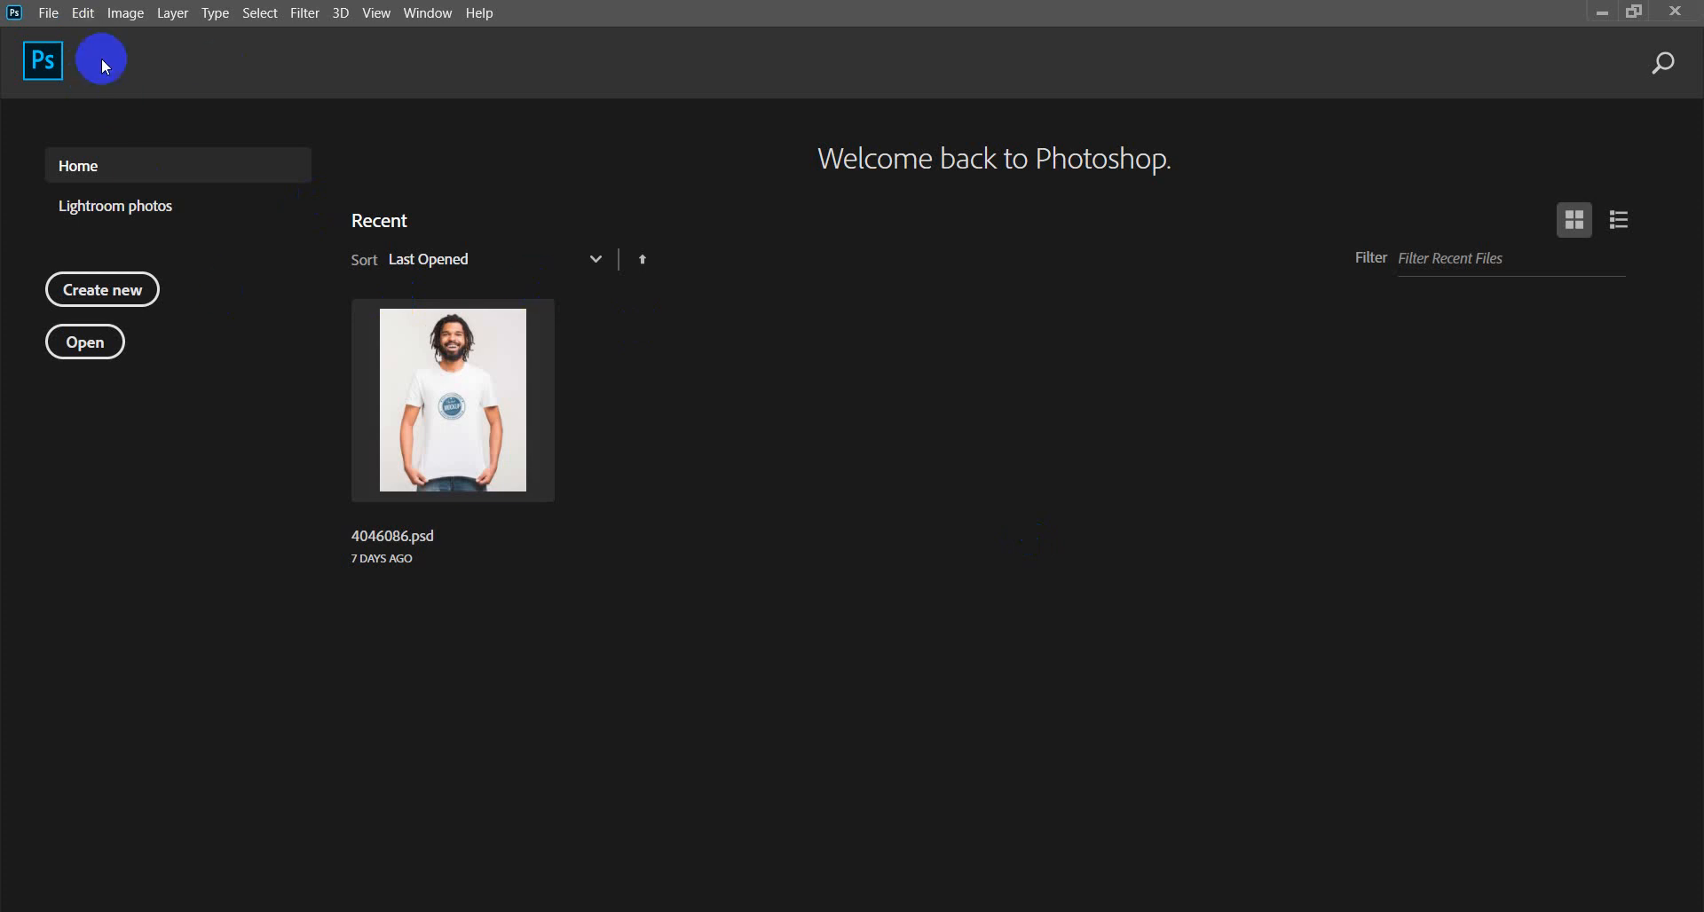
# Create a new blank document from the A4 preset.
pyautogui.click(45, 17)
pyautogui.click(71, 34)
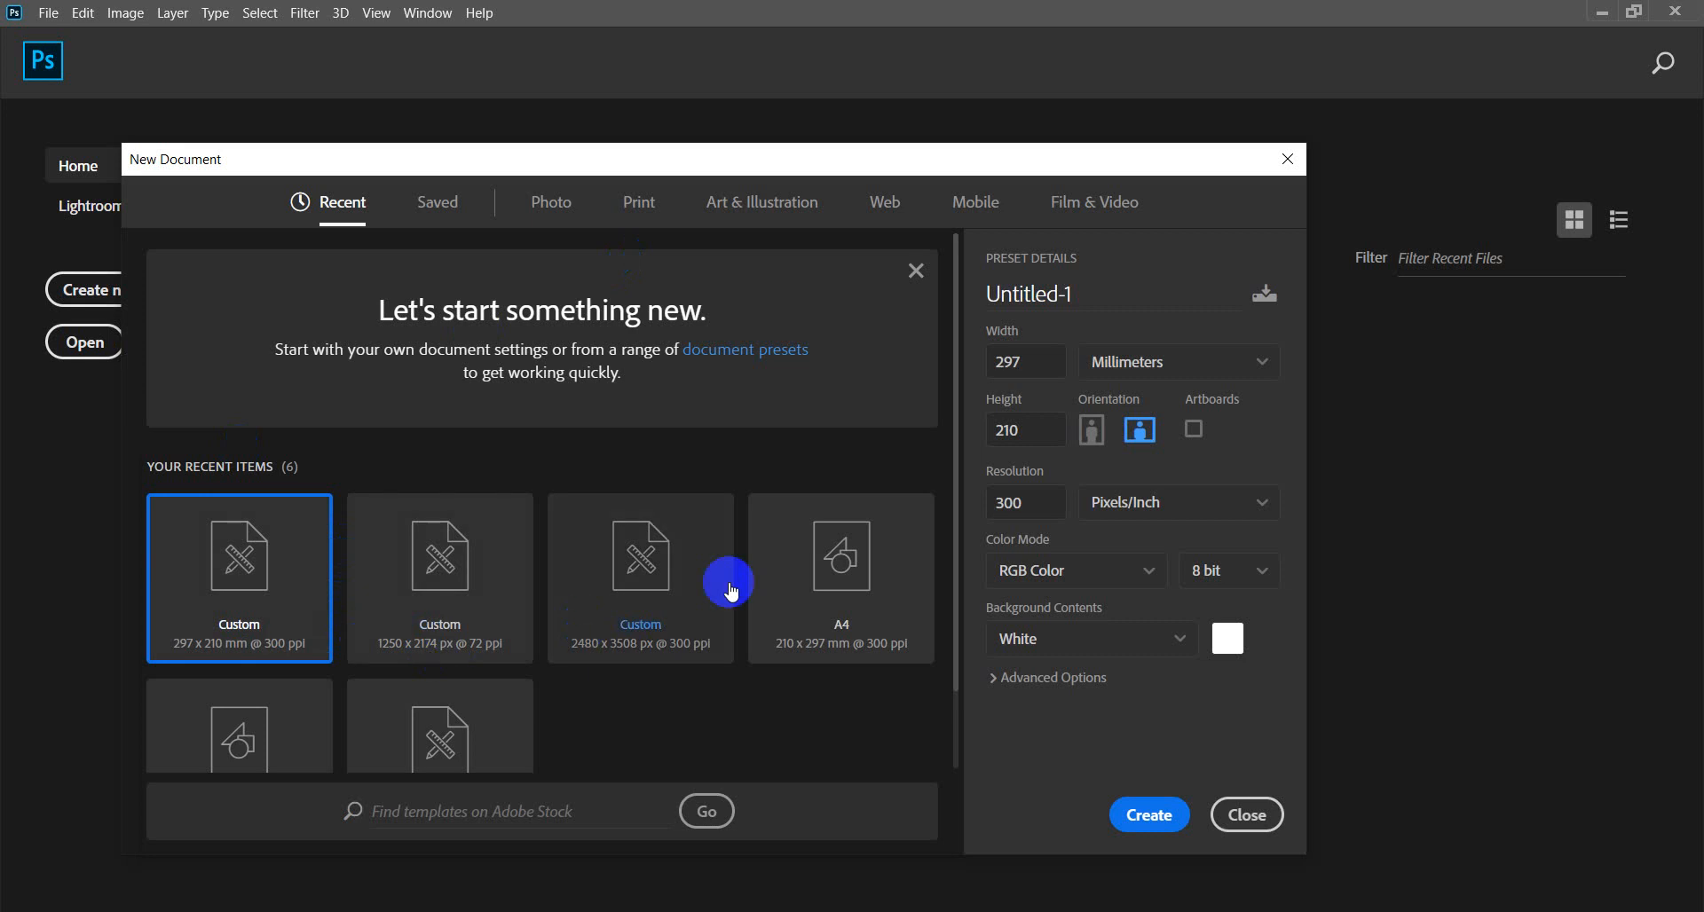
pyautogui.click(847, 594)
pyautogui.click(1147, 813)
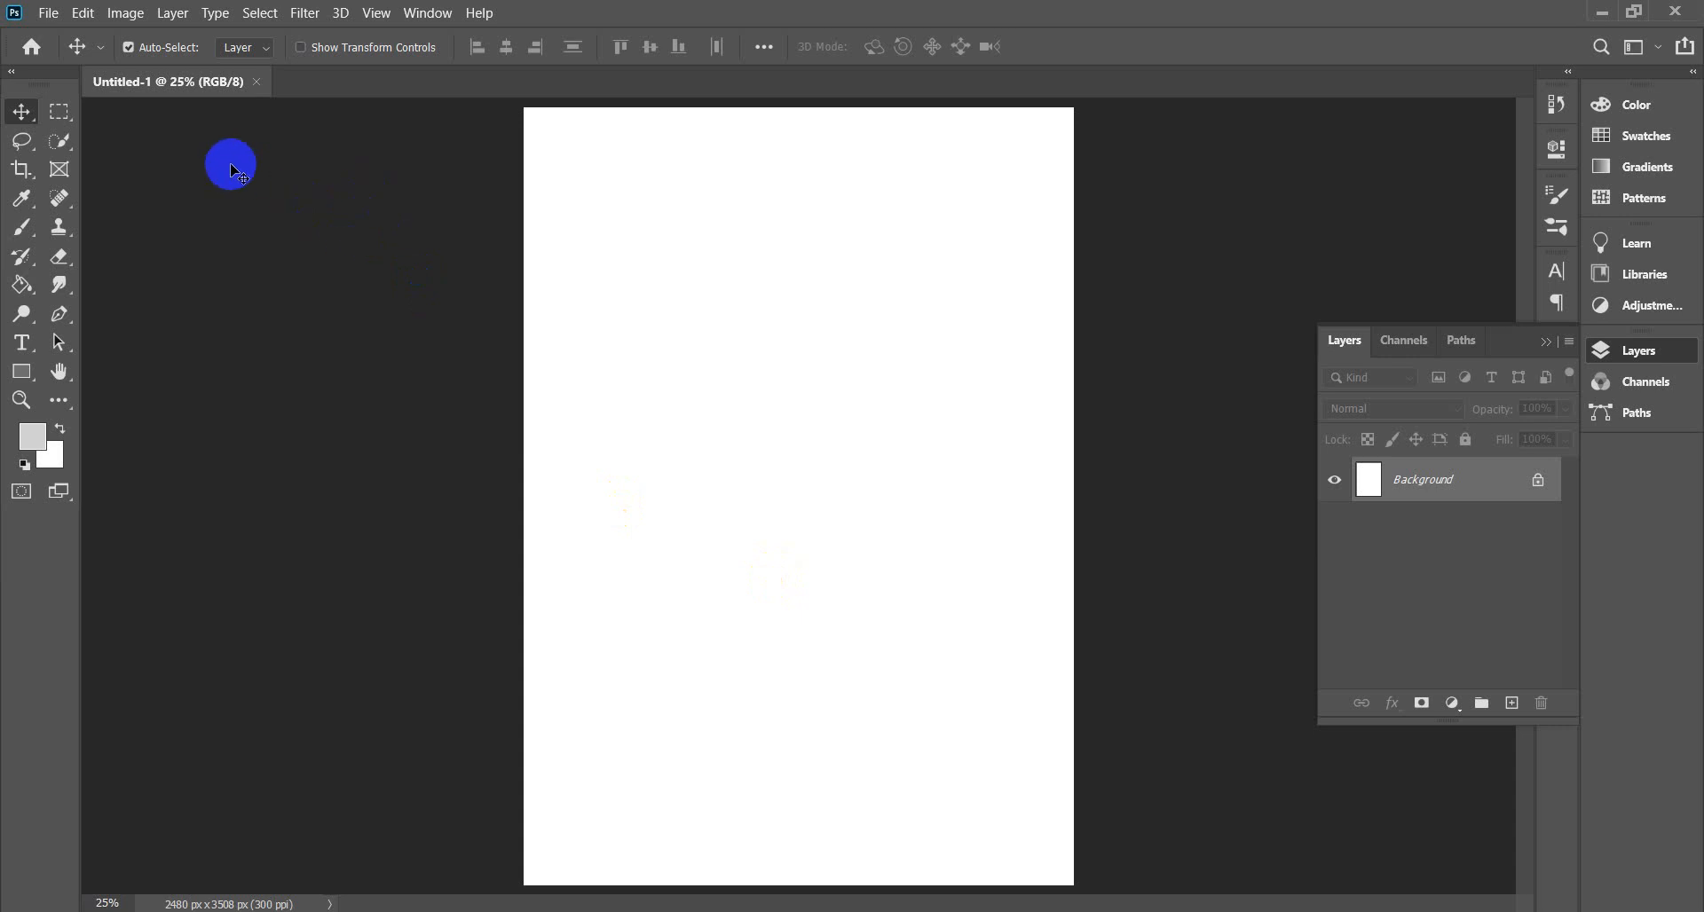
# Show the Actions panel enlarged to list all Default Actions, cancelling a new action.
pyautogui.click(427, 13)
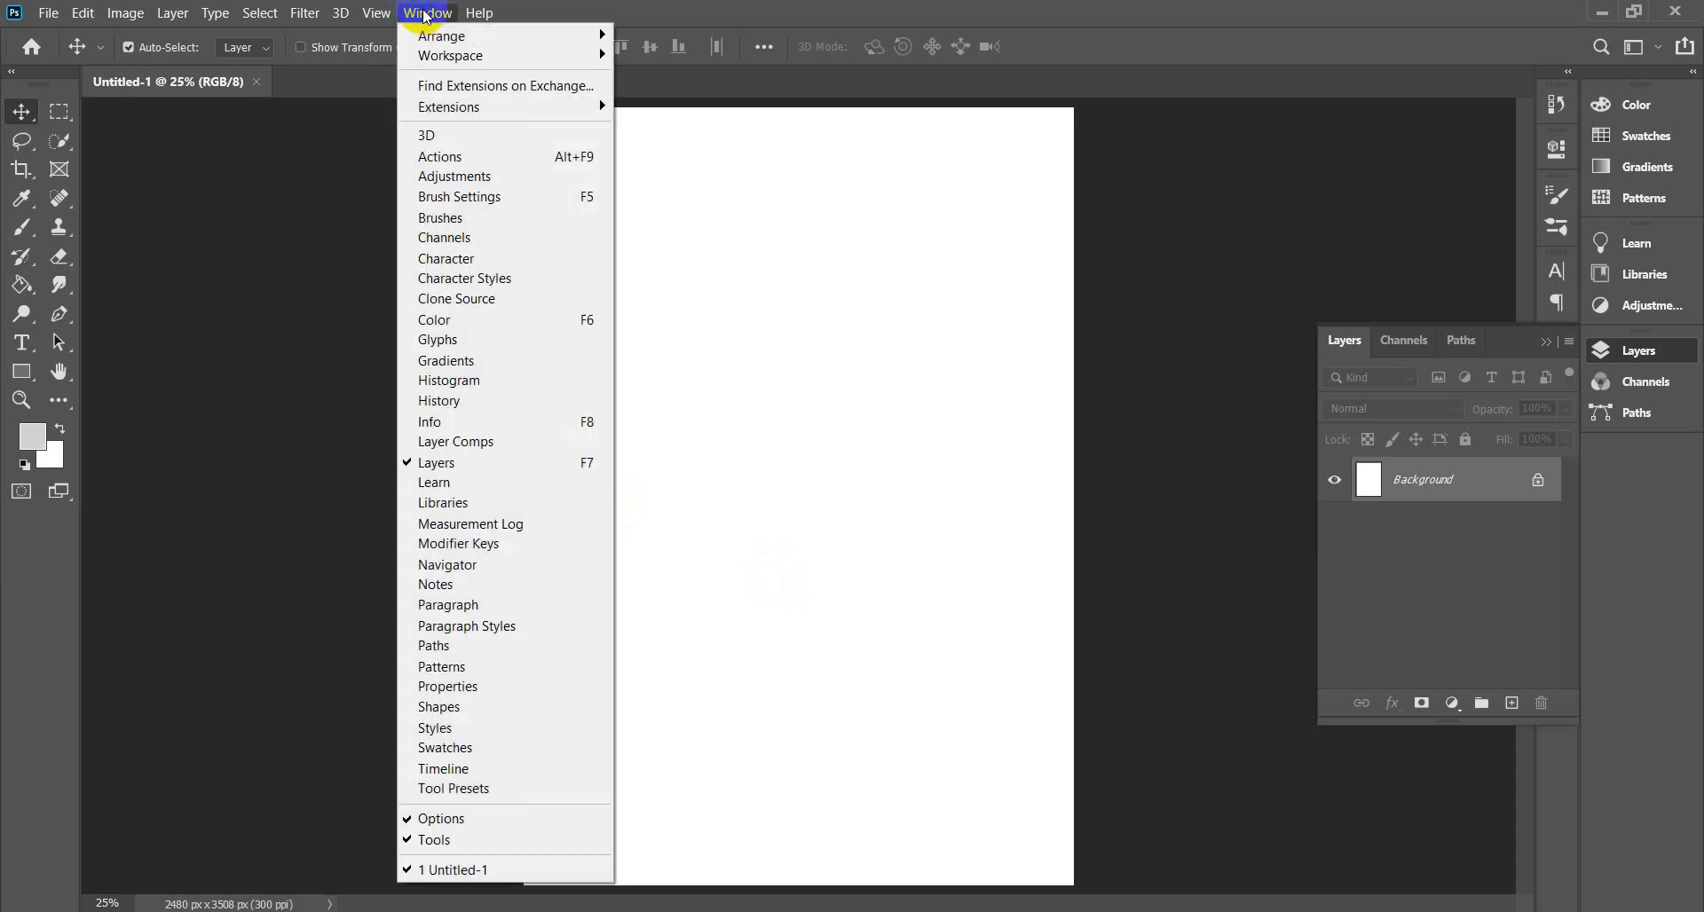
pyautogui.click(468, 166)
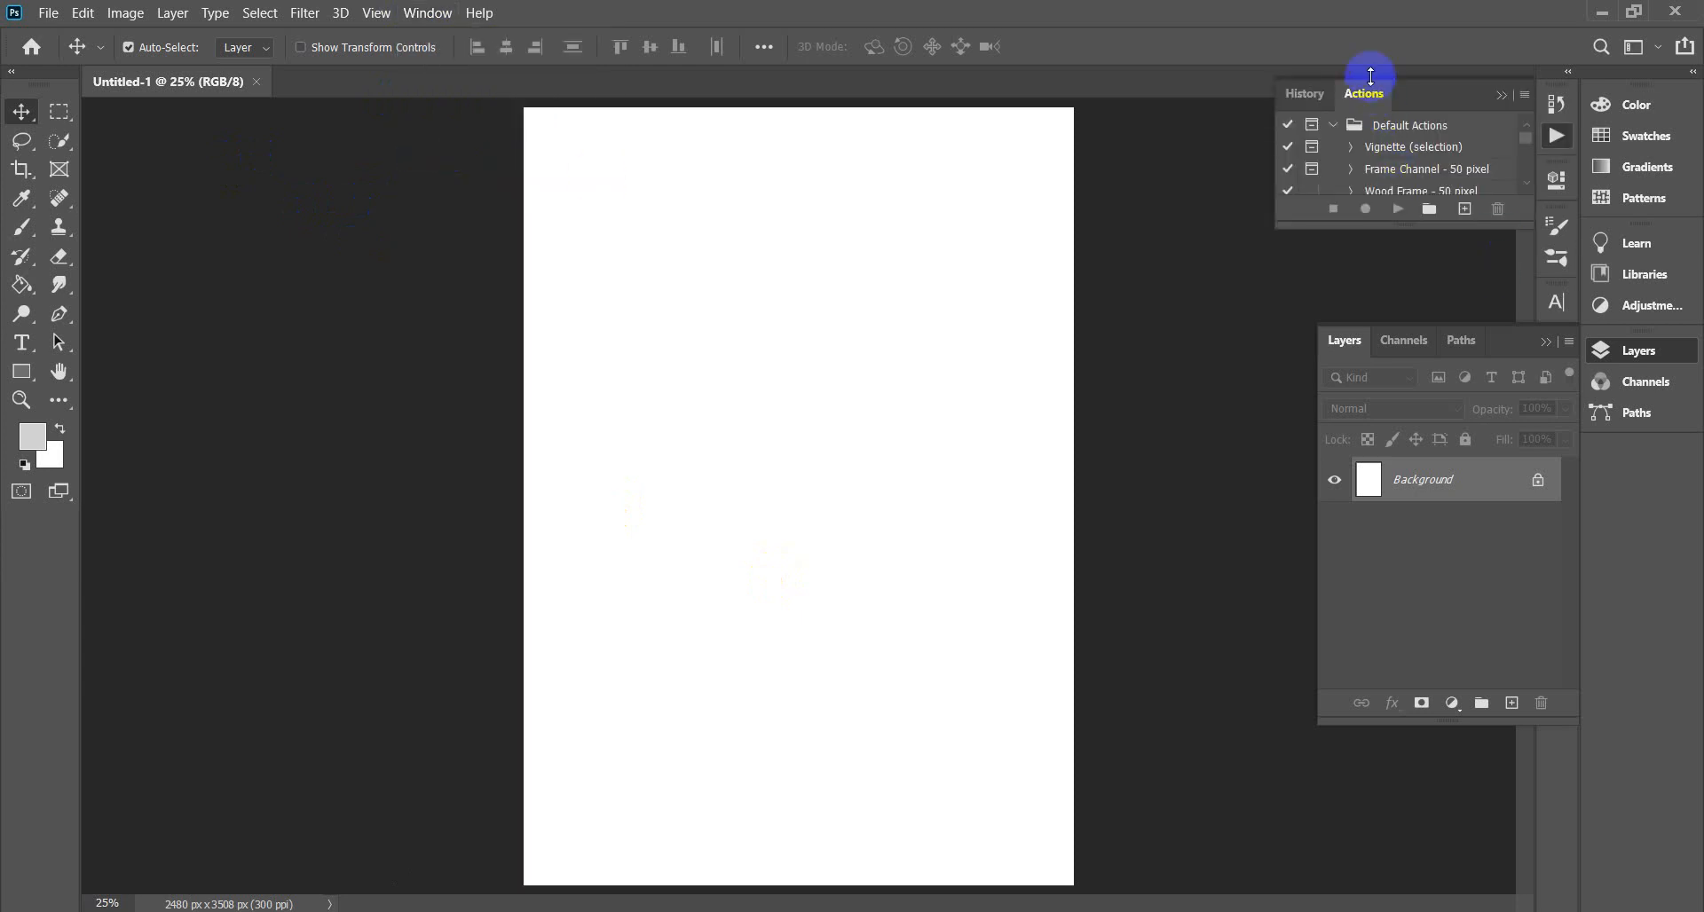
pyautogui.moveTo(1418, 226); pyautogui.dragTo(1450, 525)
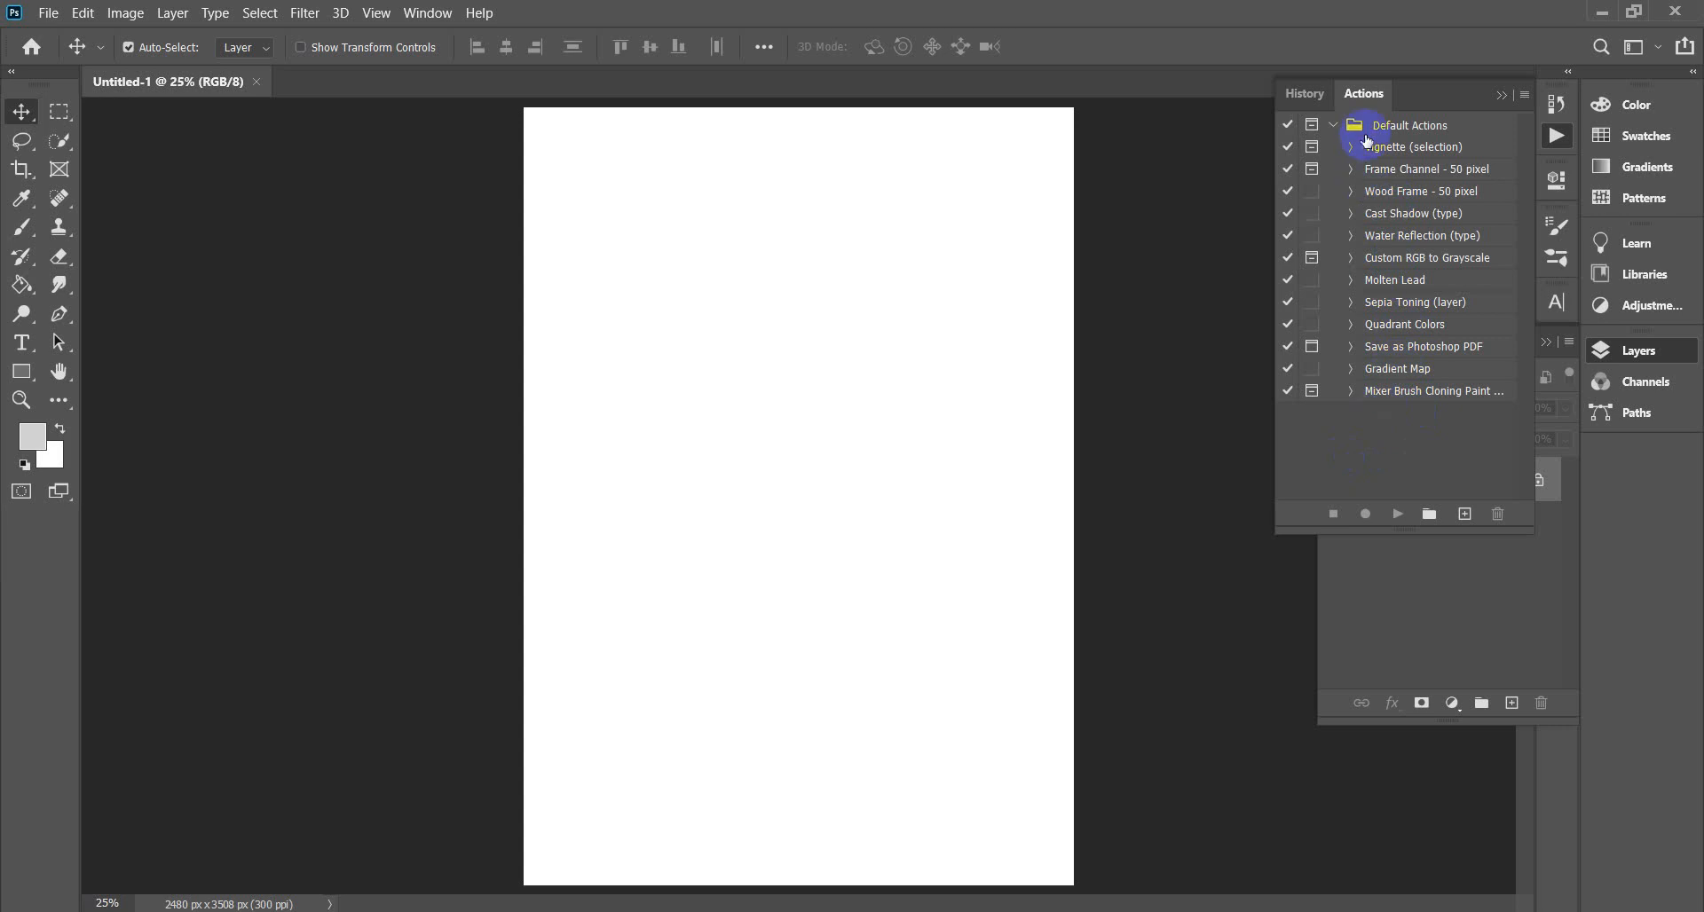
pyautogui.click(1465, 517)
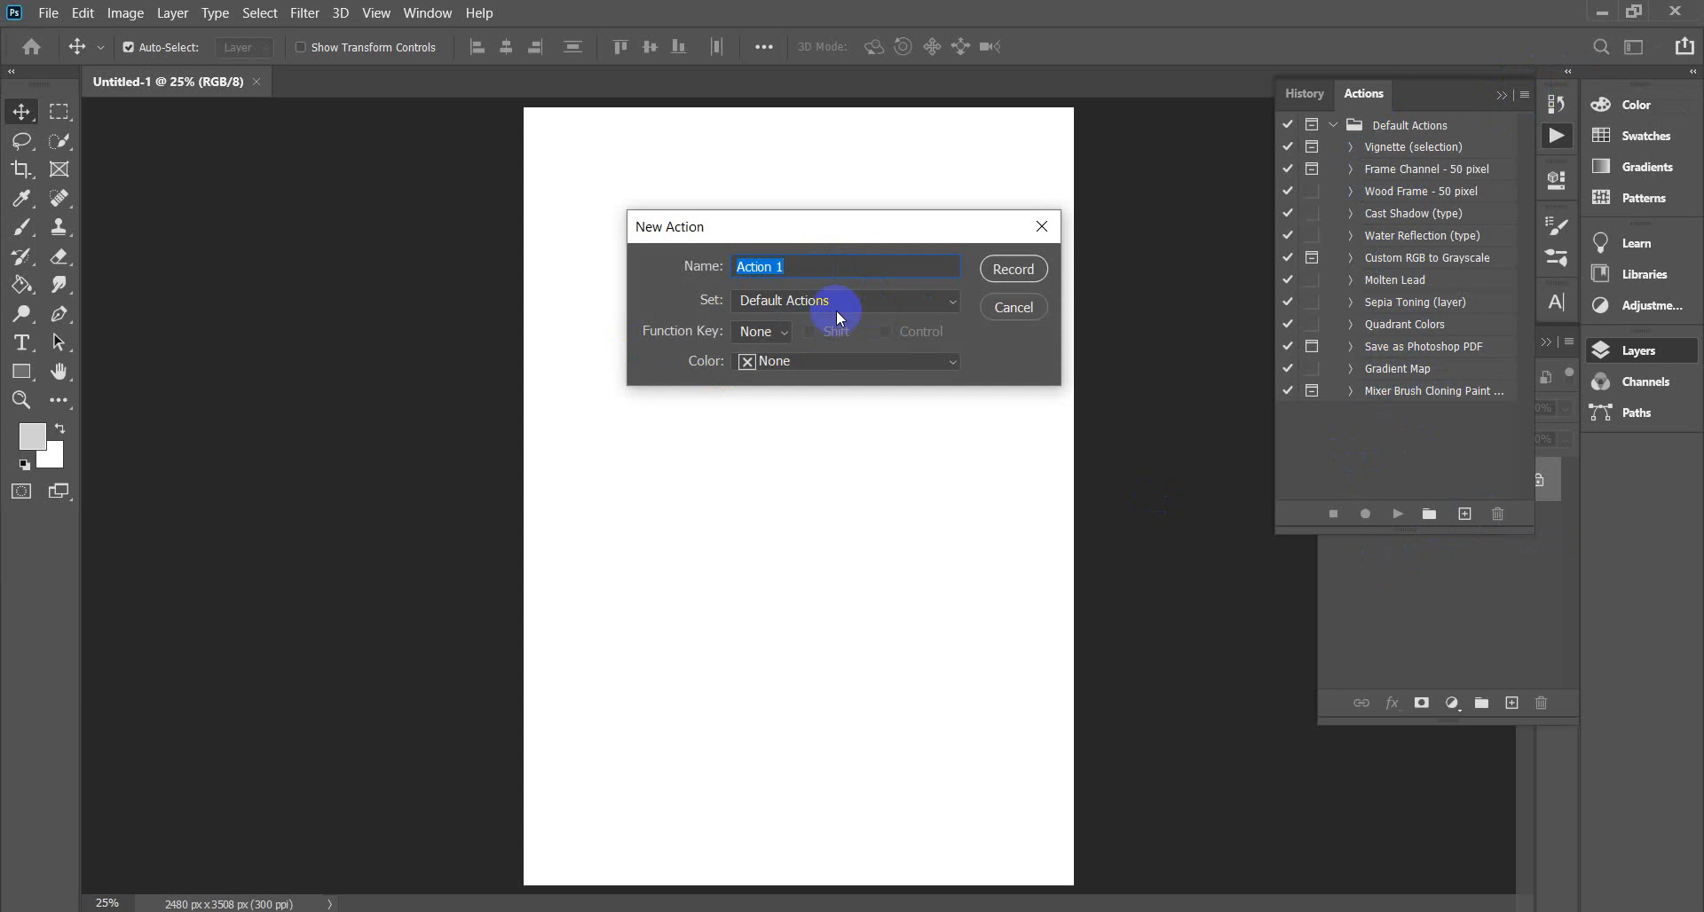
pyautogui.click(1013, 311)
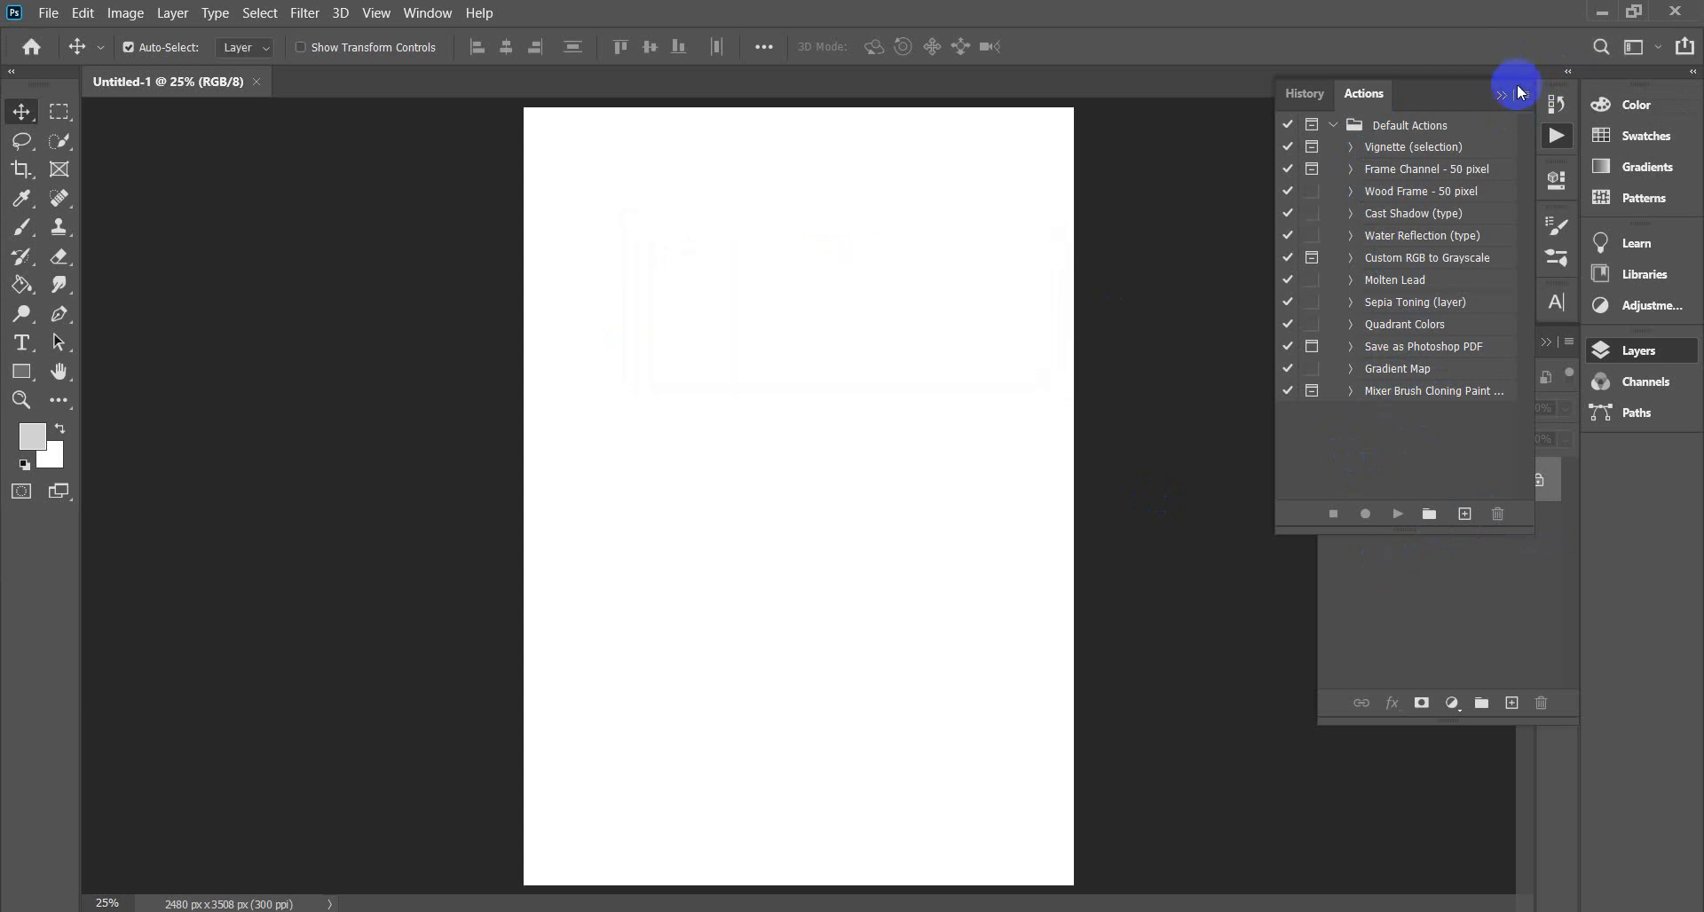
pyautogui.click(1526, 96)
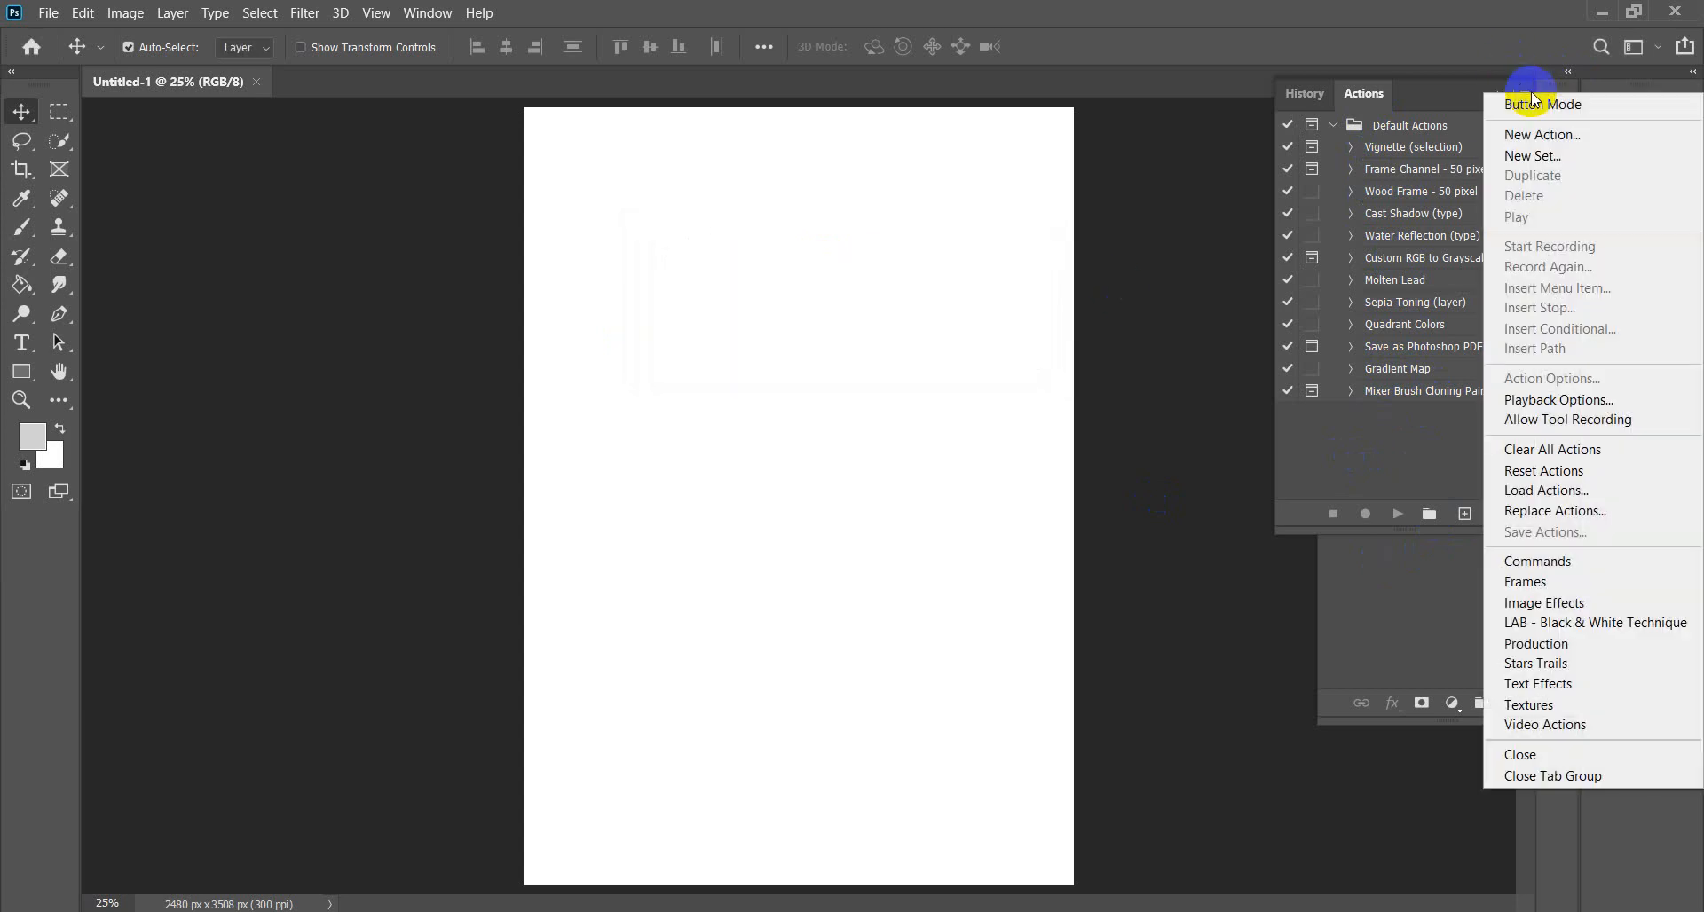
# Load Watercolor Artist Photoshop Action.atn from the desktop GFXPLUS bundle's Watercolor Artist folder.
pyautogui.click(1558, 499)
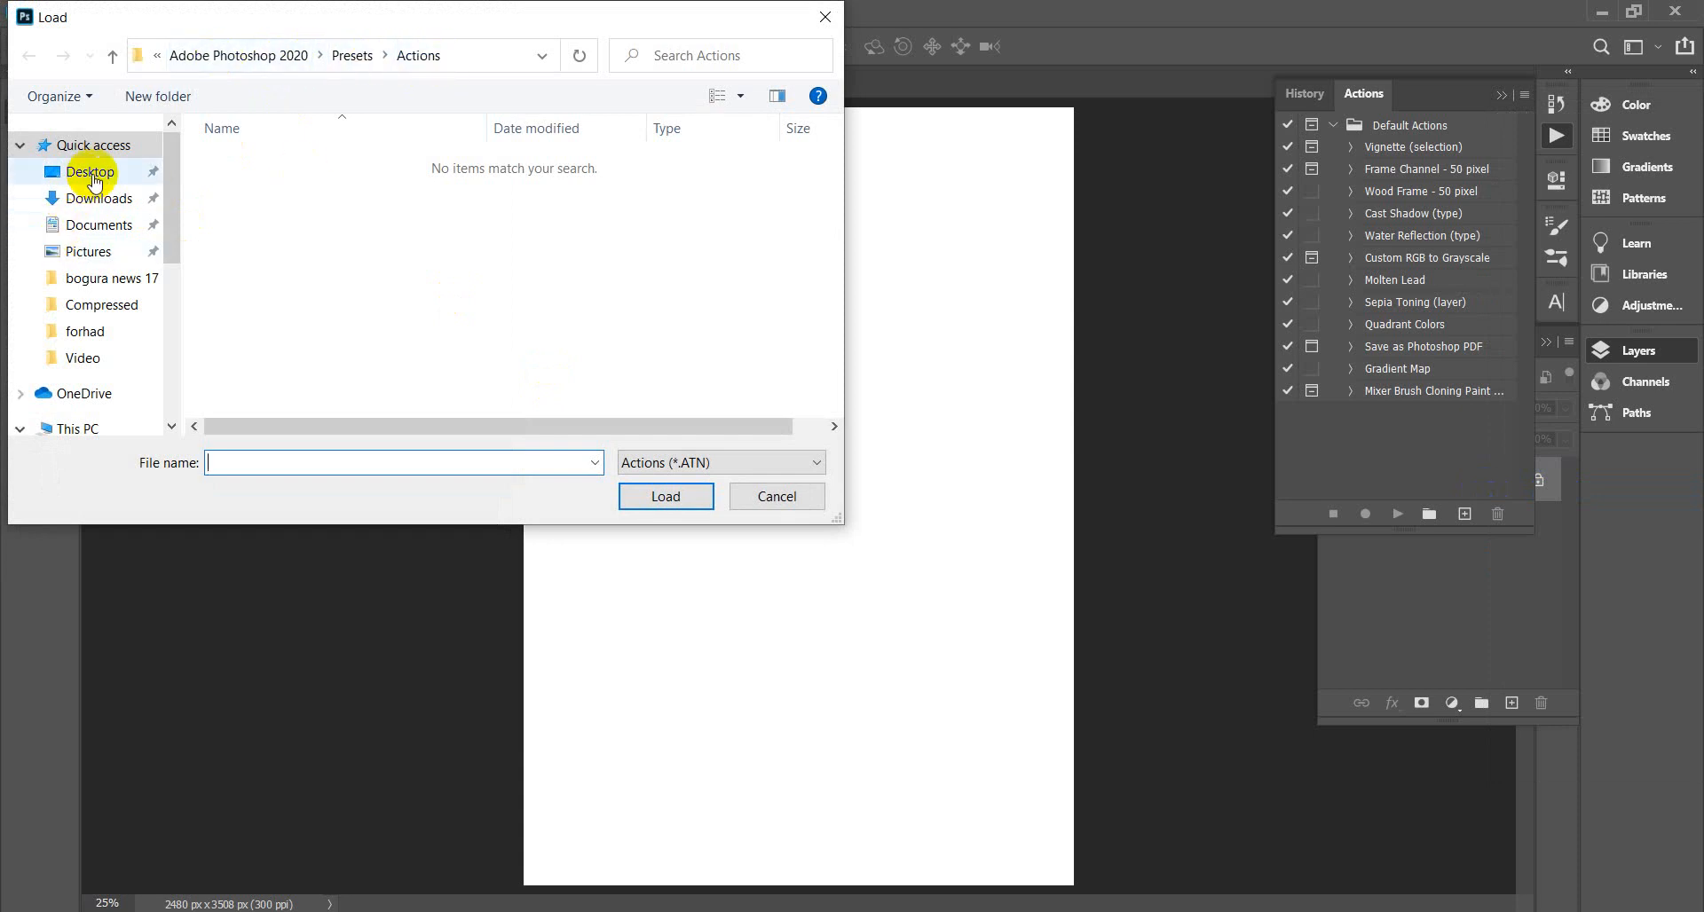
pyautogui.click(92, 176)
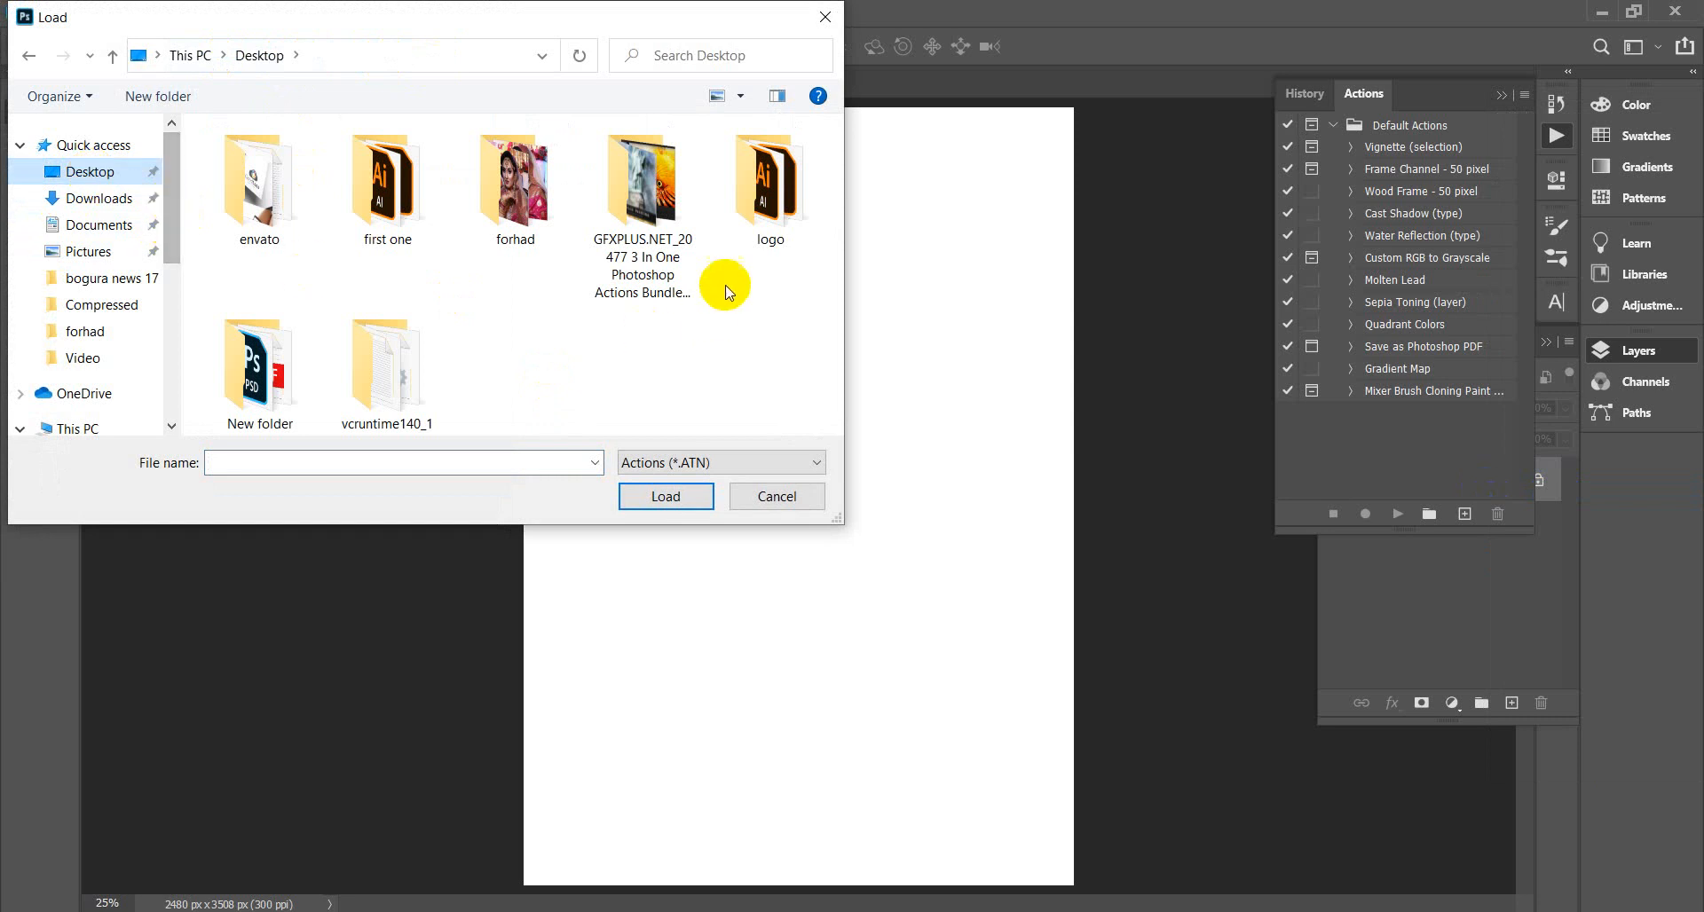
pyautogui.doubleClick(646, 191)
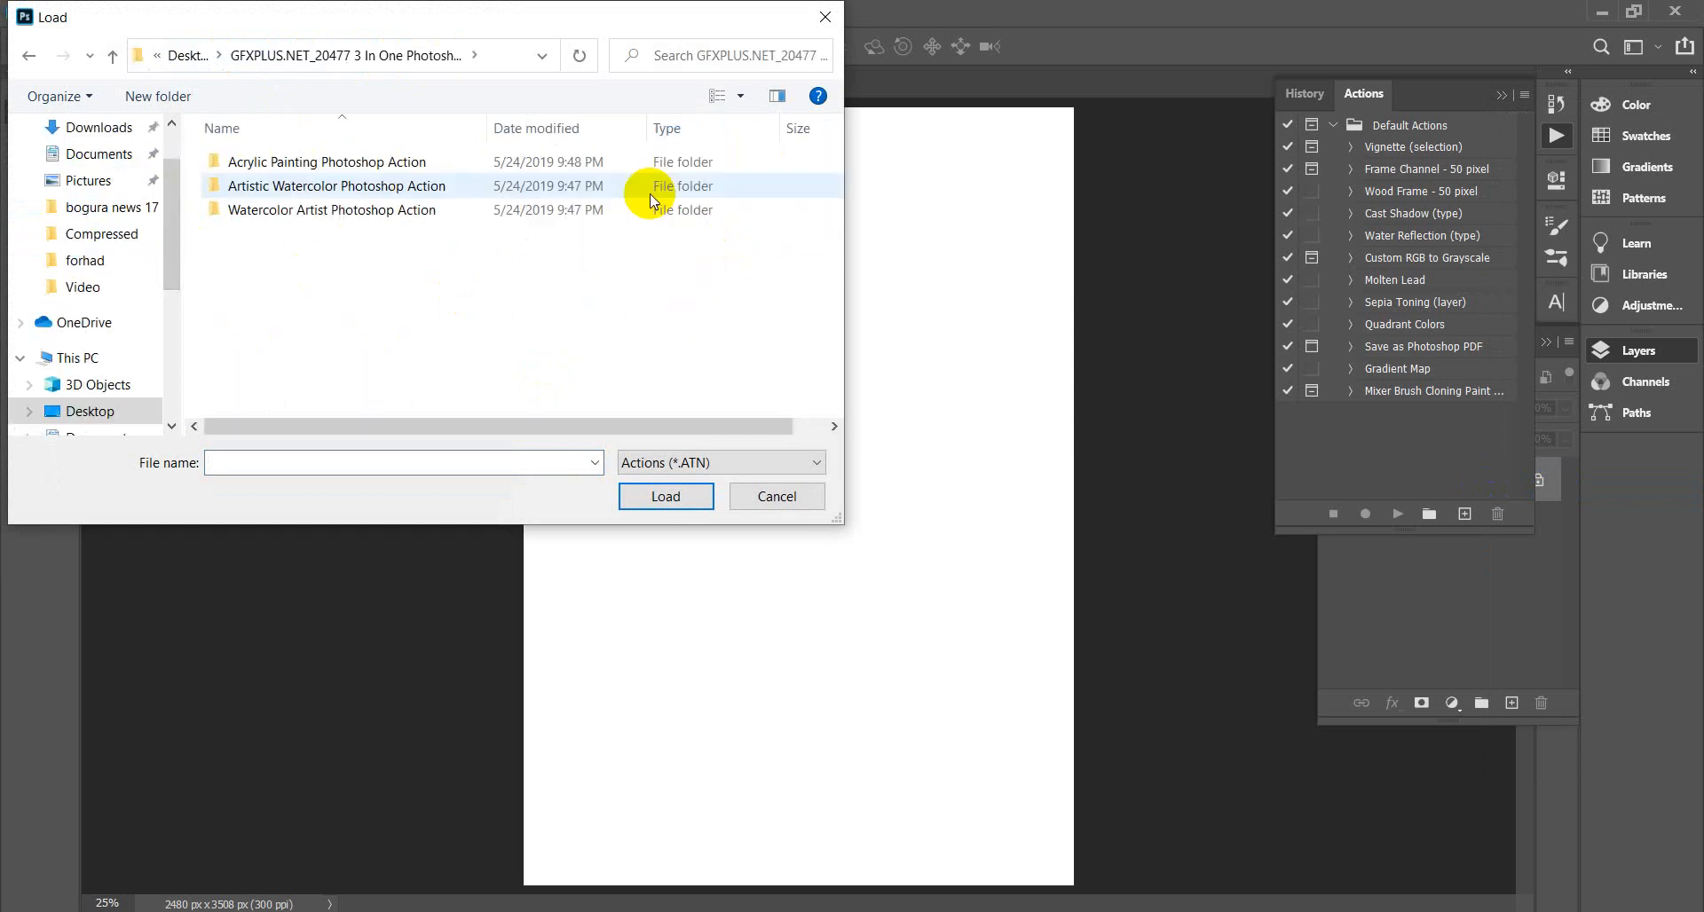
pyautogui.doubleClick(334, 216)
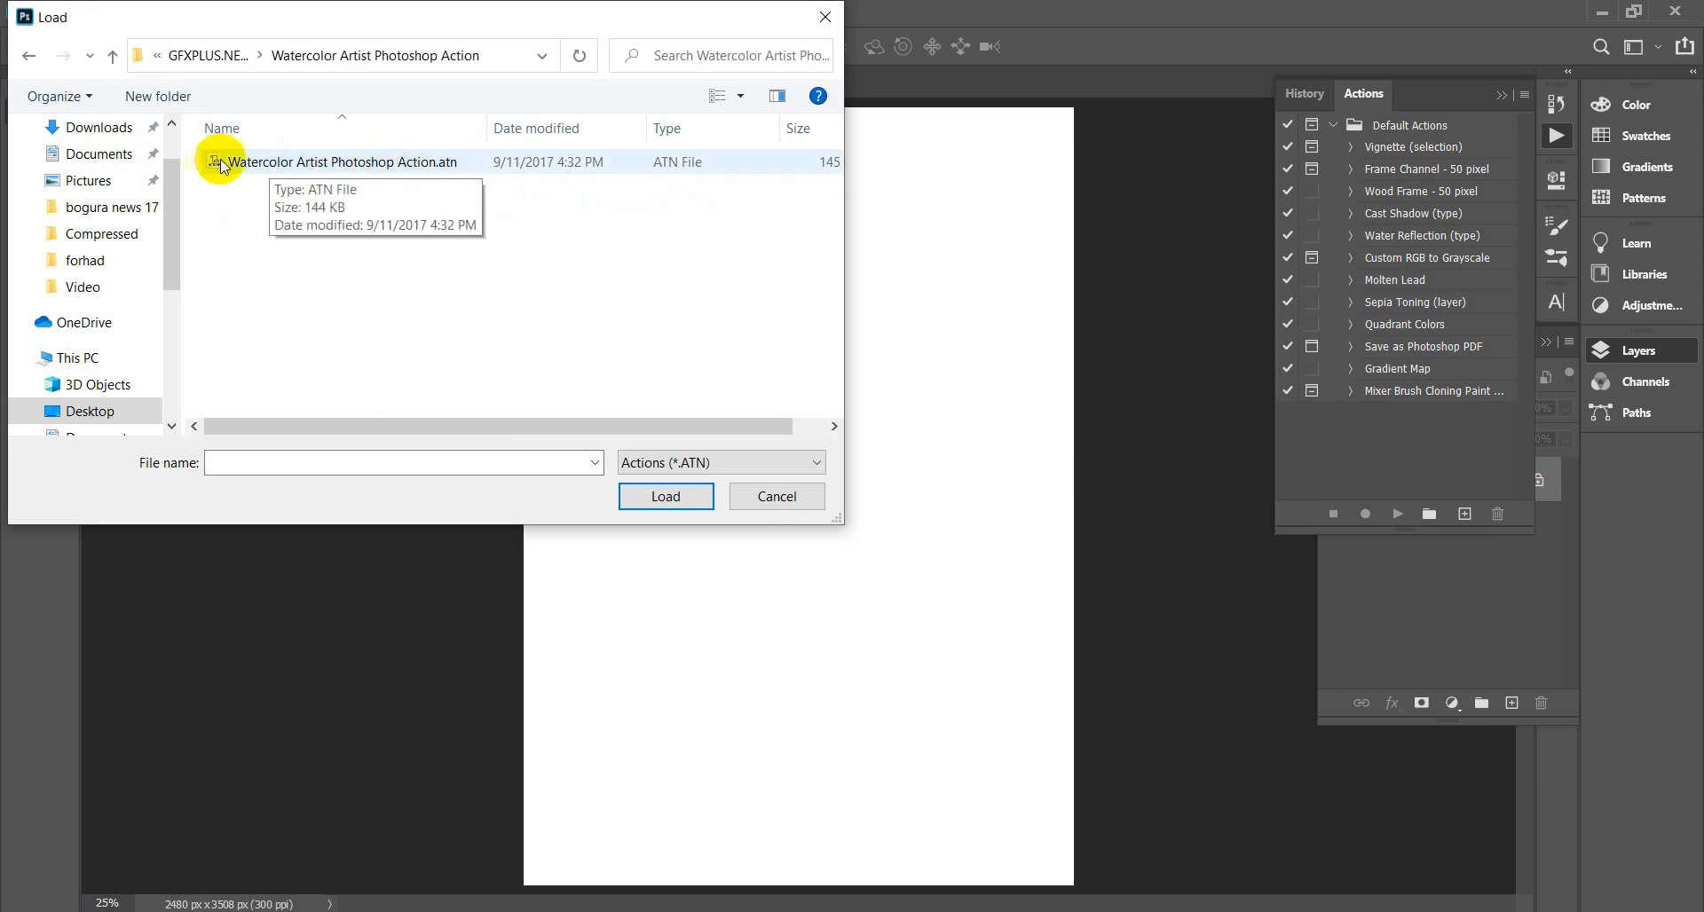
pyautogui.click(357, 166)
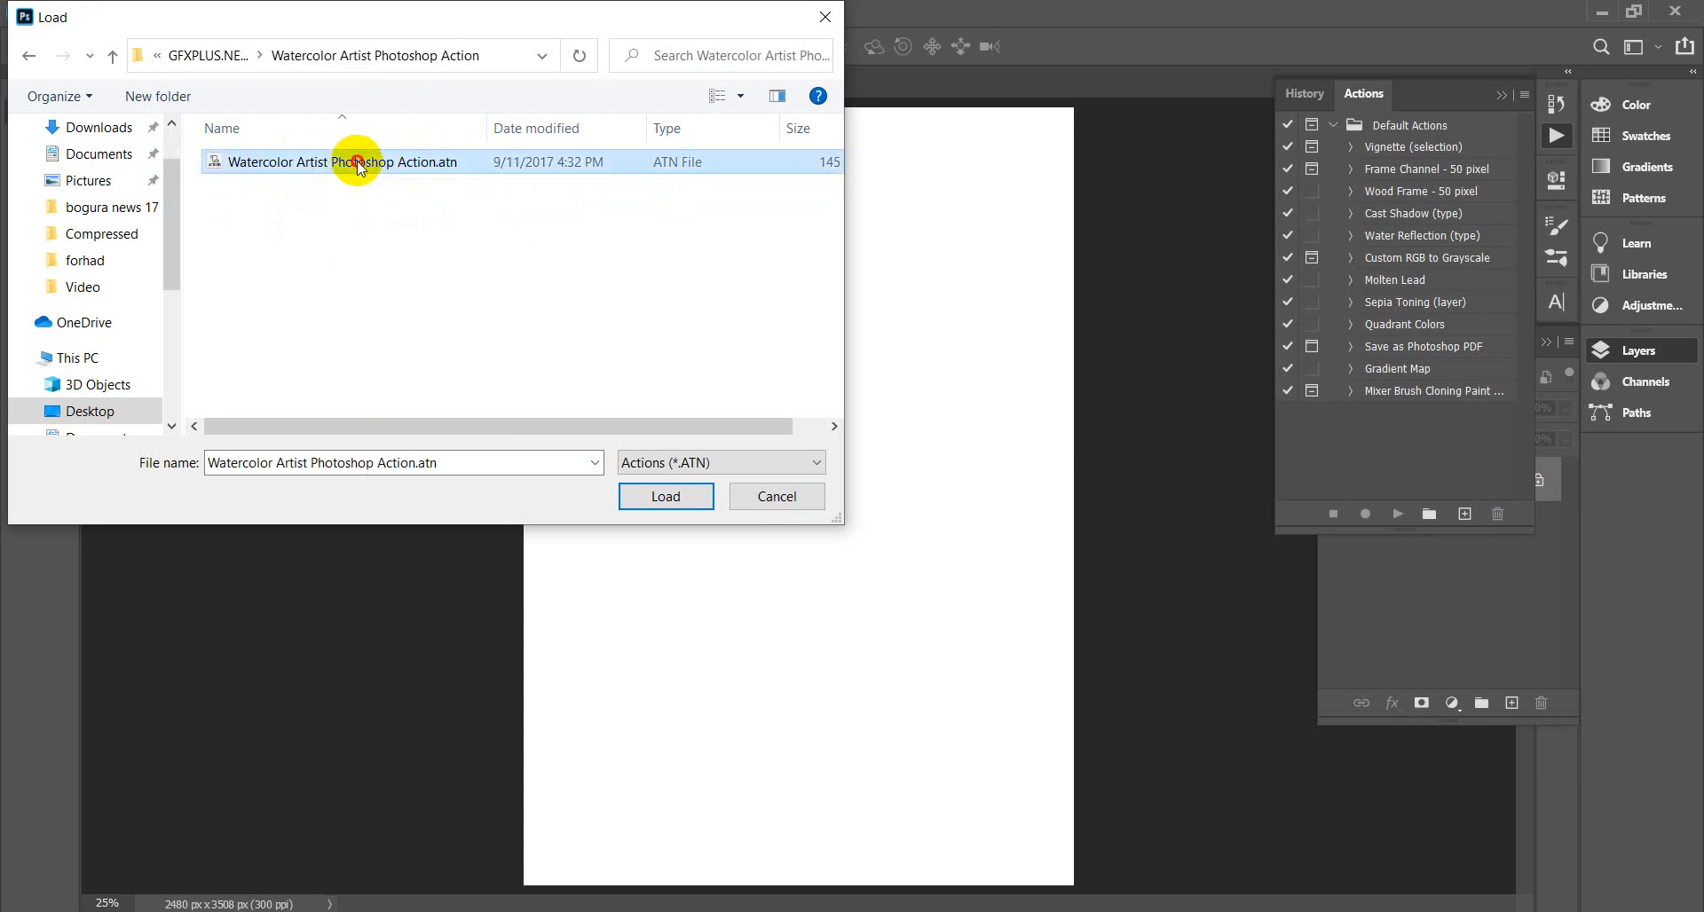
pyautogui.click(668, 499)
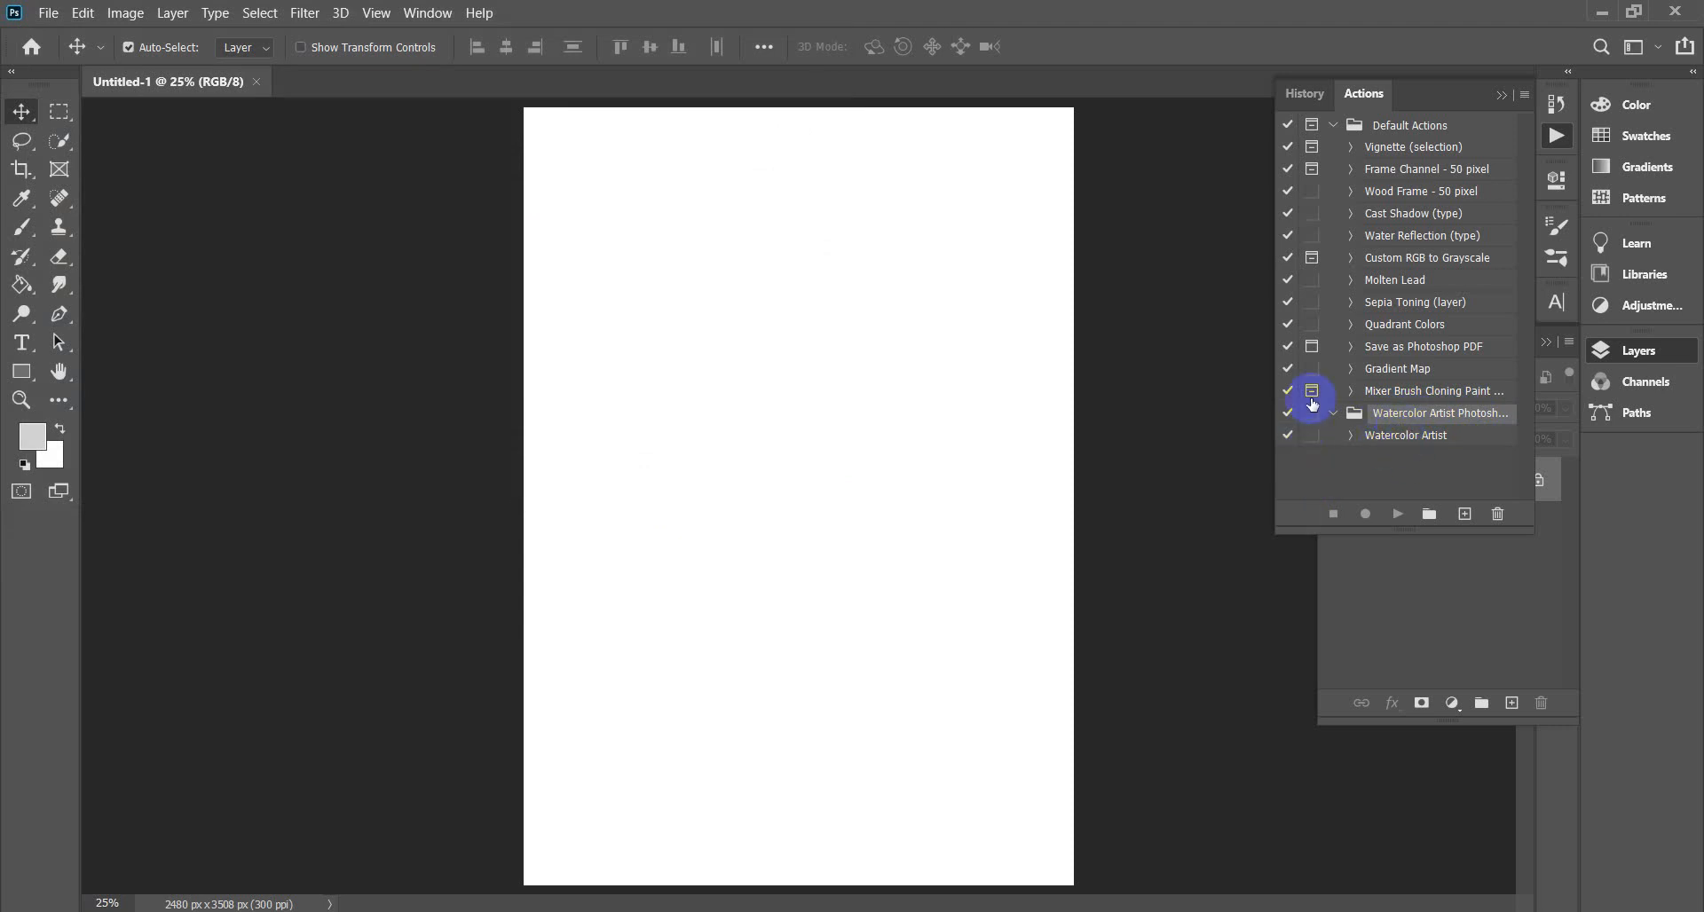
# Float the Actions panel group out, then dock it back beside Layers.
pyautogui.click(1526, 96)
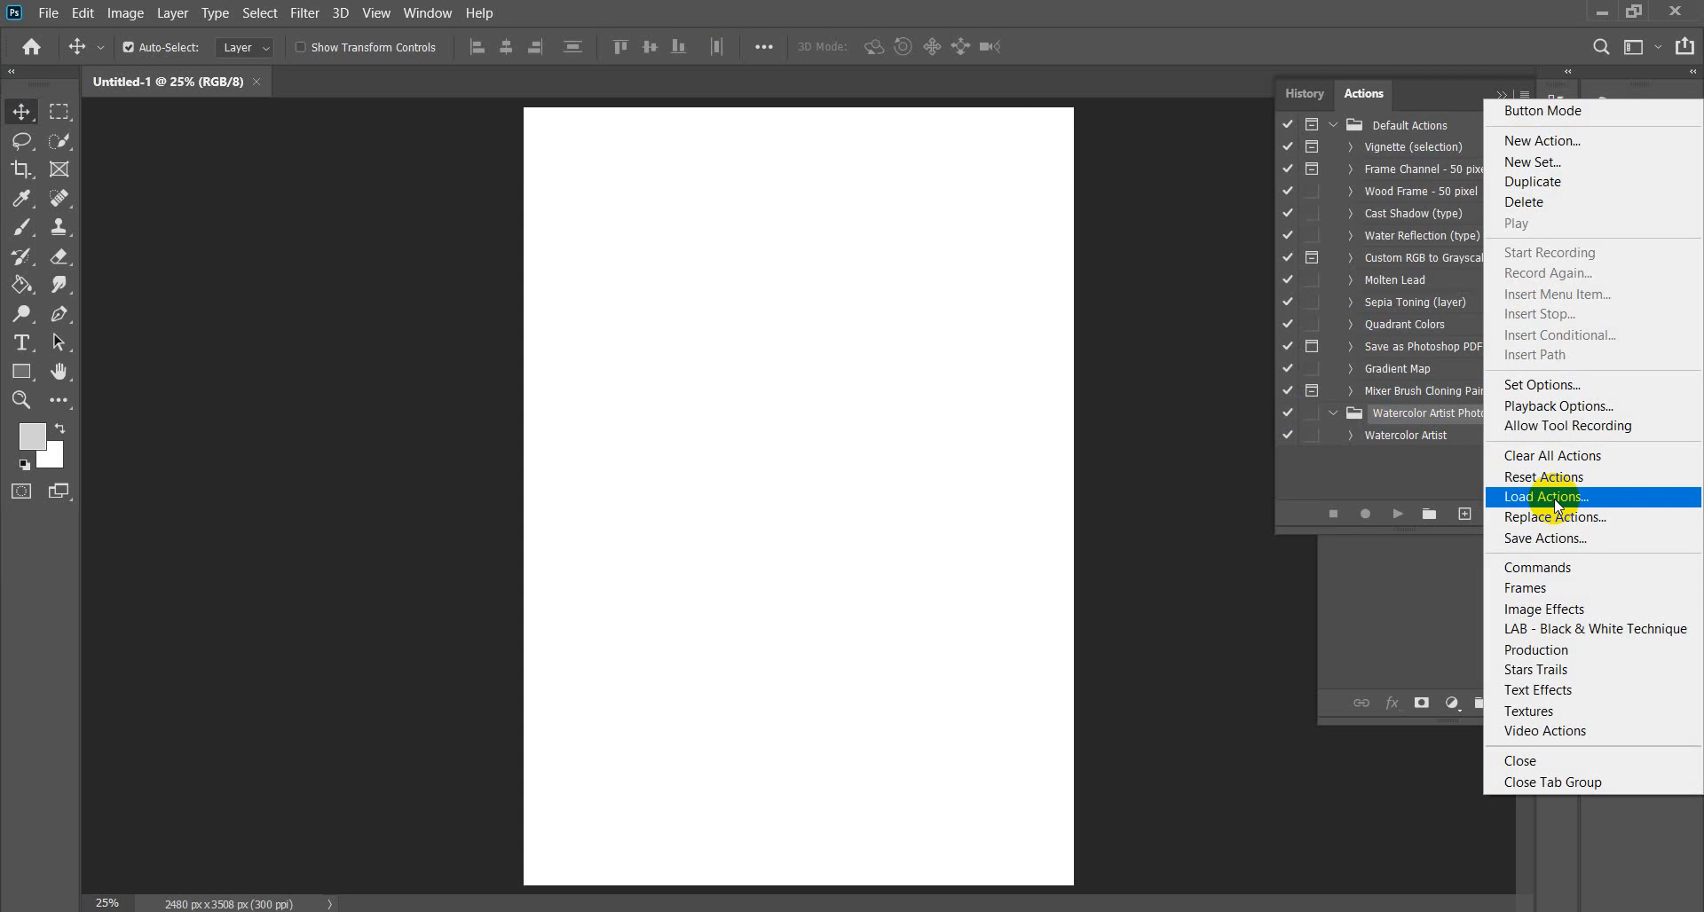
pyautogui.click(1411, 488)
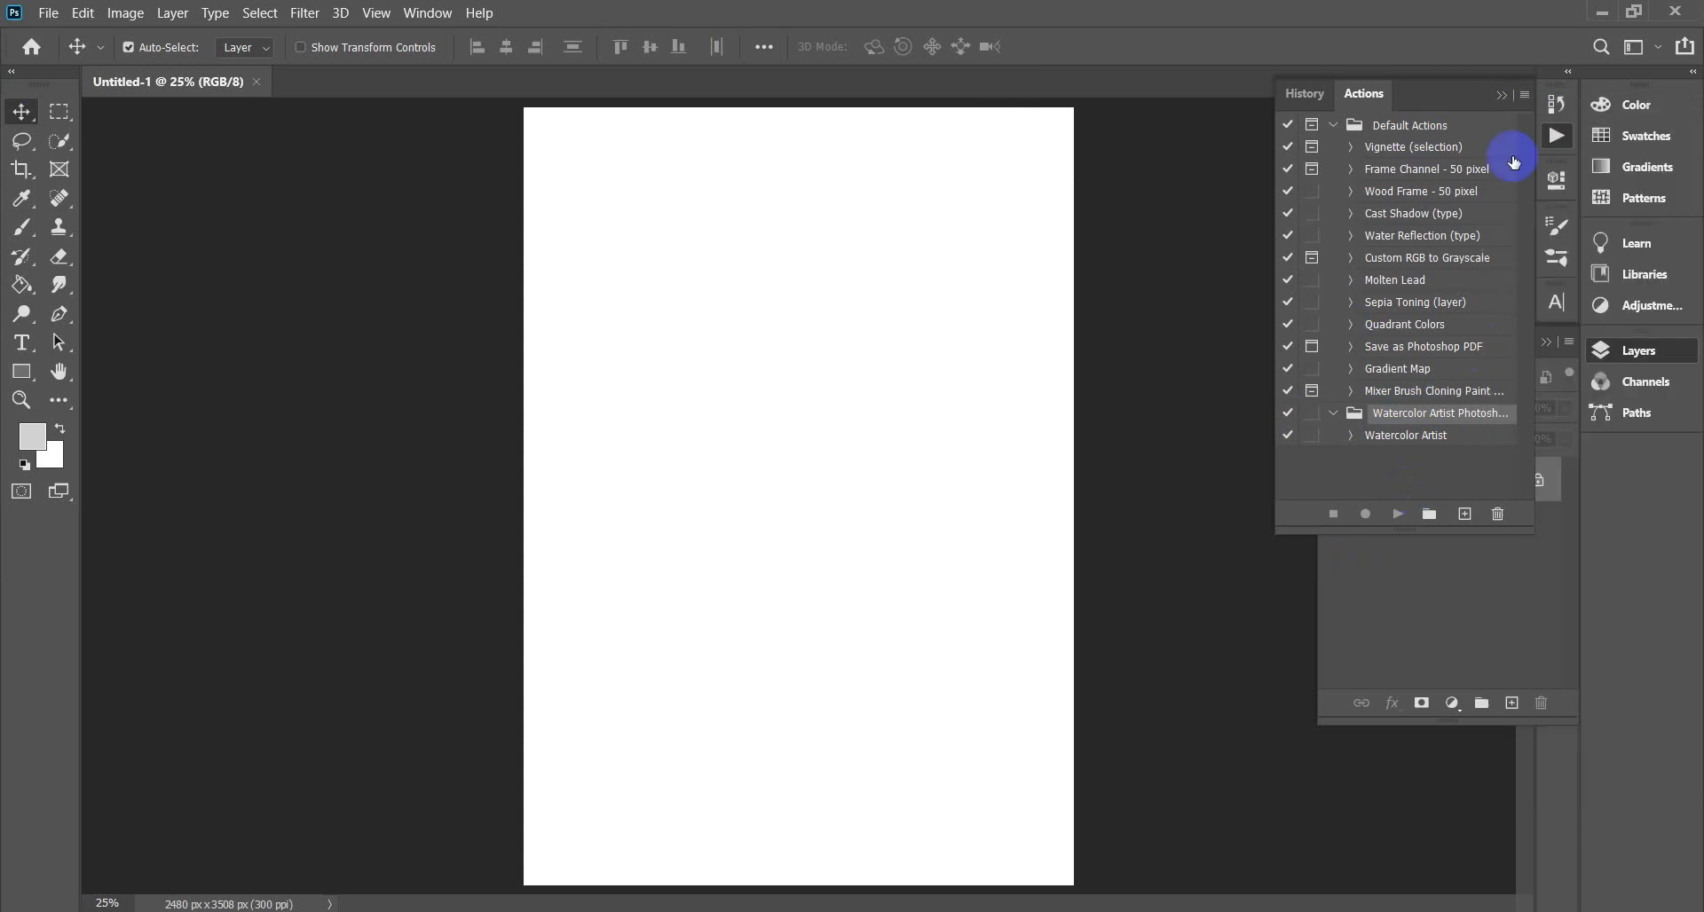
pyautogui.moveTo(1458, 97); pyautogui.dragTo(391, 211)
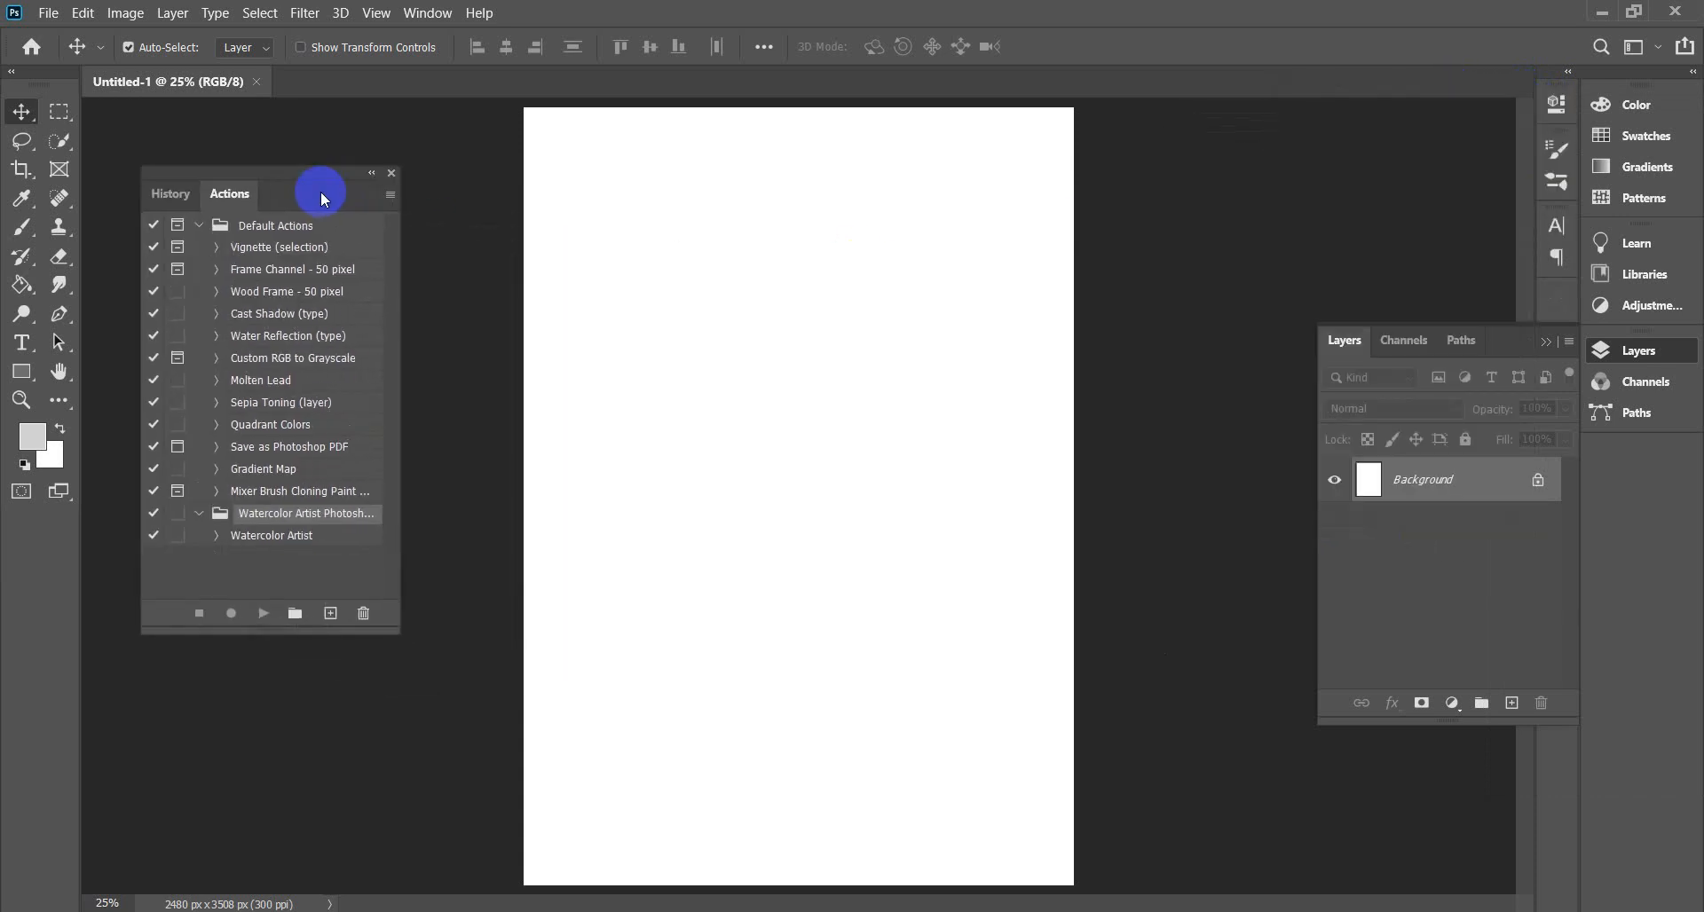
pyautogui.click(392, 195)
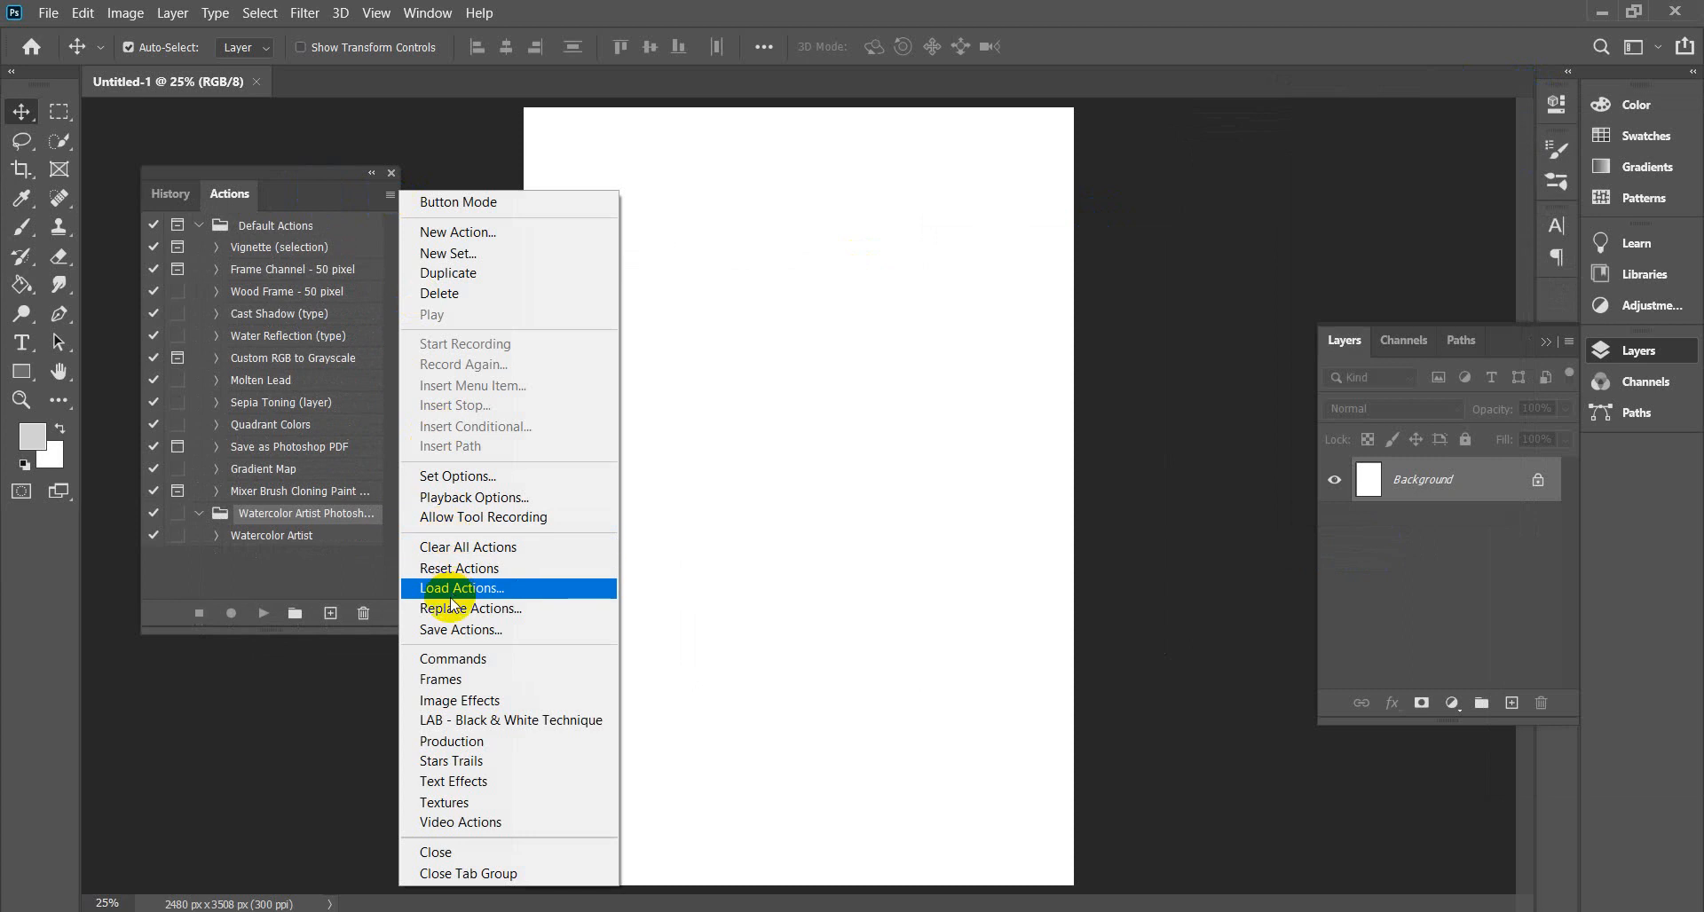
pyautogui.click(296, 173)
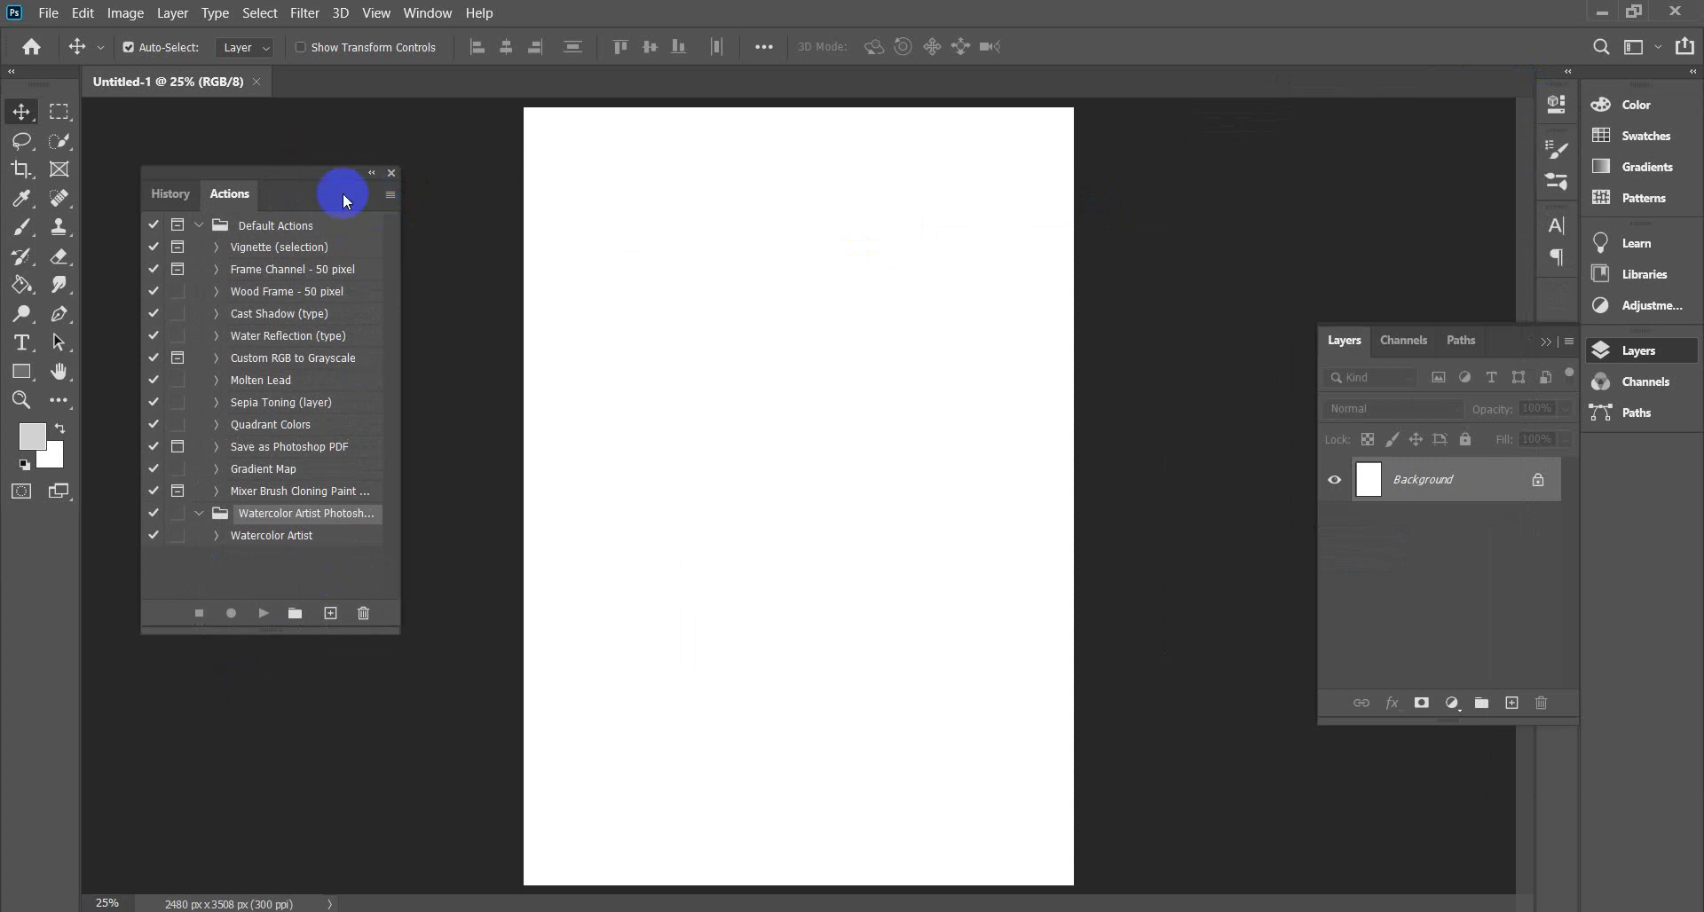
pyautogui.moveTo(317, 178); pyautogui.dragTo(1553, 310)
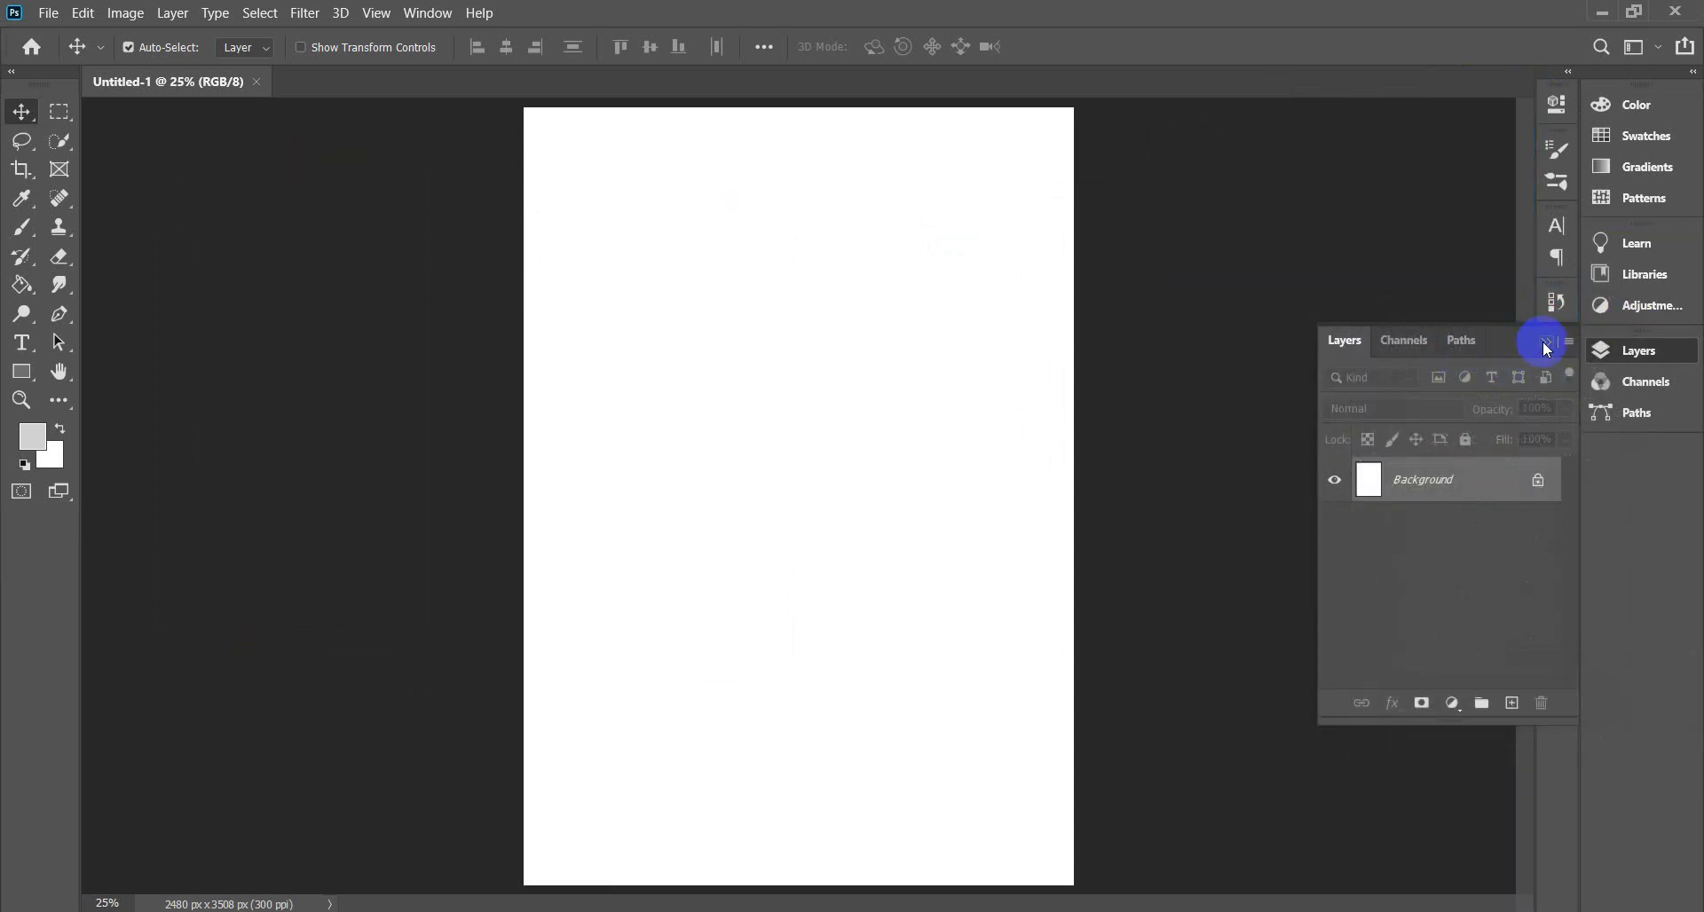
# Expand the History/Actions panel, switch to Actions, then collapse it.
pyautogui.click(1545, 343)
pyautogui.click(1556, 302)
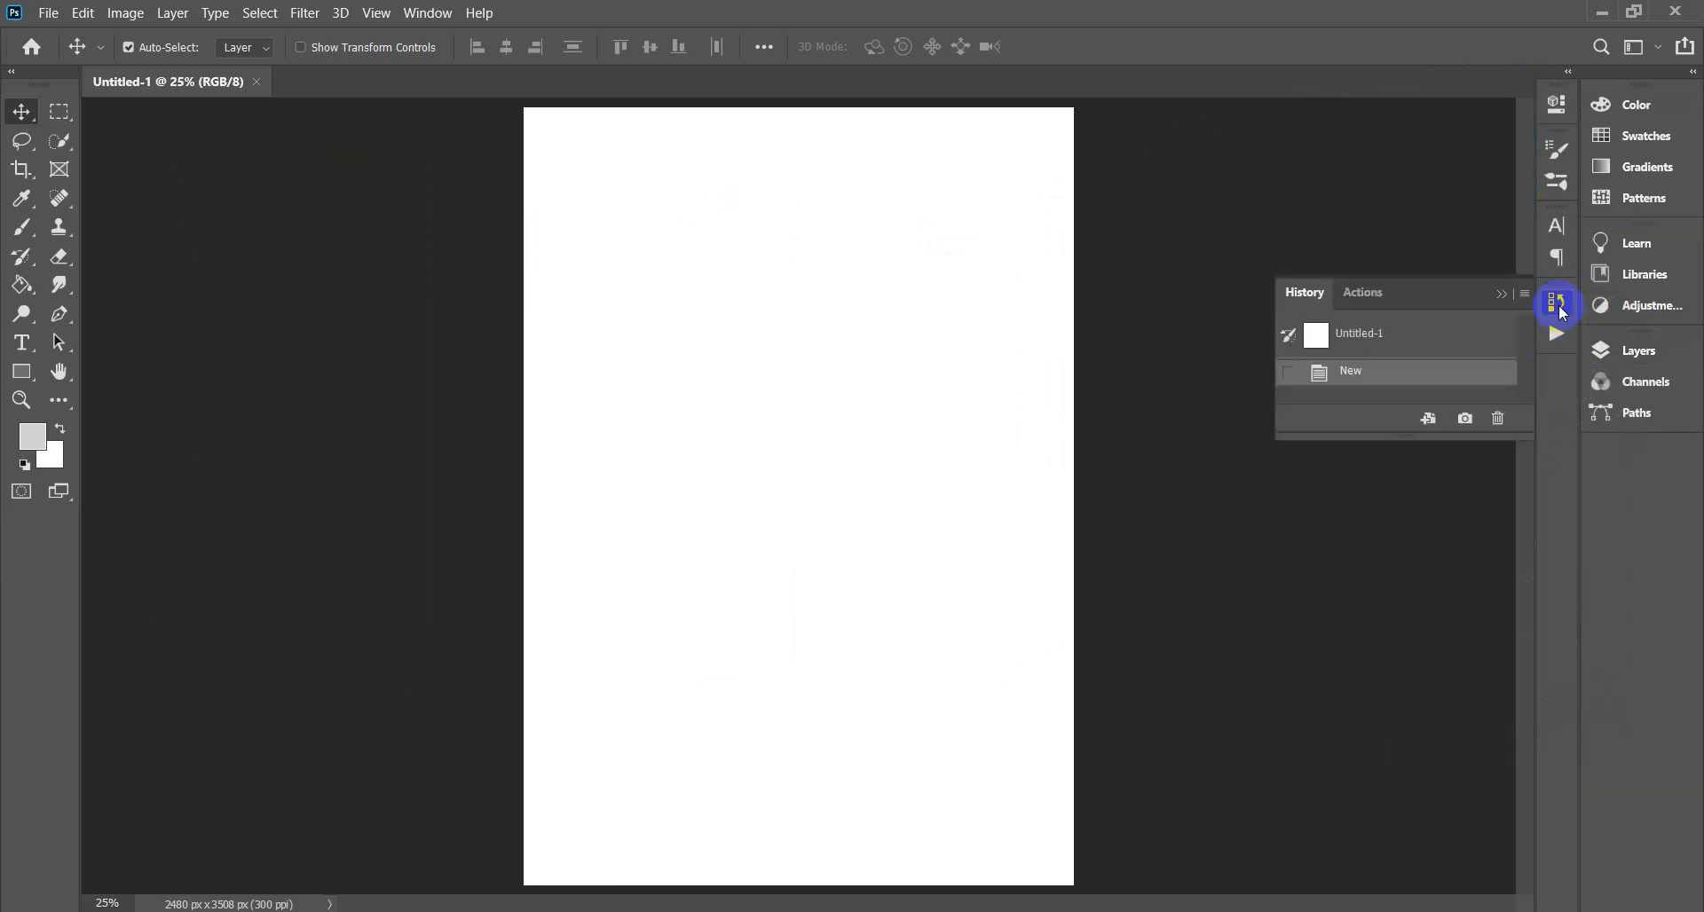
pyautogui.click(1366, 294)
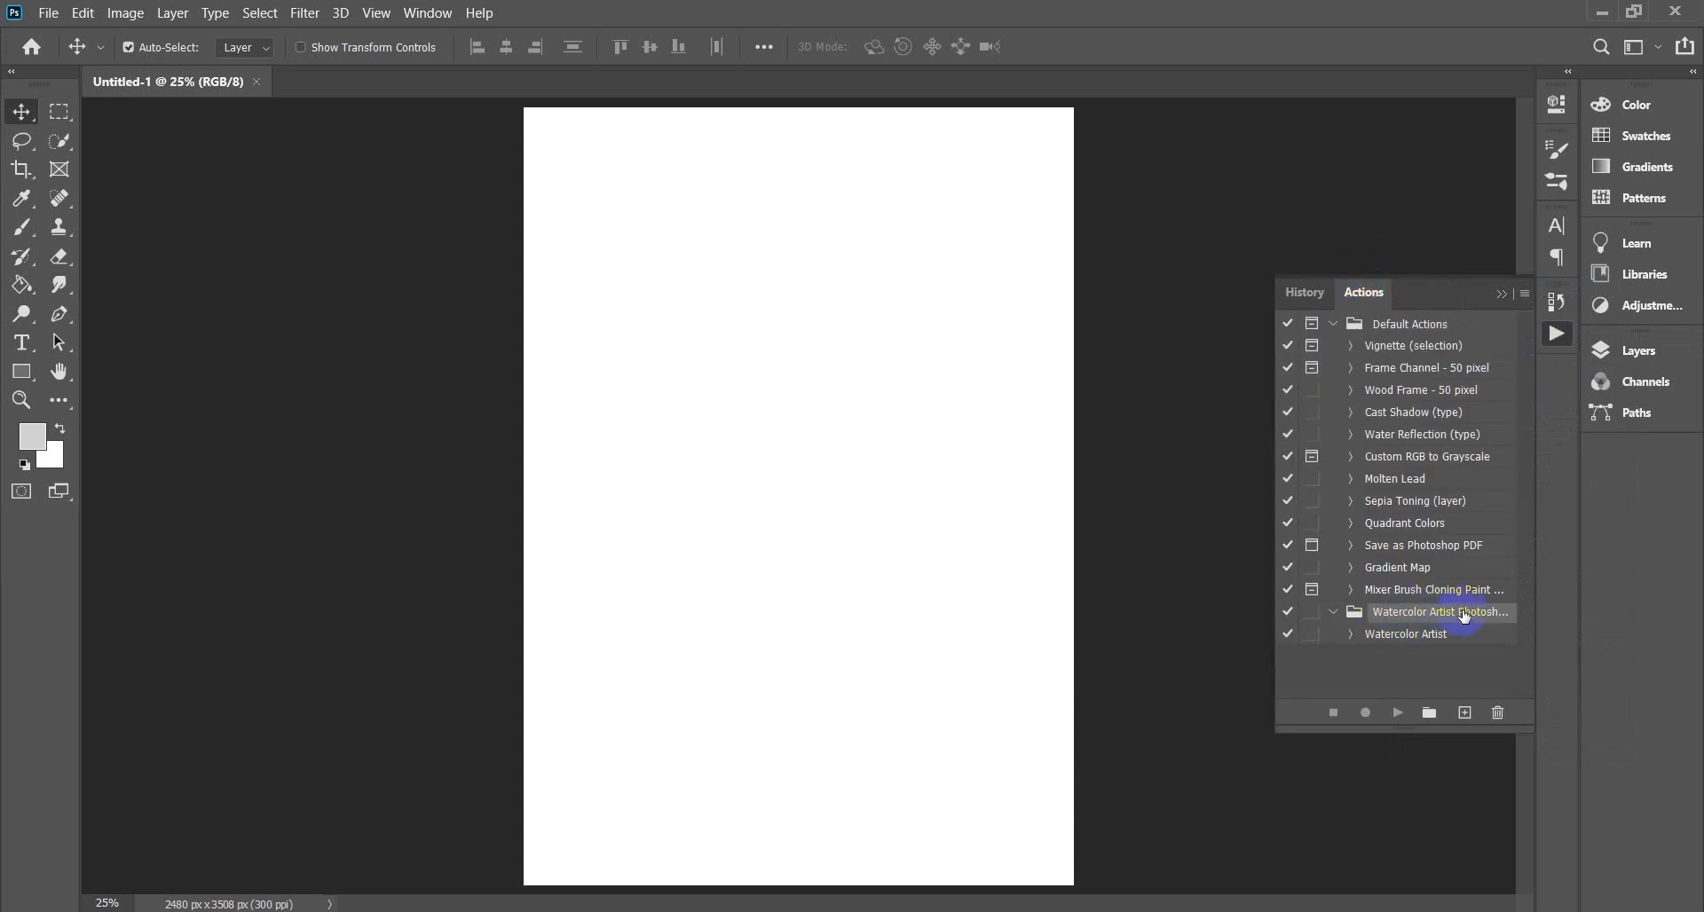
pyautogui.click(1501, 295)
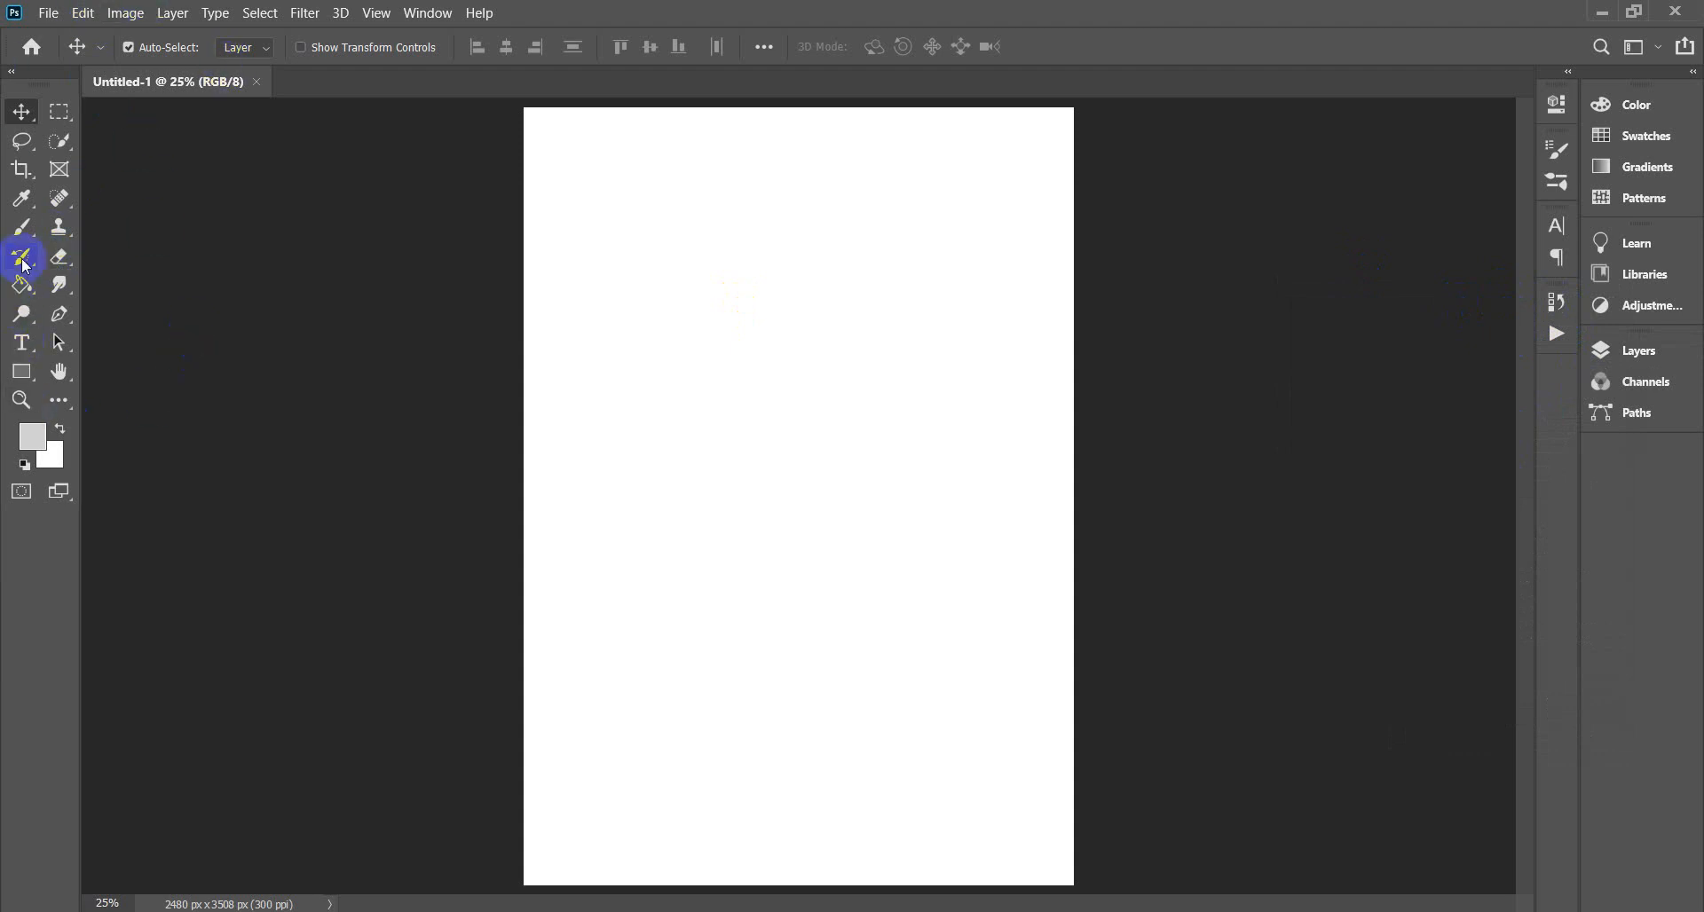
# Select the Brush tool and cancel saving a new tool preset.
pyautogui.click(23, 229)
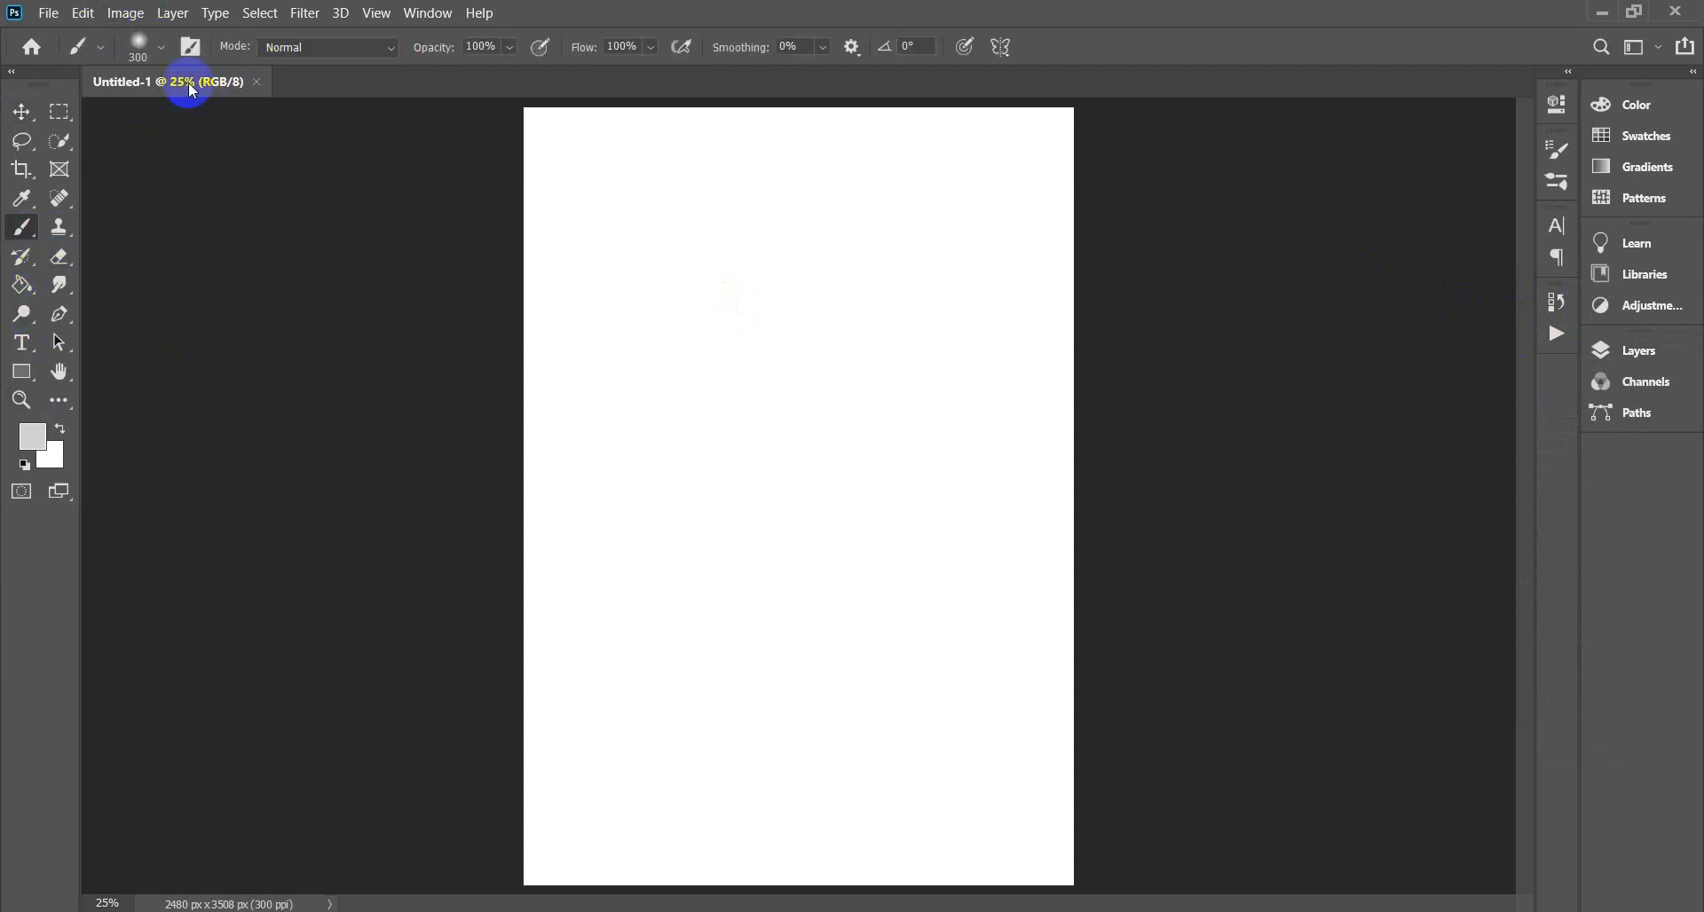
pyautogui.click(103, 49)
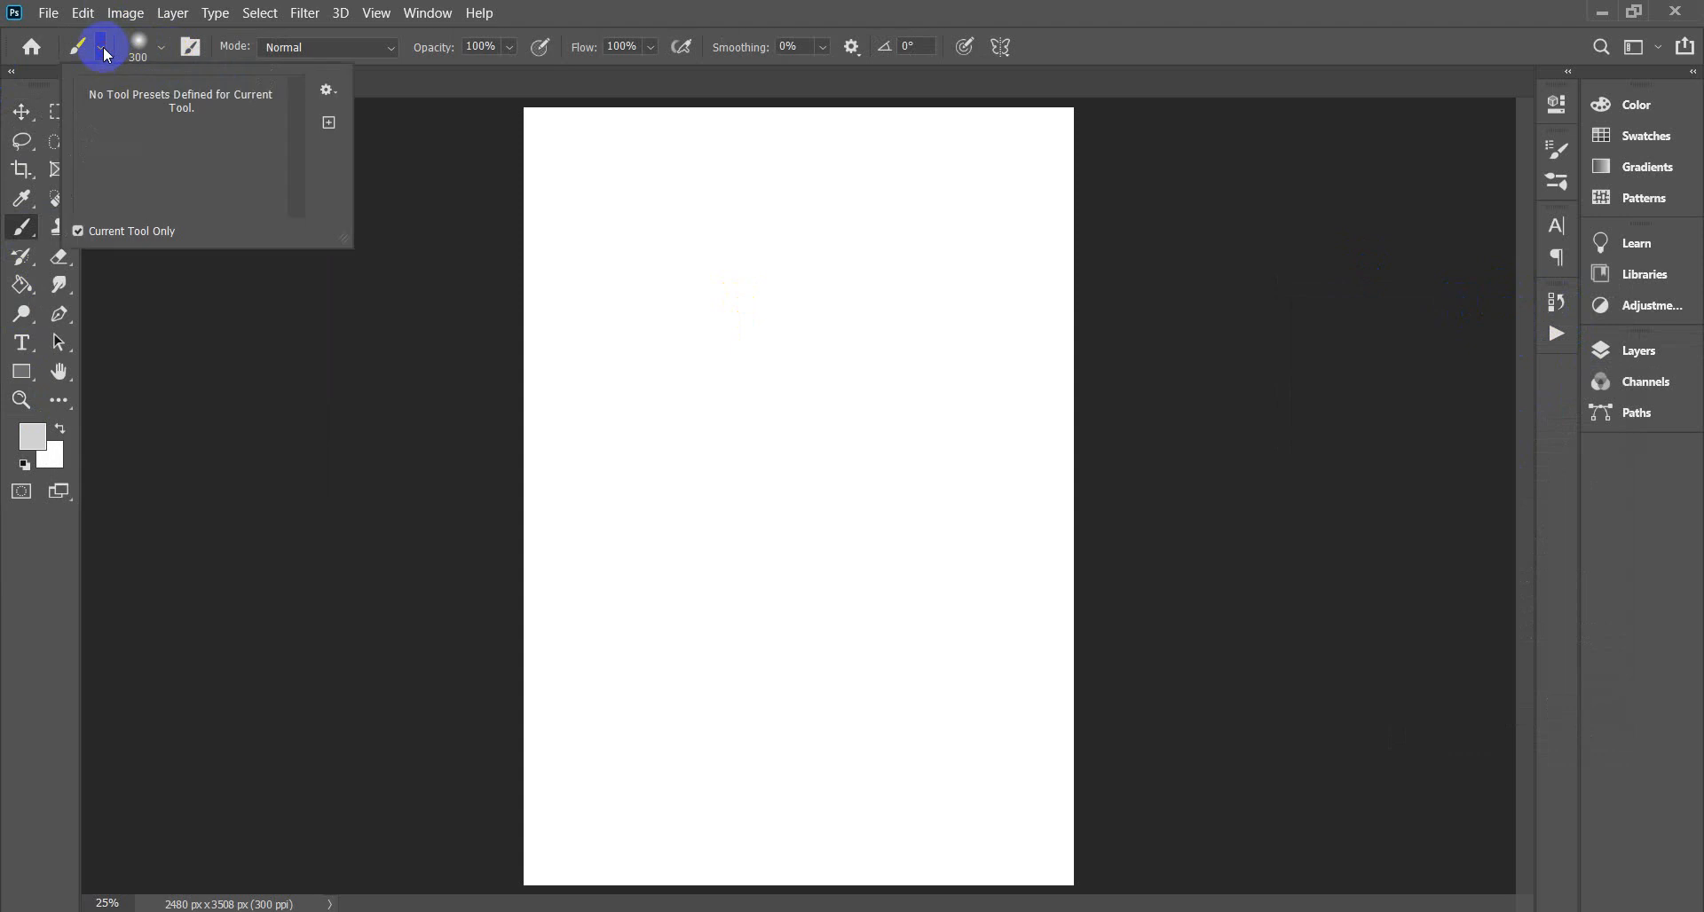
pyautogui.click(164, 50)
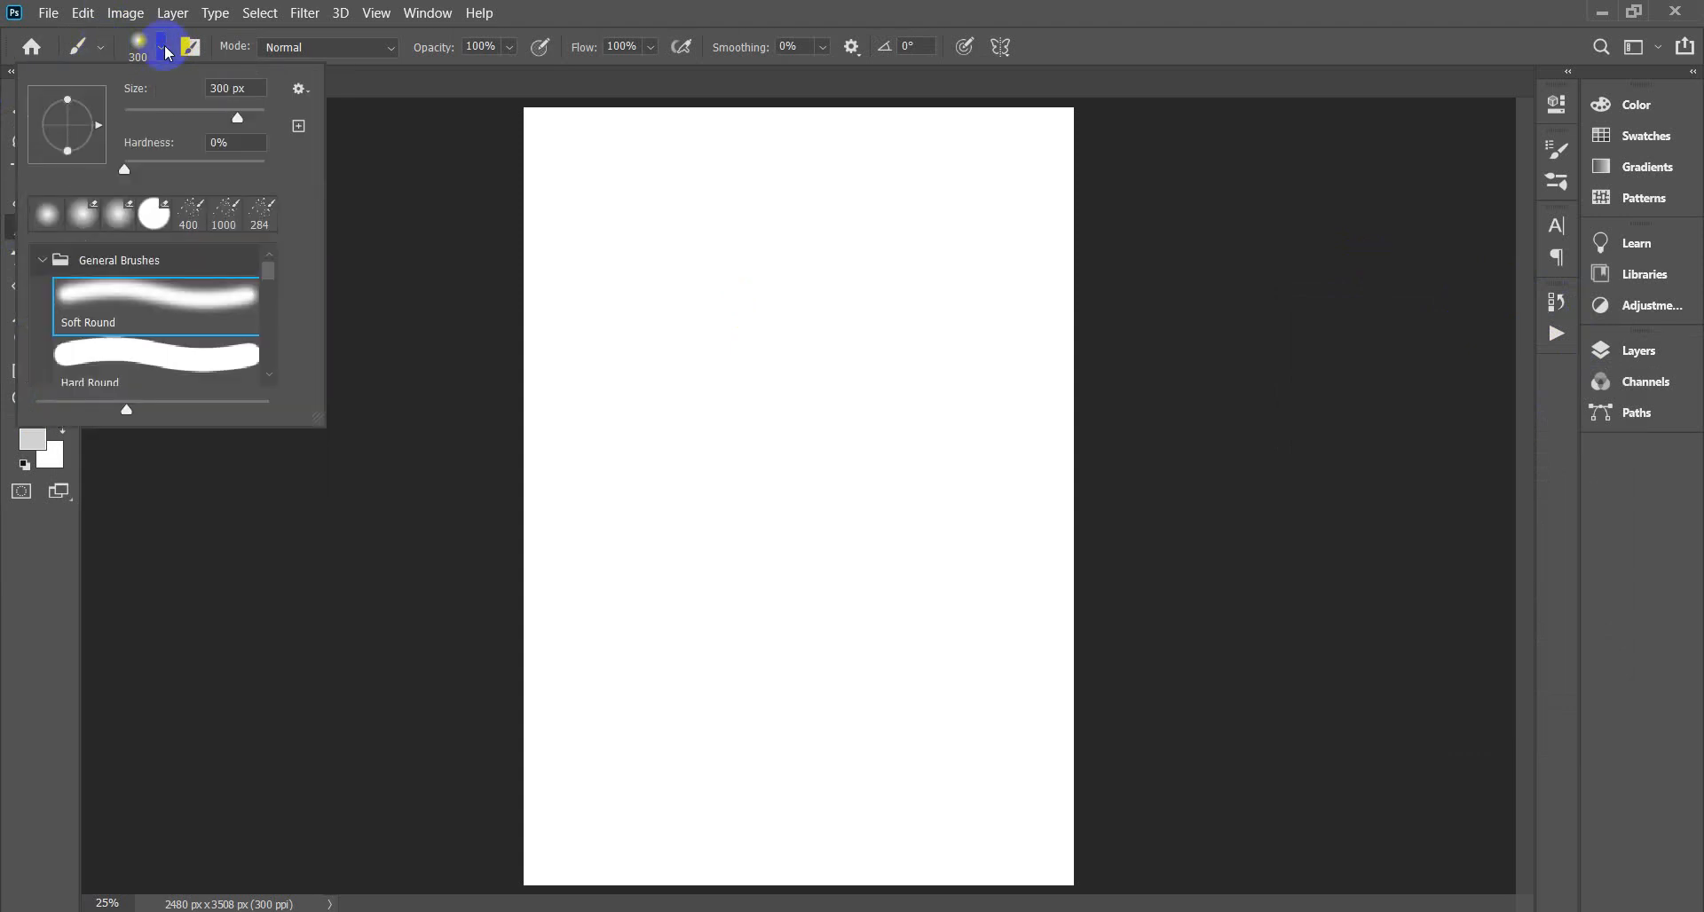
pyautogui.click(102, 50)
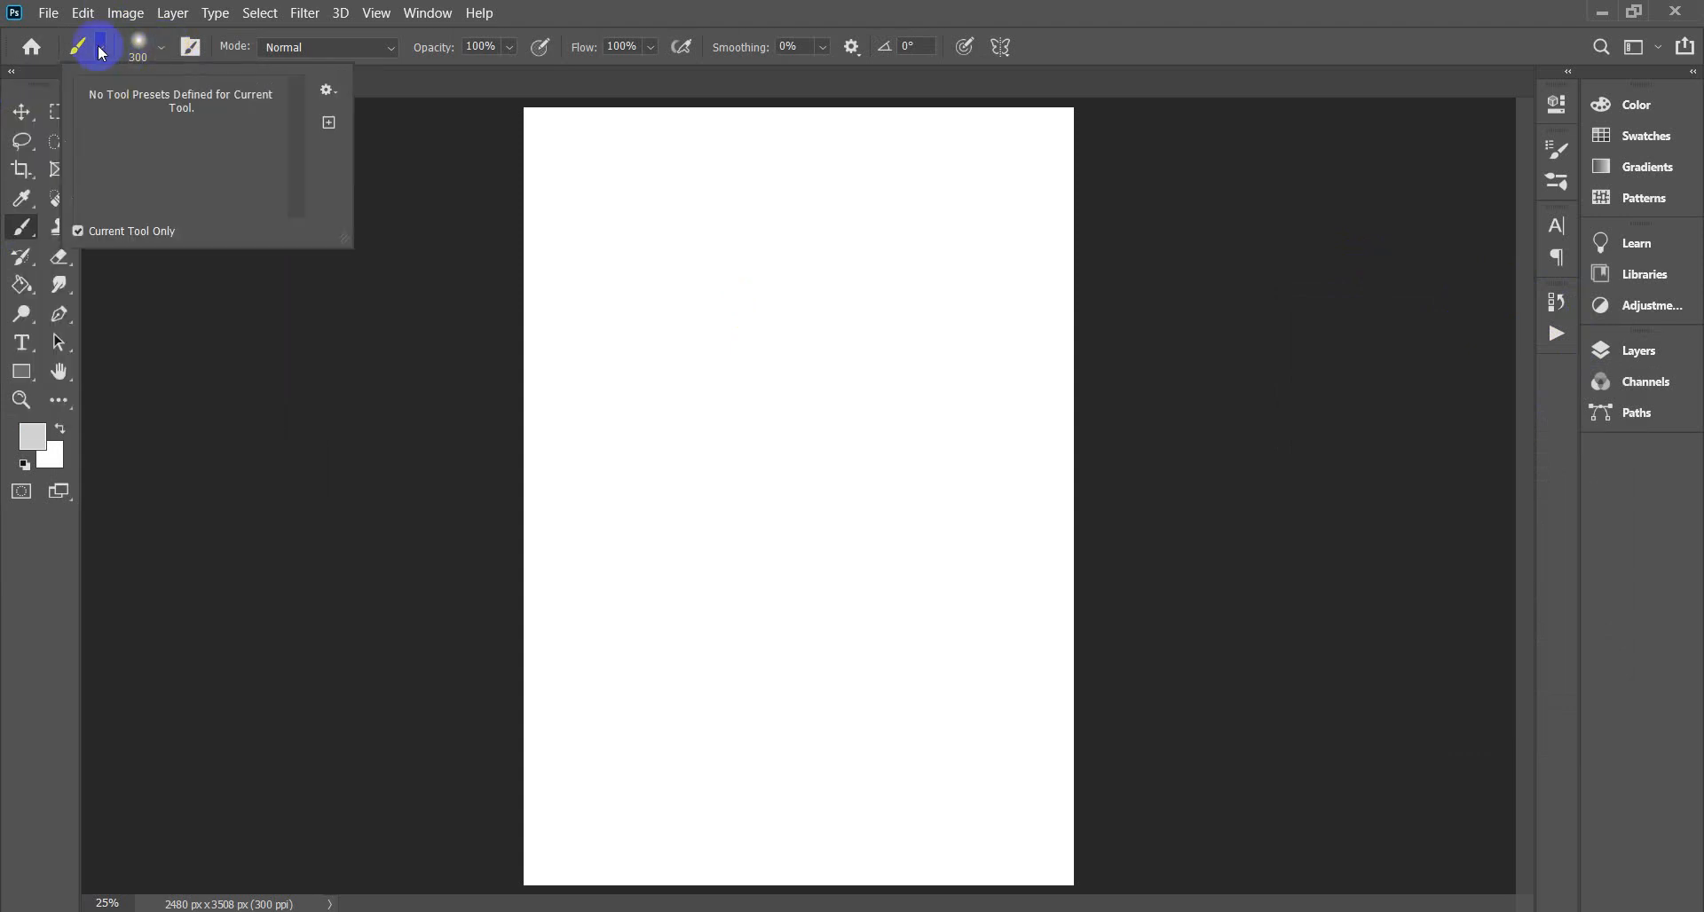
pyautogui.click(329, 124)
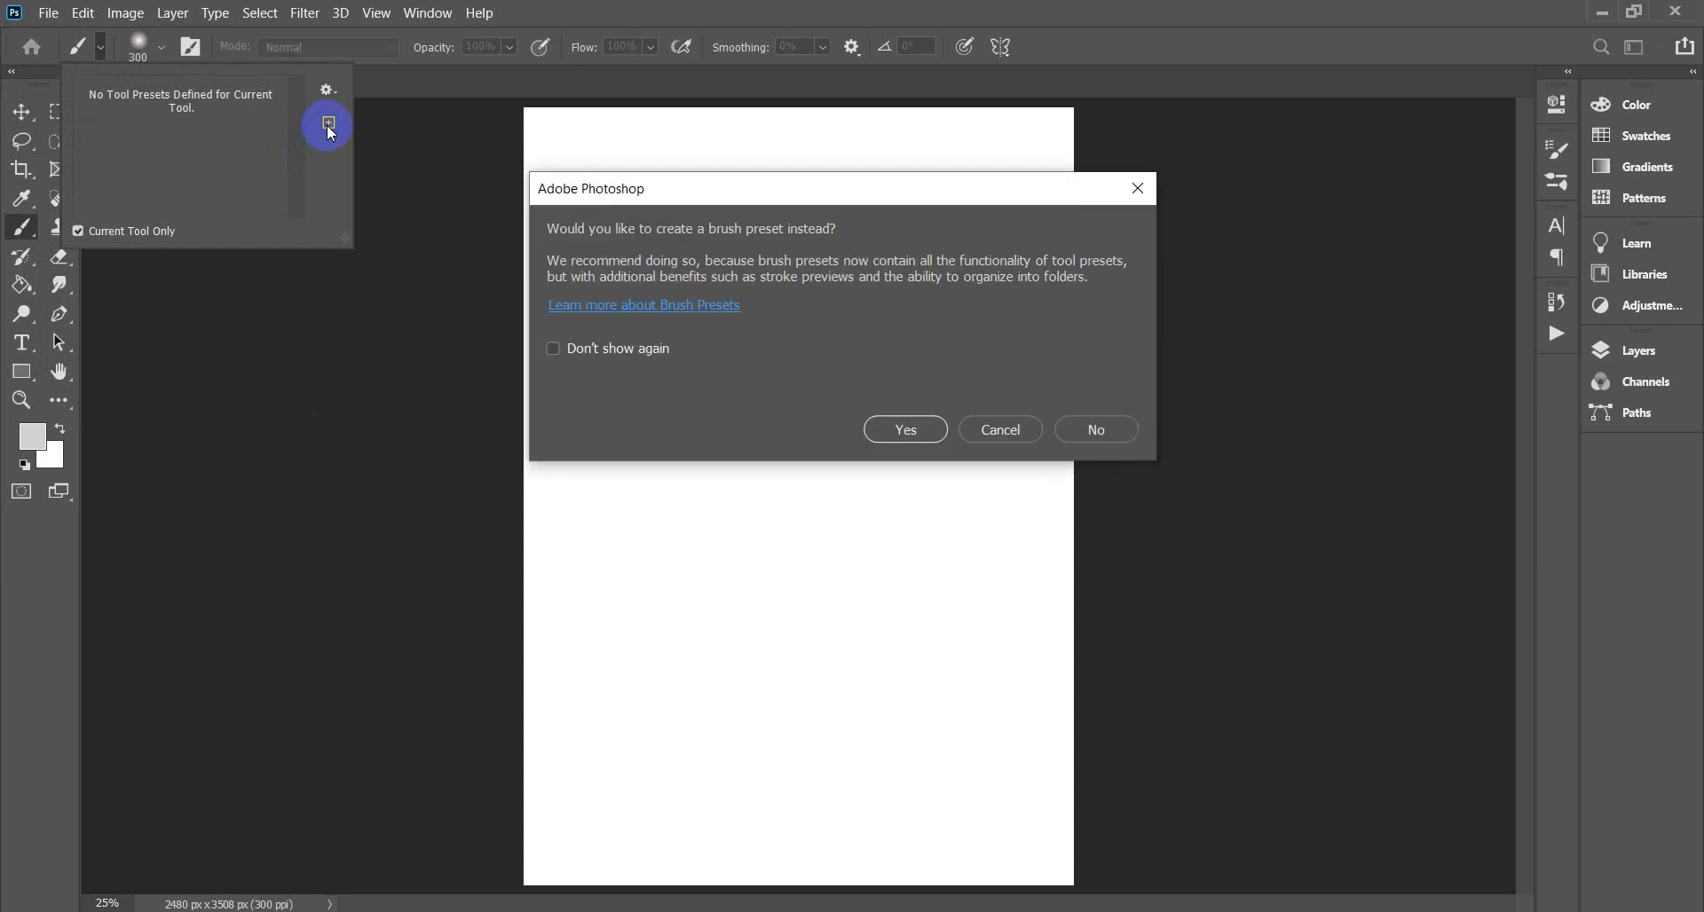
pyautogui.click(1121, 448)
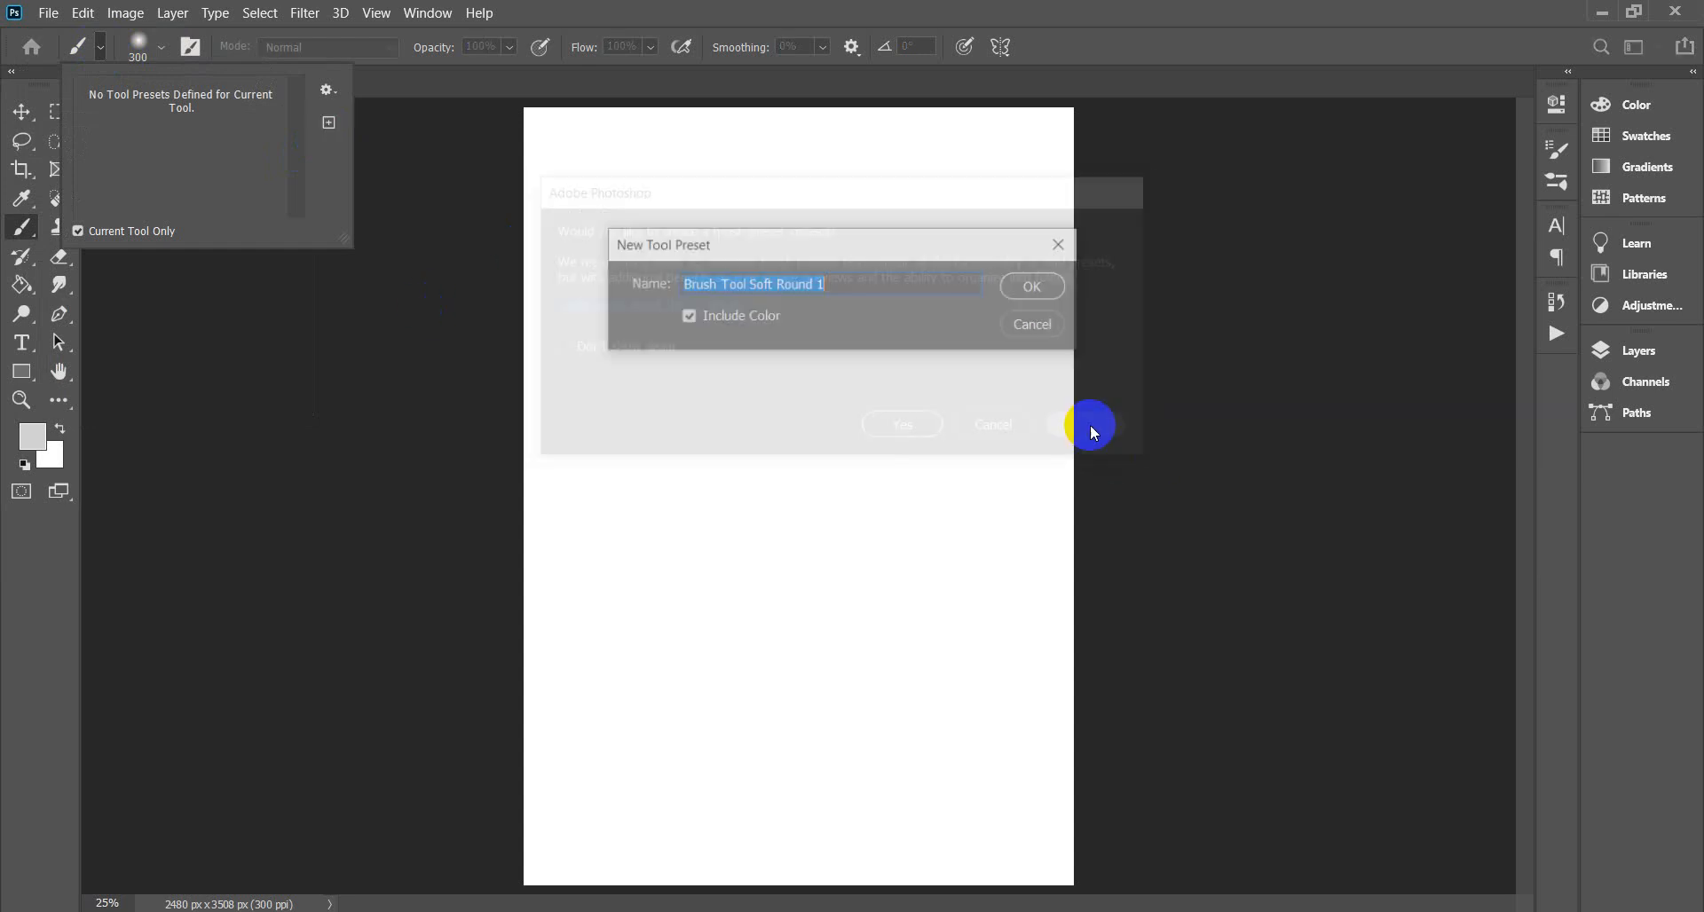
pyautogui.click(162, 58)
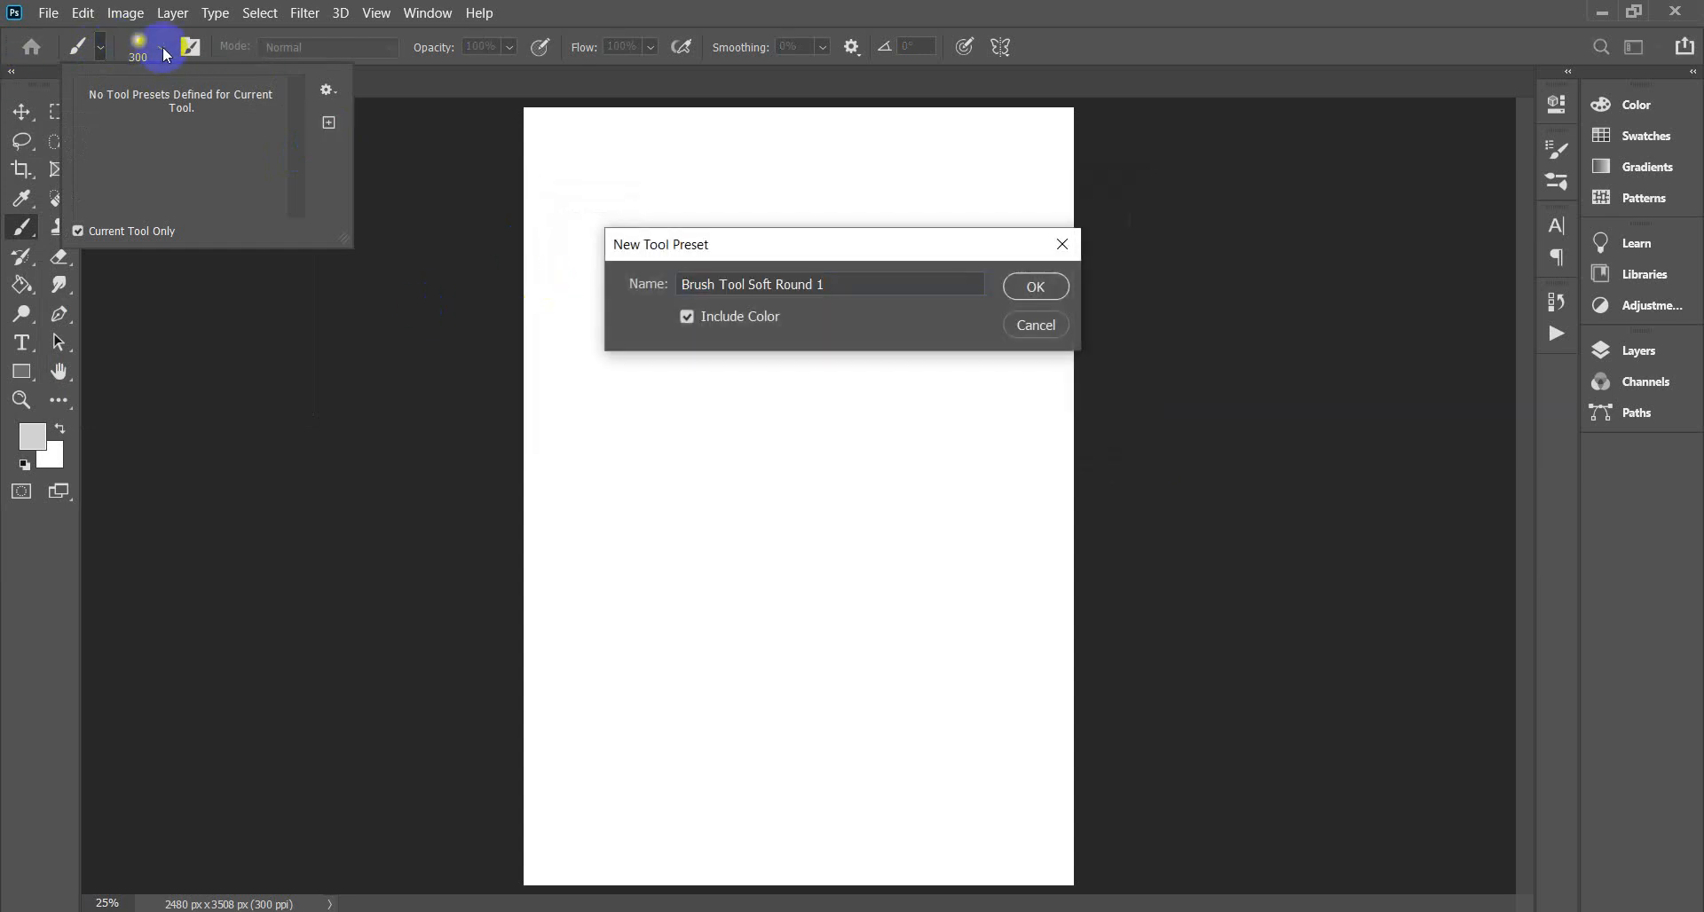
pyautogui.click(1035, 325)
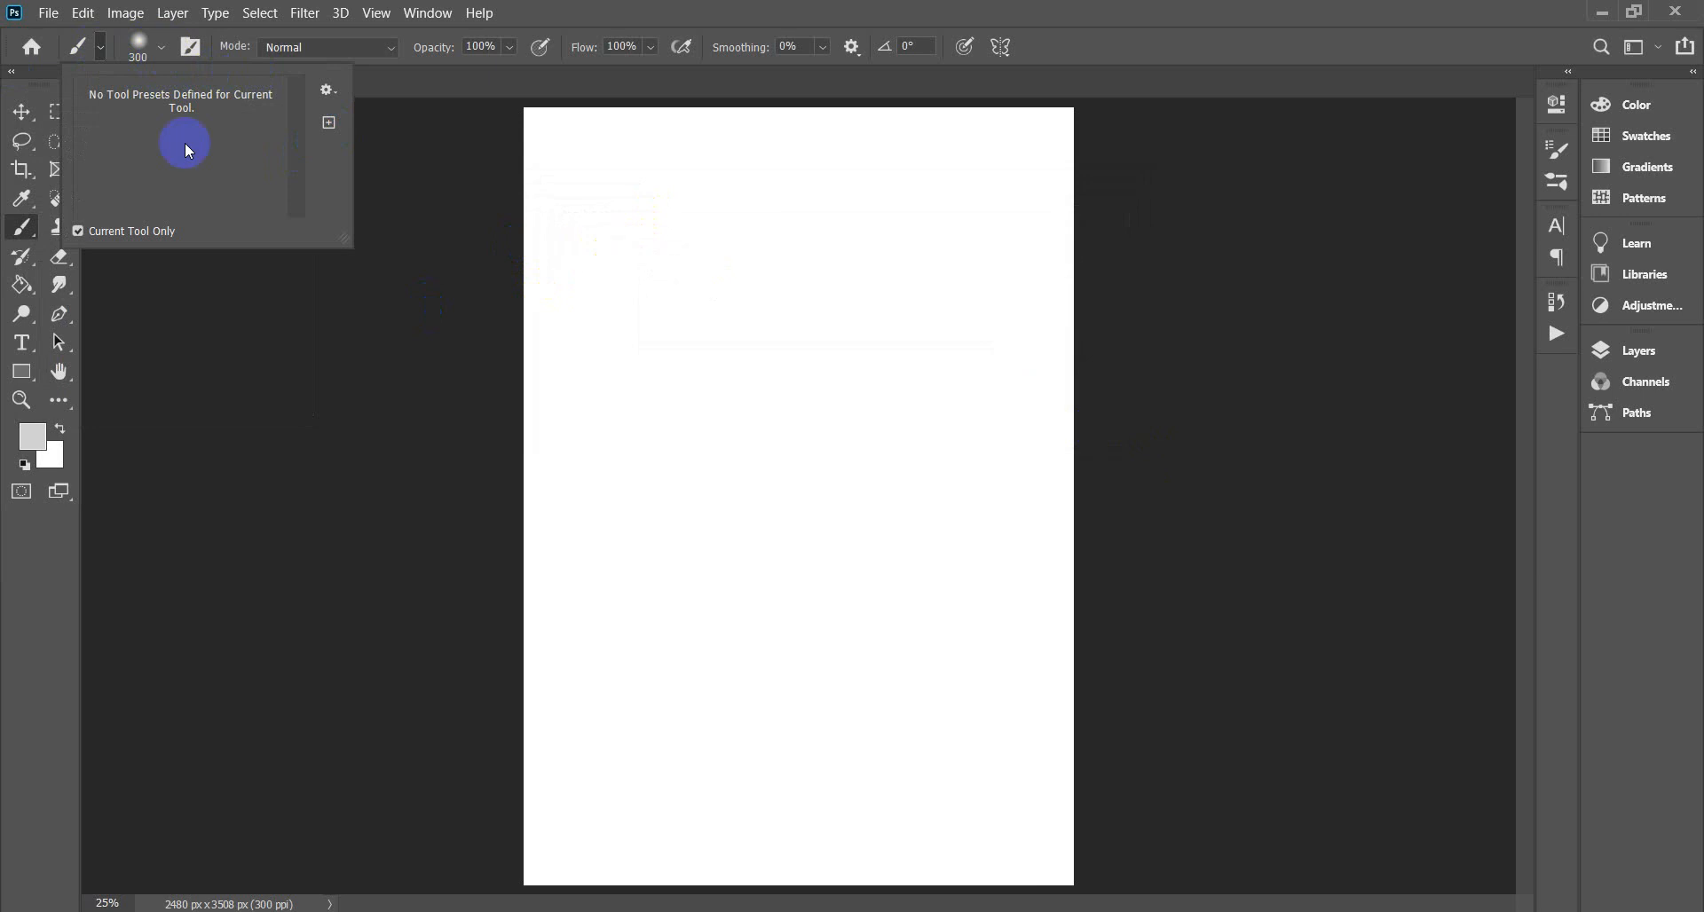
# Review the Brush Preset picker's 300 px Soft Round tip, then close the picker.
pyautogui.click(170, 53)
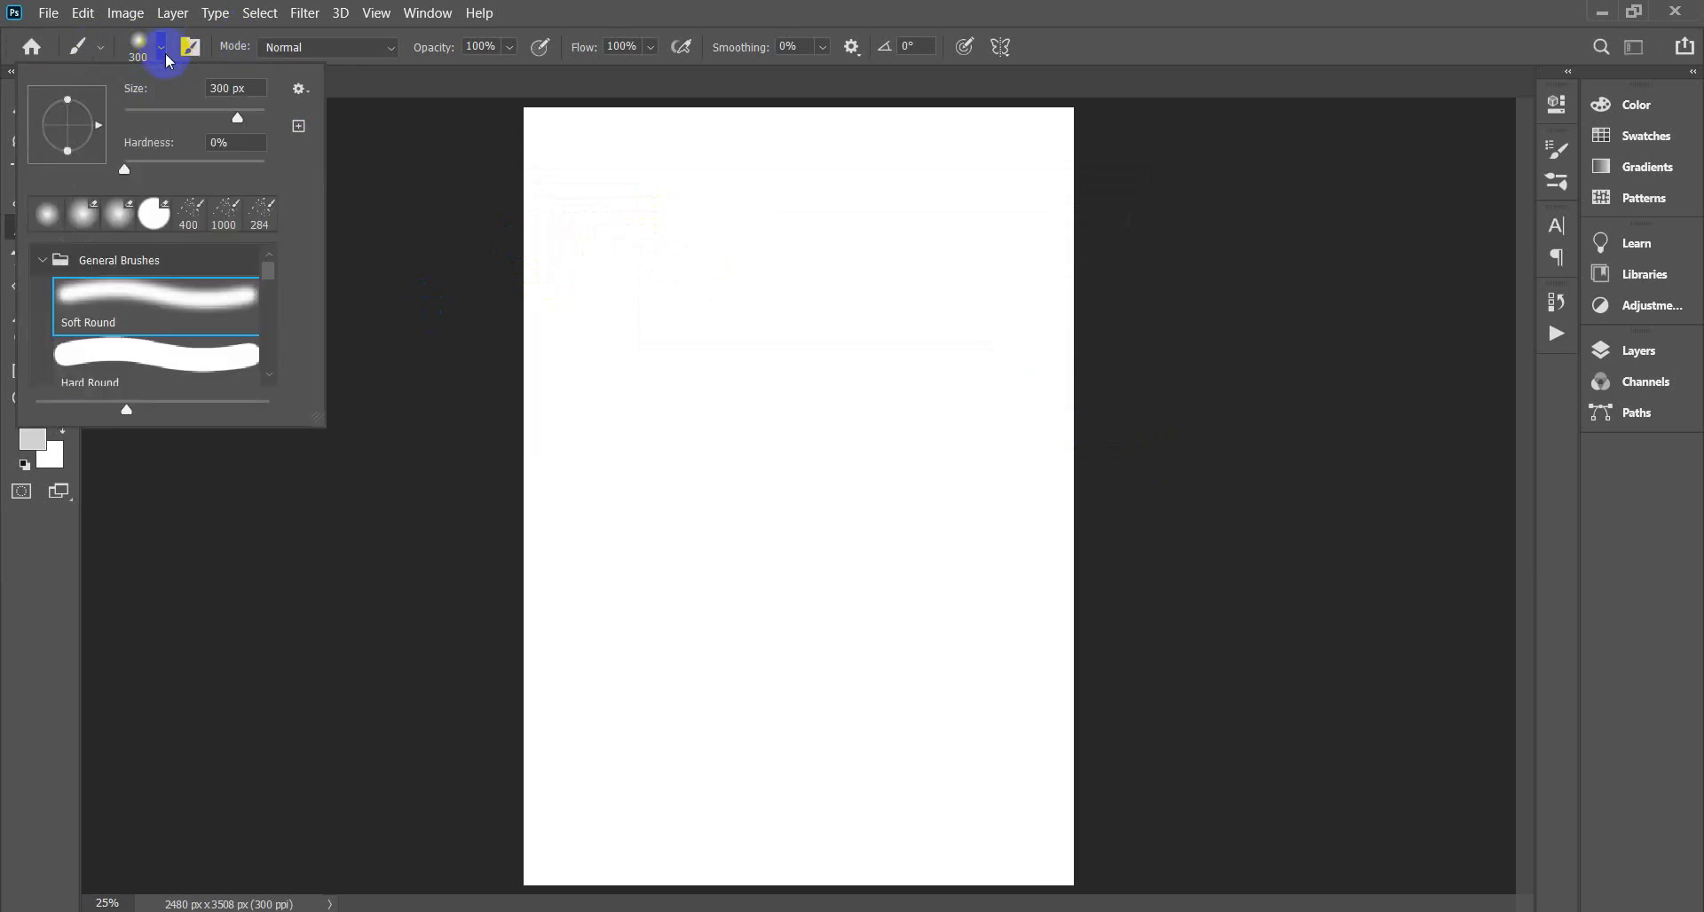
pyautogui.click(300, 89)
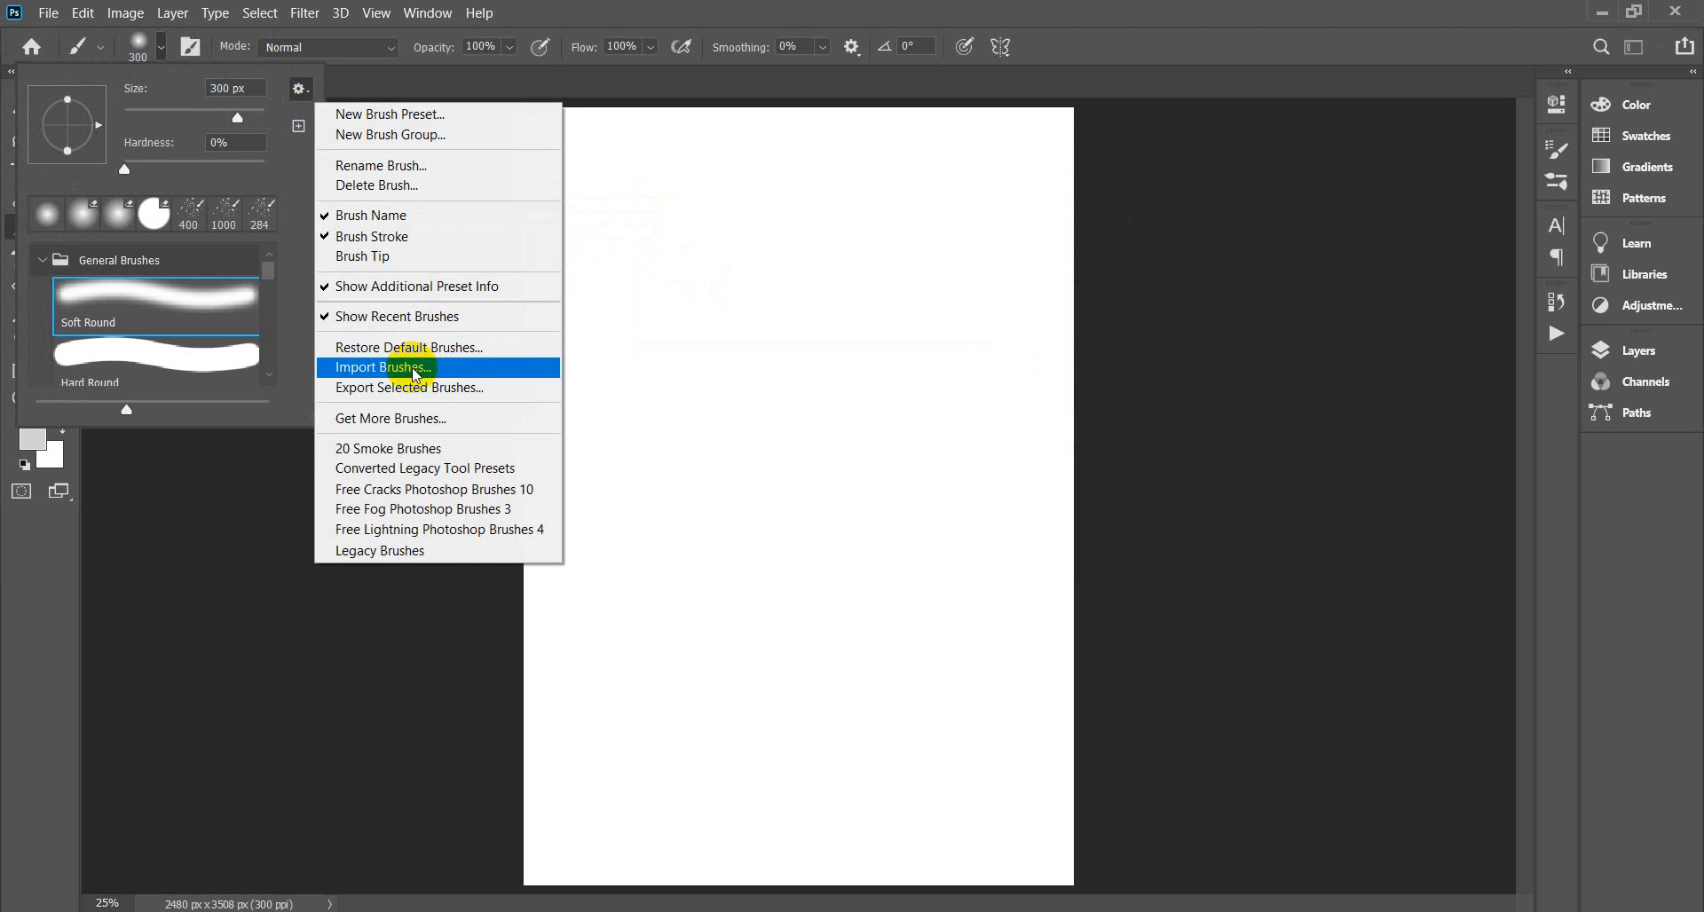
pyautogui.click(635, 85)
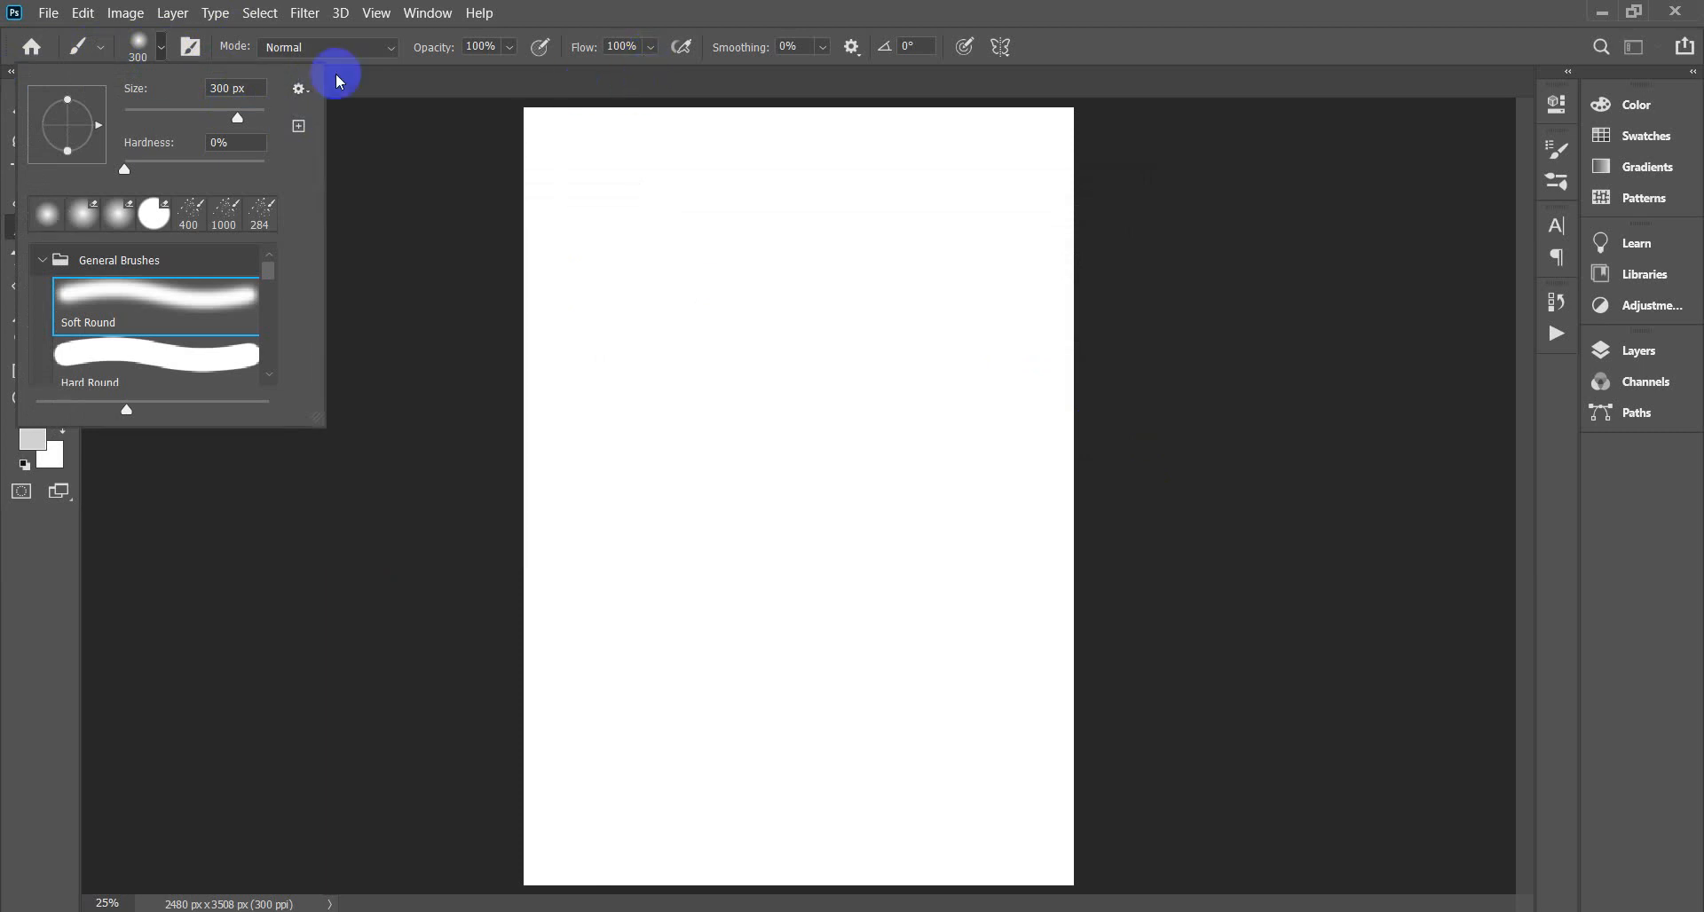
pyautogui.click(163, 55)
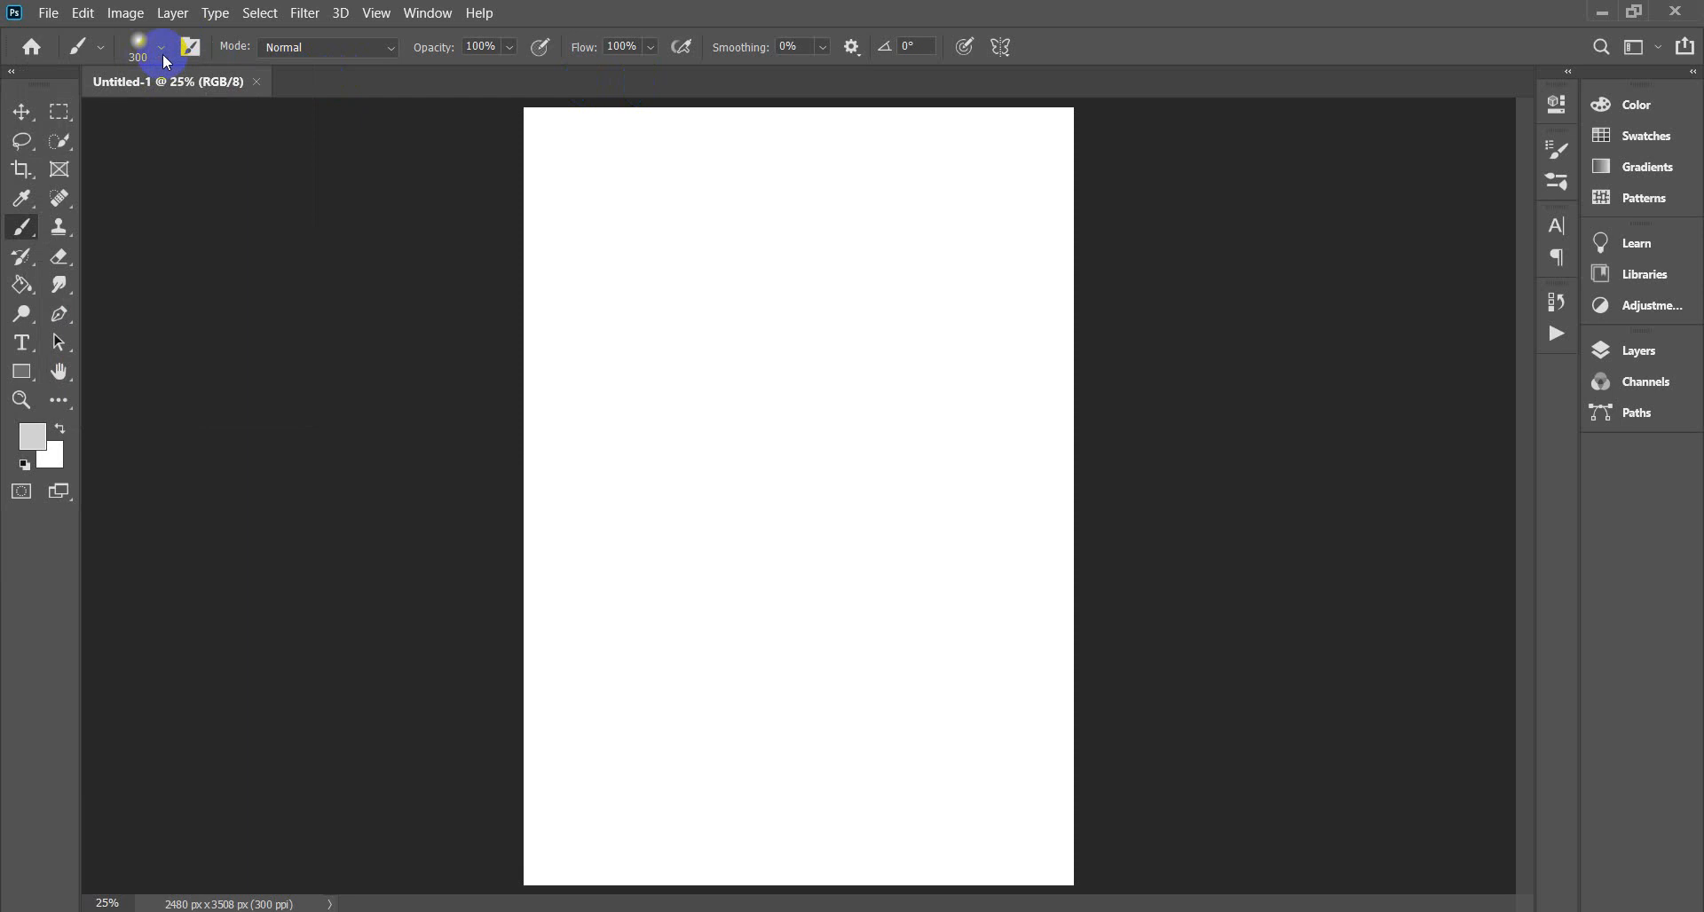
# Refresh the desktop and select Brushes.abr in the Watercolor Artist Photoshop Action folder.
pyautogui.click(1602, 13)
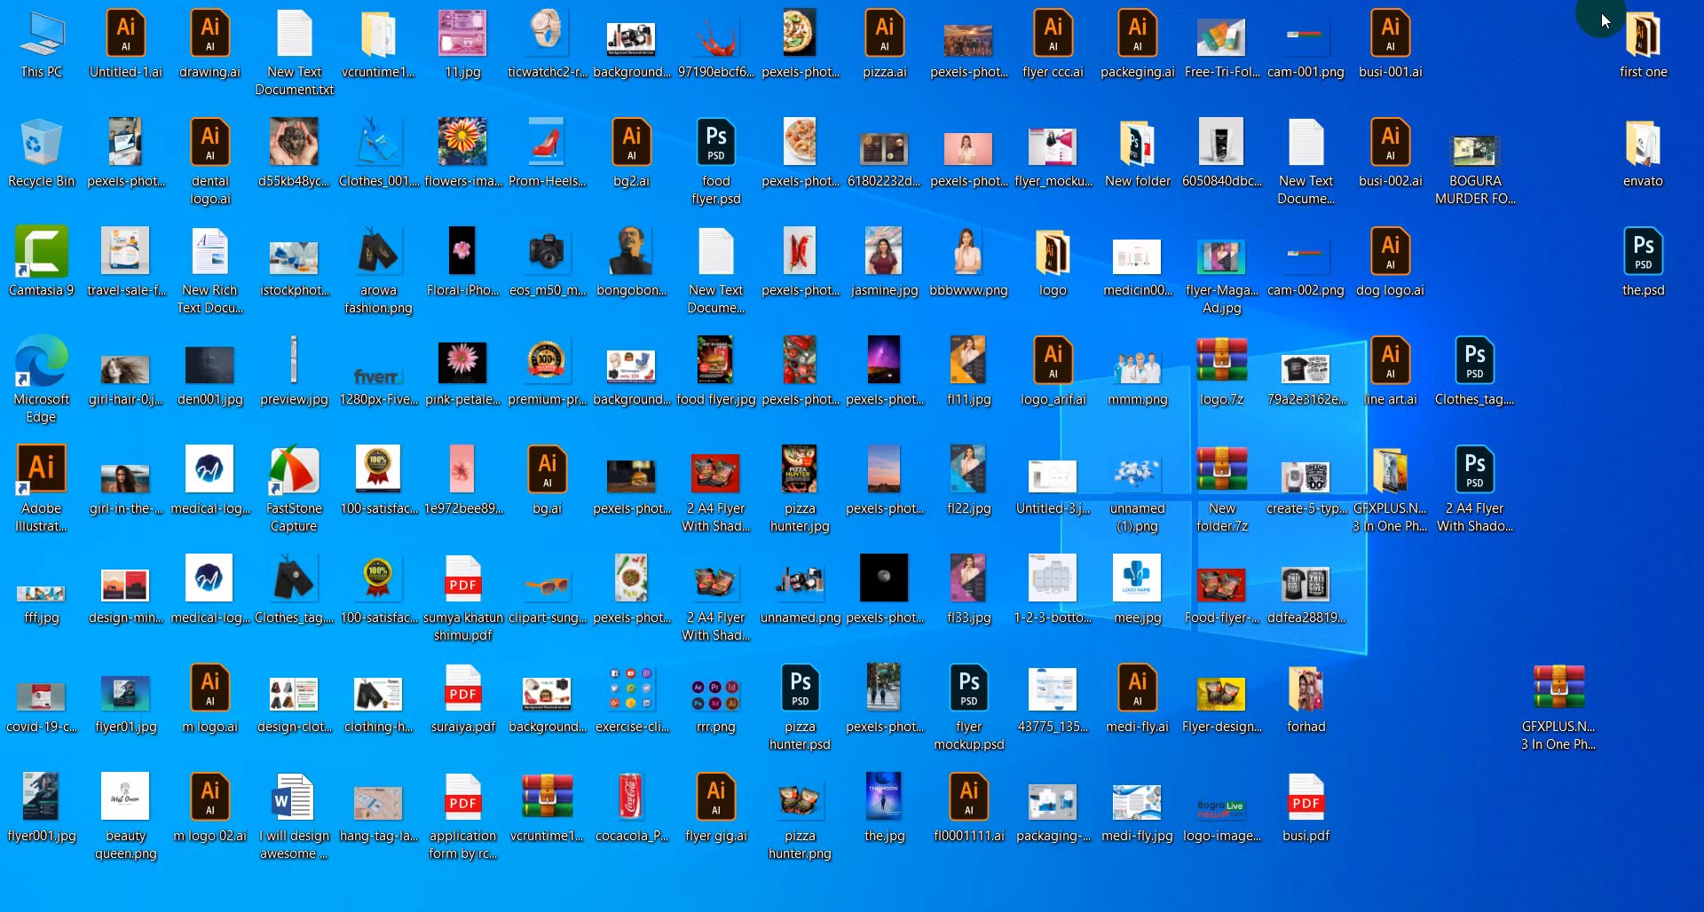
pyautogui.rightClick(1571, 499)
pyautogui.click(1568, 561)
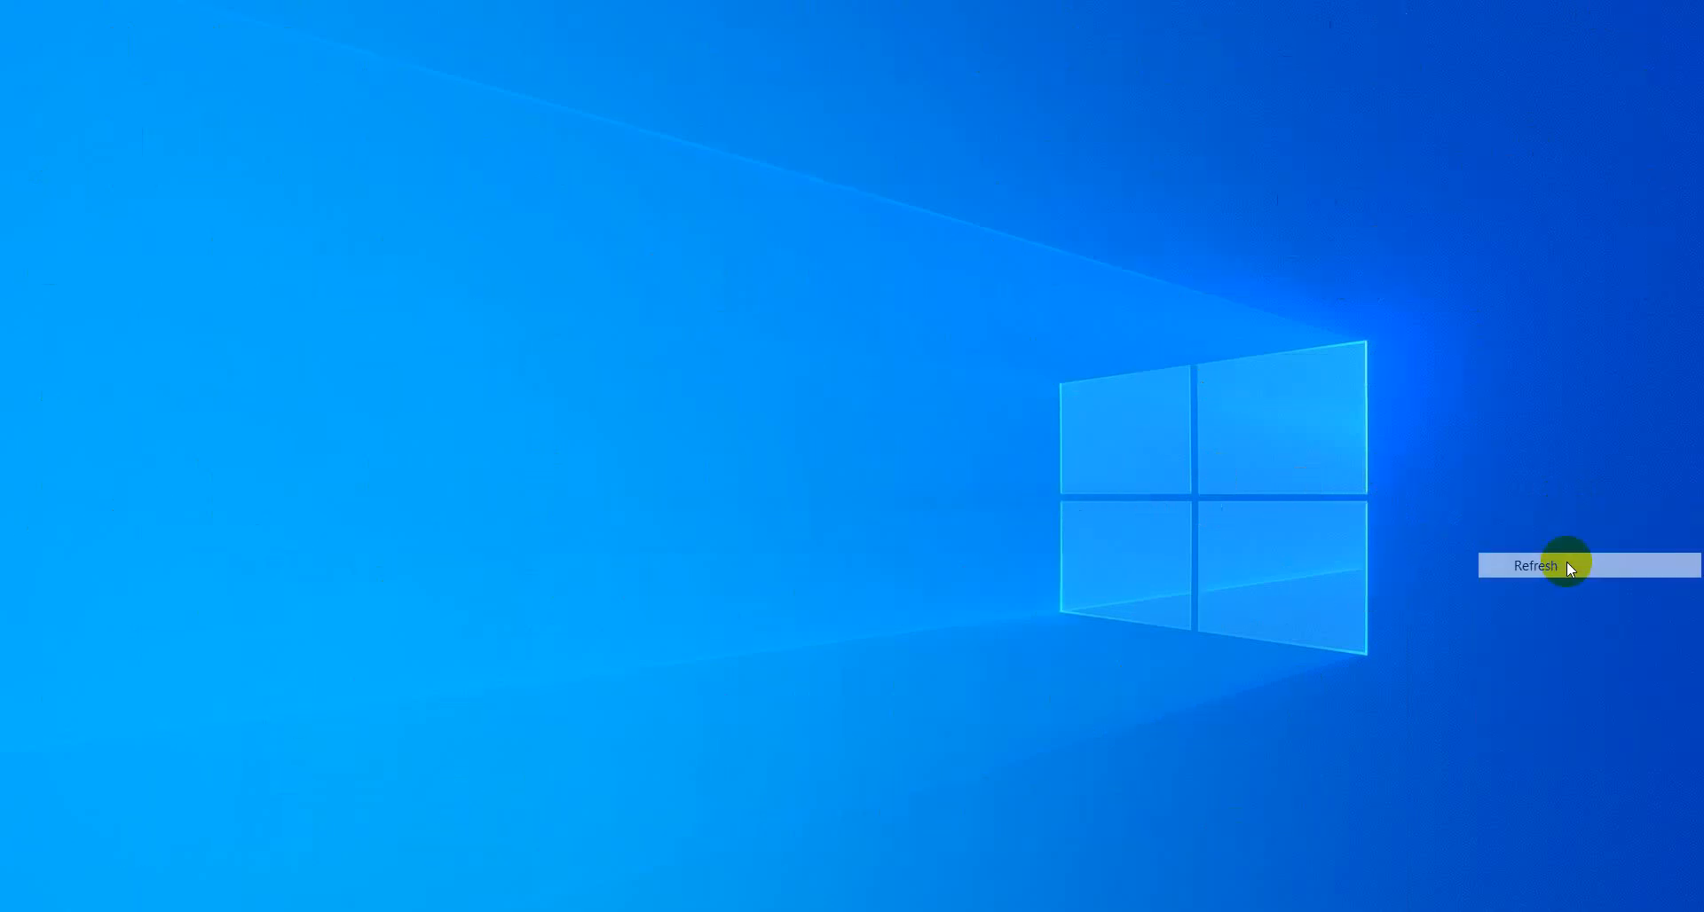
pyautogui.rightClick(1601, 465)
pyautogui.click(1590, 538)
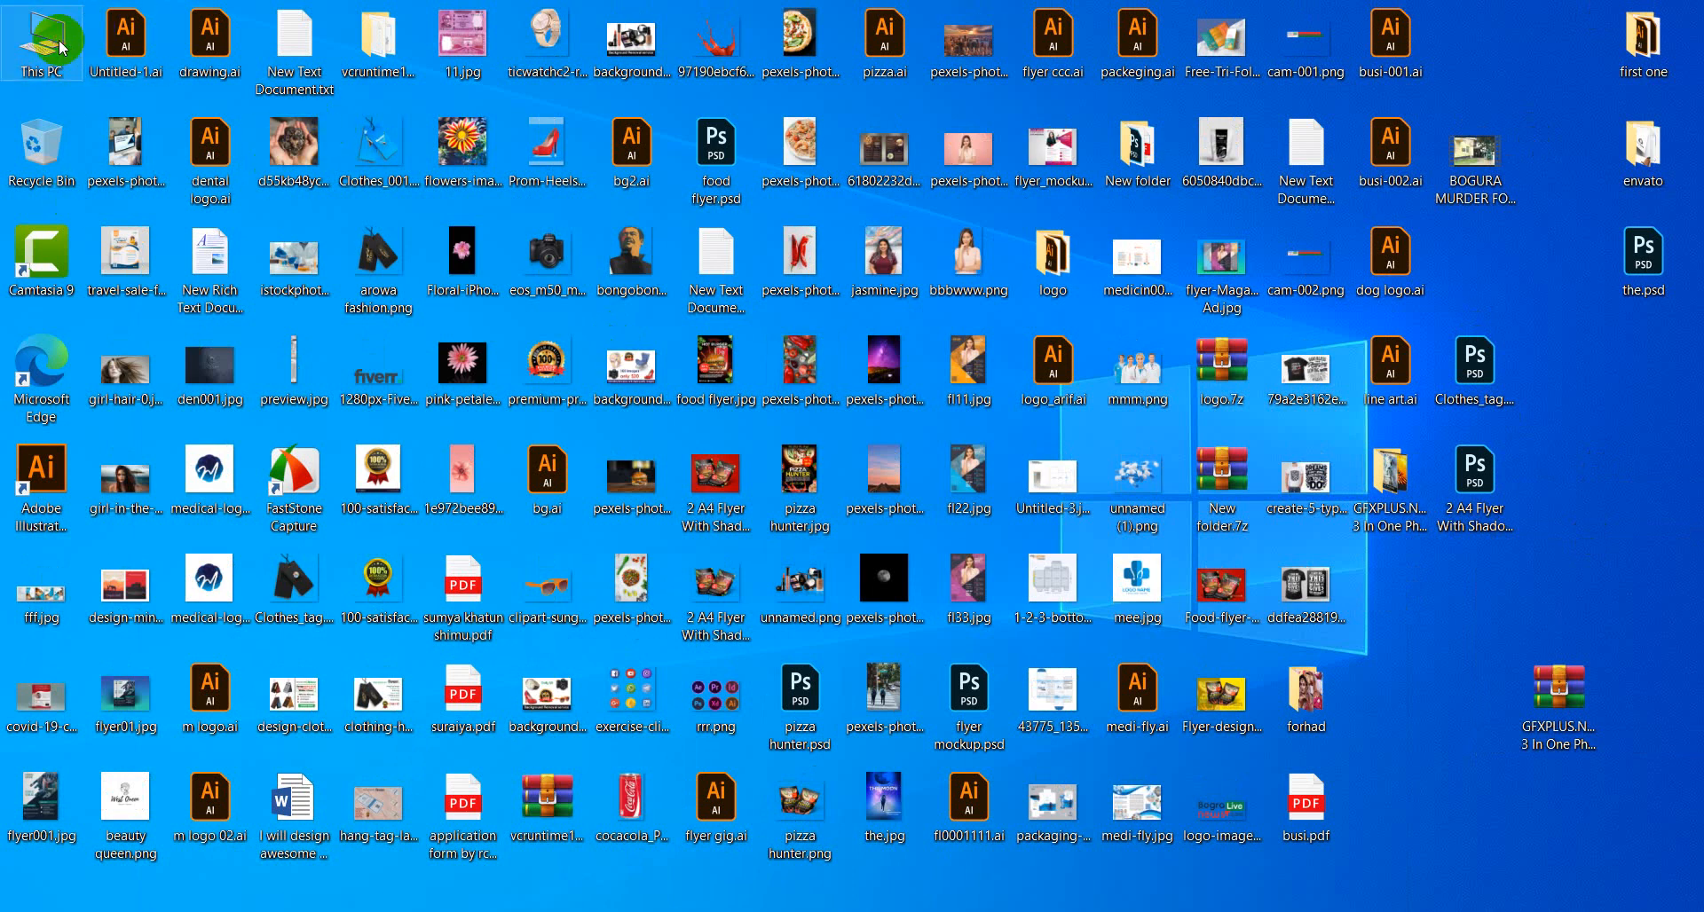
pyautogui.doubleClick(1390, 479)
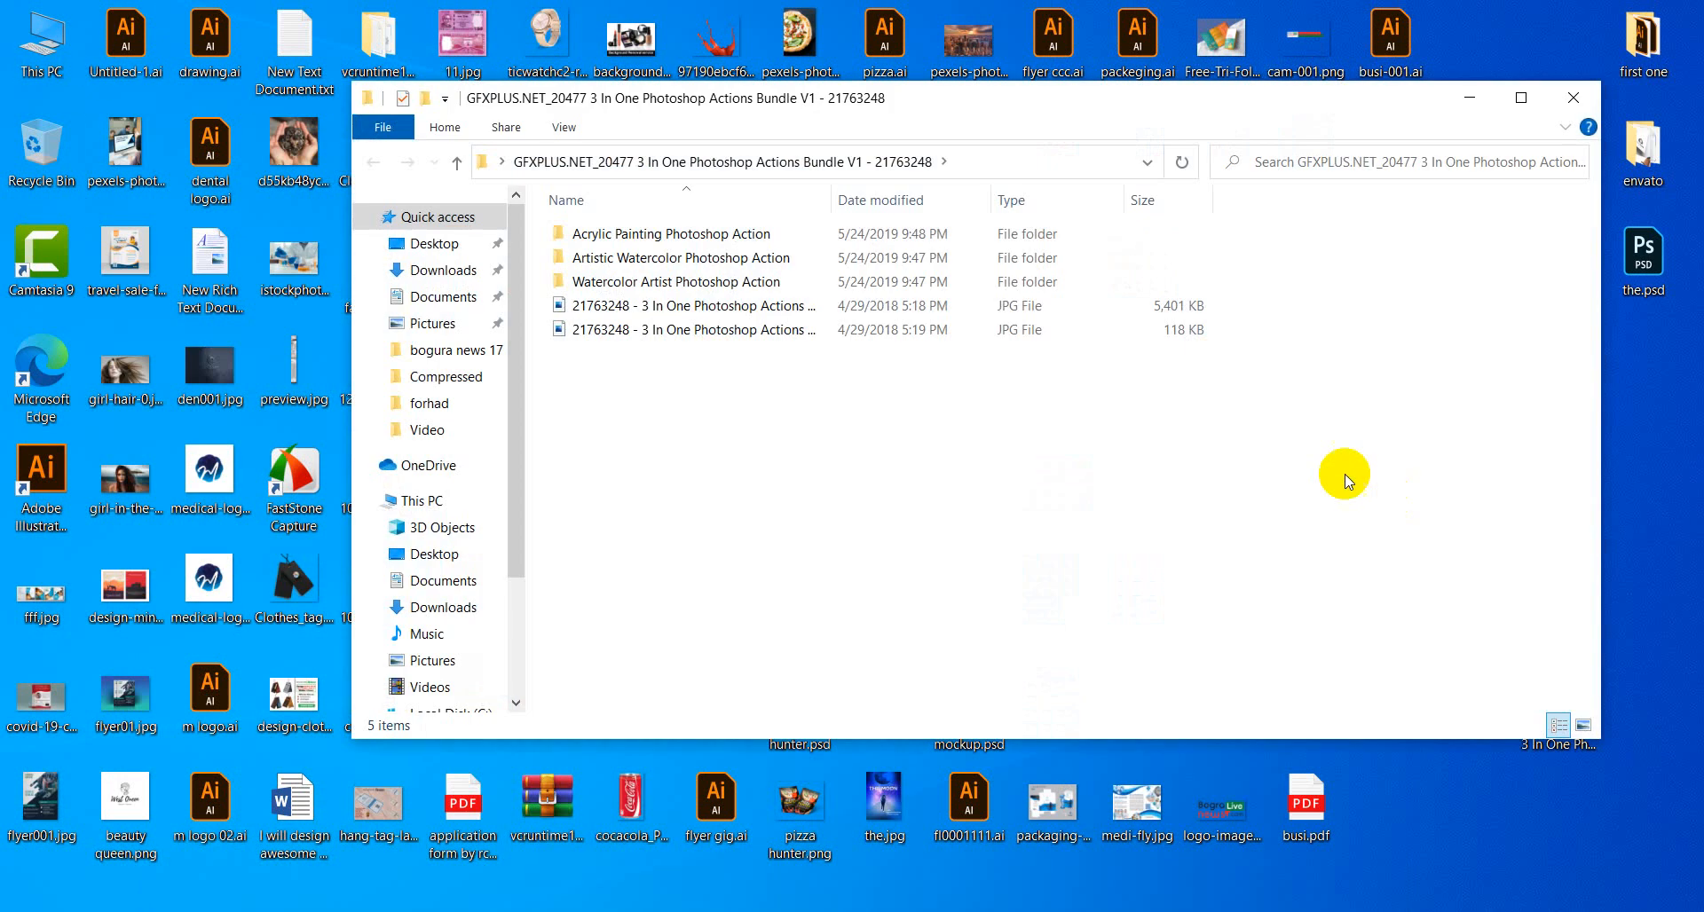
pyautogui.doubleClick(654, 281)
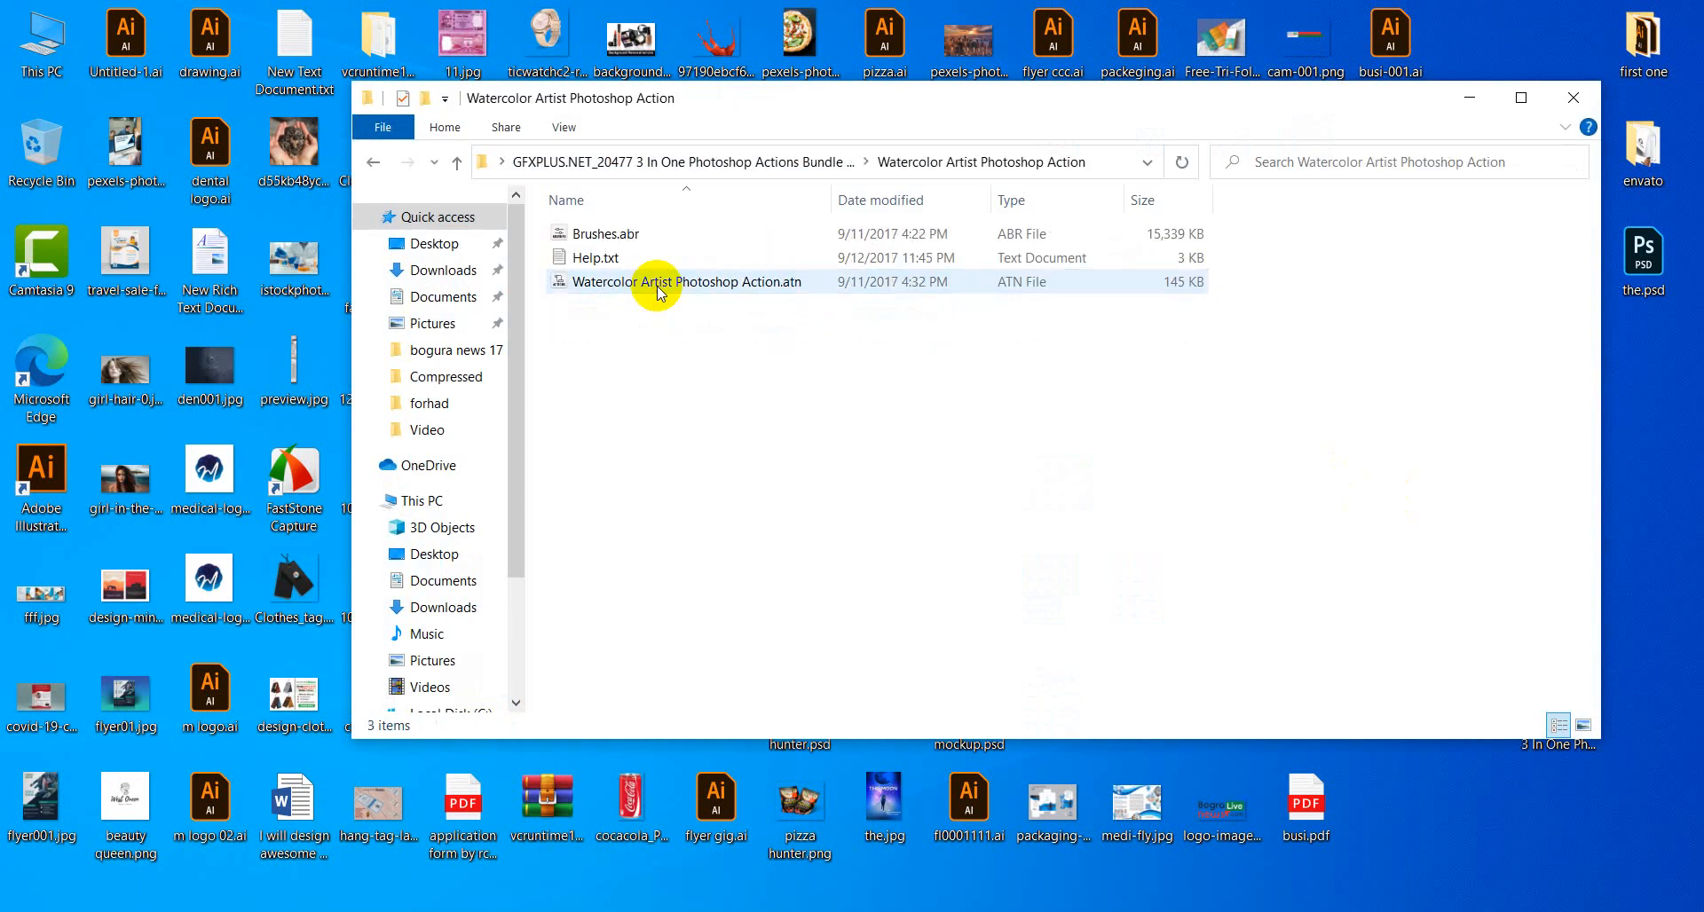
pyautogui.click(613, 239)
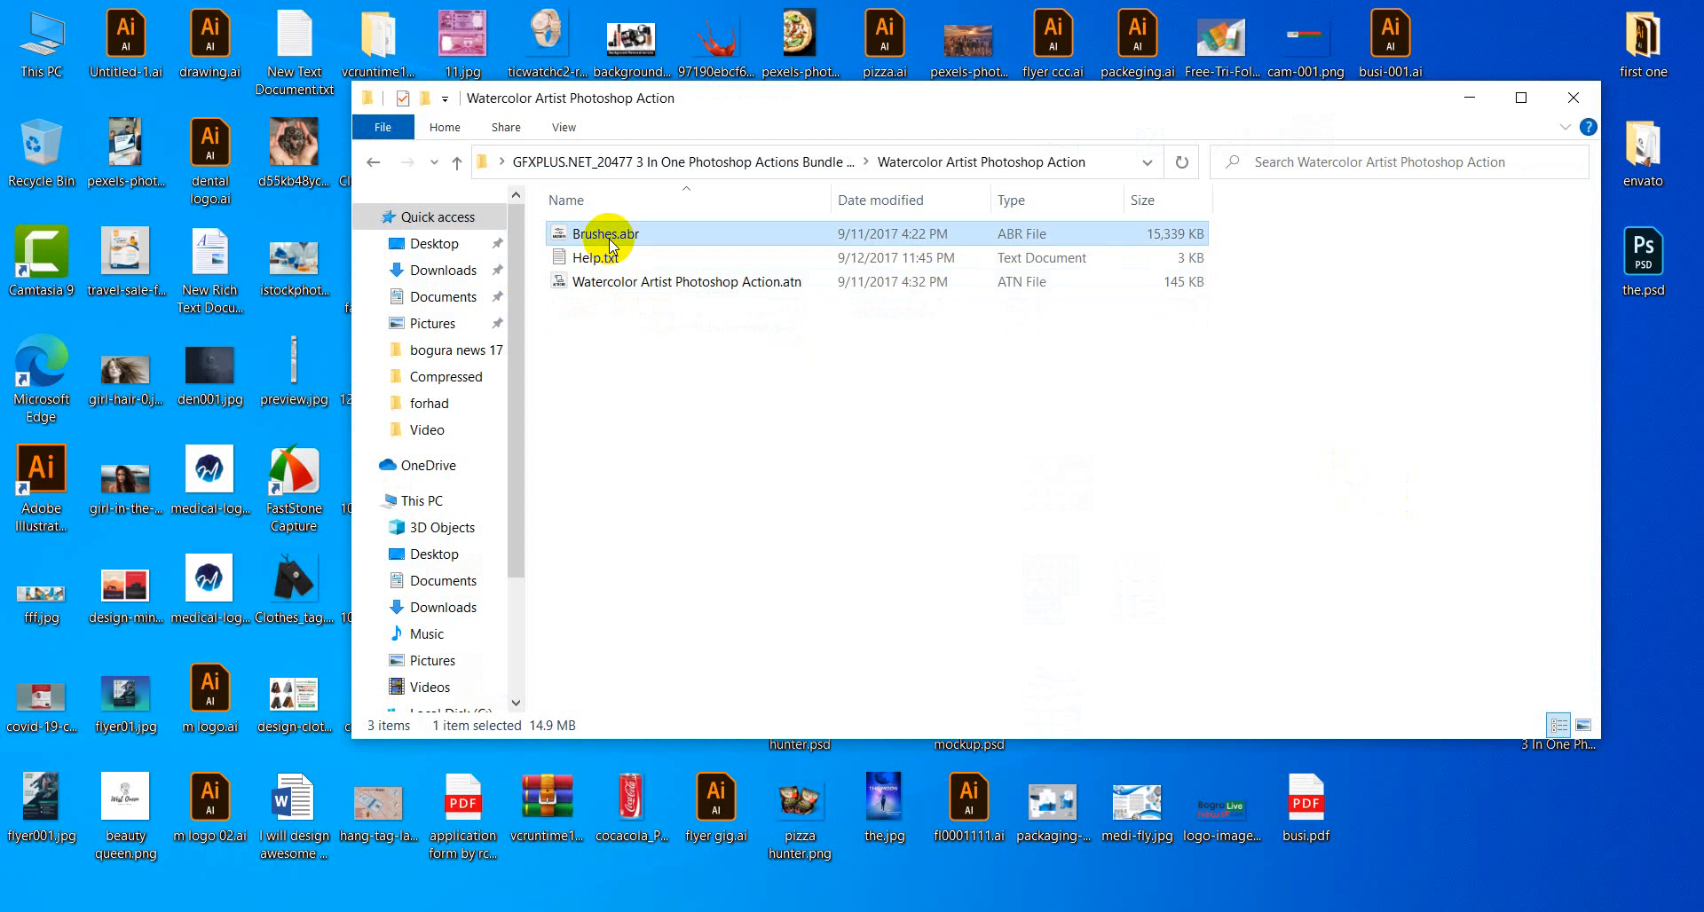
pyautogui.click(1574, 98)
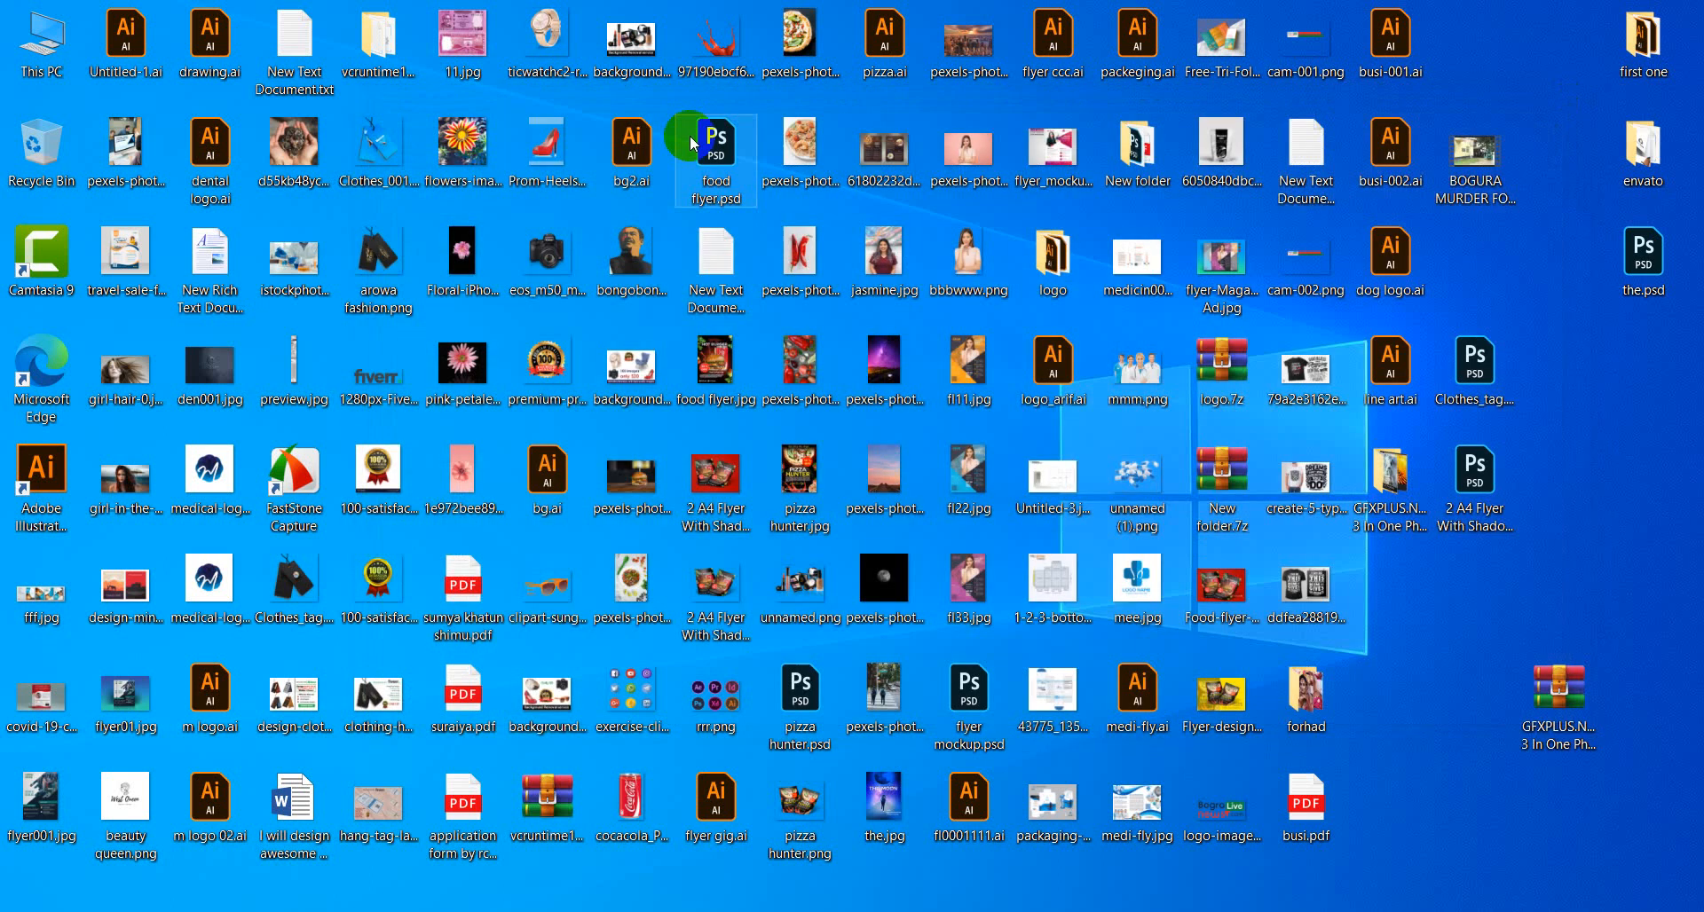
# Paste Brushes.abr into C:\Program Files\Adobe\Adobe Photoshop 2020\Presets\Brushes with administrator permission.
pyautogui.doubleClick(49, 44)
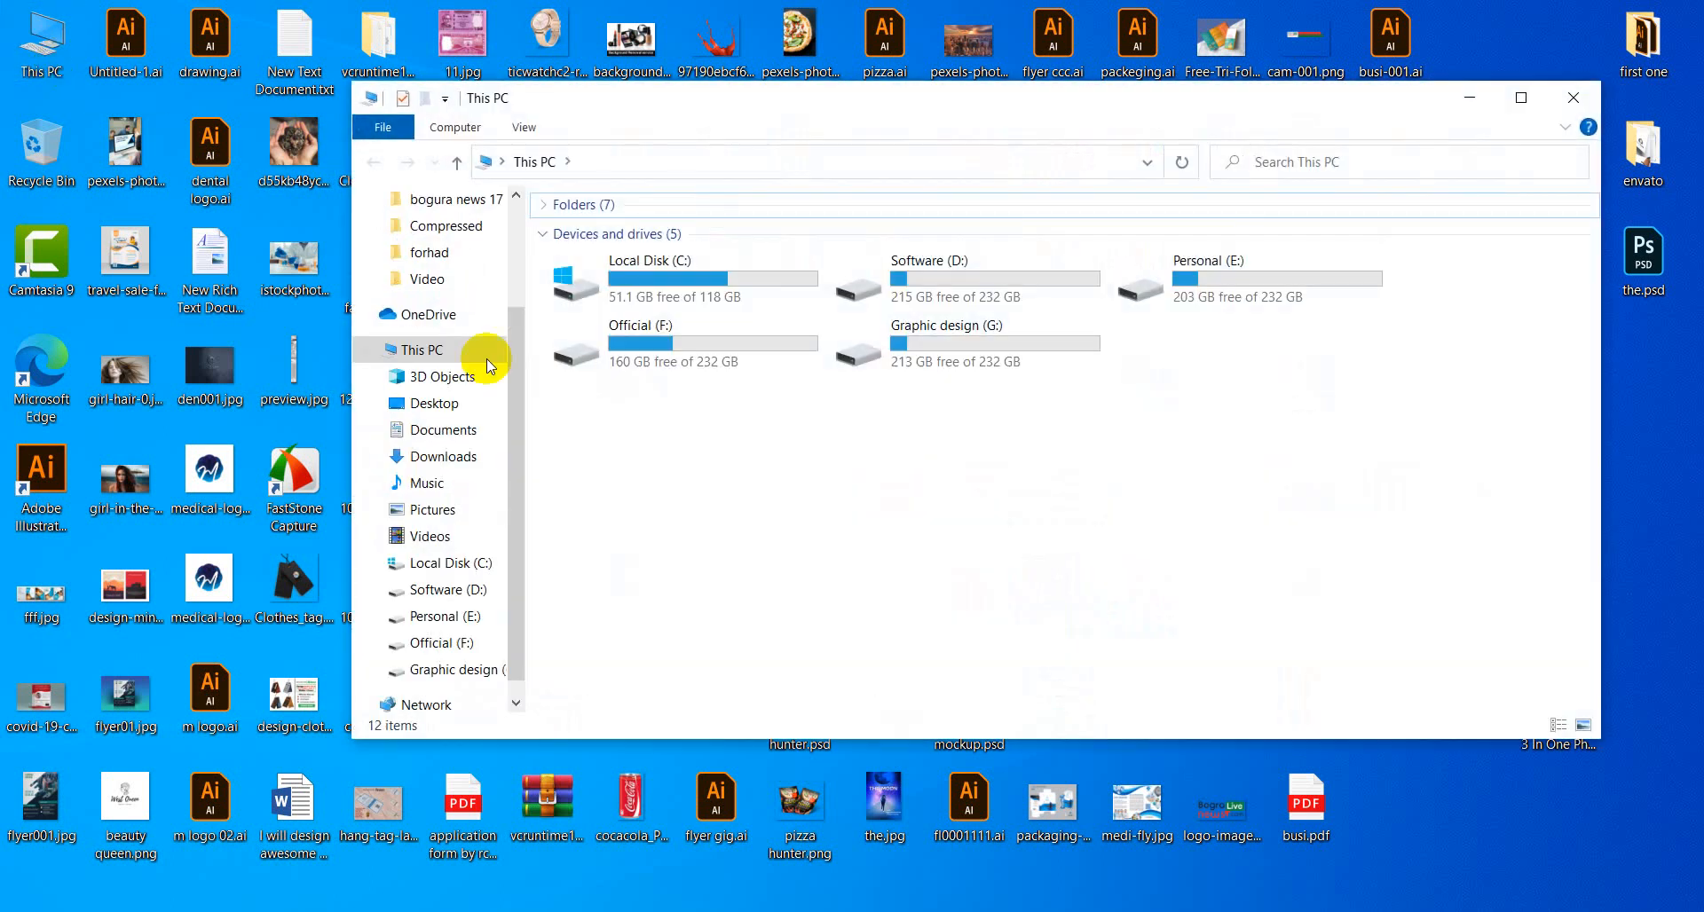
pyautogui.doubleClick(691, 282)
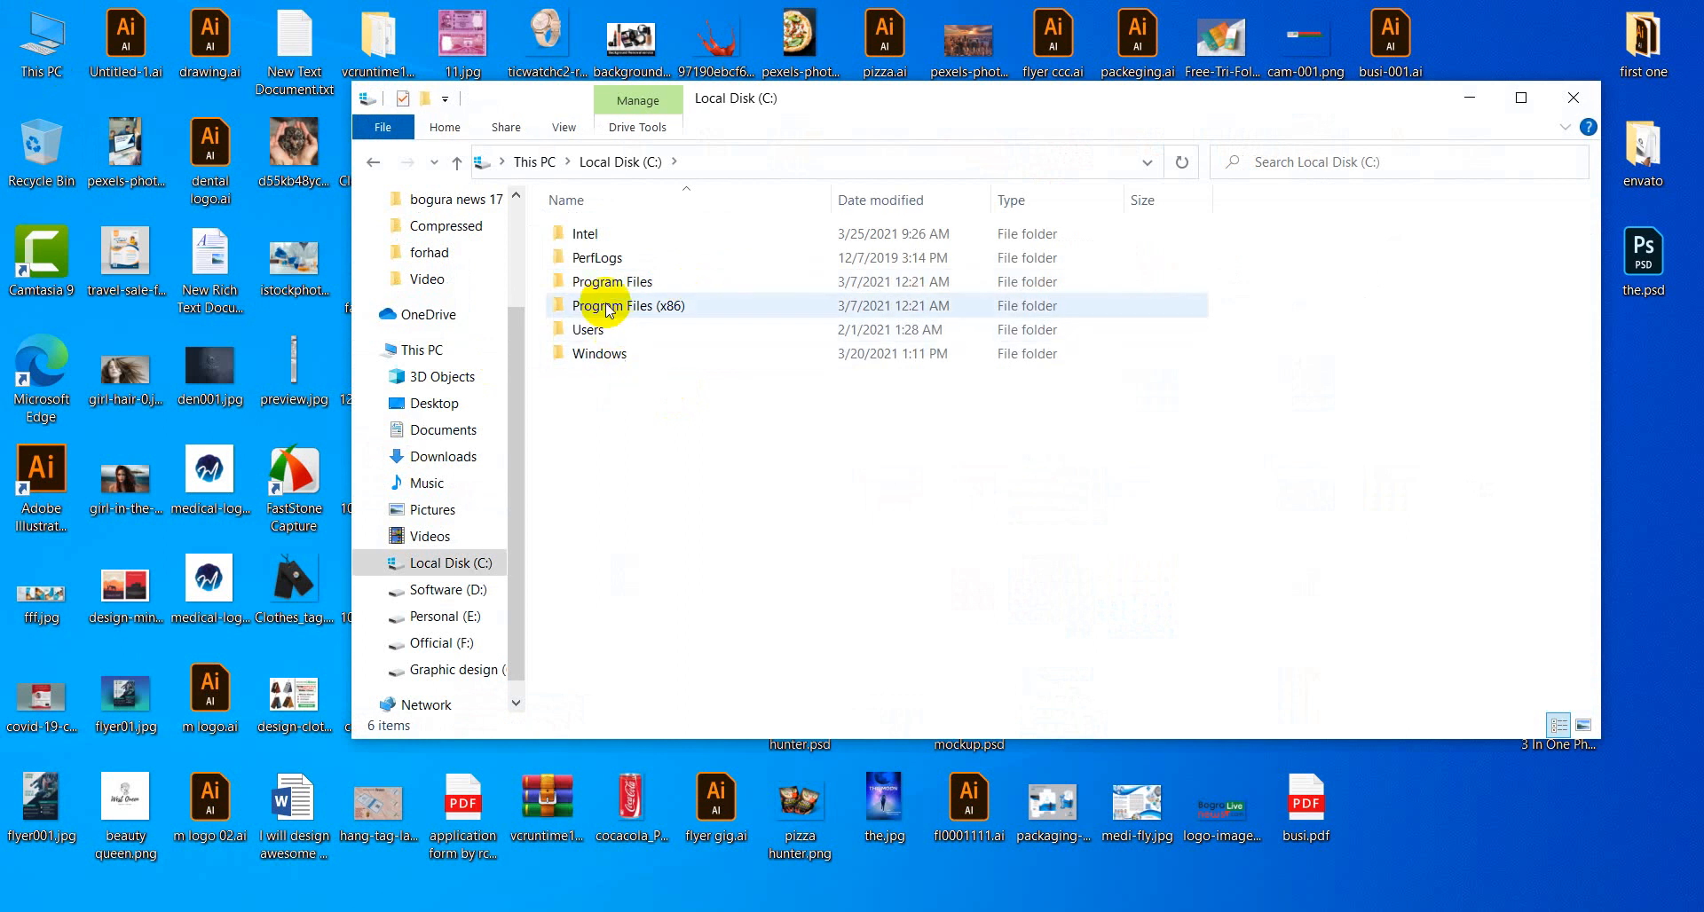
pyautogui.doubleClick(609, 281)
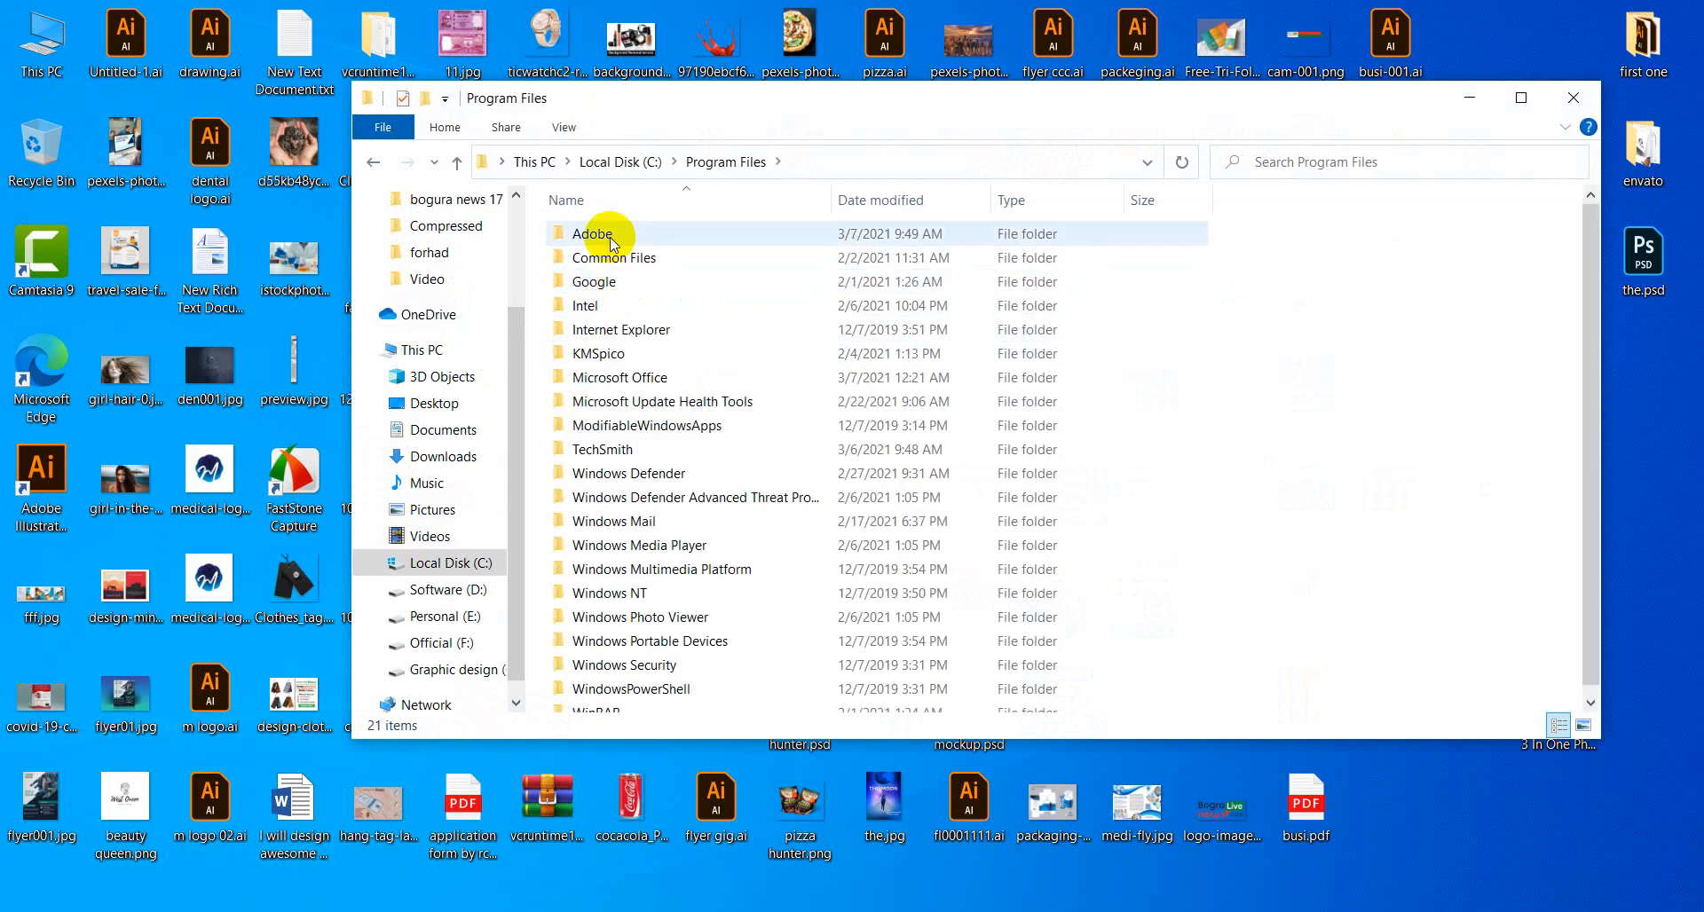
pyautogui.doubleClick(610, 238)
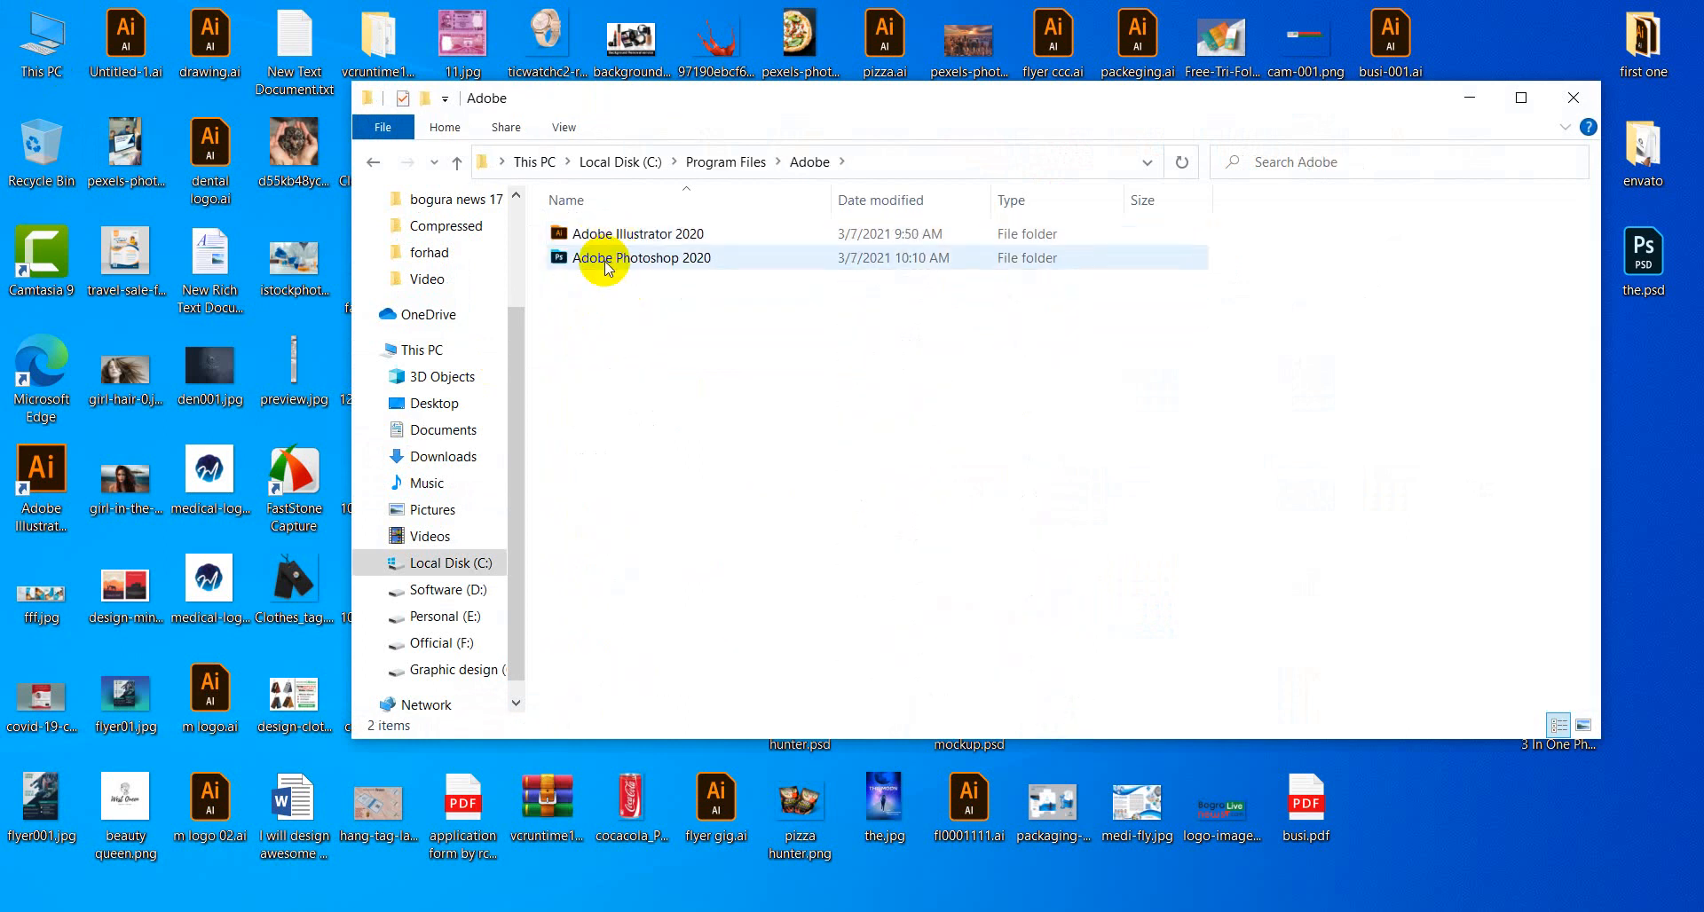
pyautogui.doubleClick(612, 261)
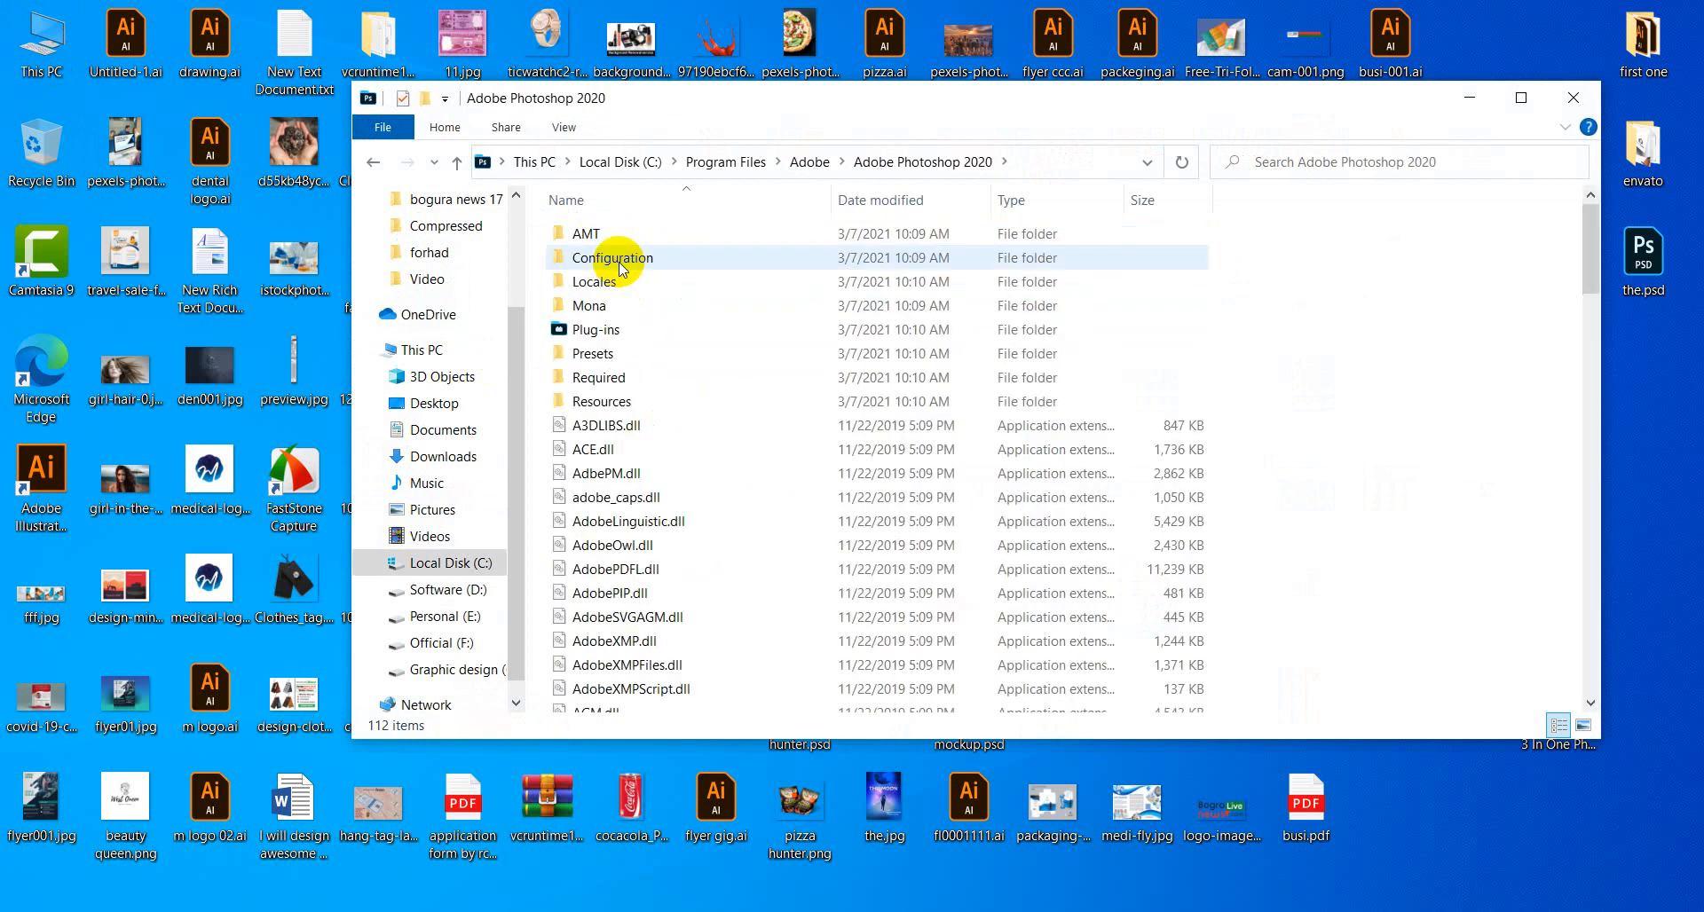
pyautogui.doubleClick(595, 353)
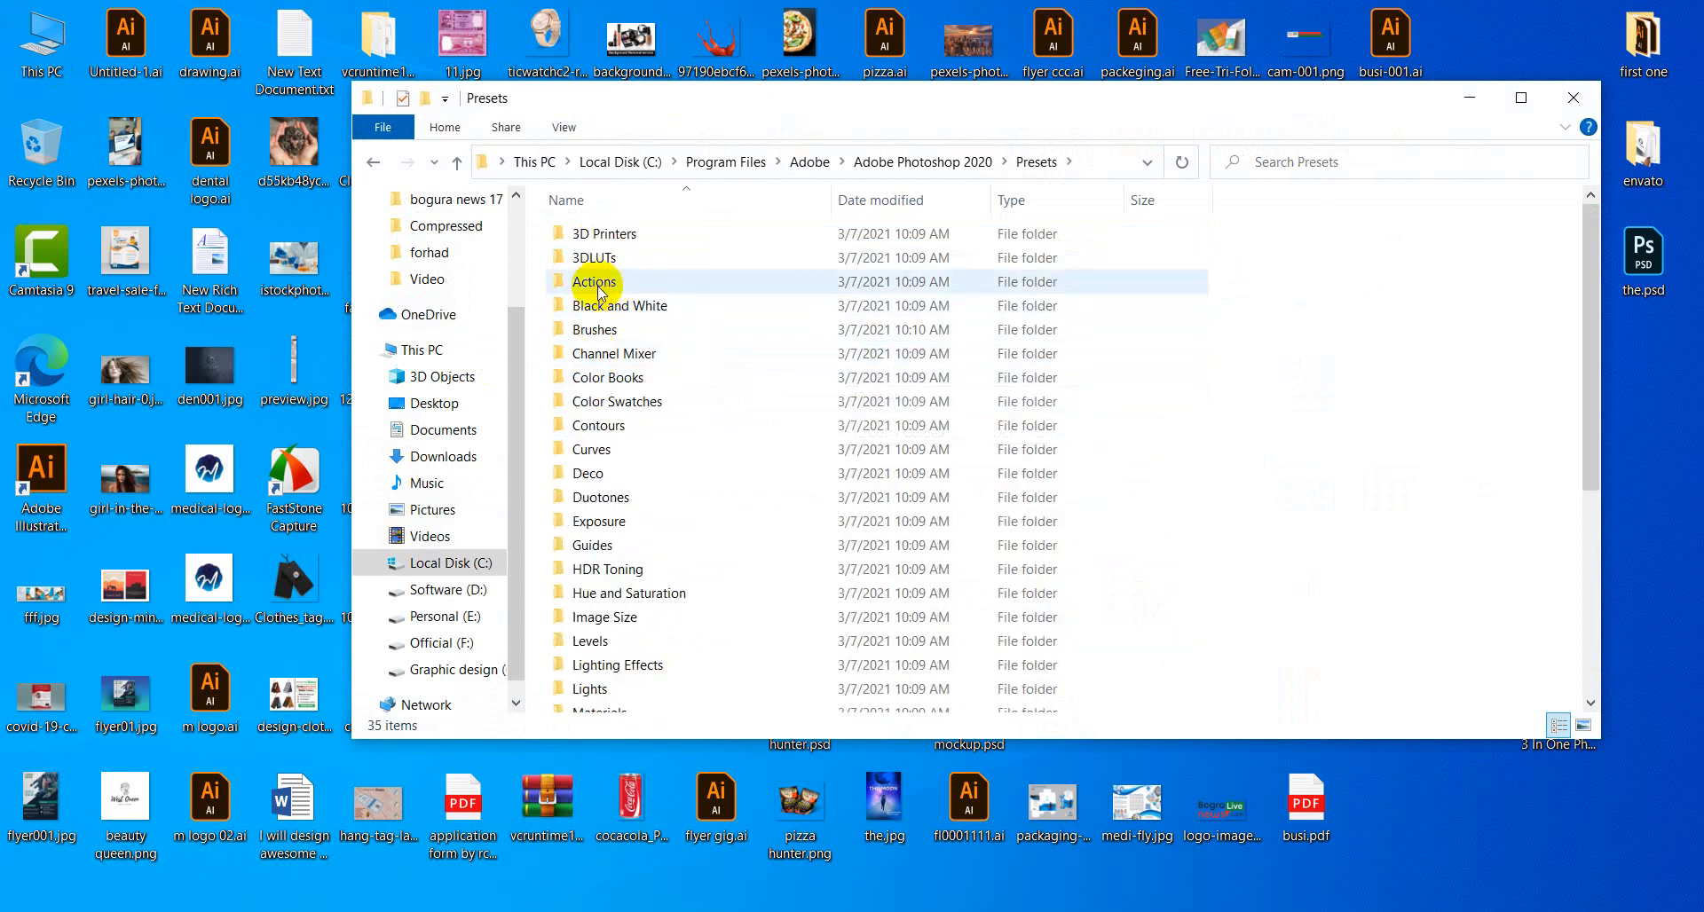
pyautogui.click(596, 282)
pyautogui.doubleClick(613, 330)
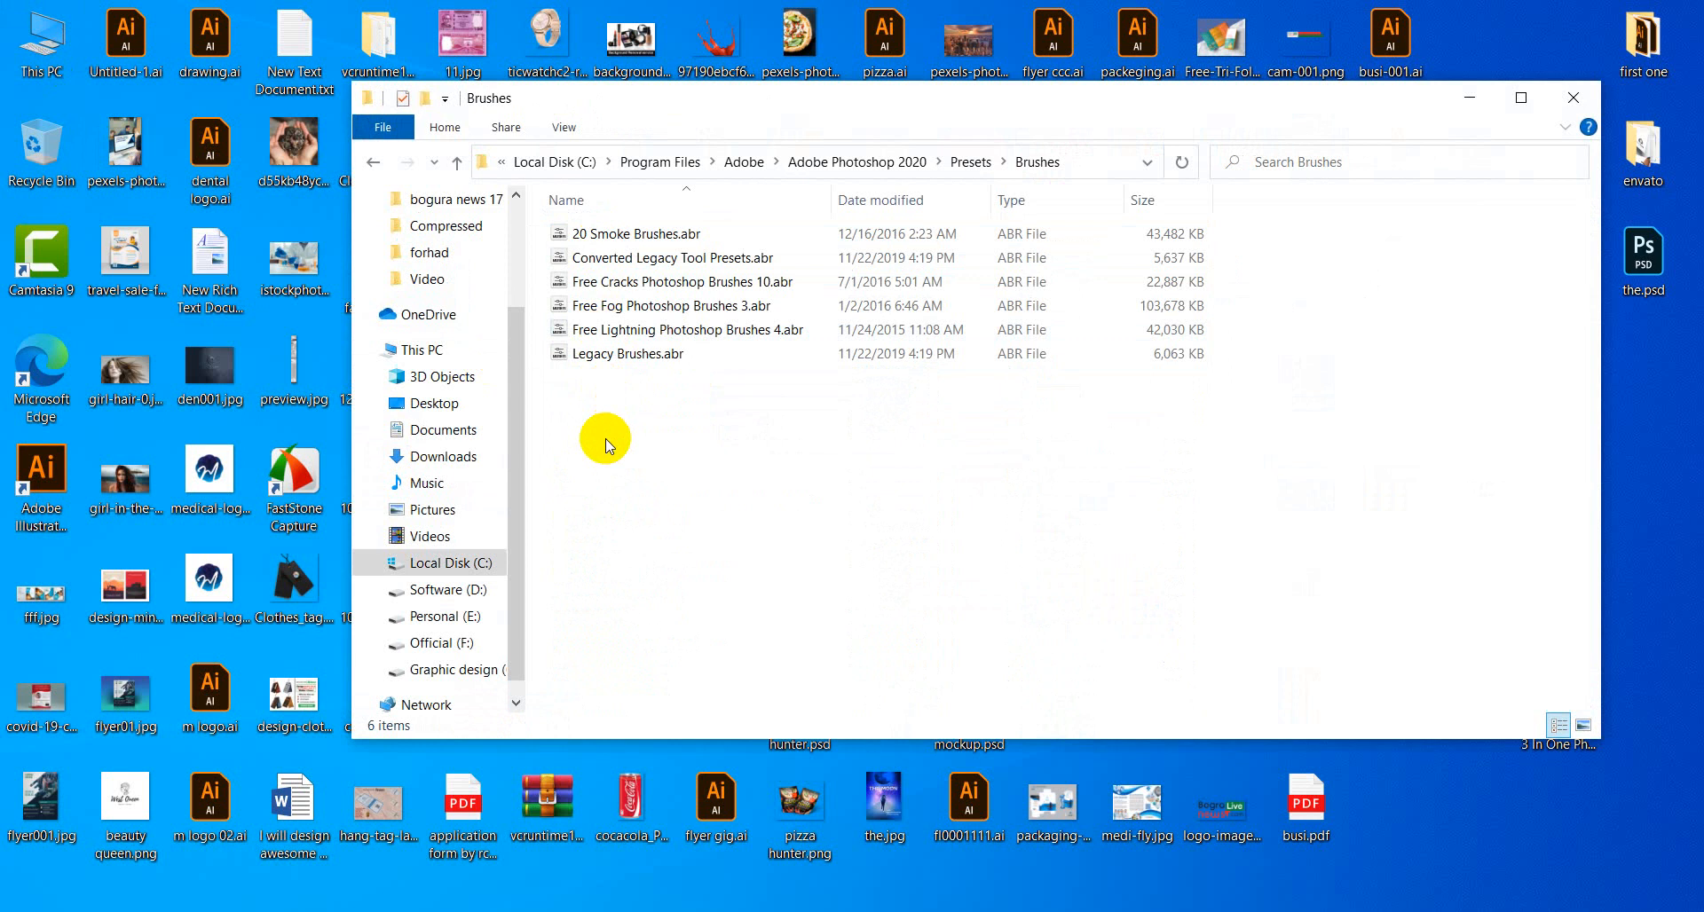
pyautogui.hotkey('ctrl', 'v')
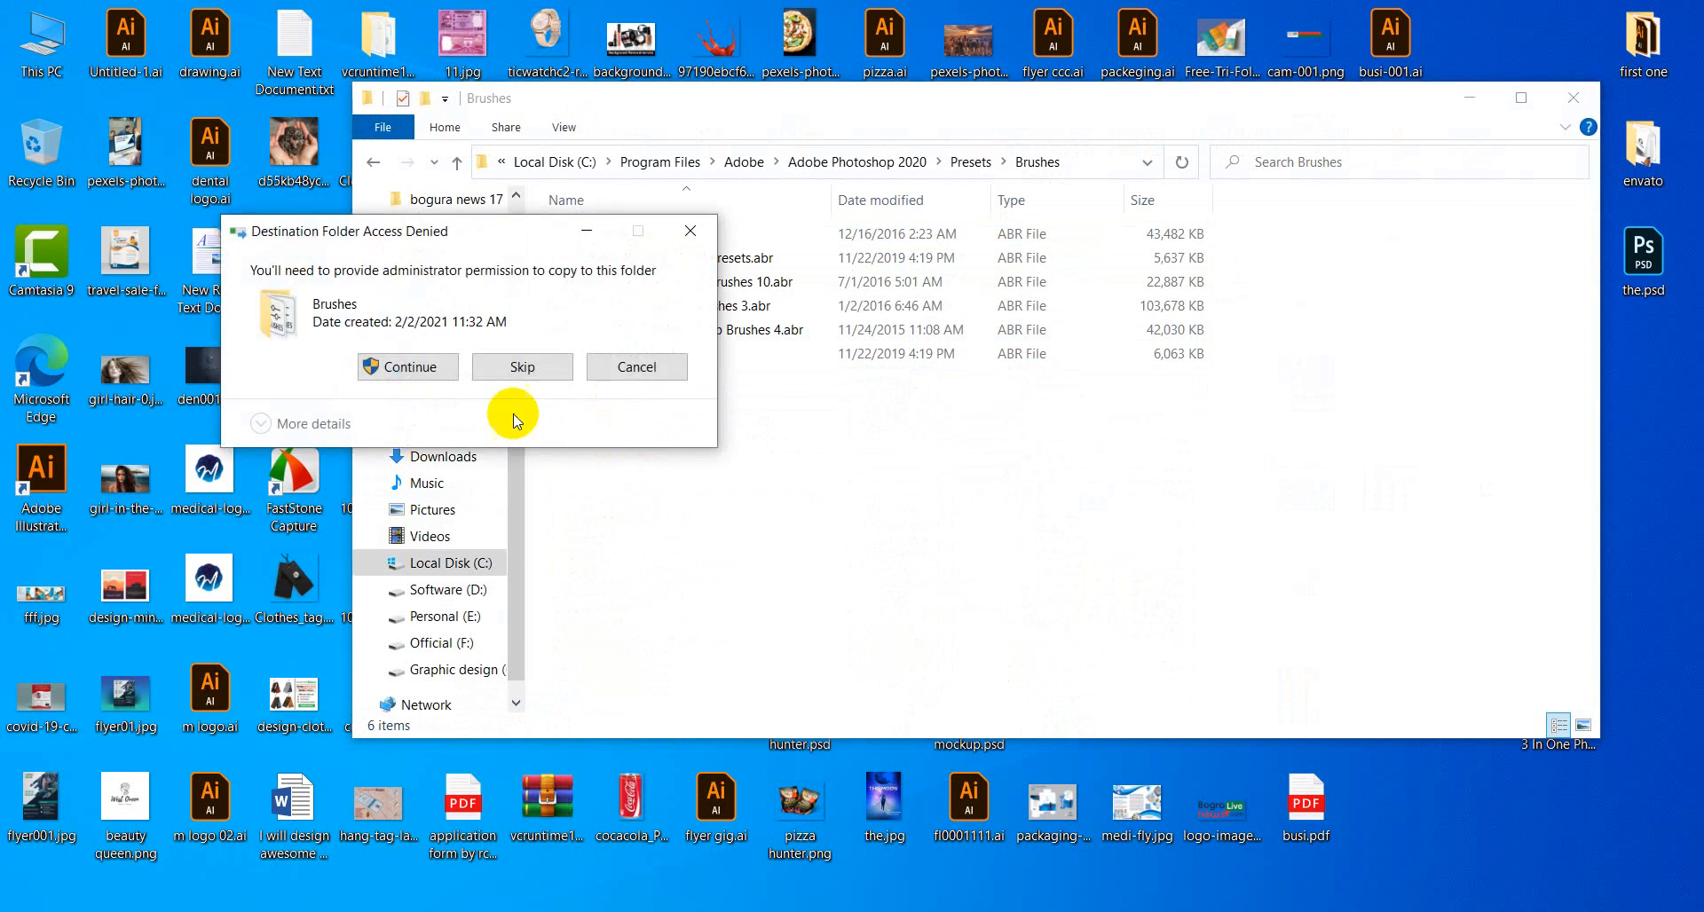
pyautogui.click(410, 367)
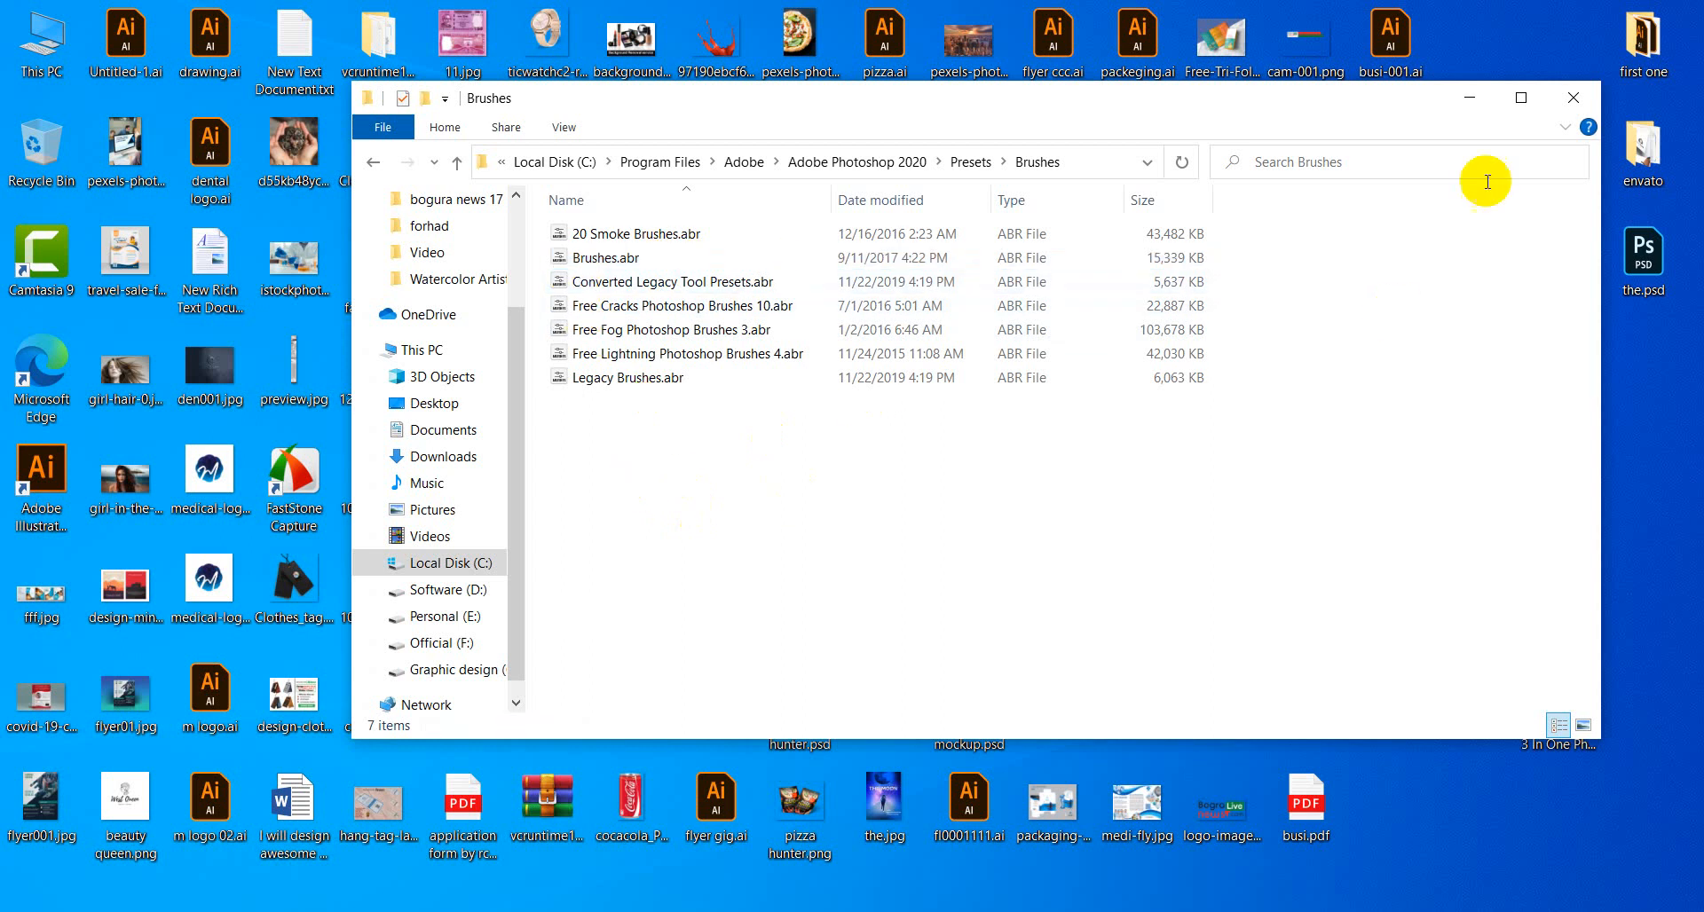
pyautogui.click(1574, 98)
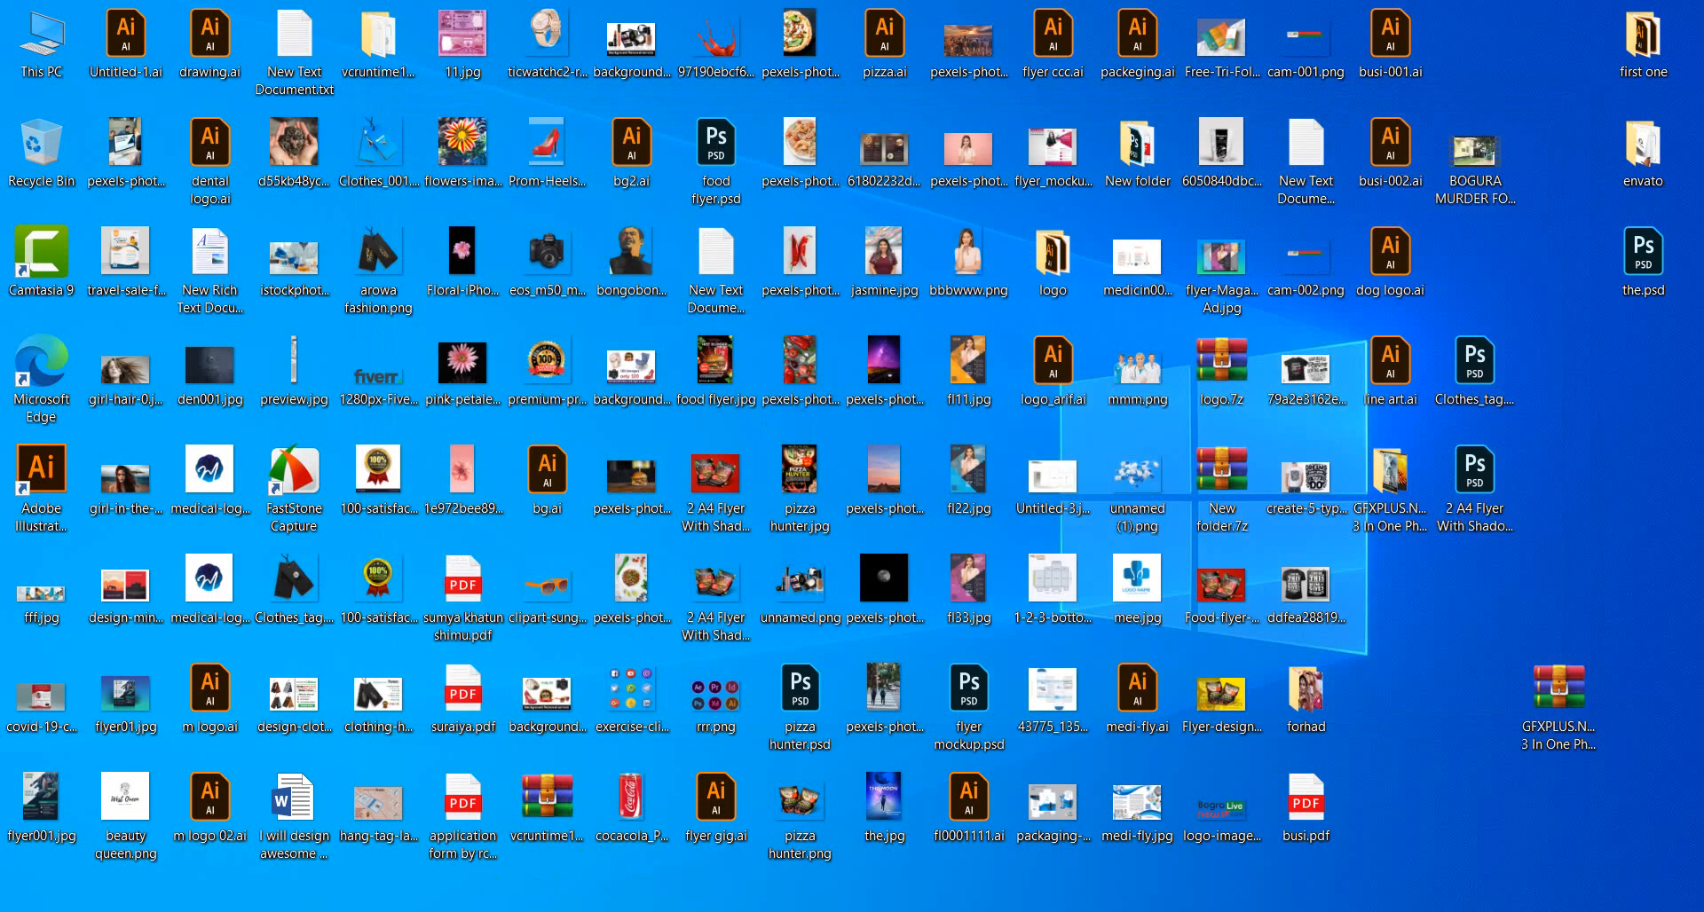
# Restore Photoshop, glance at the brush presets, then close Photoshop and the blank Untitled-1.
pyautogui.click(539, 911)
pyautogui.click(162, 49)
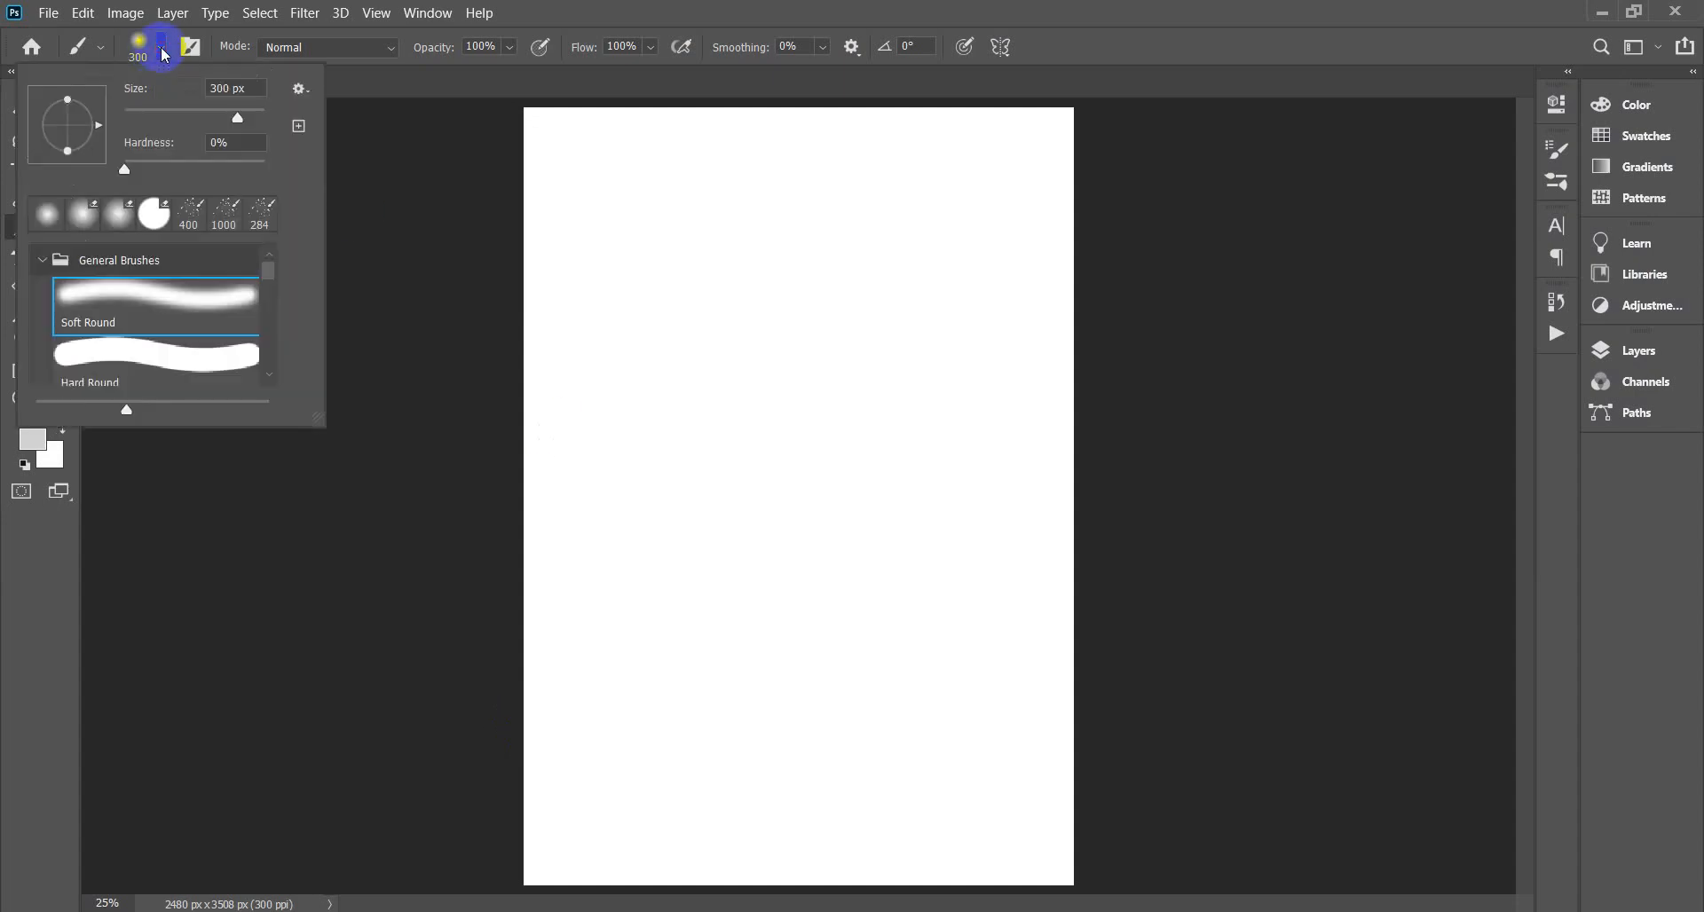
pyautogui.click(27, 590)
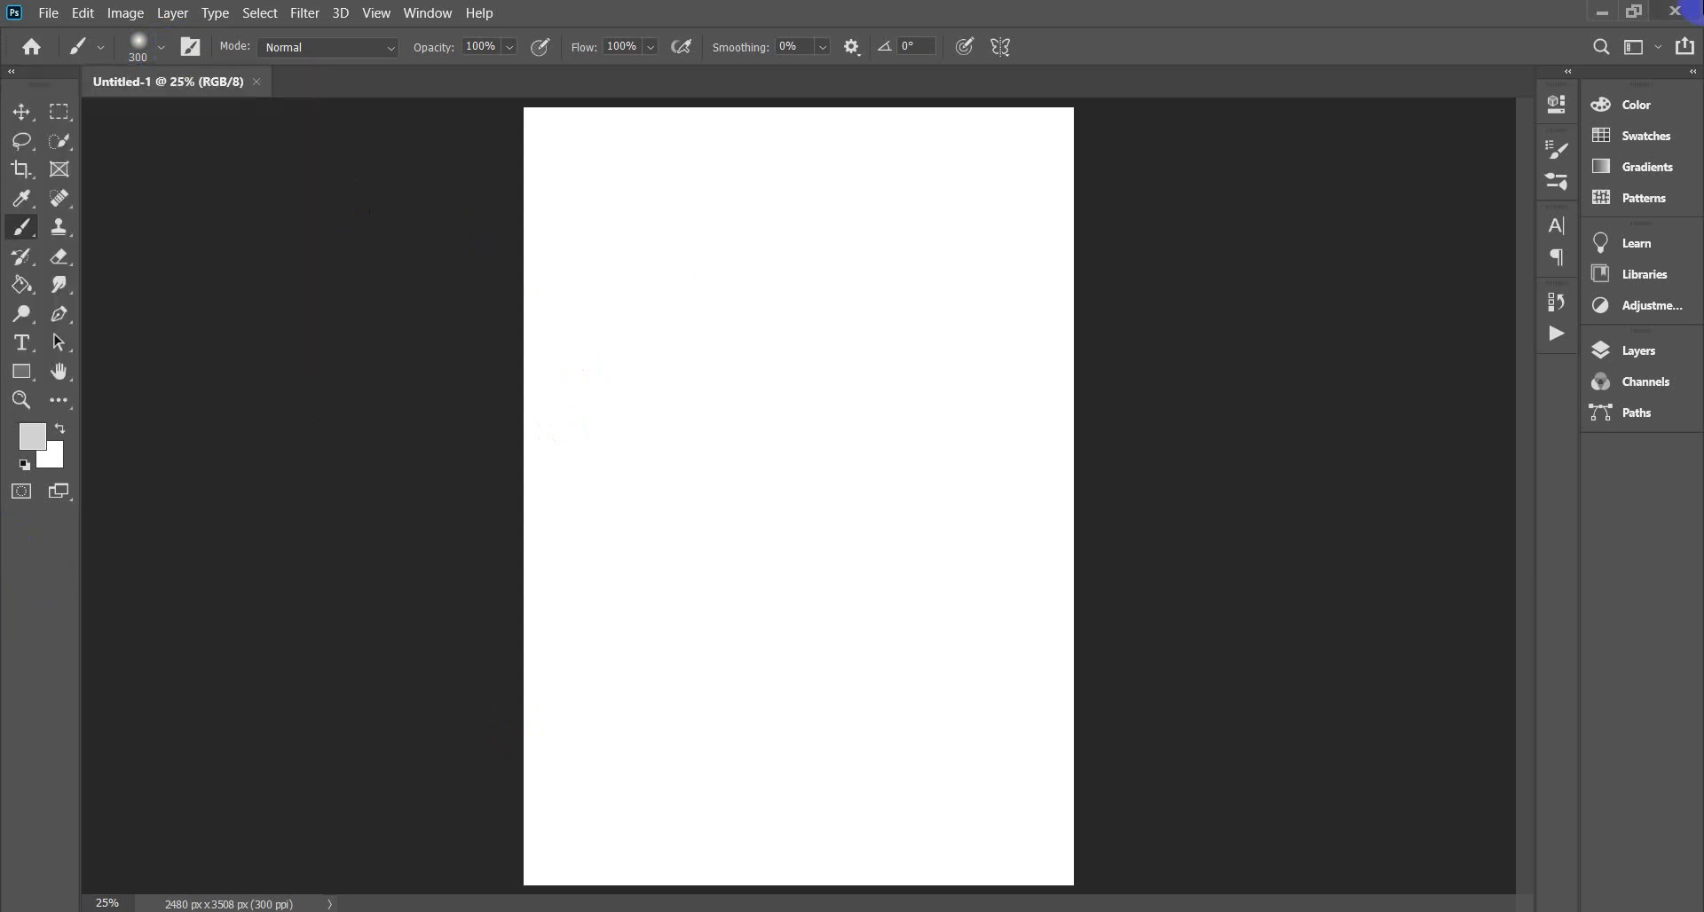
pyautogui.click(1684, 13)
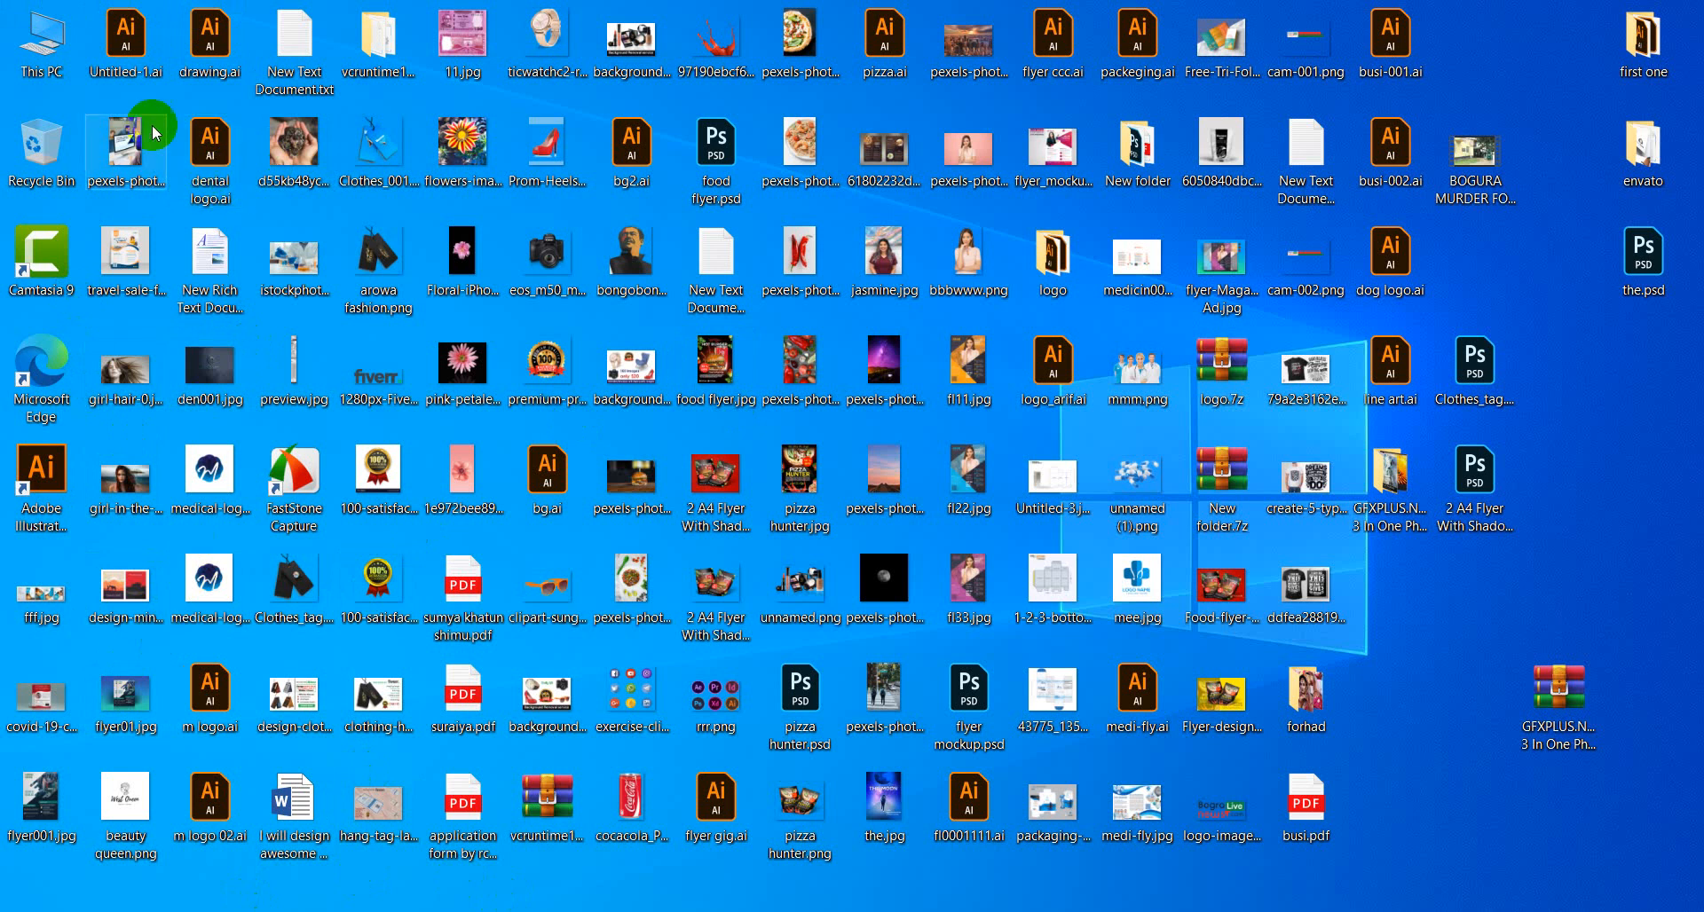
# Relaunch Adobe Photoshop 2020 from the Start menu and minimize it once the Home screen appears.
pyautogui.click(30, 898)
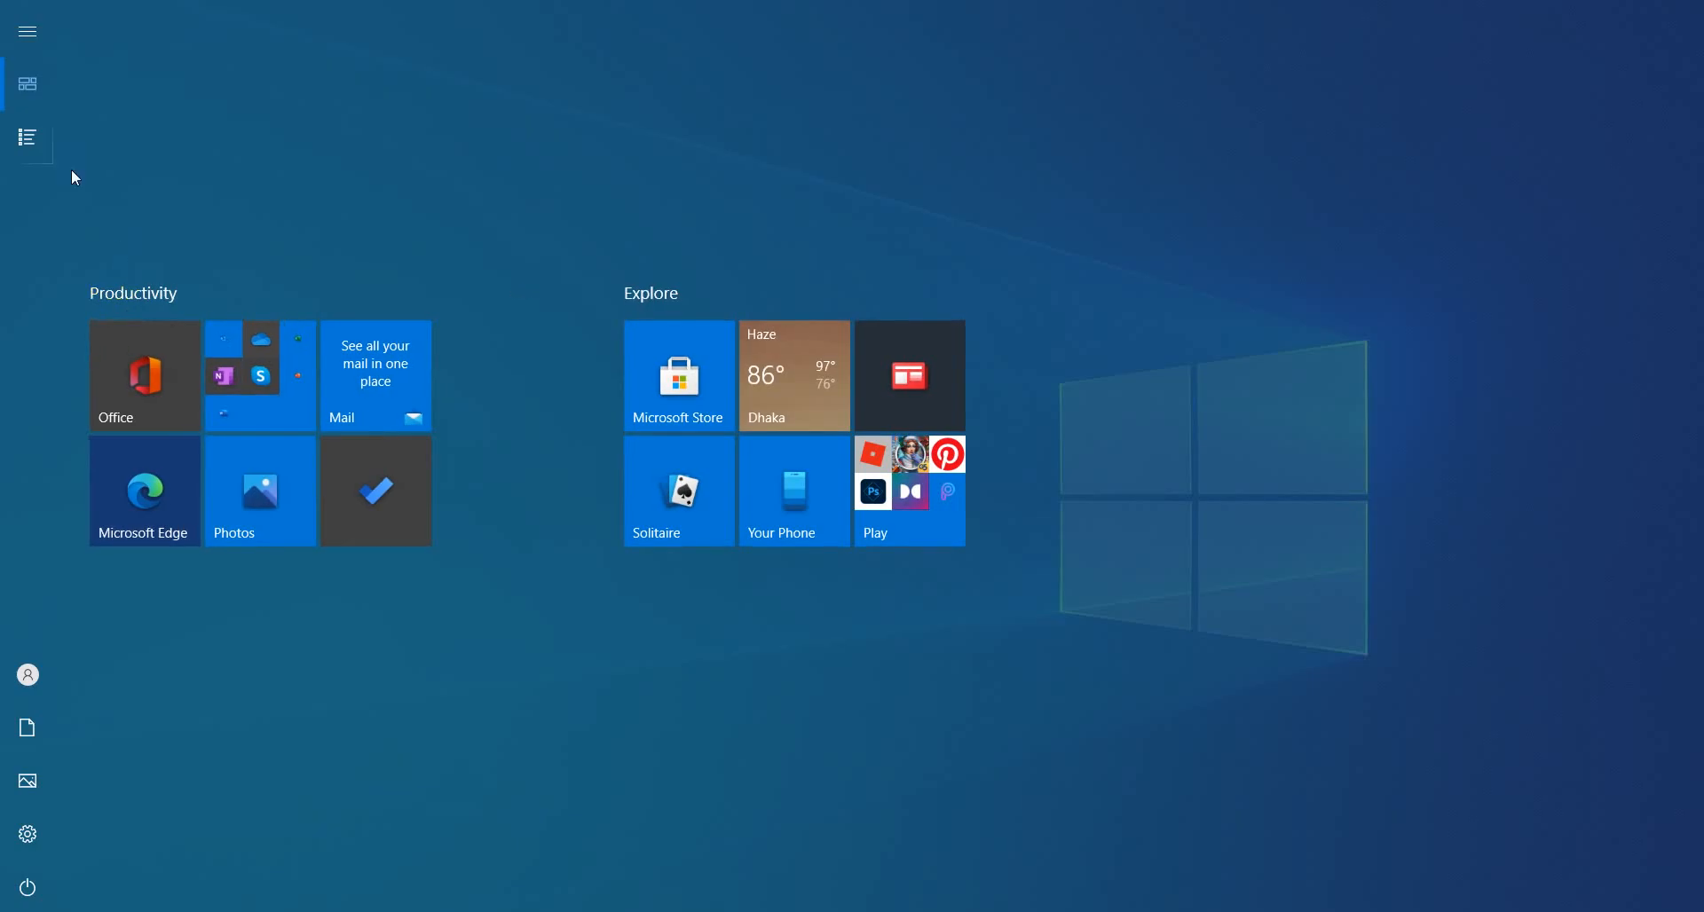
pyautogui.click(28, 137)
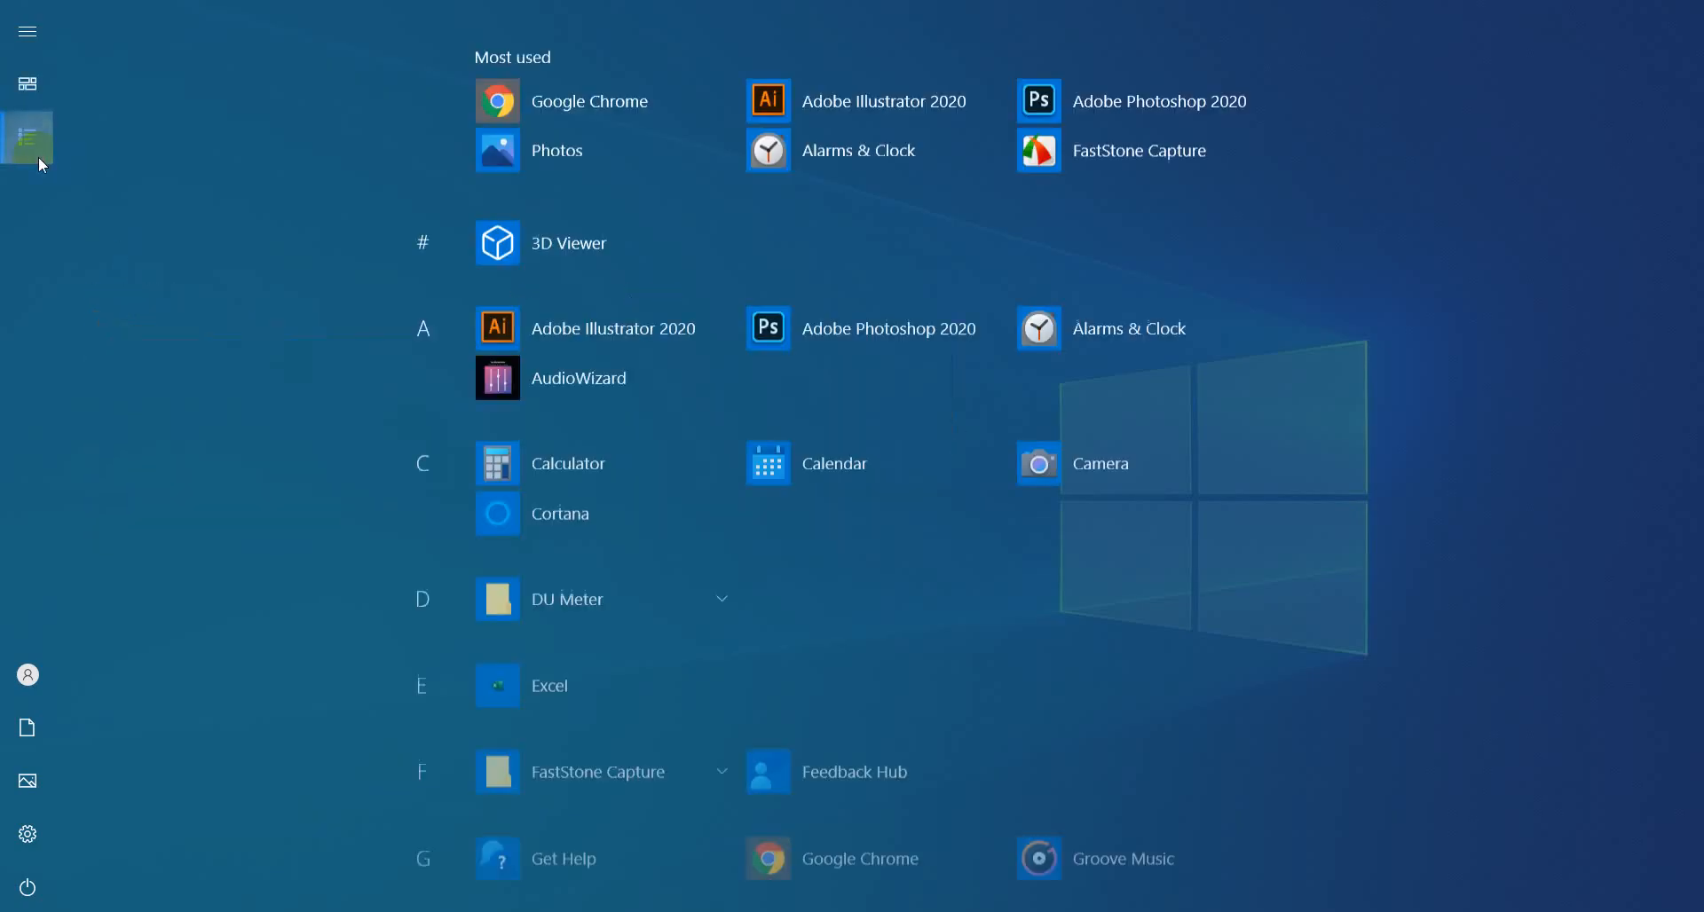
pyautogui.click(863, 318)
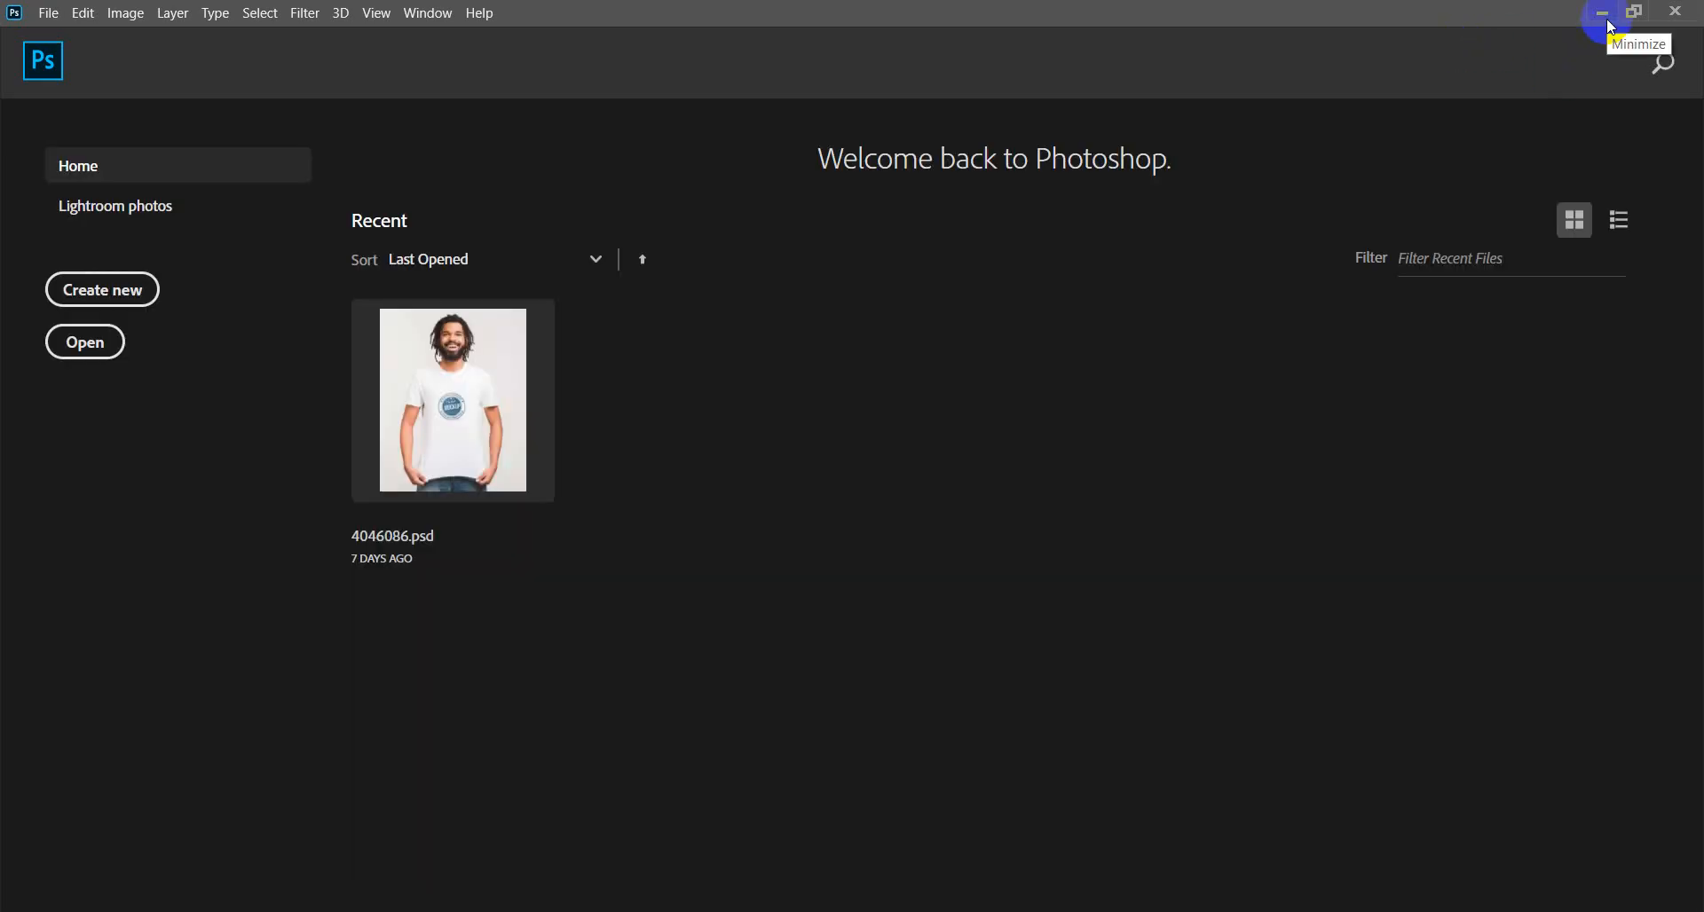
pyautogui.click(1609, 21)
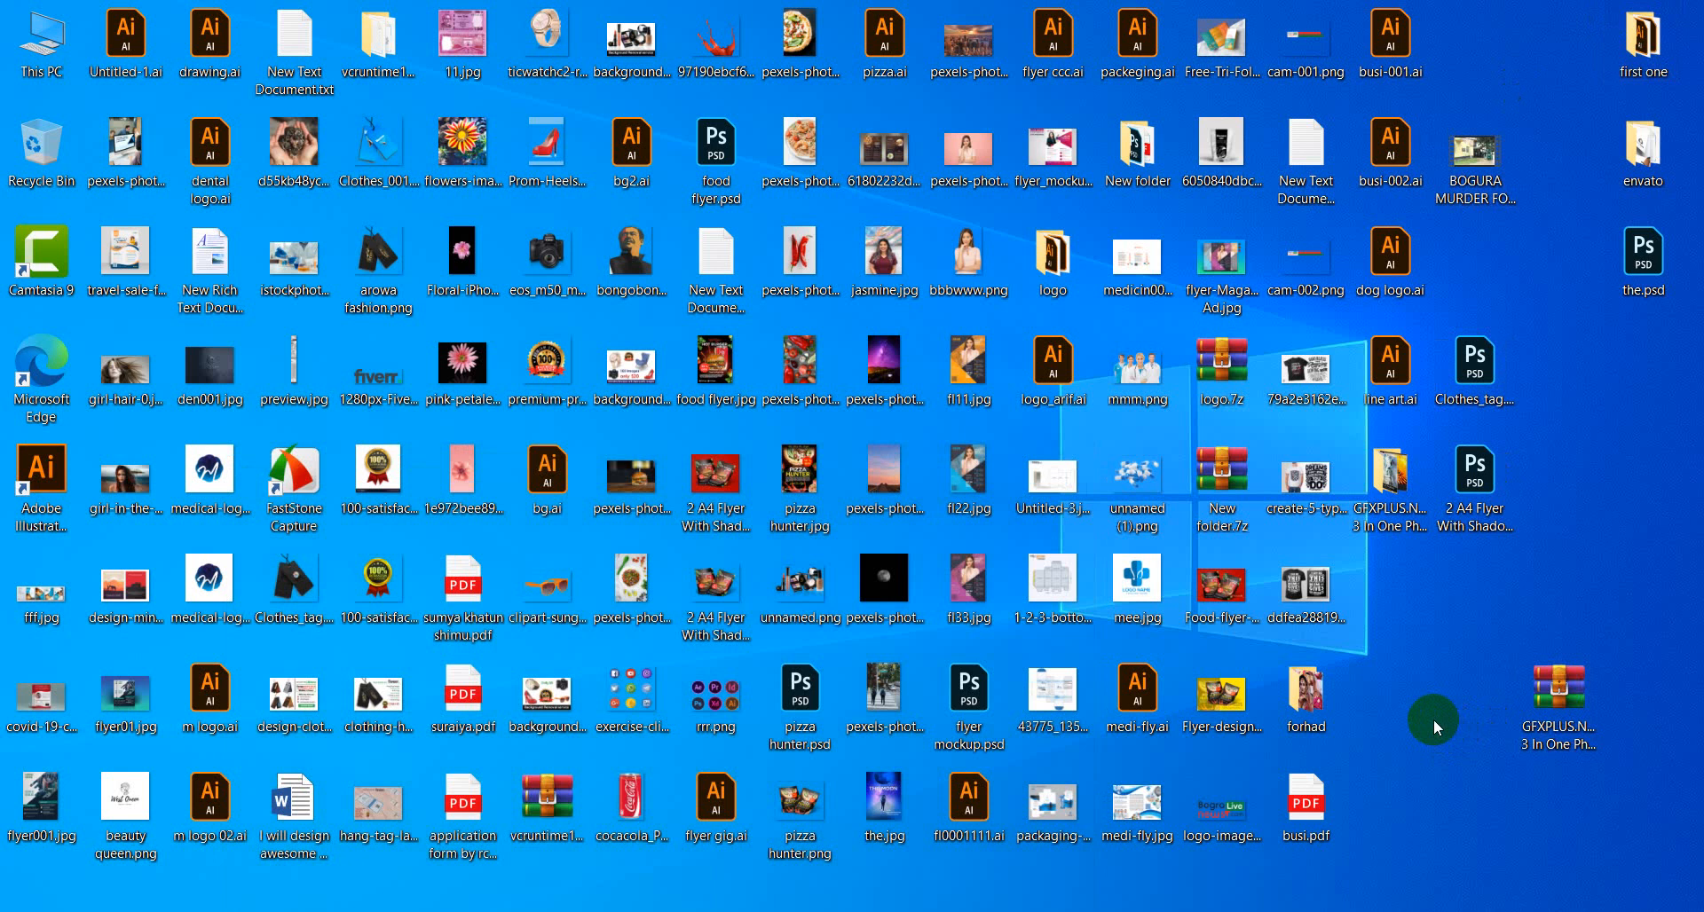
# Drag 'WhatsApp Image 2021-03-19 at 2.52.30 PM (1).jpeg' from the forhad folder into Photoshop.
pyautogui.doubleClick(1321, 705)
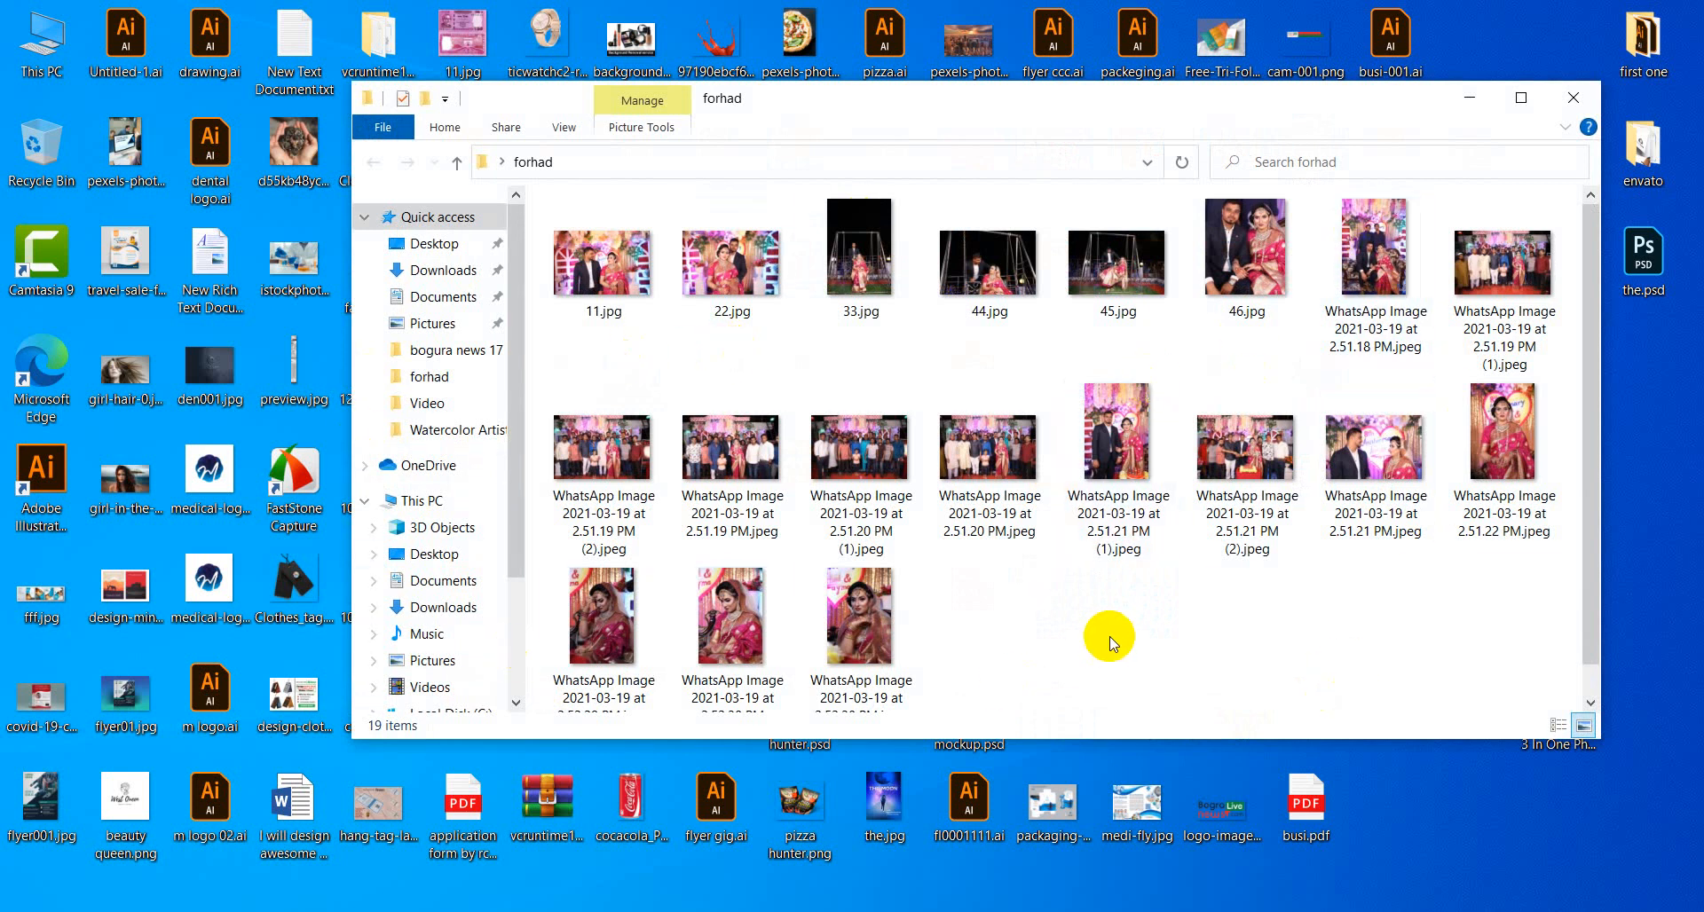
pyautogui.click(730, 612)
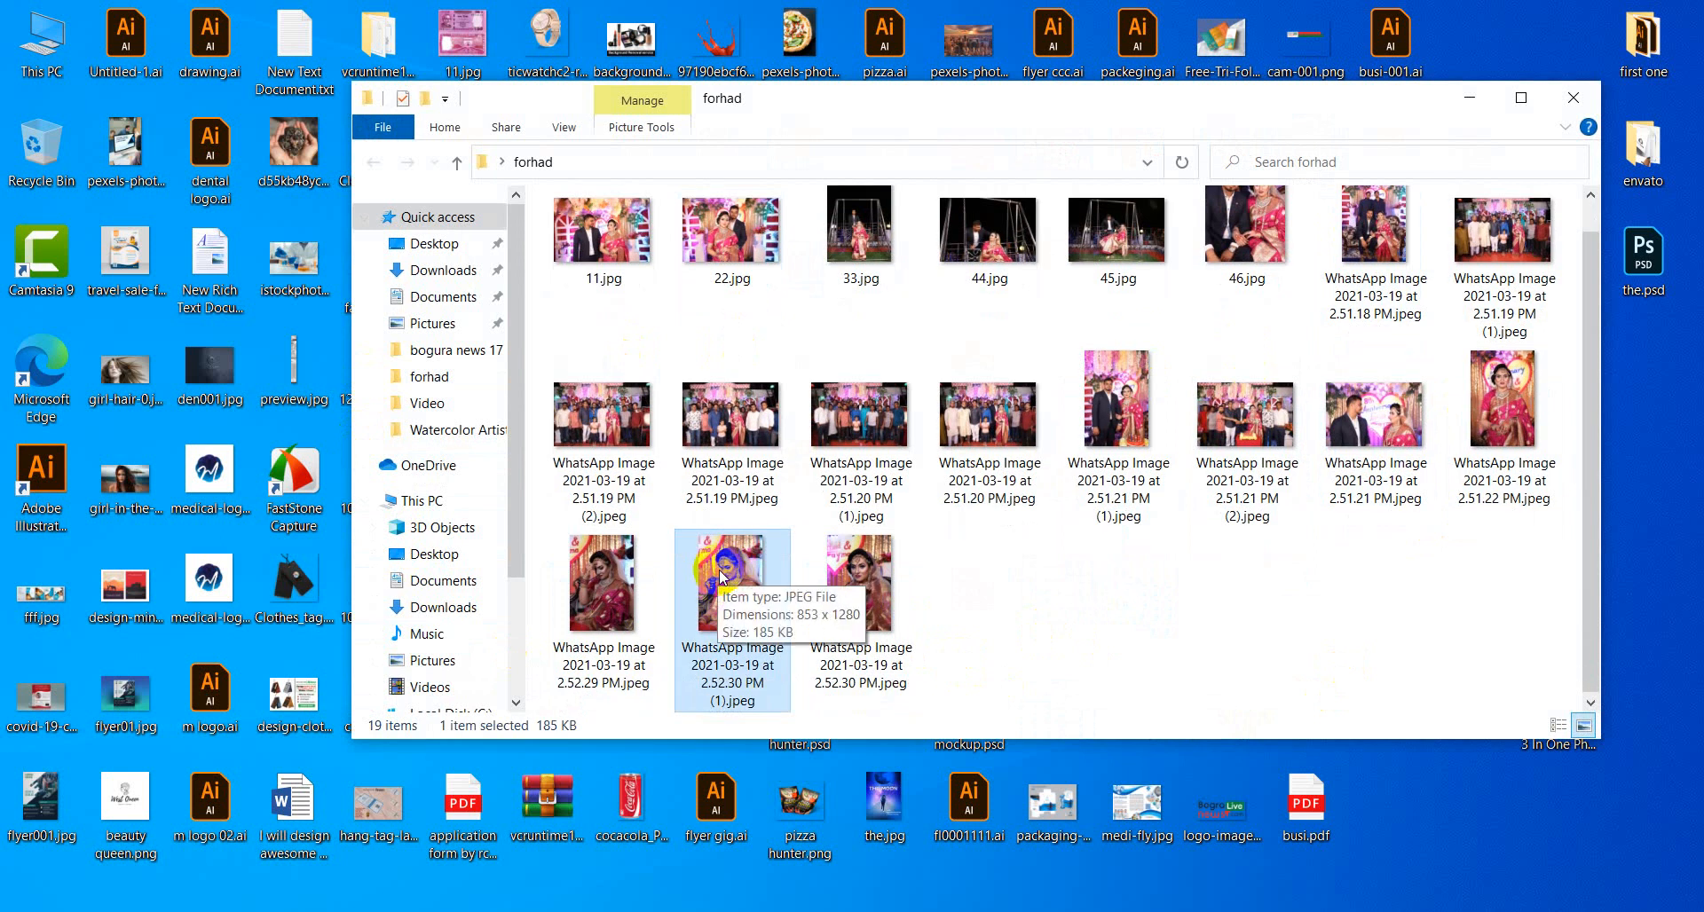
pyautogui.moveTo(719, 570); pyautogui.dragTo(774, 69)
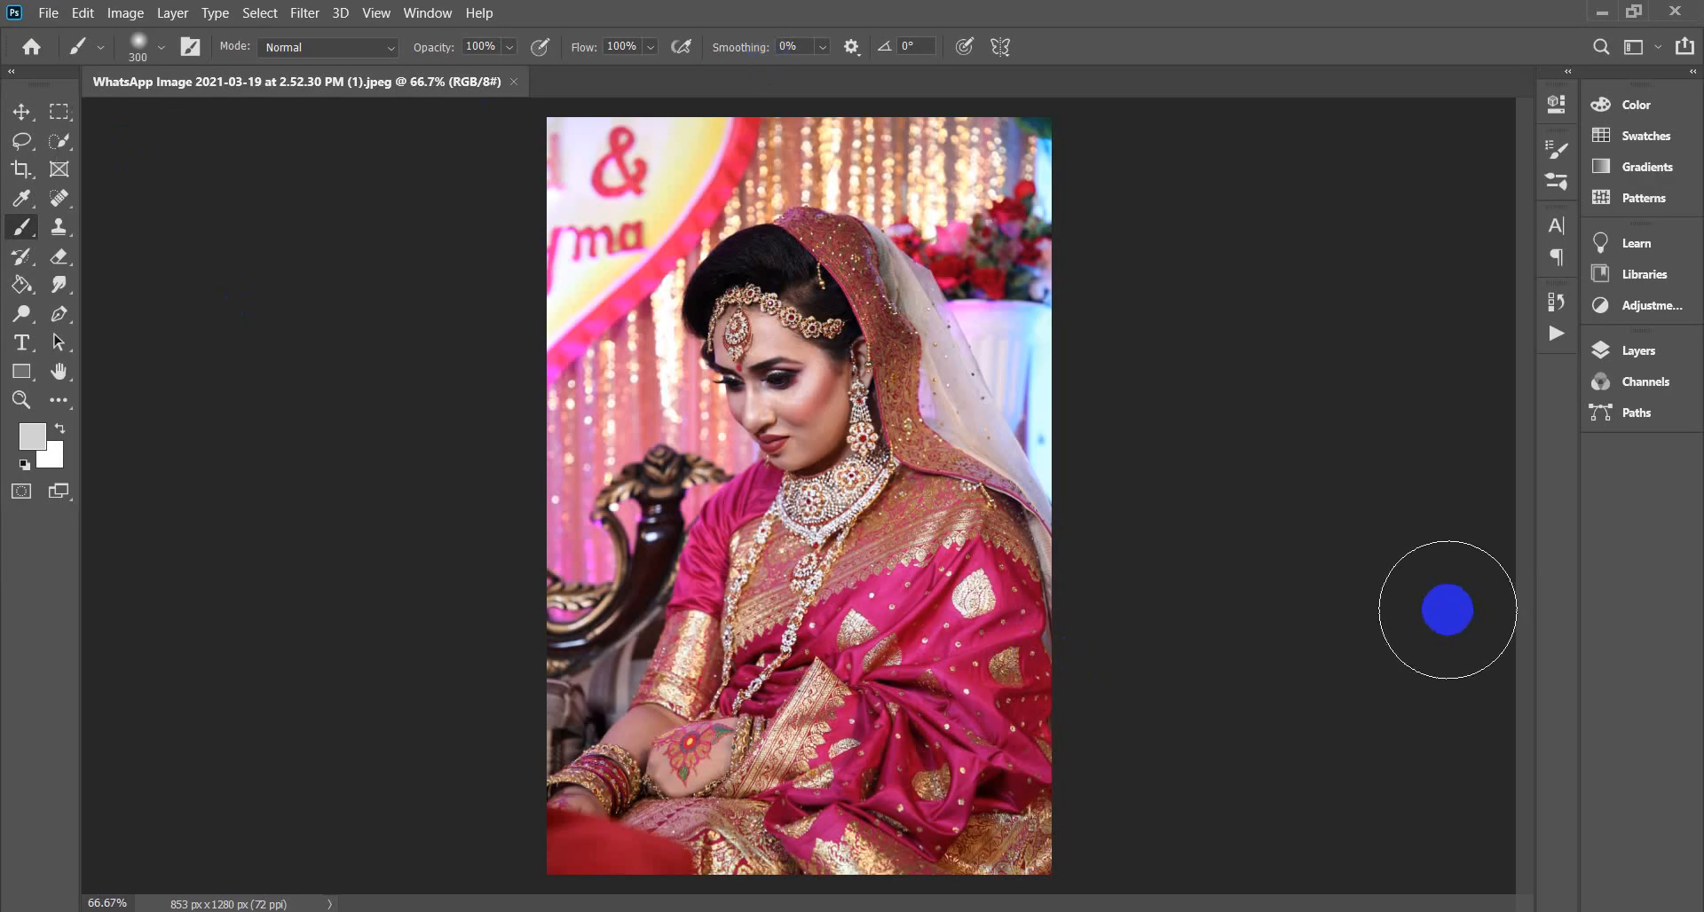
# Create a new layer above Background and rename it 'brush'.
pyautogui.hotkey('ctrl', '+')
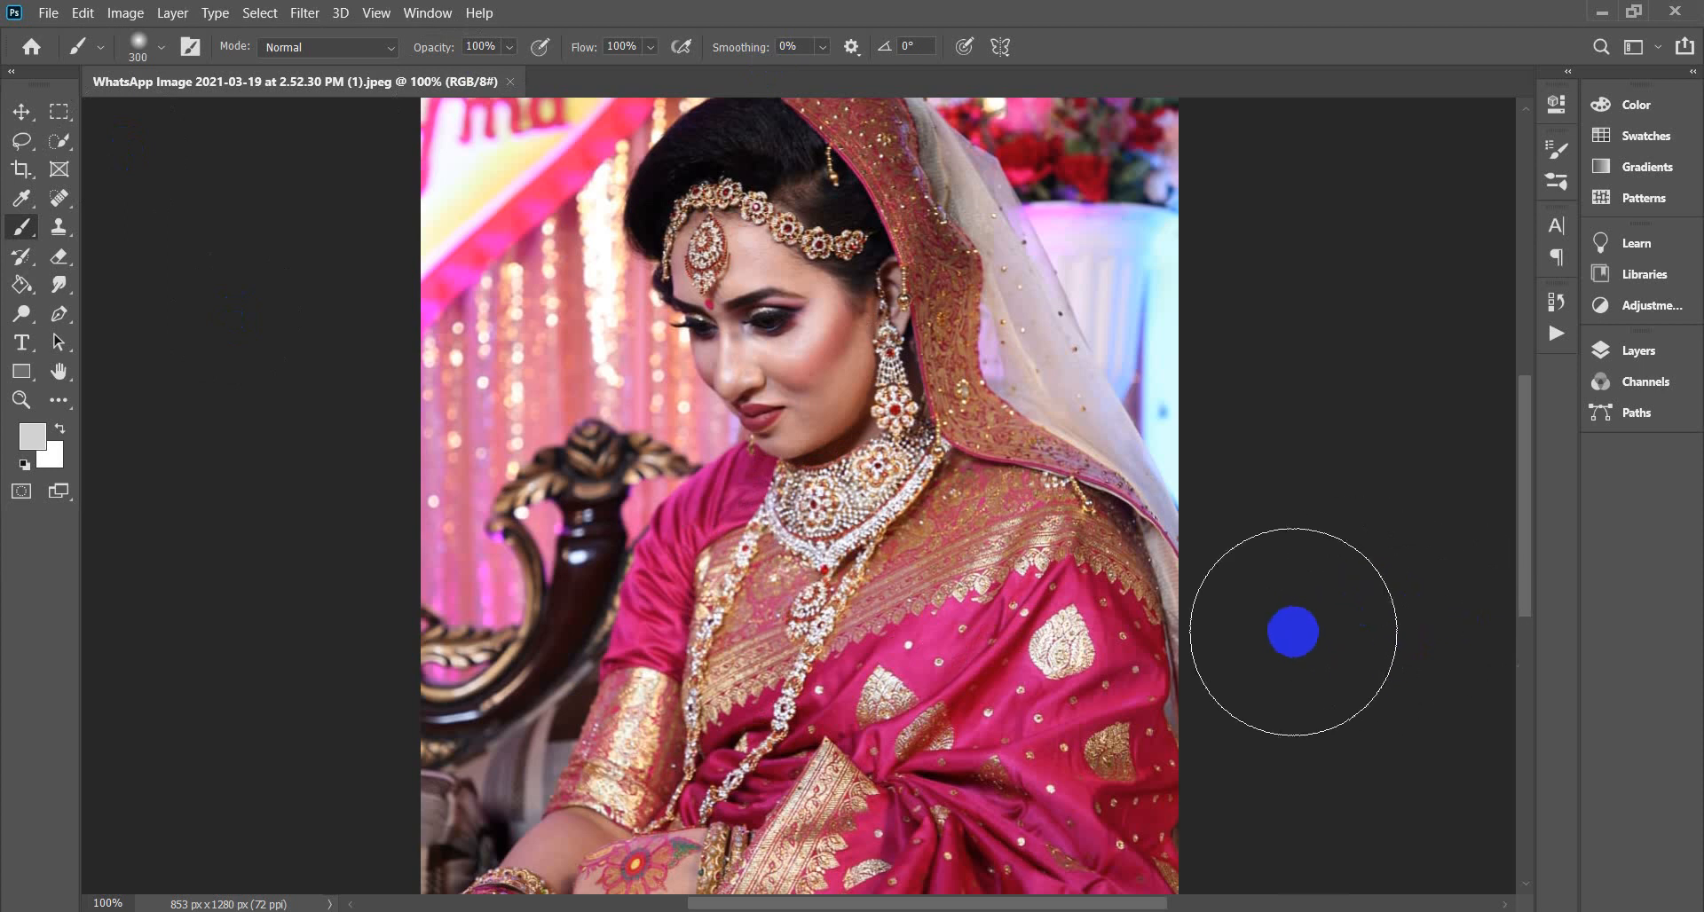
pyautogui.hotkey('ctrl', '-')
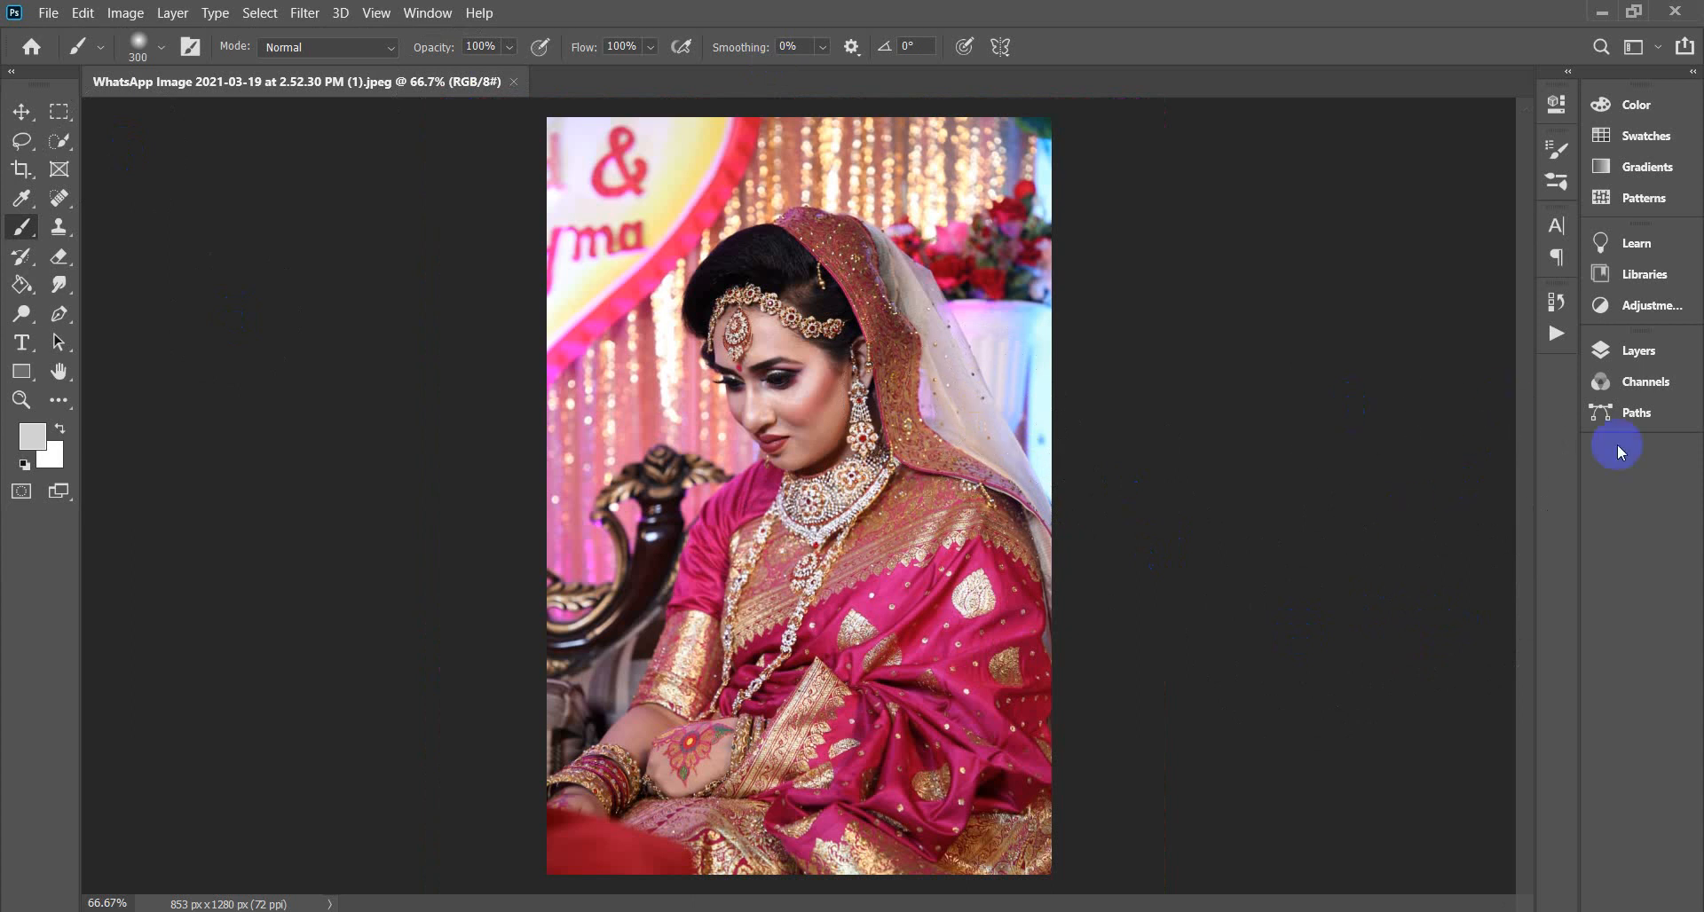
pyautogui.click(1657, 360)
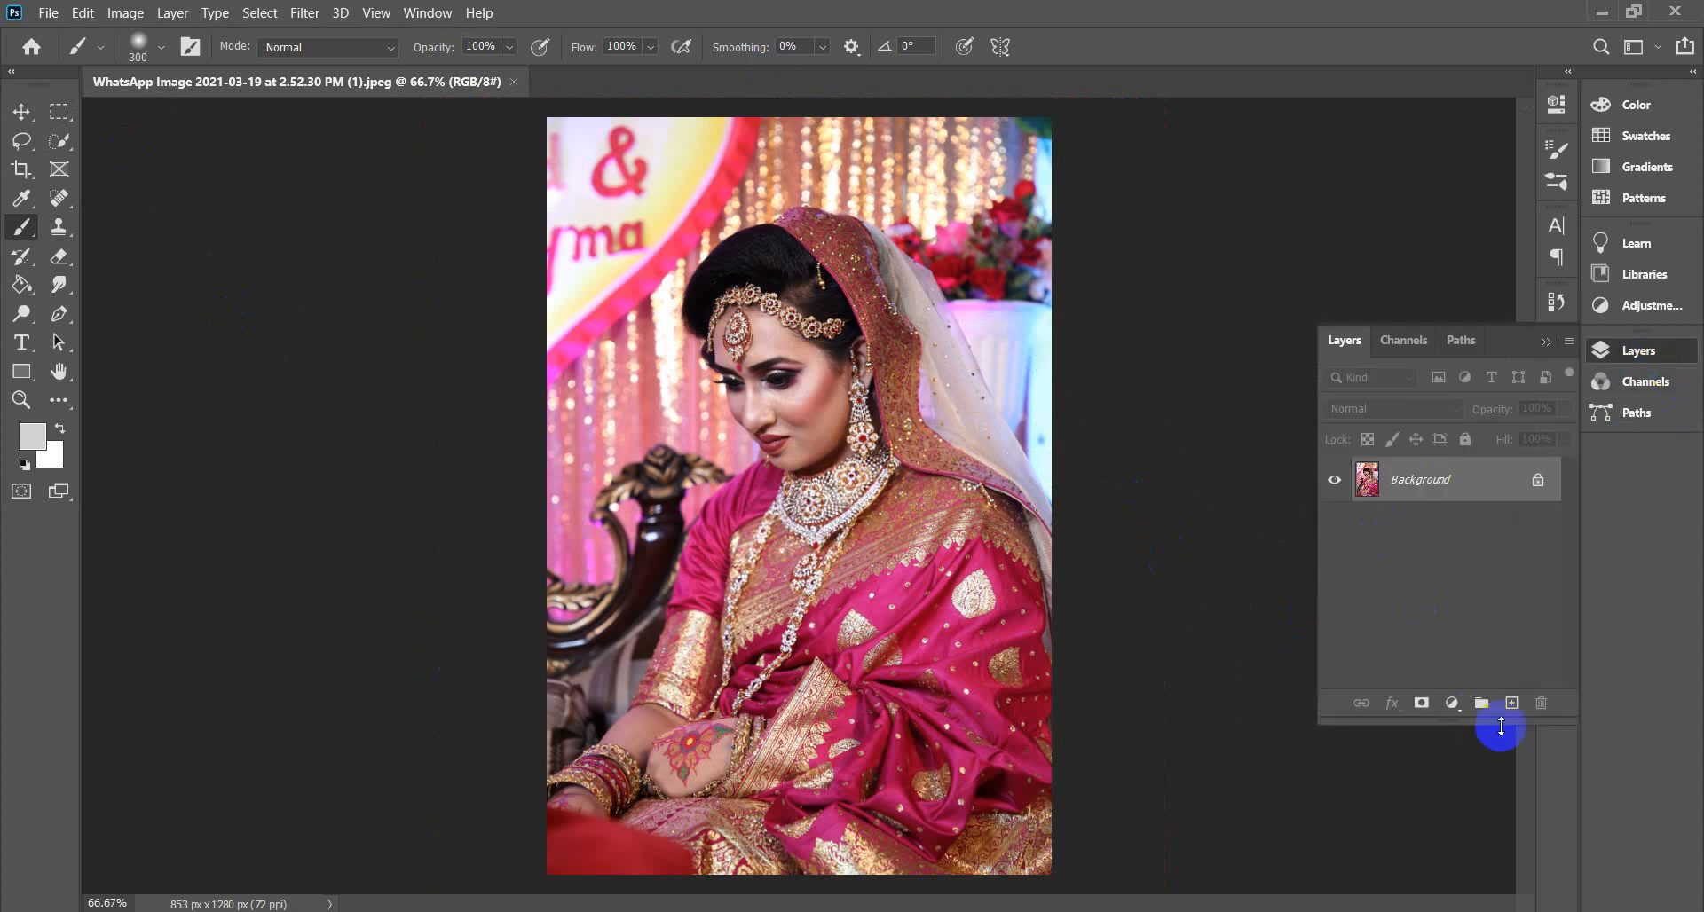
pyautogui.click(1511, 703)
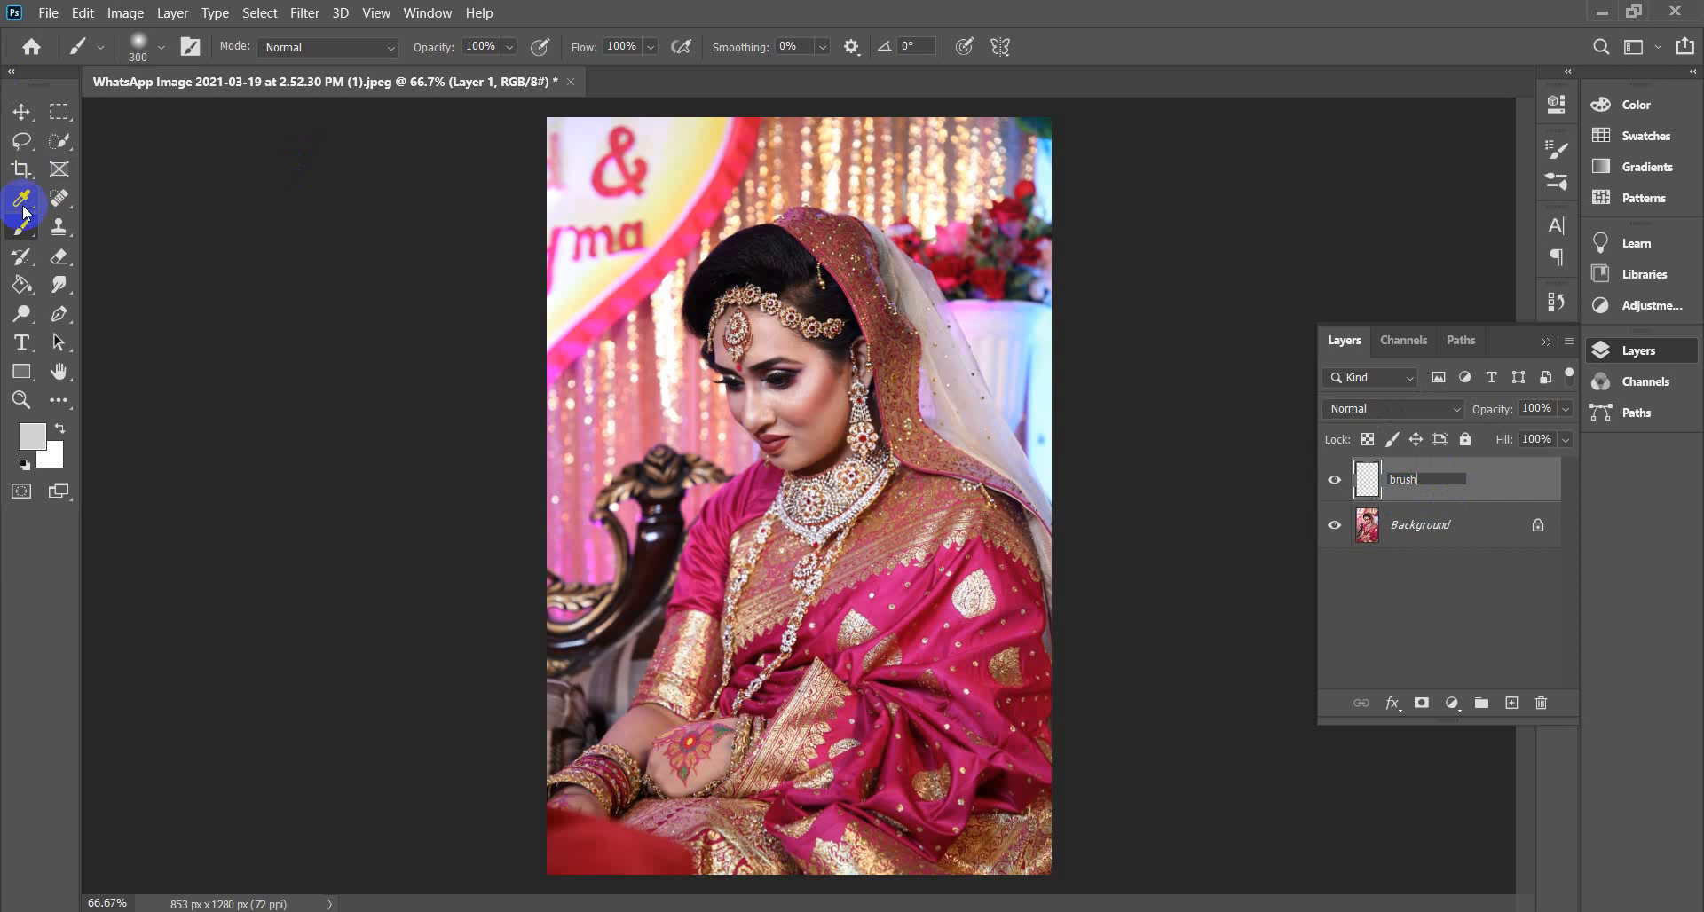
pyautogui.press('Return')
pyautogui.click(59, 229)
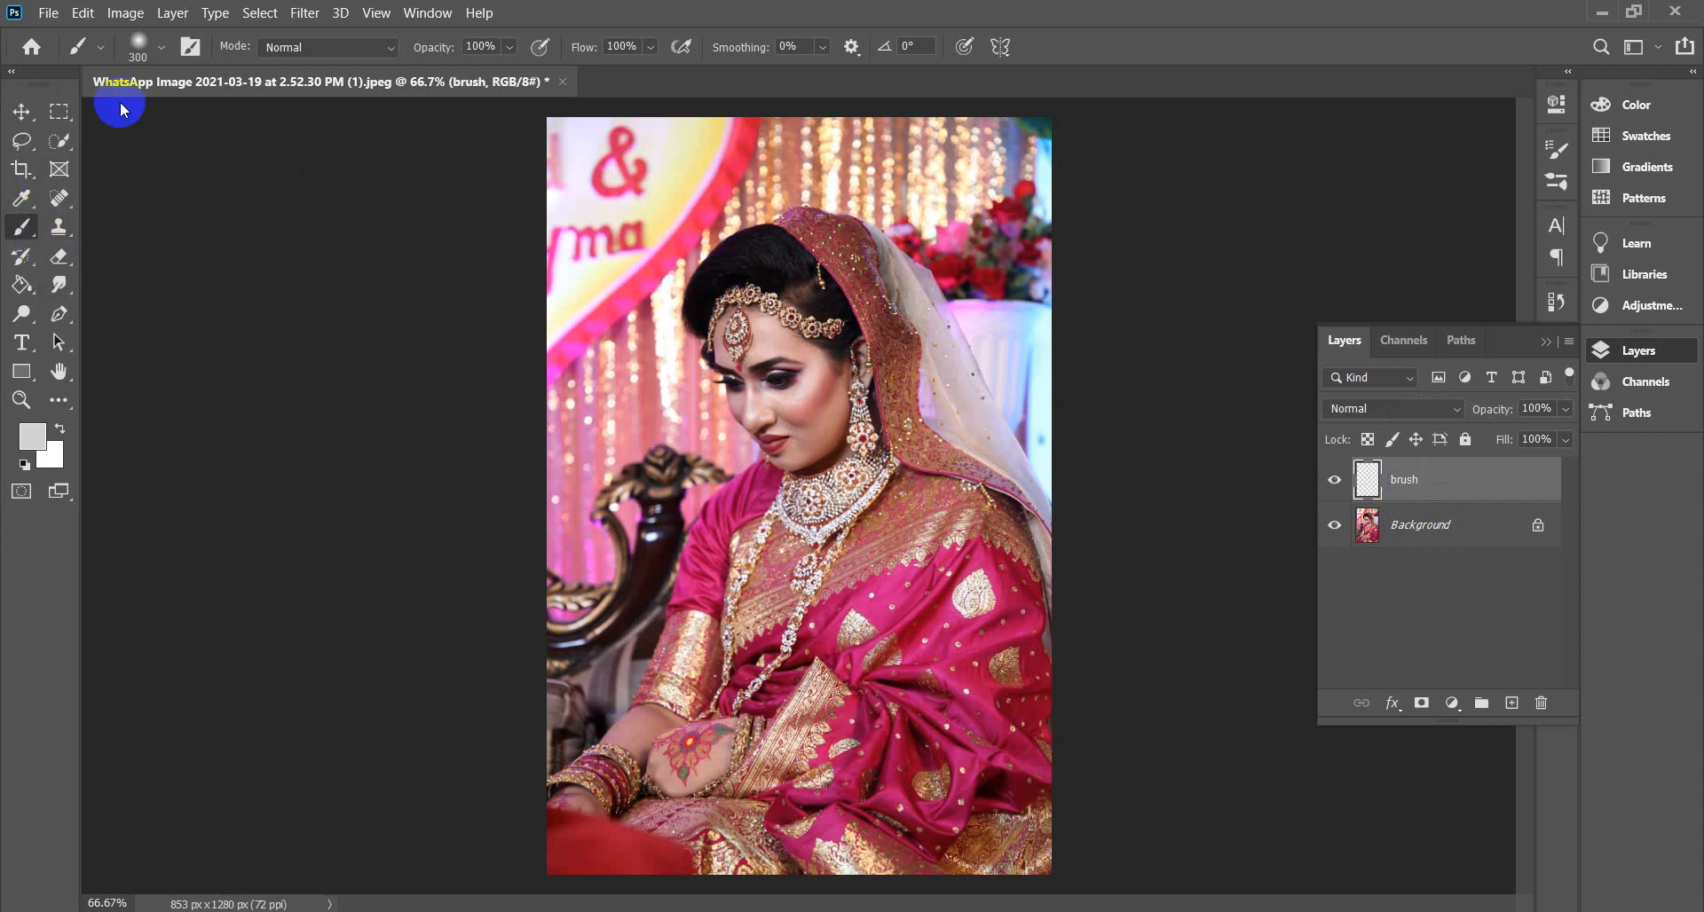
# Browse the brush preset folders and restore the Brushes brush set.
pyautogui.click(161, 47)
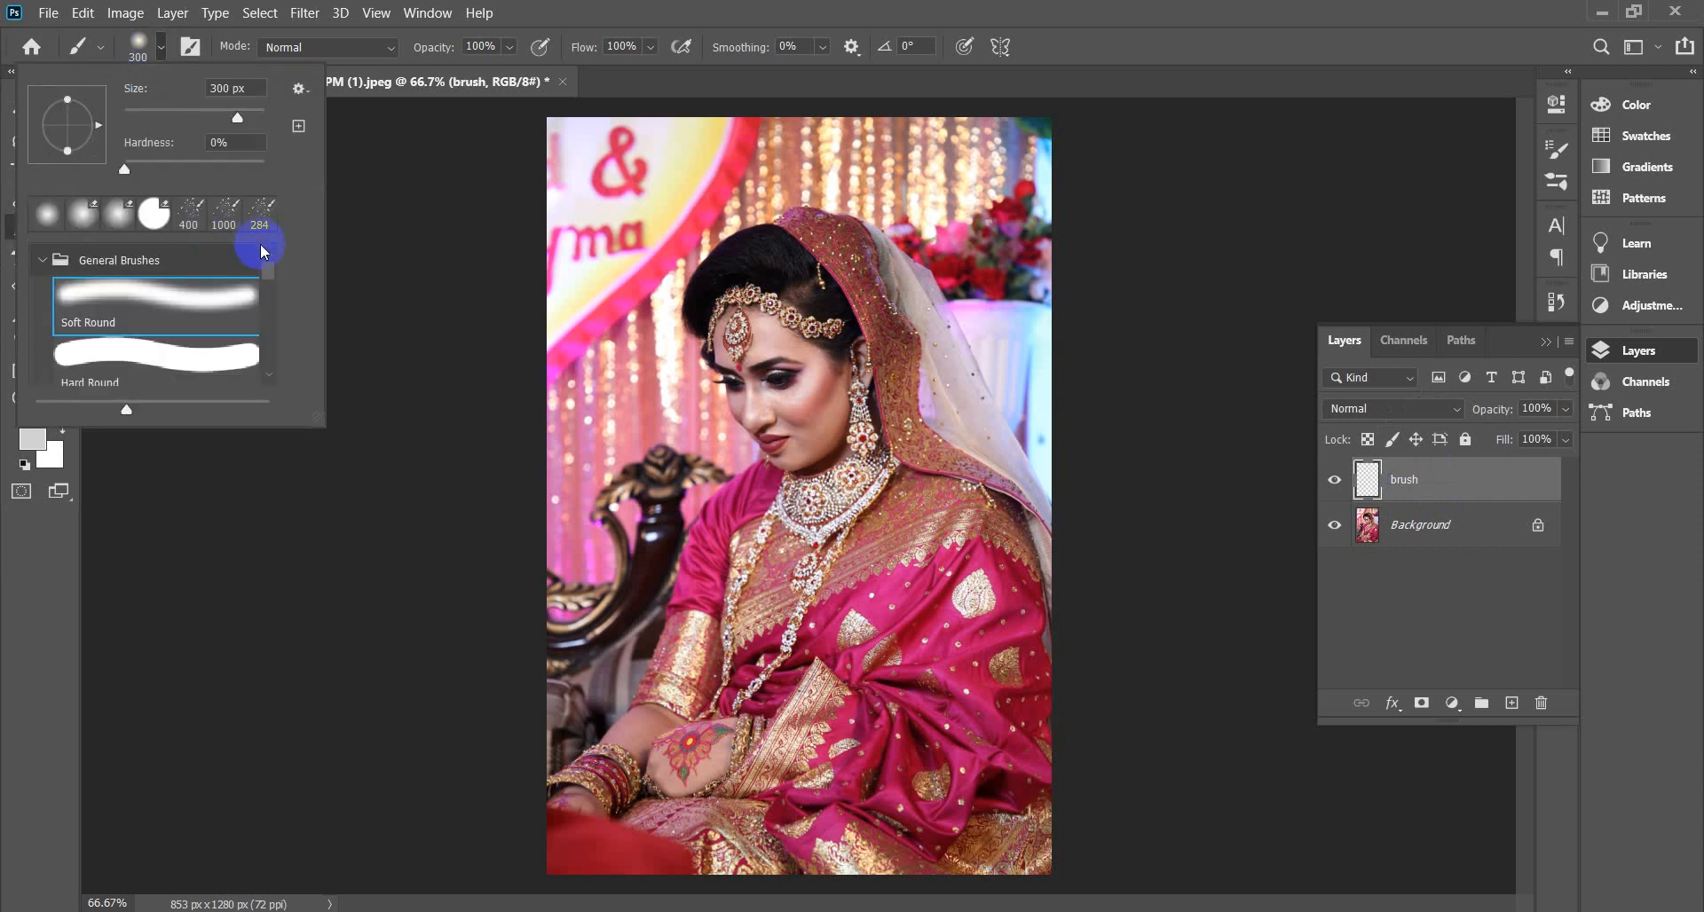
pyautogui.moveTo(268, 274)
pyautogui.mouseDown()
pyautogui.moveTo(270, 369)
pyautogui.moveTo(266, 248)
pyautogui.moveTo(273, 361)
pyautogui.moveTo(274, 295)
pyautogui.mouseUp()
pyautogui.click(41, 259)
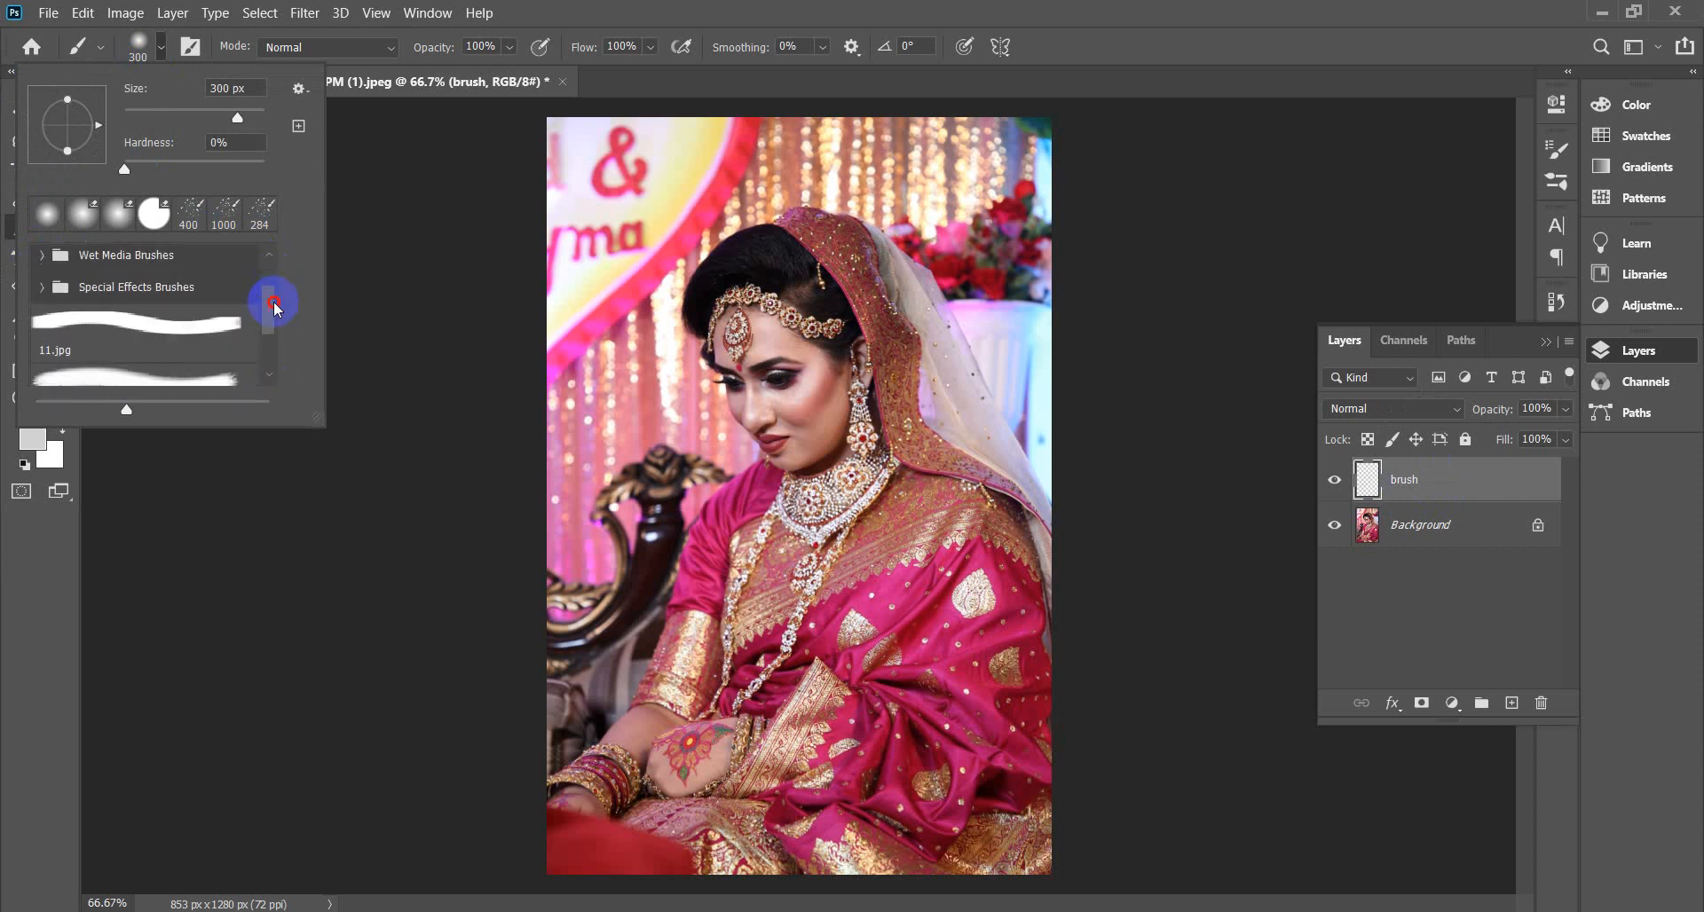
pyautogui.click(43, 285)
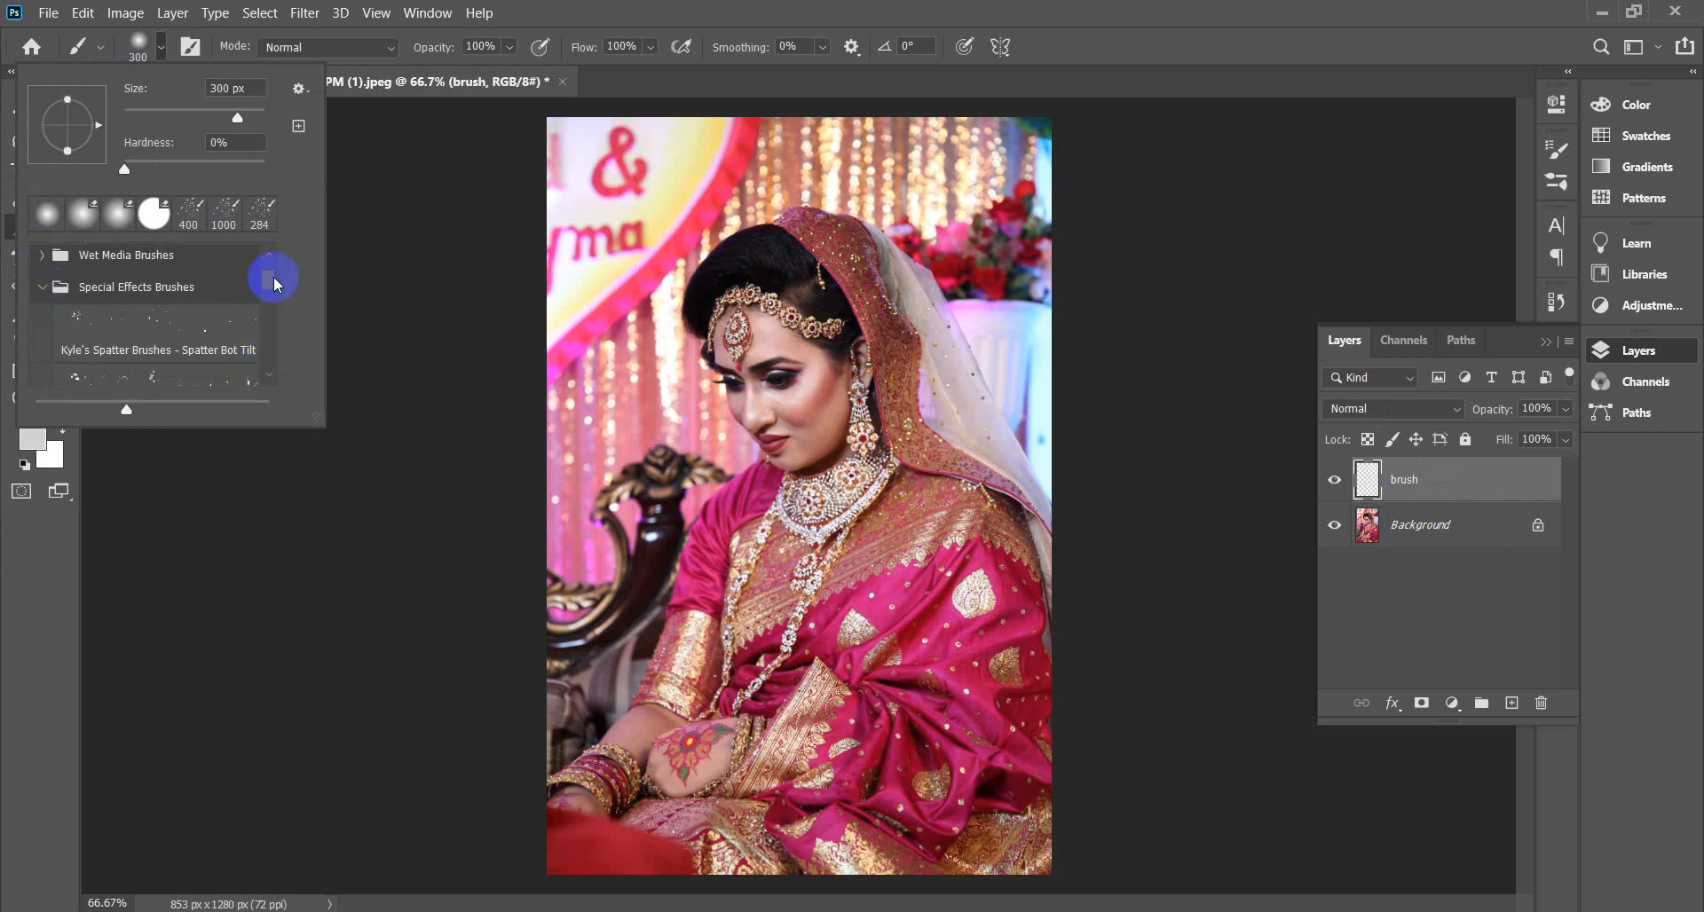
pyautogui.click(42, 286)
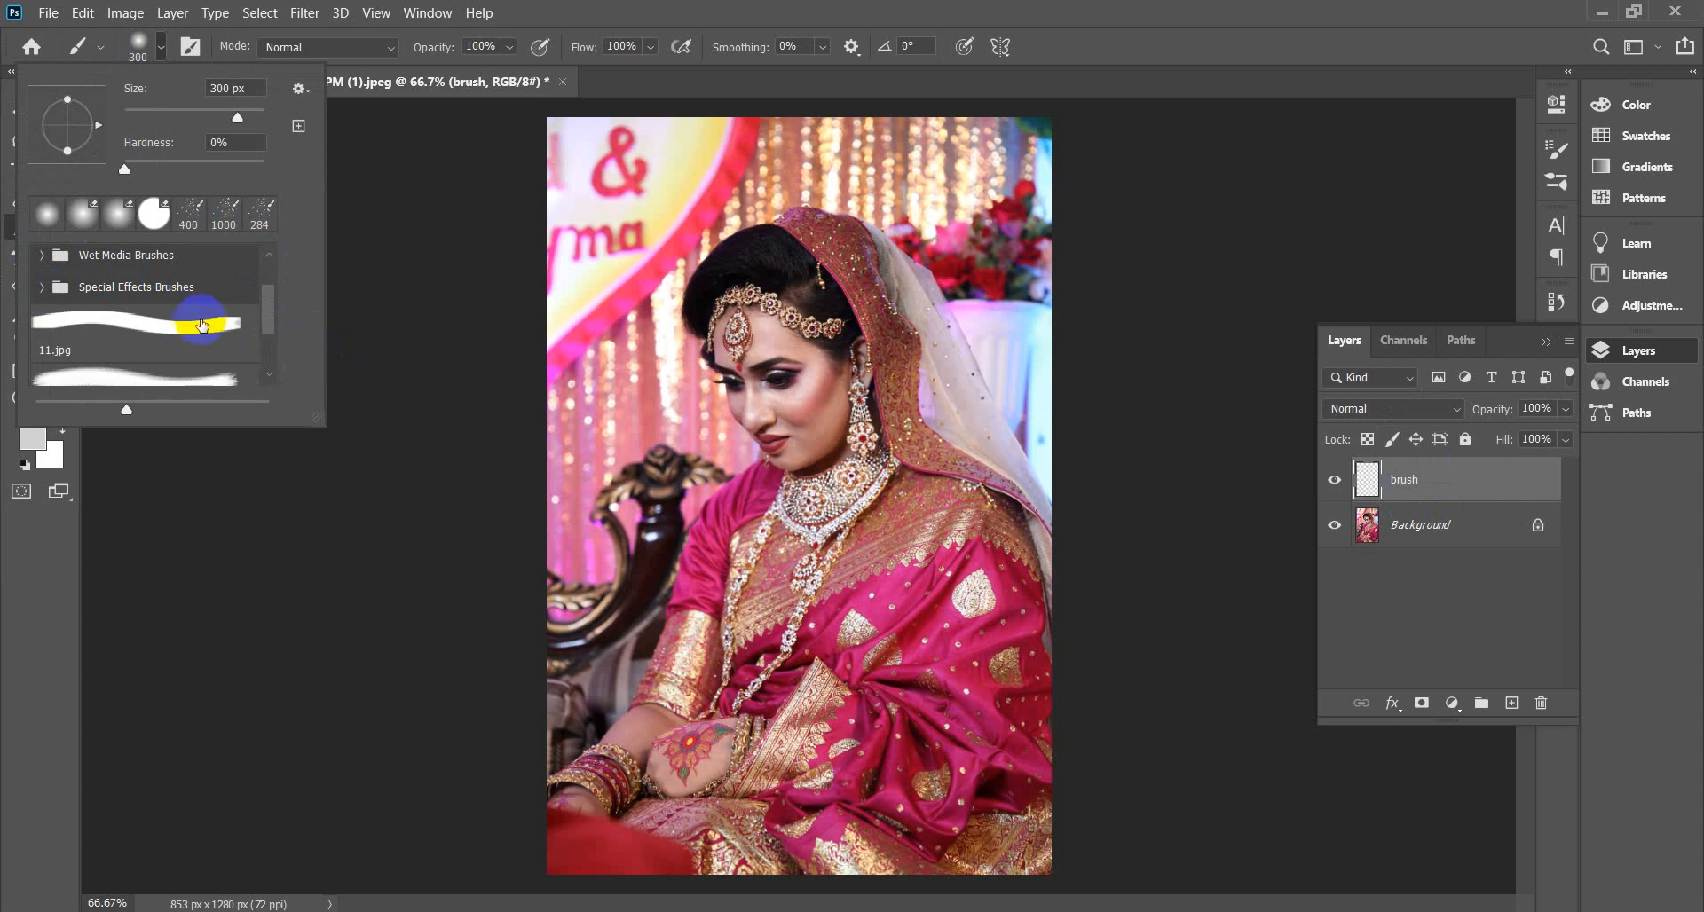
pyautogui.moveTo(266, 296); pyautogui.dragTo(277, 369)
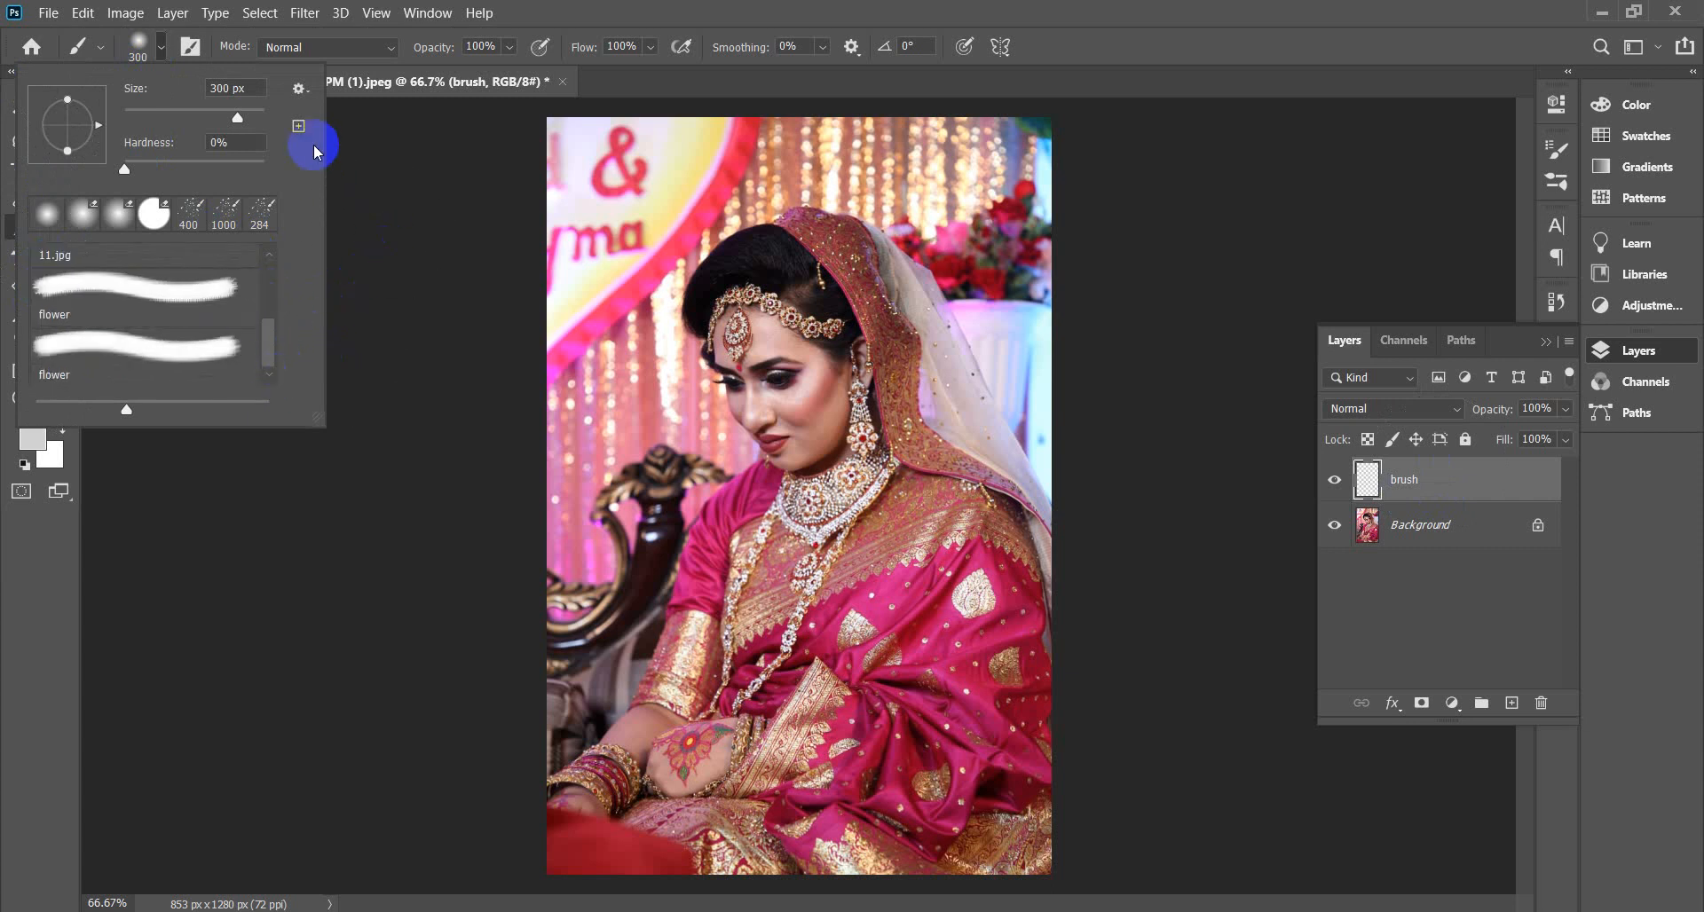
pyautogui.click(300, 90)
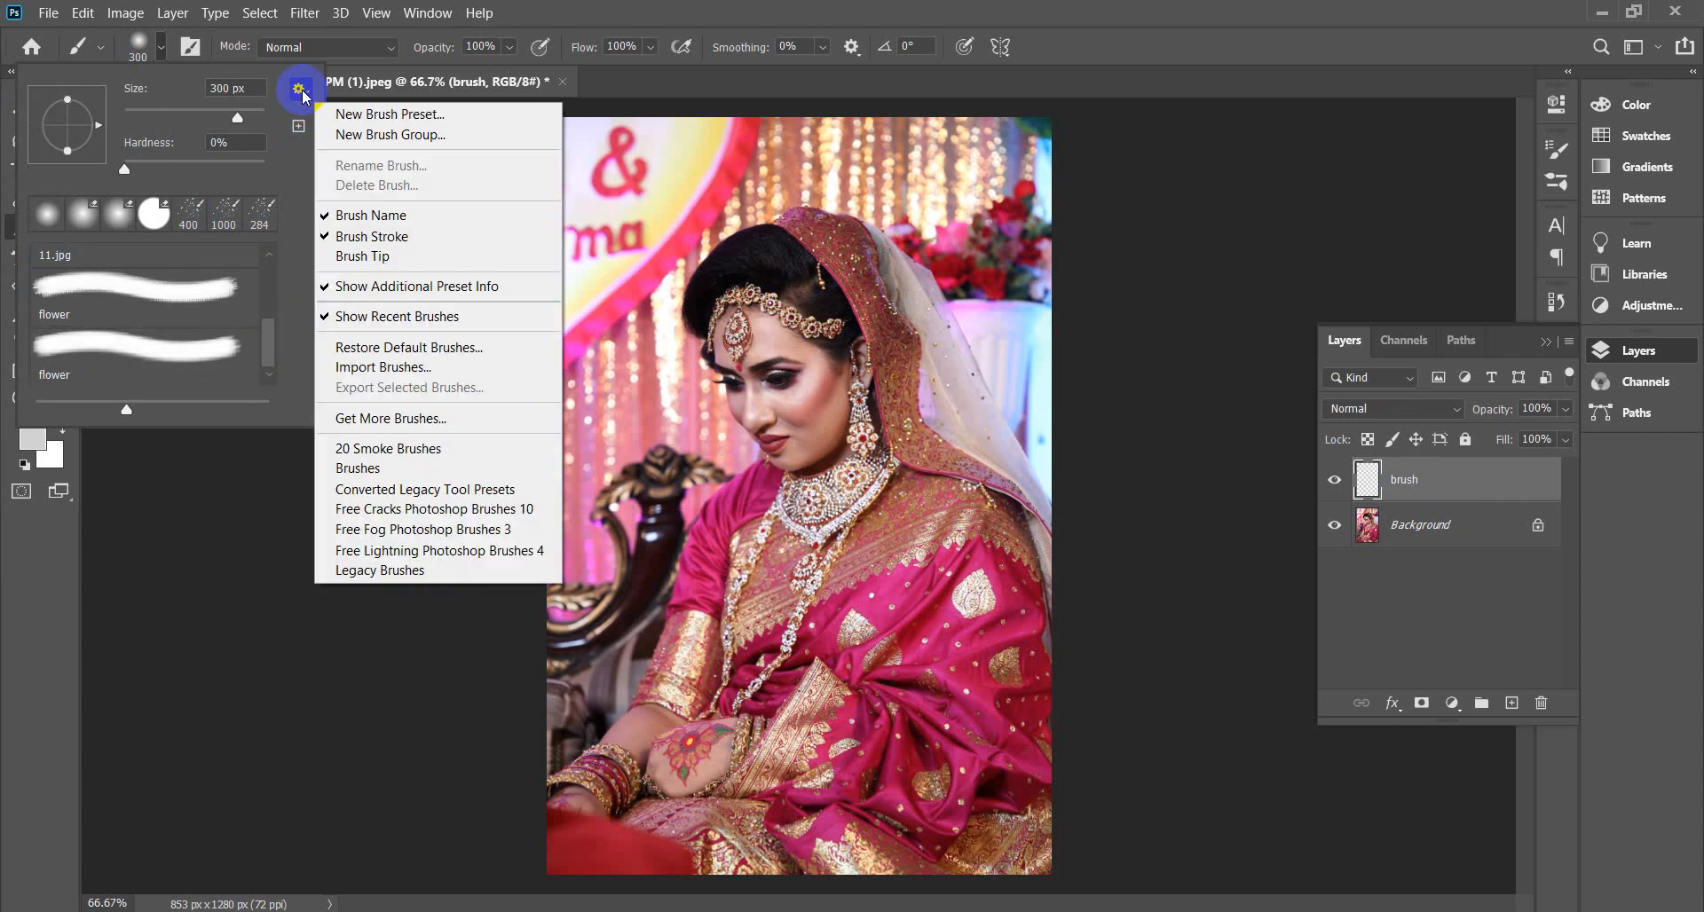
pyautogui.click(367, 469)
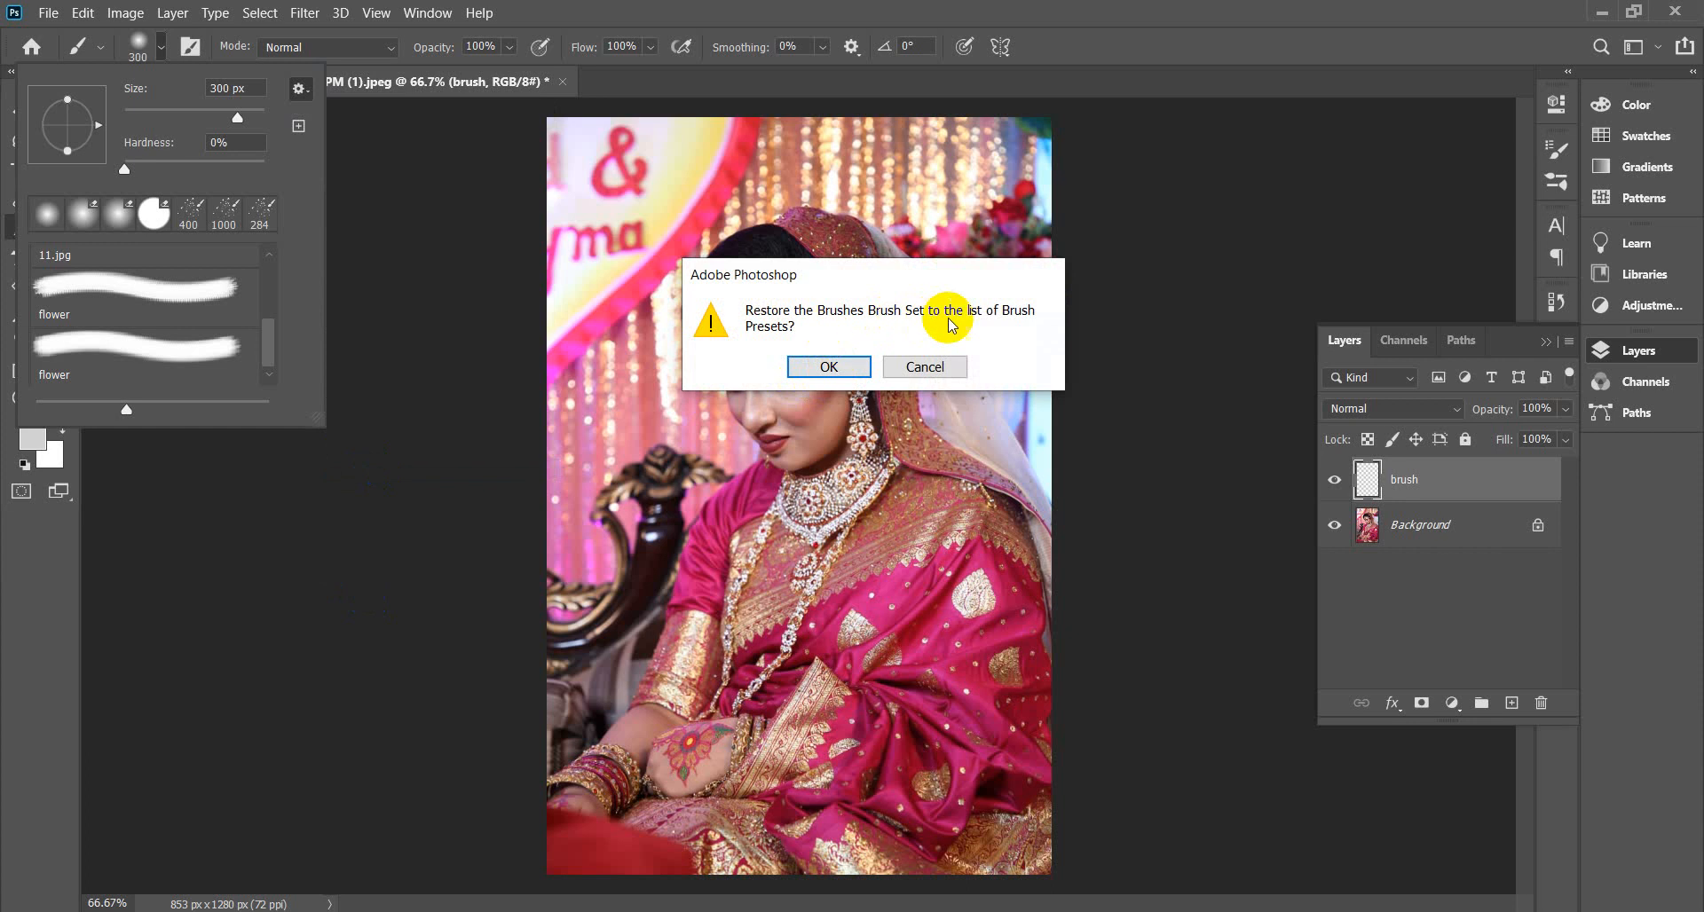
pyautogui.click(839, 367)
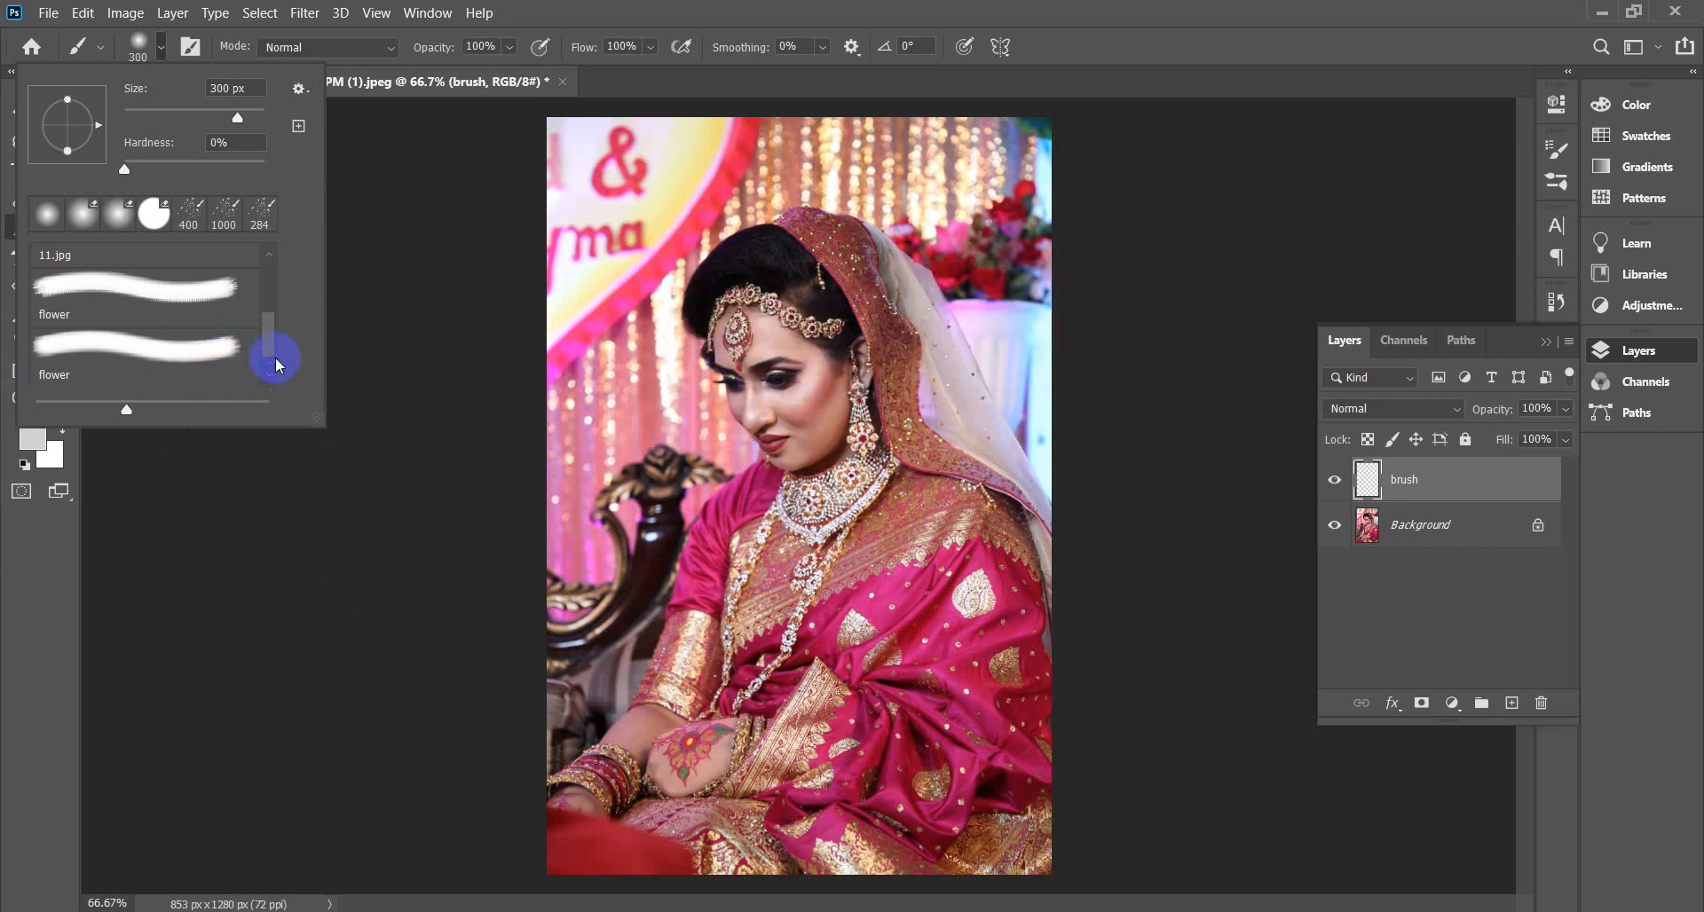
# Expand the Brushes folder and pick the ab-designer_watercolor_01 brush.
pyautogui.moveTo(274, 358)
pyautogui.mouseDown()
pyautogui.moveTo(282, 258)
pyautogui.moveTo(266, 380)
pyautogui.mouseUp()
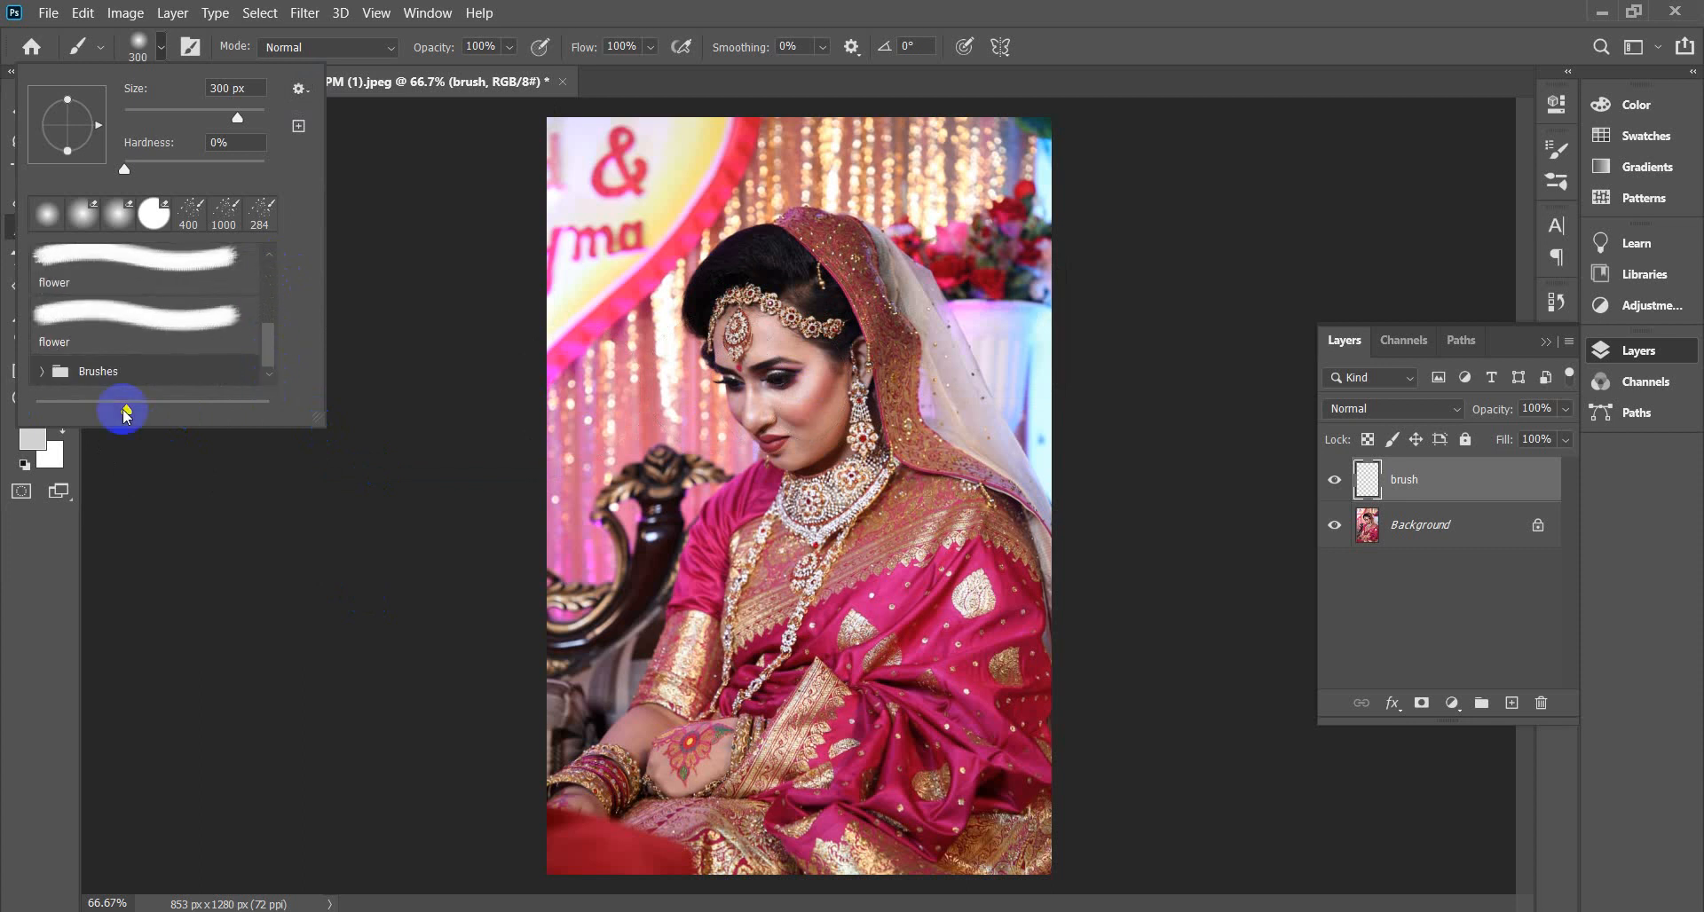
pyautogui.click(42, 371)
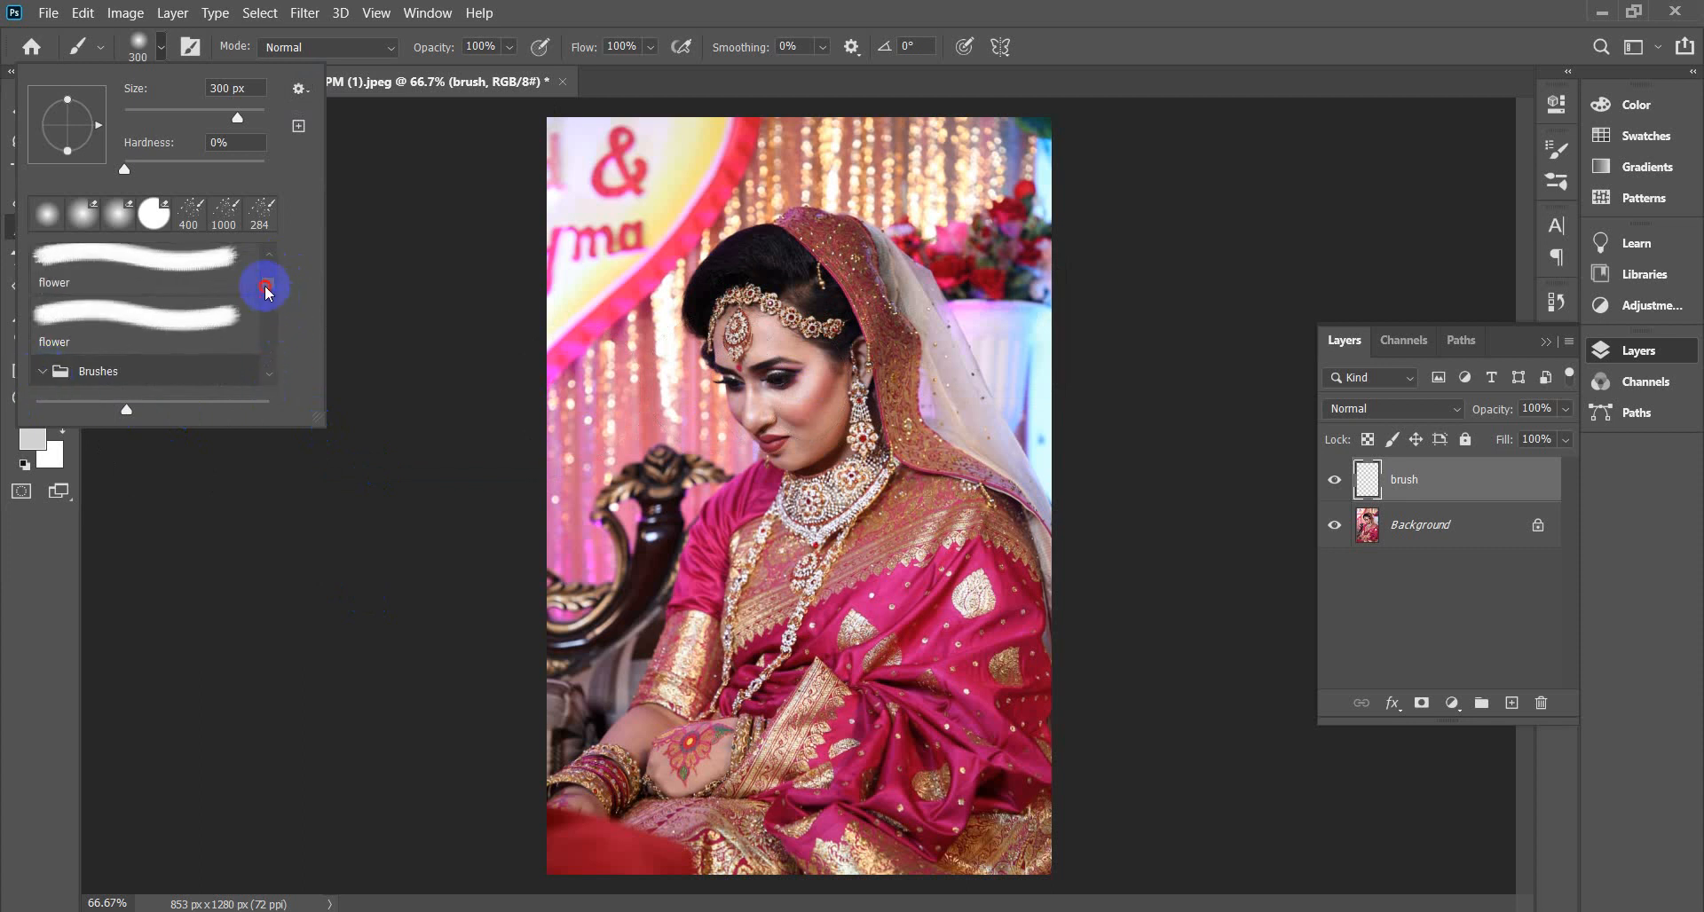
pyautogui.moveTo(267, 293)
pyautogui.mouseDown()
pyautogui.moveTo(278, 399)
pyautogui.moveTo(274, 268)
pyautogui.moveTo(271, 286)
pyautogui.mouseUp()
pyautogui.click(164, 324)
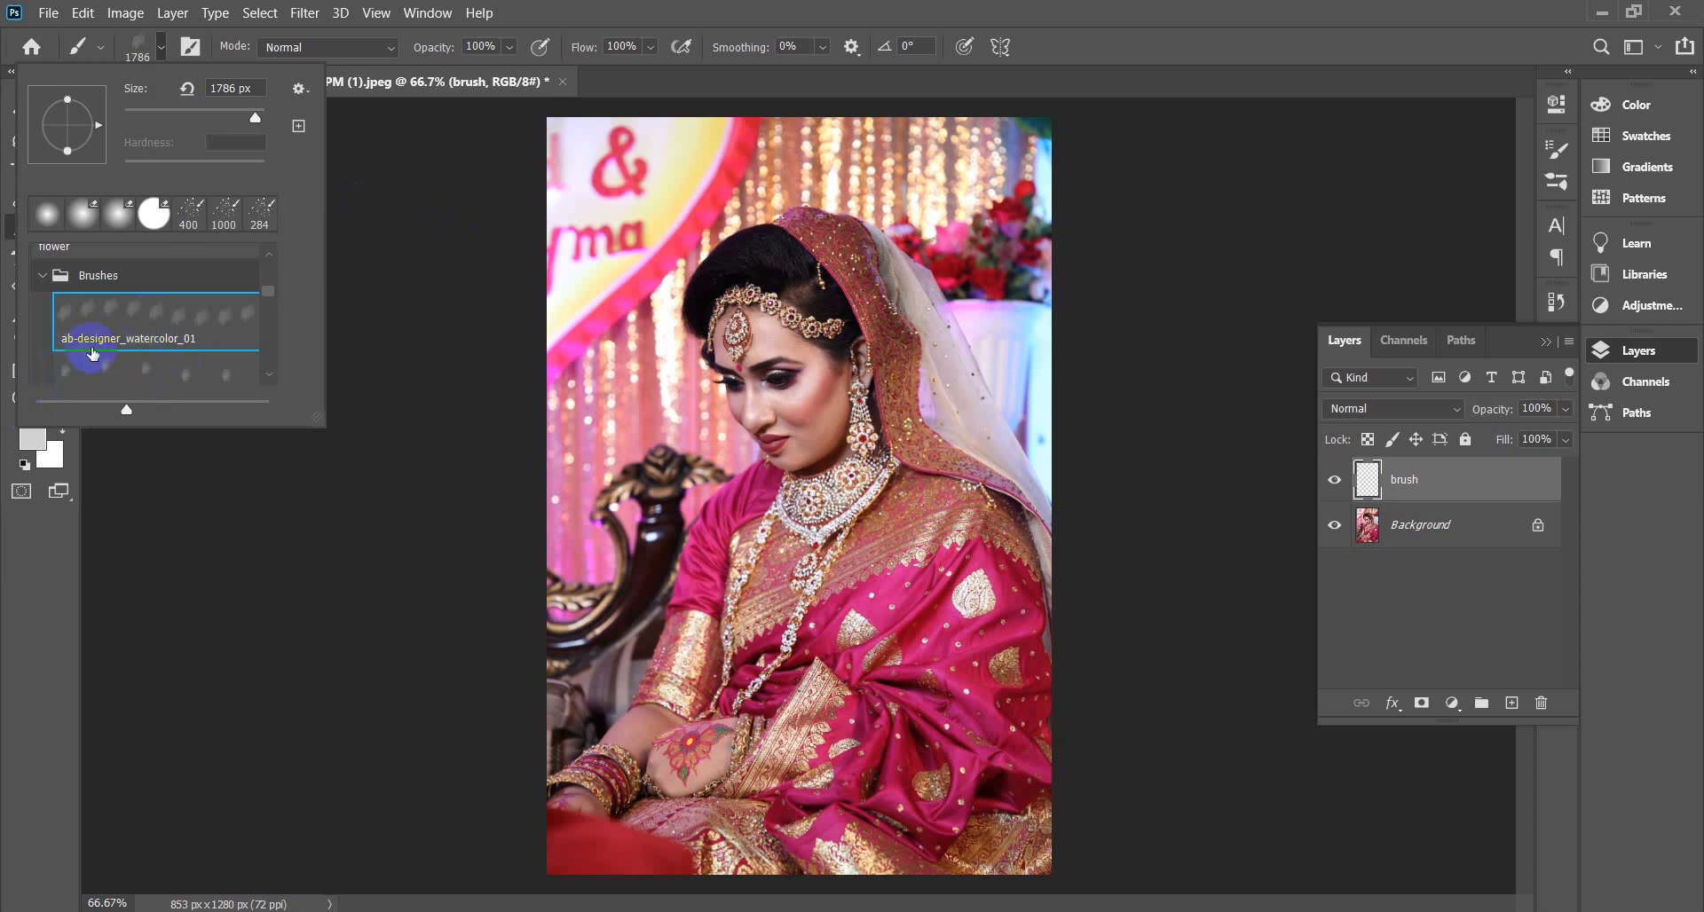
# Scroll through the watercolor brushes down to ab-designer_watercolor_7, then open the Brushes panel.
pyautogui.click(268, 377)
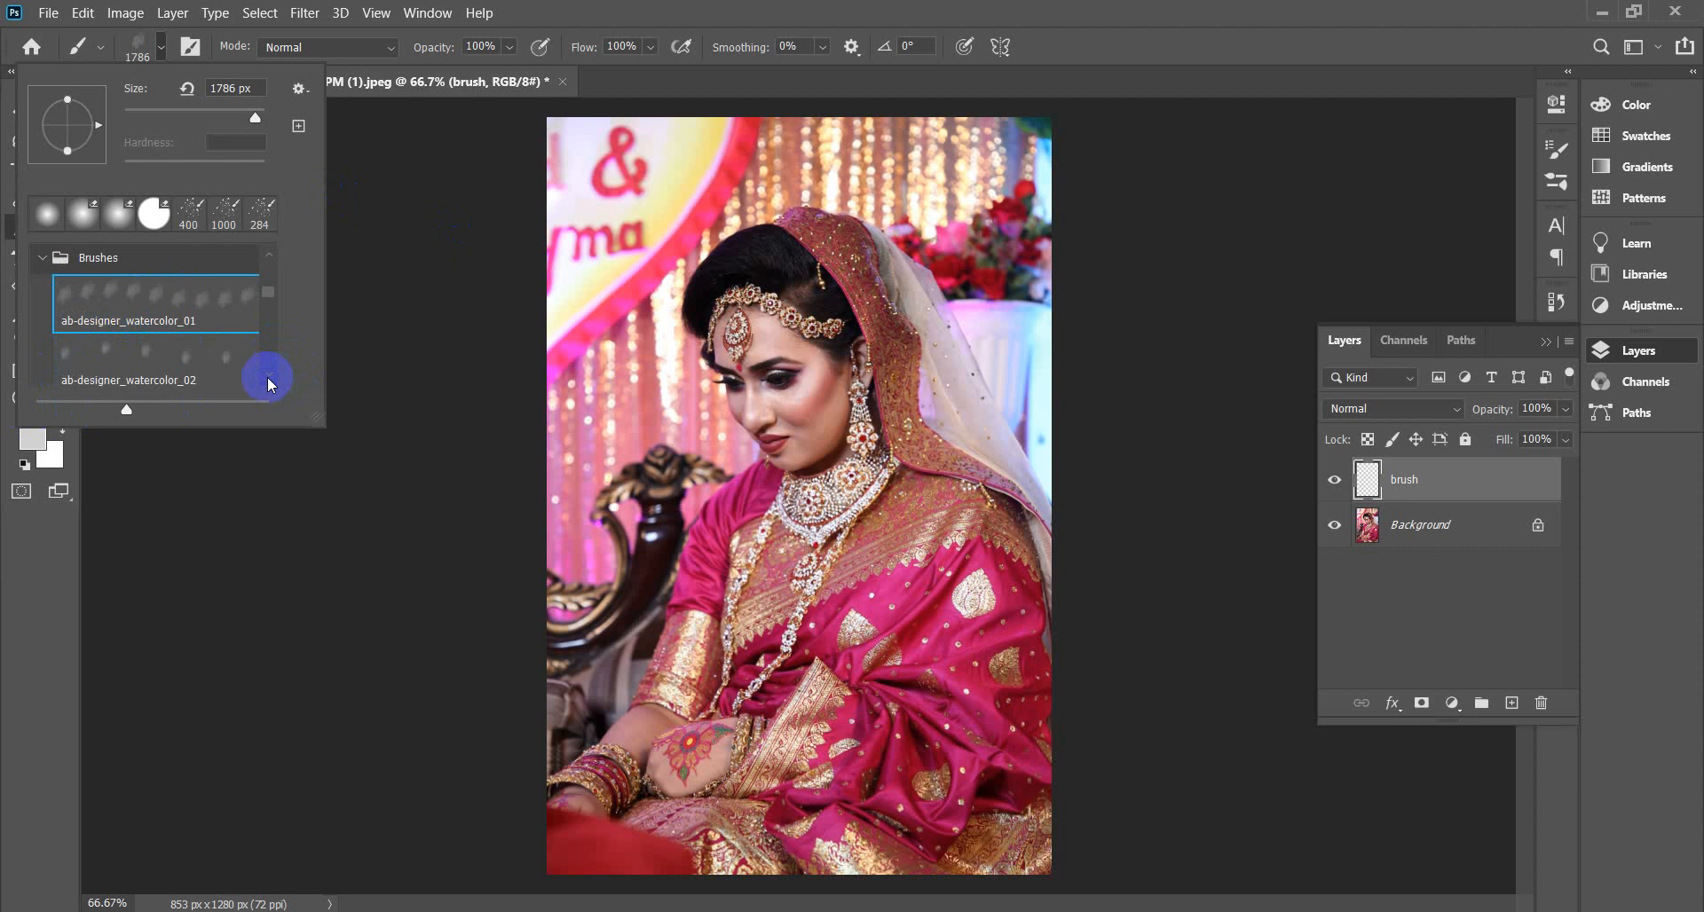
pyautogui.click(268, 377)
pyautogui.click(268, 377)
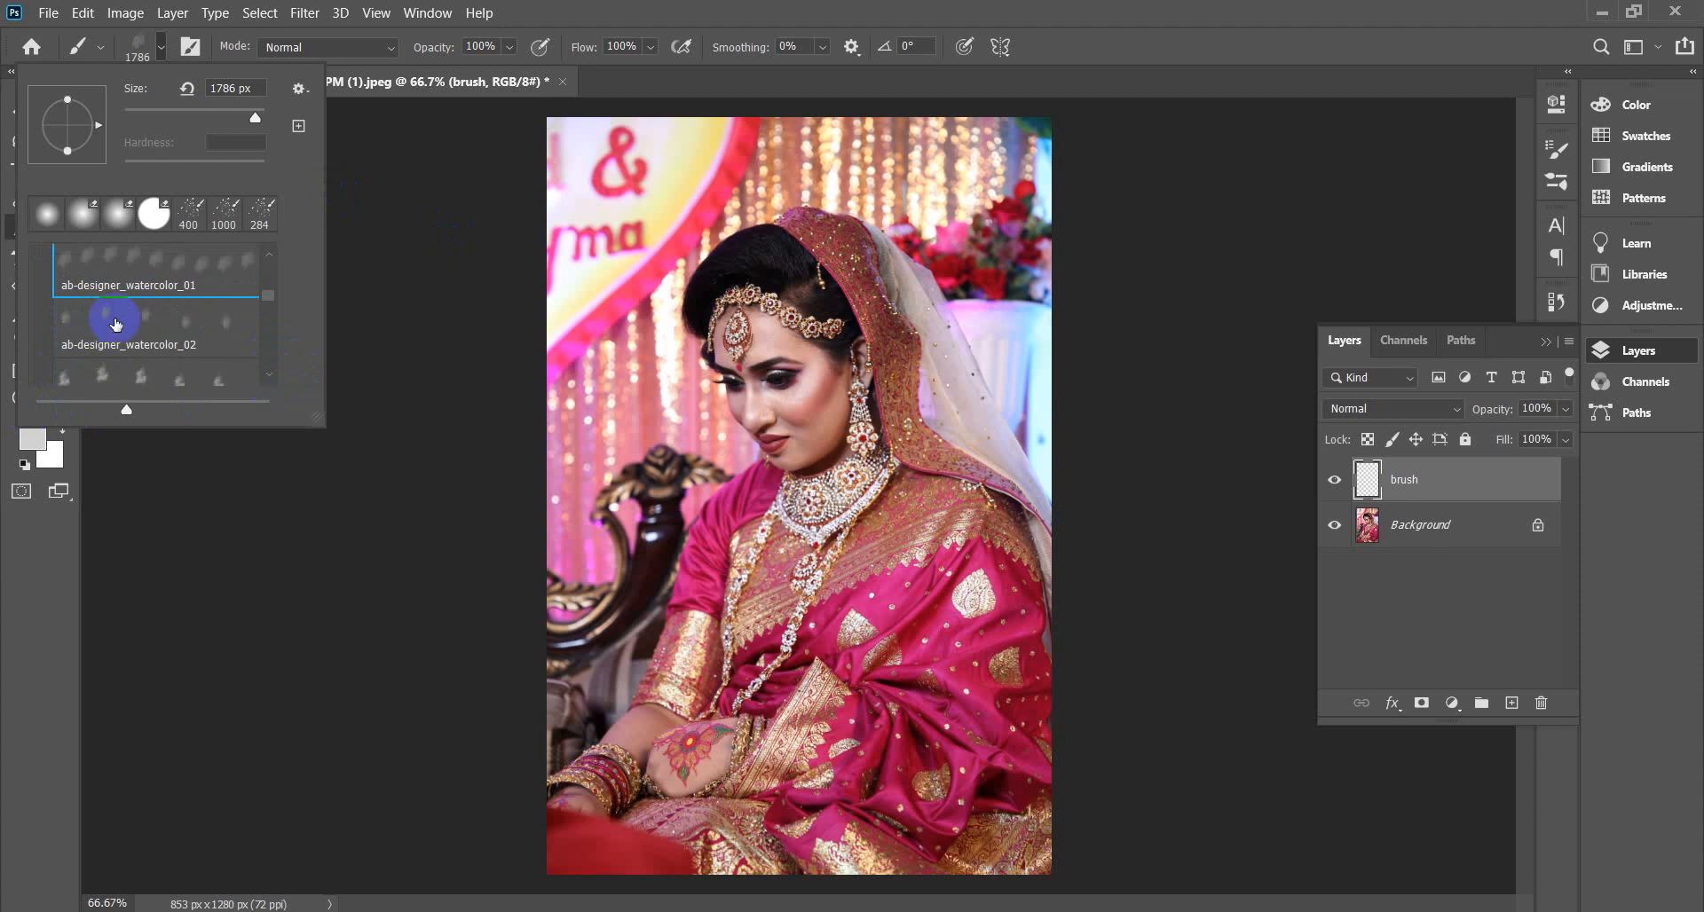
pyautogui.click(272, 376)
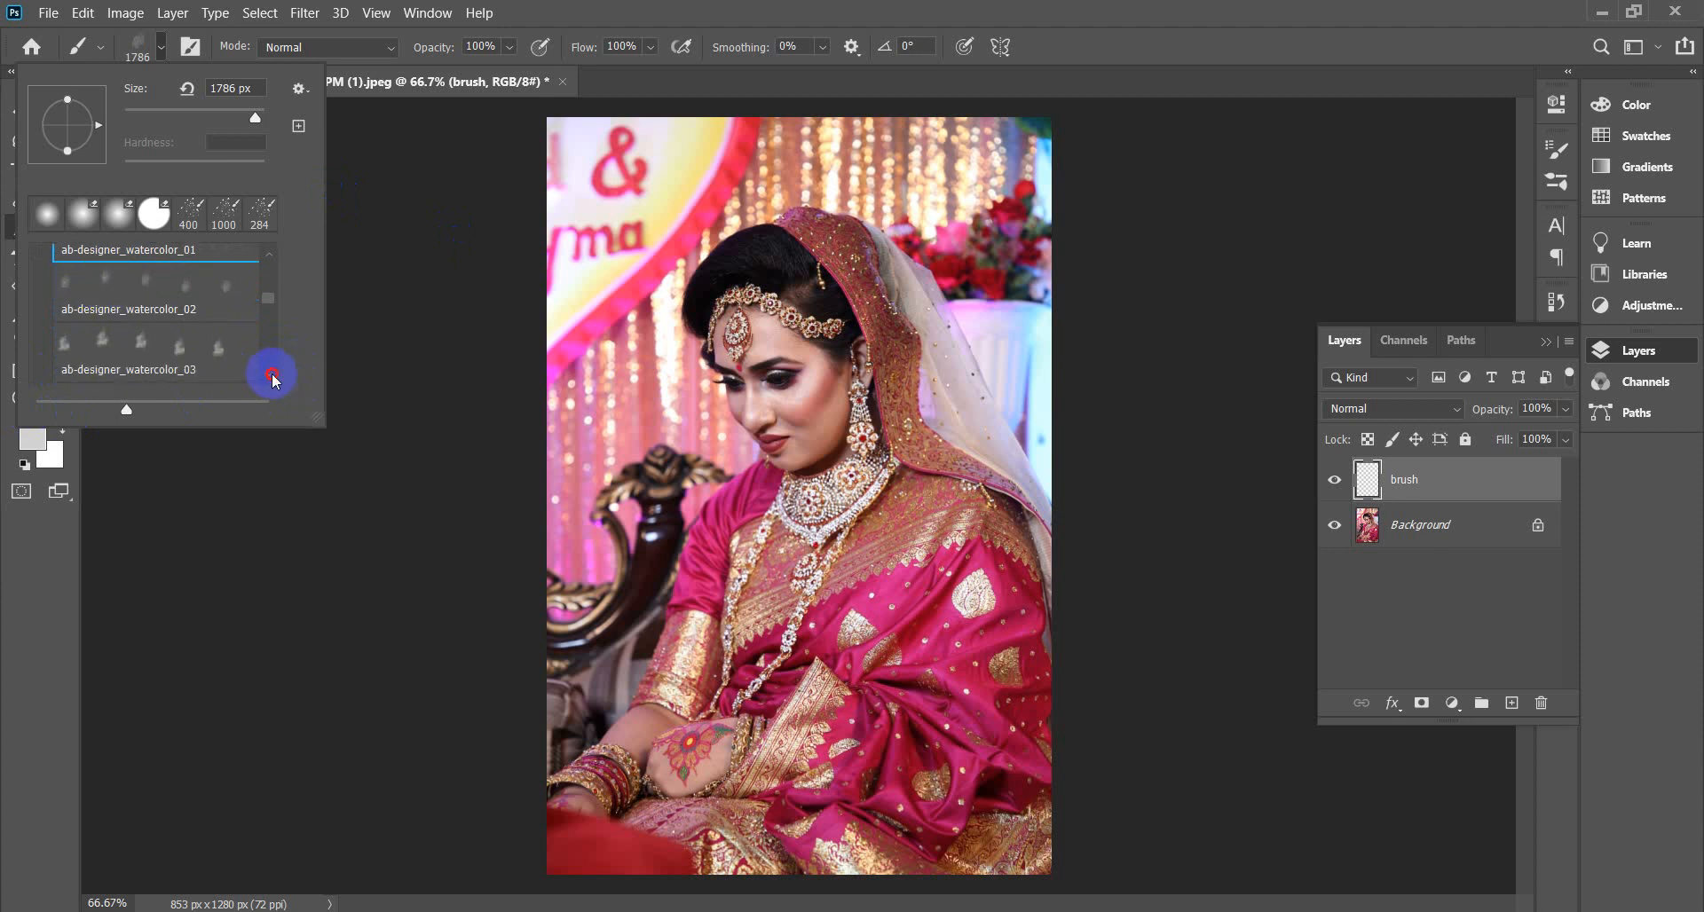
pyautogui.click(268, 377)
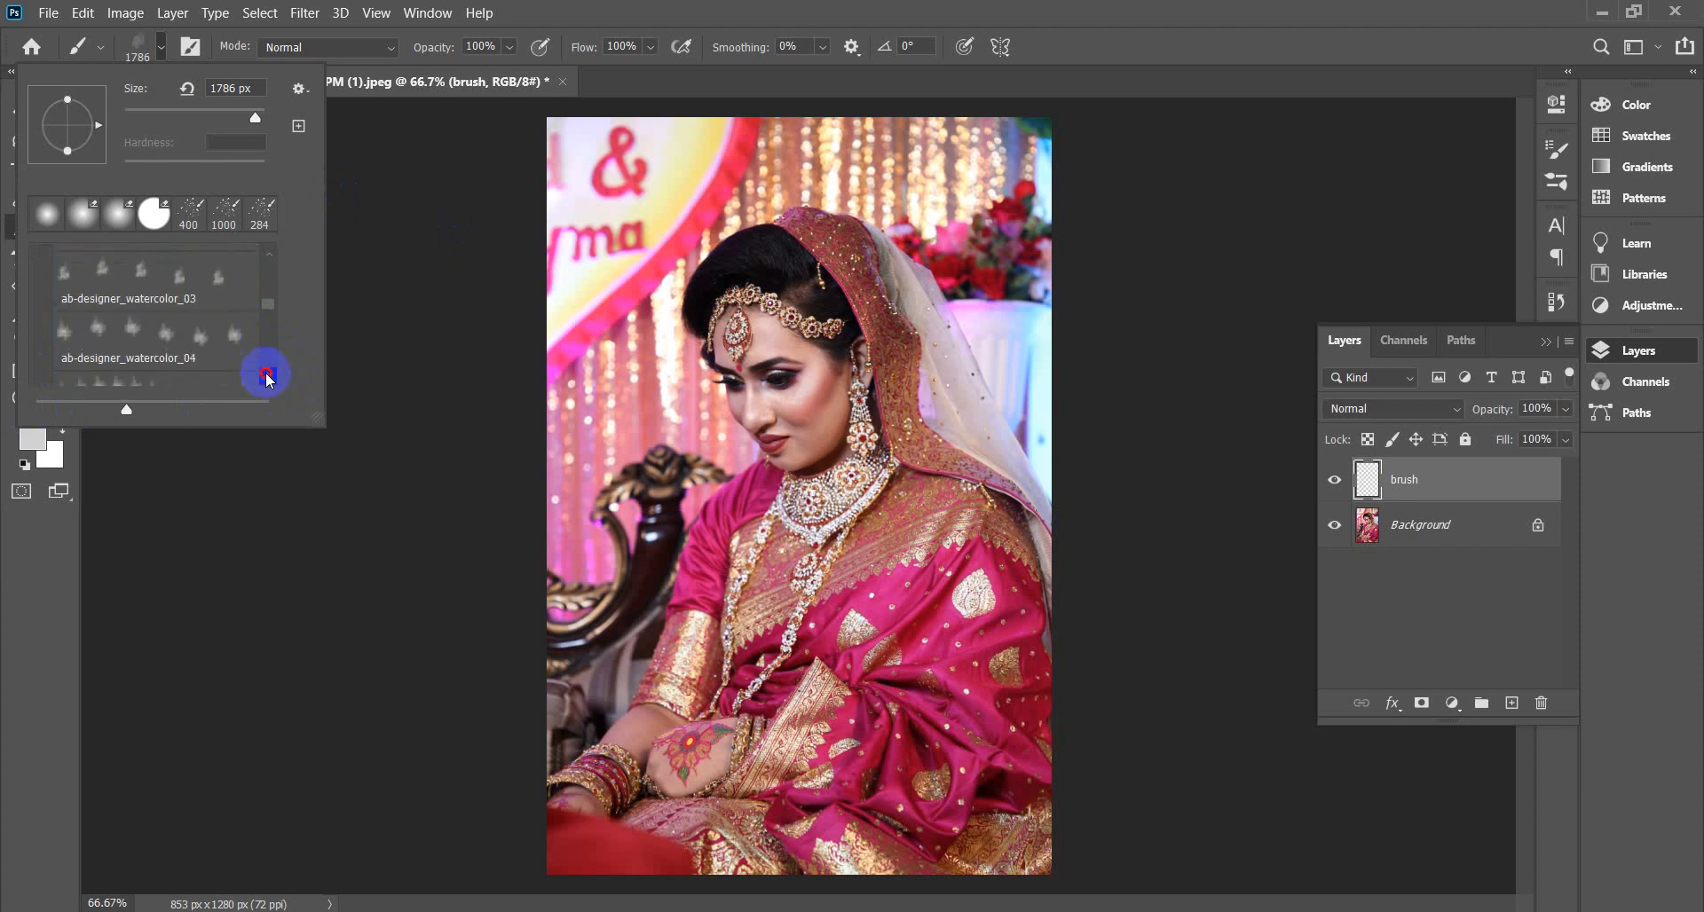
pyautogui.click(268, 377)
pyautogui.click(268, 377)
pyautogui.click(268, 377)
pyautogui.click(268, 376)
pyautogui.click(269, 376)
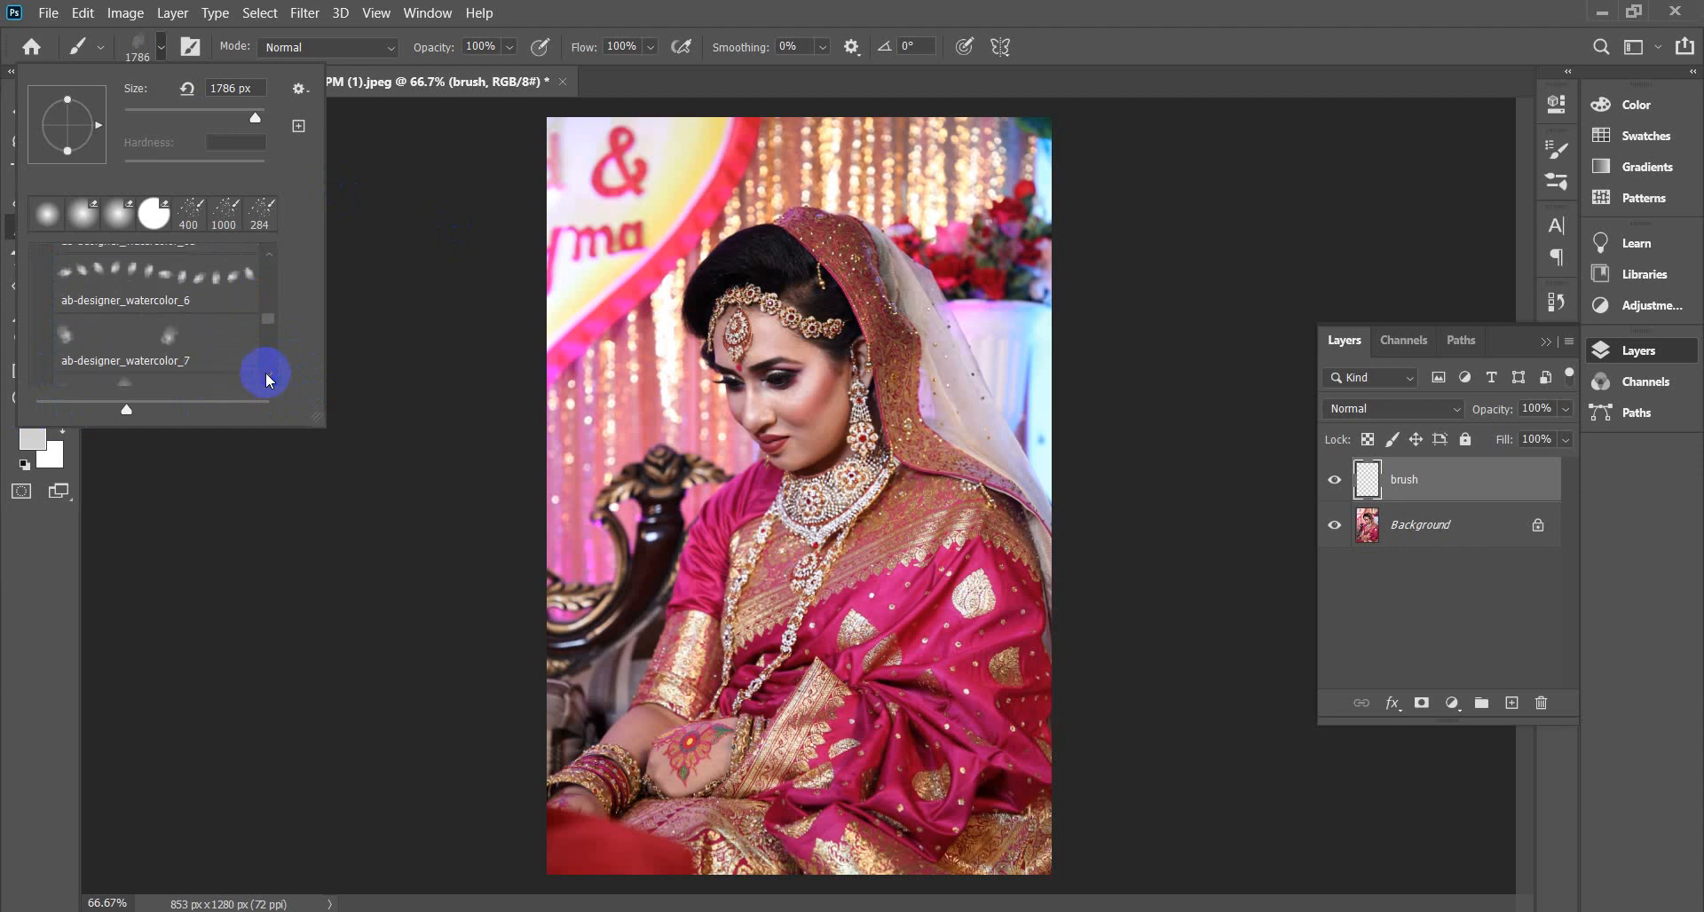
pyautogui.click(1545, 200)
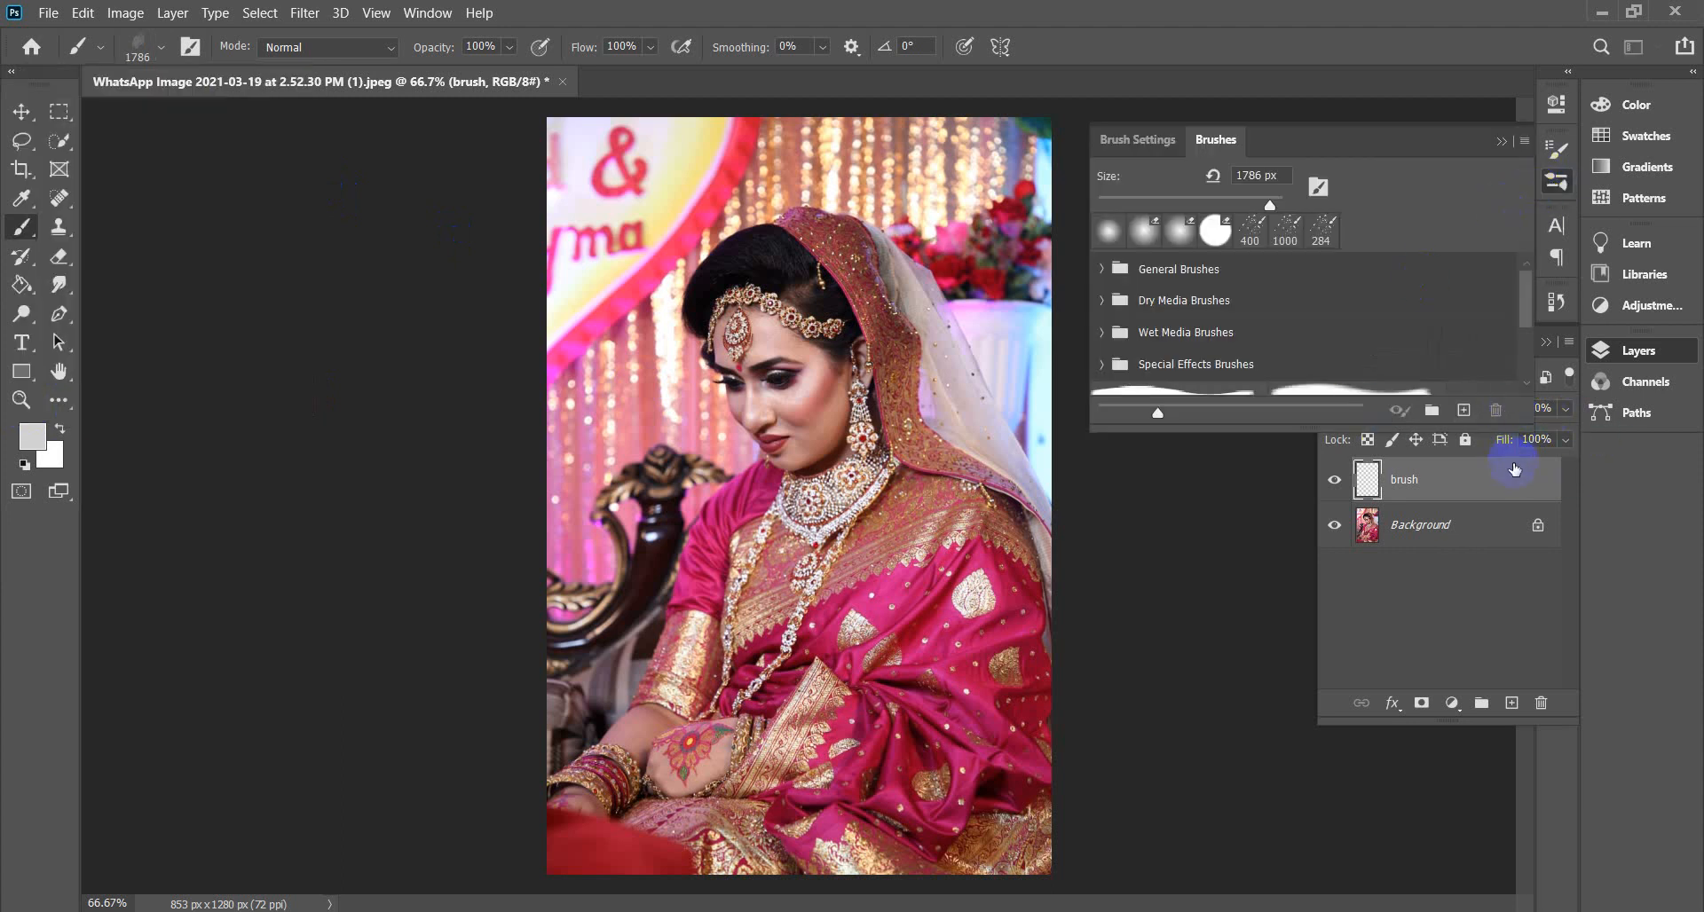
# In Brush Tip Shape, set the watercolor brush spacing to 1% and reduce its size.
pyautogui.click(1501, 141)
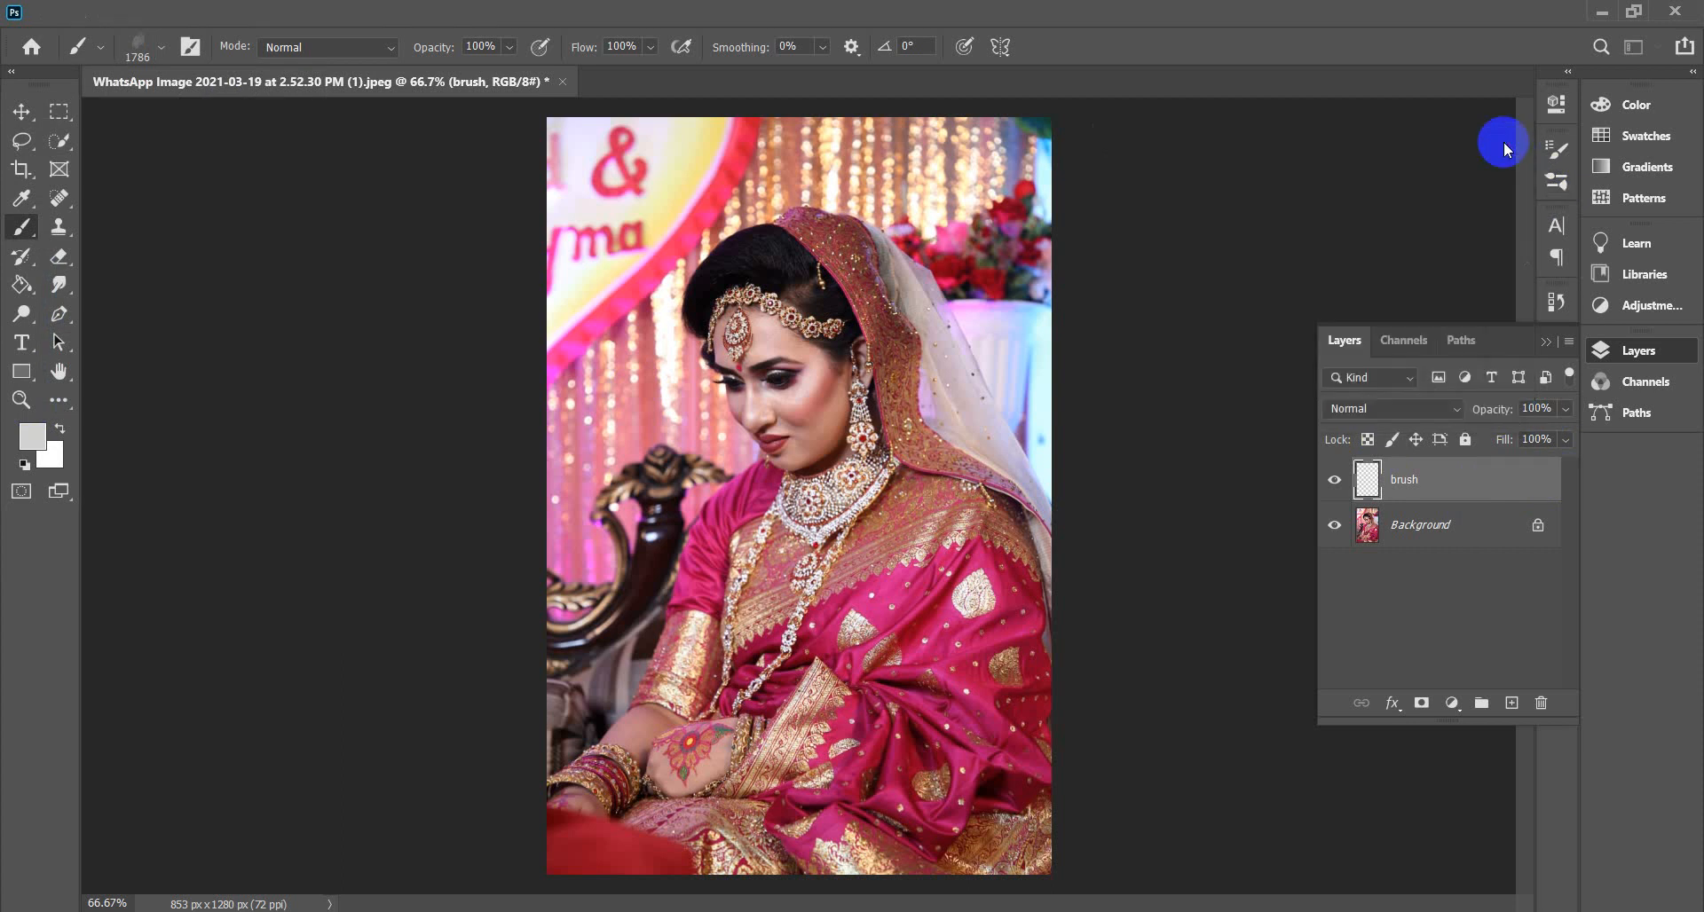
pyautogui.click(1545, 348)
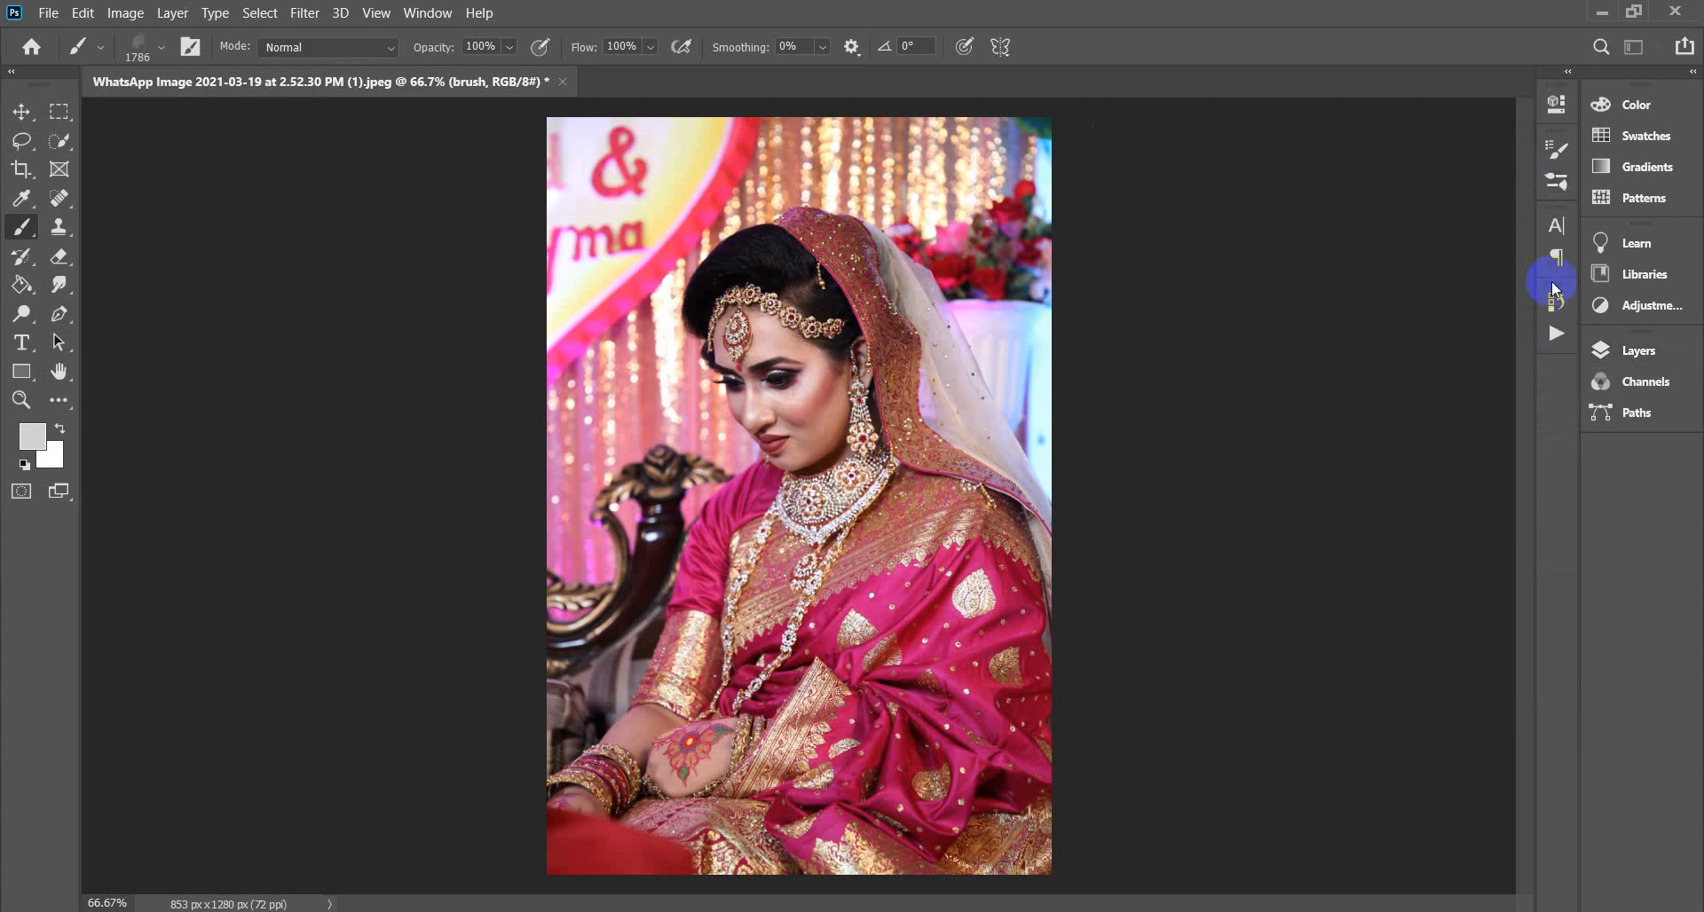
pyautogui.click(1556, 180)
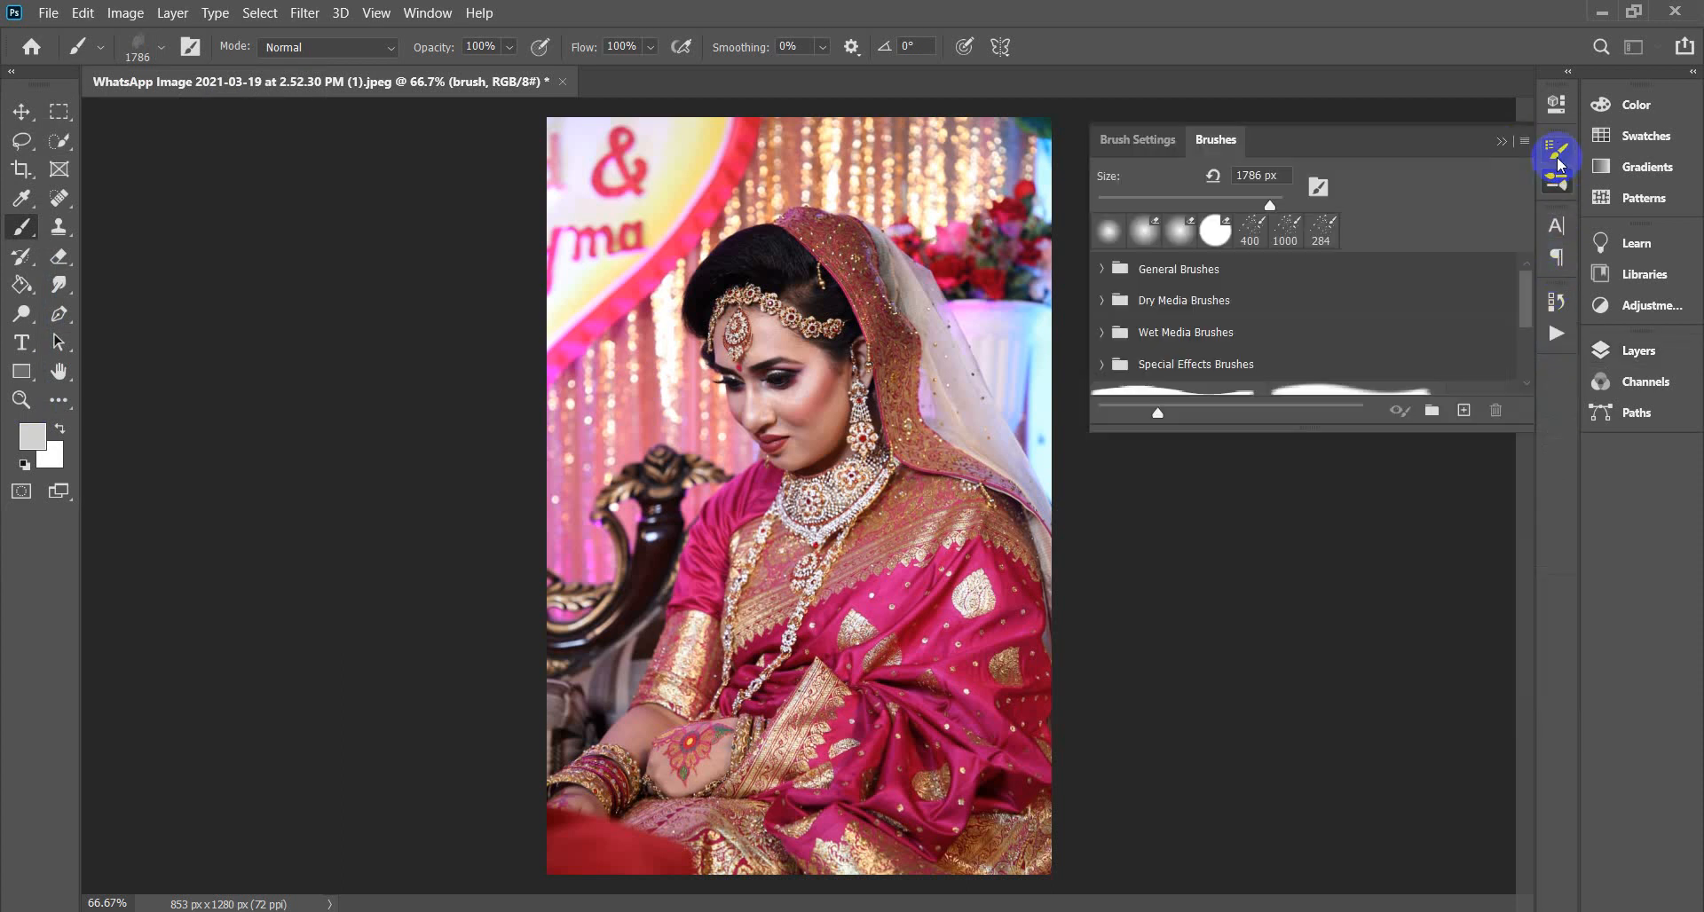
pyautogui.click(1557, 151)
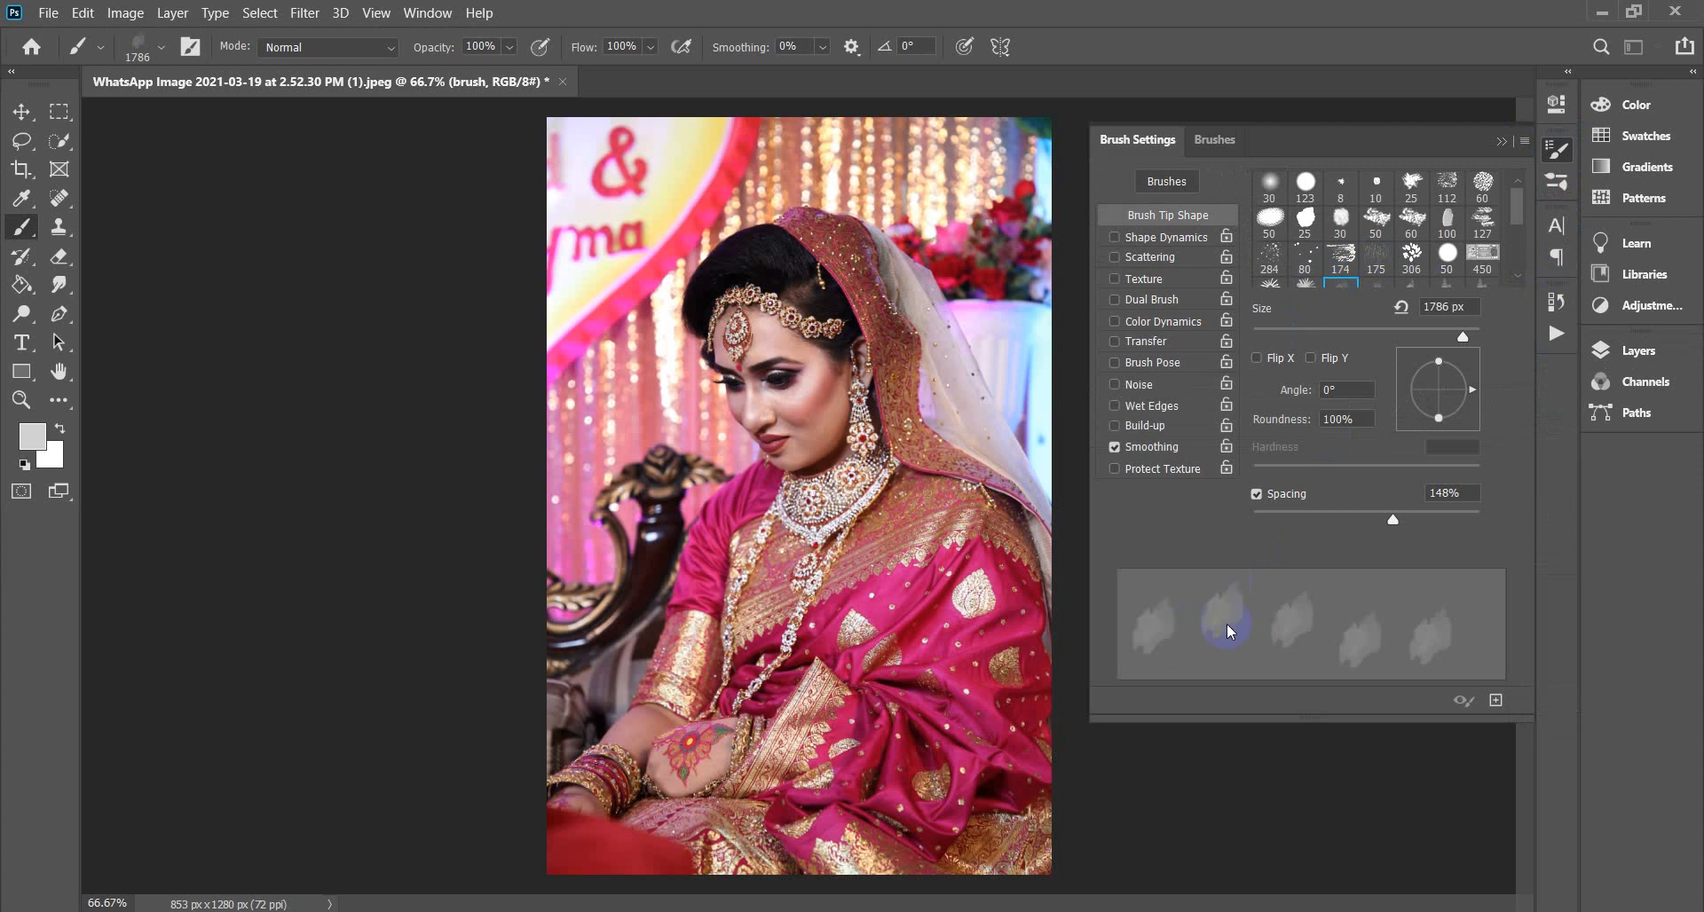
pyautogui.moveTo(1400, 518)
pyautogui.mouseDown()
pyautogui.moveTo(1216, 518)
pyautogui.moveTo(1281, 529)
pyautogui.moveTo(1242, 530)
pyautogui.mouseUp()
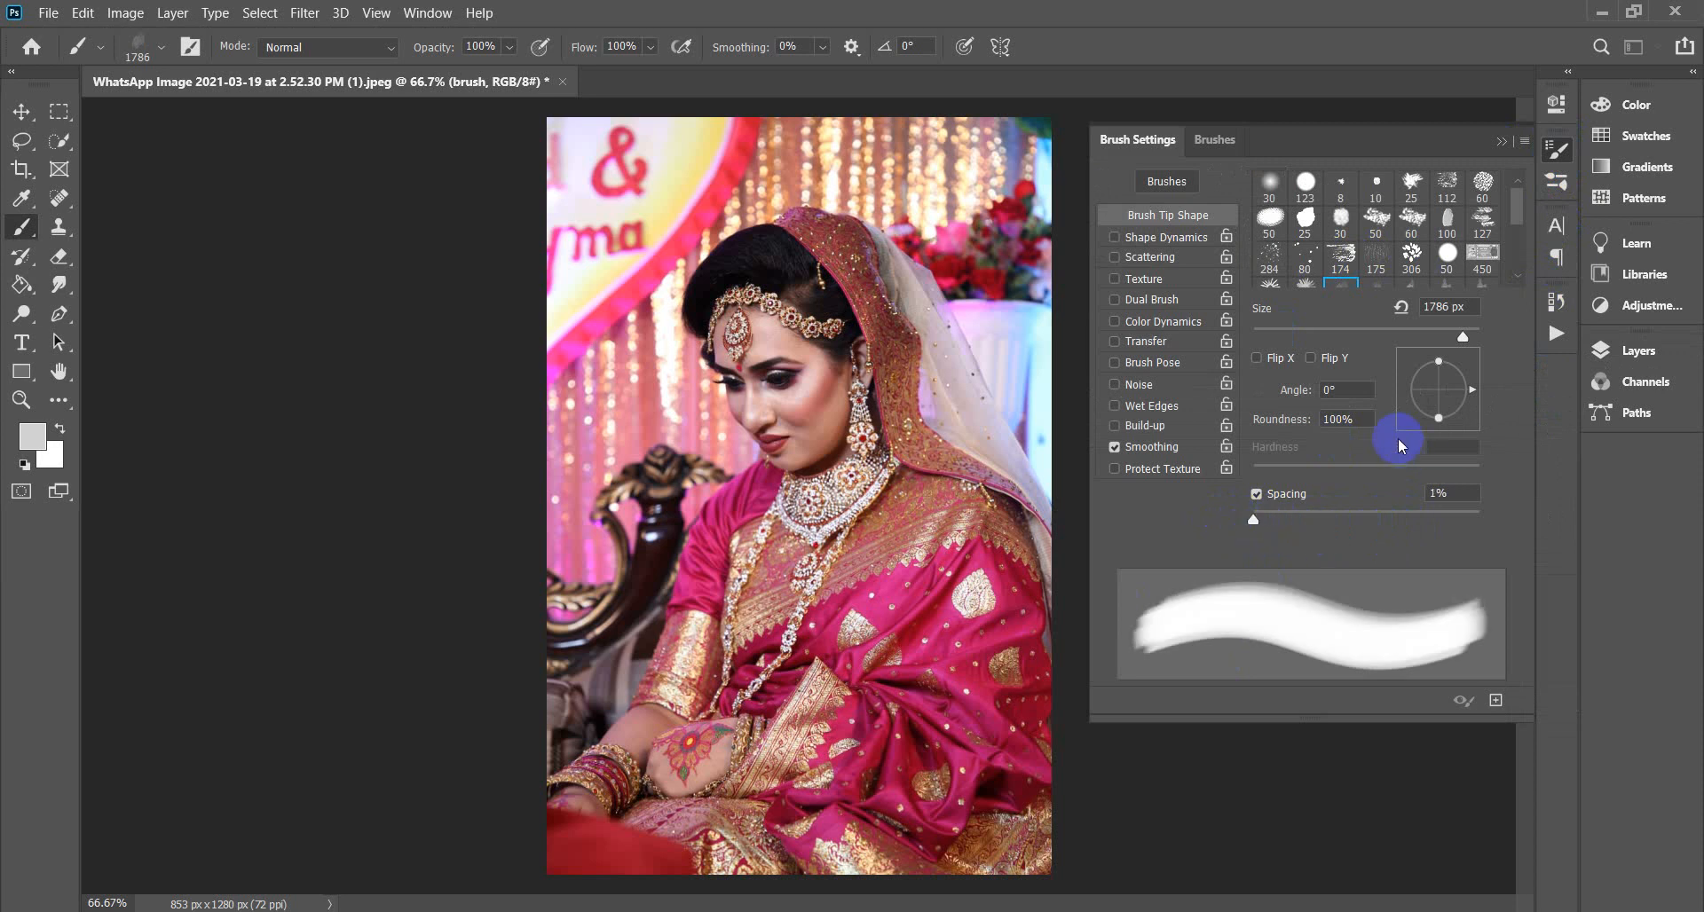
pyautogui.moveTo(1458, 340)
pyautogui.mouseDown()
pyautogui.moveTo(1422, 336)
pyautogui.moveTo(1449, 338)
pyautogui.mouseUp()
pyautogui.click(1497, 149)
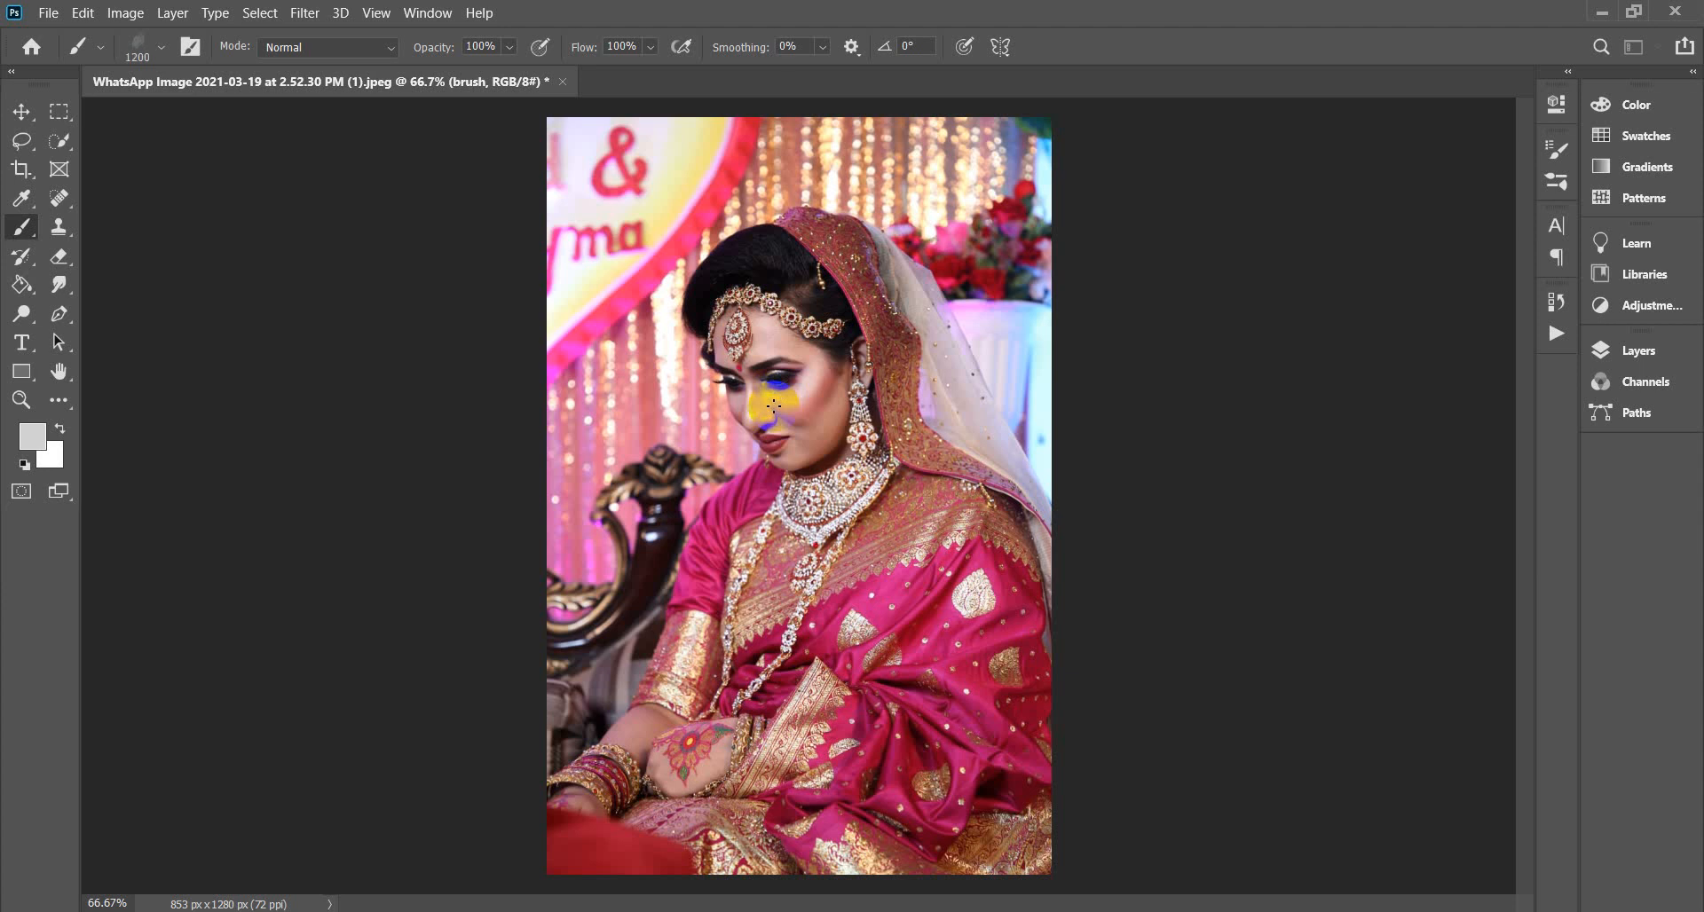
# Undo a trial stroke, then paint light grey over the bride's head, face and hair on the brush layer.
pyautogui.moveTo(773, 406); pyautogui.dragTo(842, 523)
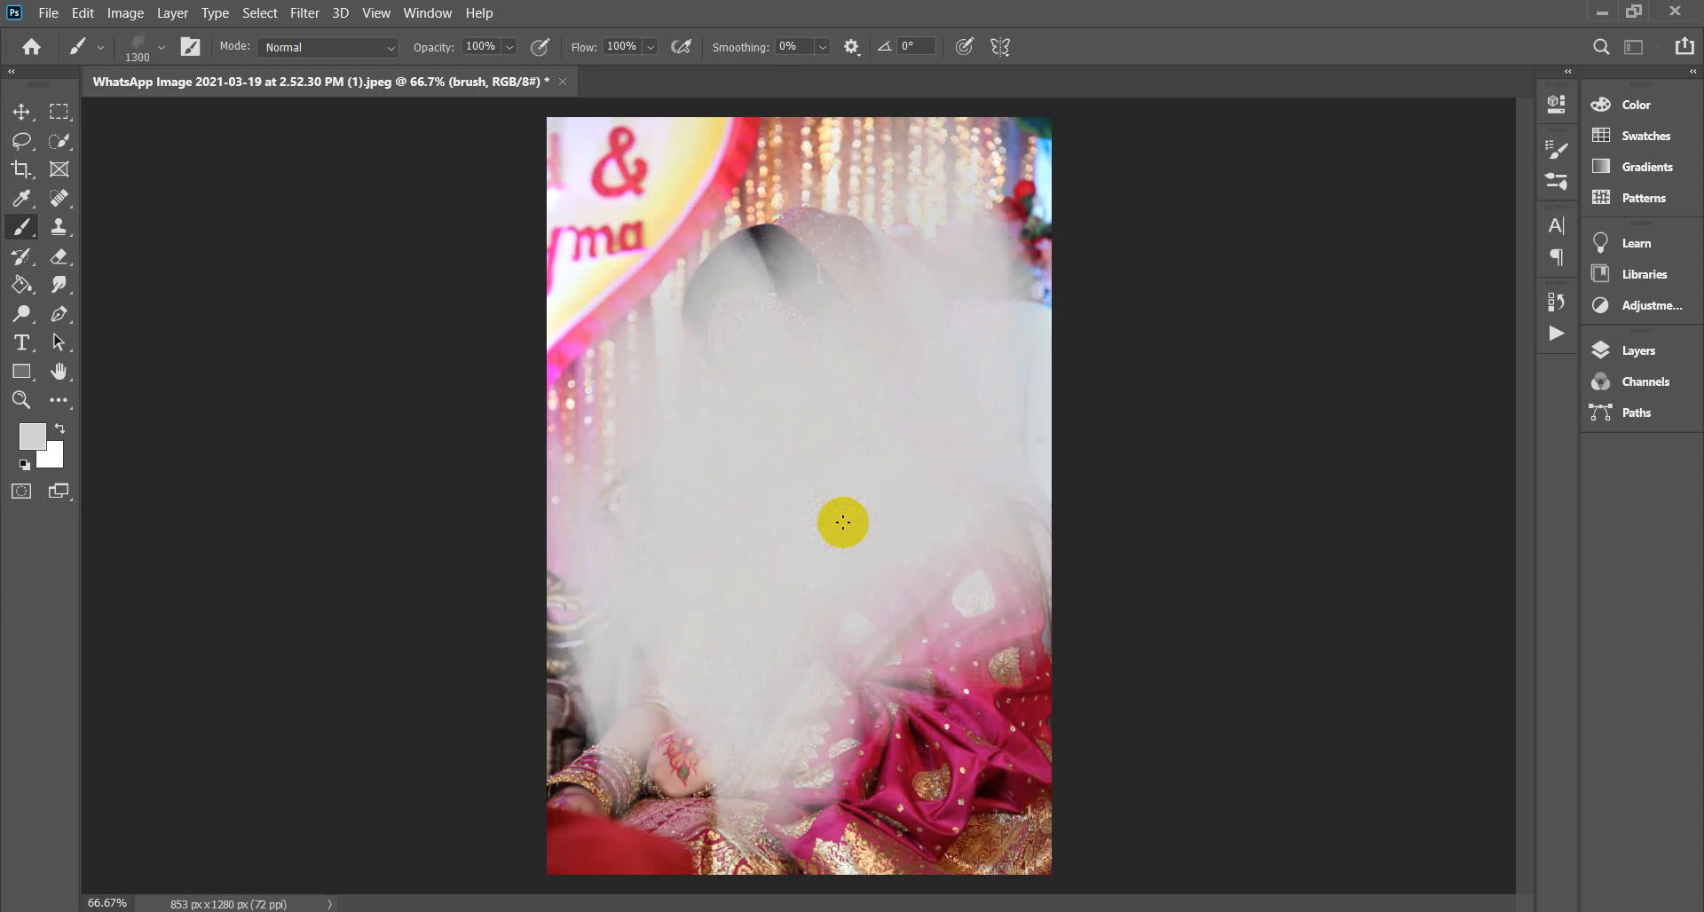
pyautogui.hotkey('ctrl', 'z')
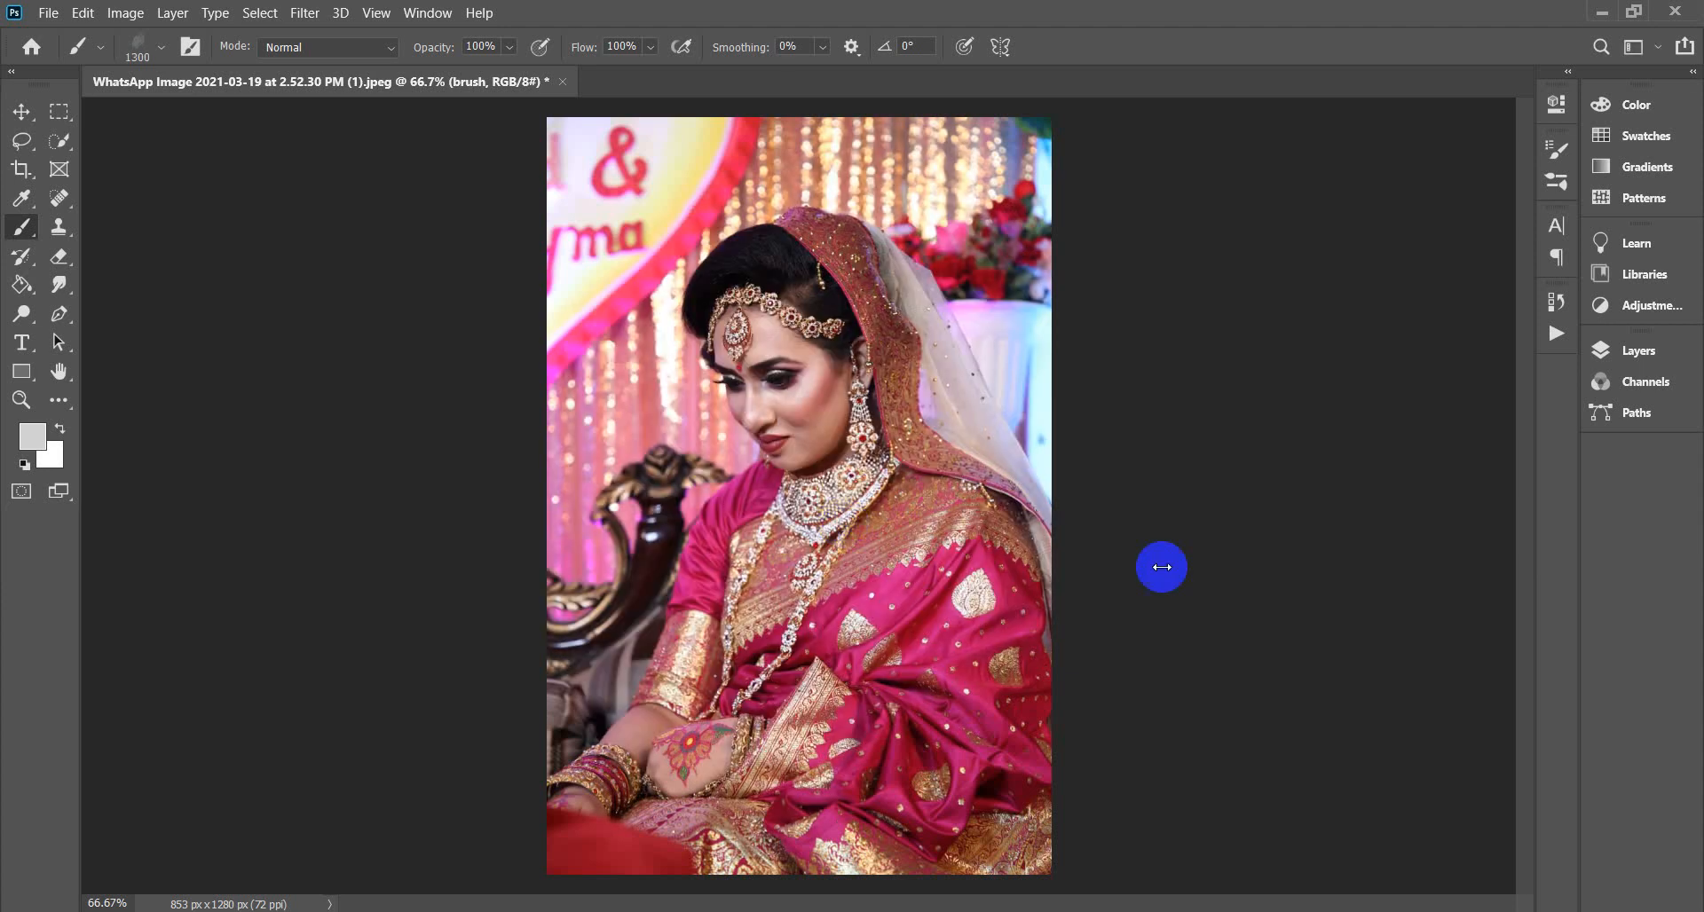
pyautogui.click(1641, 367)
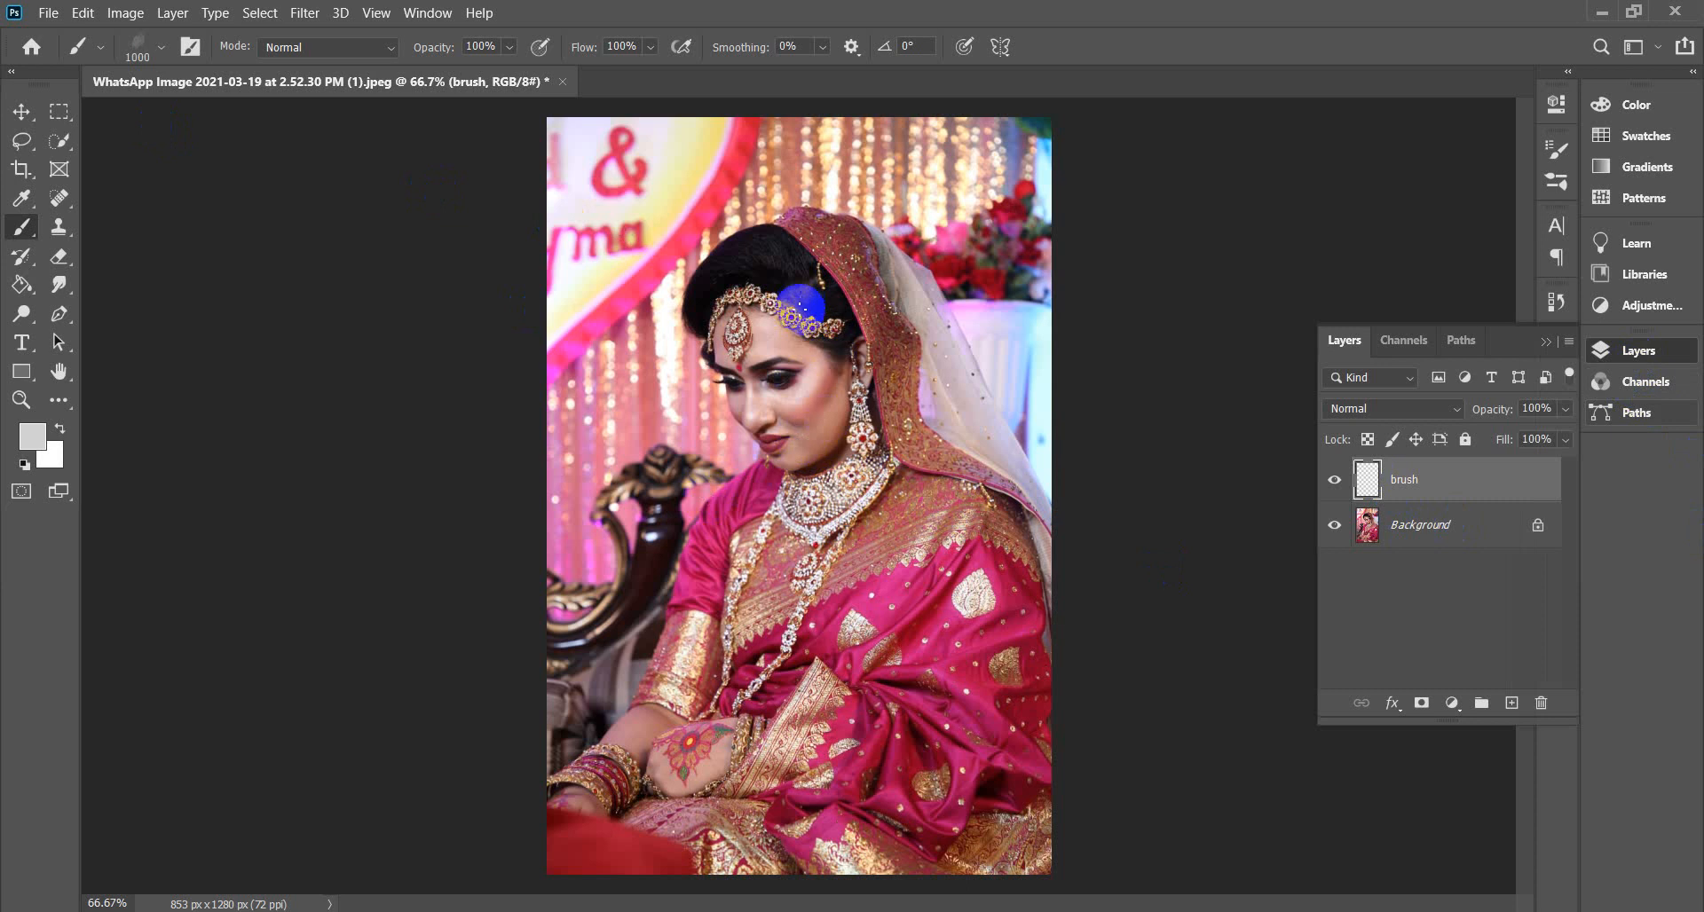
pyautogui.moveTo(810, 297)
pyautogui.mouseDown()
pyautogui.moveTo(800, 432)
pyautogui.moveTo(829, 533)
pyautogui.moveTo(802, 639)
pyautogui.moveTo(730, 703)
pyautogui.moveTo(962, 714)
pyautogui.moveTo(976, 601)
pyautogui.moveTo(948, 631)
pyautogui.mouseUp()
pyautogui.moveTo(791, 263); pyautogui.dragTo(764, 297)
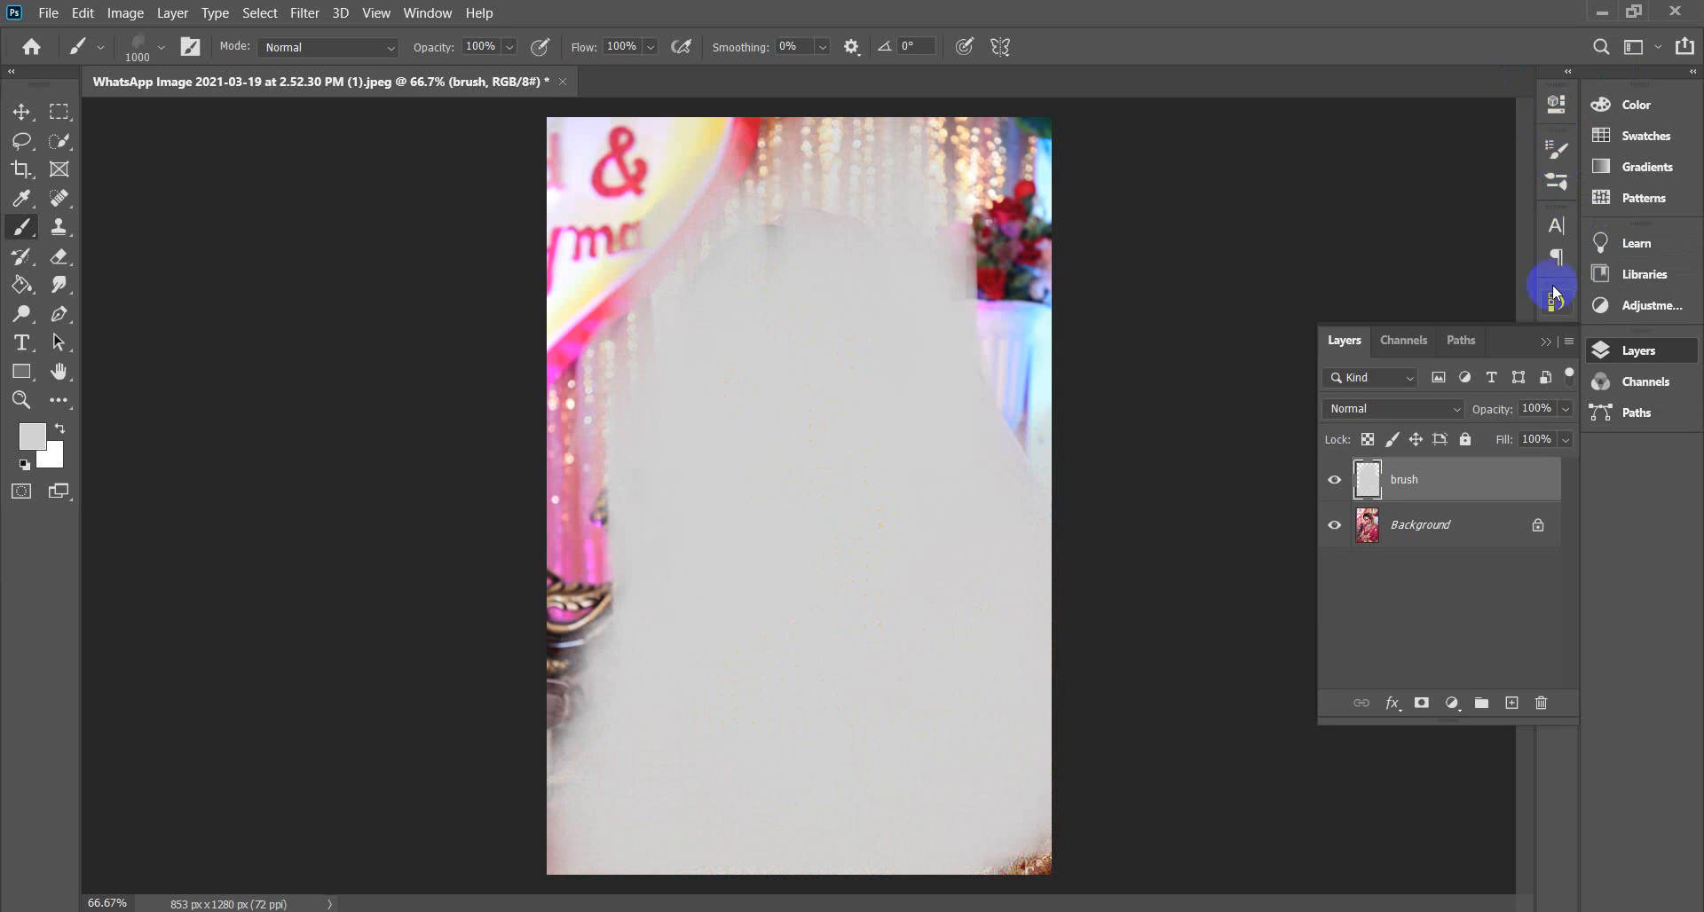
pyautogui.click(1548, 344)
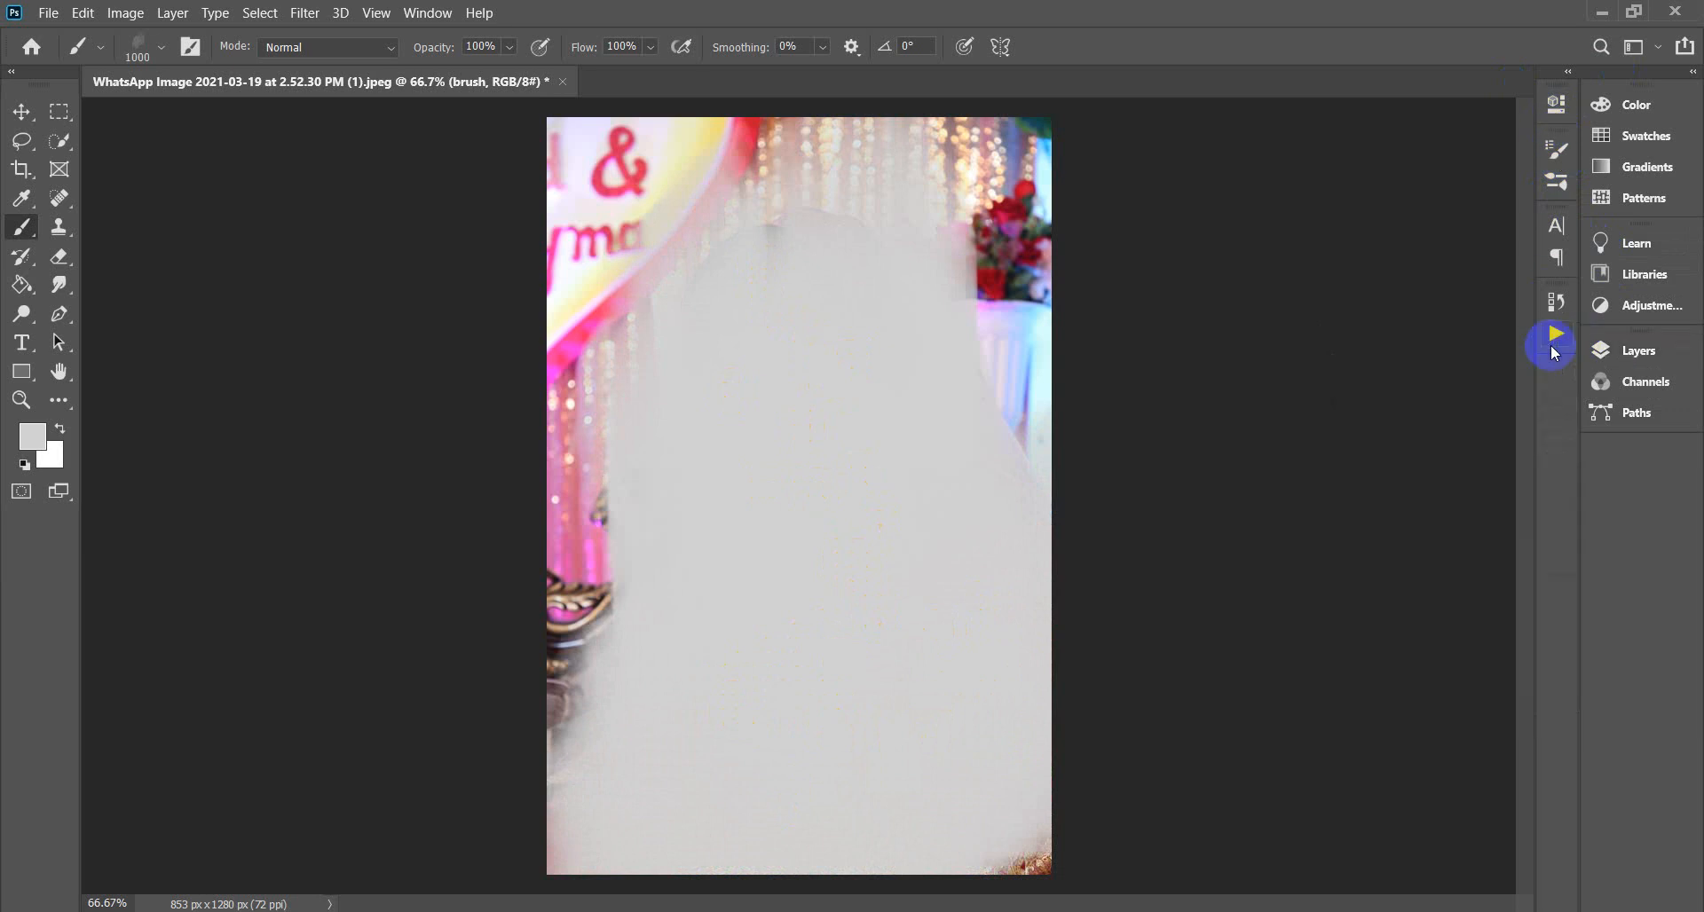
# Select the Watercolor Artist action in the enlarged Actions list and play it.
pyautogui.click(1556, 302)
pyautogui.click(1557, 342)
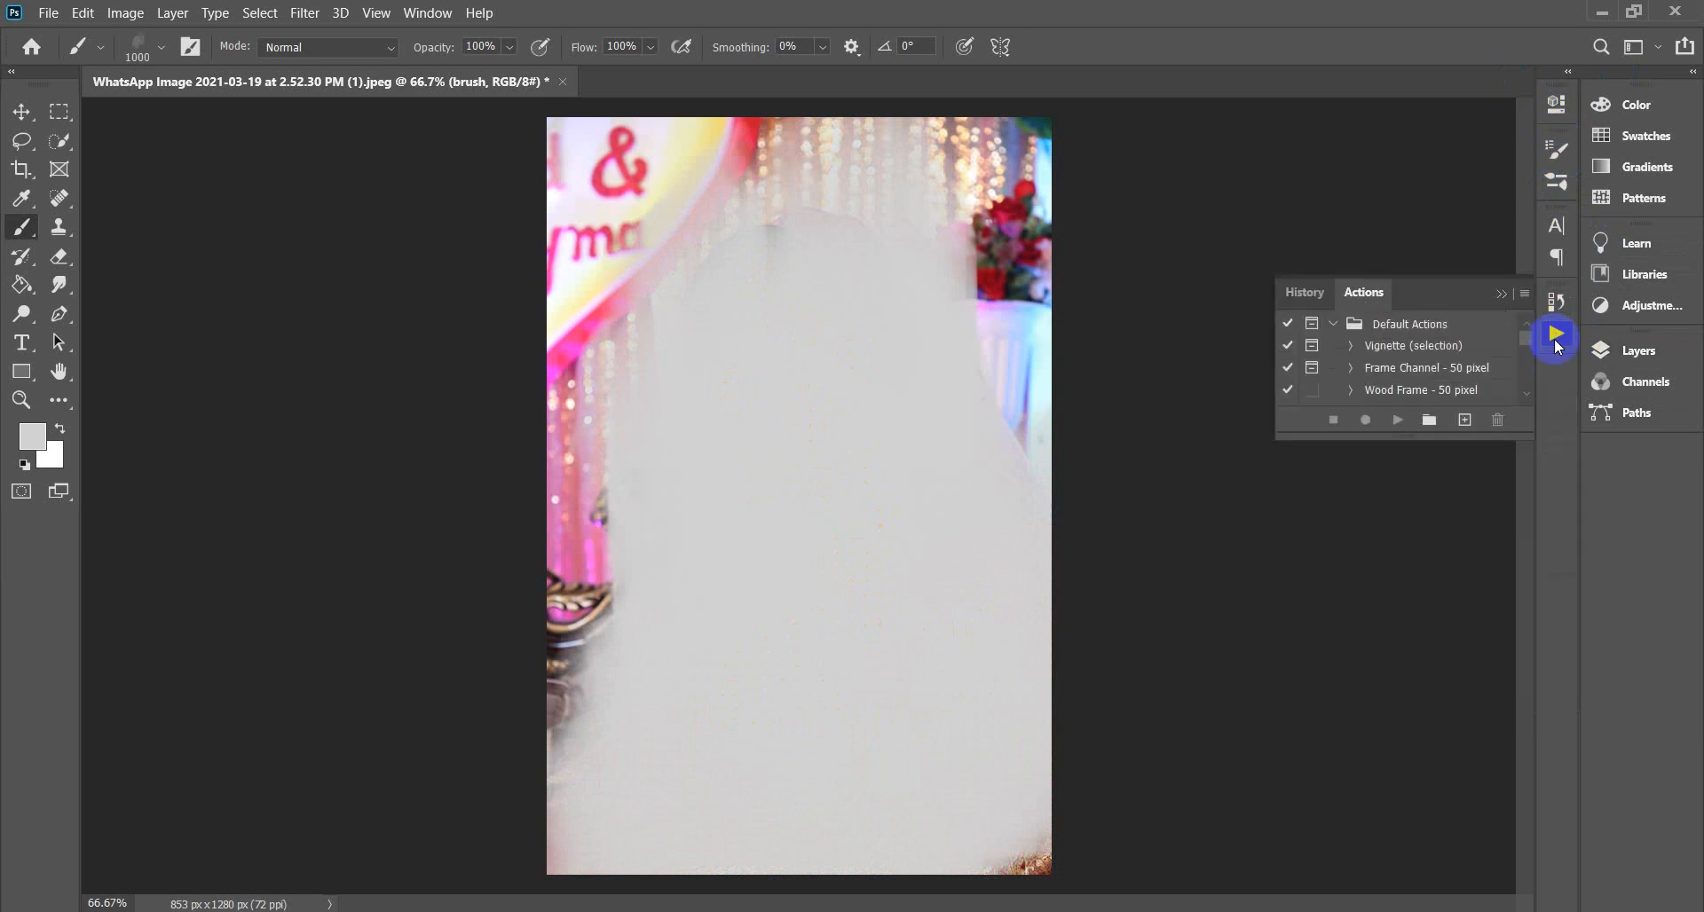
pyautogui.moveTo(1416, 437); pyautogui.dragTo(1399, 761)
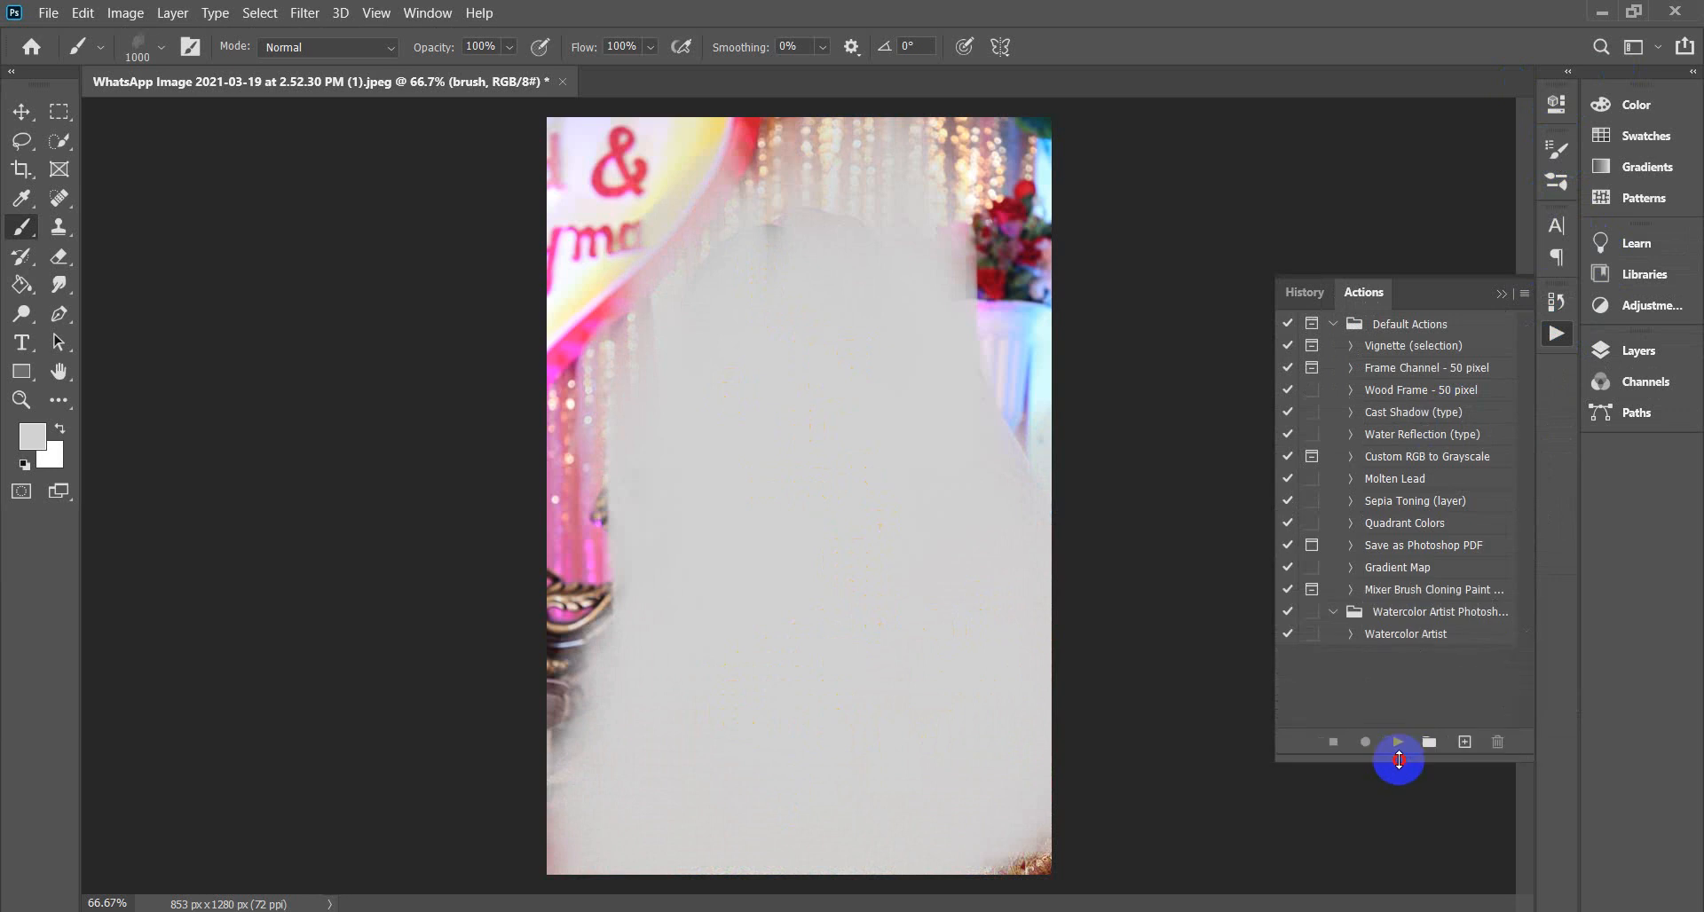
pyautogui.click(1410, 636)
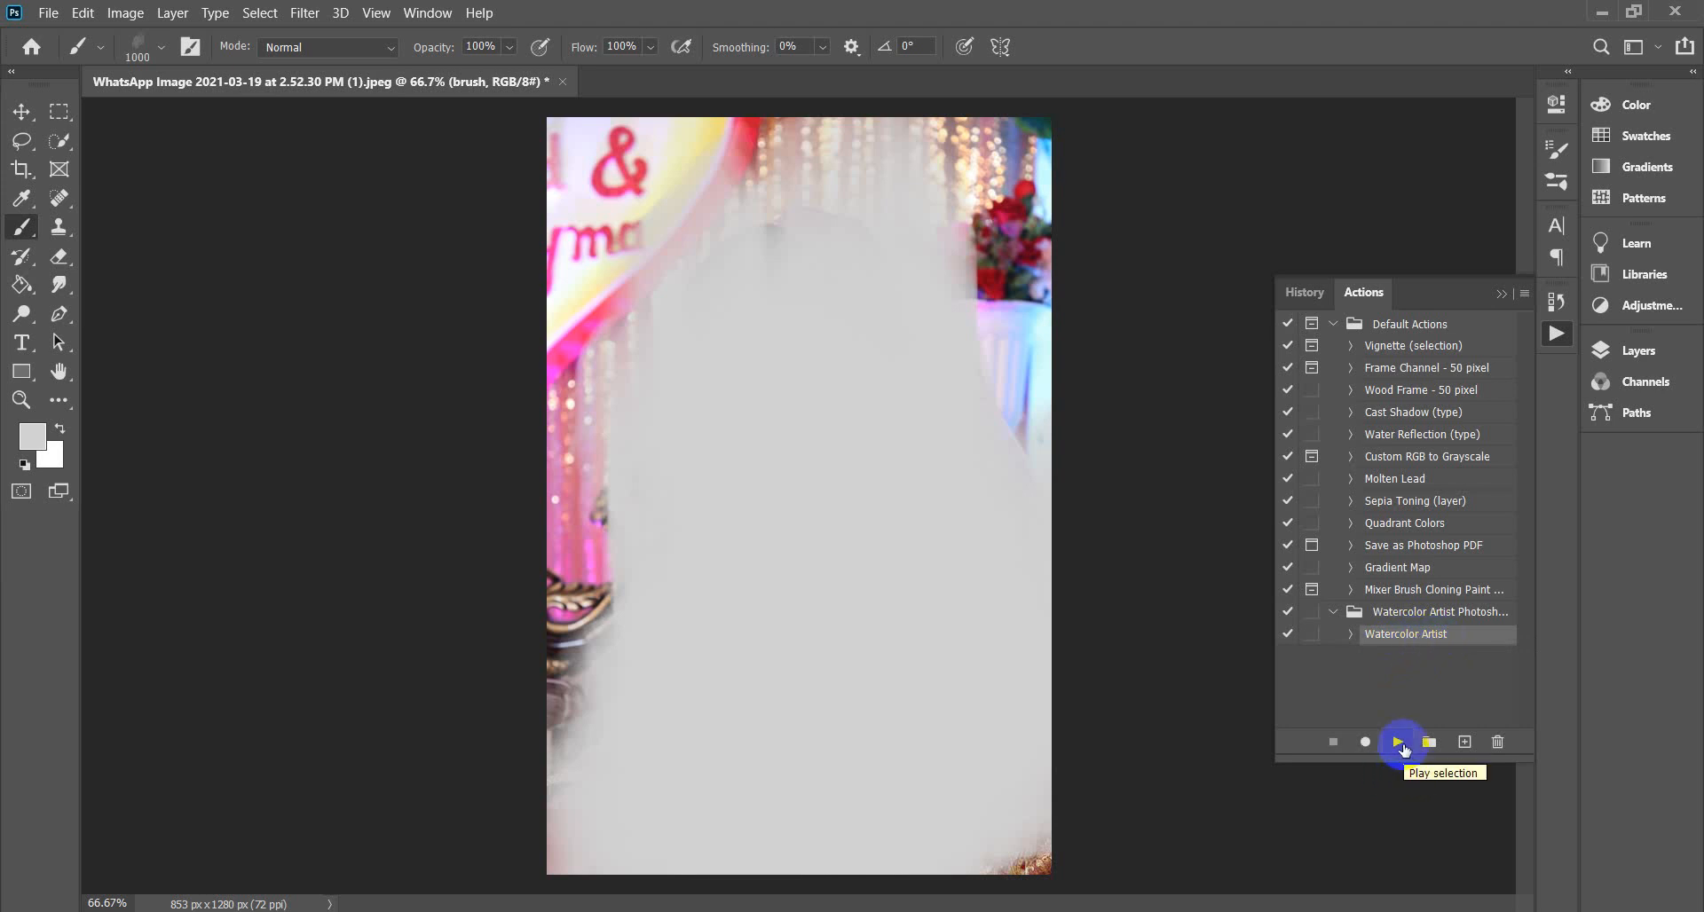
pyautogui.click(1400, 743)
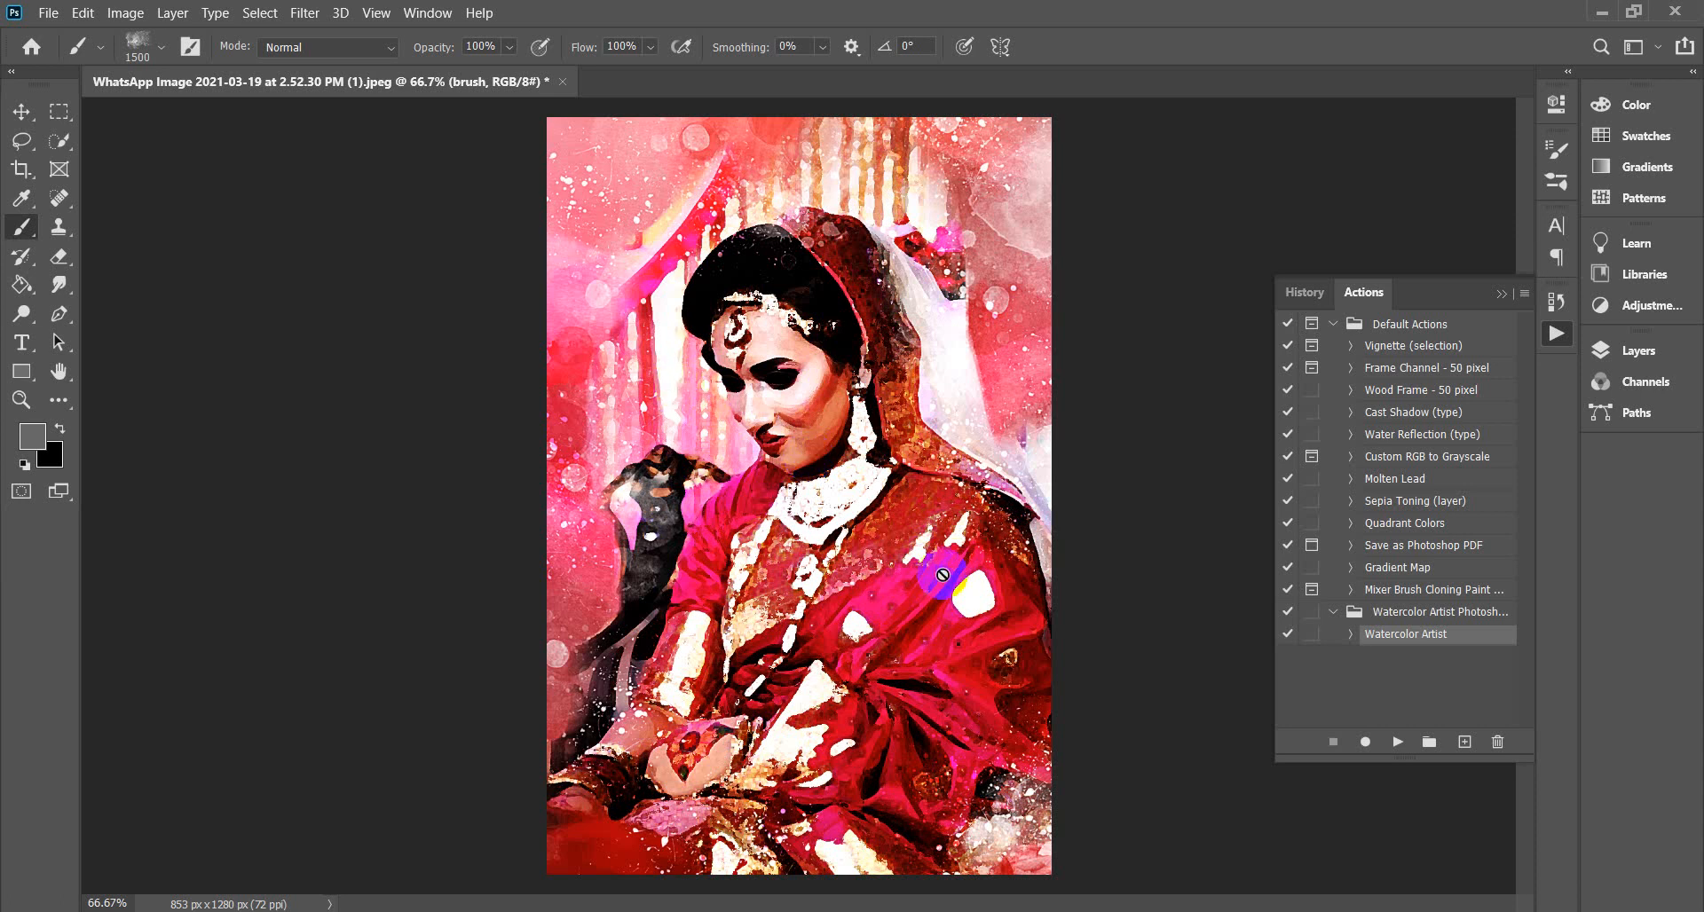
# Zoom in and out to inspect the finished pink-and-red watercolor painting.
pyautogui.hotkey('ctrl', '+')
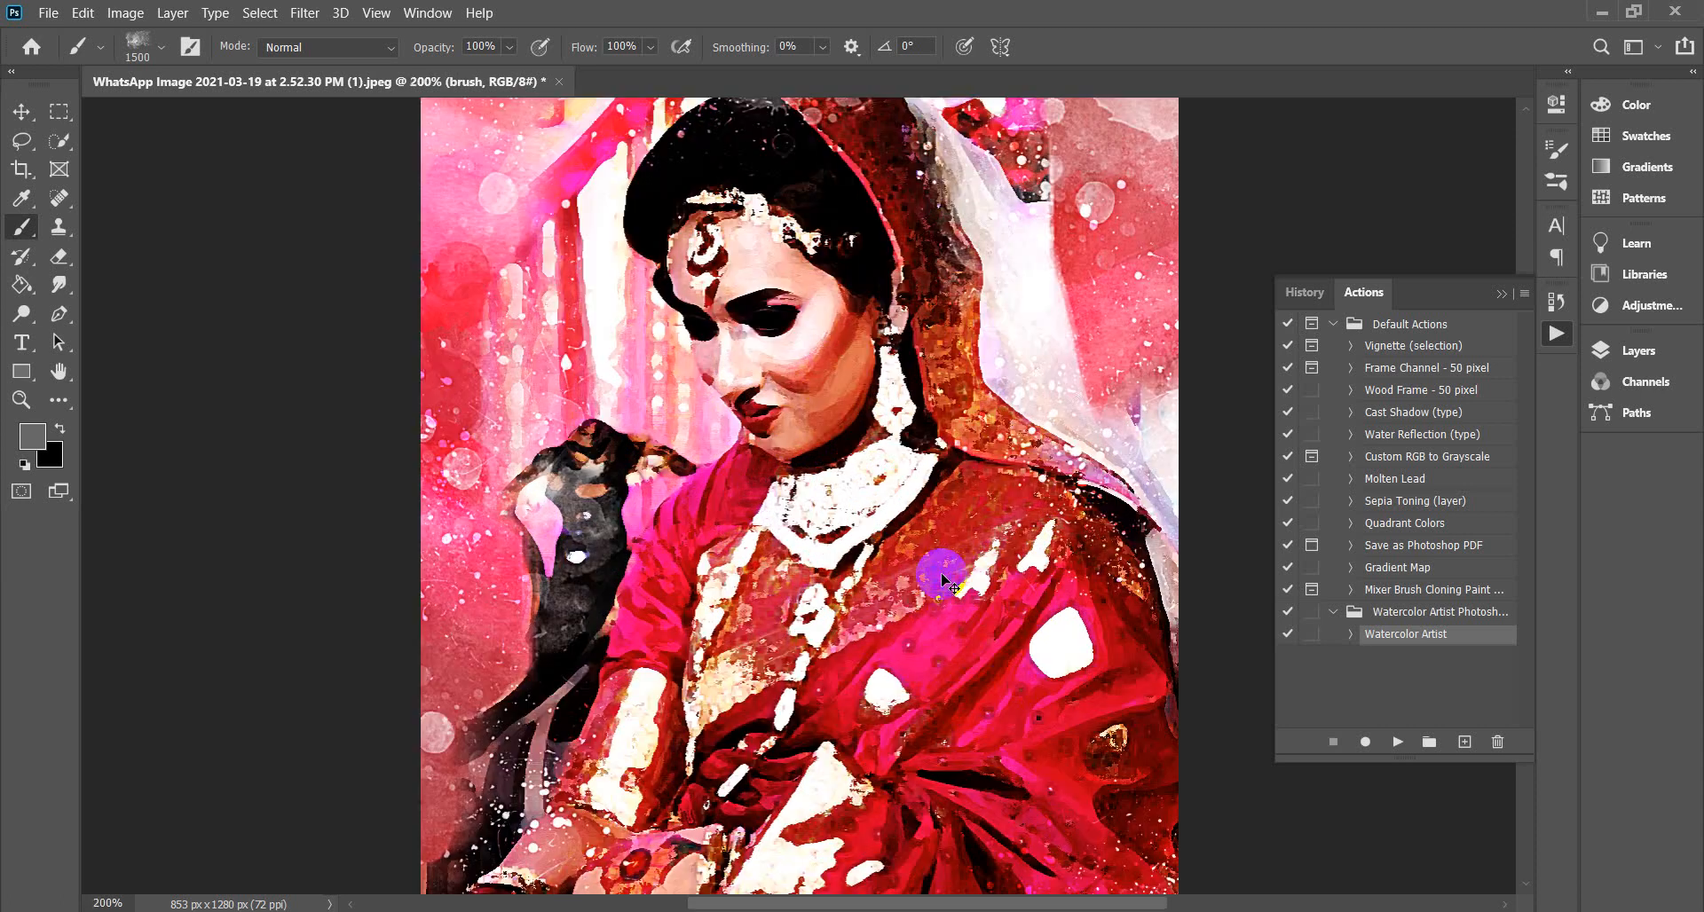
pyautogui.hotkey('ctrl', '-')
pyautogui.hotkey('ctrl', '-')
pyautogui.hotkey('ctrl', '-')
pyautogui.hotkey('ctrl', '-')
pyautogui.hotkey('ctrl', '-')
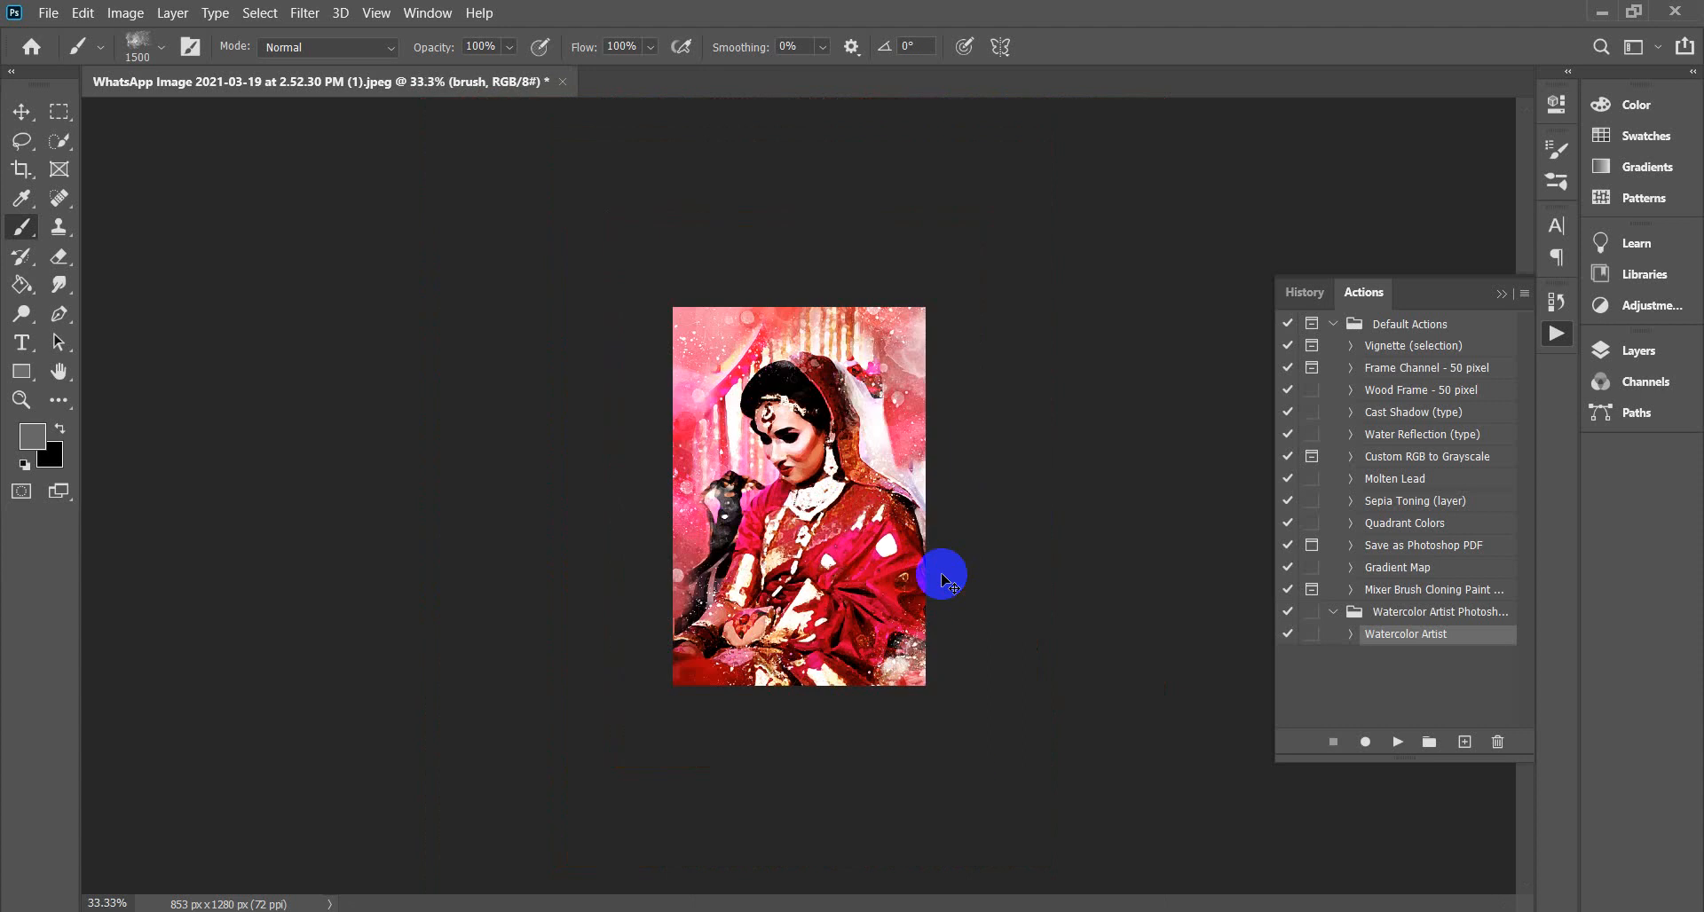
pyautogui.hotkey('ctrl', '+')
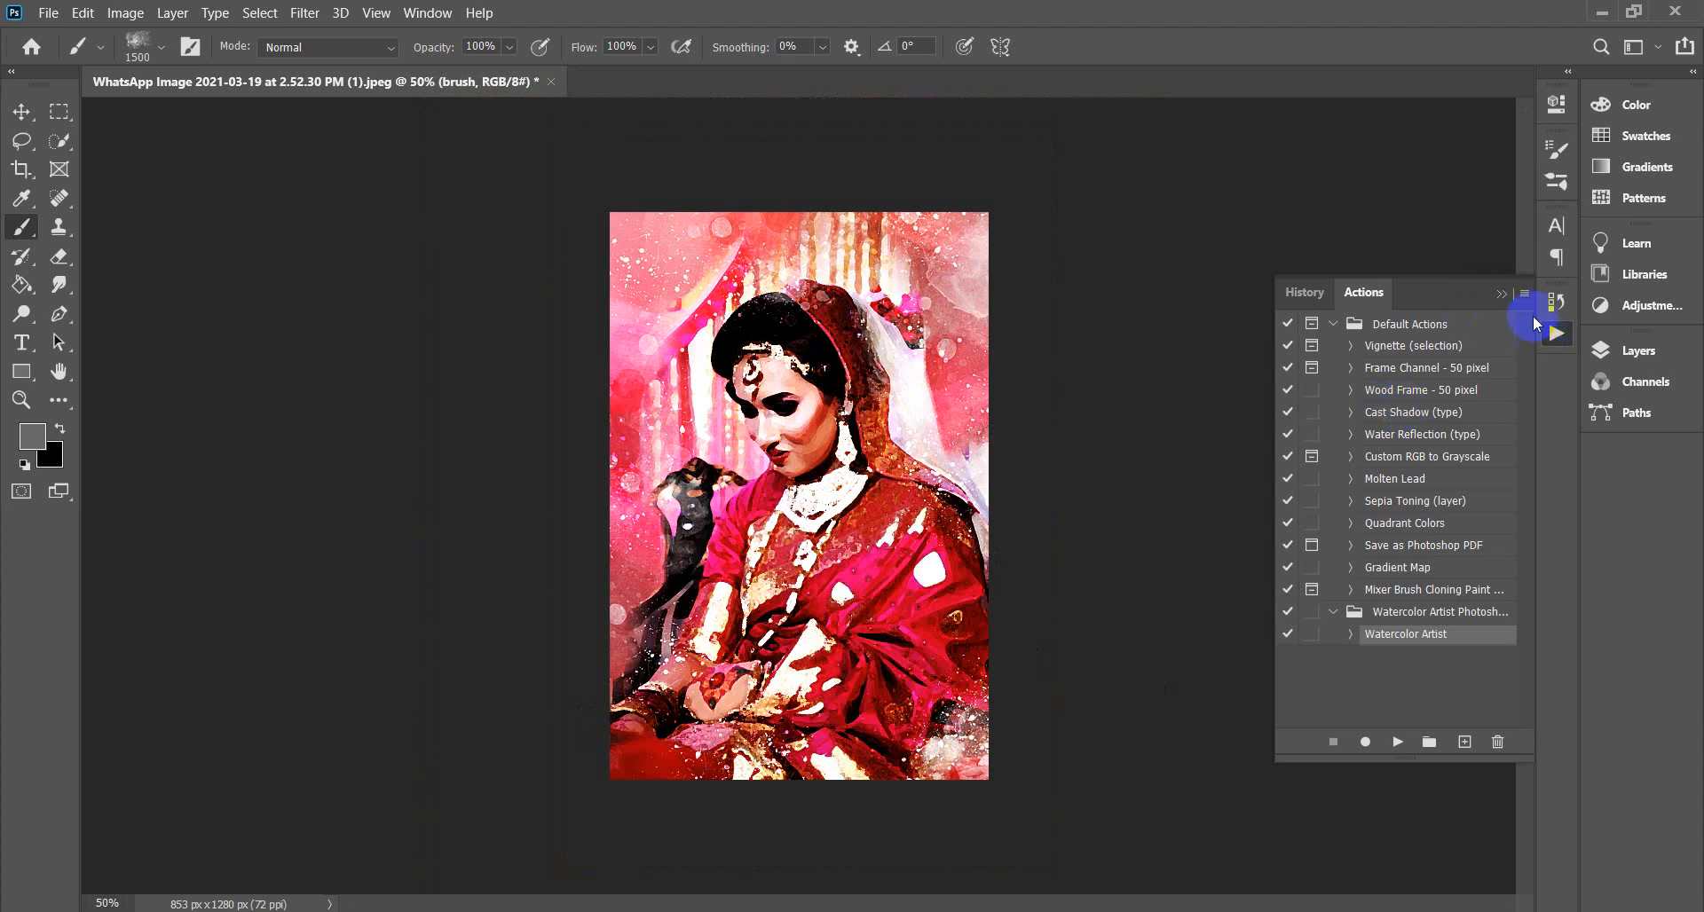
# Scroll through the Watercolor Artist layer group and its color-mode subgroups in Layers.
pyautogui.click(1497, 299)
pyautogui.click(1553, 335)
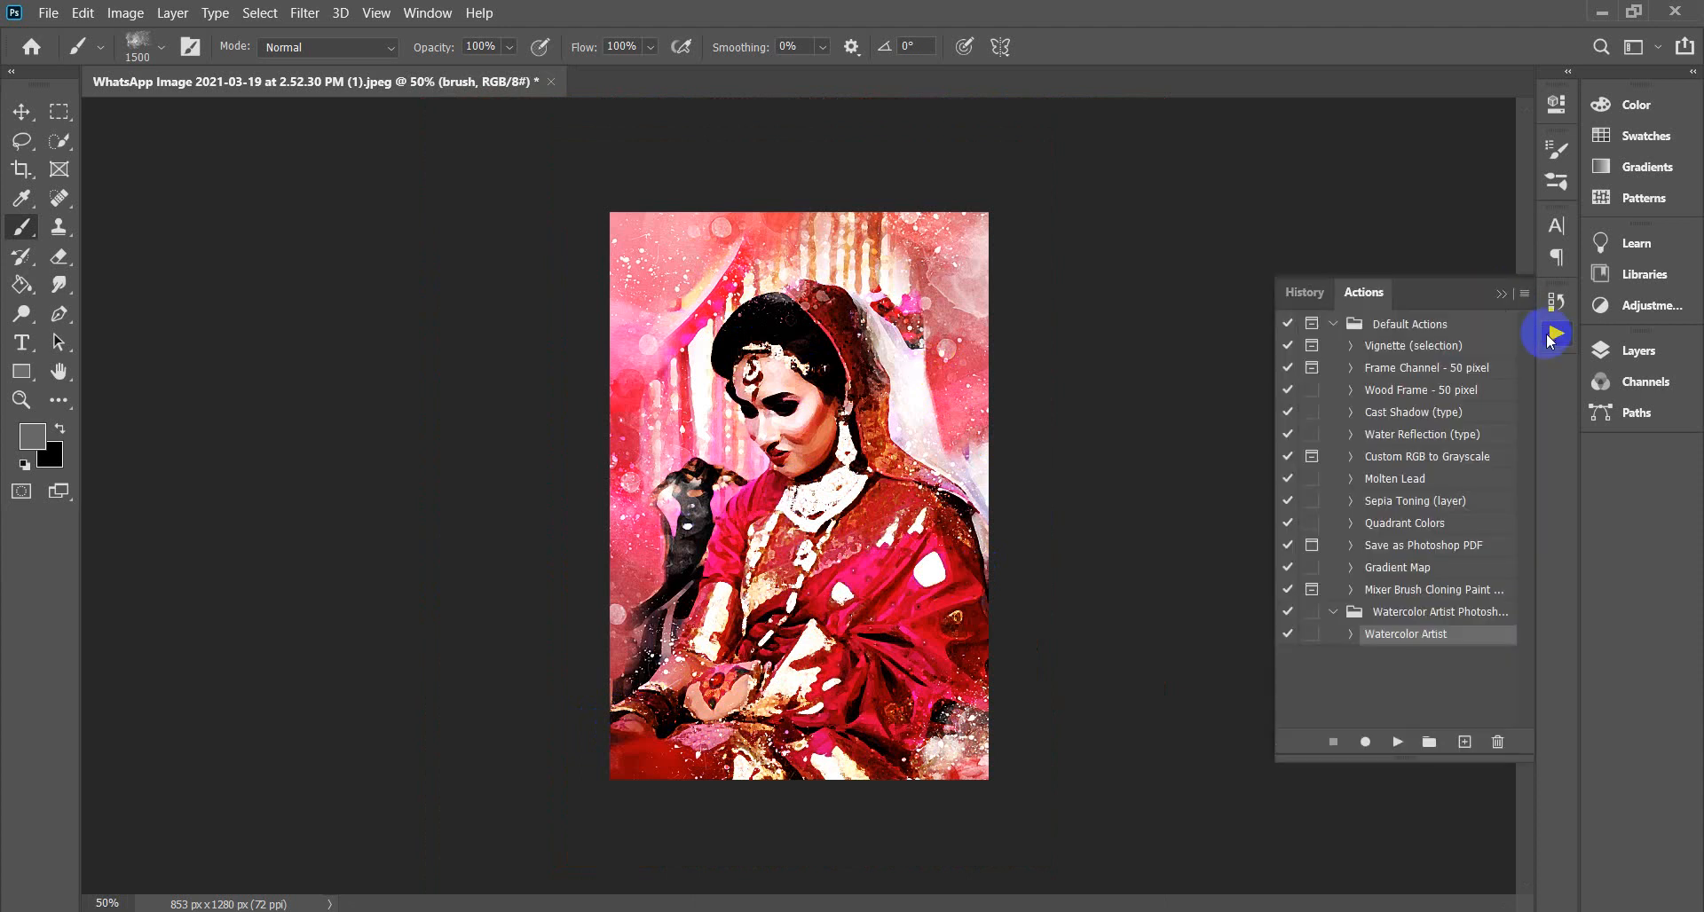
pyautogui.click(1611, 349)
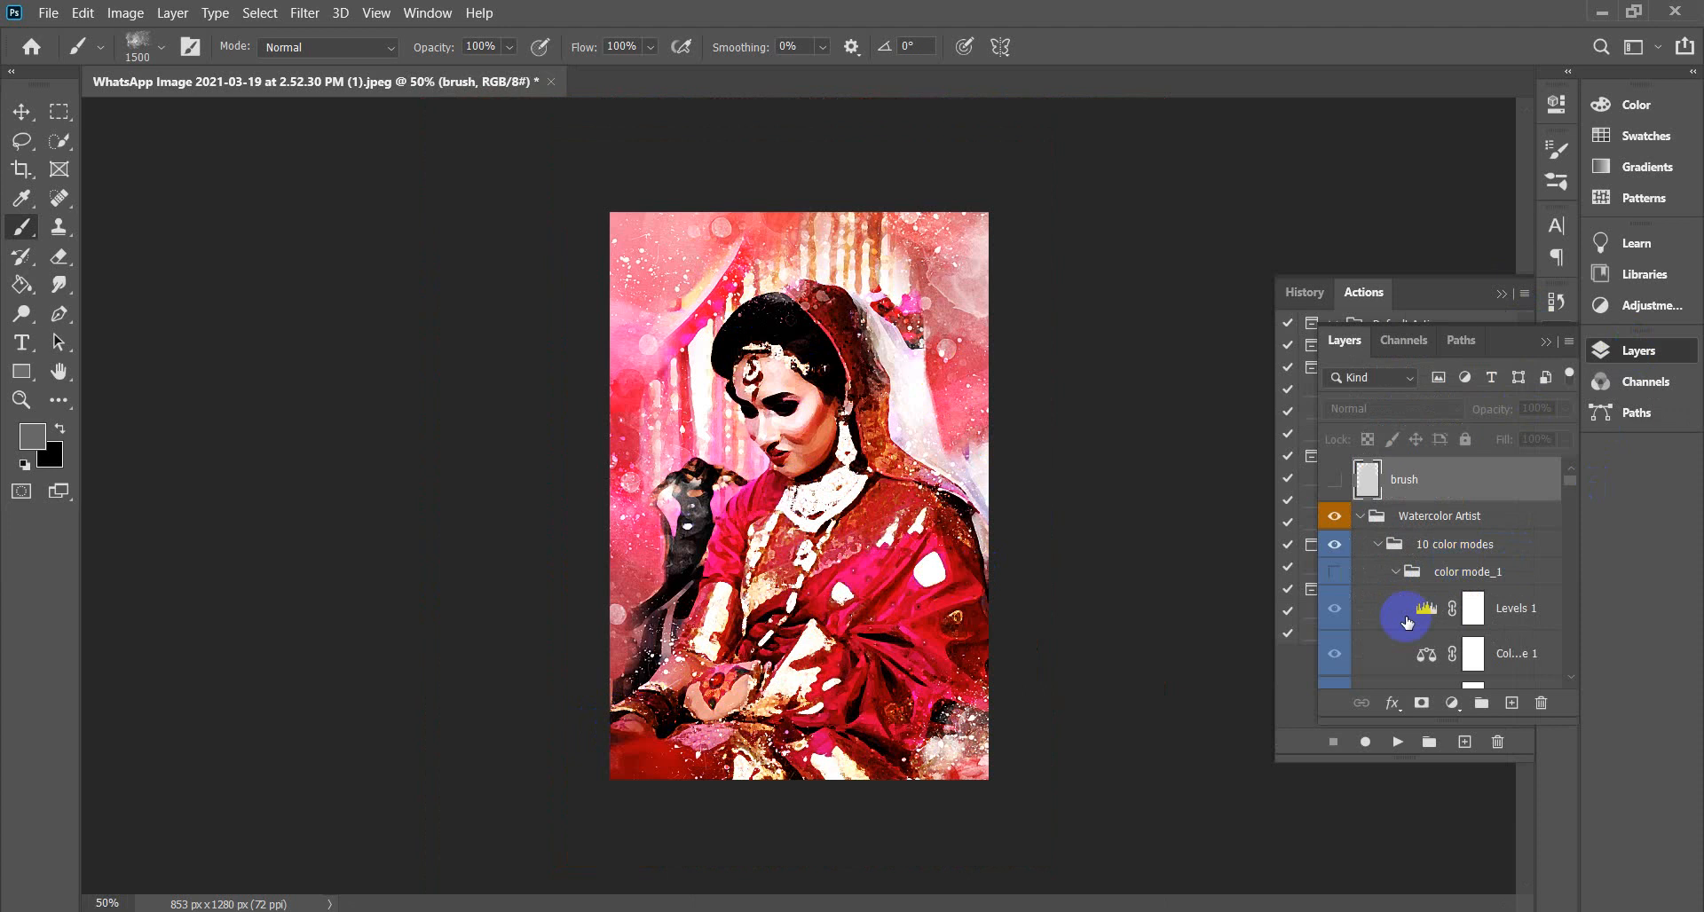
pyautogui.scroll(-10, 1407, 621)
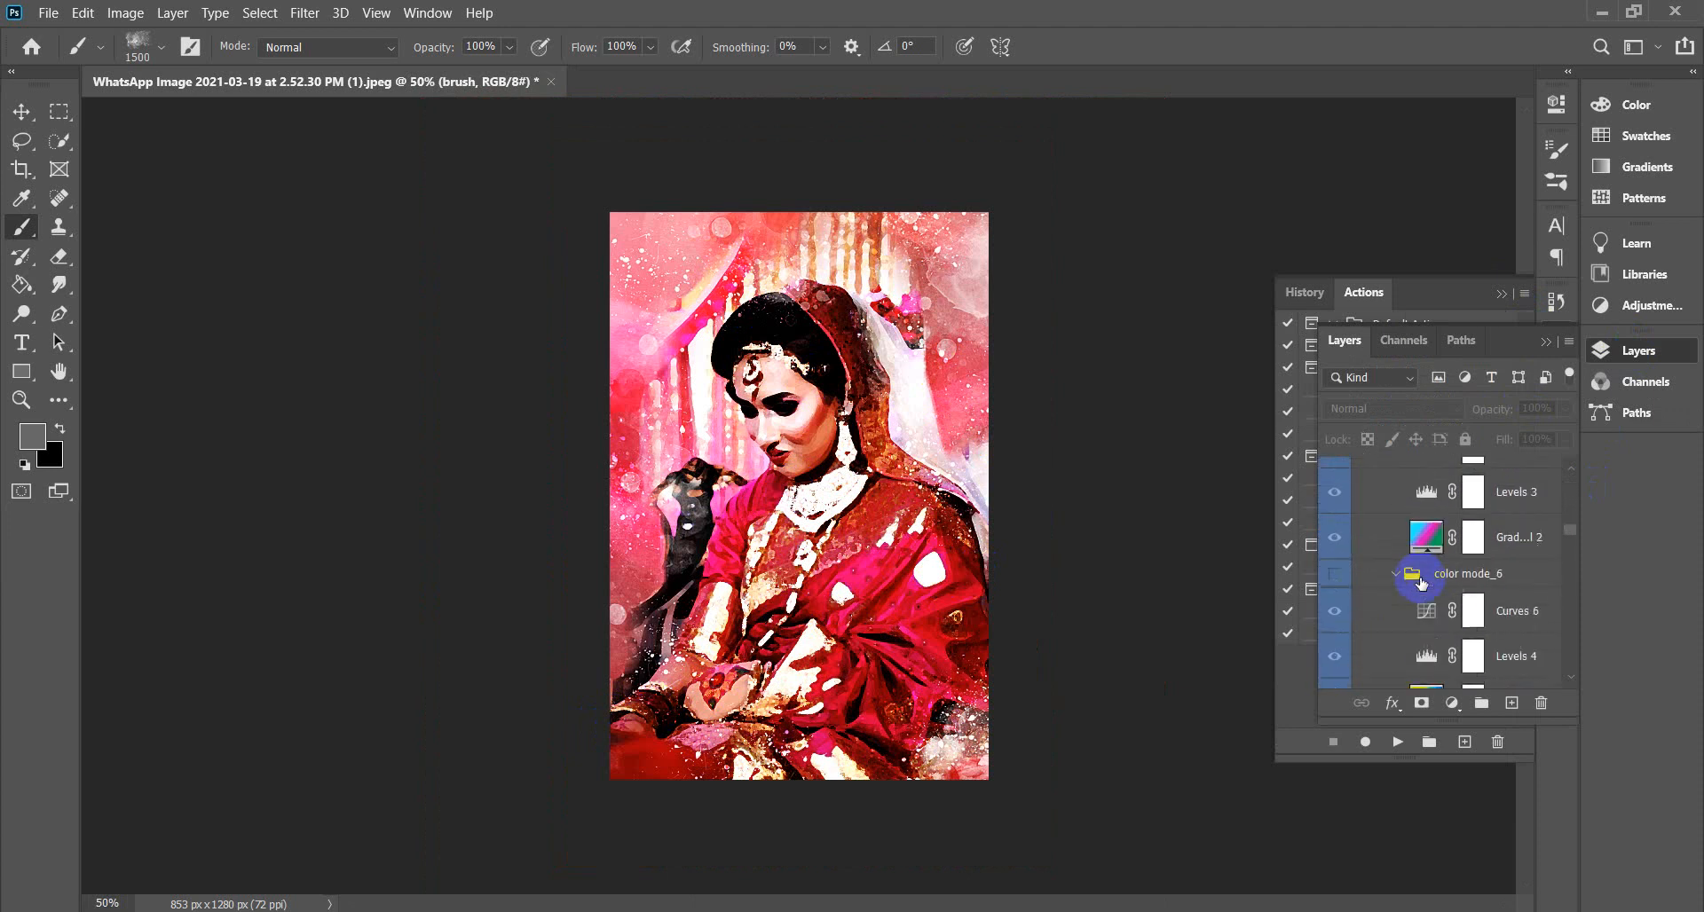
pyautogui.scroll(-5, 1420, 581)
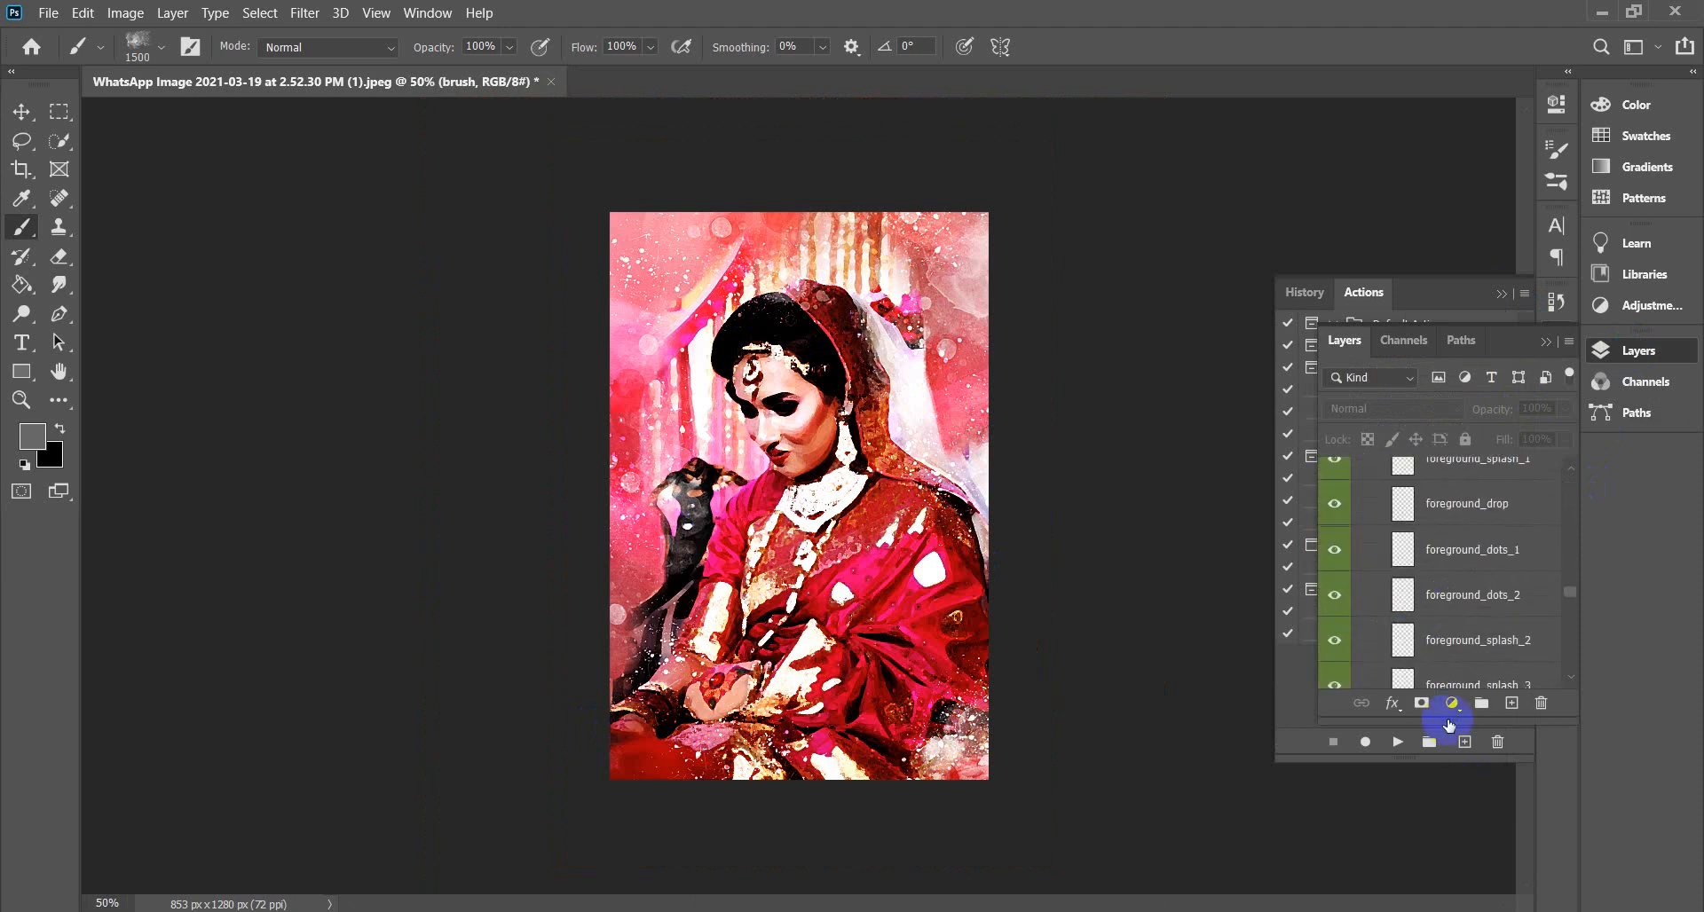
pyautogui.scroll(-5, 1453, 484)
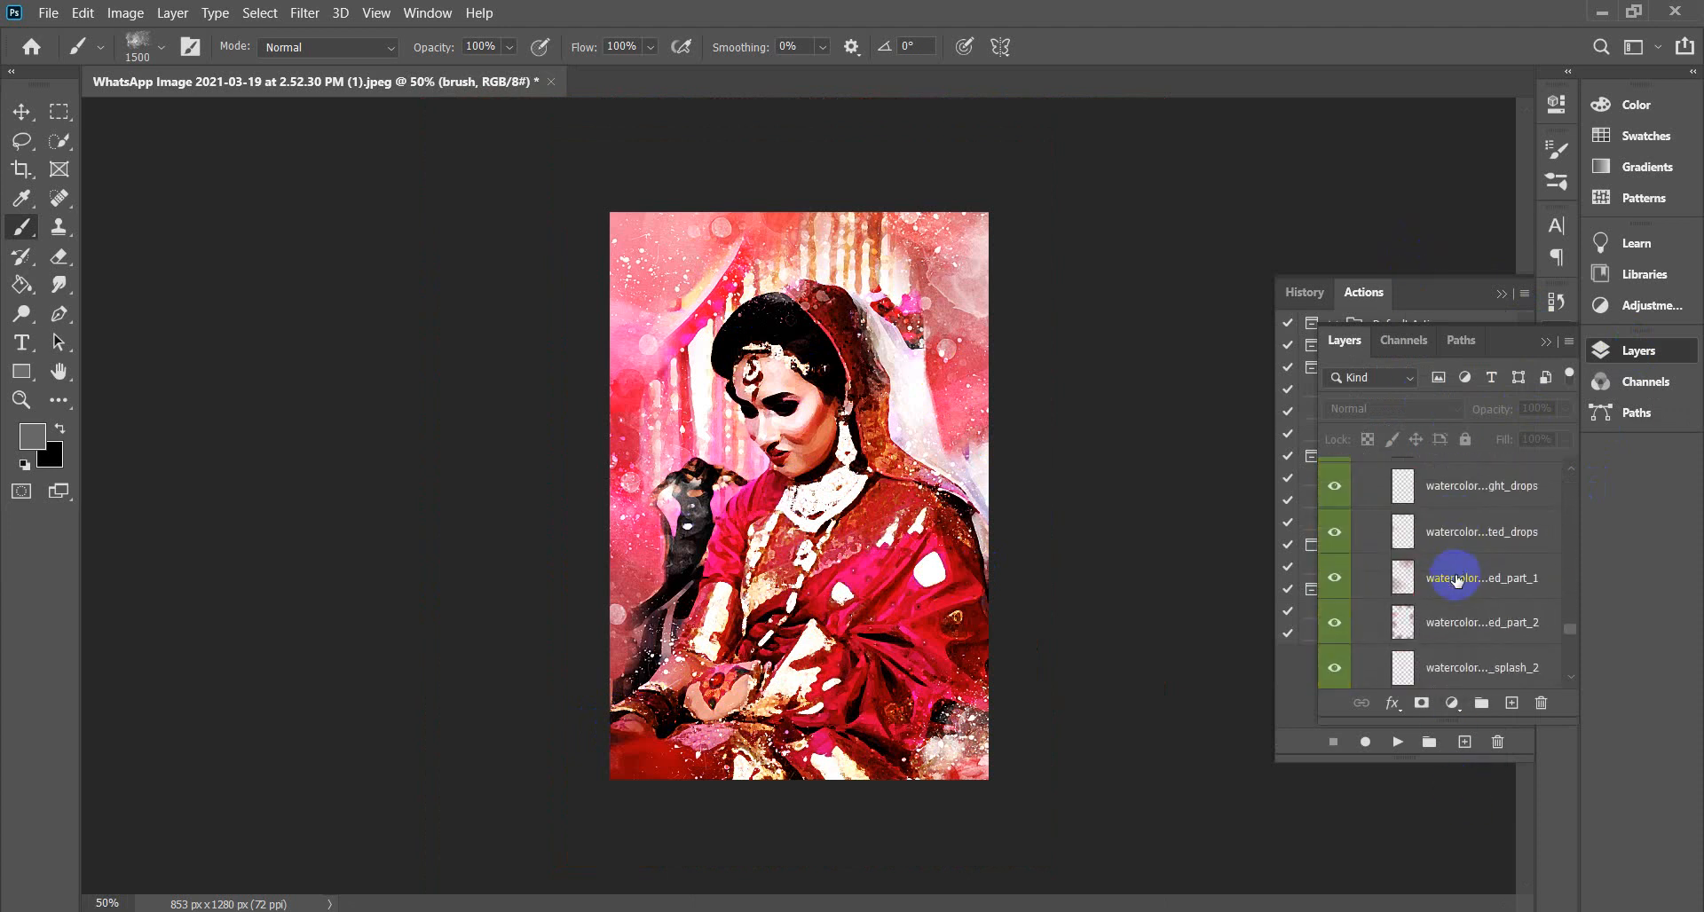
pyautogui.scroll(-6, 1456, 581)
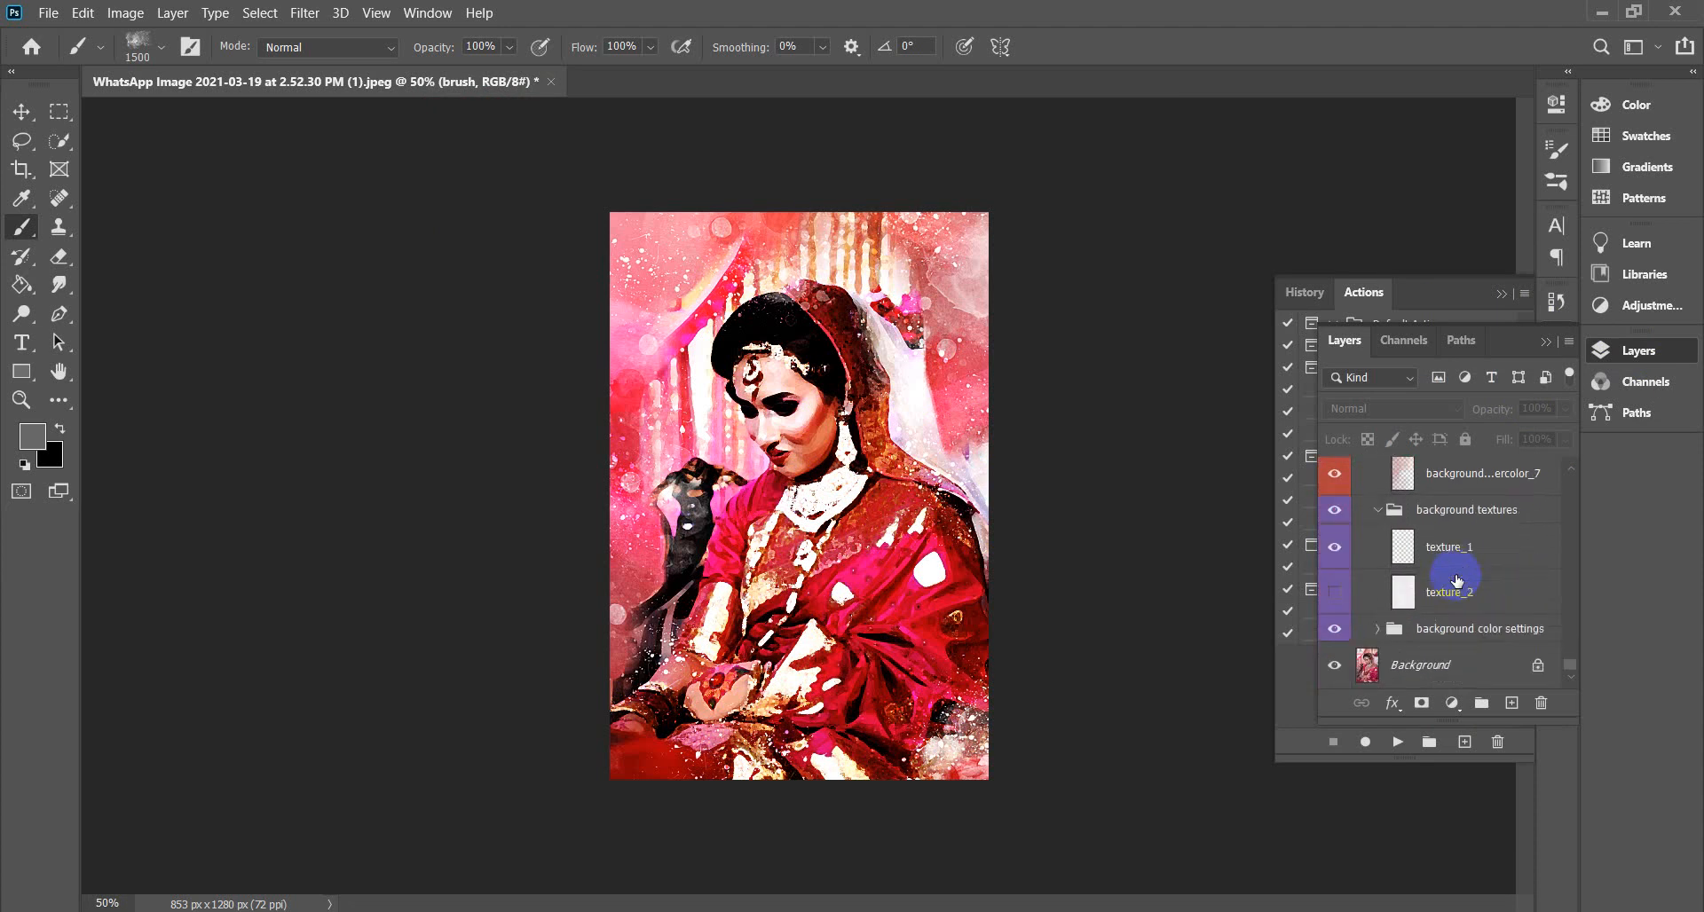
pyautogui.scroll(5, 1553, 582)
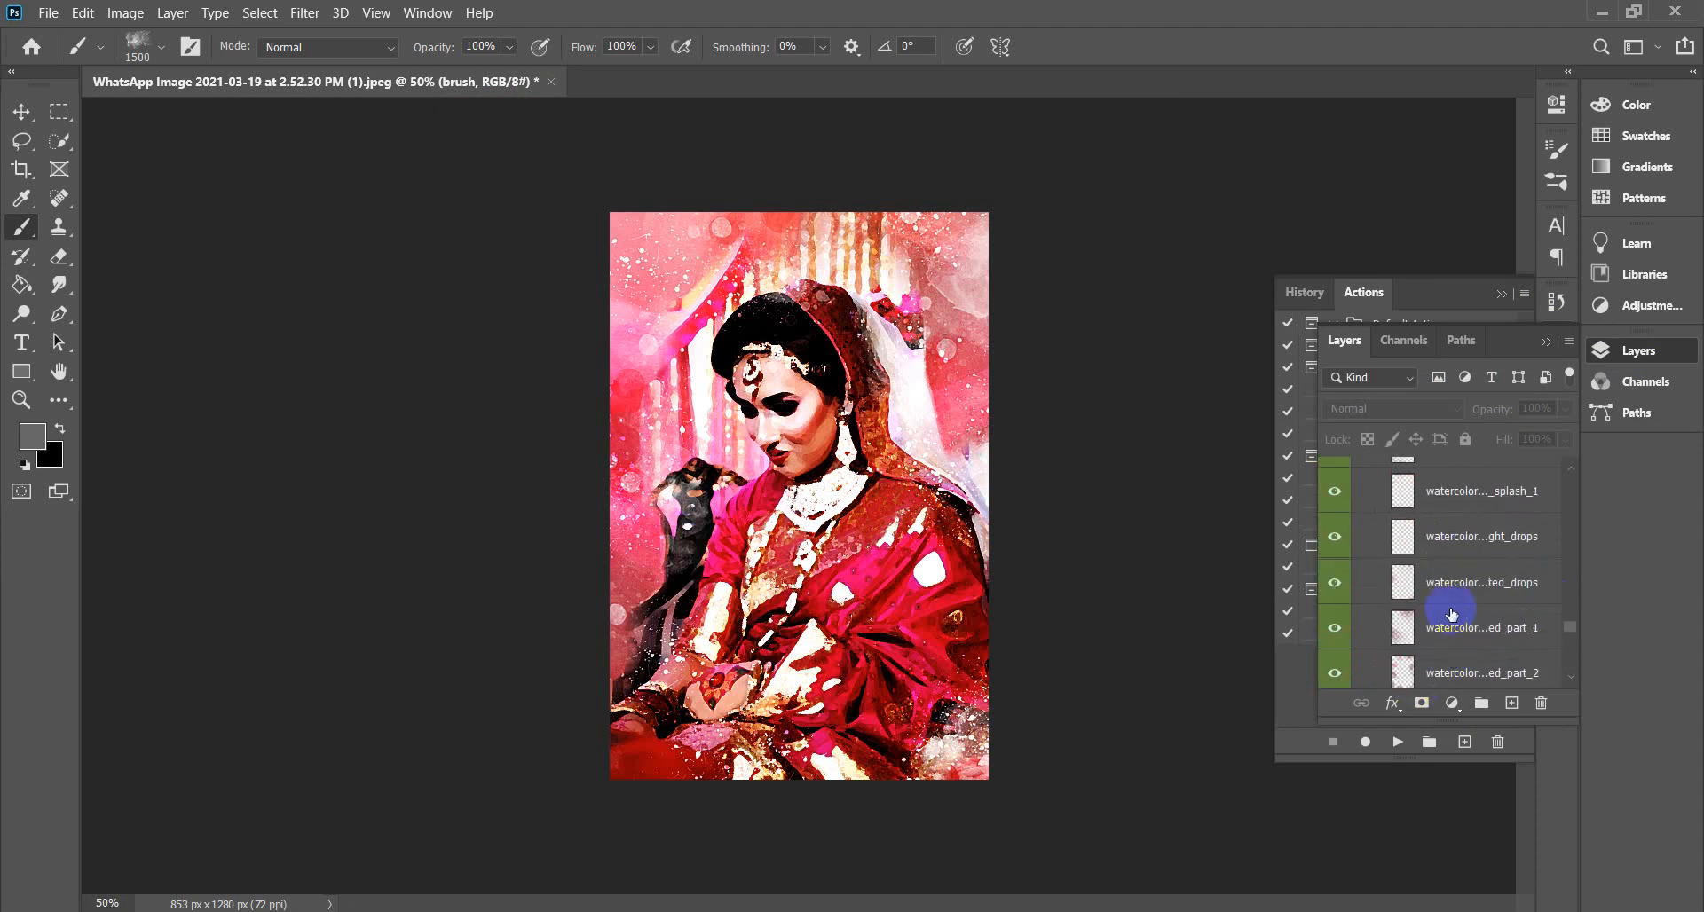
pyautogui.scroll(8, 1451, 613)
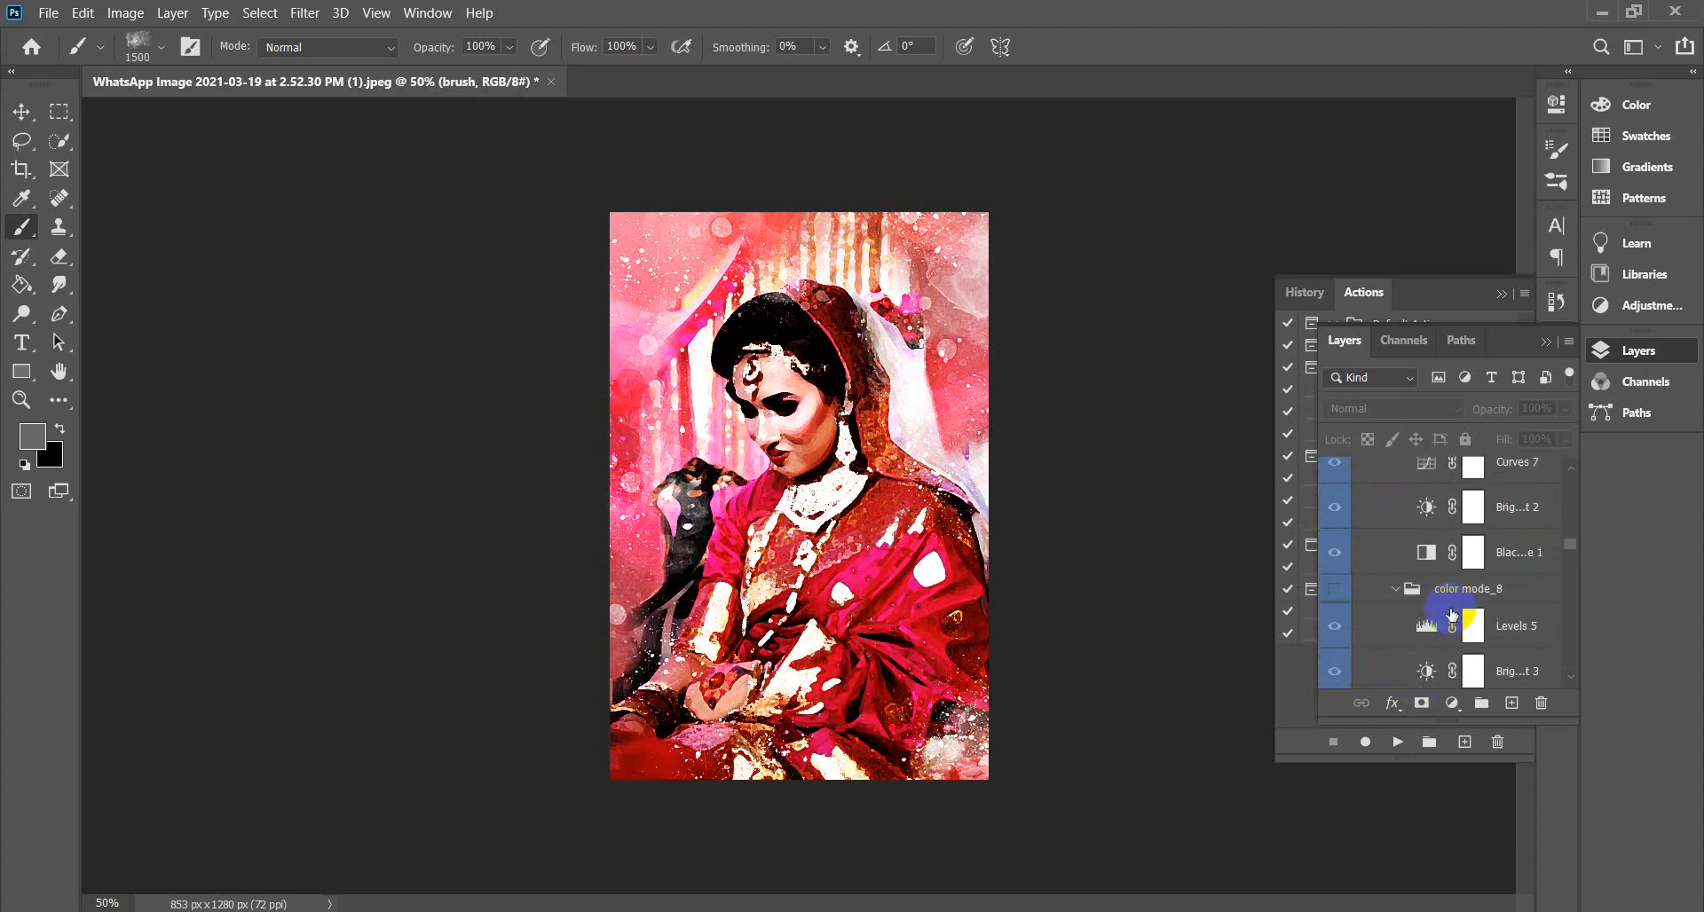
pyautogui.scroll(8, 1451, 615)
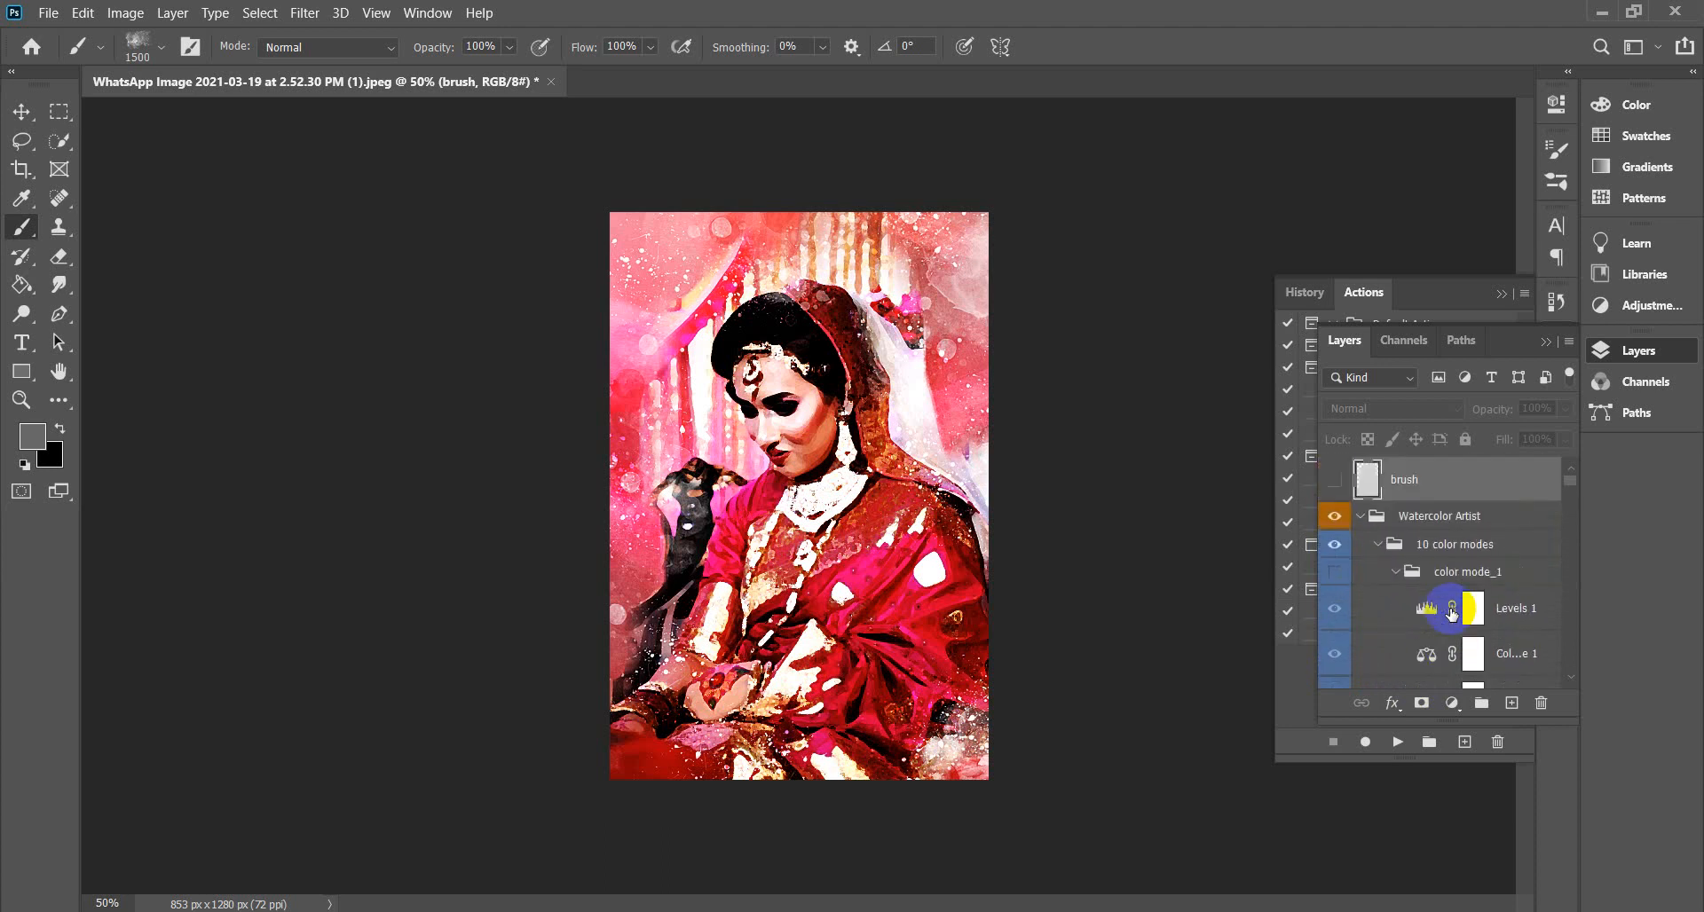
pyautogui.scroll(-10, 1366, 539)
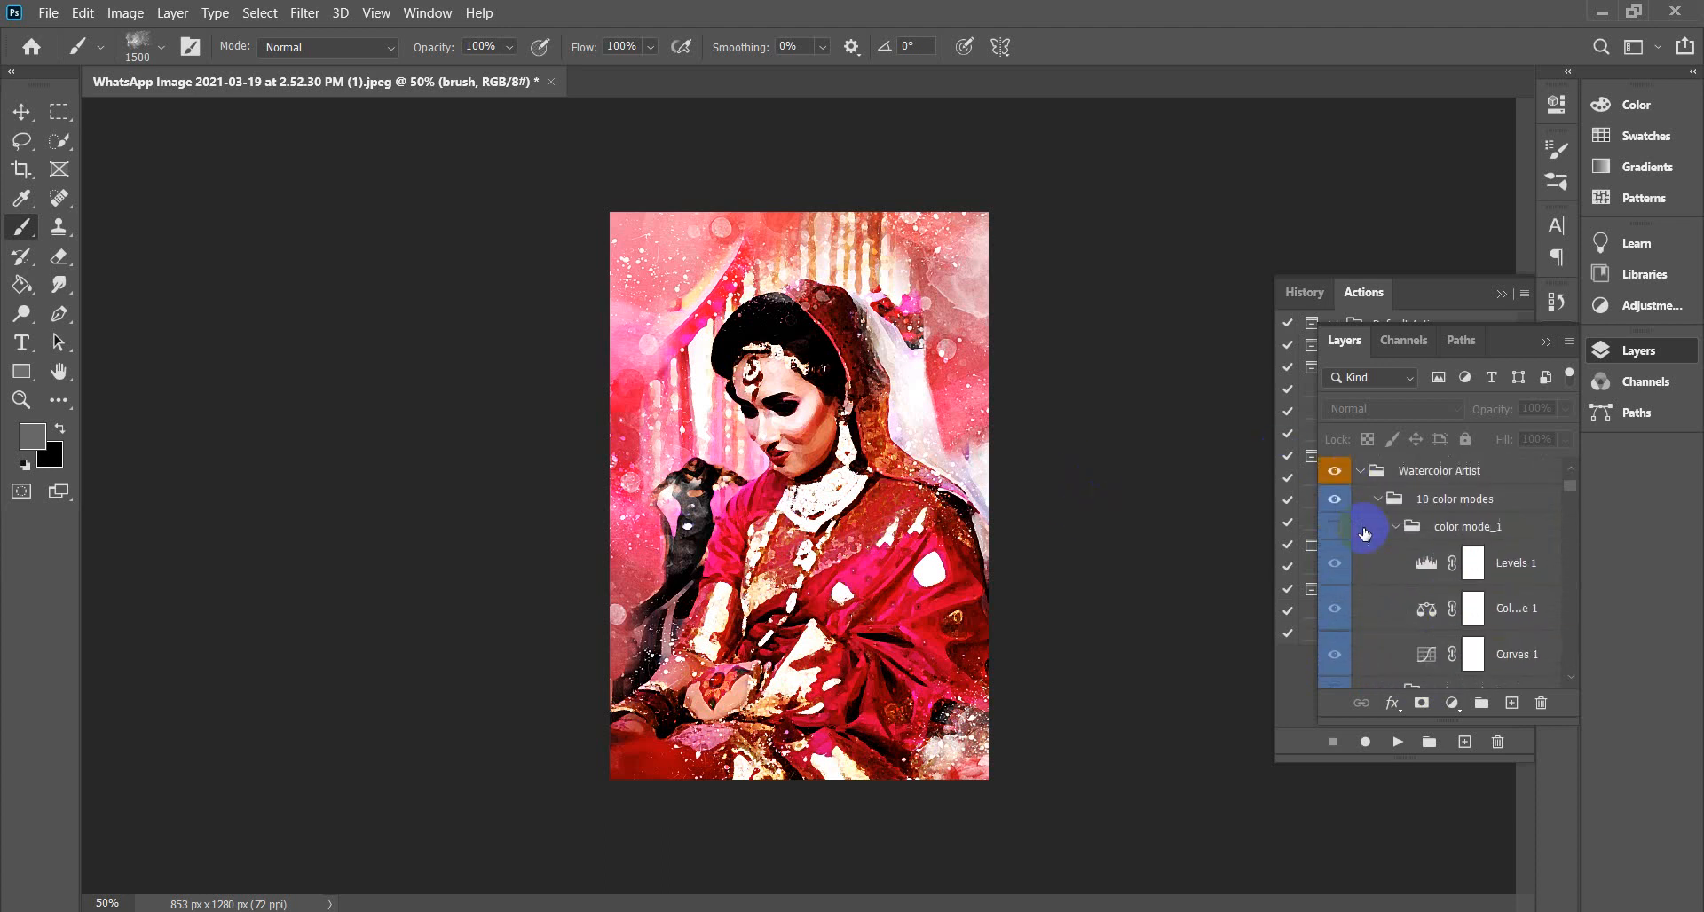
pyautogui.scroll(-3, 1369, 539)
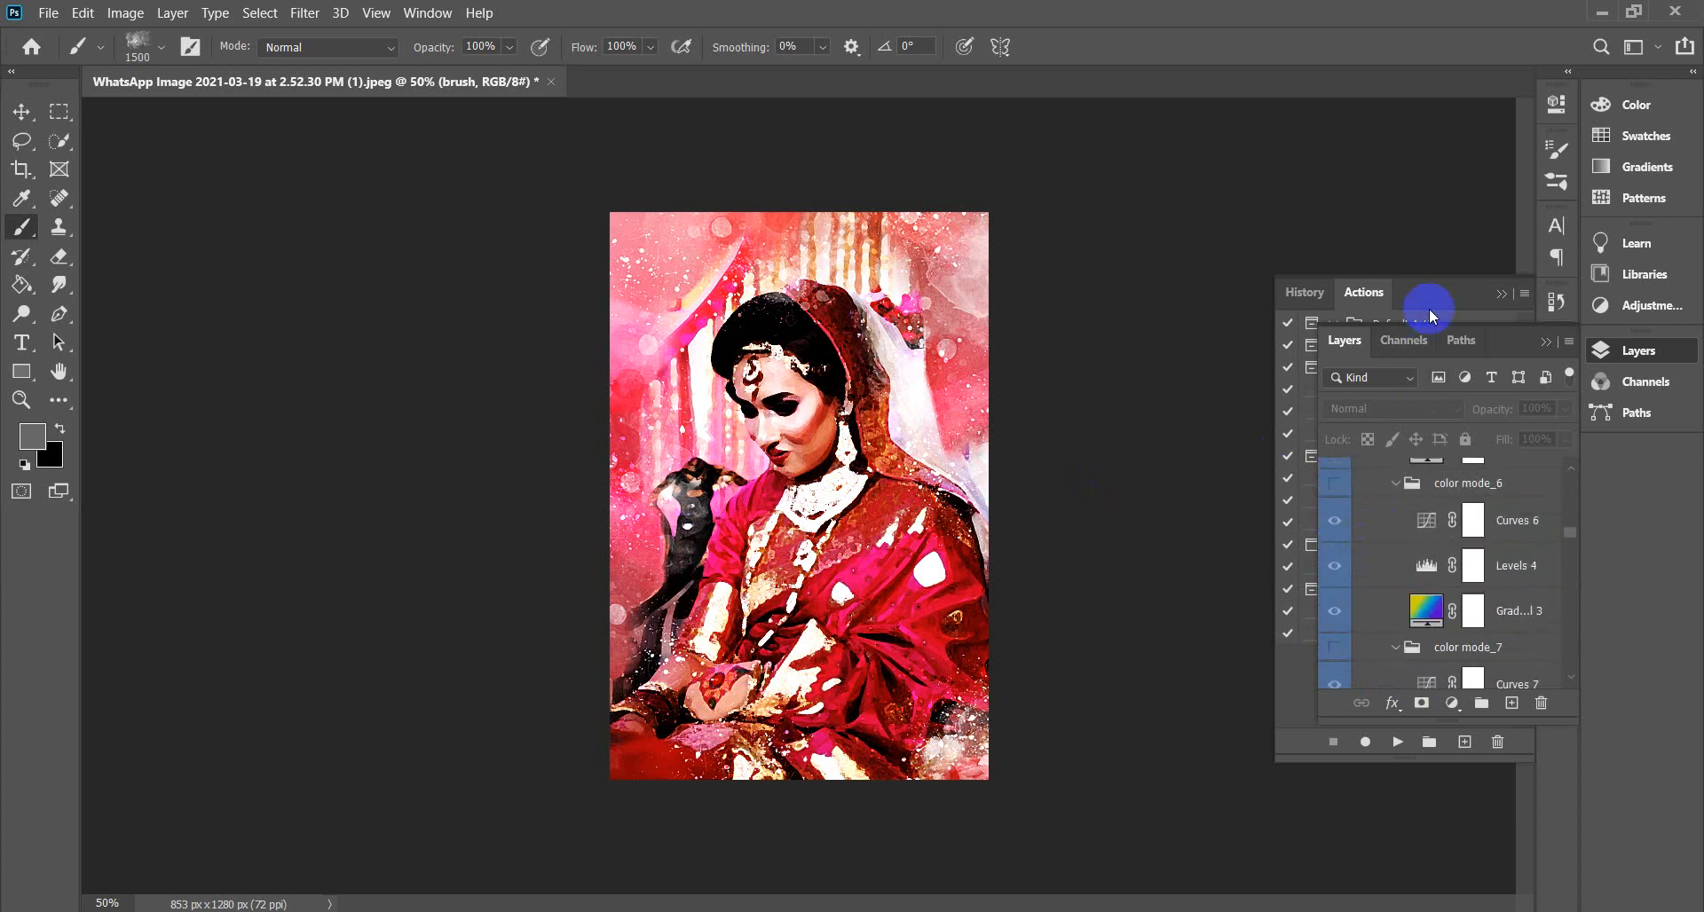
# Collapse the History/Actions panel and the Layers panel.
pyautogui.click(1505, 295)
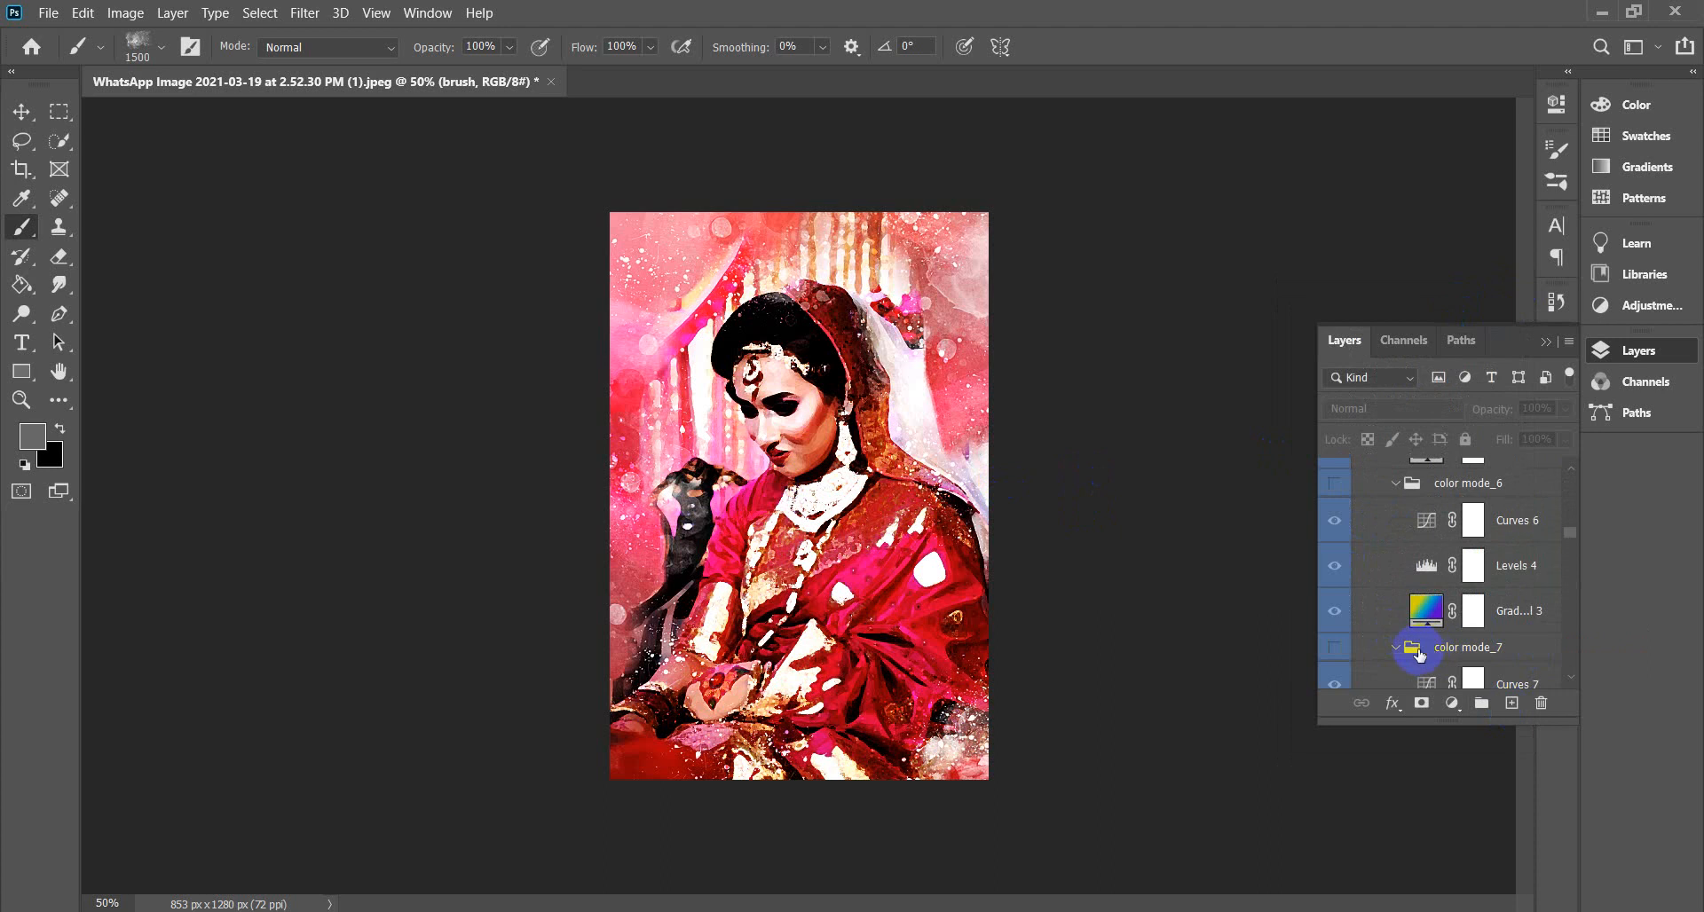
pyautogui.scroll(15, 1415, 654)
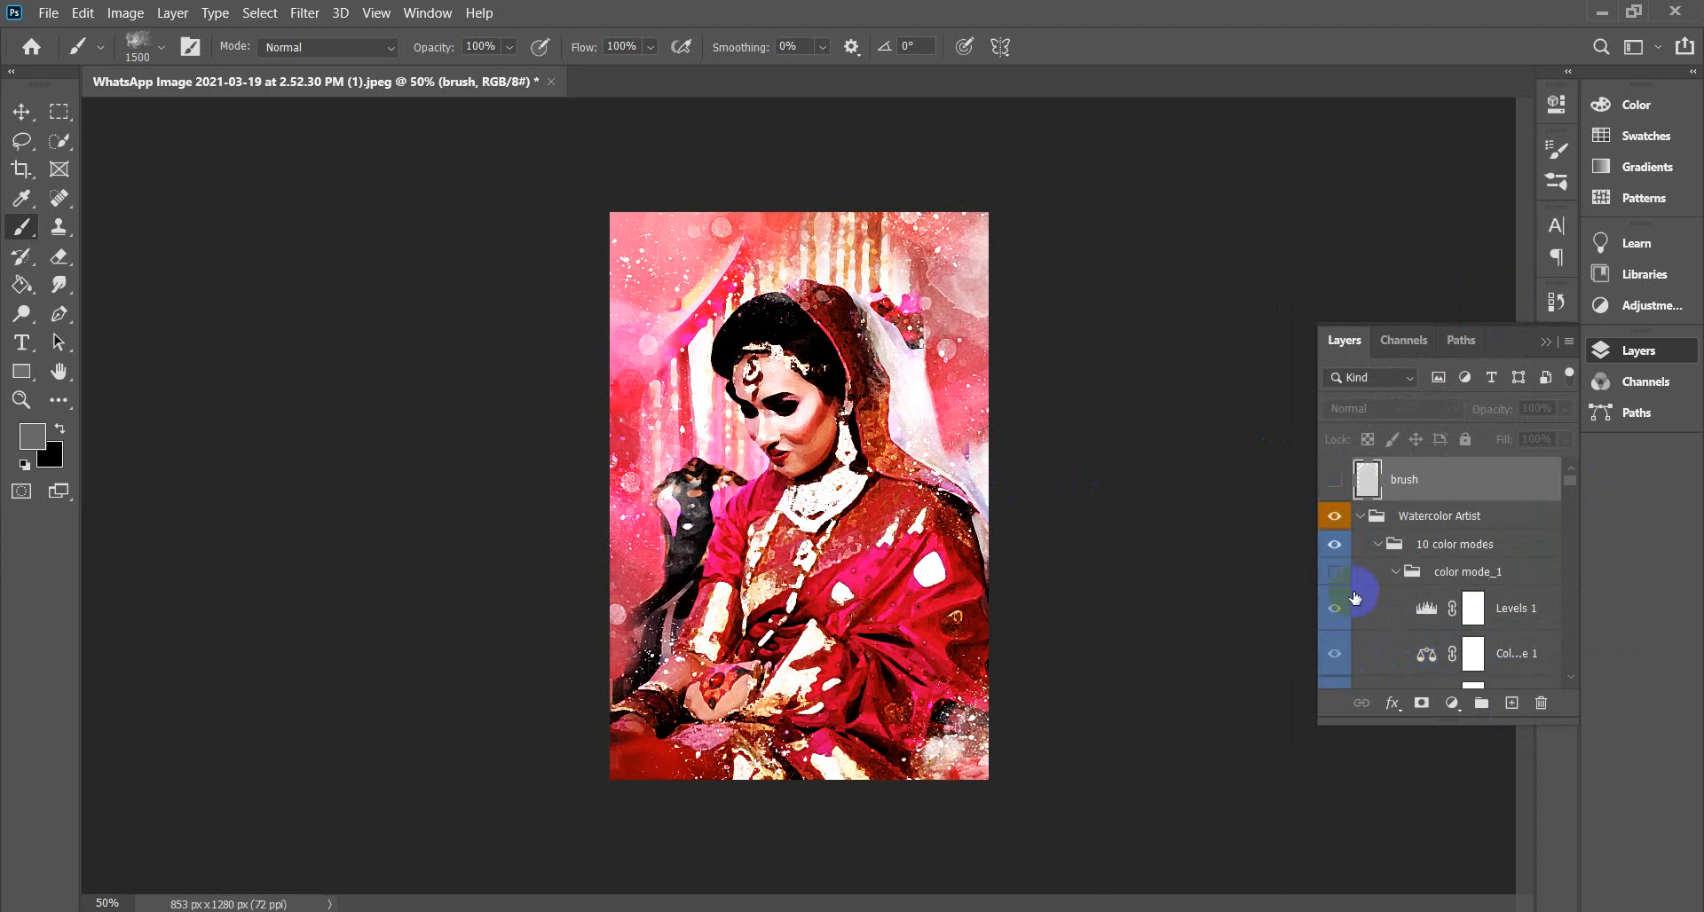
pyautogui.click(1545, 343)
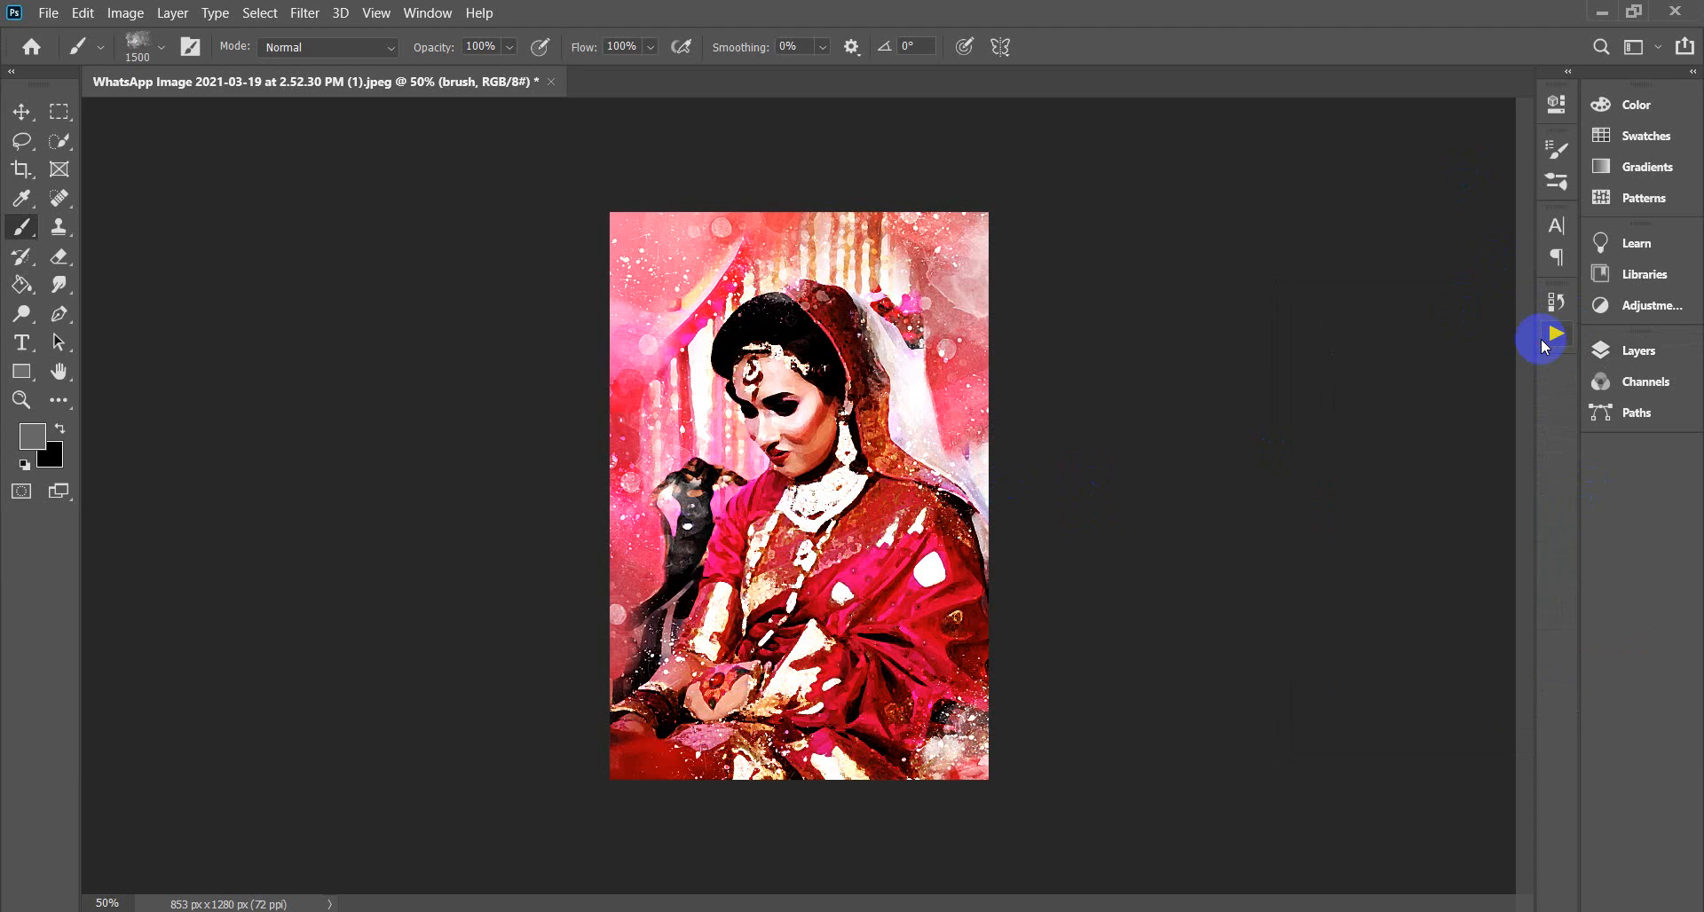
# Close the watercolor version without saving and reopen the original bridal photo with a 600 px brush.
pyautogui.click(550, 82)
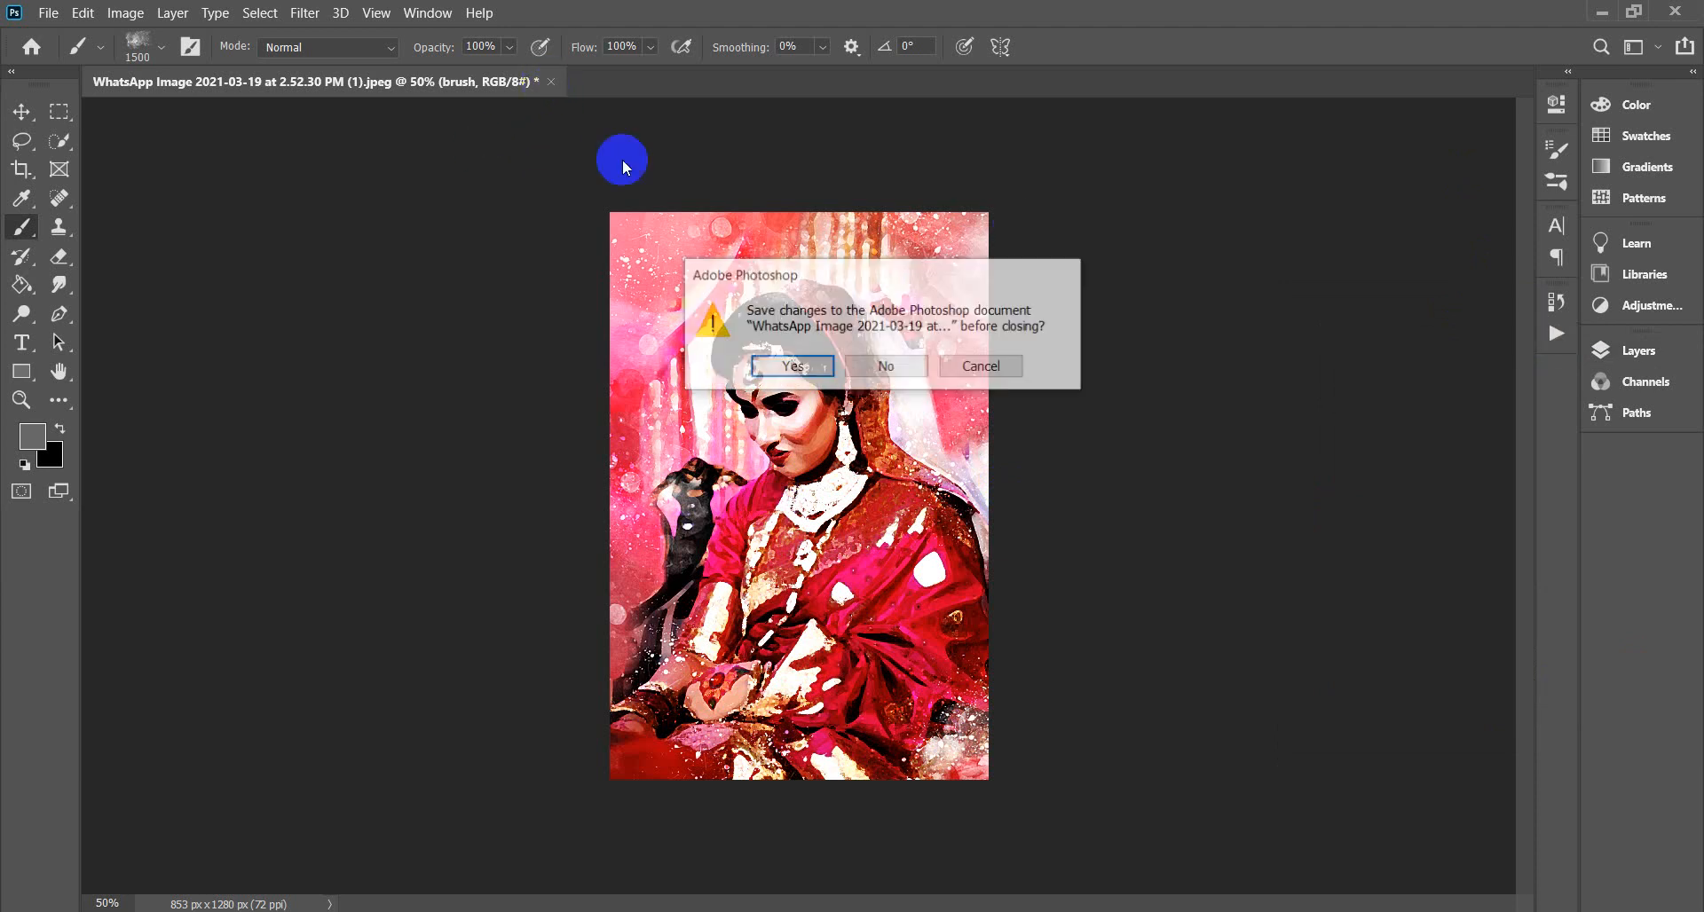
pyautogui.click(902, 355)
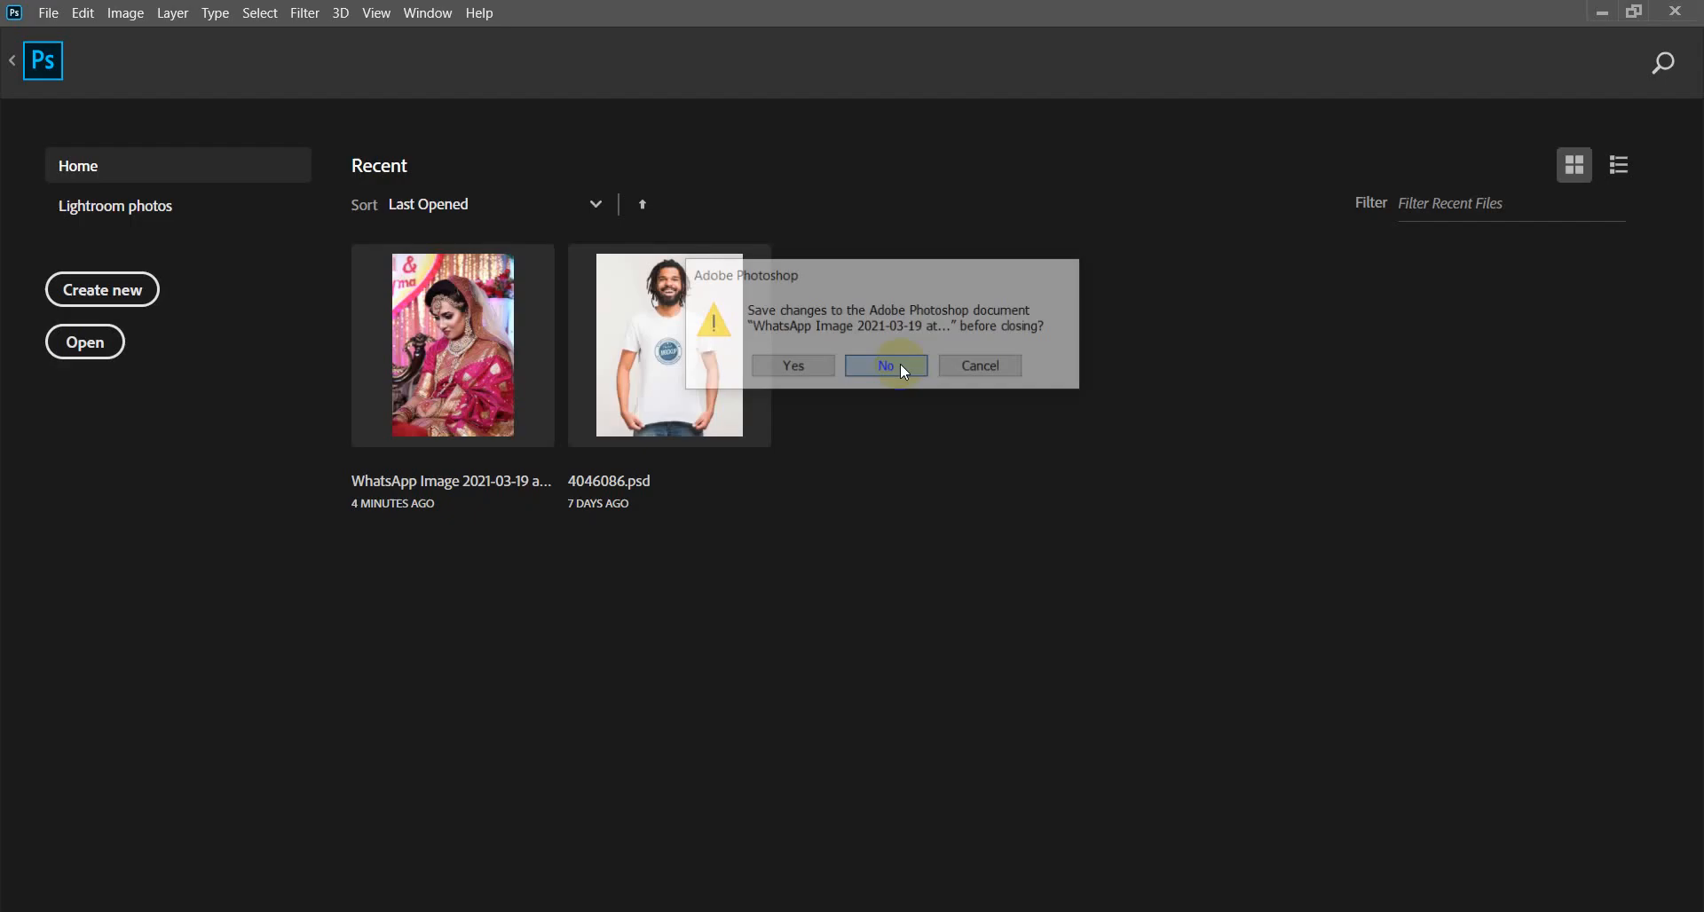
pyautogui.click(440, 353)
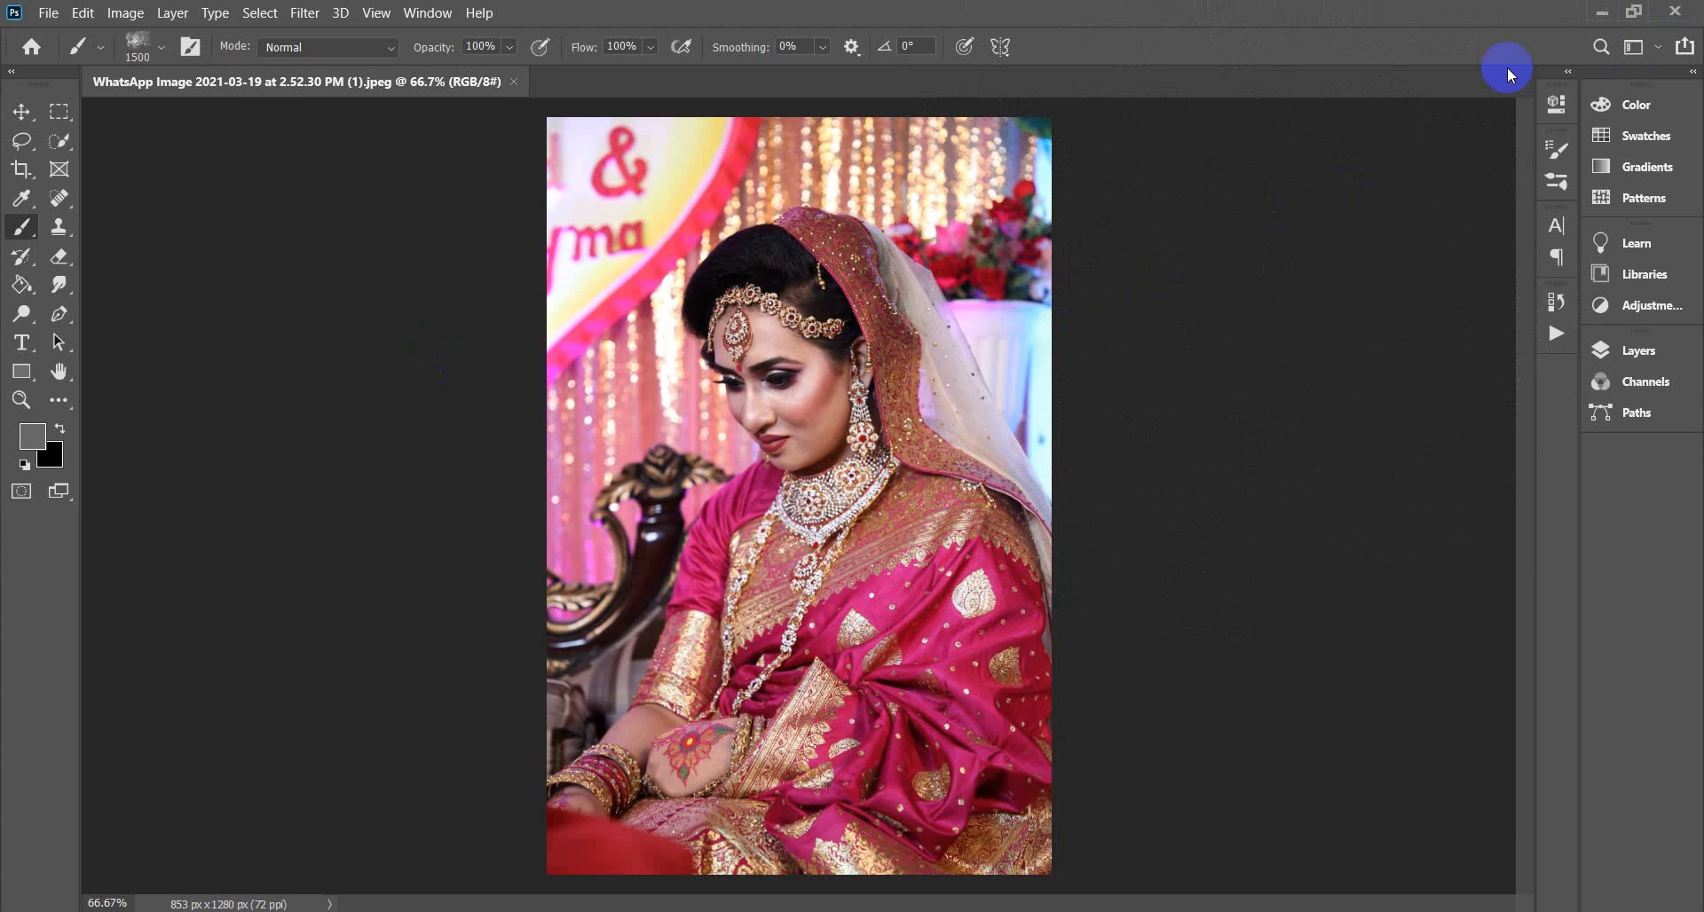
pyautogui.press('[')
pyautogui.press('[')
pyautogui.press('[')
pyautogui.press('[')
pyautogui.press('[')
pyautogui.press('[')
pyautogui.press('[')
pyautogui.press('[')
pyautogui.press('[')
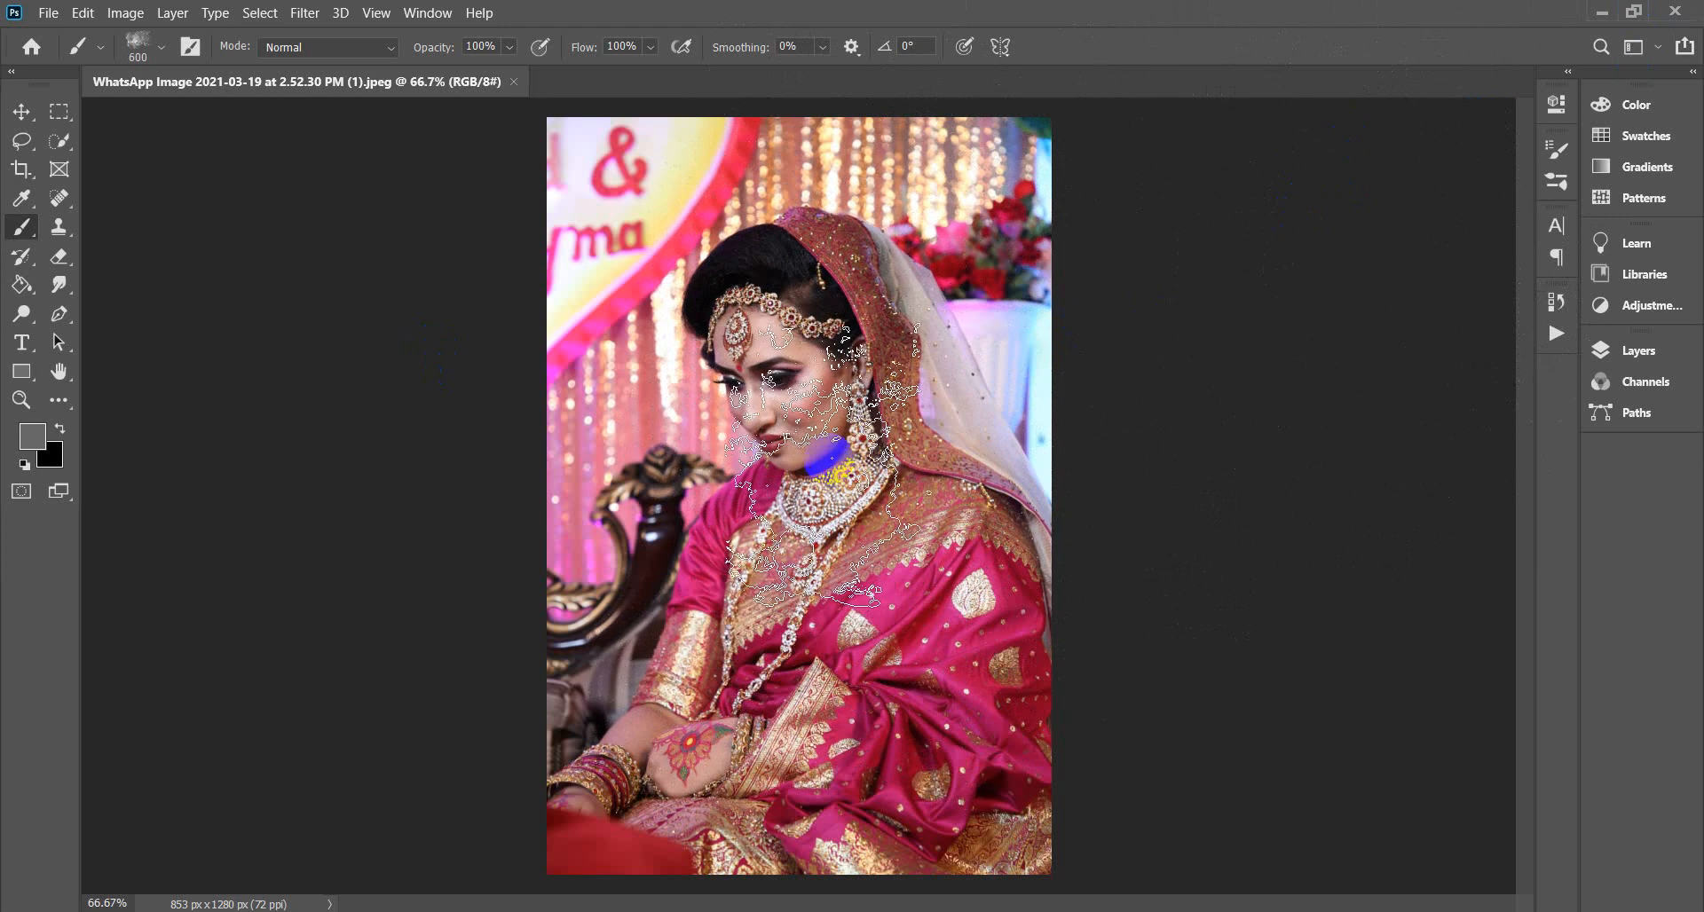
# Minimize Photoshop, close the forhad folder window, and bring the YouTube tutorial forward.
pyautogui.click(1602, 14)
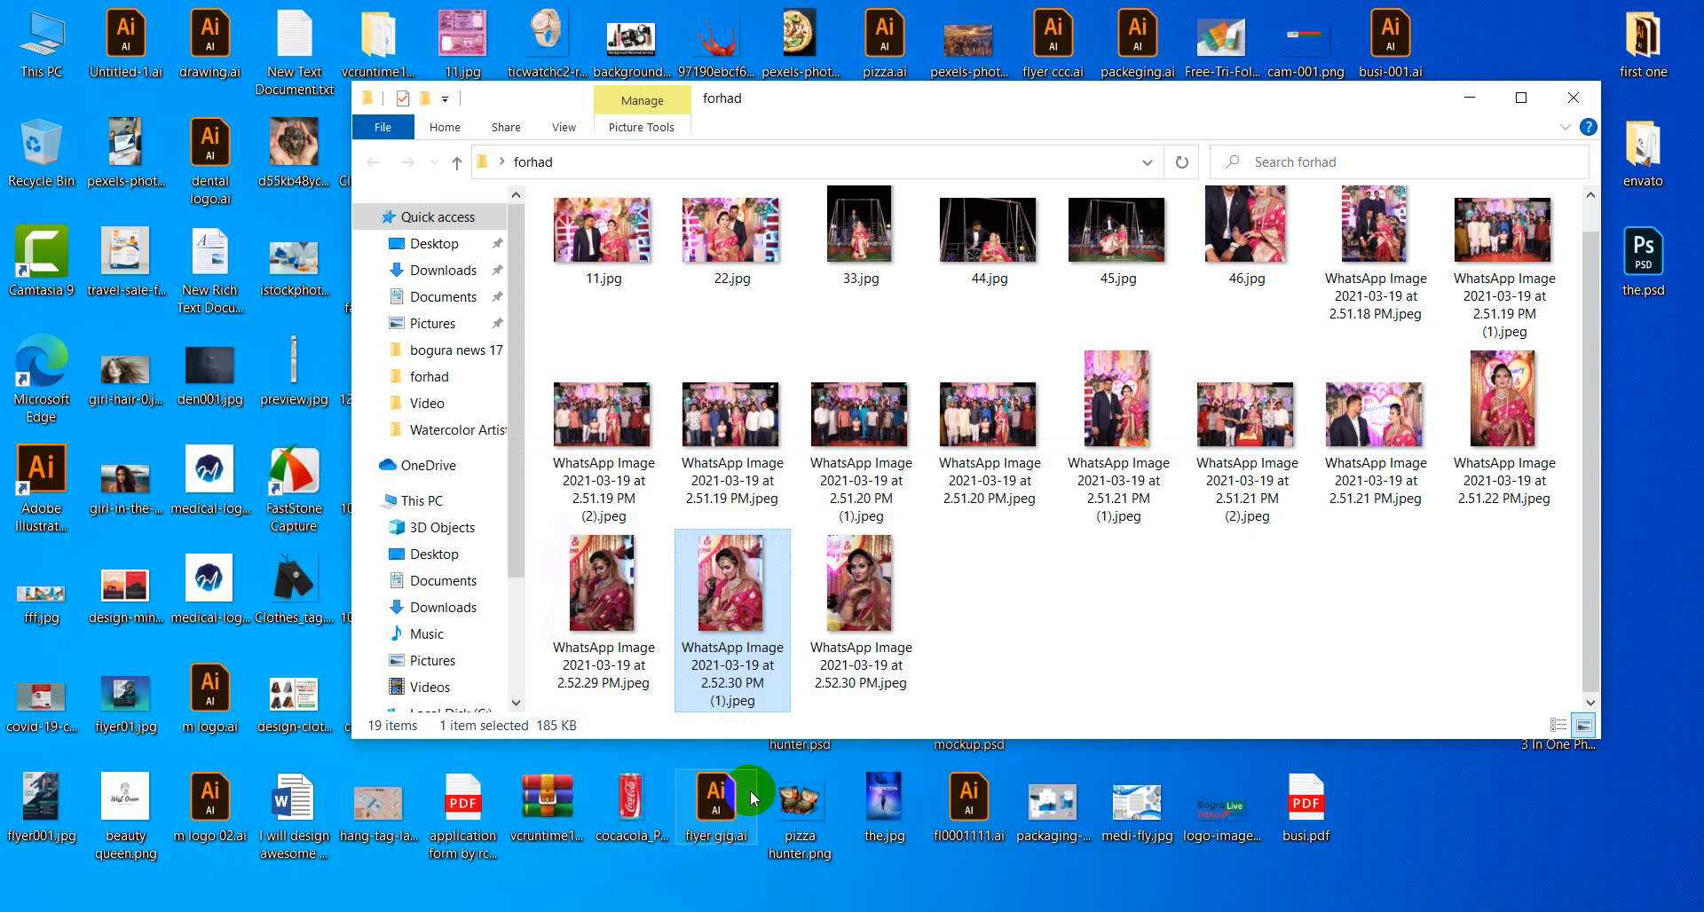
pyautogui.click(1574, 97)
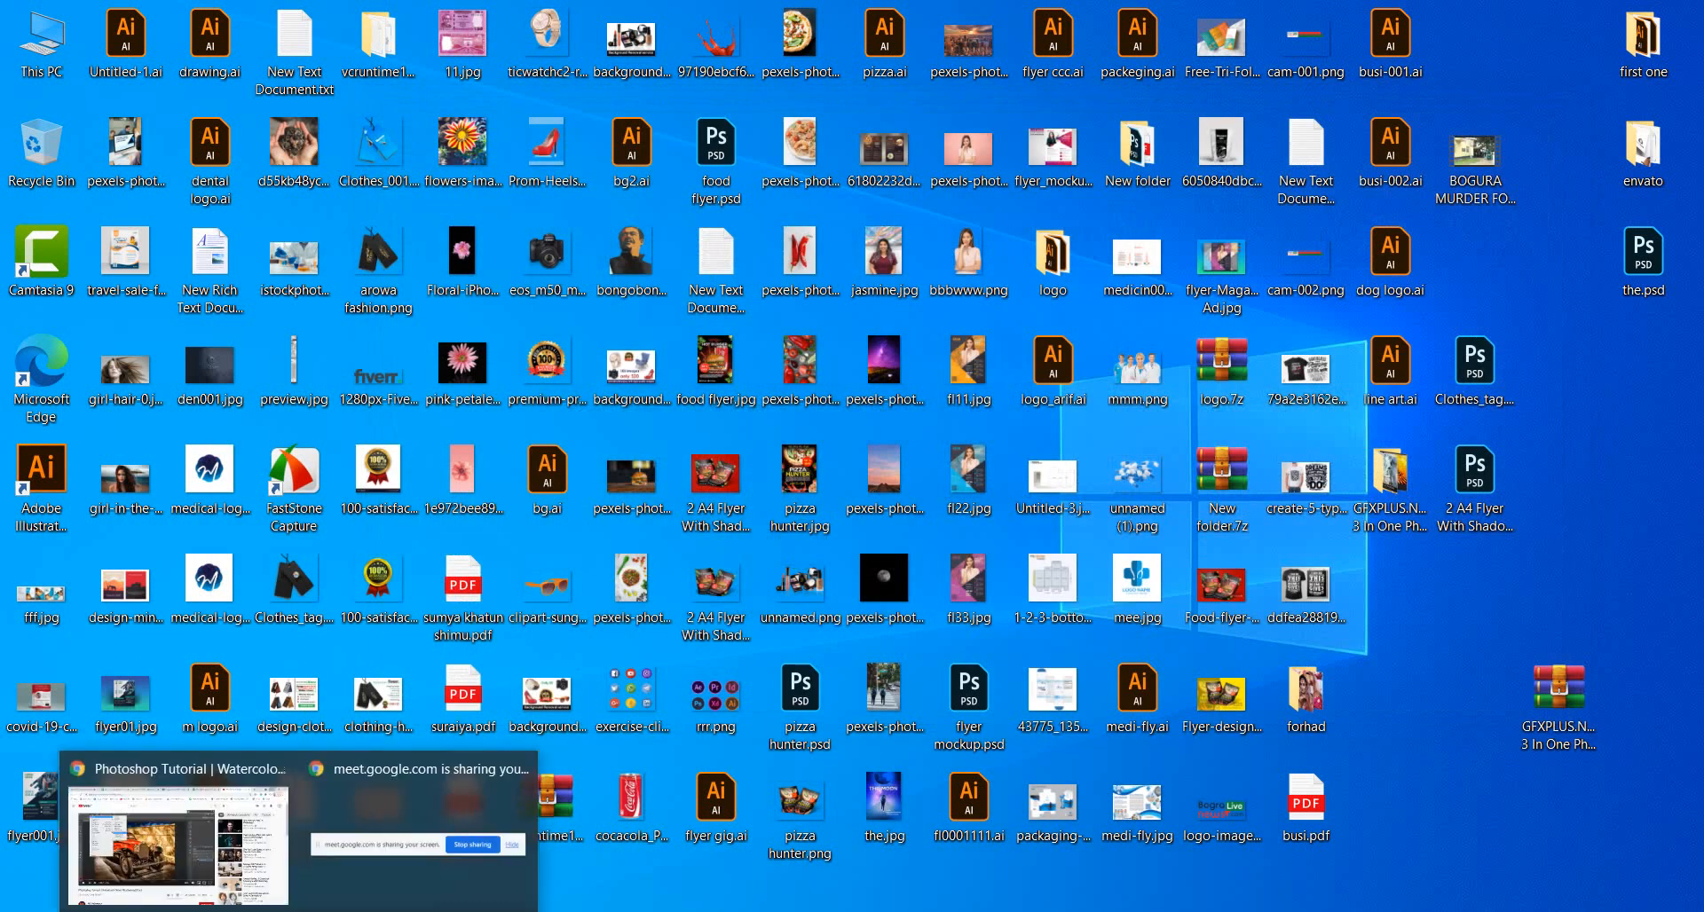
pyautogui.click(213, 874)
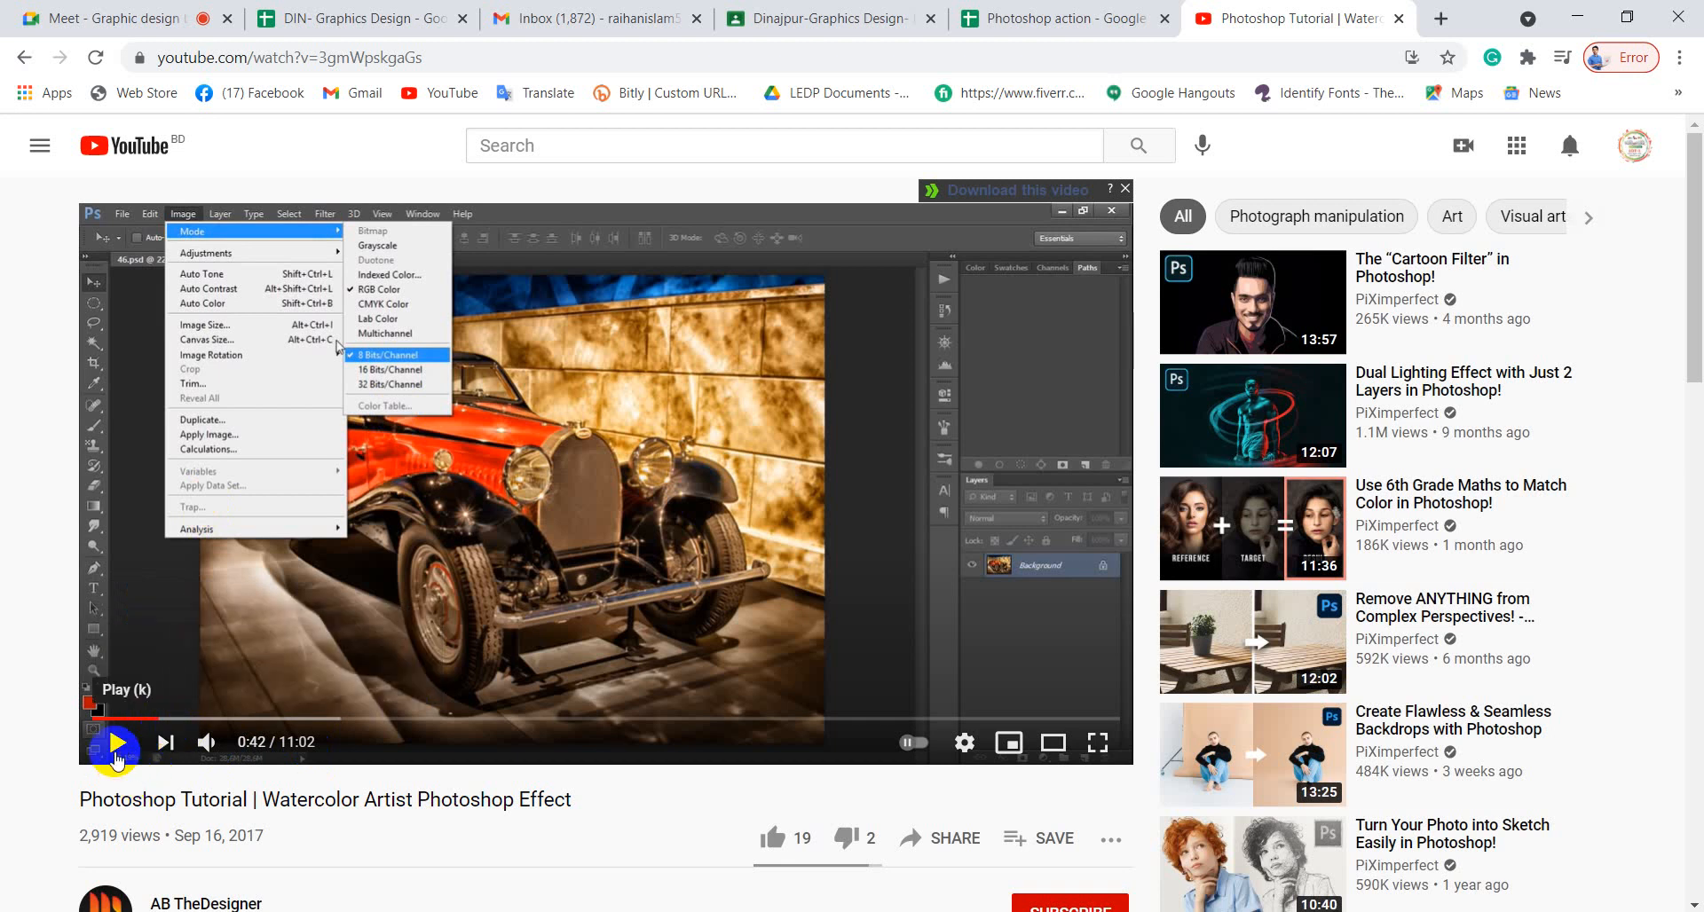
# Play the tutorial to 2:25, where the car is painted red, then return to Photoshop.
pyautogui.click(116, 750)
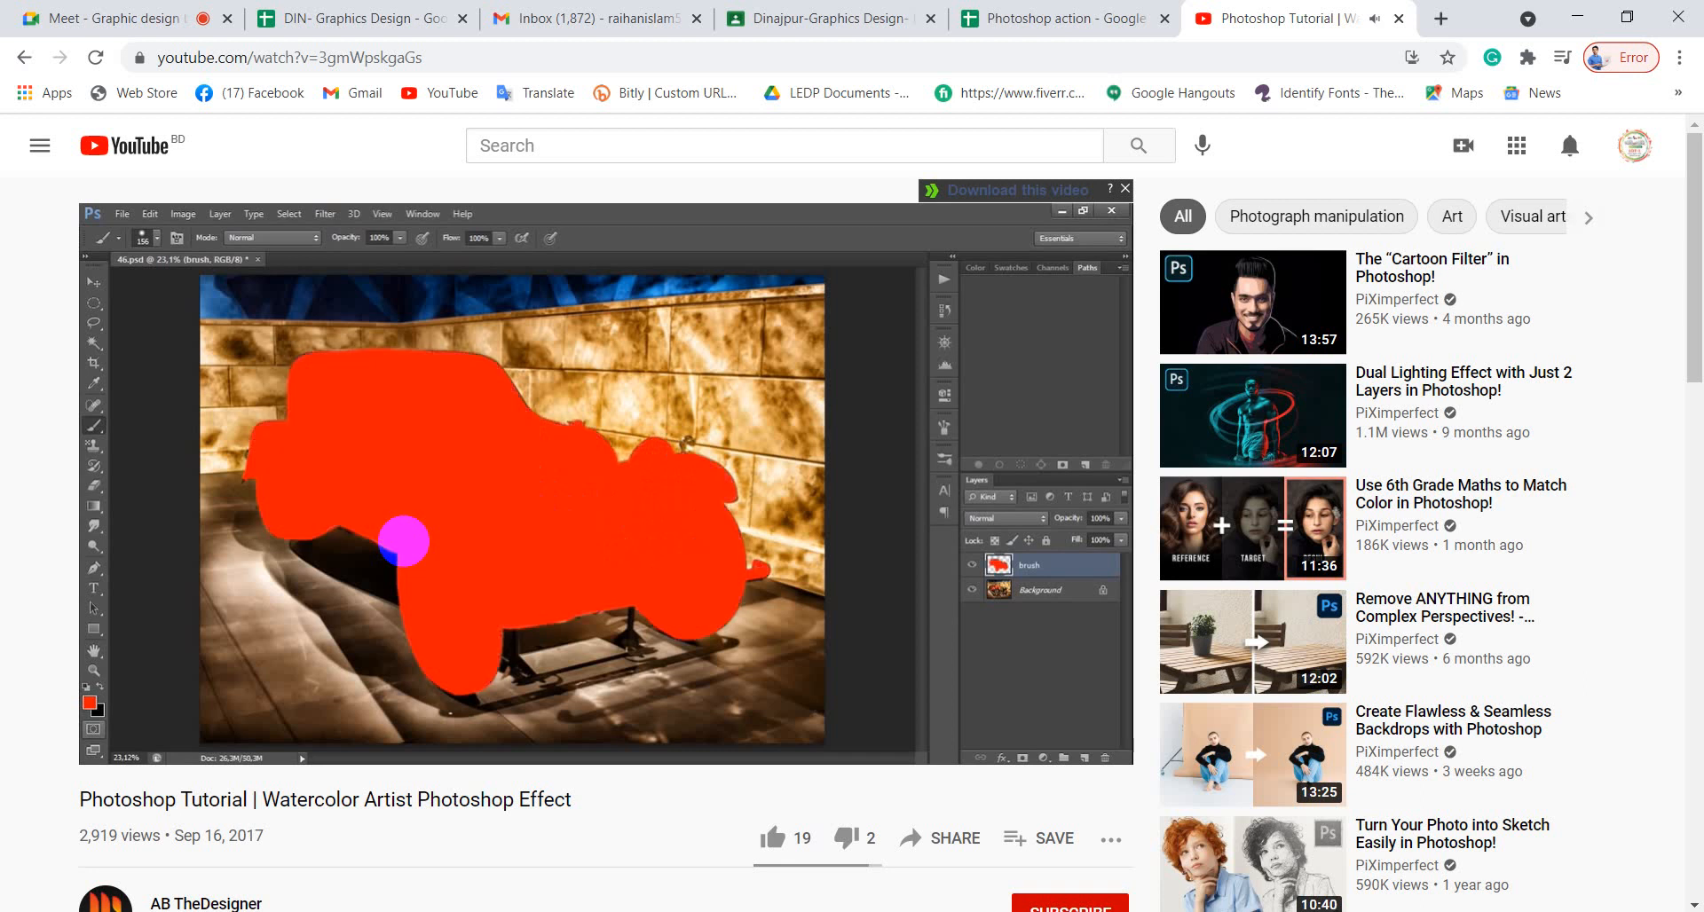
pyautogui.click(535, 491)
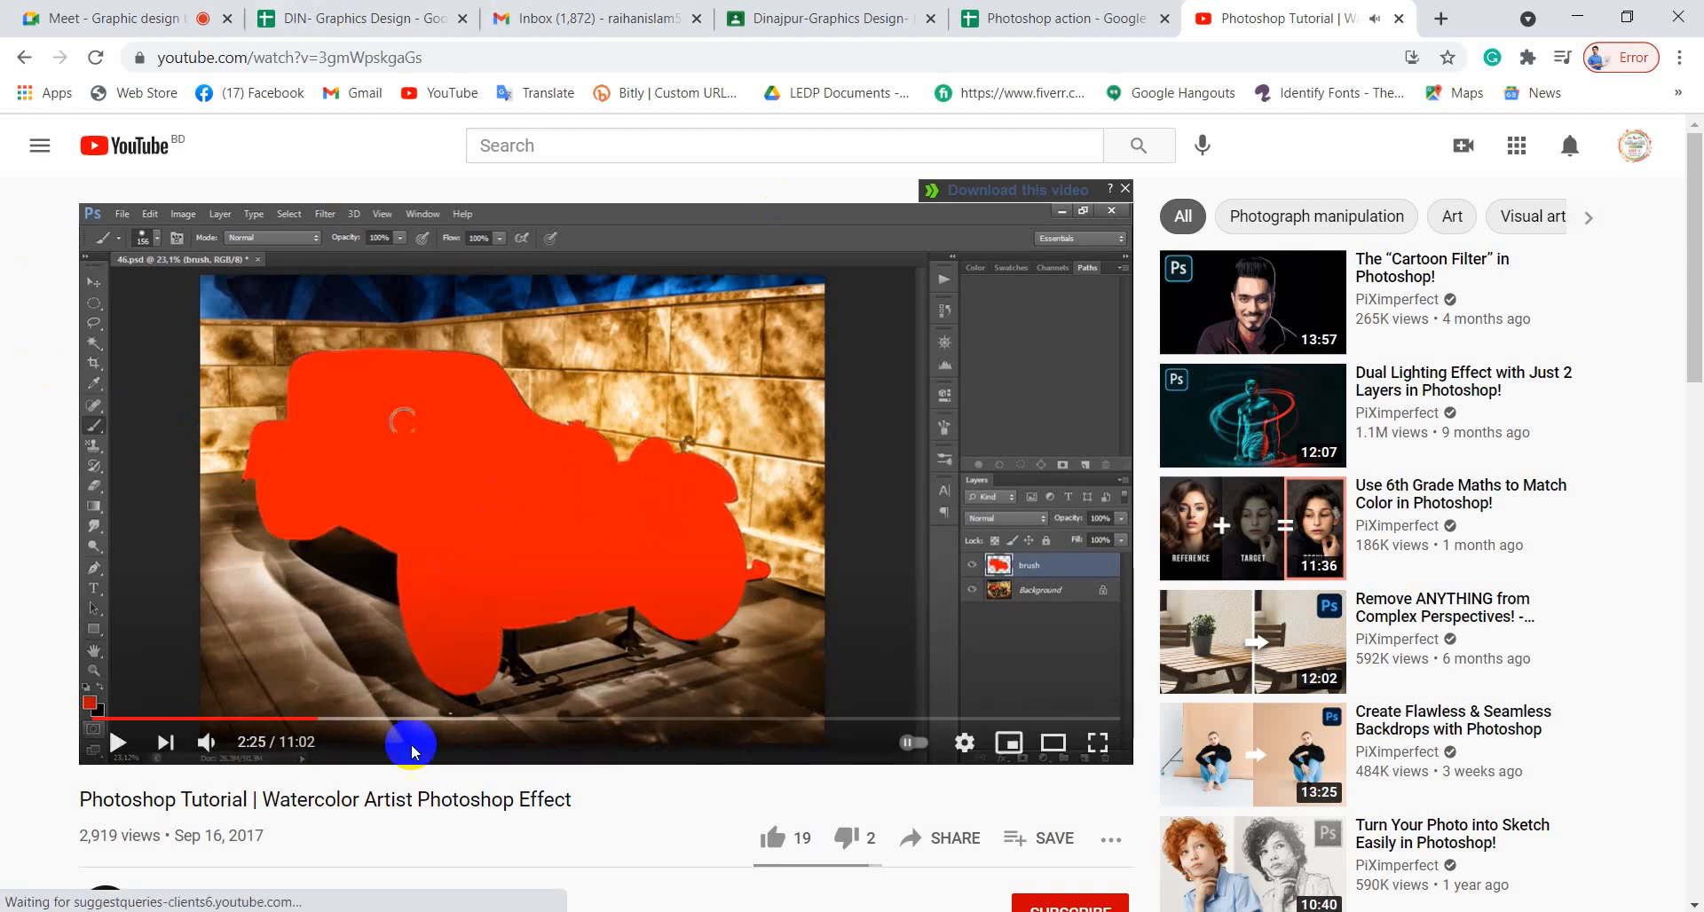
pyautogui.click(408, 911)
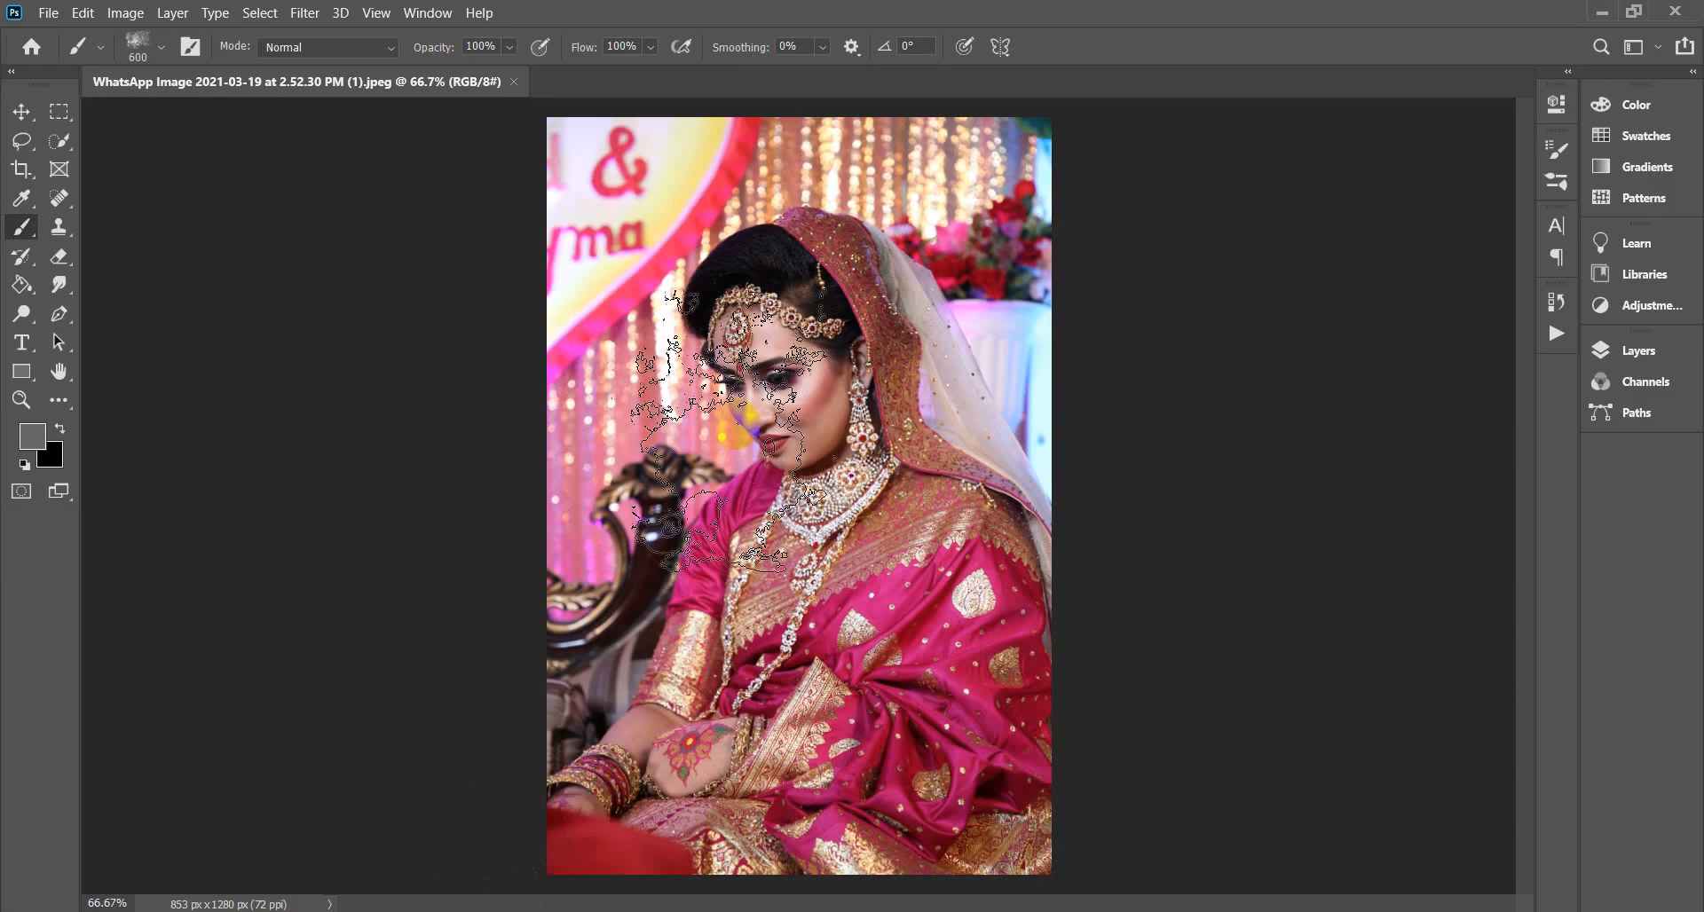
# Make the brush a 600 px General Brushes Soft Round tip at 0% hardness, and show the Layers panel.
pyautogui.click(73, 133)
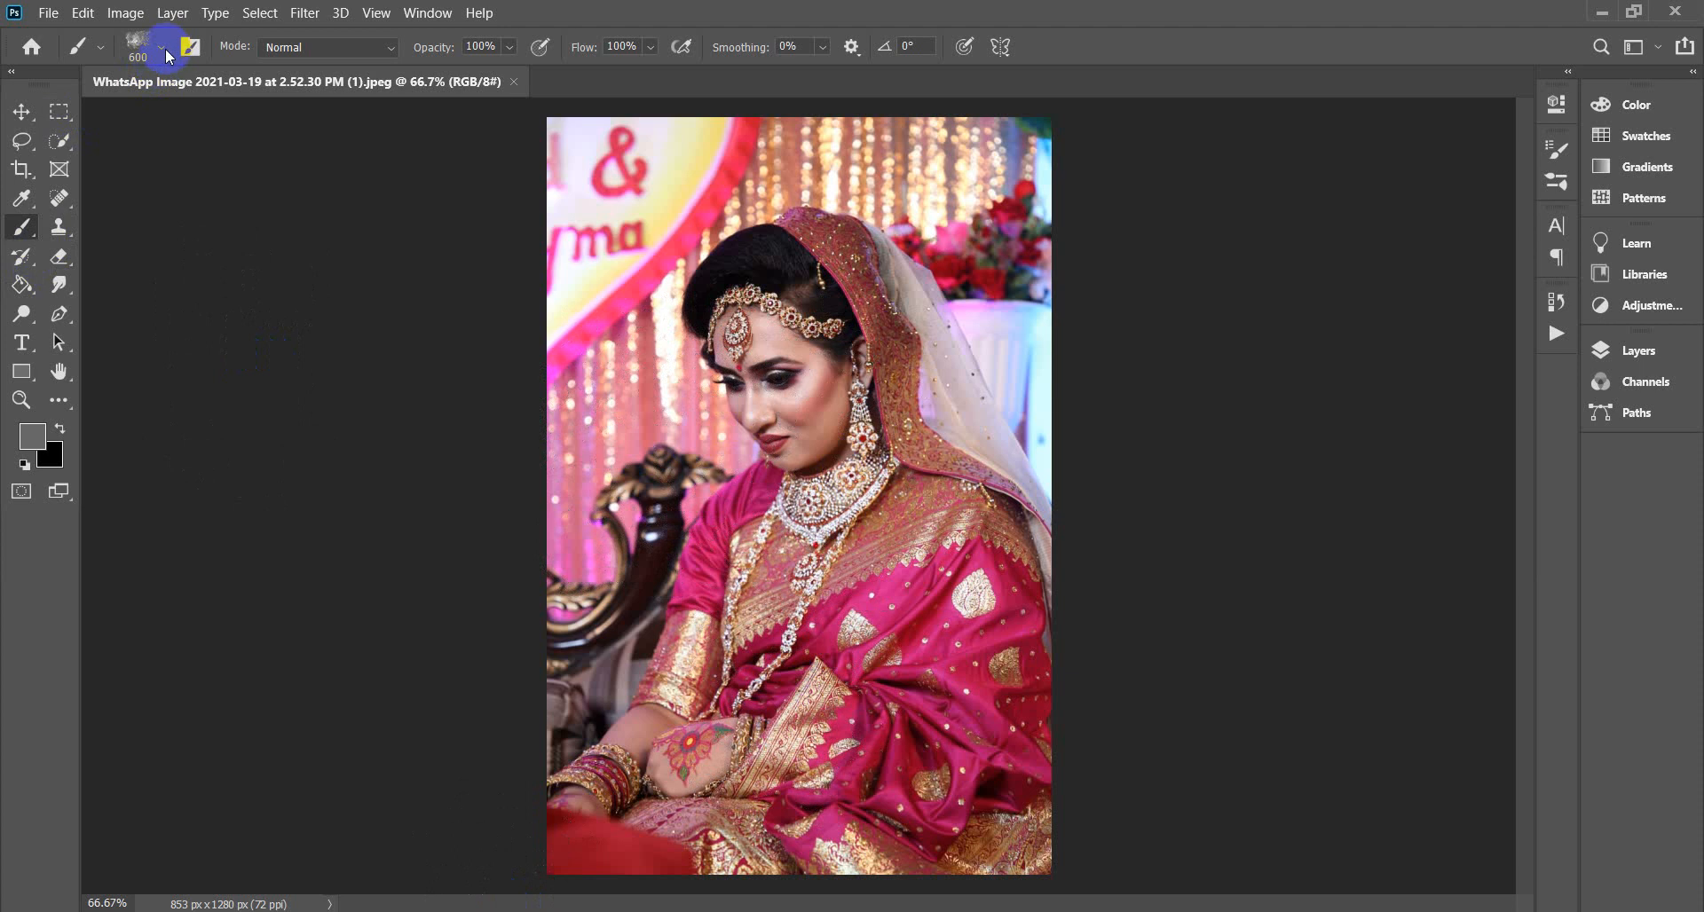
pyautogui.click(131, 16)
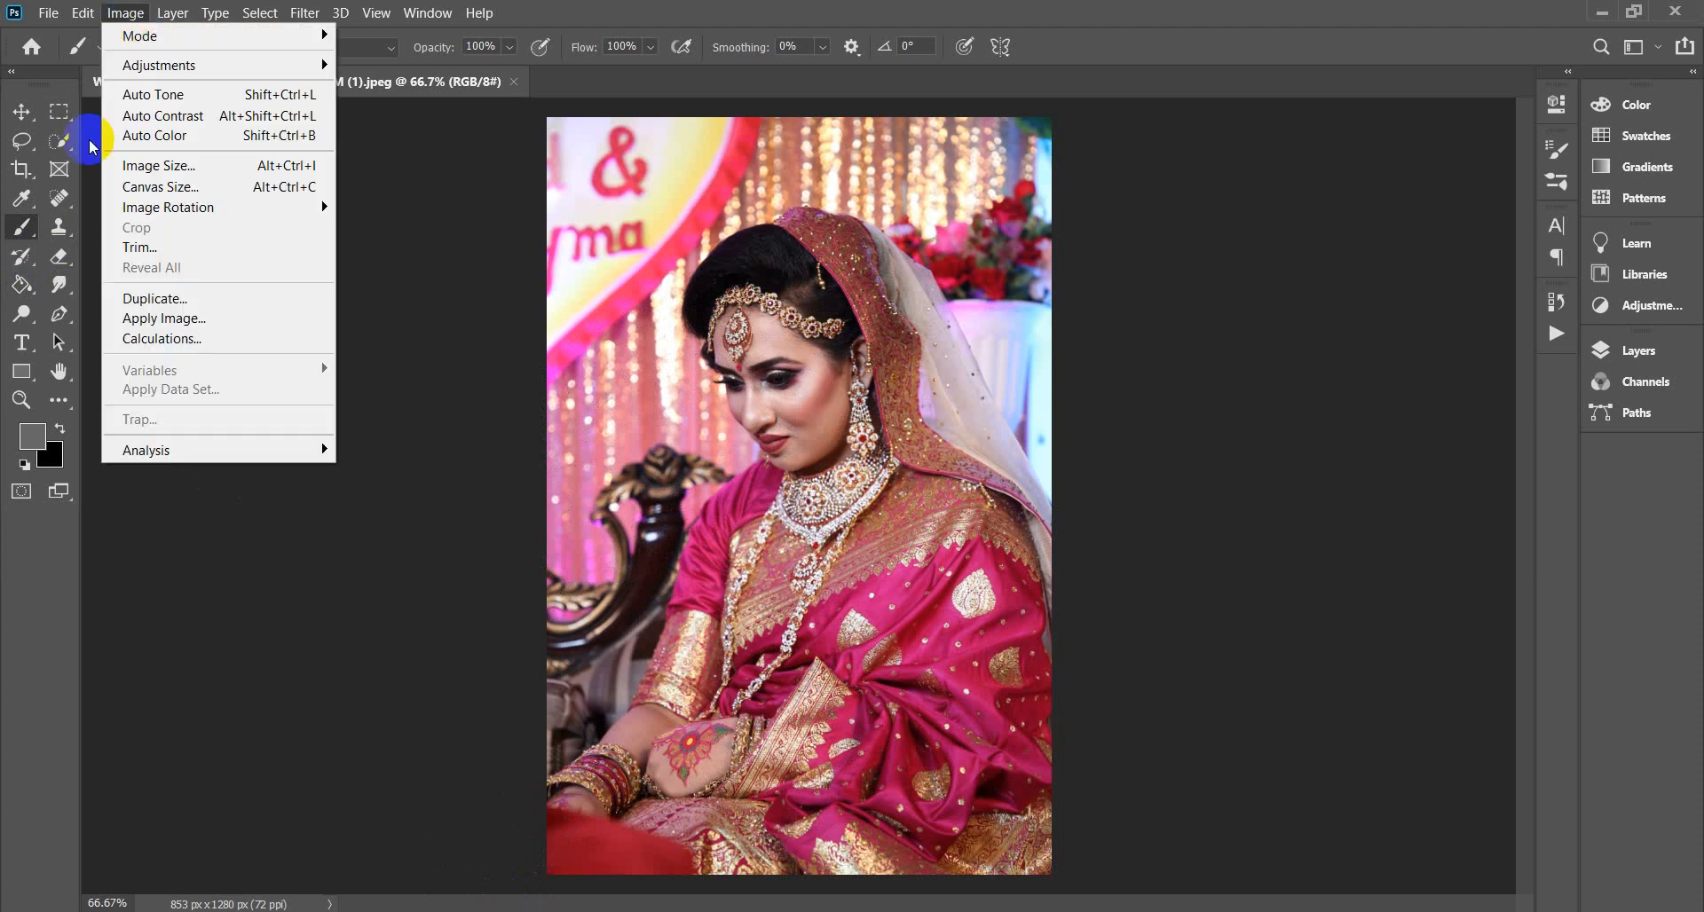
pyautogui.click(22, 227)
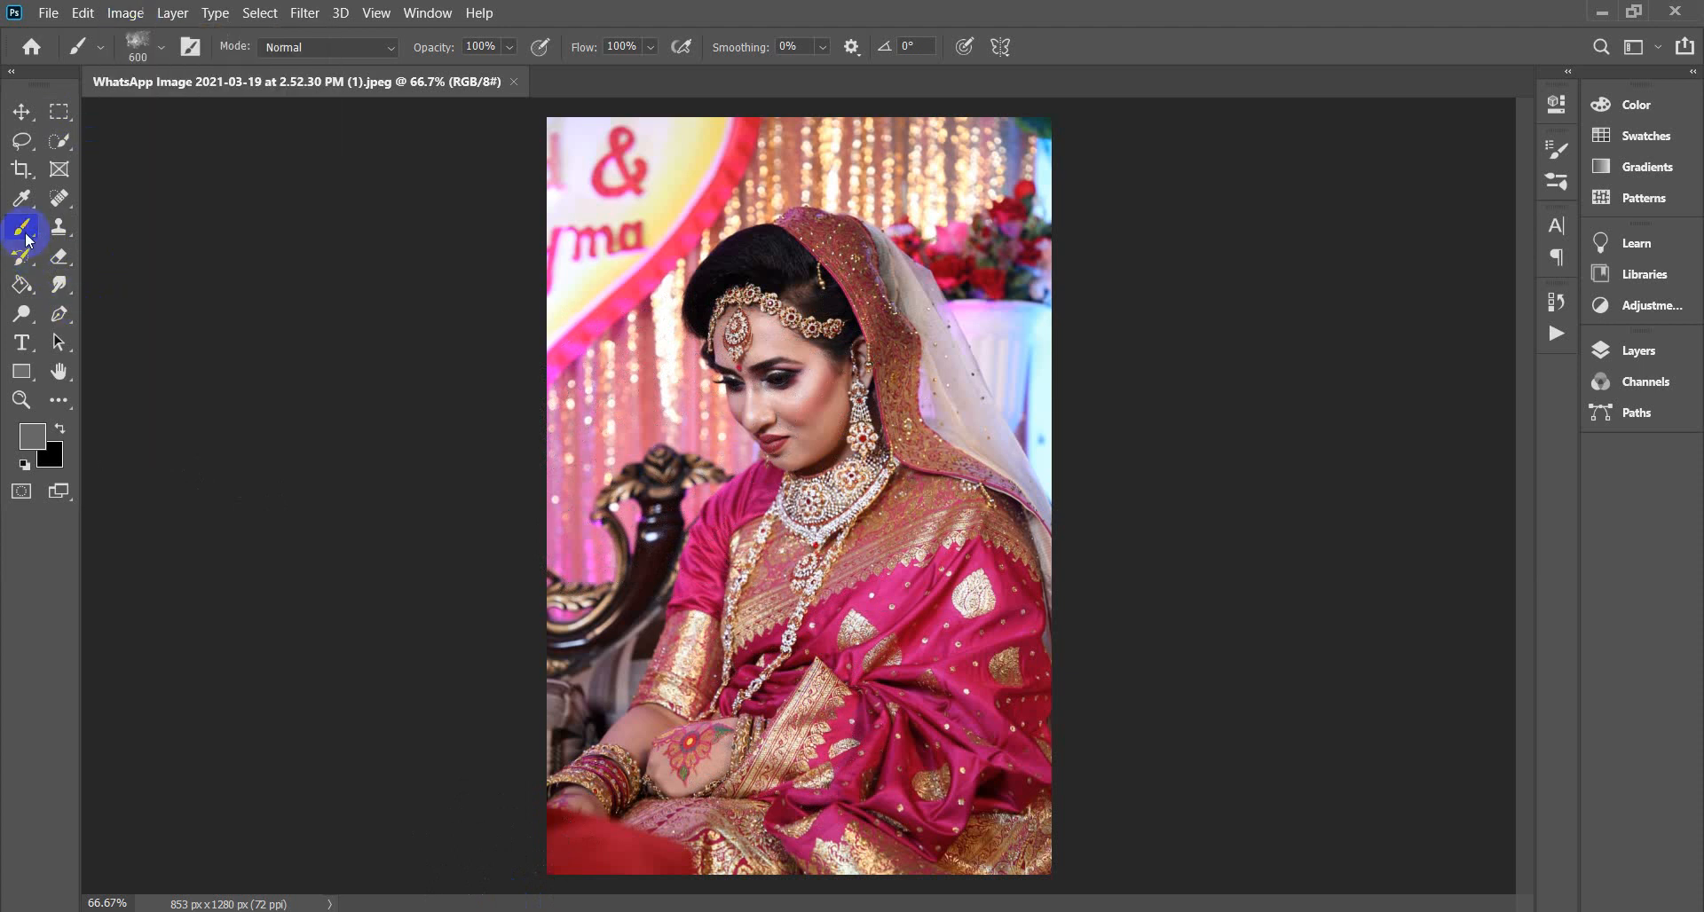
pyautogui.click(161, 48)
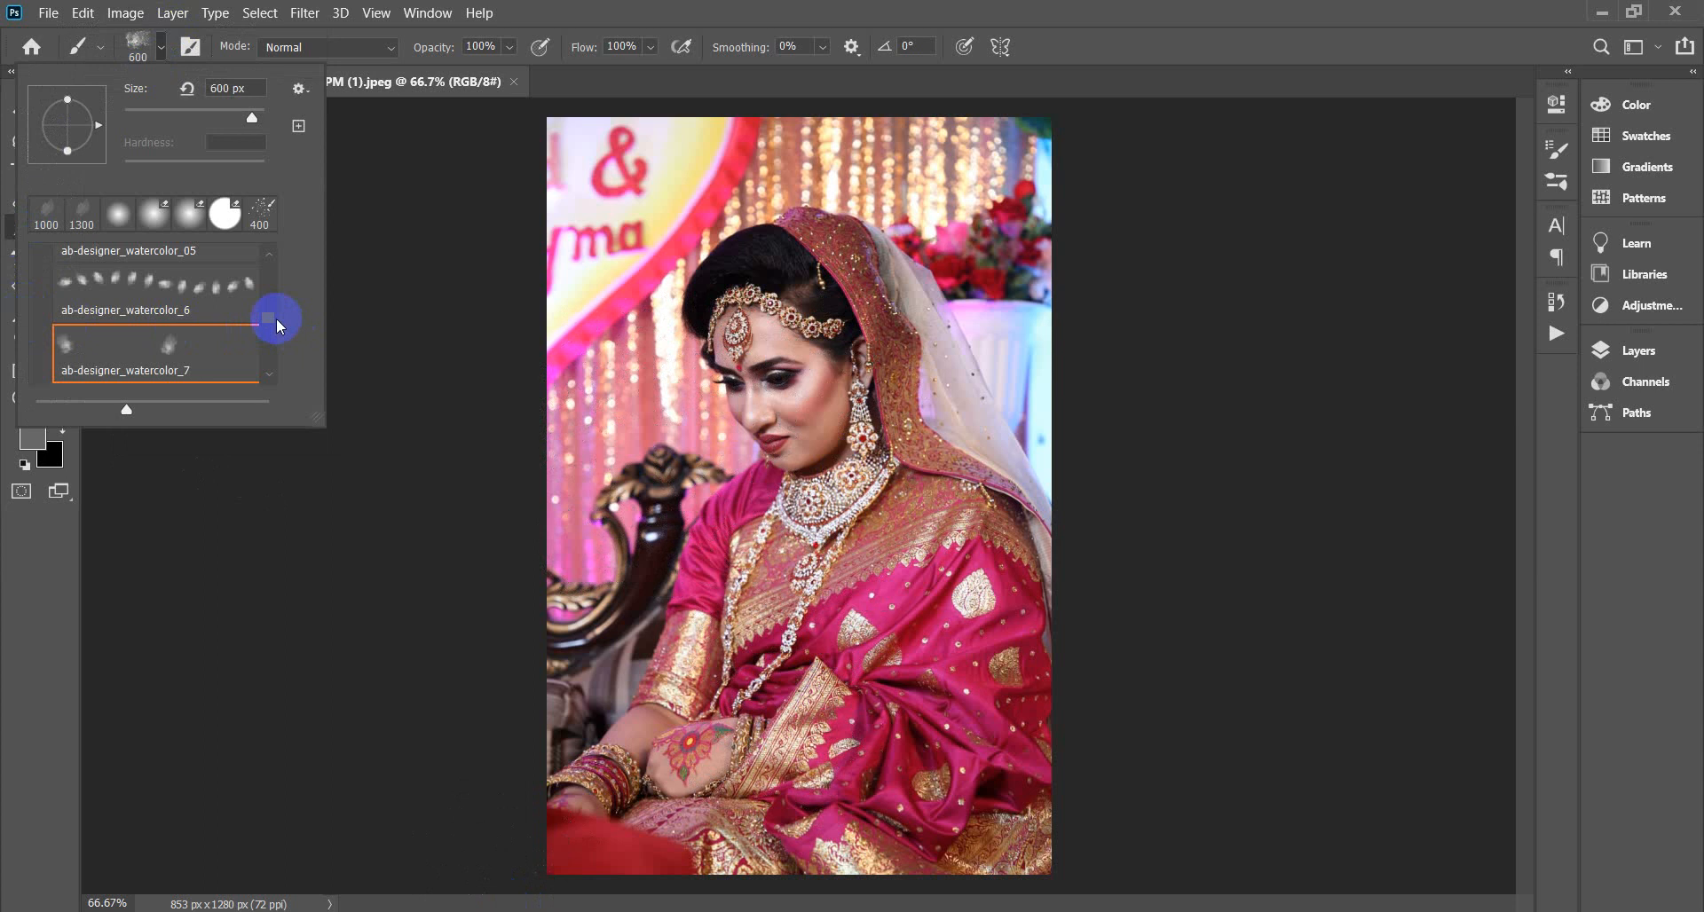
pyautogui.moveTo(270, 318); pyautogui.dragTo(266, 258)
pyautogui.click(42, 260)
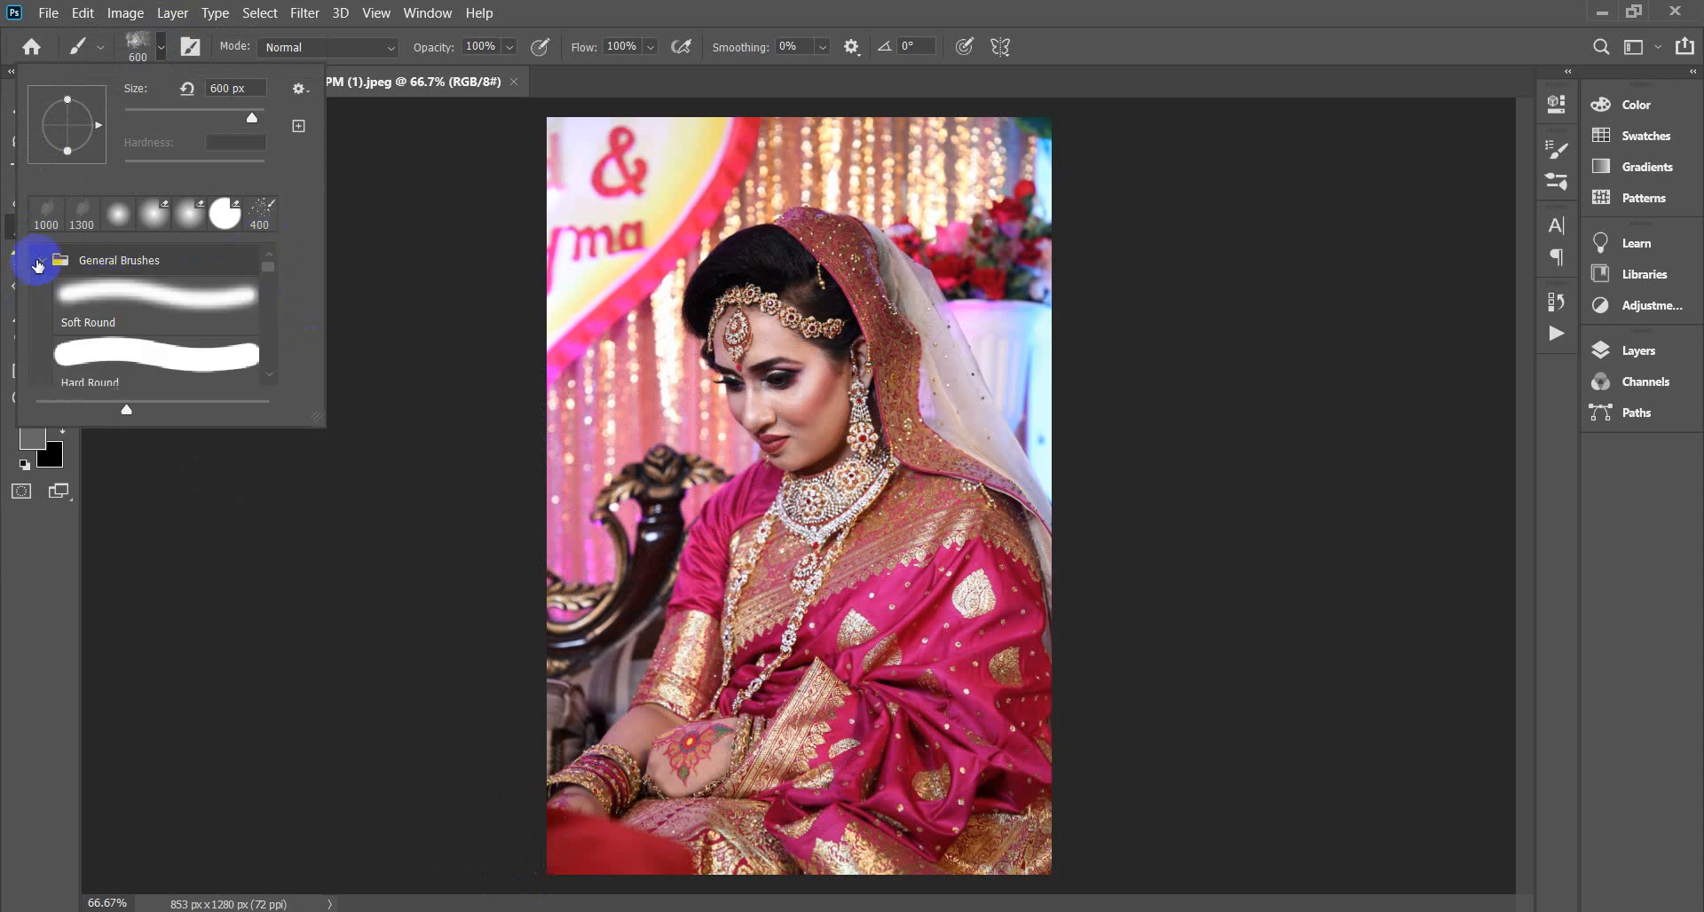
pyautogui.click(96, 286)
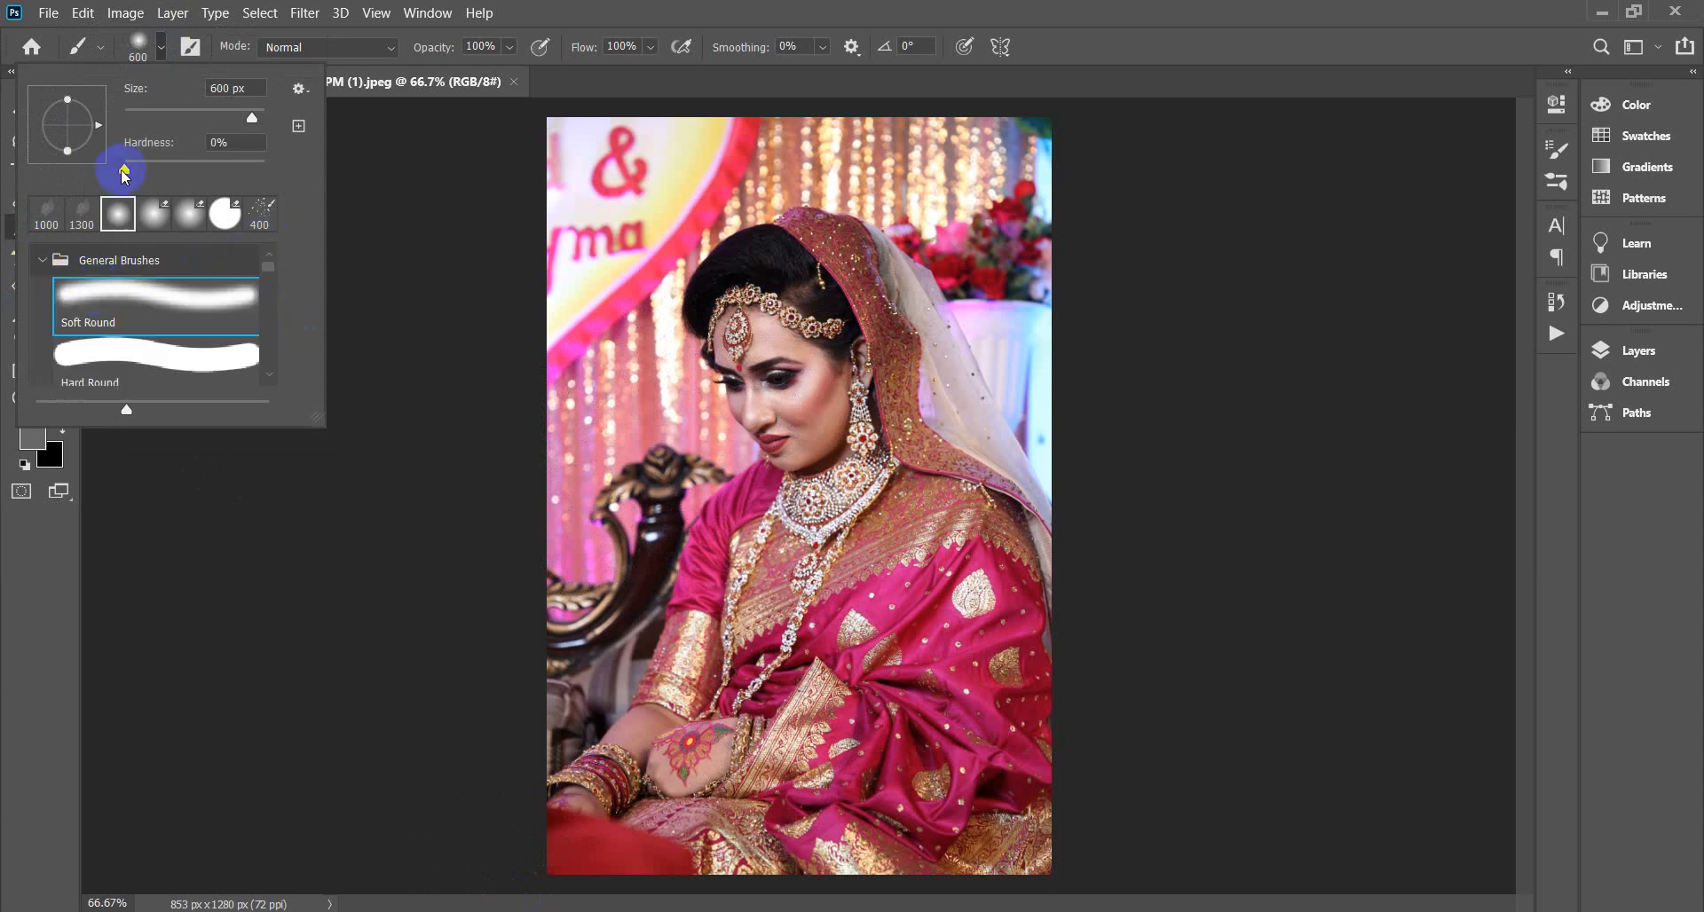
pyautogui.moveTo(125, 172); pyautogui.dragTo(102, 169)
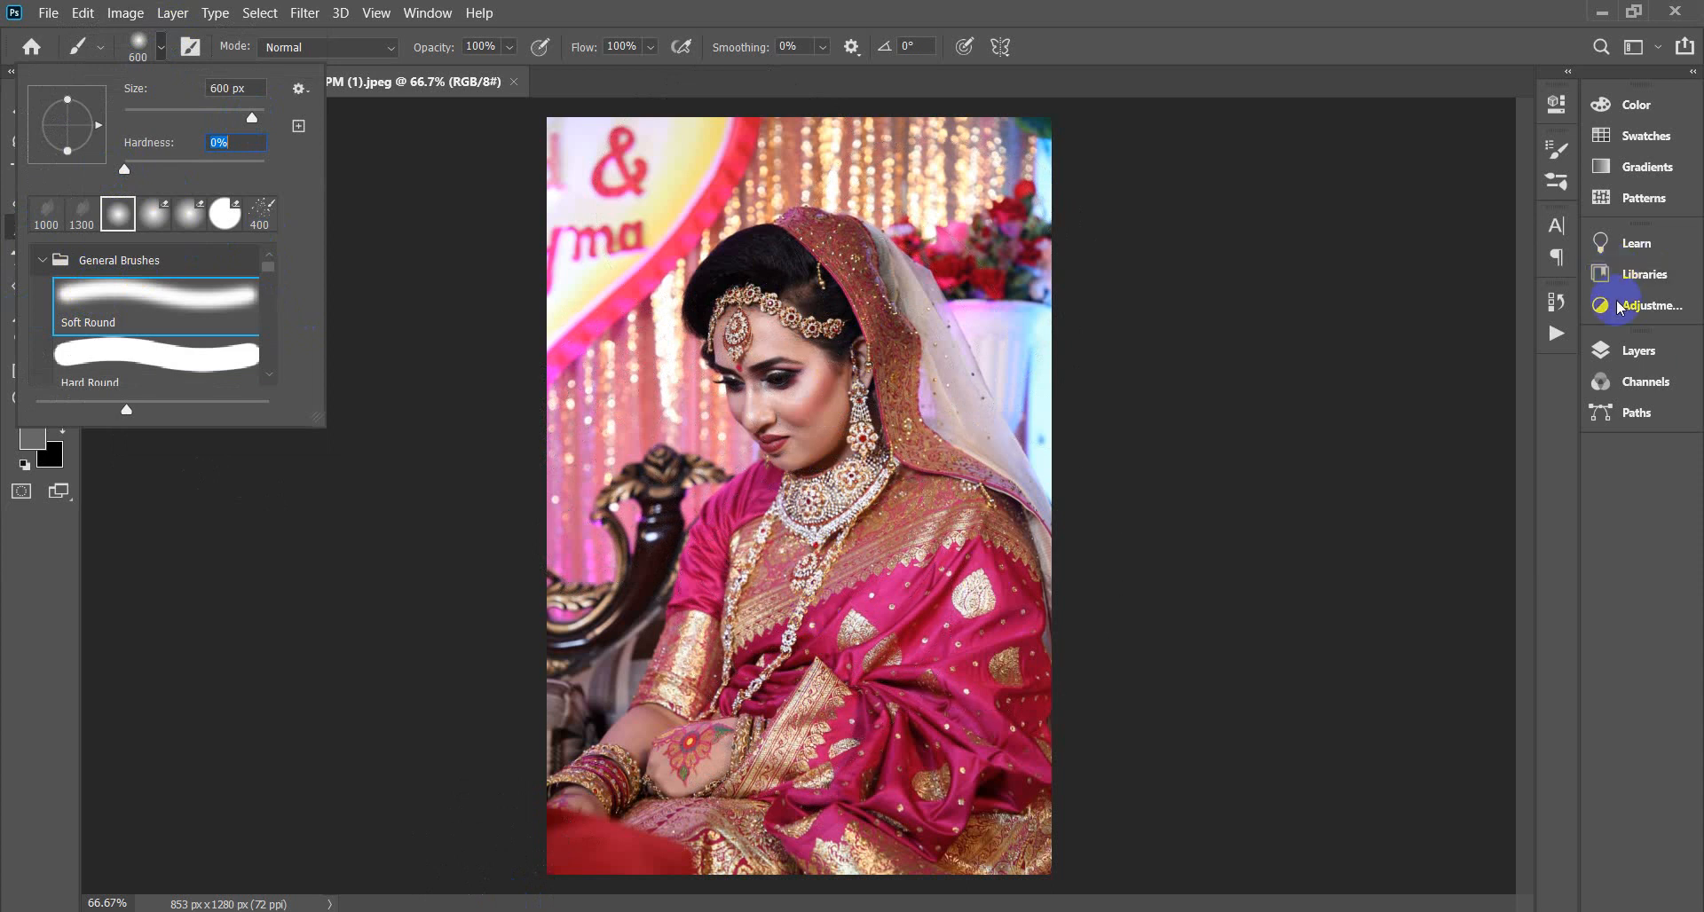
pyautogui.click(1630, 352)
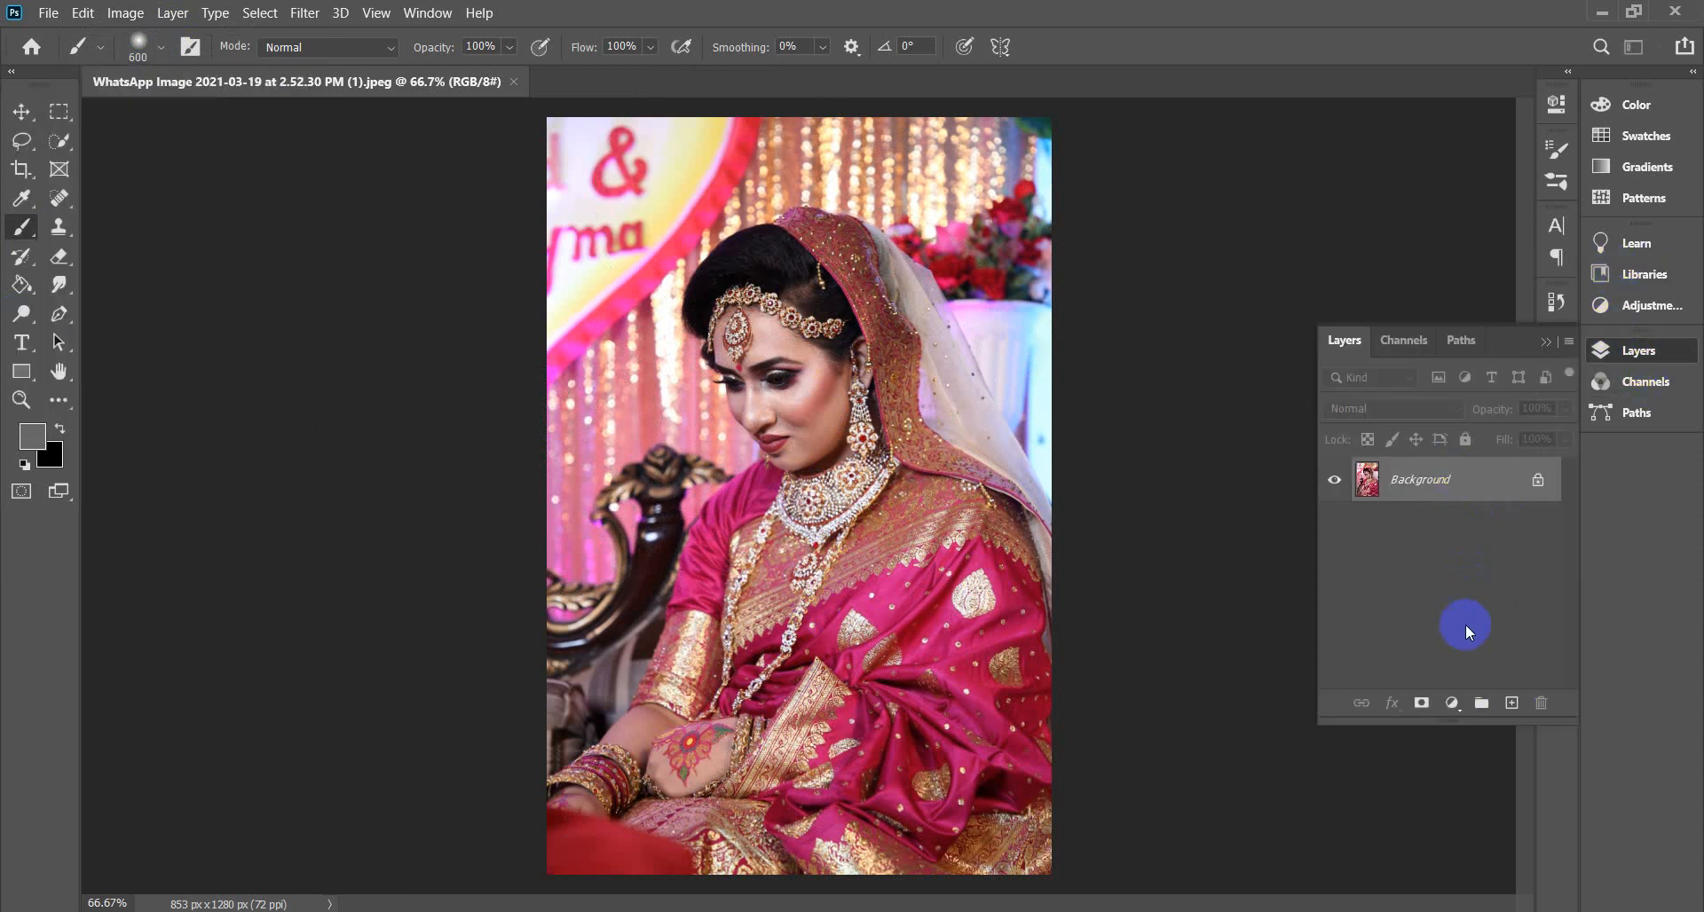
# Add a new layer named 'brush' above Background, target it, and shrink the brush.
pyautogui.click(1511, 702)
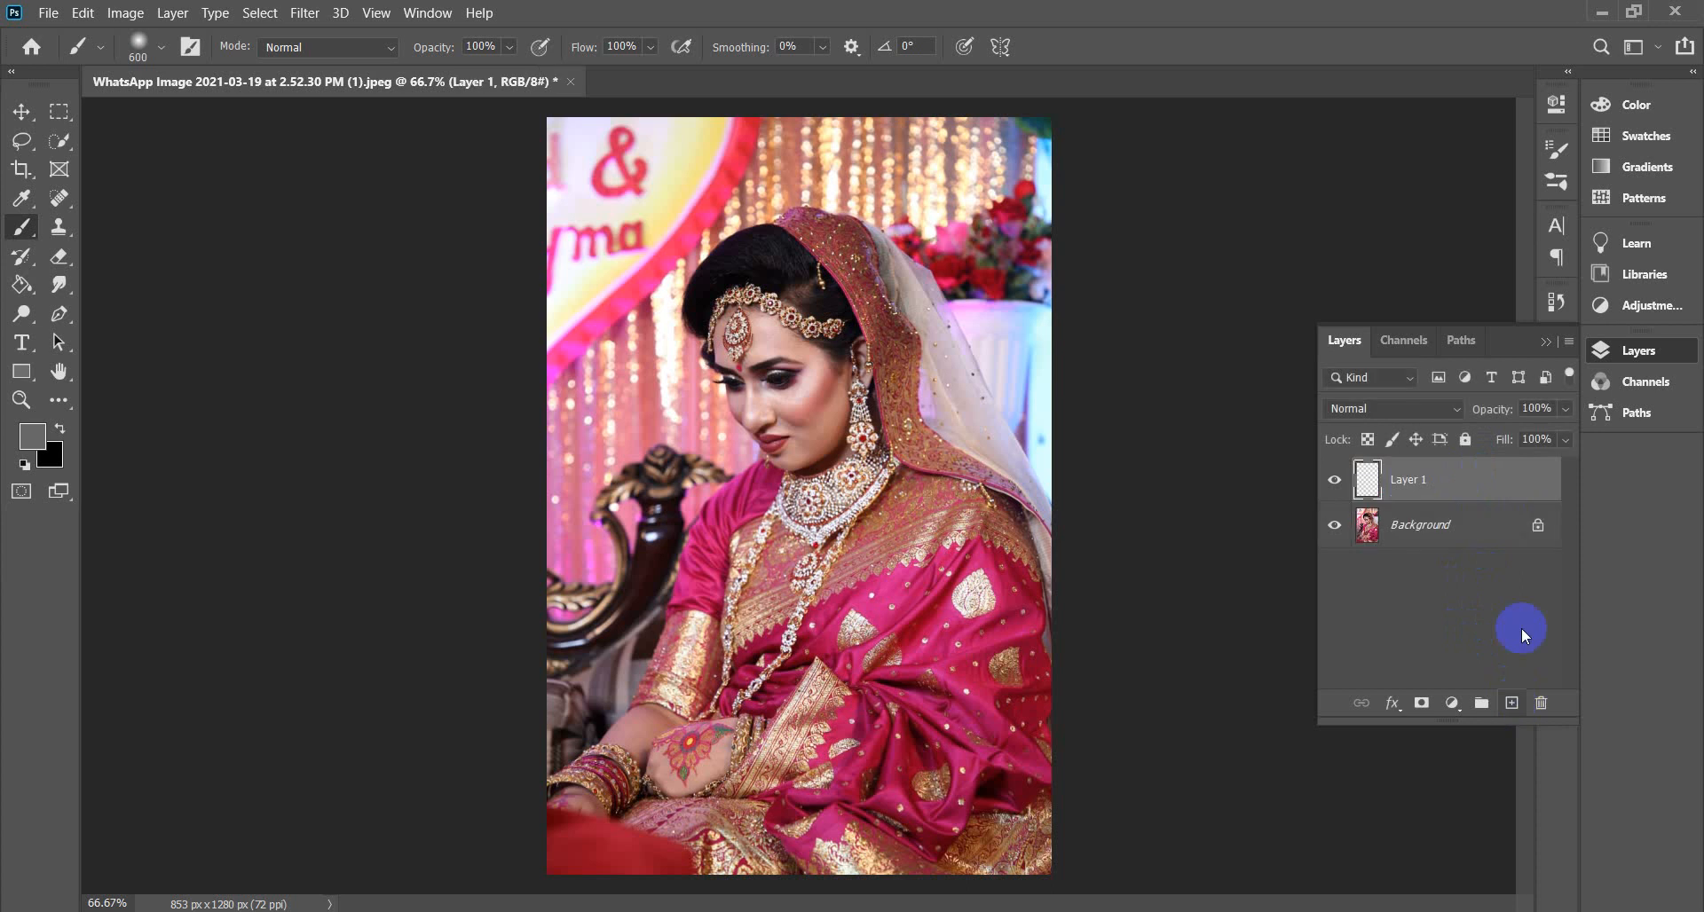
pyautogui.doubleClick(1415, 488)
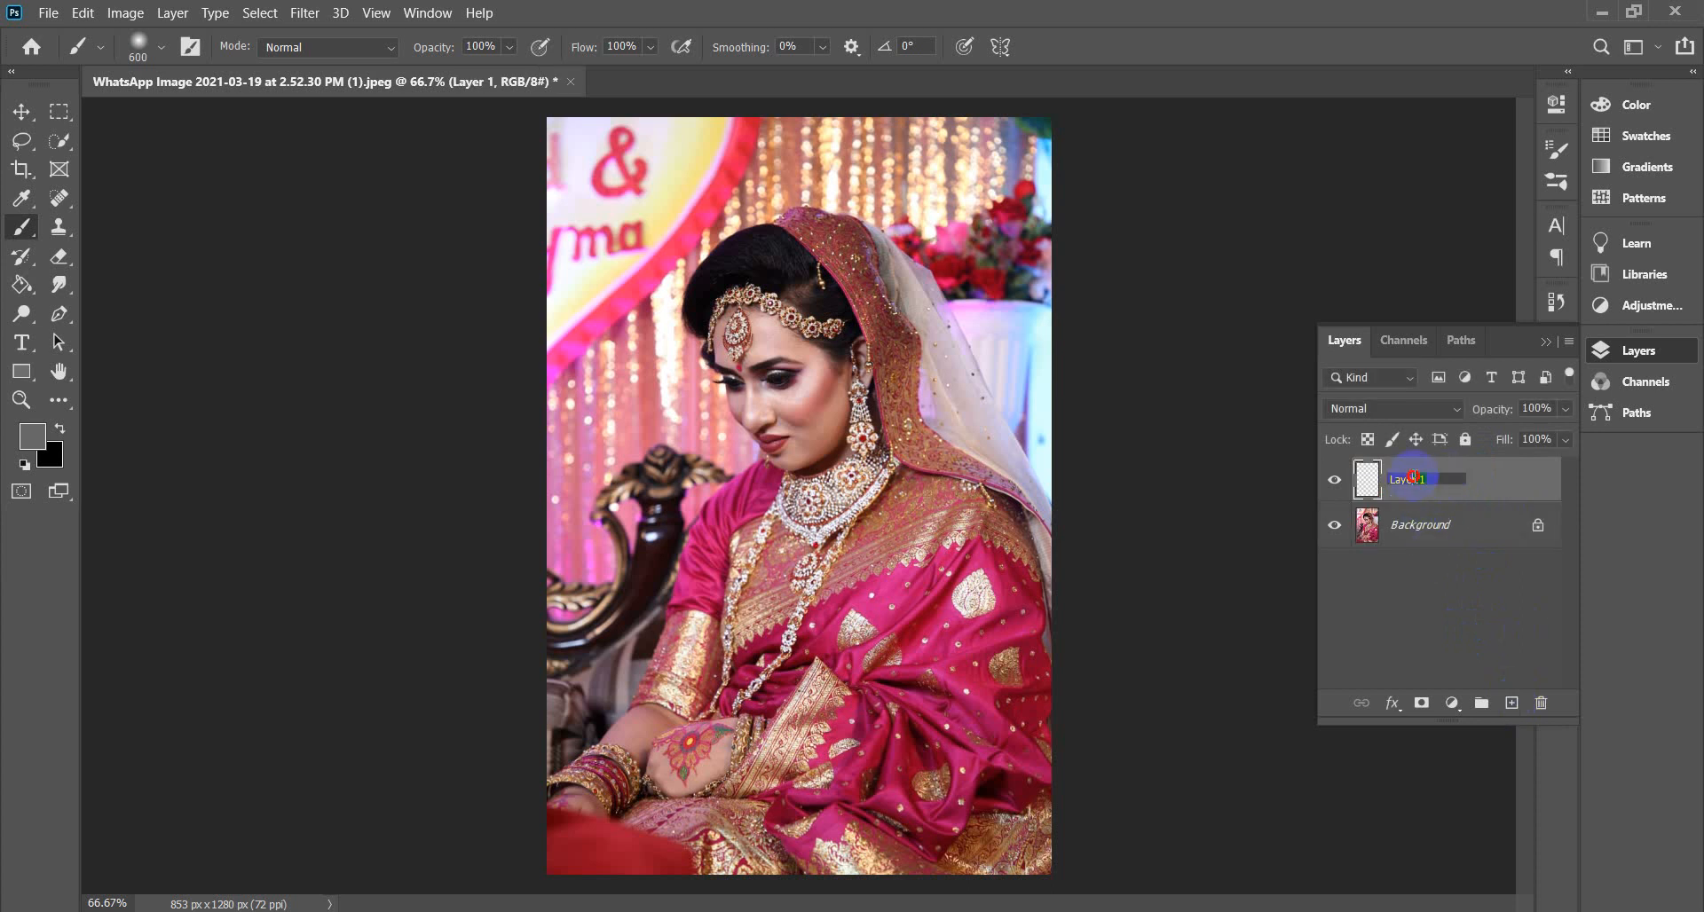
pyautogui.click(1353, 486)
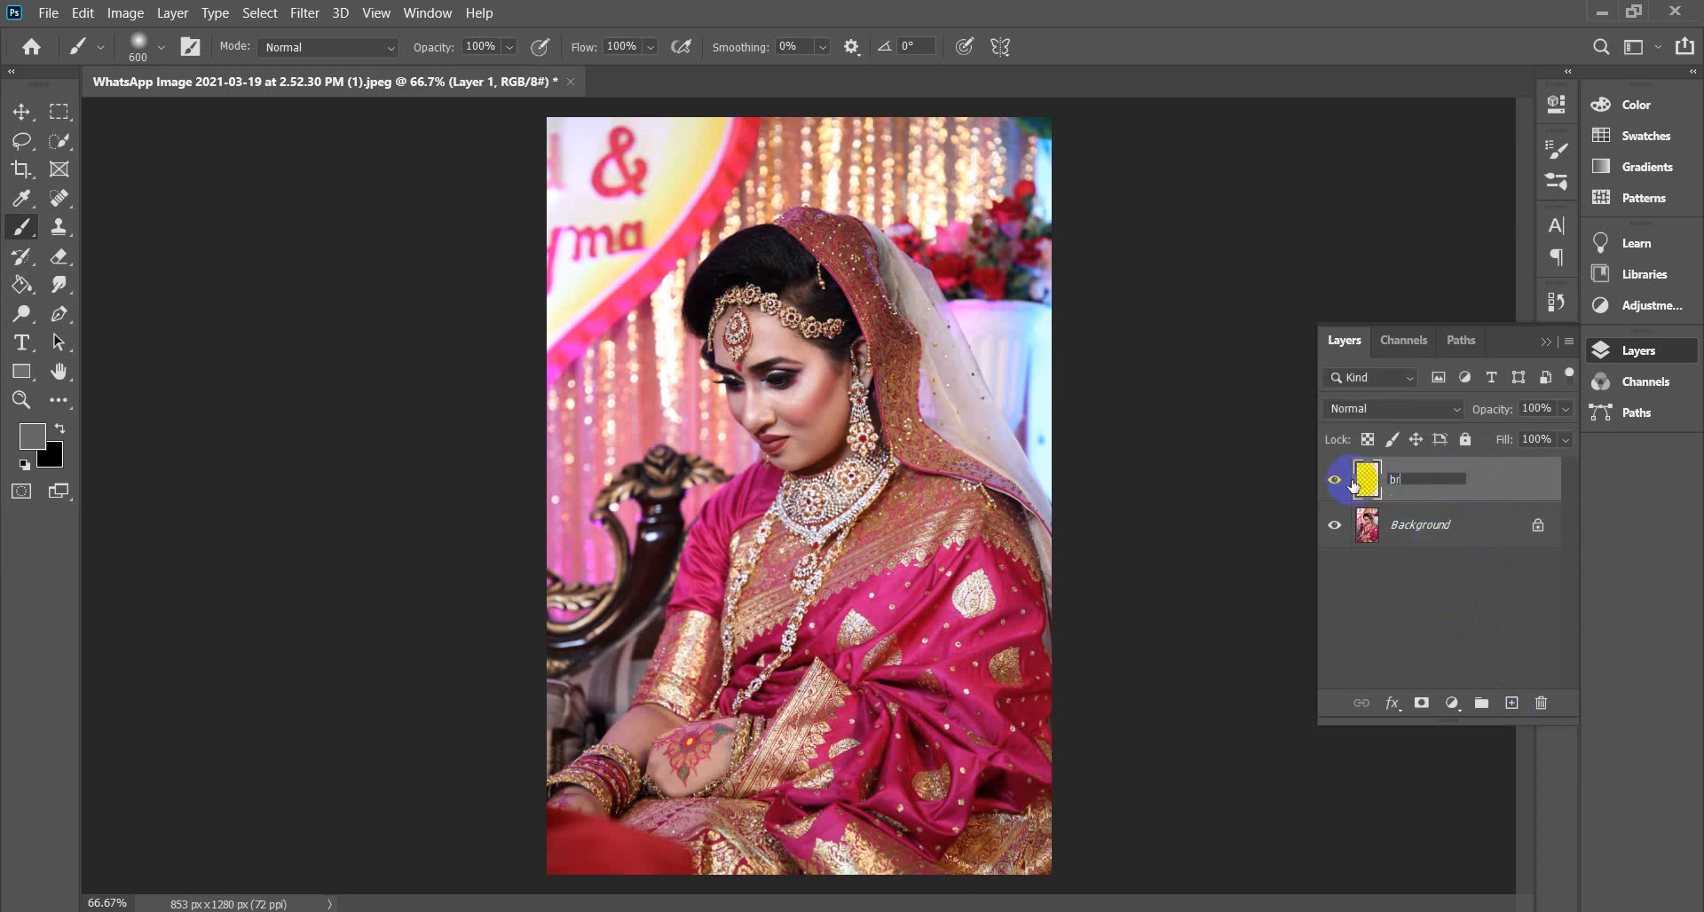
pyautogui.click(1388, 596)
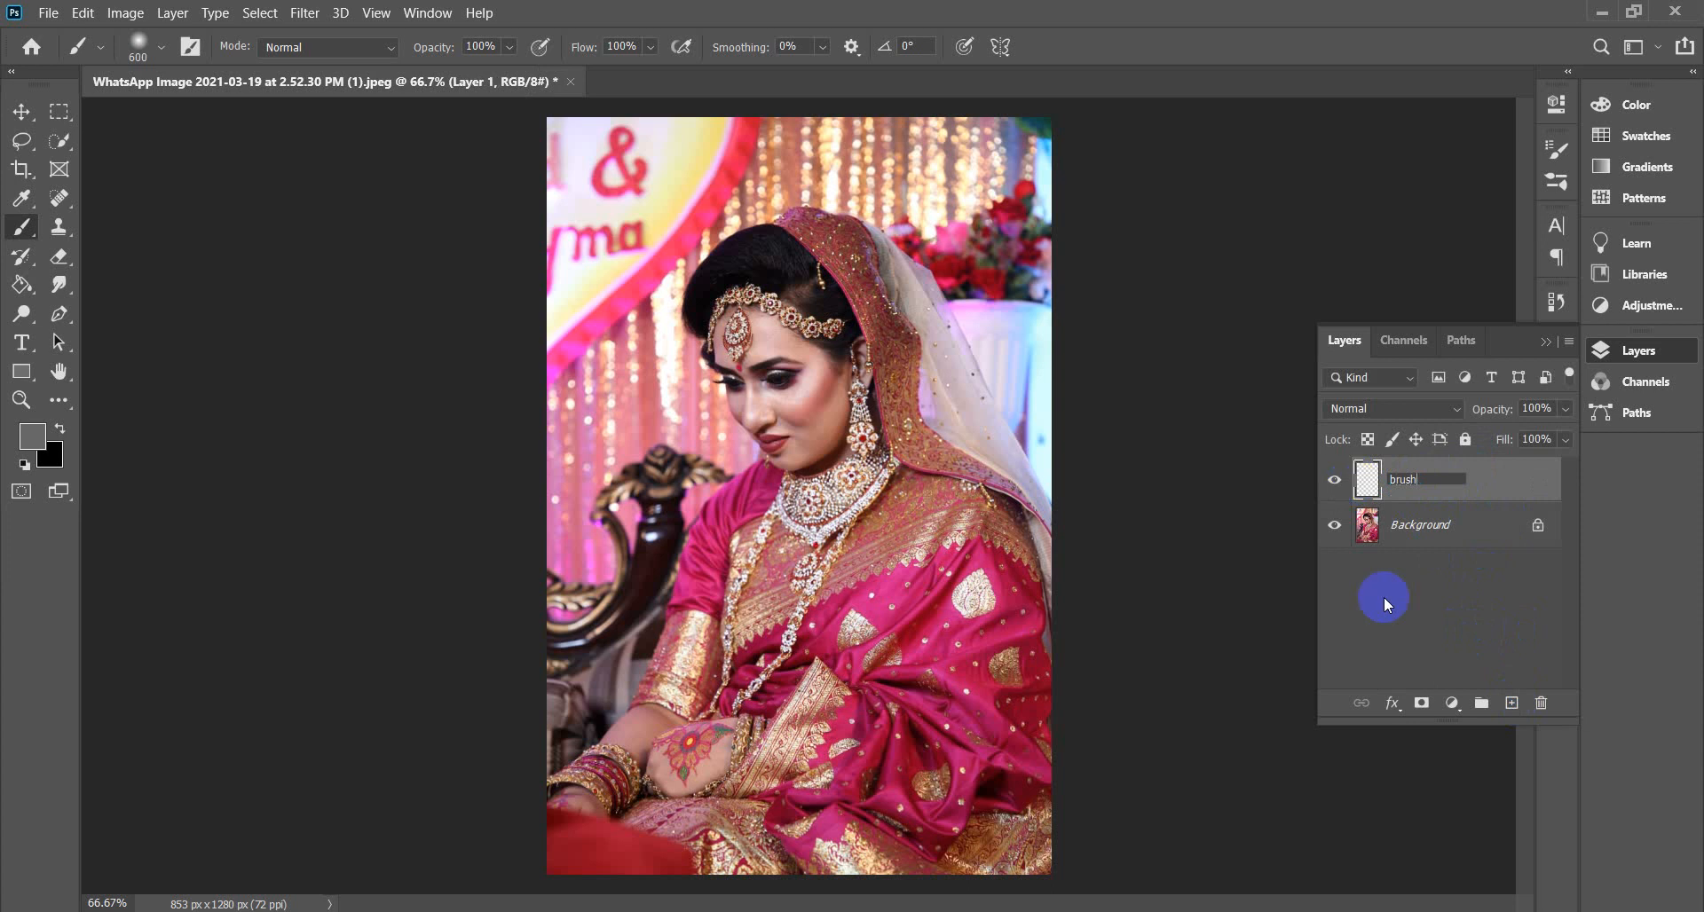
pyautogui.click(1415, 483)
pyautogui.click(846, 355)
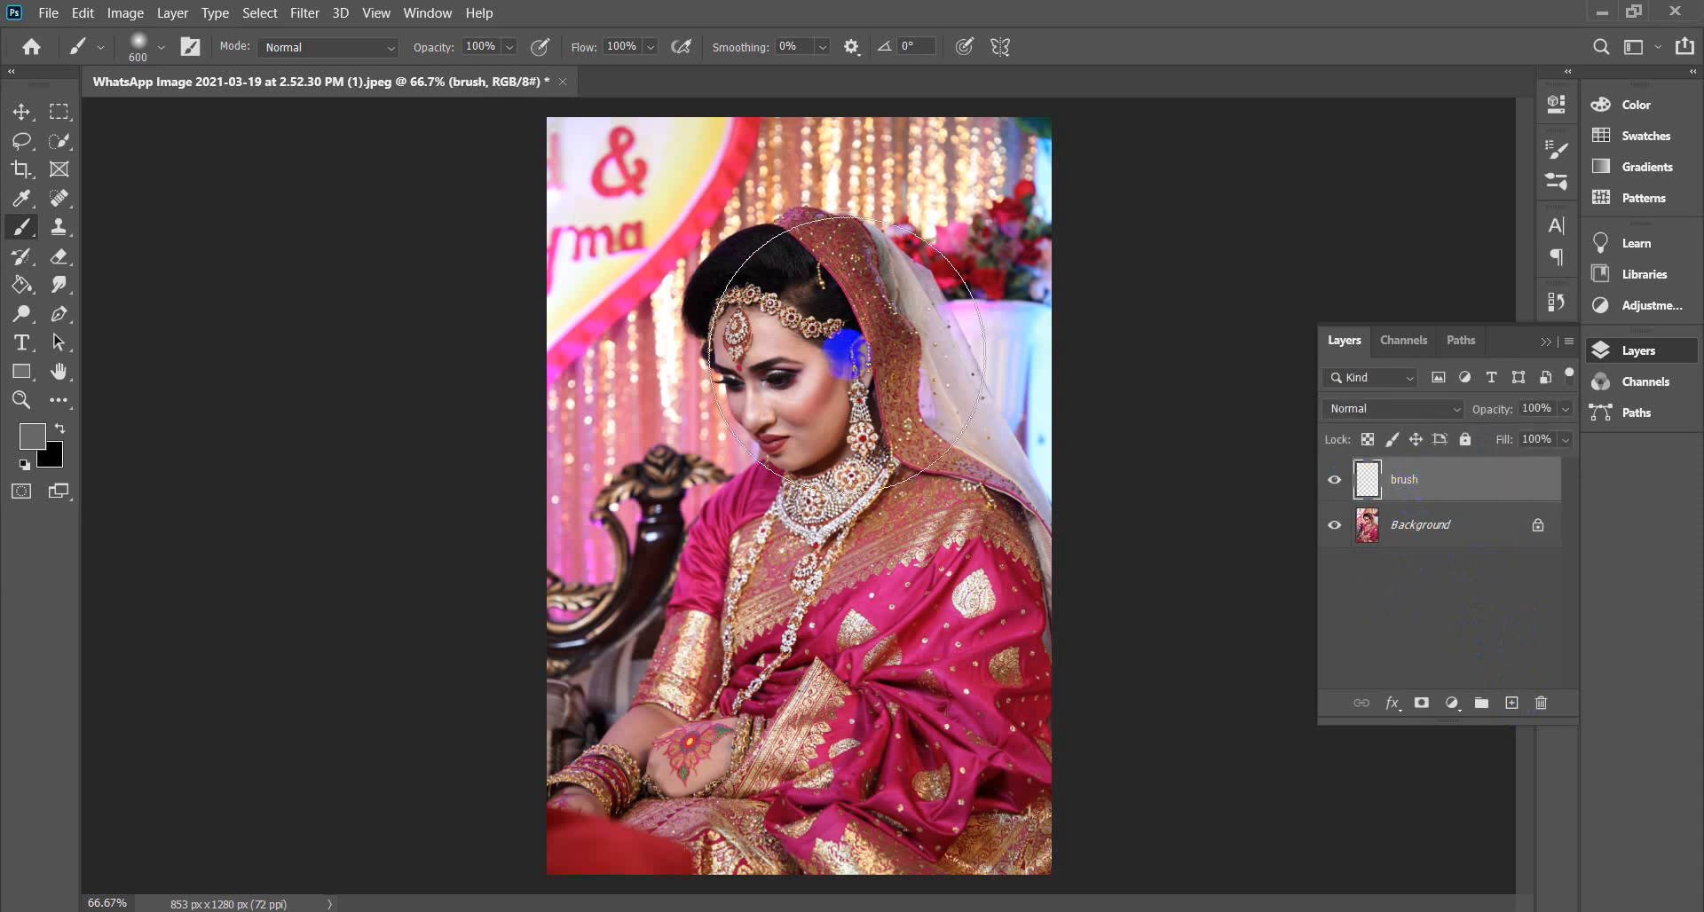
pyautogui.press('[')
pyautogui.press('[')
pyautogui.press('[')
pyautogui.press('[')
pyautogui.press('[')
pyautogui.press('[')
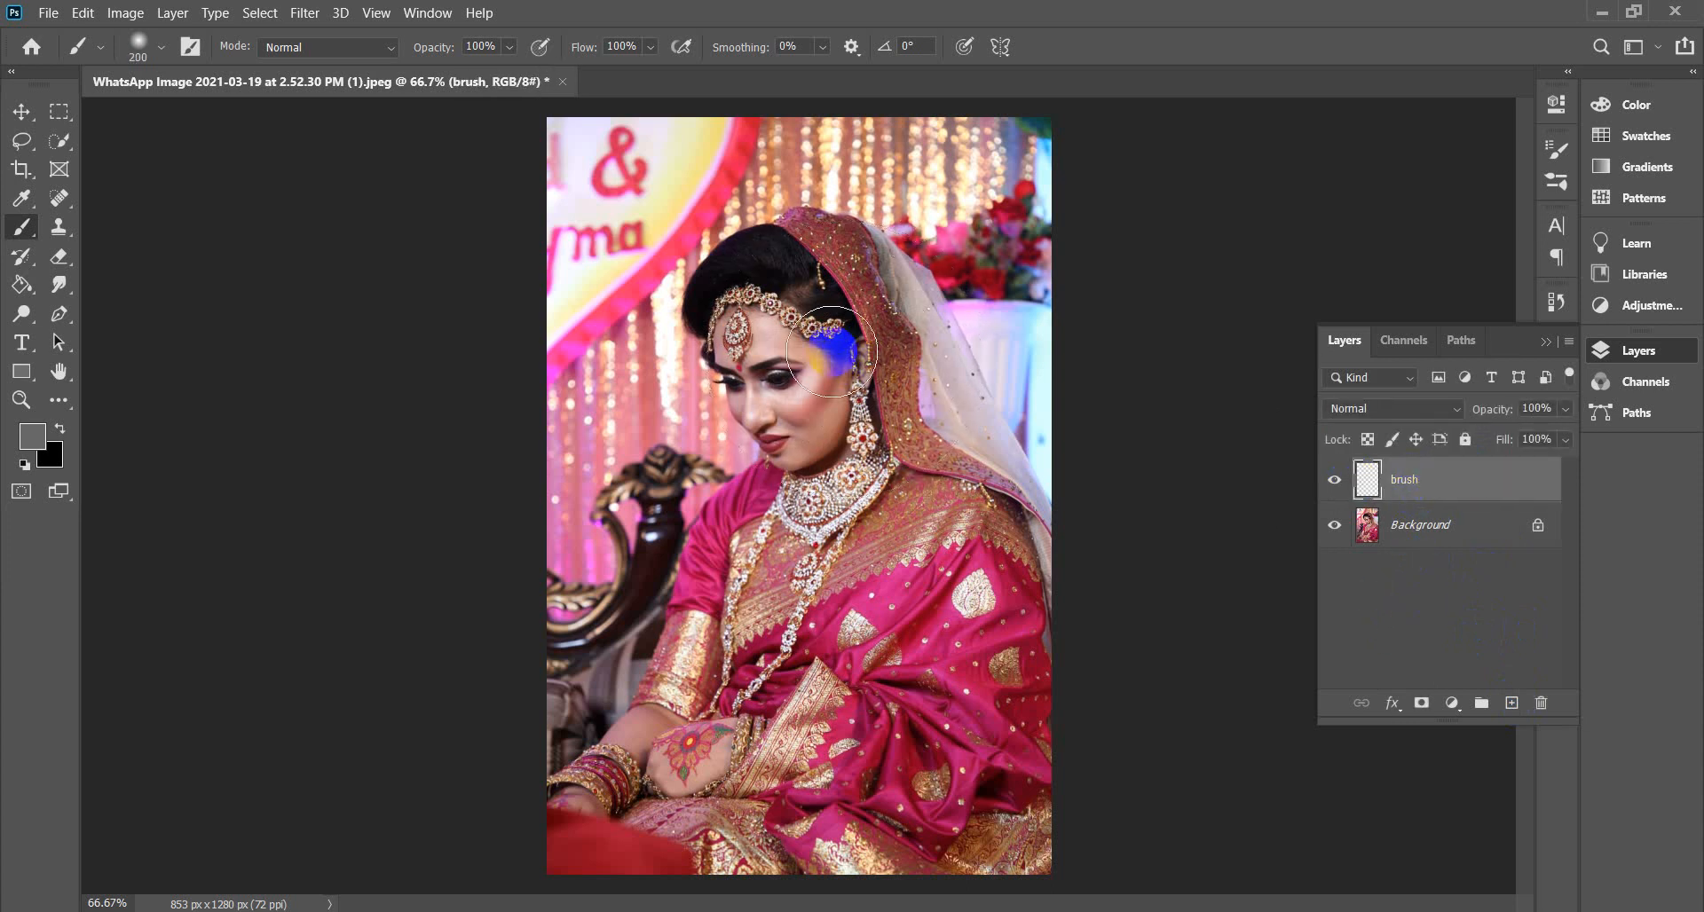
# Set the foreground colour to pure red #ff0000 and reduce the brush size.
pyautogui.click(44, 436)
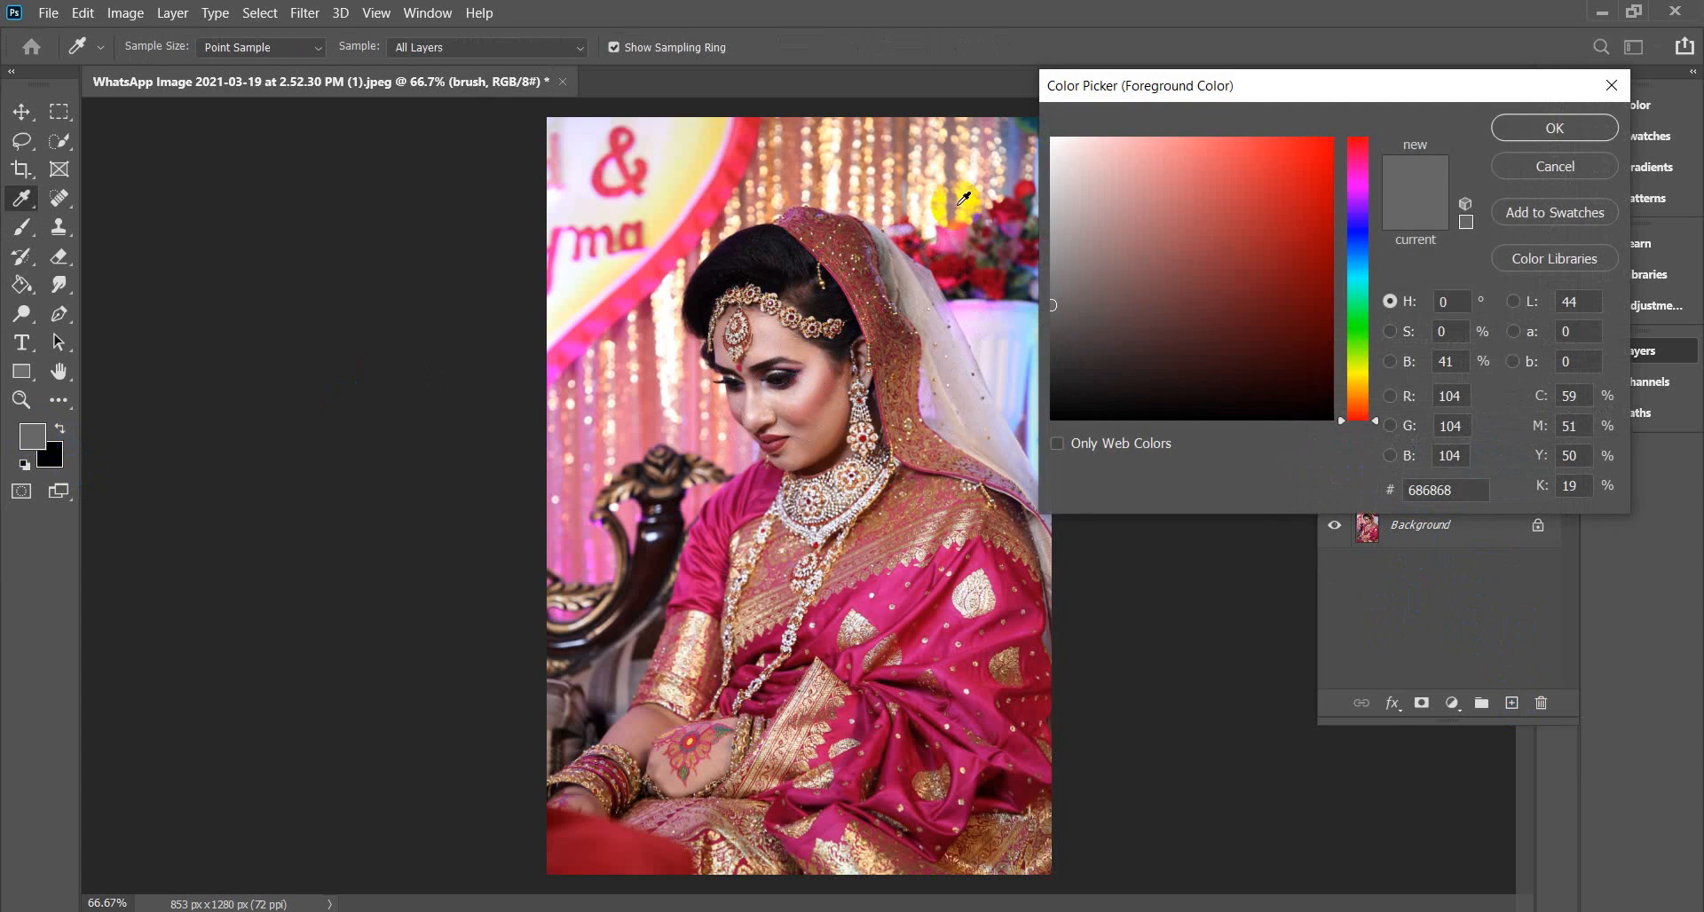
pyautogui.moveTo(1293, 168); pyautogui.dragTo(1362, 126)
pyautogui.click(1545, 127)
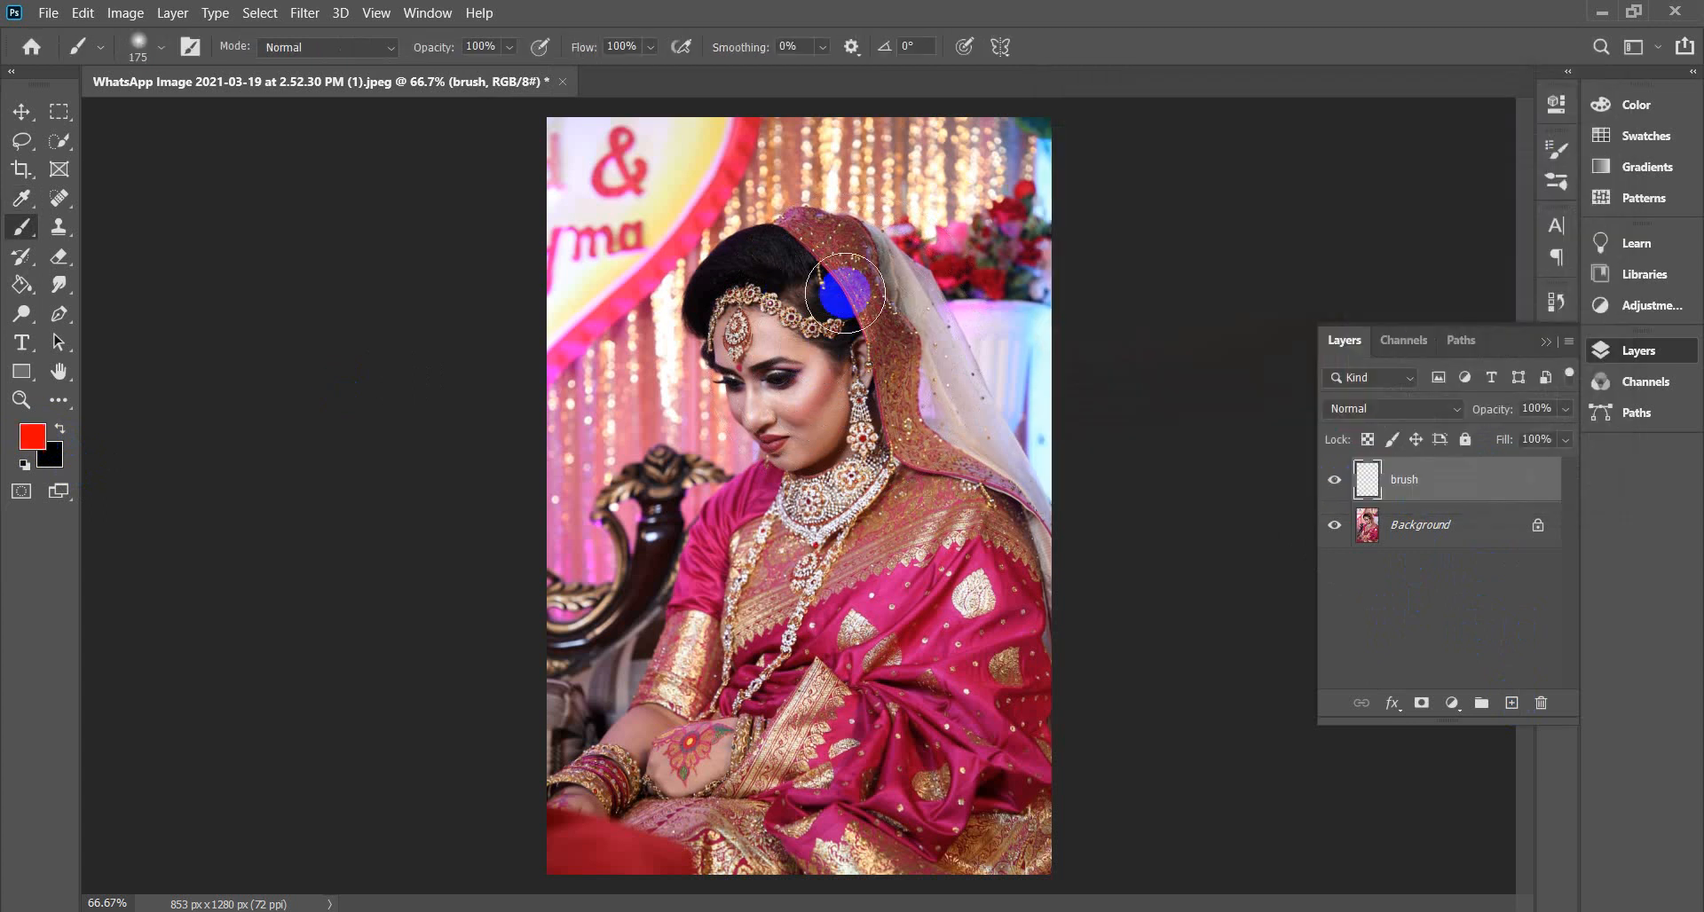
pyautogui.press('[')
pyautogui.press('[')
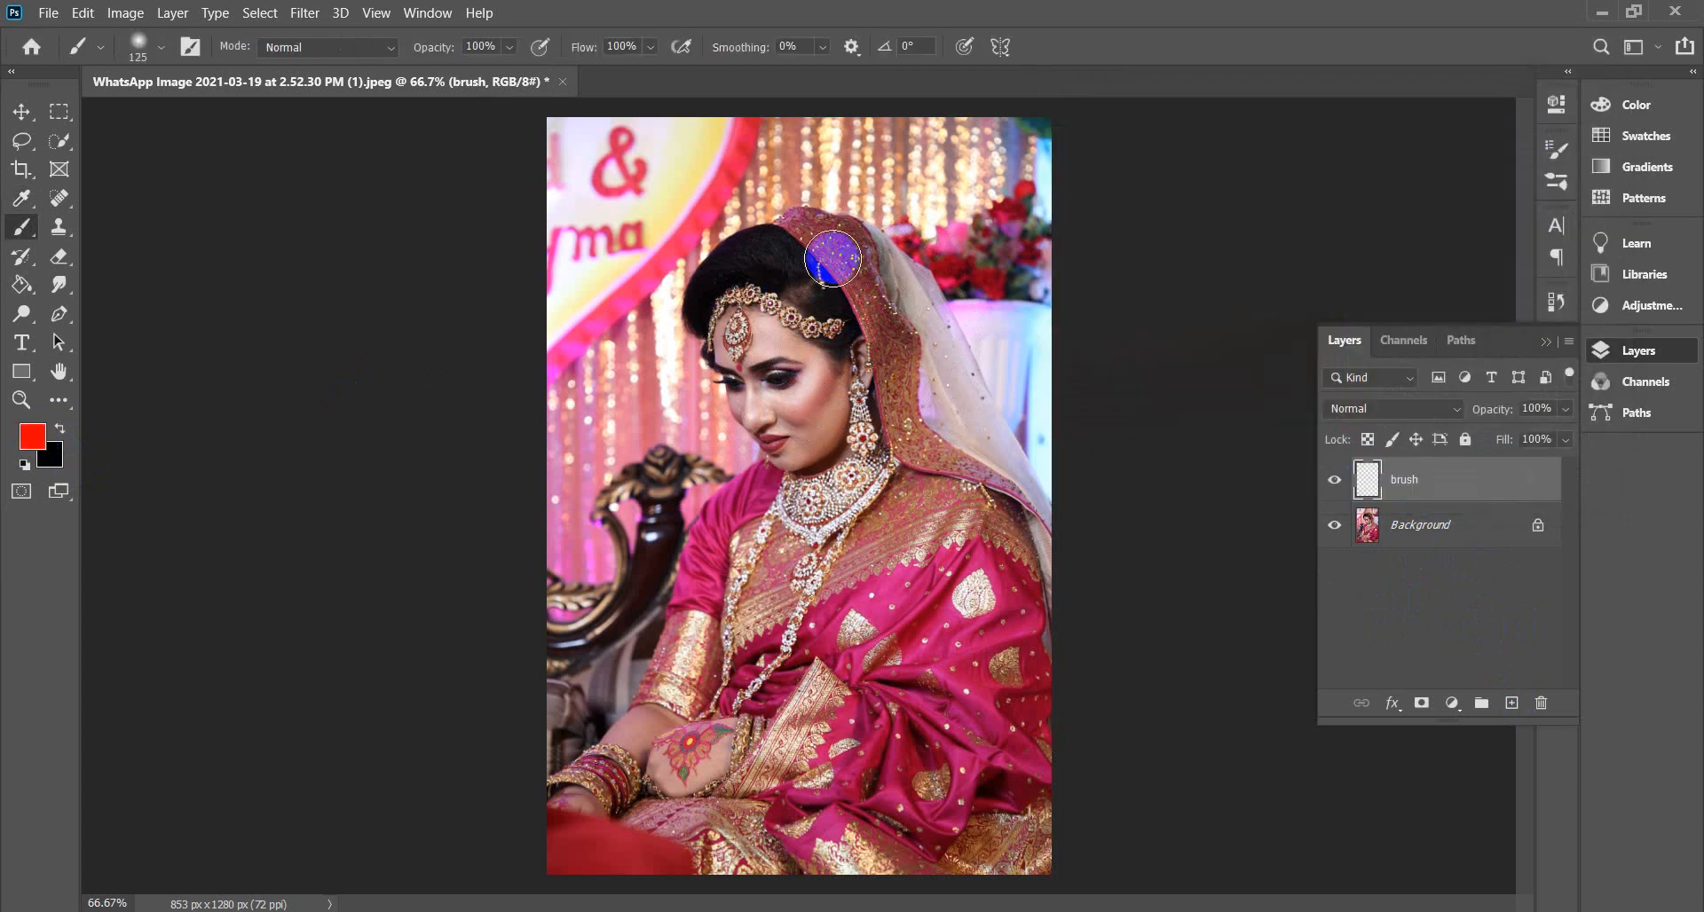
# Paint red over the bride's veil, hair, face, chest and dress until fully covered.
pyautogui.moveTo(842, 253)
pyautogui.mouseDown()
pyautogui.moveTo(812, 235)
pyautogui.moveTo(765, 253)
pyautogui.mouseUp()
pyautogui.moveTo(735, 270)
pyautogui.mouseDown()
pyautogui.moveTo(710, 310)
pyautogui.moveTo(786, 436)
pyautogui.moveTo(788, 484)
pyautogui.moveTo(754, 517)
pyautogui.moveTo(665, 714)
pyautogui.mouseUp()
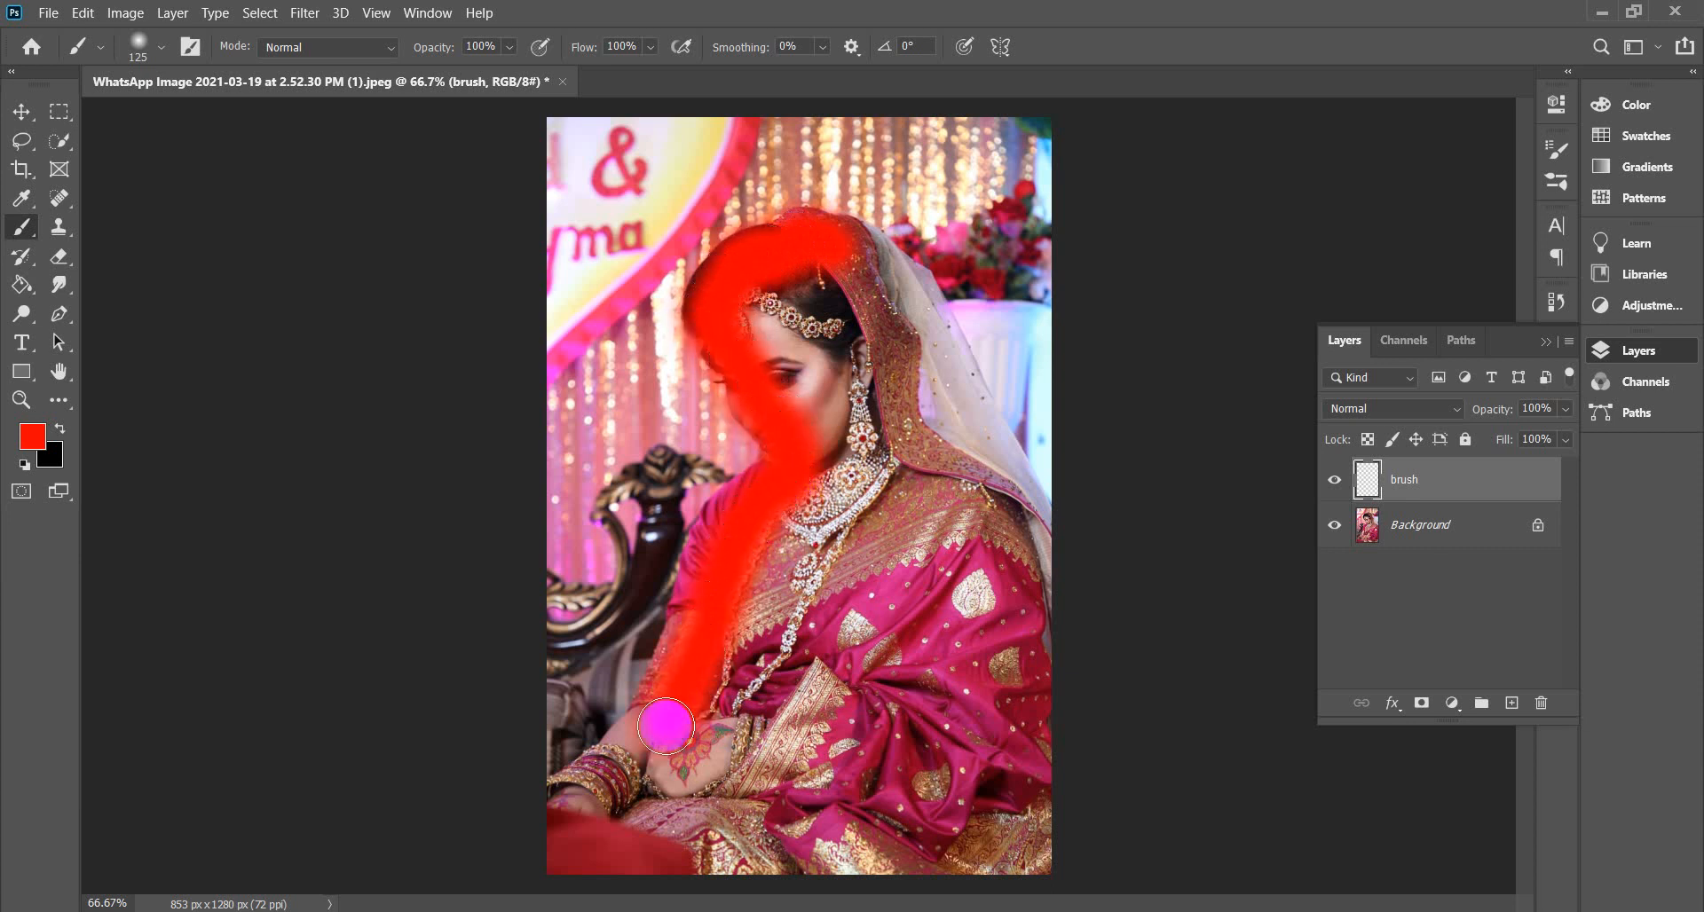
pyautogui.moveTo(720, 536)
pyautogui.mouseDown()
pyautogui.moveTo(661, 621)
pyautogui.moveTo(645, 700)
pyautogui.moveTo(546, 825)
pyautogui.mouseUp()
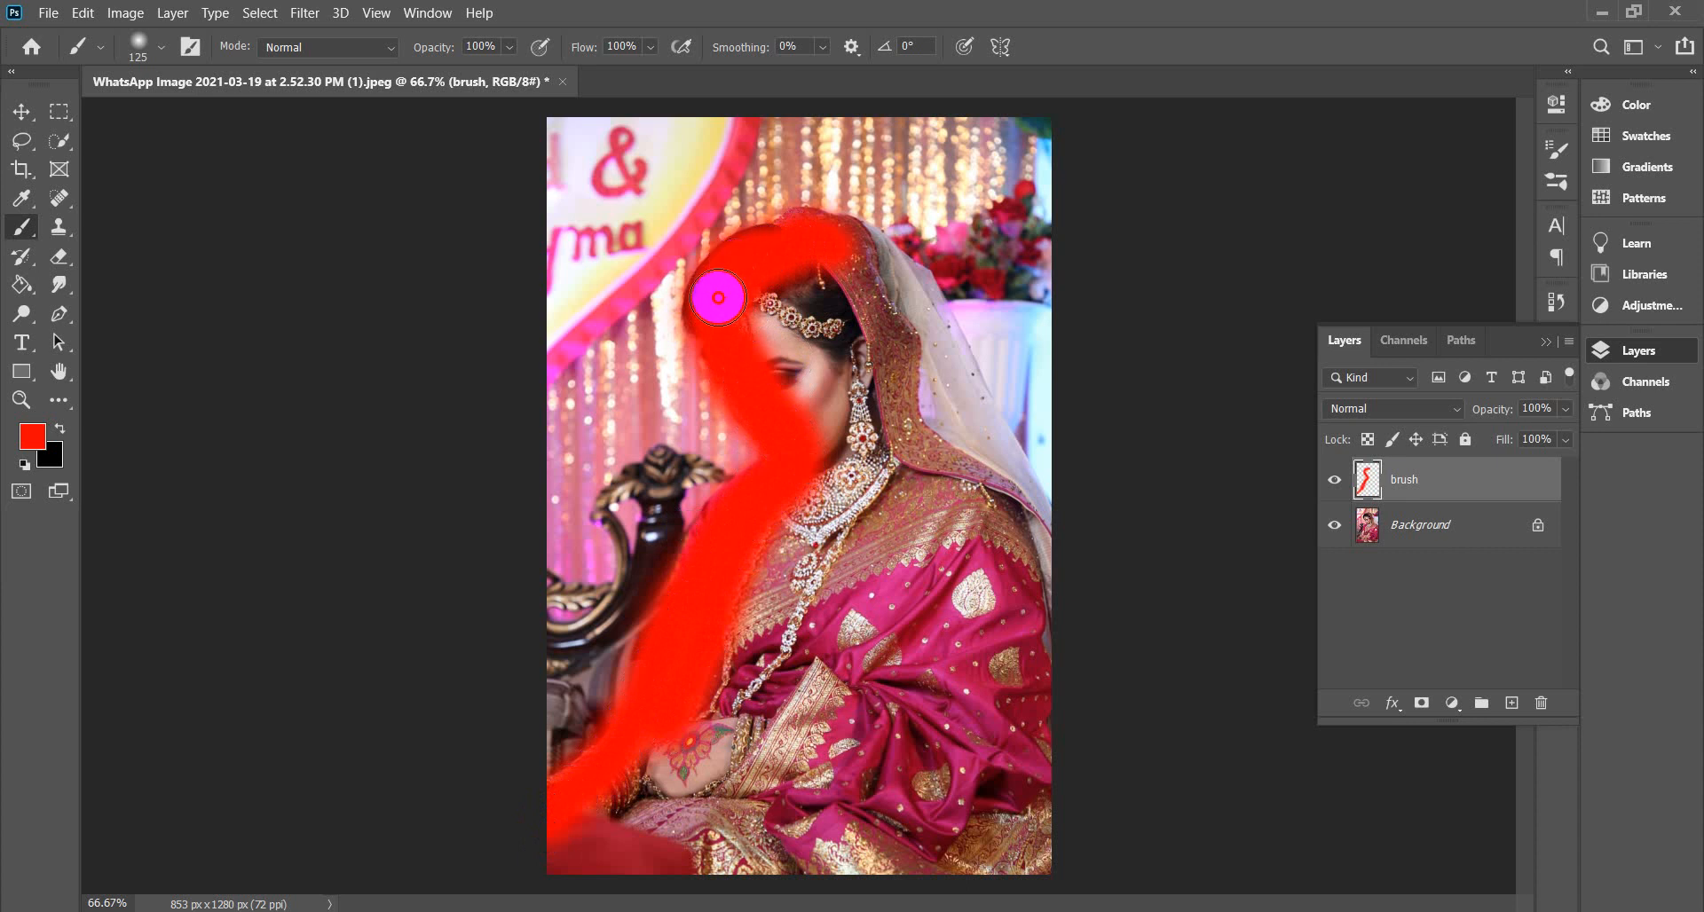
pyautogui.moveTo(866, 258)
pyautogui.mouseDown()
pyautogui.moveTo(934, 333)
pyautogui.moveTo(1025, 506)
pyautogui.moveTo(1016, 607)
pyautogui.mouseUp()
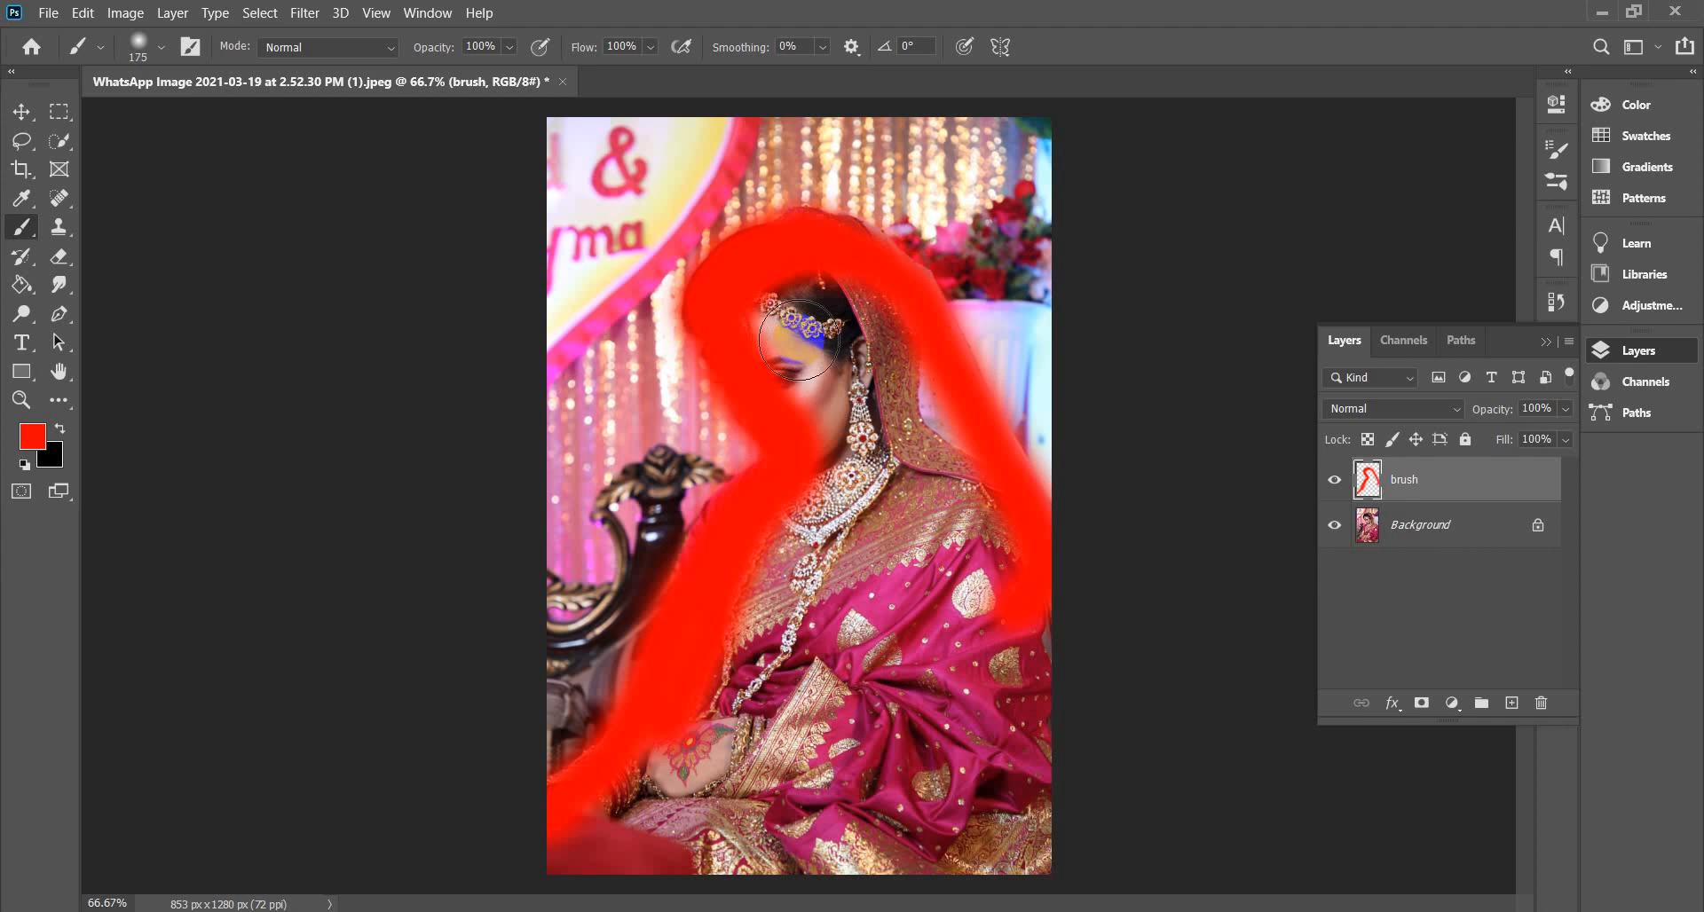
pyautogui.press(']')
pyautogui.press(']')
pyautogui.moveTo(798, 340)
pyautogui.mouseDown()
pyautogui.moveTo(754, 296)
pyautogui.moveTo(860, 376)
pyautogui.moveTo(814, 297)
pyautogui.moveTo(913, 422)
pyautogui.moveTo(814, 353)
pyautogui.moveTo(852, 471)
pyautogui.moveTo(837, 539)
pyautogui.moveTo(608, 844)
pyautogui.moveTo(924, 788)
pyautogui.moveTo(928, 870)
pyautogui.moveTo(1012, 816)
pyautogui.mouseUp()
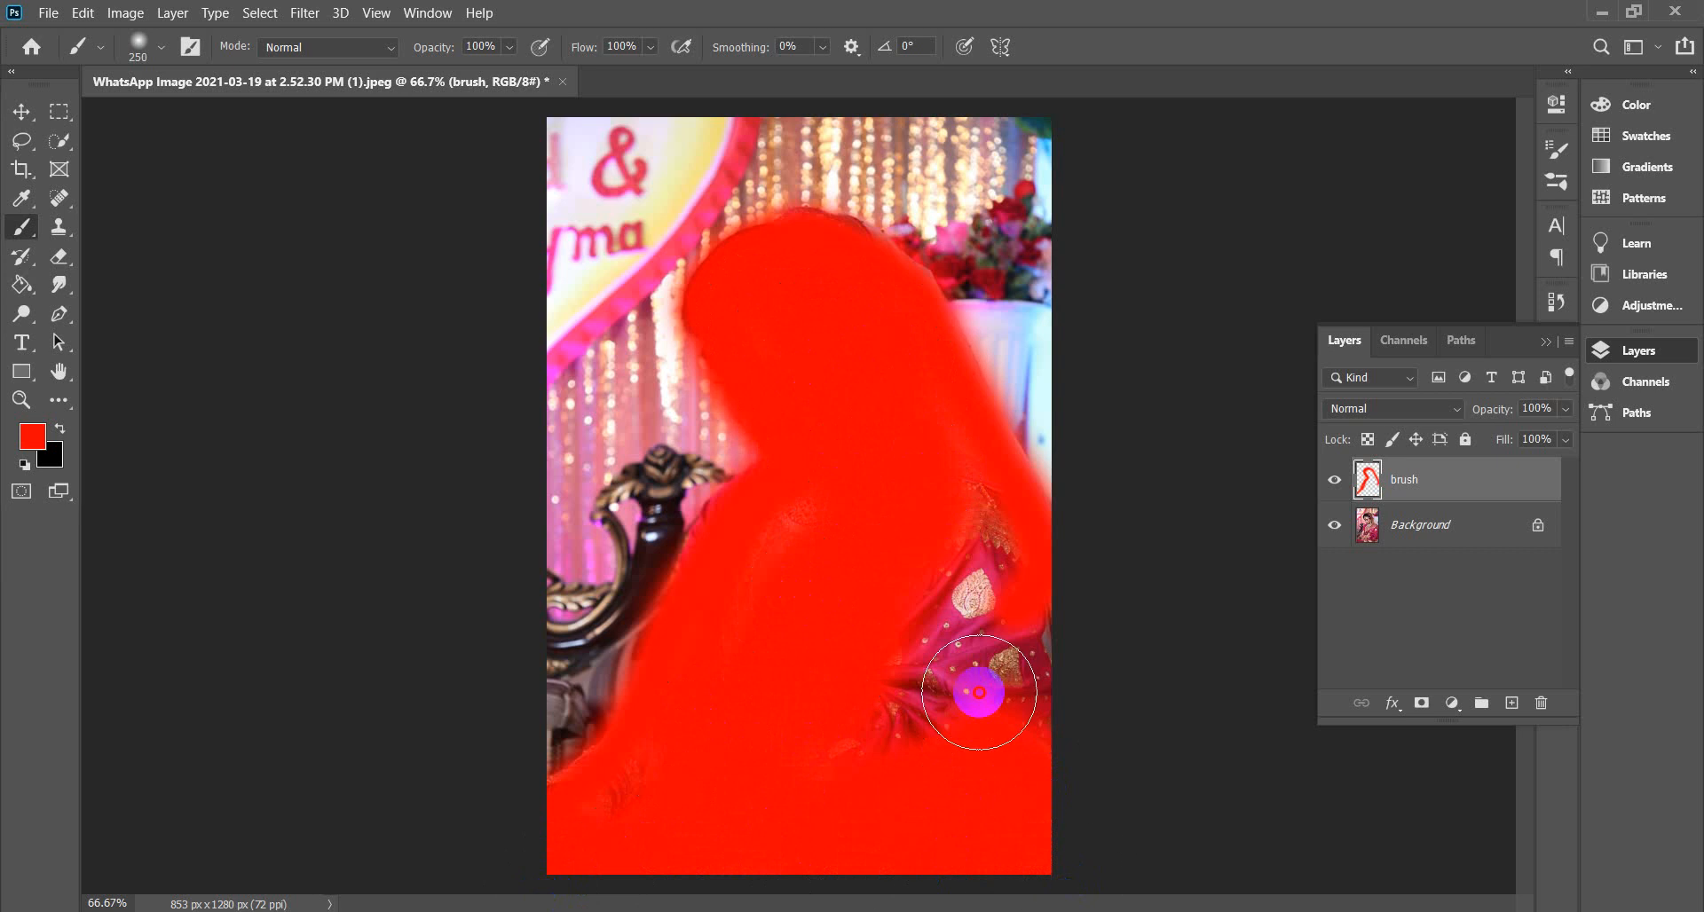
pyautogui.moveTo(979, 693)
pyautogui.mouseDown()
pyautogui.moveTo(960, 582)
pyautogui.moveTo(936, 583)
pyautogui.moveTo(871, 763)
pyautogui.moveTo(1017, 614)
pyautogui.moveTo(969, 495)
pyautogui.moveTo(1038, 722)
pyautogui.moveTo(741, 593)
pyautogui.moveTo(828, 507)
pyautogui.moveTo(806, 511)
pyautogui.moveTo(725, 565)
pyautogui.moveTo(657, 747)
pyautogui.mouseUp()
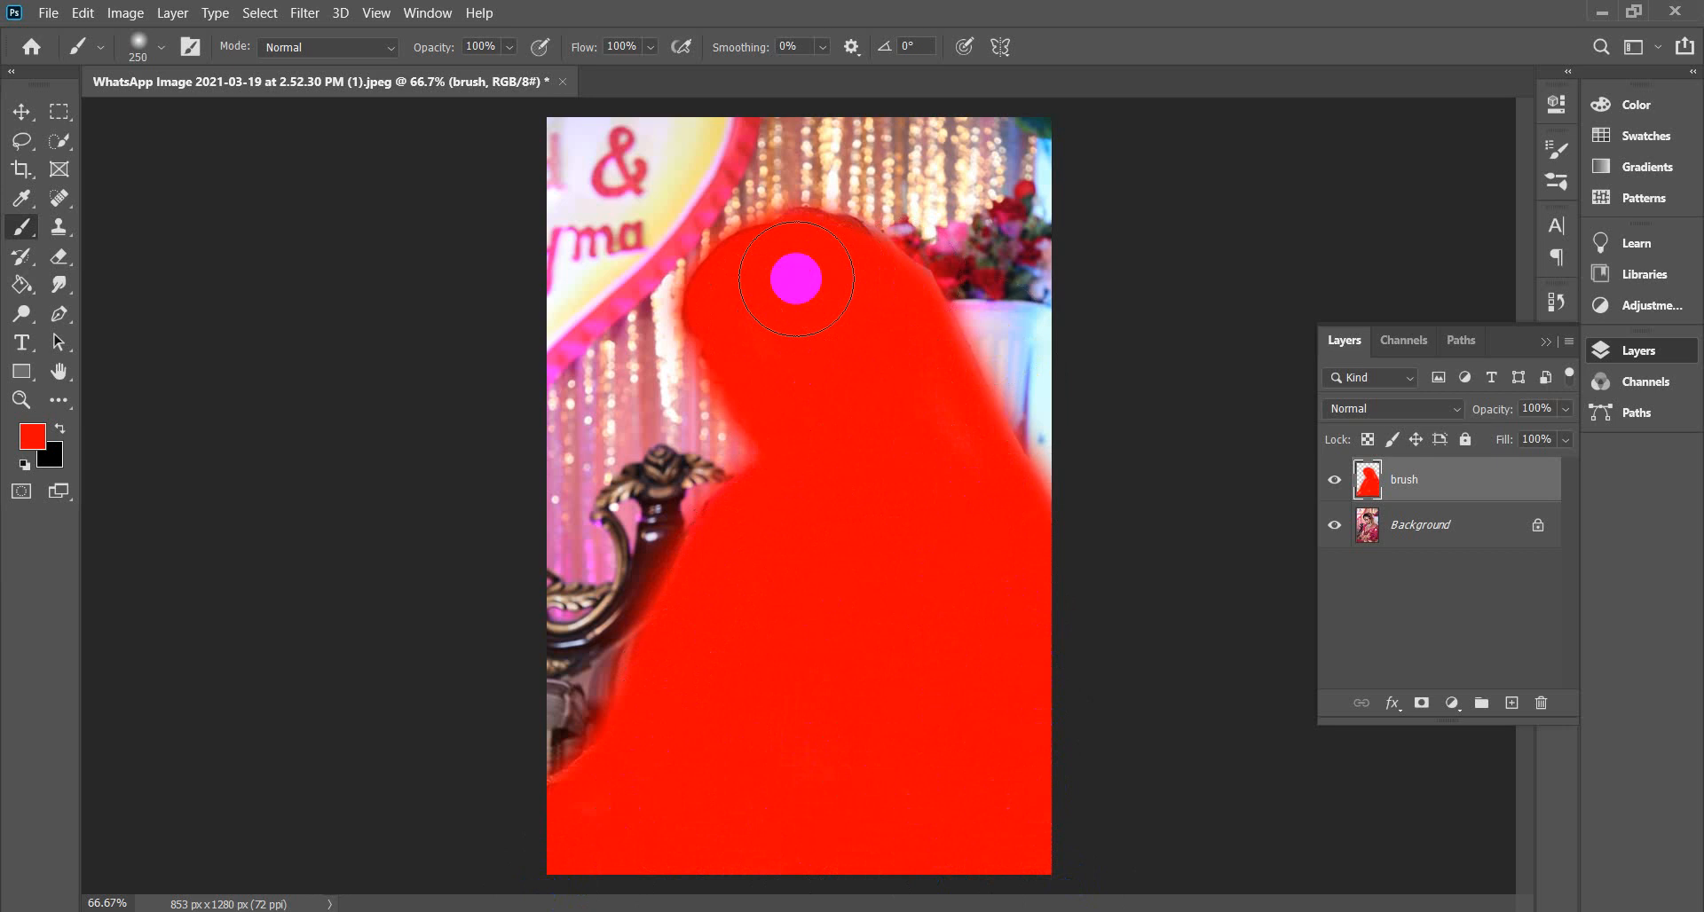
pyautogui.press('[')
pyautogui.press('[')
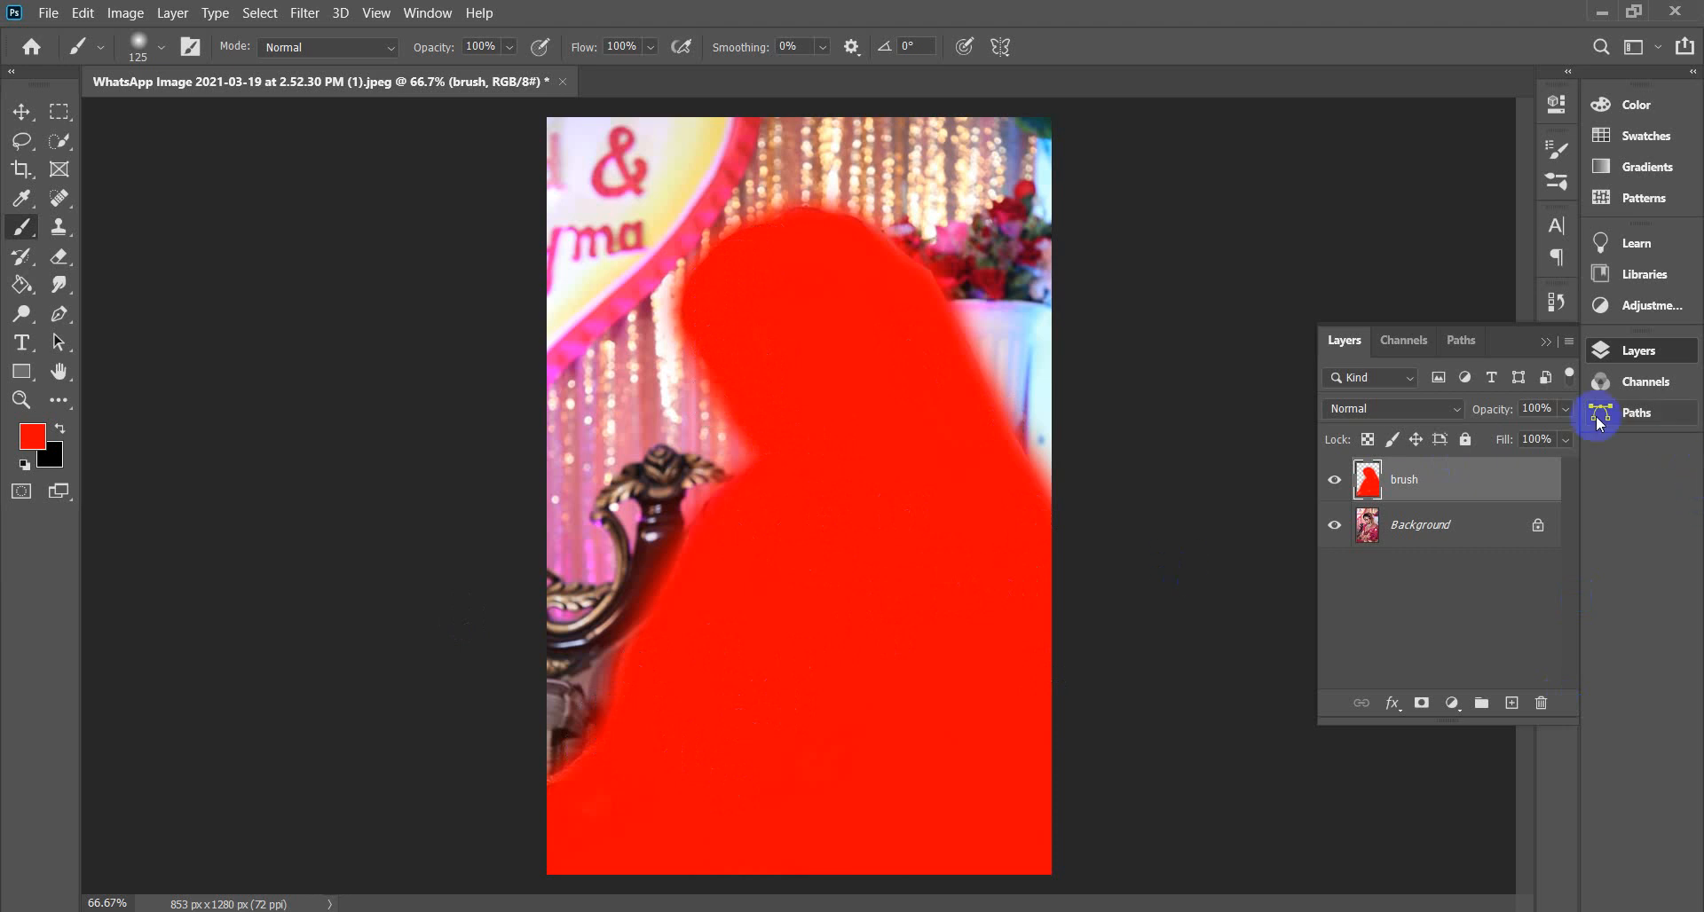
# Watch the tutorial's Watercolor Artist run on the red car, pausing at 2:44.
pyautogui.click(1552, 354)
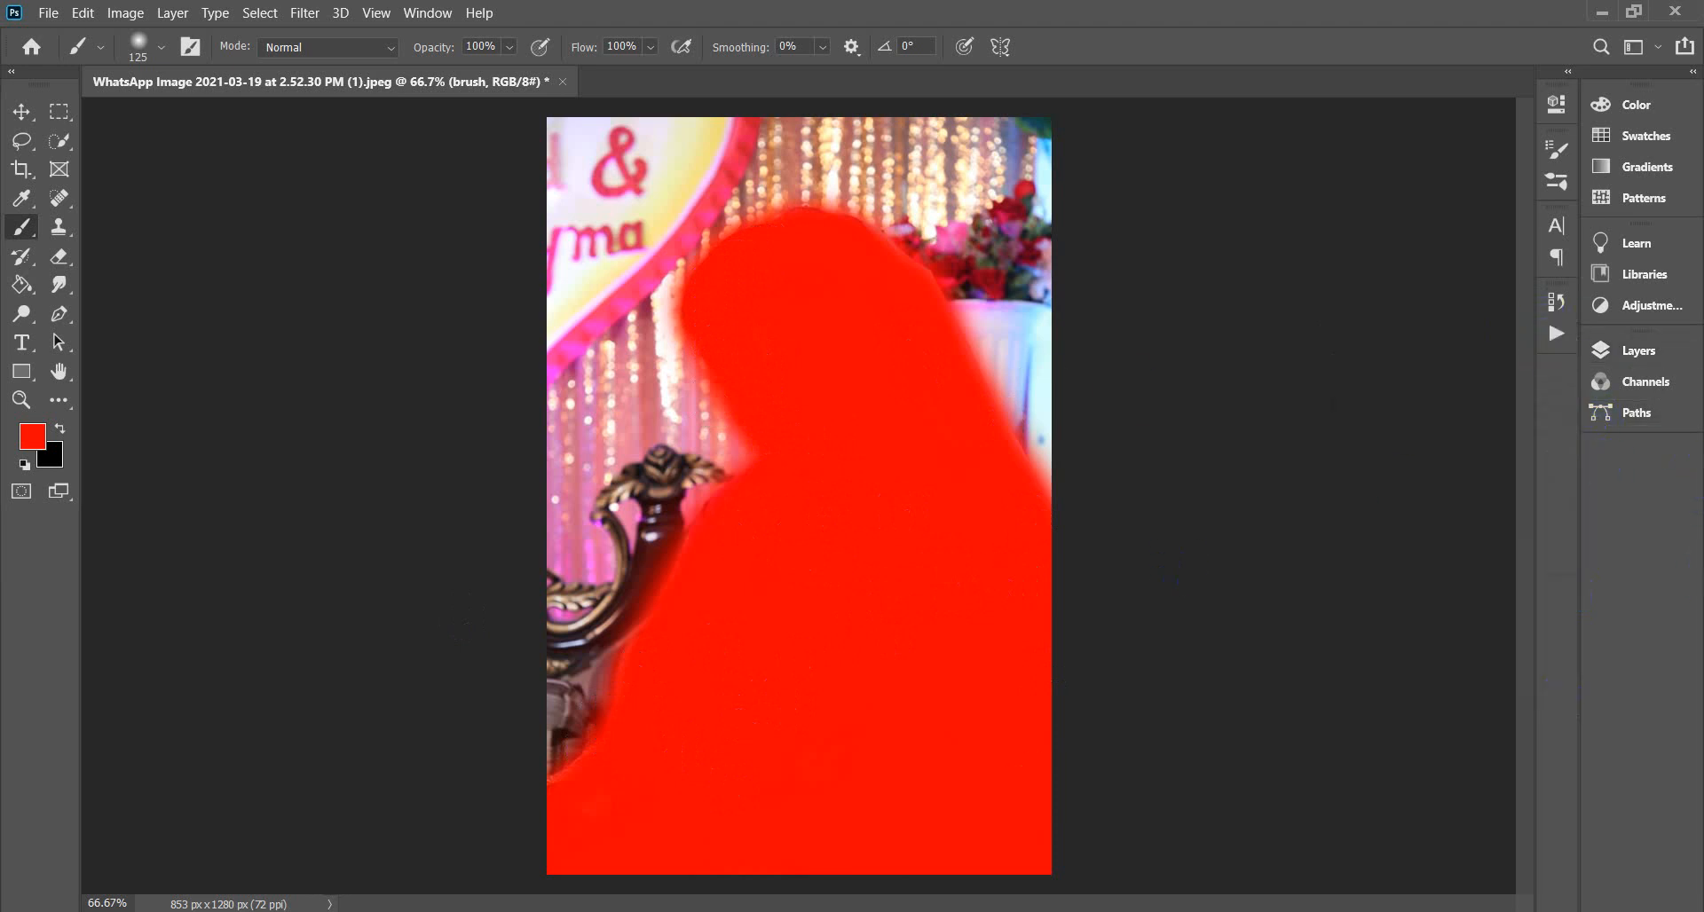
pyautogui.click(164, 856)
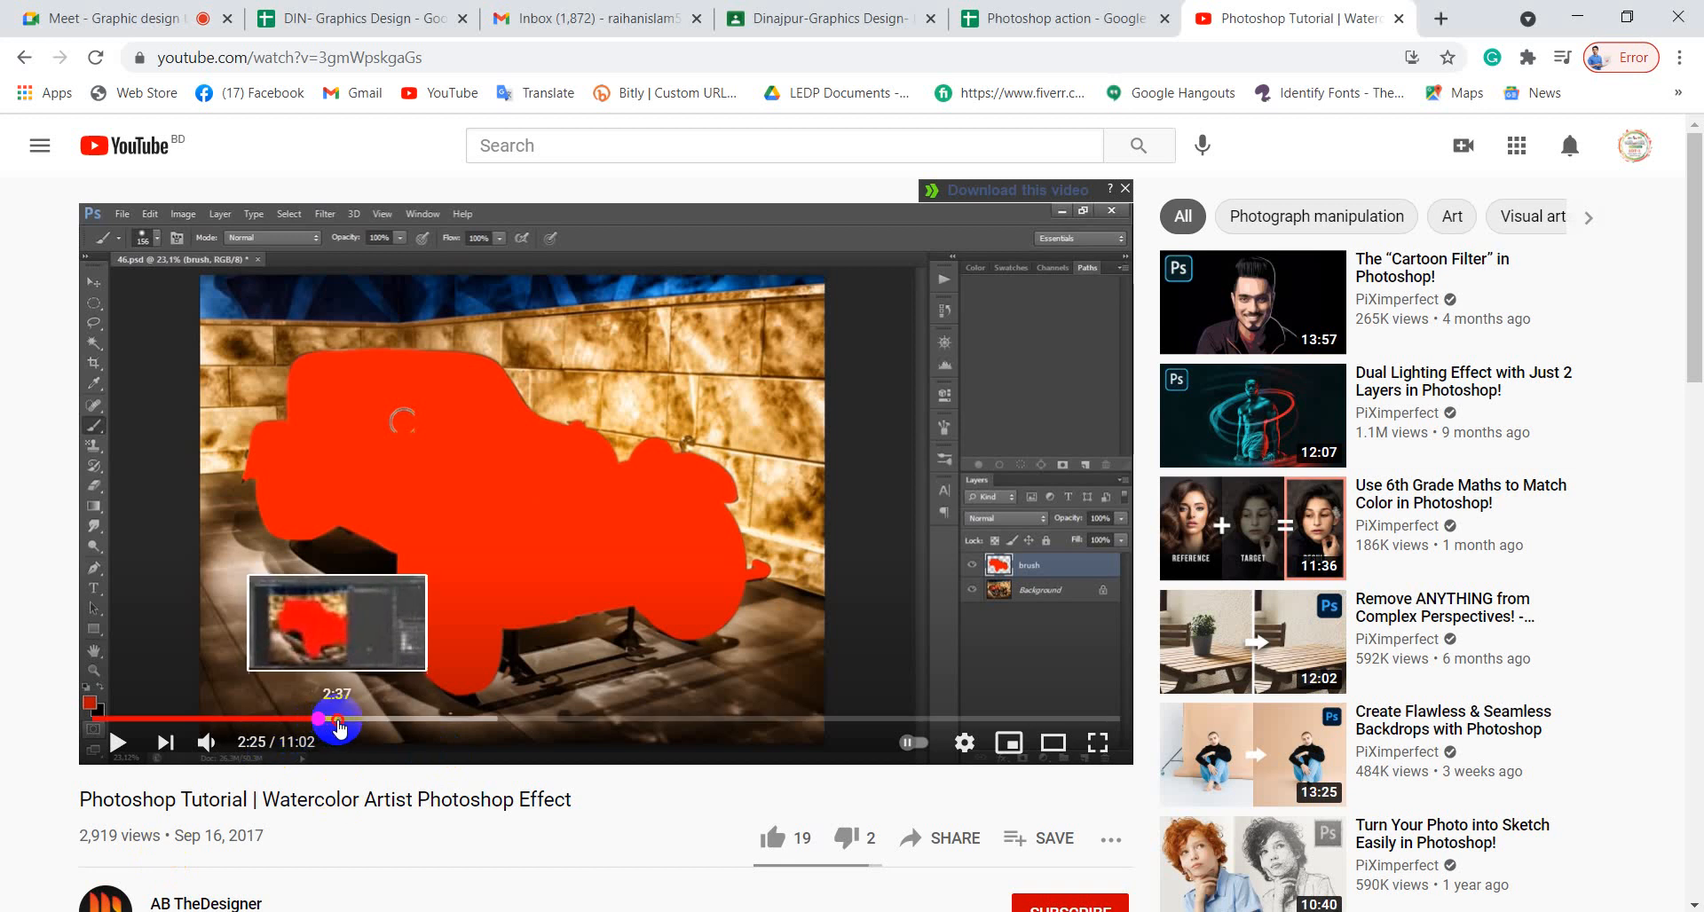
pyautogui.click(337, 719)
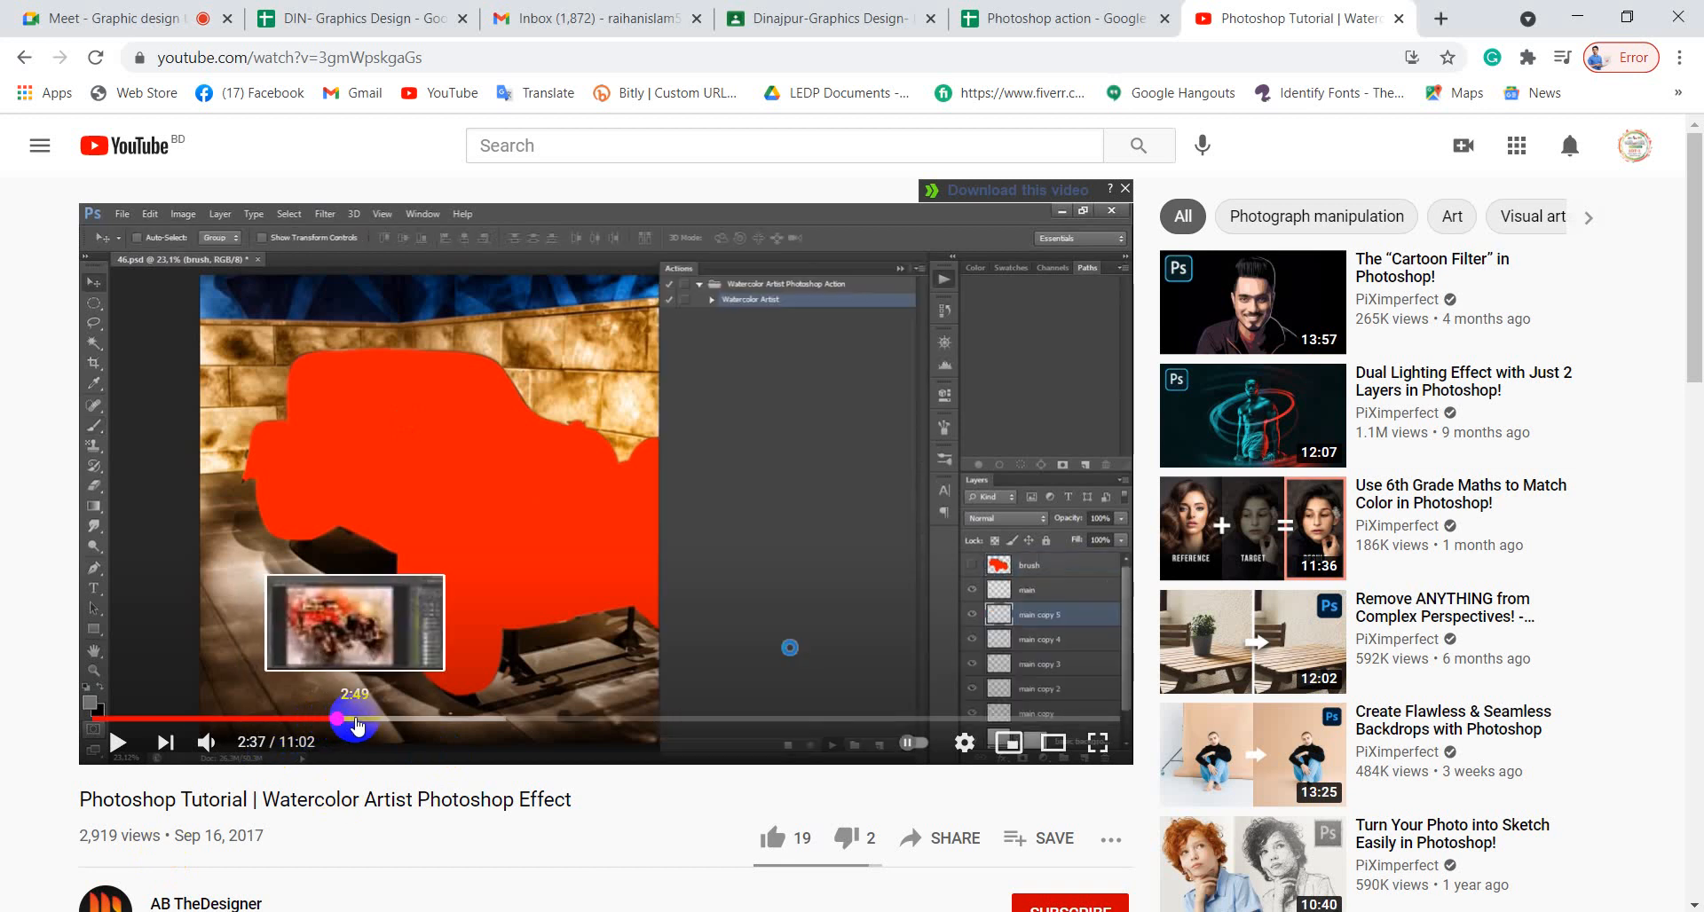
pyautogui.click(118, 742)
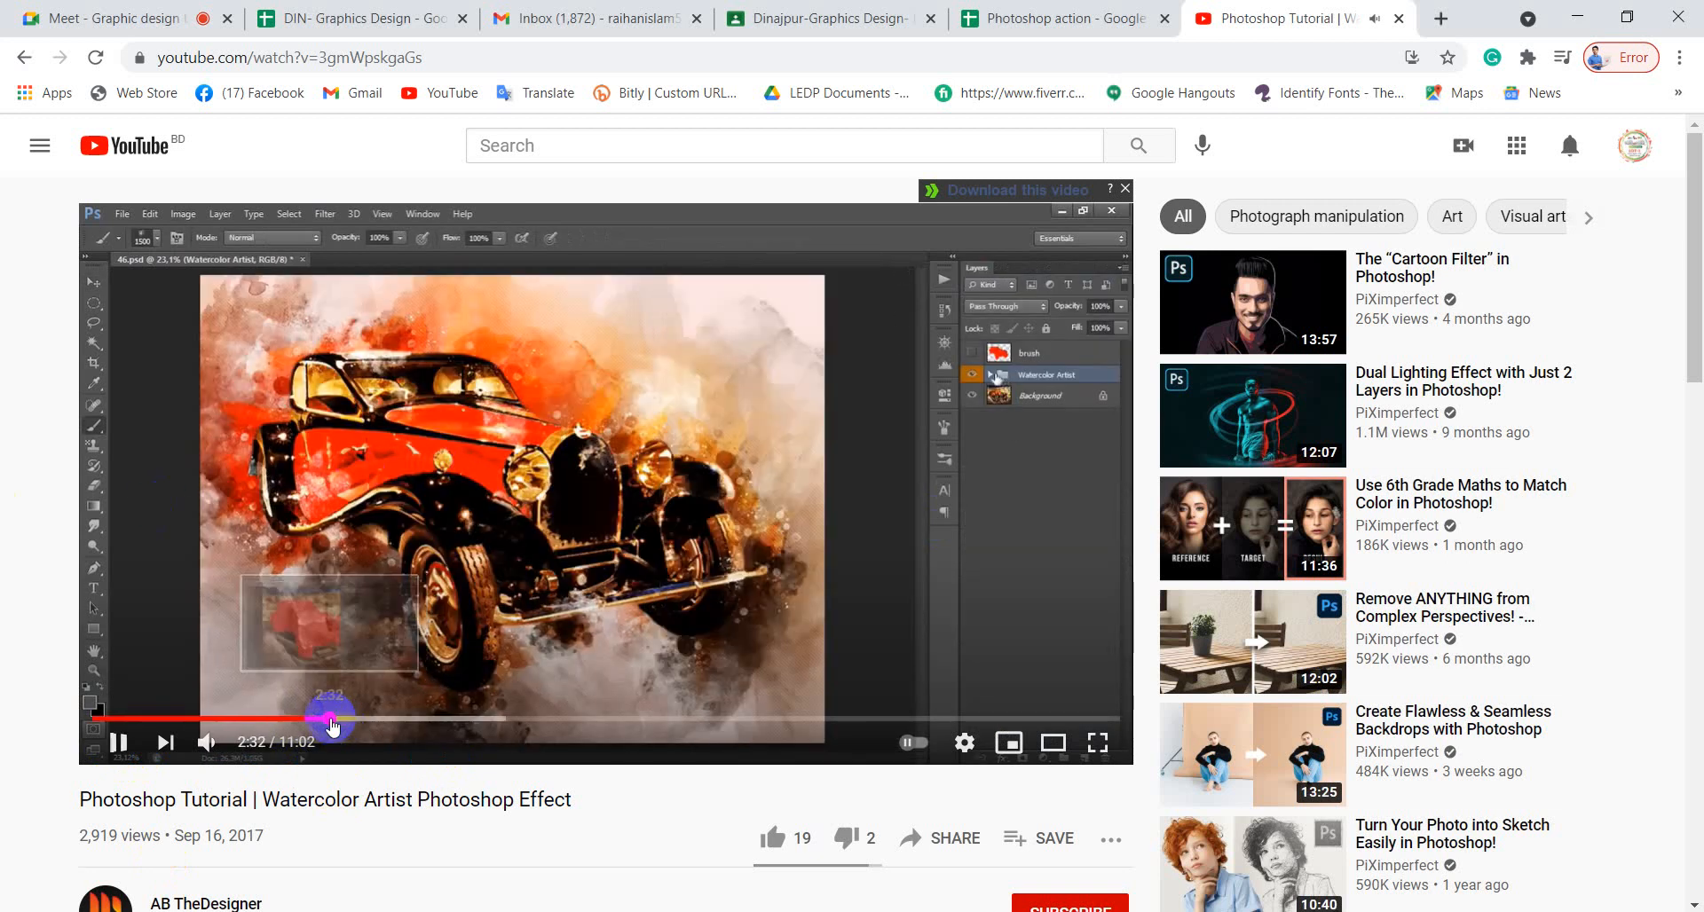
pyautogui.click(331, 717)
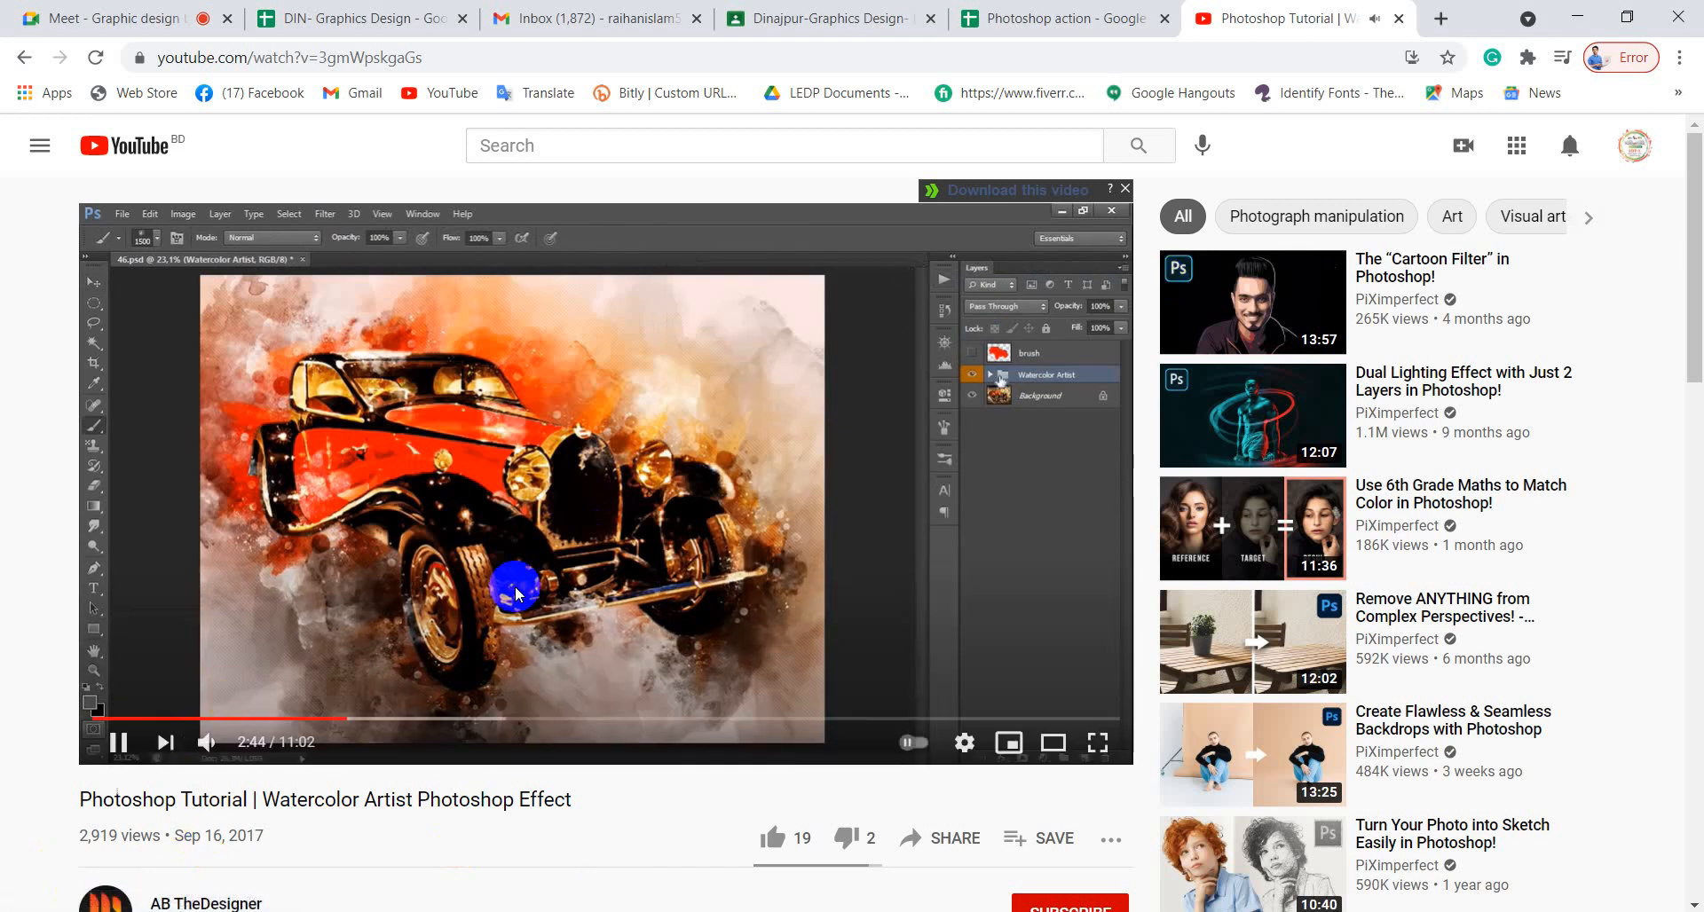
pyautogui.click(118, 742)
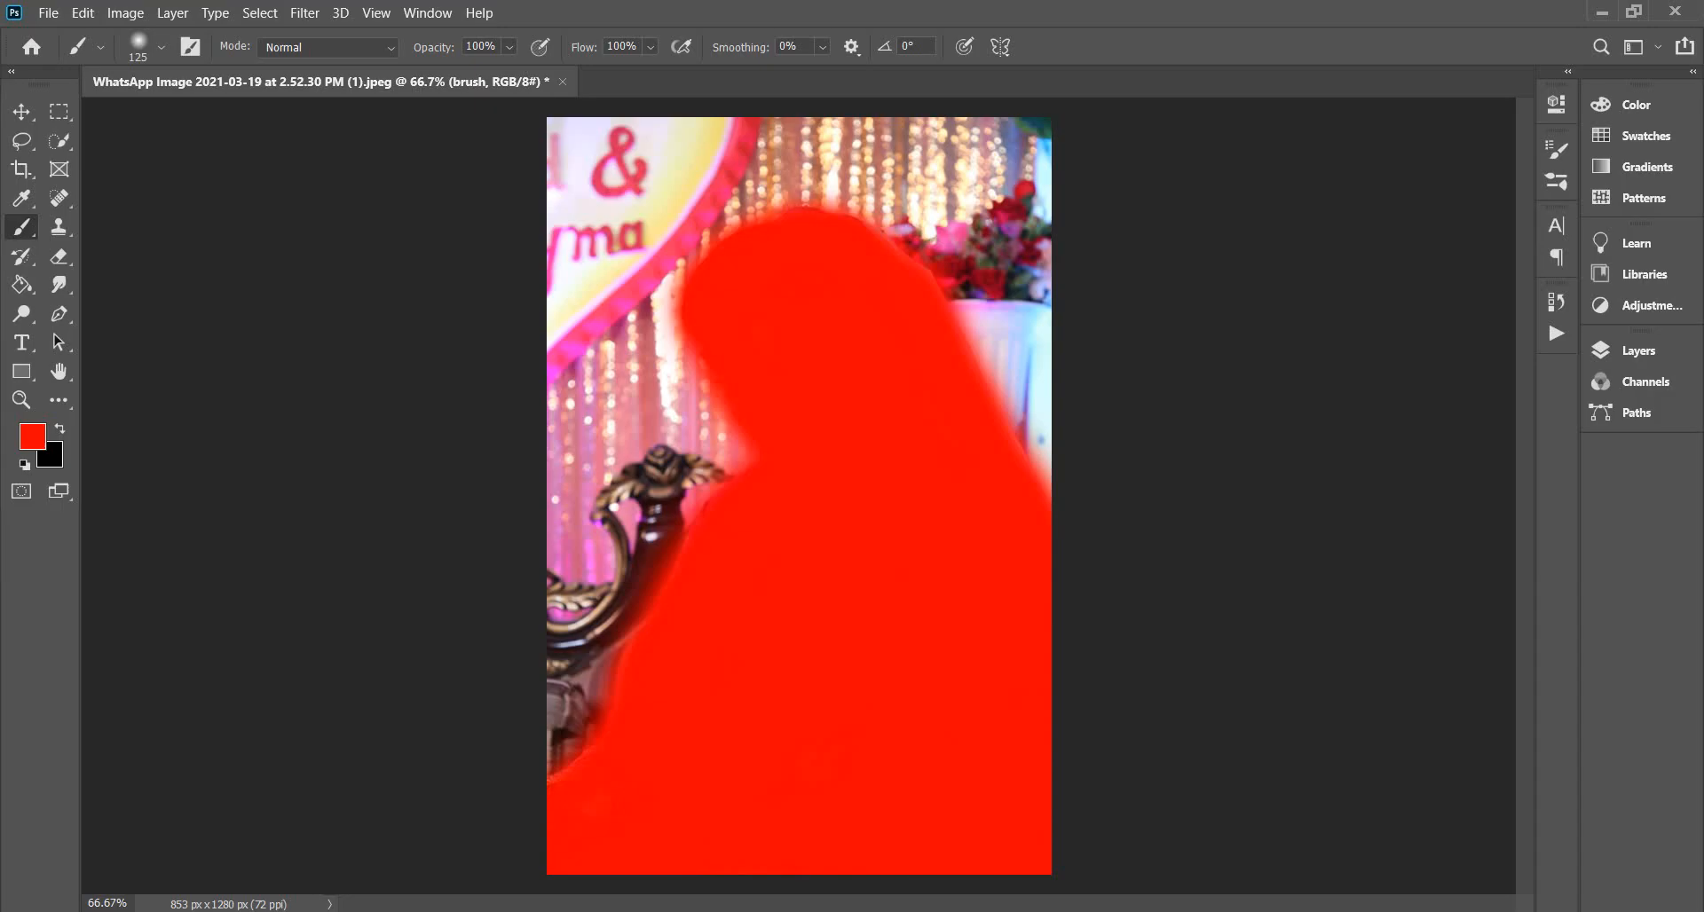
# Enlarge the Layers panel, close the Properties panel, and collapse the panel again.
pyautogui.click(1643, 357)
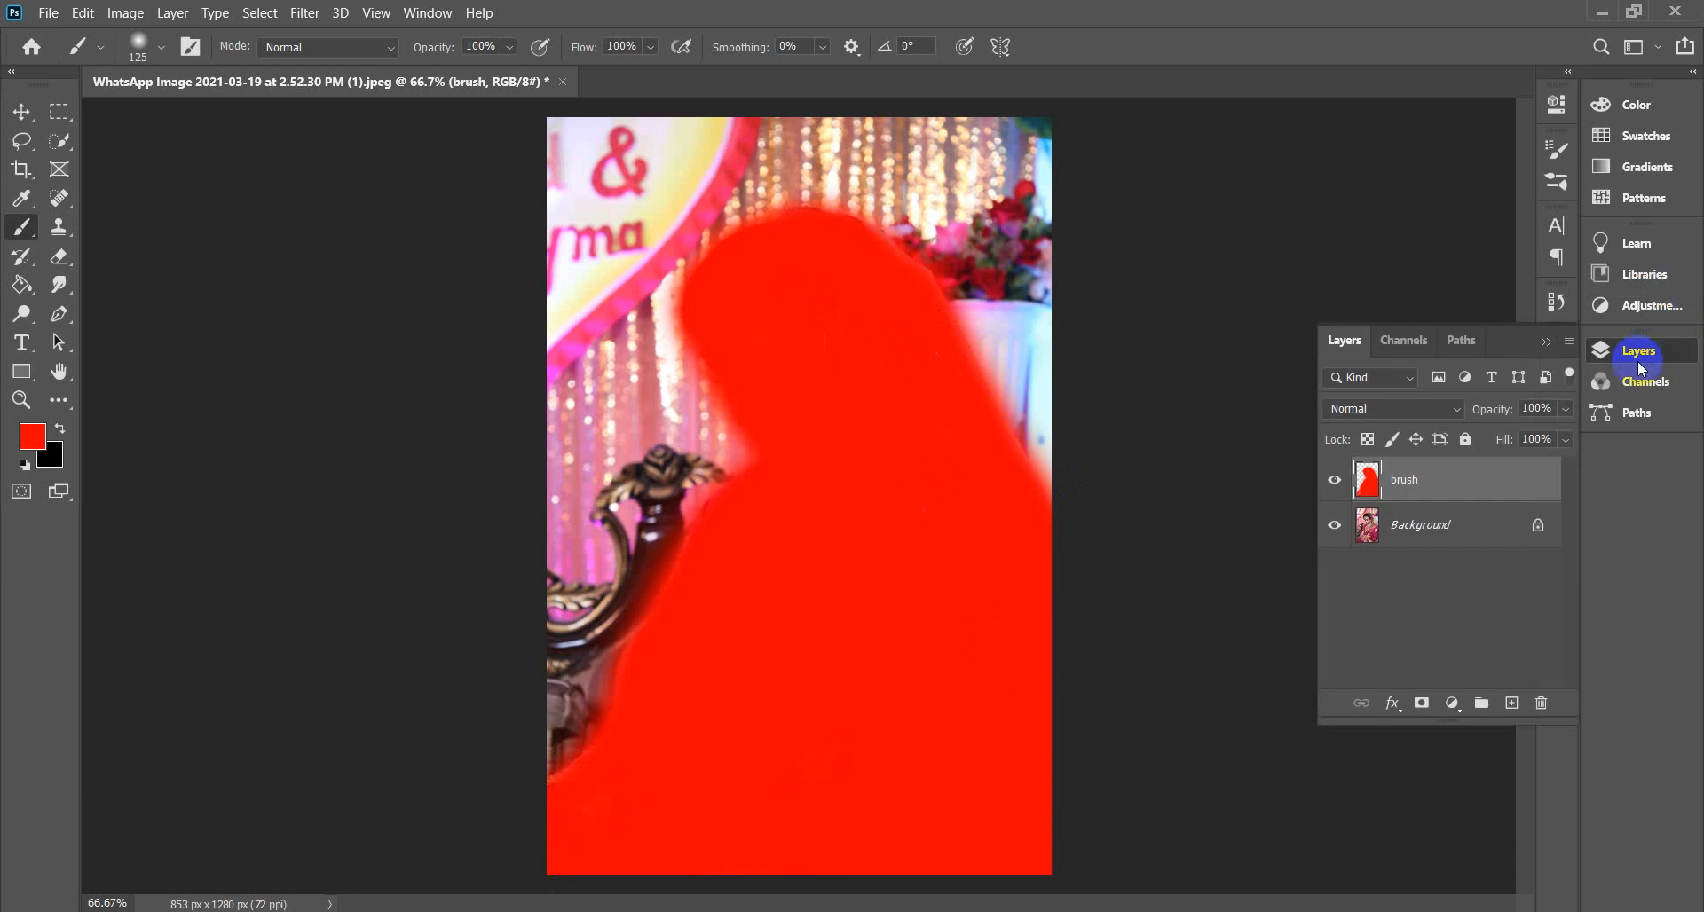
pyautogui.moveTo(1456, 721); pyautogui.dragTo(1476, 895)
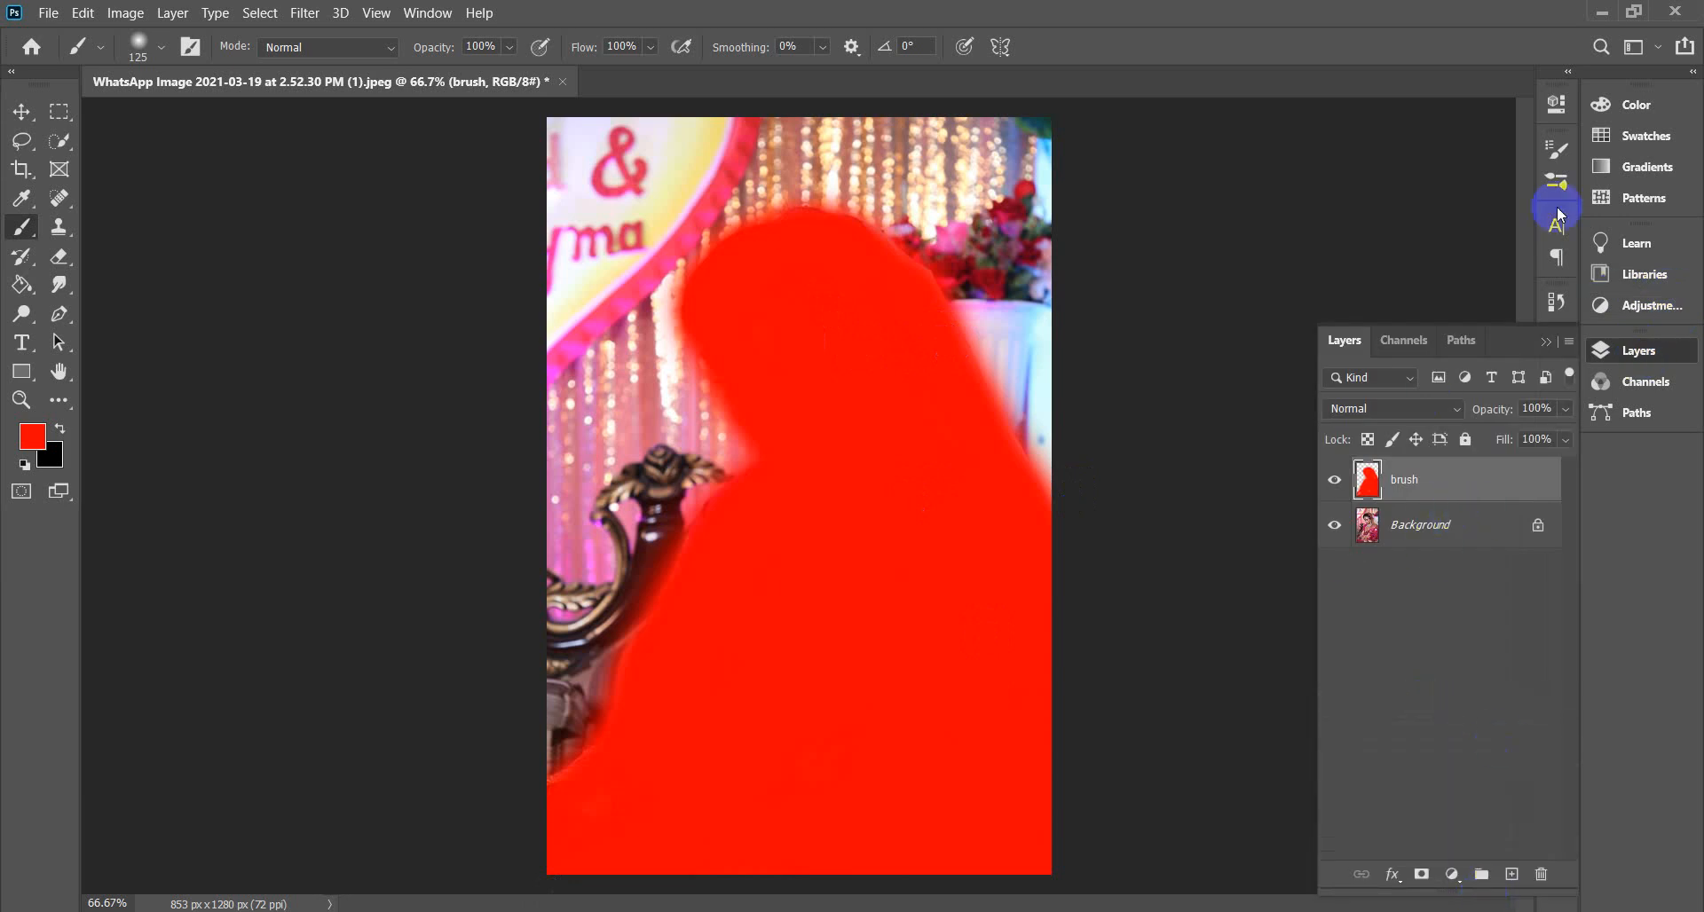
pyautogui.click(1562, 103)
pyautogui.click(1562, 103)
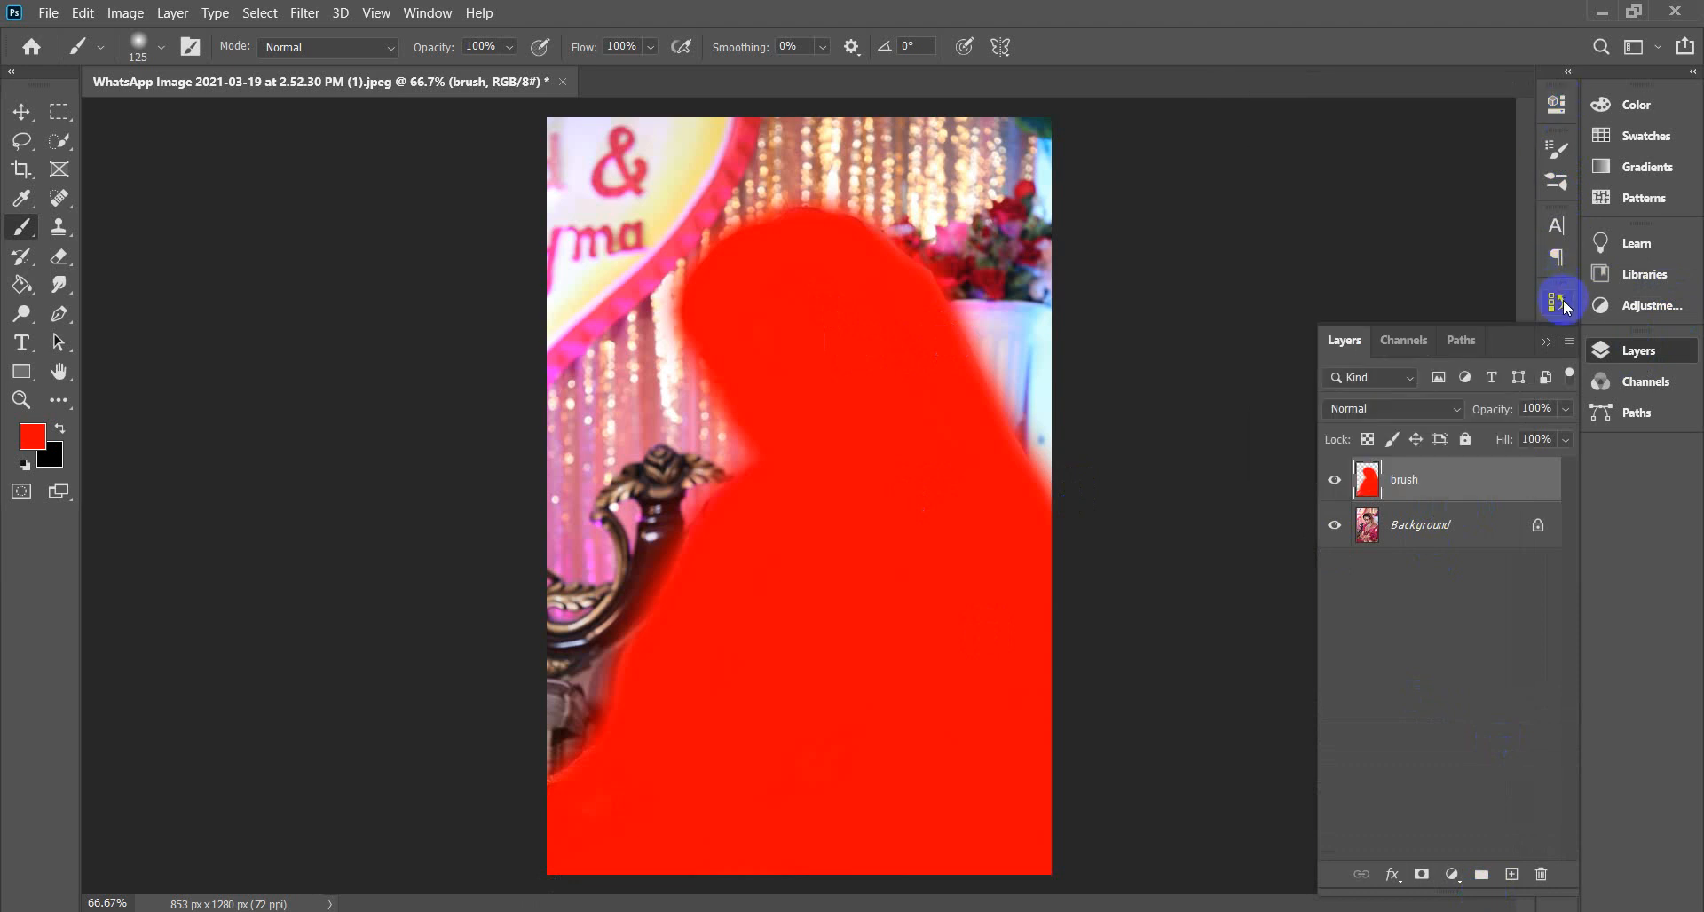
pyautogui.click(1545, 344)
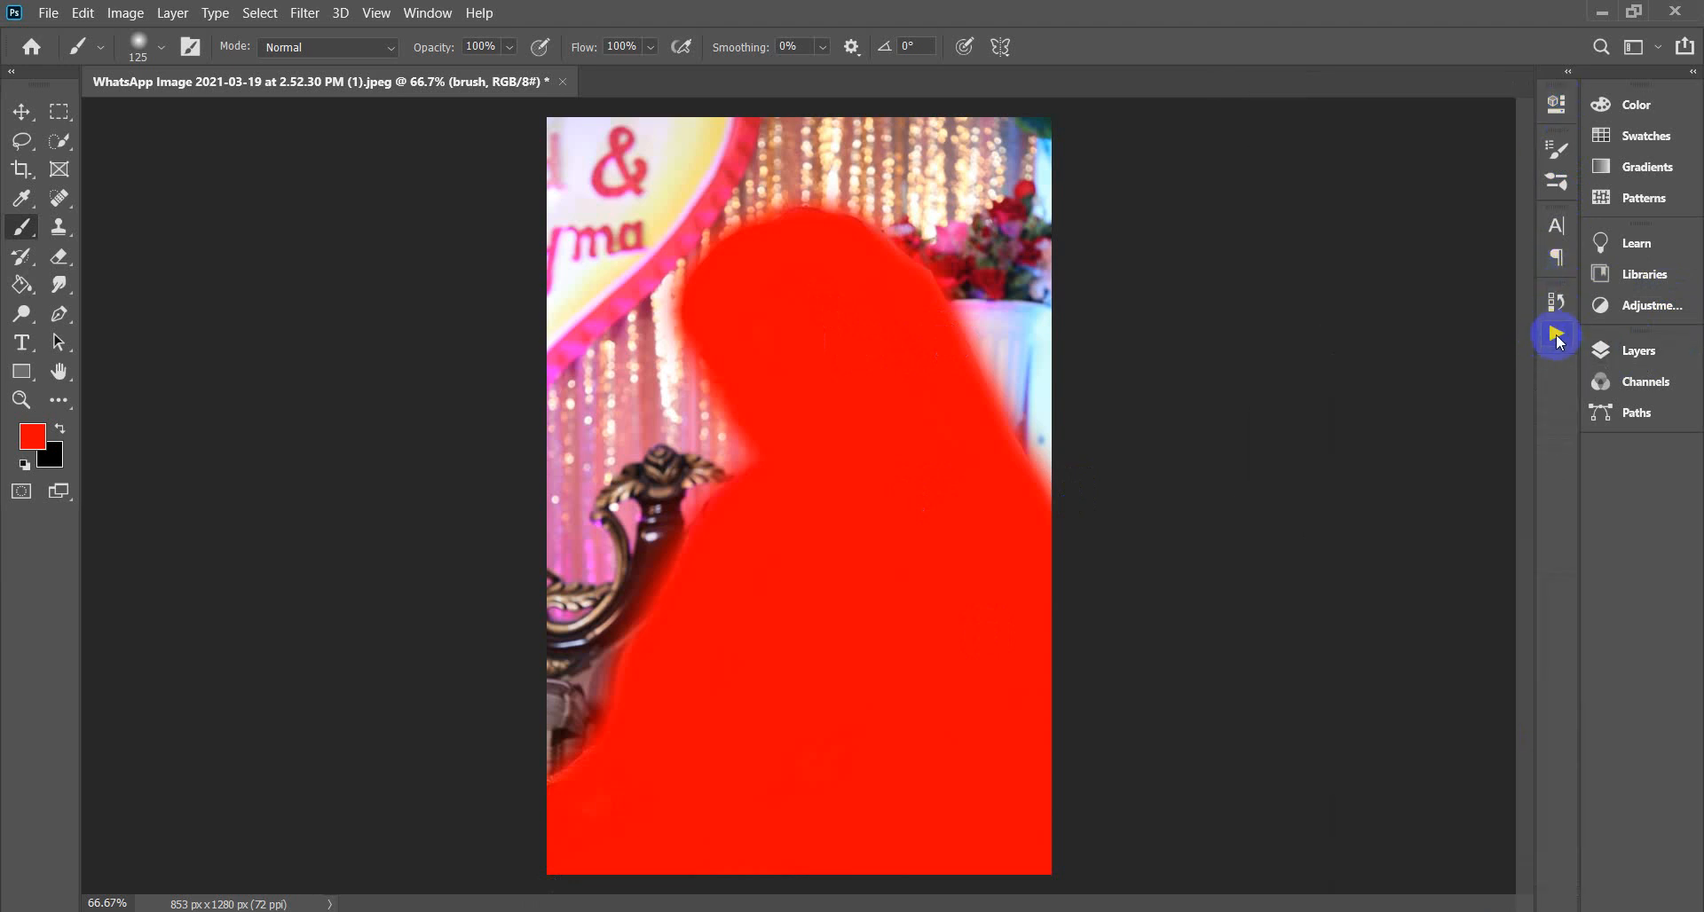
# Float the Actions panel, close History, and play the Watercolor Artist action.
pyautogui.click(1566, 341)
pyautogui.moveTo(1364, 292)
pyautogui.mouseDown()
pyautogui.moveTo(225, 282)
pyautogui.moveTo(142, 193)
pyautogui.mouseUp()
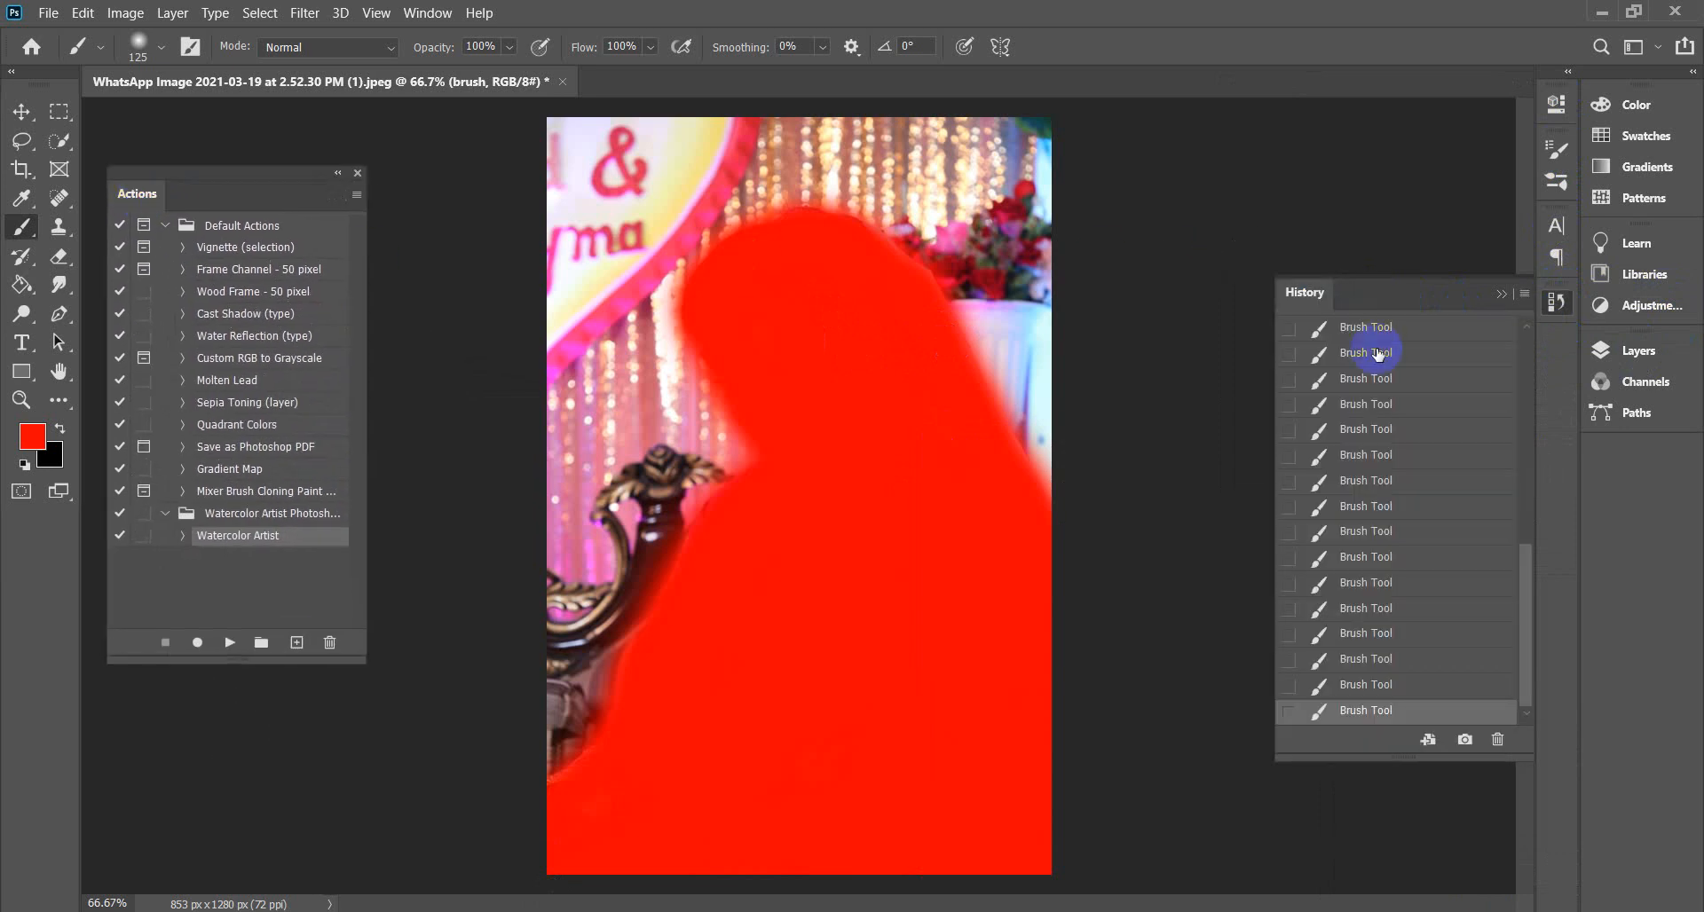
pyautogui.click(1502, 292)
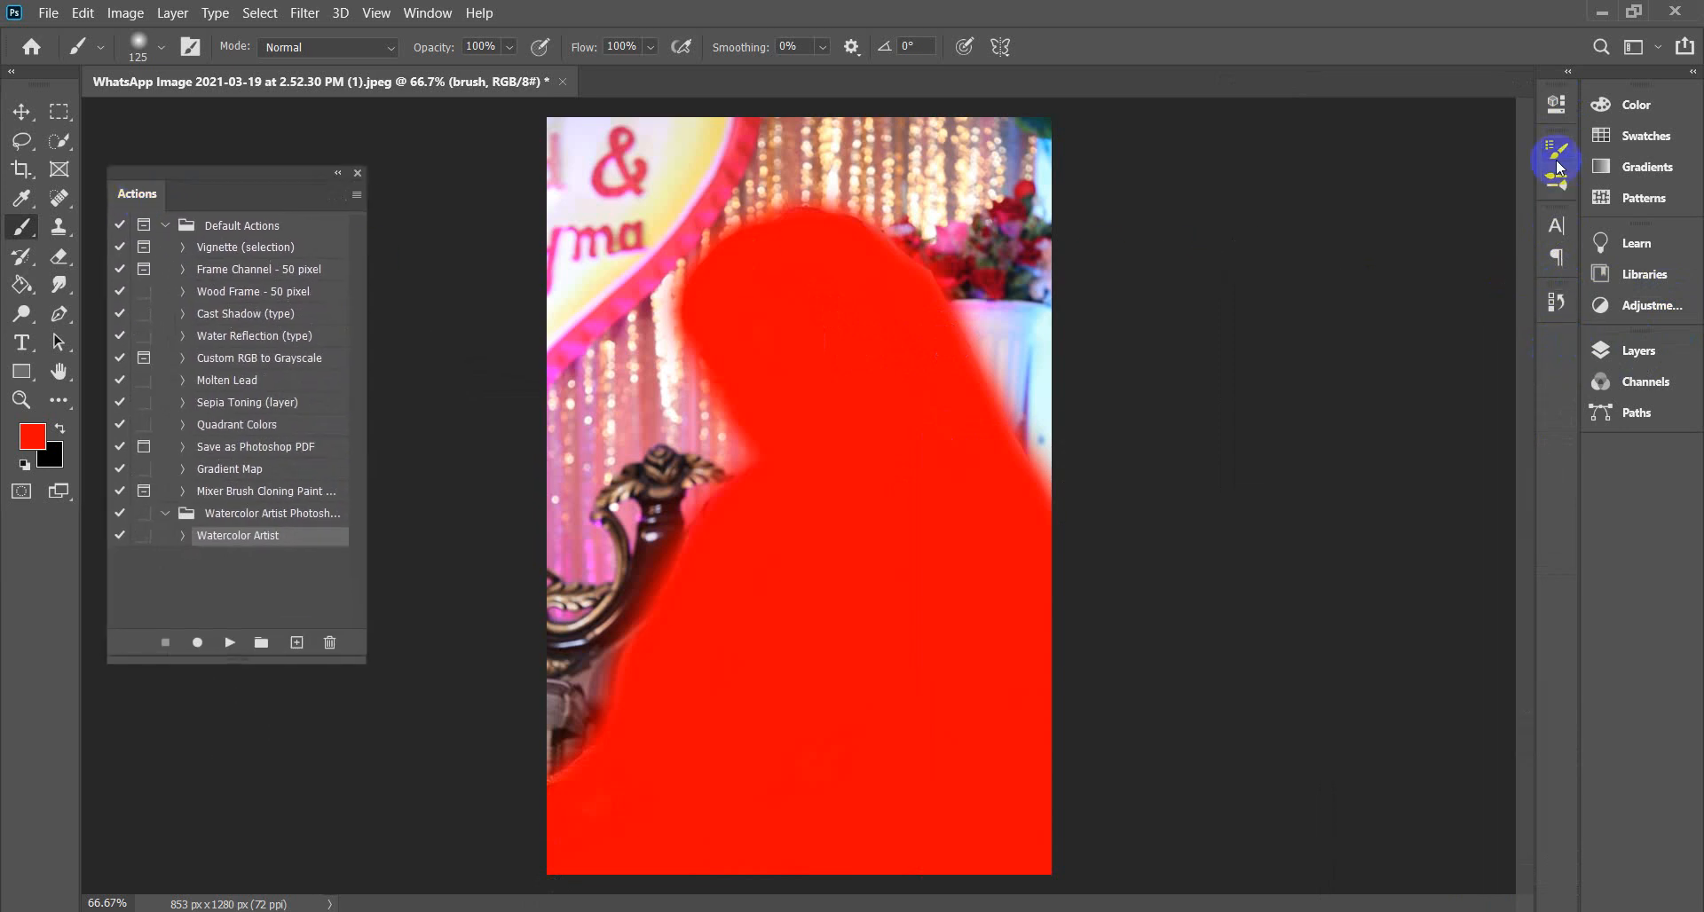
pyautogui.click(1631, 353)
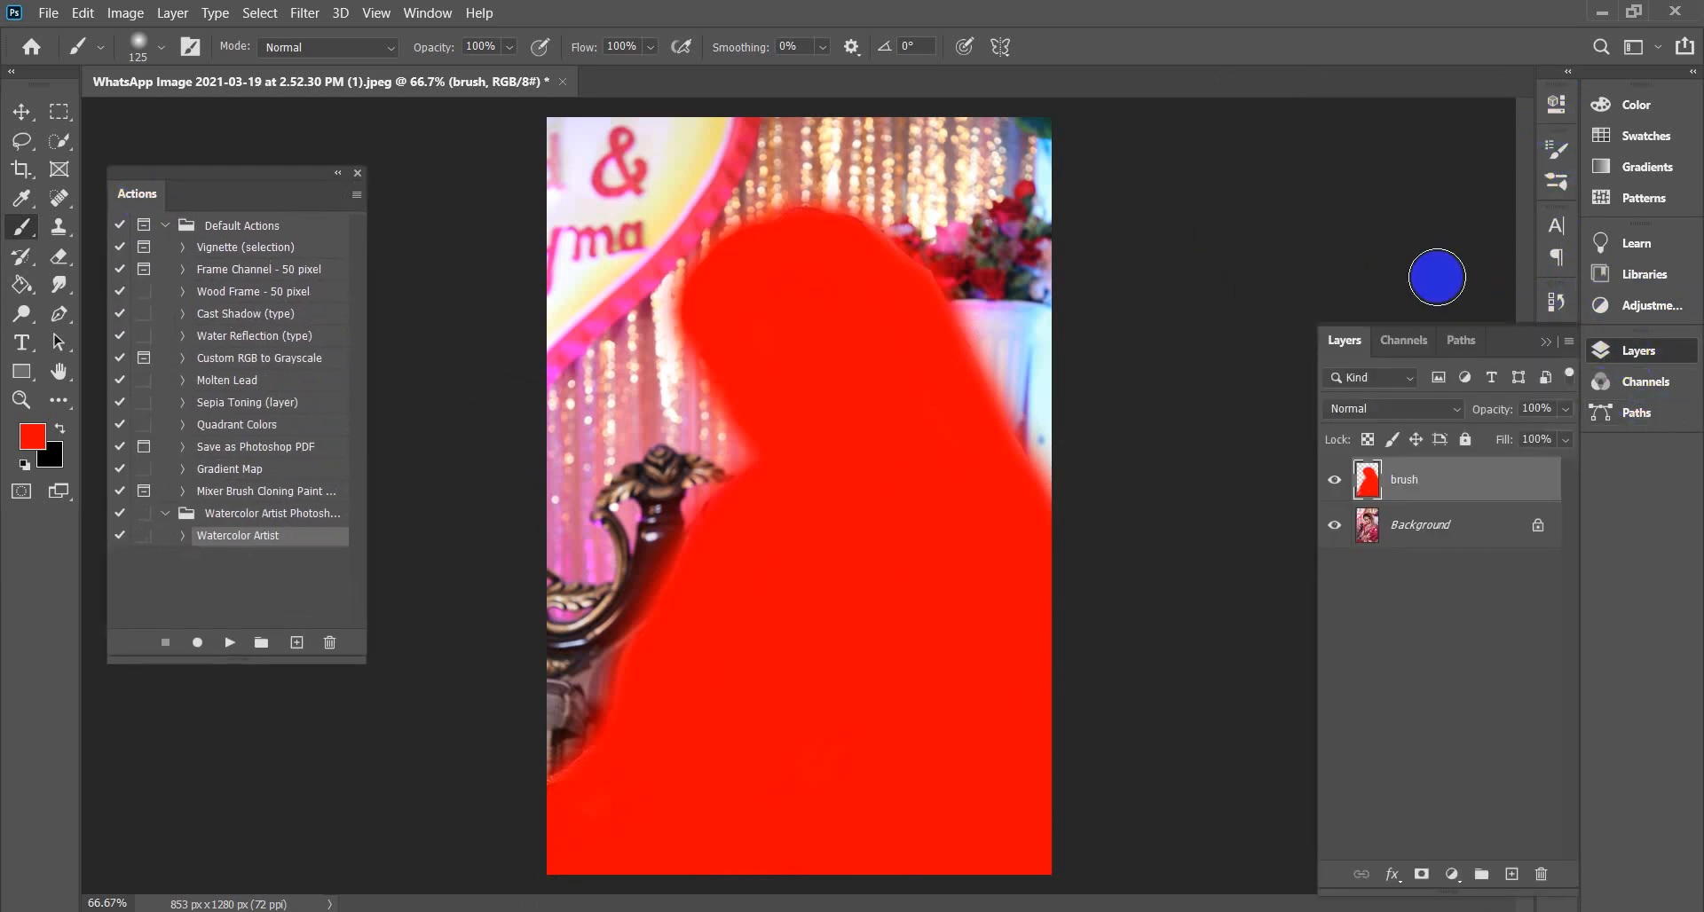
pyautogui.click(229, 644)
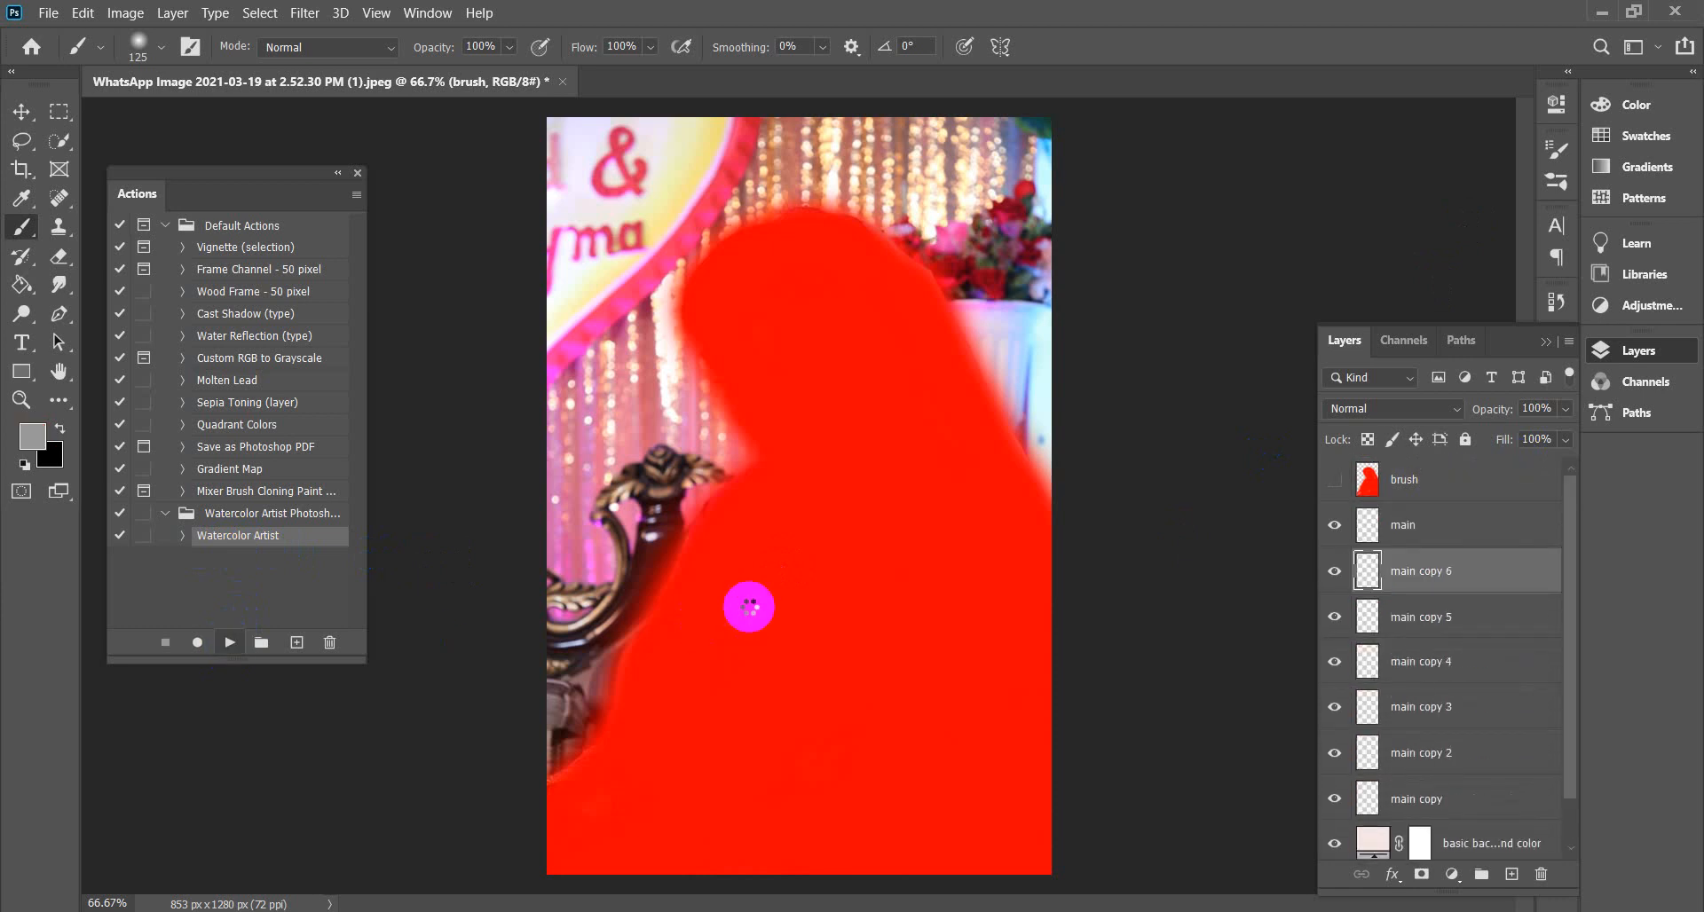
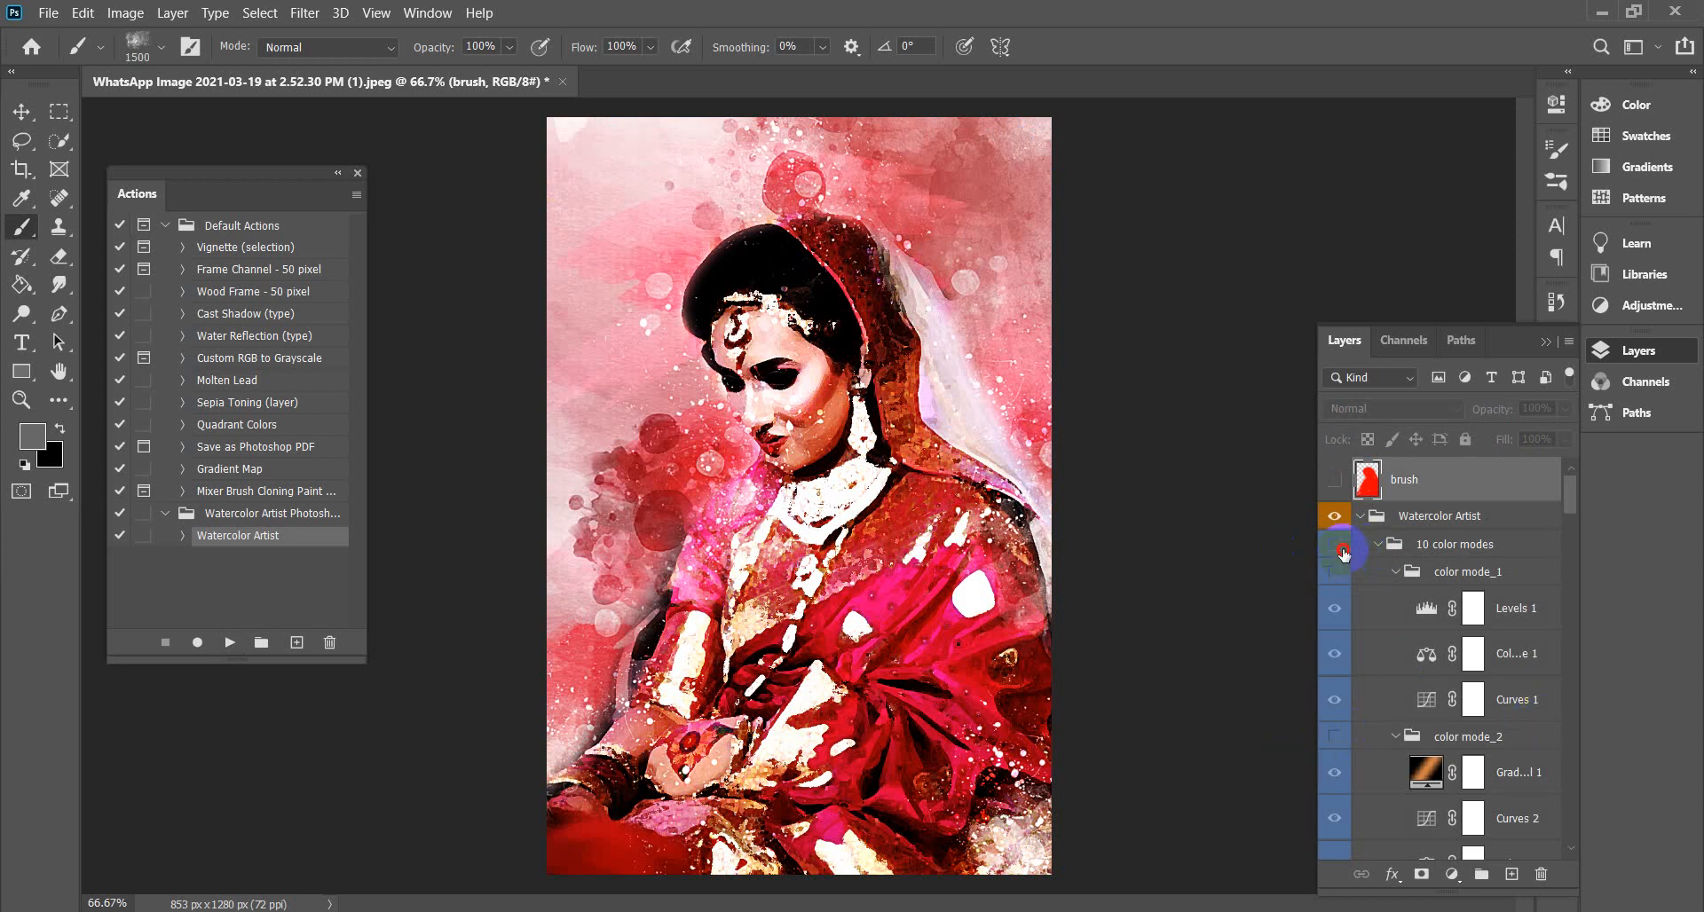
# Toggle area_effect_1, area_effect_2 and area_base visibility to compare the watercolour effect.
pyautogui.scroll(-8, 1394, 648)
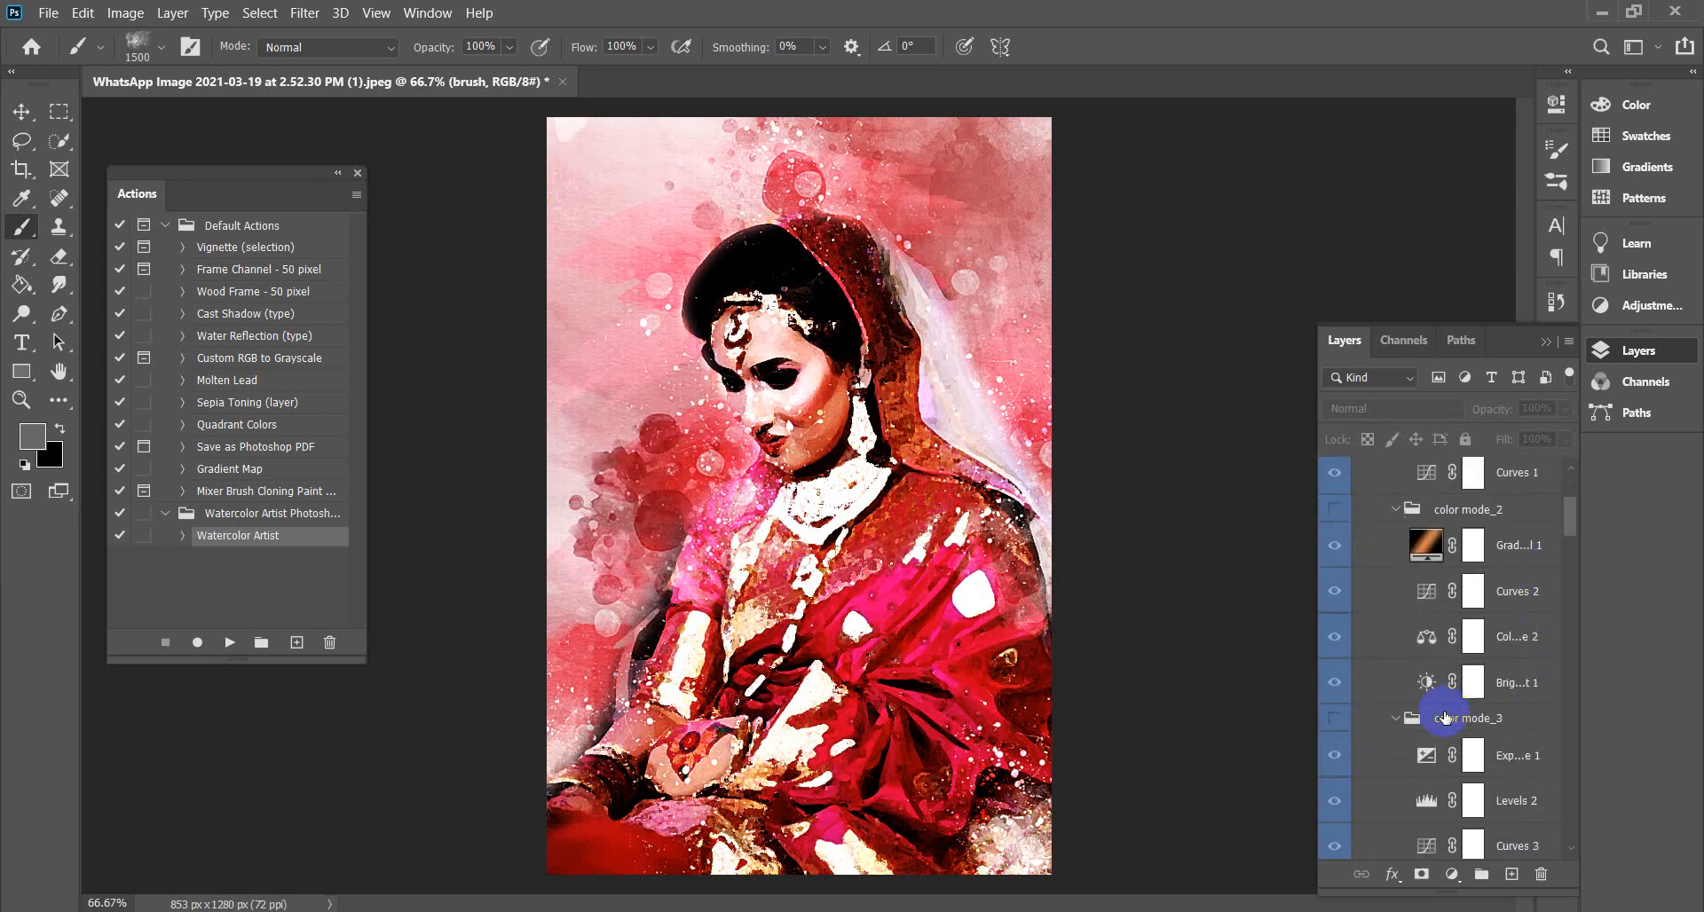
pyautogui.scroll(-10, 1442, 741)
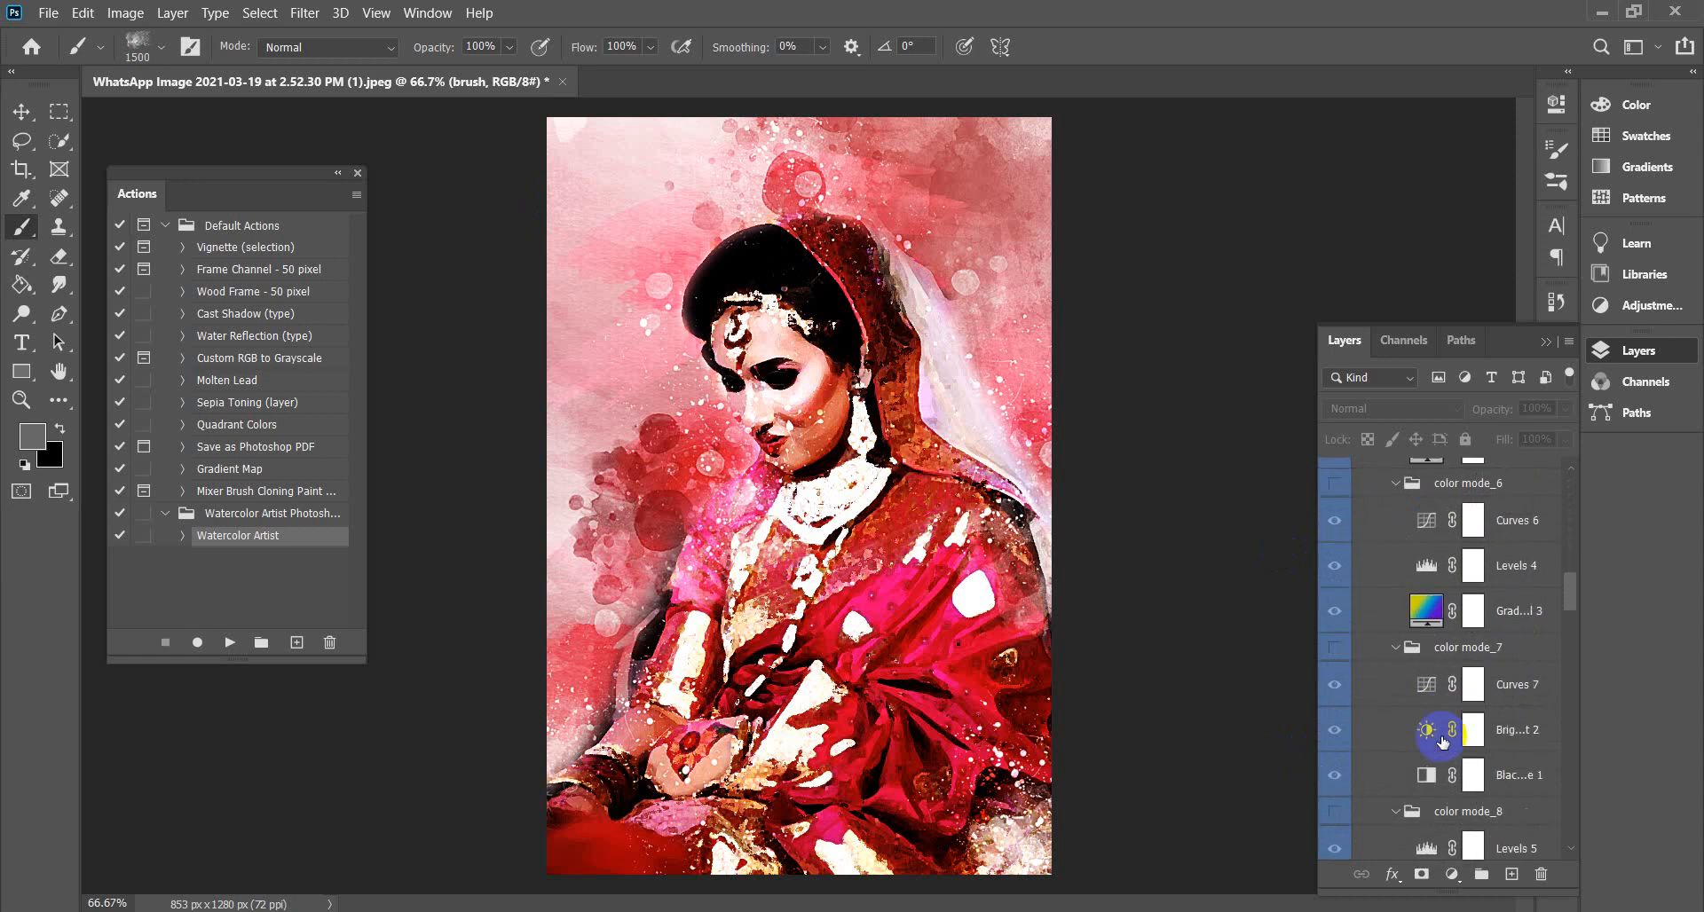
pyautogui.scroll(-12, 1443, 741)
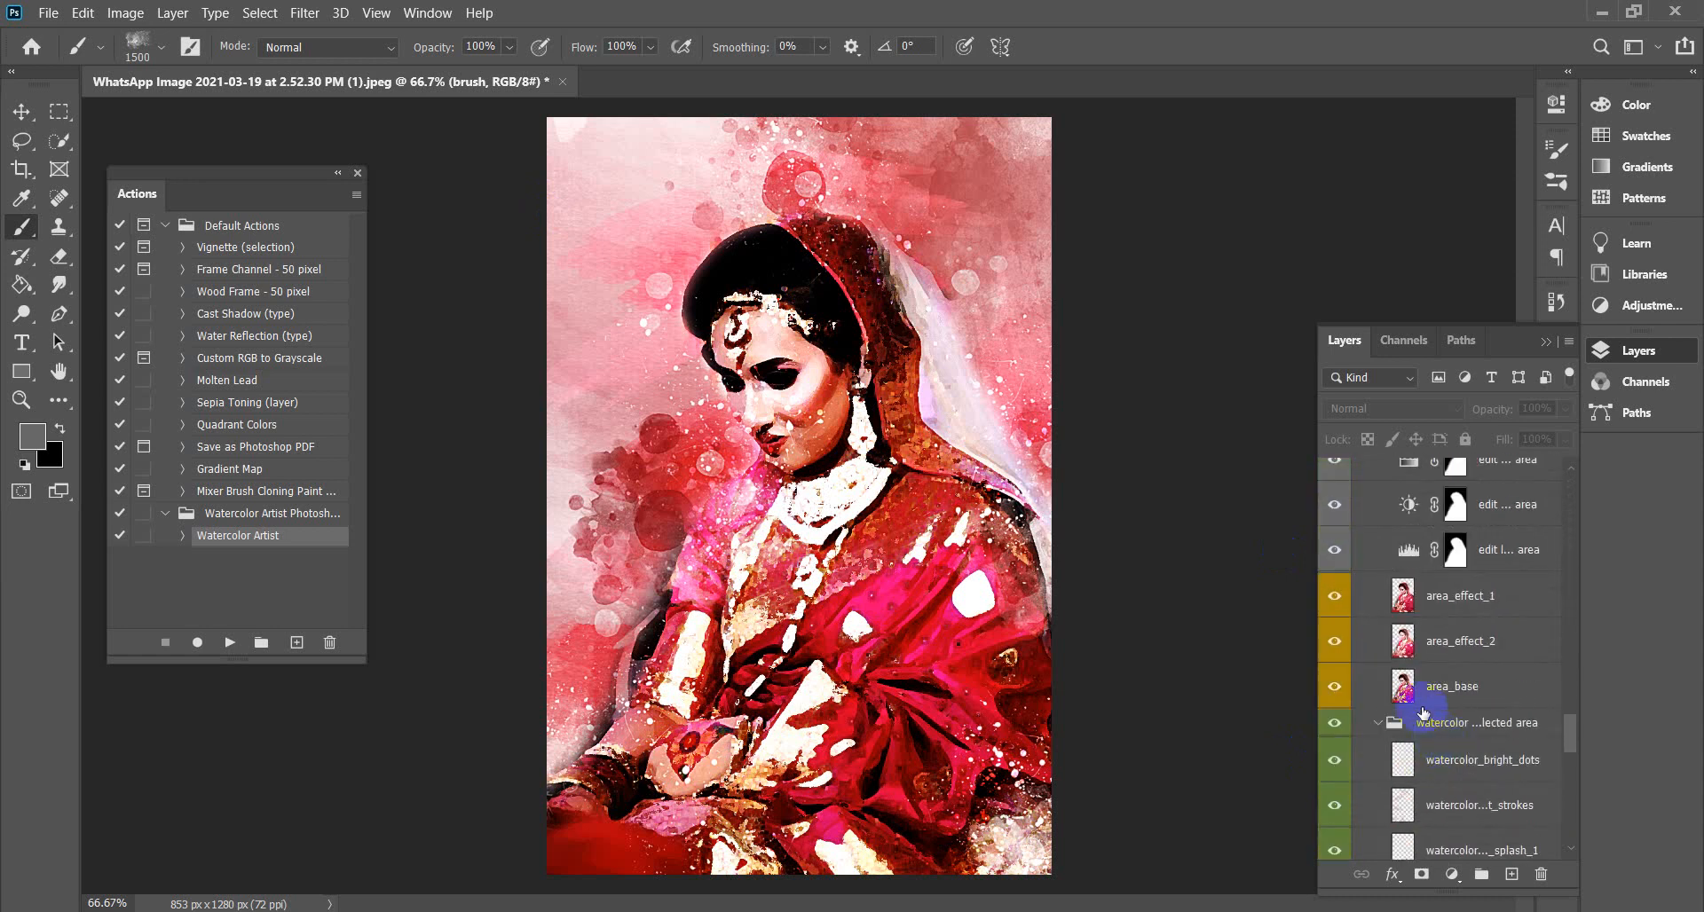
pyautogui.click(1333, 597)
pyautogui.click(1332, 597)
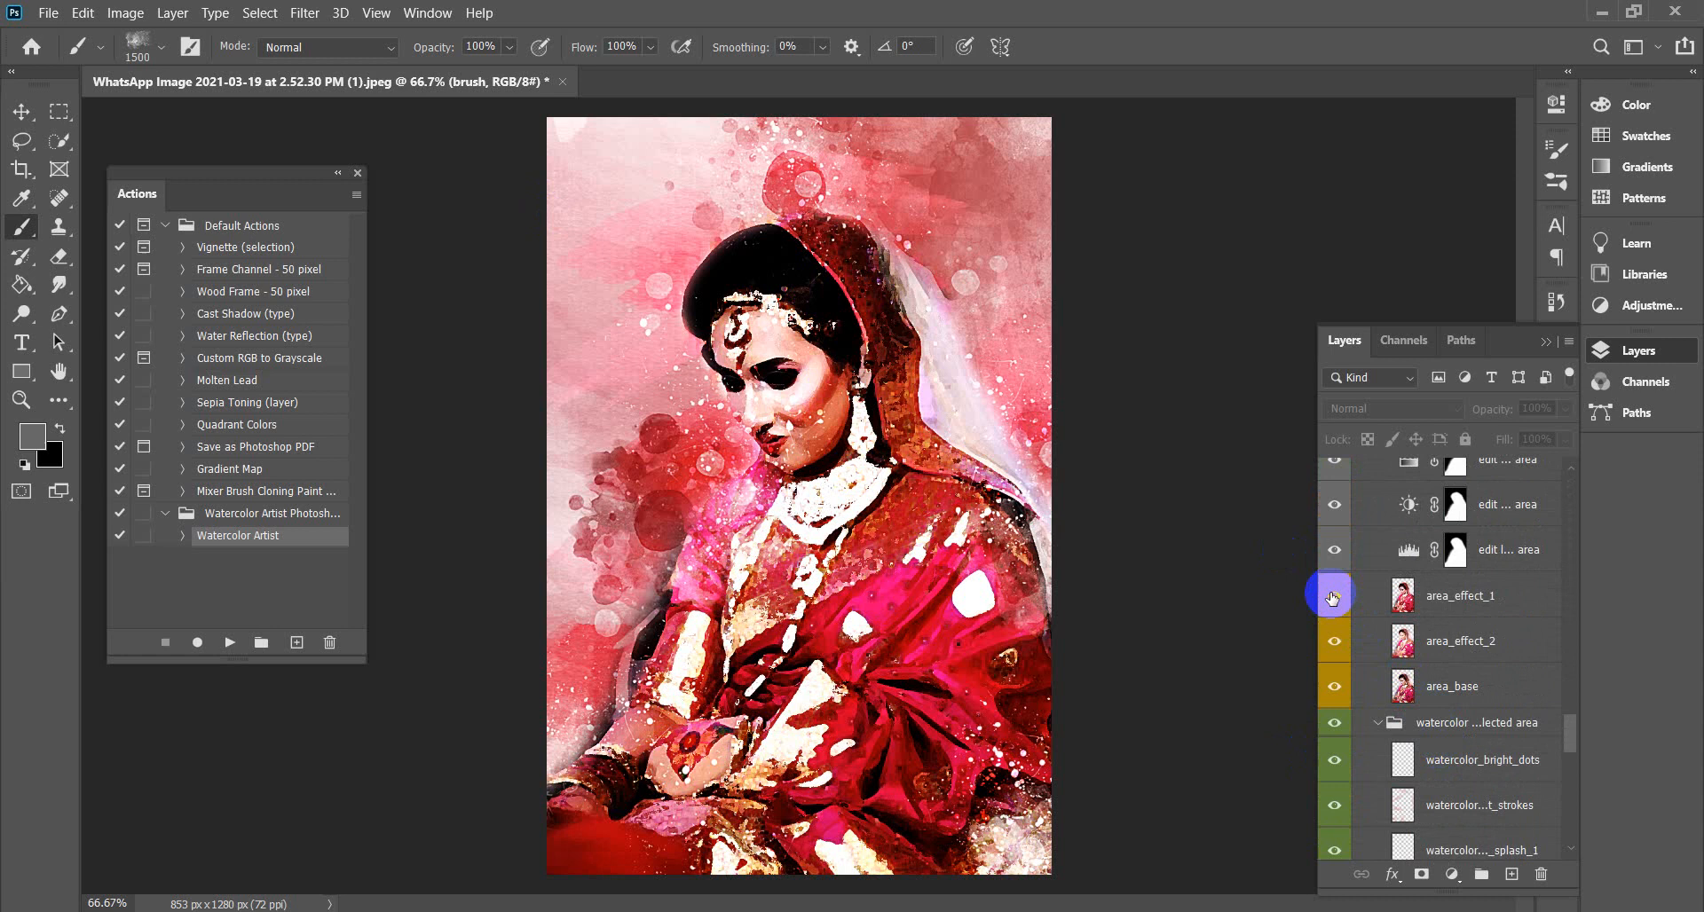
pyautogui.click(1335, 641)
pyautogui.click(1336, 688)
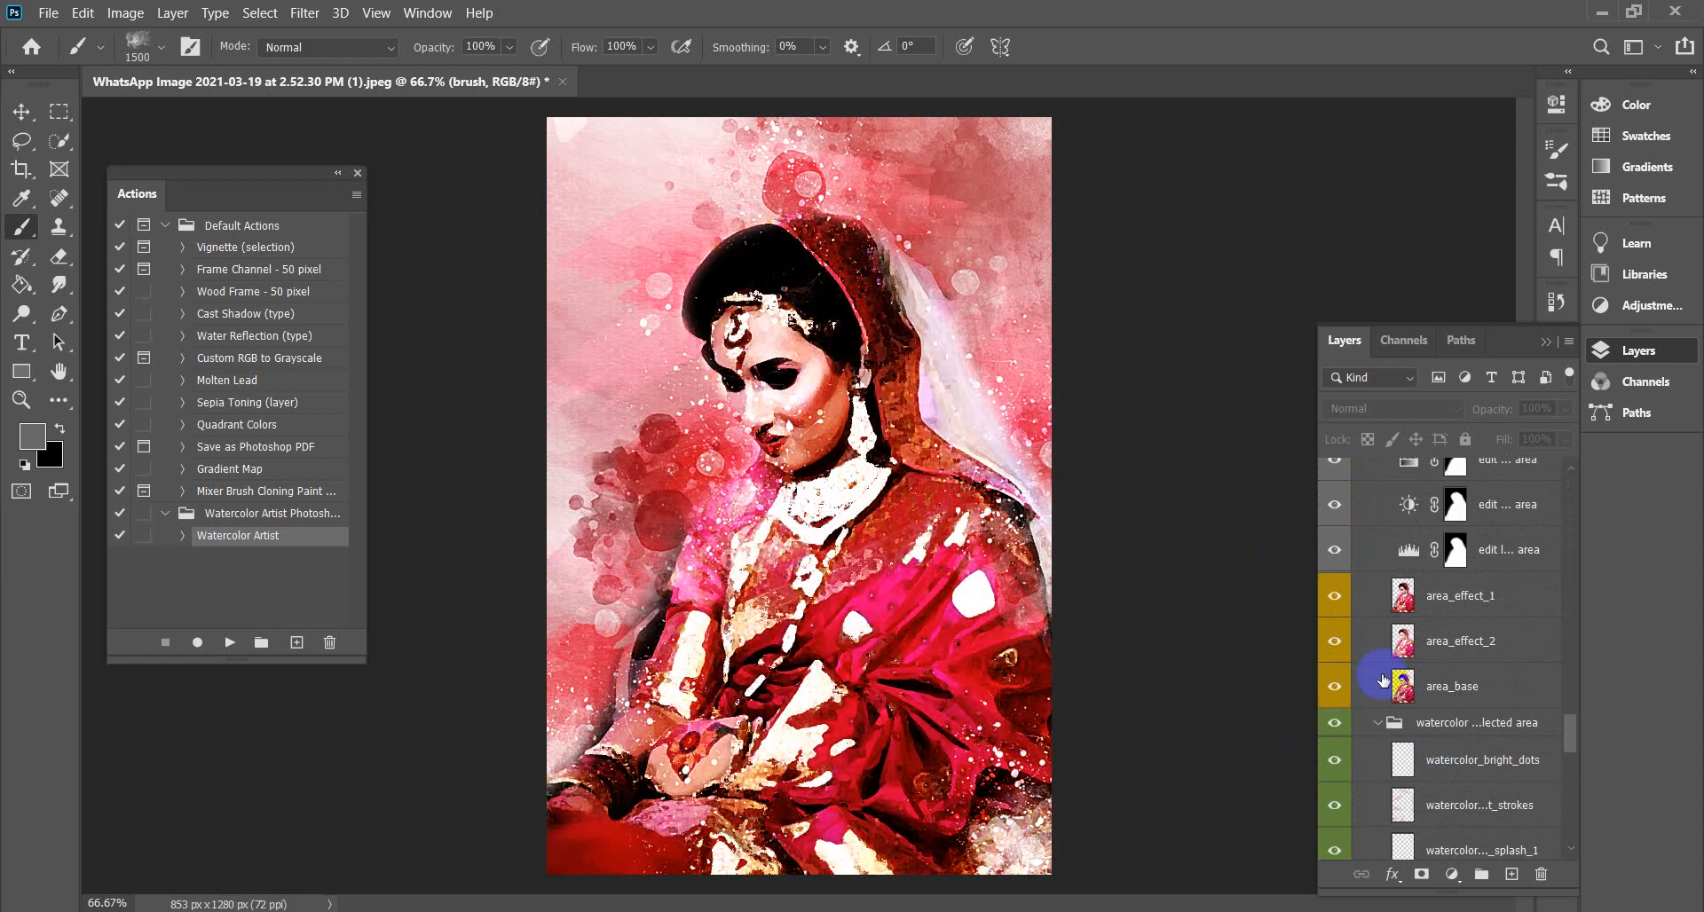
# Hide and restore the background color settings layer twice, then collapse the Layers panel.
pyautogui.scroll(-8, 1384, 665)
pyautogui.scroll(-5, 1392, 664)
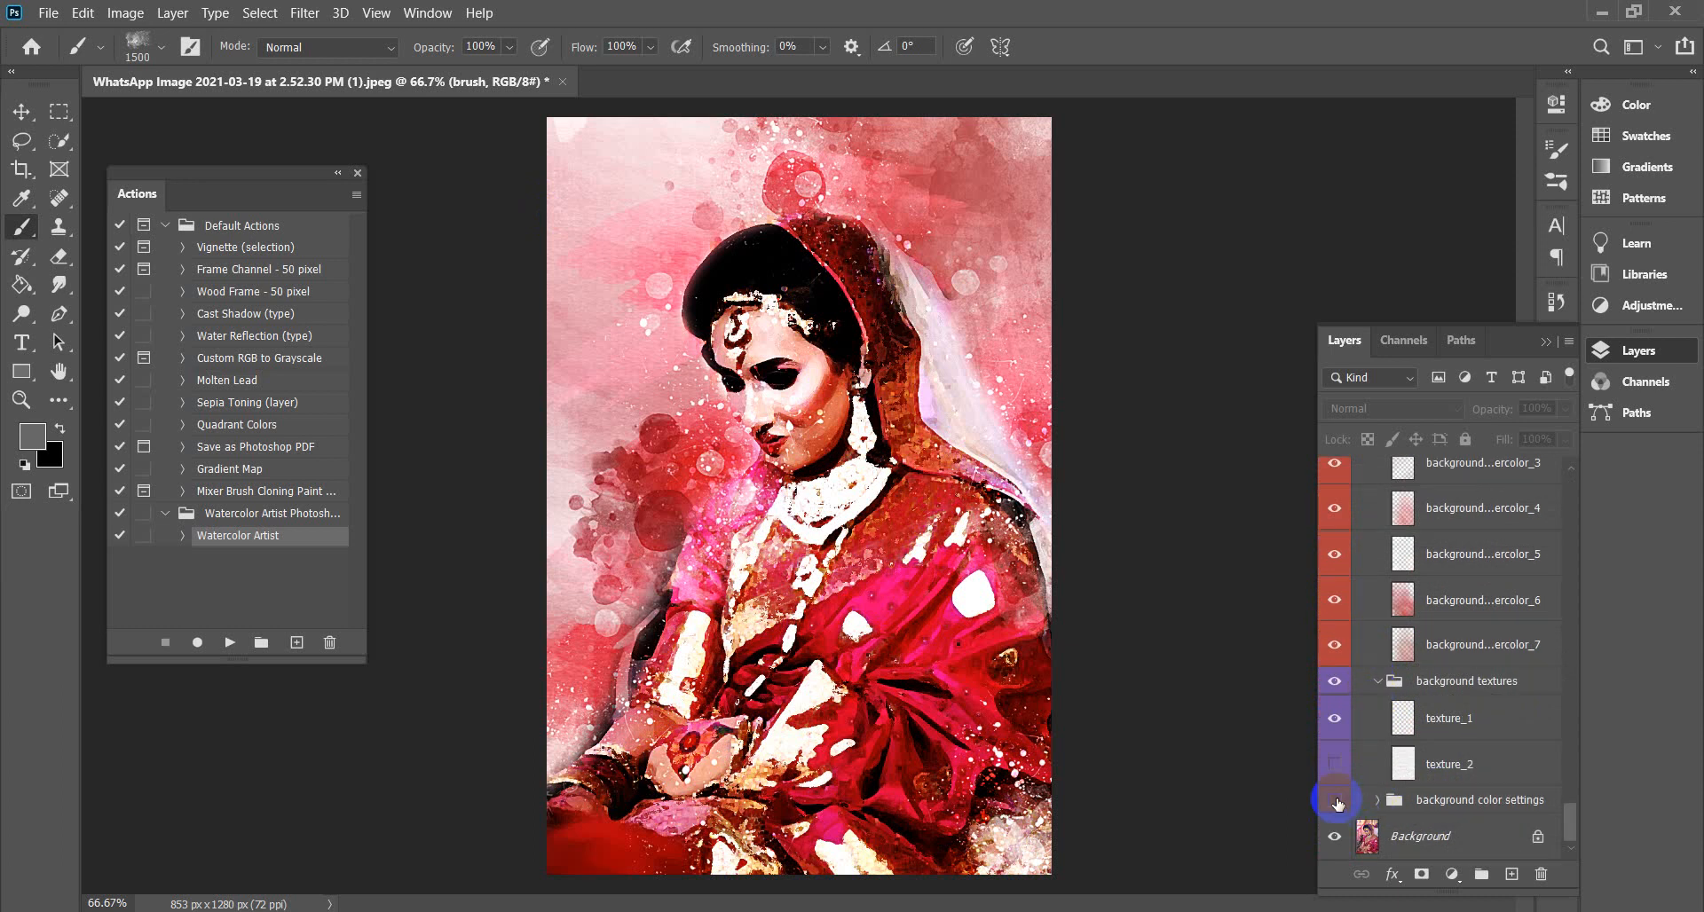
pyautogui.click(1338, 805)
pyautogui.click(1337, 801)
pyautogui.click(1339, 804)
pyautogui.click(1338, 804)
pyautogui.click(1543, 346)
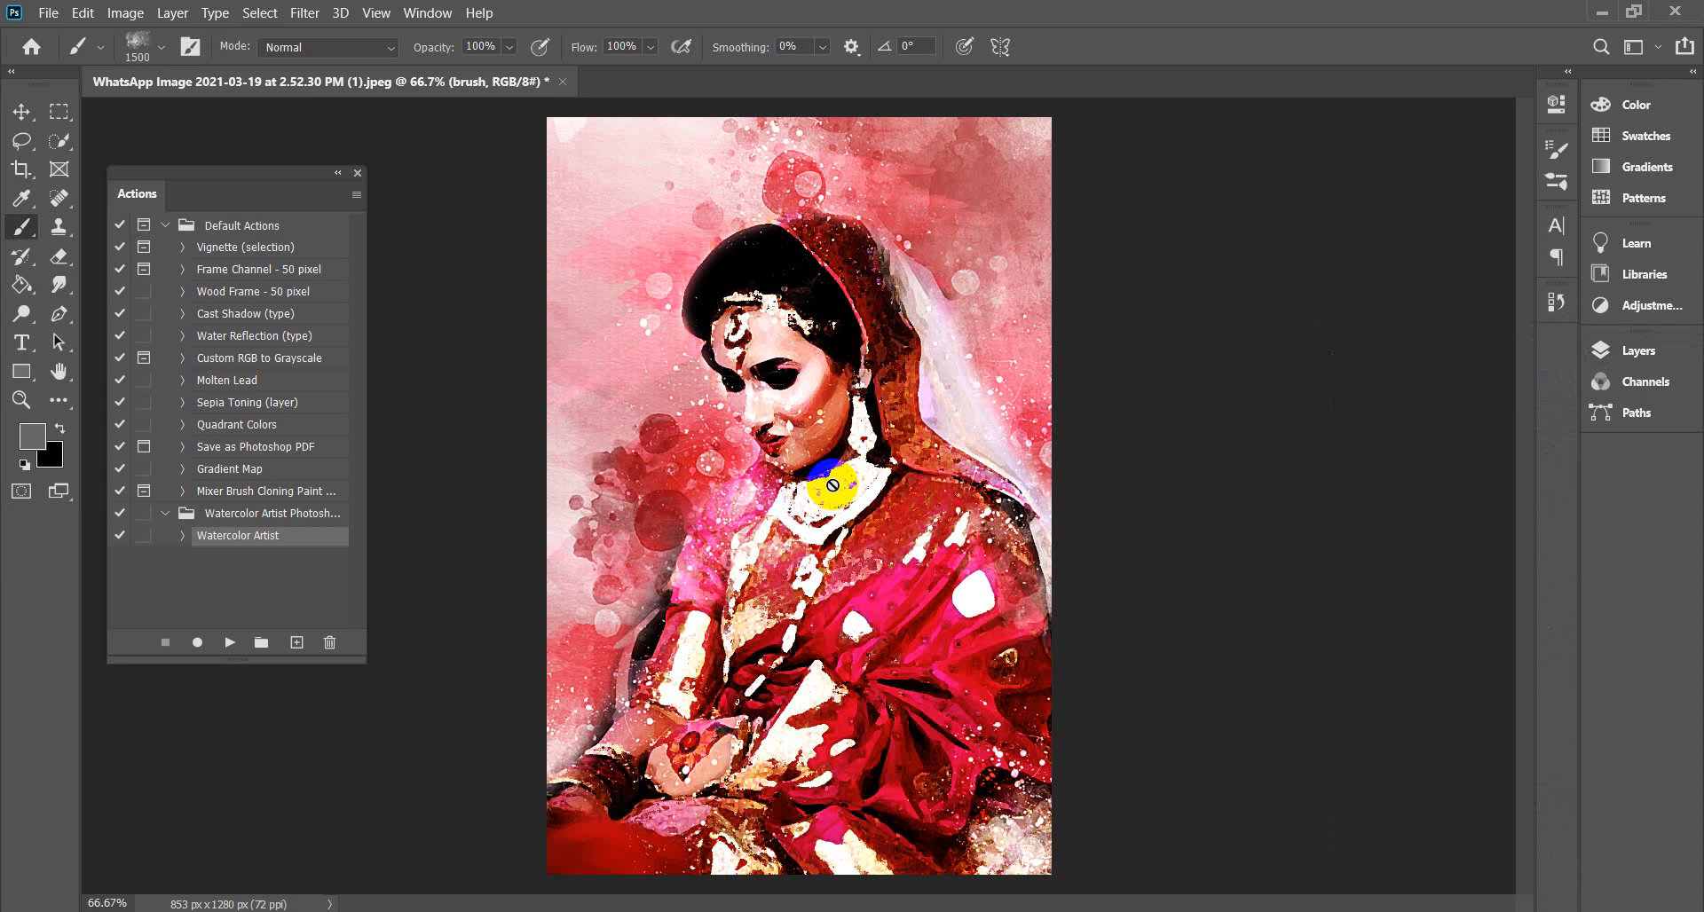
# Move the Actions panel aside and close the bride image without saving.
pyautogui.moveTo(208, 177); pyautogui.dragTo(1304, 182)
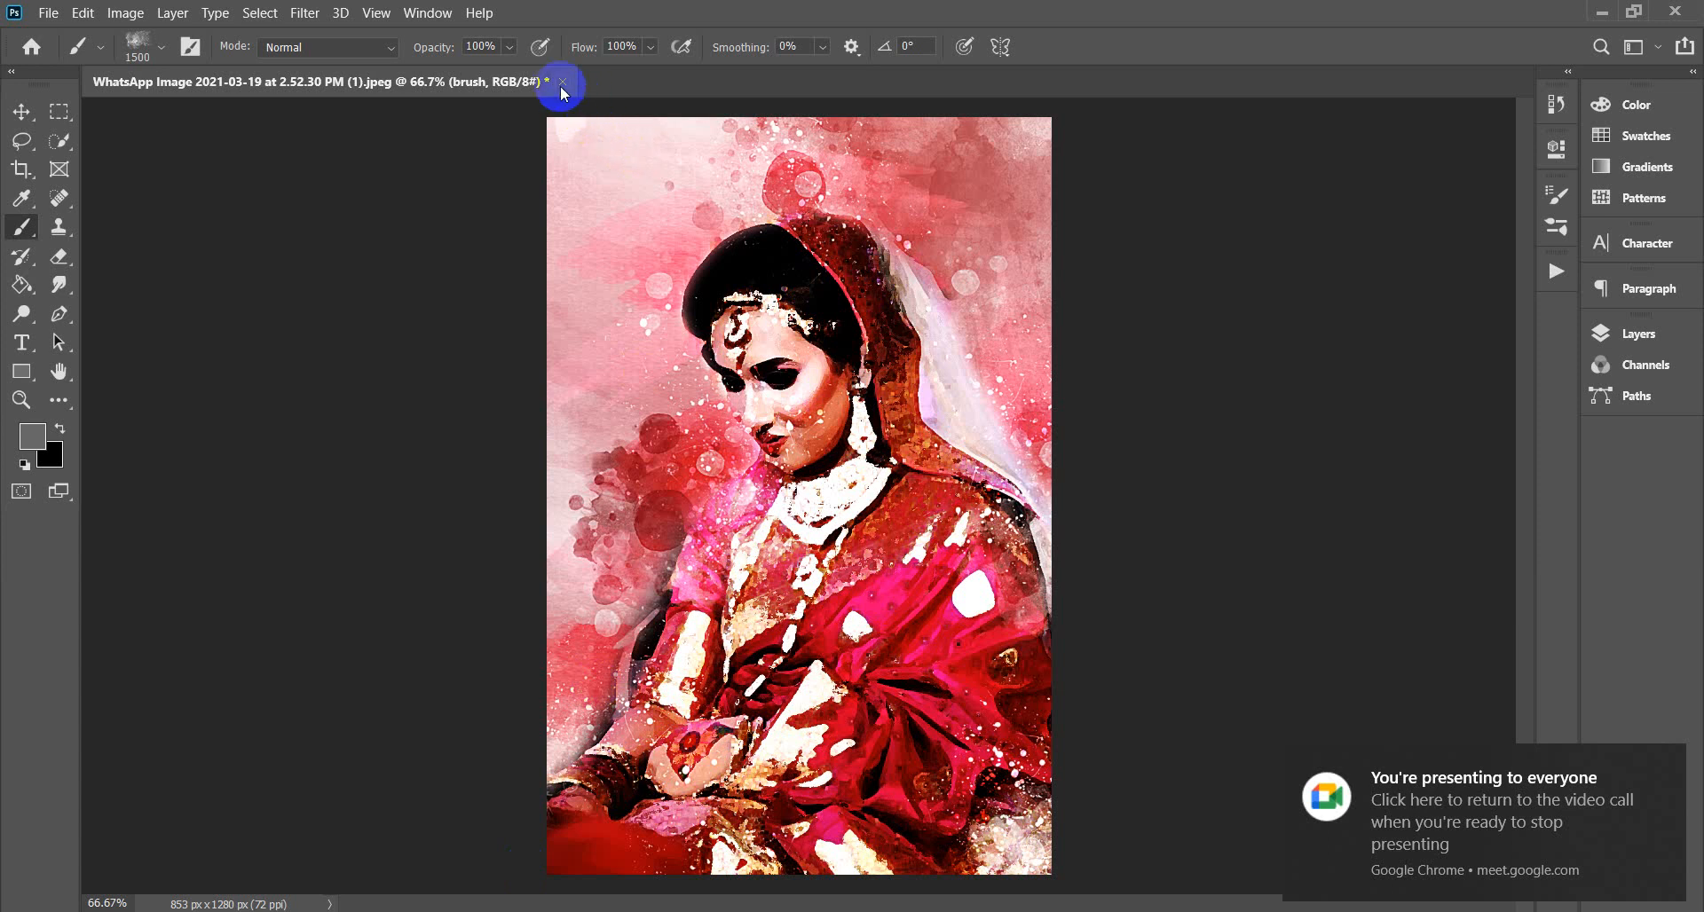
pyautogui.click(562, 84)
pyautogui.click(890, 368)
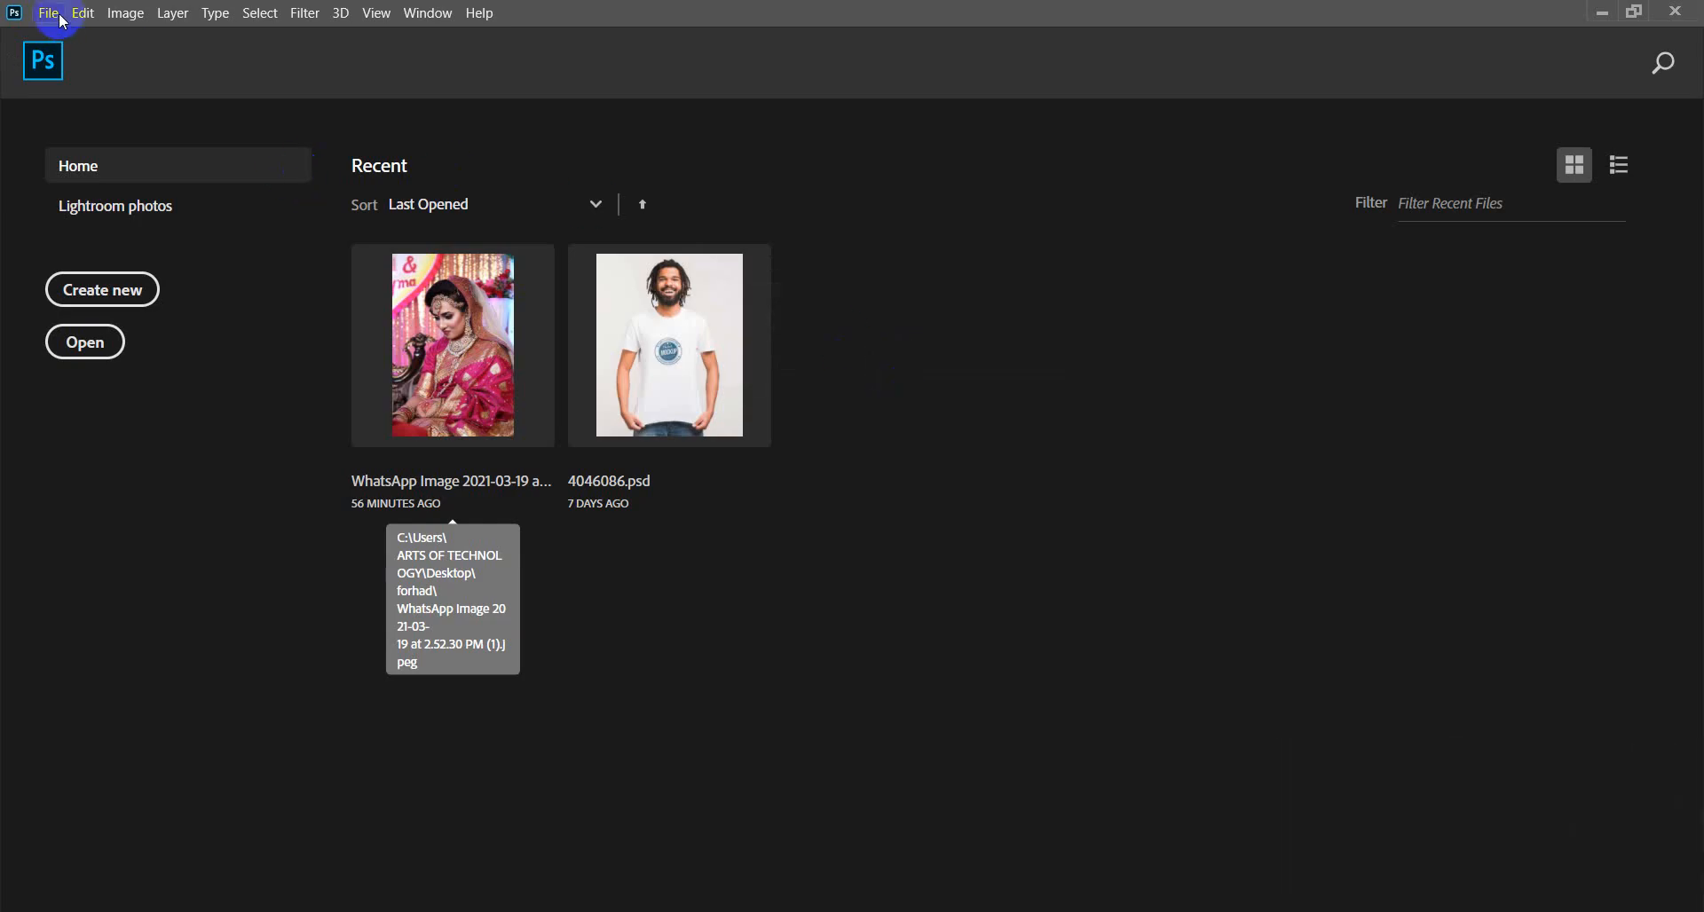
# Minimize Photoshop and the browser, then open desktop file d55kb48ycpk61.jpg in Photoshop.
pyautogui.click(1600, 13)
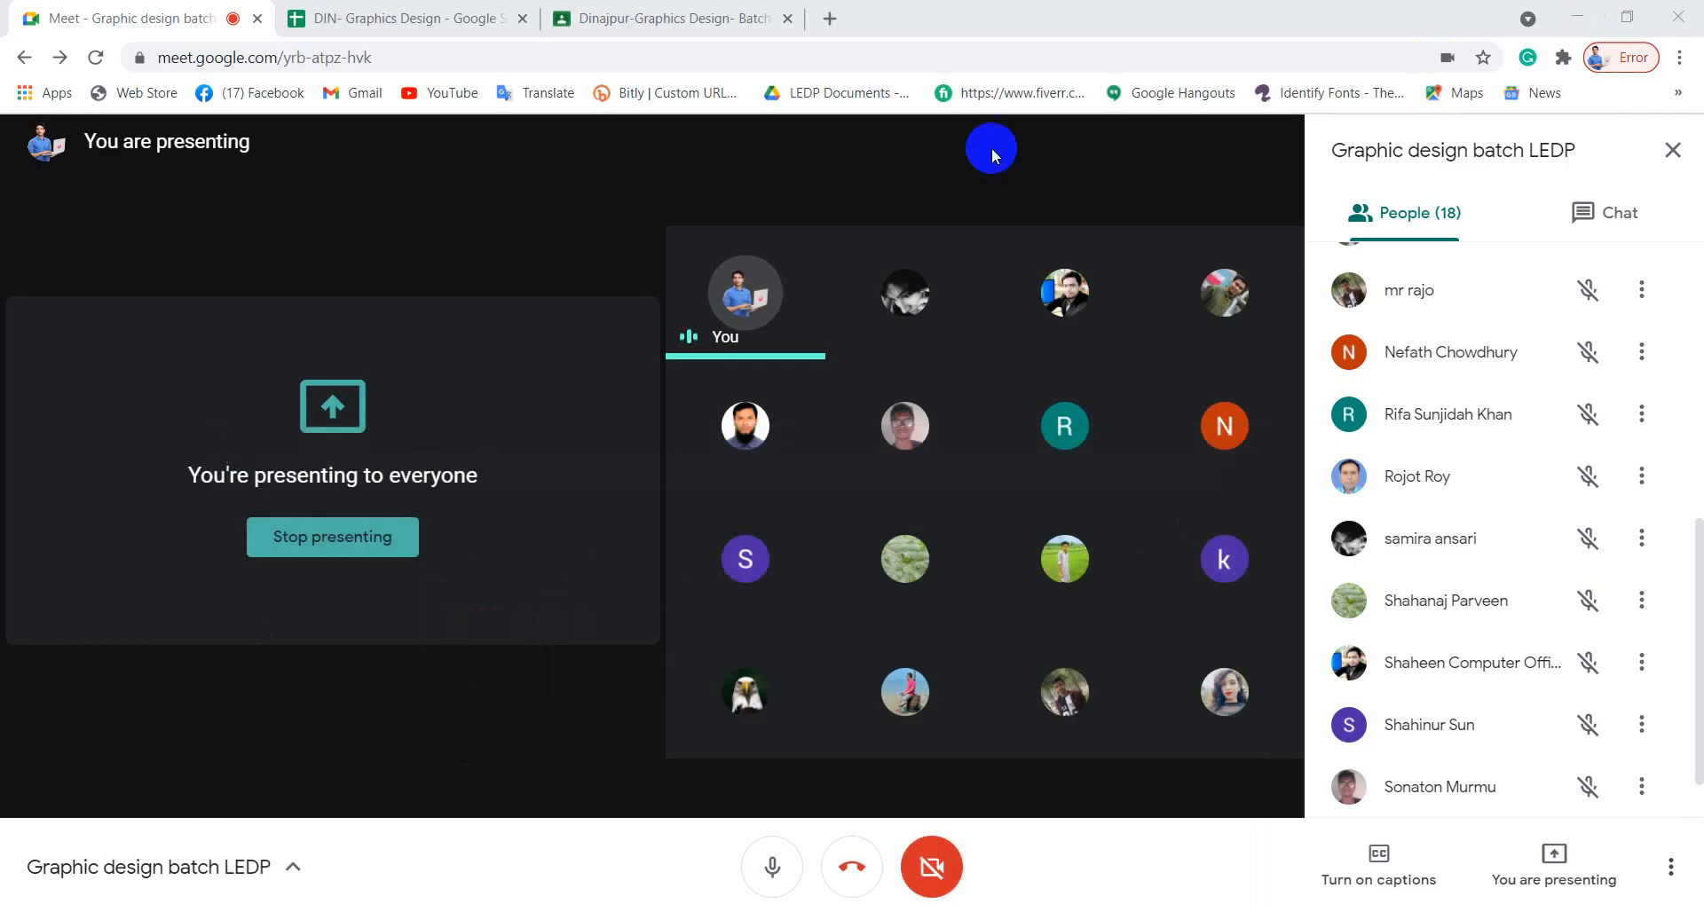
pyautogui.click(1577, 16)
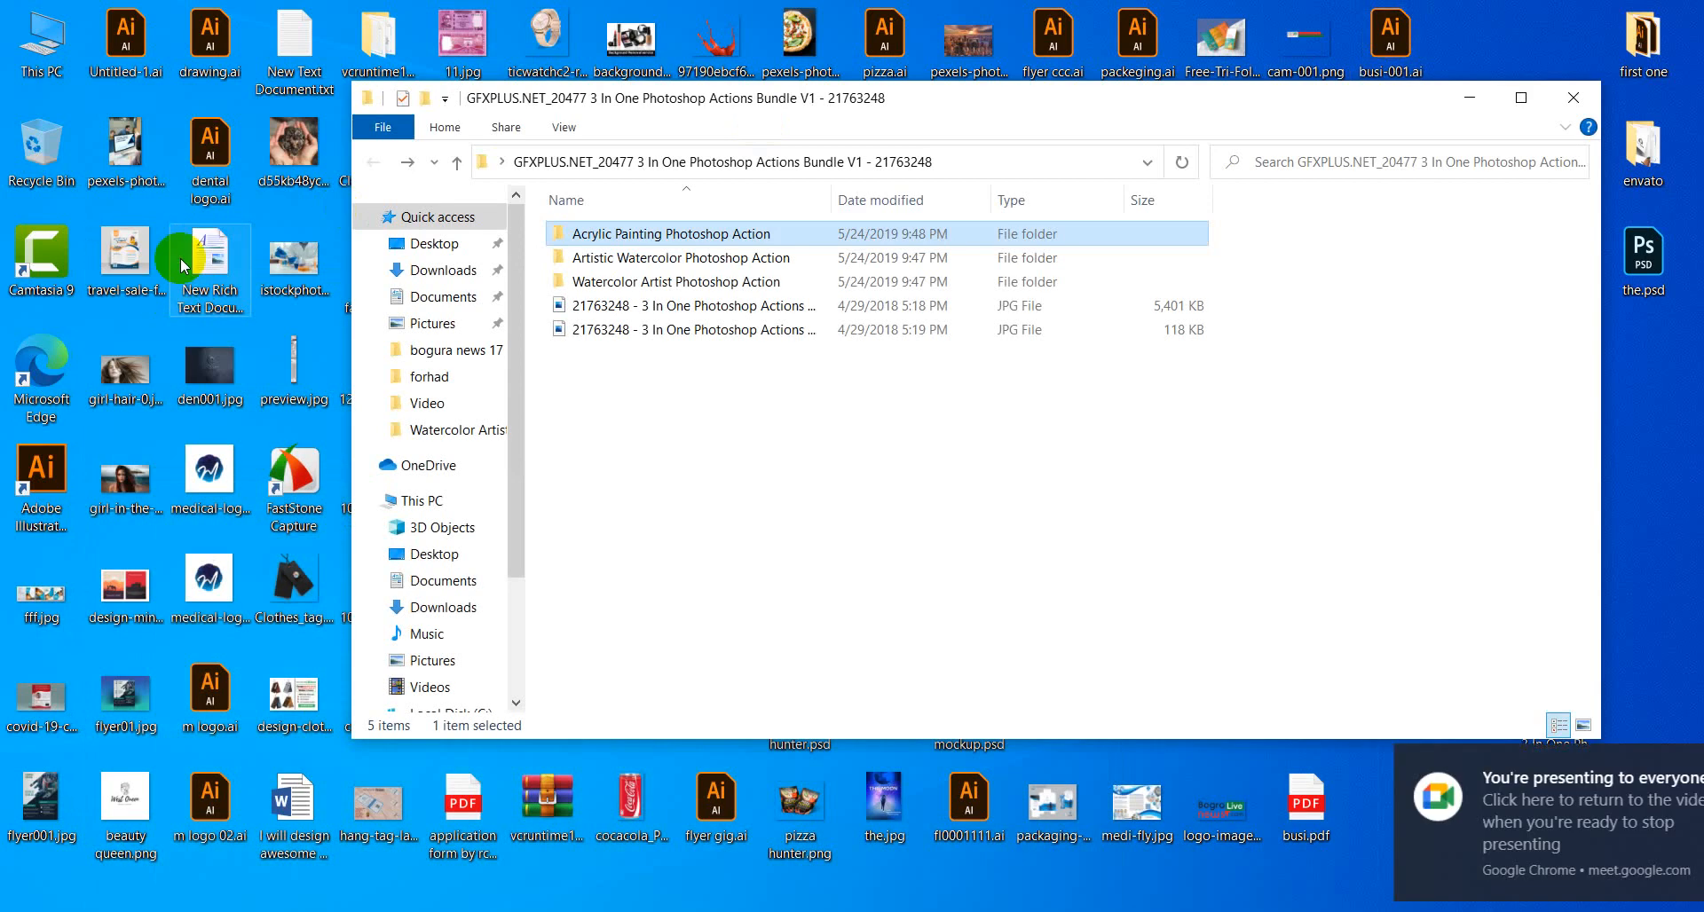
pyautogui.moveTo(286, 151); pyautogui.dragTo(822, 69)
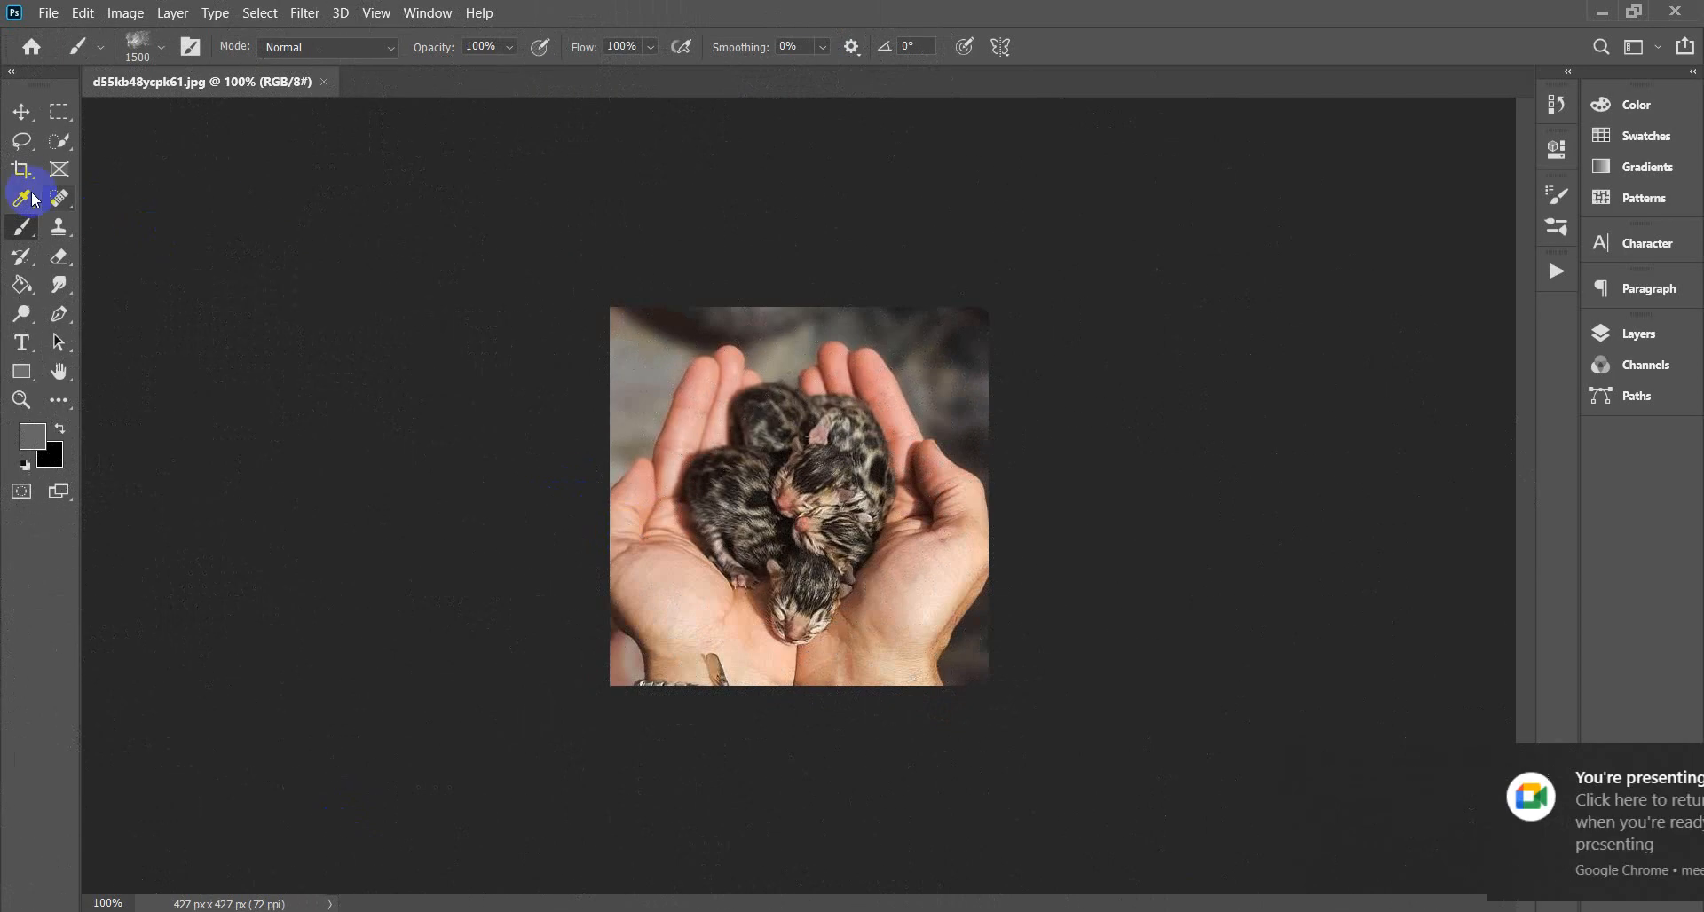
# Select the Move tool and zoom the kitten photo in and out between 100% and 300%.
pyautogui.click(21, 112)
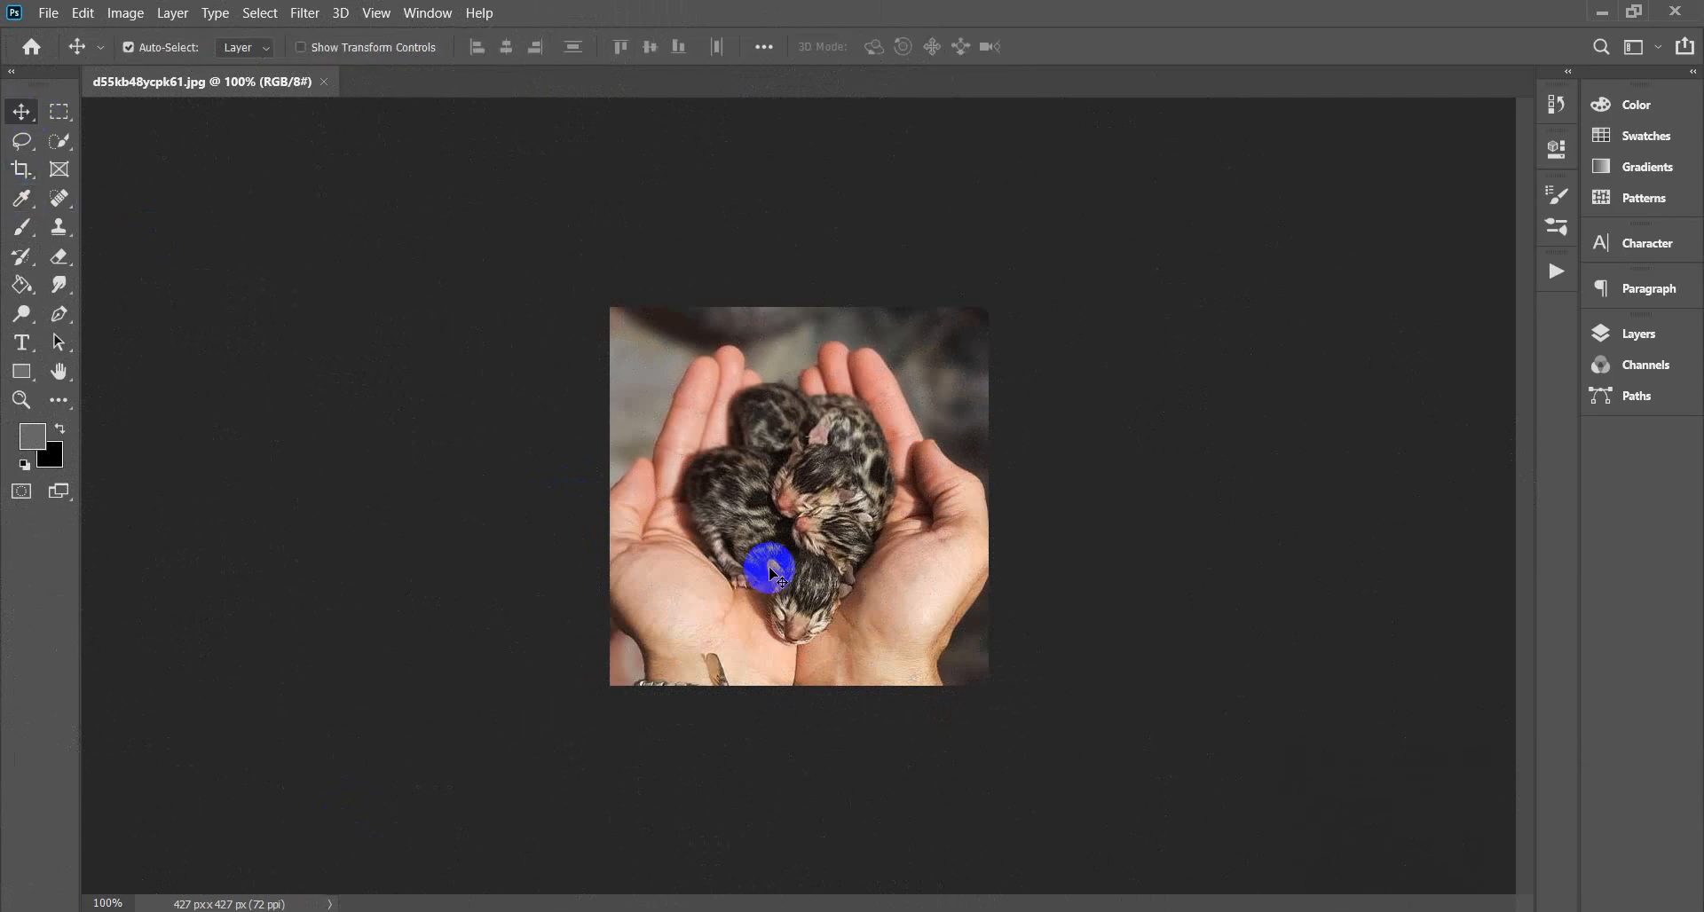
pyautogui.hotkey('ctrl', '+')
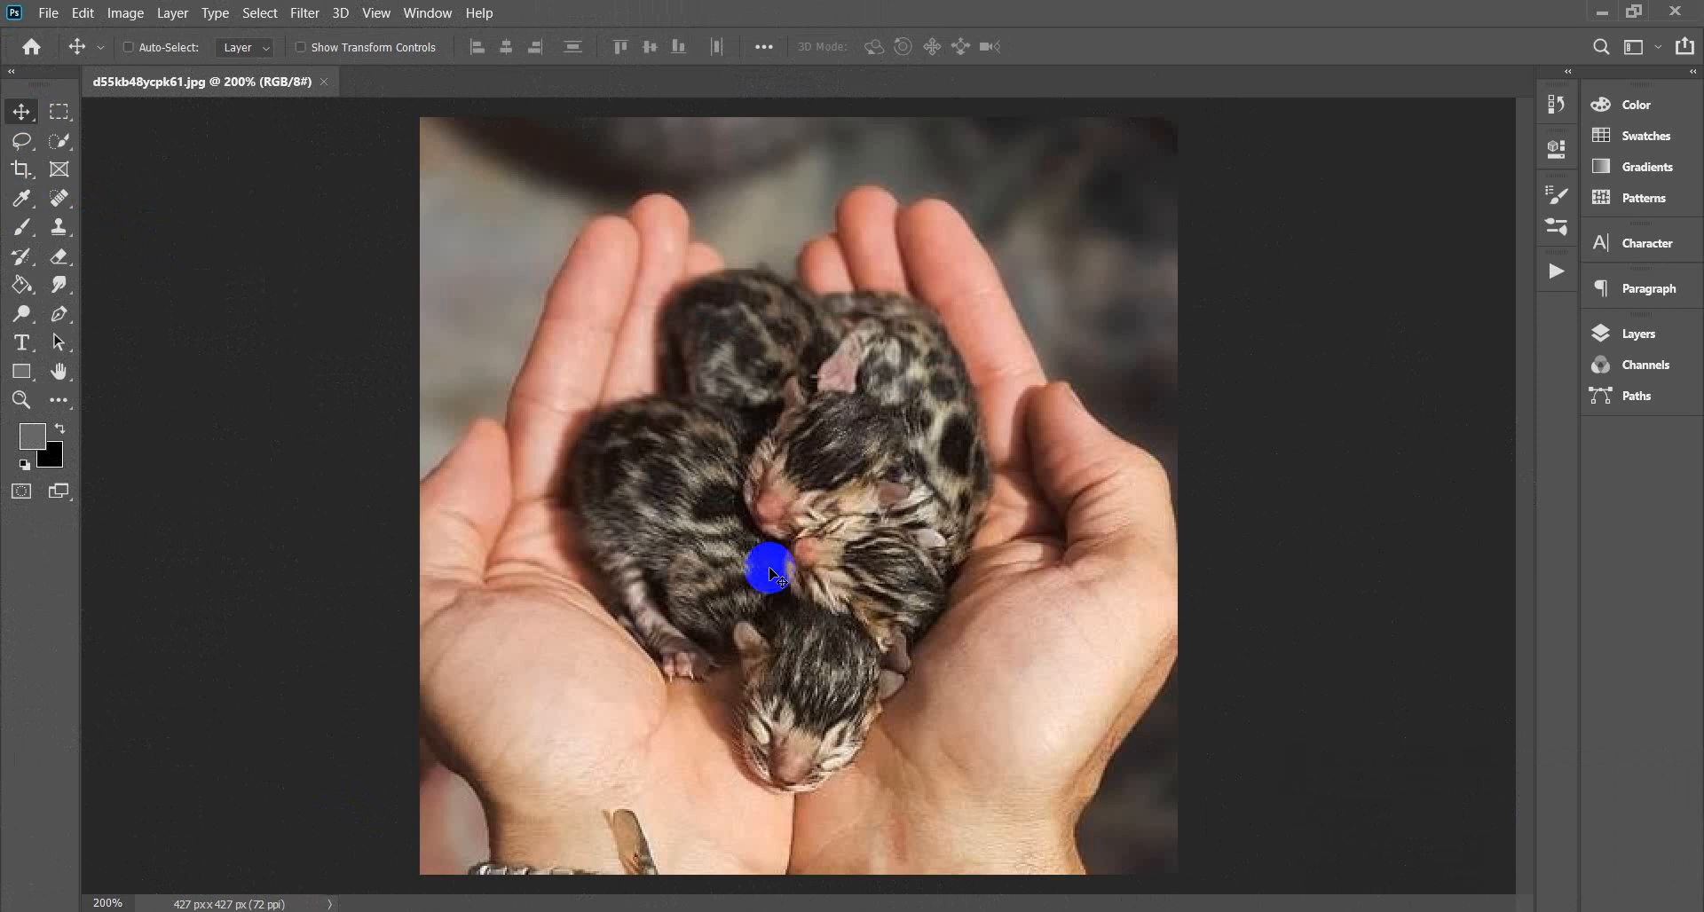
pyautogui.hotkey('ctrl', '-')
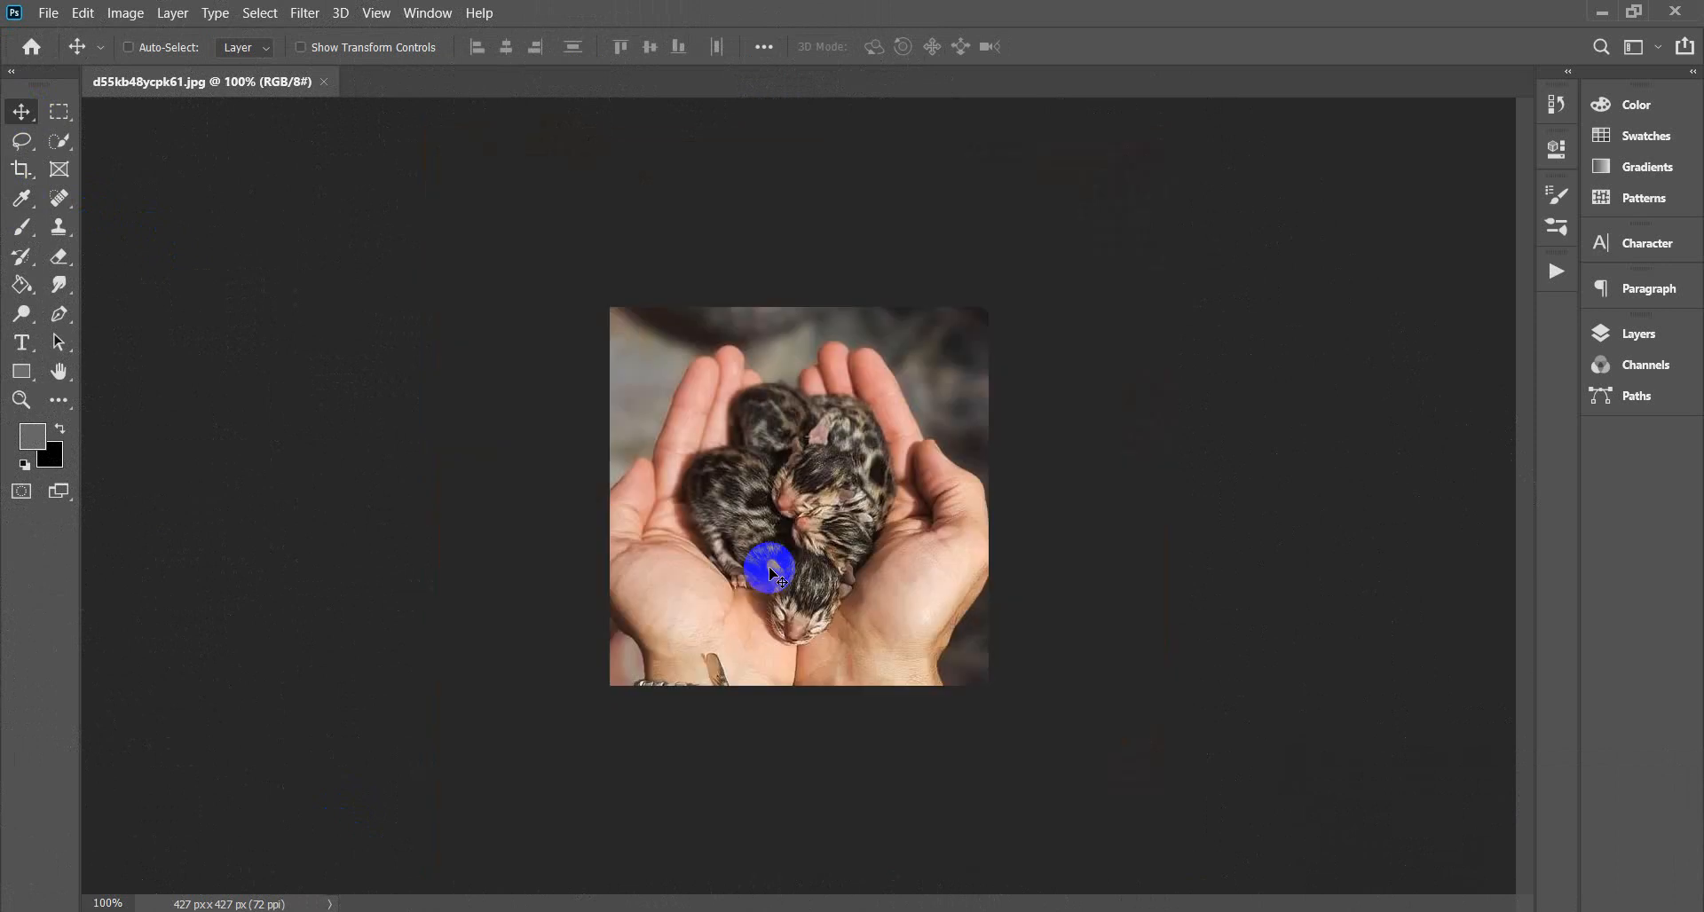
pyautogui.hotkey('ctrl', '+')
pyautogui.hotkey('ctrl', '+')
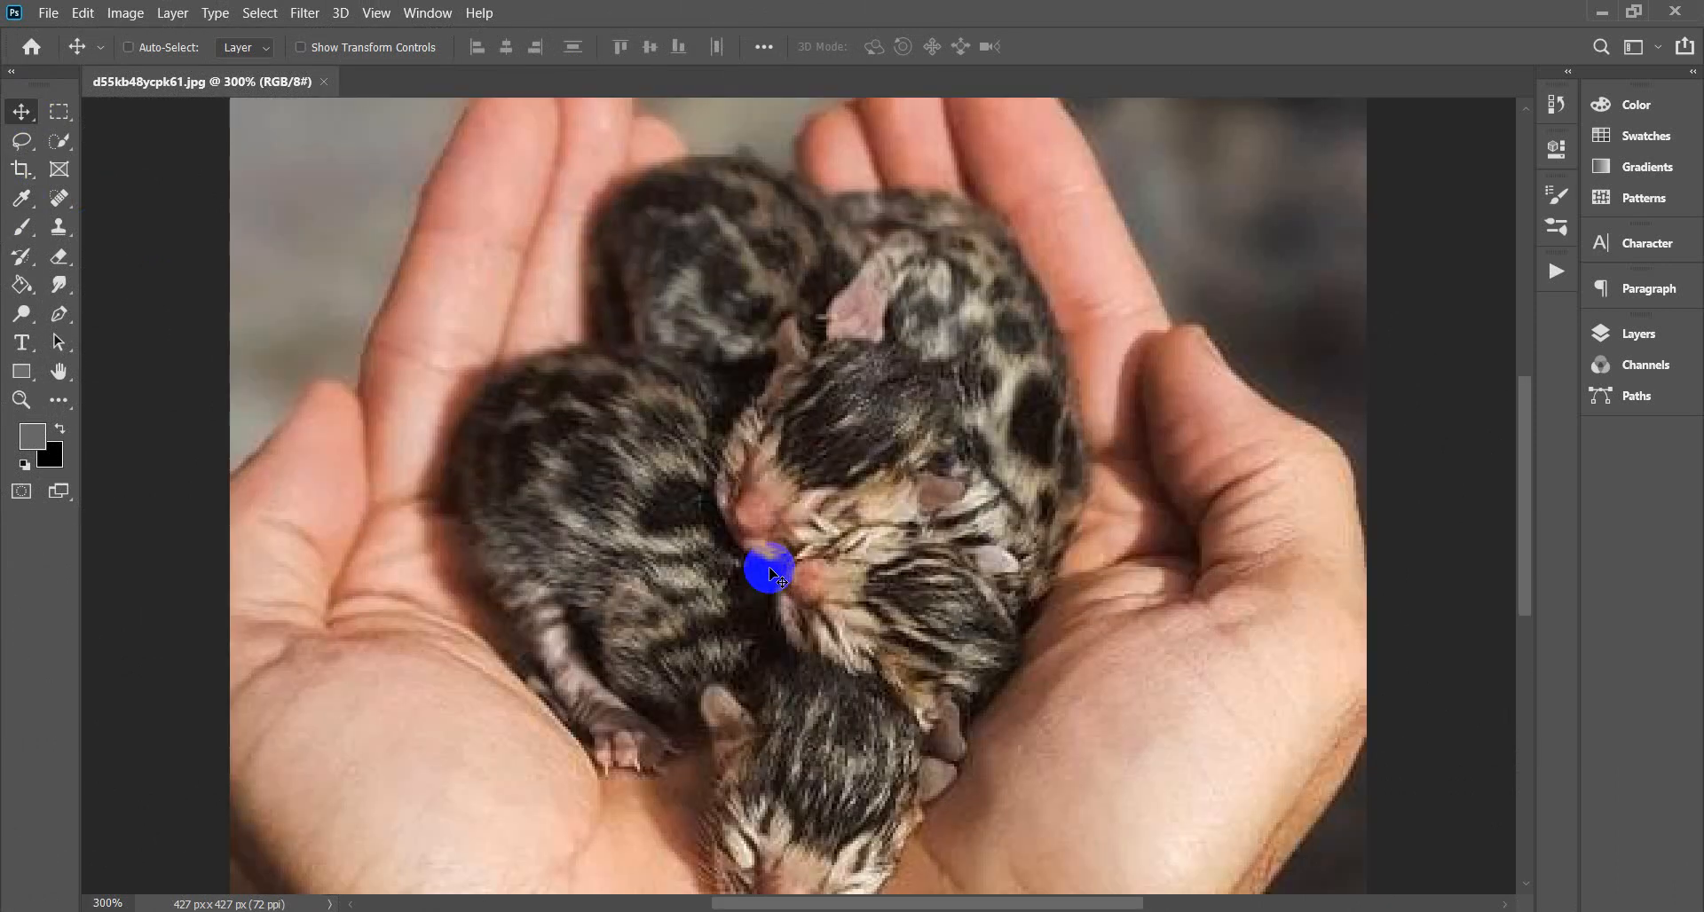
pyautogui.hotkey('ctrl', '-')
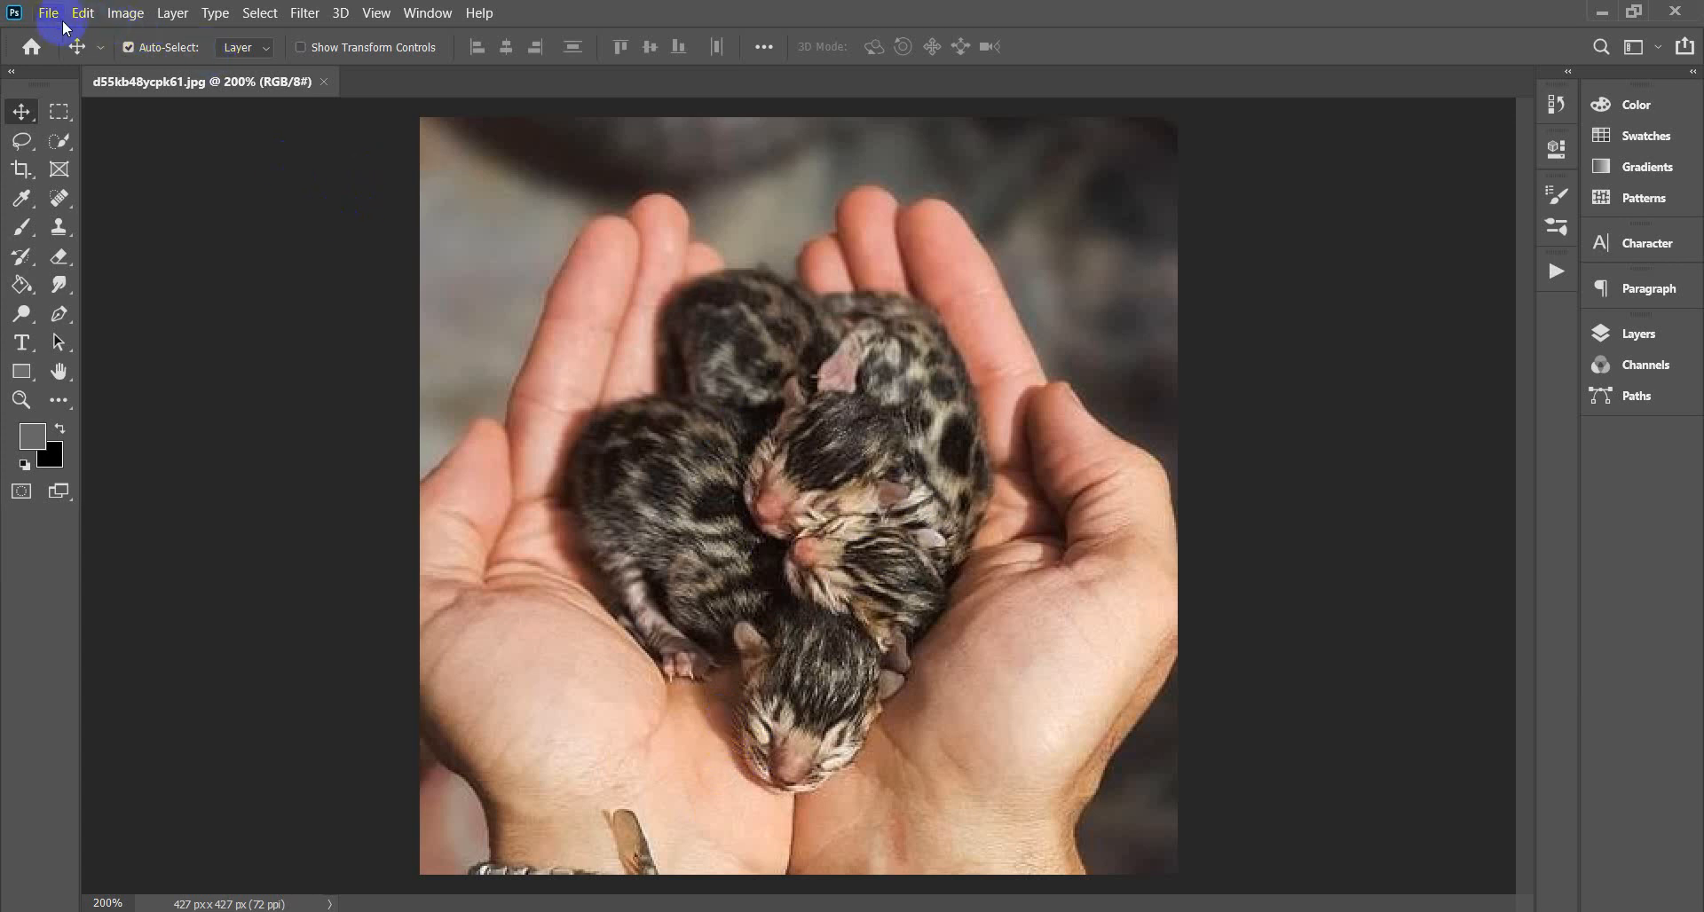
# Browse the menus to Edit > Presets > Preset Manager.
pyautogui.click(170, 16)
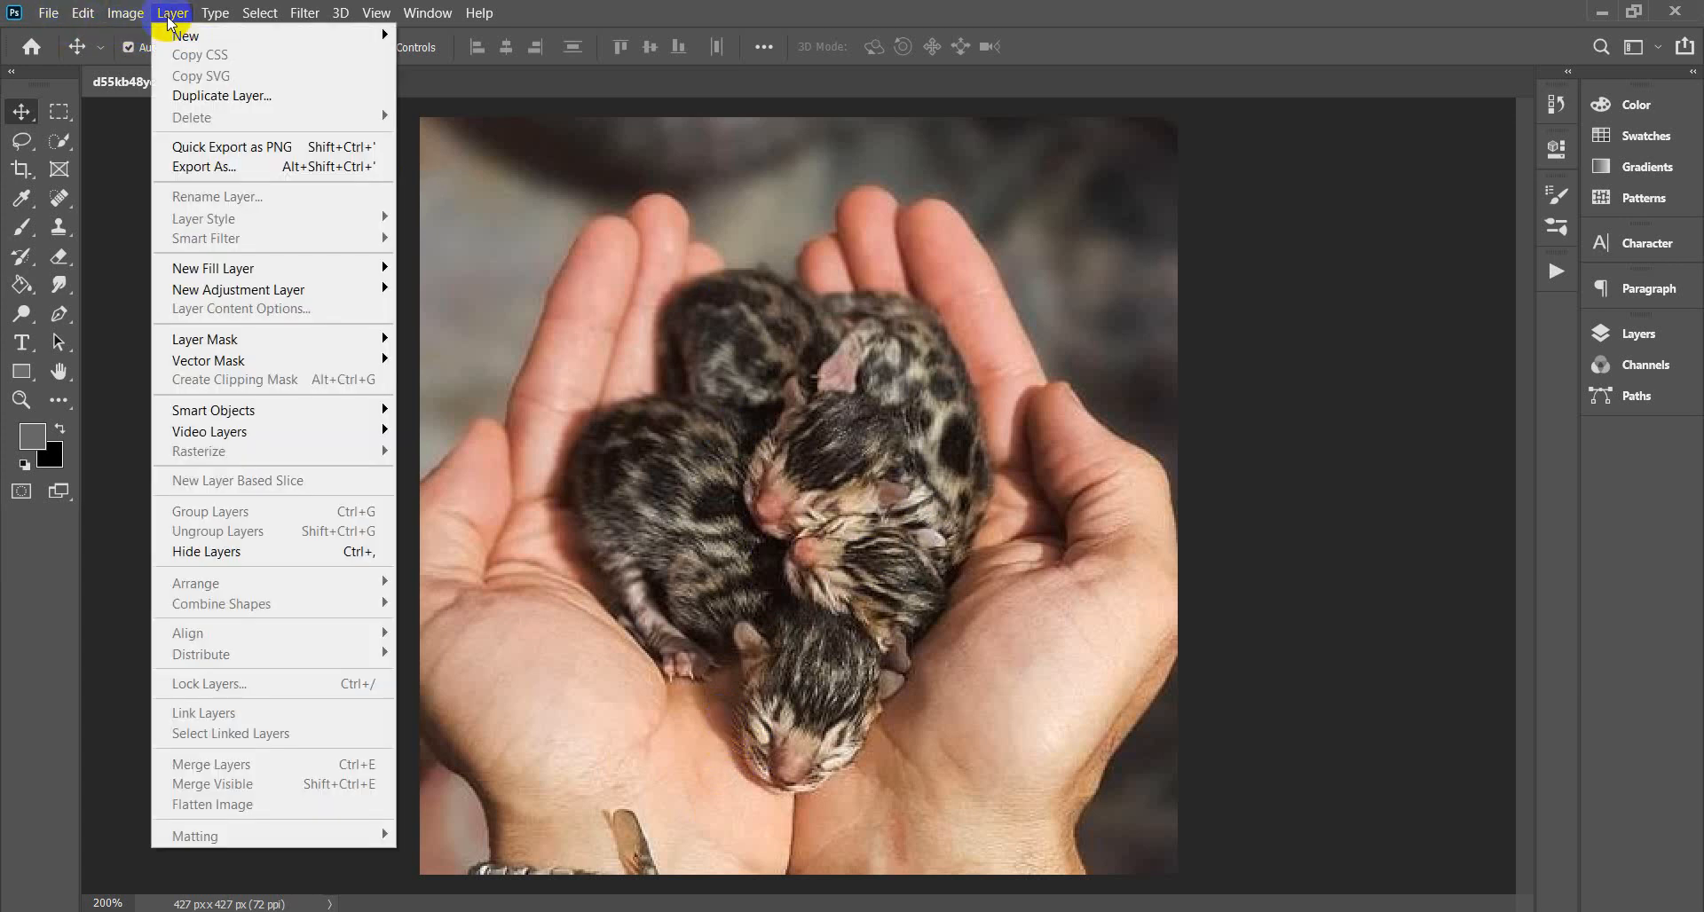
pyautogui.moveTo(130, 24)
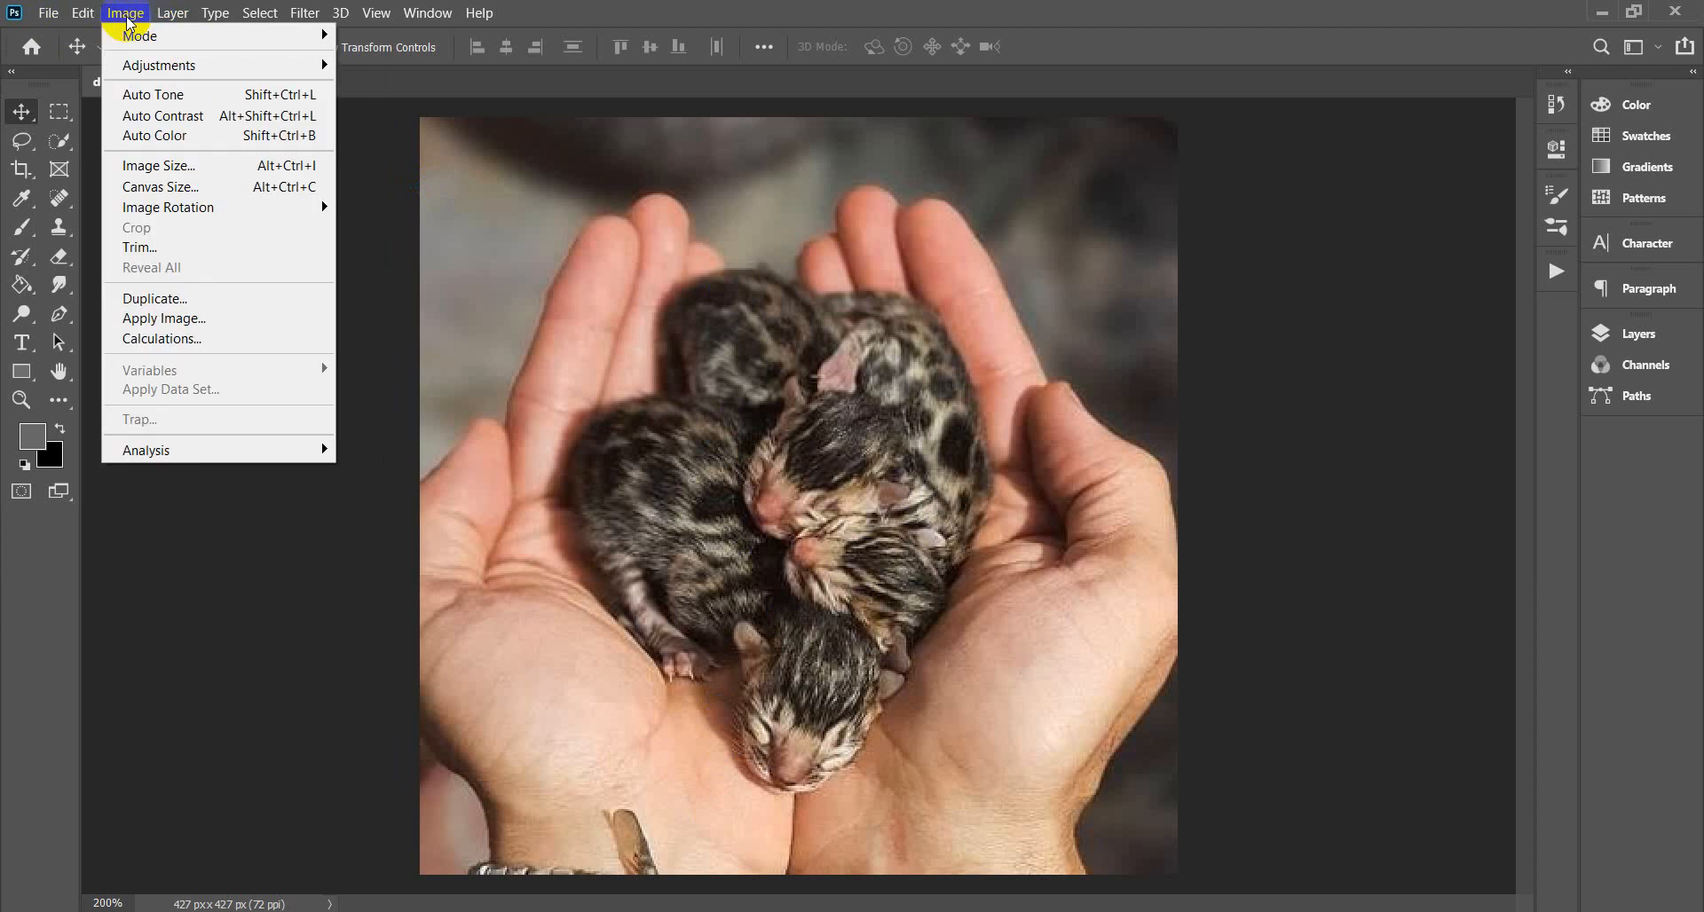
pyautogui.moveTo(80, 15)
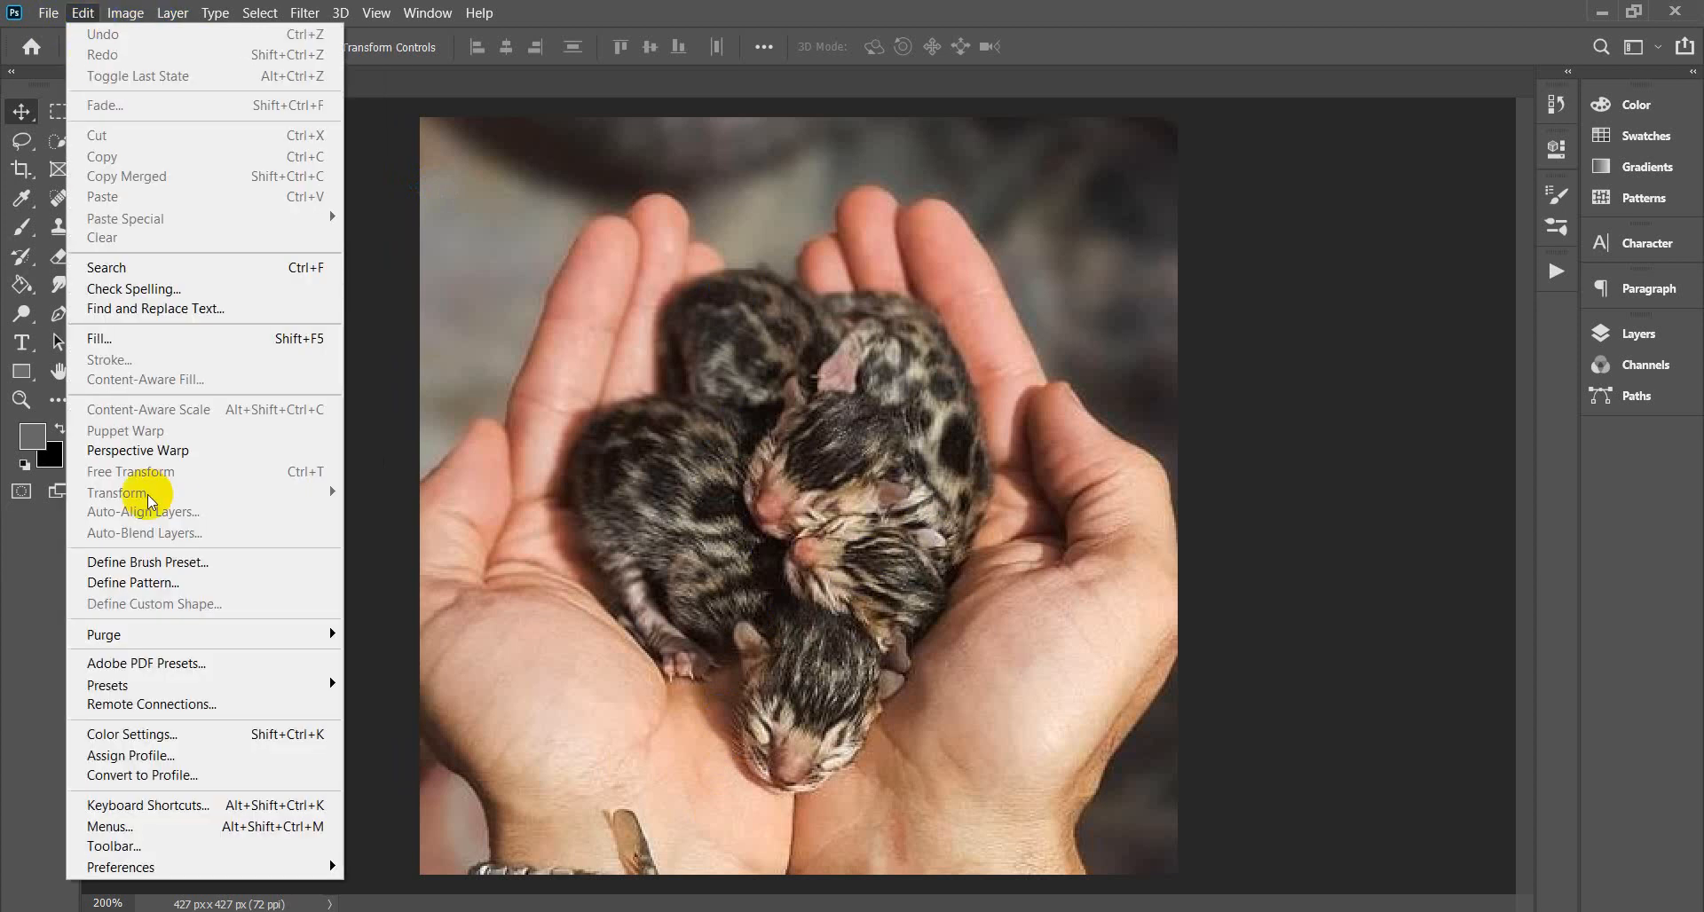
pyautogui.moveTo(160, 686)
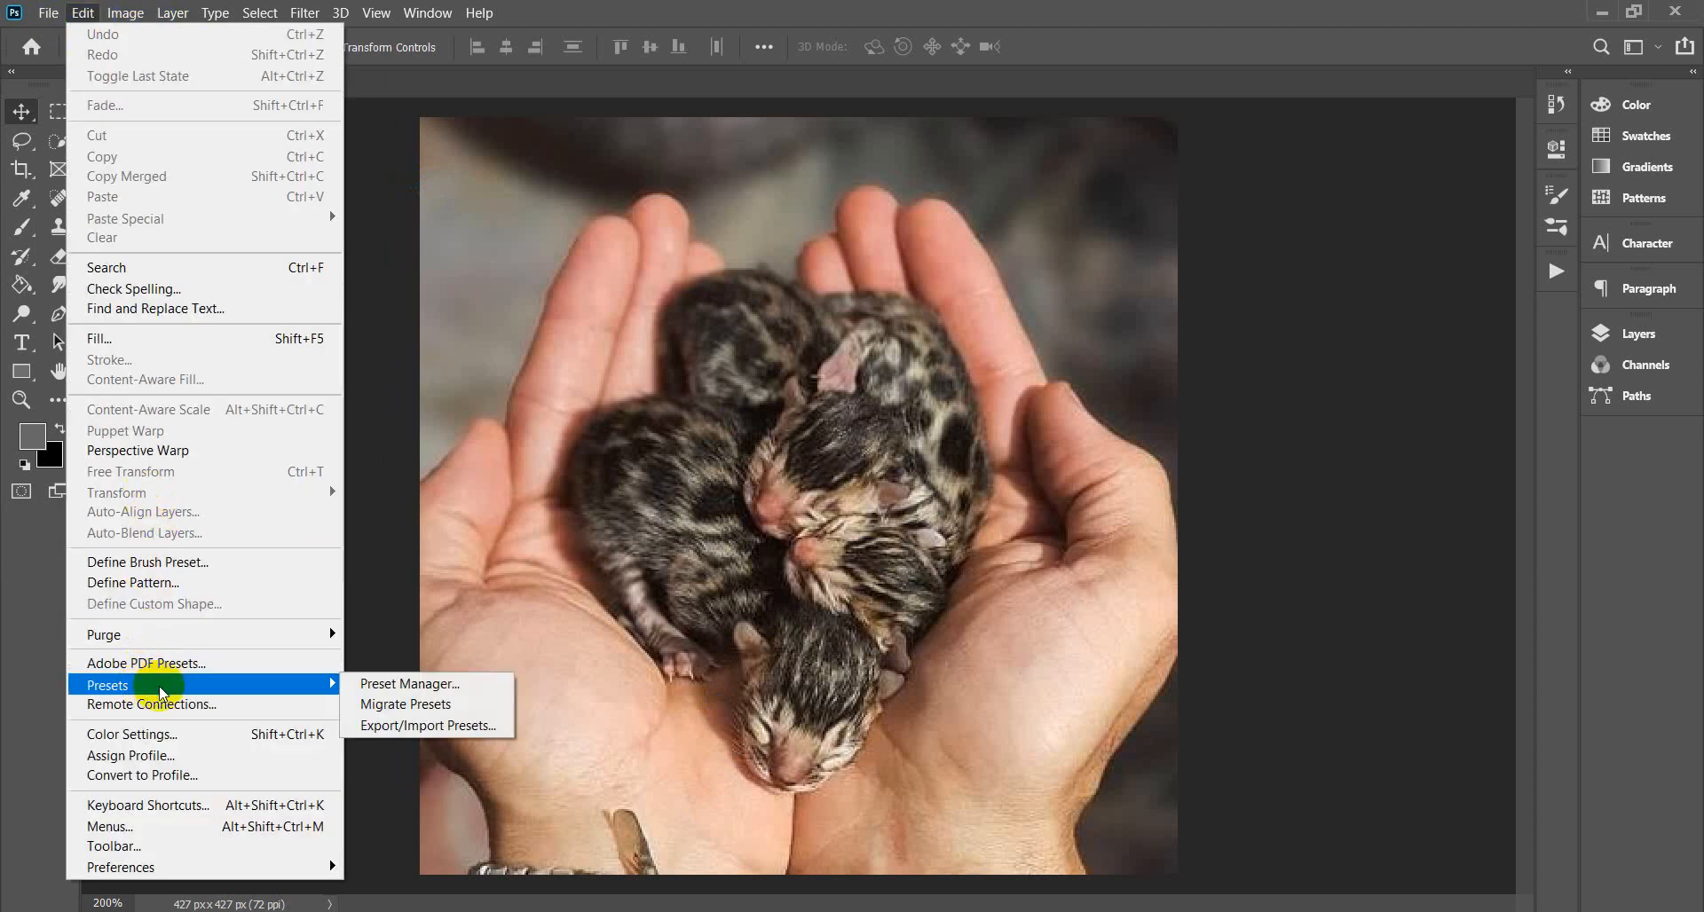
# Open the Preset Manager, keeping Contours as the preset type.
pyautogui.click(398, 688)
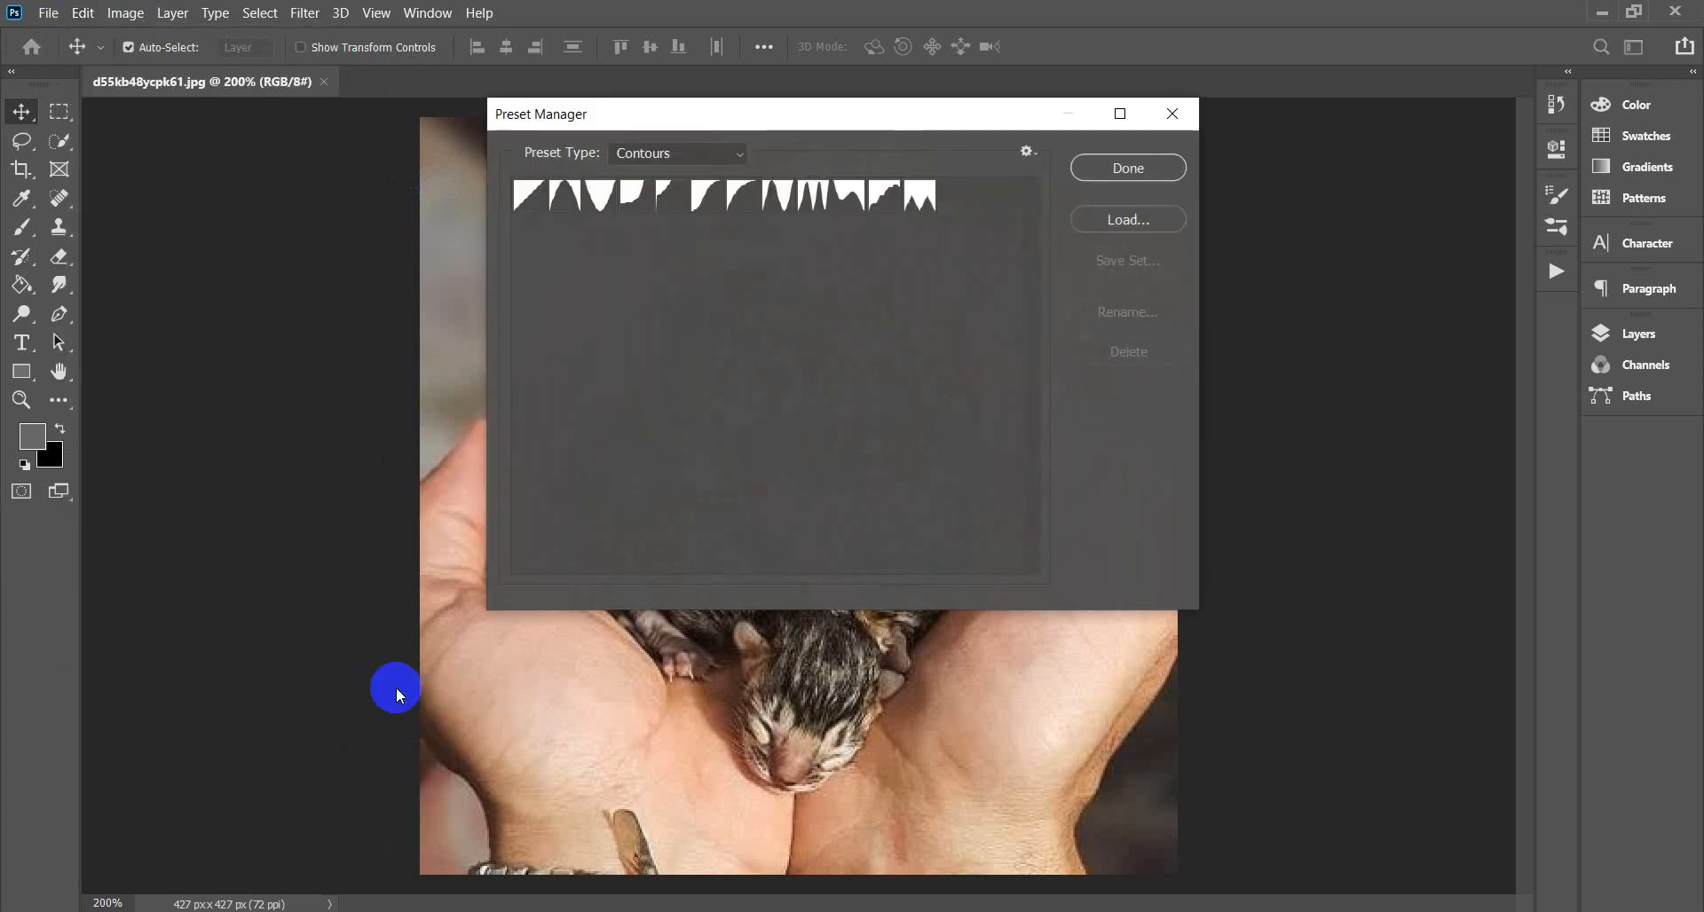
pyautogui.click(742, 151)
pyautogui.click(742, 329)
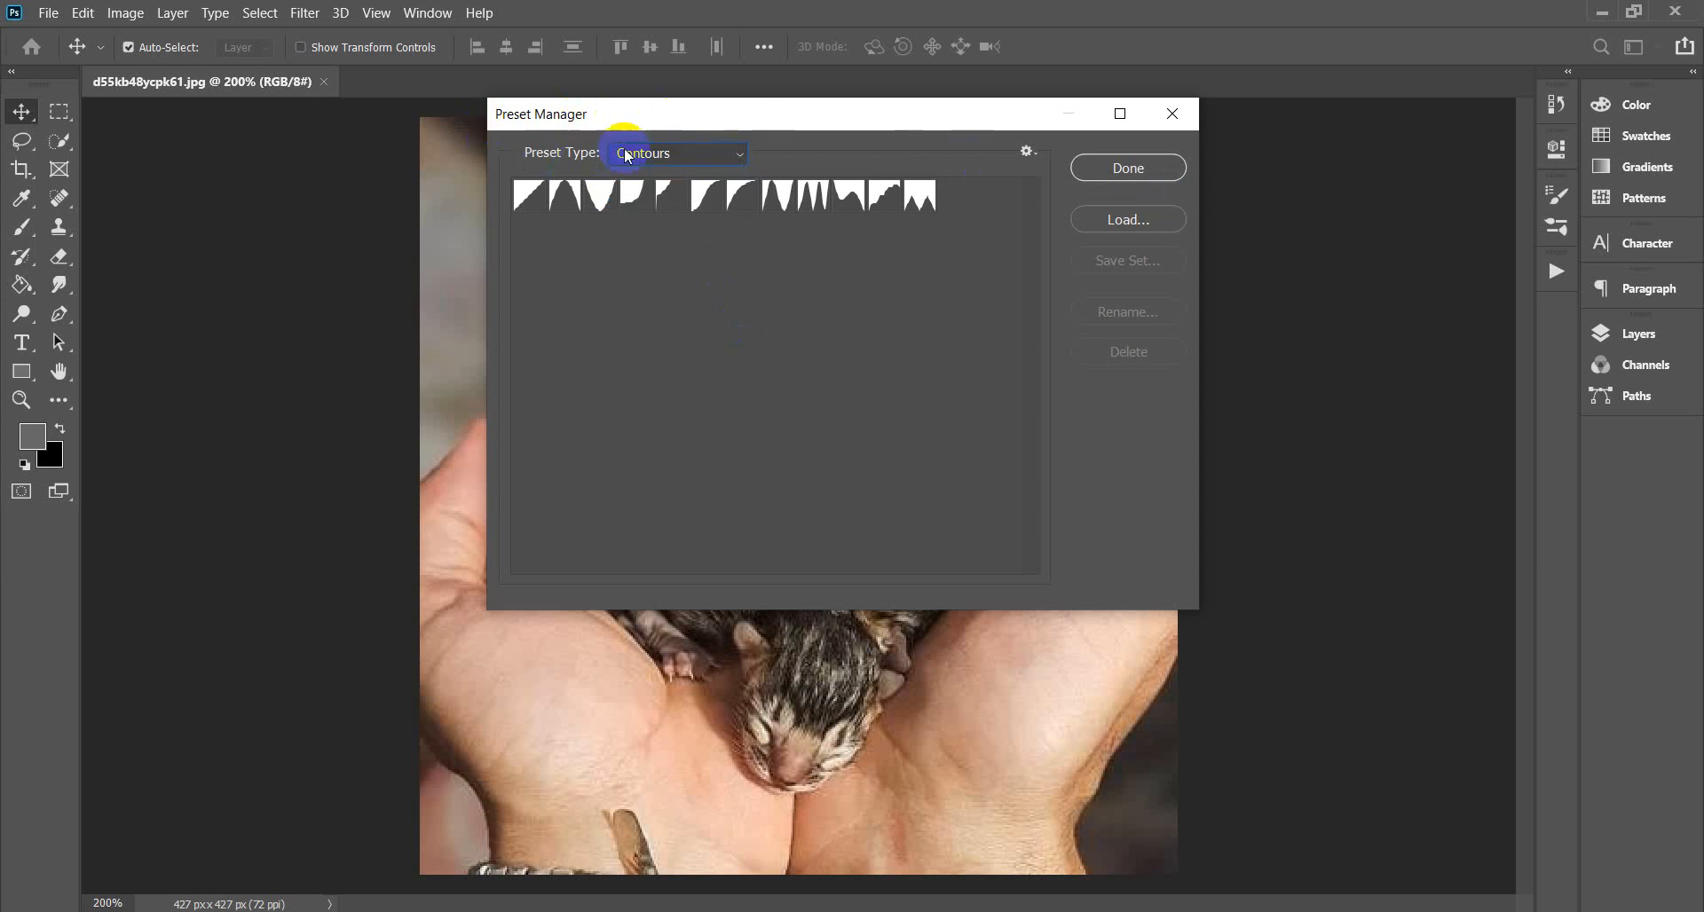
pyautogui.click(634, 330)
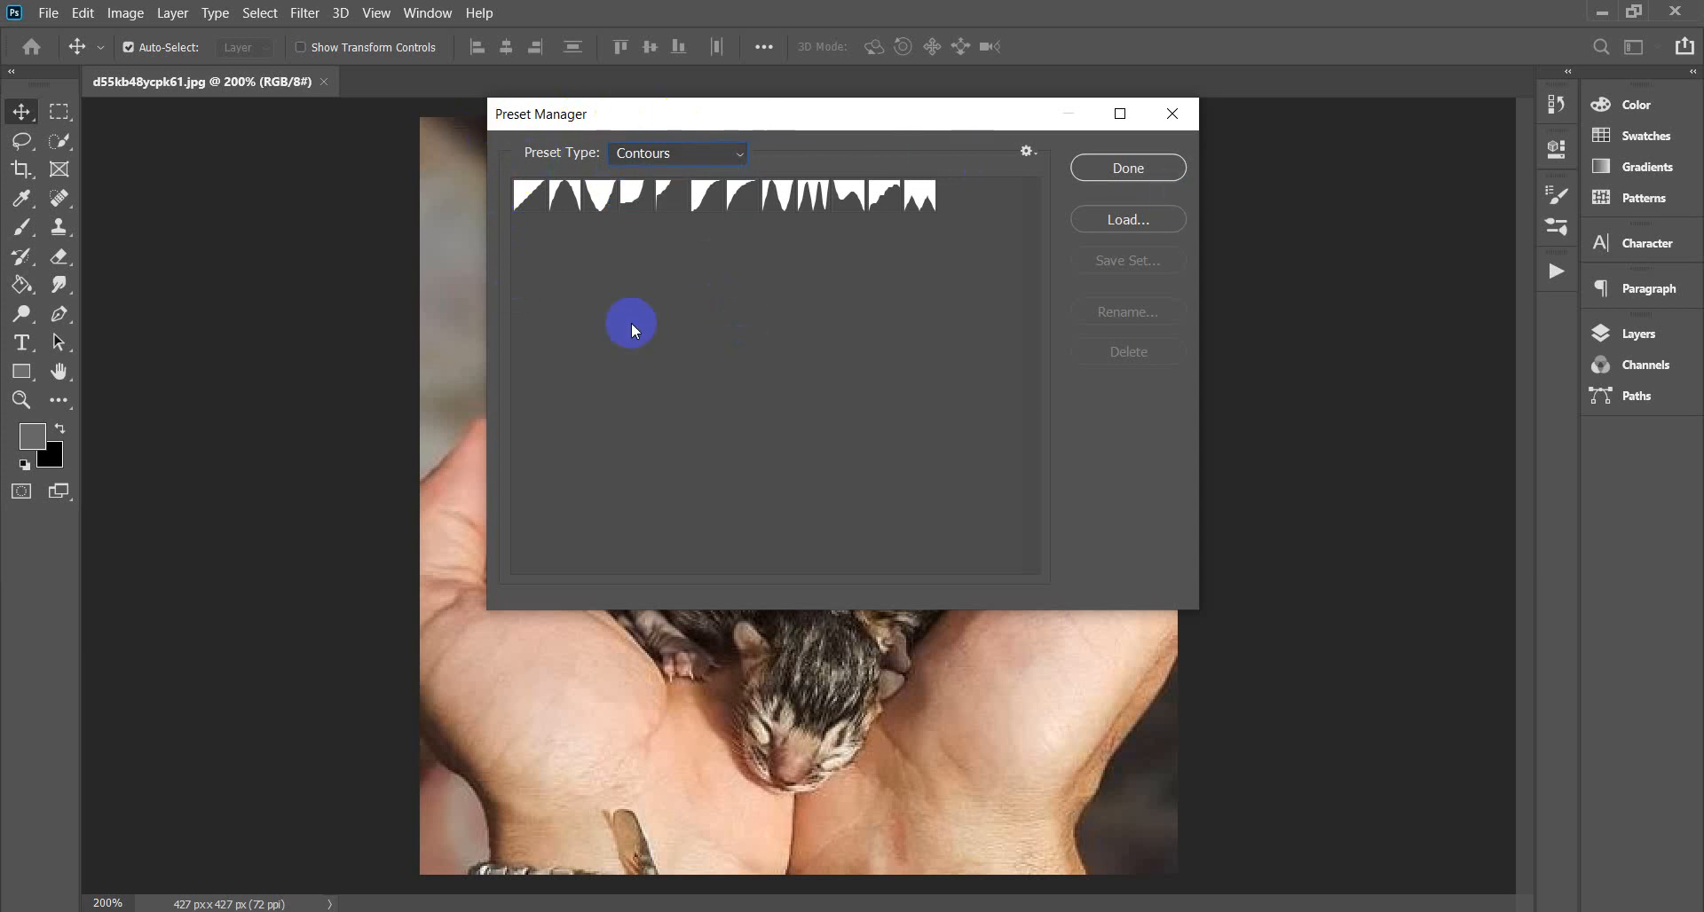
# Browse the Load dialog to the Artistic Watercolor Photoshop Action folder, cancel, and close the Preset Manager.
pyautogui.click(1127, 222)
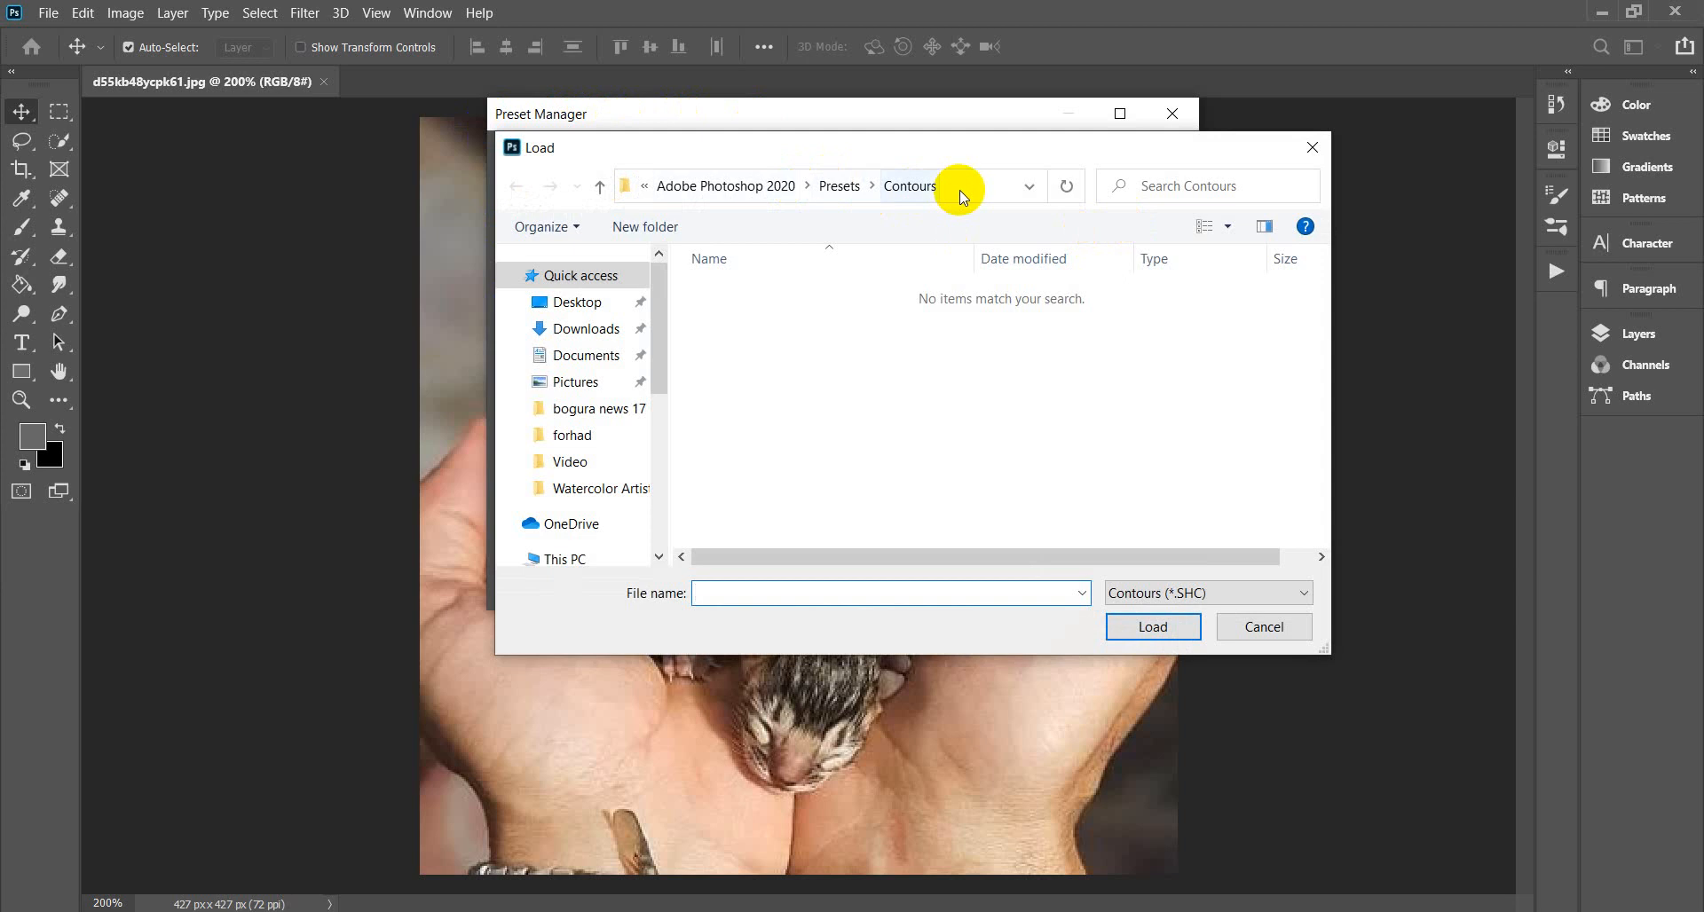
pyautogui.click(837, 191)
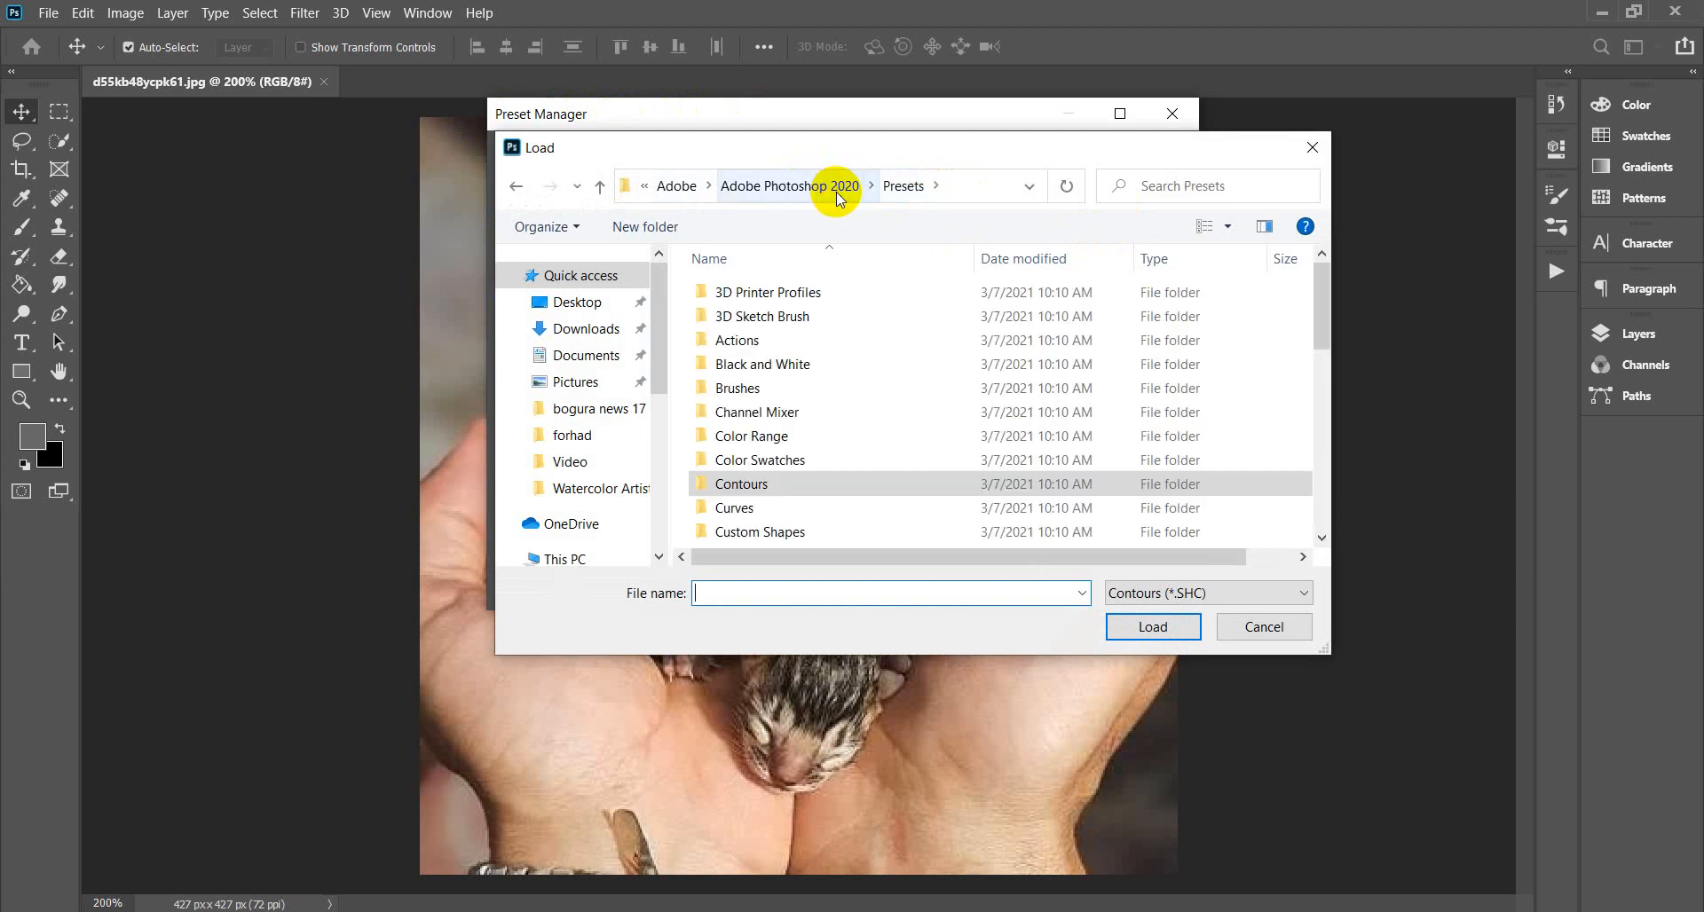
pyautogui.doubleClick(735, 386)
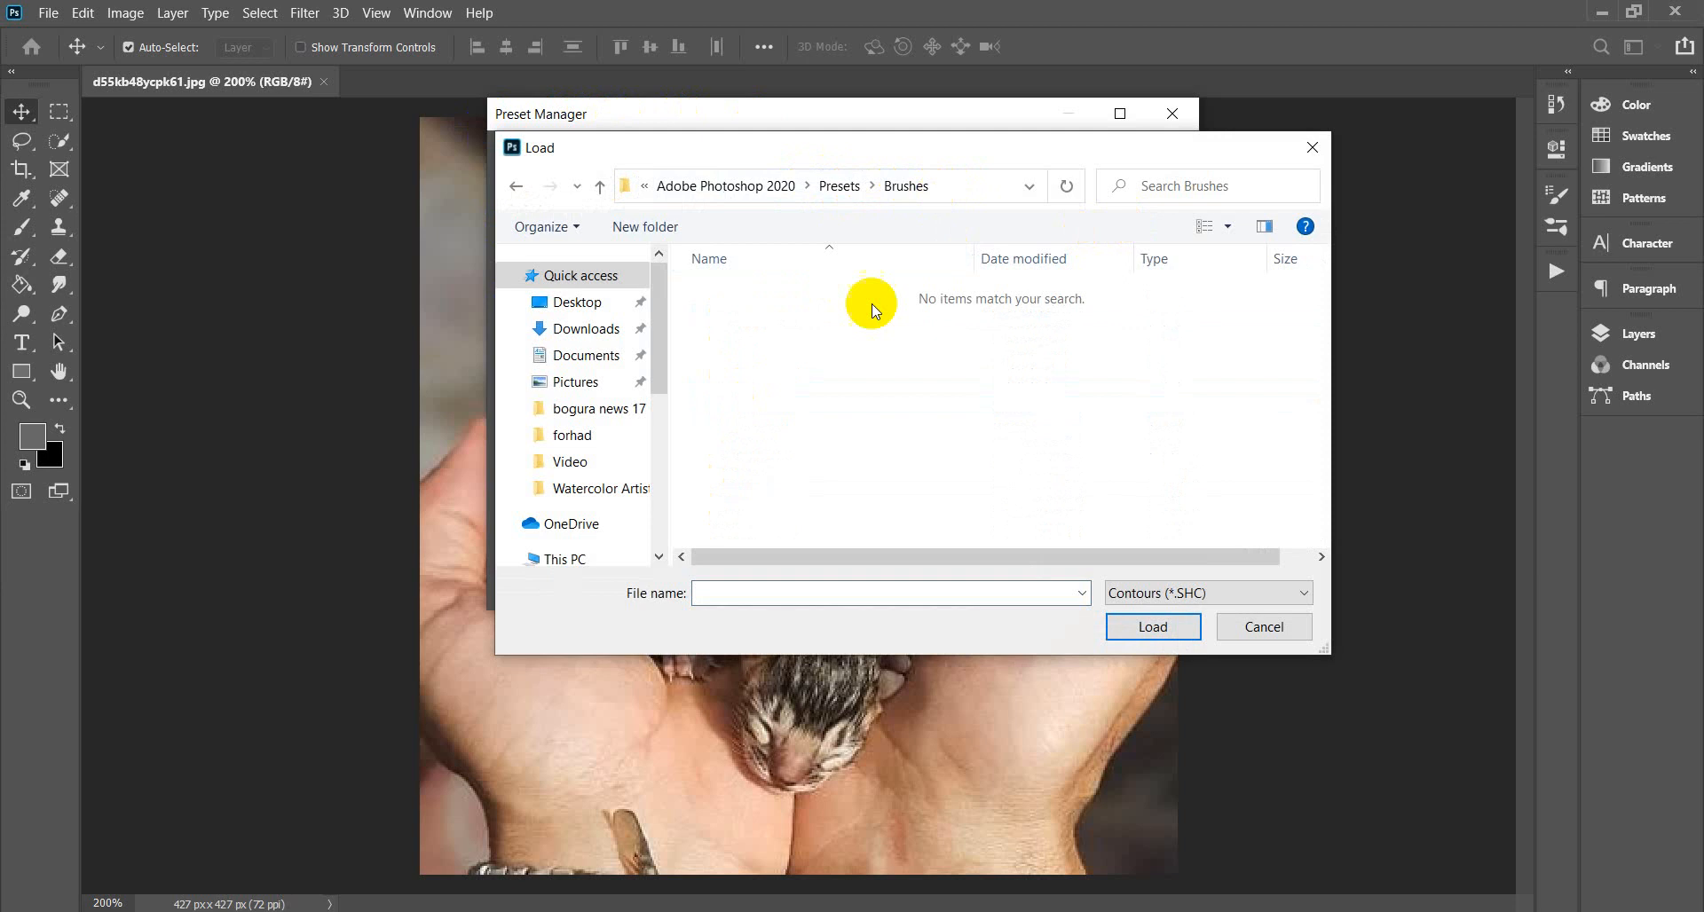
pyautogui.click(577, 304)
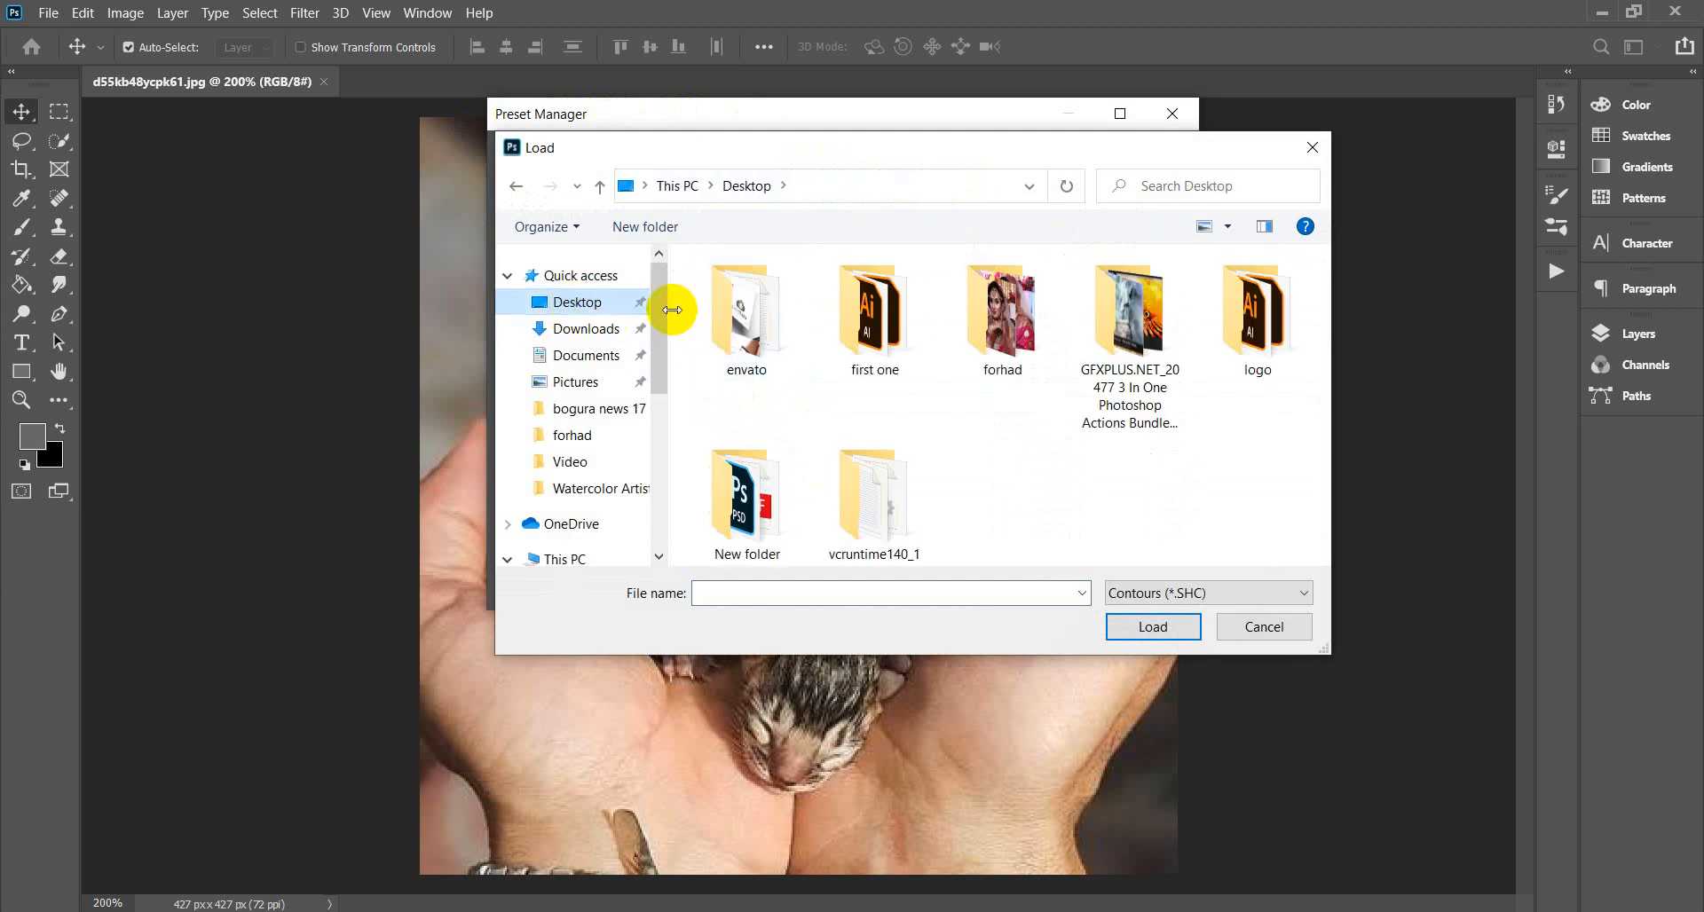
pyautogui.doubleClick(1145, 337)
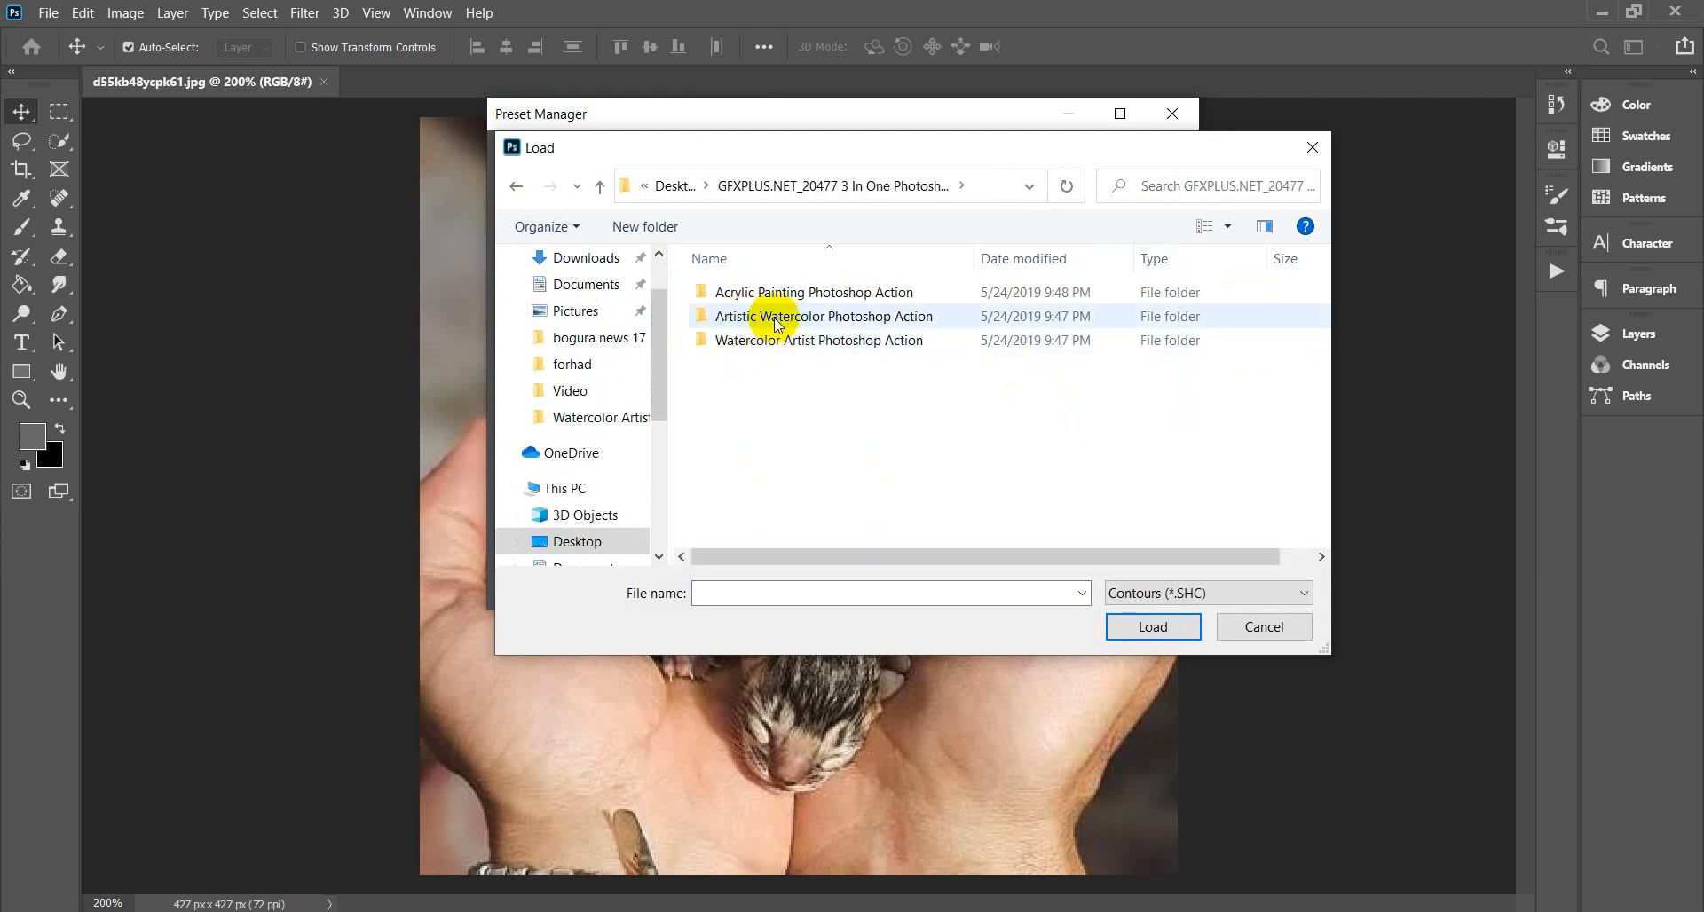
pyautogui.doubleClick(824, 318)
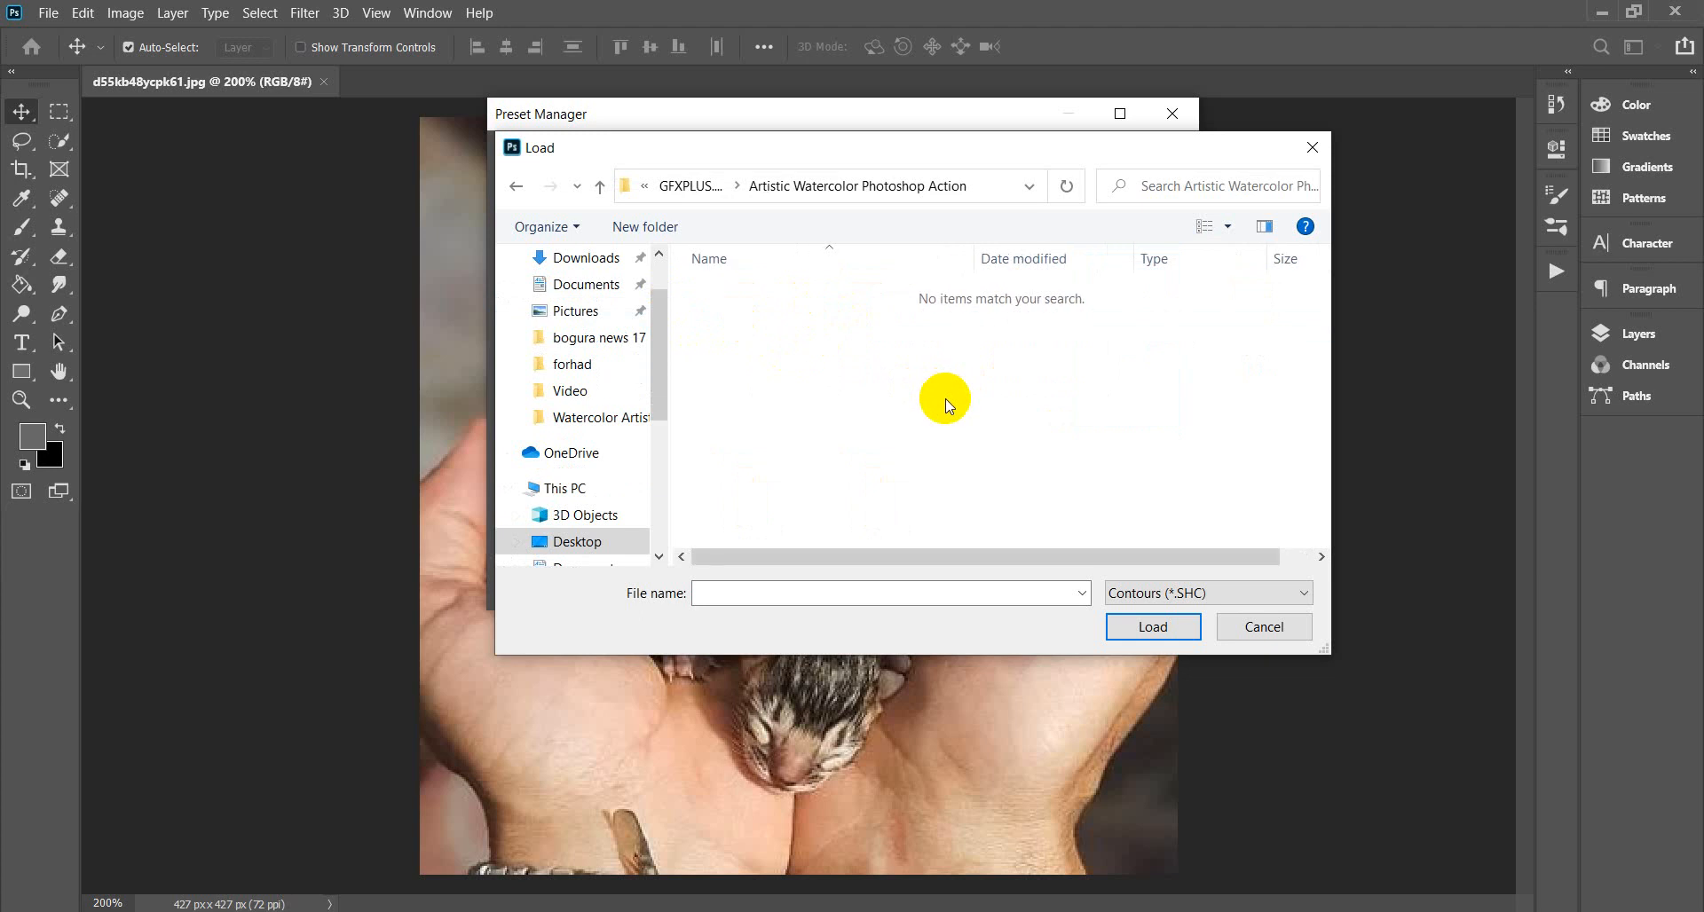
pyautogui.click(1305, 595)
pyautogui.click(1141, 613)
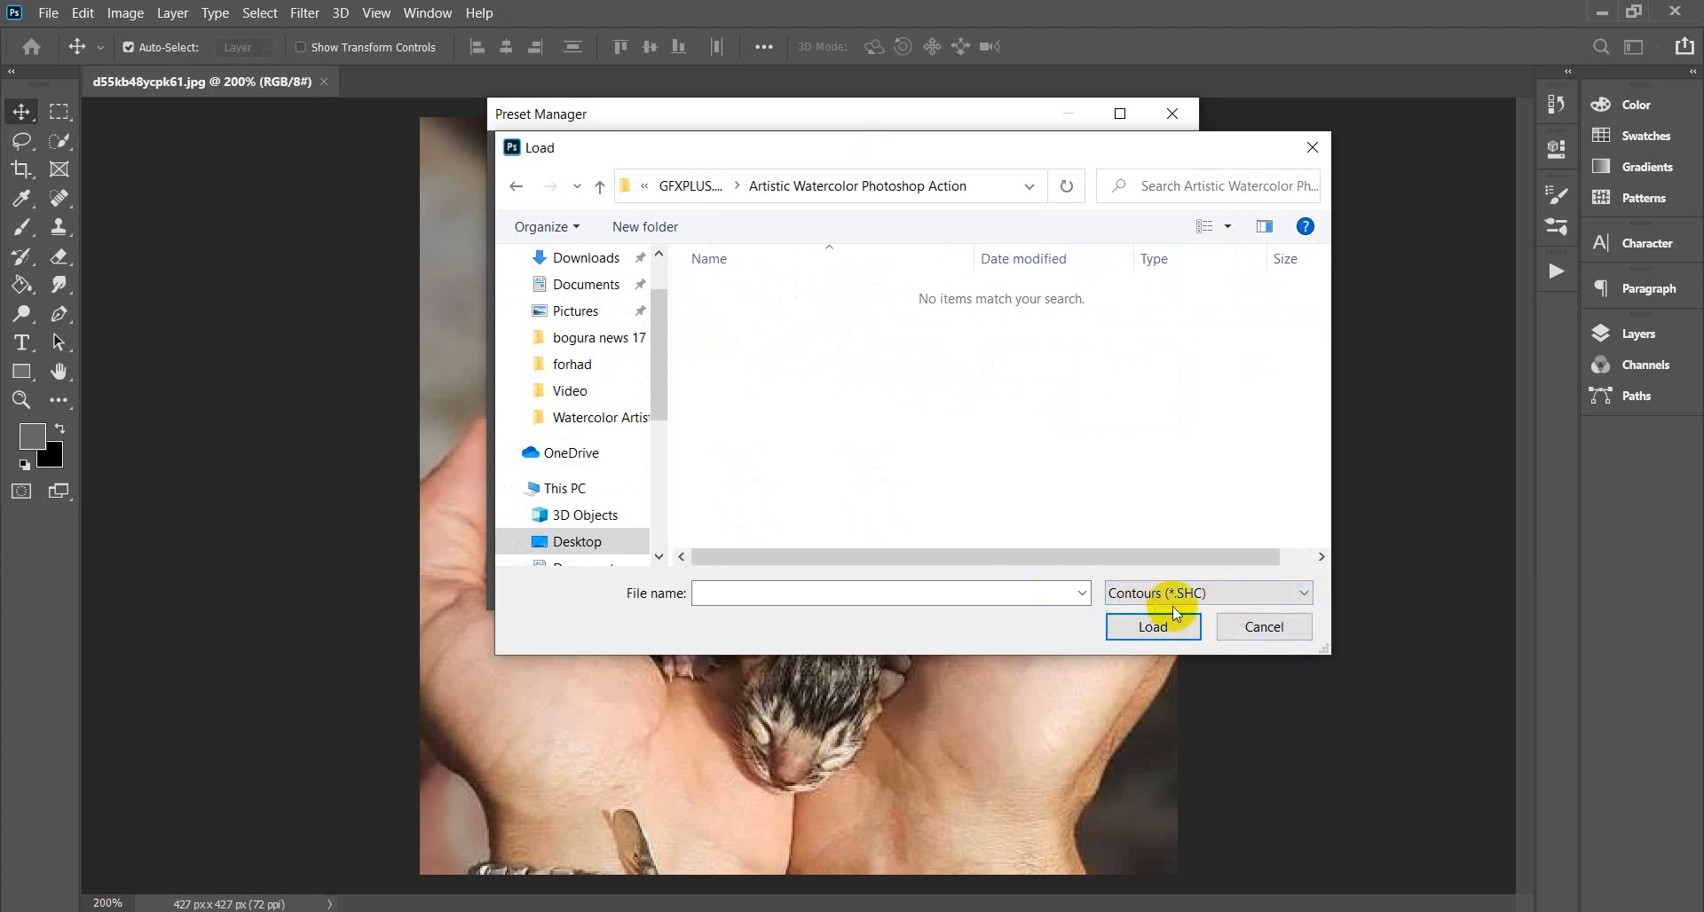
pyautogui.click(1261, 626)
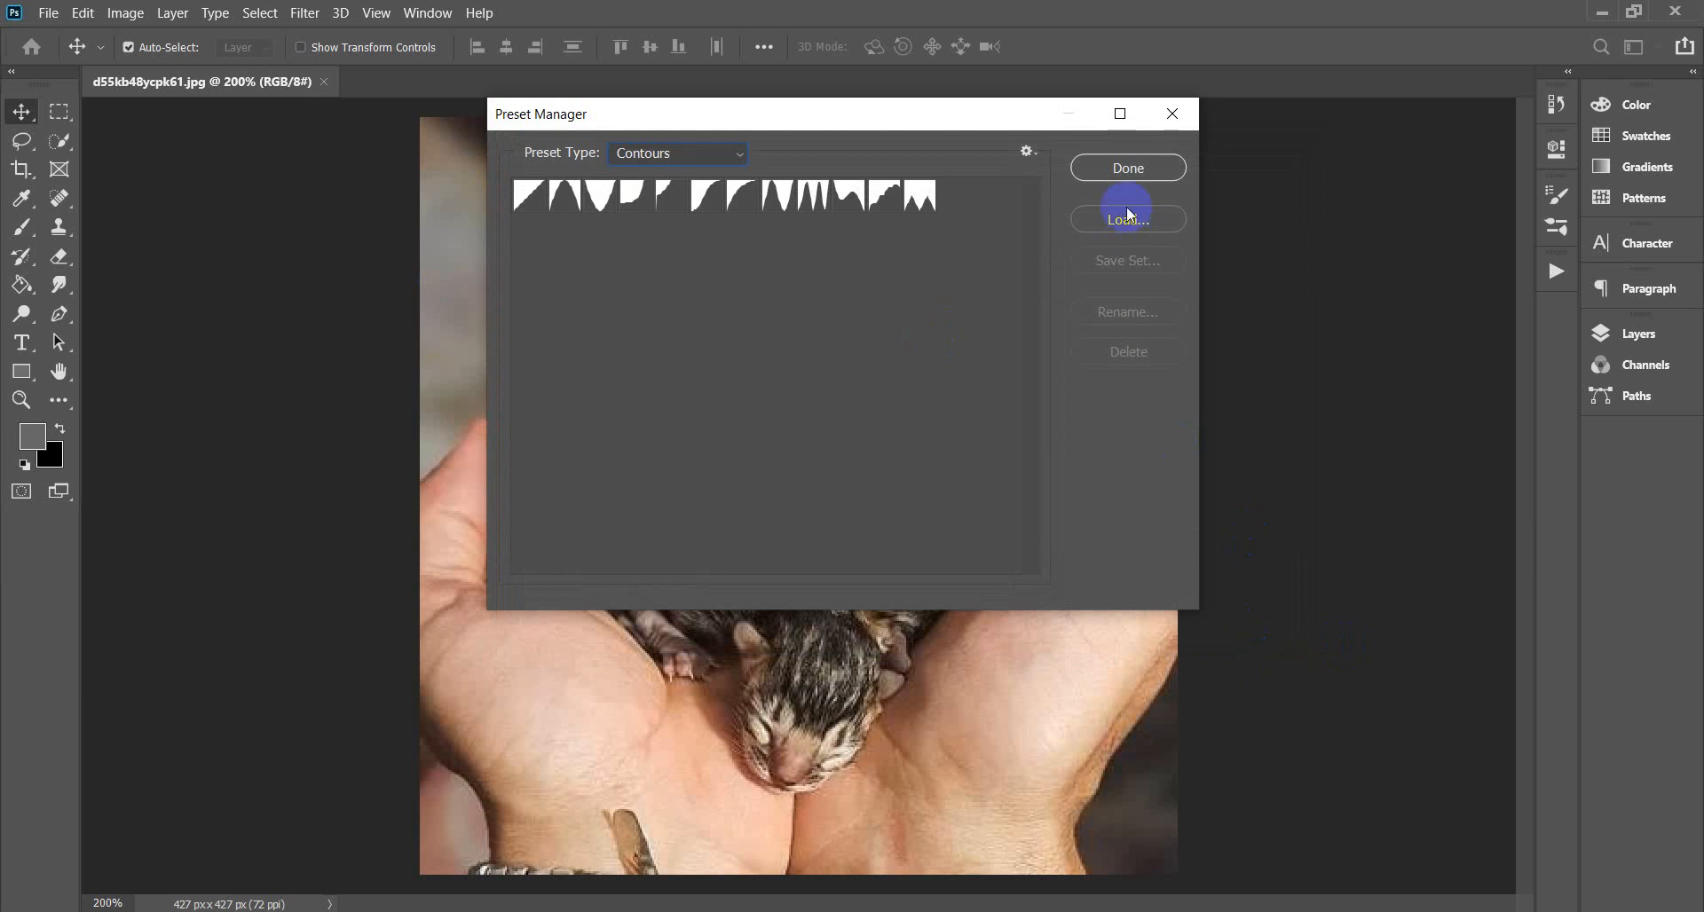
pyautogui.click(1027, 151)
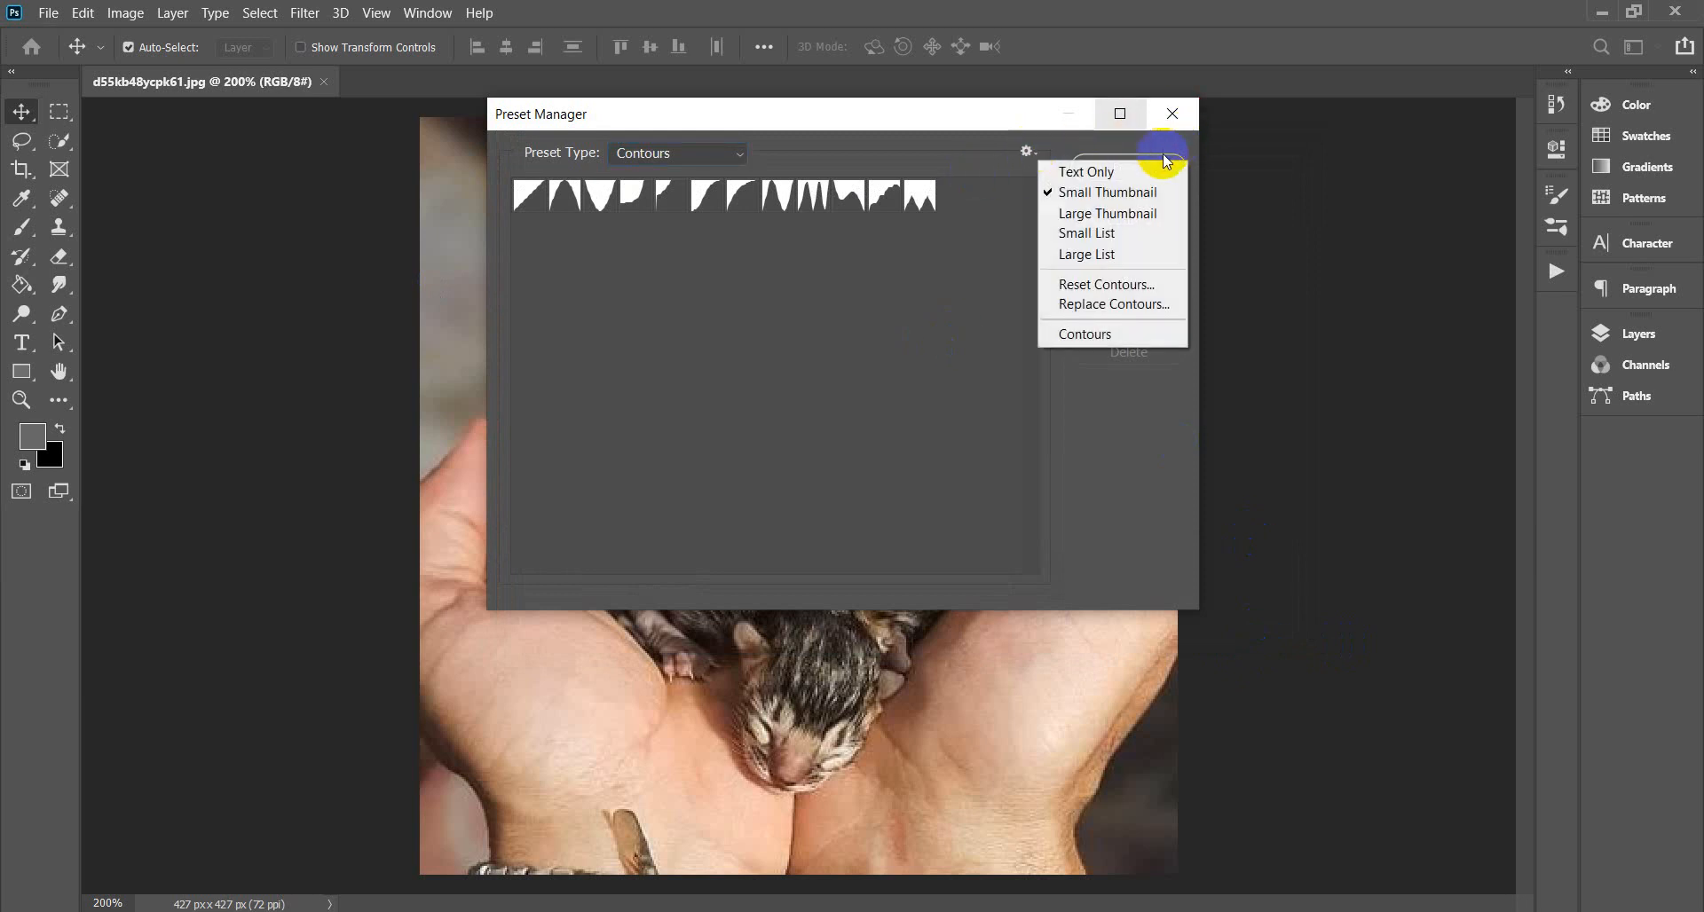
pyautogui.click(1171, 113)
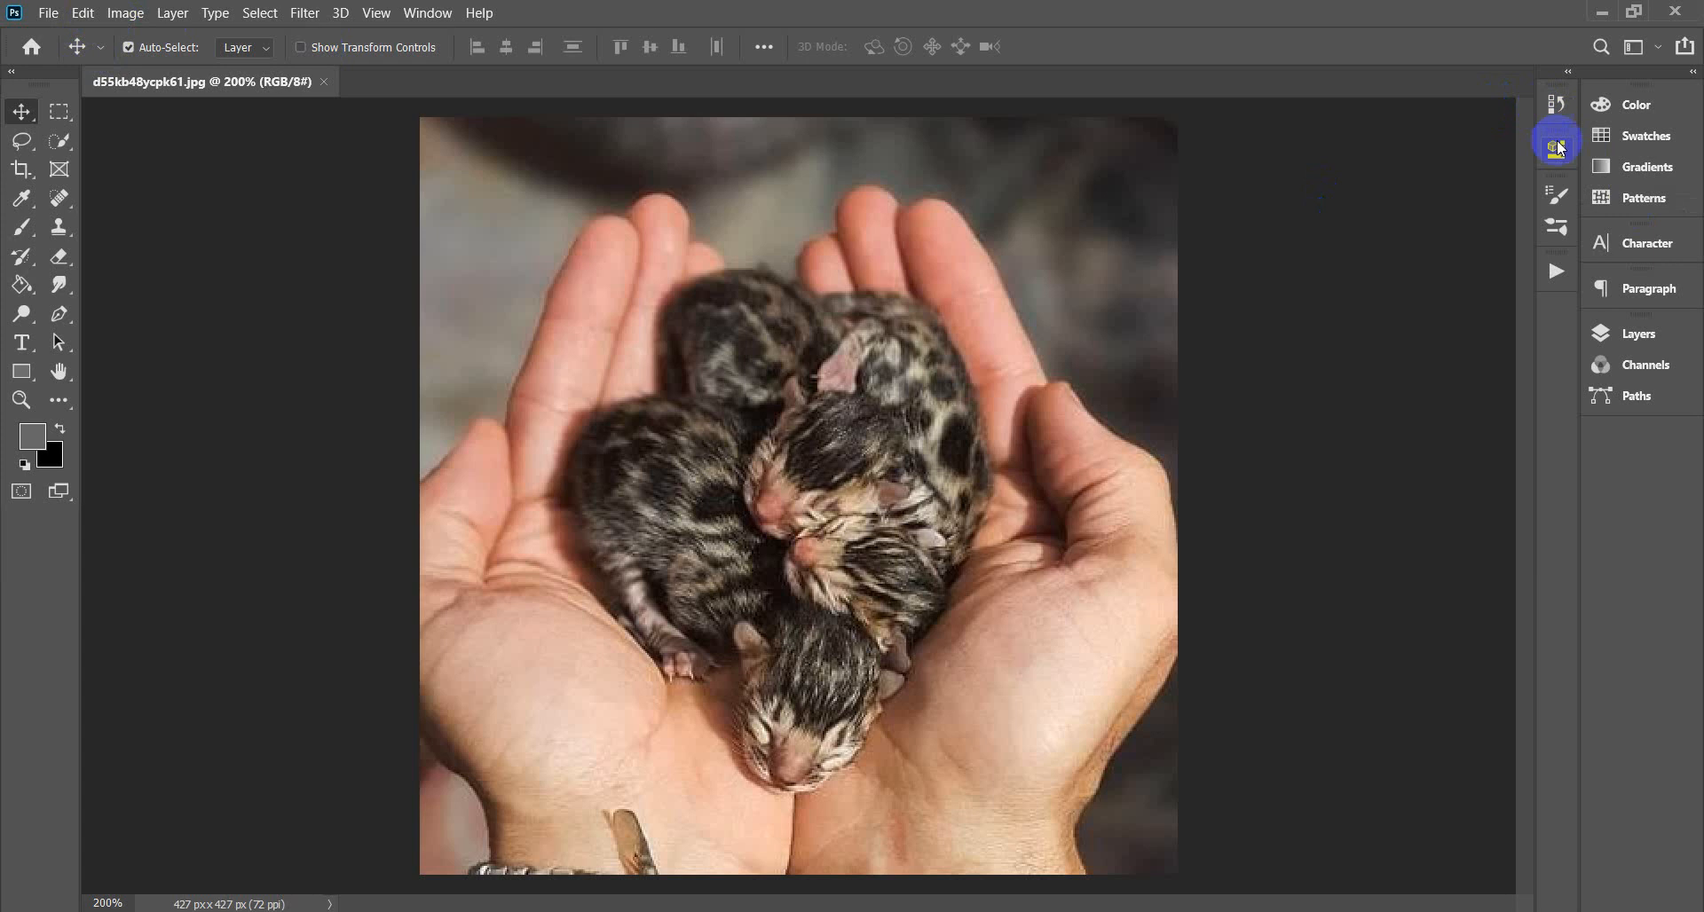
# Open Brush Settings, switch to the Brushes tab, and show its flyout menu.
pyautogui.click(1559, 191)
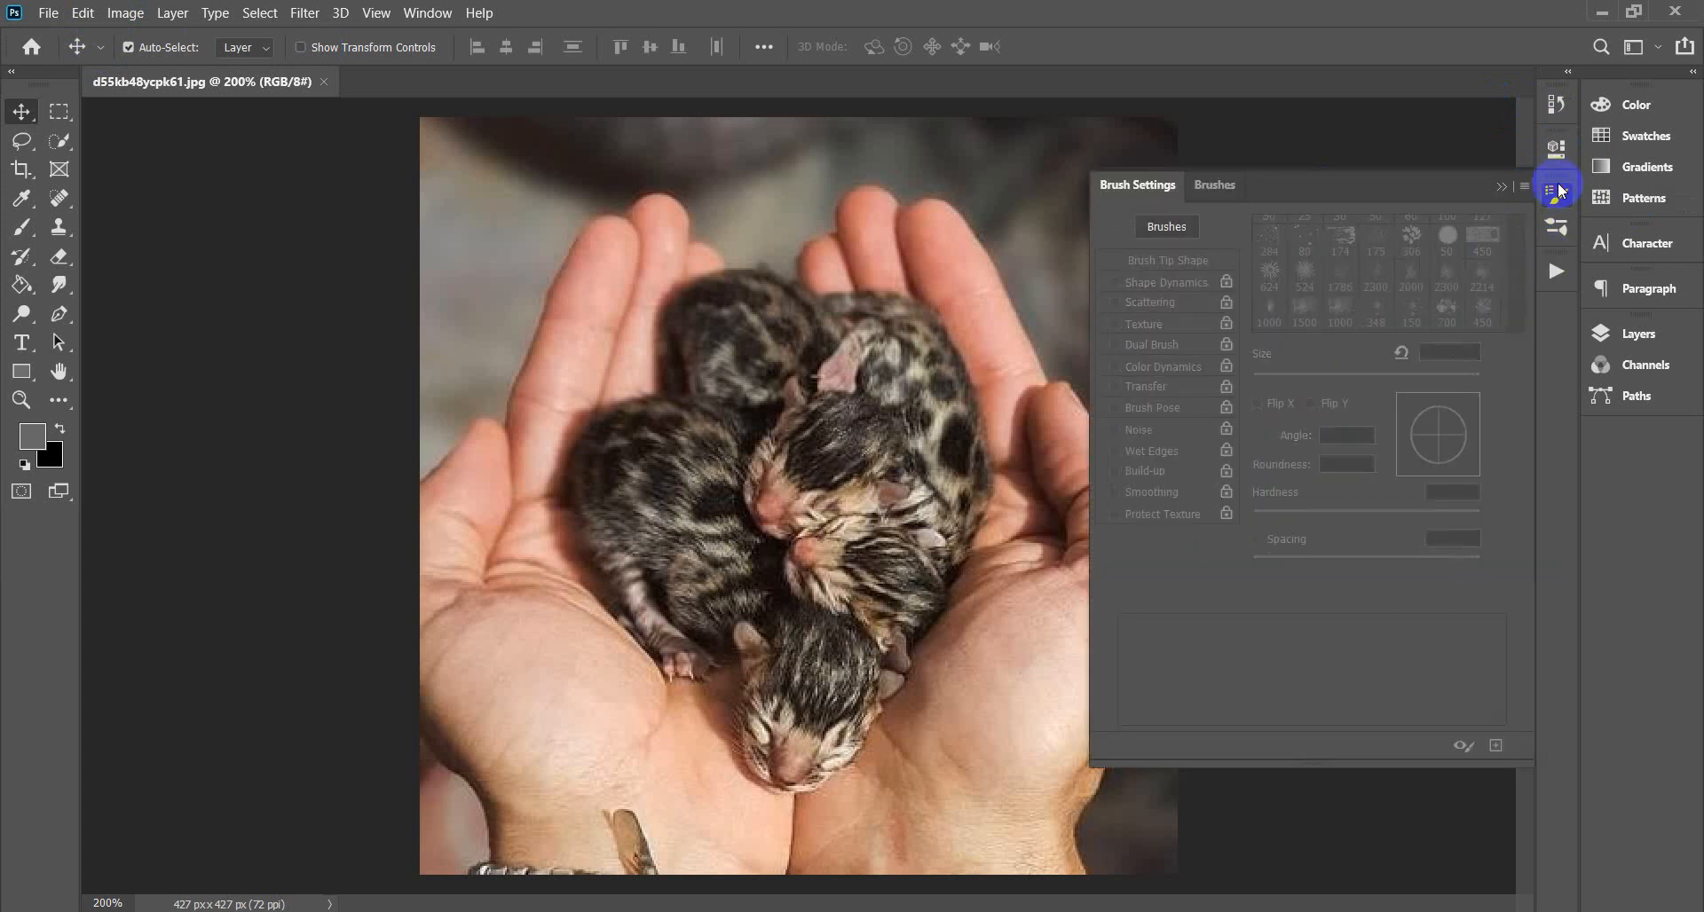
pyautogui.click(1559, 227)
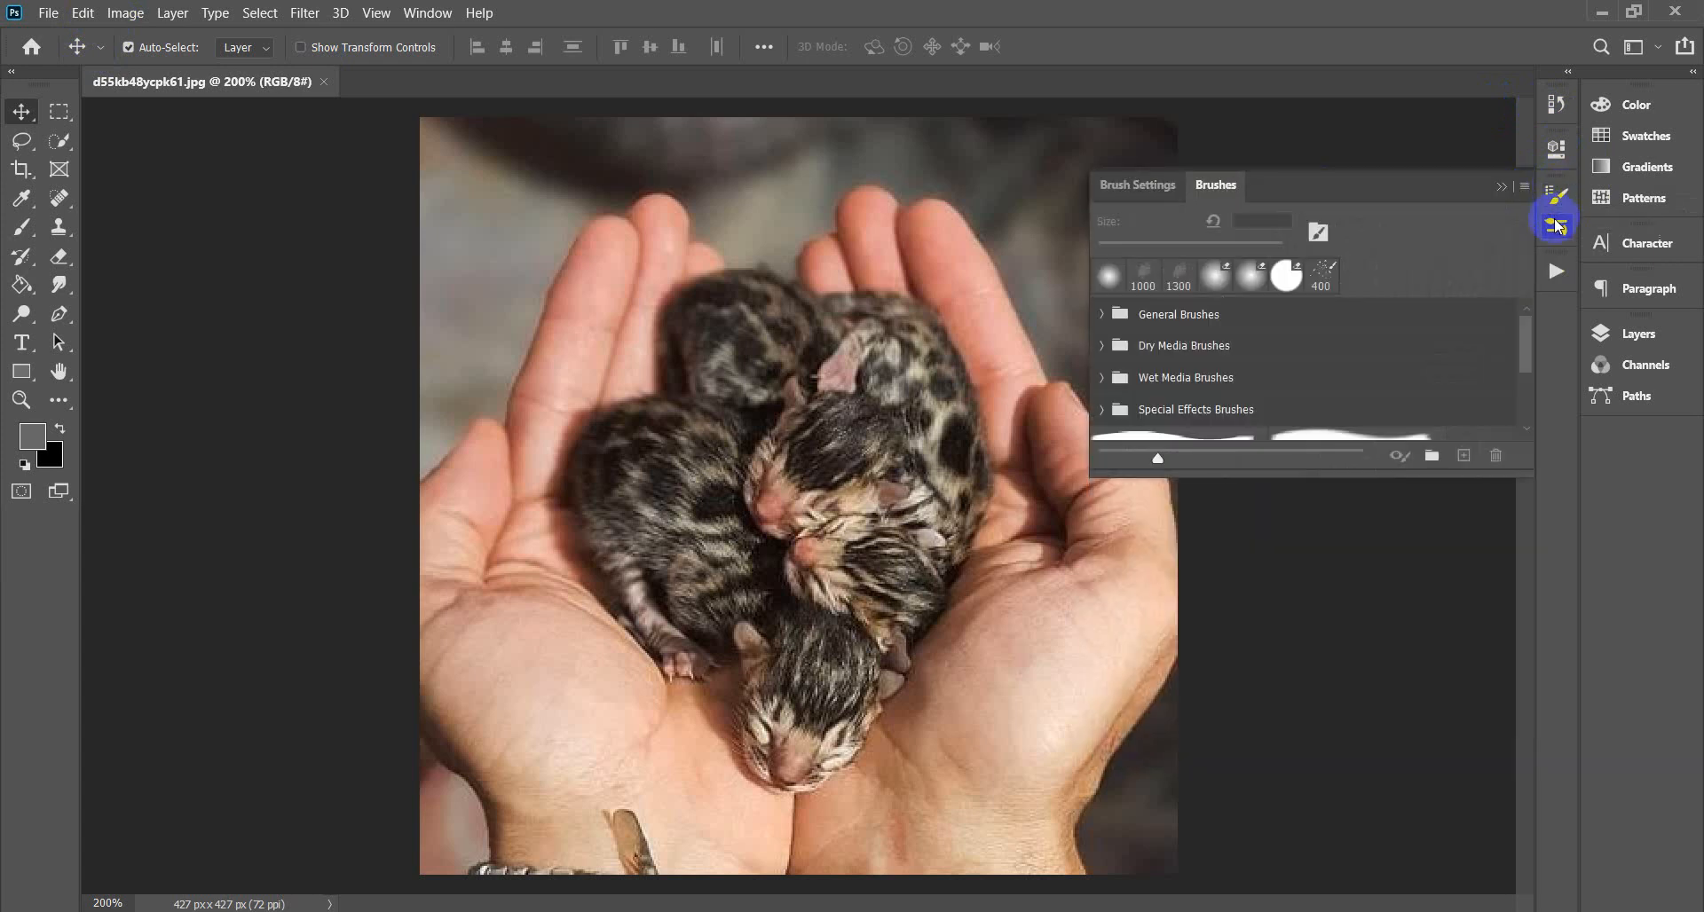
pyautogui.click(1525, 188)
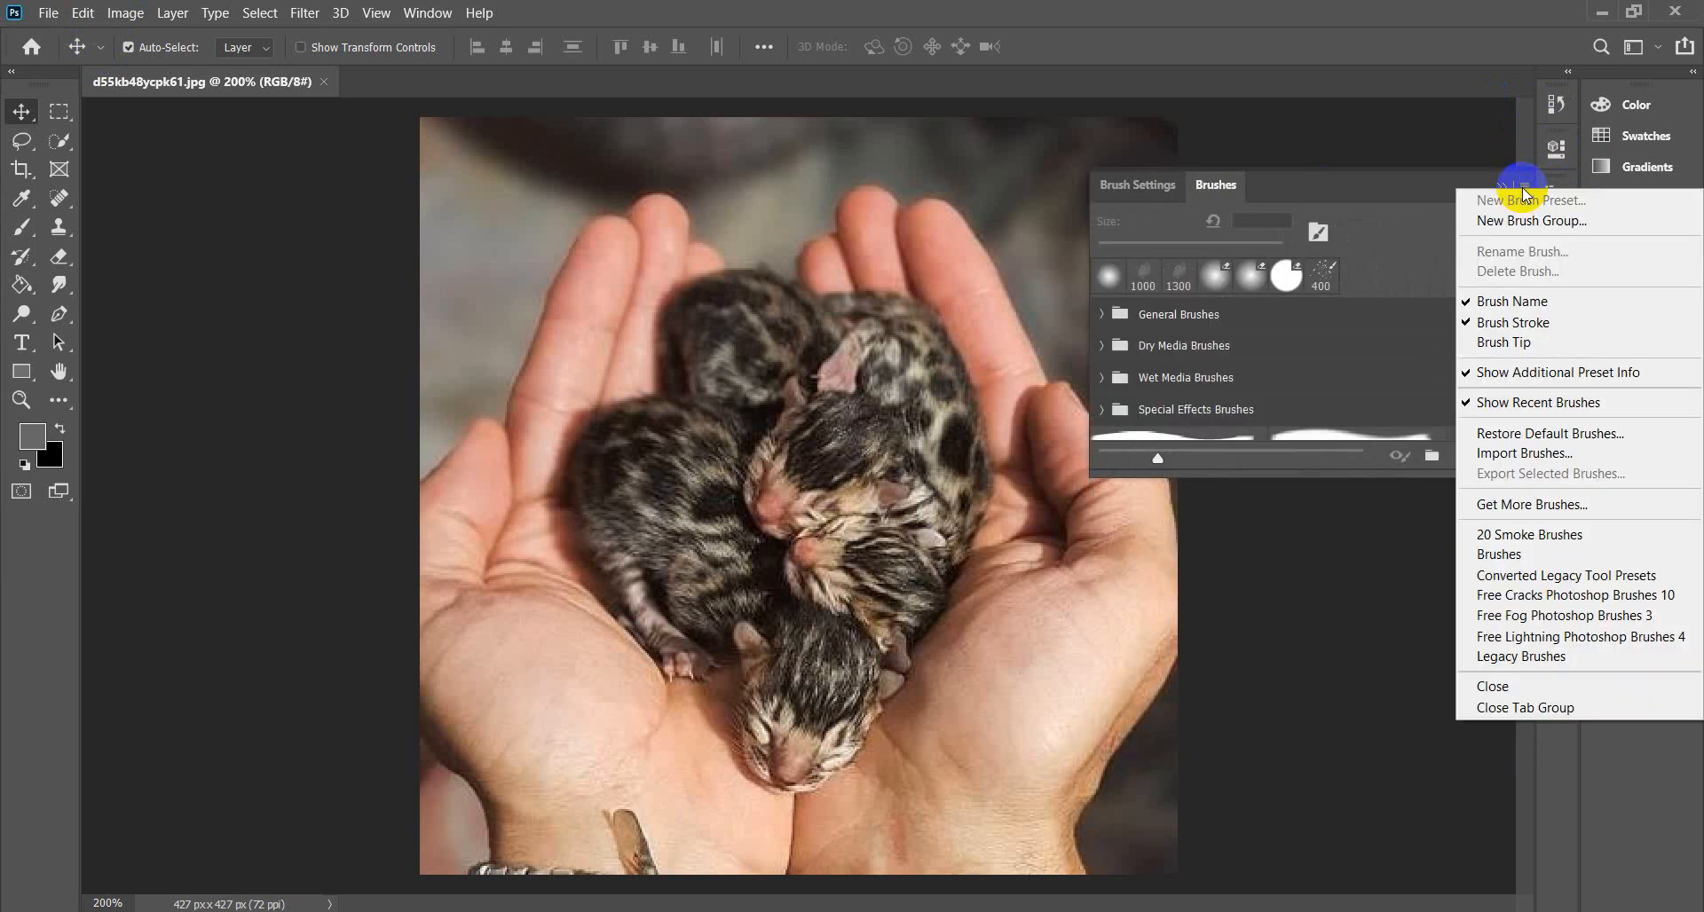
# Choose Get More Brushes, then close the Adobe brushes page and minimize Chrome.
pyautogui.click(1548, 506)
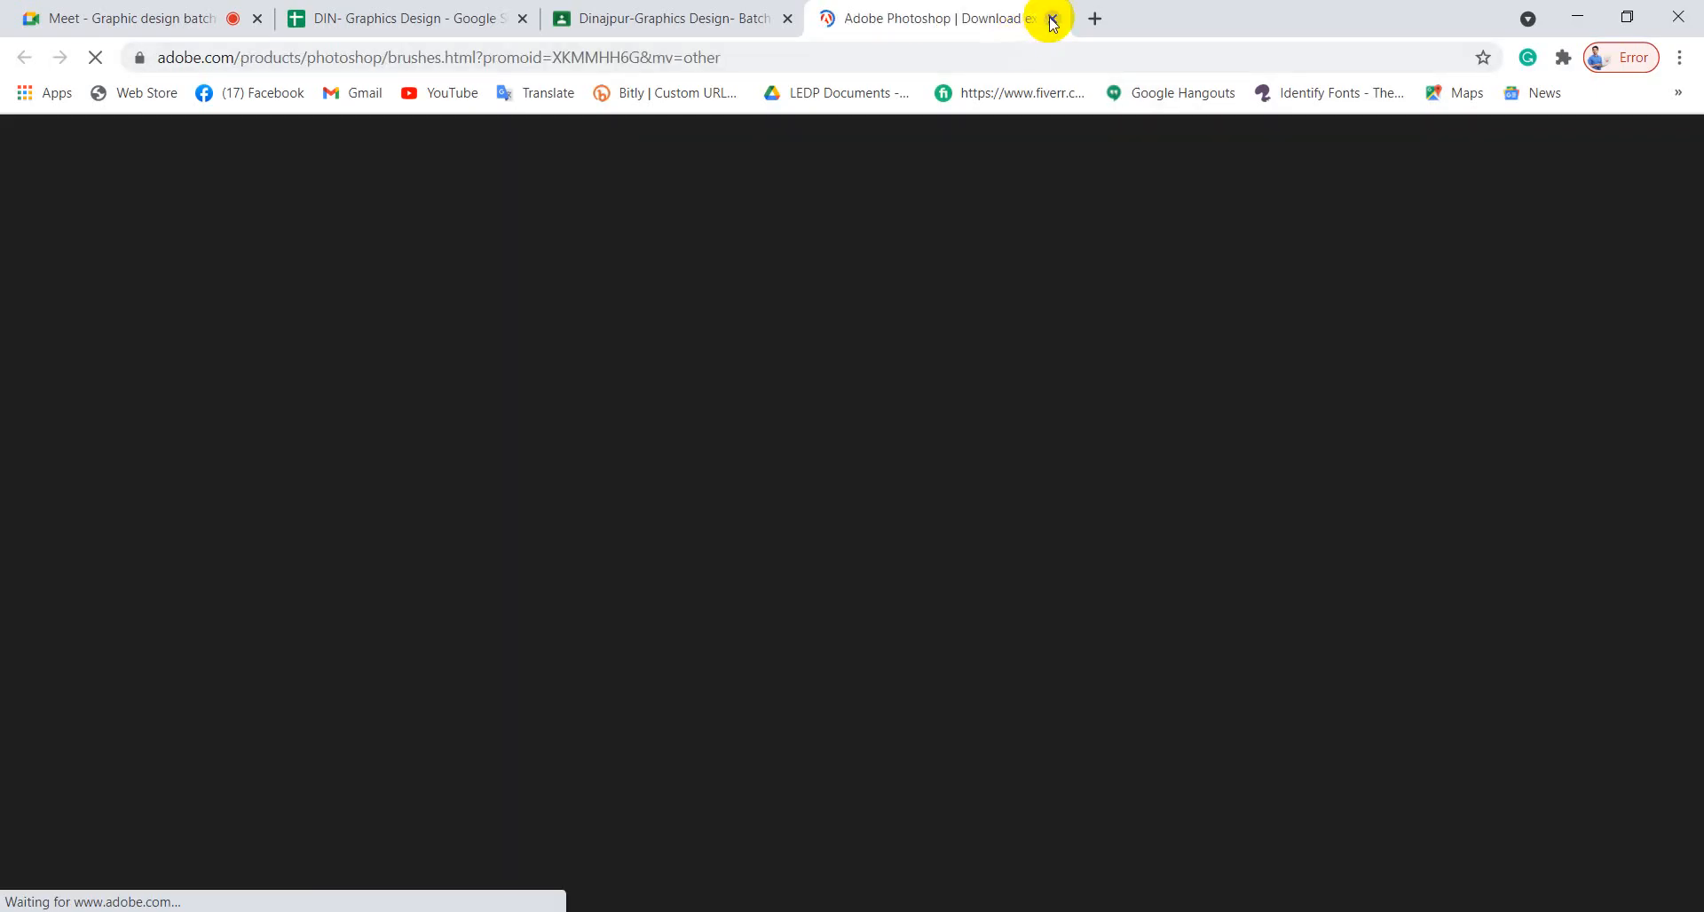
pyautogui.click(1053, 18)
pyautogui.click(1576, 16)
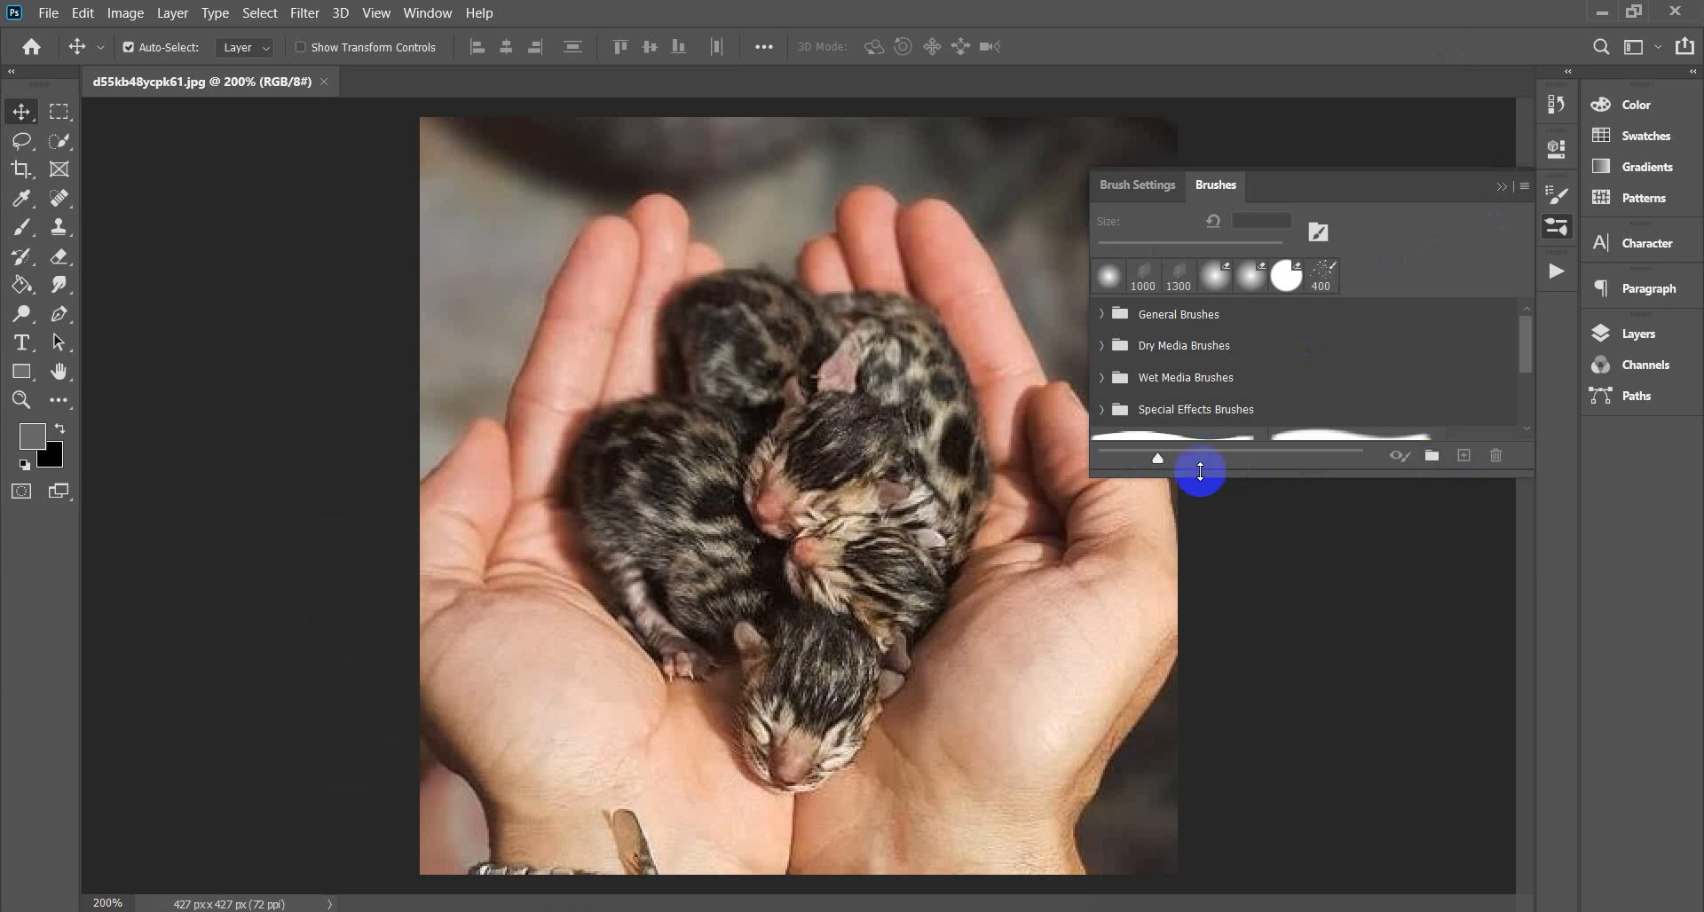
# Switch to Brush Settings, open and dismiss its flyout, then close the brush panels.
pyautogui.click(1136, 184)
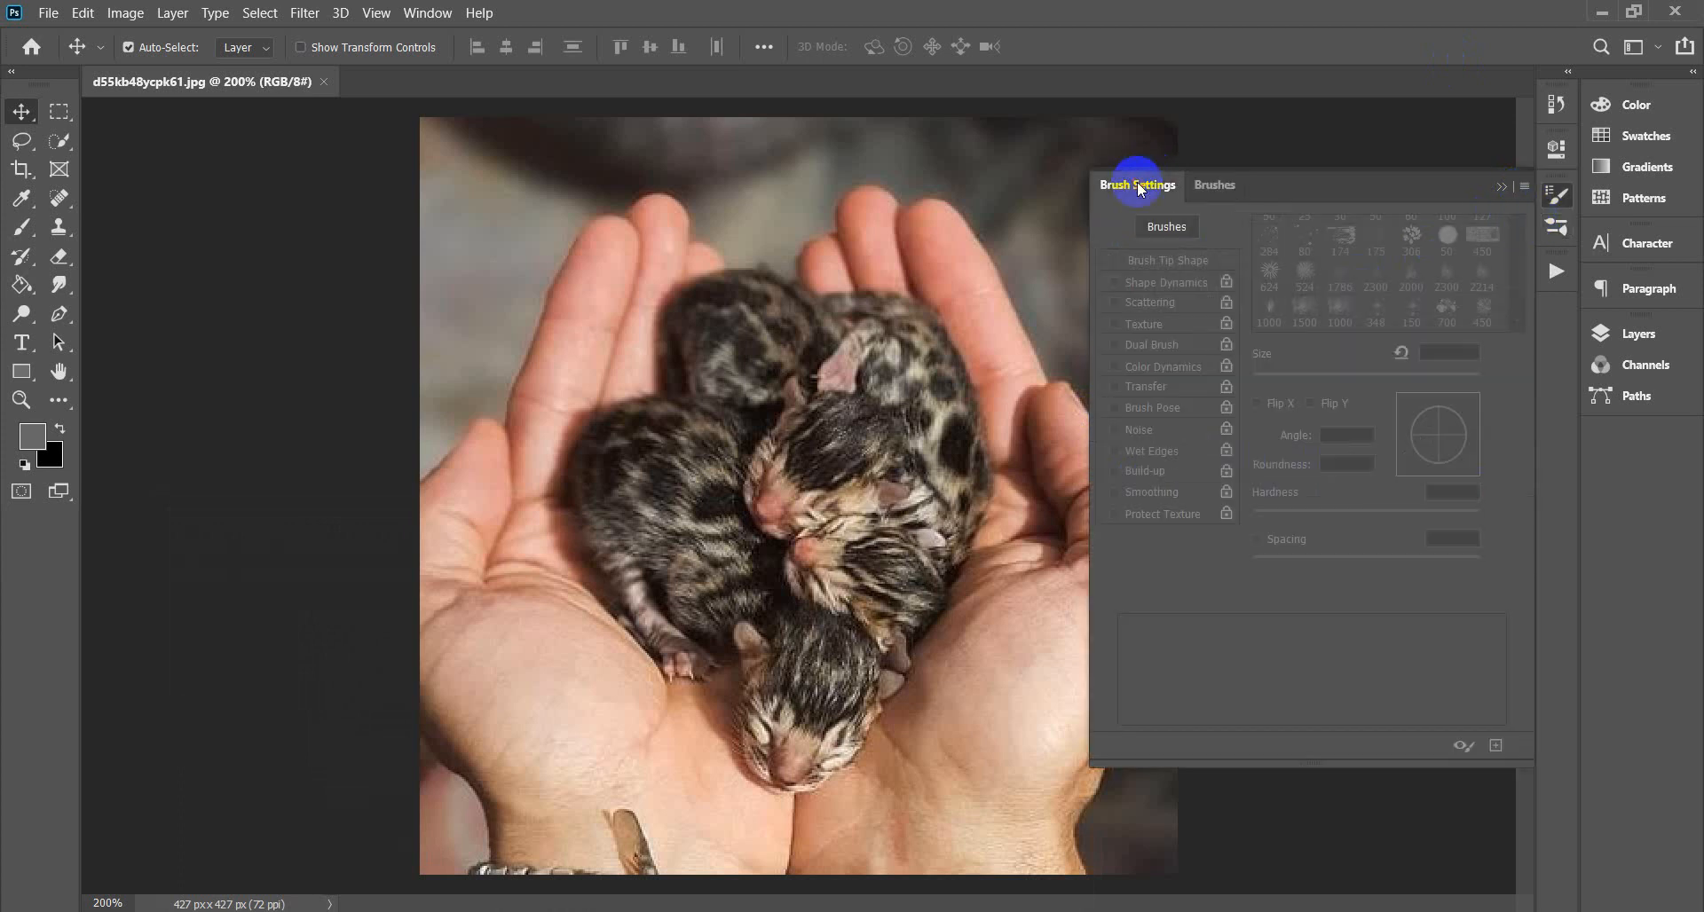
pyautogui.click(1526, 189)
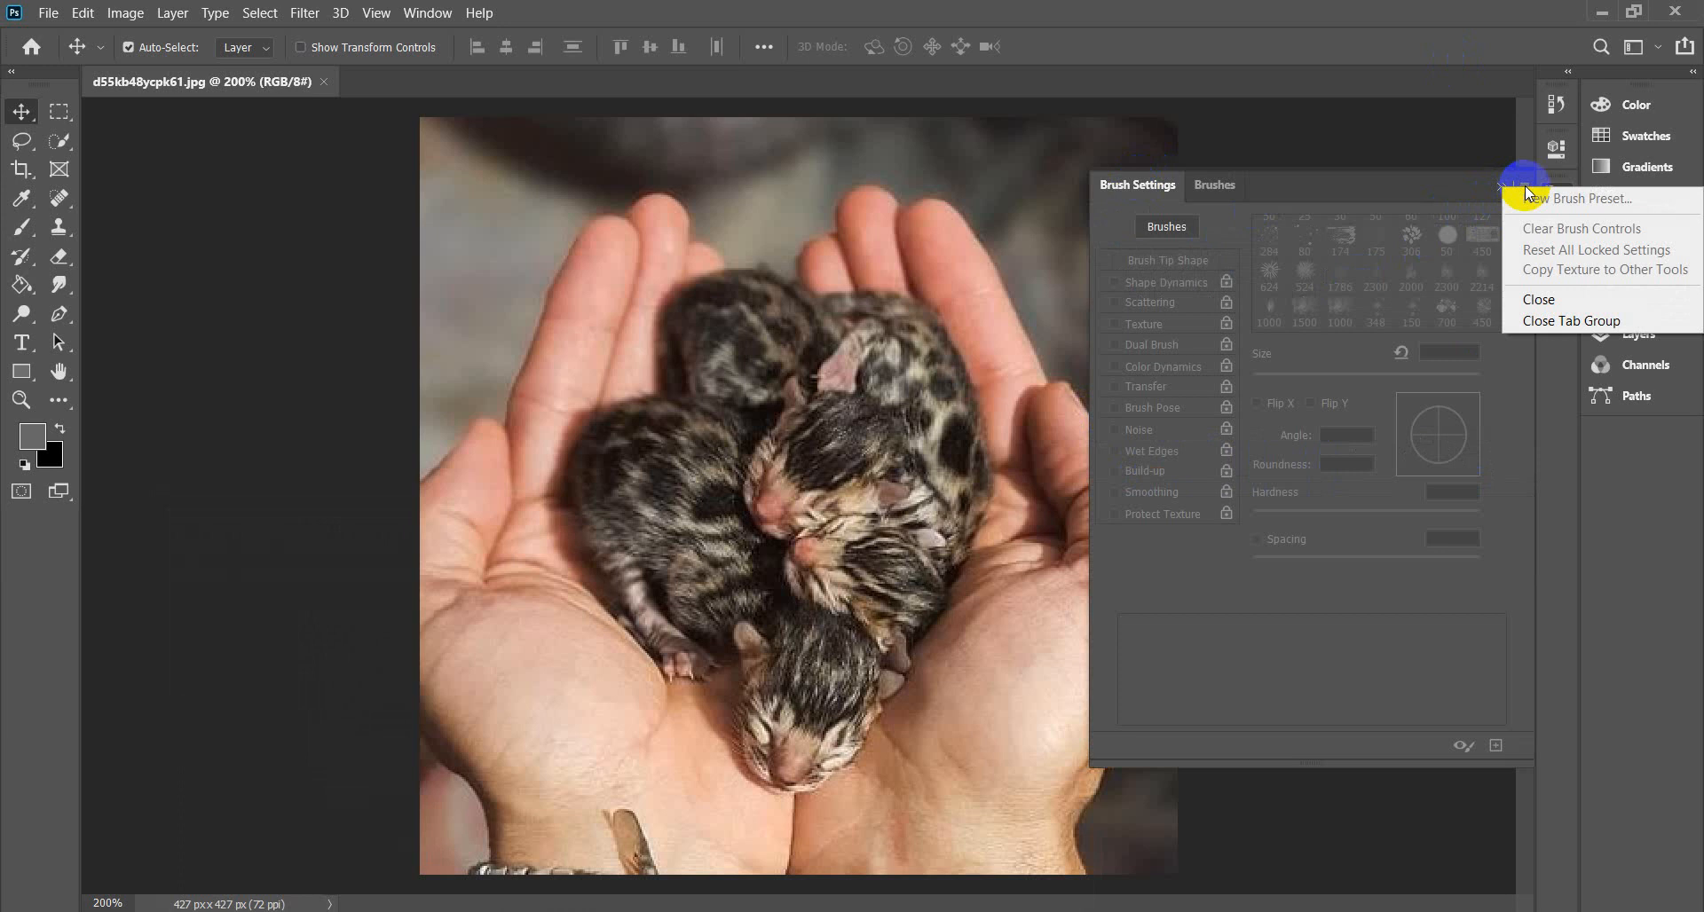
pyautogui.click(1270, 649)
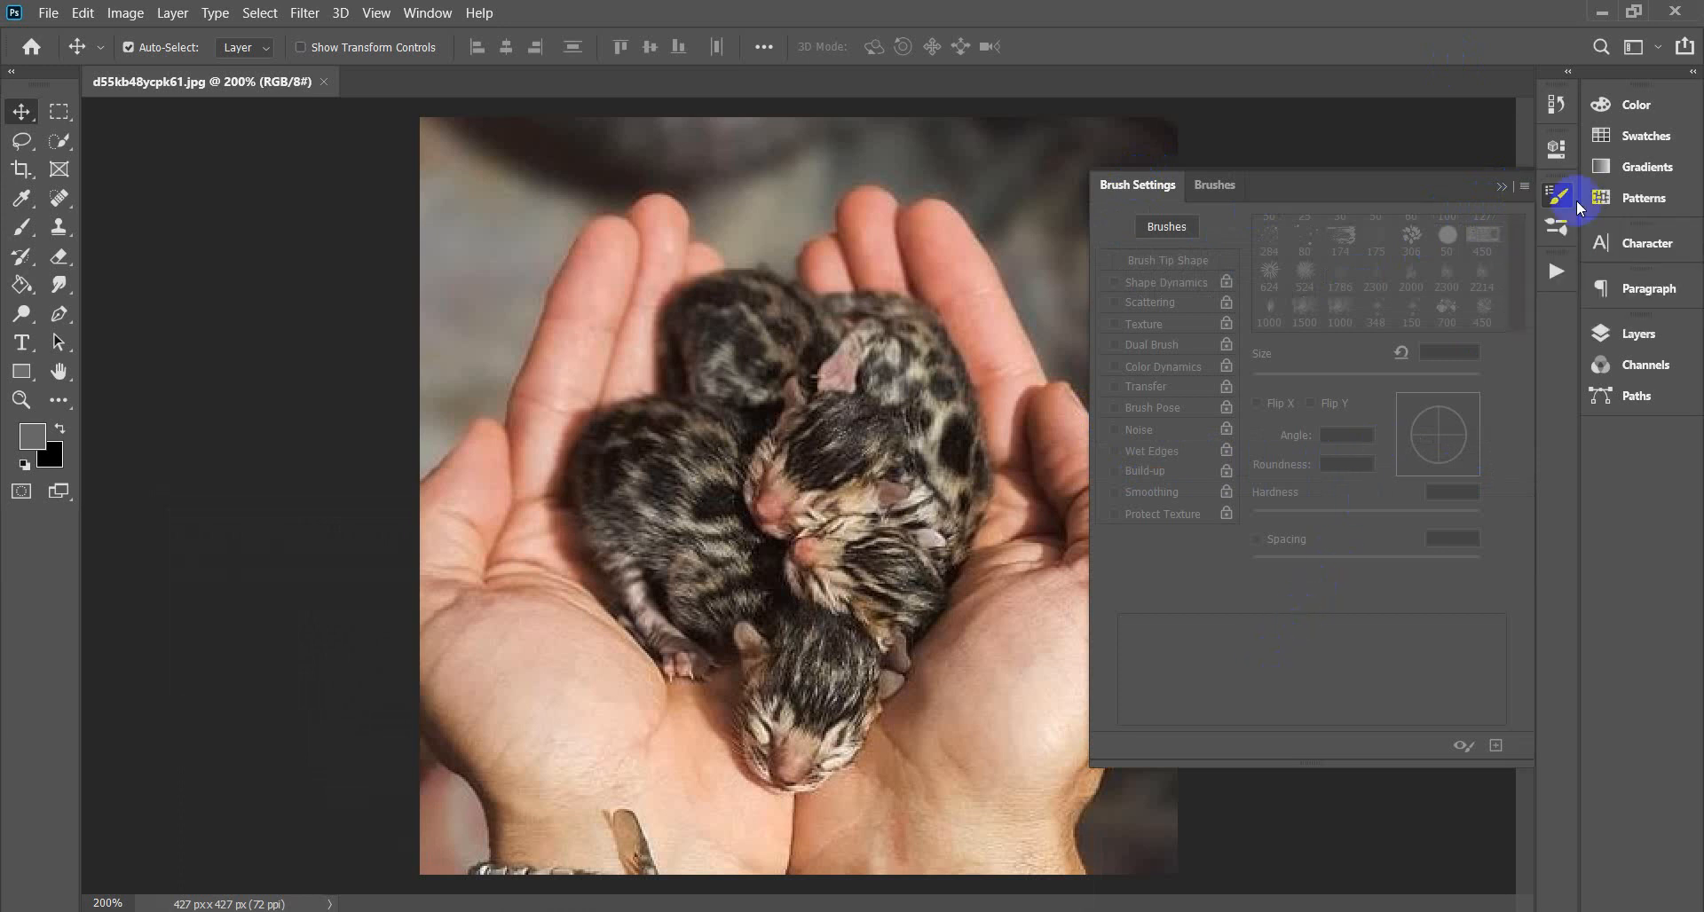
pyautogui.click(1498, 186)
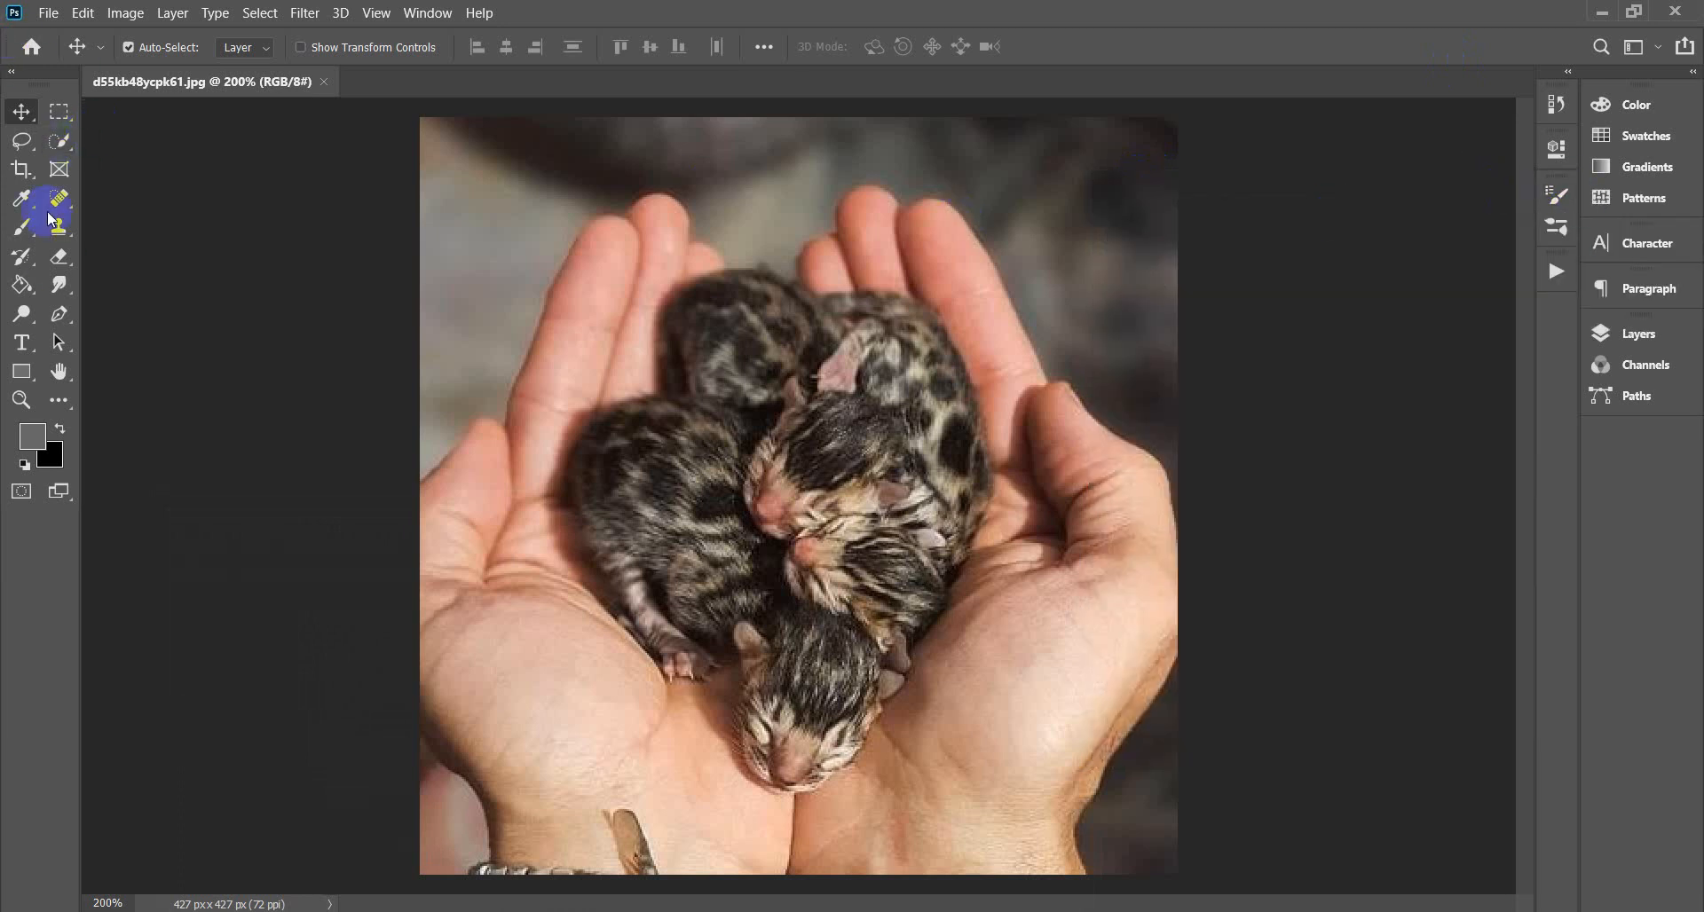
pyautogui.click(83, 12)
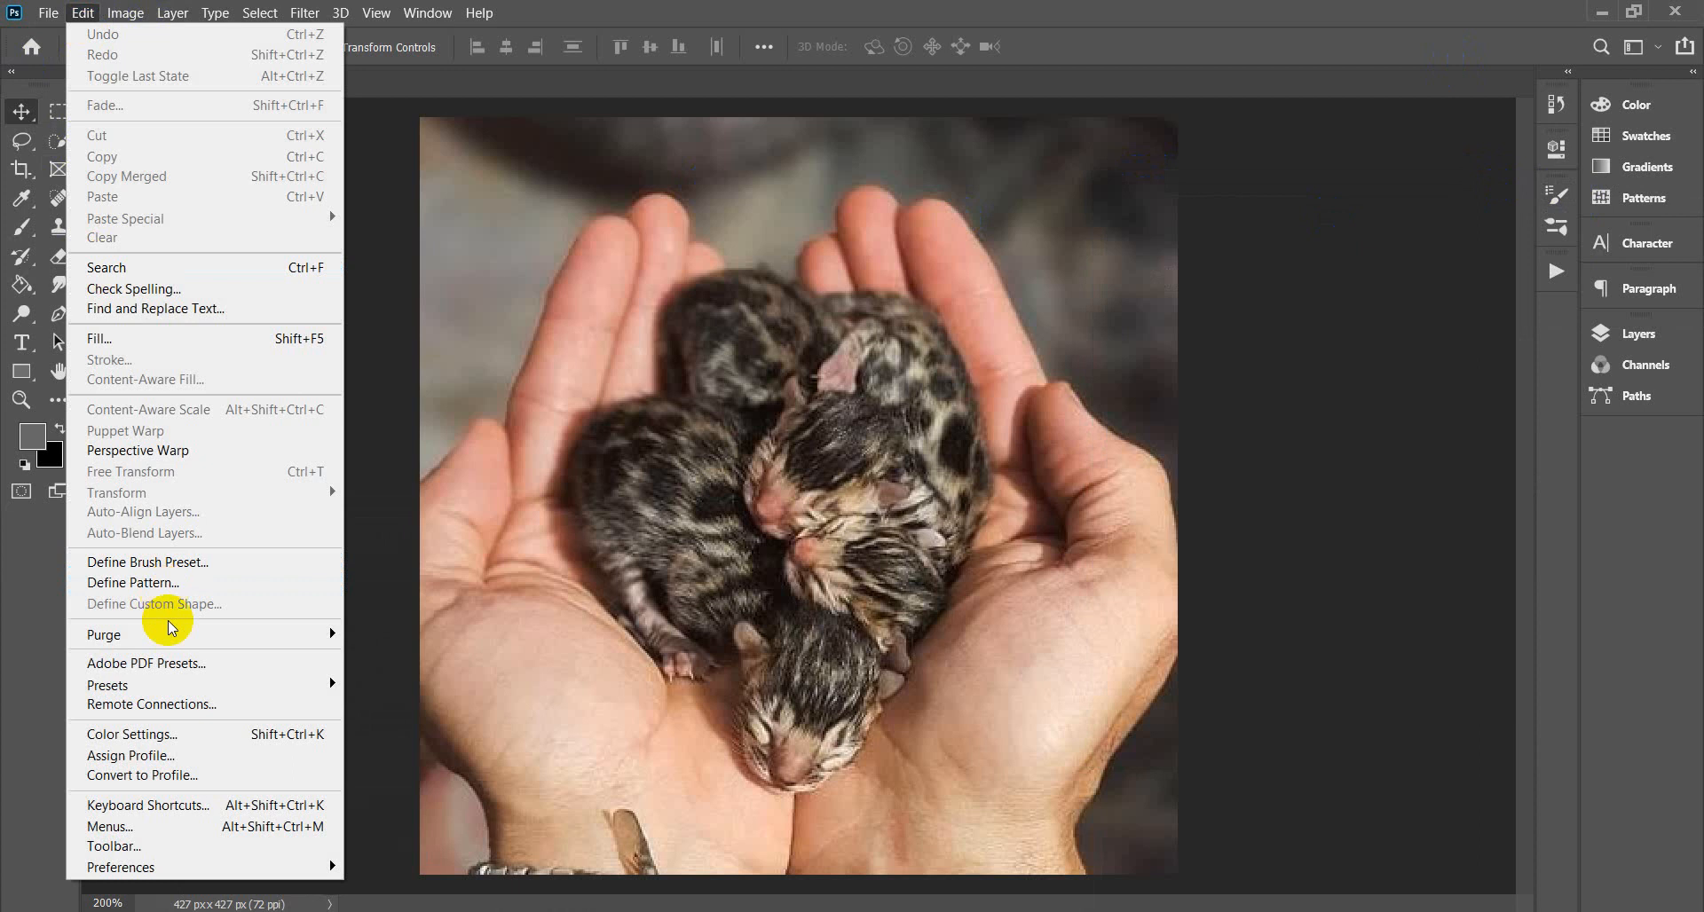
pyautogui.moveTo(178, 685)
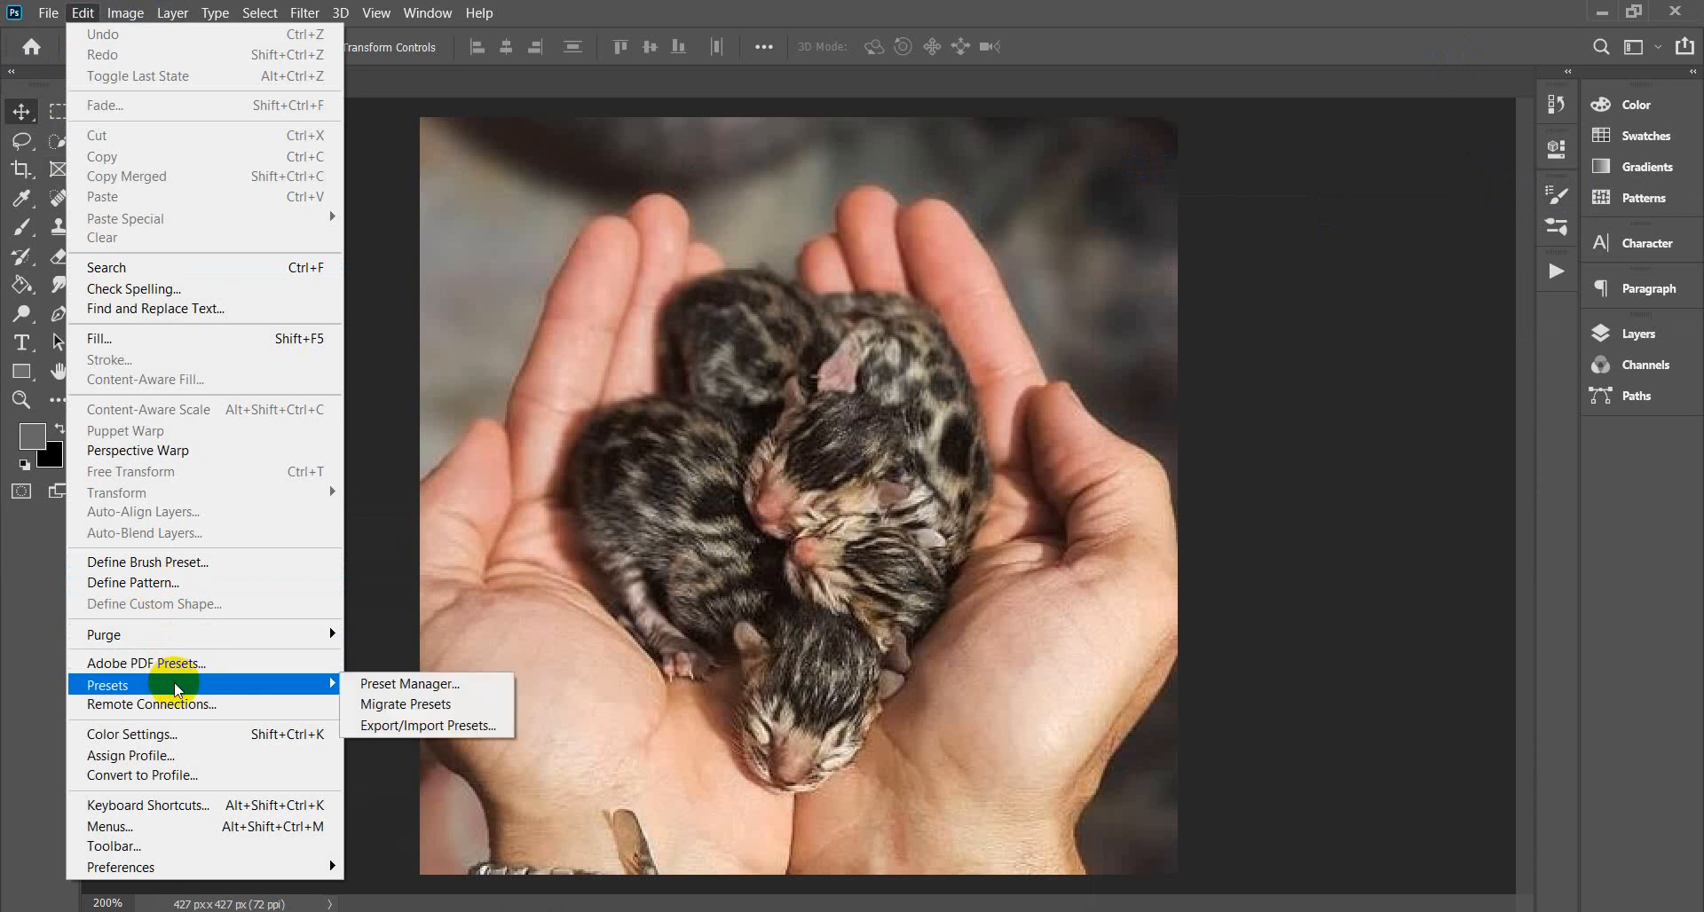
pyautogui.click(409, 726)
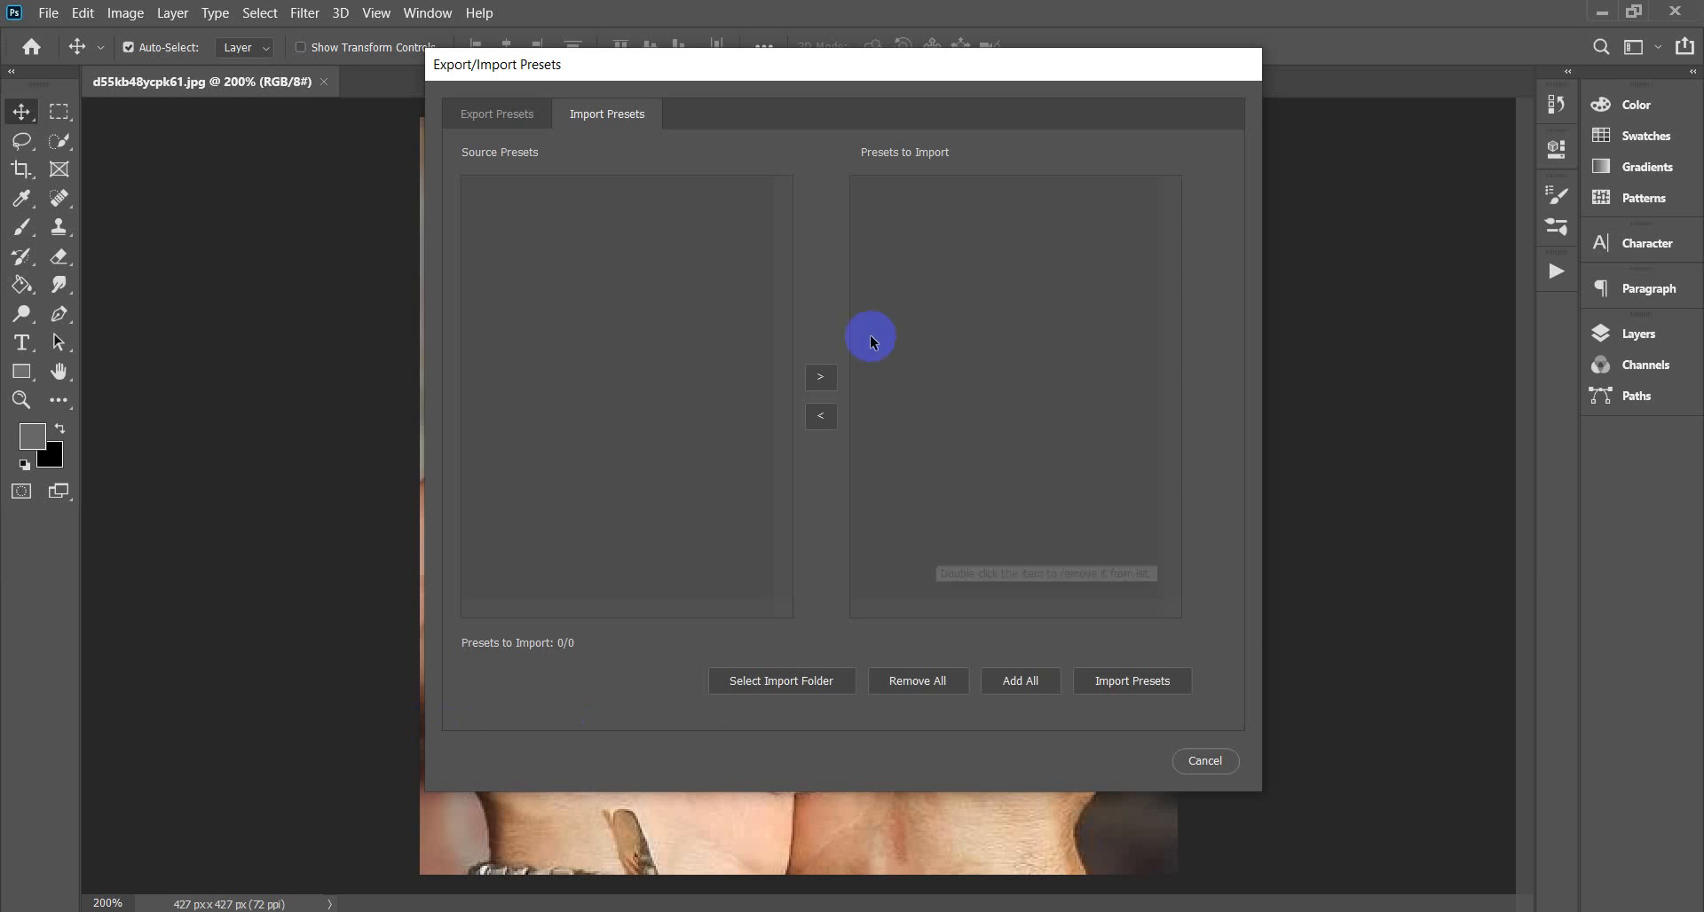
pyautogui.click(1123, 688)
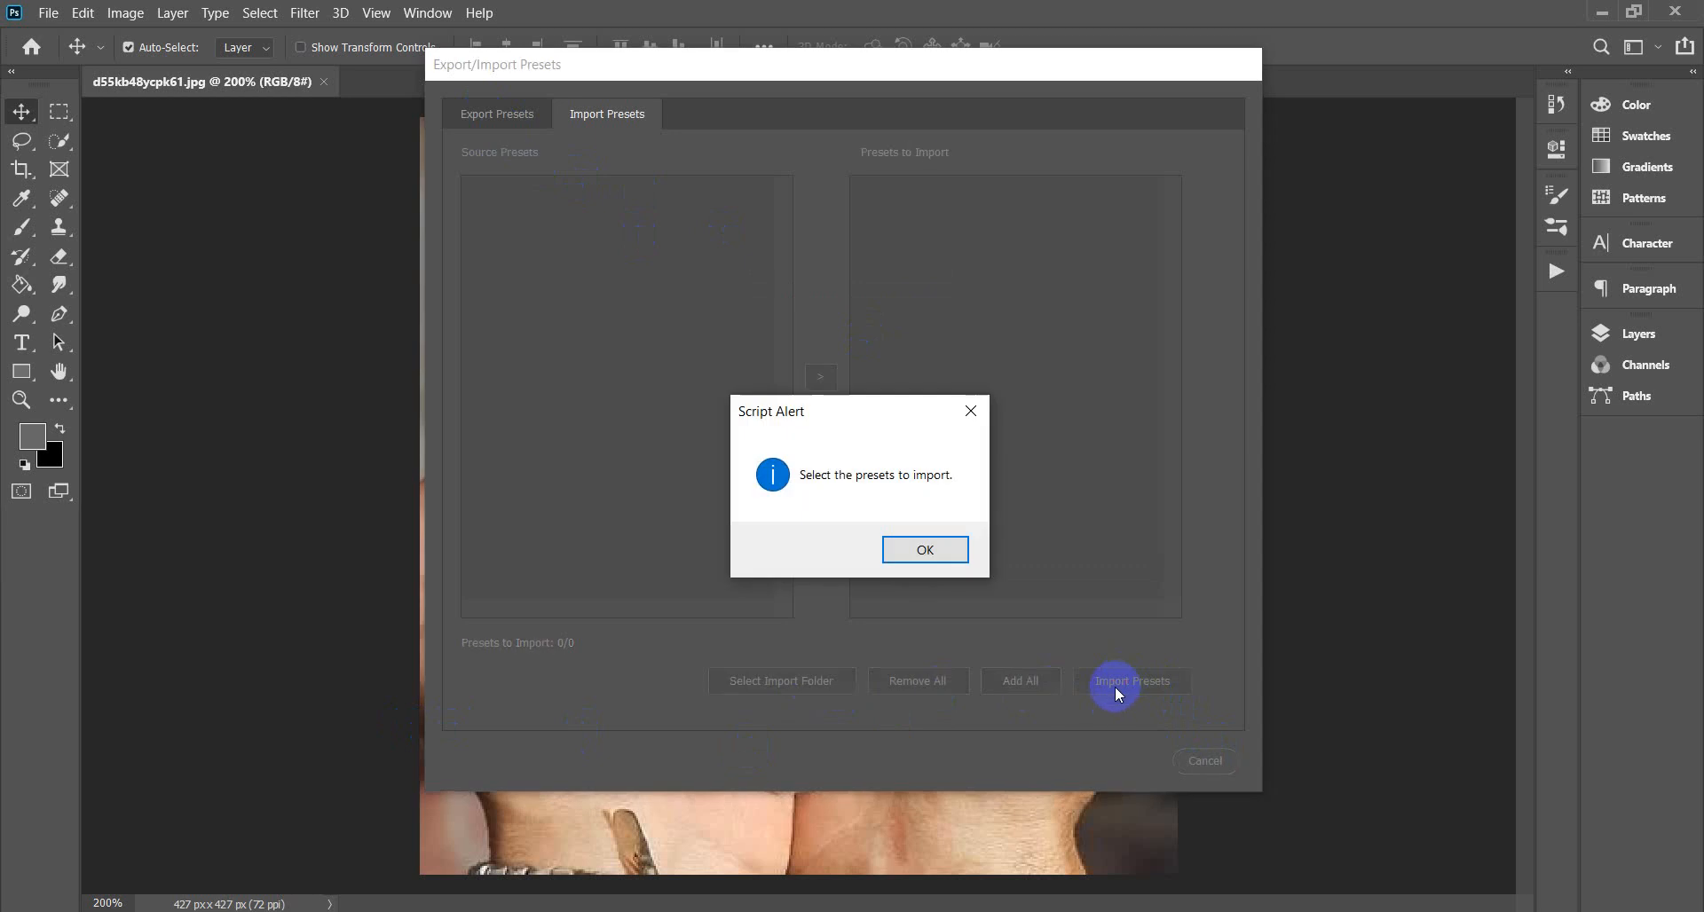
pyautogui.click(925, 550)
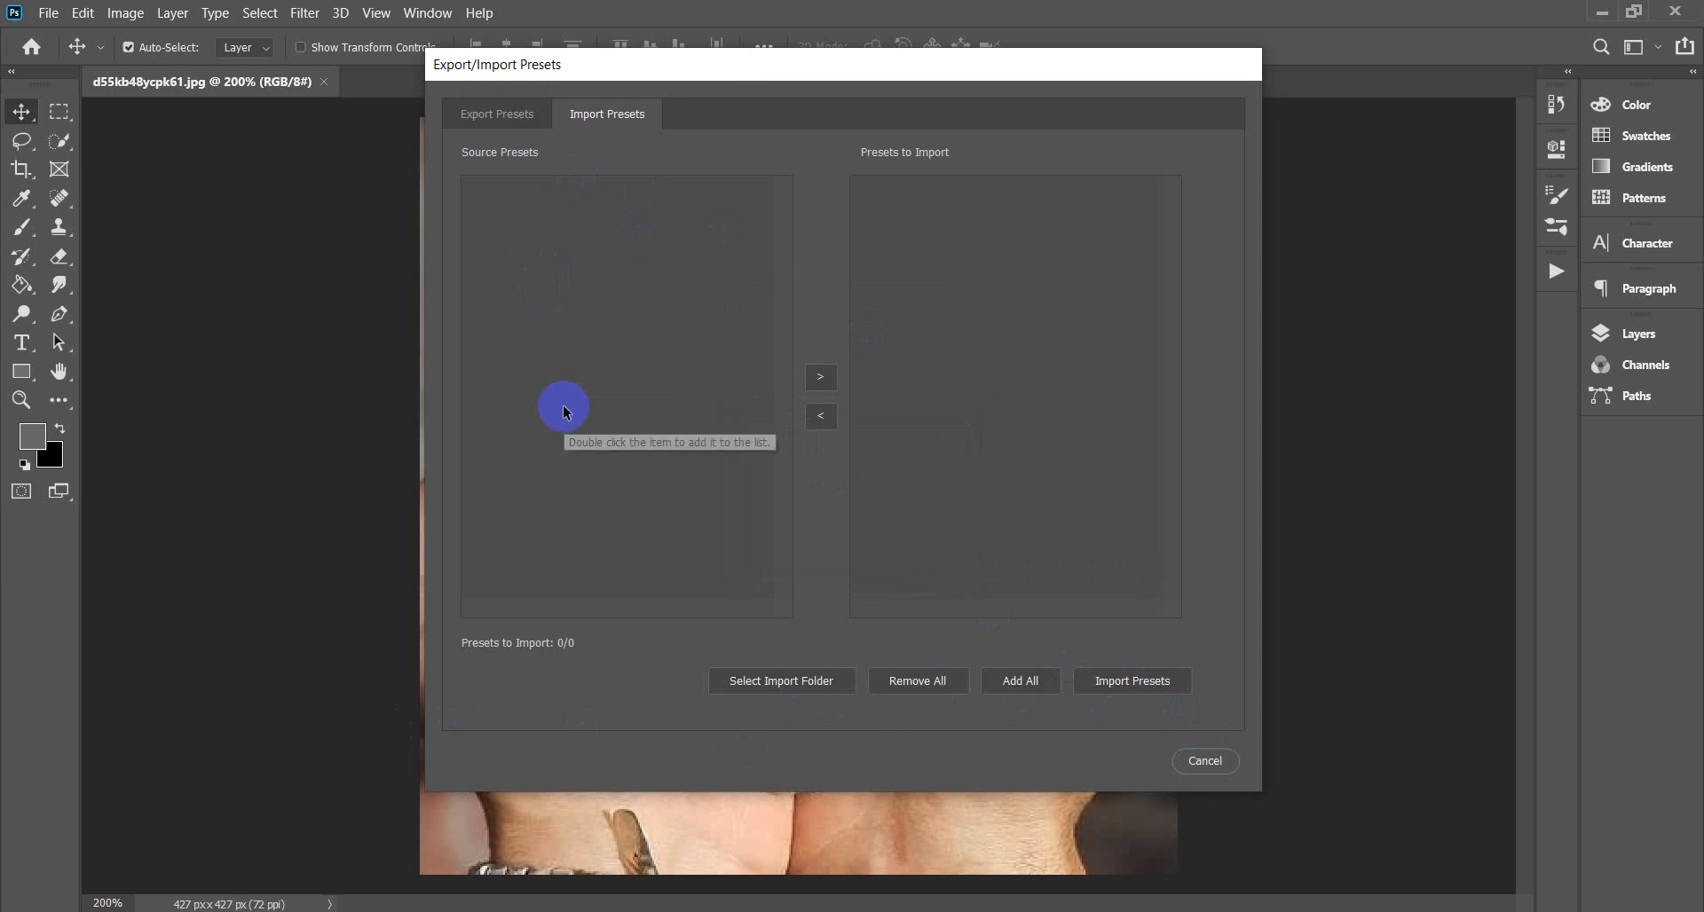
pyautogui.click(783, 689)
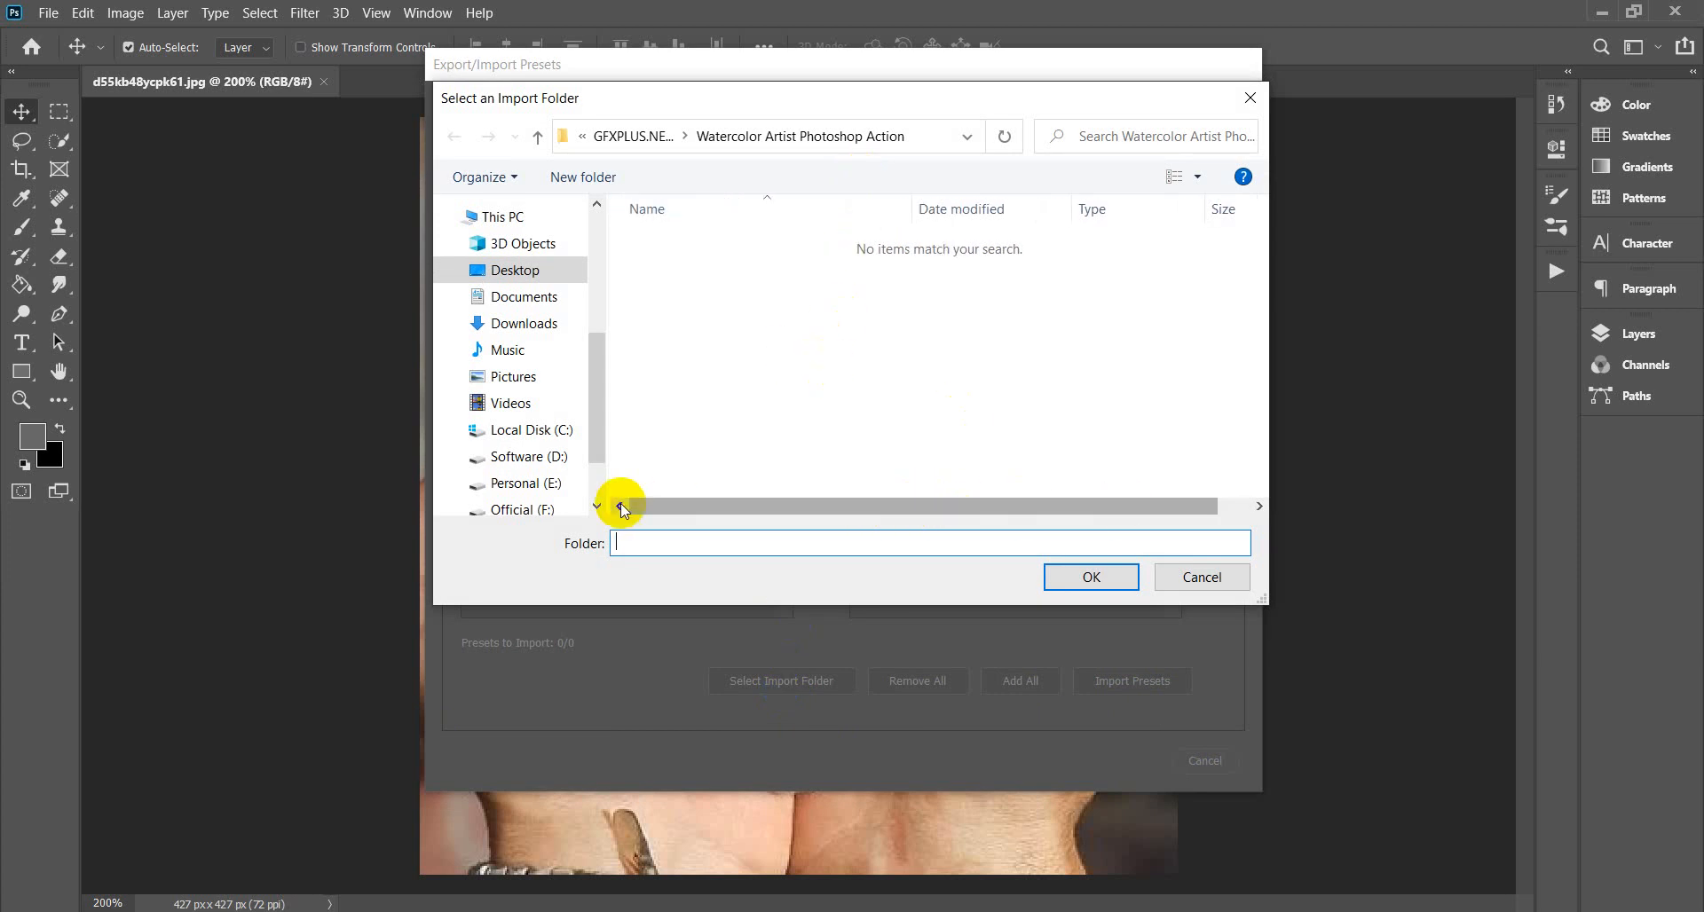
pyautogui.click(506, 277)
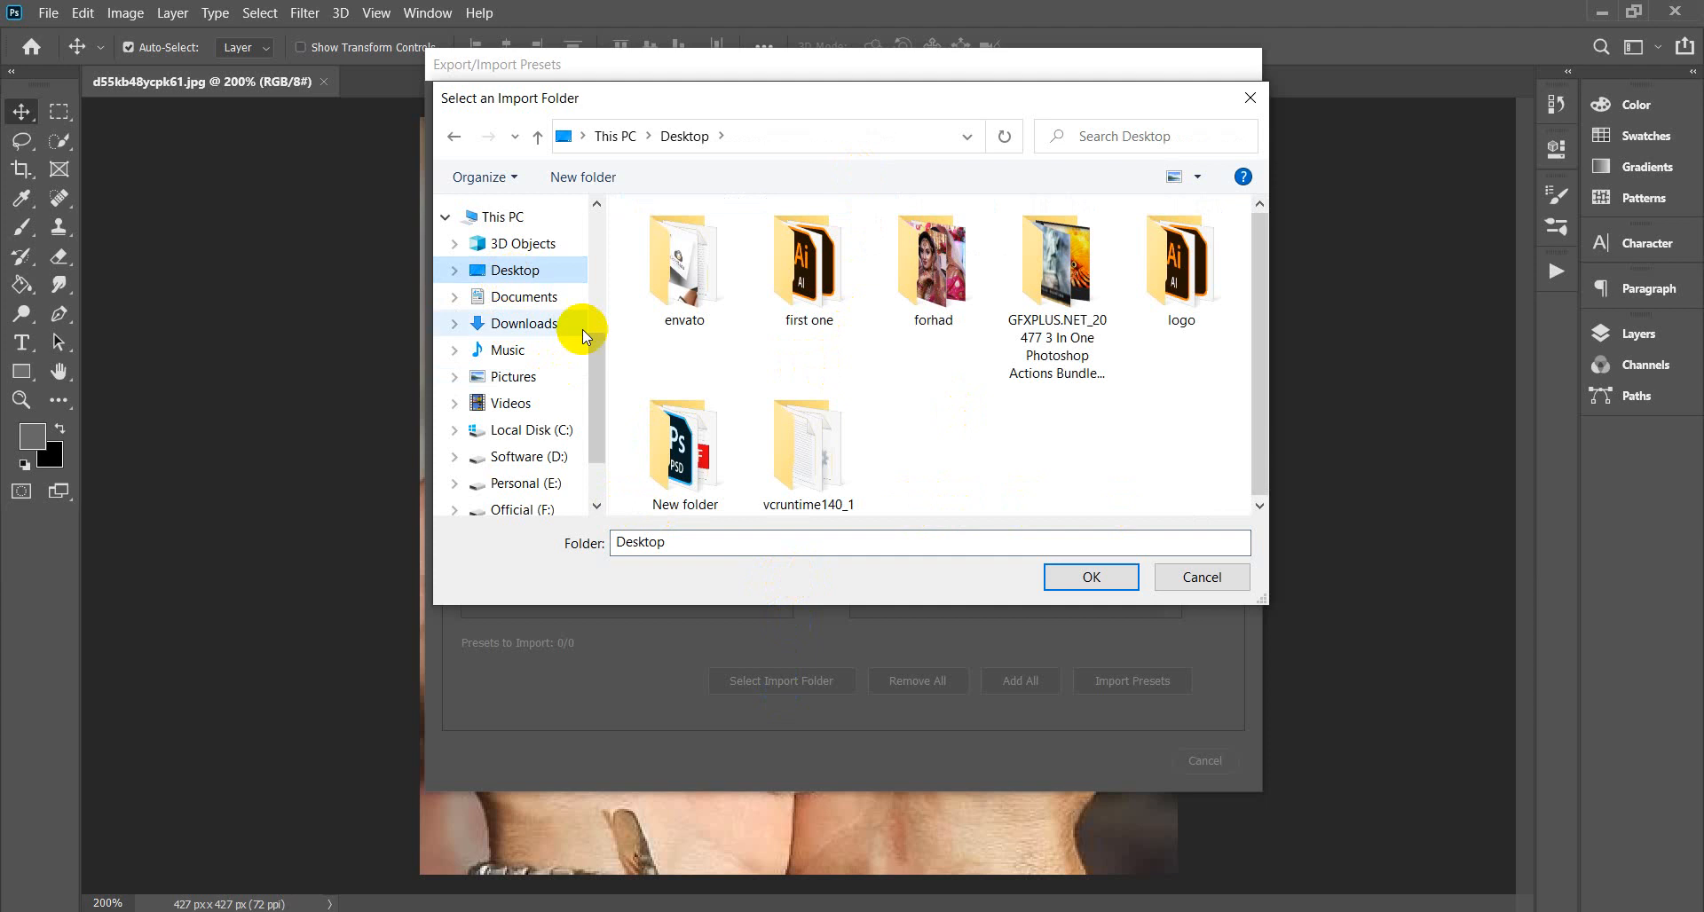
pyautogui.doubleClick(1056, 266)
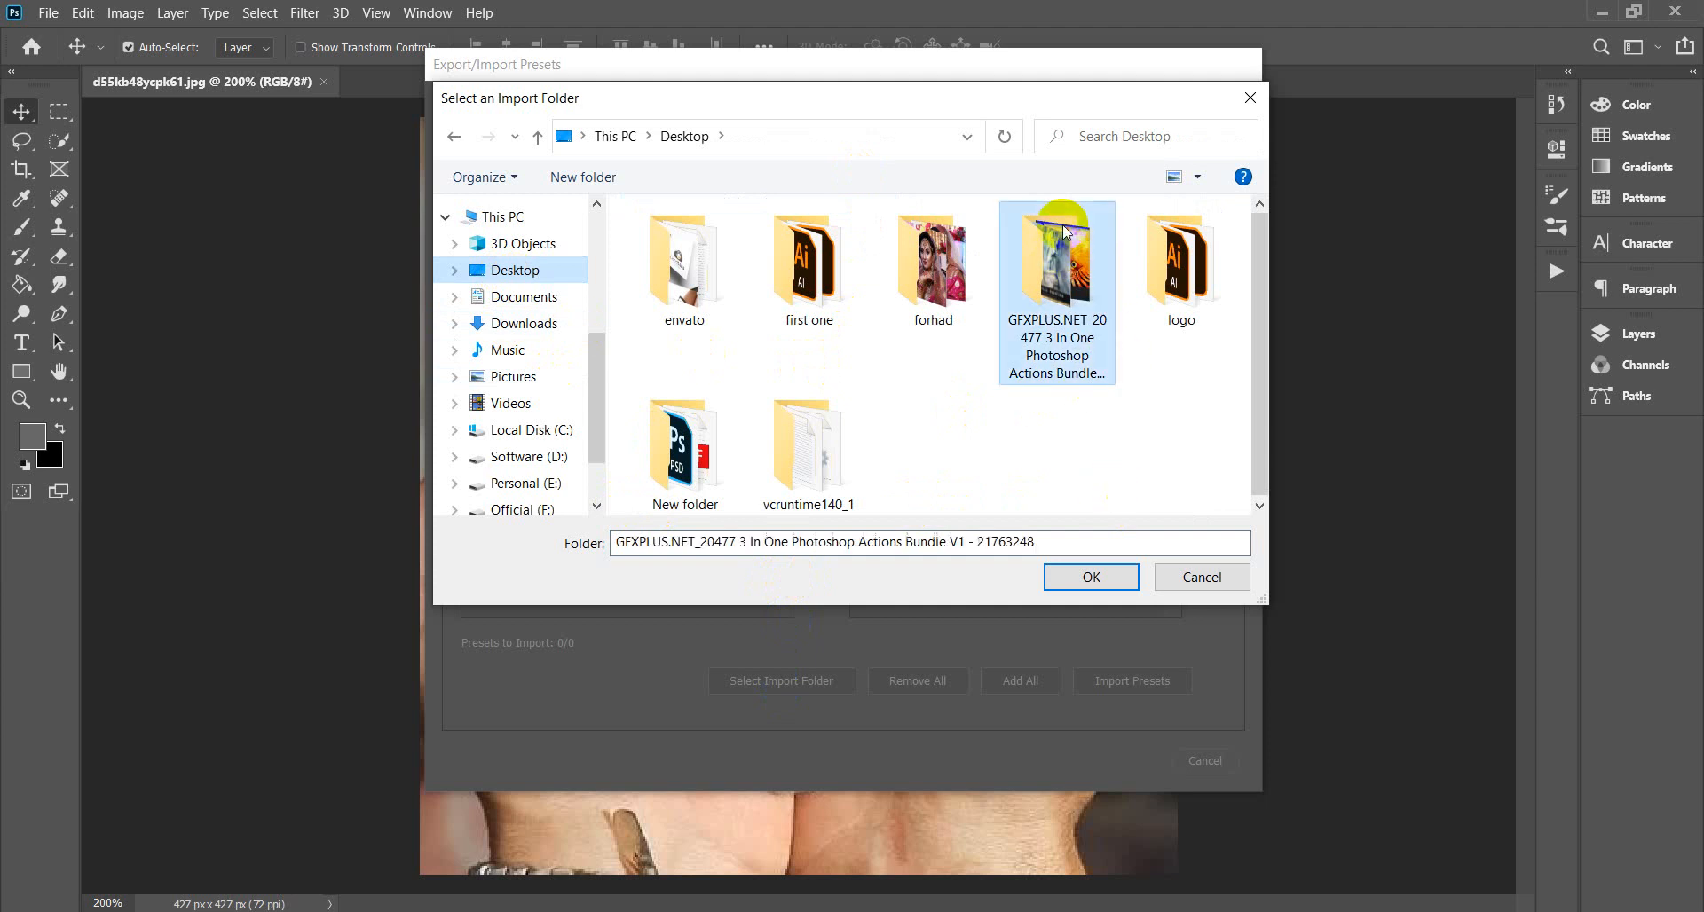
pyautogui.doubleClick(848, 269)
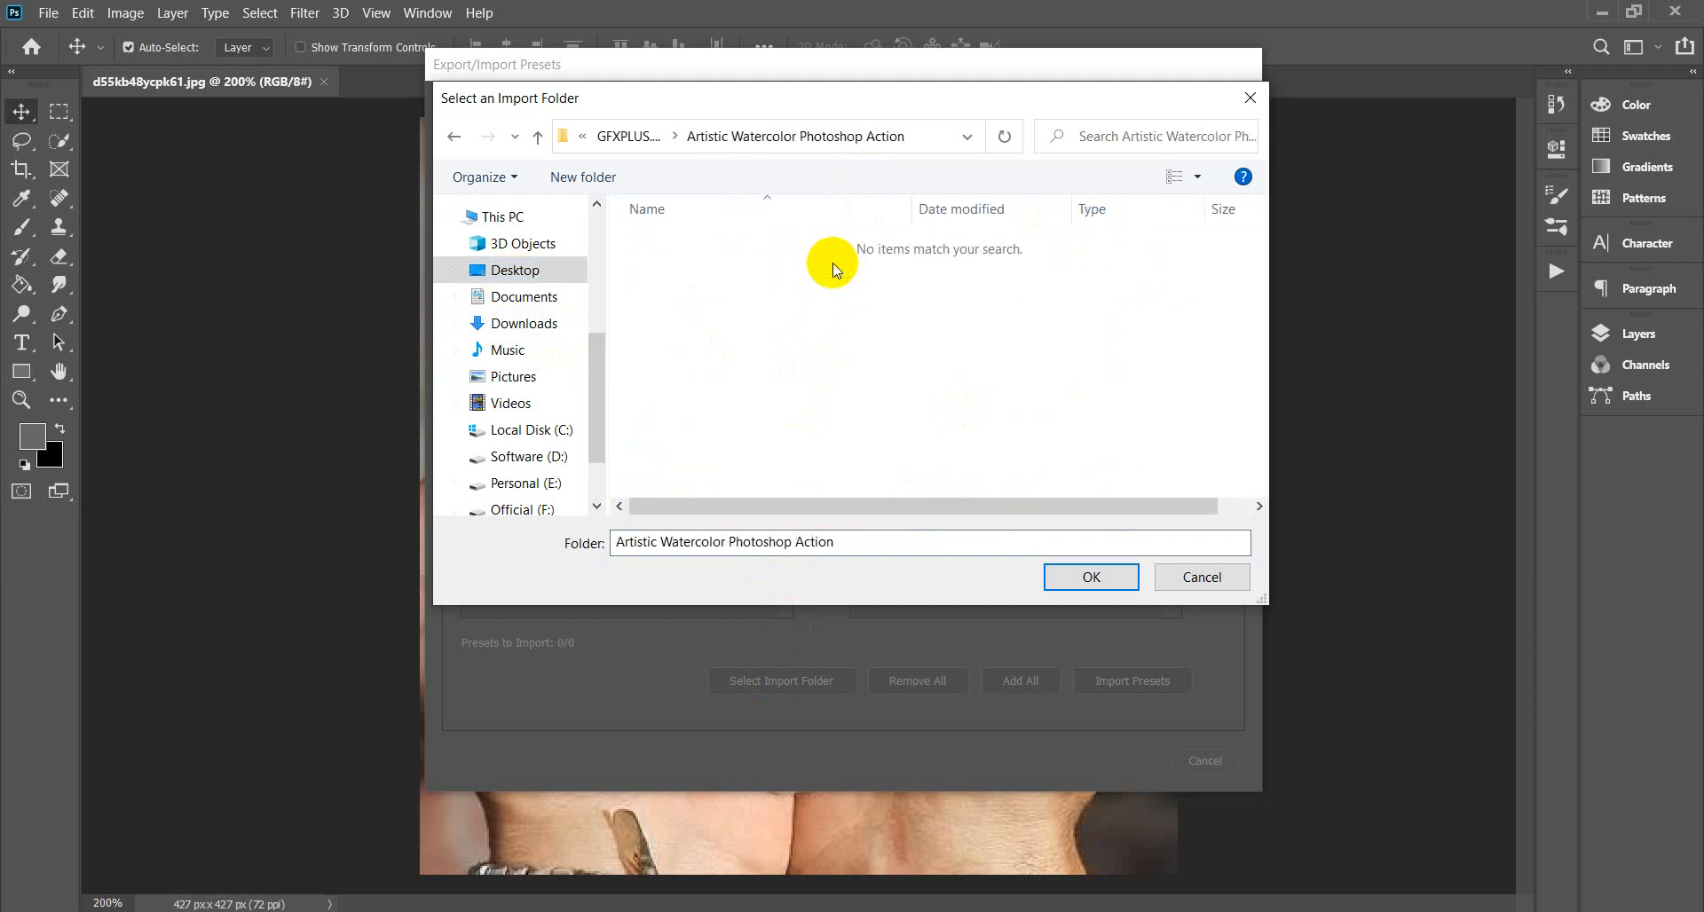
pyautogui.click(1200, 578)
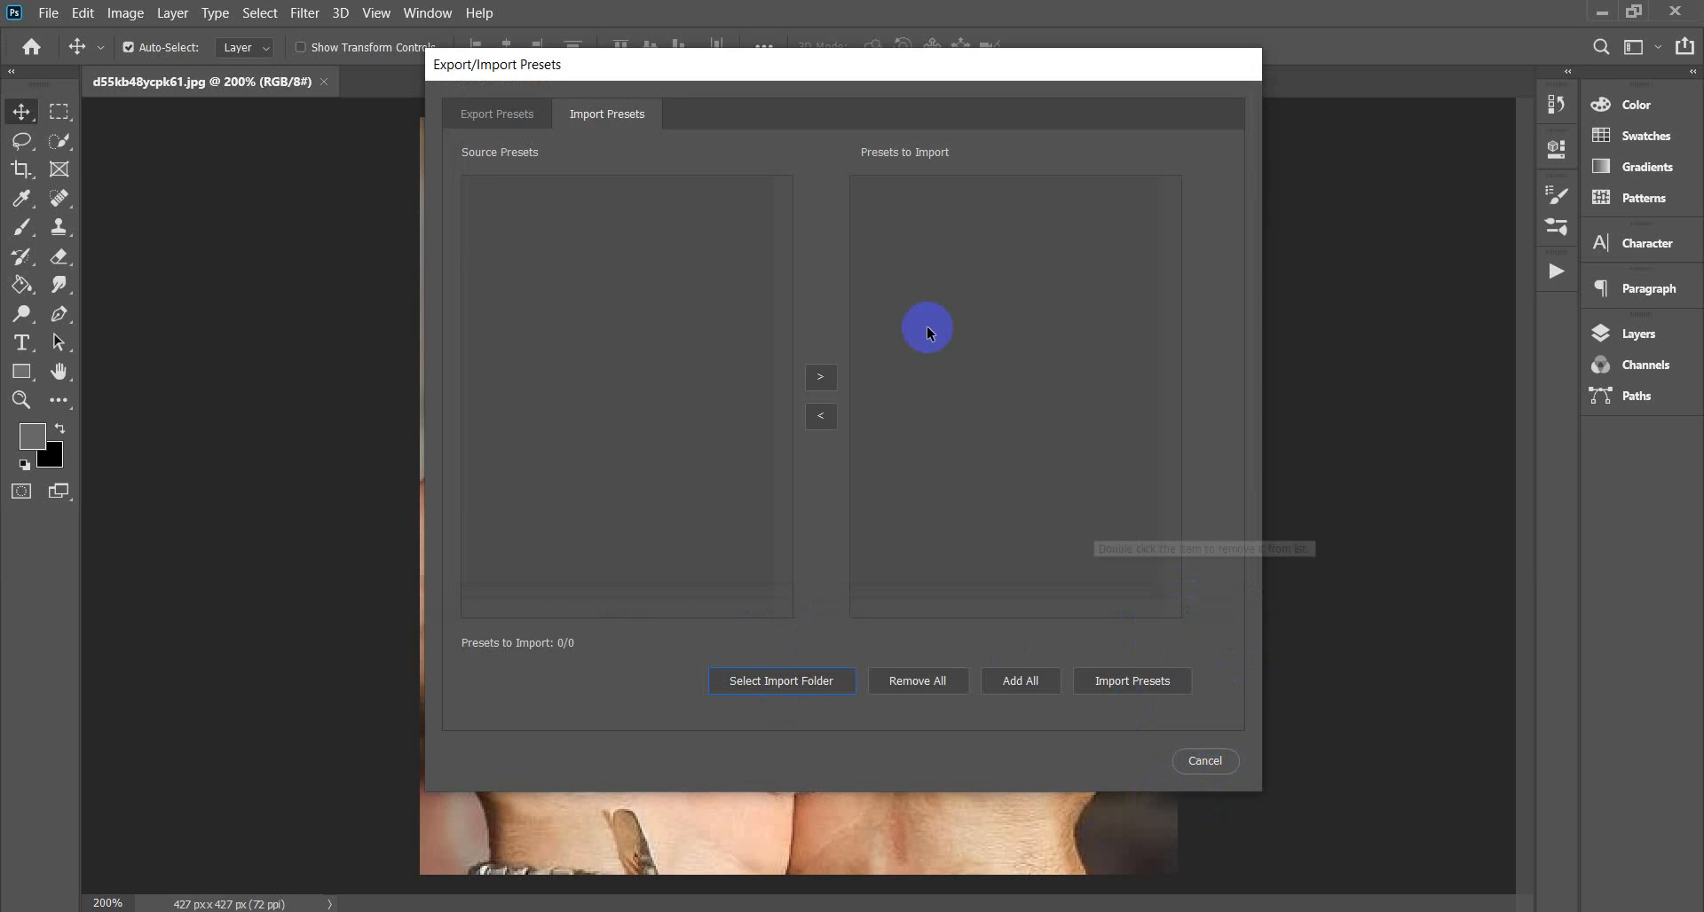
pyautogui.click(494, 117)
pyautogui.click(644, 119)
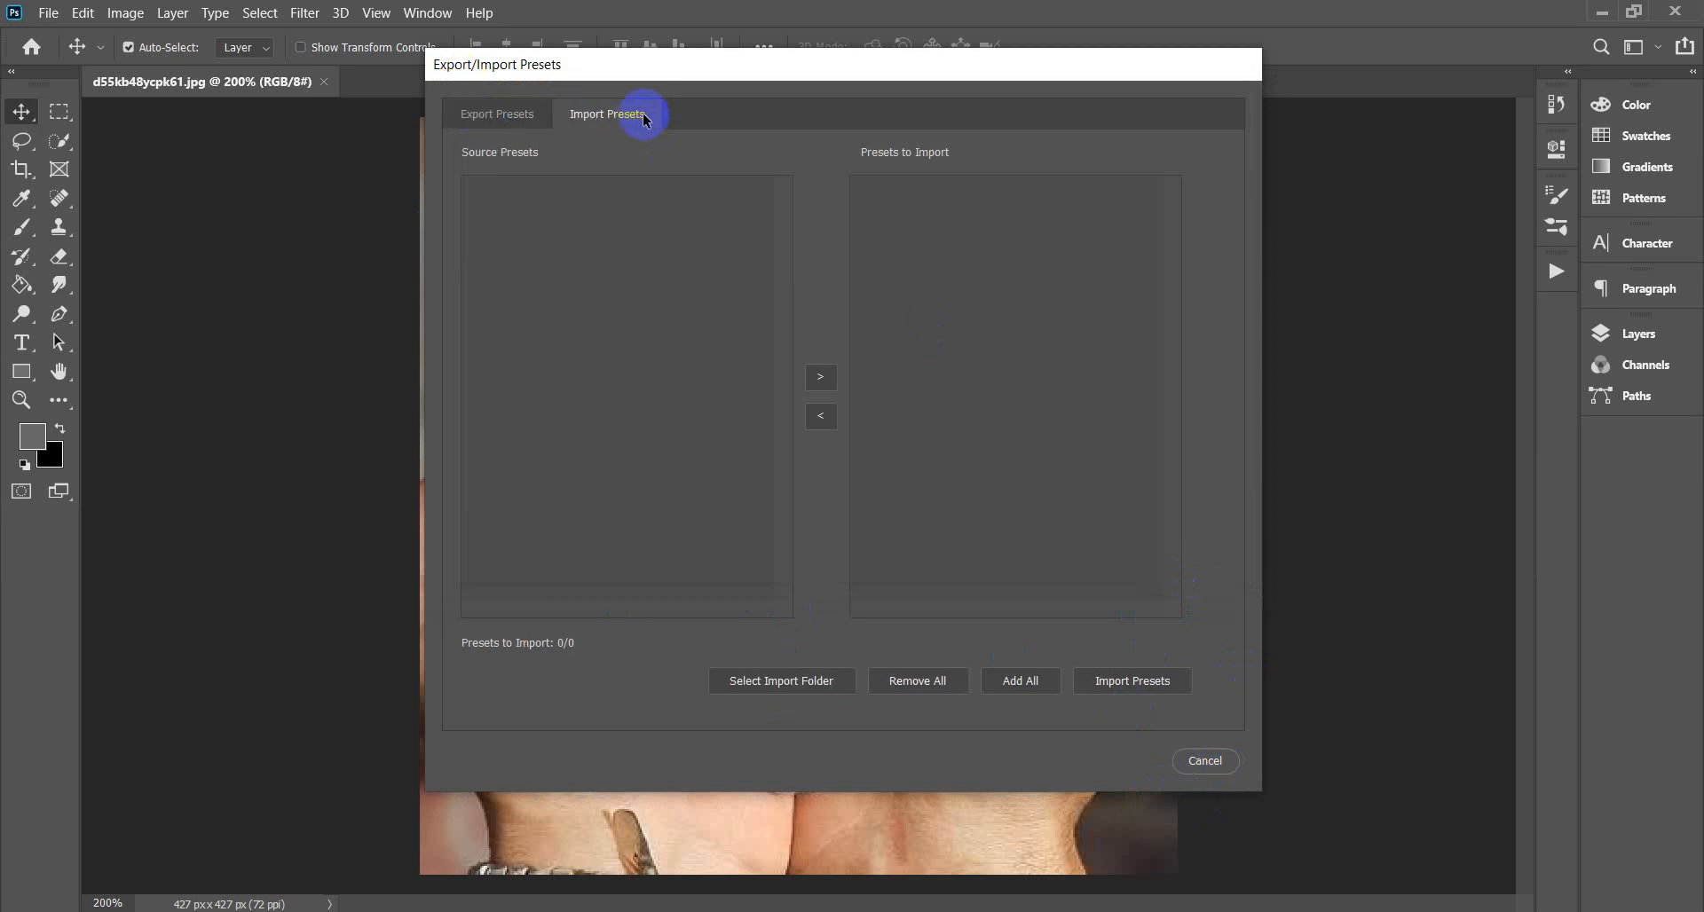
pyautogui.click(1235, 775)
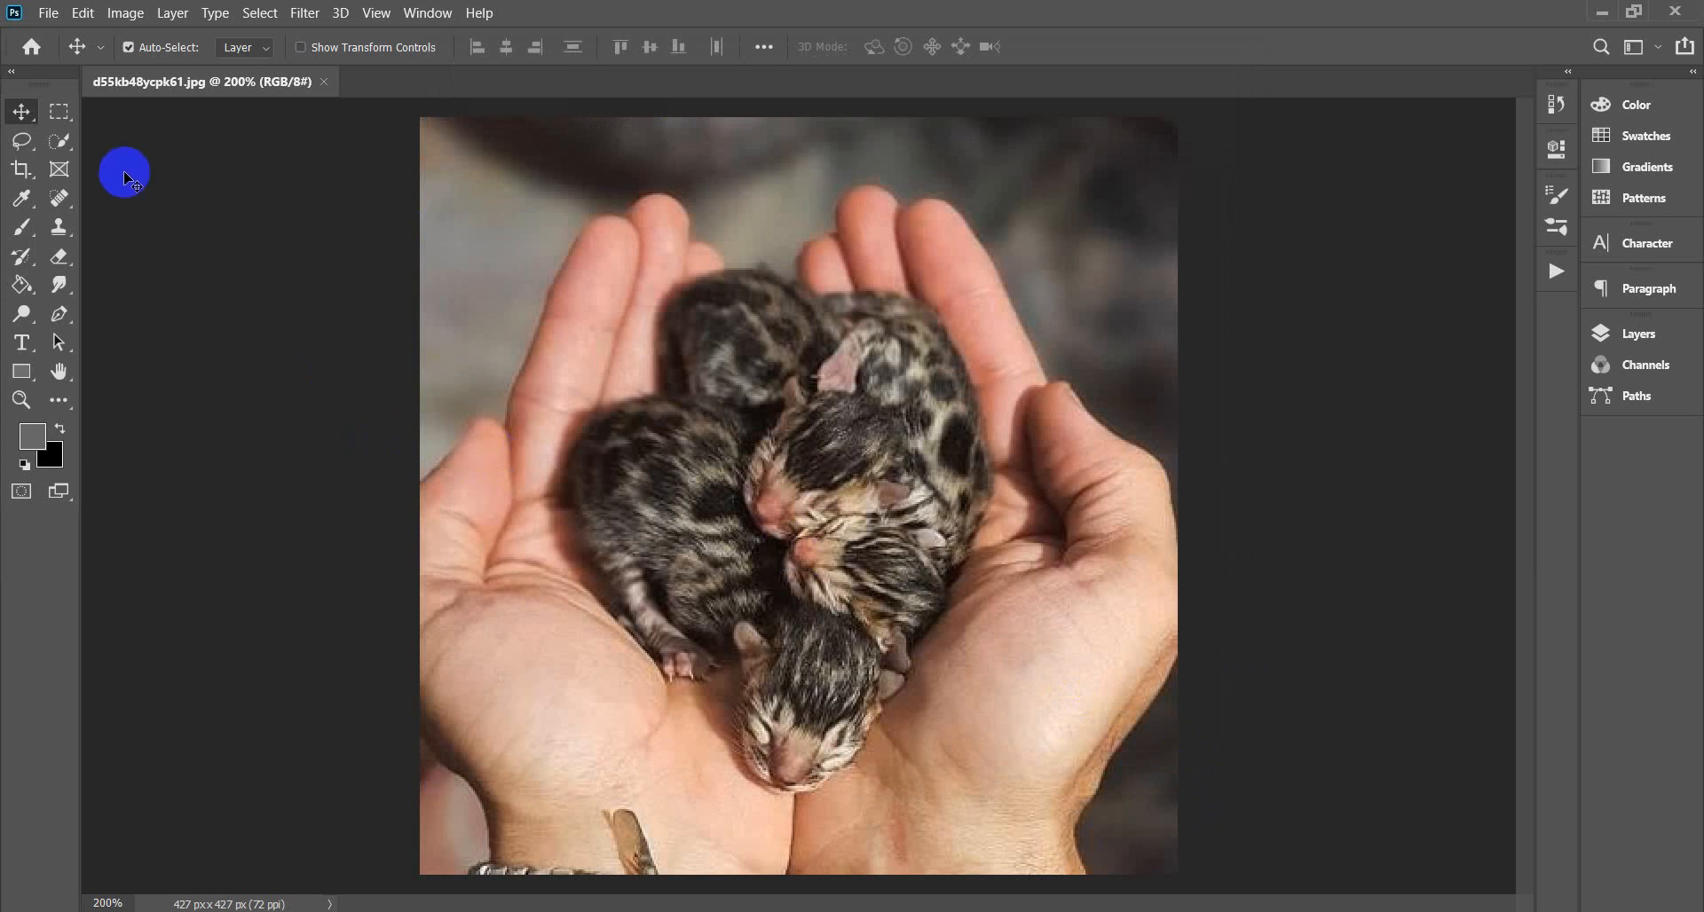
# Load Brushes.abr from Desktop's Artistic Watercolor Photoshop Action folder into the brush presets.
pyautogui.click(22, 228)
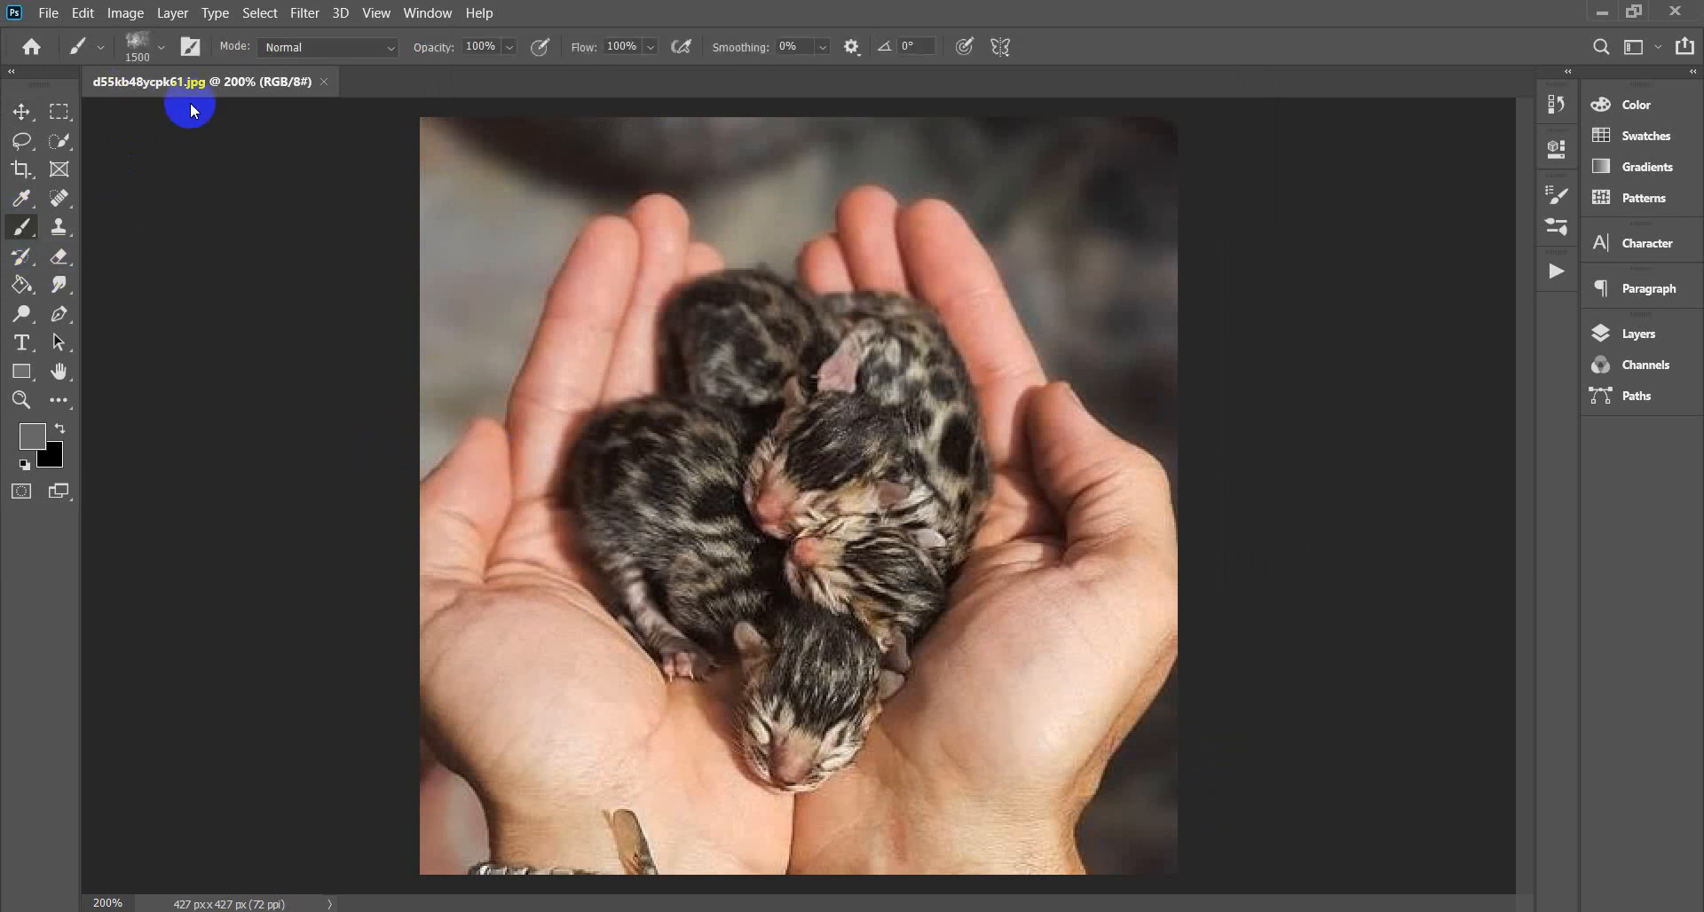
pyautogui.click(164, 48)
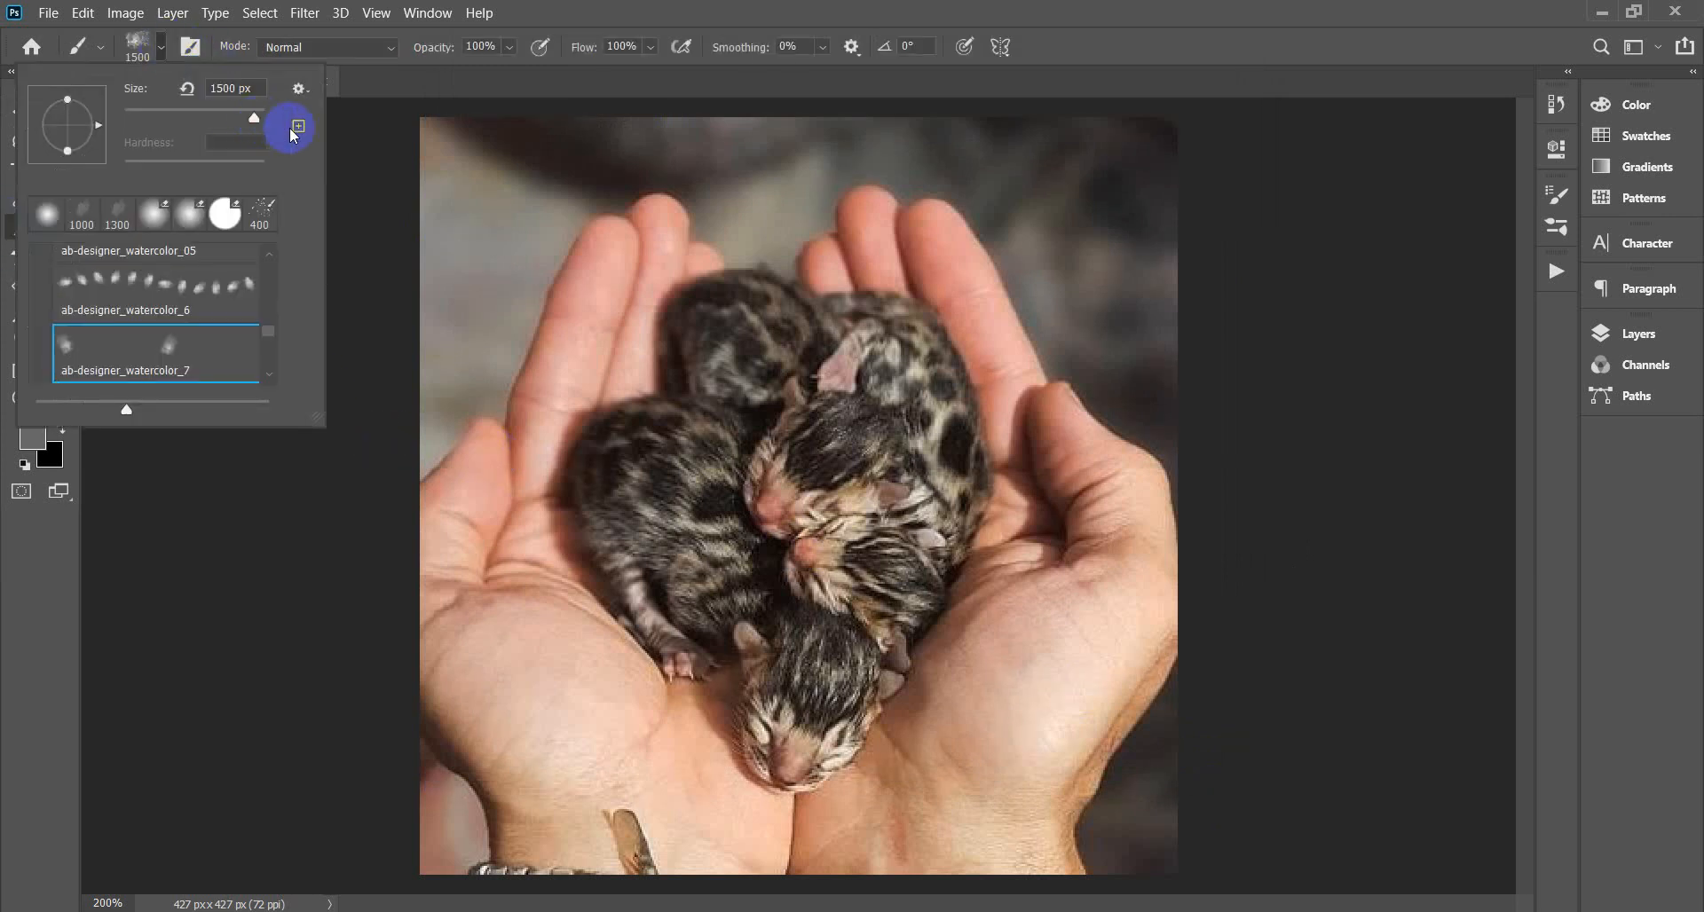
pyautogui.click(300, 89)
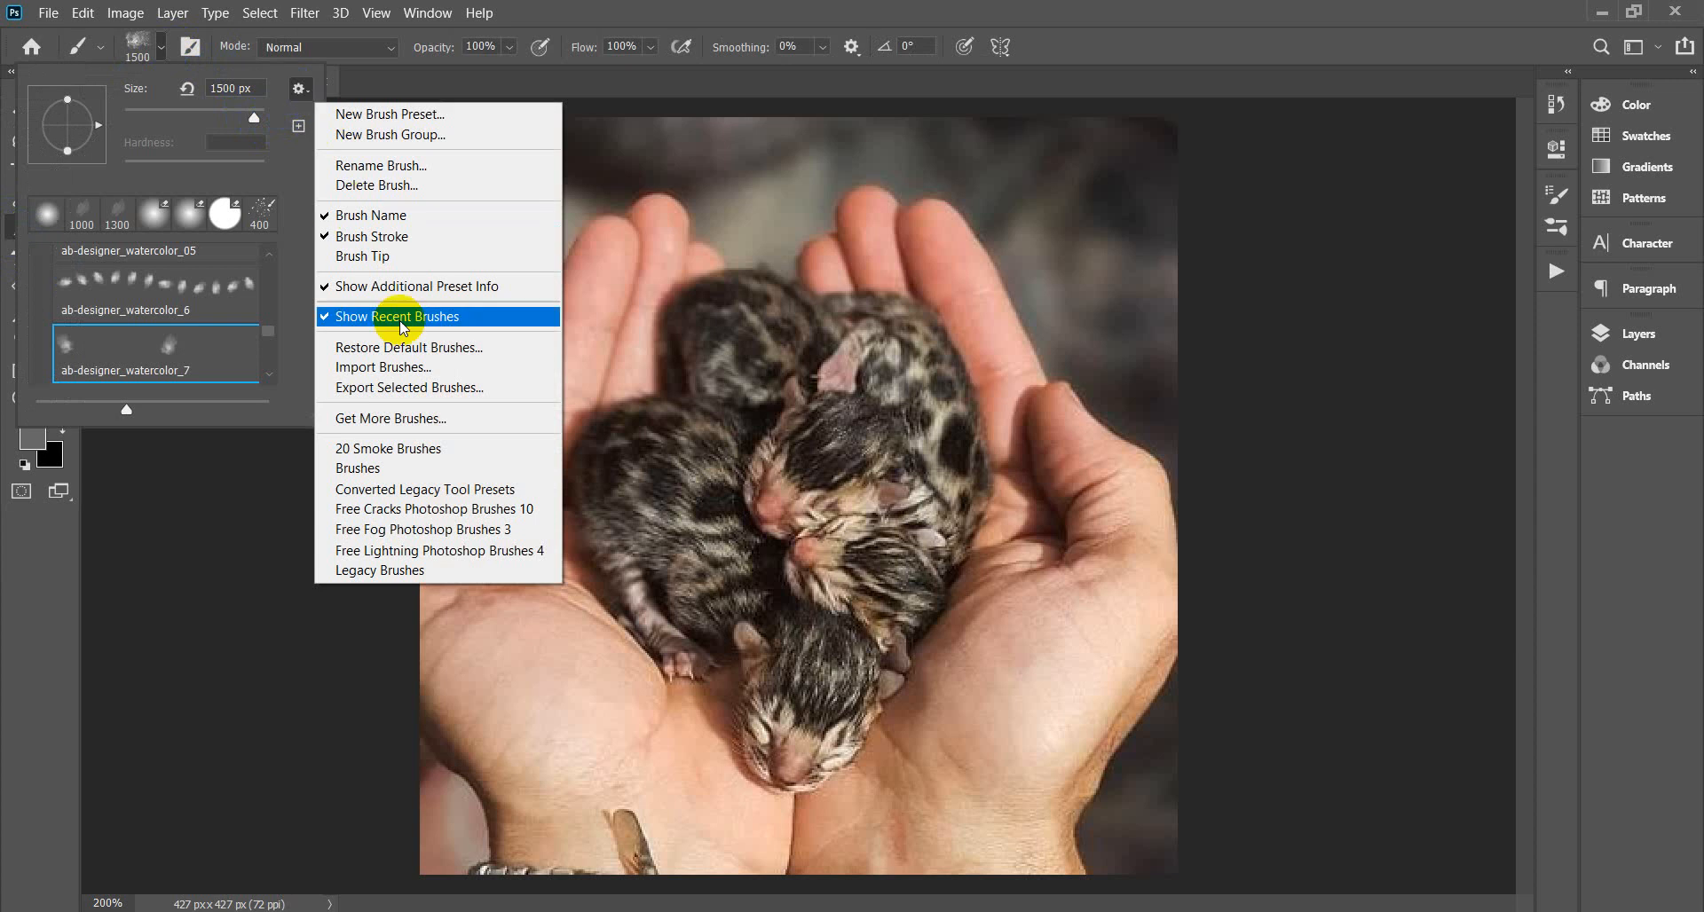
pyautogui.click(395, 368)
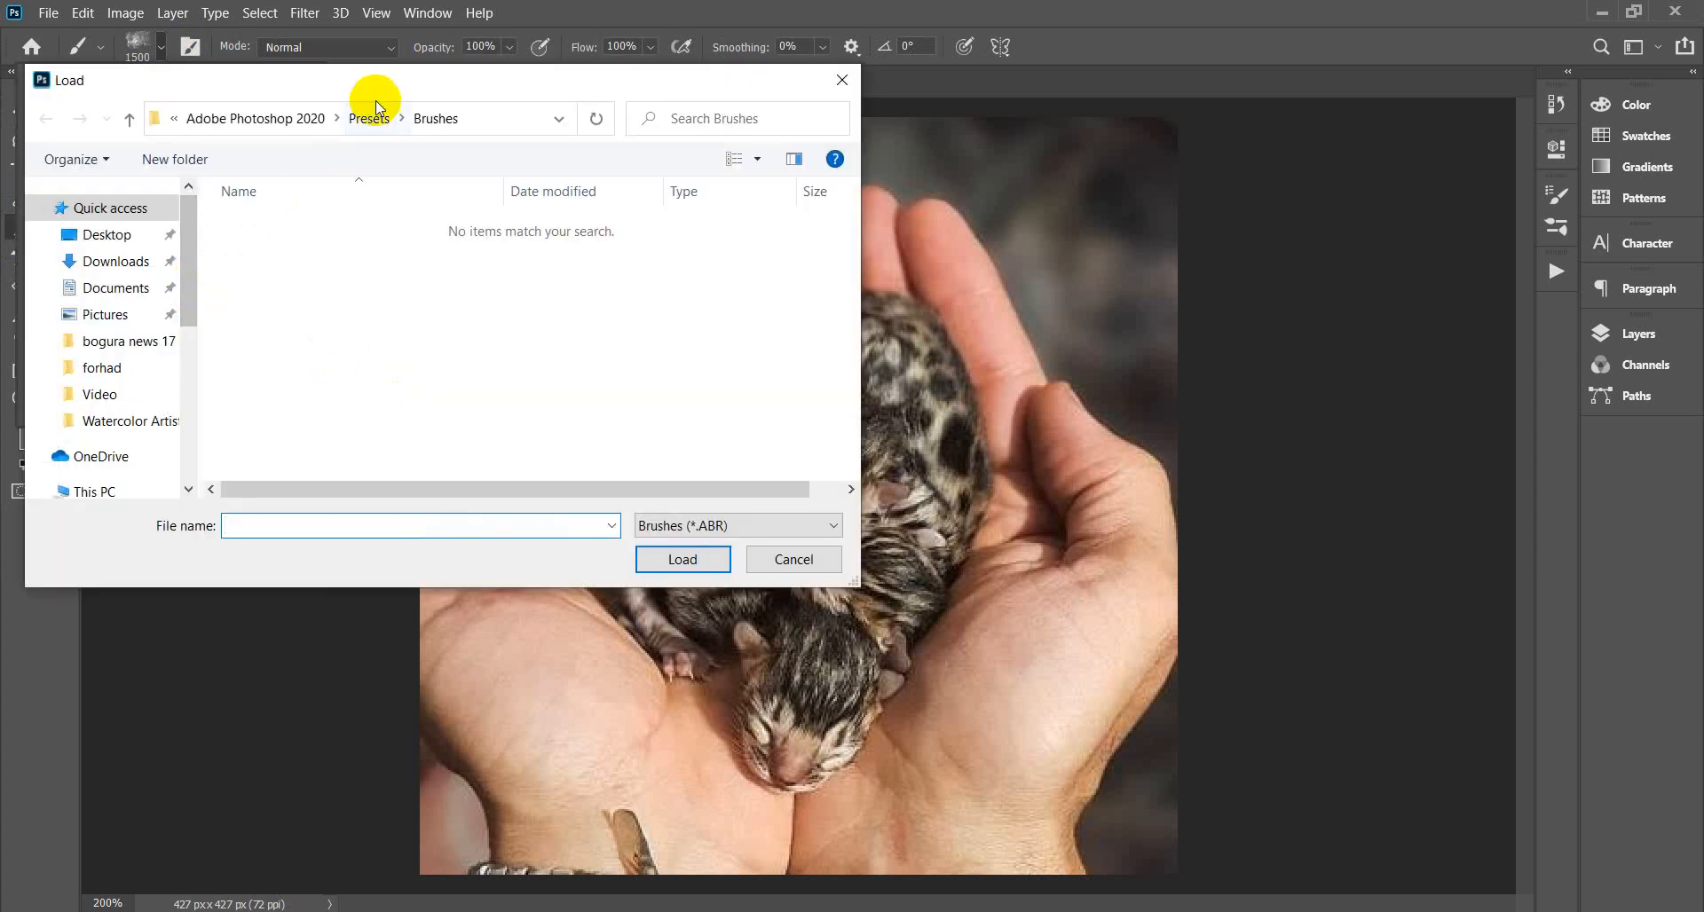
pyautogui.click(105, 234)
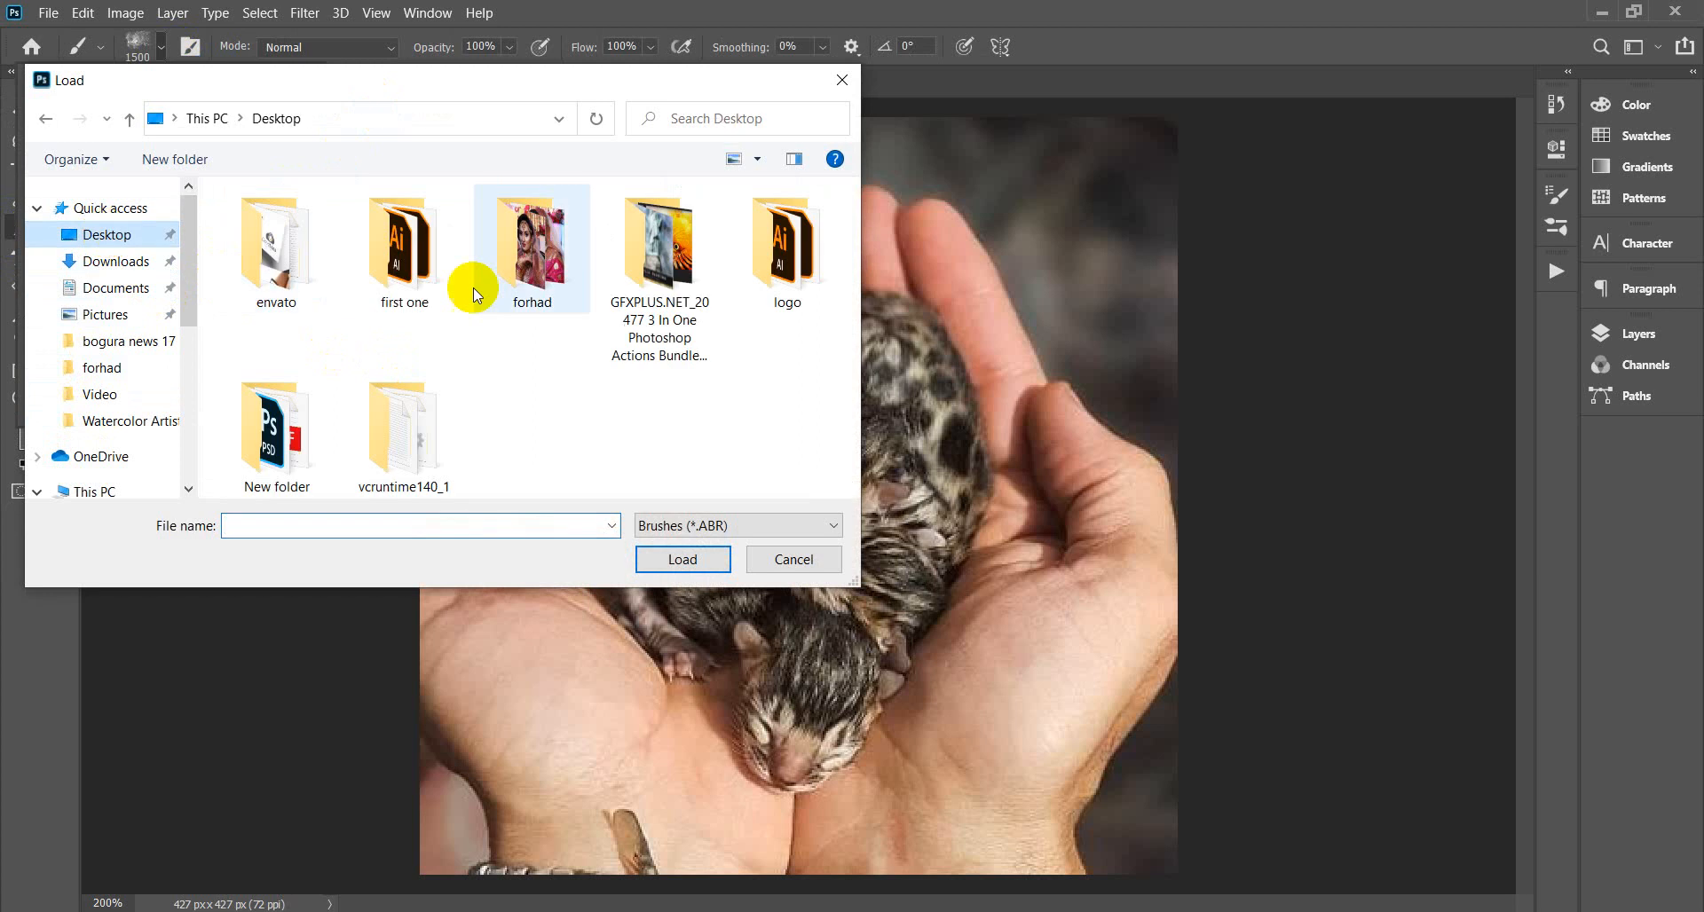
pyautogui.doubleClick(626, 293)
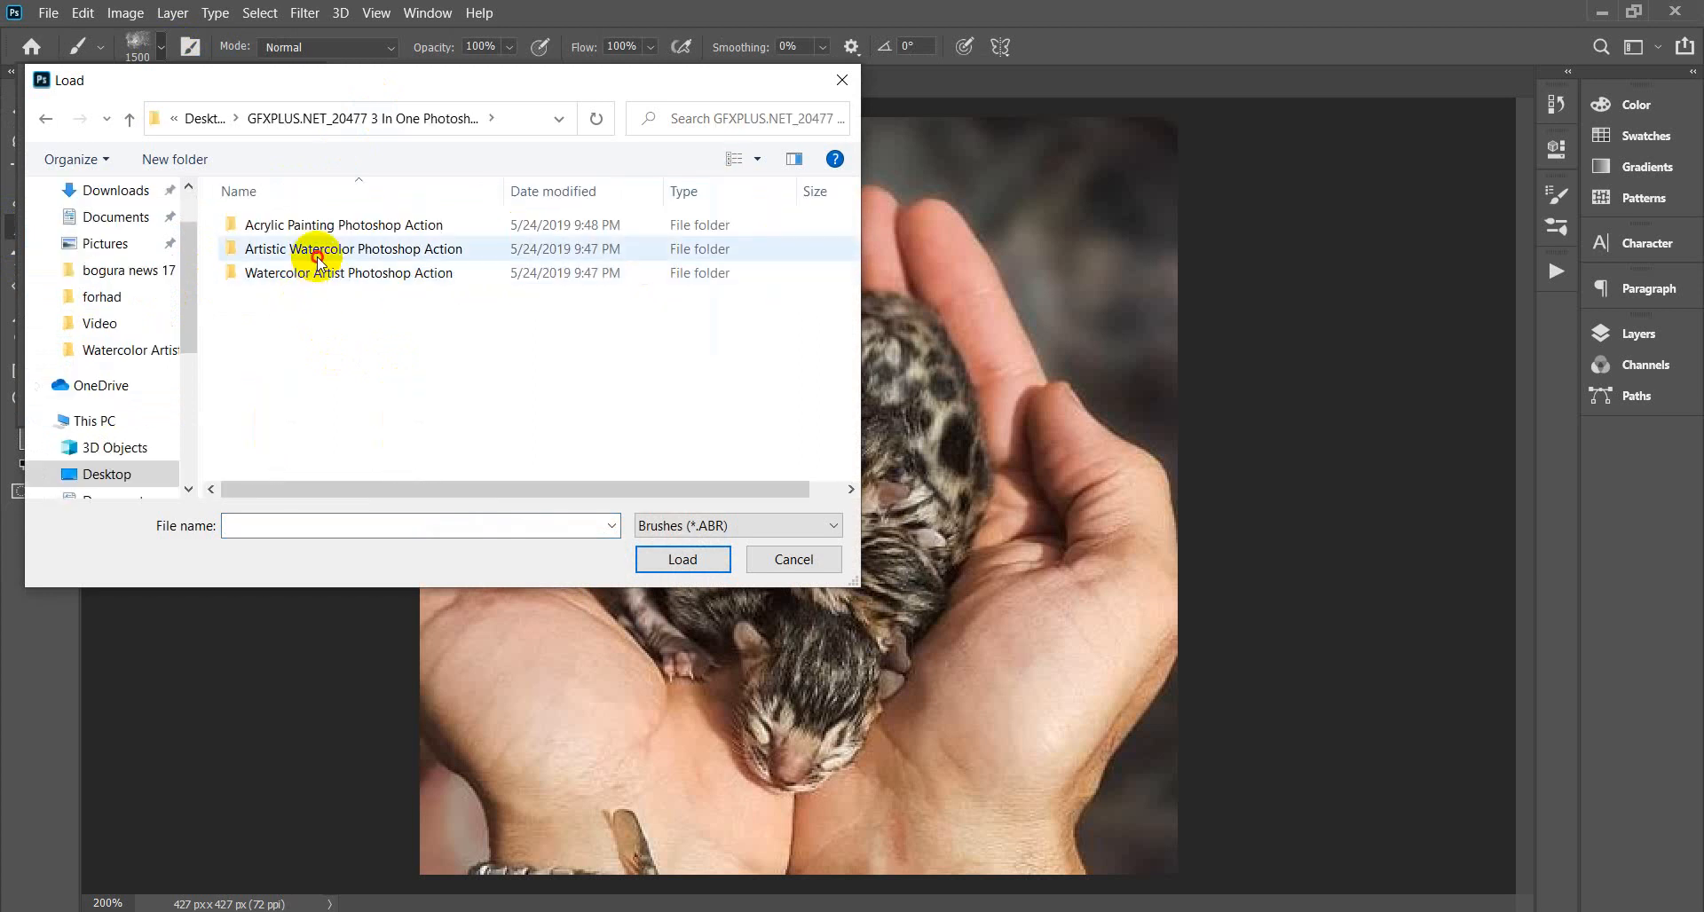
pyautogui.doubleClick(317, 256)
pyautogui.click(284, 225)
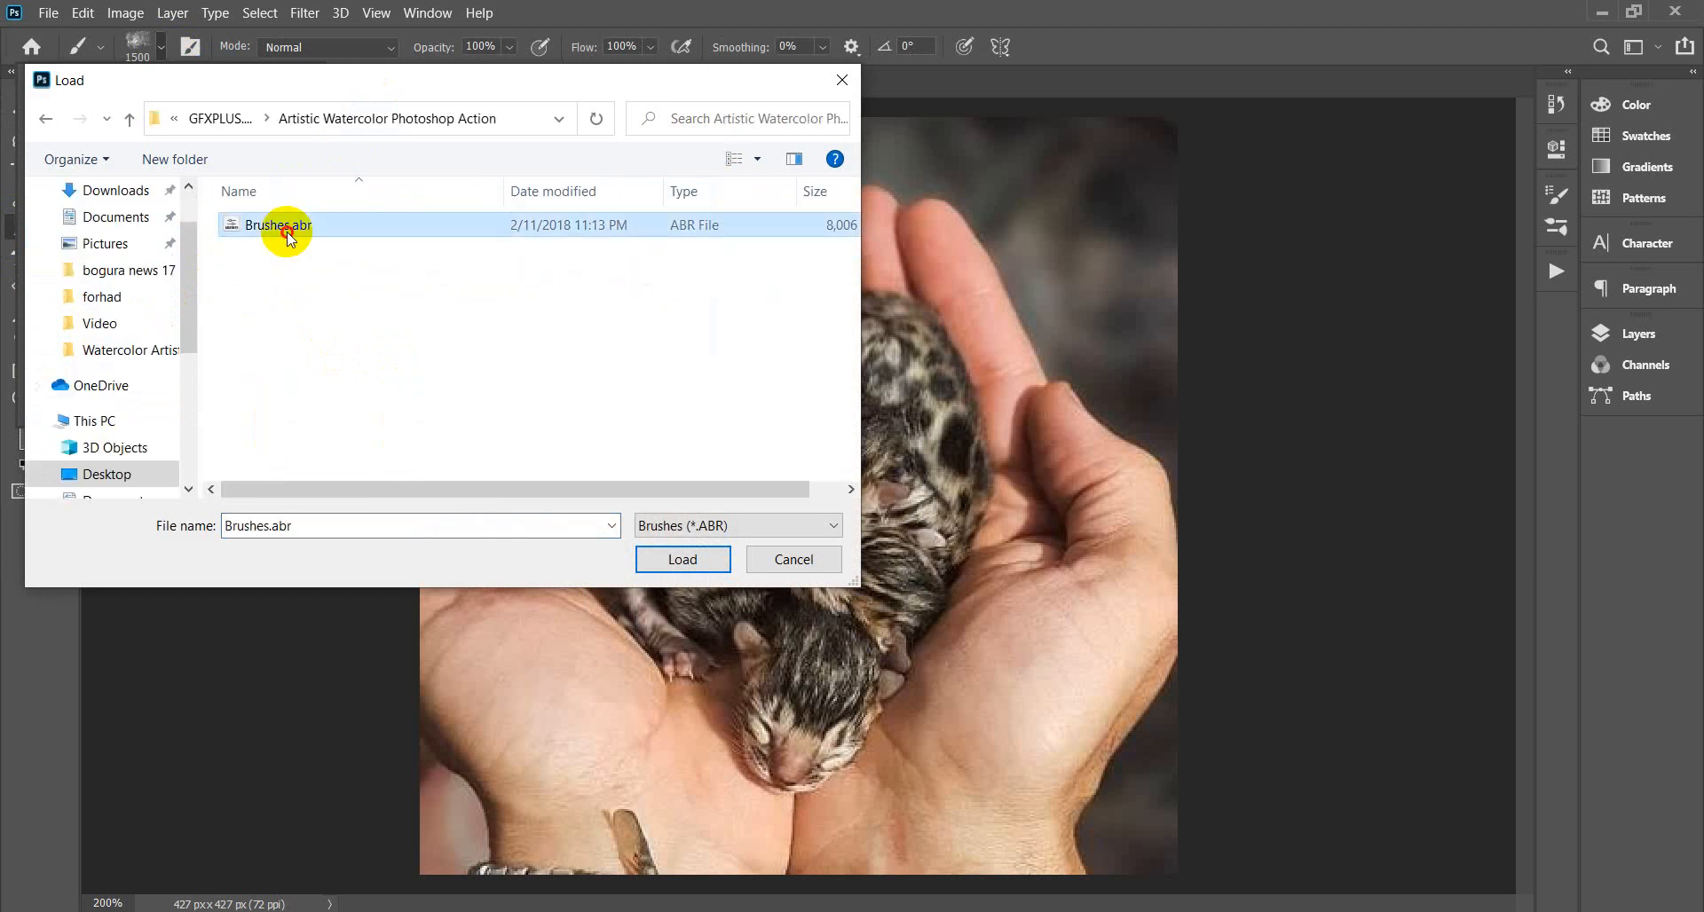
pyautogui.click(682, 559)
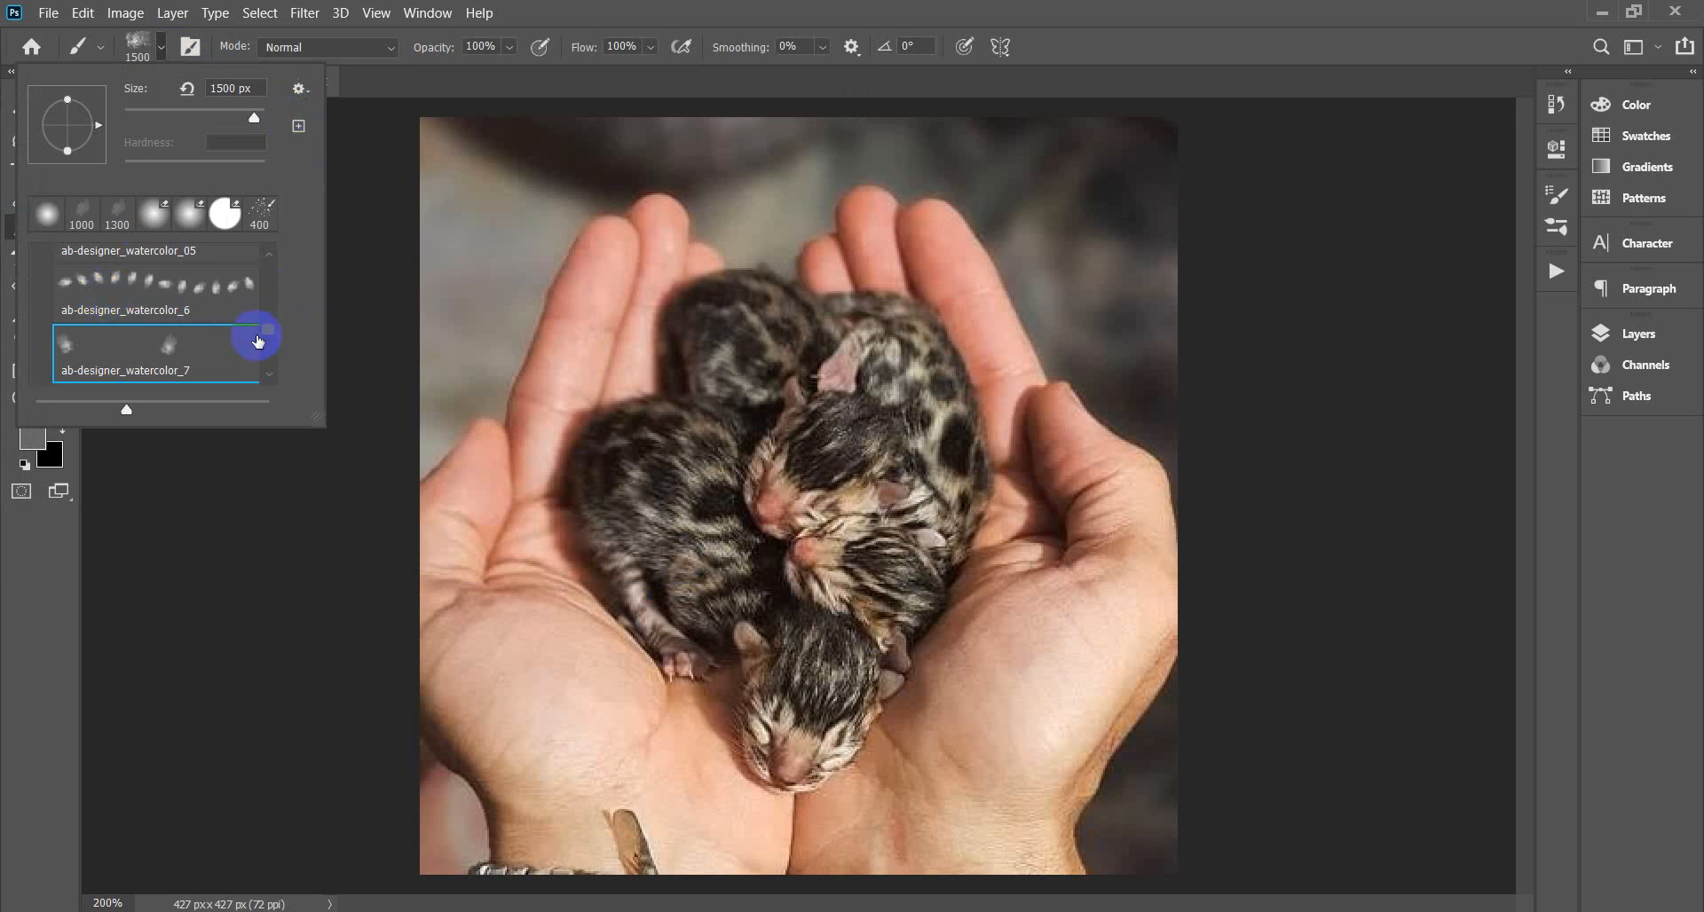
# Collapse the Brushes and General Brushes folders in the brush preset list.
pyautogui.moveTo(266, 326); pyautogui.dragTo(266, 307)
pyautogui.click(41, 296)
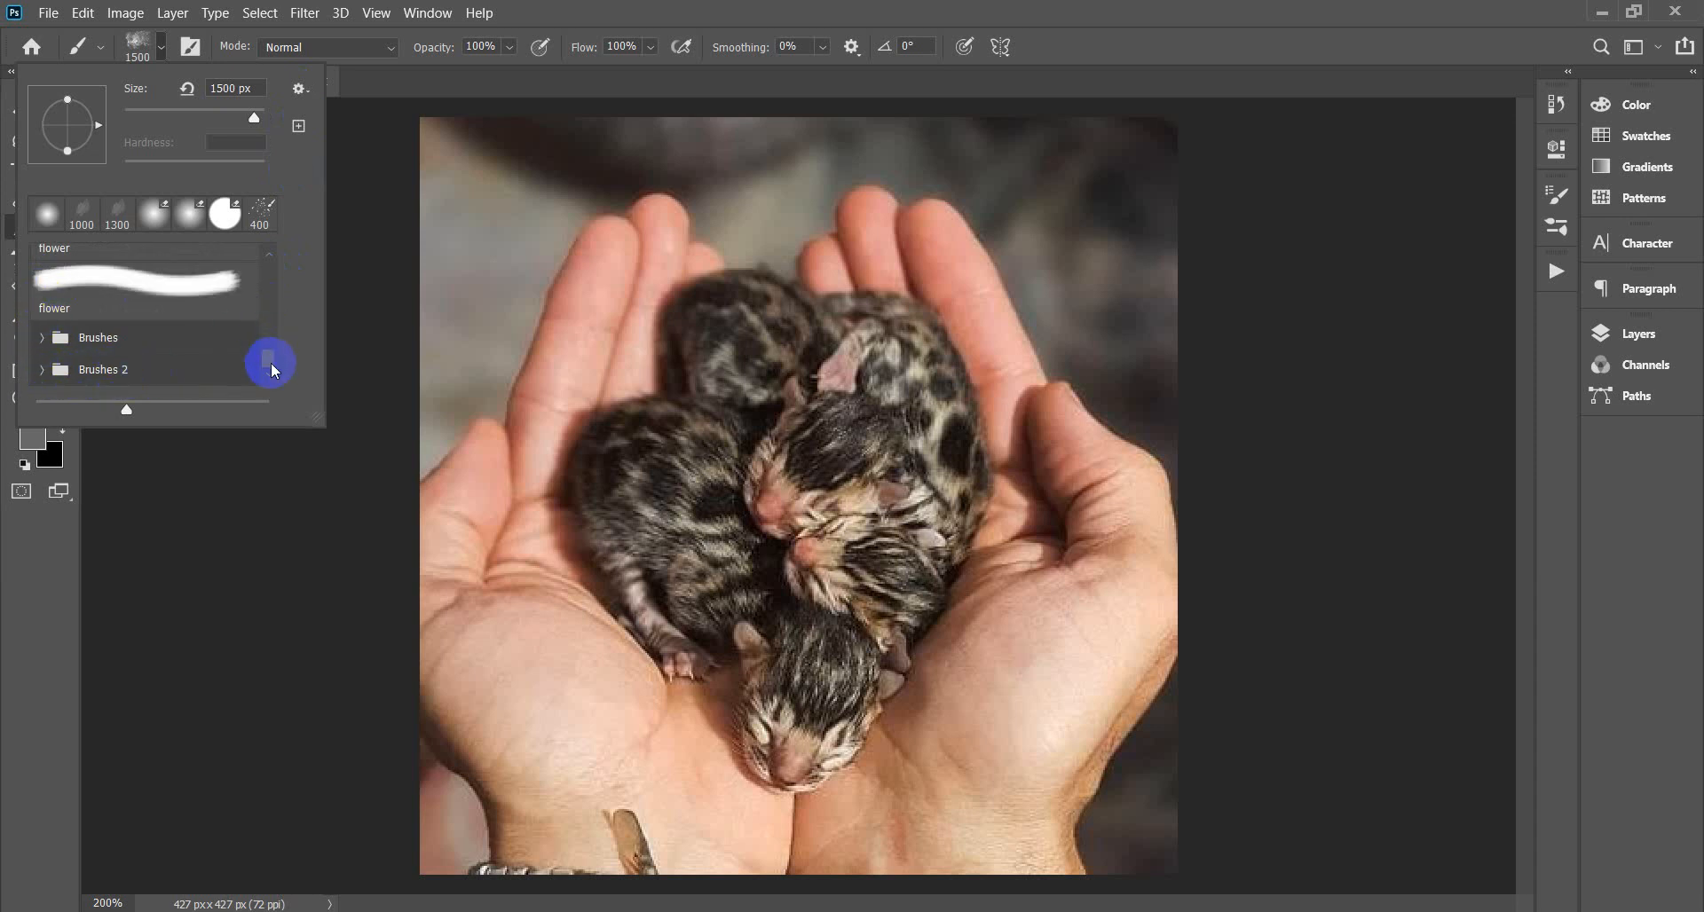
pyautogui.moveTo(272, 371); pyautogui.dragTo(266, 266)
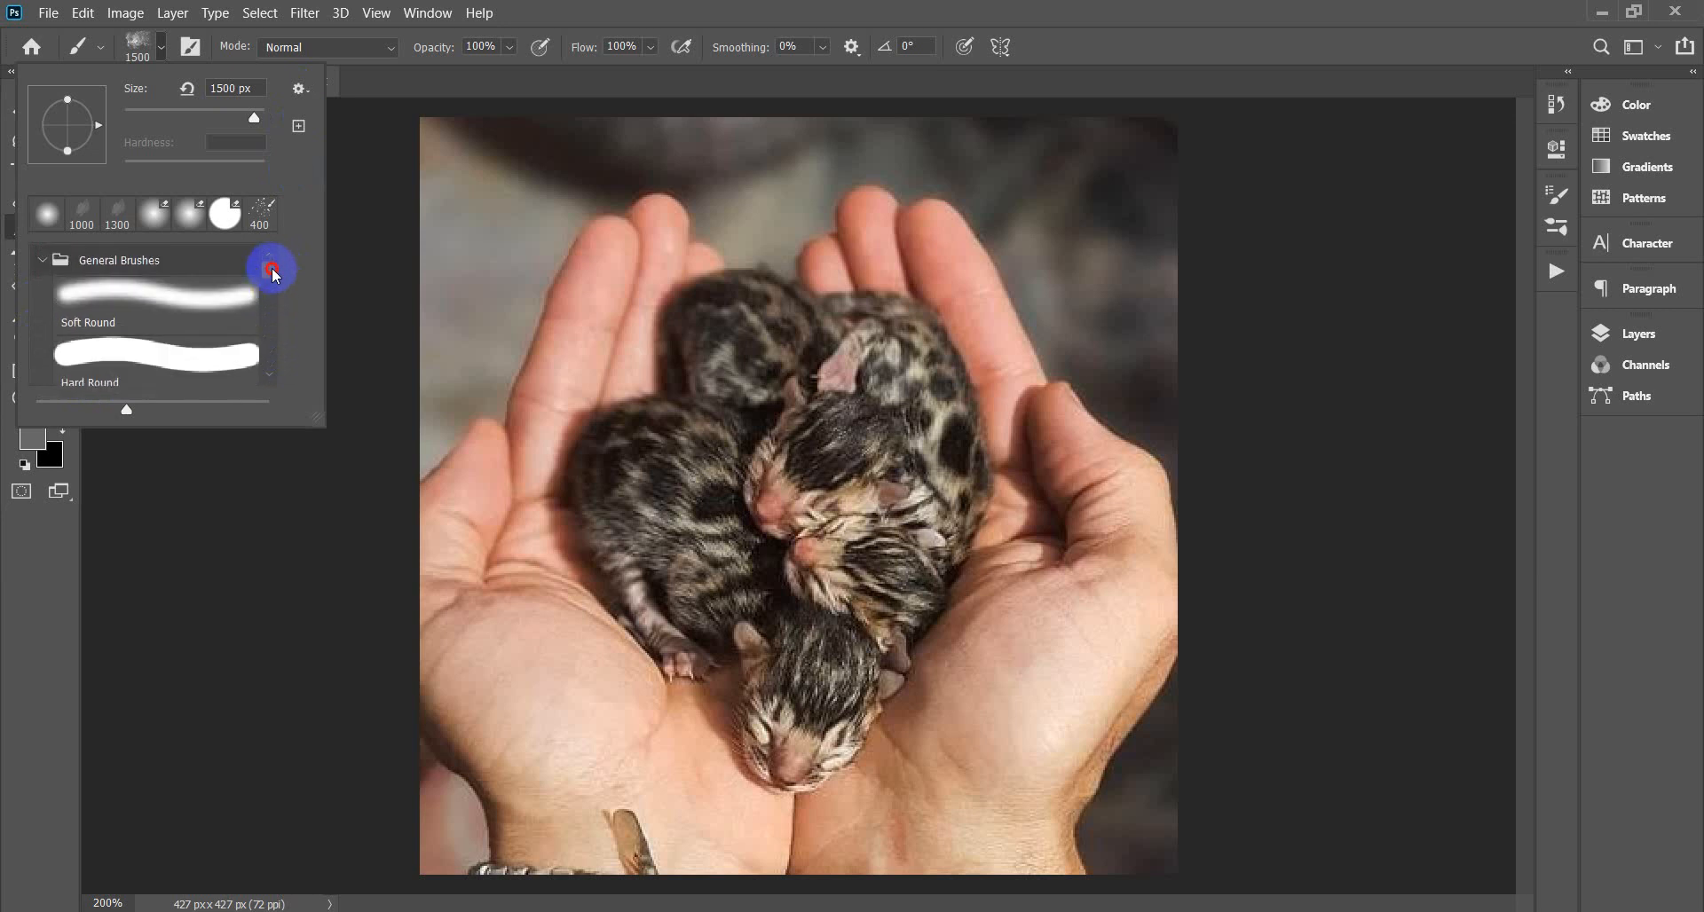
pyautogui.click(42, 260)
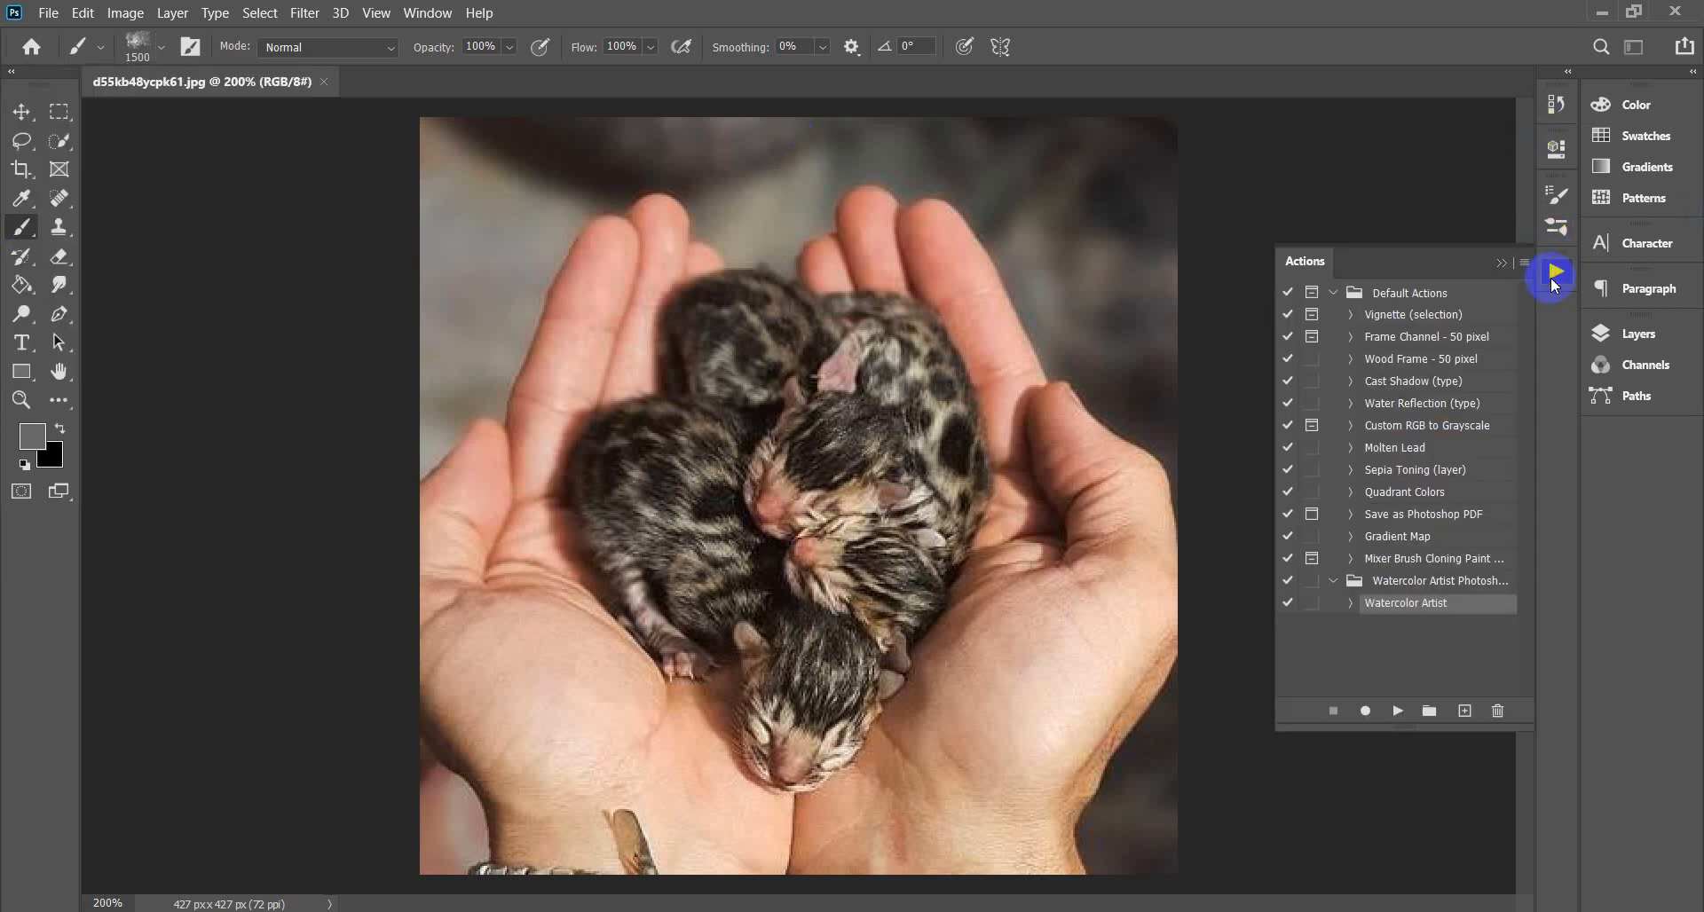
# Load Artistic Watercolor Photoshop Action.atn, select its action, and close the Actions panel.
pyautogui.click(1524, 264)
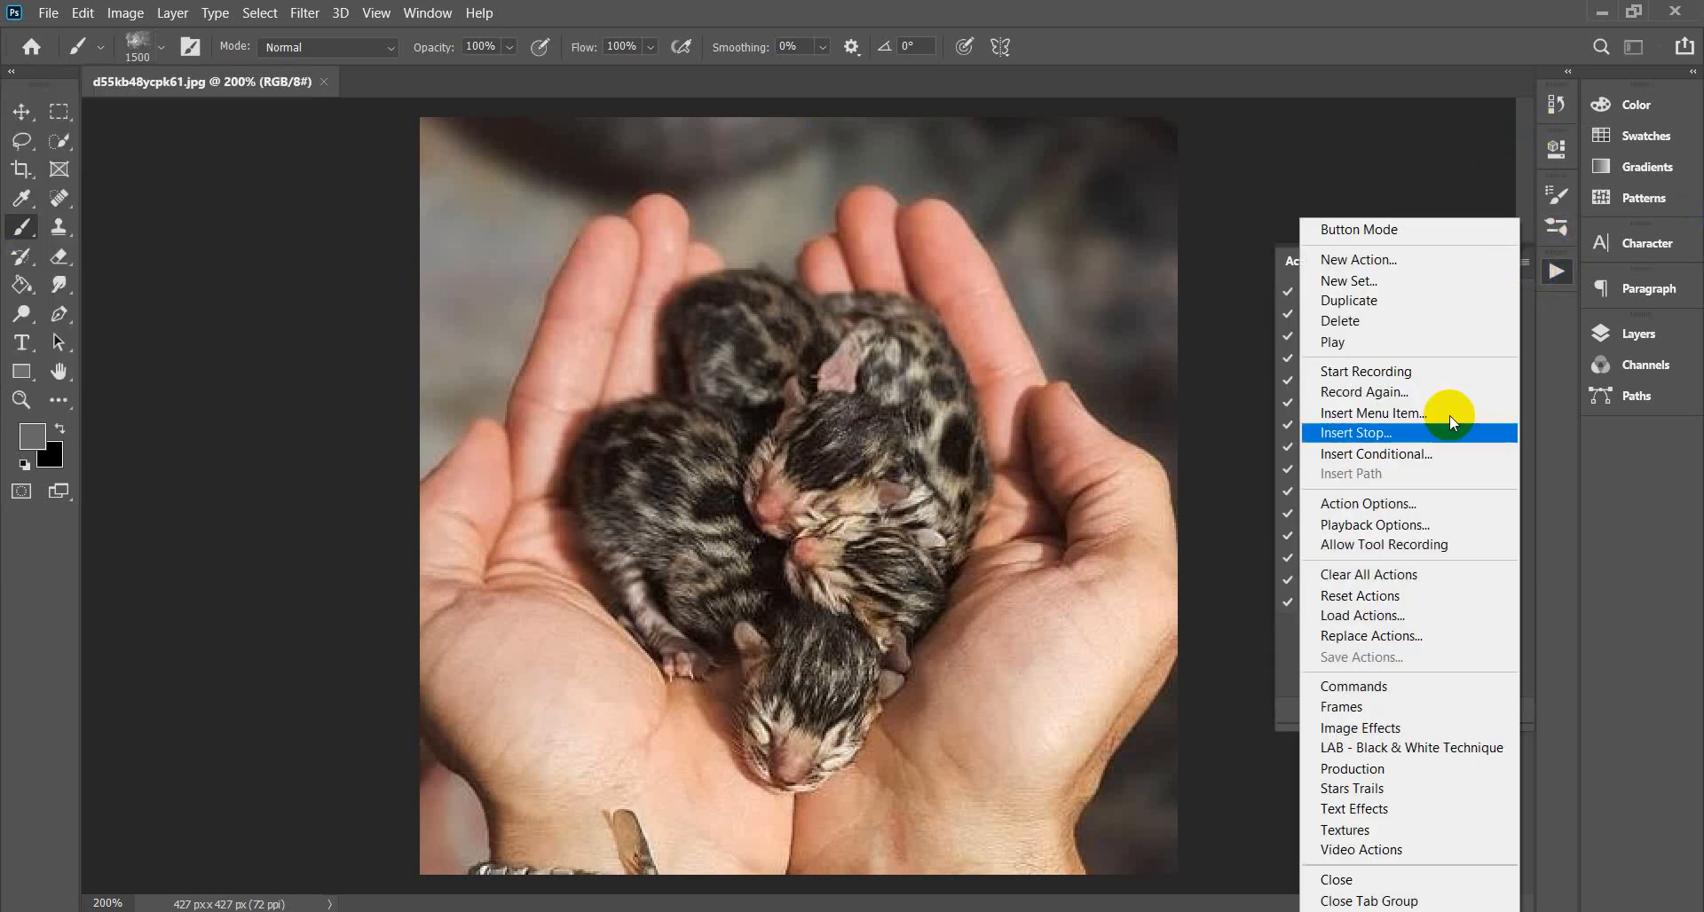
pyautogui.click(1386, 616)
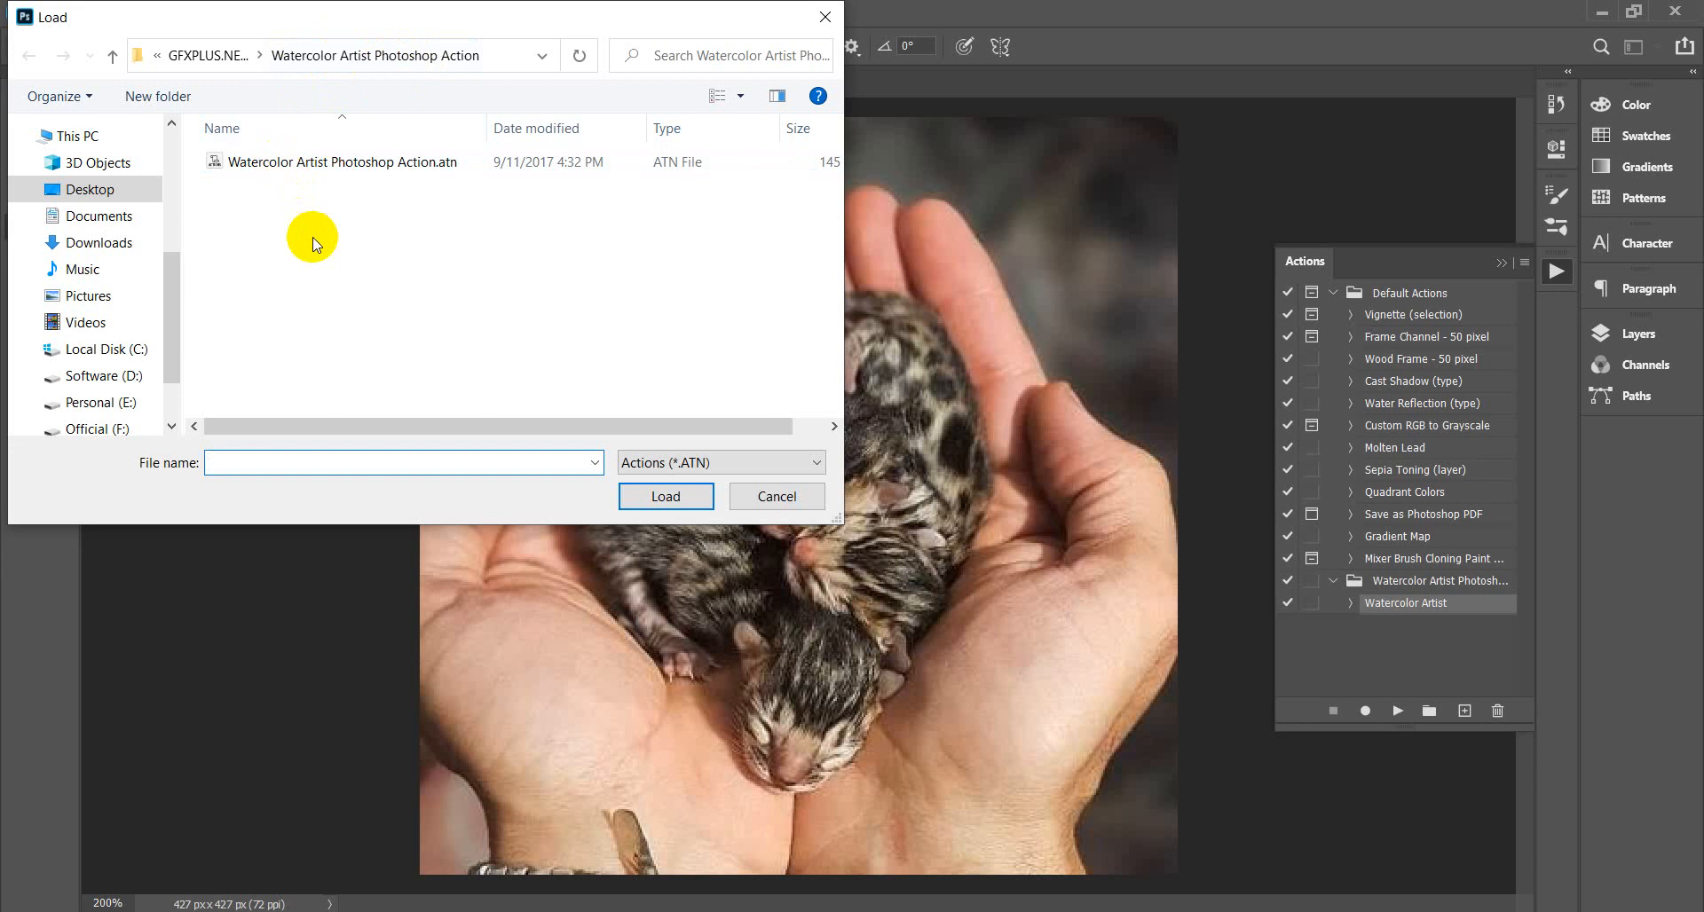
pyautogui.click(1456, 607)
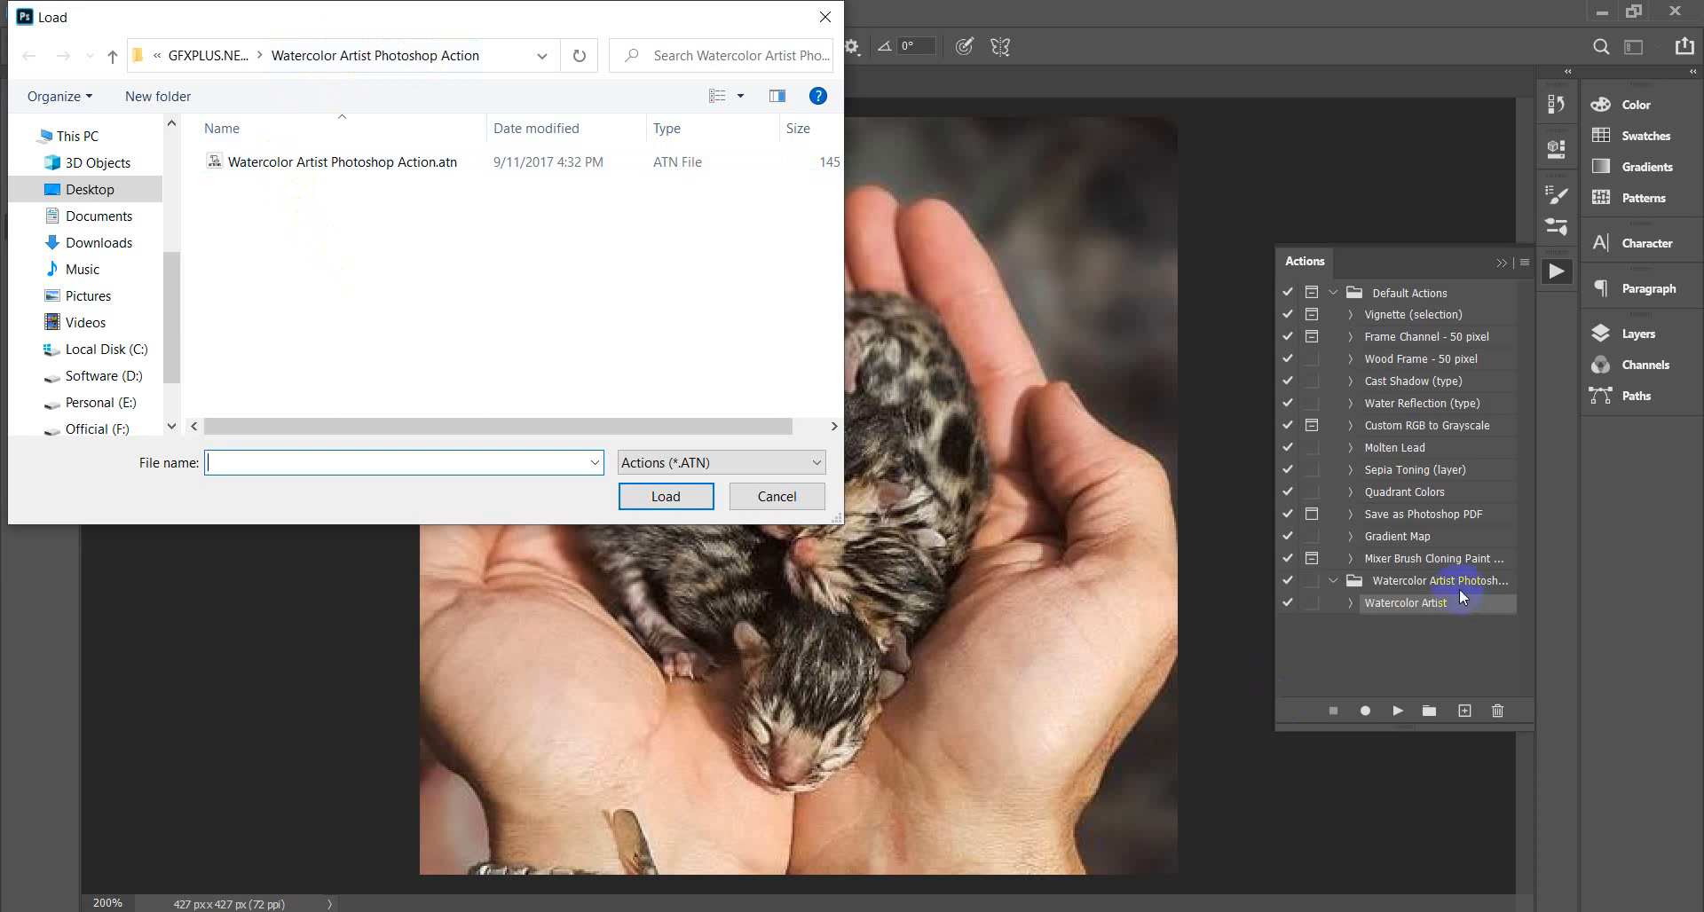
pyautogui.click(210, 57)
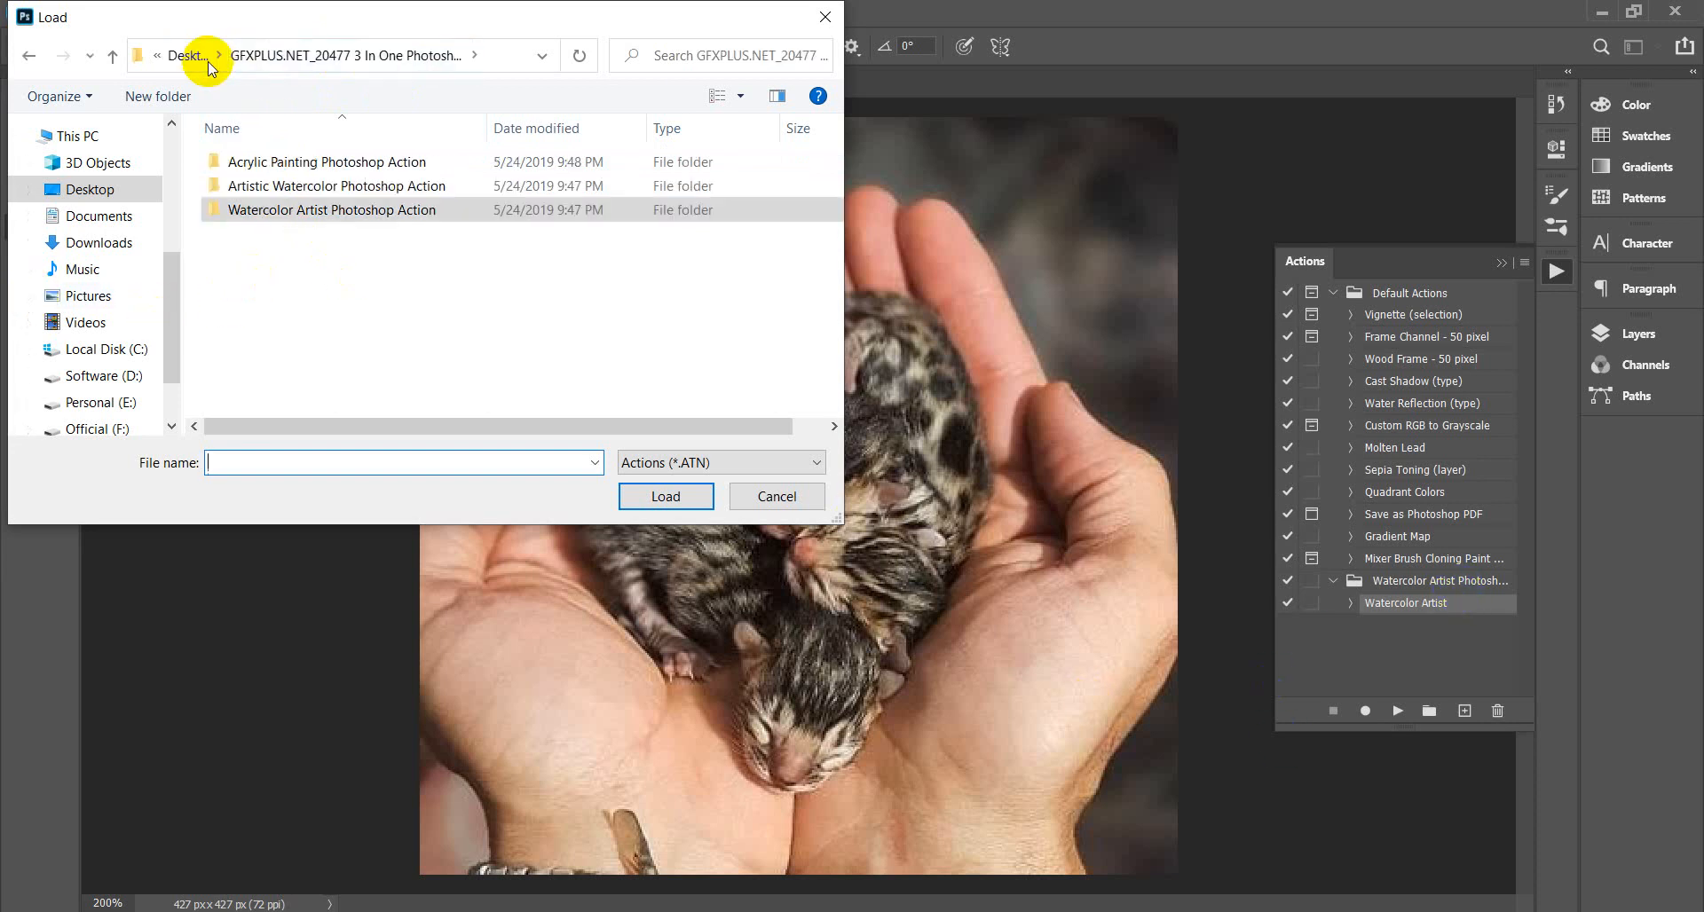
pyautogui.doubleClick(302, 187)
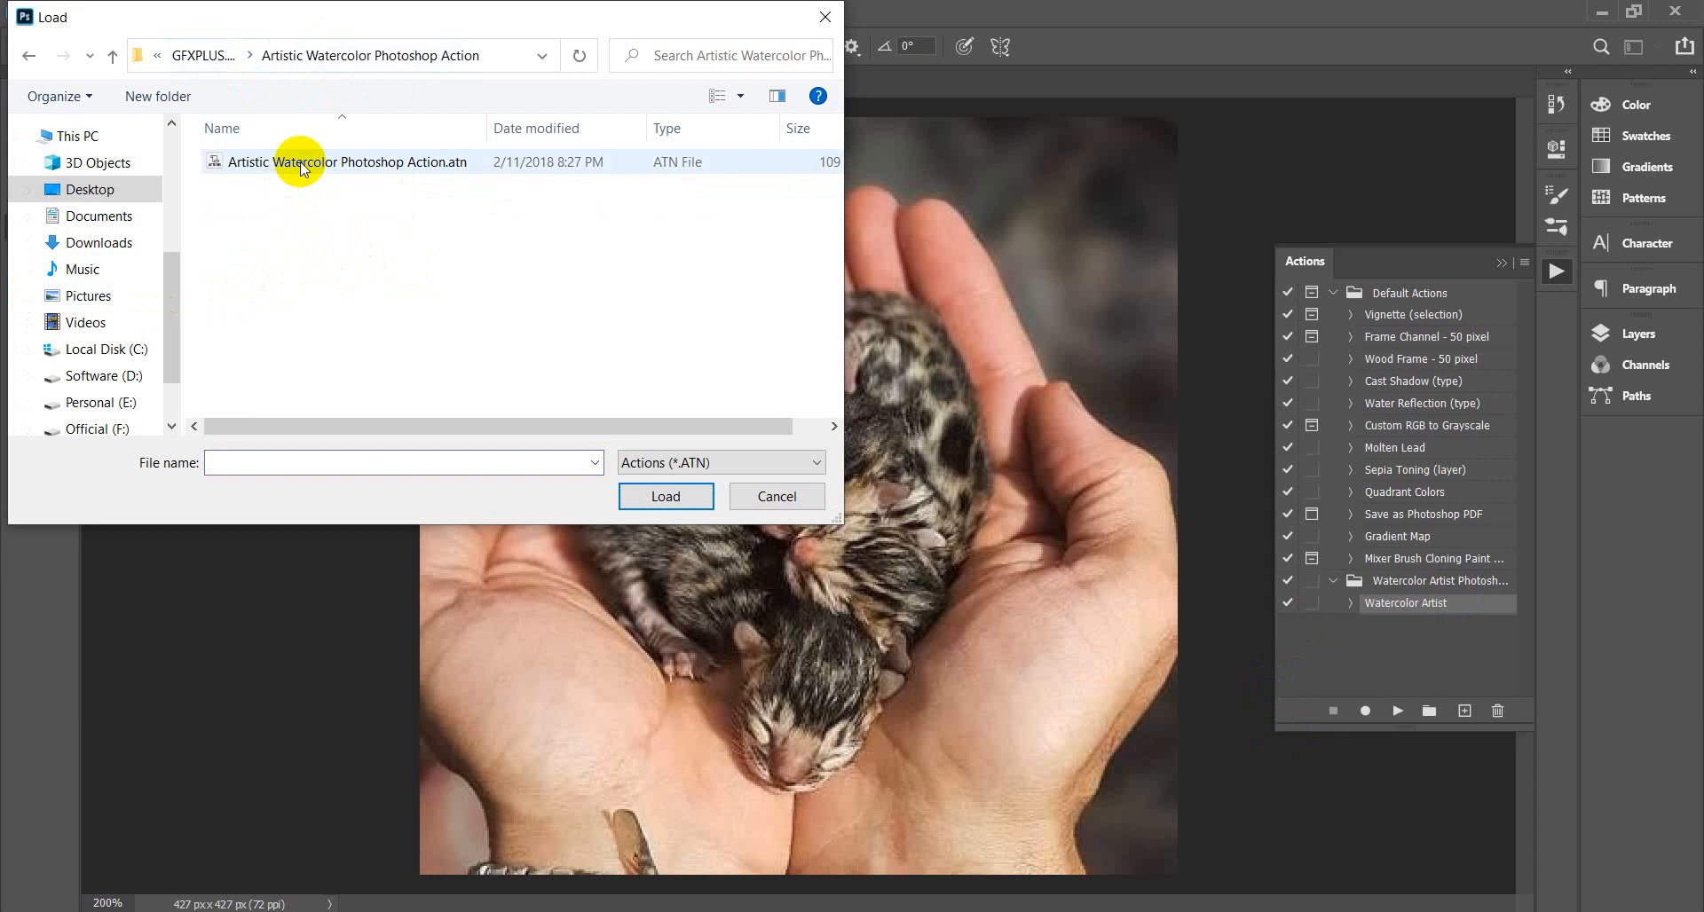
pyautogui.click(300, 167)
pyautogui.click(665, 497)
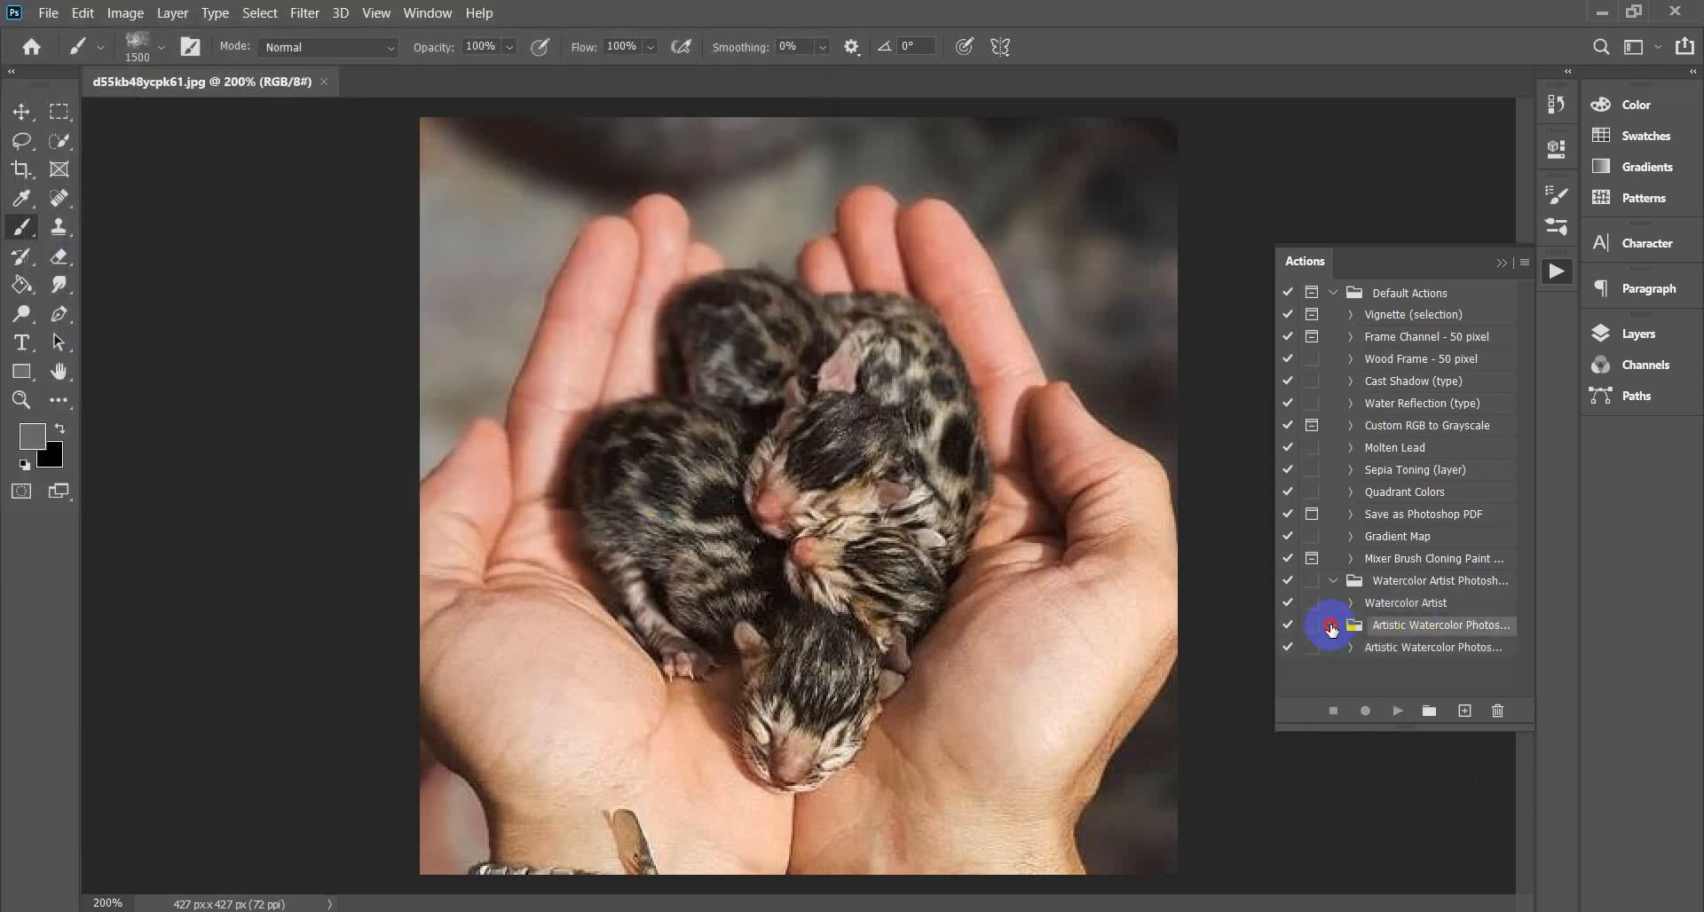
pyautogui.click(1412, 648)
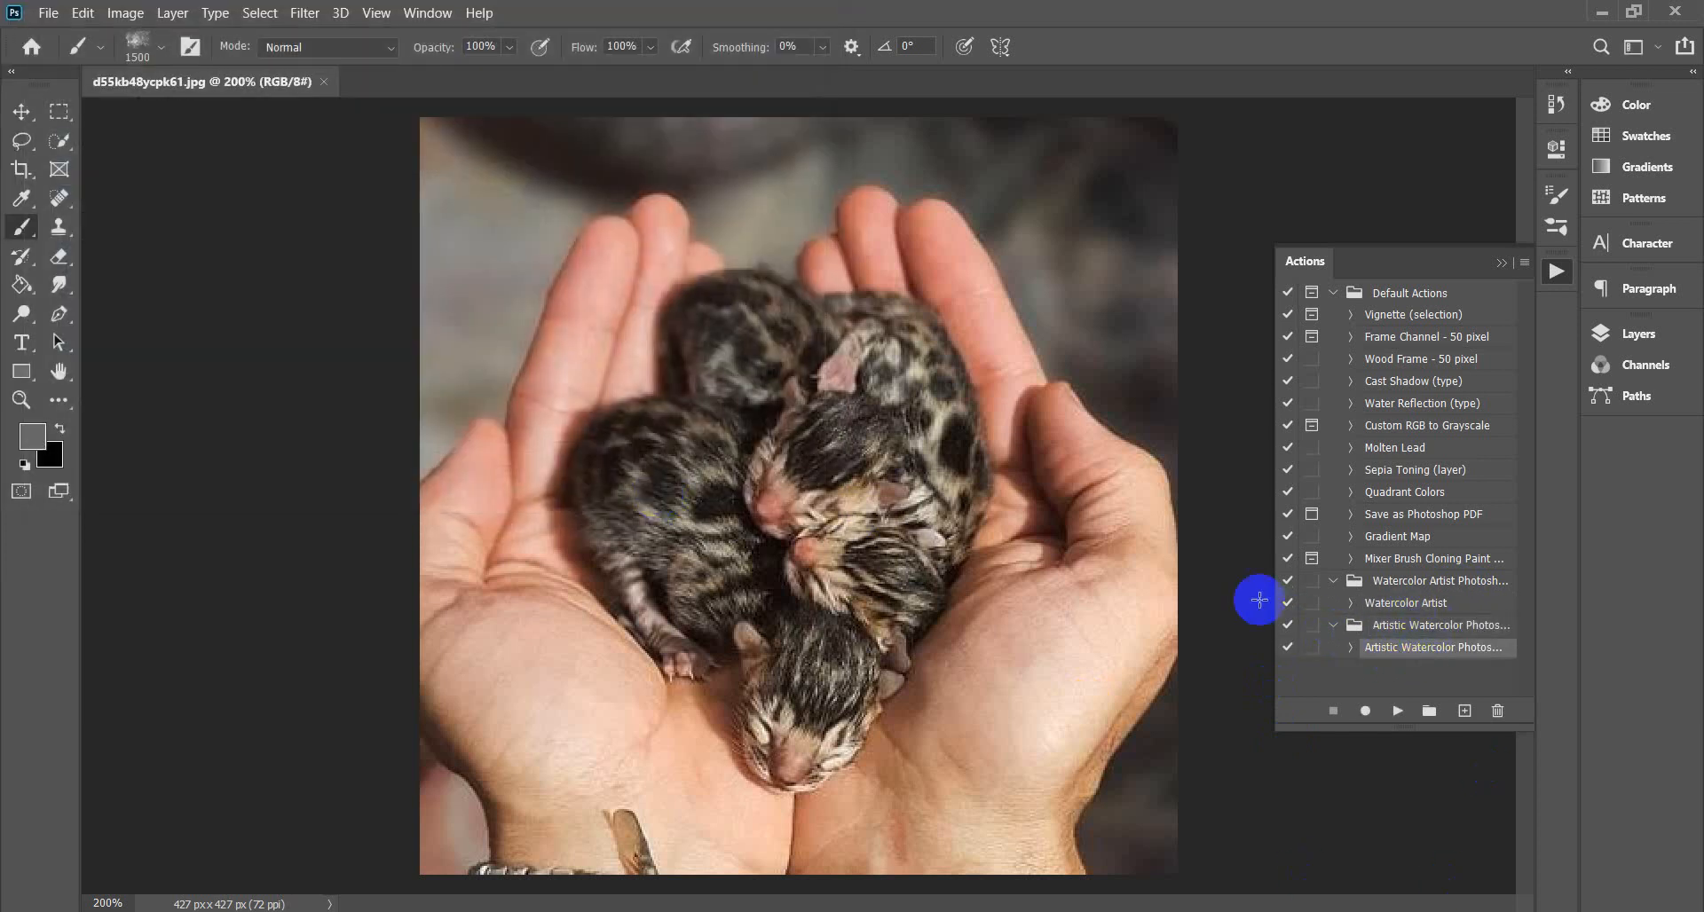
pyautogui.click(1502, 263)
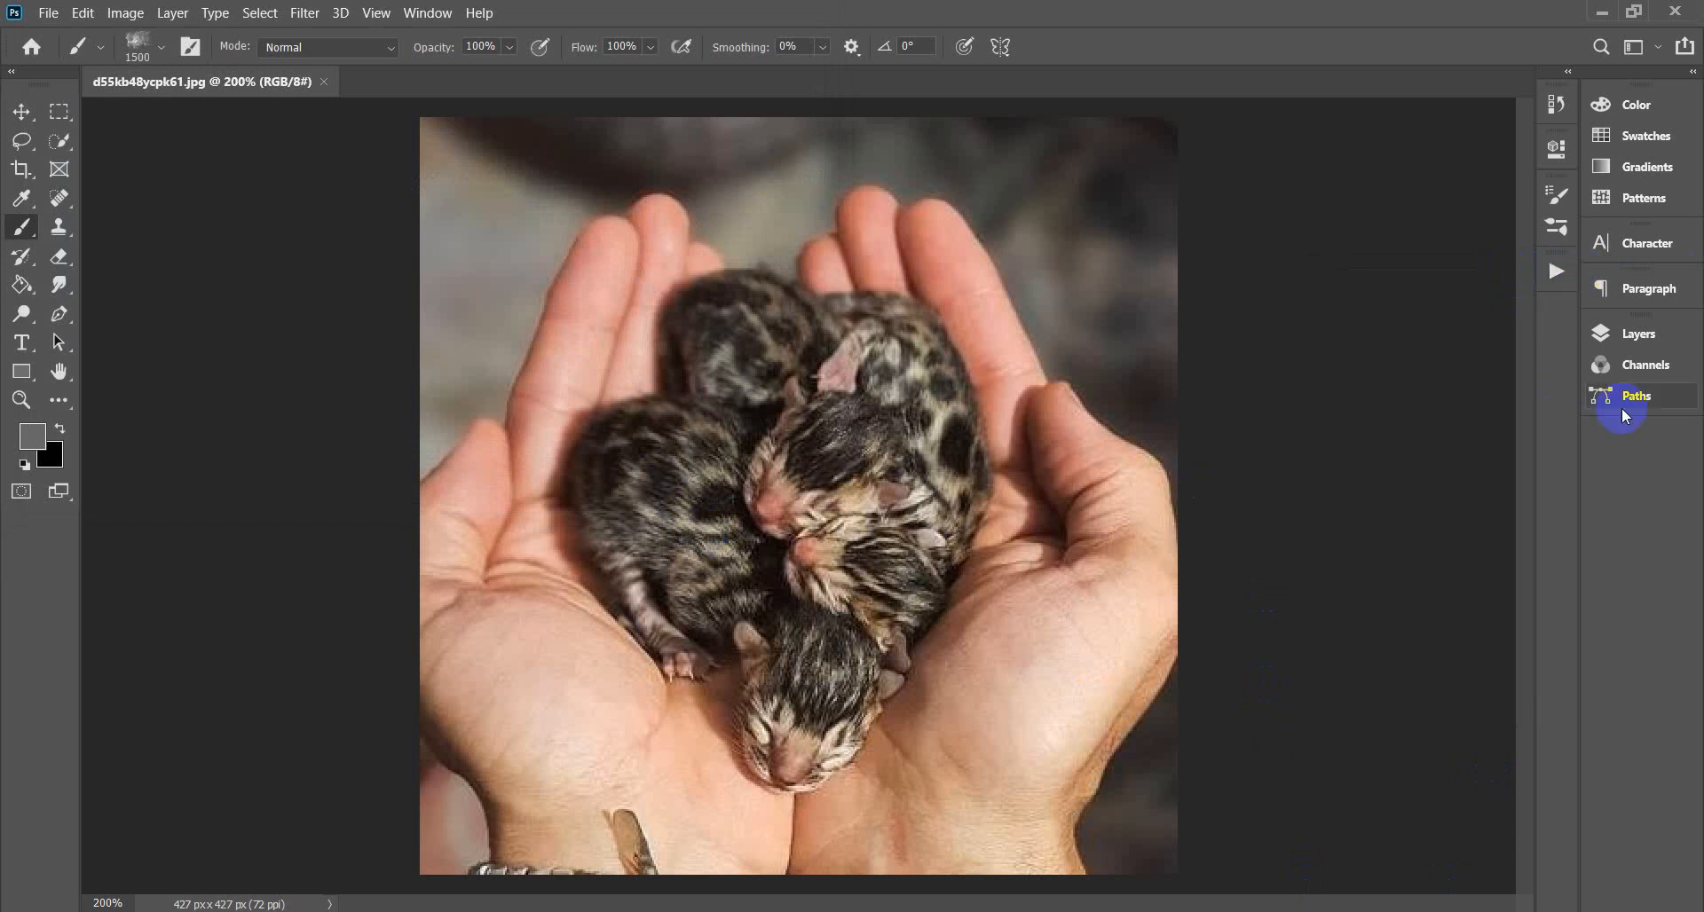
# Add a new layer named 'brush' above Background.
pyautogui.click(1629, 335)
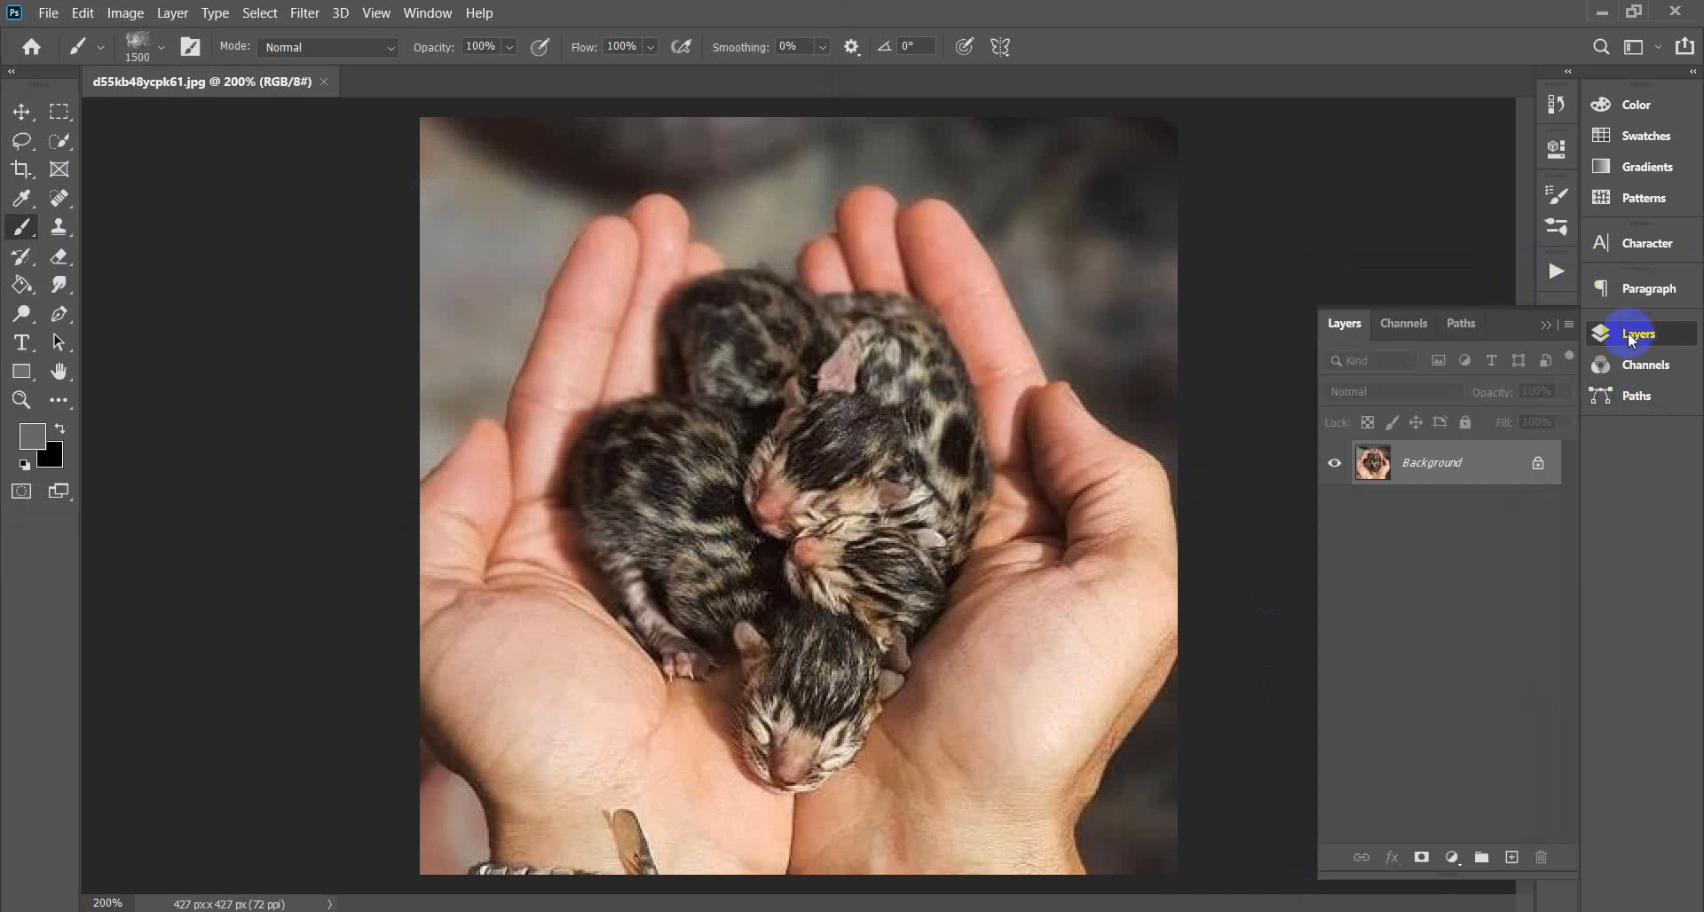
pyautogui.click(1512, 858)
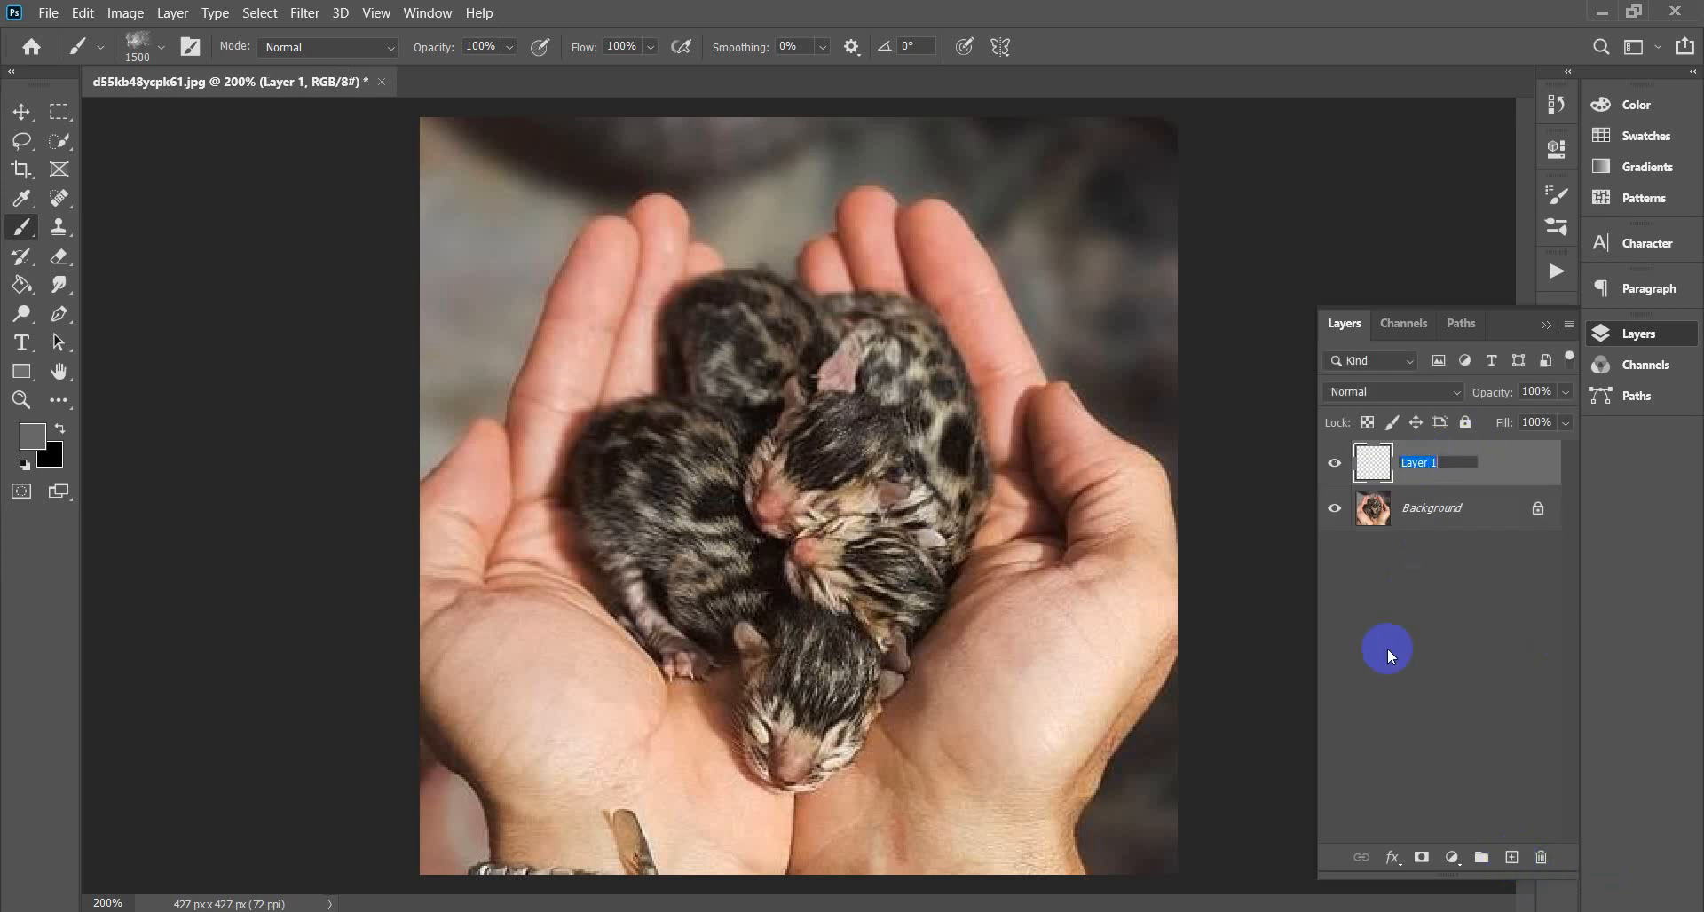
pyautogui.write('brush')
pyautogui.press('Return')
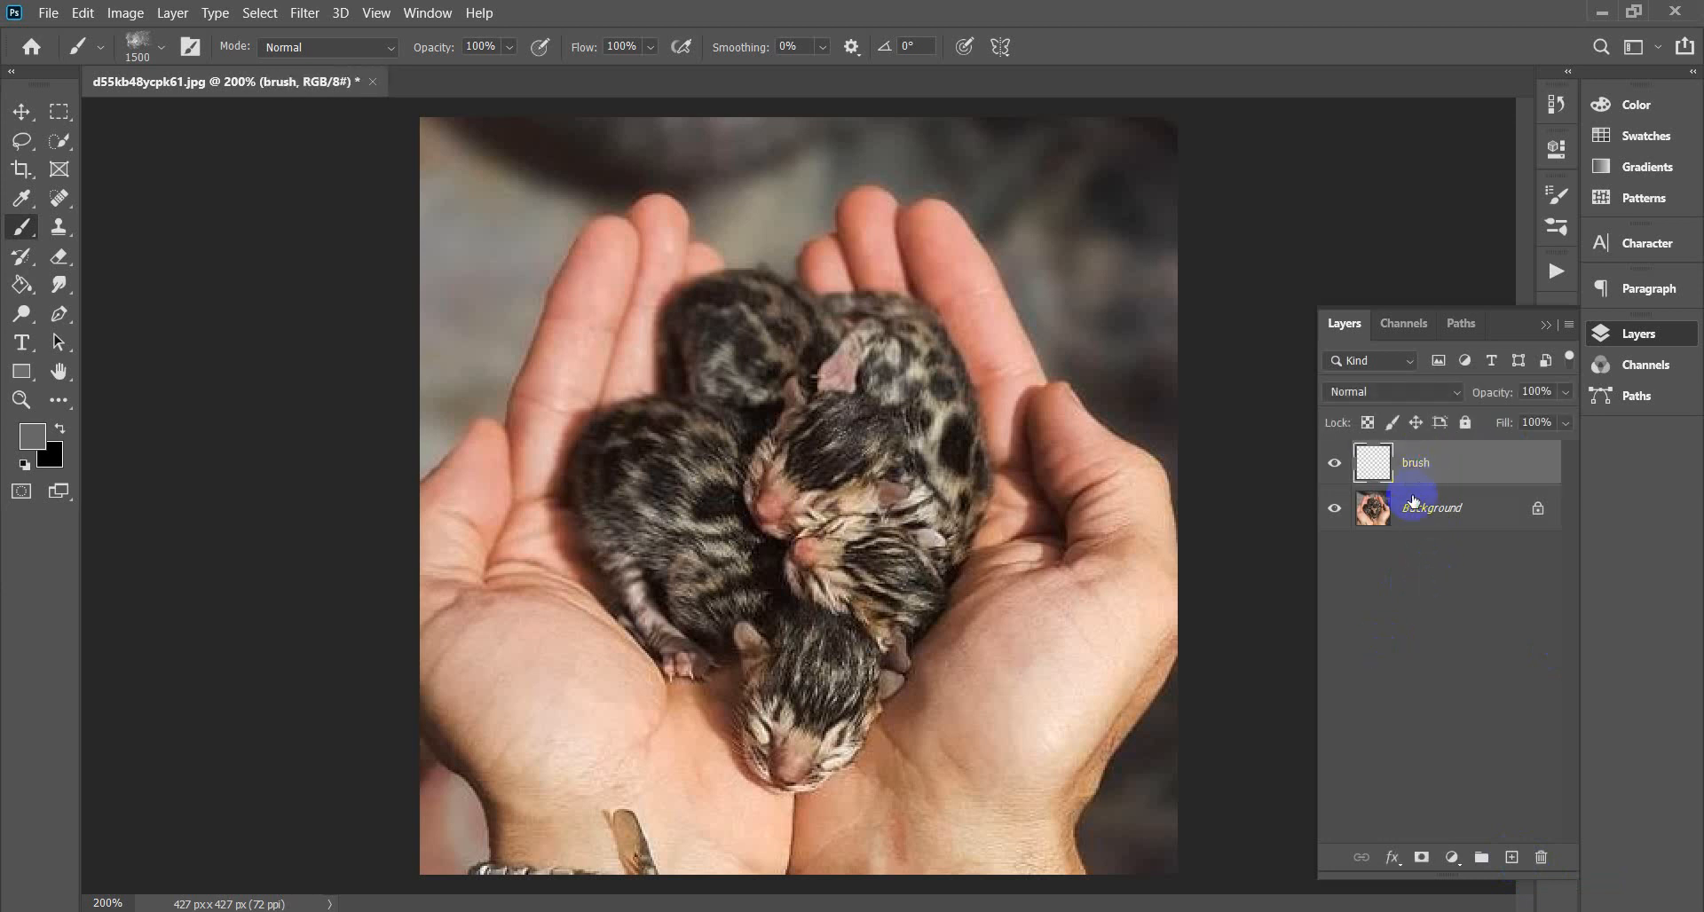
# Pick the soft round brush at 150 px and set the foreground colour to white.
pyautogui.click(145, 50)
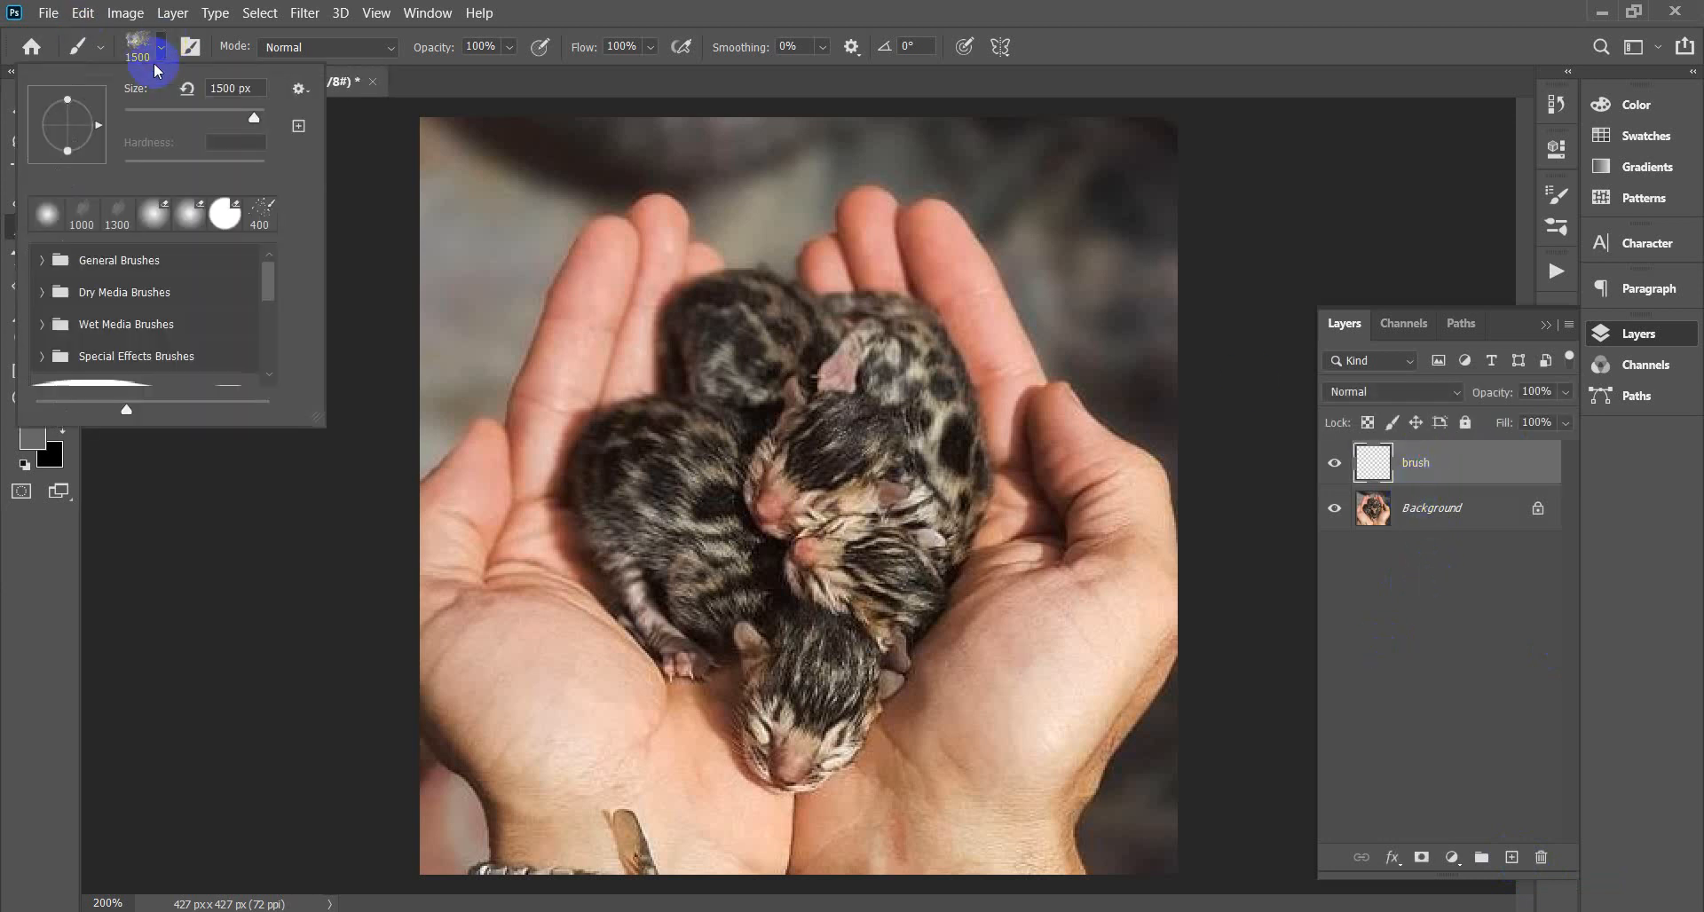
pyautogui.click(49, 214)
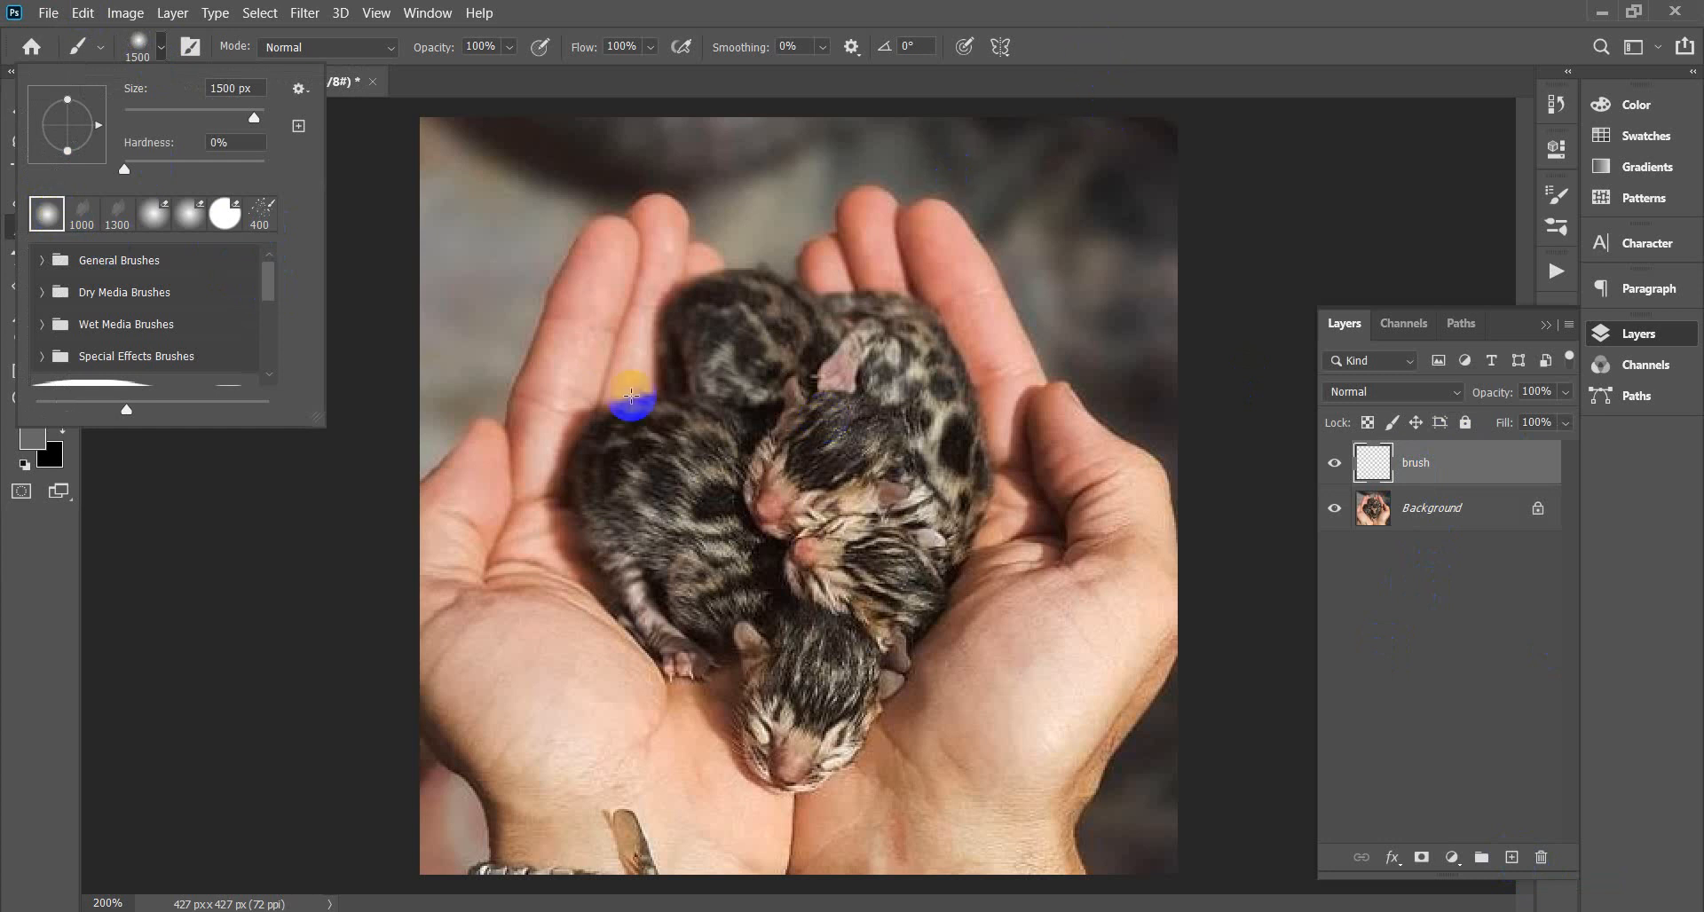
pyautogui.moveTo(784, 390); pyautogui.dragTo(786, 592)
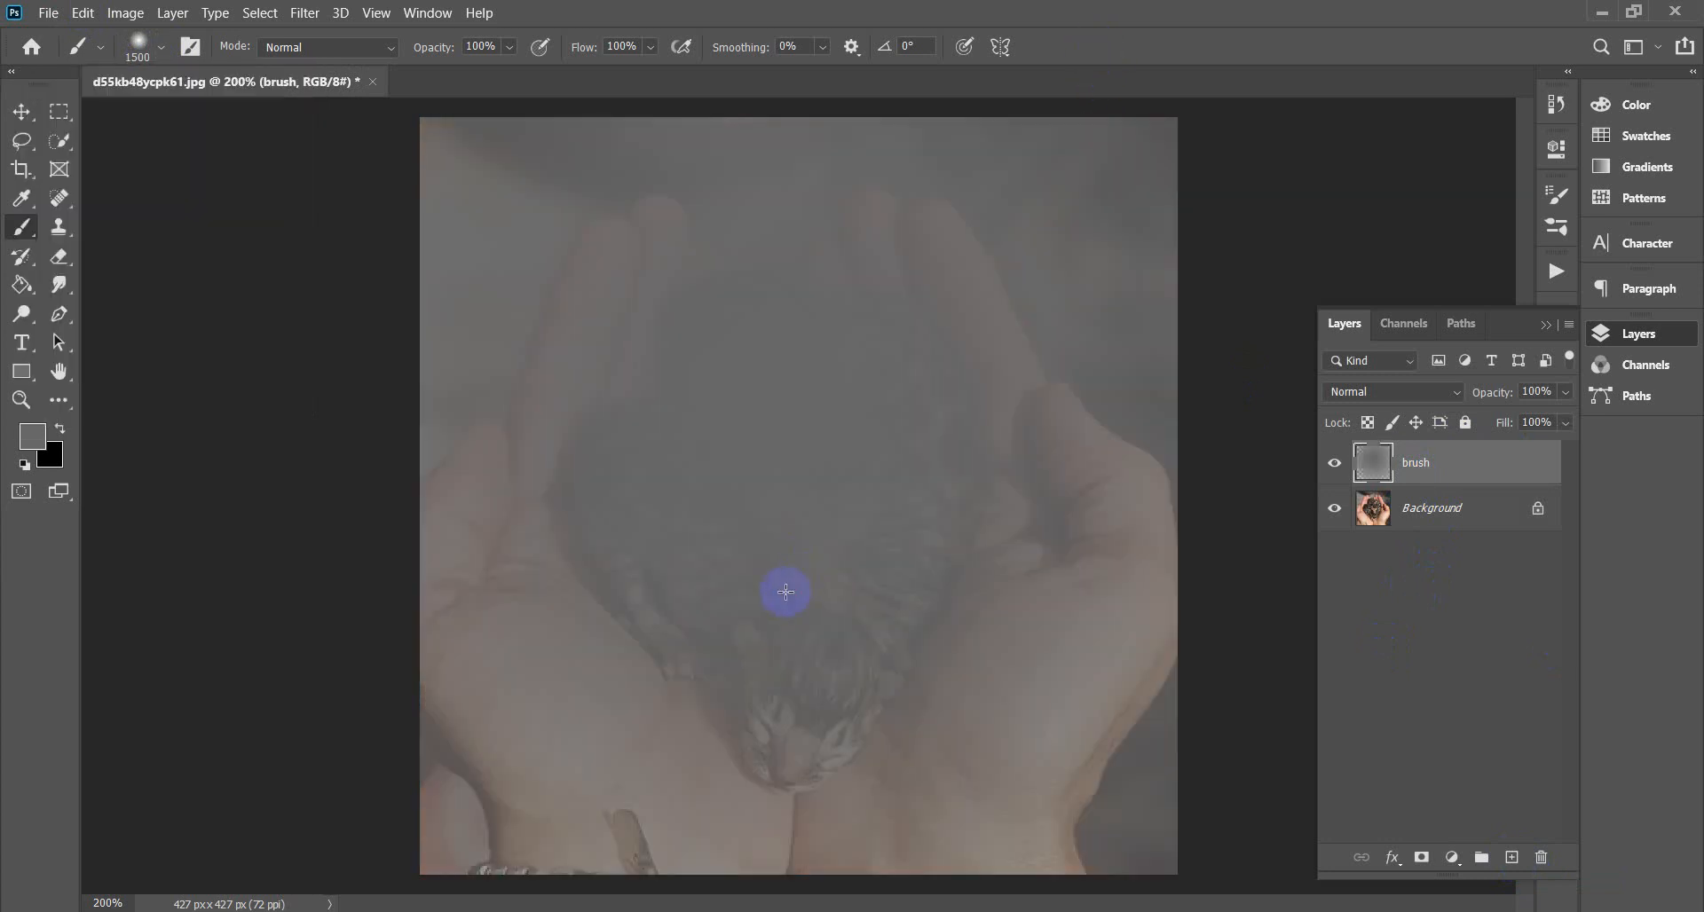
pyautogui.hotkey('ctrl', 'z')
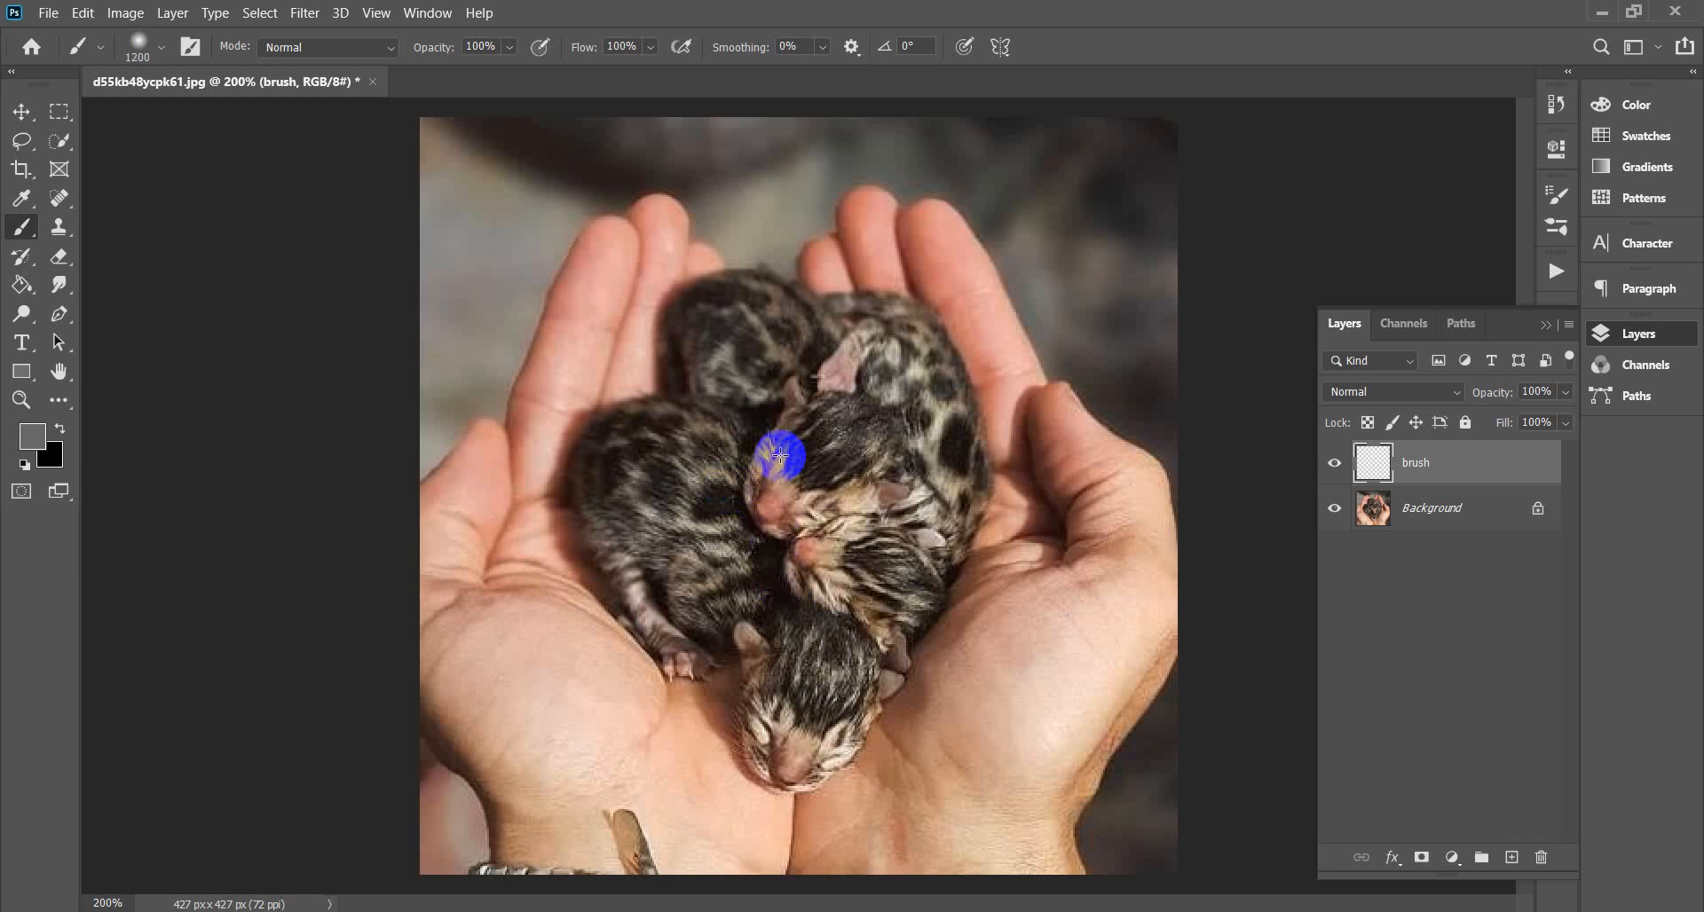
pyautogui.press('[')
pyautogui.press('[')
pyautogui.press('[')
pyautogui.press('[')
pyautogui.press('[')
pyautogui.press('[')
pyautogui.press('[')
pyautogui.press('[')
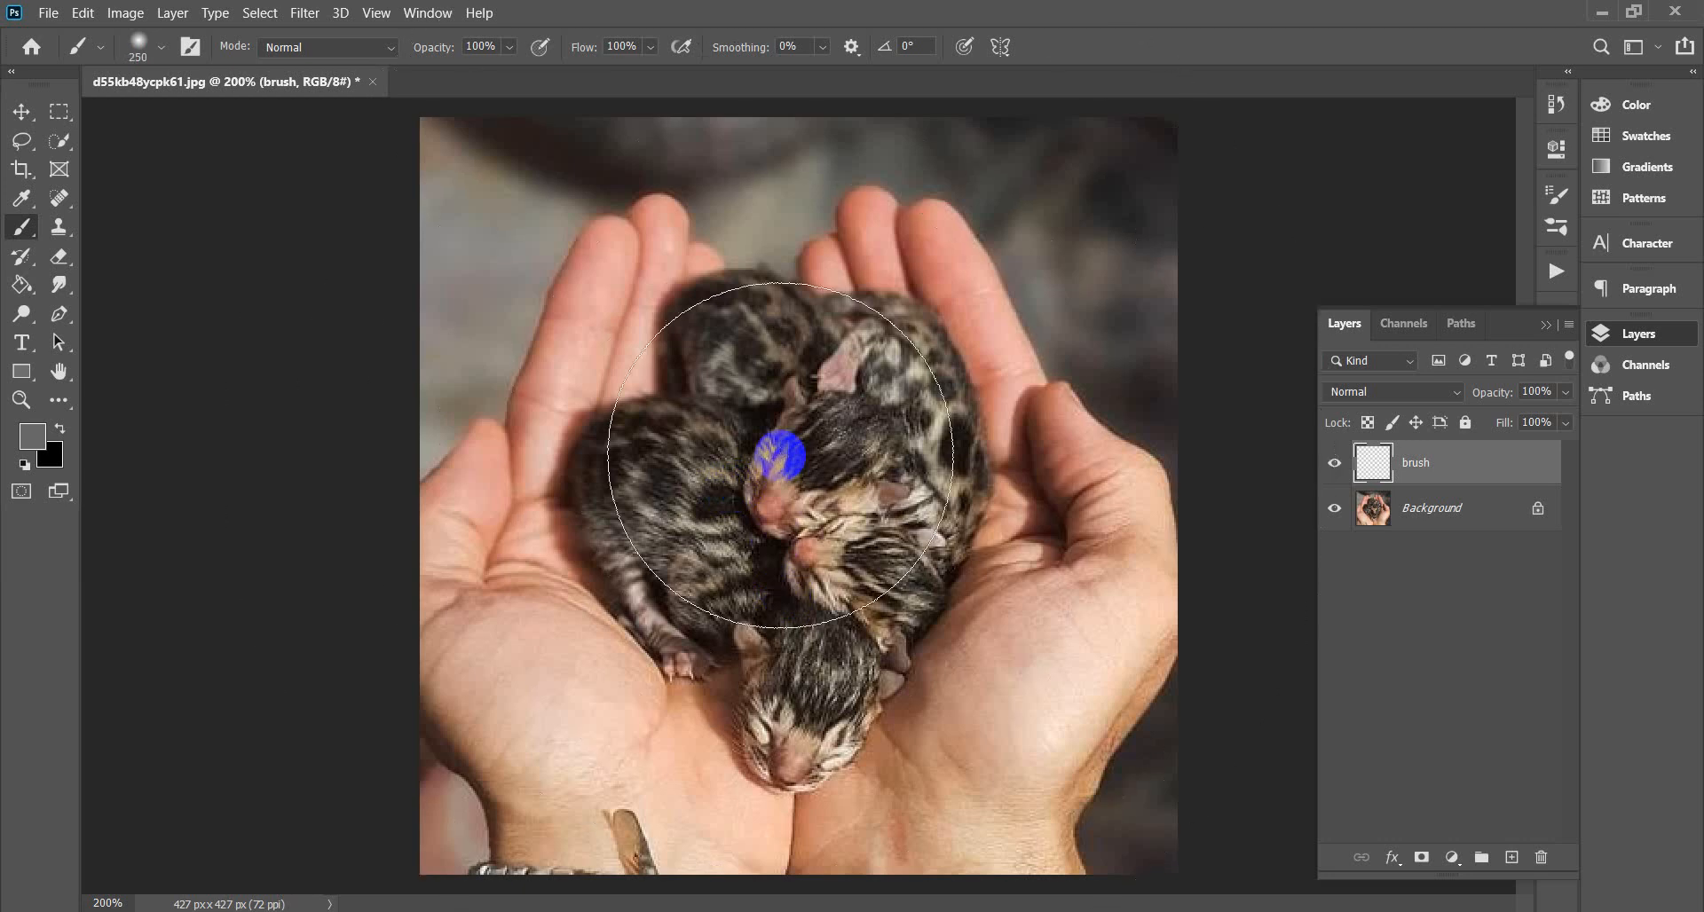
pyautogui.press('[')
pyautogui.press('[')
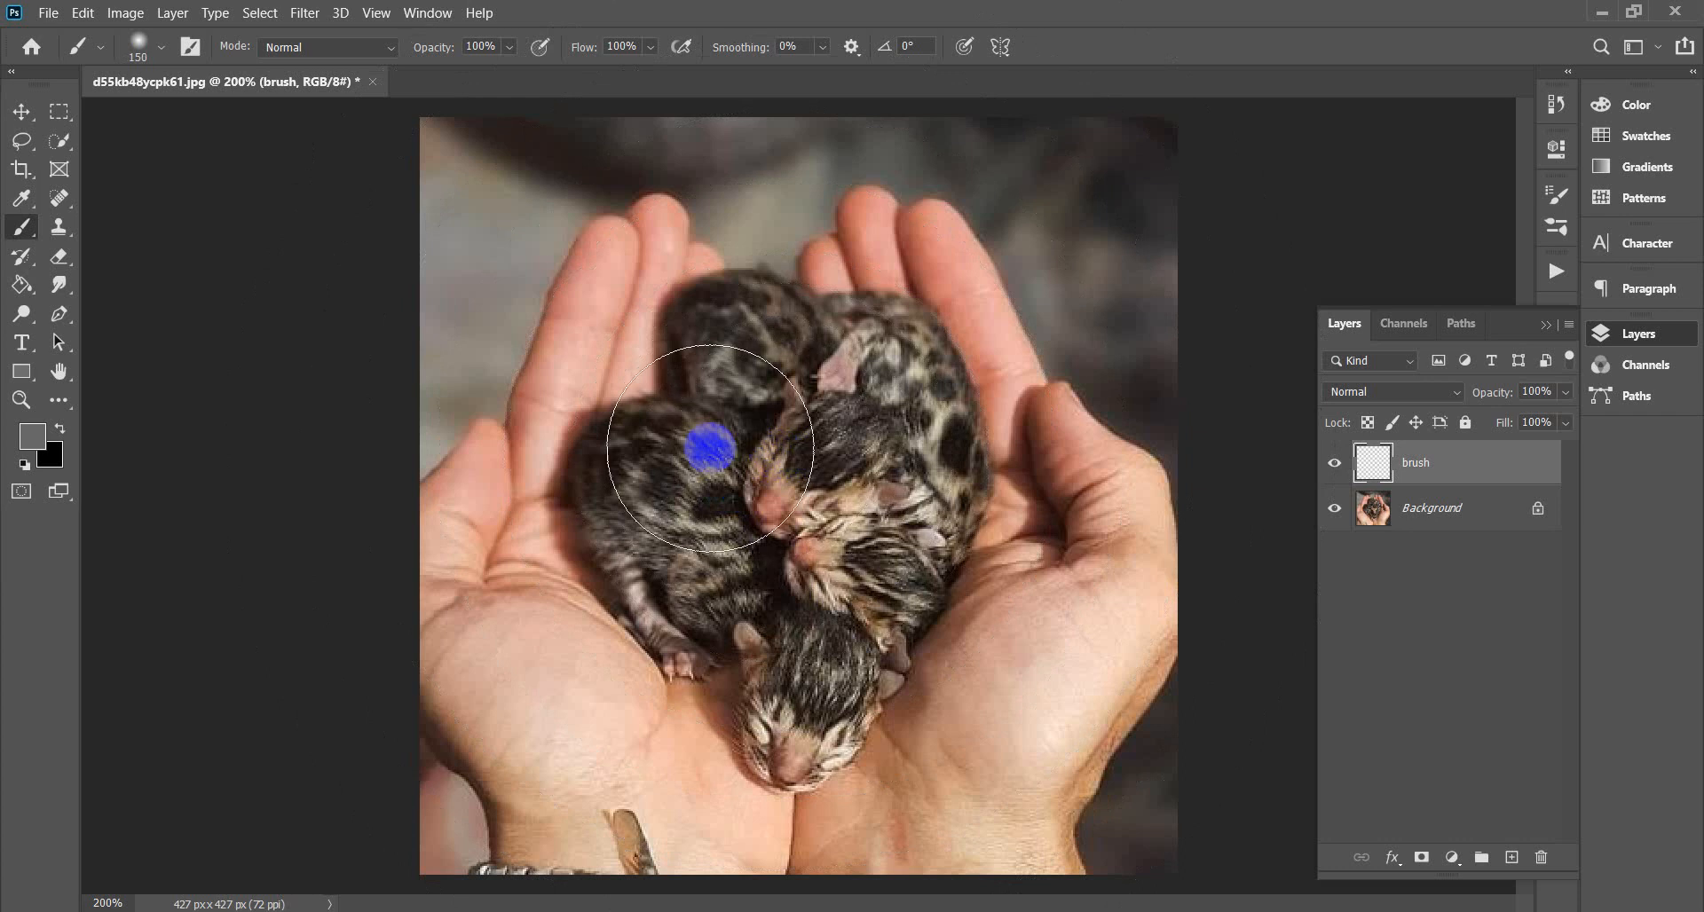
pyautogui.click(32, 436)
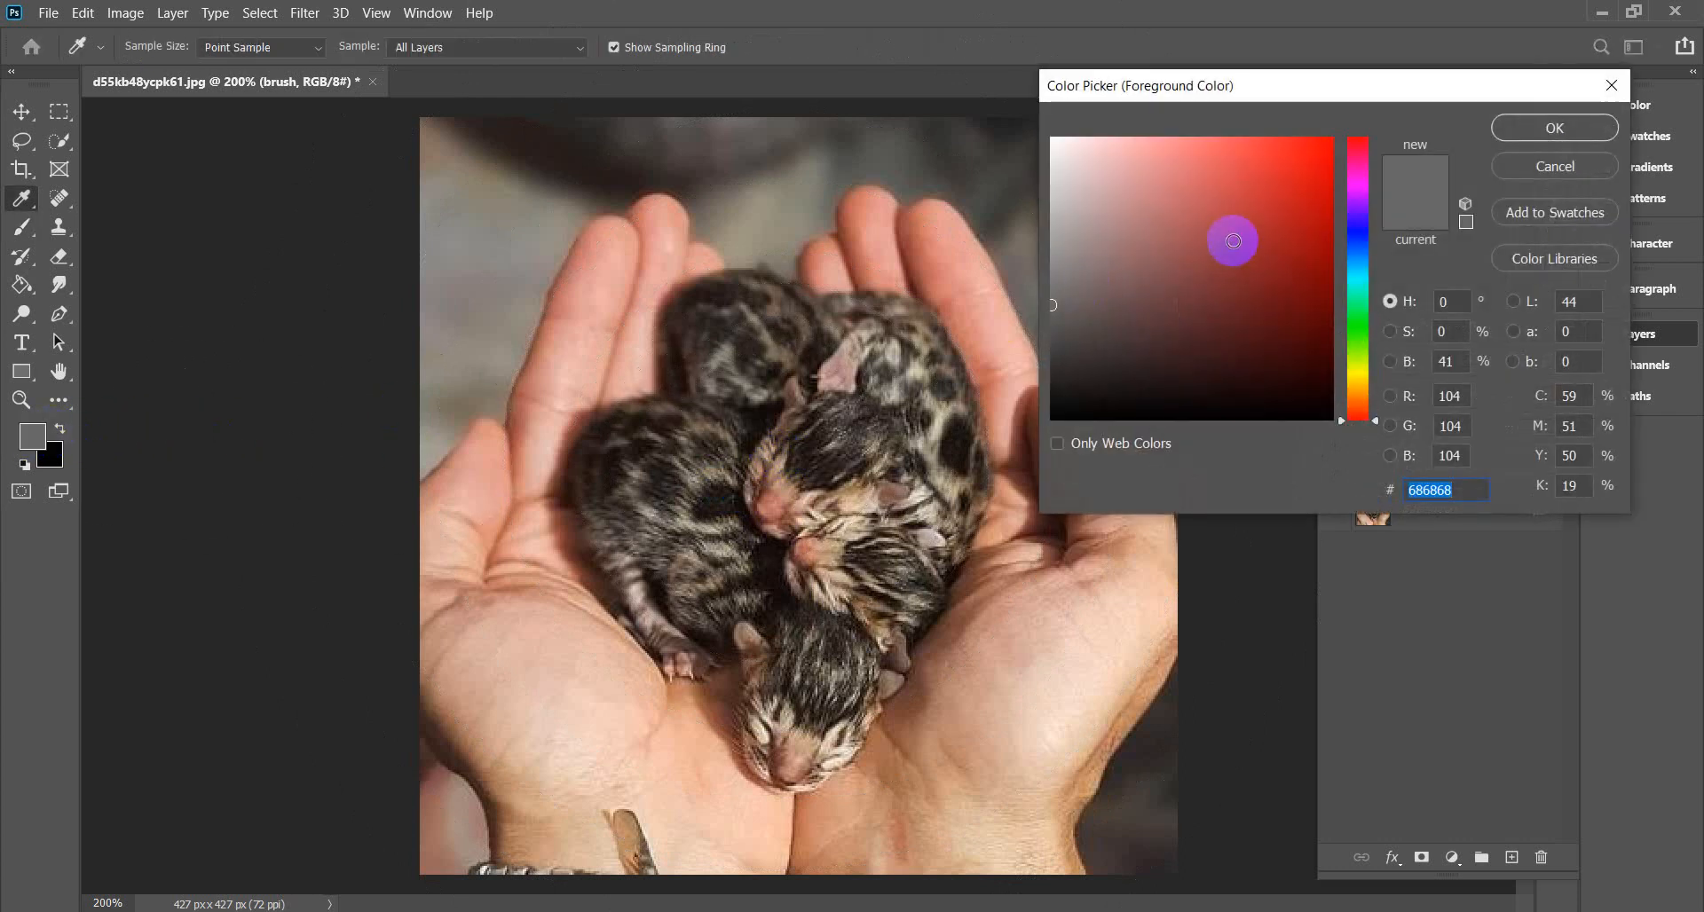
pyautogui.moveTo(1073, 200); pyautogui.dragTo(1024, 119)
pyautogui.click(1578, 126)
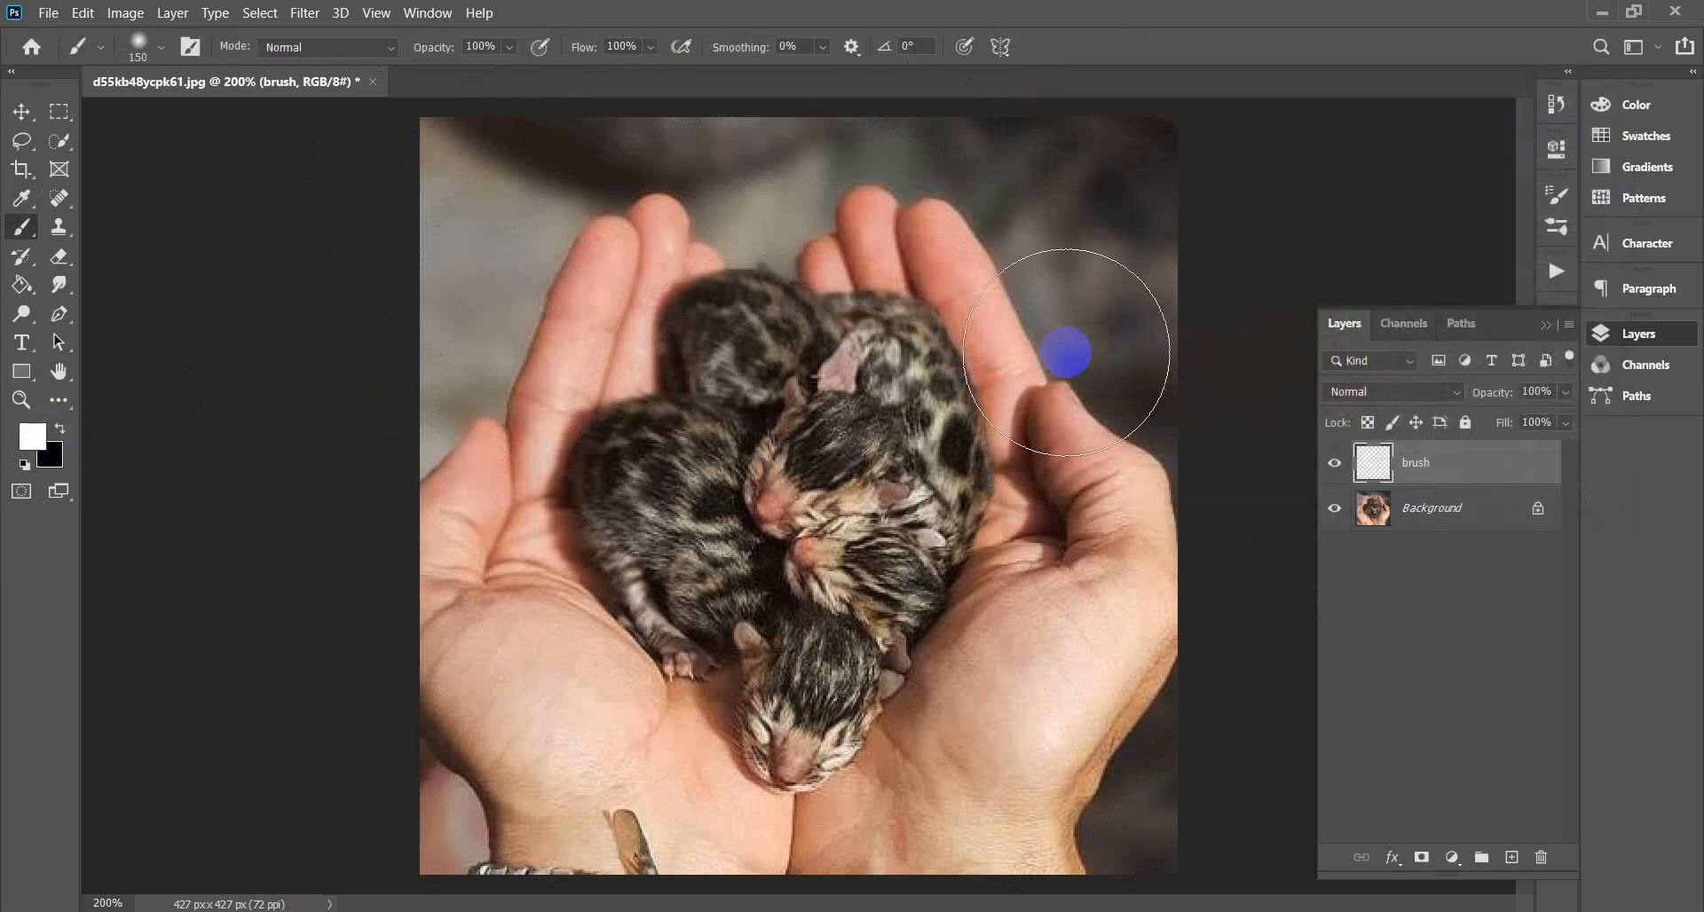
# Paint white over the kittens in the hands at 90 px, then 50 px, until covered.
pyautogui.press('[')
pyautogui.press('[')
pyautogui.press('[')
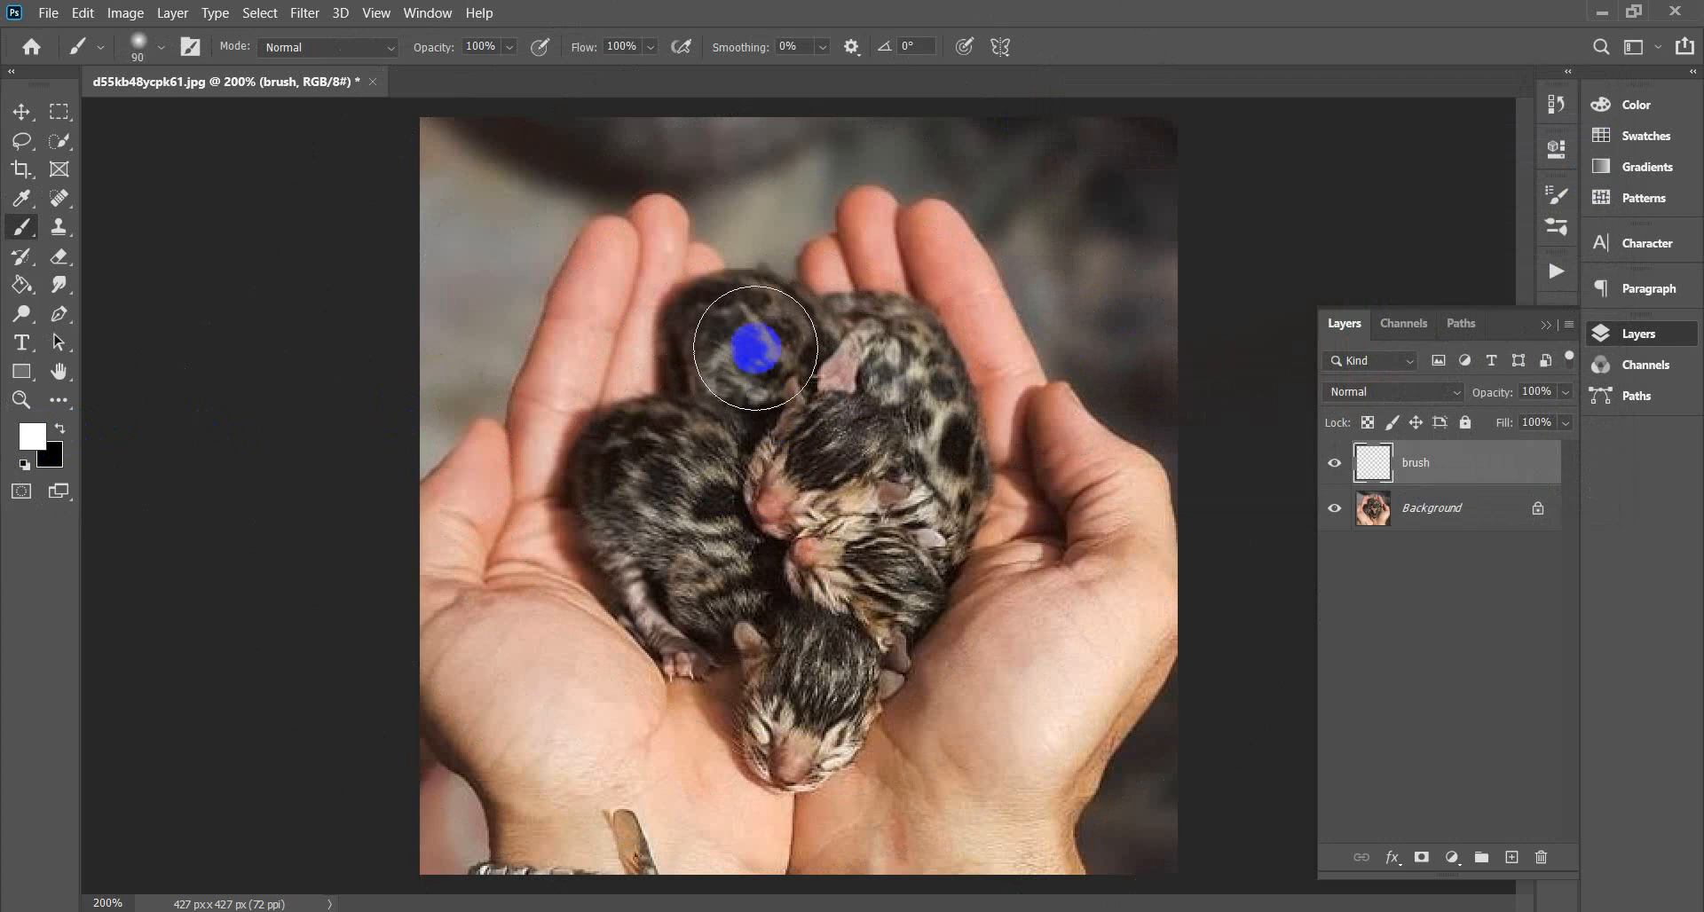
pyautogui.click(739, 338)
pyautogui.moveTo(740, 338)
pyautogui.mouseDown()
pyautogui.moveTo(716, 471)
pyautogui.moveTo(677, 468)
pyautogui.moveTo(719, 465)
pyautogui.mouseUp()
pyautogui.press('[')
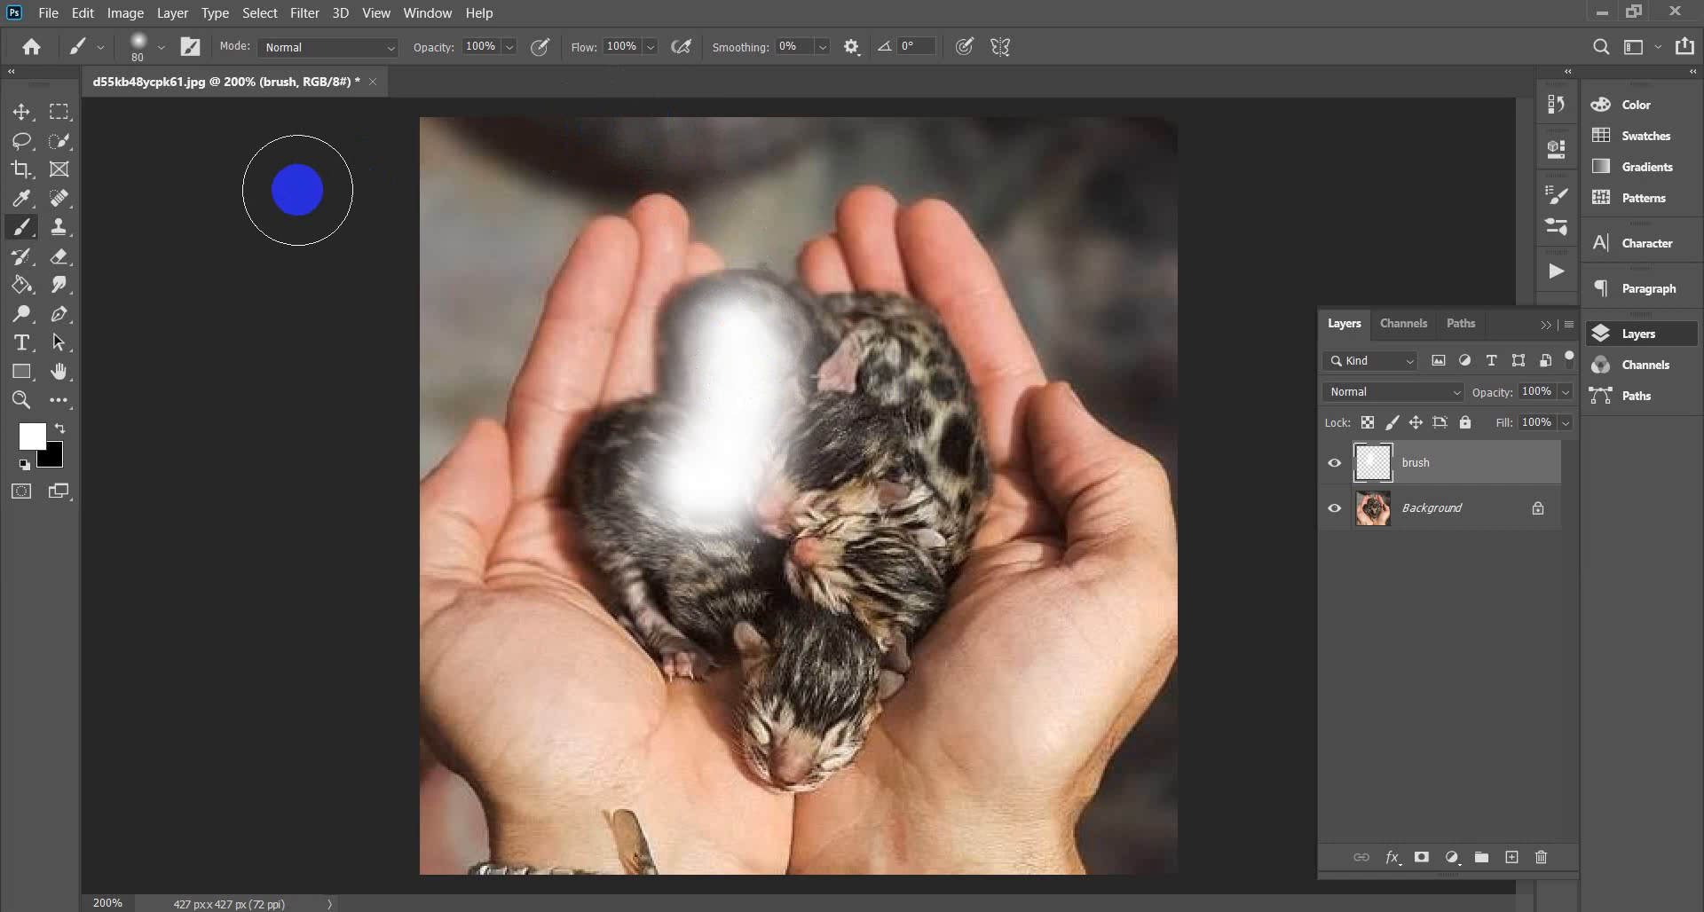
pyautogui.press('[')
pyautogui.press('[')
pyautogui.press('[')
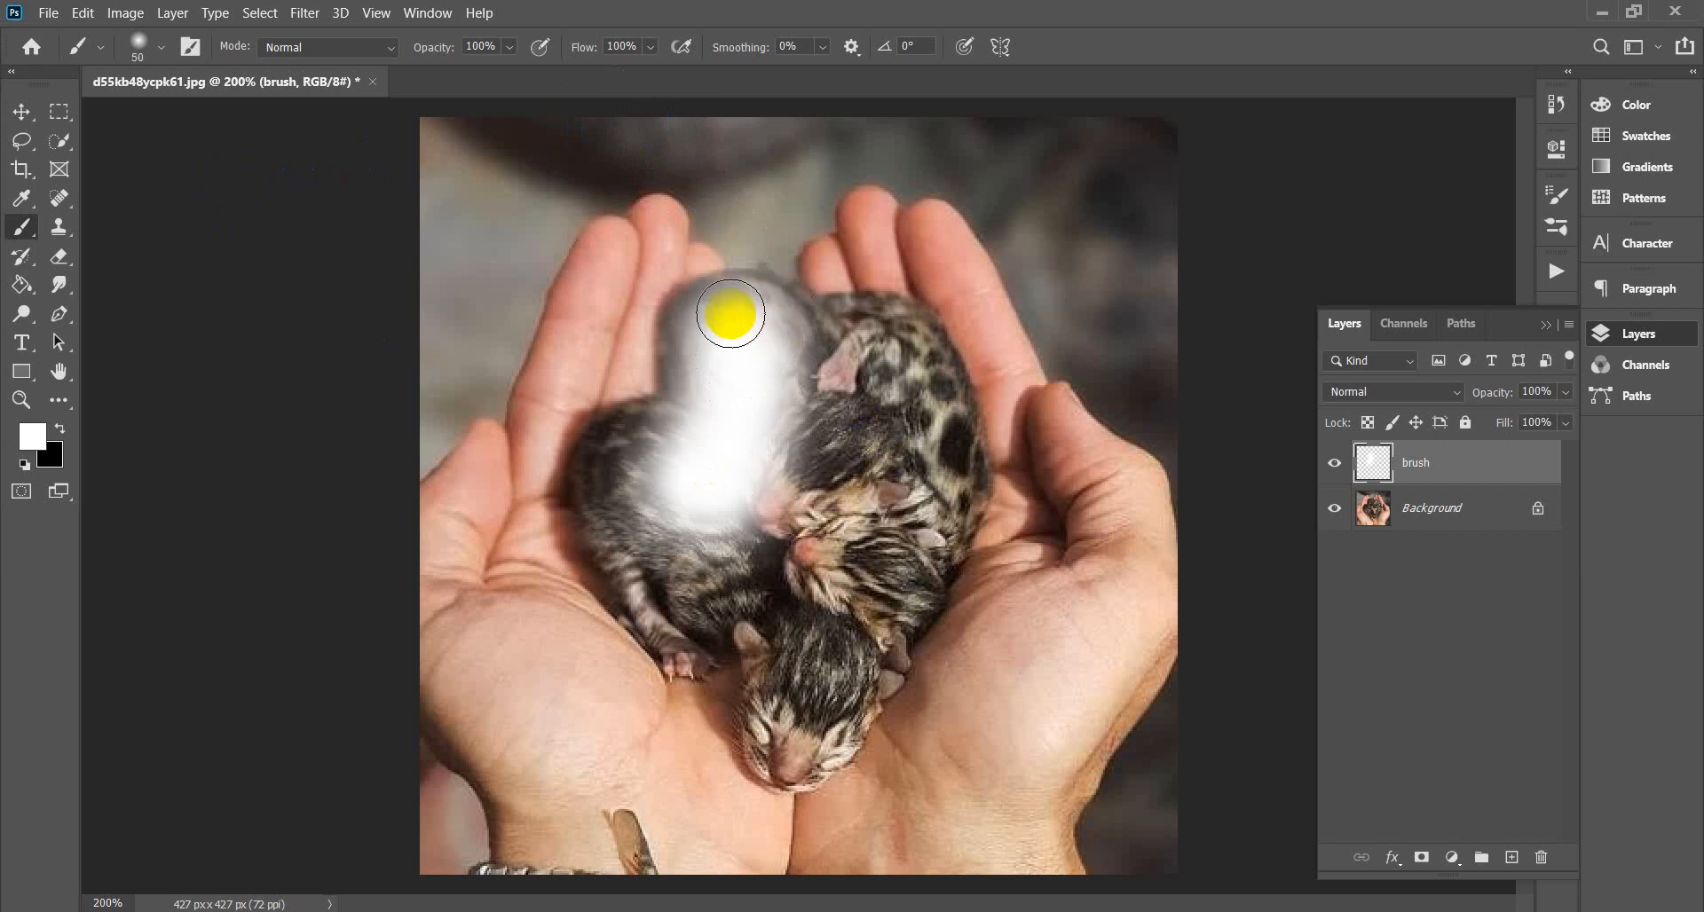
pyautogui.moveTo(734, 304)
pyautogui.mouseDown()
pyautogui.moveTo(818, 334)
pyautogui.moveTo(888, 323)
pyautogui.moveTo(931, 353)
pyautogui.moveTo(956, 440)
pyautogui.moveTo(951, 526)
pyautogui.moveTo(821, 732)
pyautogui.moveTo(784, 746)
pyautogui.moveTo(814, 632)
pyautogui.moveTo(877, 575)
pyautogui.moveTo(884, 420)
pyautogui.moveTo(821, 372)
pyautogui.moveTo(790, 392)
pyautogui.moveTo(881, 384)
pyautogui.moveTo(885, 366)
pyautogui.moveTo(935, 482)
pyautogui.moveTo(860, 551)
pyautogui.moveTo(885, 447)
pyautogui.moveTo(797, 526)
pyautogui.moveTo(757, 459)
pyautogui.moveTo(804, 594)
pyautogui.moveTo(691, 617)
pyautogui.moveTo(697, 652)
pyautogui.moveTo(600, 506)
pyautogui.moveTo(636, 443)
pyautogui.moveTo(707, 423)
pyautogui.moveTo(619, 436)
pyautogui.moveTo(609, 536)
pyautogui.moveTo(649, 591)
pyautogui.moveTo(774, 580)
pyautogui.moveTo(653, 494)
pyautogui.moveTo(725, 412)
pyautogui.moveTo(706, 388)
pyautogui.moveTo(707, 301)
pyautogui.moveTo(764, 293)
pyautogui.moveTo(802, 323)
pyautogui.moveTo(900, 326)
pyautogui.moveTo(944, 468)
pyautogui.moveTo(914, 589)
pyautogui.moveTo(814, 710)
pyautogui.mouseUp()
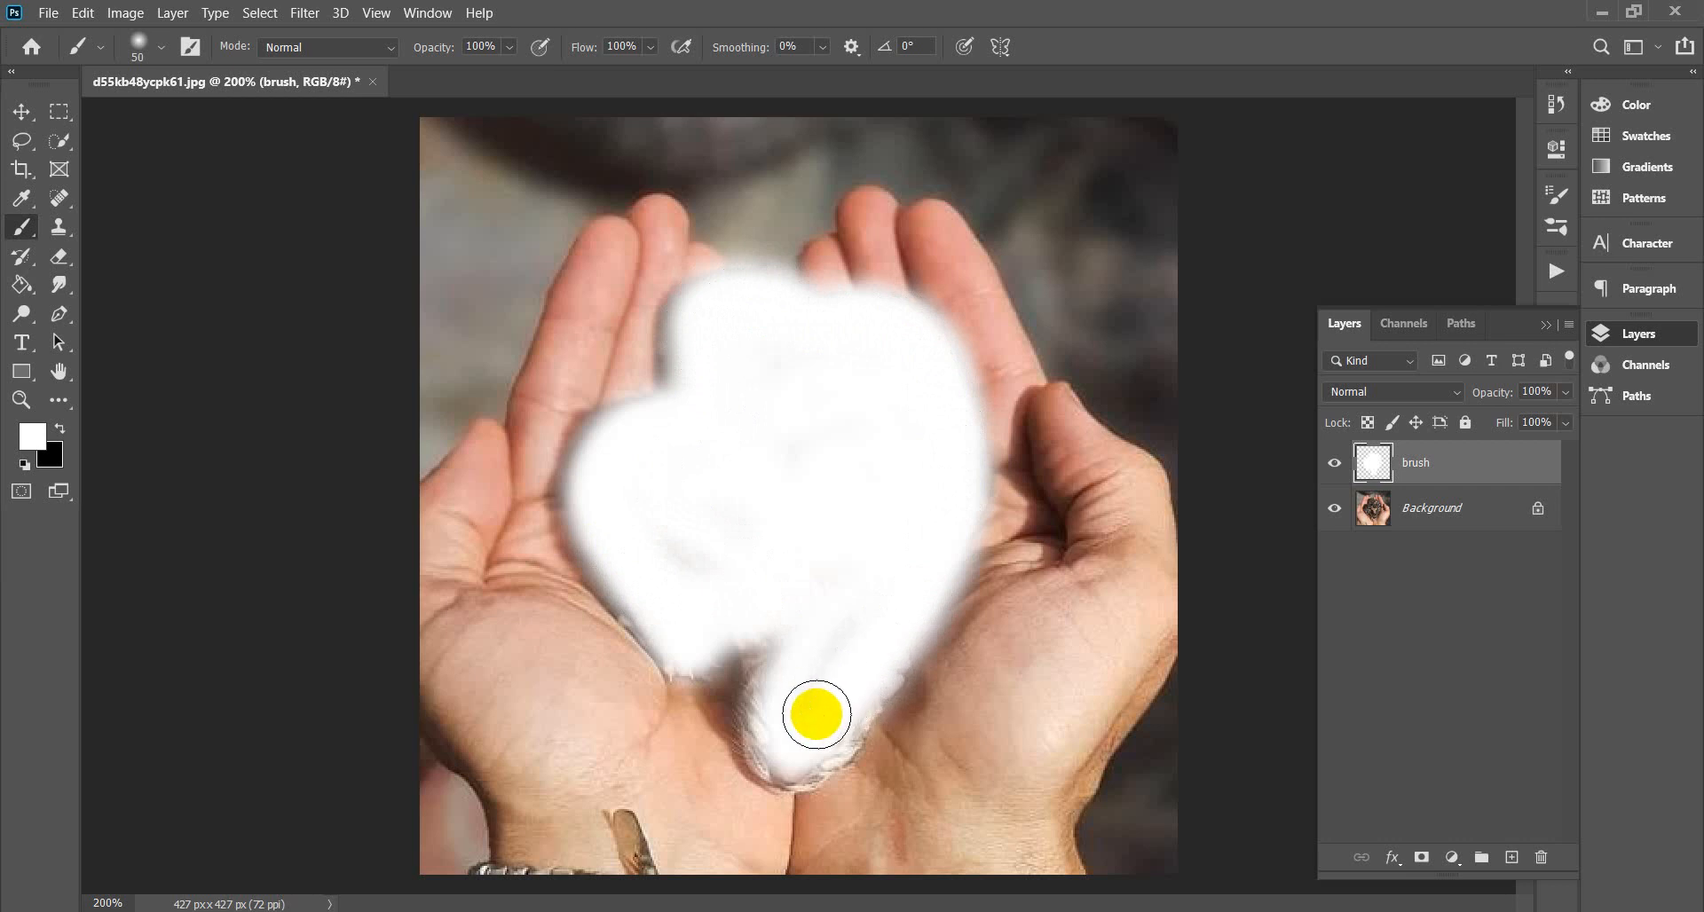
pyautogui.moveTo(877, 666)
pyautogui.mouseDown()
pyautogui.moveTo(814, 746)
pyautogui.moveTo(843, 734)
pyautogui.moveTo(784, 760)
pyautogui.moveTo(766, 696)
pyautogui.moveTo(774, 647)
pyautogui.mouseUp()
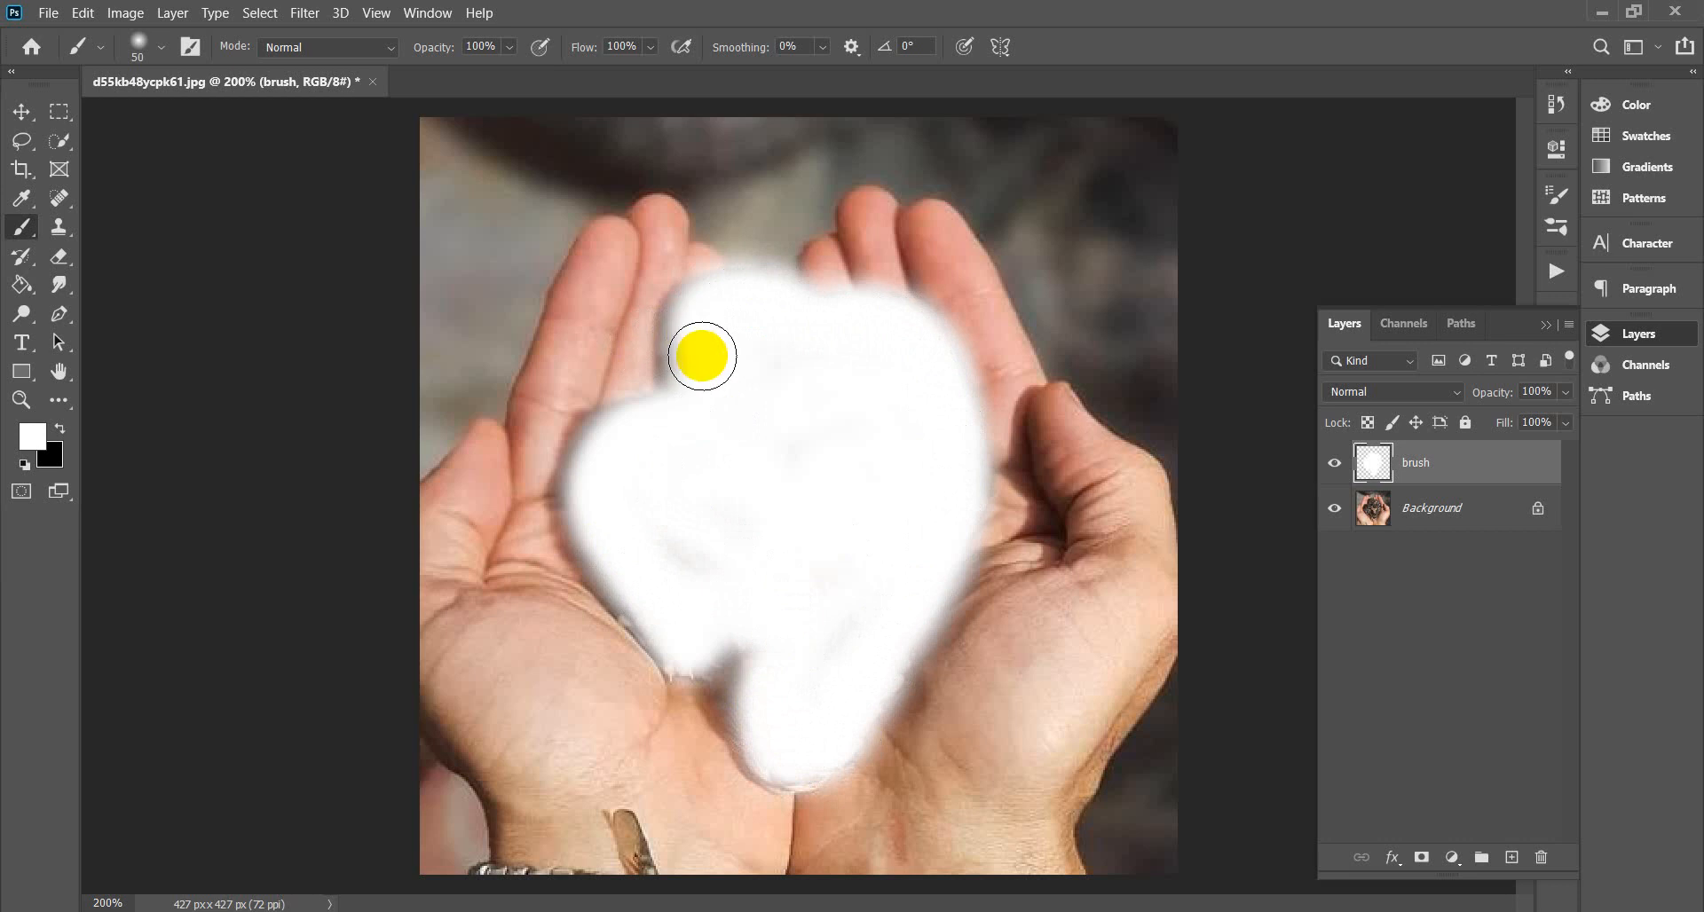
pyautogui.moveTo(708, 362); pyautogui.dragTo(698, 324)
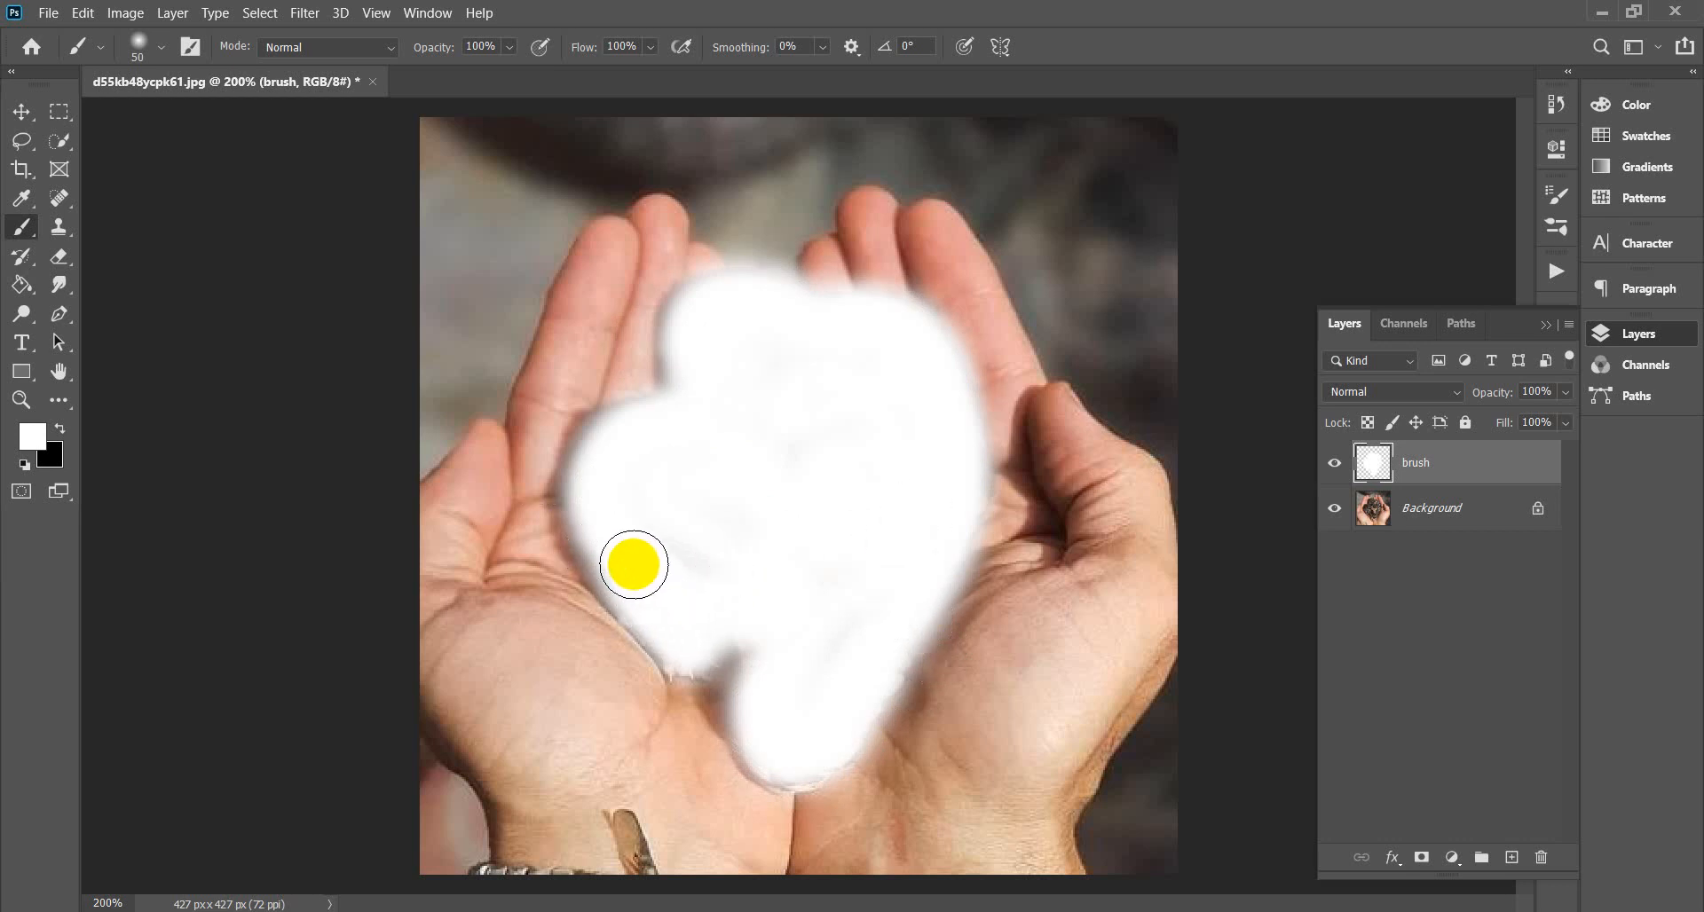
# Play the Artistic Watercolor action, continuing past the unavailable Stroke and Select steps.
pyautogui.click(1555, 274)
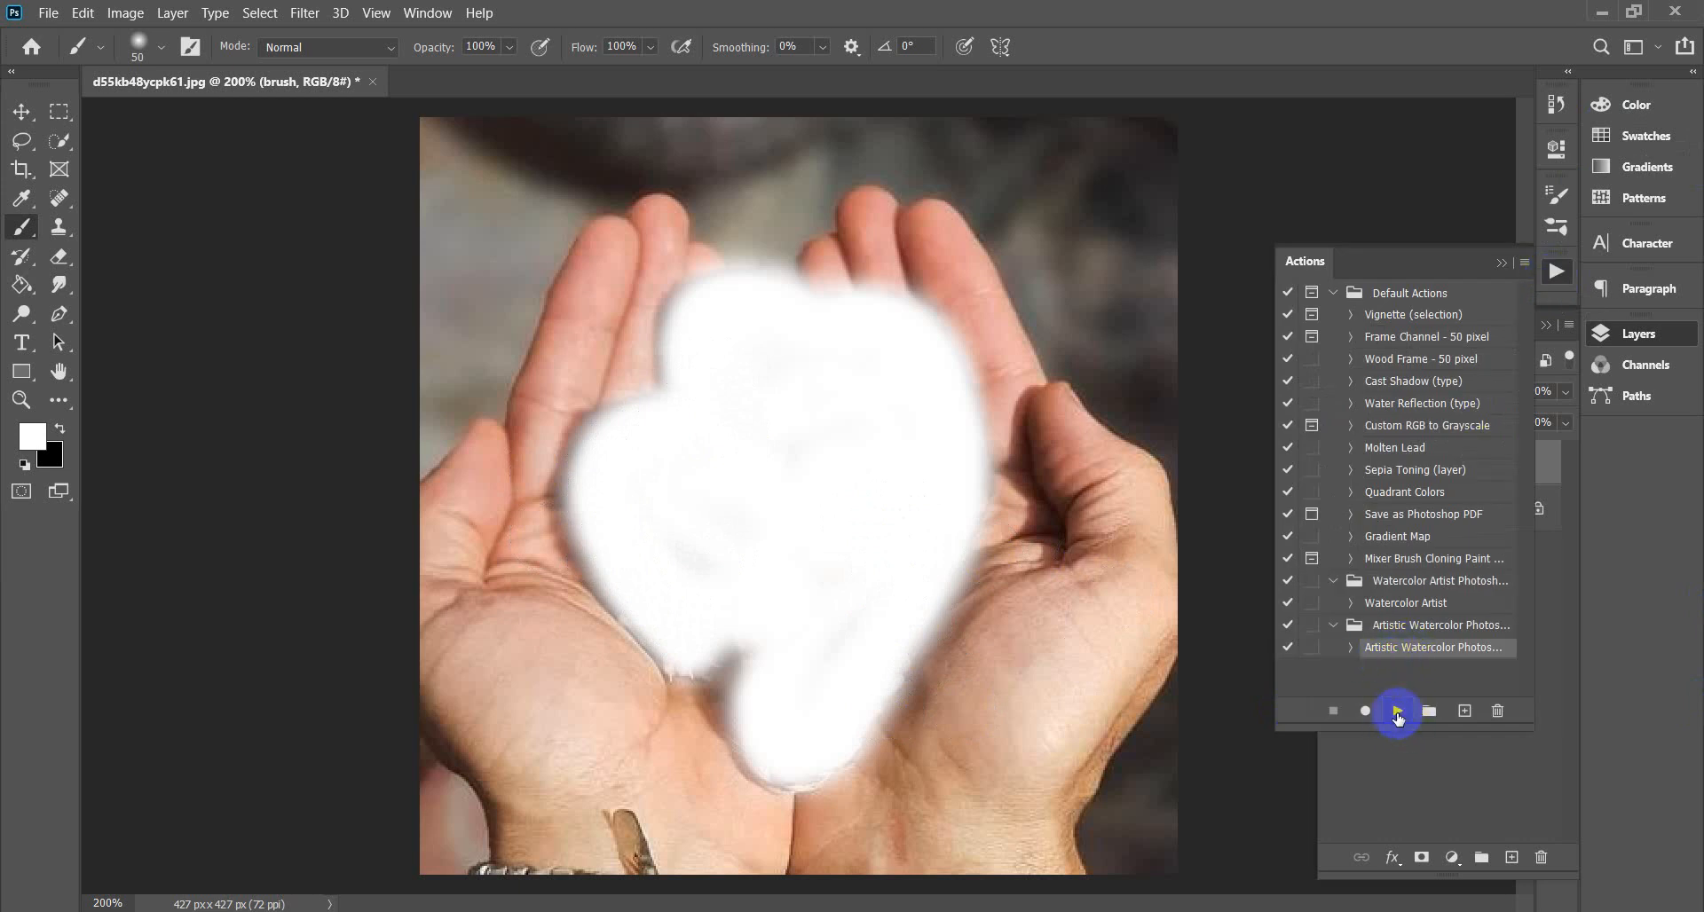
pyautogui.click(1398, 714)
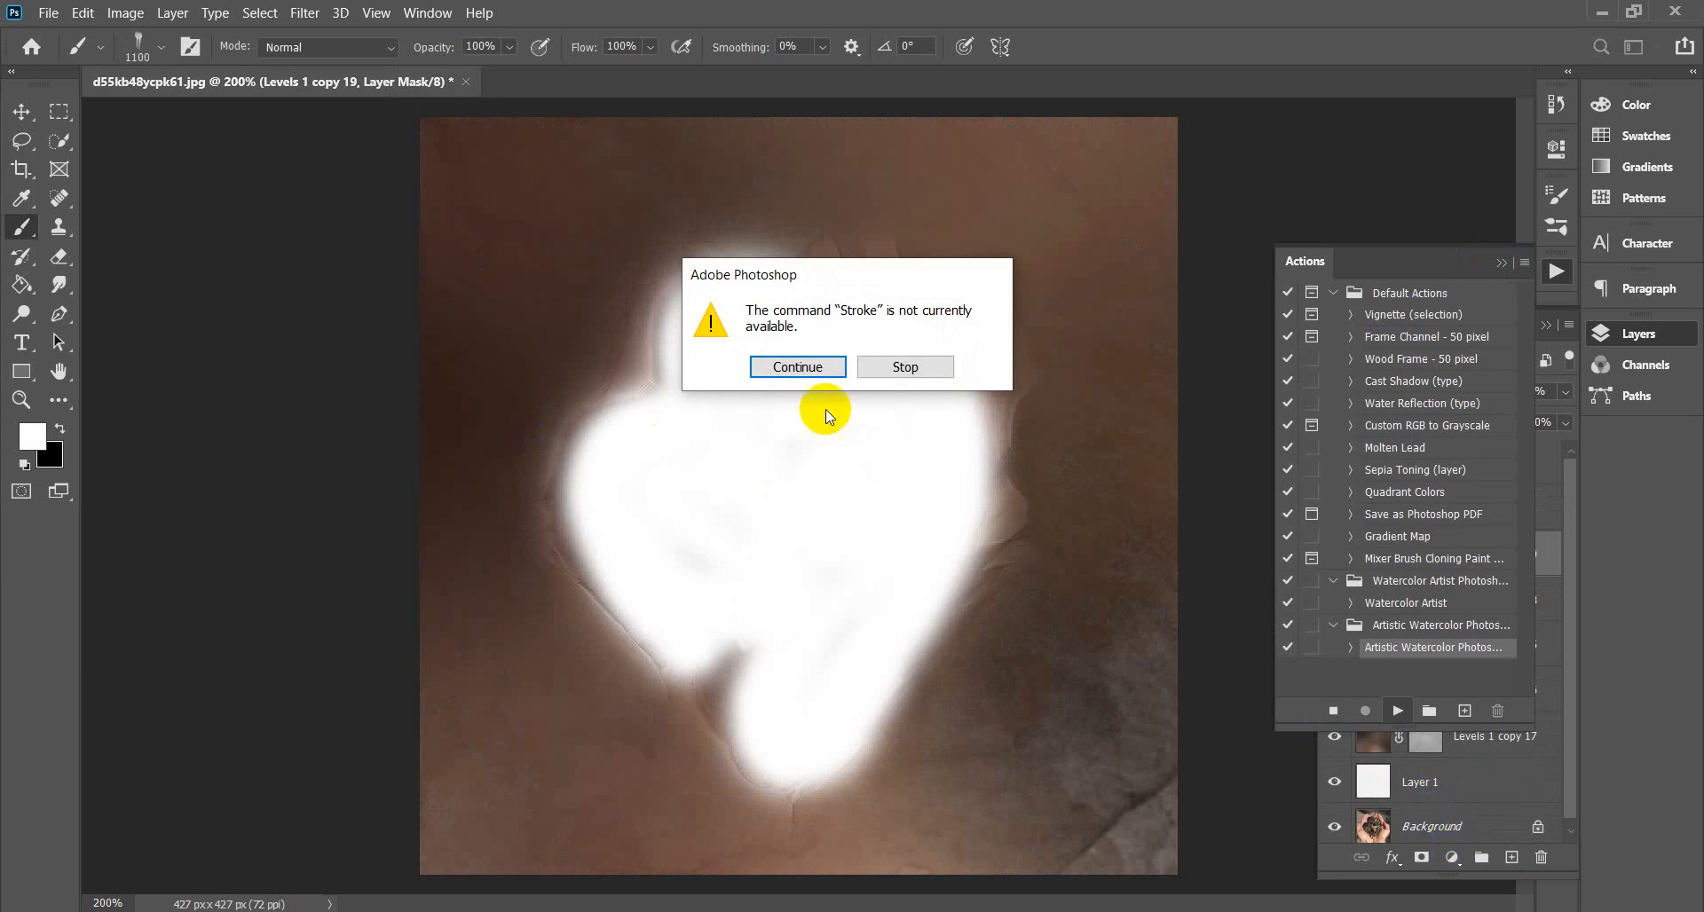
pyautogui.click(810, 374)
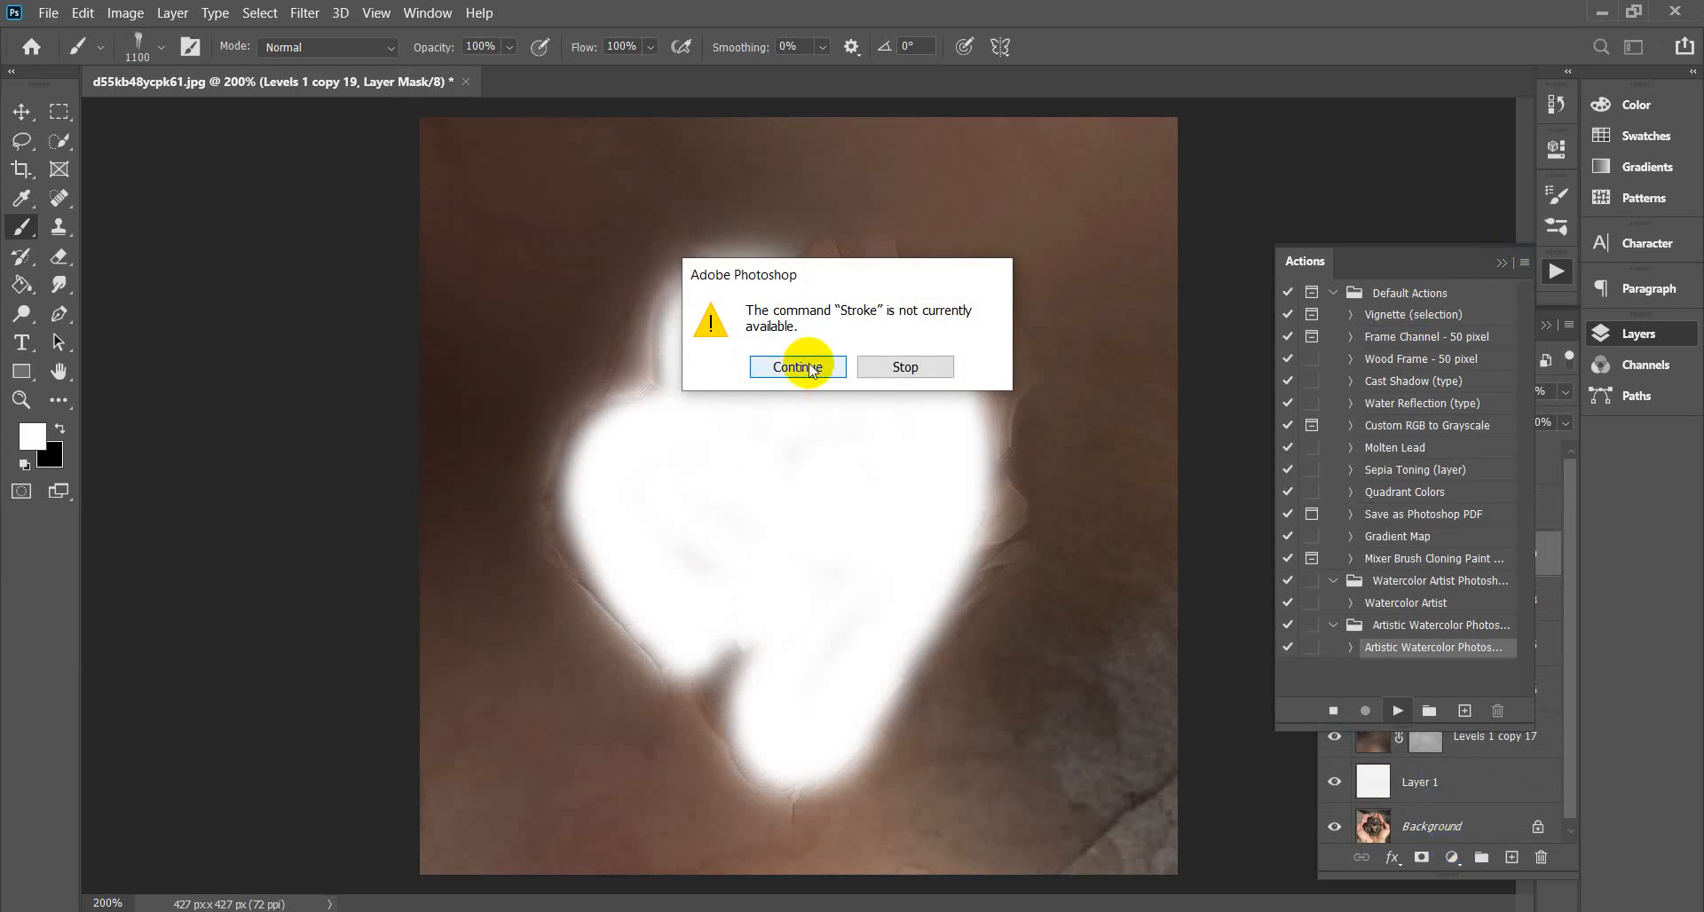
pyautogui.click(809, 371)
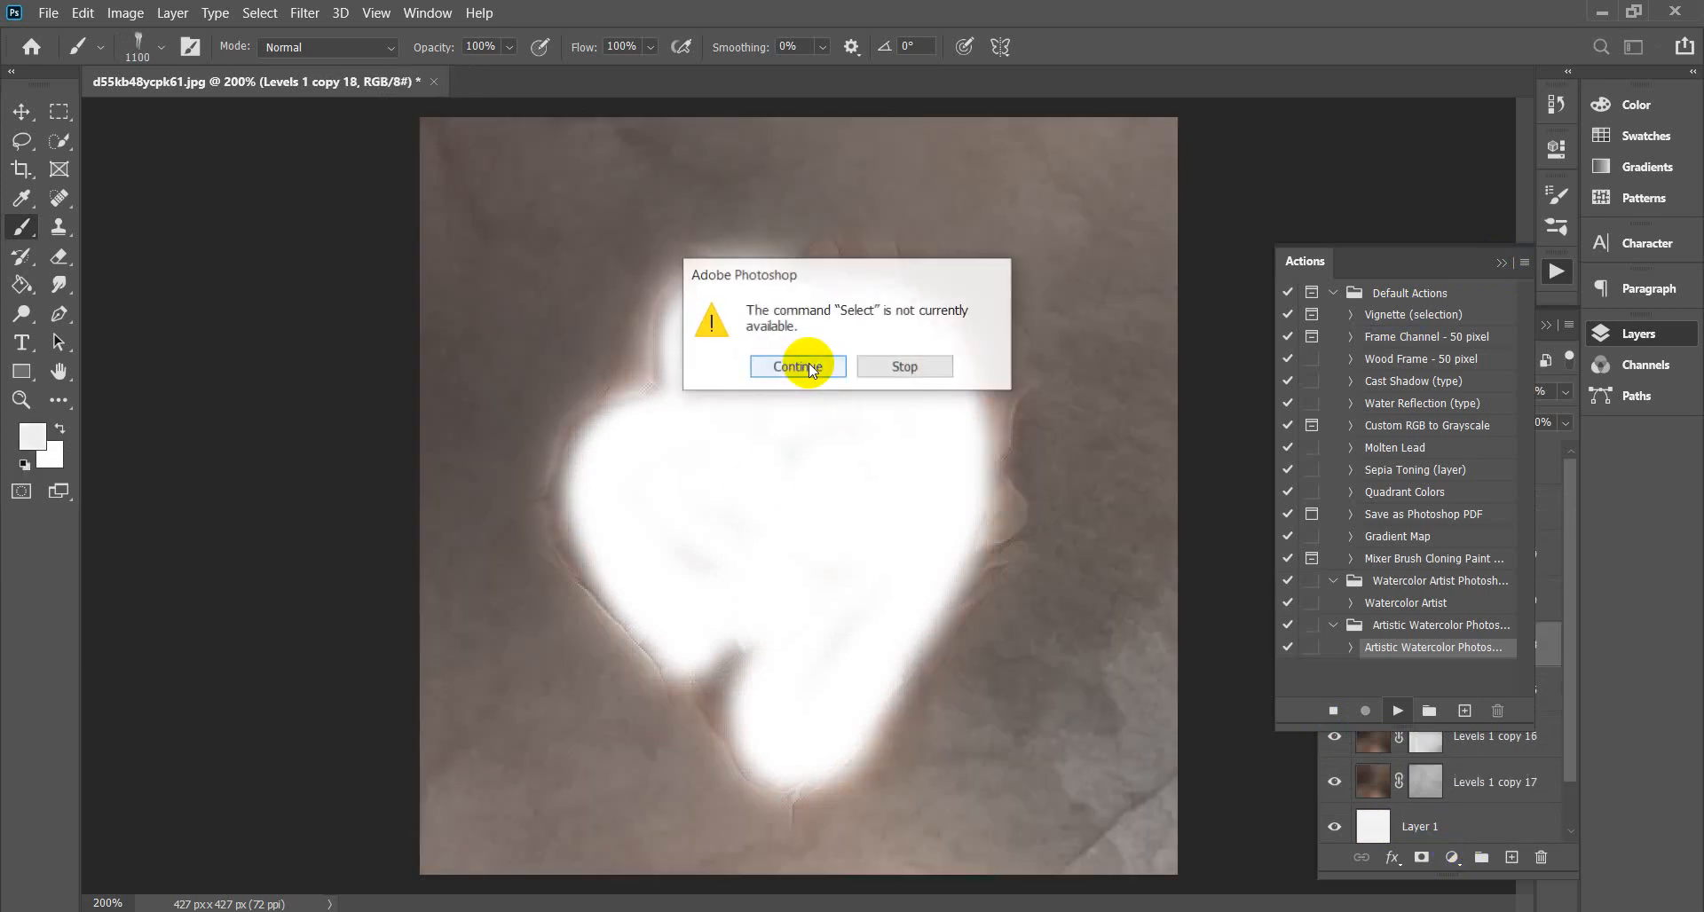
pyautogui.click(807, 368)
pyautogui.click(810, 366)
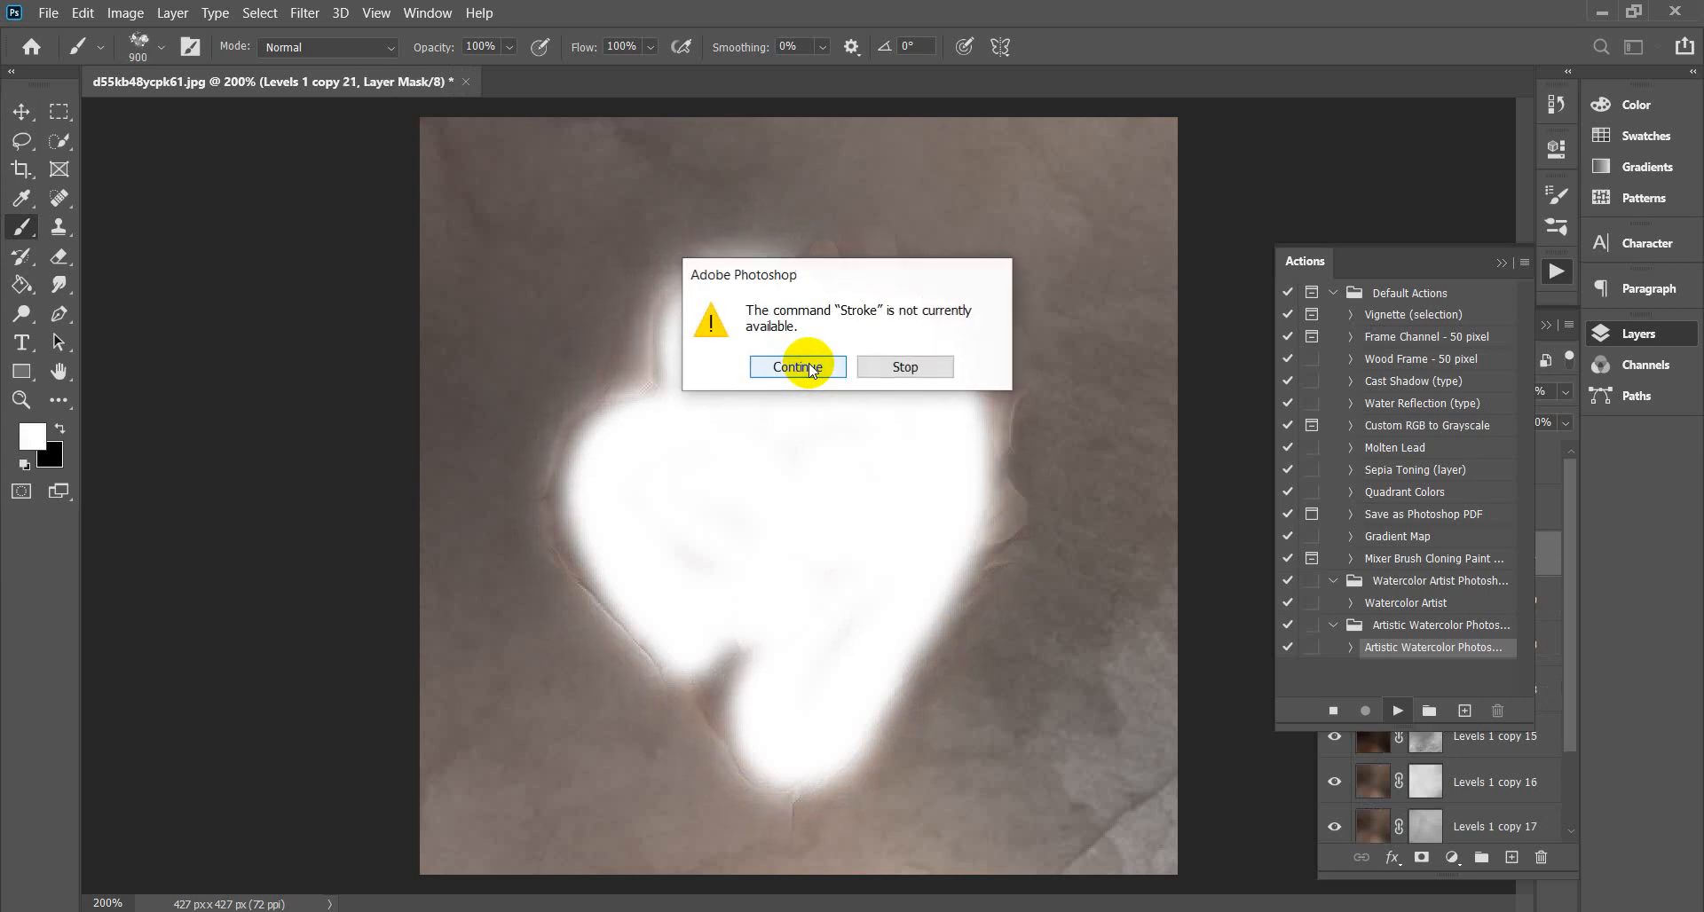
# Continue through the remaining no-pixels warnings and Stroke/Delete alerts until the action finishes.
pyautogui.click(809, 367)
pyautogui.click(809, 366)
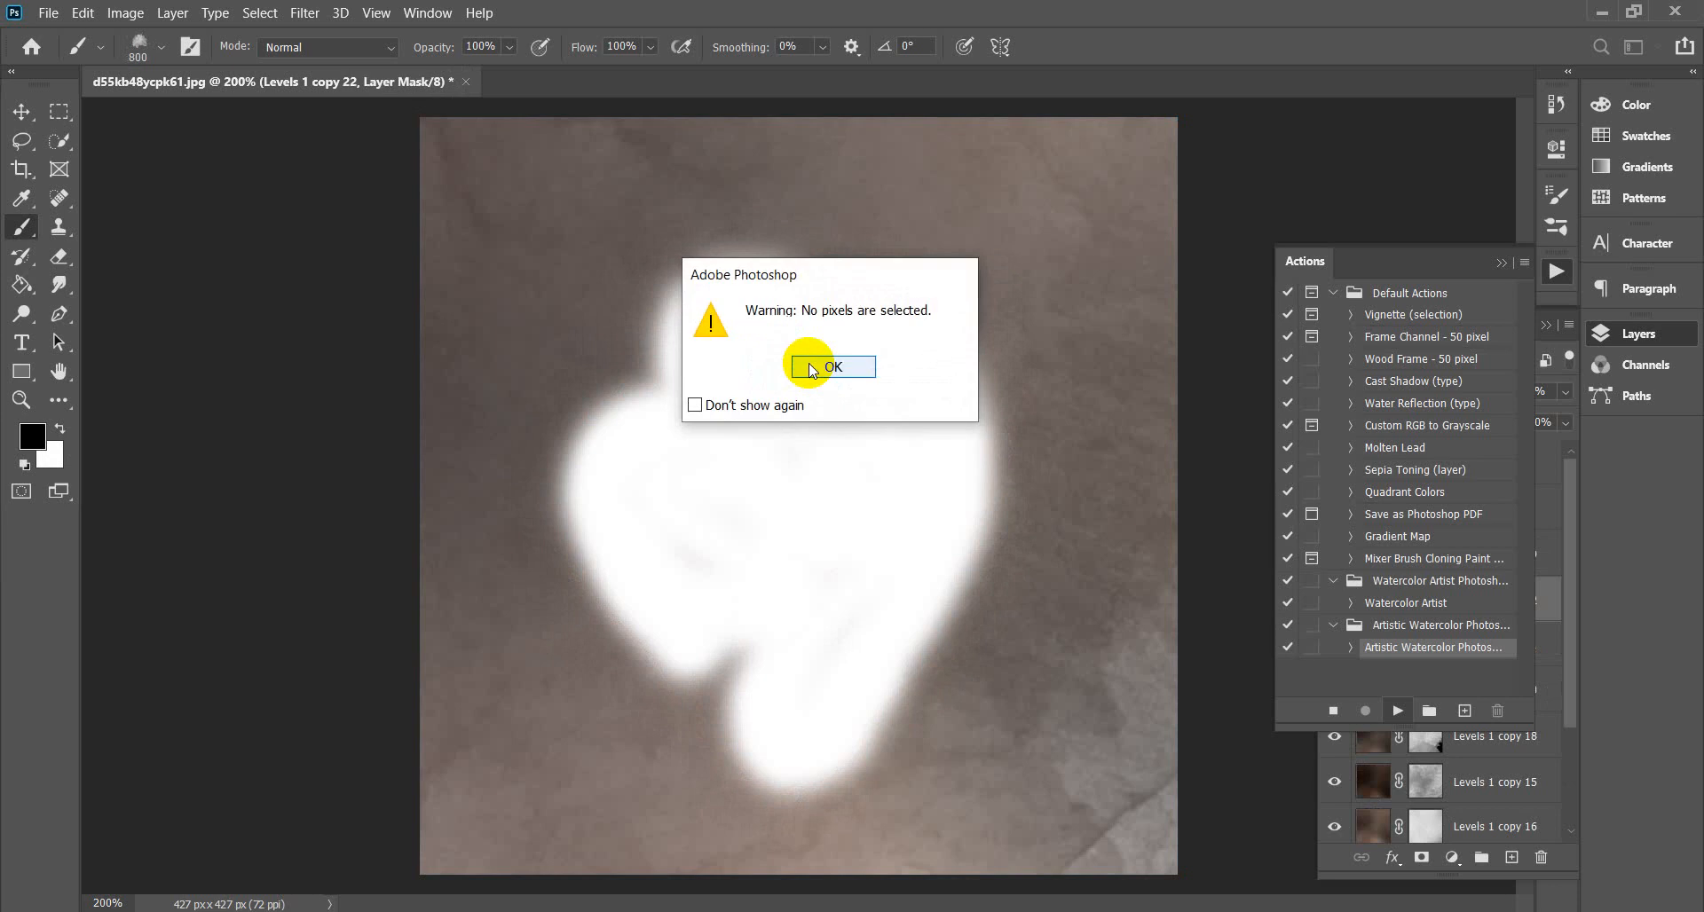
pyautogui.click(809, 368)
pyautogui.click(809, 368)
pyautogui.click(809, 368)
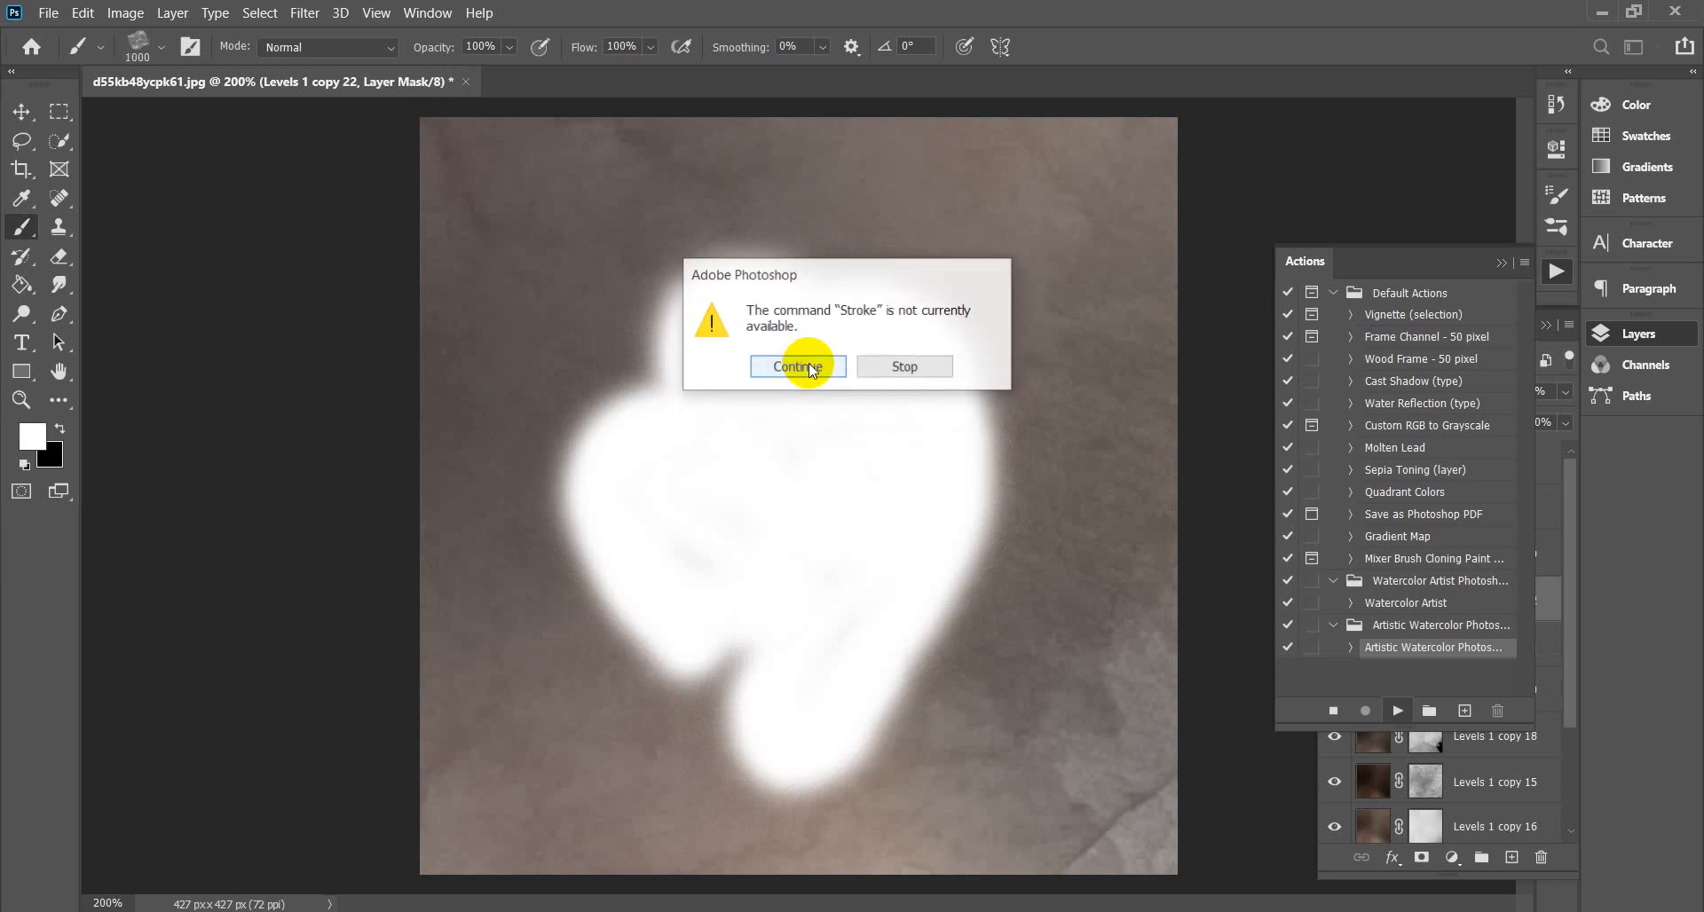
pyautogui.click(810, 367)
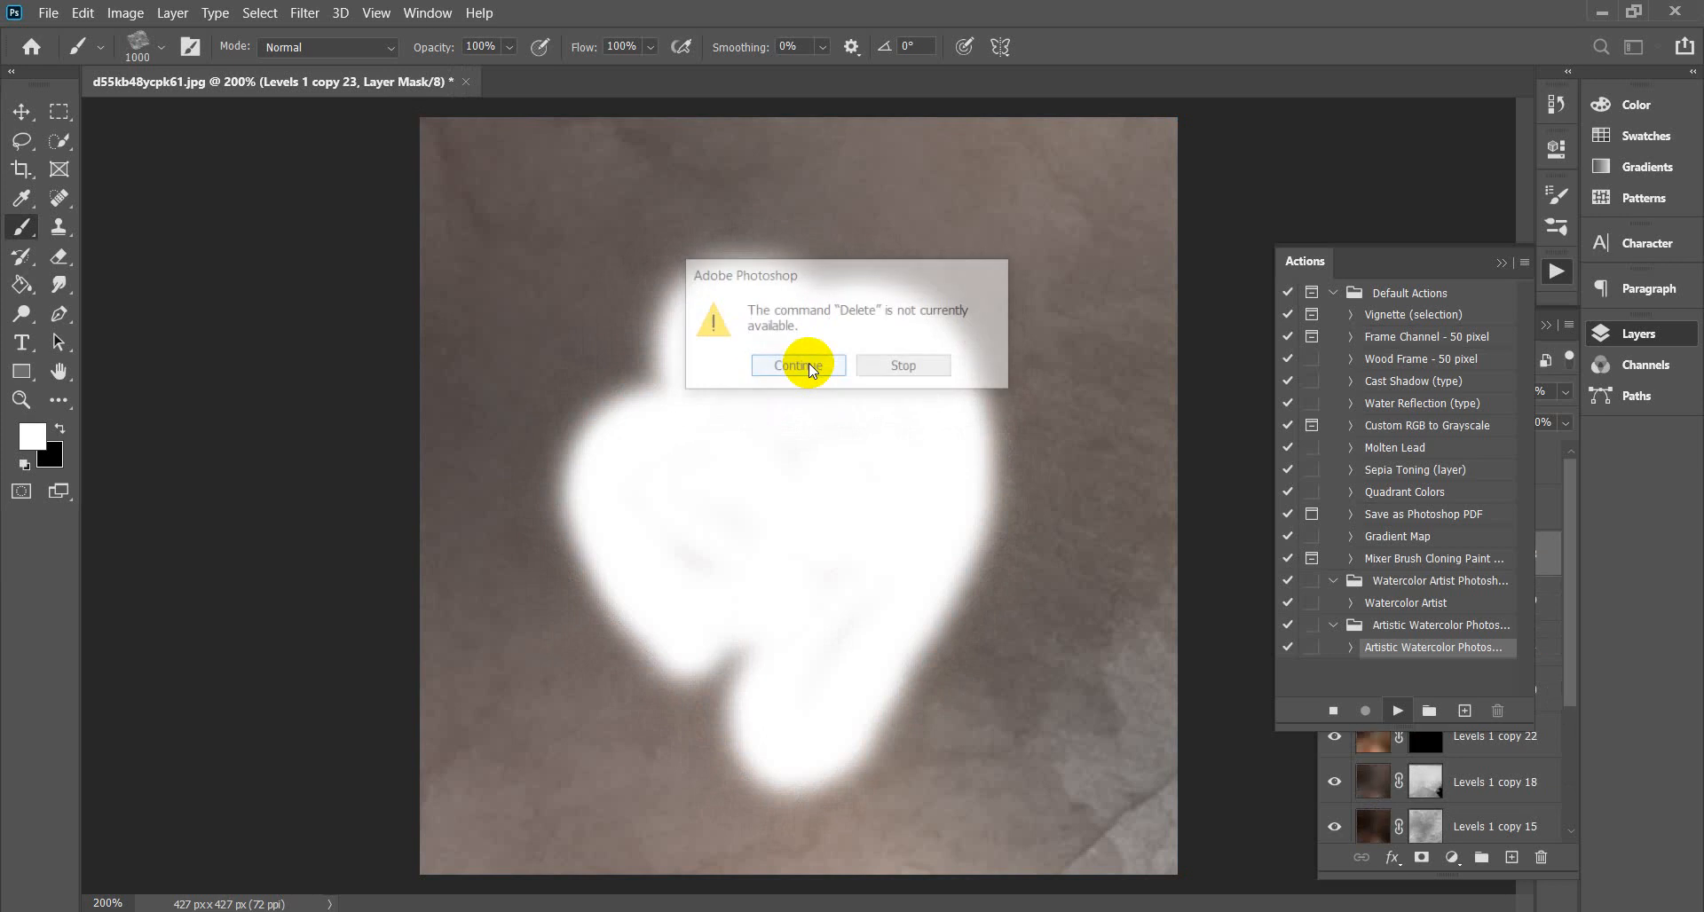
pyautogui.click(810, 368)
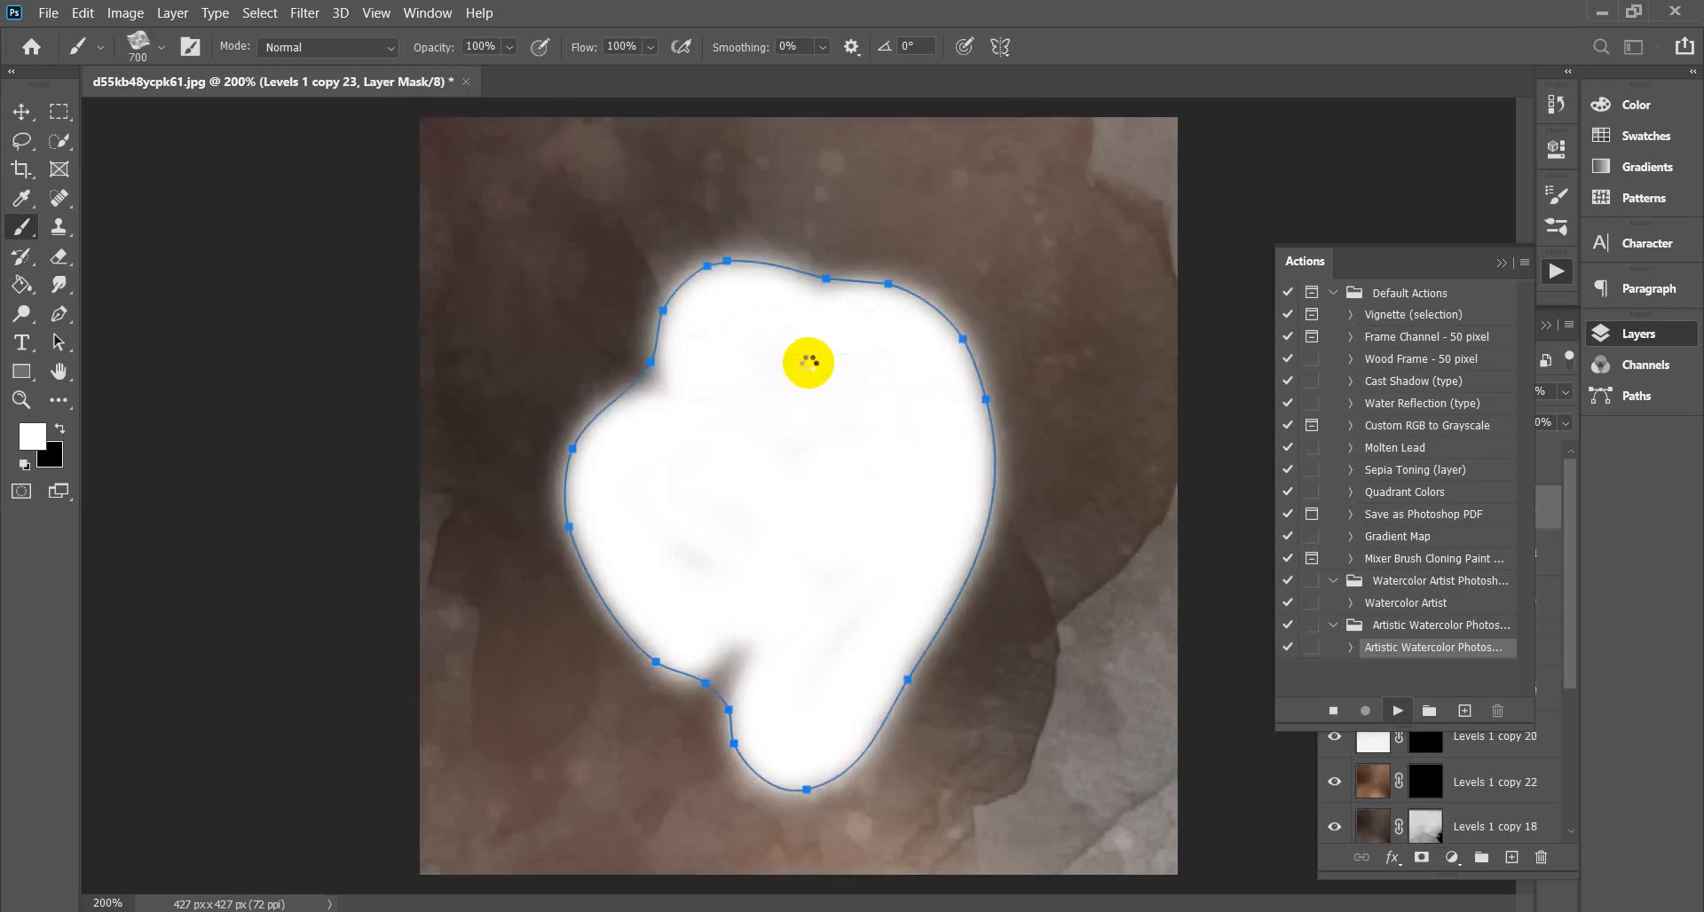
pyautogui.click(809, 367)
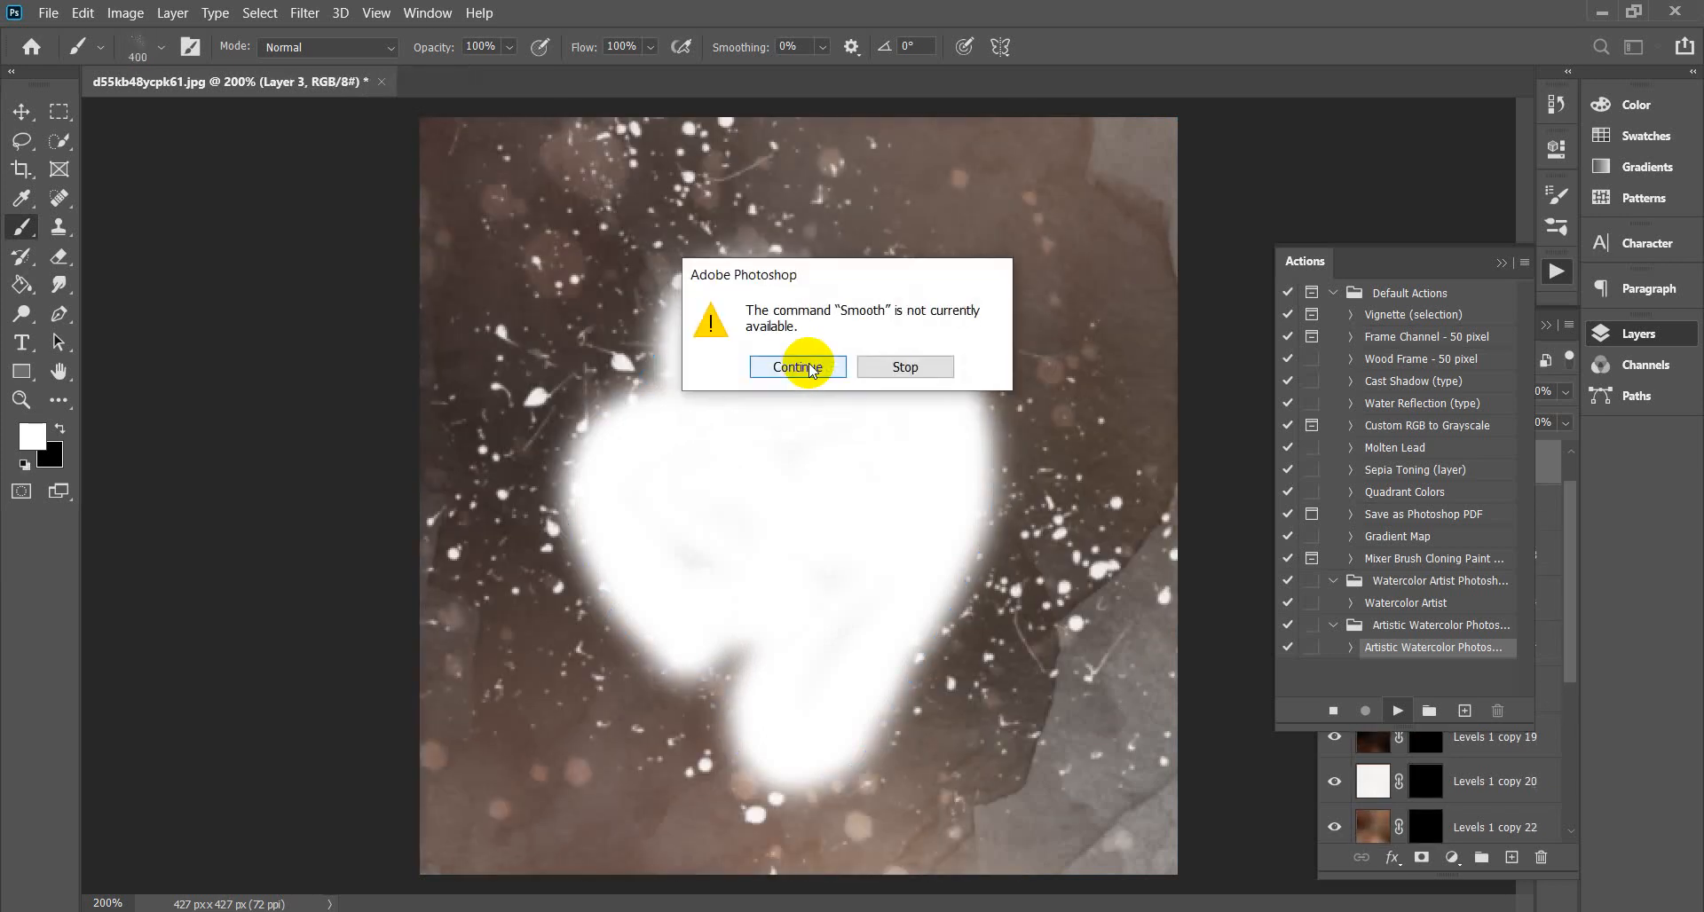
pyautogui.click(810, 368)
pyautogui.click(809, 368)
pyautogui.click(810, 367)
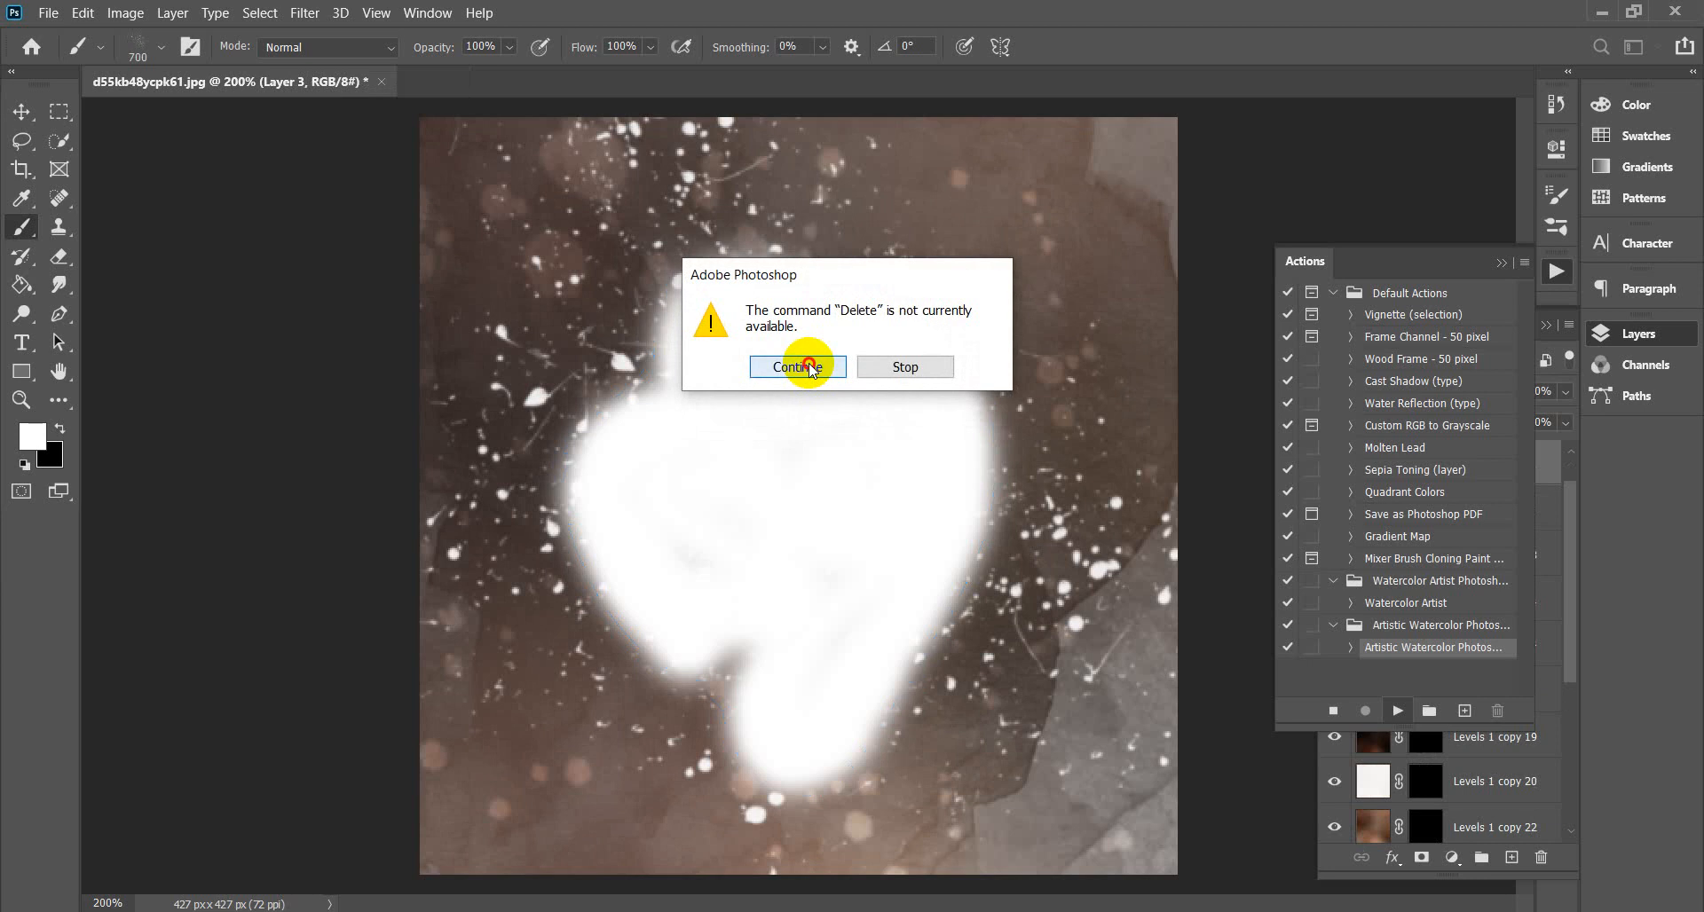
pyautogui.click(810, 368)
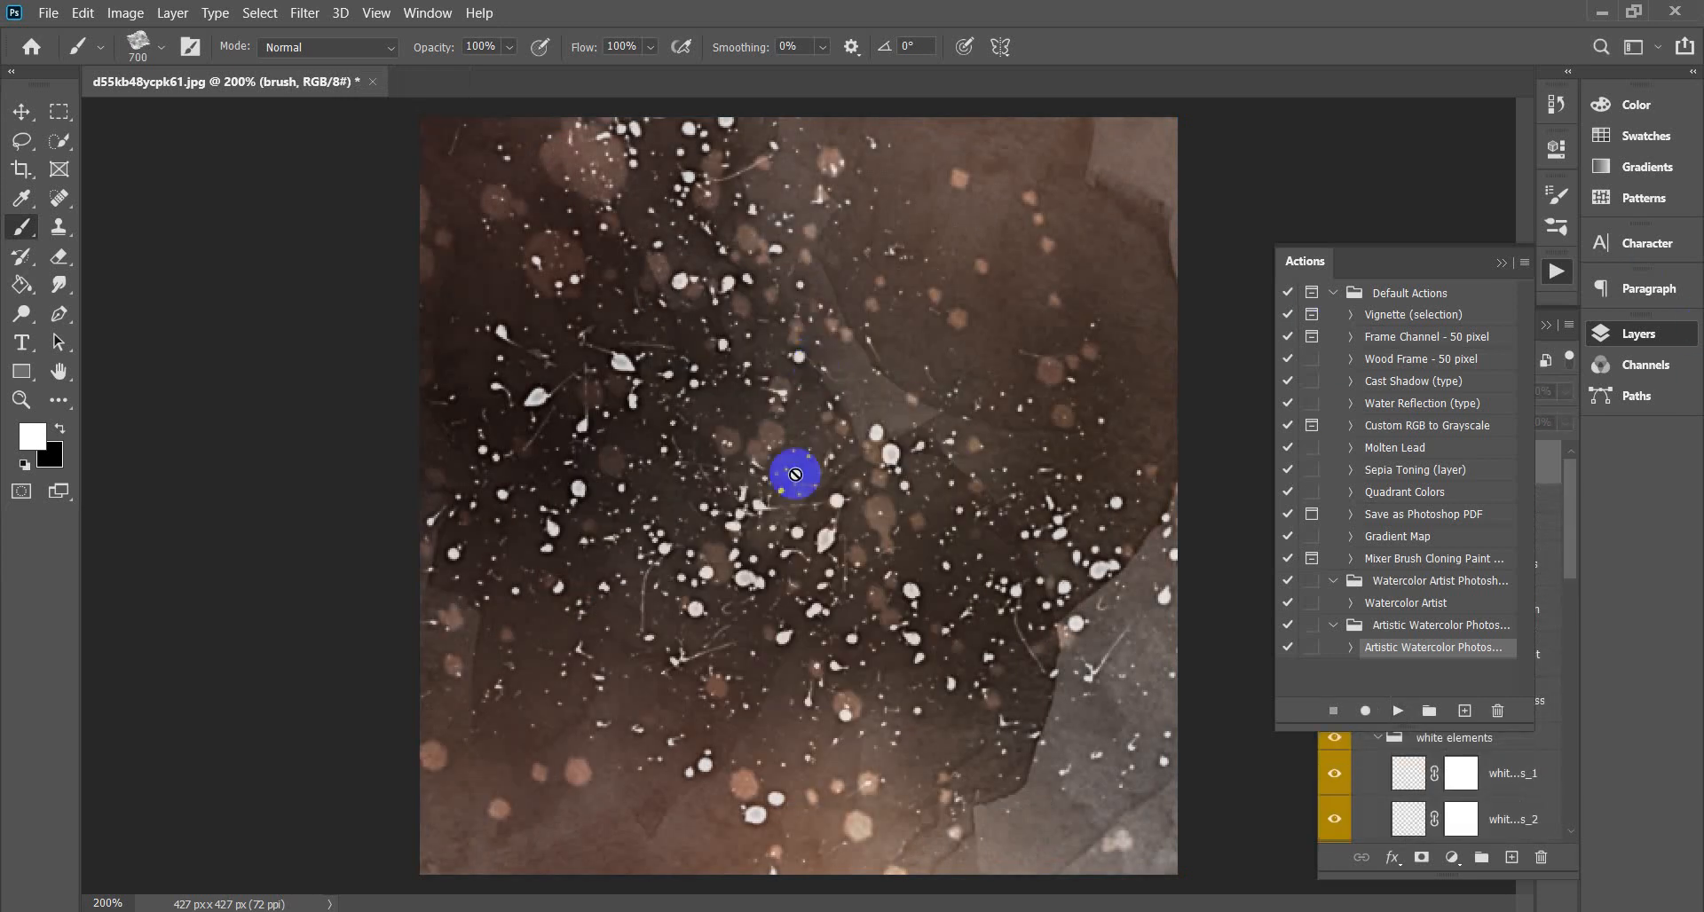
# Collapse the Actions panel and toggle the overall adjustment layers' visibility to compare the watercolor result.
pyautogui.click(1501, 263)
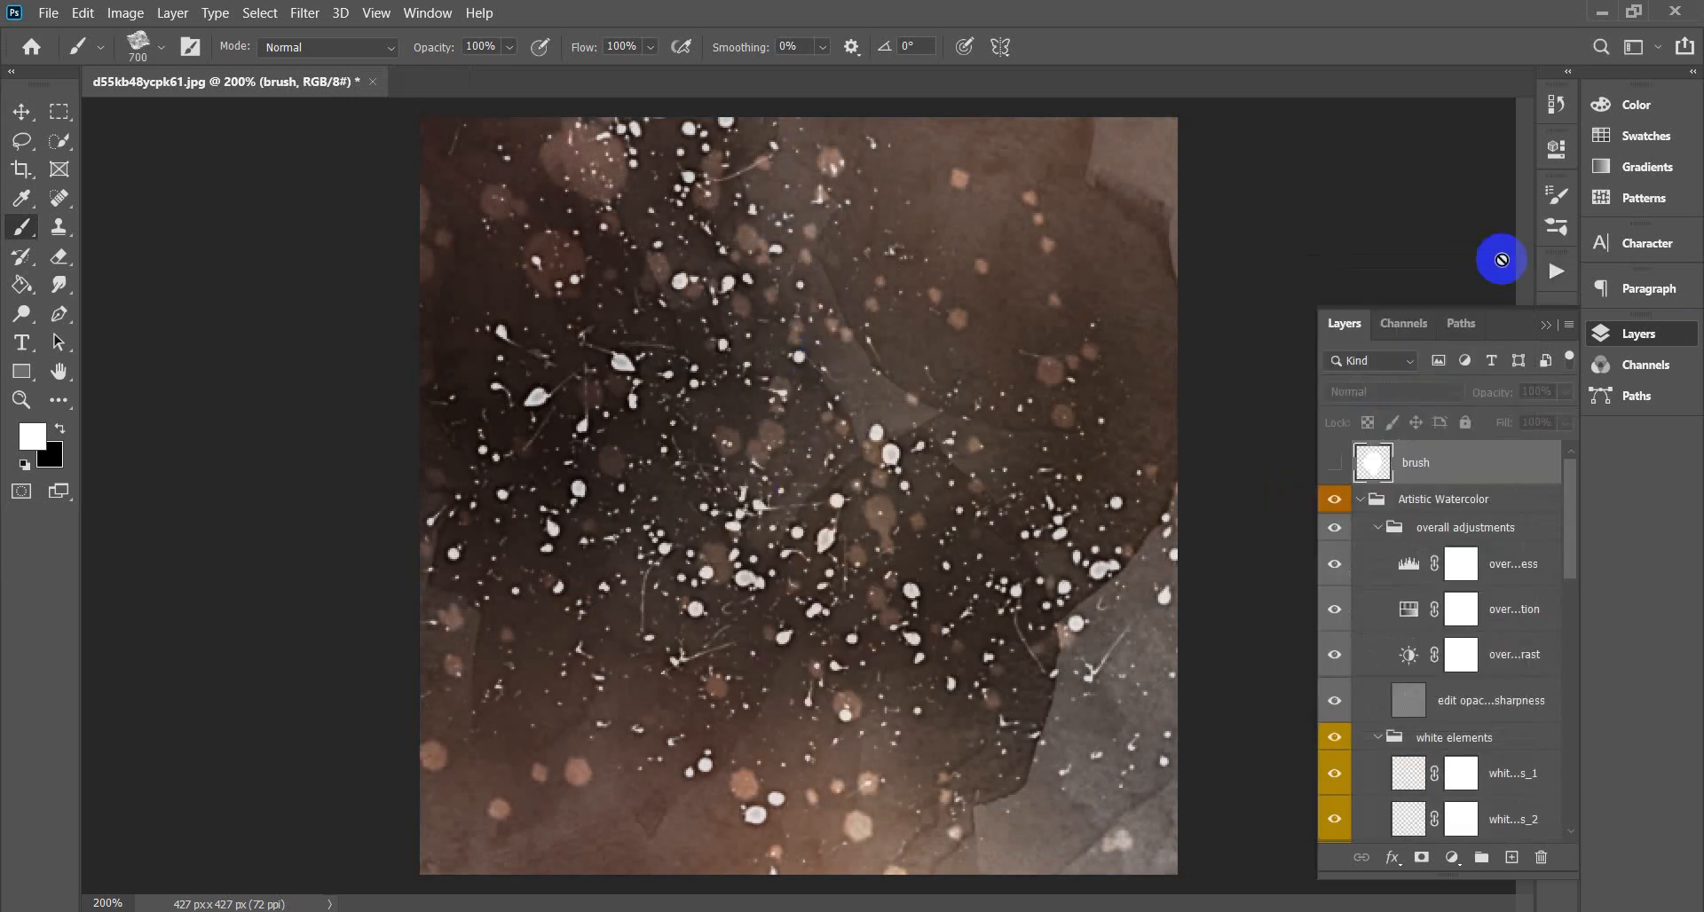
pyautogui.scroll(-5, 1415, 677)
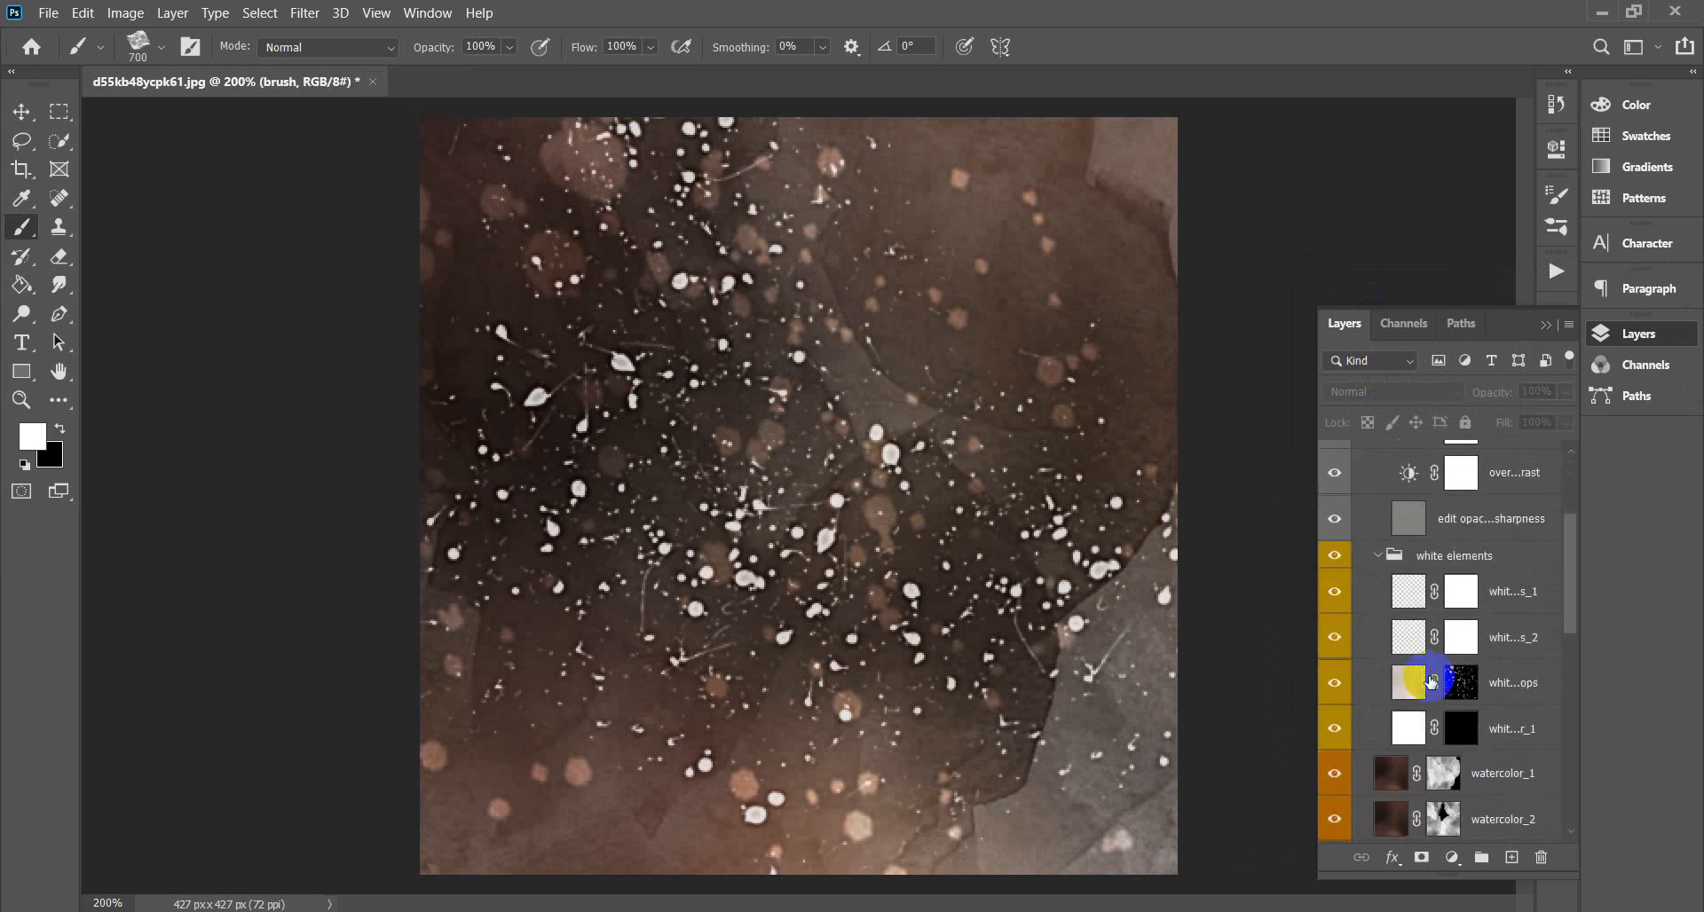
pyautogui.scroll(-5, 1431, 681)
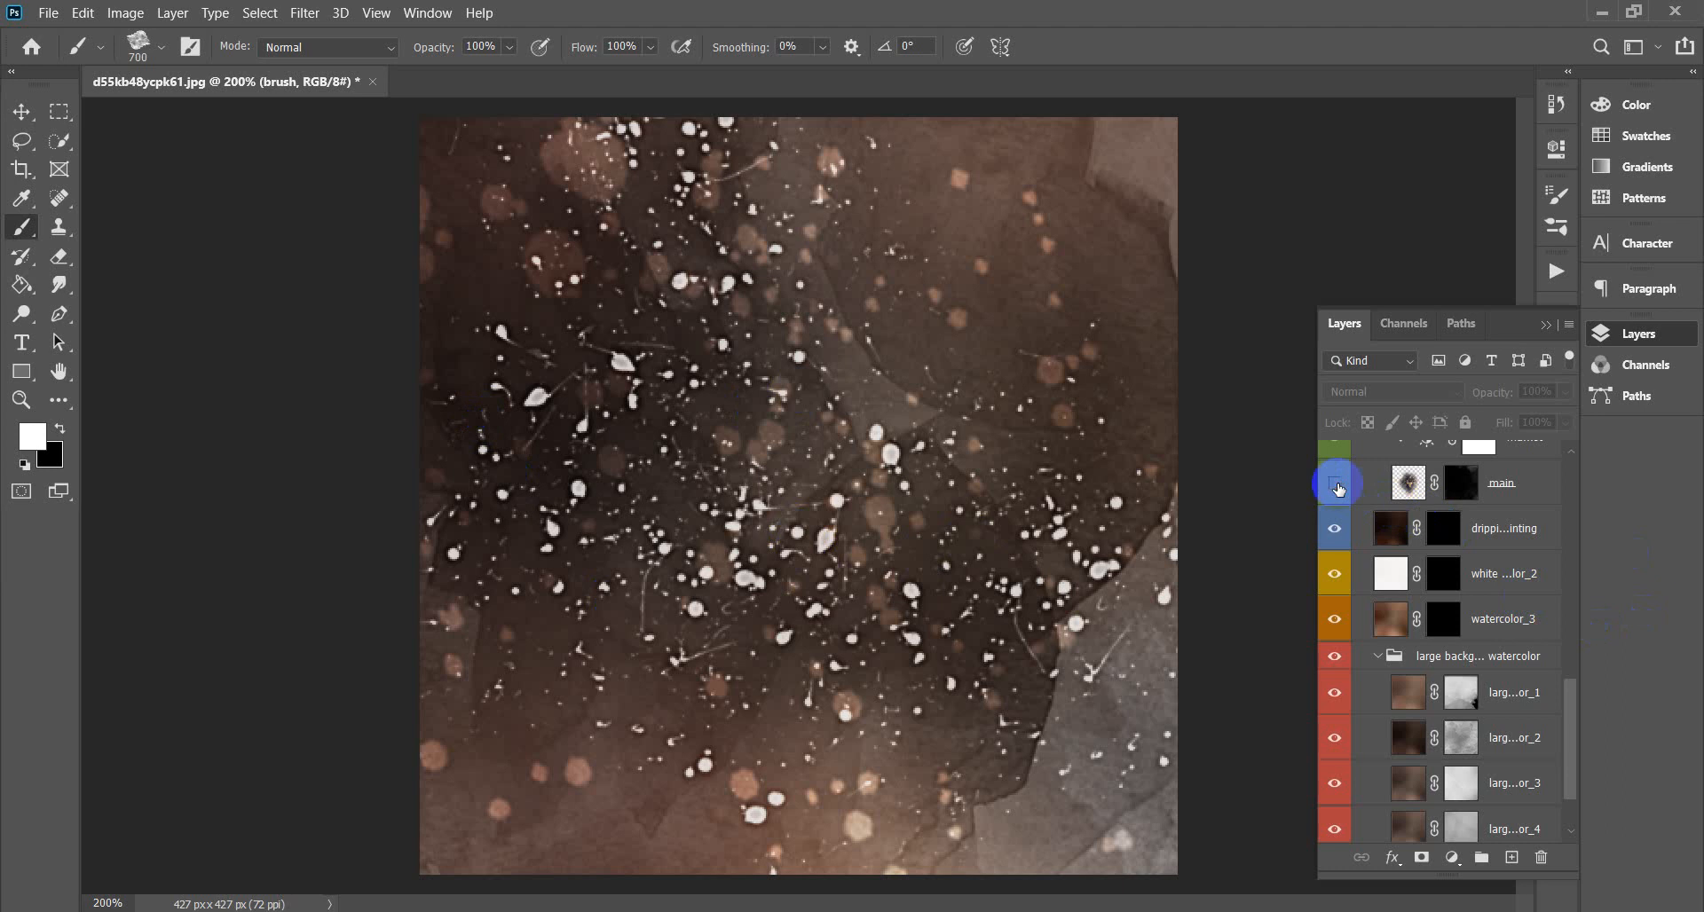
pyautogui.scroll(5, 1483, 703)
pyautogui.scroll(-7, 1483, 749)
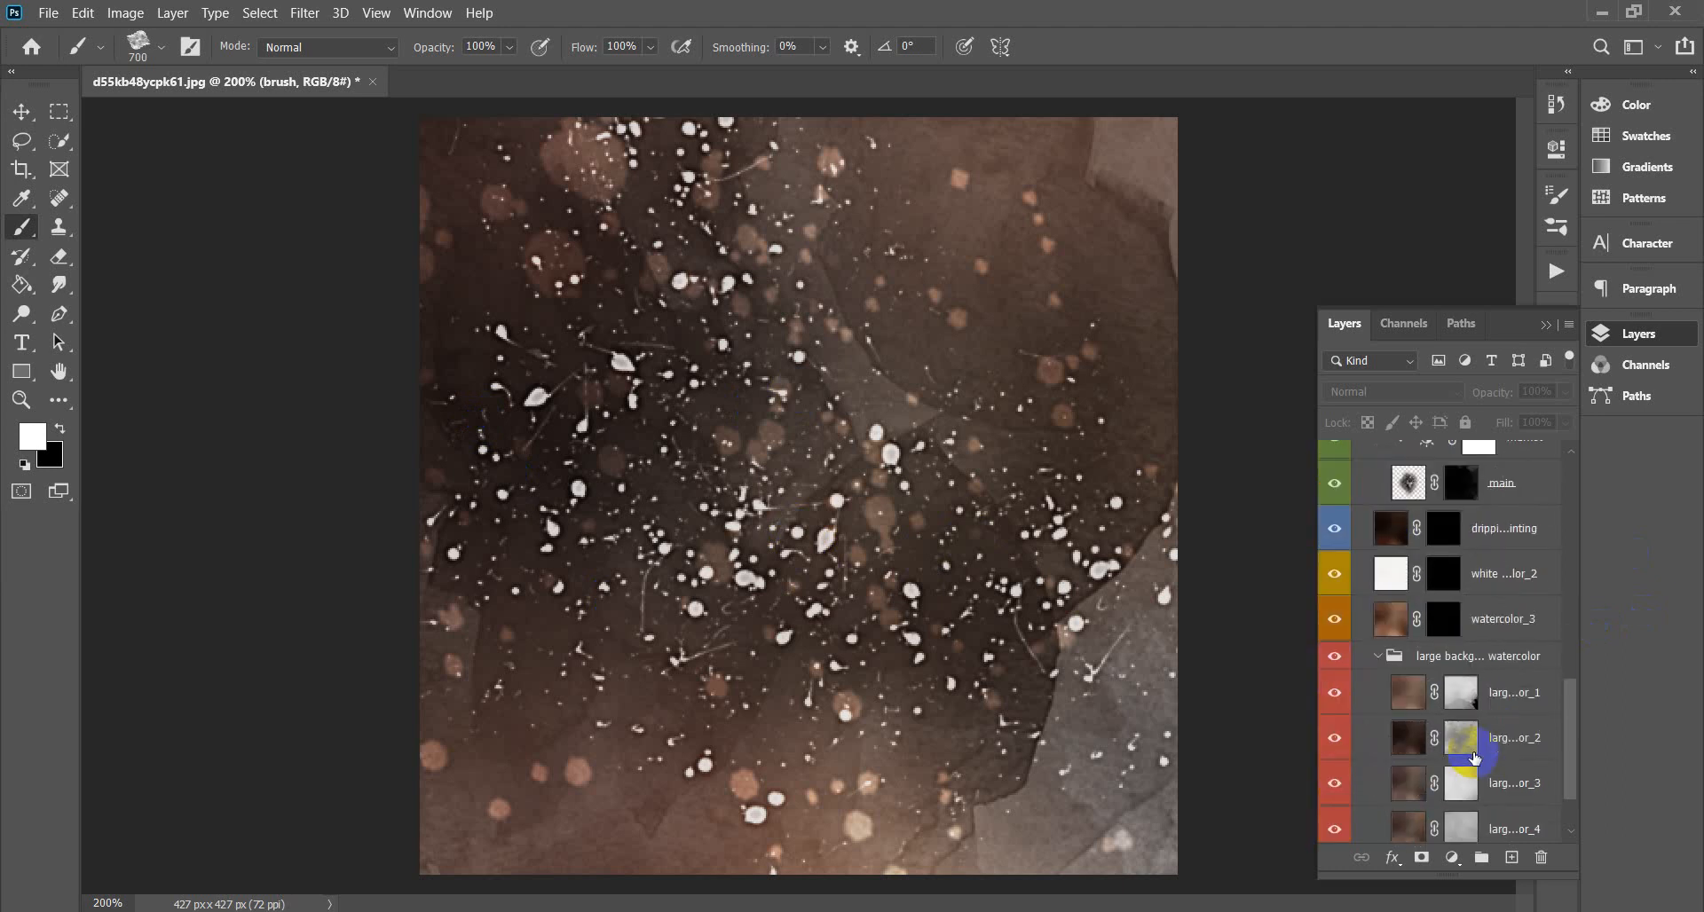
pyautogui.scroll(10, 1461, 767)
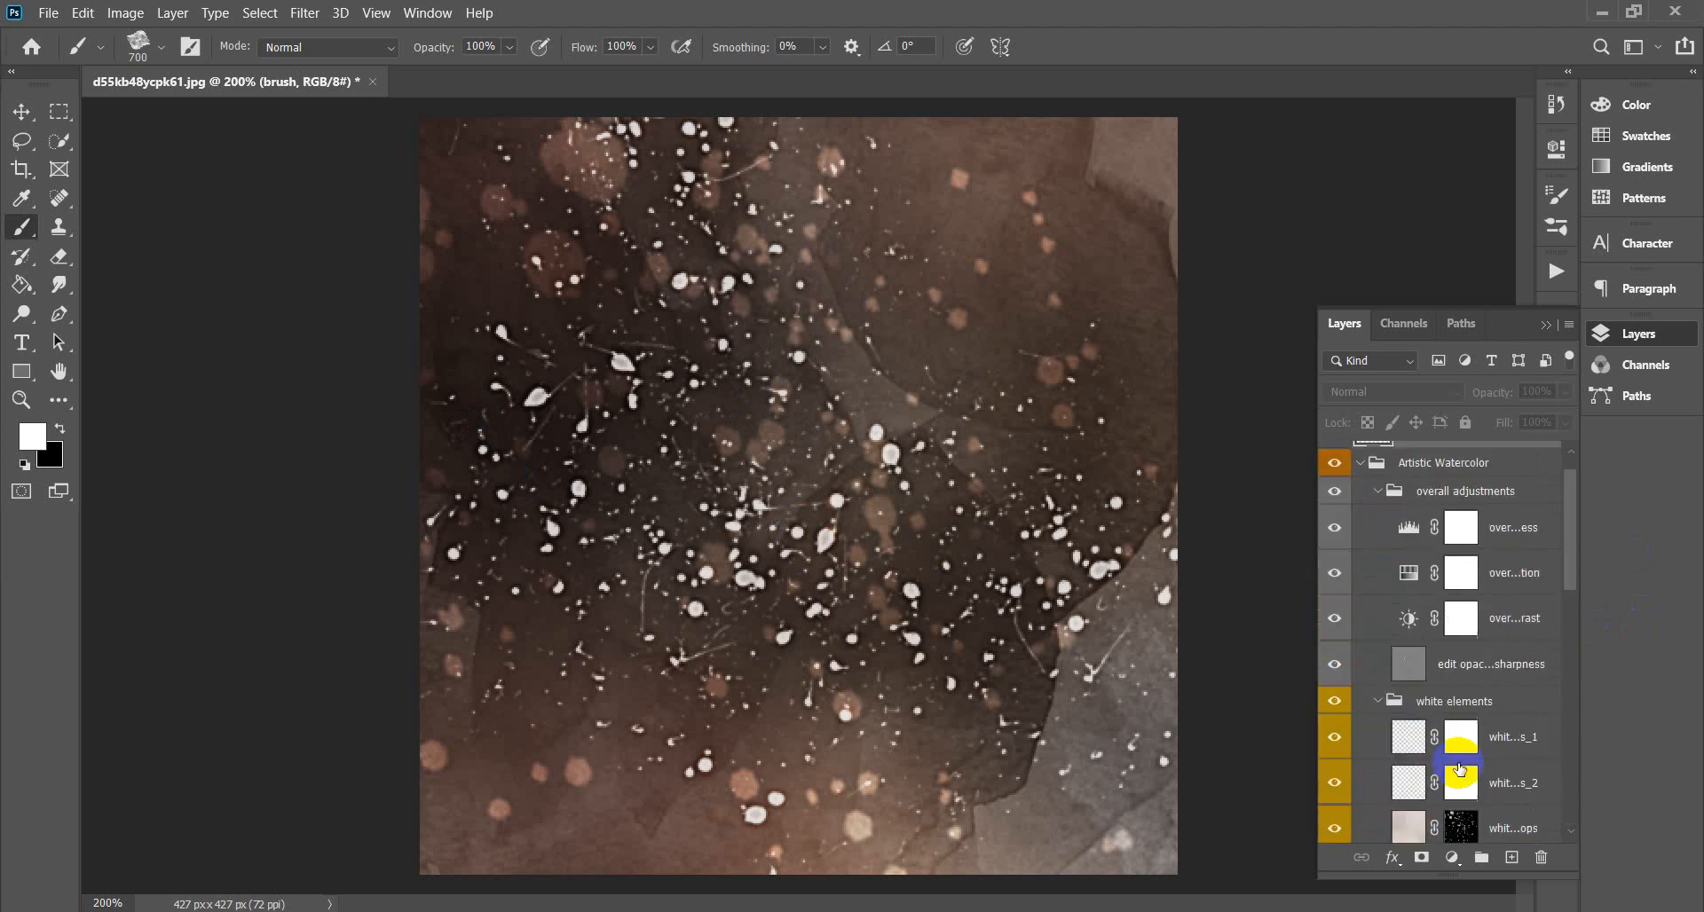
pyautogui.click(1335, 529)
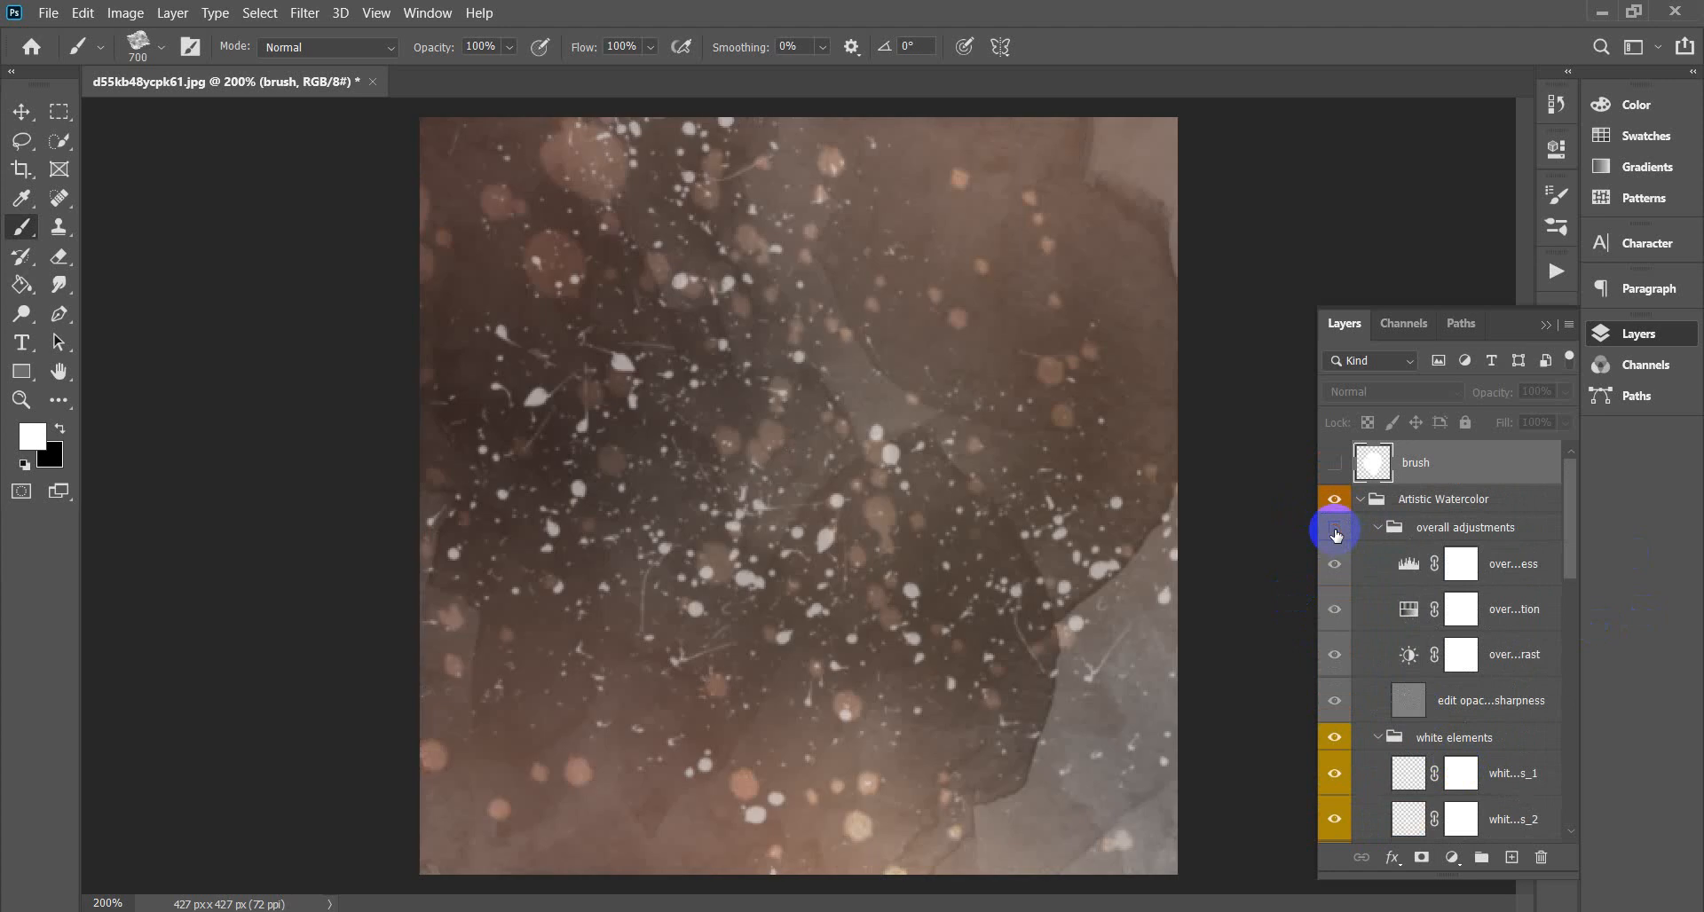
pyautogui.click(1334, 529)
pyautogui.click(1333, 561)
pyautogui.click(1333, 561)
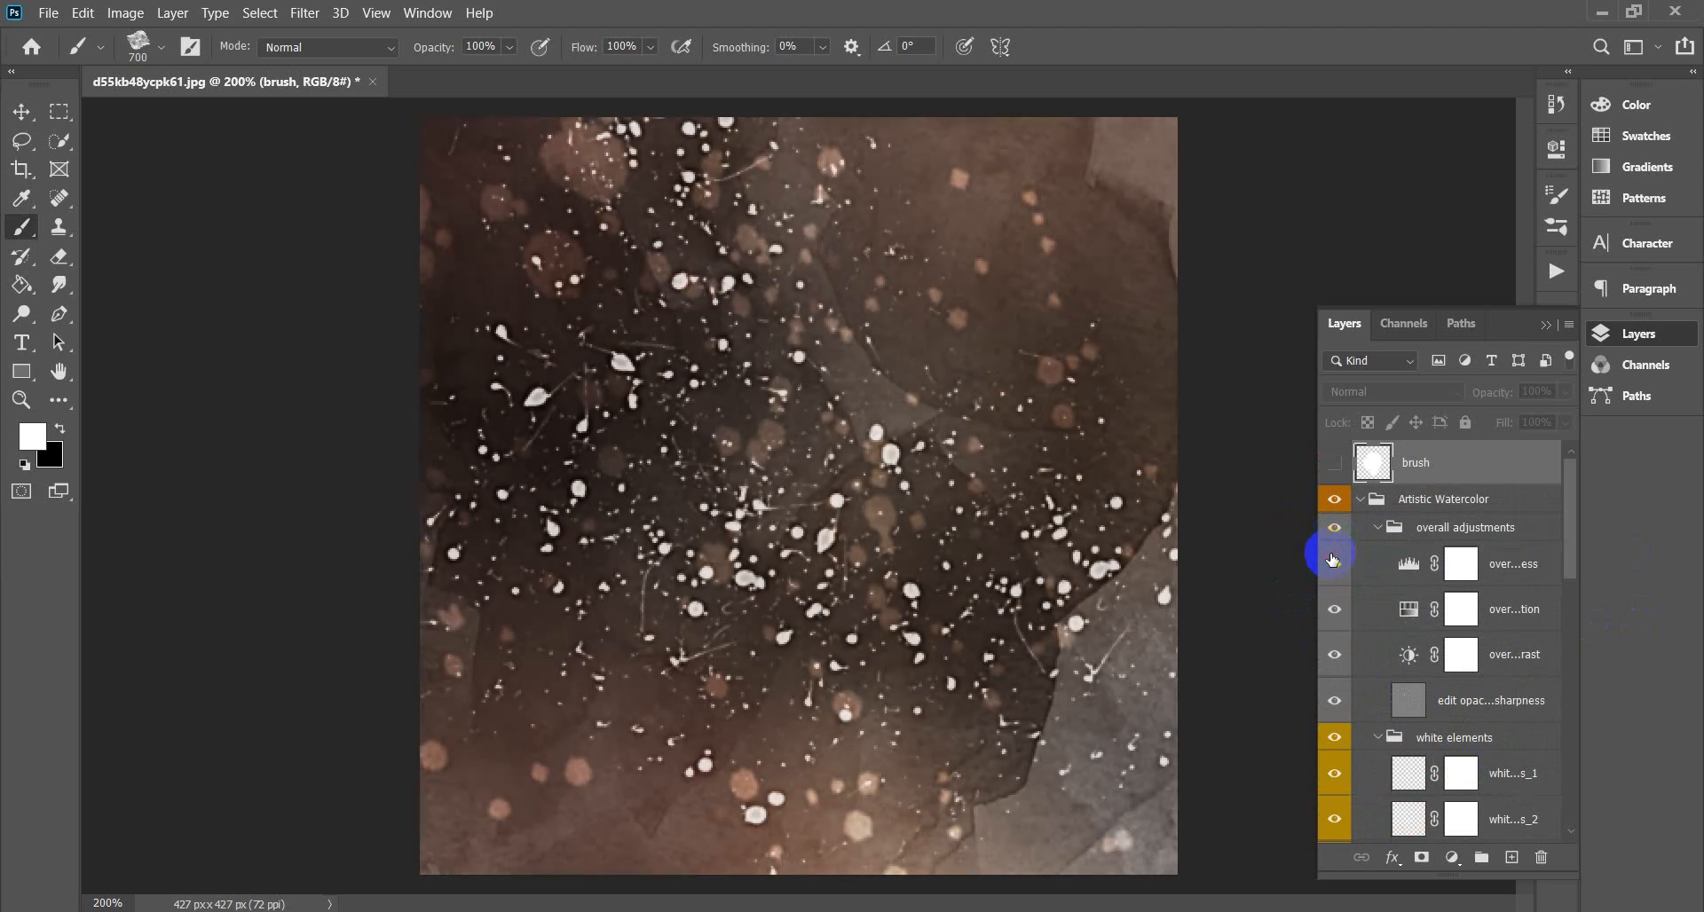
pyautogui.click(1335, 657)
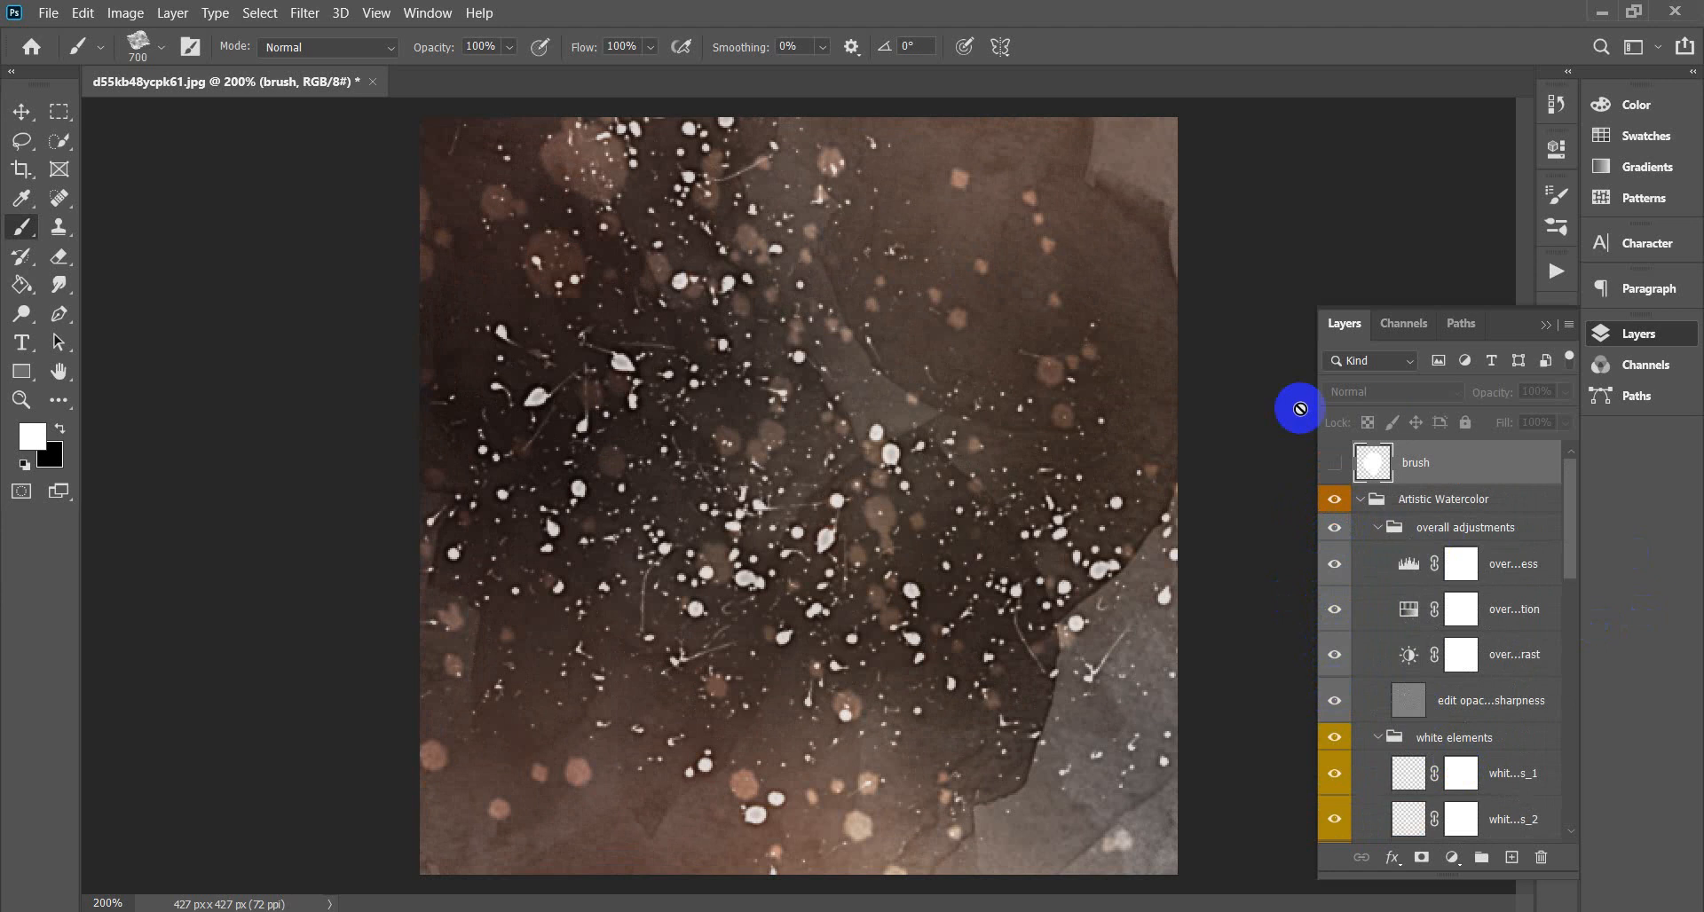
# Close the watercolor document without saving and reopen d55kb48ycpk61.jpg from Recent files.
pyautogui.click(377, 83)
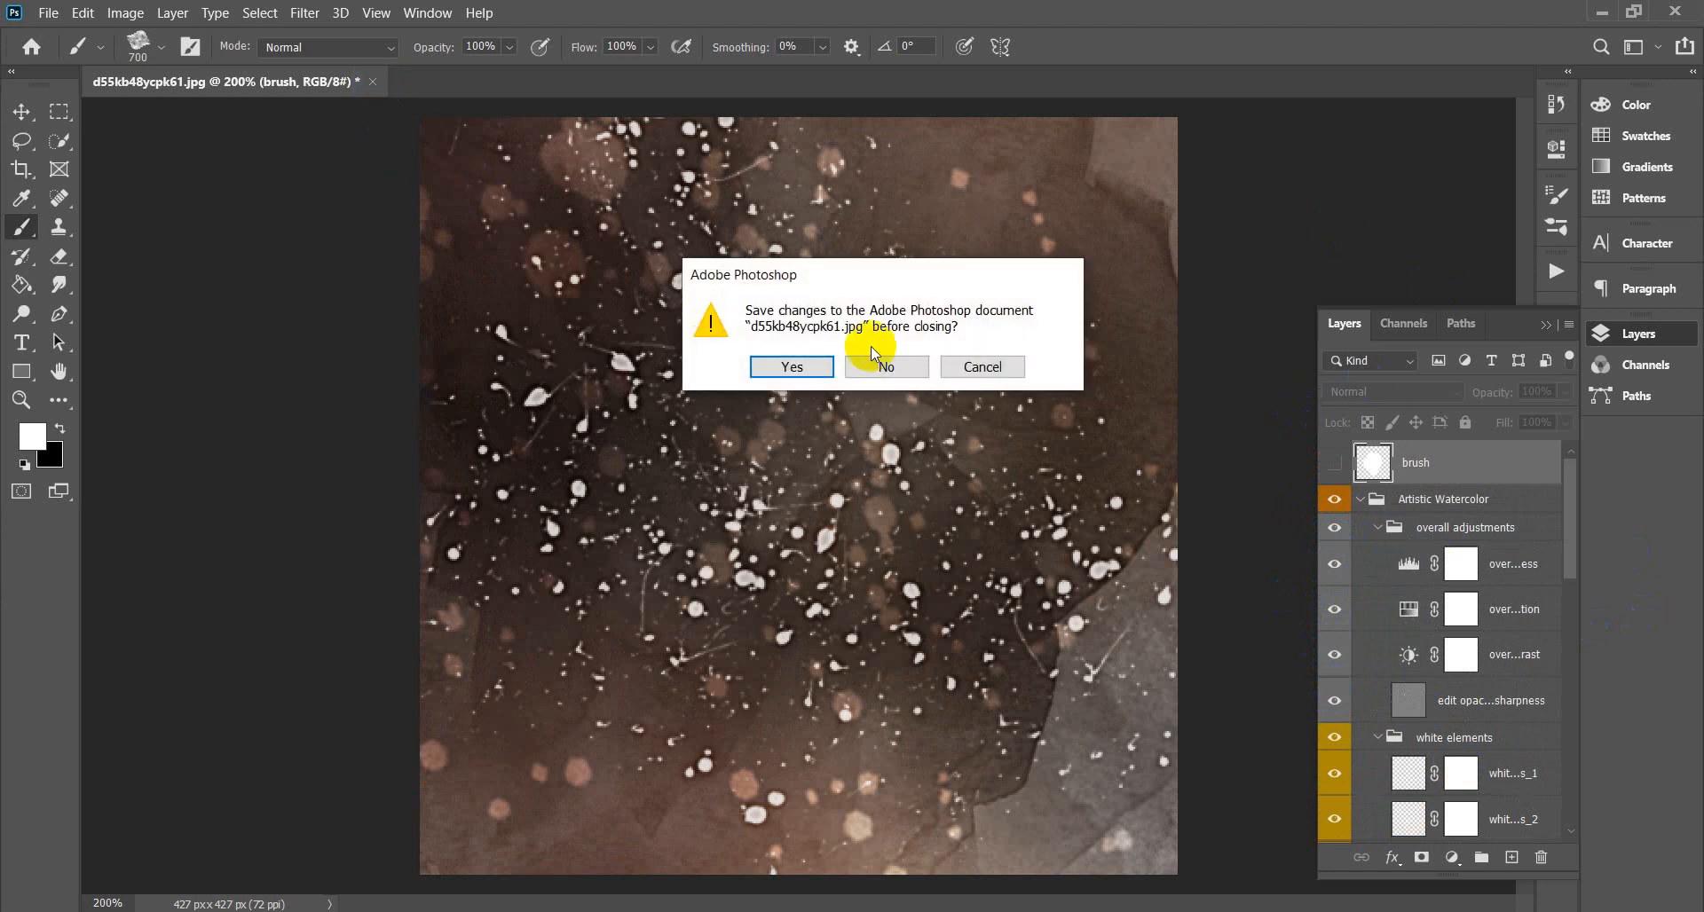
pyautogui.click(890, 366)
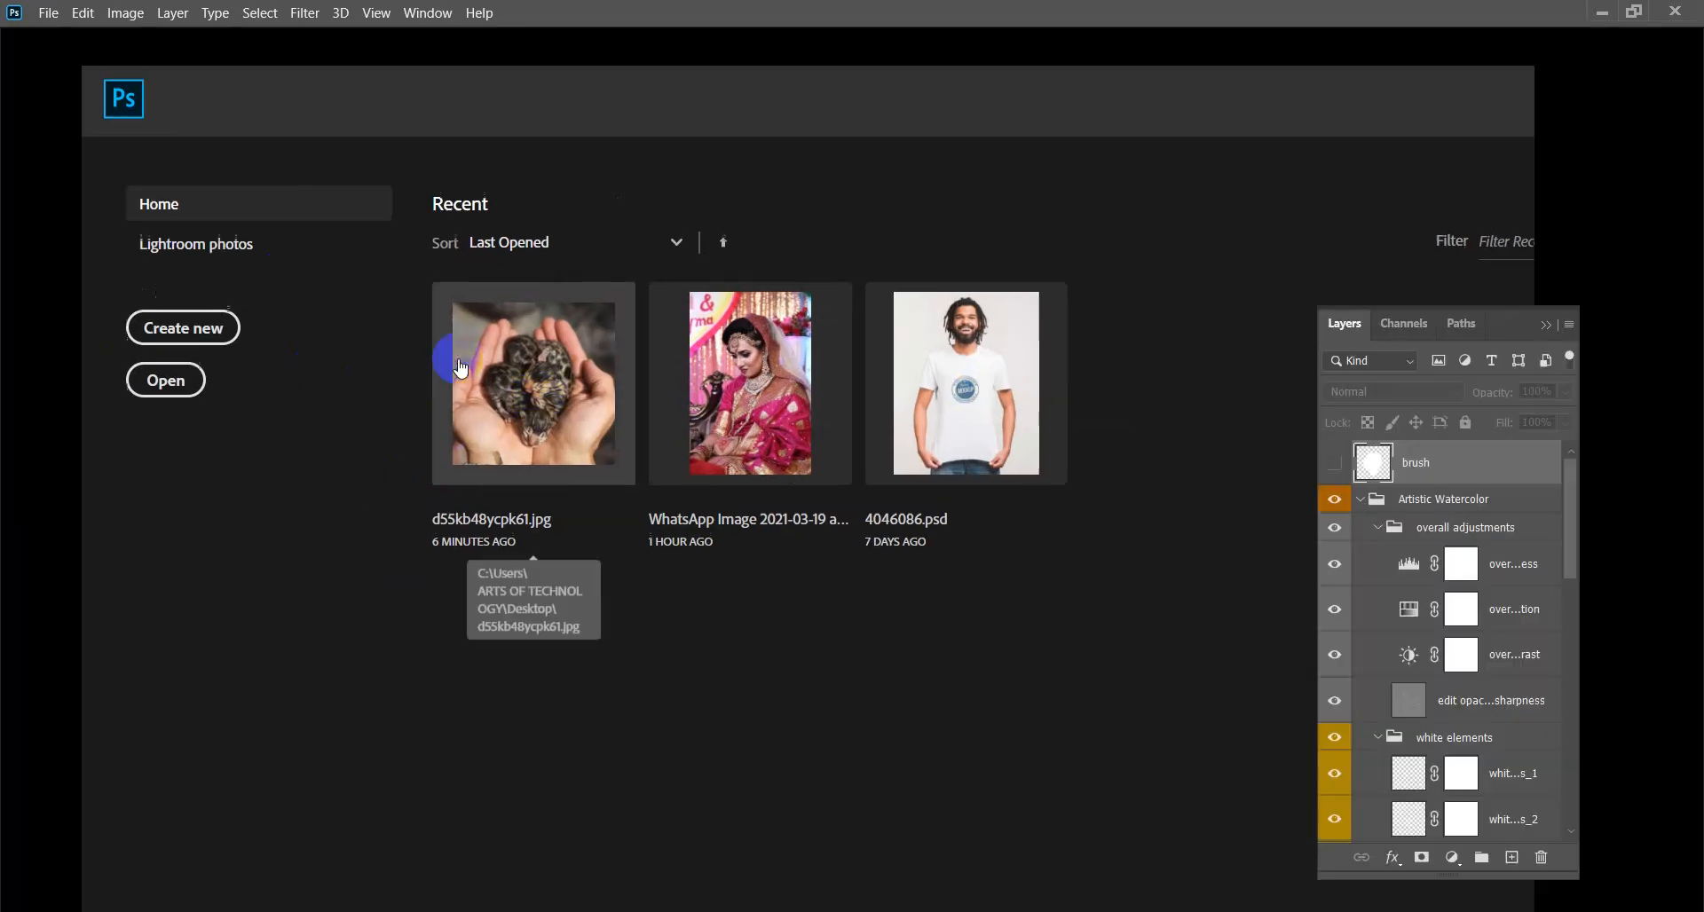
pyautogui.click(461, 368)
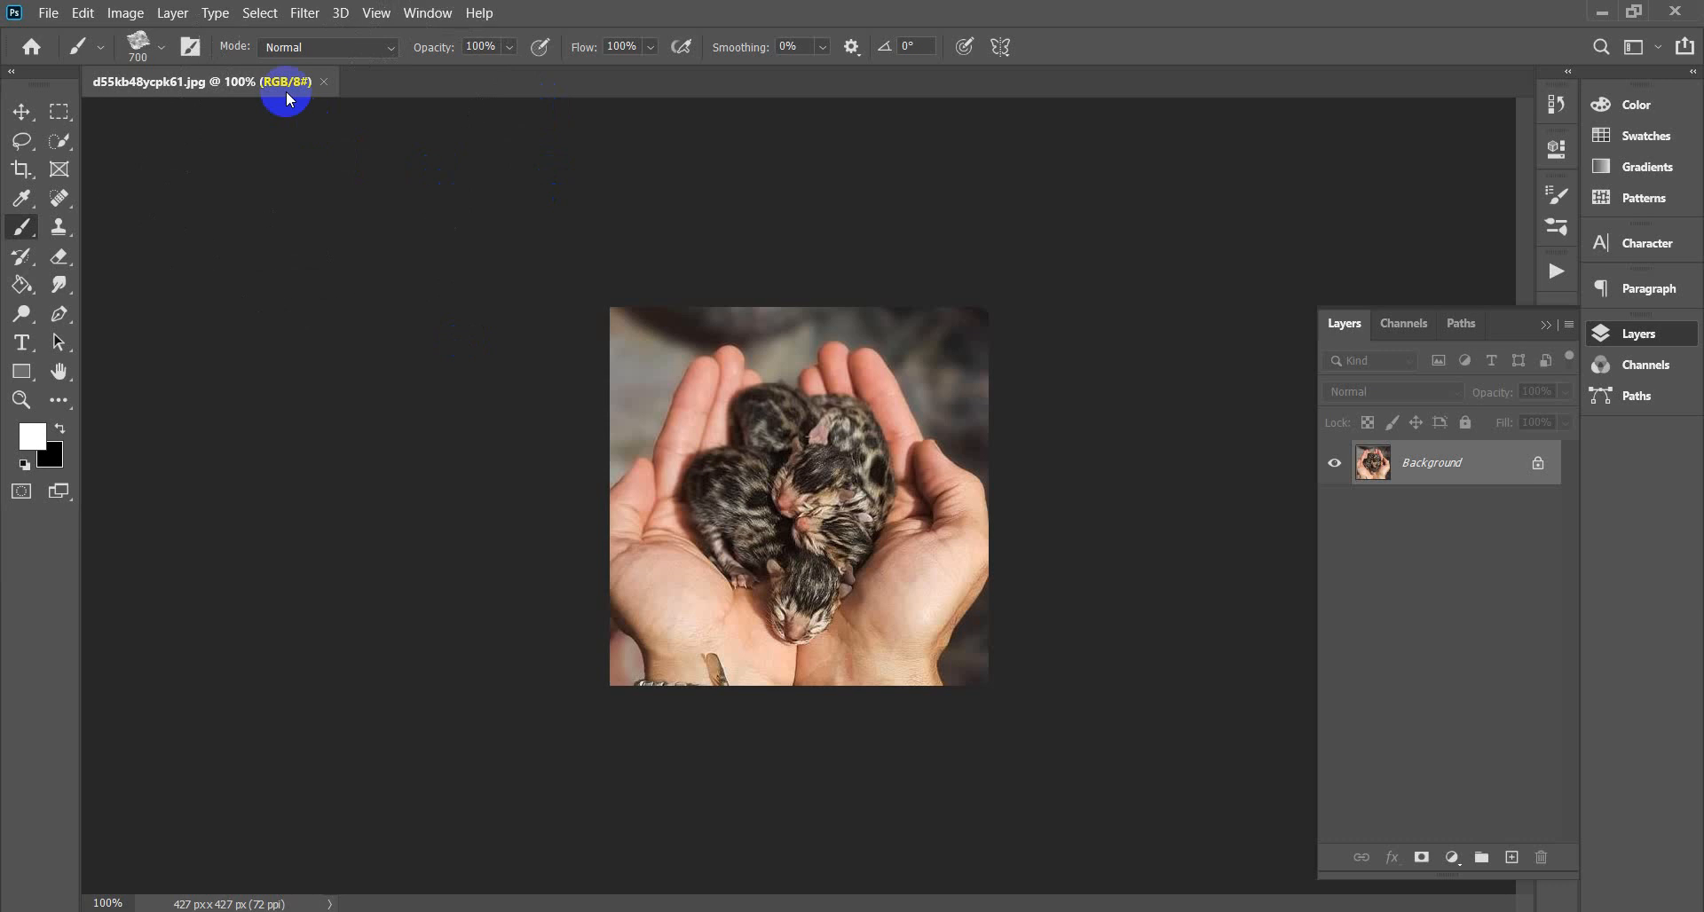
pyautogui.click(122, 14)
# Resize the kitten photo to 300 ppi with pixel units, giving 1779 × 1779 px.
pyautogui.click(145, 162)
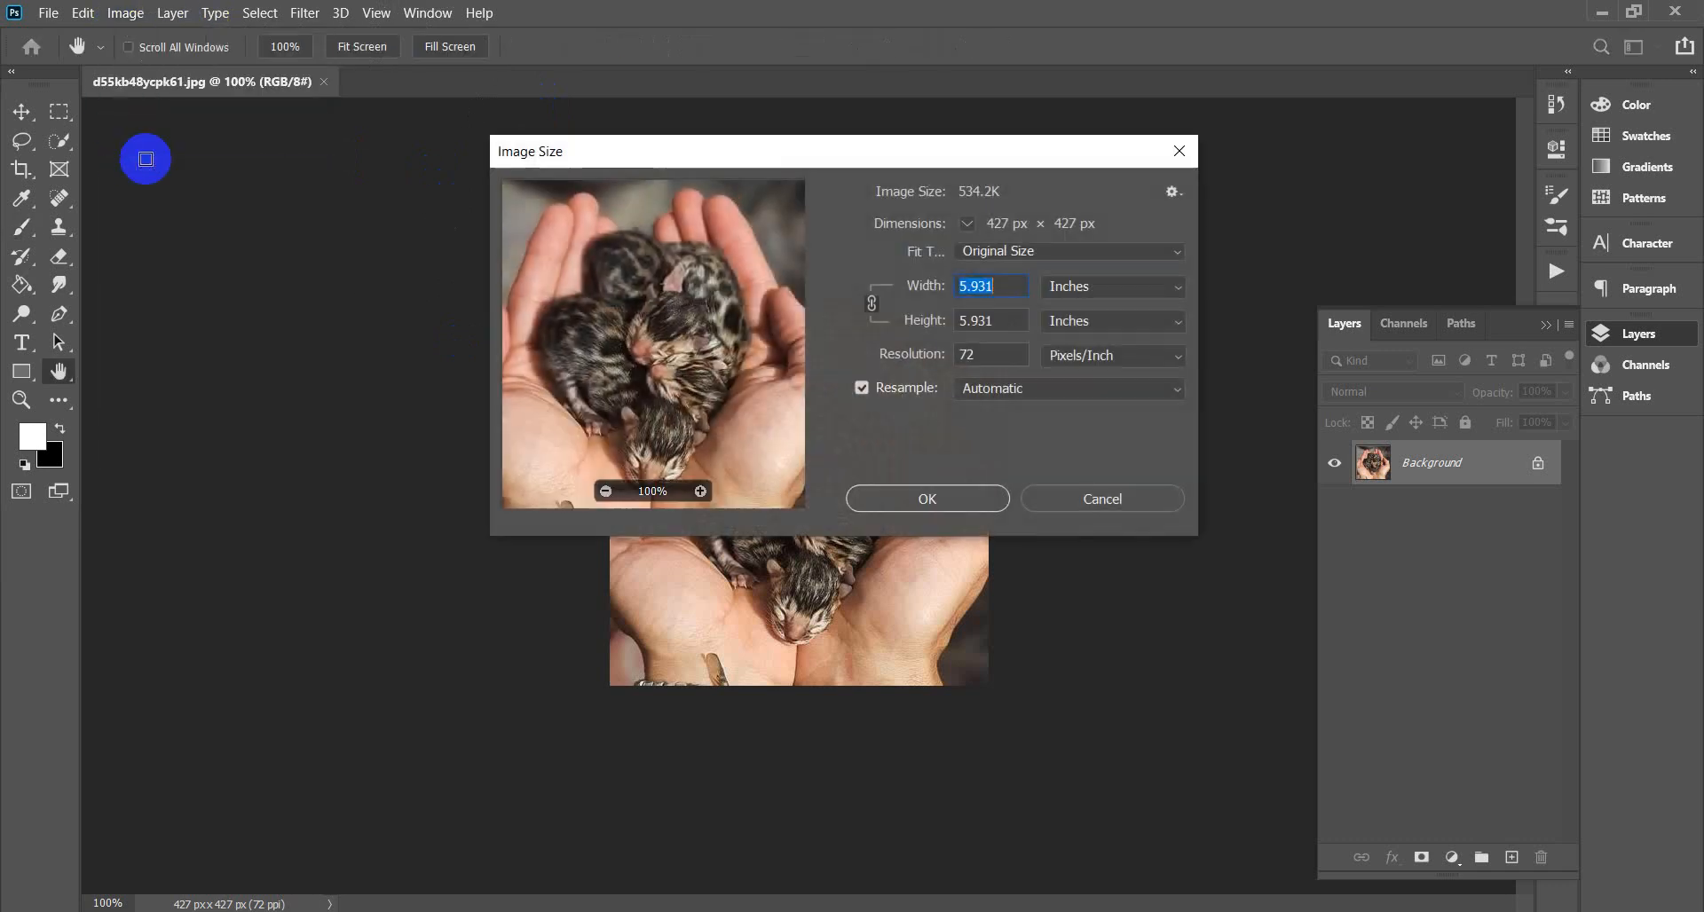
pyautogui.click(1145, 292)
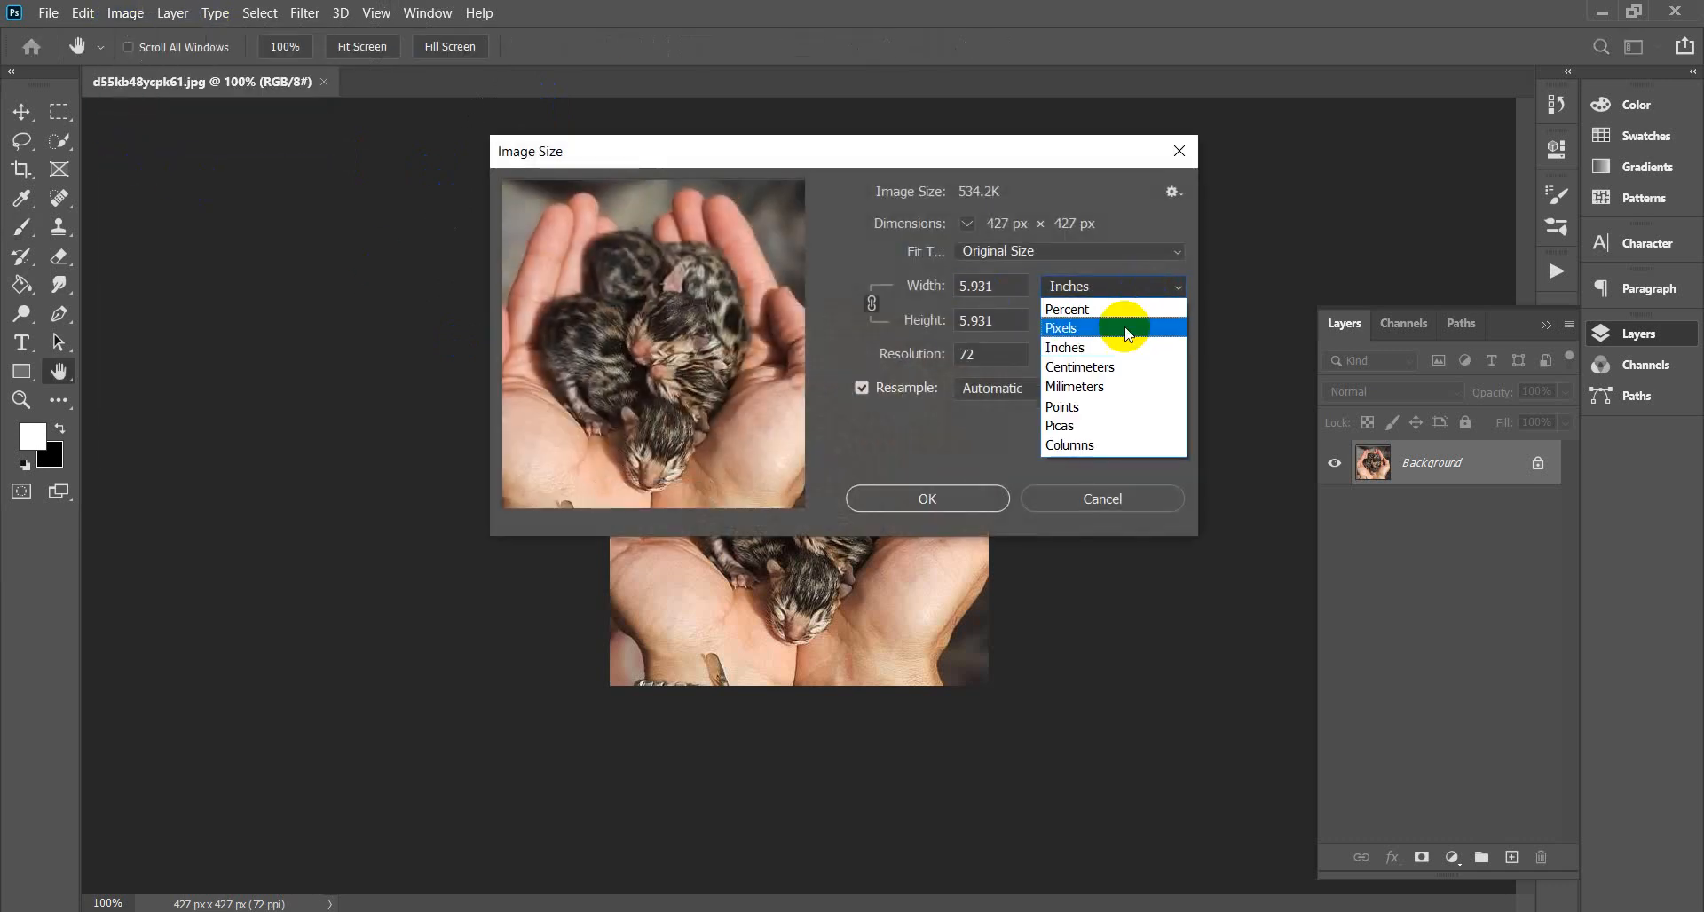
pyautogui.click(1104, 330)
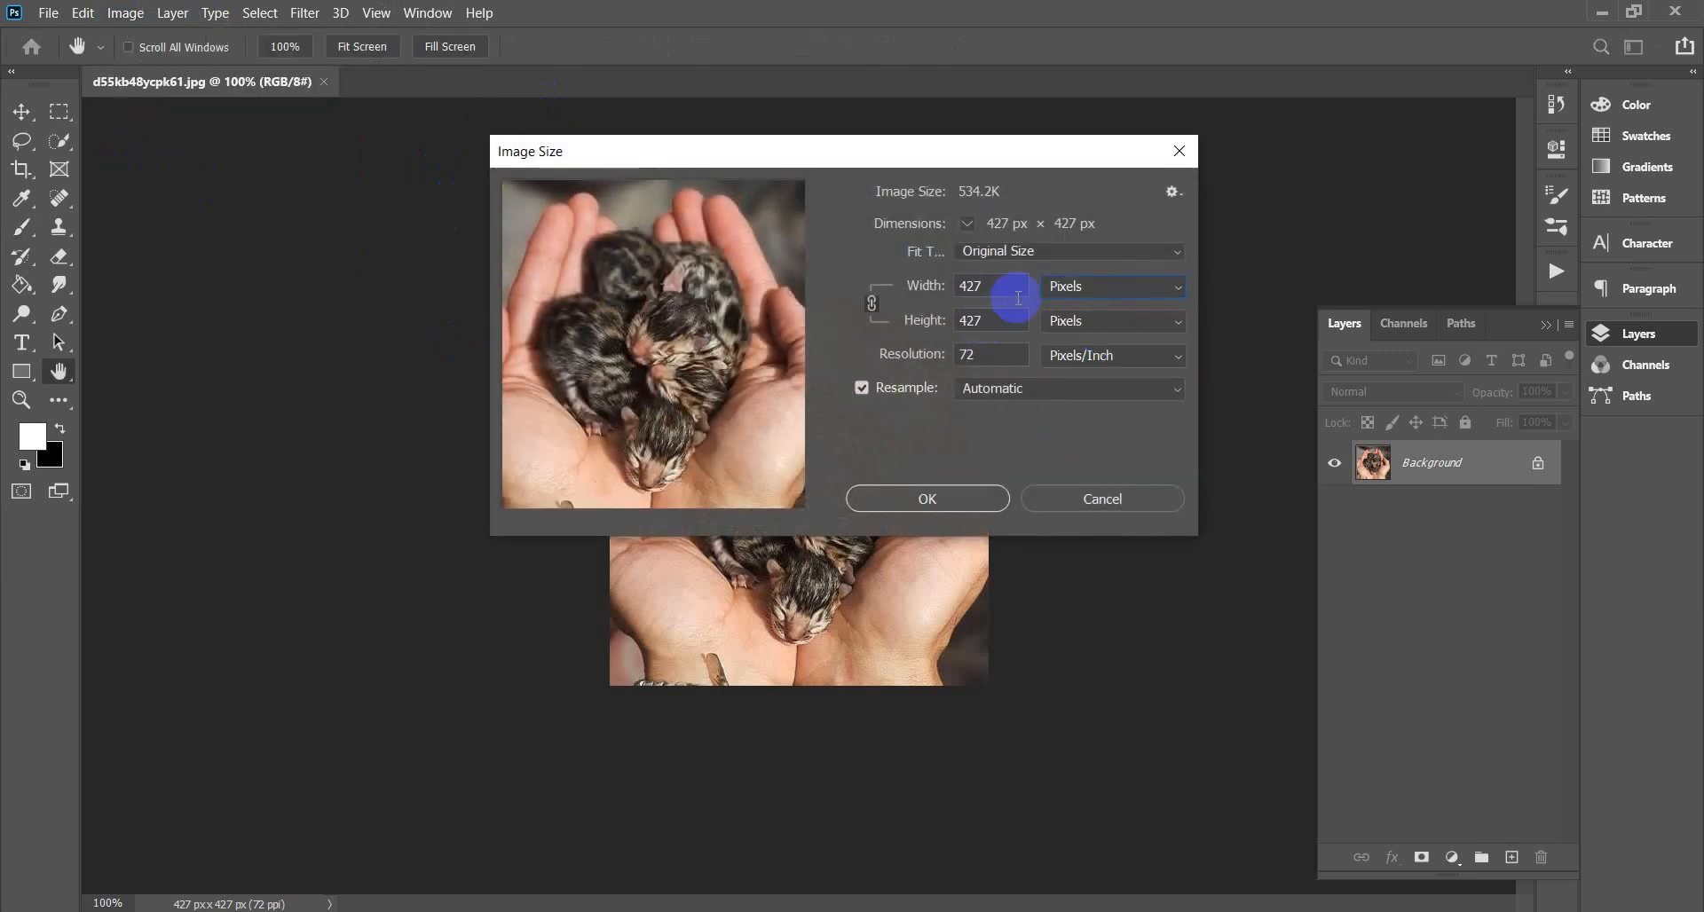
pyautogui.click(995, 359)
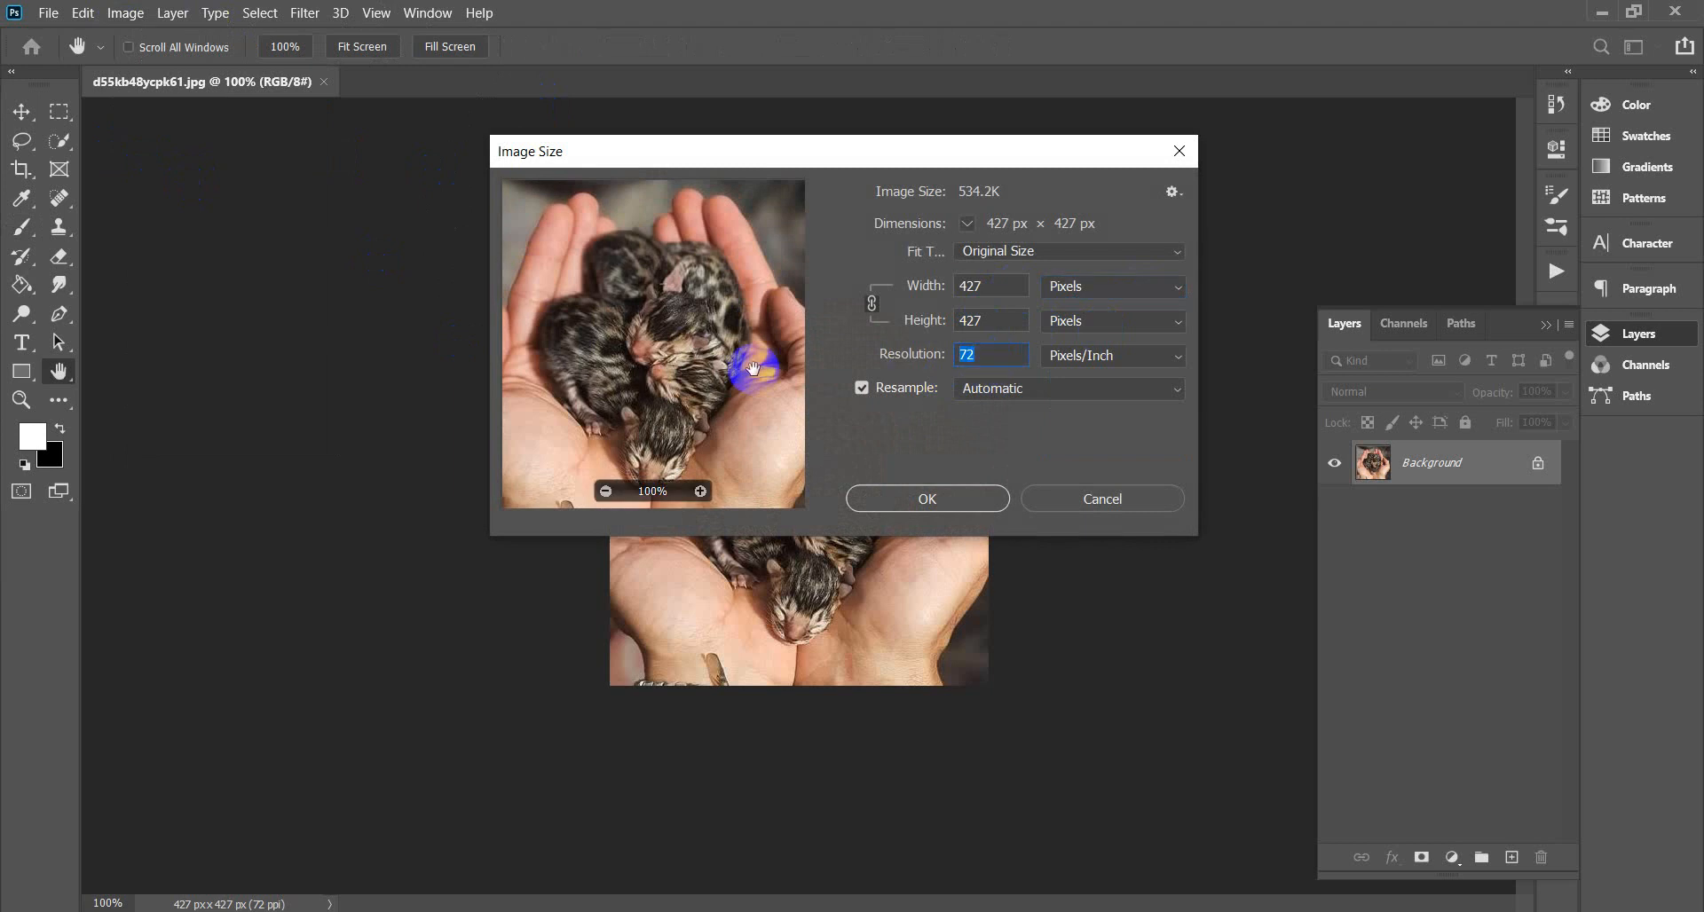
pyautogui.write('300')
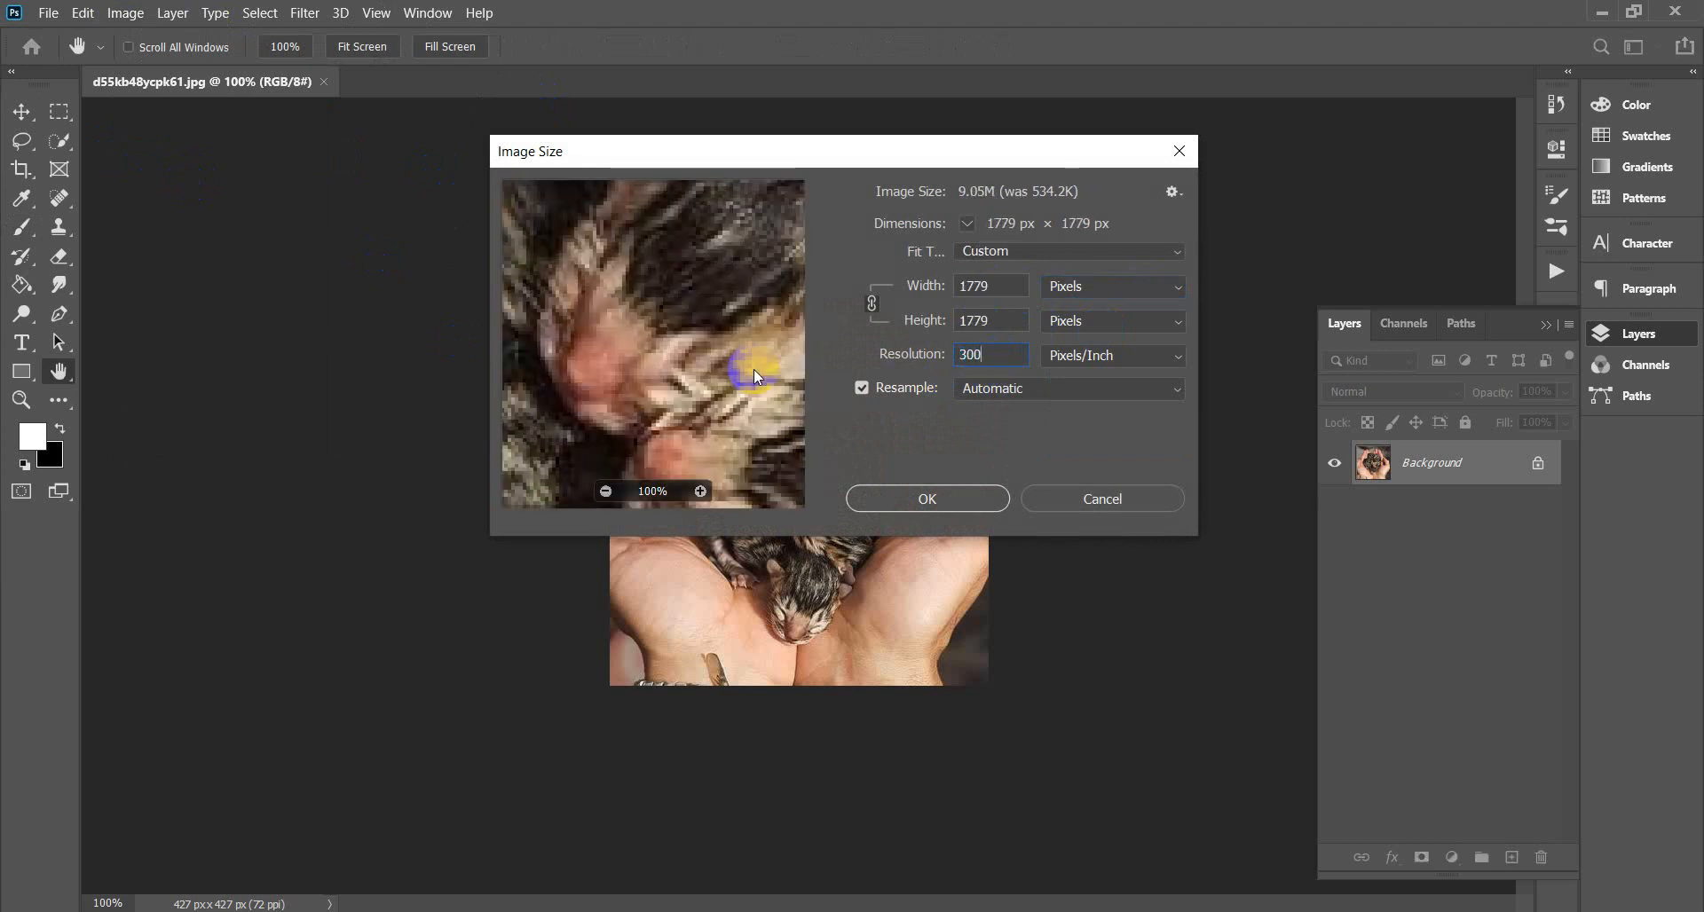
pyautogui.click(925, 499)
# Zoom out to see the whole photo and switch to the Move tool.
pyautogui.press('b')
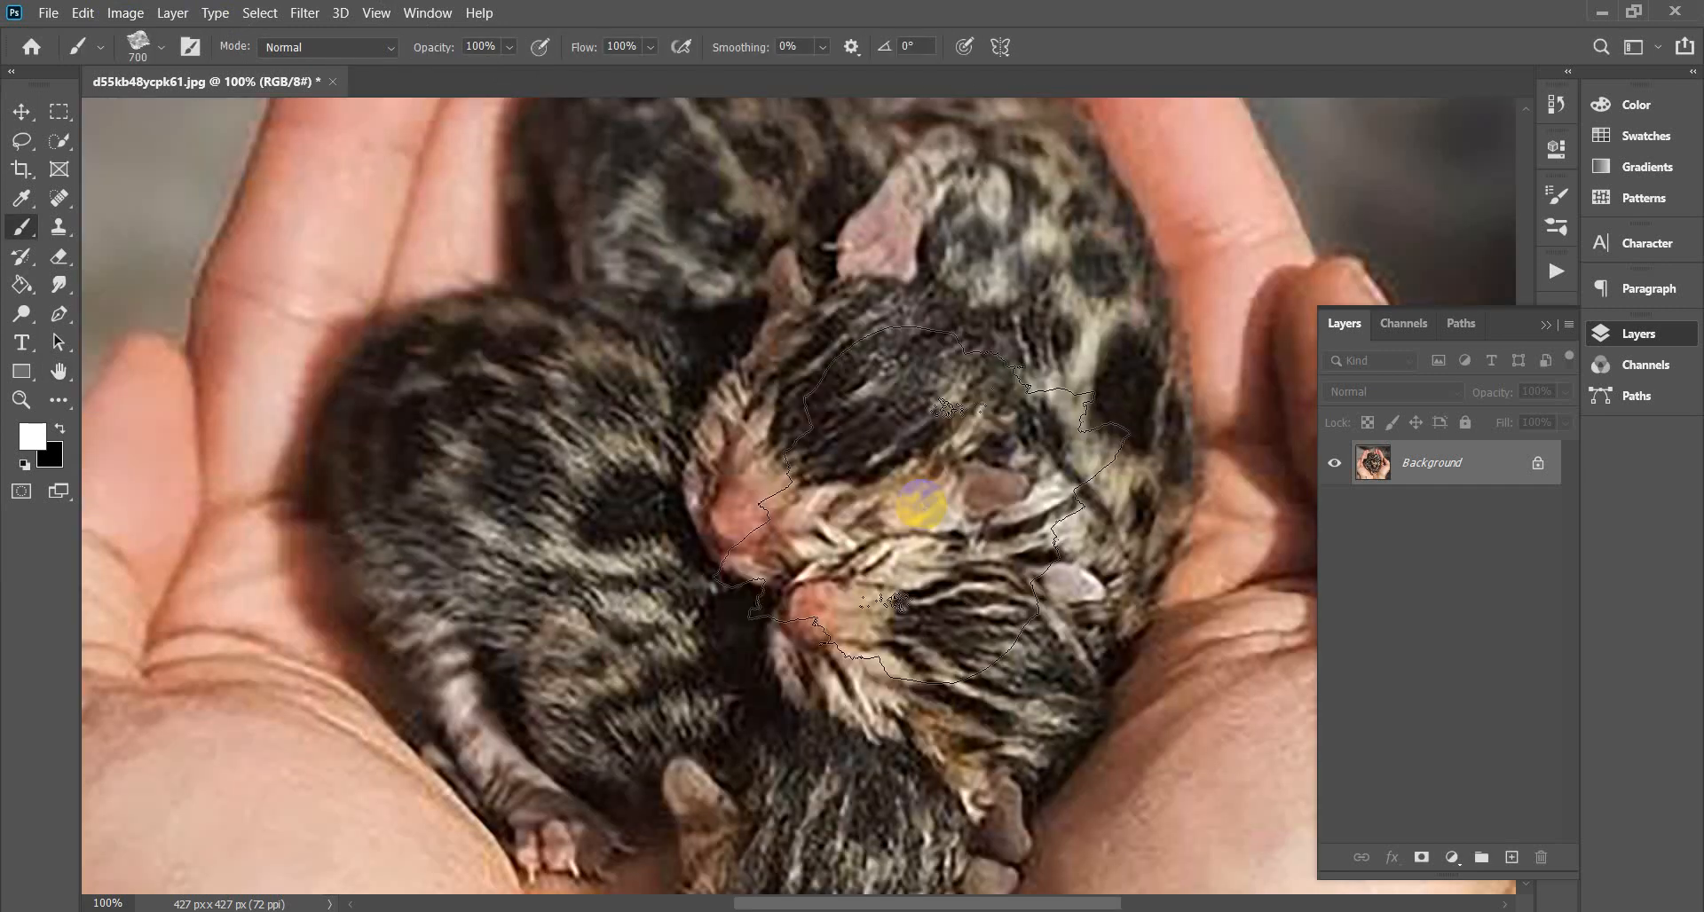
pyautogui.moveTo(923, 503); pyautogui.dragTo(847, 462)
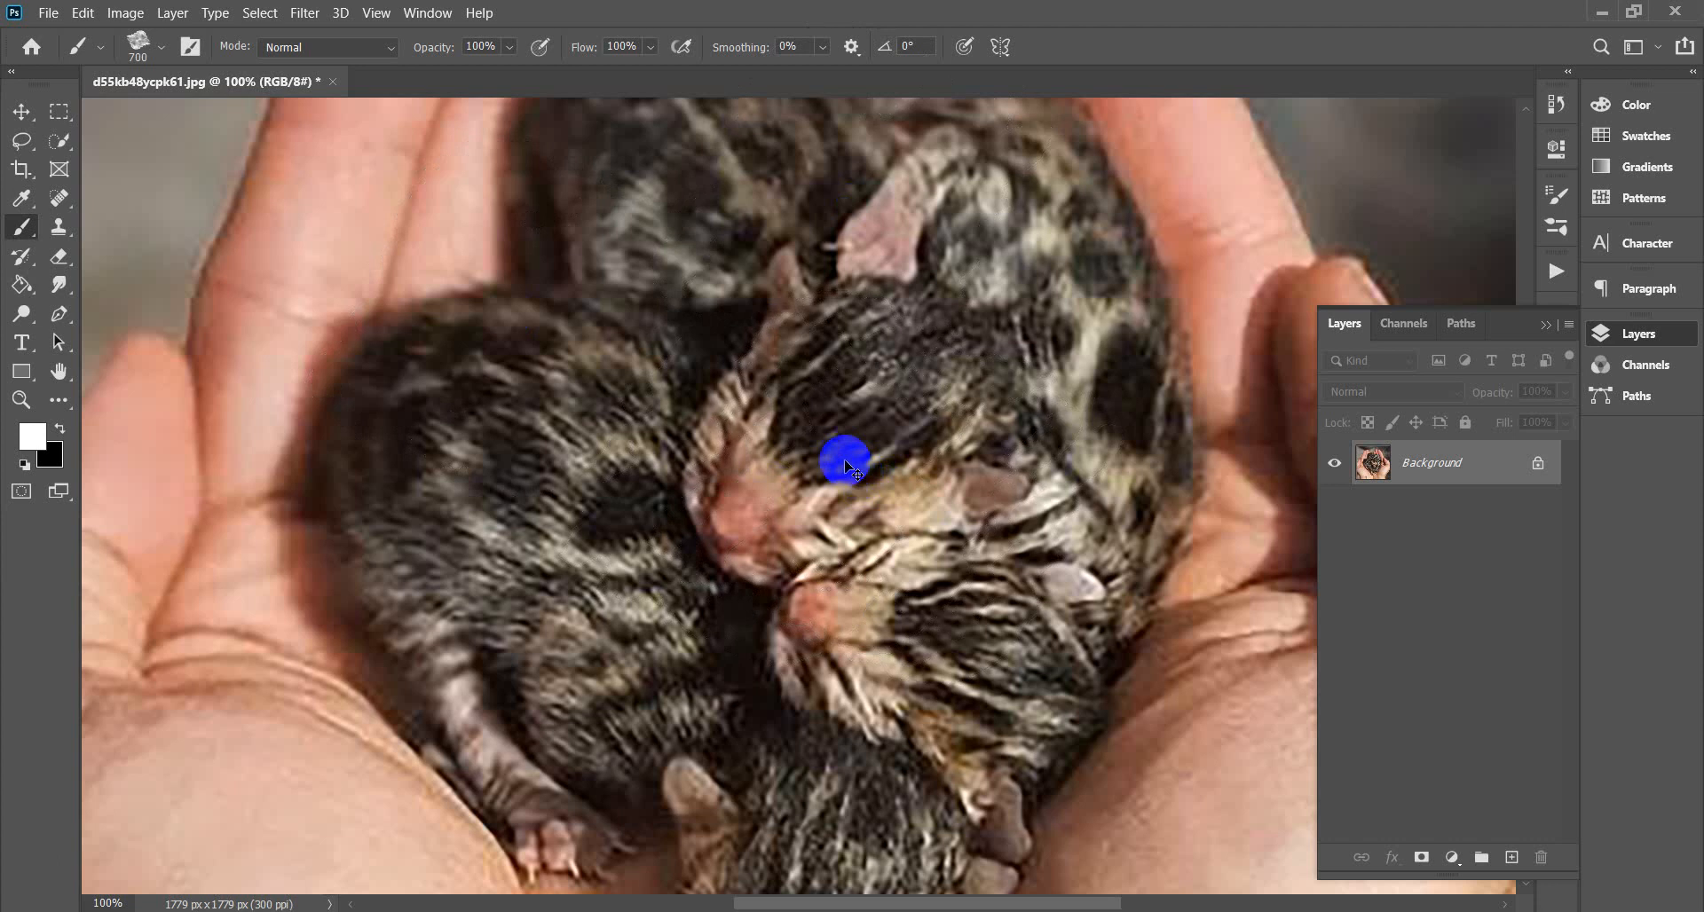
pyautogui.scroll(-2, 846, 463)
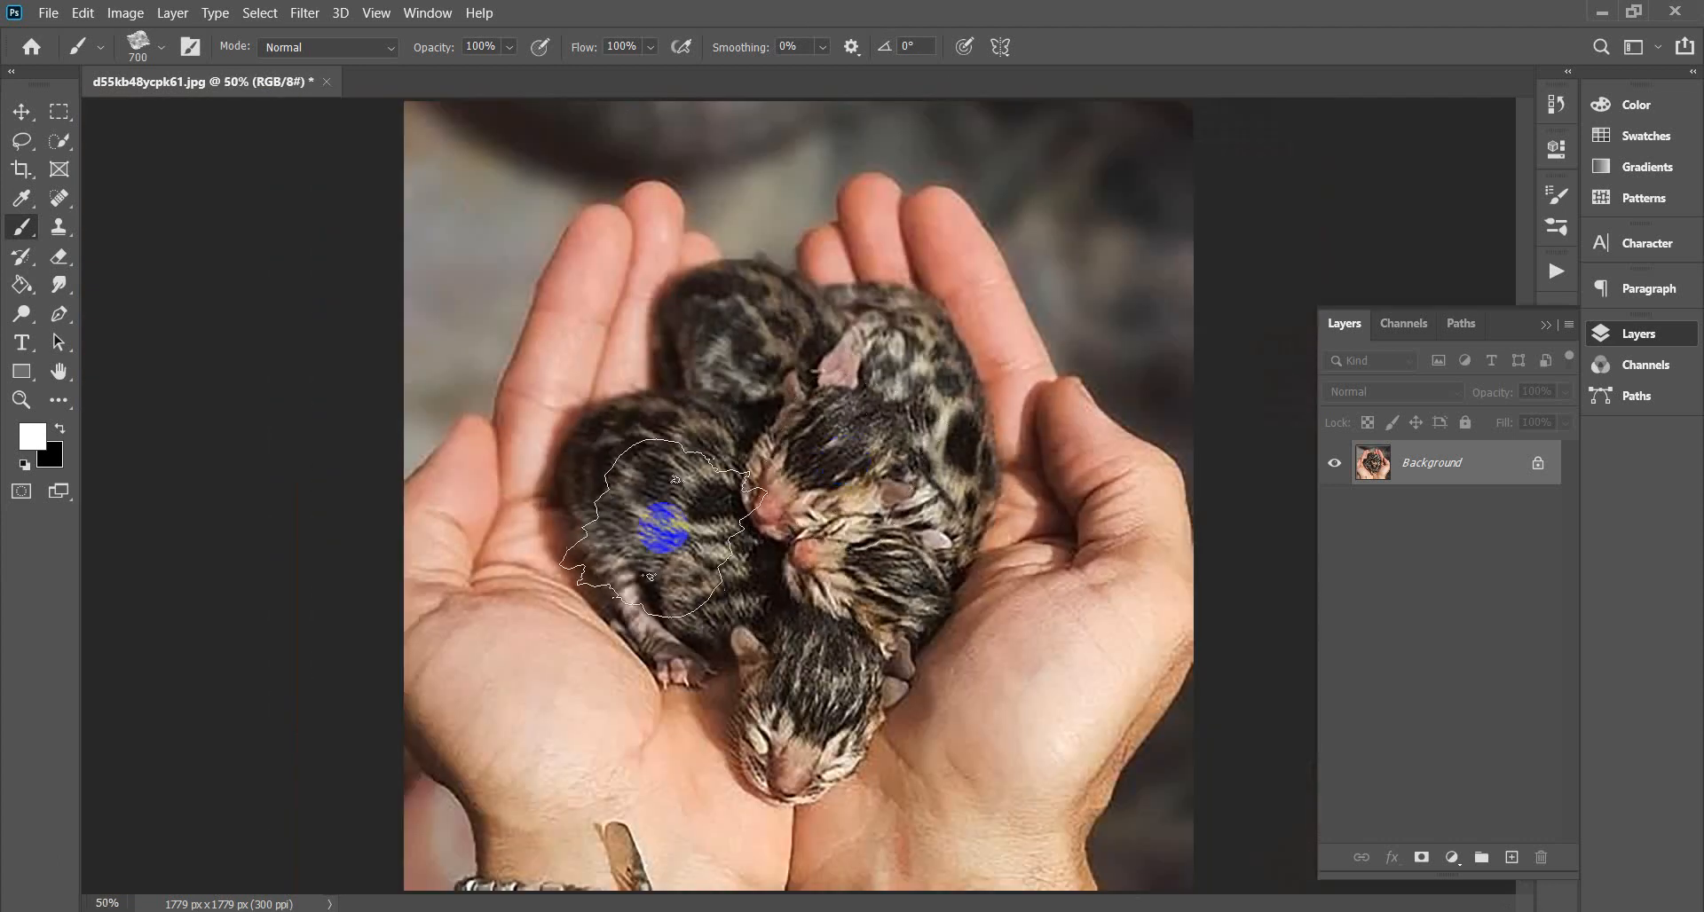
pyautogui.click(24, 113)
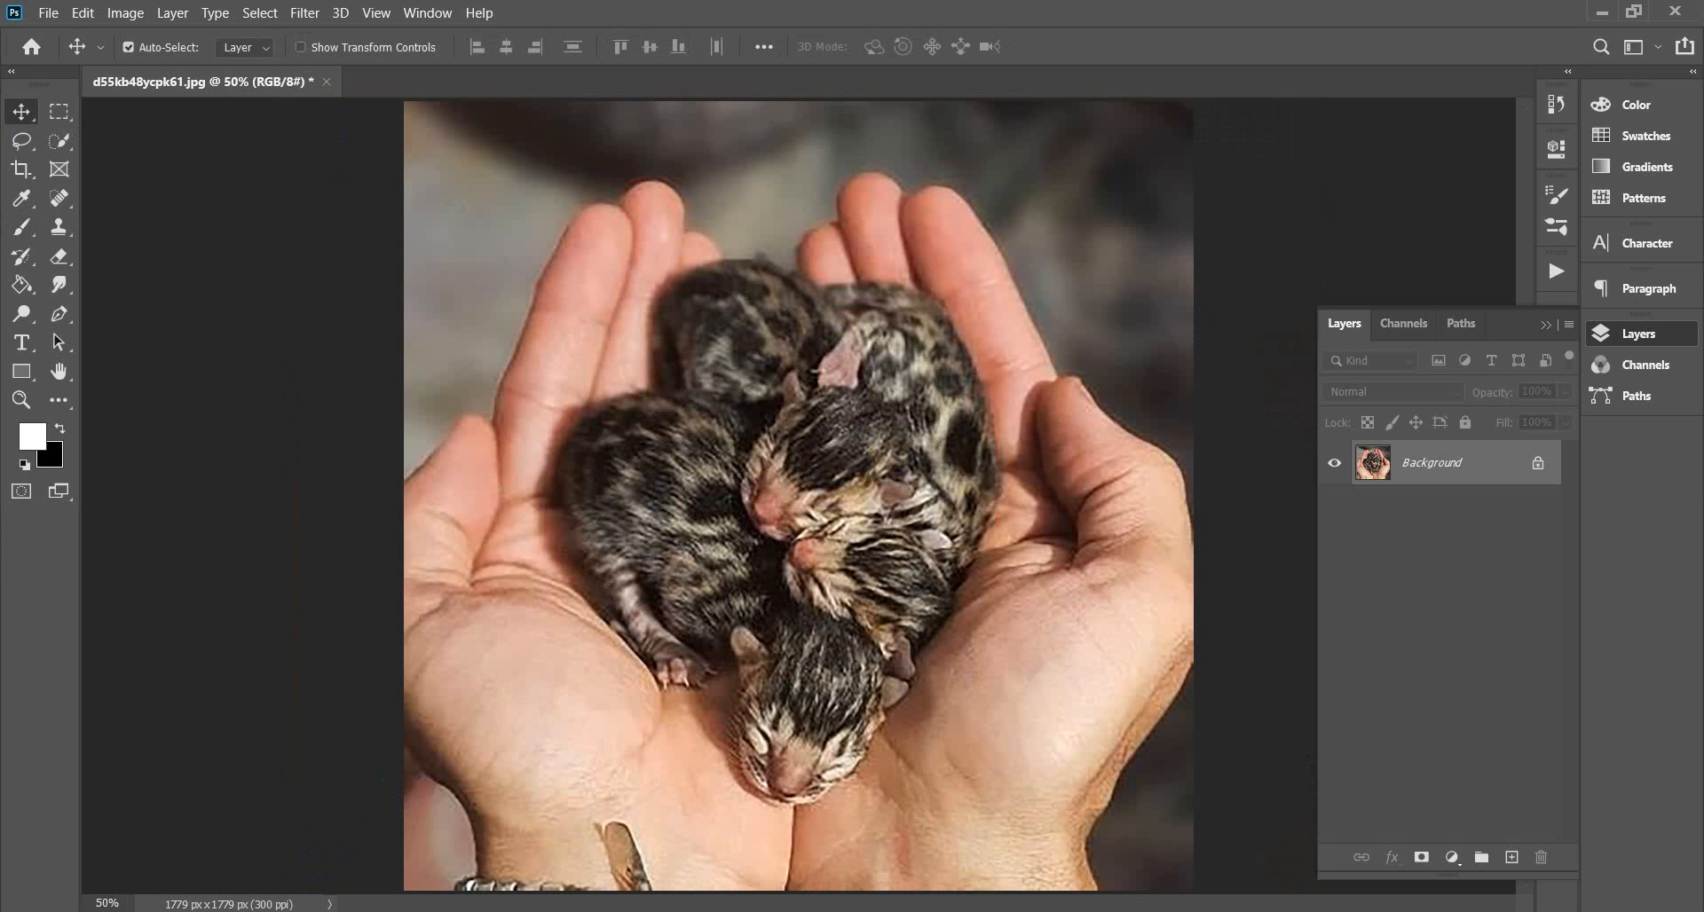
# Open Help.txt from the Artistic Watercolor action folder and scroll through it in Notepad.
pyautogui.moveTo(202, 890)
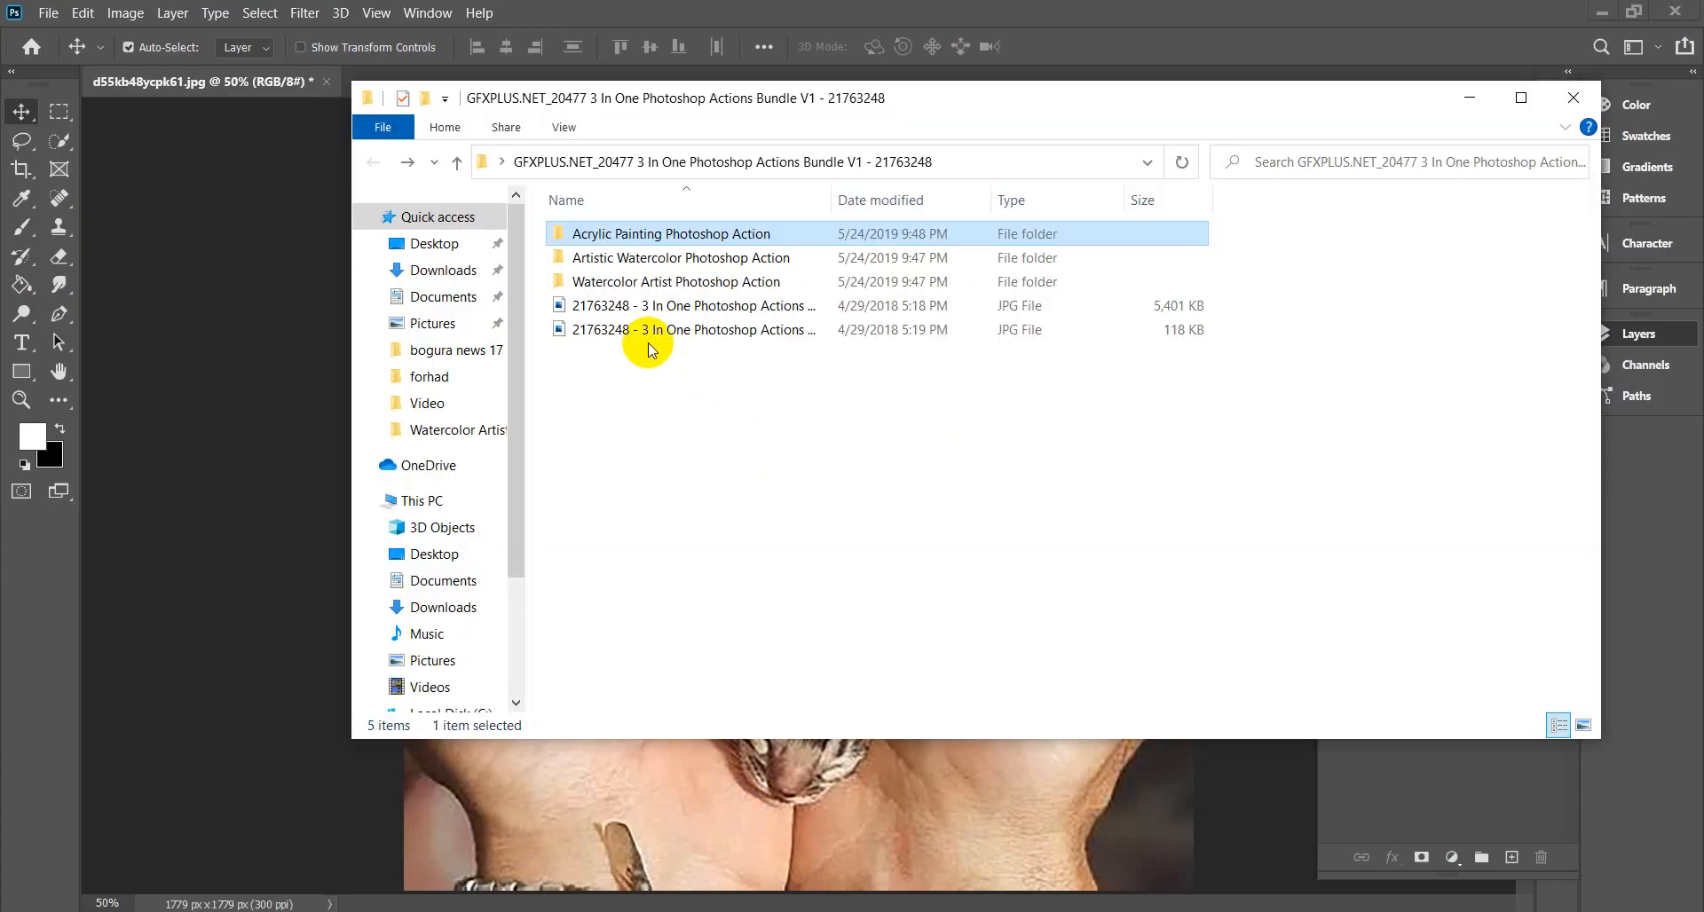
pyautogui.click(635, 258)
pyautogui.doubleClick(636, 259)
pyautogui.doubleClick(601, 281)
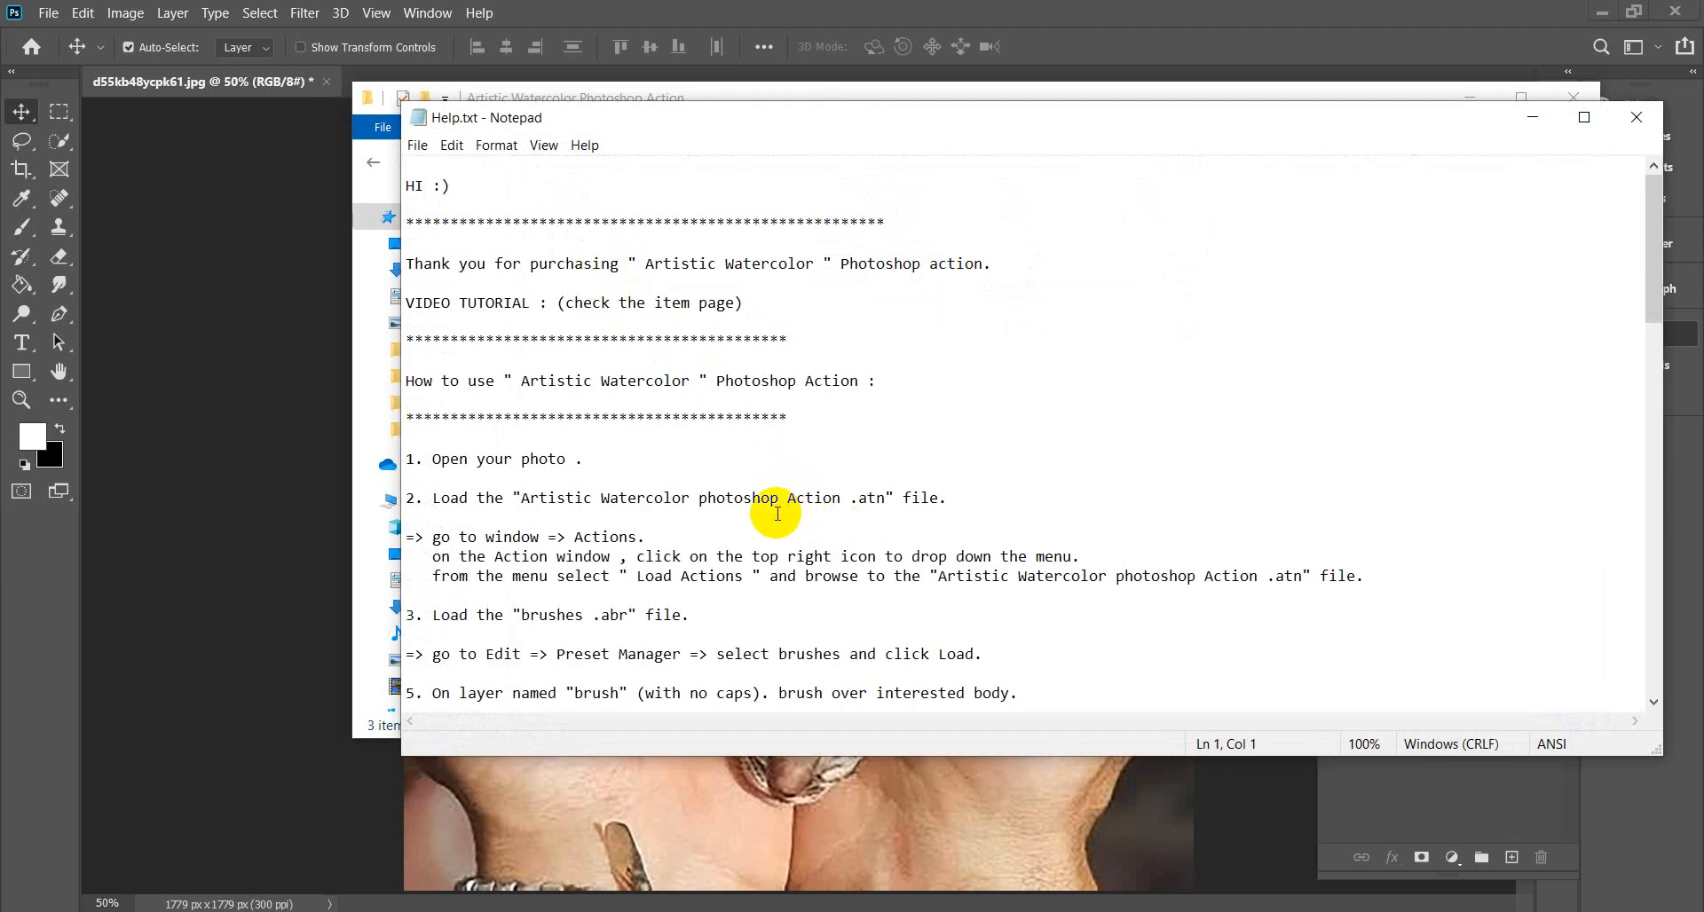
pyautogui.scroll(-2, 778, 514)
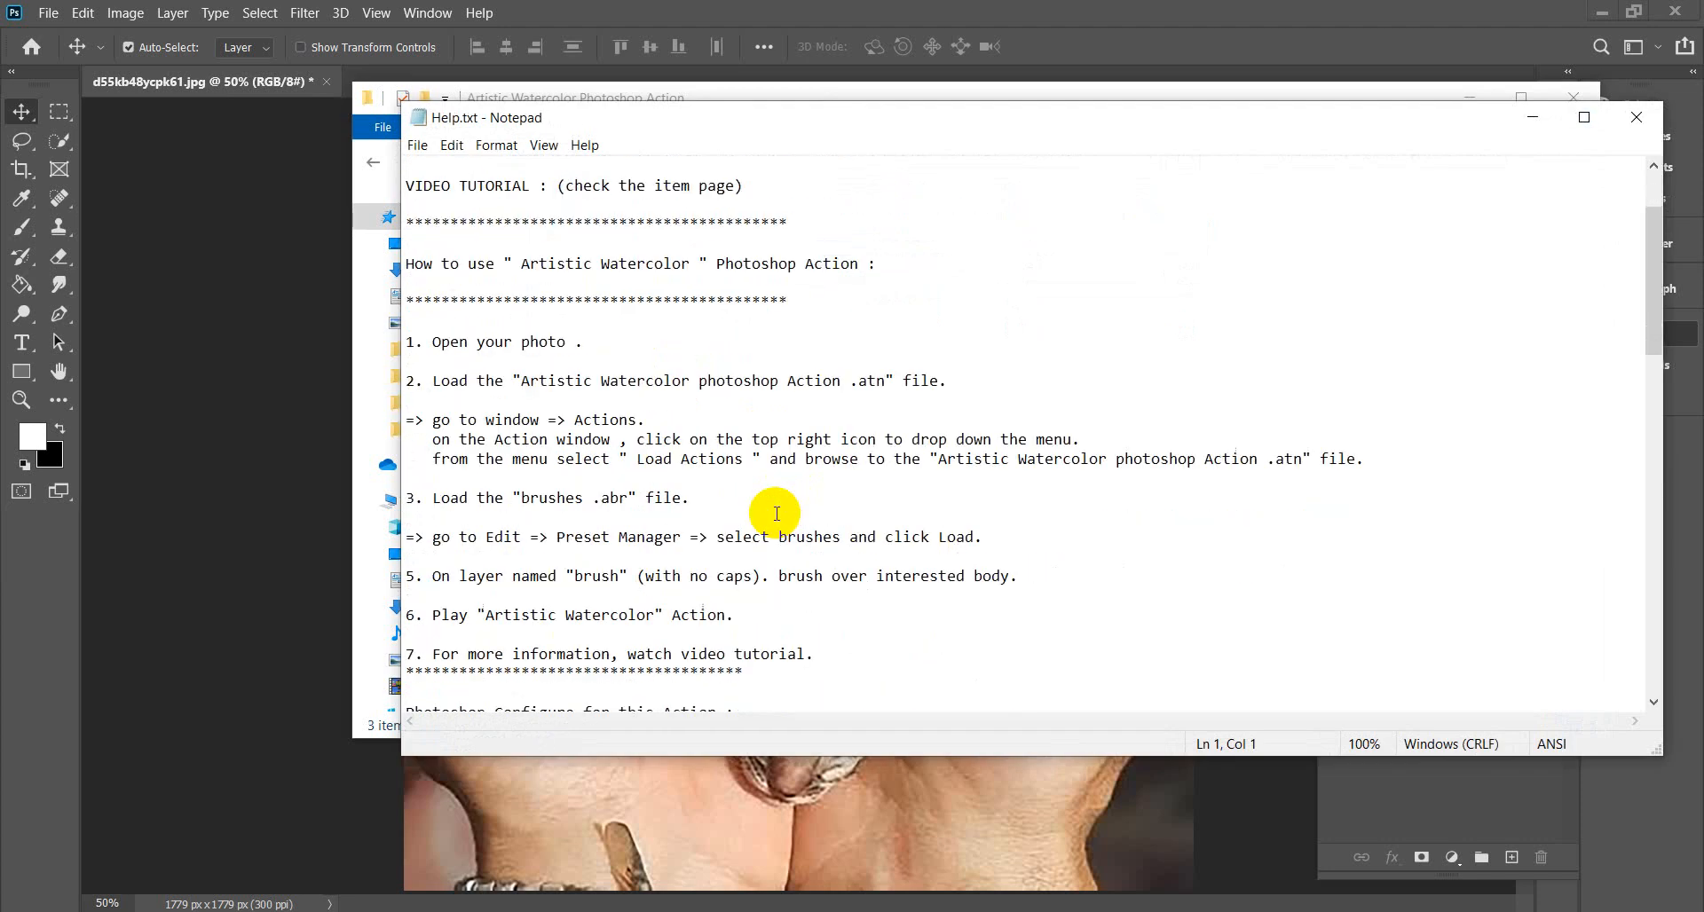
pyautogui.scroll(-1, 776, 513)
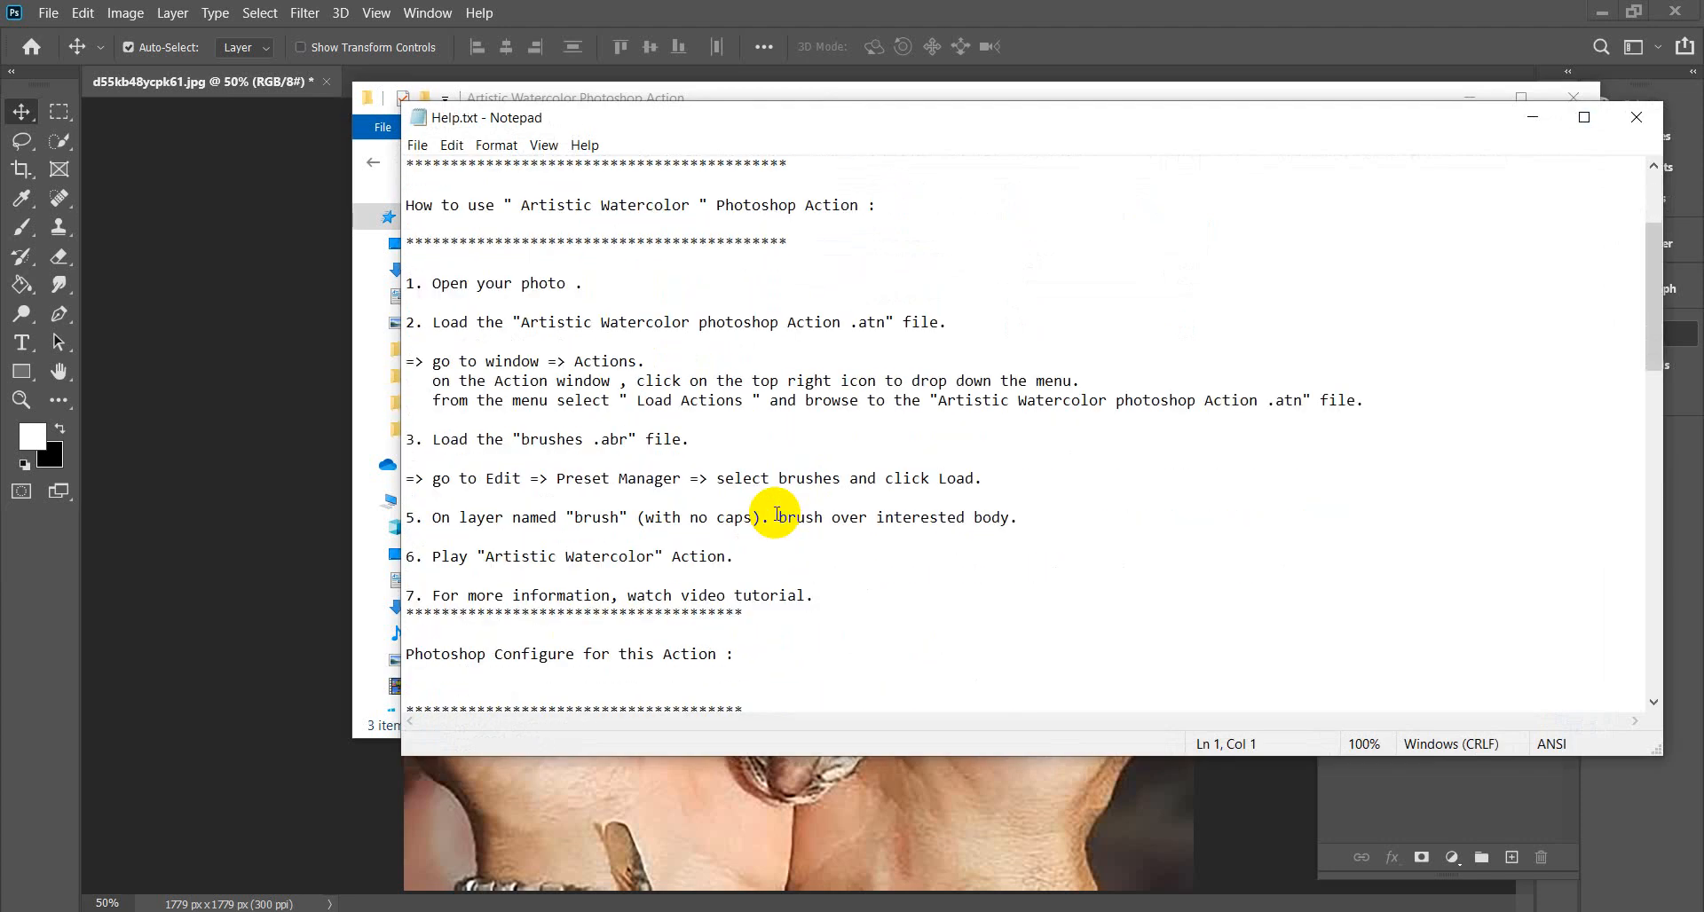
pyautogui.scroll(-1, 777, 514)
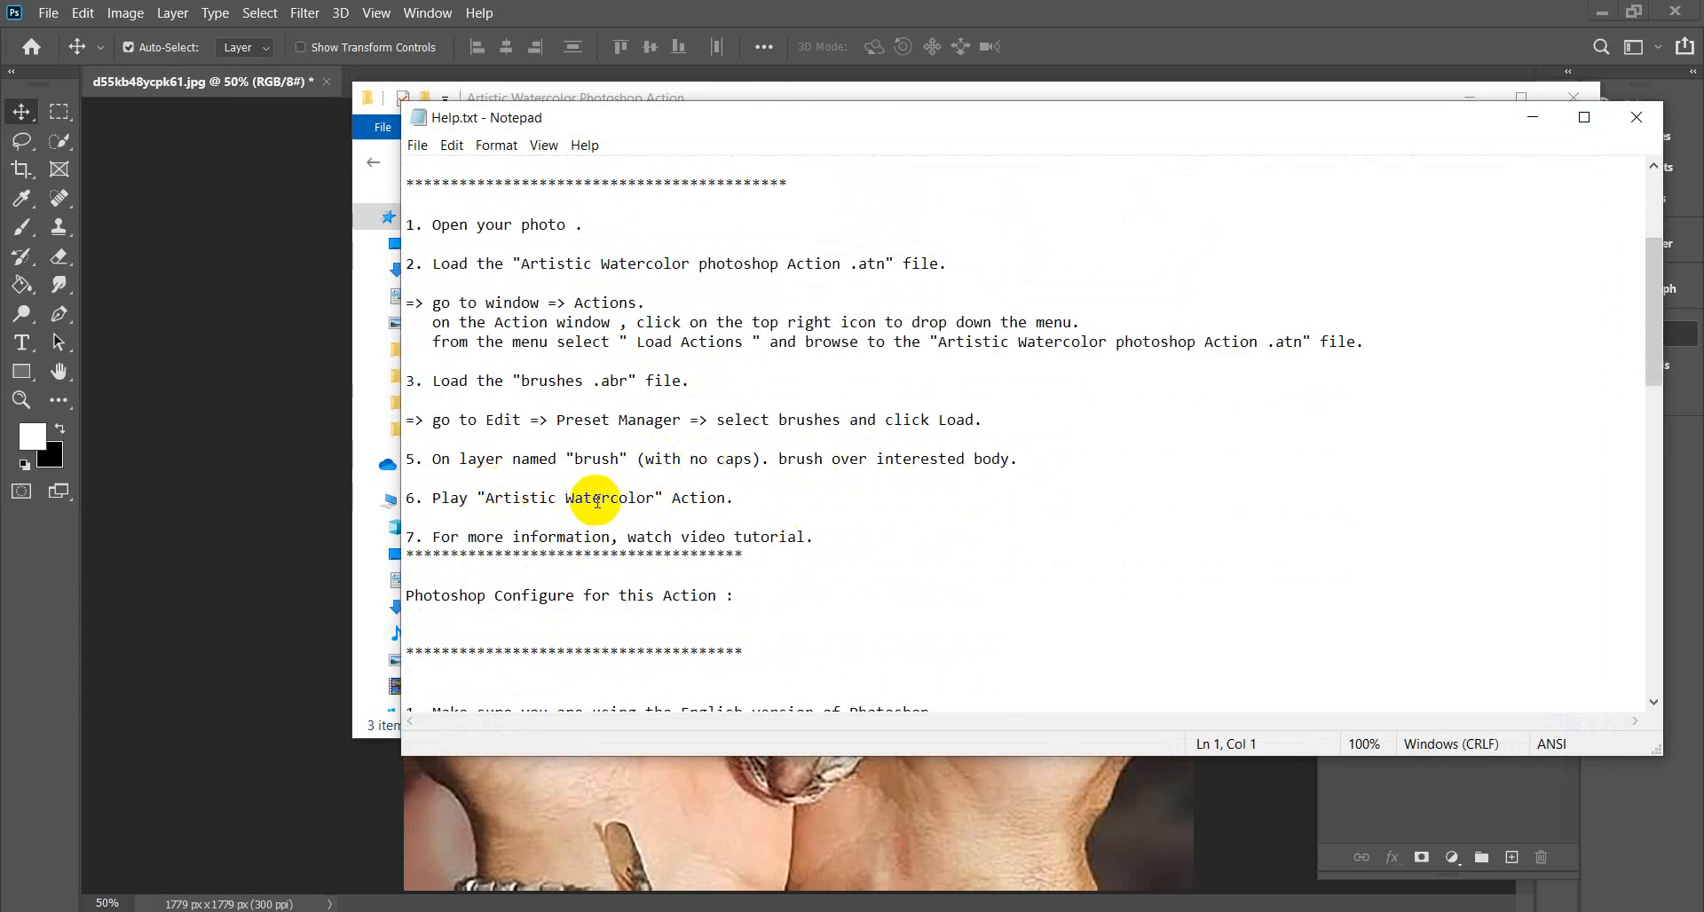
pyautogui.scroll(-4, 726, 500)
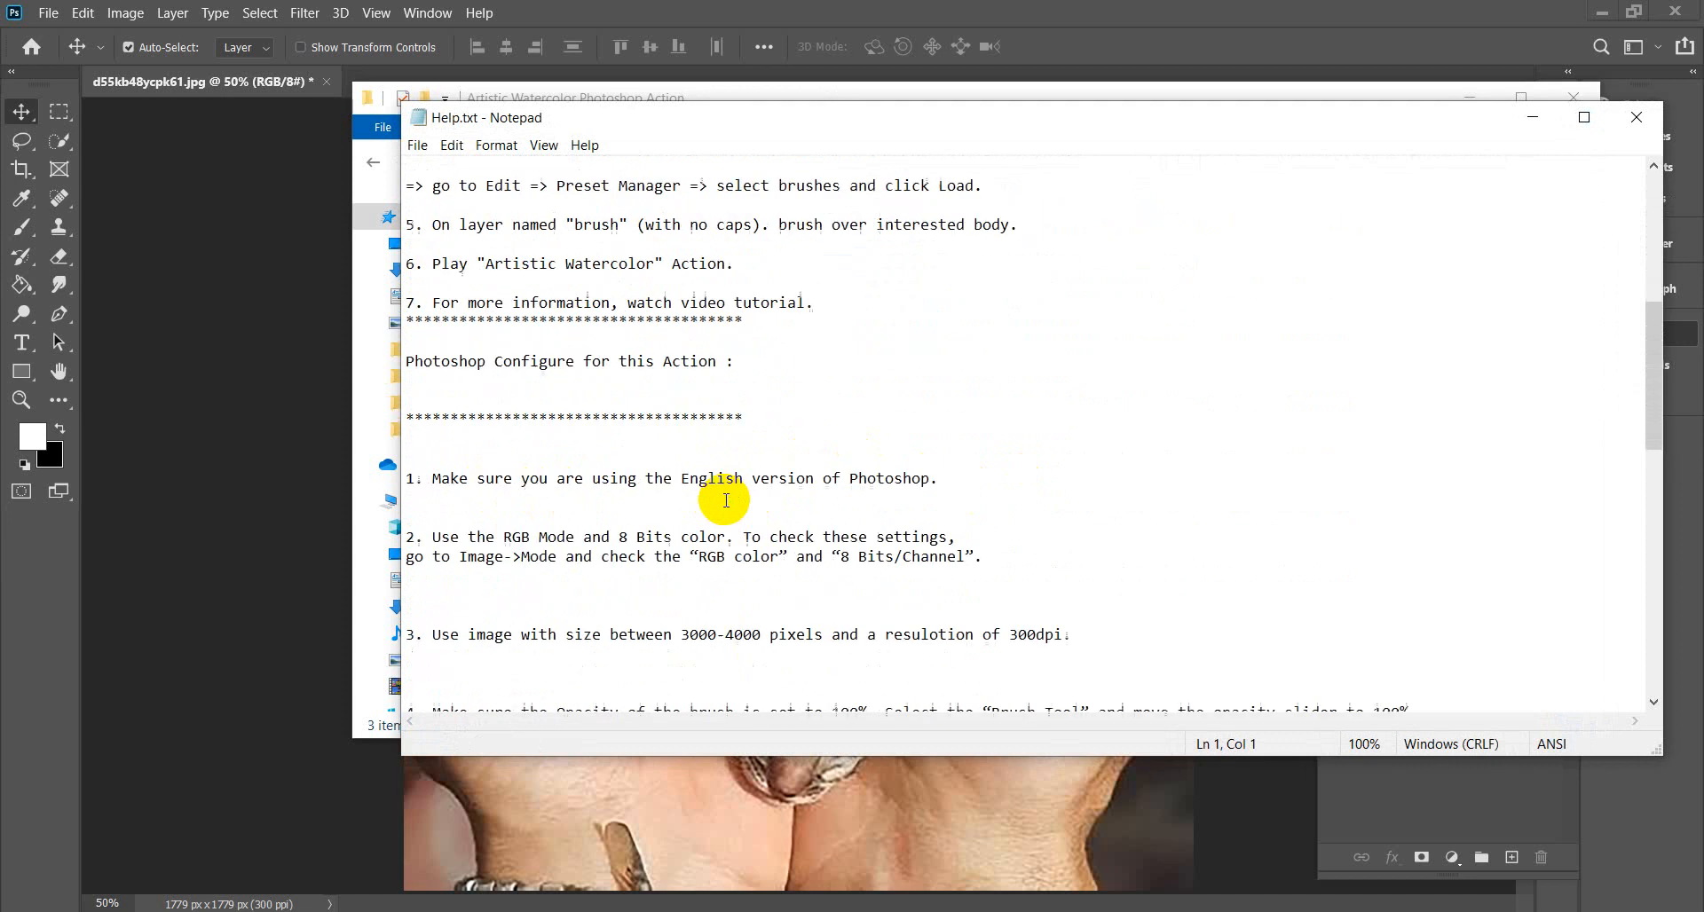
pyautogui.scroll(-1, 726, 501)
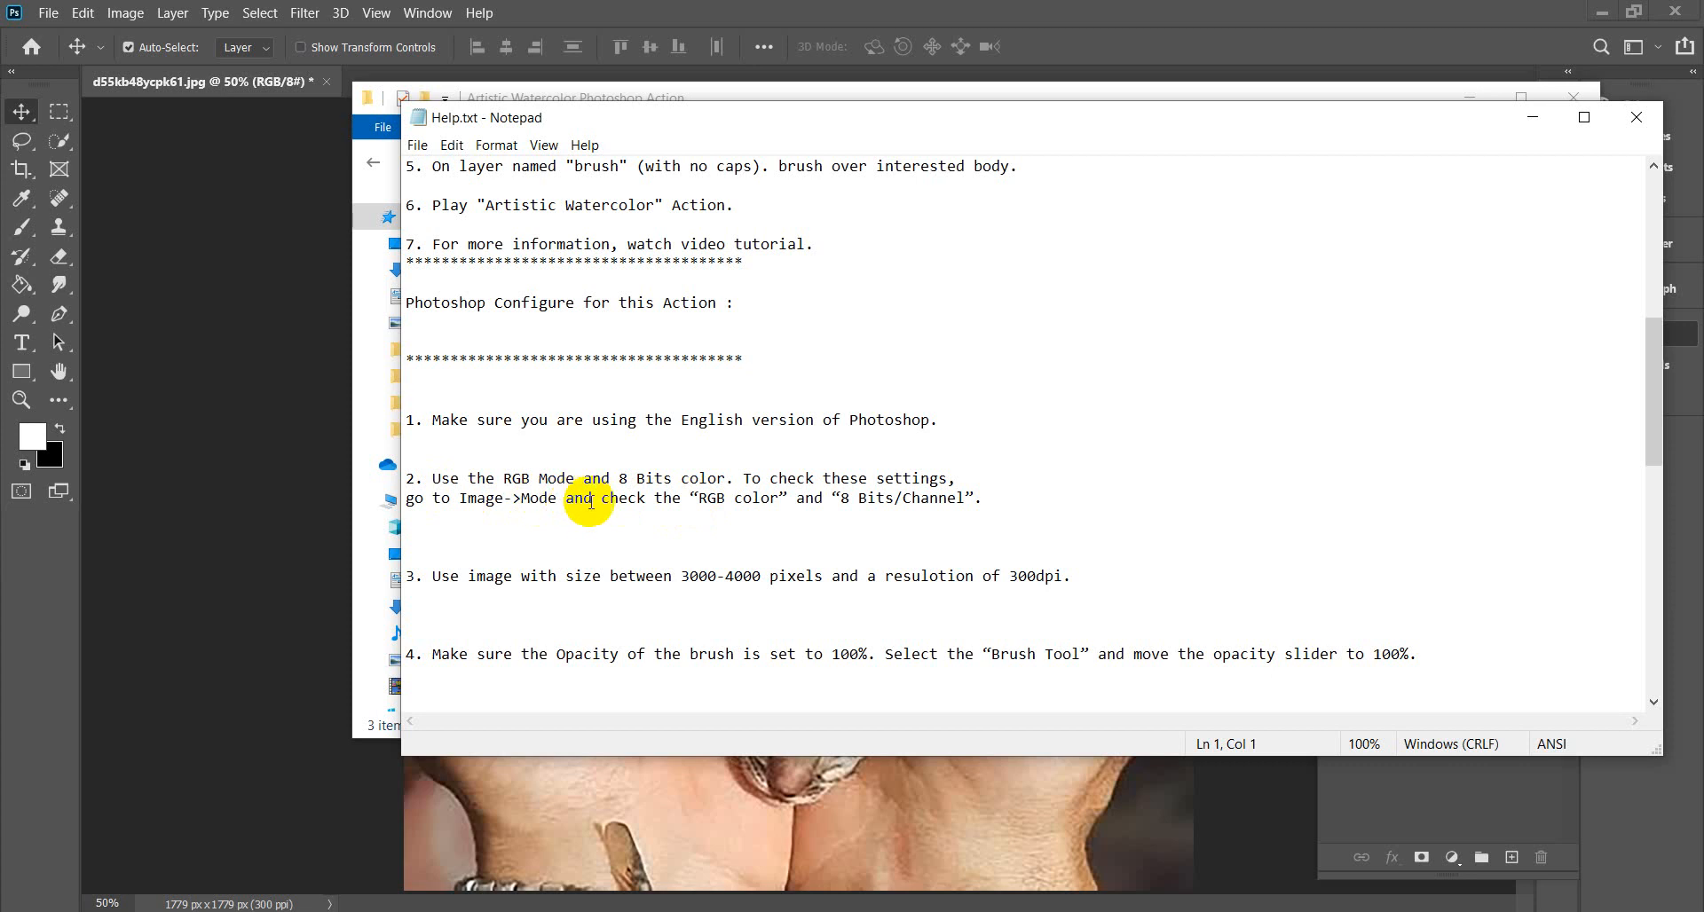
# Highlight the RGB, 8 Bits/Channel, 3000-4000 px and layer 0 requirements, then close Notepad.
pyautogui.moveTo(703, 500); pyautogui.dragTo(772, 500)
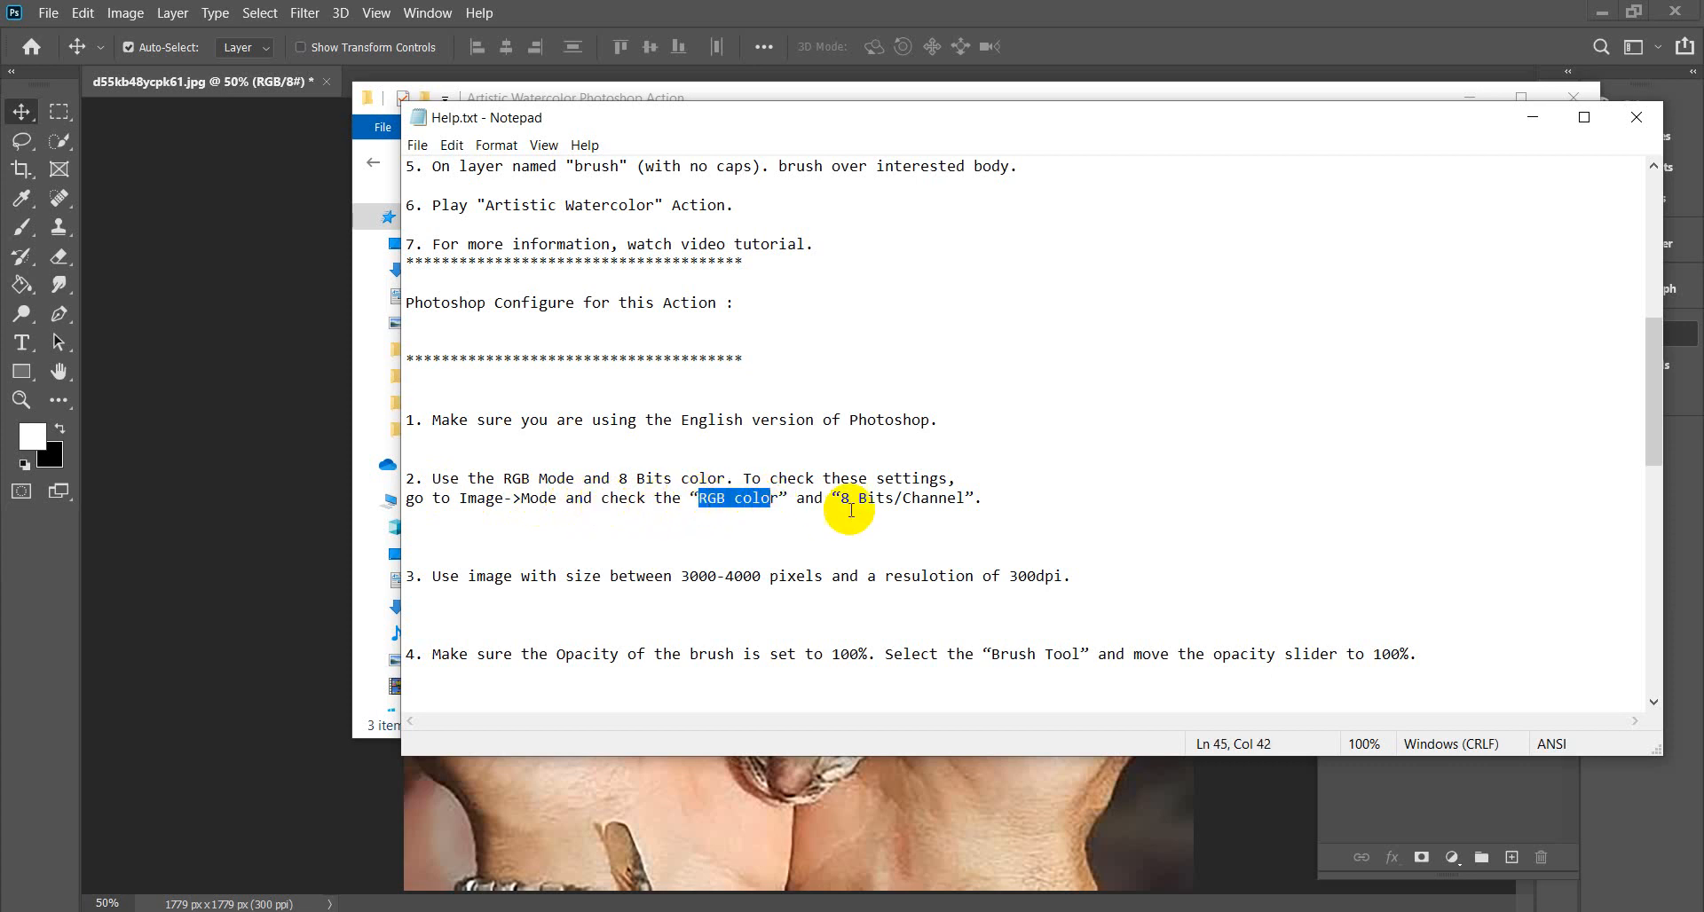
pyautogui.moveTo(840, 500); pyautogui.dragTo(939, 500)
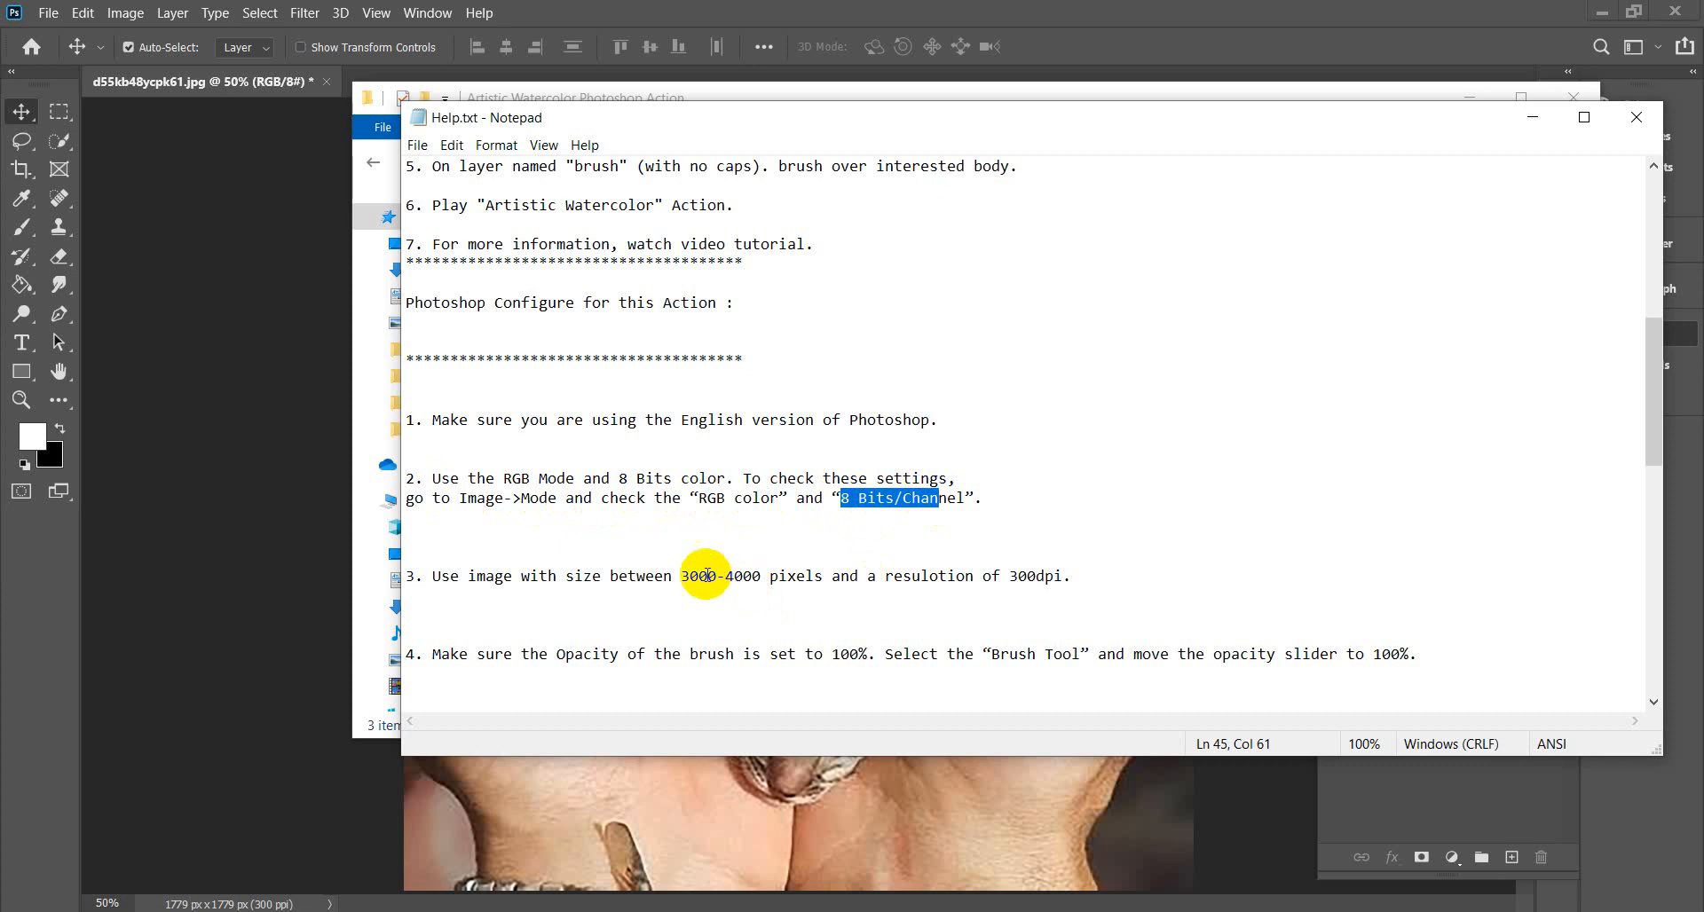
pyautogui.moveTo(677, 579); pyautogui.dragTo(755, 578)
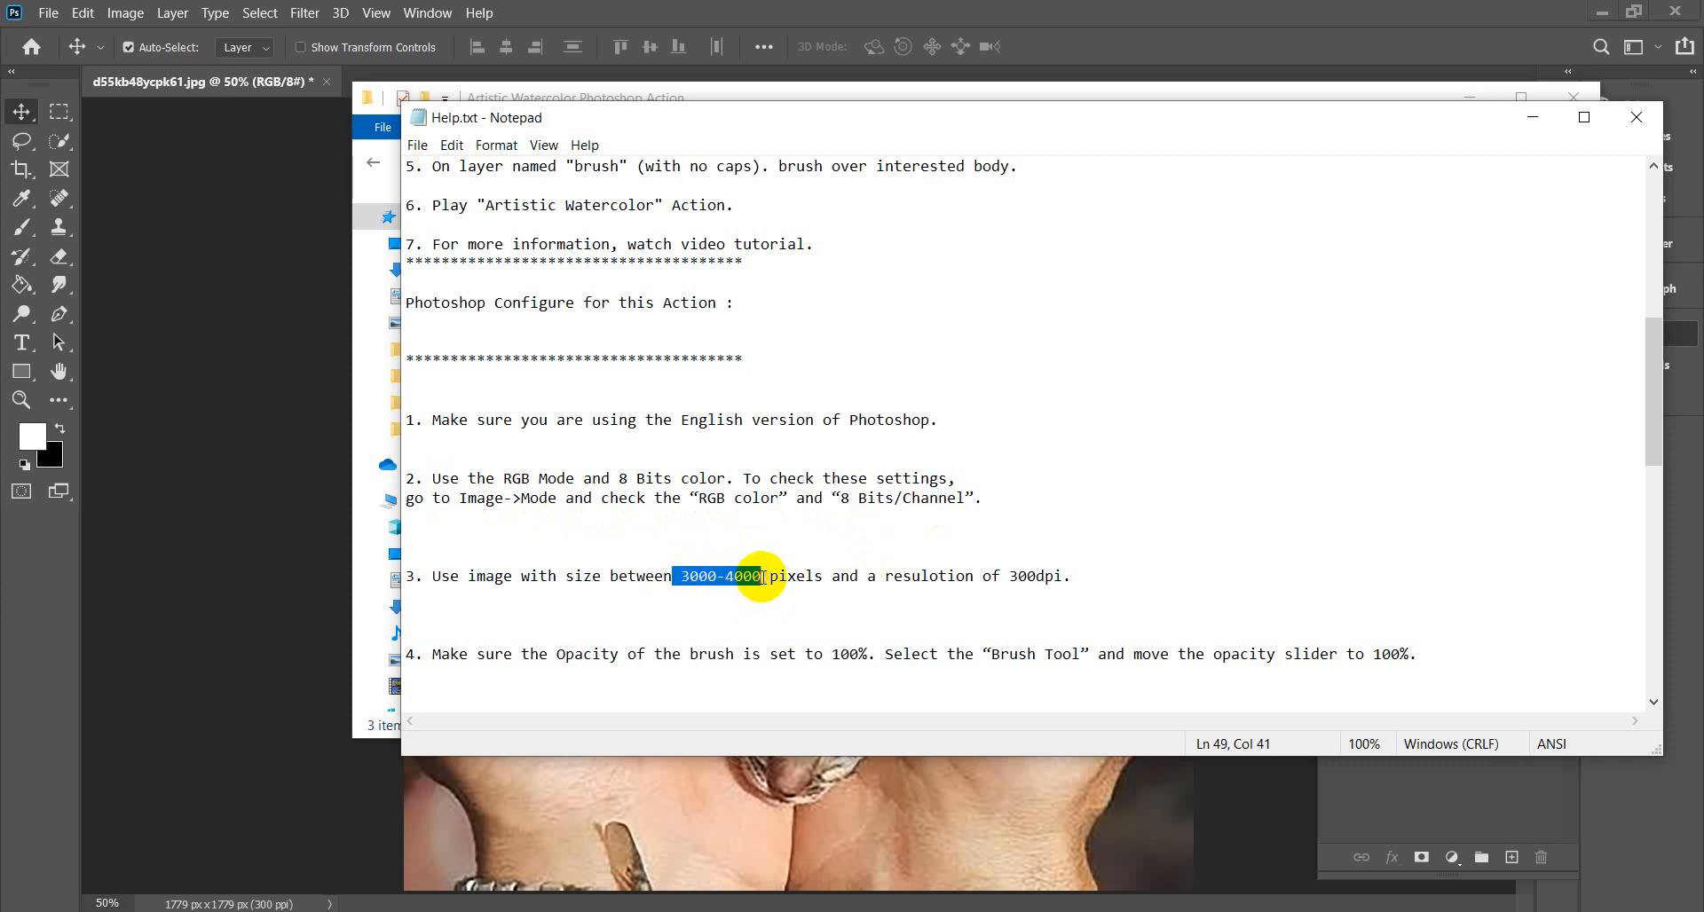
pyautogui.scroll(-3, 1030, 534)
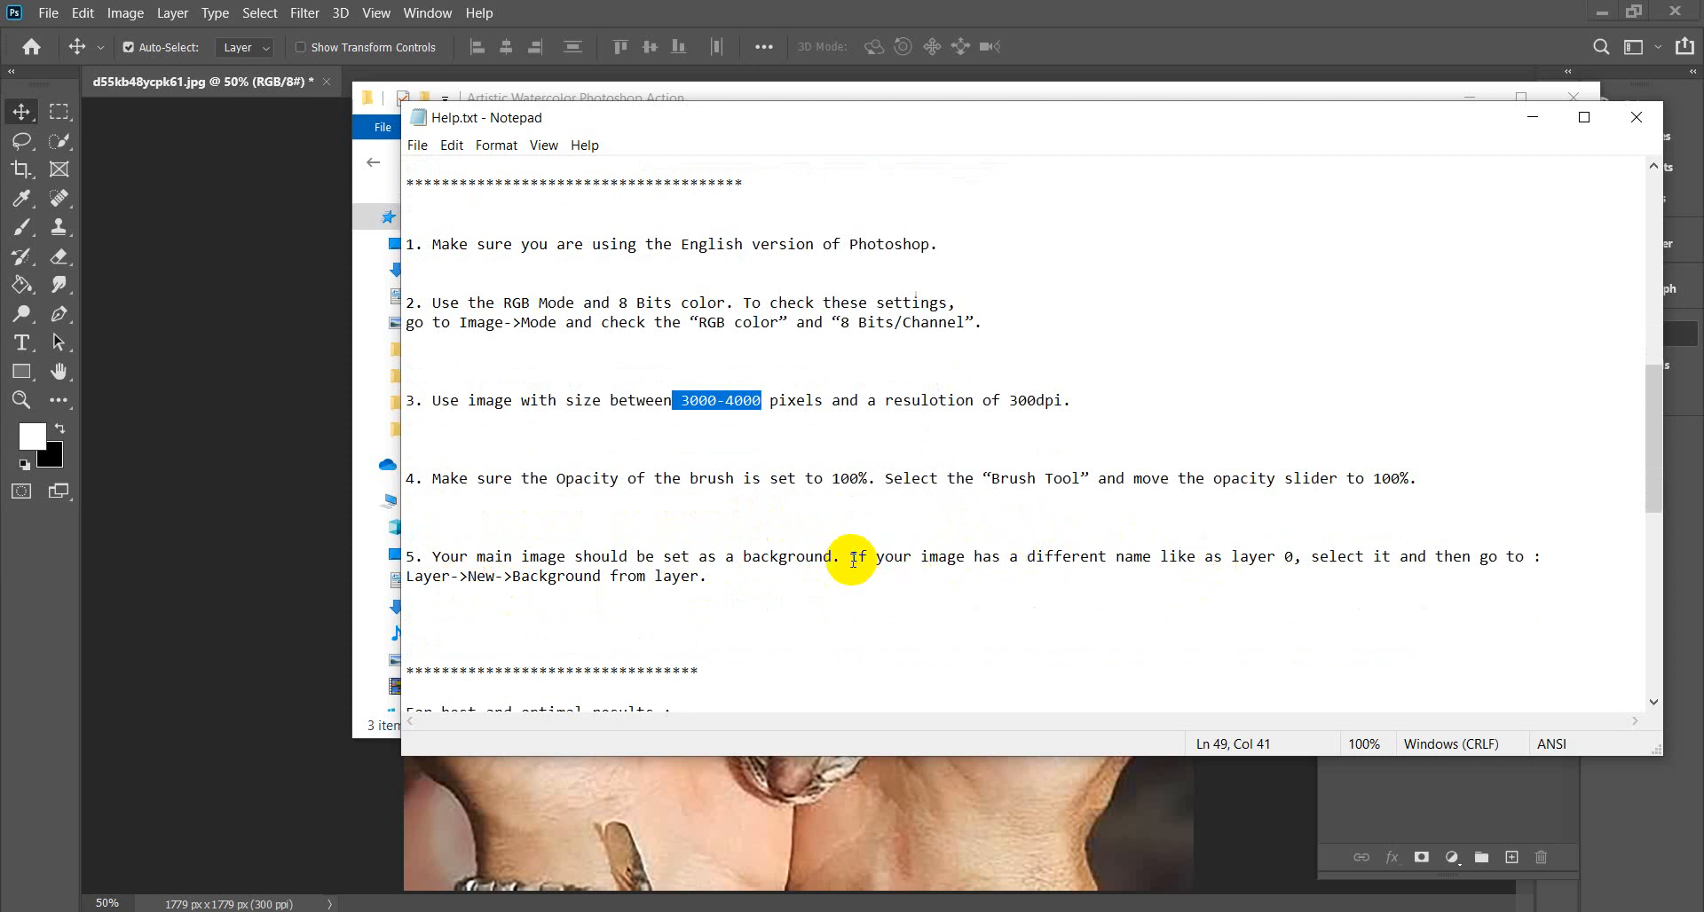
pyautogui.moveTo(1099, 558); pyautogui.dragTo(1302, 560)
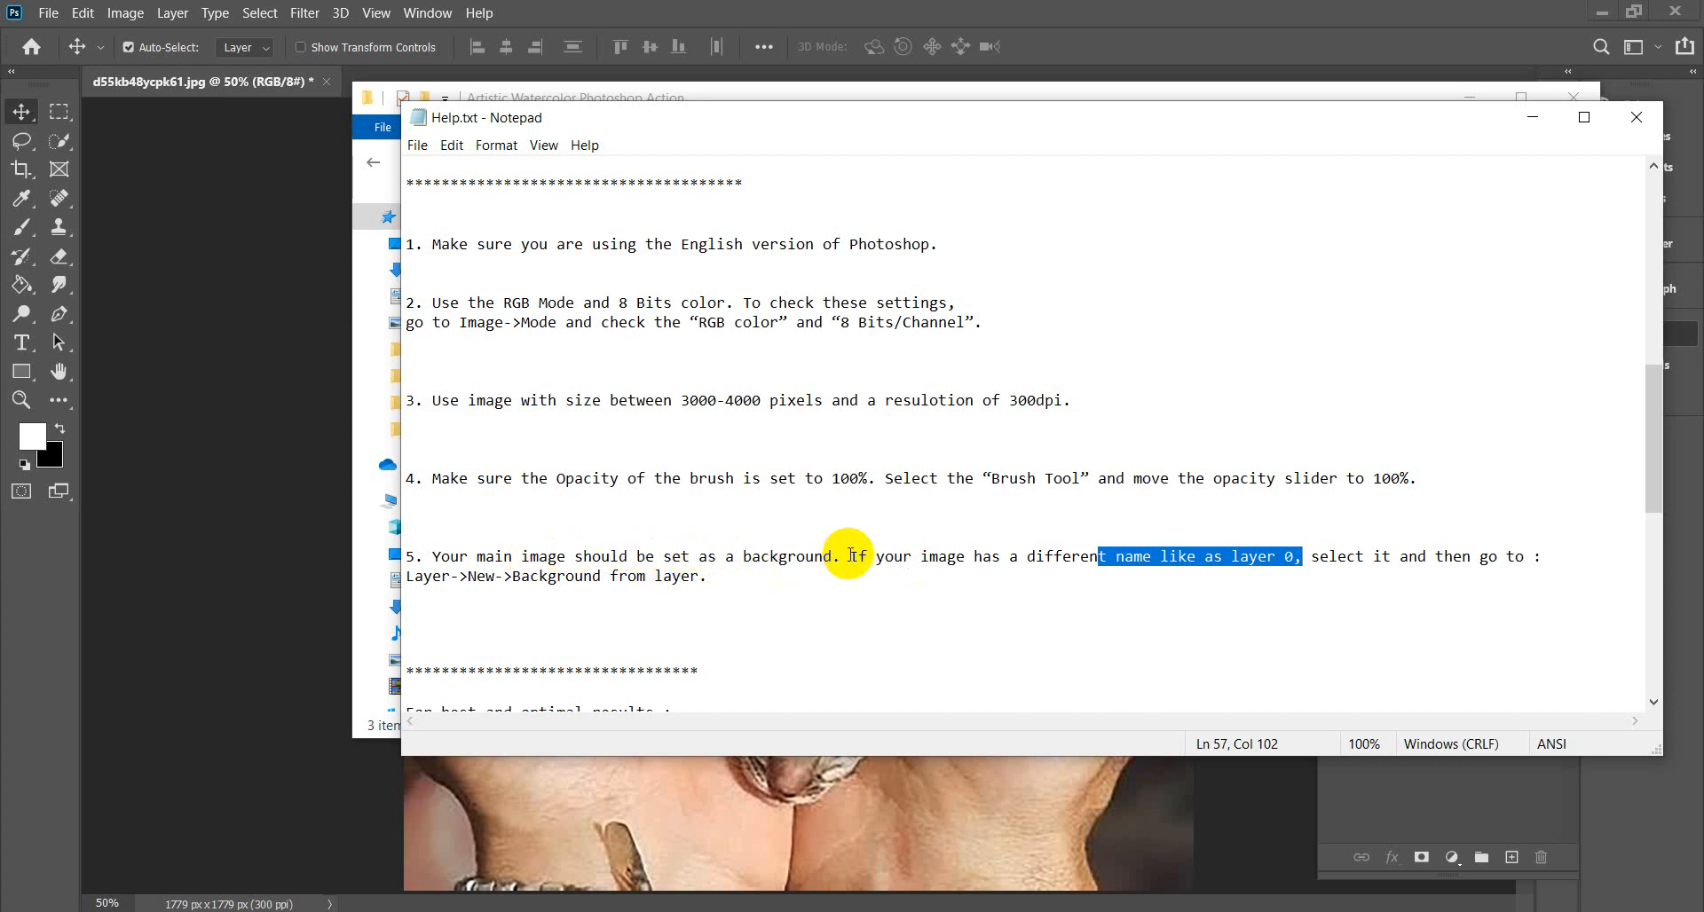
pyautogui.moveTo(849, 558); pyautogui.dragTo(450, 557)
pyautogui.scroll(-5, 802, 566)
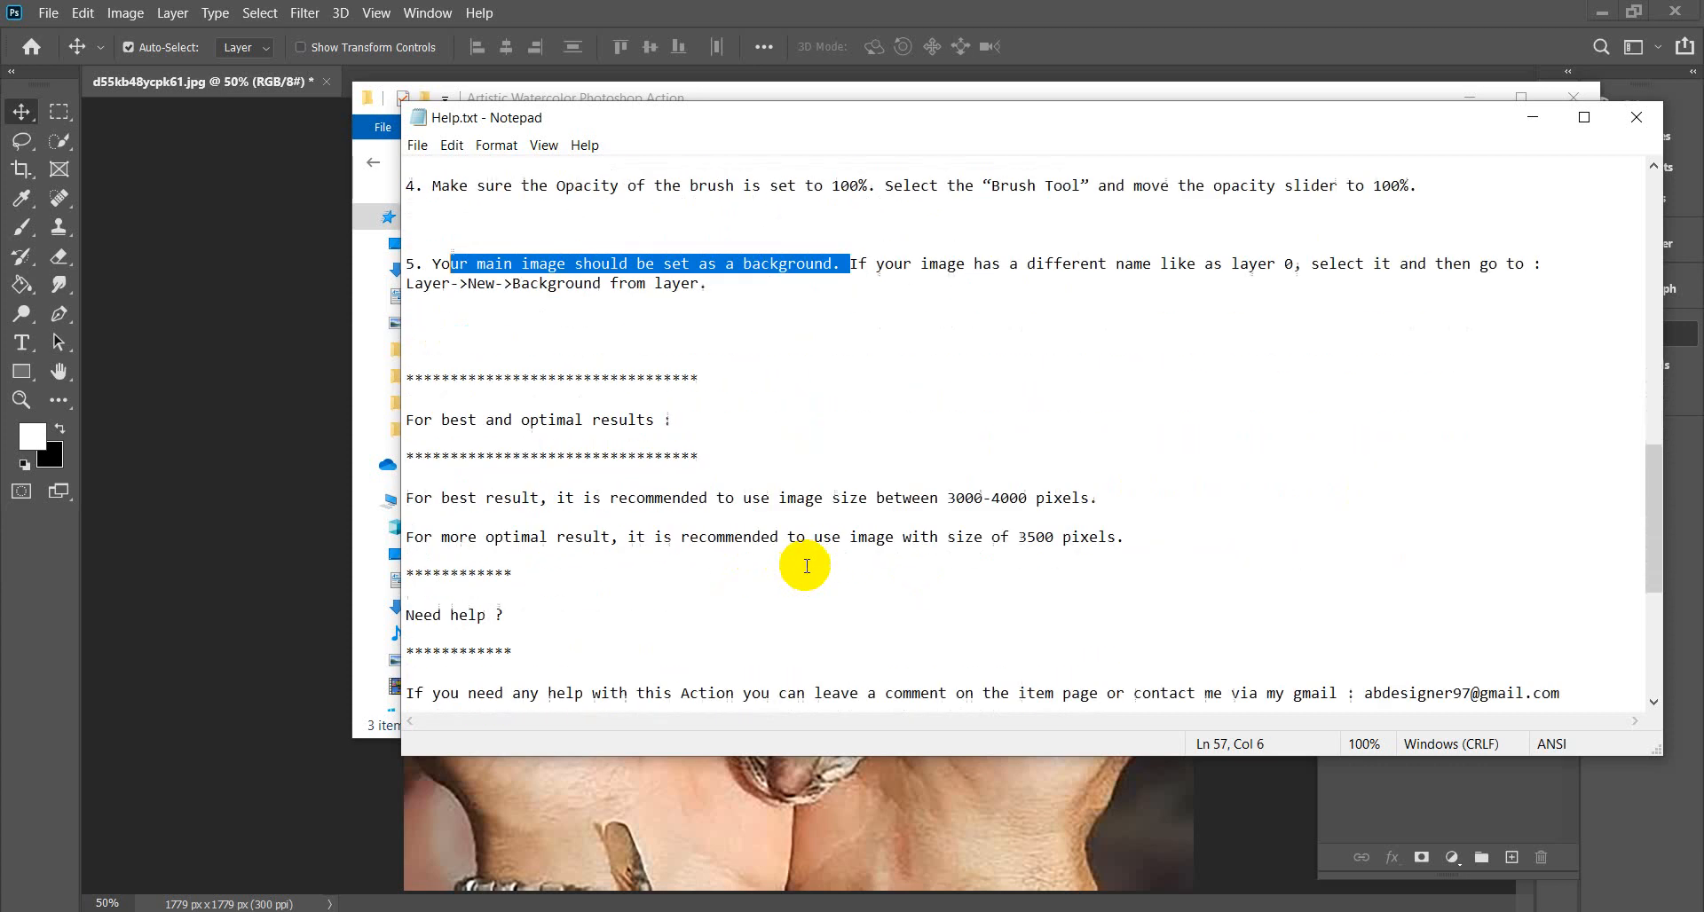
pyautogui.scroll(-6, 806, 566)
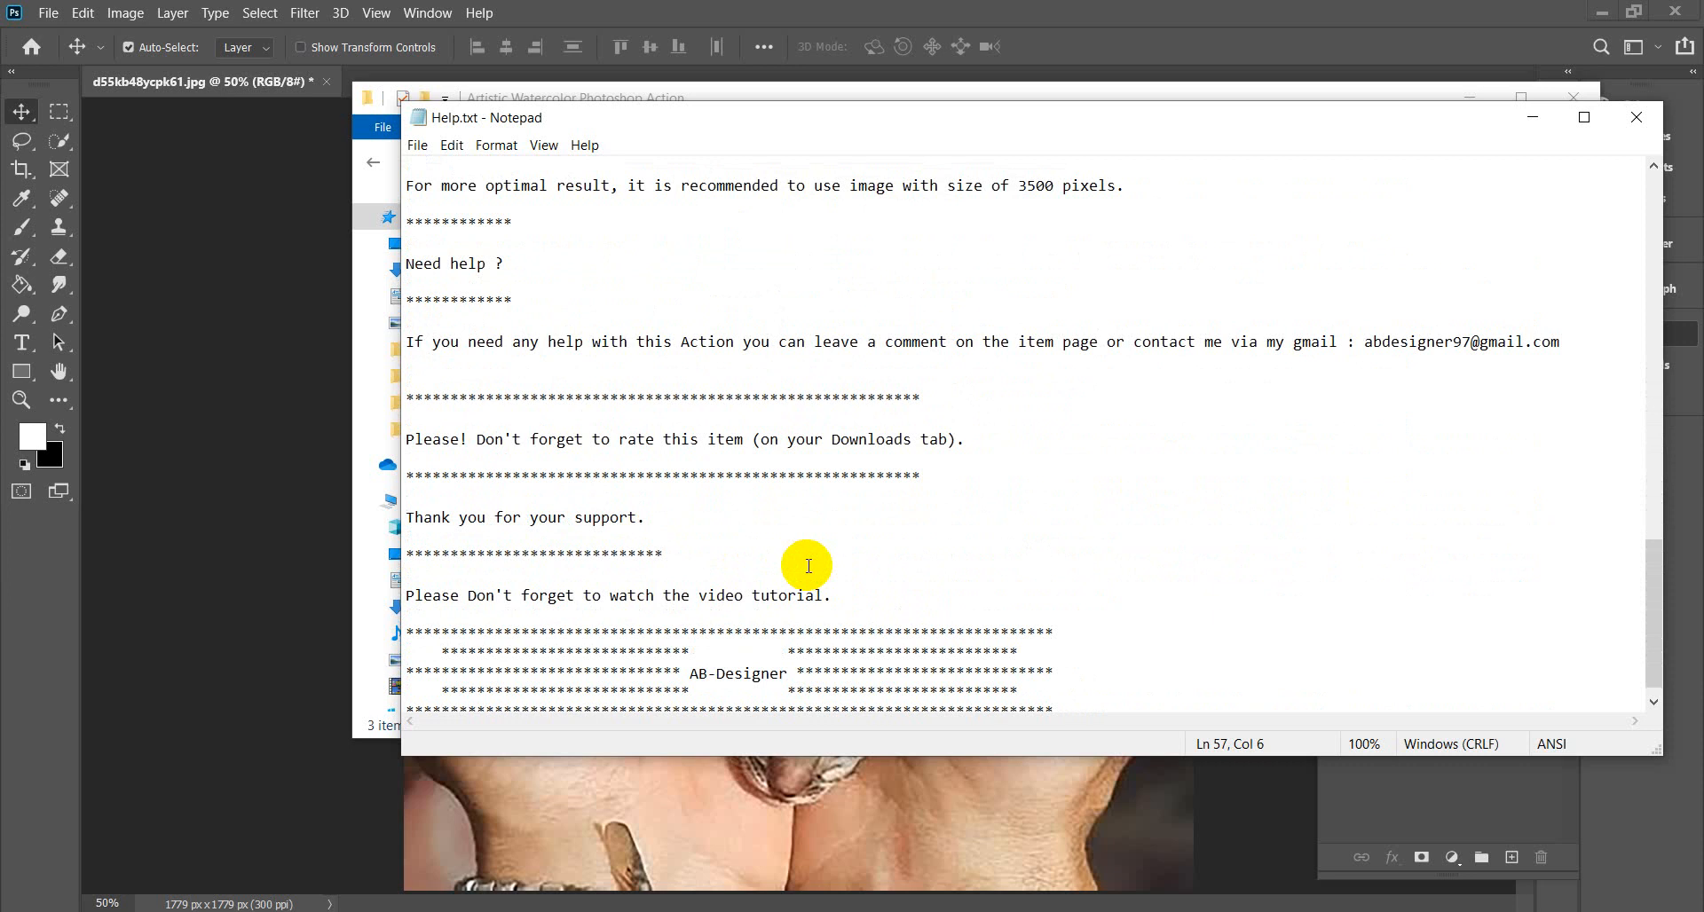
pyautogui.scroll(-1, 808, 566)
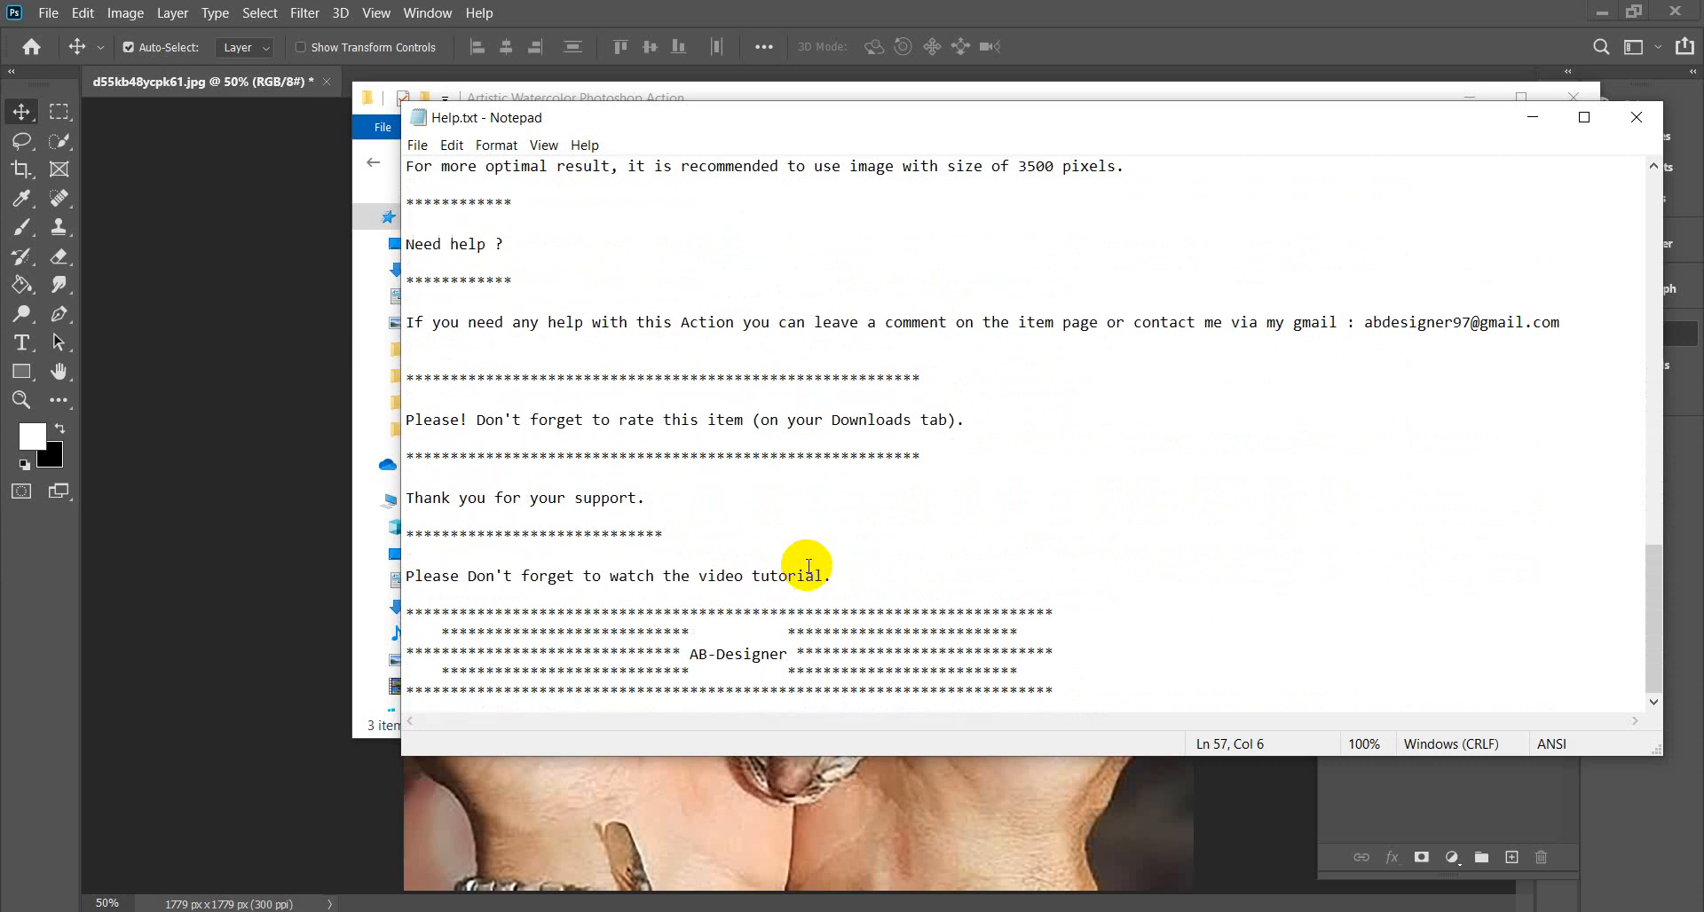
pyautogui.scroll(20, 809, 566)
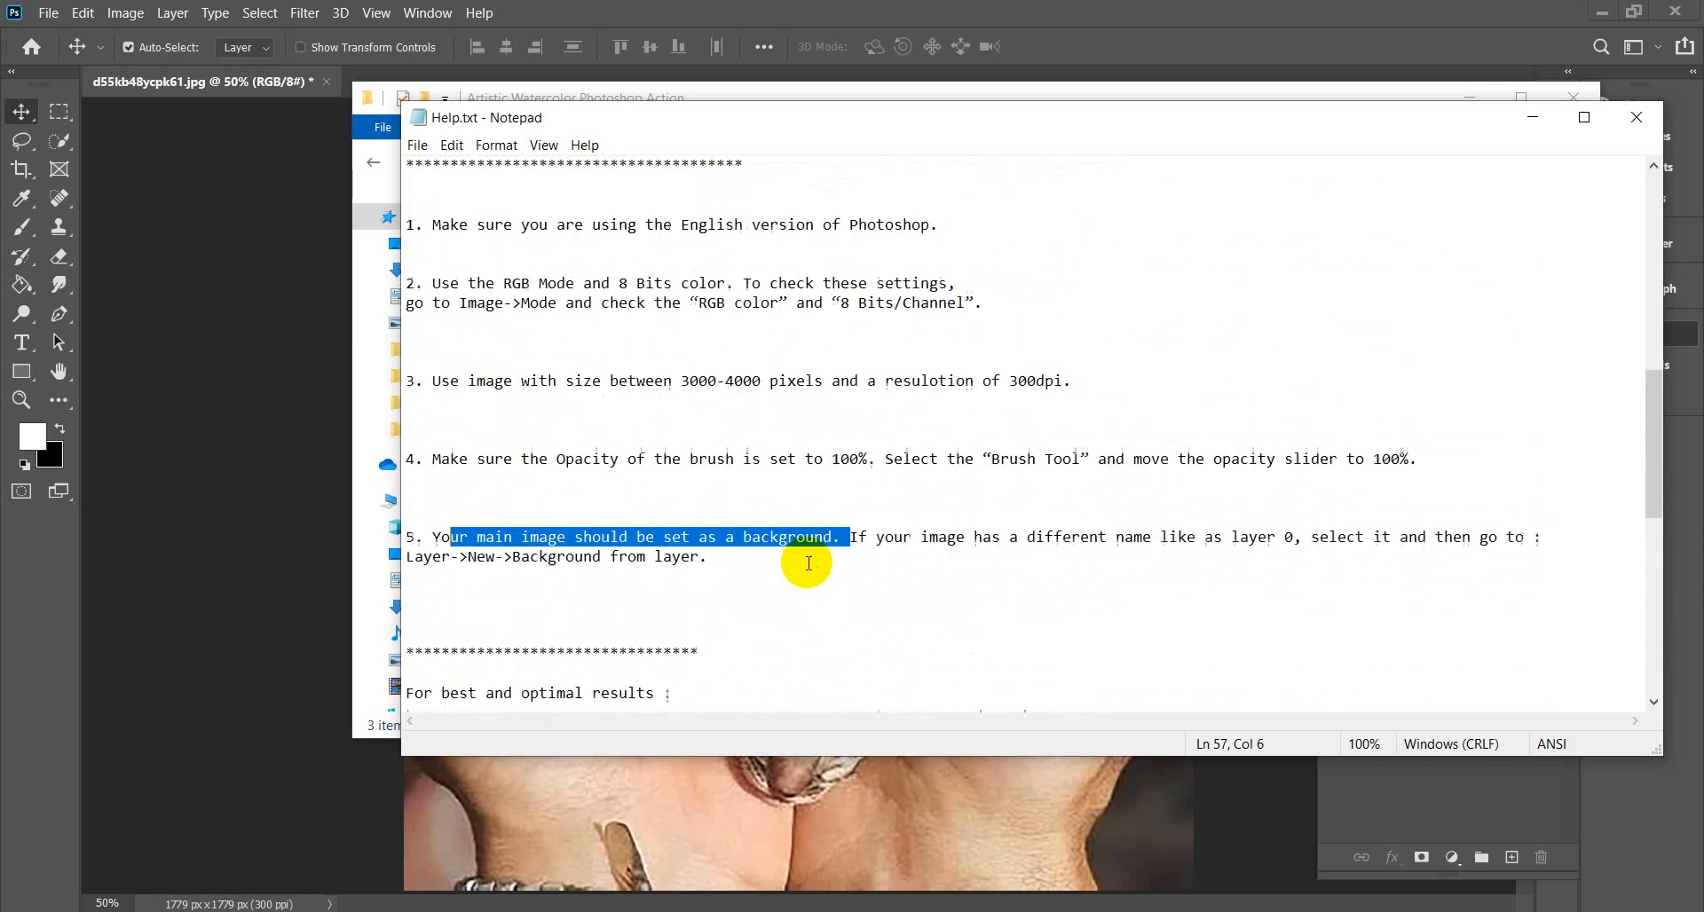
pyautogui.scroll(3, 808, 564)
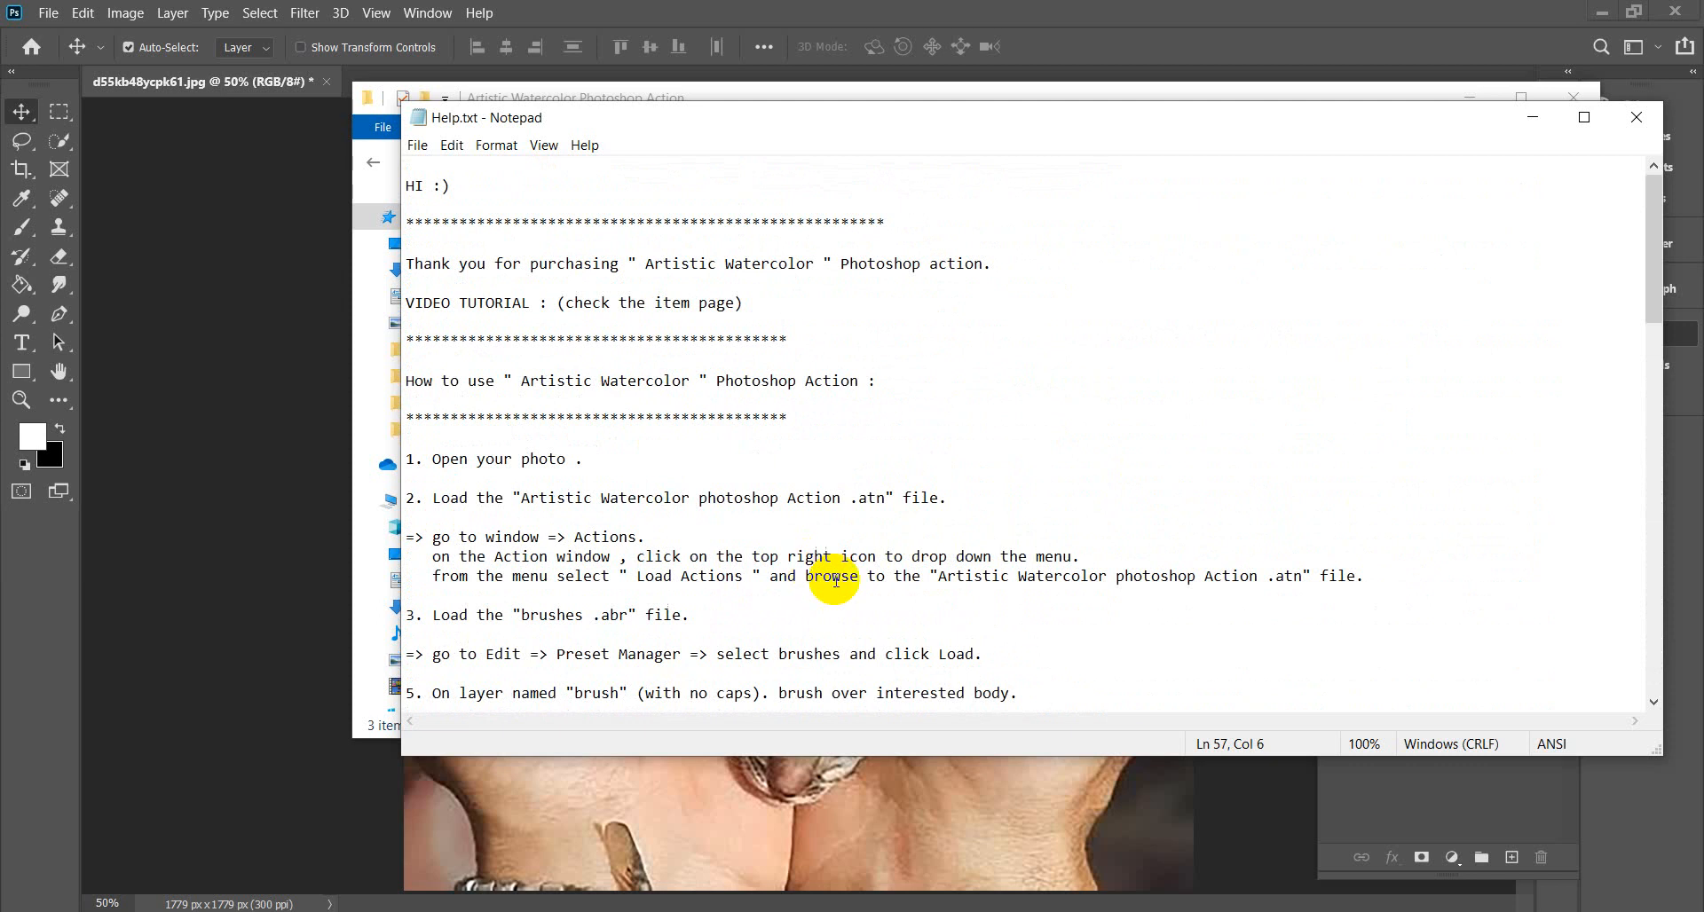
pyautogui.moveTo(647, 264); pyautogui.dragTo(843, 265)
pyautogui.hotkey('ctrl', 'c')
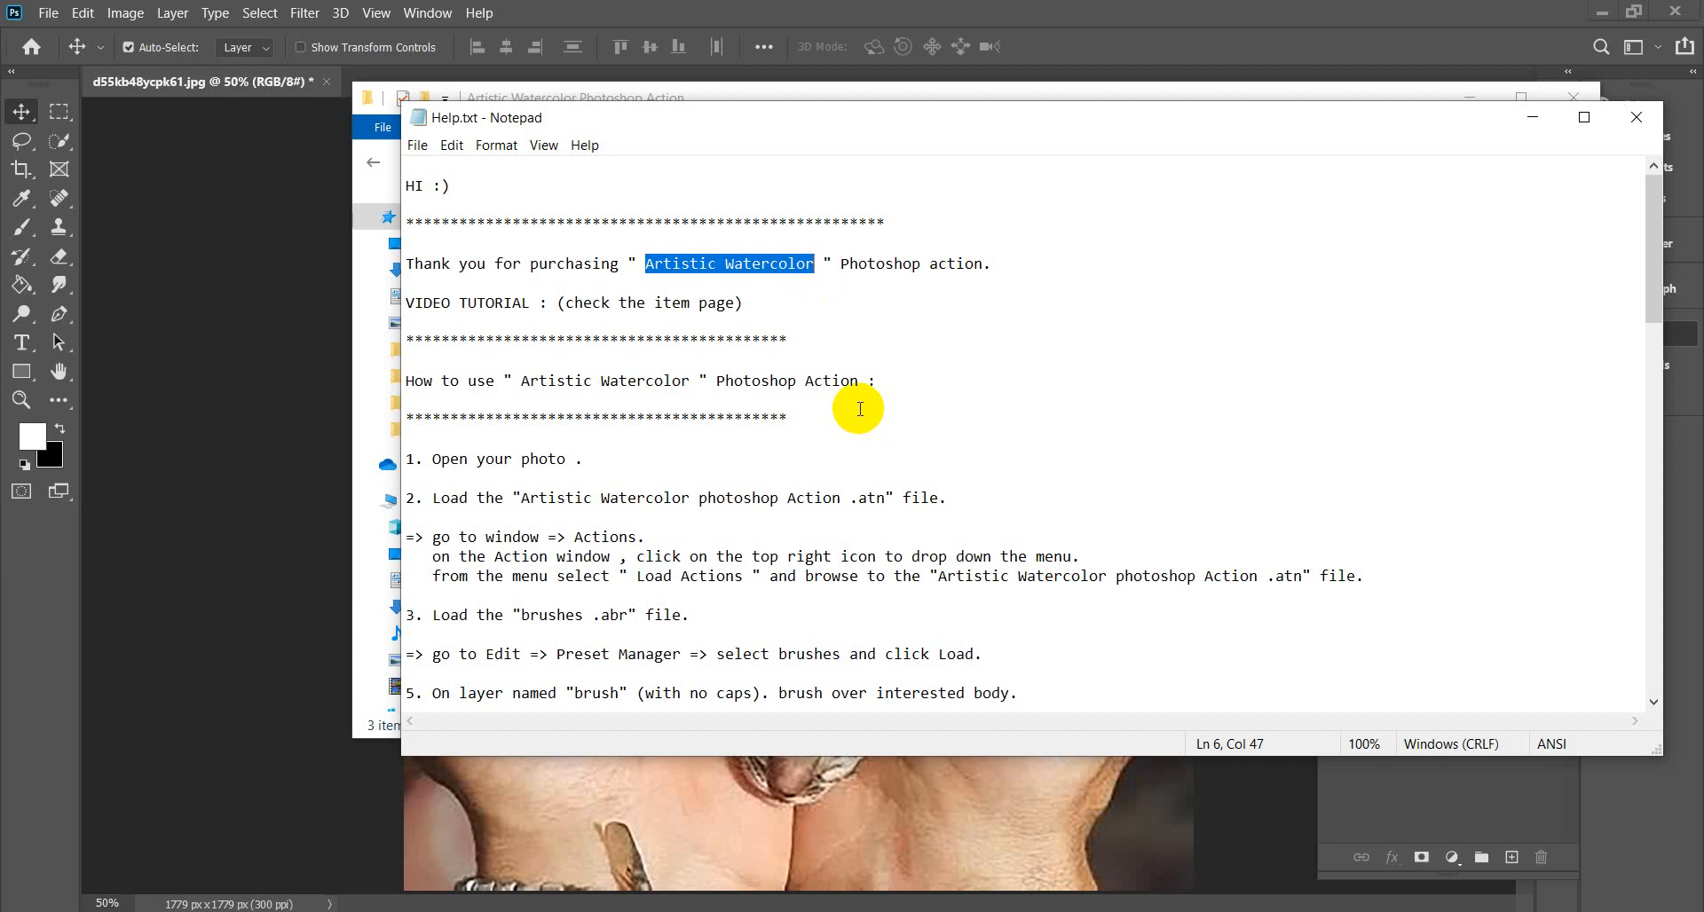
pyautogui.click(1636, 118)
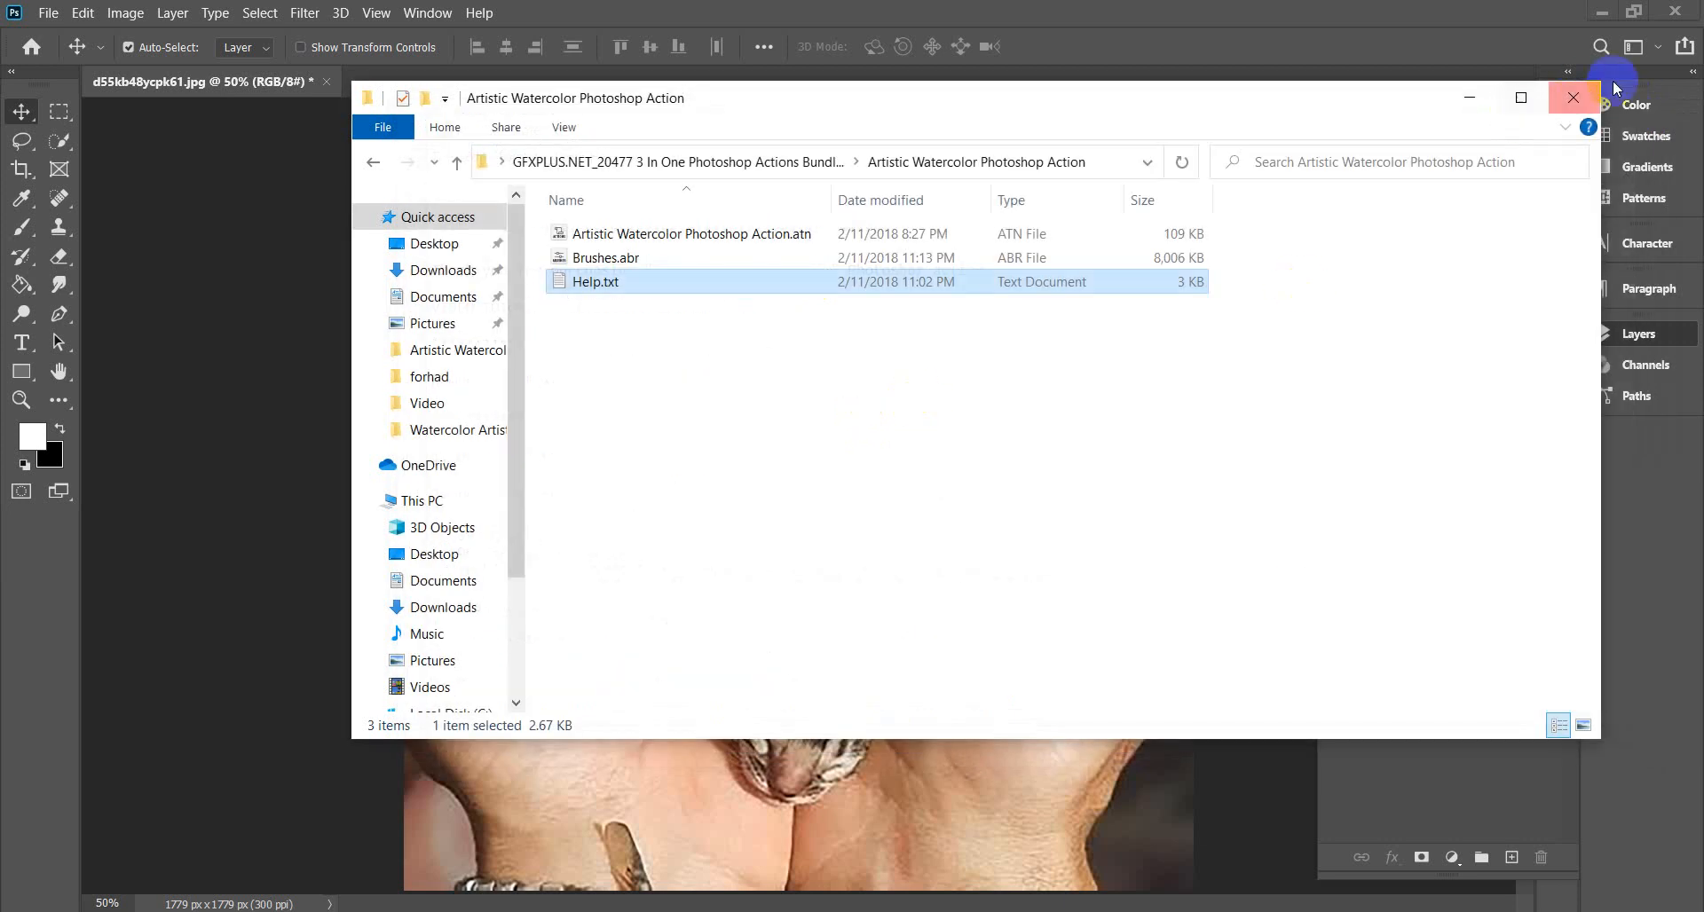
# Close the folder window, return to Chrome and go to GraphicRiver in a new tab.
pyautogui.click(1571, 99)
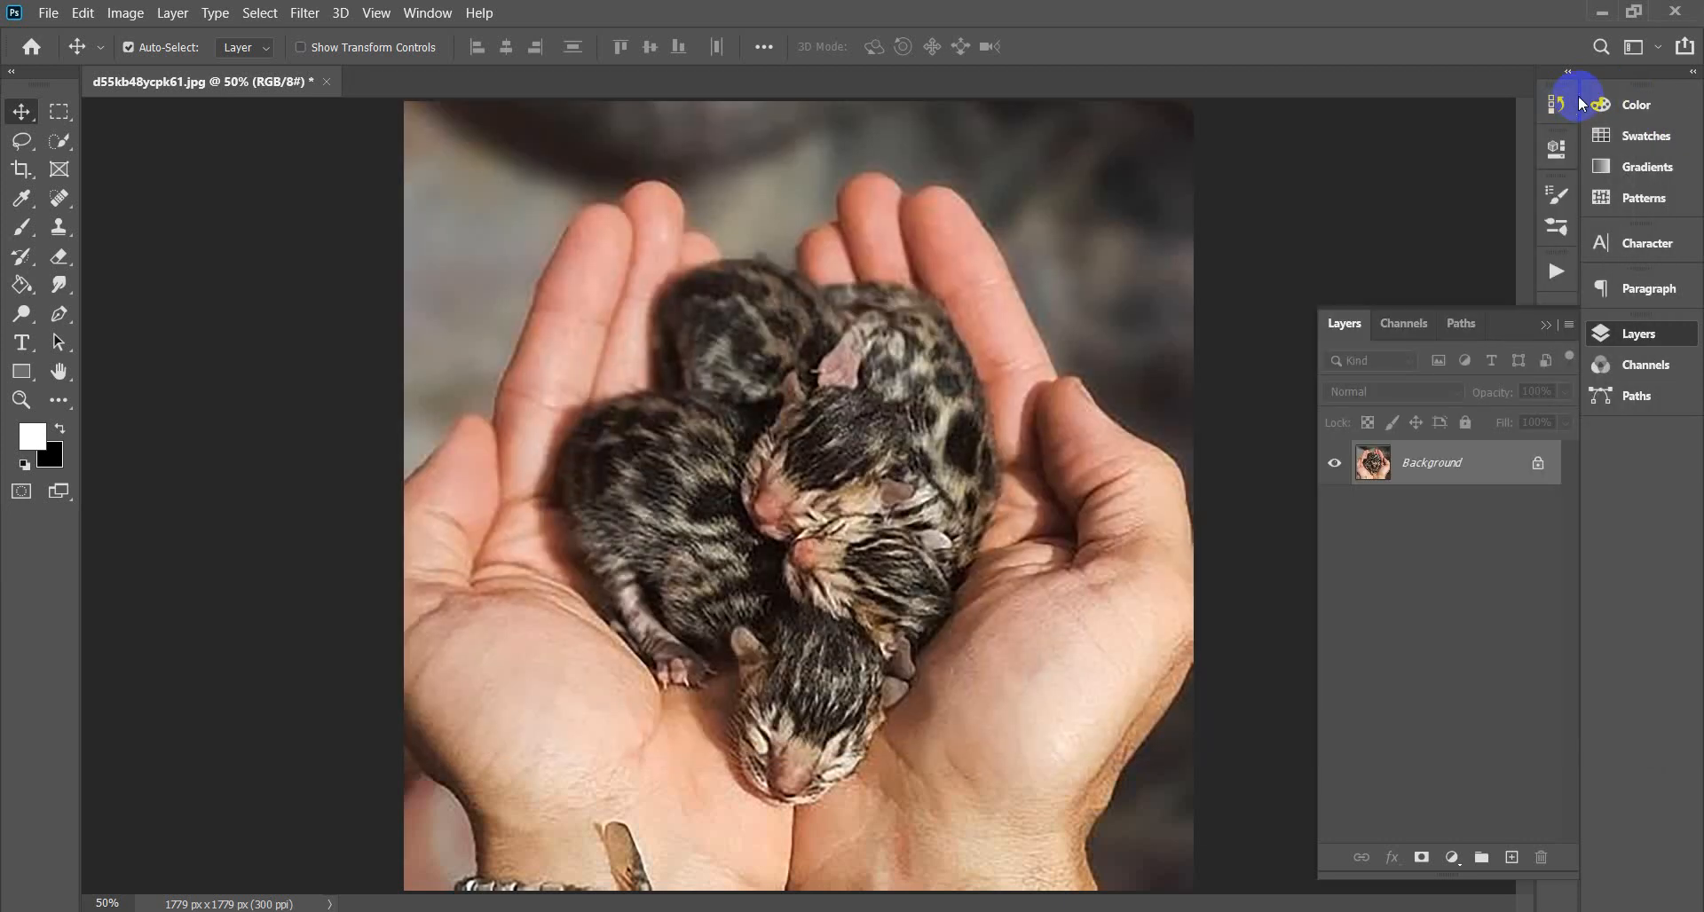
pyautogui.click(1600, 12)
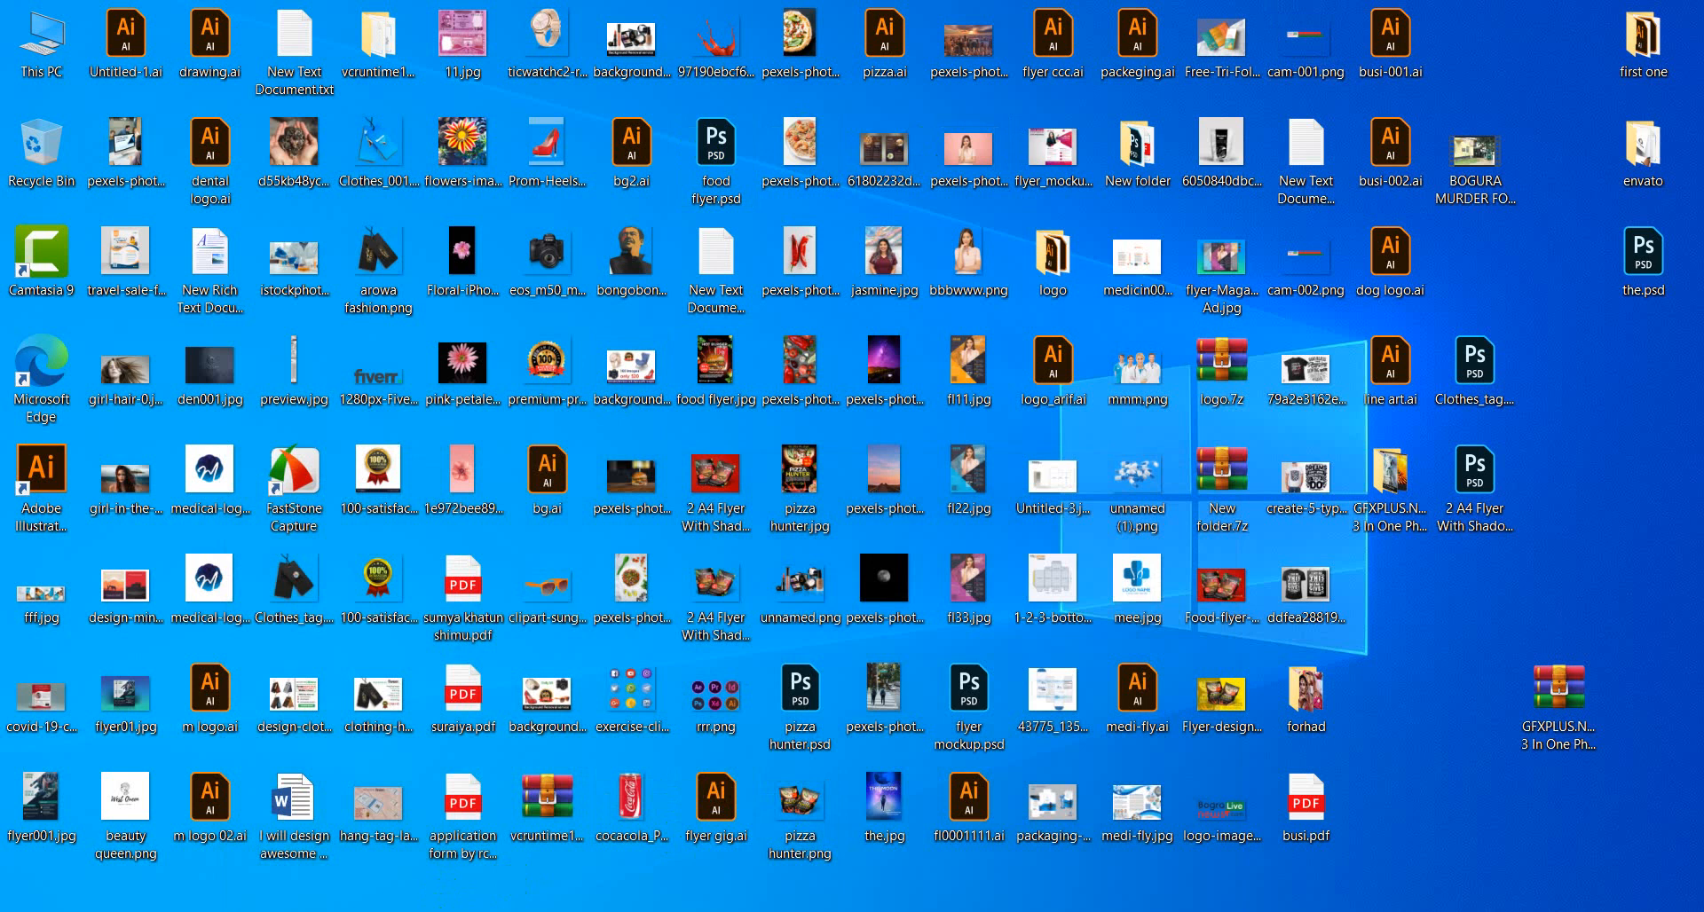
pyautogui.click(258, 779)
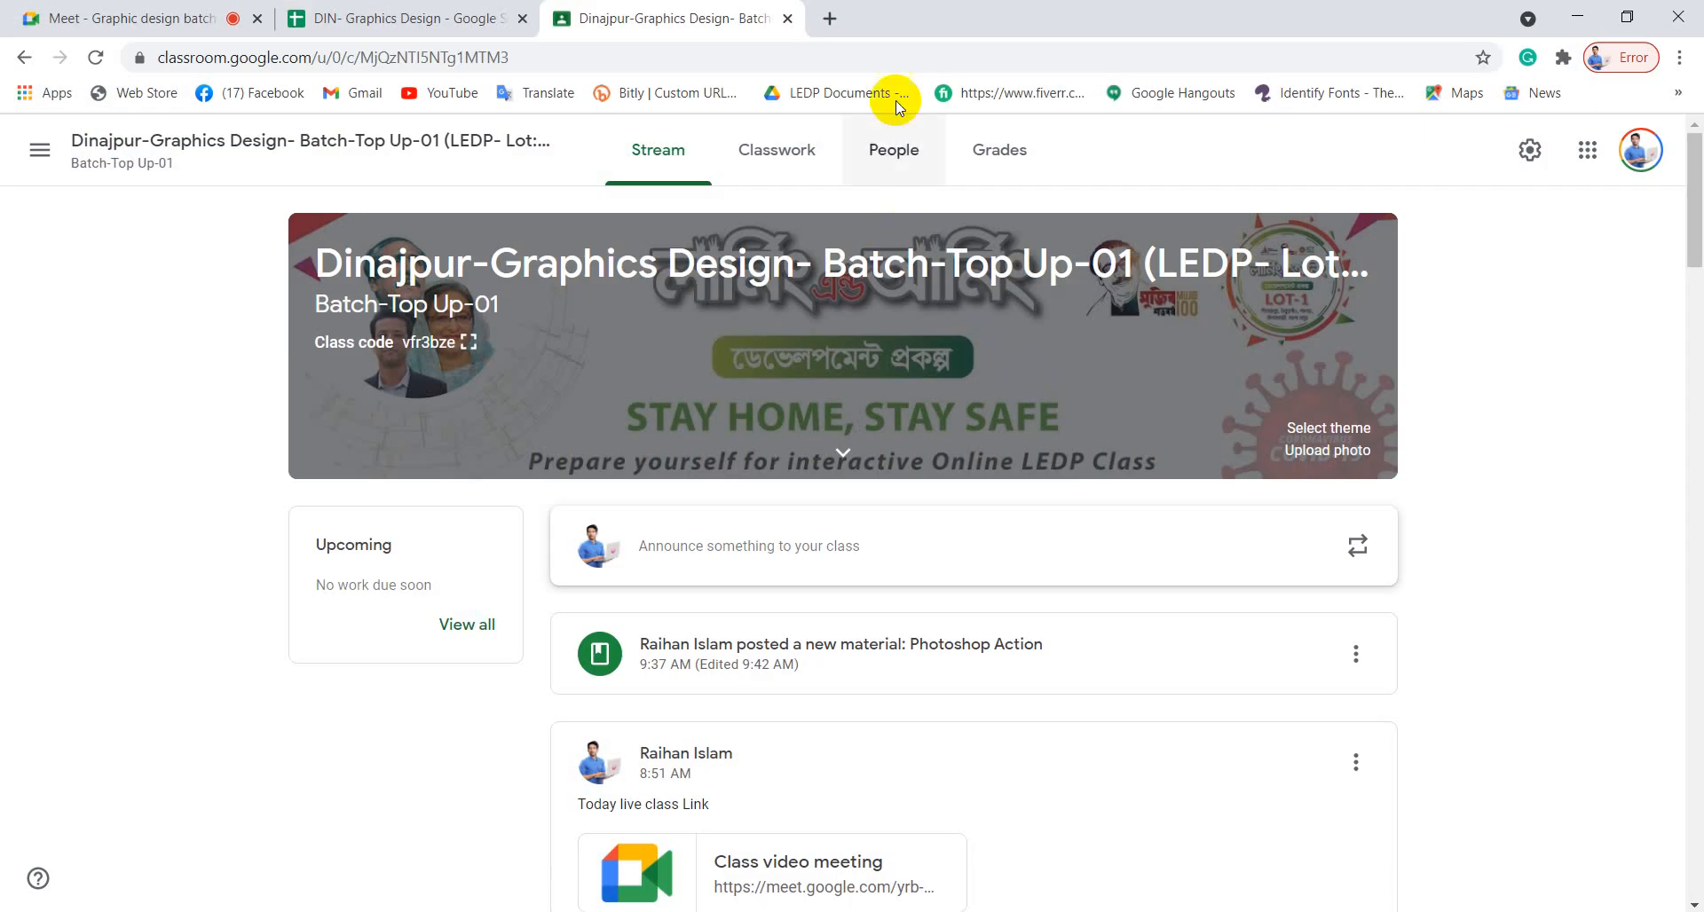
pyautogui.click(830, 20)
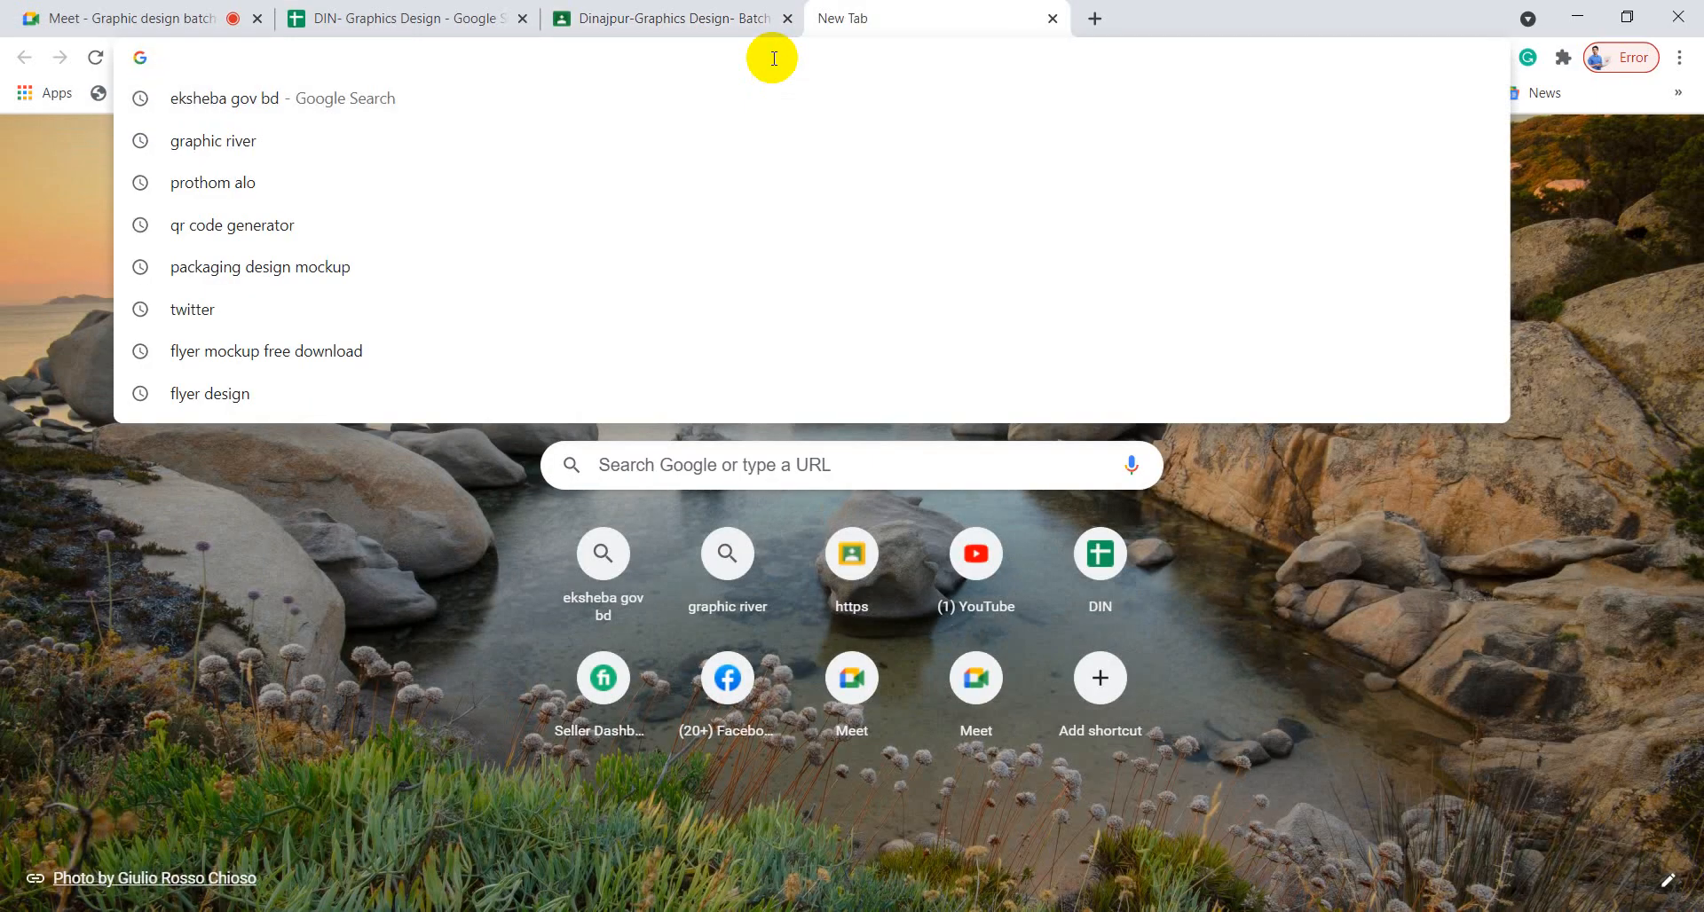
pyautogui.write('graphicriver.net')
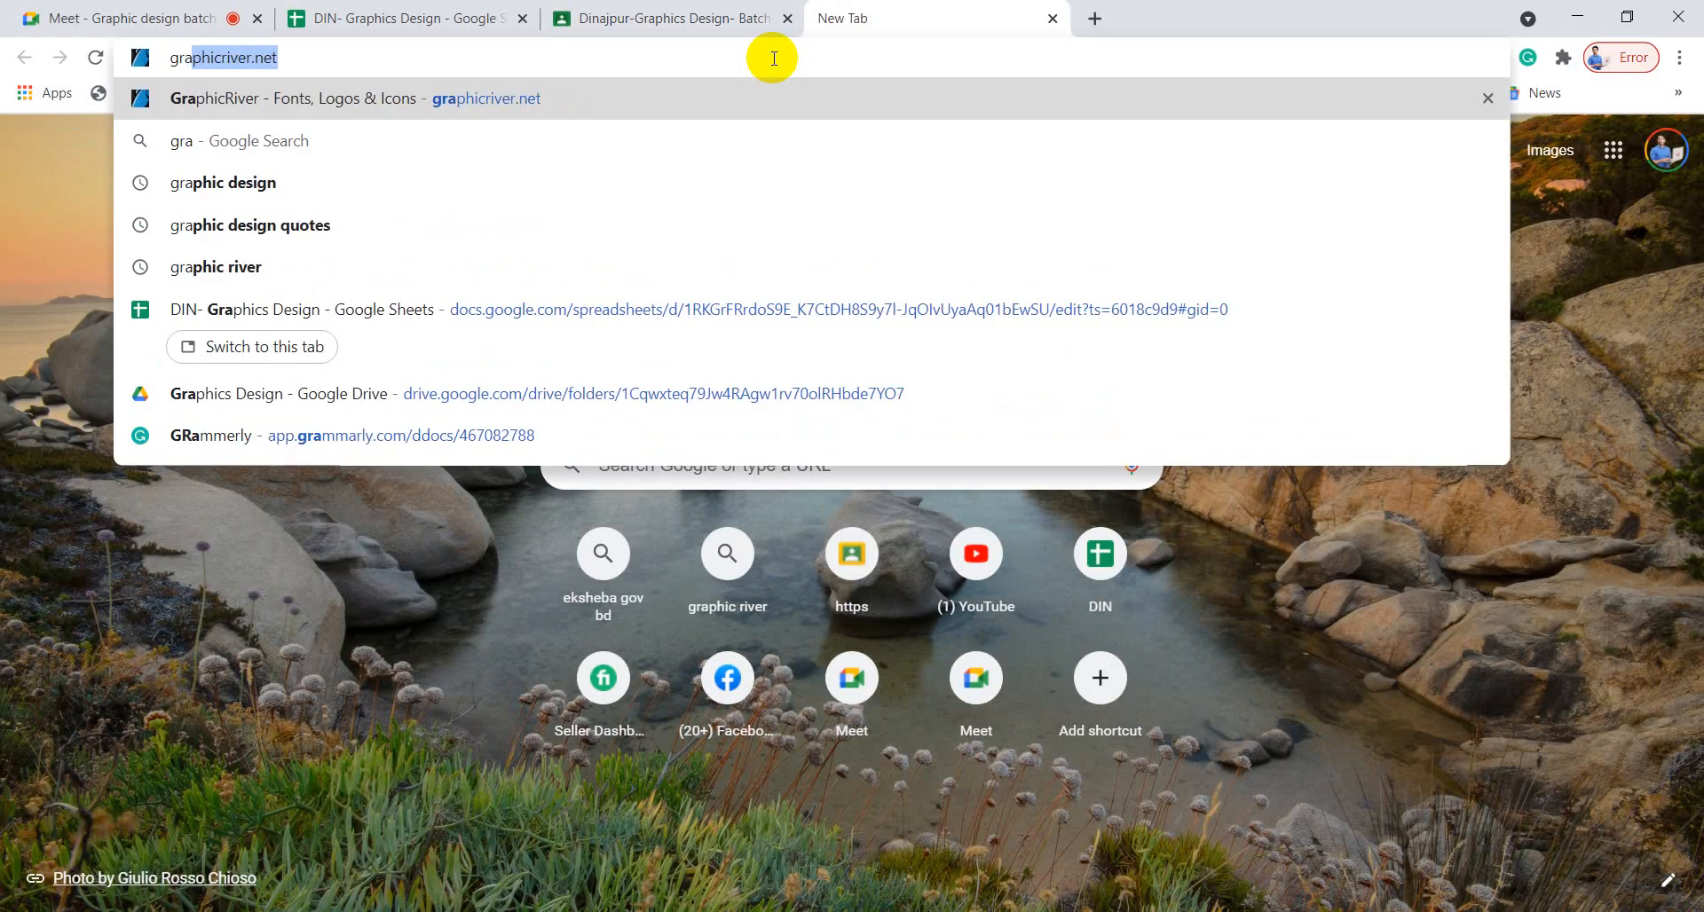
pyautogui.press('Return')
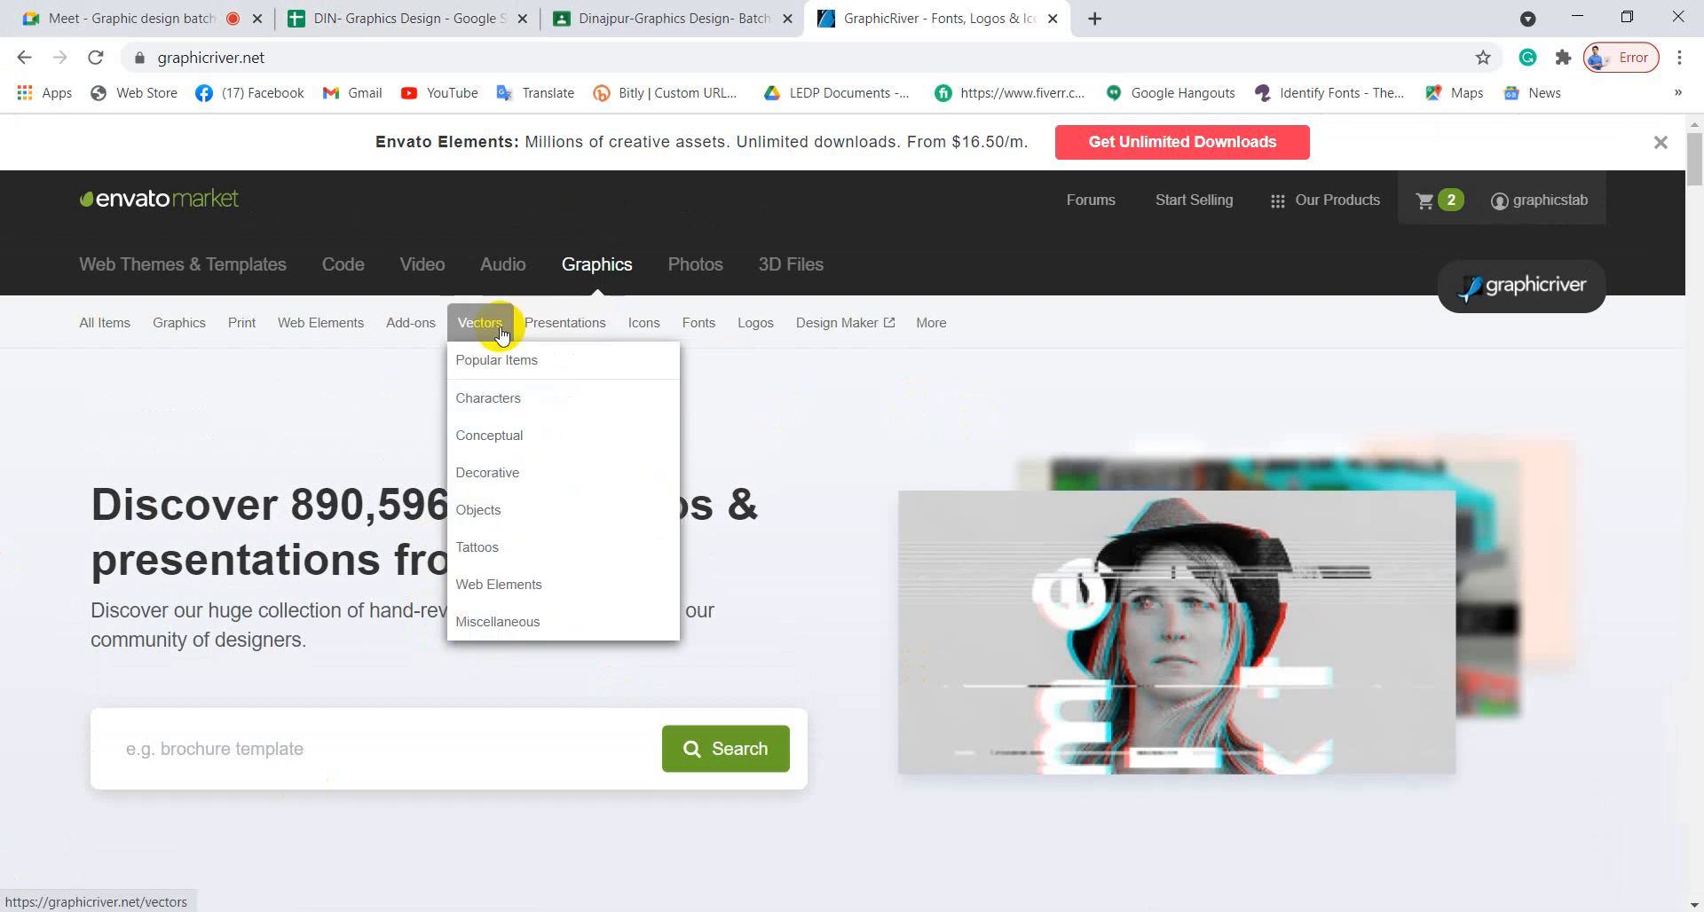
# Open GraphicRiver's Photoshop add-ons and filter to items including Photoshop ATN files.
pyautogui.moveTo(407, 345)
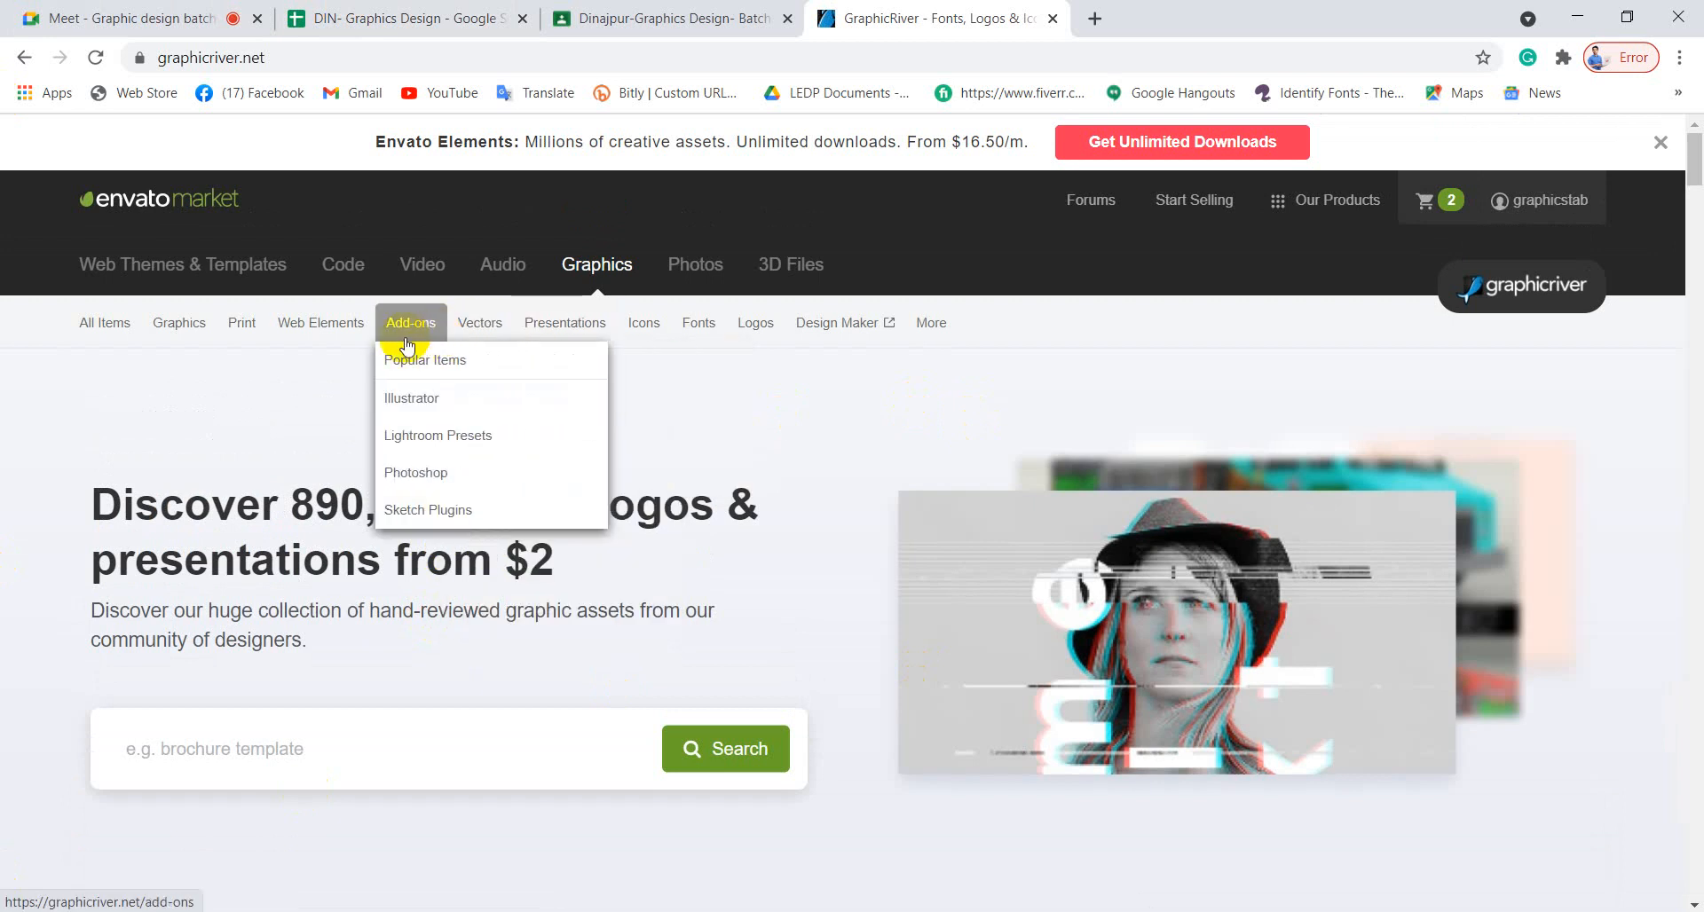
pyautogui.click(419, 479)
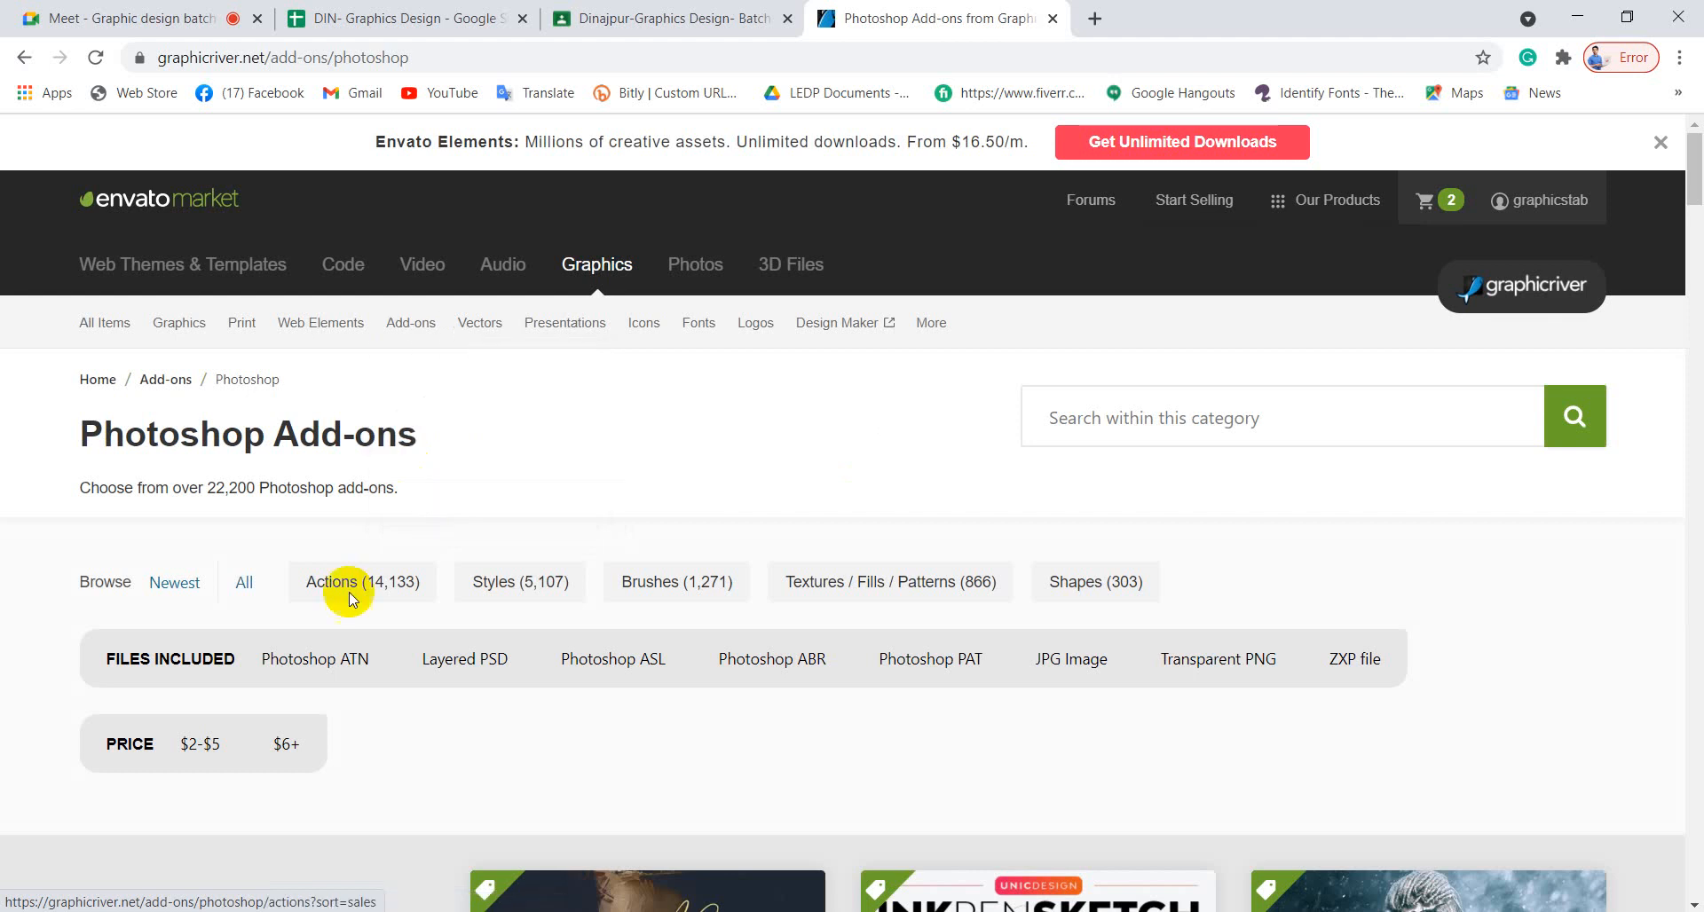
pyautogui.click(323, 661)
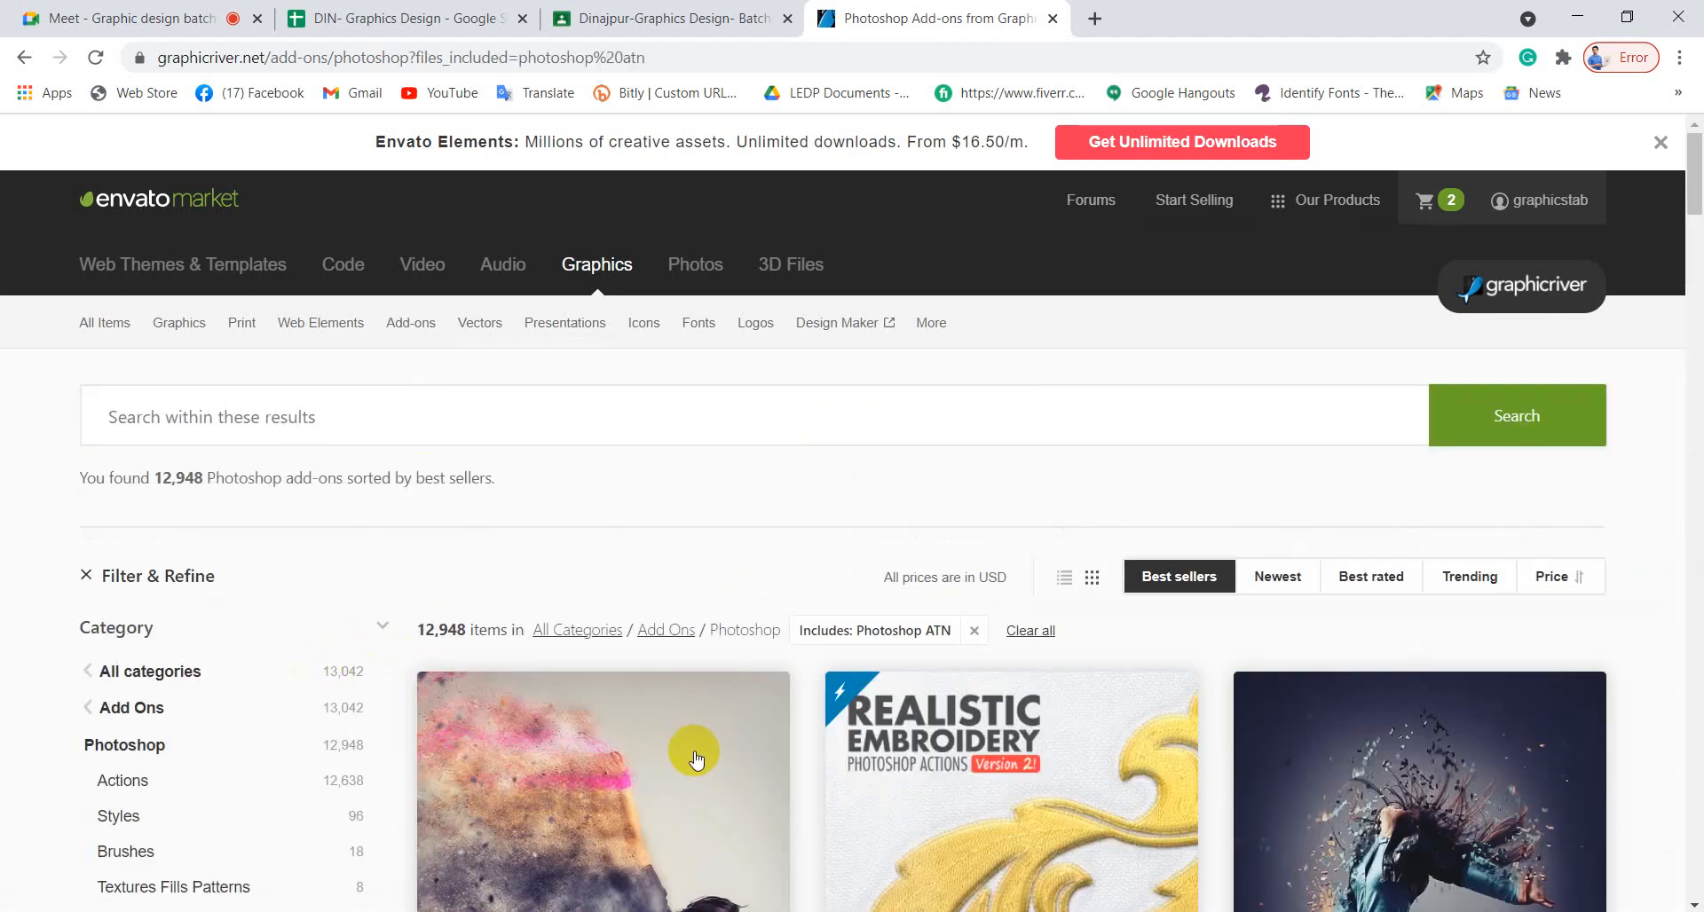
pyautogui.scroll(-5, 696, 652)
pyautogui.scroll(5, 695, 761)
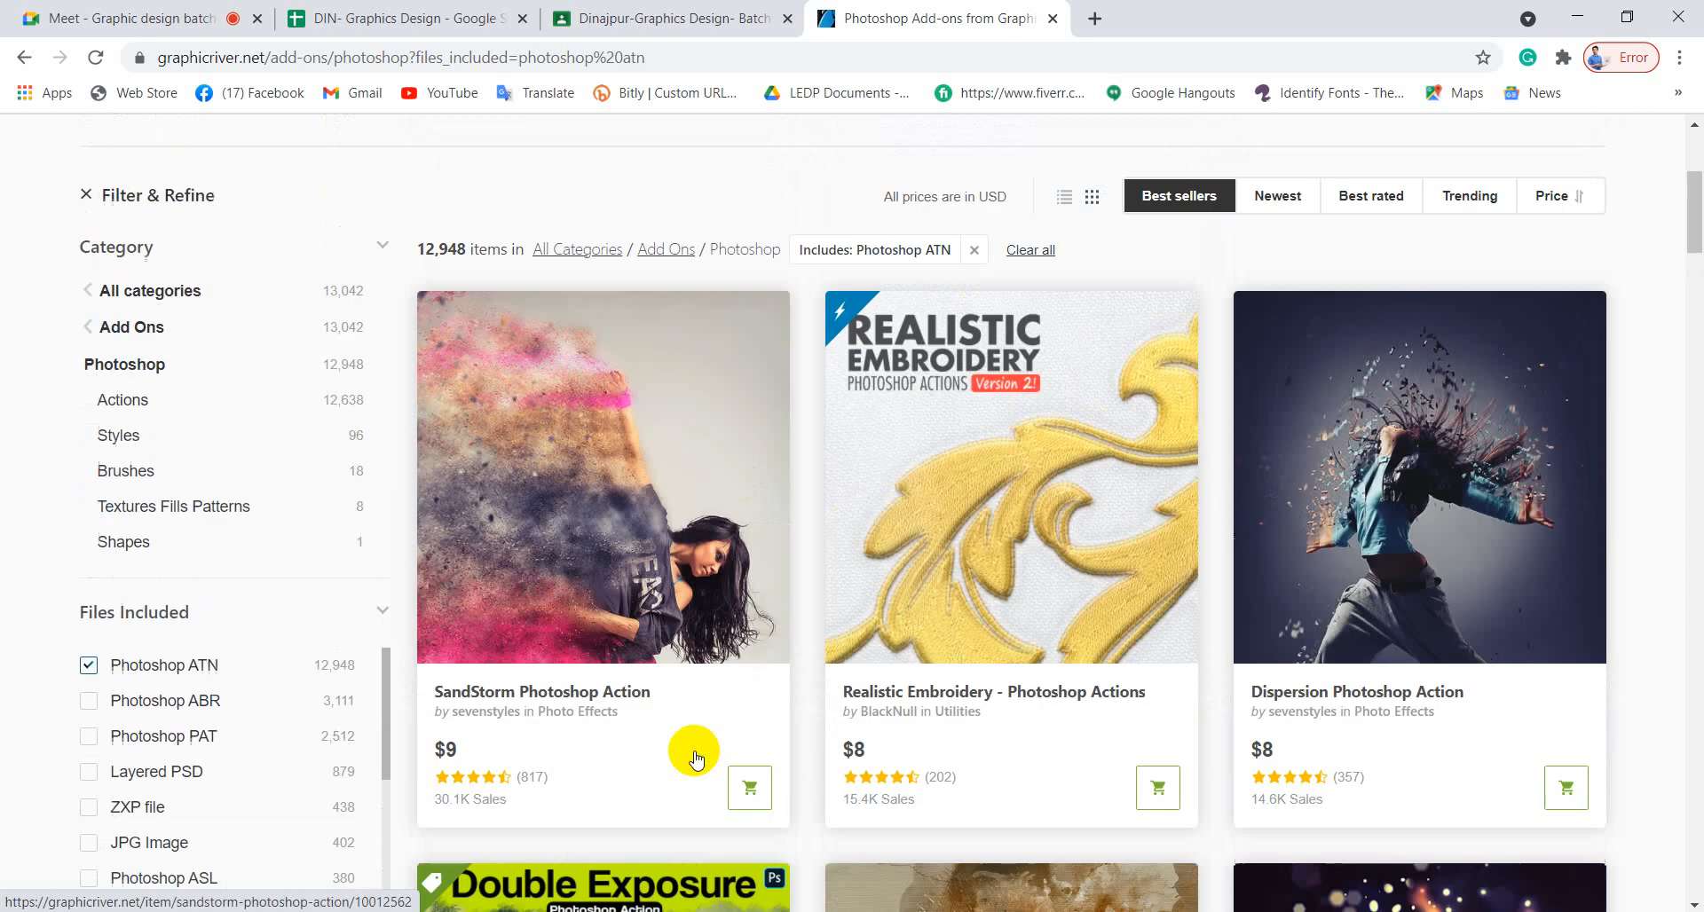
pyautogui.click(413, 299)
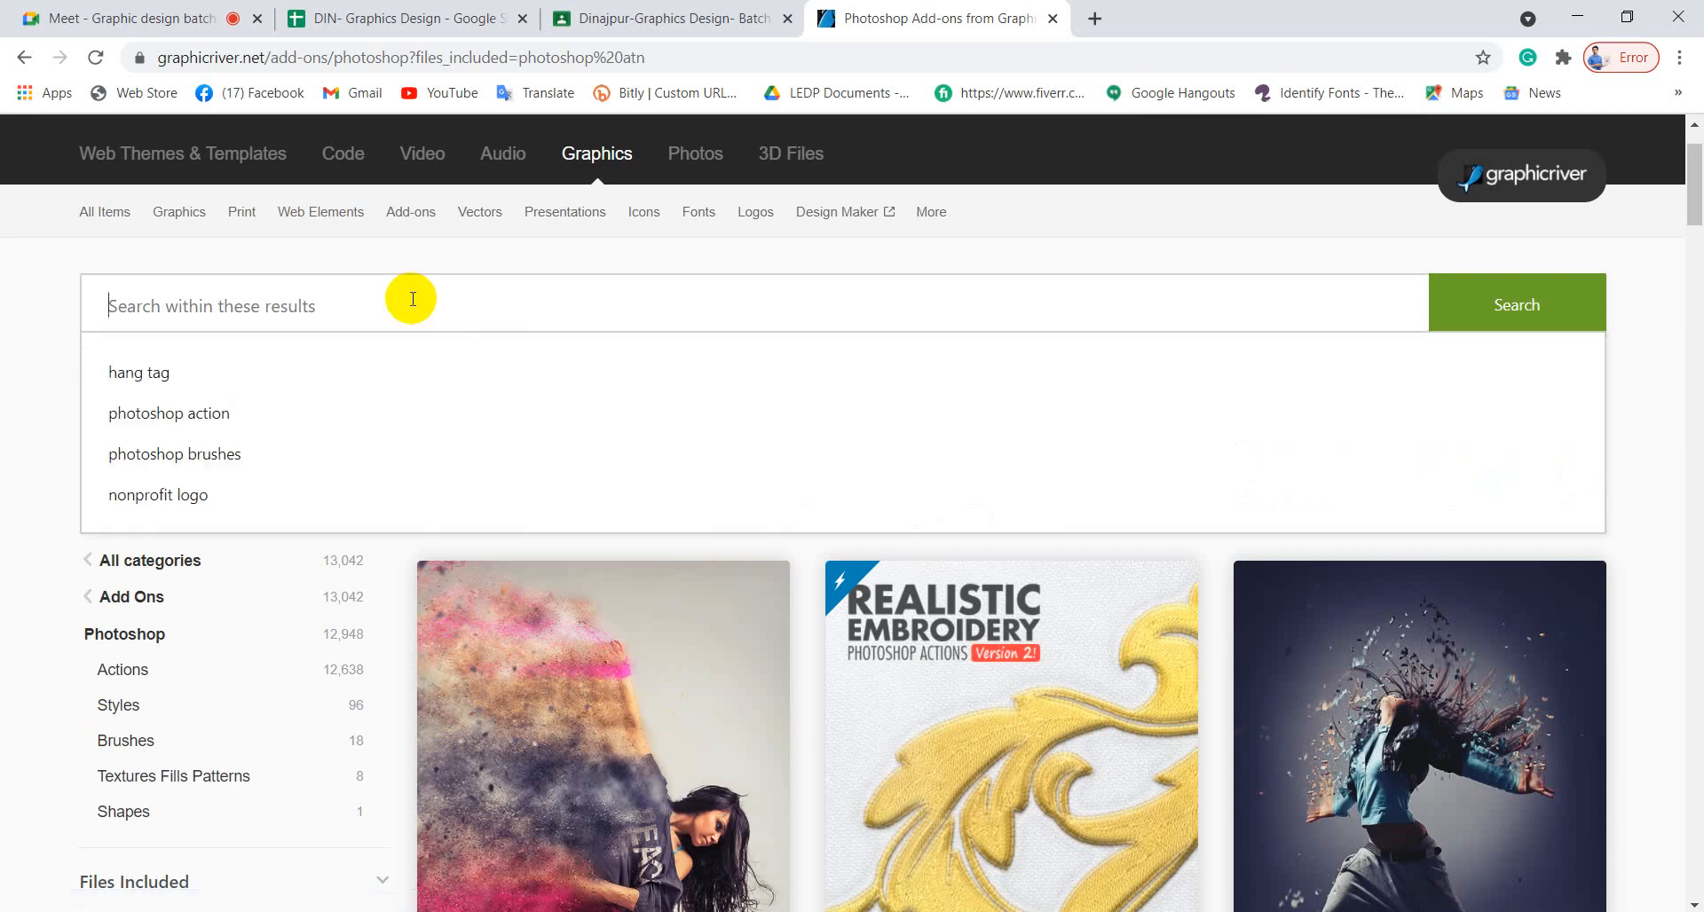
# Search the ATN results for 'artistic watercolor' and scroll through the listings.
pyautogui.hotkey('ctrl', 'v')
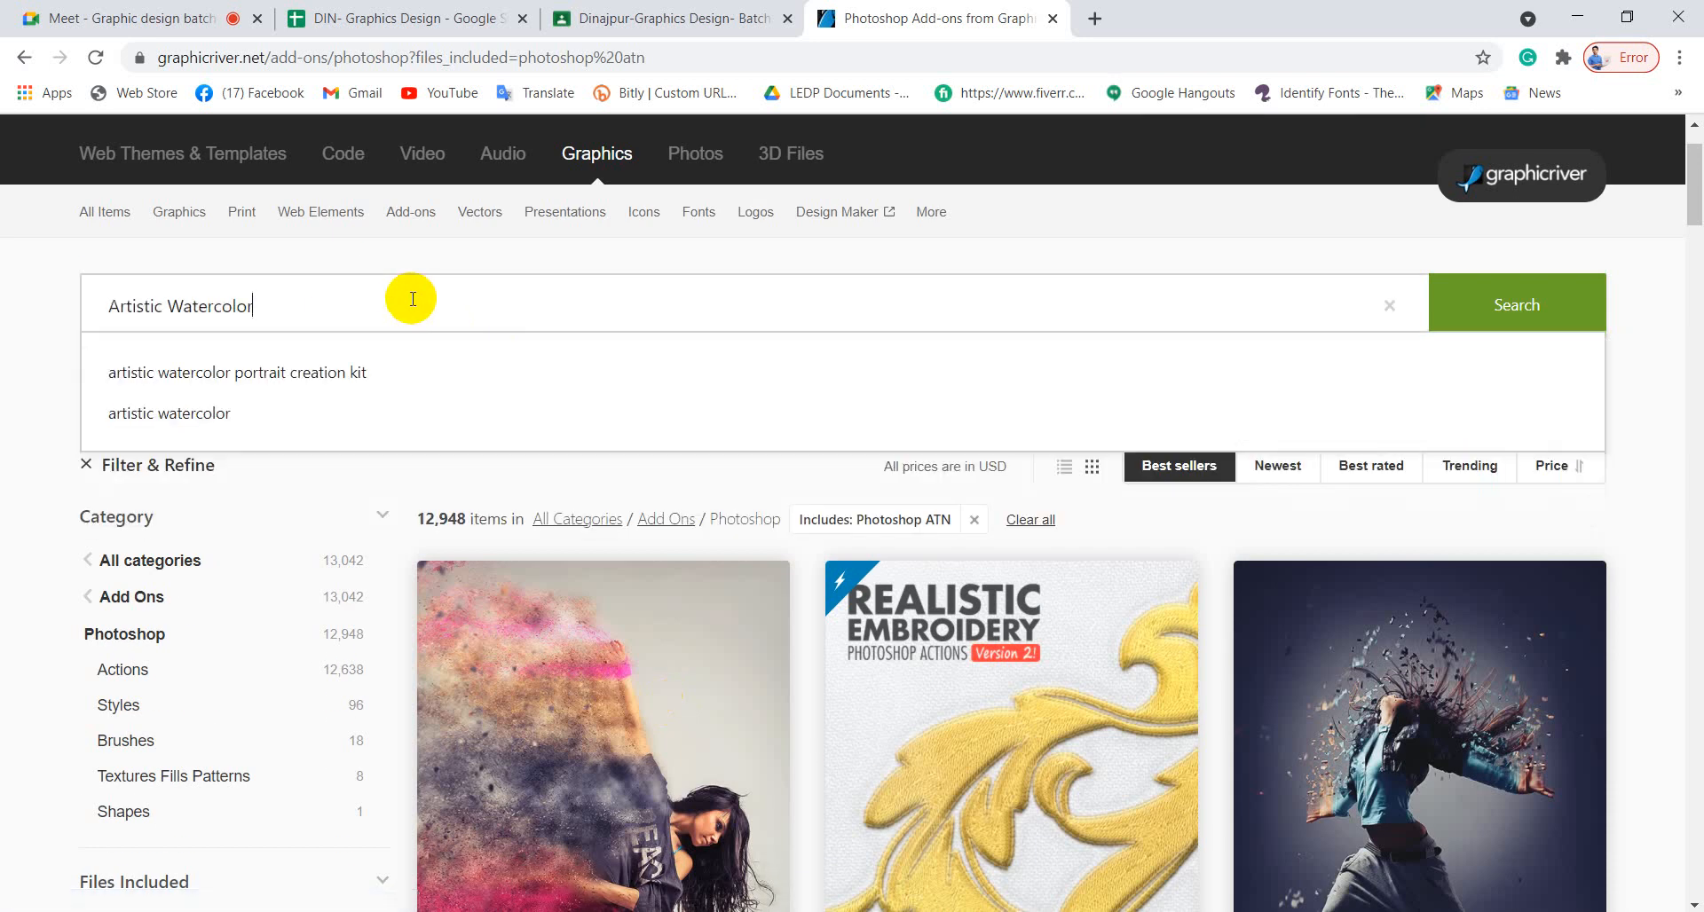
pyautogui.click(202, 417)
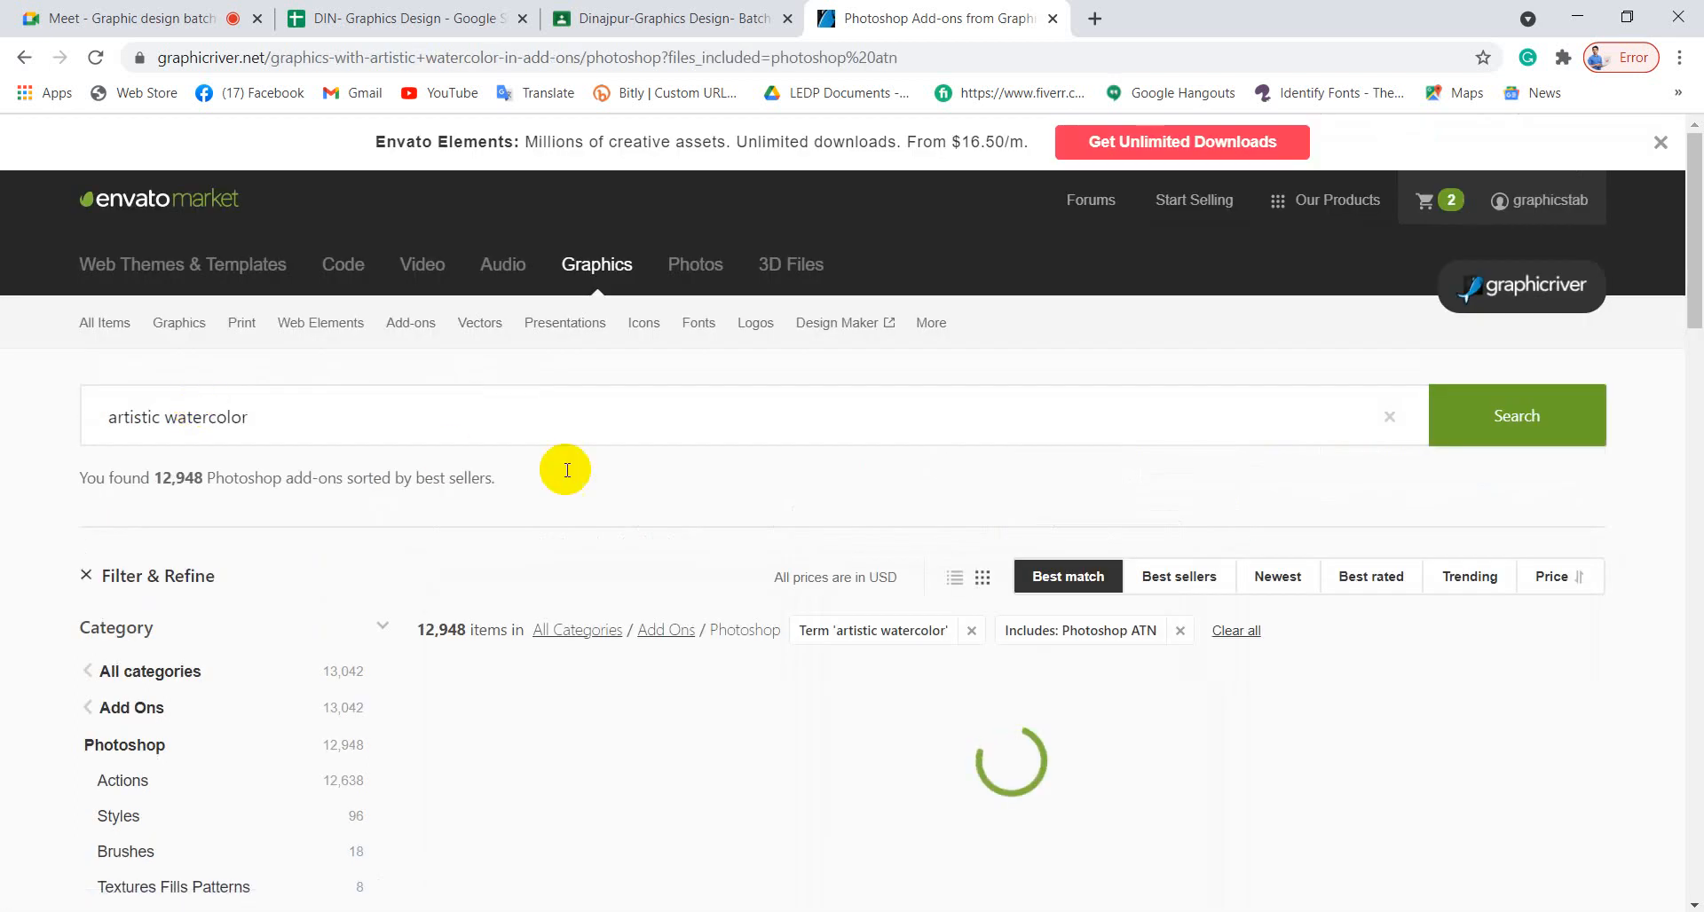
pyautogui.scroll(-5, 564, 537)
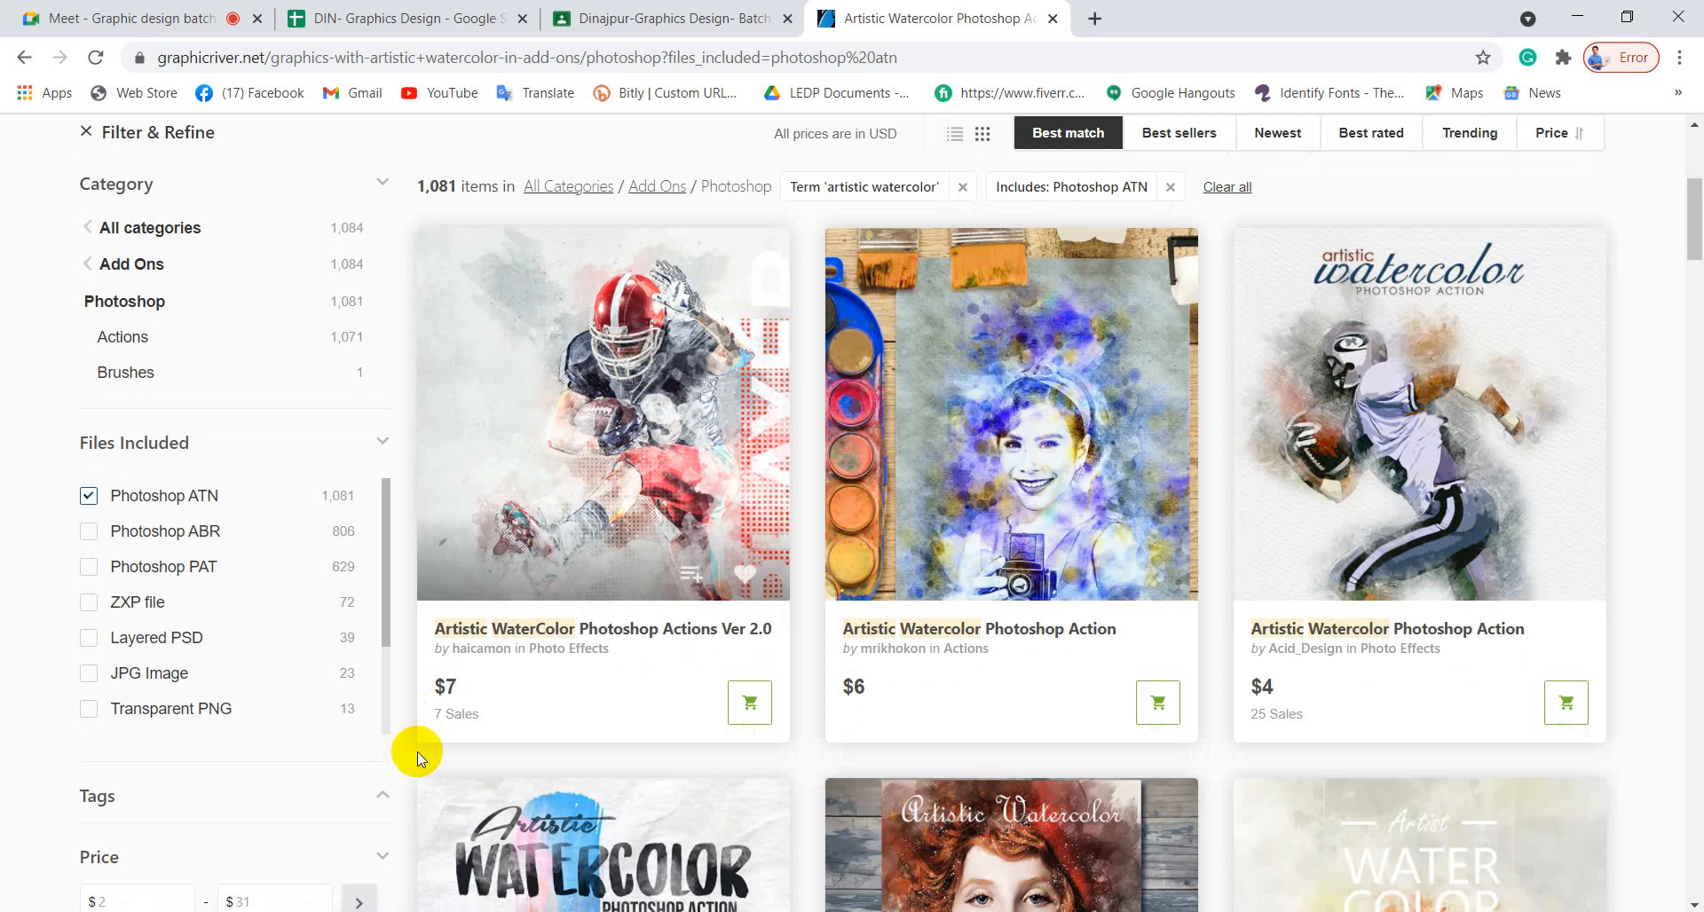
pyautogui.scroll(-3, 417, 753)
pyautogui.scroll(-5, 540, 561)
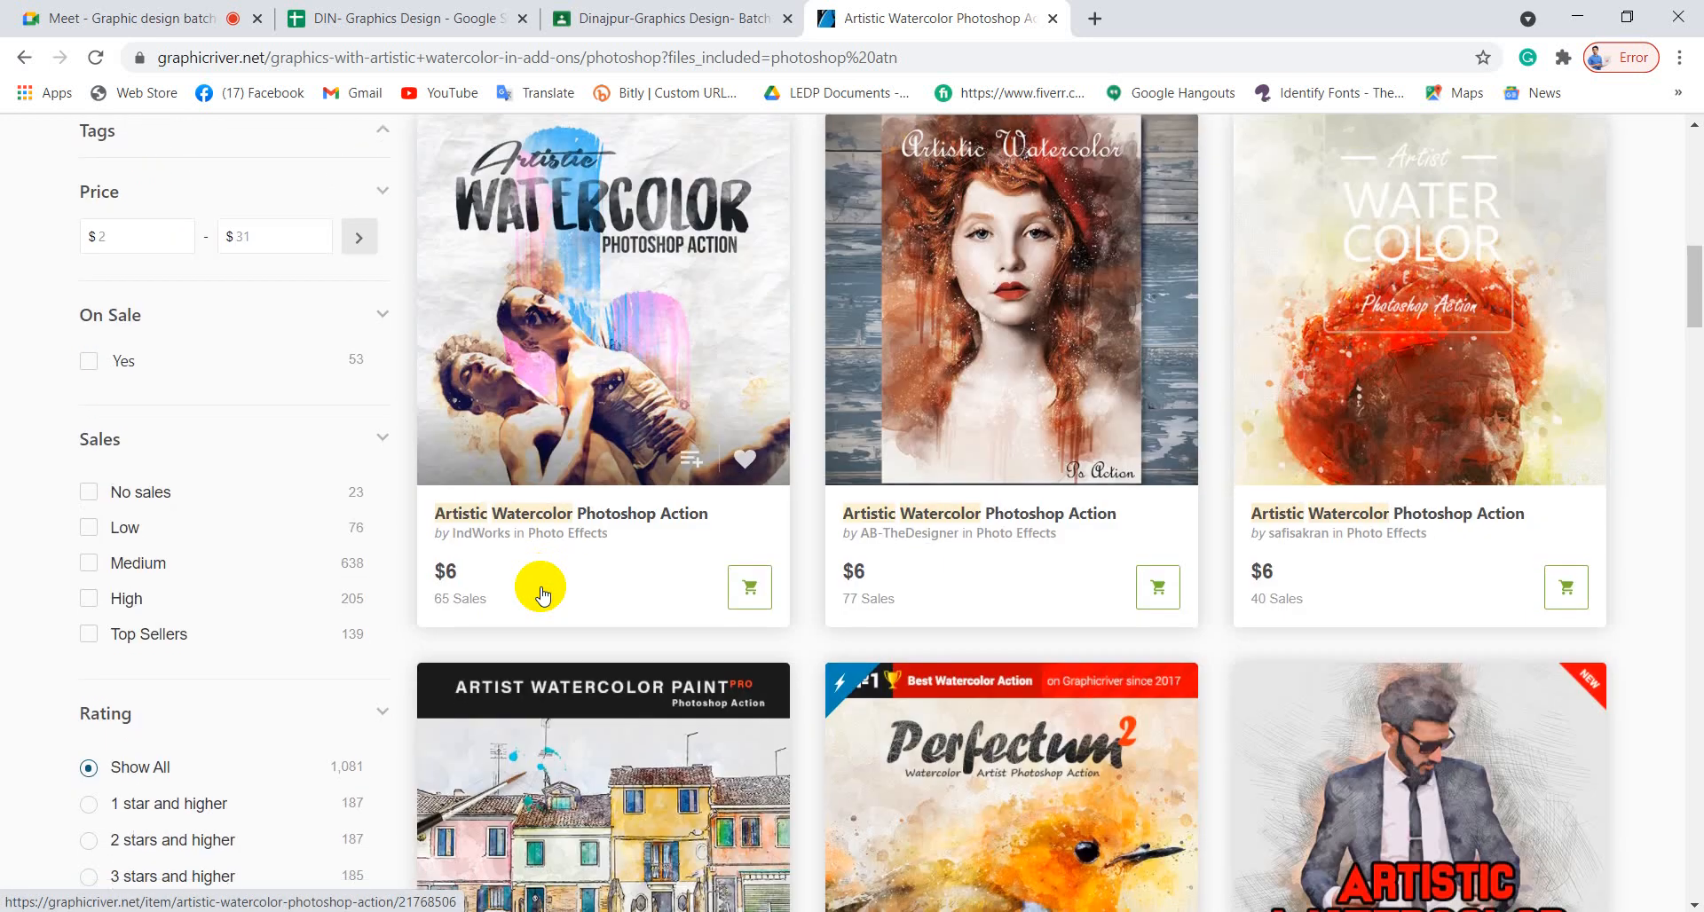
pyautogui.scroll(-5, 540, 593)
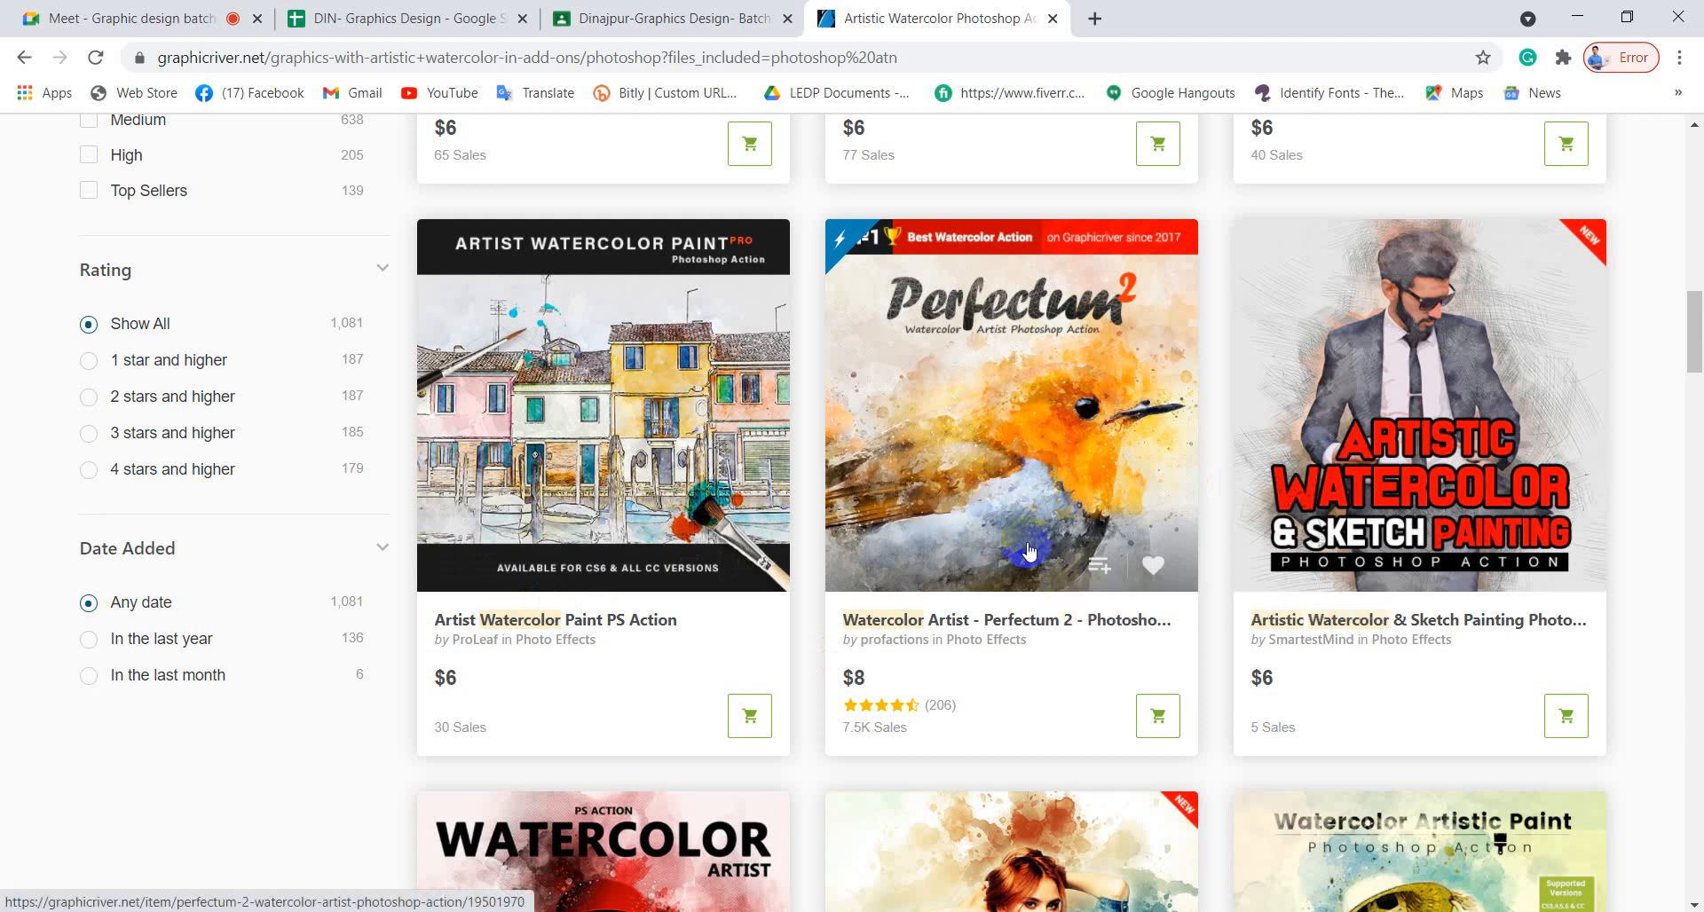
pyautogui.scroll(-5, 988, 535)
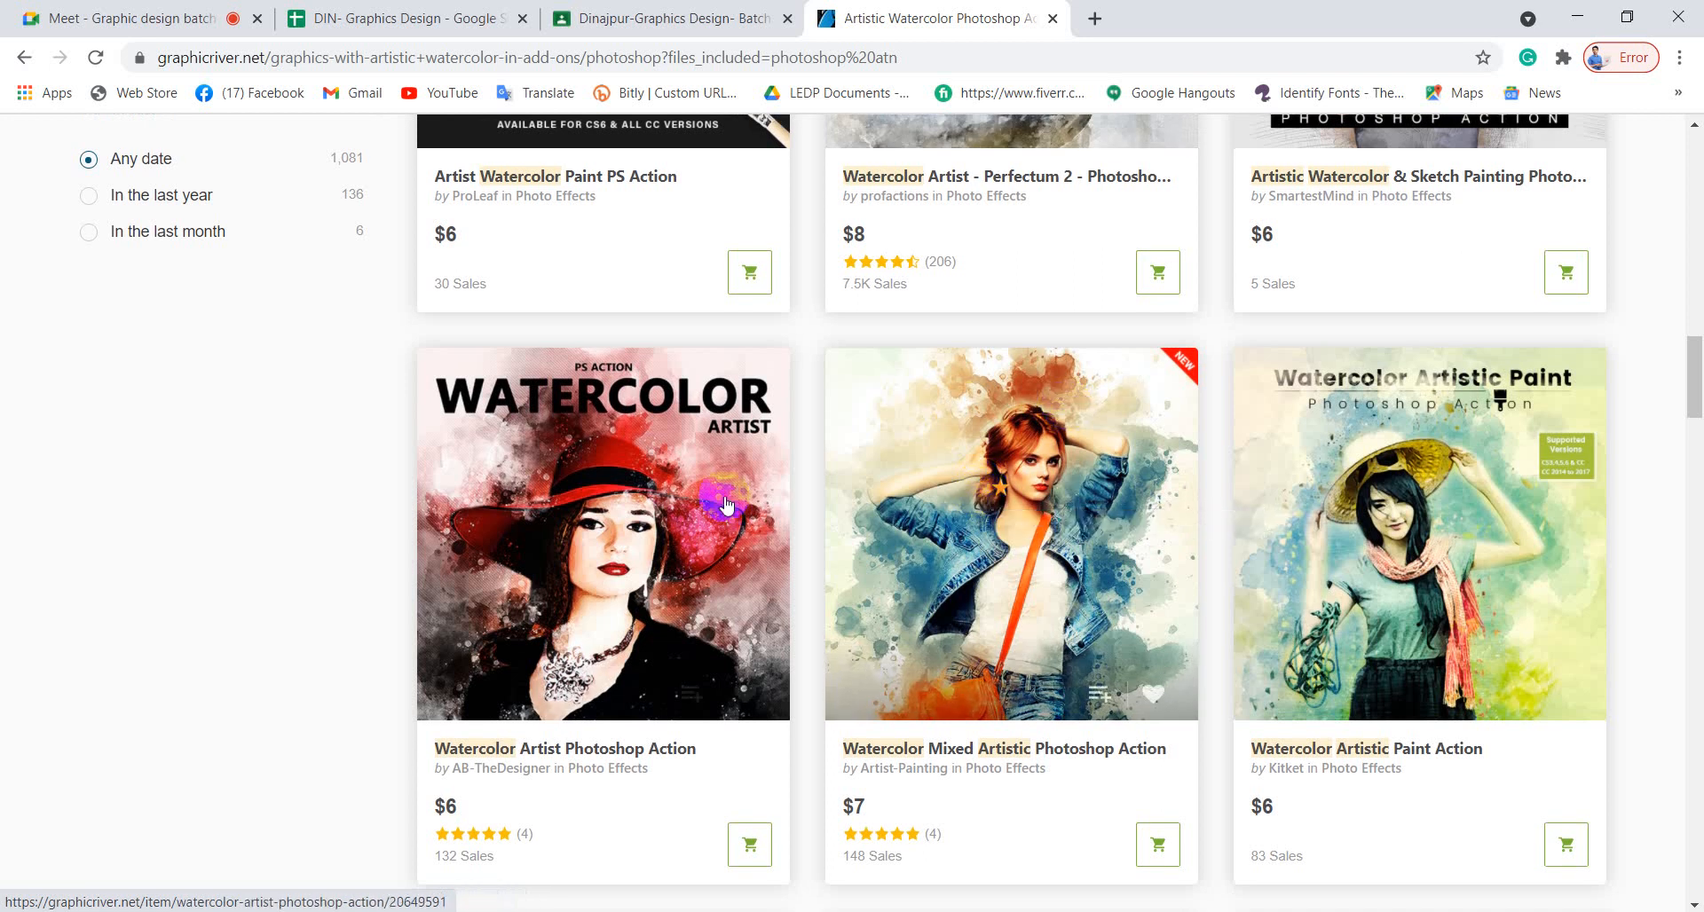
pyautogui.scroll(-3, 977, 568)
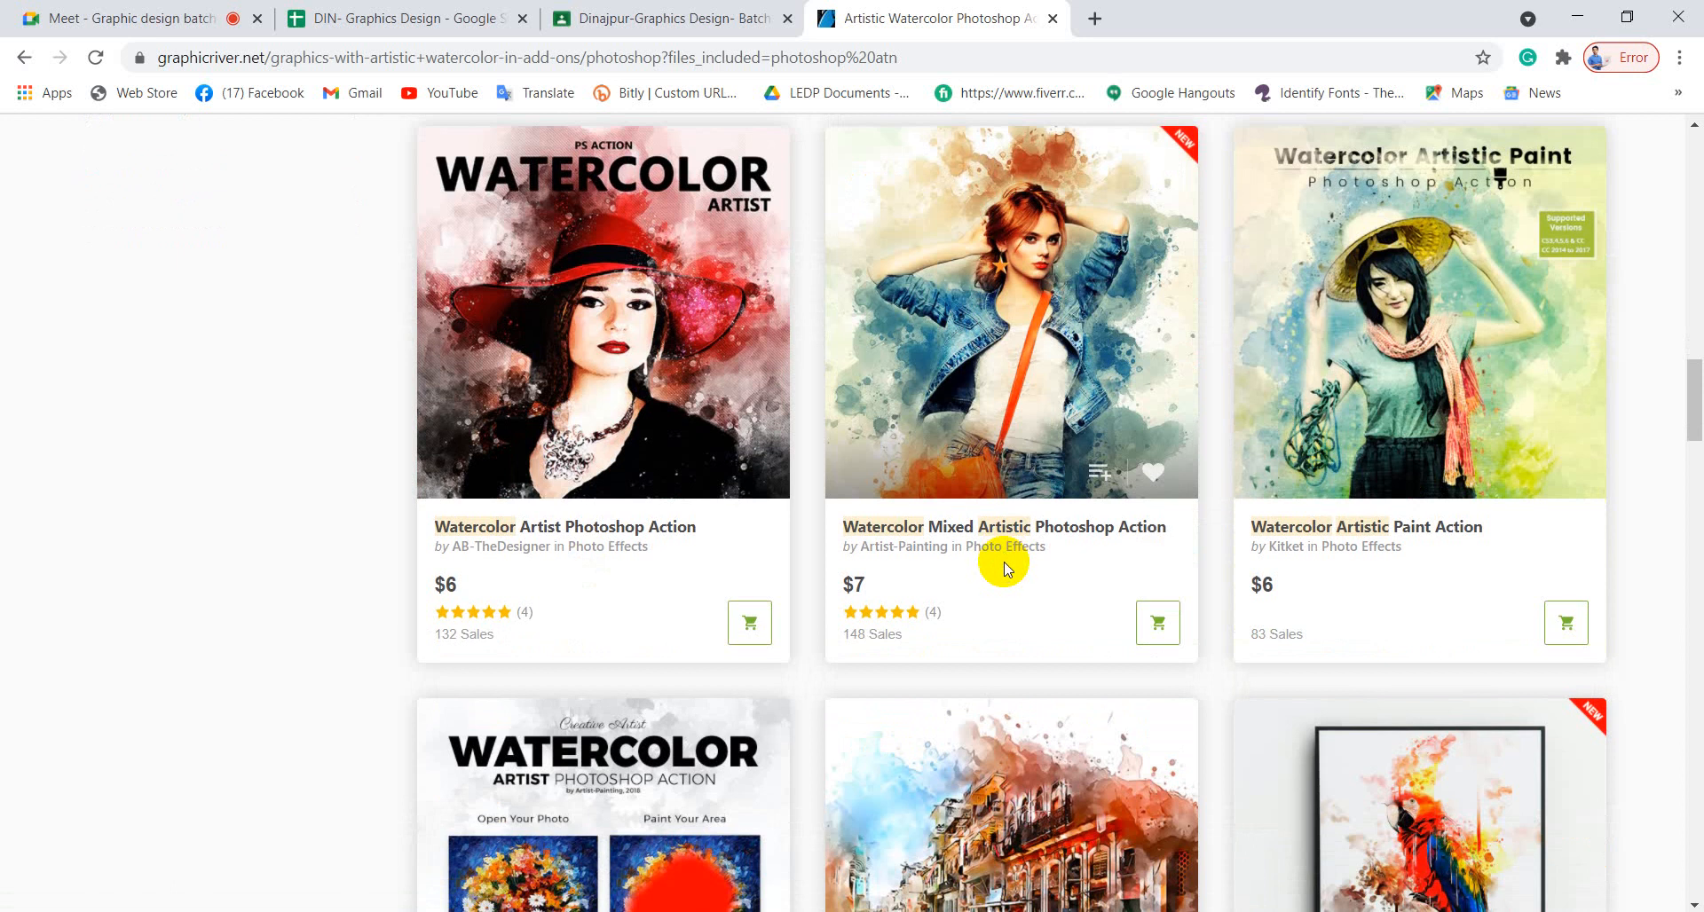
pyautogui.scroll(-5, 1005, 568)
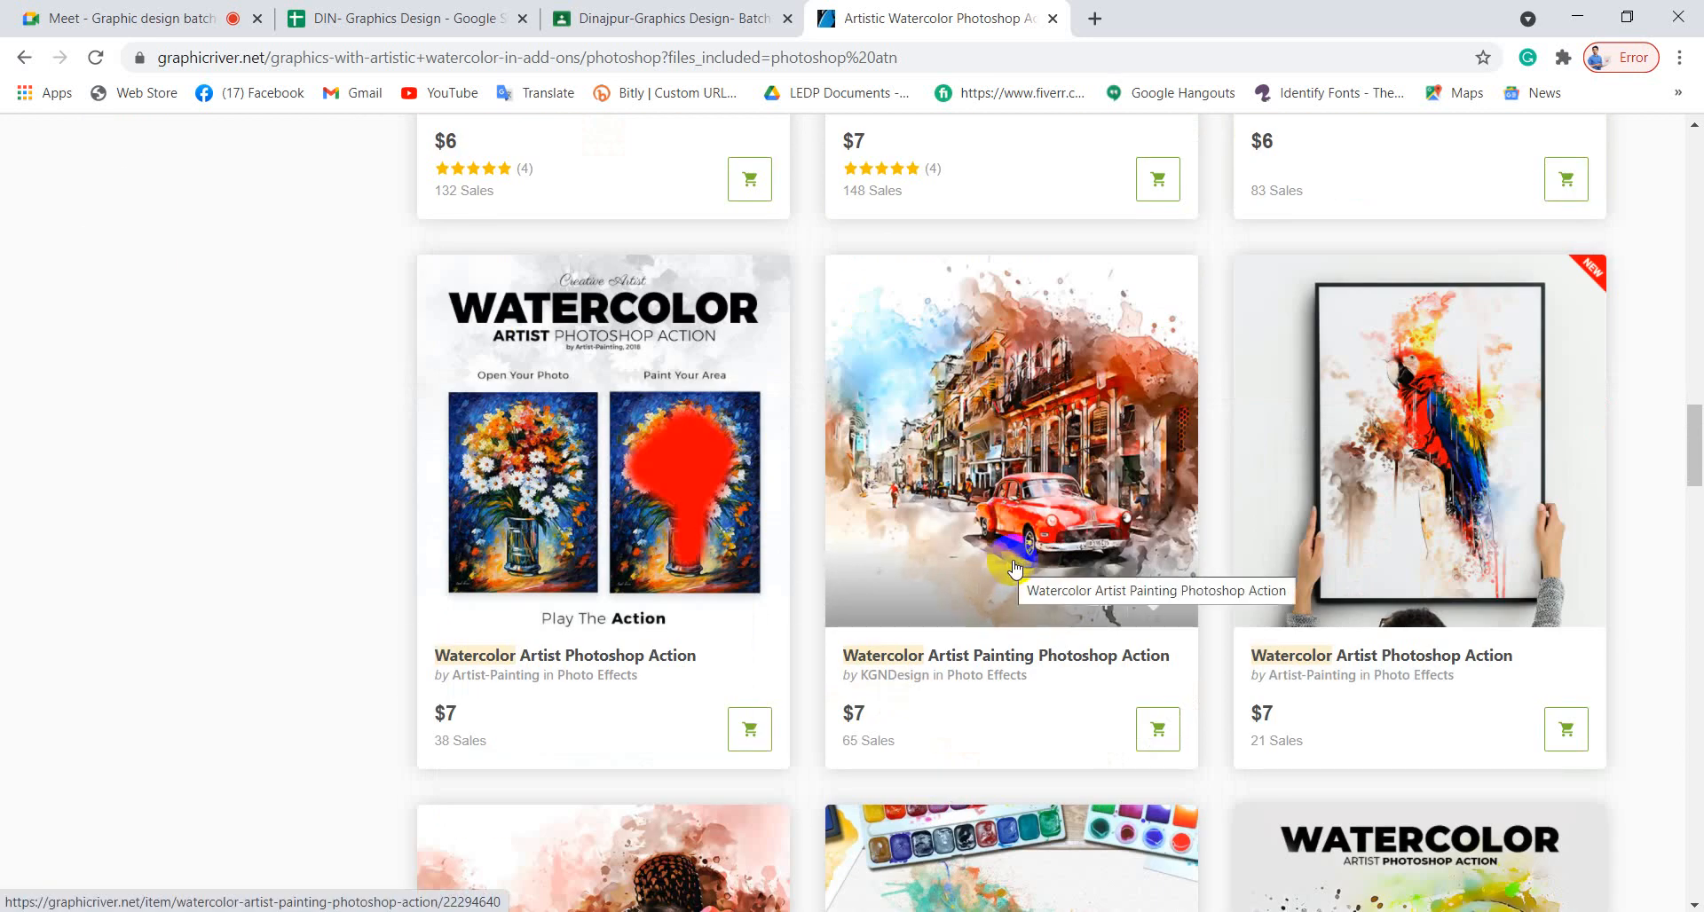
pyautogui.scroll(-3, 1015, 568)
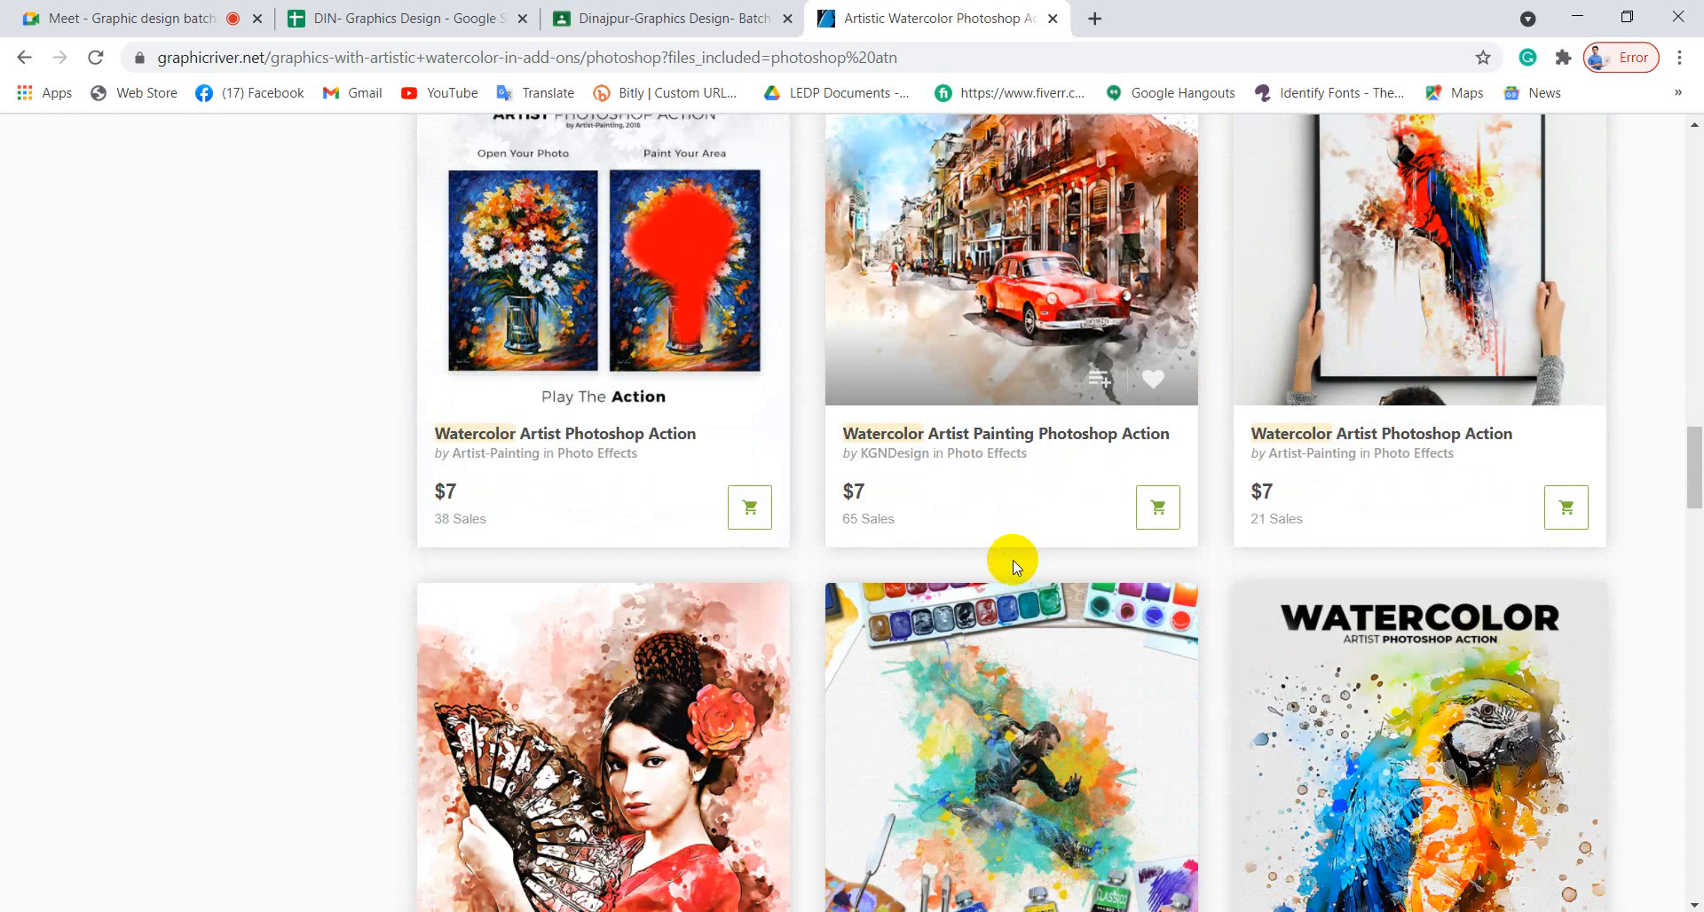
# Keep browsing the watercolor action results further down and back up.
pyautogui.scroll(-5, 1014, 560)
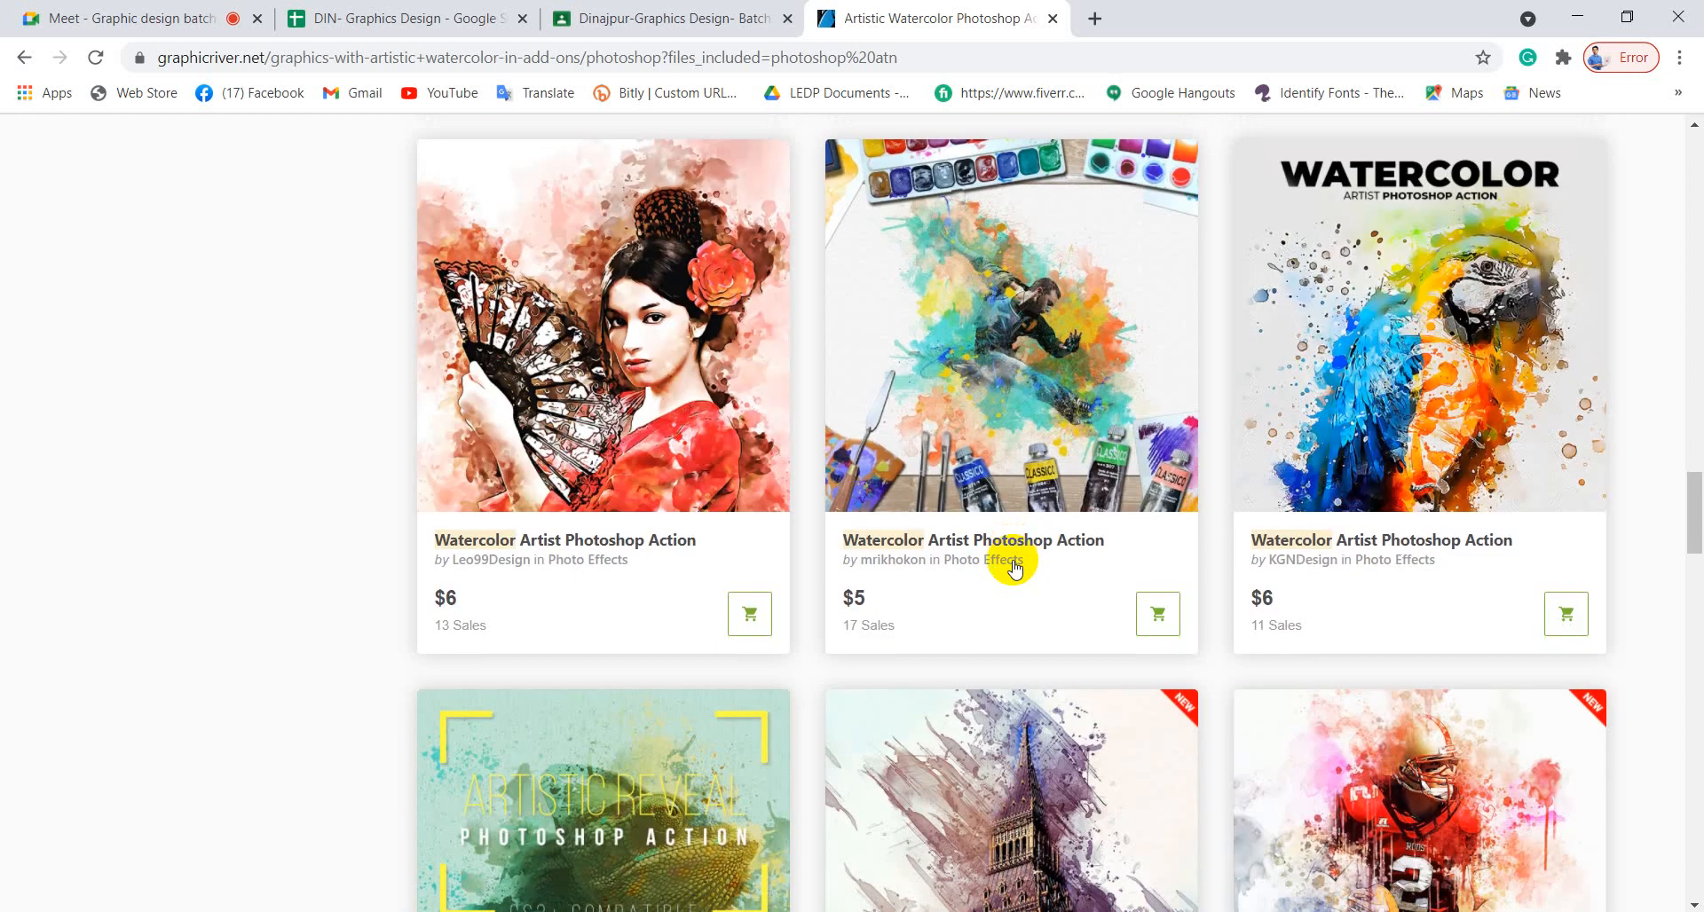
pyautogui.scroll(-5, 1012, 568)
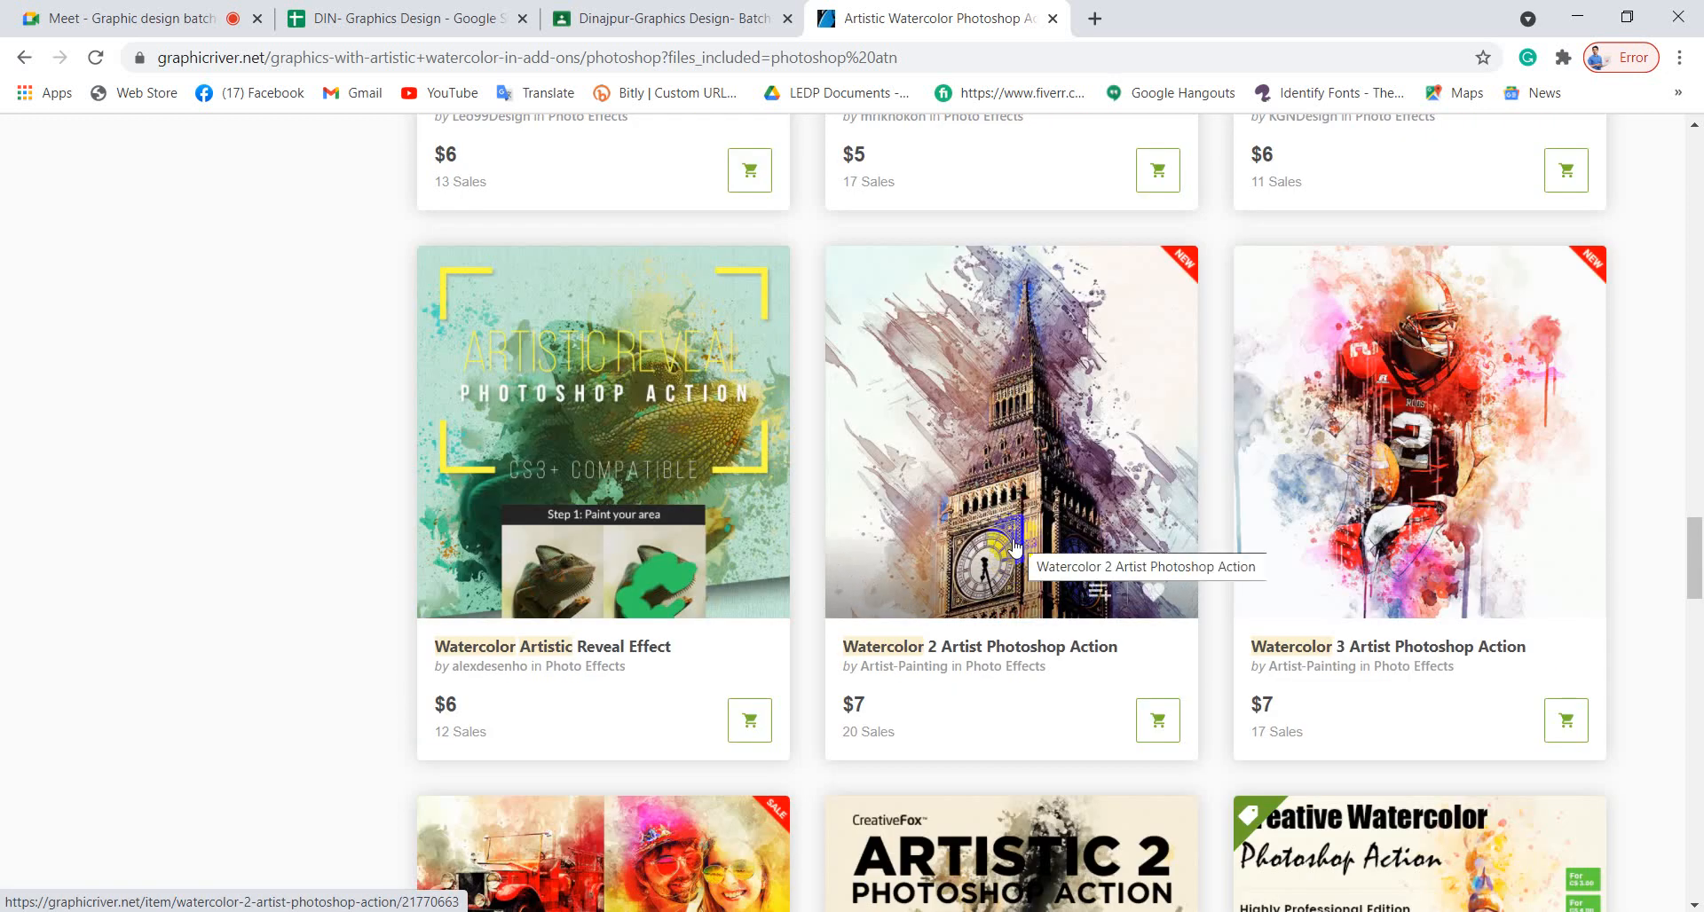
pyautogui.scroll(-5, 1011, 546)
pyautogui.scroll(-5, 1006, 542)
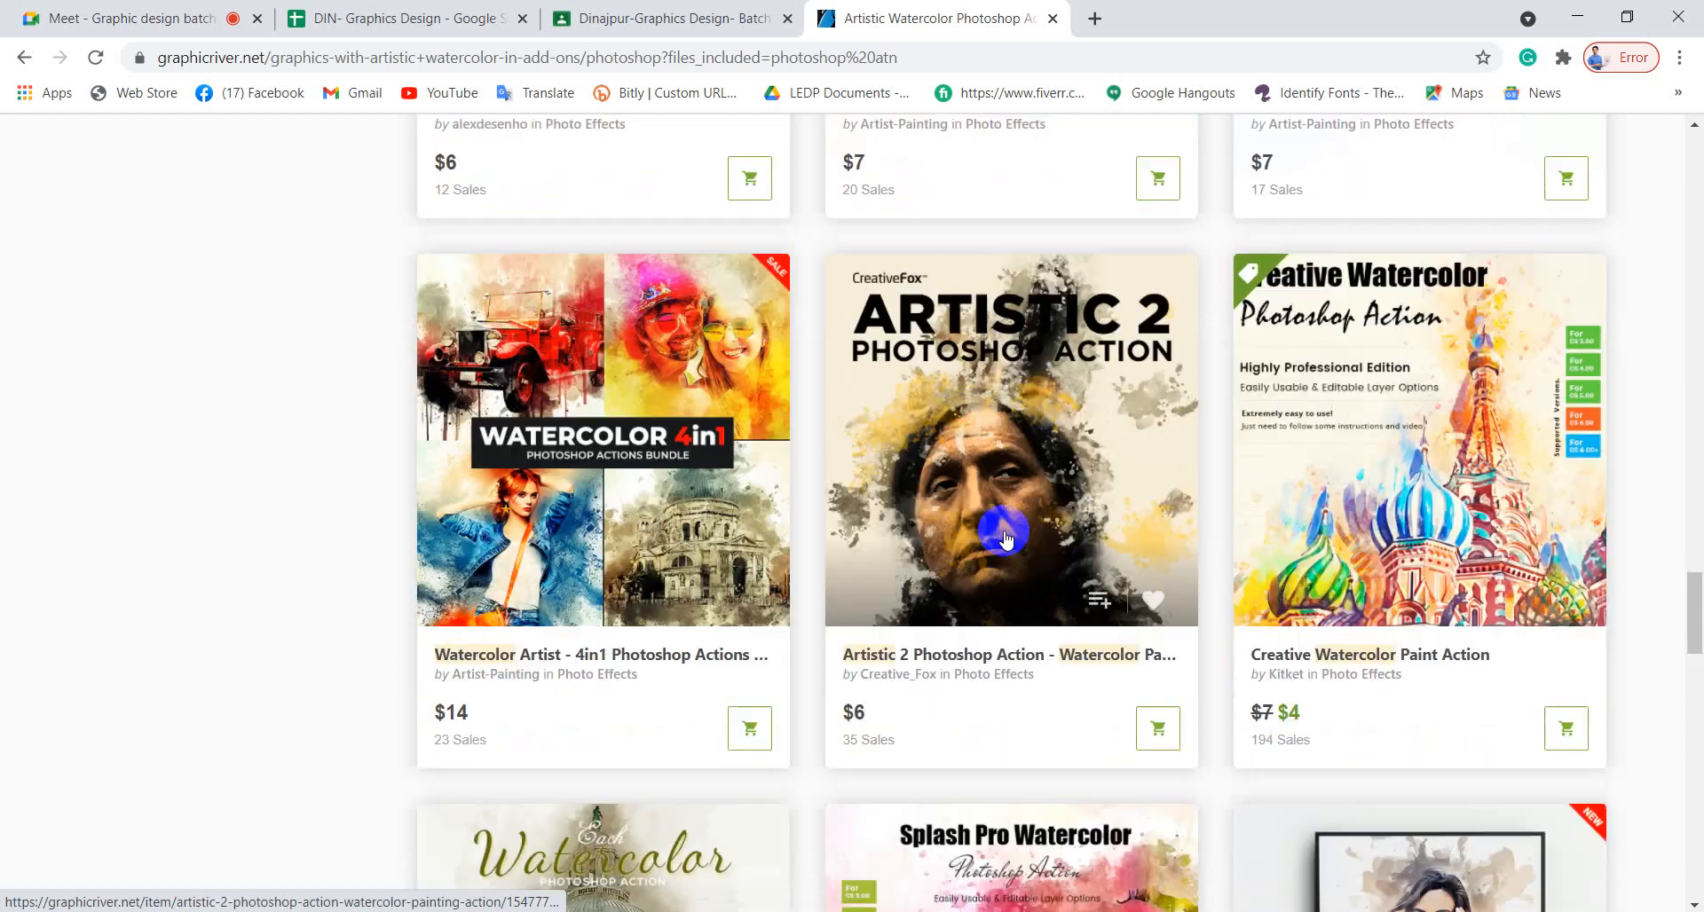
pyautogui.scroll(-5, 1005, 536)
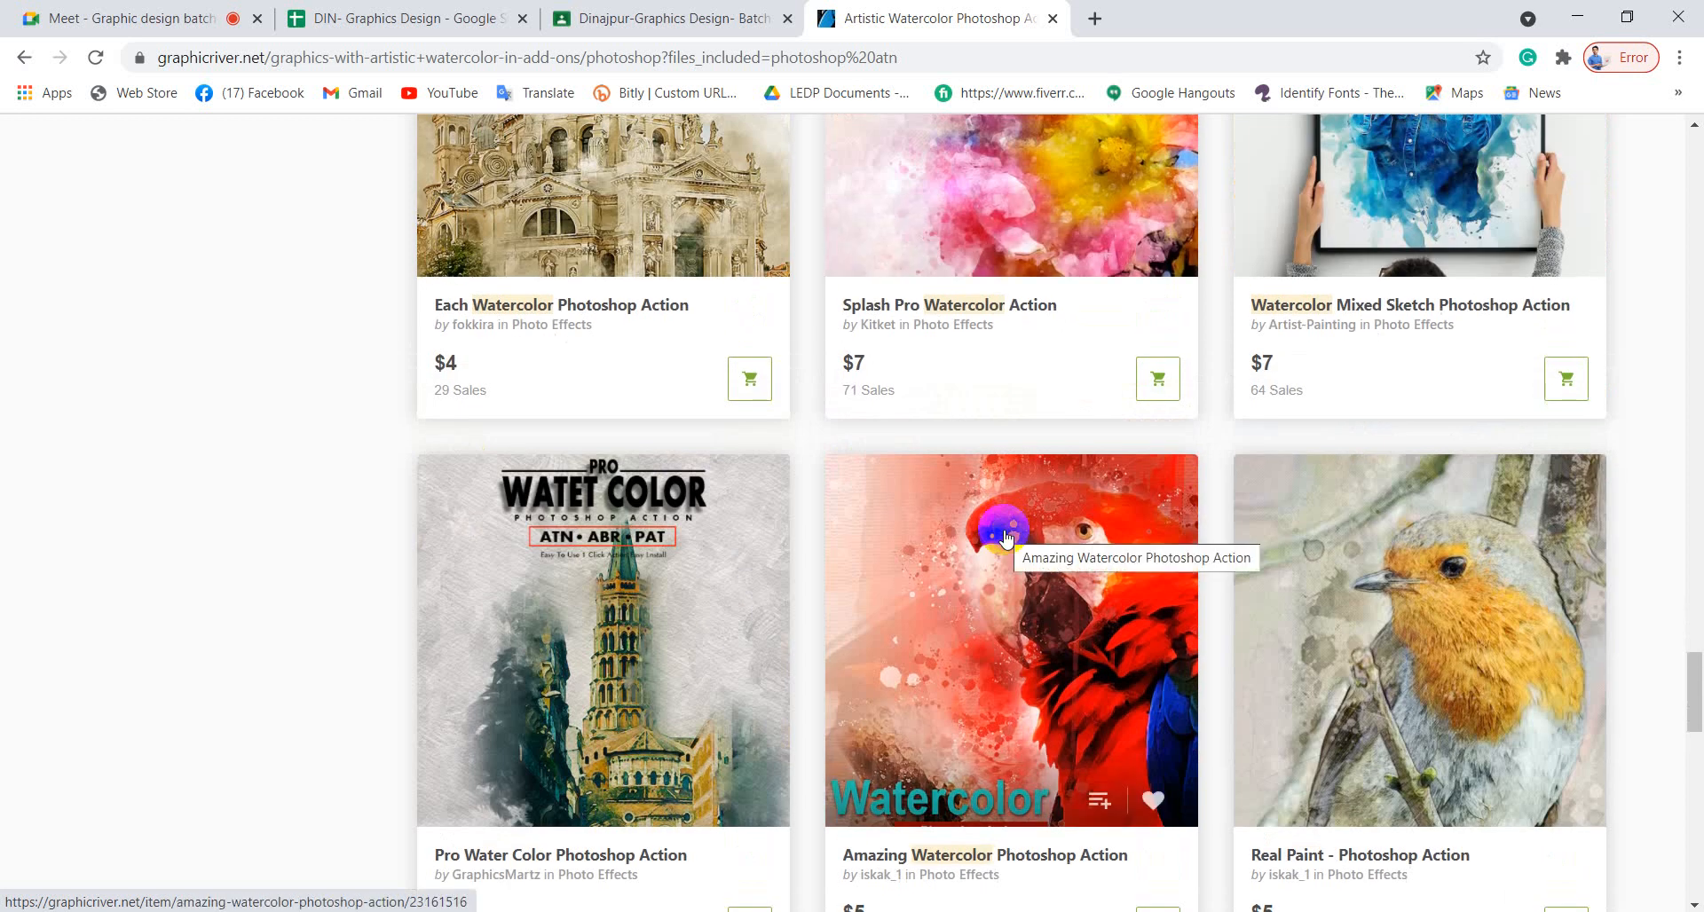
pyautogui.scroll(-5, 1006, 537)
pyautogui.scroll(4, 1006, 537)
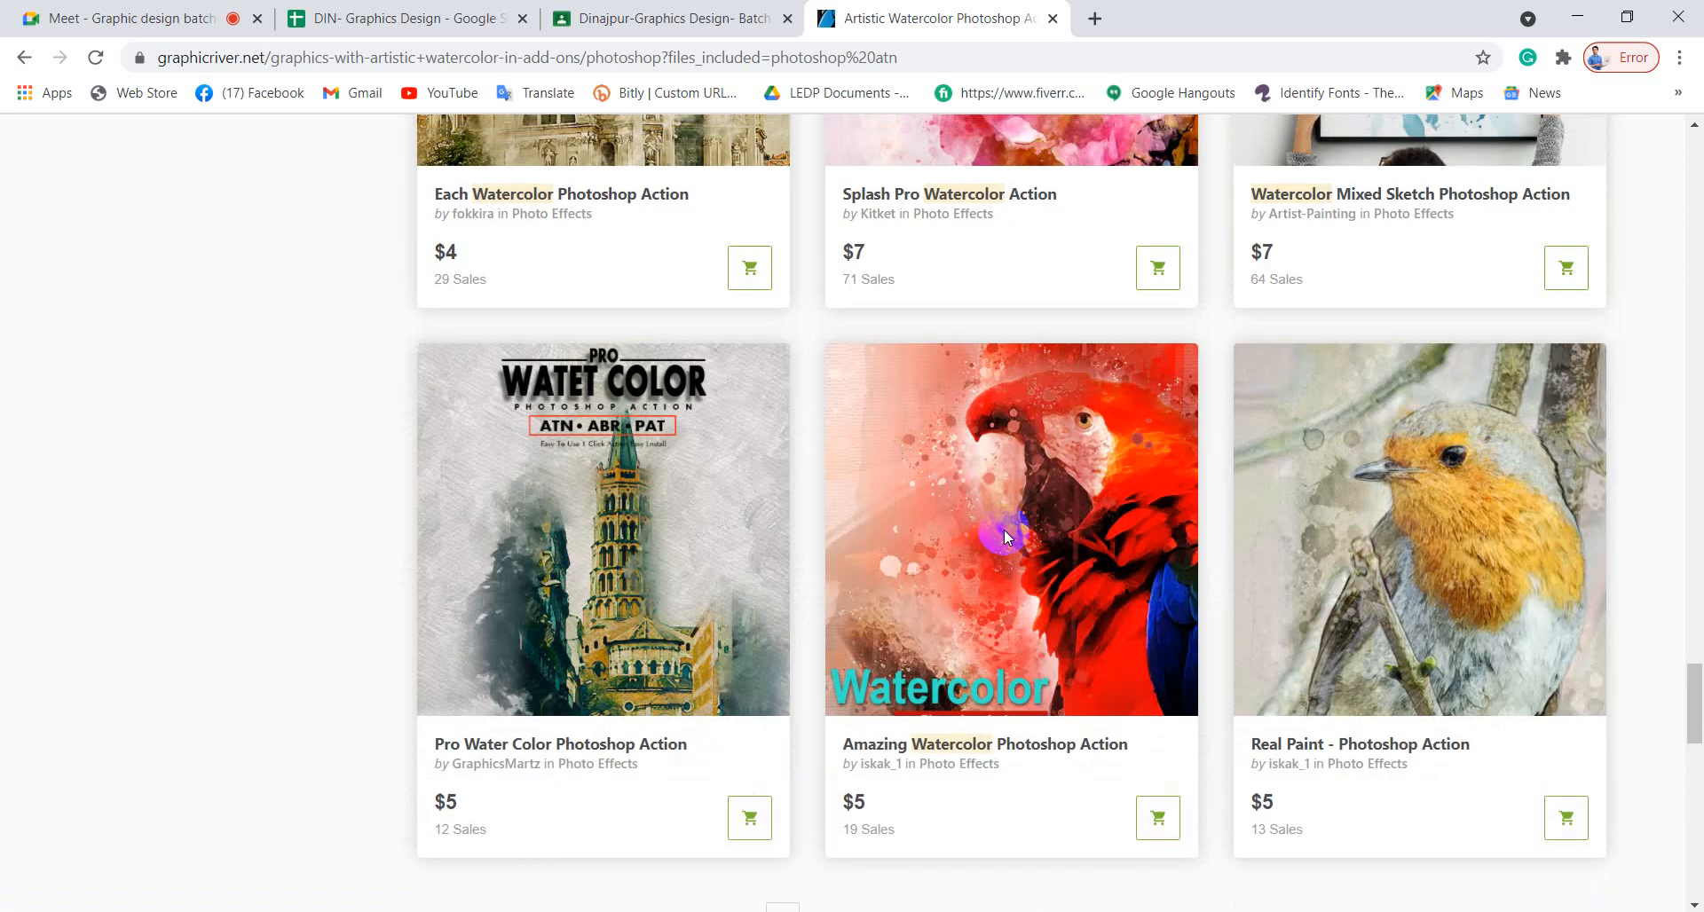
pyautogui.scroll(15, 1006, 537)
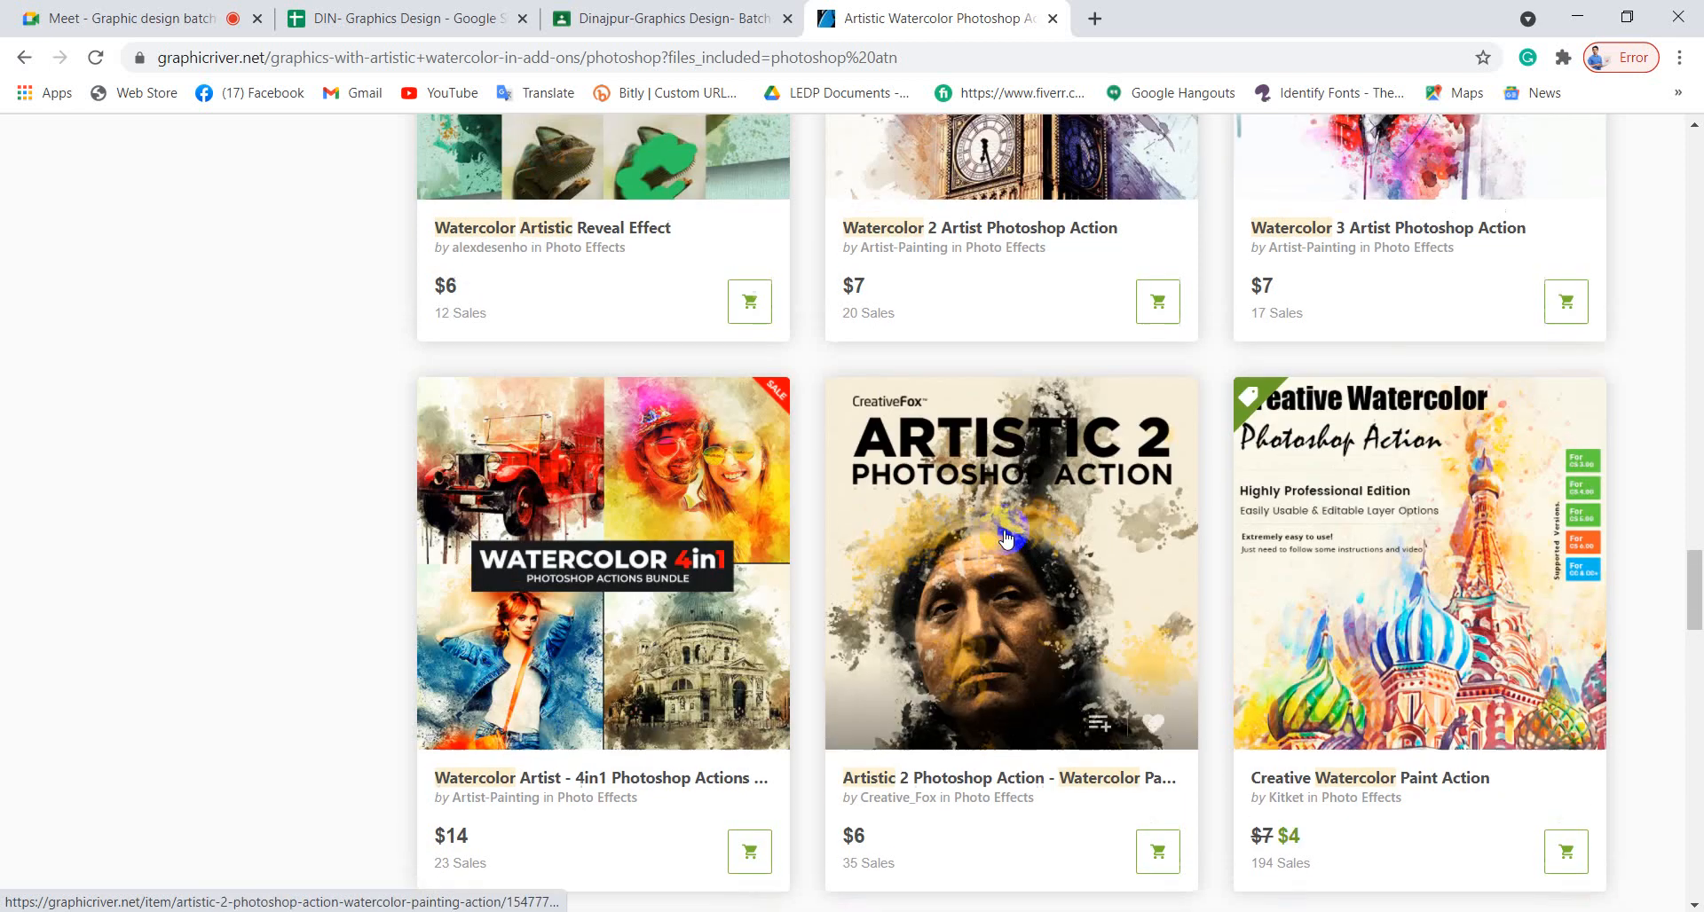
pyautogui.scroll(15, 1005, 537)
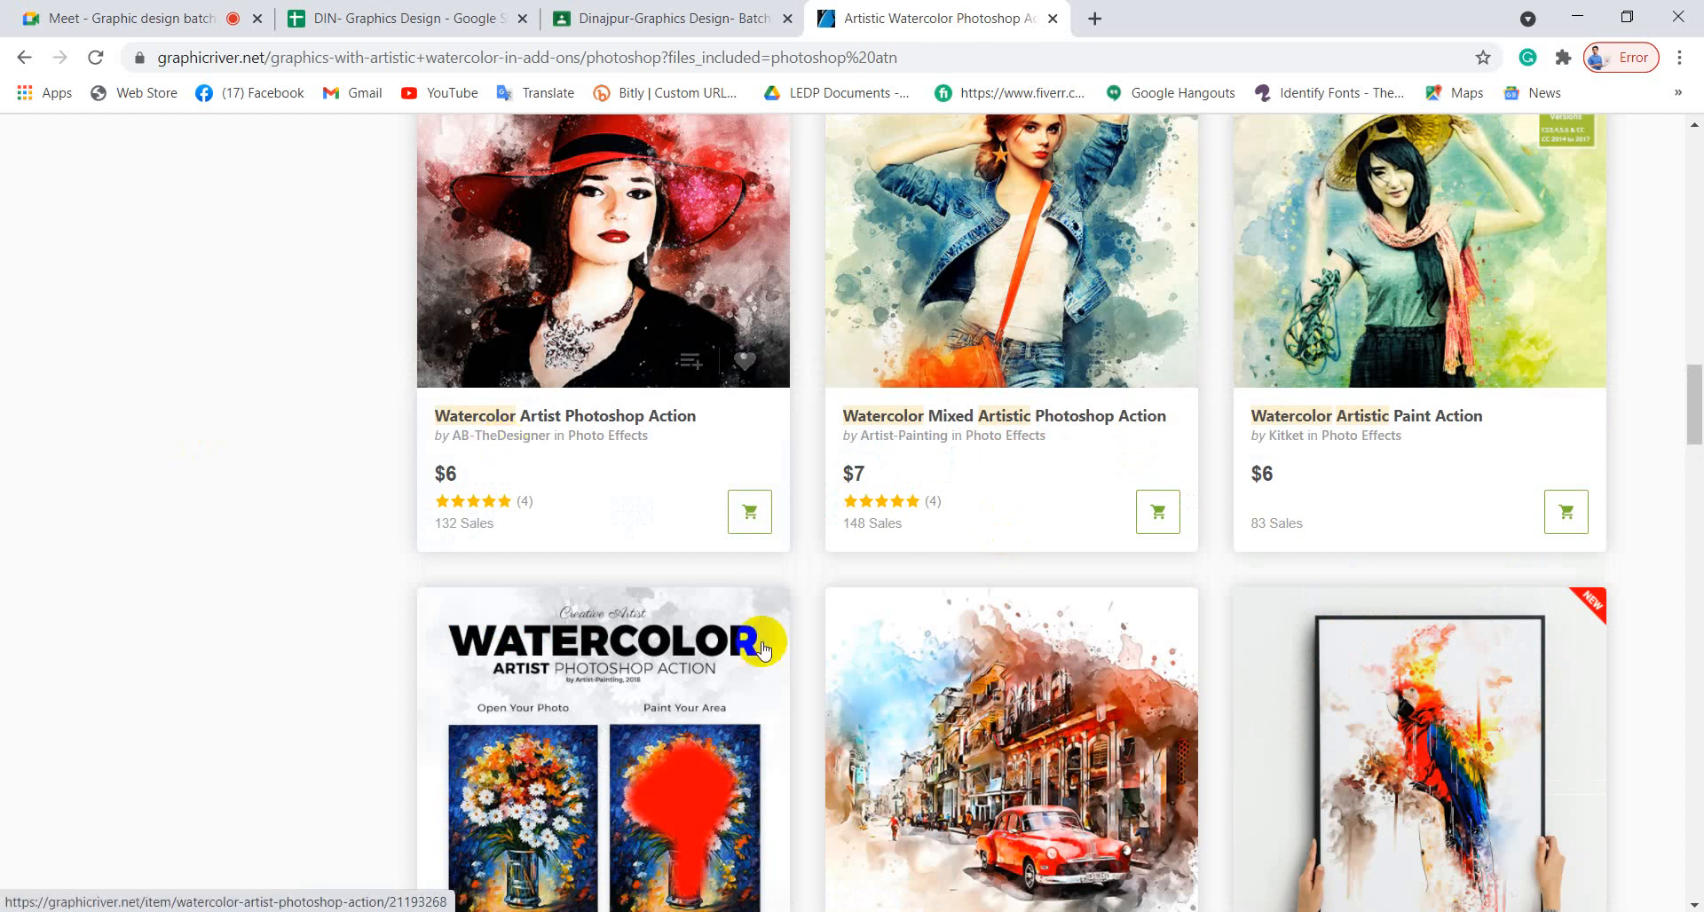
pyautogui.moveTo(299, 909)
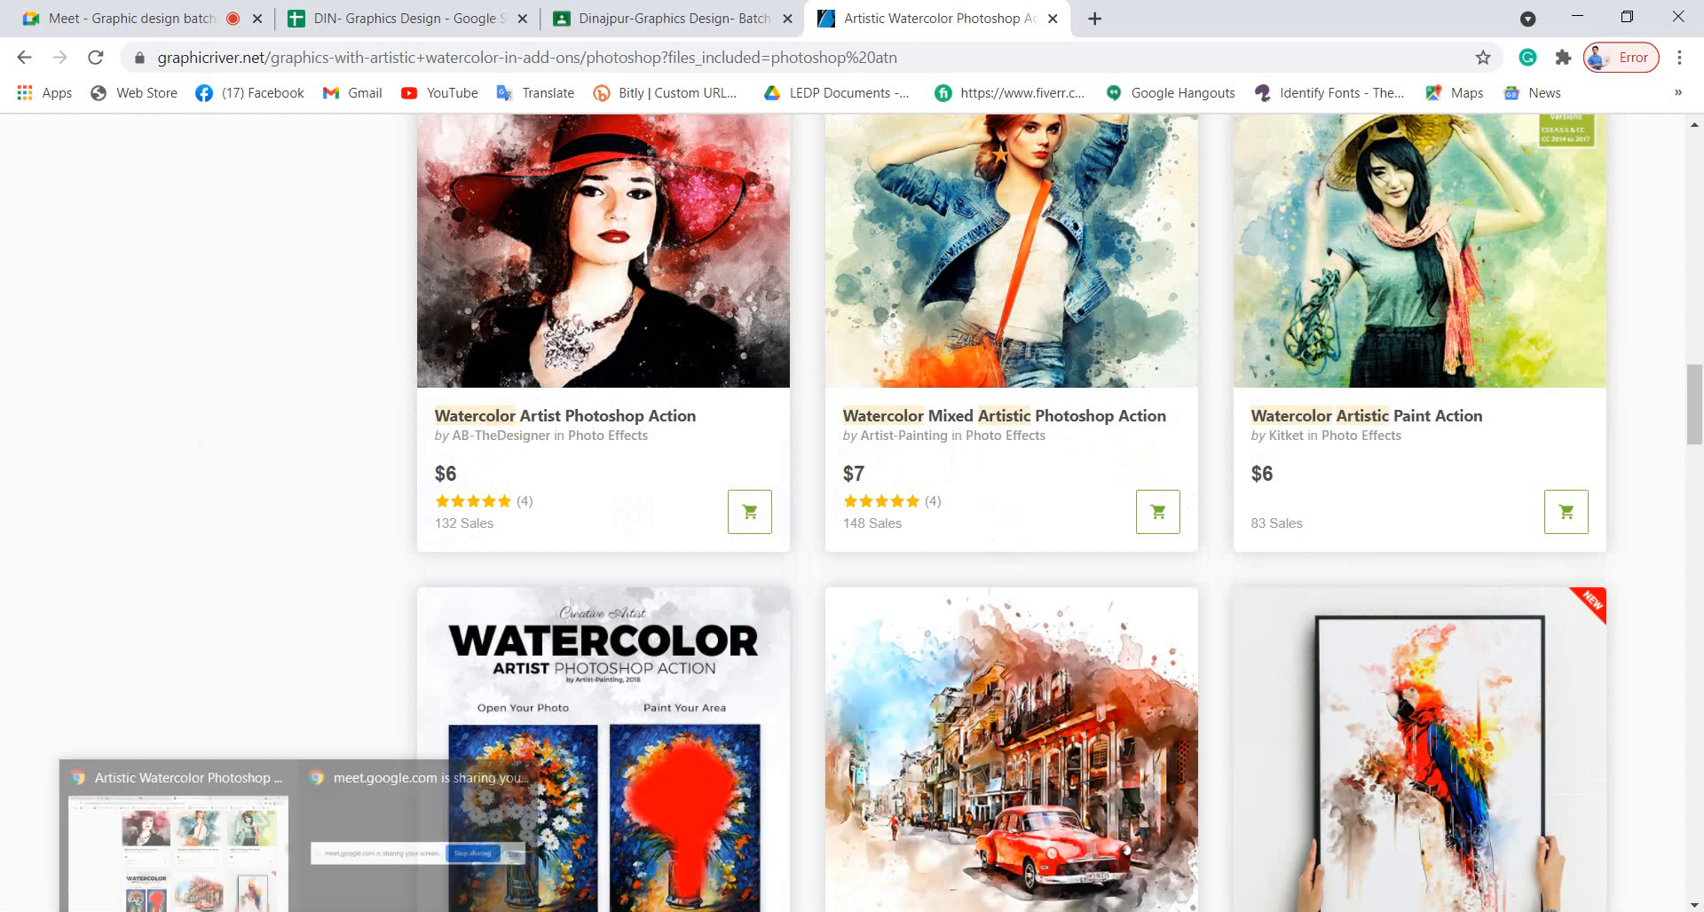
pyautogui.click(213, 870)
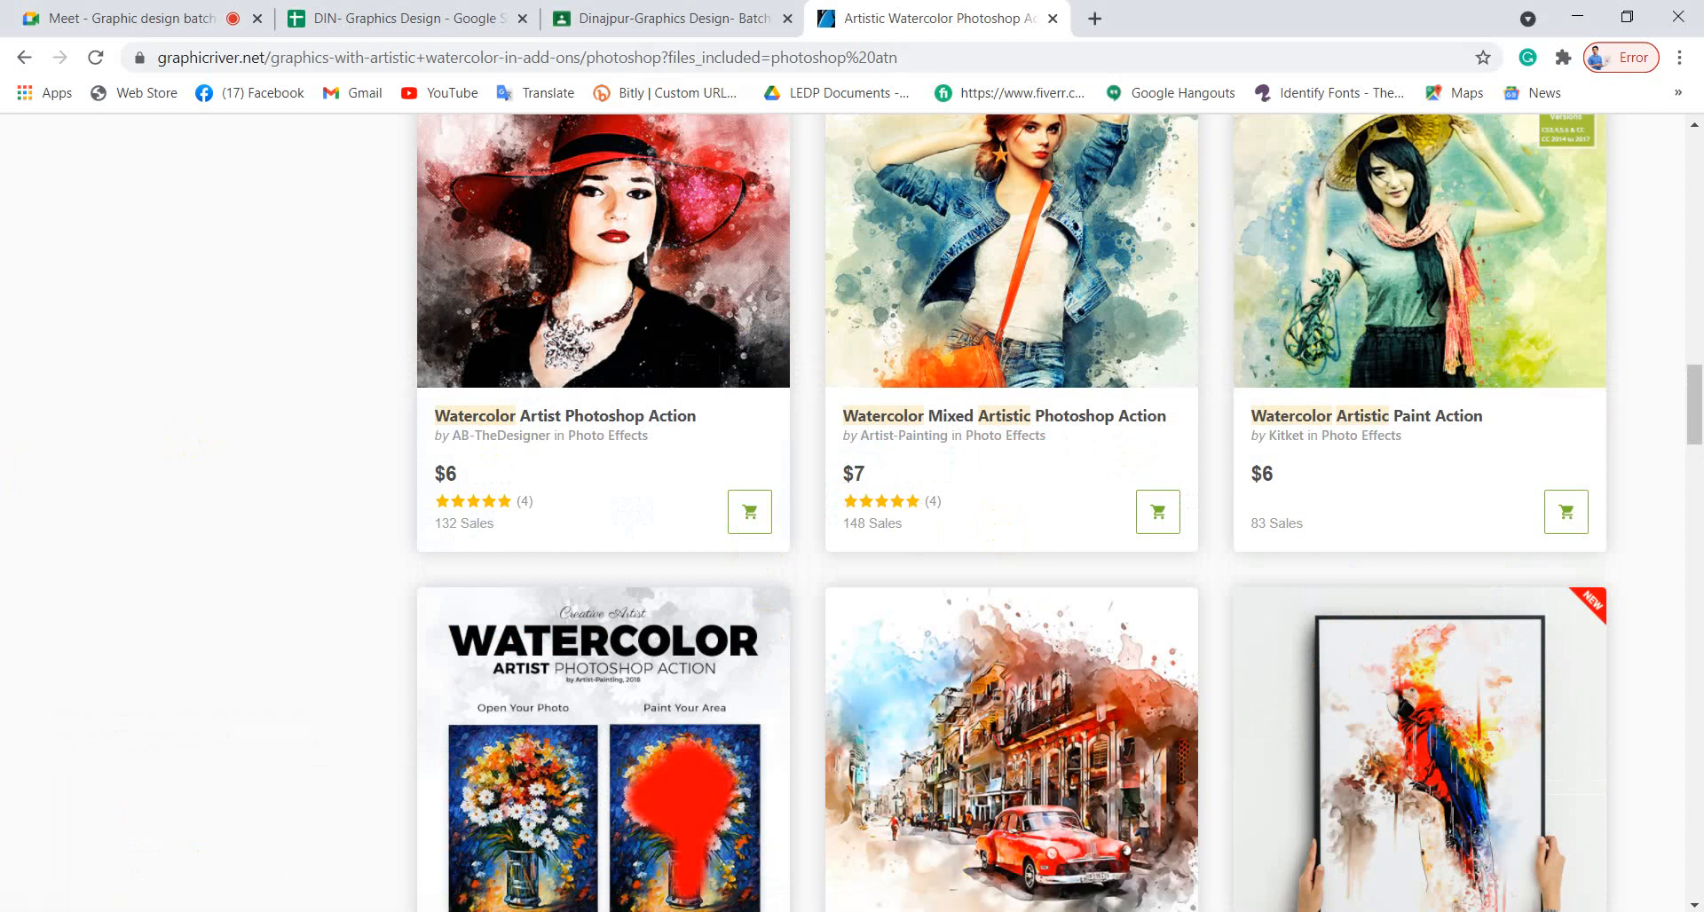
# Navigate from Desktop into the 3 In One Photoshop Actions Bundle, then the Artistic Watercolor Photoshop Action folder.
pyautogui.click(957, 911)
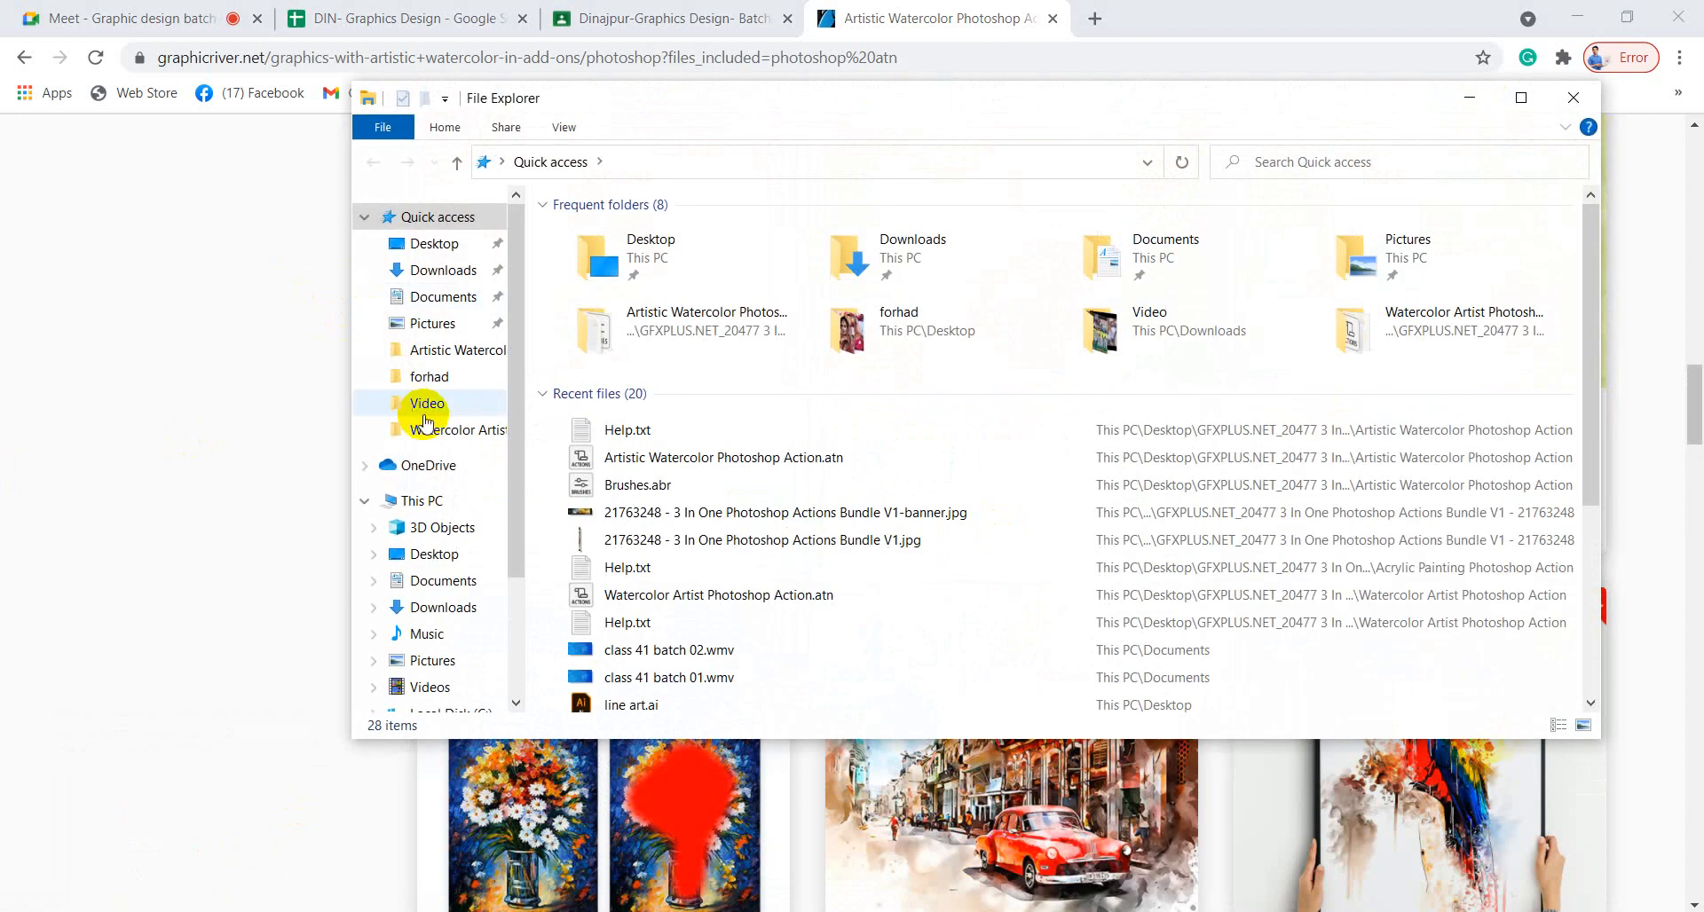
pyautogui.click(440, 248)
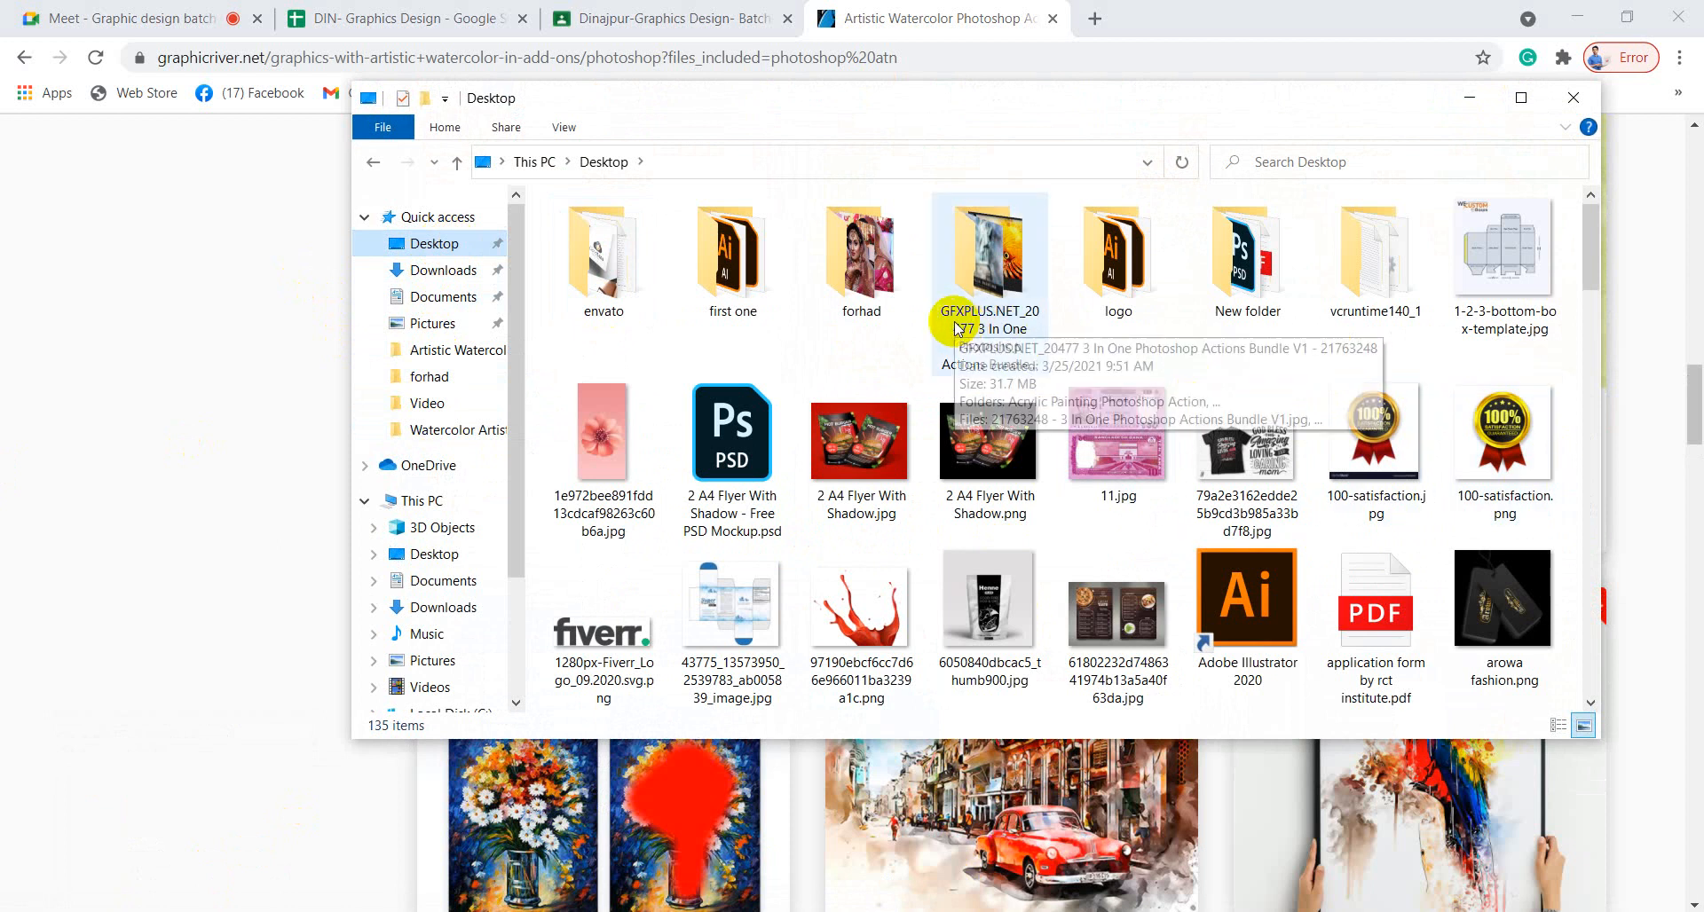
pyautogui.click(966, 477)
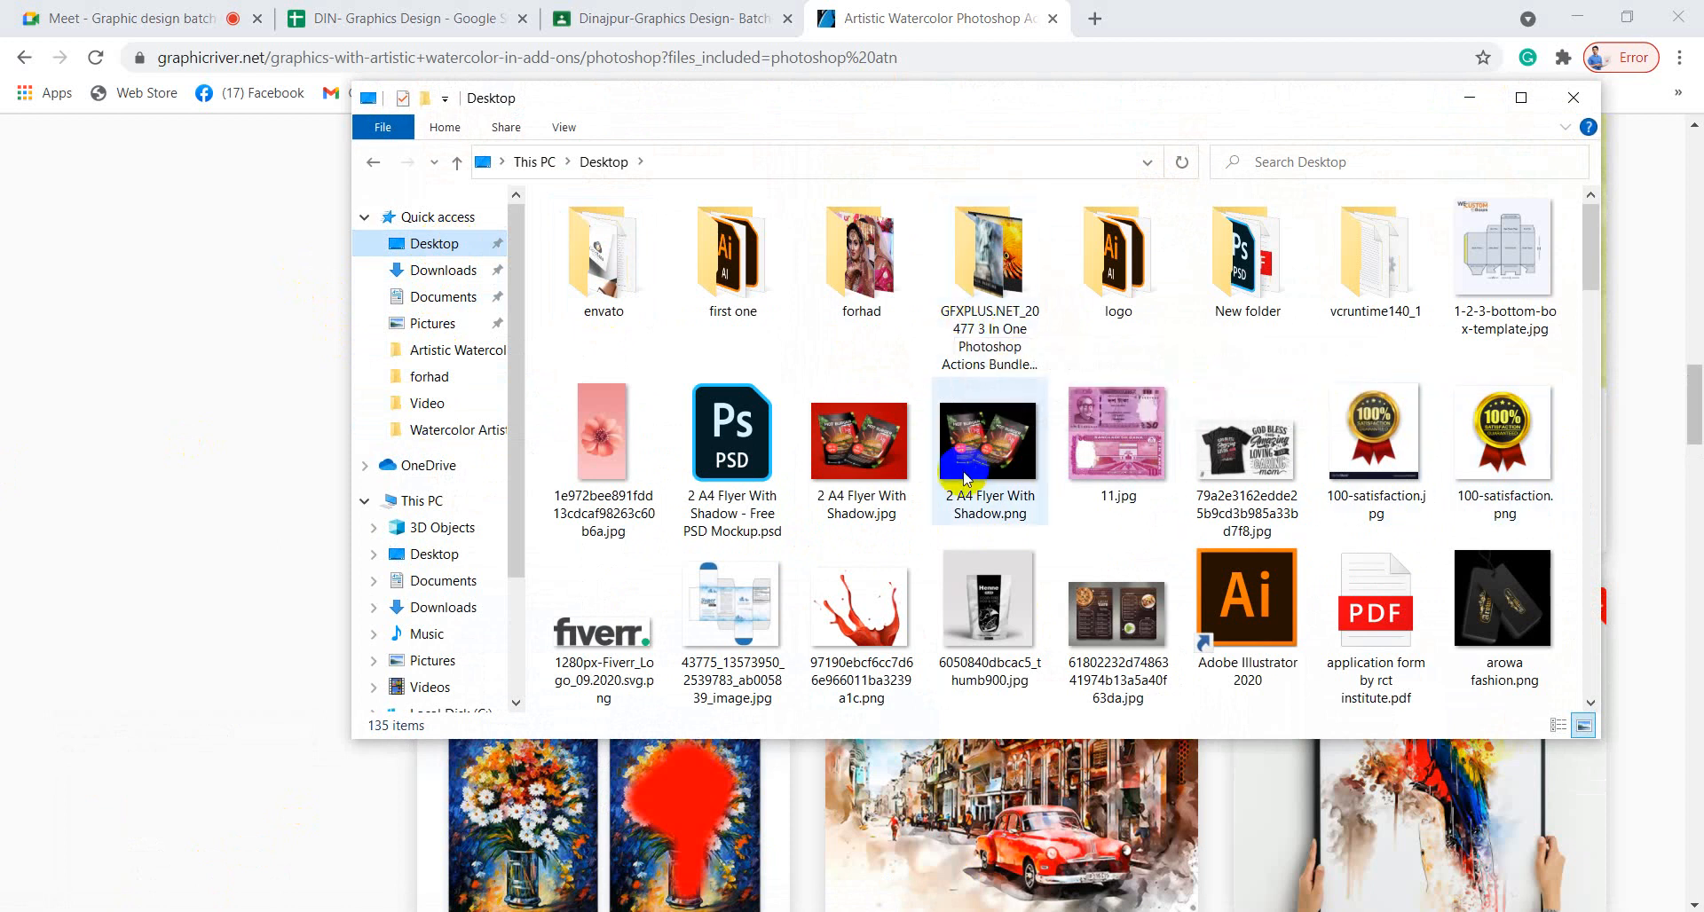
pyautogui.doubleClick(983, 365)
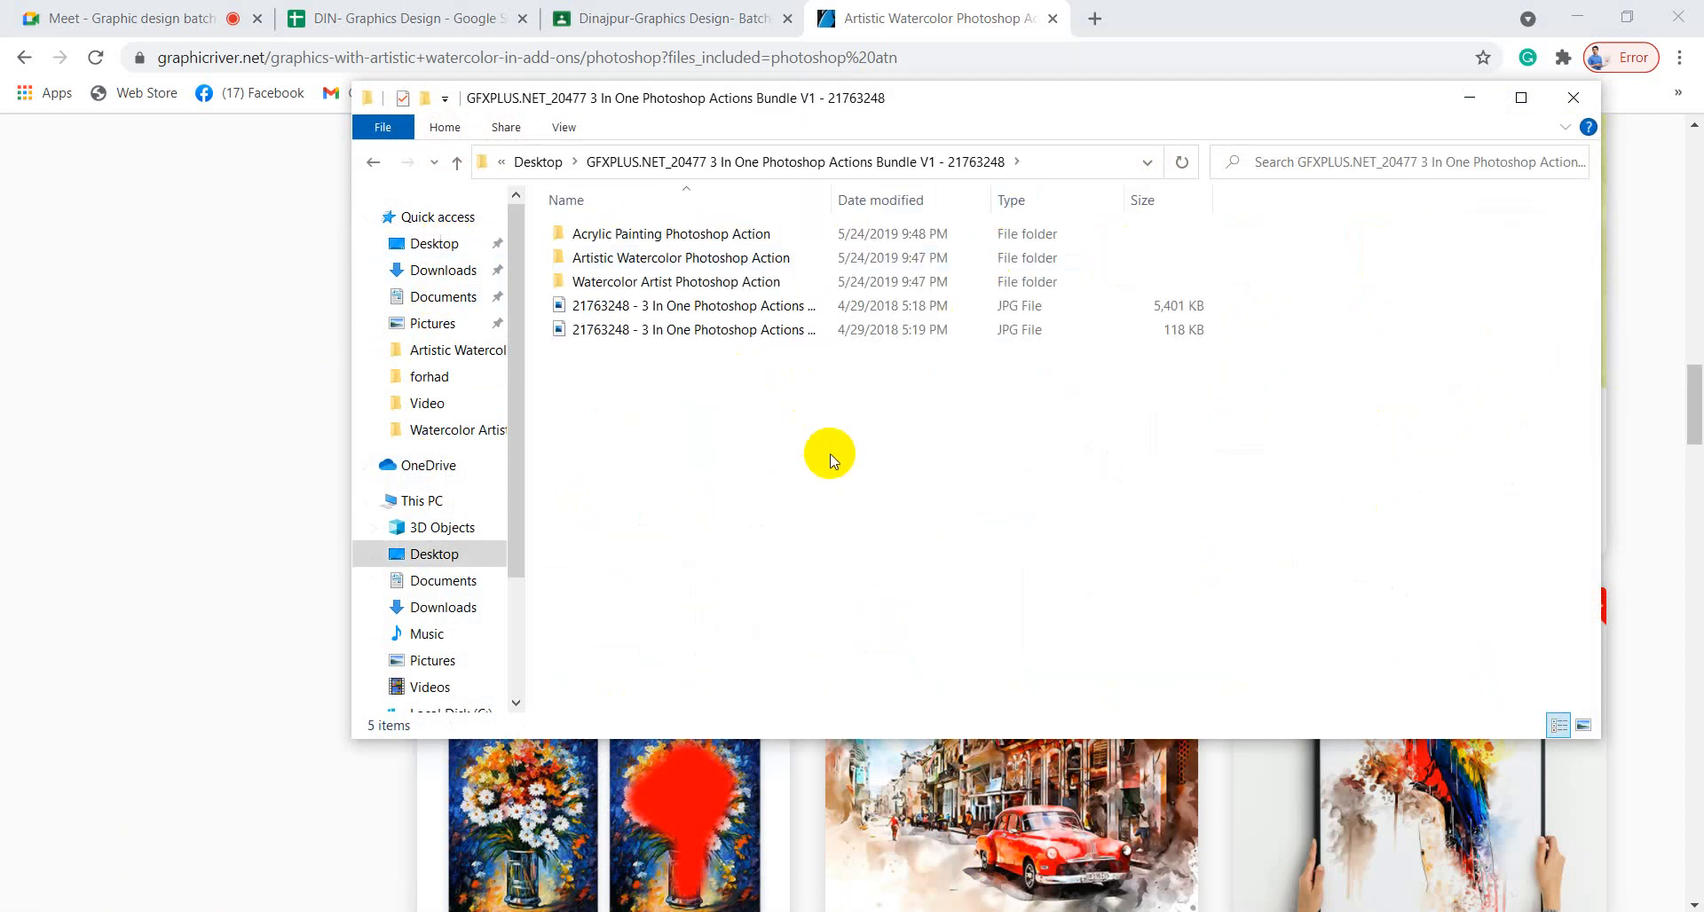
pyautogui.doubleClick(597, 258)
# Reopen Help.txt, scroll down to the AB-Designer credit, select it, and close Notepad.
pyautogui.doubleClick(590, 280)
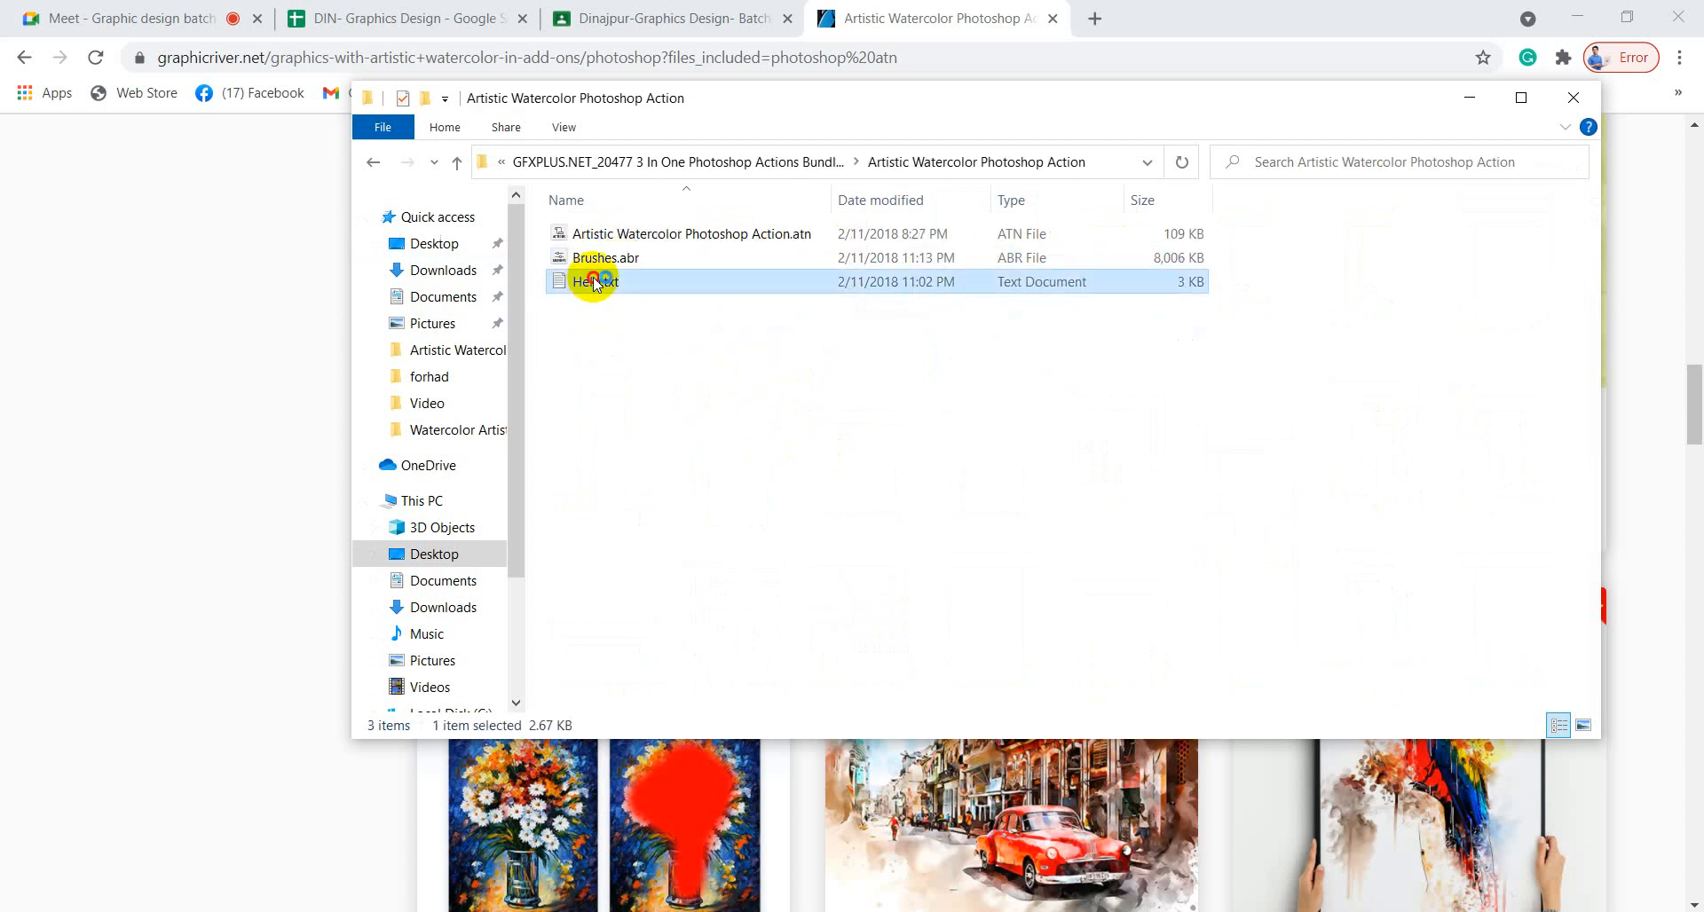
pyautogui.scroll(-5, 686, 400)
pyautogui.scroll(-13, 686, 399)
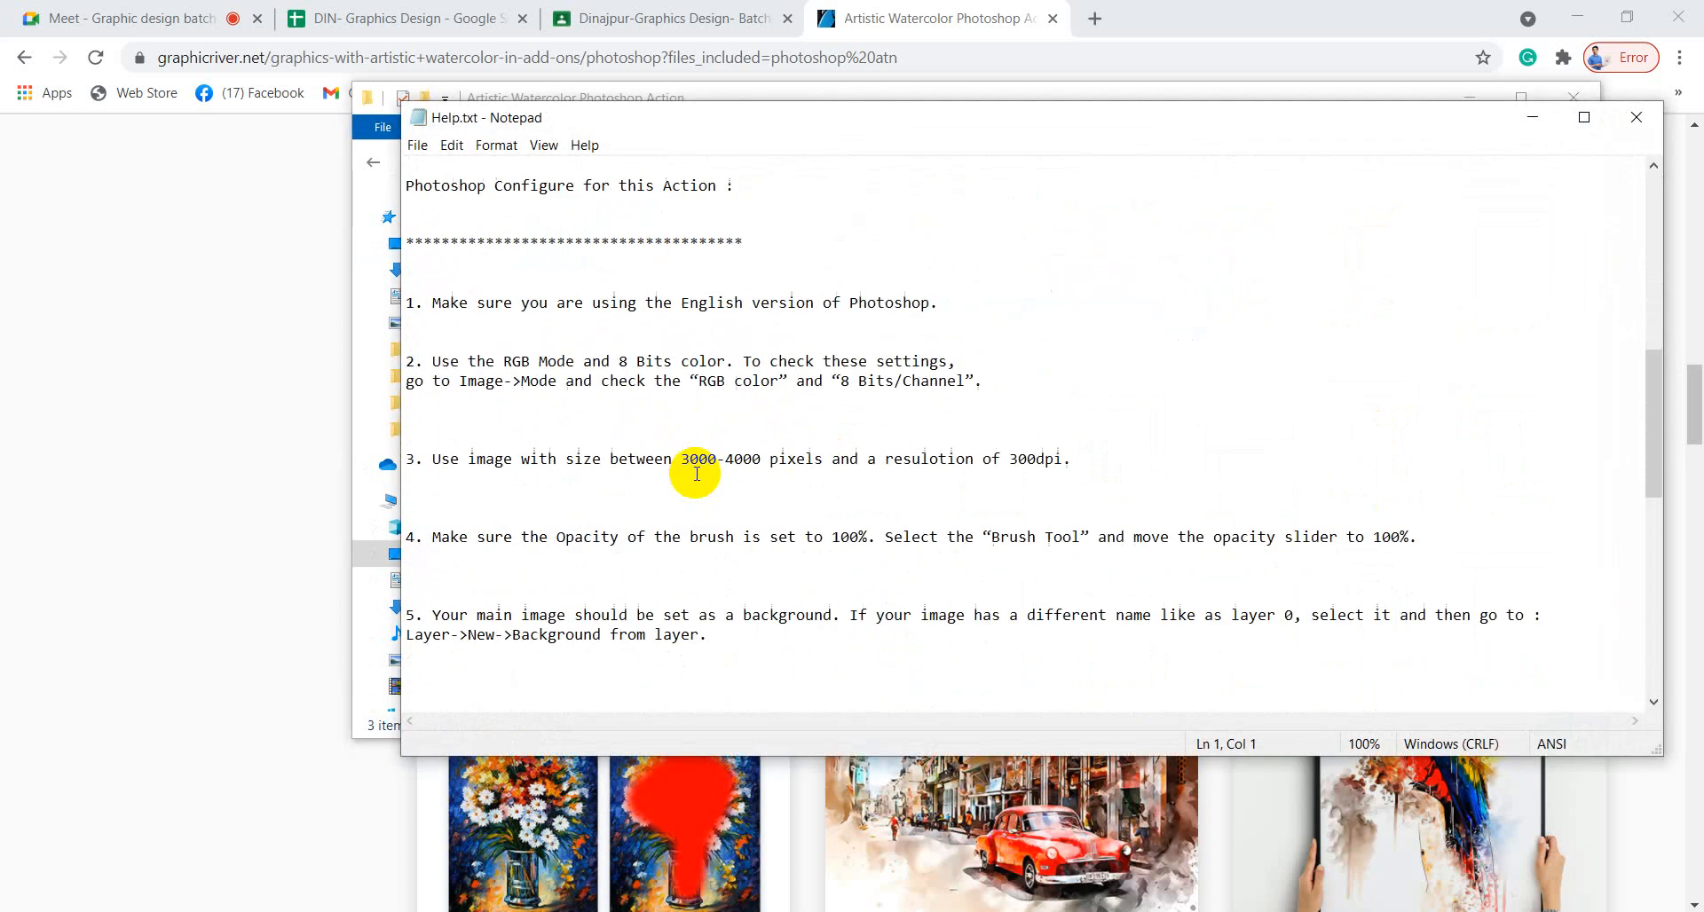
pyautogui.scroll(-3, 702, 477)
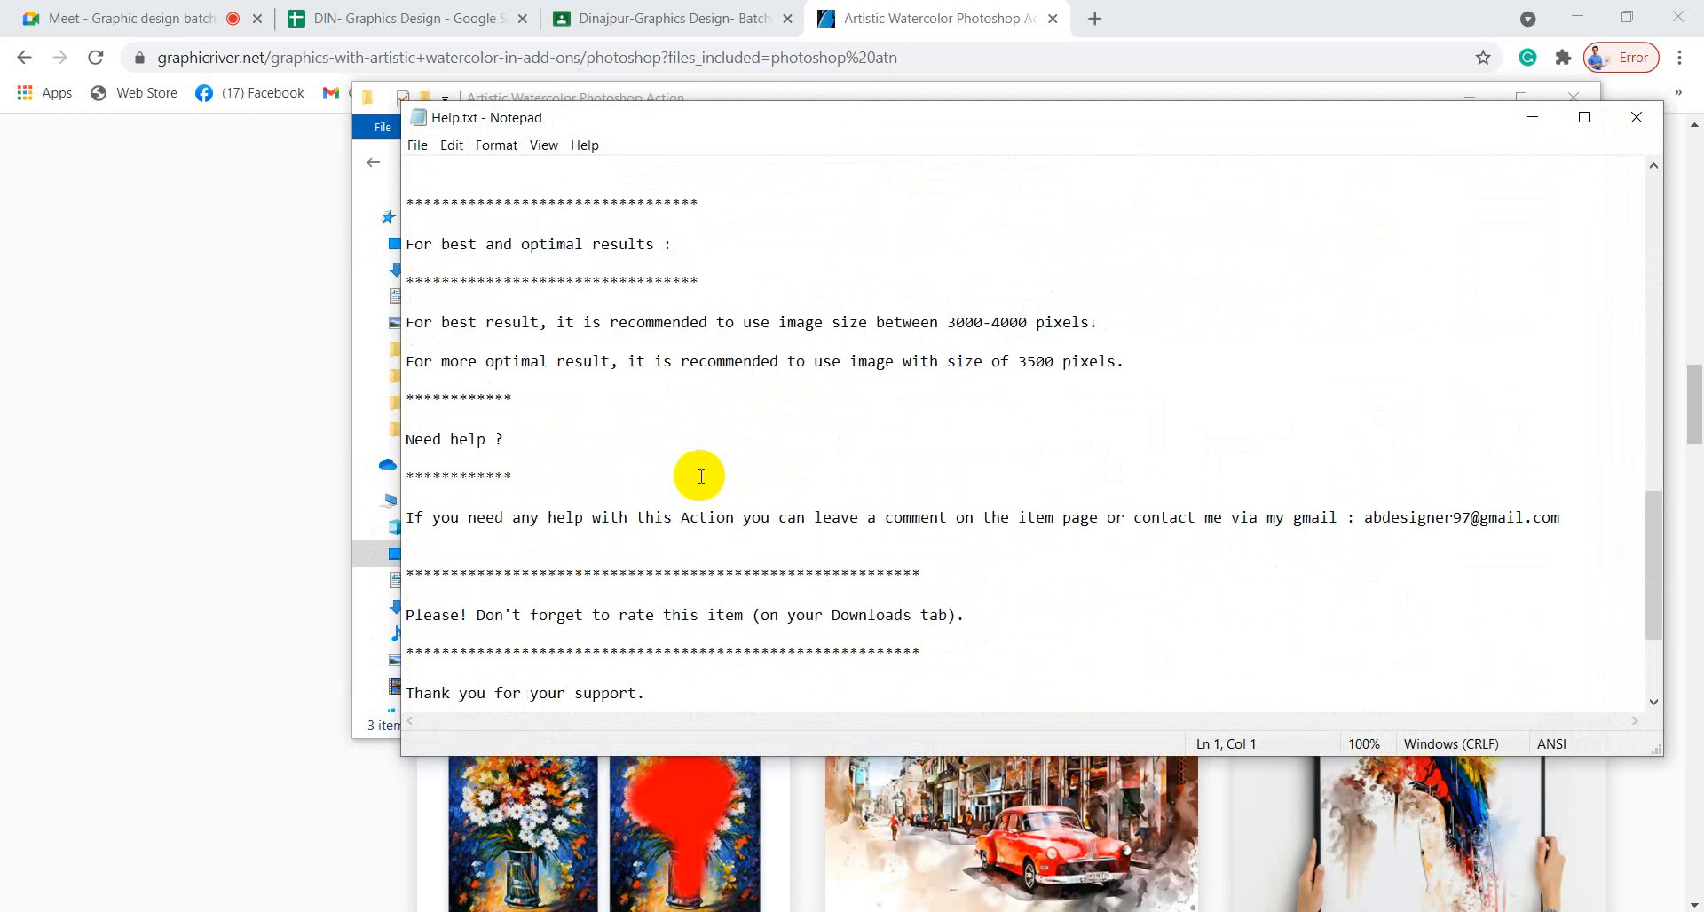
pyautogui.scroll(-2, 701, 476)
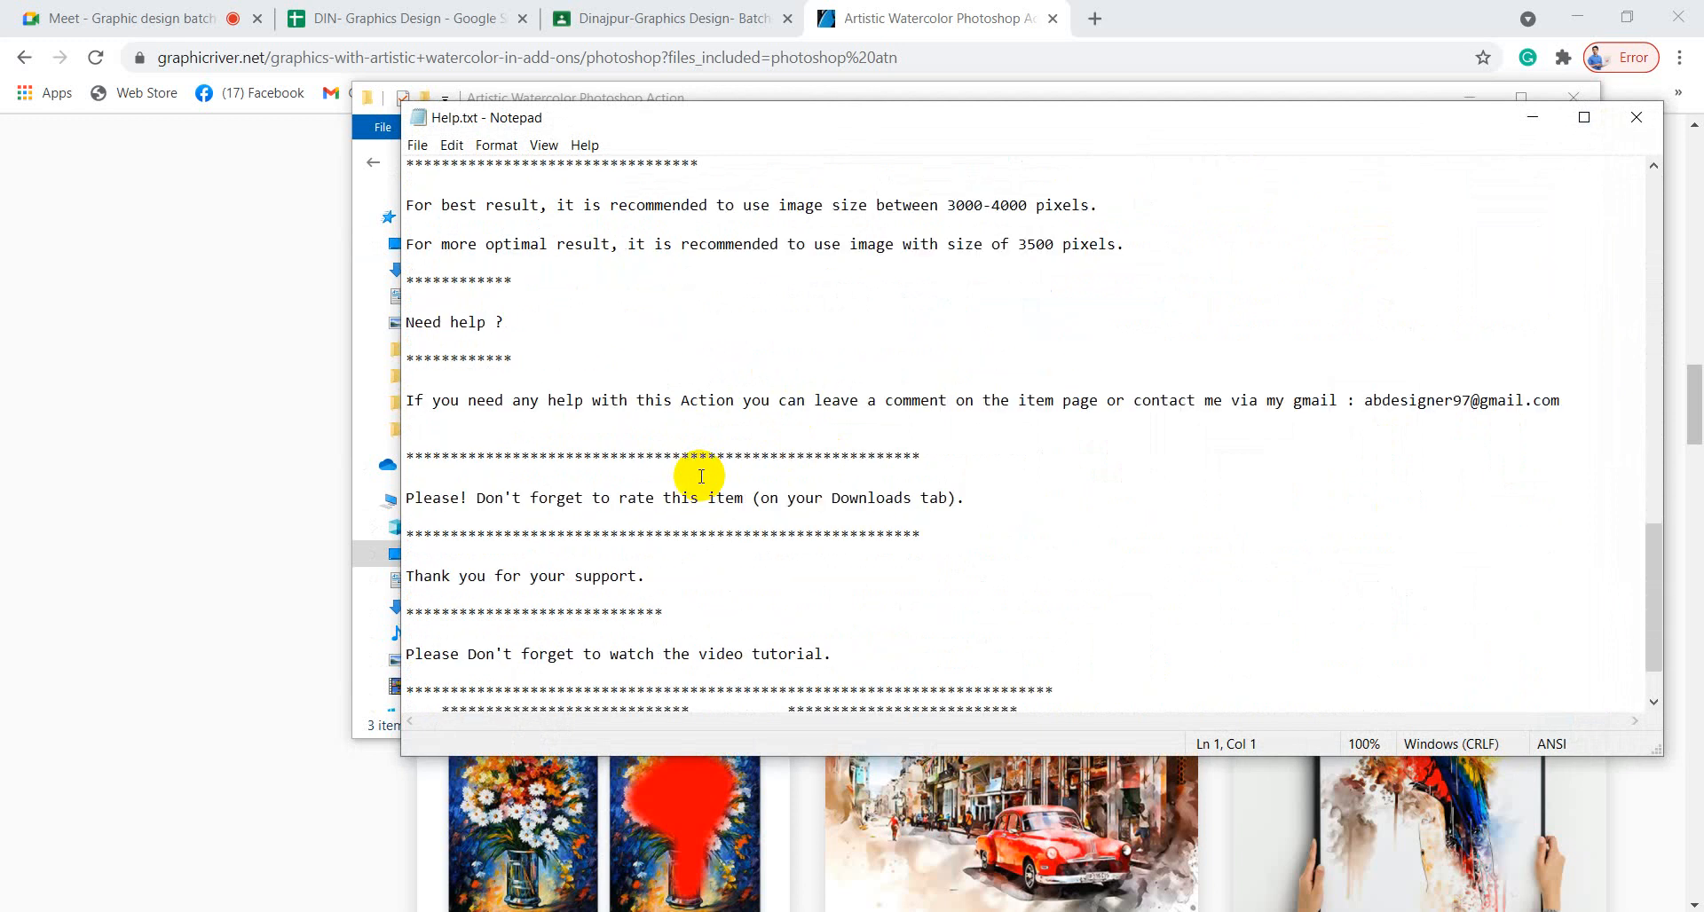
pyautogui.scroll(-1, 701, 476)
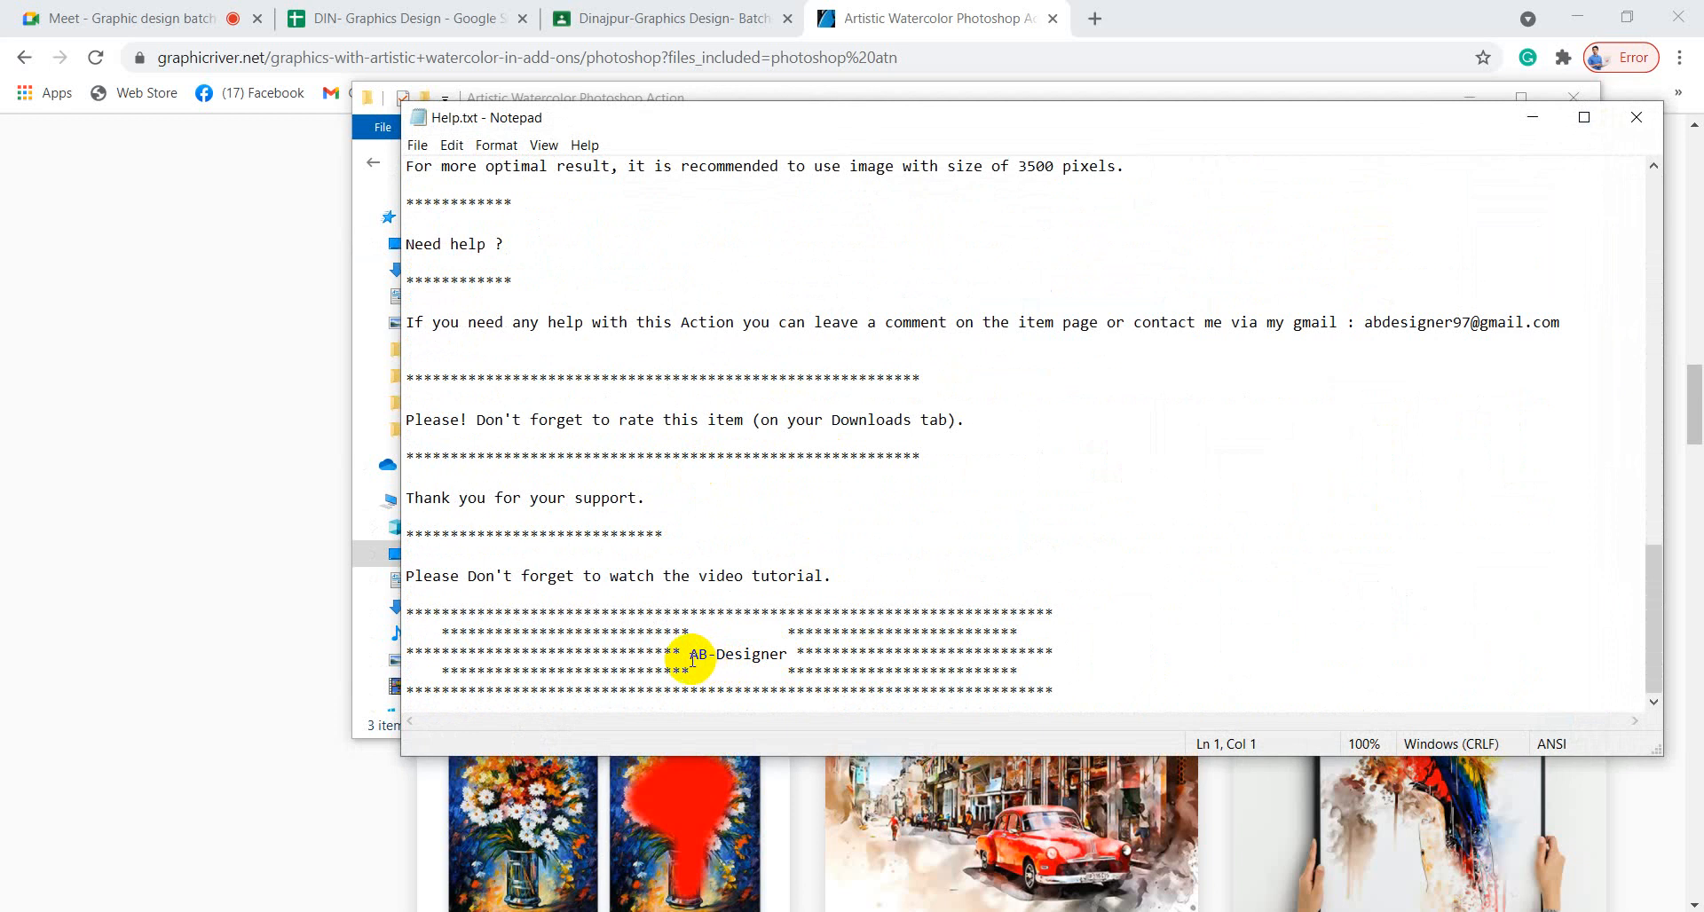
pyautogui.moveTo(694, 661); pyautogui.dragTo(785, 657)
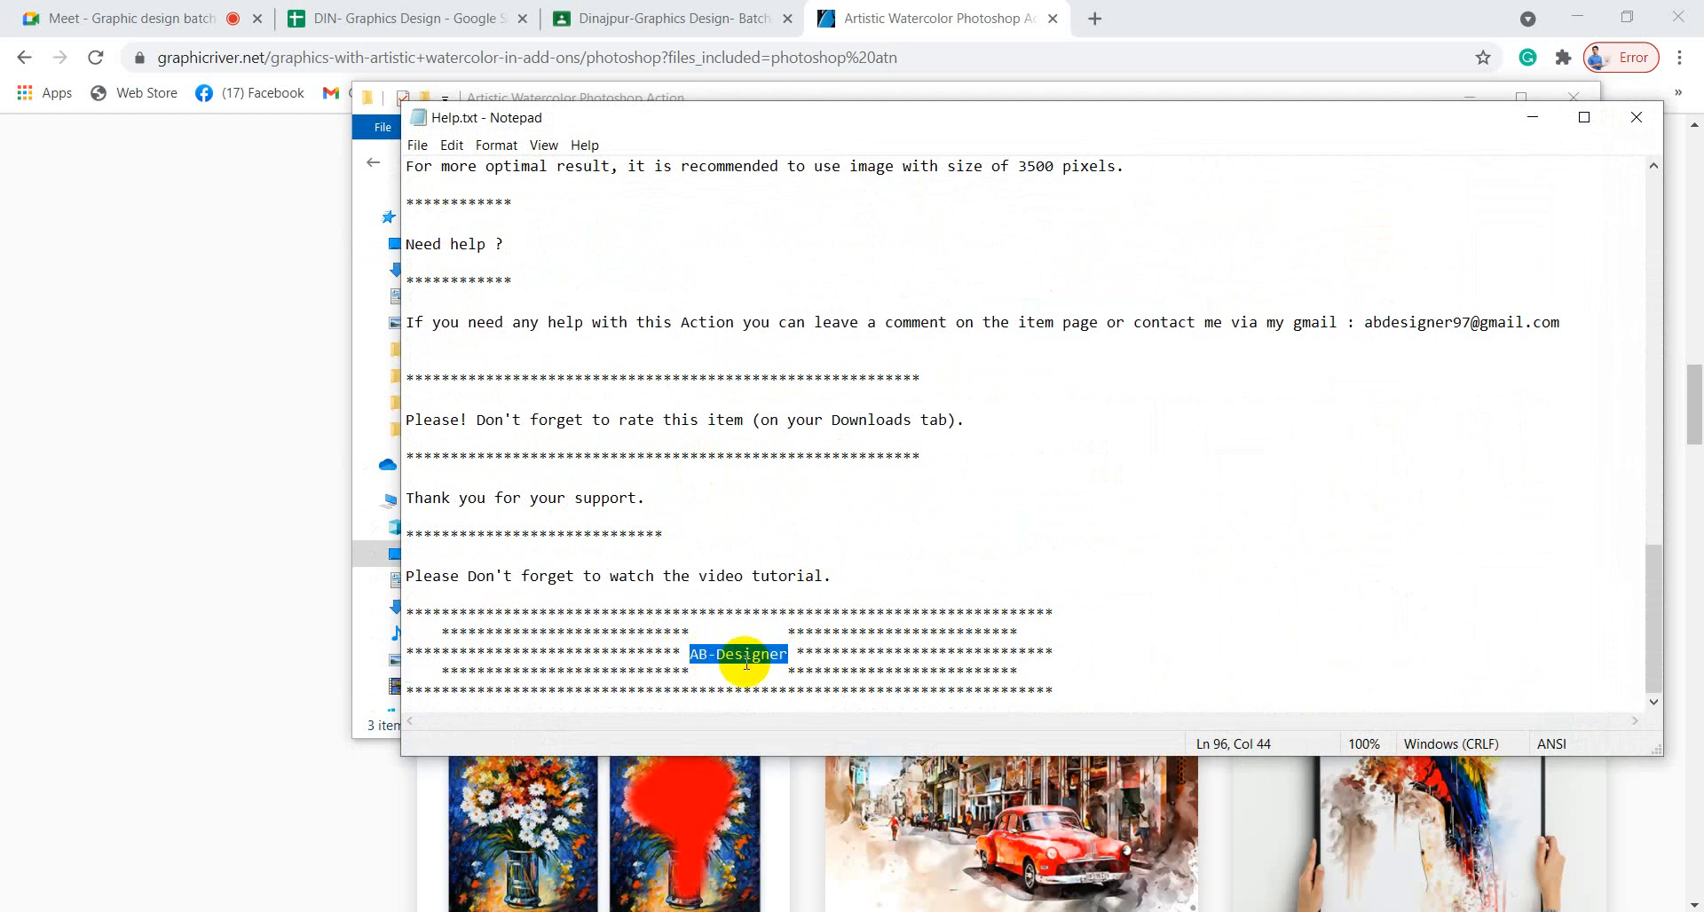
pyautogui.click(1636, 117)
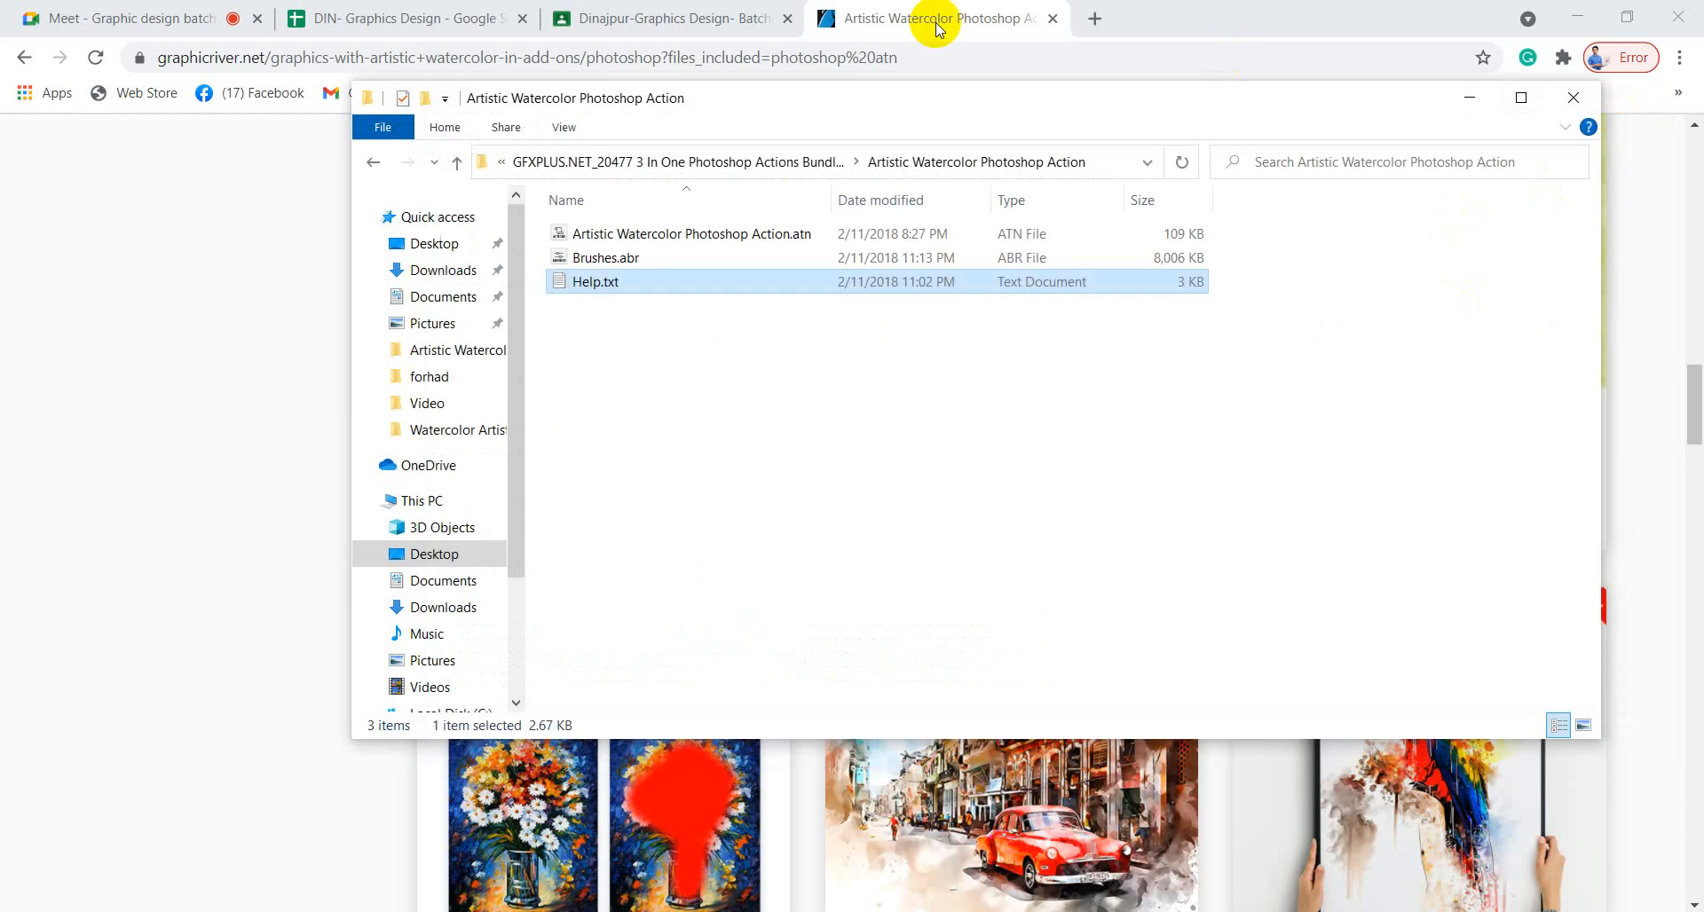
# Close the Explorer window and open the Watercolor Artist Photoshop Action item page.
pyautogui.click(1586, 100)
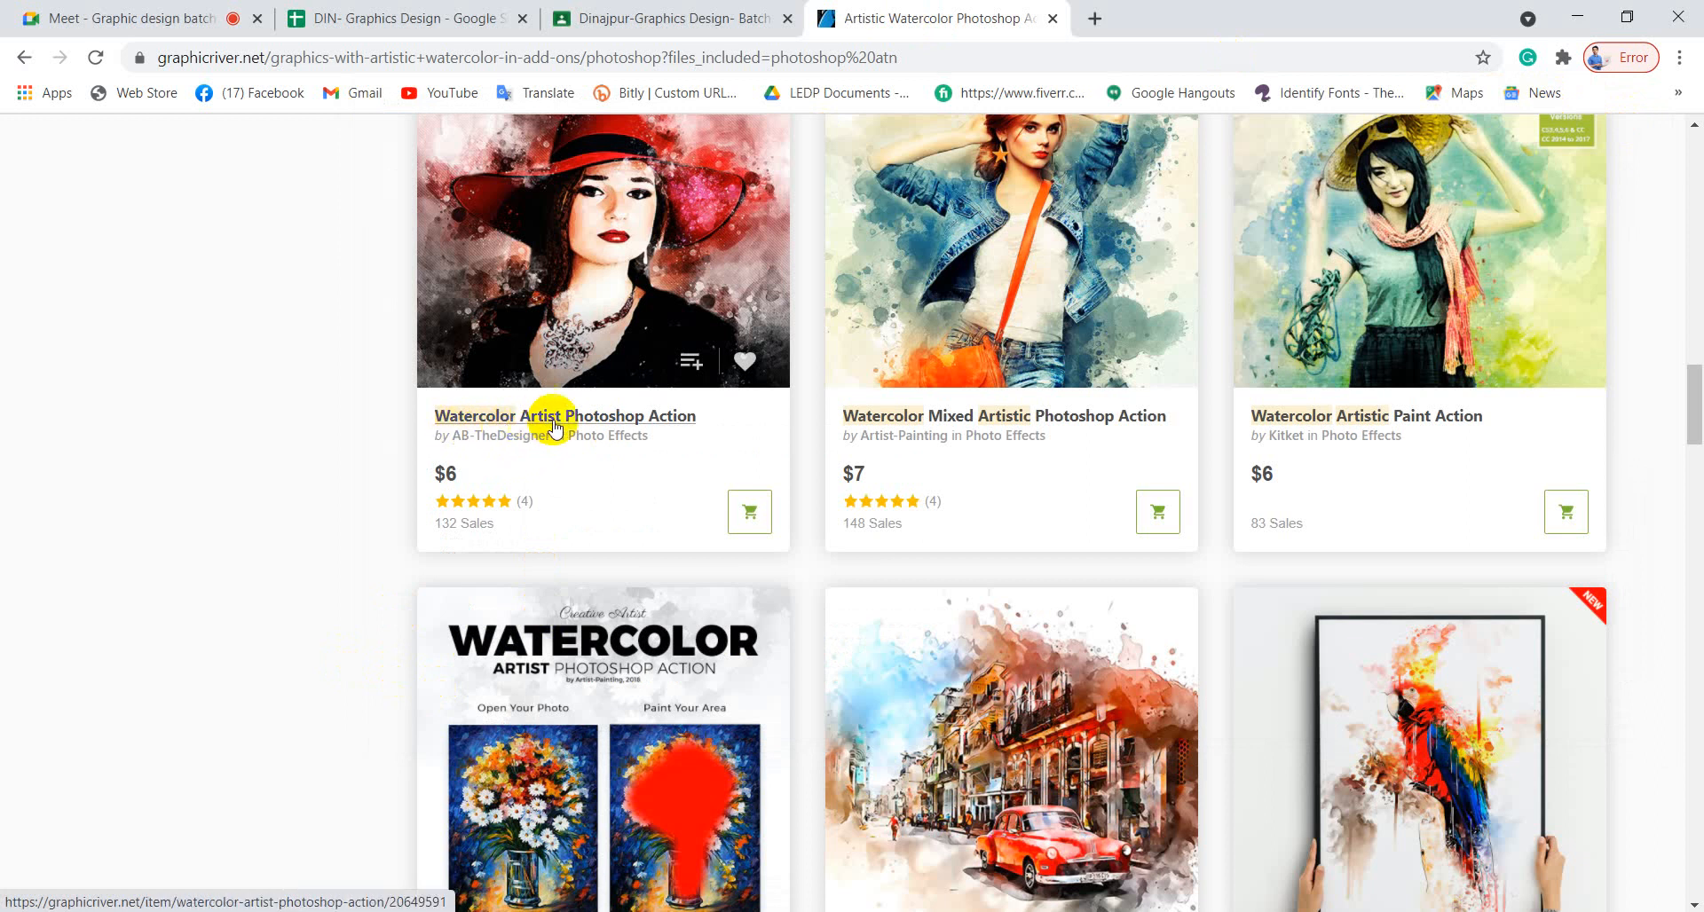
pyautogui.click(611, 424)
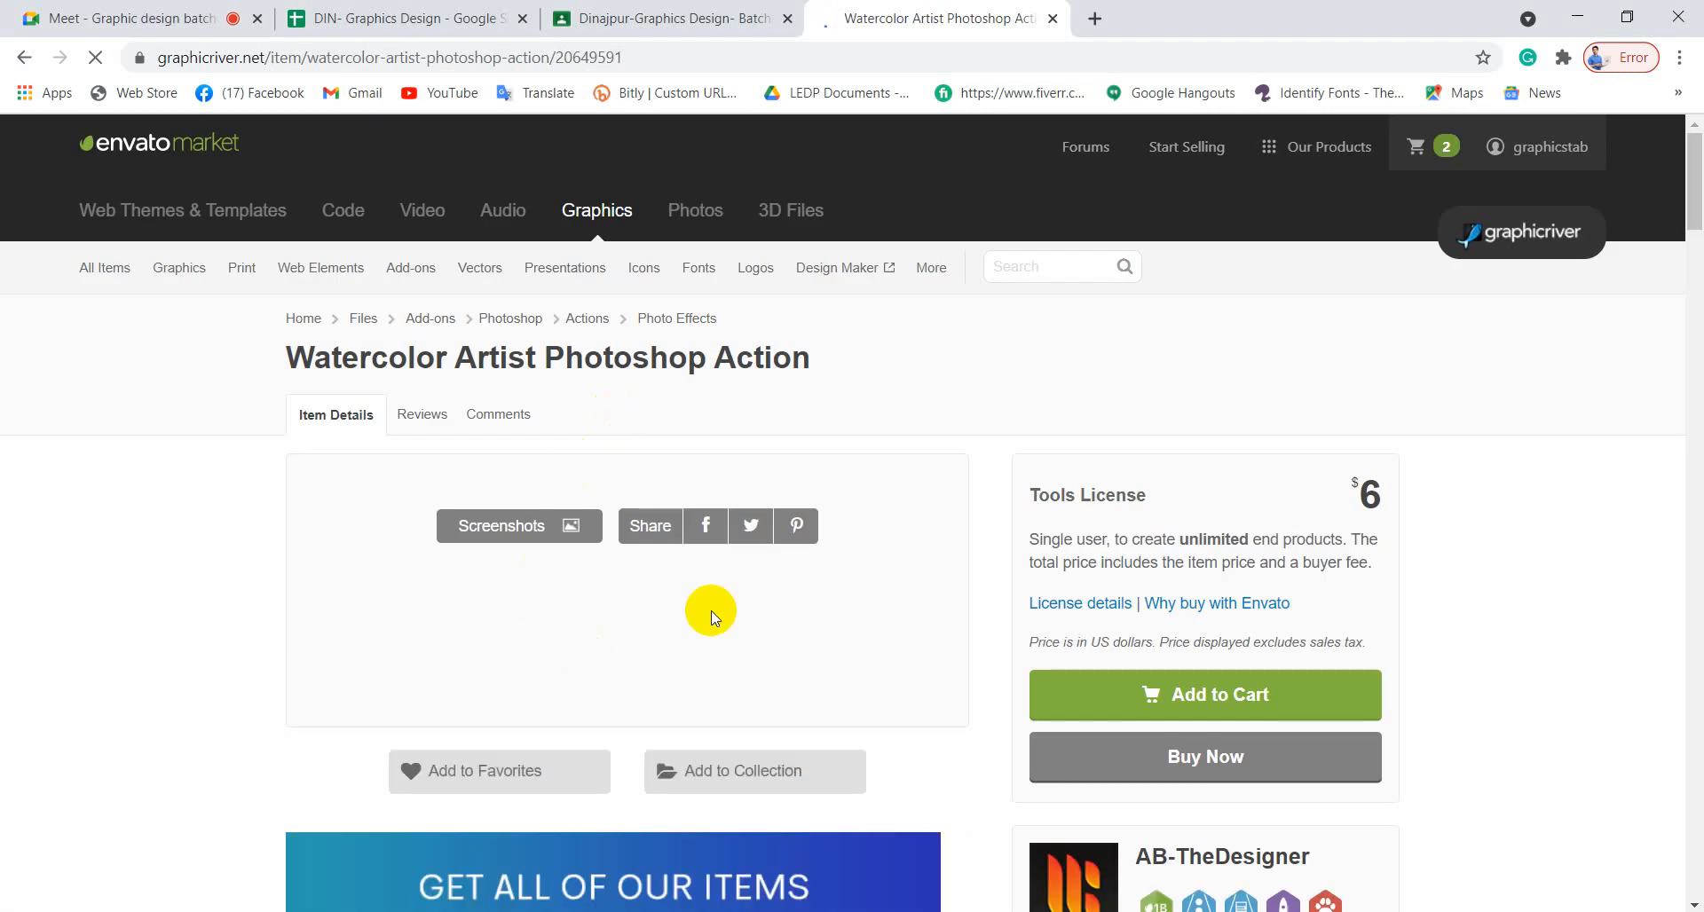
pyautogui.scroll(-5, 714, 617)
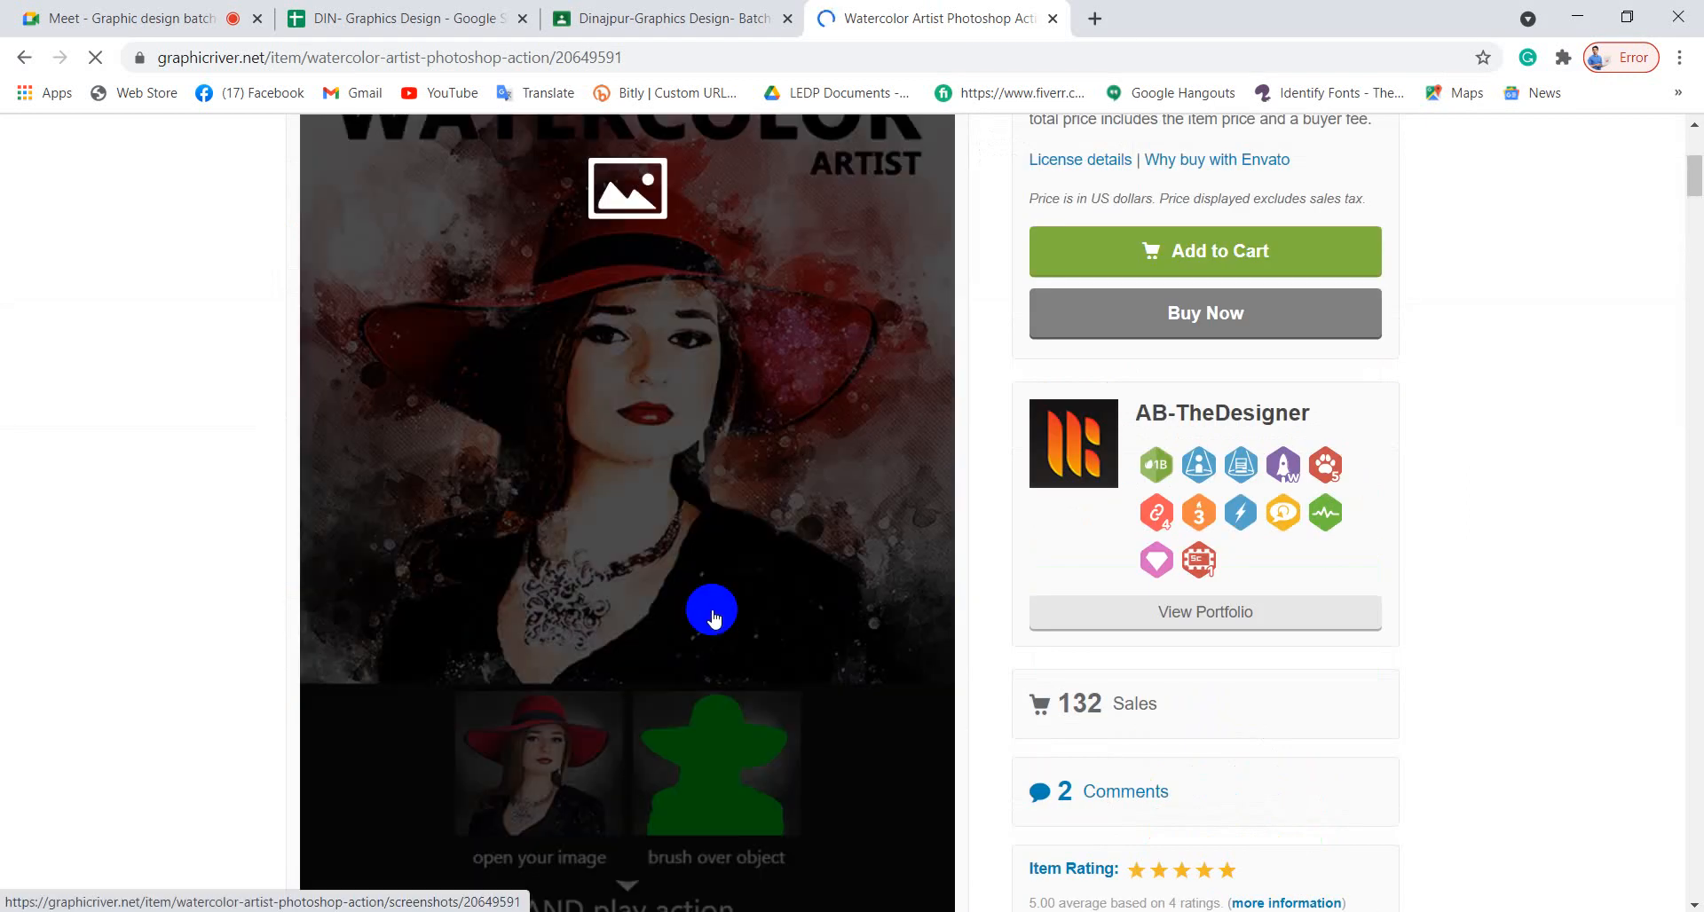
pyautogui.scroll(-5, 715, 617)
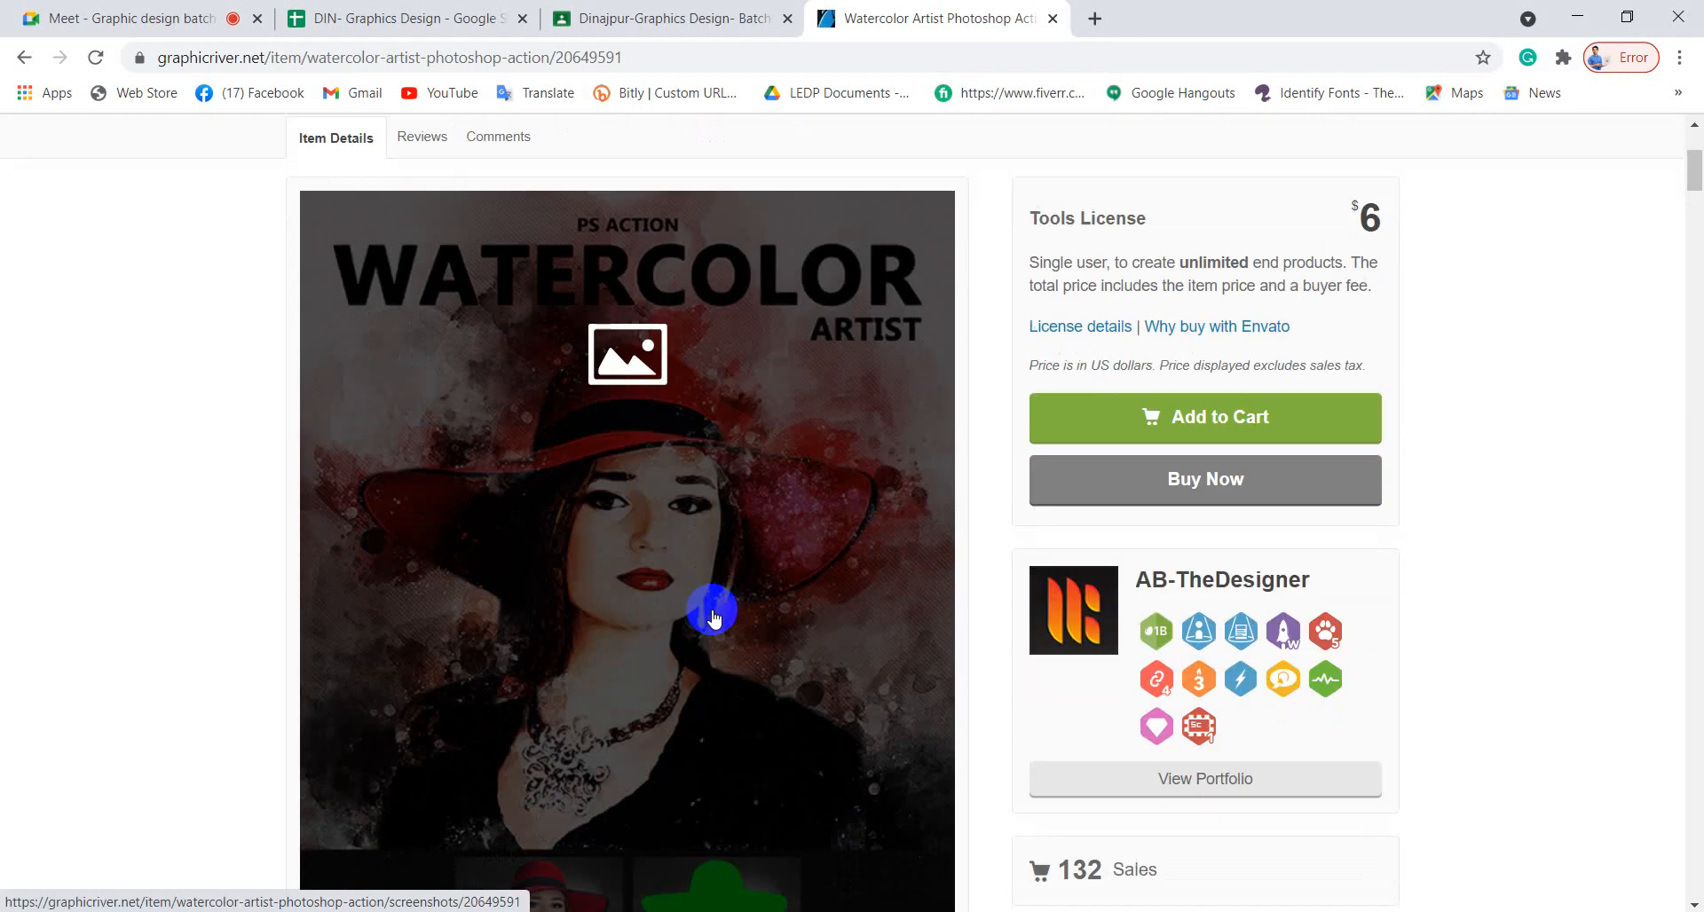
pyautogui.scroll(-3, 714, 616)
pyautogui.scroll(-4, 714, 616)
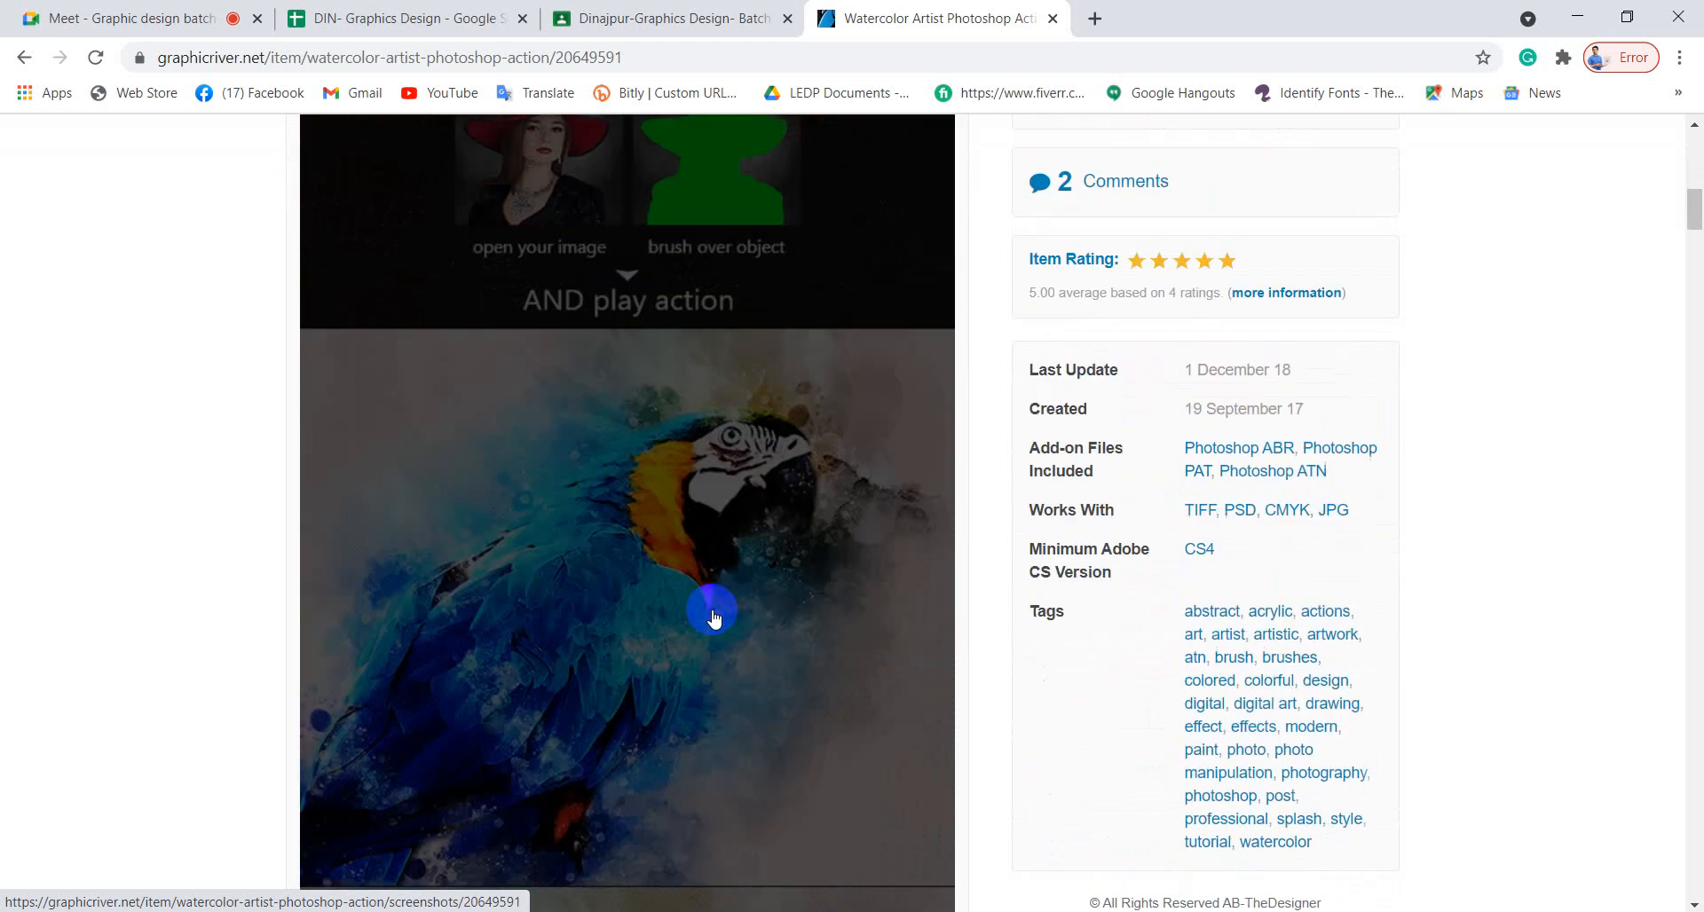
pyautogui.scroll(-3, 712, 612)
# Scroll down to the How To Use section and play the video tutorial.
pyautogui.scroll(2, 733, 427)
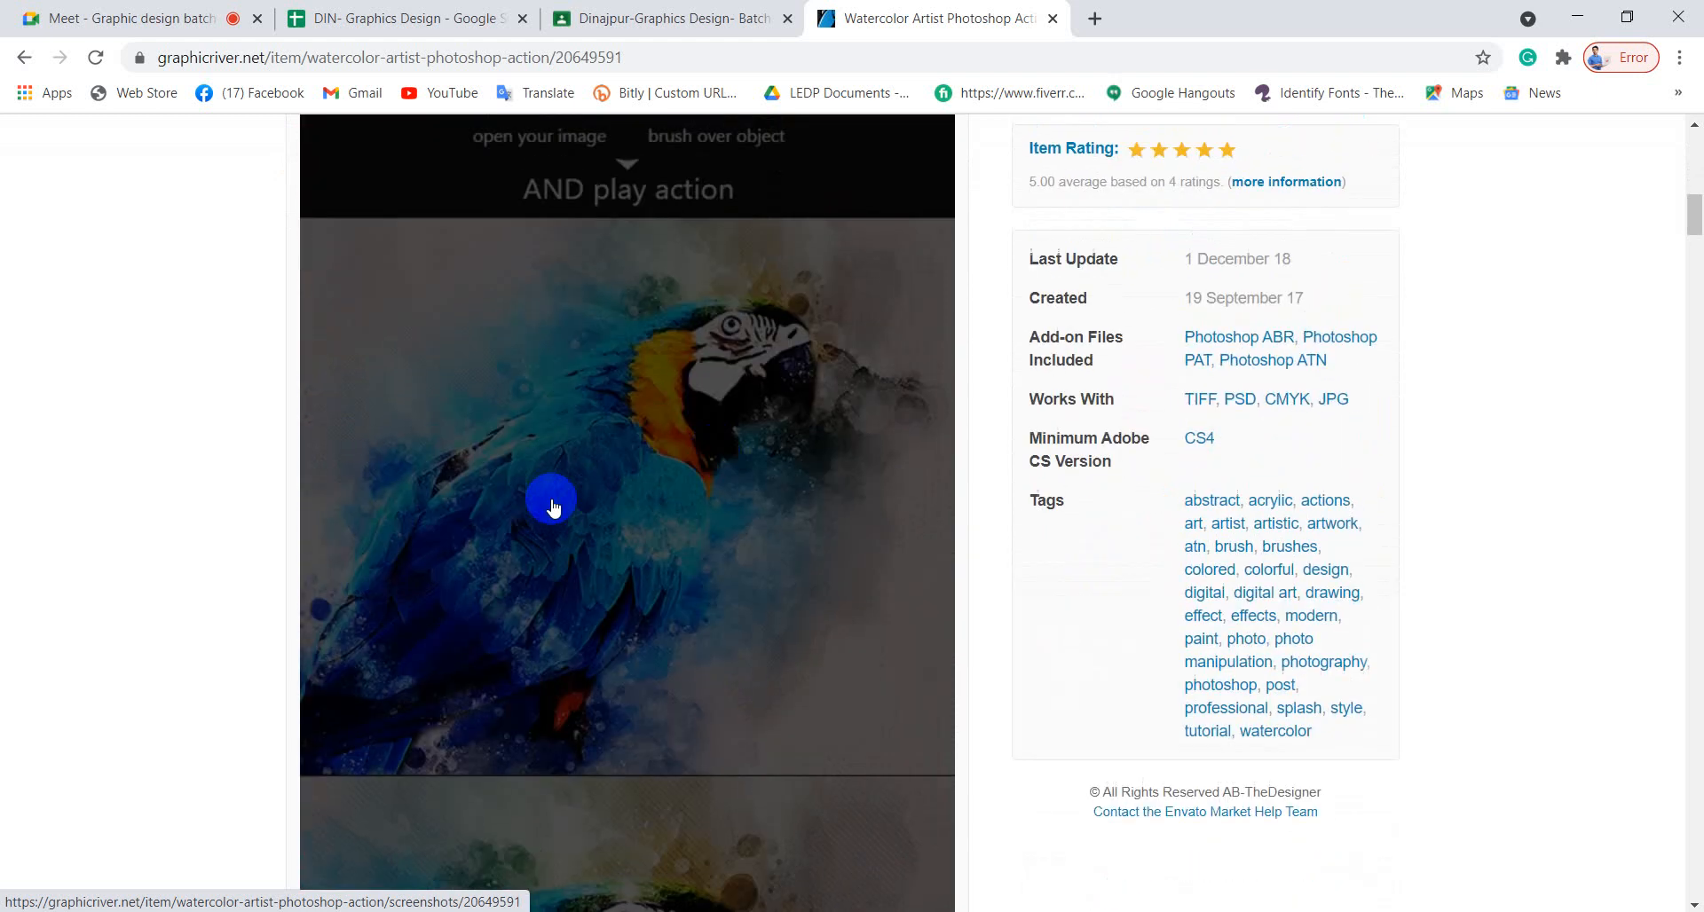
pyautogui.scroll(-15, 734, 524)
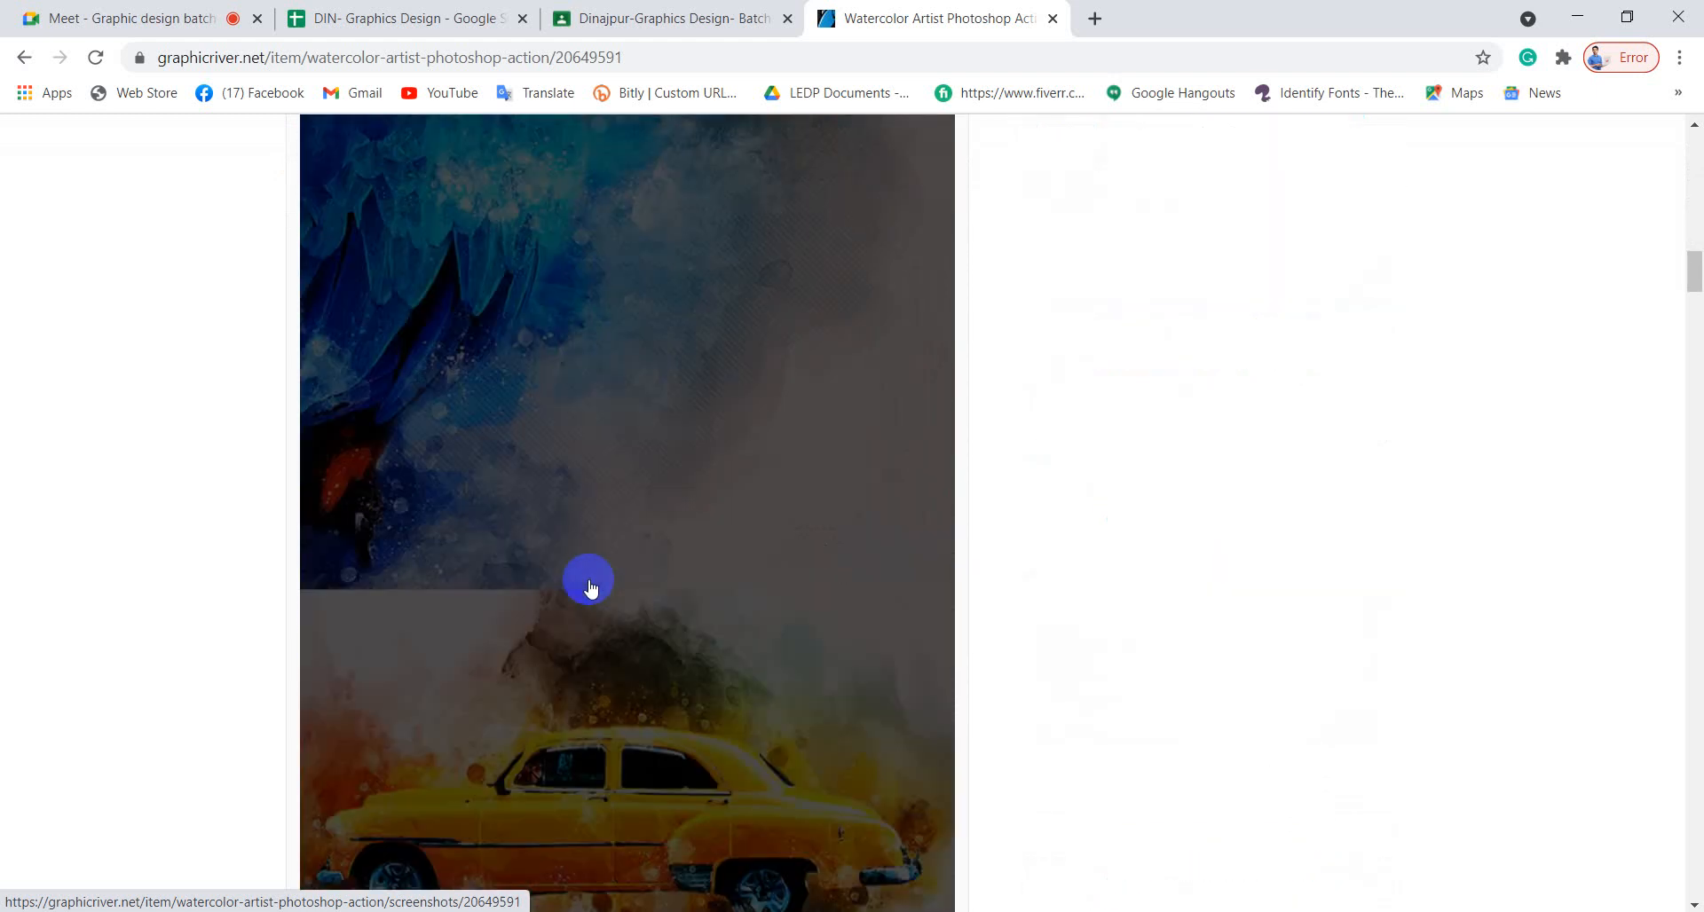
pyautogui.scroll(-10, 728, 554)
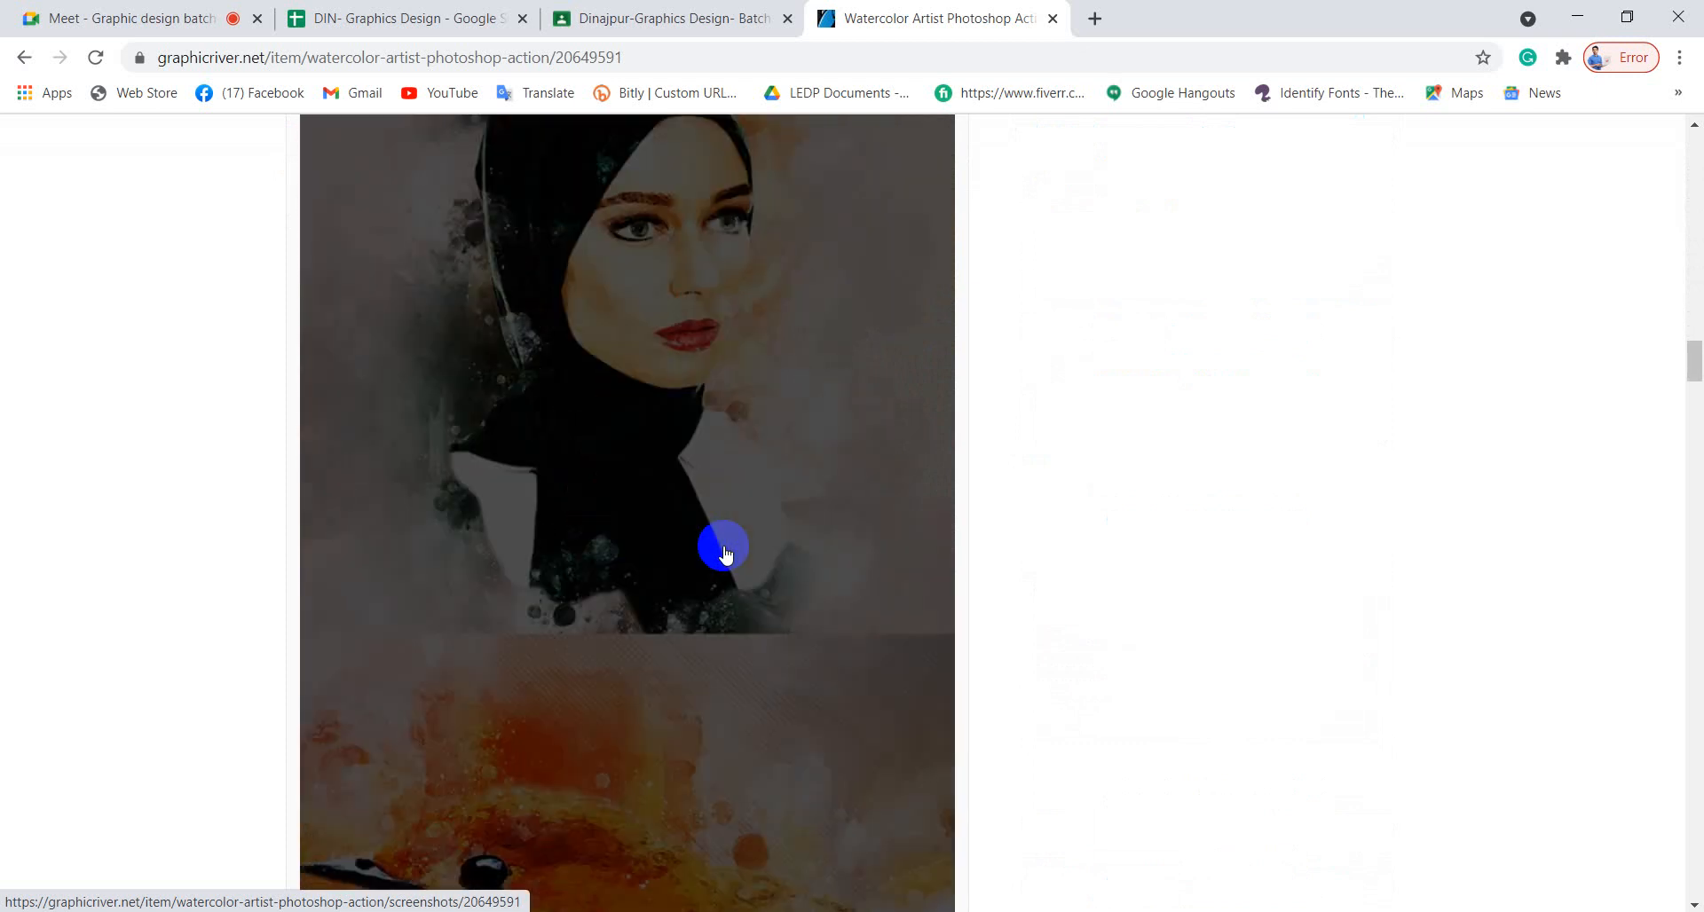
pyautogui.scroll(-20, 724, 554)
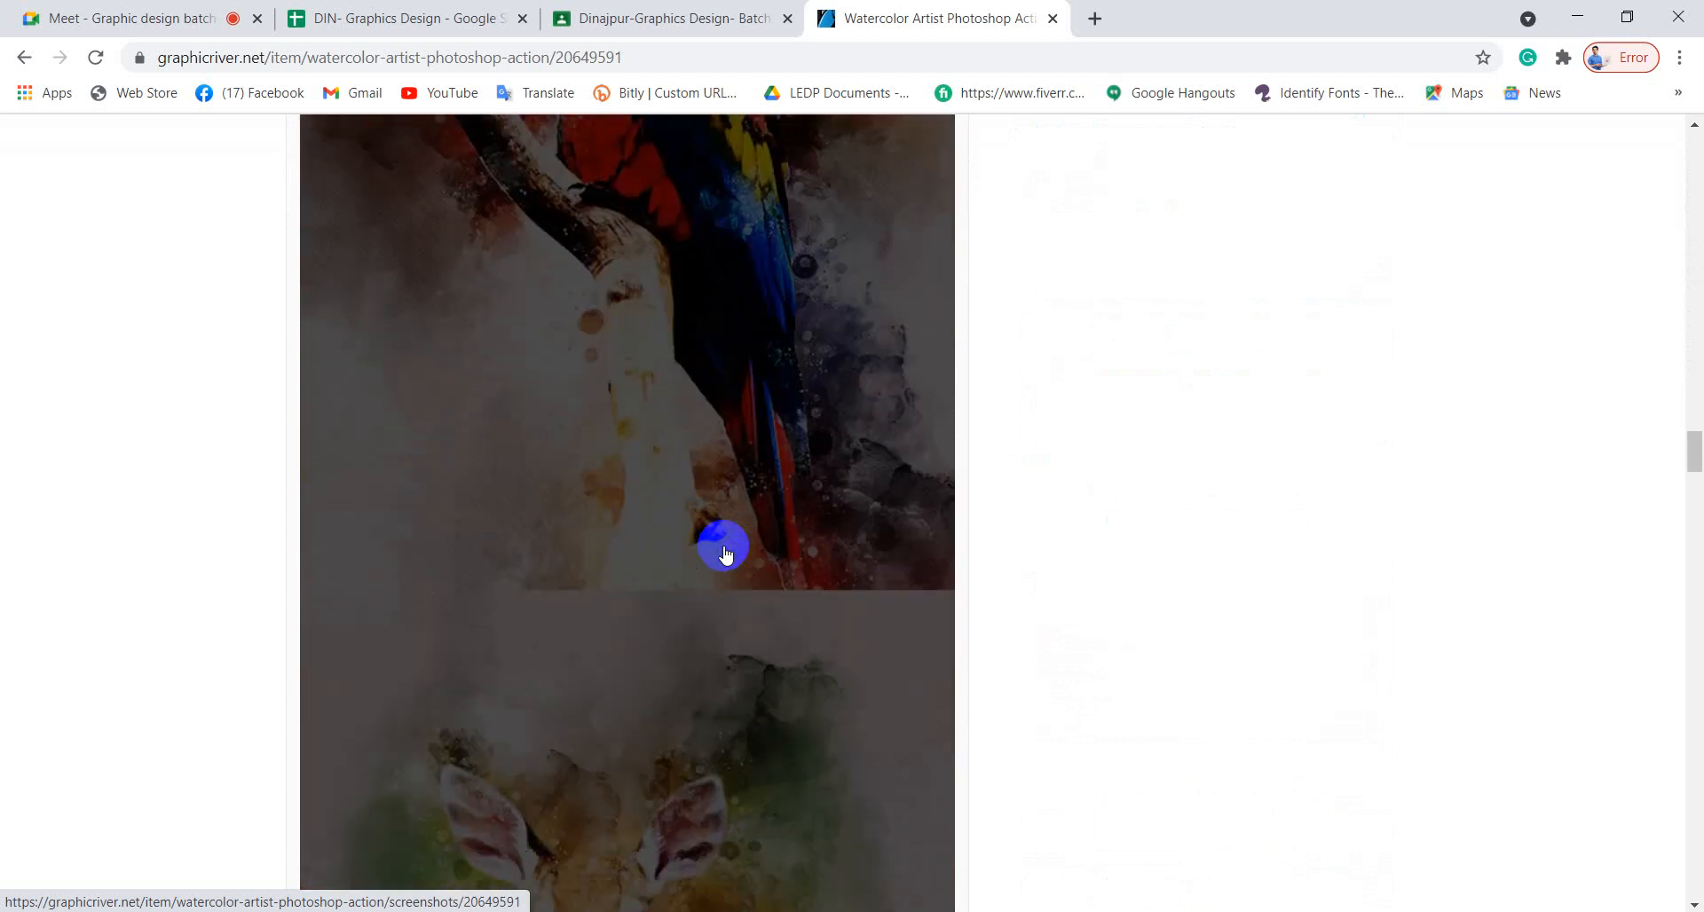
pyautogui.scroll(-15, 723, 551)
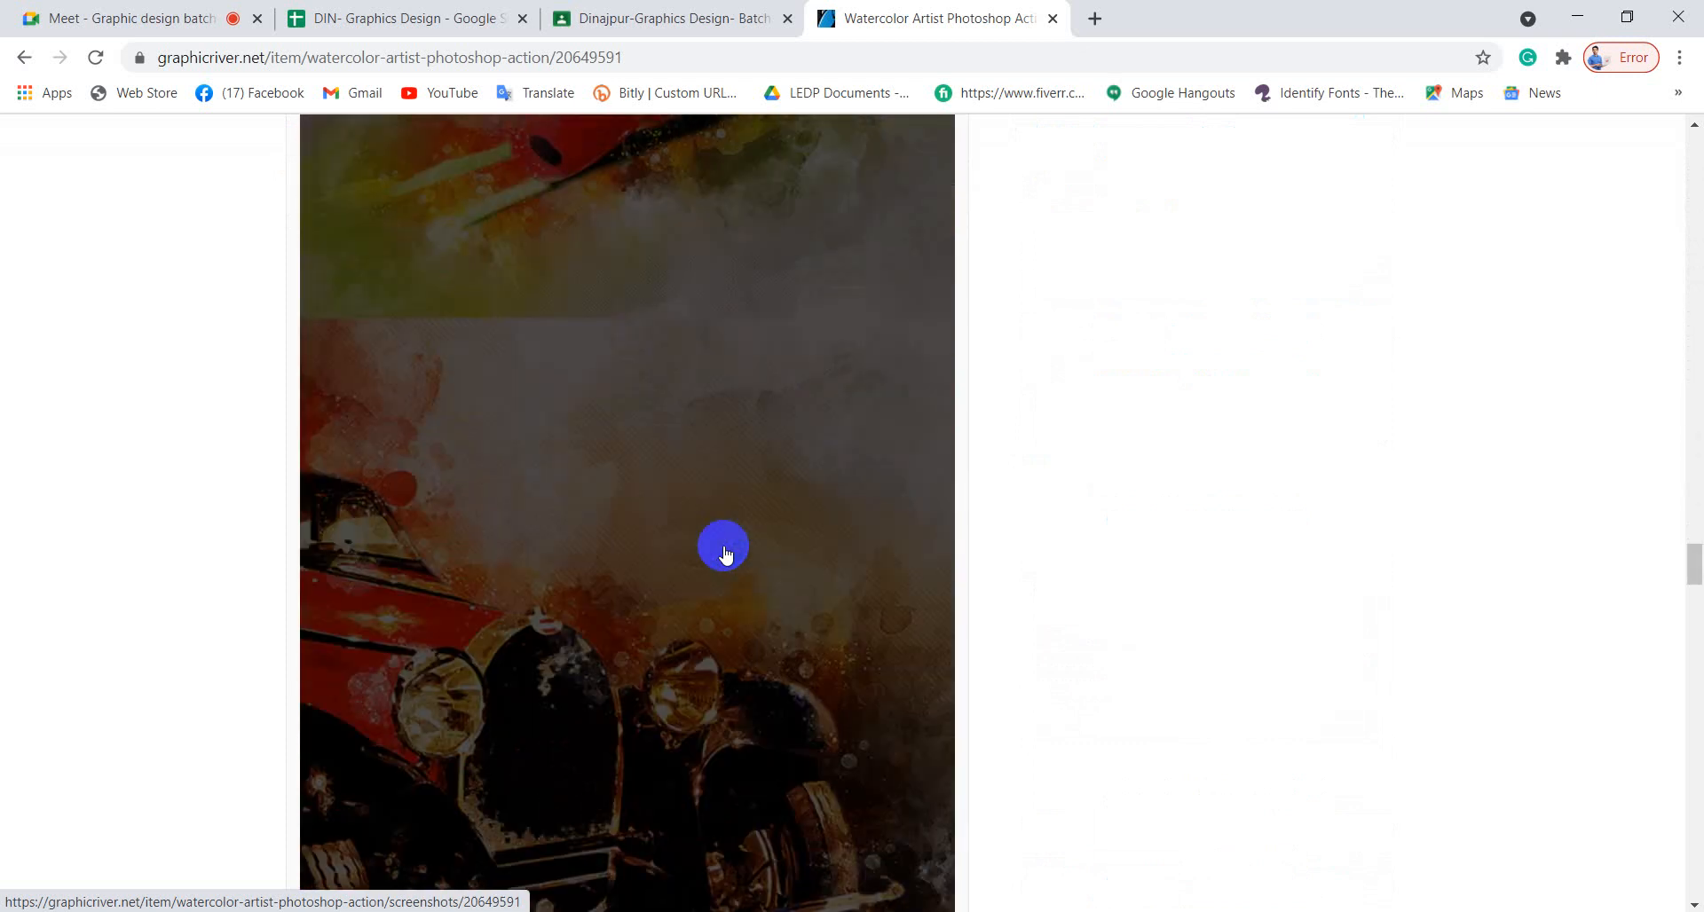
pyautogui.scroll(-10, 1111, 479)
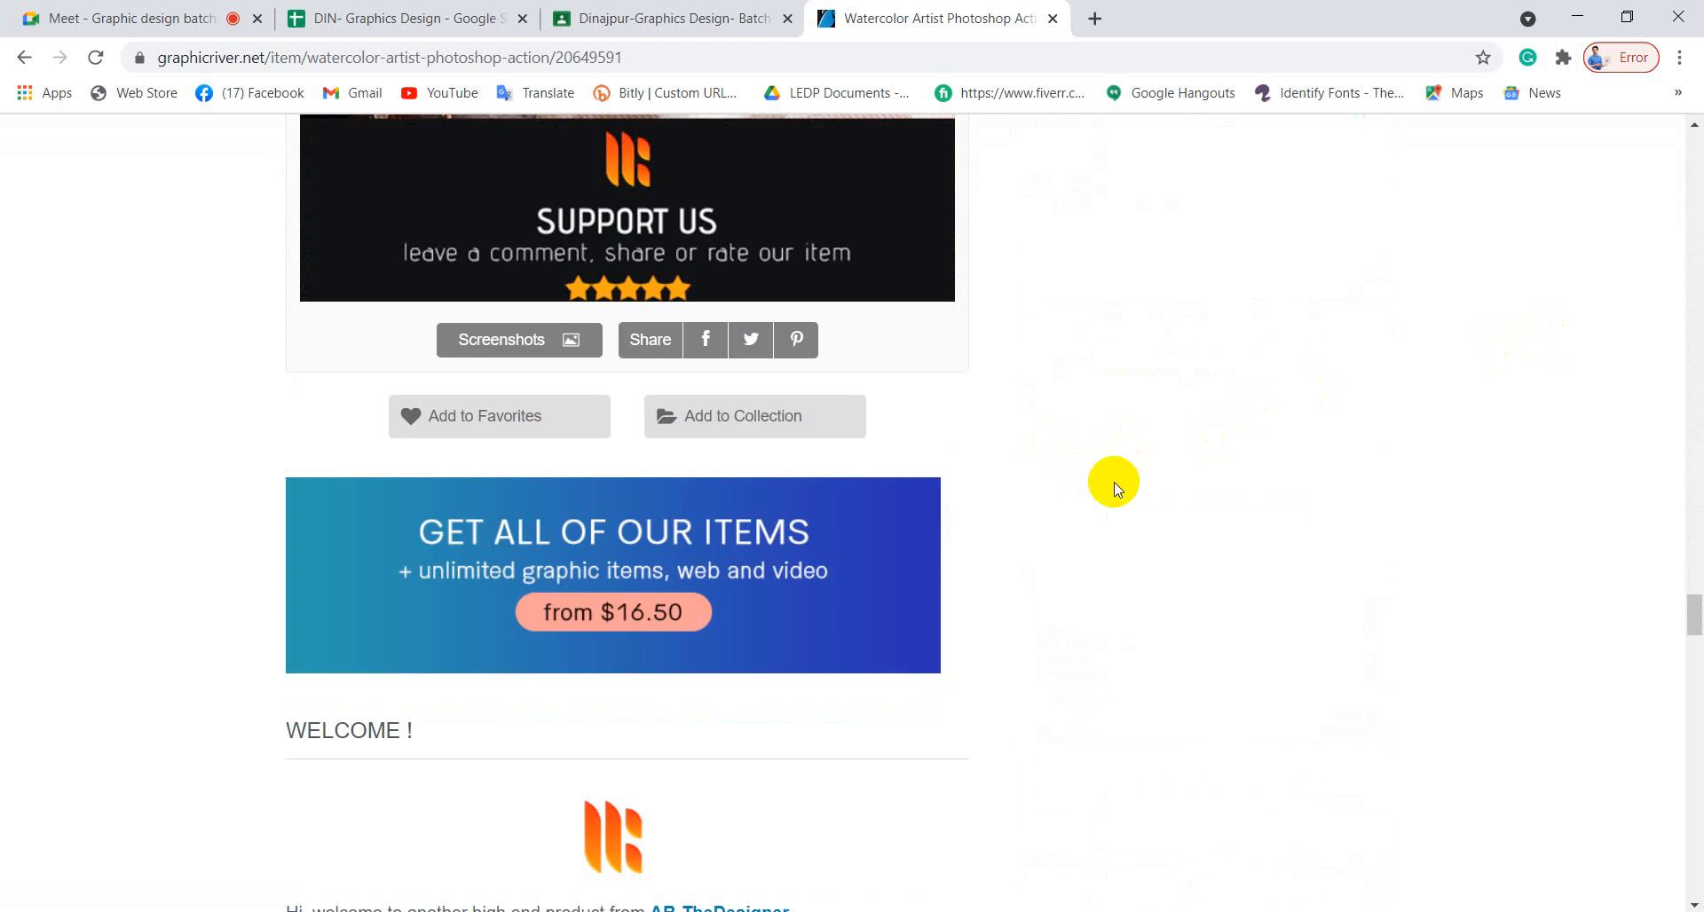
pyautogui.scroll(-4, 1115, 486)
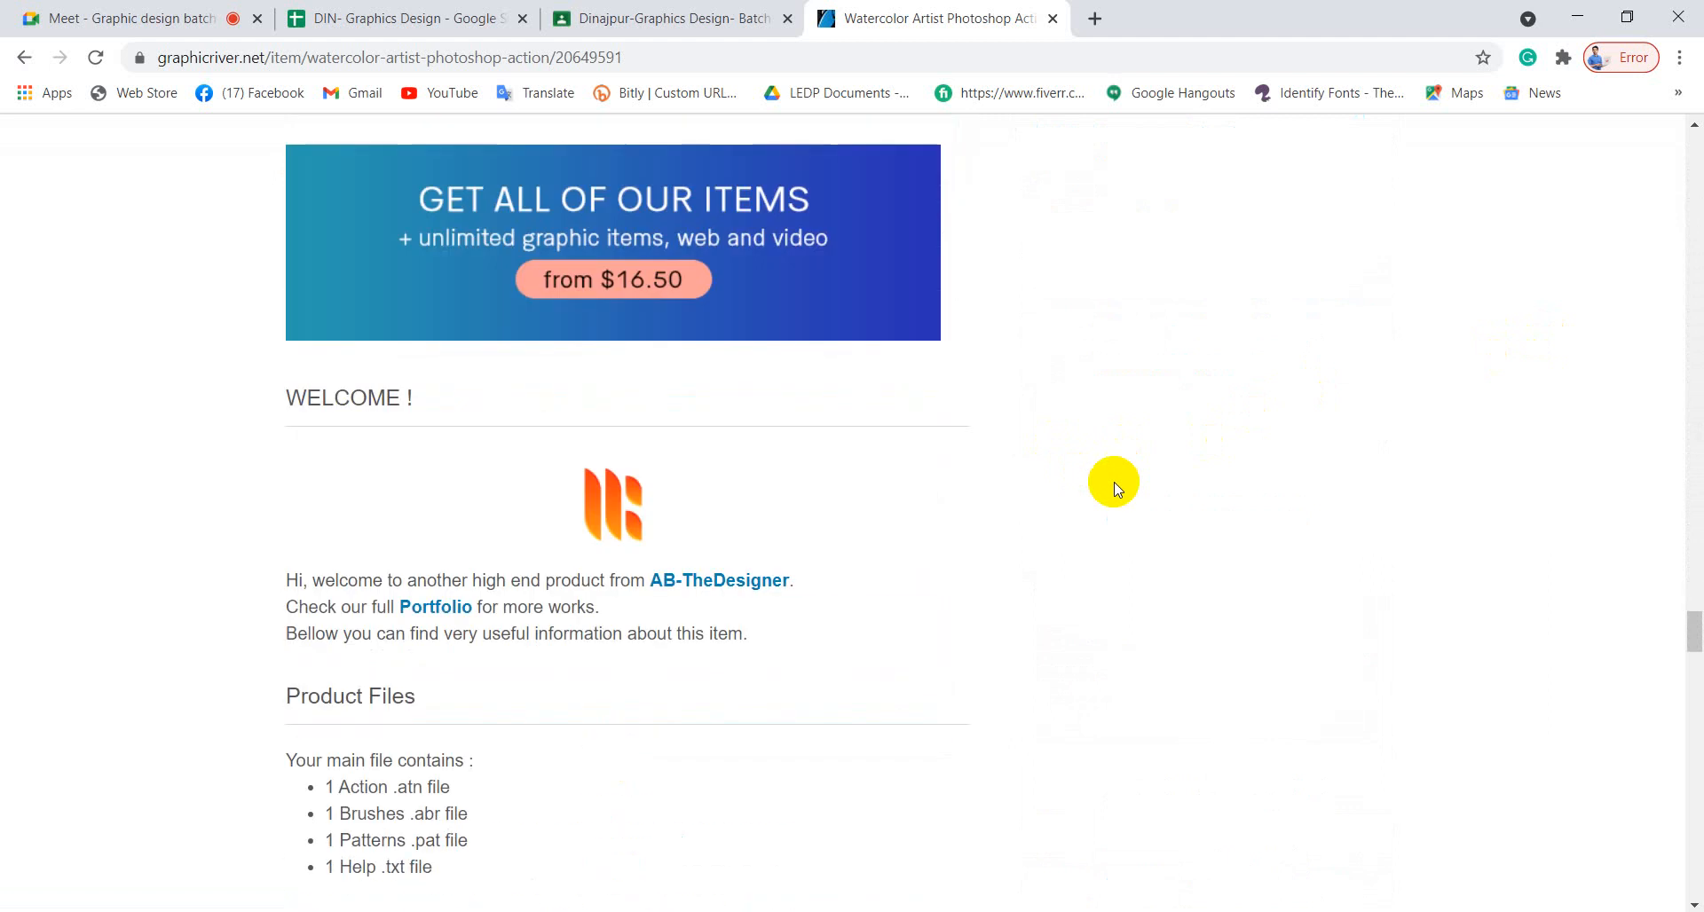
pyautogui.scroll(-10, 1114, 486)
pyautogui.scroll(5, 1113, 483)
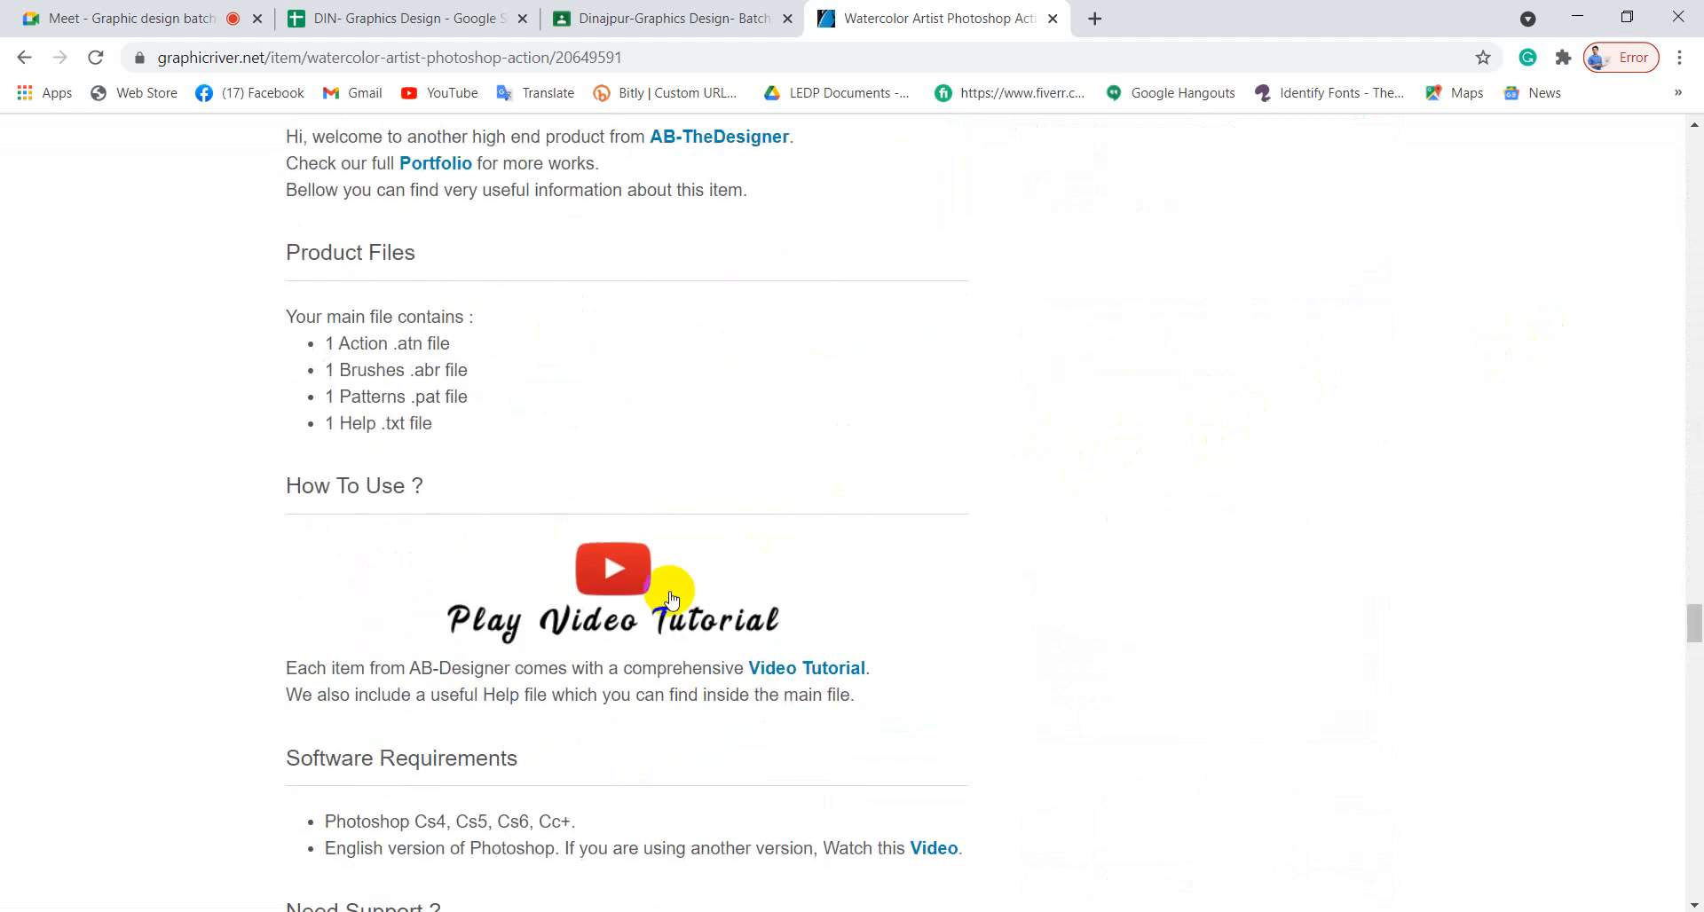
pyautogui.click(618, 573)
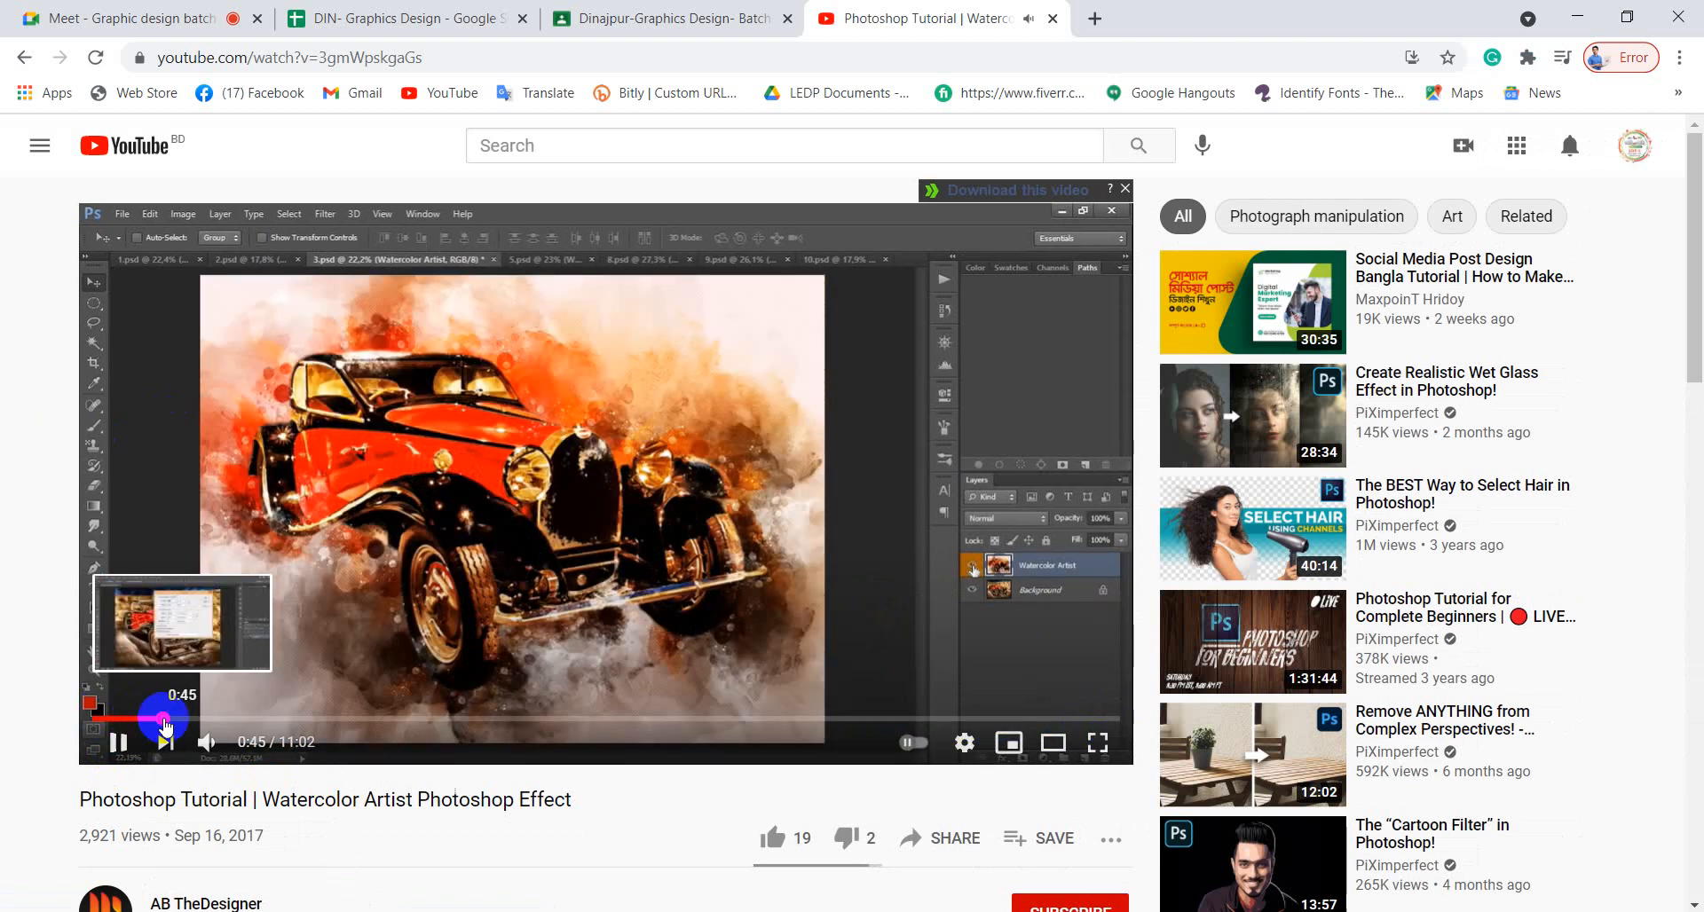
# Skip the tutorial to 0:45, 2:01, 2:23 and 2:34 to see the resizing and painting.
pyautogui.click(165, 720)
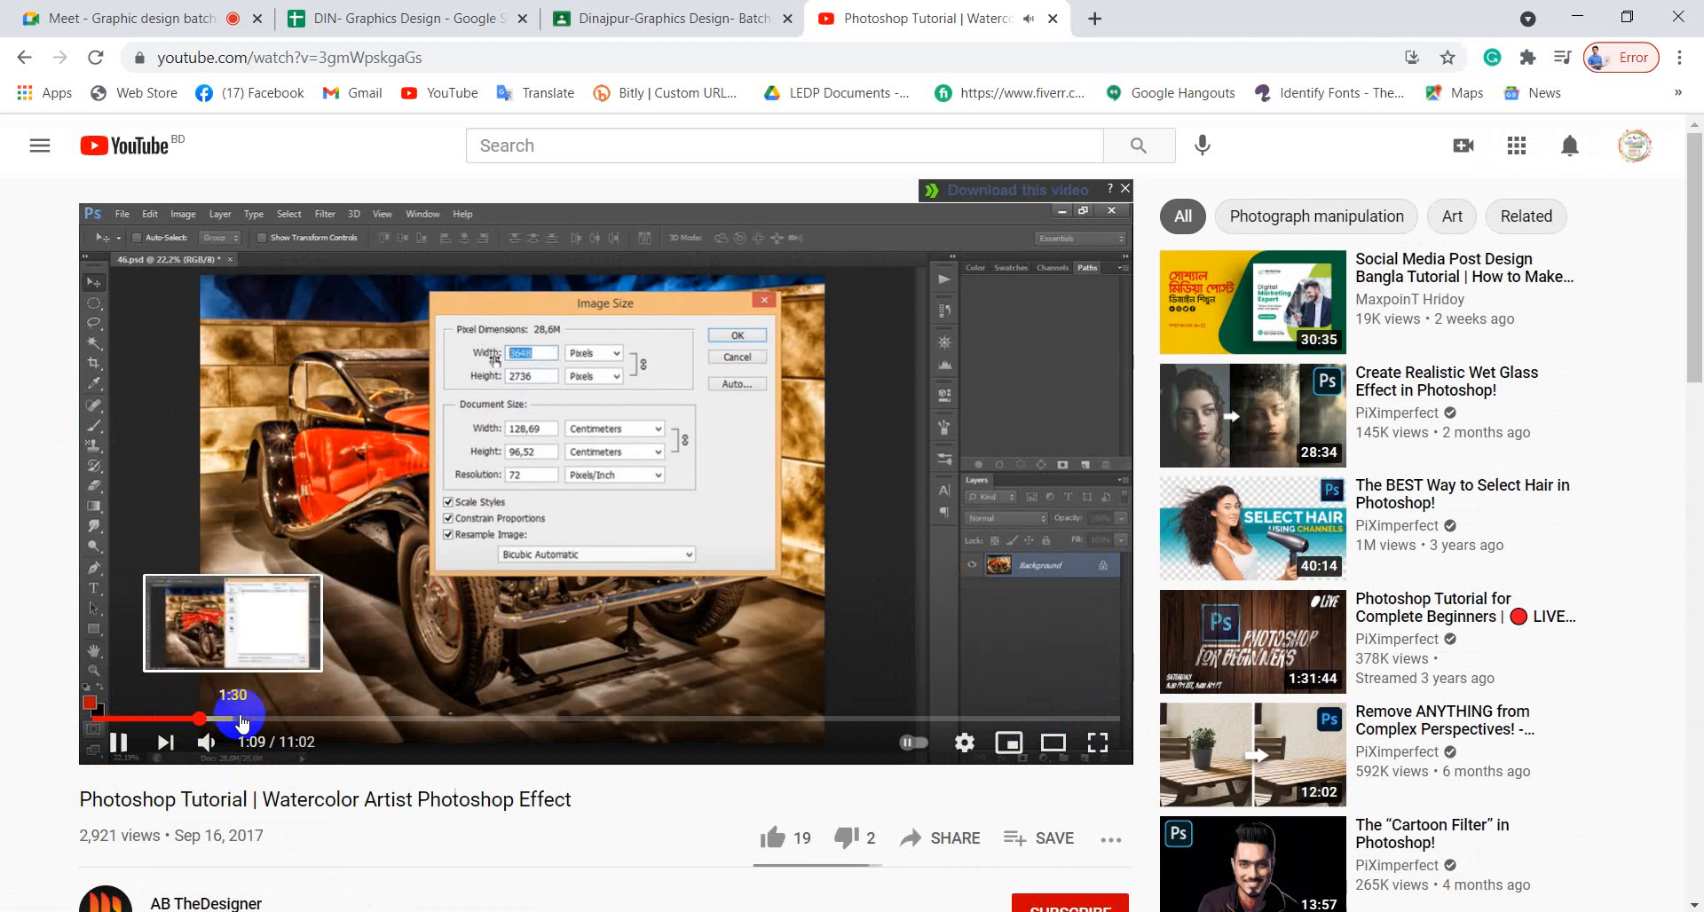
pyautogui.click(282, 720)
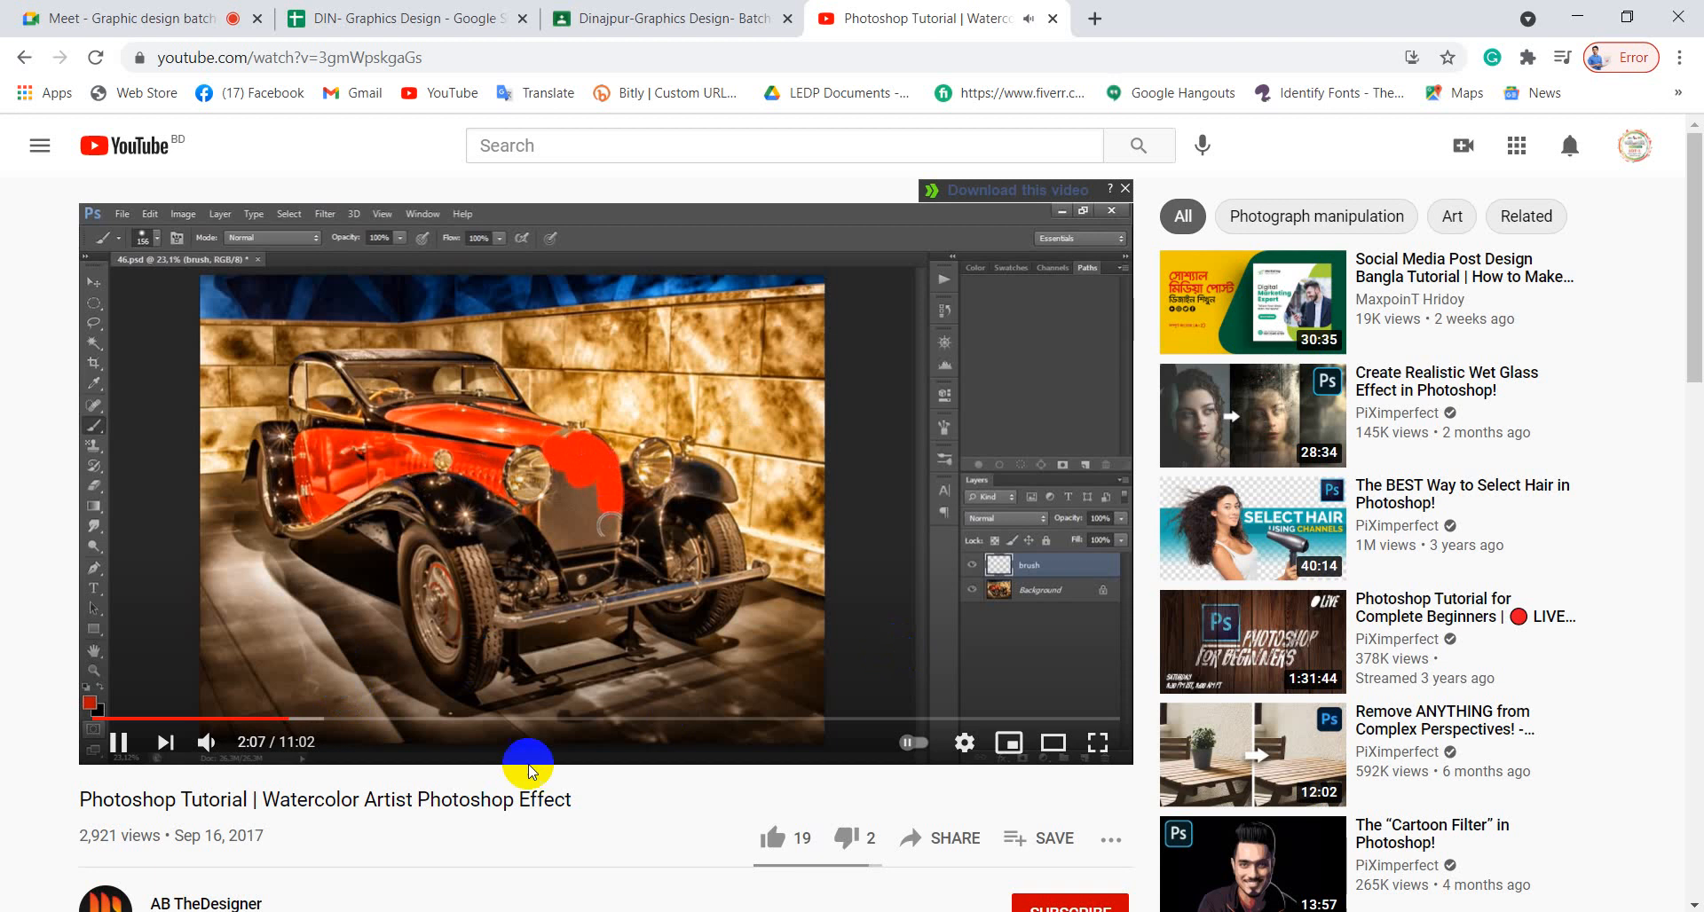
pyautogui.scroll(-5, 559, 684)
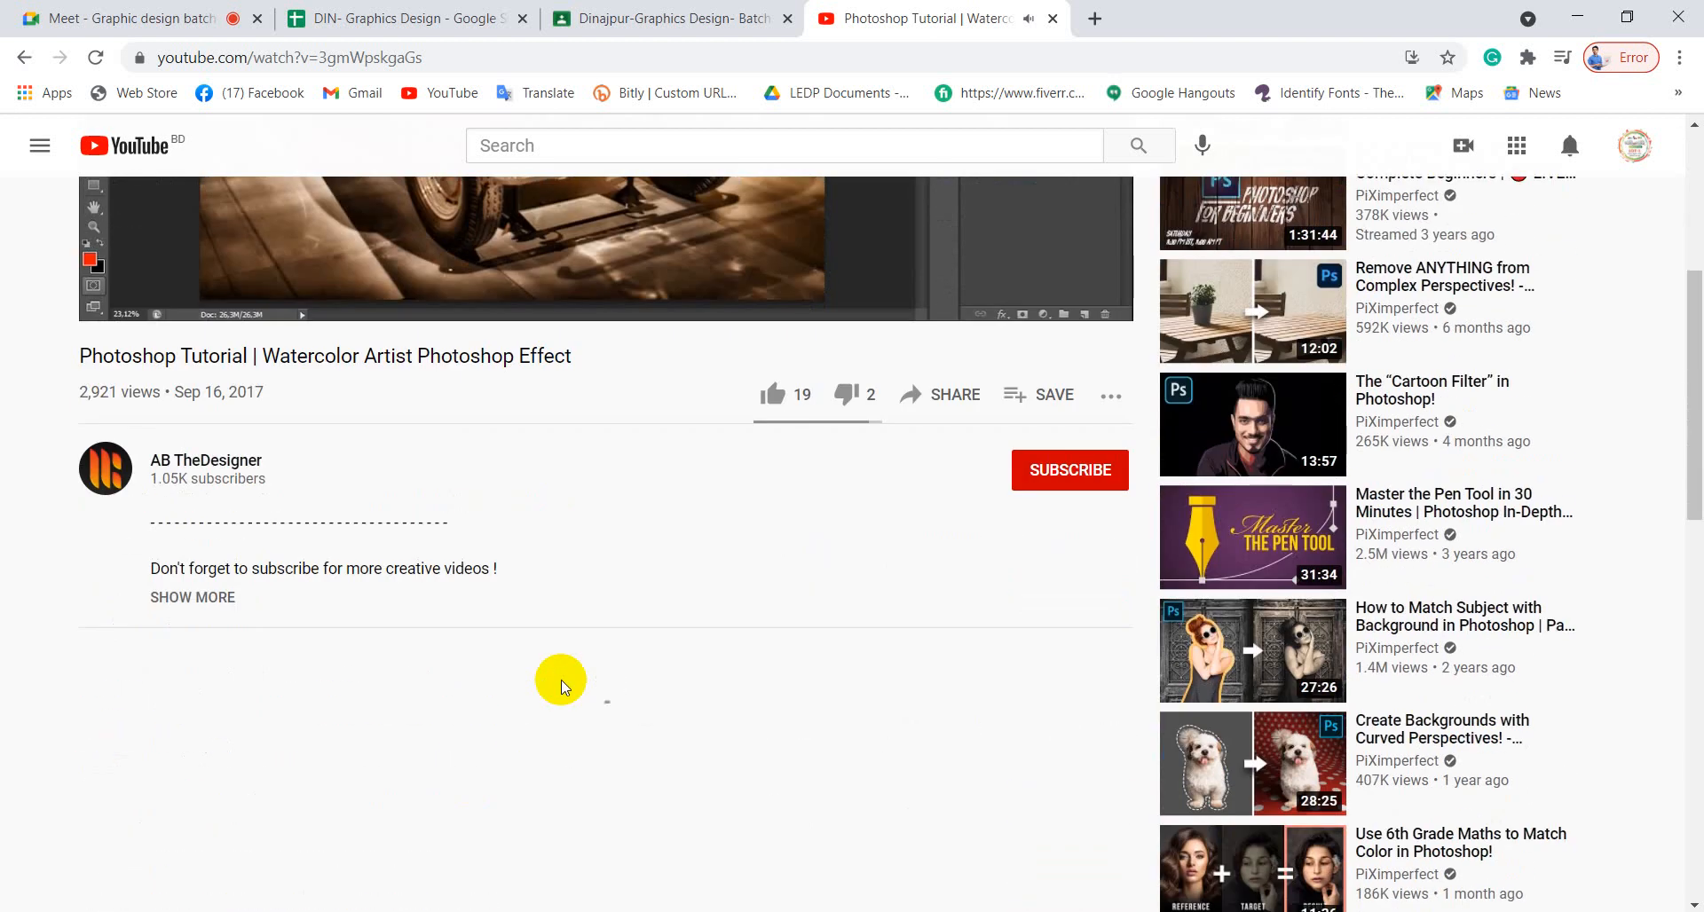
pyautogui.scroll(5, 561, 688)
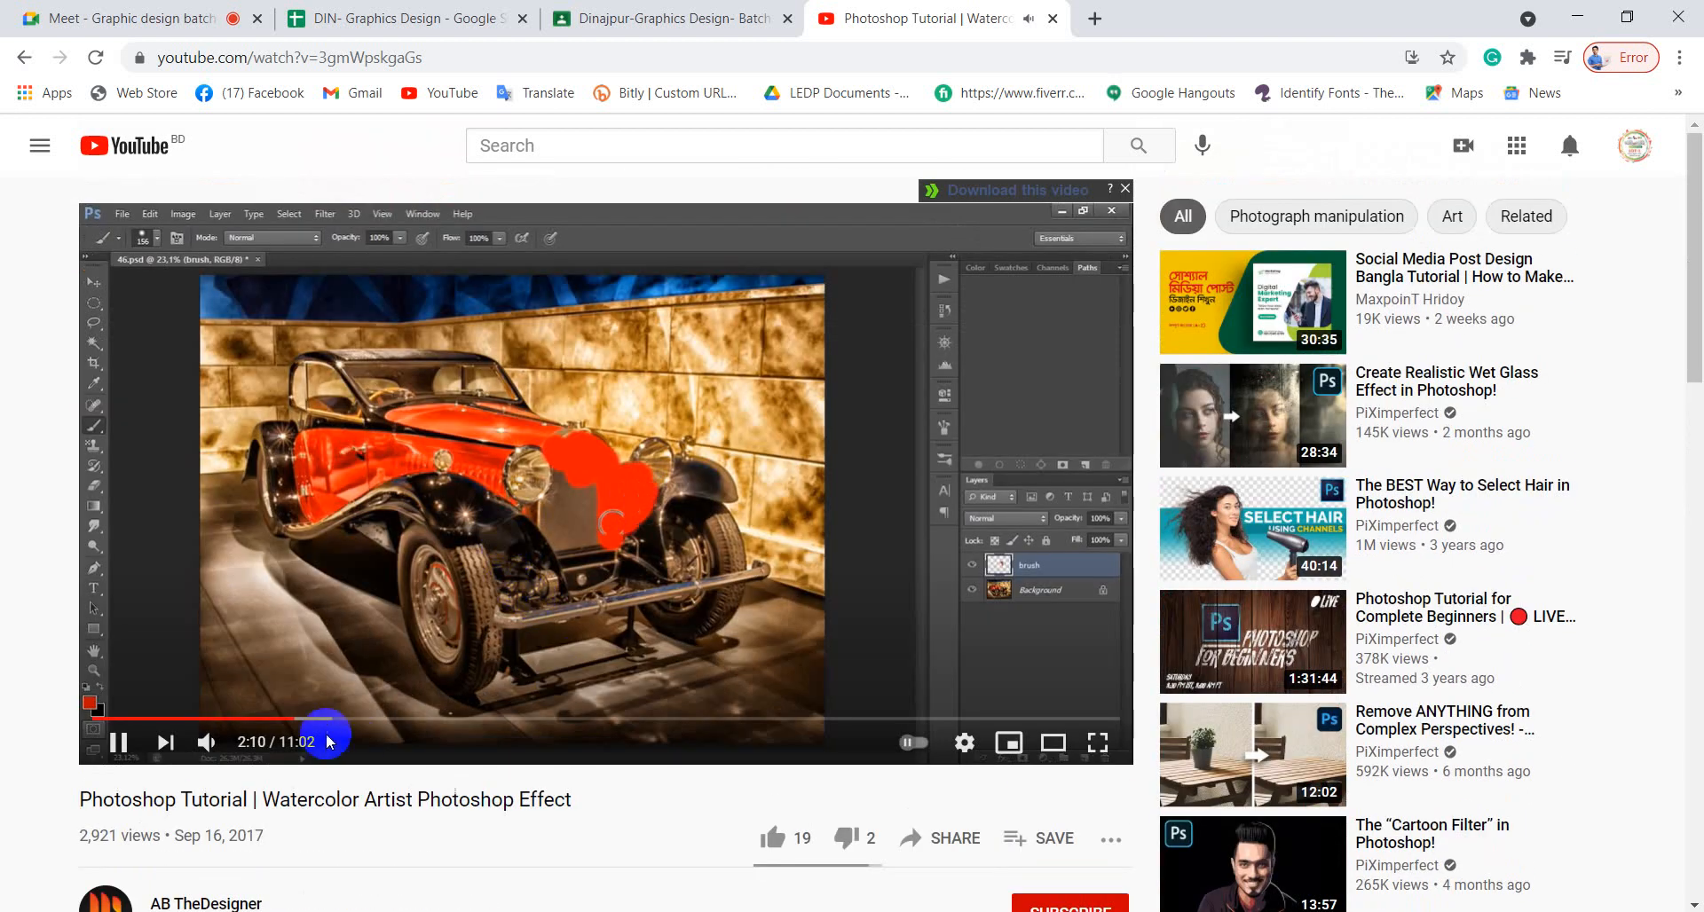
pyautogui.click(317, 719)
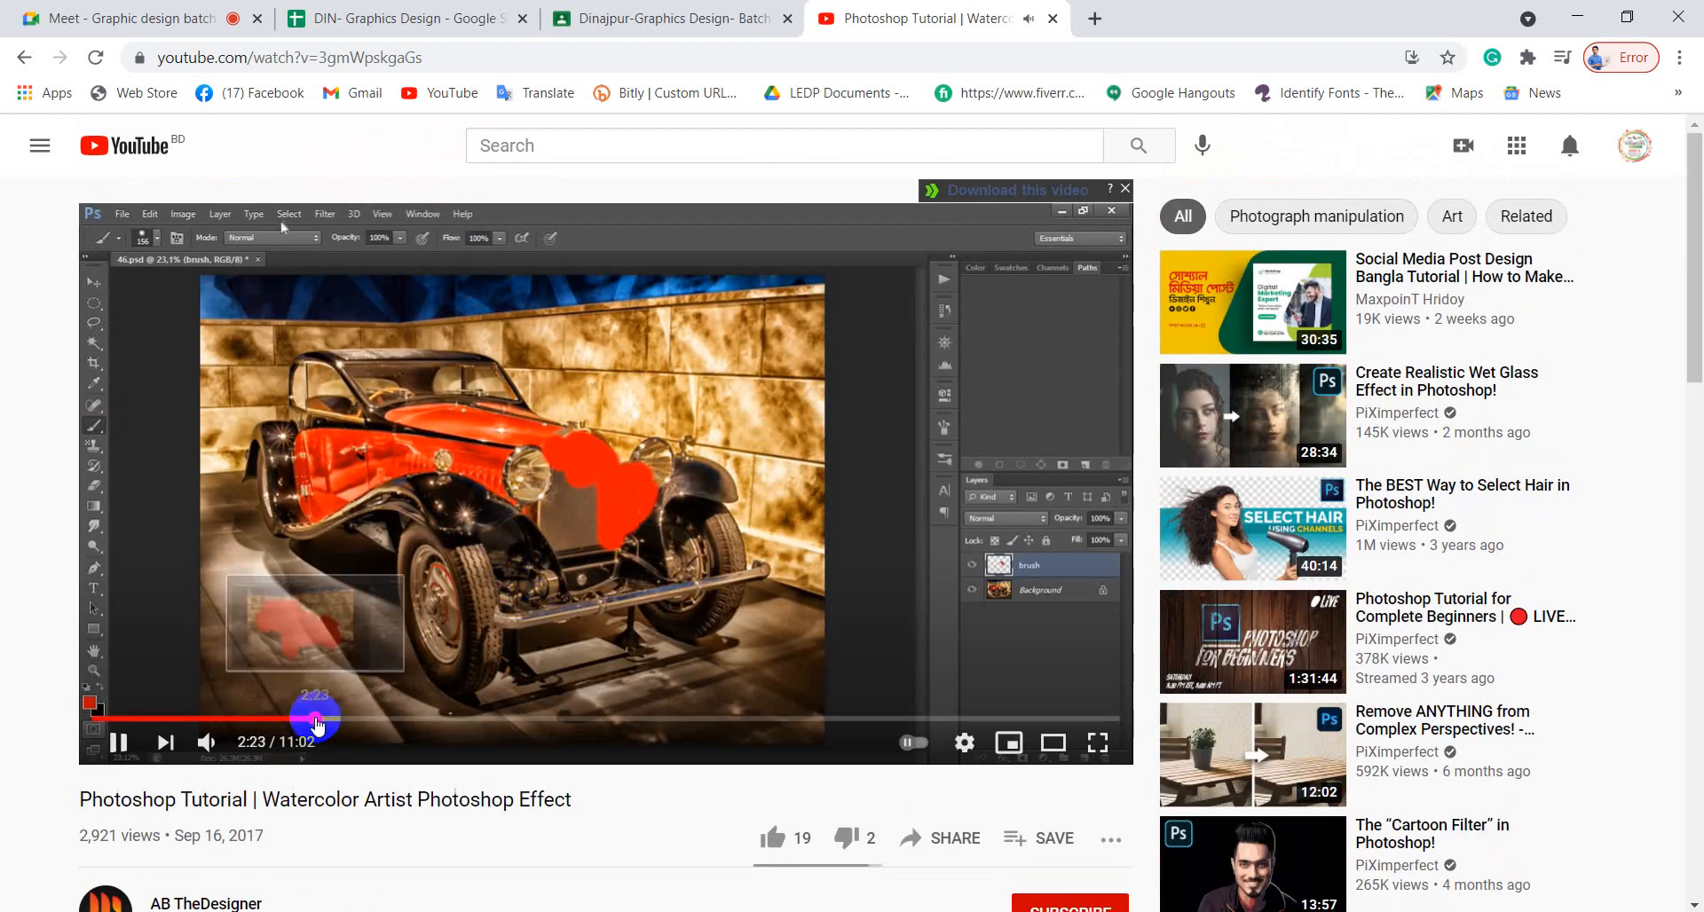
pyautogui.click(331, 719)
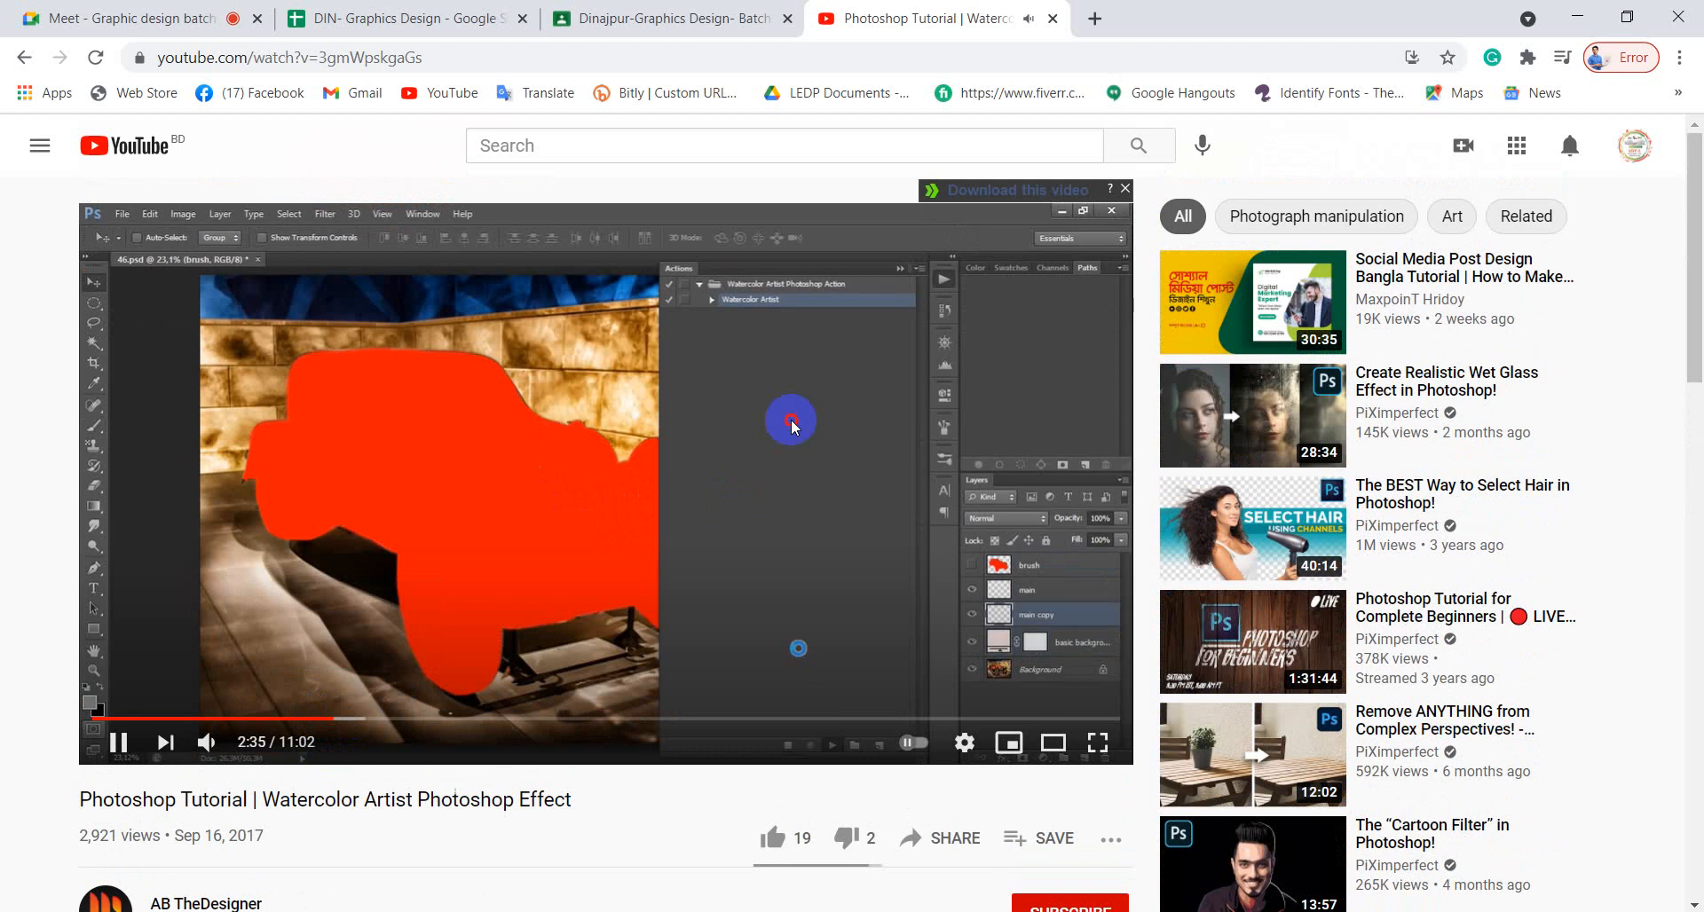
# Pause the video, close Chrome and return to Photoshop.
pyautogui.click(798, 648)
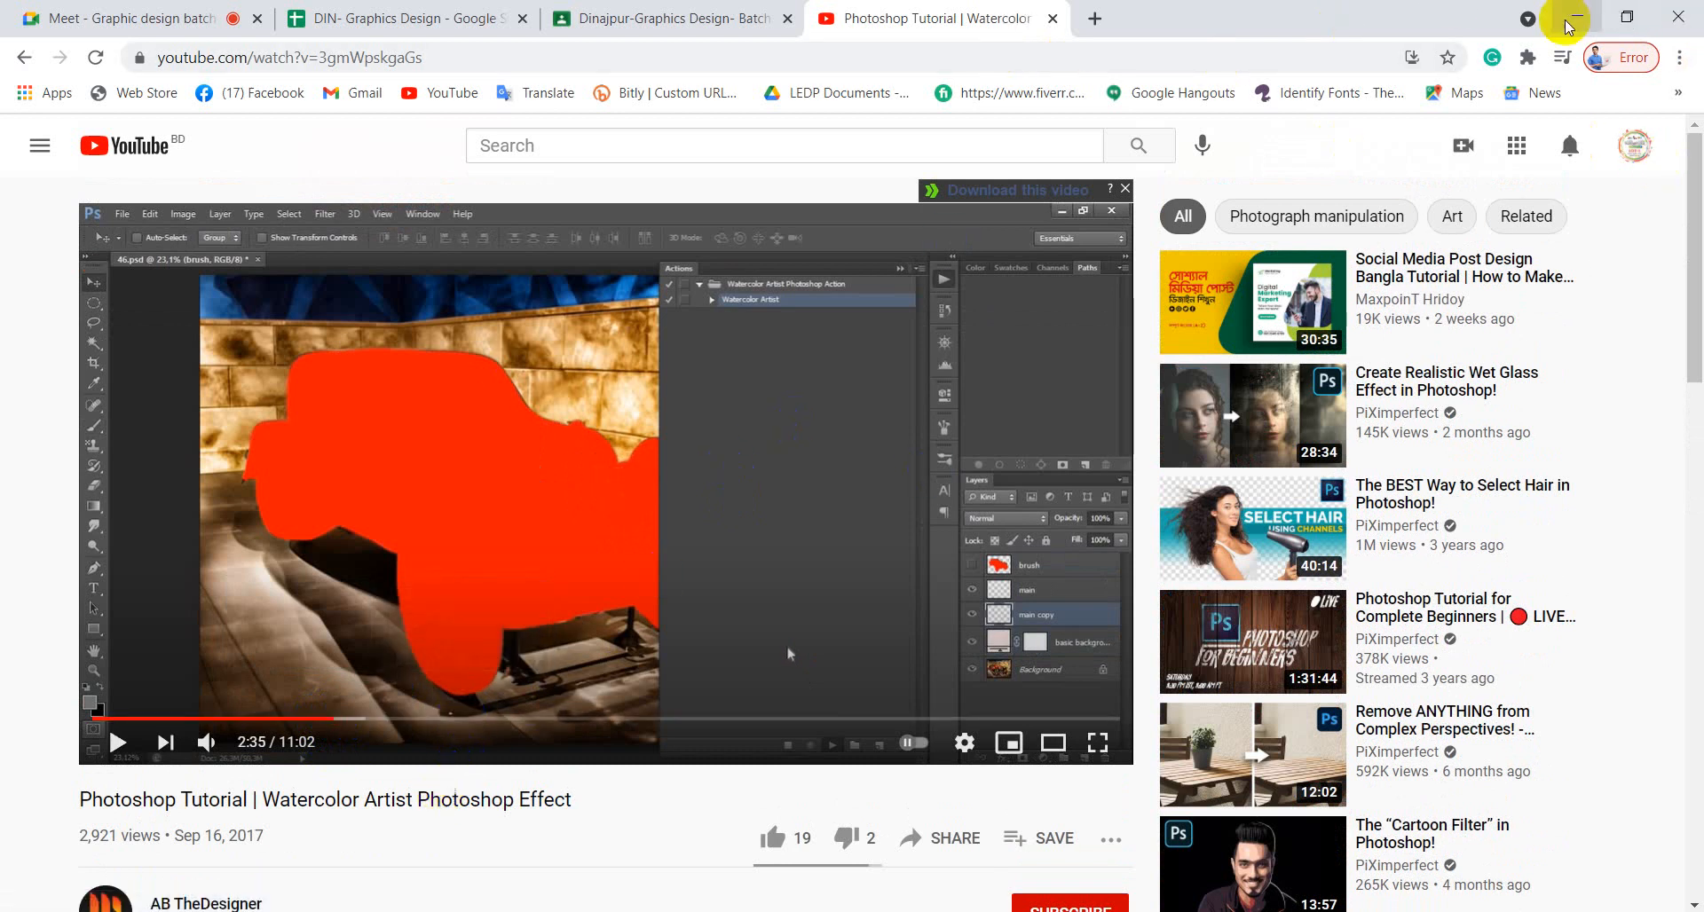
pyautogui.click(1668, 20)
pyautogui.click(418, 906)
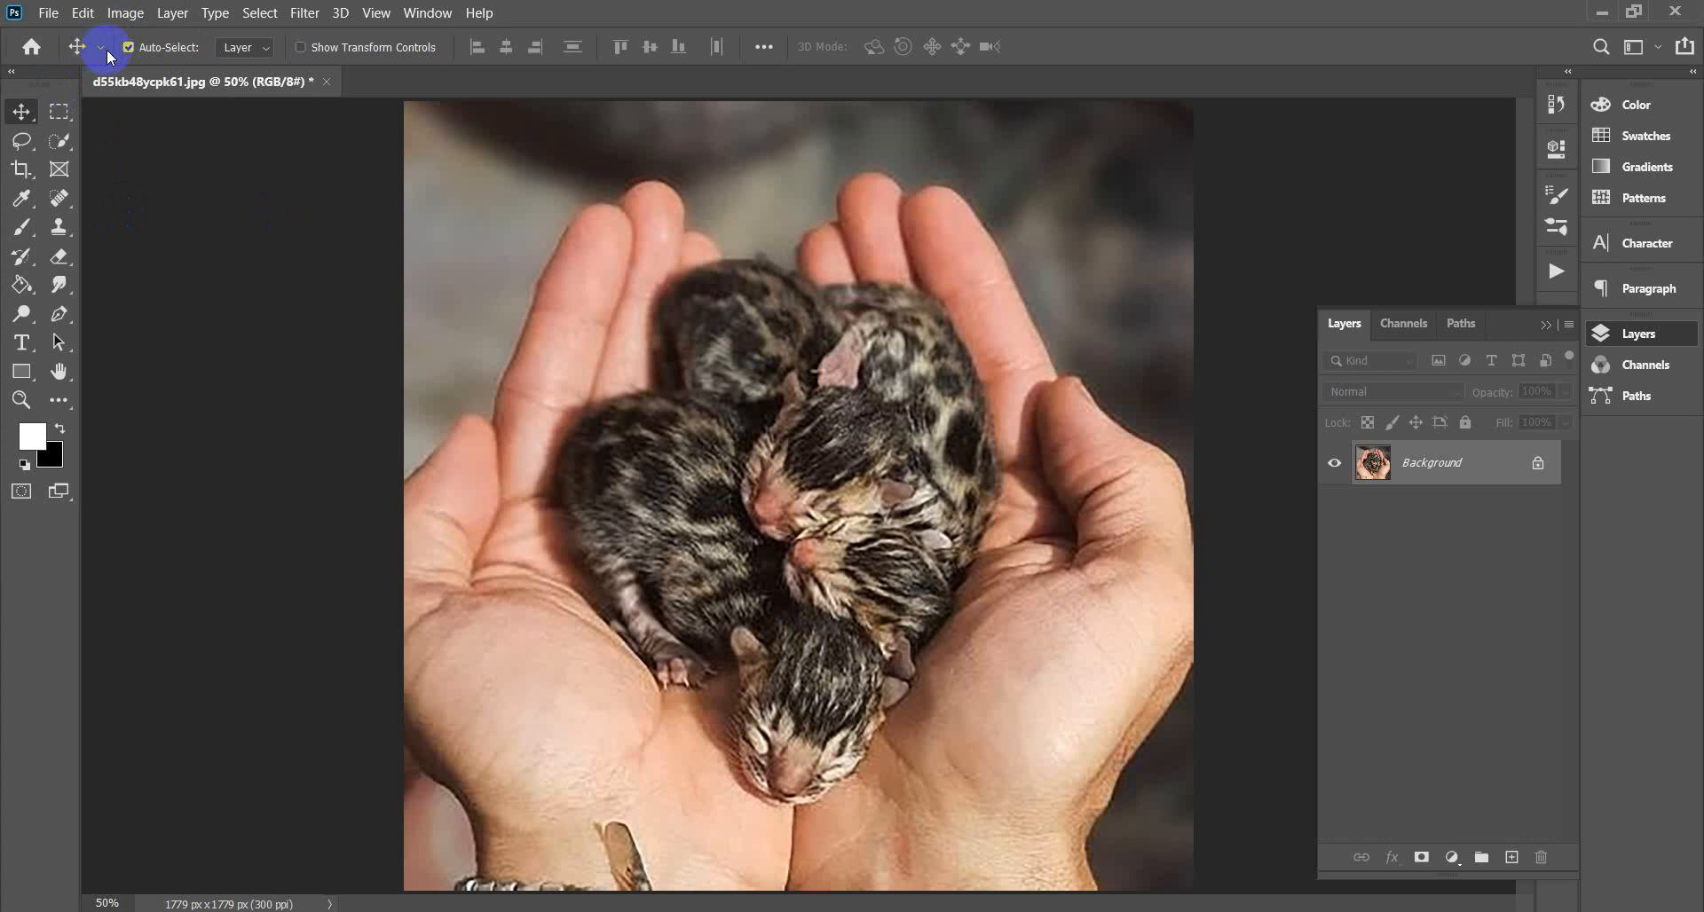
# With the Brush tool active, delete the existing Brushes group from the Brush Preset picker.
pyautogui.click(21, 227)
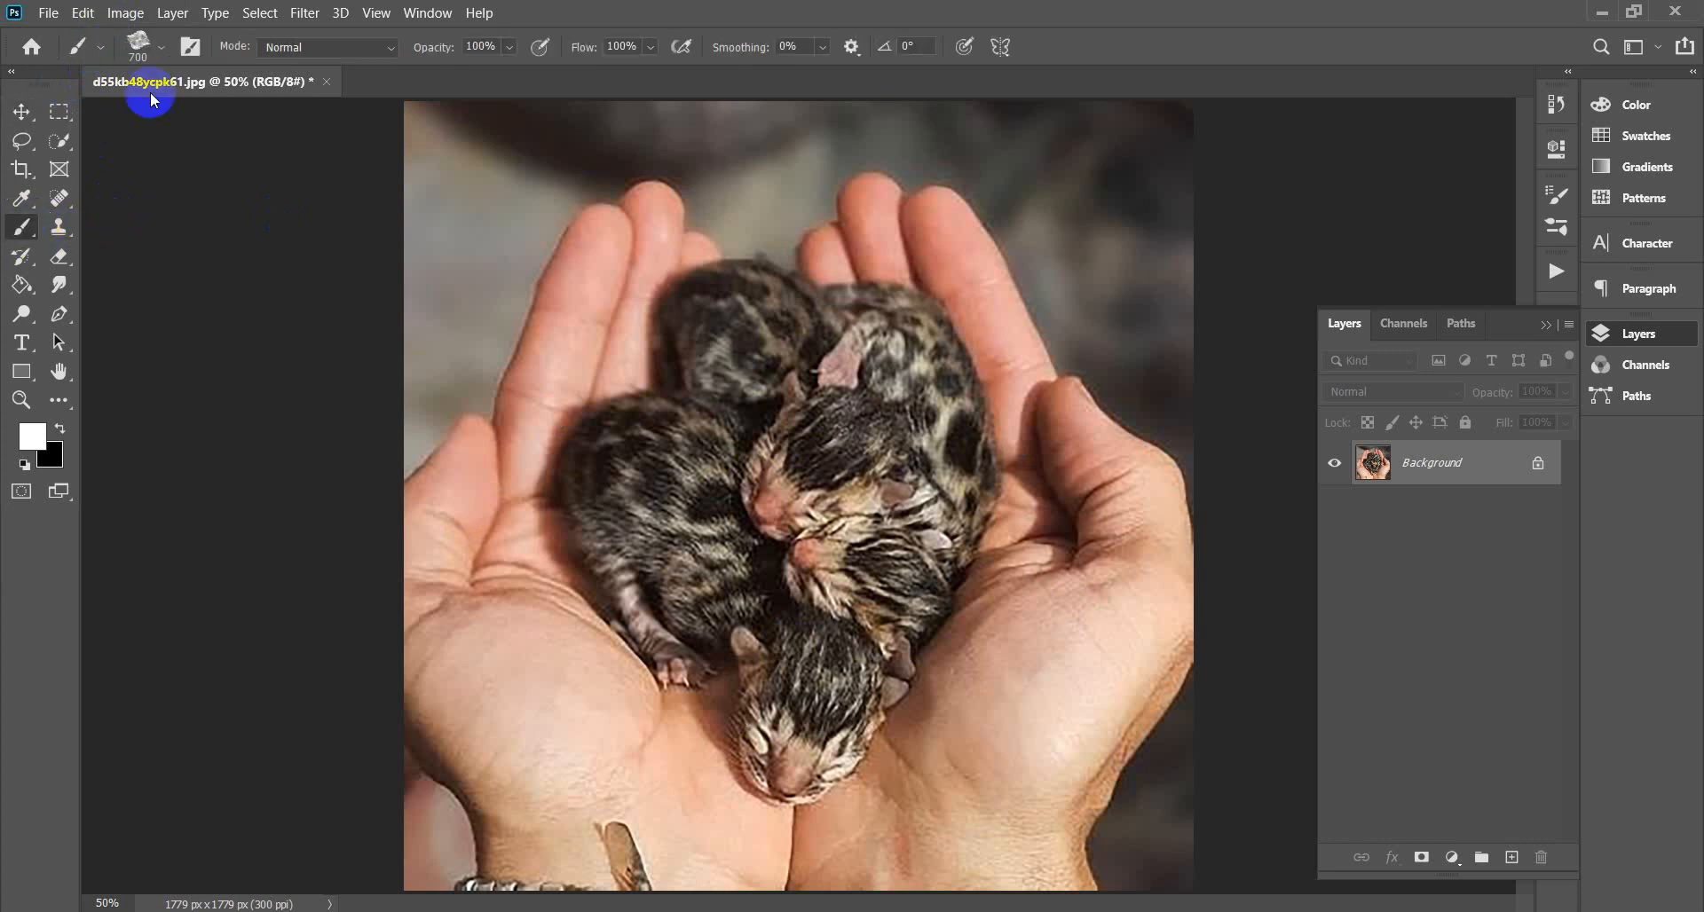
pyautogui.click(163, 48)
pyautogui.moveTo(268, 282); pyautogui.dragTo(267, 353)
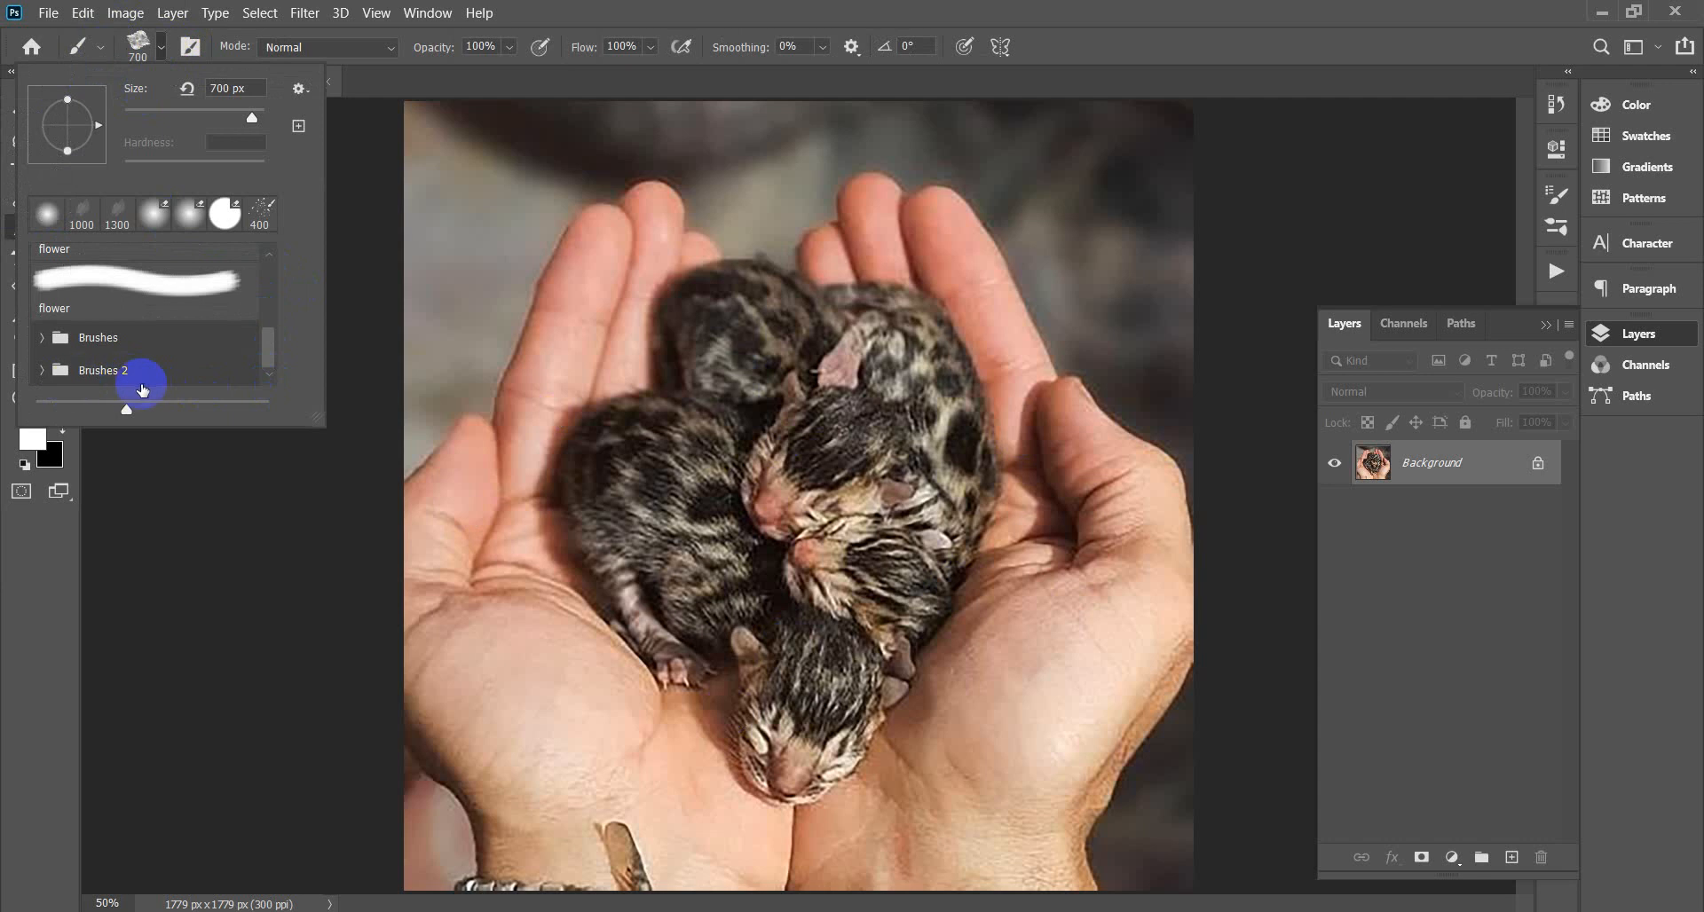
pyautogui.click(127, 373)
pyautogui.rightClick(130, 378)
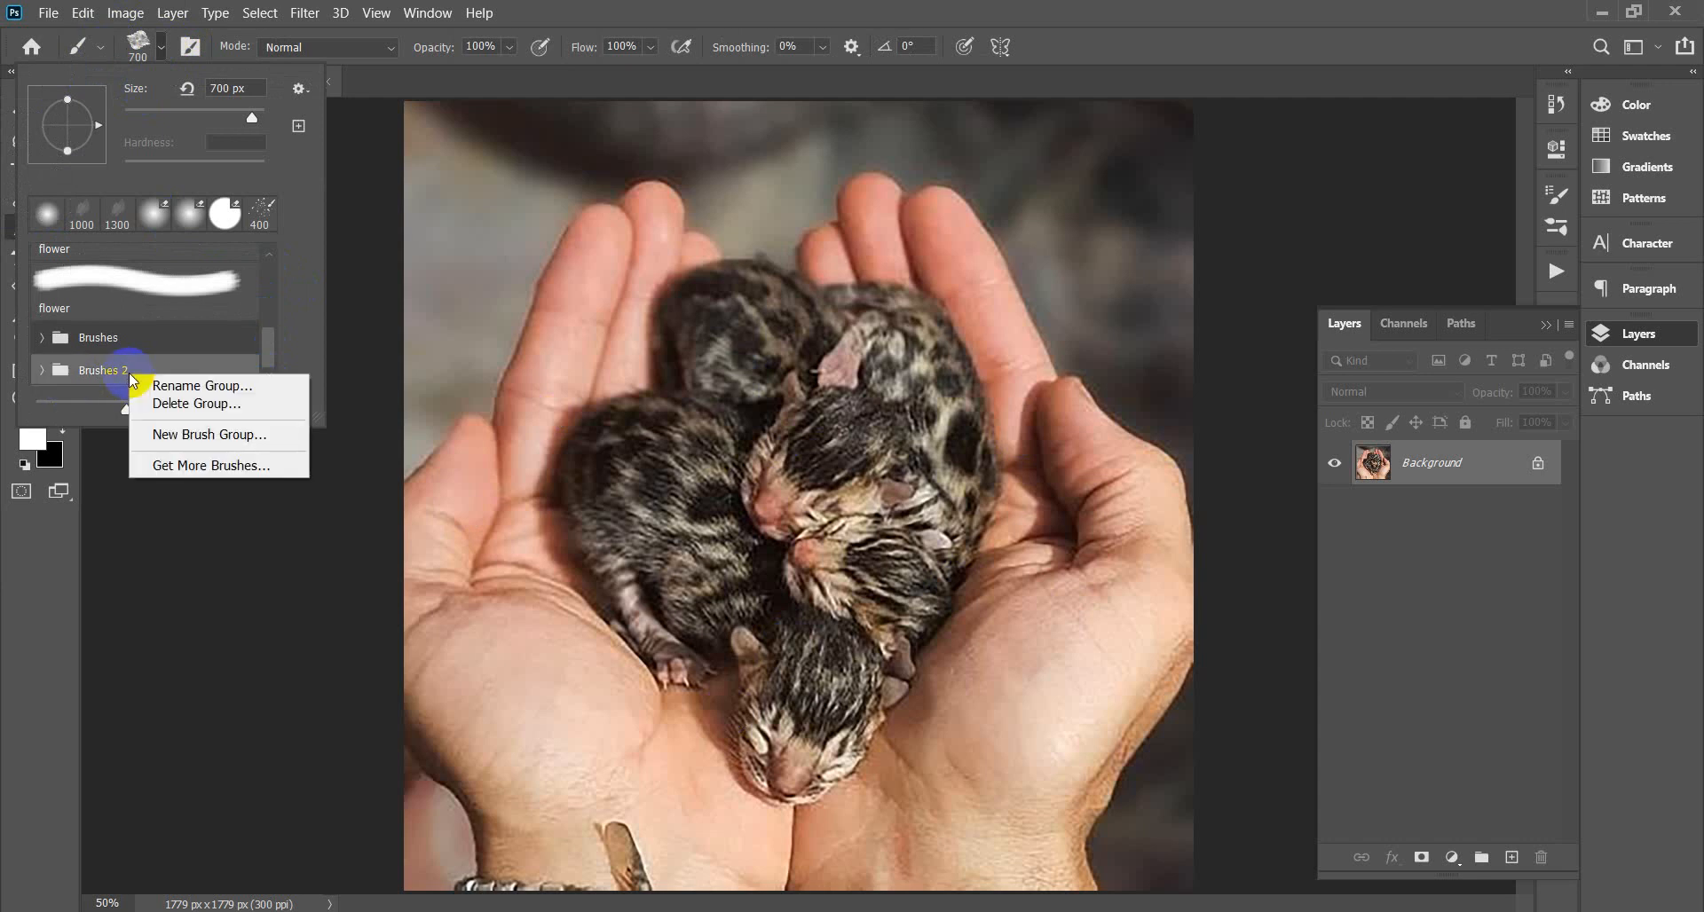
pyautogui.click(97, 337)
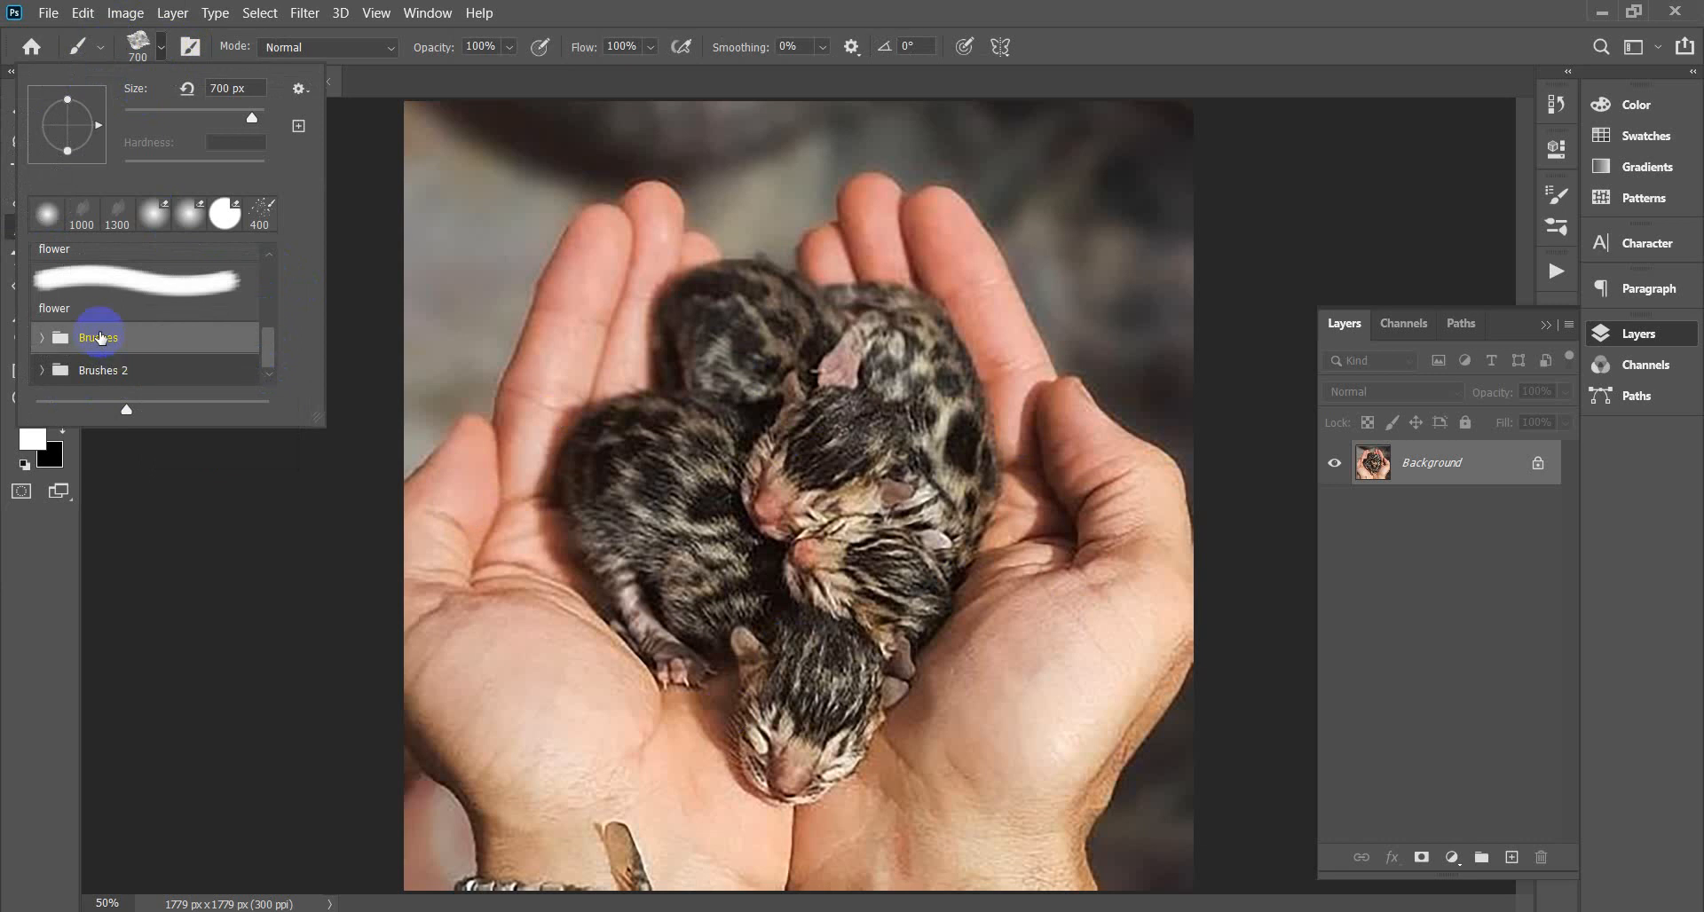
pyautogui.rightClick(104, 341)
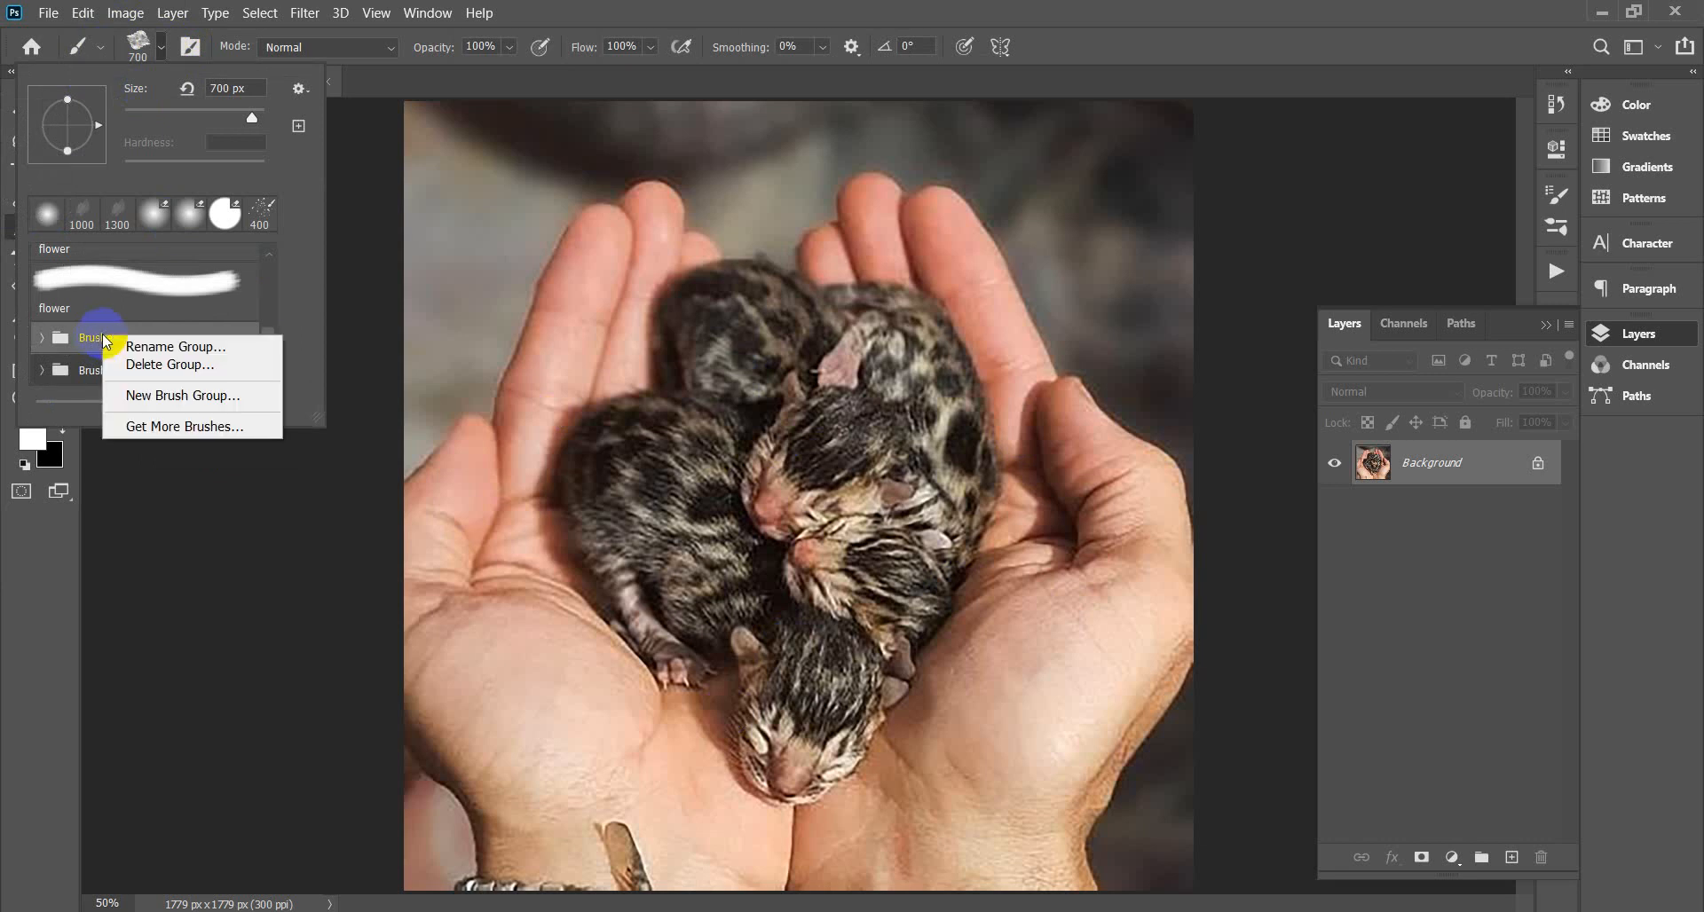
pyautogui.click(176, 367)
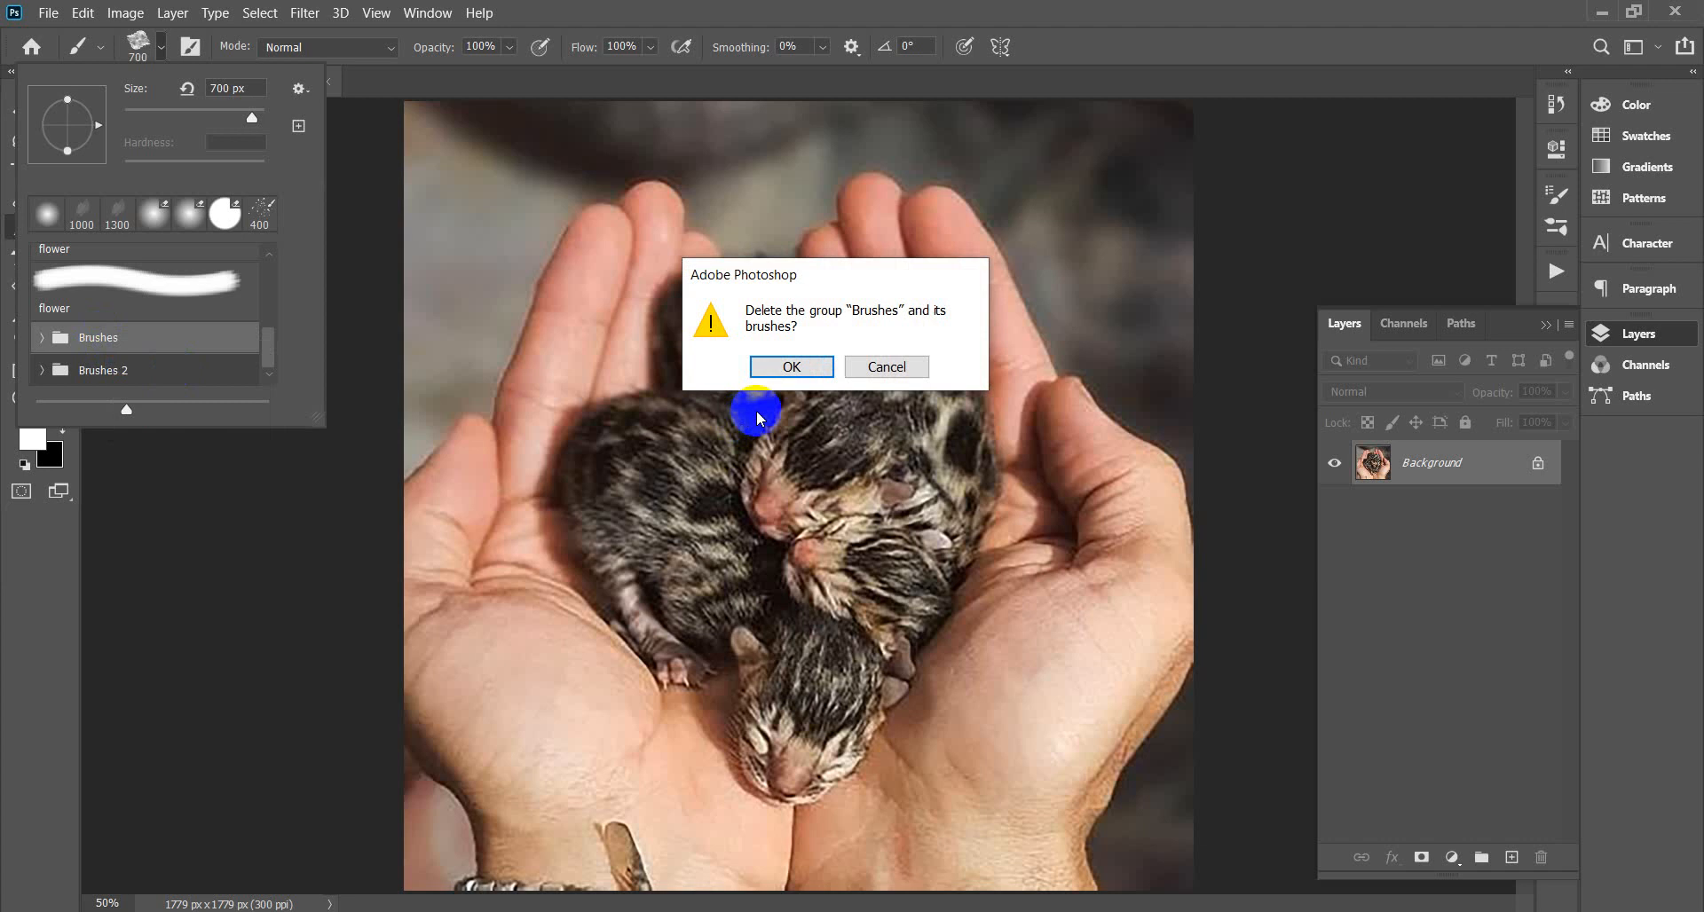
pyautogui.click(792, 367)
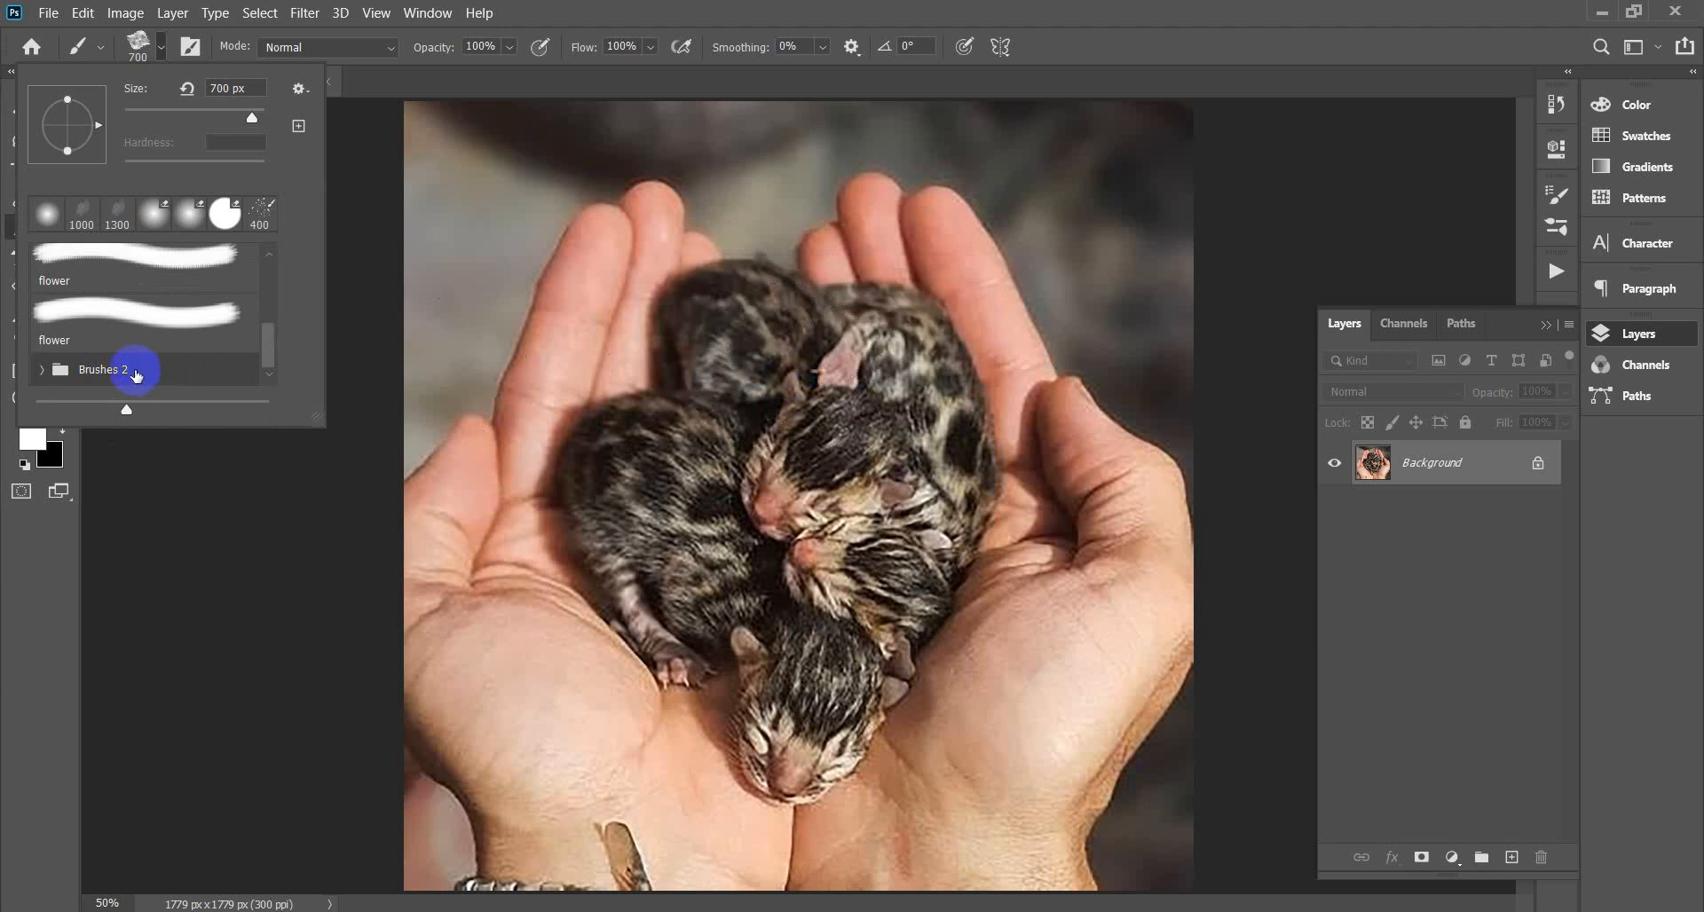
# Rename the Brushes 2 group to 'Brushes' and collapse it.
pyautogui.rightClick(122, 371)
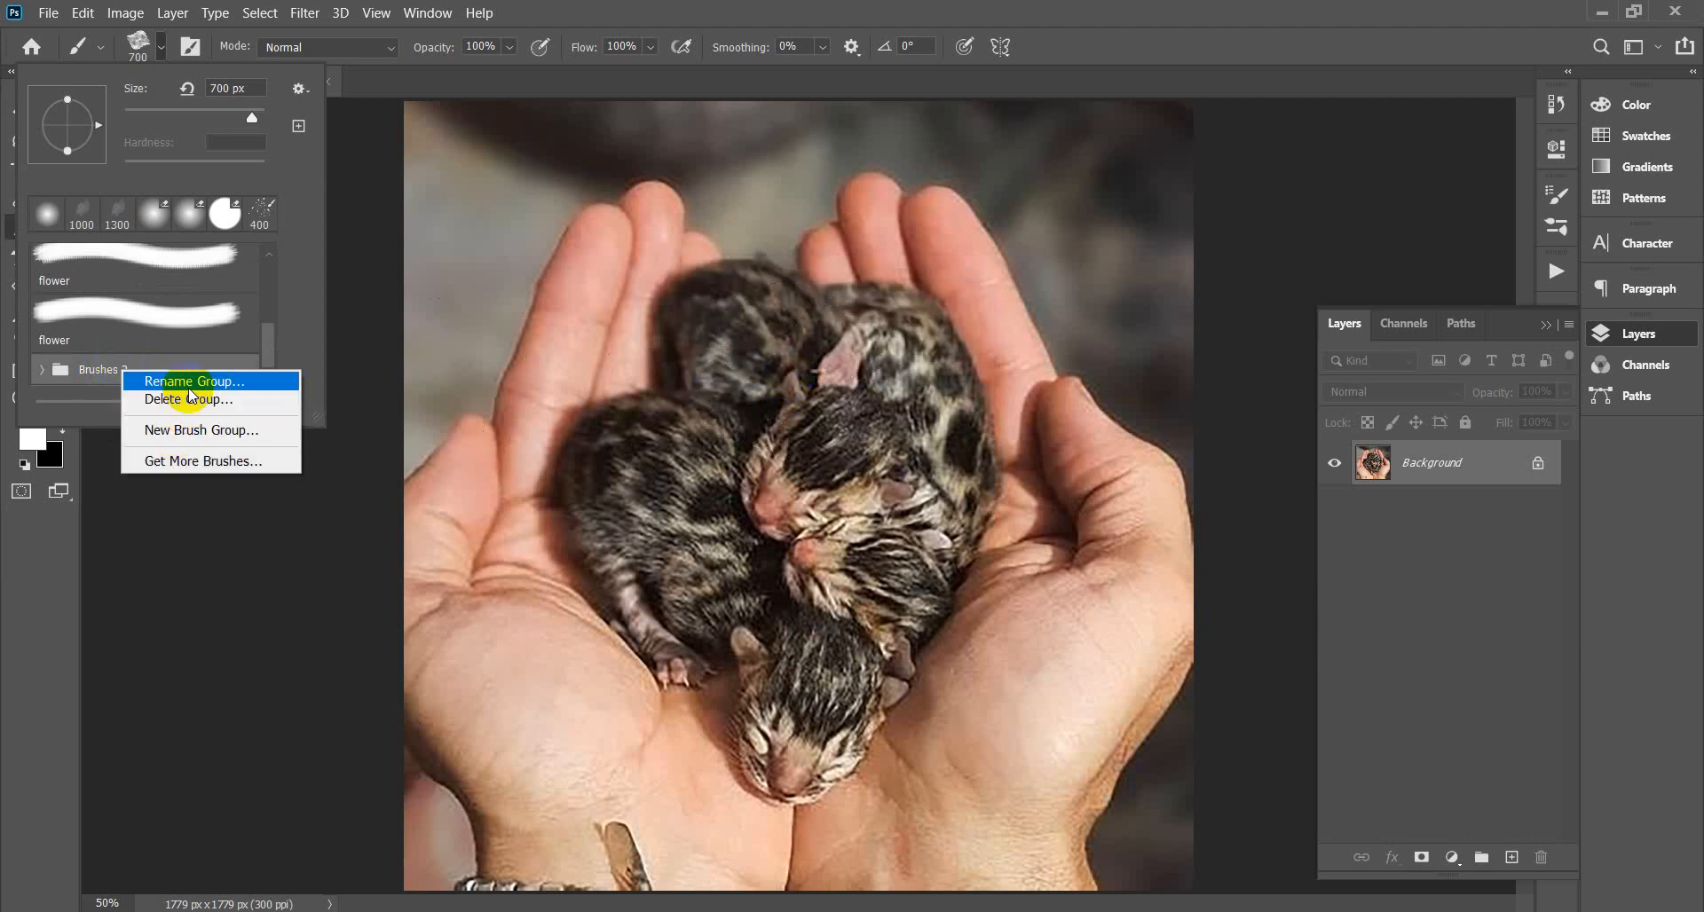
pyautogui.click(190, 383)
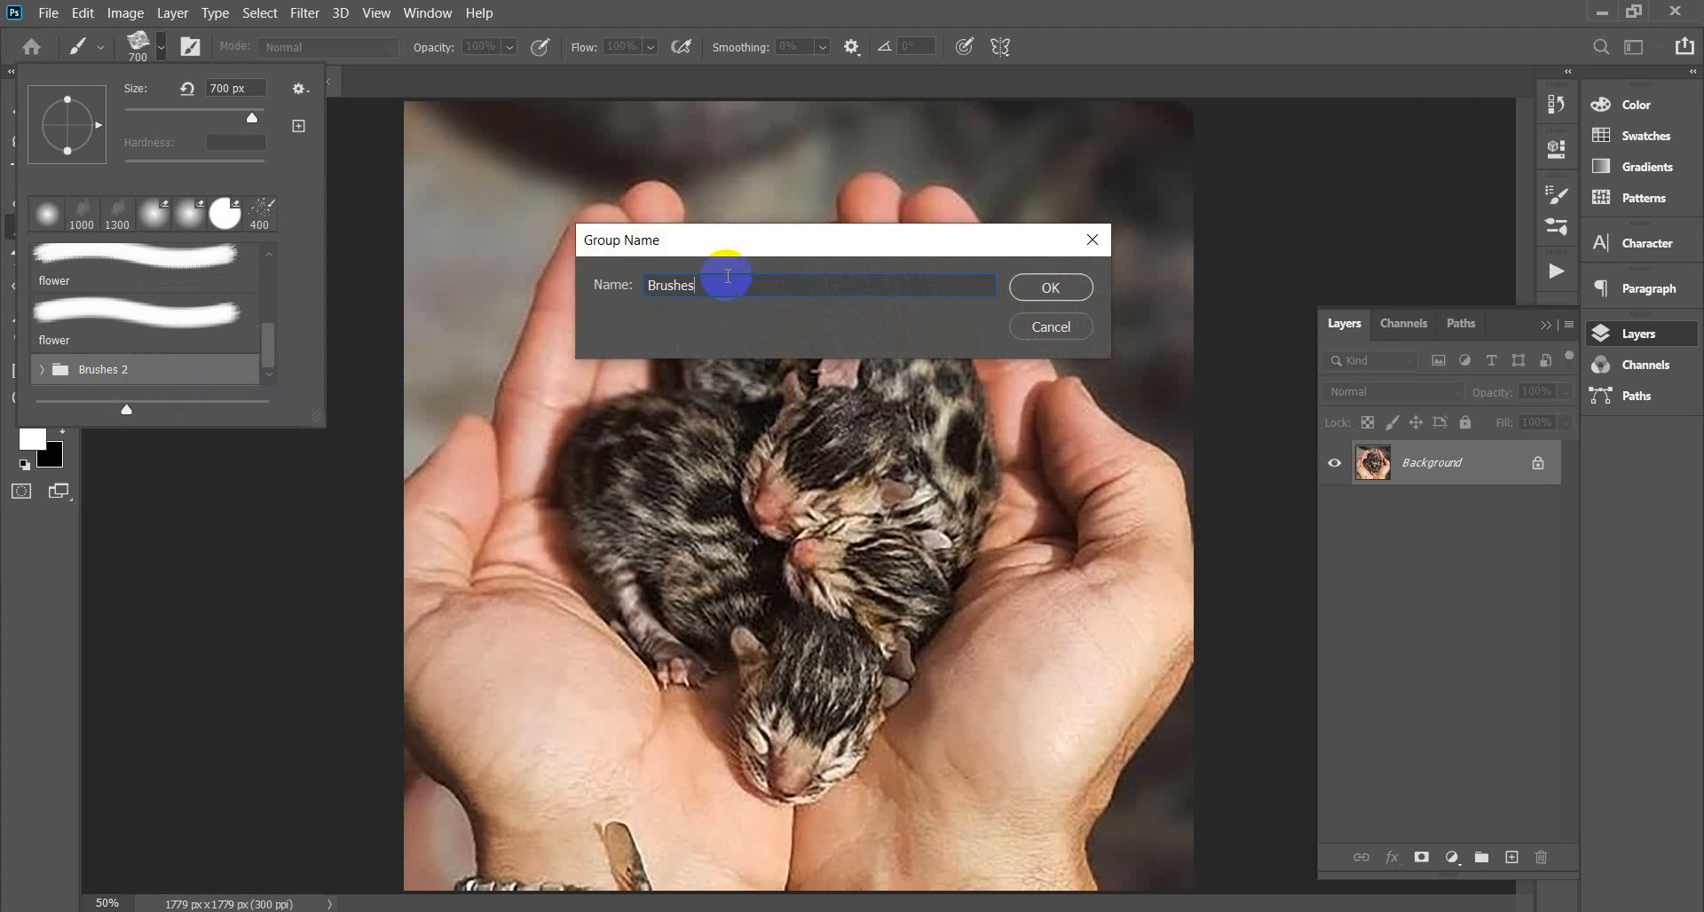
pyautogui.click(1052, 293)
pyautogui.click(126, 408)
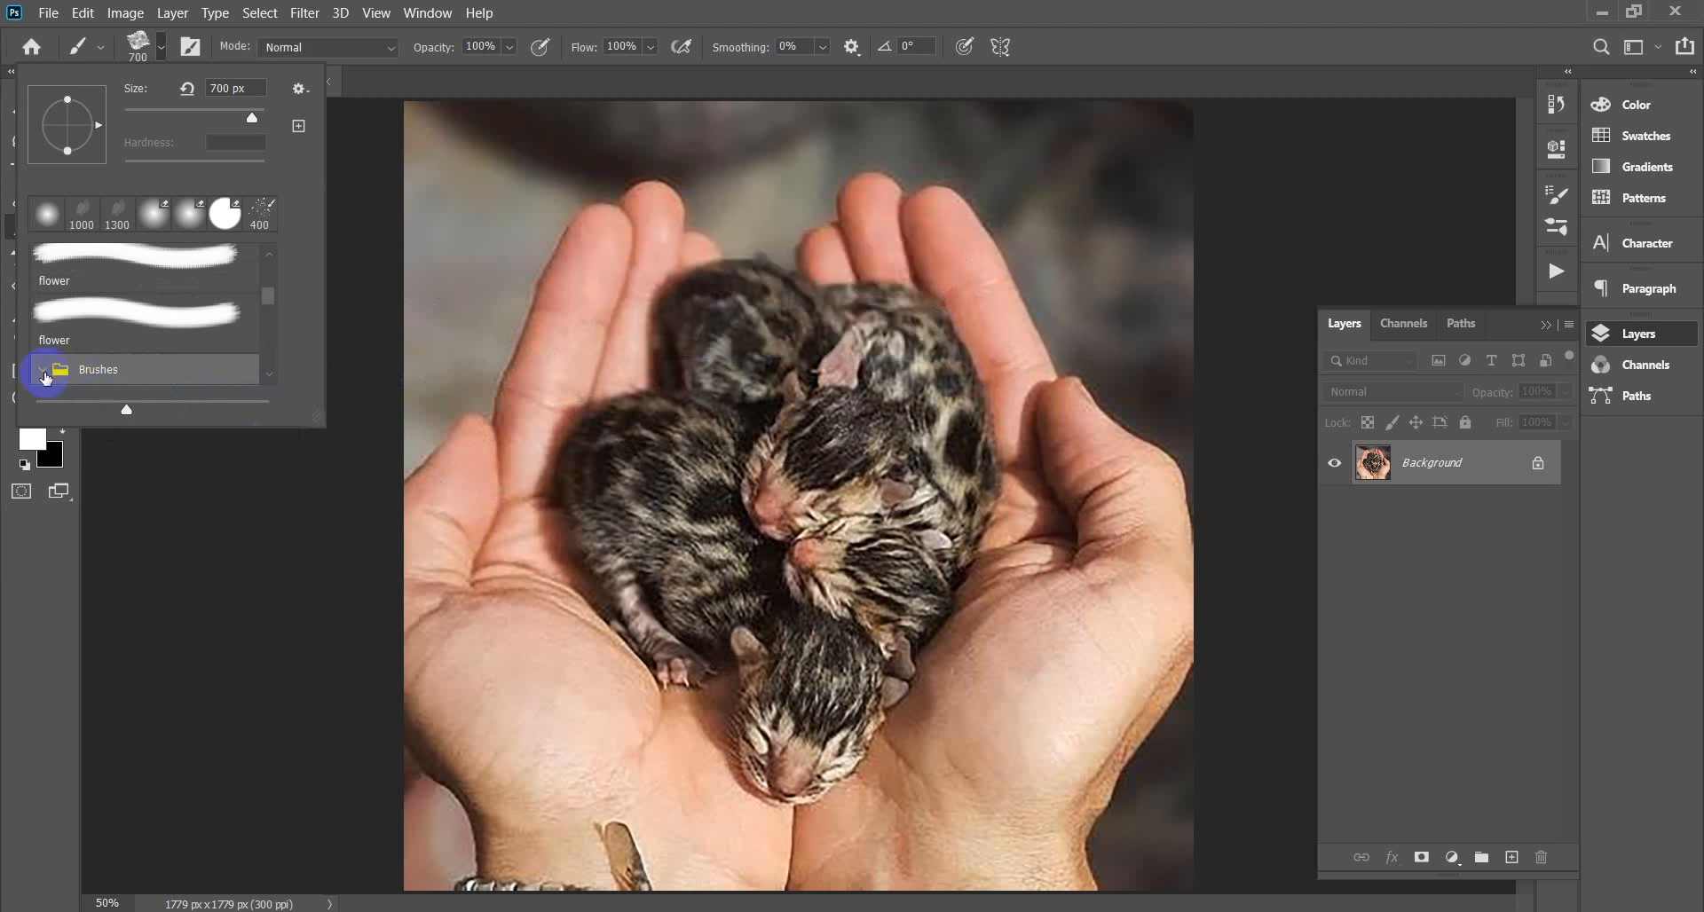
pyautogui.moveTo(264, 300)
pyautogui.mouseDown()
pyautogui.moveTo(278, 380)
pyautogui.moveTo(269, 304)
pyautogui.mouseUp()
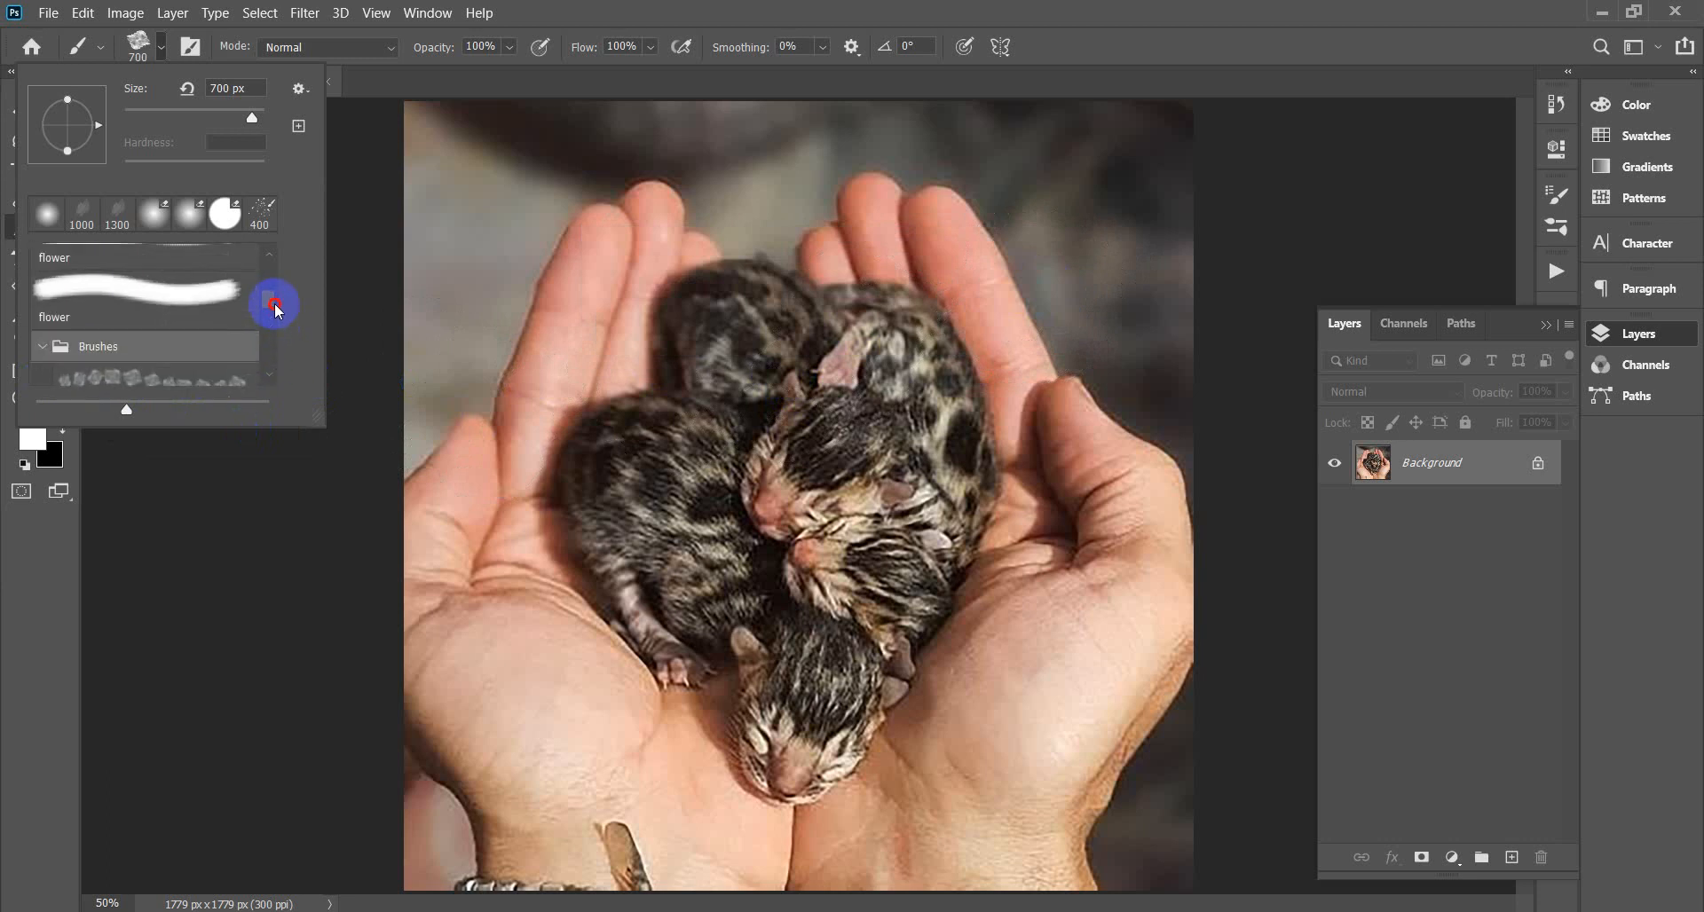
pyautogui.click(38, 353)
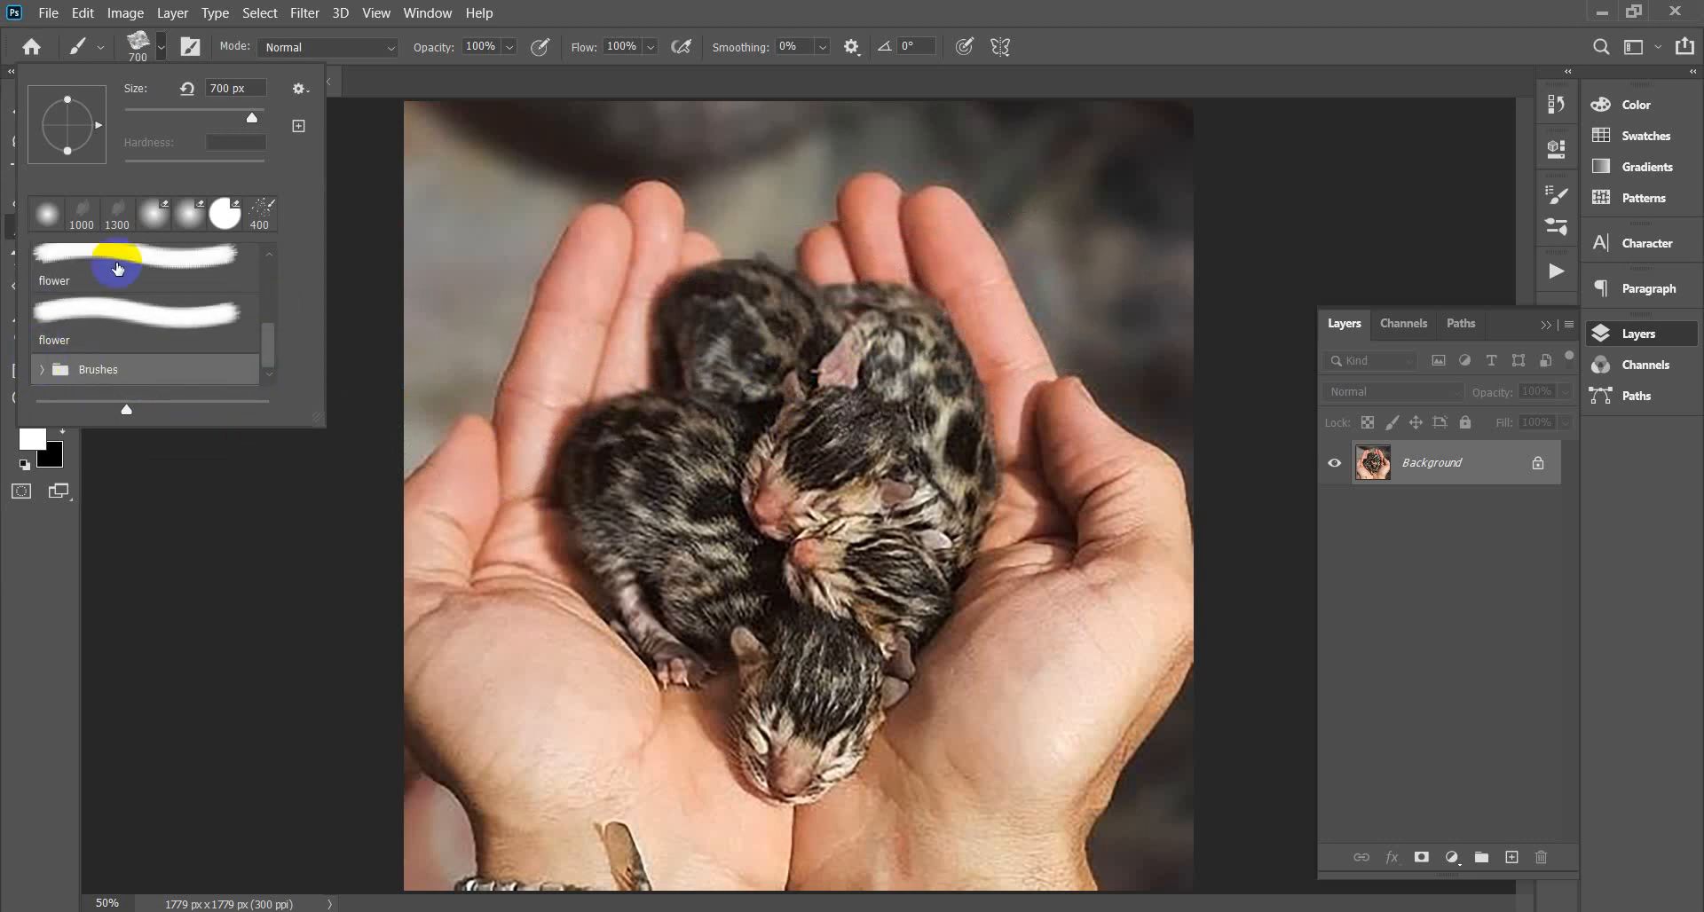
pyautogui.moveTo(274, 346); pyautogui.dragTo(273, 258)
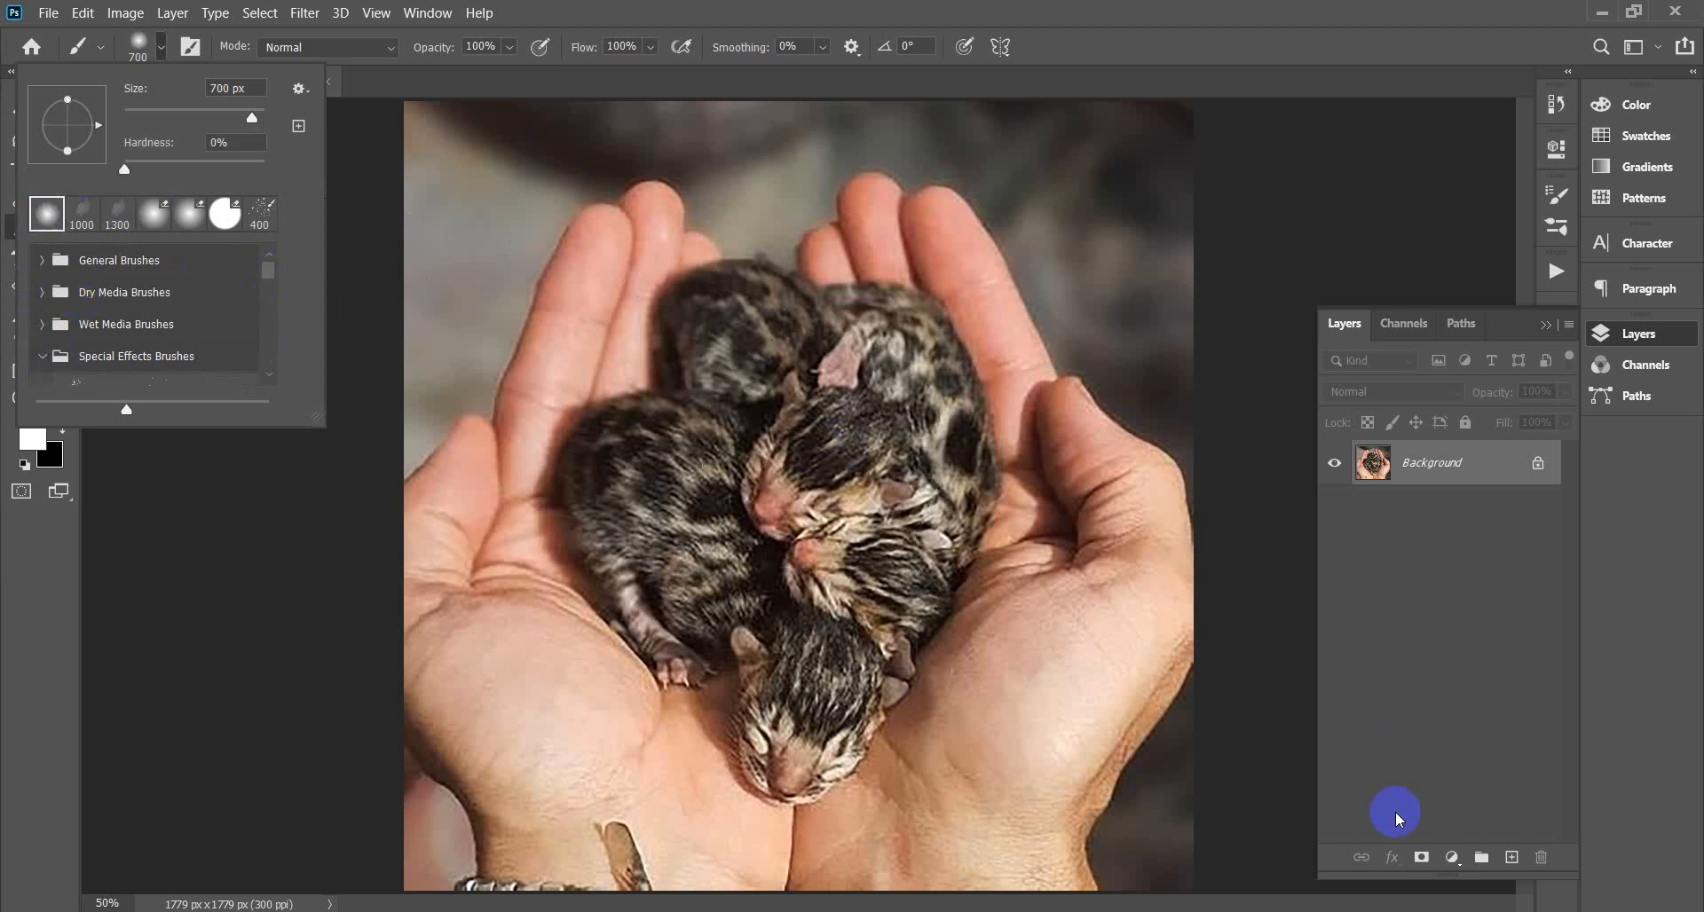
# Add Layer 1 above the Background, undo the accidental unlock, and start typing the name 'brush'.
pyautogui.click(1513, 858)
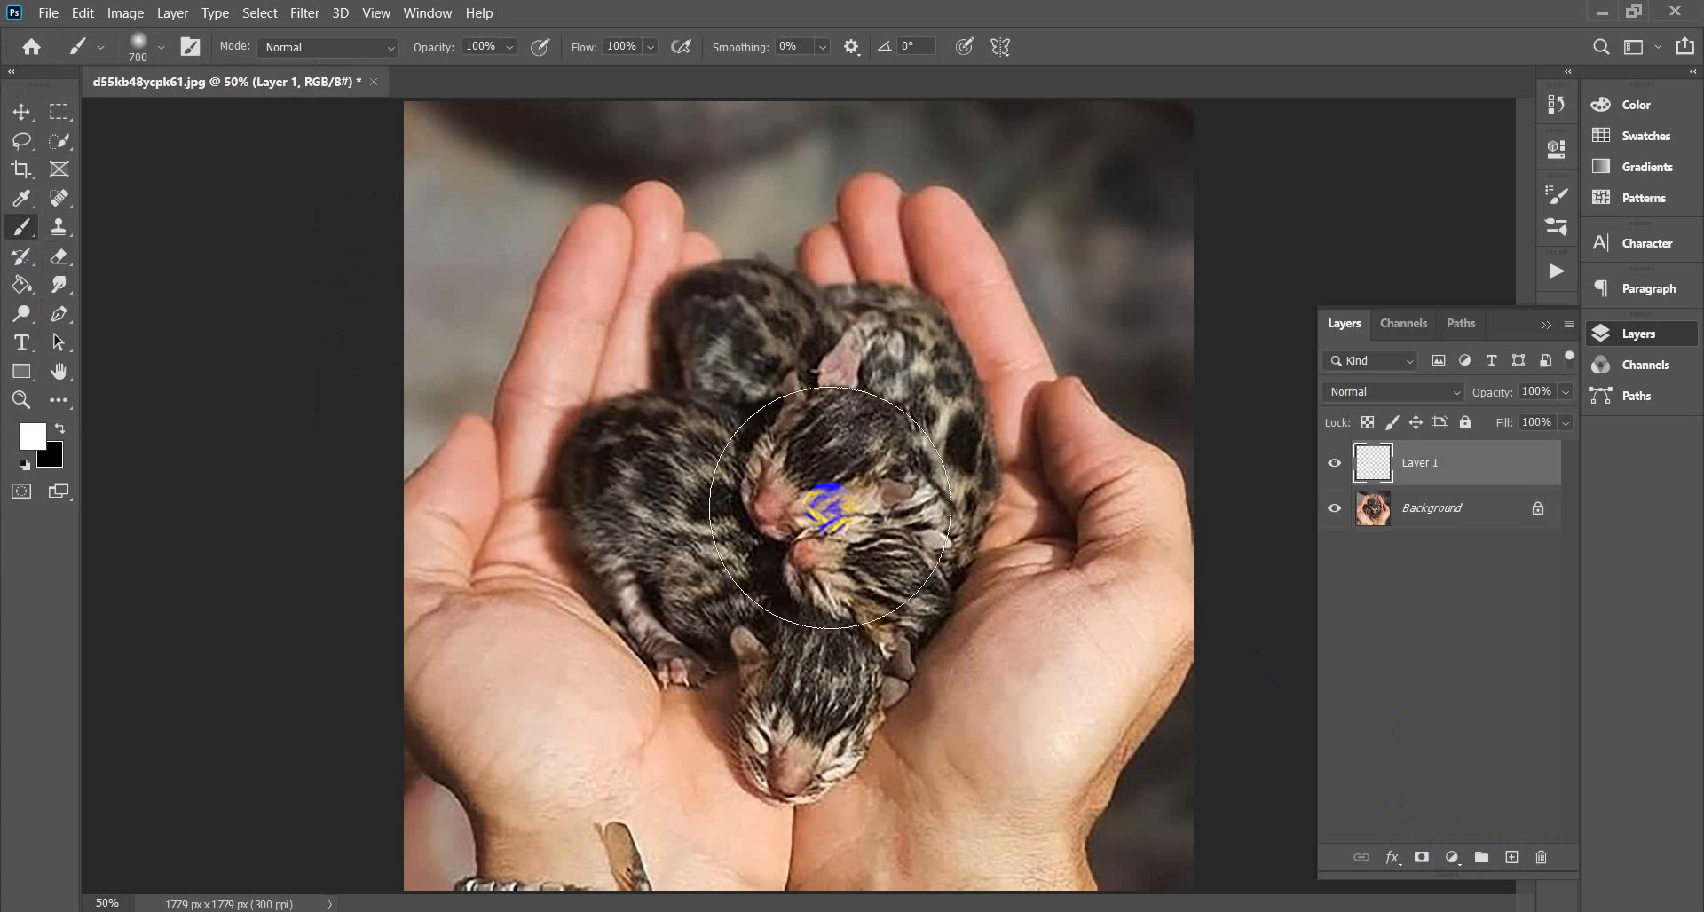
pyautogui.click(1538, 510)
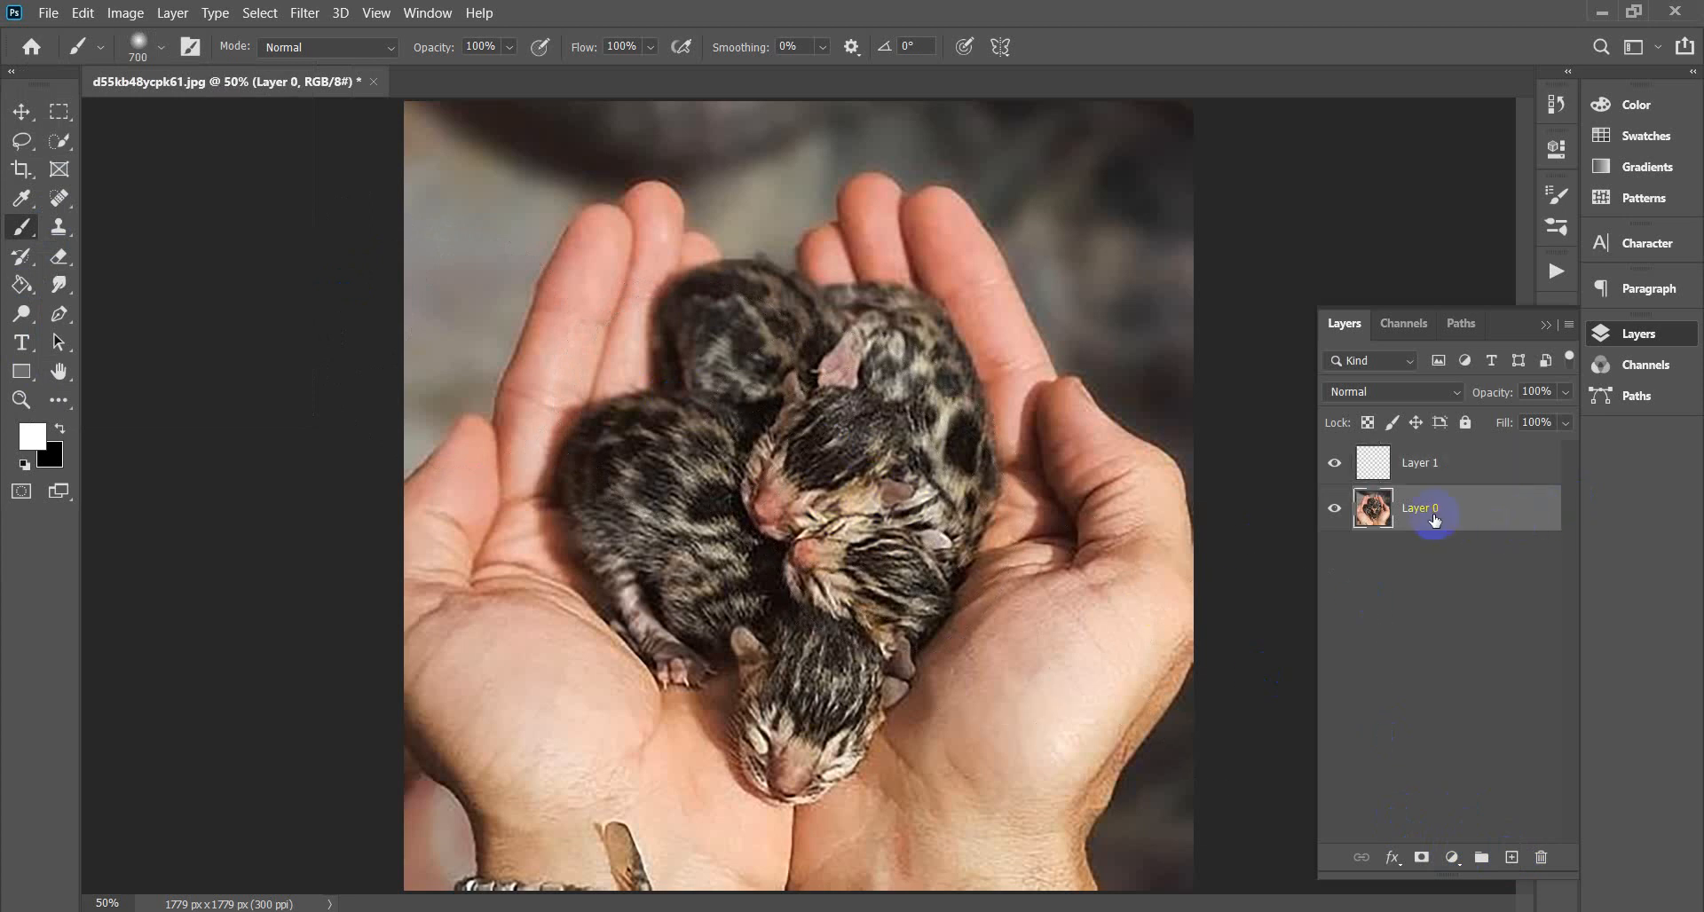
pyautogui.hotkey('ctrl', 'z')
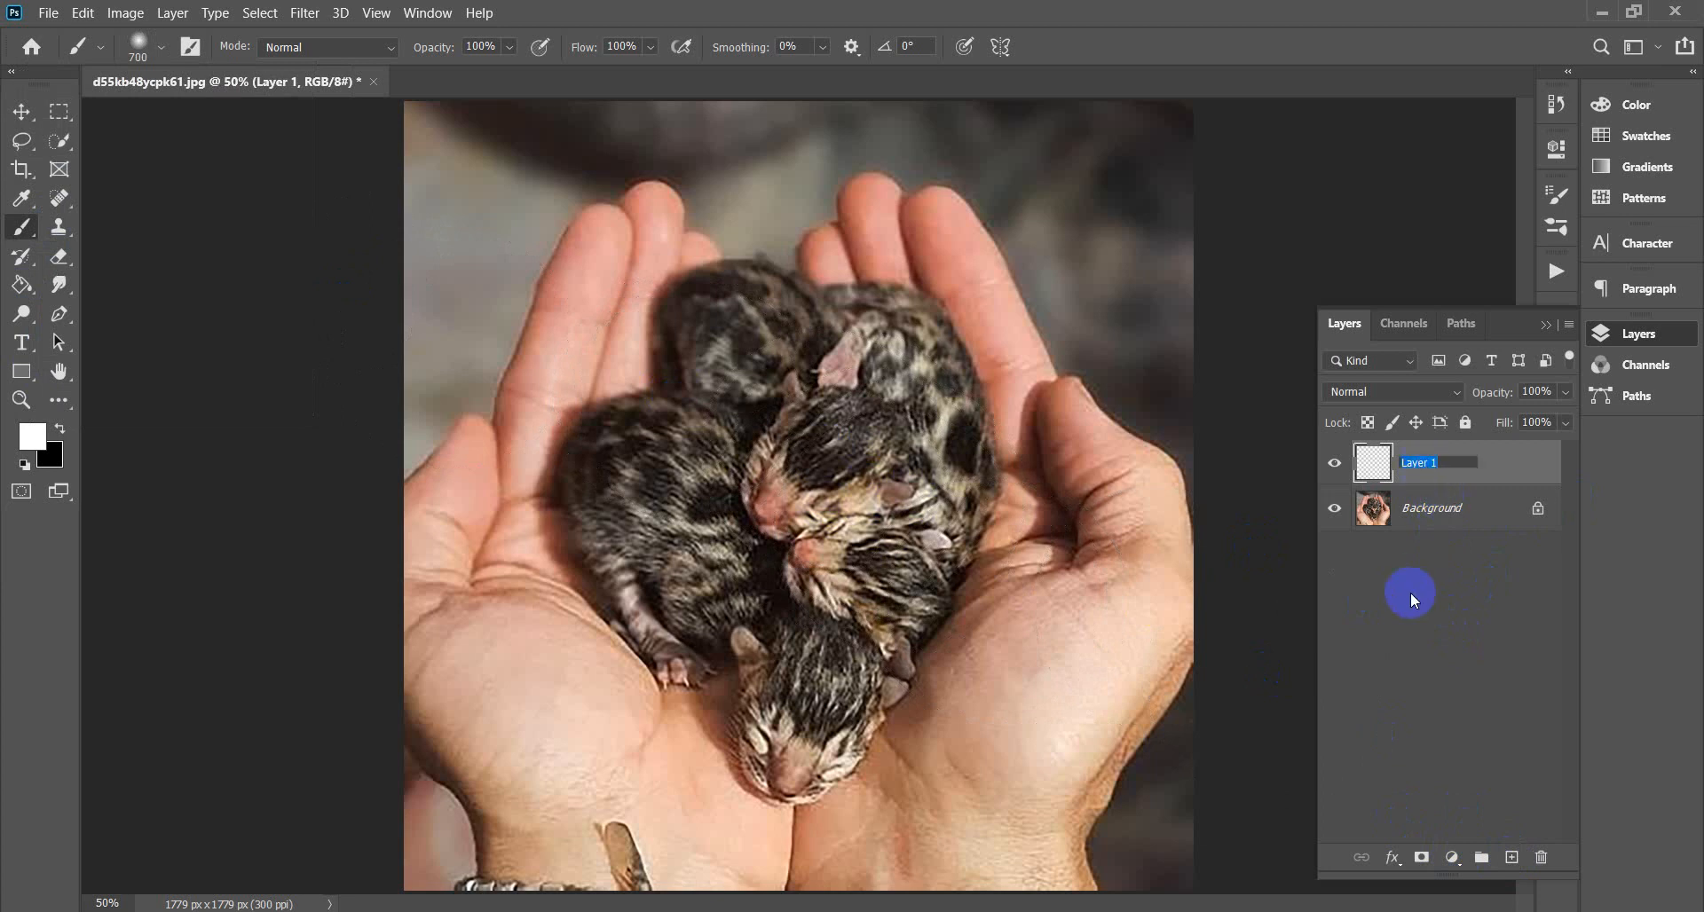
pyautogui.write('brush')
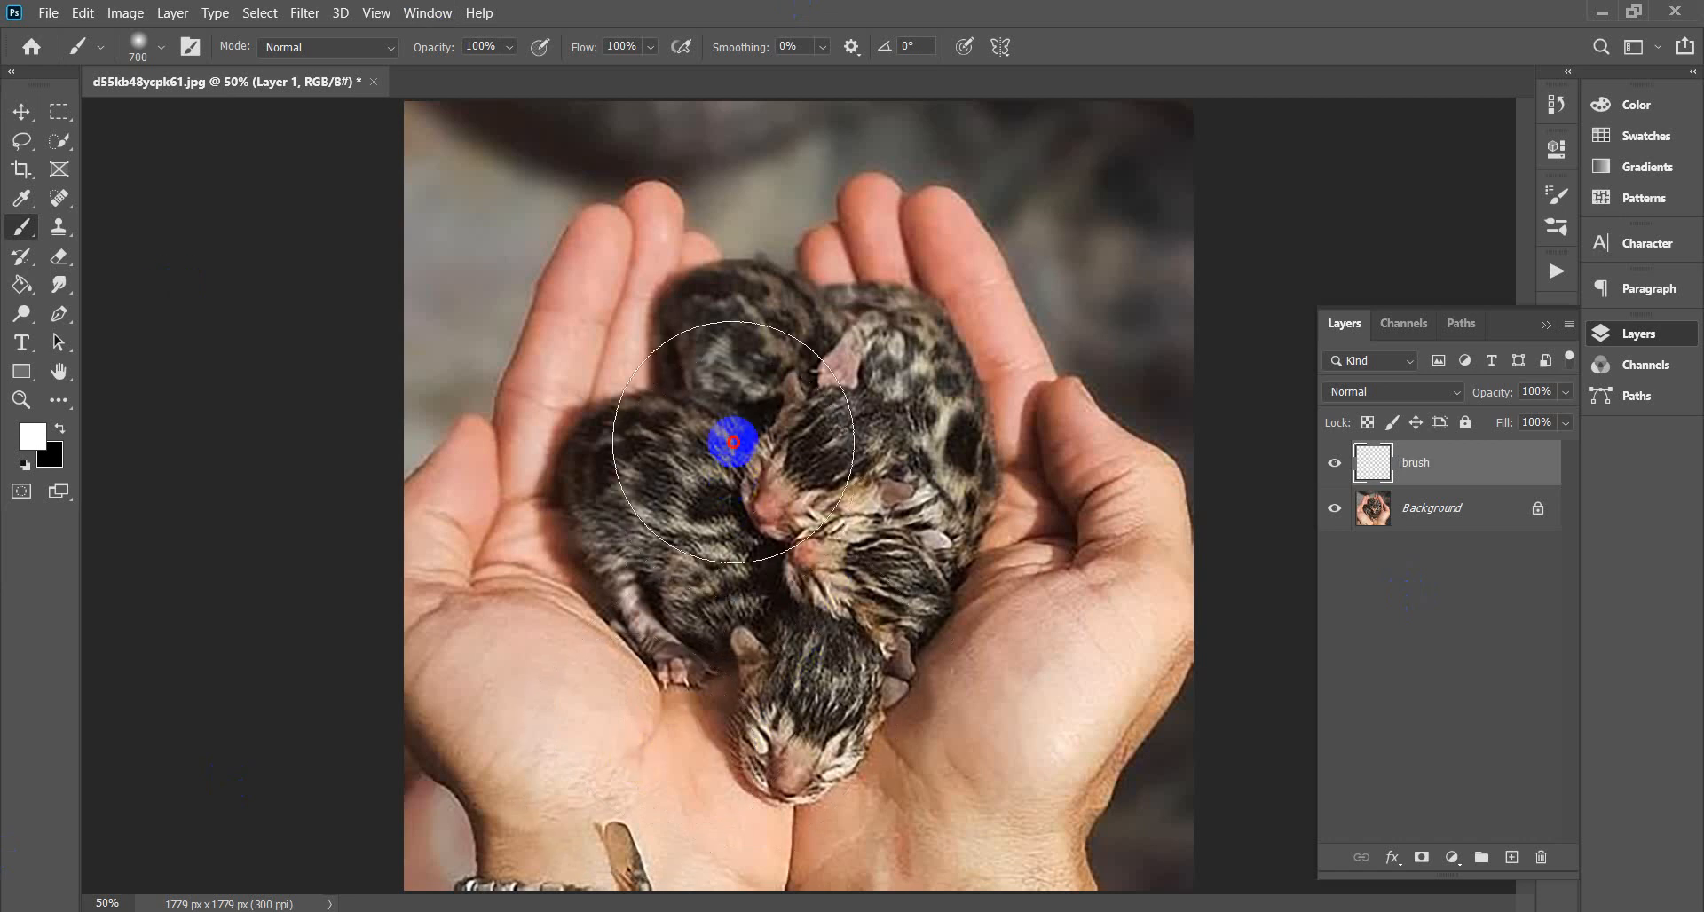
# Paint a soft white stroke across the kittens on the brush layer, redoing the first attempt.
pyautogui.moveTo(732, 444); pyautogui.dragTo(834, 417)
pyautogui.hotkey('ctrl', 'z')
pyautogui.moveTo(738, 538)
pyautogui.mouseDown()
pyautogui.moveTo(791, 408)
pyautogui.moveTo(798, 563)
pyautogui.moveTo(757, 498)
pyautogui.moveTo(870, 442)
pyautogui.moveTo(780, 353)
pyautogui.moveTo(701, 458)
pyautogui.moveTo(704, 566)
pyautogui.moveTo(810, 634)
pyautogui.moveTo(772, 707)
pyautogui.moveTo(804, 738)
pyautogui.moveTo(707, 376)
pyautogui.moveTo(665, 498)
pyautogui.moveTo(876, 539)
pyautogui.mouseUp()
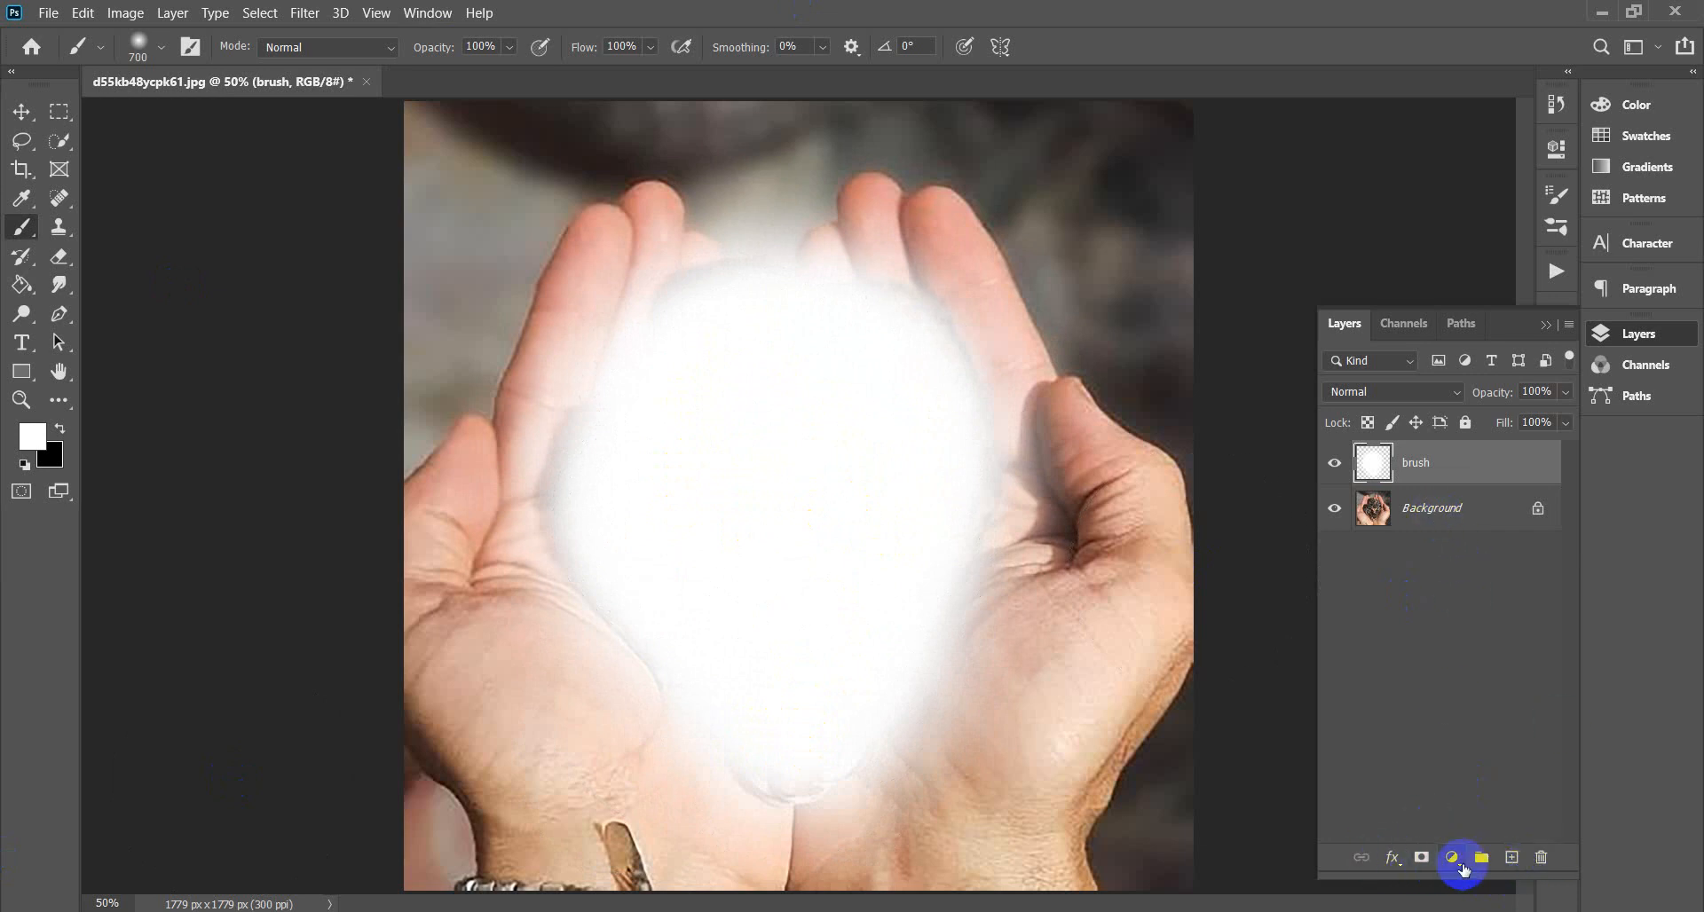
# Reselect the brush layer after briefly opening the Background layer's options.
pyautogui.click(1436, 525)
pyautogui.rightClick(1450, 522)
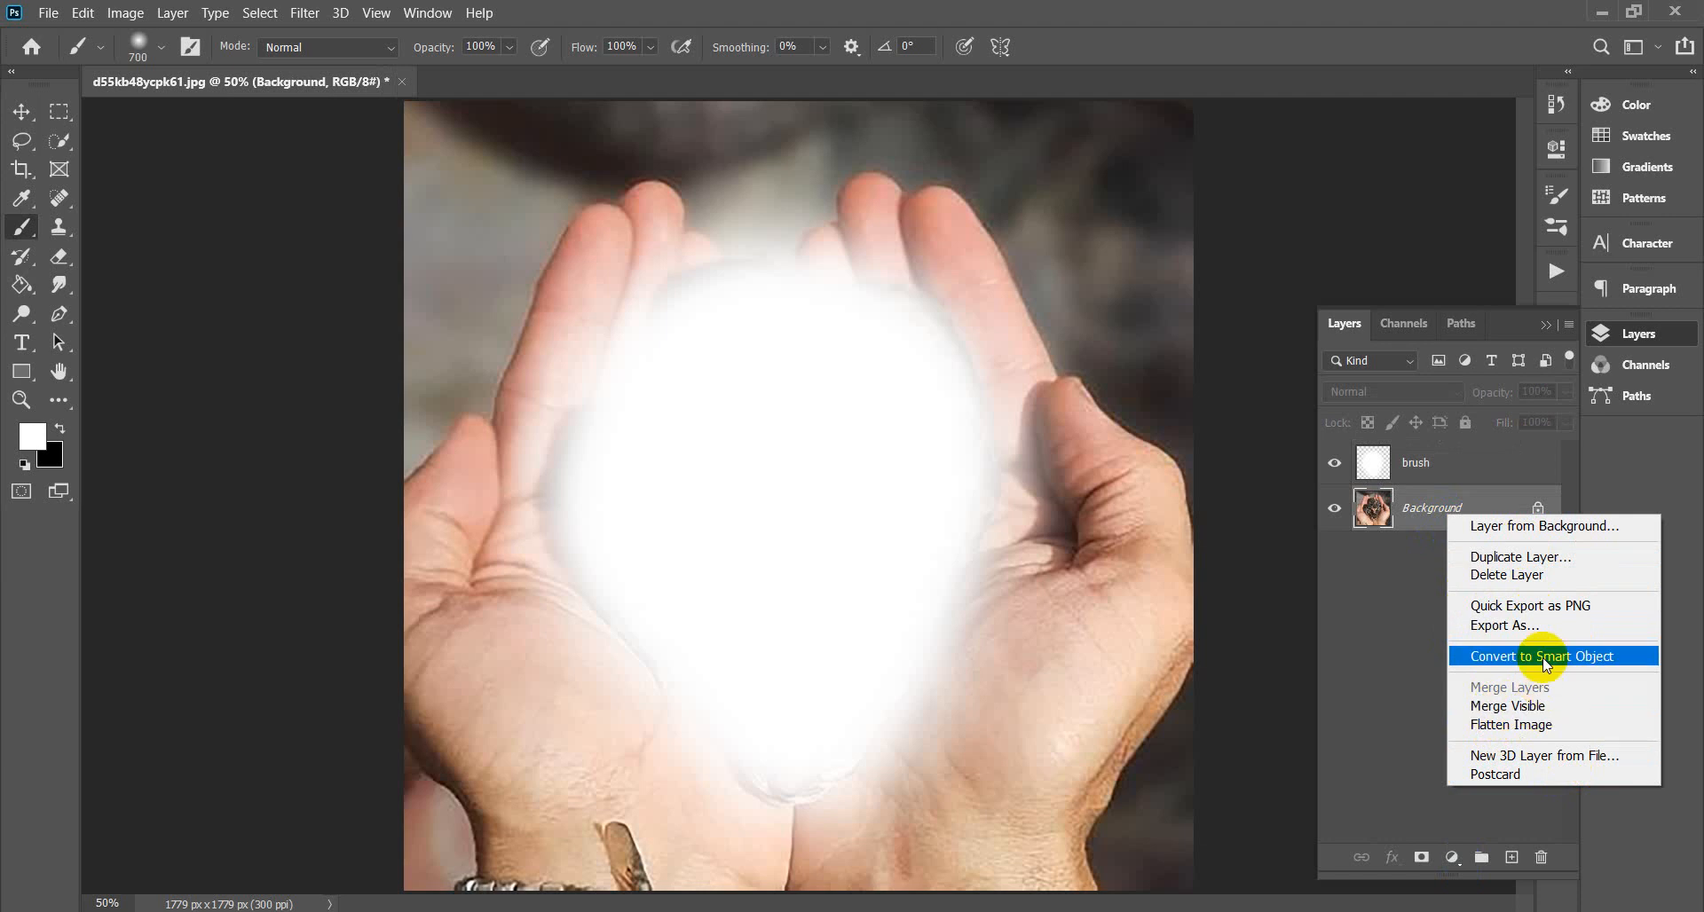
pyautogui.click(1411, 517)
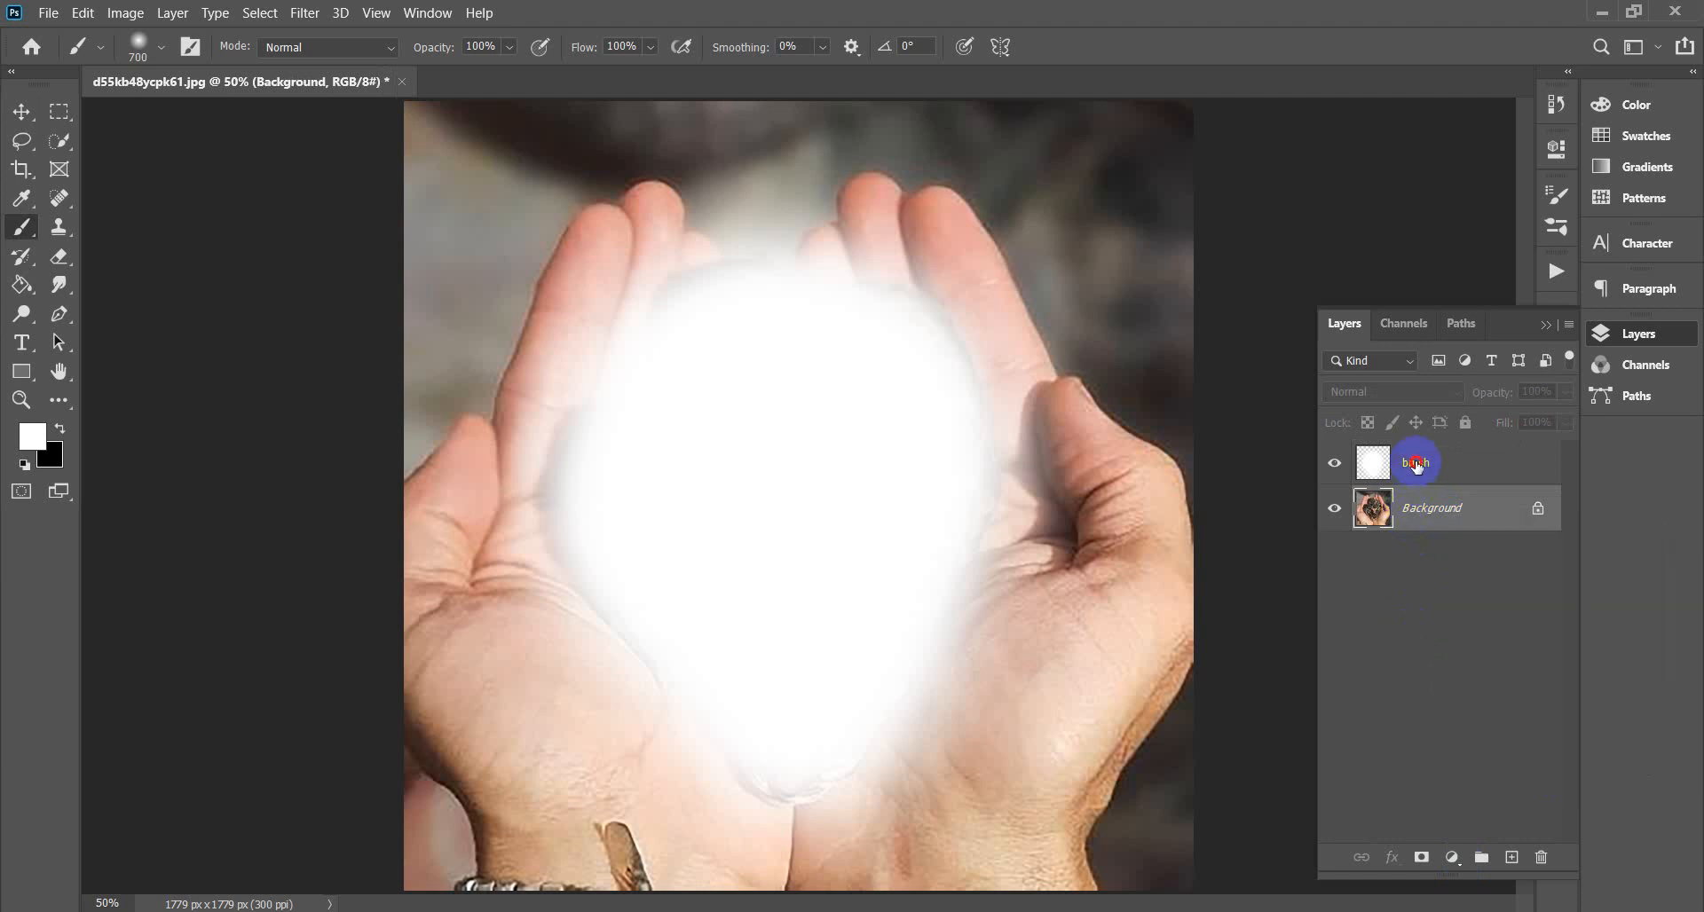
pyautogui.click(1416, 464)
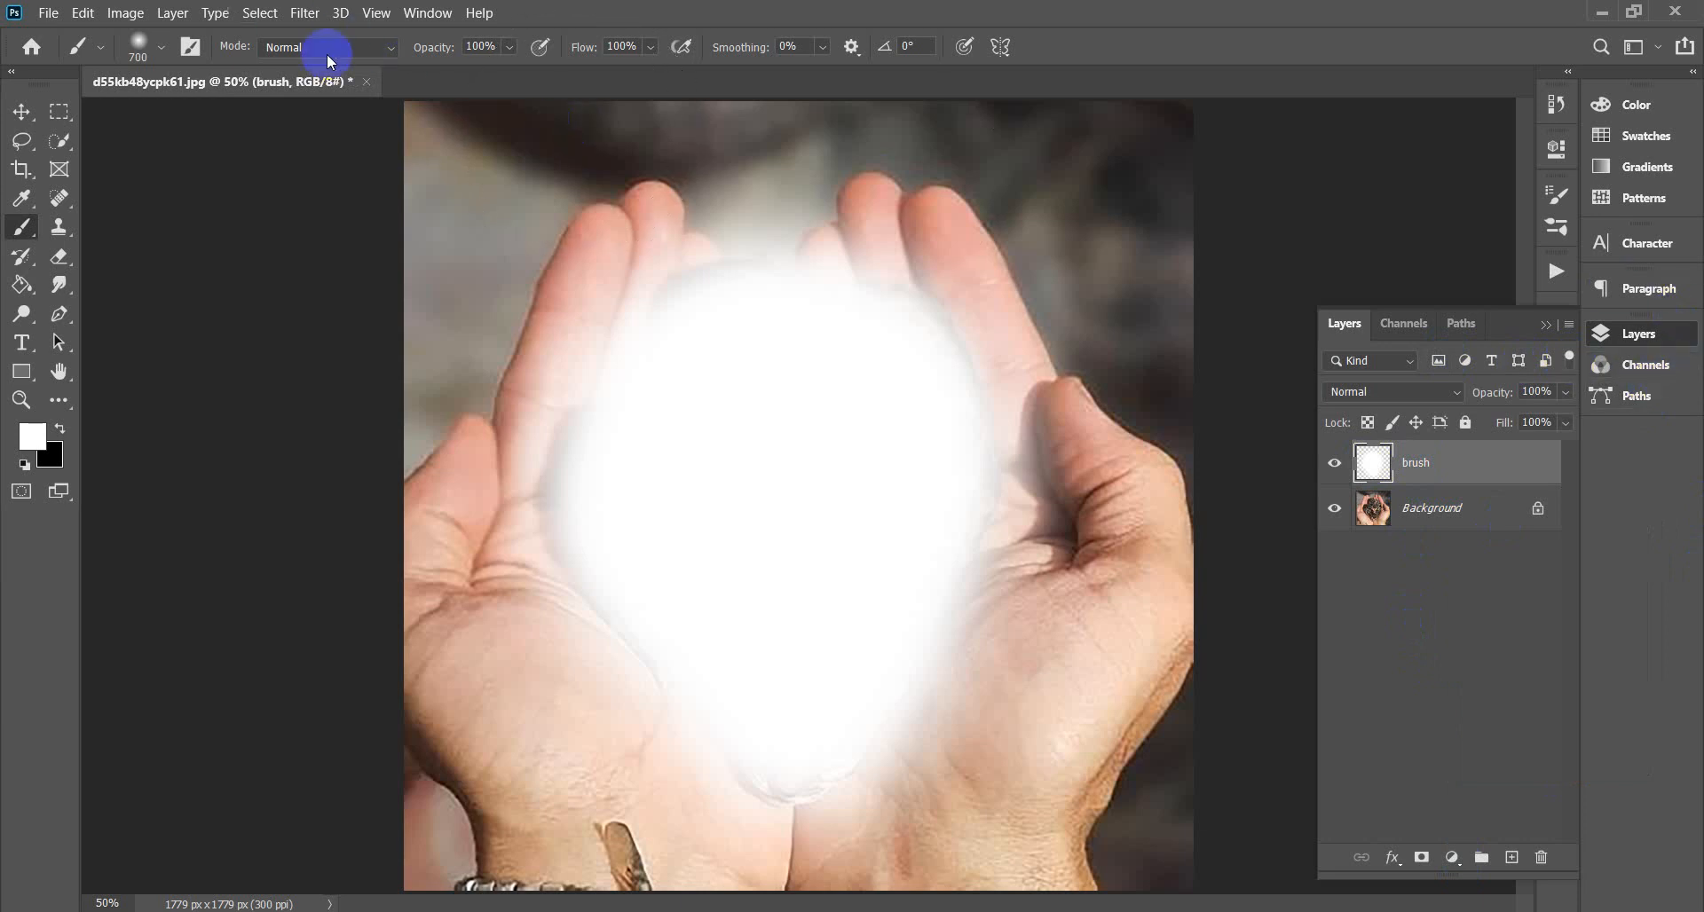
# Glance at the Actions panel, then close the kitten document.
pyautogui.click(1557, 271)
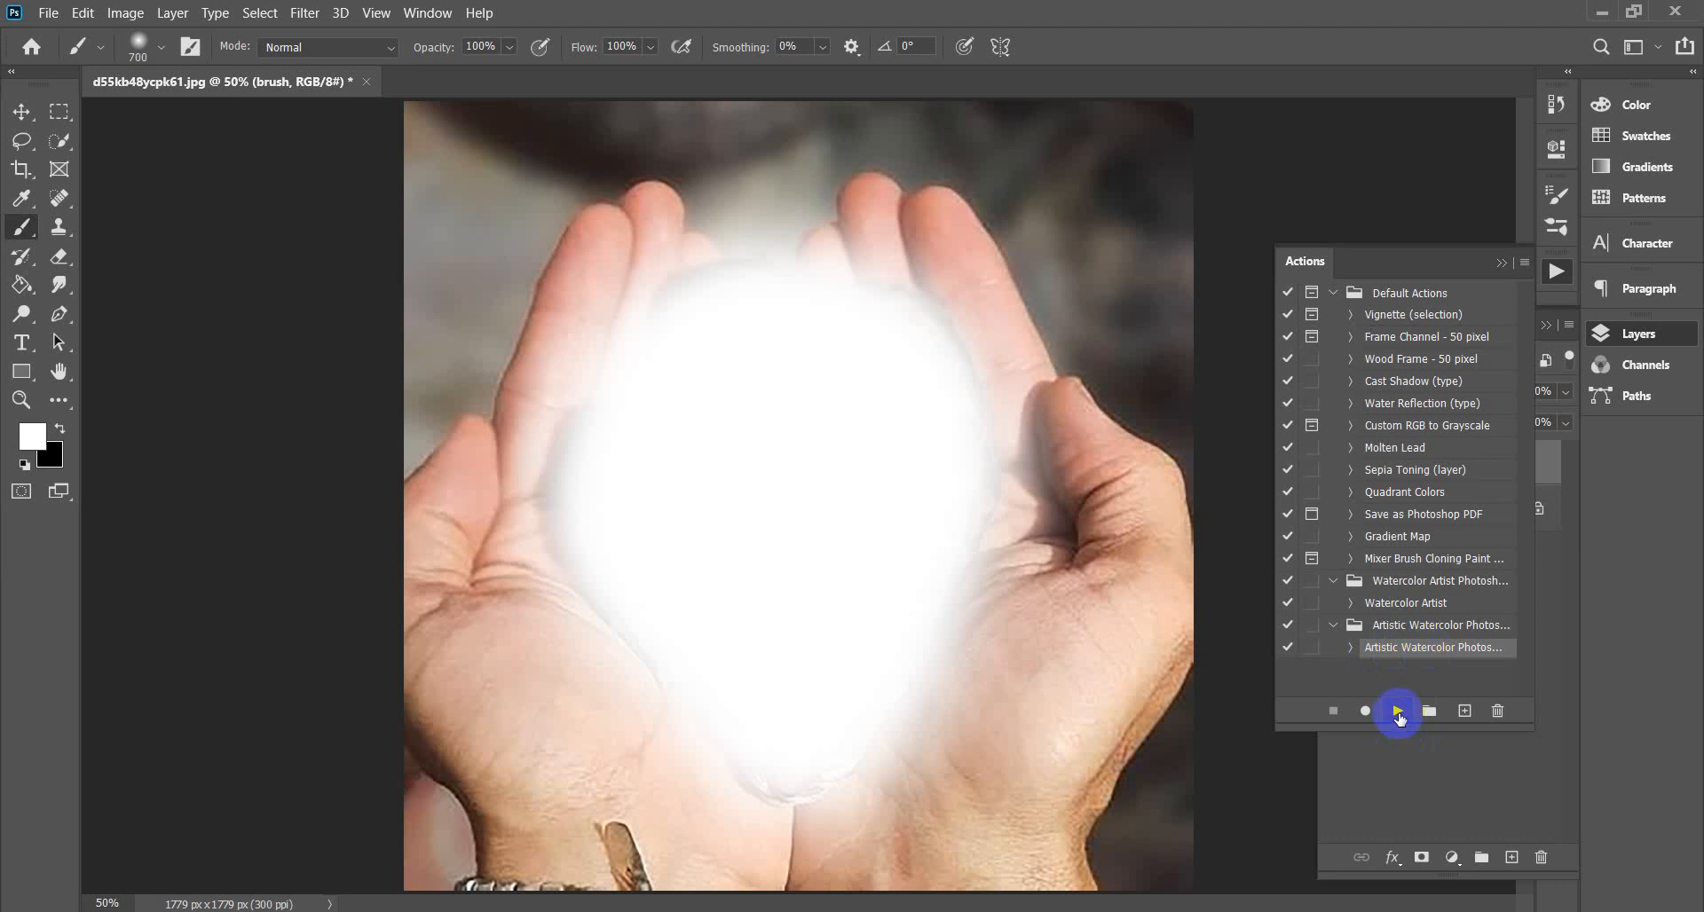
pyautogui.click(1505, 265)
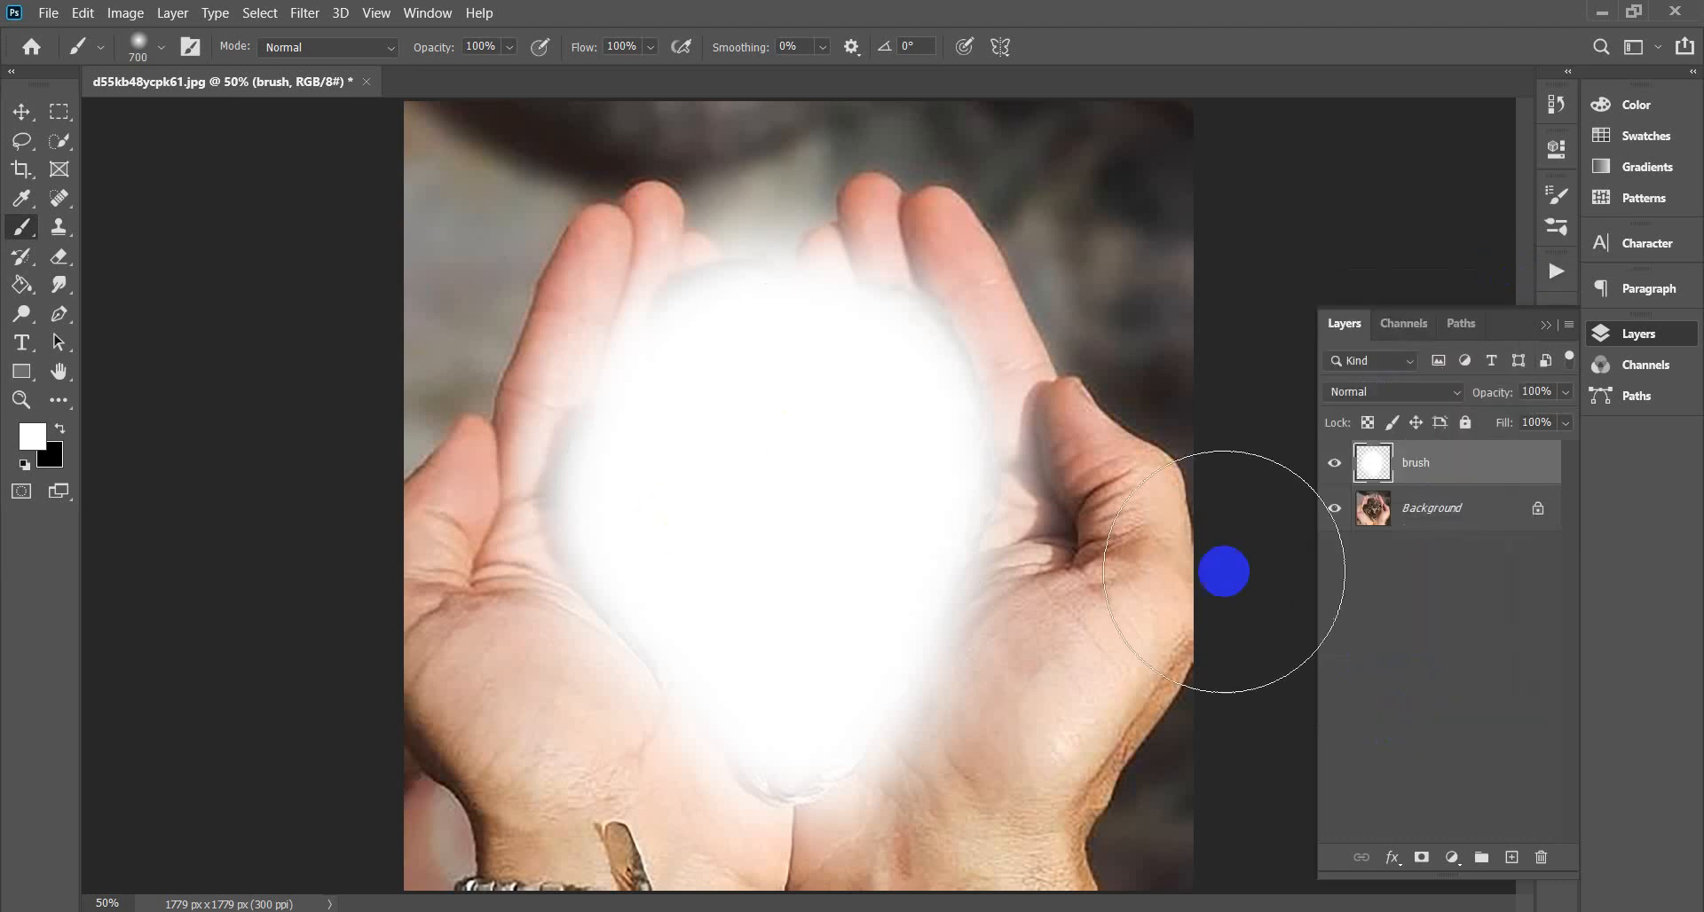
pyautogui.click(368, 82)
# Discard the kitten changes, open the WhatsApp bride photo, and resample it to 300 ppi.
pyautogui.click(899, 367)
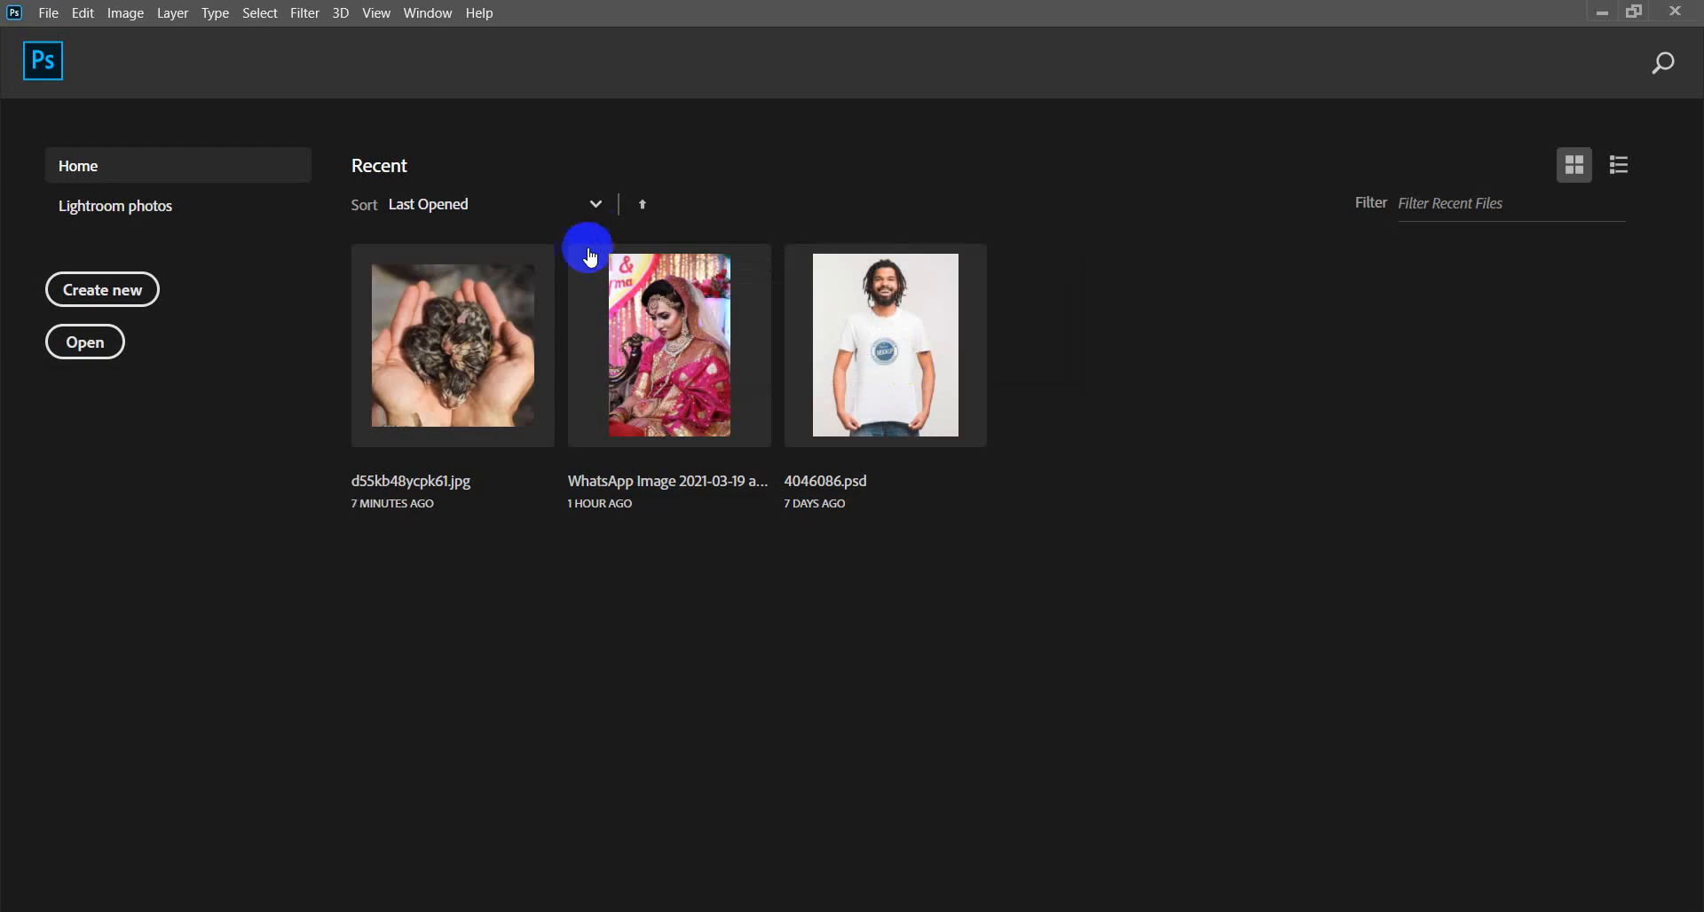
pyautogui.click(680, 317)
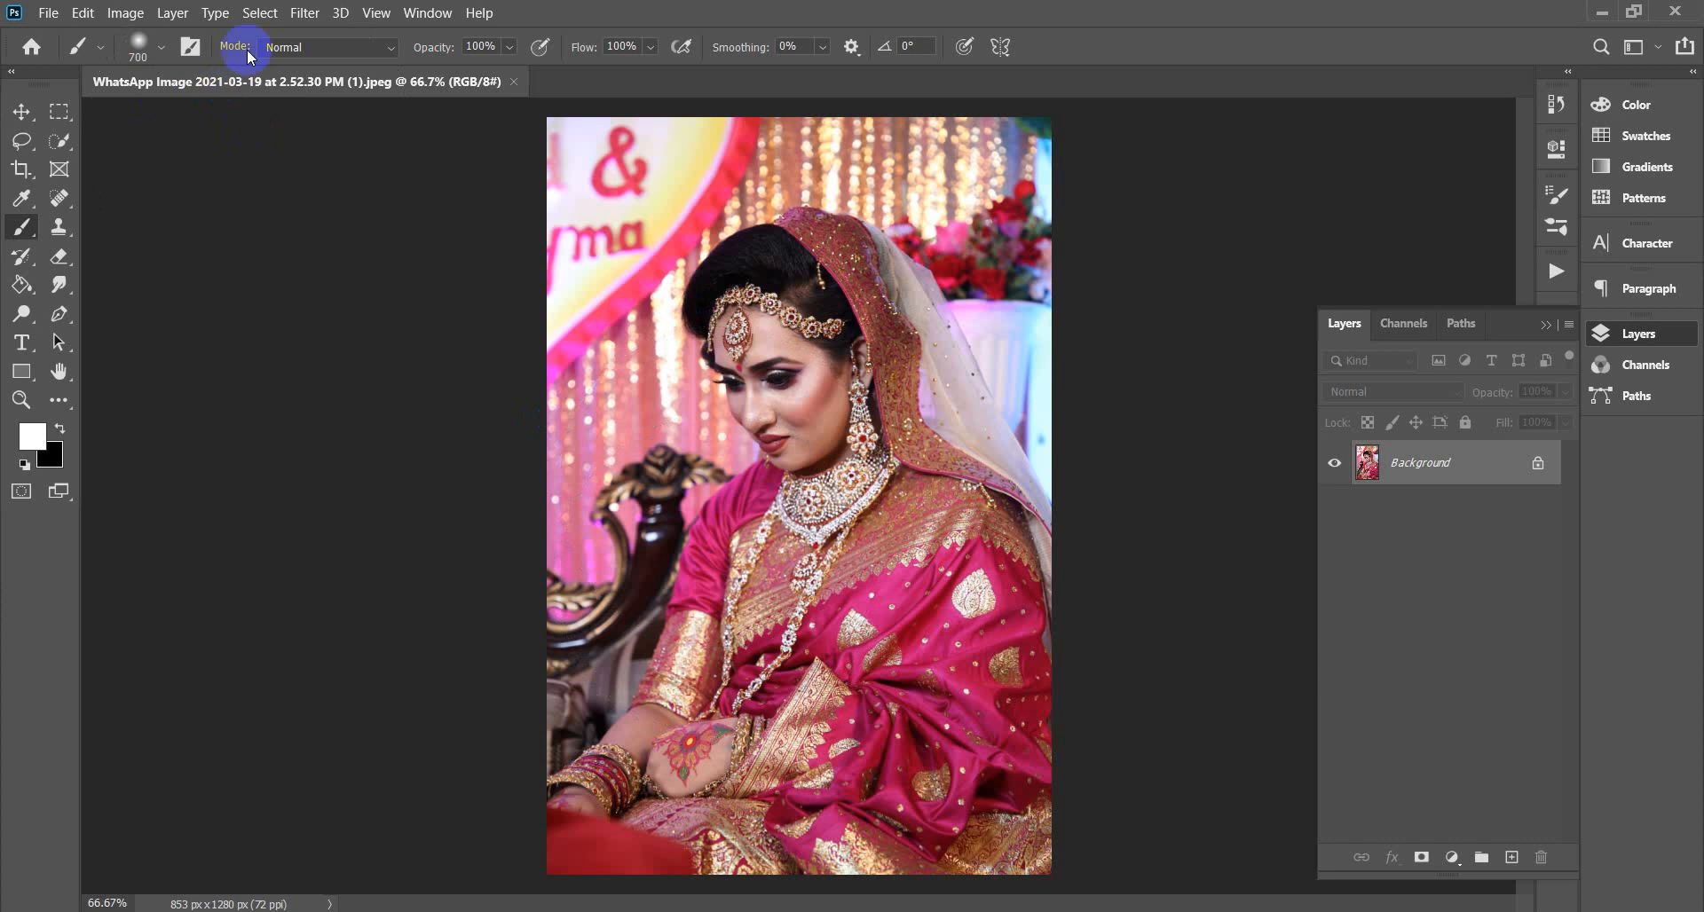
pyautogui.click(125, 12)
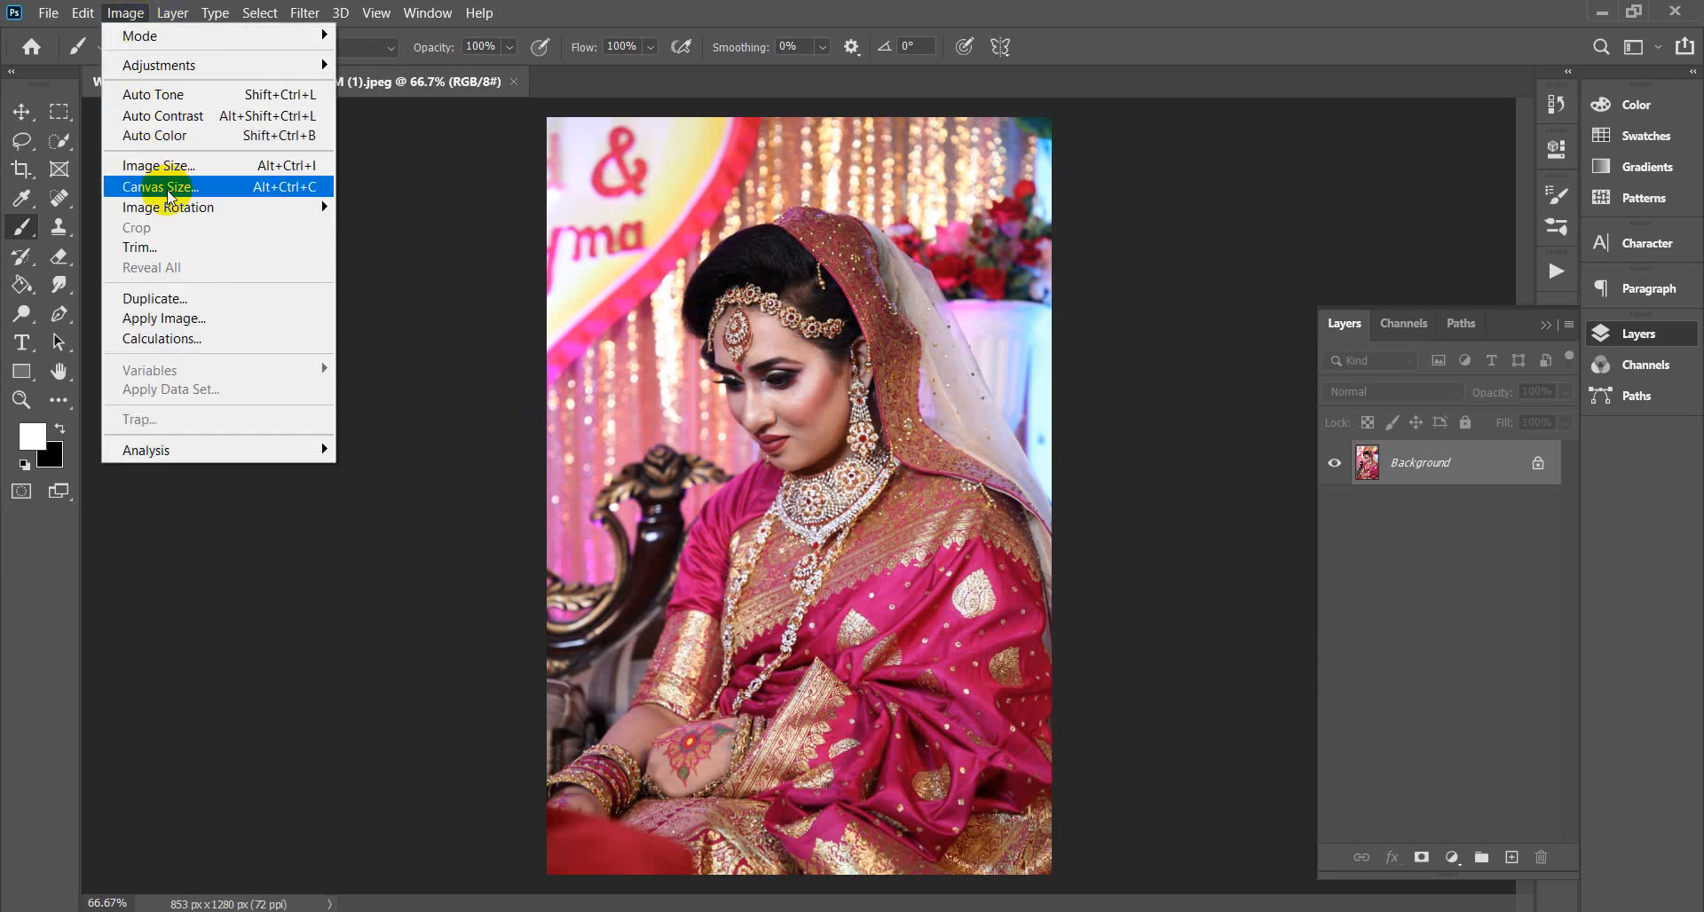
pyautogui.click(233, 166)
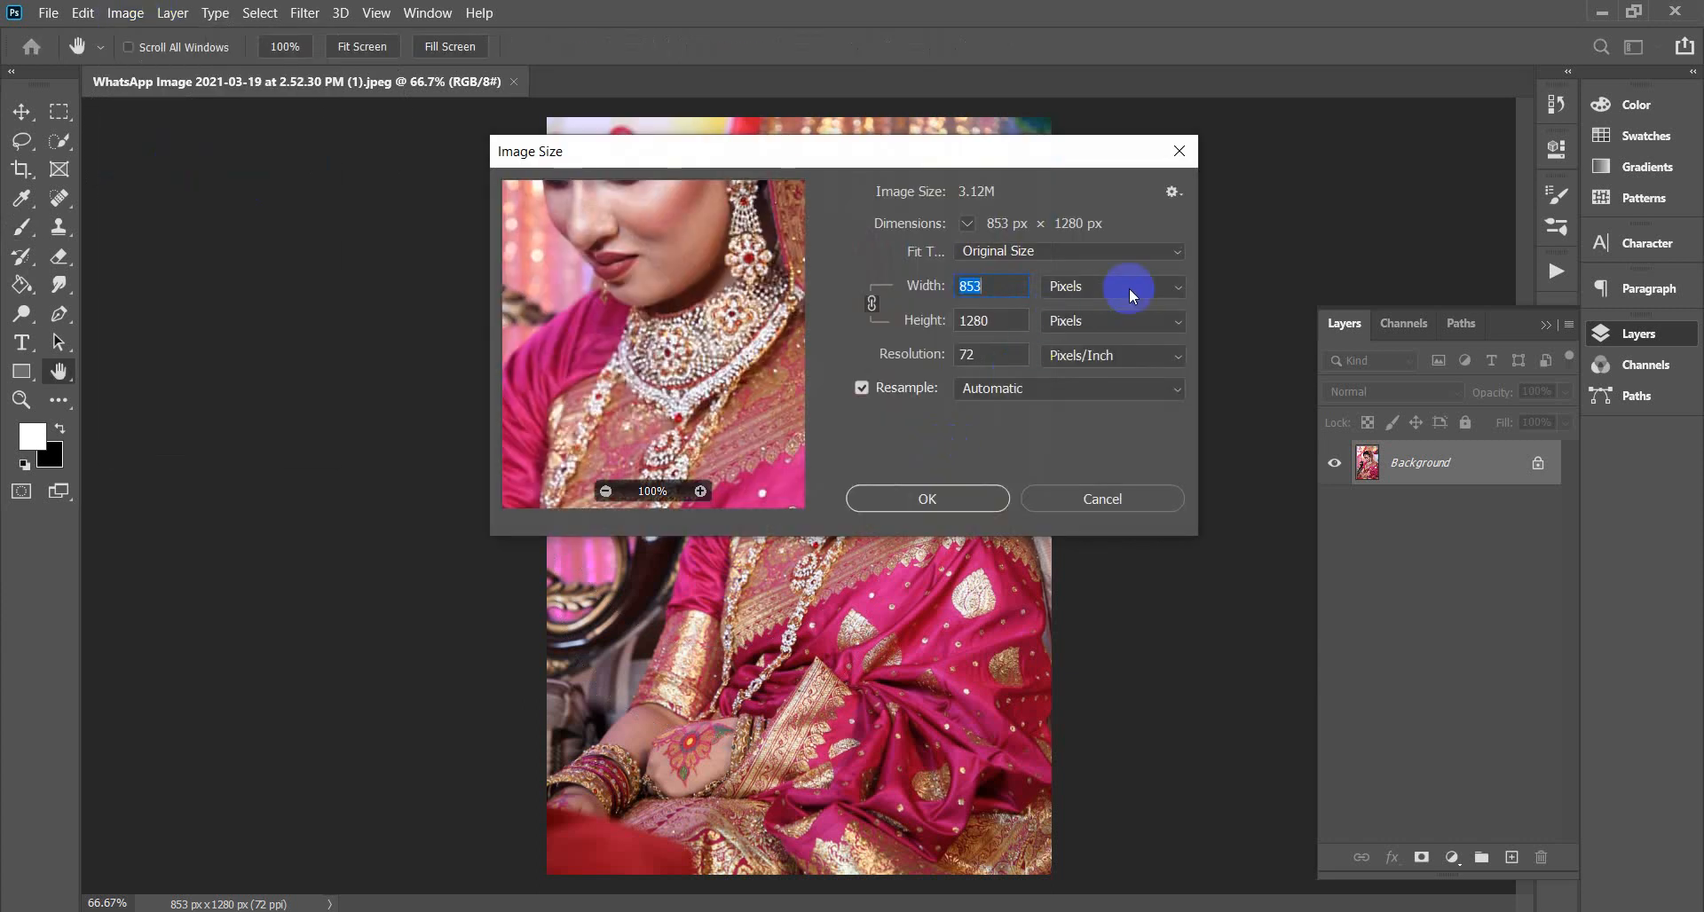
pyautogui.doubleClick(976, 354)
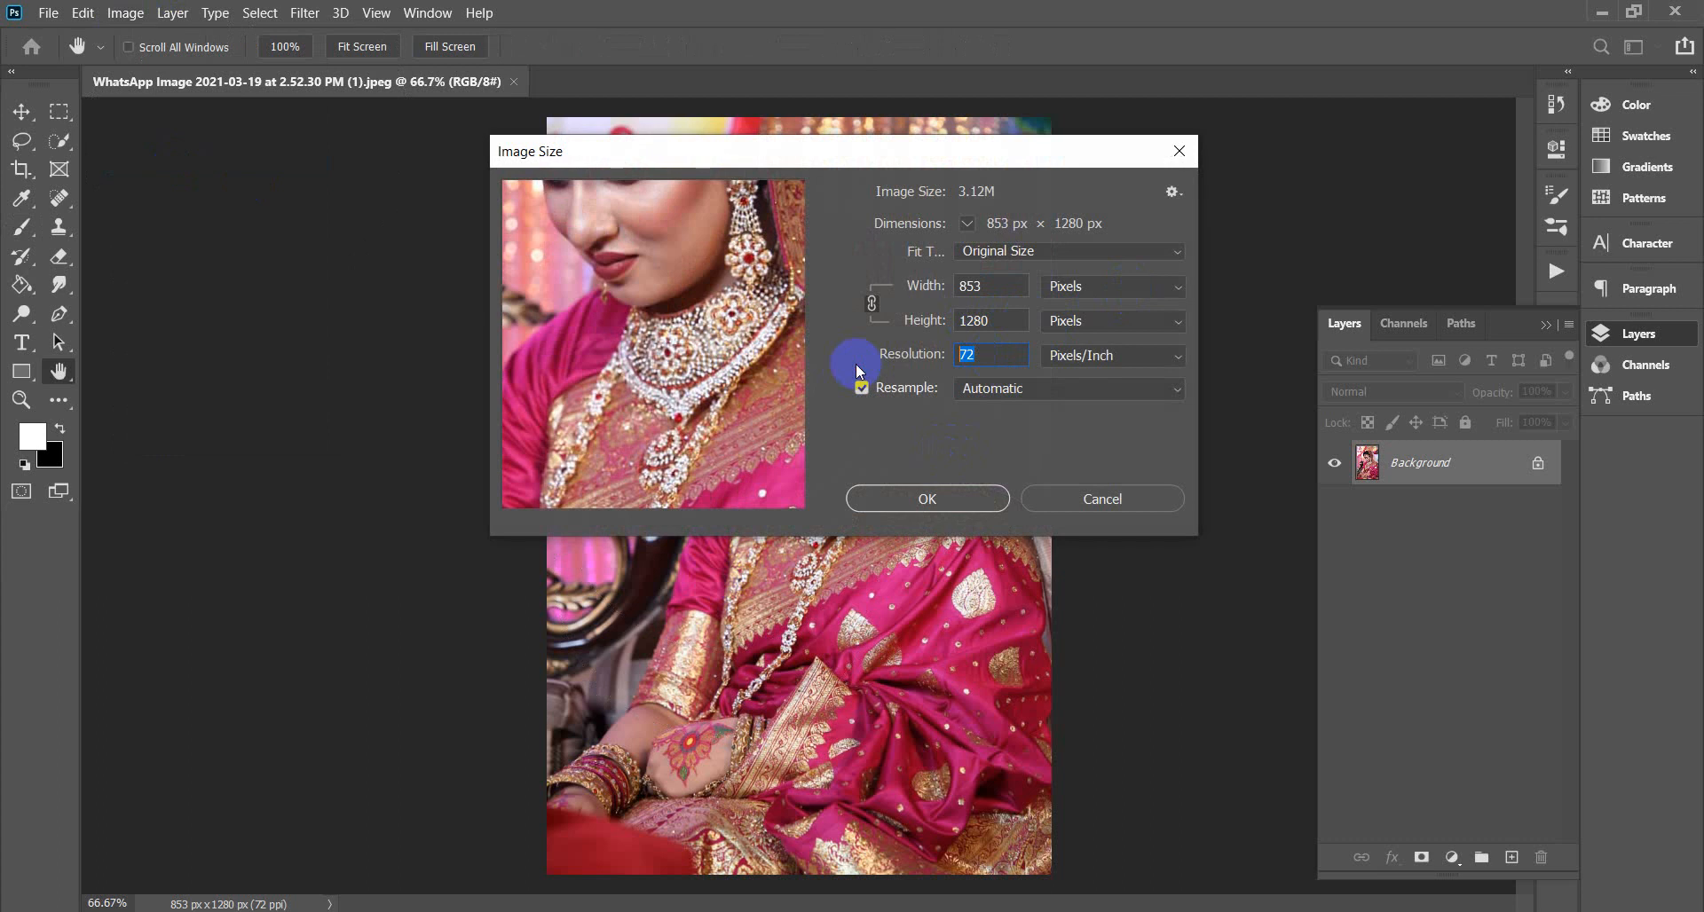
pyautogui.write('300')
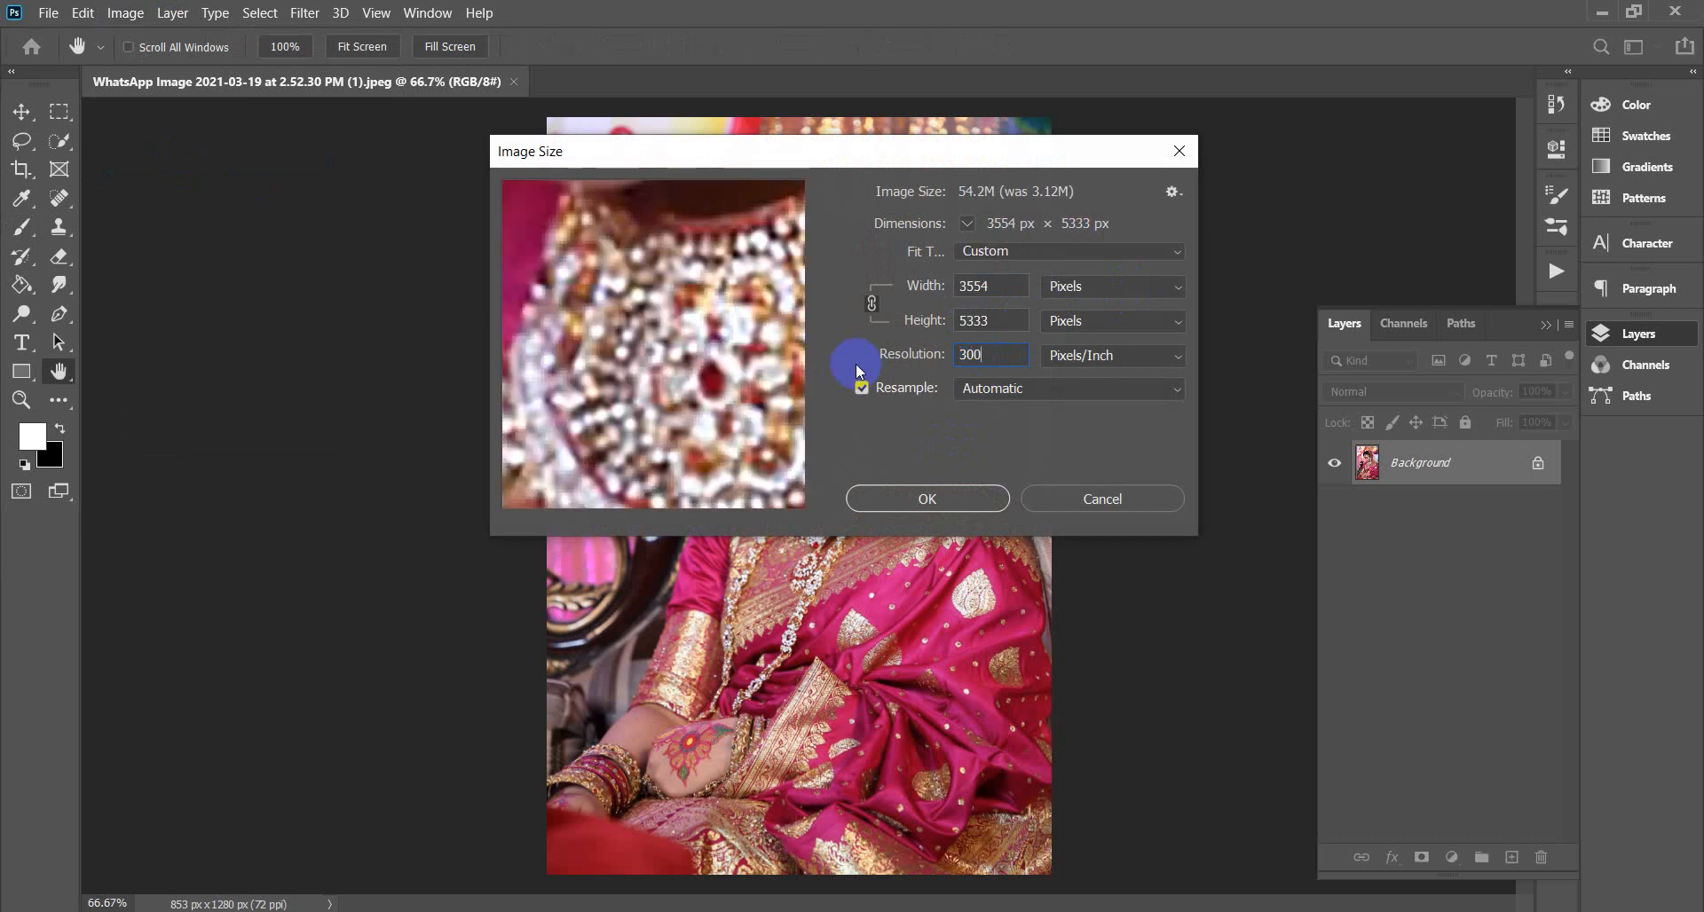
pyautogui.click(976, 498)
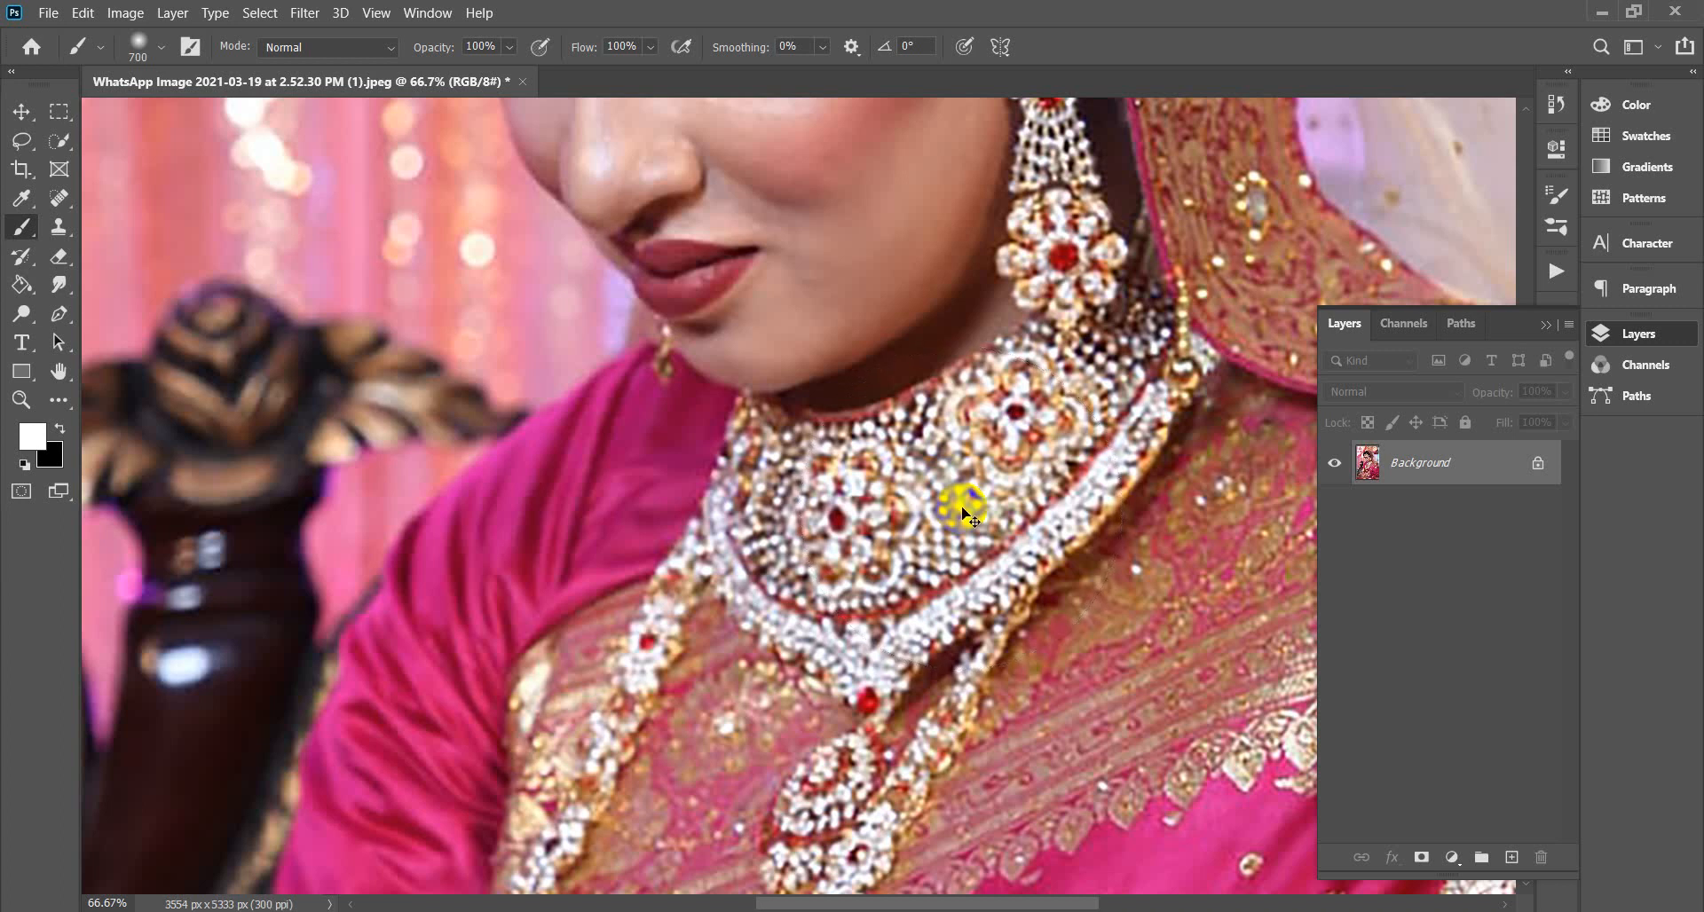
# Paint white over the bride's veil and head, then step back through the strokes and the resize.
pyautogui.scroll(-4, 958, 497)
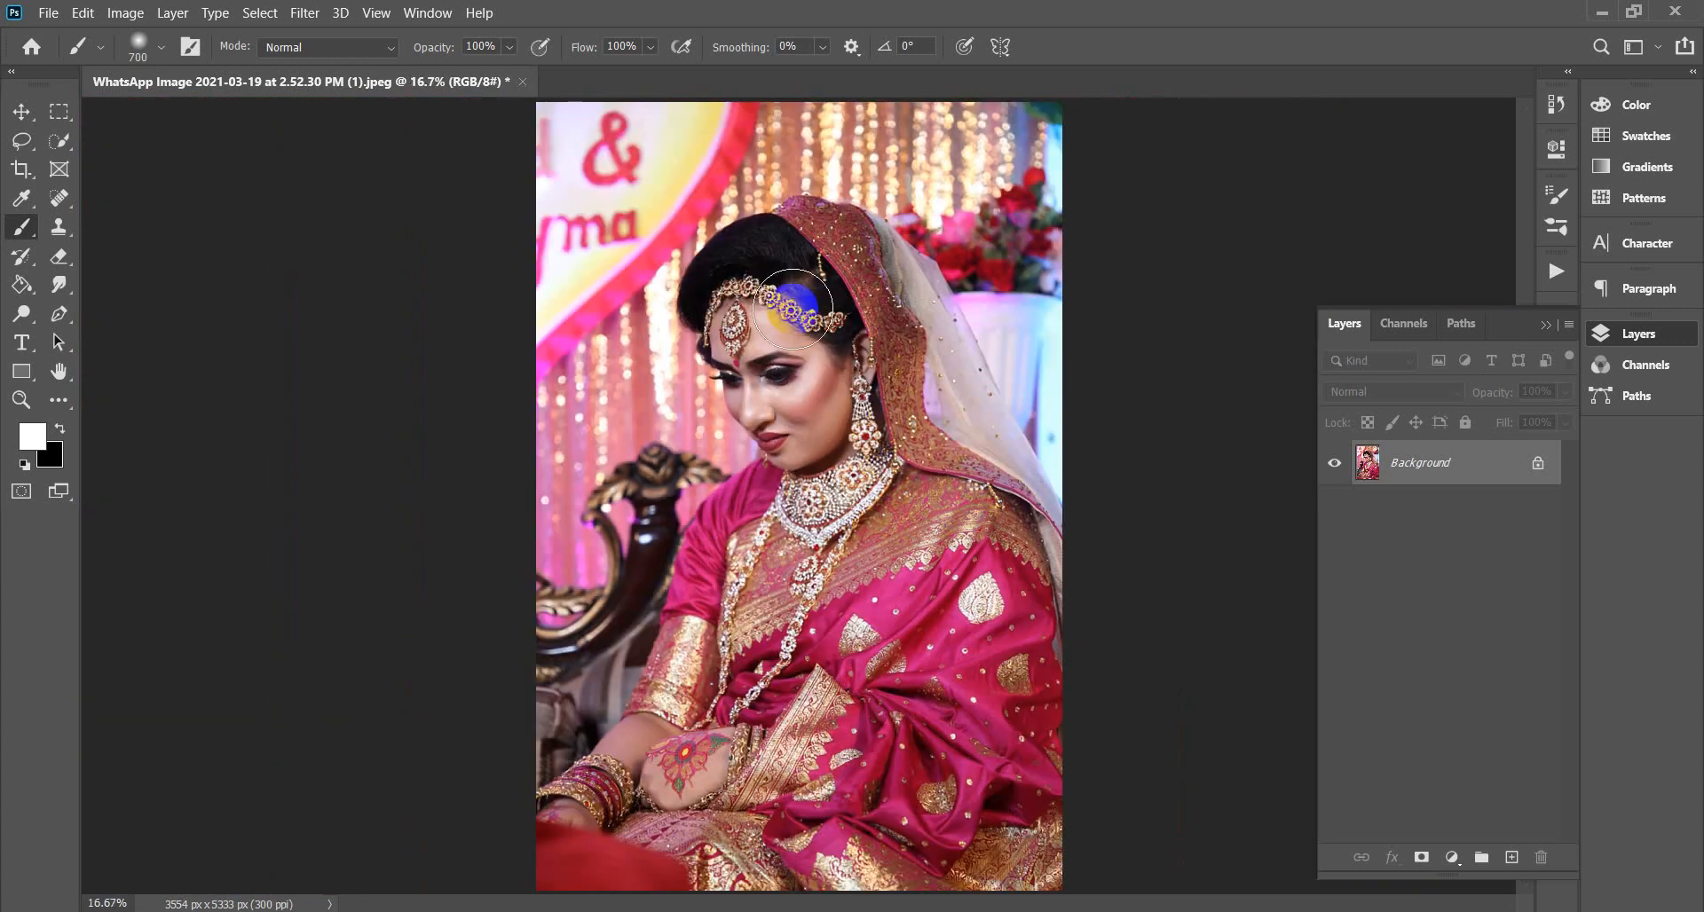
pyautogui.moveTo(867, 305)
pyautogui.mouseDown()
pyautogui.moveTo(812, 248)
pyautogui.moveTo(768, 249)
pyautogui.moveTo(736, 289)
pyautogui.moveTo(794, 504)
pyautogui.moveTo(632, 751)
pyautogui.moveTo(544, 849)
pyautogui.moveTo(1081, 872)
pyautogui.moveTo(971, 838)
pyautogui.moveTo(687, 828)
pyautogui.moveTo(924, 801)
pyautogui.moveTo(694, 828)
pyautogui.moveTo(704, 747)
pyautogui.moveTo(814, 562)
pyautogui.moveTo(828, 409)
pyautogui.moveTo(812, 356)
pyautogui.moveTo(744, 287)
pyautogui.moveTo(713, 305)
pyautogui.moveTo(734, 348)
pyautogui.moveTo(724, 280)
pyautogui.moveTo(788, 237)
pyautogui.moveTo(817, 254)
pyautogui.moveTo(831, 328)
pyautogui.moveTo(878, 301)
pyautogui.moveTo(812, 236)
pyautogui.moveTo(837, 243)
pyautogui.moveTo(926, 331)
pyautogui.moveTo(1032, 550)
pyautogui.moveTo(1019, 744)
pyautogui.moveTo(1039, 836)
pyautogui.moveTo(1062, 711)
pyautogui.moveTo(986, 841)
pyautogui.moveTo(920, 760)
pyautogui.moveTo(846, 776)
pyautogui.moveTo(992, 820)
pyautogui.moveTo(980, 593)
pyautogui.moveTo(1055, 546)
pyautogui.moveTo(918, 700)
pyautogui.moveTo(878, 633)
pyautogui.moveTo(933, 472)
pyautogui.moveTo(874, 359)
pyautogui.moveTo(882, 327)
pyautogui.moveTo(944, 411)
pyautogui.moveTo(849, 582)
pyautogui.moveTo(790, 772)
pyautogui.moveTo(908, 699)
pyautogui.moveTo(899, 666)
pyautogui.moveTo(771, 704)
pyautogui.moveTo(745, 762)
pyautogui.moveTo(689, 625)
pyautogui.moveTo(772, 498)
pyautogui.moveTo(702, 568)
pyautogui.mouseUp()
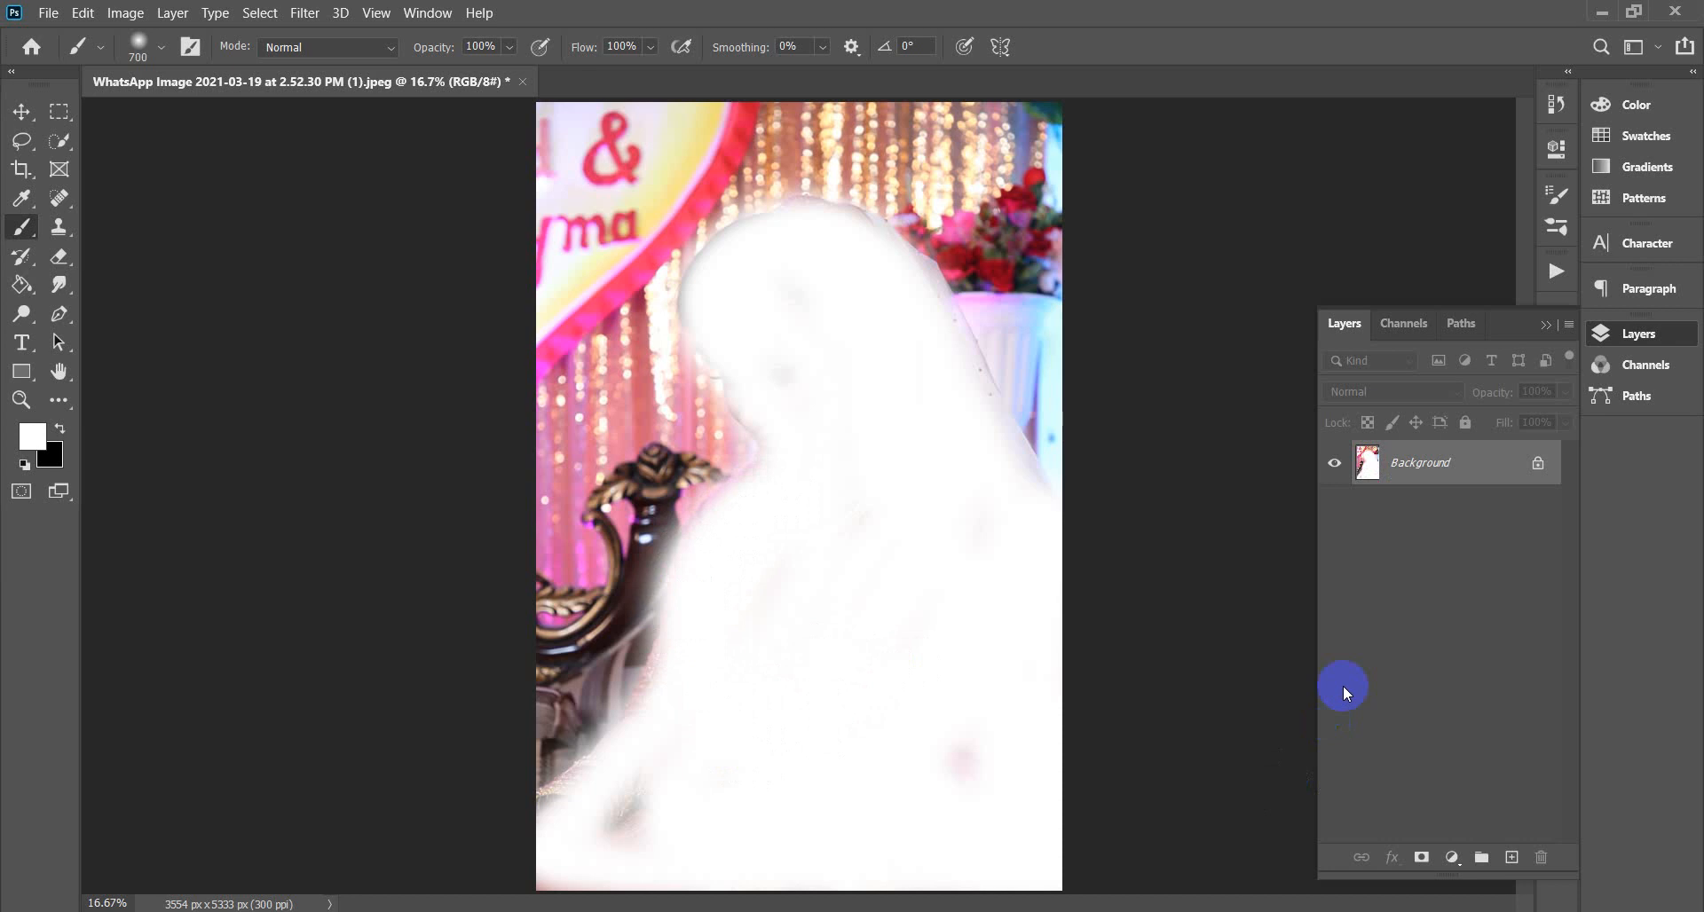
pyautogui.moveTo(930, 360)
pyautogui.mouseDown()
pyautogui.moveTo(879, 274)
pyautogui.moveTo(787, 243)
pyautogui.moveTo(722, 277)
pyautogui.moveTo(821, 436)
pyautogui.mouseUp()
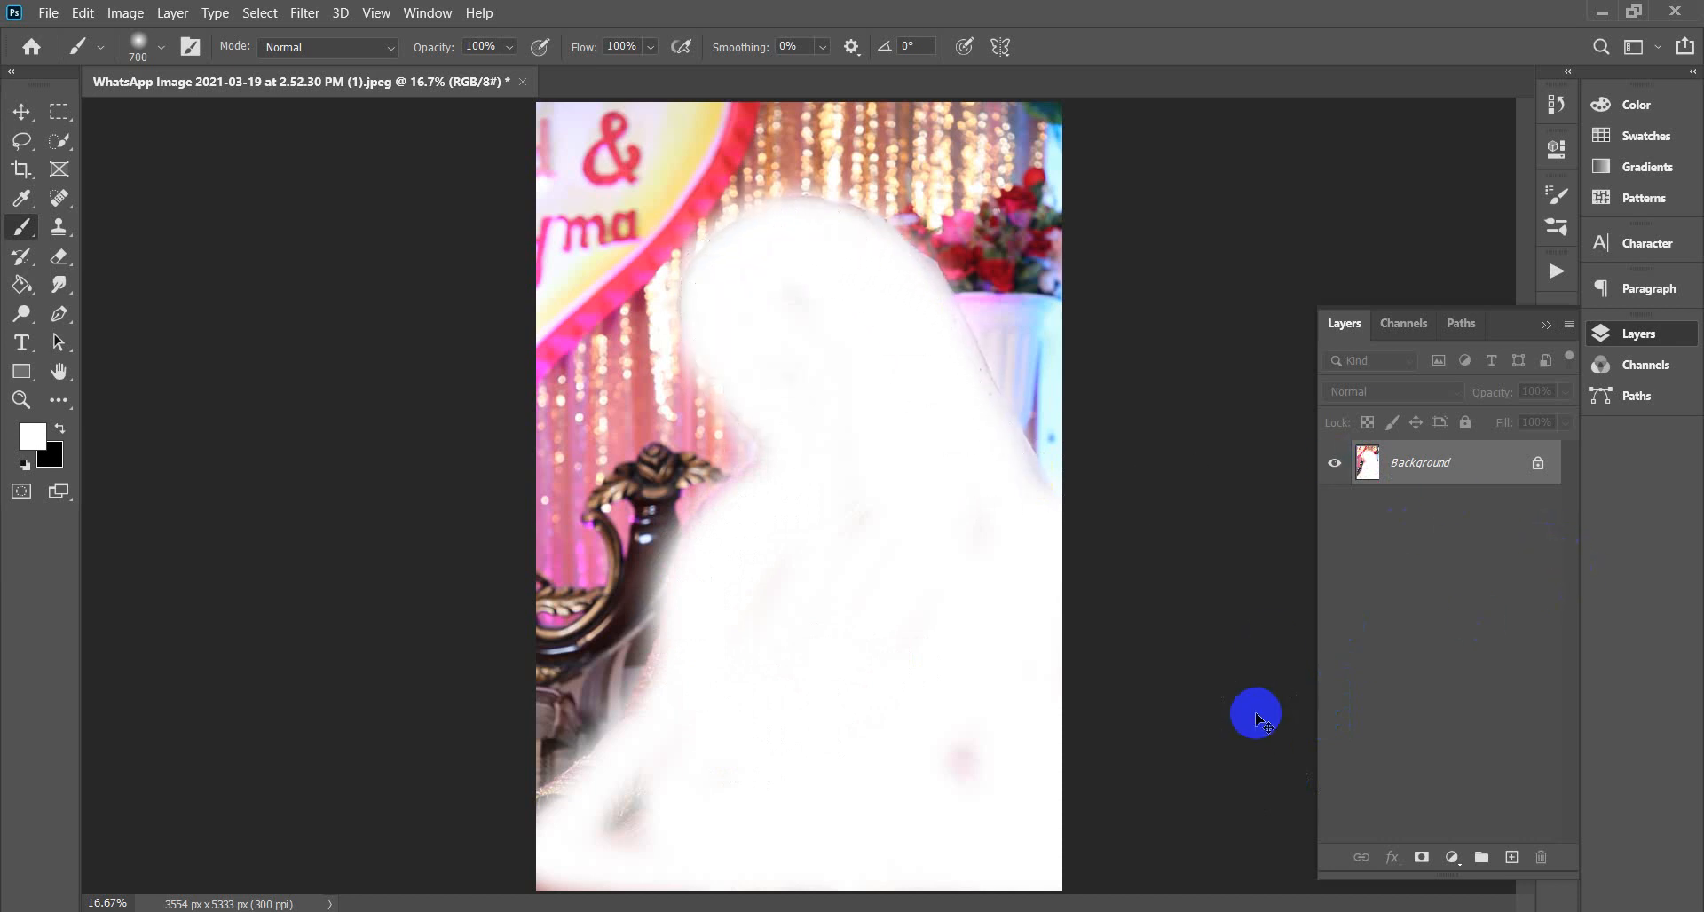
pyautogui.hotkey('ctrl', 'z')
pyautogui.hotkey('ctrl', 'z')
pyautogui.hotkey('ctrl', 'z')
pyautogui.hotkey('ctrl', 'z')
pyautogui.hotkey('ctrl', 'z')
pyautogui.hotkey('ctrl', 'z')
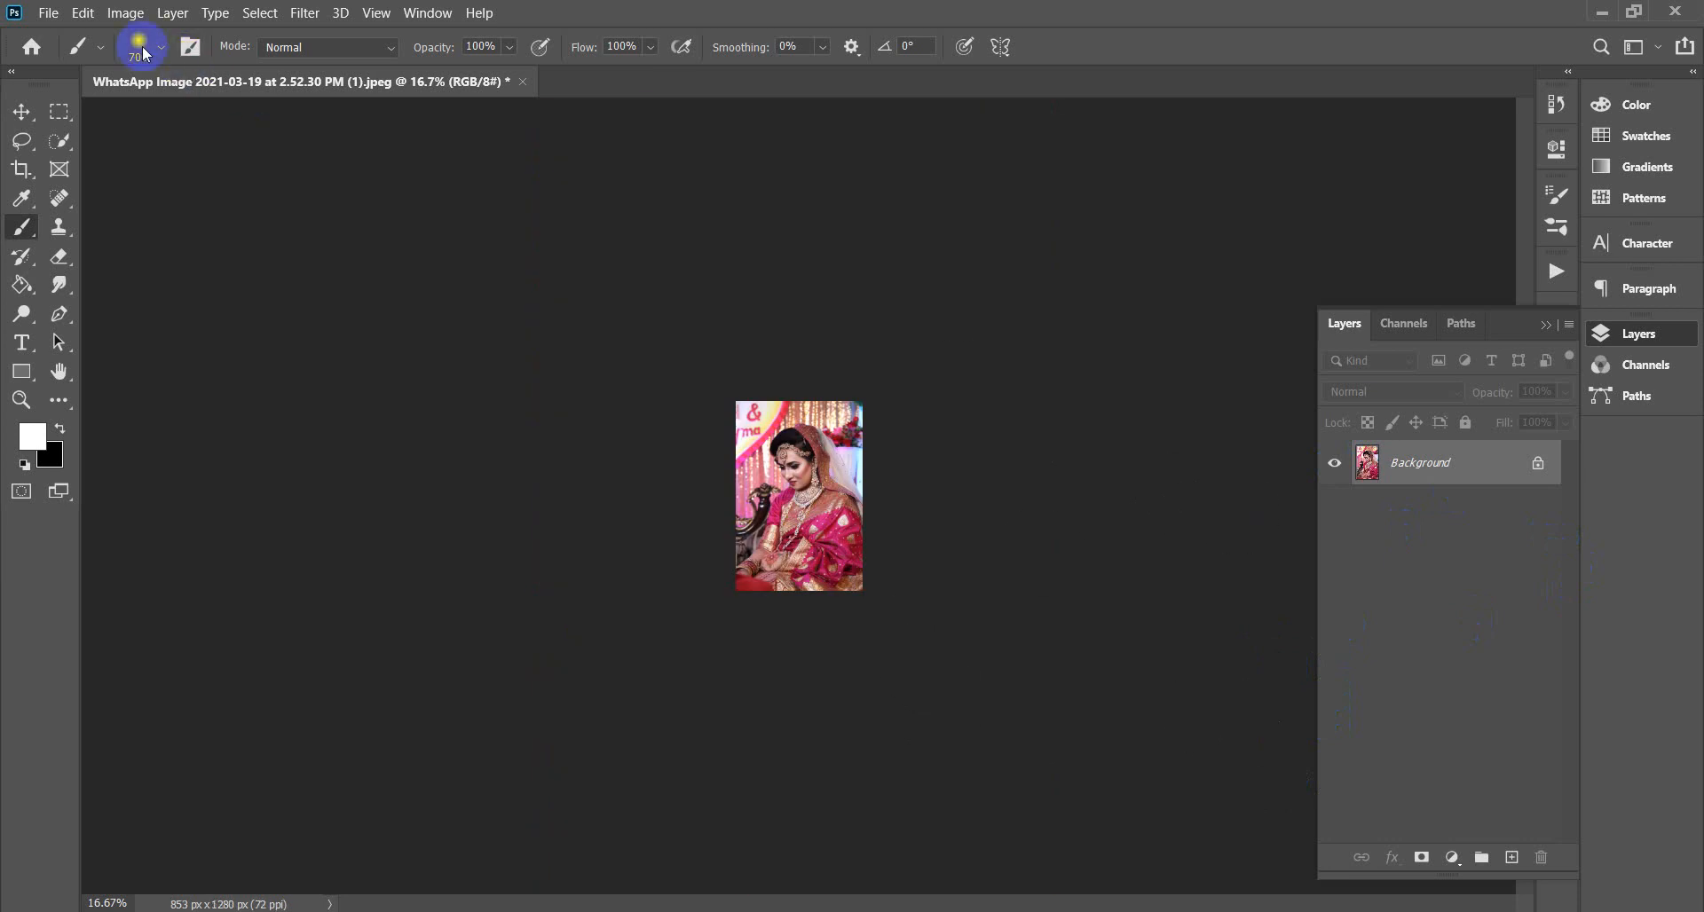
pyautogui.click(88, 14)
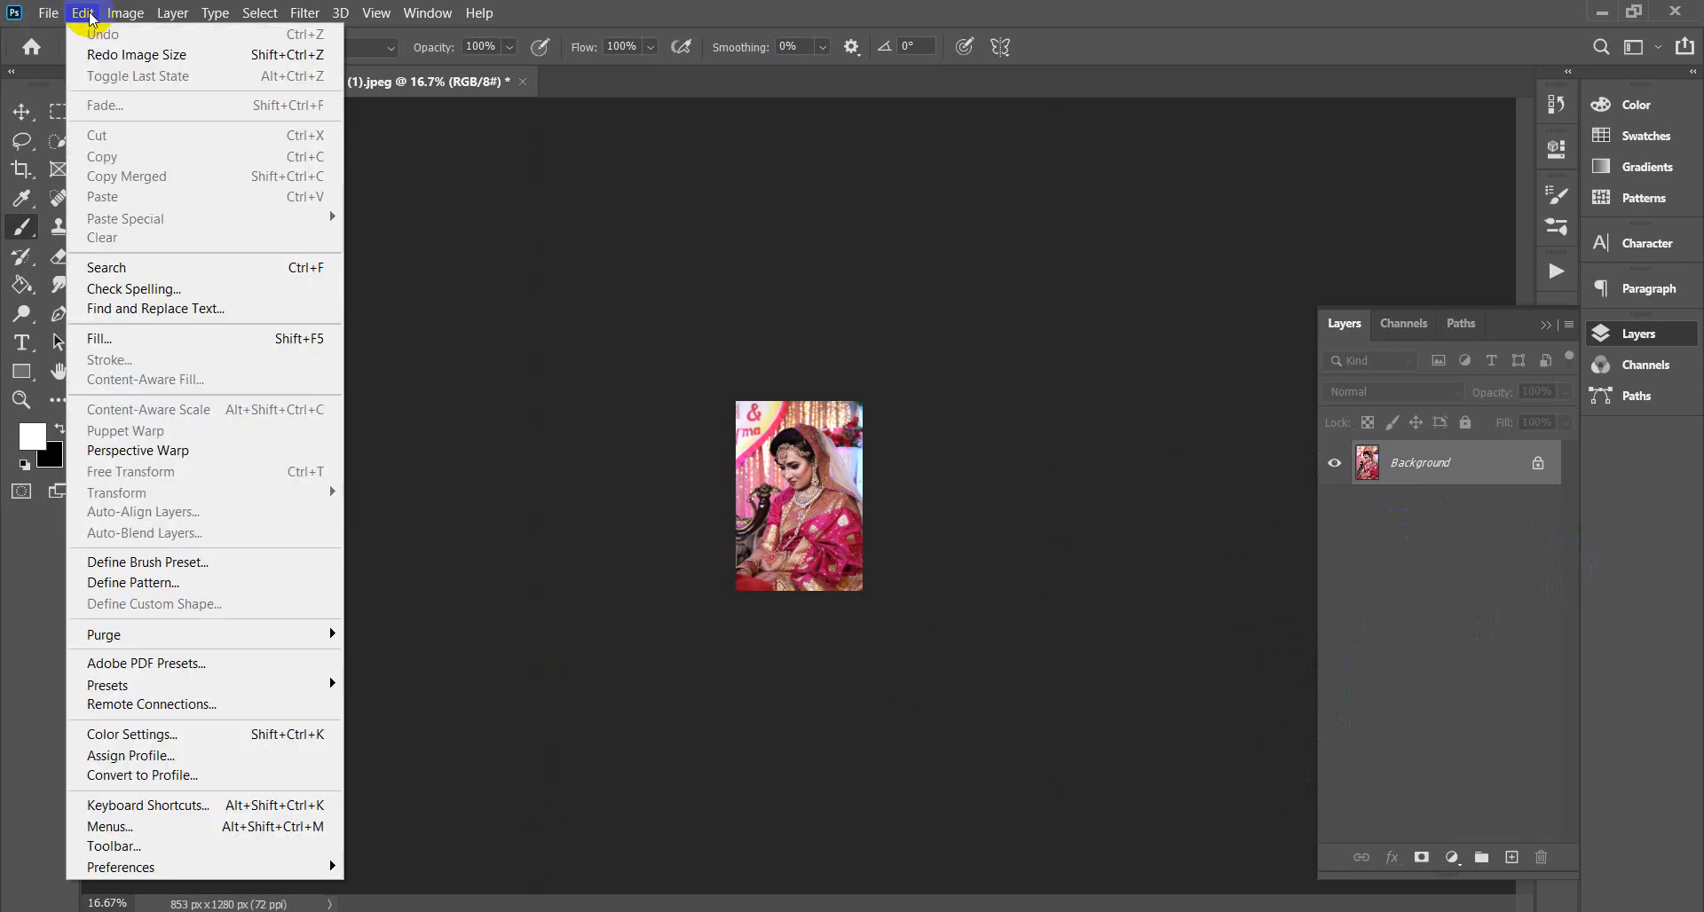
# Redo the 300 ppi resize, then add a new layer above the bride photo named 'brush'.
pyautogui.click(133, 54)
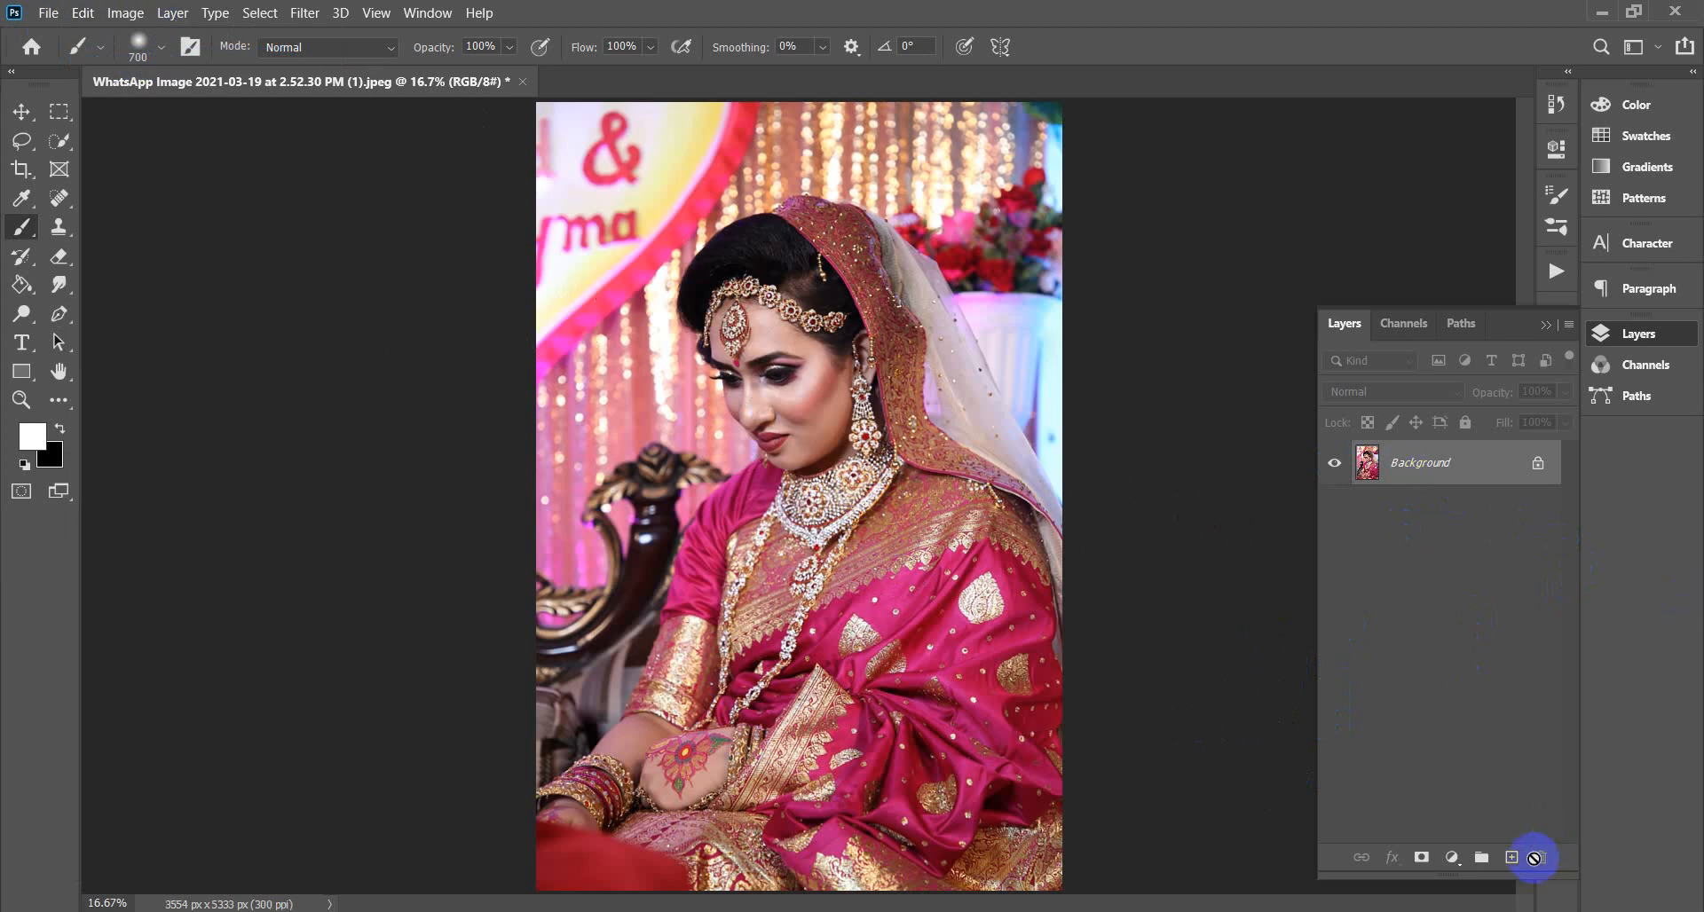
pyautogui.click(1513, 857)
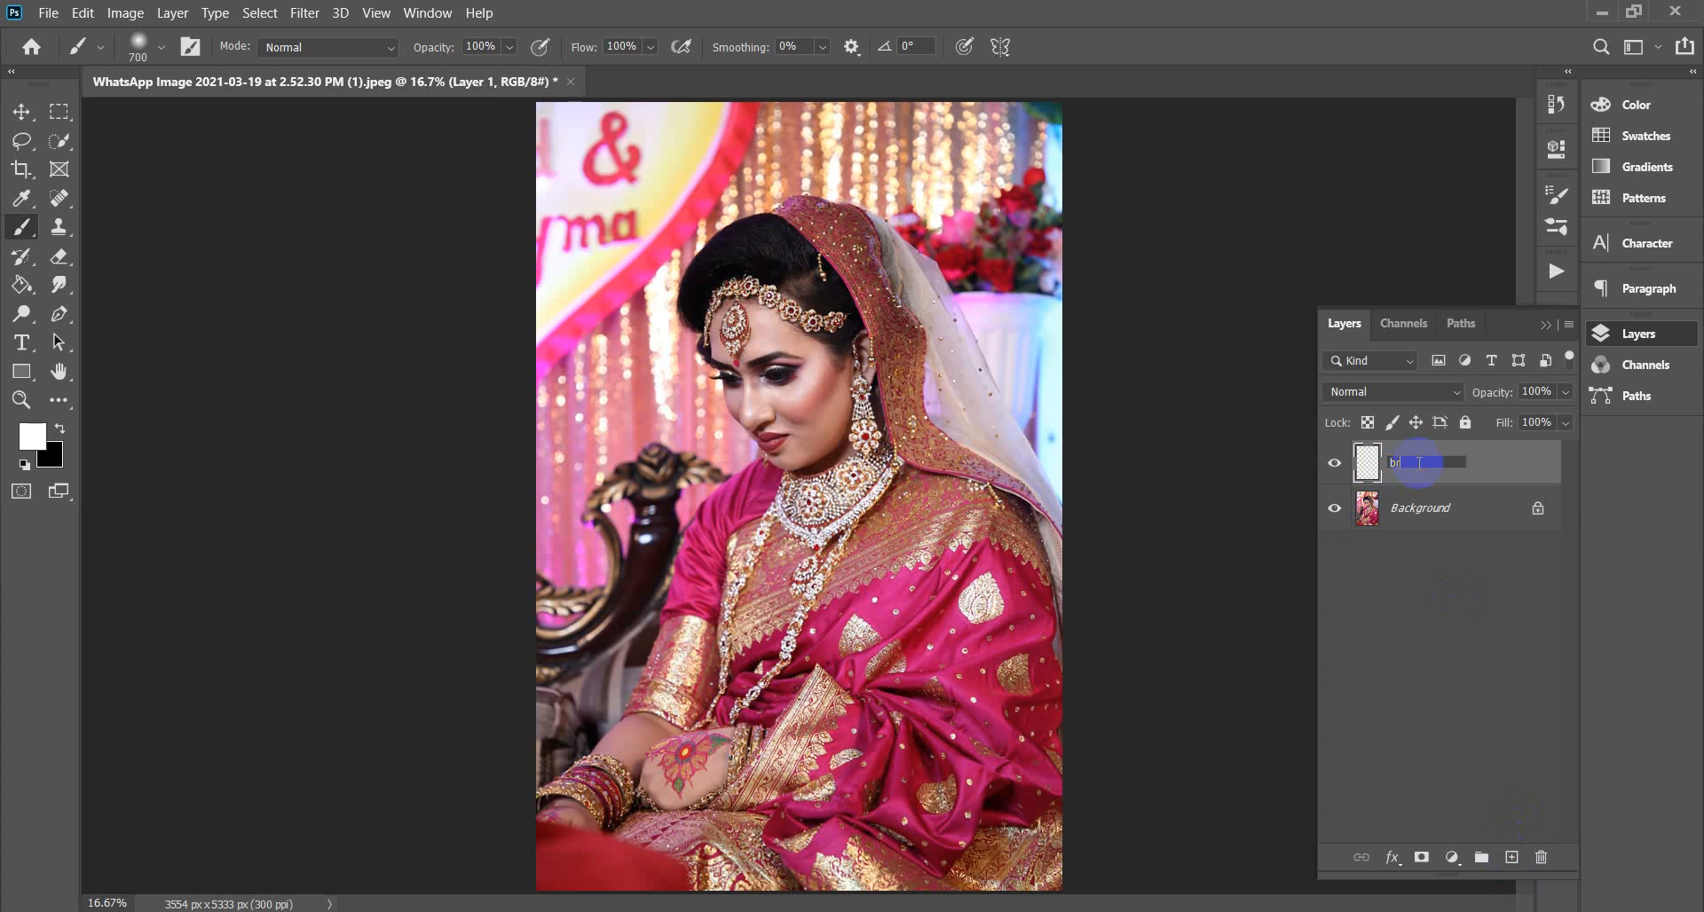
pyautogui.click(1420, 615)
# Brush soft white over the bride's face on the brush layer, then show the Actions list.
pyautogui.click(1415, 458)
pyautogui.moveTo(786, 375)
pyautogui.mouseDown()
pyautogui.moveTo(781, 447)
pyautogui.moveTo(795, 433)
pyautogui.moveTo(726, 298)
pyautogui.moveTo(785, 426)
pyautogui.moveTo(842, 357)
pyautogui.moveTo(765, 297)
pyautogui.moveTo(706, 299)
pyautogui.moveTo(713, 282)
pyautogui.moveTo(762, 250)
pyautogui.moveTo(821, 245)
pyautogui.moveTo(901, 280)
pyautogui.moveTo(897, 348)
pyautogui.moveTo(858, 282)
pyautogui.moveTo(940, 402)
pyautogui.moveTo(871, 453)
pyautogui.moveTo(815, 431)
pyautogui.moveTo(882, 490)
pyautogui.moveTo(794, 512)
pyautogui.moveTo(759, 491)
pyautogui.moveTo(729, 528)
pyautogui.moveTo(882, 497)
pyautogui.moveTo(942, 461)
pyautogui.moveTo(967, 368)
pyautogui.moveTo(826, 228)
pyautogui.moveTo(751, 247)
pyautogui.moveTo(720, 292)
pyautogui.moveTo(798, 404)
pyautogui.mouseUp()
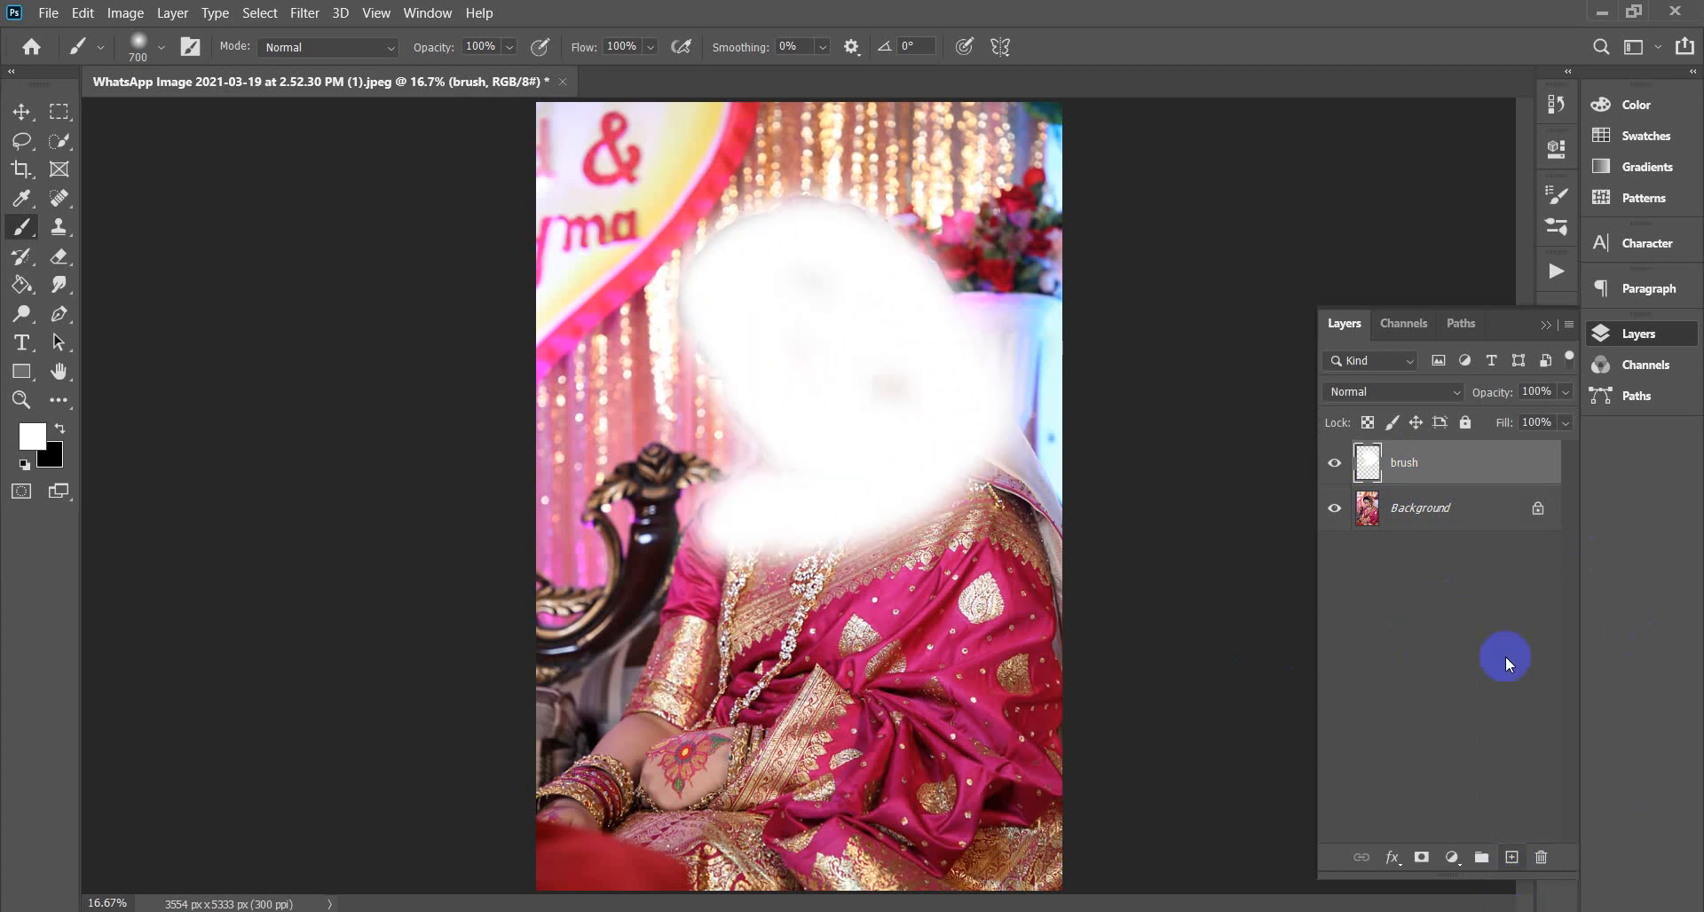
pyautogui.click(1554, 268)
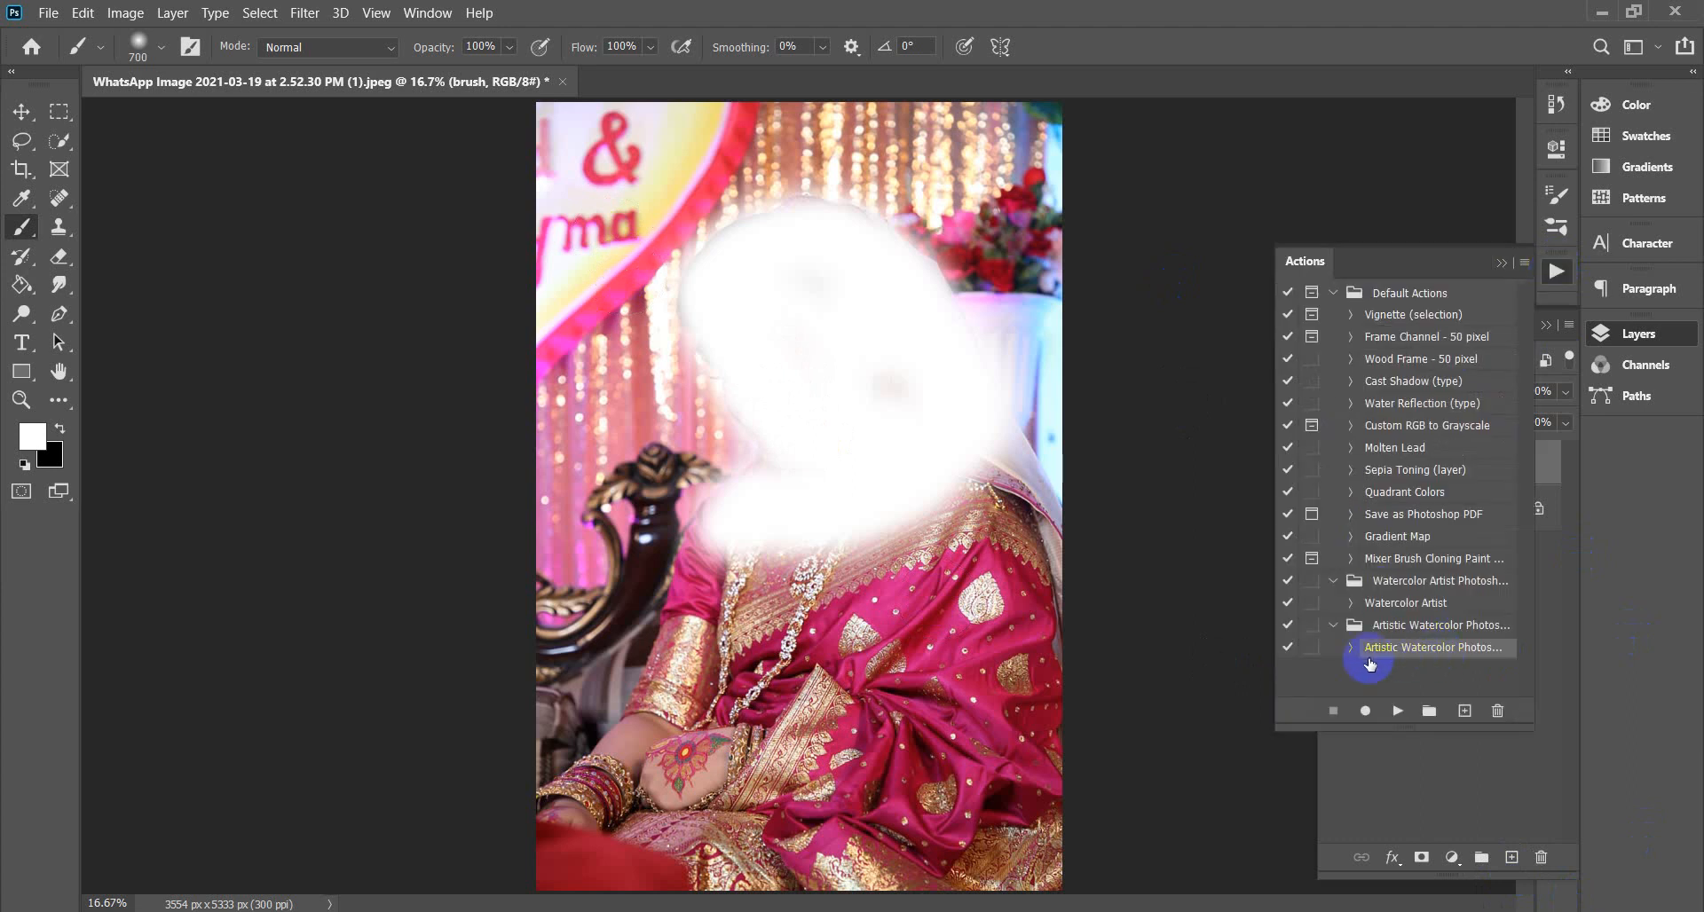
# Play the Artistic Watercolor action on the bride photo, then collapse the Actions panel.
pyautogui.click(1400, 711)
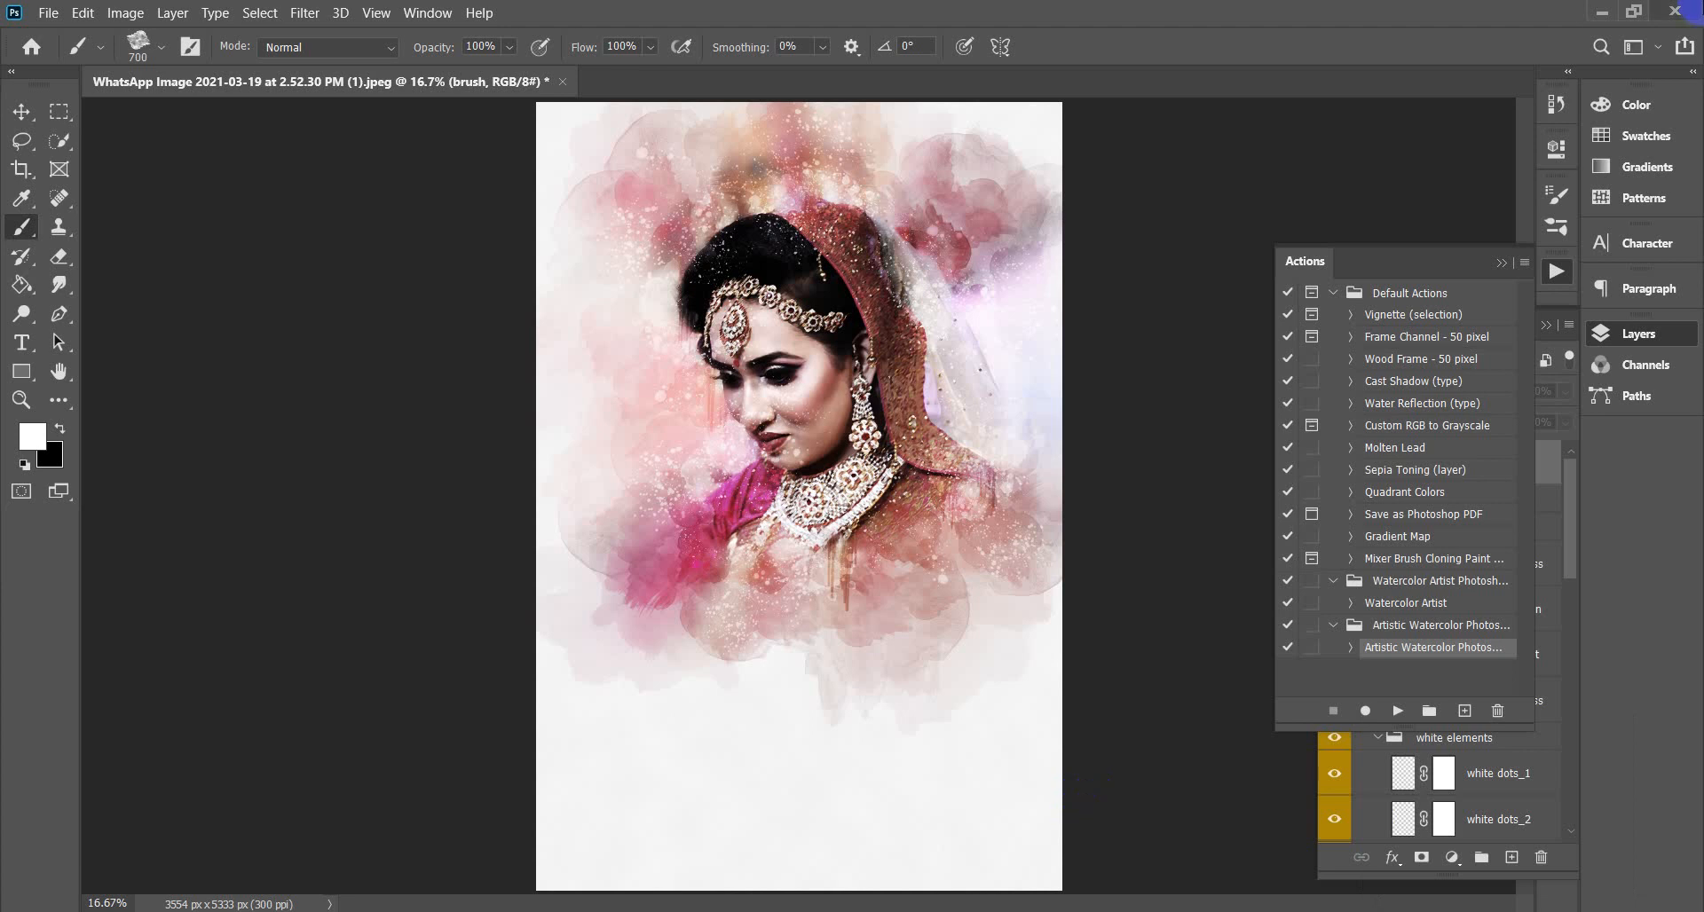
pyautogui.click(1501, 262)
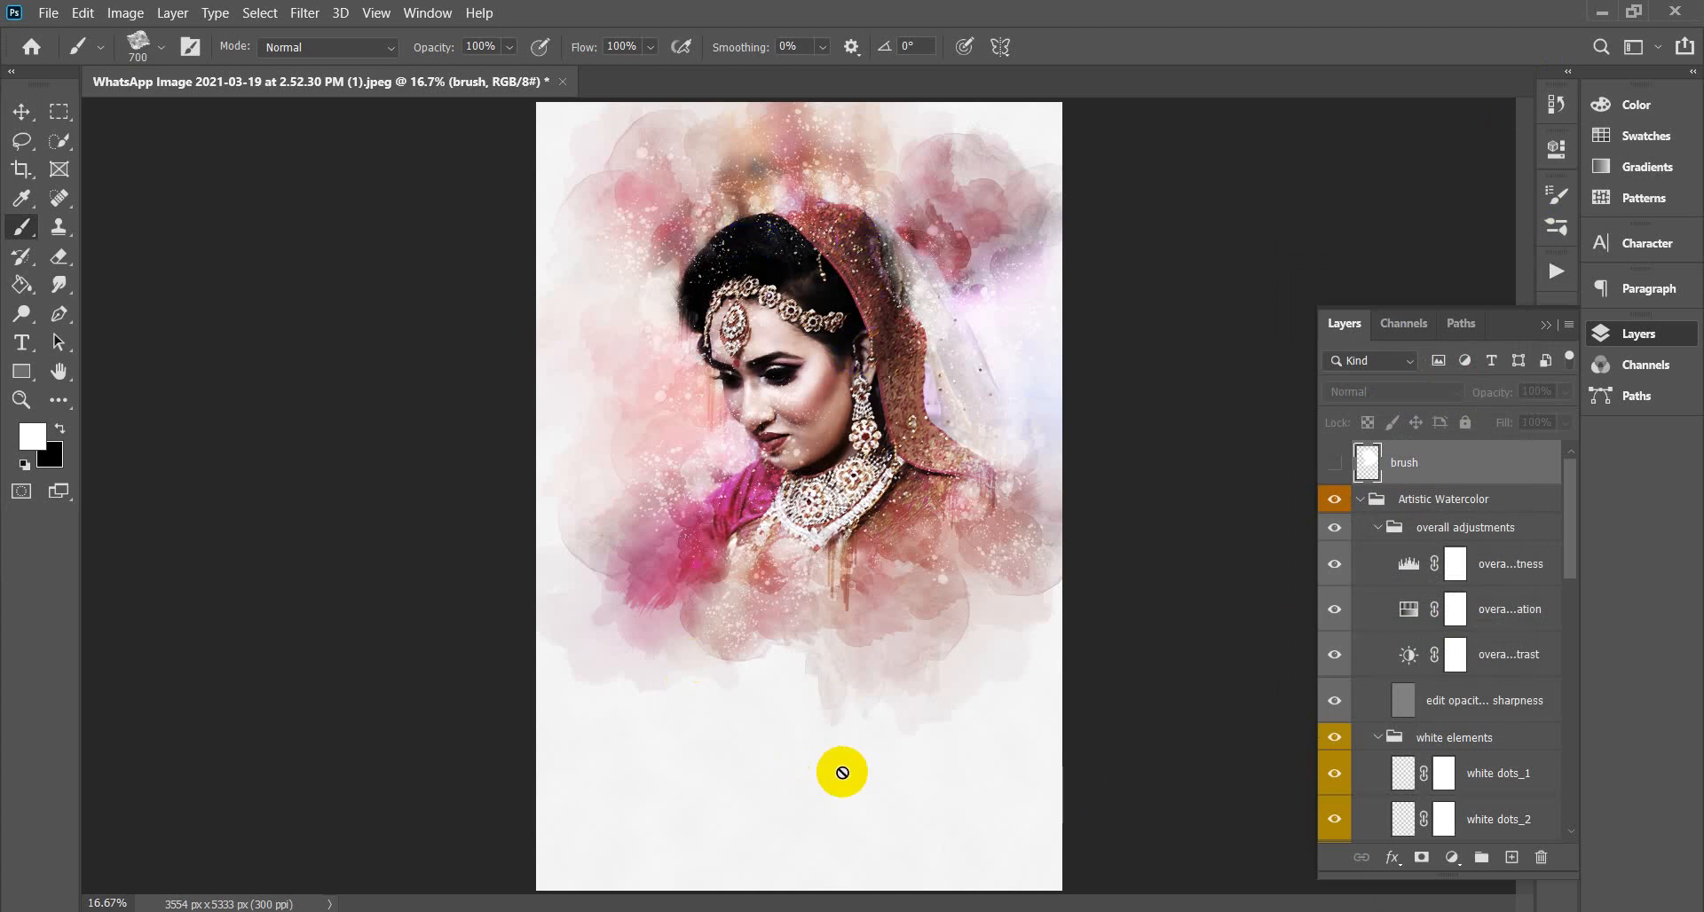
# Close the watercolour document without saving and reopen the original bride photo from recent files.
pyautogui.moveTo(843, 773); pyautogui.dragTo(882, 764)
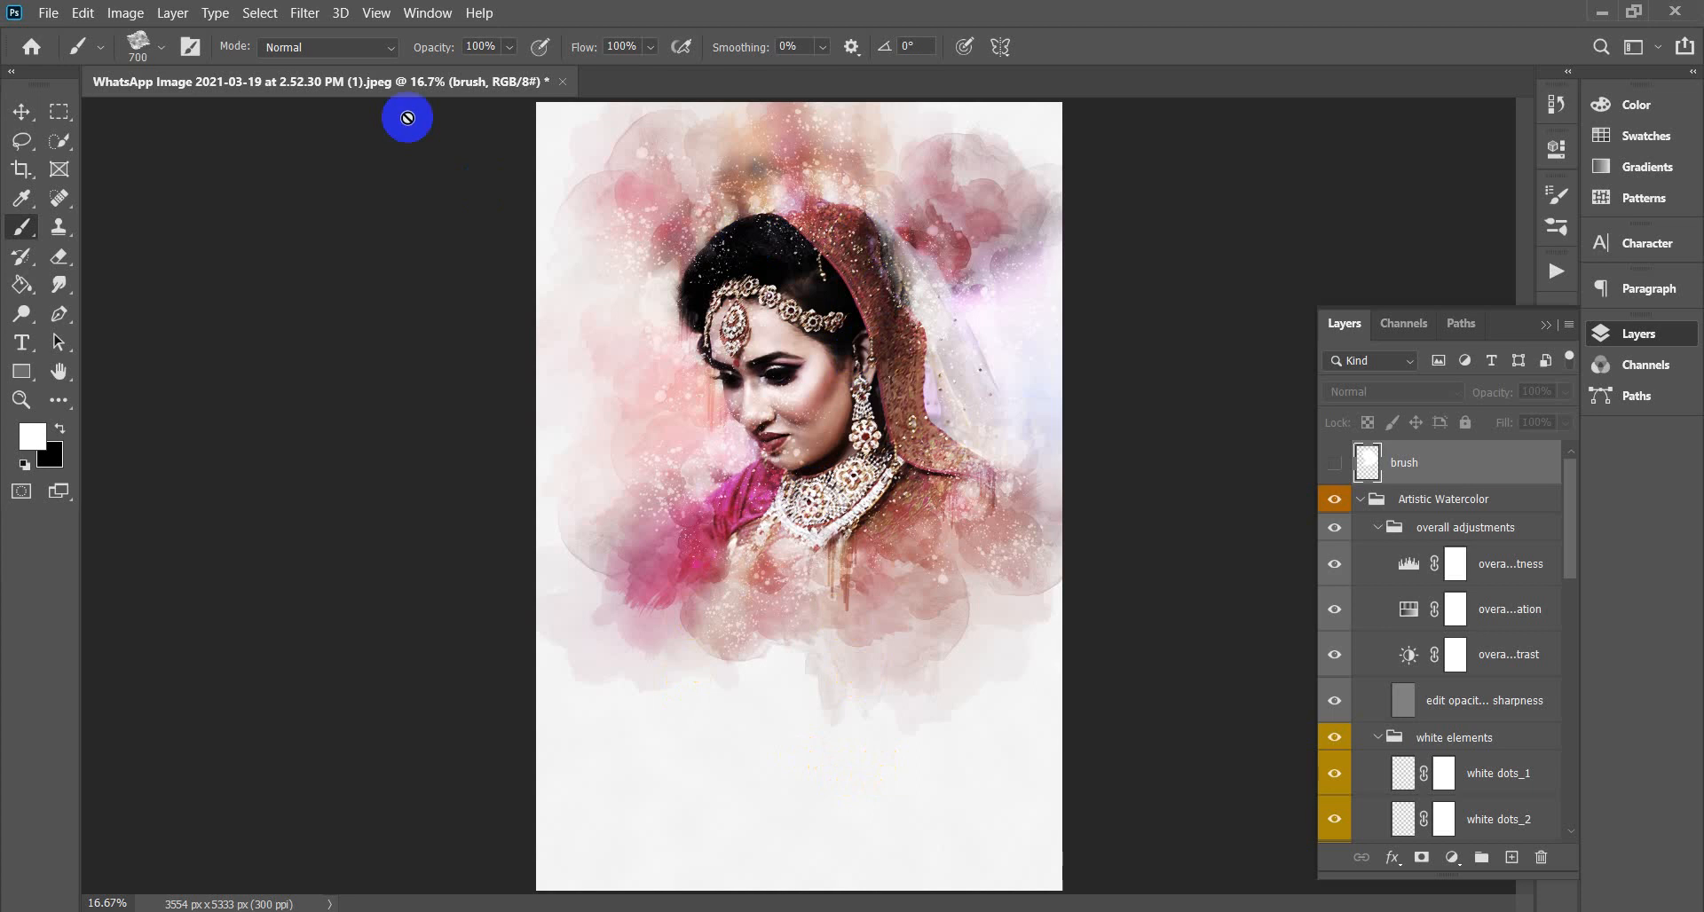
pyautogui.click(565, 83)
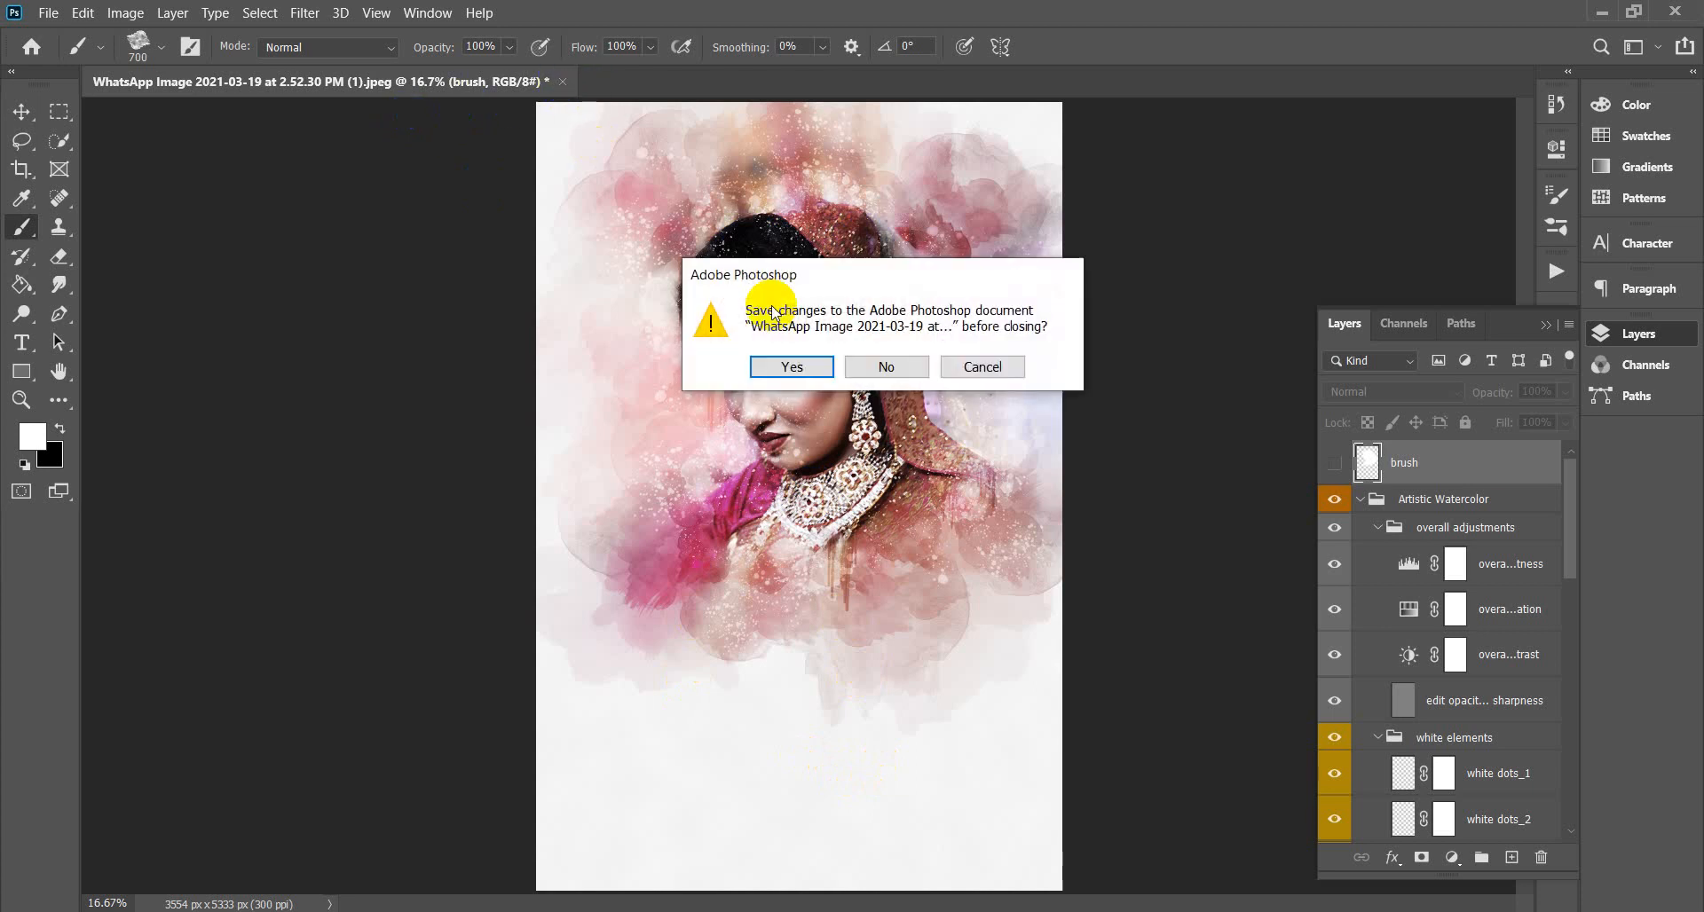
pyautogui.click(898, 365)
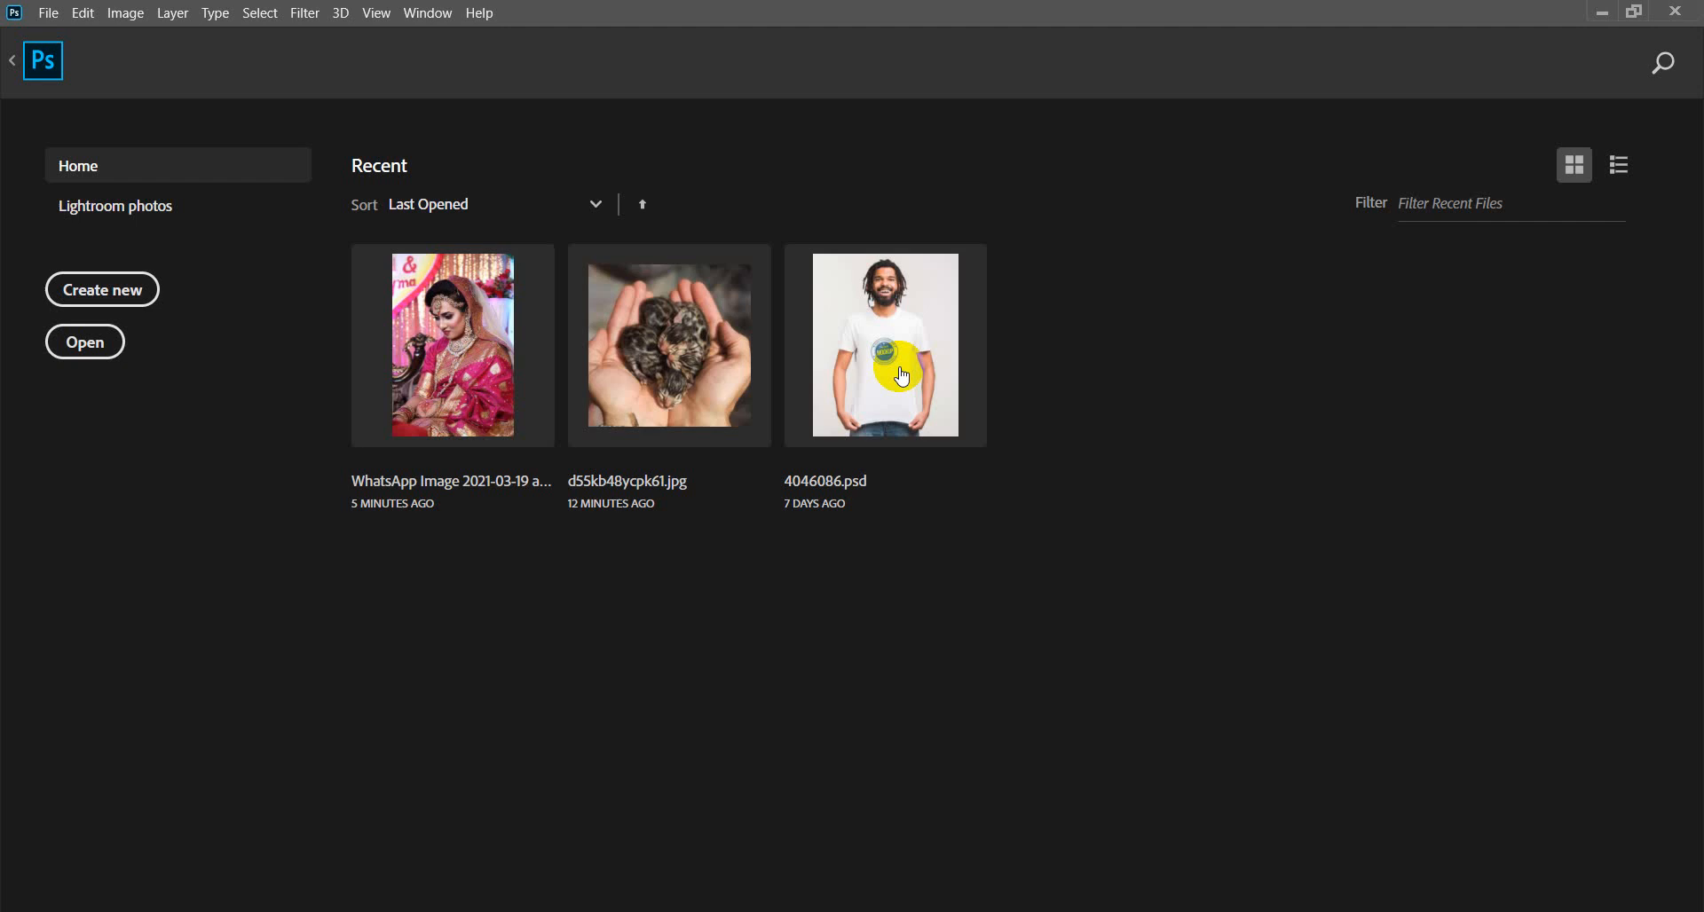
pyautogui.click(446, 300)
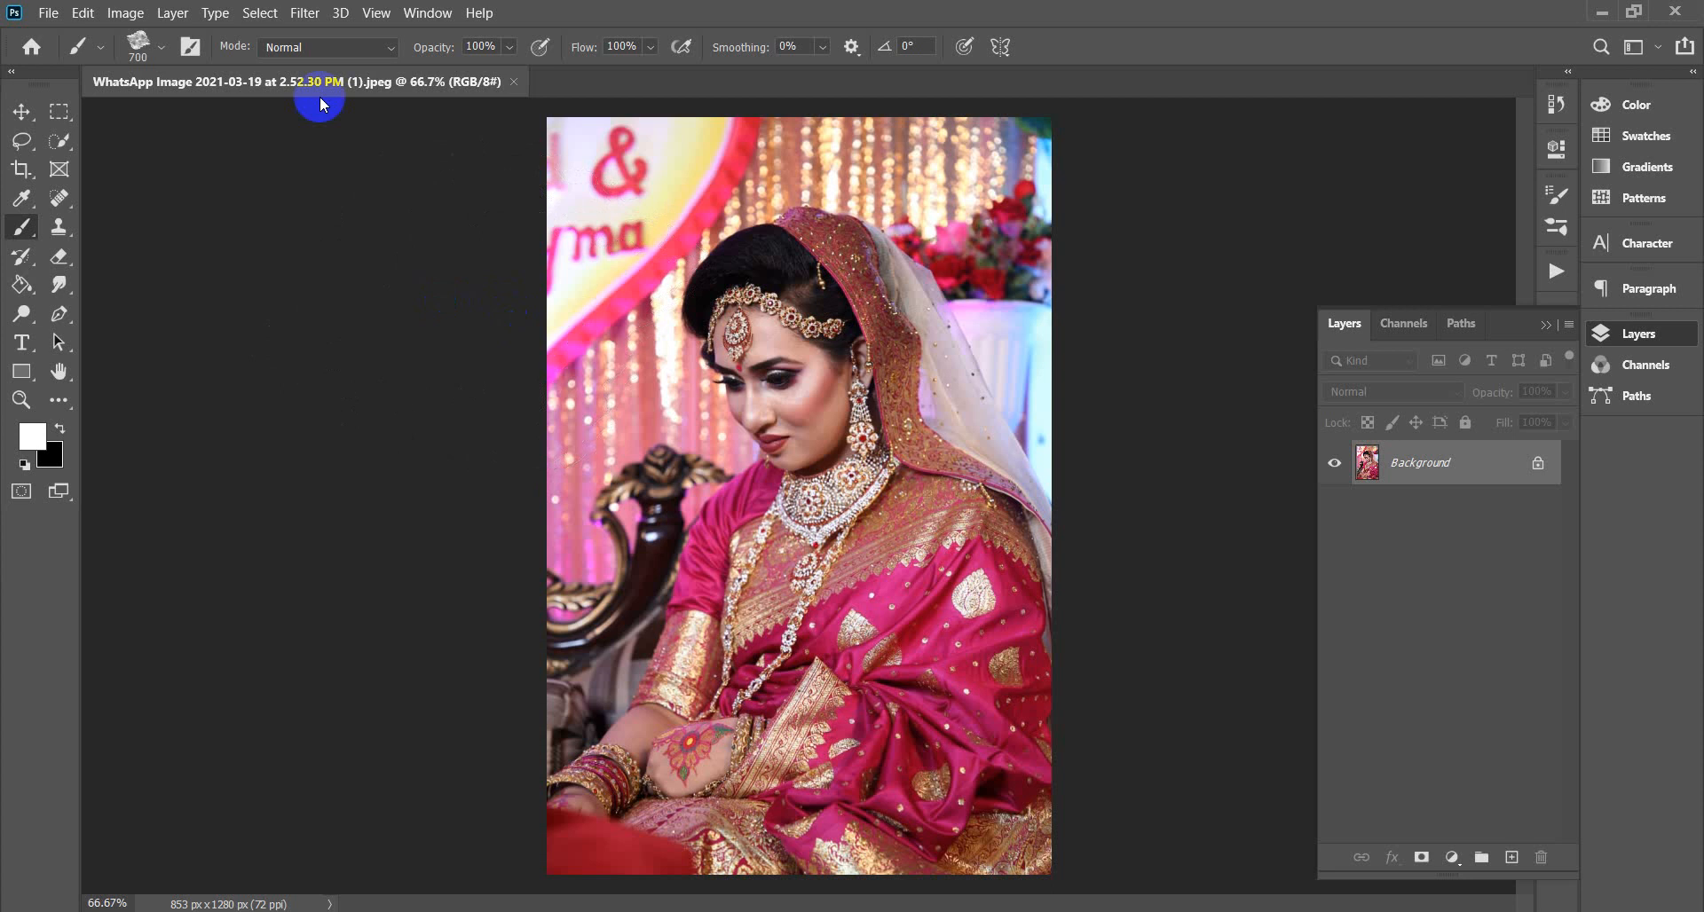
pyautogui.click(71, 144)
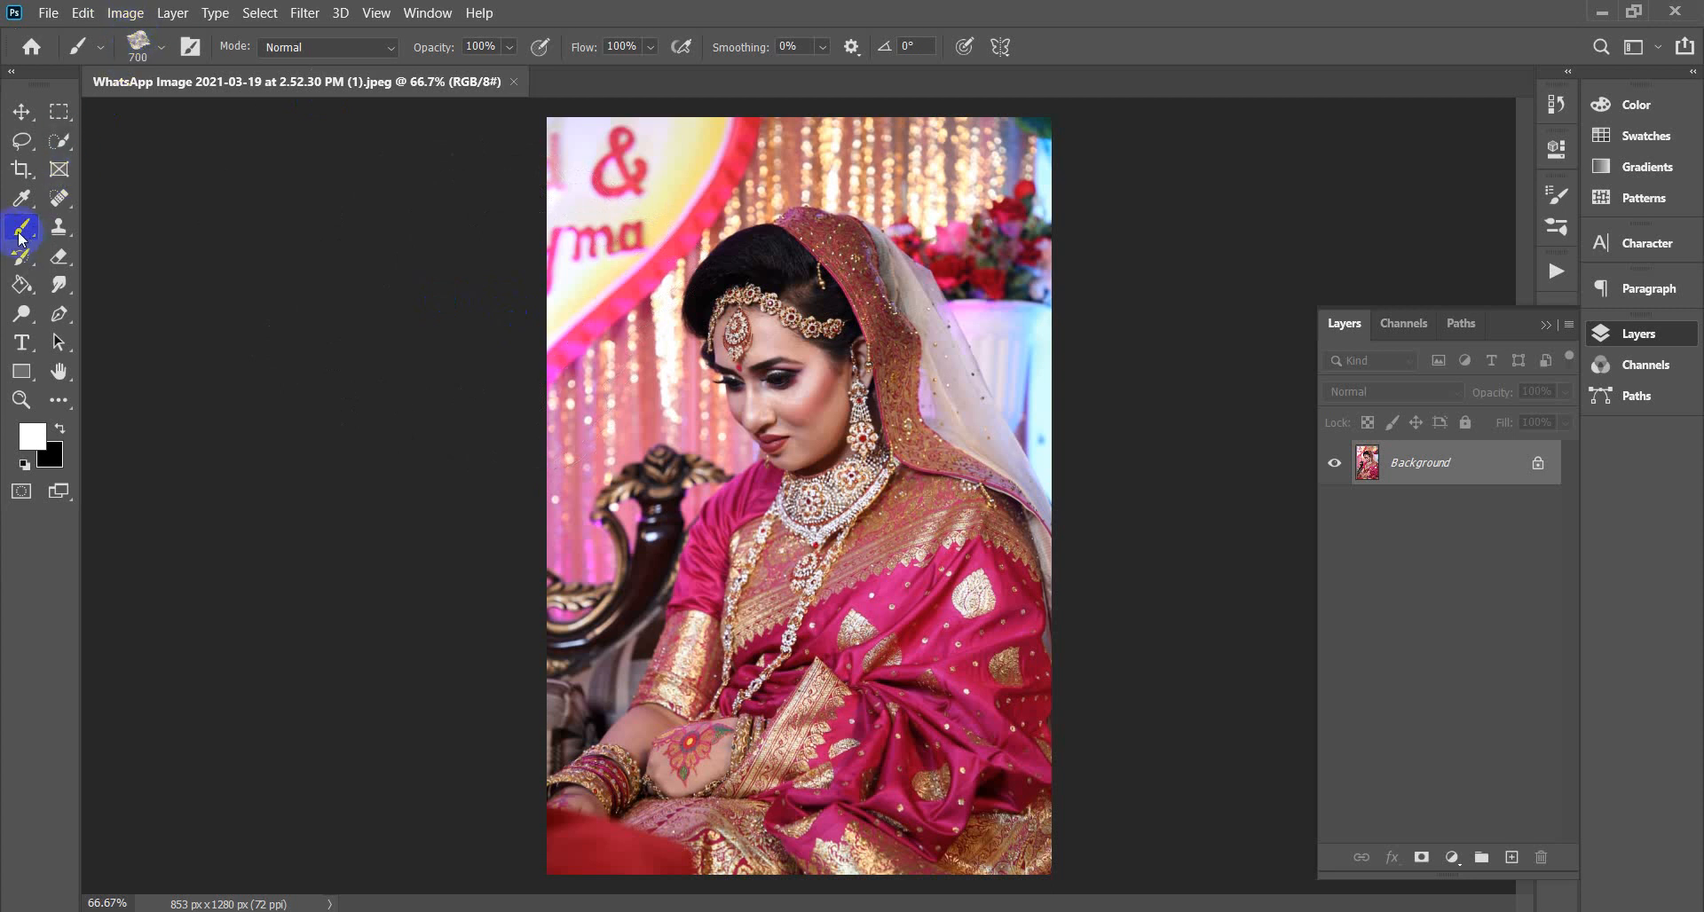
# Resample the bride photo to 300 ppi, giving 3554 × 5333 px.
pyautogui.click(125, 13)
pyautogui.click(284, 167)
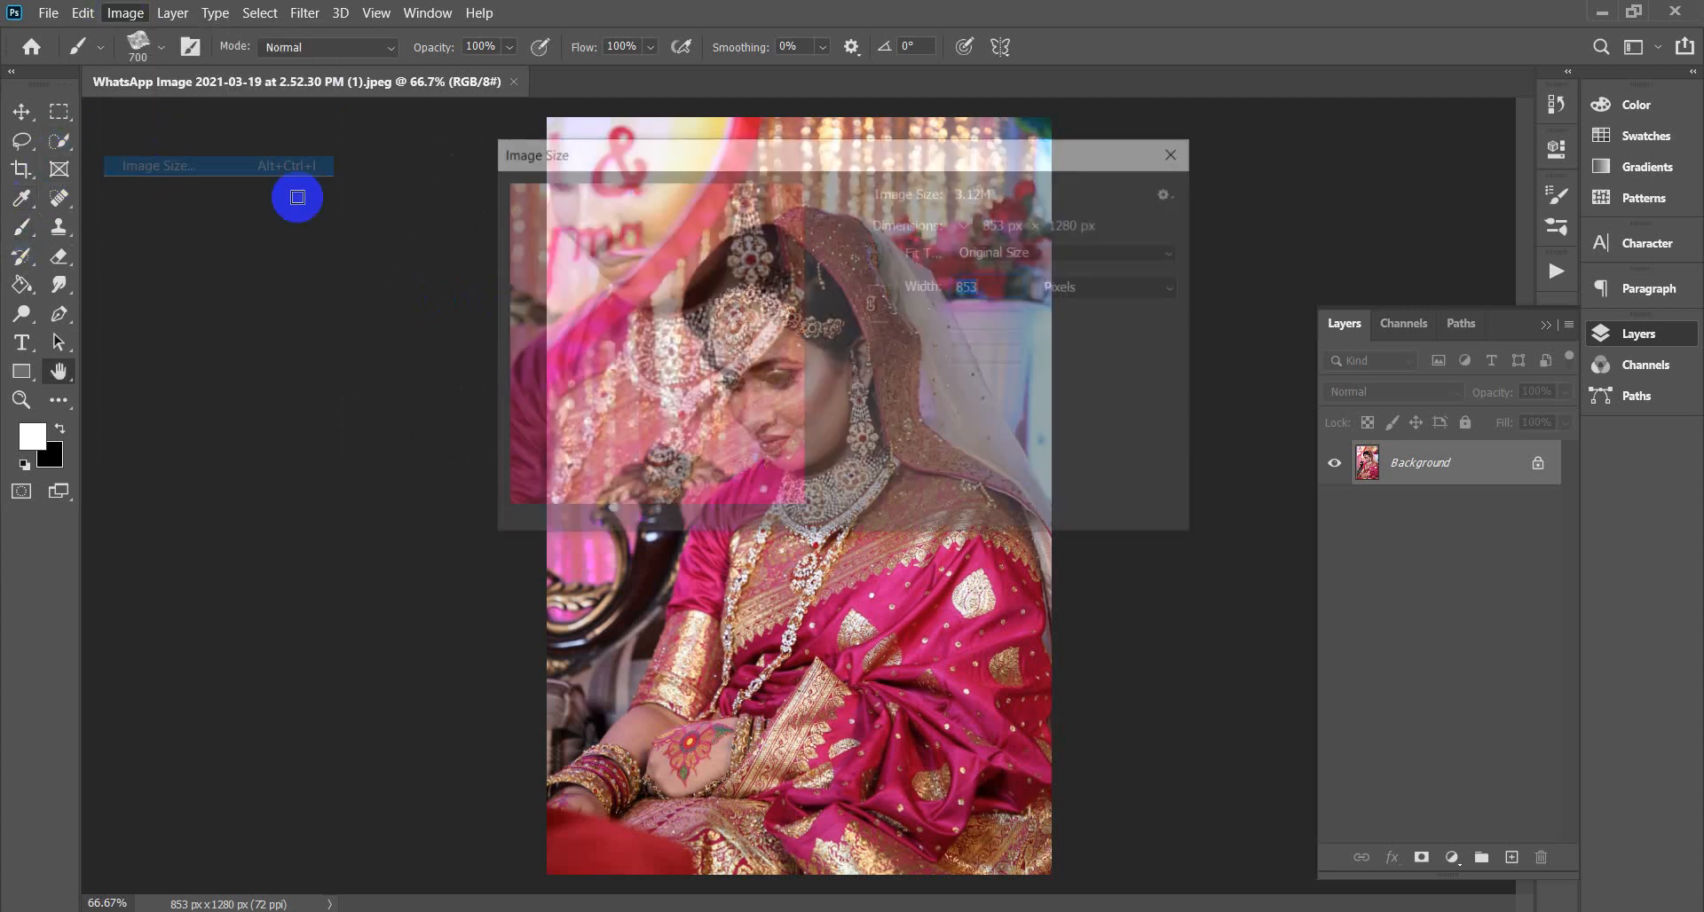
pyautogui.click(1000, 364)
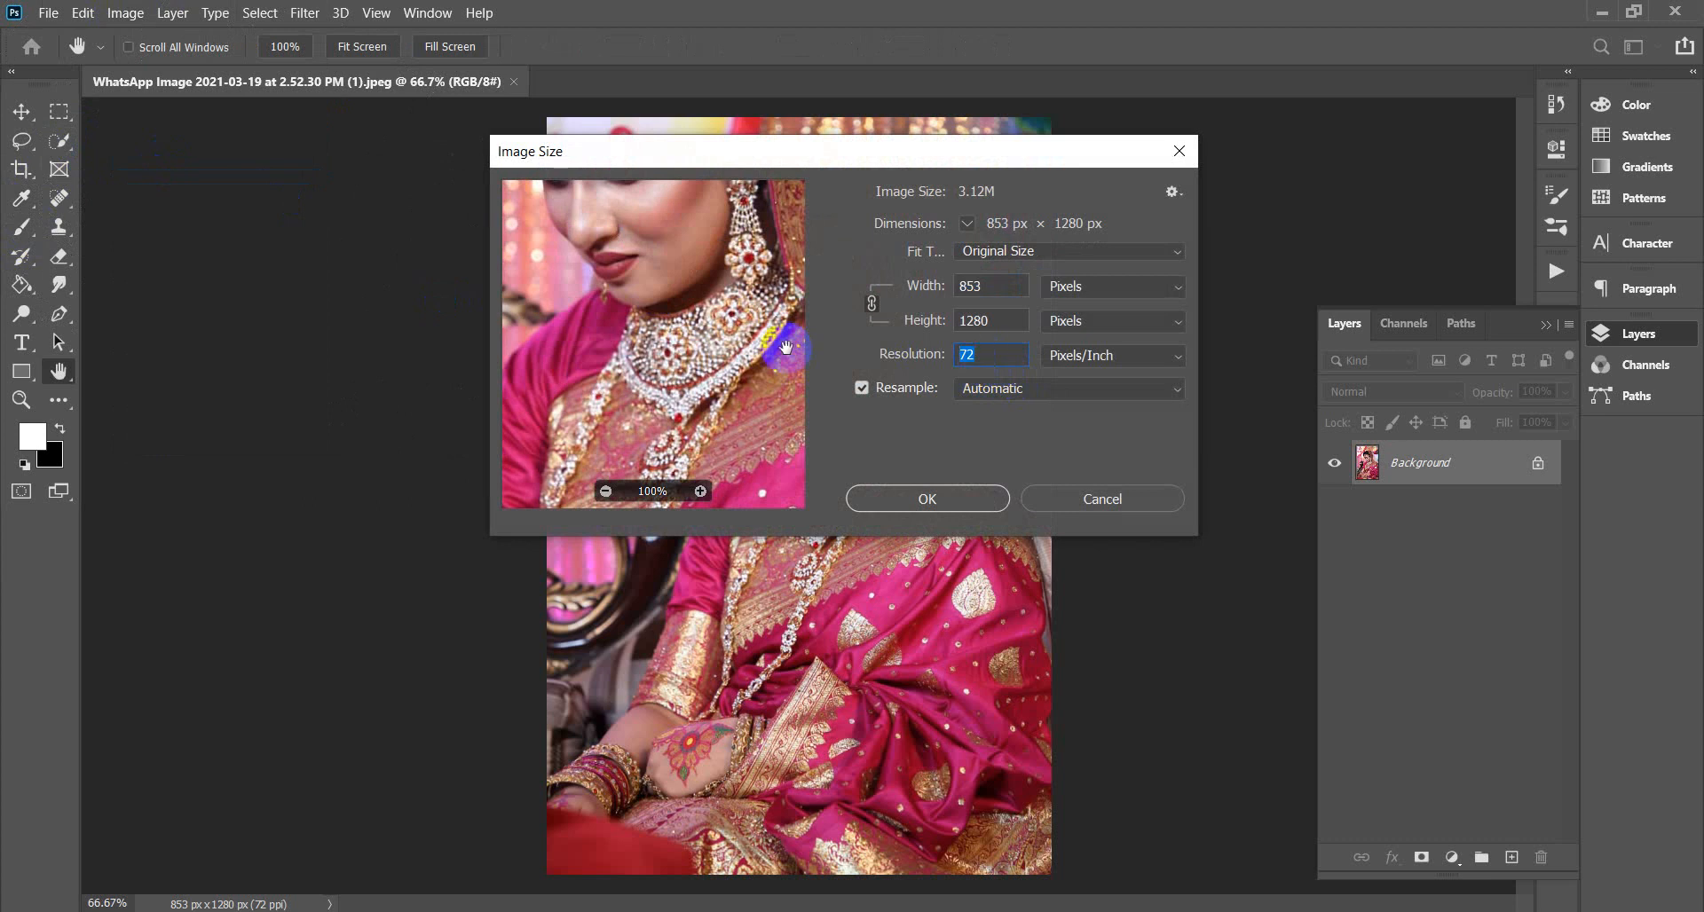
pyautogui.write('300')
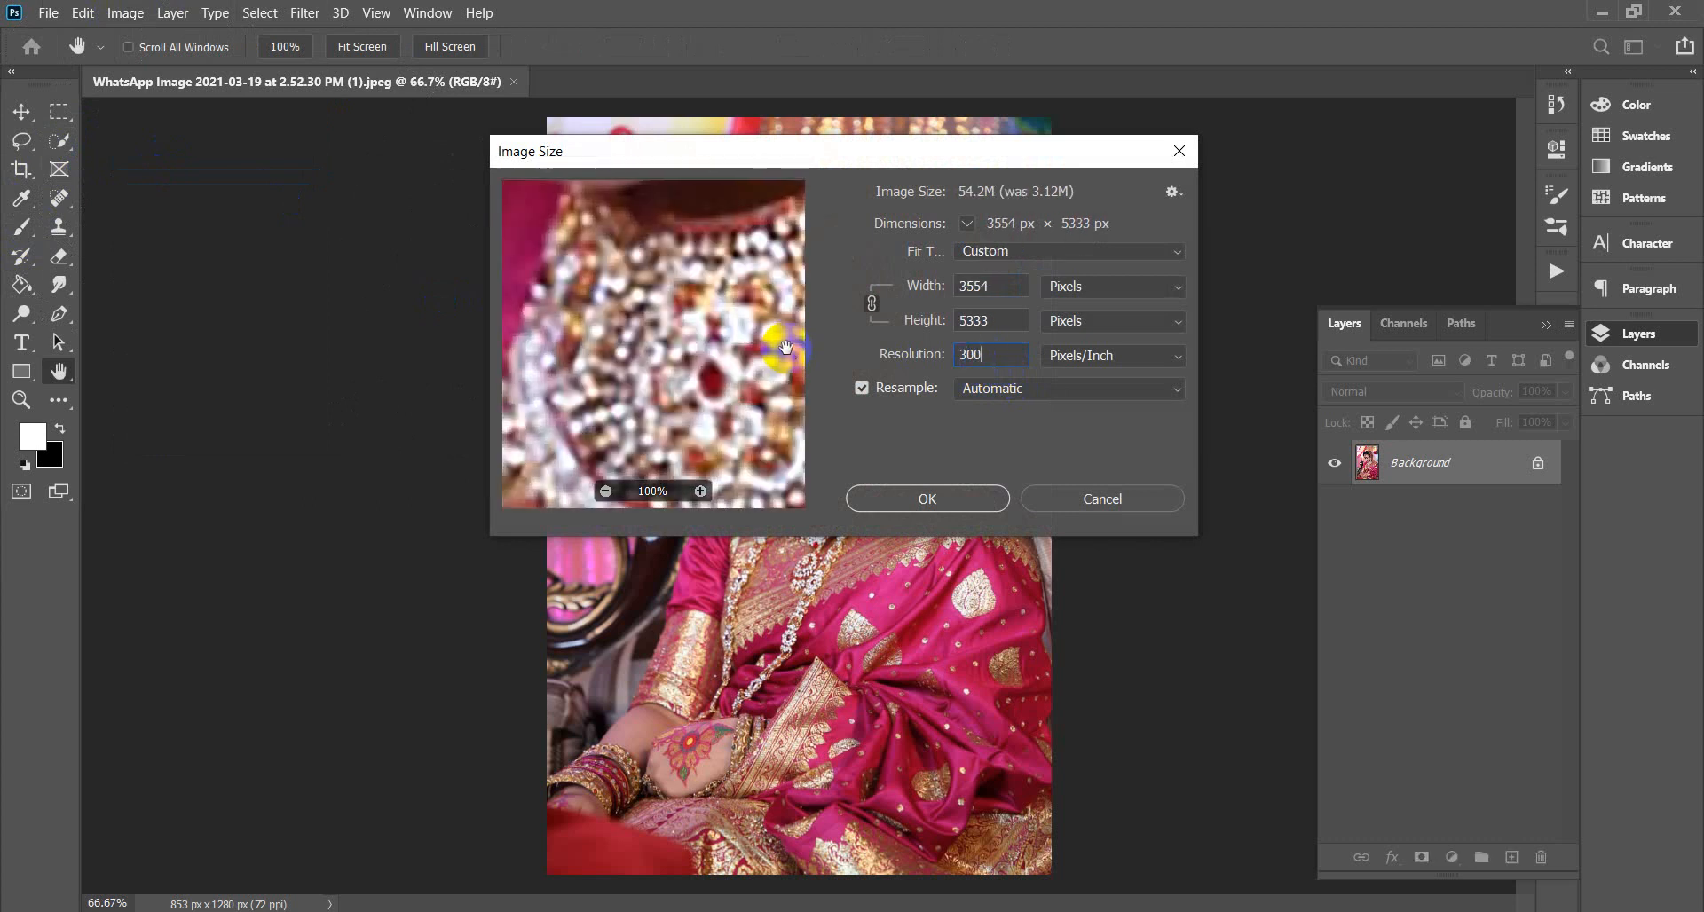
pyautogui.click(928, 497)
pyautogui.press('b')
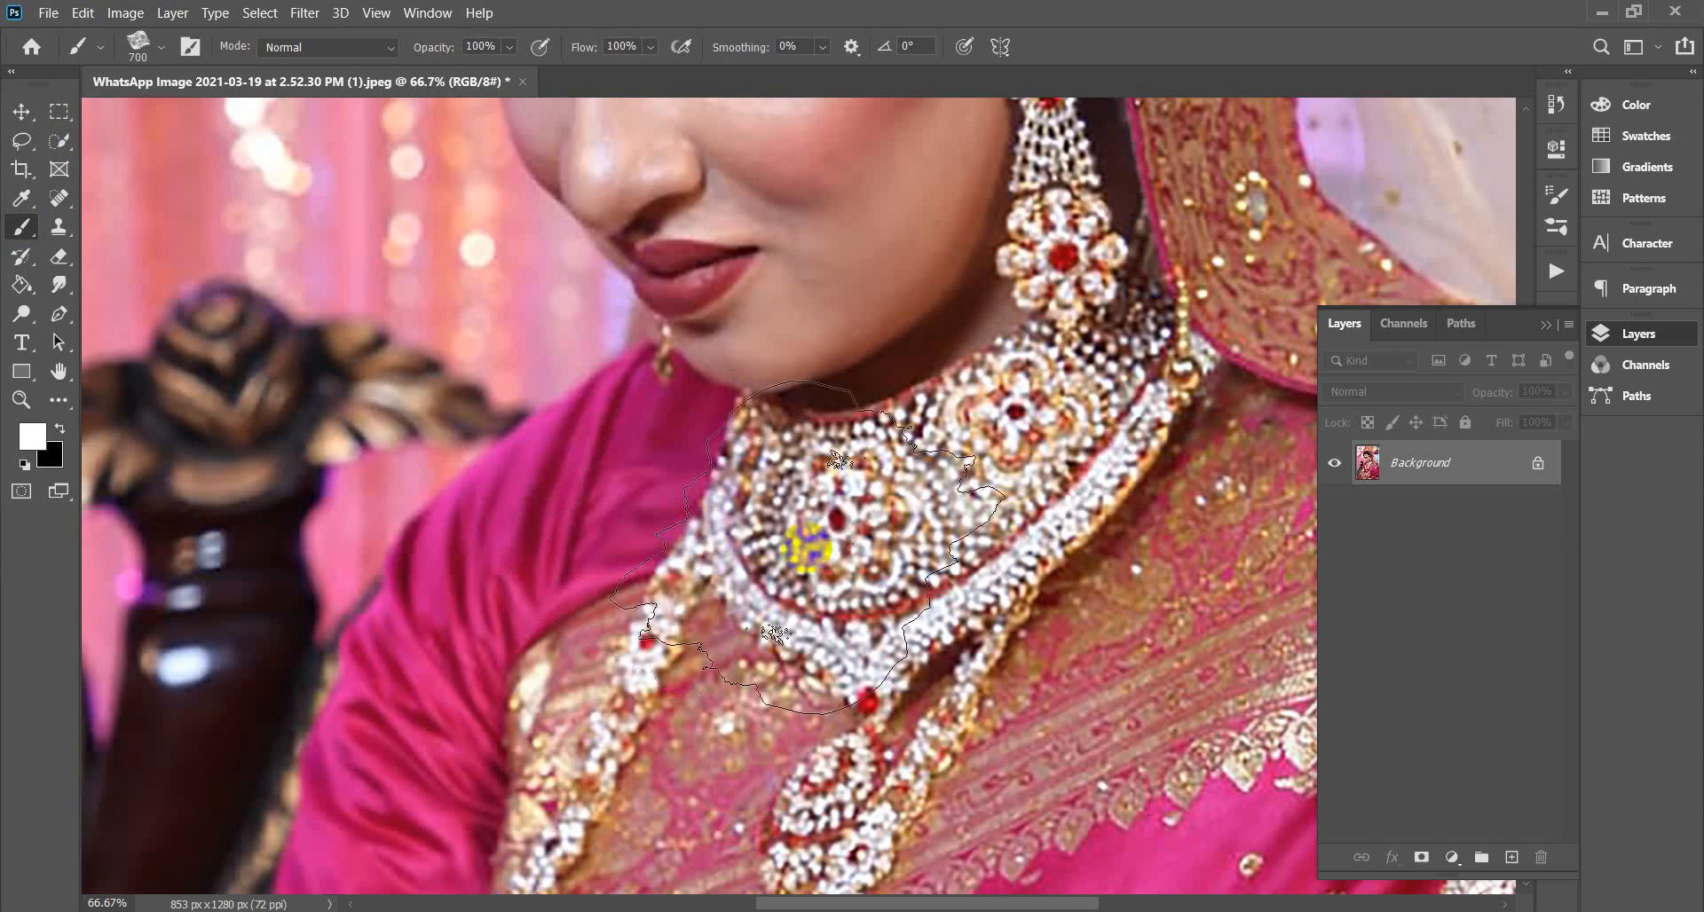
pyautogui.scroll(-4, 1025, 557)
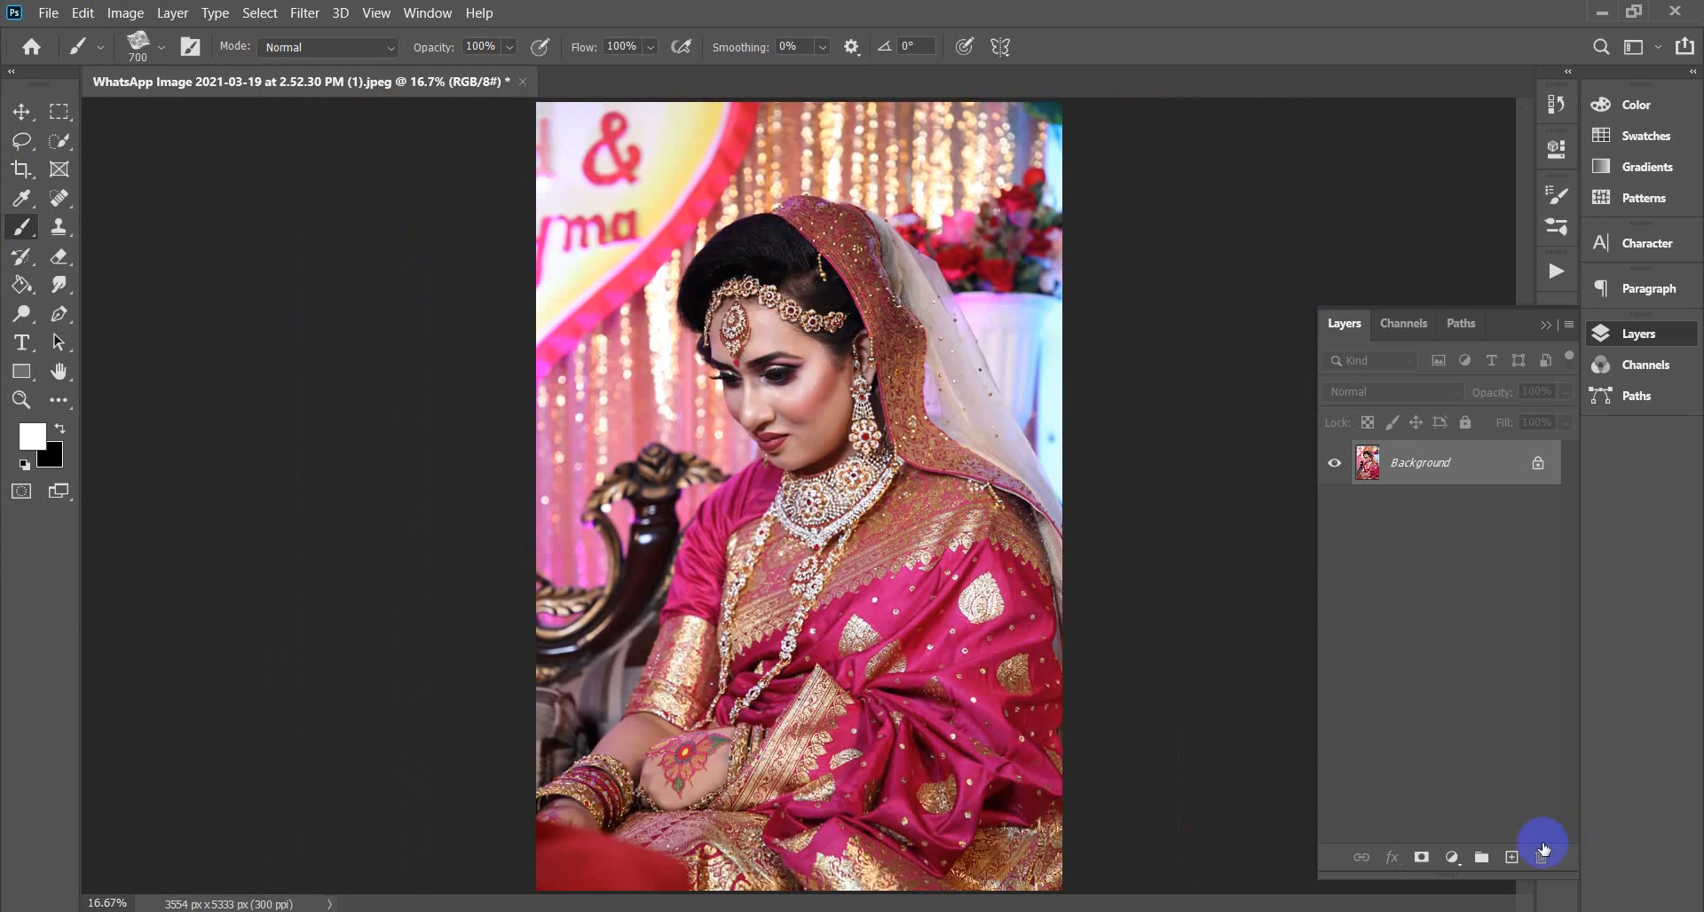
# Add a new layer above Background named 'brush' and choose the soft round 700 px brush.
pyautogui.click(1511, 857)
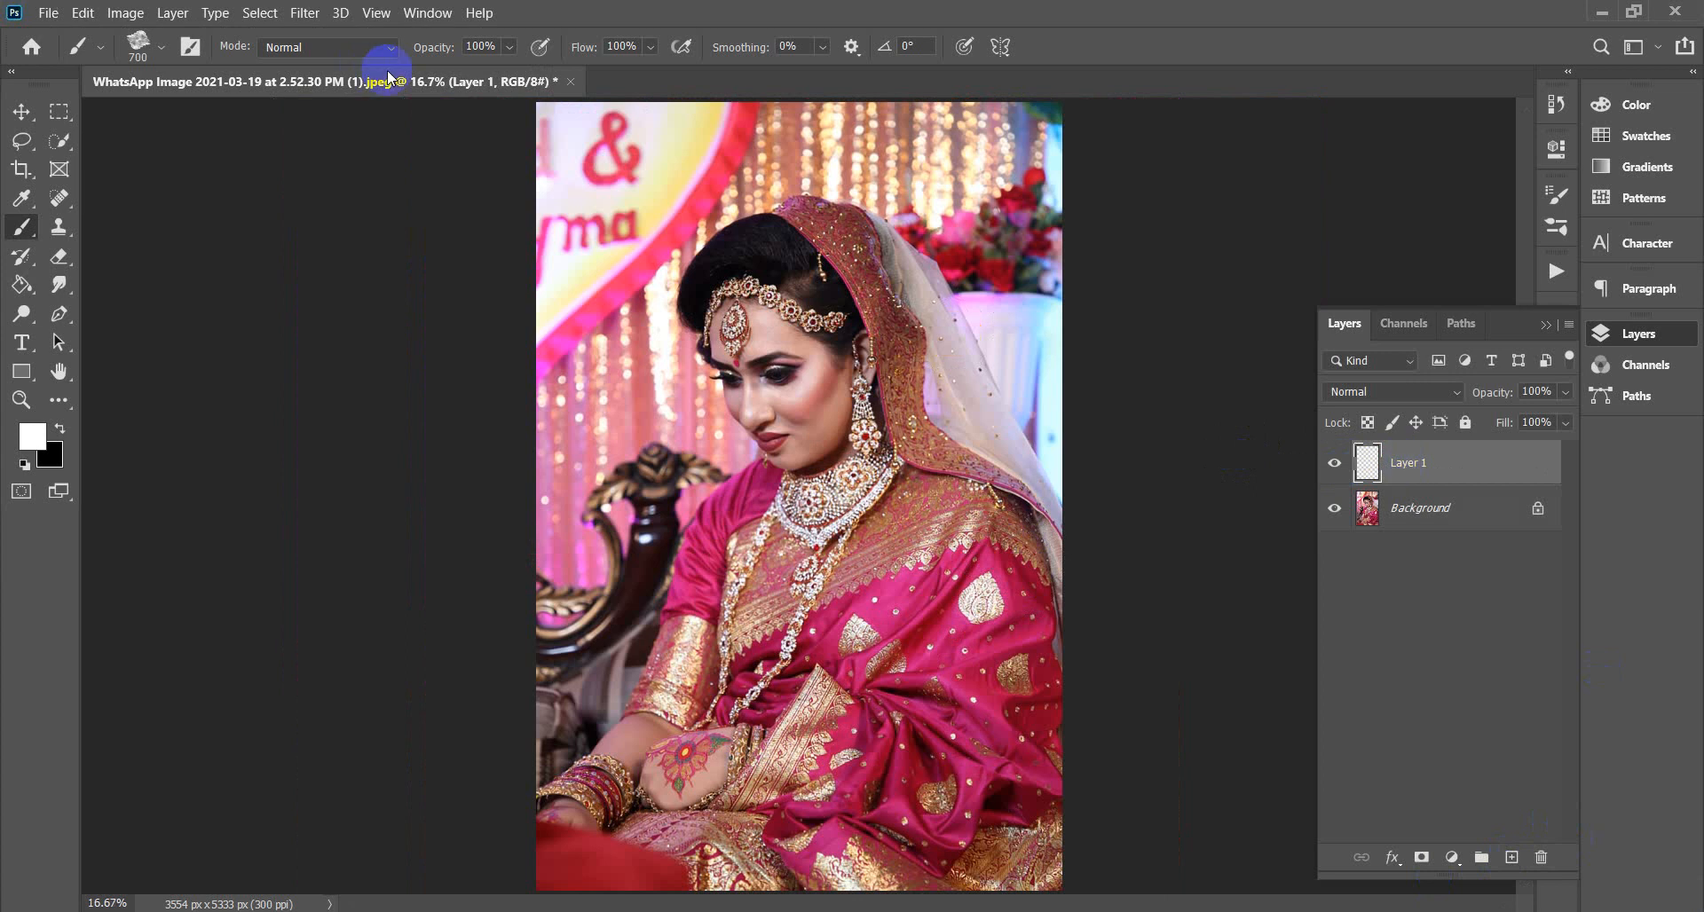
pyautogui.click(158, 49)
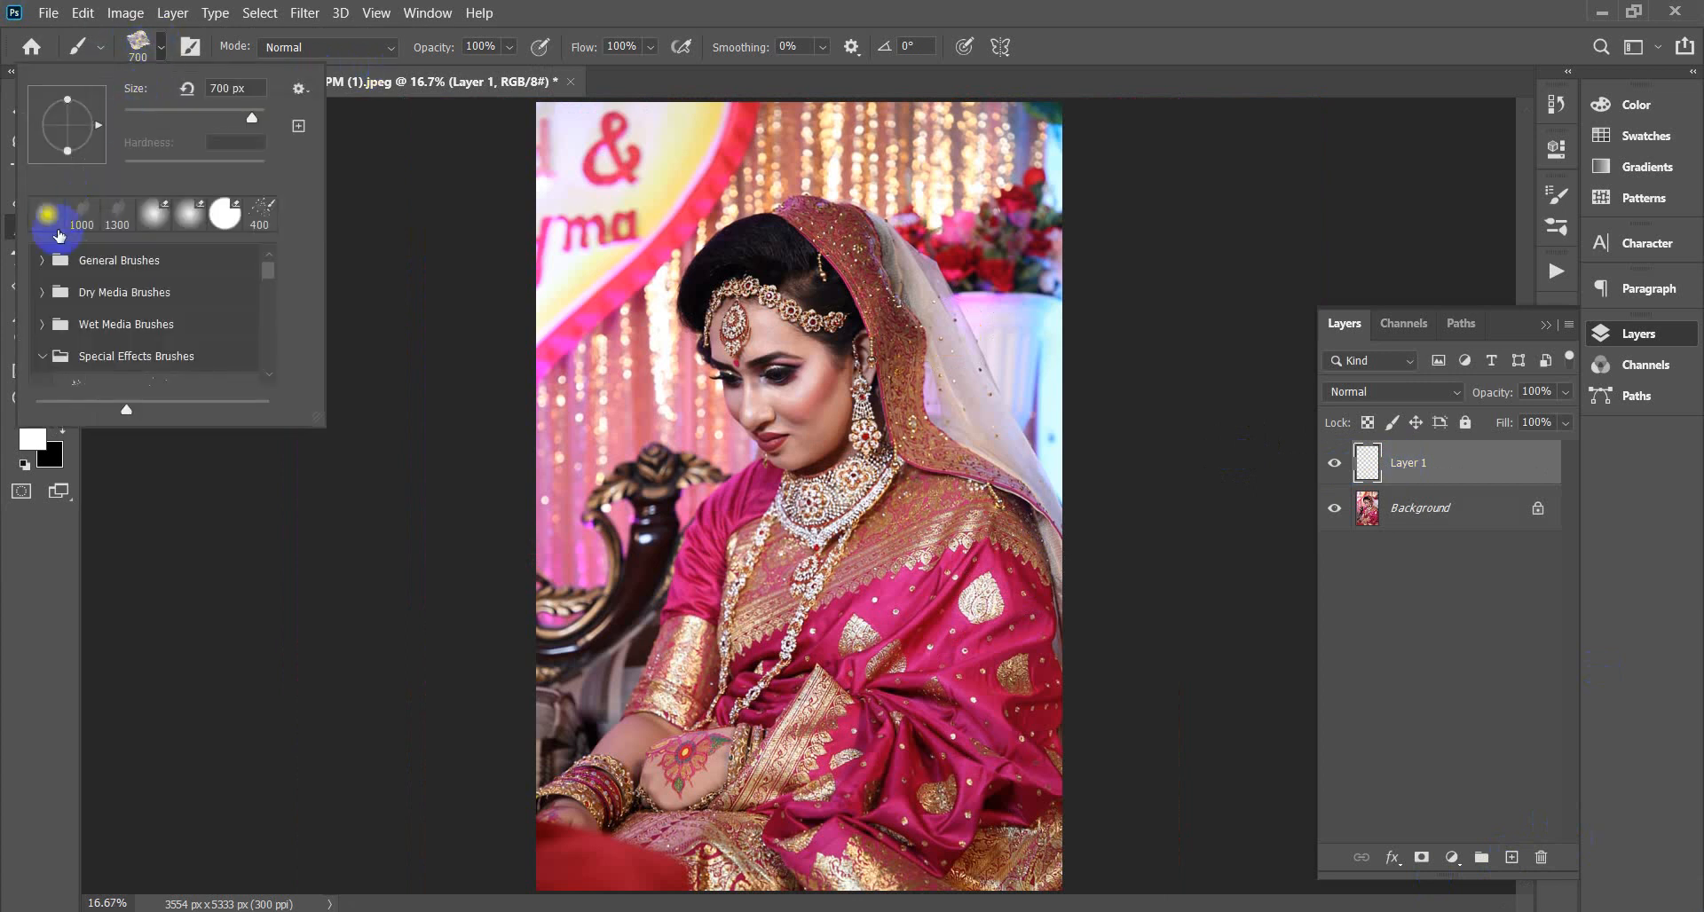
pyautogui.click(46, 213)
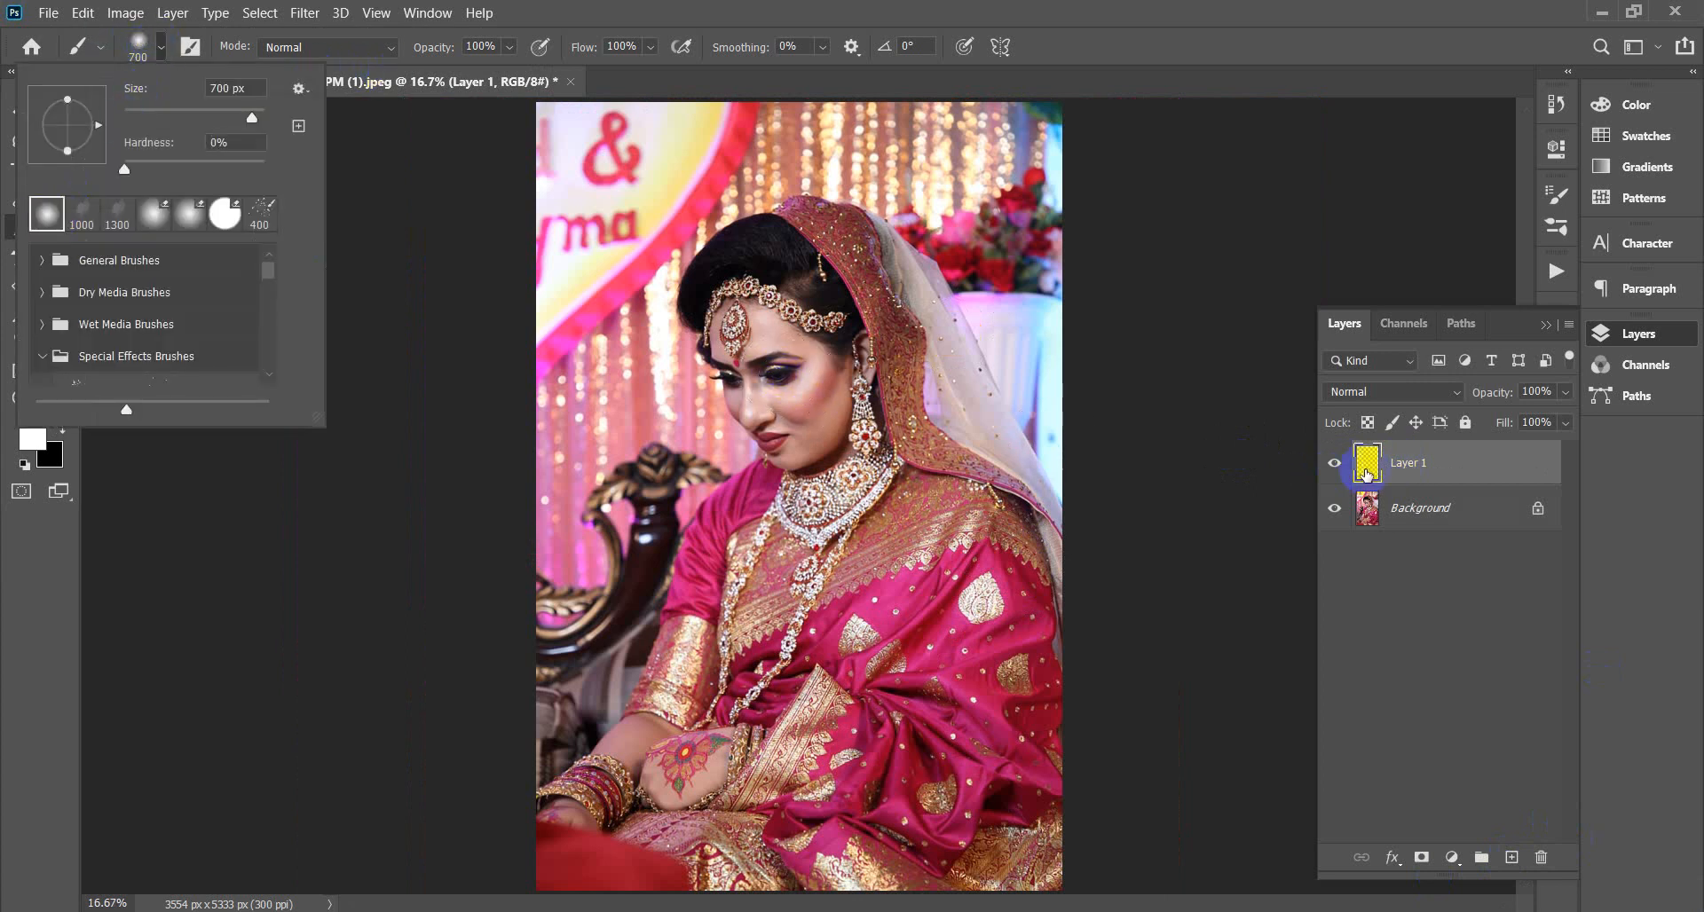
pyautogui.doubleClick(1406, 462)
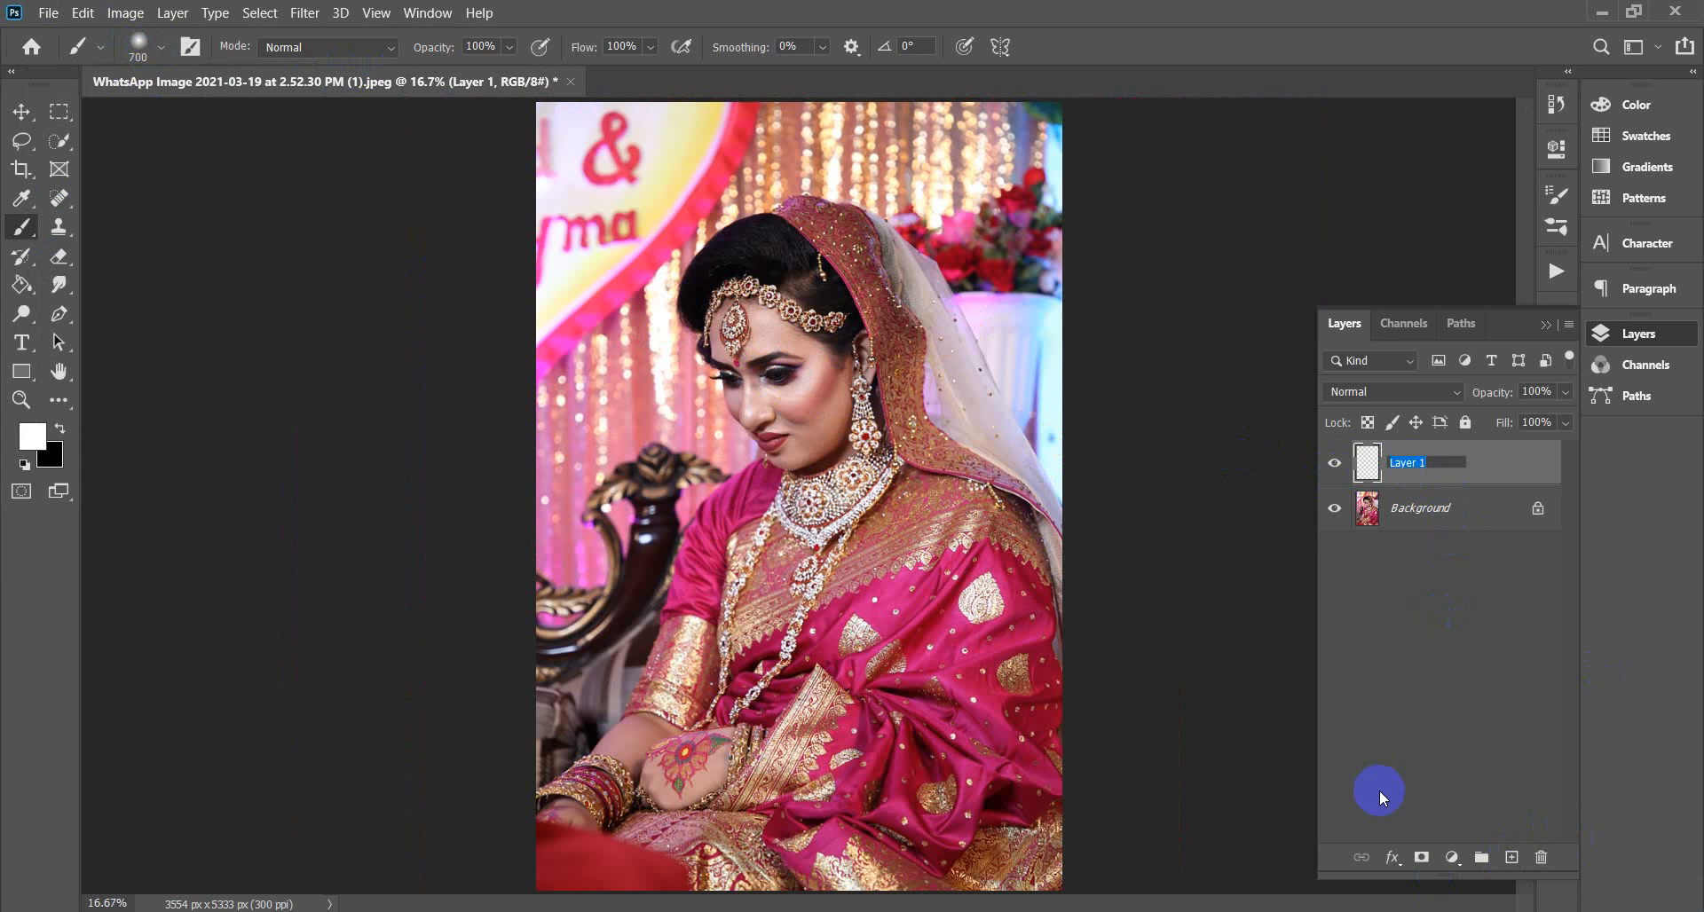
pyautogui.write('brush')
pyautogui.click(1504, 468)
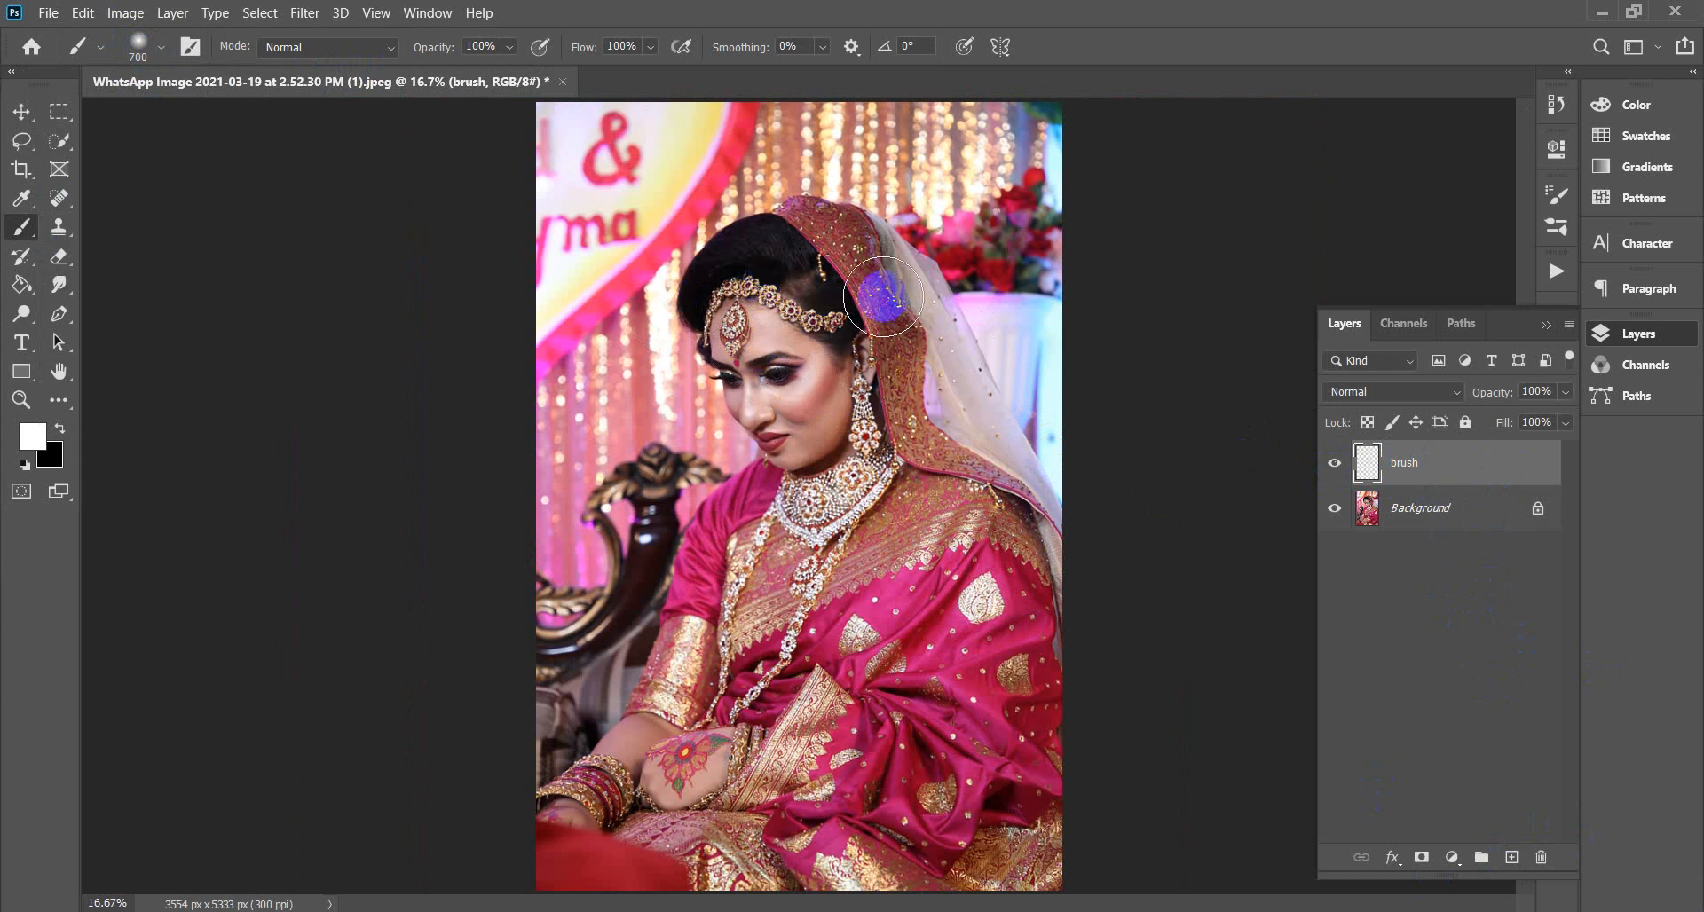
# Paint soft white over the bride from the veil down to the chair on the brush layer.
pyautogui.moveTo(883, 298)
pyautogui.mouseDown()
pyautogui.moveTo(978, 416)
pyautogui.moveTo(1015, 516)
pyautogui.moveTo(1064, 880)
pyautogui.moveTo(1013, 588)
pyautogui.moveTo(885, 269)
pyautogui.moveTo(802, 233)
pyautogui.moveTo(744, 245)
pyautogui.moveTo(698, 292)
pyautogui.moveTo(803, 482)
pyautogui.moveTo(744, 522)
pyautogui.moveTo(660, 713)
pyautogui.moveTo(565, 806)
pyautogui.moveTo(567, 874)
pyautogui.moveTo(528, 873)
pyautogui.moveTo(1013, 875)
pyautogui.moveTo(612, 849)
pyautogui.moveTo(1074, 777)
pyautogui.moveTo(778, 772)
pyautogui.moveTo(857, 750)
pyautogui.moveTo(721, 741)
pyautogui.moveTo(655, 815)
pyautogui.moveTo(650, 789)
pyautogui.moveTo(776, 511)
pyautogui.moveTo(787, 620)
pyautogui.moveTo(983, 639)
pyautogui.moveTo(748, 700)
pyautogui.moveTo(1020, 695)
pyautogui.moveTo(955, 481)
pyautogui.moveTo(863, 321)
pyautogui.moveTo(822, 287)
pyautogui.moveTo(763, 288)
pyautogui.moveTo(762, 340)
pyautogui.moveTo(800, 375)
pyautogui.moveTo(864, 595)
pyautogui.moveTo(822, 613)
pyautogui.moveTo(908, 478)
pyautogui.moveTo(790, 311)
pyautogui.moveTo(868, 542)
pyautogui.mouseUp()
pyautogui.moveTo(916, 541)
pyautogui.mouseDown()
pyautogui.moveTo(807, 552)
pyautogui.moveTo(791, 506)
pyautogui.moveTo(757, 498)
pyautogui.moveTo(725, 534)
pyautogui.moveTo(707, 738)
pyautogui.moveTo(749, 791)
pyautogui.moveTo(1025, 811)
pyautogui.moveTo(836, 462)
pyautogui.moveTo(780, 298)
pyautogui.moveTo(737, 267)
pyautogui.moveTo(776, 240)
pyautogui.moveTo(814, 240)
pyautogui.moveTo(912, 312)
pyautogui.moveTo(1020, 506)
pyautogui.moveTo(833, 833)
pyautogui.mouseUp()
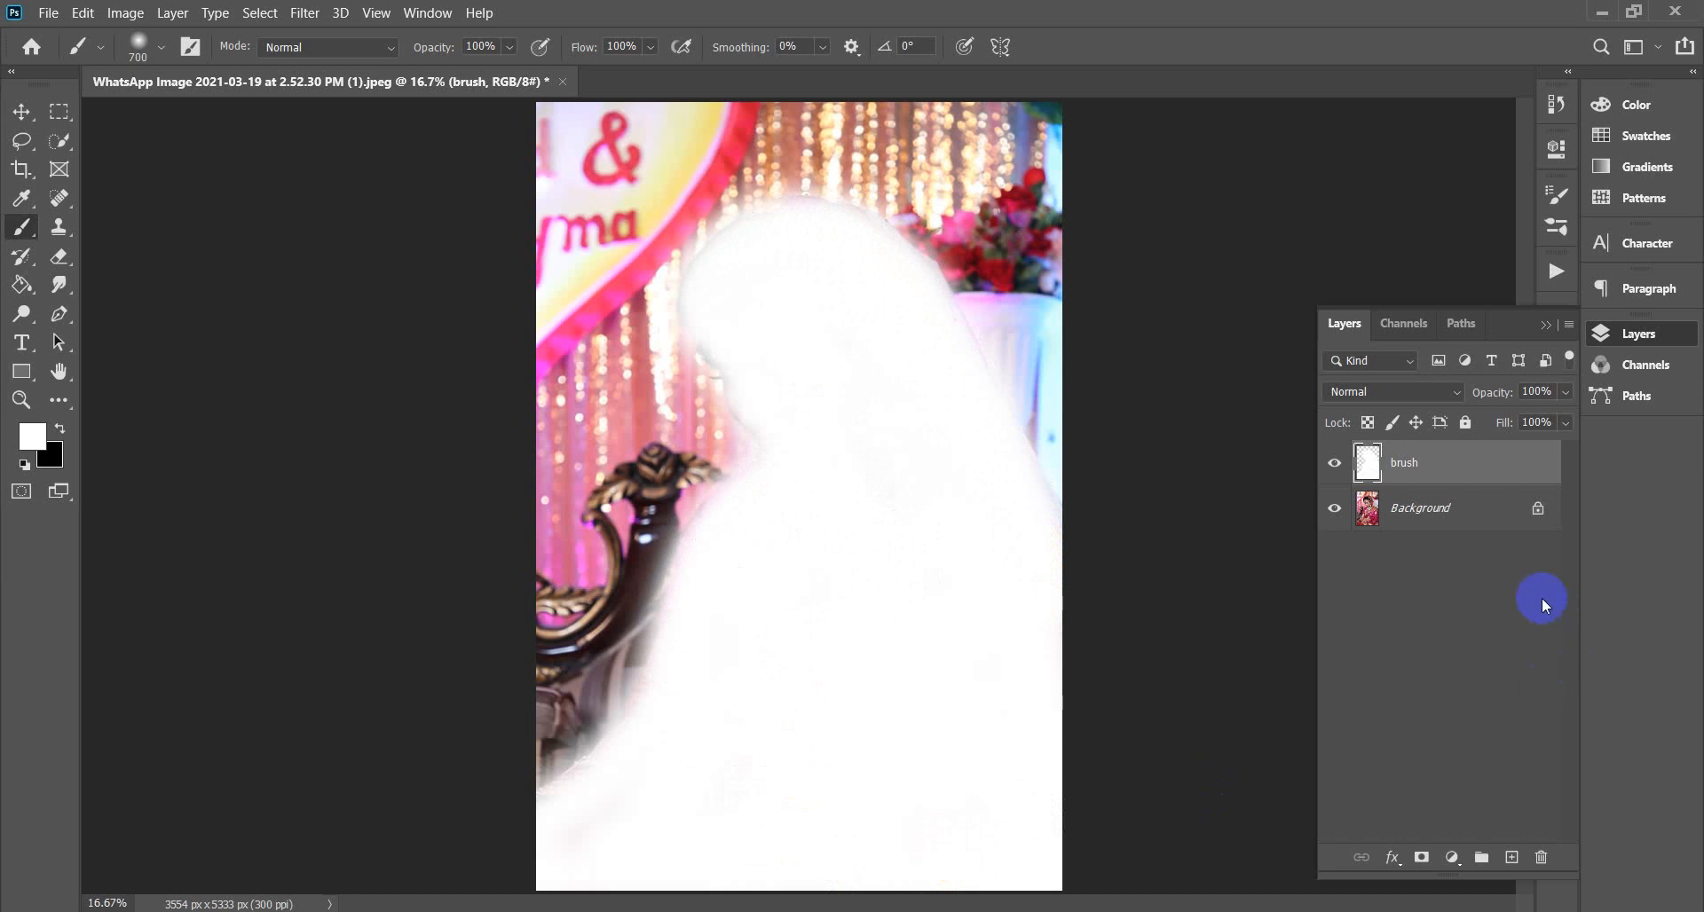
pyautogui.click(1559, 274)
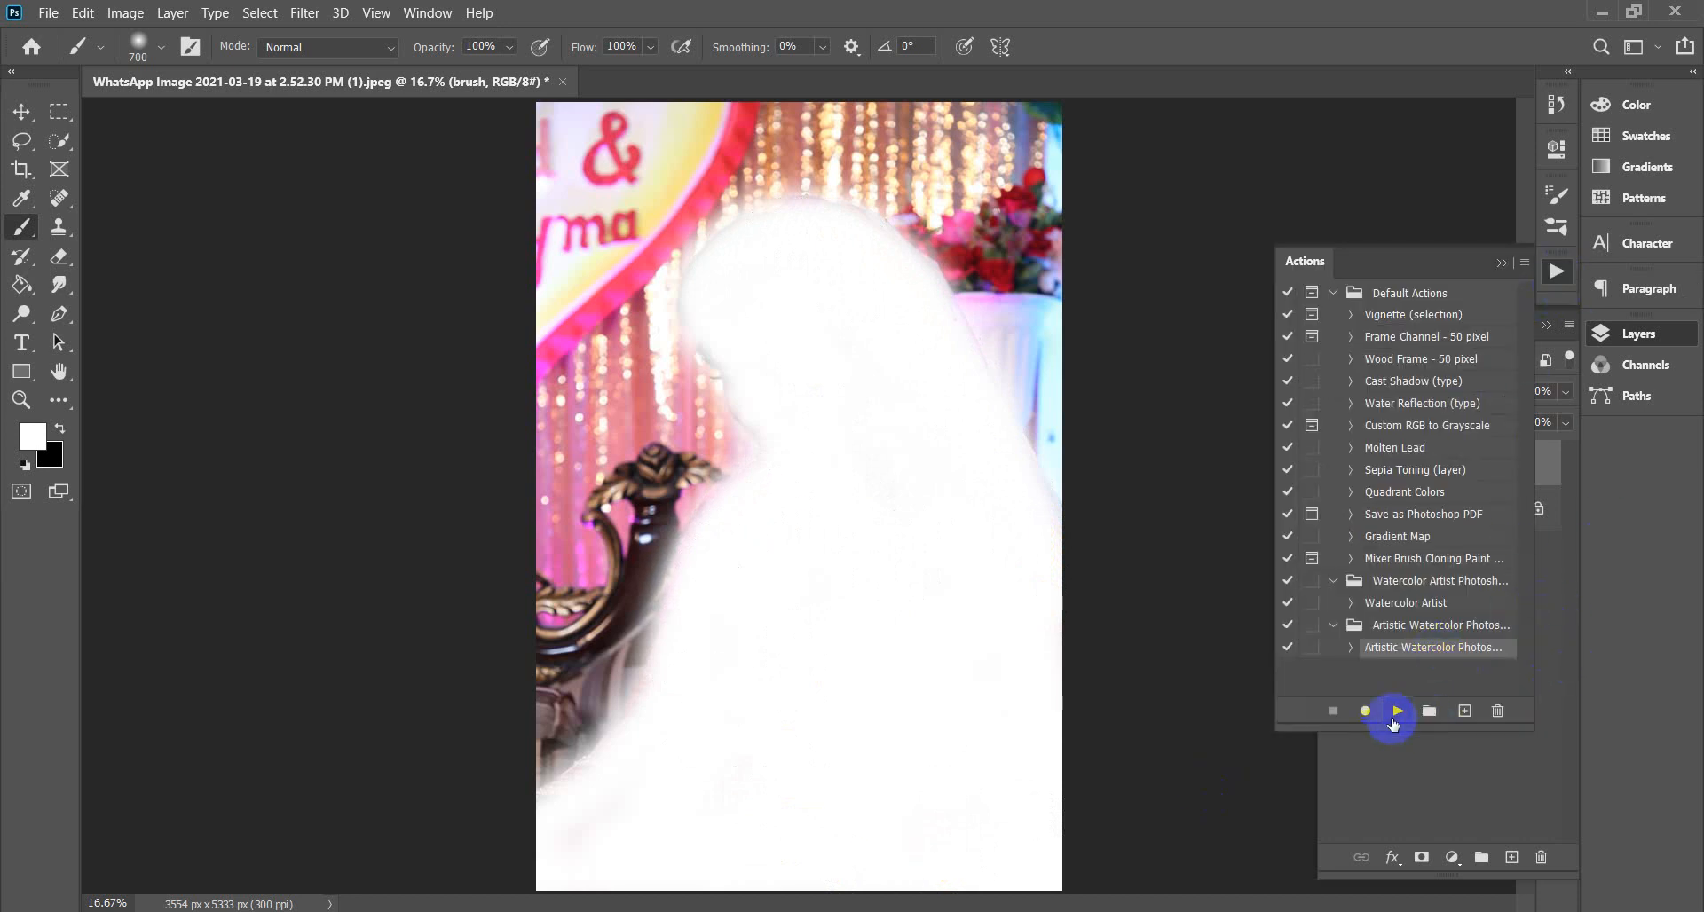
# Play the selected Artistic Watercolor action on the photo.
pyautogui.click(1397, 711)
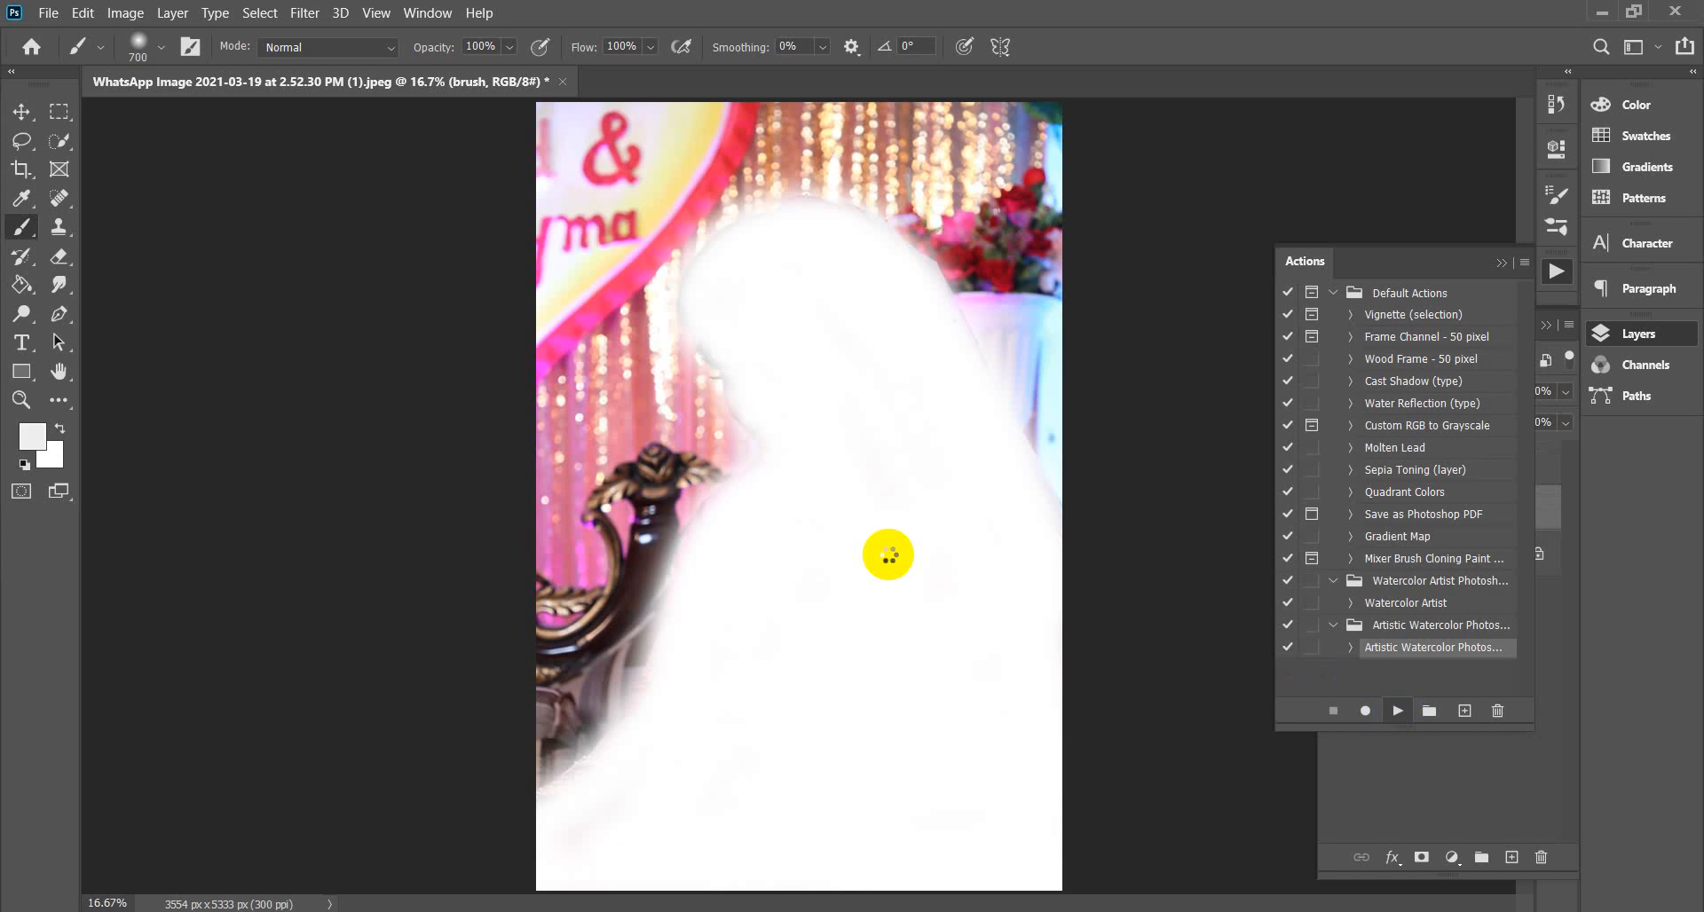
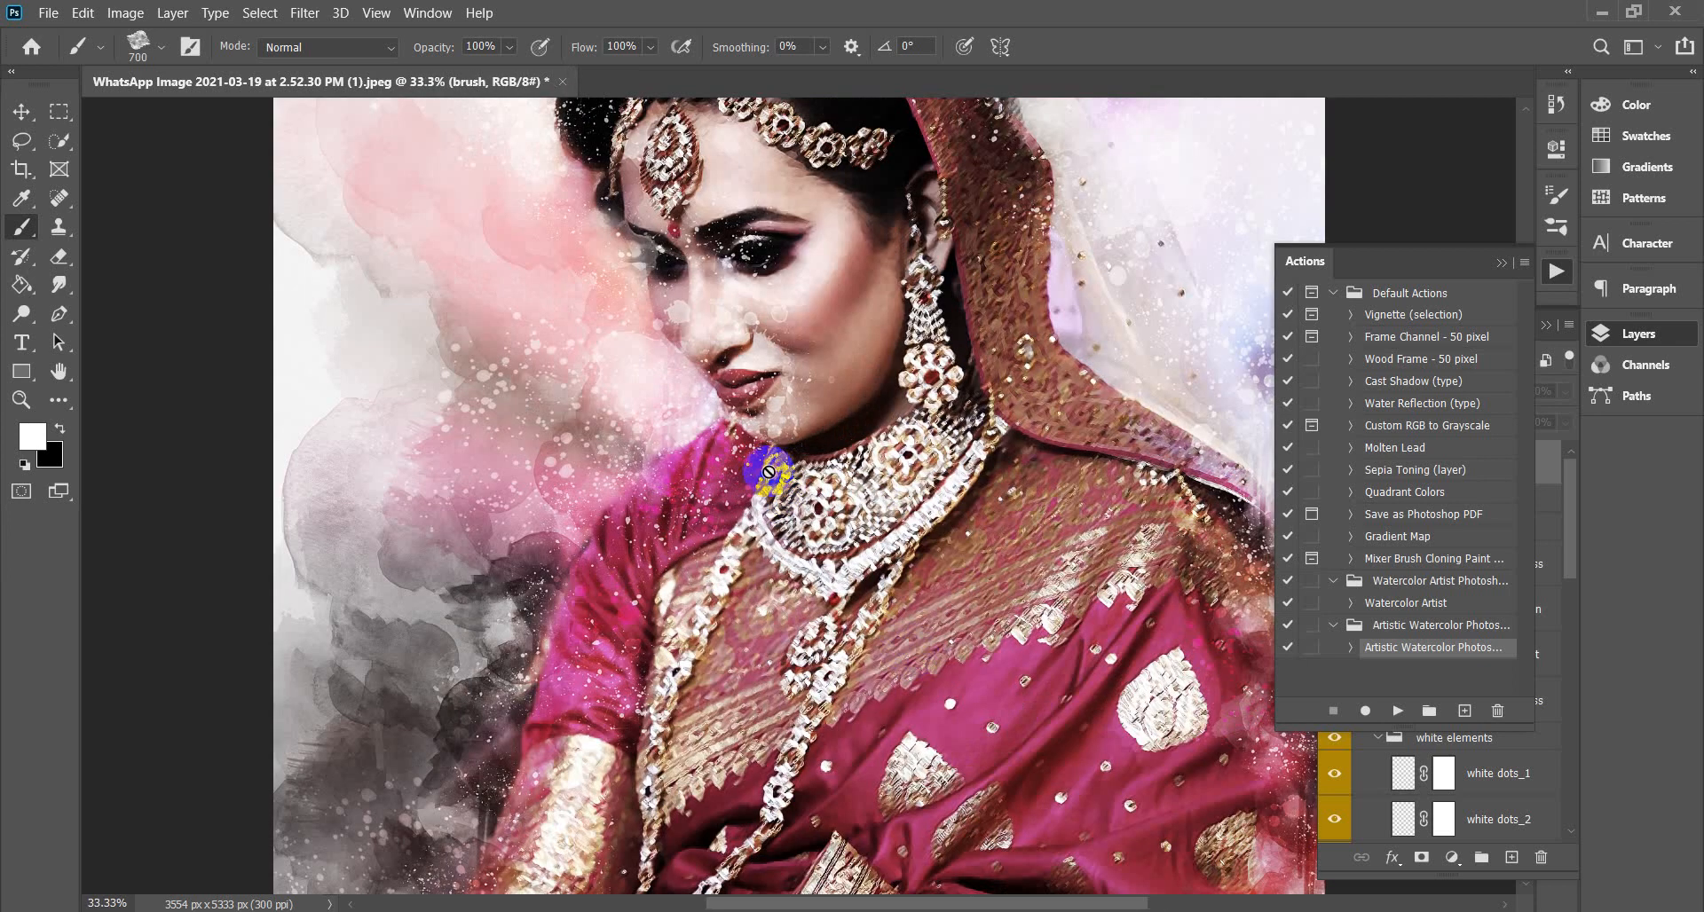
# Recentre the view on the bride's face and select the edit opacity for sharpness layer with the Move tool.
pyautogui.moveTo(704, 225); pyautogui.dragTo(753, 508)
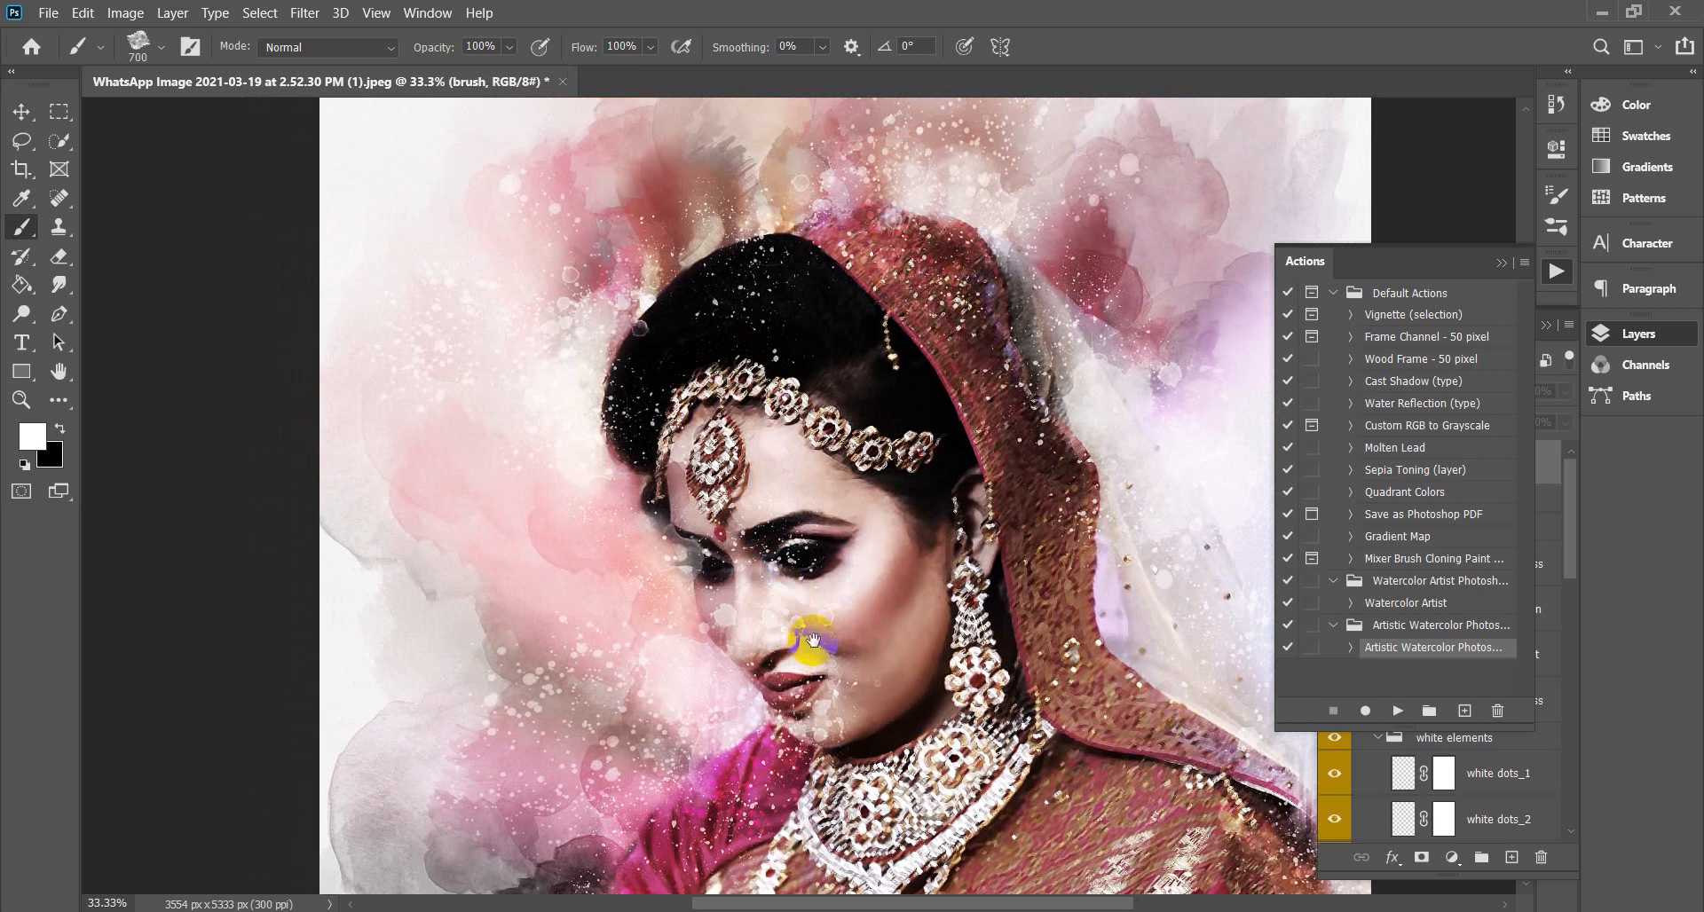
pyautogui.moveTo(807, 639); pyautogui.dragTo(764, 489)
pyautogui.click(21, 111)
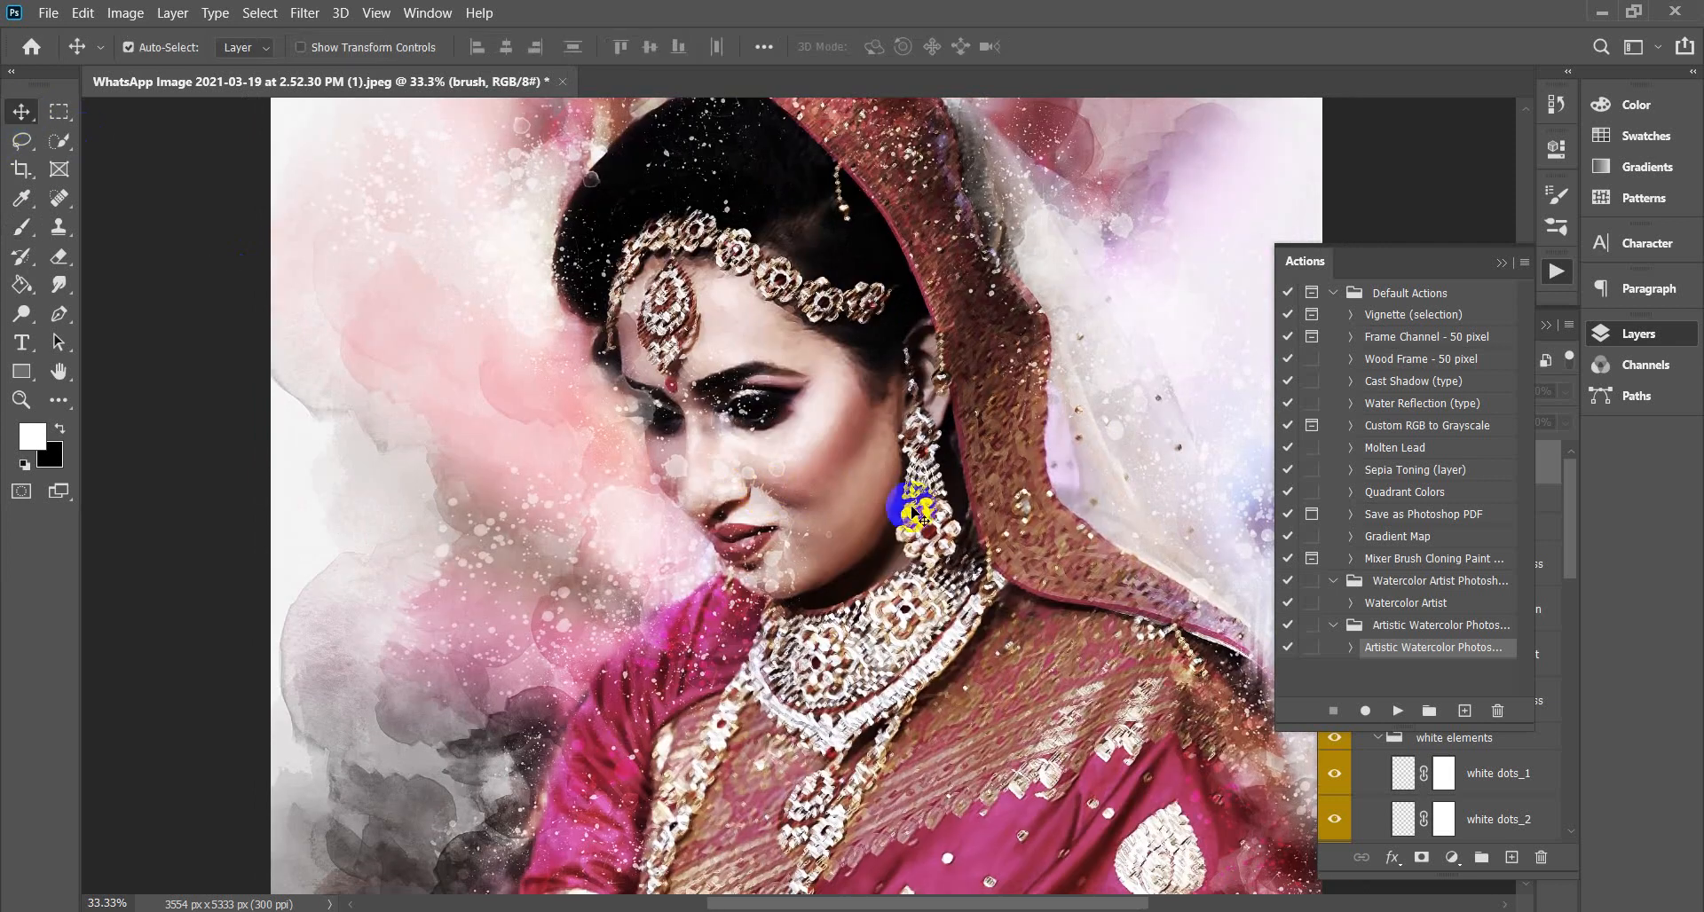
pyautogui.click(782, 479)
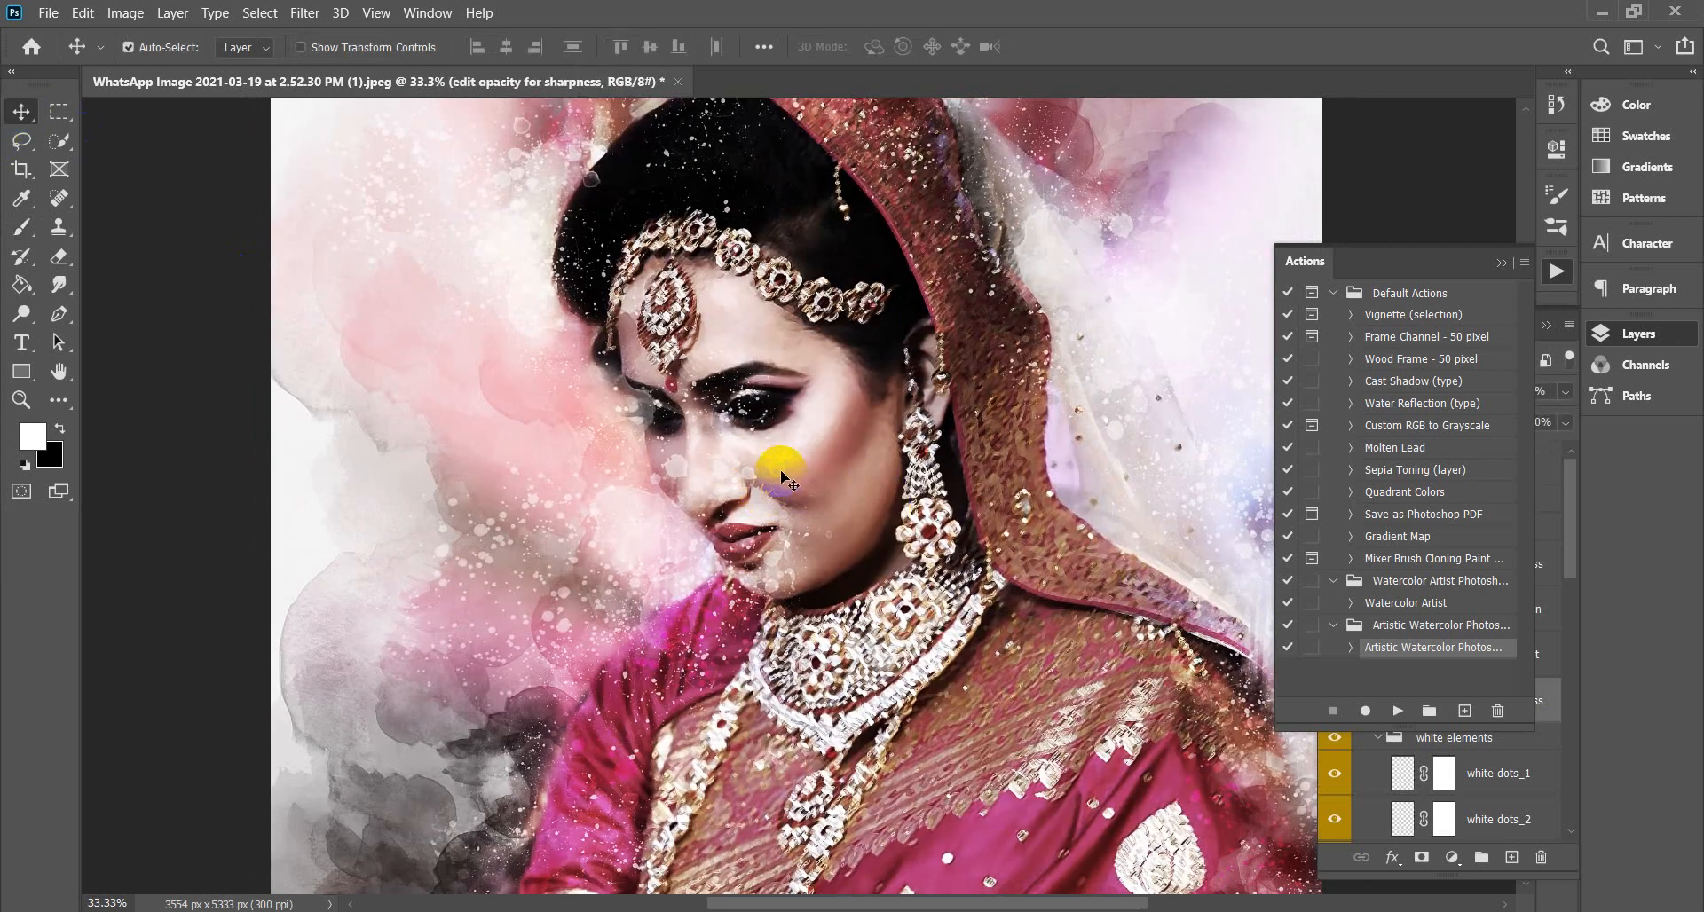
# Collapse the Actions panel, compare the edit opacity for sharpness layer on and off, and leave it hidden.
pyautogui.click(1501, 263)
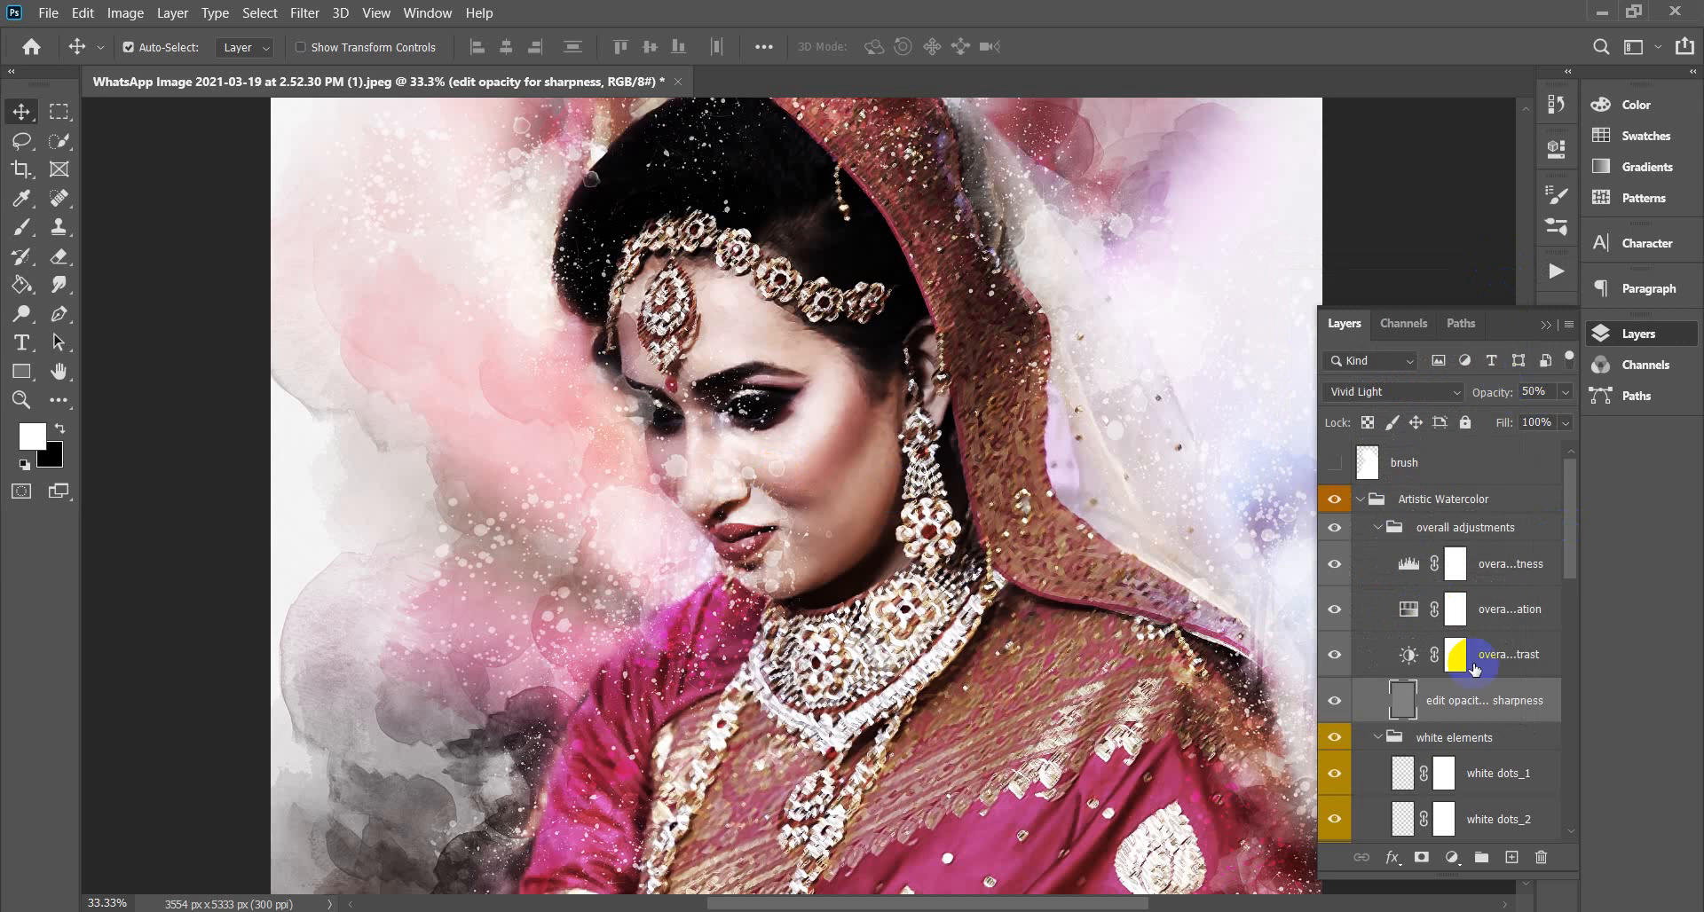
pyautogui.click(1334, 703)
pyautogui.click(1335, 703)
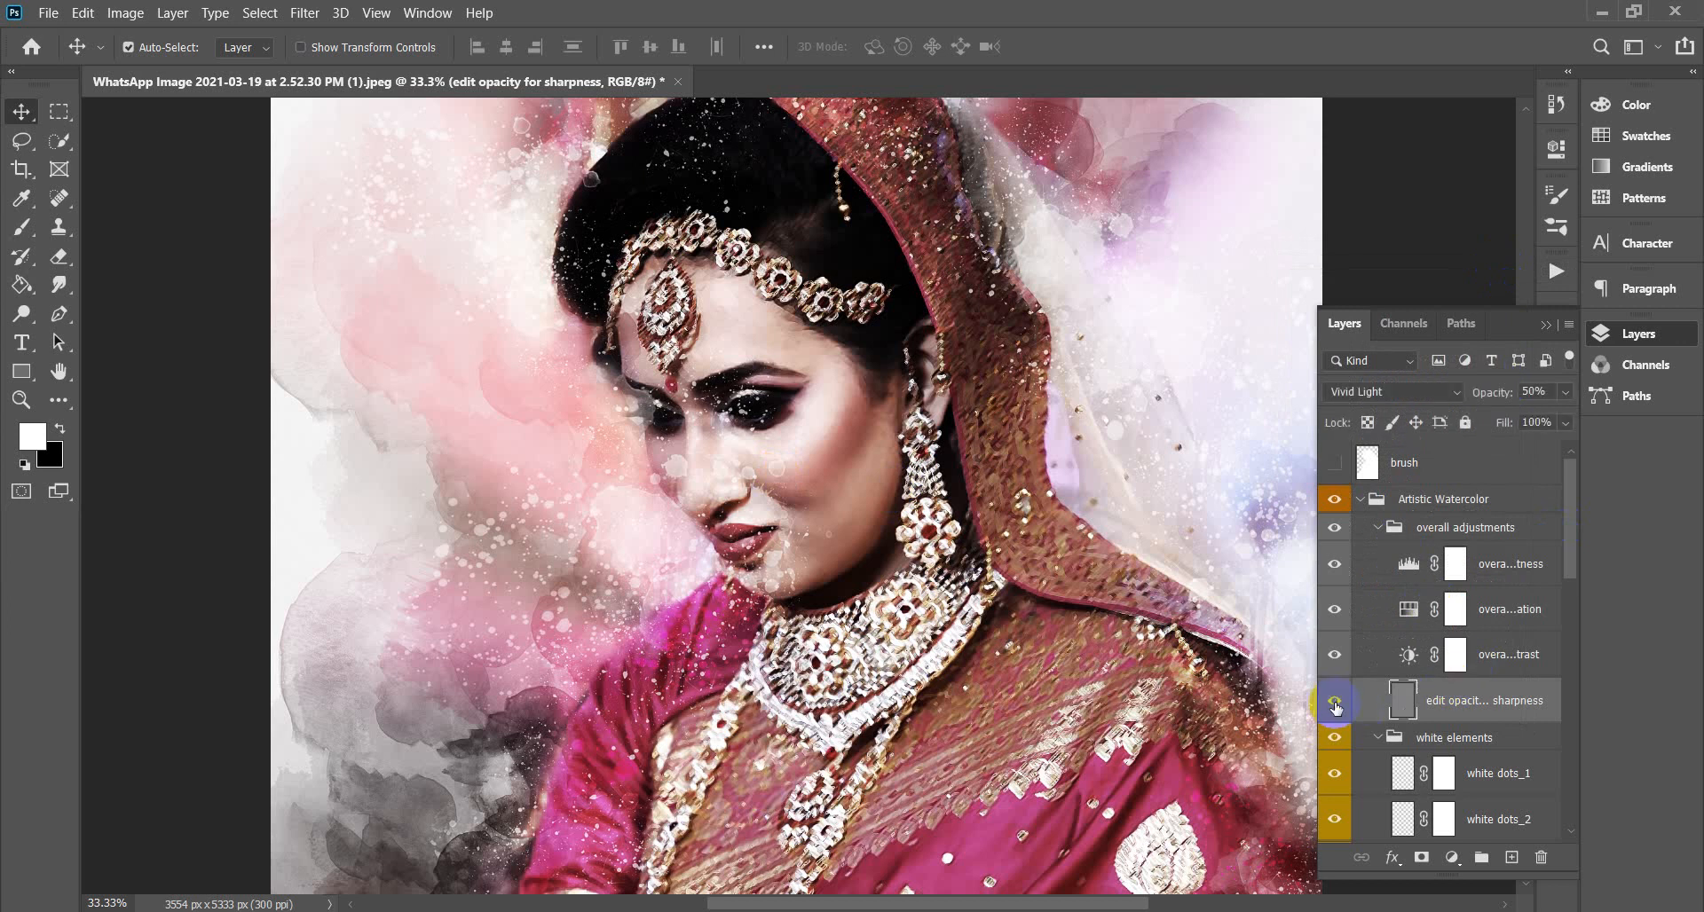
pyautogui.click(1458, 703)
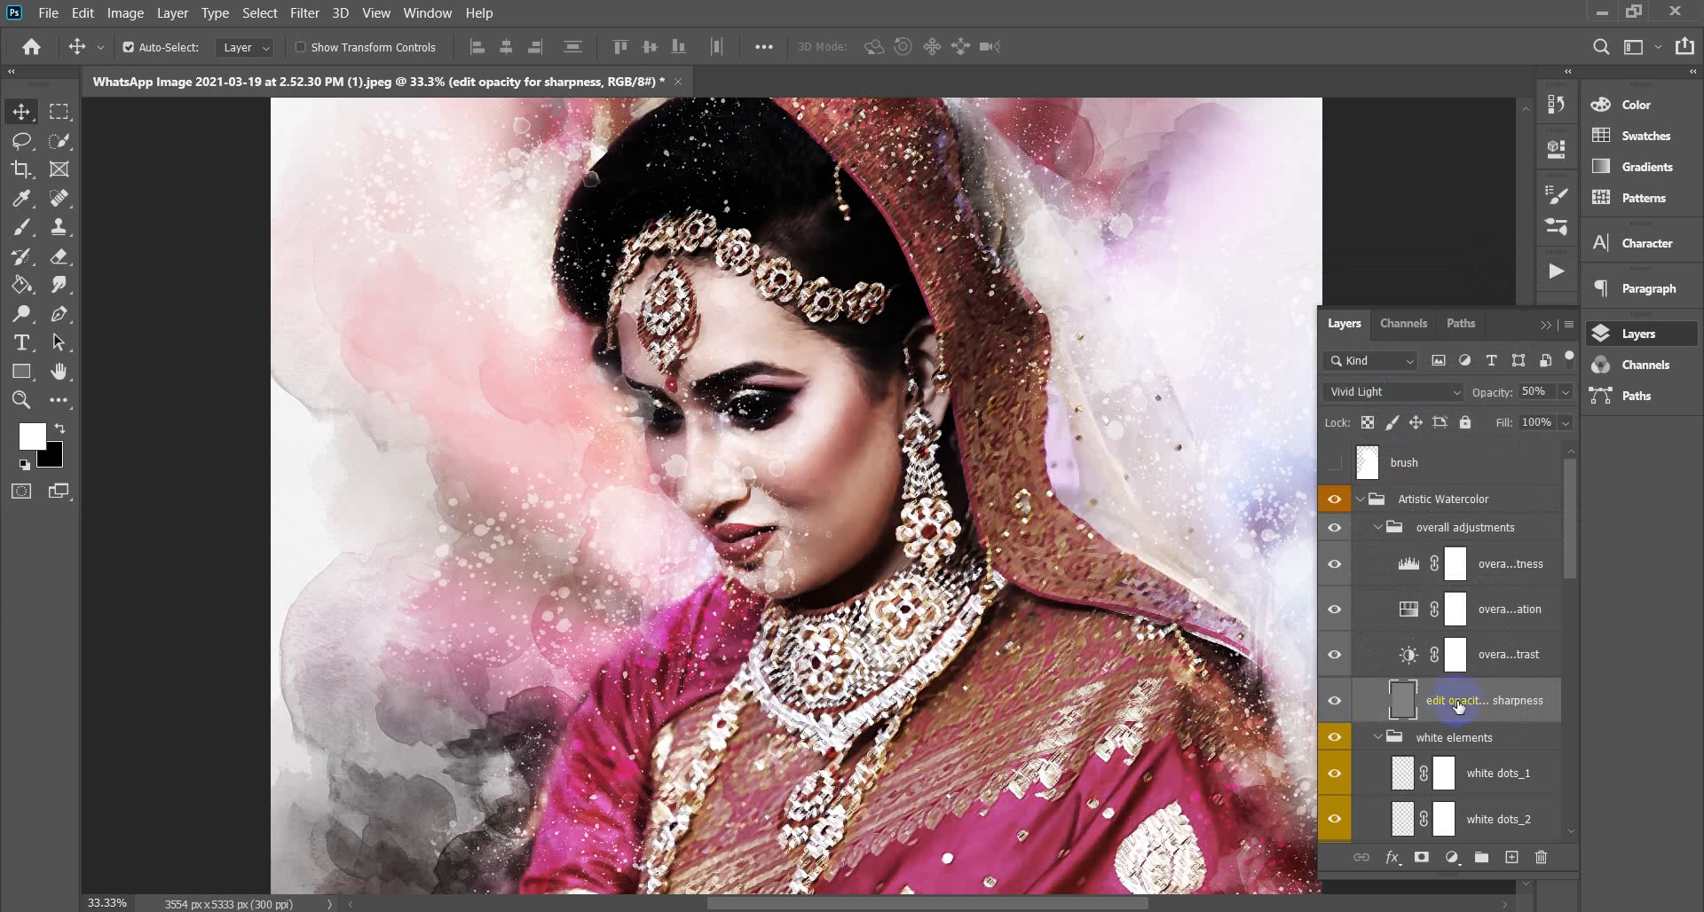
pyautogui.click(1335, 703)
pyautogui.click(1334, 703)
pyautogui.click(1335, 703)
pyautogui.click(1335, 703)
pyautogui.click(1334, 703)
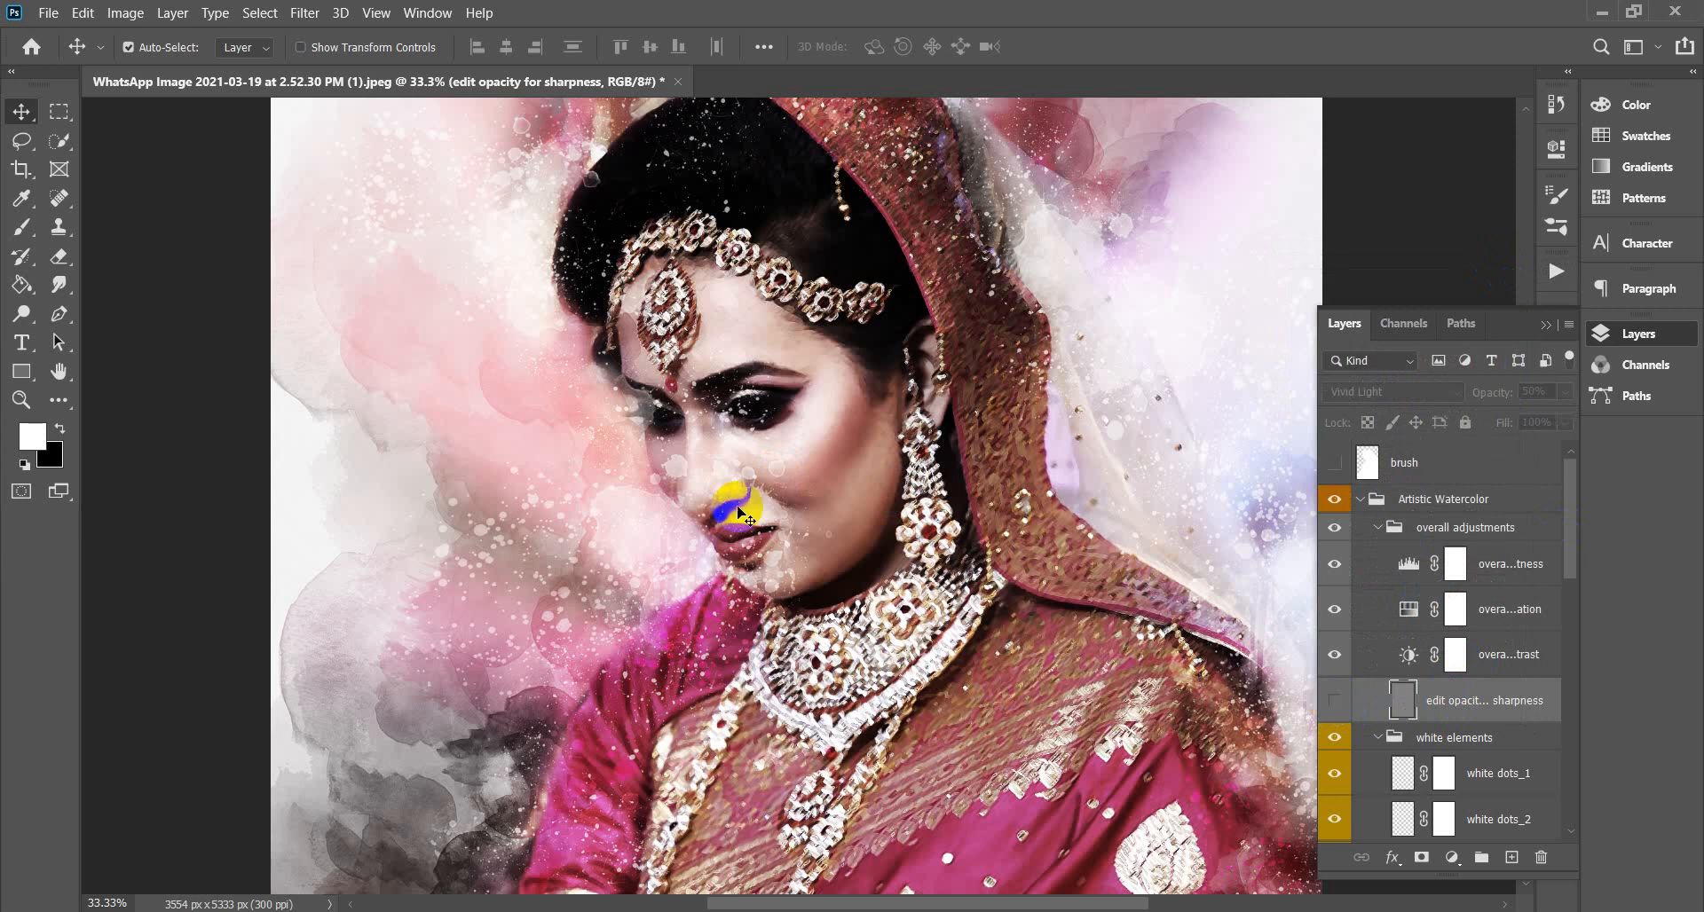
# Hide the white watercolor_1 and white dots_1 layers.
pyautogui.click(677, 467)
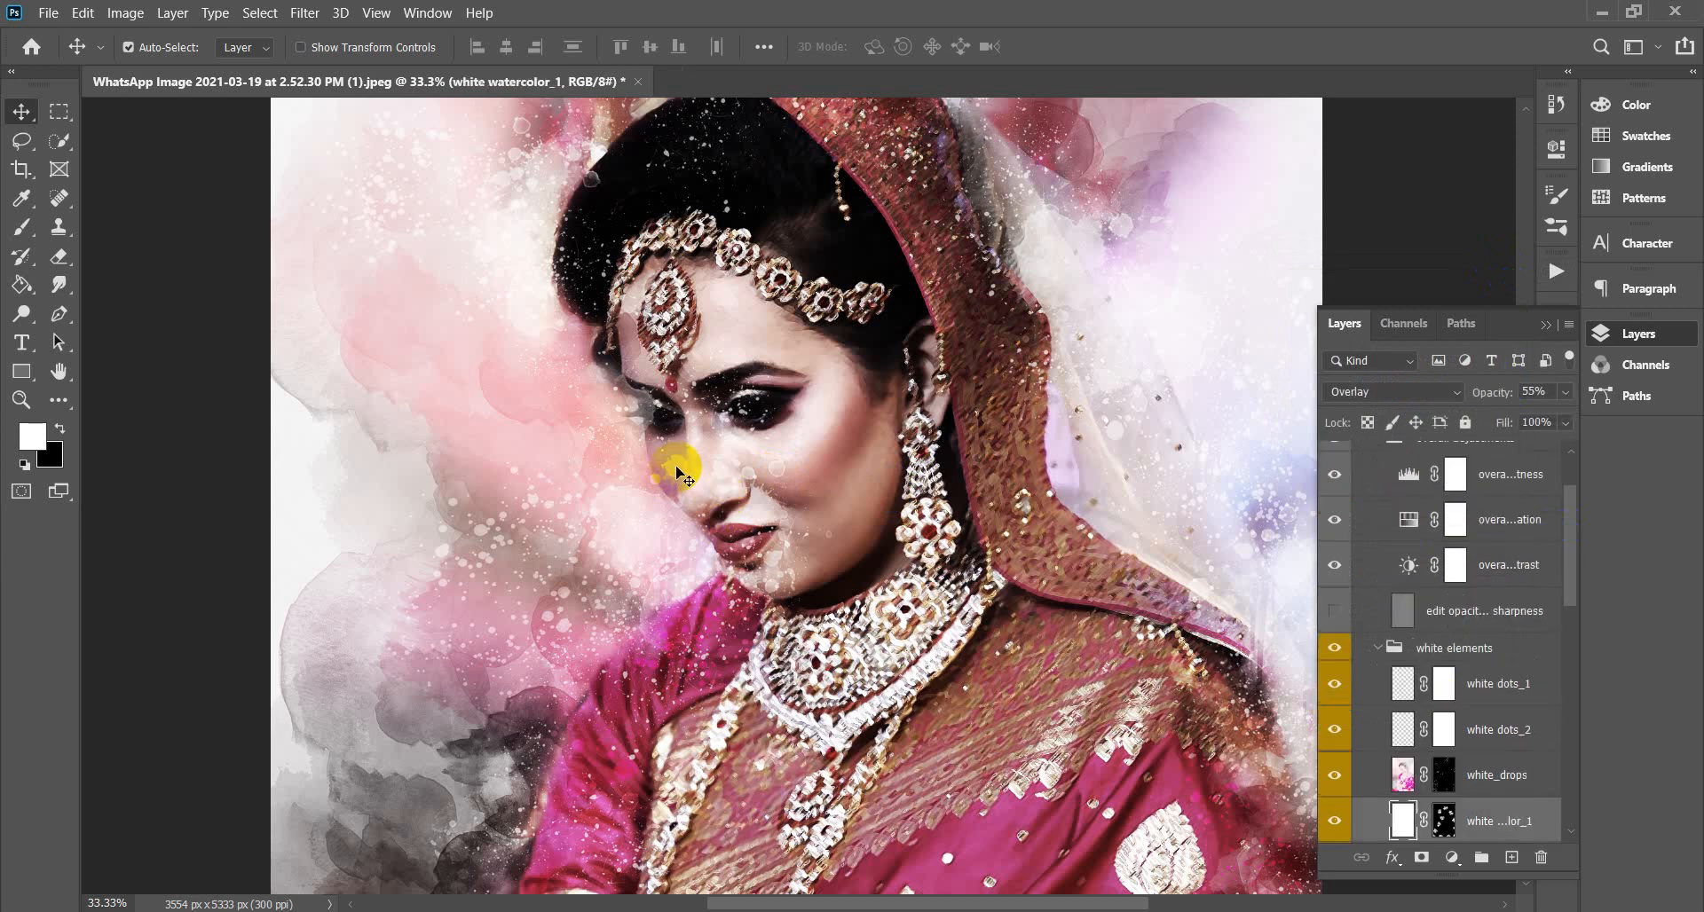
pyautogui.click(1334, 822)
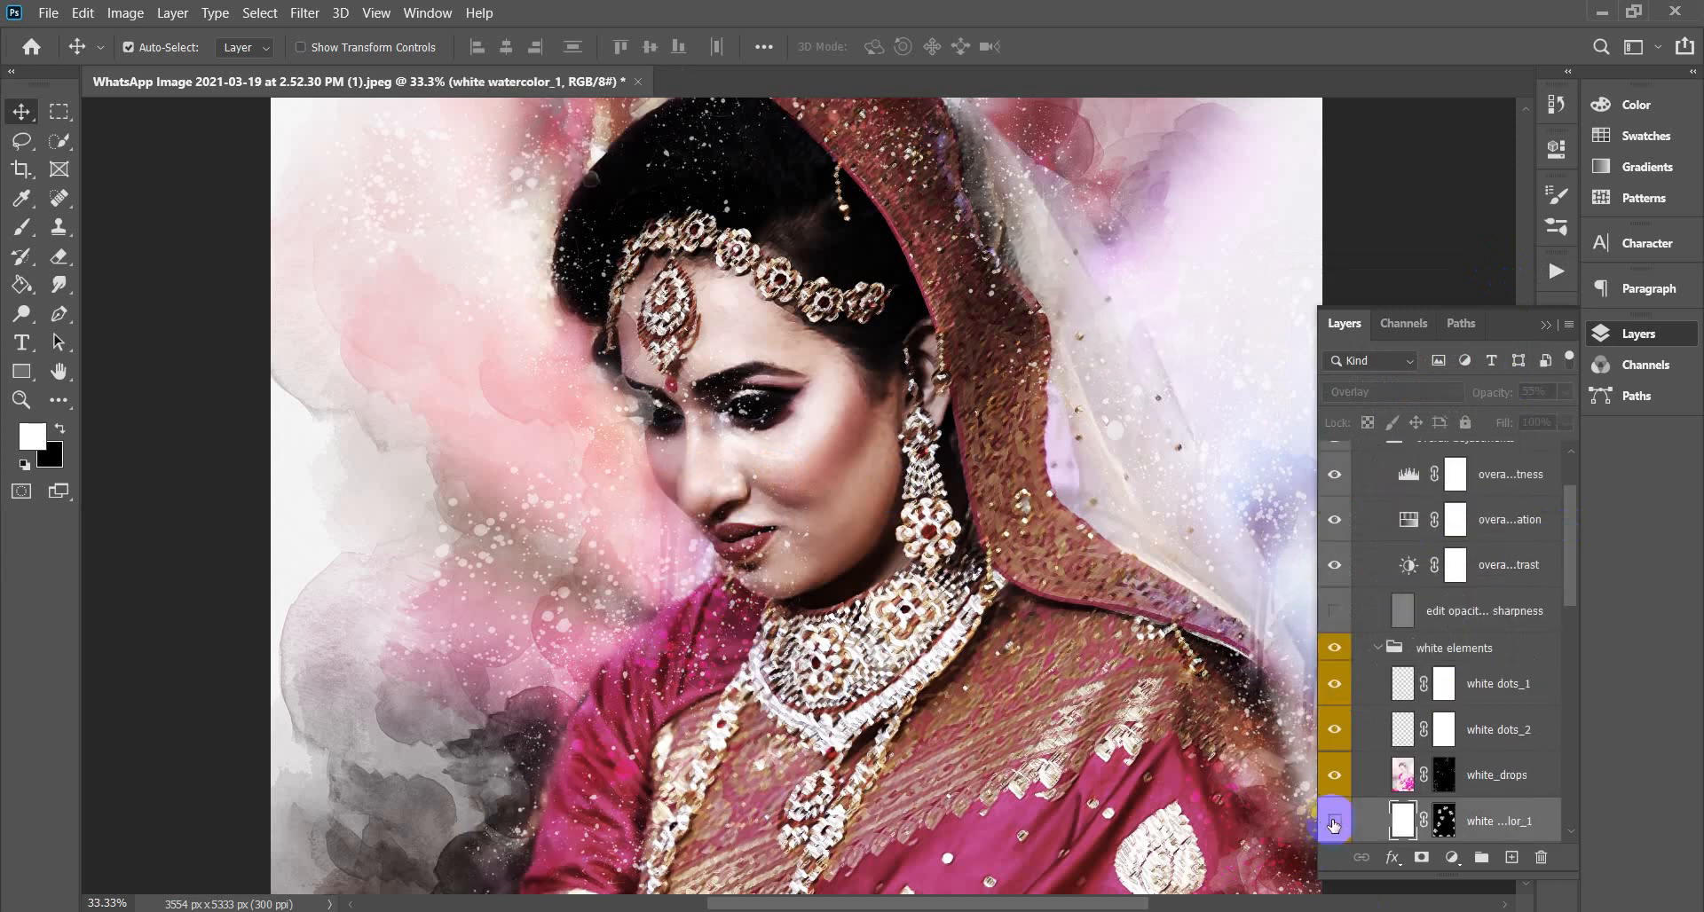
pyautogui.click(1334, 822)
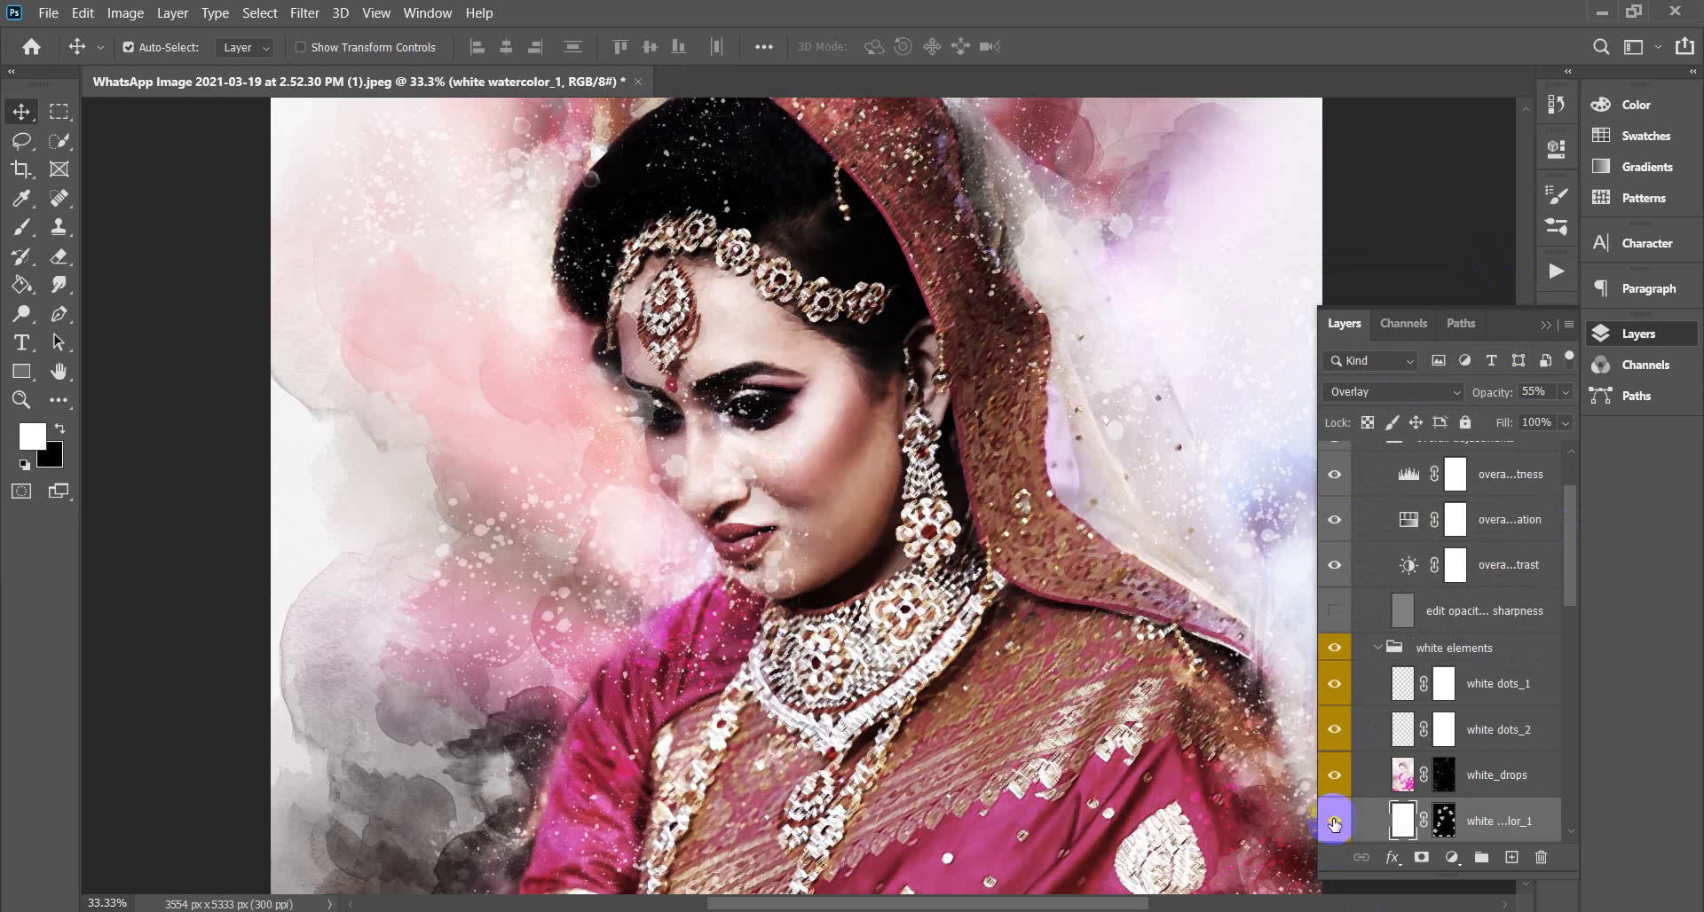
pyautogui.click(1335, 822)
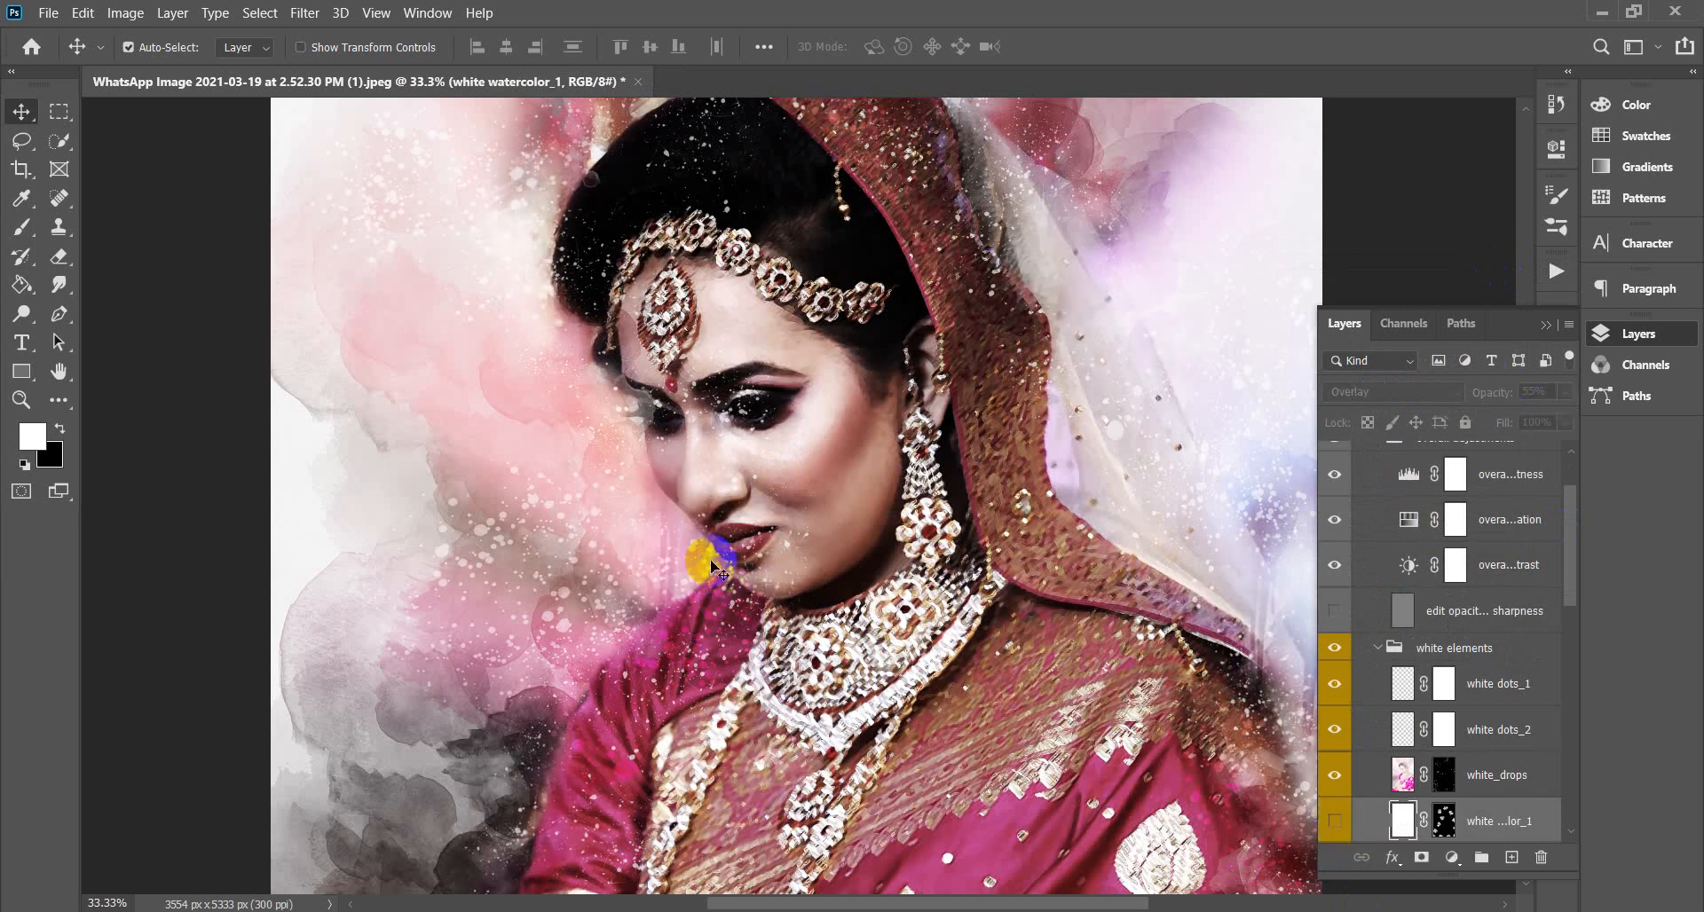
pyautogui.click(789, 553)
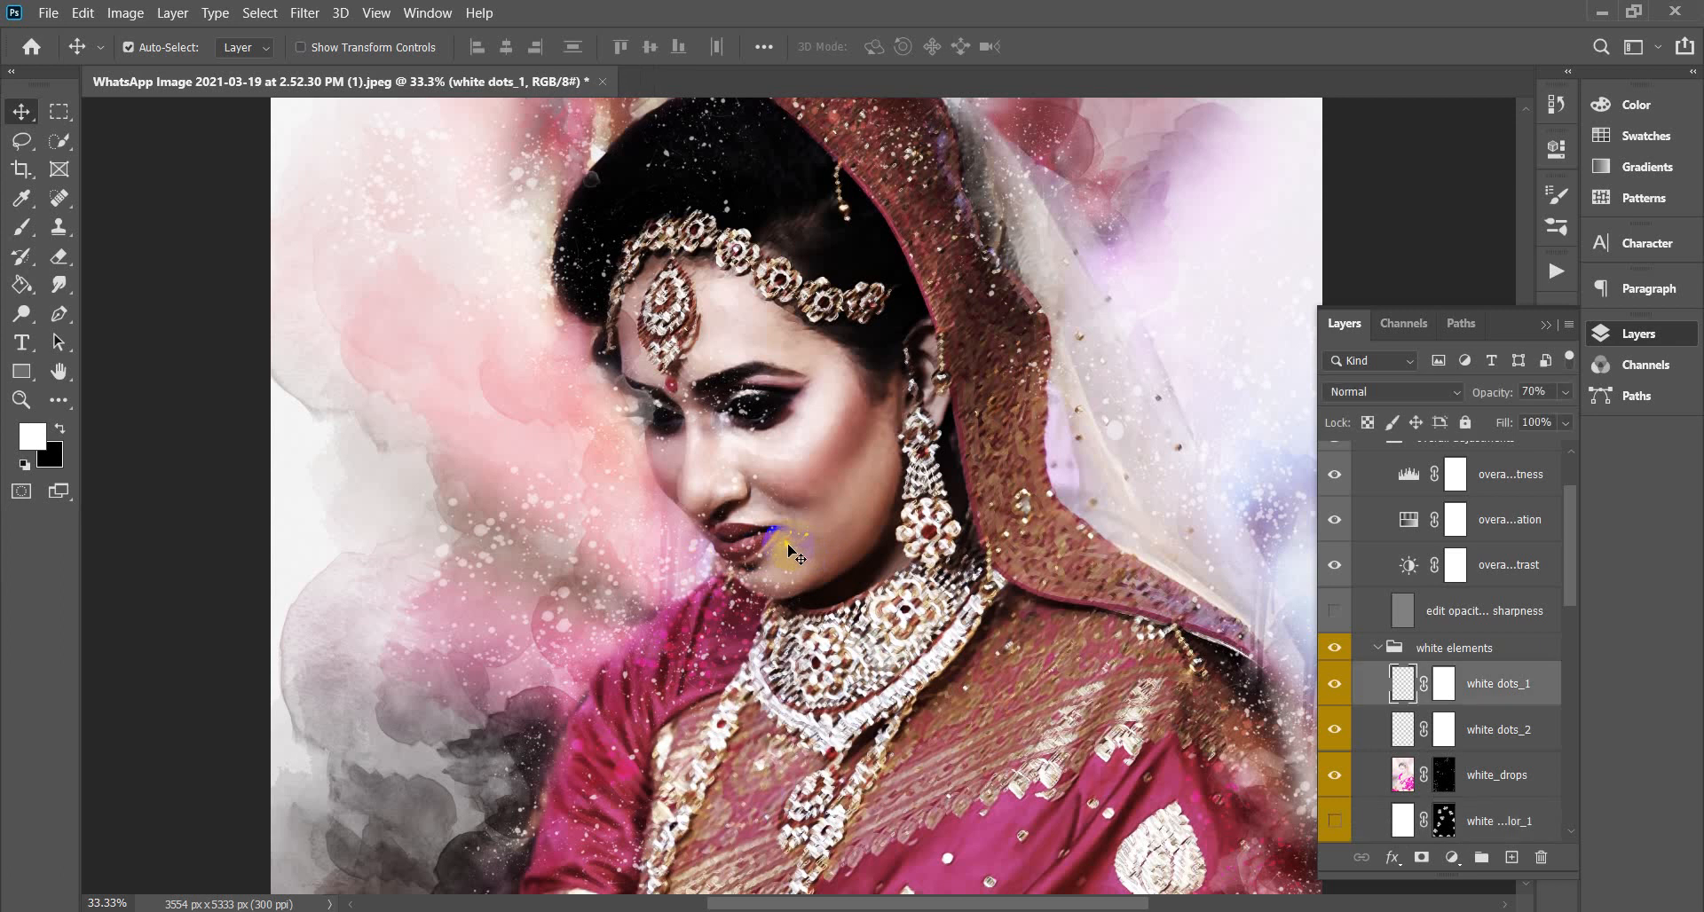
pyautogui.click(1334, 684)
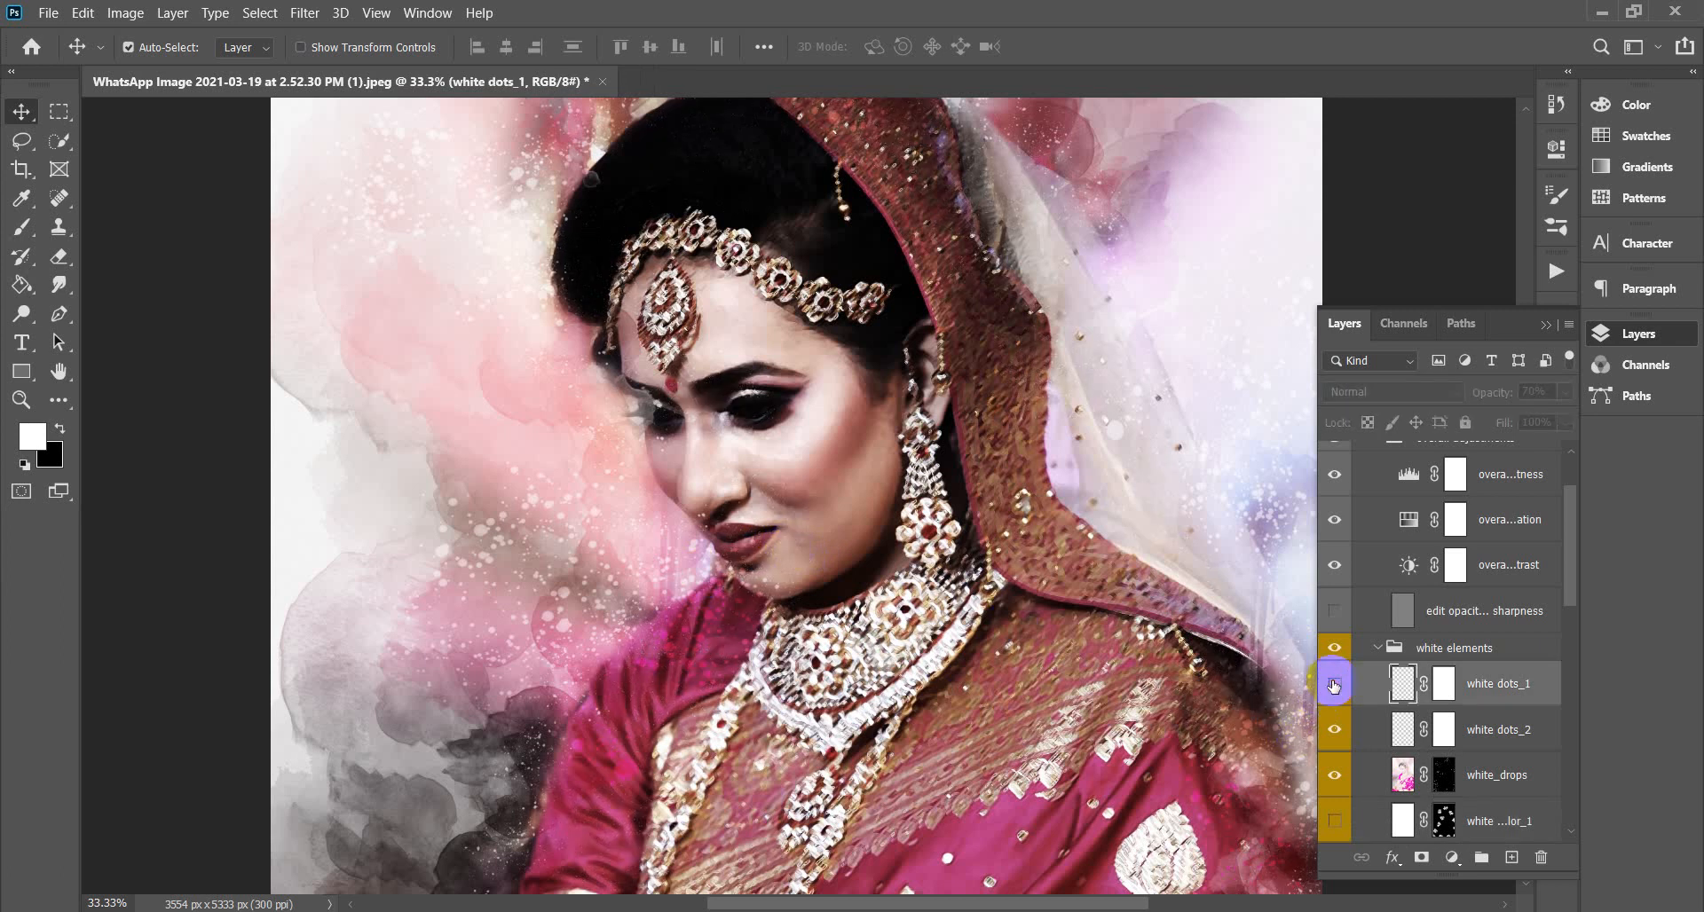
# Compare the main photo layer on and off, keeping it visible.
pyautogui.click(654, 415)
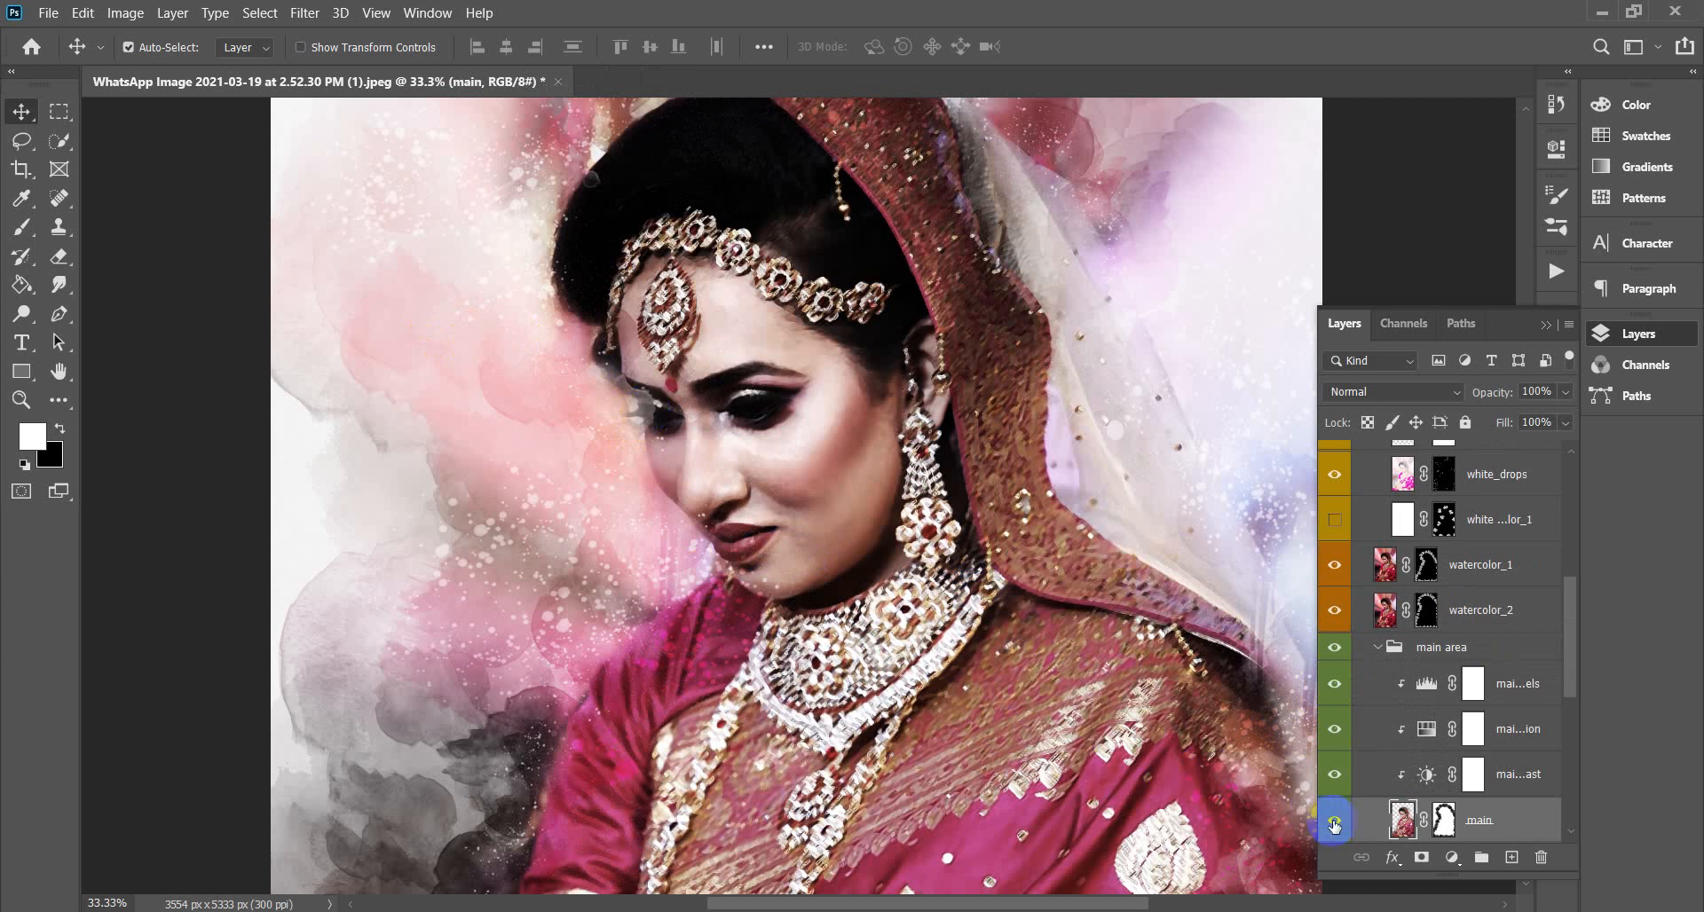
pyautogui.click(1334, 823)
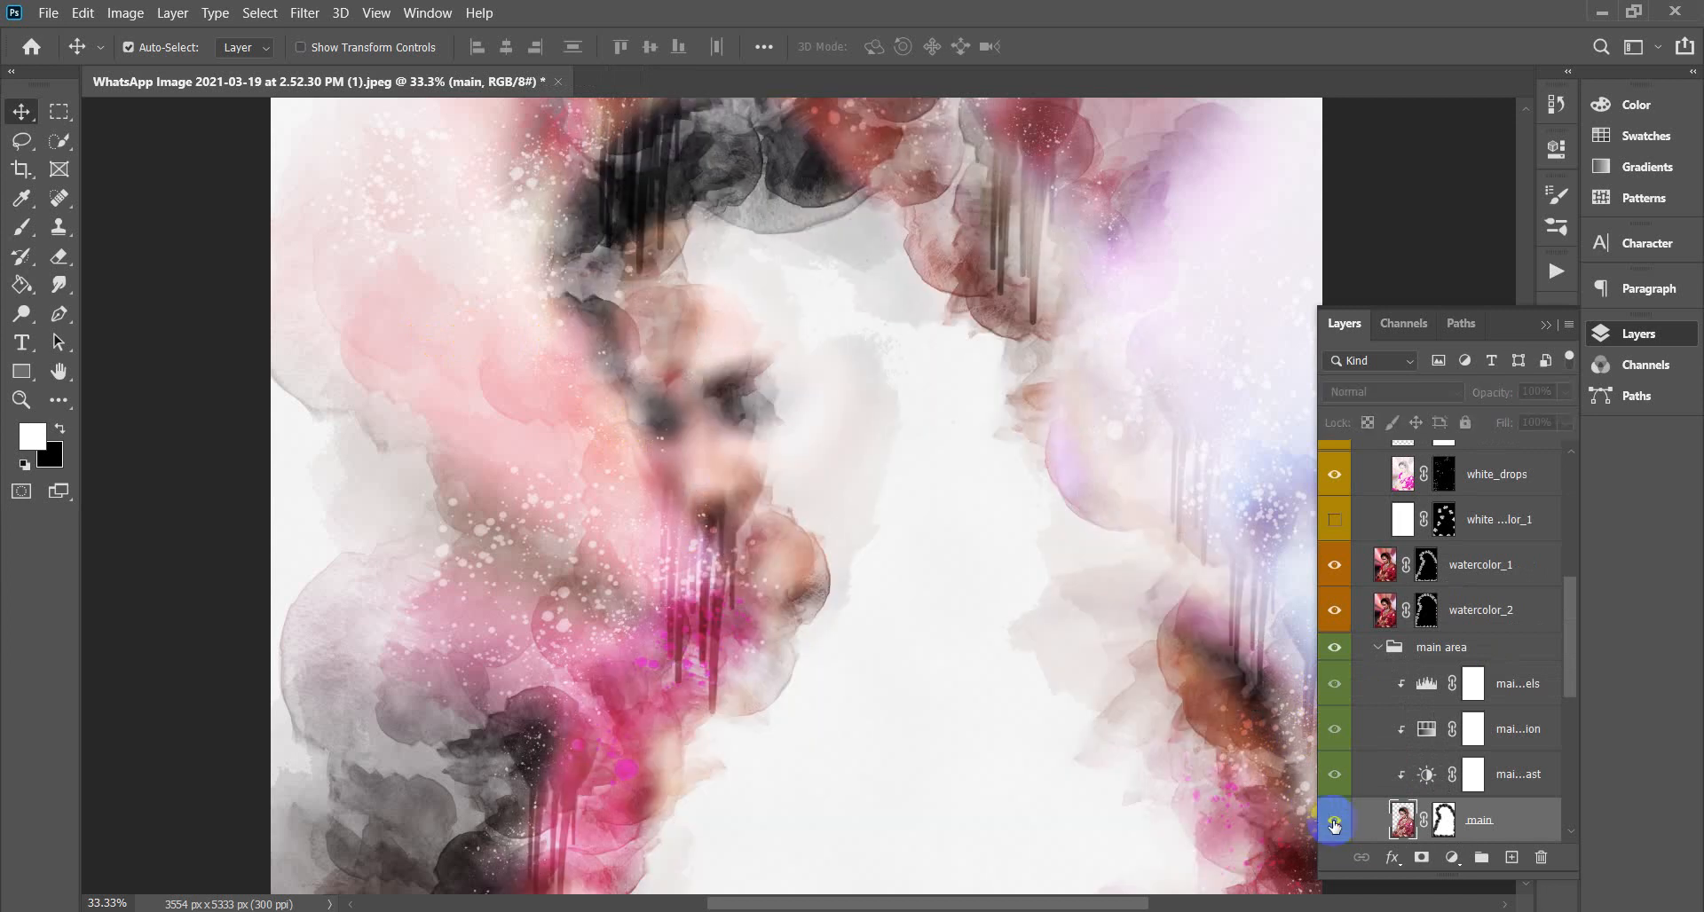
pyautogui.click(1333, 823)
pyautogui.click(1334, 824)
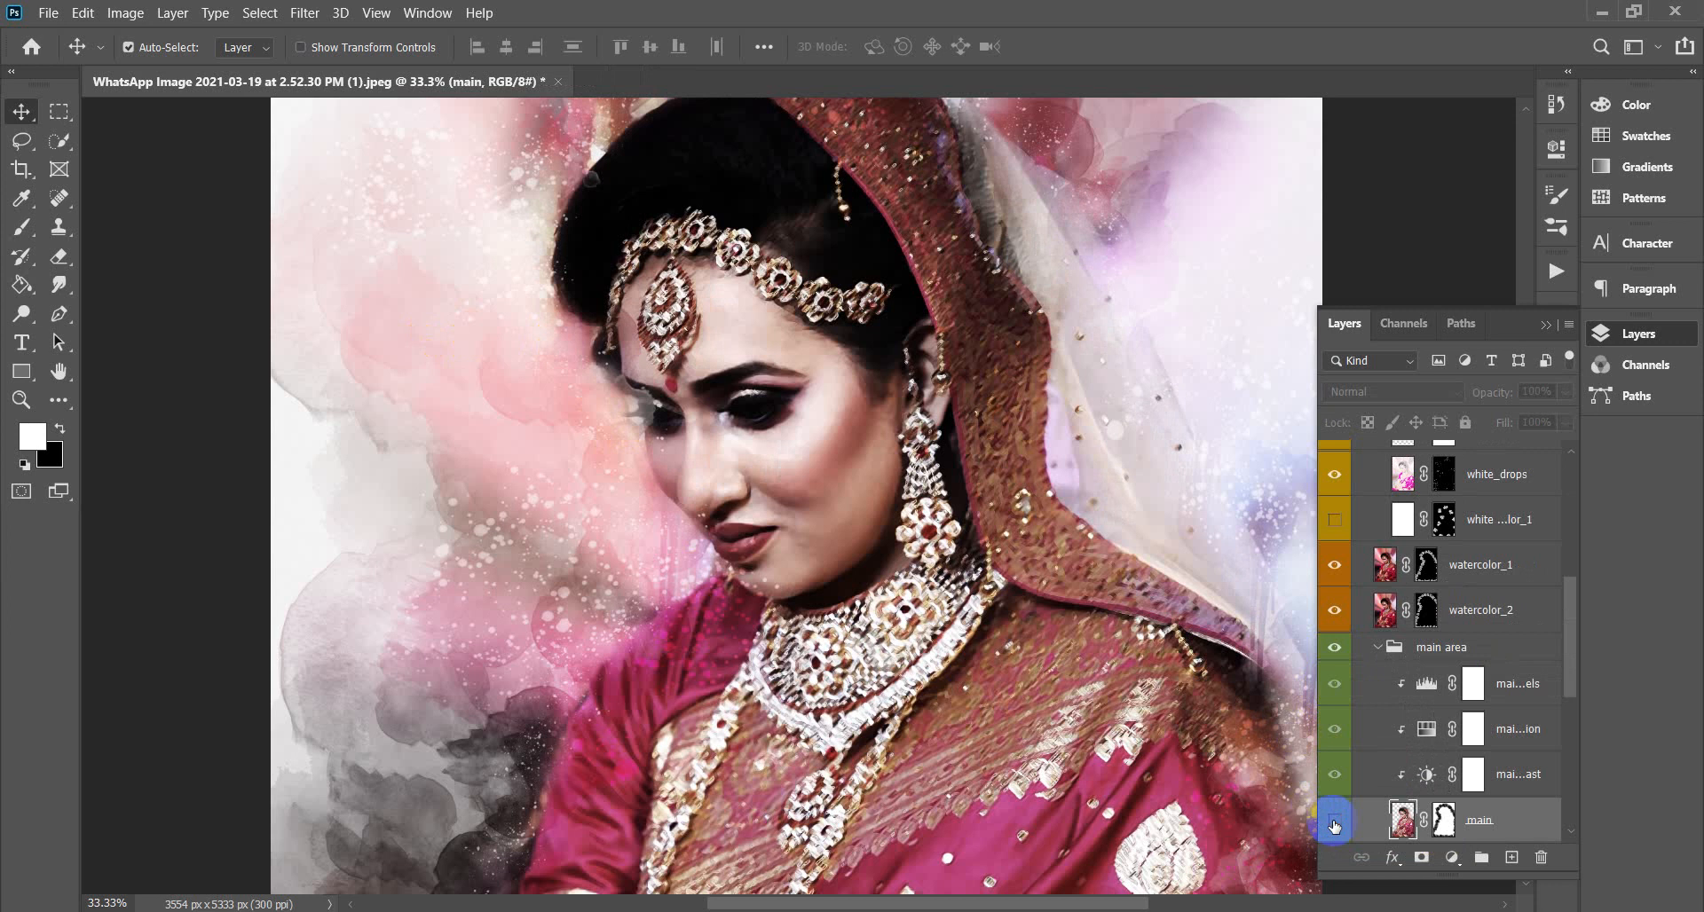
pyautogui.click(1334, 824)
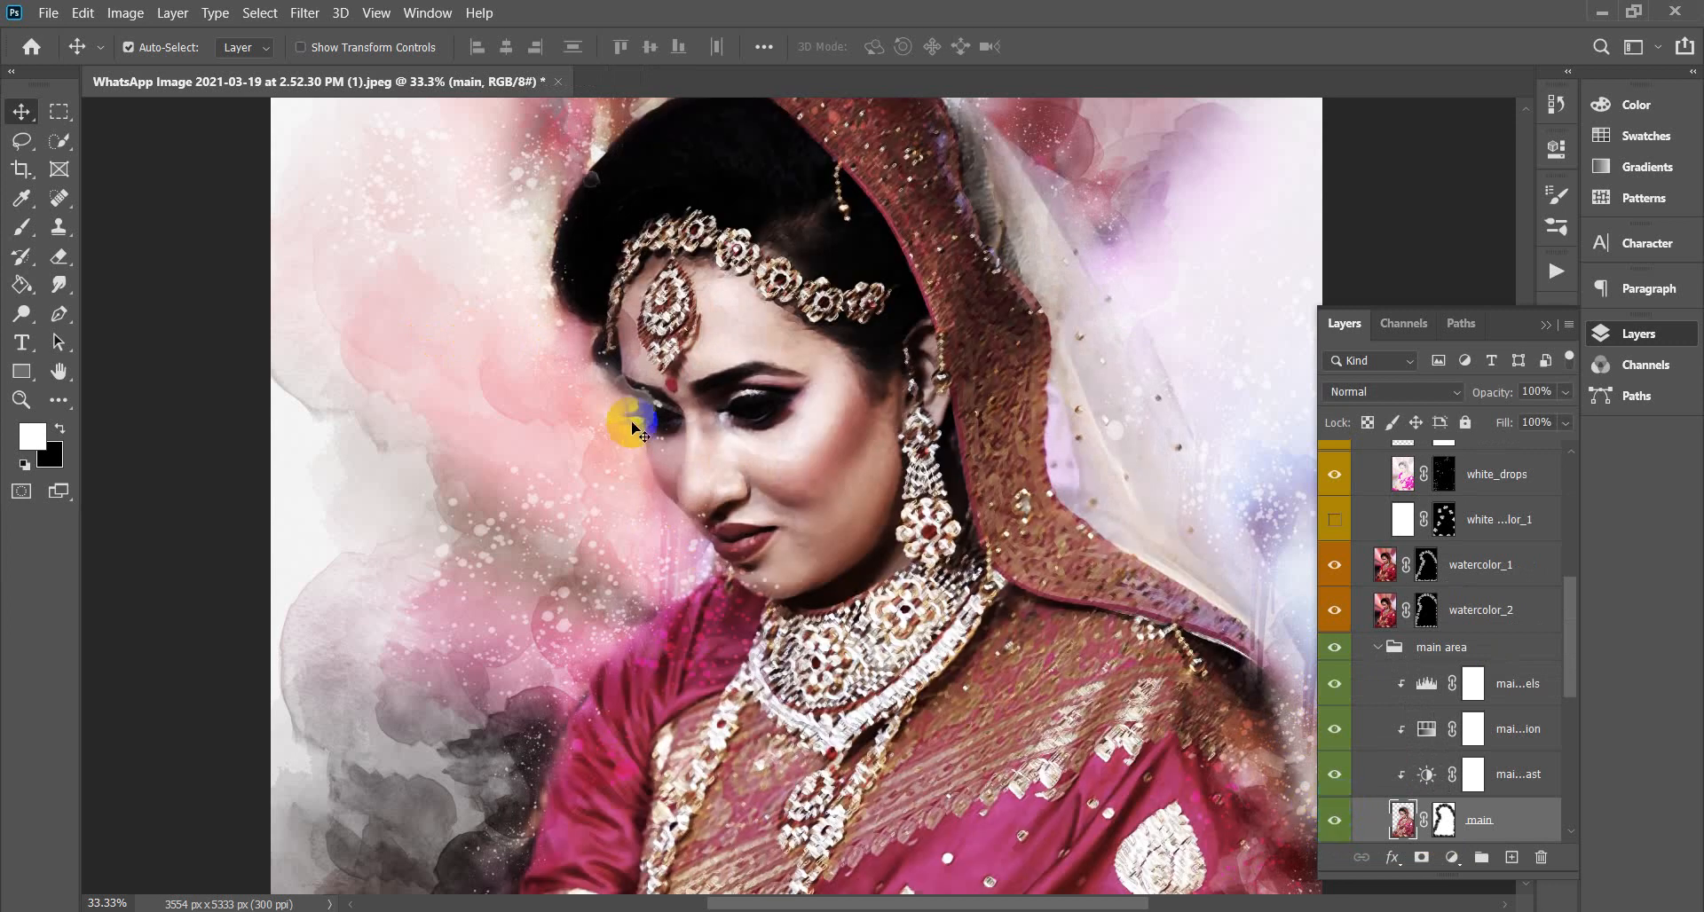
# Compare the watercolor_1 layer on and off, then make the main photo layer active.
pyautogui.click(612, 400)
pyautogui.click(1334, 565)
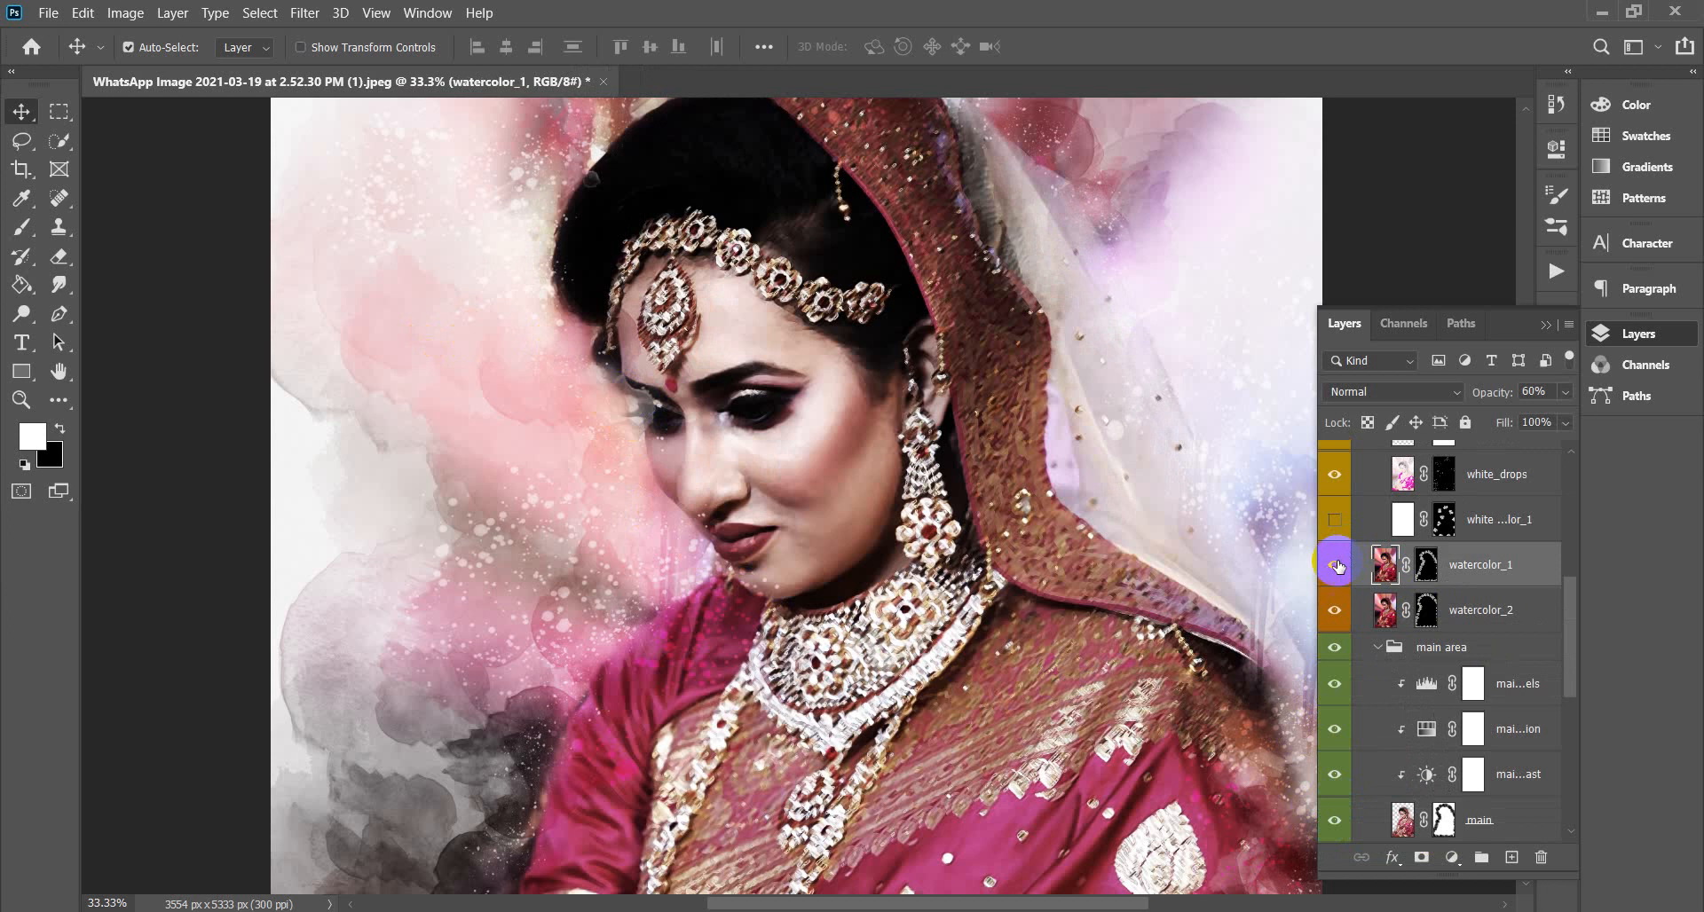
pyautogui.click(1338, 565)
pyautogui.click(1336, 565)
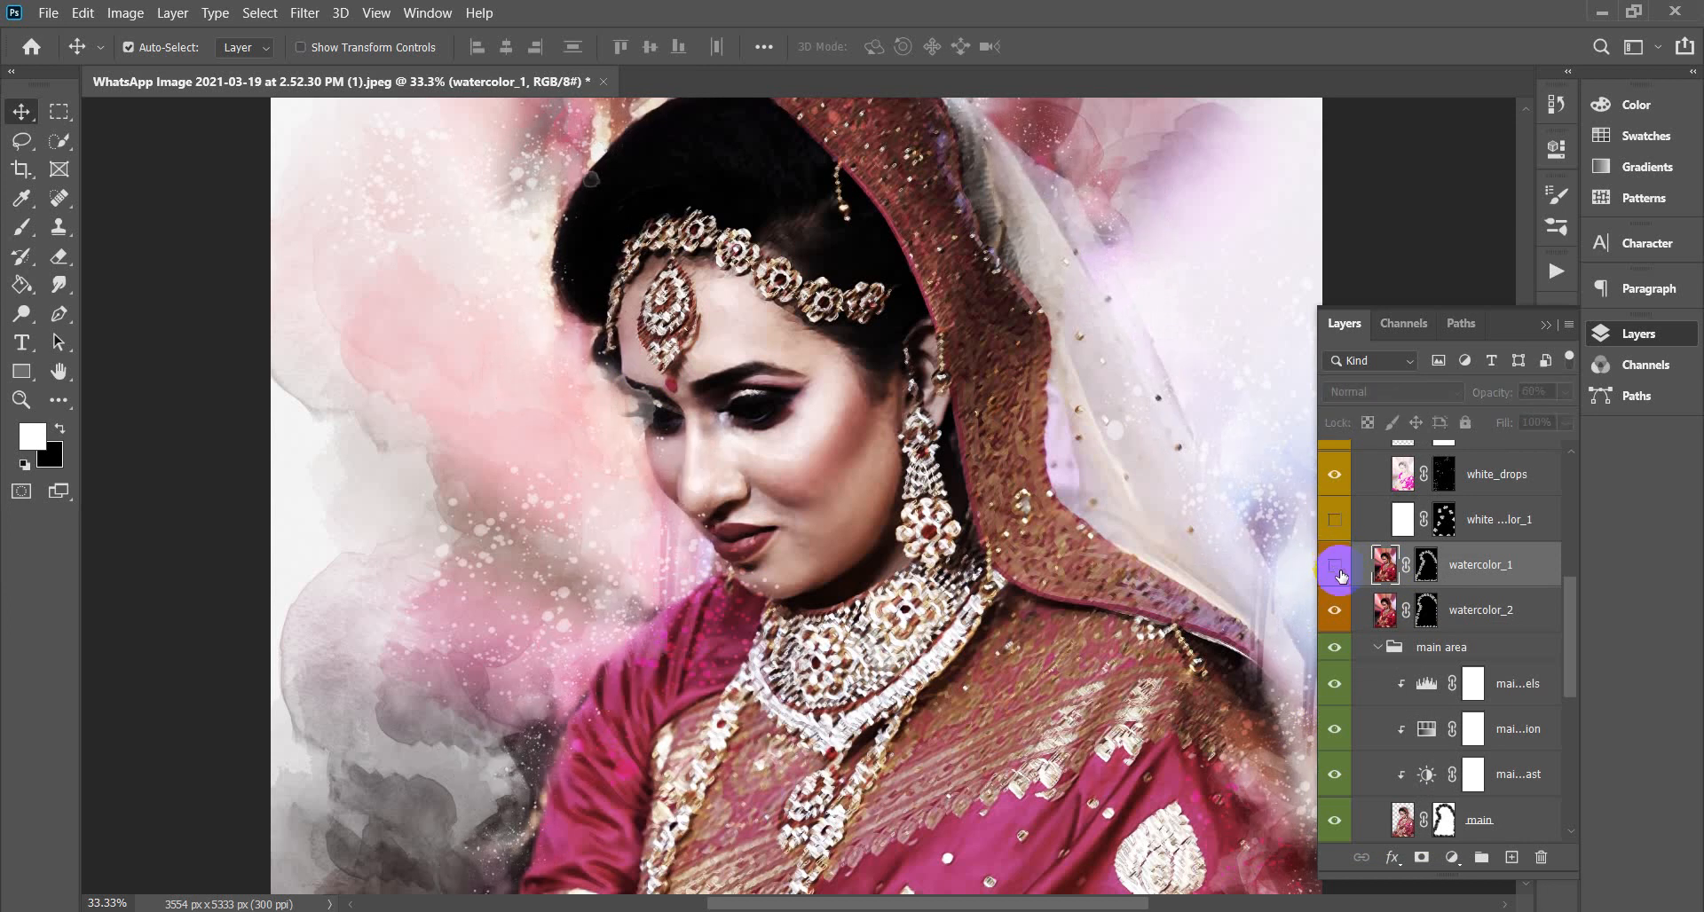
pyautogui.click(1336, 565)
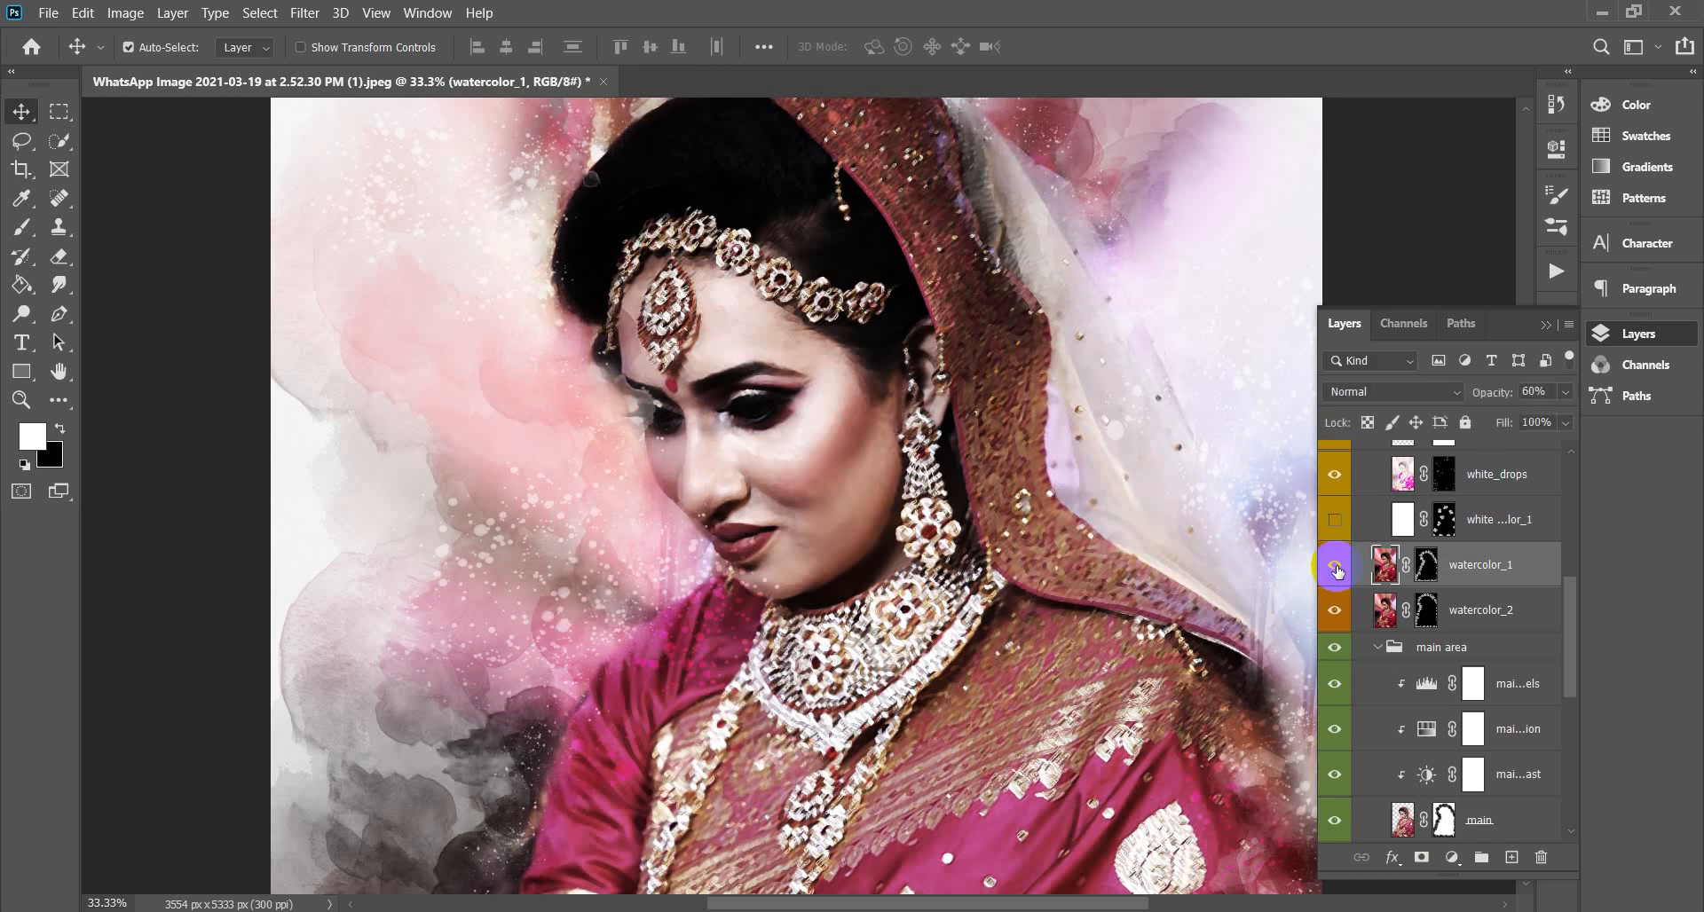
pyautogui.hotkey('ctrl', '-')
pyautogui.hotkey('ctrl', '-')
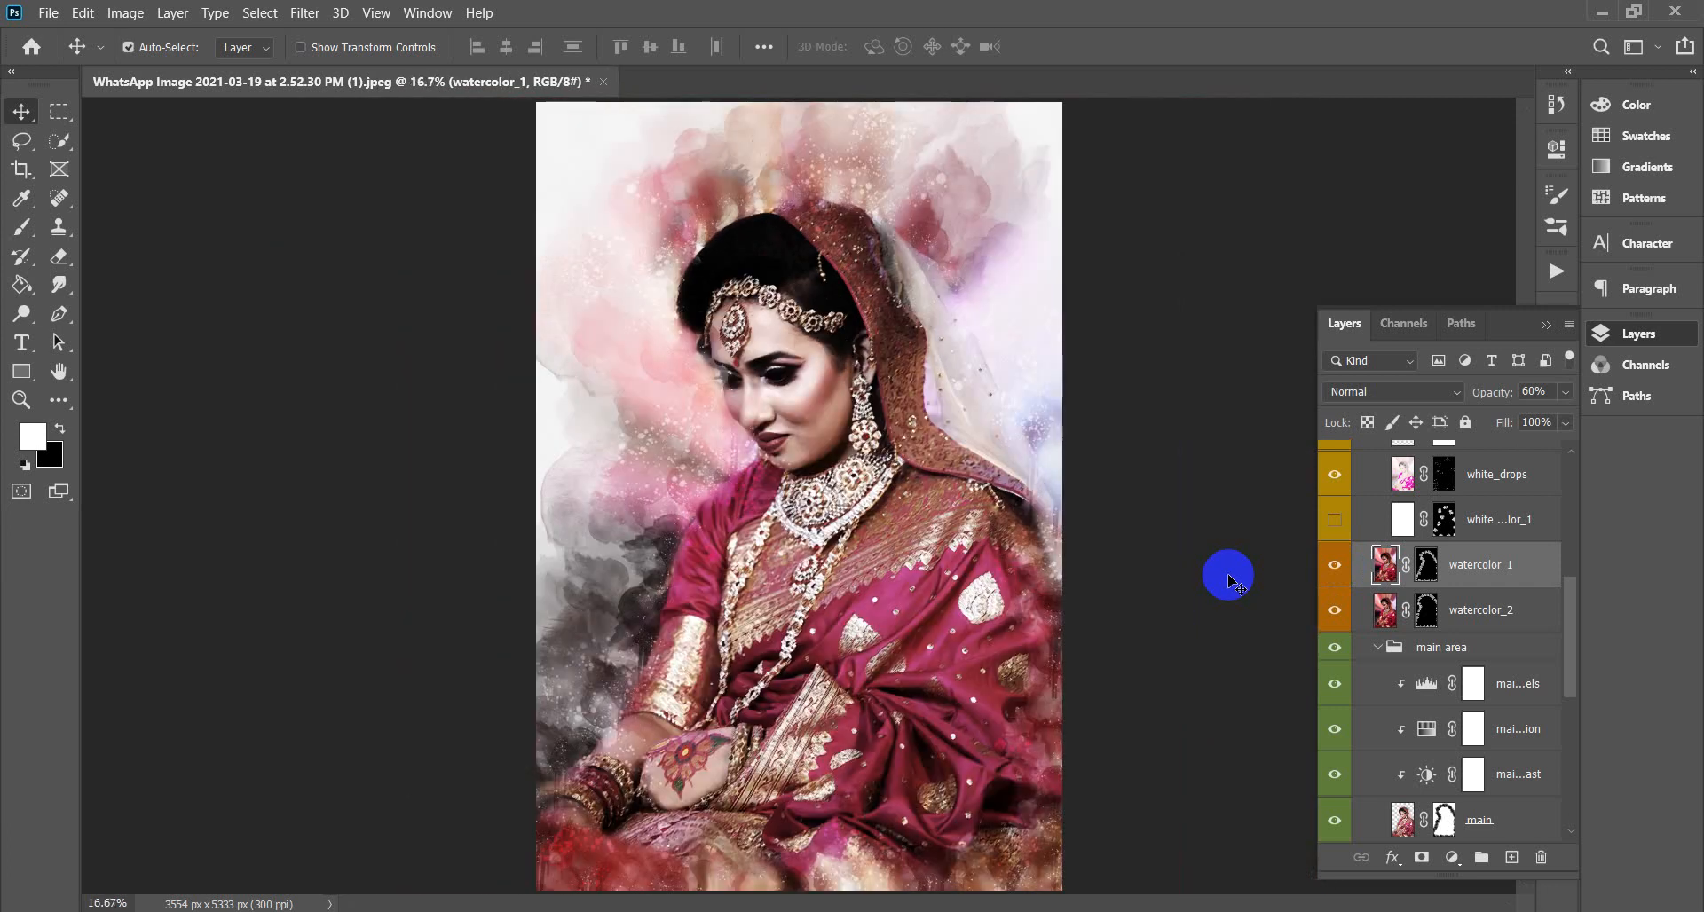
pyautogui.hotkey('ctrl', '+')
pyautogui.hotkey('ctrl', '+')
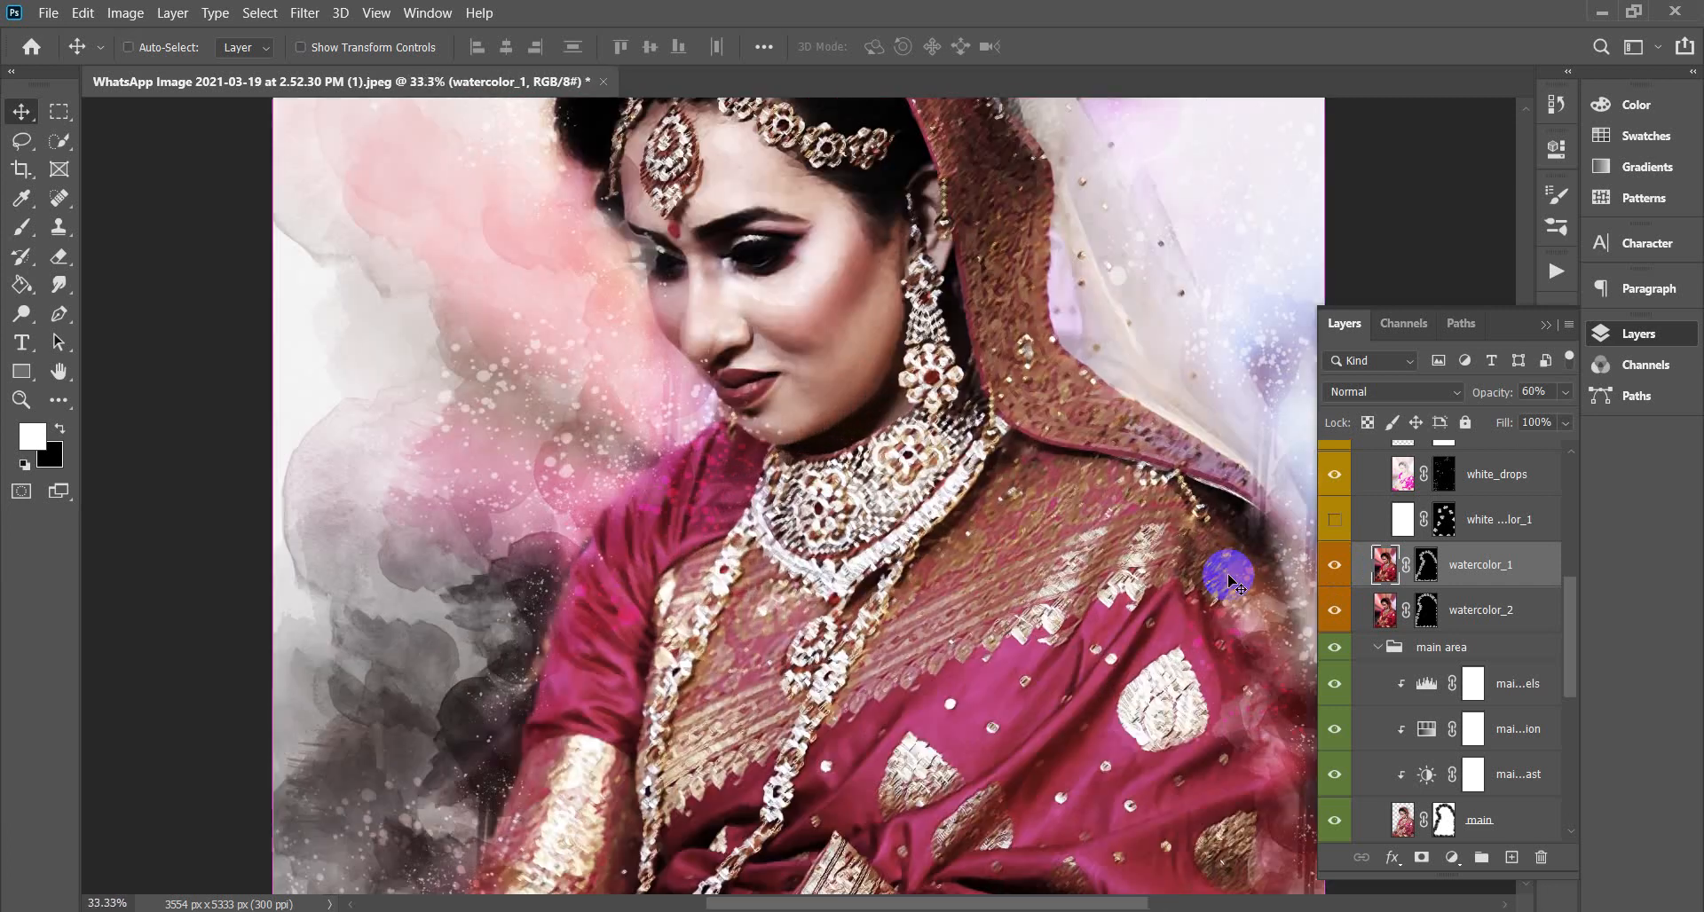
pyautogui.keyDown('ctrl'); pyautogui.click(652, 254); pyautogui.keyUp('ctrl')
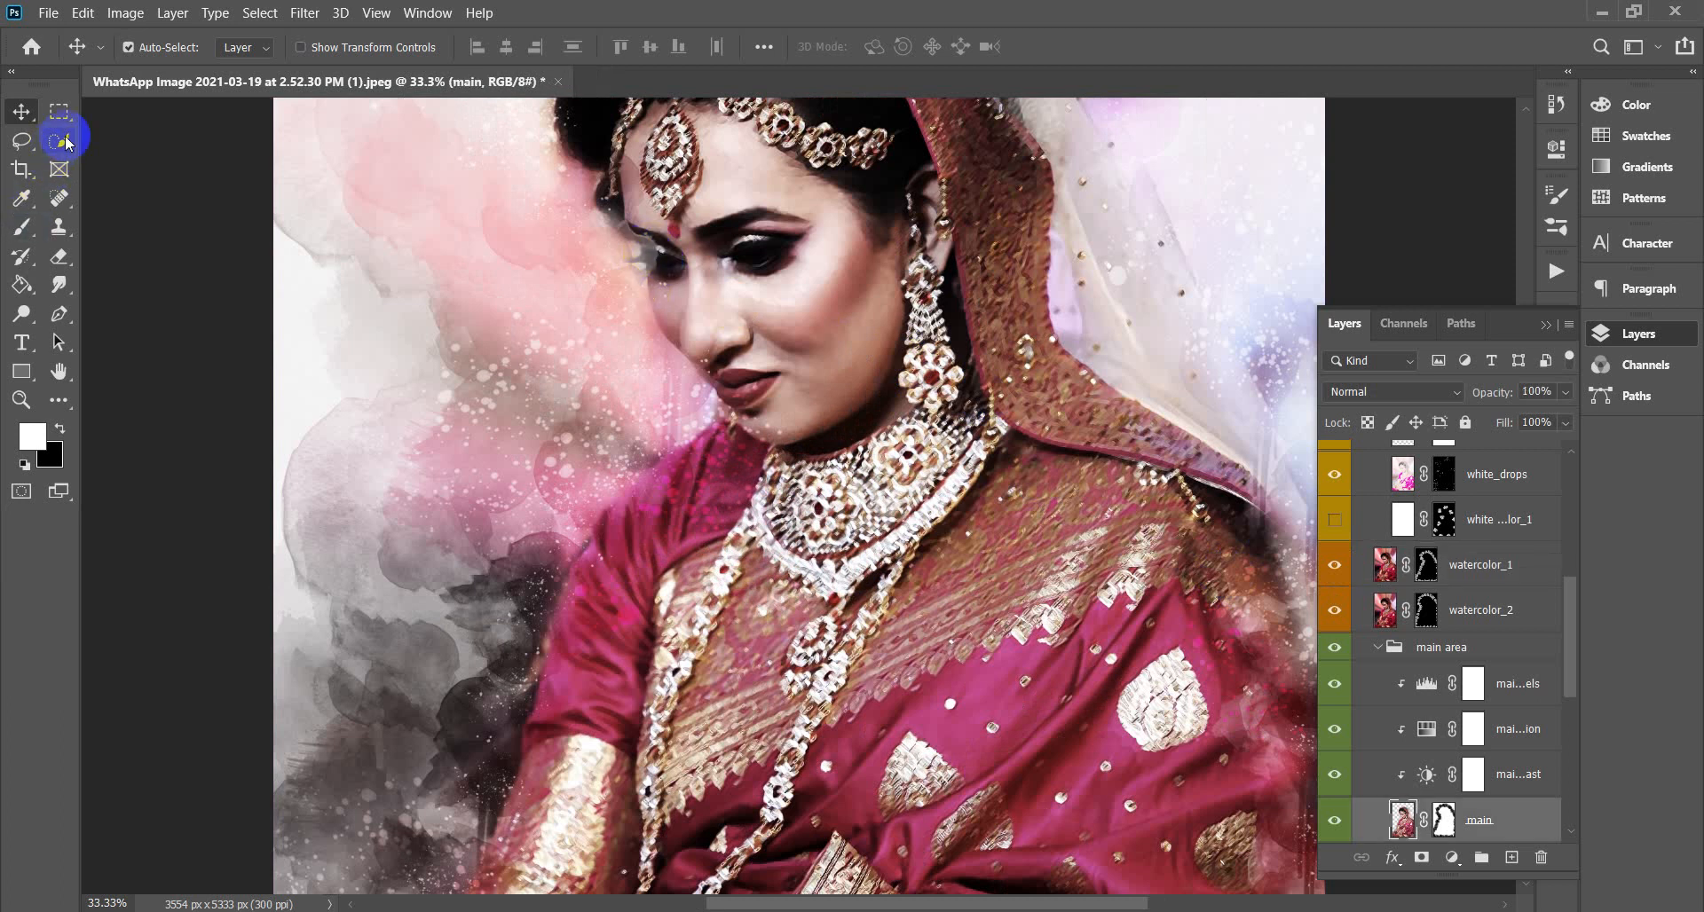
pyautogui.rightClick(58, 257)
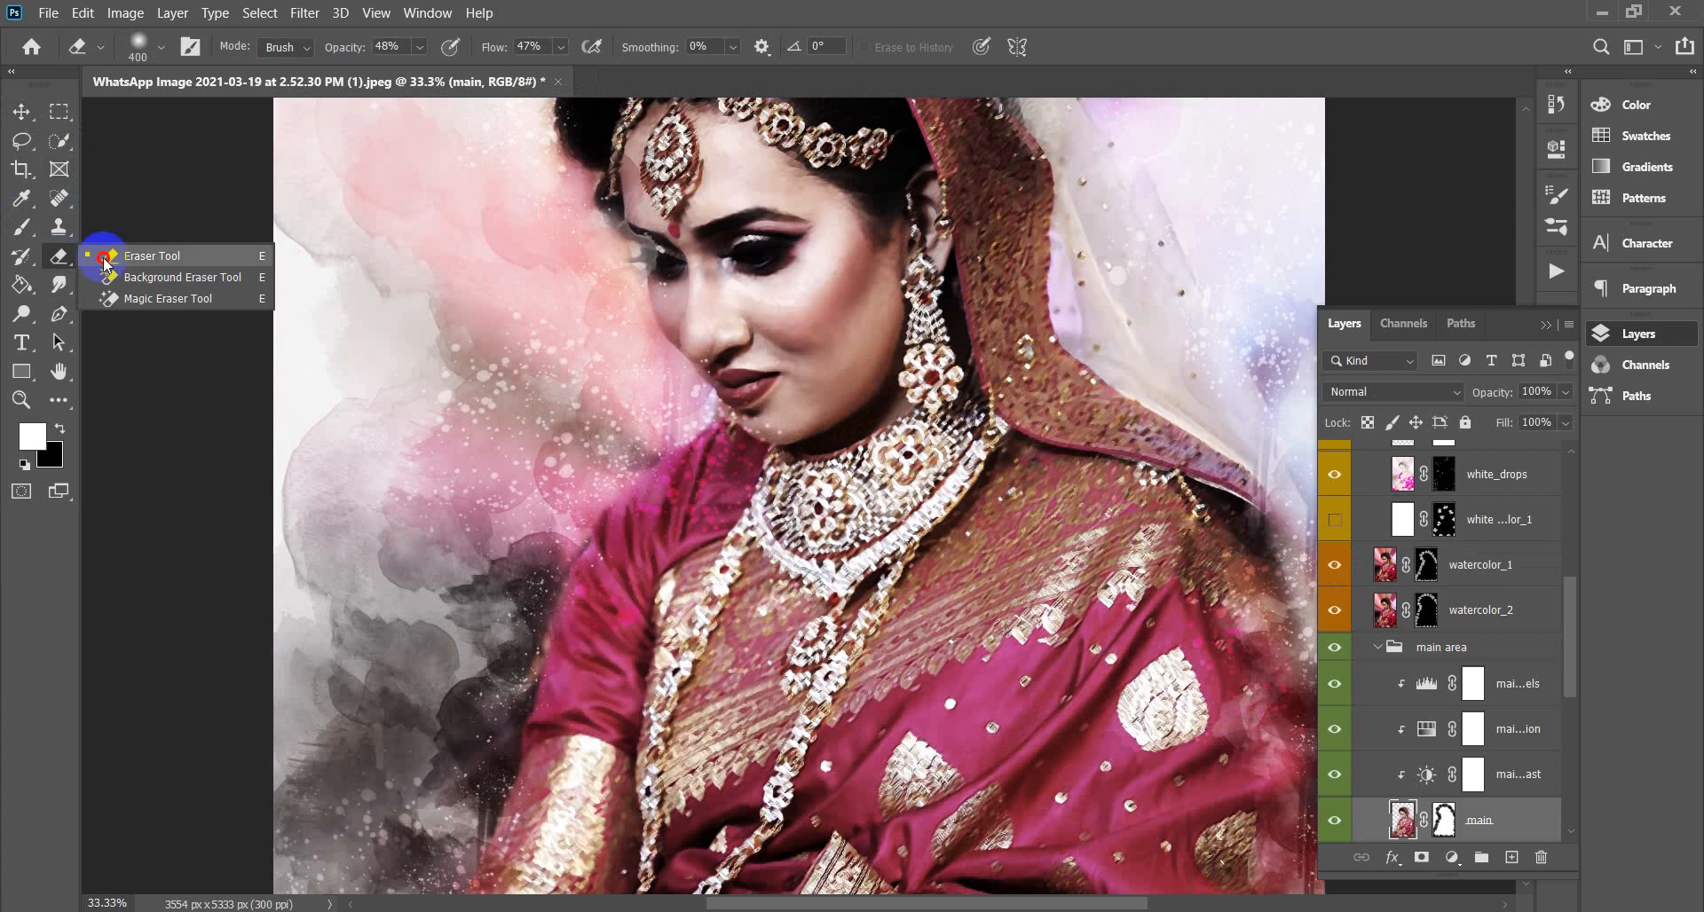
pyautogui.click(169, 255)
pyautogui.moveTo(658, 256)
pyautogui.mouseDown()
pyautogui.moveTo(643, 289)
pyautogui.moveTo(655, 263)
pyautogui.moveTo(658, 319)
pyautogui.mouseUp()
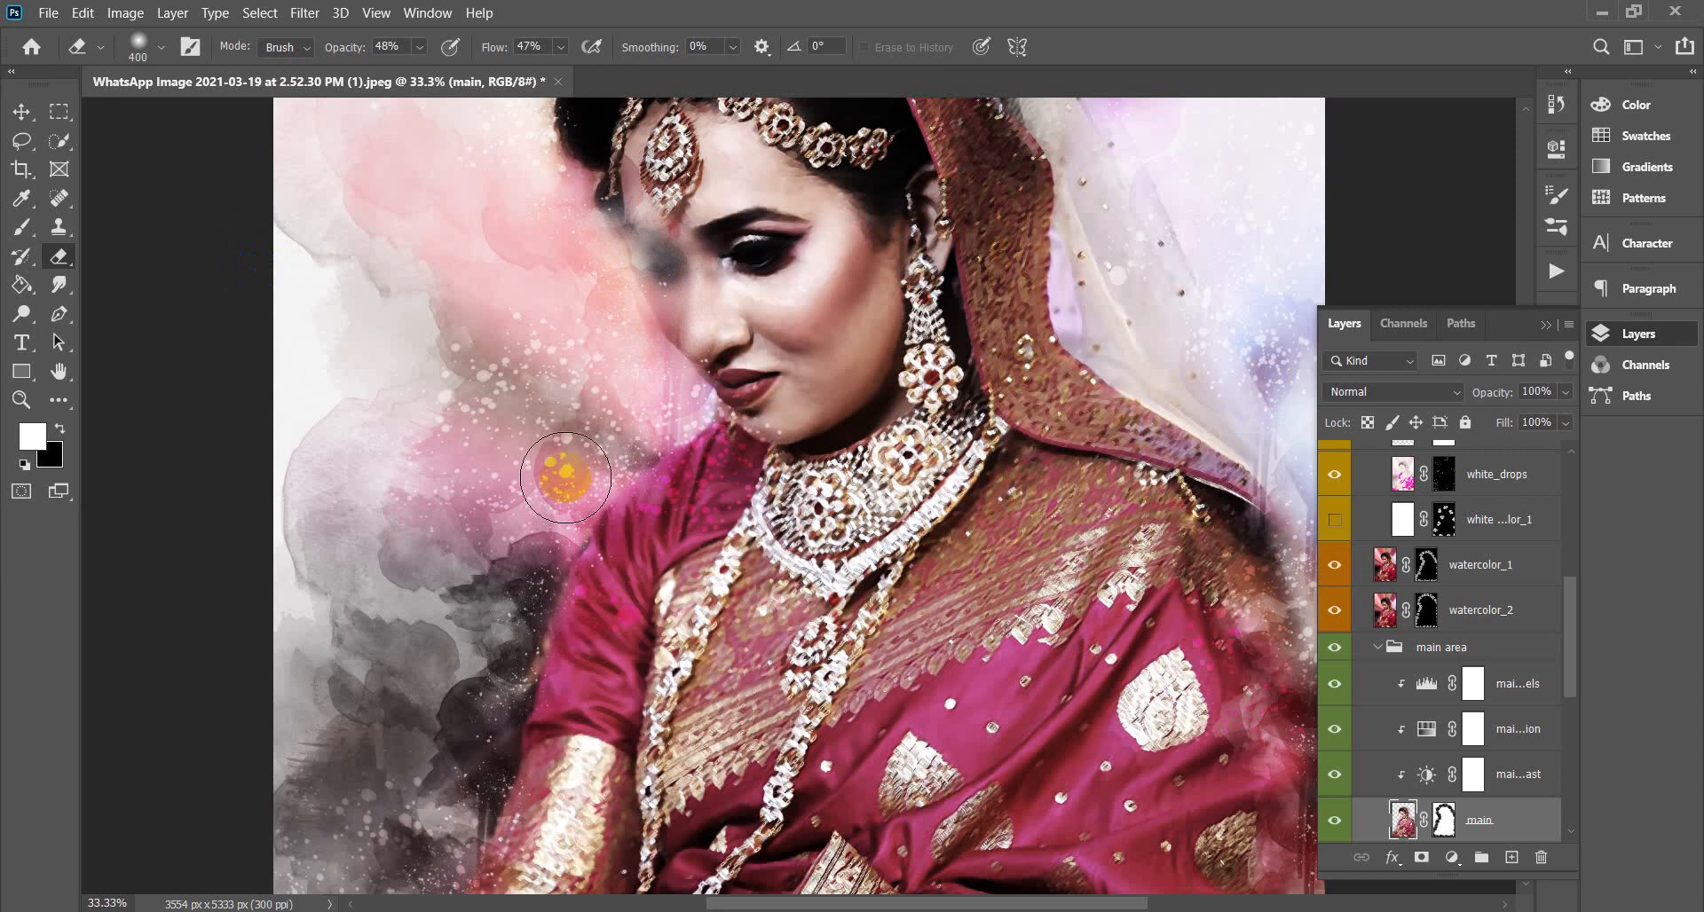
pyautogui.moveTo(732, 238); pyautogui.dragTo(704, 304)
pyautogui.hotkey('ctrl', 'z')
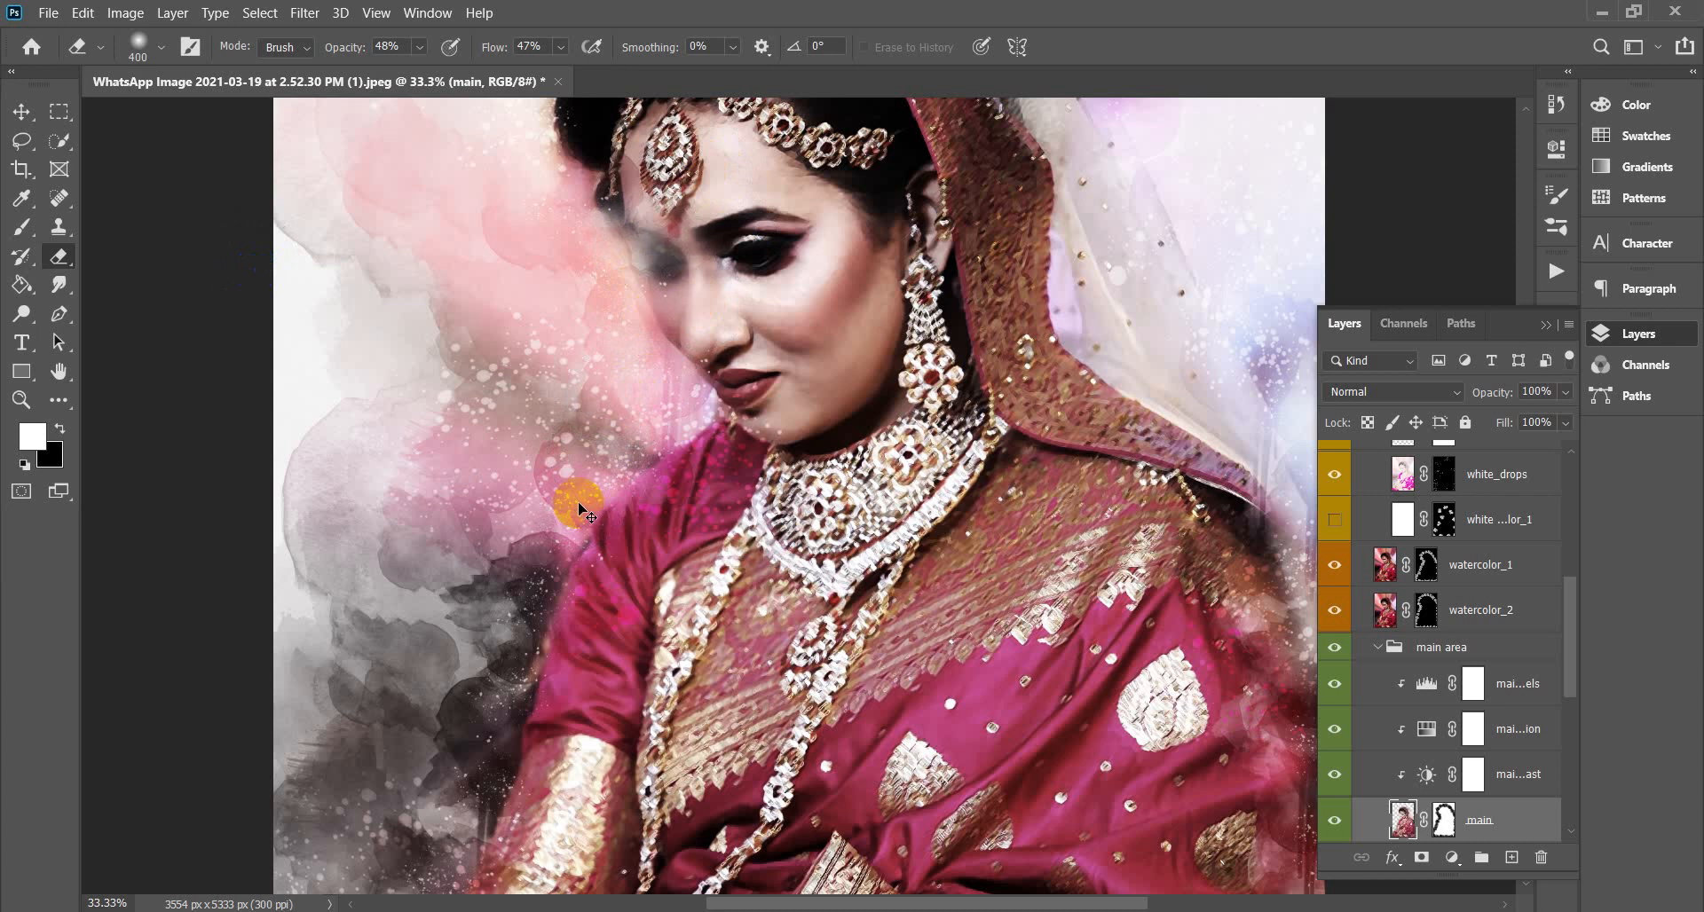
pyautogui.hotkey('ctrl', 'z')
pyautogui.hotkey('ctrl', 'z')
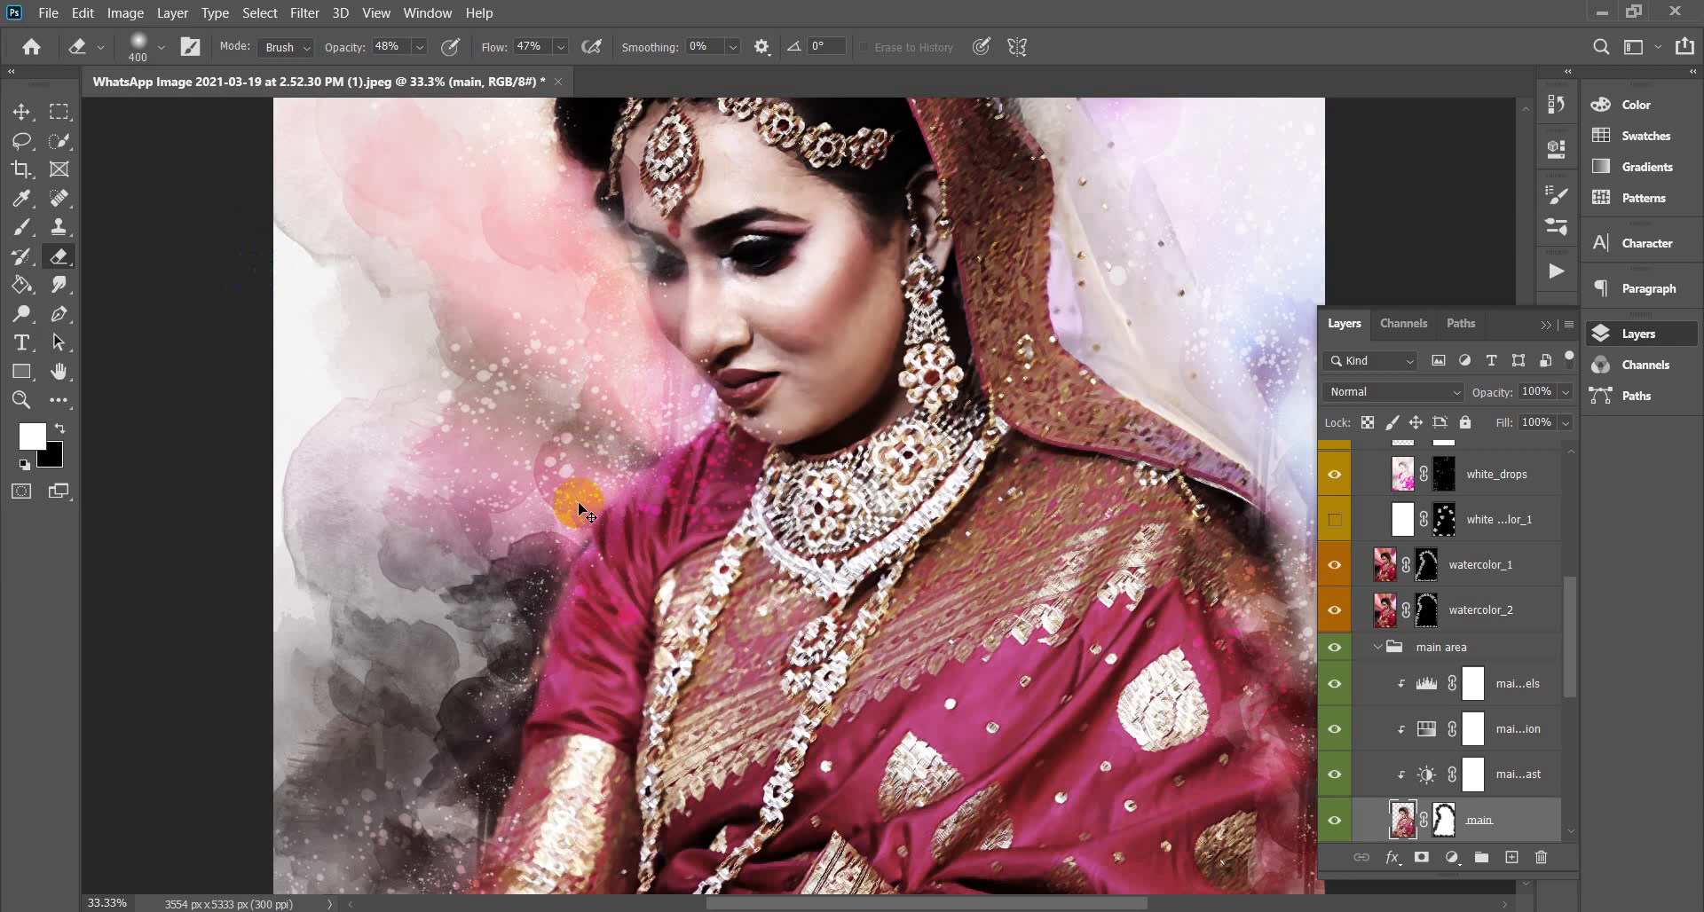
pyautogui.hotkey('ctrl', 'z')
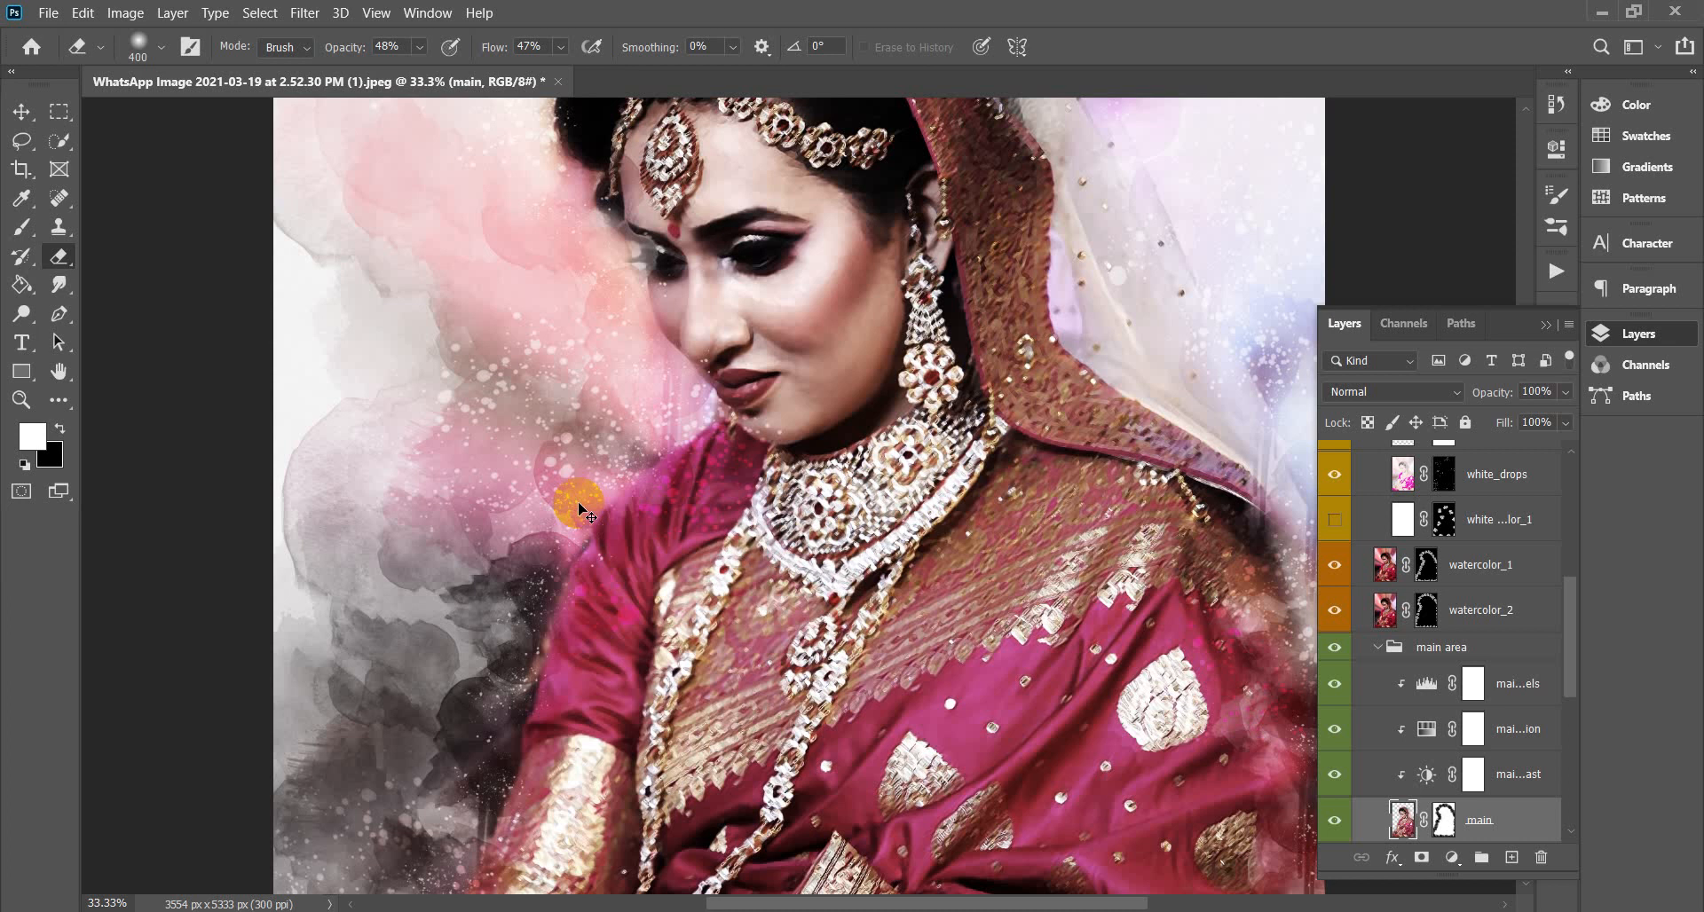
pyautogui.hotkey('ctrl', 'z')
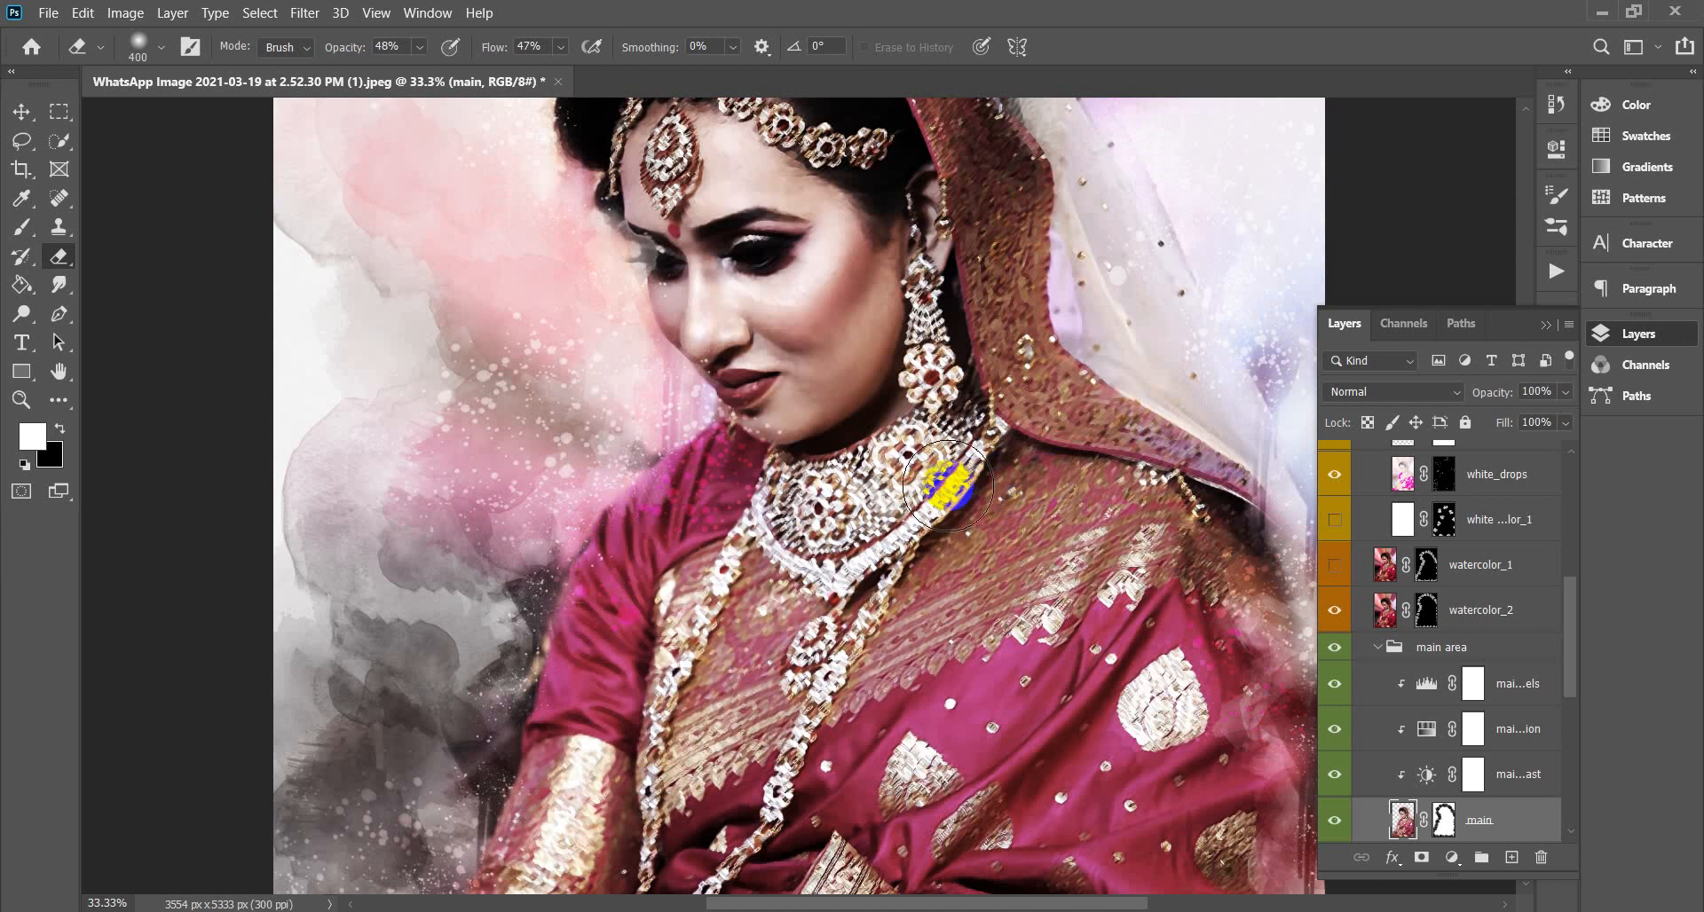
pyautogui.hotkey('ctrl', '-')
pyautogui.hotkey('ctrl', '-')
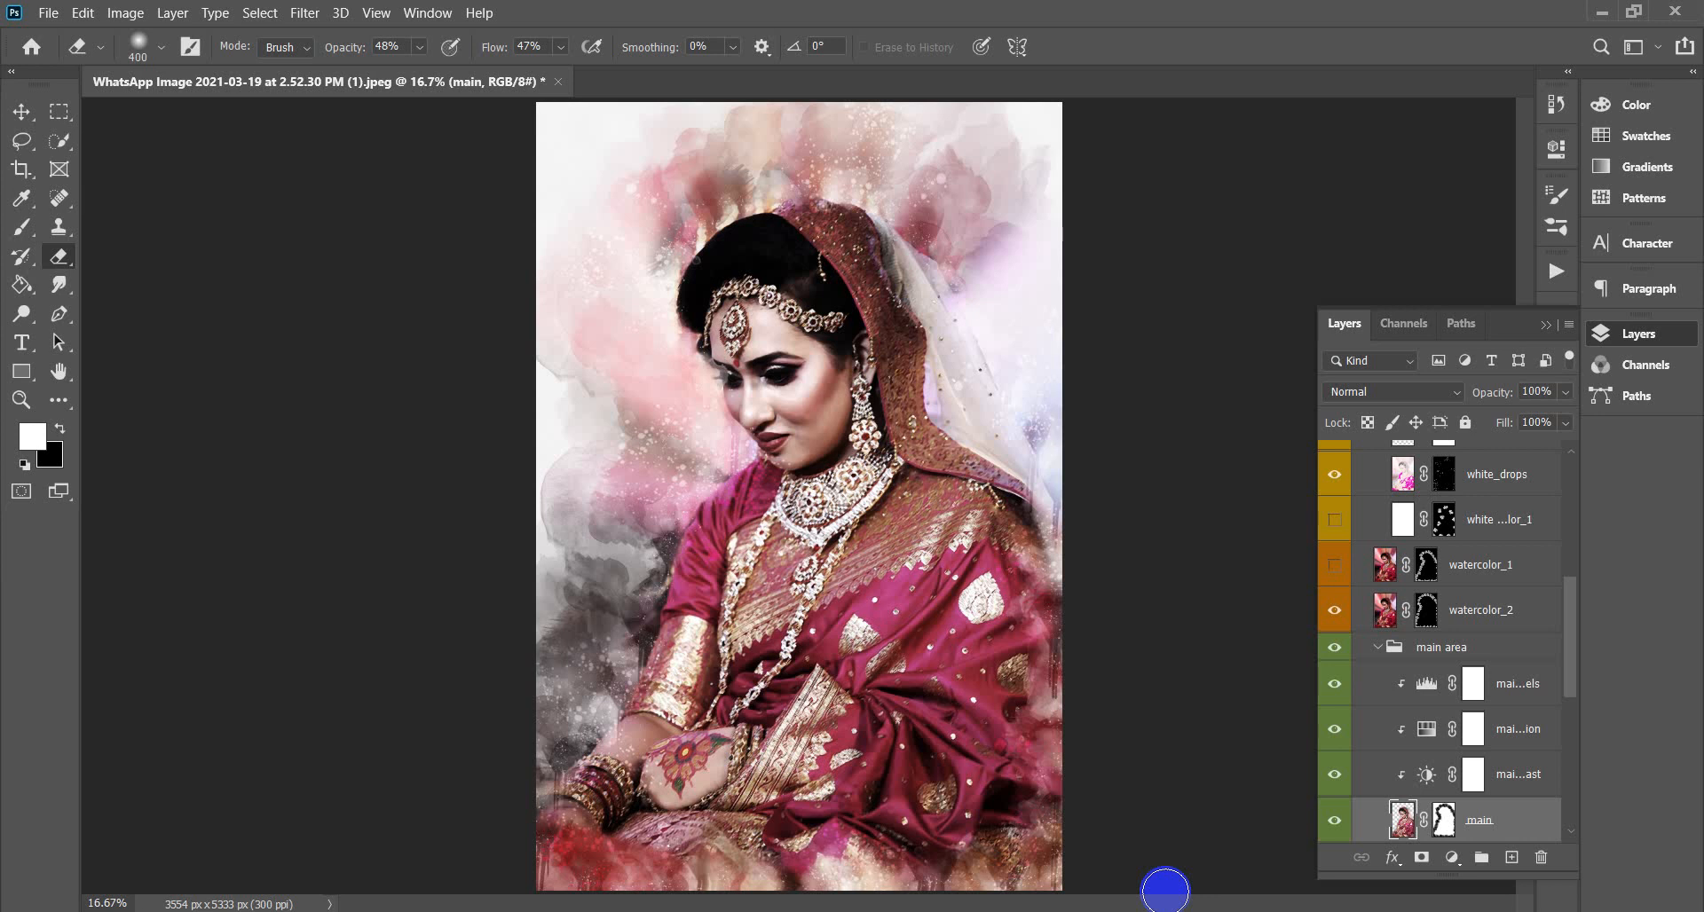
pyautogui.hotkey('ctrl', '+')
pyautogui.hotkey('ctrl', '+')
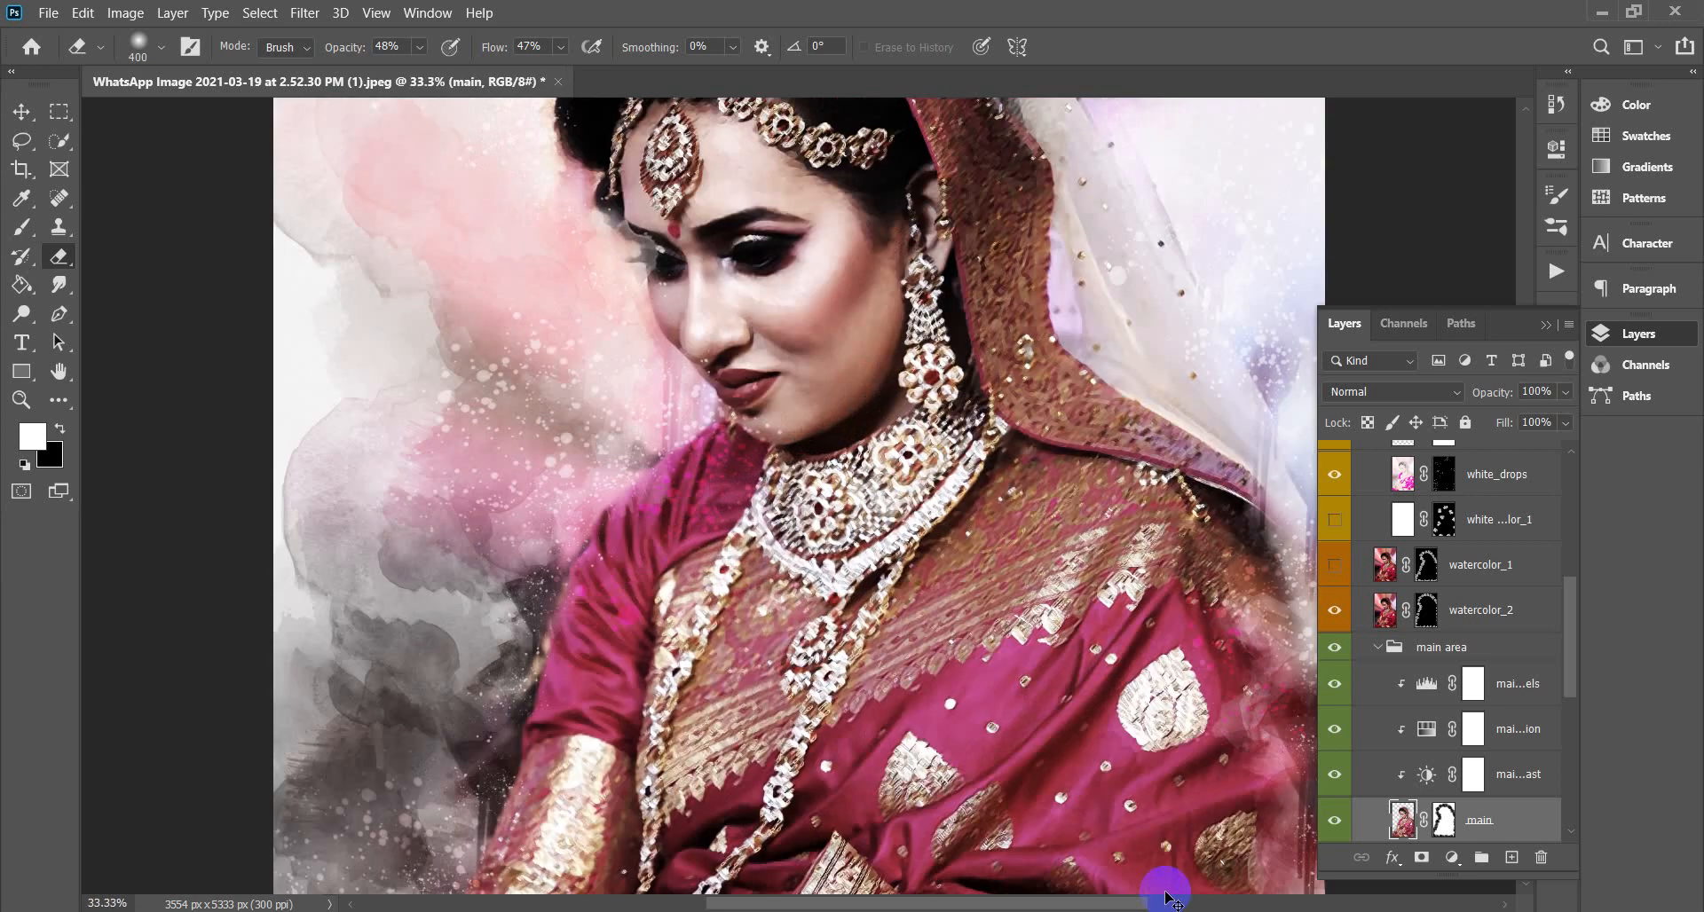
pyautogui.hotkey('ctrl', '-')
pyautogui.hotkey('ctrl', '-')
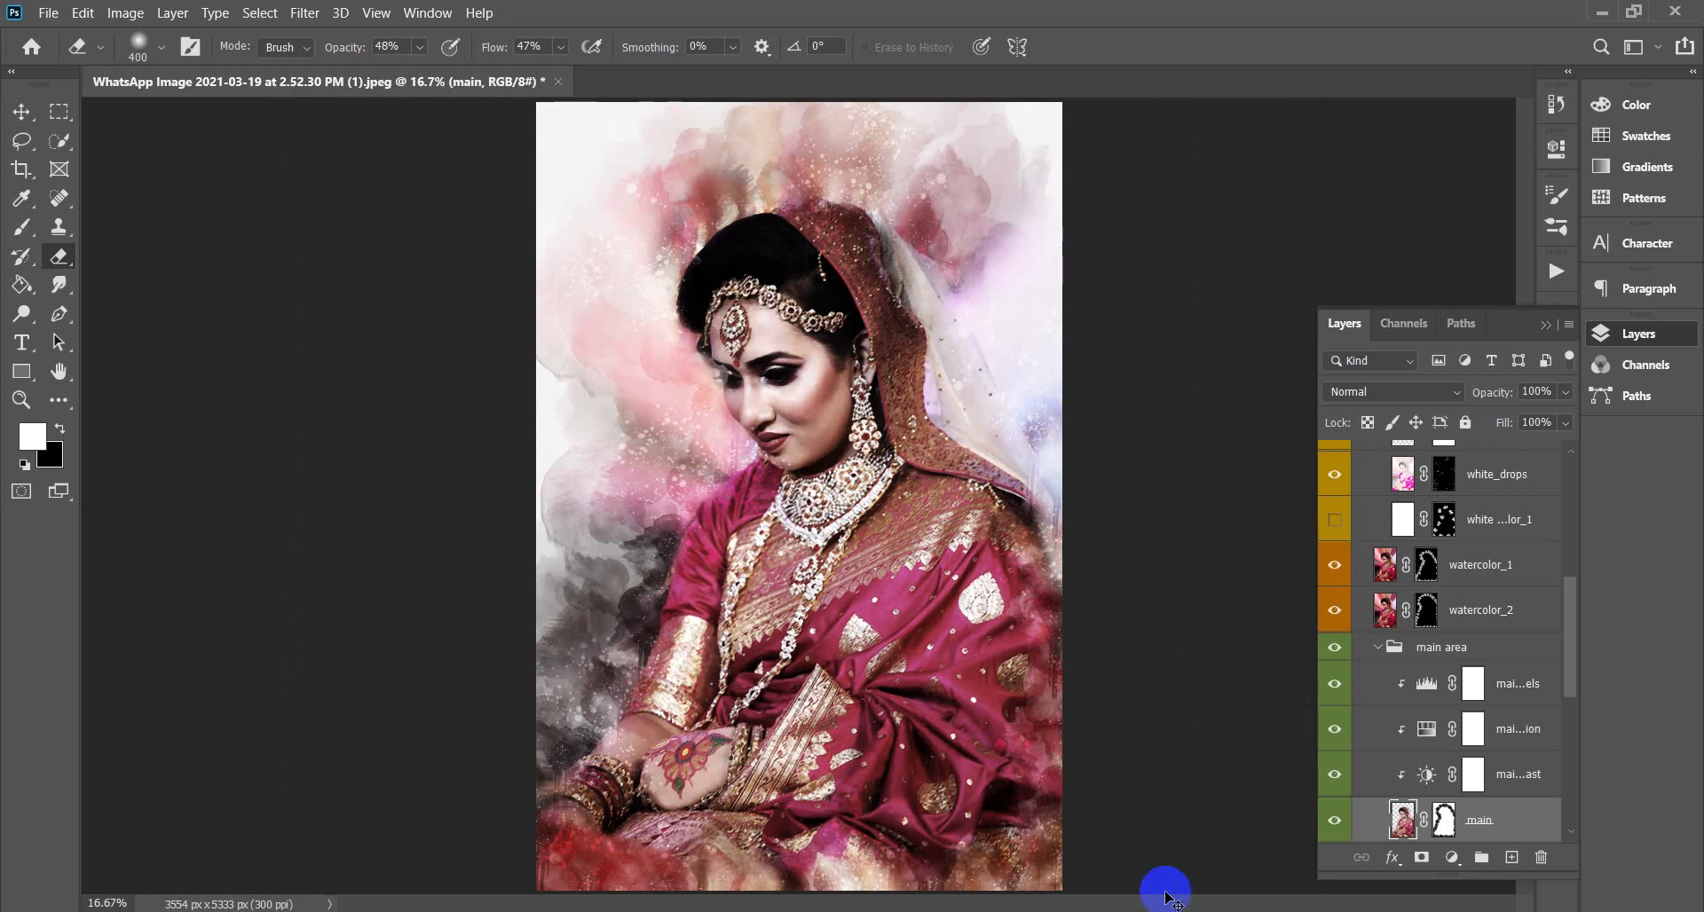
pyautogui.hotkey('ctrl', ',')
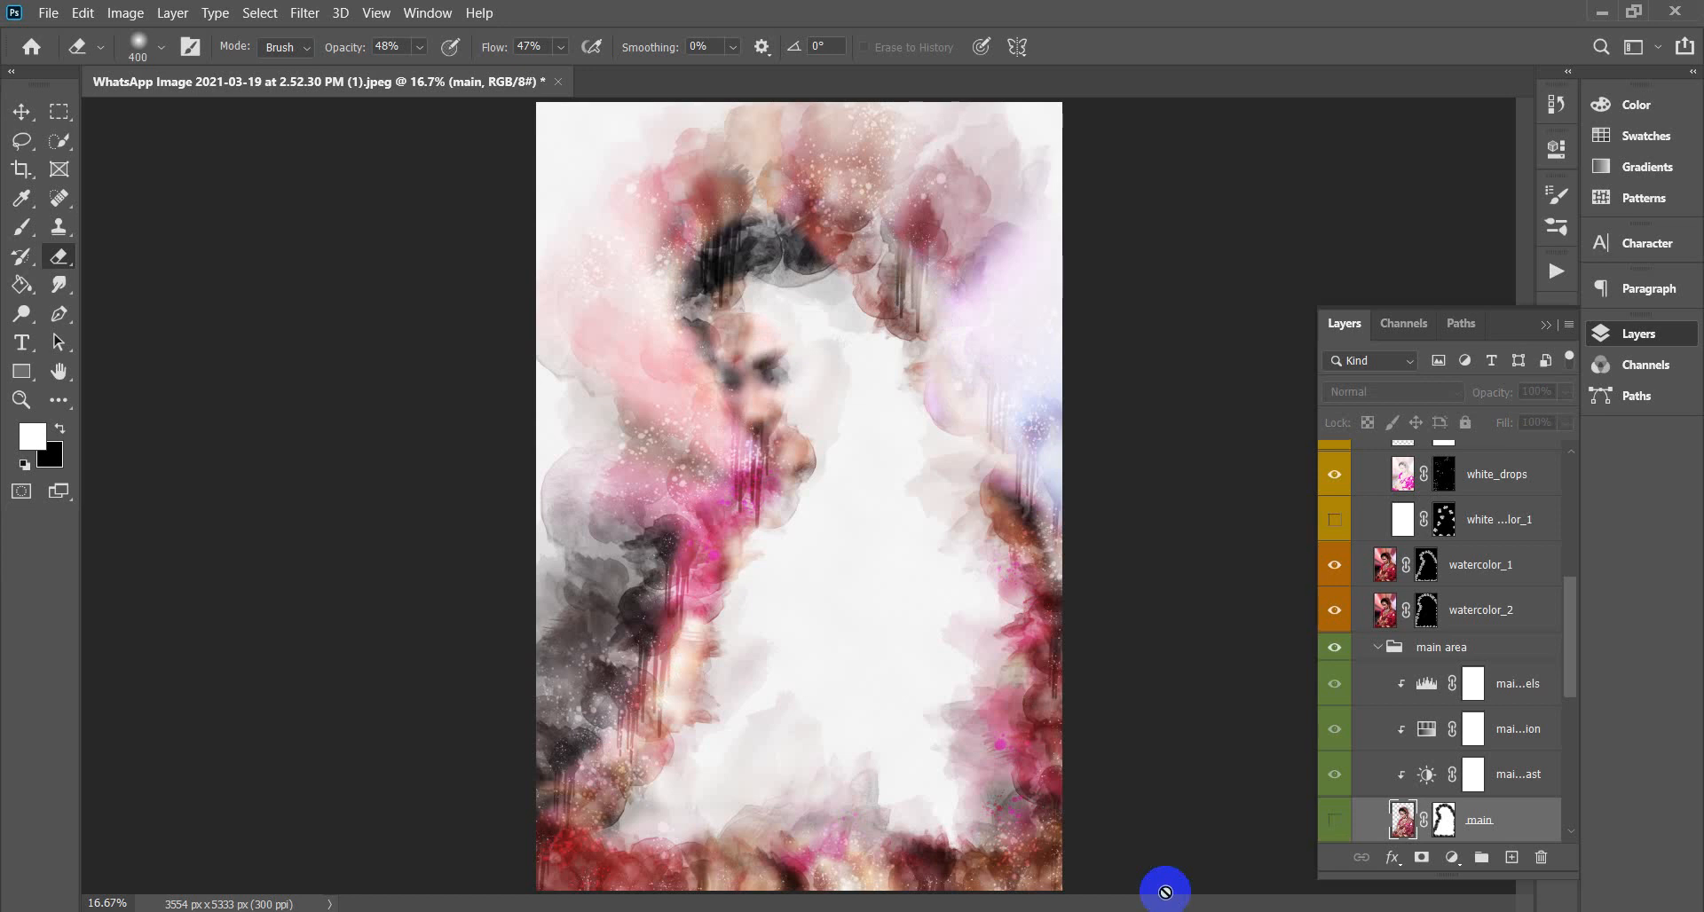
pyautogui.hotkey('ctrl', ',')
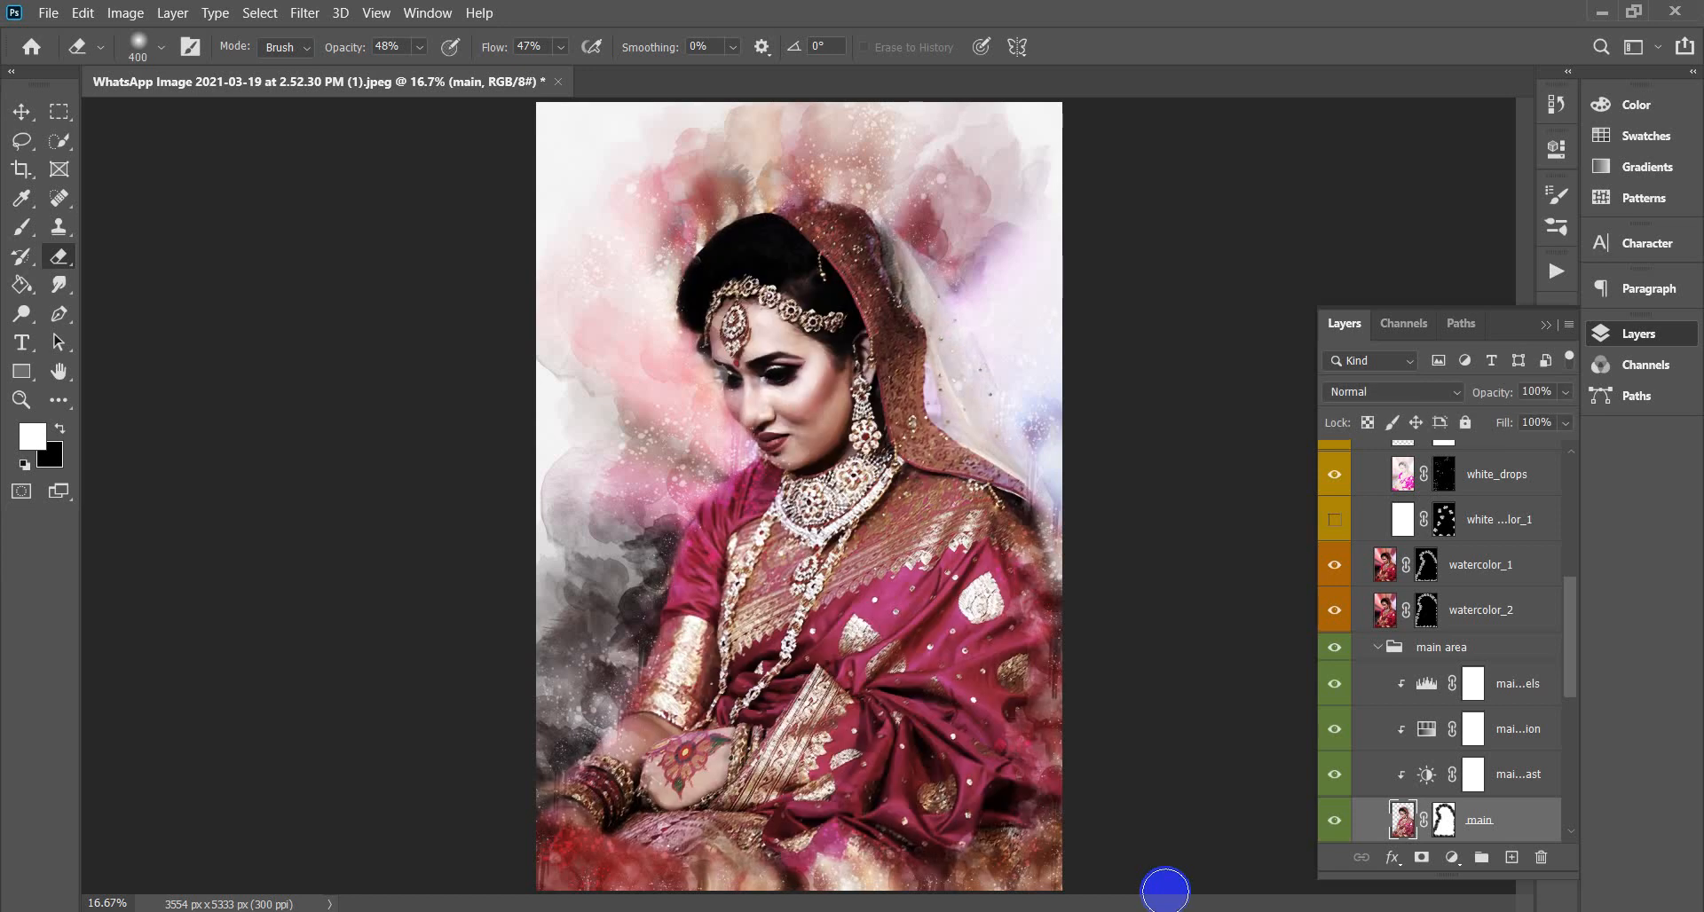
pyautogui.hotkey('ctrl', ',')
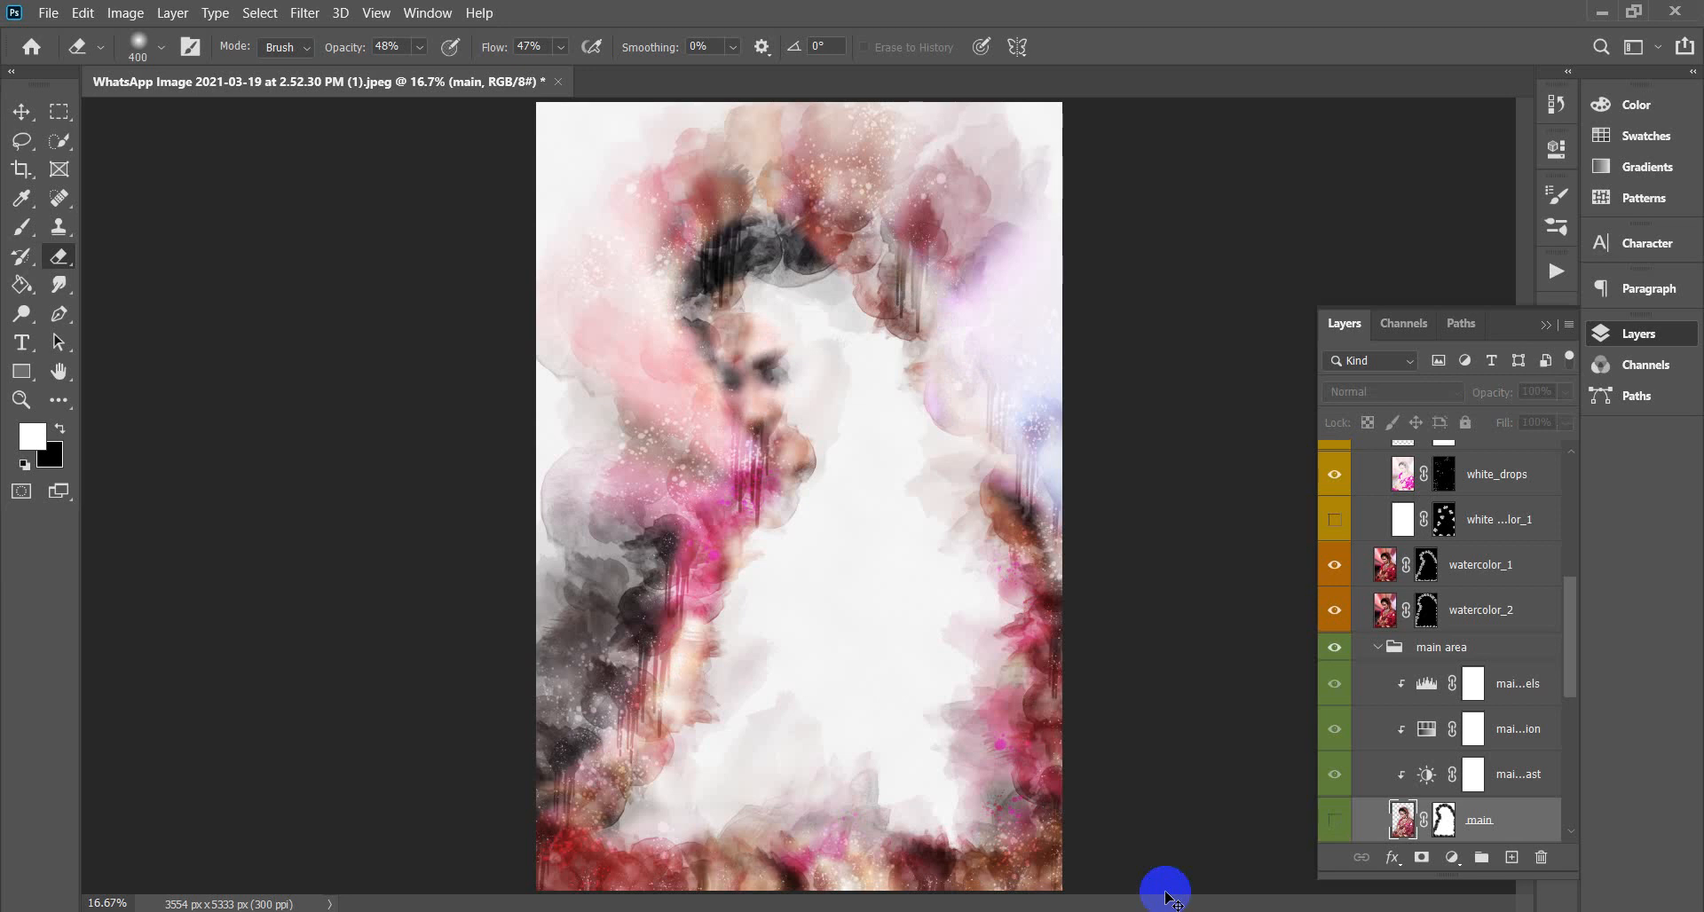
pyautogui.hotkey('ctrl', ',')
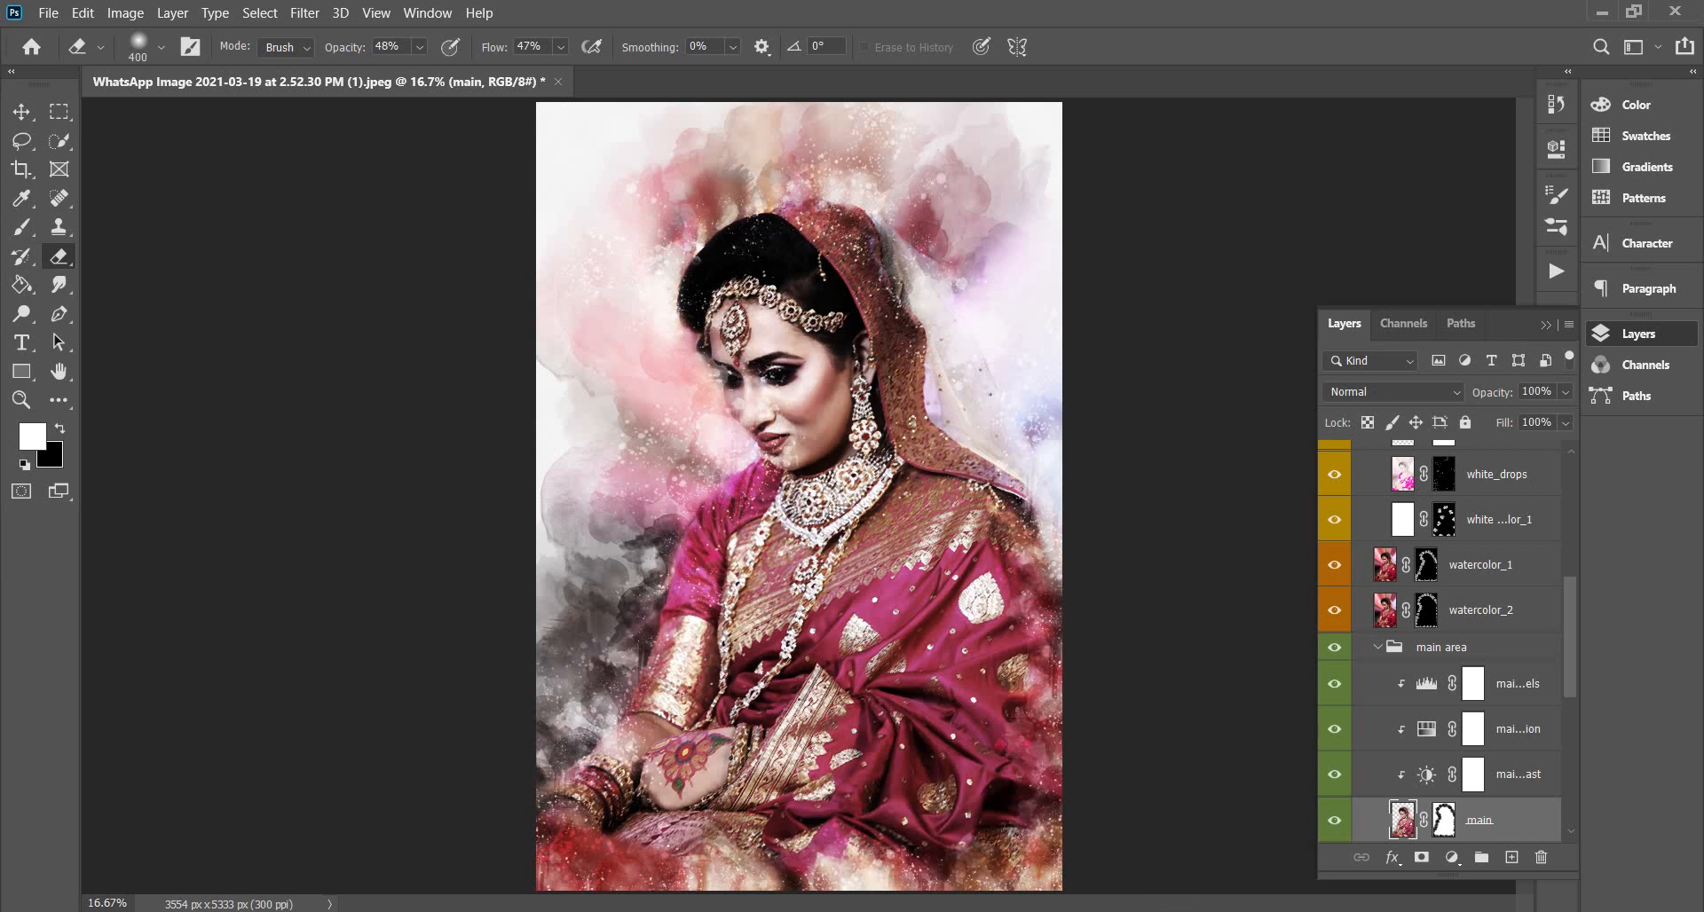
# Hide the white splash layer and save the portrait as JPEG 'digital art 001' at maximum quality.
pyautogui.click(1335, 520)
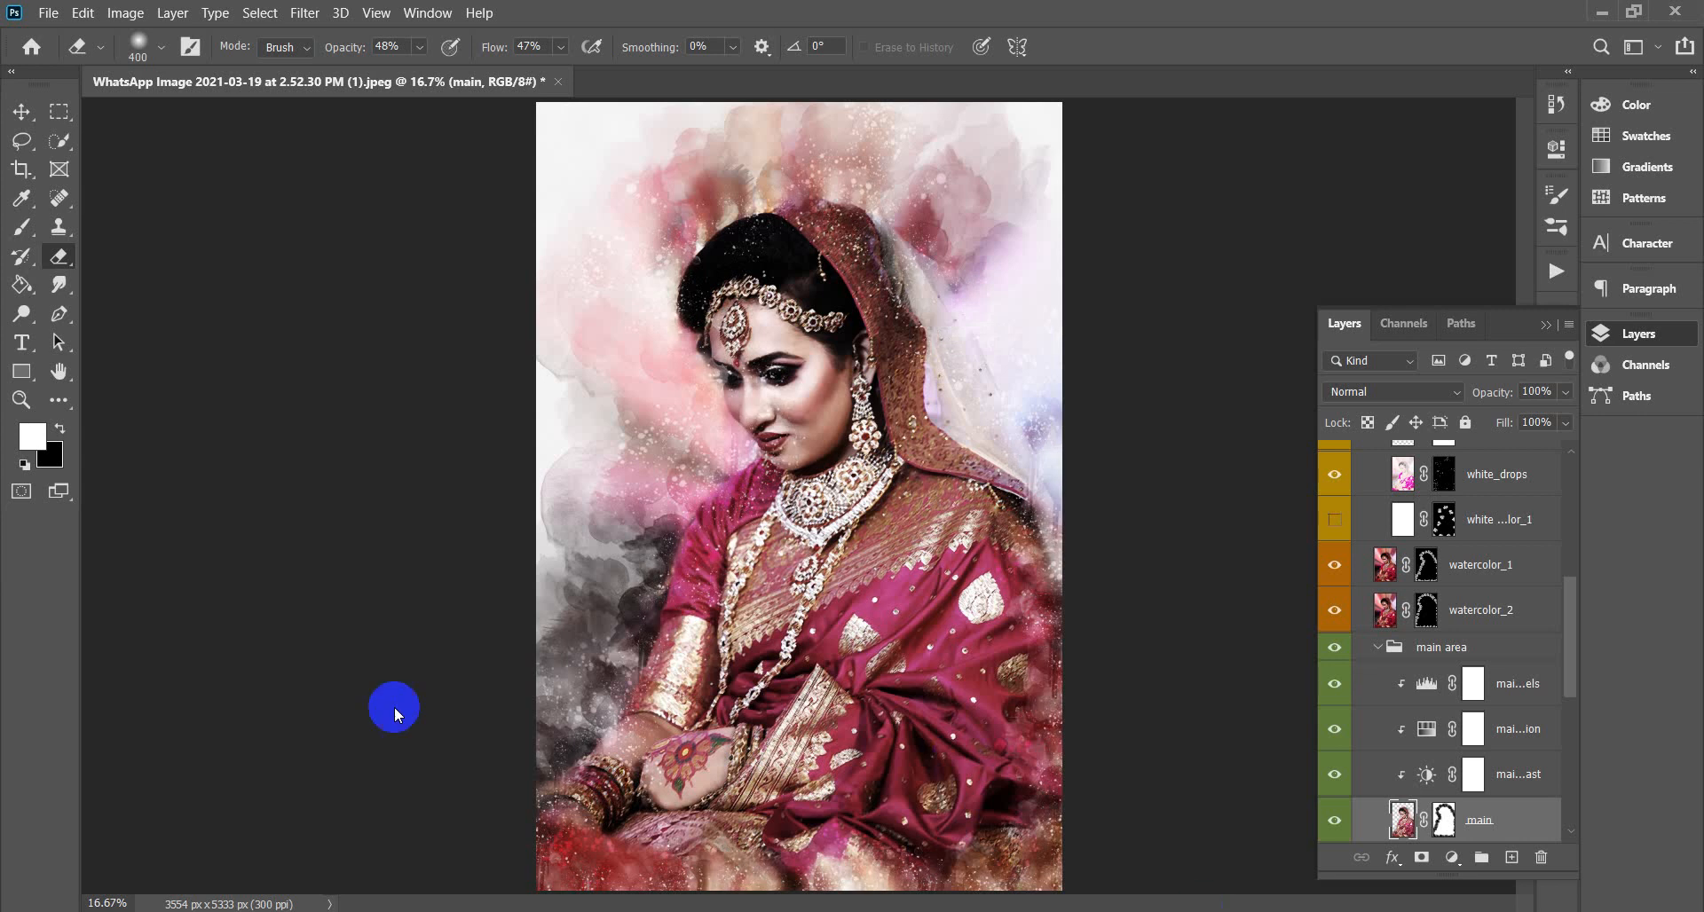
pyautogui.click(21, 111)
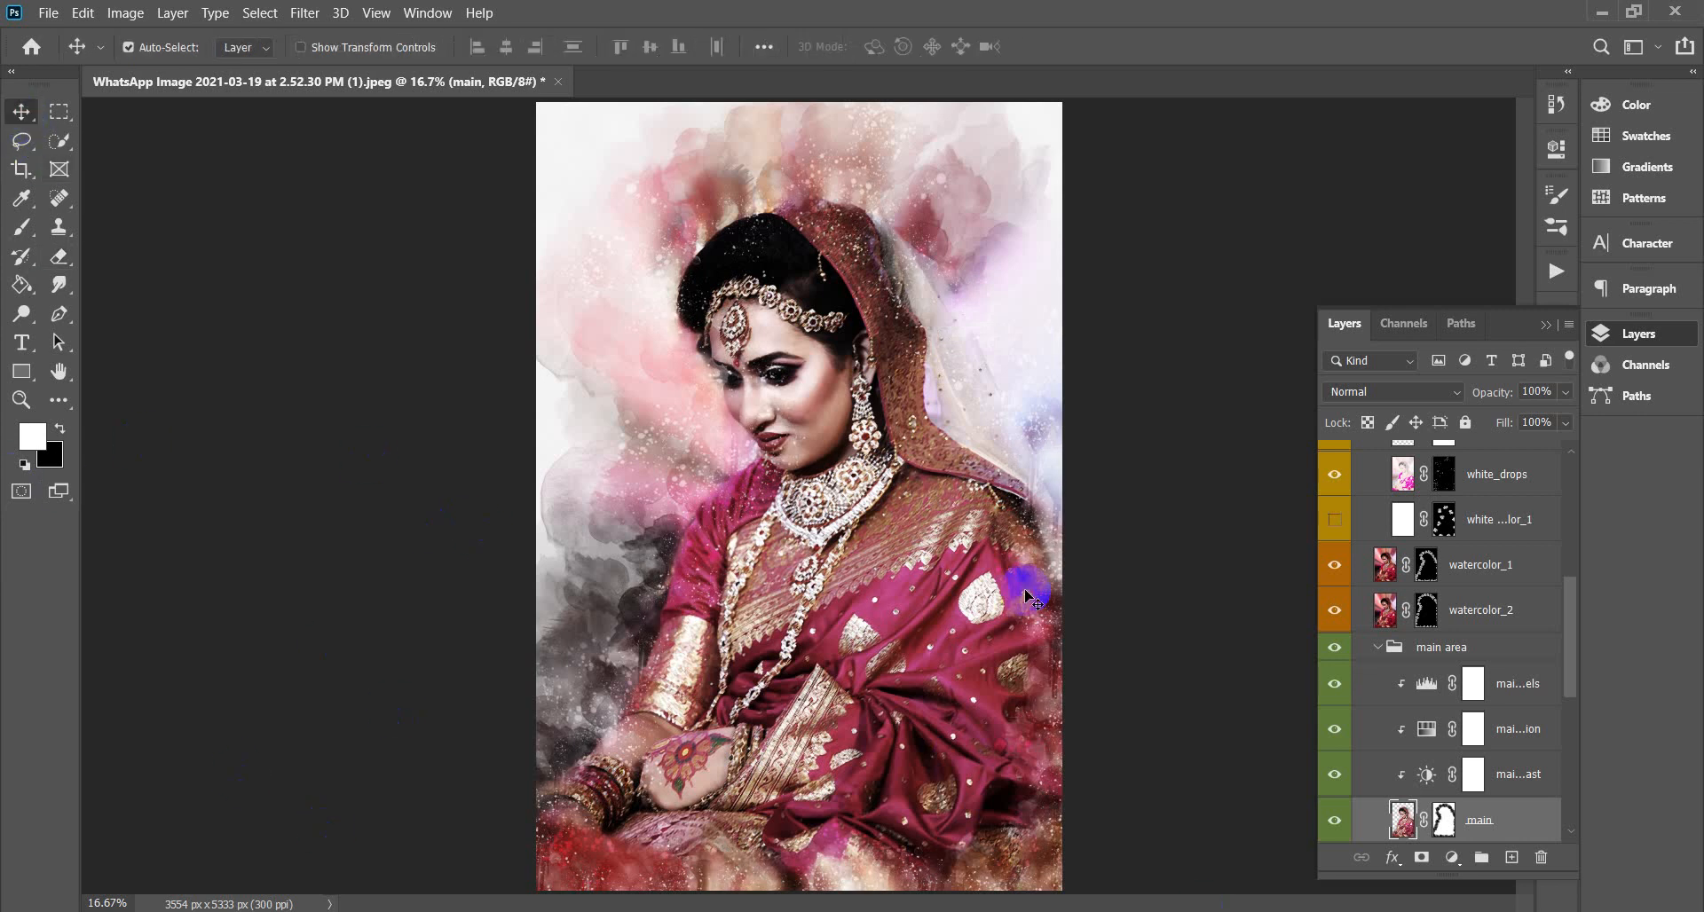
pyautogui.click(49, 14)
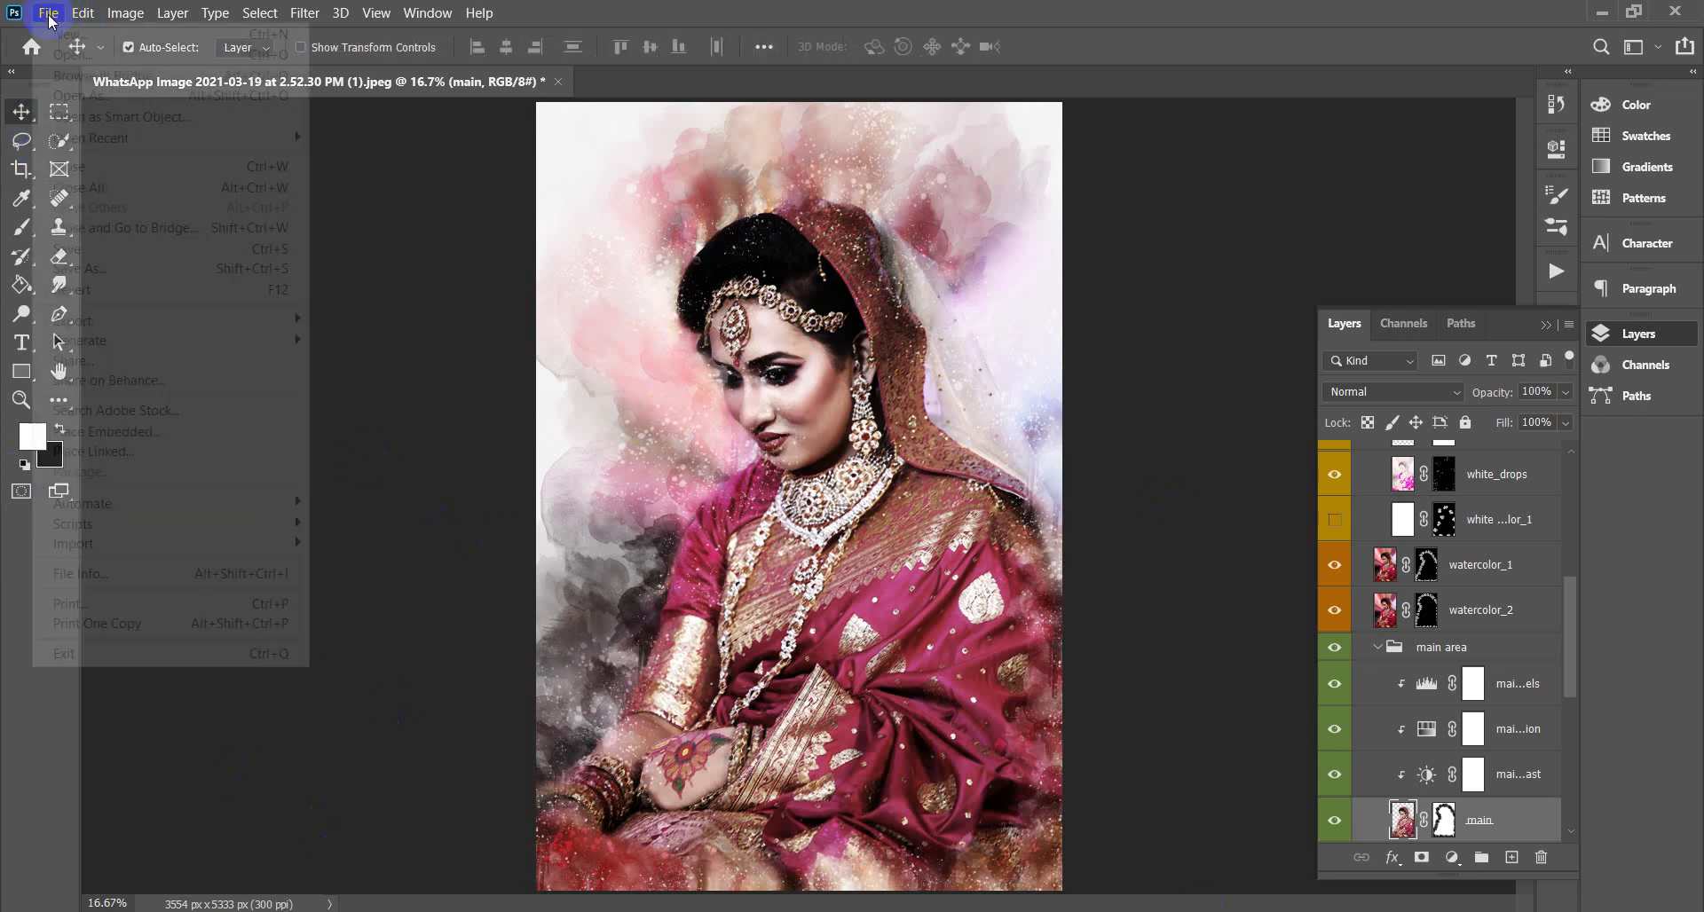
pyautogui.click(128, 272)
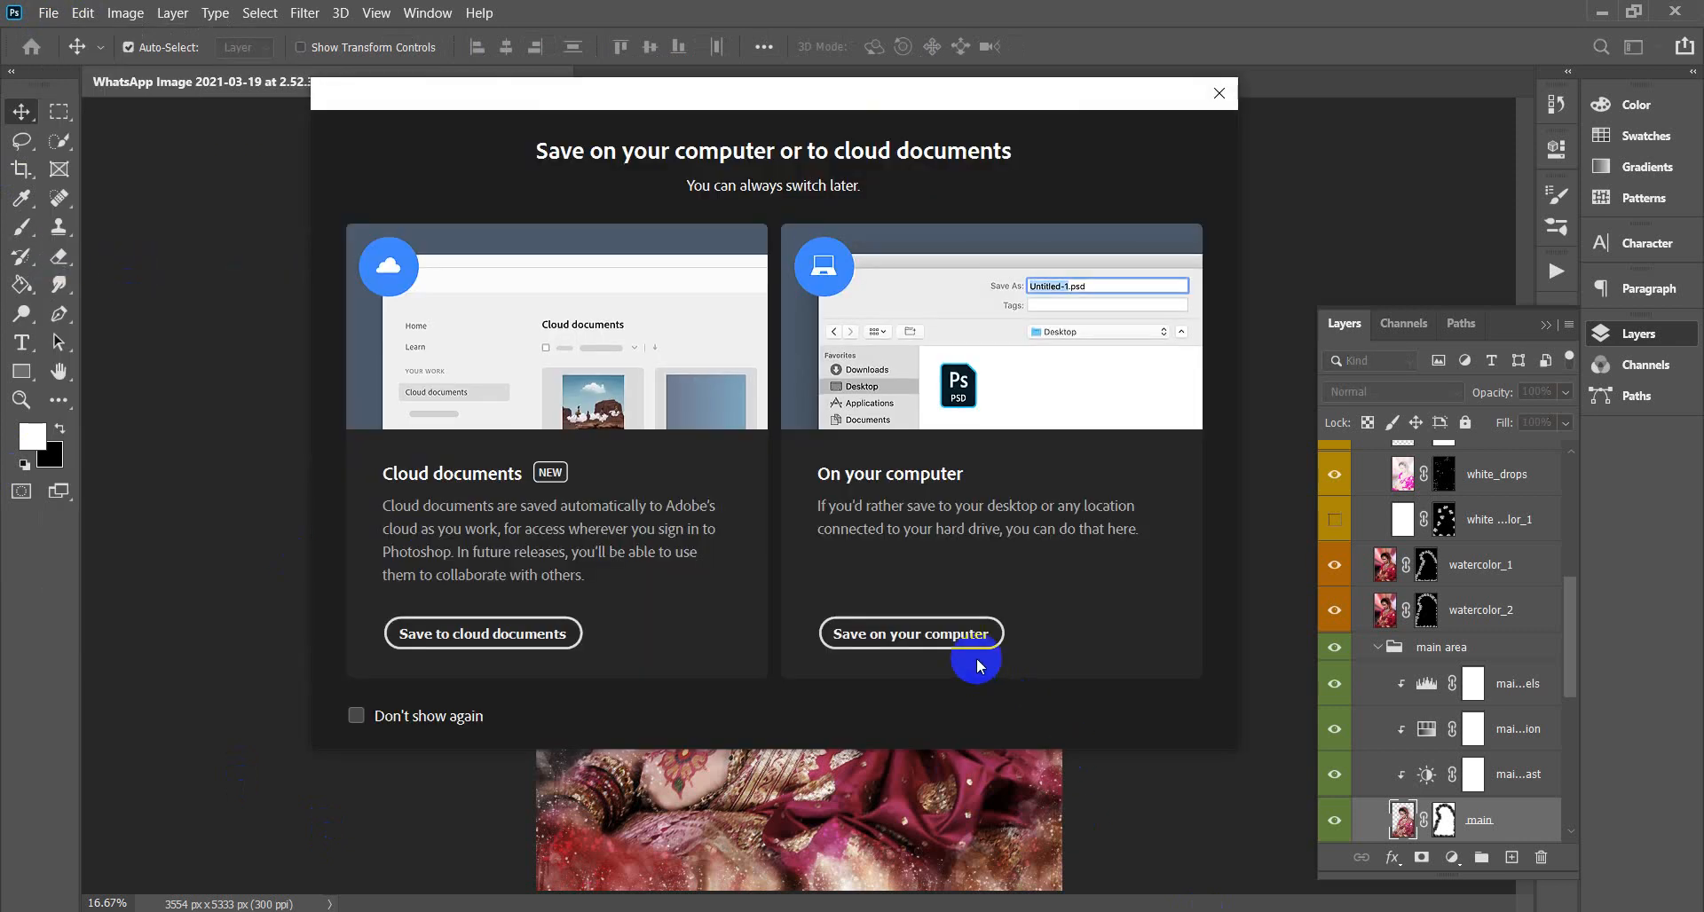
pyautogui.click(911, 636)
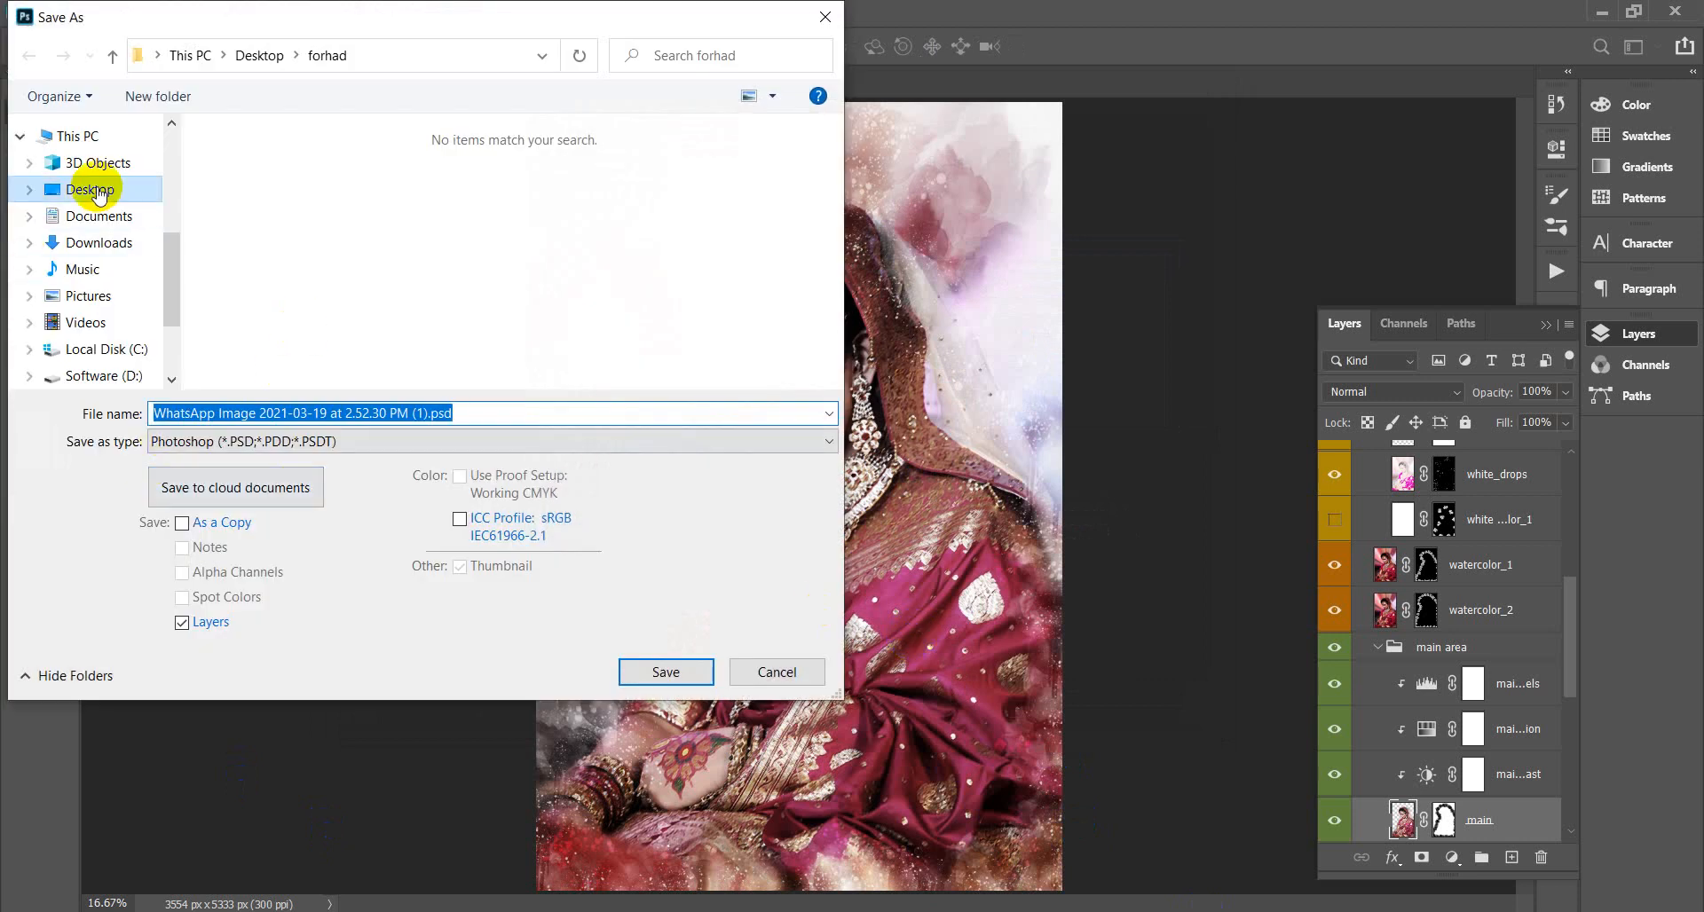
pyautogui.click(275, 441)
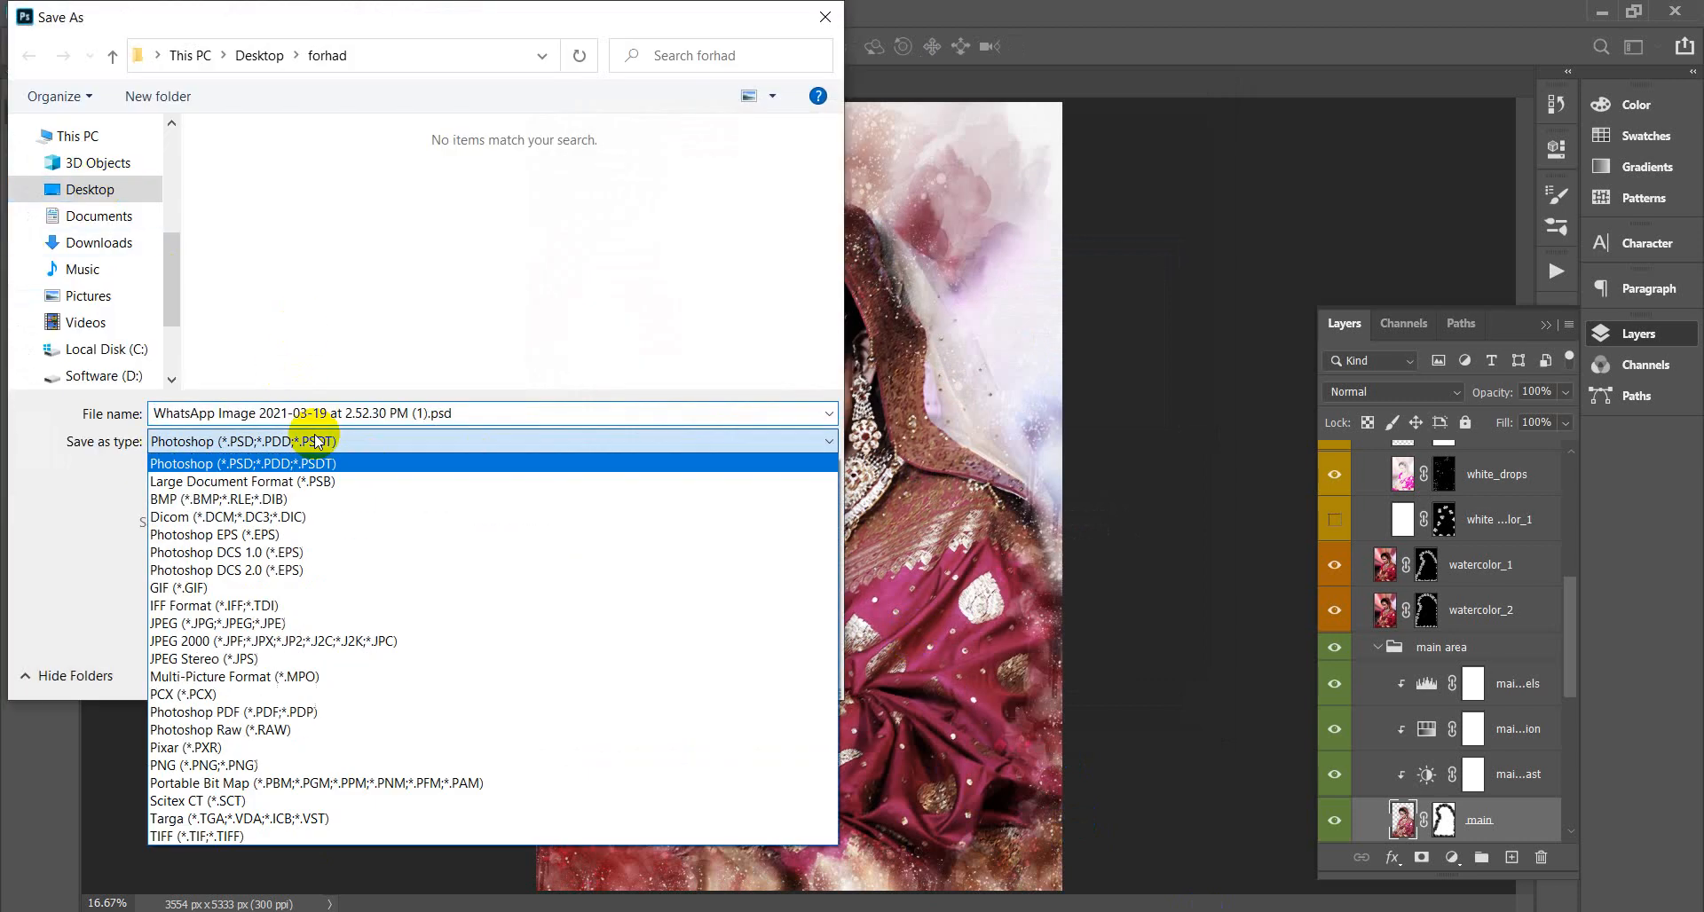
pyautogui.click(280, 624)
pyautogui.click(470, 423)
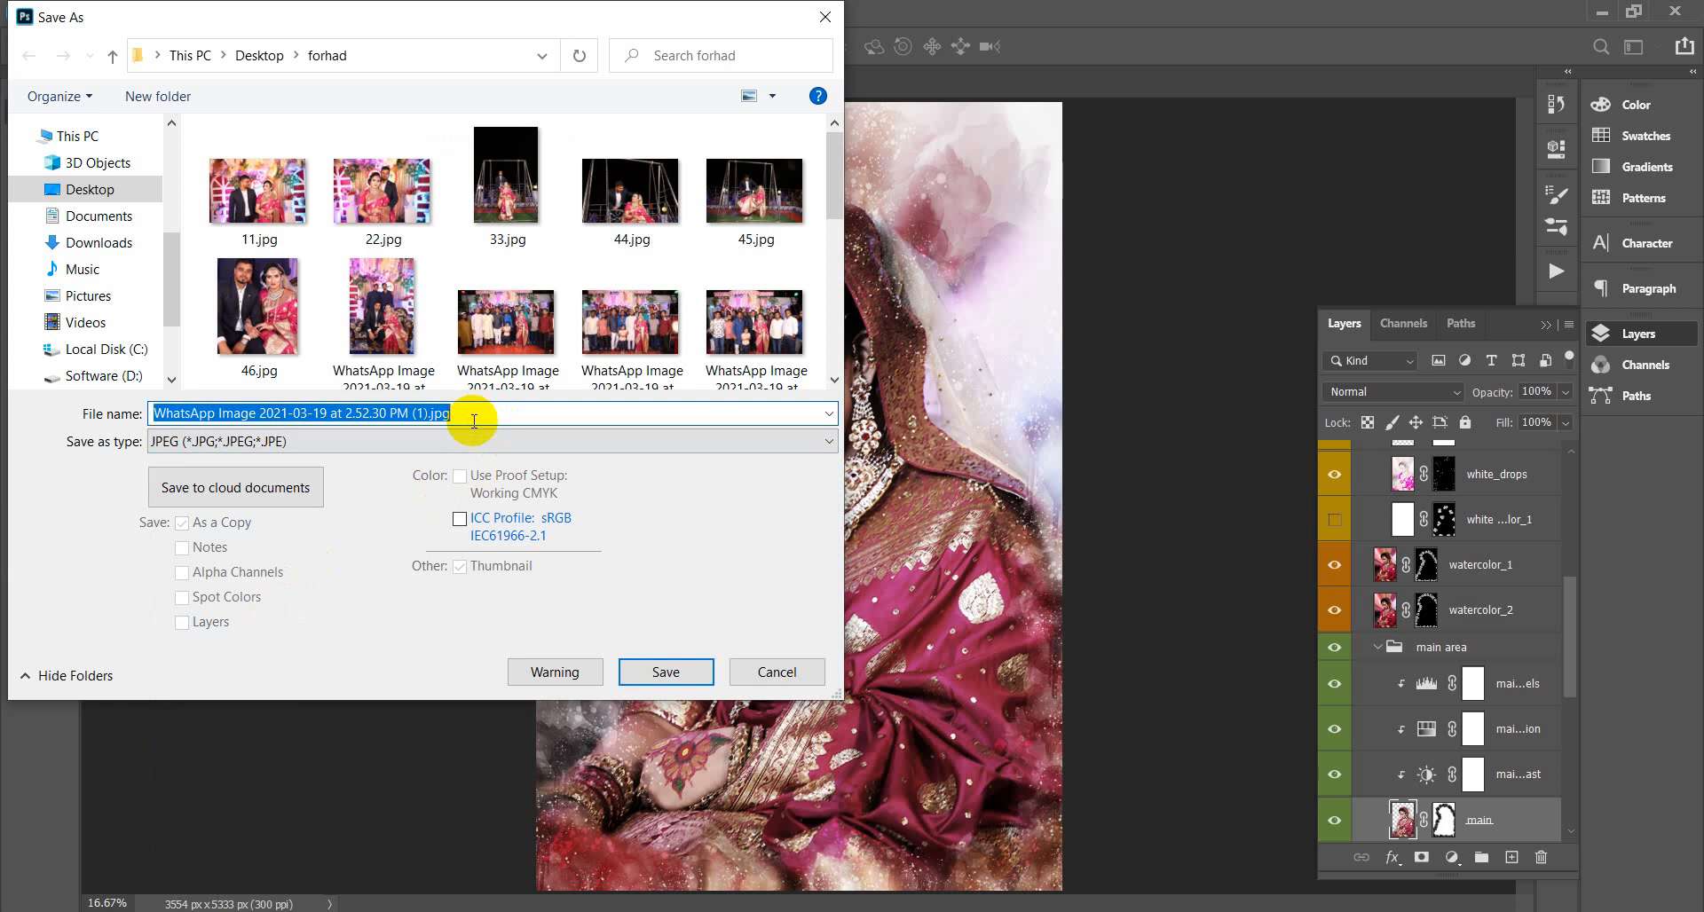
pyautogui.write('di')
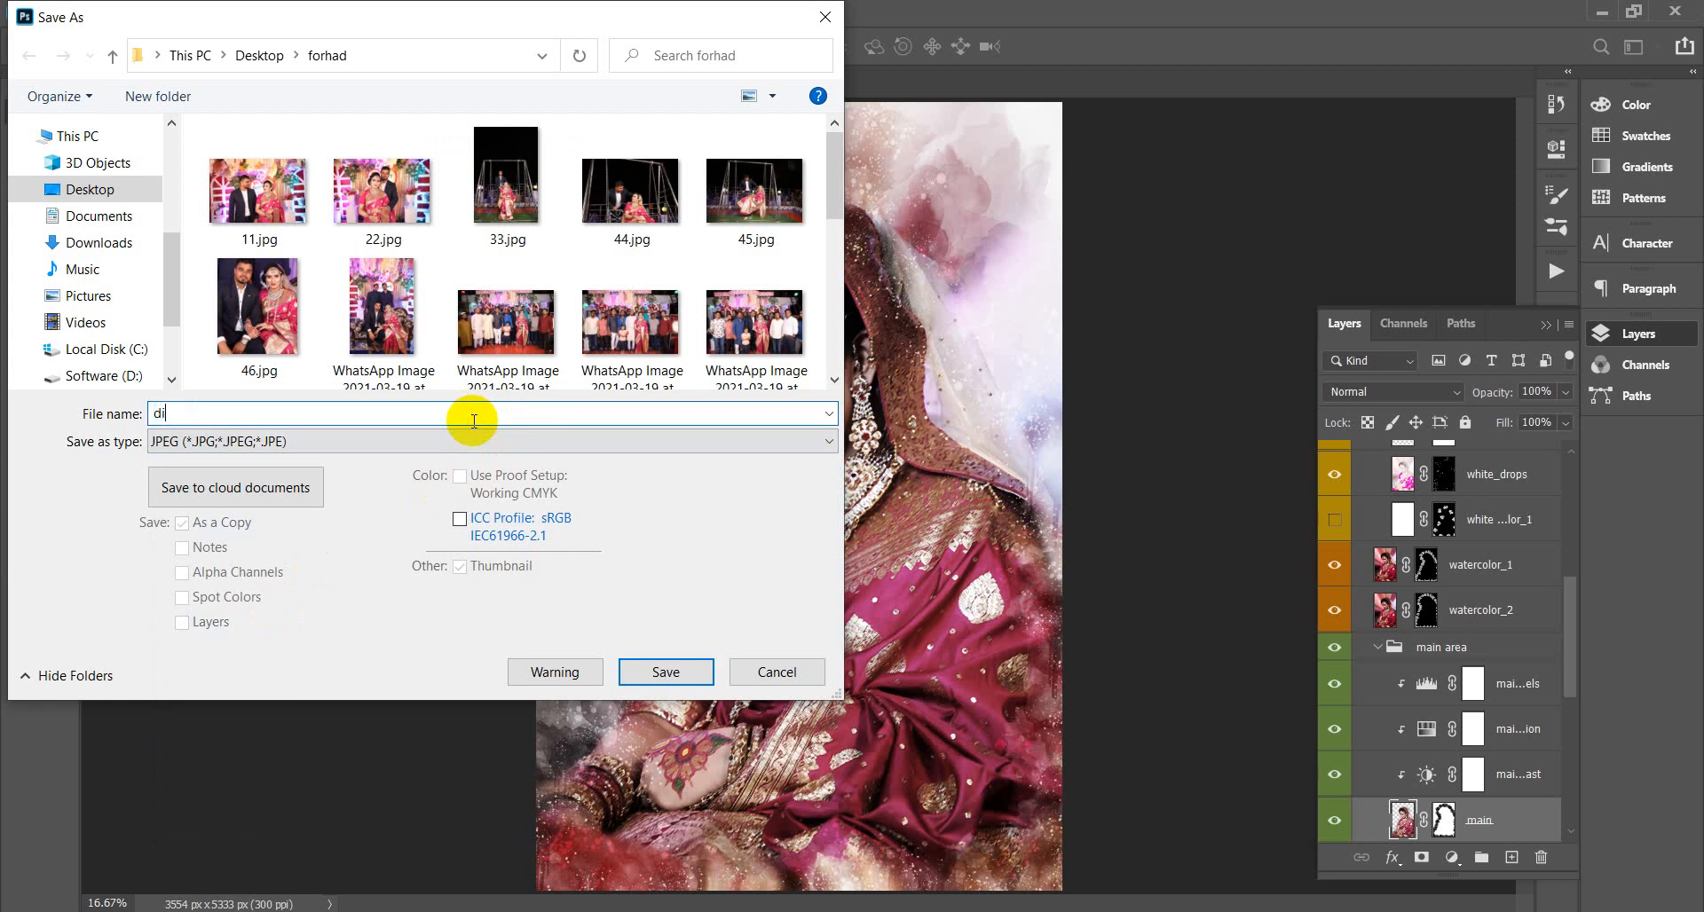
pyautogui.write('gital art')
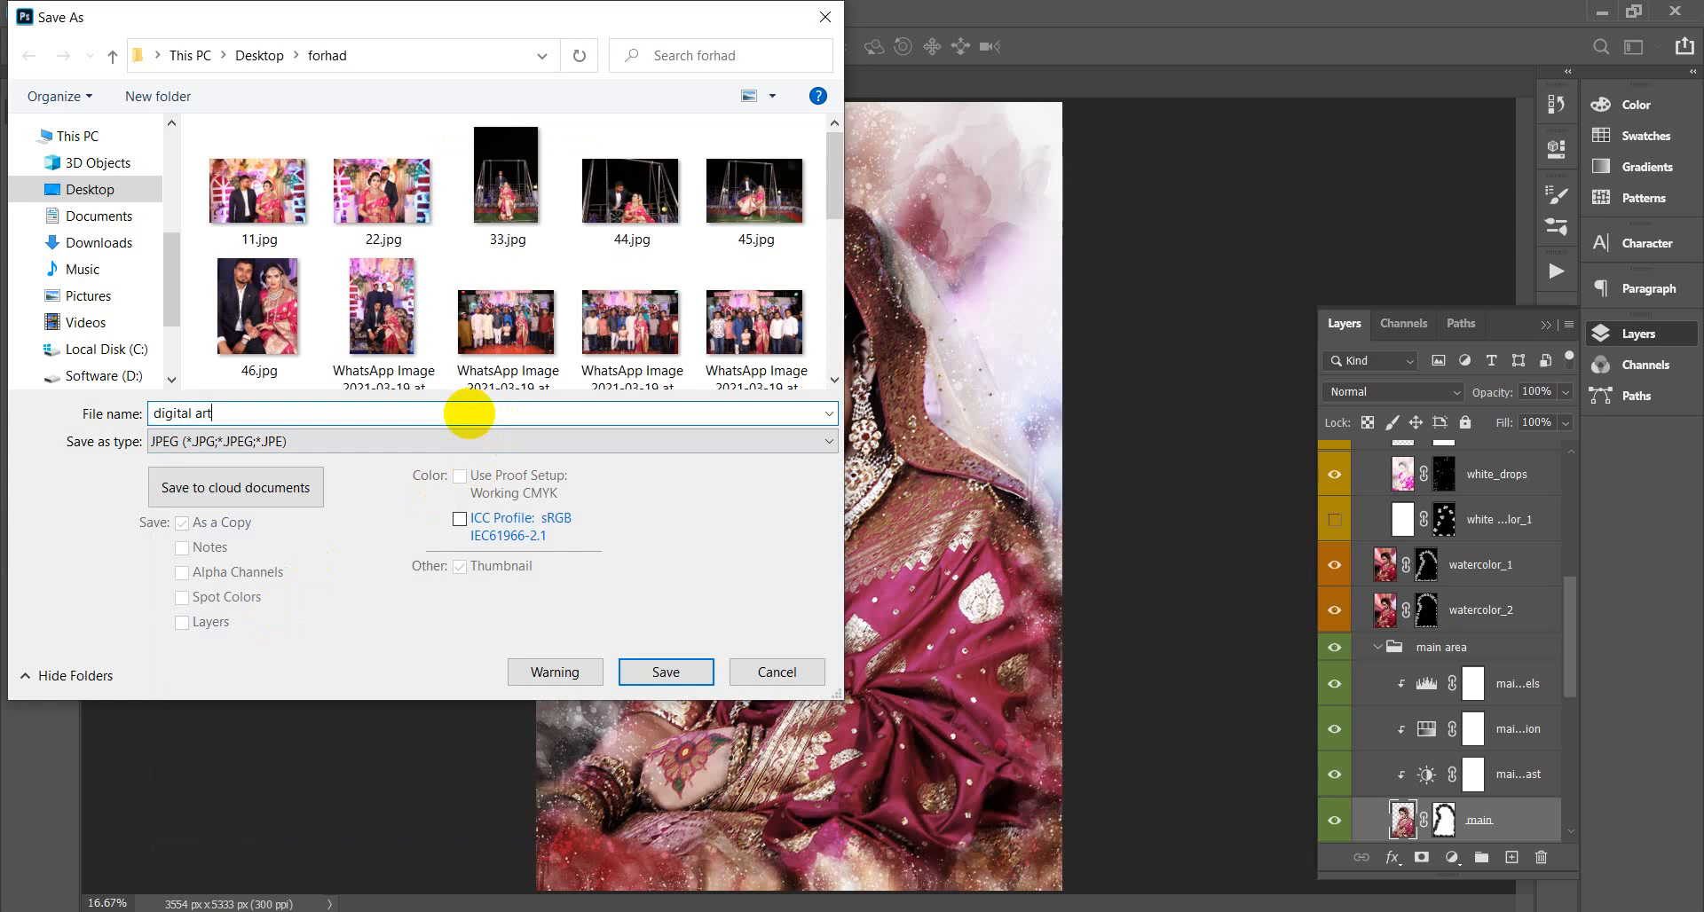
pyautogui.write(' 001')
pyautogui.click(666, 672)
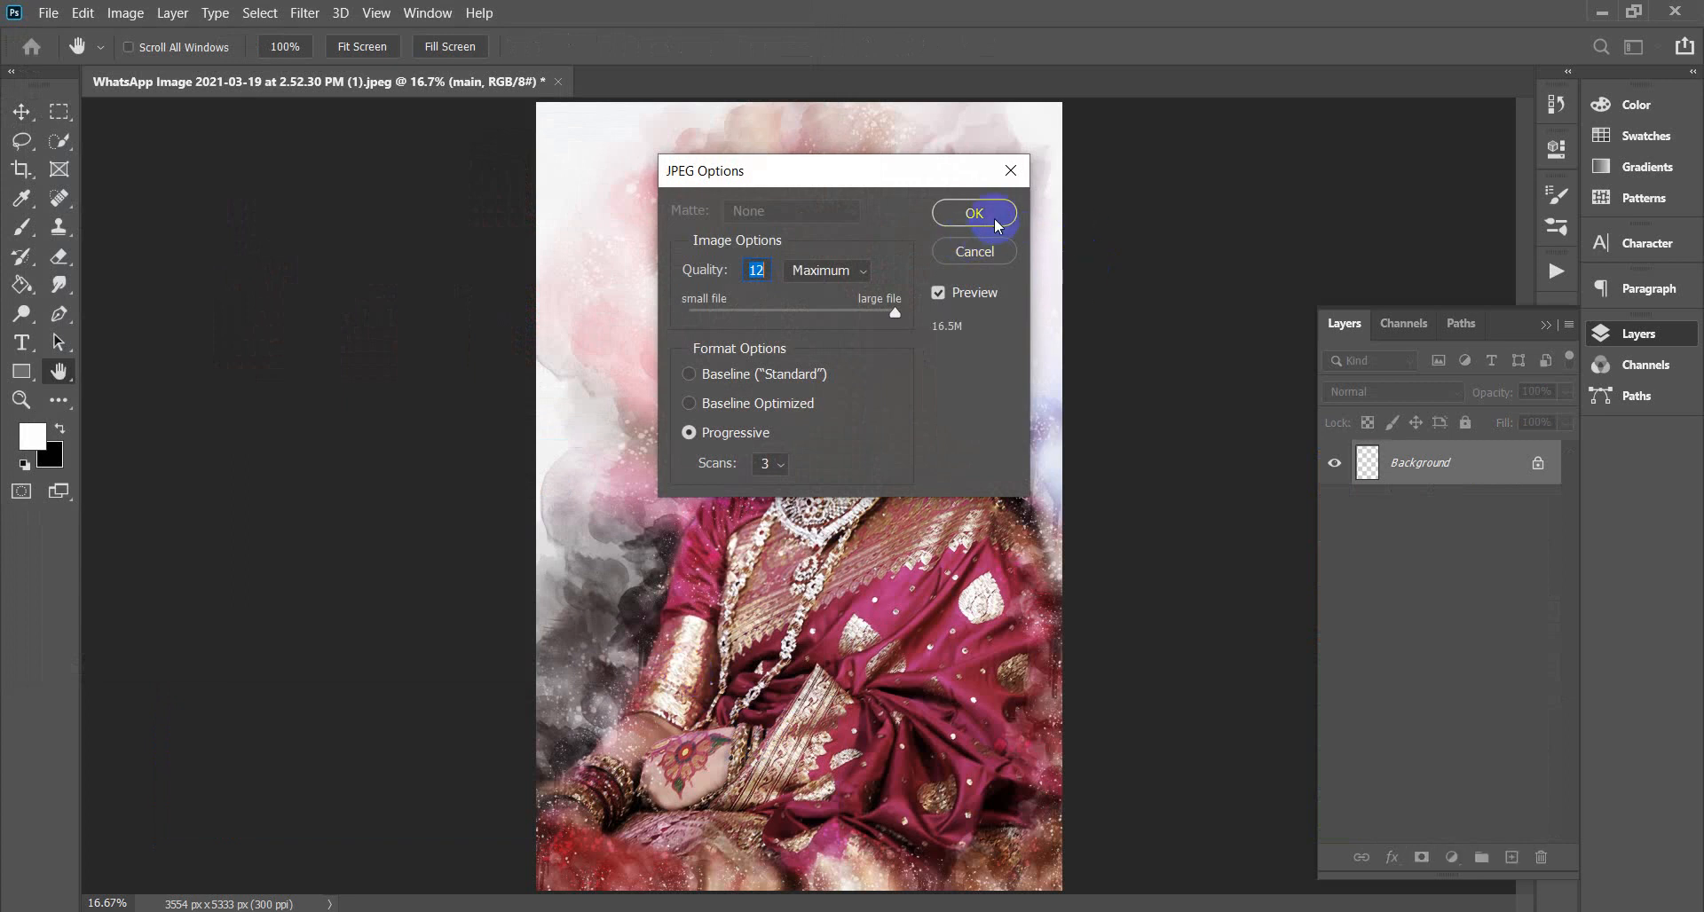
pyautogui.click(993, 222)
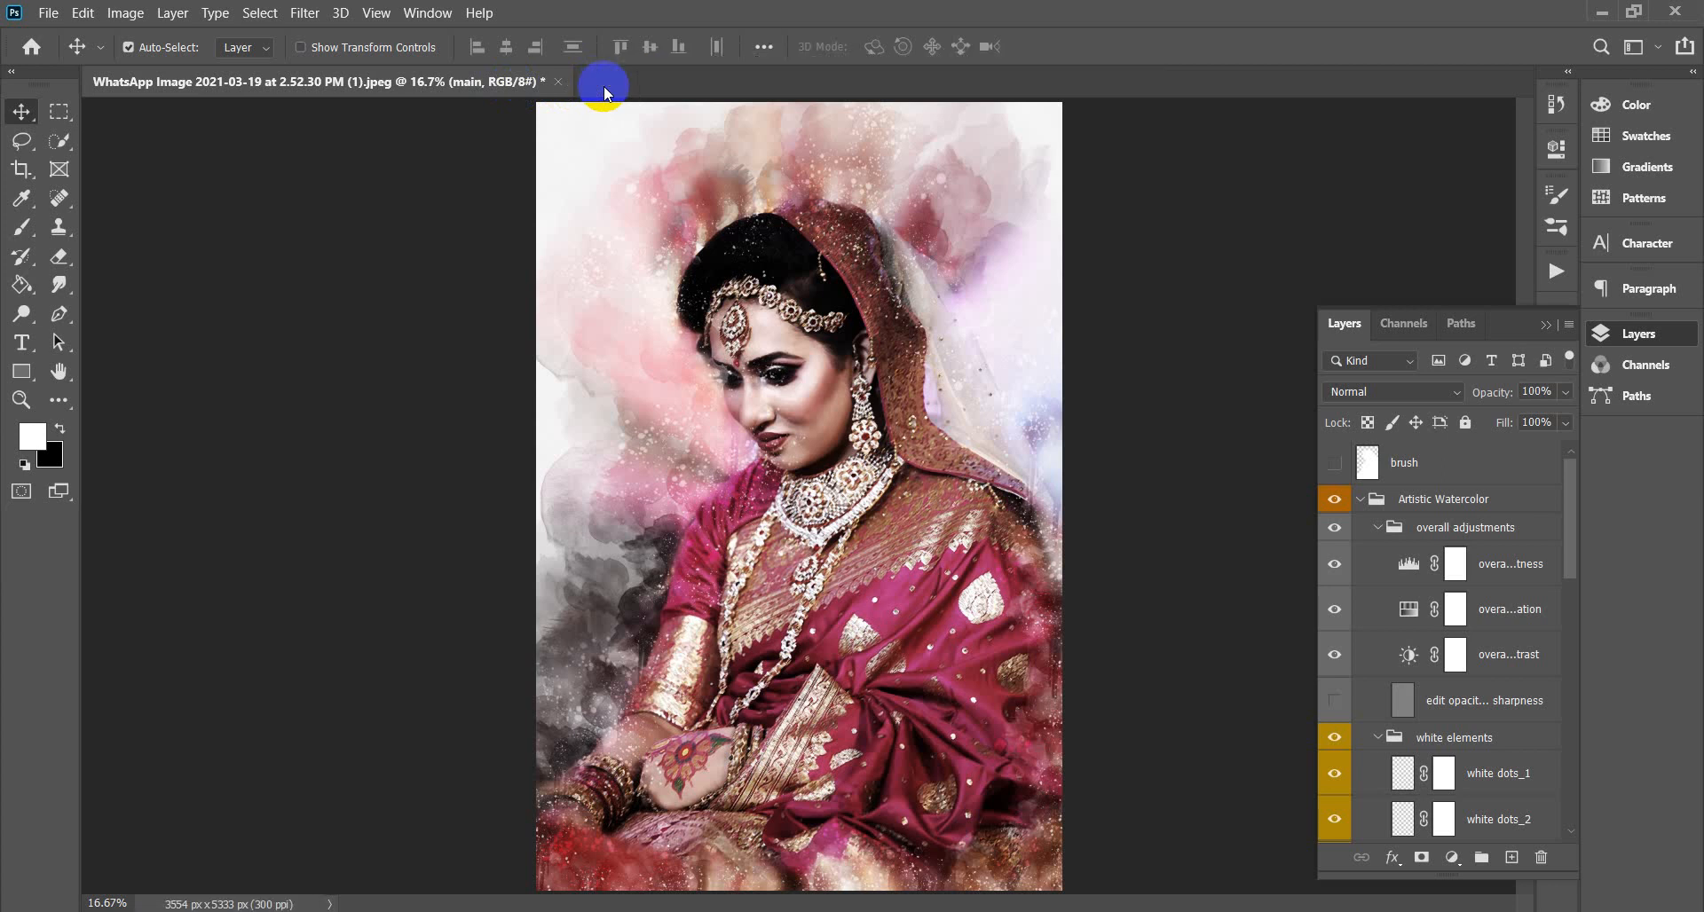
# Close the portrait document without saving changes and minimize Photoshop.
pyautogui.click(557, 82)
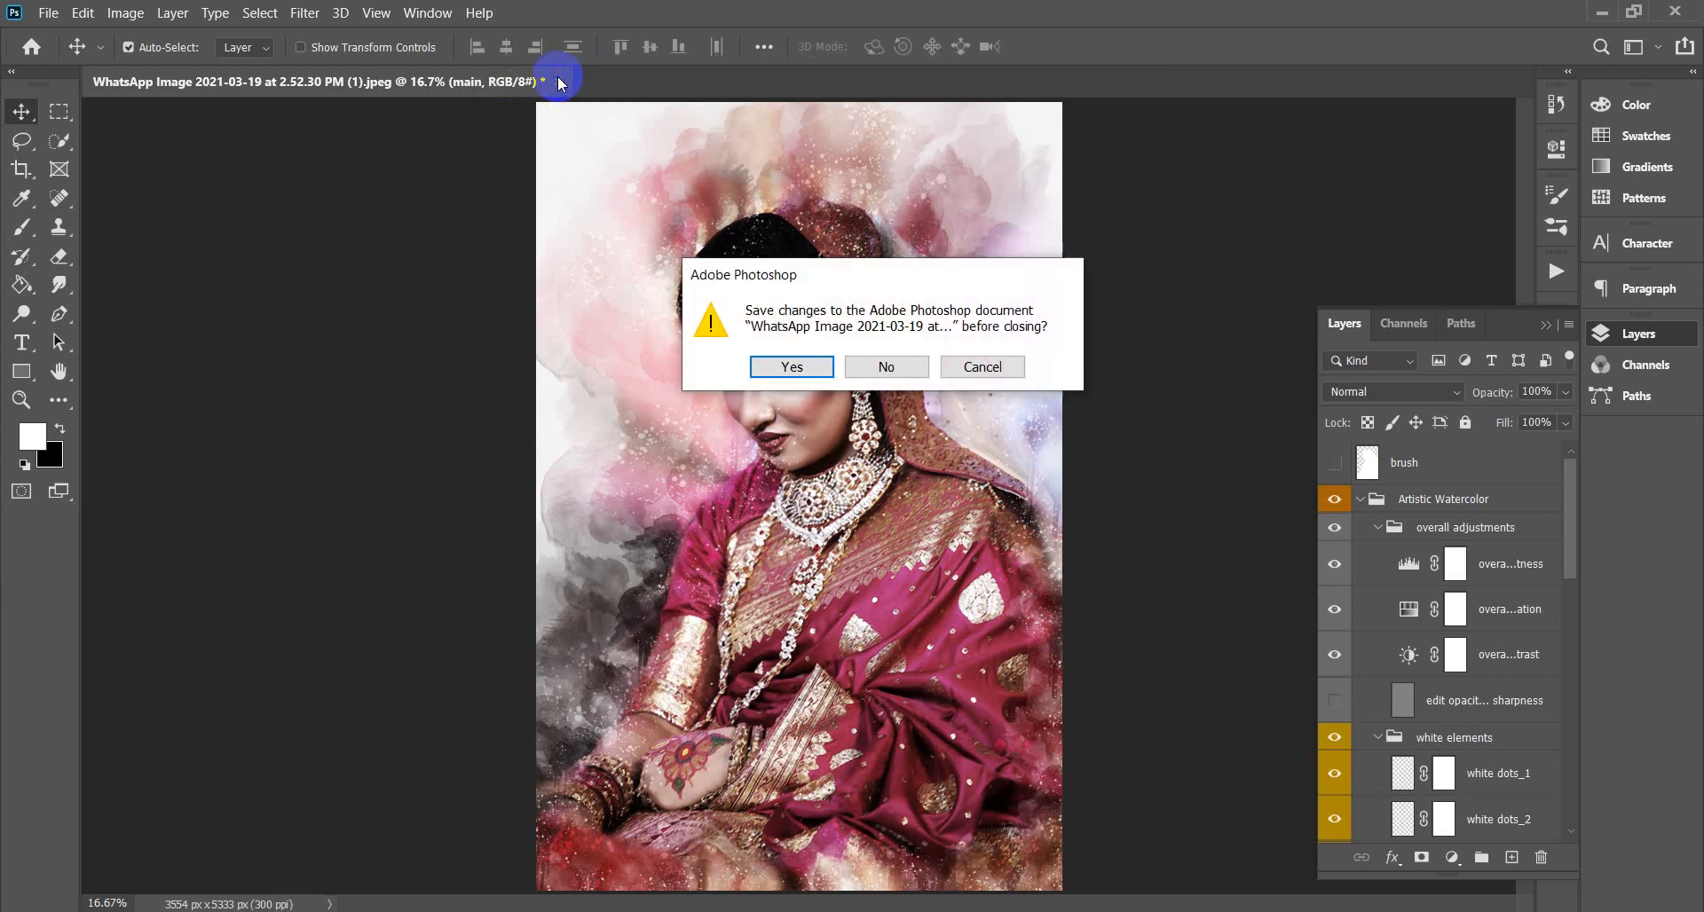
pyautogui.click(885, 366)
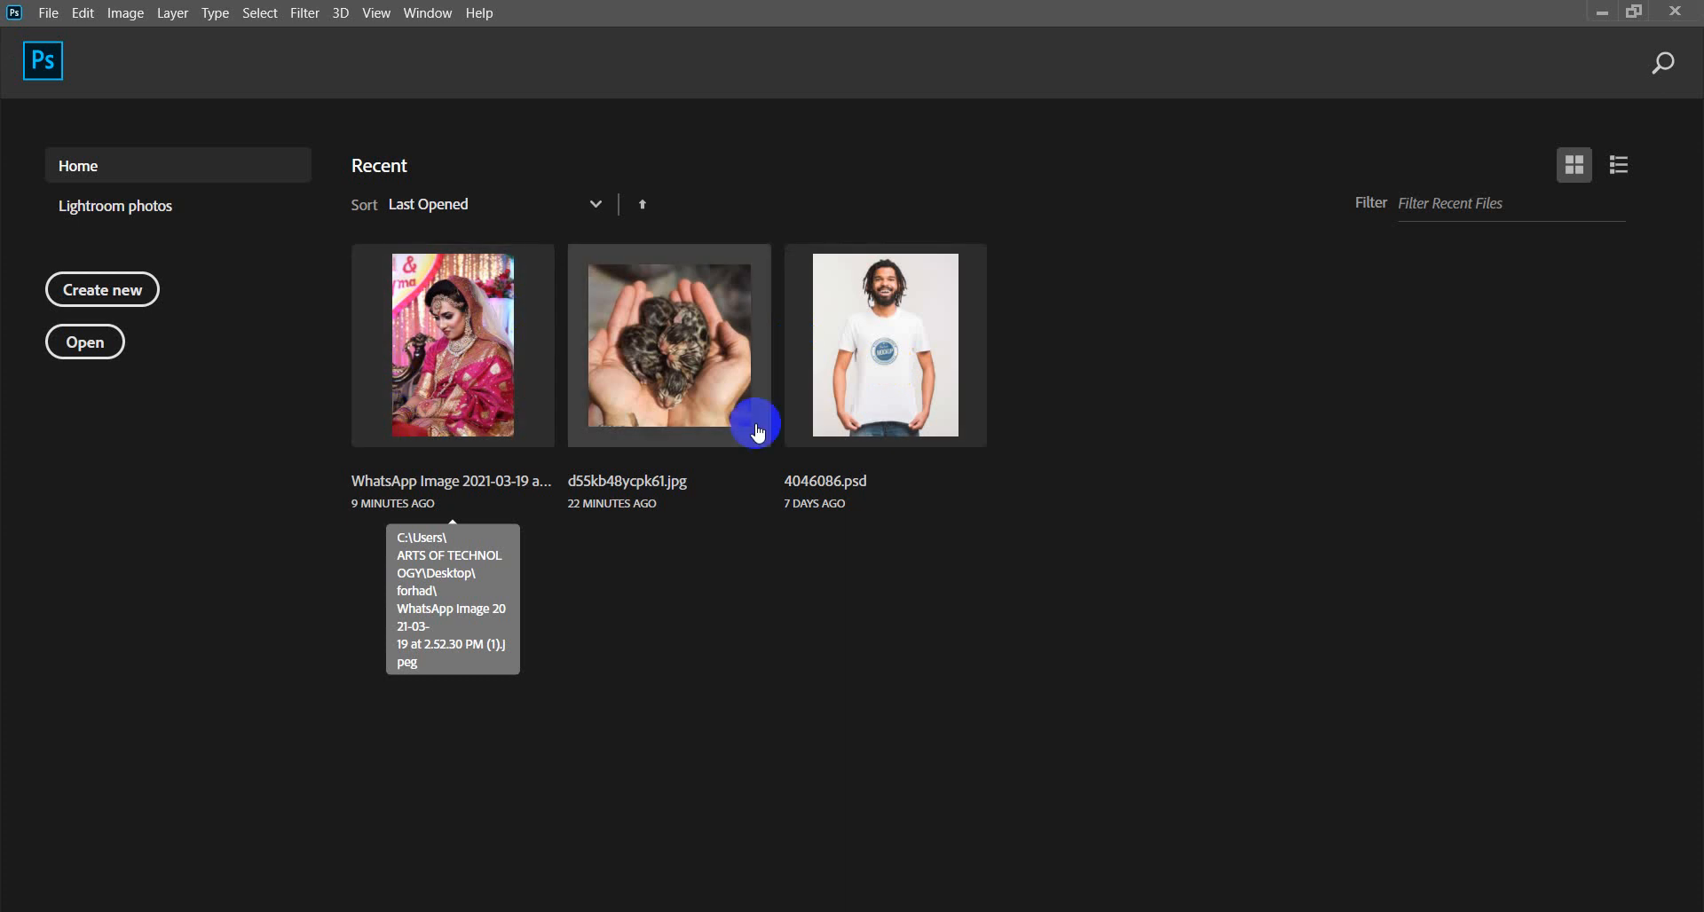
pyautogui.click(1602, 14)
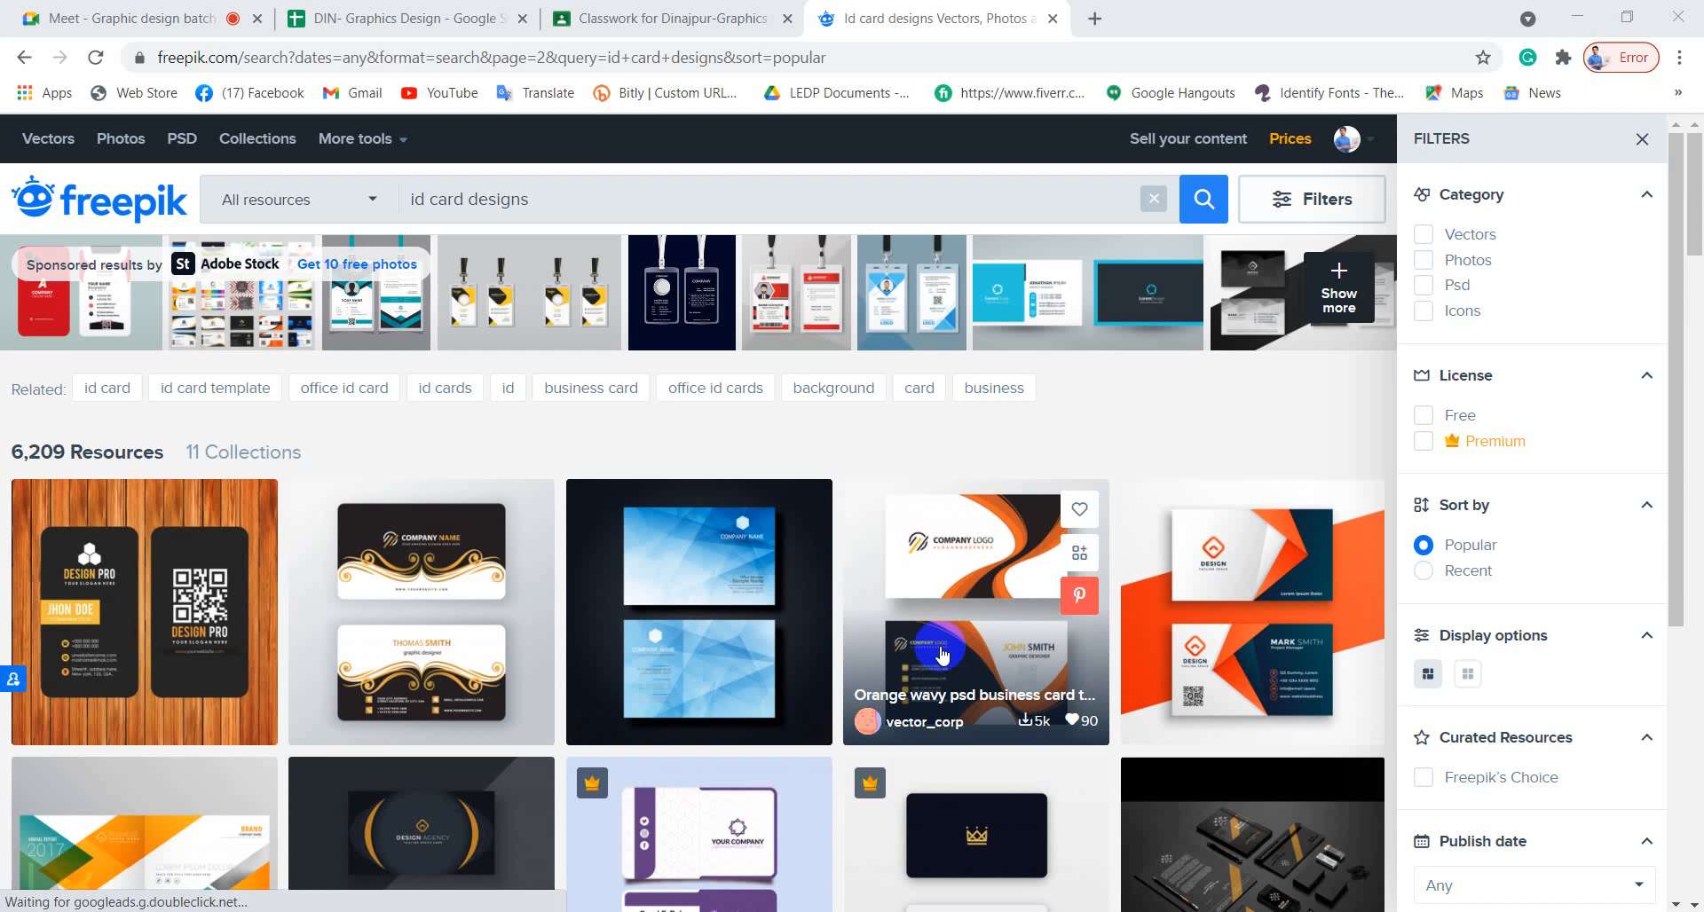
# Scroll to the bottom of the id card designs results and go to the next page.
pyautogui.scroll(-5, 940, 651)
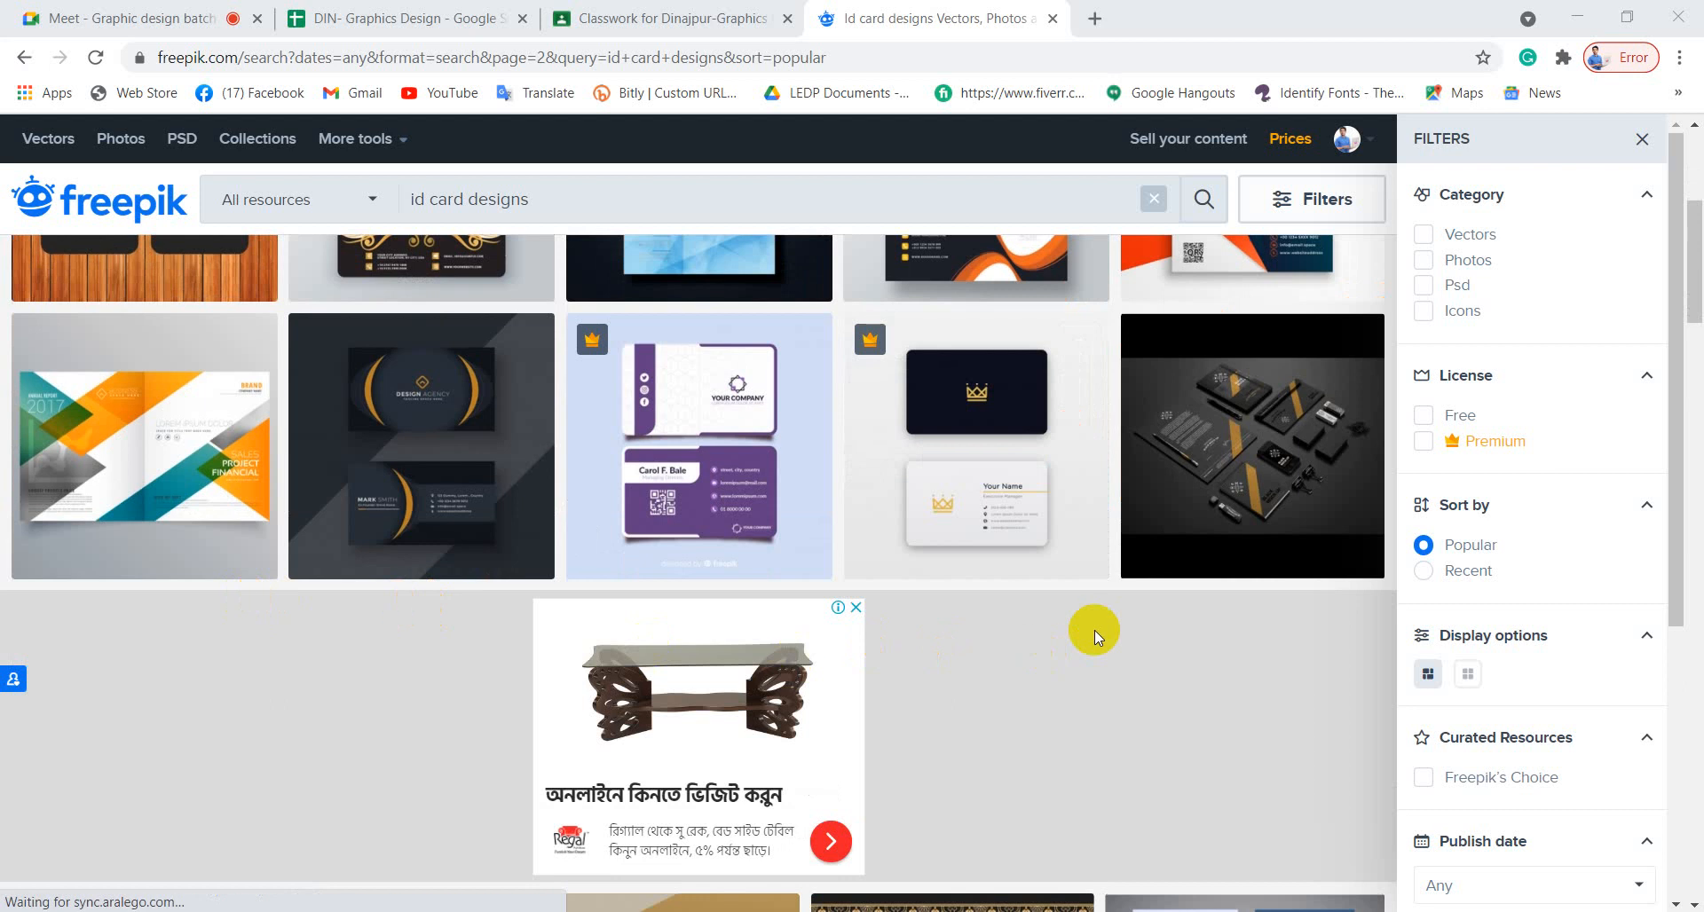
pyautogui.scroll(4, 1094, 630)
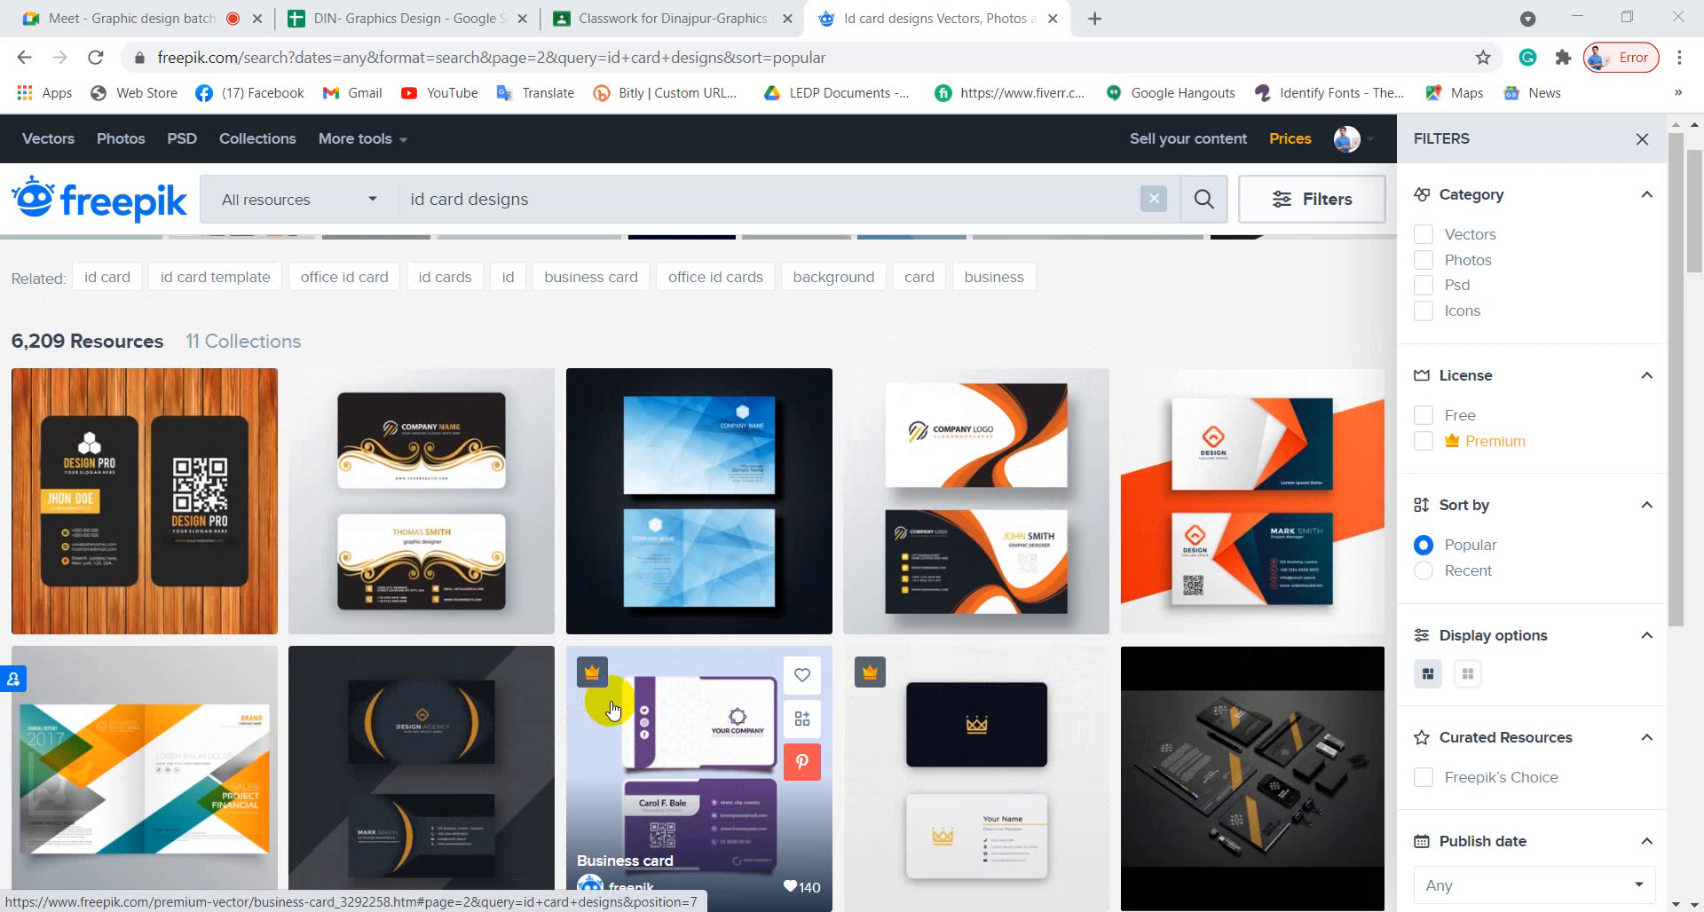
pyautogui.scroll(-8, 611, 707)
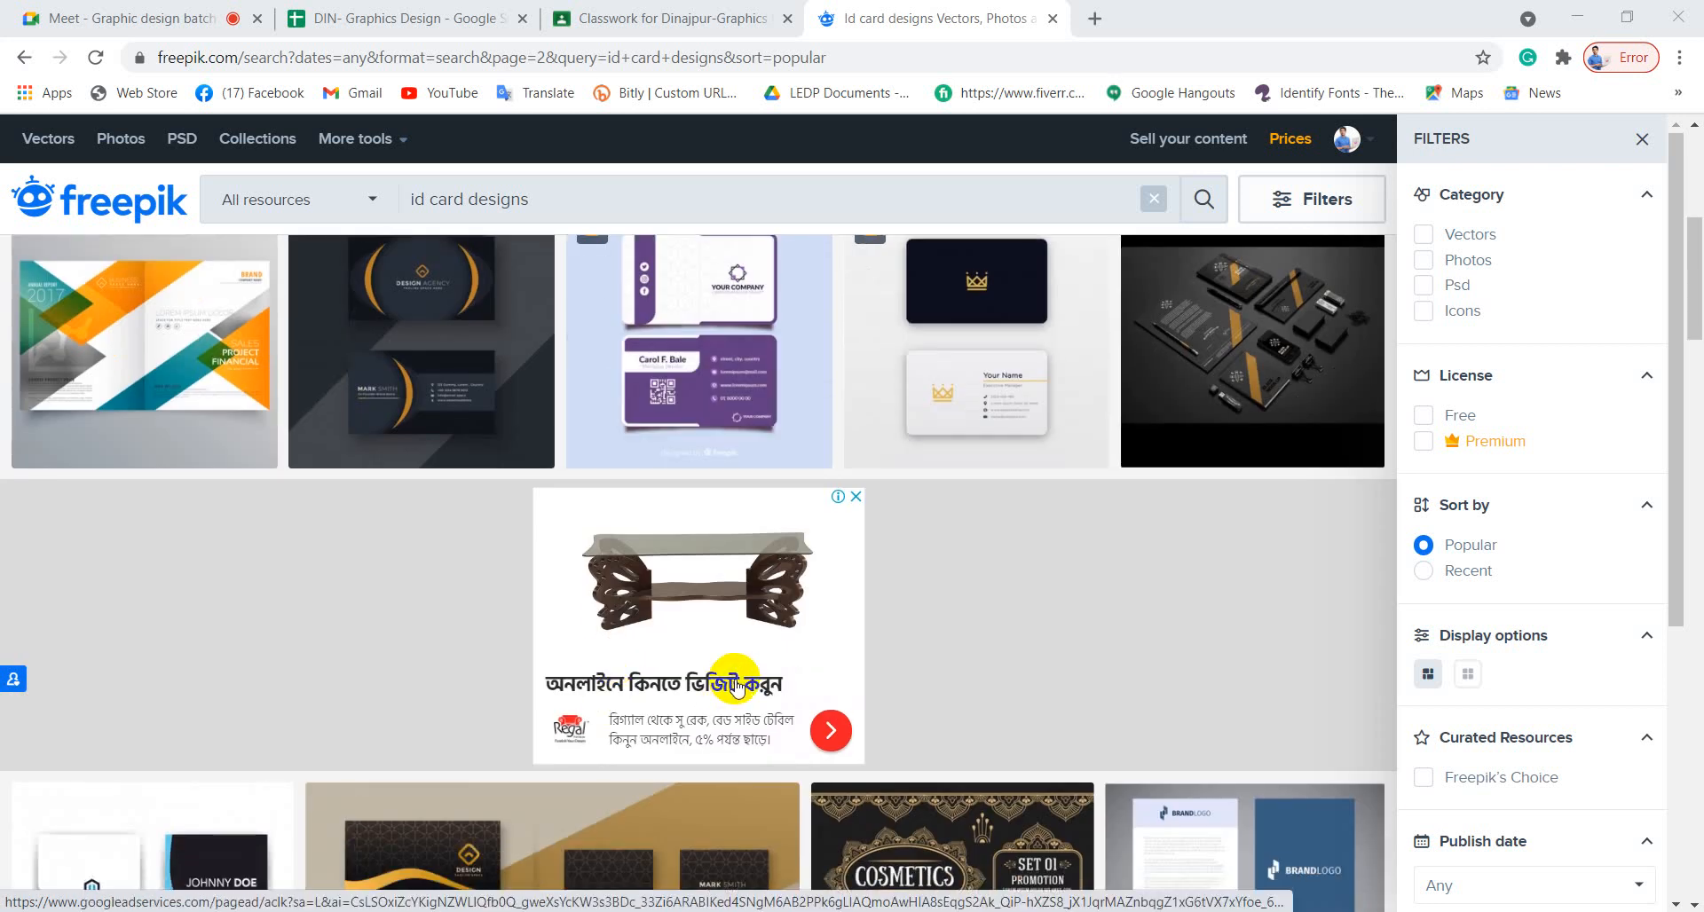
pyautogui.scroll(-5, 733, 688)
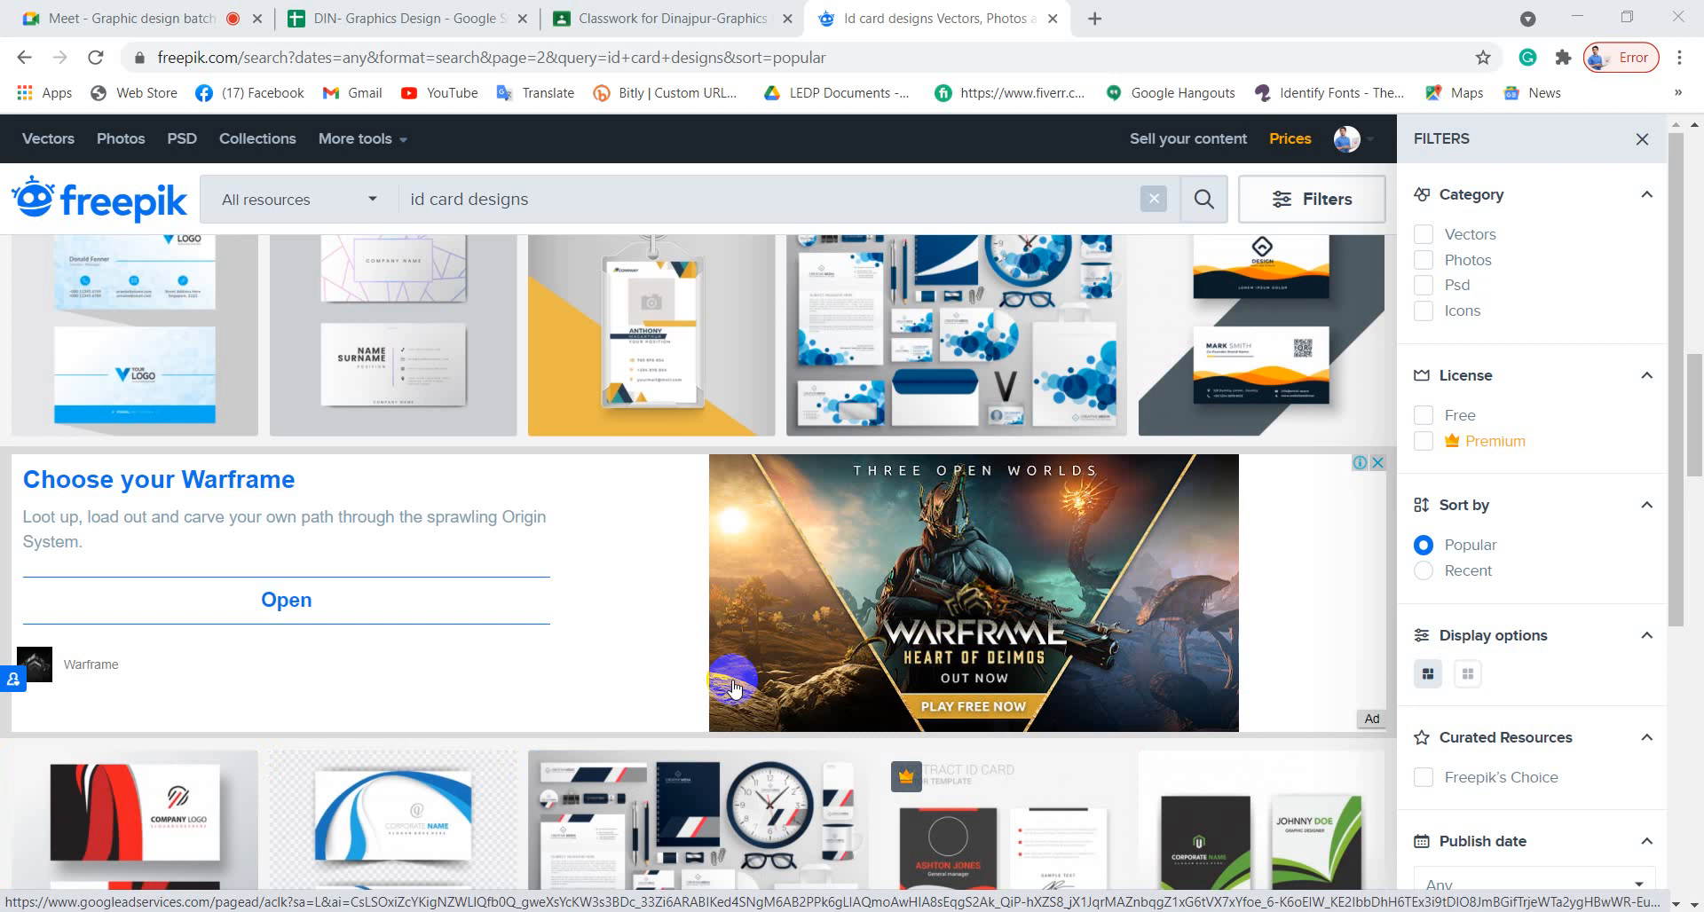
pyautogui.scroll(-5, 733, 688)
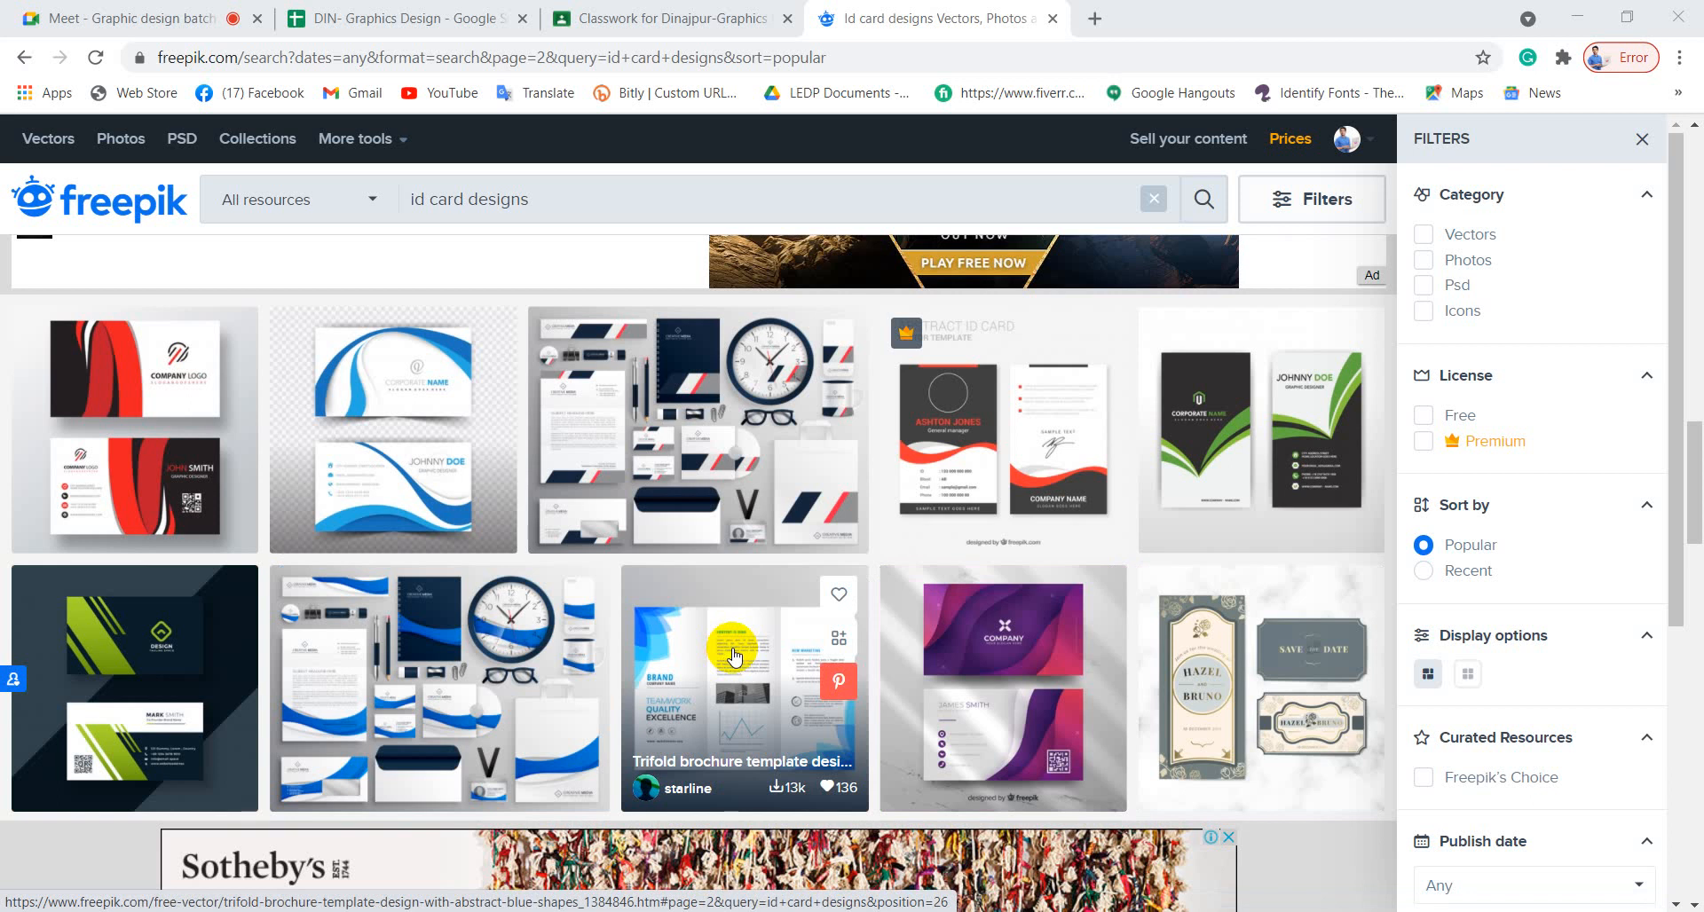
pyautogui.scroll(-5, 733, 657)
pyautogui.scroll(-5, 733, 657)
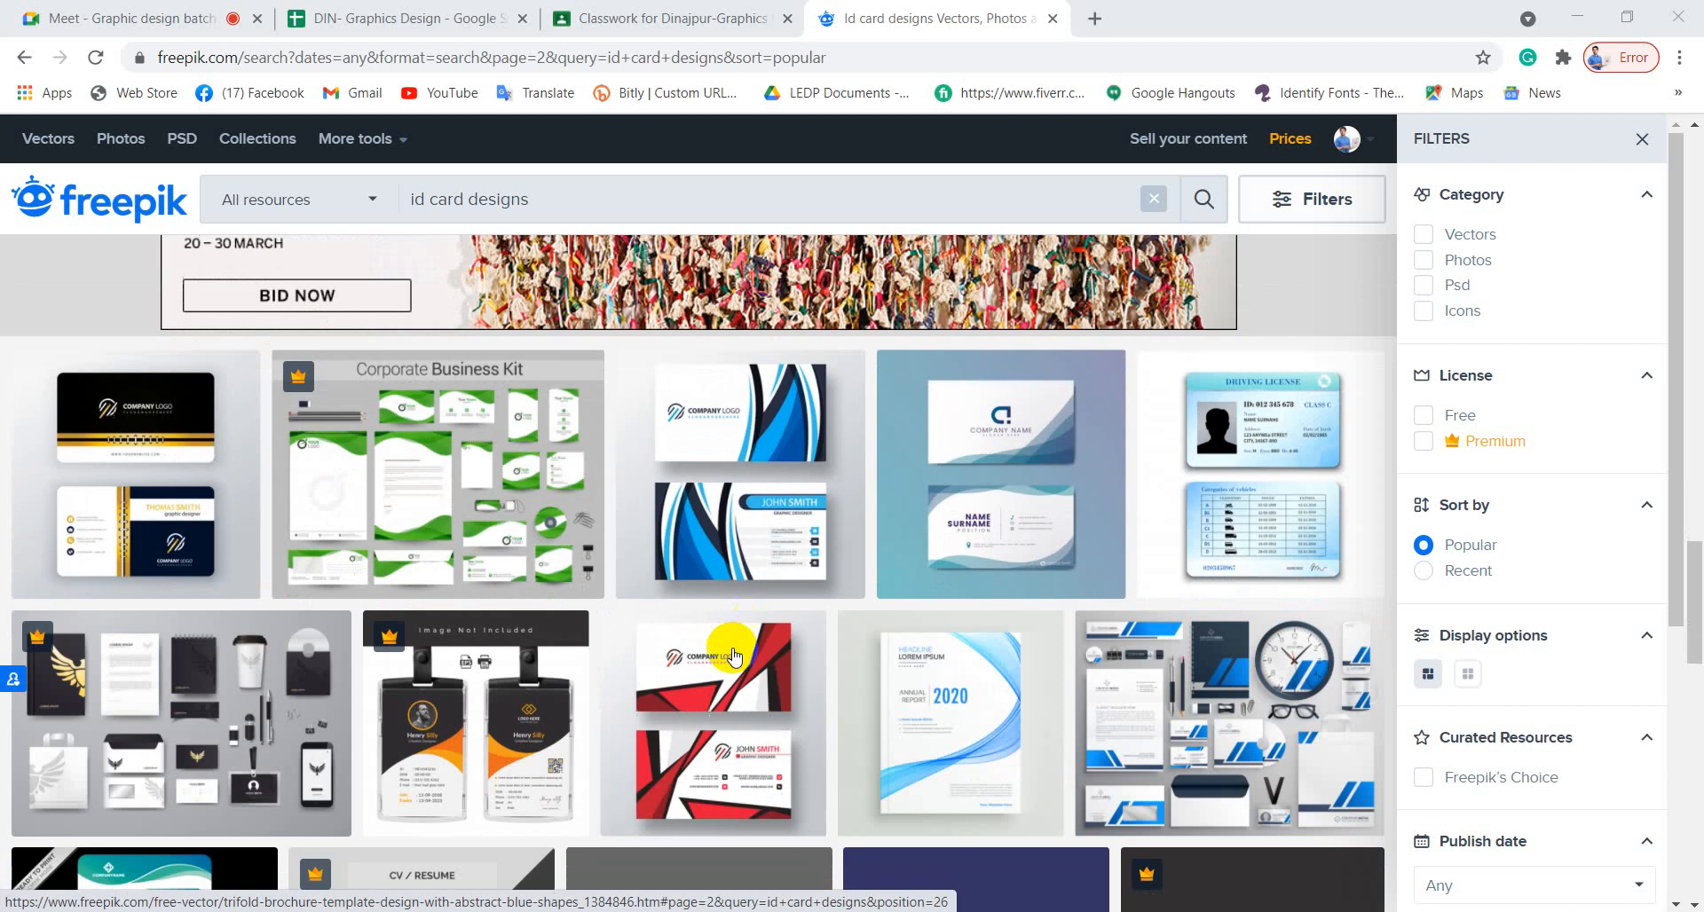
pyautogui.scroll(-4, 733, 657)
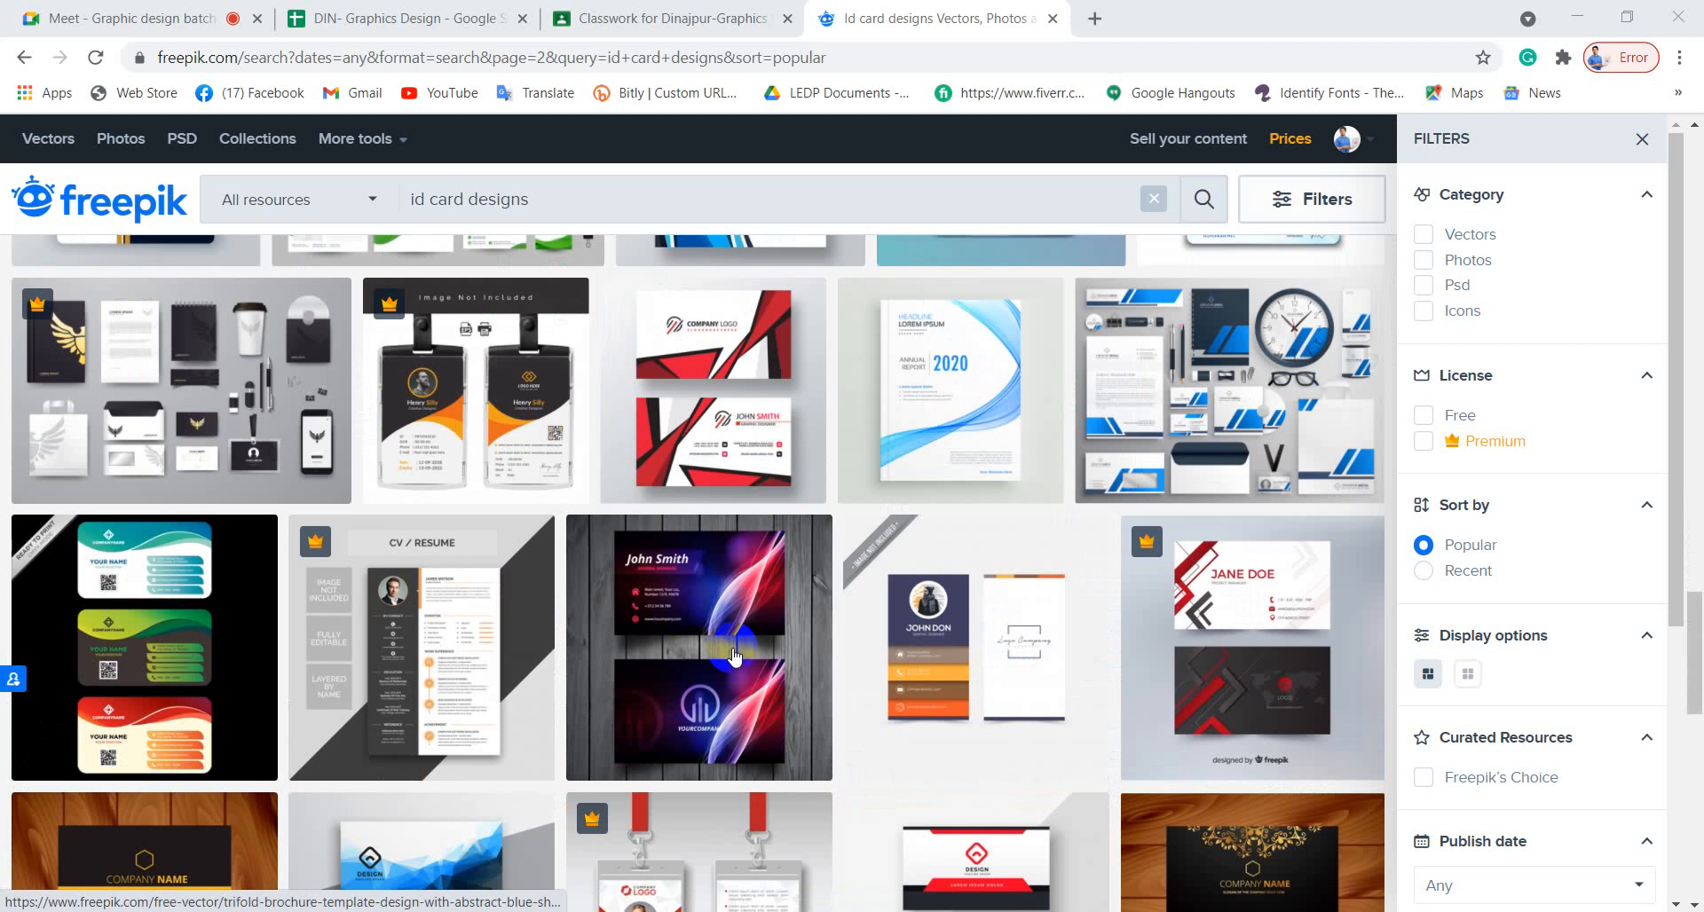
pyautogui.scroll(-6, 733, 657)
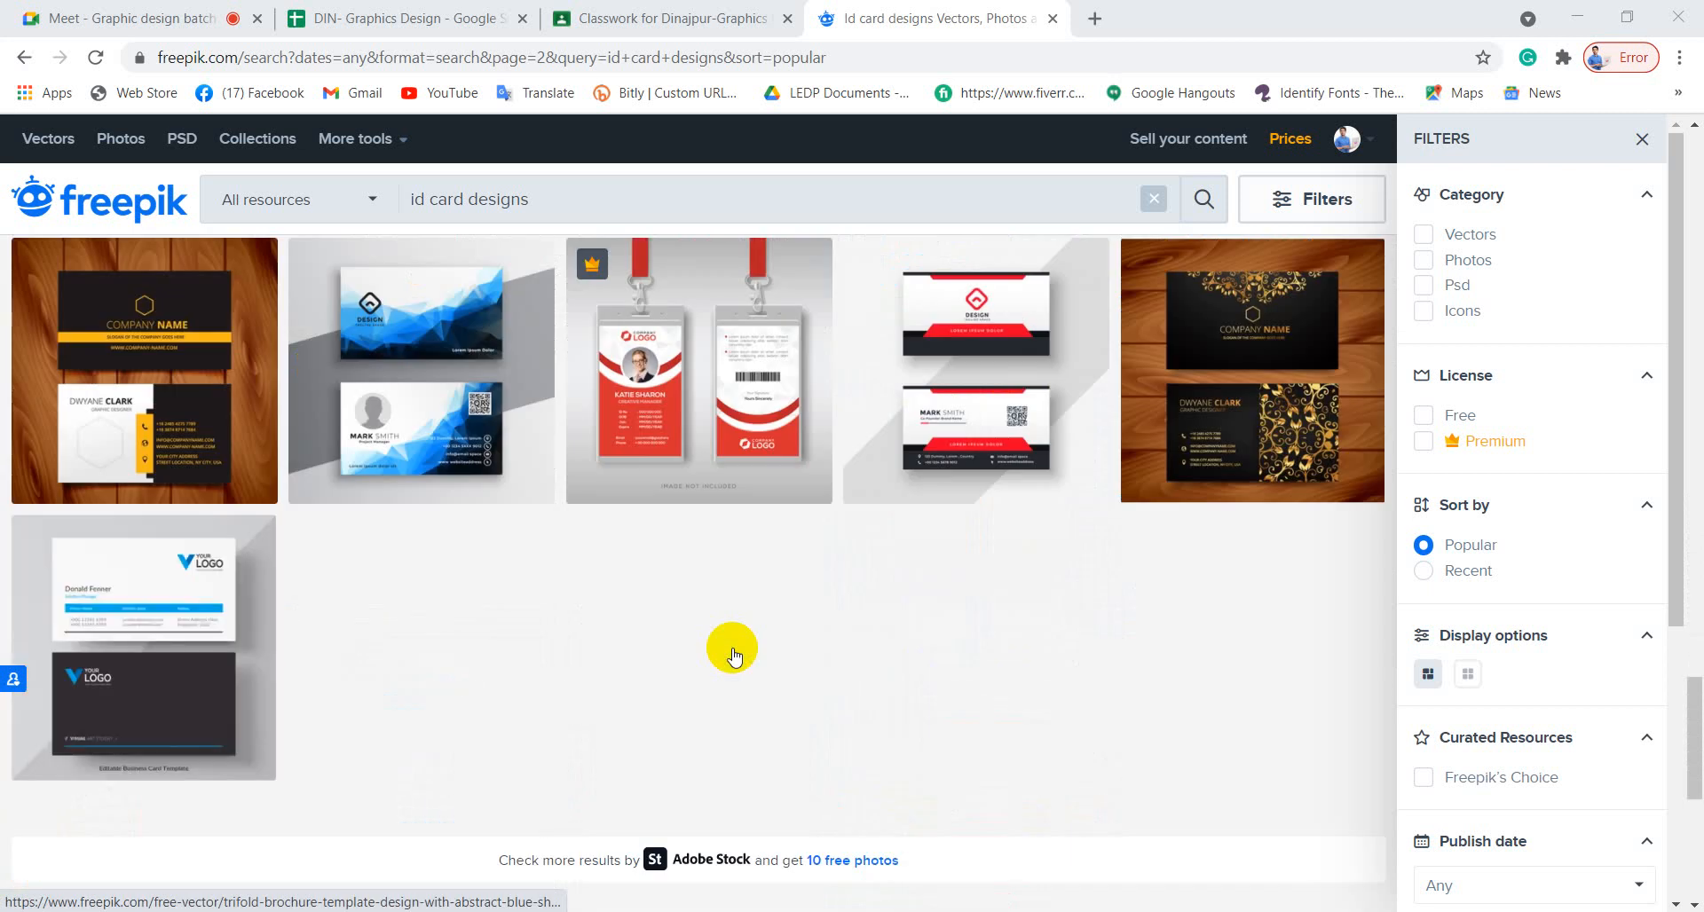
pyautogui.scroll(-4, 733, 657)
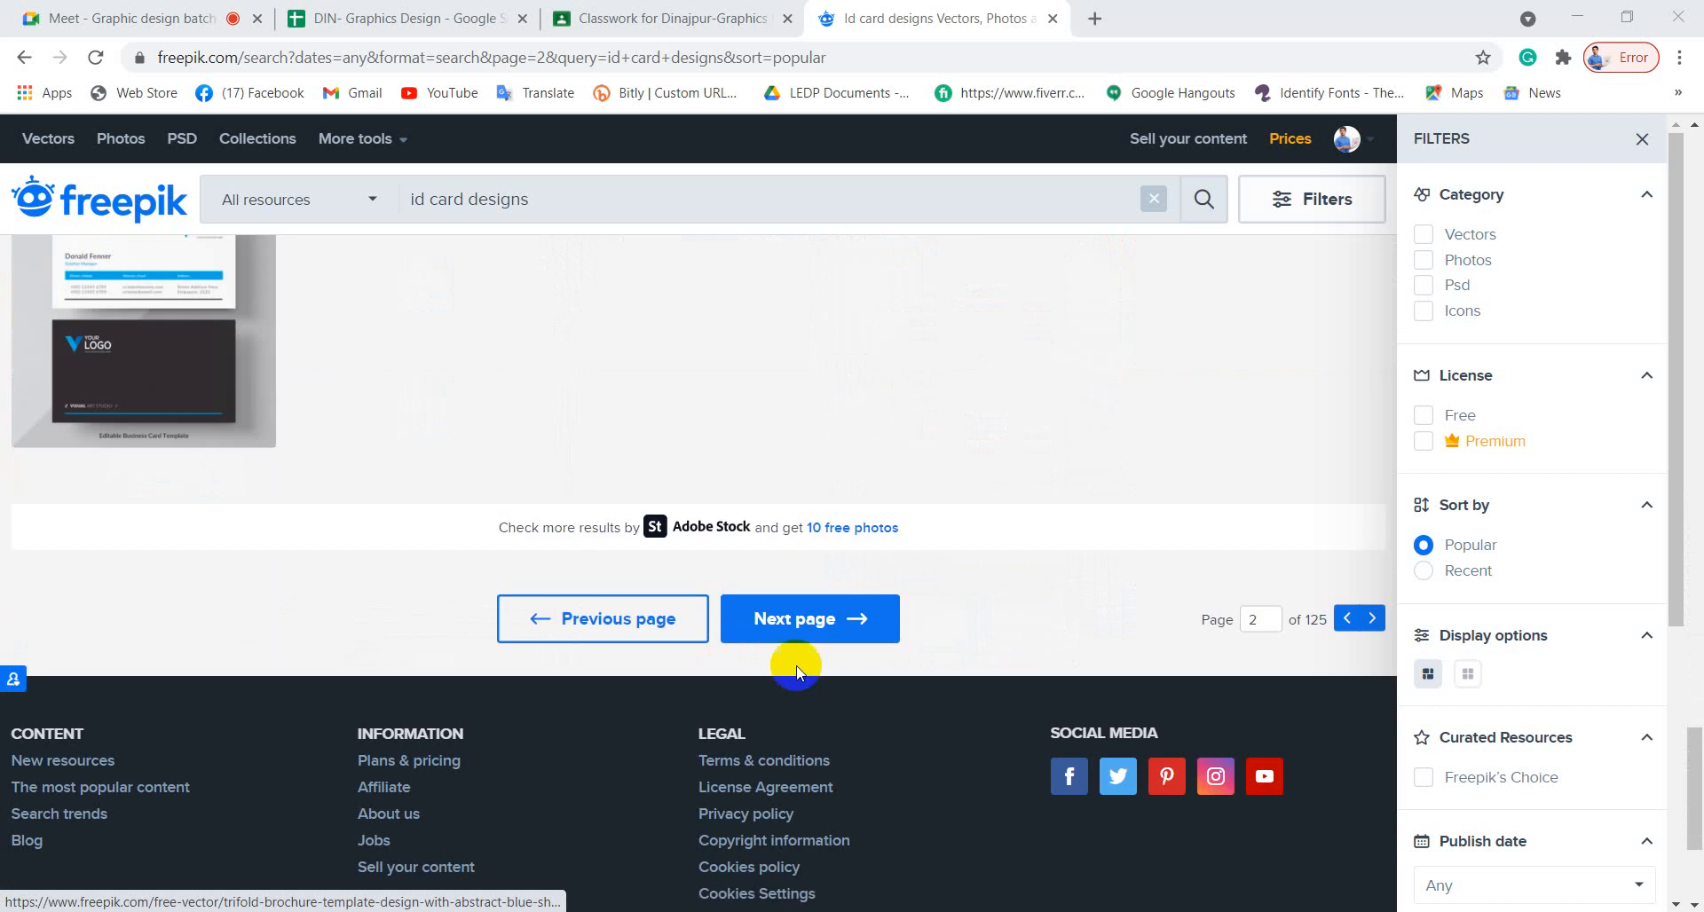
pyautogui.click(803, 618)
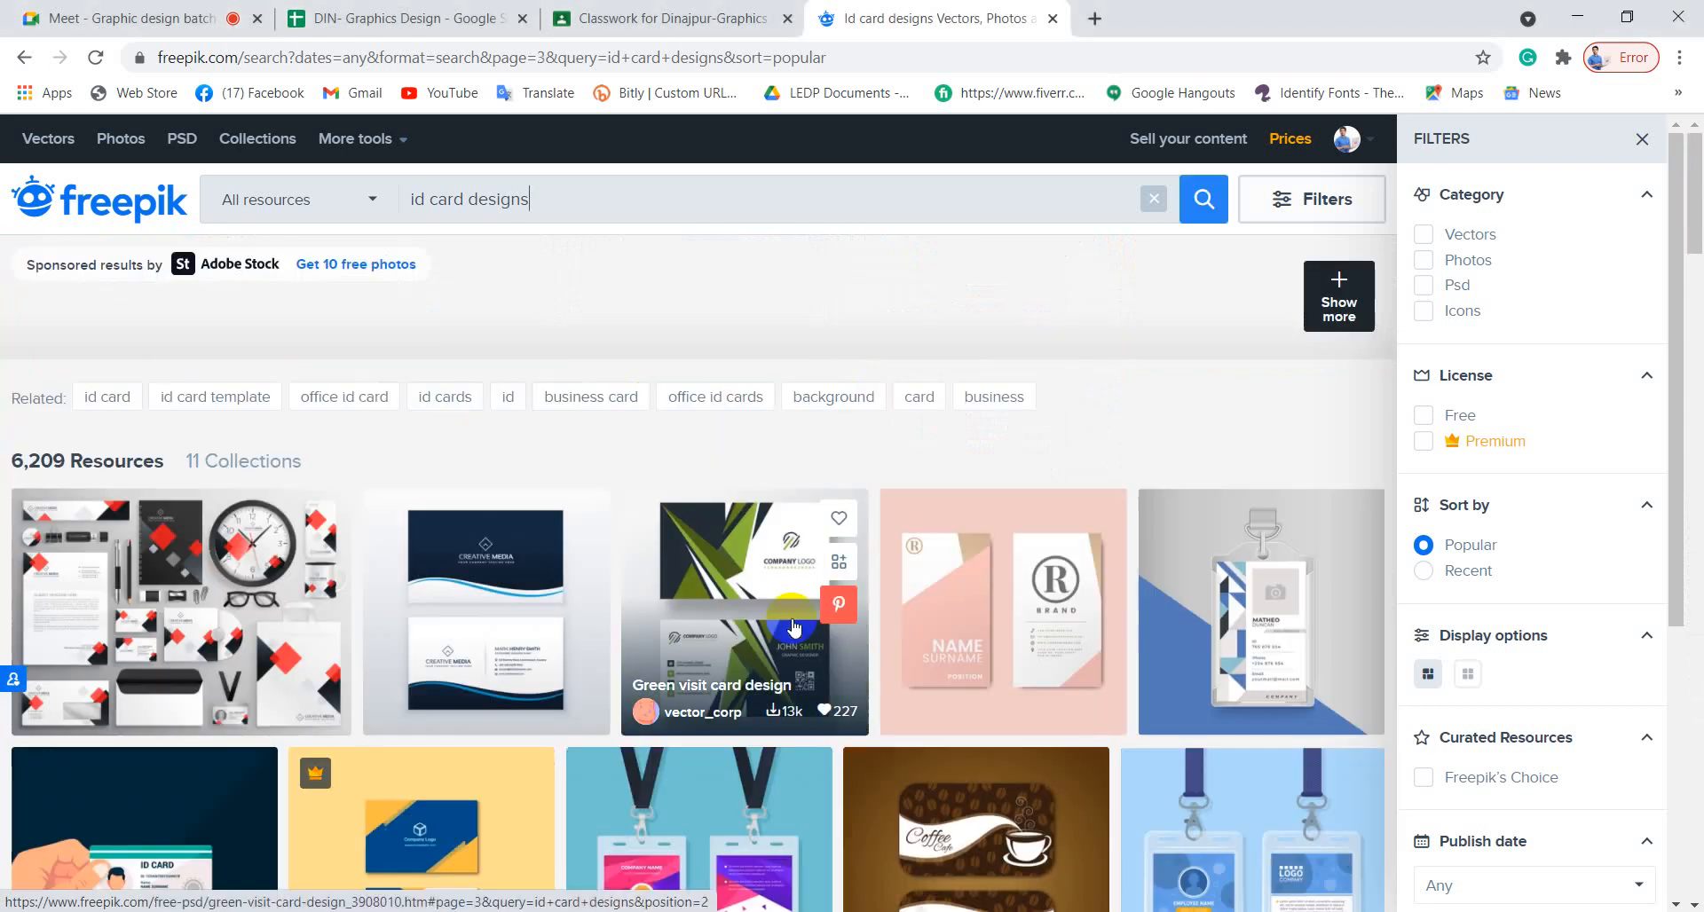
# Browse the third page of id card designs, then select the search query.
pyautogui.scroll(-4, 793, 621)
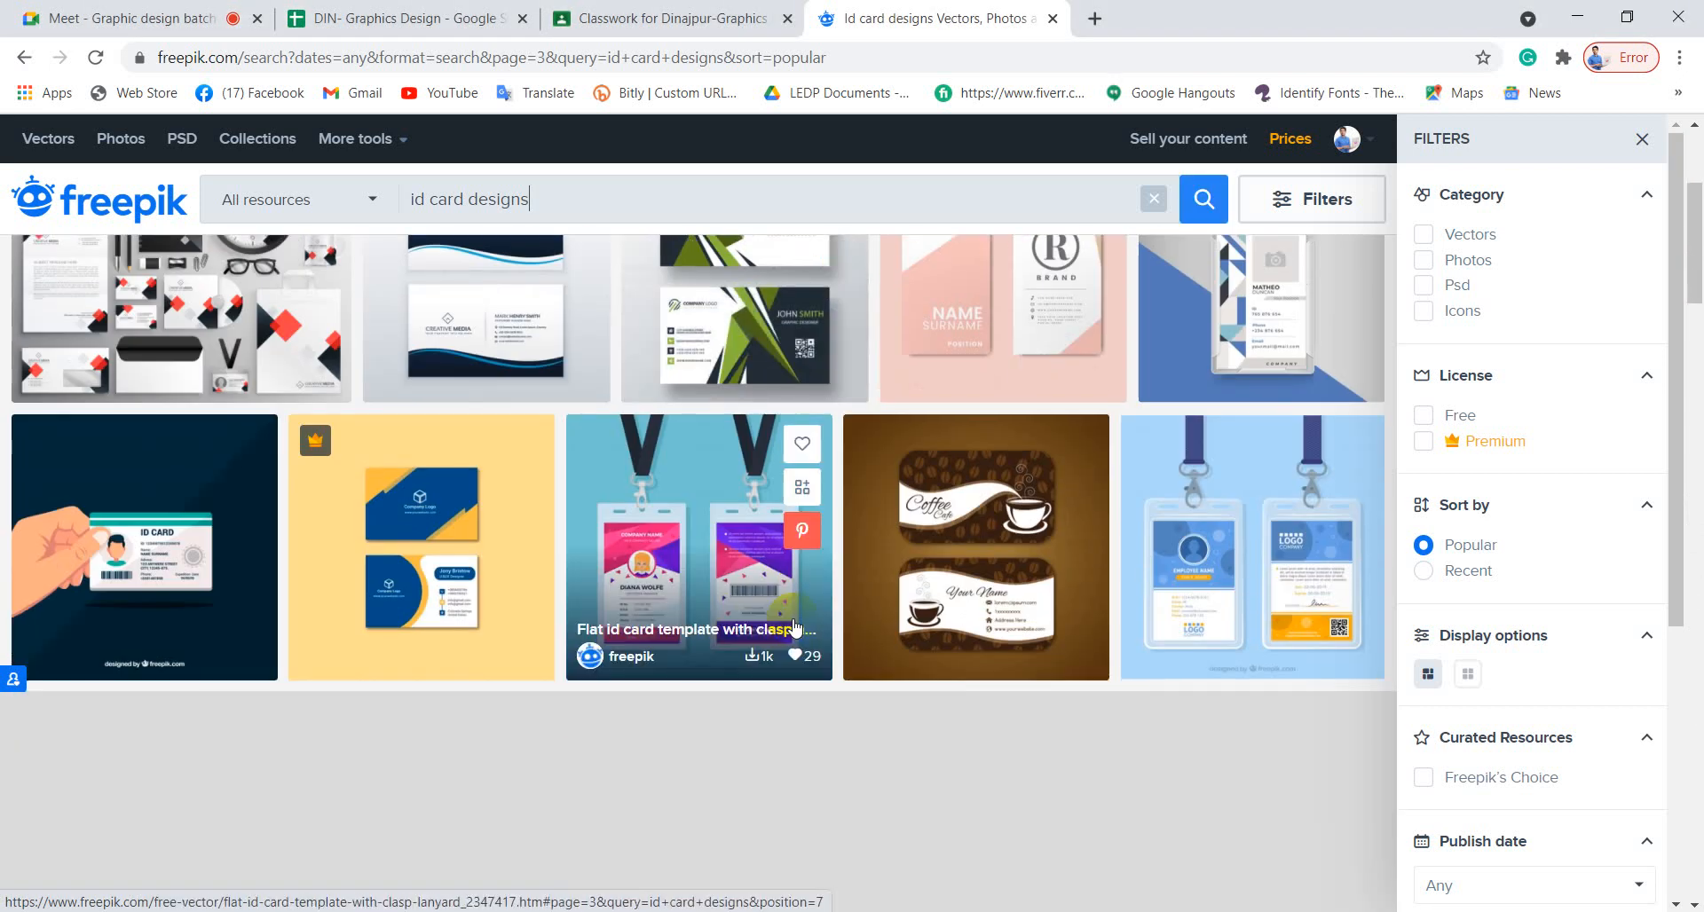
pyautogui.scroll(3, 793, 628)
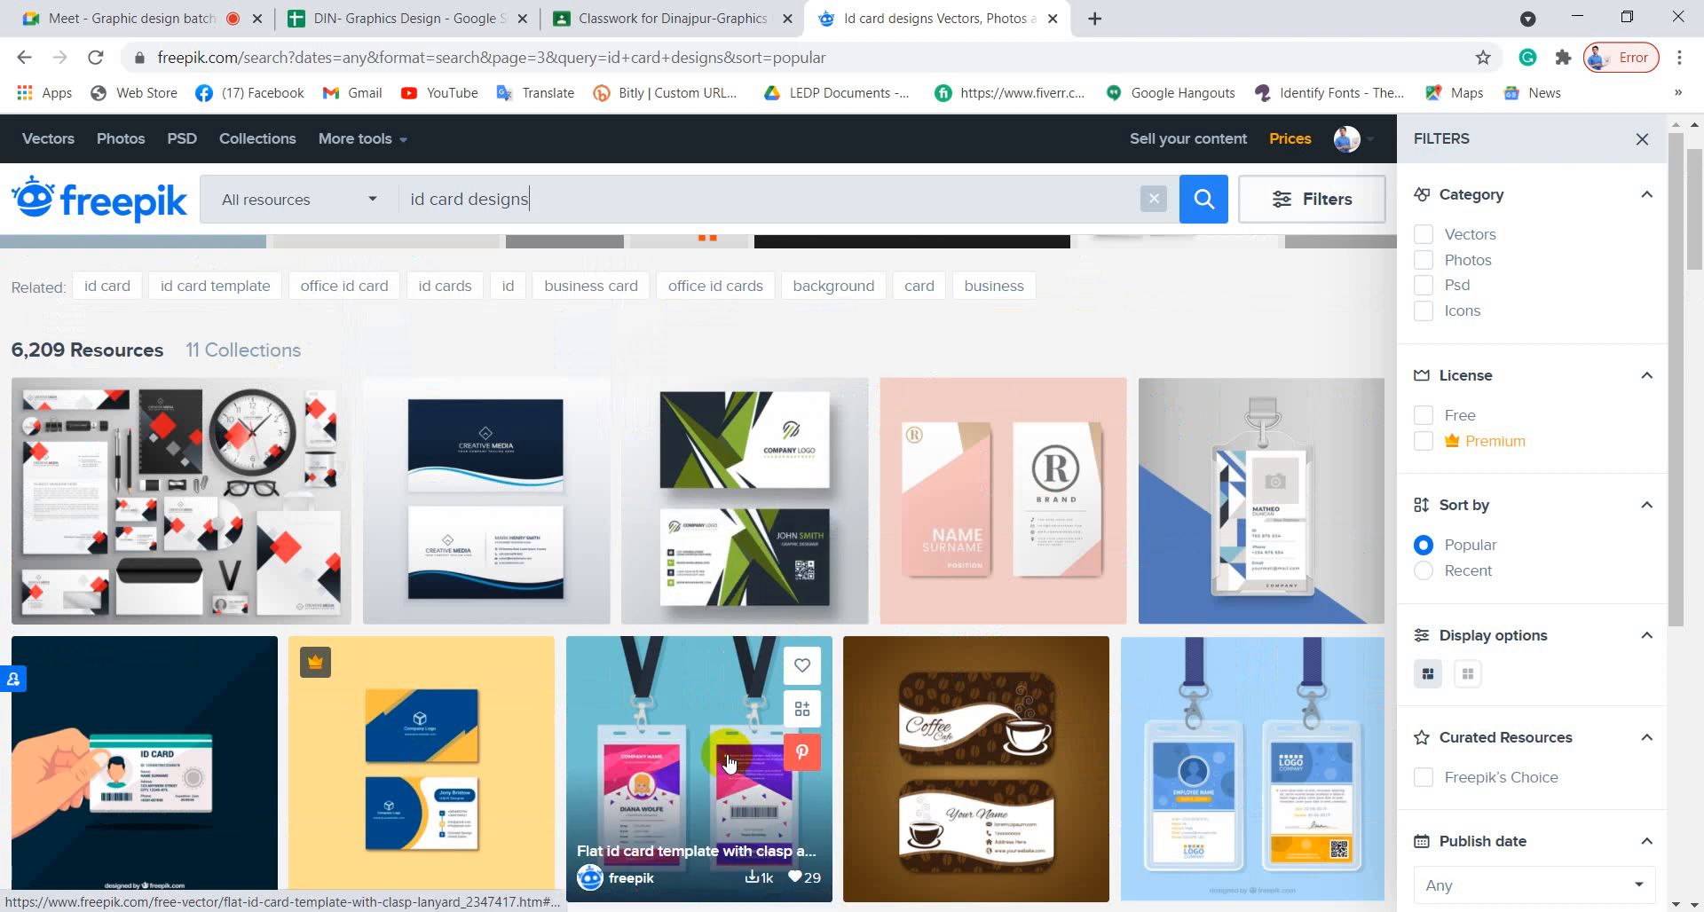
pyautogui.scroll(-5, 726, 761)
pyautogui.scroll(-6, 726, 761)
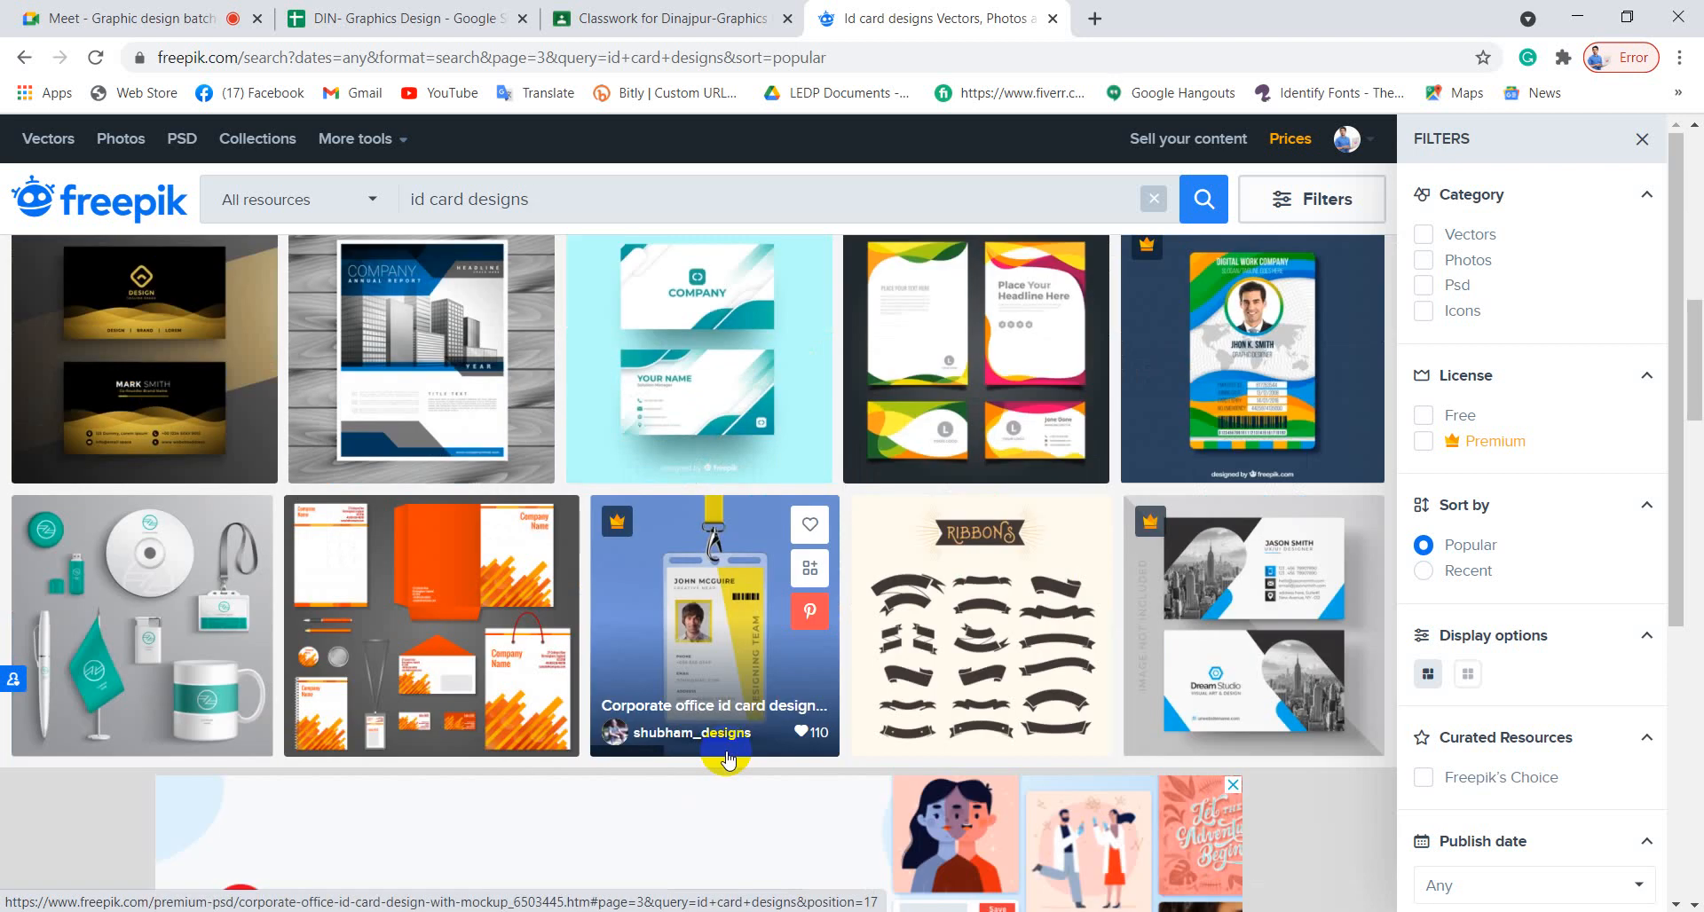
pyautogui.scroll(-4, 726, 760)
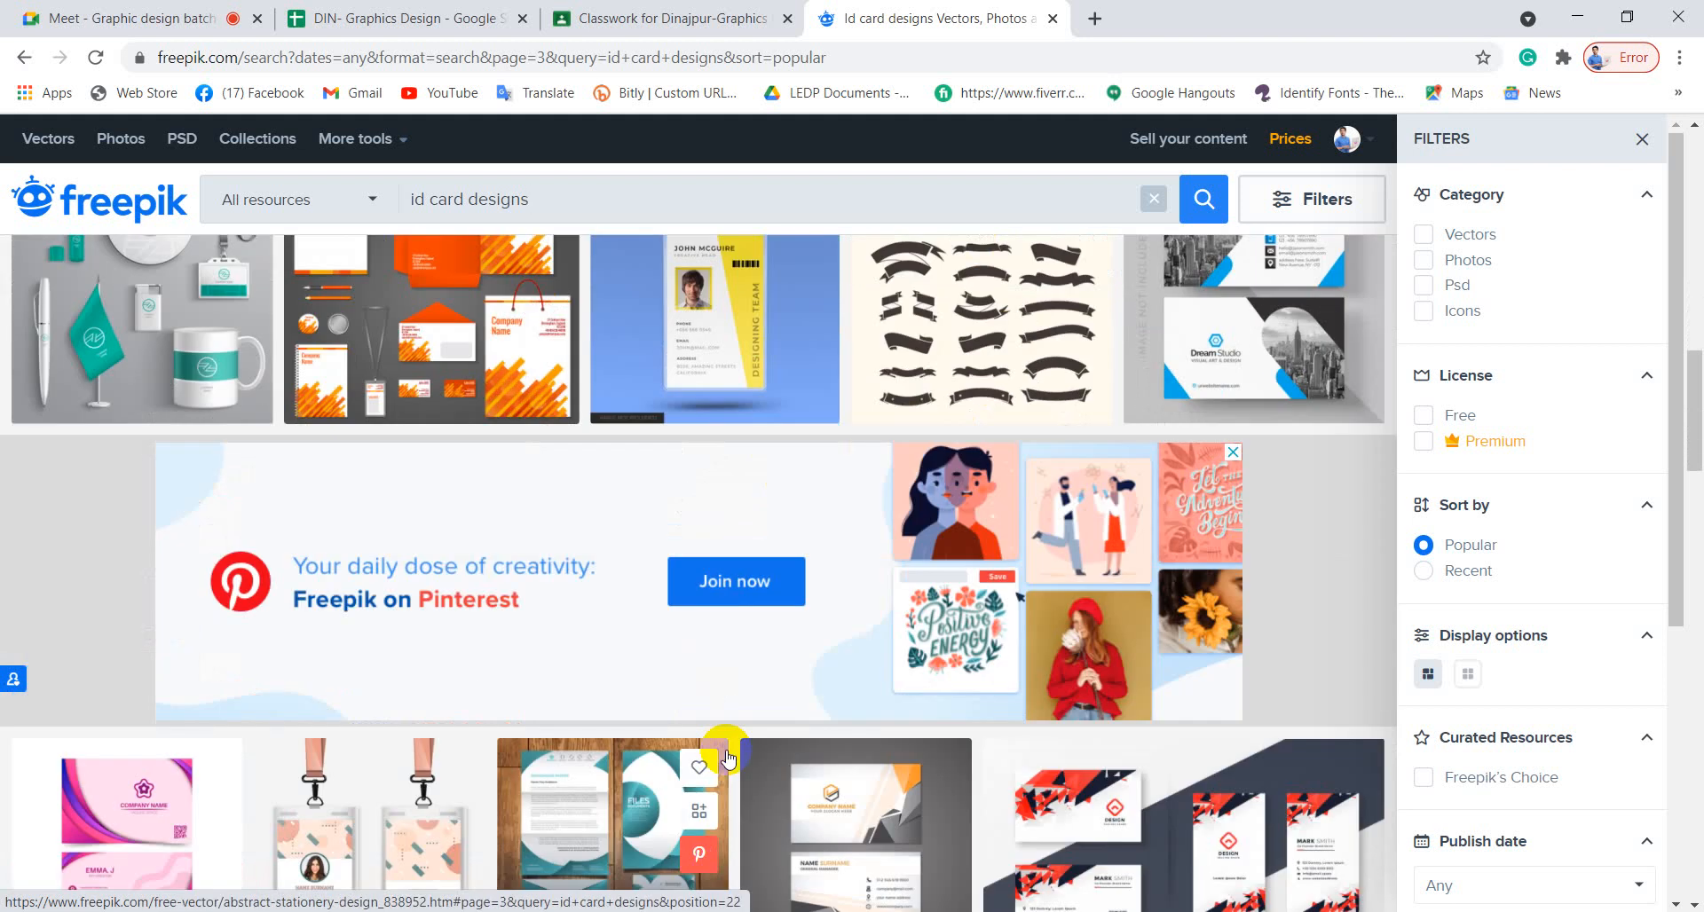
pyautogui.scroll(-4, 726, 761)
pyautogui.scroll(-4, 732, 754)
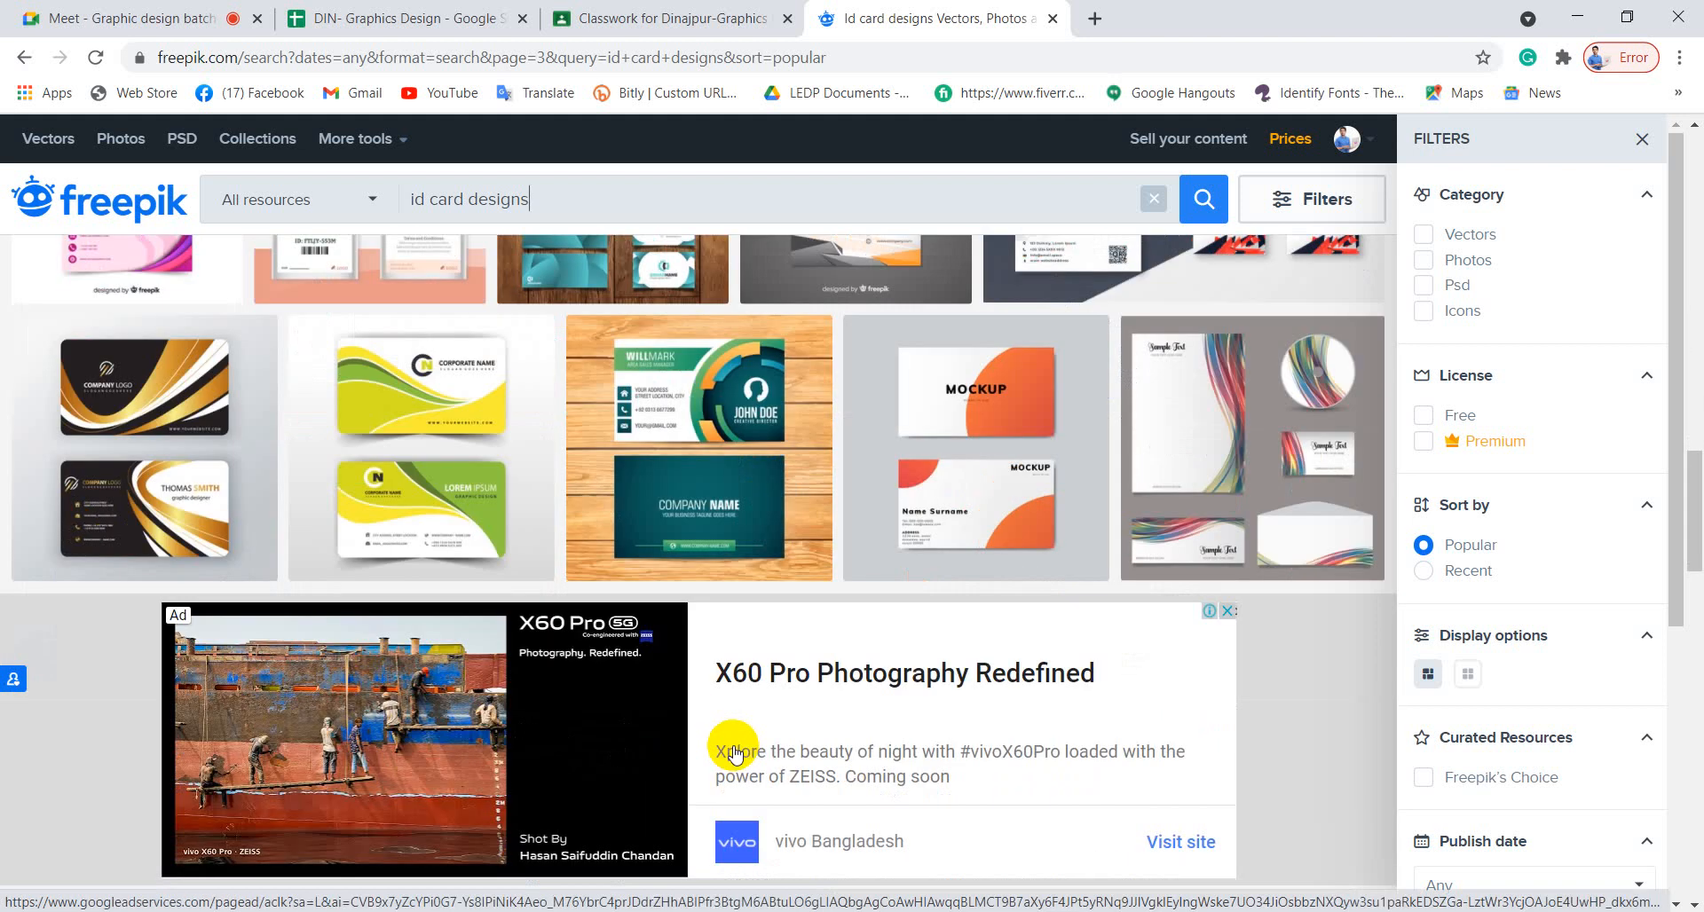
pyautogui.scroll(-5, 1057, 654)
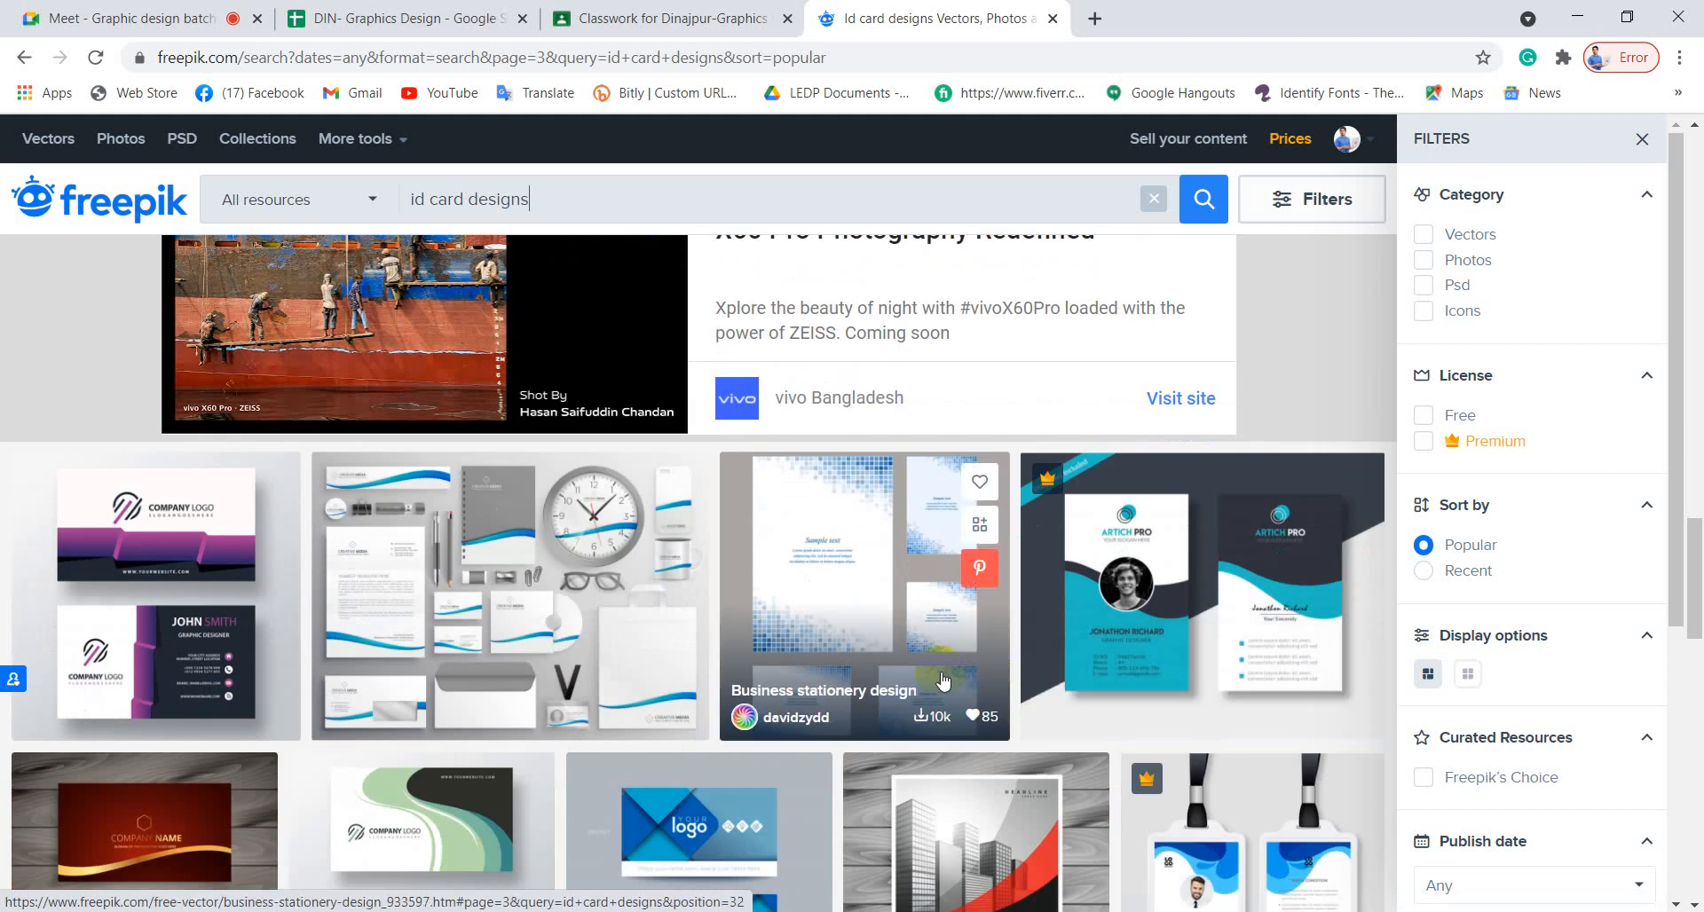
pyautogui.scroll(-4, 942, 681)
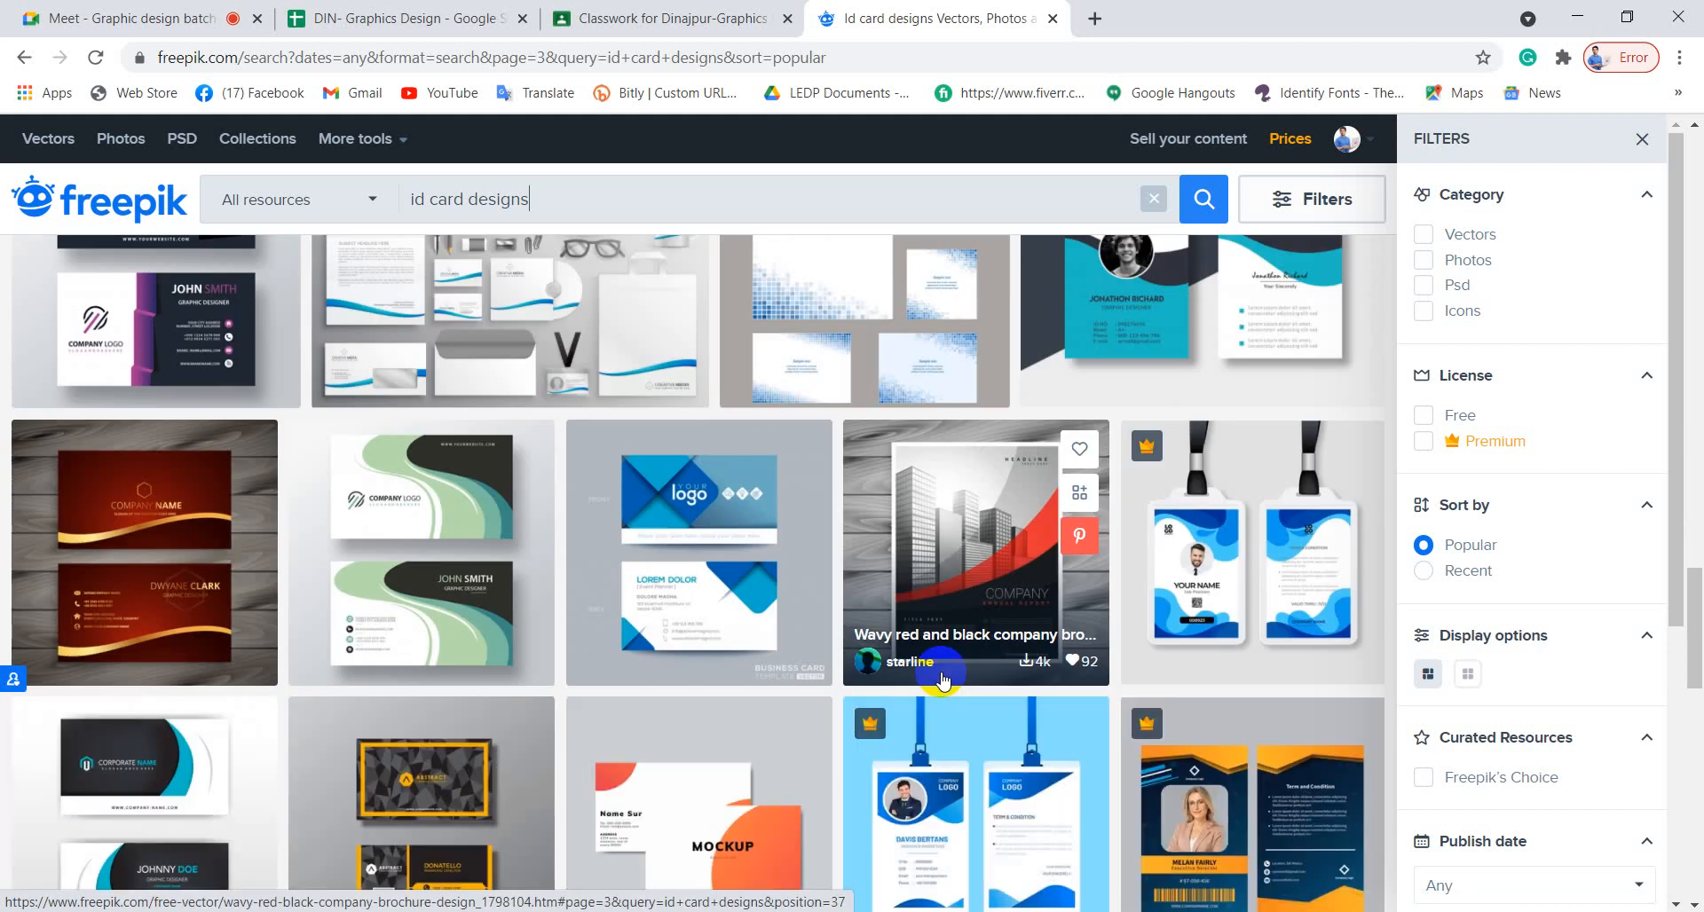
pyautogui.scroll(-4, 942, 681)
pyautogui.scroll(-4, 942, 681)
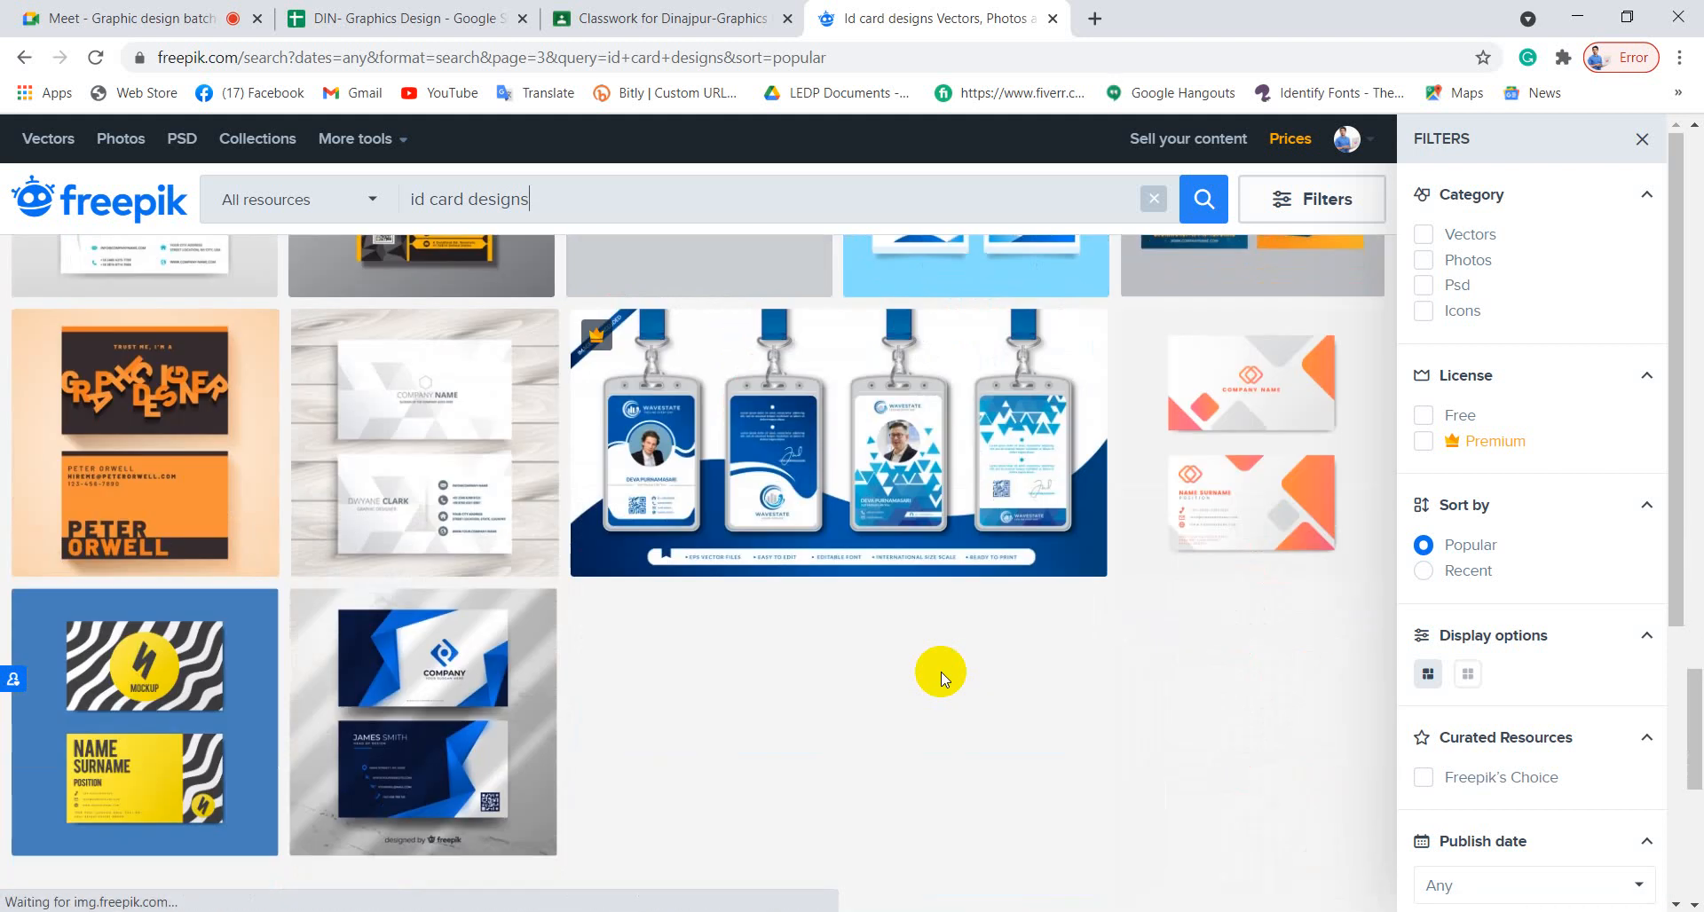
pyautogui.scroll(-4, 925, 669)
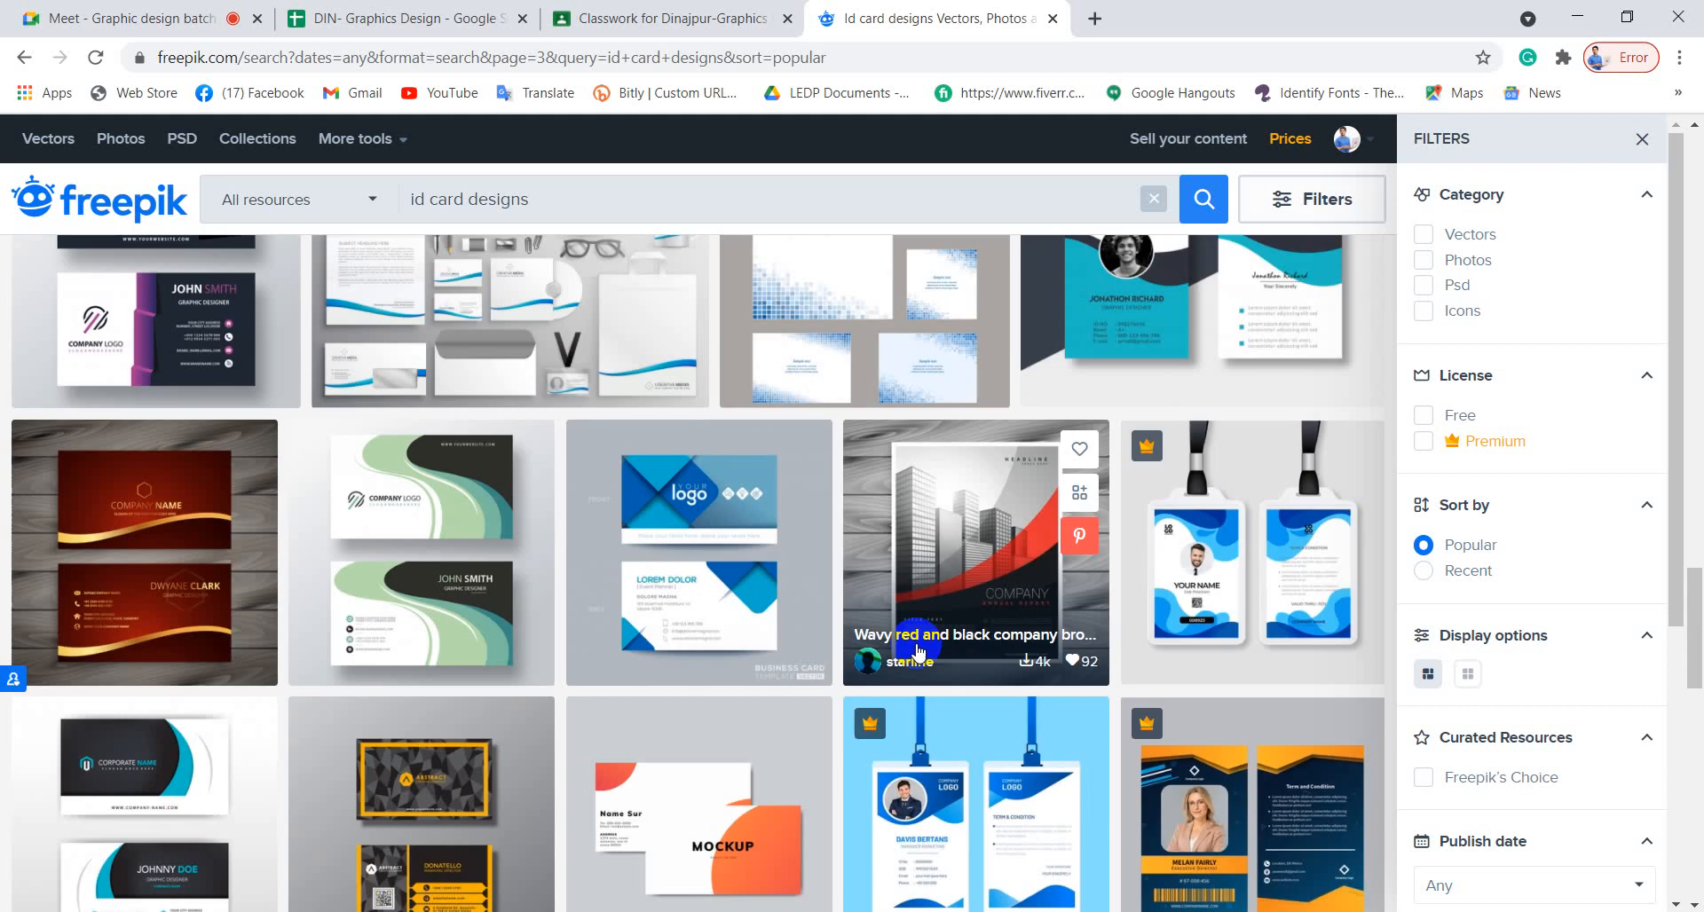
pyautogui.scroll(20, 666, 555)
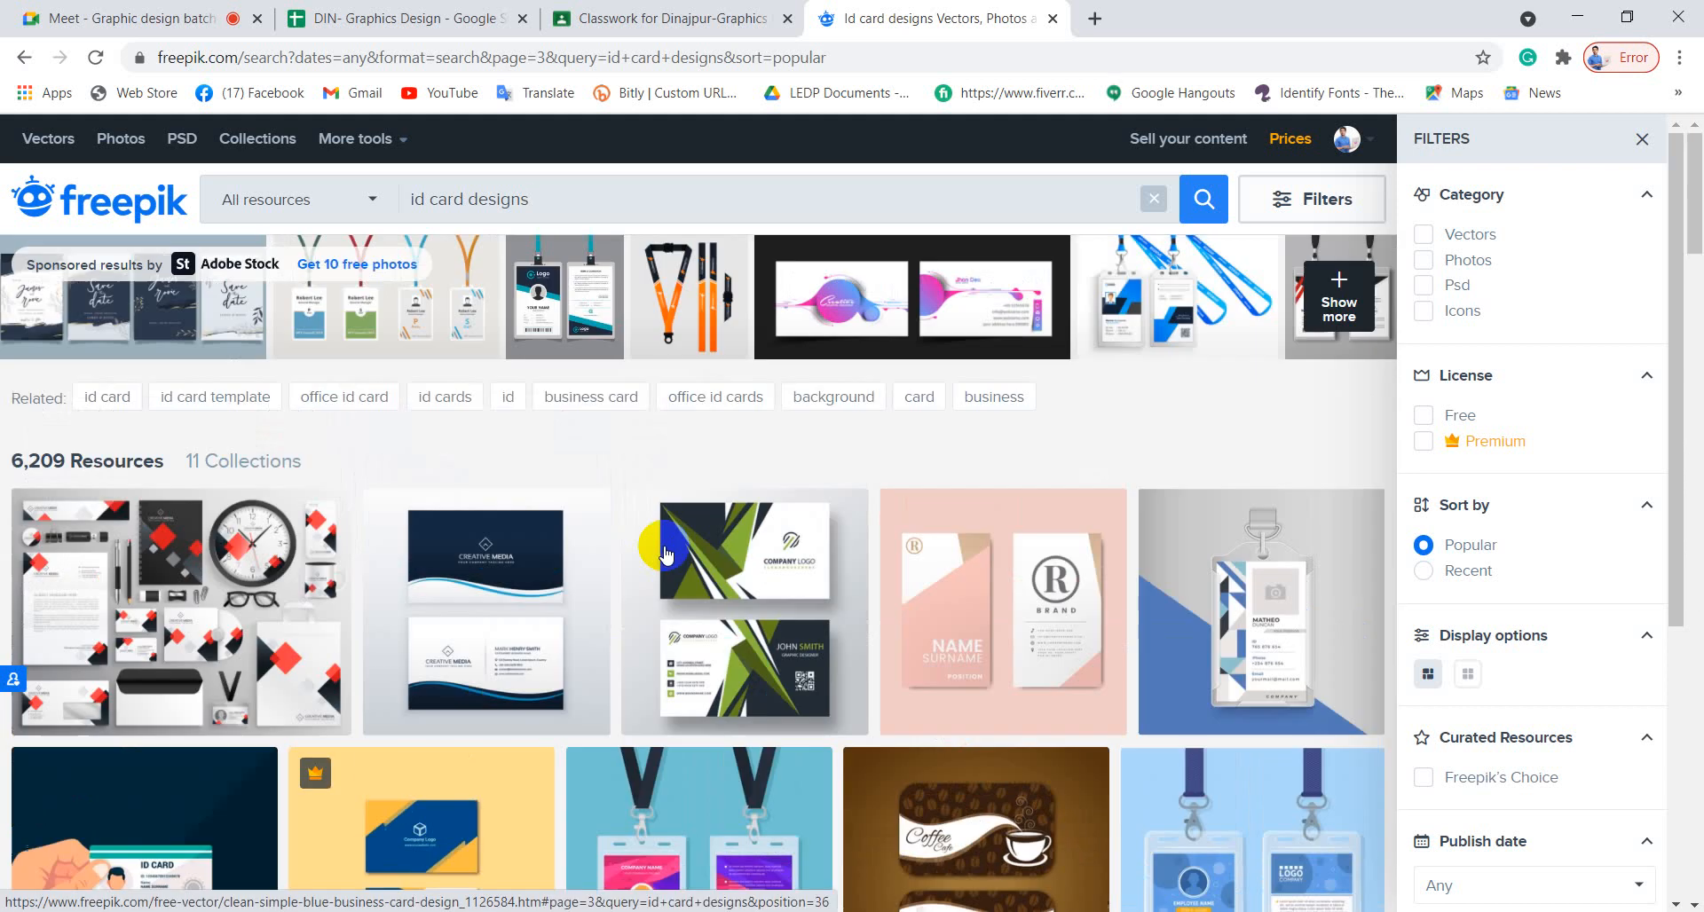
pyautogui.moveTo(577, 197); pyautogui.dragTo(388, 199)
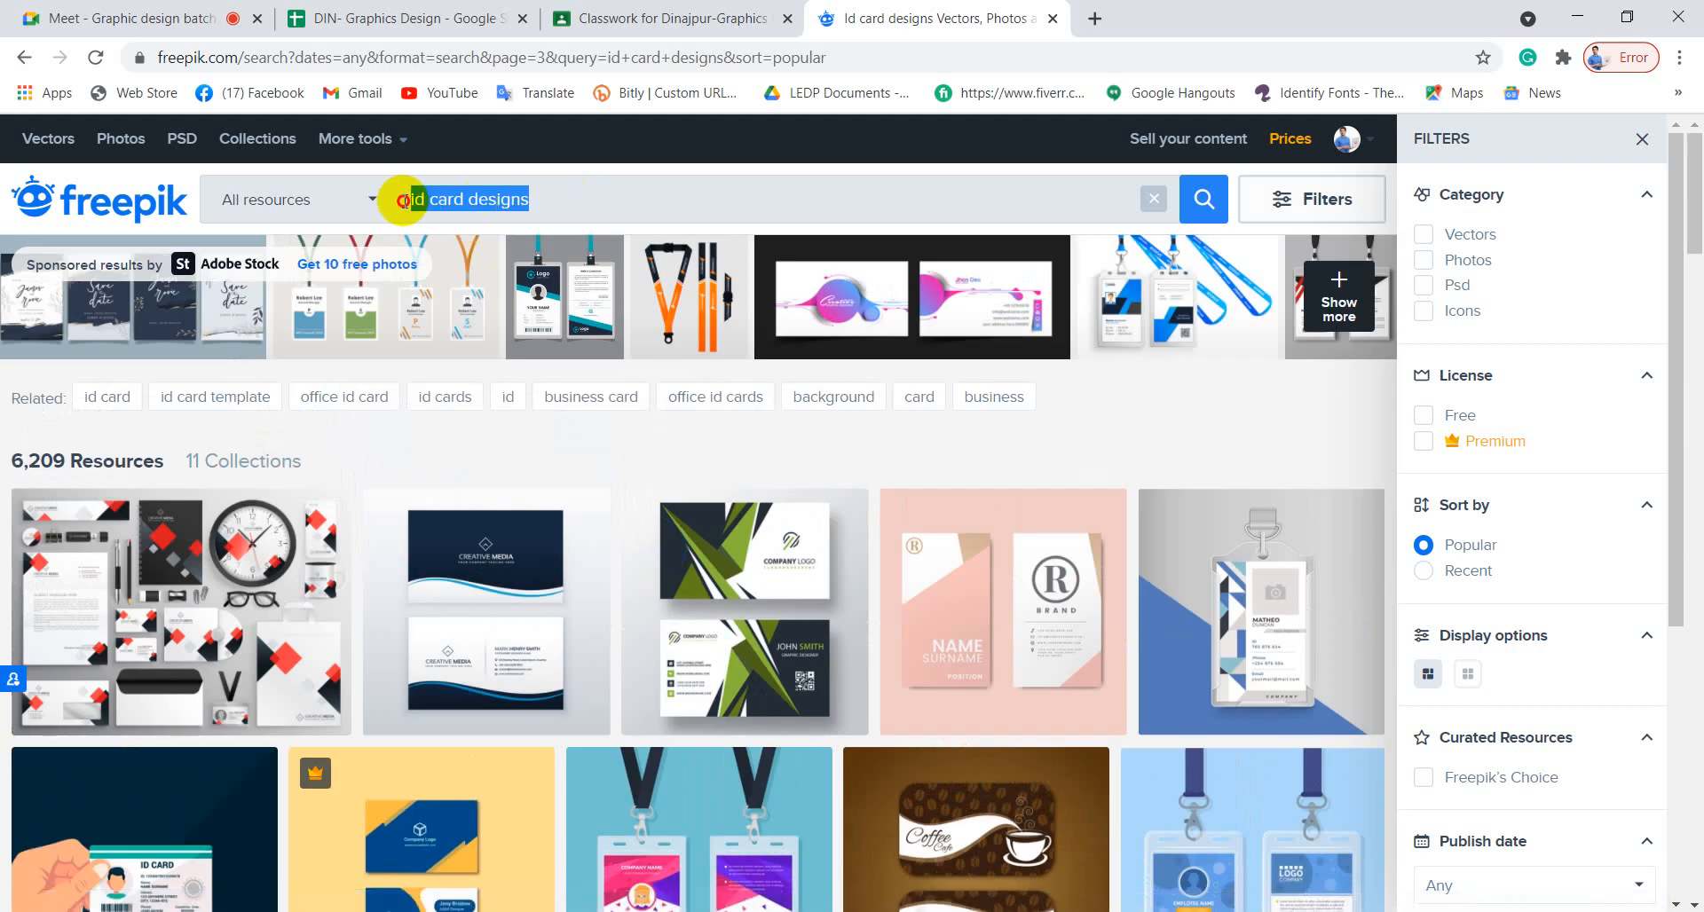
# Search Freepik for 'world map' via the suggestion and scroll through the results.
pyautogui.write('world')
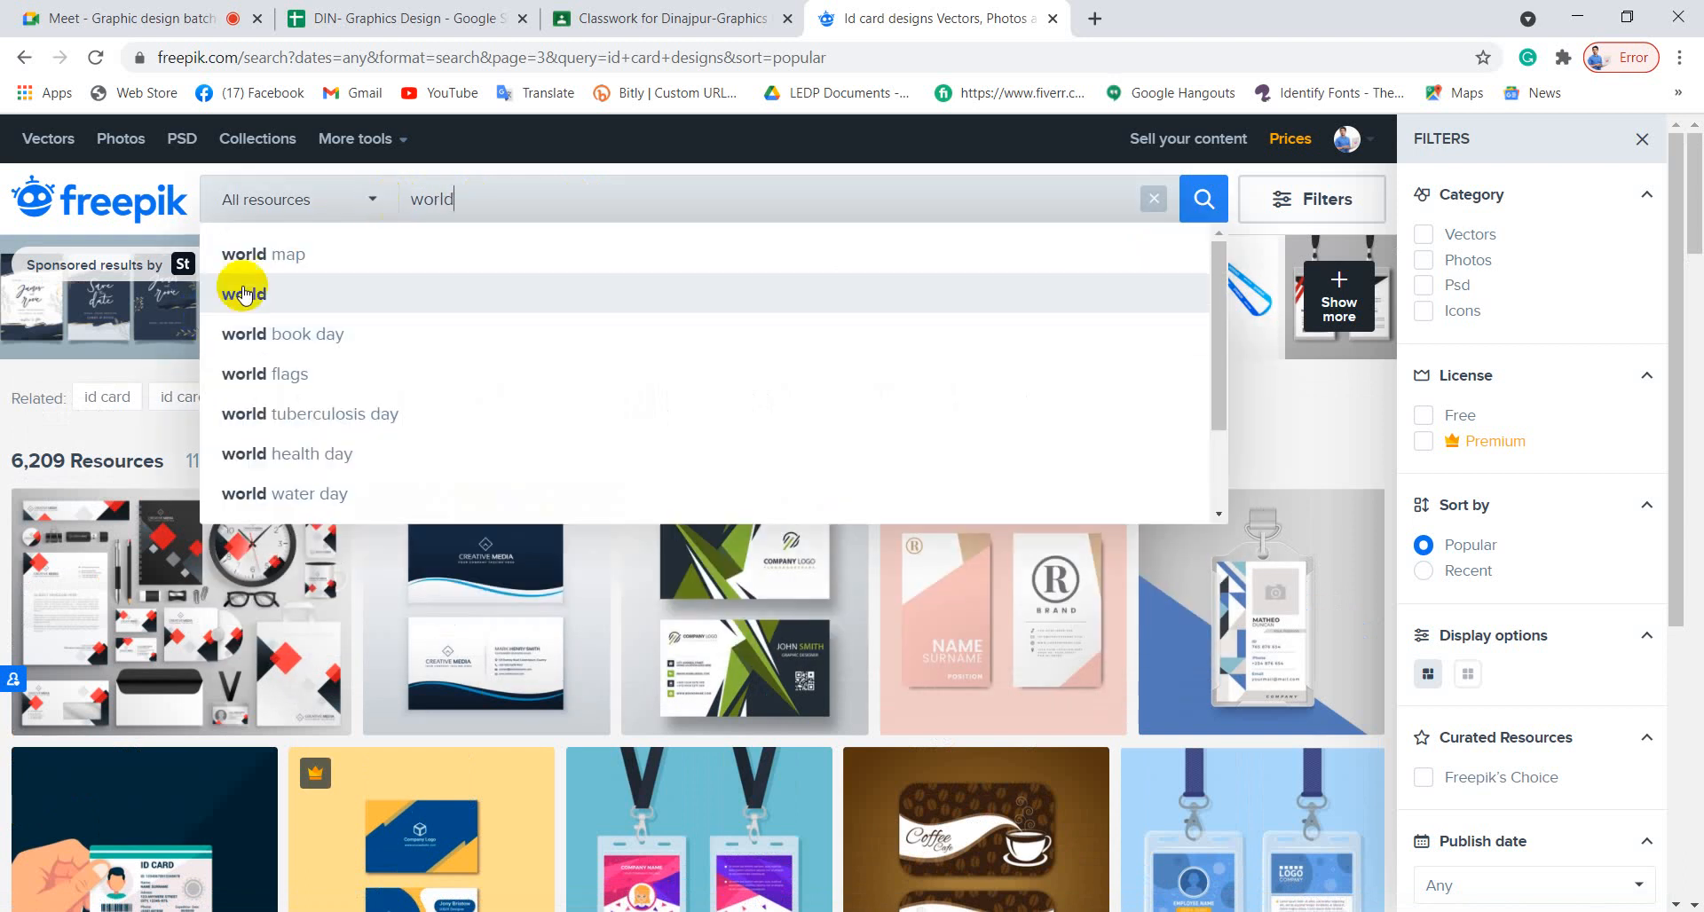
pyautogui.click(279, 253)
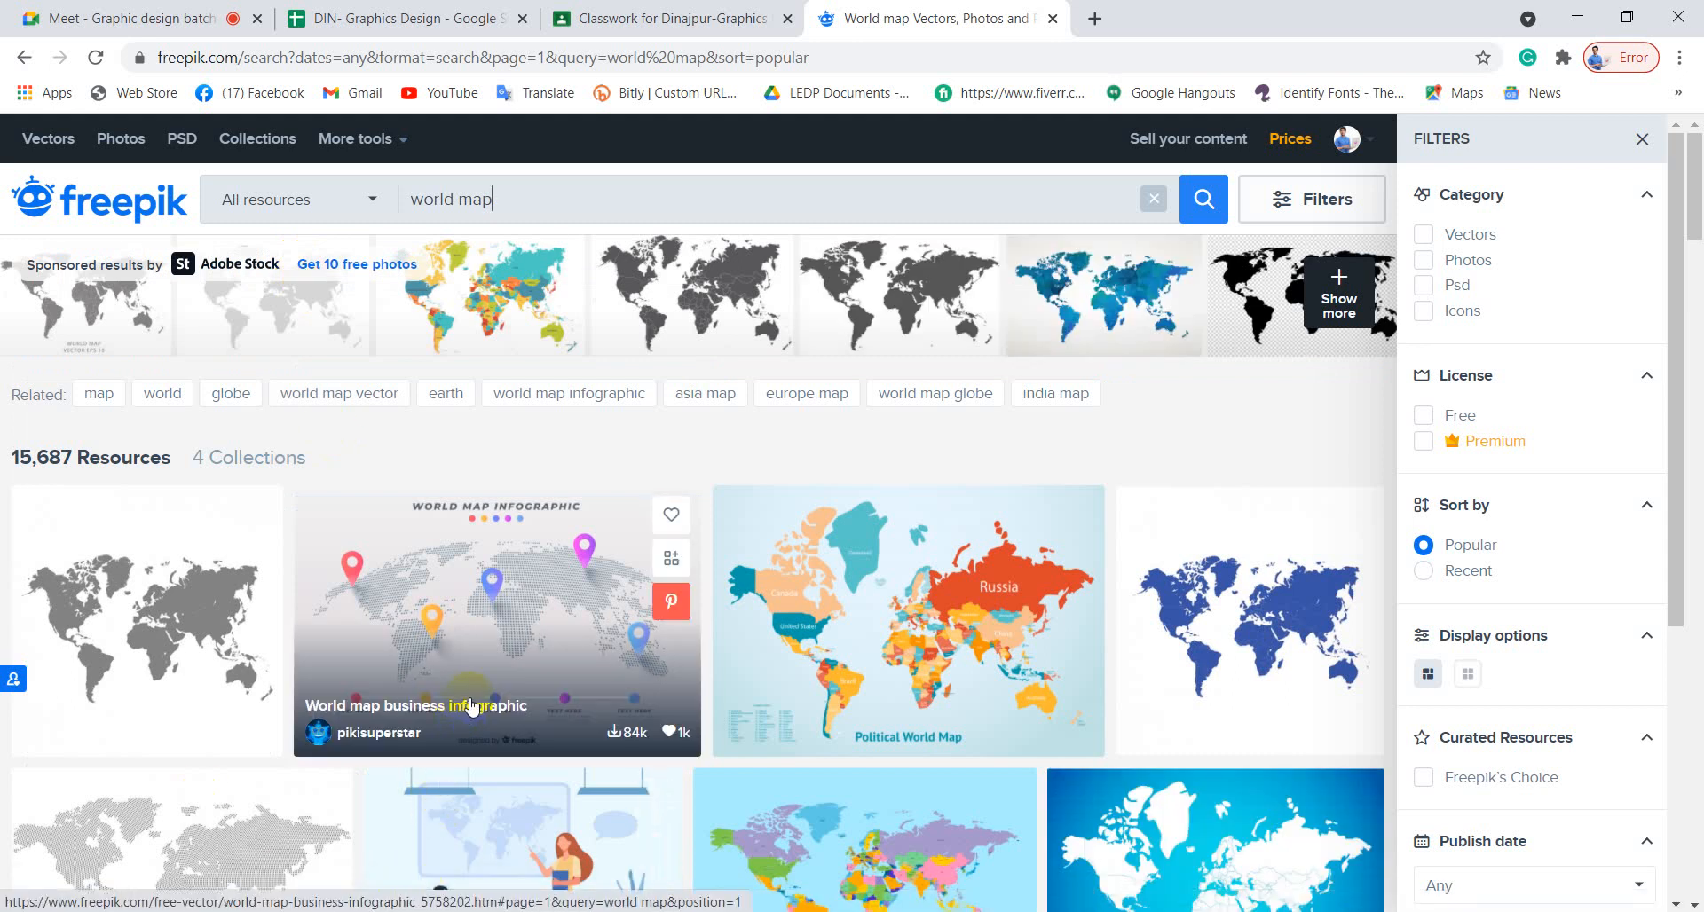
pyautogui.scroll(-4, 470, 705)
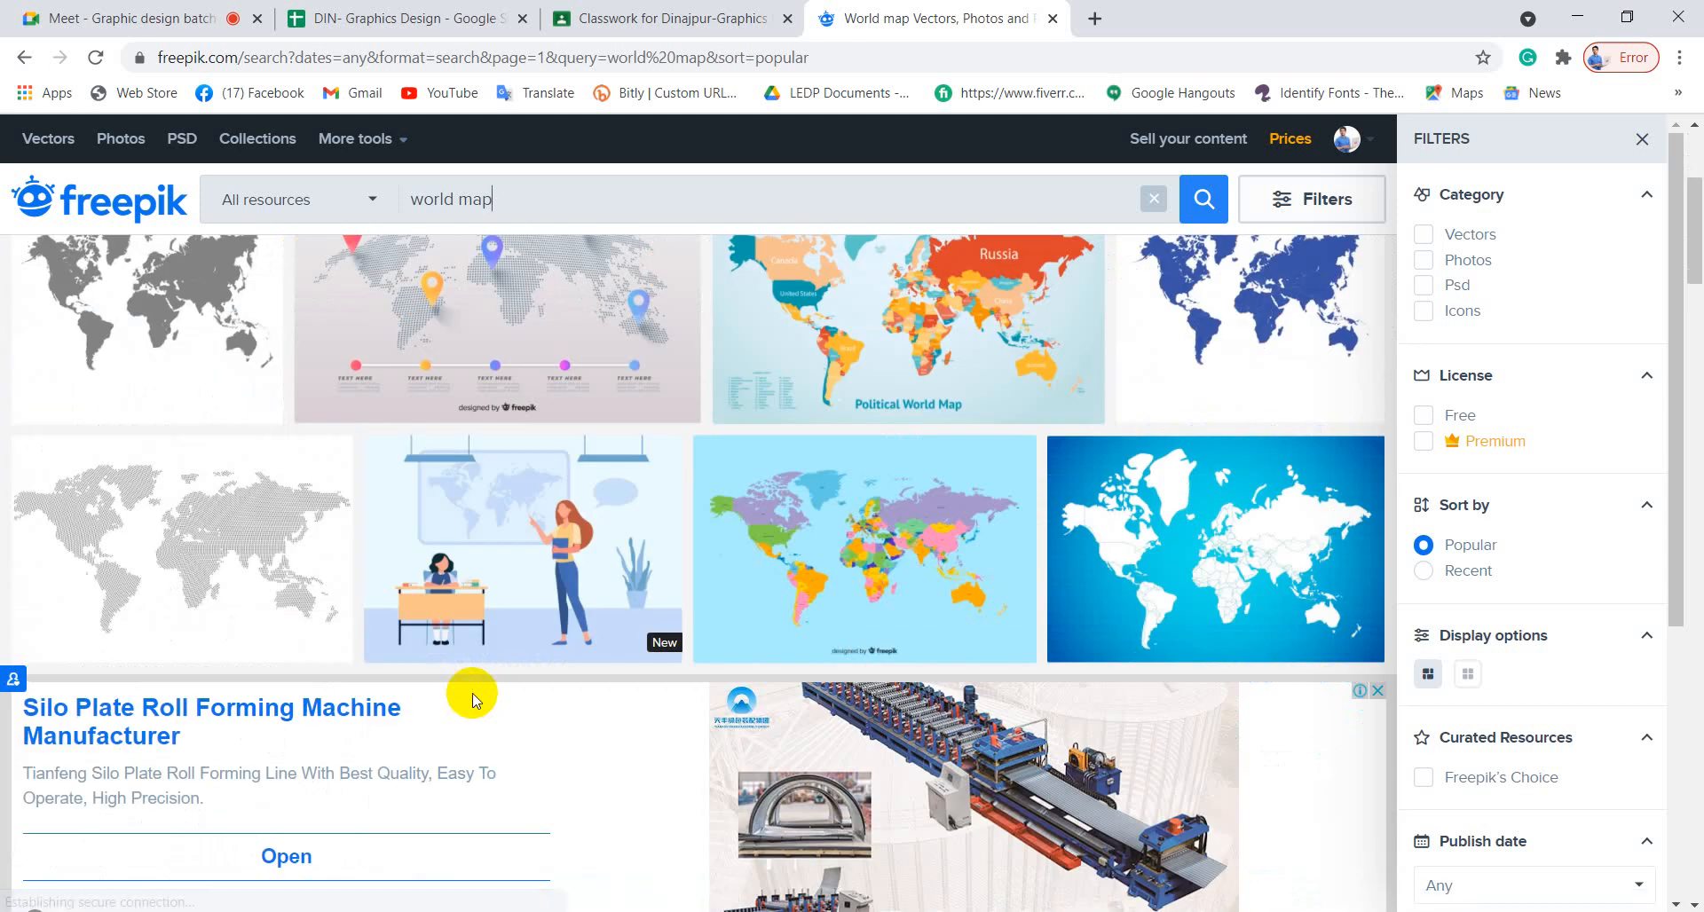
pyautogui.scroll(-5, 472, 702)
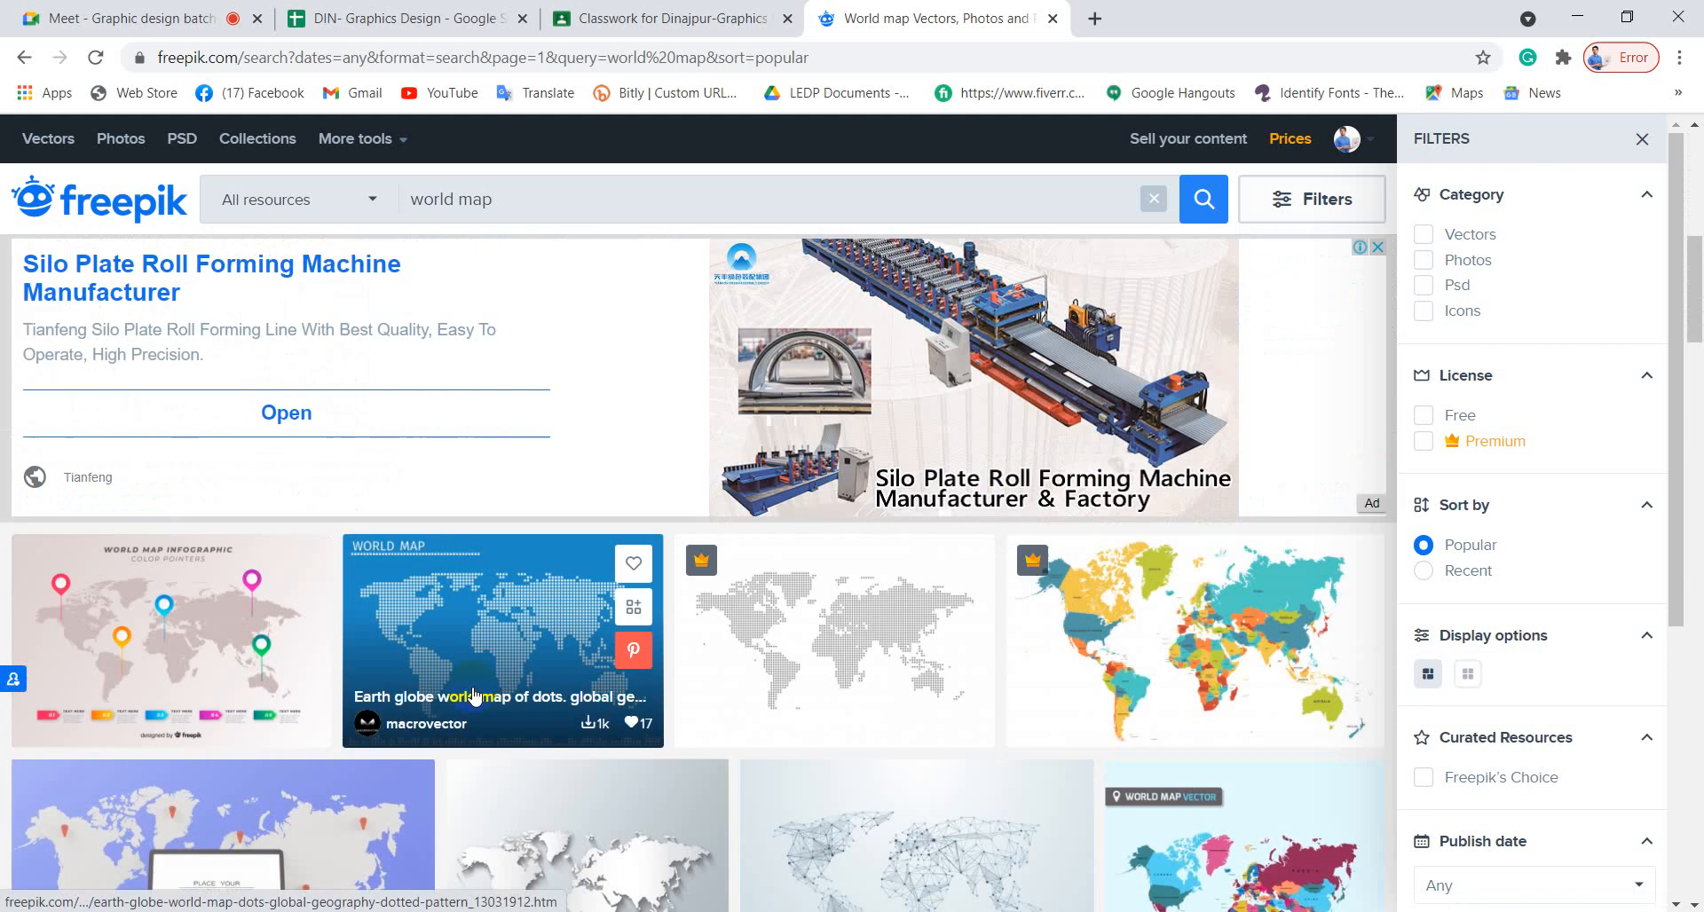
pyautogui.scroll(-1, 475, 697)
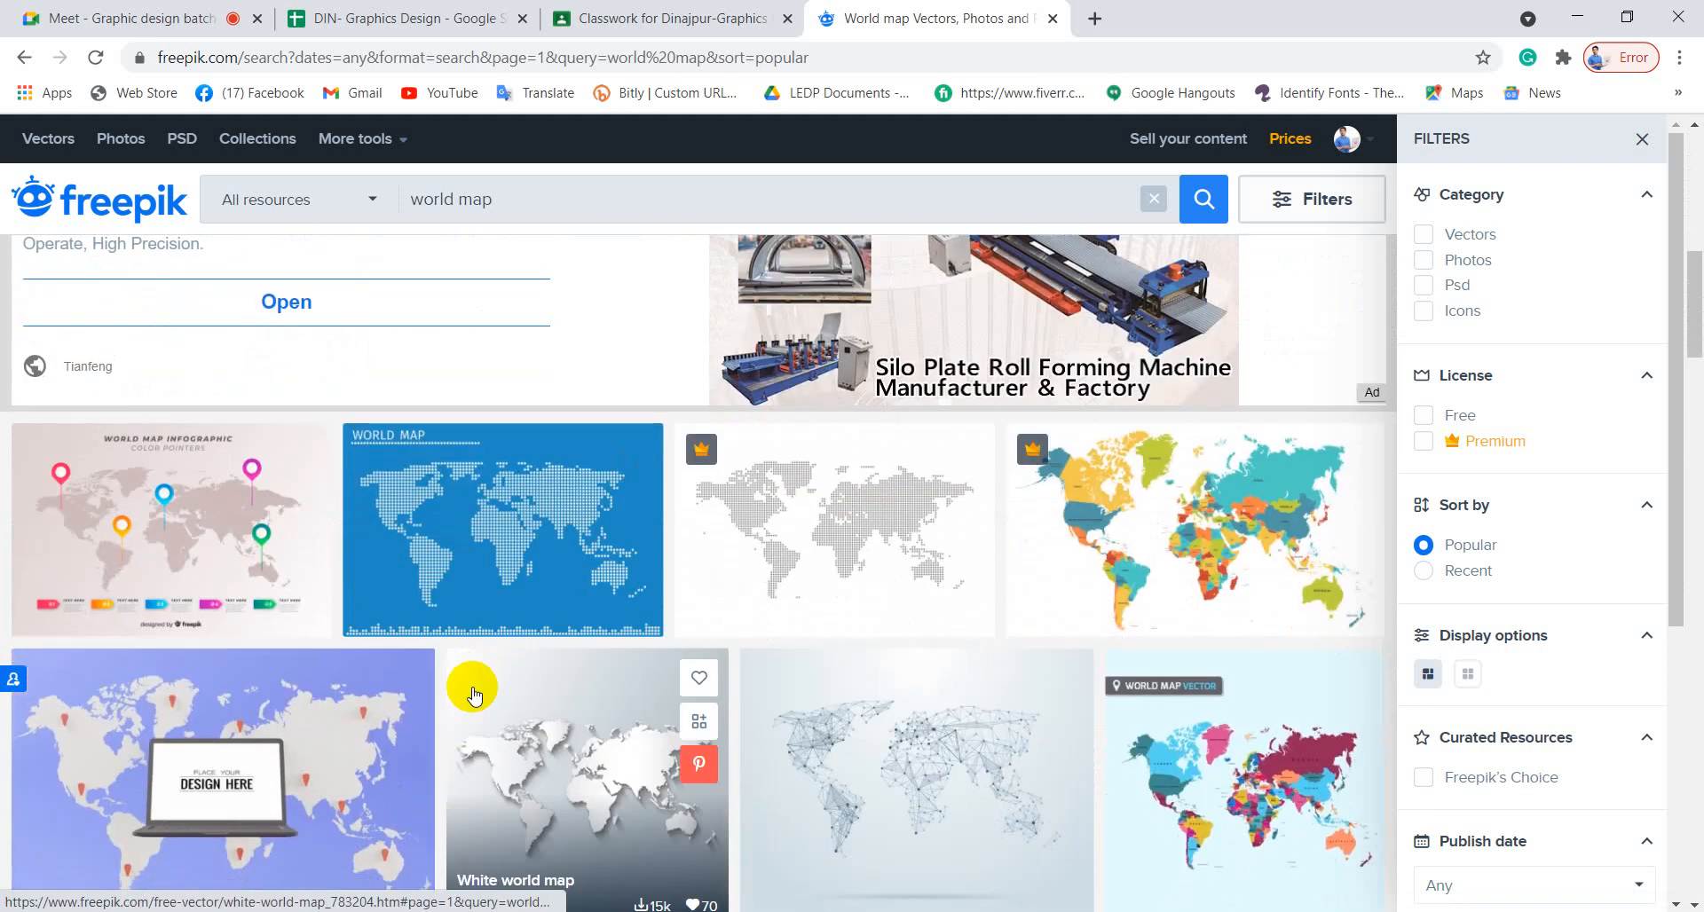
pyautogui.scroll(-3, 473, 694)
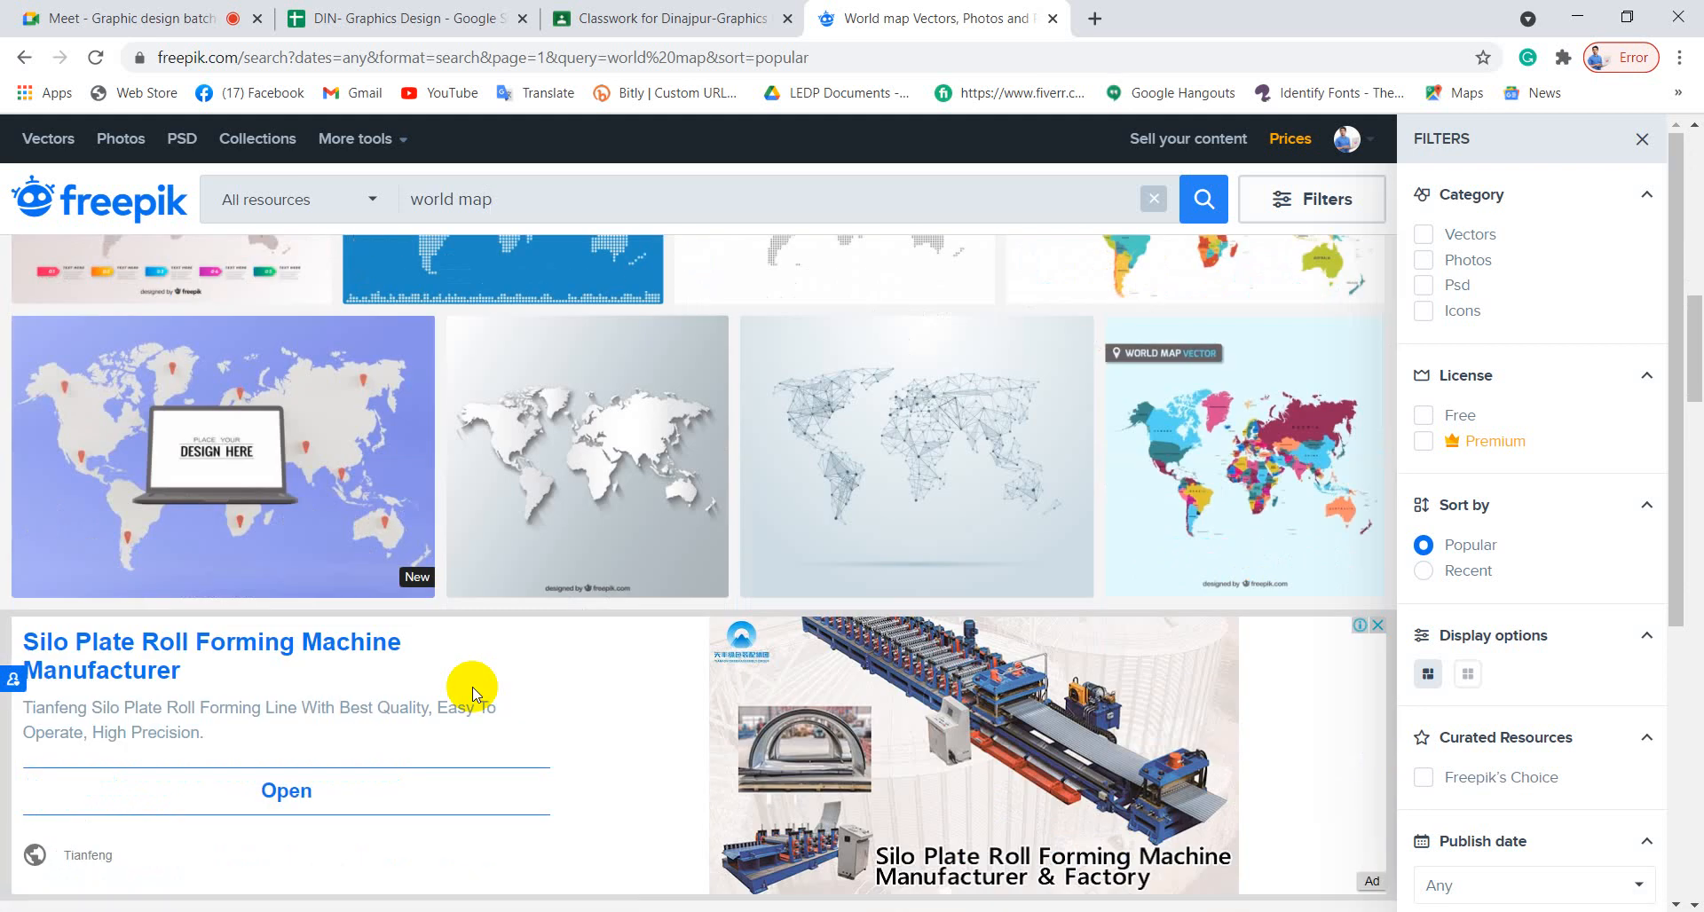
pyautogui.scroll(-5, 473, 694)
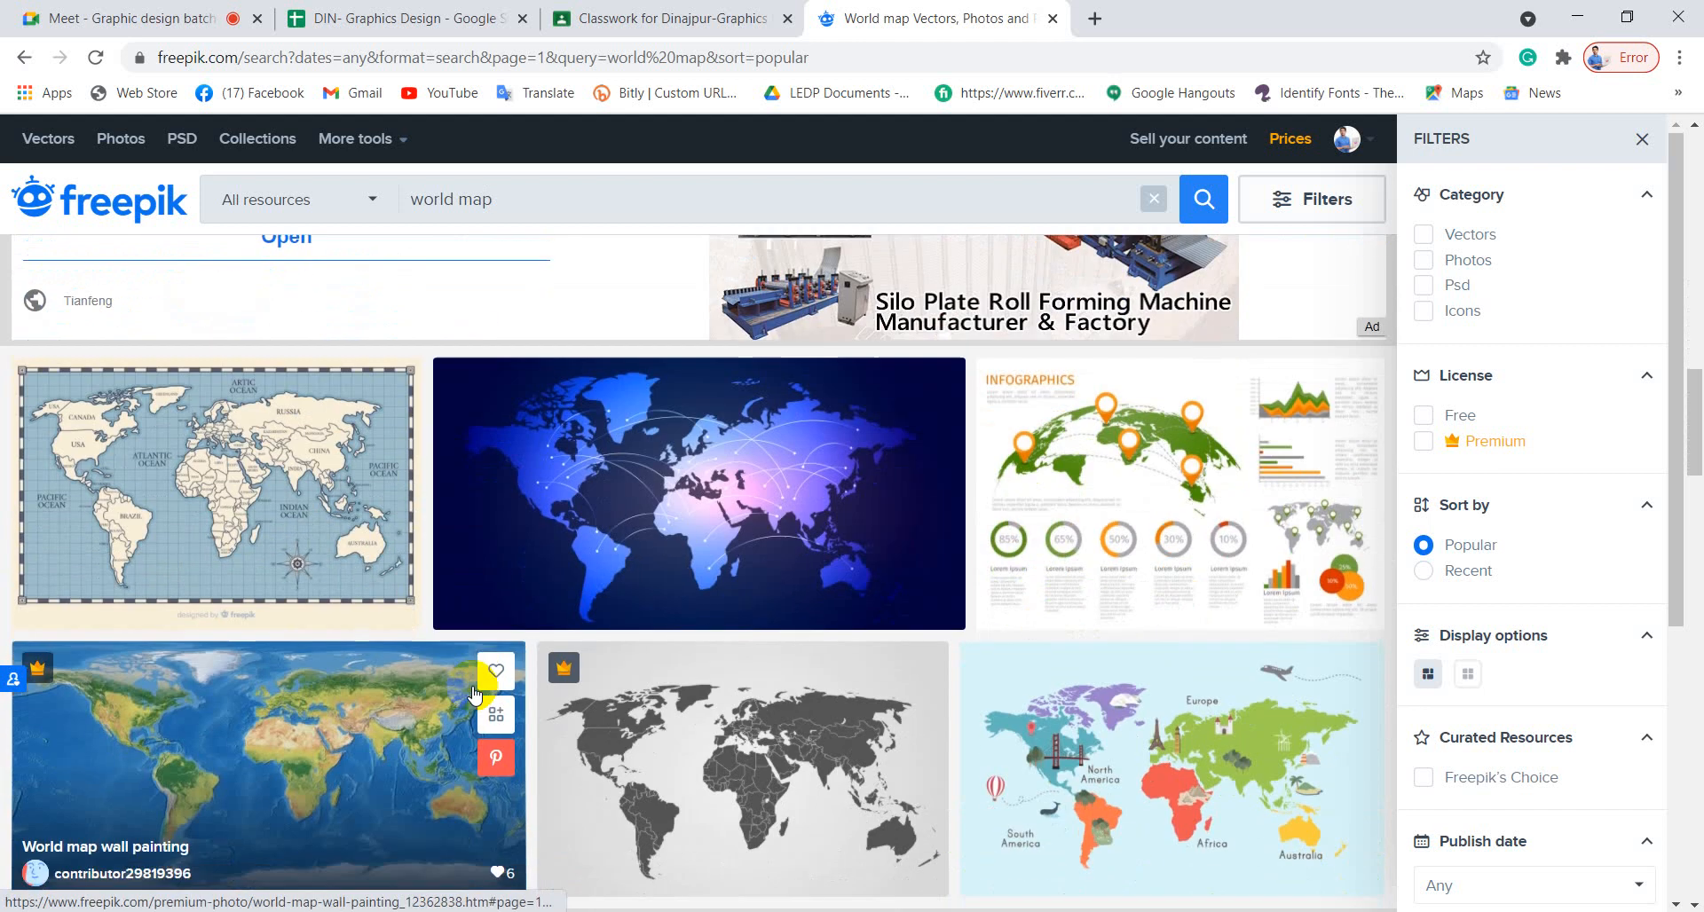
pyautogui.scroll(-3, 473, 694)
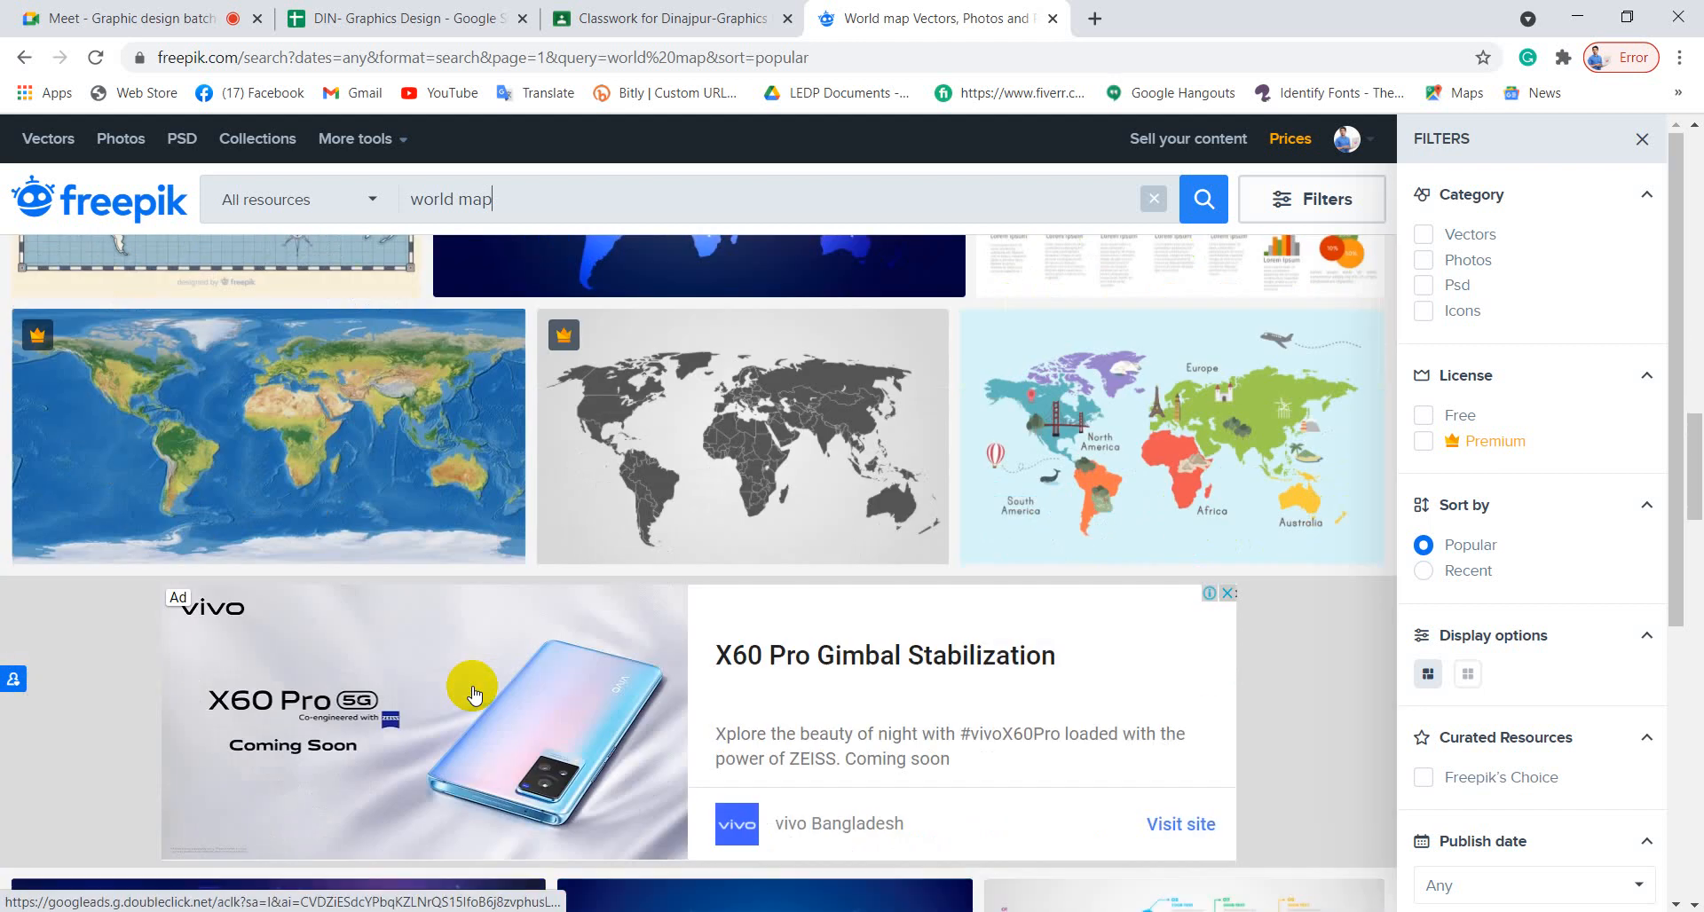
pyautogui.scroll(5, 473, 694)
pyautogui.scroll(5, 473, 692)
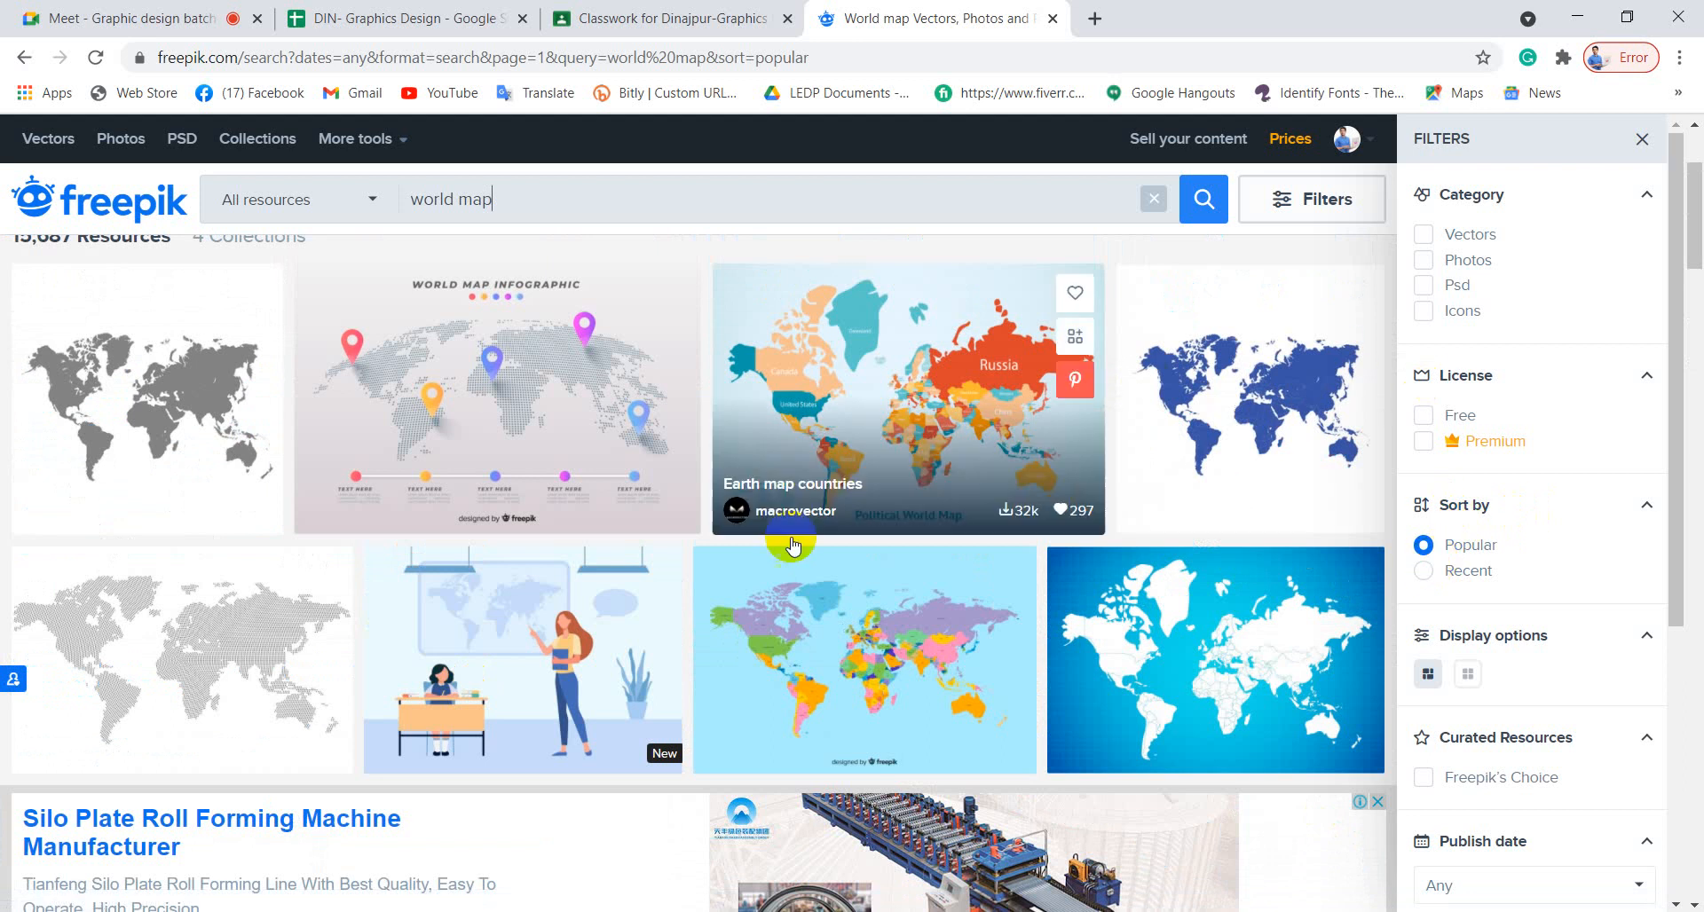
pyautogui.scroll(1, 750, 626)
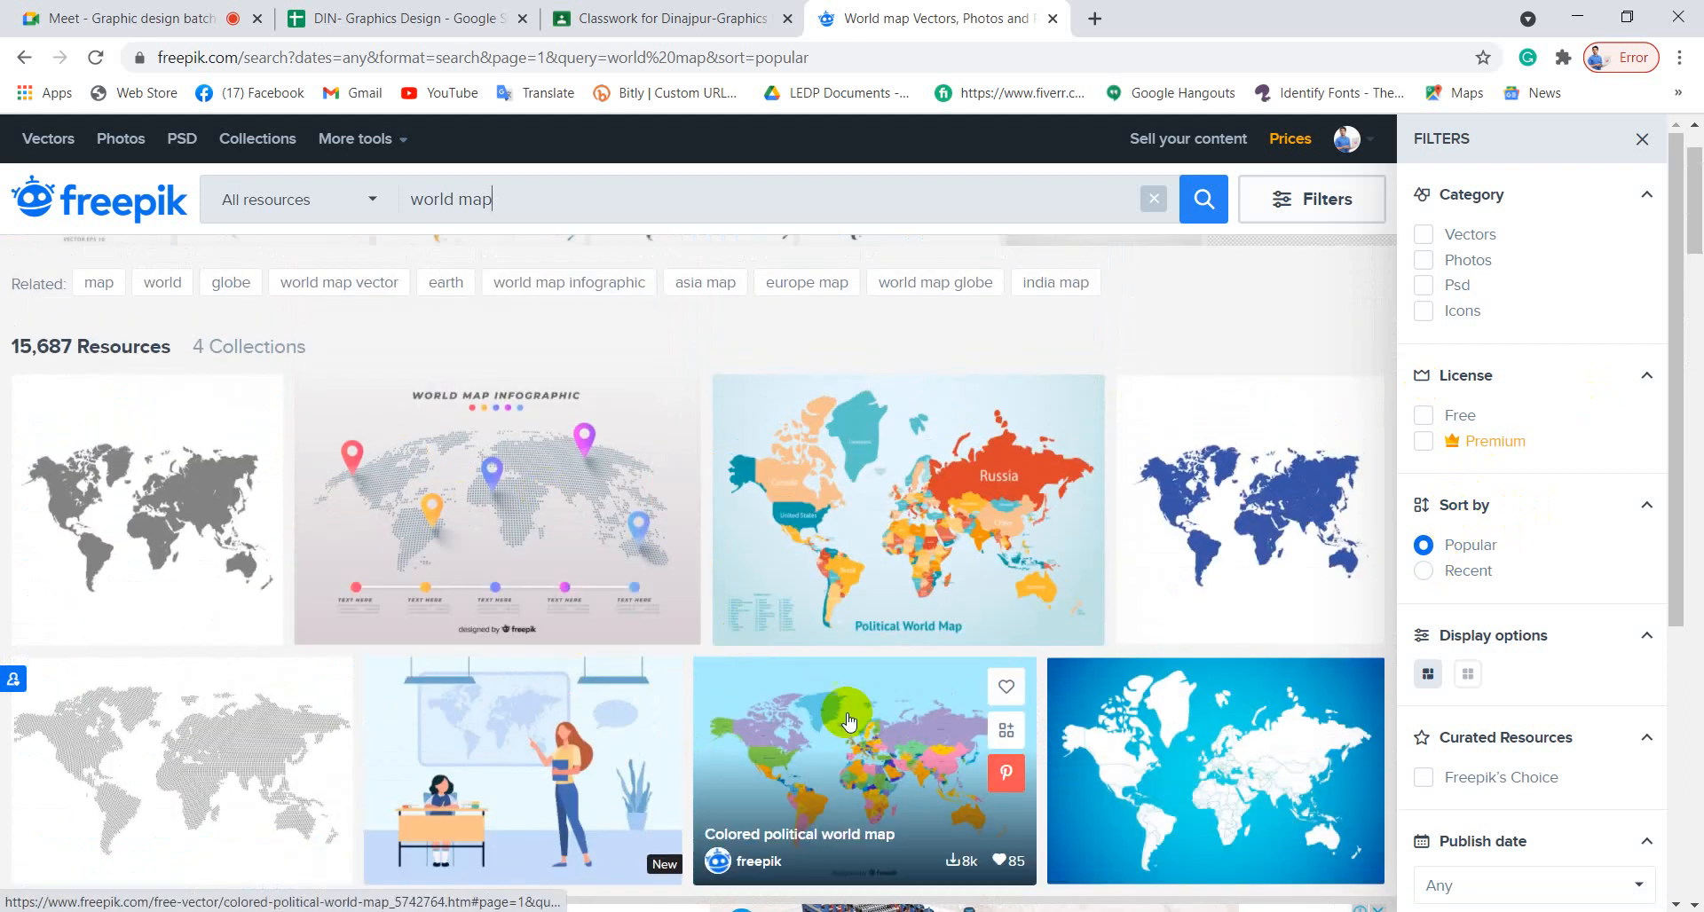
pyautogui.scroll(-4, 887, 719)
pyautogui.scroll(-4, 848, 719)
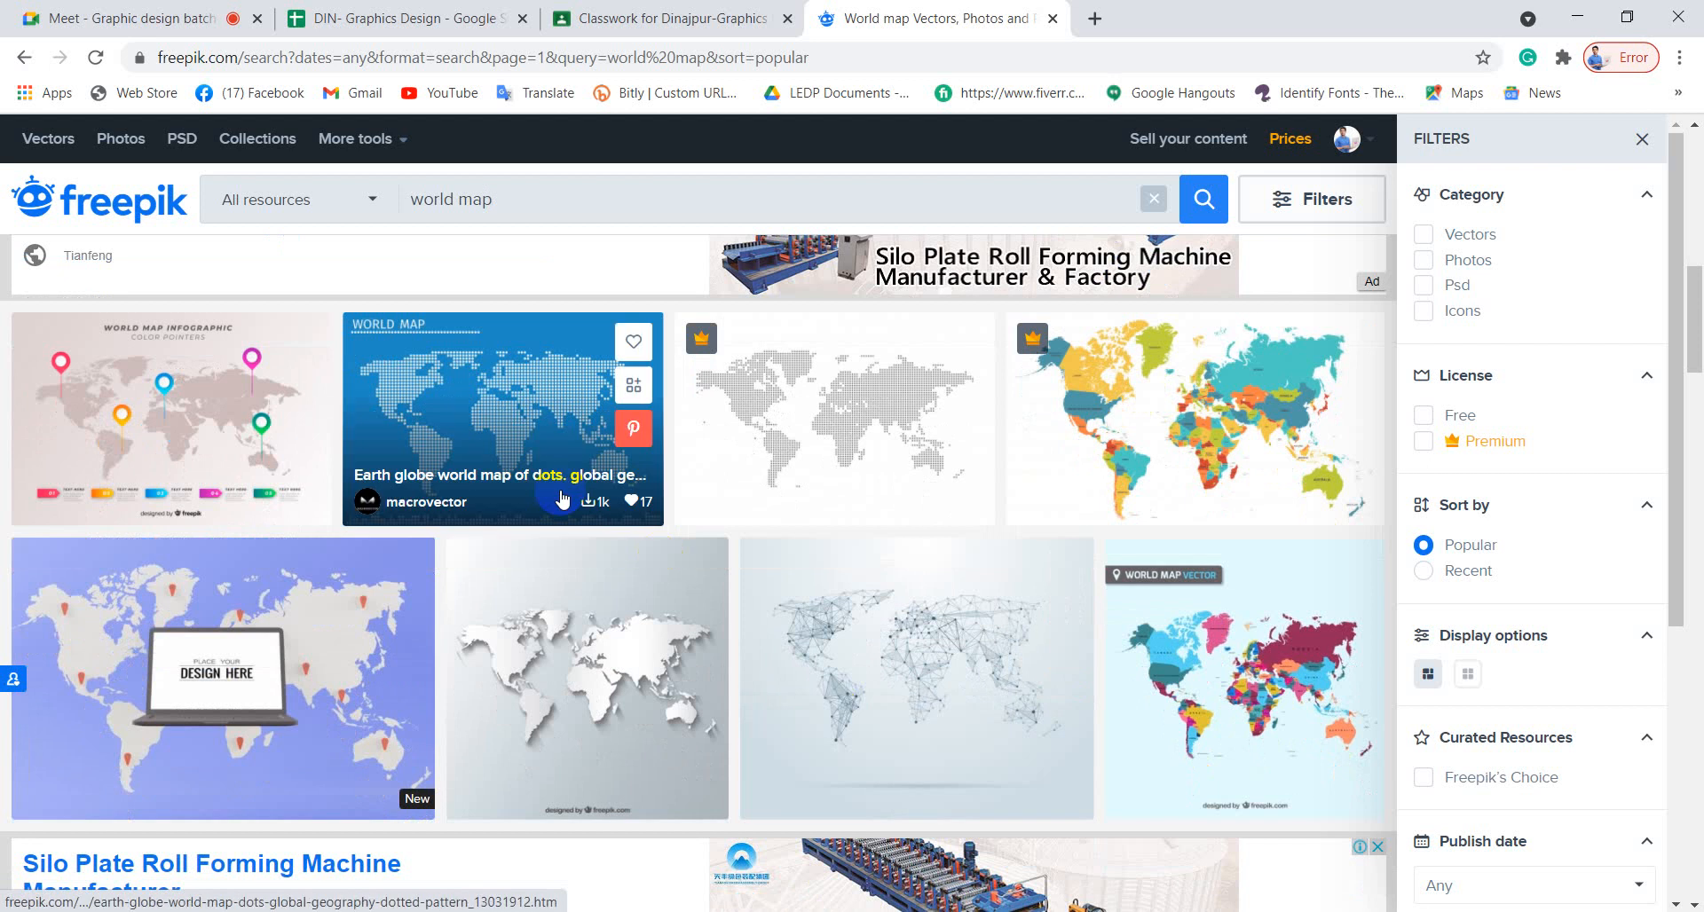
# Open the blue dotted world map vector's details page and look it over.
pyautogui.click(500, 405)
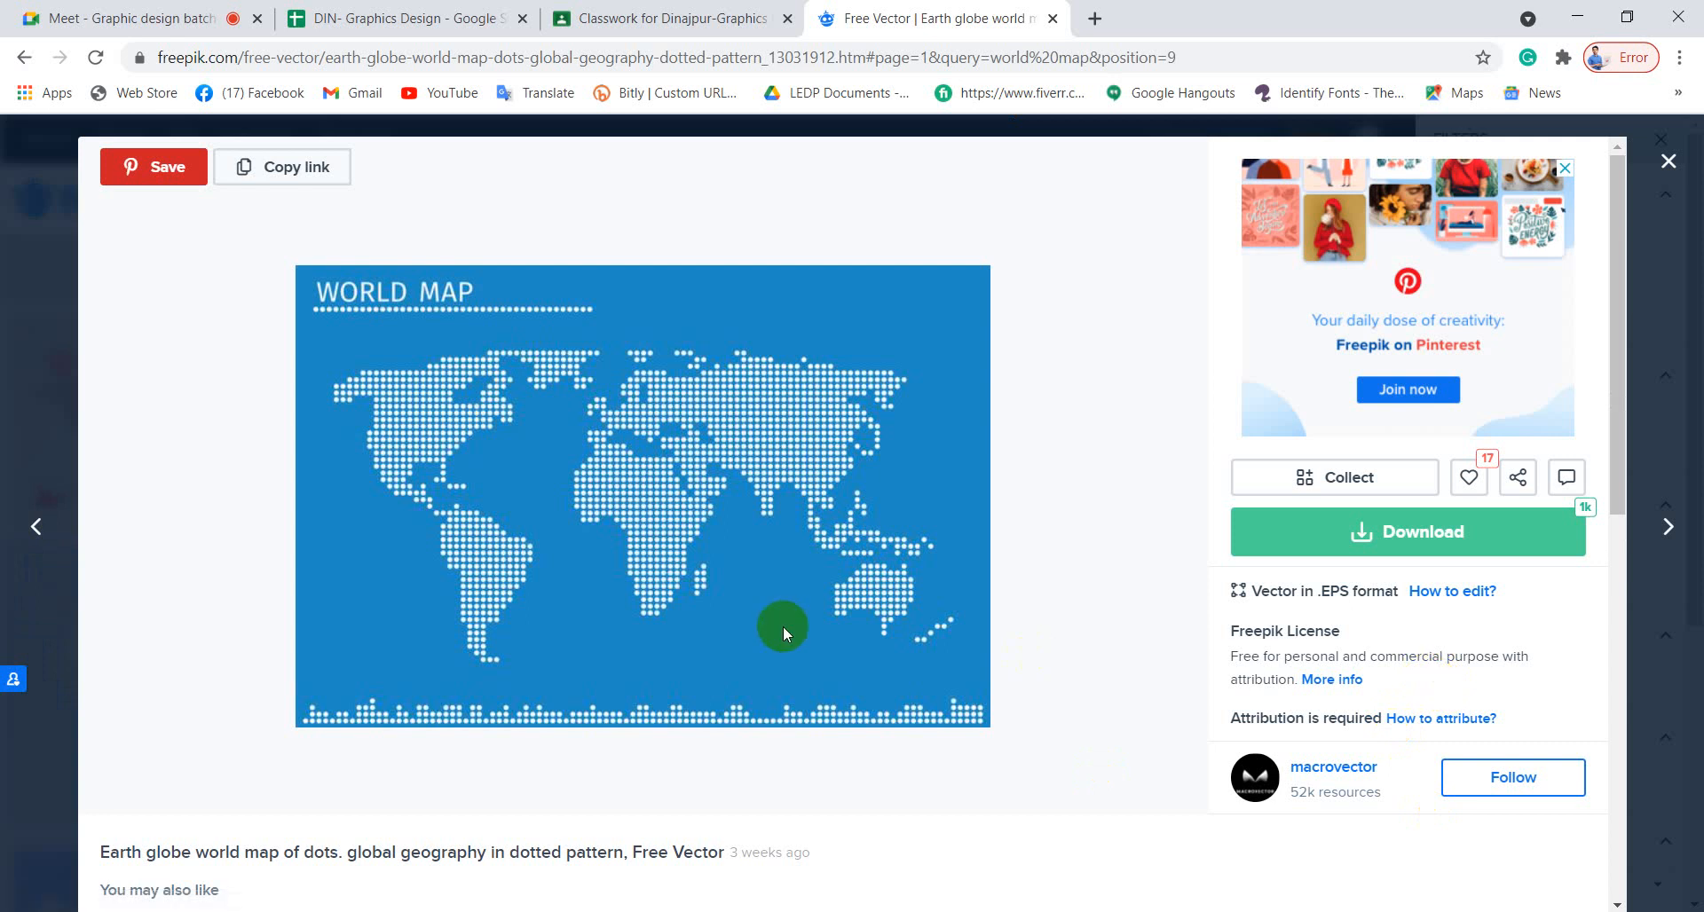
pyautogui.scroll(-6, 799, 635)
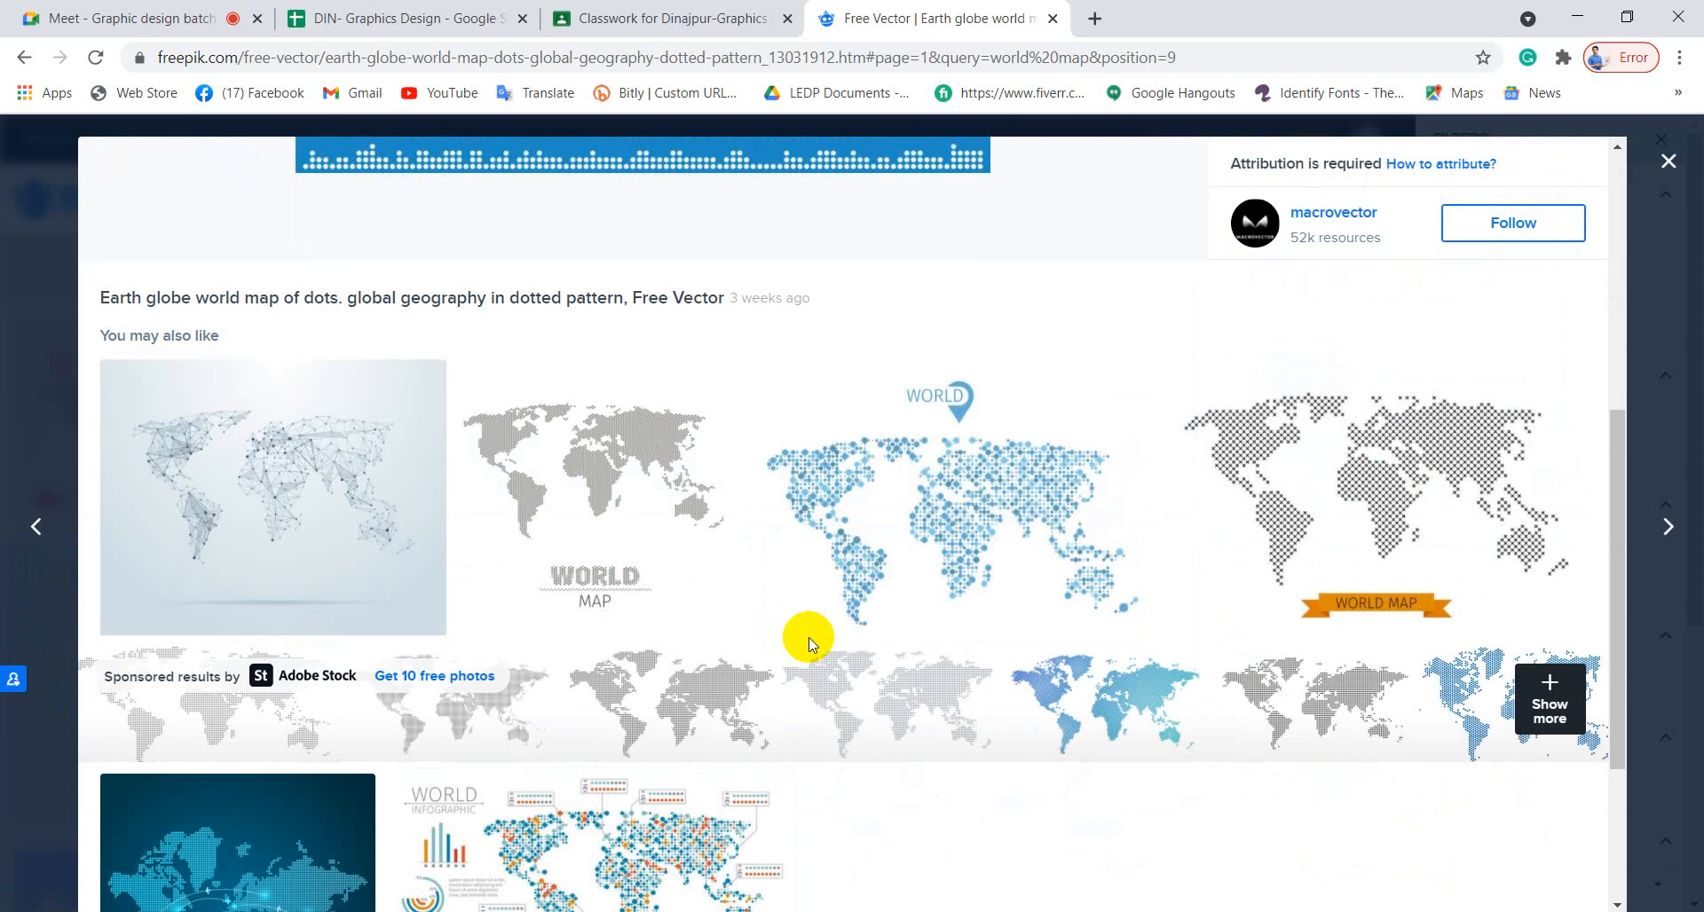
pyautogui.scroll(-3, 810, 643)
pyautogui.scroll(10, 807, 638)
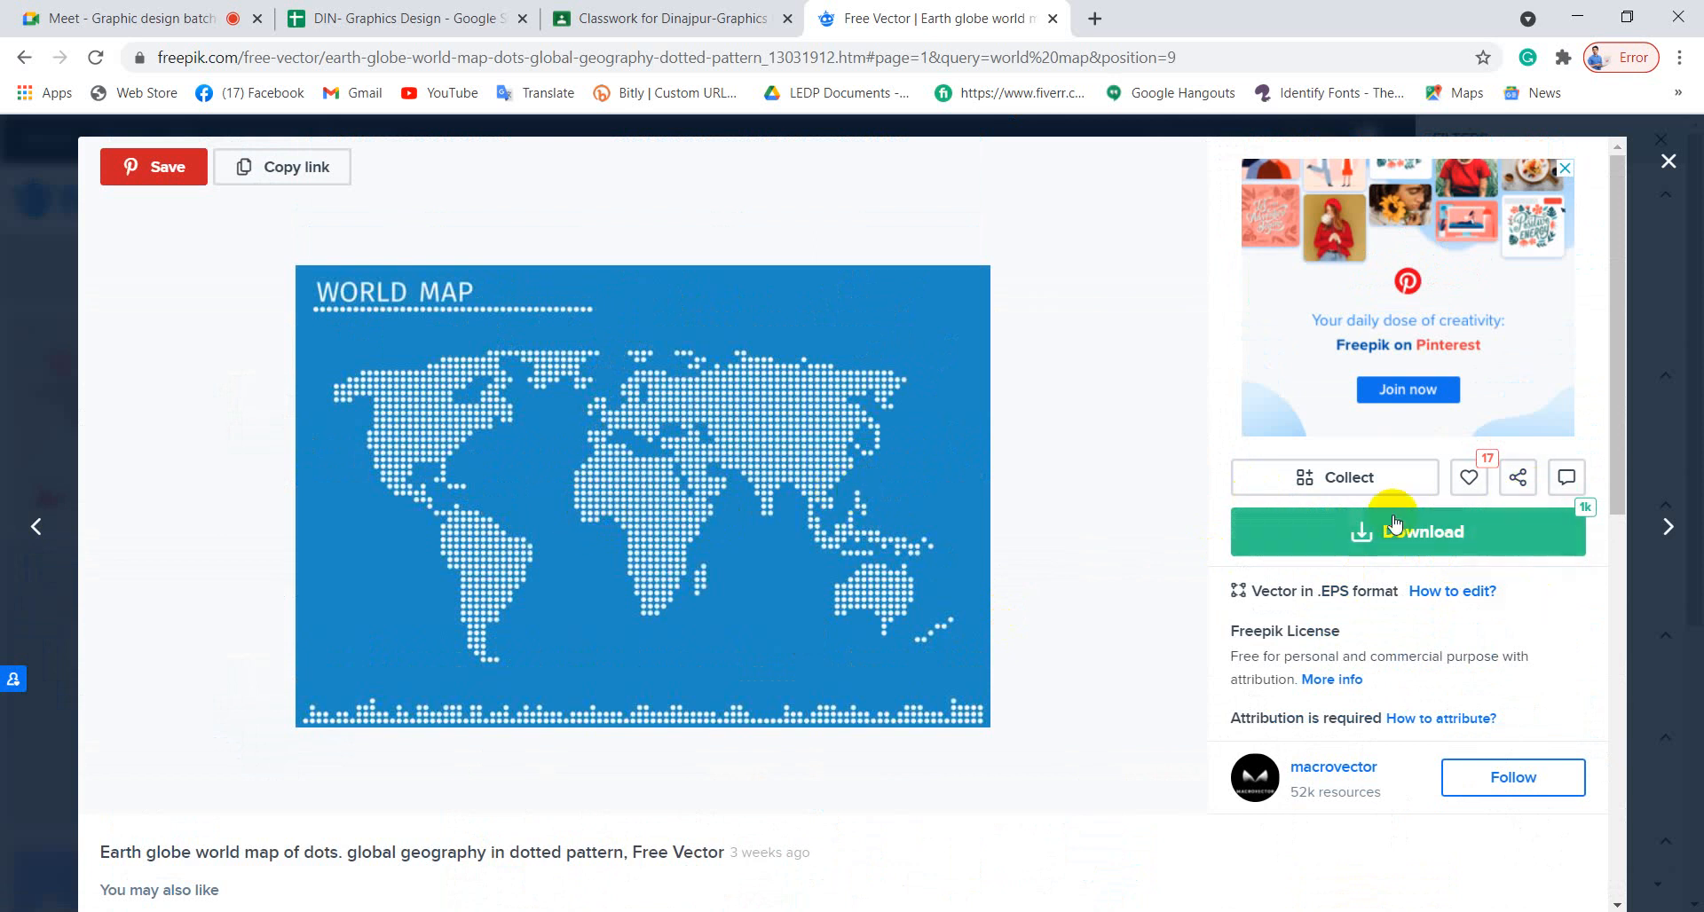
# Download the dotted world map free with attribution through IDM and return to the results.
pyautogui.click(1414, 533)
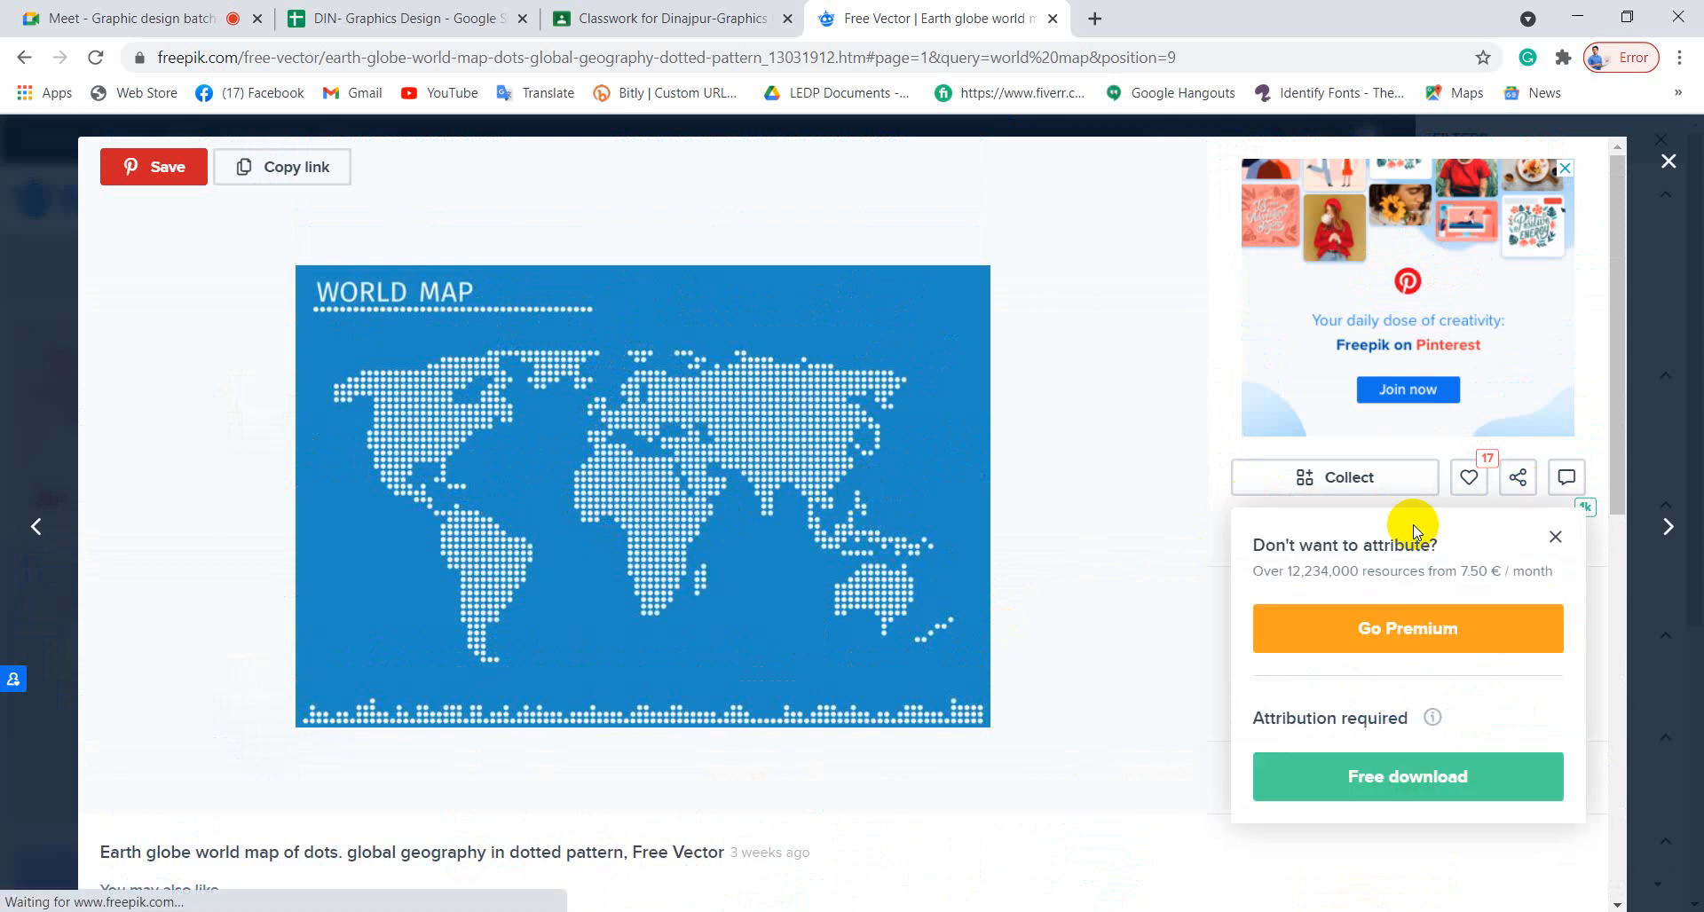
pyautogui.click(1356, 778)
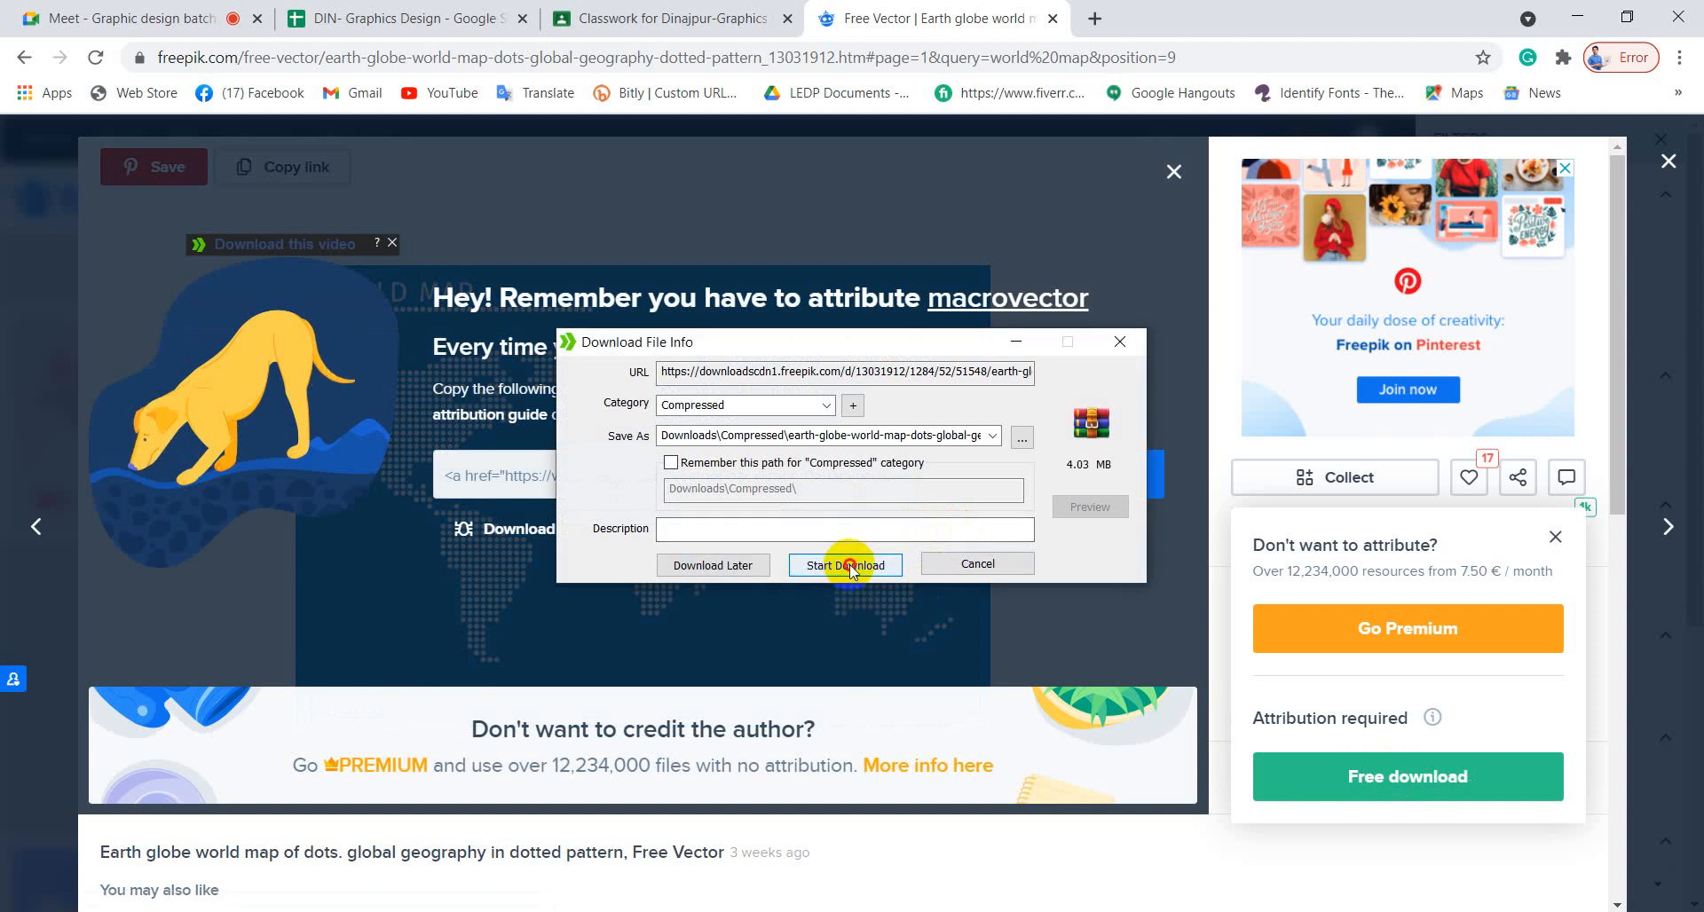
pyautogui.click(854, 564)
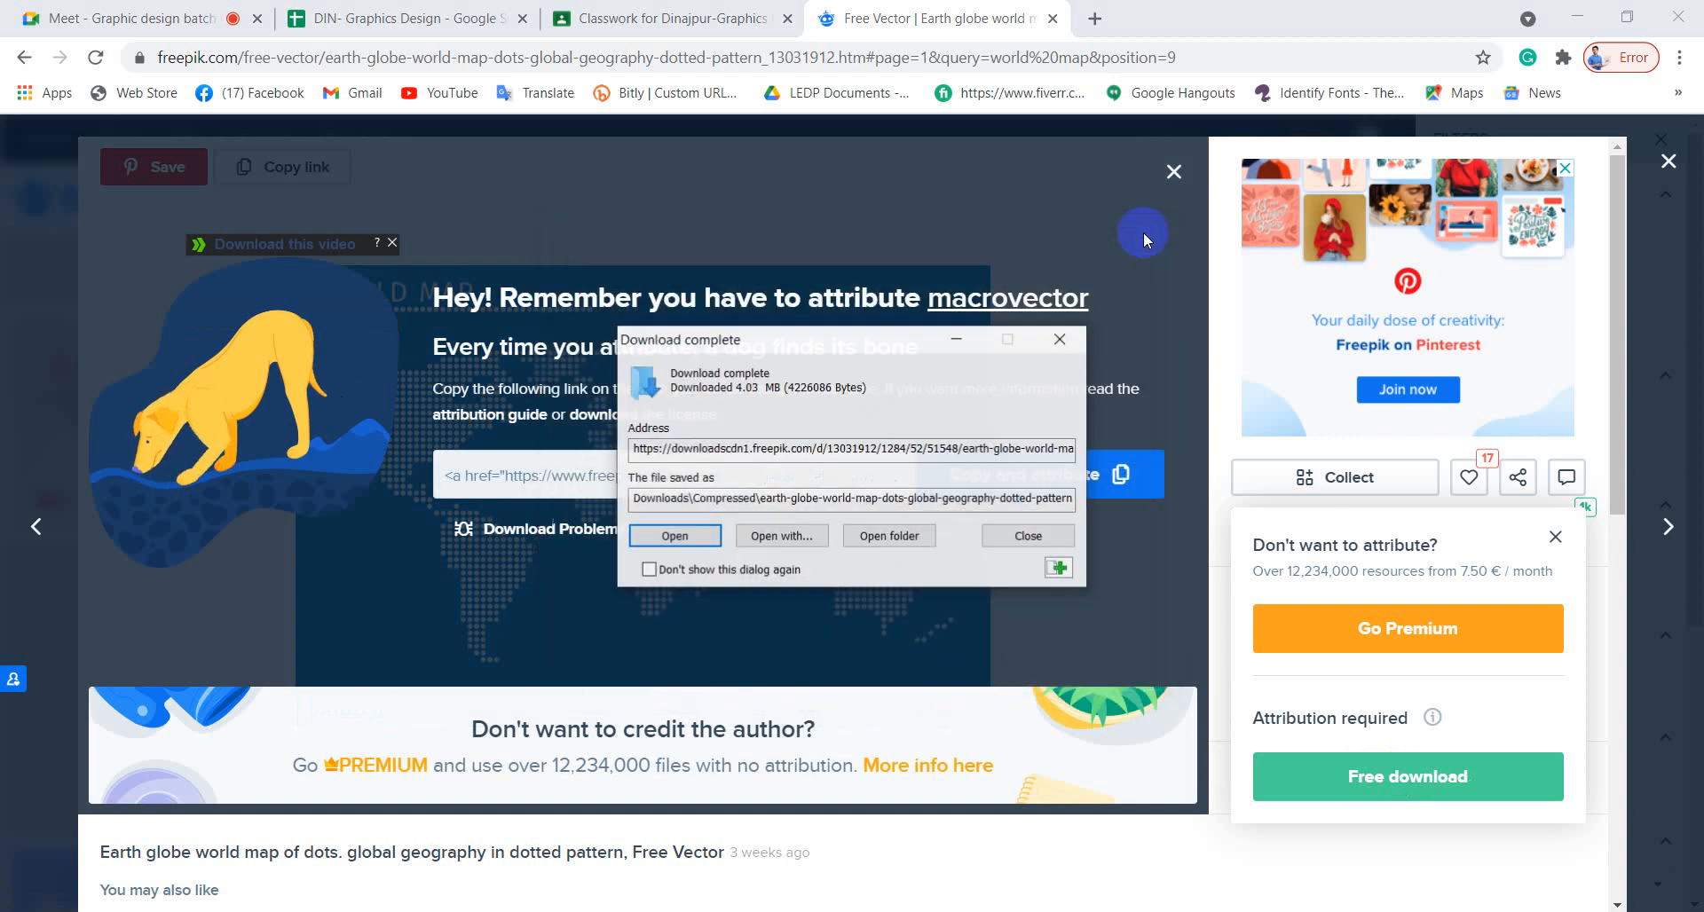
pyautogui.click(1070, 336)
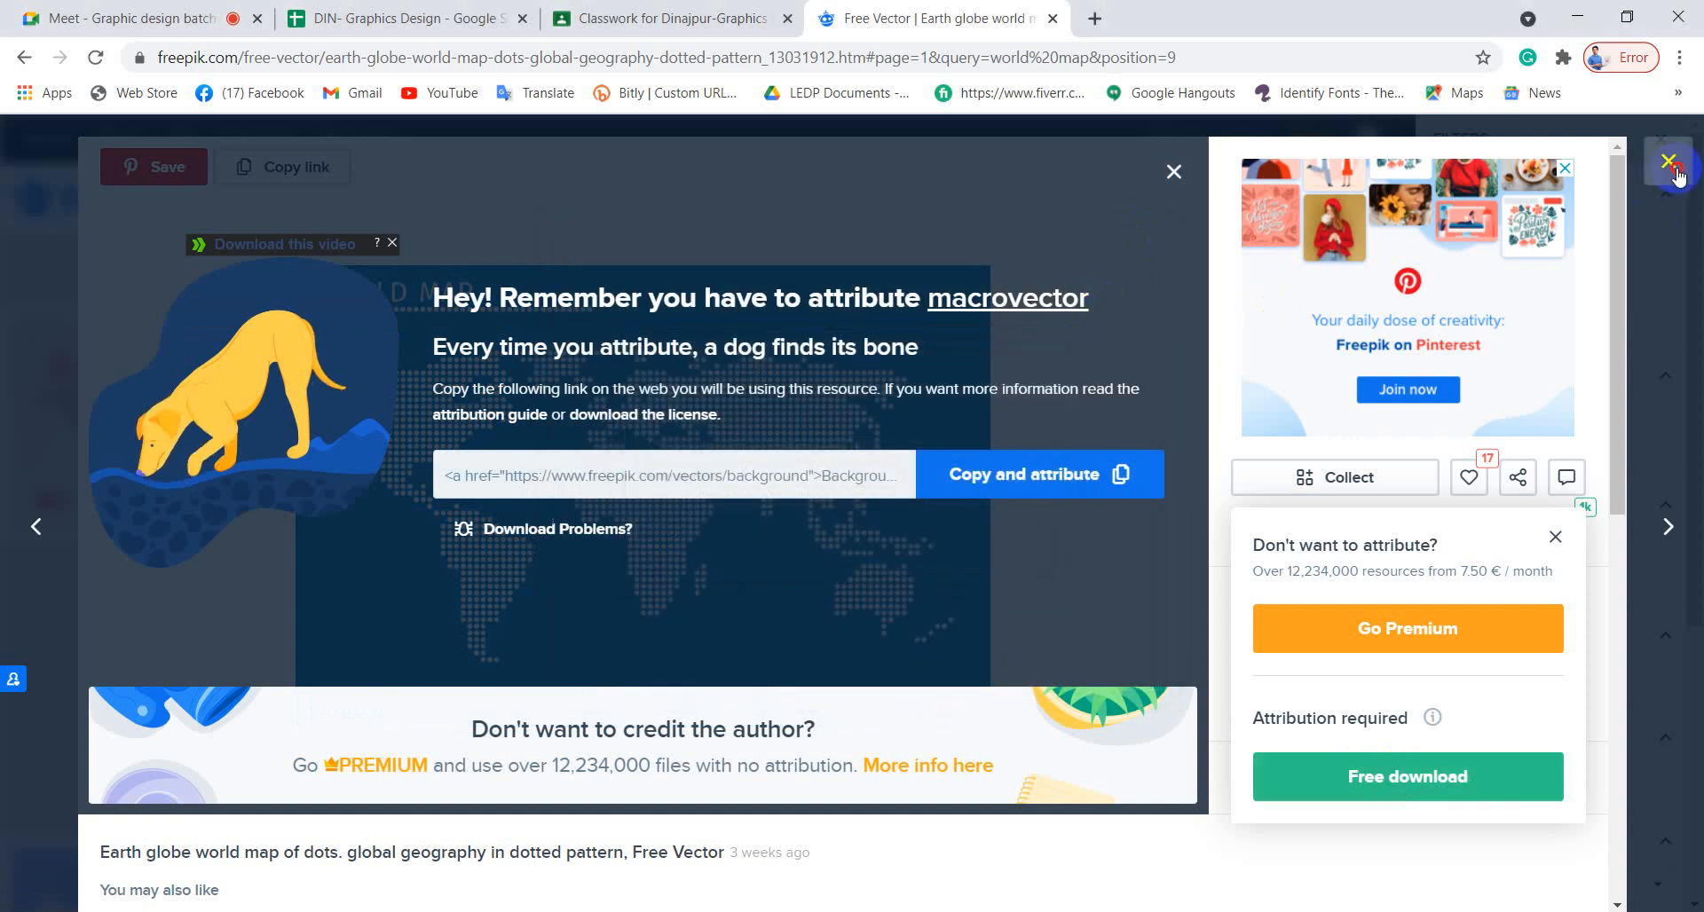
pyautogui.click(1669, 163)
pyautogui.scroll(5, 816, 734)
pyautogui.scroll(5, 817, 733)
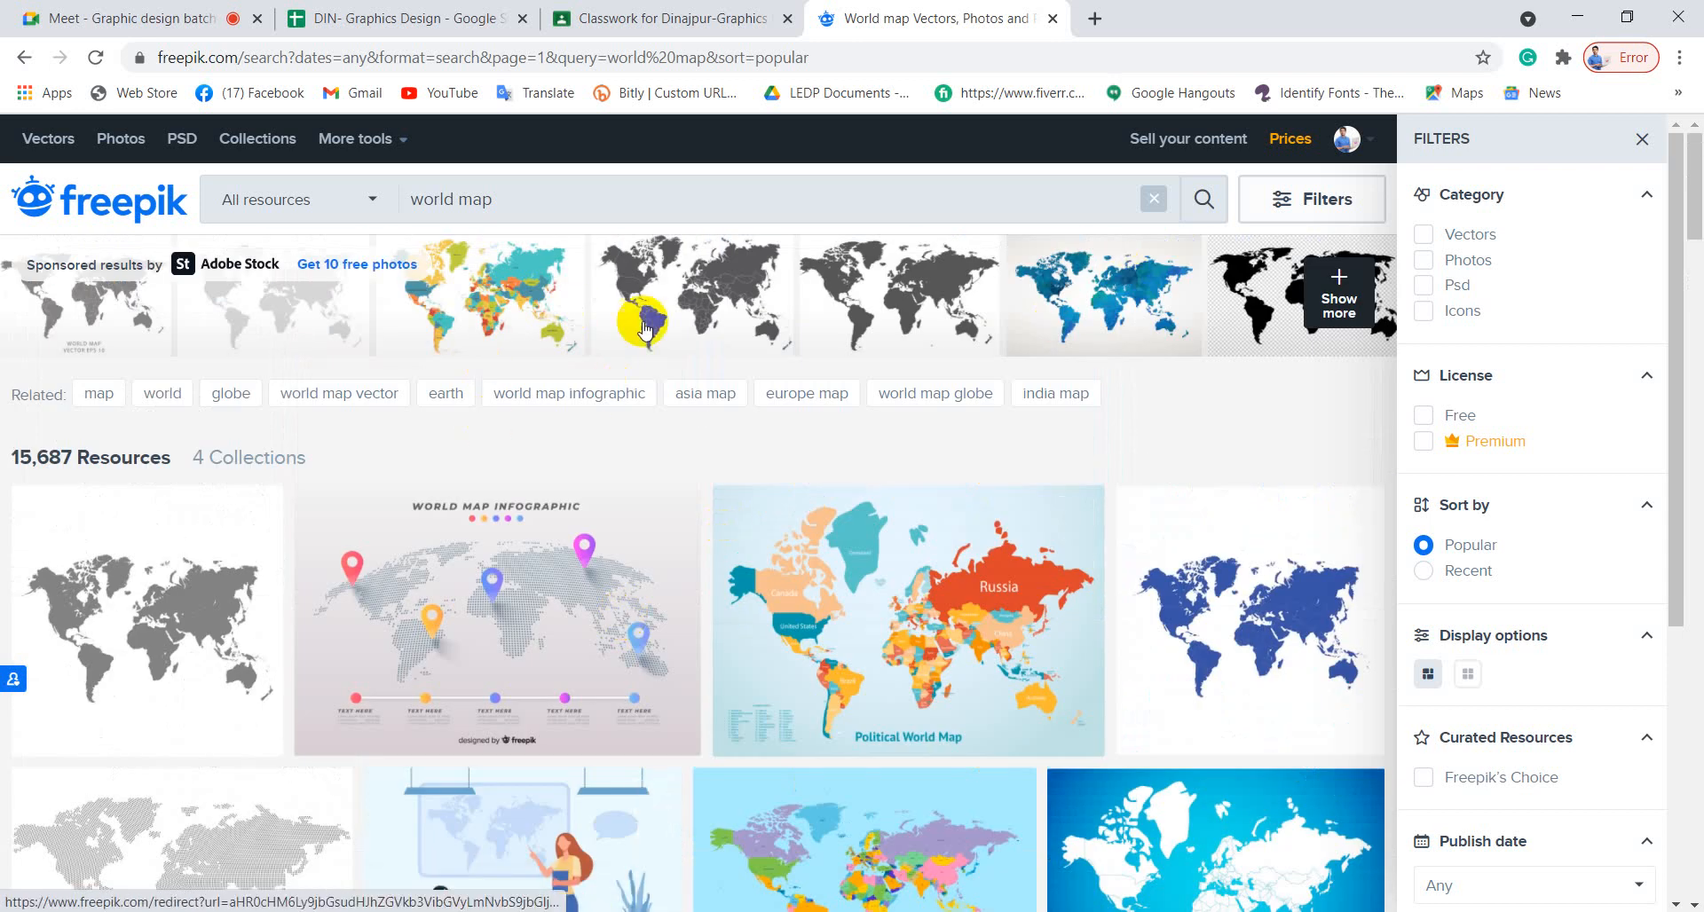
pyautogui.moveTo(541, 197); pyautogui.dragTo(370, 204)
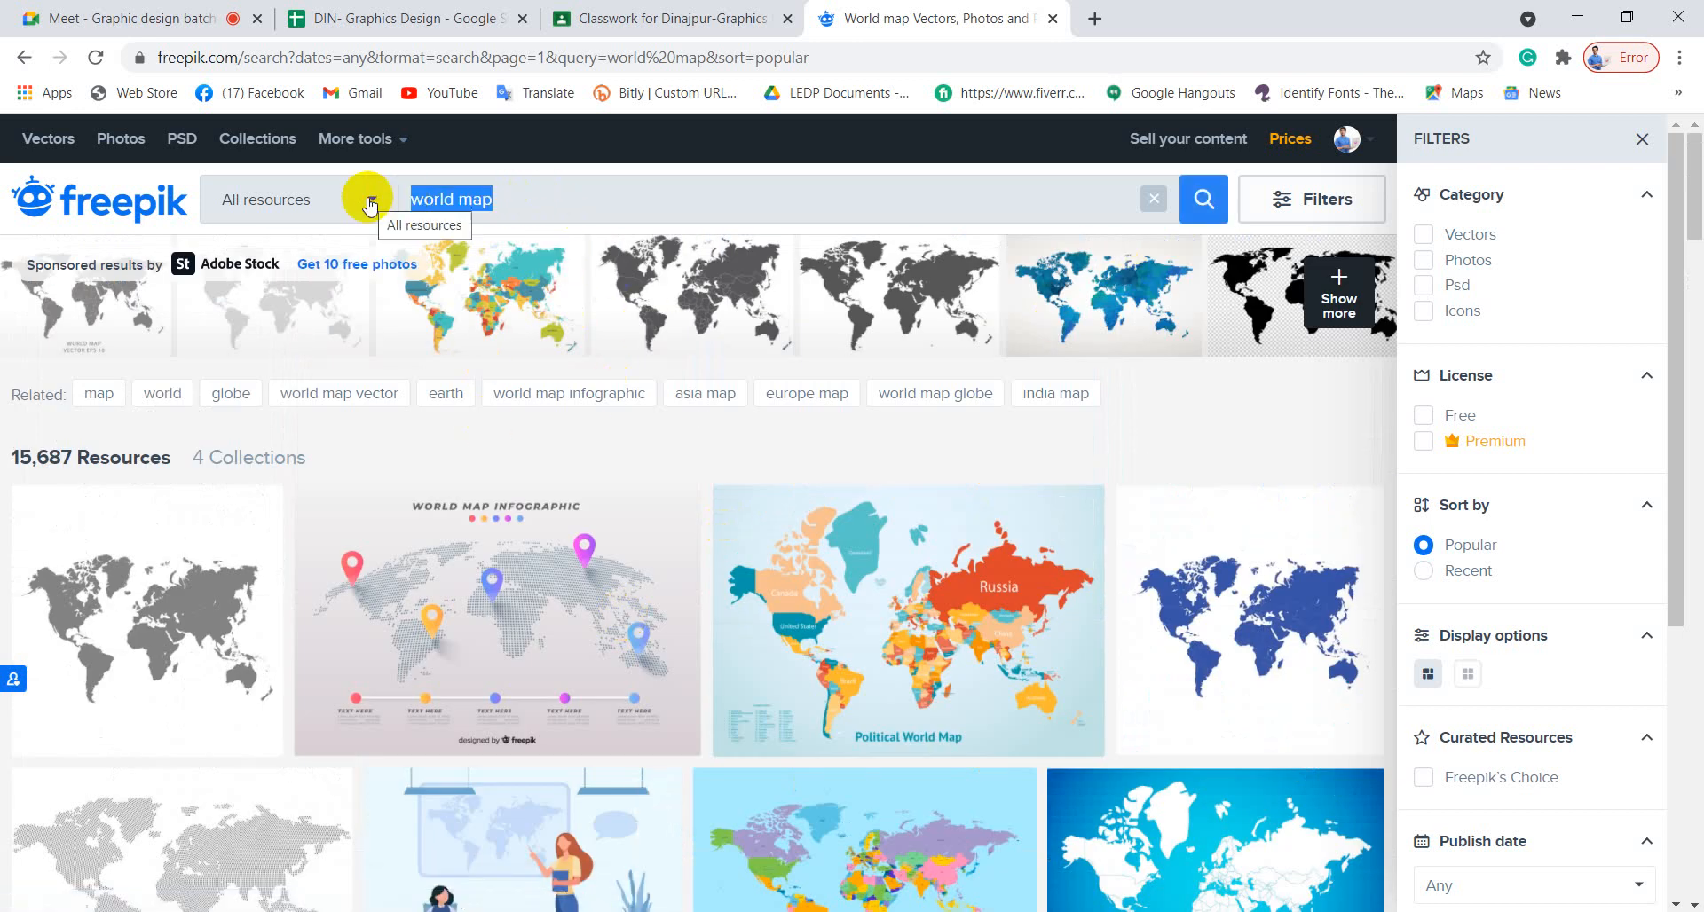
# Search for 'id card' and open the orange abstract ID card template.
pyautogui.write('id card')
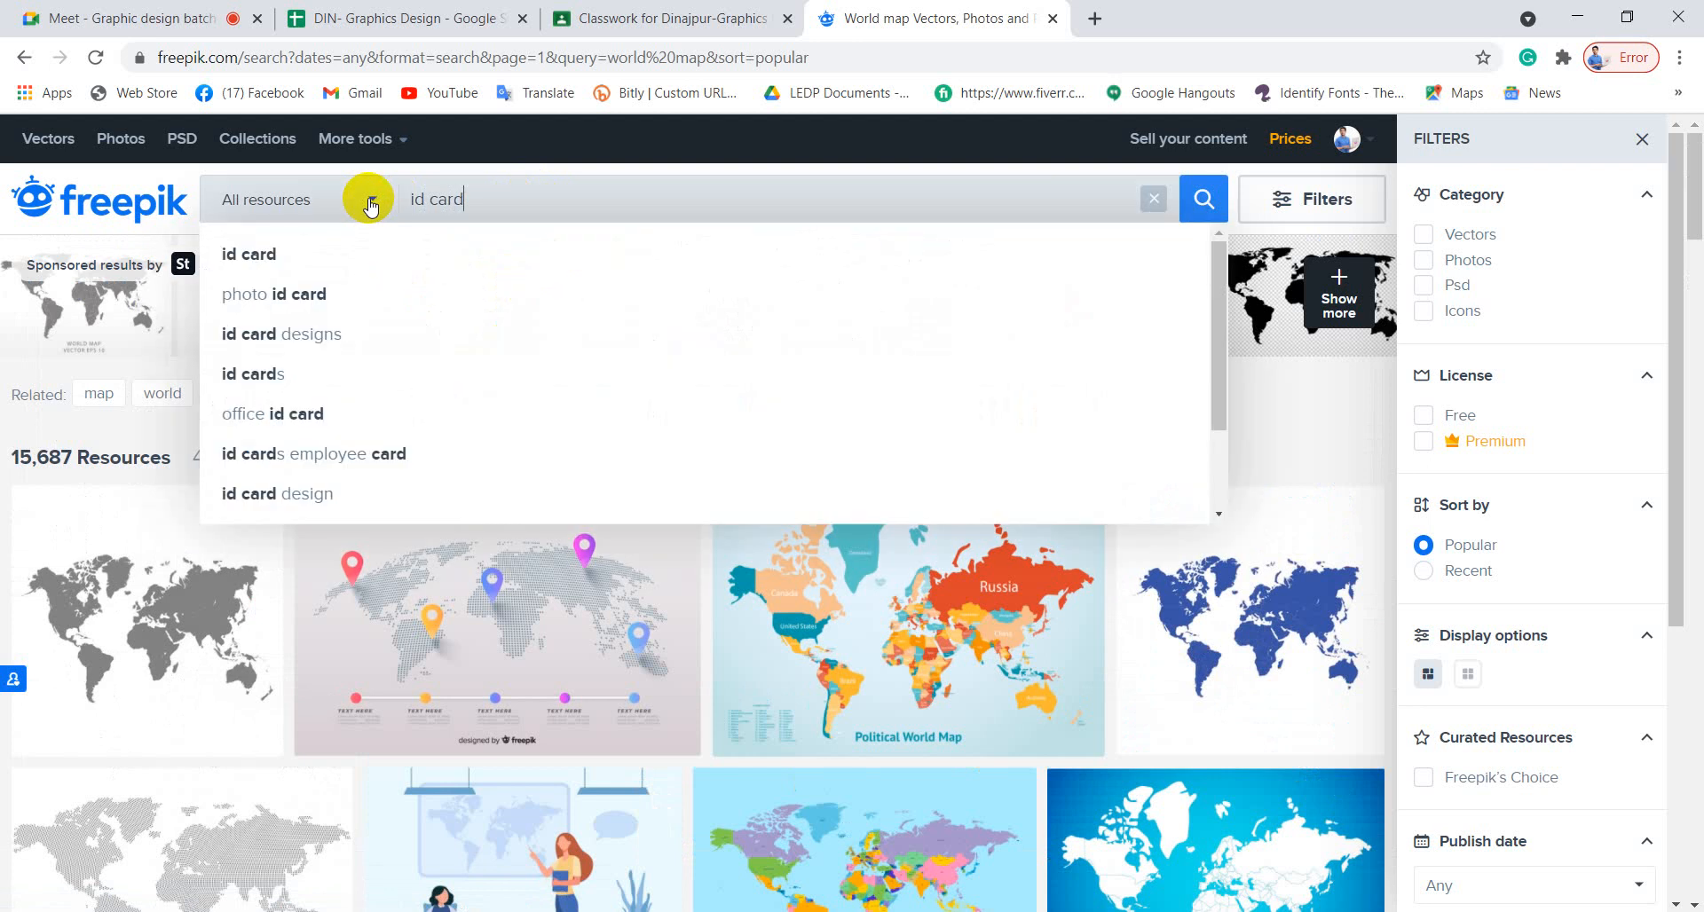
pyautogui.click(285, 260)
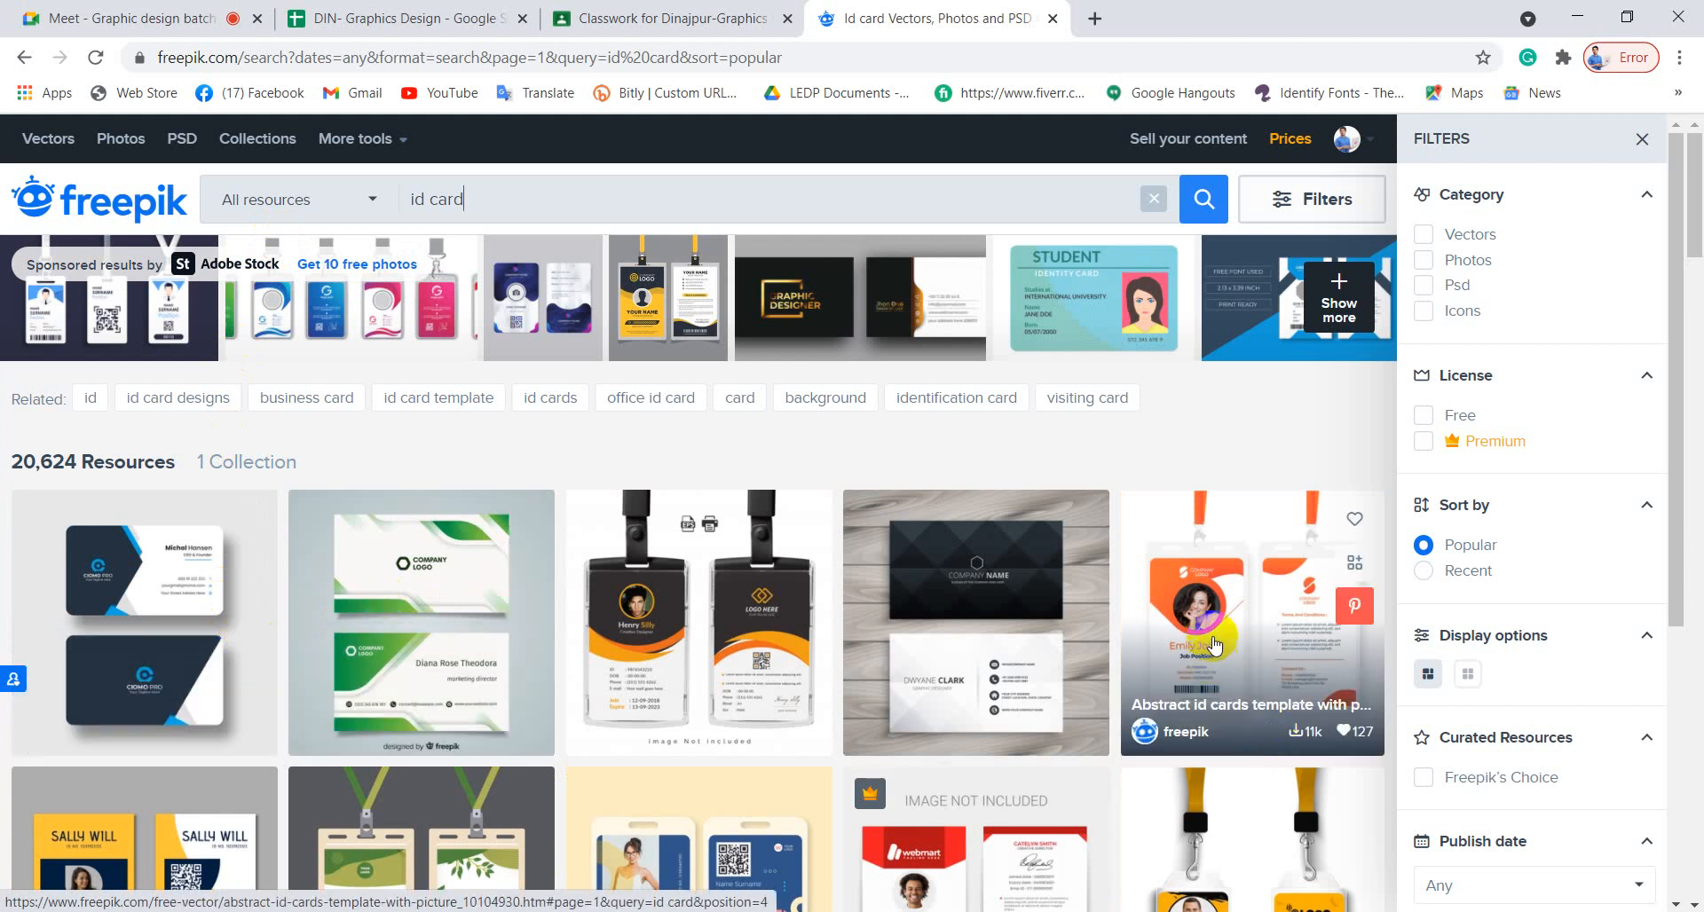
pyautogui.click(1215, 643)
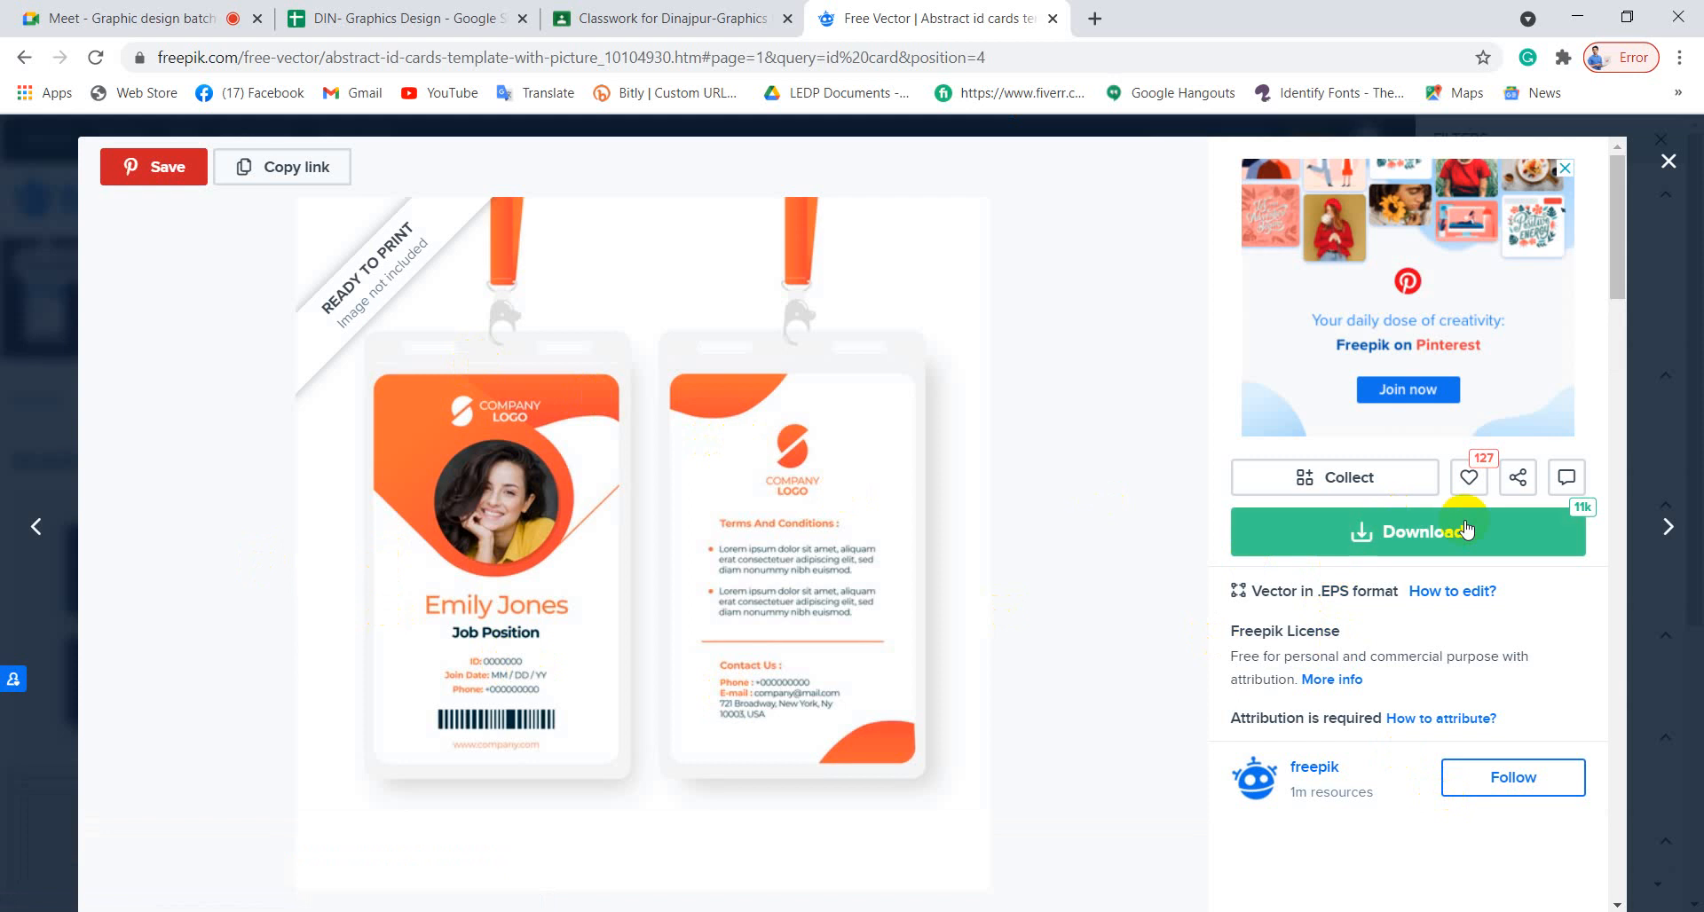
# Download the abstract ID card template zip free with attribution and close the preview.
pyautogui.click(1430, 535)
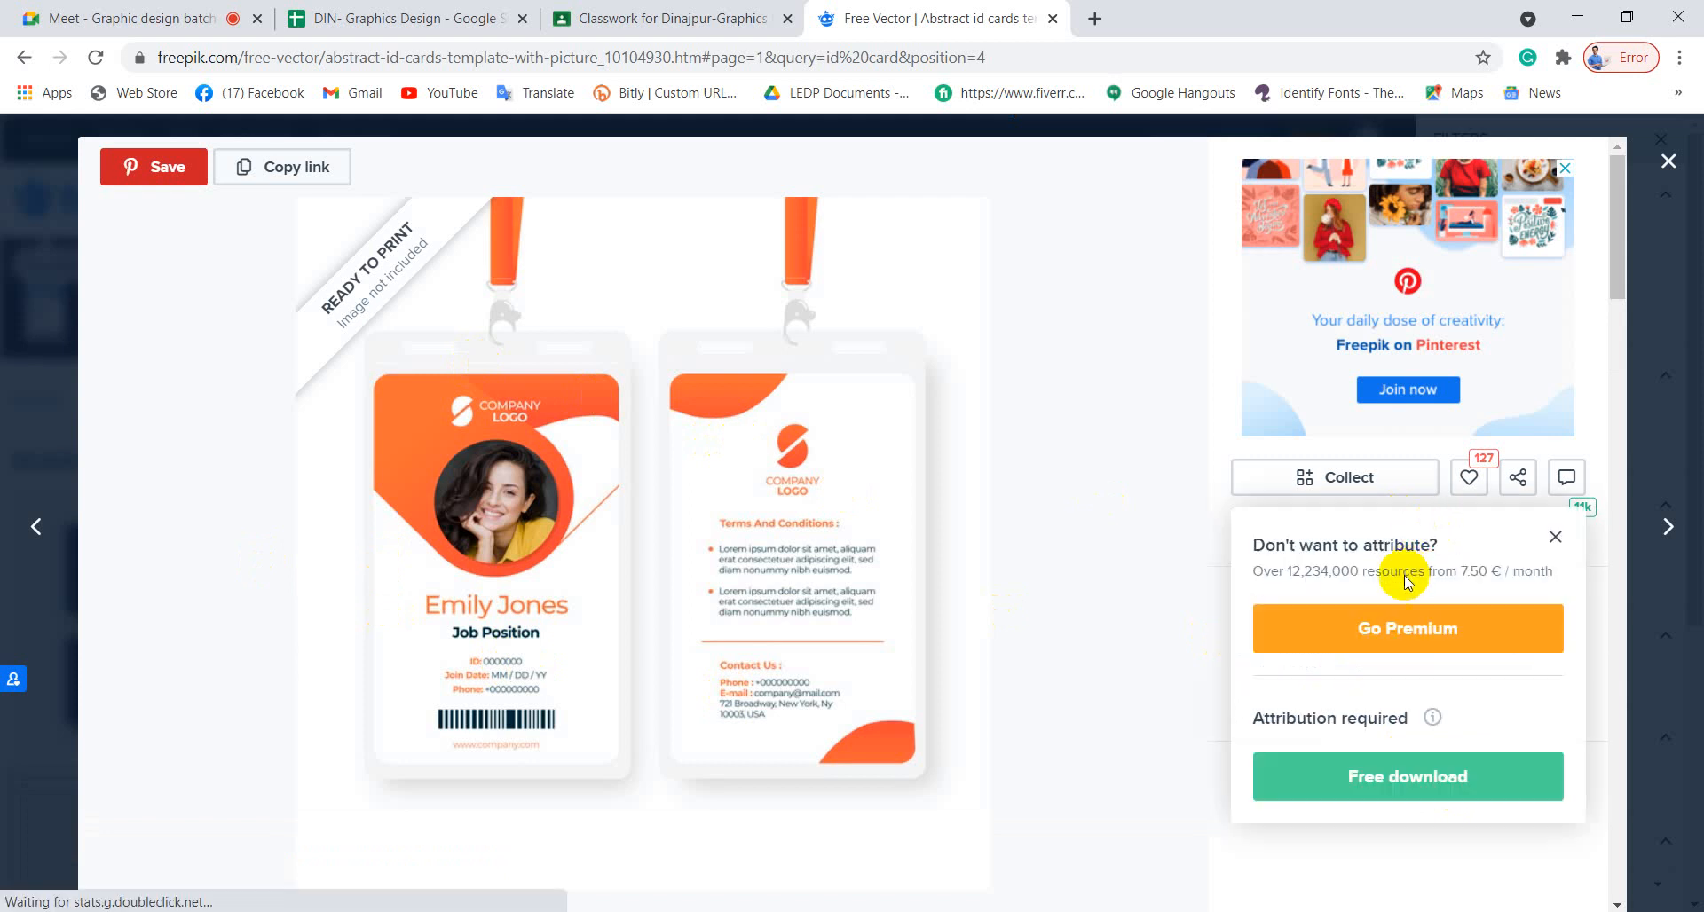
pyautogui.click(1383, 784)
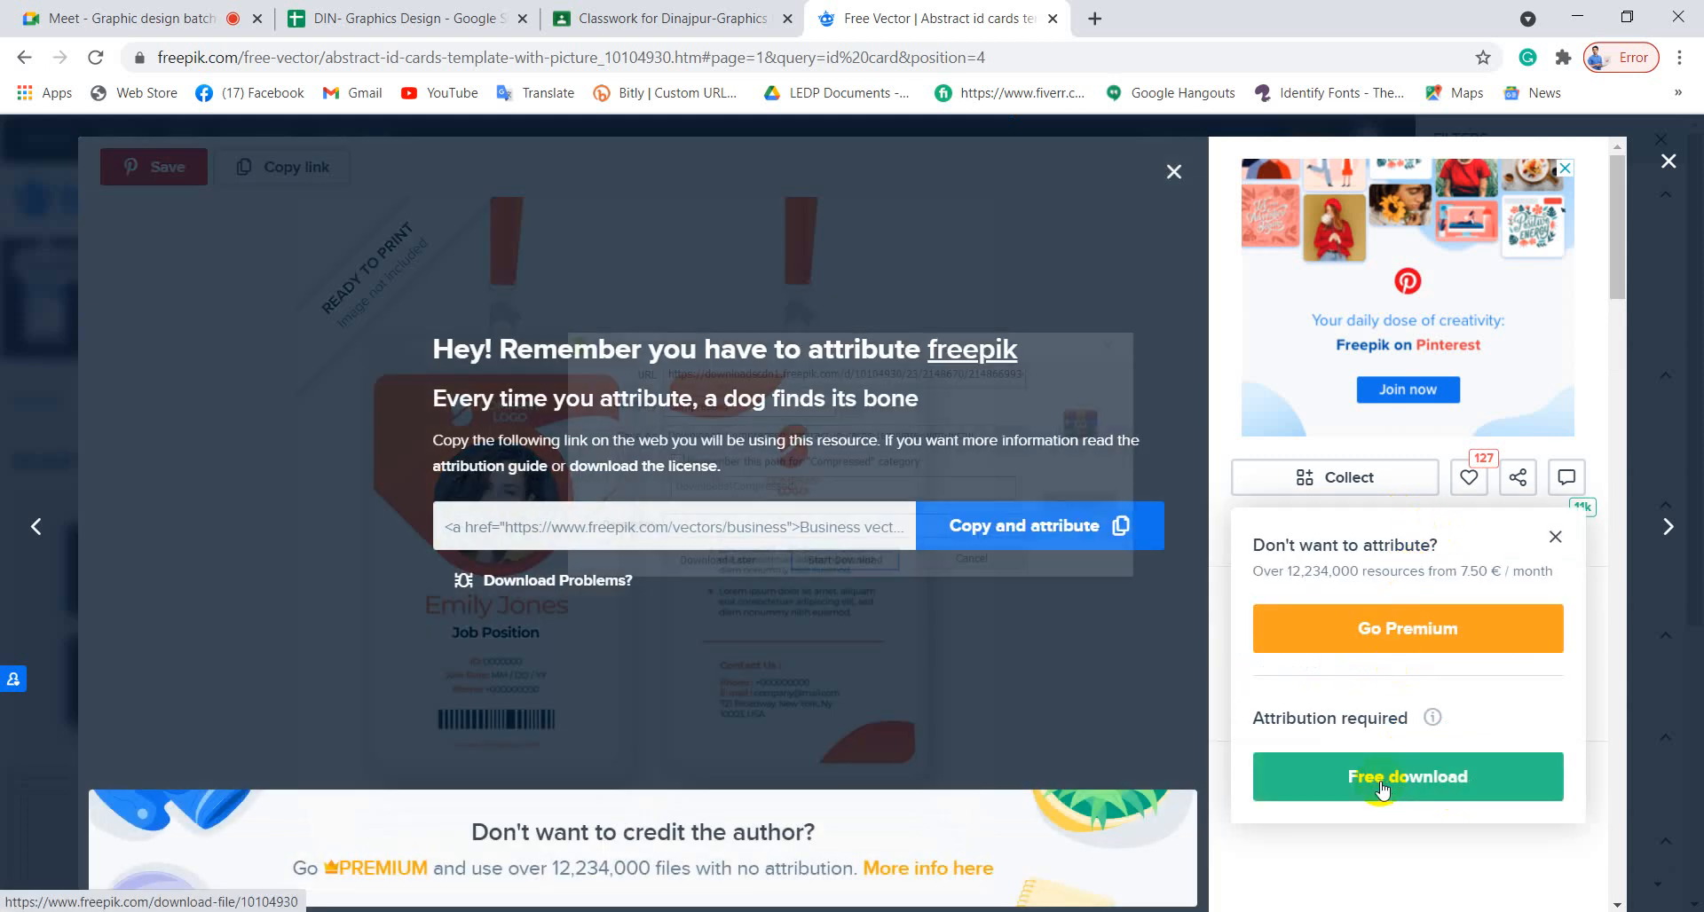
pyautogui.click(845, 565)
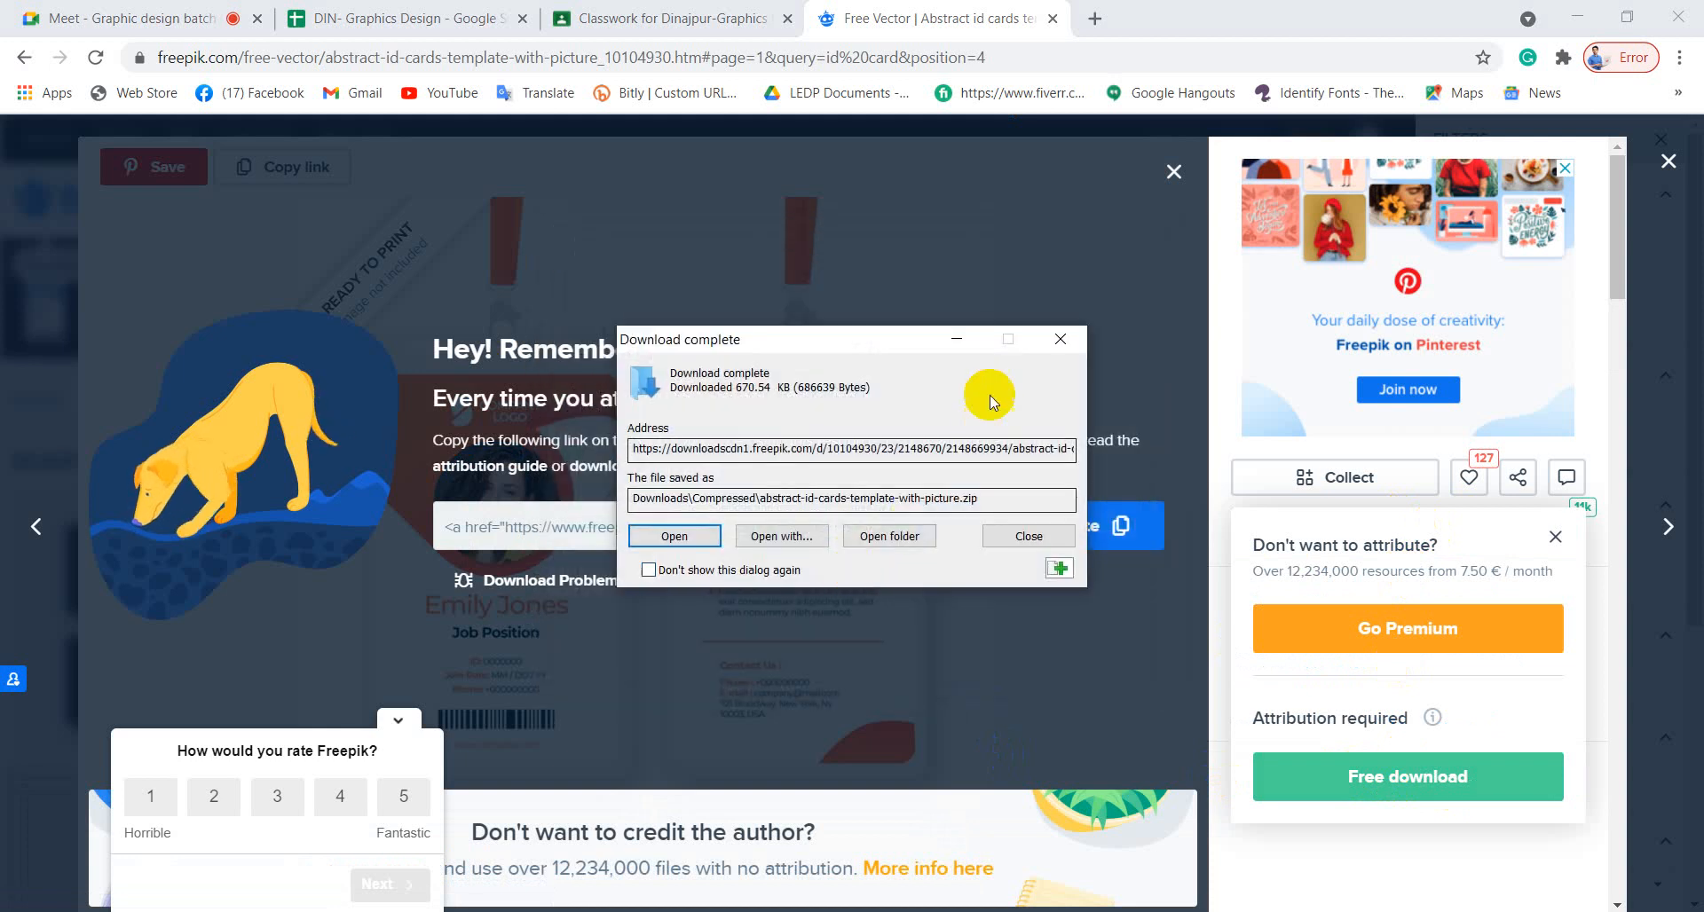
pyautogui.click(1062, 341)
pyautogui.click(1669, 161)
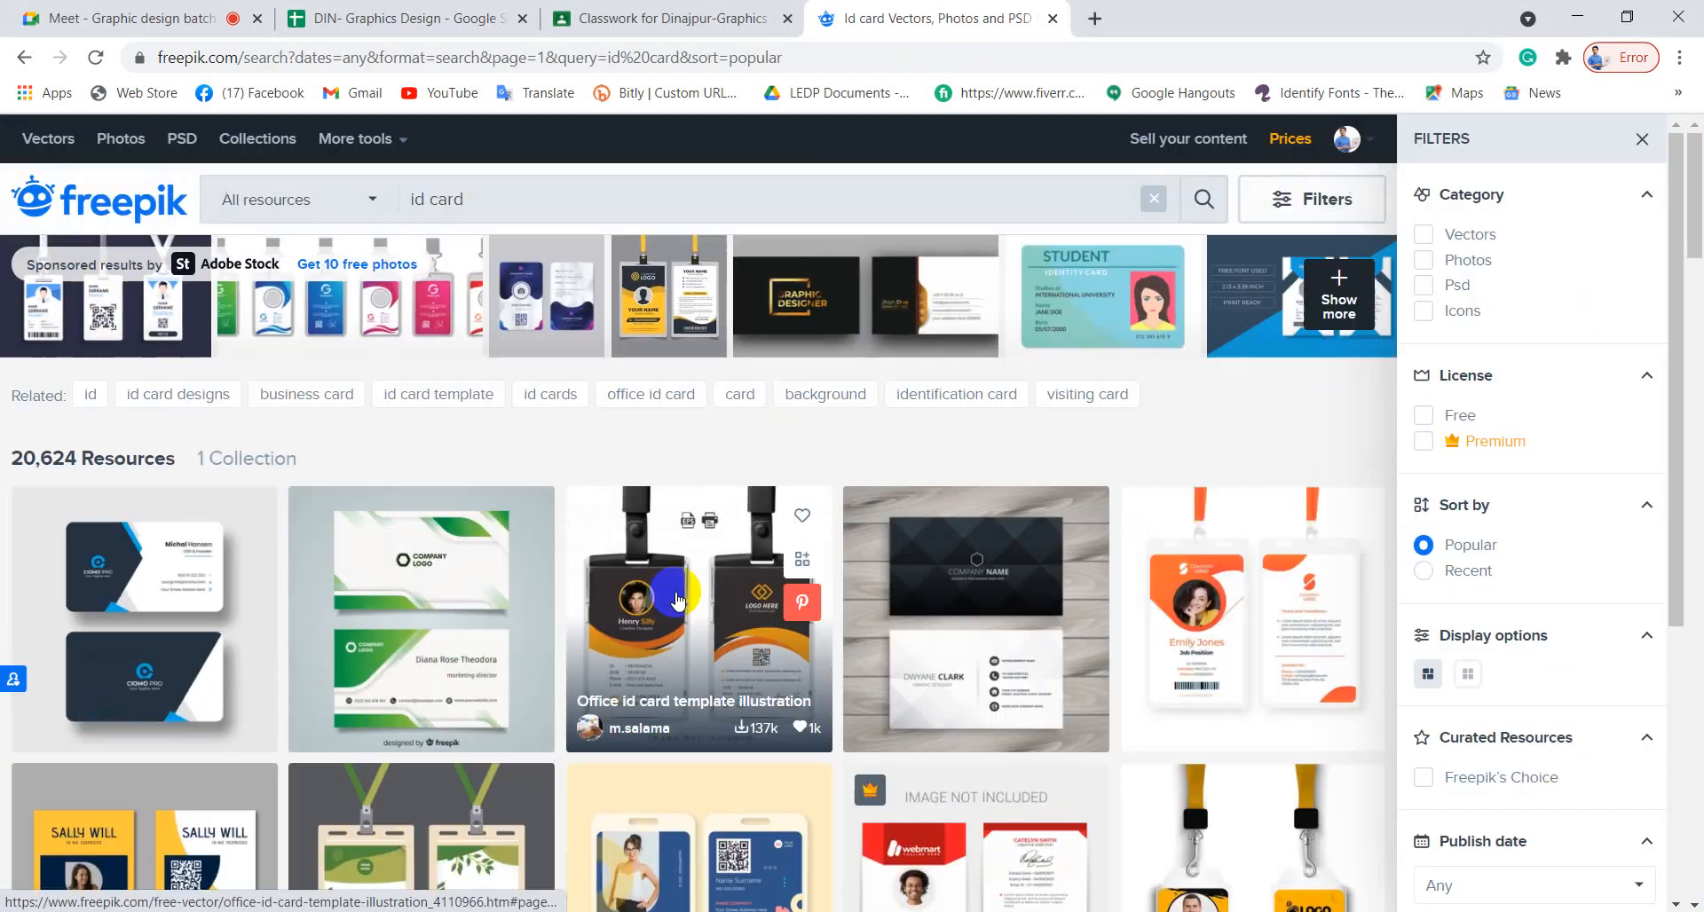
# Scroll through the id card results to the footer and back, then minimize Chrome.
pyautogui.scroll(-5, 693, 613)
pyautogui.scroll(1, 973, 703)
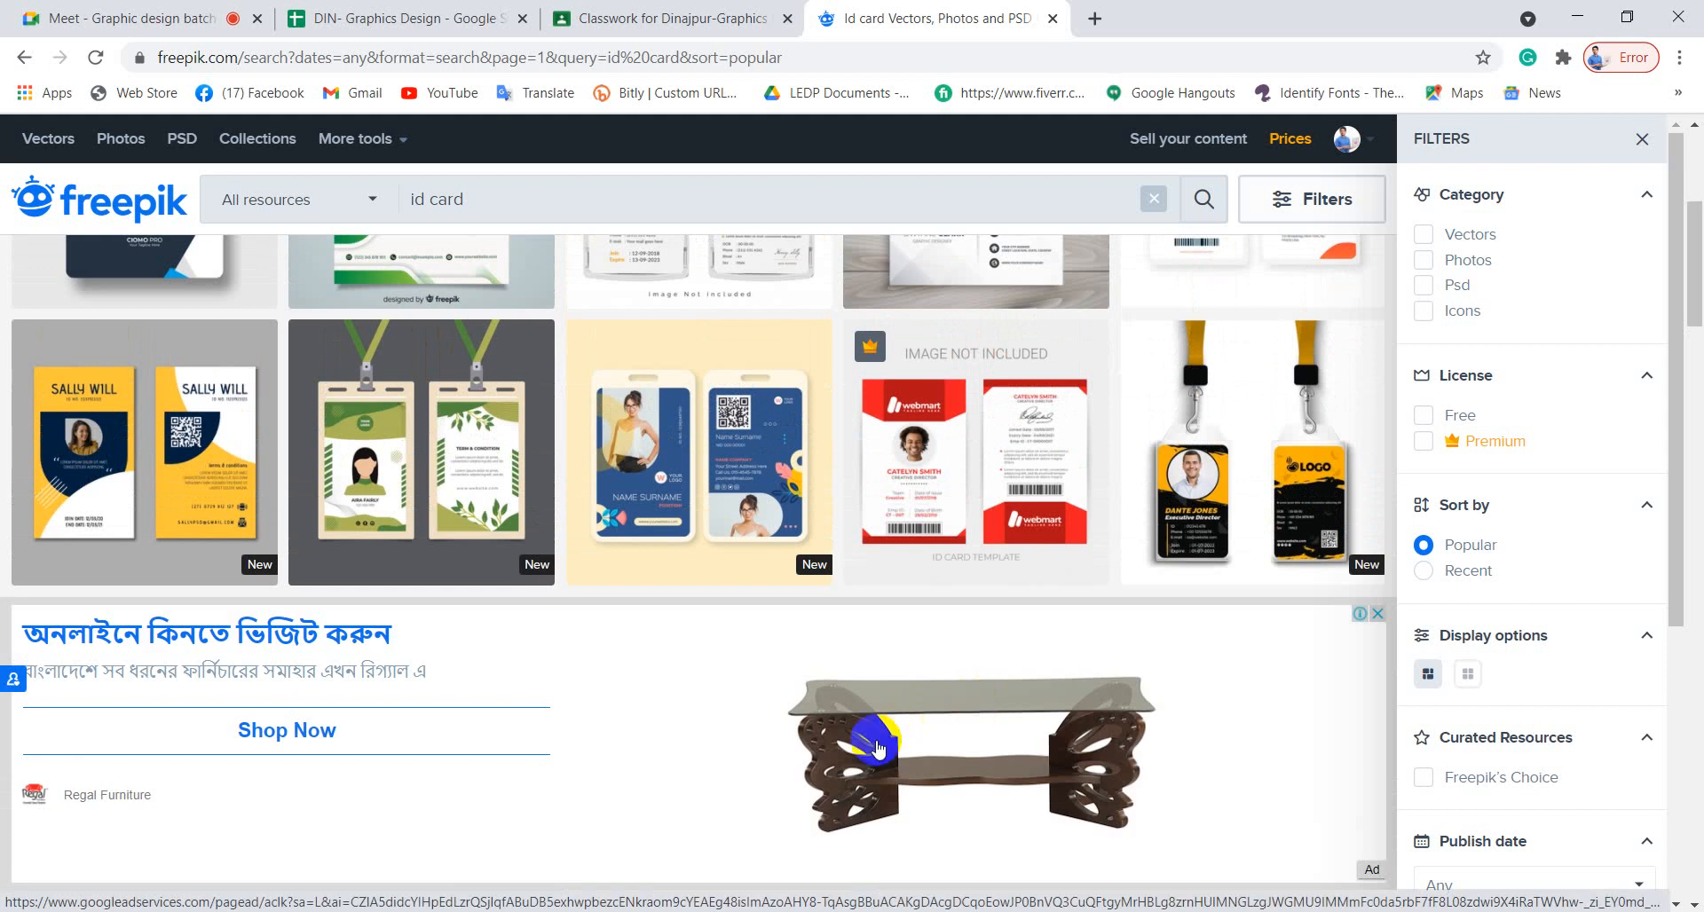
pyautogui.scroll(2, 867, 750)
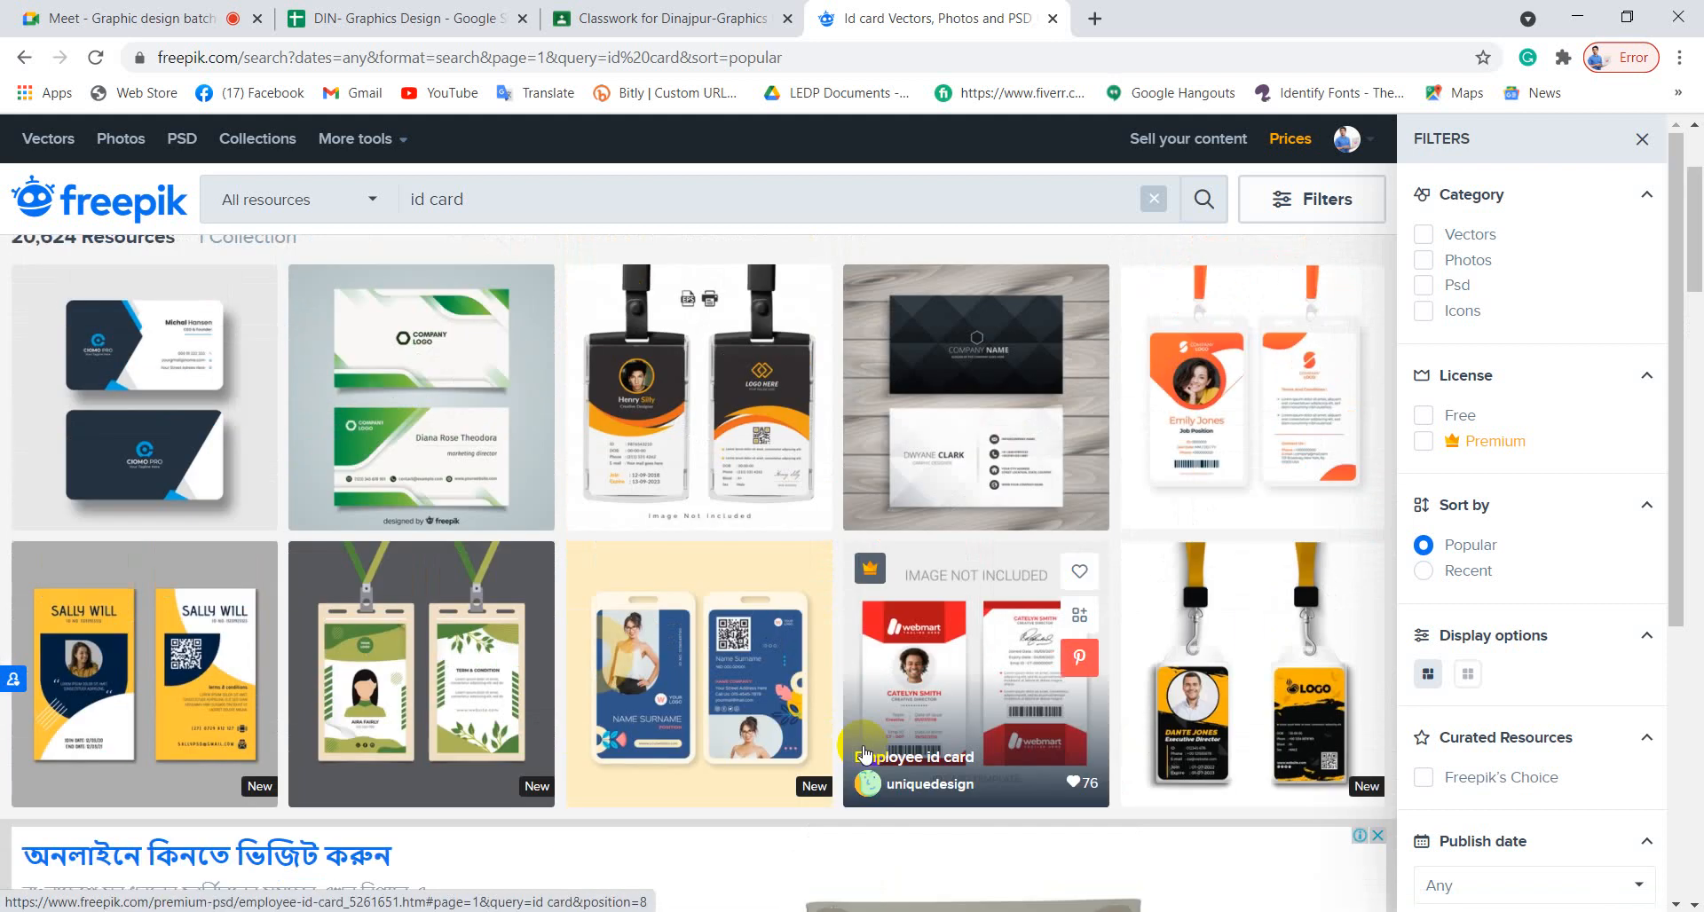
pyautogui.scroll(-5, 866, 754)
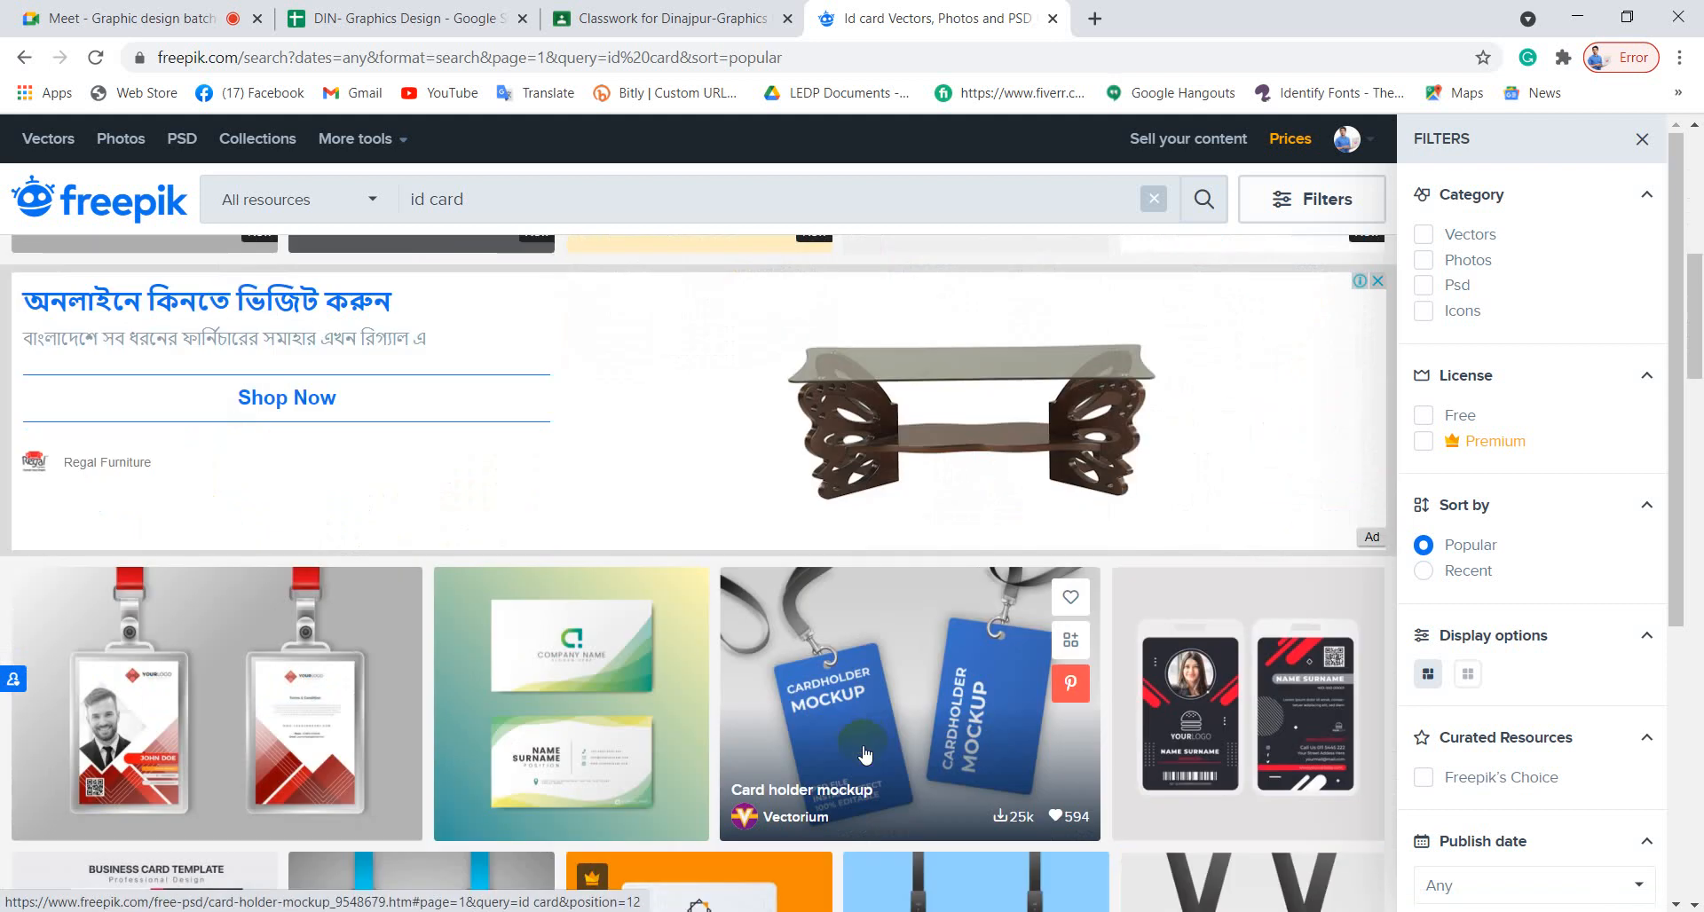
pyautogui.scroll(-3, 865, 754)
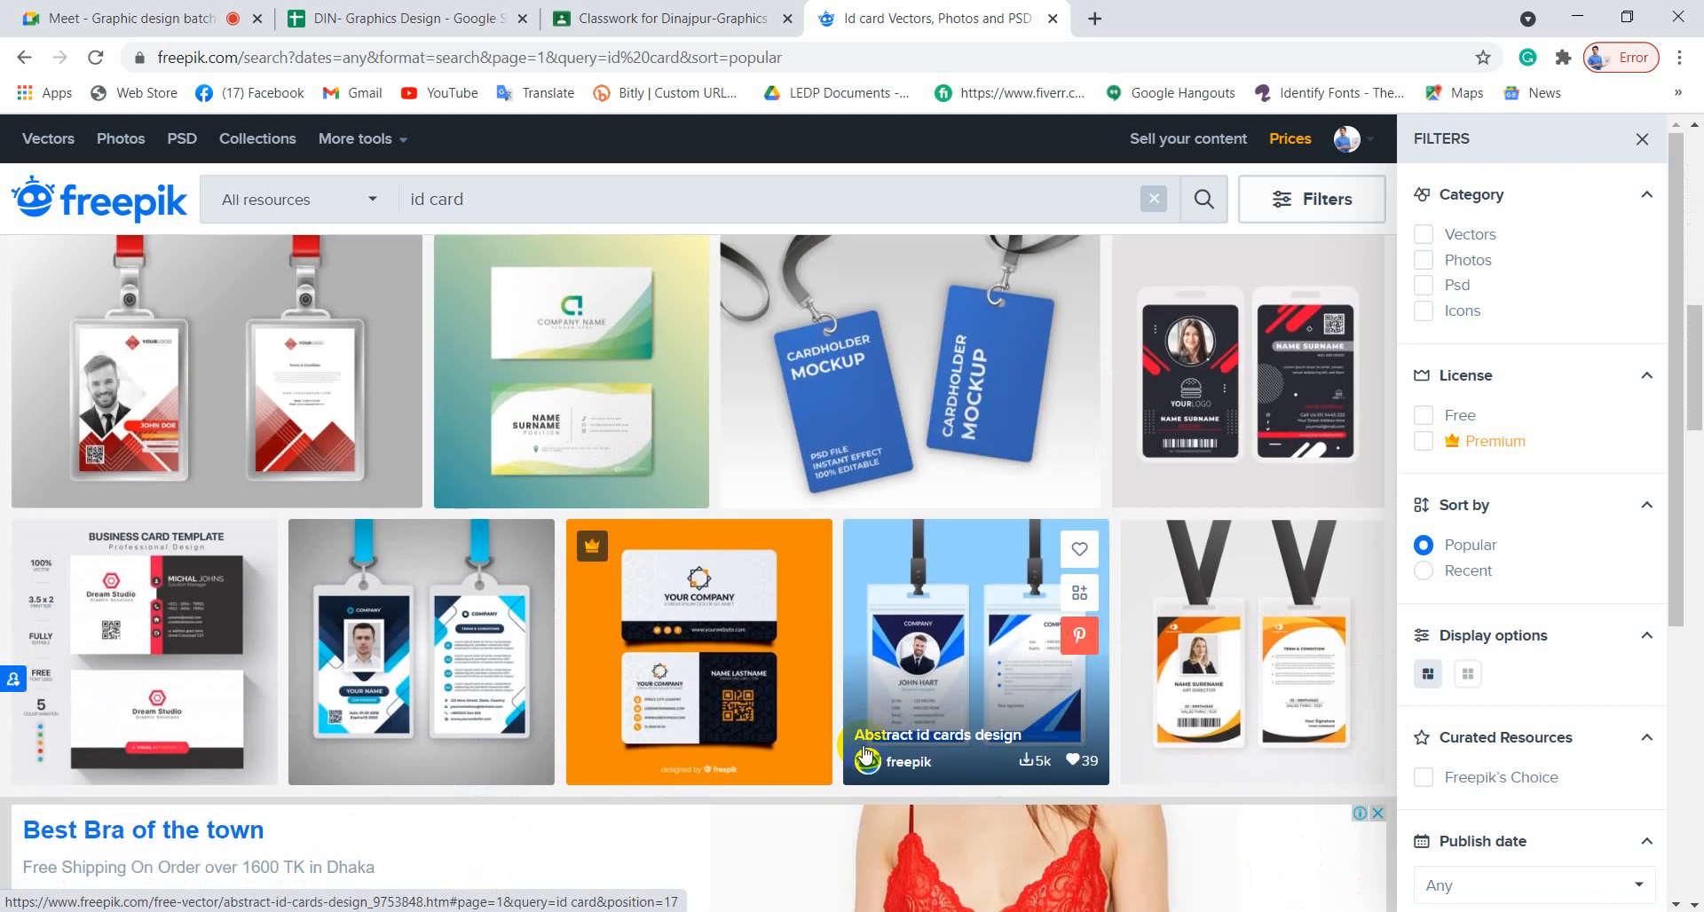
pyautogui.scroll(-2, 865, 752)
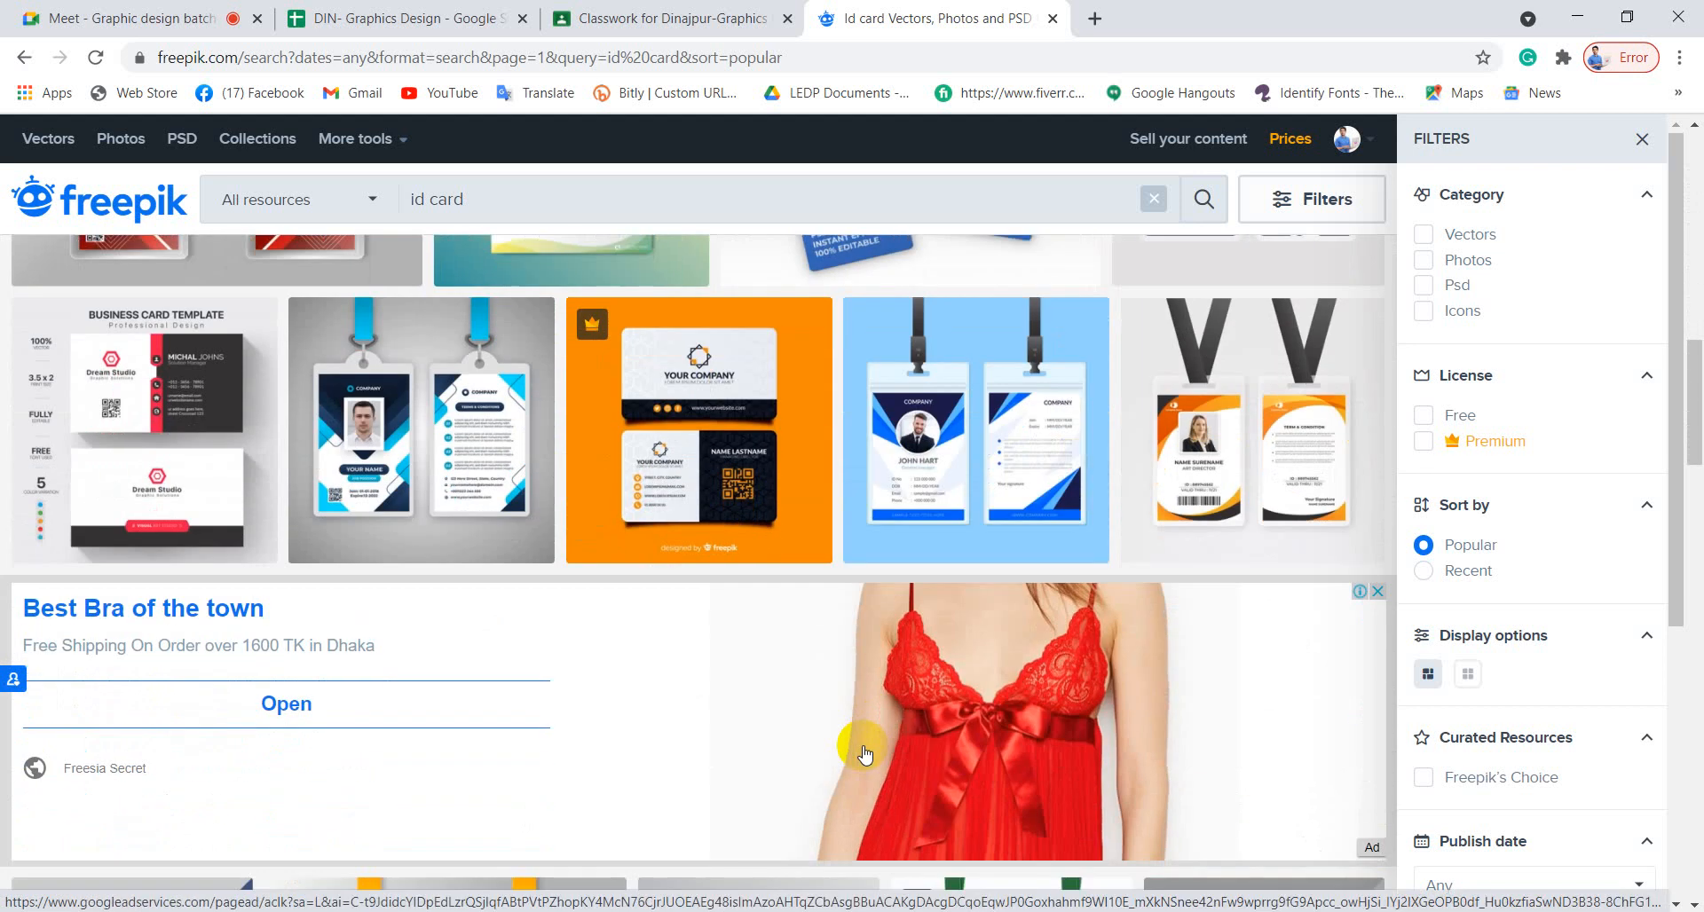
pyautogui.scroll(-3, 865, 755)
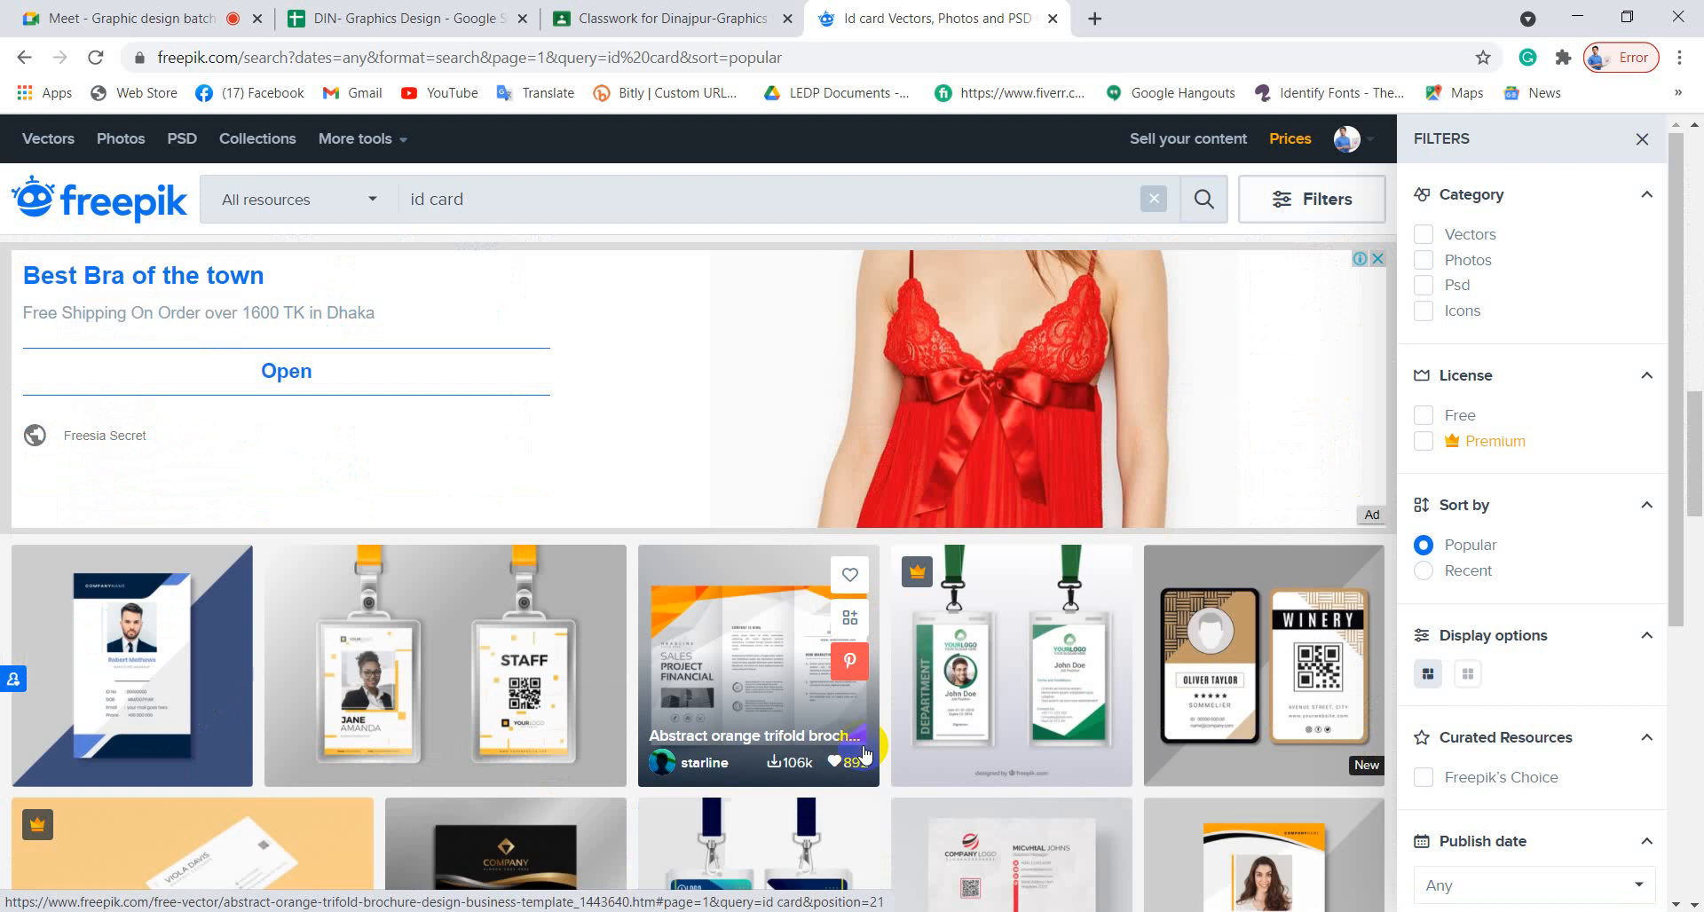
pyautogui.scroll(-2, 865, 752)
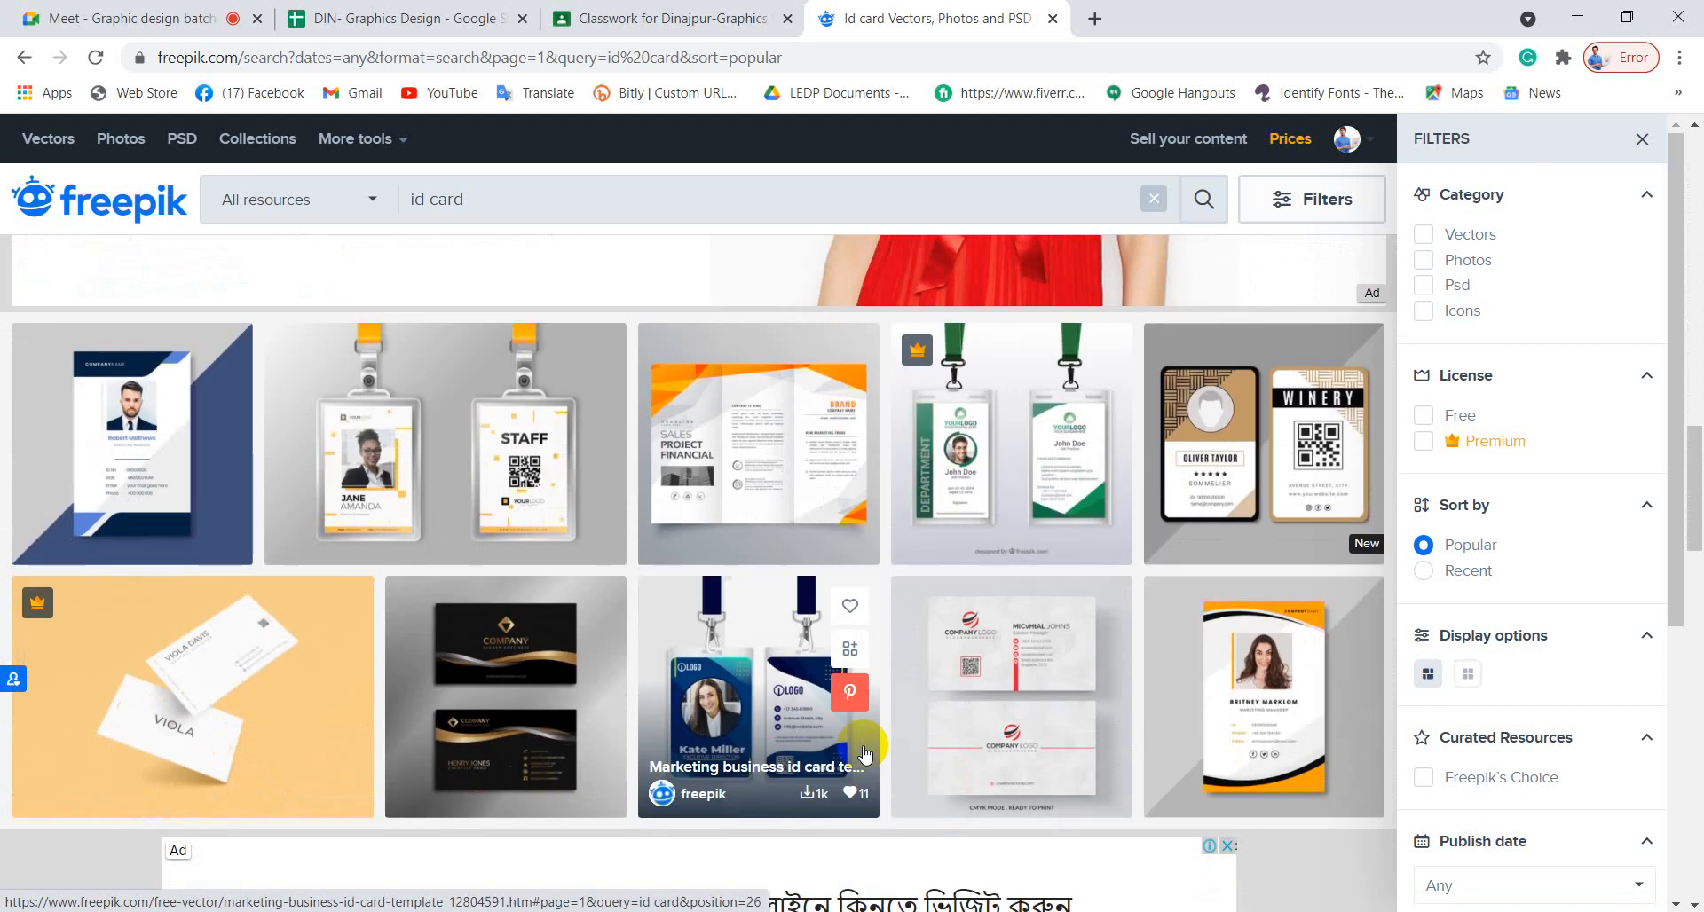
pyautogui.scroll(-3, 866, 753)
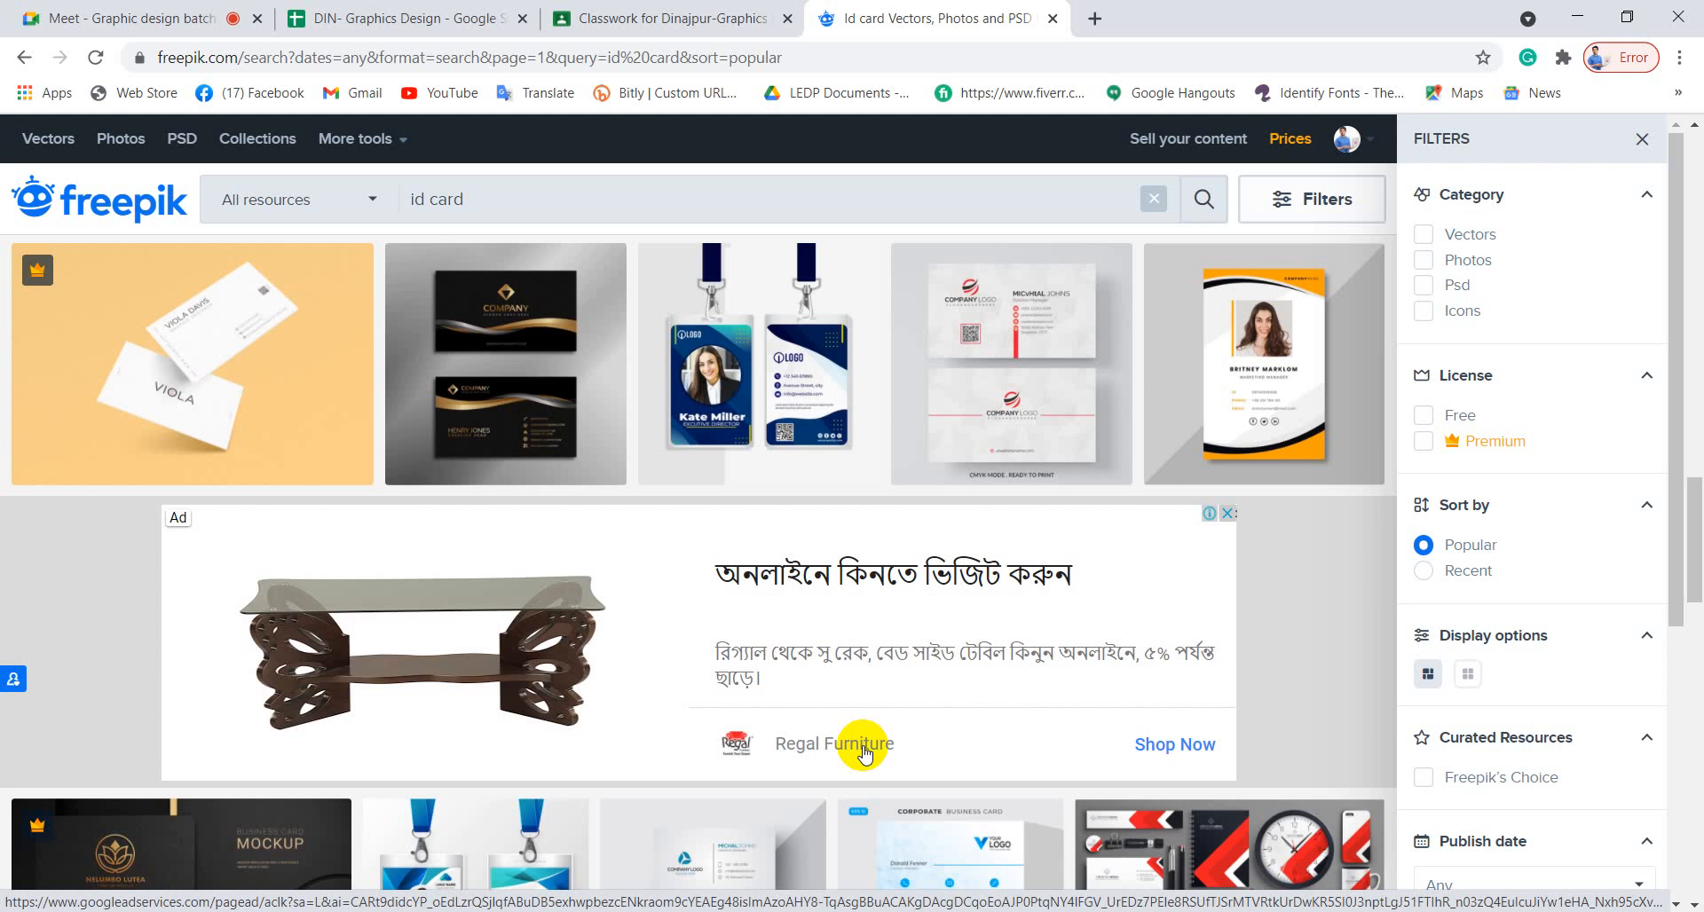
pyautogui.scroll(-4, 865, 753)
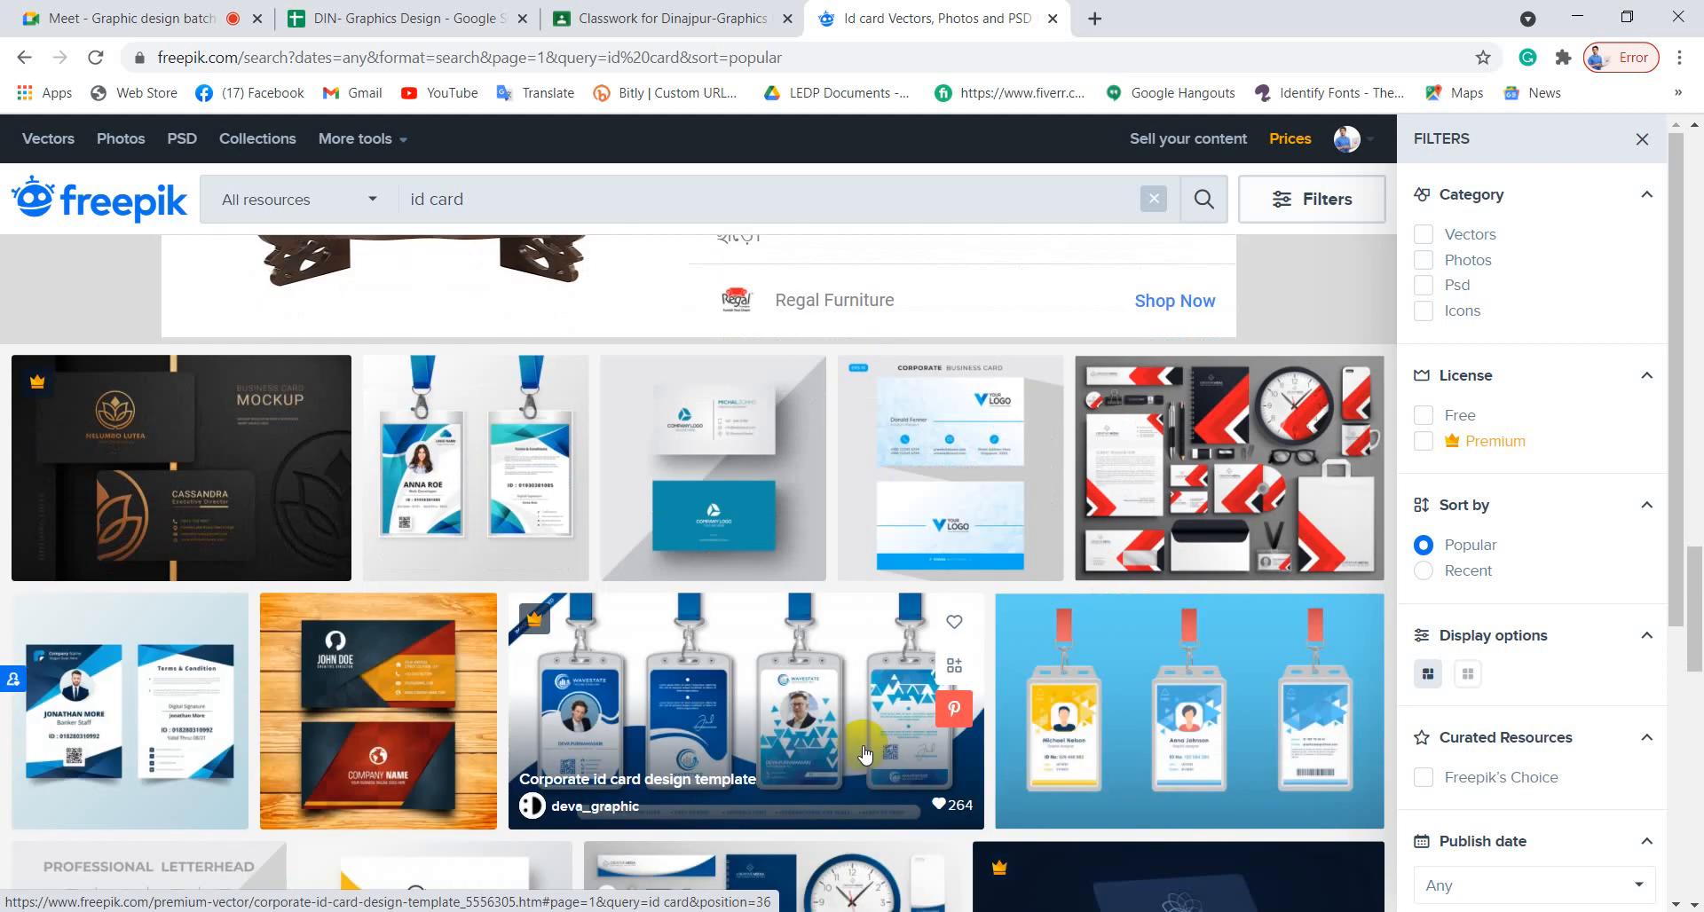
pyautogui.scroll(-3, 866, 752)
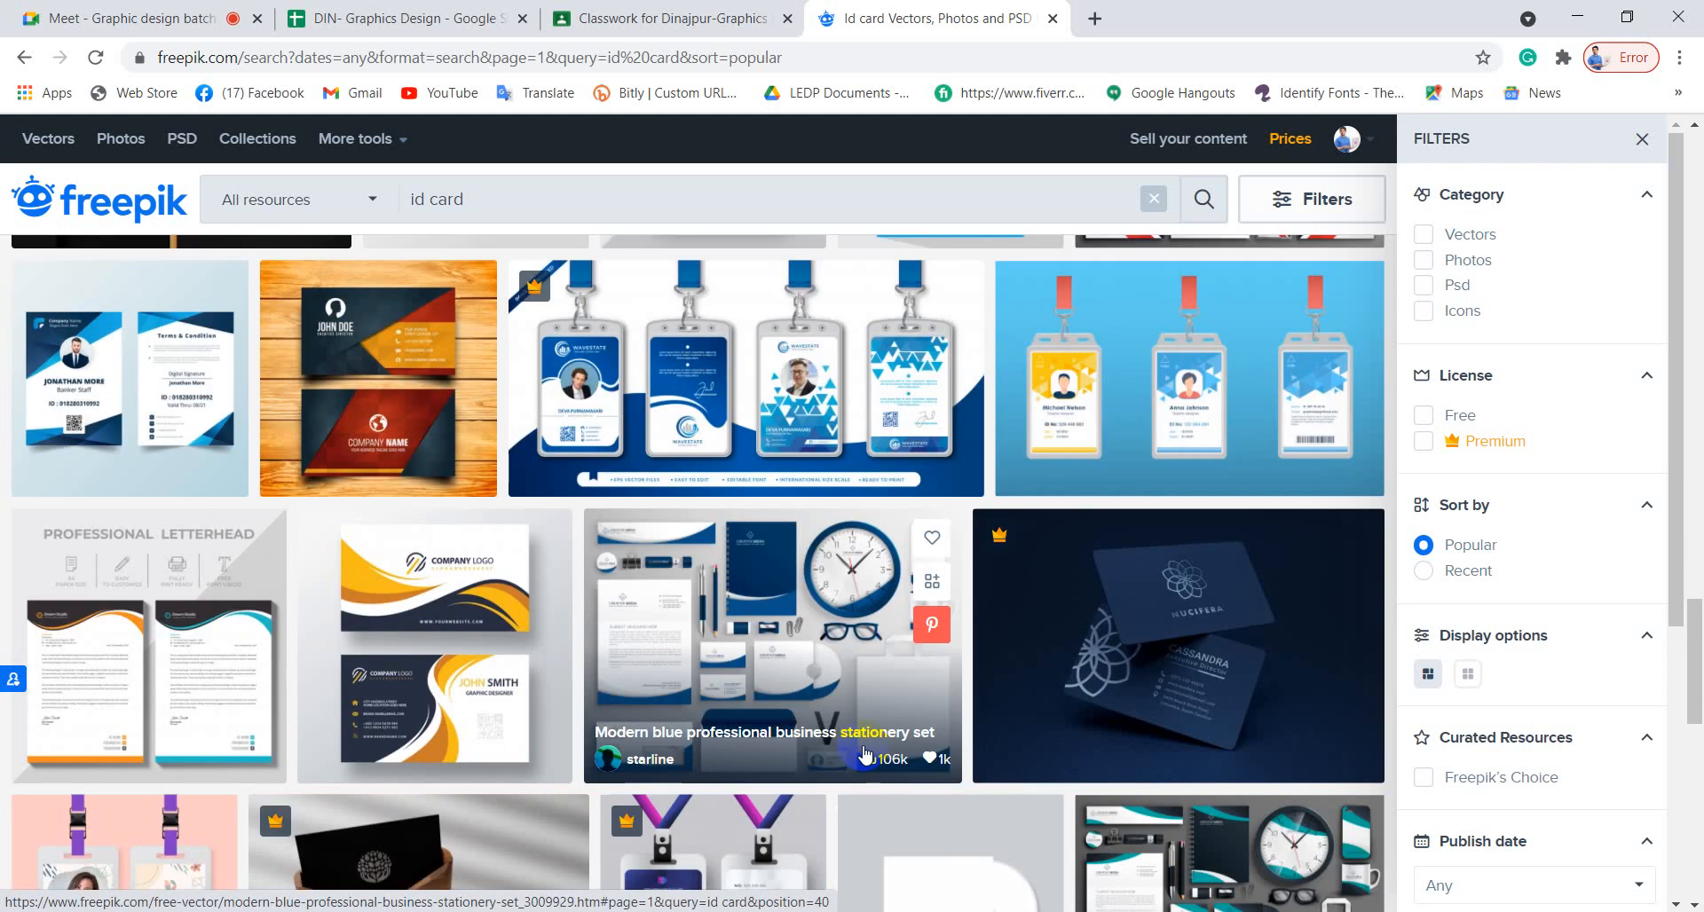
pyautogui.scroll(-3, 865, 753)
pyautogui.scroll(-4, 866, 752)
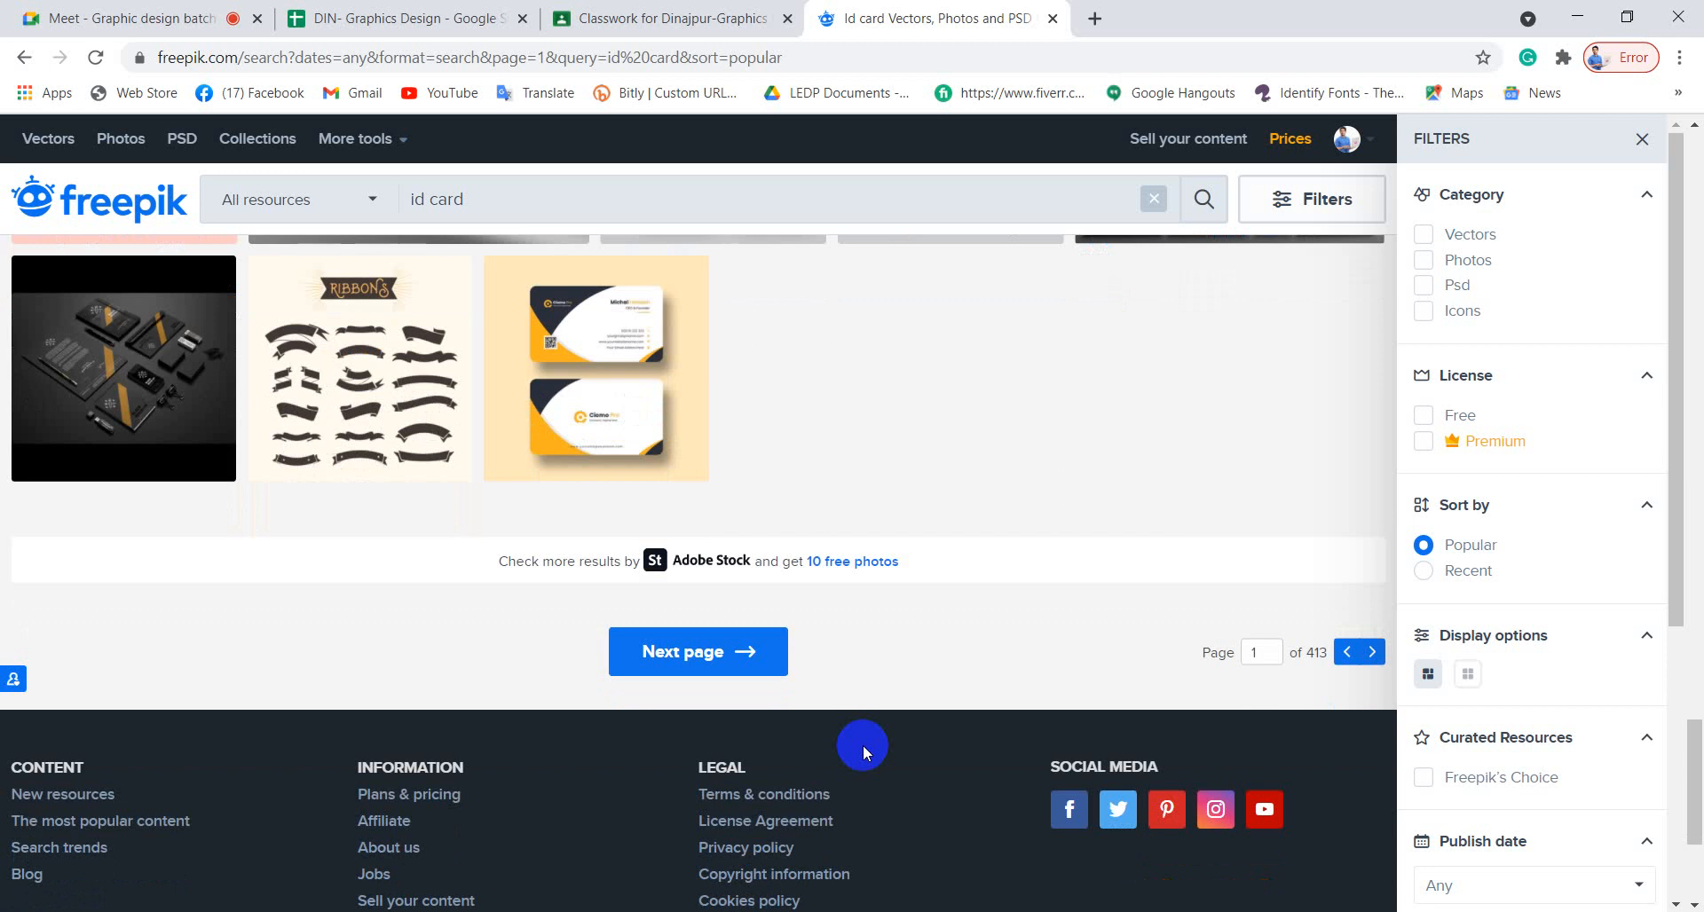
pyautogui.scroll(4, 862, 750)
pyautogui.scroll(4, 862, 746)
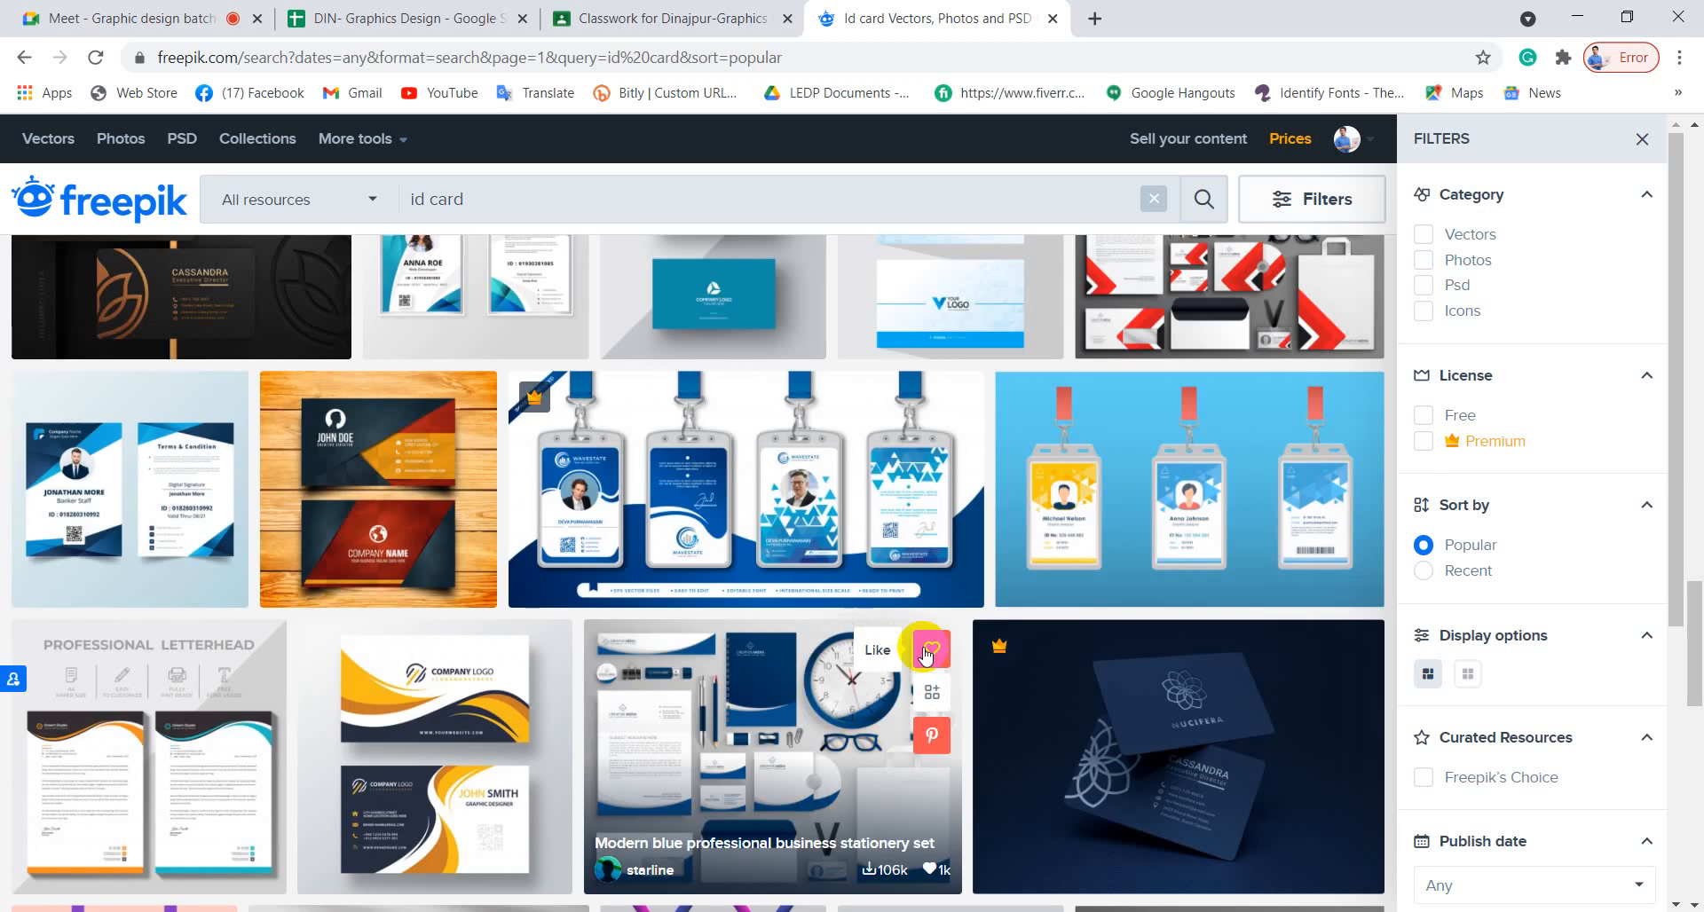
pyautogui.click(1577, 16)
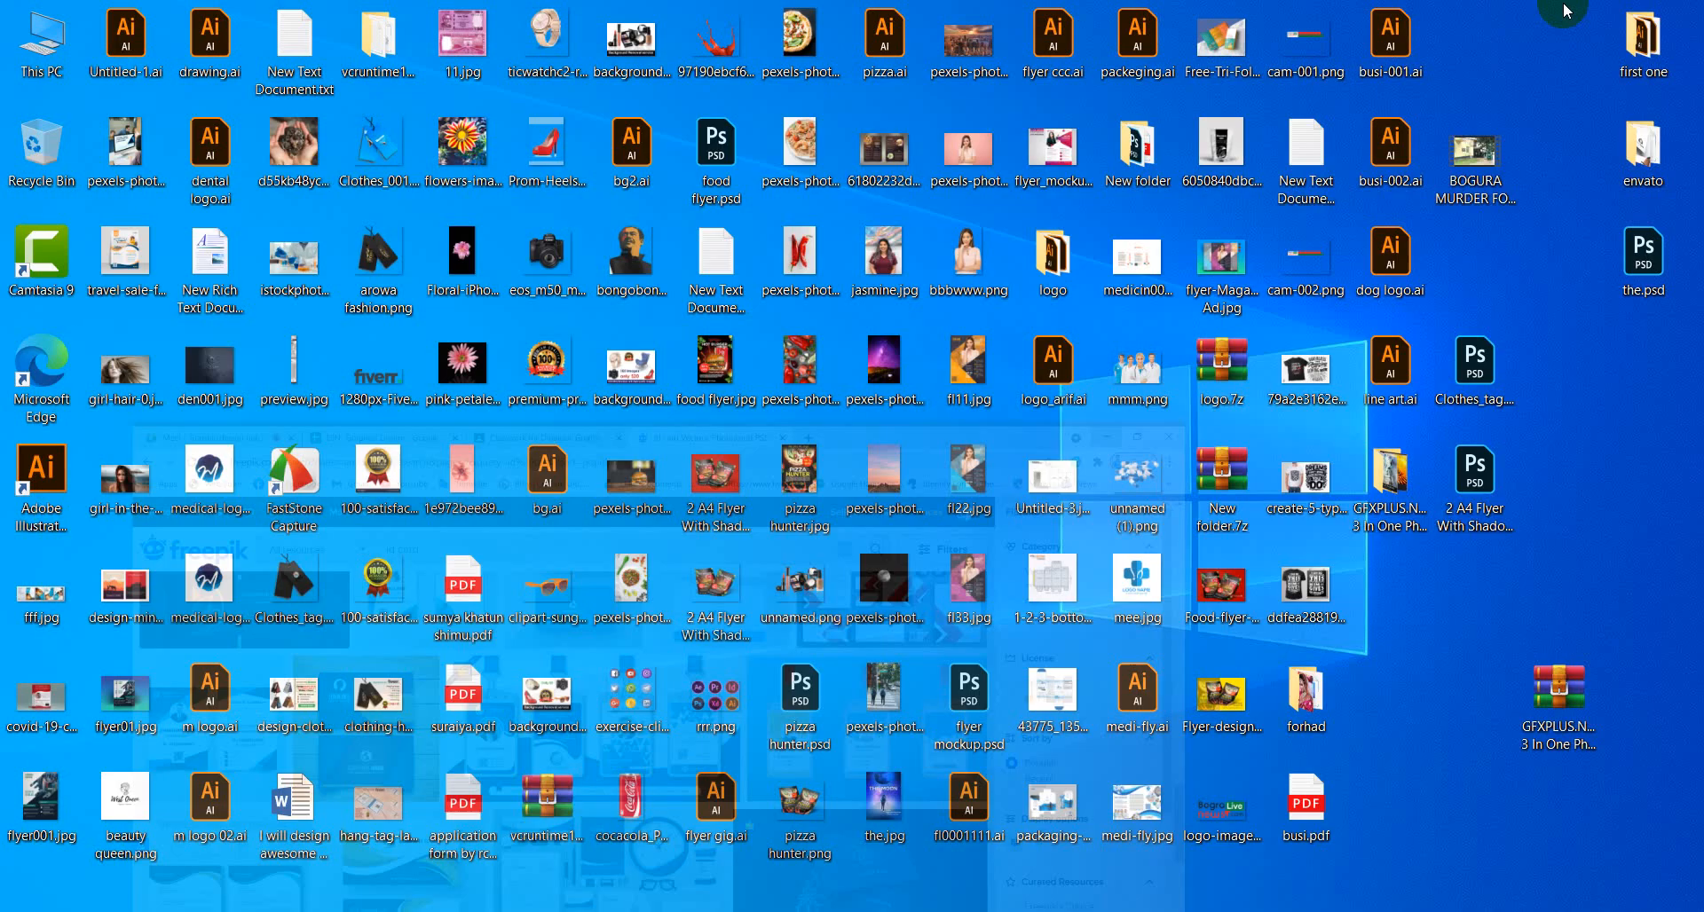
# Launch Adobe Illustrator from the taskbar and open the New Document dialog via File > New.
pyautogui.click(478, 724)
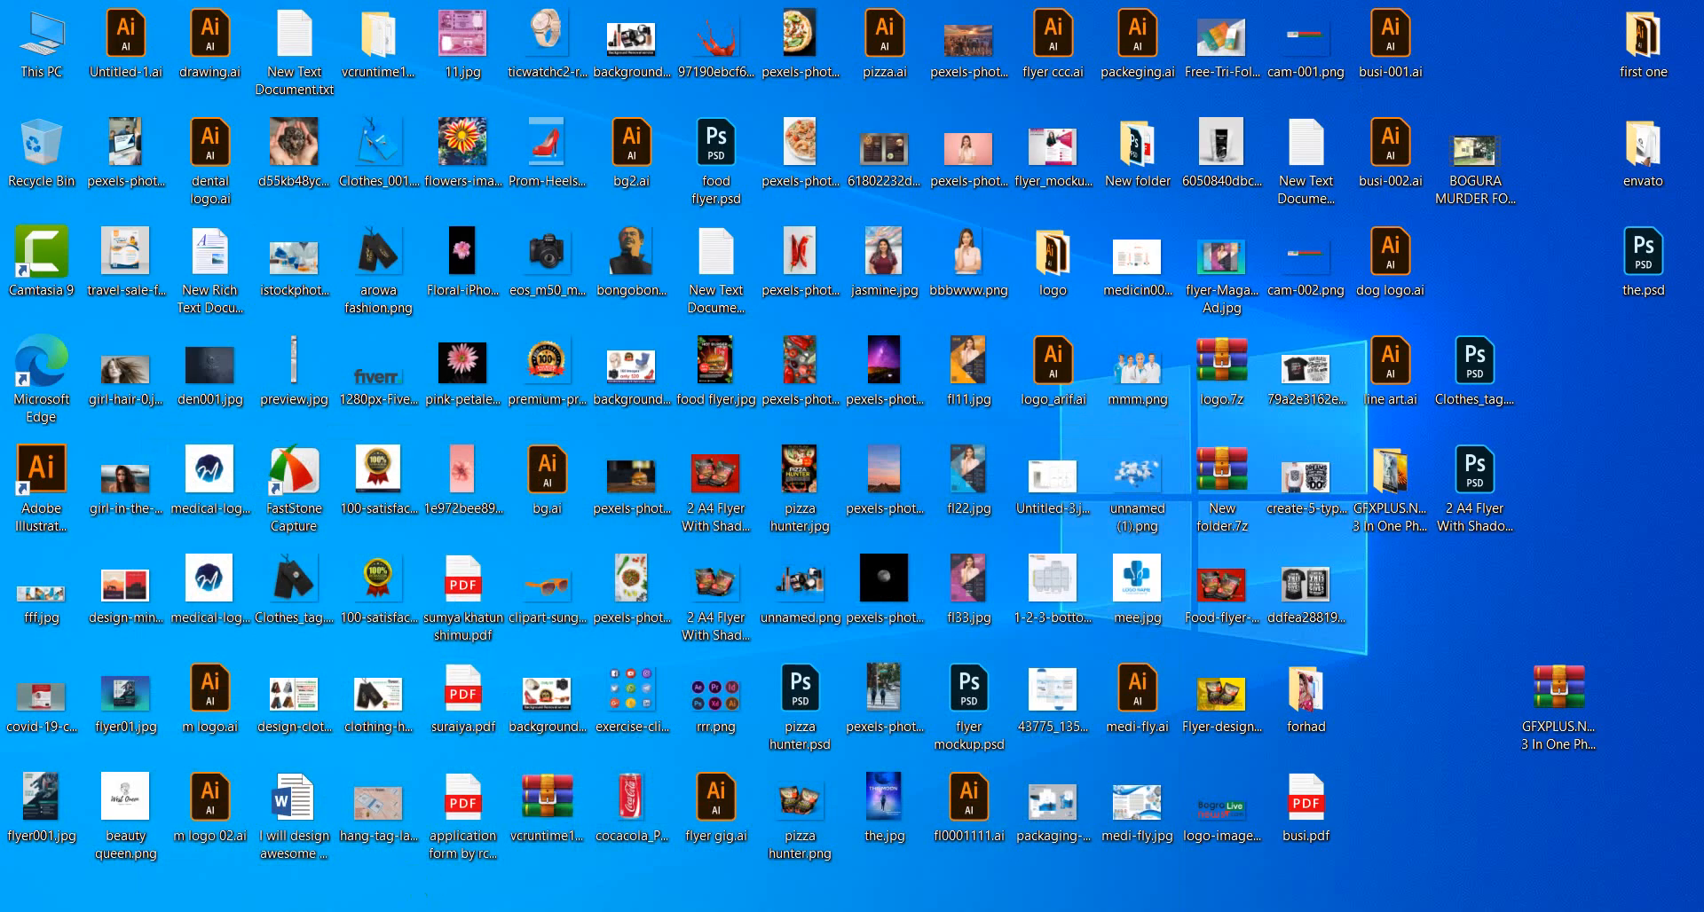
pyautogui.click(471, 911)
pyautogui.click(410, 910)
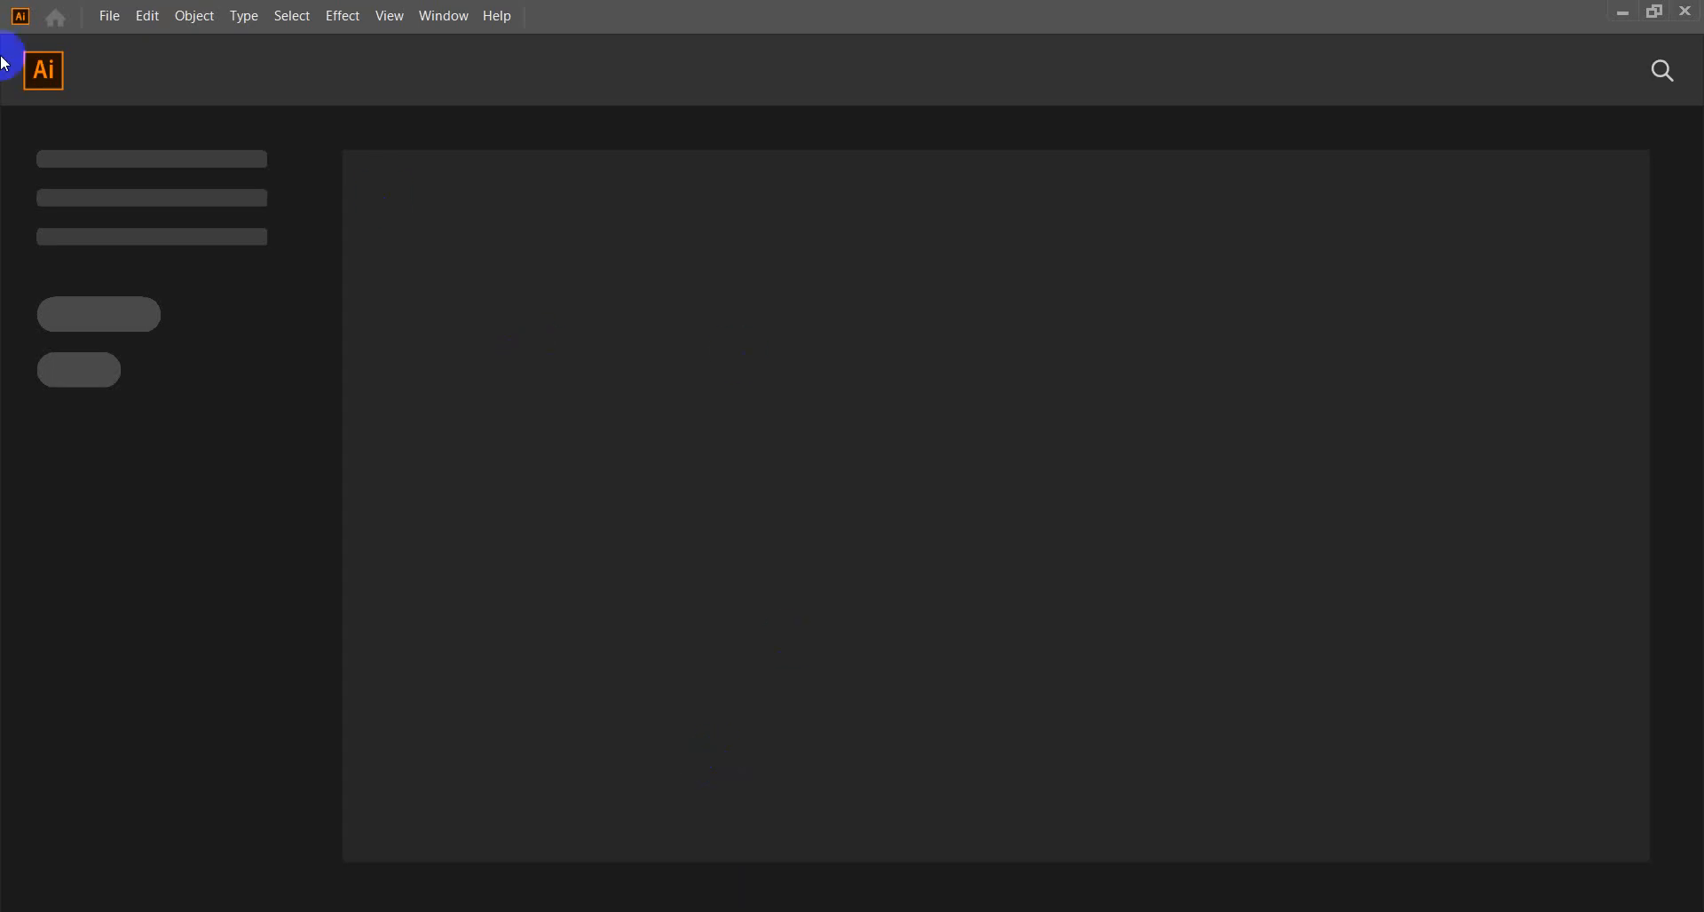
pyautogui.click(111, 16)
pyautogui.click(135, 41)
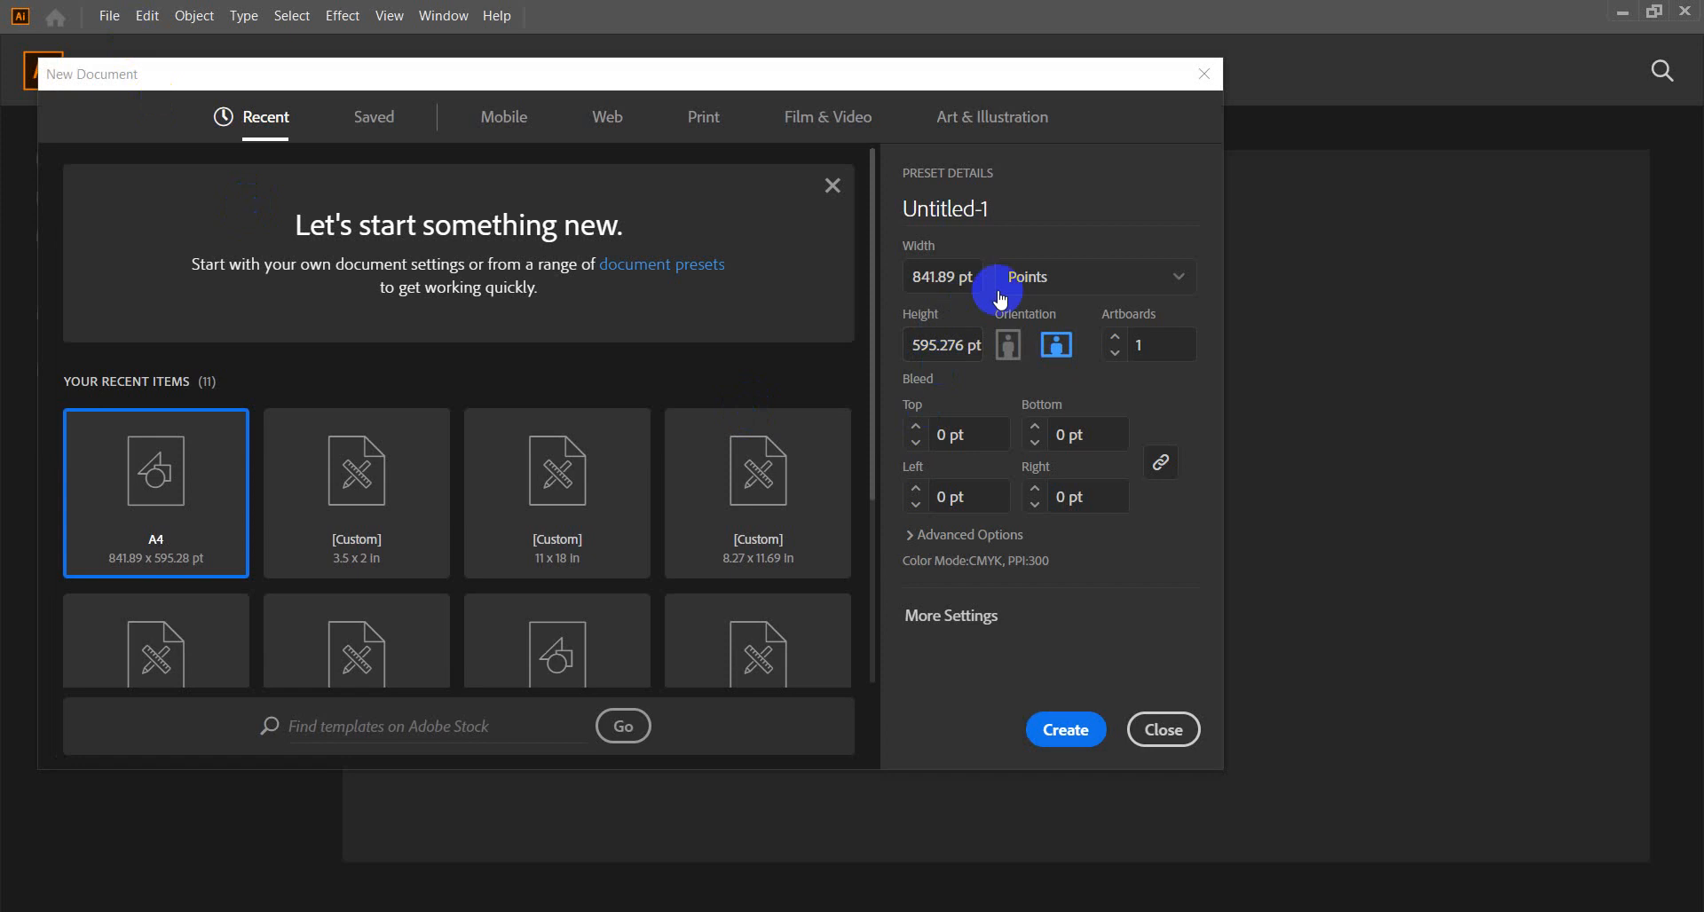
# Create a portrait document in inches, 2.2 in wide by 3.5 in high, with 2 artboards.
pyautogui.click(1168, 282)
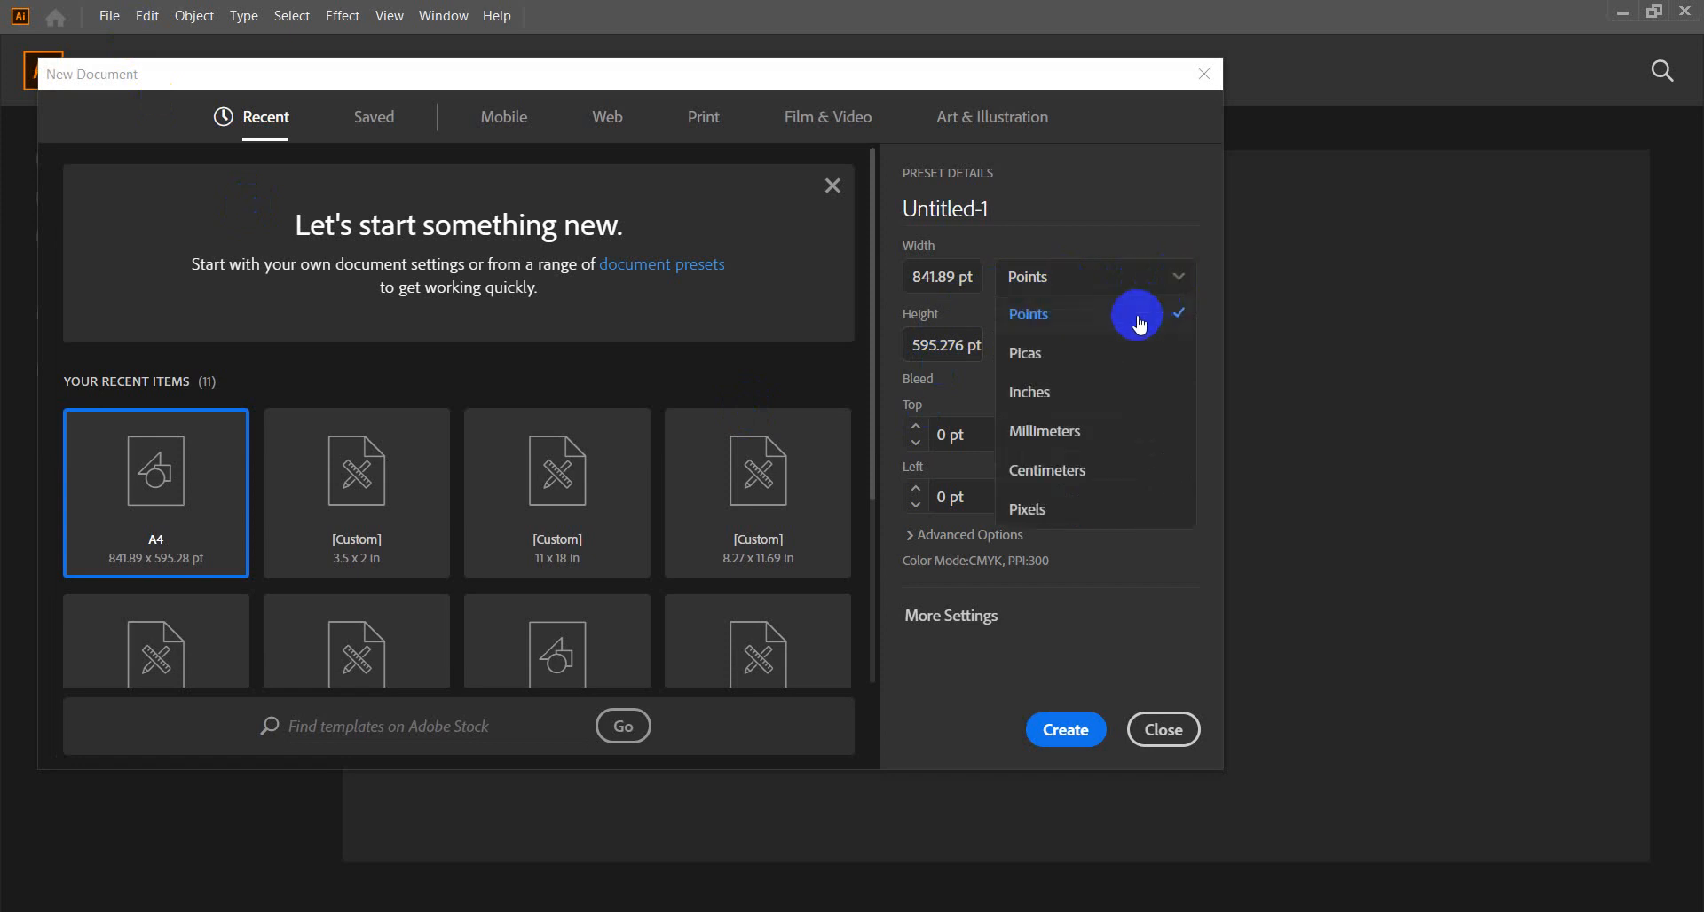
pyautogui.click(1075, 403)
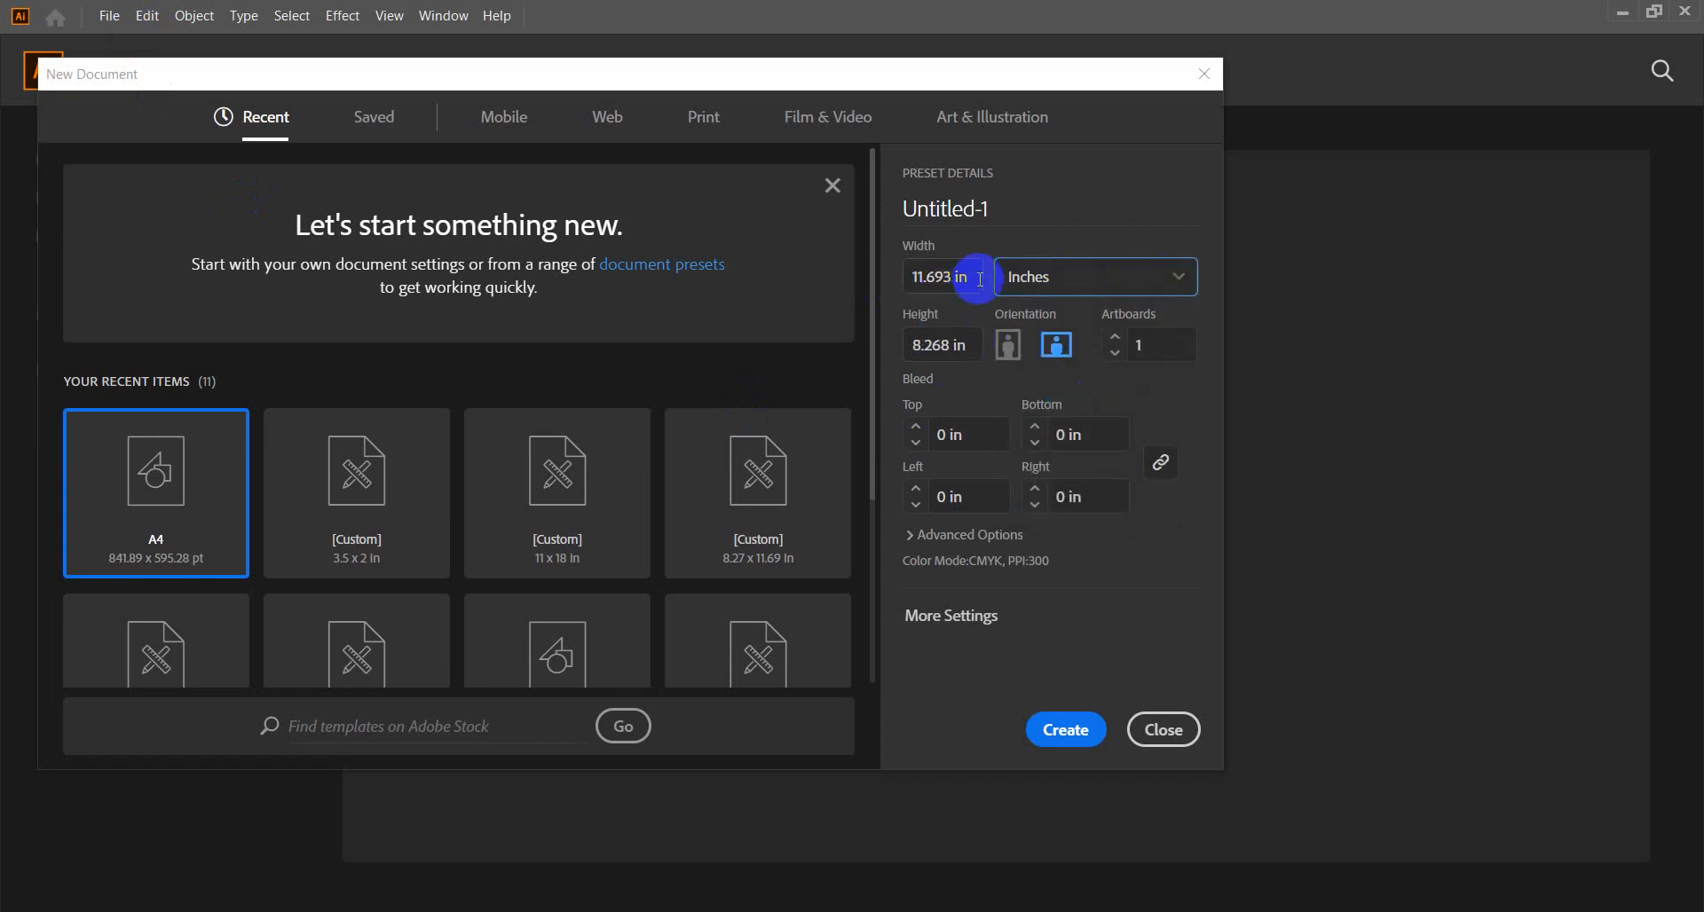
pyautogui.moveTo(980, 275); pyautogui.dragTo(827, 286)
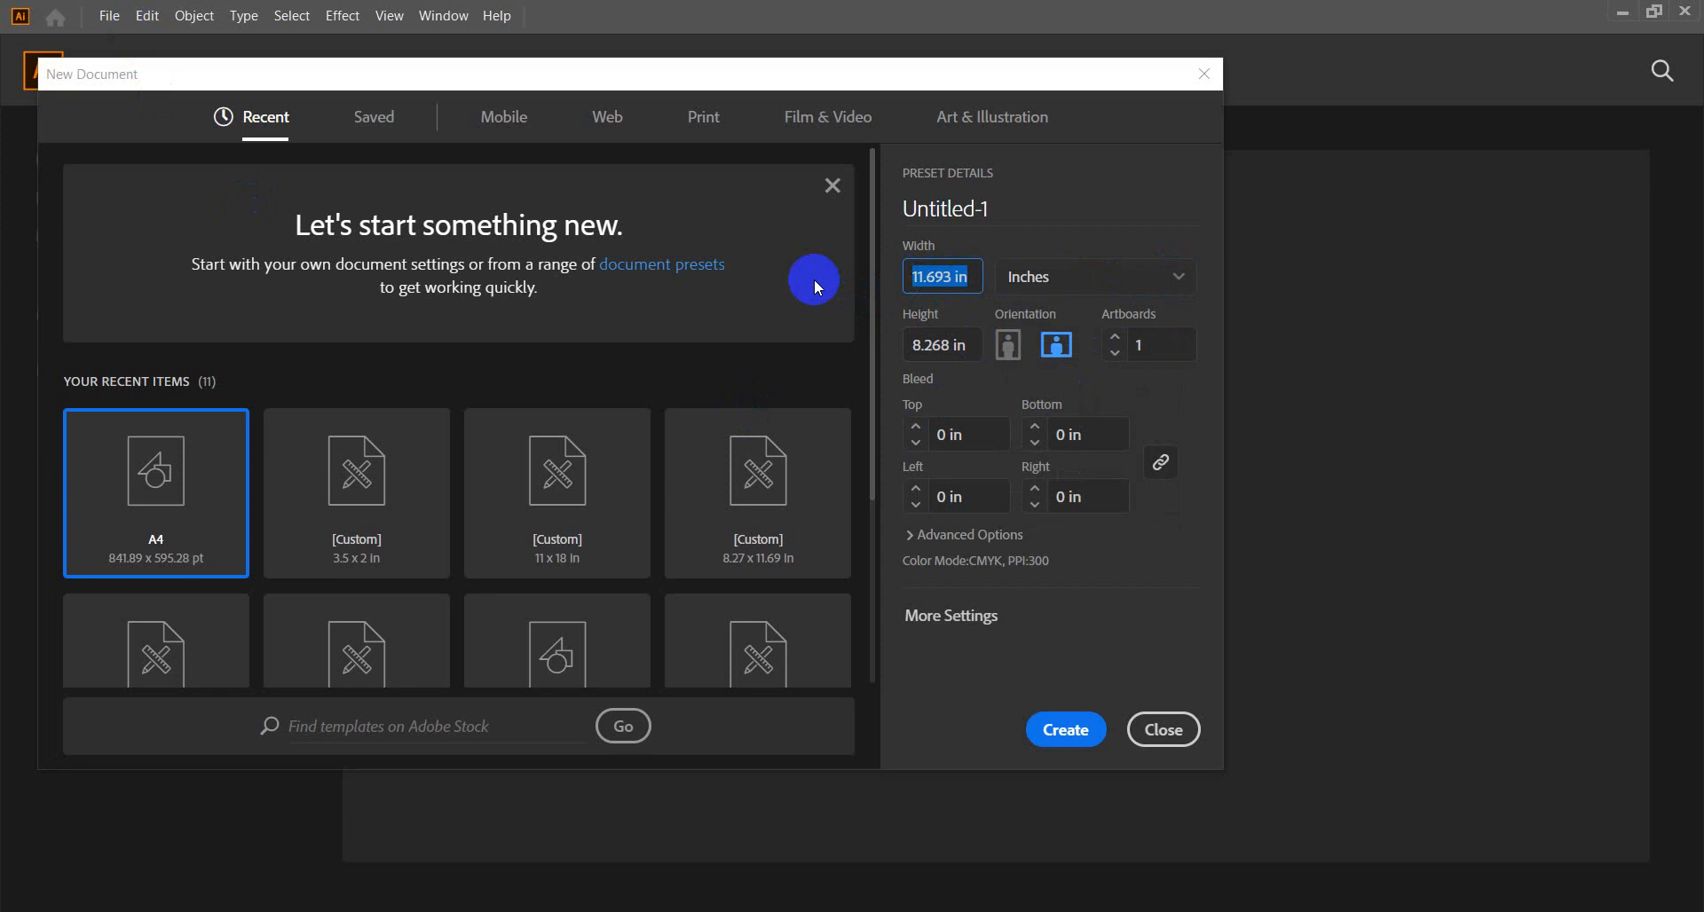
pyautogui.write('2')
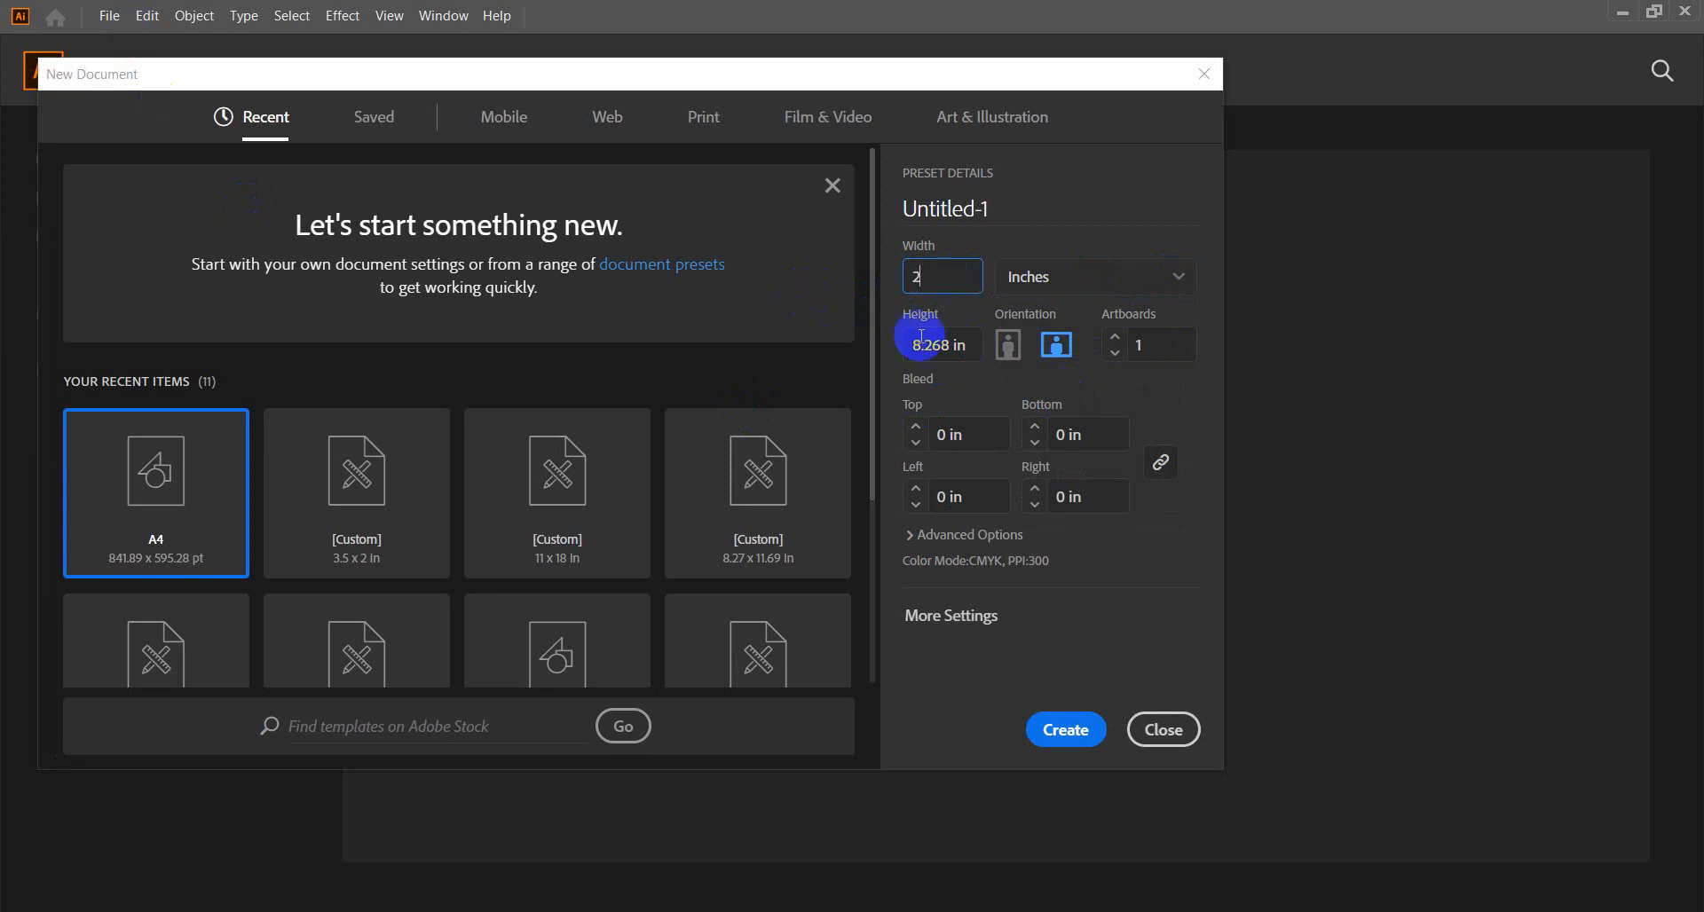
pyautogui.click(977, 348)
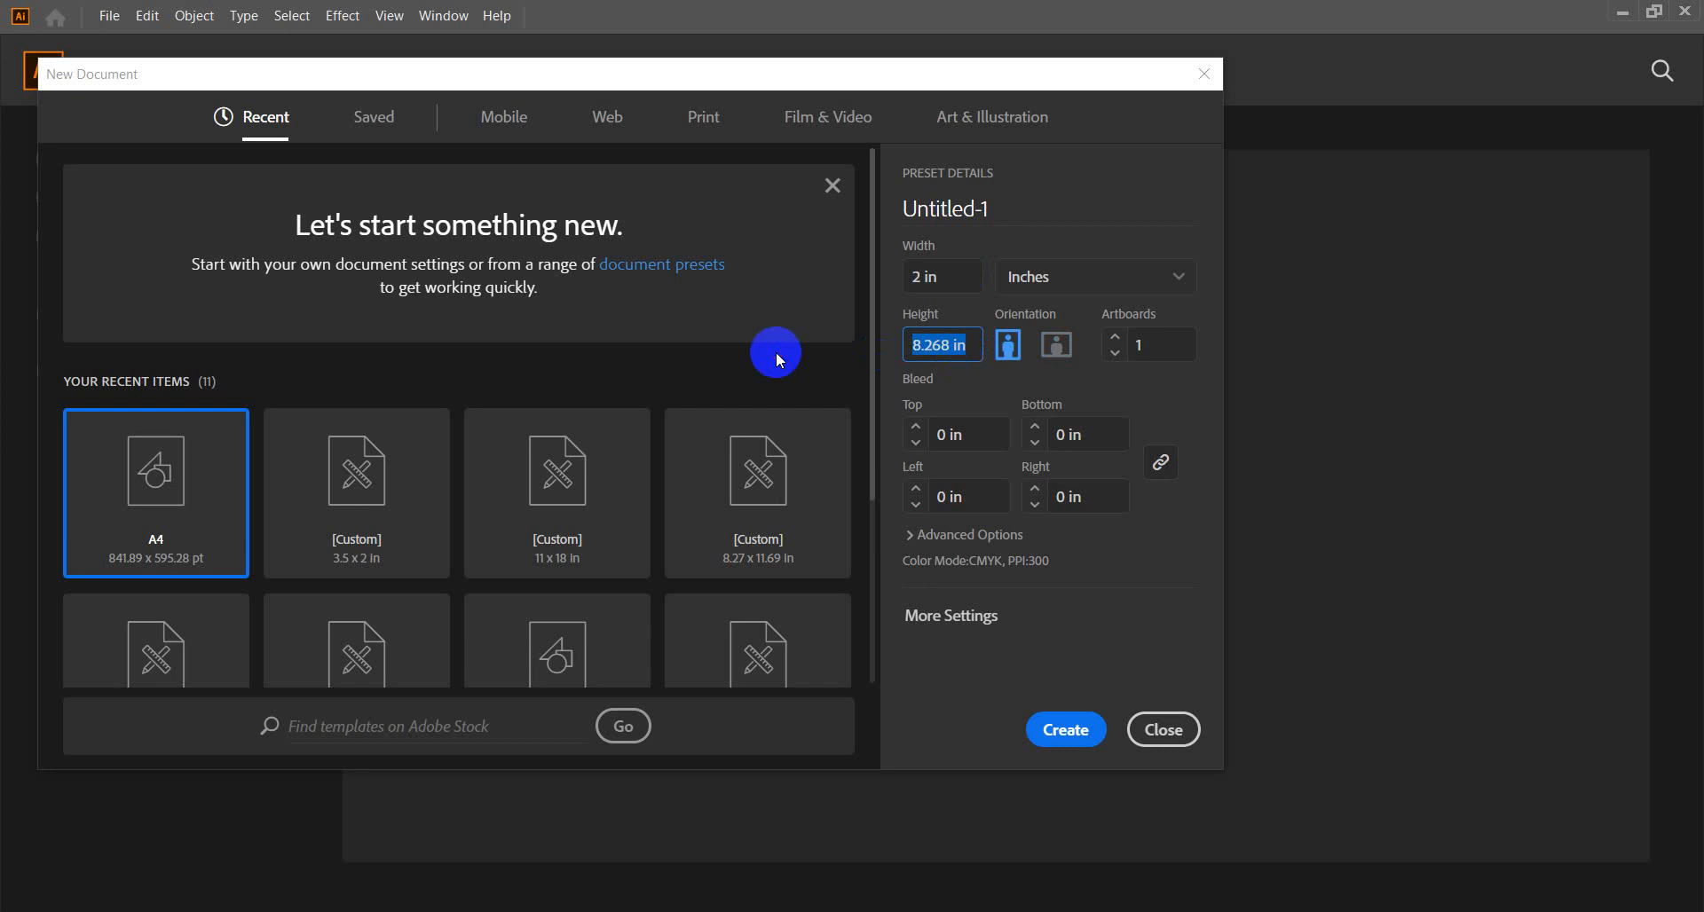
pyautogui.write('3.5')
pyautogui.click(961, 276)
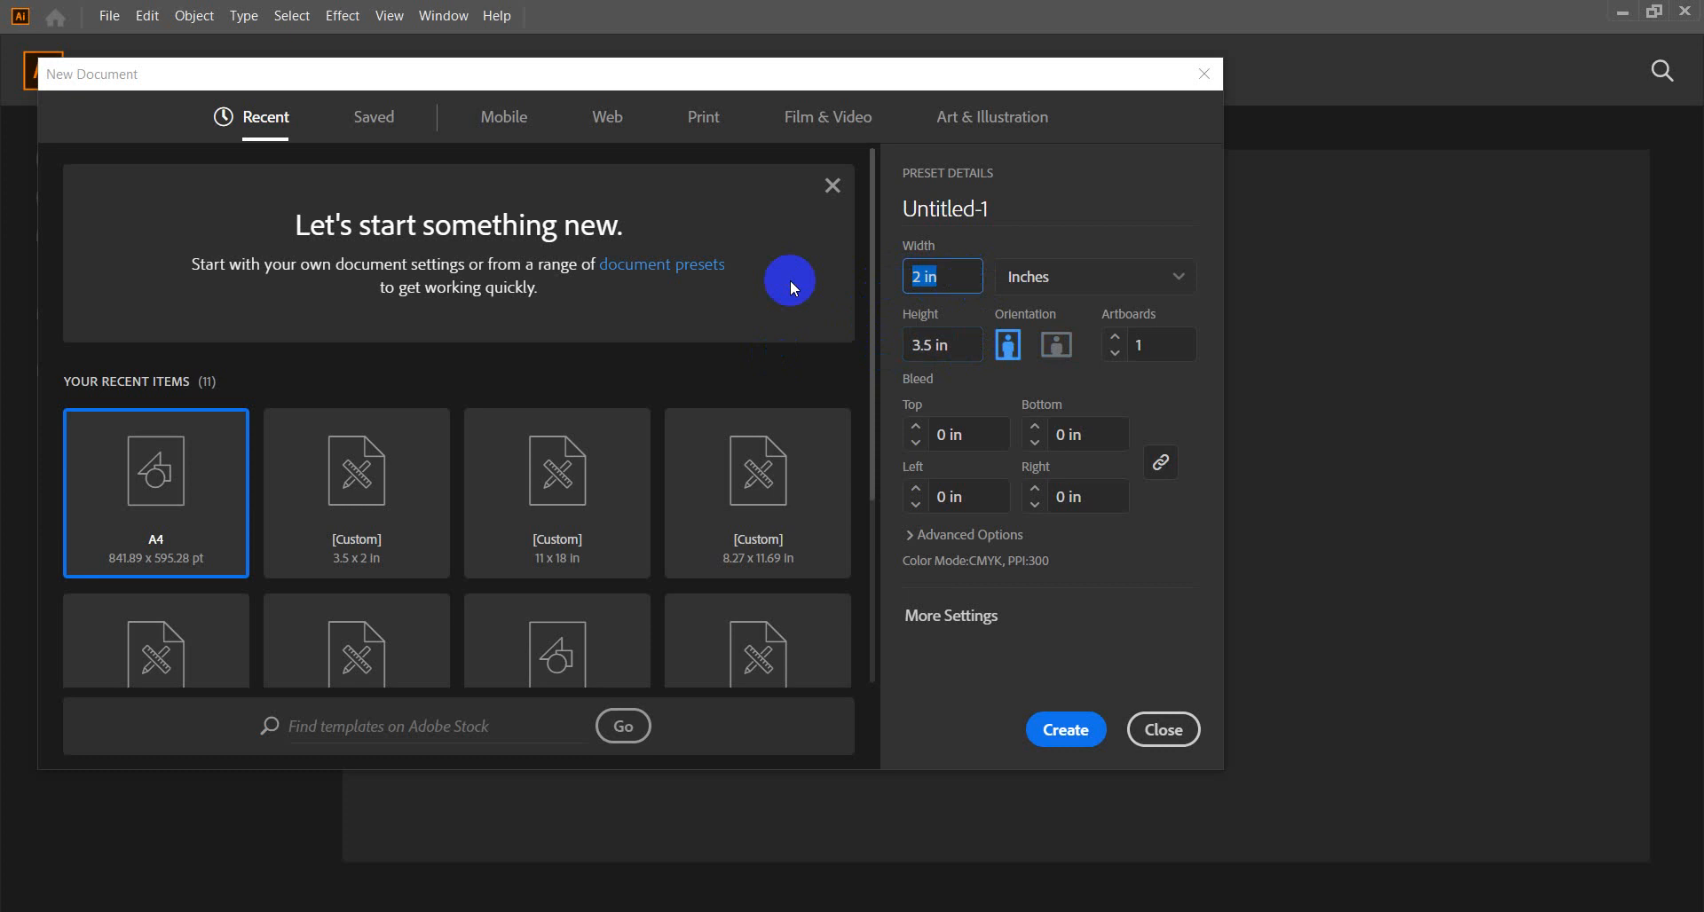
pyautogui.write('2.2')
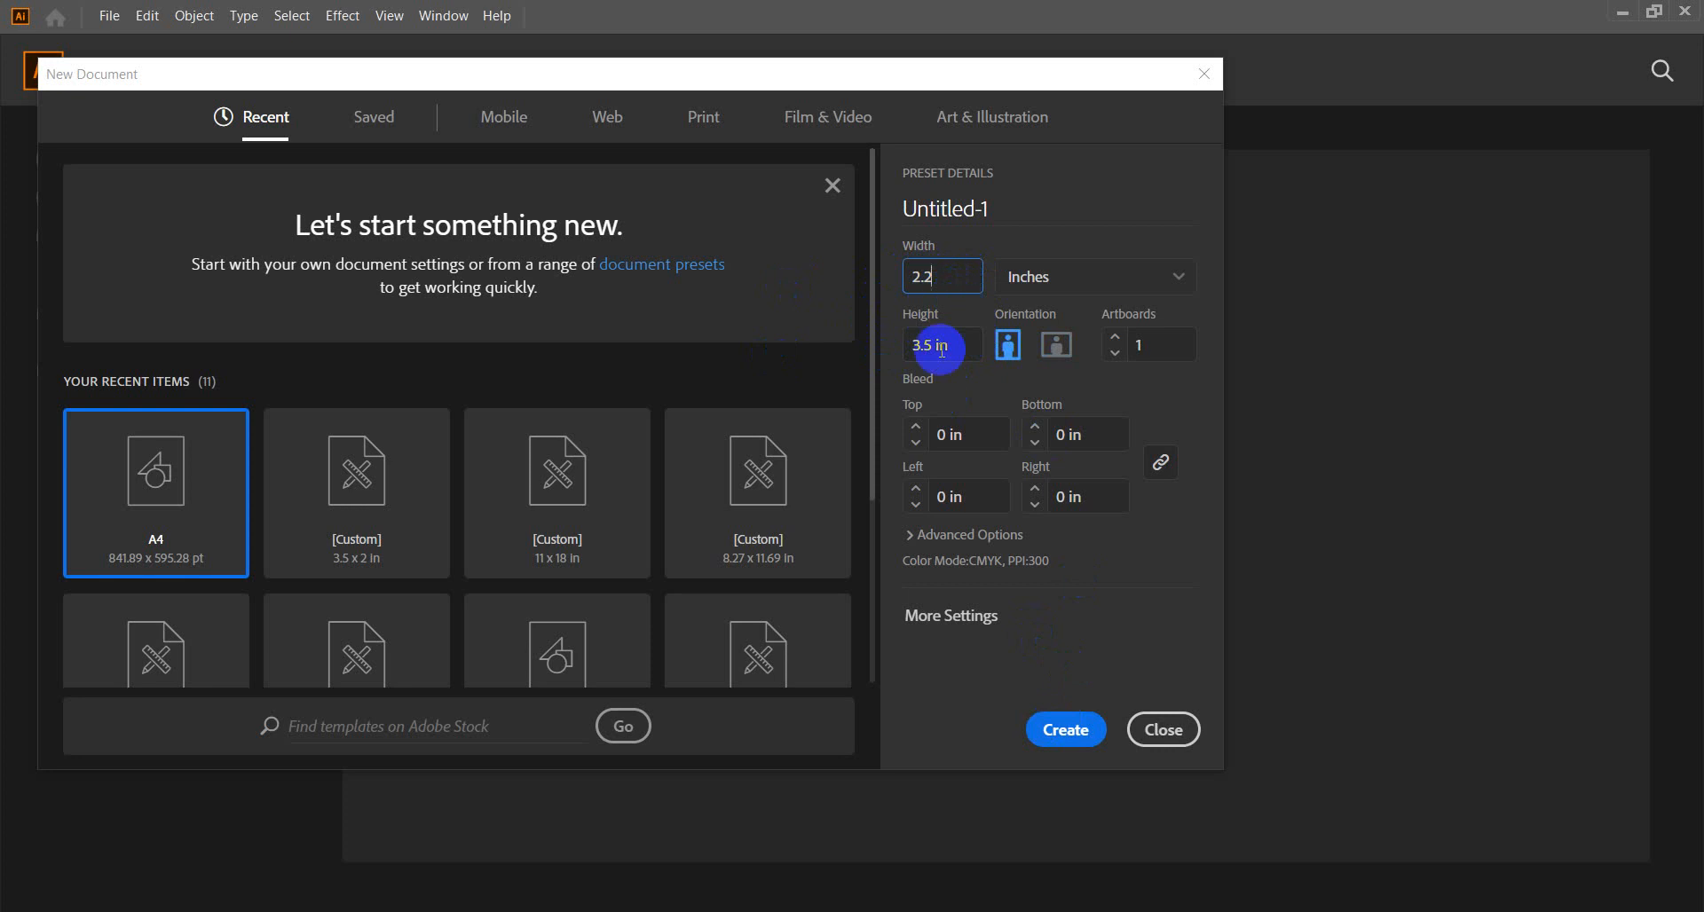
pyautogui.click(1115, 336)
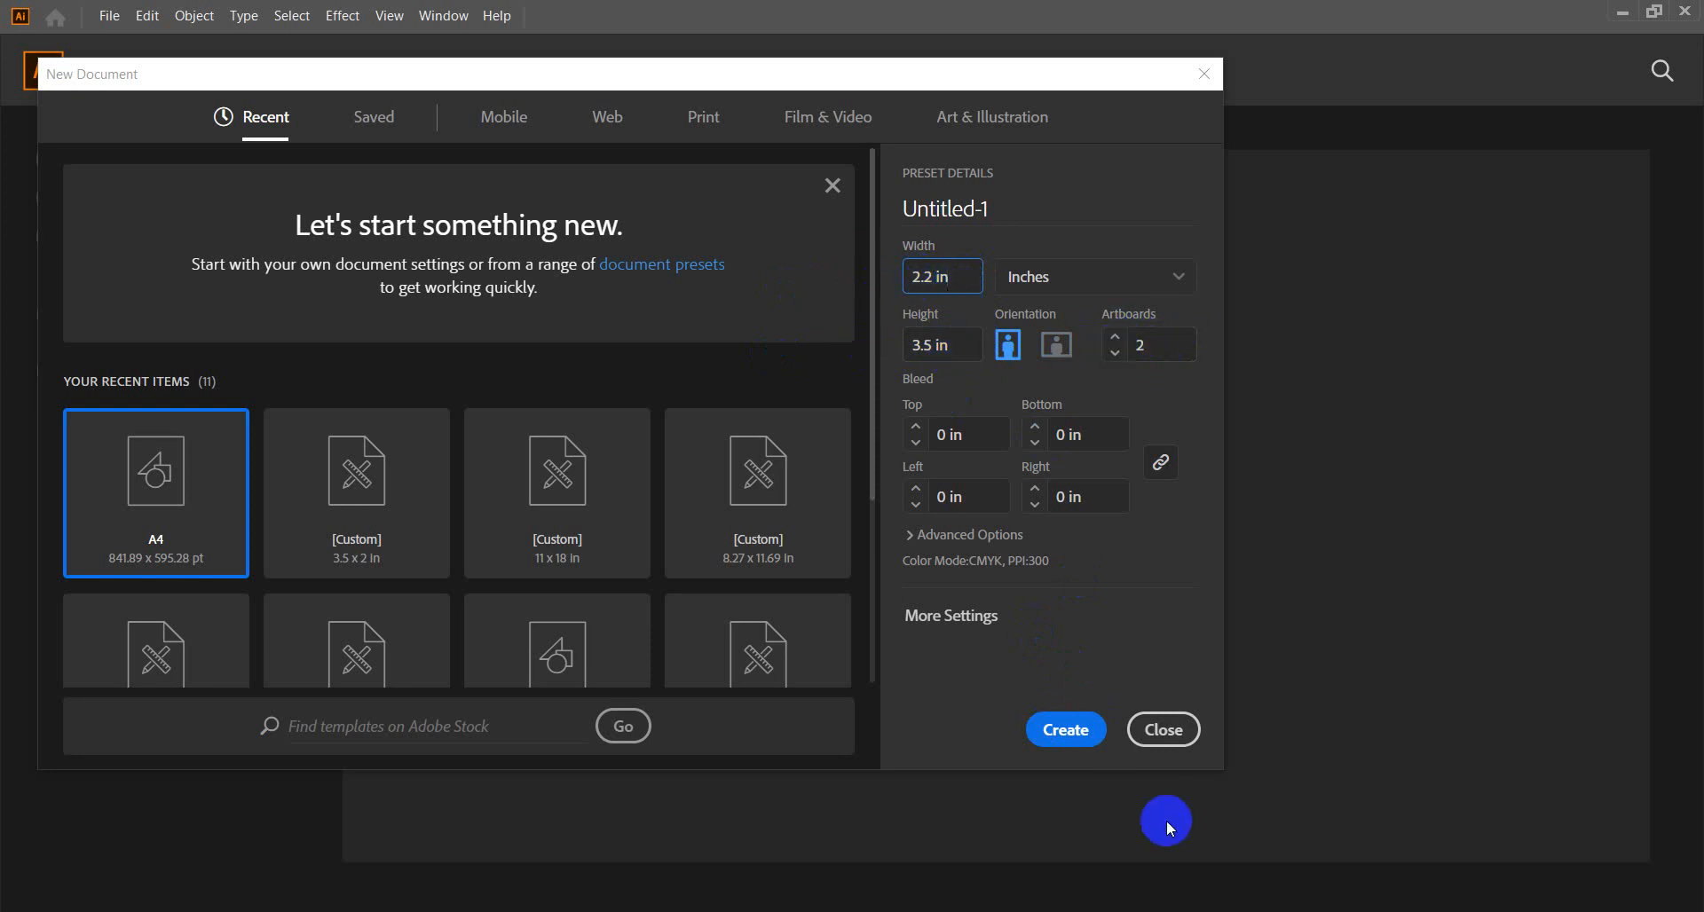
pyautogui.click(1069, 730)
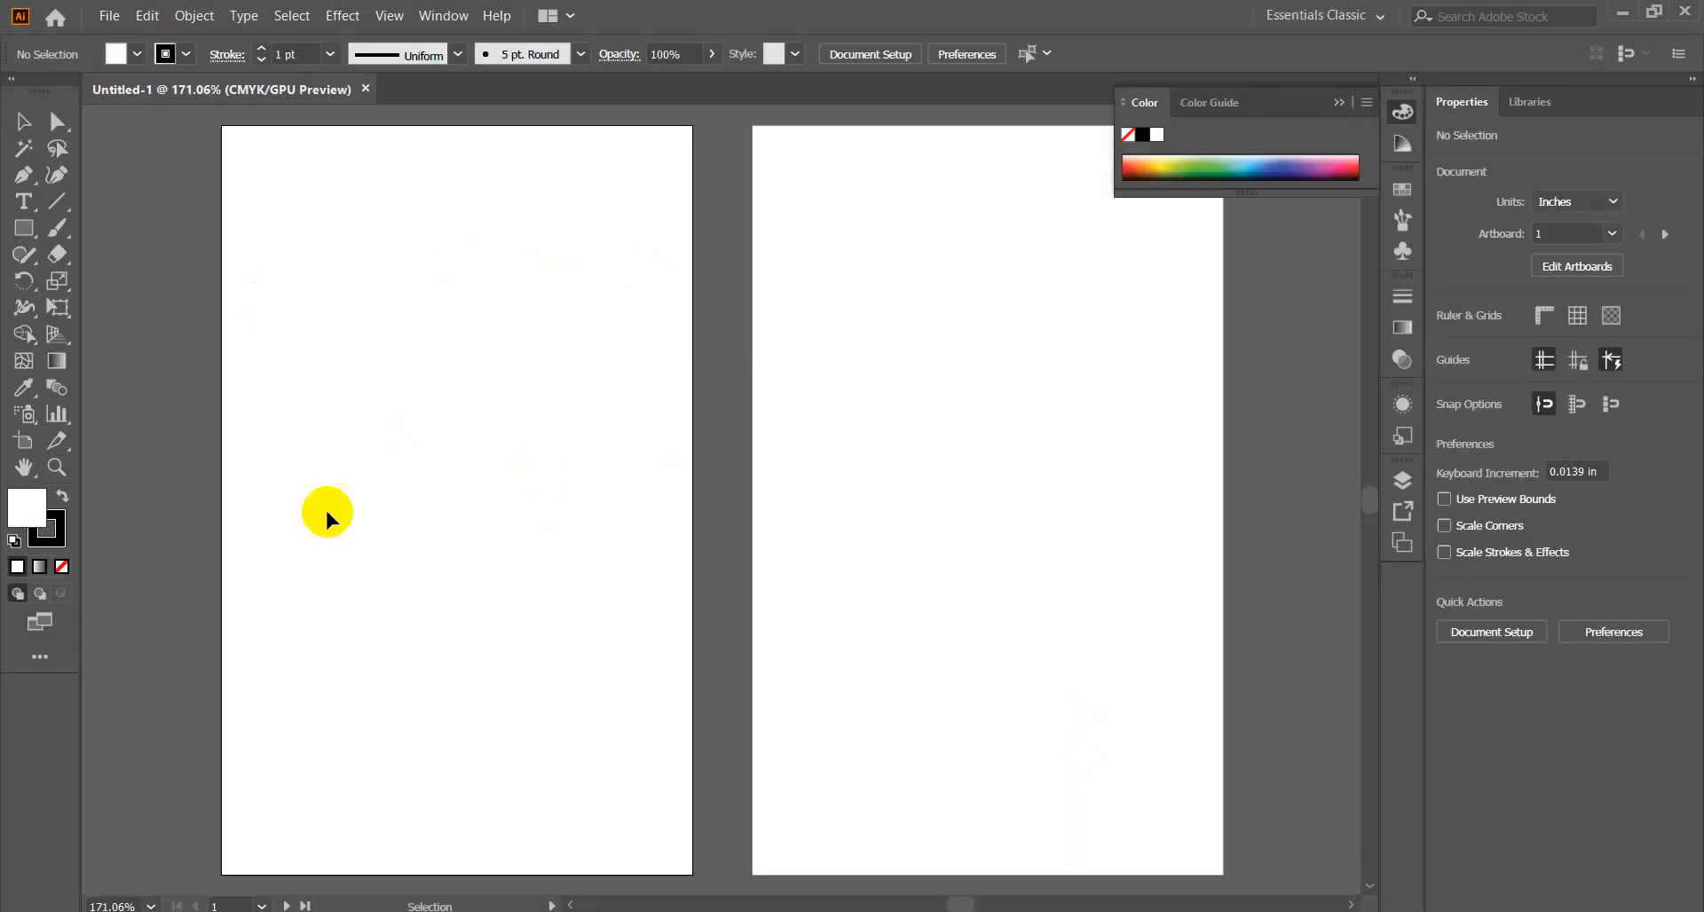
# Open the earth-globe world map zip from Downloads > Compressed in WinRAR.
pyautogui.click(1625, 12)
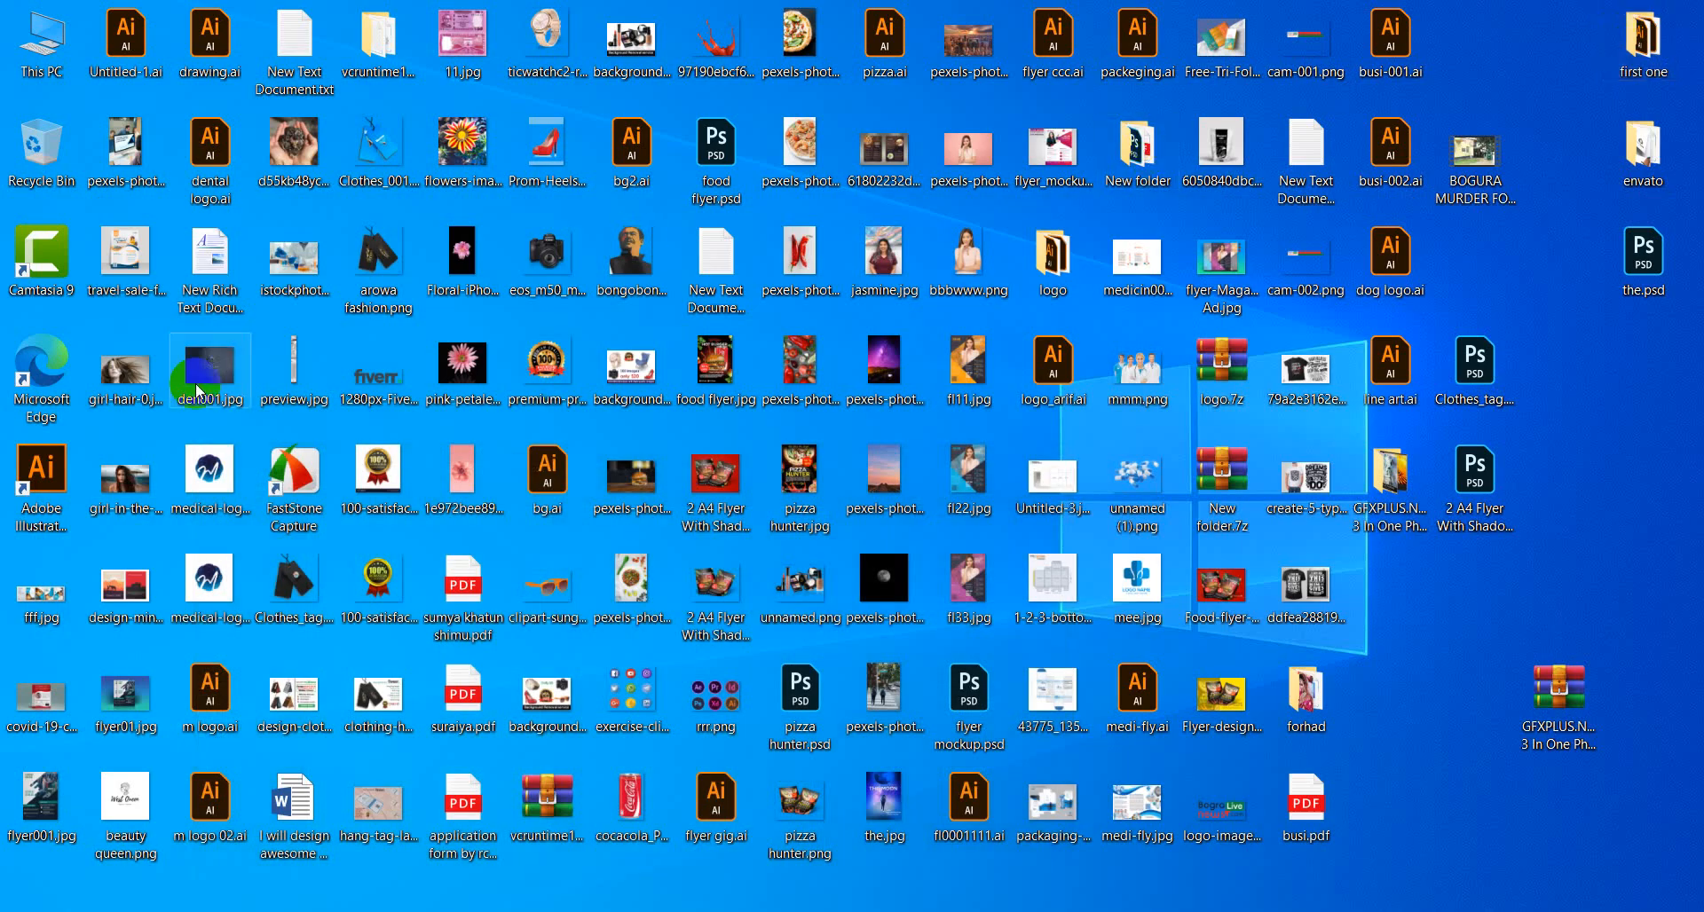
pyautogui.doubleClick(43, 49)
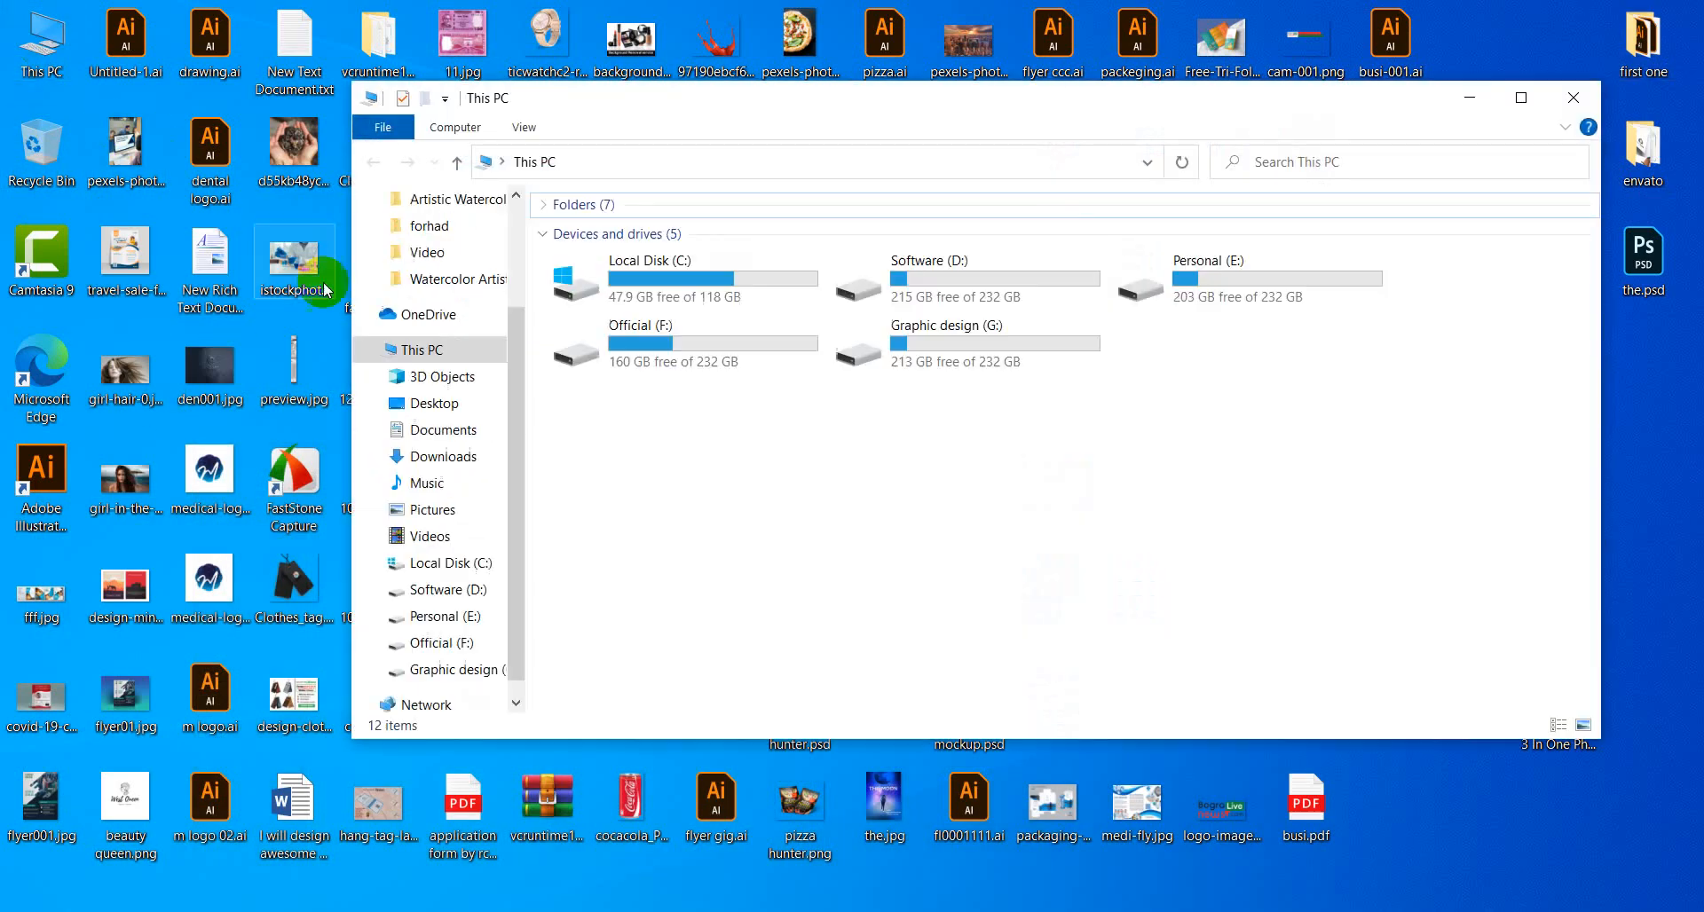
pyautogui.click(451, 456)
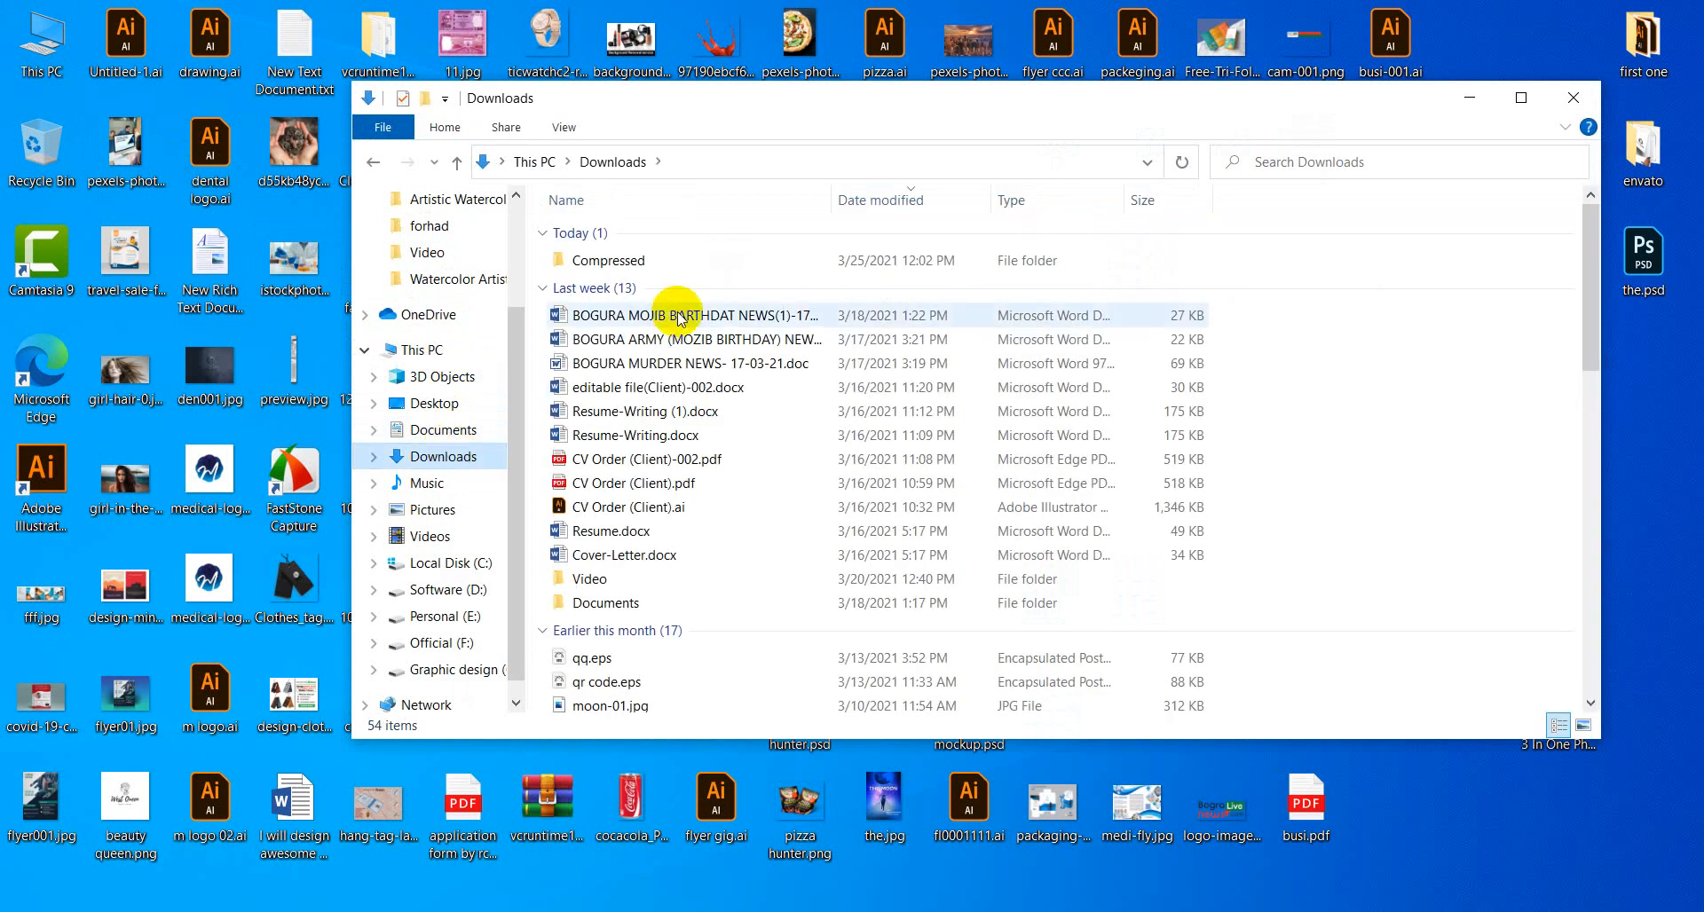
pyautogui.doubleClick(609, 260)
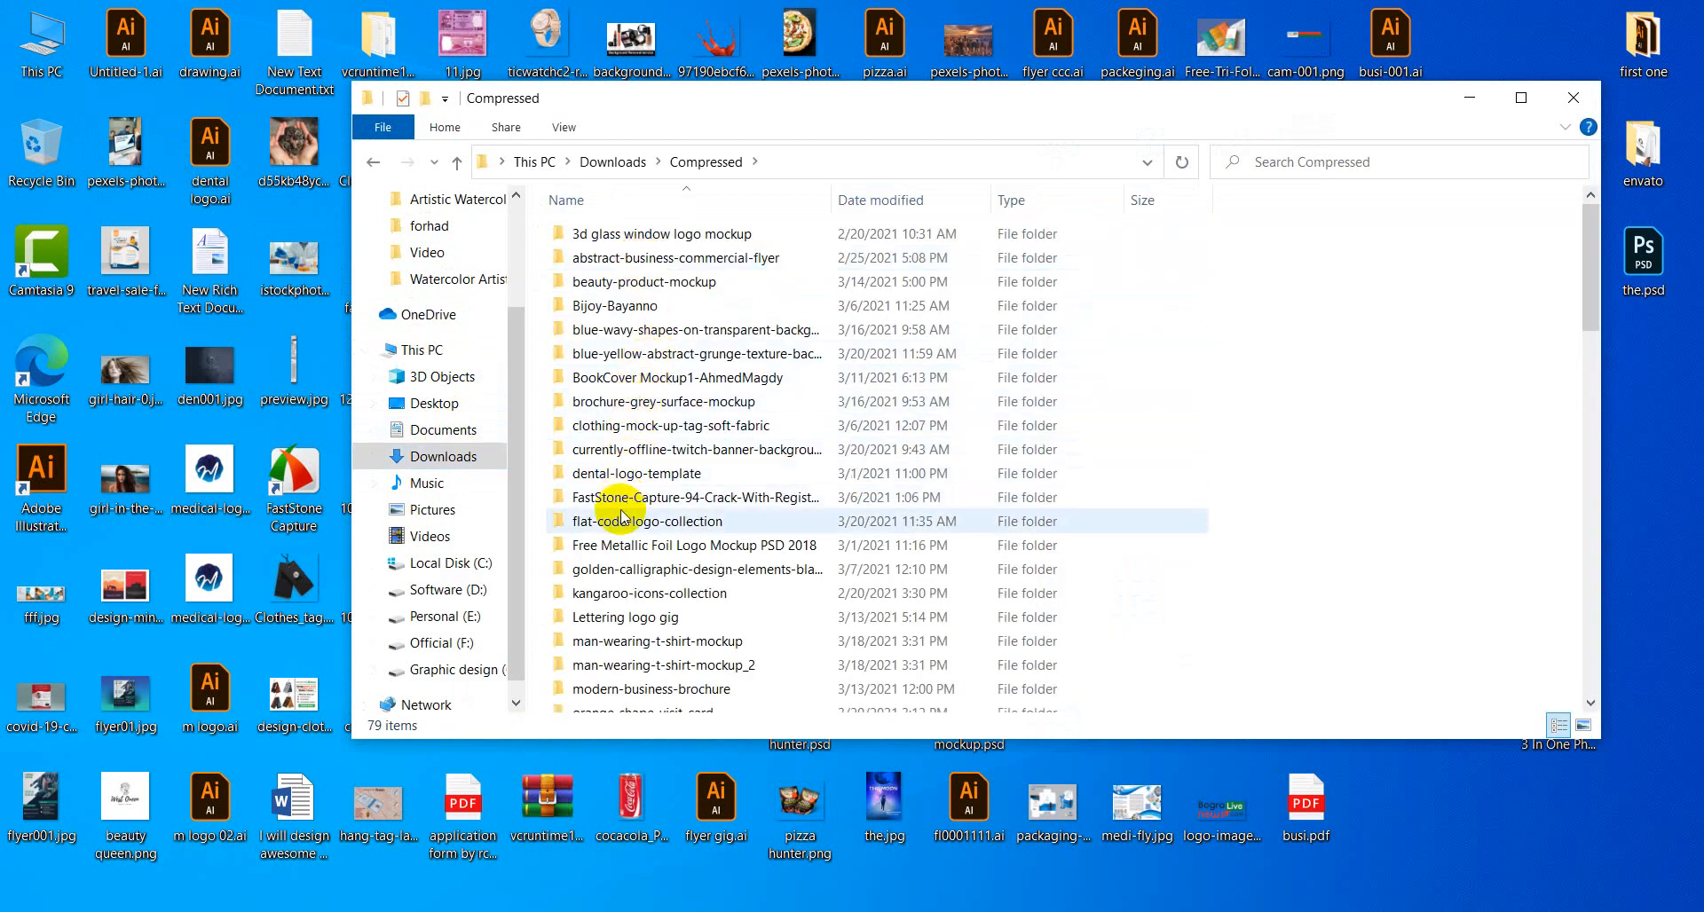
pyautogui.scroll(-1, 610, 596)
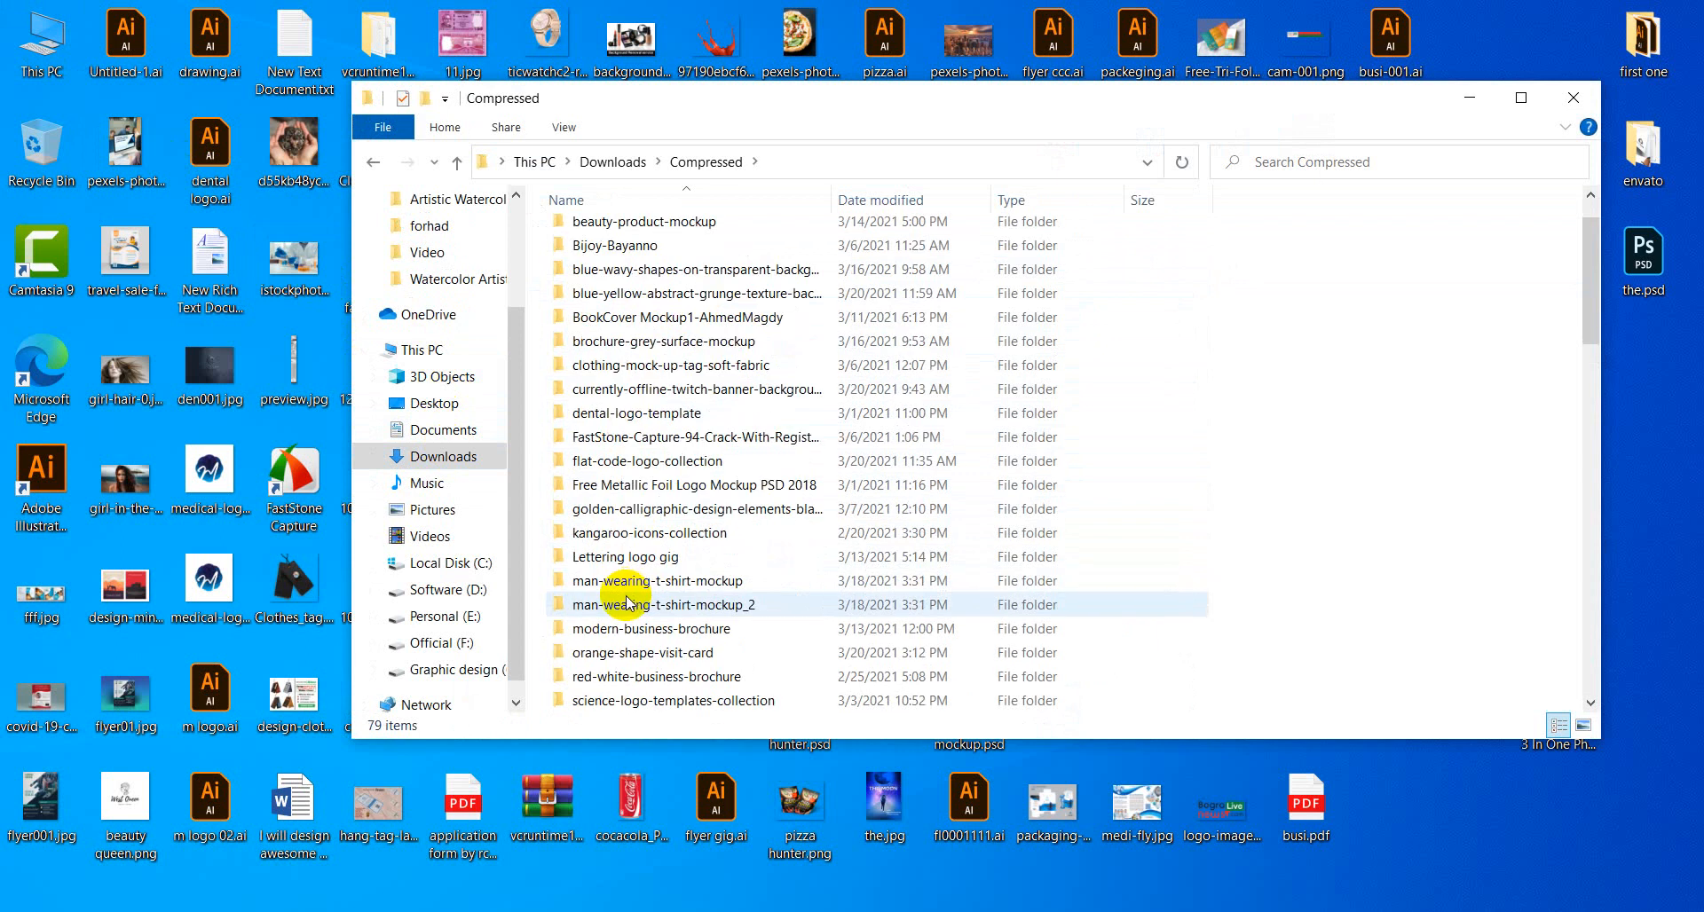
pyautogui.scroll(-1, 628, 612)
pyautogui.scroll(-4, 627, 613)
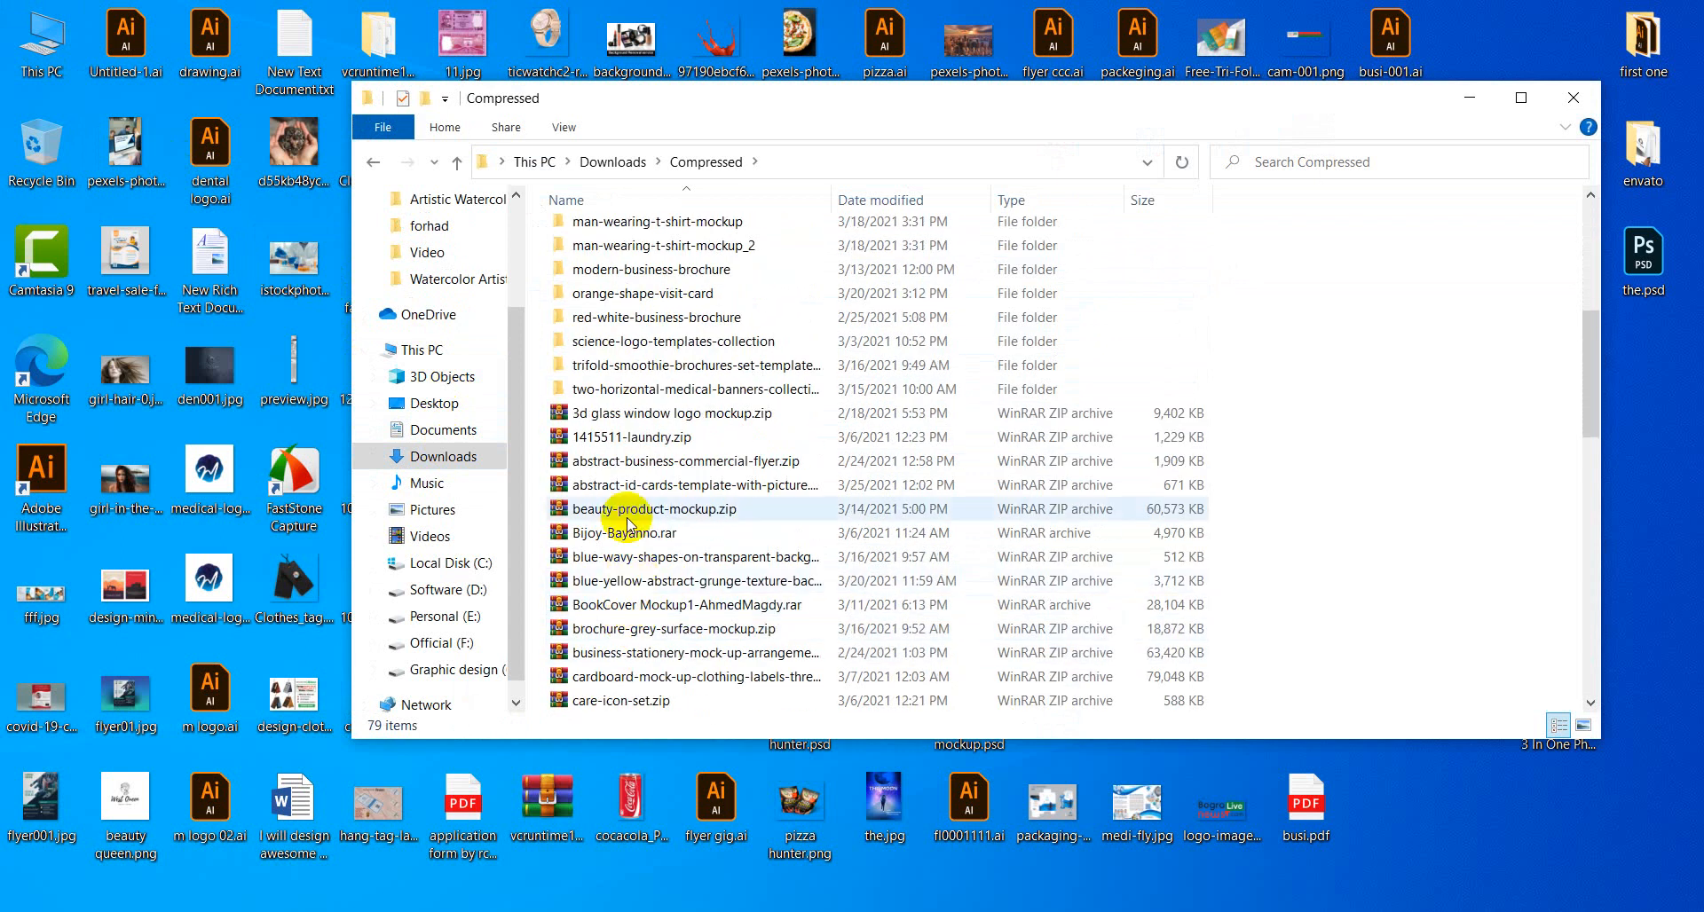
pyautogui.scroll(-2, 630, 533)
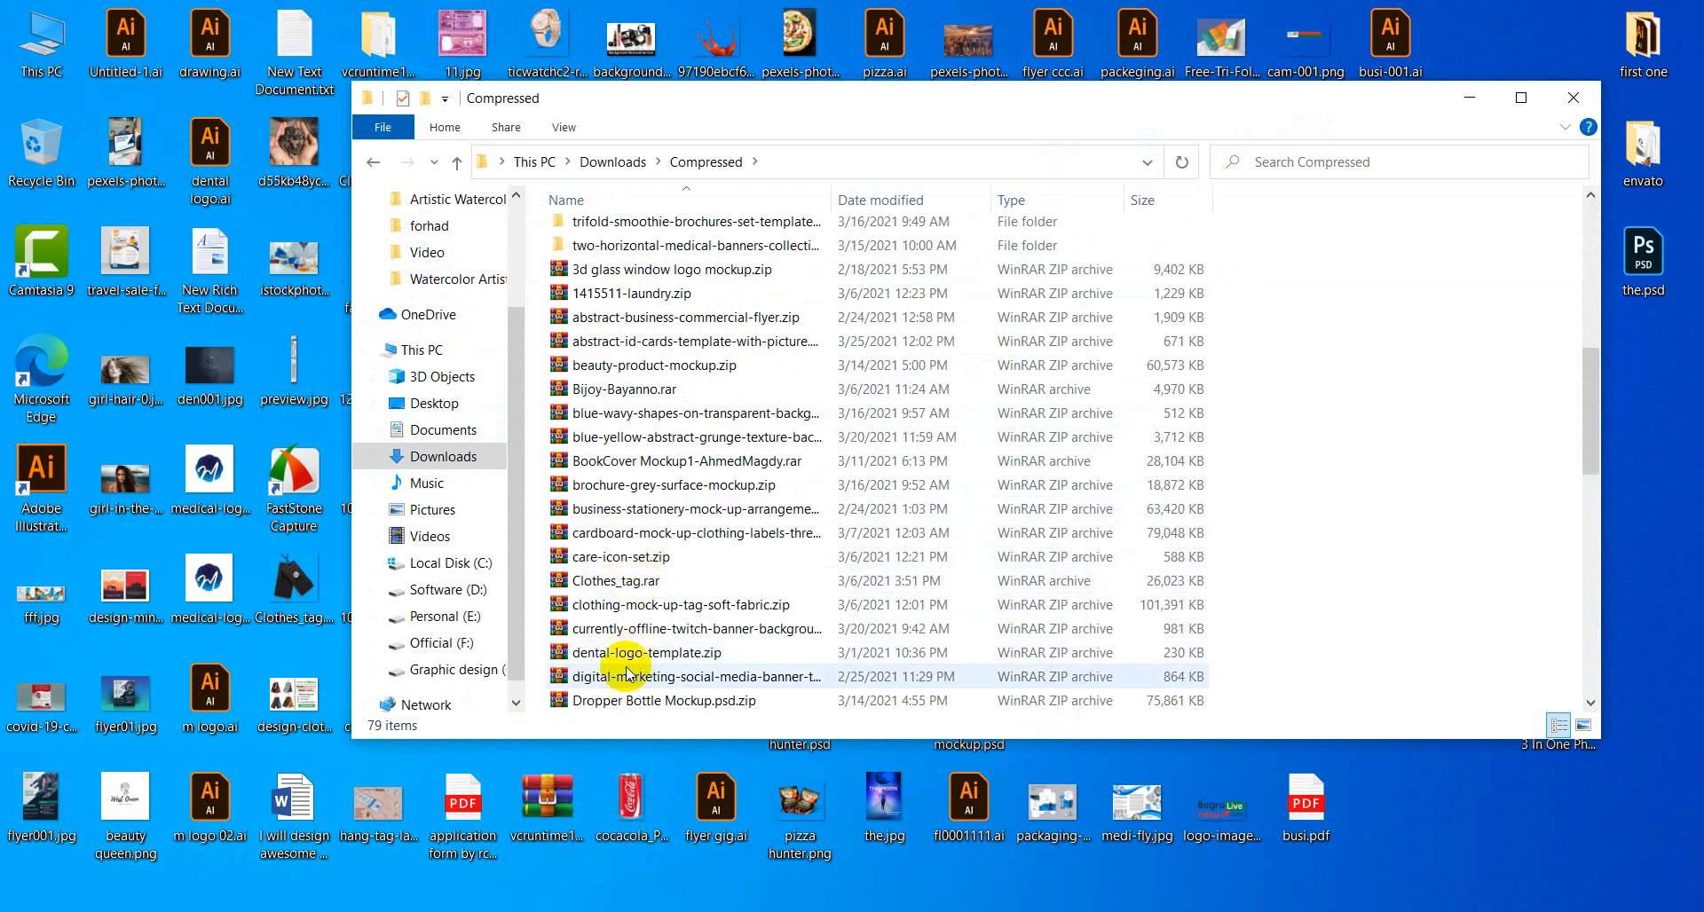
pyautogui.scroll(-1, 624, 461)
pyautogui.scroll(-1, 624, 461)
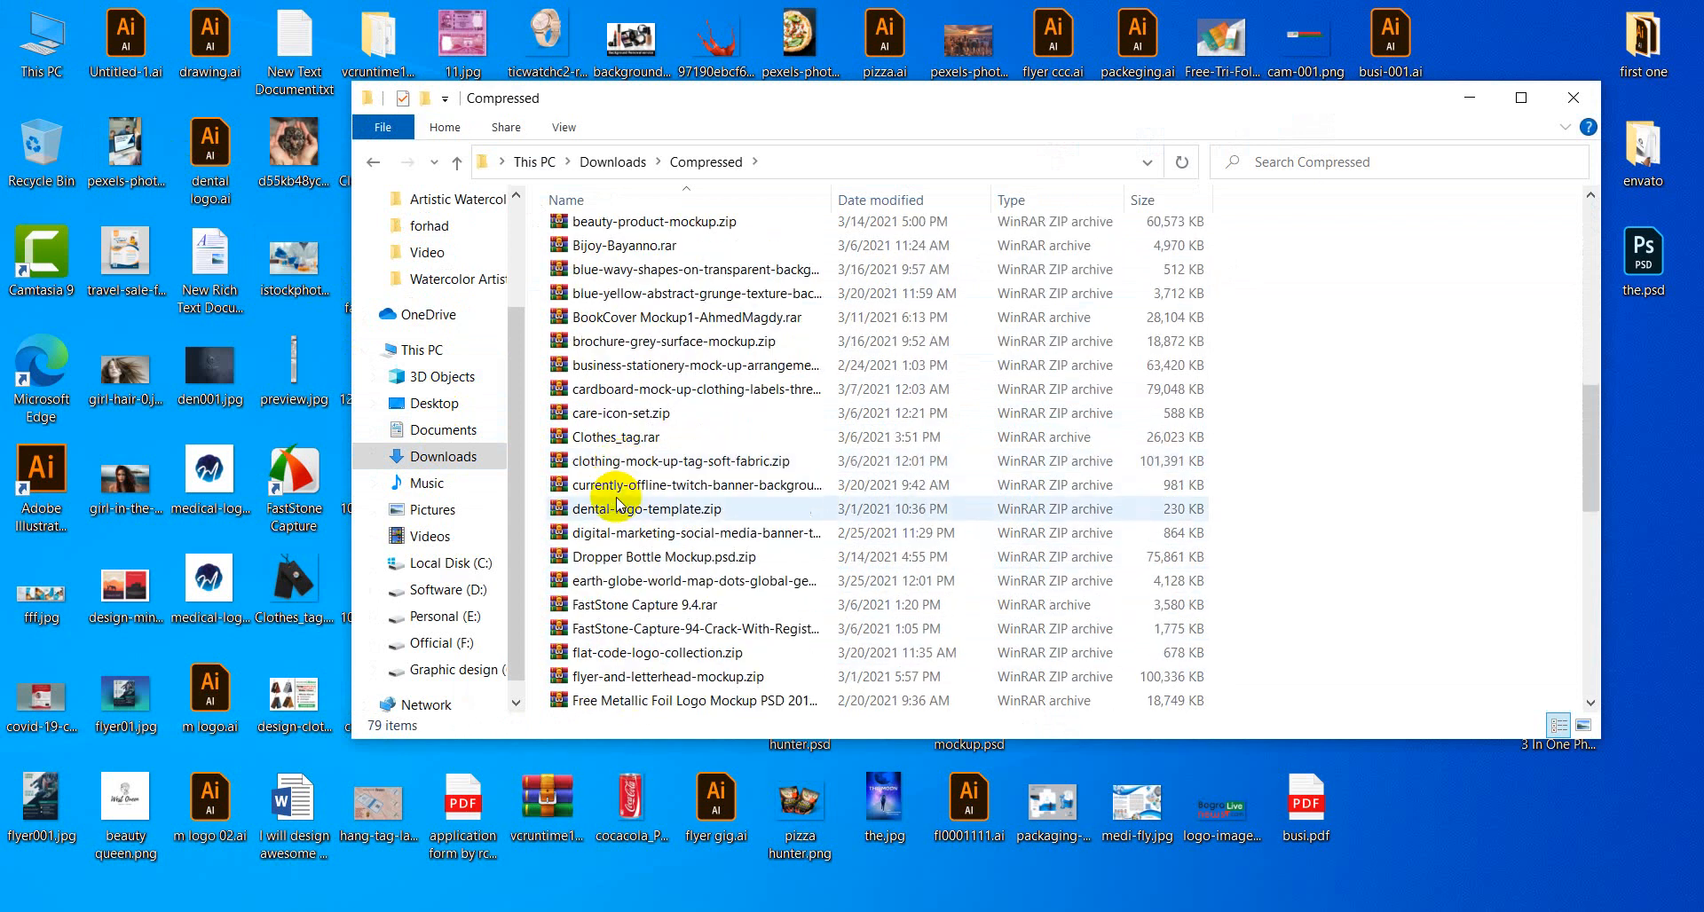
pyautogui.doubleClick(640, 584)
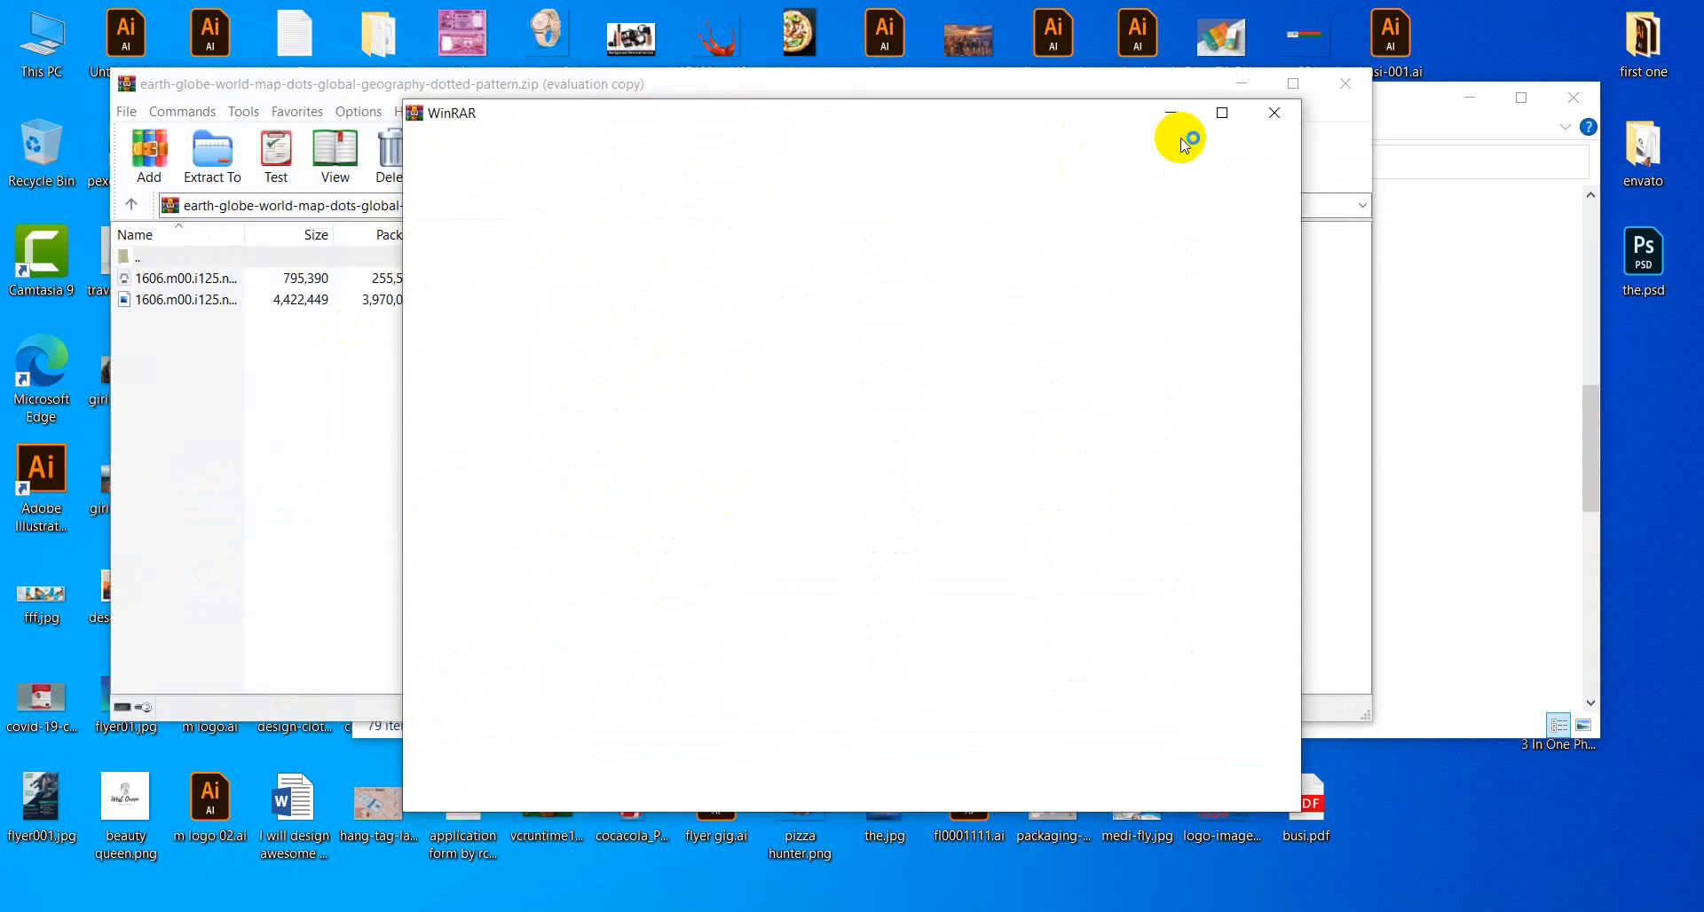
# Extract the map EPS to the desktop, close the windows, and bring it into Illustrator.
pyautogui.click(1274, 112)
pyautogui.moveTo(164, 282); pyautogui.dragTo(1483, 797)
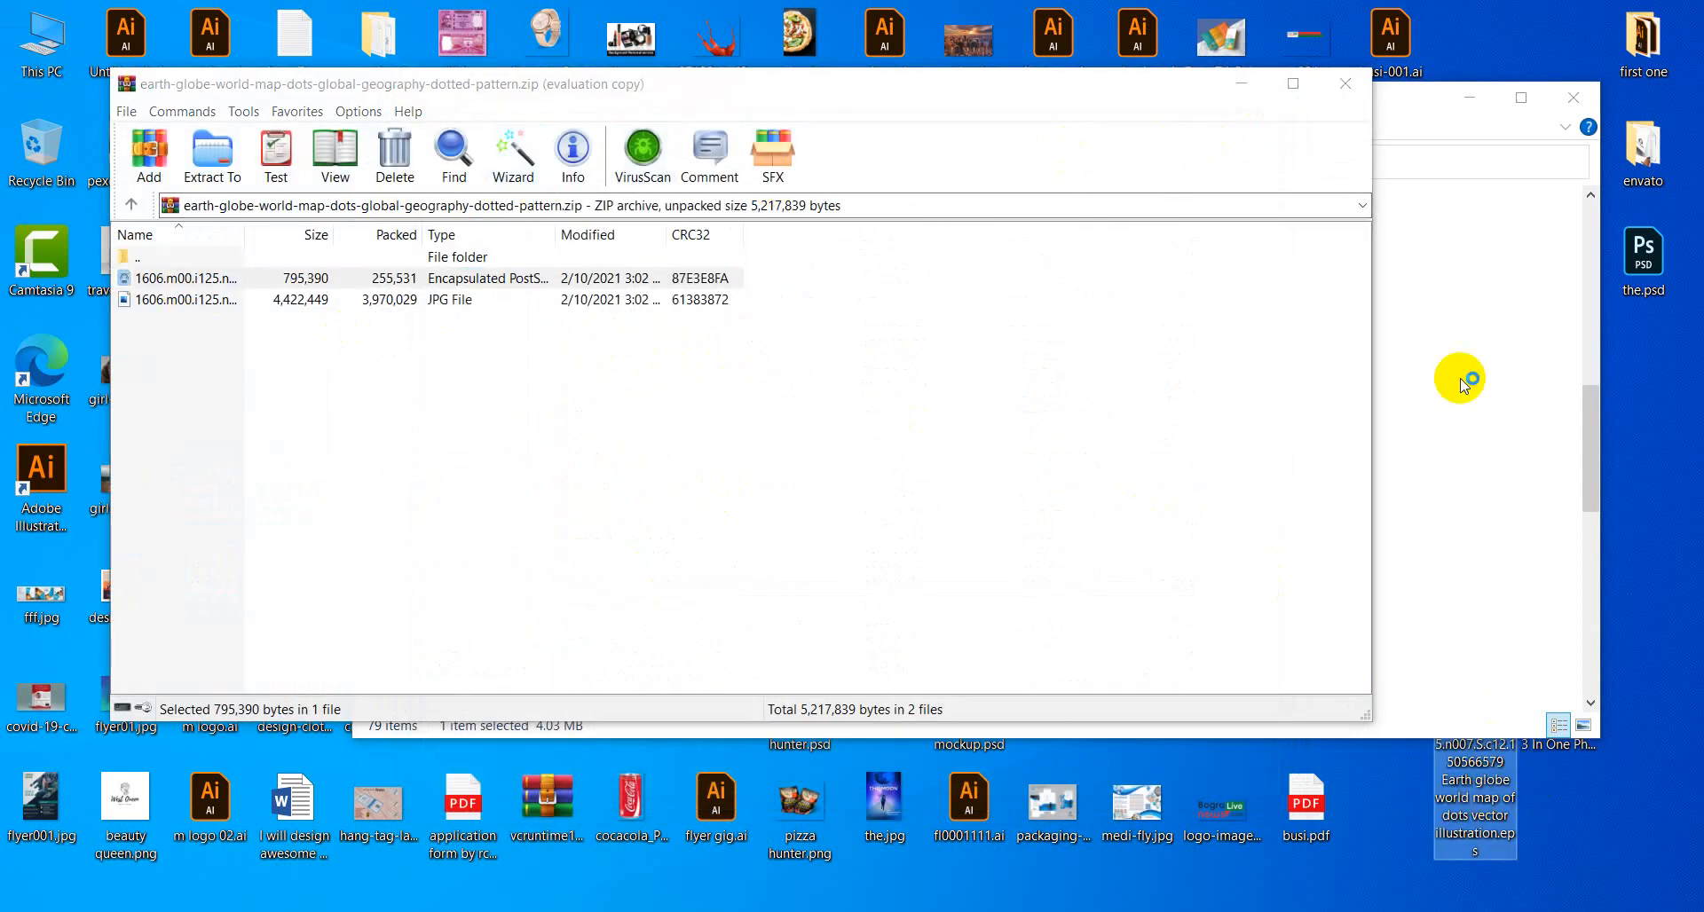
pyautogui.click(1345, 82)
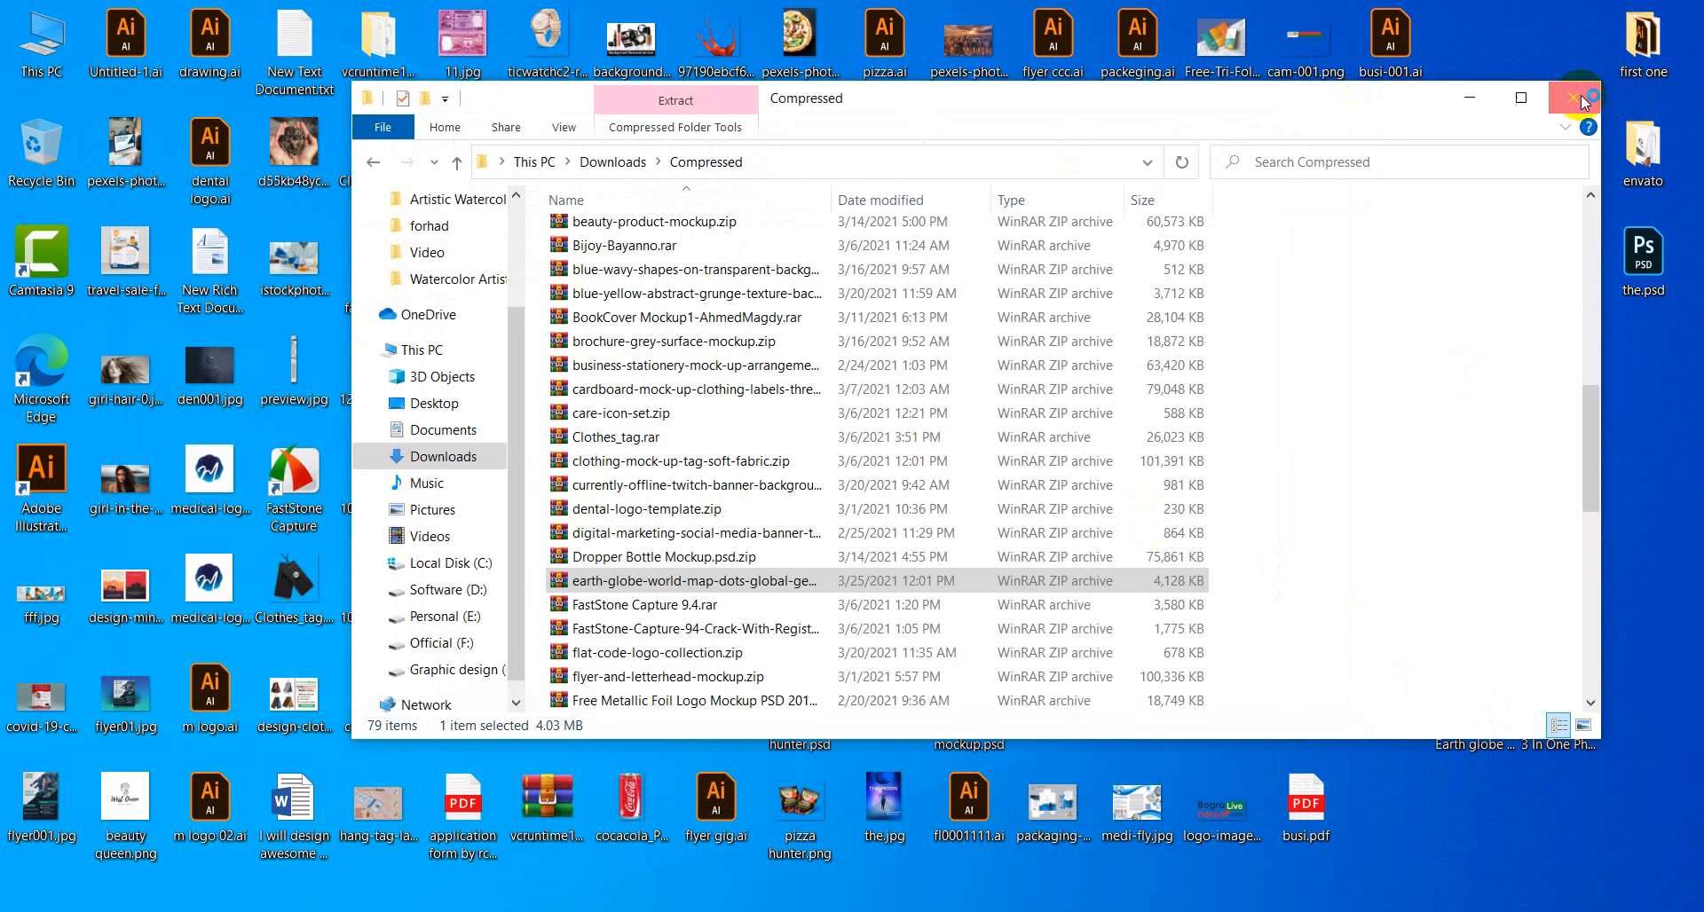
pyautogui.click(1576, 97)
pyautogui.moveTo(1475, 701); pyautogui.dragTo(781, 77)
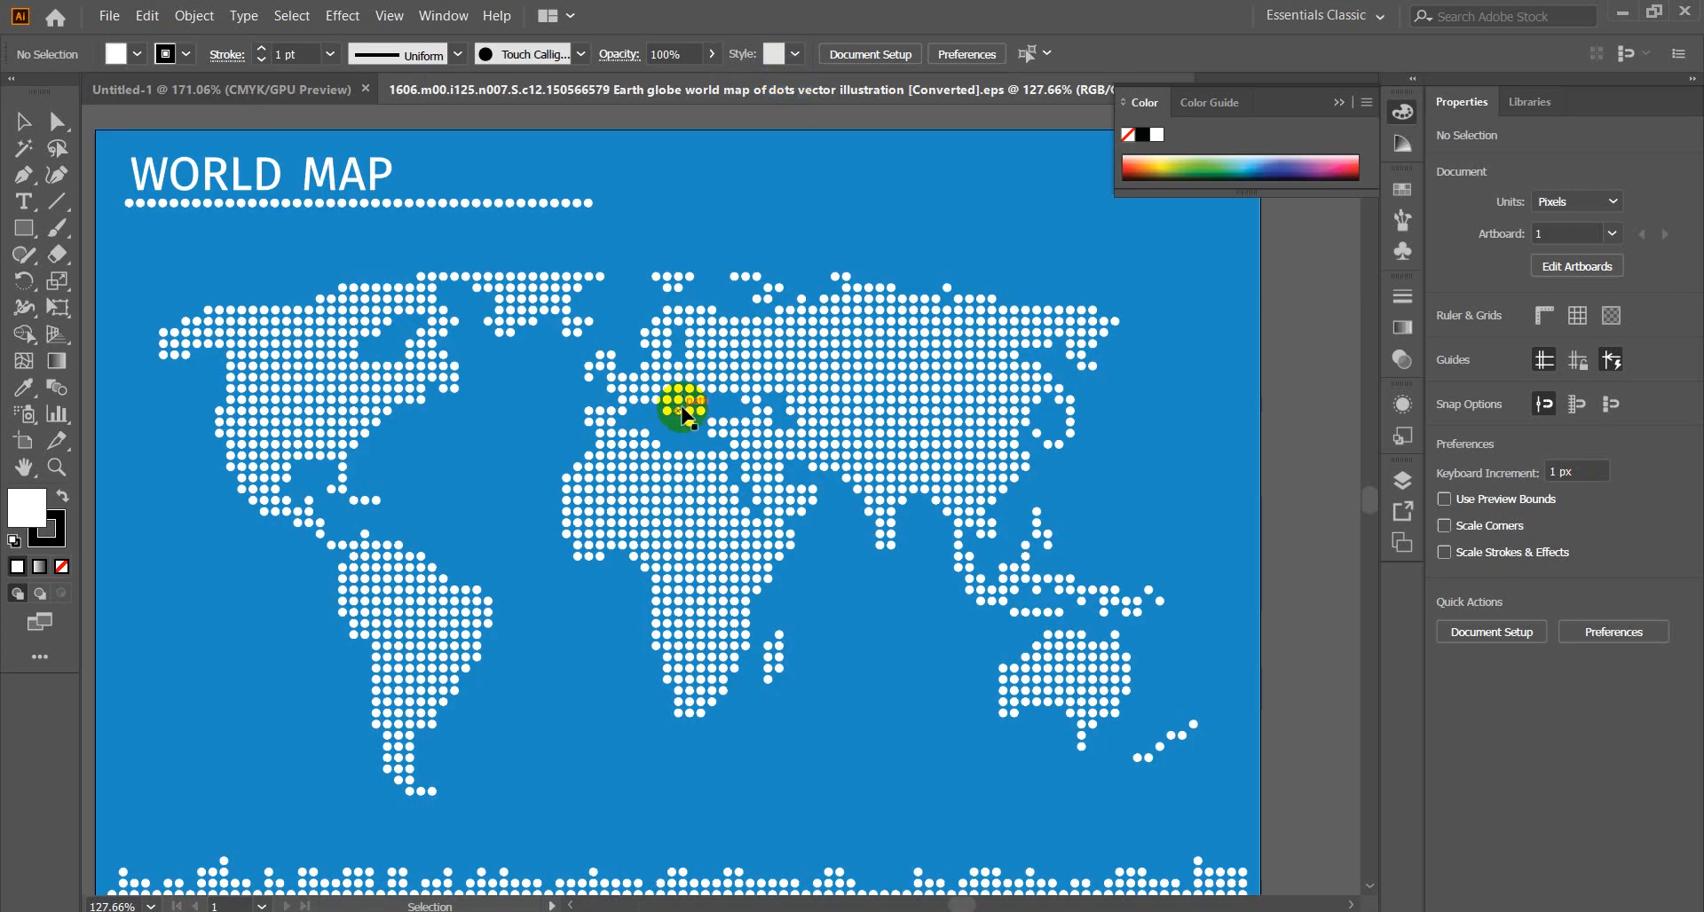
# Fit the map artboard in view and cut the dotted world map group.
pyautogui.hotkey('ctrl', '0')
pyautogui.press('v')
pyautogui.click(776, 457)
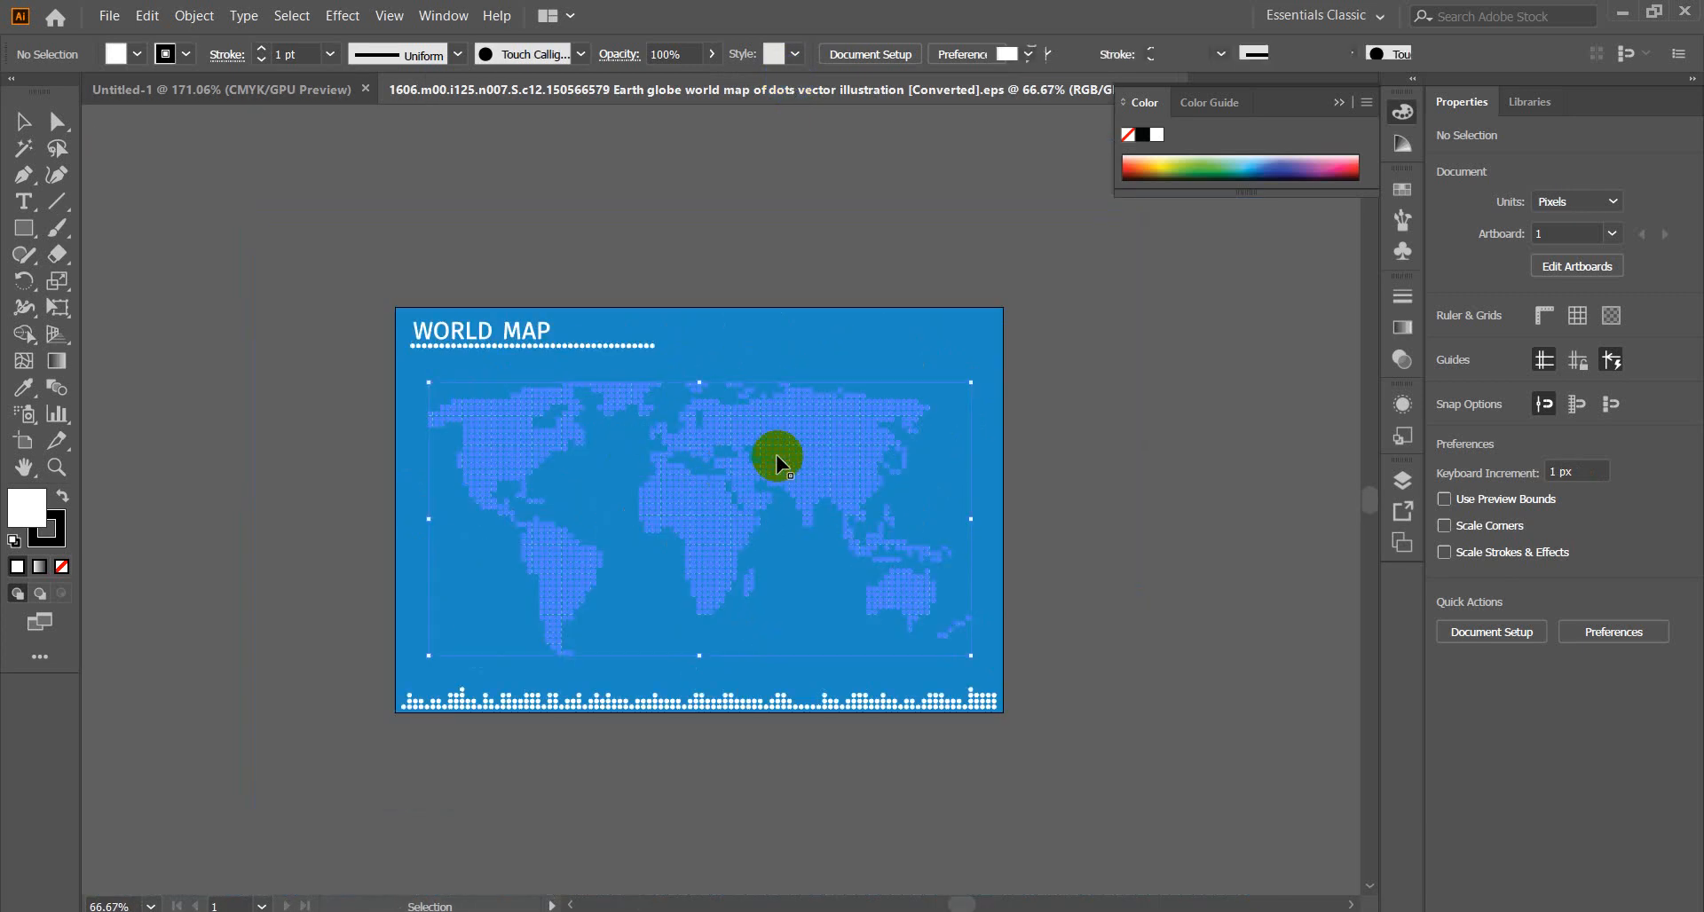
pyautogui.press('Delete')
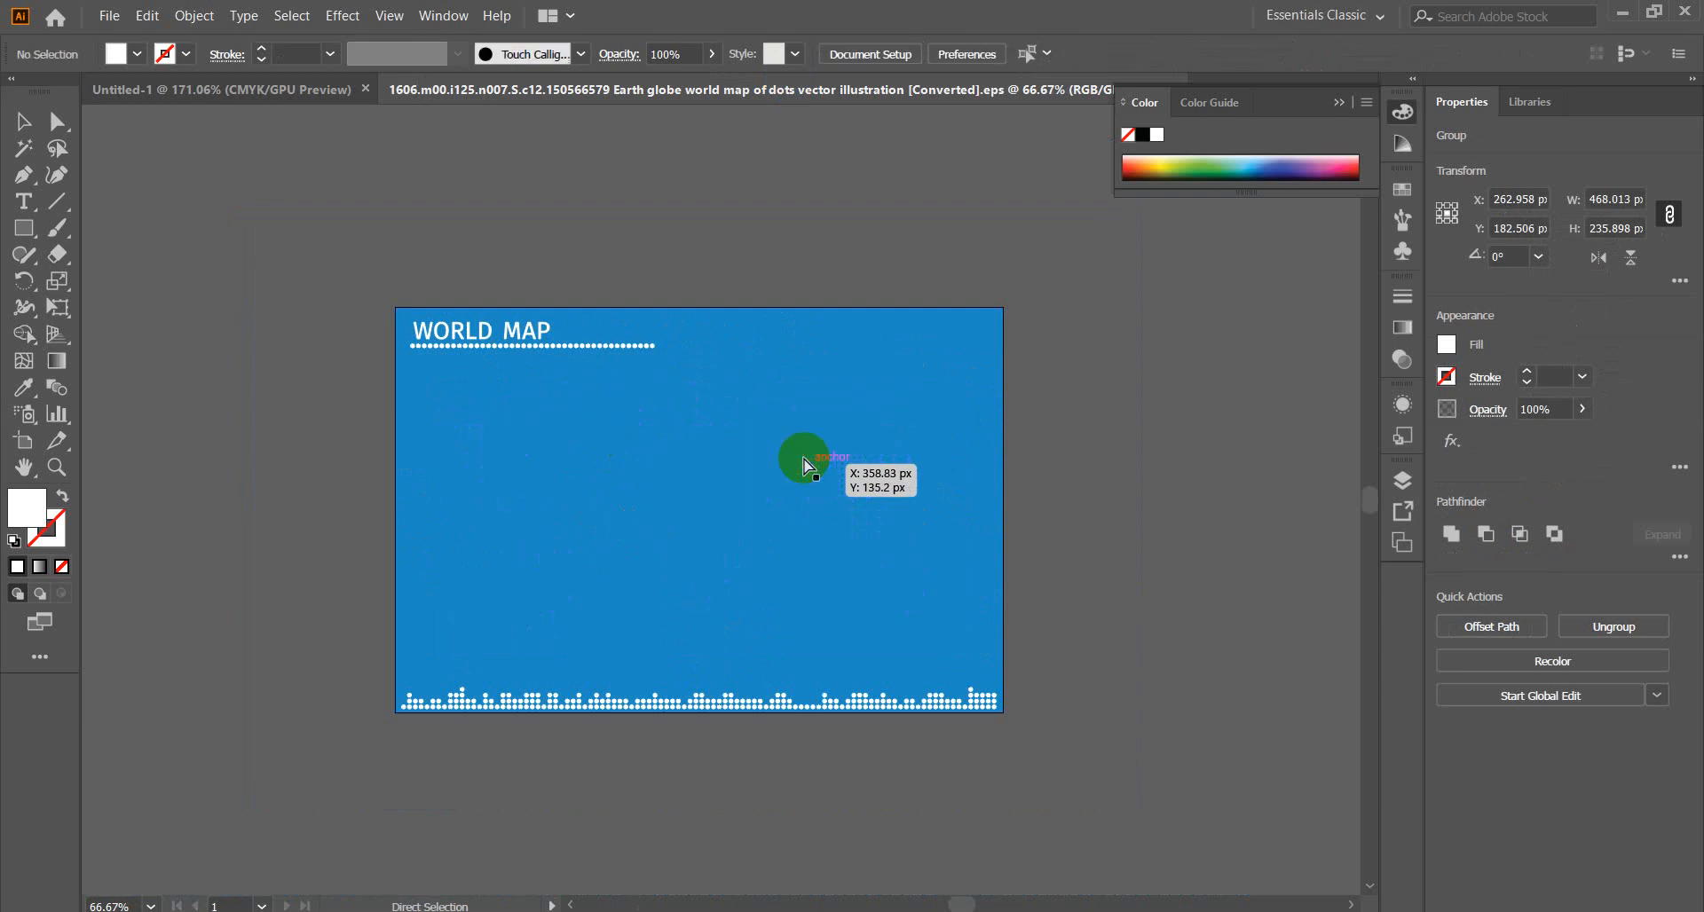
# Close the world map EPS without saving changes.
pyautogui.click(1334, 105)
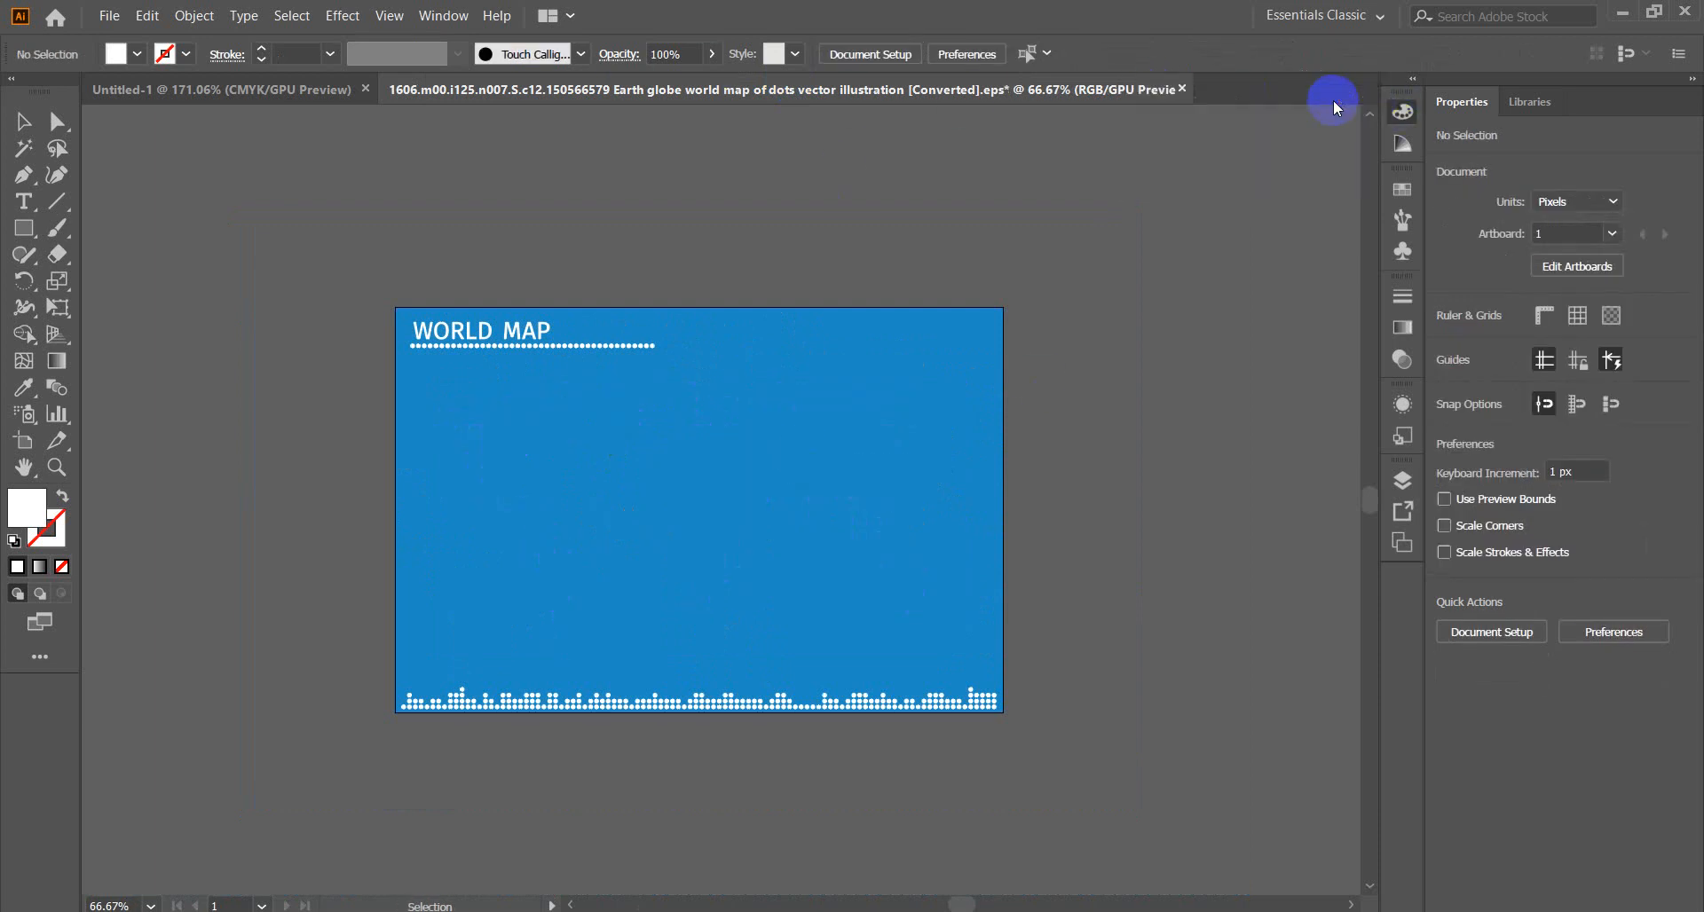
pyautogui.click(1182, 89)
pyautogui.click(967, 505)
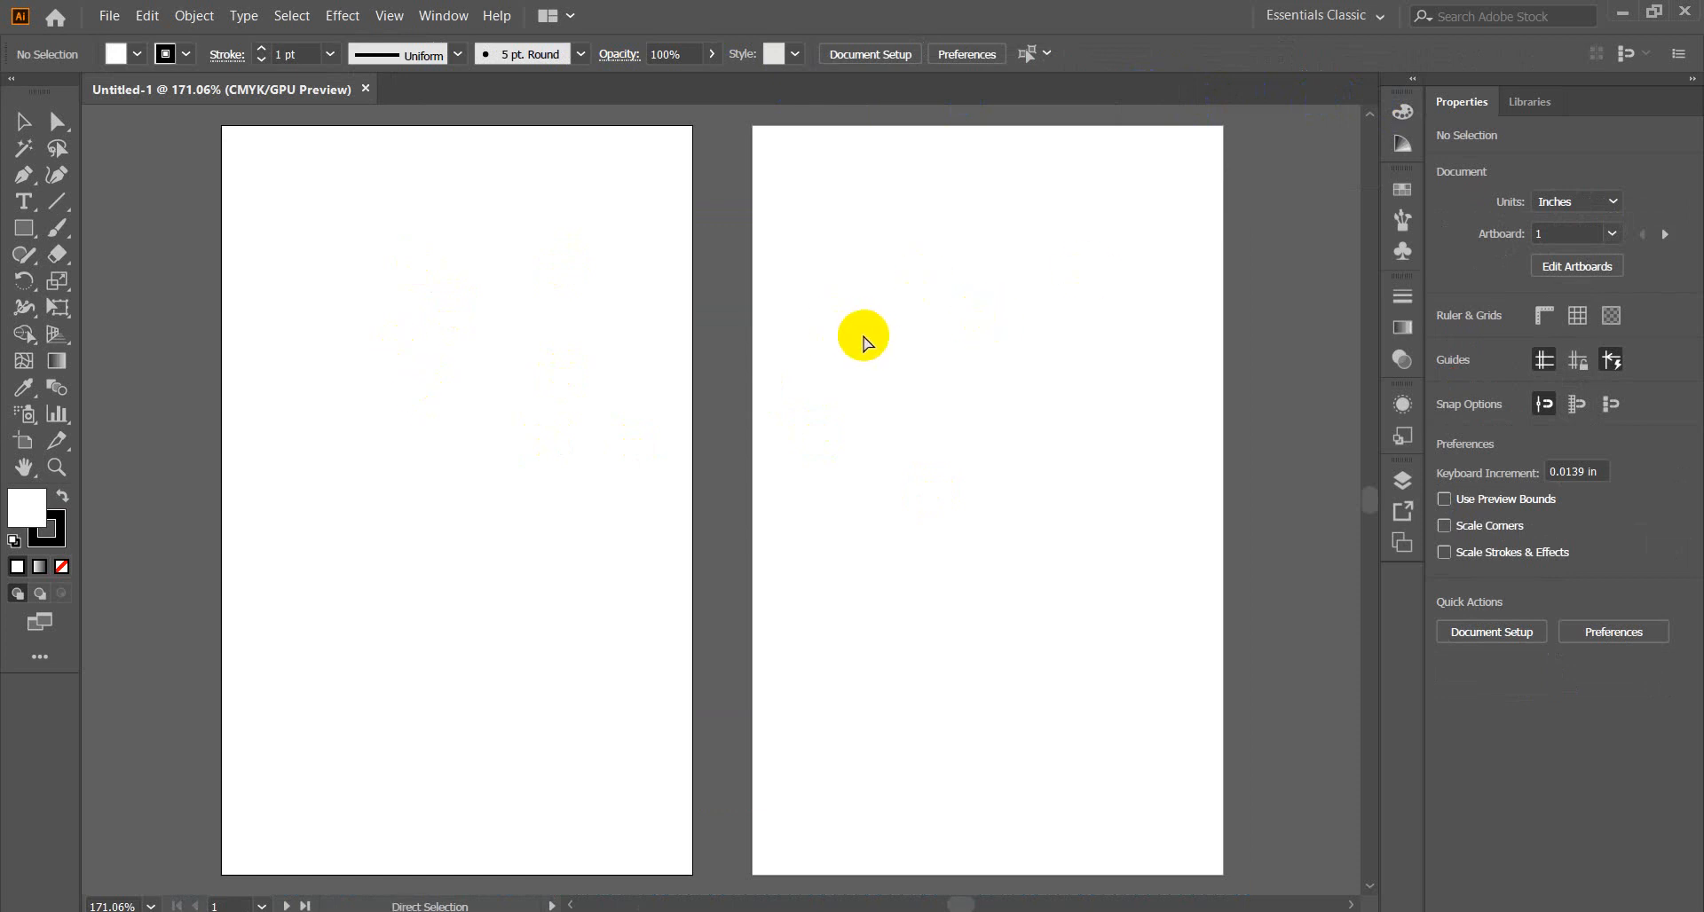
# Paste the dotted world map into the card and shrink it to about 1.96 × 0.99 in.
pyautogui.hotkey('ctrl', 'v')
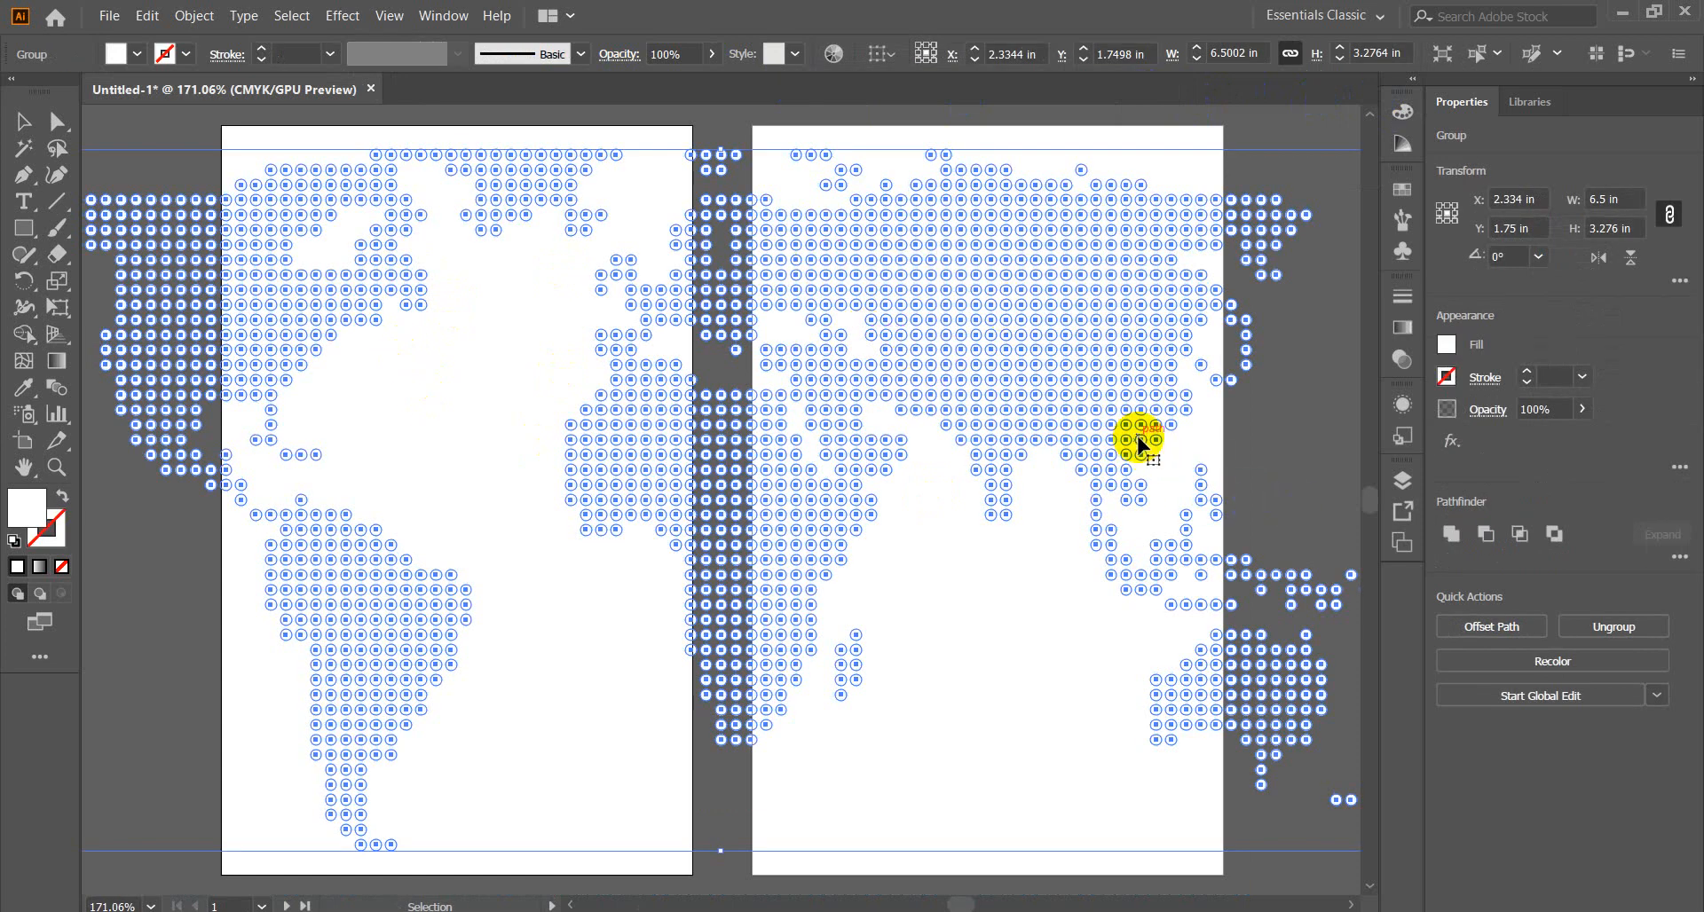
pyautogui.press('a')
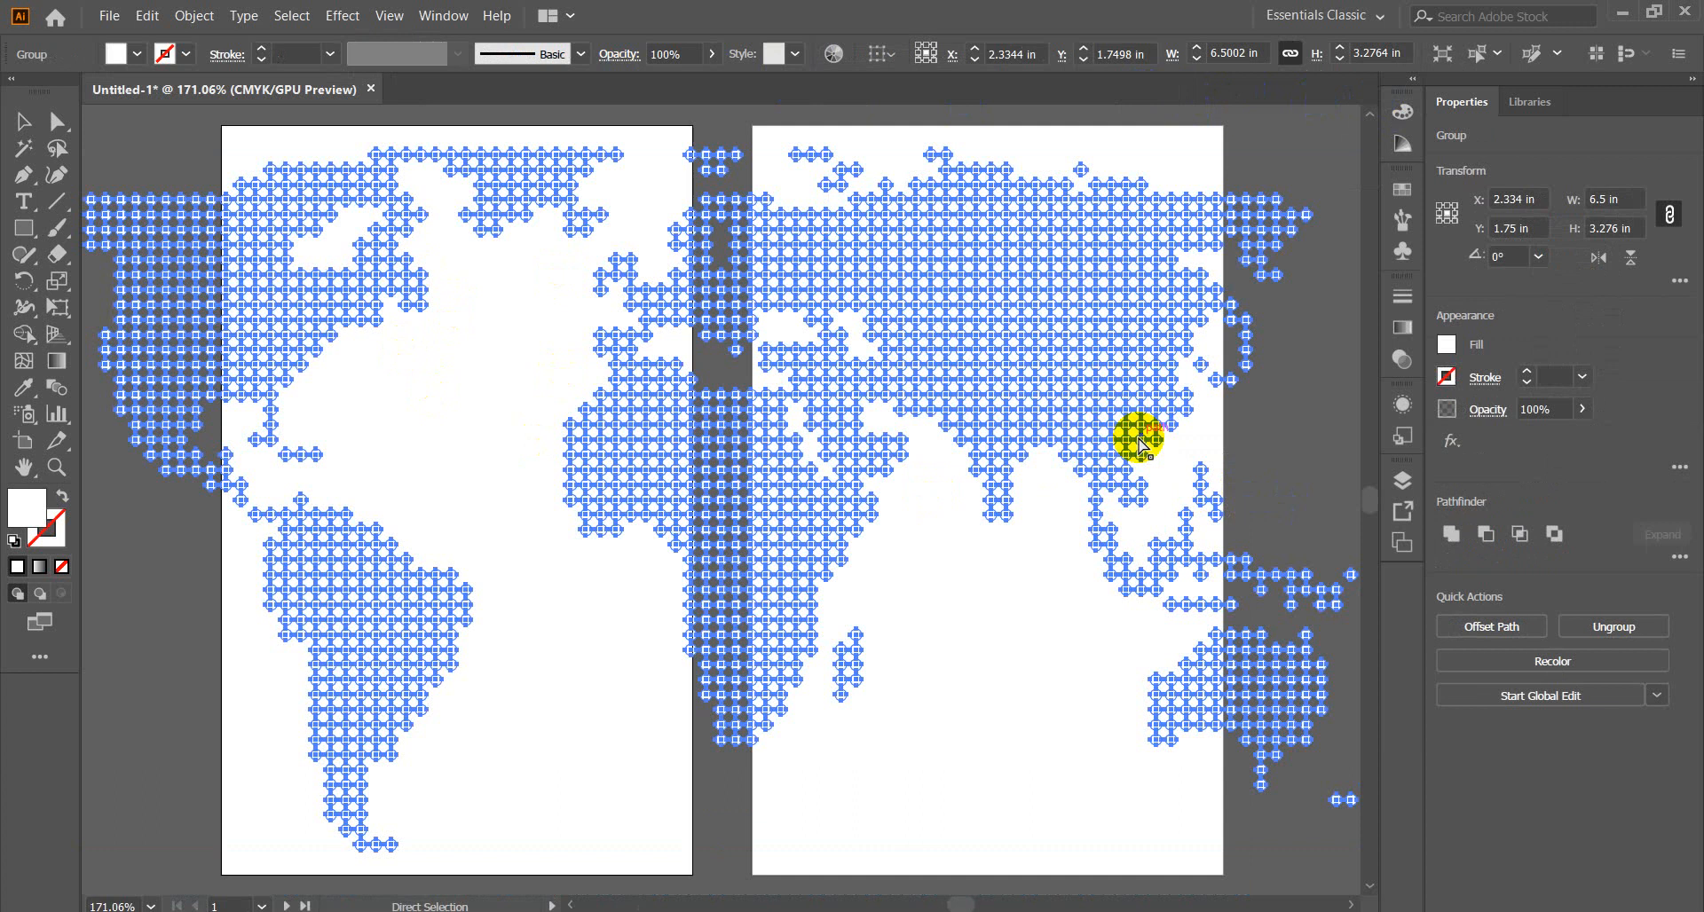
pyautogui.hotkey('ctrl', '1')
pyautogui.press('v')
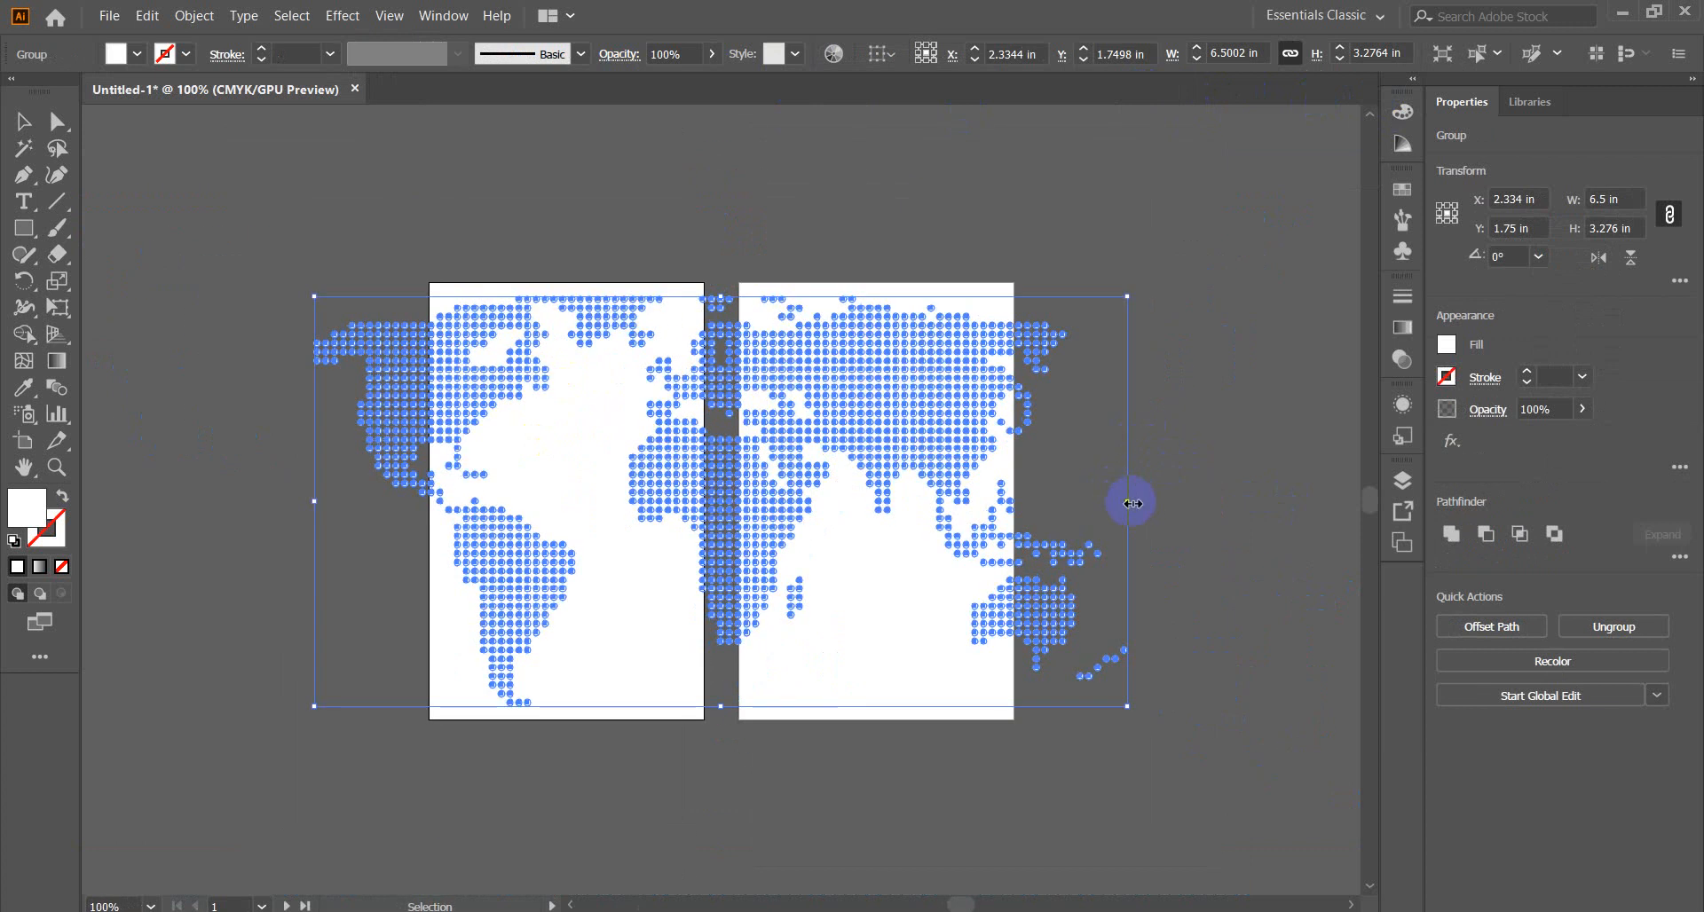
pyautogui.moveTo(1131, 503); pyautogui.dragTo(624, 458)
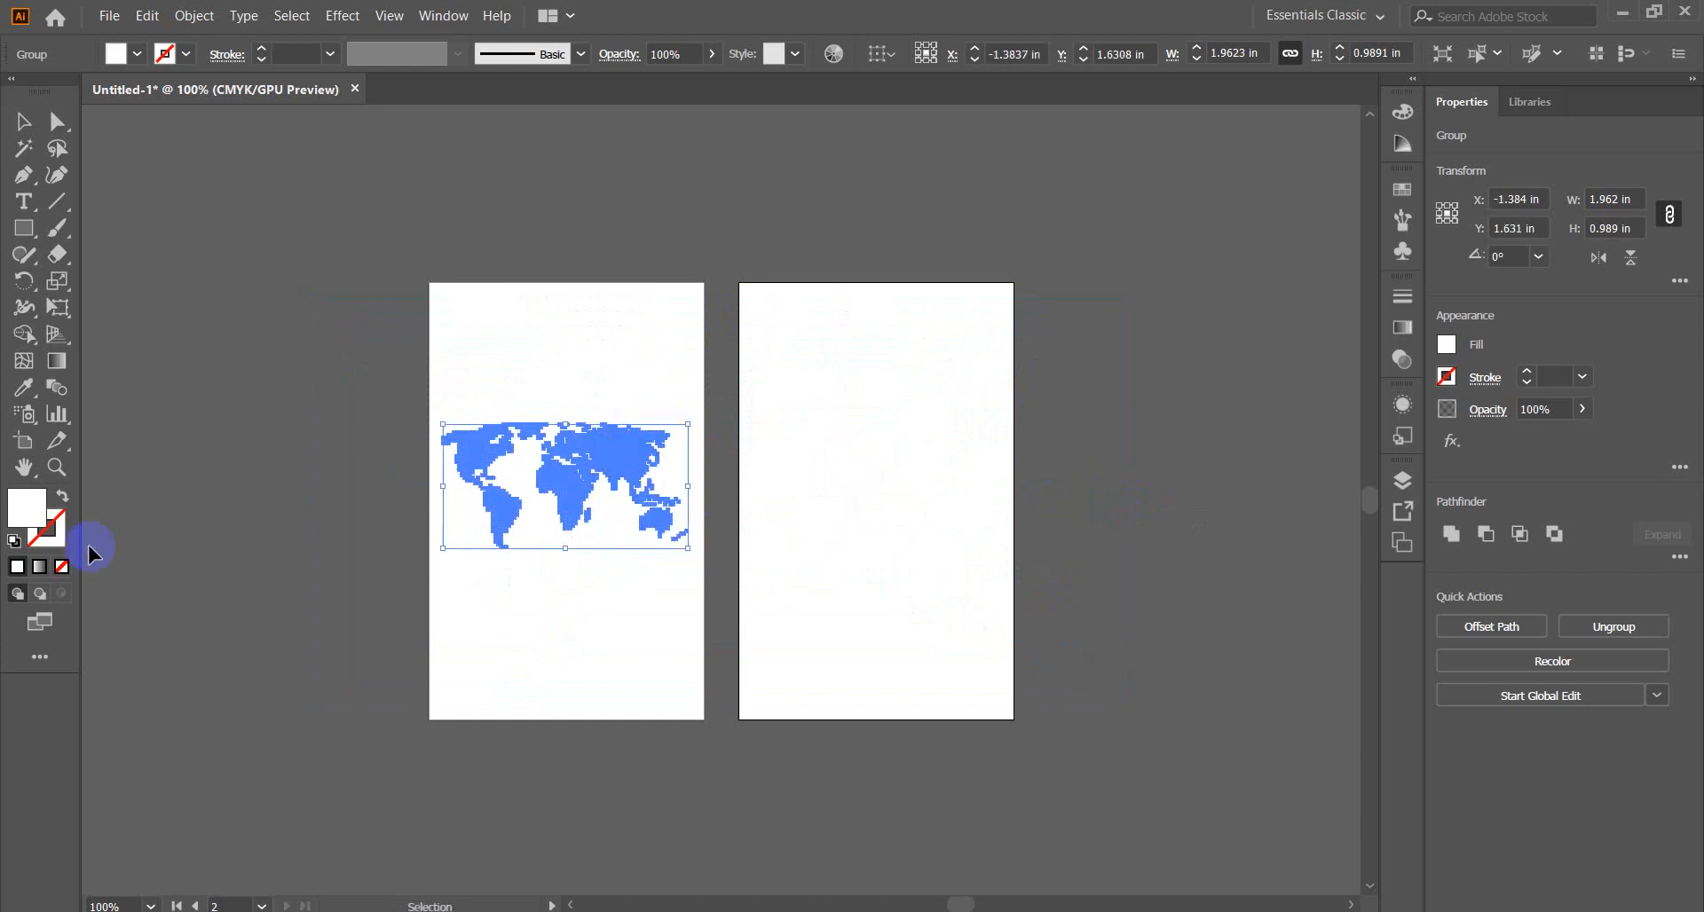
# Fill the map with light grey C6C6C6 and deselect it.
pyautogui.doubleClick(20, 510)
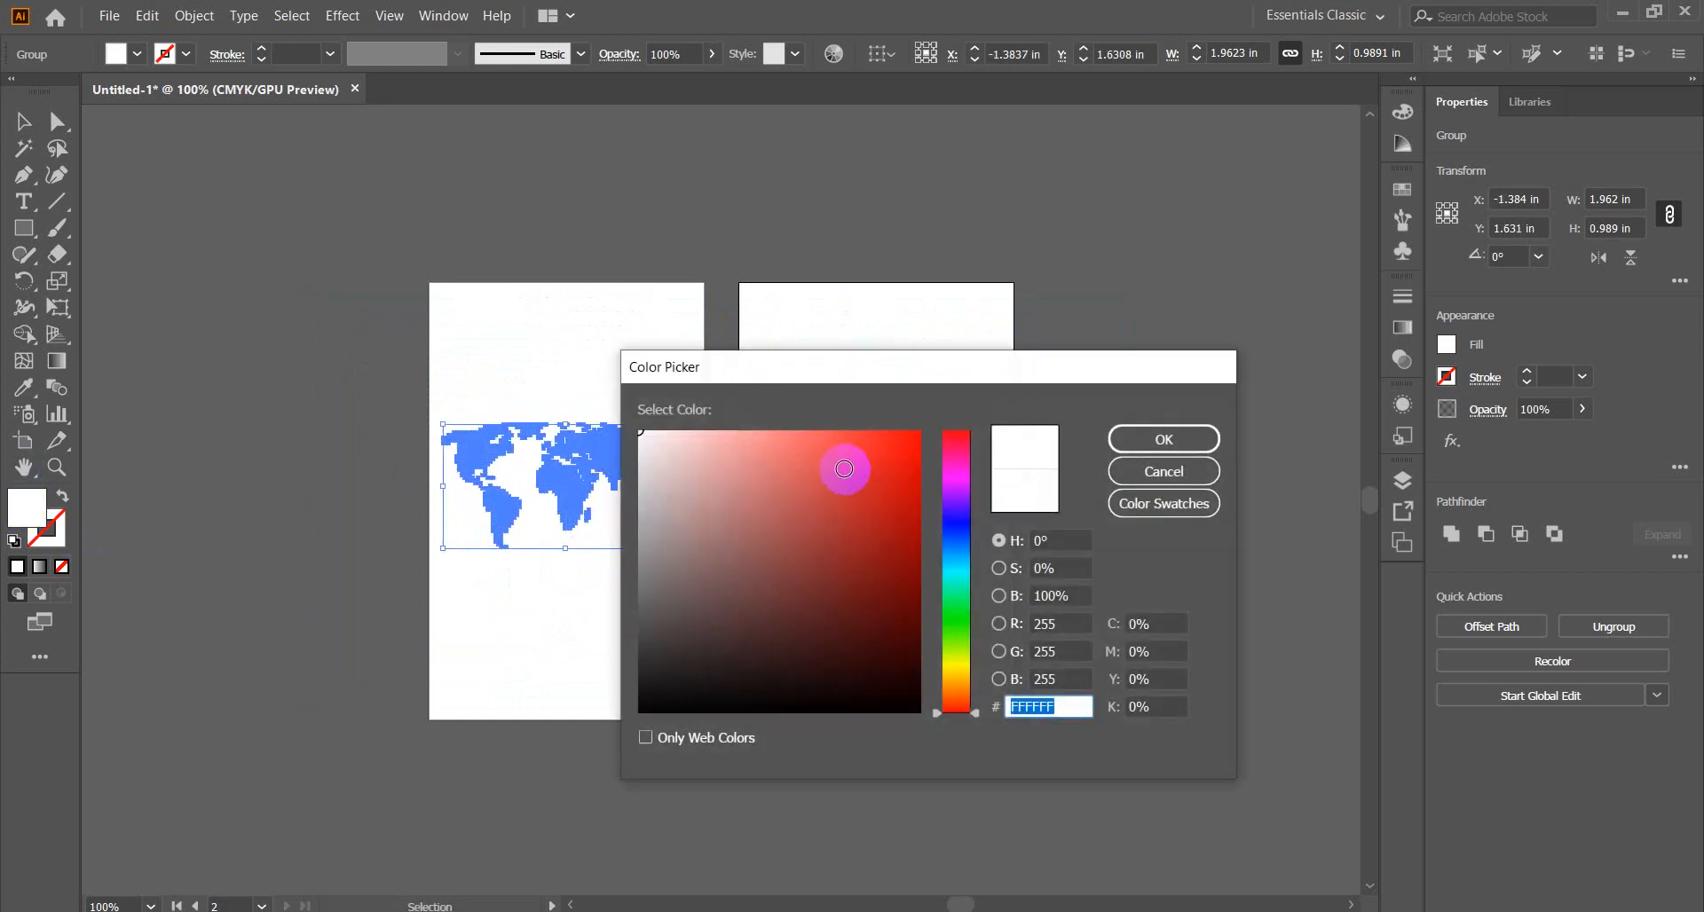
pyautogui.moveTo(655, 484); pyautogui.dragTo(631, 489)
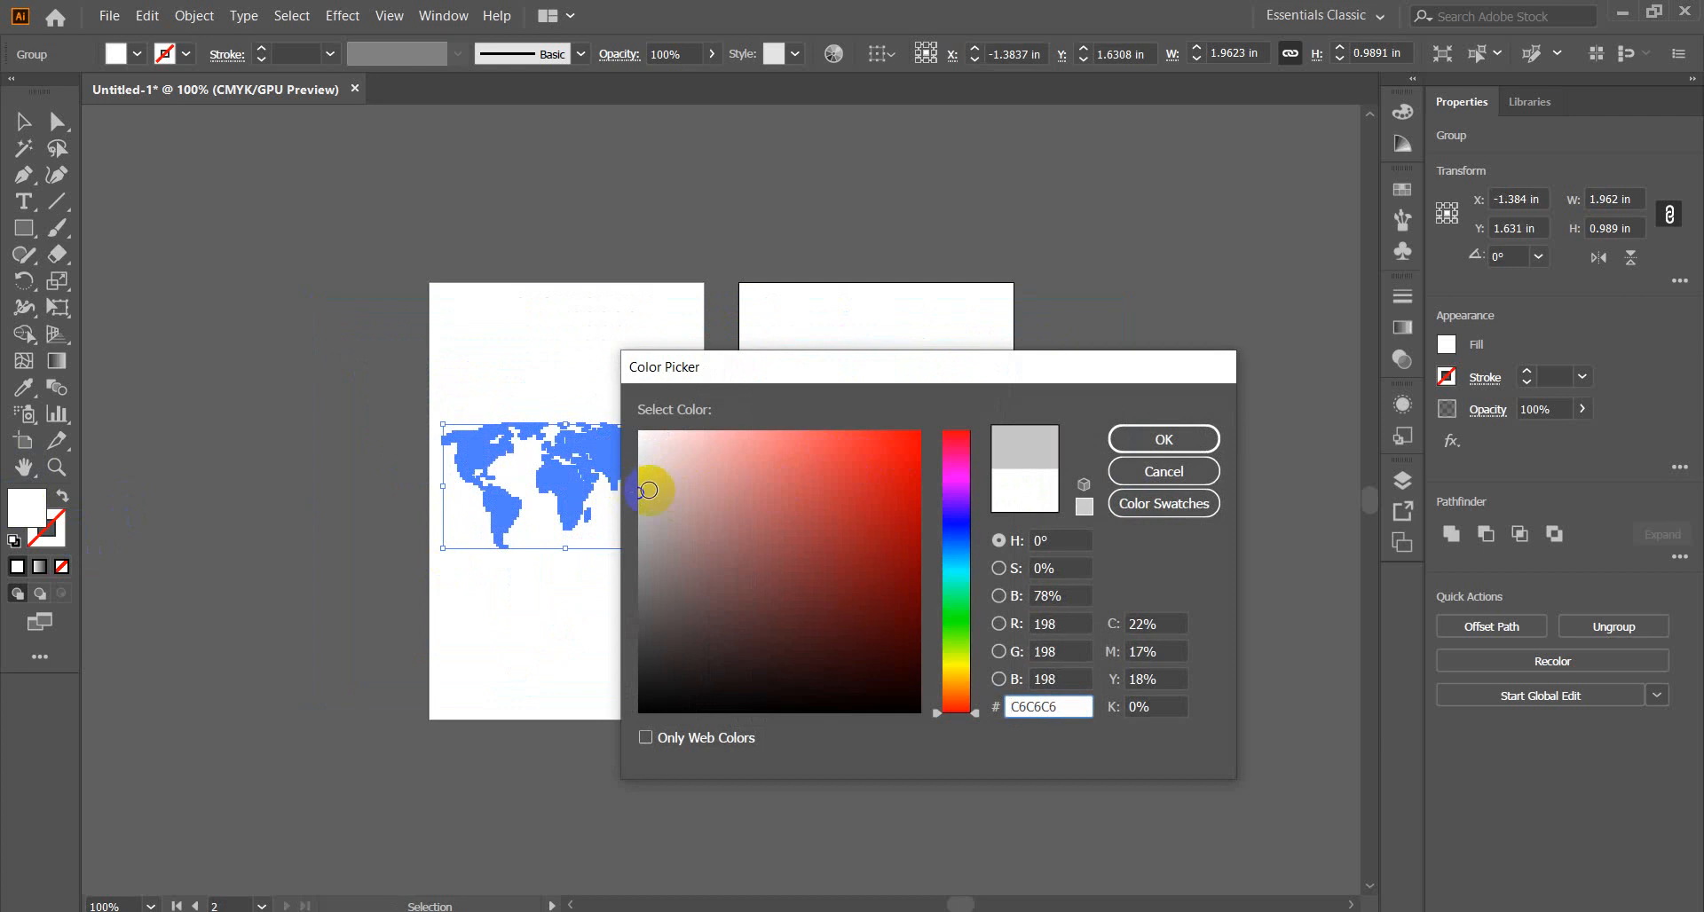
pyautogui.click(1163, 440)
pyautogui.click(261, 428)
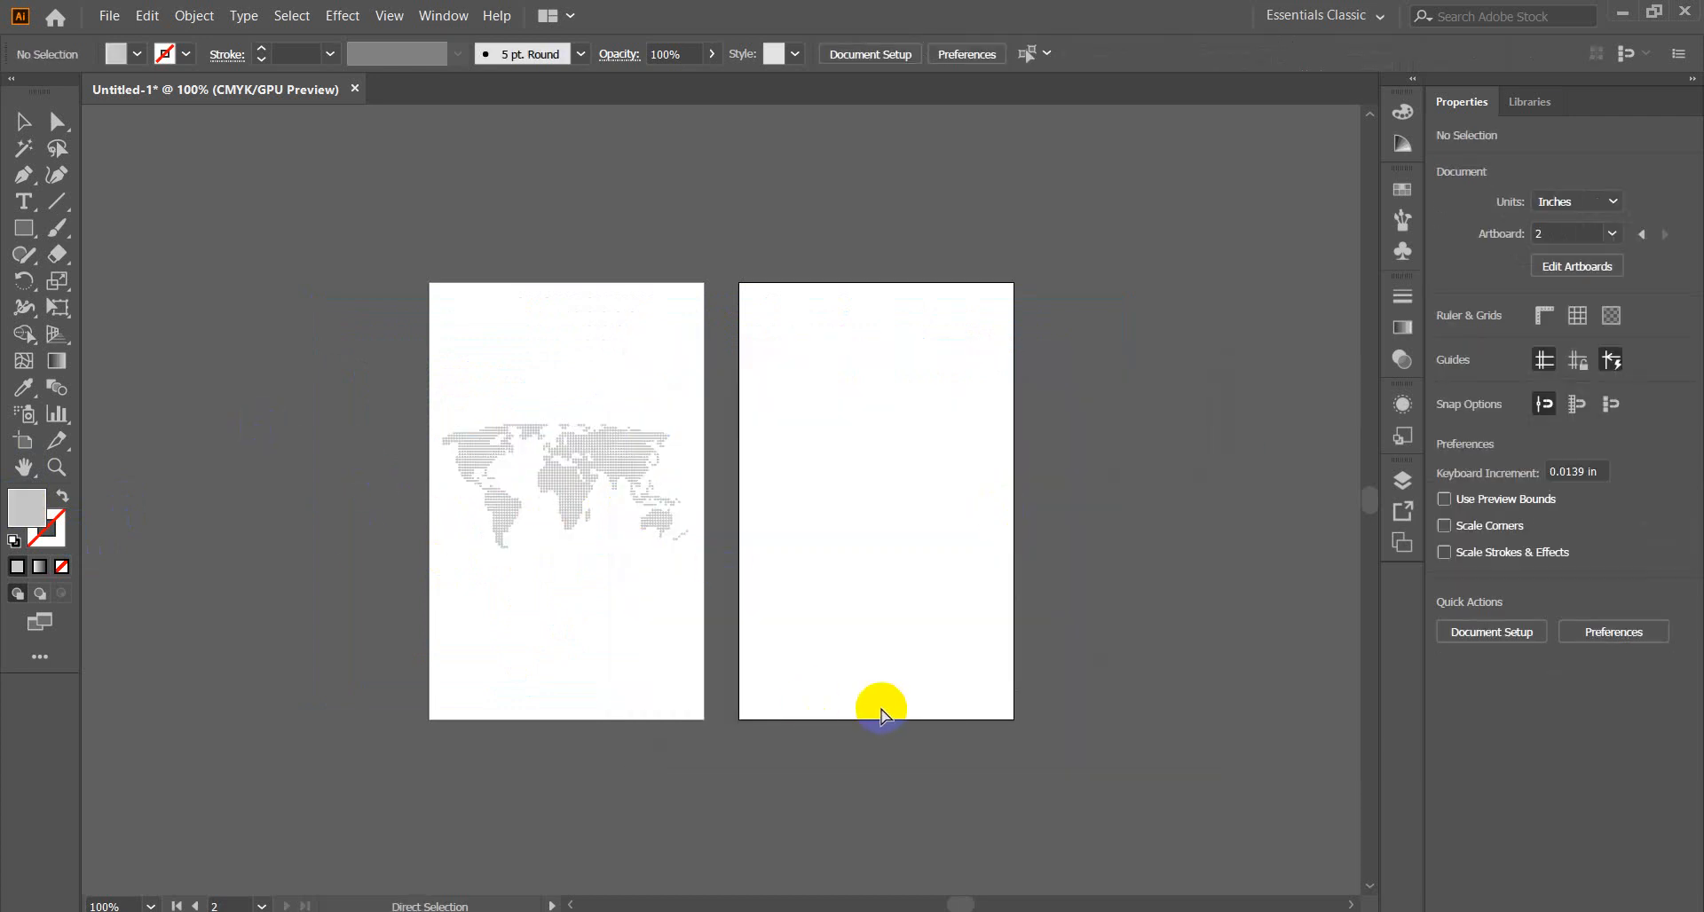
# Draw a rounded square about 0.93 in wide over the top of the map.
pyautogui.hotkey('ctrl', '=')
pyautogui.click(73, 310)
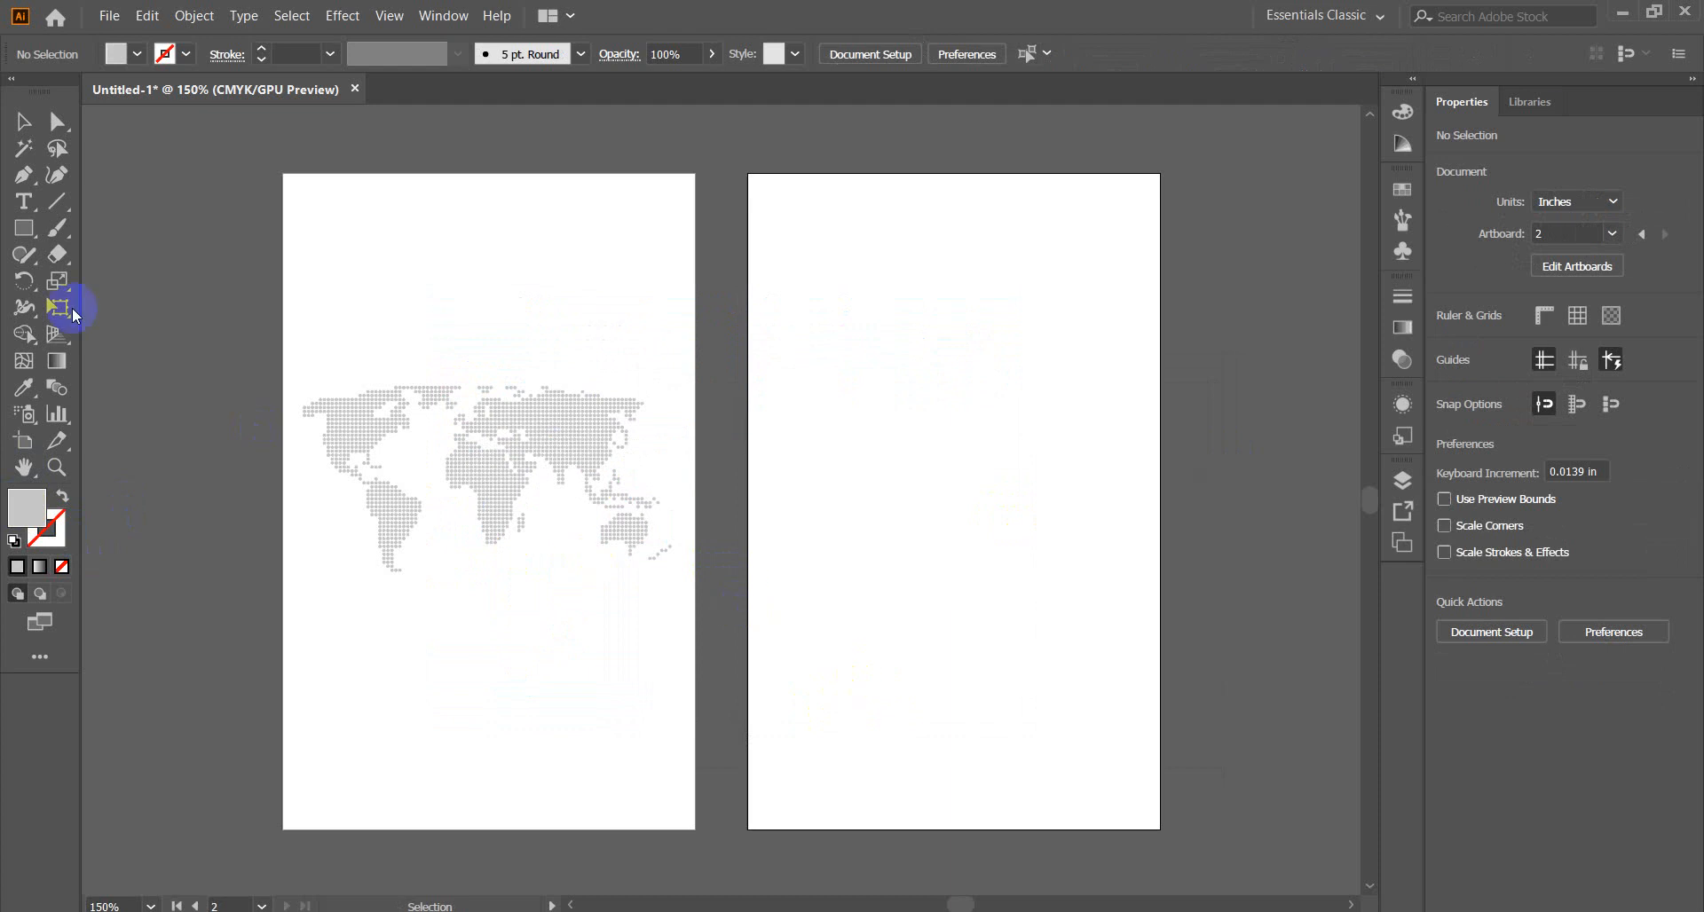
pyautogui.moveTo(24, 232); pyautogui.dragTo(88, 263)
pyautogui.moveTo(390, 299); pyautogui.dragTo(564, 474)
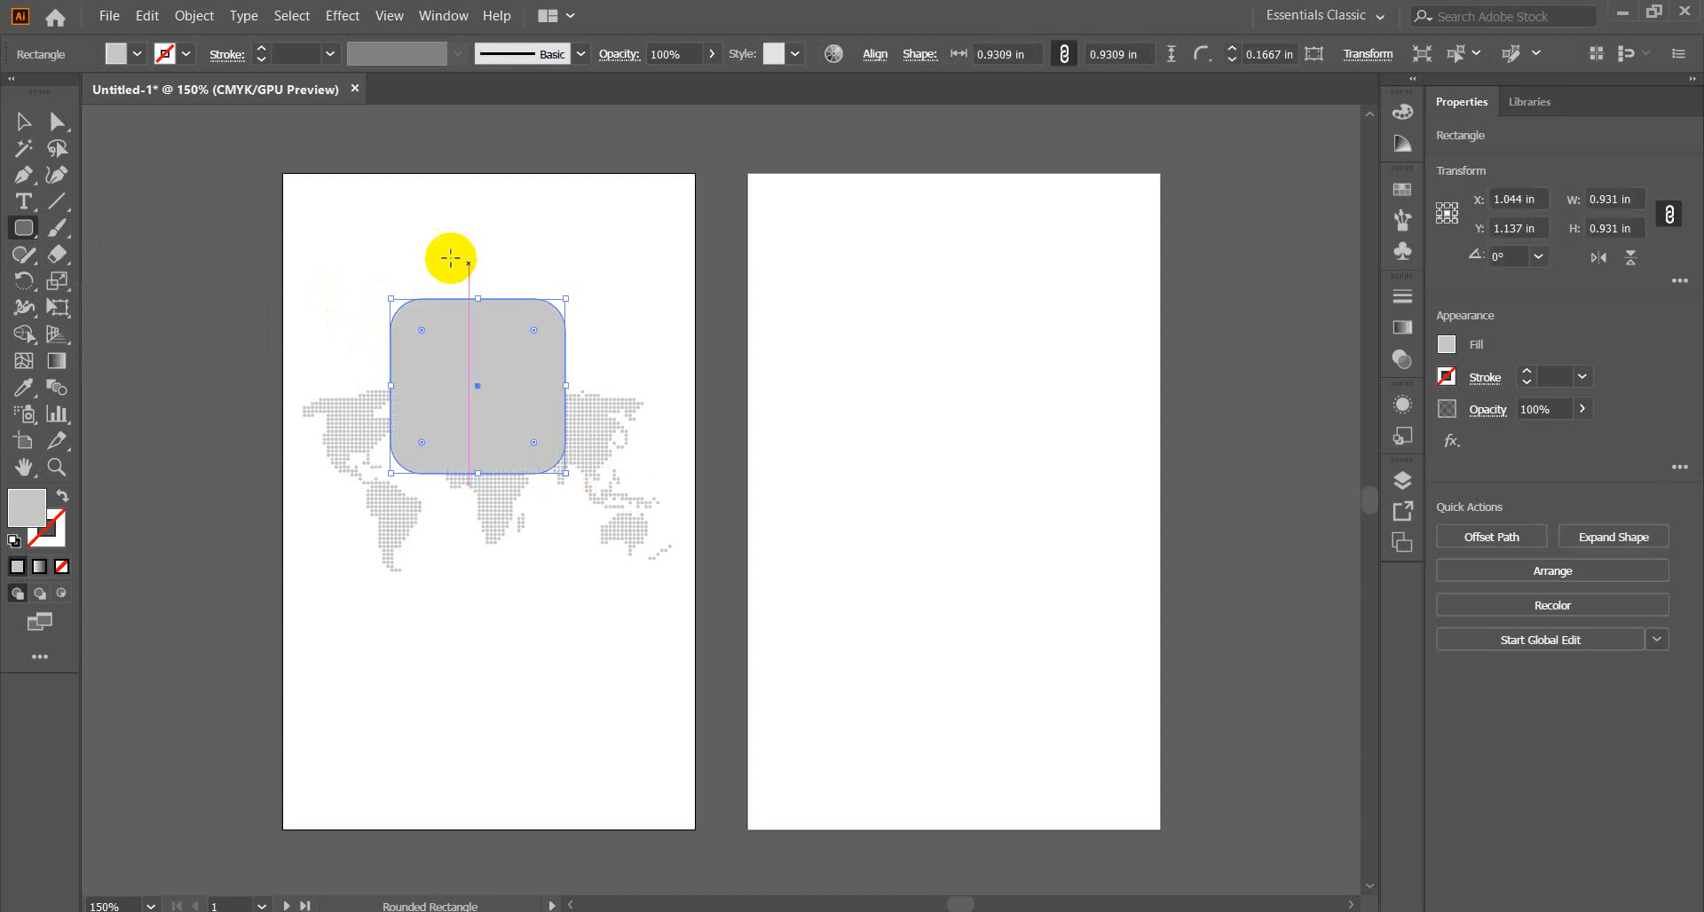
pyautogui.click(20, 128)
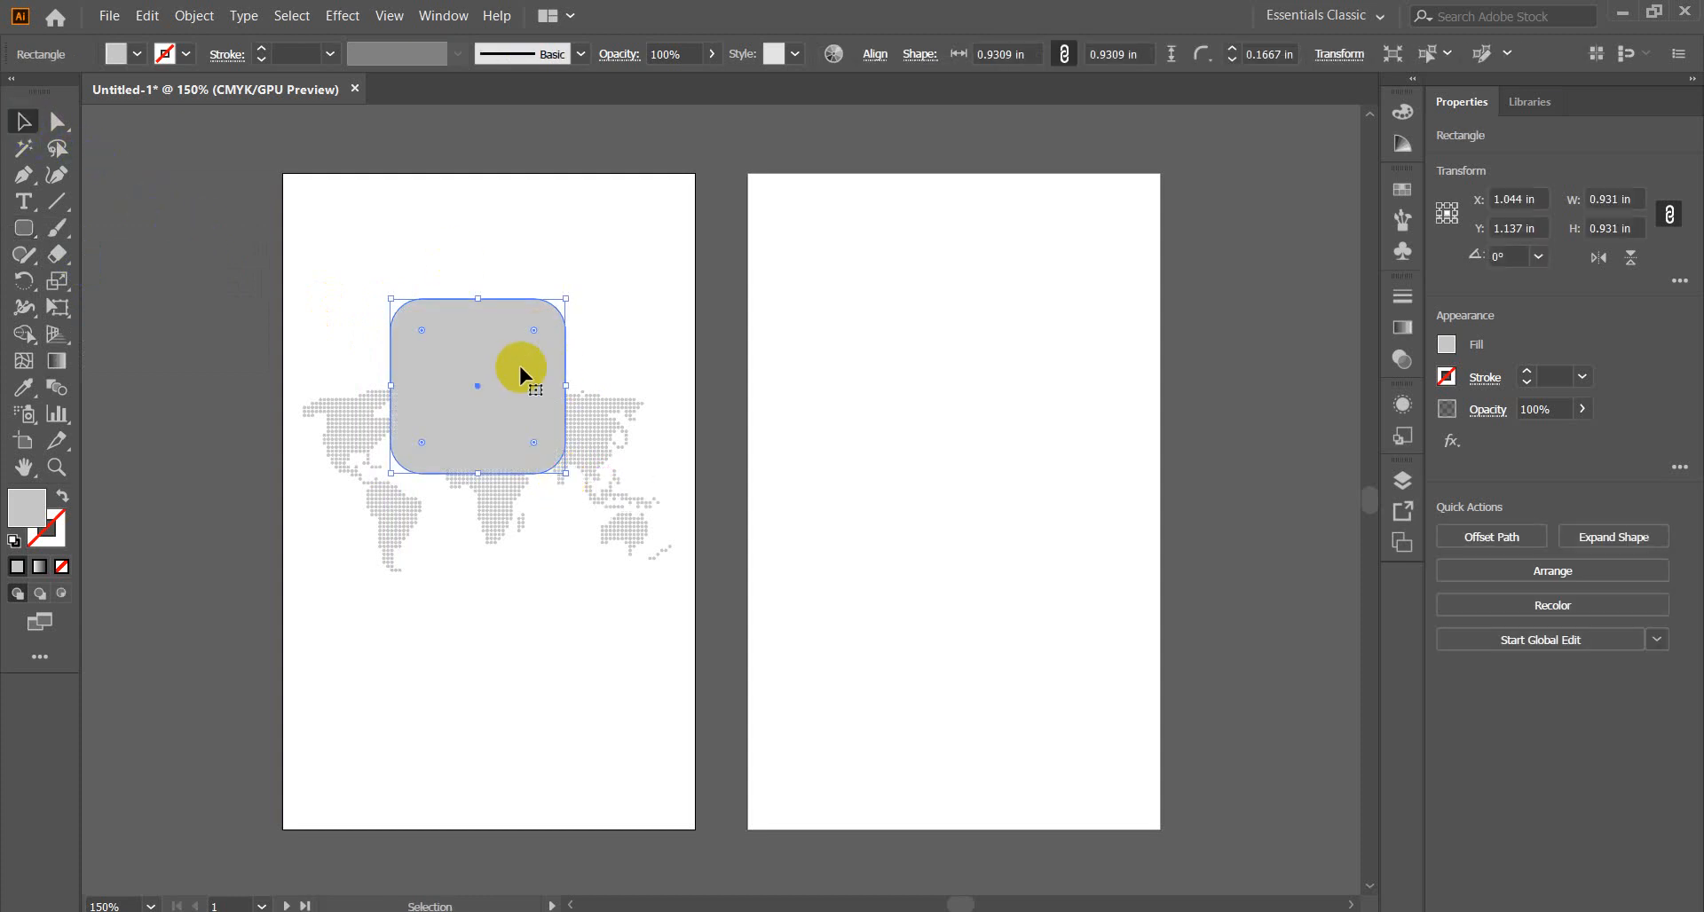
# Centre the rounded square and the world map horizontally on the artboard.
pyautogui.hotkey('ctrl', '+')
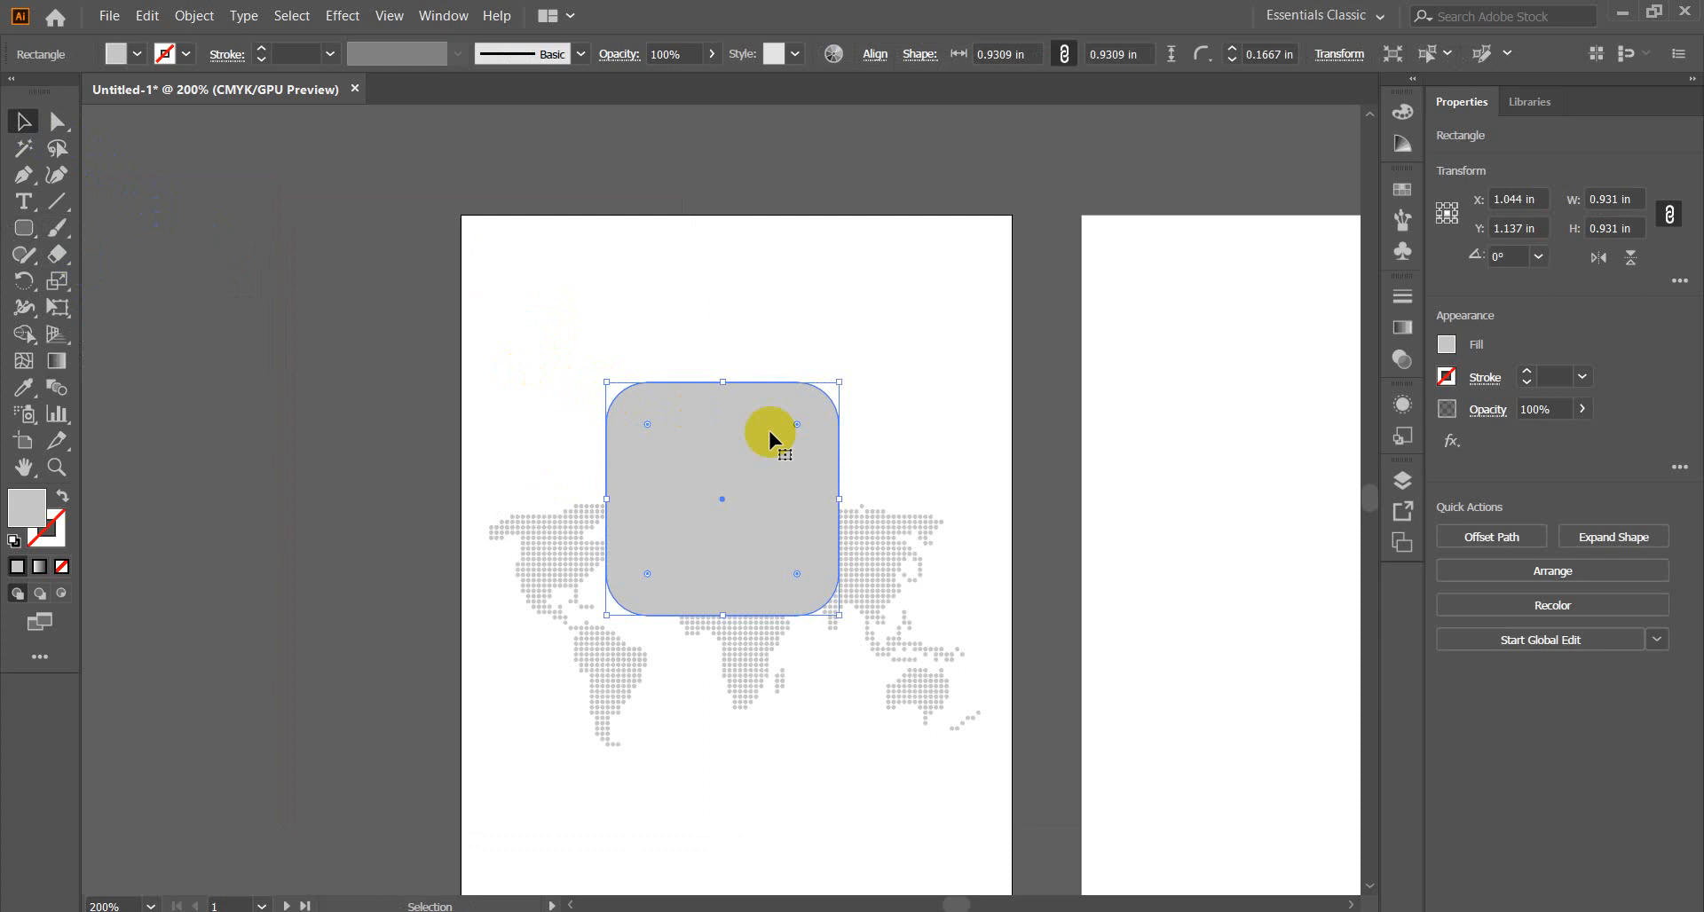
pyautogui.click(875, 54)
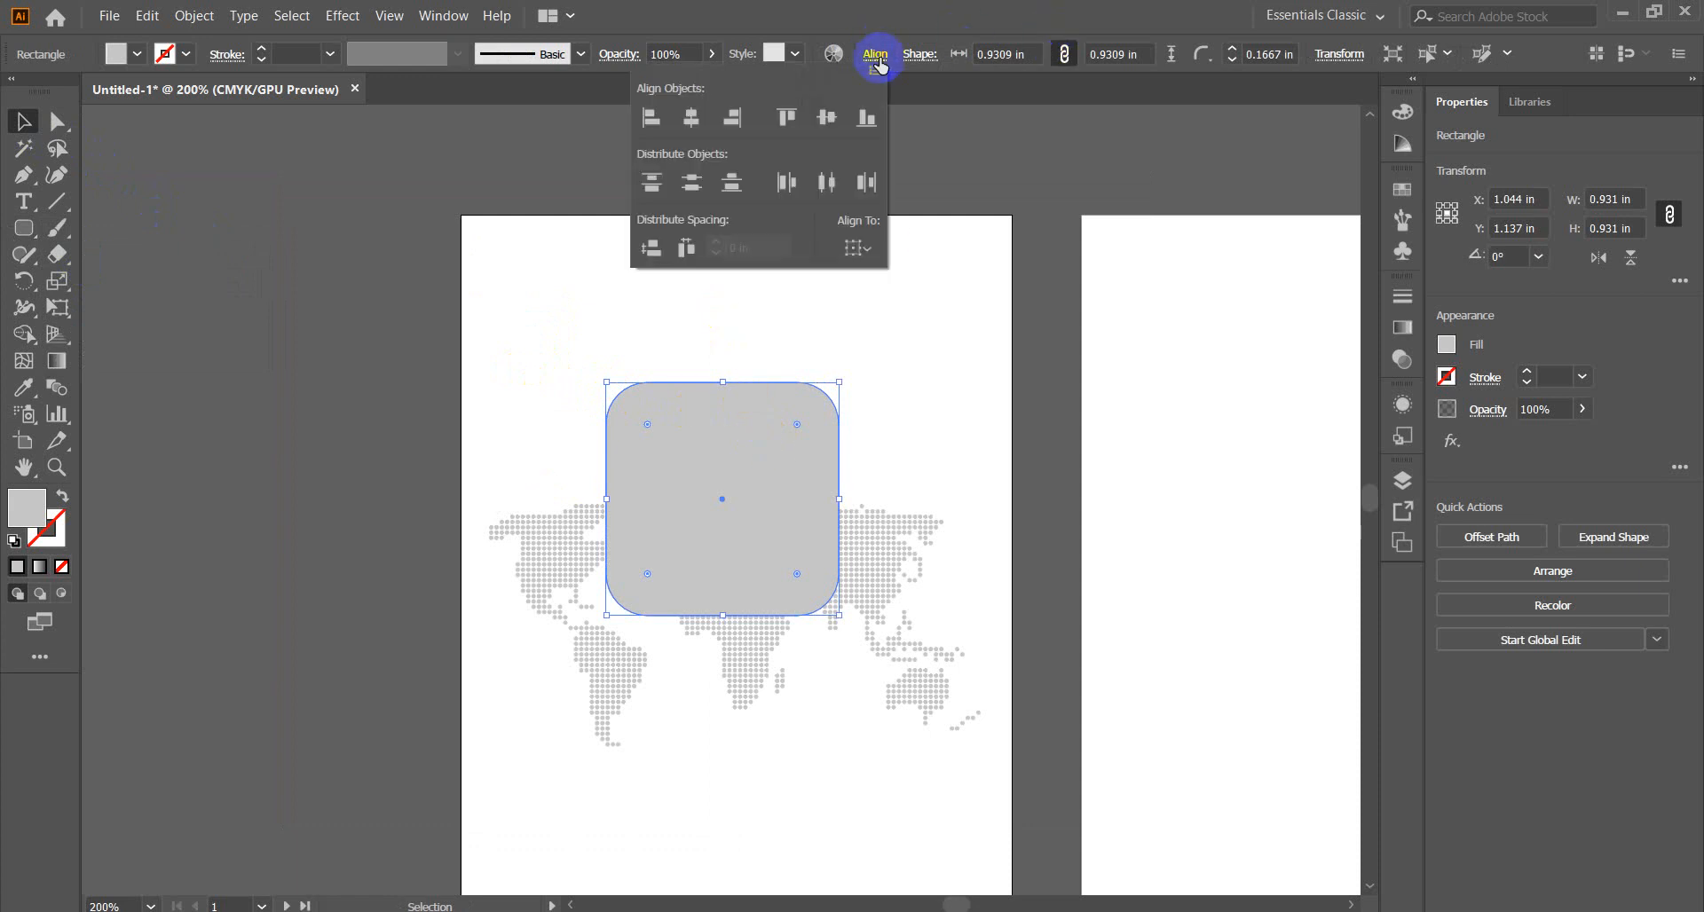
pyautogui.click(860, 249)
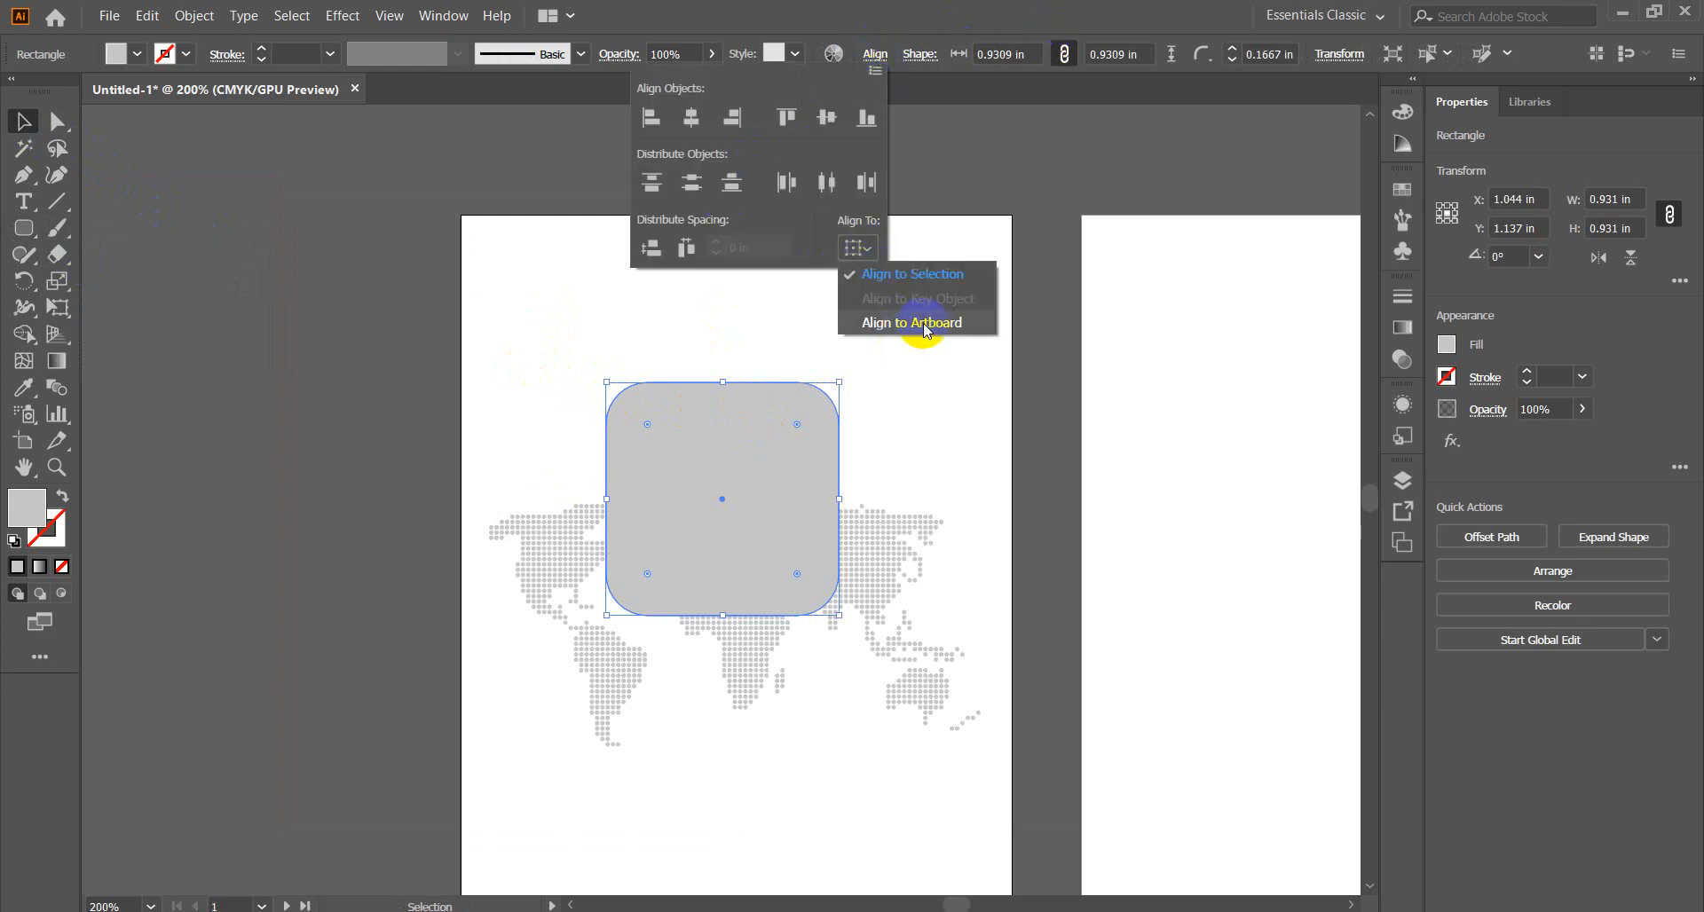
pyautogui.click(924, 323)
pyautogui.click(691, 118)
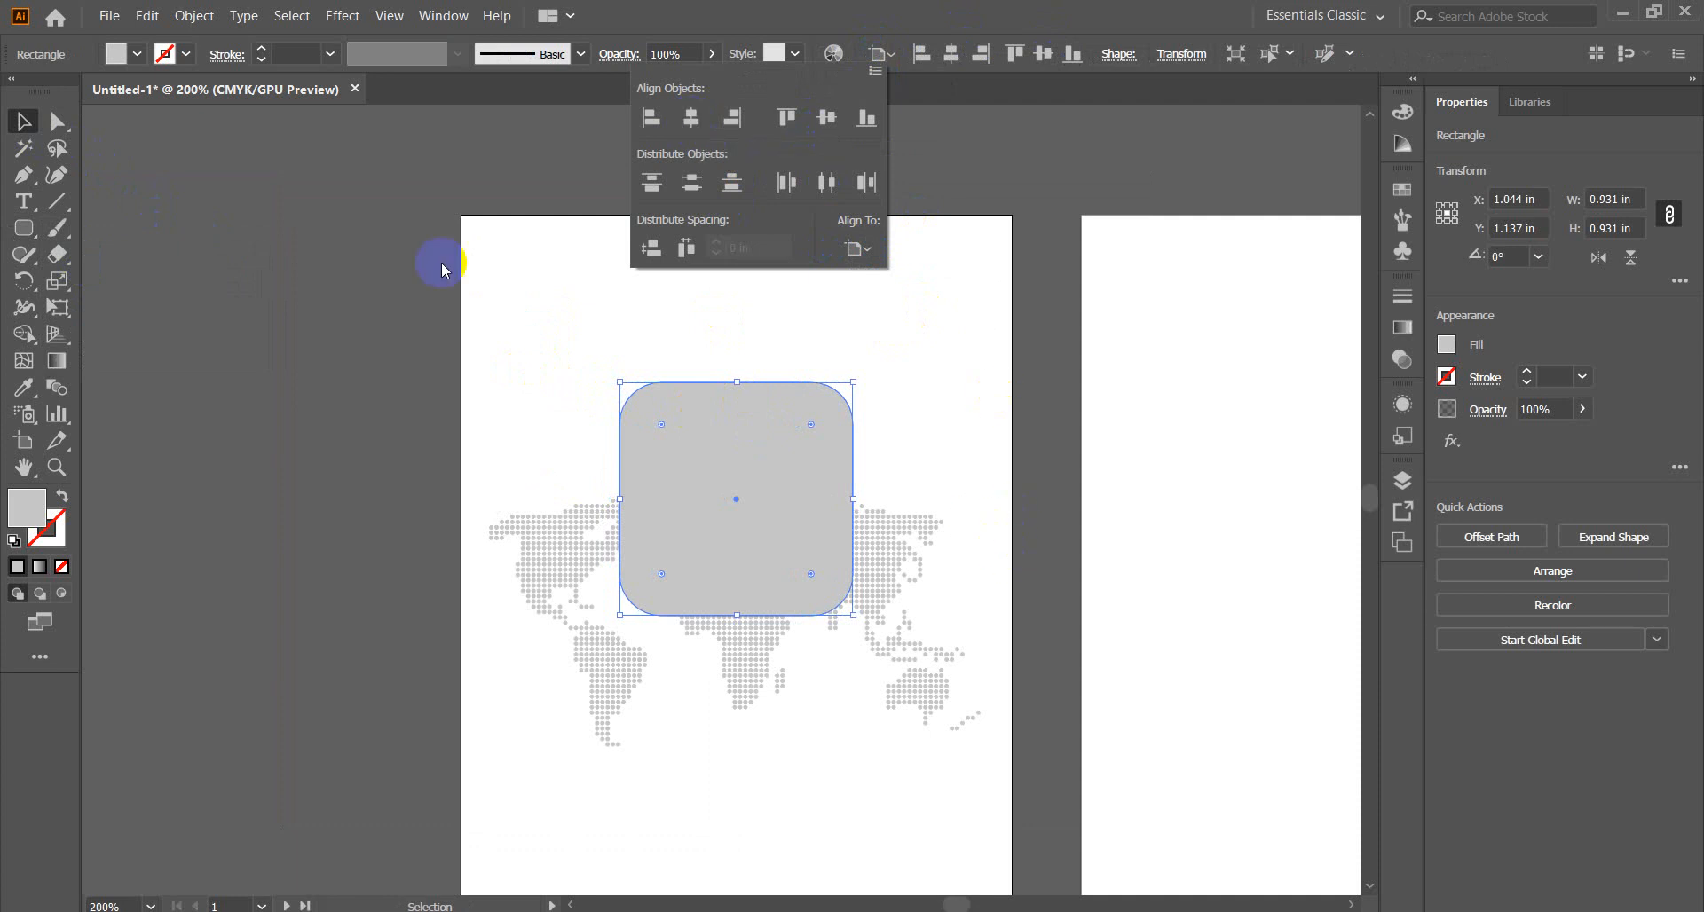
pyautogui.click(20, 125)
pyautogui.click(904, 546)
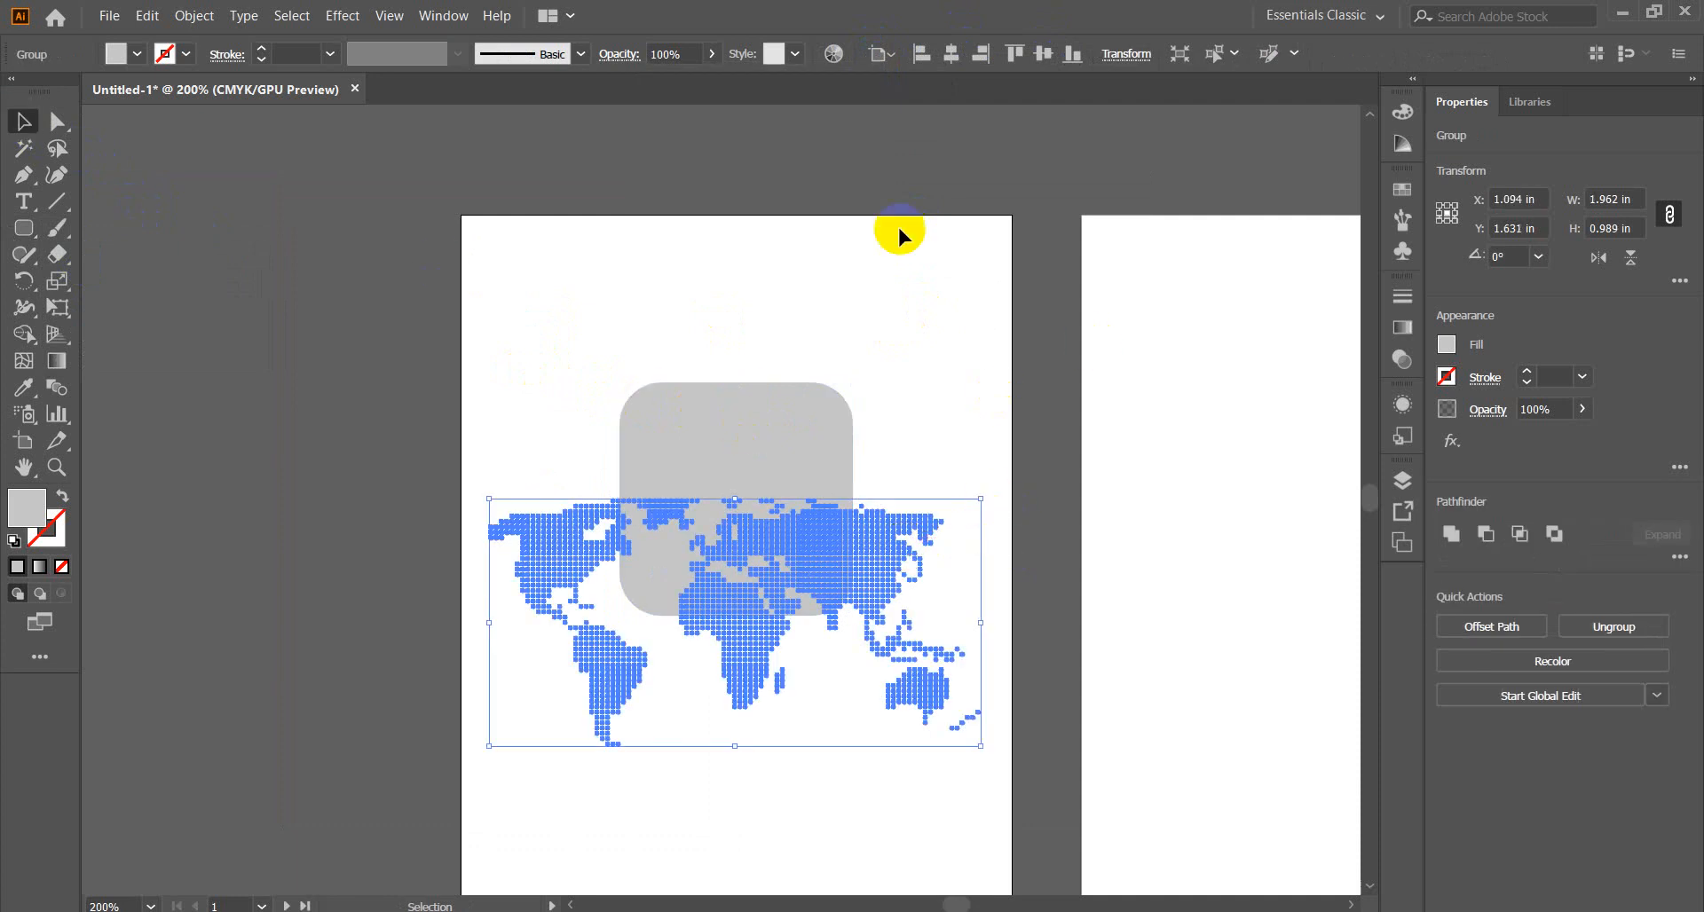
pyautogui.click(952, 62)
pyautogui.click(205, 399)
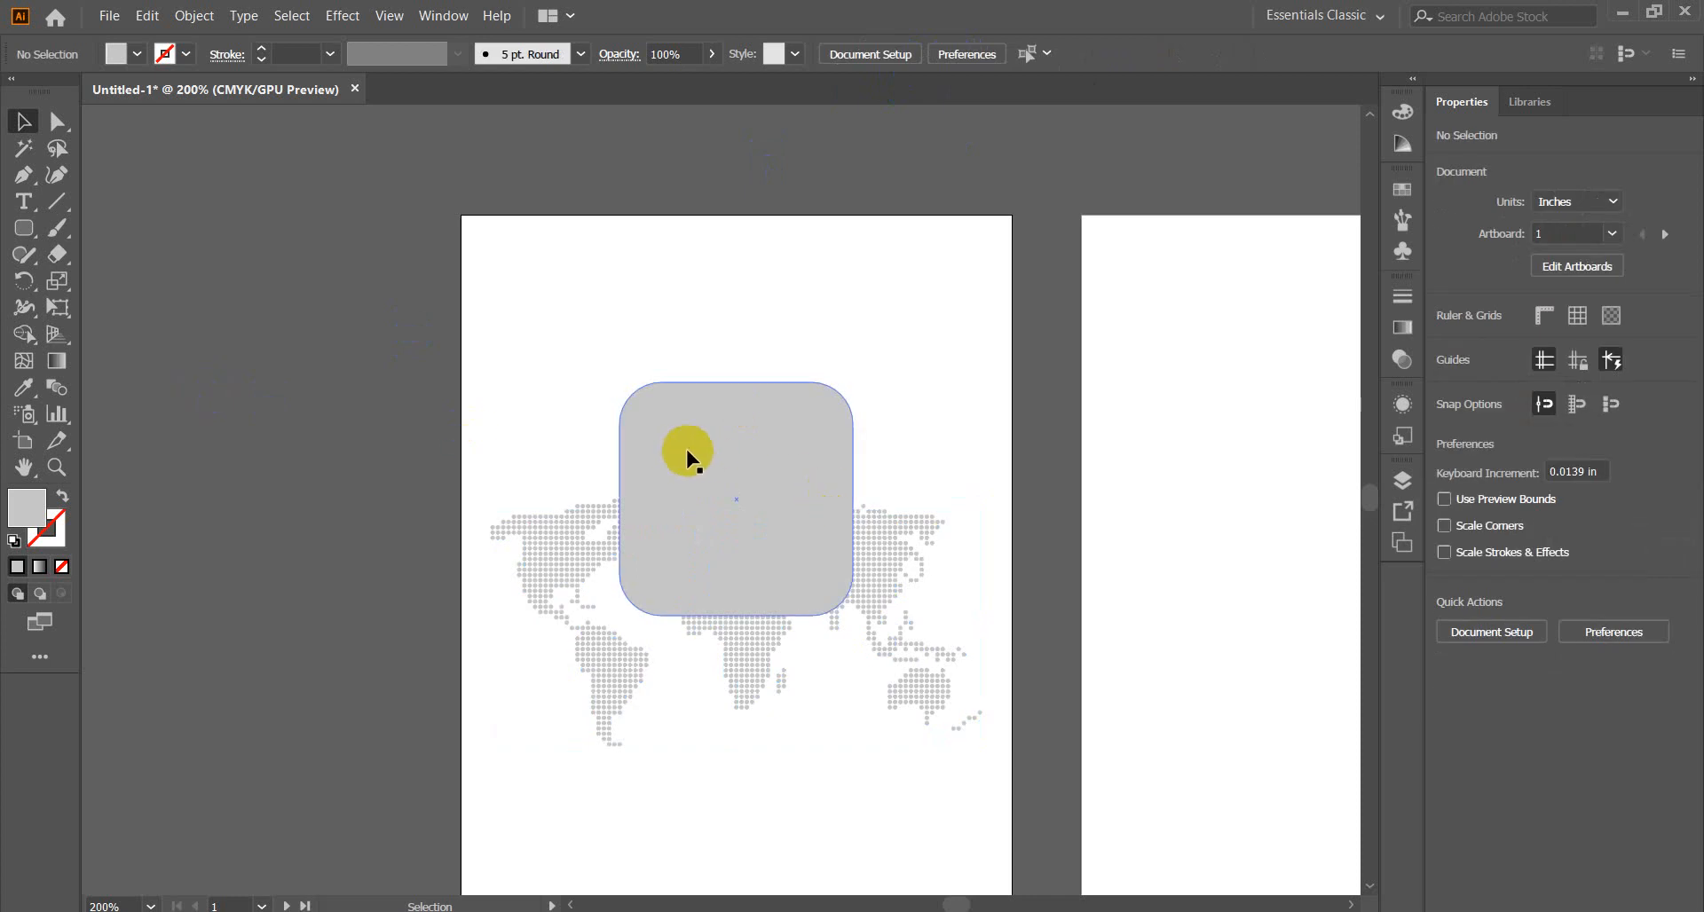
# Move the rounded square up and make a smaller grey copy, about 0.86 in, inside it.
pyautogui.click(756, 468)
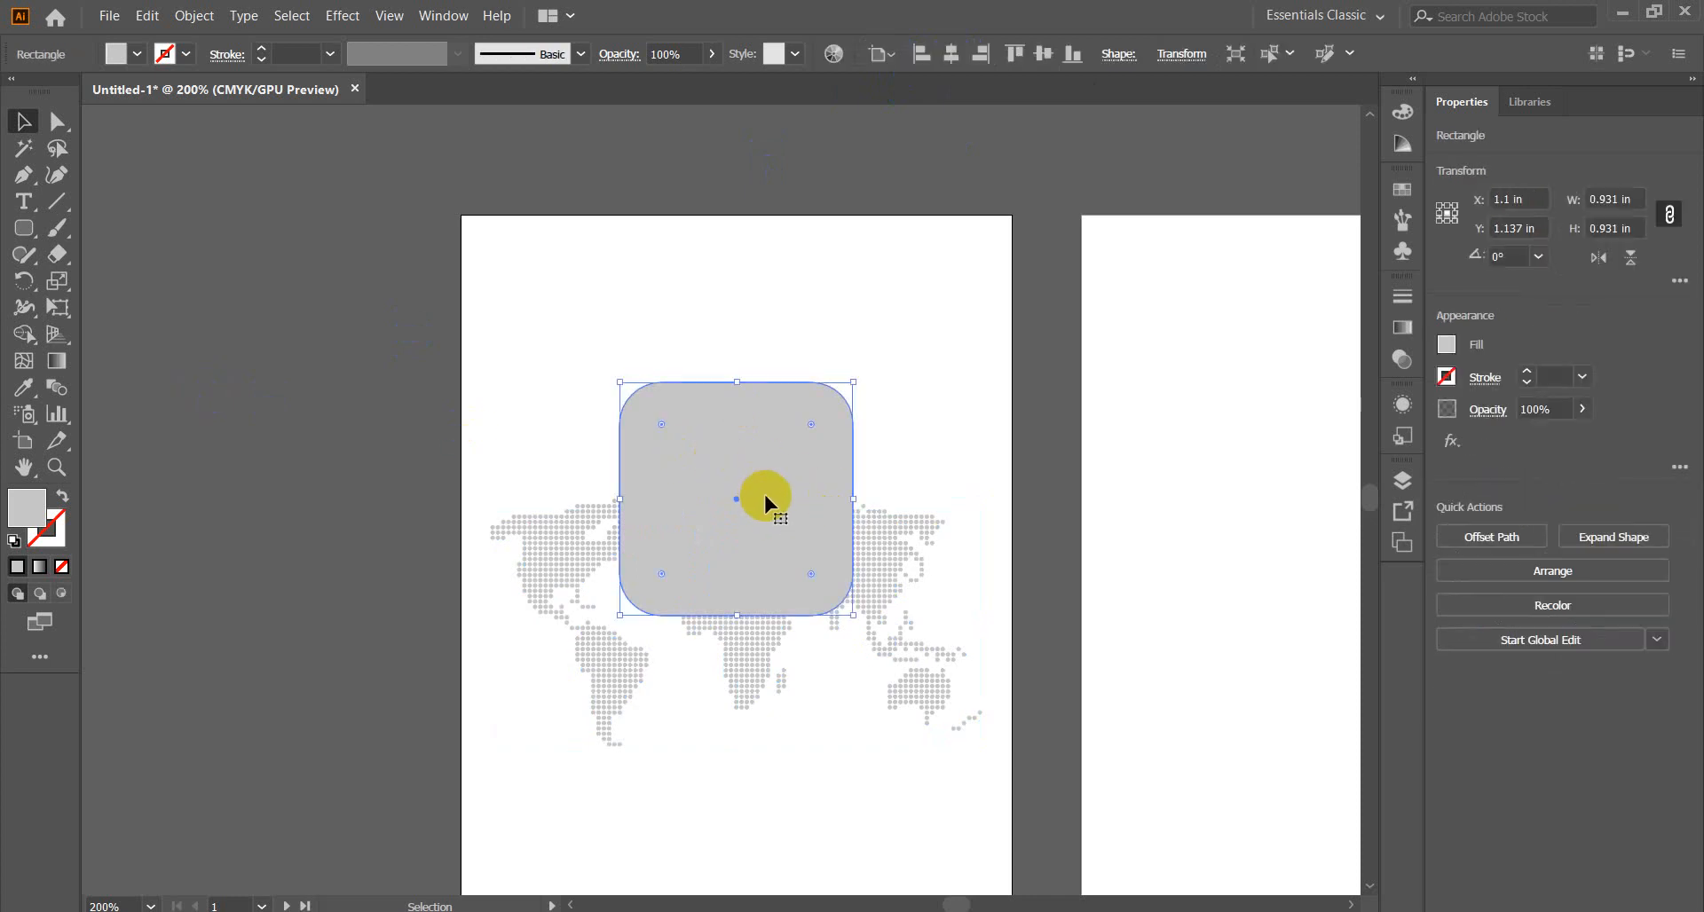
pyautogui.moveTo(763, 497); pyautogui.dragTo(764, 468)
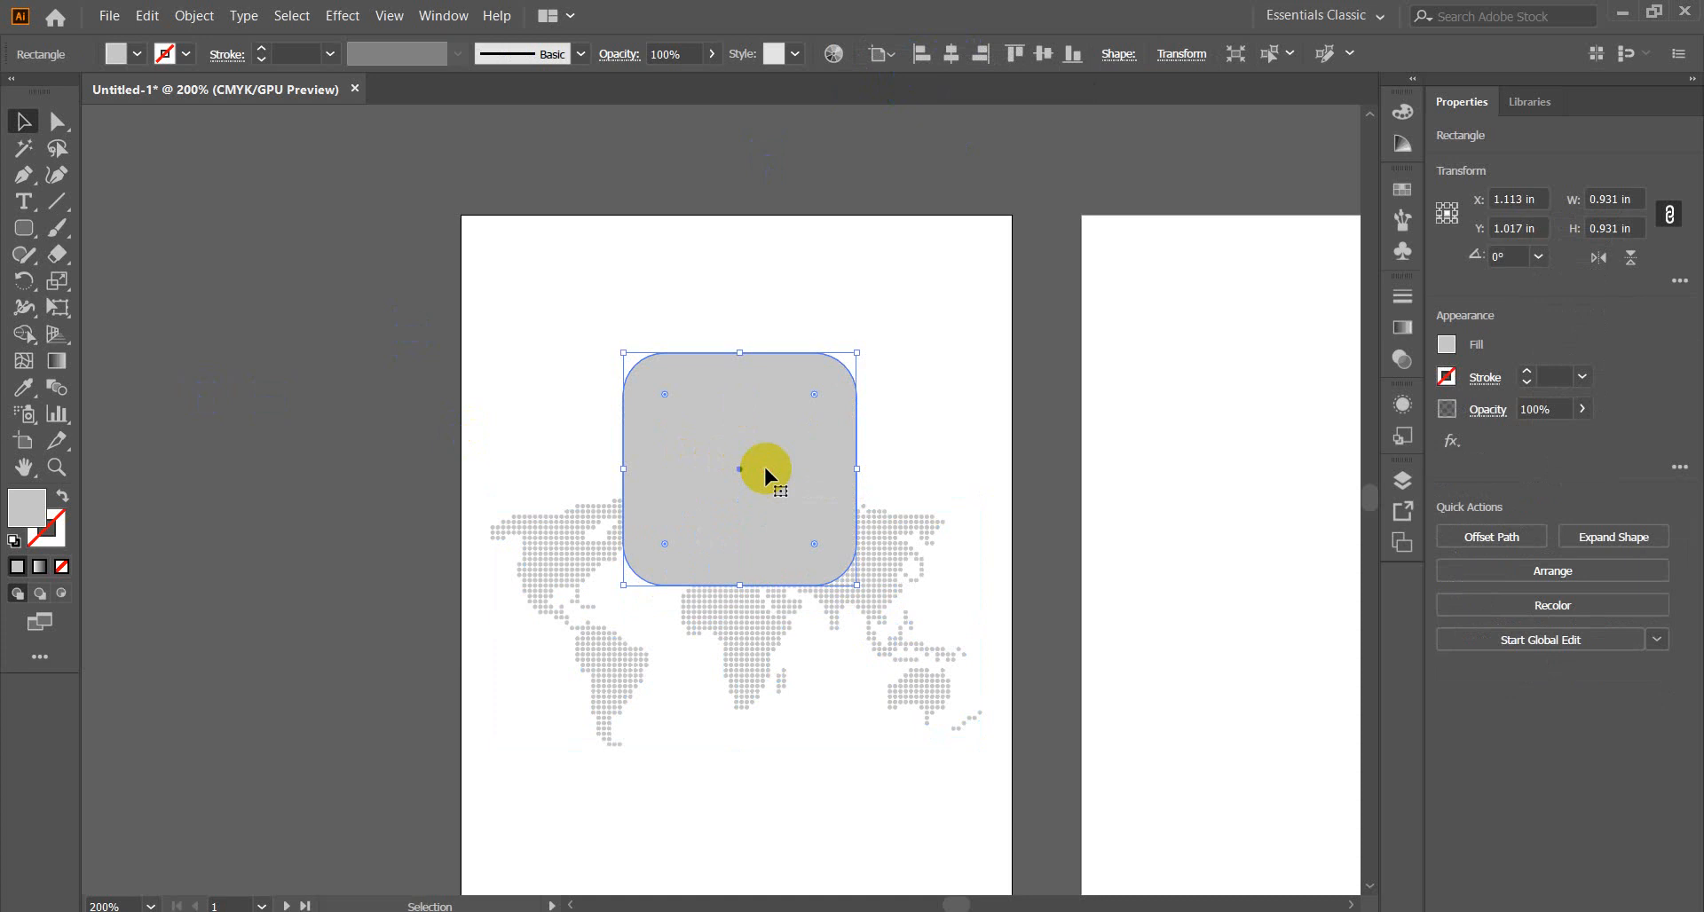
pyautogui.press('a')
pyautogui.press('a')
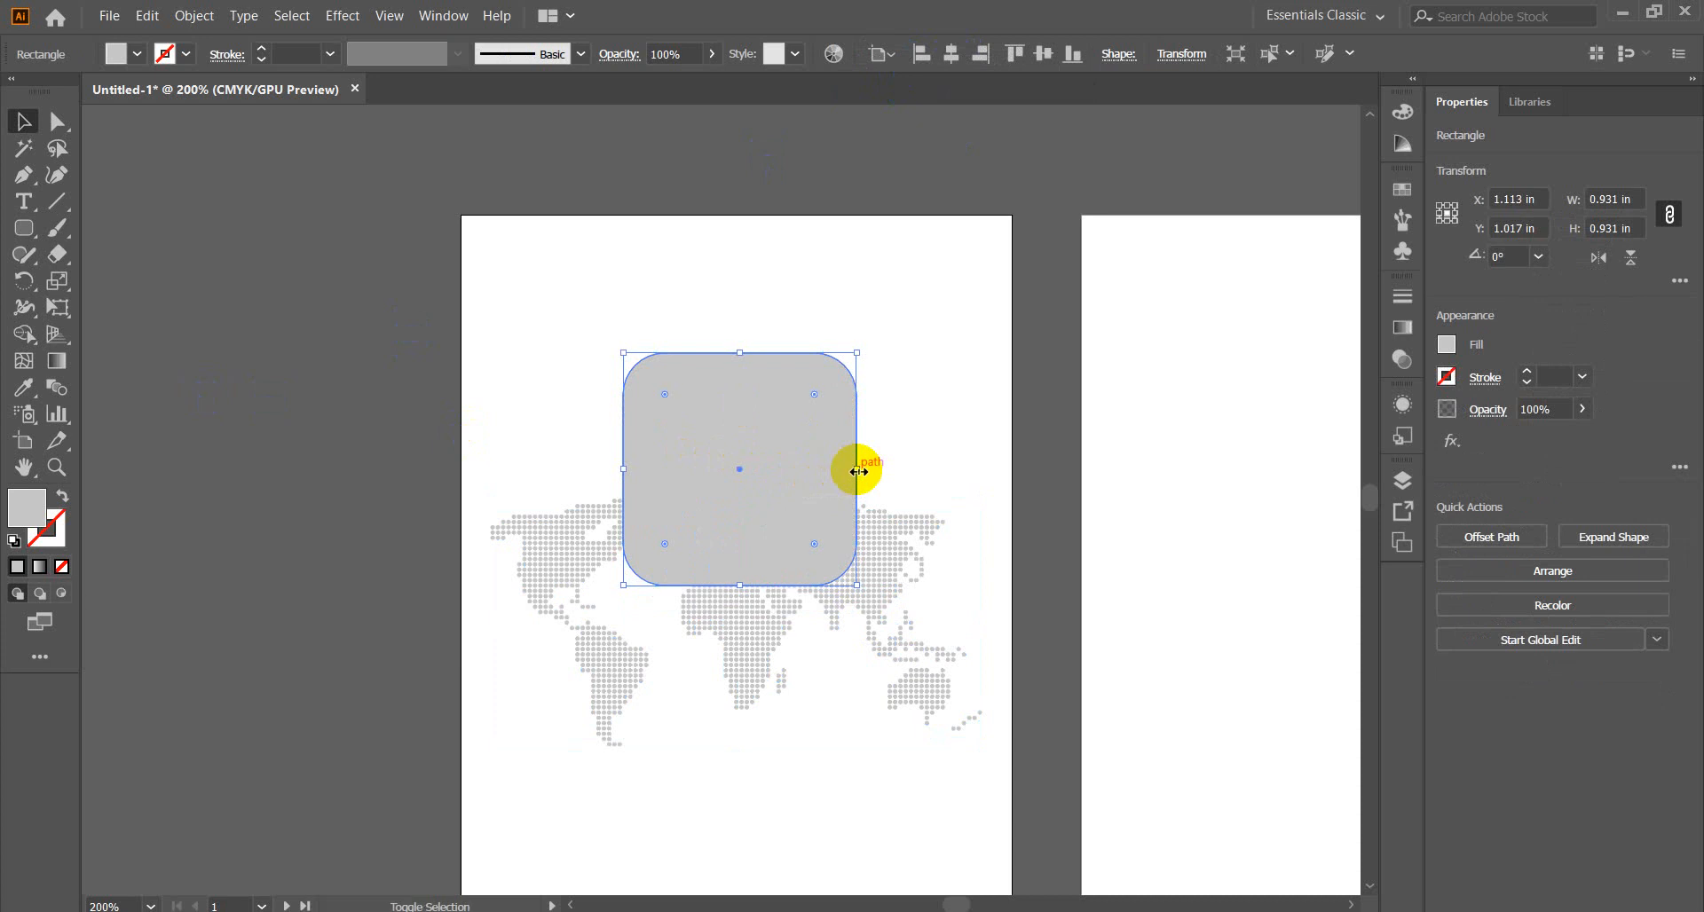
pyautogui.moveTo(858, 470); pyautogui.dragTo(848, 479)
pyautogui.click(346, 392)
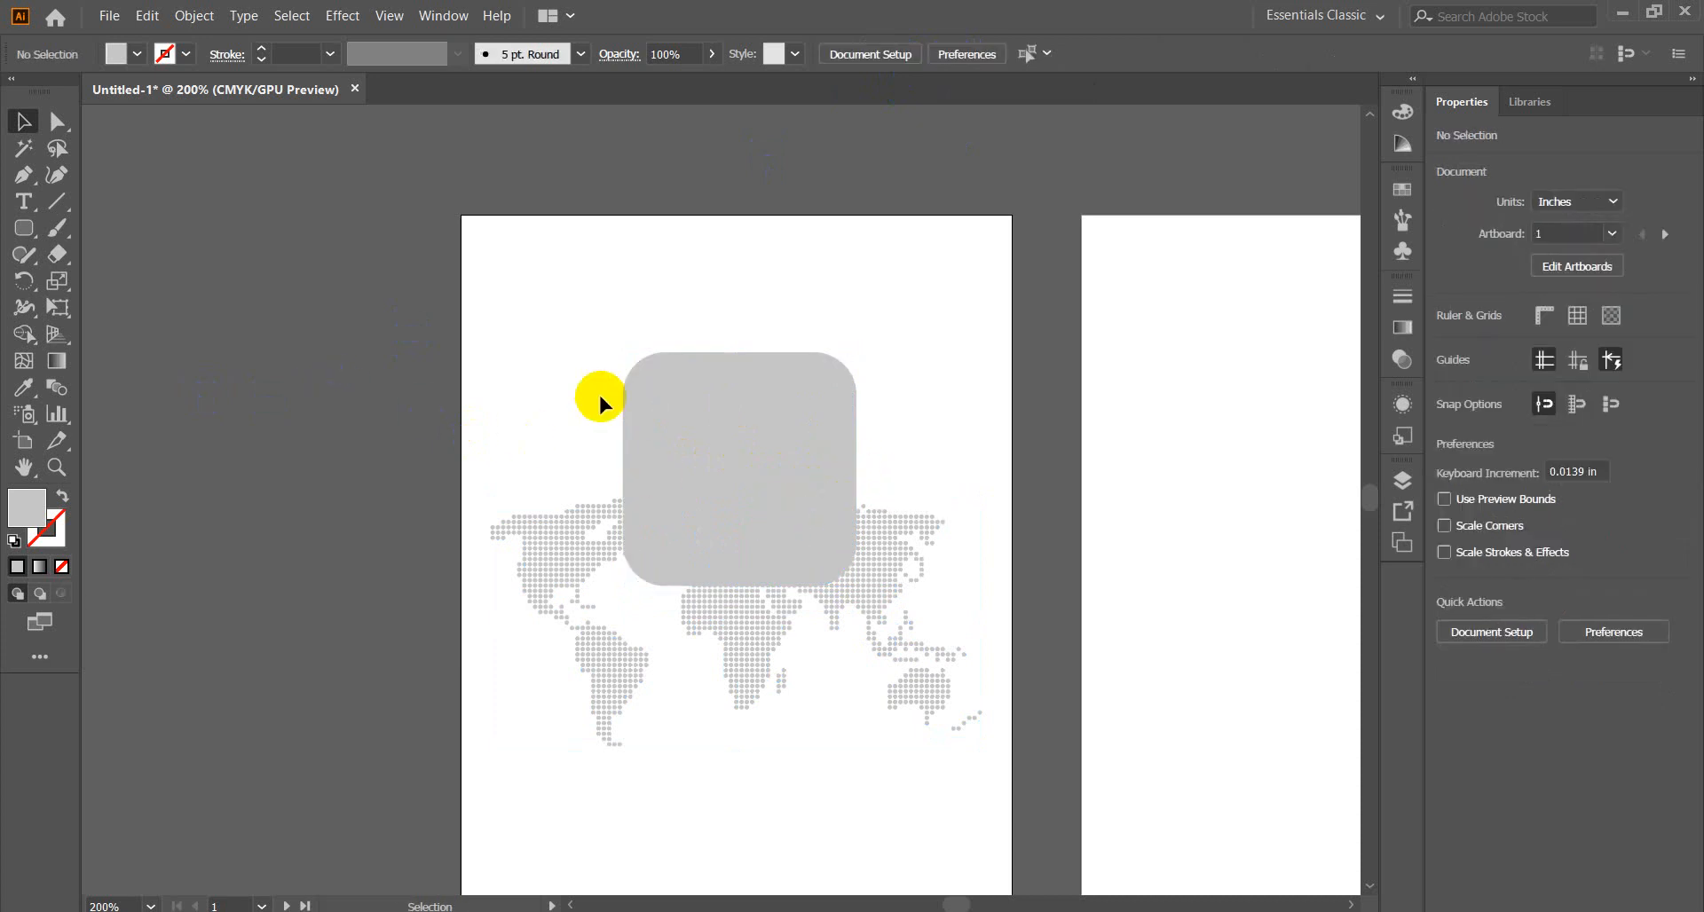
# Fill the larger back rounded square with white FFFFFF.
pyautogui.click(642, 364)
pyautogui.doubleClick(26, 507)
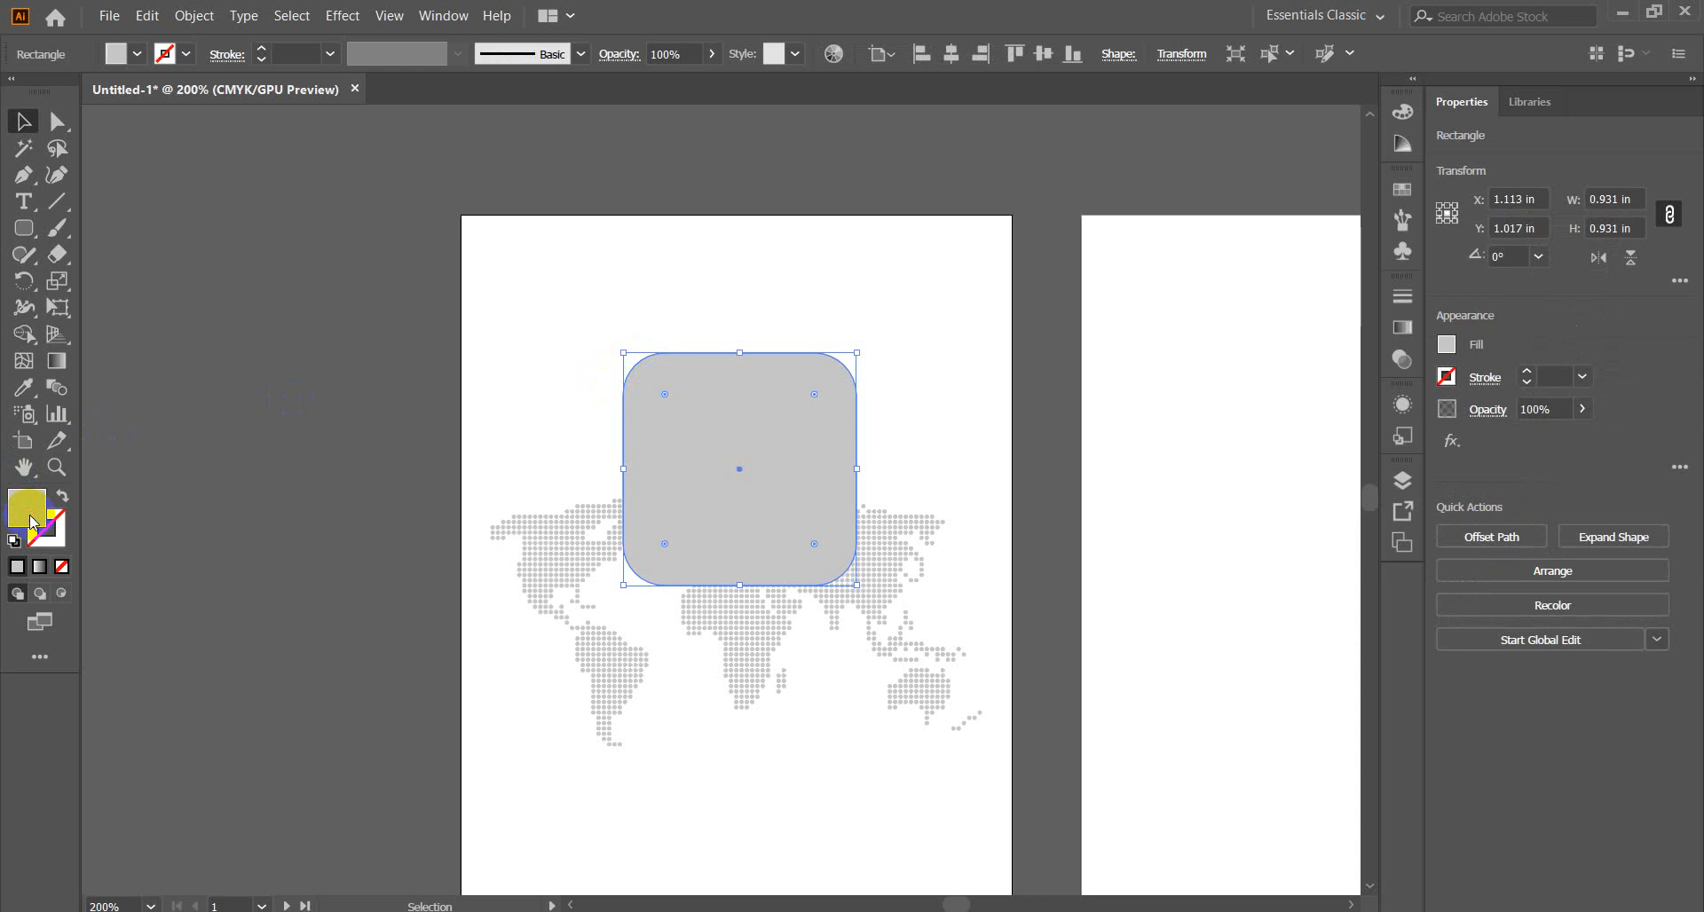
pyautogui.moveTo(670, 460); pyautogui.dragTo(621, 428)
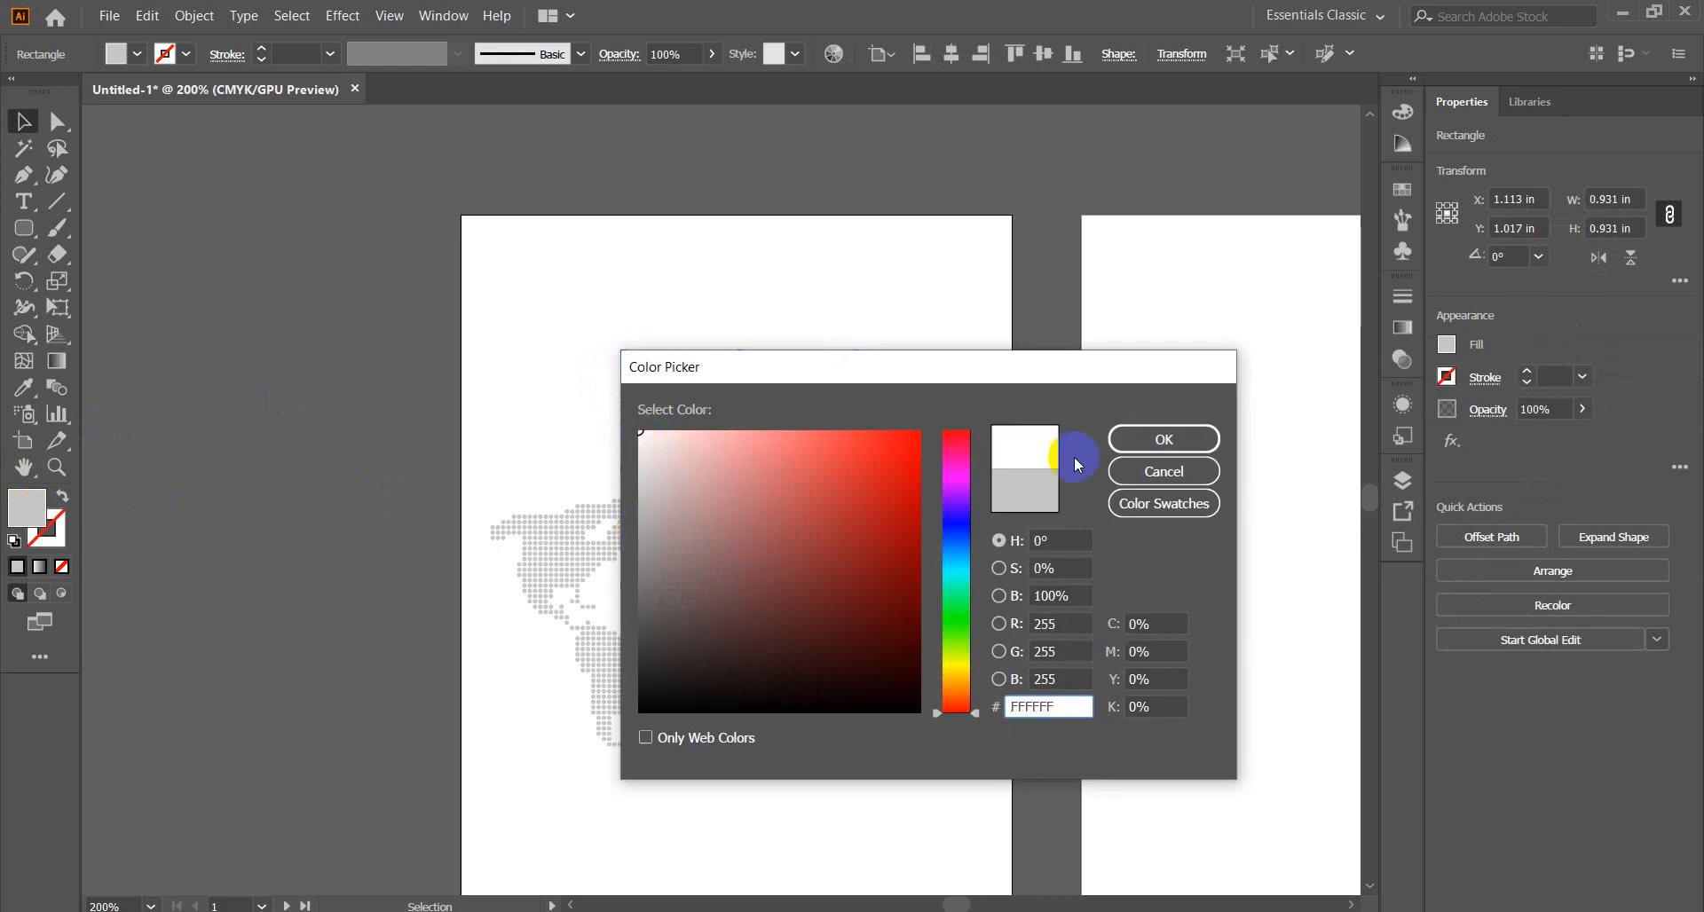
pyautogui.click(1160, 441)
pyautogui.click(332, 417)
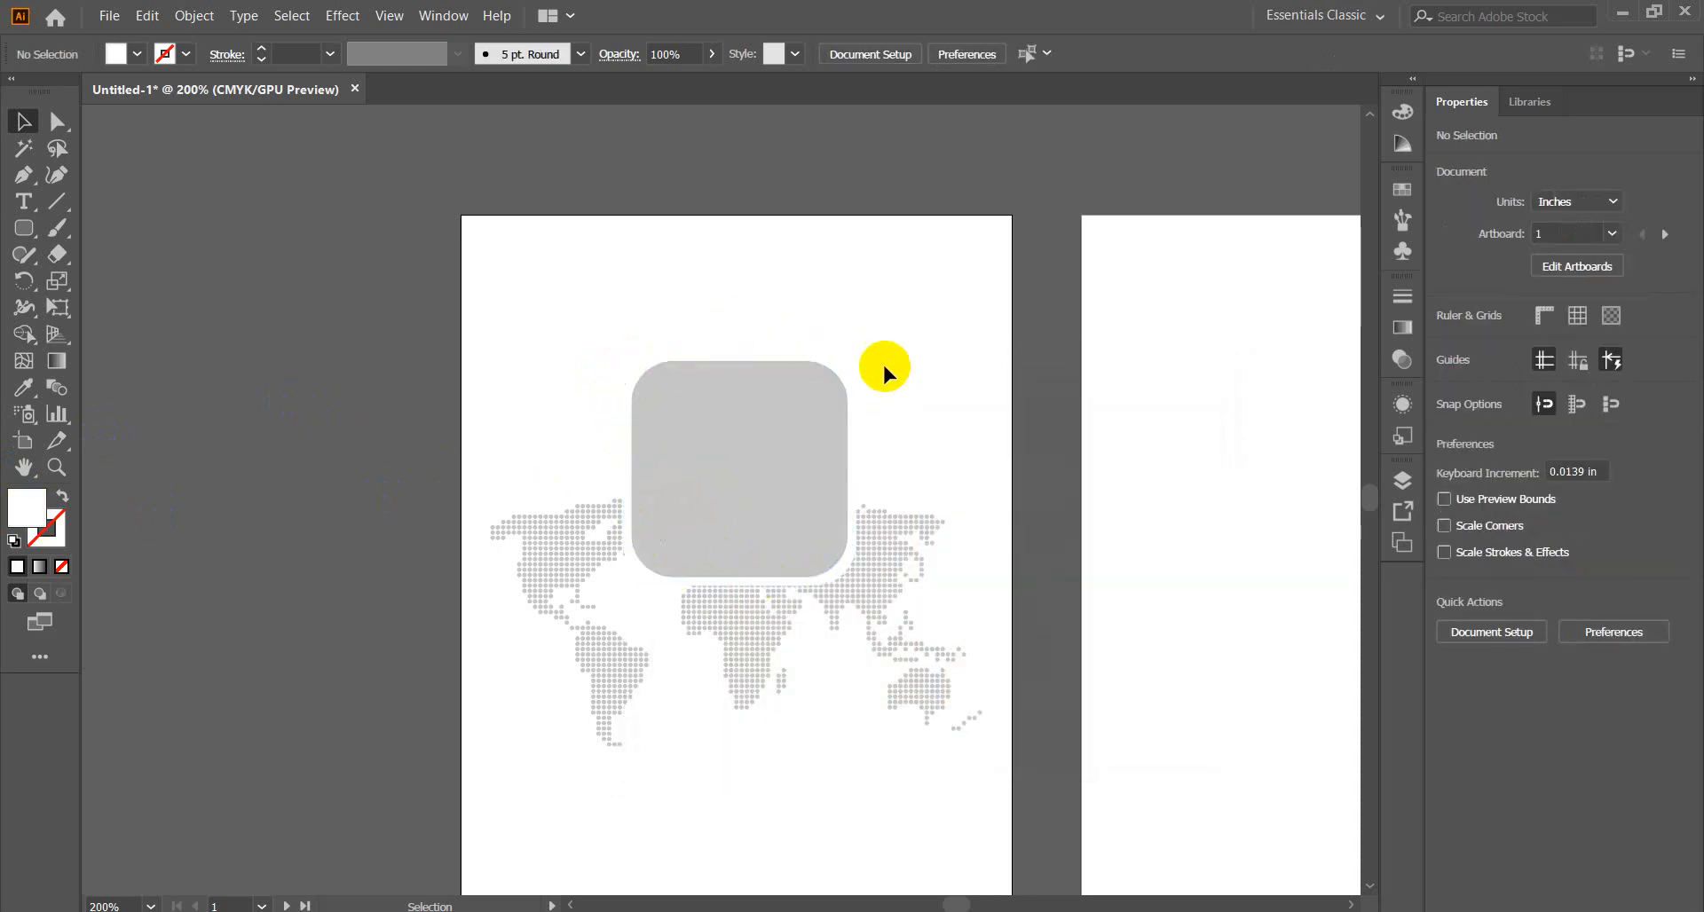
pyautogui.click(852, 379)
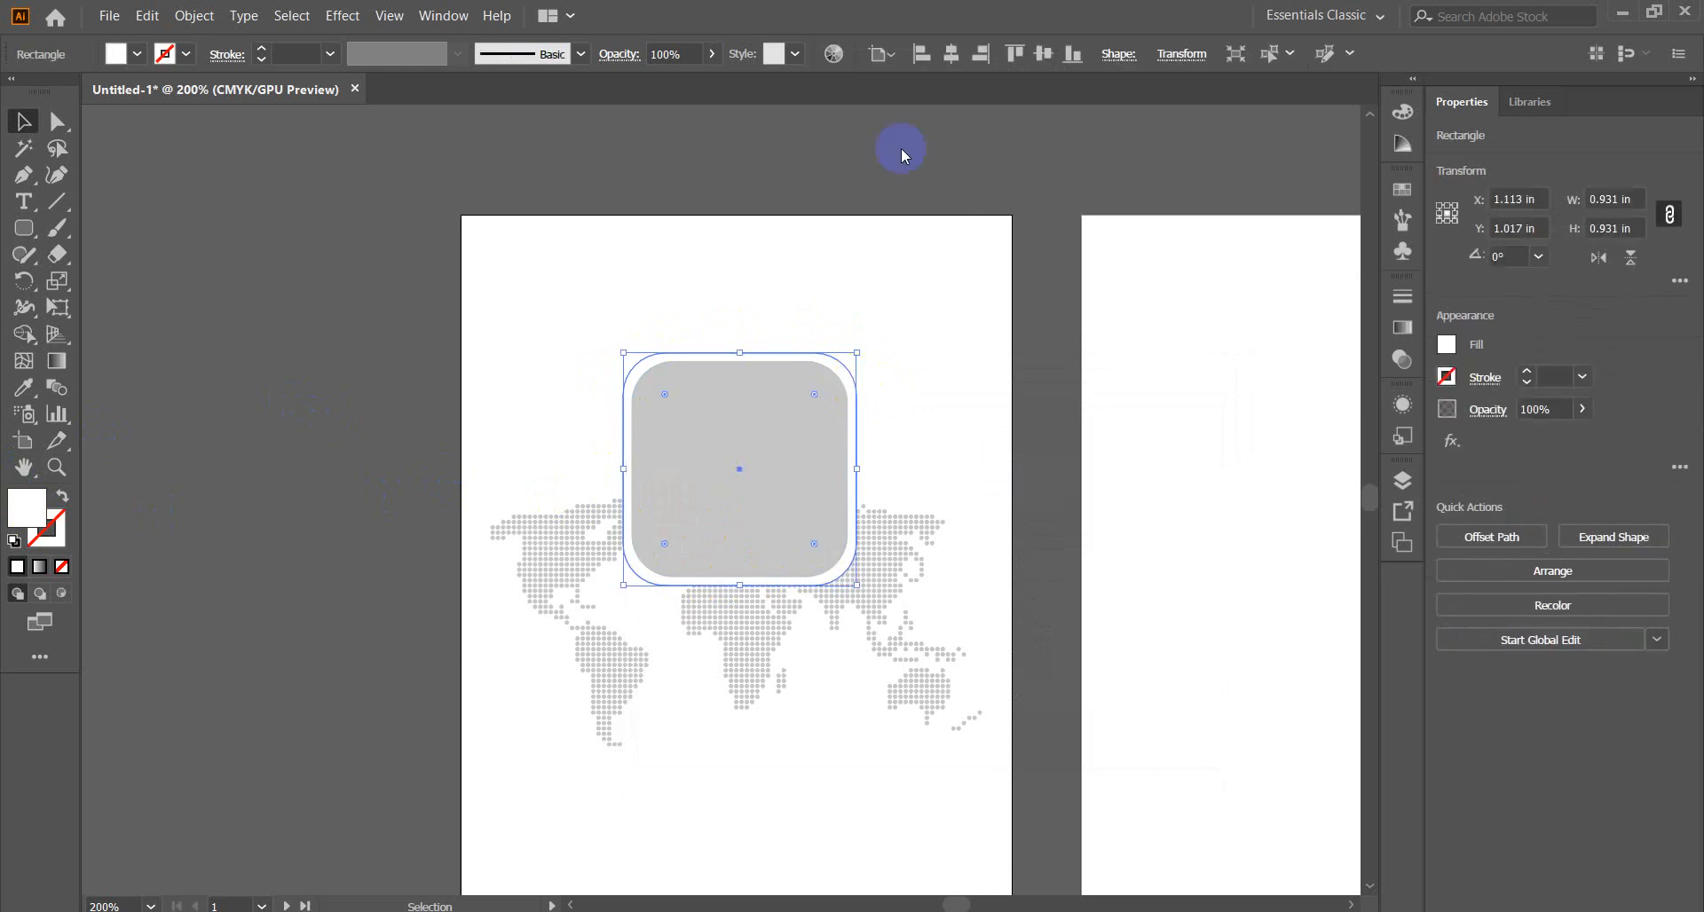
# Preview a default drop shadow on the white square, then cancel it.
pyautogui.click(360, 20)
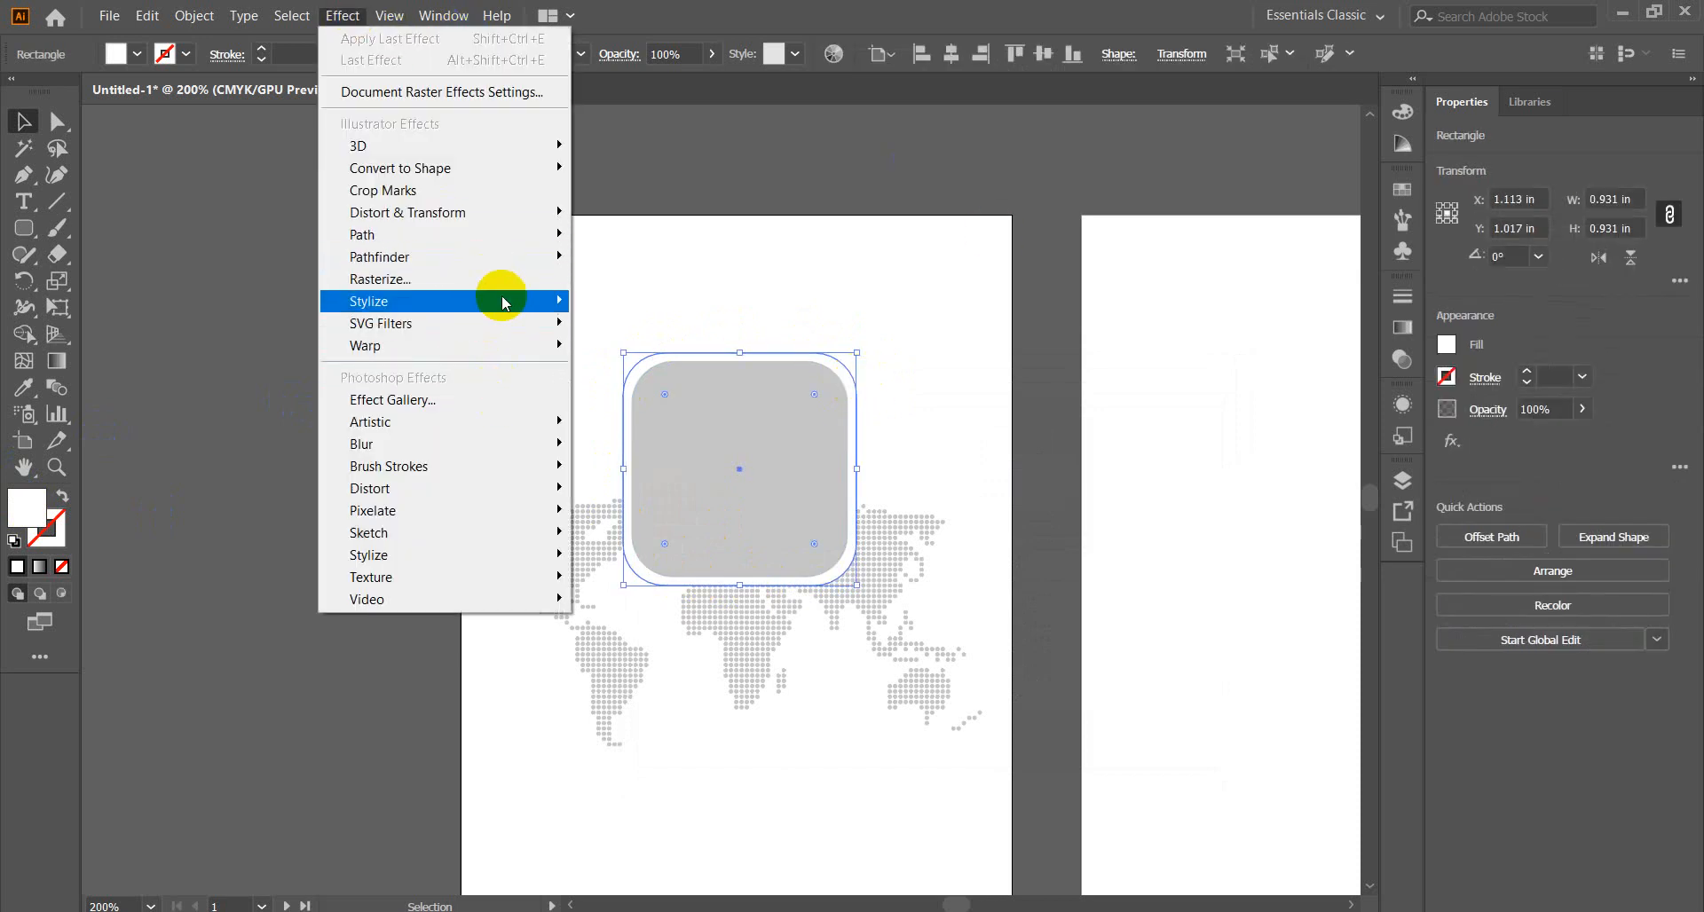
pyautogui.moveTo(502, 299)
pyautogui.click(701, 302)
pyautogui.click(1055, 765)
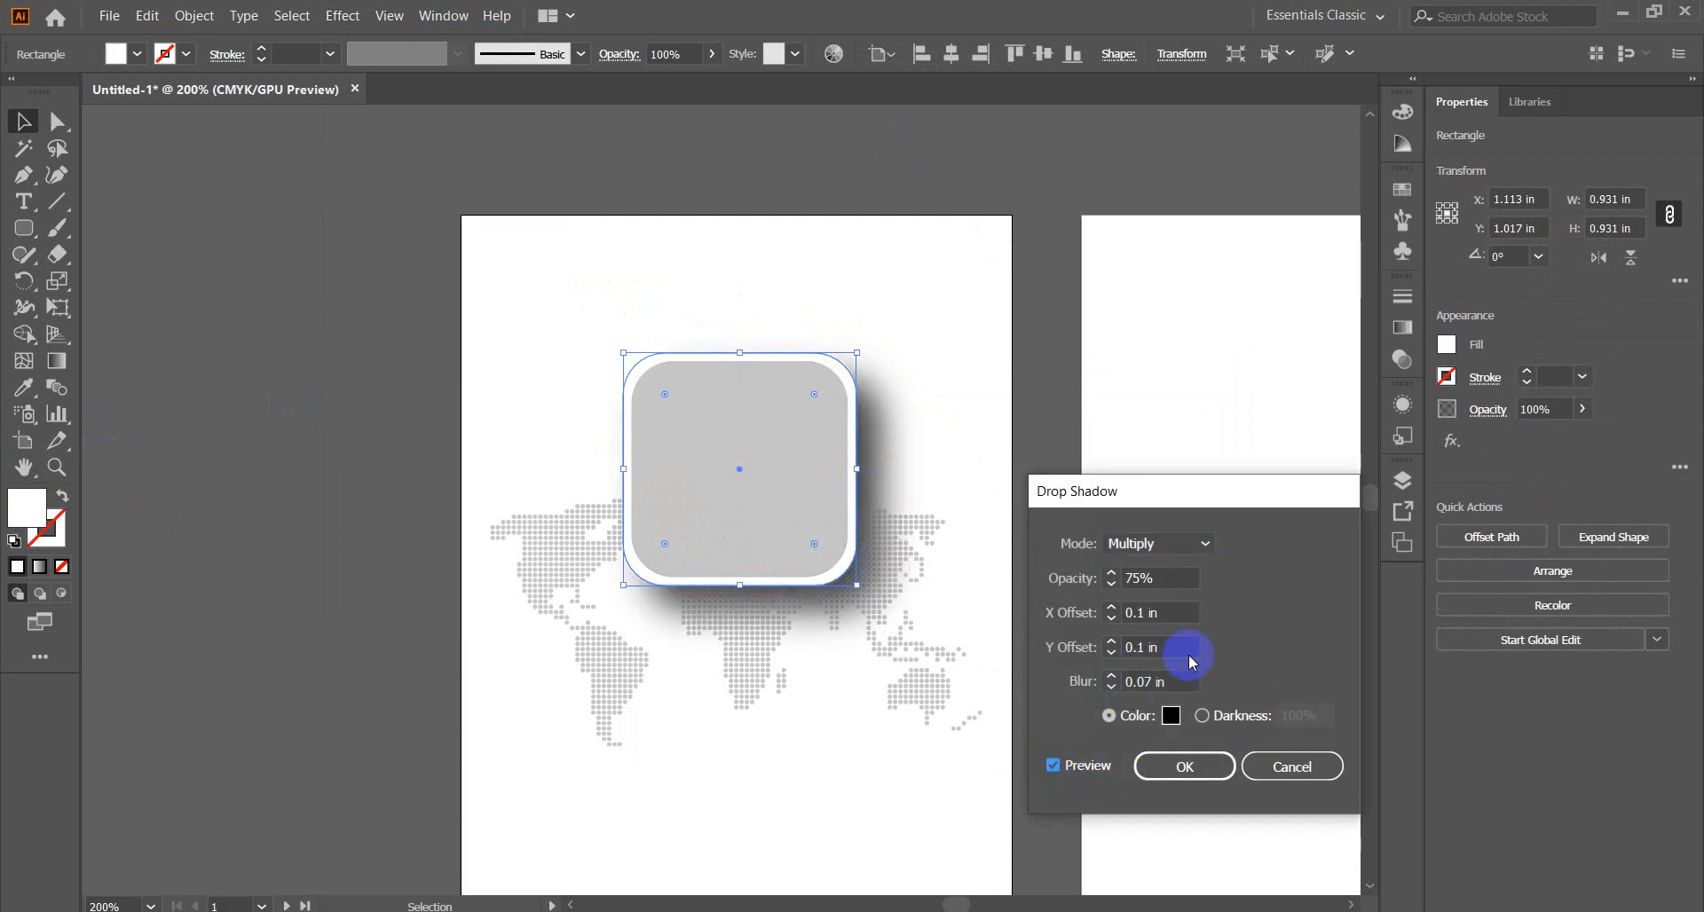
pyautogui.click(1294, 765)
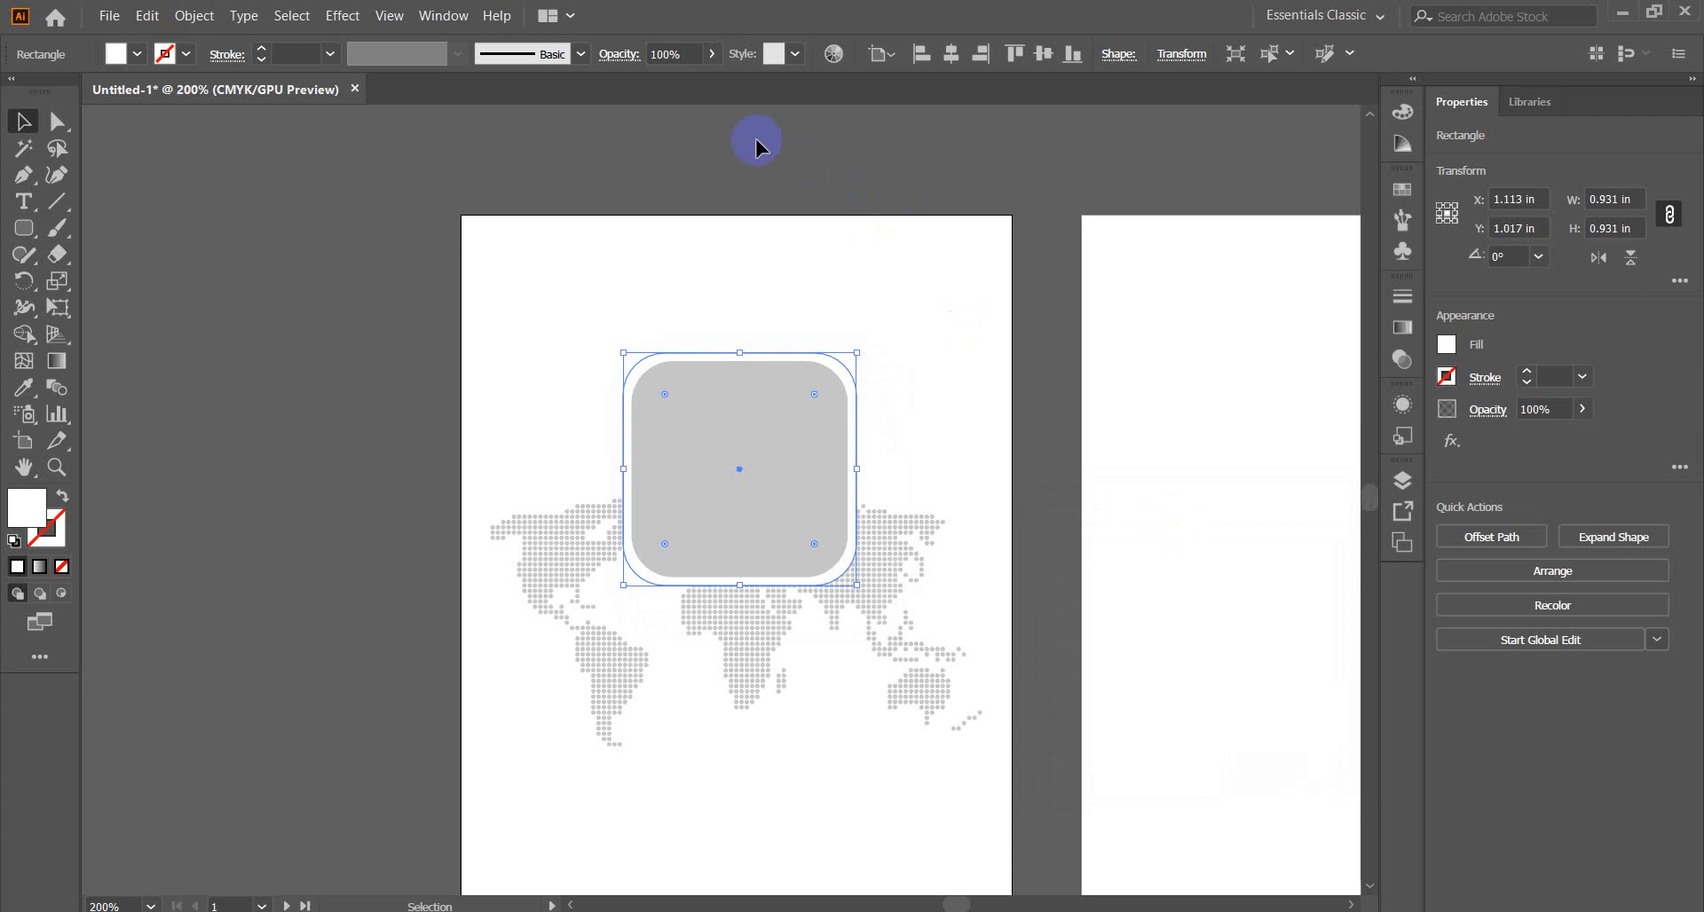
# Show the rulers and switch measurement units to pixels.
pyautogui.hotkey('ctrl', 'r')
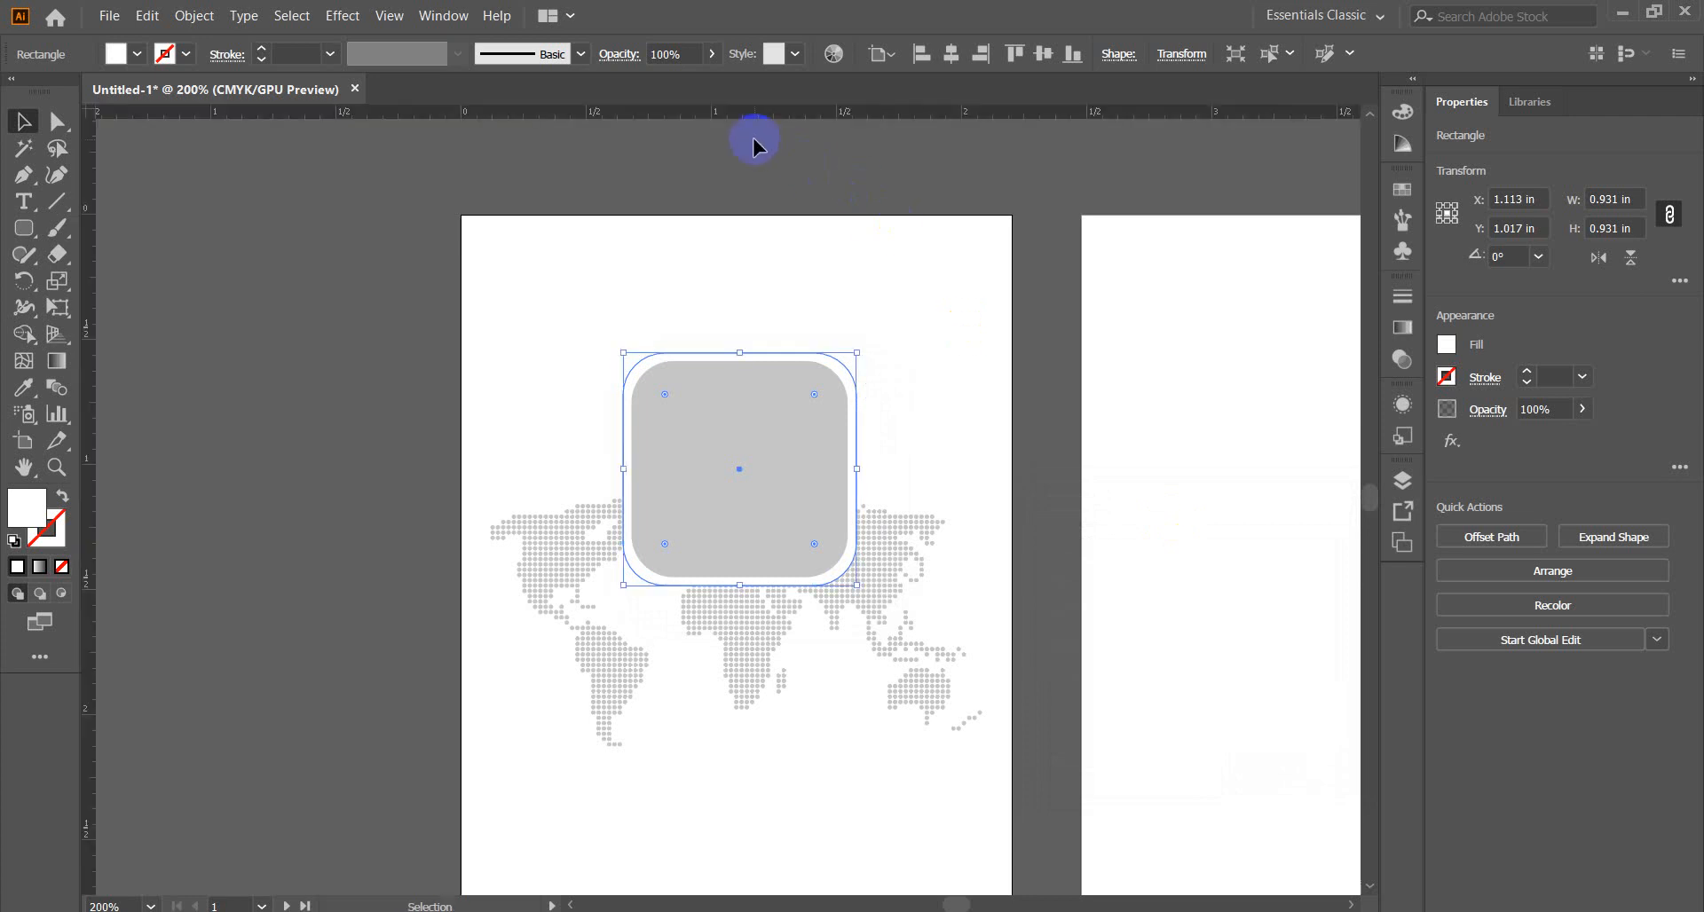
pyautogui.rightClick(741, 126)
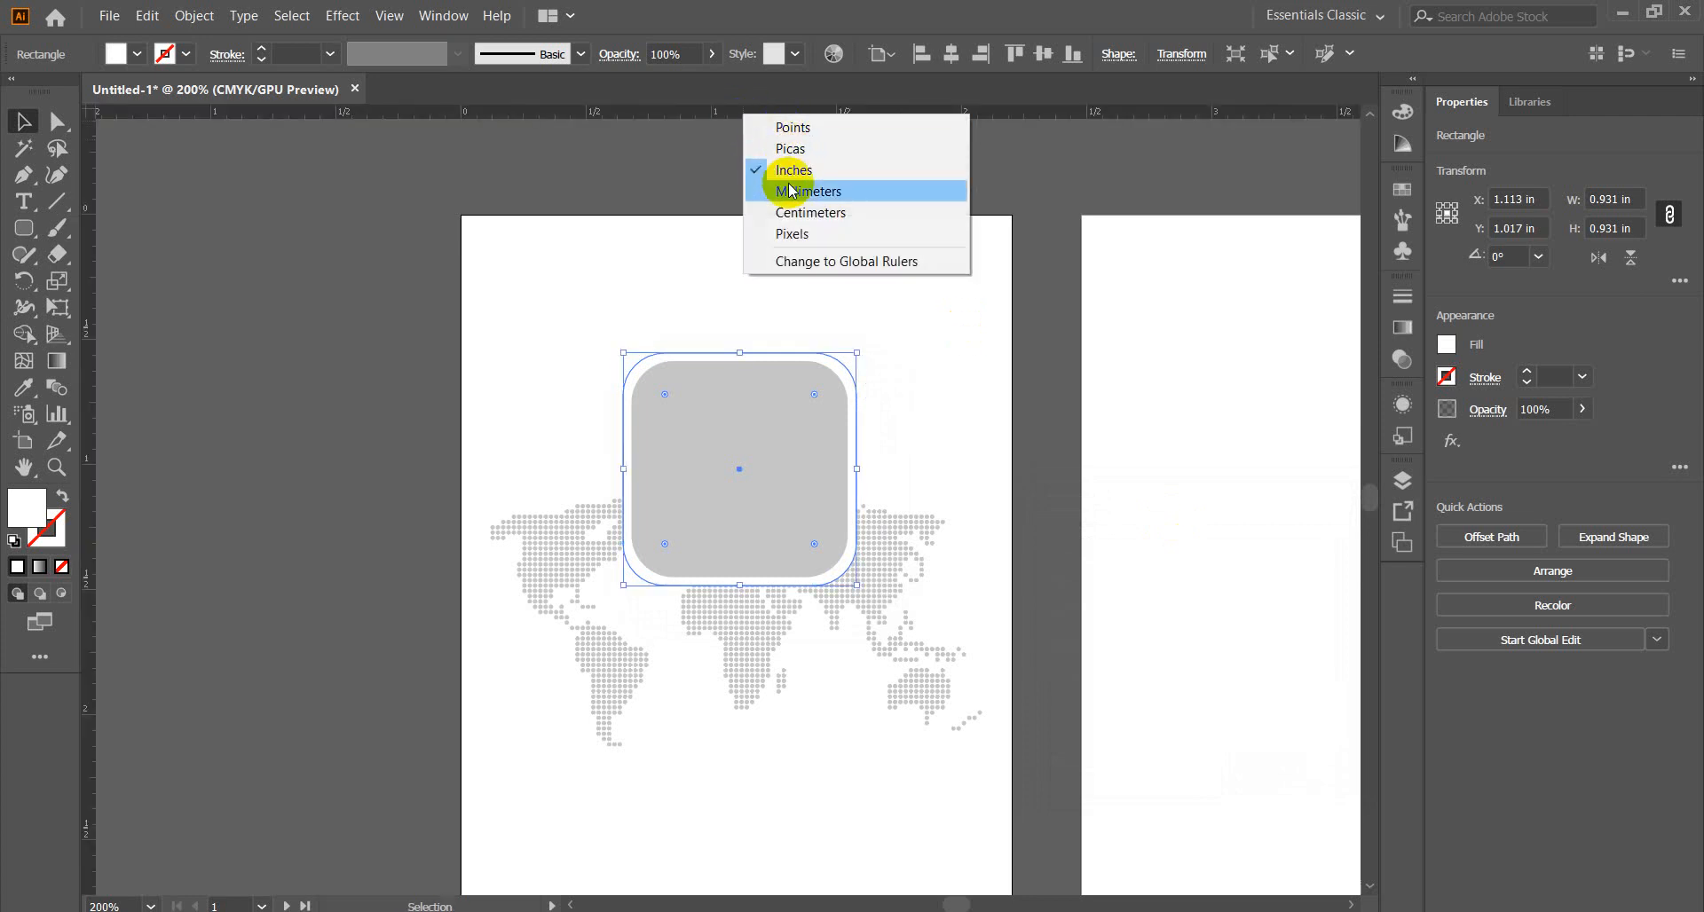
pyautogui.click(796, 236)
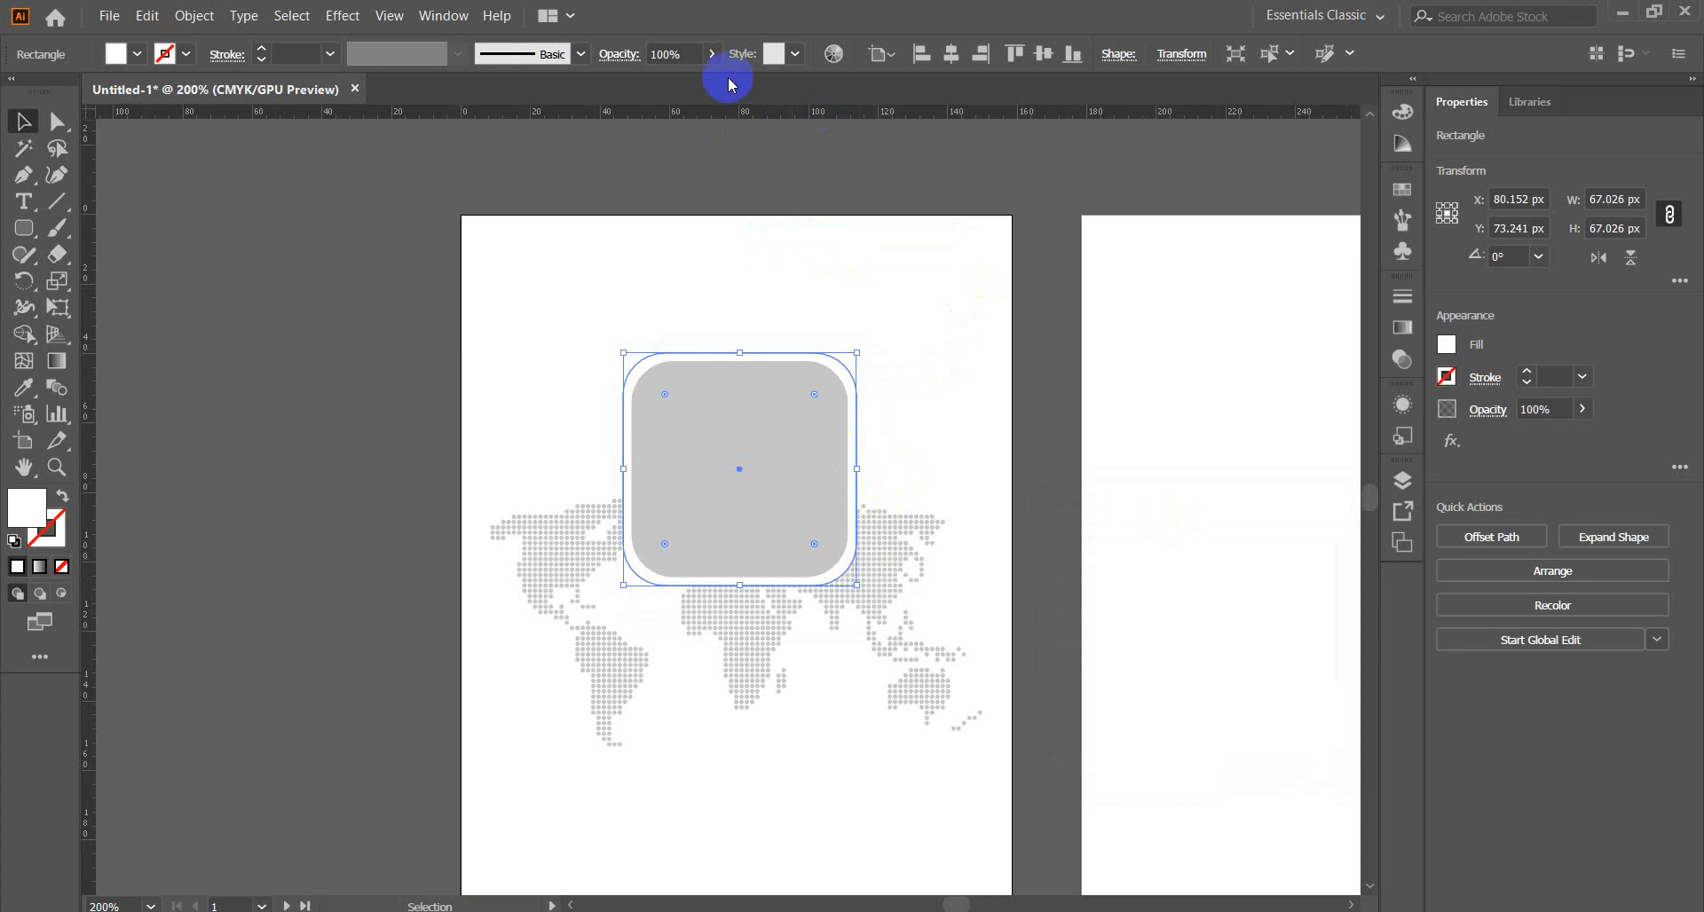
# Apply a drop shadow with 1 px X and Y offsets and 1 px blur.
pyautogui.click(342, 15)
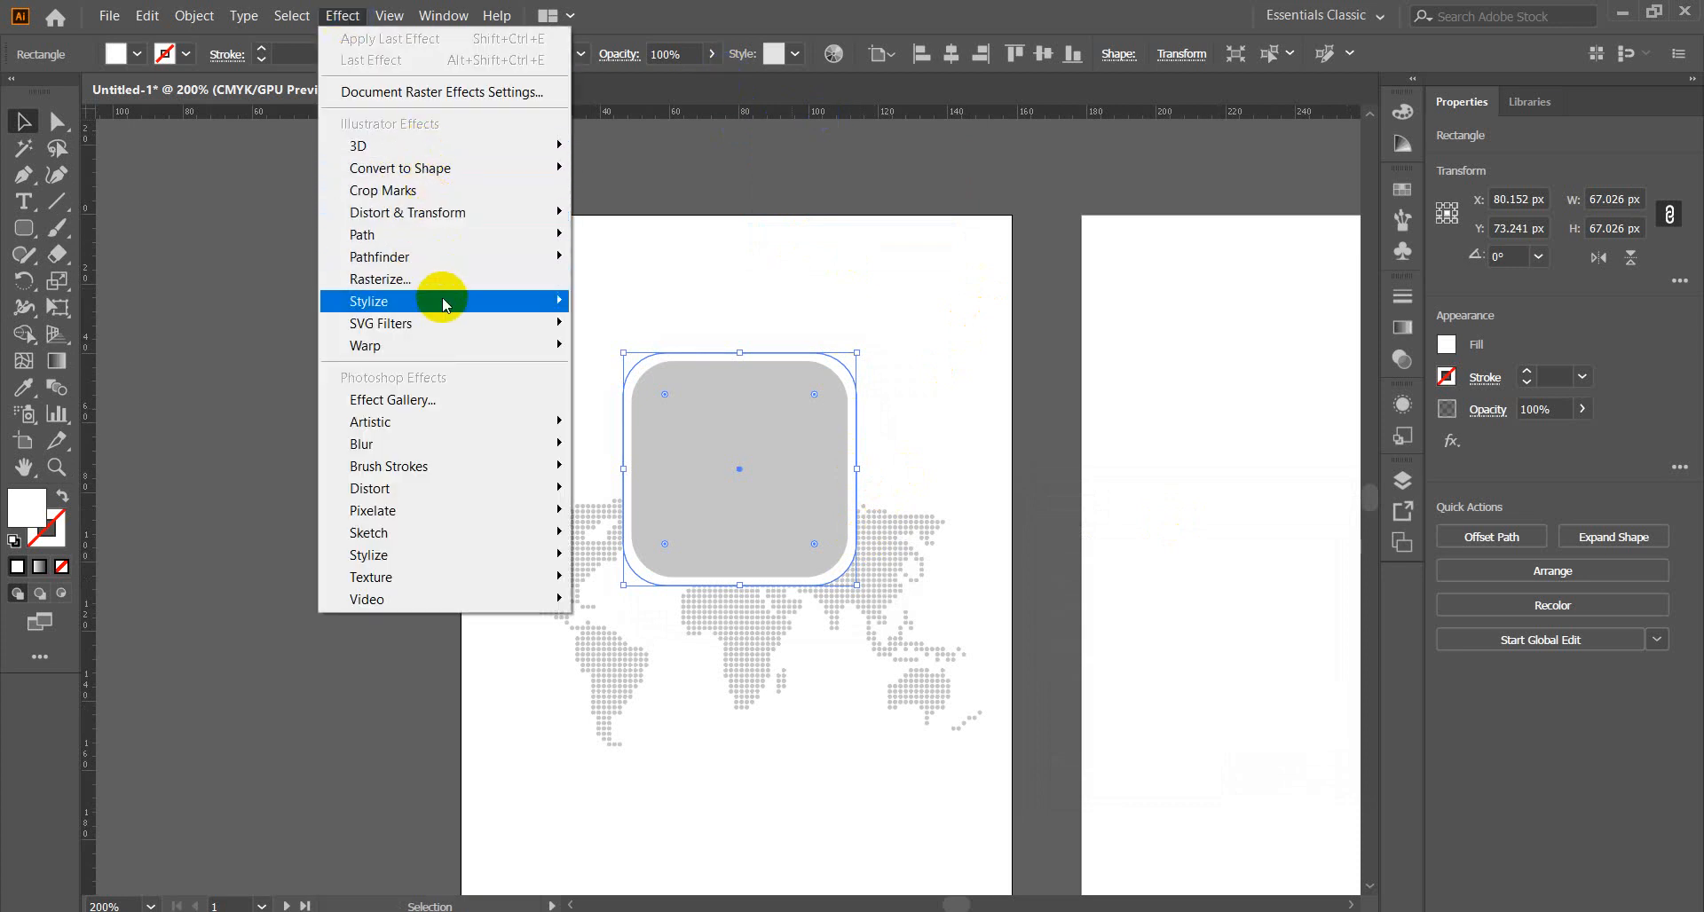
pyautogui.moveTo(444, 300)
pyautogui.click(620, 303)
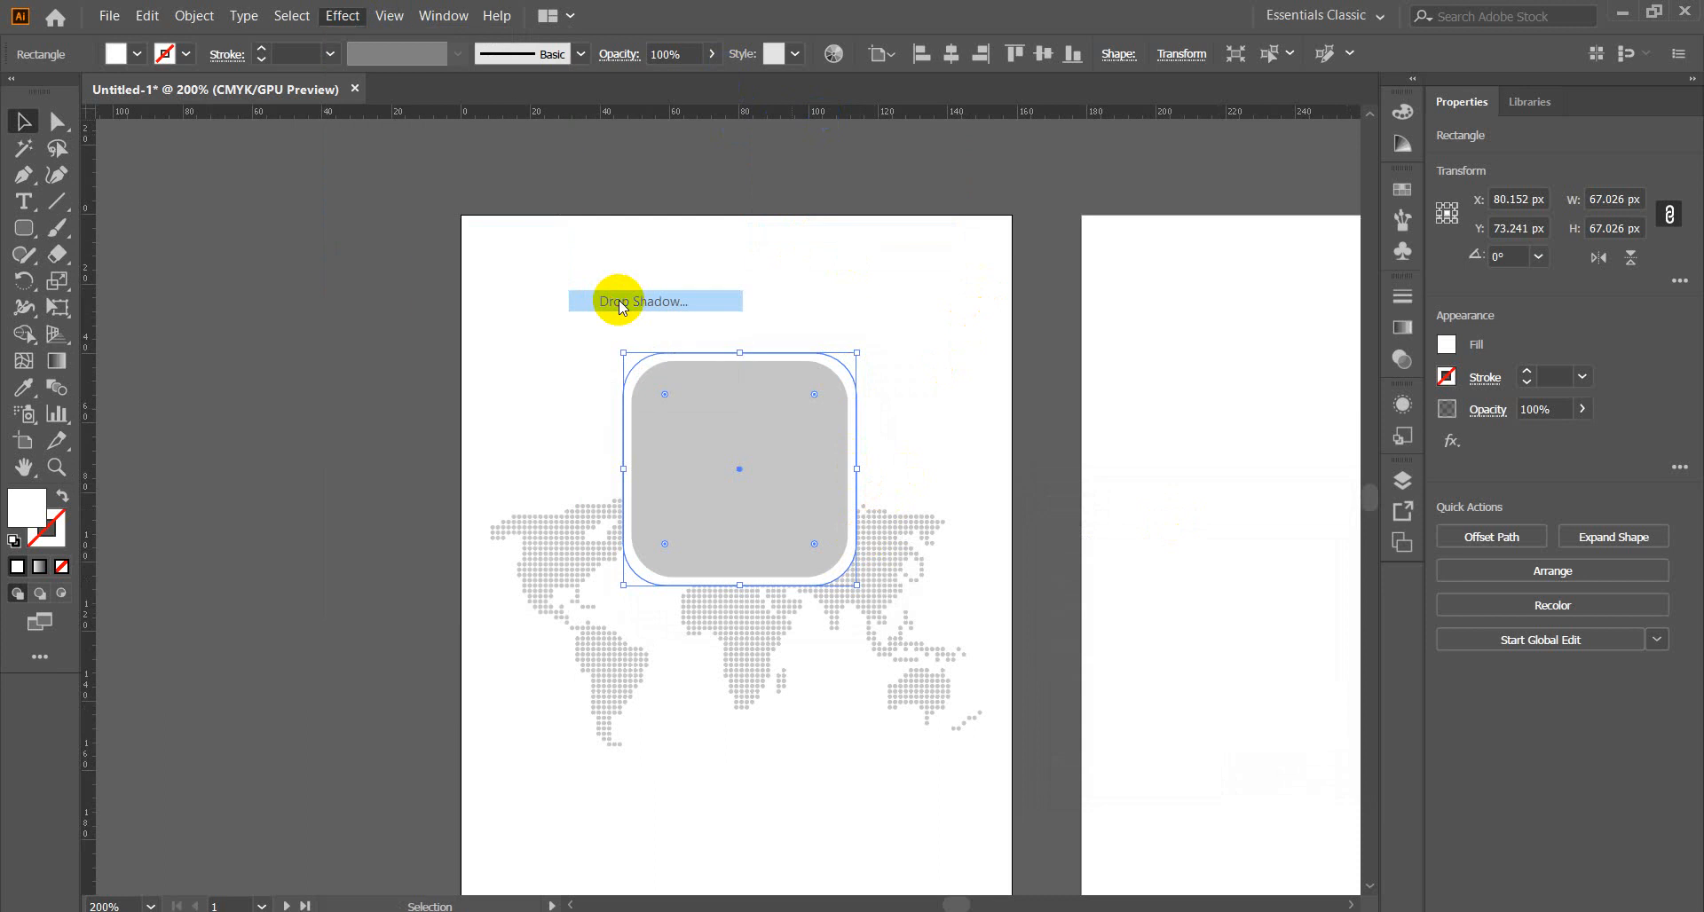
pyautogui.click(1053, 766)
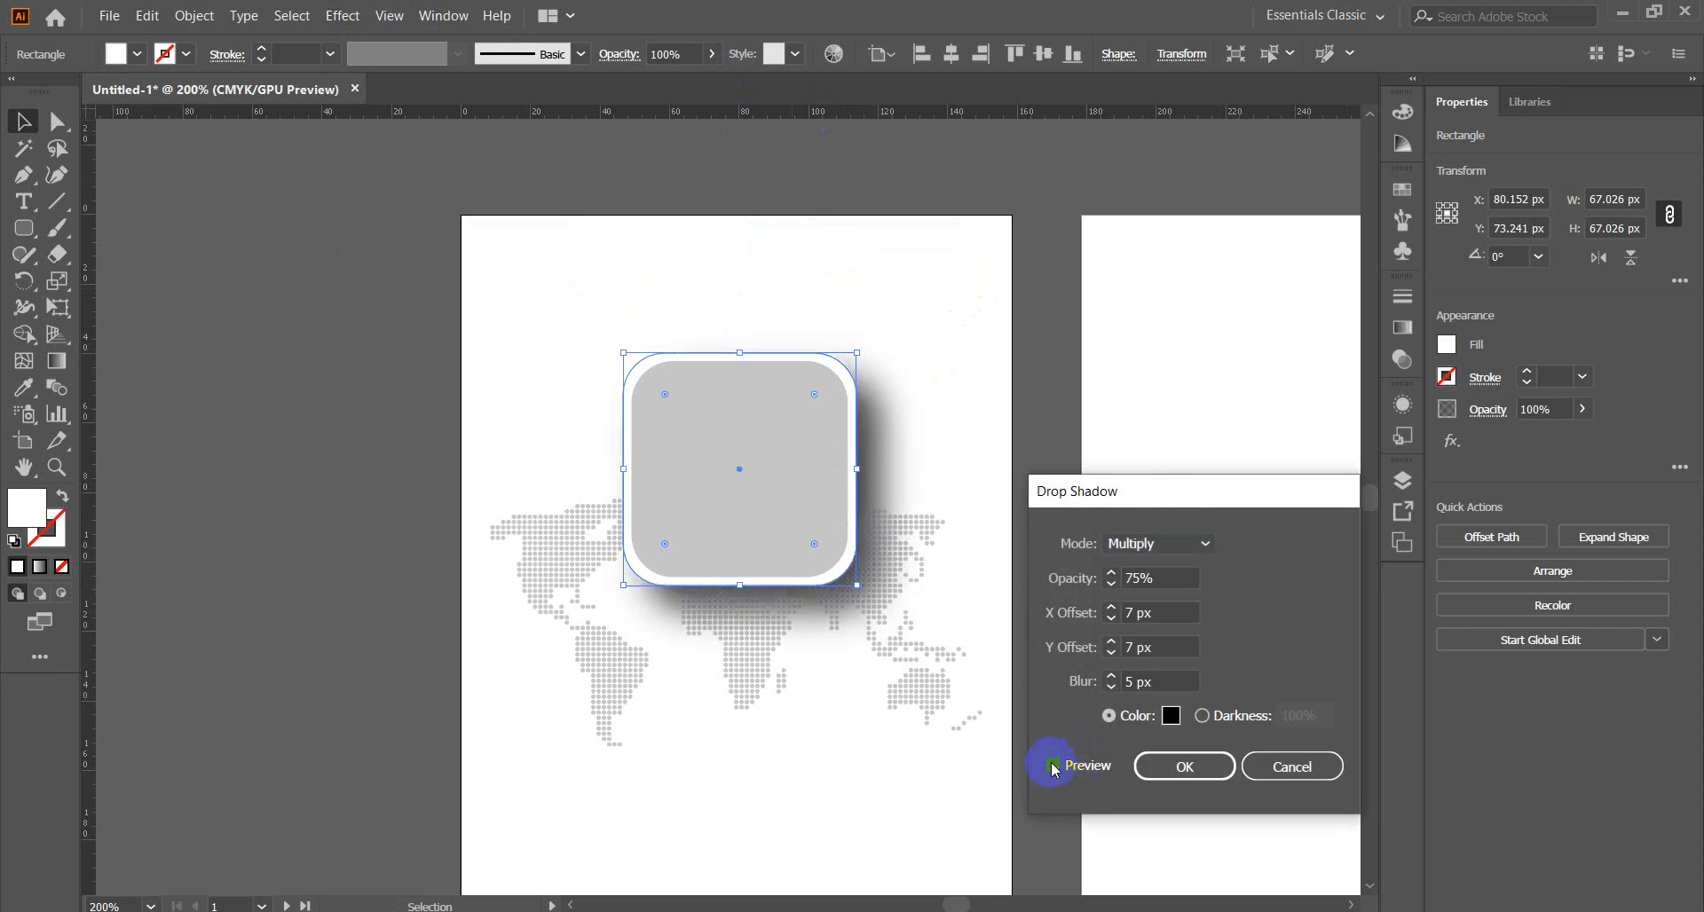
pyautogui.click(1111, 654)
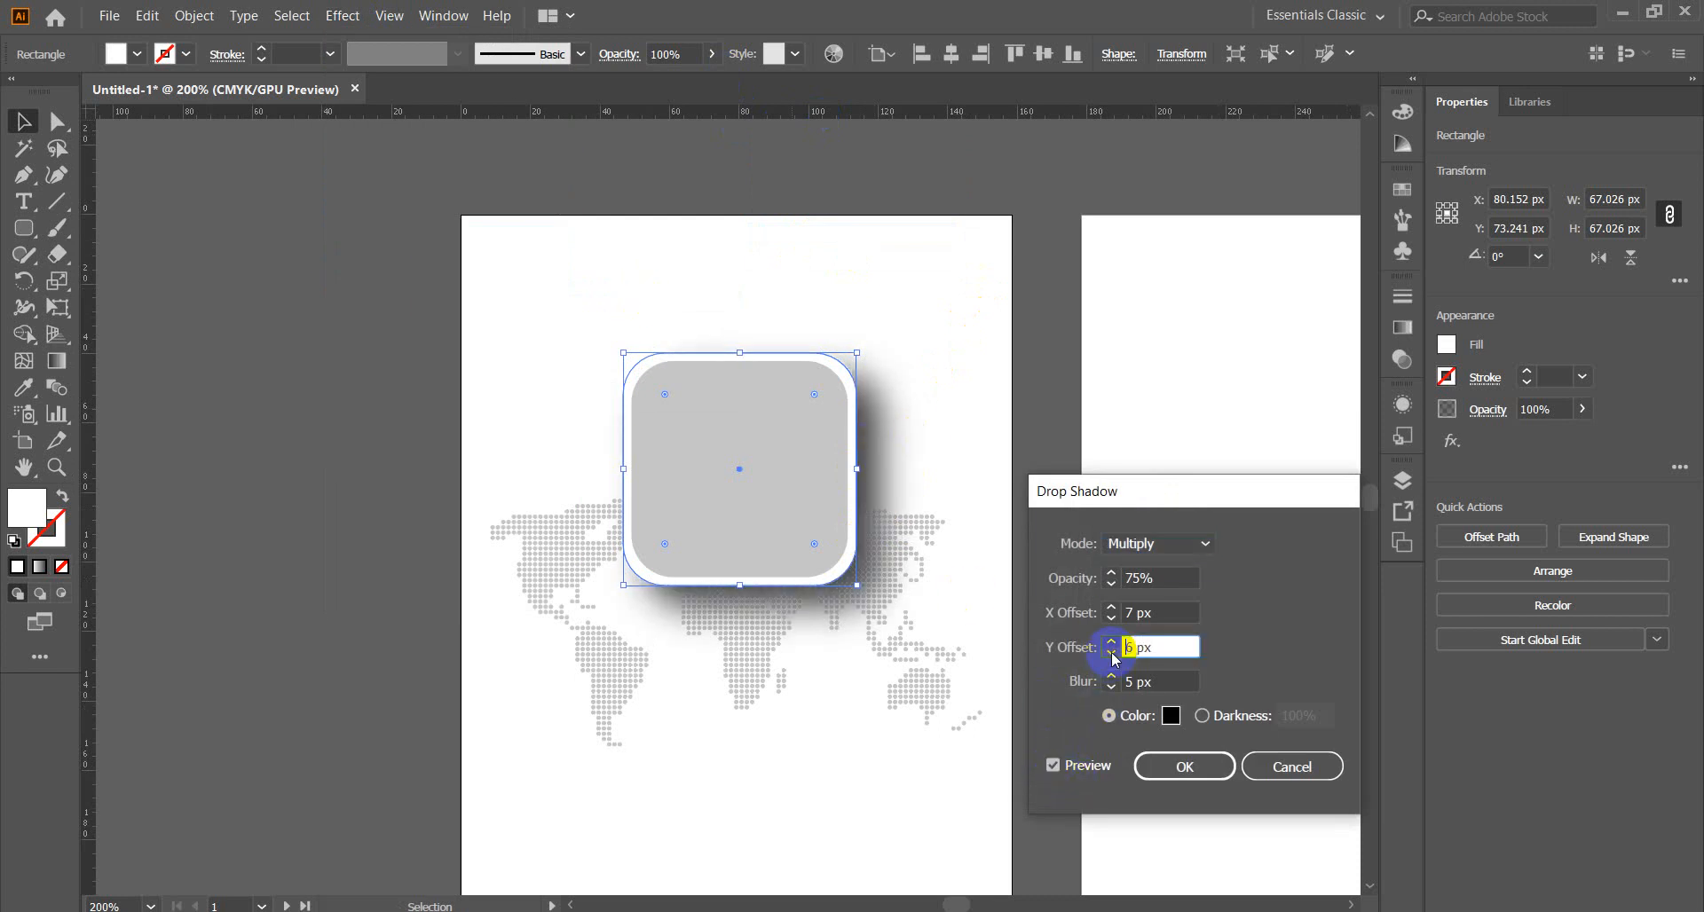
pyautogui.click(1111, 654)
pyautogui.click(1111, 654)
pyautogui.click(1111, 654)
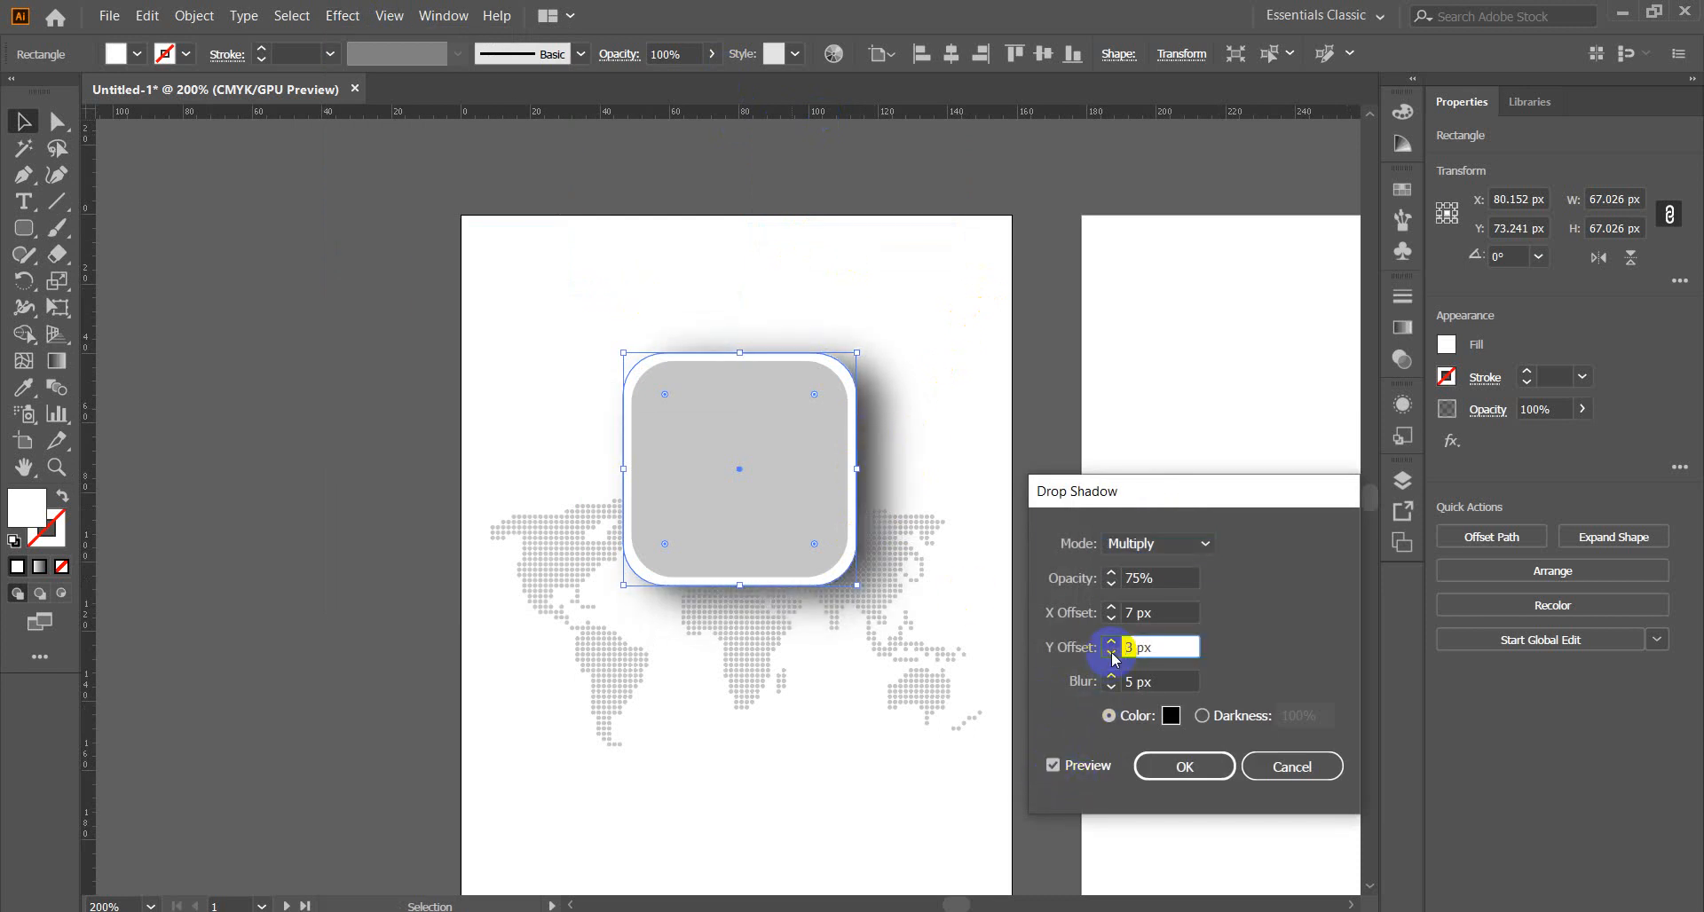
pyautogui.click(1111, 654)
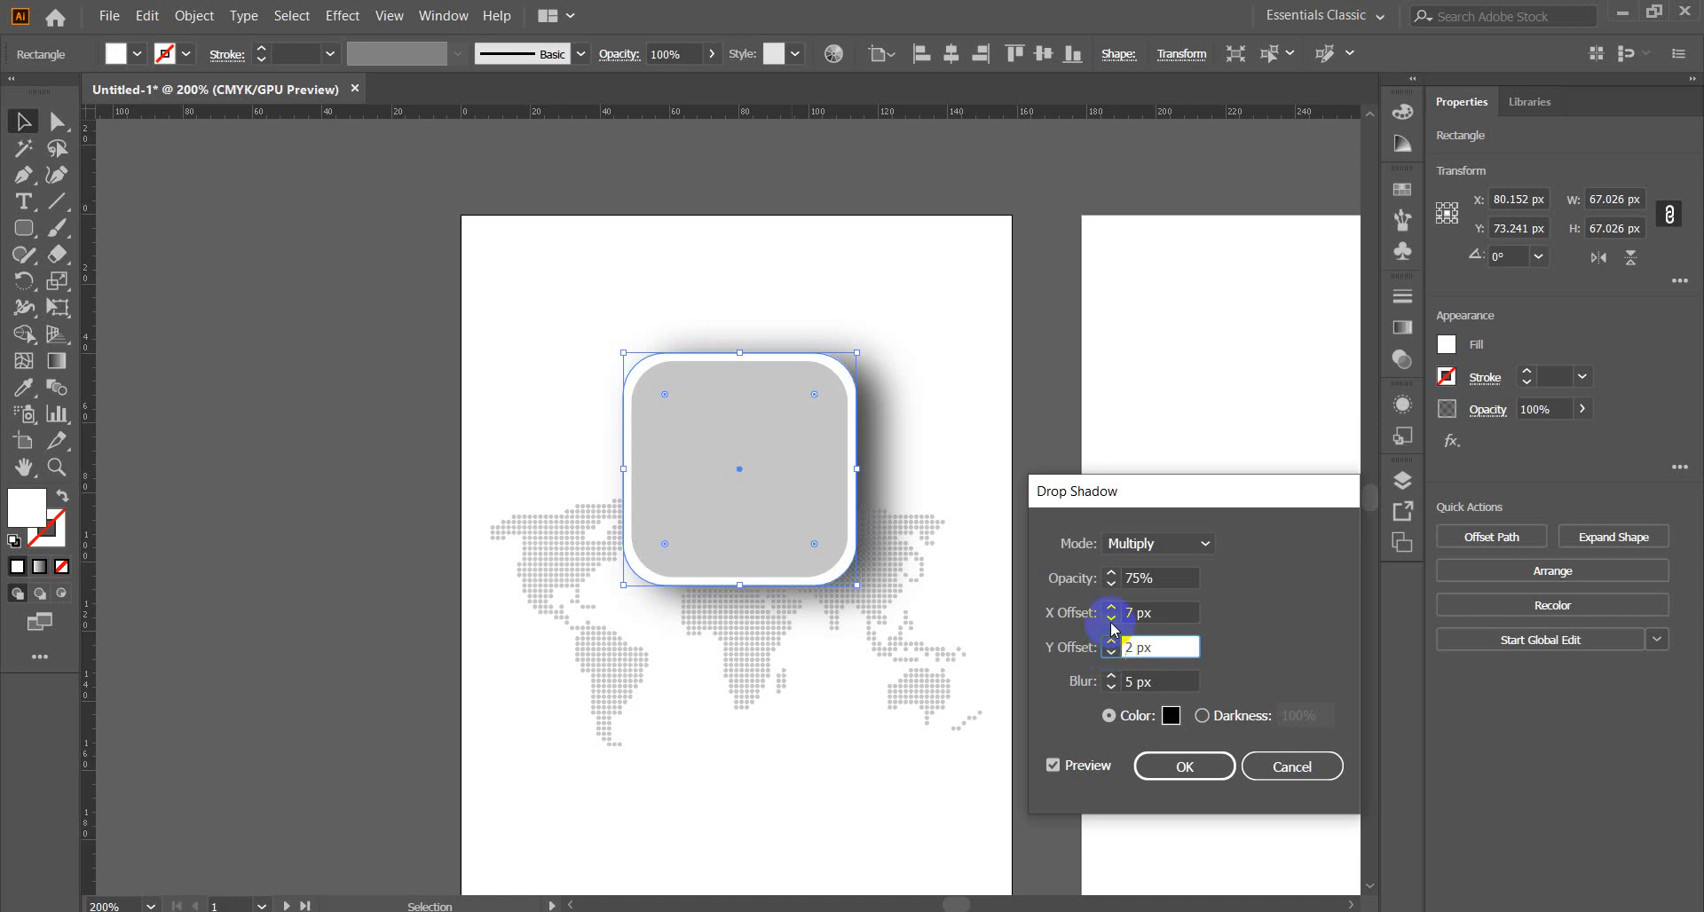
pyautogui.click(1111, 620)
pyautogui.click(1112, 620)
pyautogui.click(1111, 621)
pyautogui.click(1111, 620)
pyautogui.click(1111, 621)
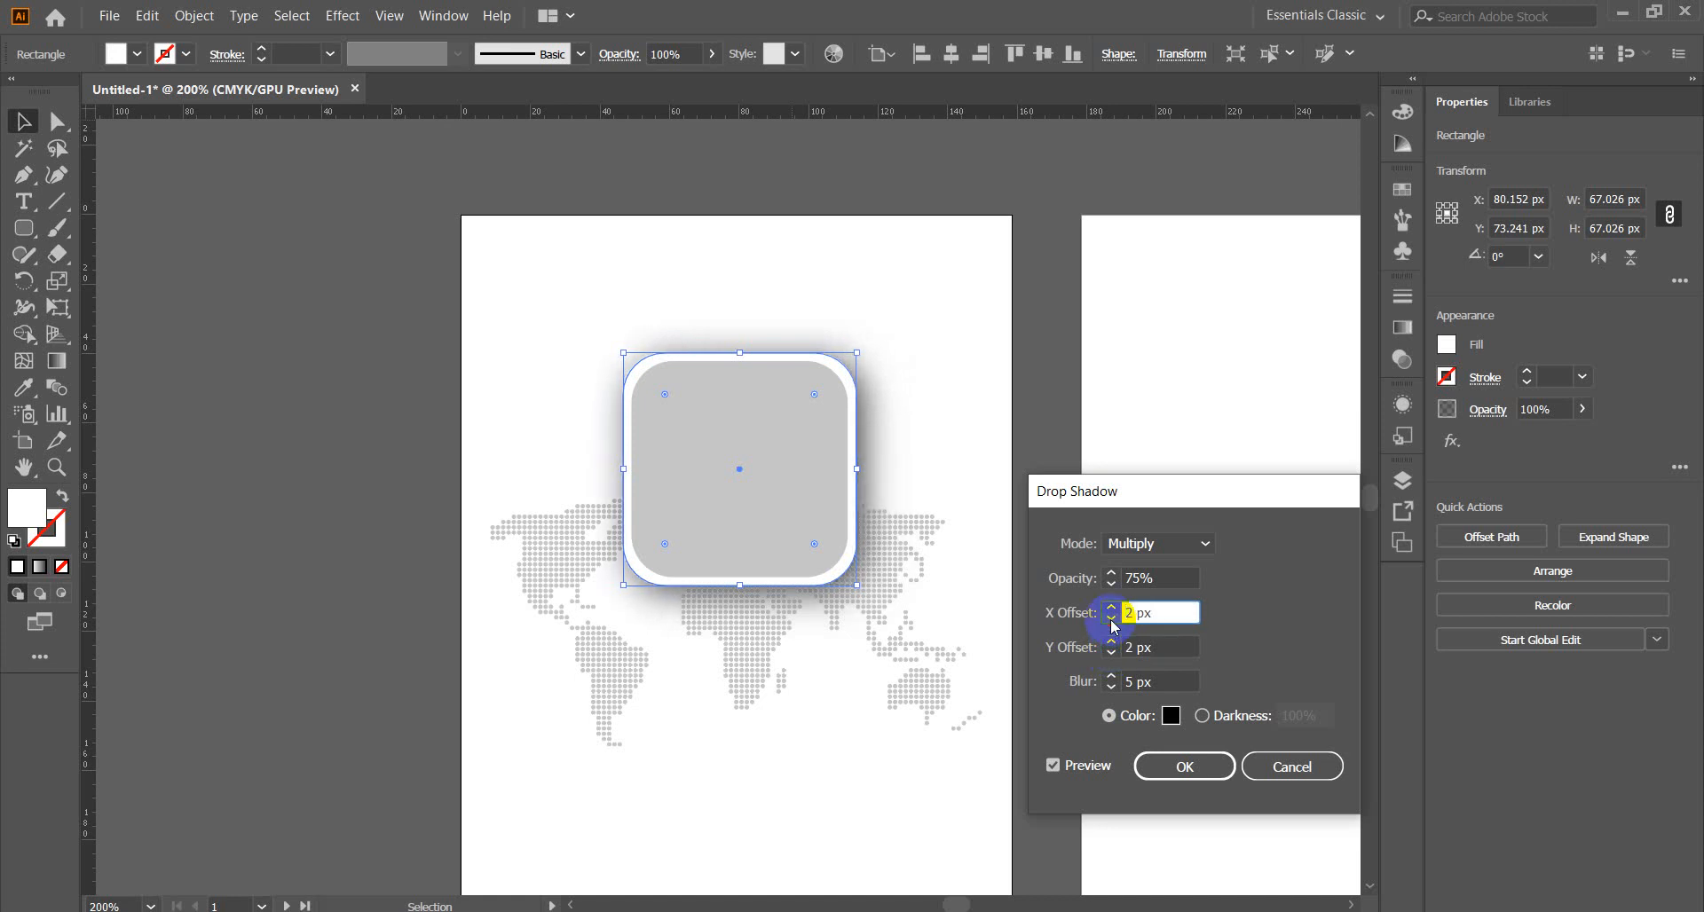
pyautogui.click(1112, 690)
pyautogui.click(1113, 690)
pyautogui.click(1112, 690)
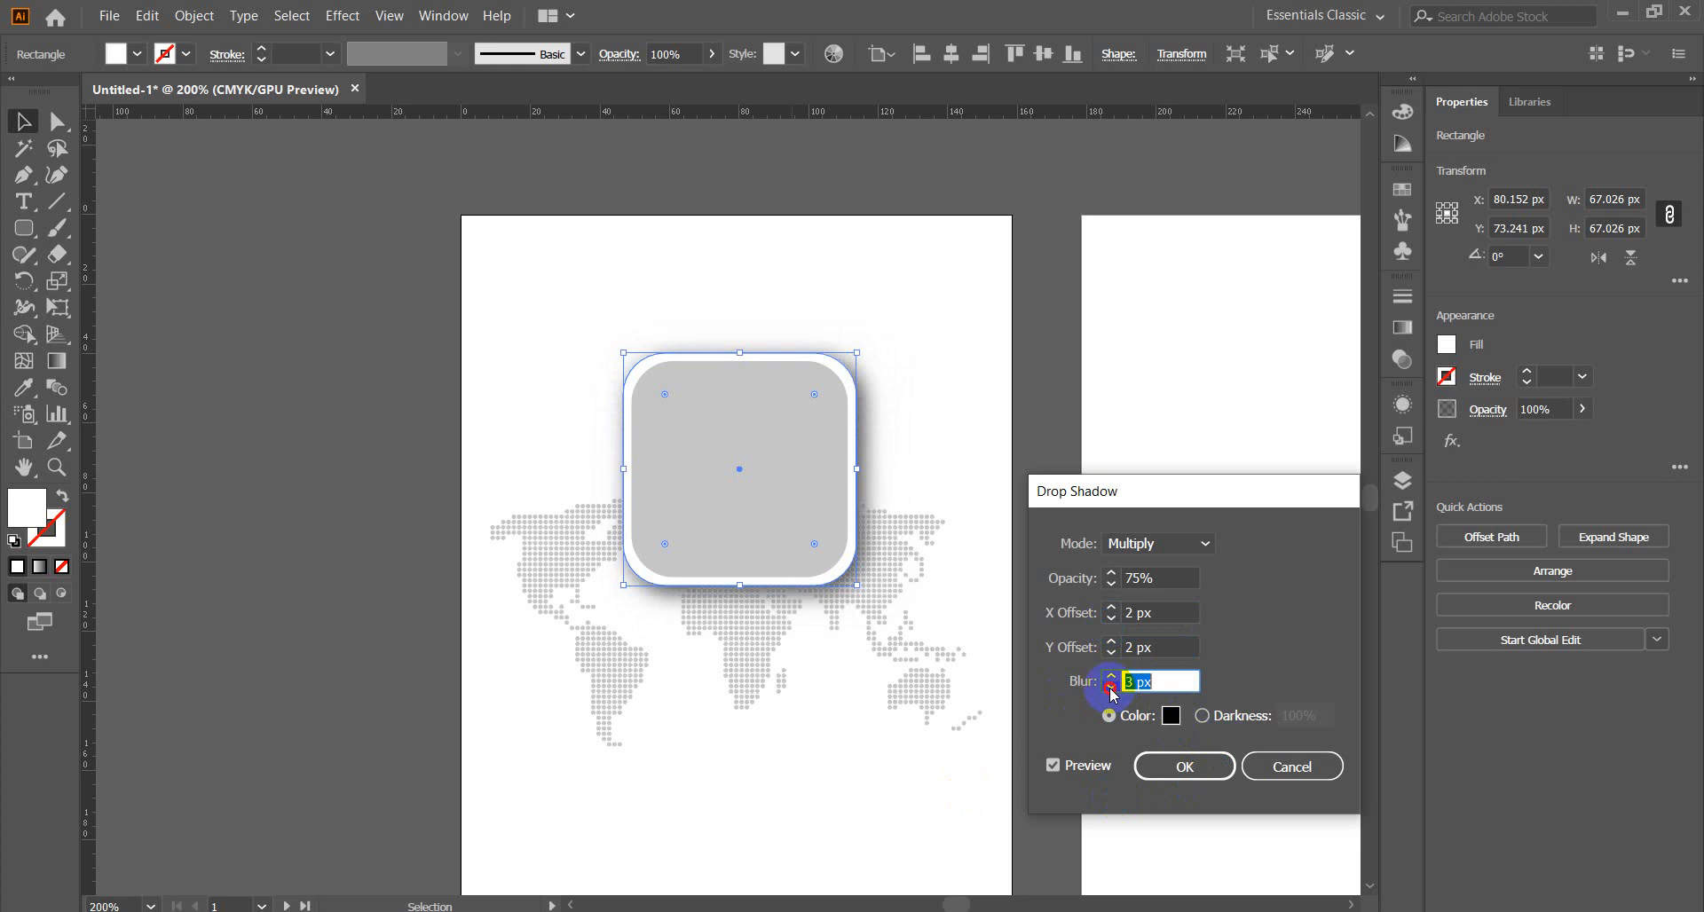
pyautogui.click(1112, 690)
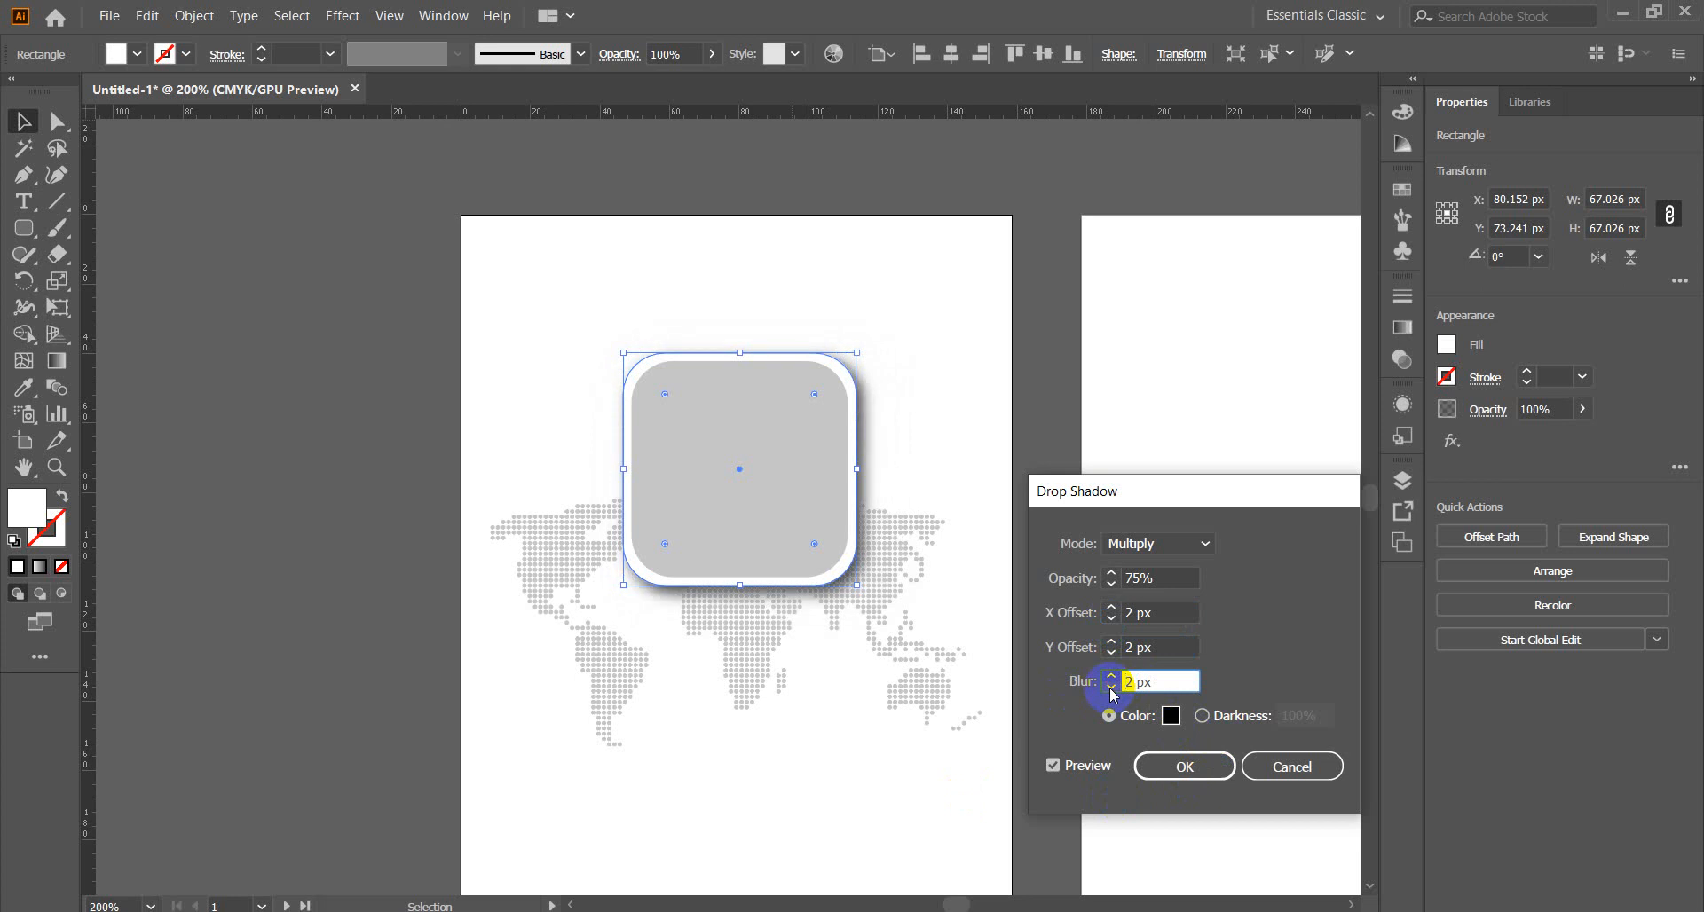
pyautogui.click(1112, 654)
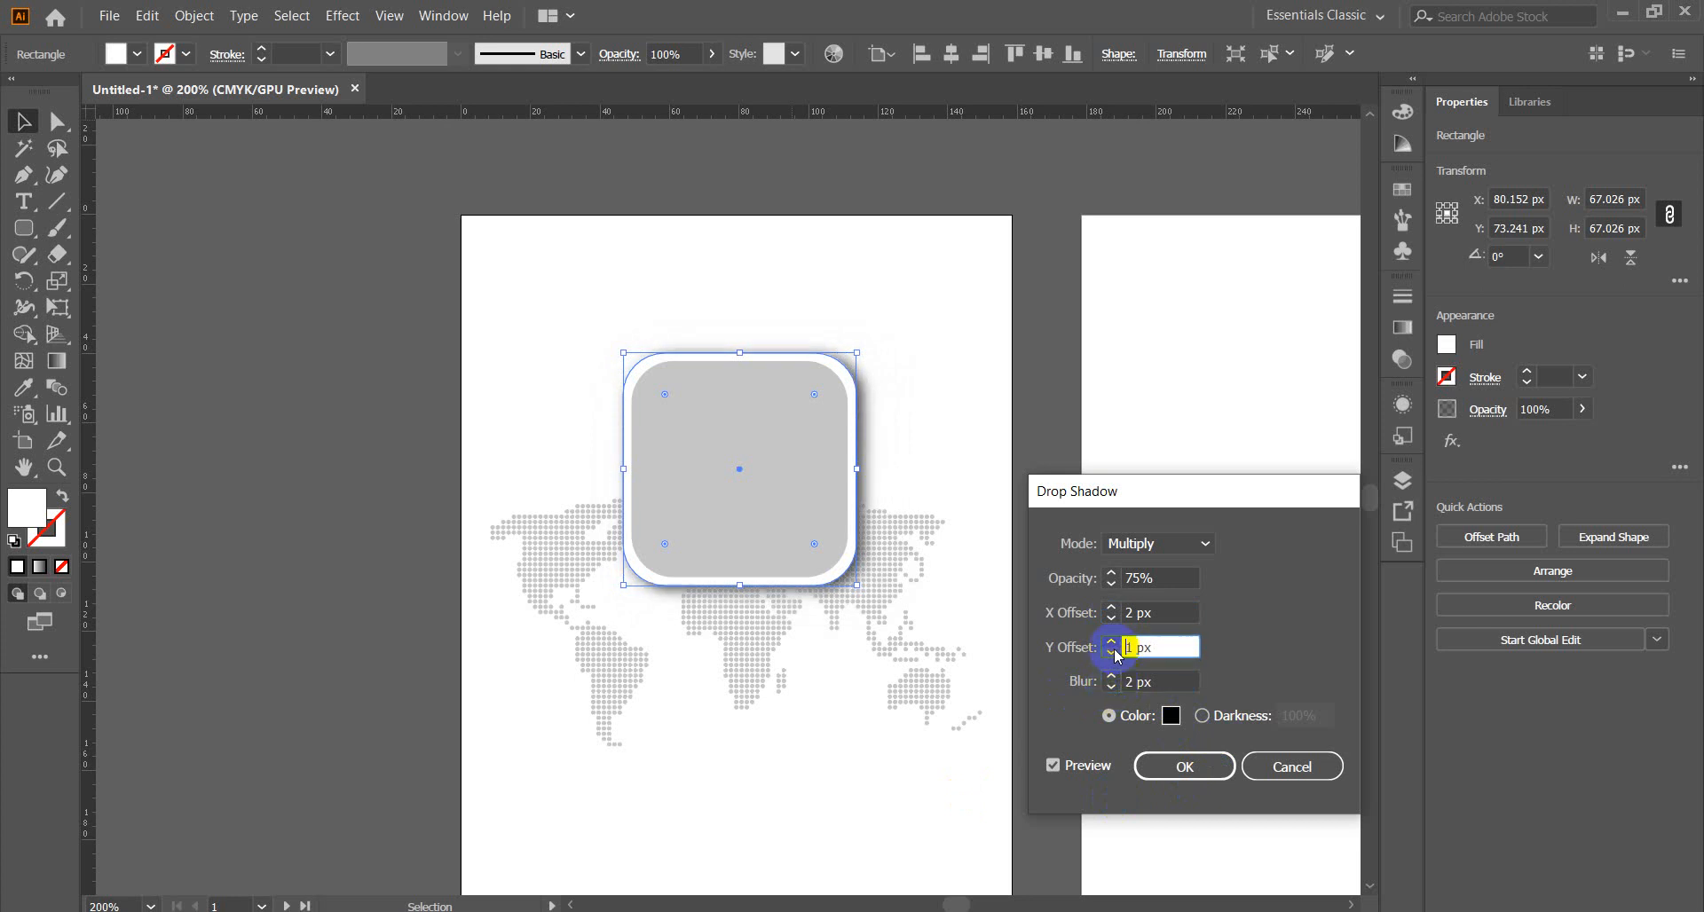
pyautogui.click(1112, 619)
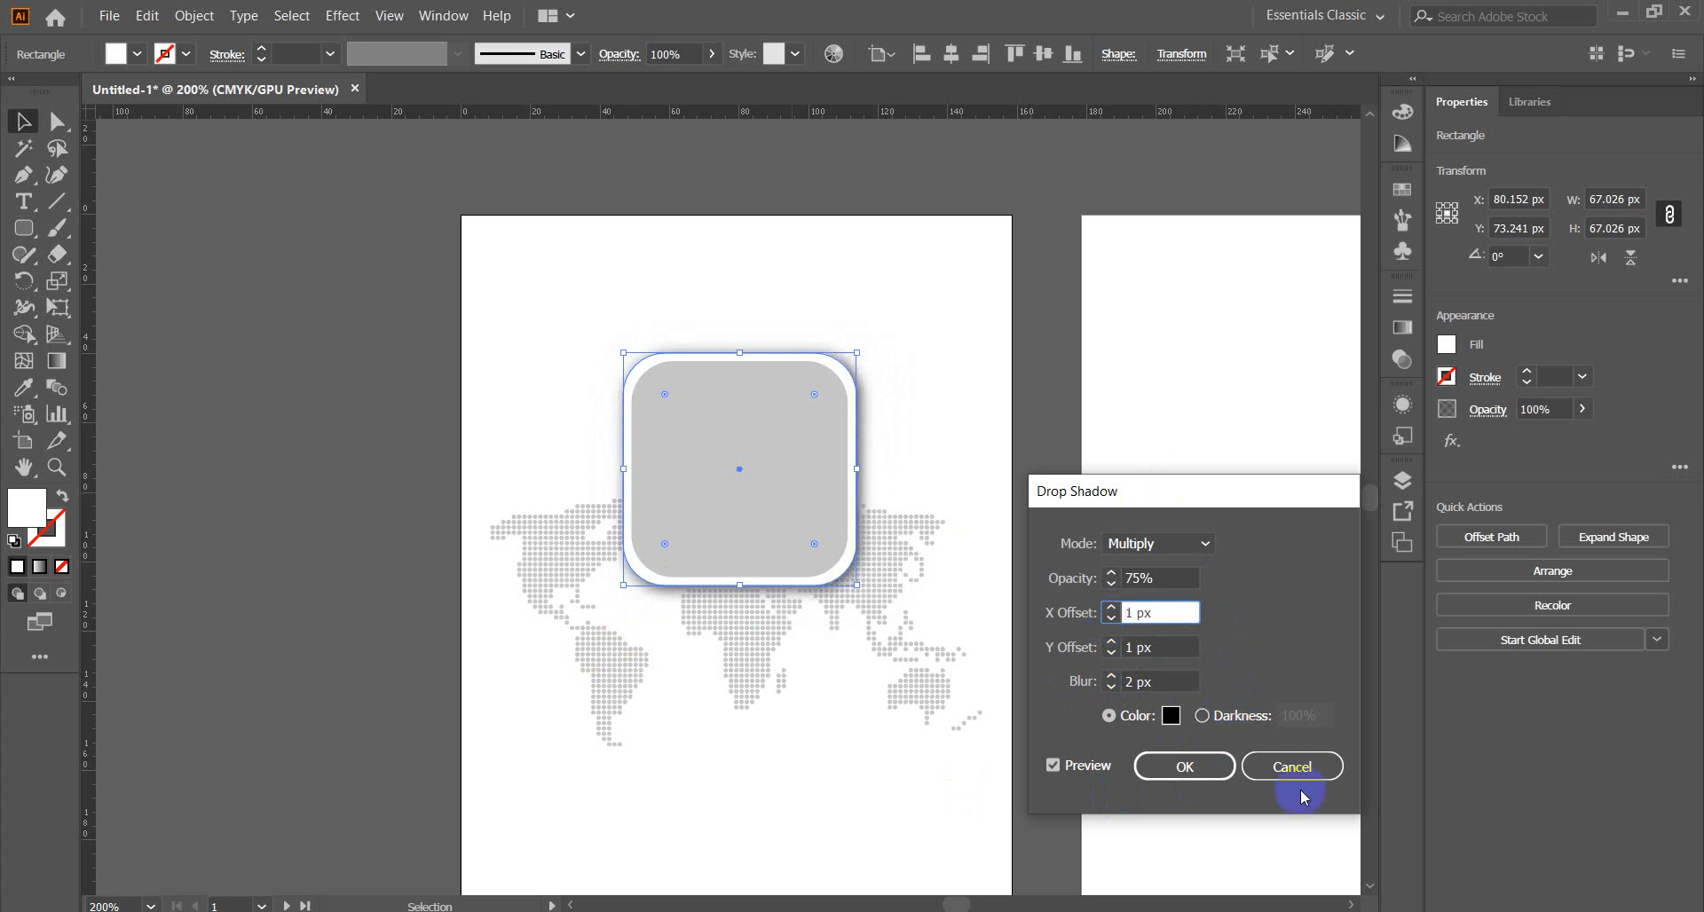
pyautogui.click(1112, 688)
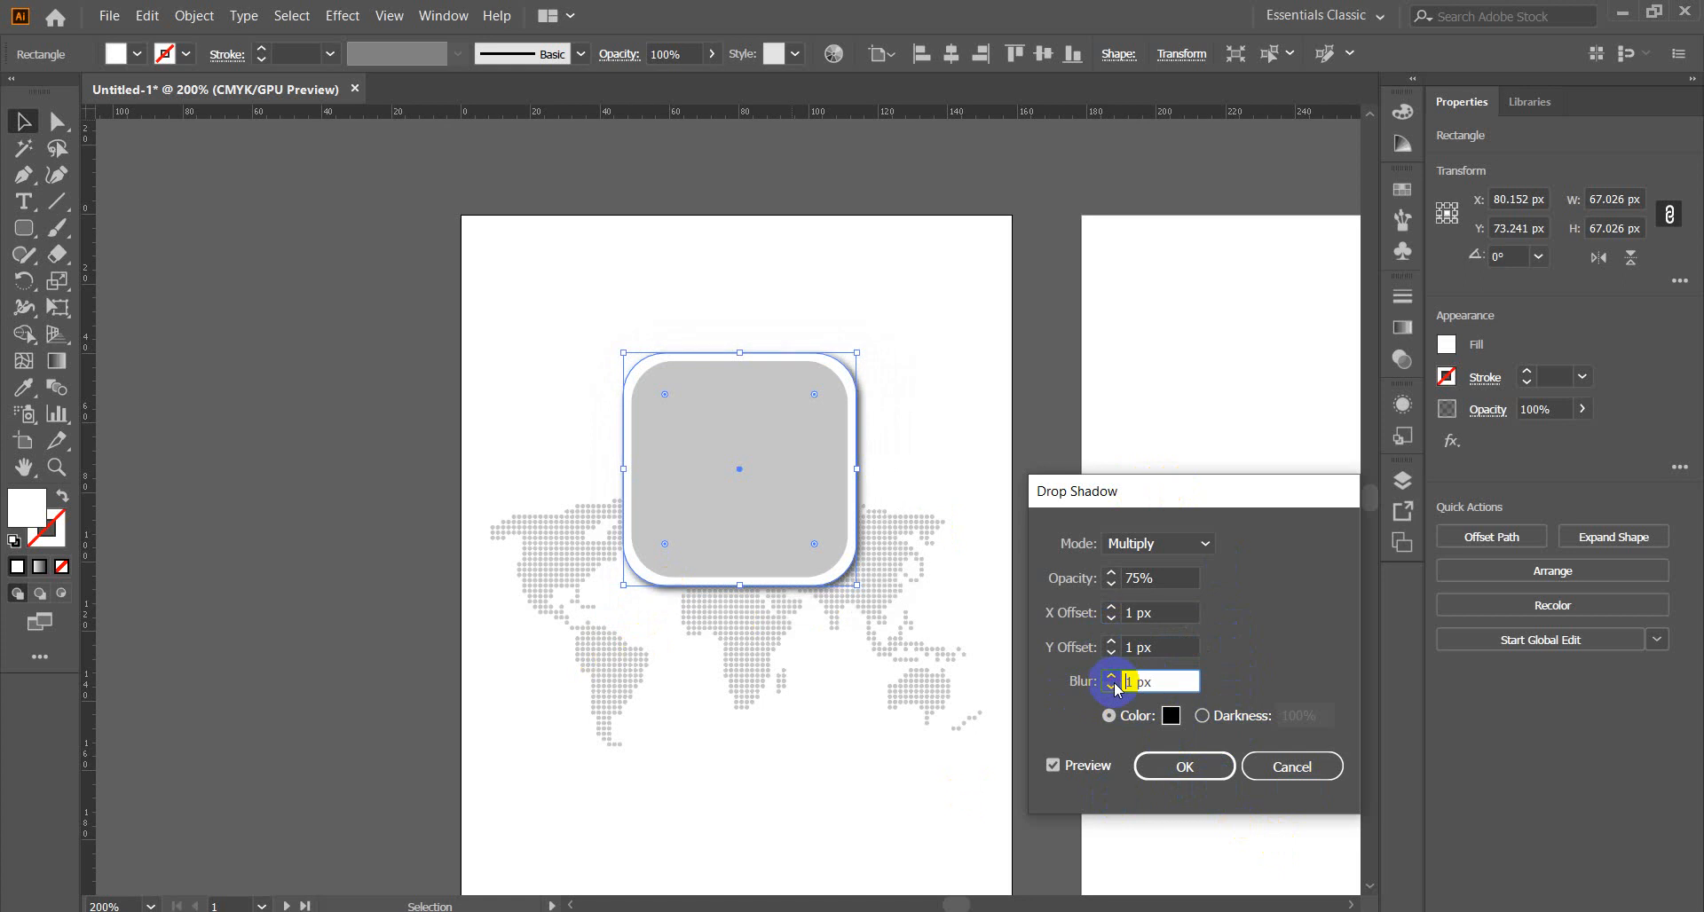
pyautogui.click(1185, 767)
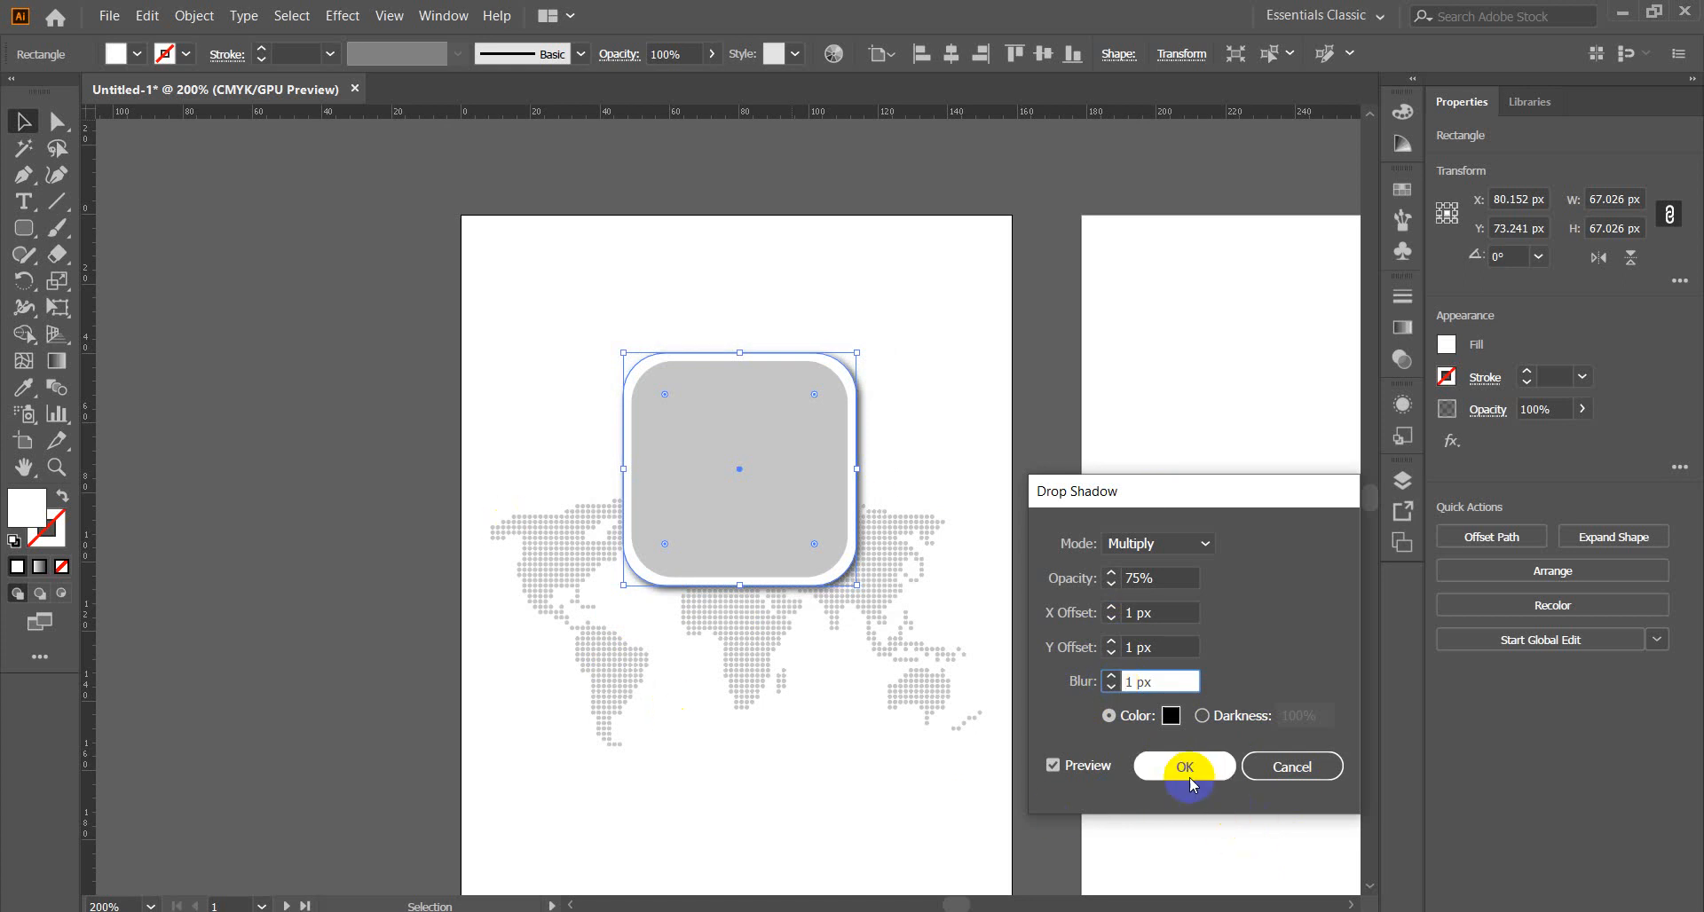
pyautogui.click(315, 377)
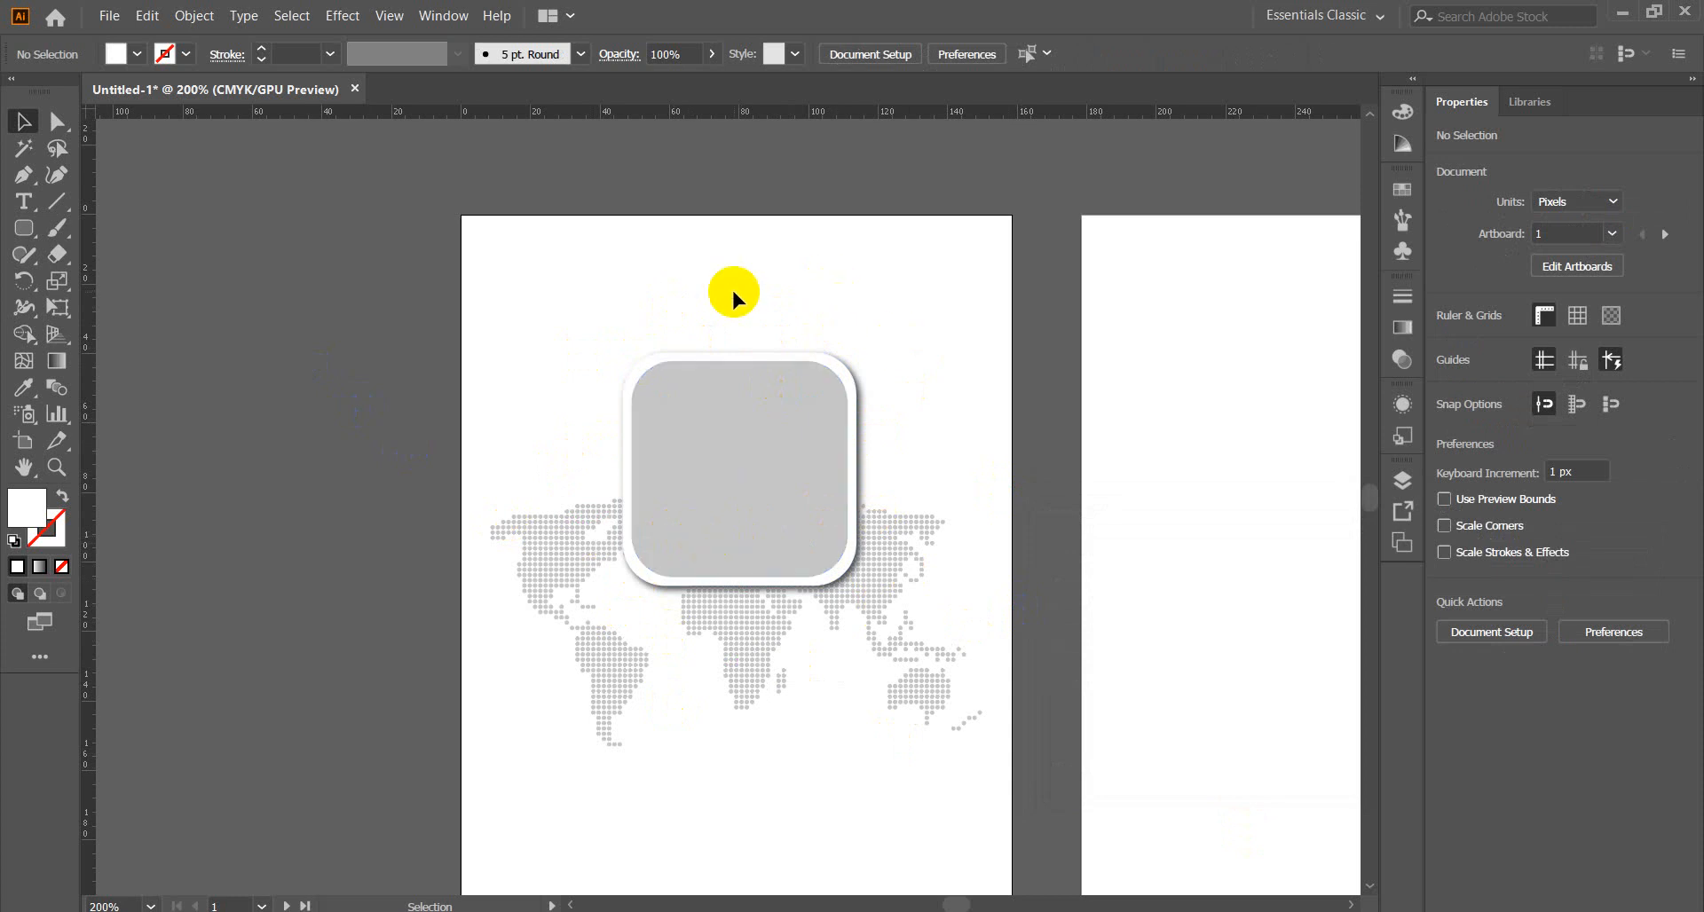
pyautogui.click(1621, 15)
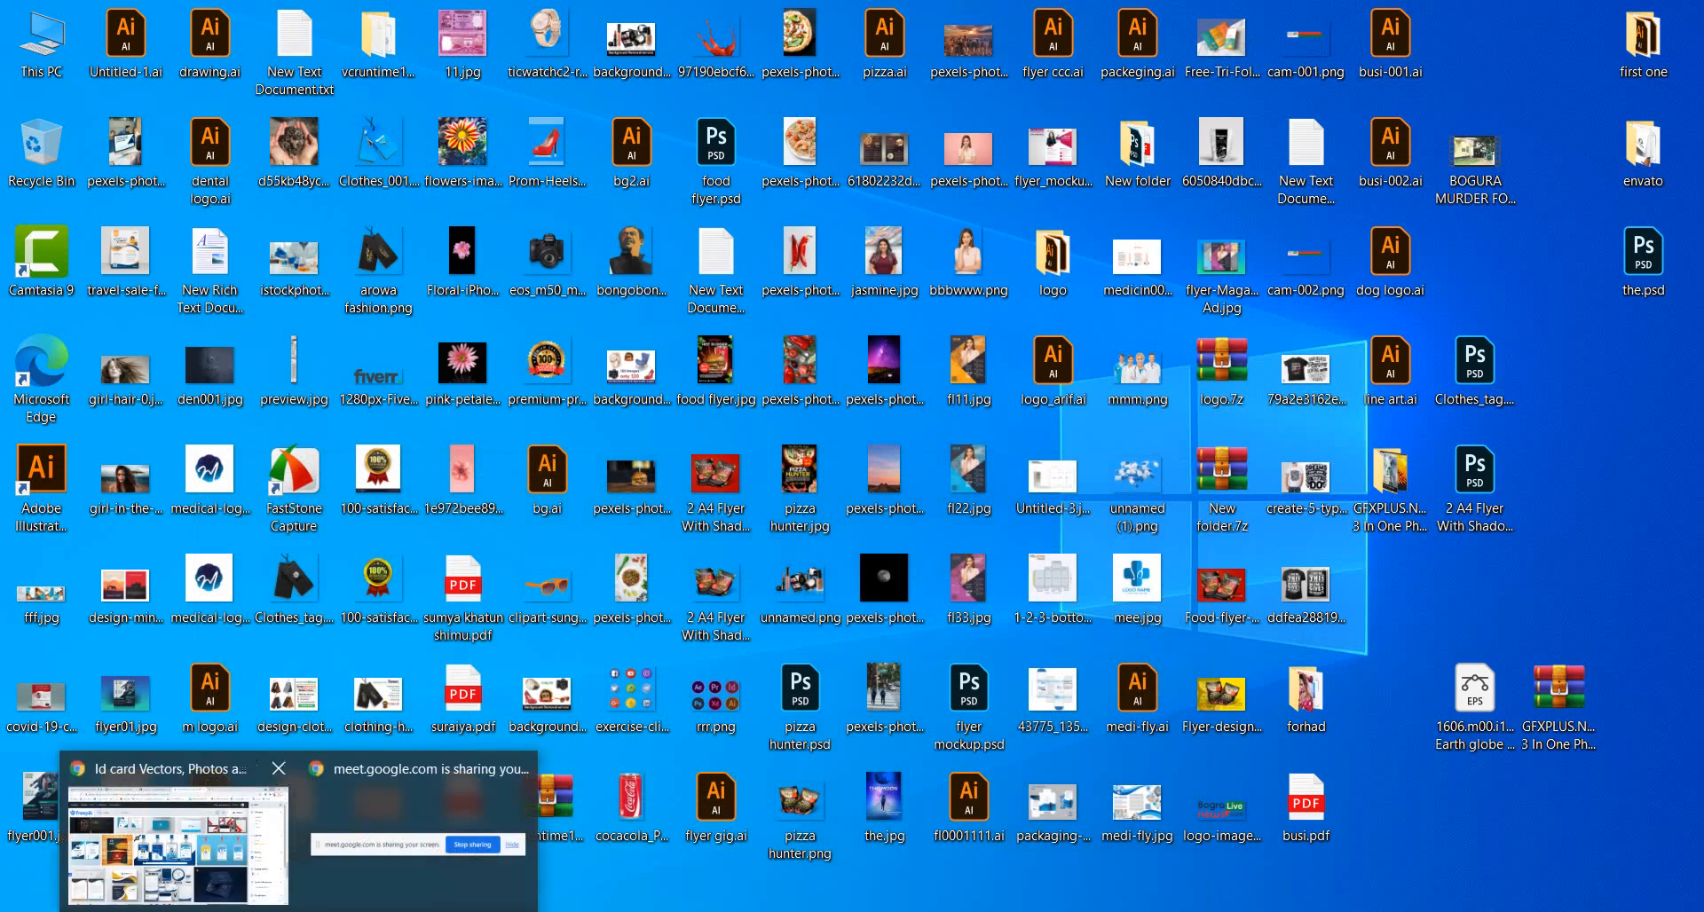
# Restore Chrome, start a new tab, then minimize it to reveal the desktop.
pyautogui.click(178, 829)
pyautogui.click(1095, 18)
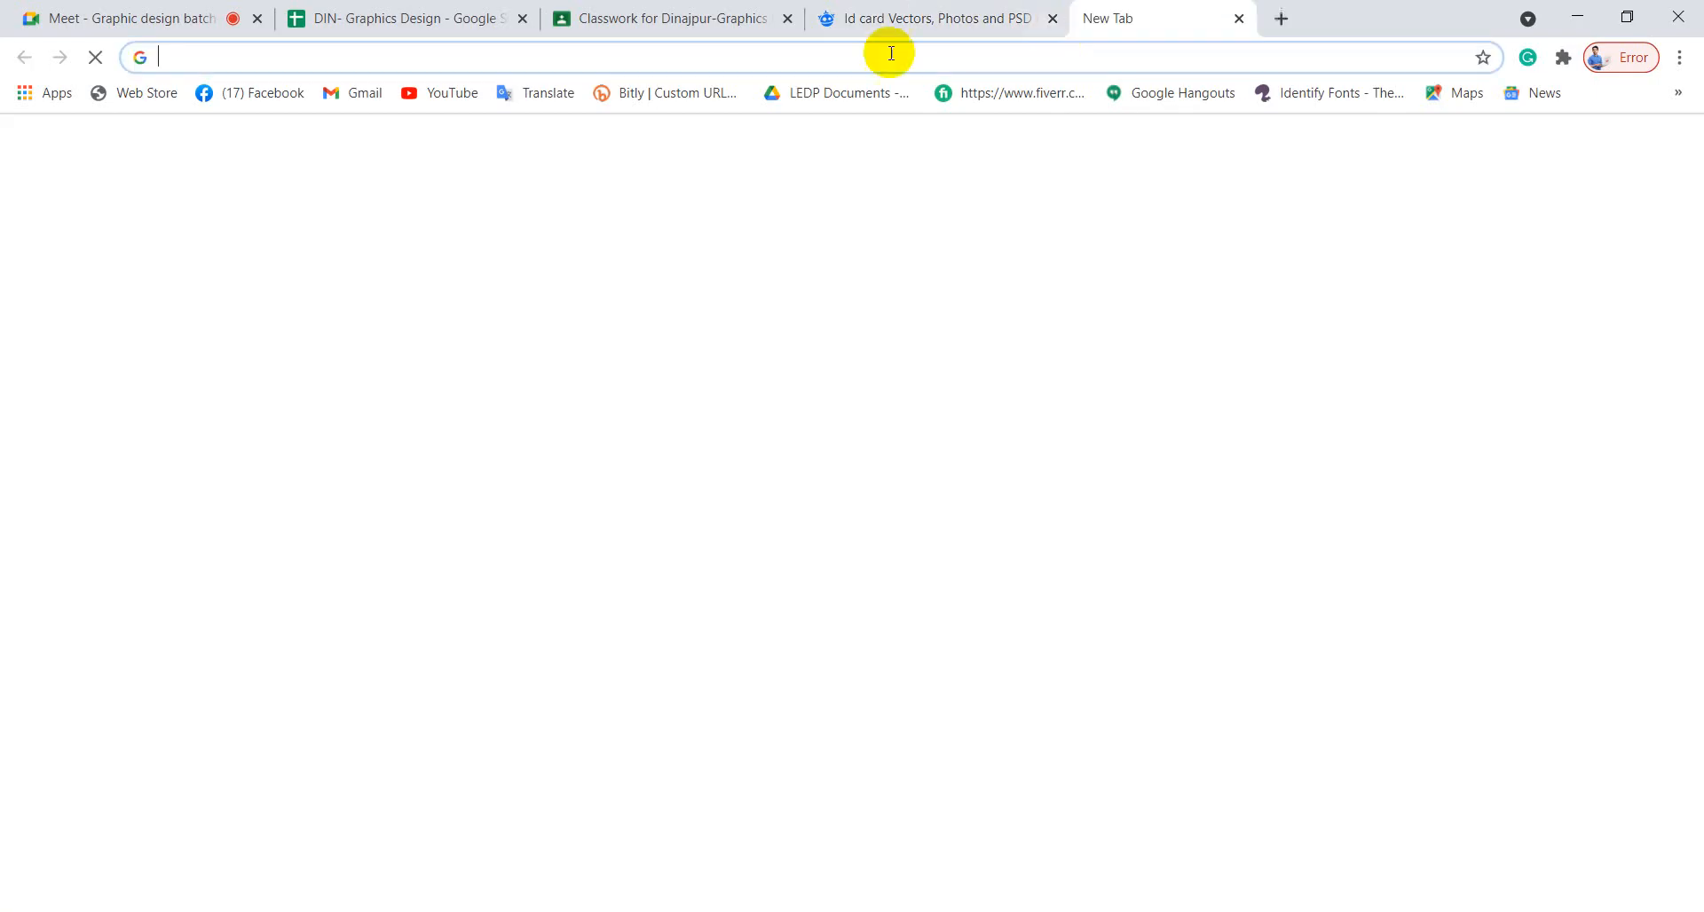
pyautogui.click(1576, 17)
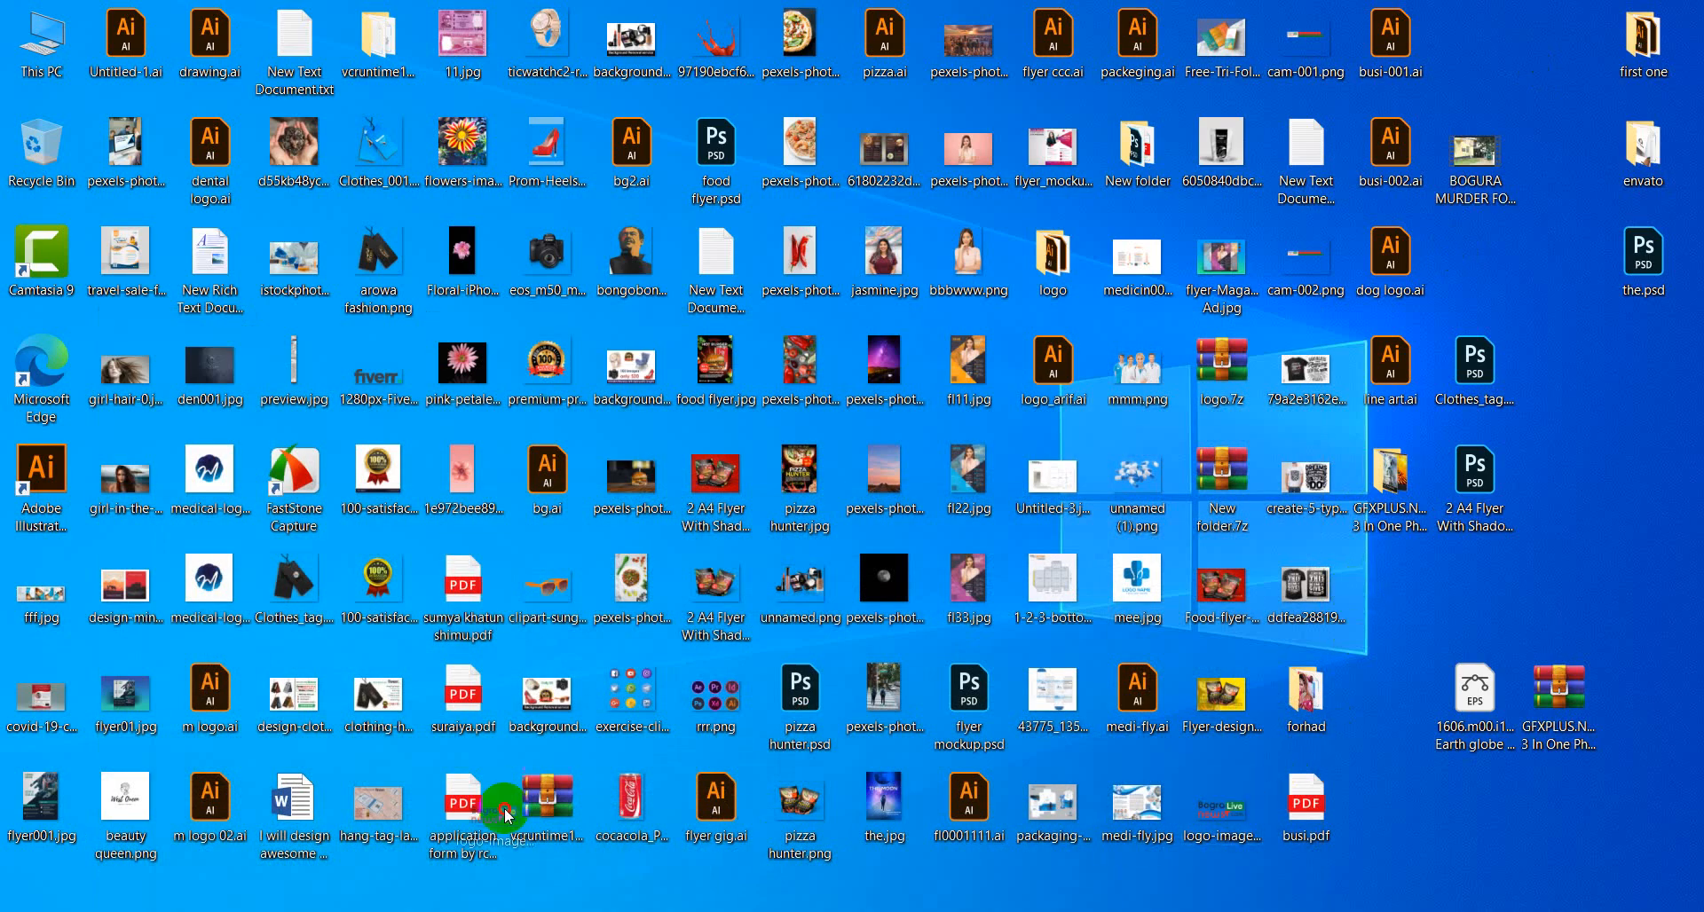
# Place logo-images.png onto the card artboard and embed it.
pyautogui.moveTo(1222, 809); pyautogui.dragTo(252, 280)
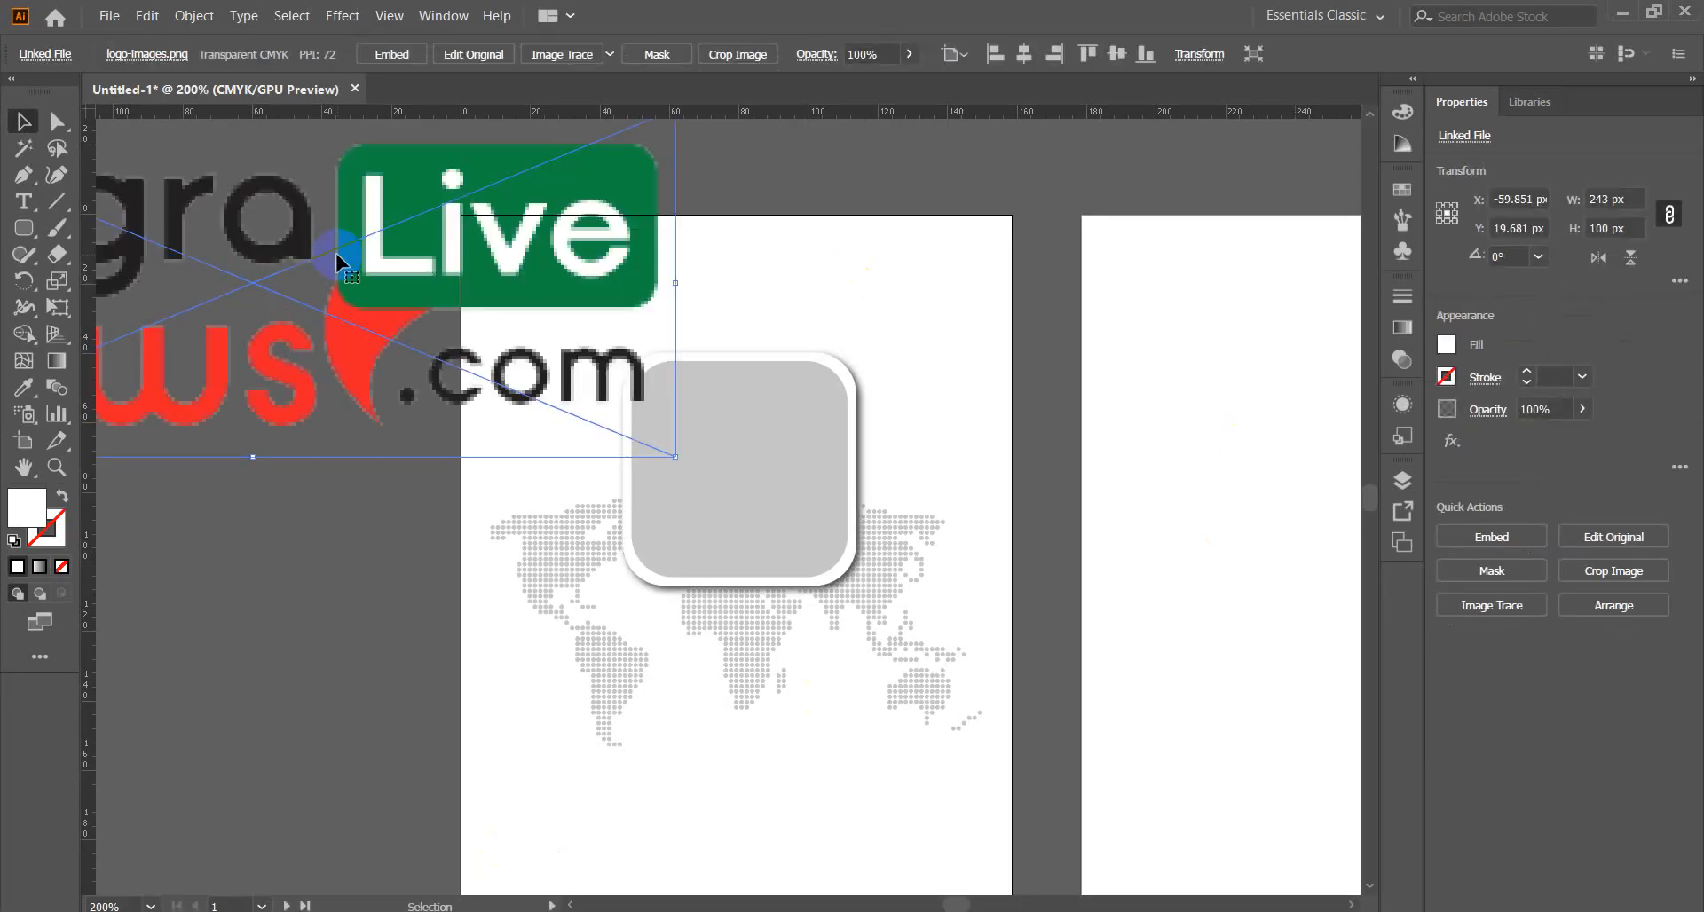
pyautogui.moveTo(435, 258); pyautogui.dragTo(845, 258)
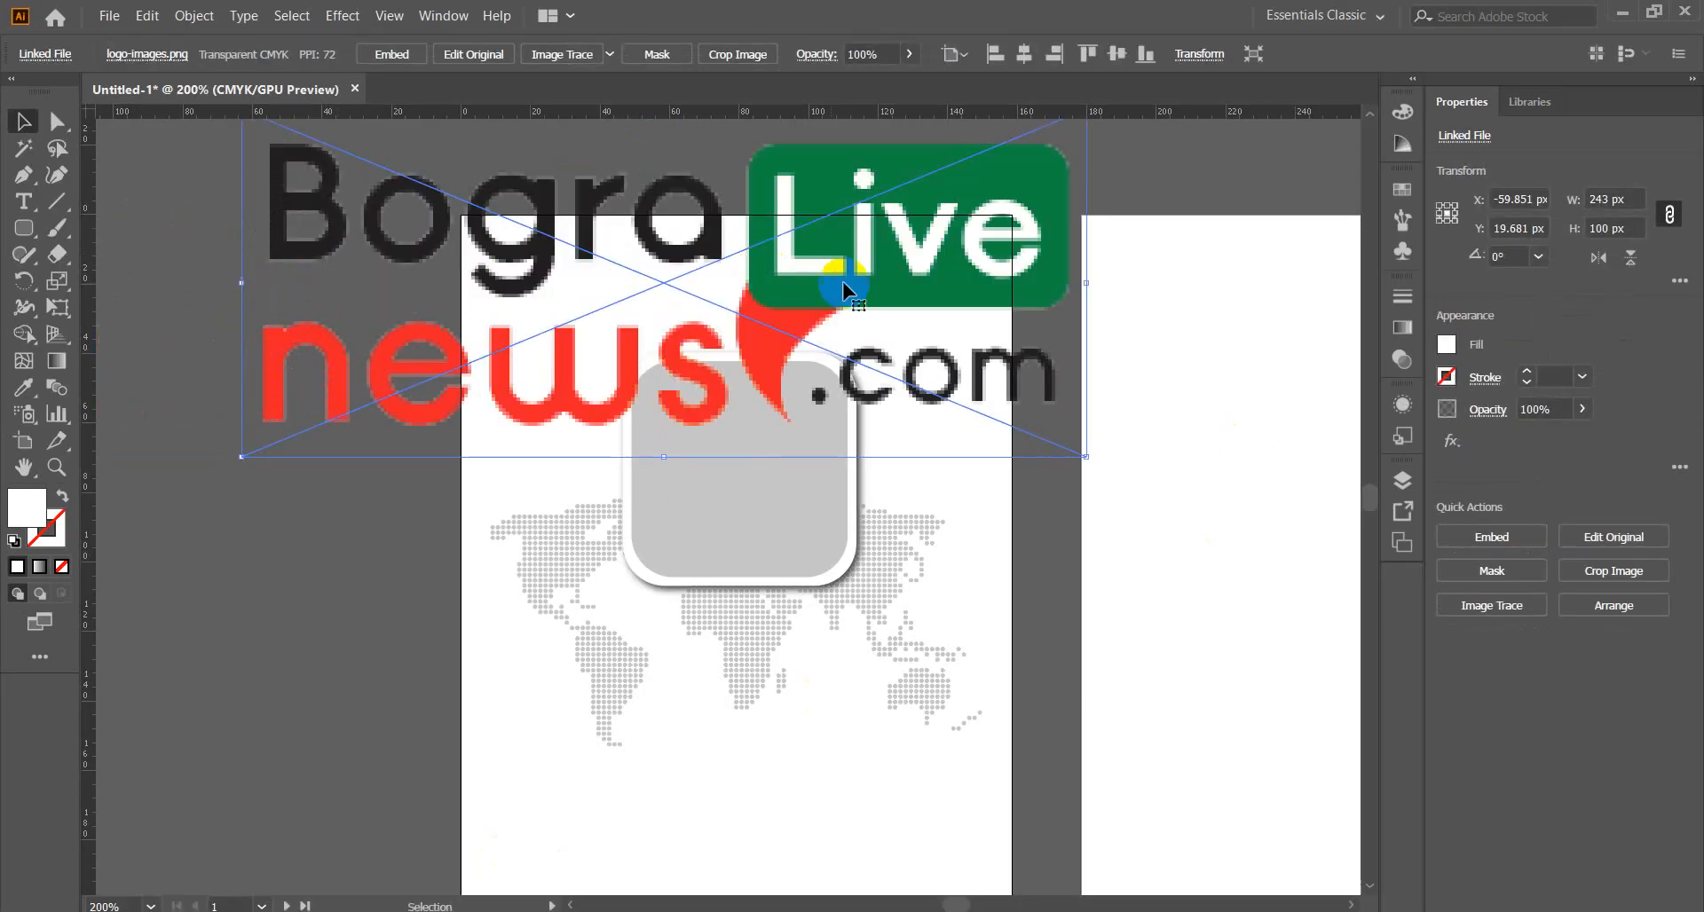
pyautogui.click(398, 56)
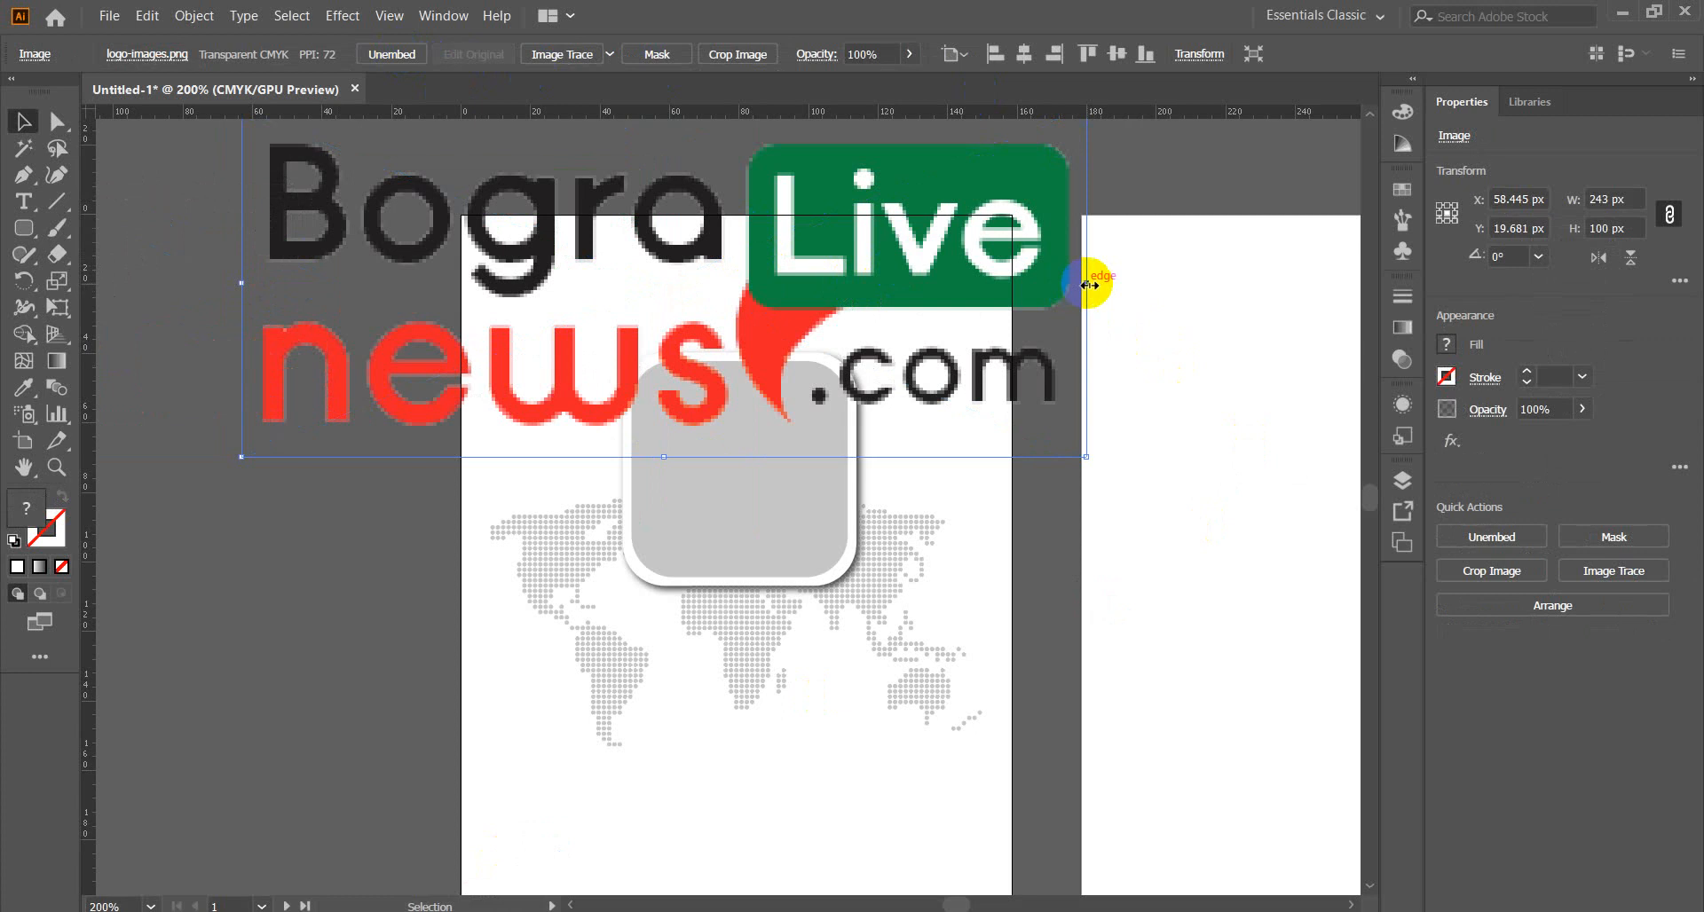
# Scale the logo down and centre it horizontally at the top of the card.
pyautogui.moveTo(1086, 284); pyautogui.dragTo(818, 284)
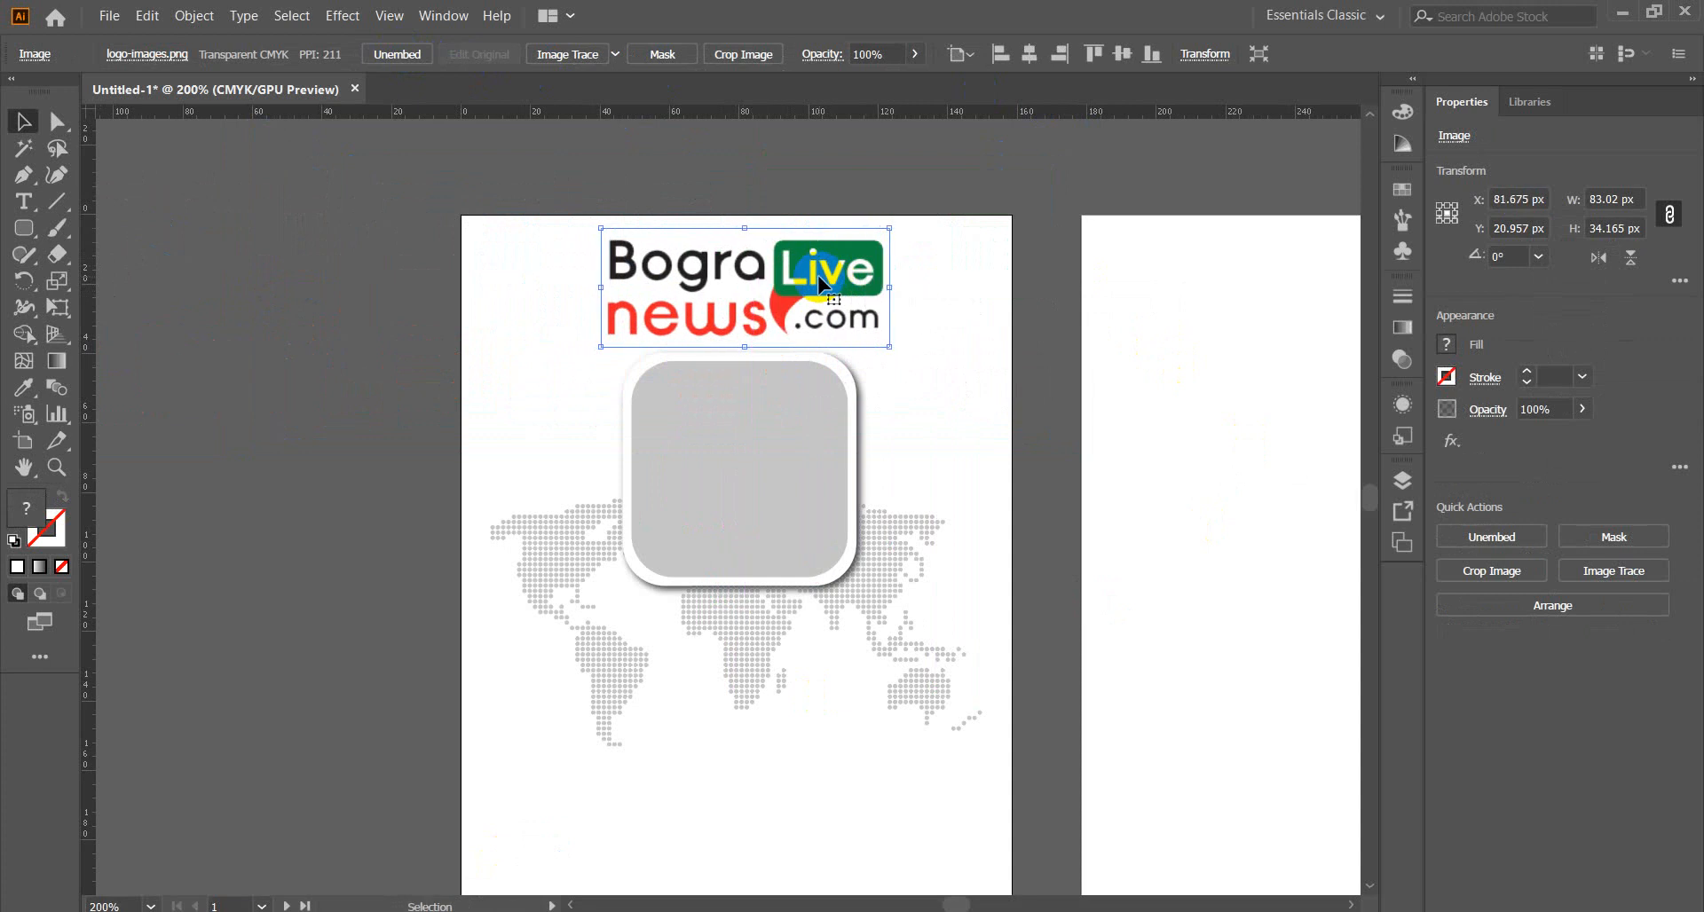
pyautogui.click(1028, 55)
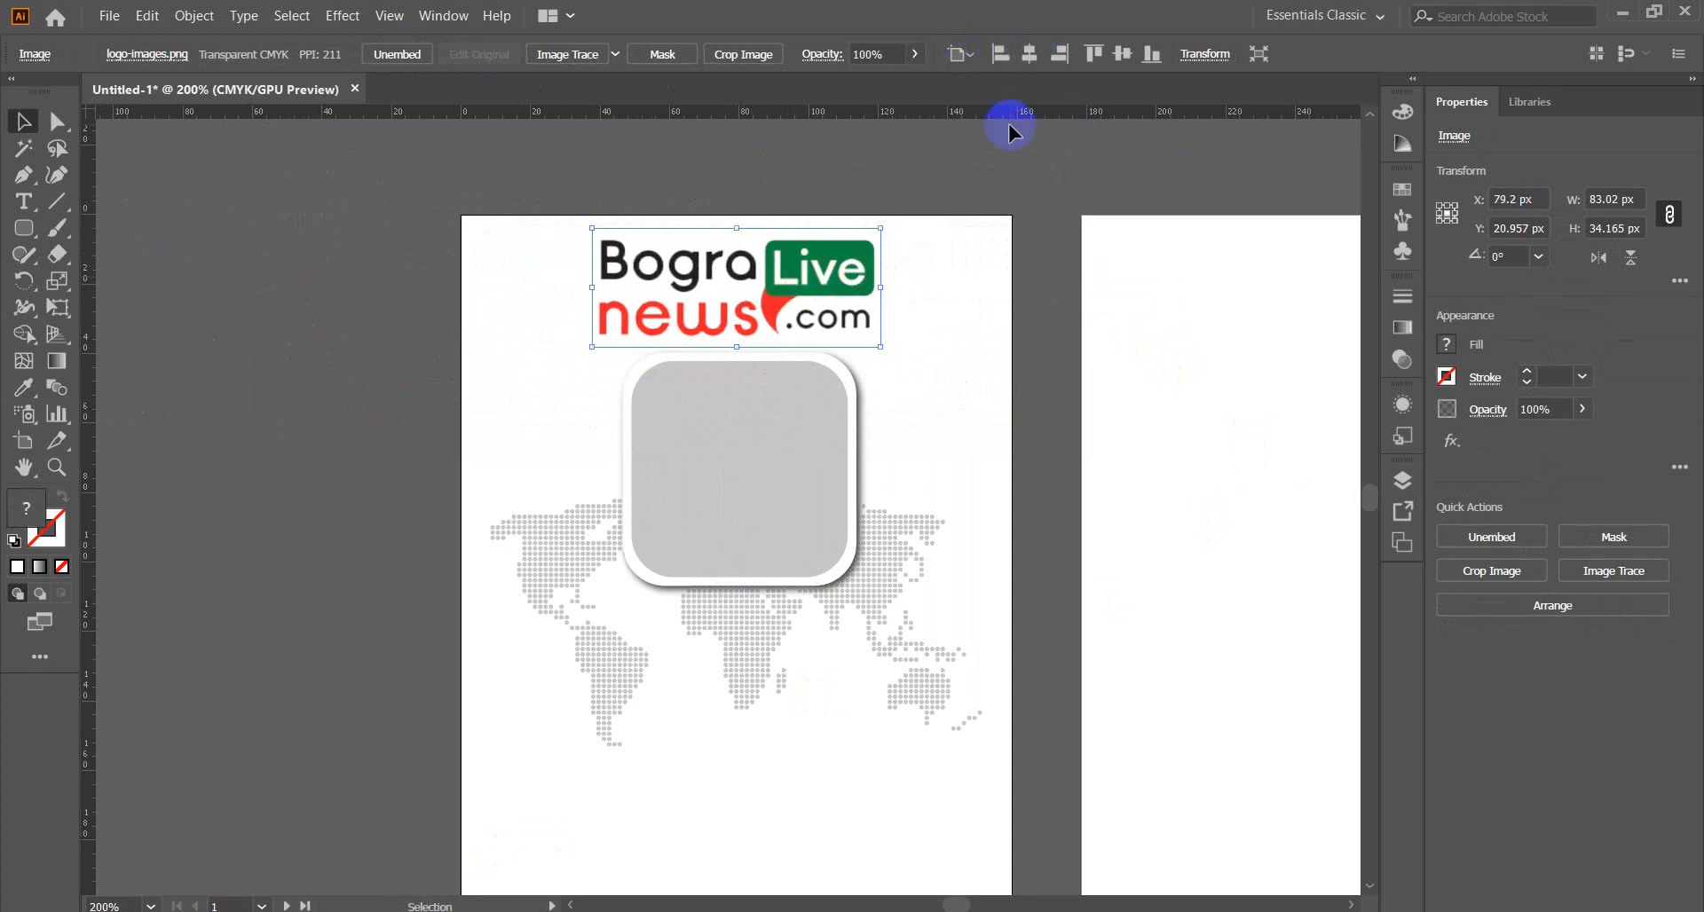
pyautogui.click(300, 283)
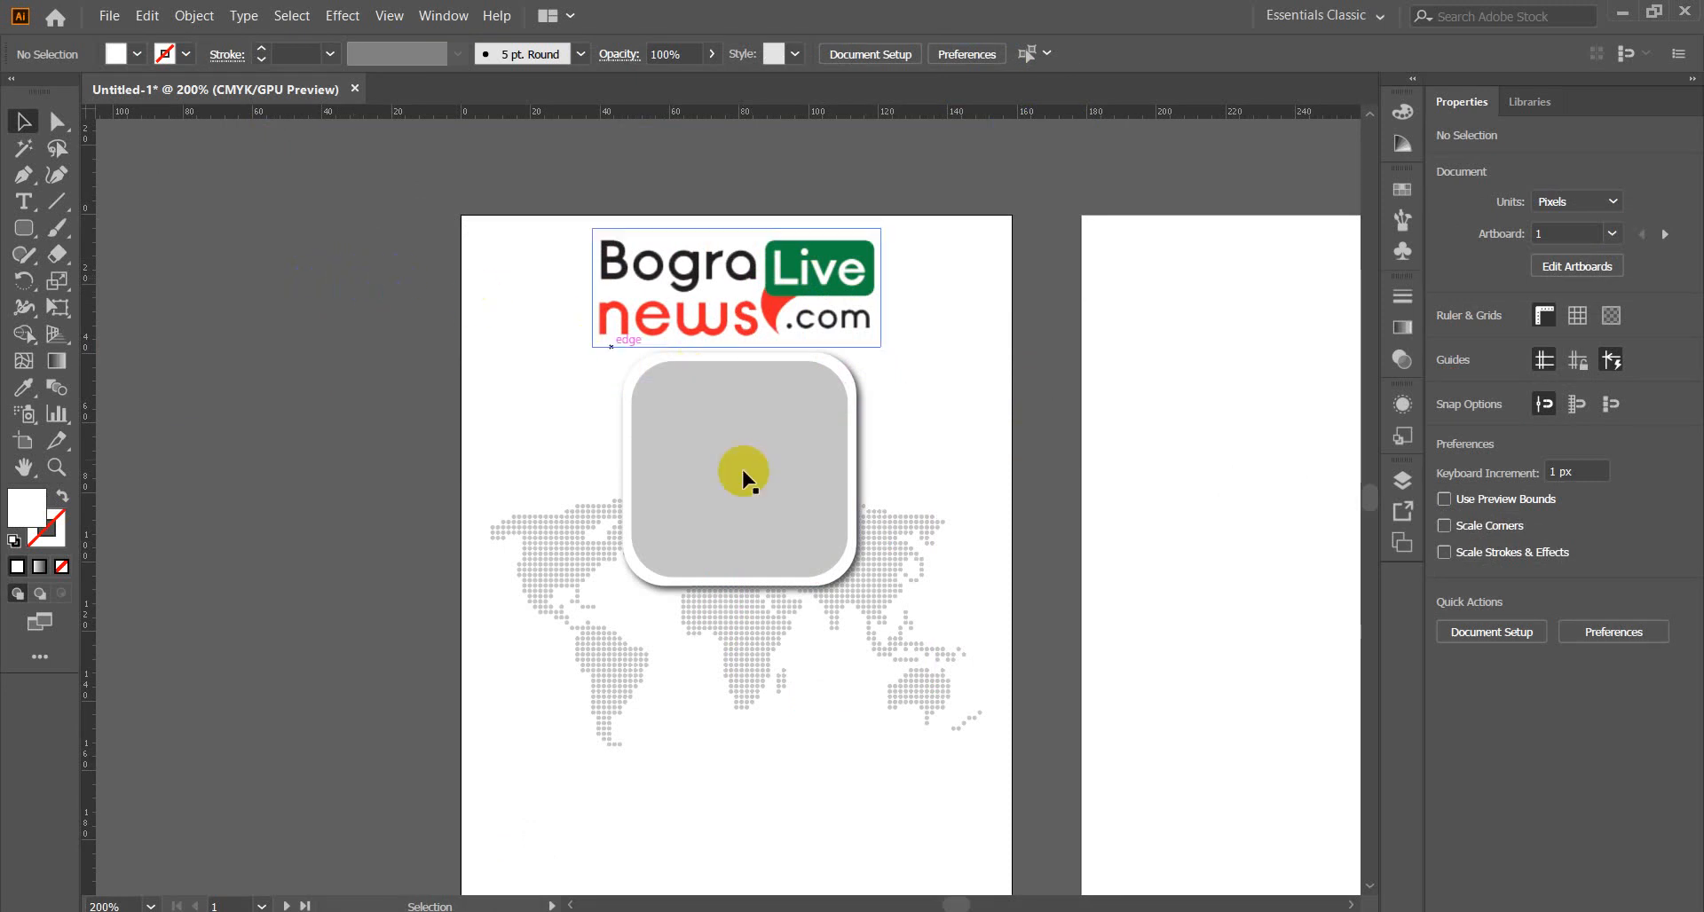
pyautogui.scroll(-2, 462, 433)
pyautogui.scroll(2, 462, 433)
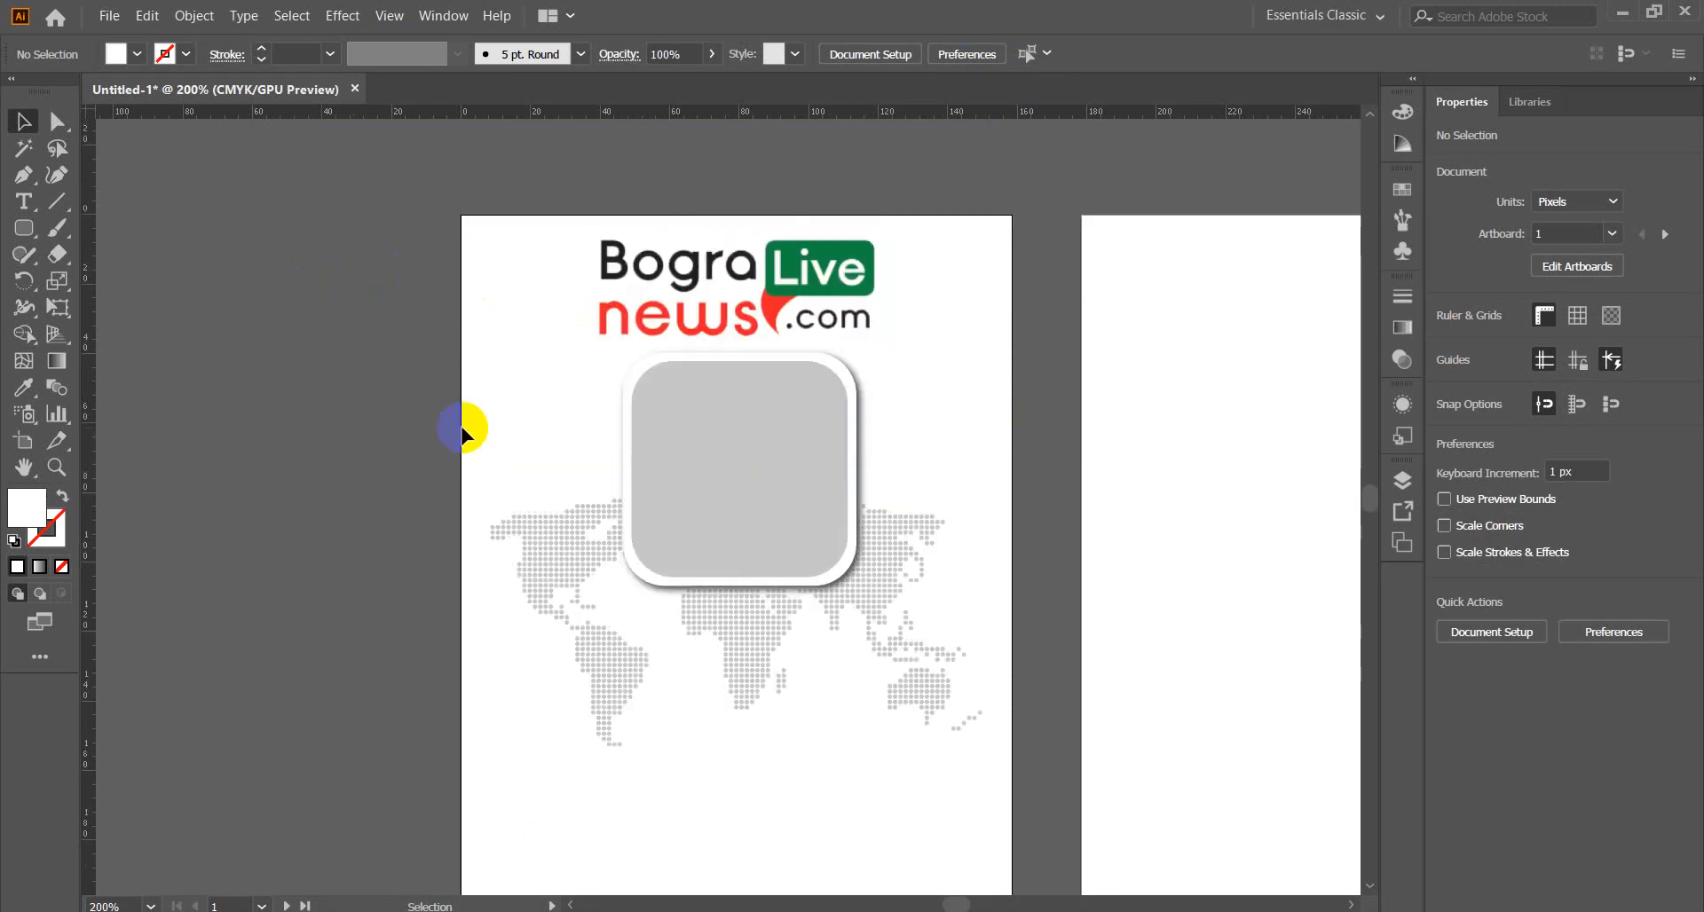
pyautogui.scroll(-2, 462, 433)
pyautogui.scroll(2, 462, 433)
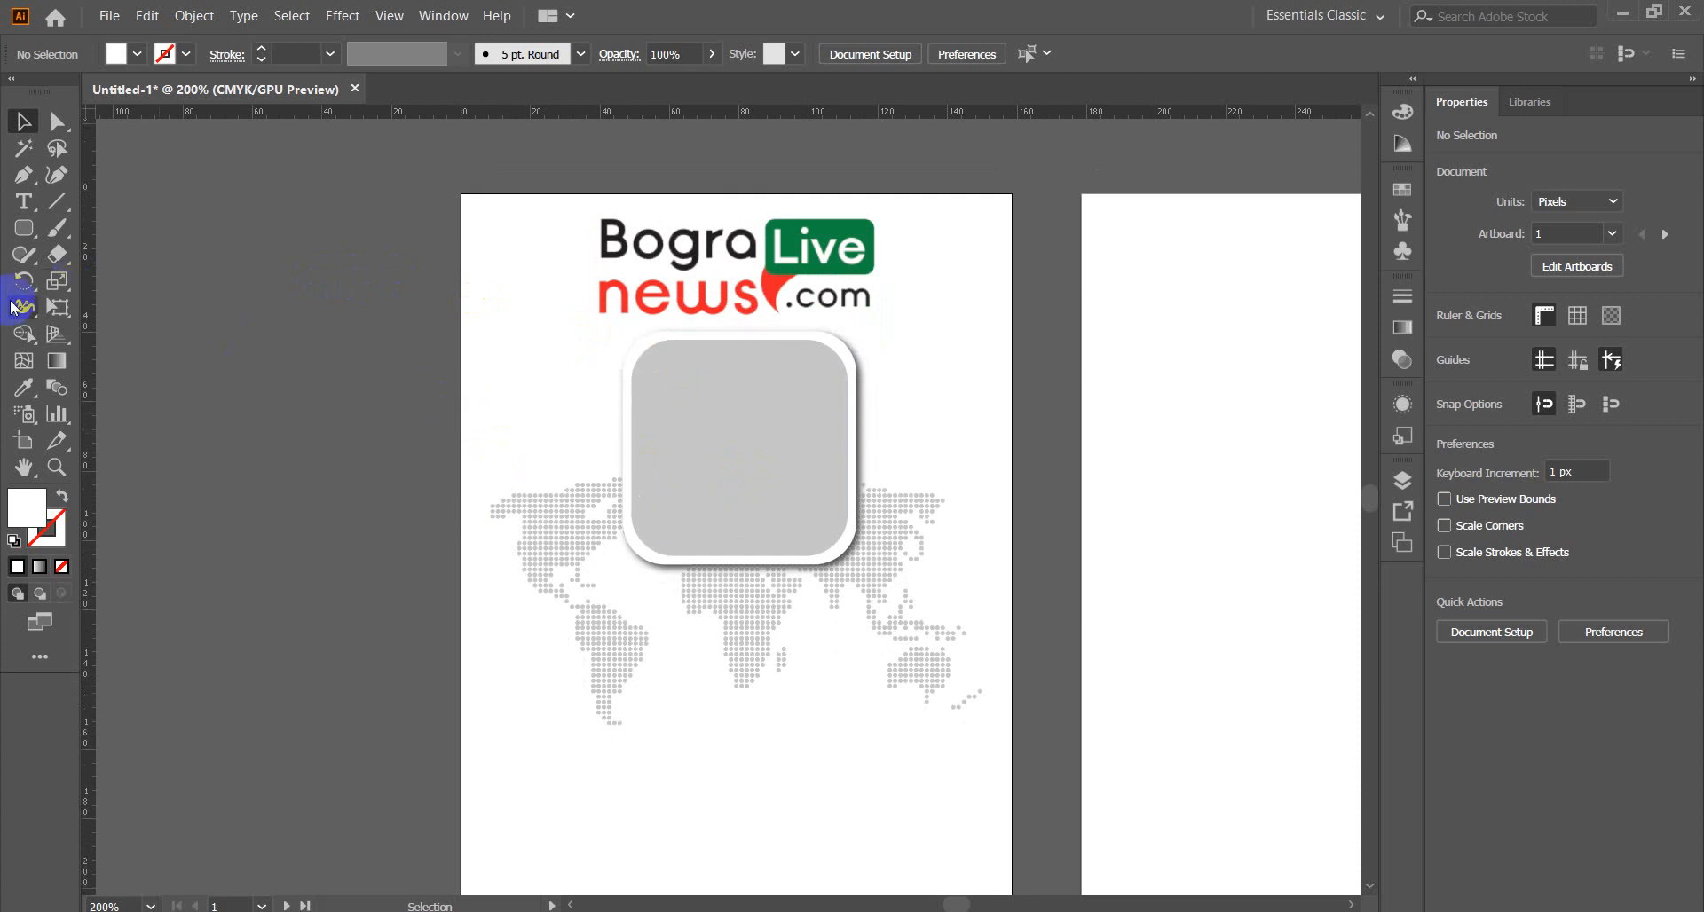
# Draw a narrow rectangle from the card's top-left corner down to its bottom edge.
pyautogui.moveTo(24, 228); pyautogui.dragTo(110, 234)
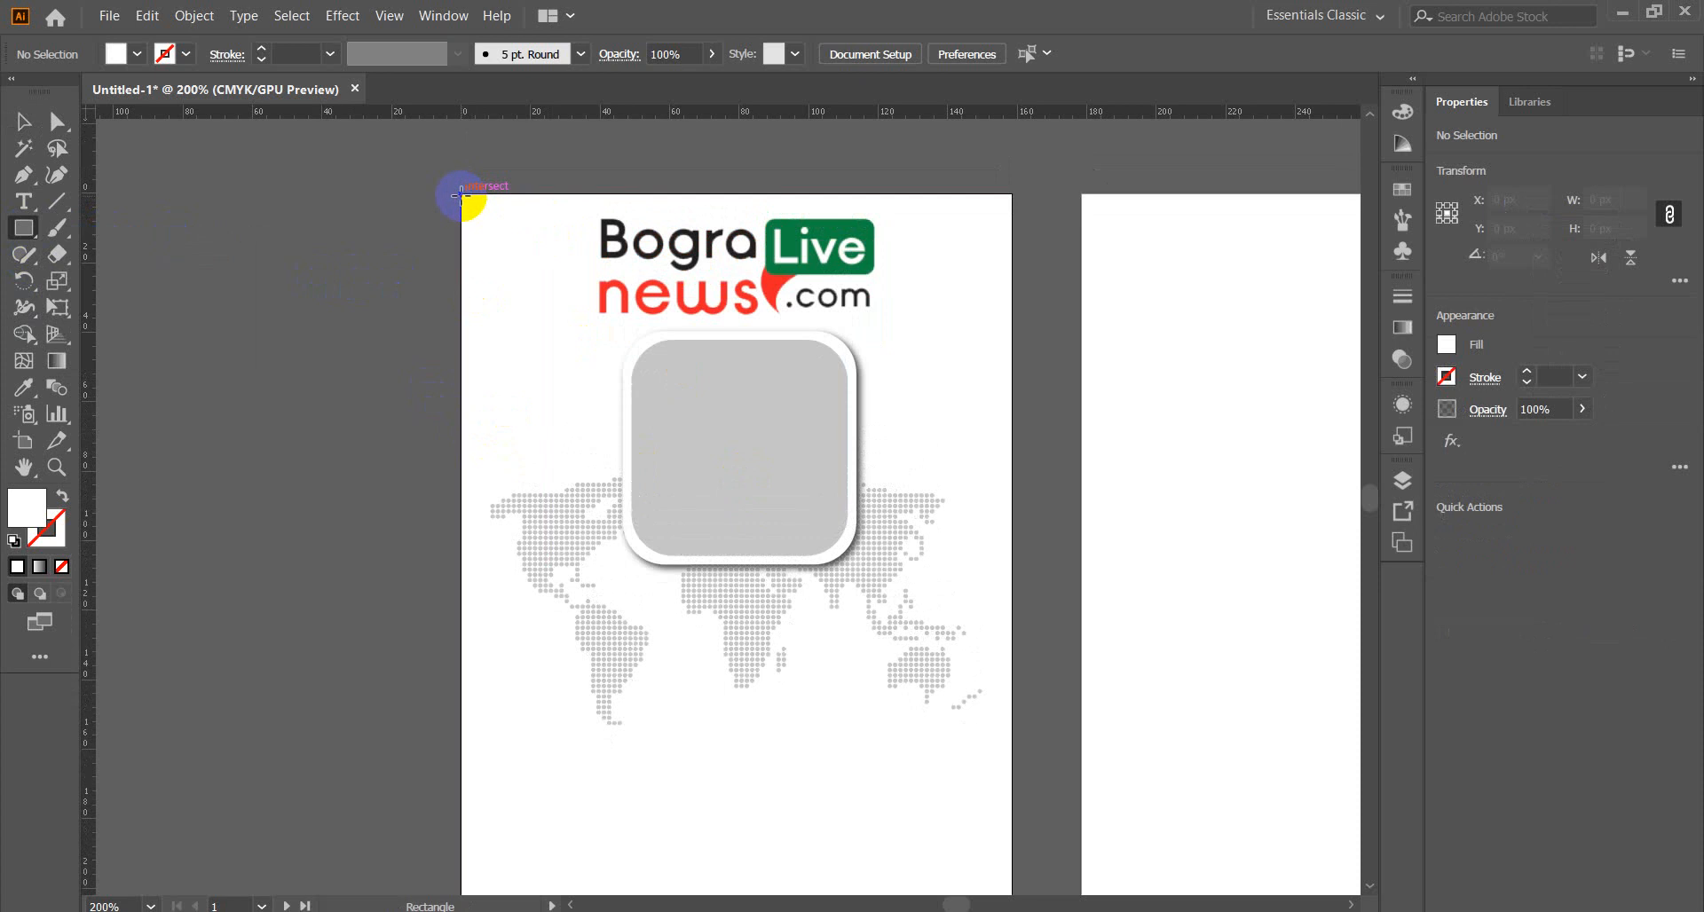
pyautogui.moveTo(461, 194); pyautogui.dragTo(546, 738)
pyautogui.scroll(-5, 293, 424)
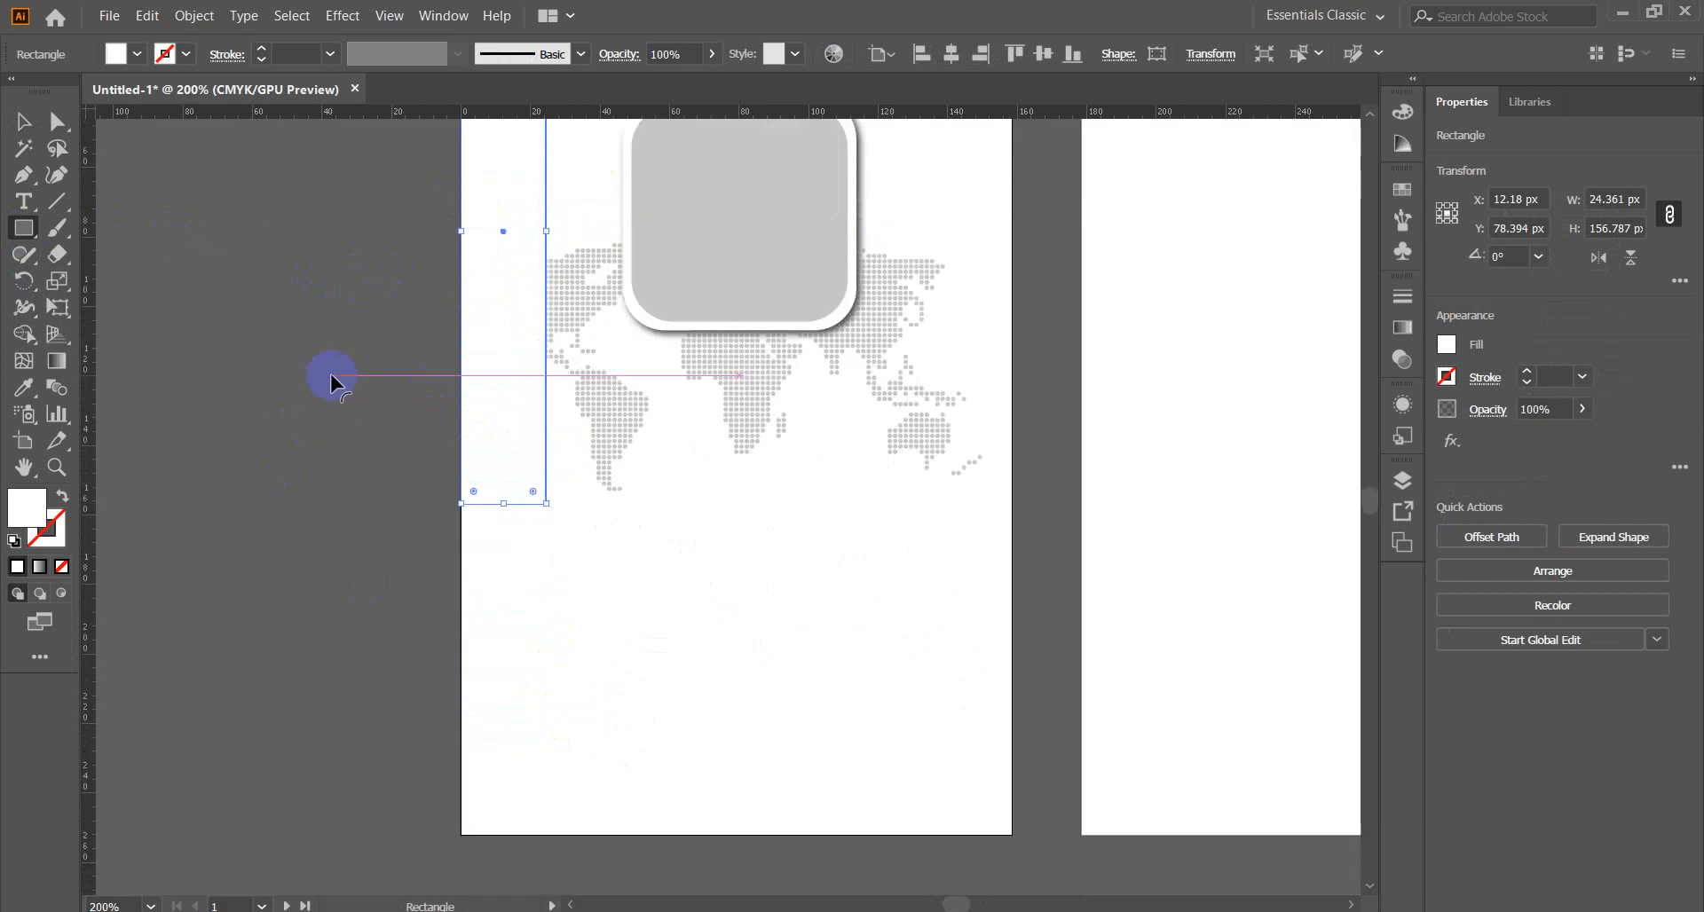
pyautogui.scroll(-2, 330, 374)
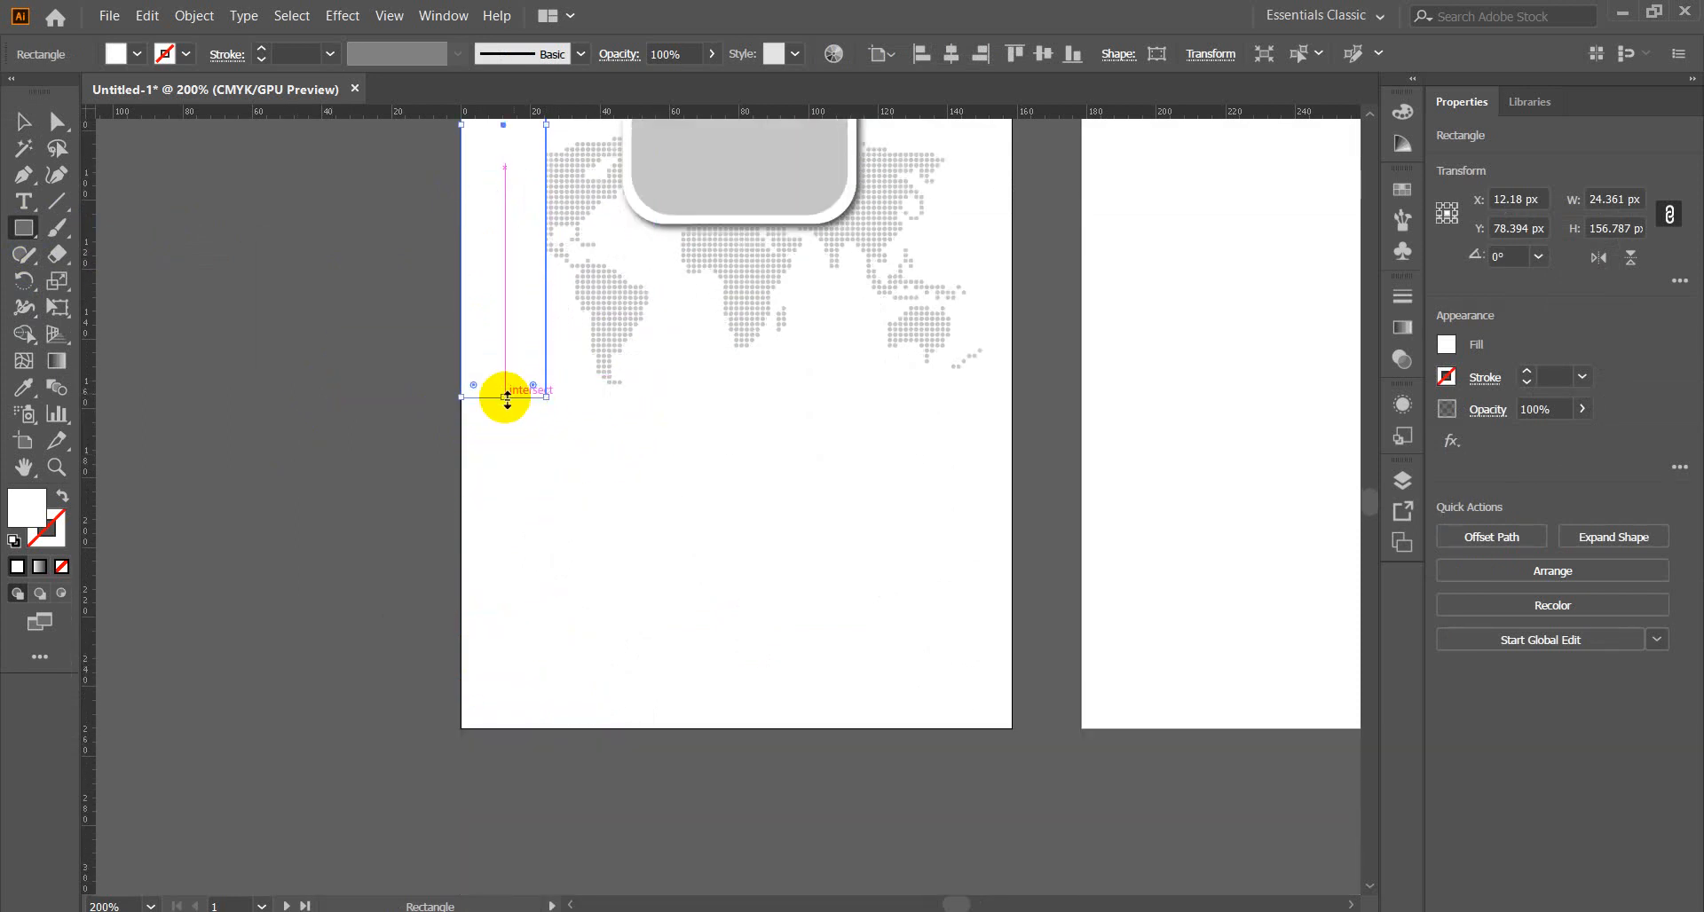
pyautogui.moveTo(507, 396); pyautogui.dragTo(499, 729)
# Fill the strip with pure red FF0000 and deselect it.
pyautogui.doubleClick(40, 506)
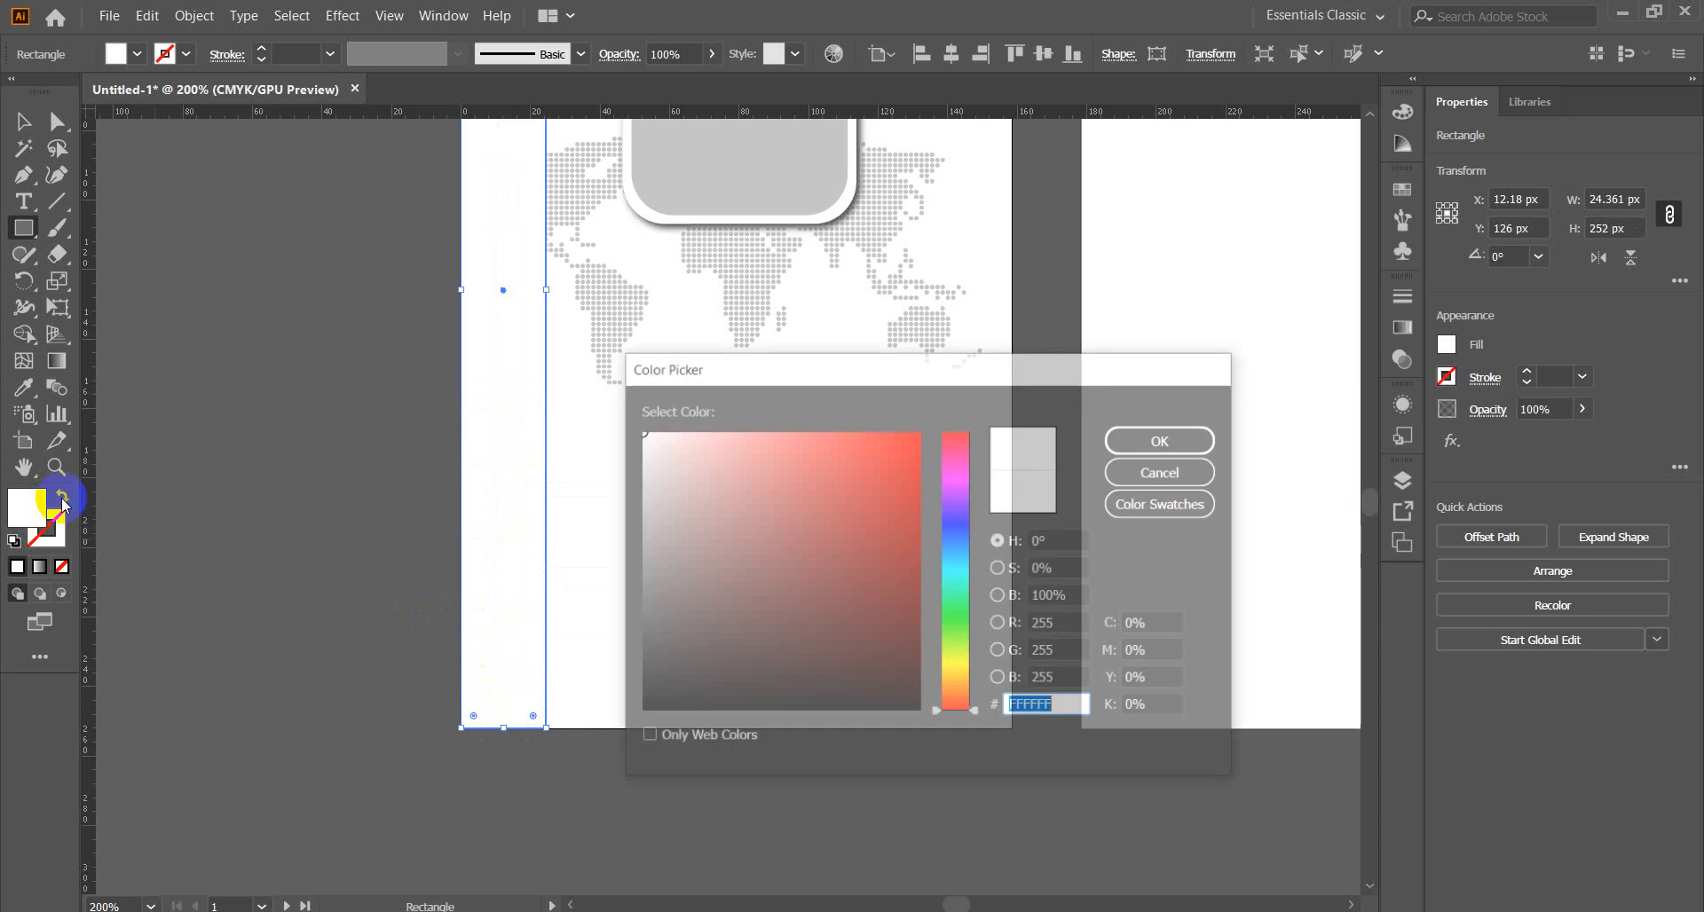
pyautogui.moveTo(871, 474); pyautogui.dragTo(917, 427)
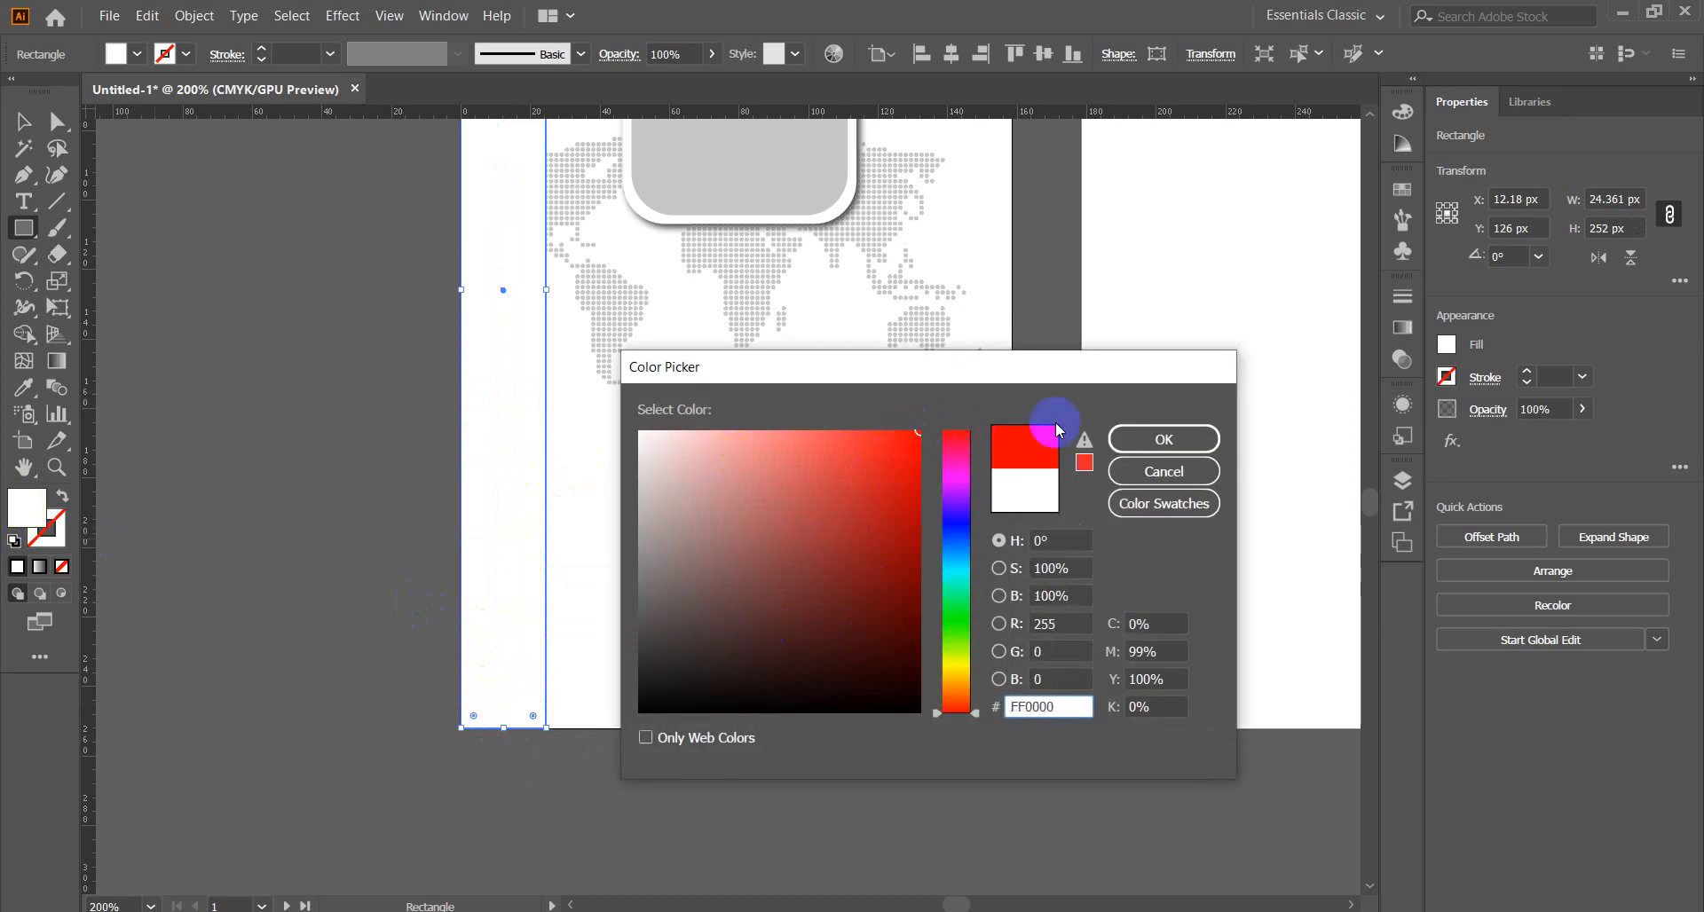
pyautogui.click(1163, 439)
pyautogui.click(25, 122)
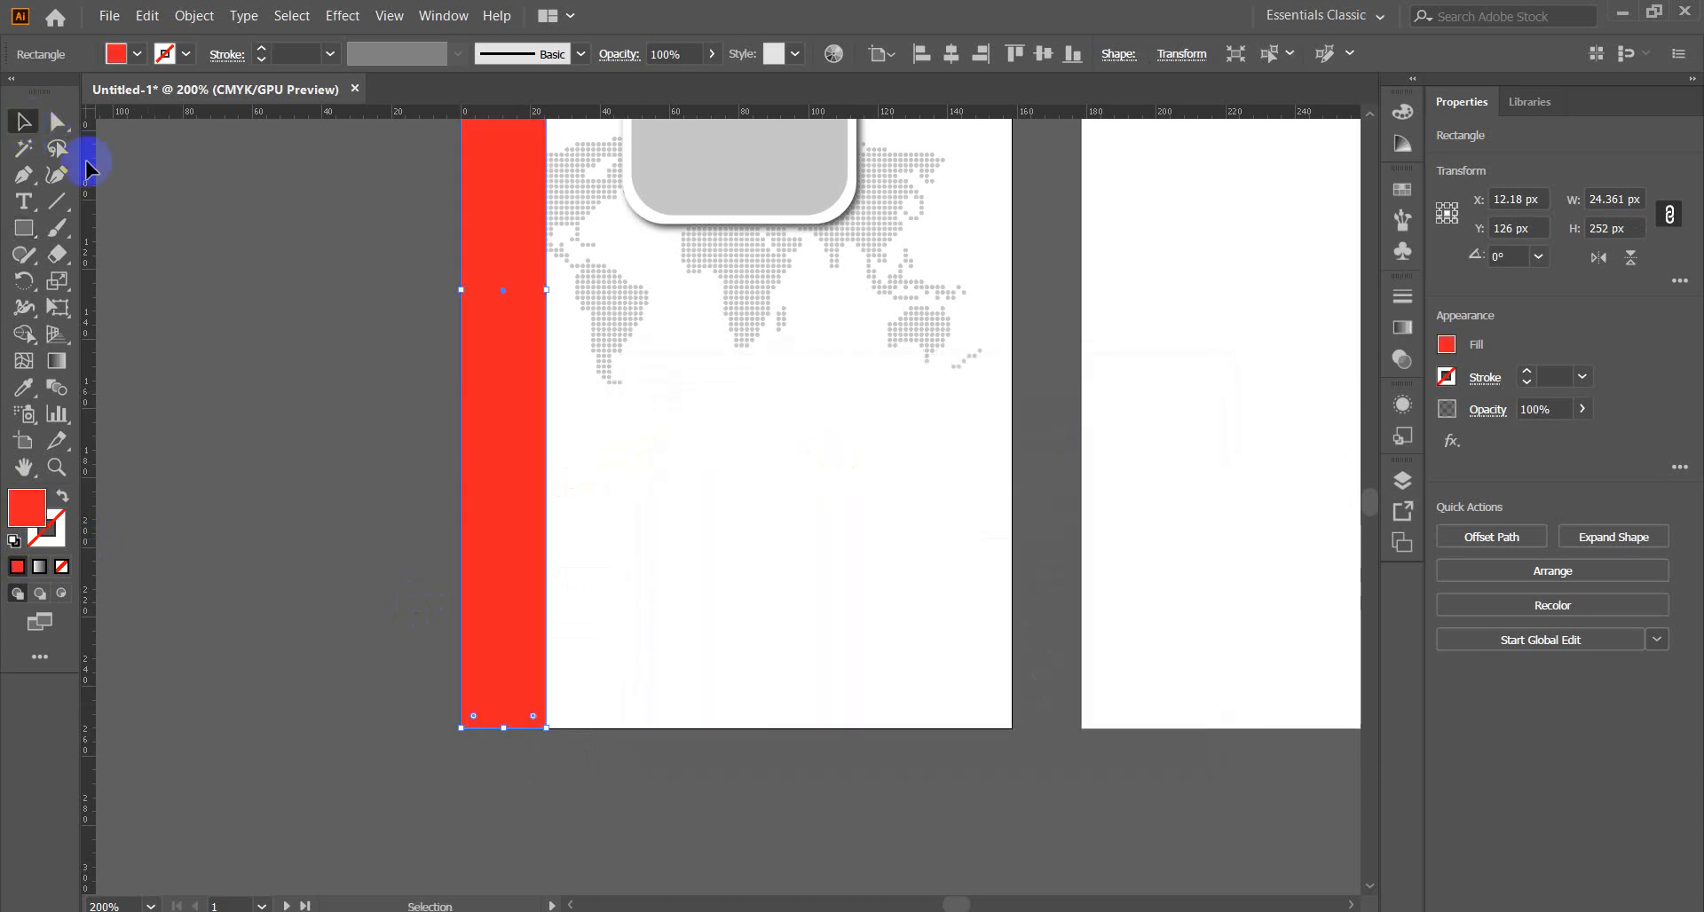
pyautogui.click(267, 498)
pyautogui.scroll(10, 266, 498)
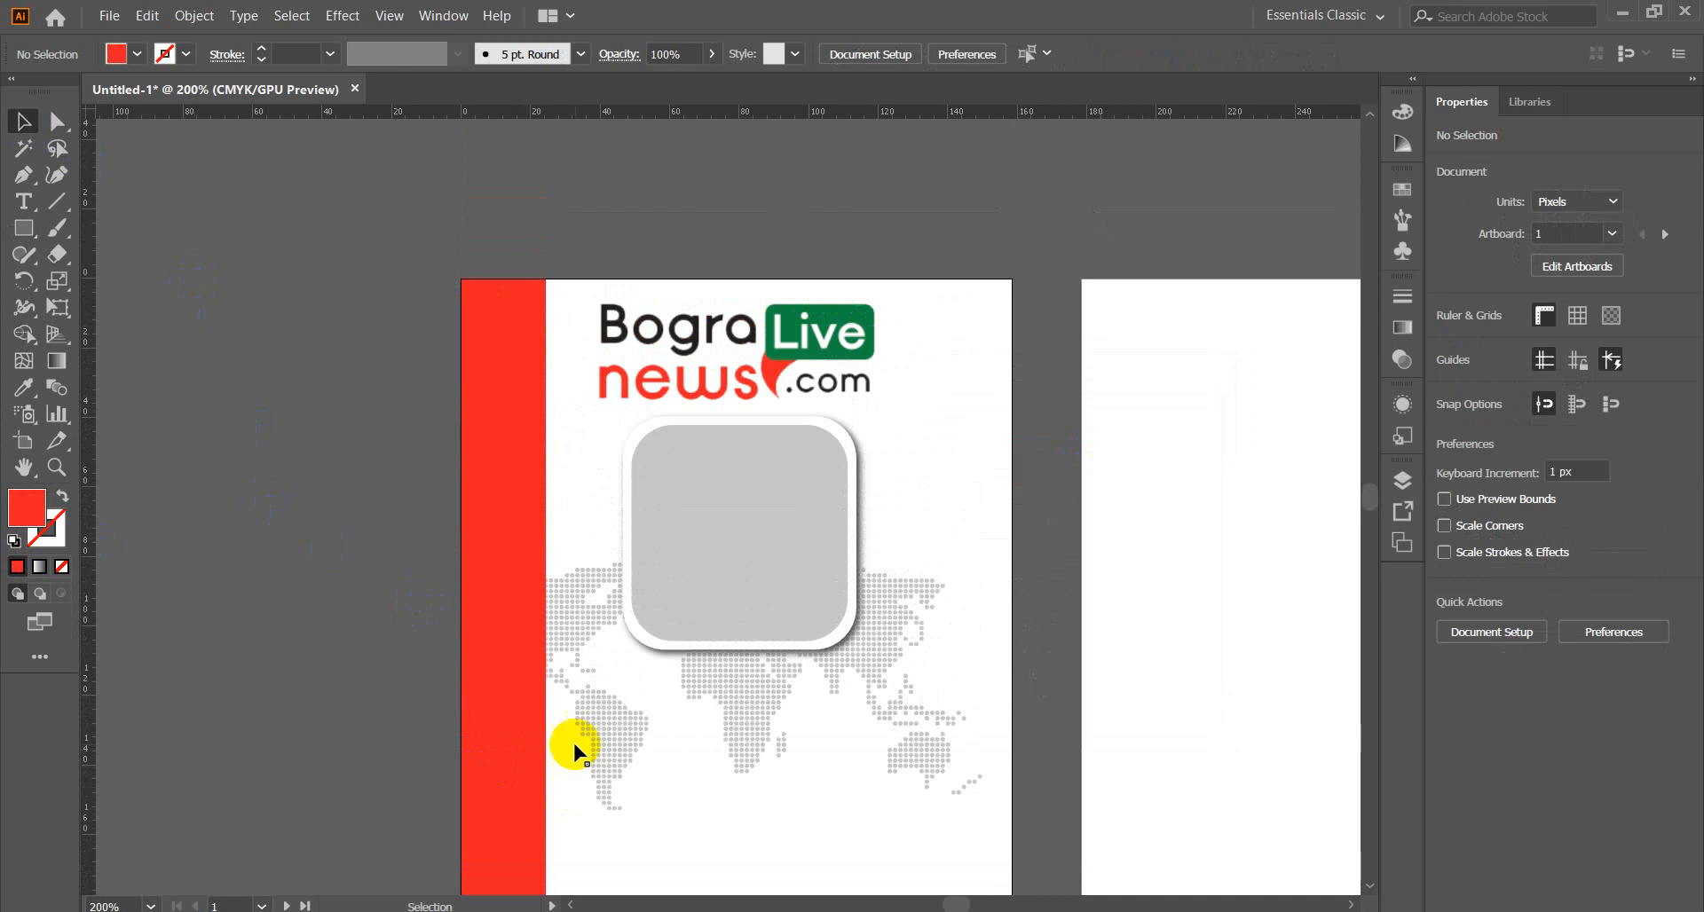
# Select the dotted world map group.
pyautogui.moveTo(707, 842); pyautogui.dragTo(764, 568)
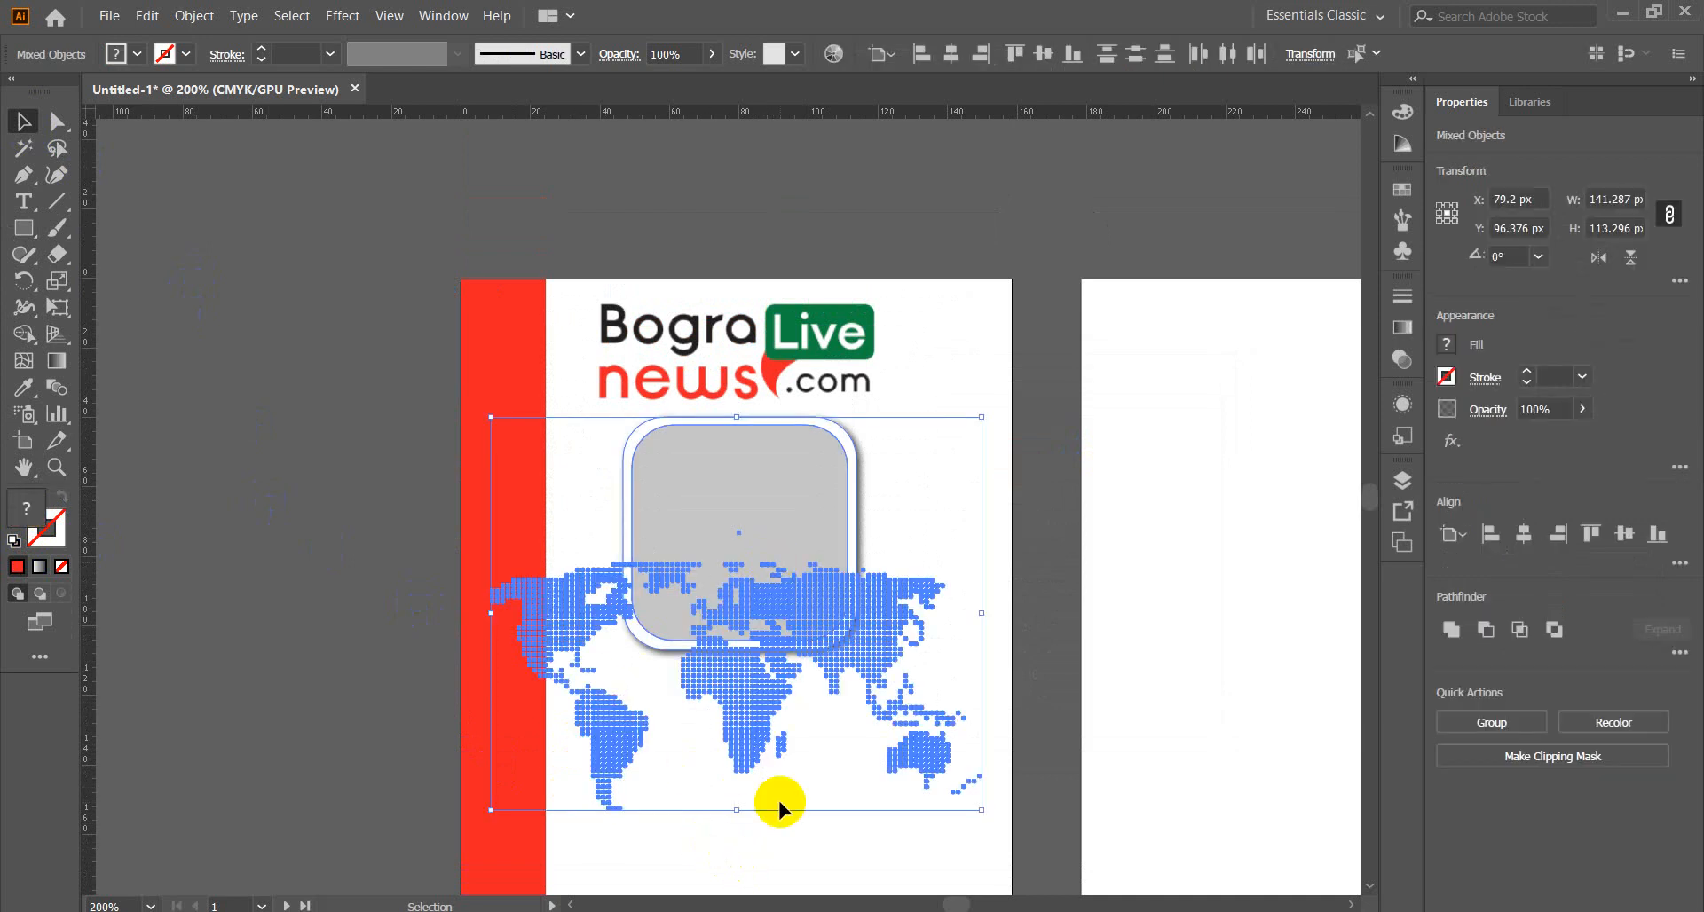
pyautogui.press('a')
pyautogui.click(778, 797)
pyautogui.click(350, 456)
pyautogui.scroll(-6, 349, 456)
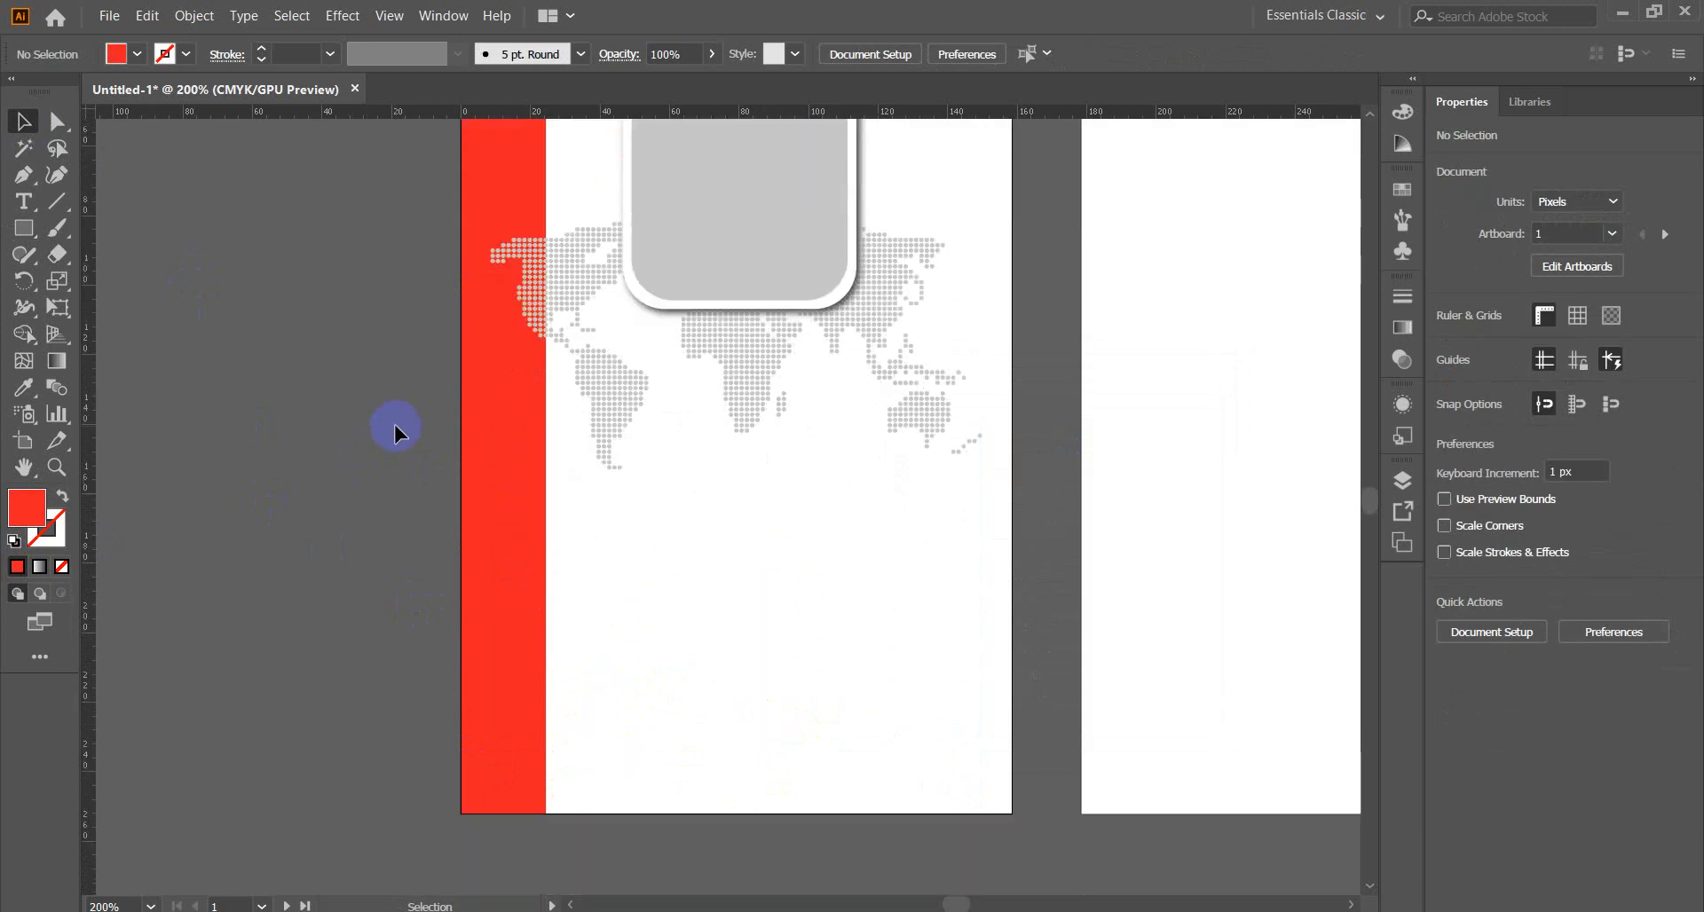
pyautogui.scroll(4, 285, 479)
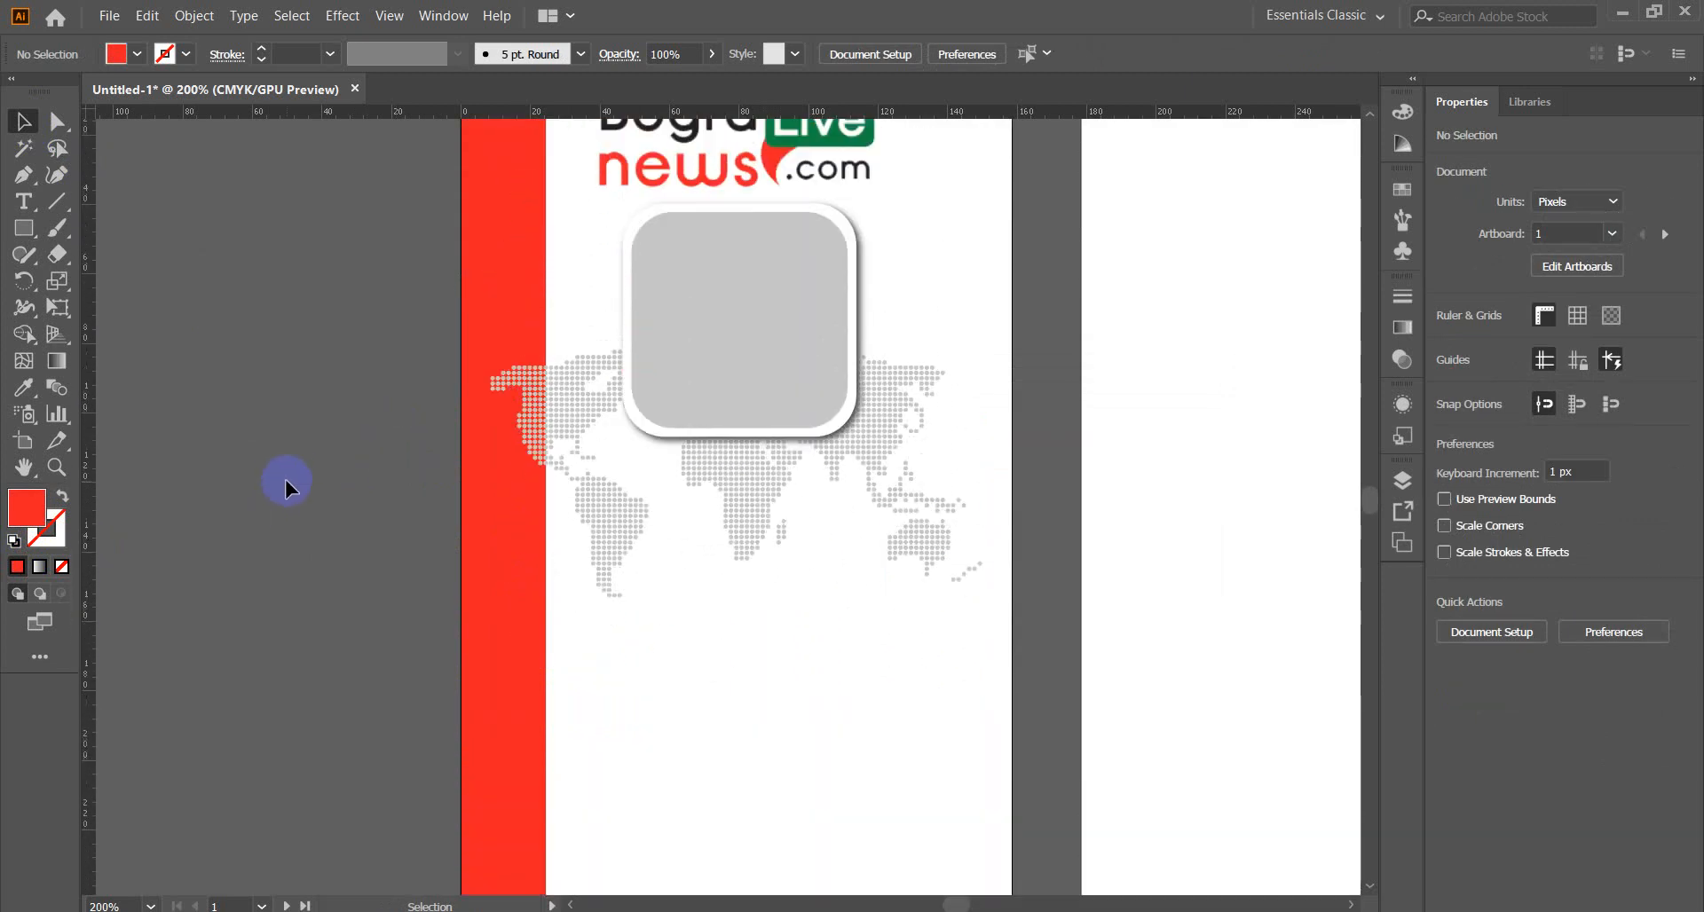
pyautogui.moveTo(737, 668); pyautogui.dragTo(761, 563)
pyautogui.click(815, 657)
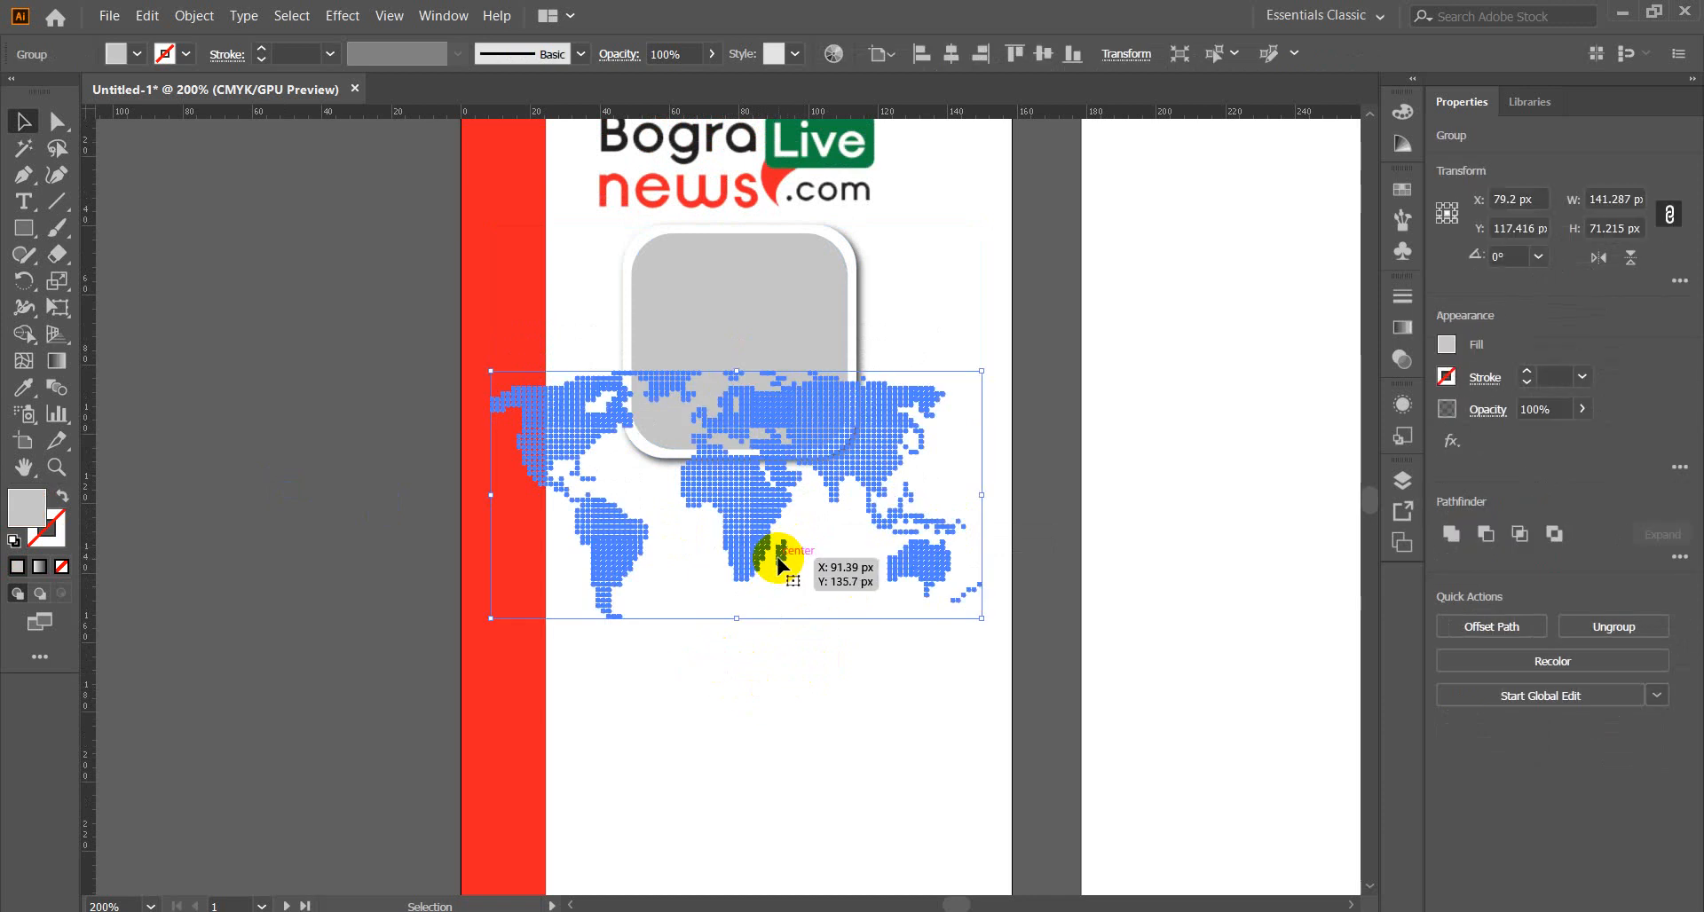
# Nudge the map right and trim its left side to about 129 px wide.
pyautogui.press('Right')
pyautogui.press('Right')
pyautogui.press('Right')
pyautogui.press('Right')
pyautogui.press('Right')
pyautogui.press('Right')
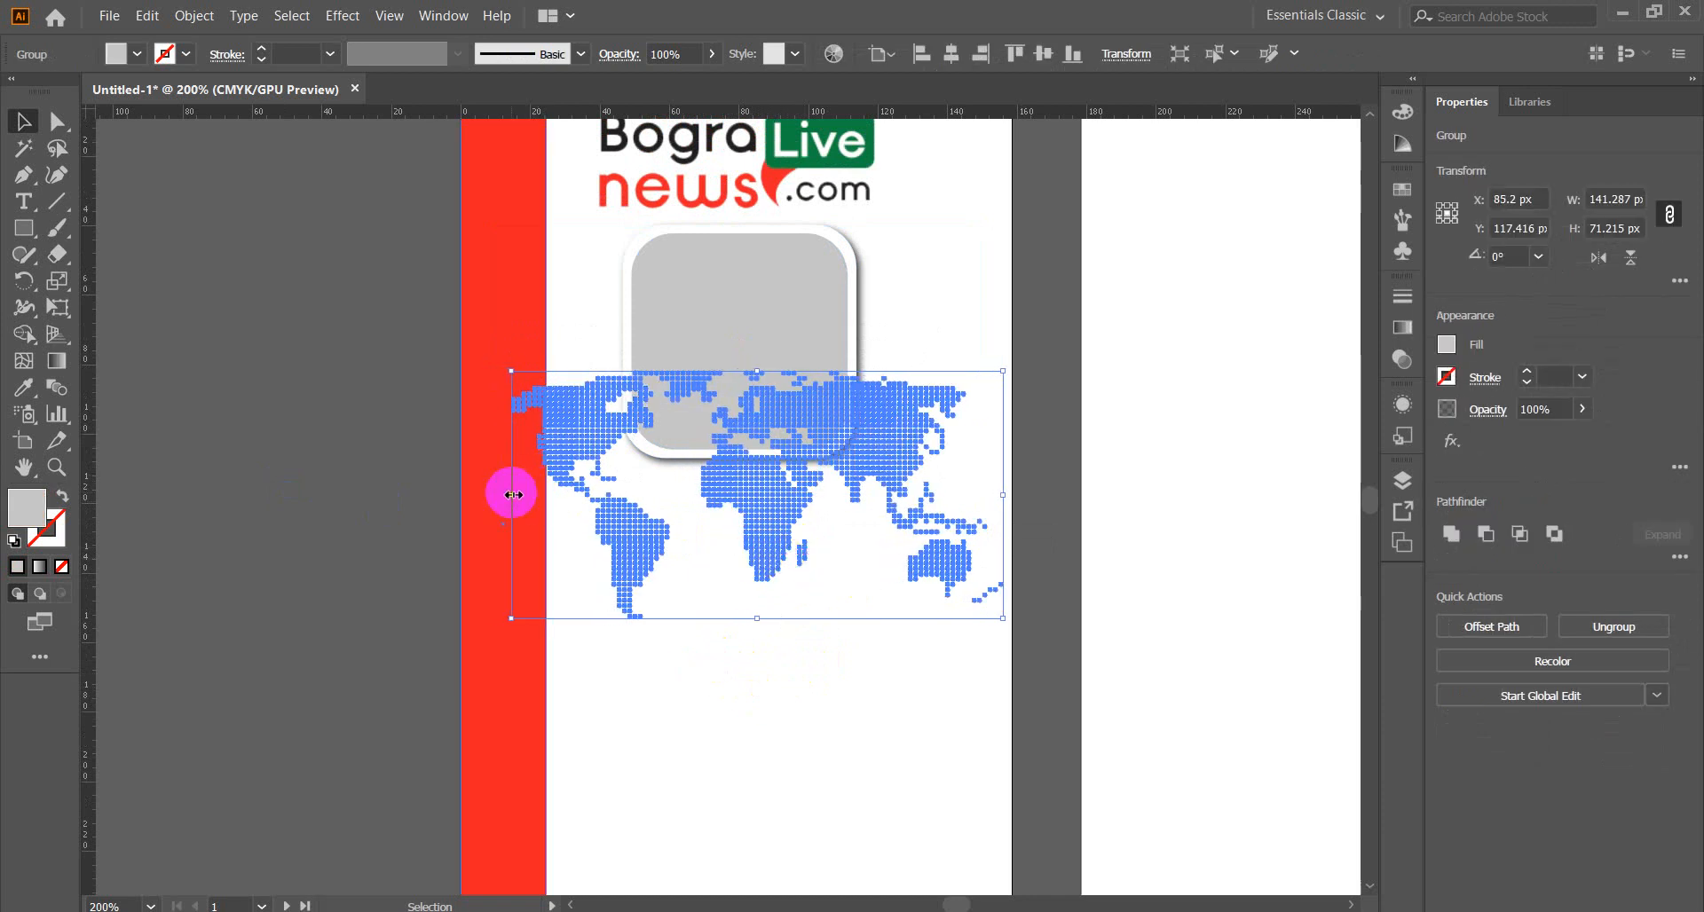
pyautogui.moveTo(512, 494); pyautogui.dragTo(552, 494)
pyautogui.click(205, 435)
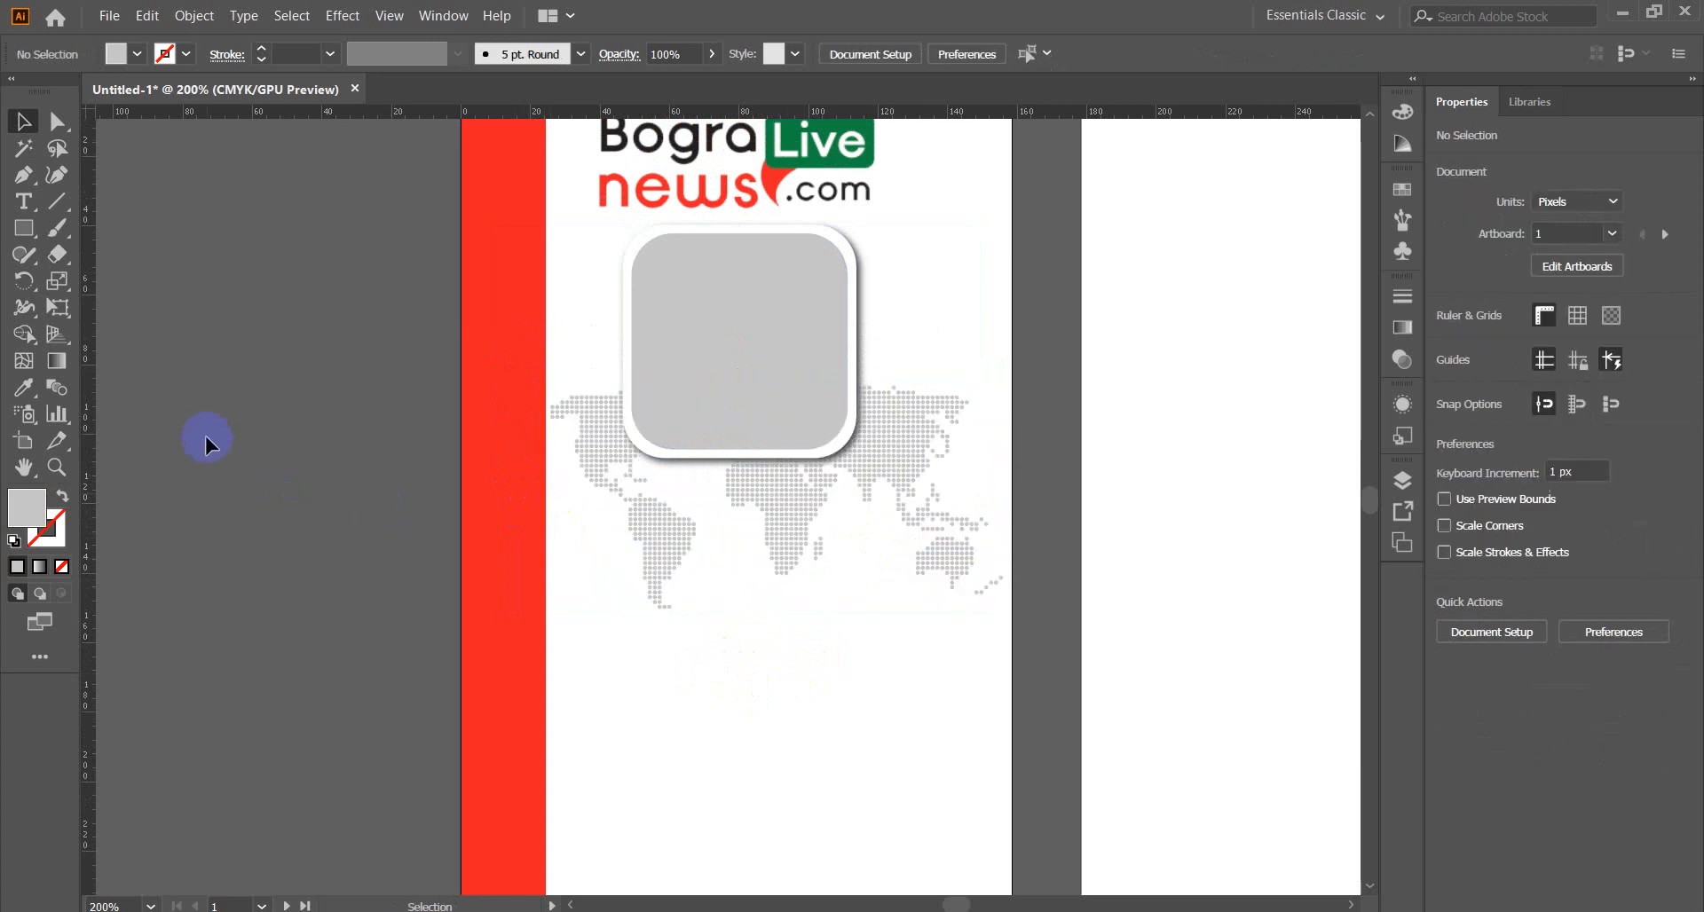
pyautogui.scroll(3, 257, 479)
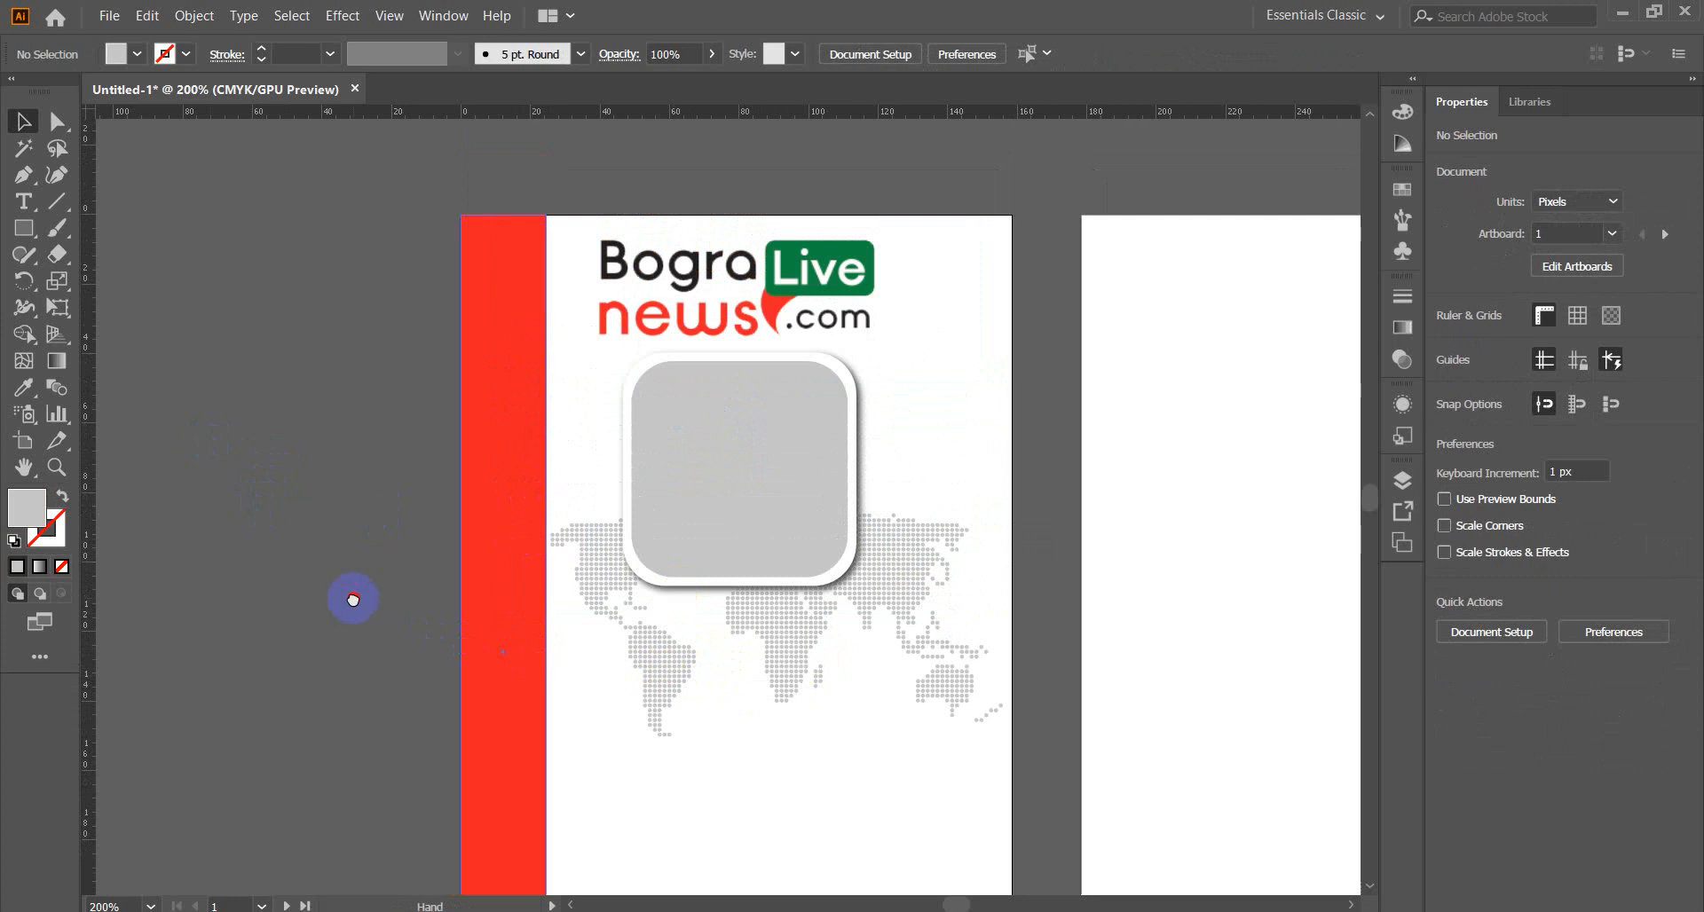
pyautogui.moveTo(350, 597); pyautogui.dragTo(547, 521)
# Type 'Press ID Card', convert it to UPPERCASE and set it in the Heavitas font.
pyautogui.click(31, 207)
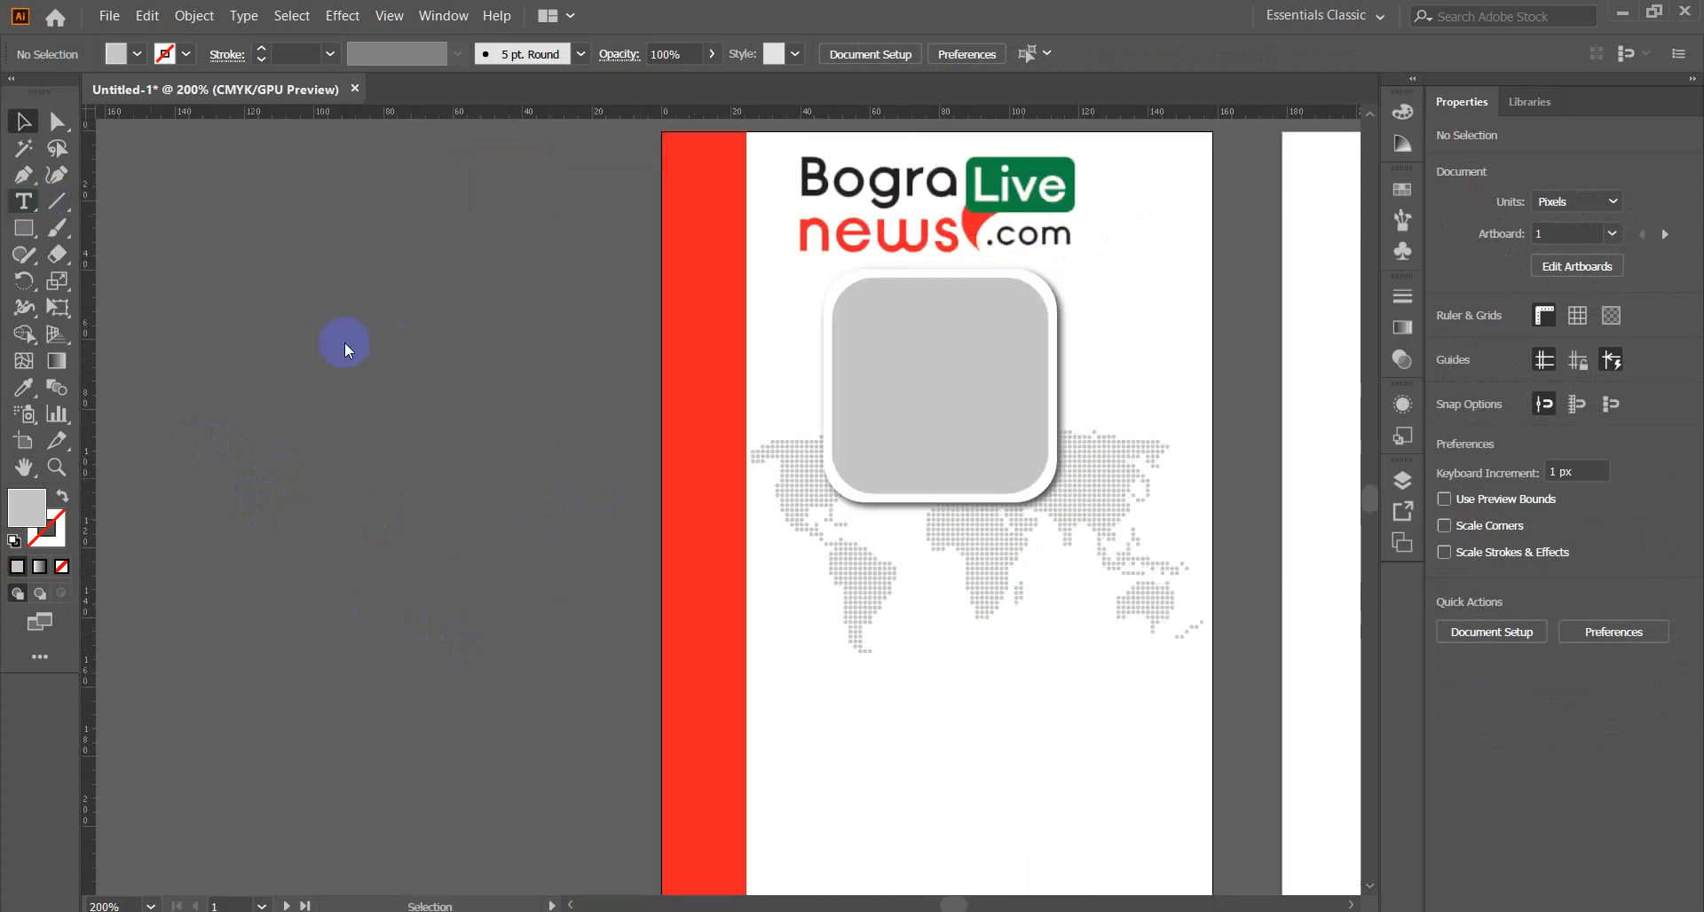
pyautogui.click(302, 338)
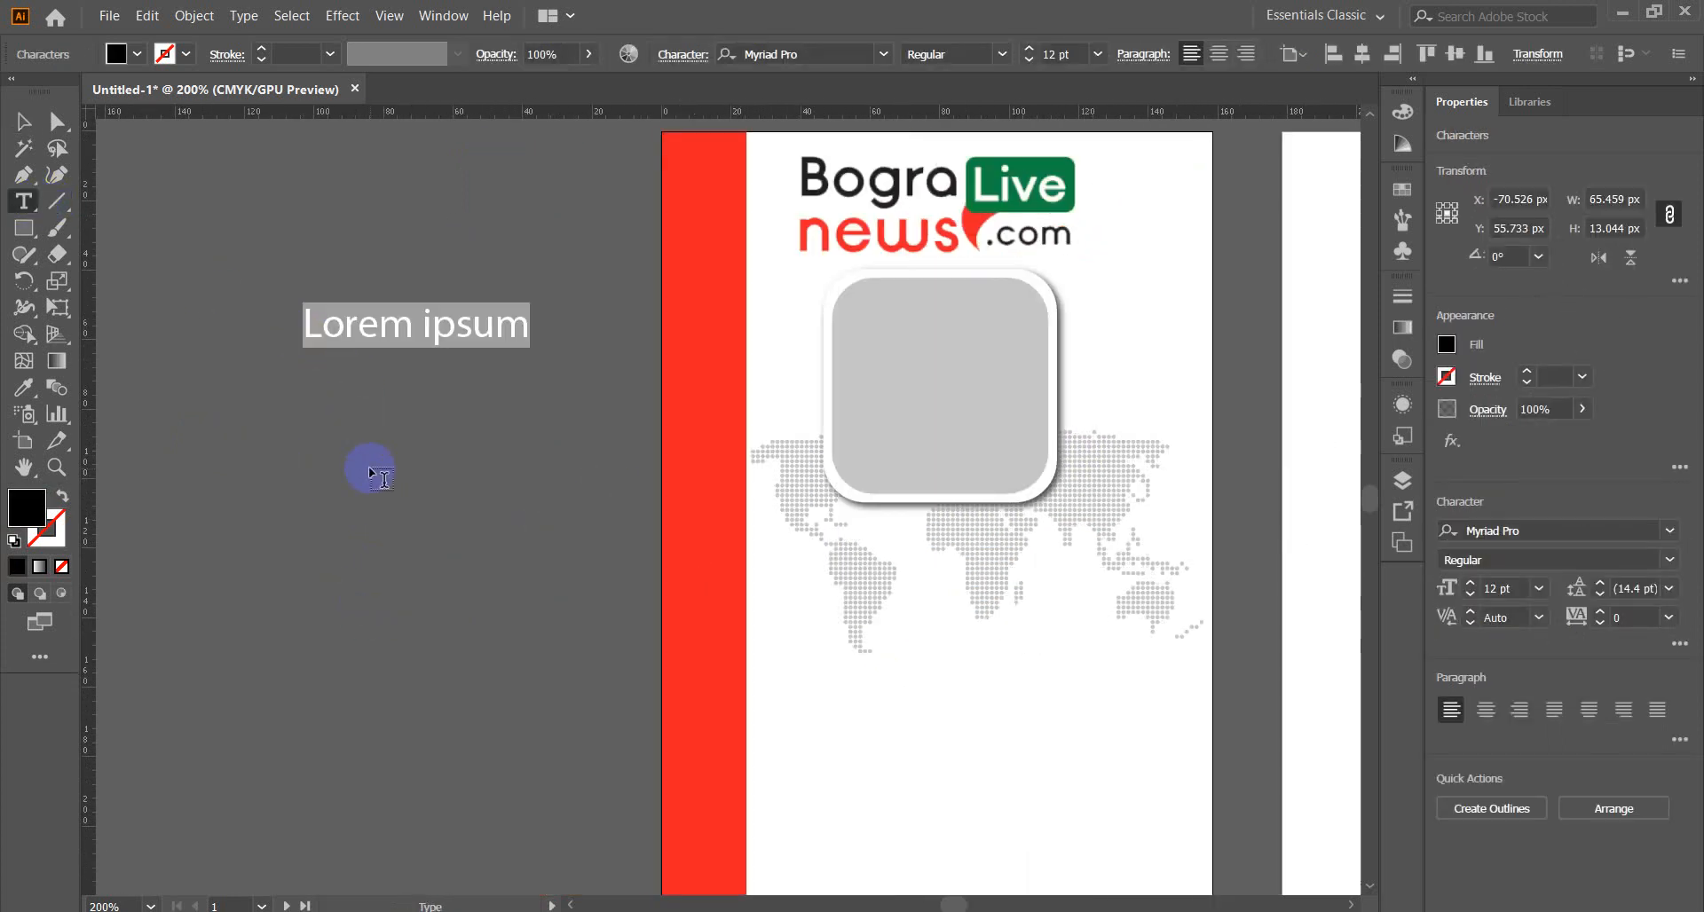
pyautogui.write('Pre')
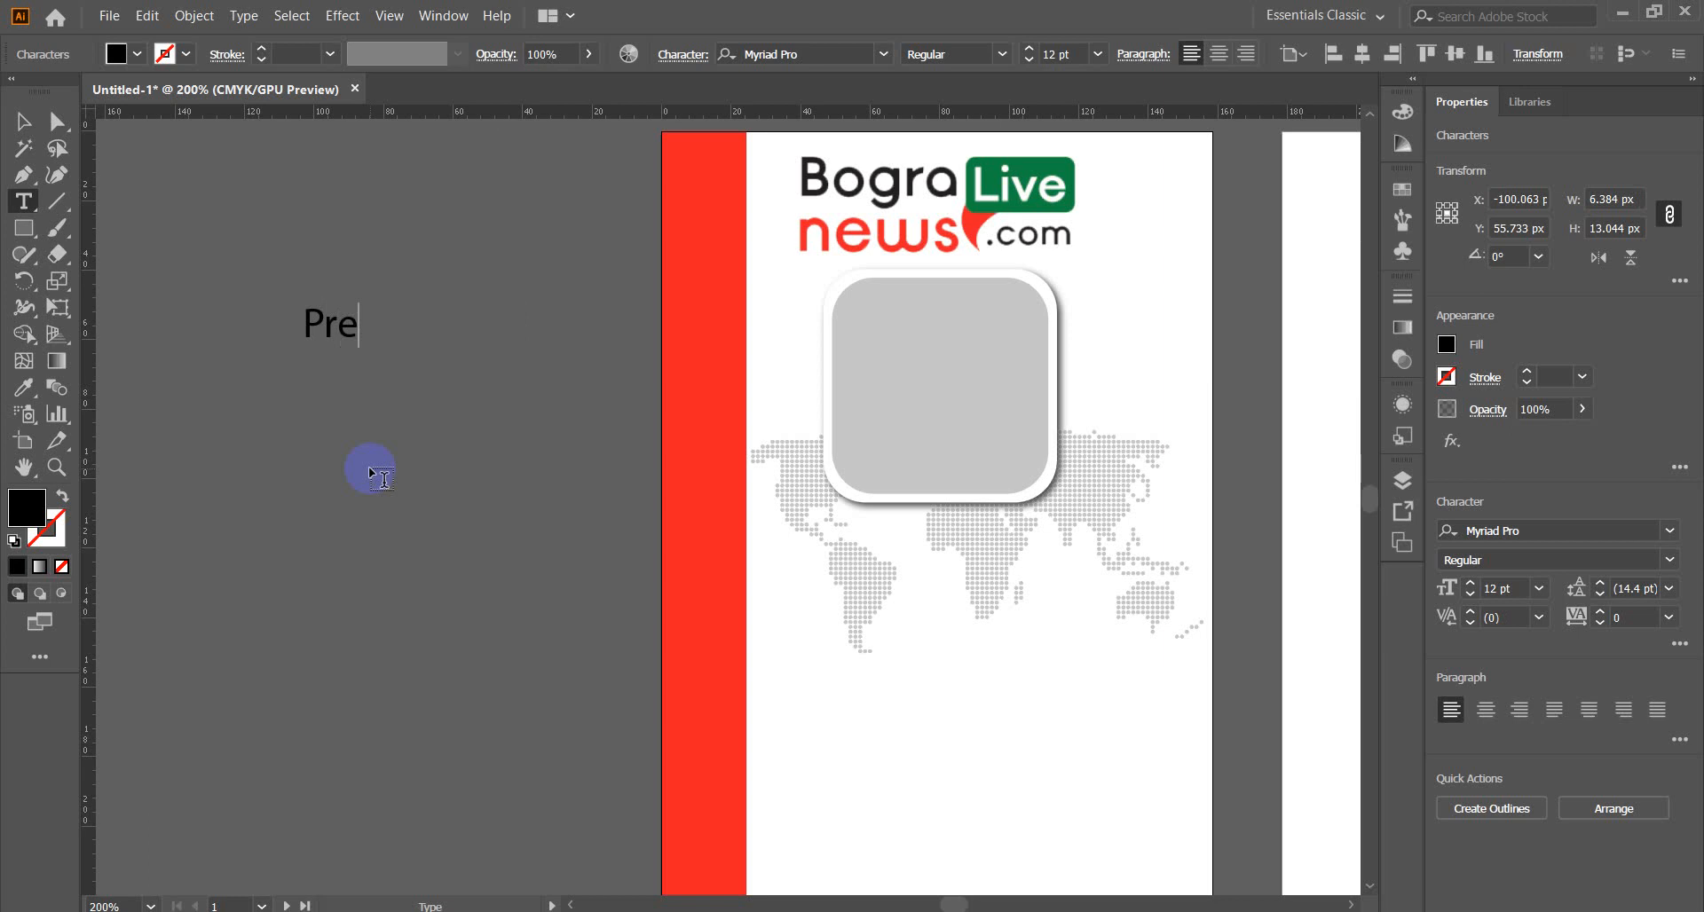
pyautogui.write('ss ID Card')
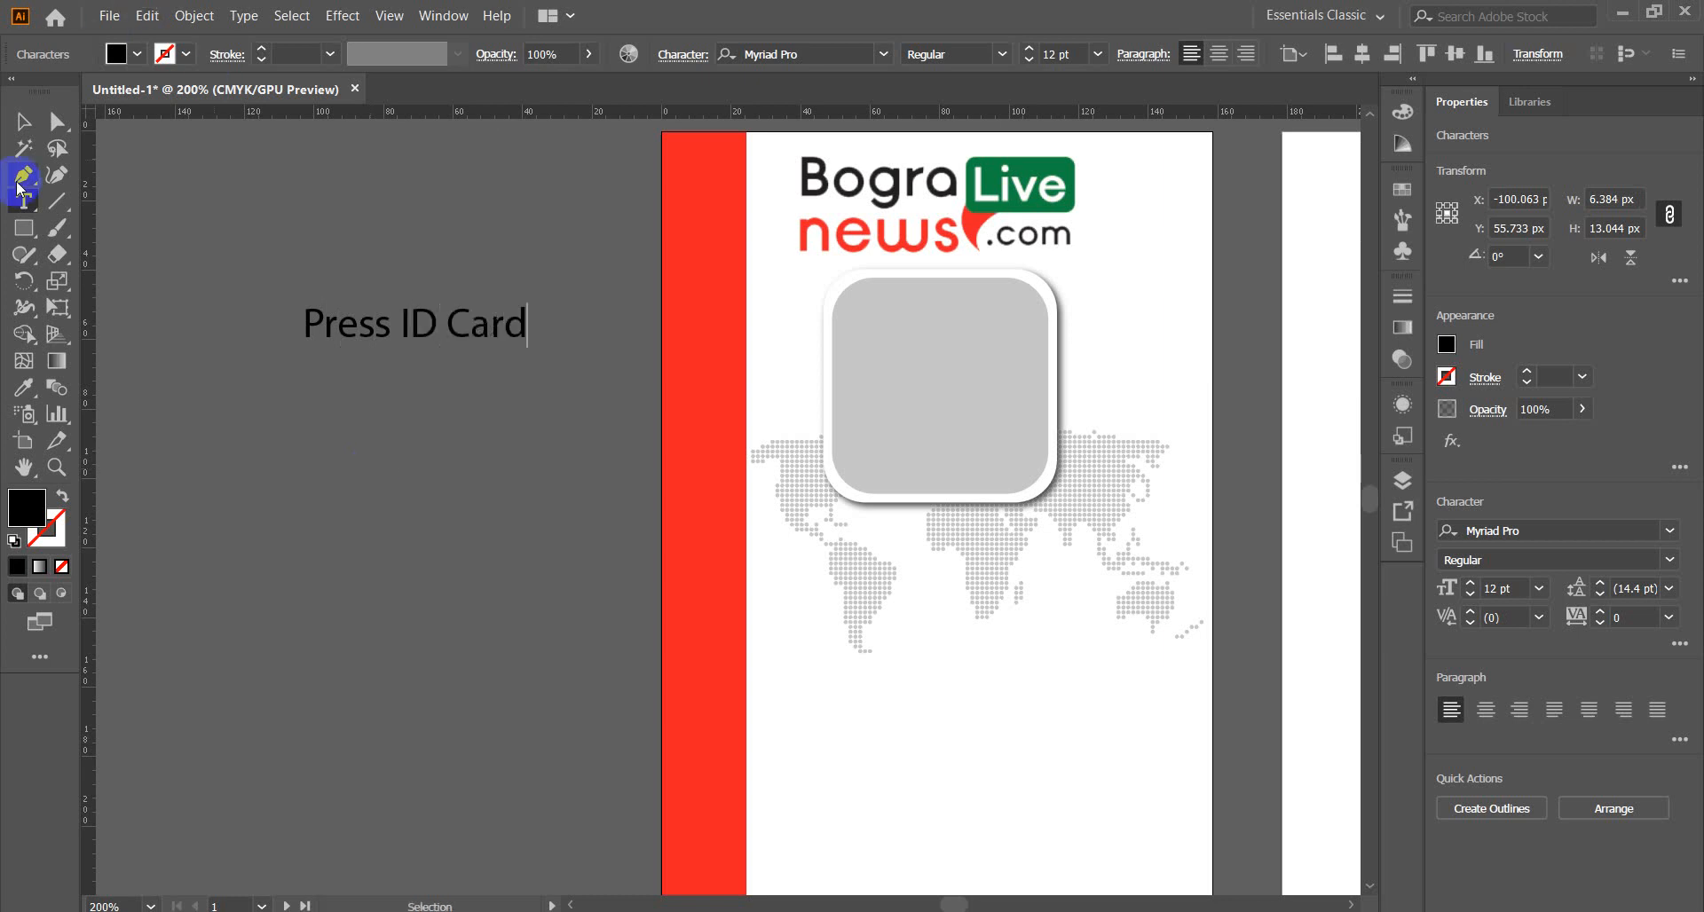
pyautogui.click(23, 120)
pyautogui.click(248, 19)
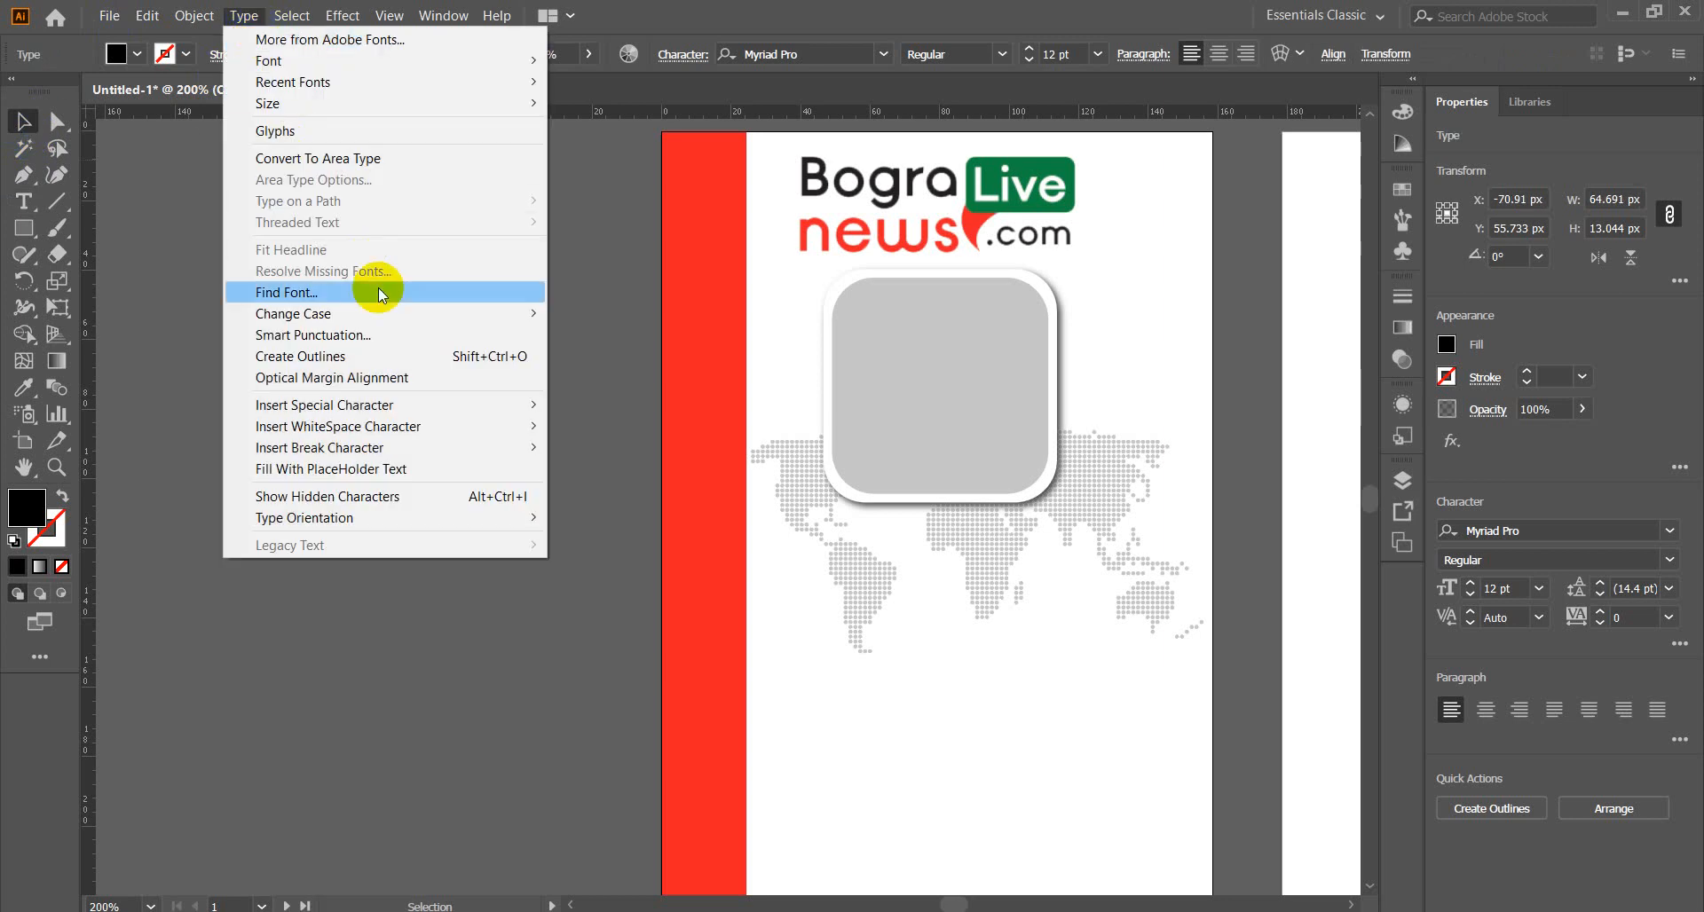
pyautogui.moveTo(517, 313)
pyautogui.click(606, 317)
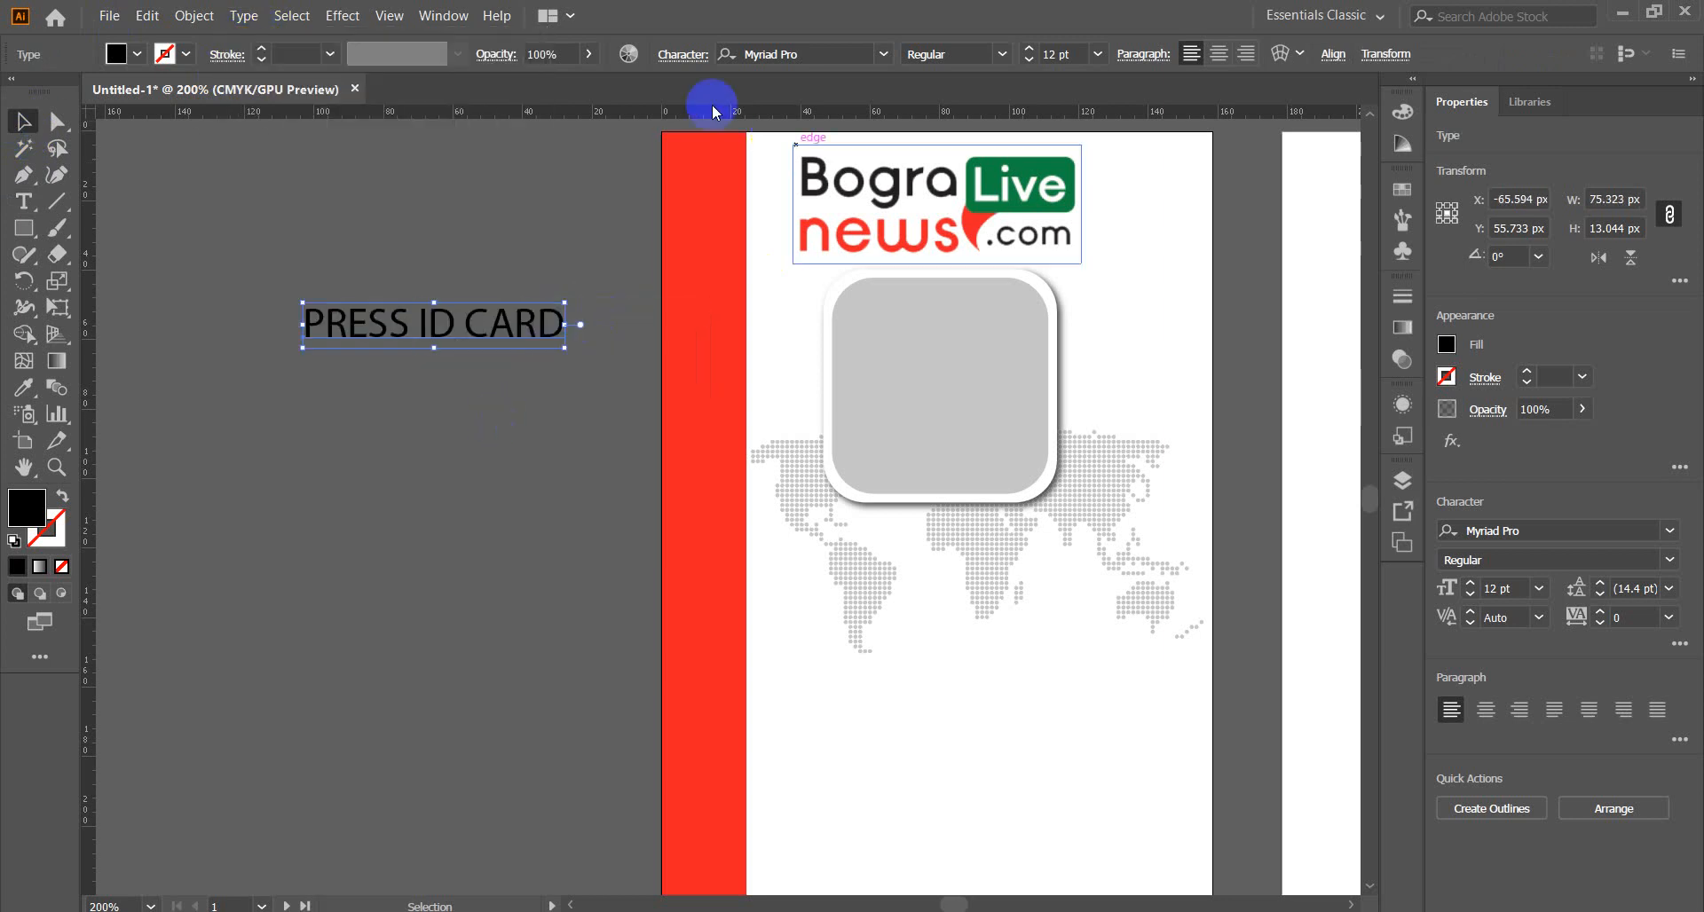
pyautogui.click(884, 55)
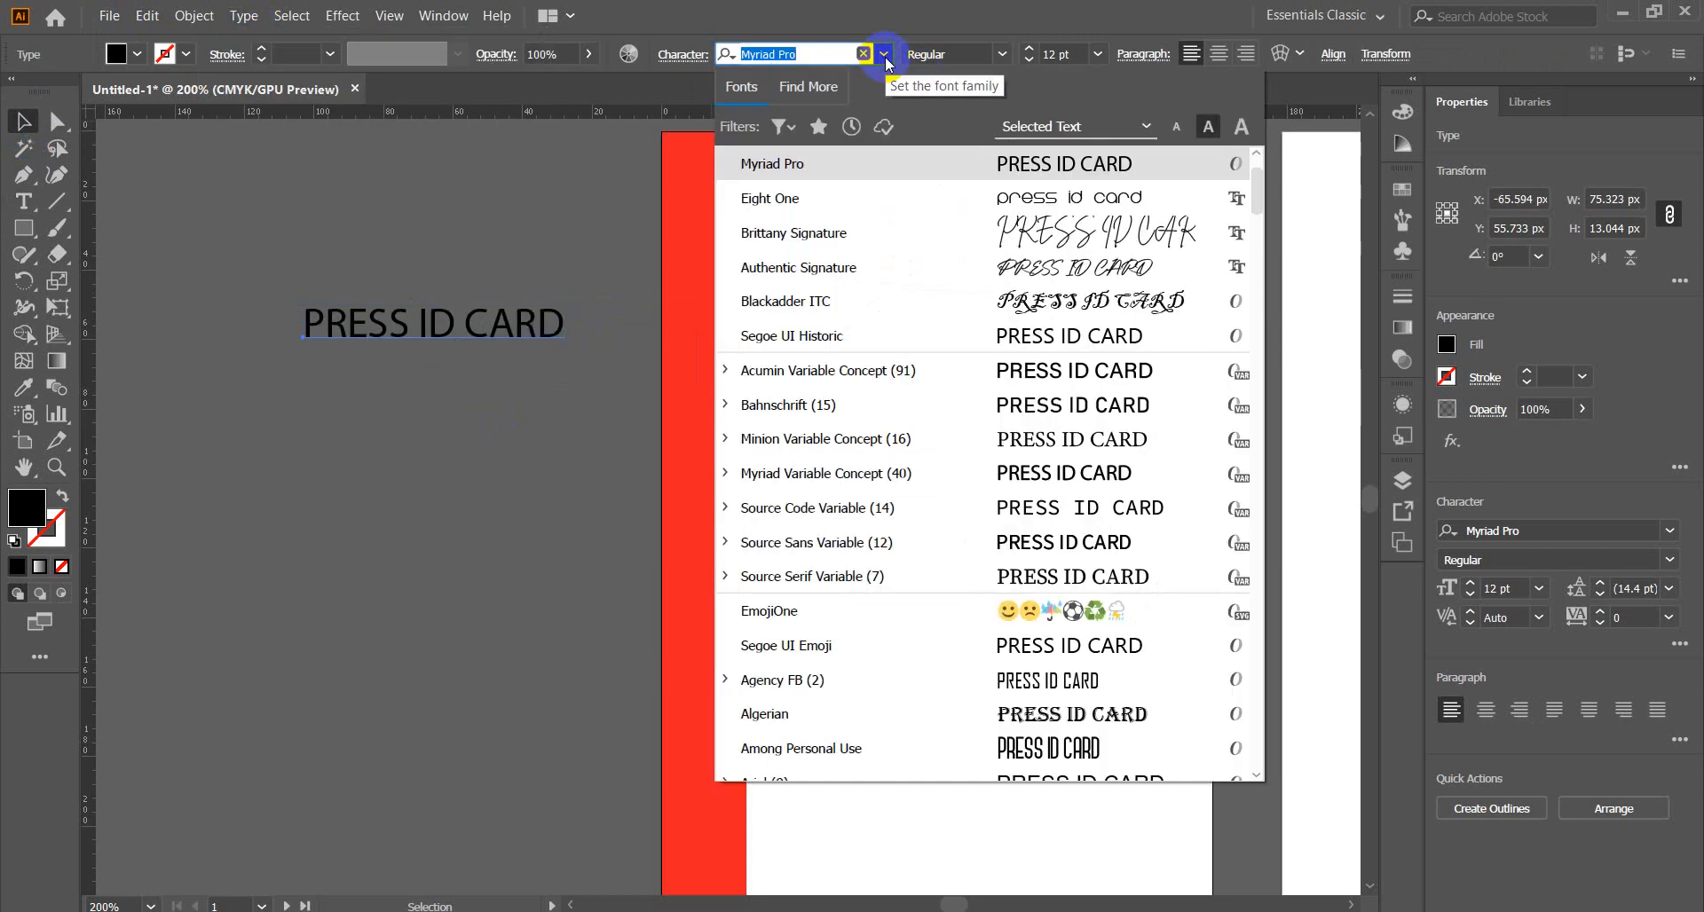
pyautogui.scroll(-5, 1256, 196)
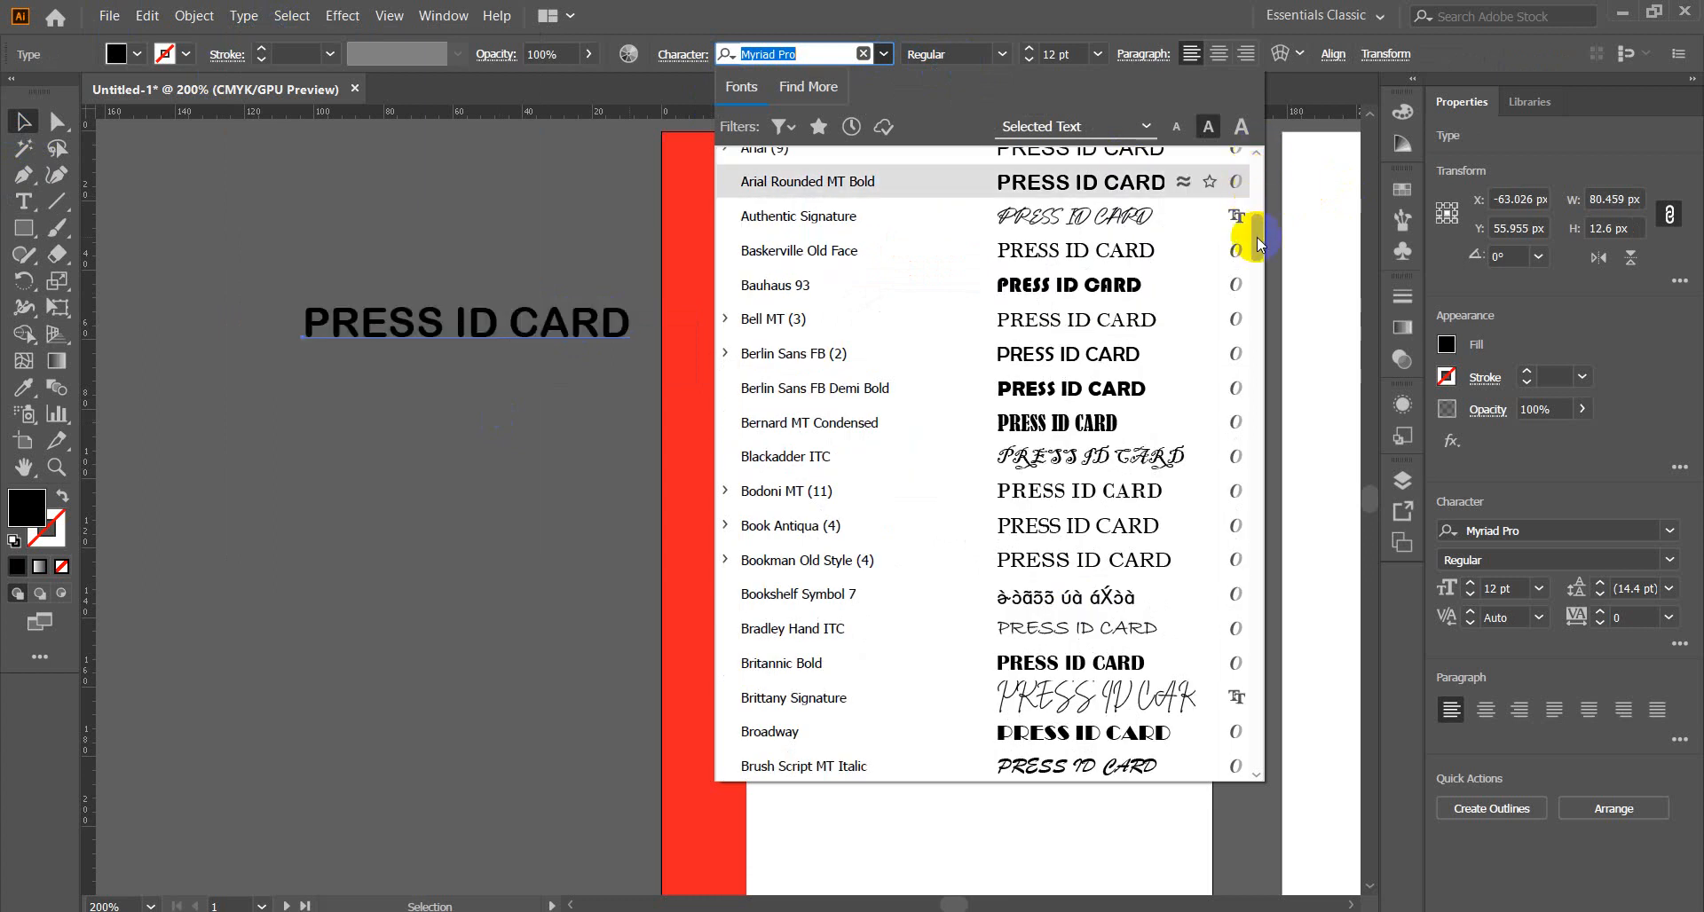
pyautogui.scroll(5, 1259, 177)
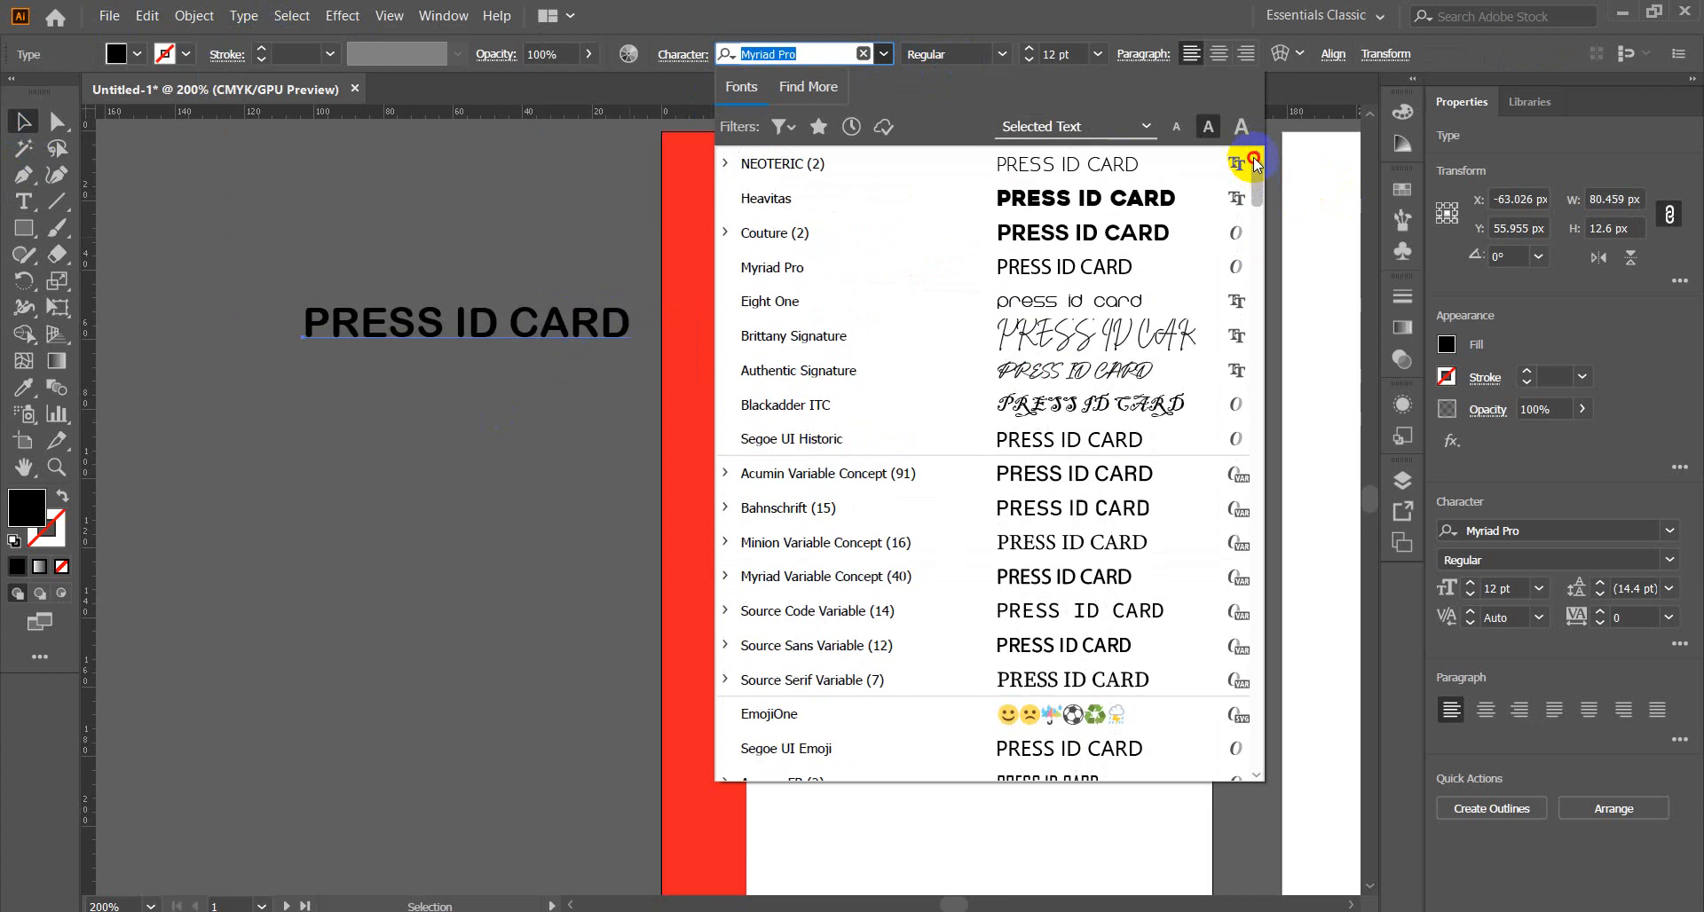
pyautogui.click(1100, 201)
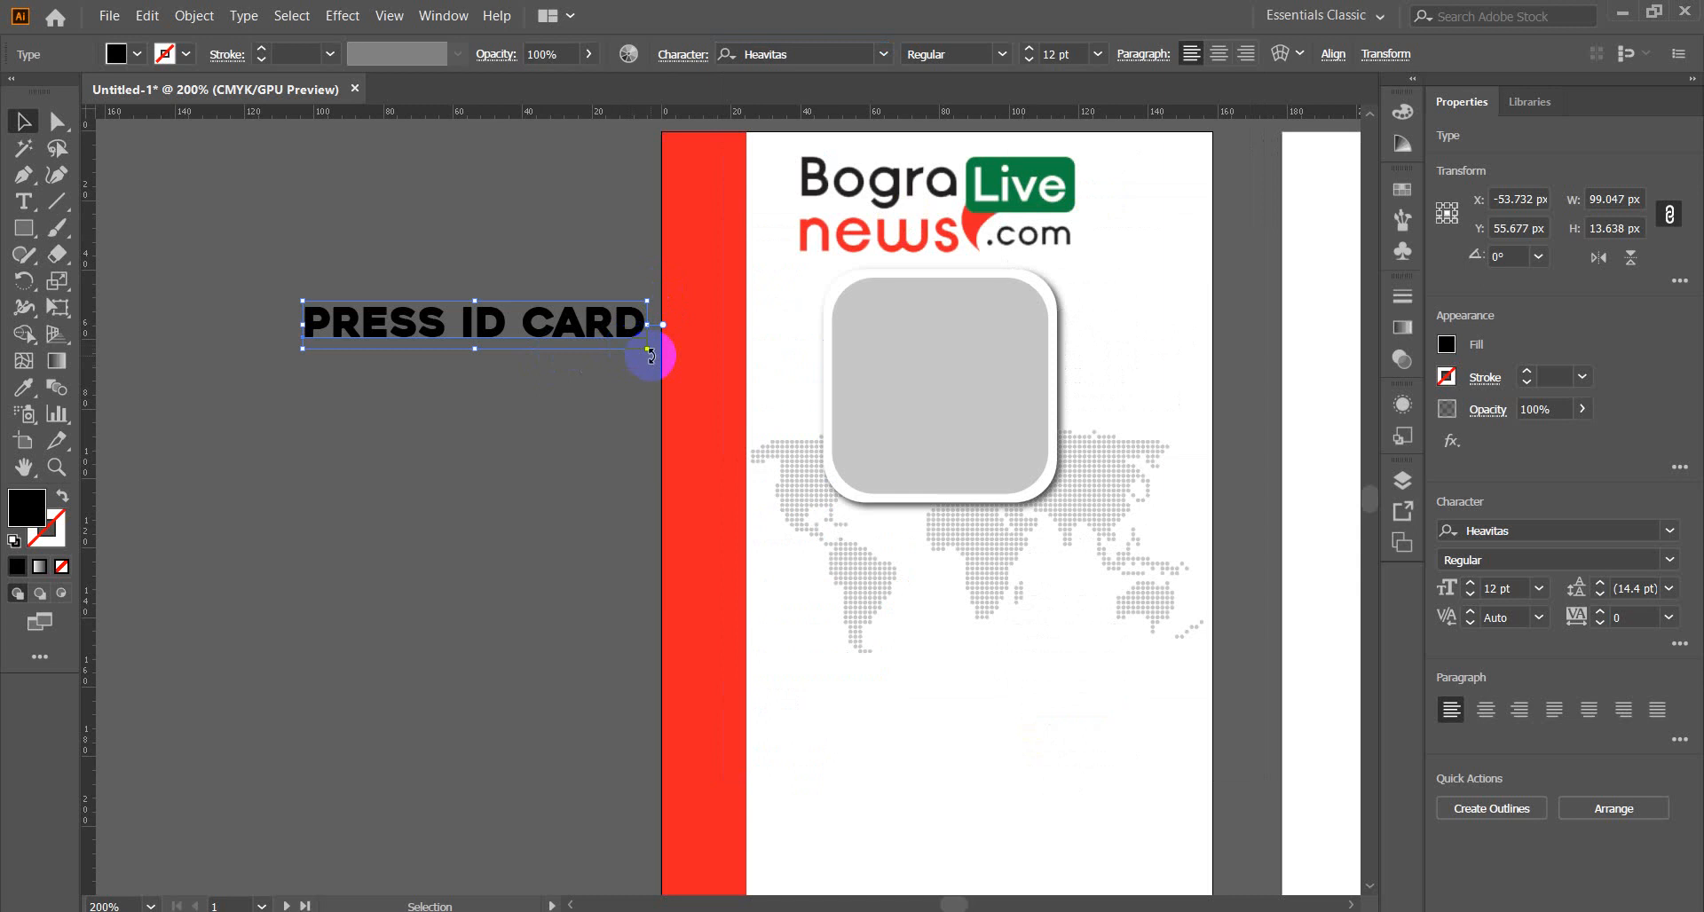
# Rotate the title 90° to run vertically and stretch it along the red strip's length.
pyautogui.moveTo(651, 355); pyautogui.dragTo(551, 243)
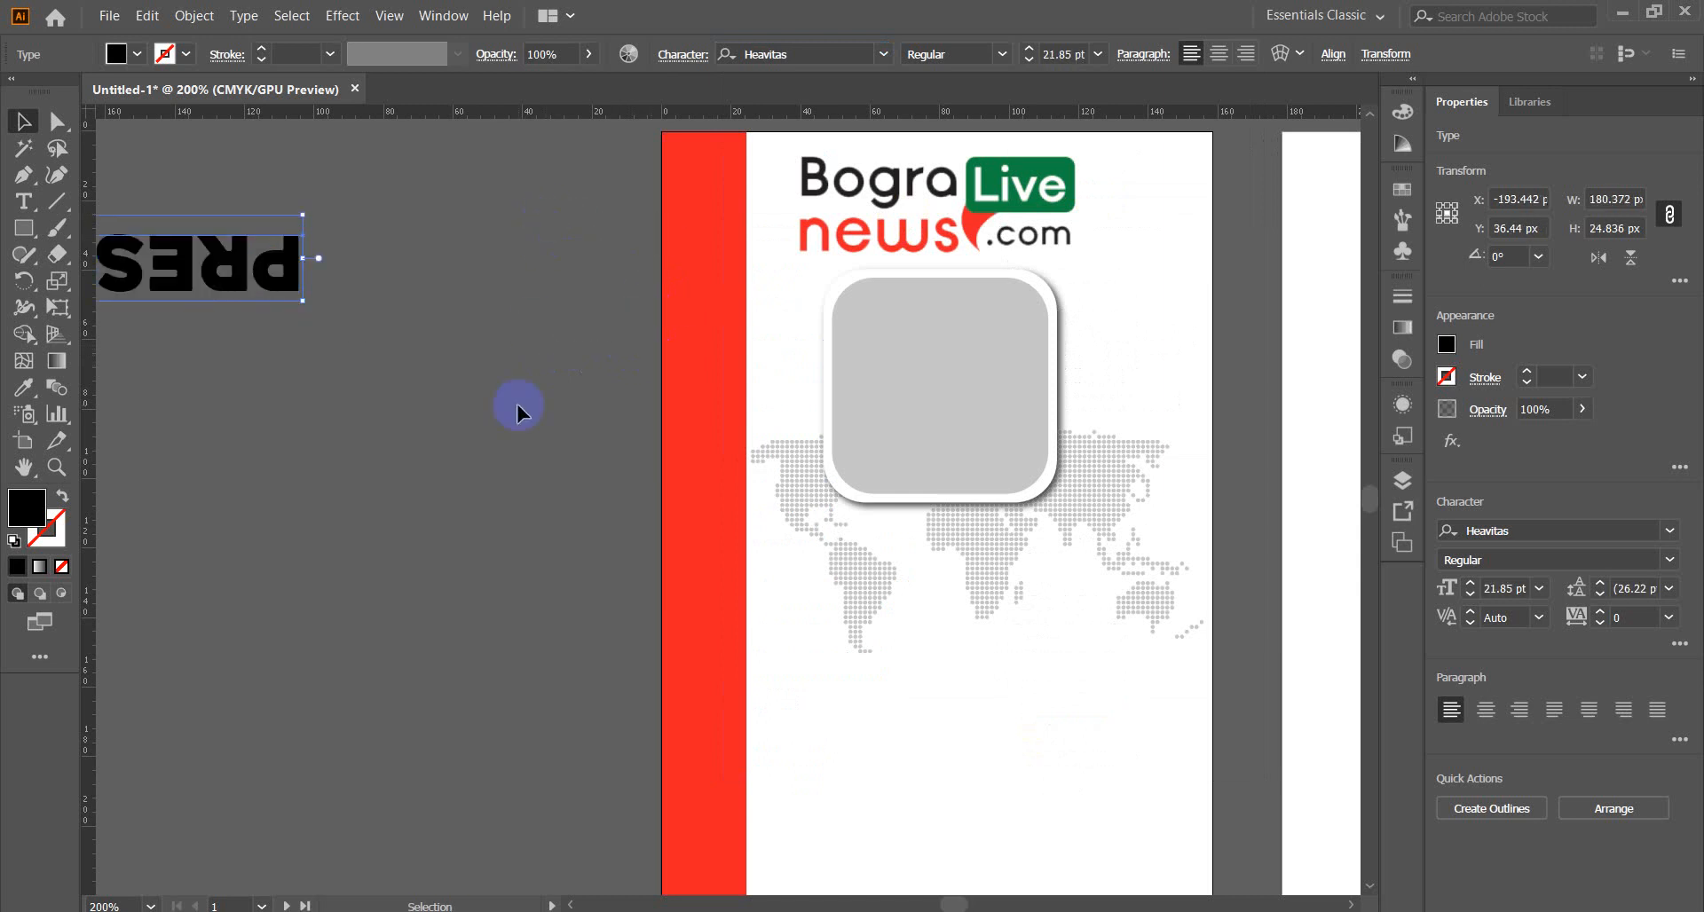
pyautogui.hotkey('ctrl', 'z')
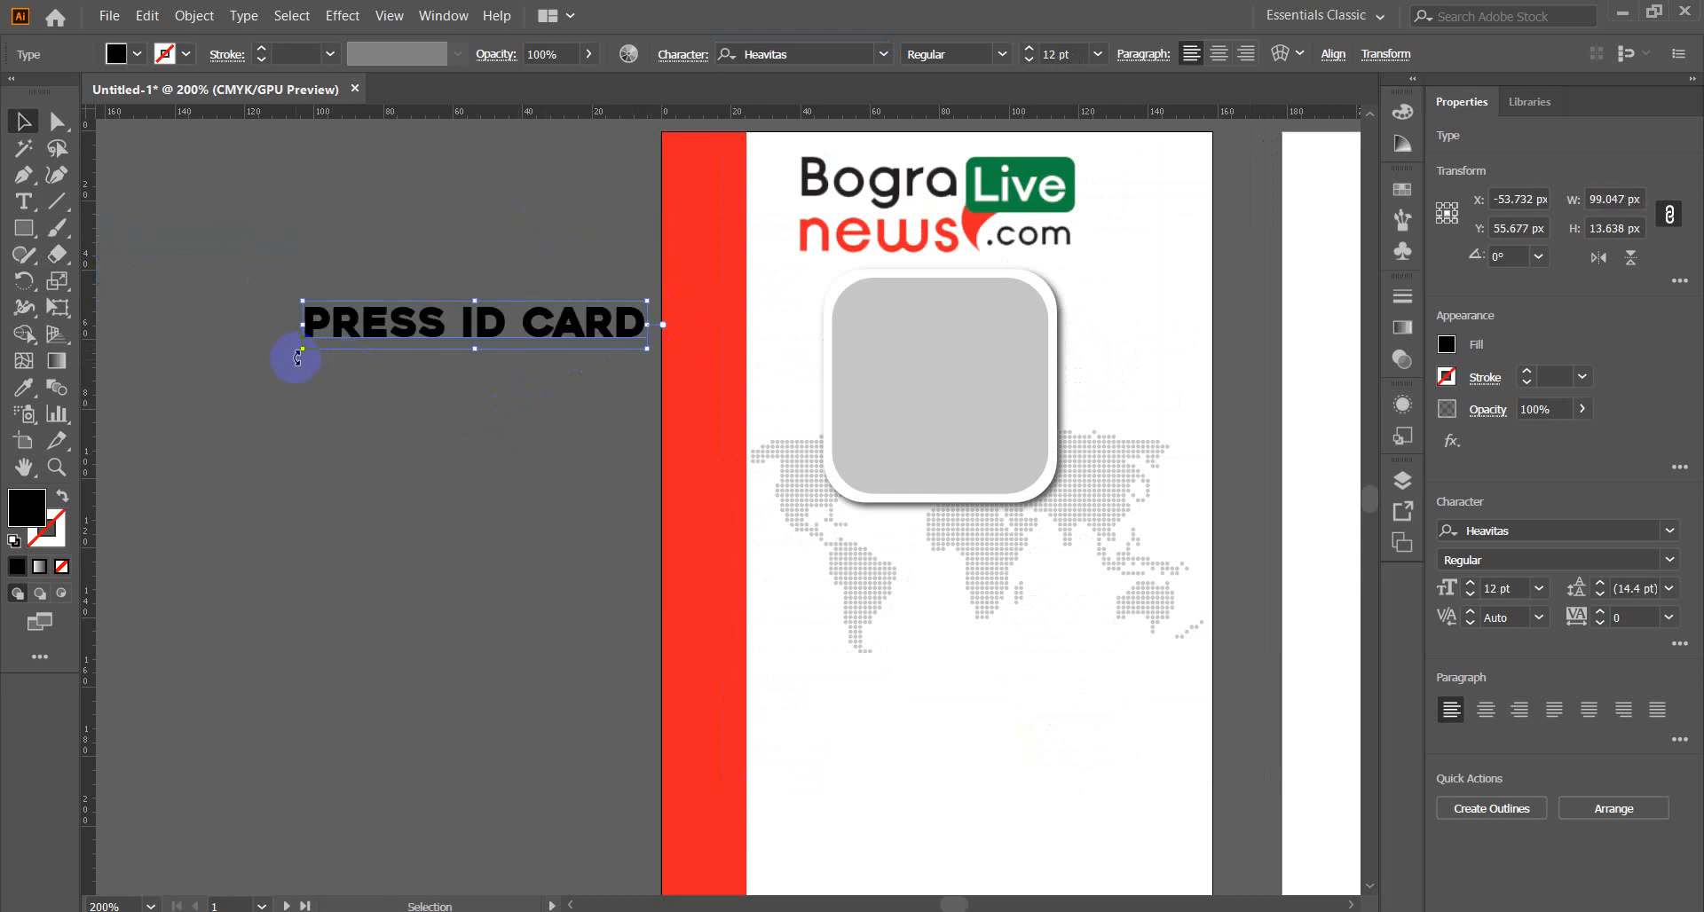
pyautogui.moveTo(297, 358); pyautogui.dragTo(497, 572)
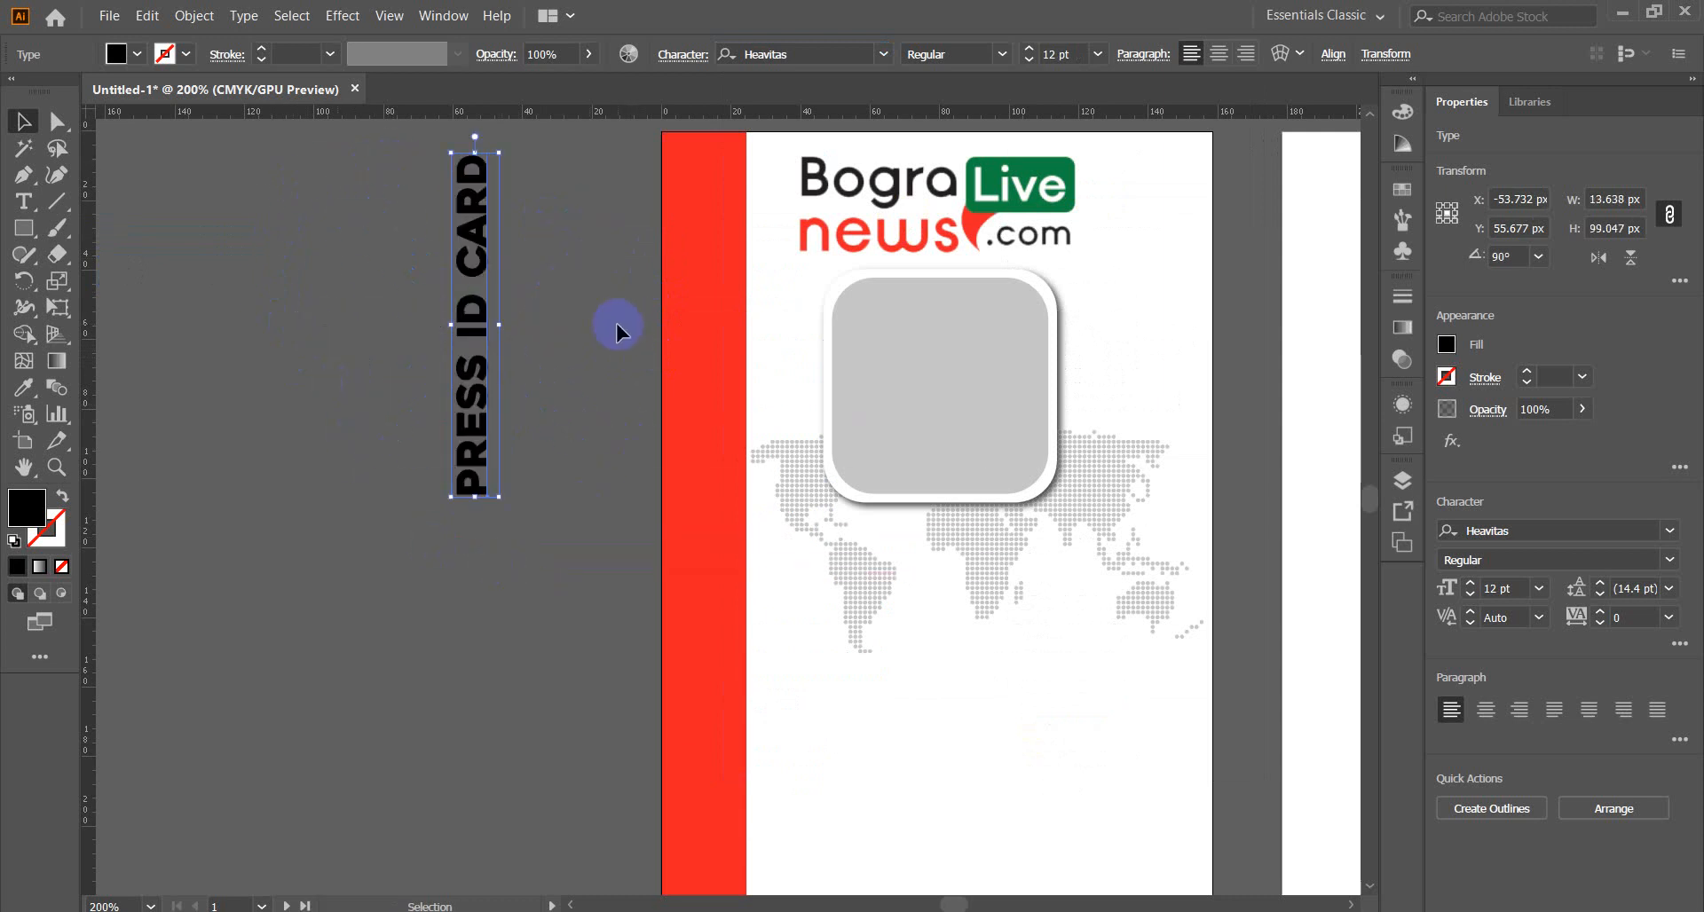
pyautogui.press('space')
pyautogui.moveTo(723, 477); pyautogui.dragTo(635, 407)
pyautogui.moveTo(383, 325); pyautogui.dragTo(619, 530)
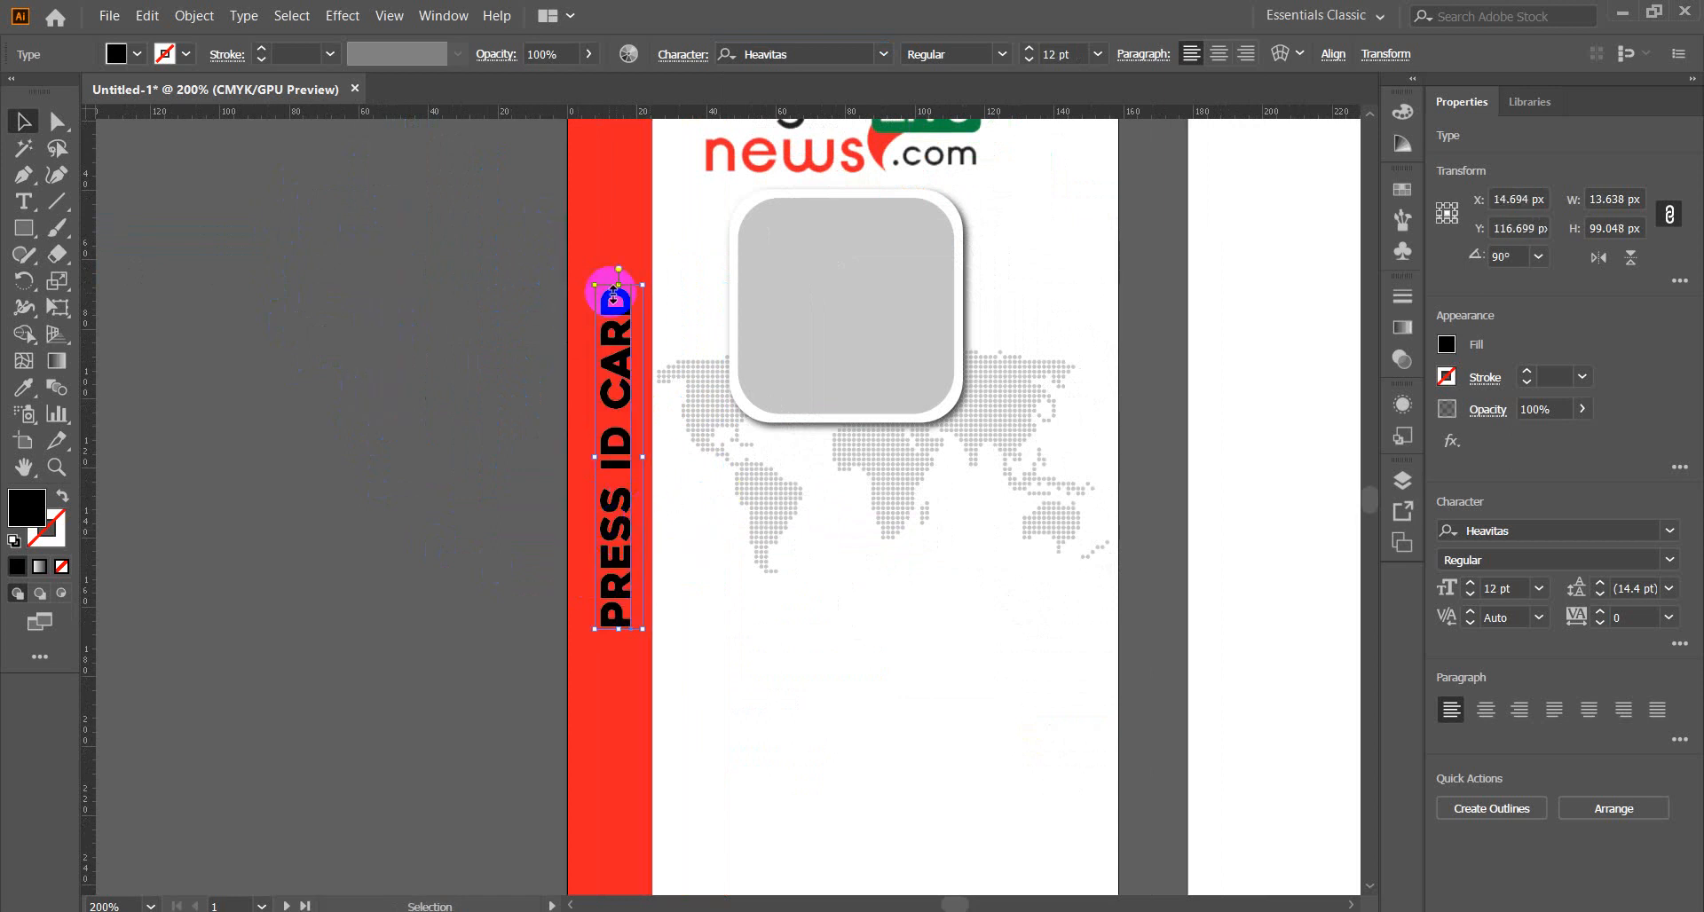
pyautogui.hotkey('ctrl', '-')
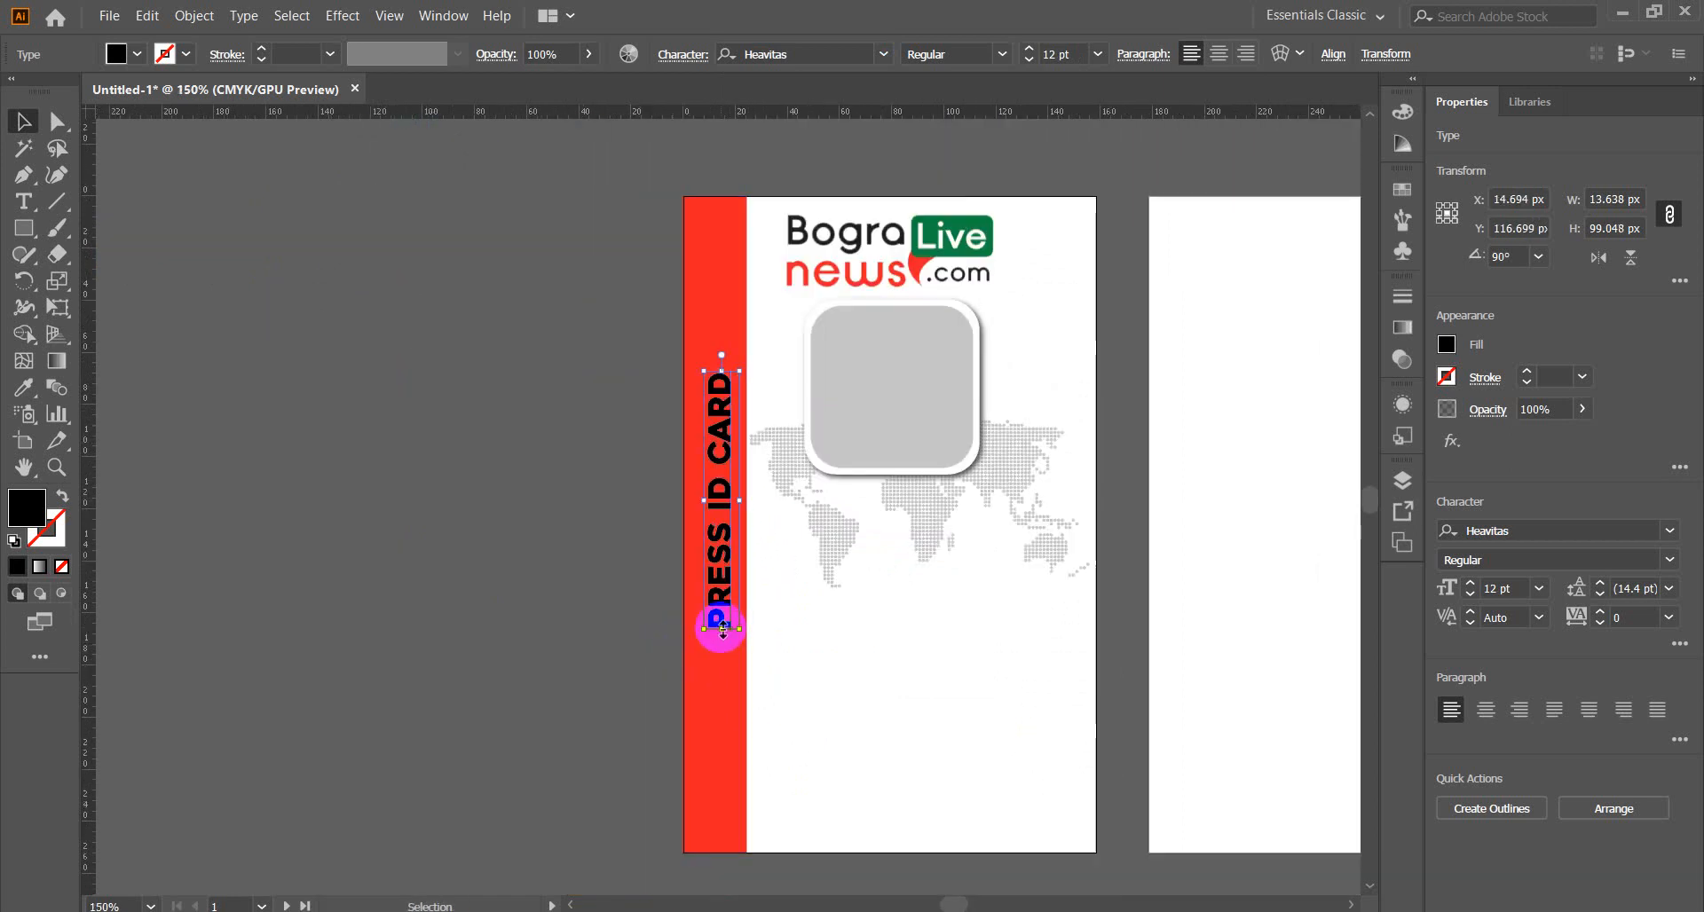
pyautogui.moveTo(723, 629); pyautogui.dragTo(721, 799)
pyautogui.moveTo(726, 369); pyautogui.dragTo(723, 229)
# Widen the red strip to about 30 px and nudge the title to centre it.
pyautogui.click(472, 437)
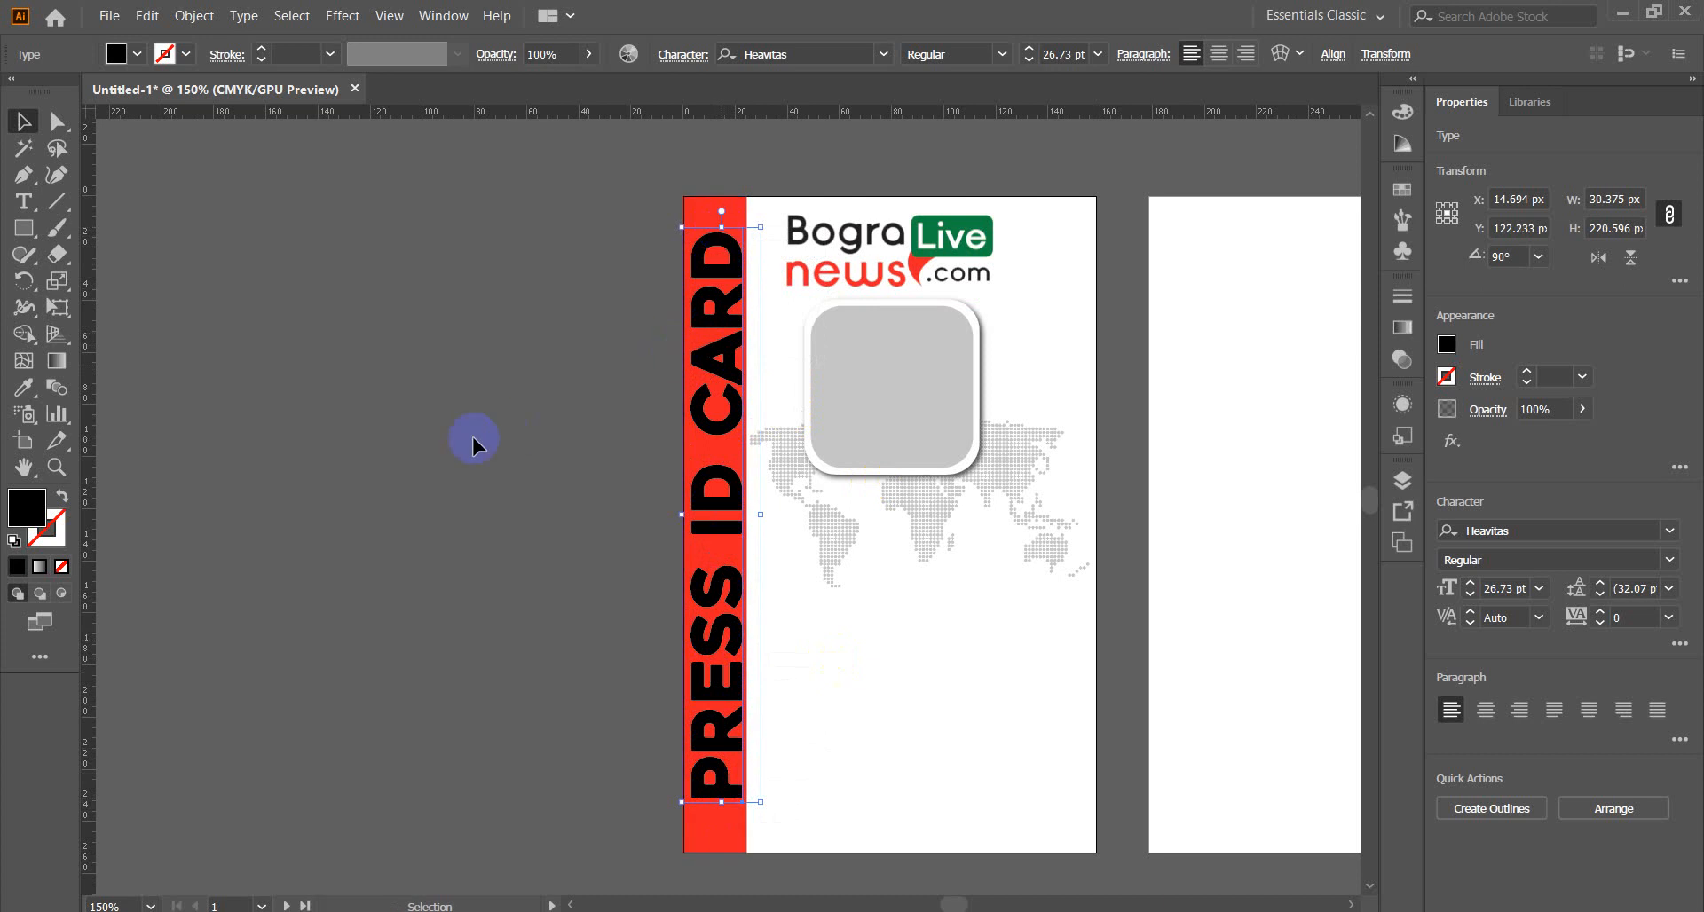
pyautogui.click(723, 840)
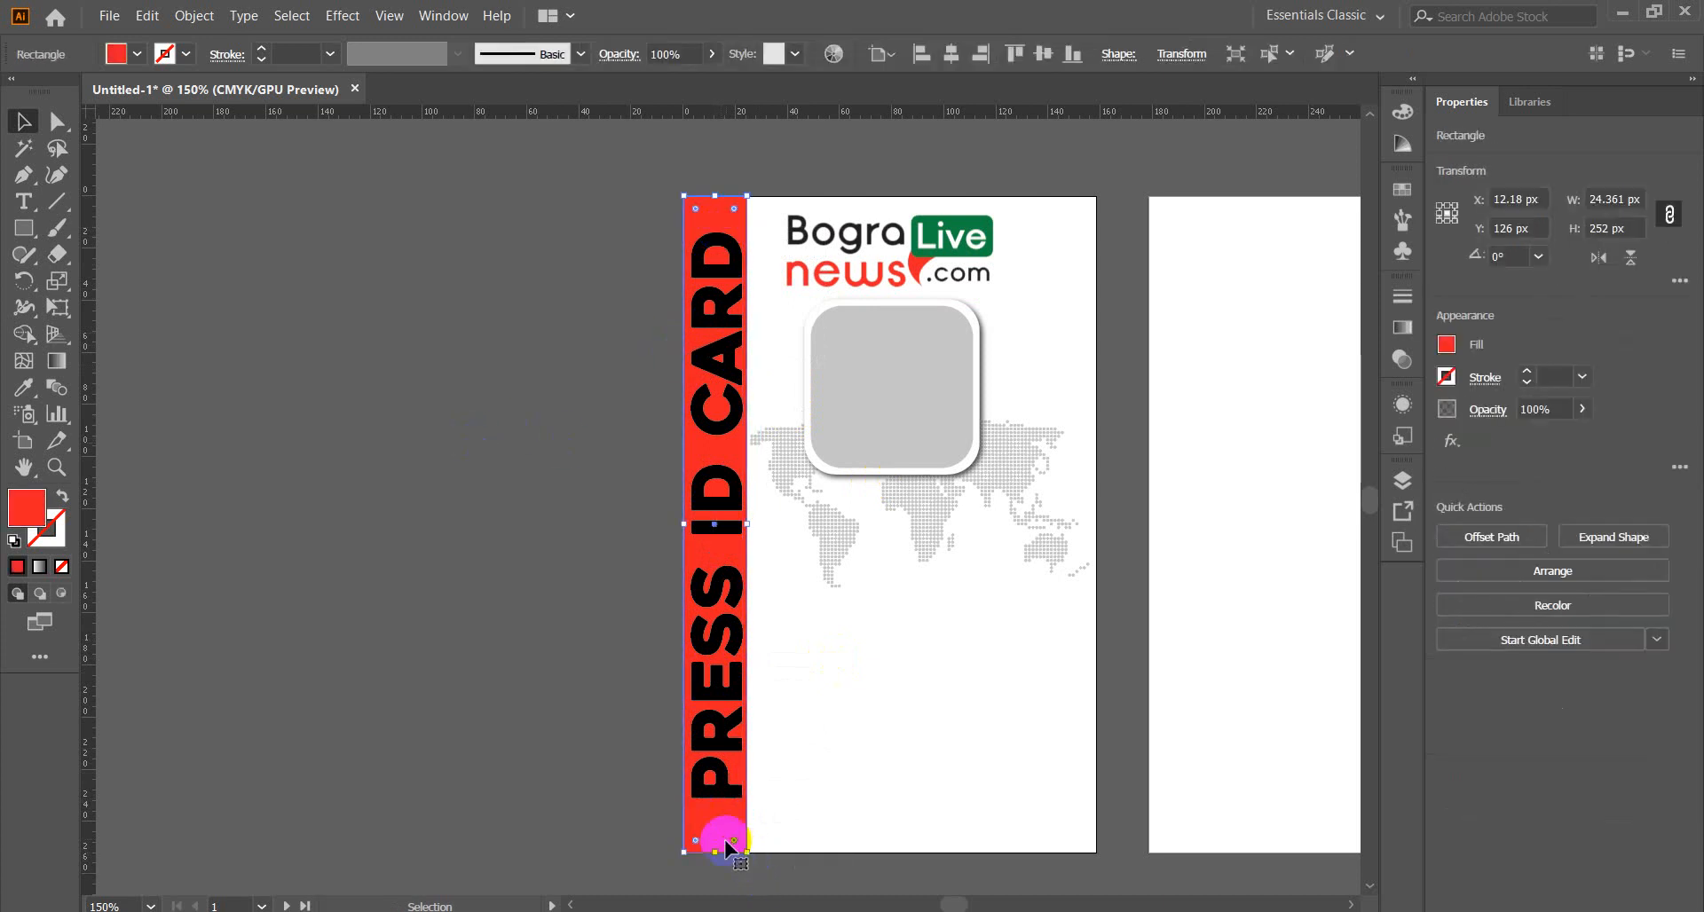
pyautogui.moveTo(751, 525); pyautogui.dragTo(761, 524)
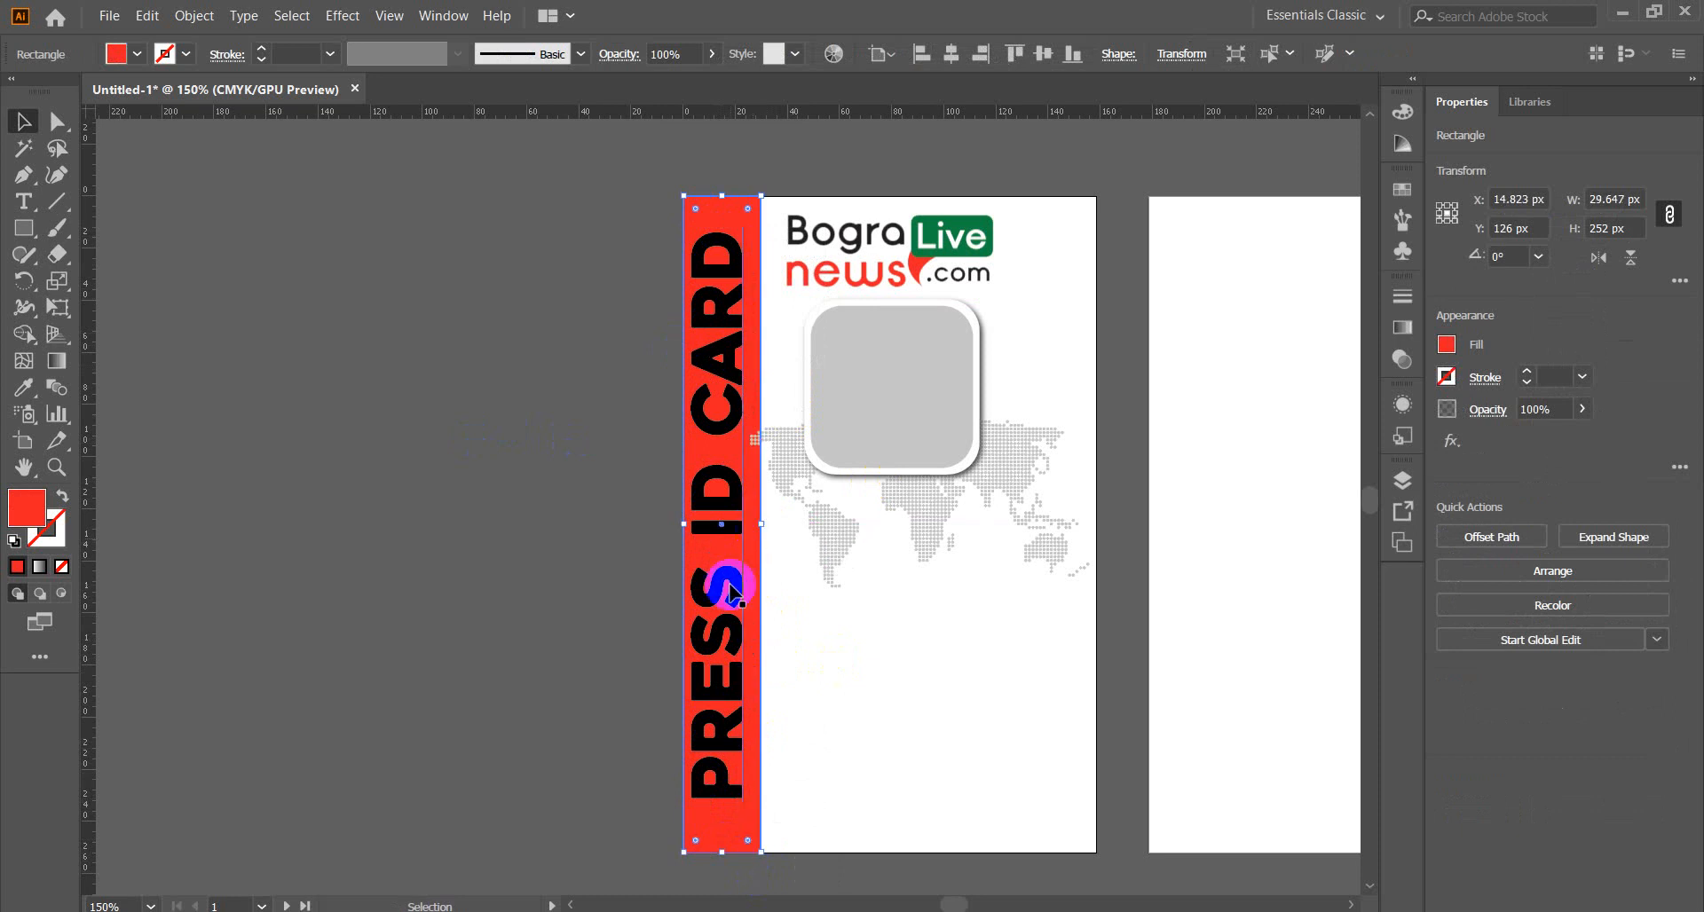
pyautogui.click(463, 560)
pyautogui.click(724, 499)
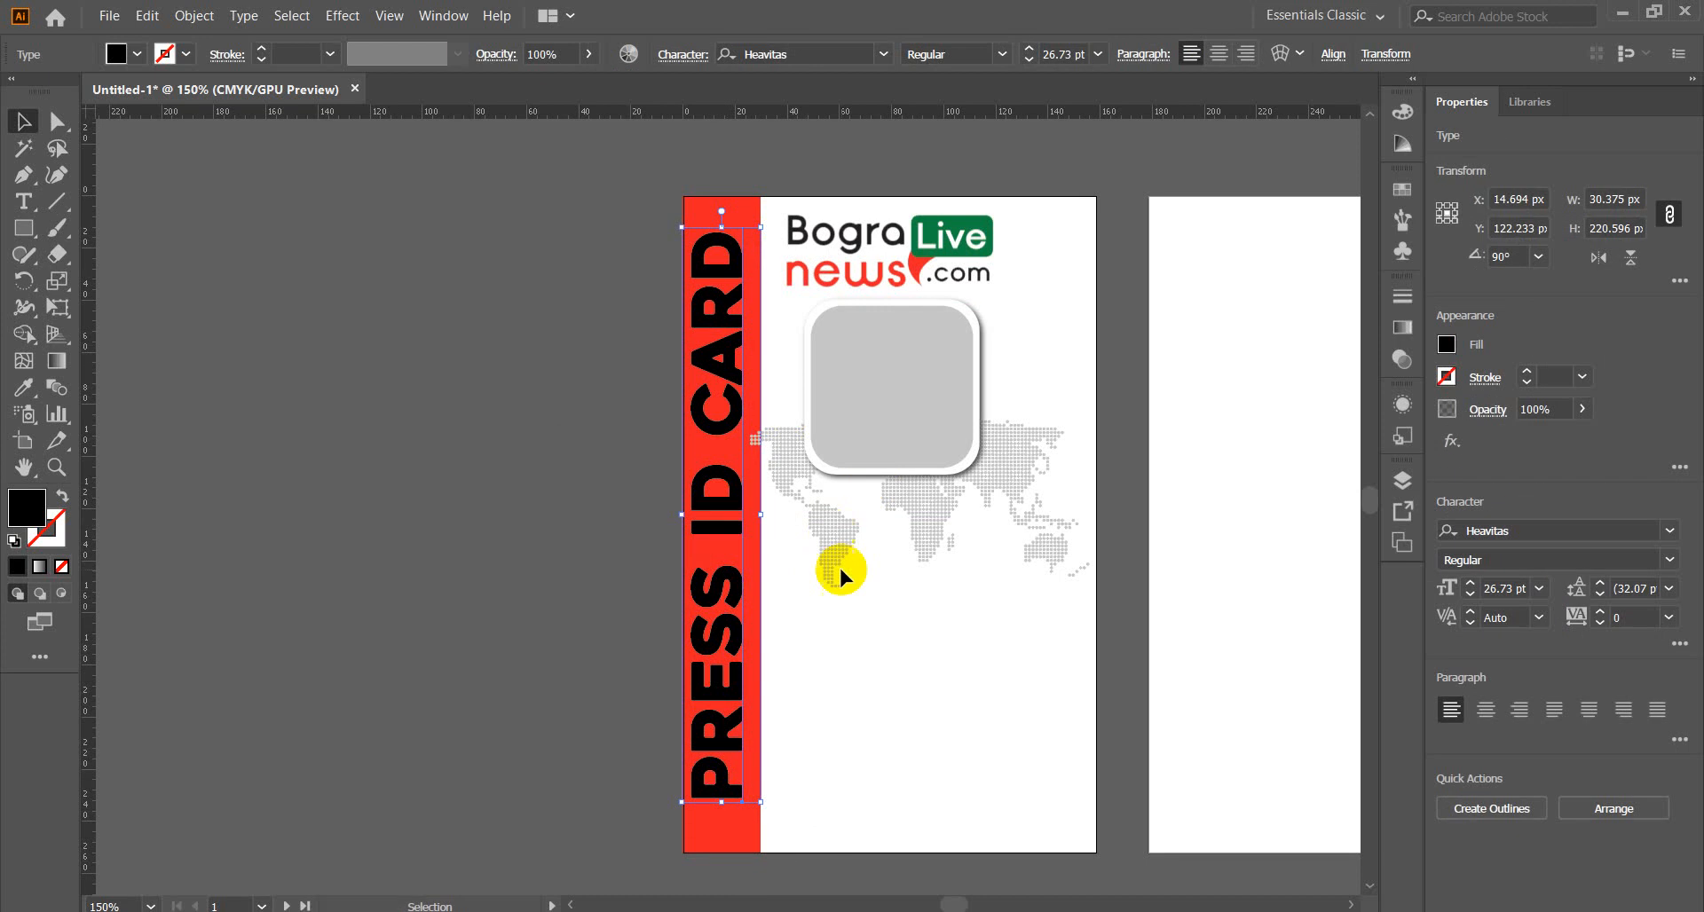
pyautogui.press('Right')
pyautogui.press('Right')
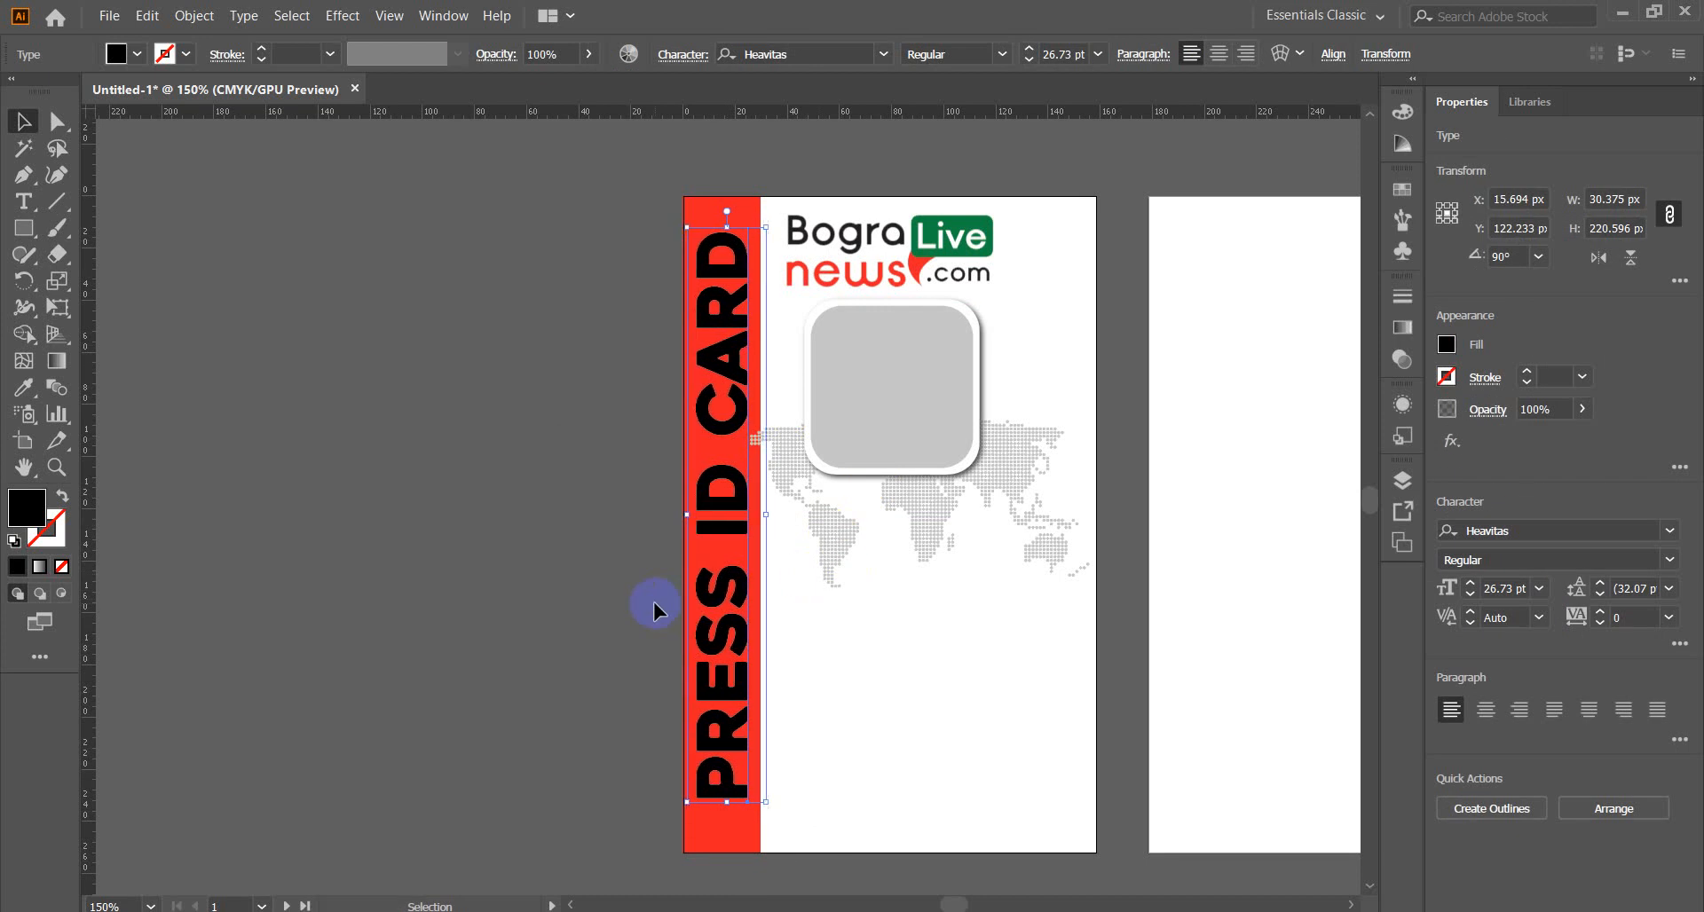
pyautogui.press('Right')
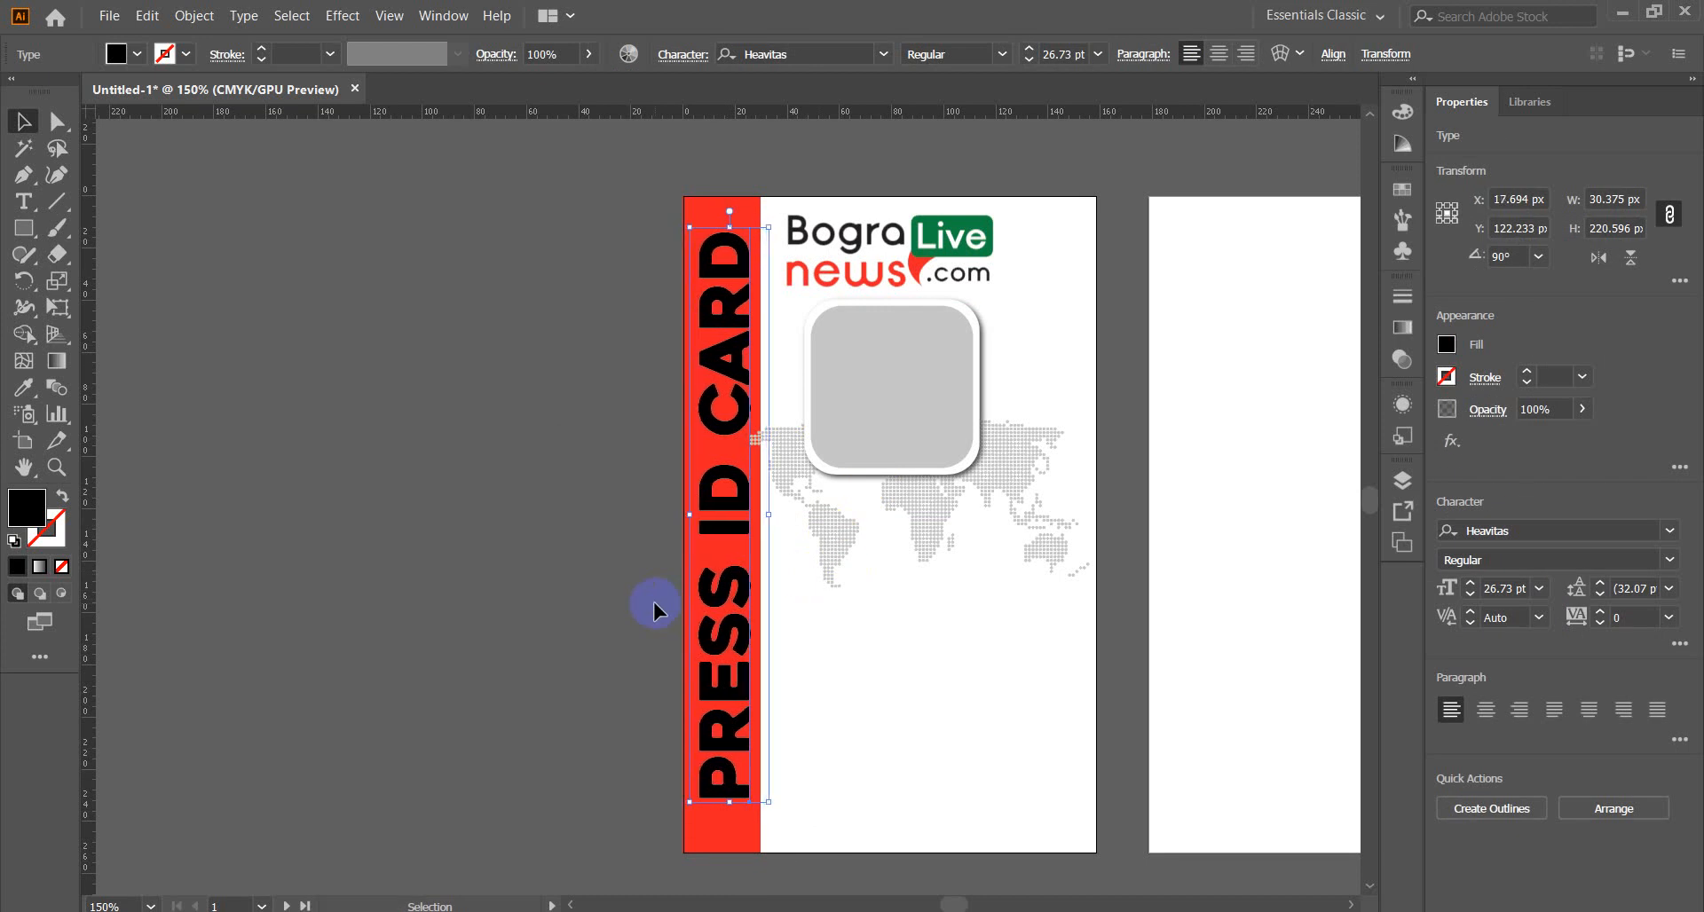
# Fill the PRESS ID CARD title with white (#FFFFFF).
pyautogui.doubleClick(27, 508)
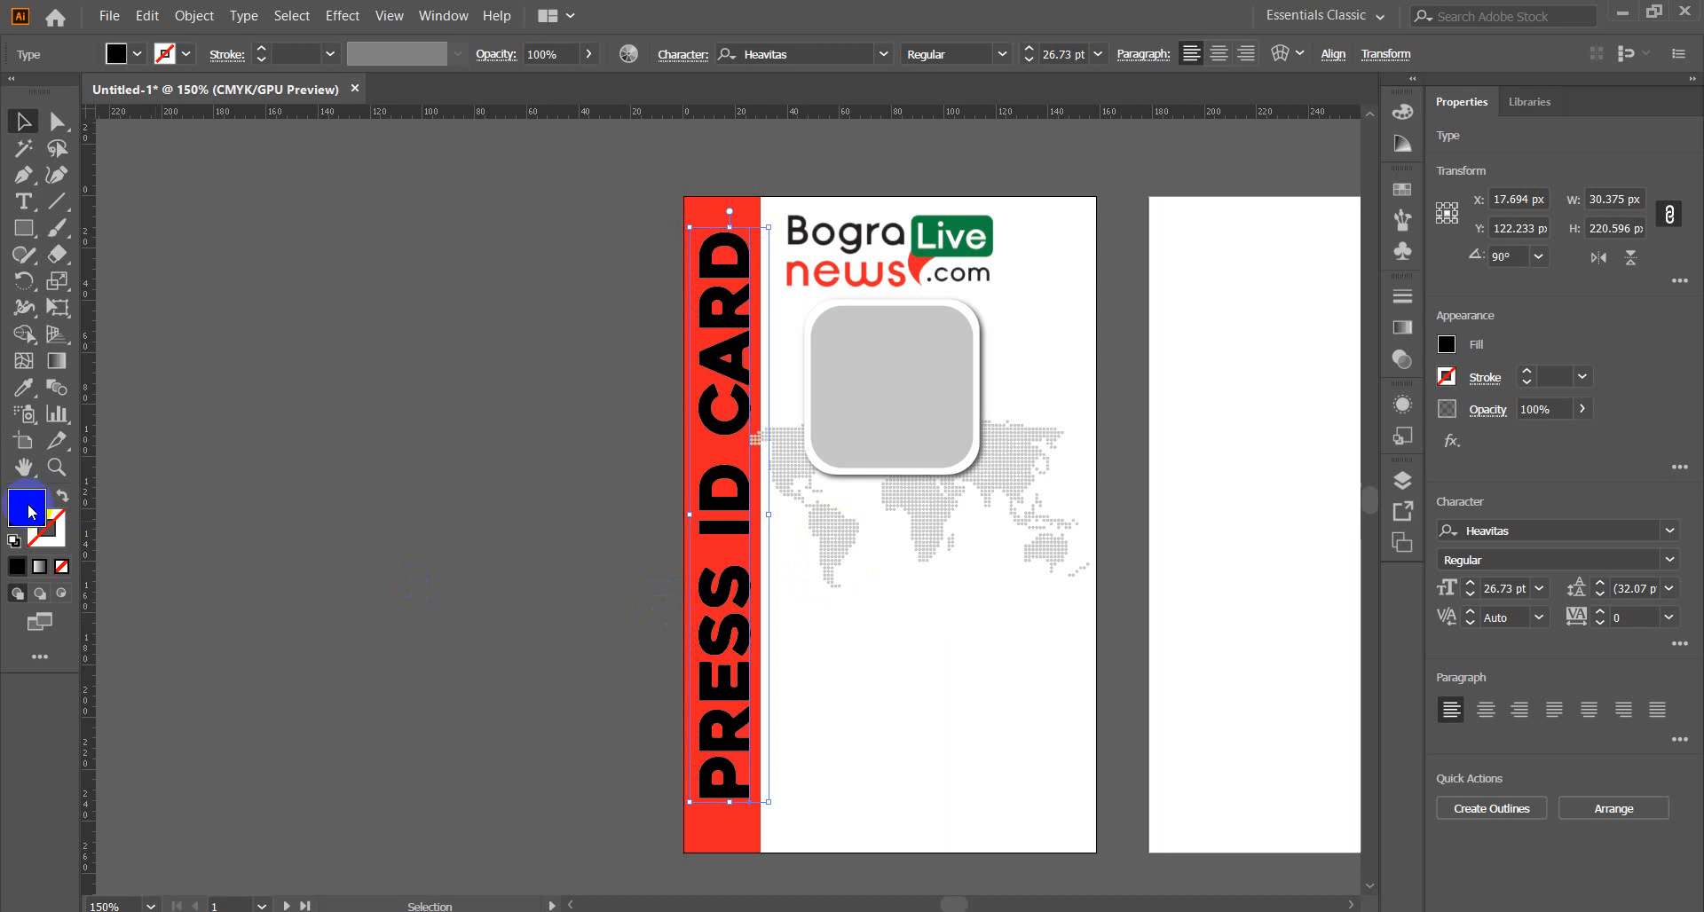
pyautogui.moveTo(777, 560); pyautogui.dragTo(609, 418)
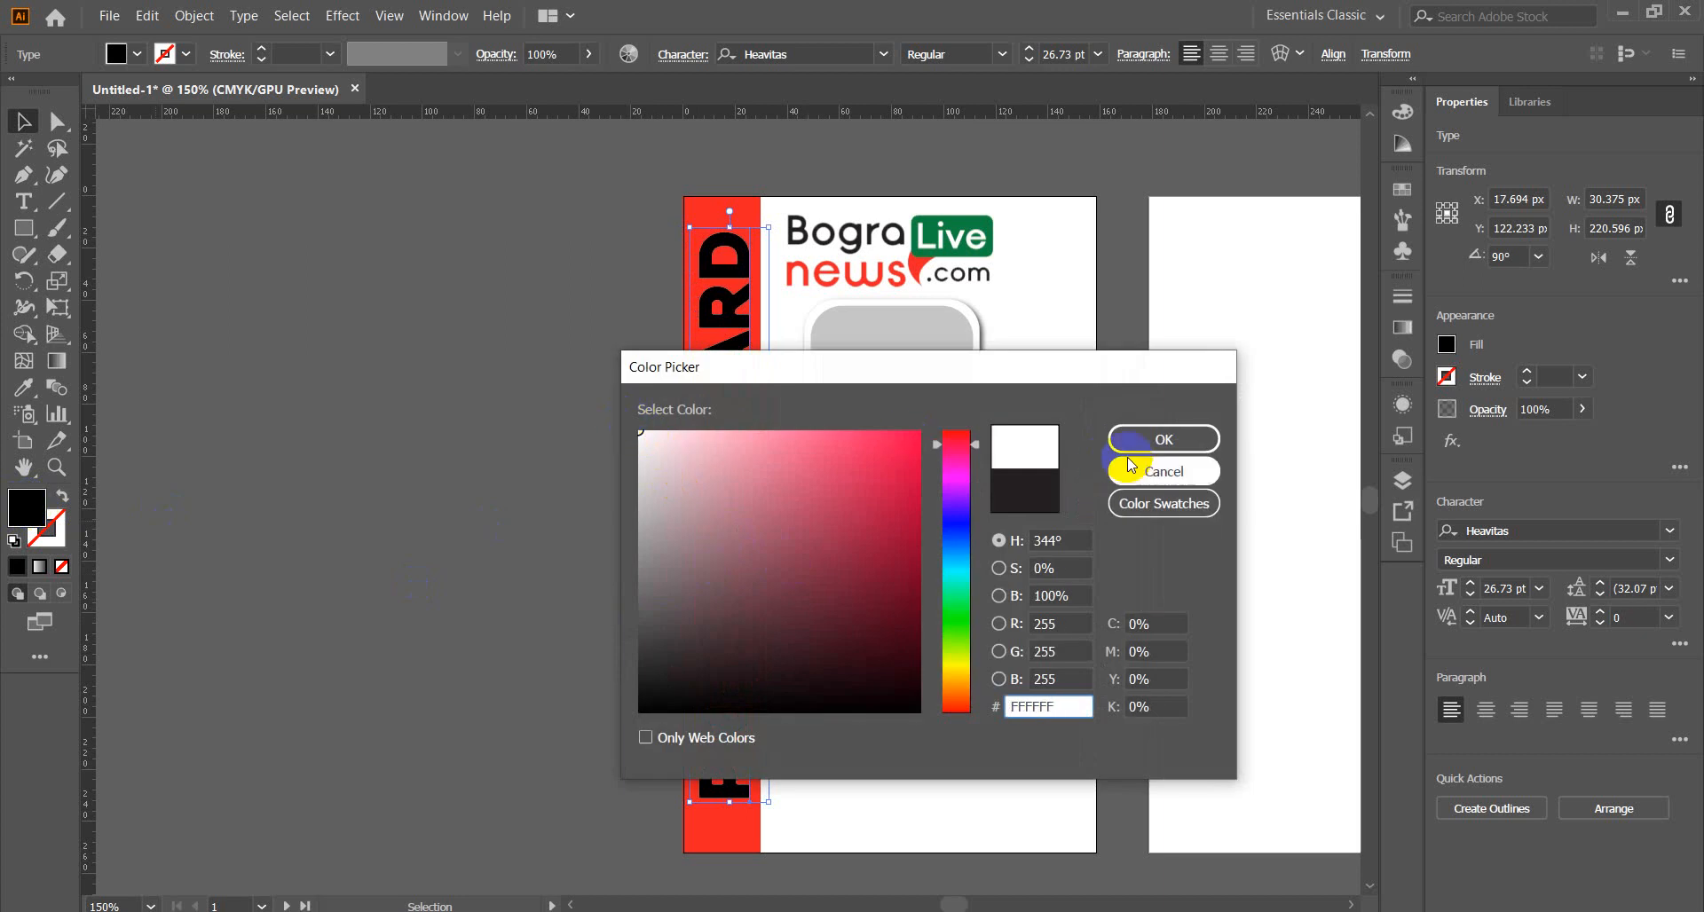
pyautogui.click(1166, 439)
pyautogui.click(396, 530)
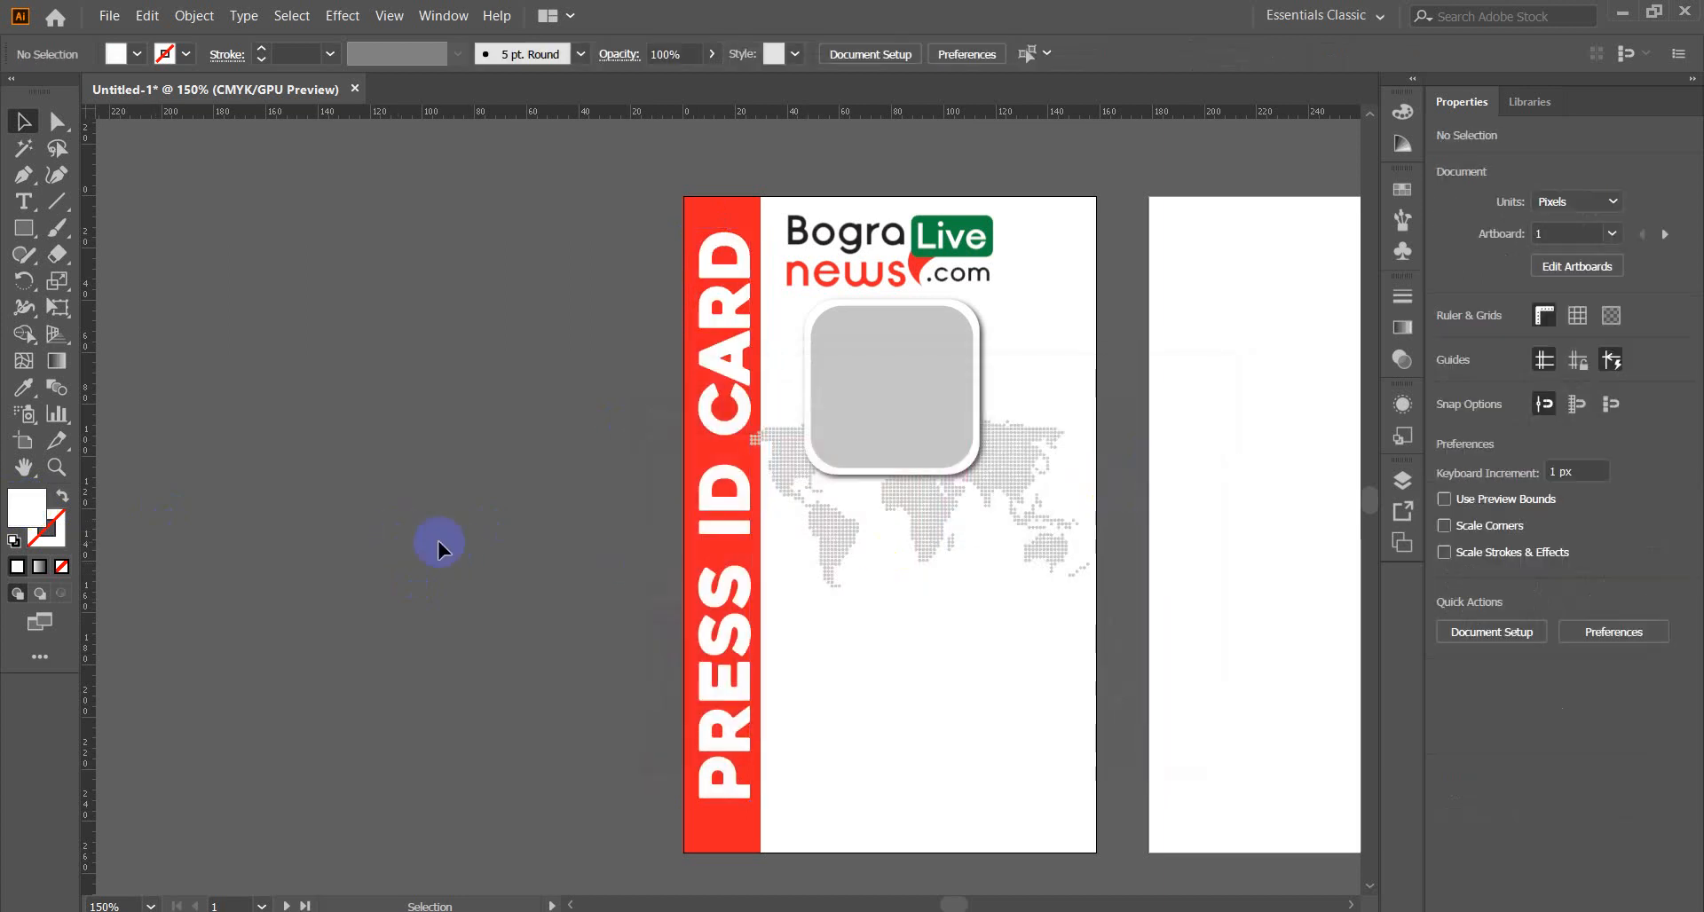
# Make the dotted world map group slightly narrower.
pyautogui.click(849, 547)
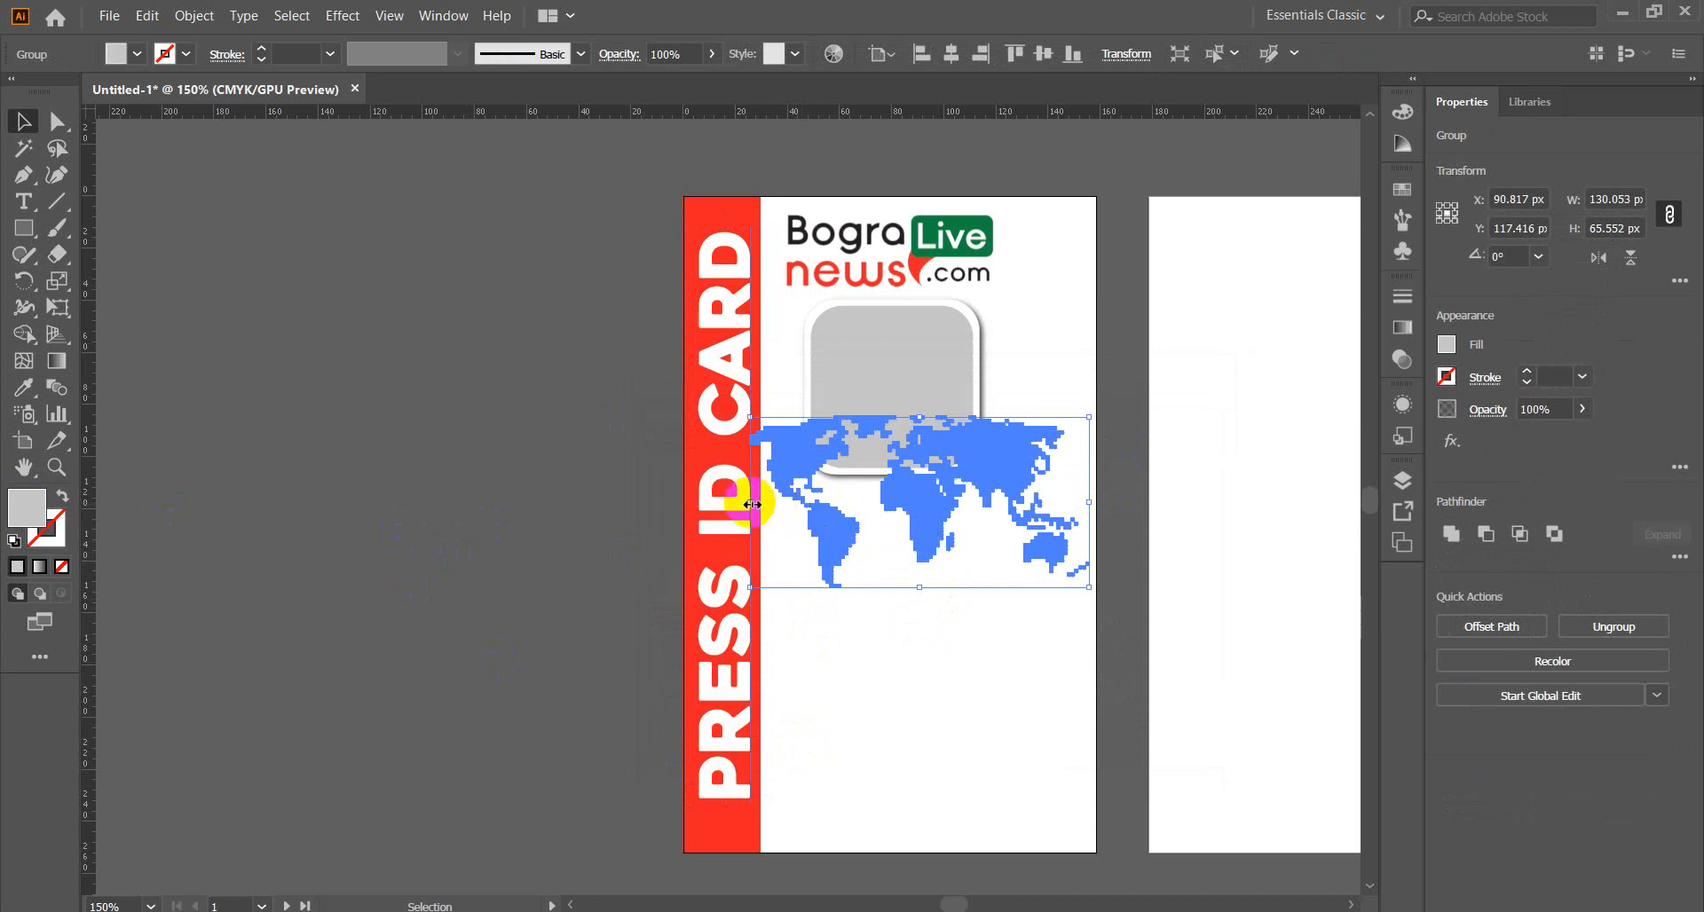
pyautogui.moveTo(754, 504); pyautogui.dragTo(767, 507)
pyautogui.click(436, 557)
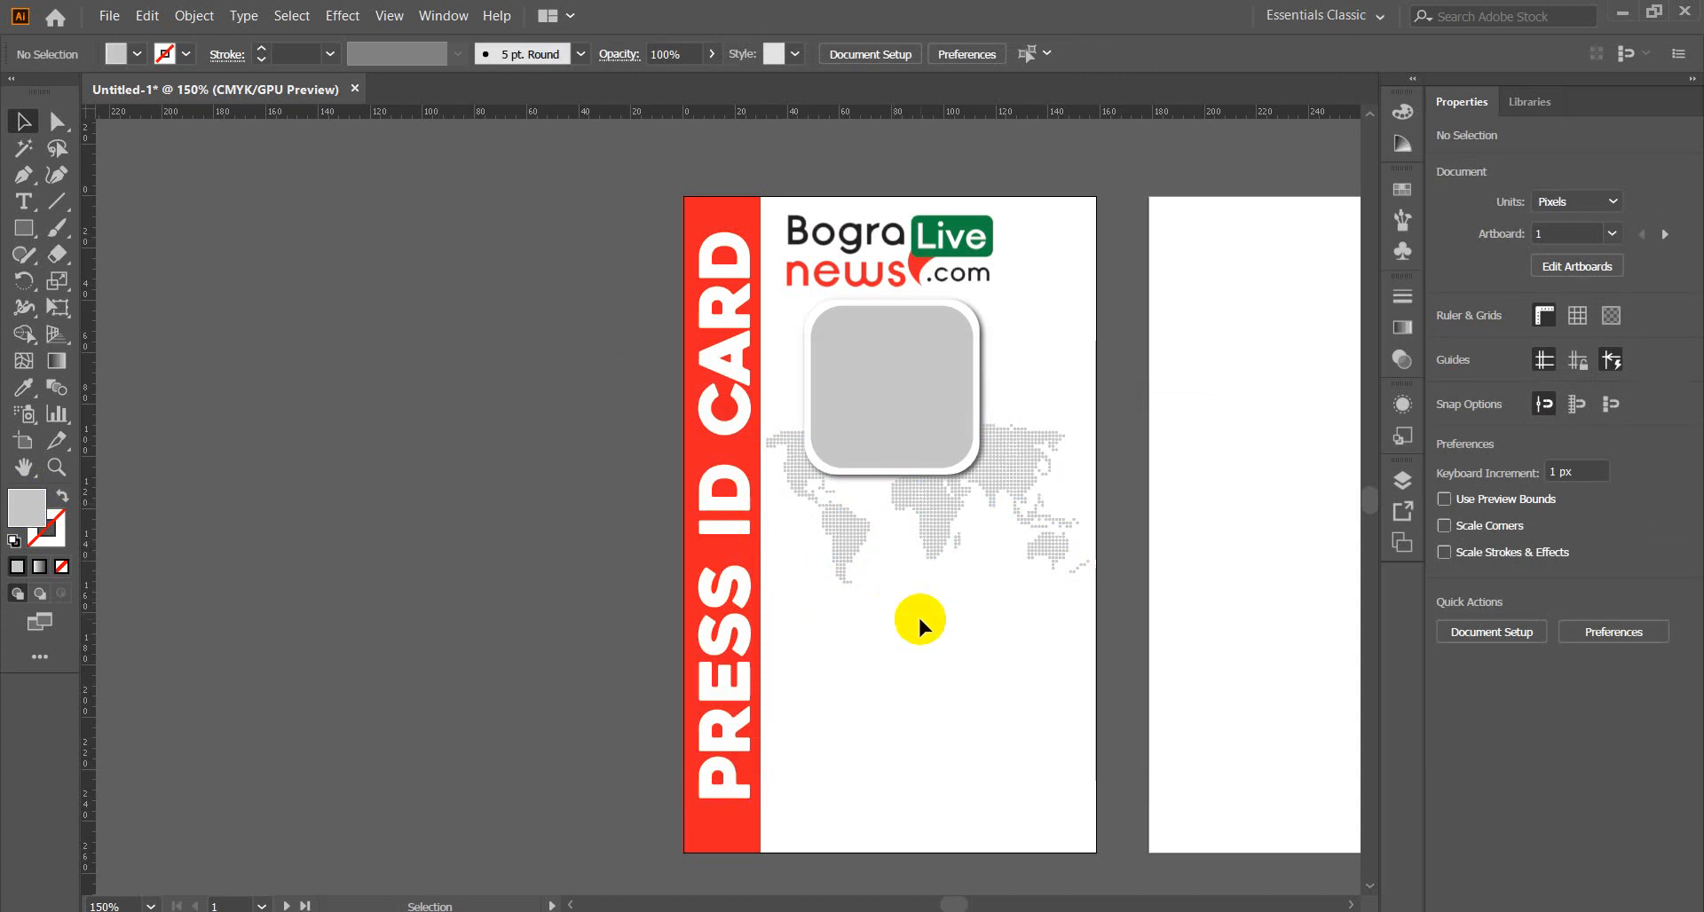
# Nudge the Bogra Live logo slightly to the right and check the photo placeholder.
pyautogui.moveTo(993, 669); pyautogui.dragTo(817, 664)
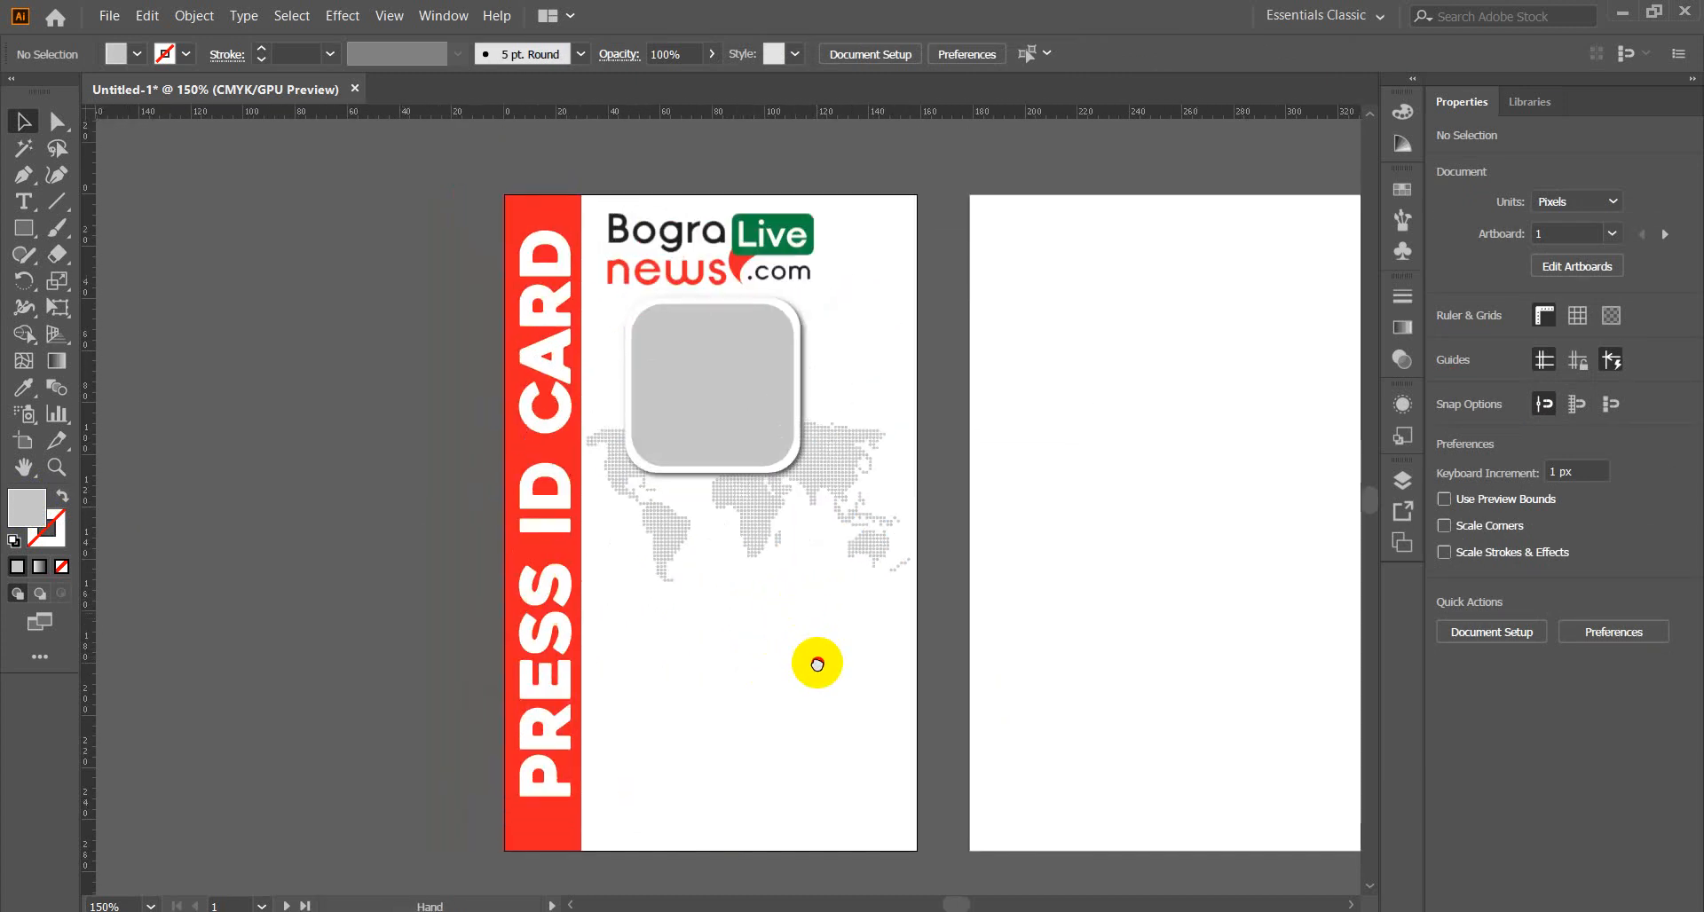
pyautogui.click(750, 240)
pyautogui.press('Right')
pyautogui.press('Right')
pyautogui.press('Right')
pyautogui.press('Right')
pyautogui.press('Right')
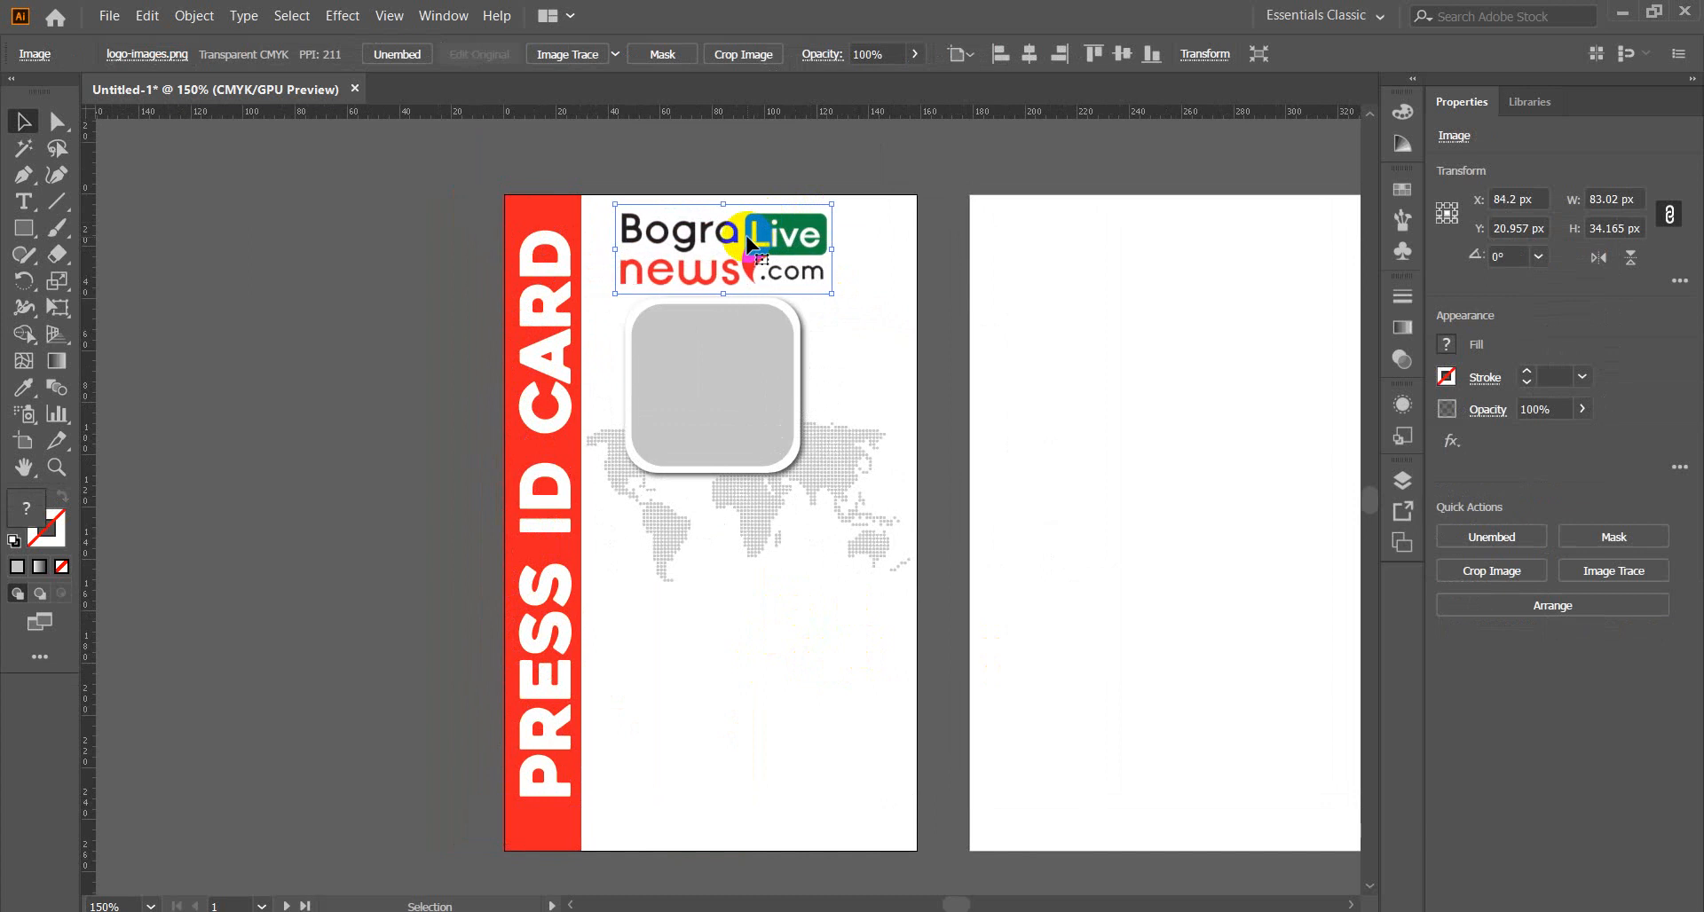
pyautogui.click(275, 460)
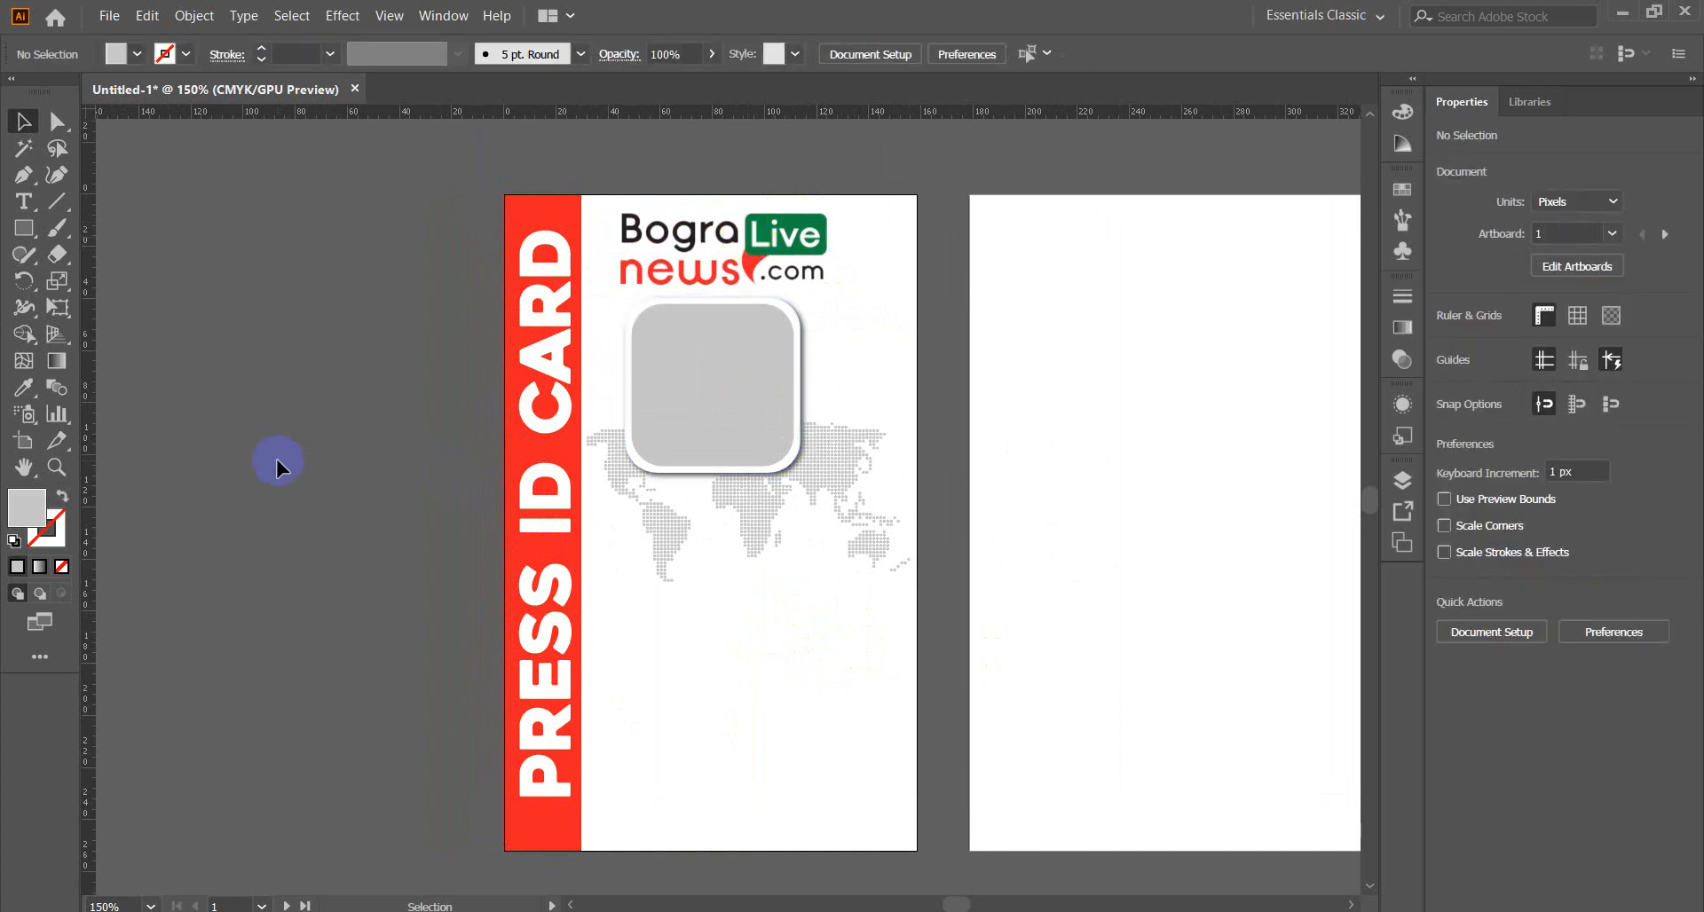
pyautogui.scroll(-1, 275, 460)
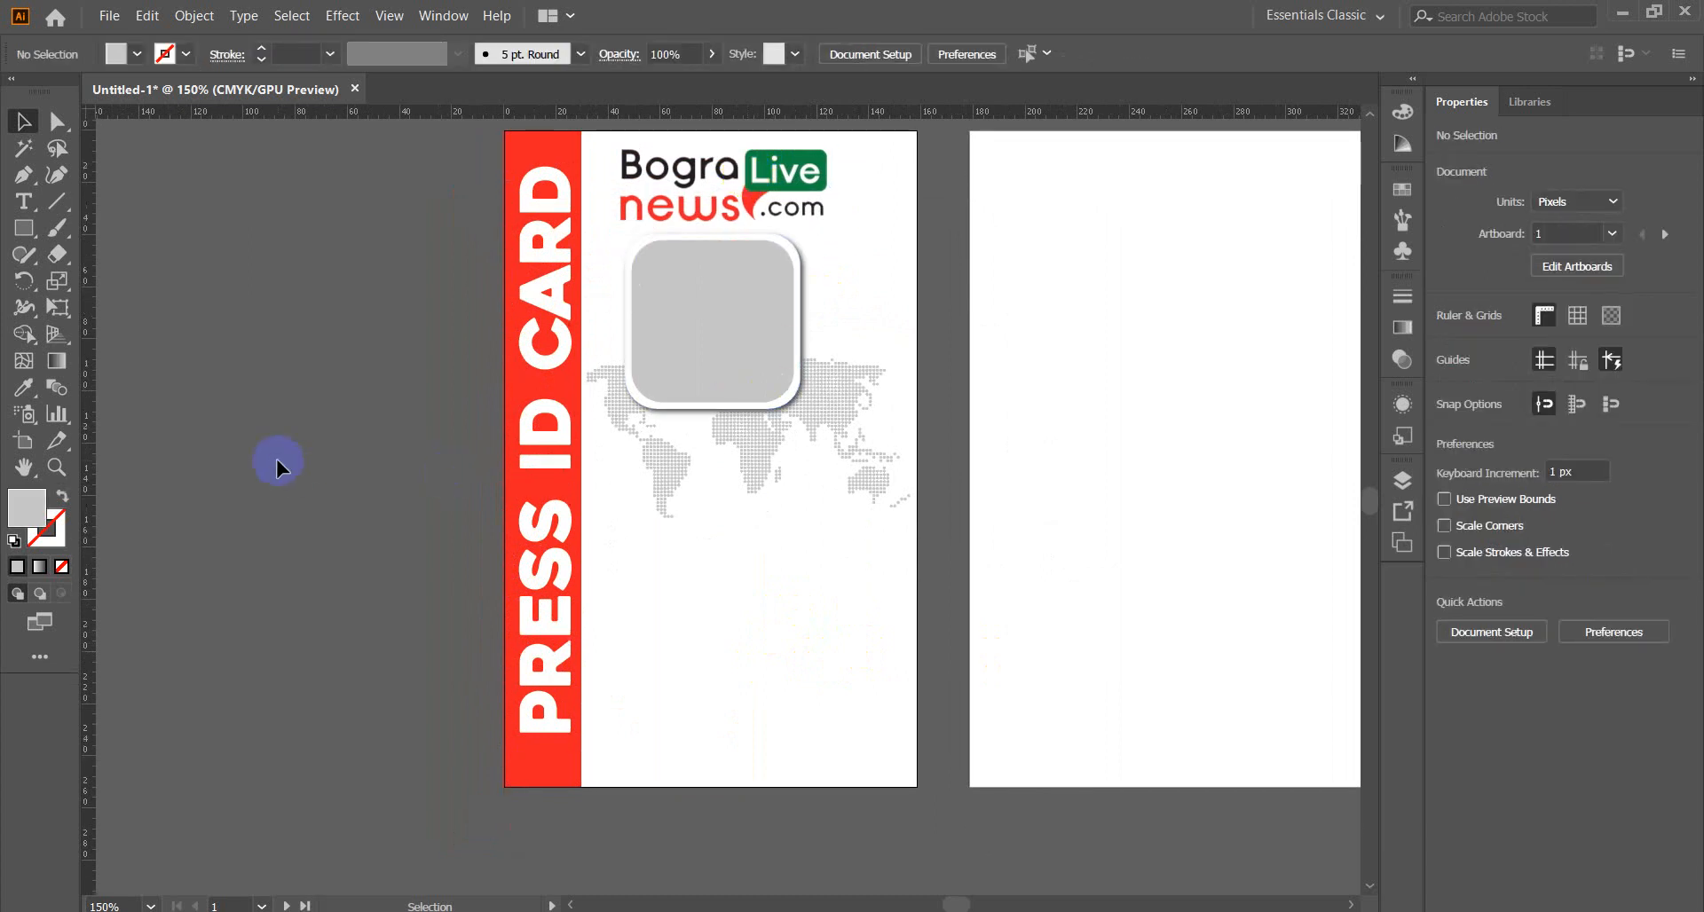
pyautogui.click(729, 406)
pyautogui.click(327, 466)
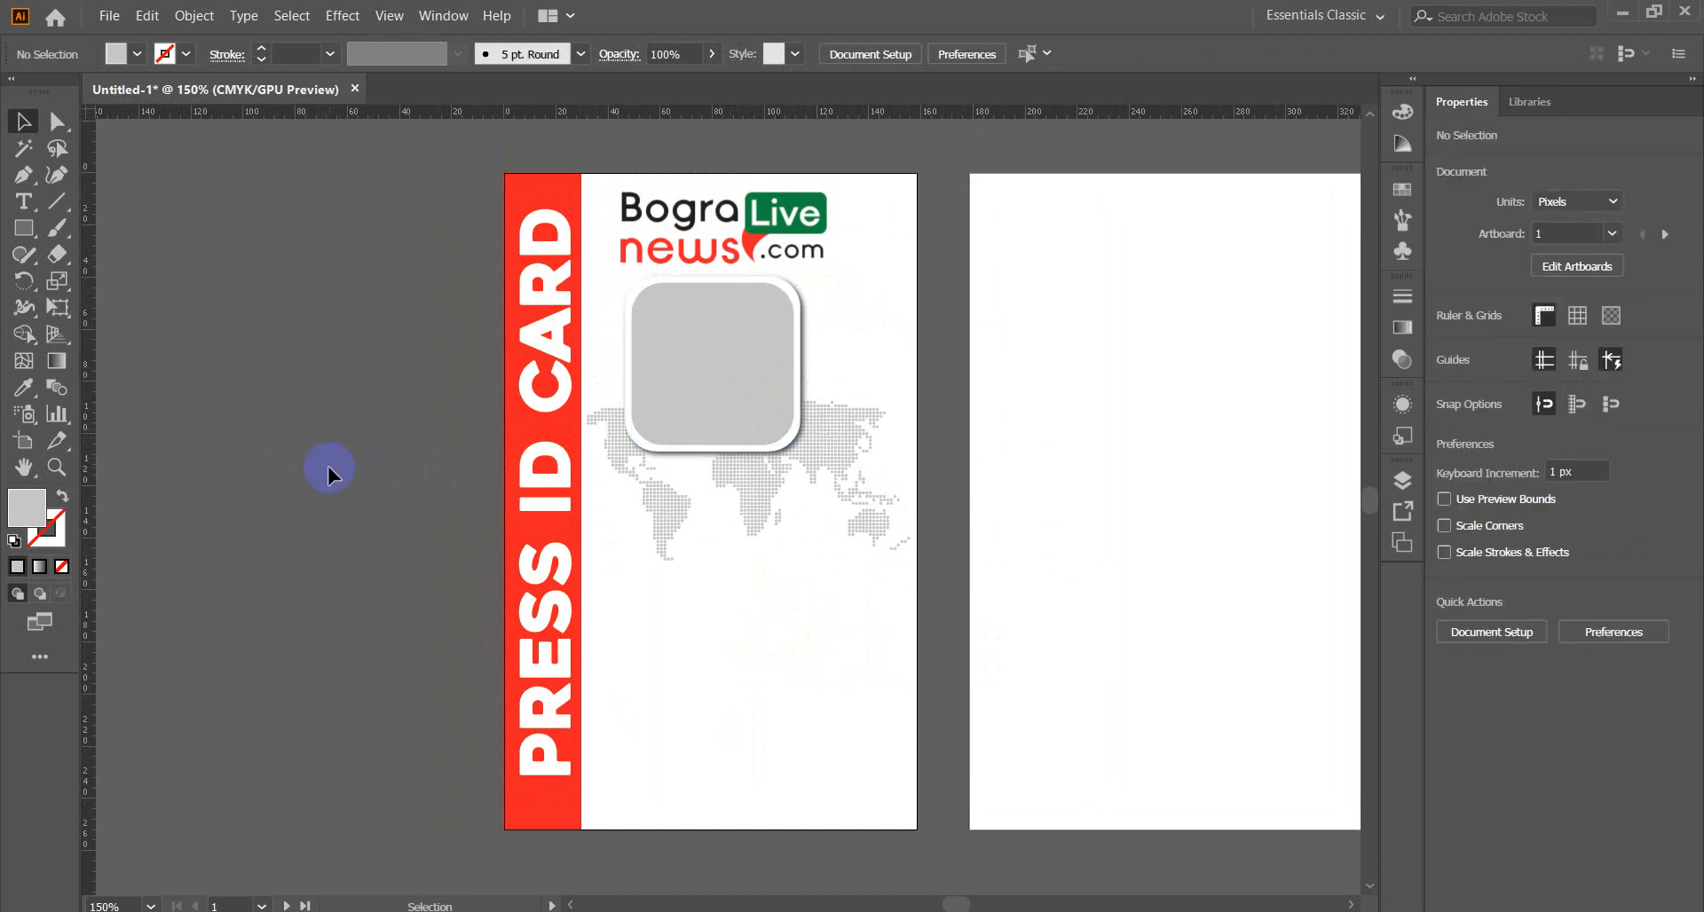
pyautogui.click(713, 382)
pyautogui.click(271, 465)
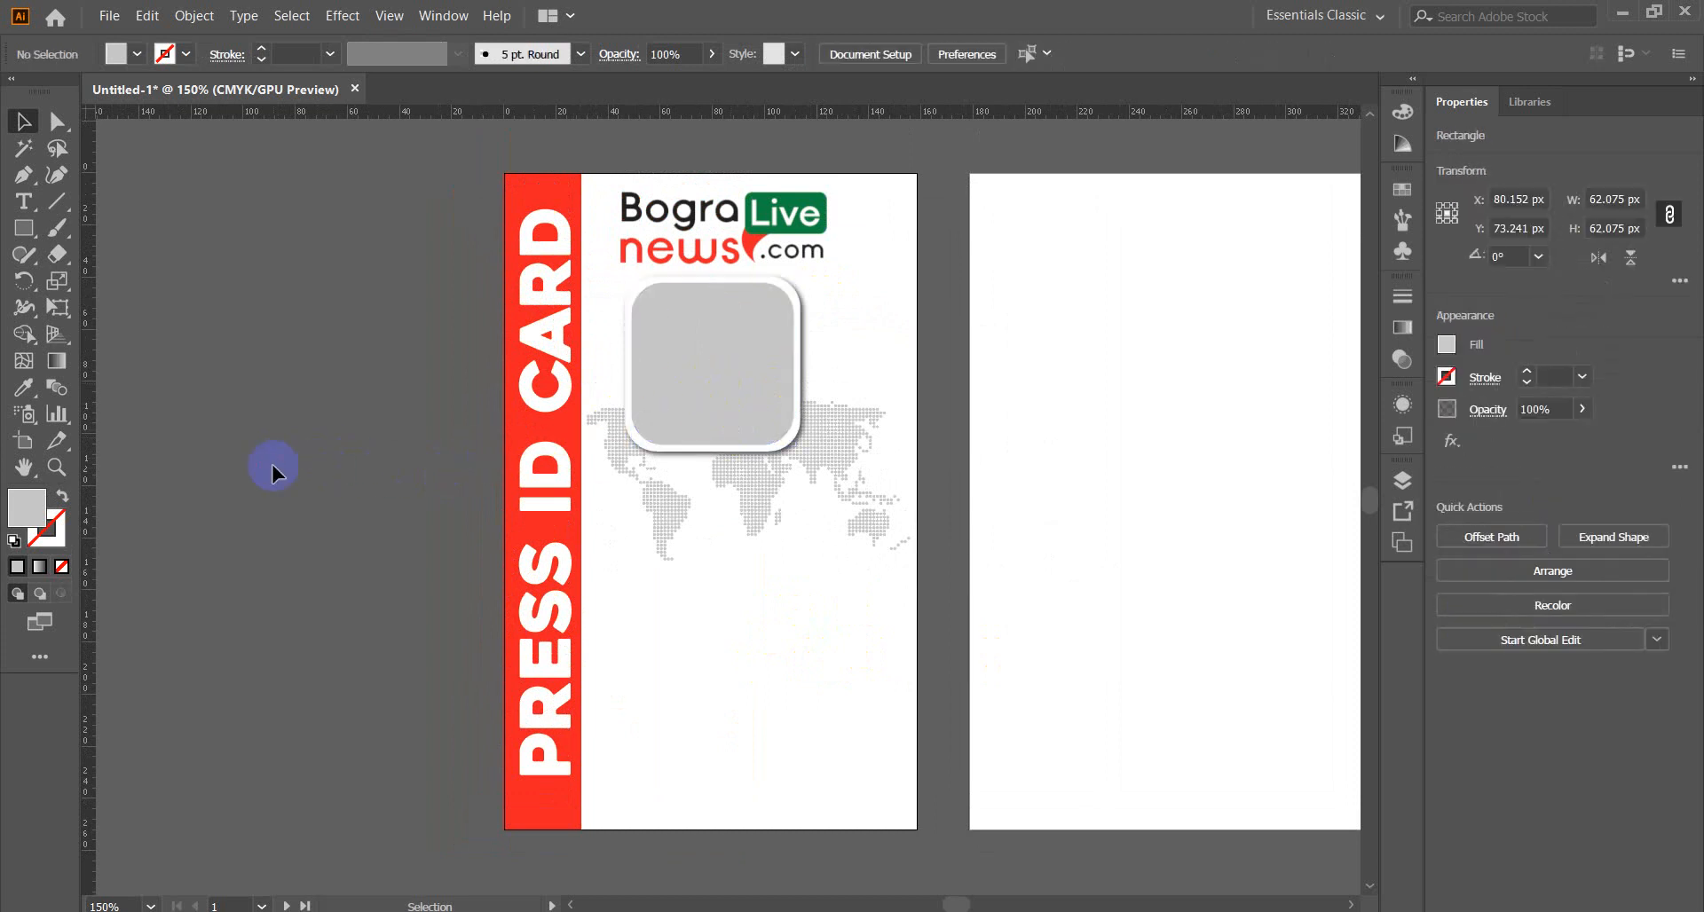
# Add a 'NAME :' text label and place it on the card below the dotted map.
pyautogui.click(24, 202)
pyautogui.click(233, 400)
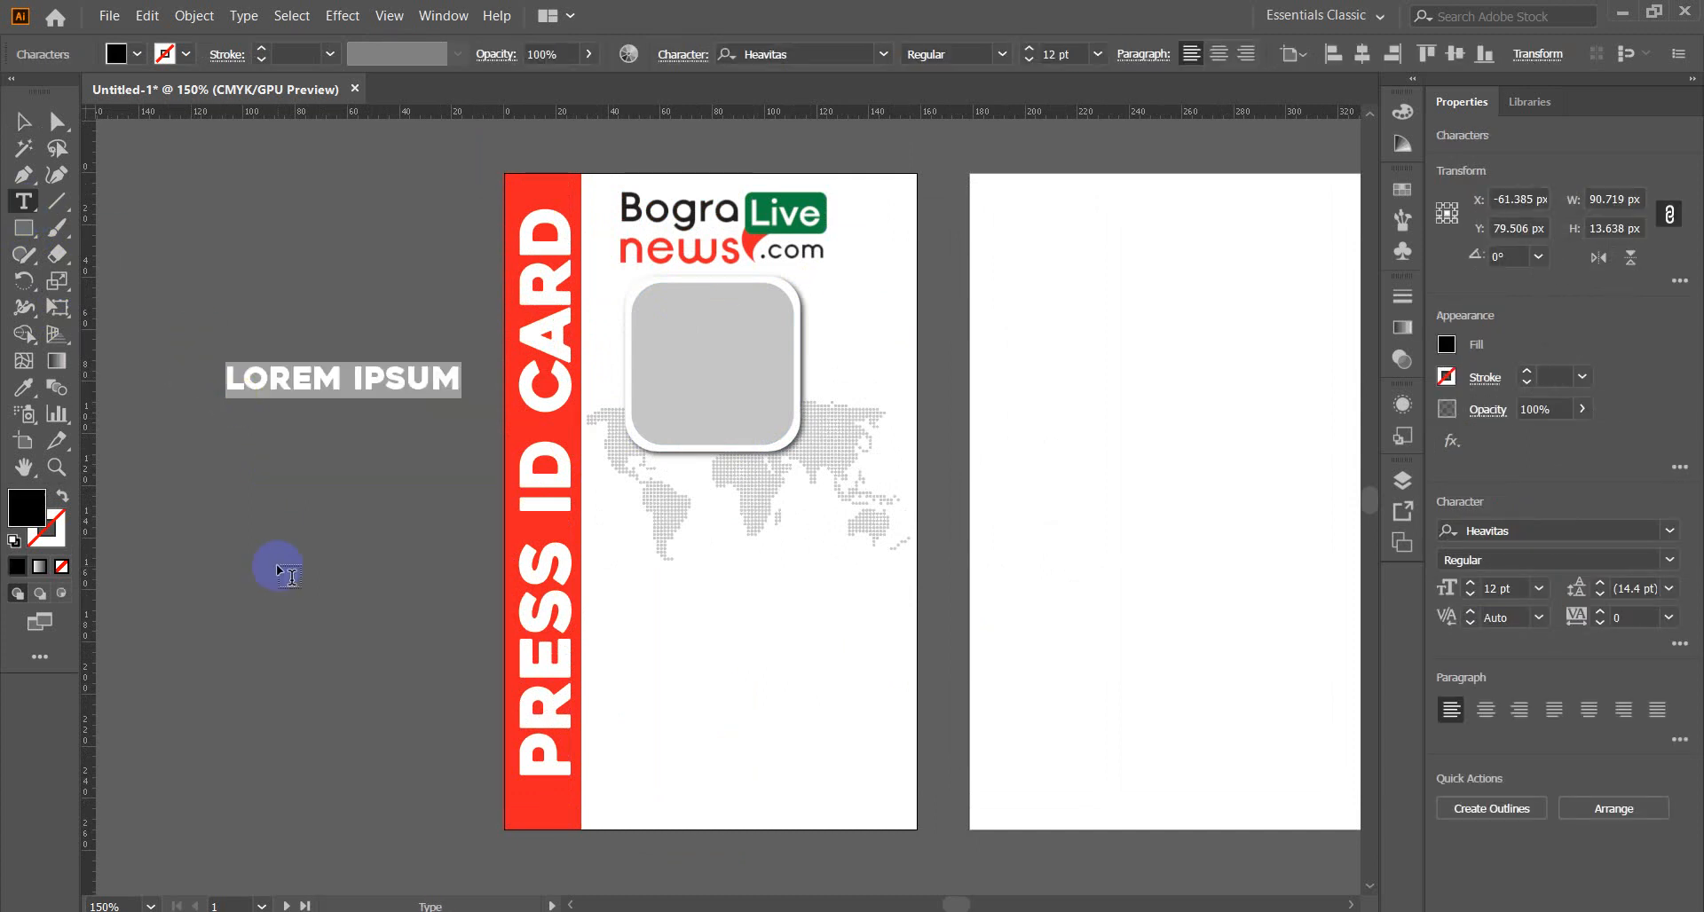
pyautogui.write('NAME')
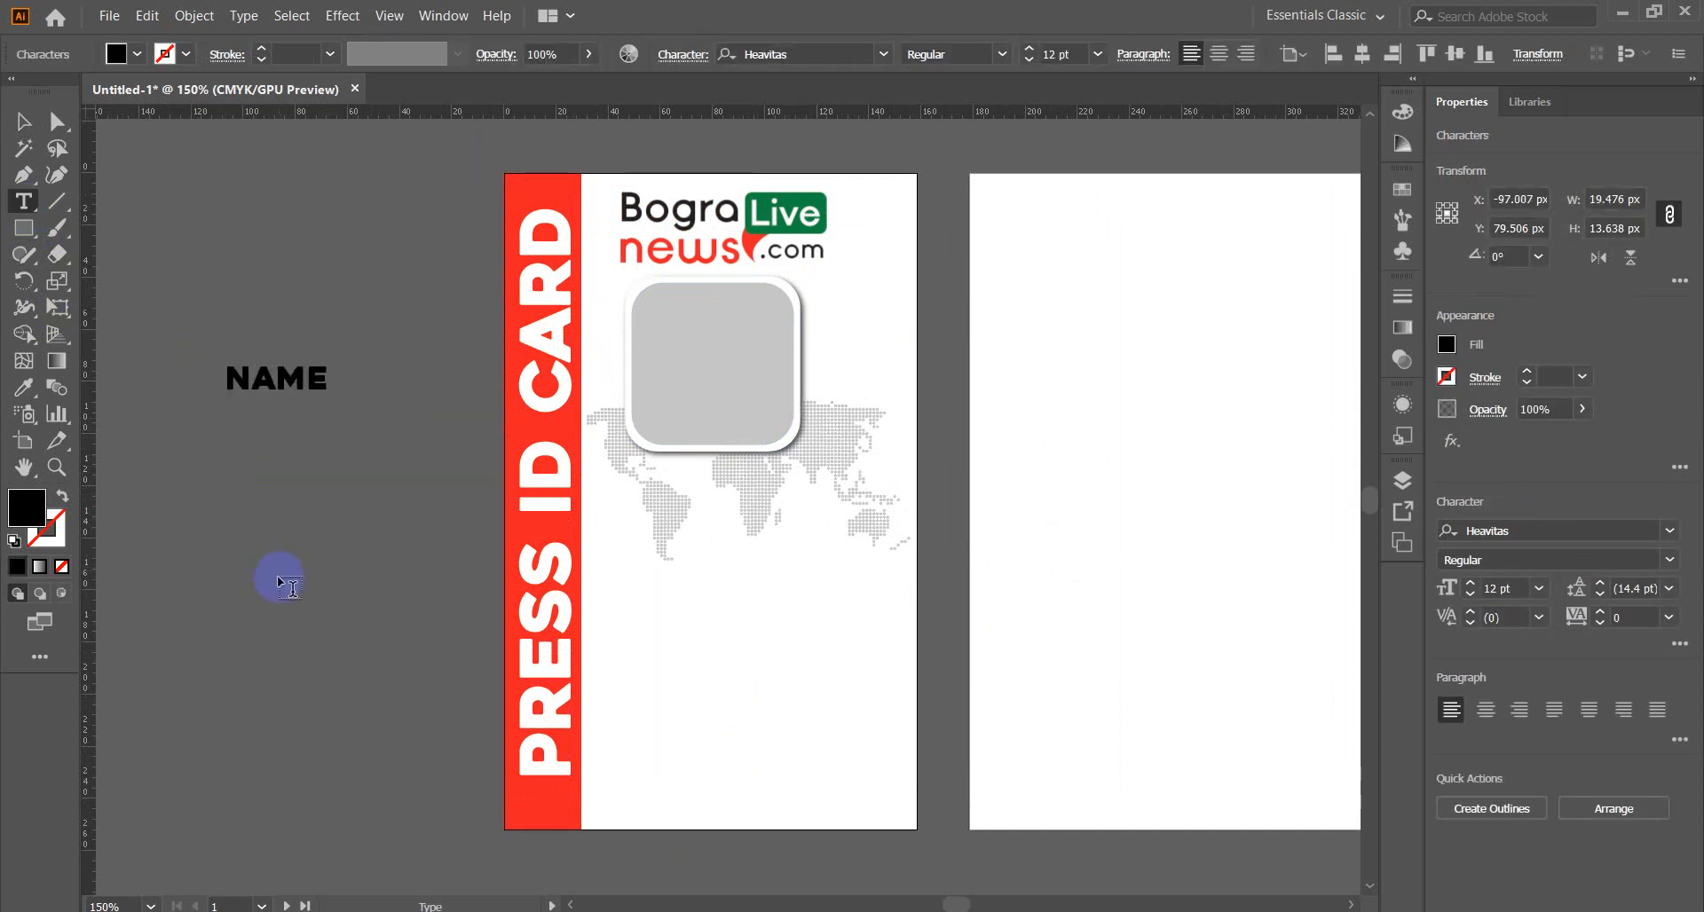
pyautogui.write(' :')
pyautogui.click(23, 122)
pyautogui.moveTo(299, 382); pyautogui.dragTo(677, 586)
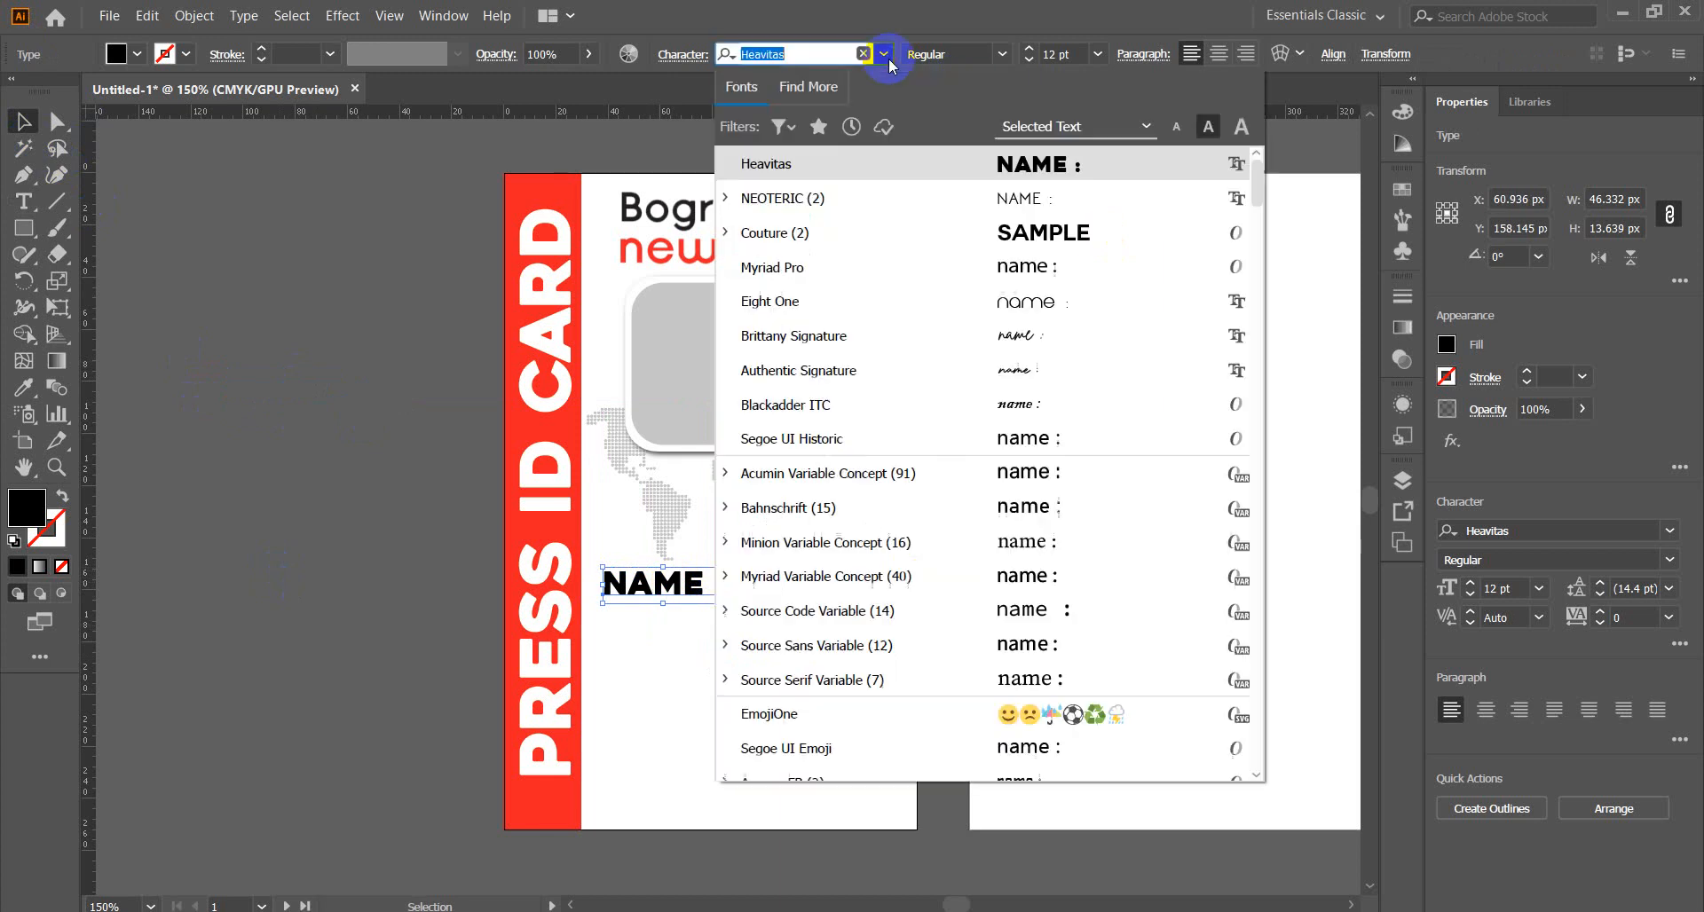
pyautogui.click(884, 54)
pyautogui.click(1002, 232)
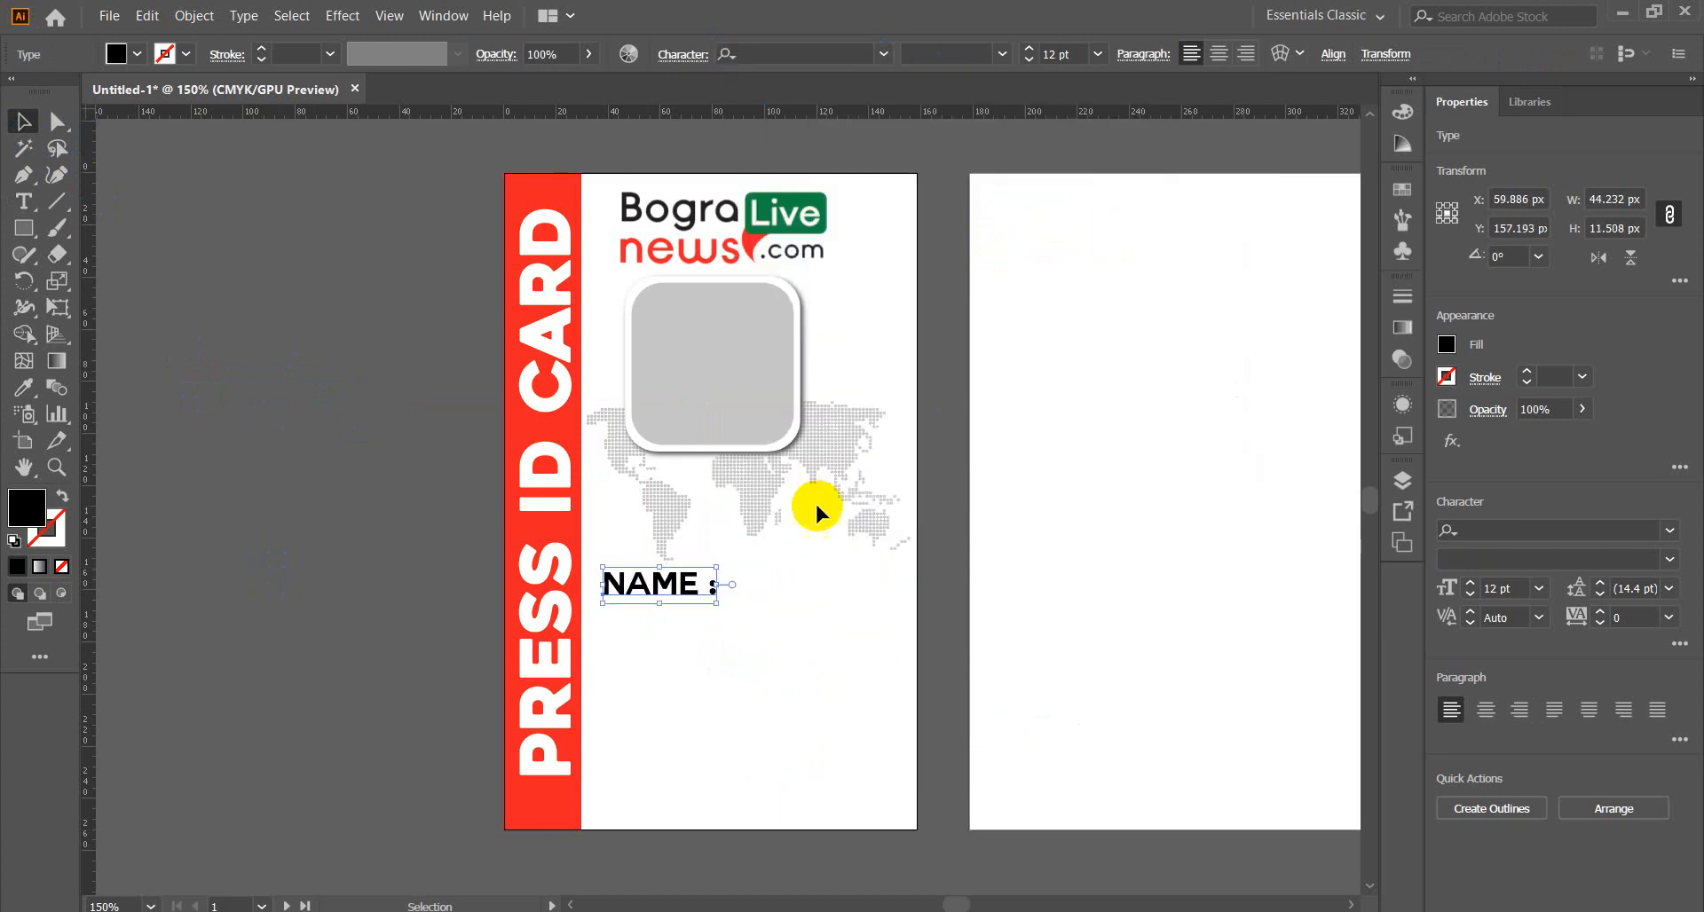
# Remove the gap before the colon and set the label in NEOTERIC Bold.
pyautogui.doubleClick(708, 588)
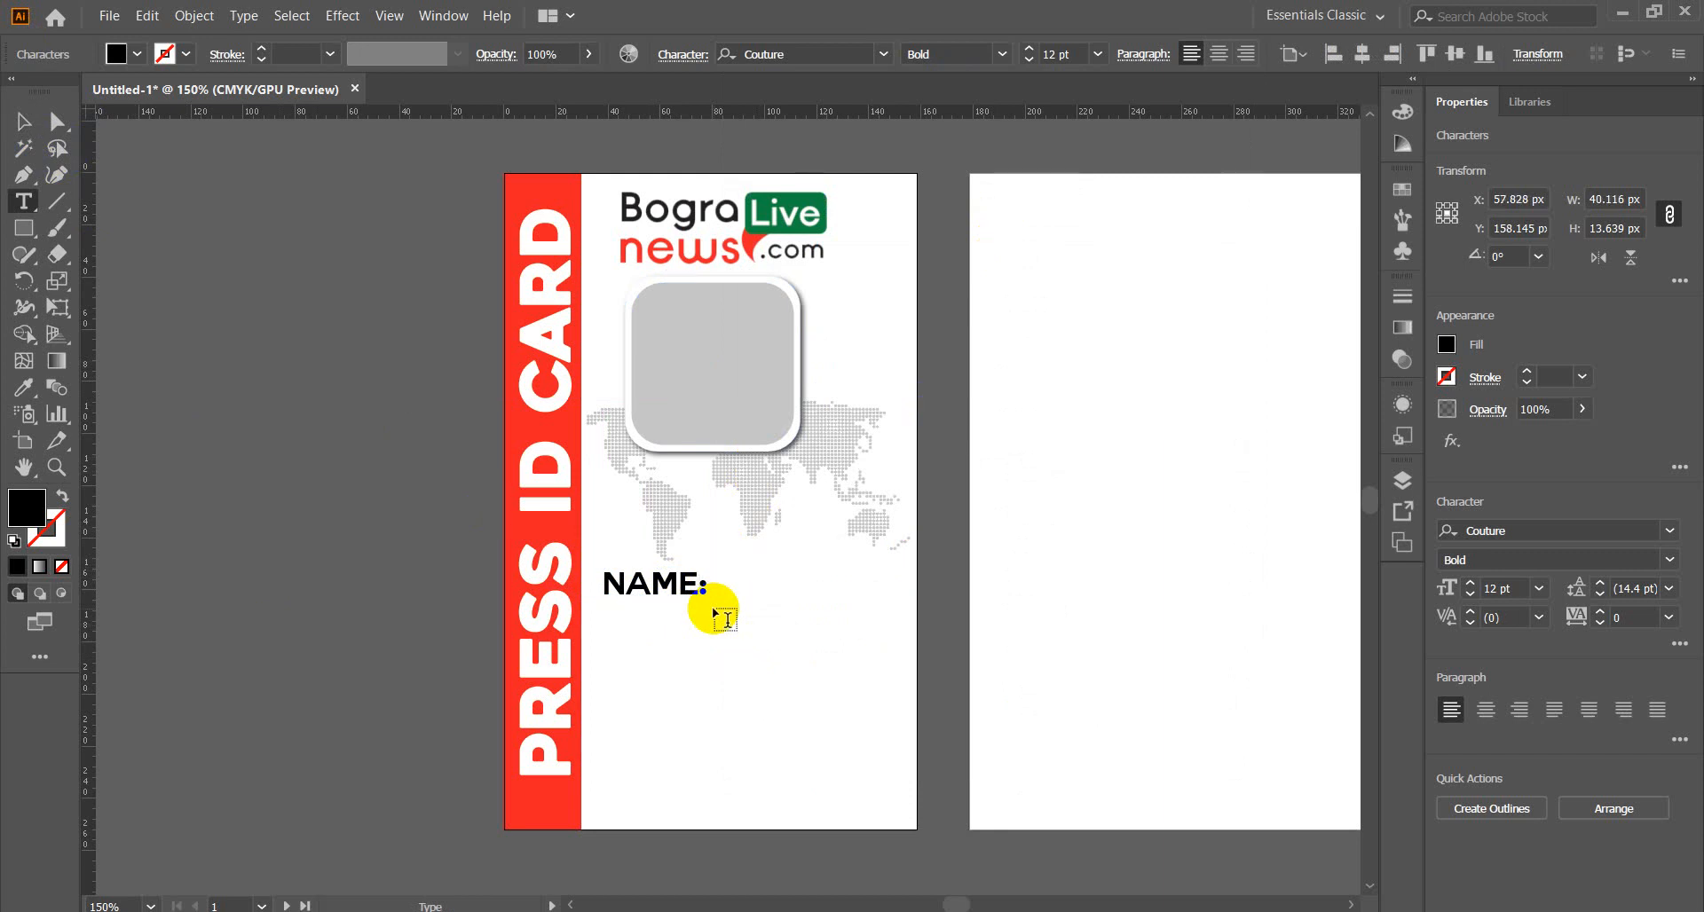
pyautogui.moveTo(716, 593)
pyautogui.mouseDown()
pyautogui.moveTo(698, 585)
pyautogui.moveTo(721, 585)
pyautogui.mouseUp()
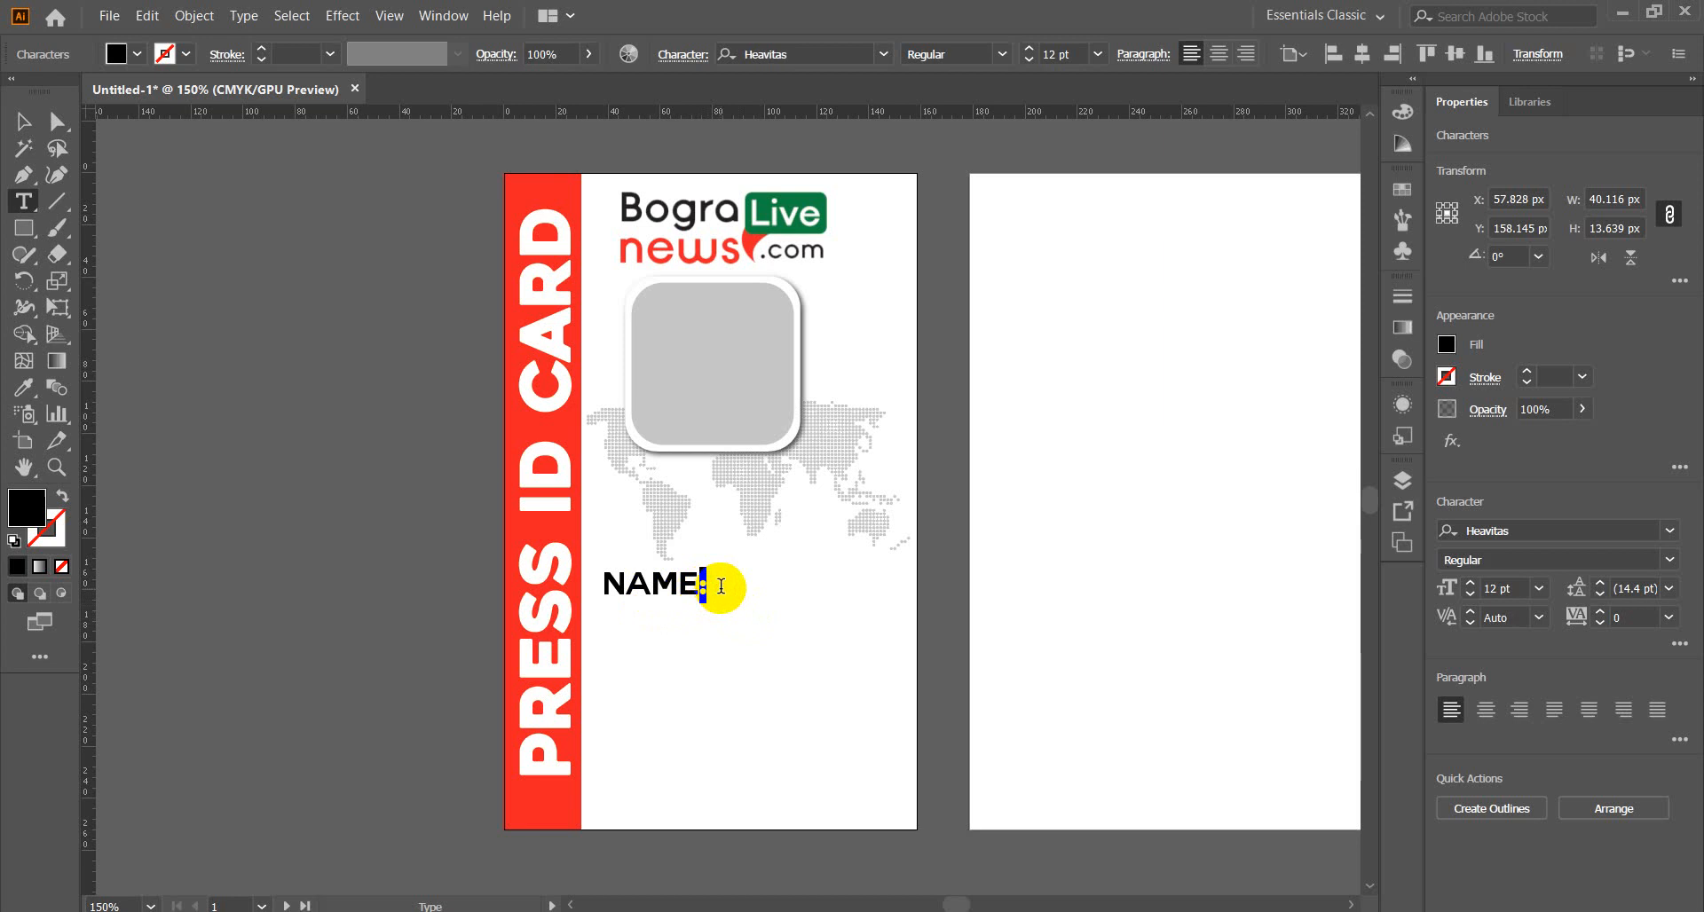
pyautogui.press('BackSpace')
pyautogui.moveTo(701, 586); pyautogui.dragTo(603, 591)
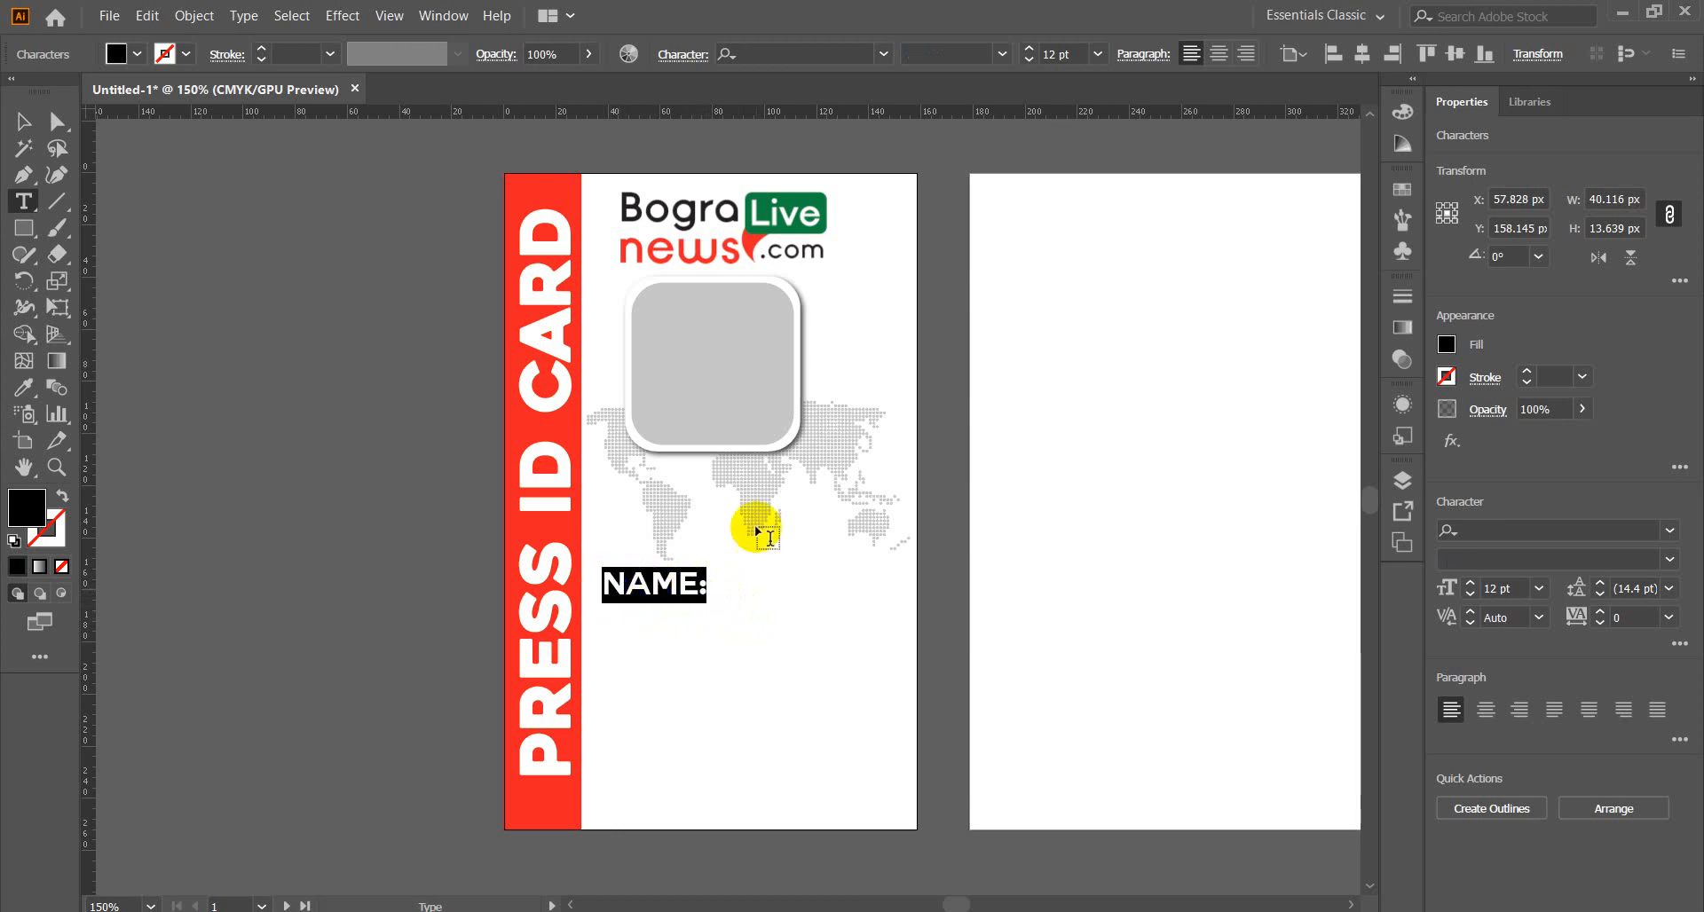
pyautogui.click(884, 55)
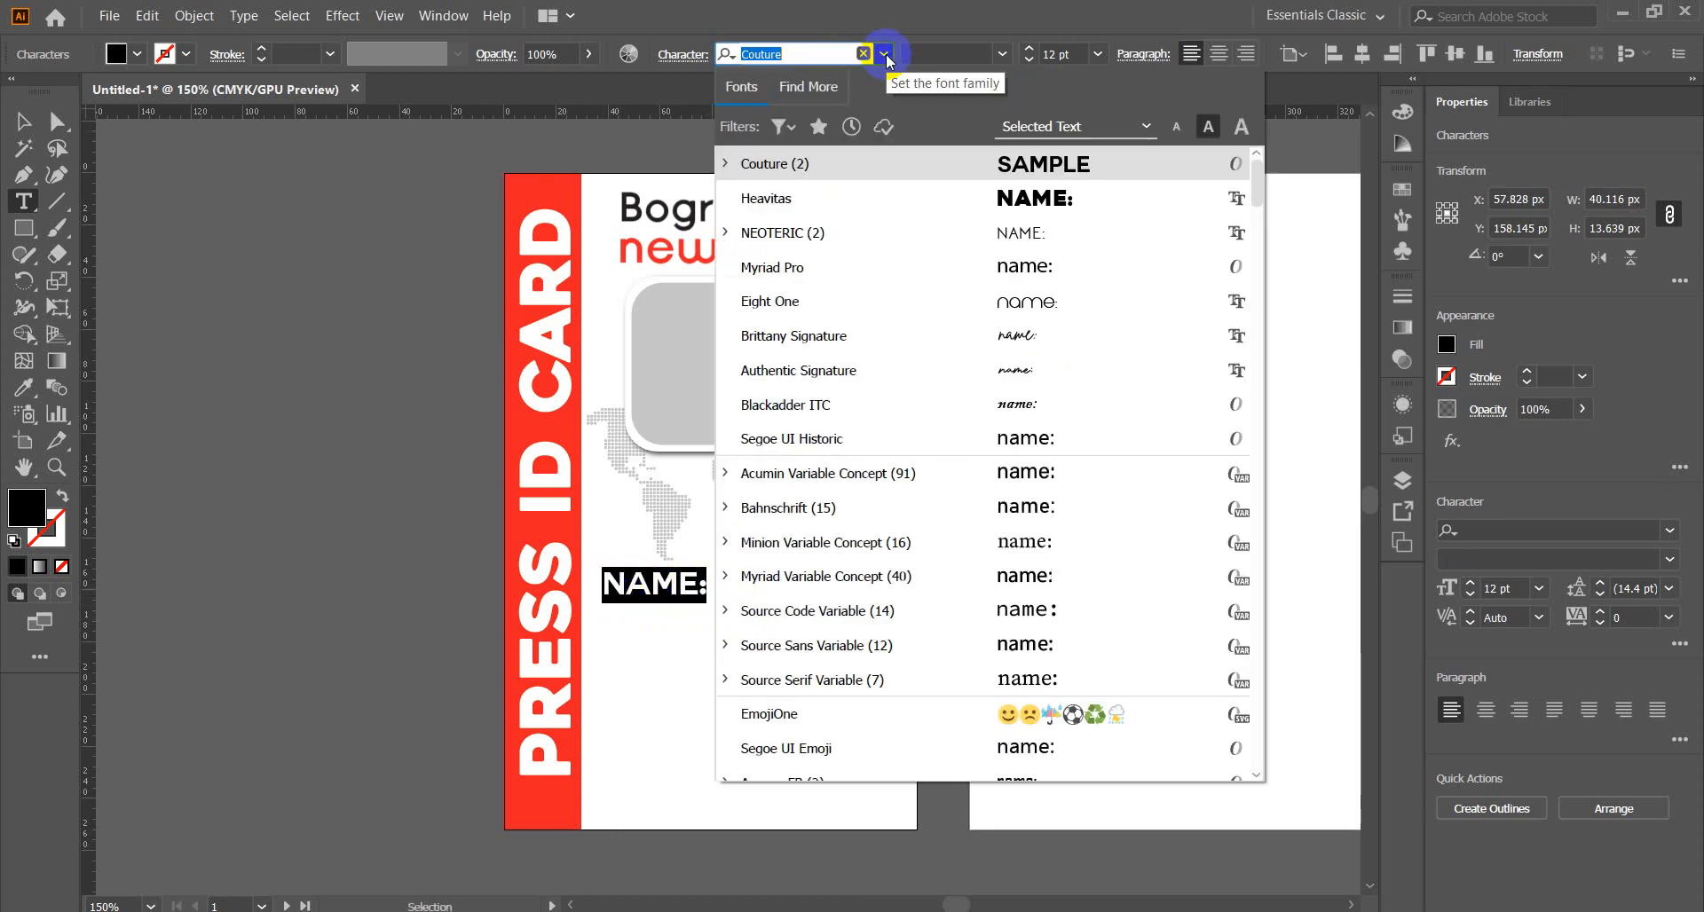
pyautogui.click(1021, 242)
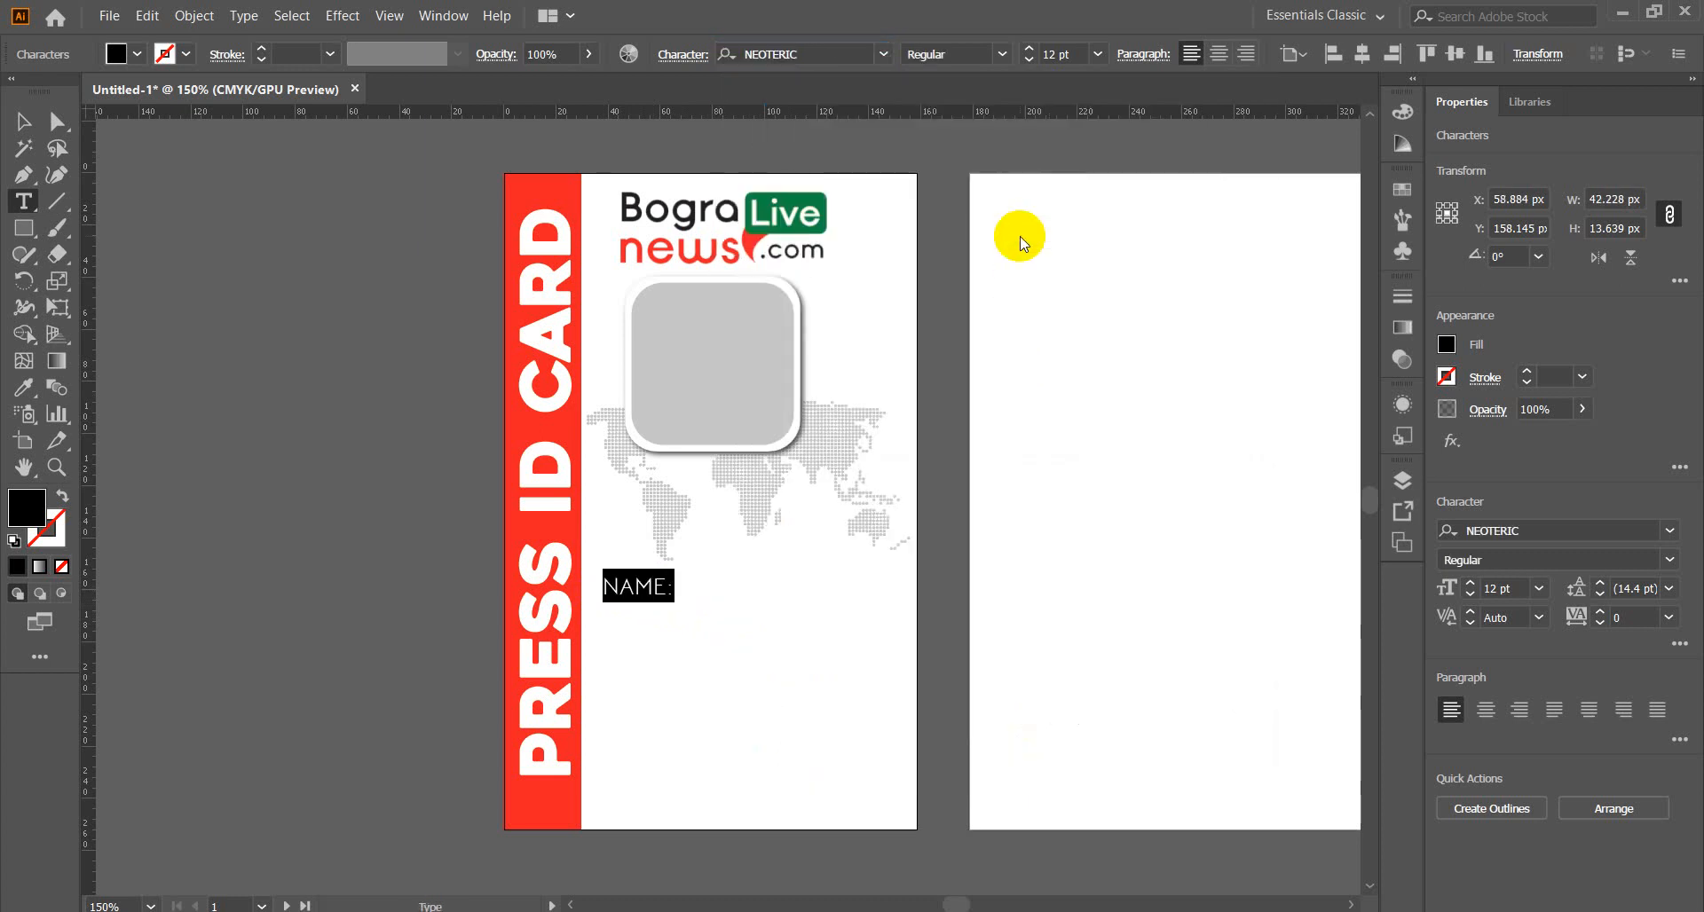
pyautogui.click(1001, 54)
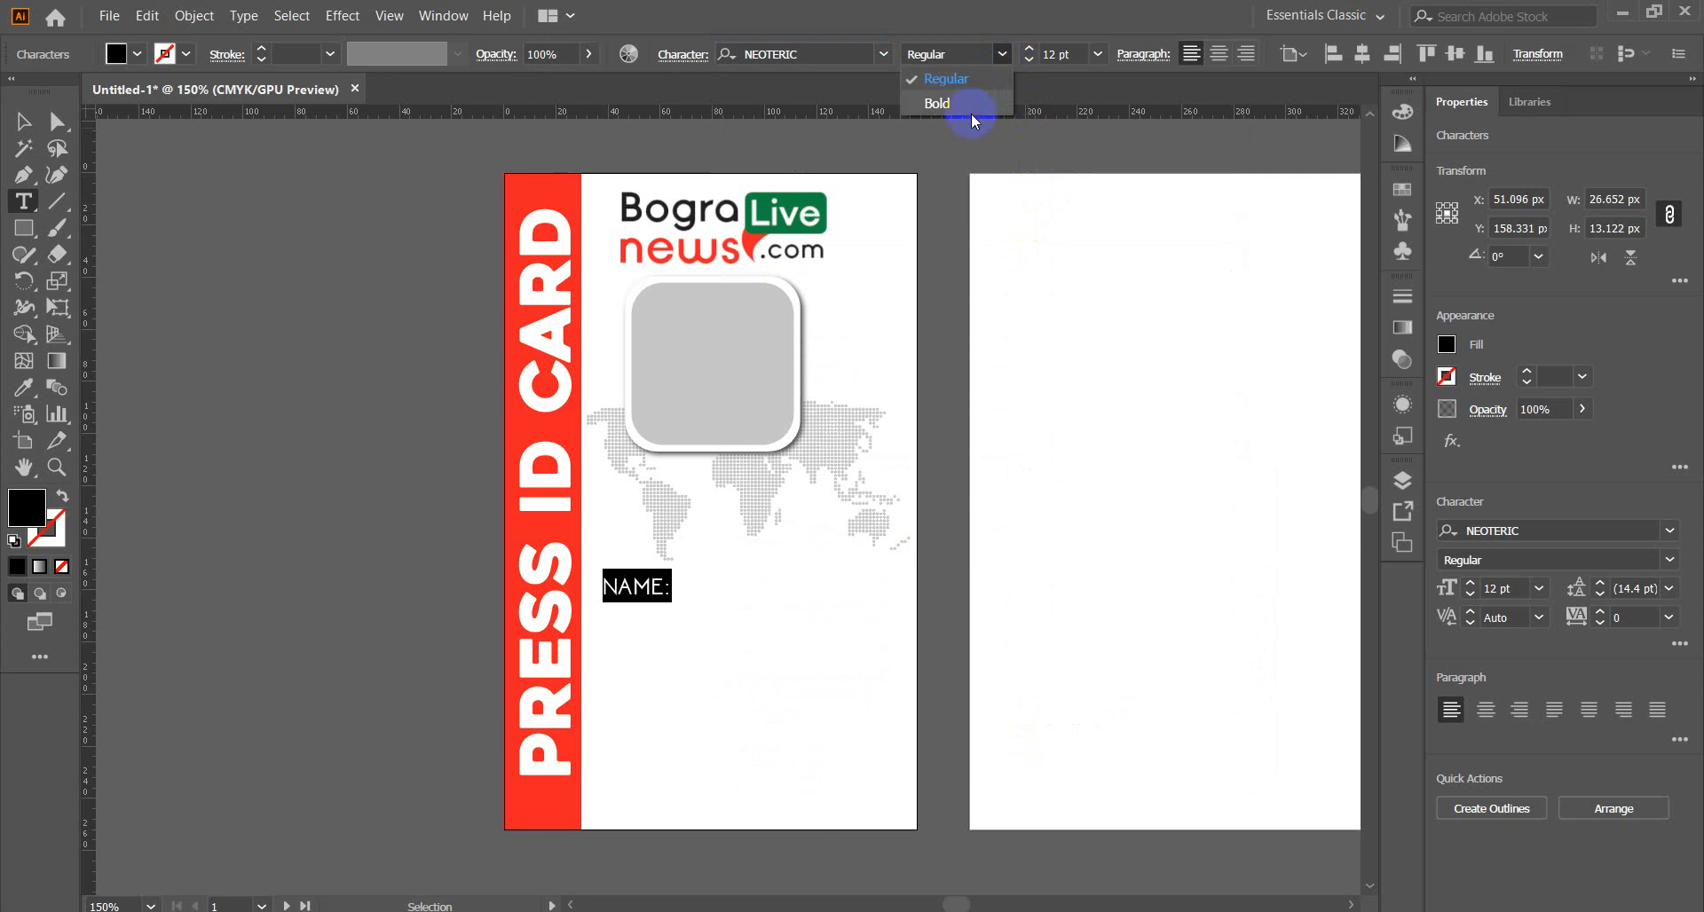
pyautogui.click(971, 108)
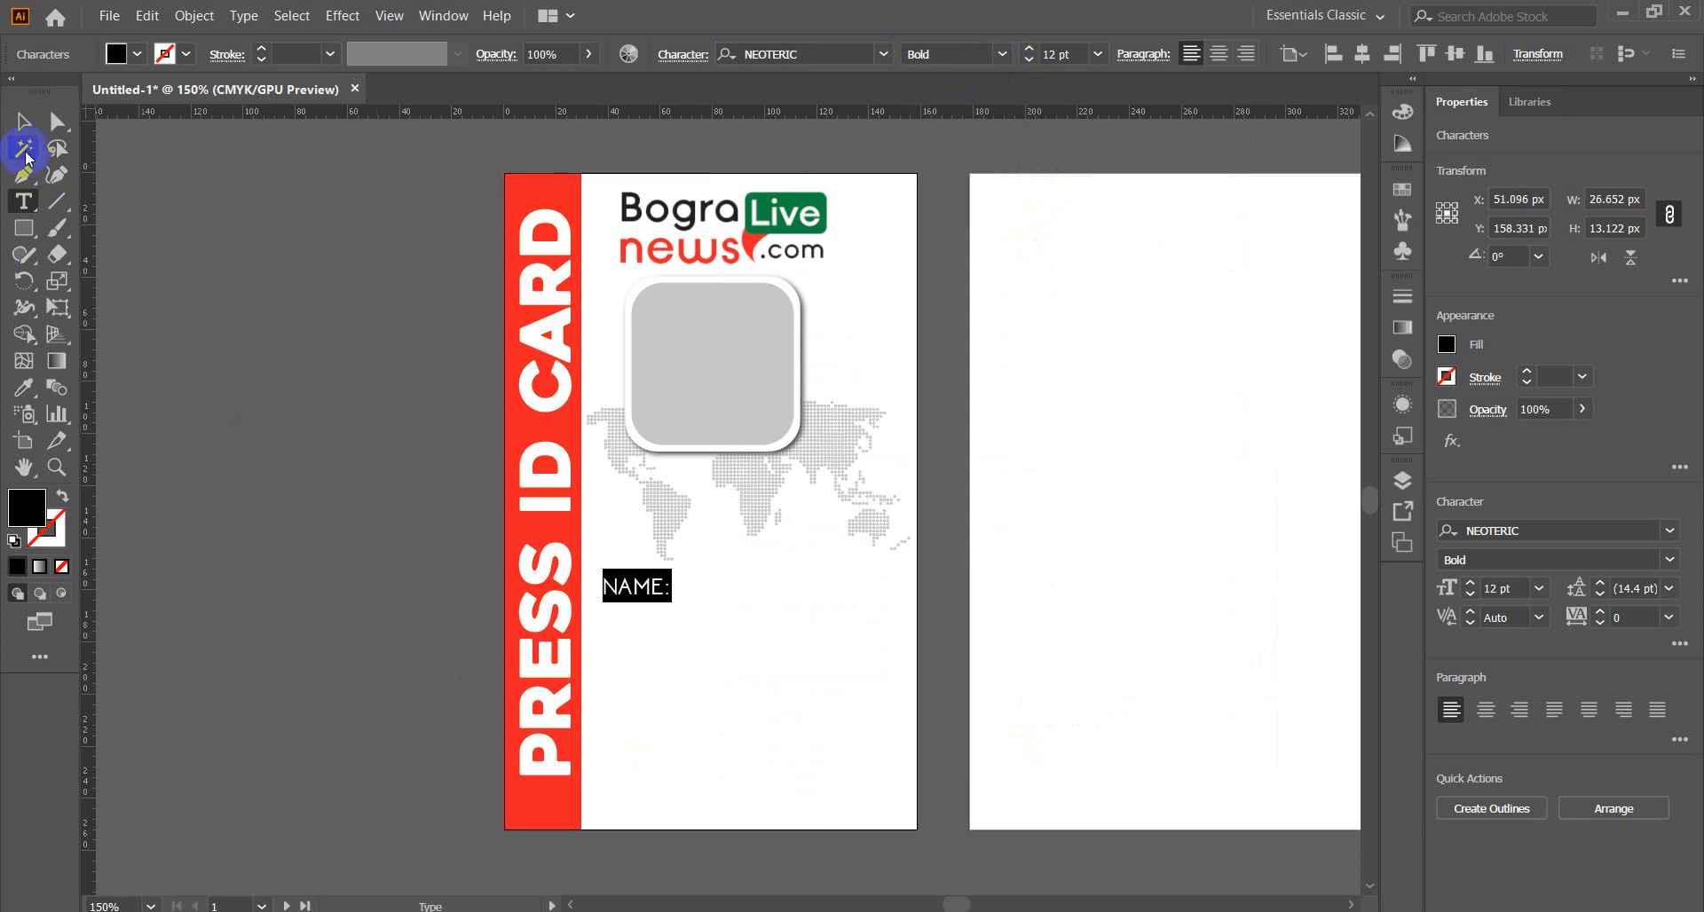
pyautogui.click(23, 120)
pyautogui.click(809, 733)
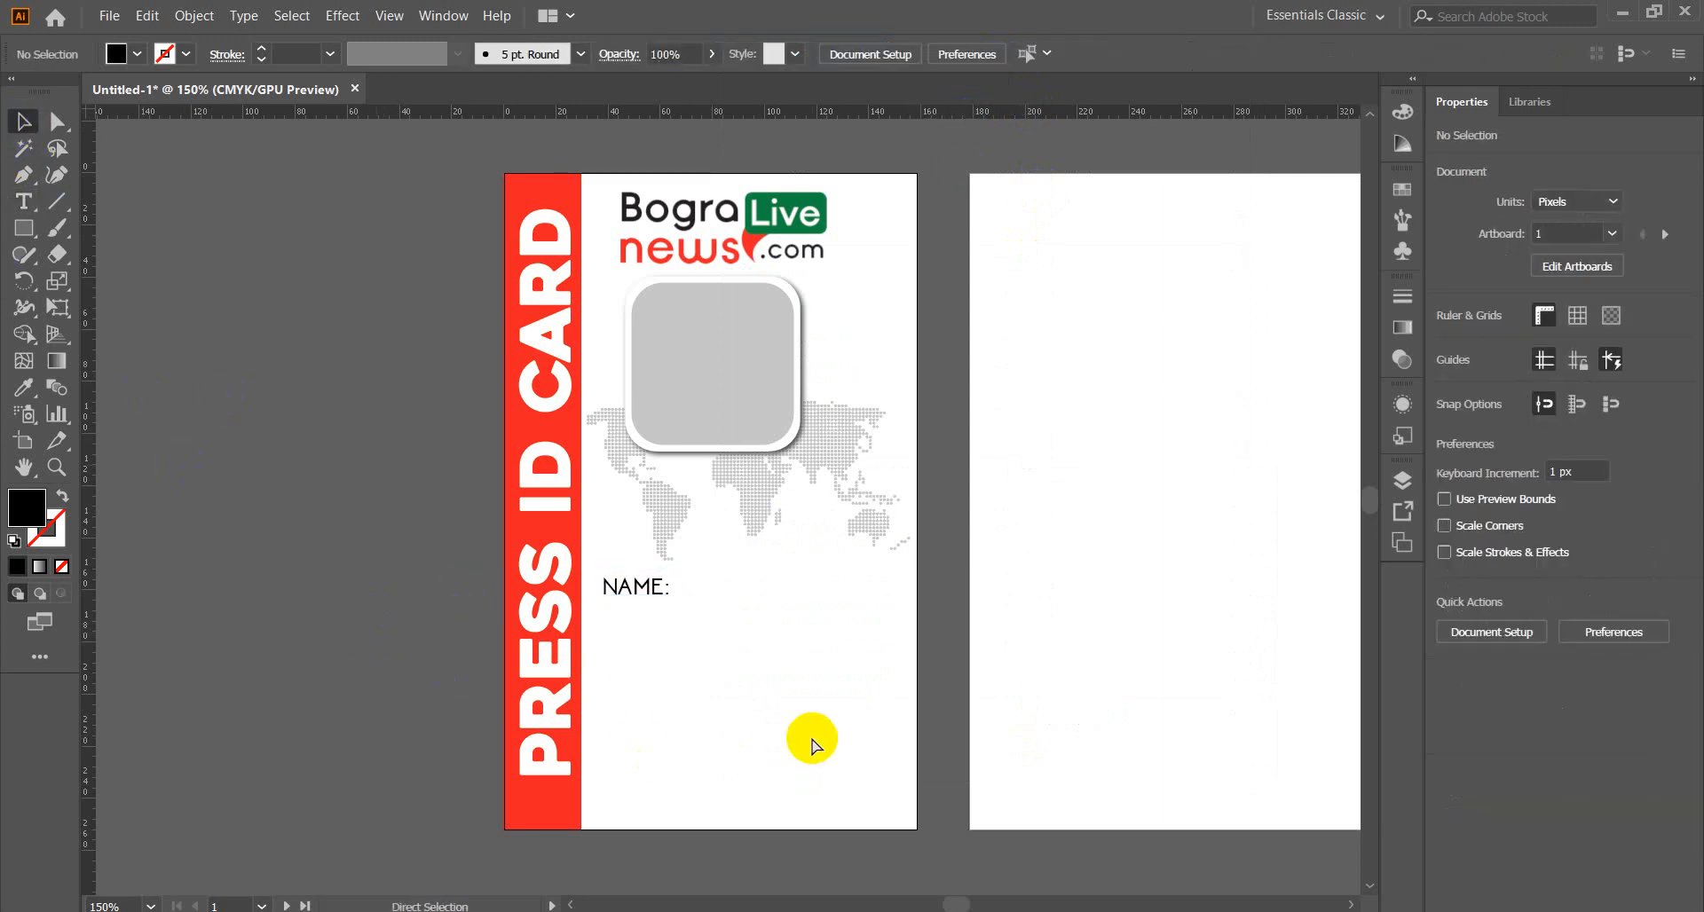
# Zoom in and copy the NAME: label just below it, retyping it as 'Area:'.
pyautogui.hotkey('ctrl', '=')
pyautogui.scroll(-3, 811, 701)
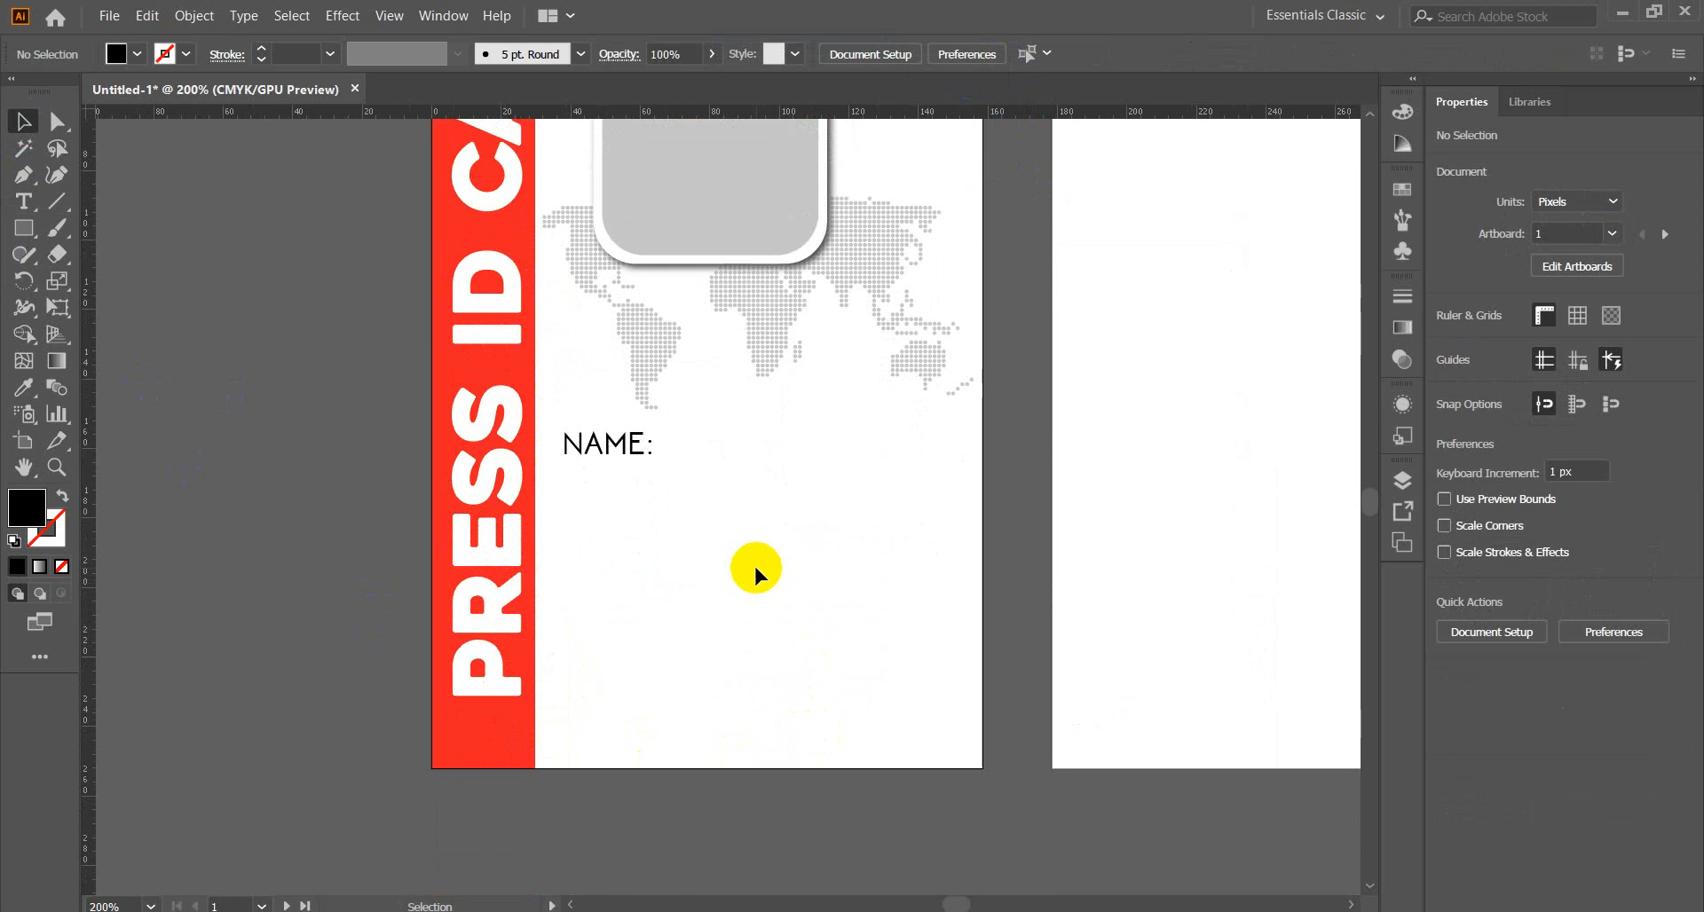
pyautogui.click(618, 444)
pyautogui.keyDown('alt'); pyautogui.moveTo(609, 447); pyautogui.dragTo(562, 498); pyautogui.keyUp('alt')
pyautogui.doubleClick(628, 504)
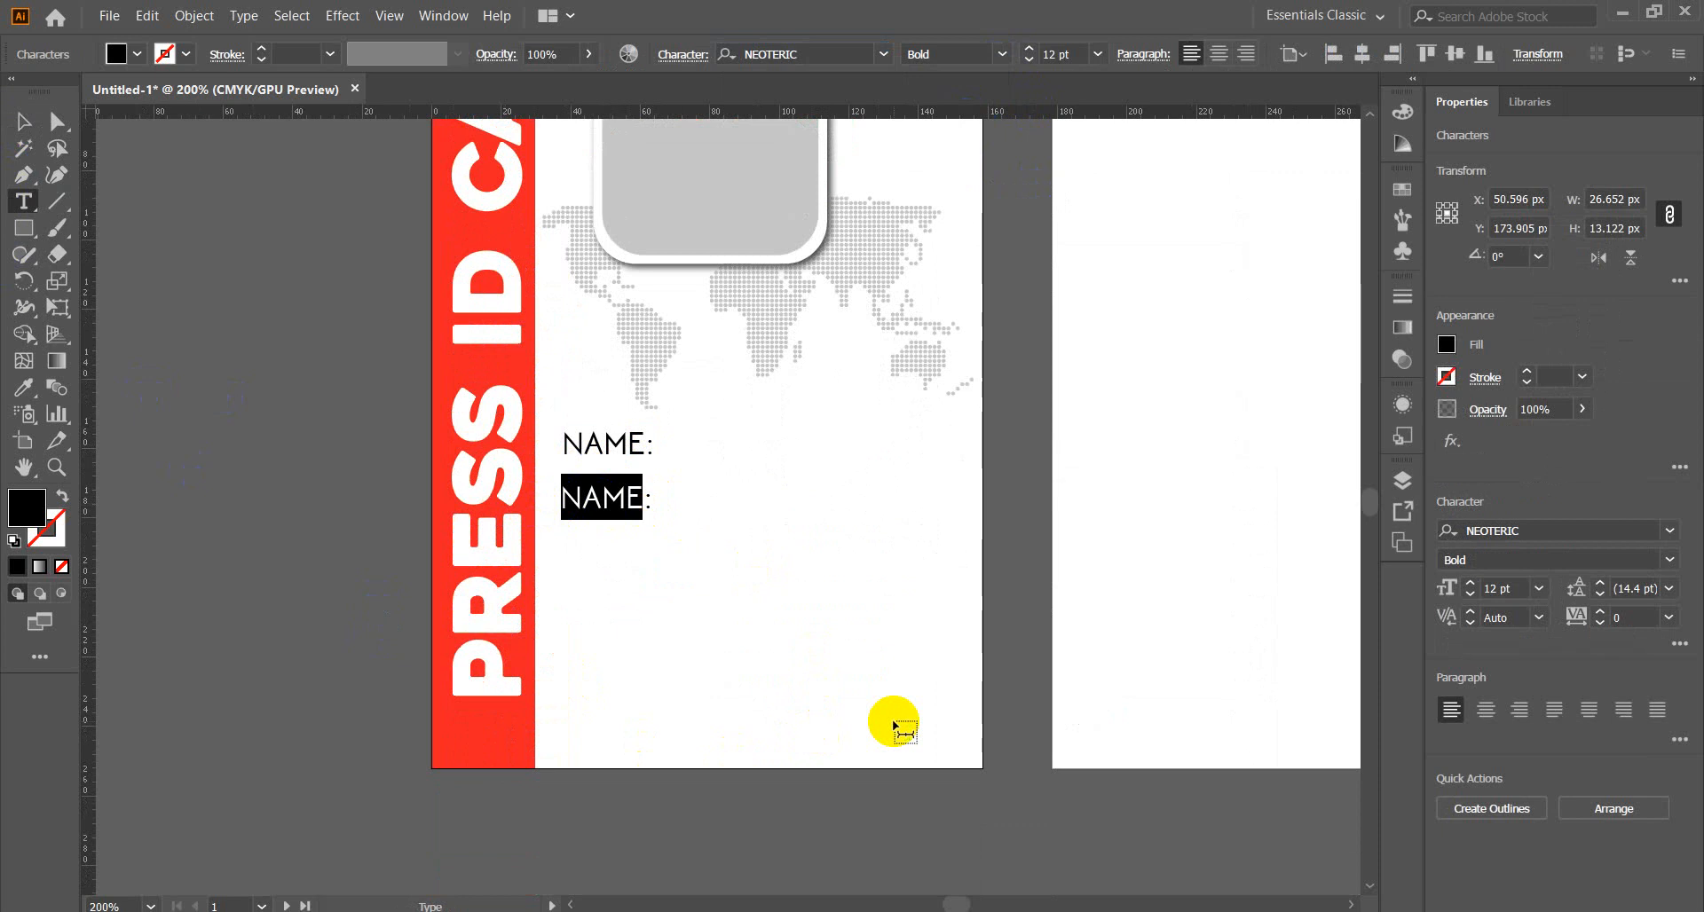
pyautogui.write('A')
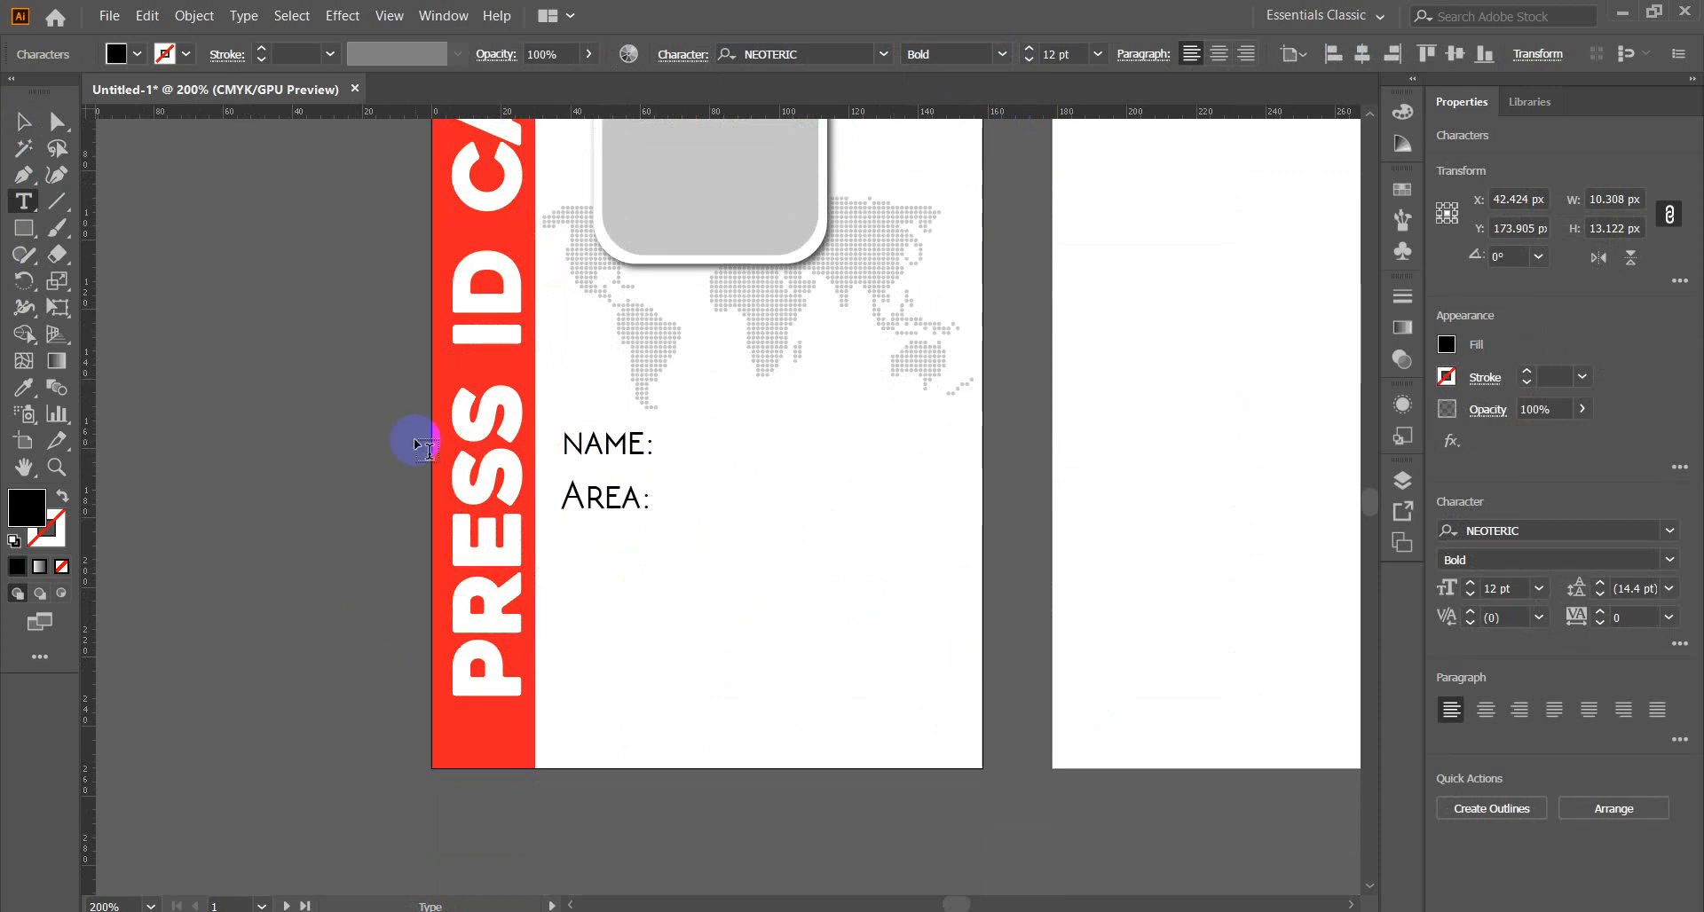
pyautogui.click(21, 123)
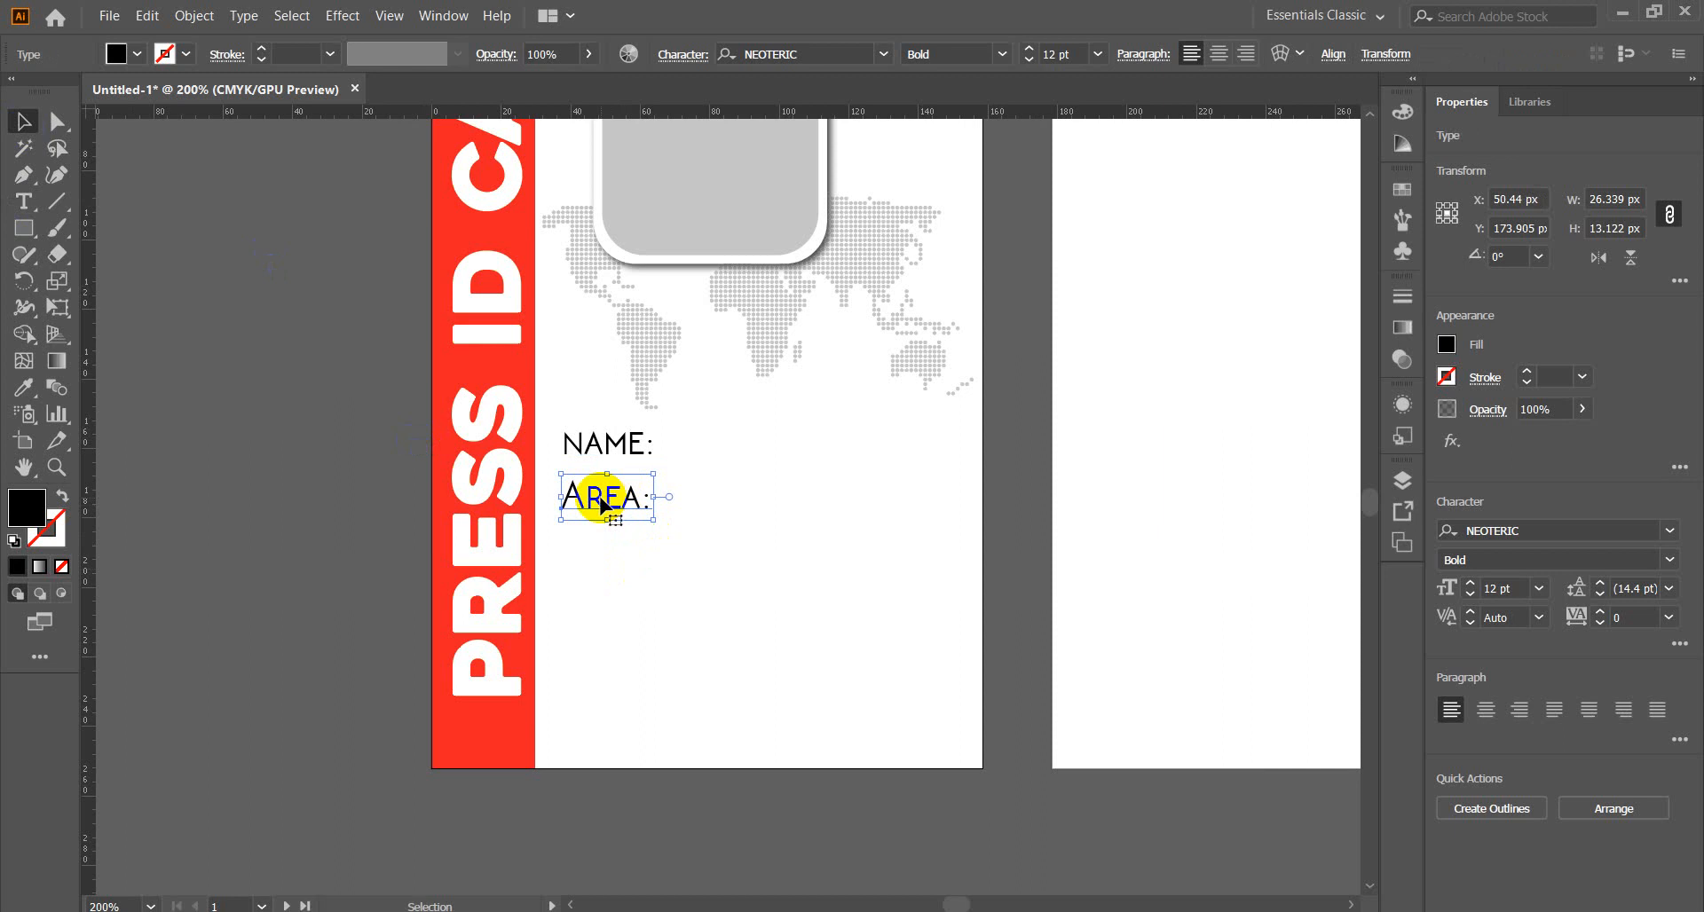
# Copy the Area: label once more below it and select its word for editing.
pyautogui.moveTo(601, 504); pyautogui.dragTo(601, 553)
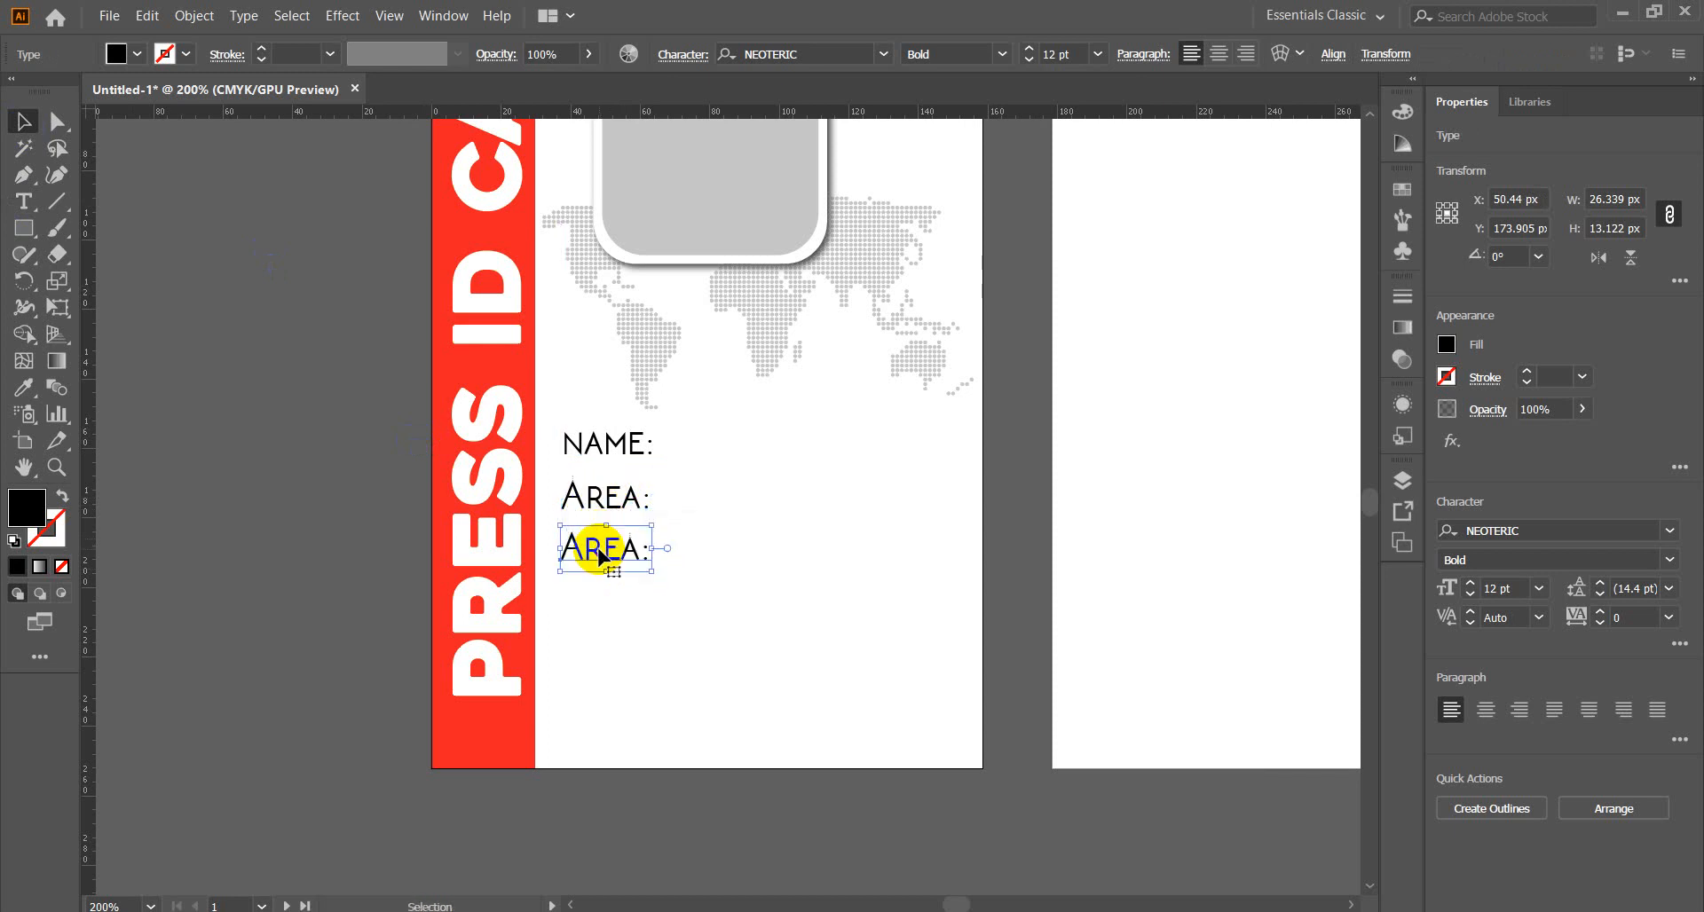
pyautogui.doubleClick(601, 560)
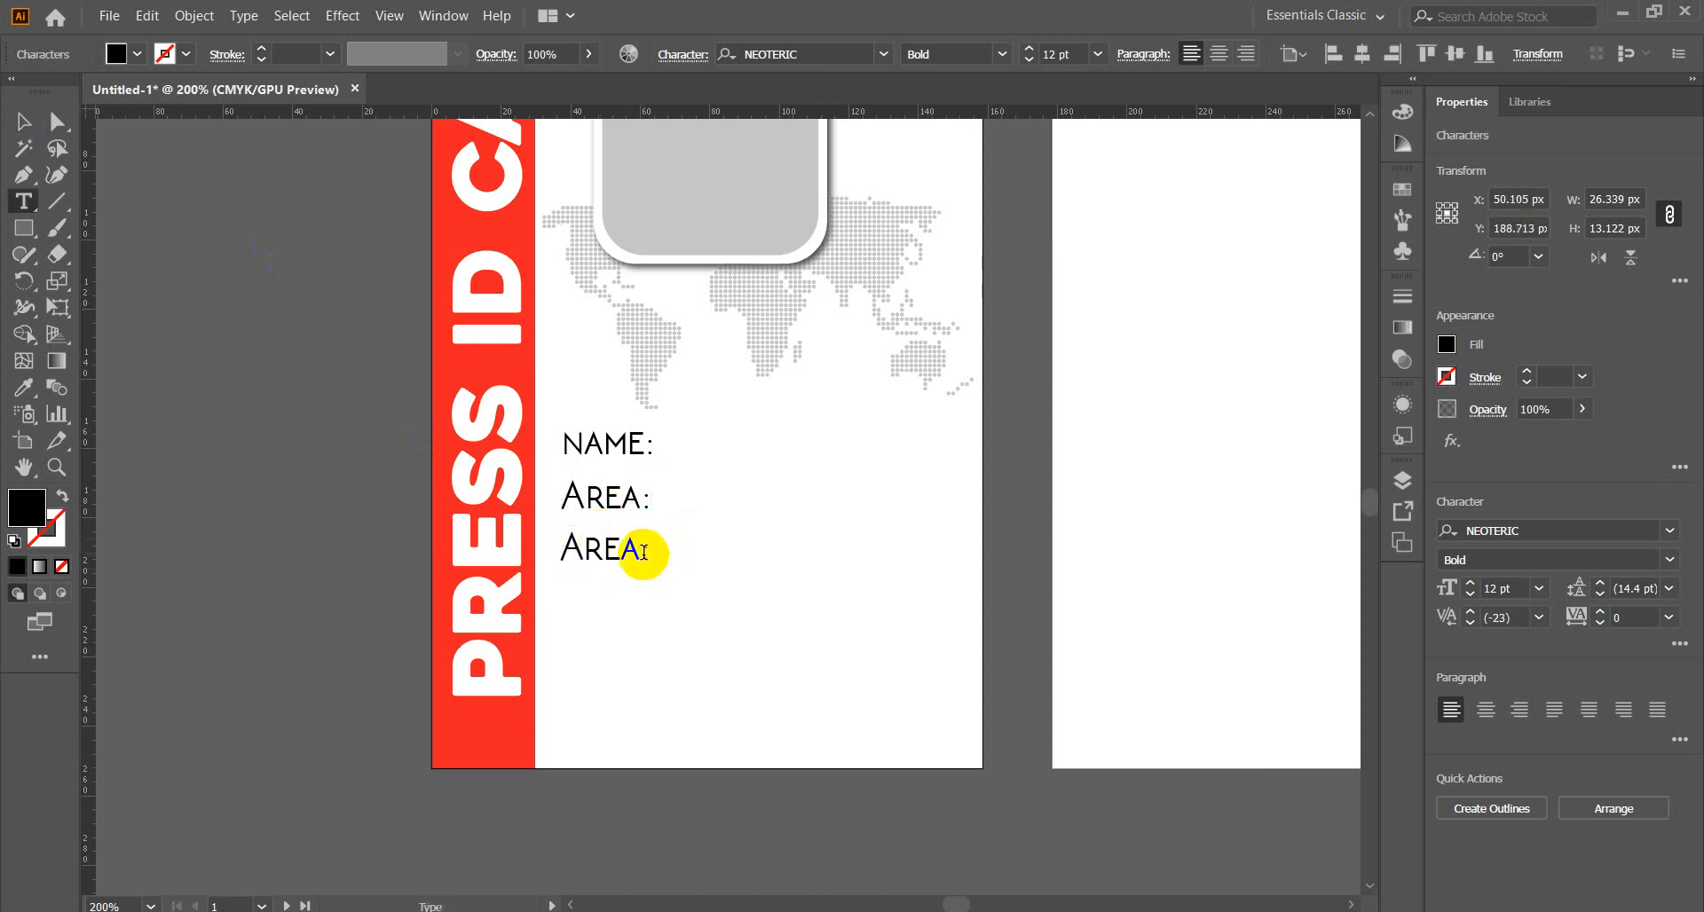
pyautogui.moveTo(640, 552); pyautogui.dragTo(559, 547)
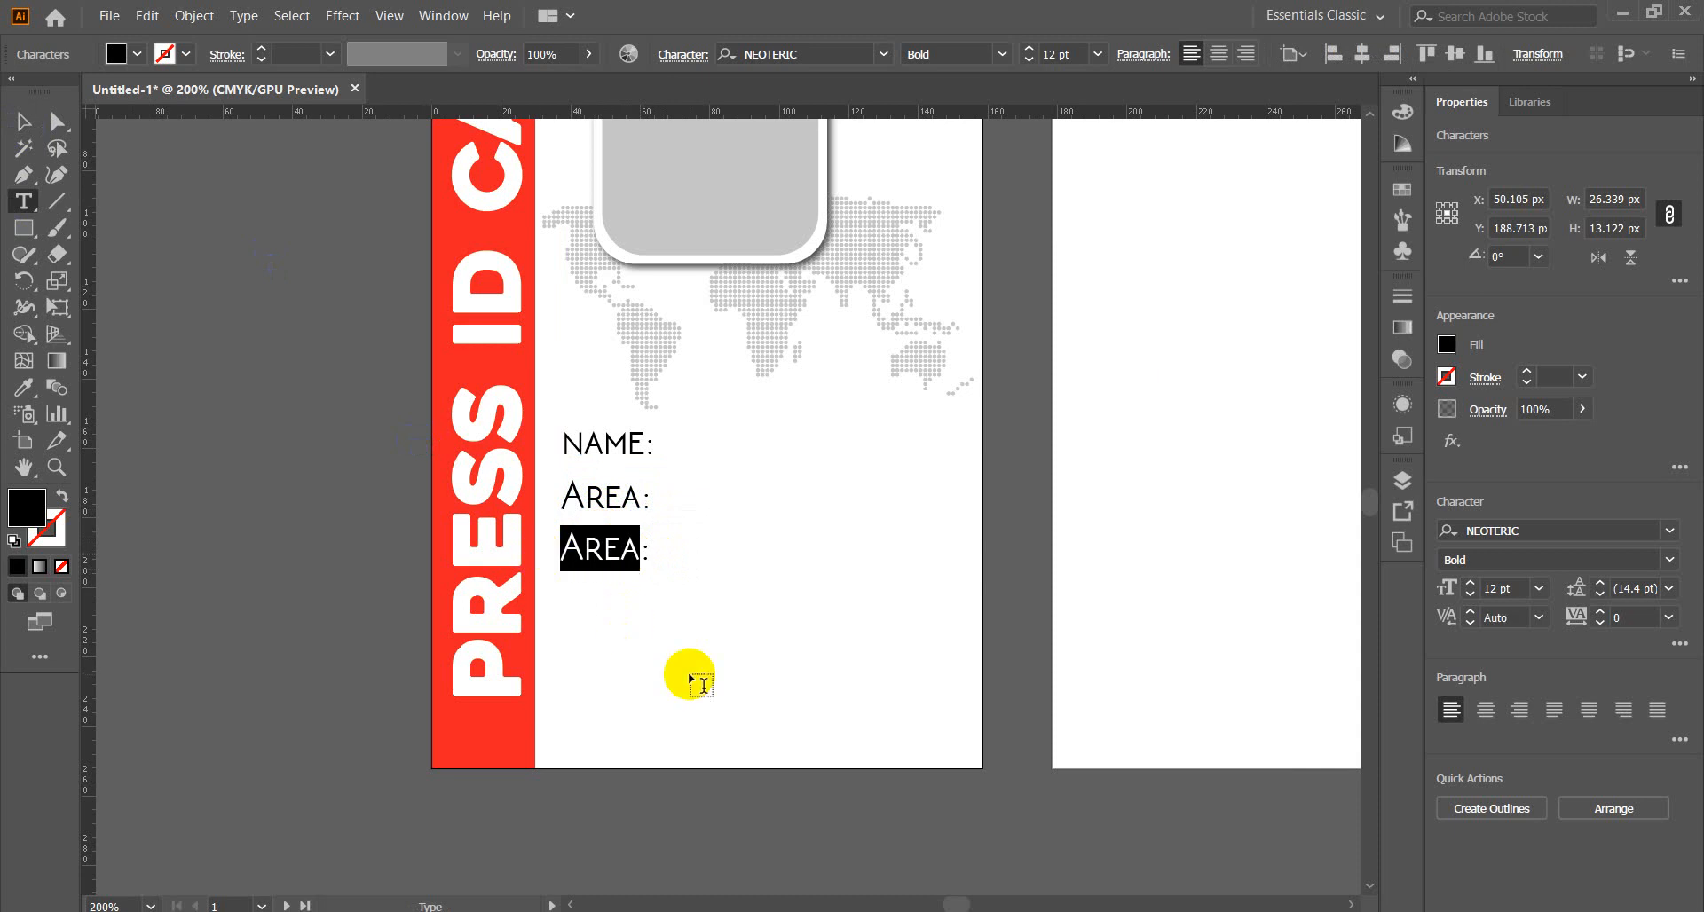
# Replace the selected AREA text on the third line with 'ID NO:' without the extra space.
pyautogui.press('BackSpace')
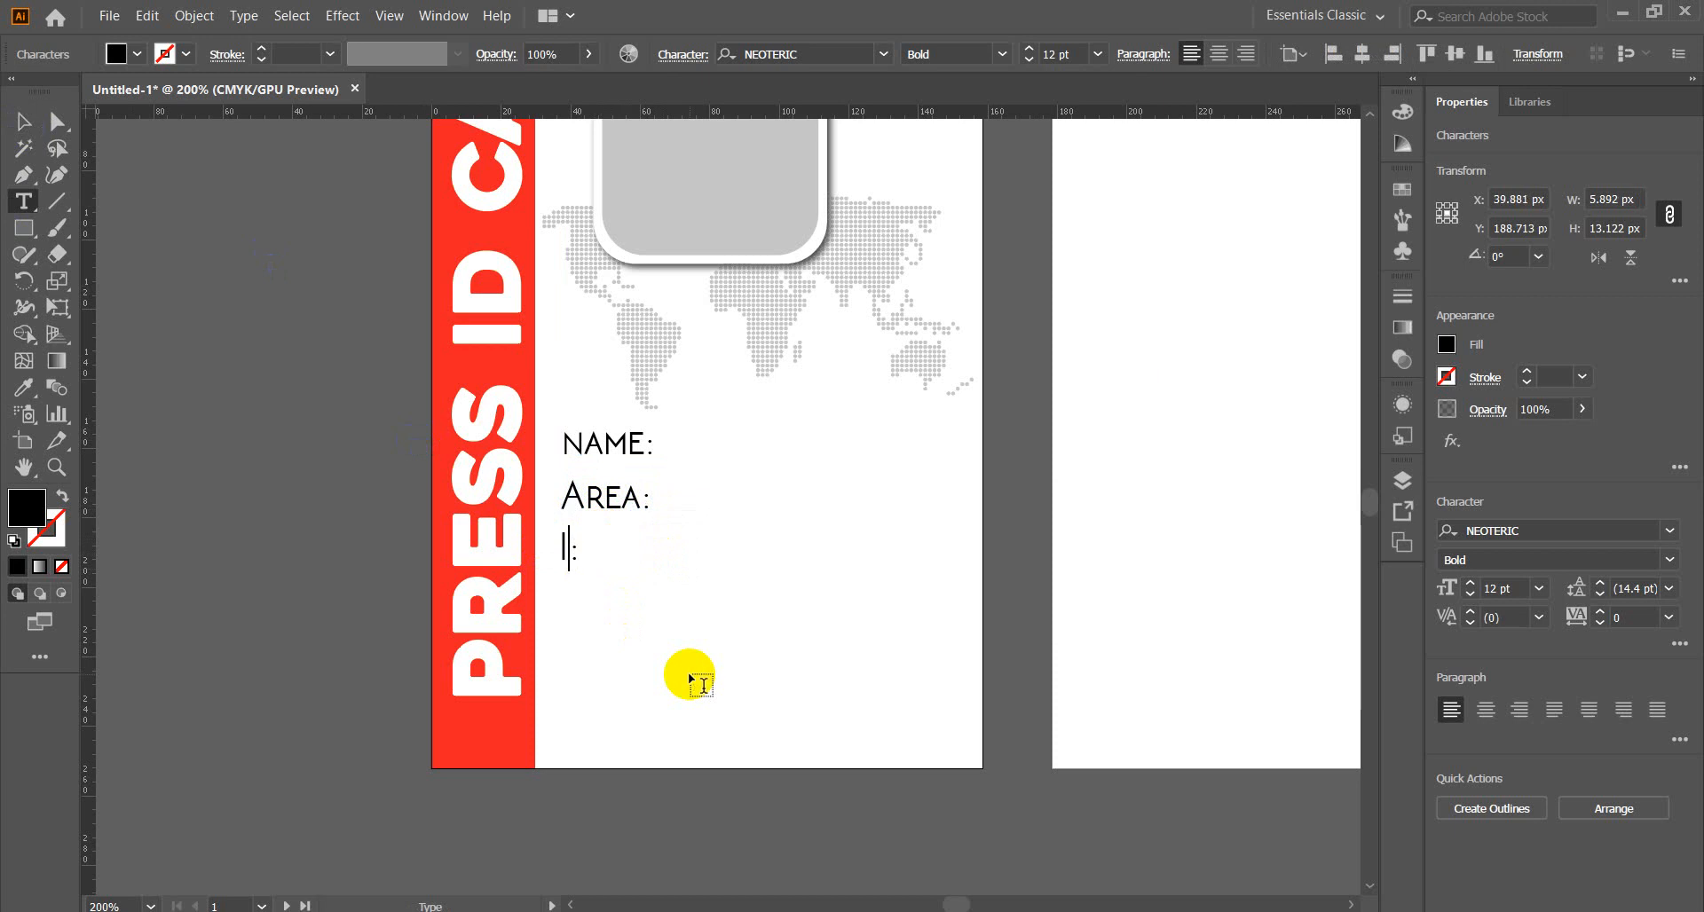
pyautogui.write('ID NO')
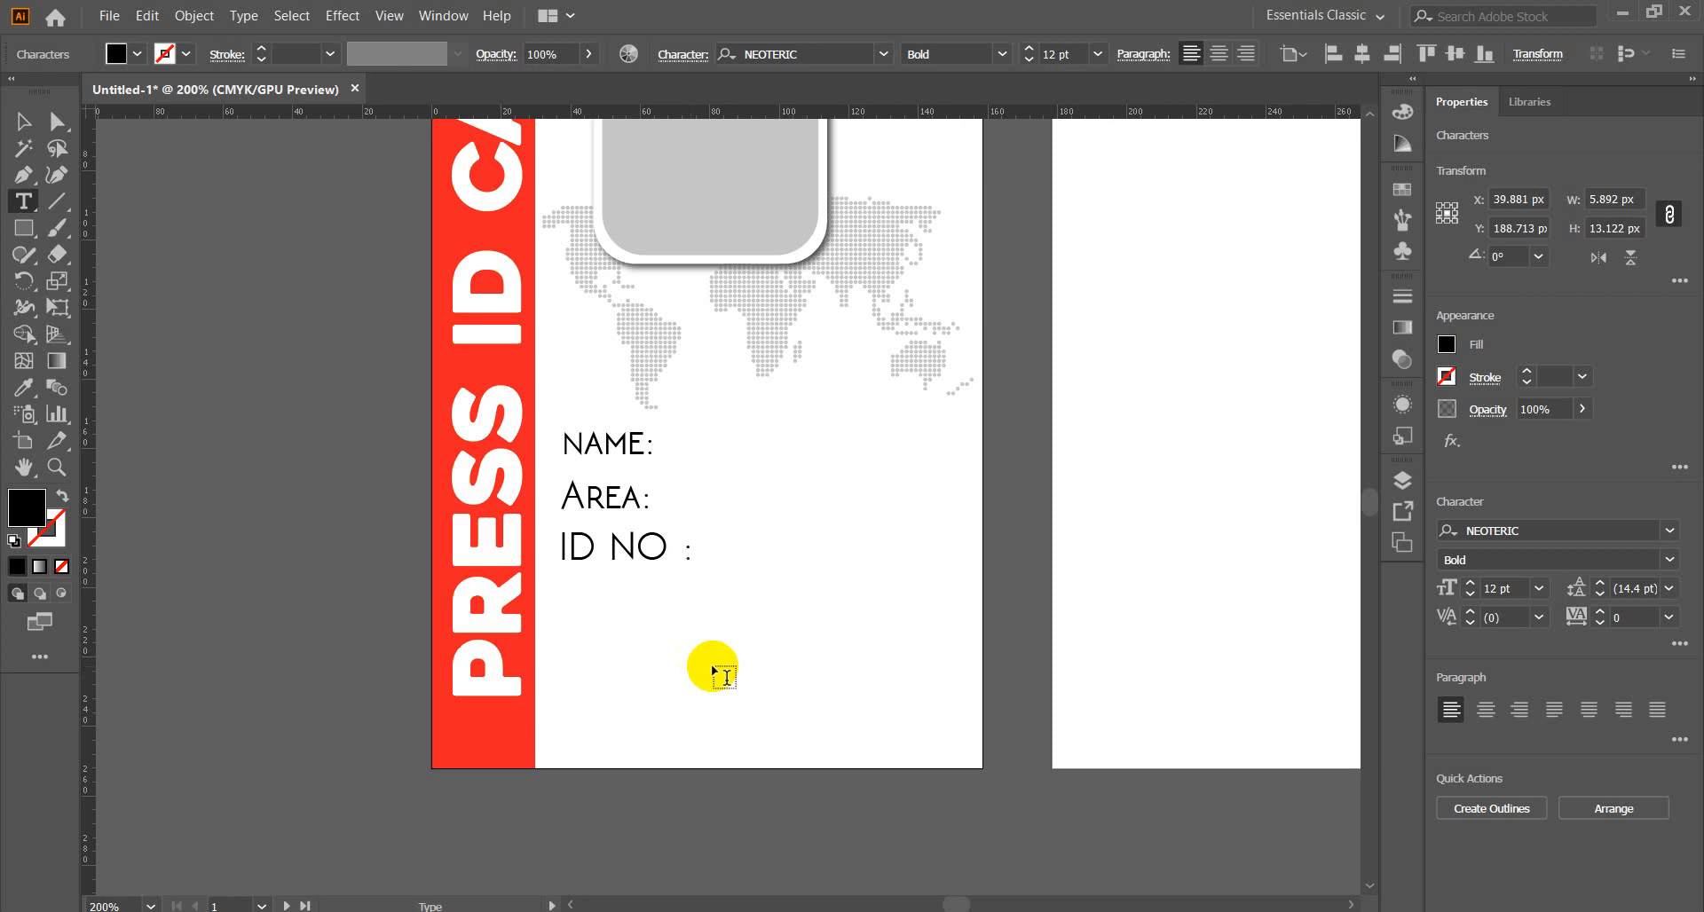
pyautogui.press('BackSpace')
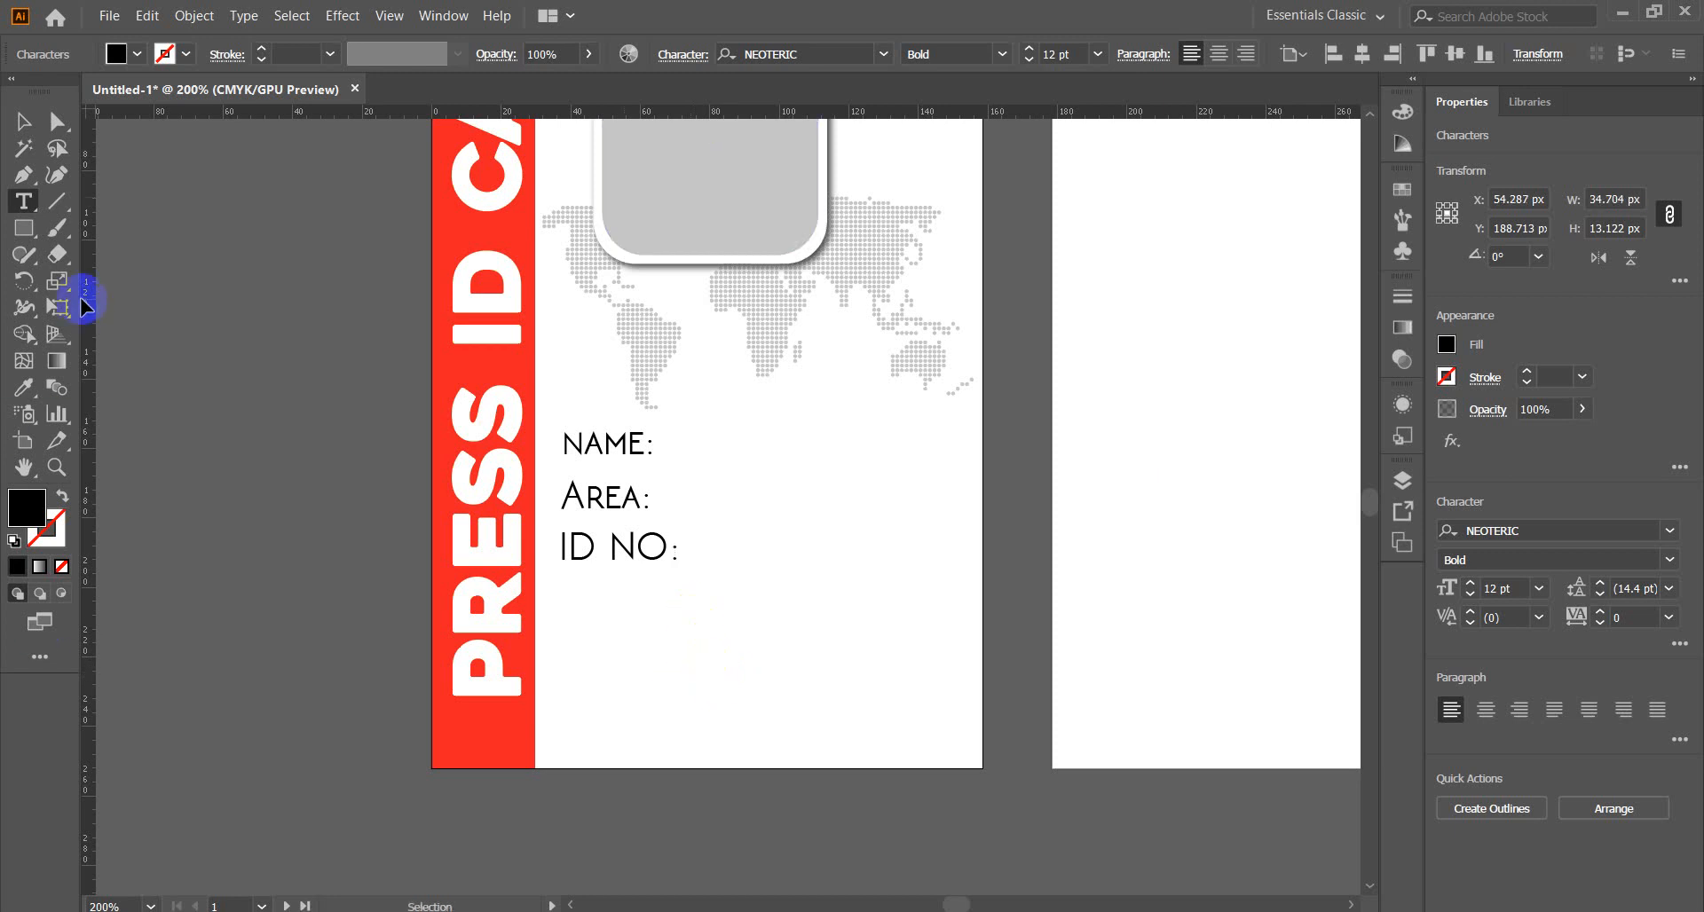
pyautogui.click(24, 122)
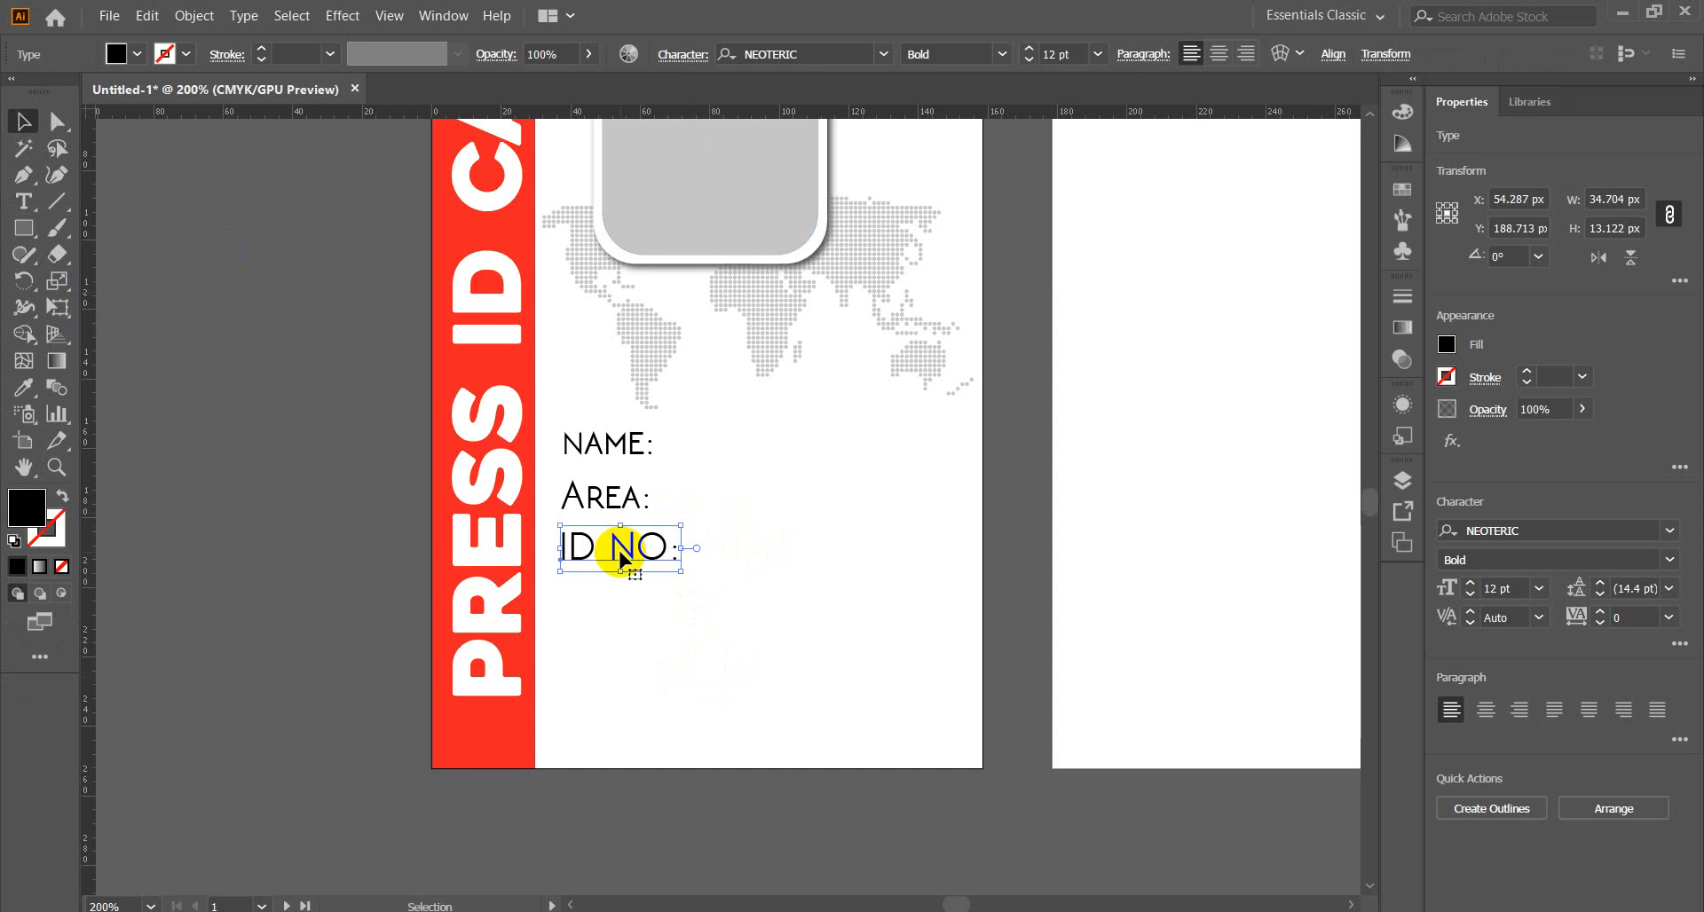
# Change the ID NO: label to title case so it reads 'Id No:'.
pyautogui.click(241, 16)
pyautogui.moveTo(427, 314)
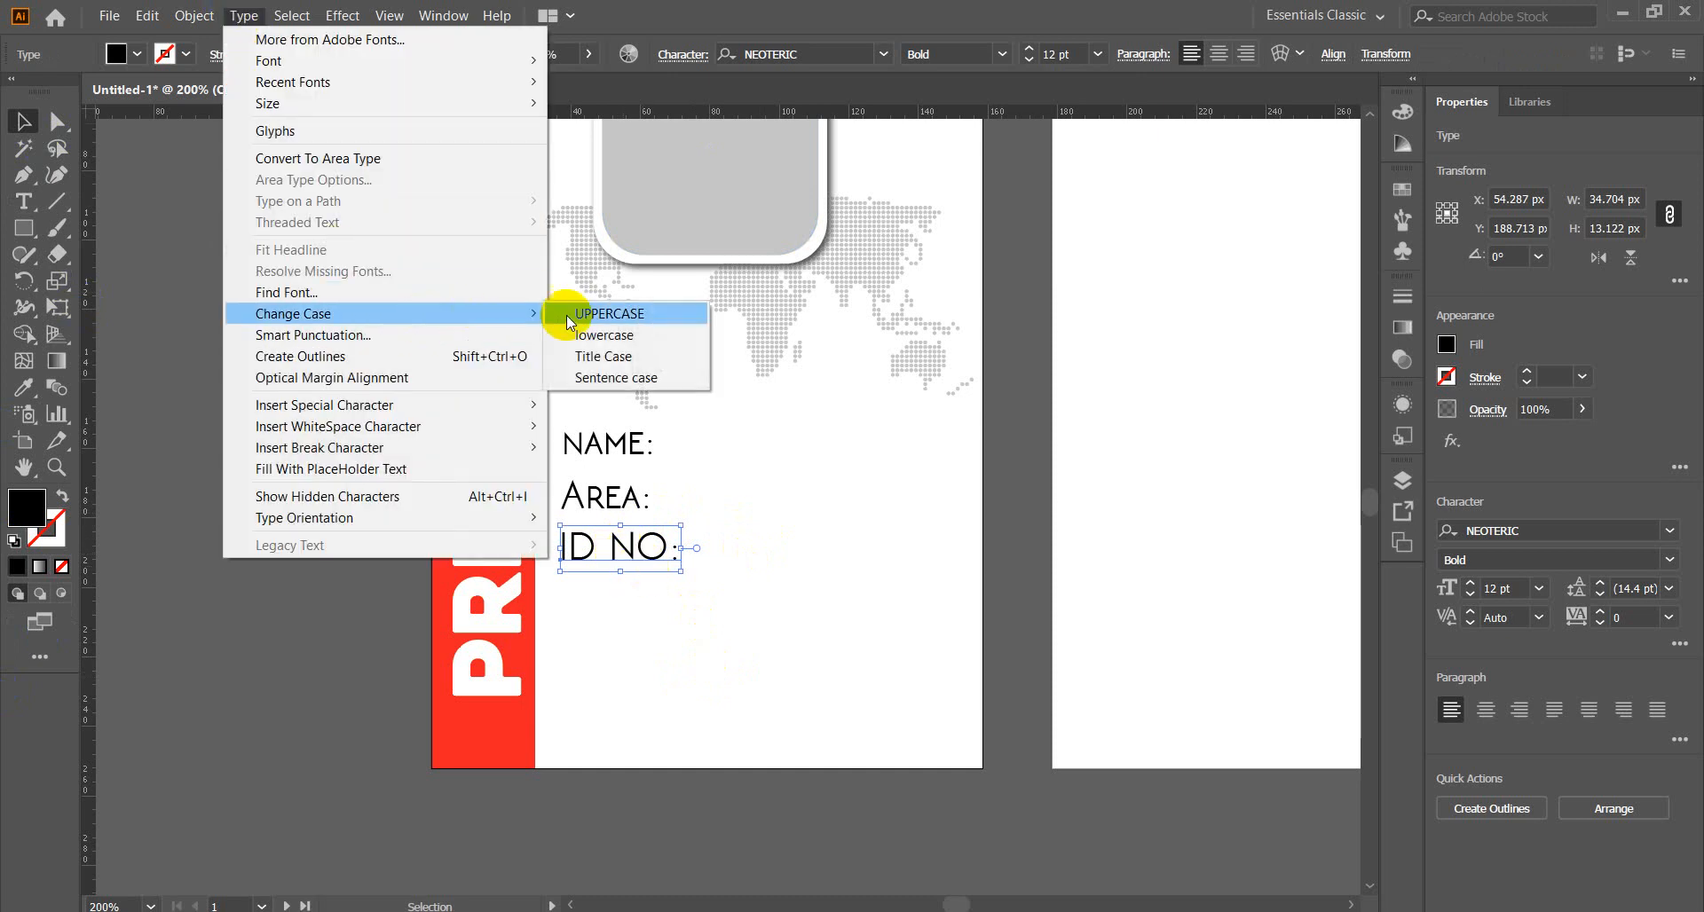
pyautogui.click(604, 356)
pyautogui.click(293, 516)
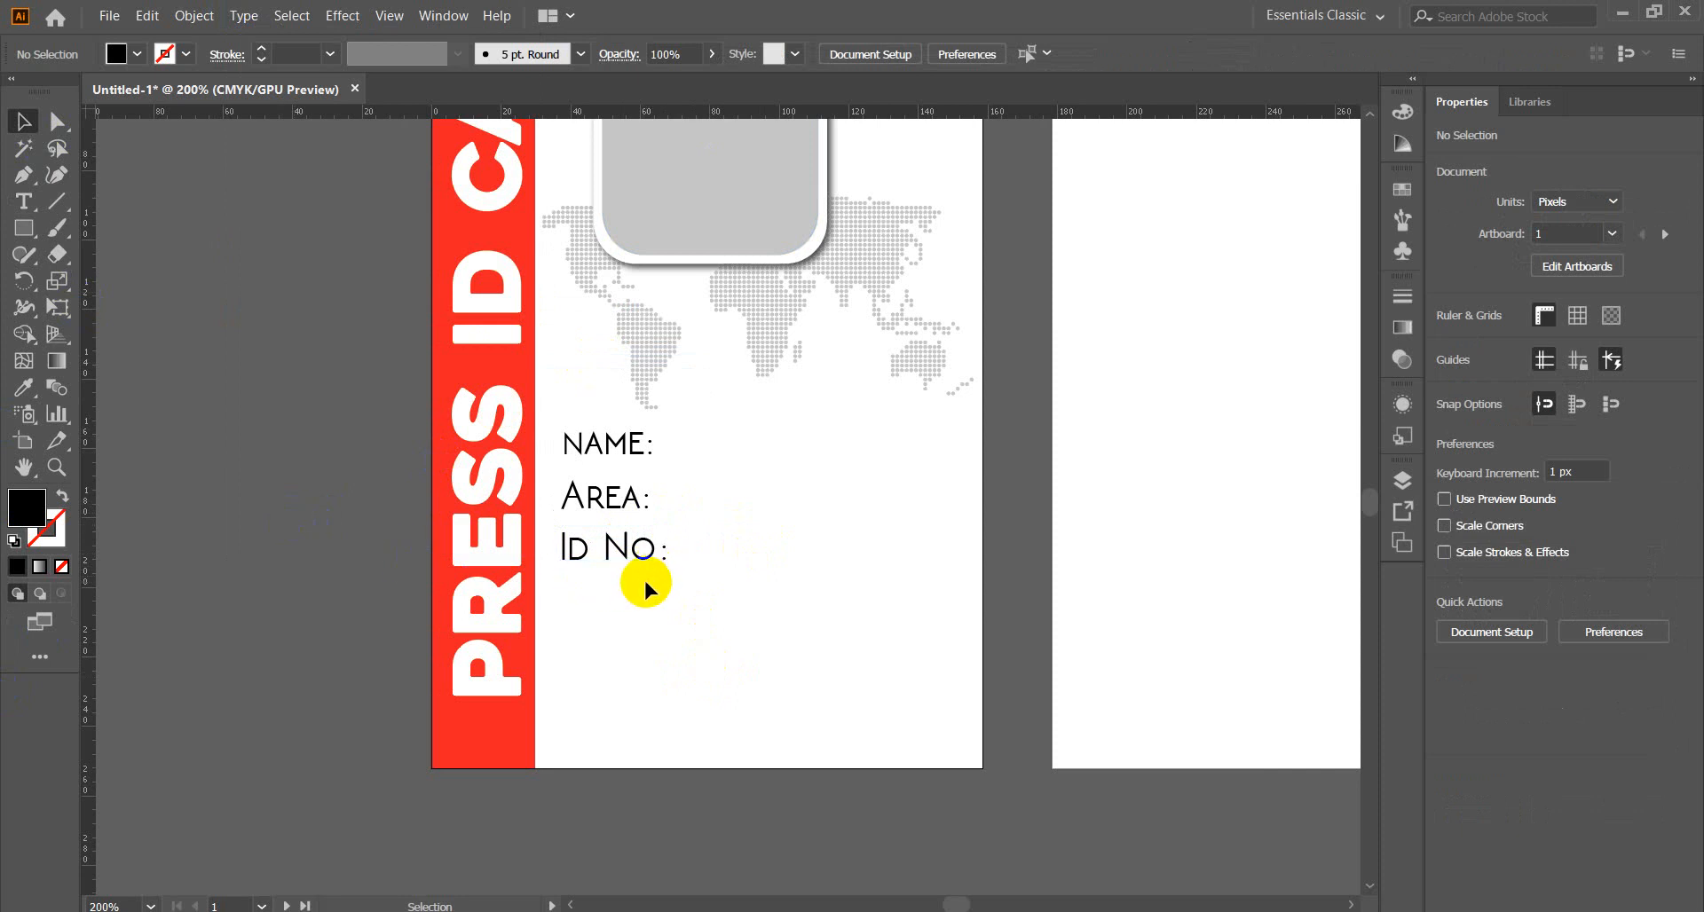
# Distribute NAME:, Area: and Id No: evenly by vertical centre, aligned to the selection.
pyautogui.click(621, 546)
pyautogui.keyDown('shift'); pyautogui.click(614, 500); pyautogui.keyUp('shift')
pyautogui.keyDown('shift'); pyautogui.click(609, 444); pyautogui.keyUp('shift')
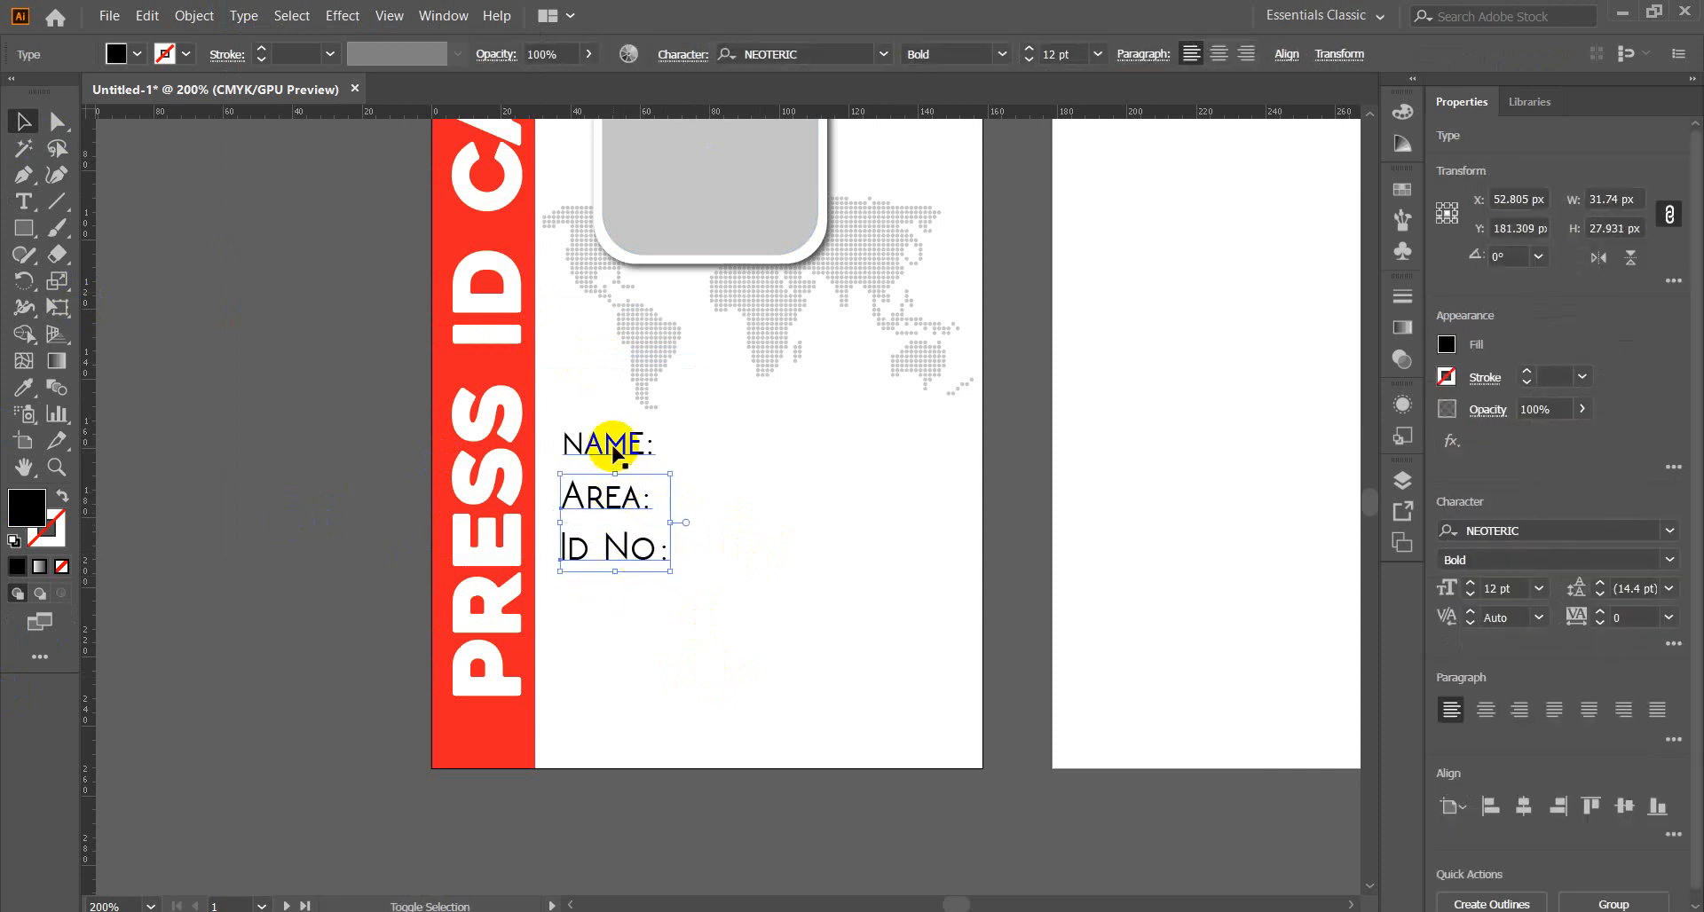
pyautogui.click(1285, 53)
pyautogui.click(1264, 256)
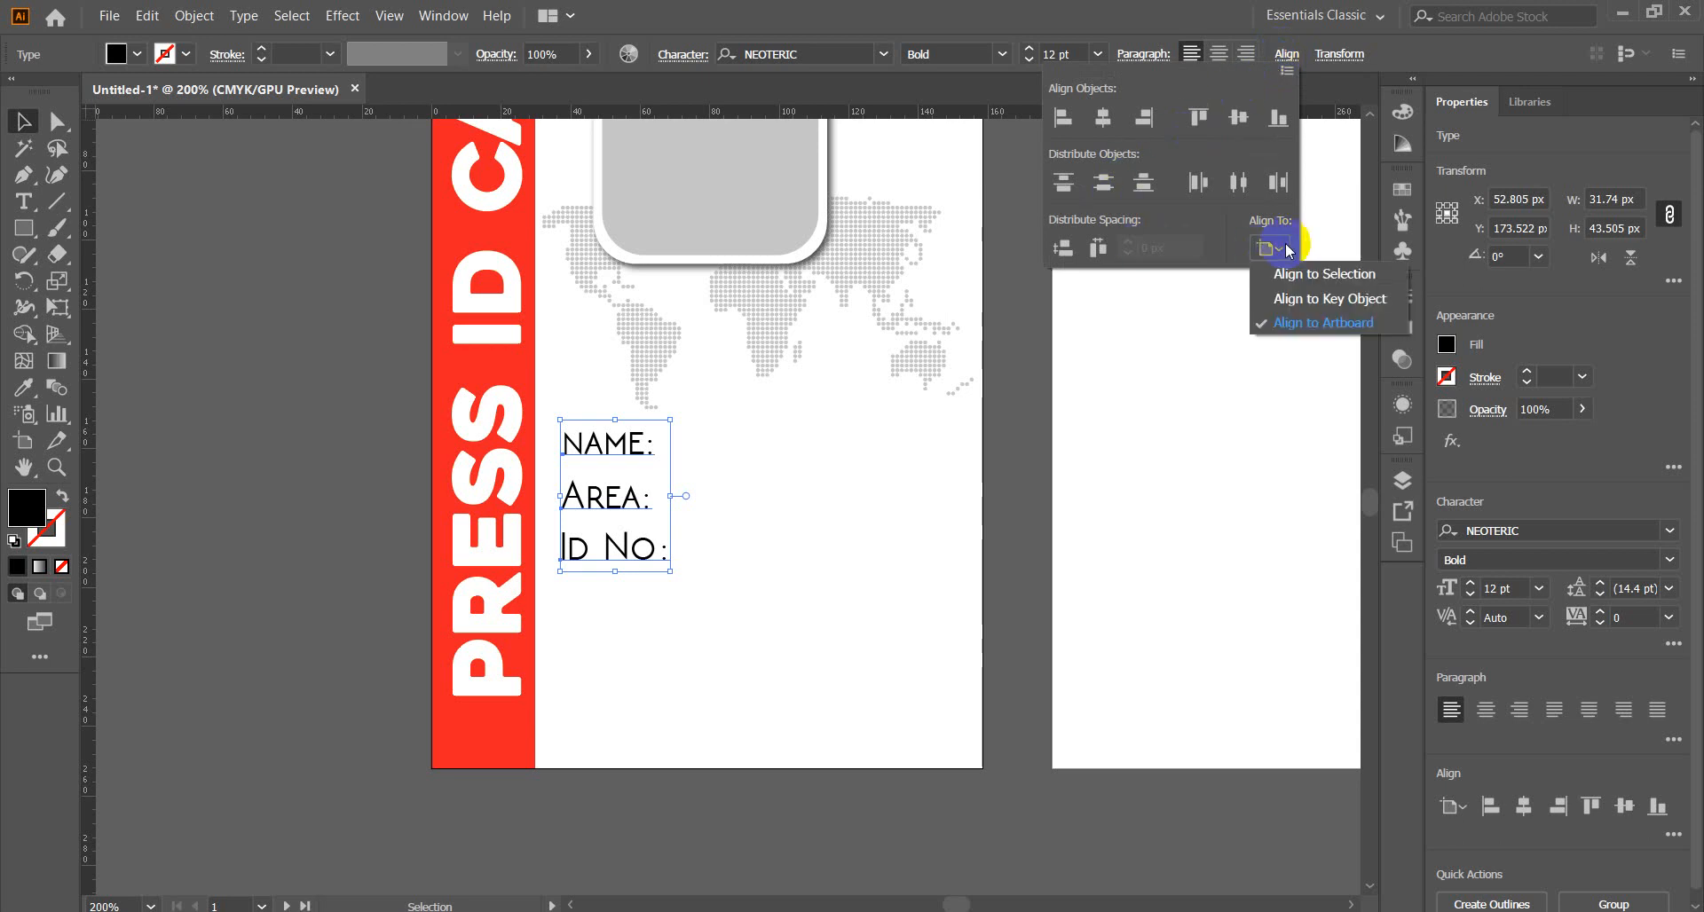
pyautogui.click(1282, 271)
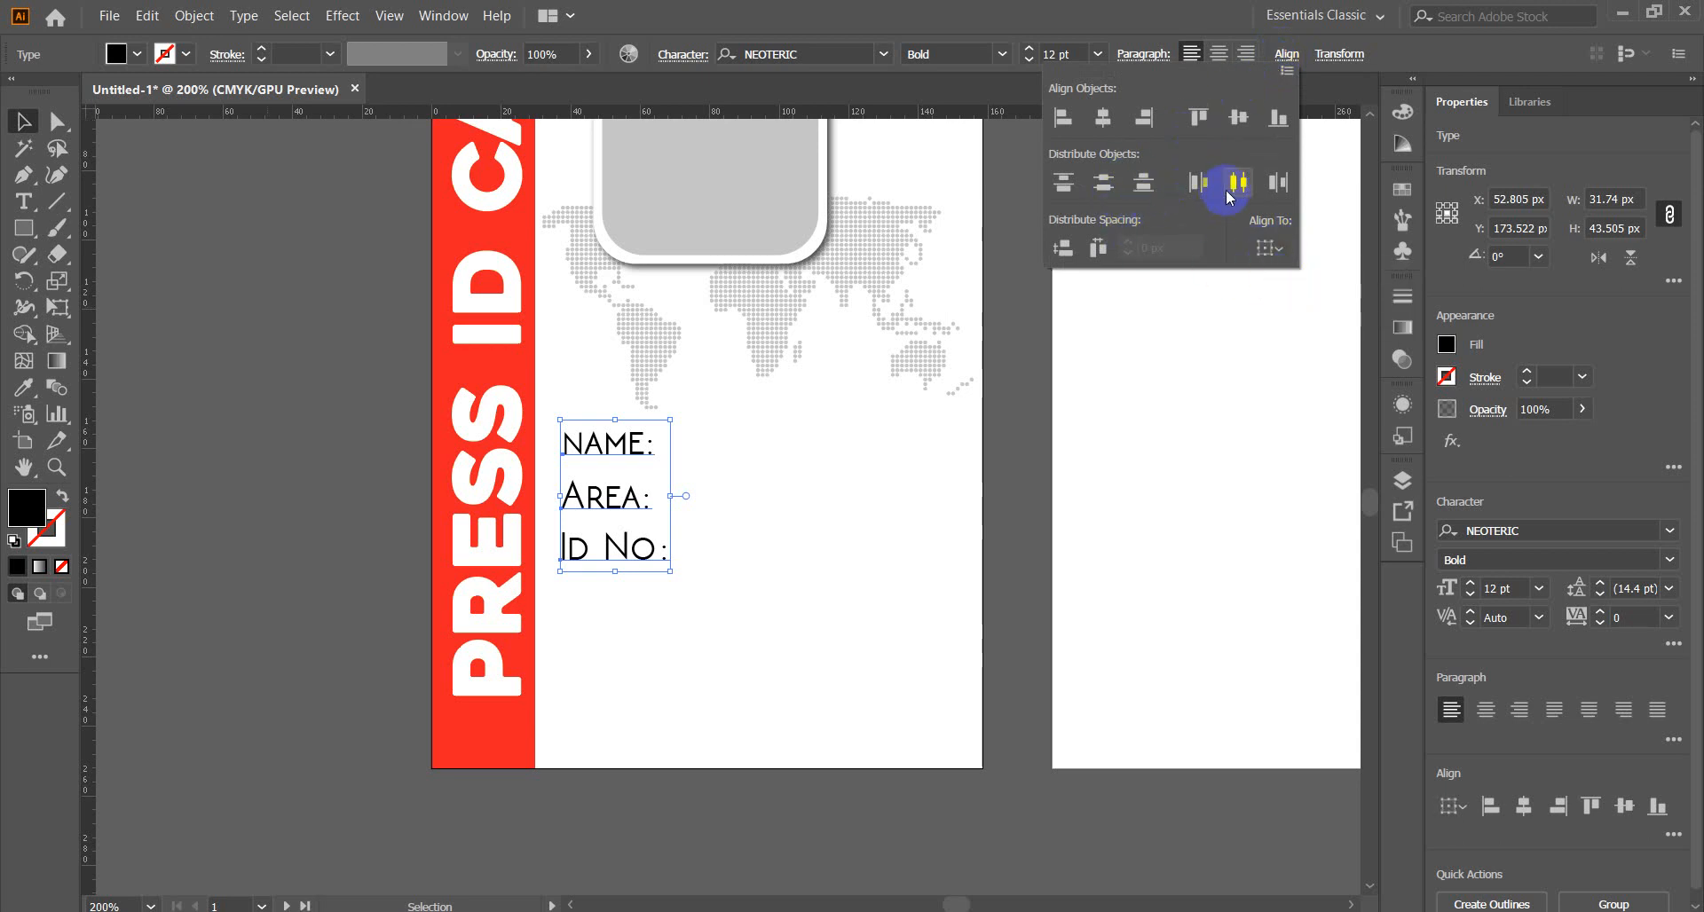
pyautogui.click(1101, 182)
pyautogui.click(258, 528)
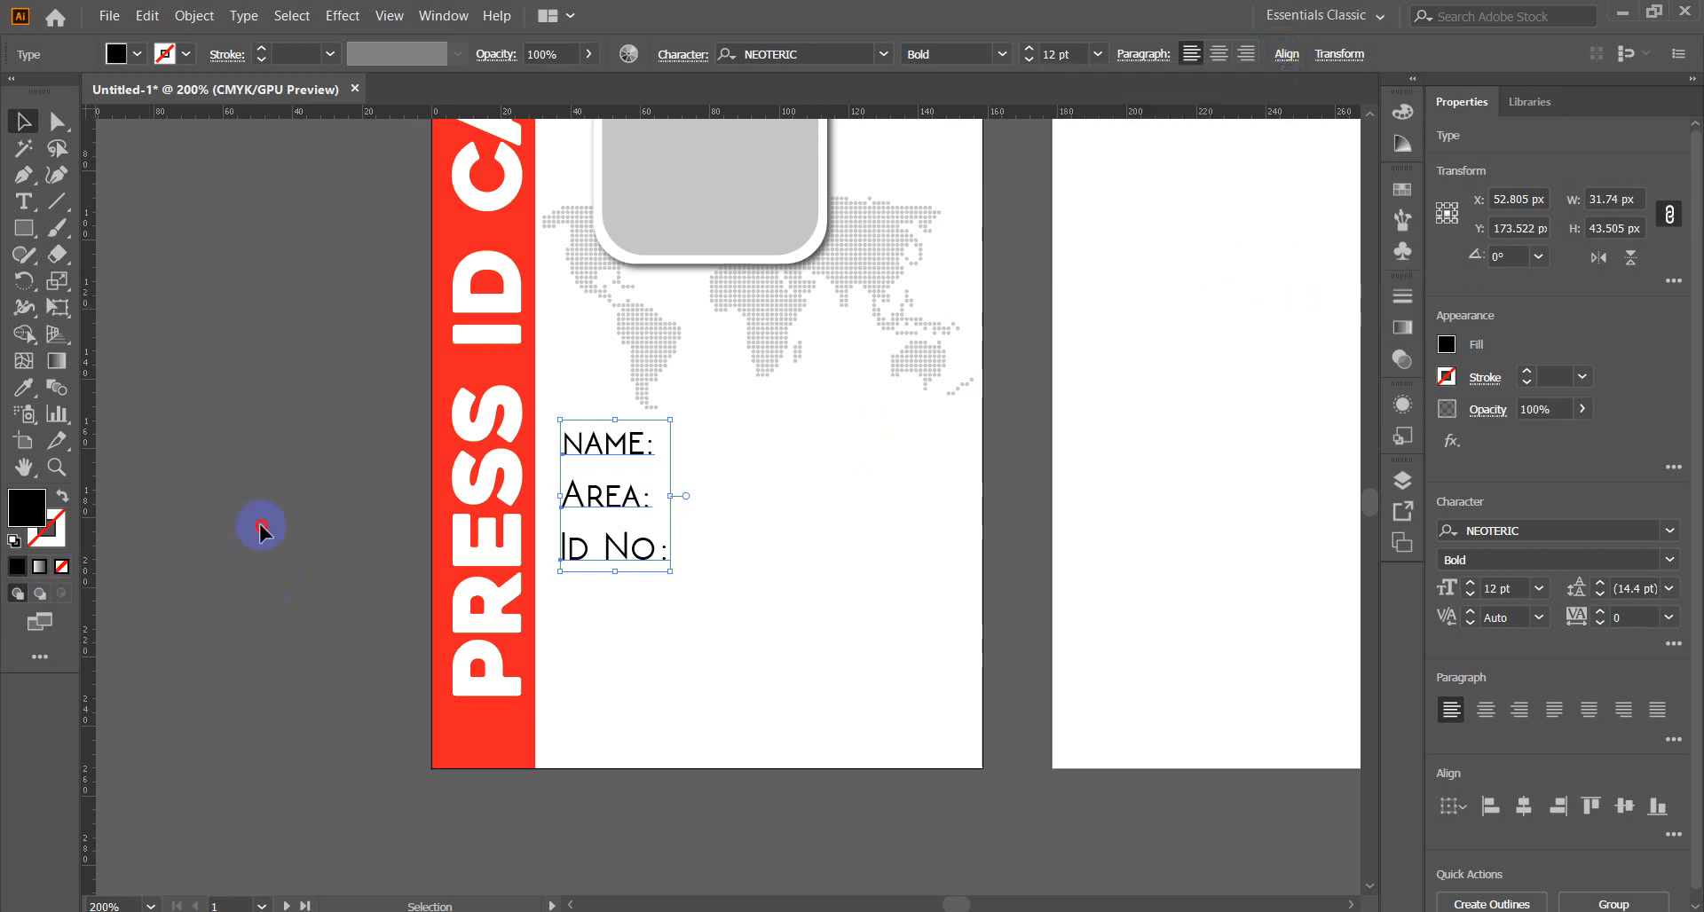
pyautogui.click(265, 511)
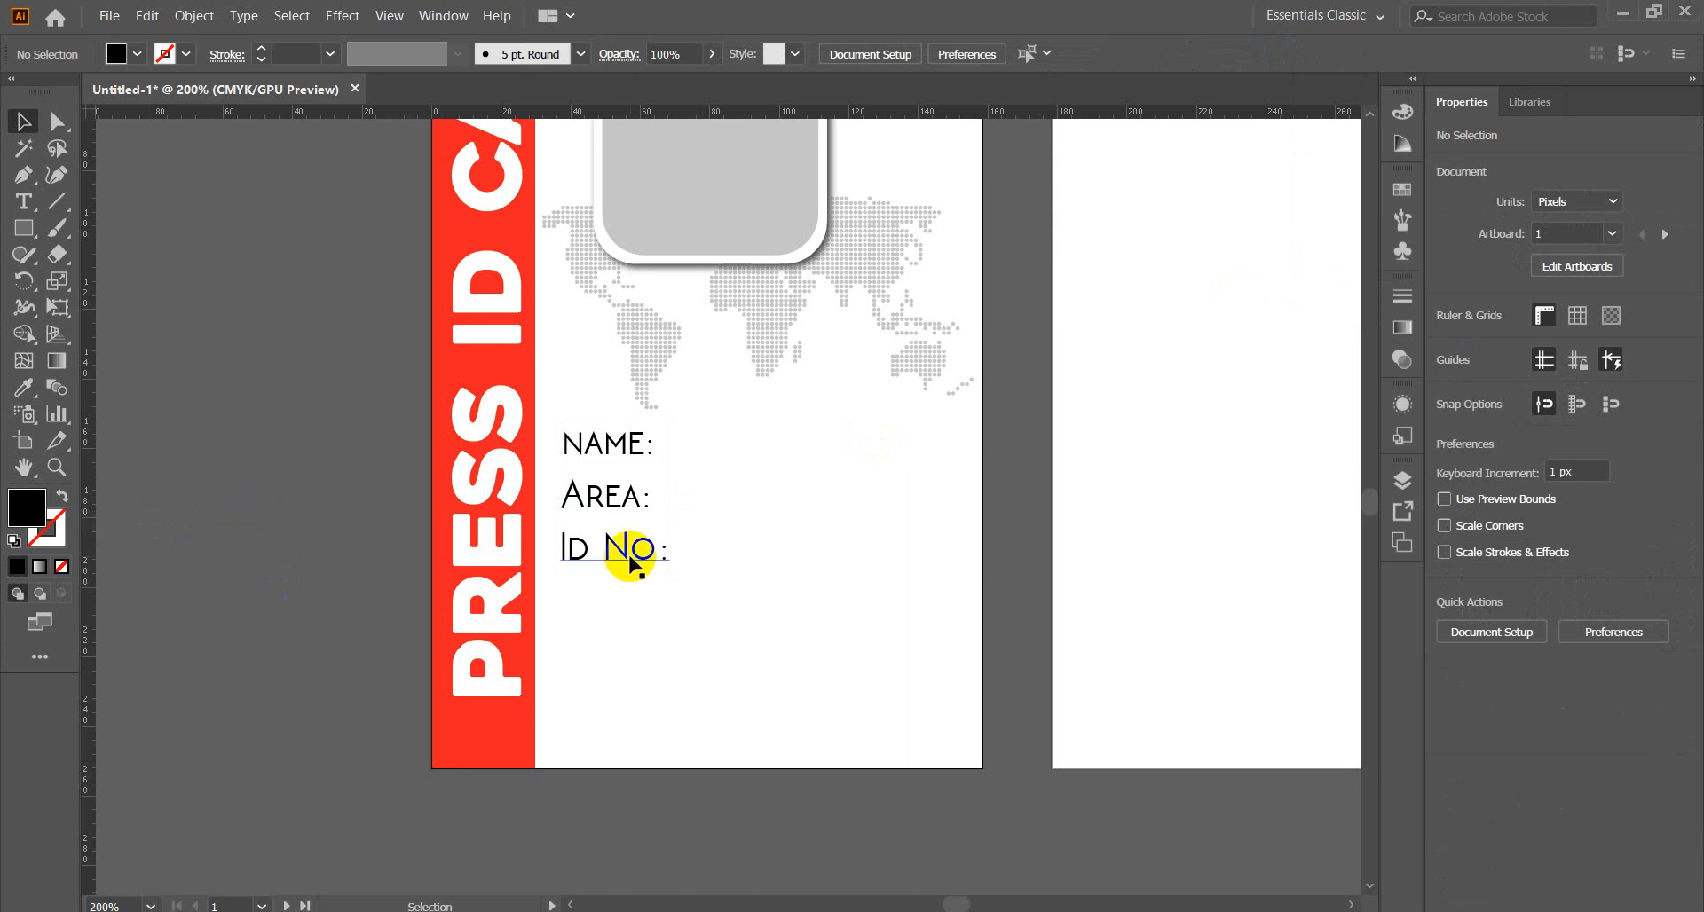
pyautogui.click(601, 494)
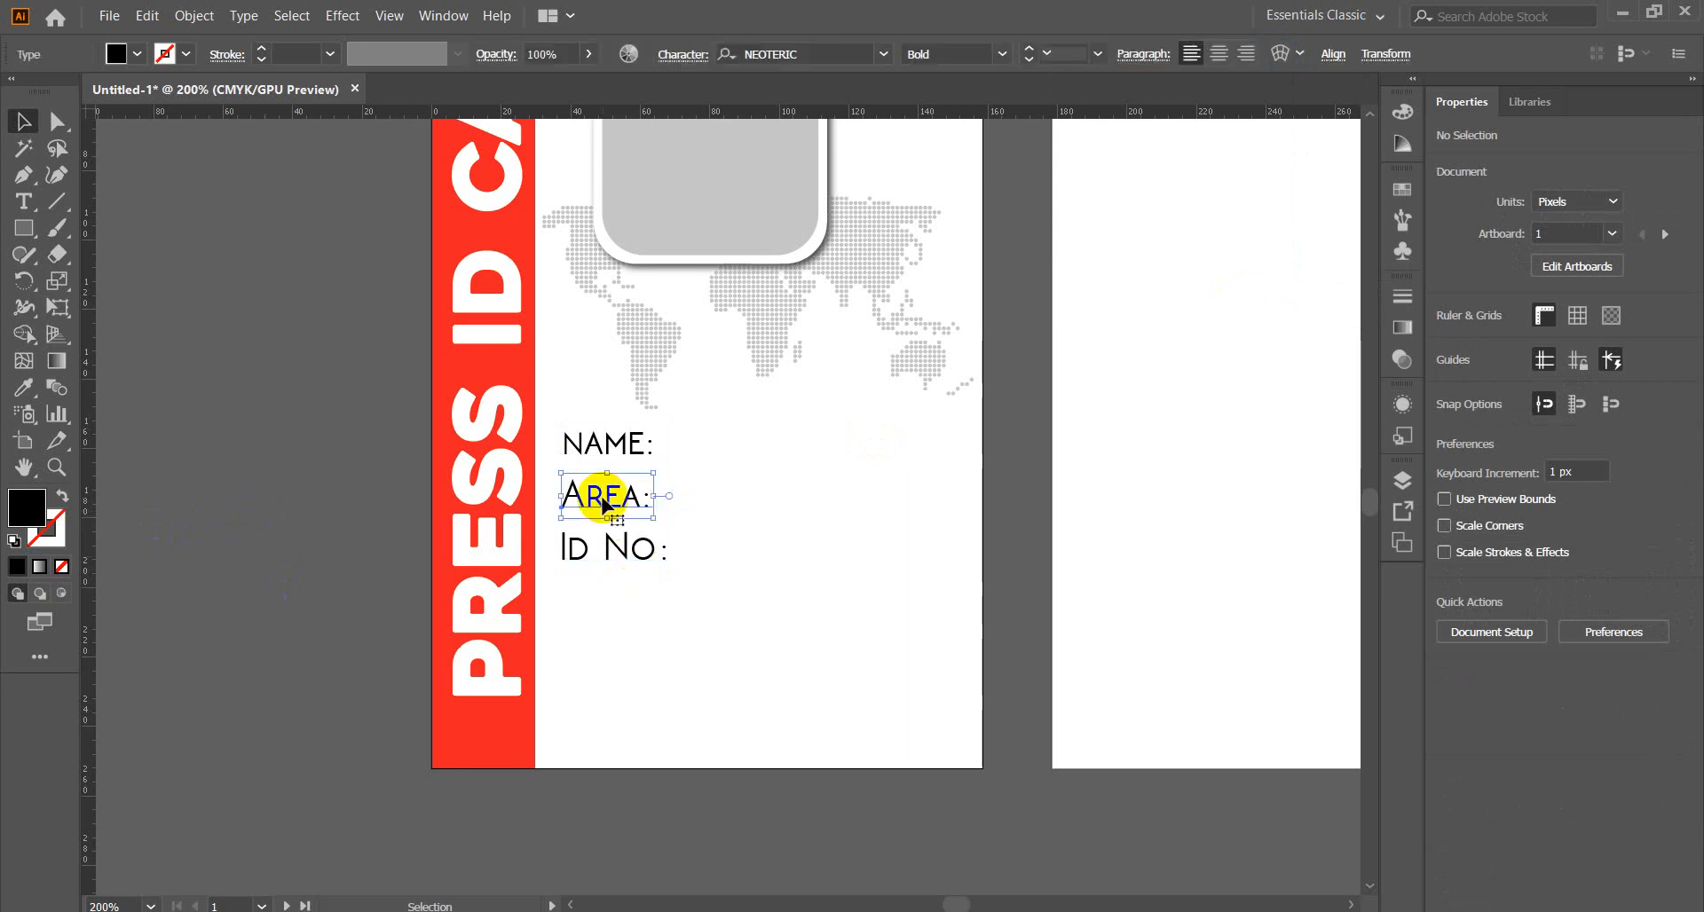
pyautogui.click(349, 529)
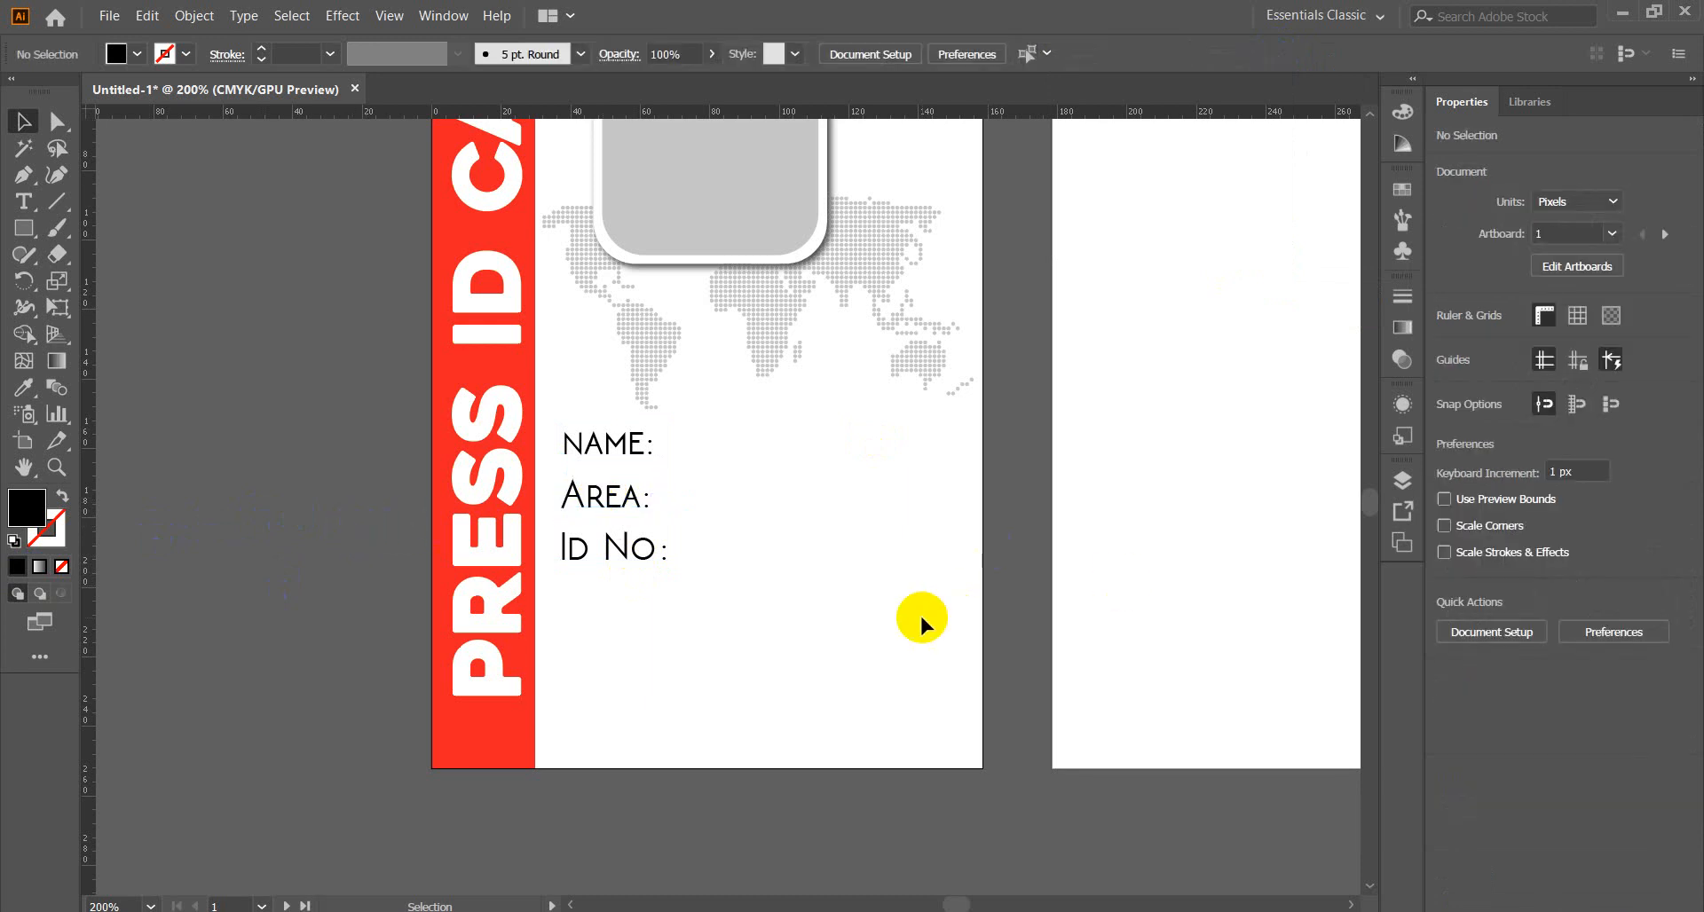
# Alt-drag a copy of Area: below Id No:, then move Id No: up onto the world map.
pyautogui.scroll(5, 921, 619)
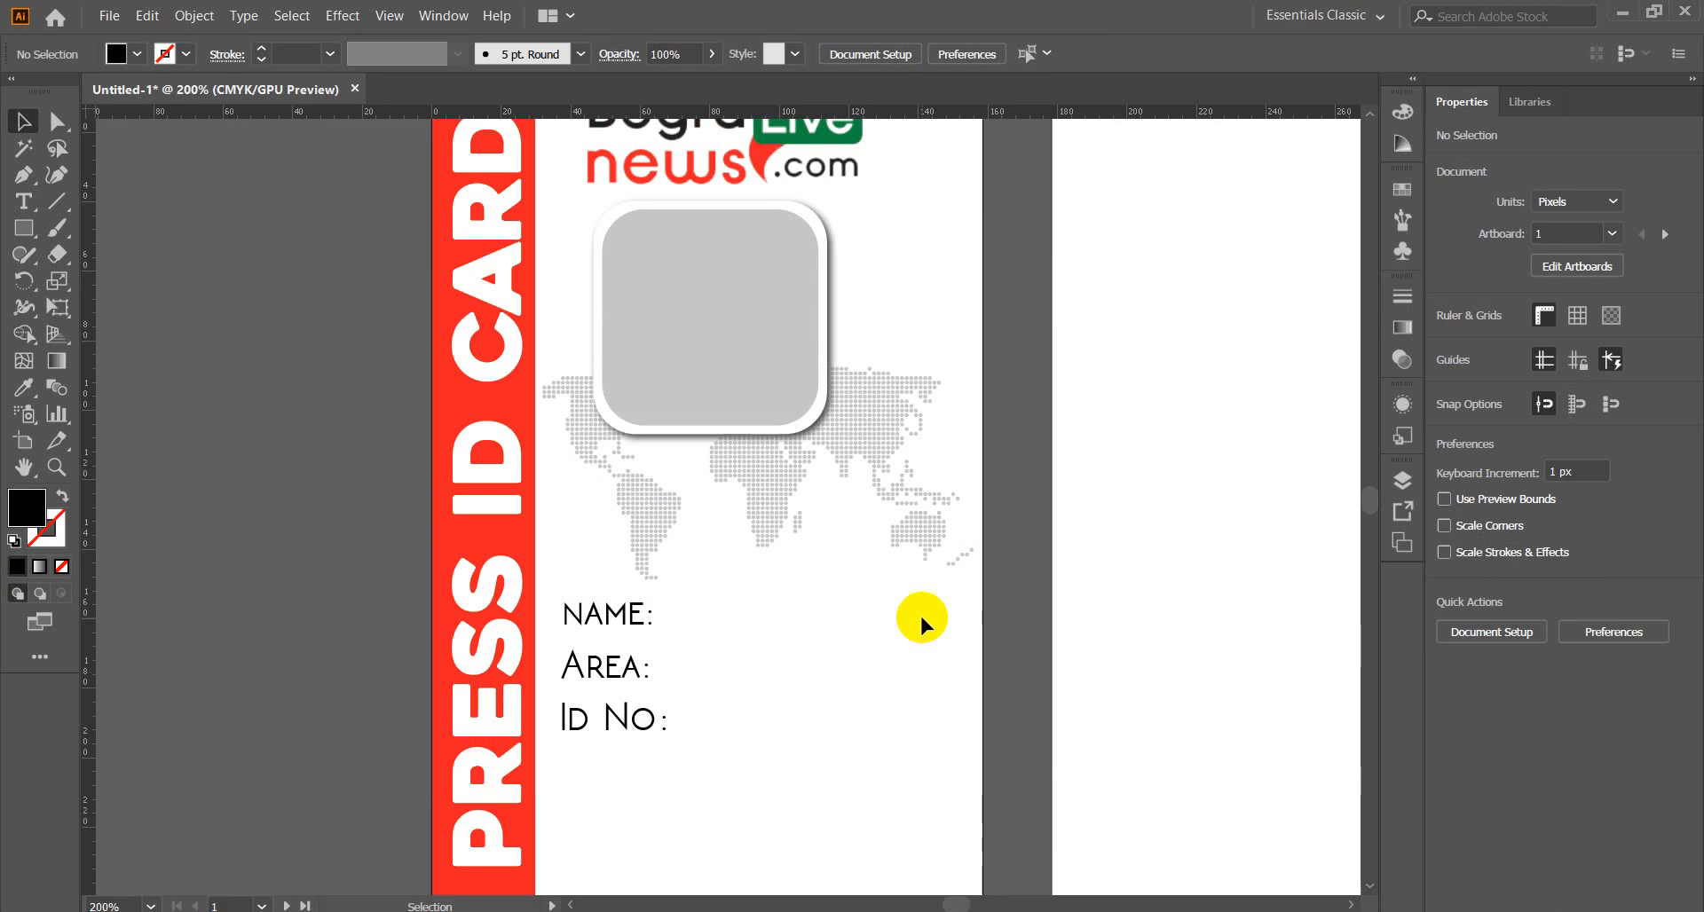
pyautogui.scroll(-6, 920, 613)
pyautogui.scroll(3, 920, 613)
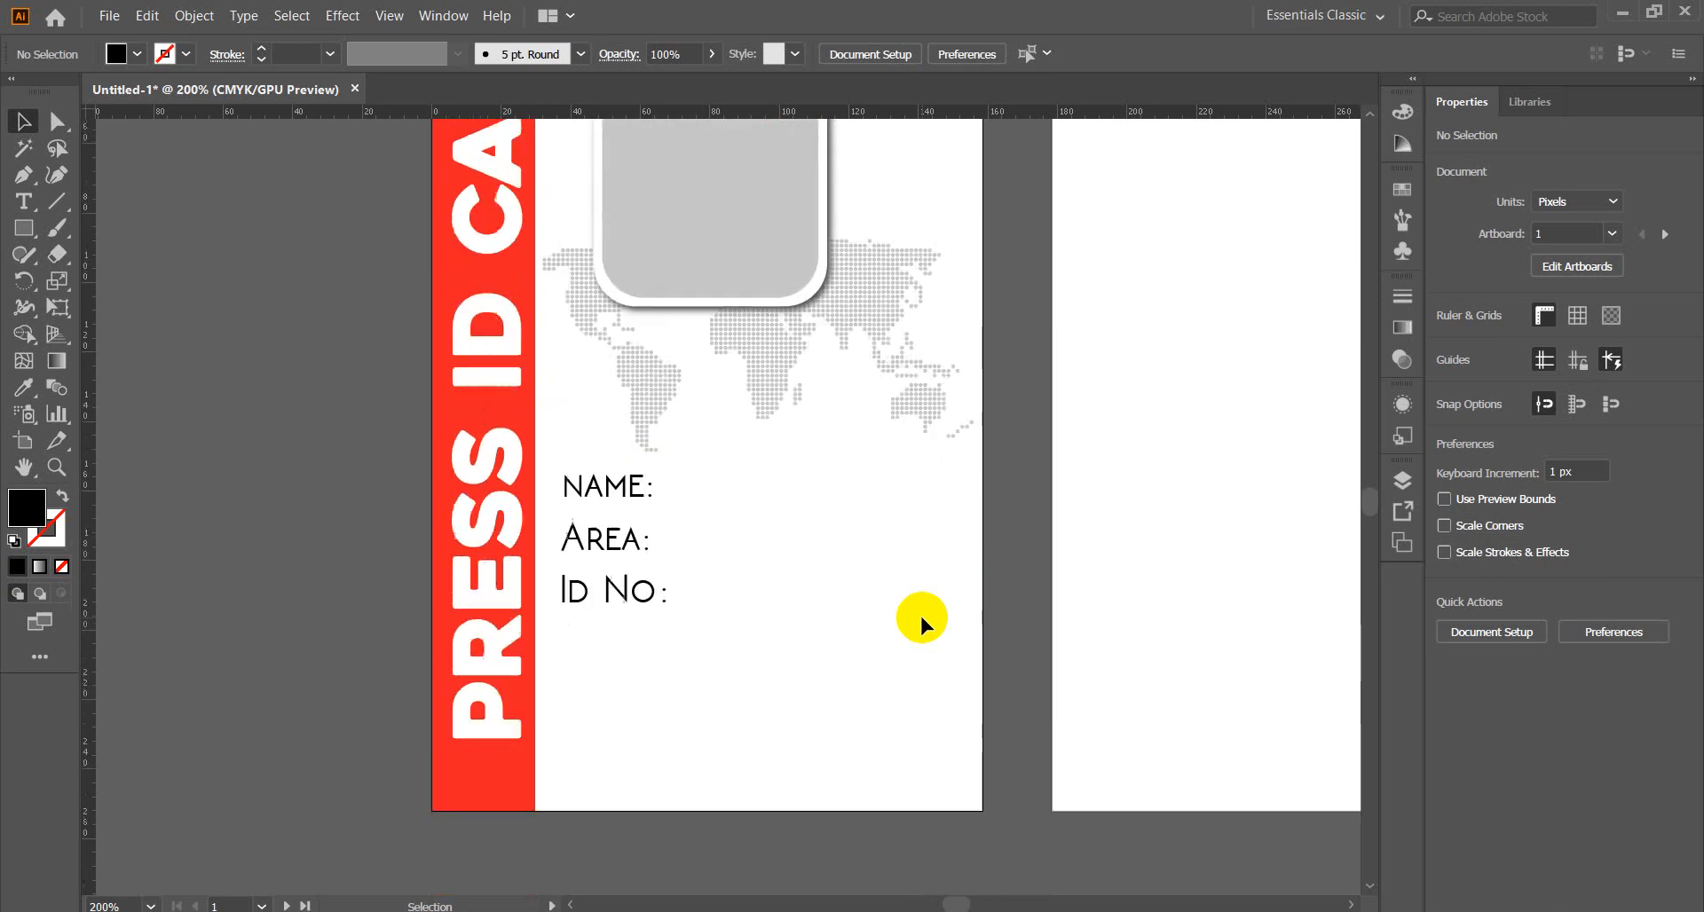
pyautogui.scroll(7, 919, 613)
pyautogui.scroll(-3, 920, 613)
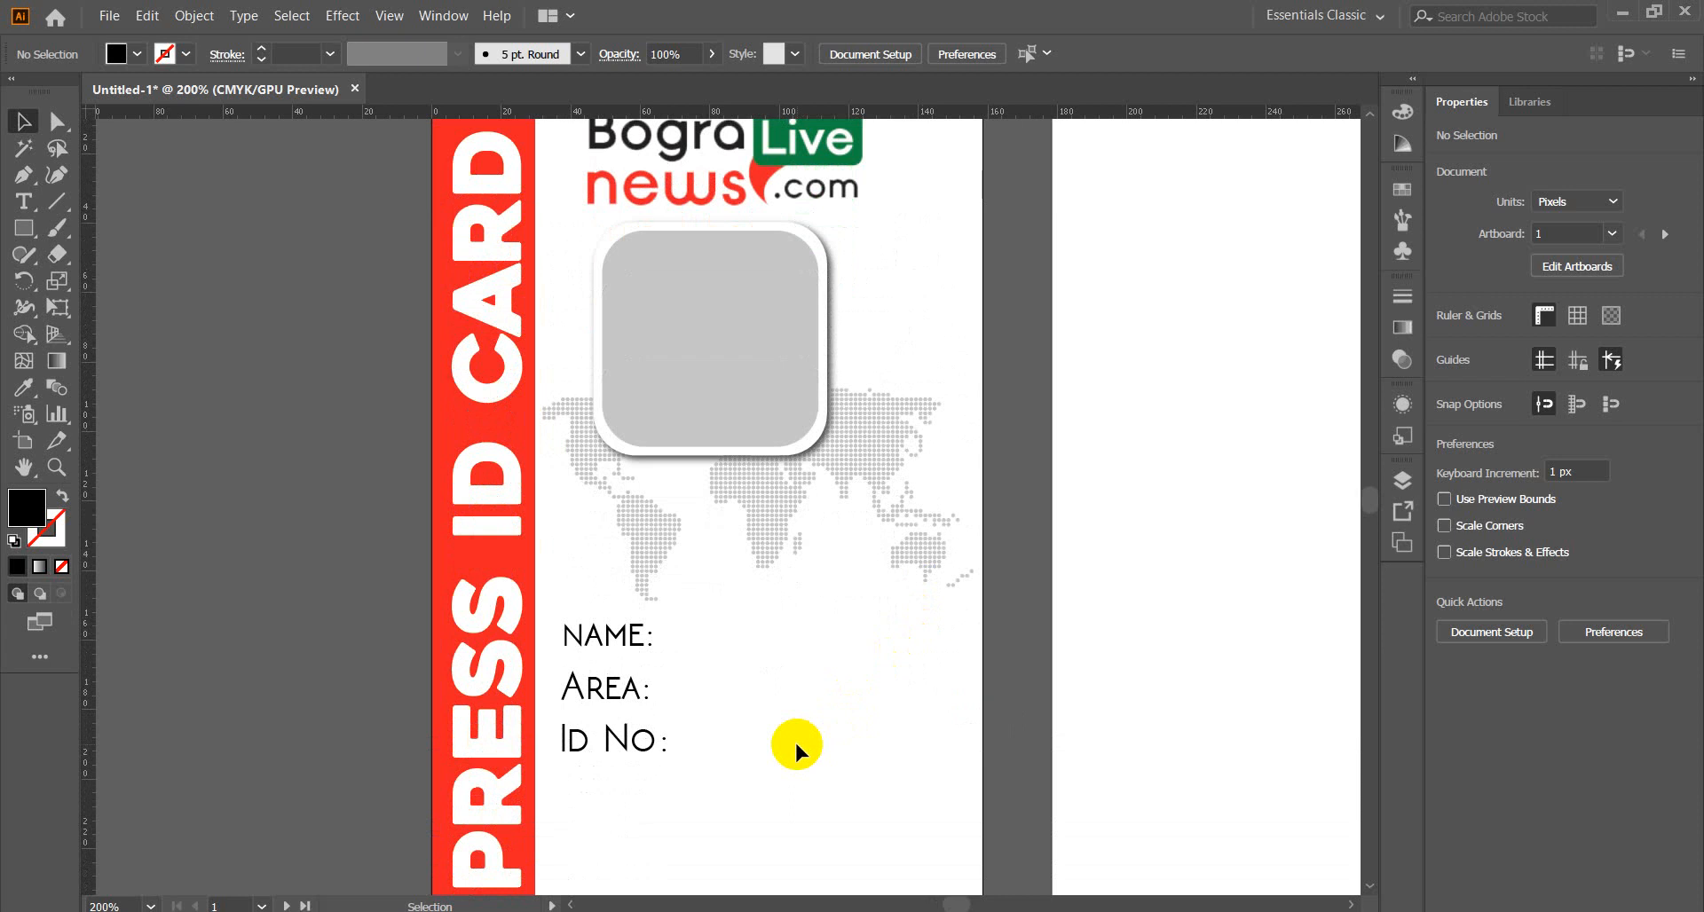
pyautogui.press('space')
pyautogui.moveTo(795, 744); pyautogui.dragTo(802, 588)
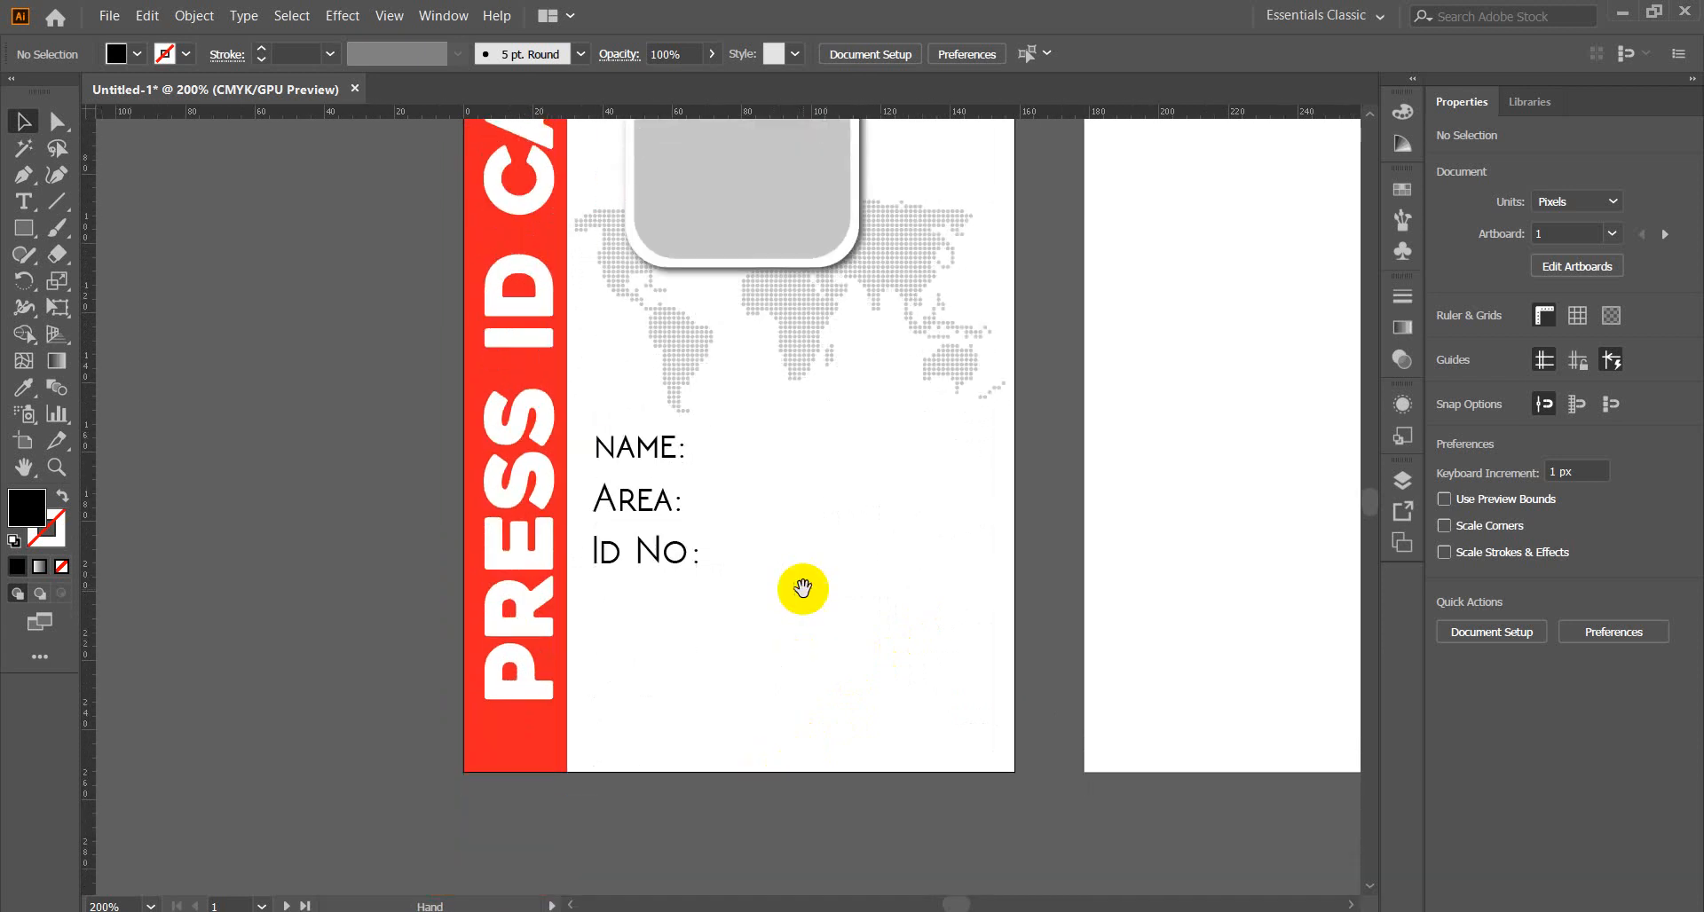
pyautogui.click(651, 502)
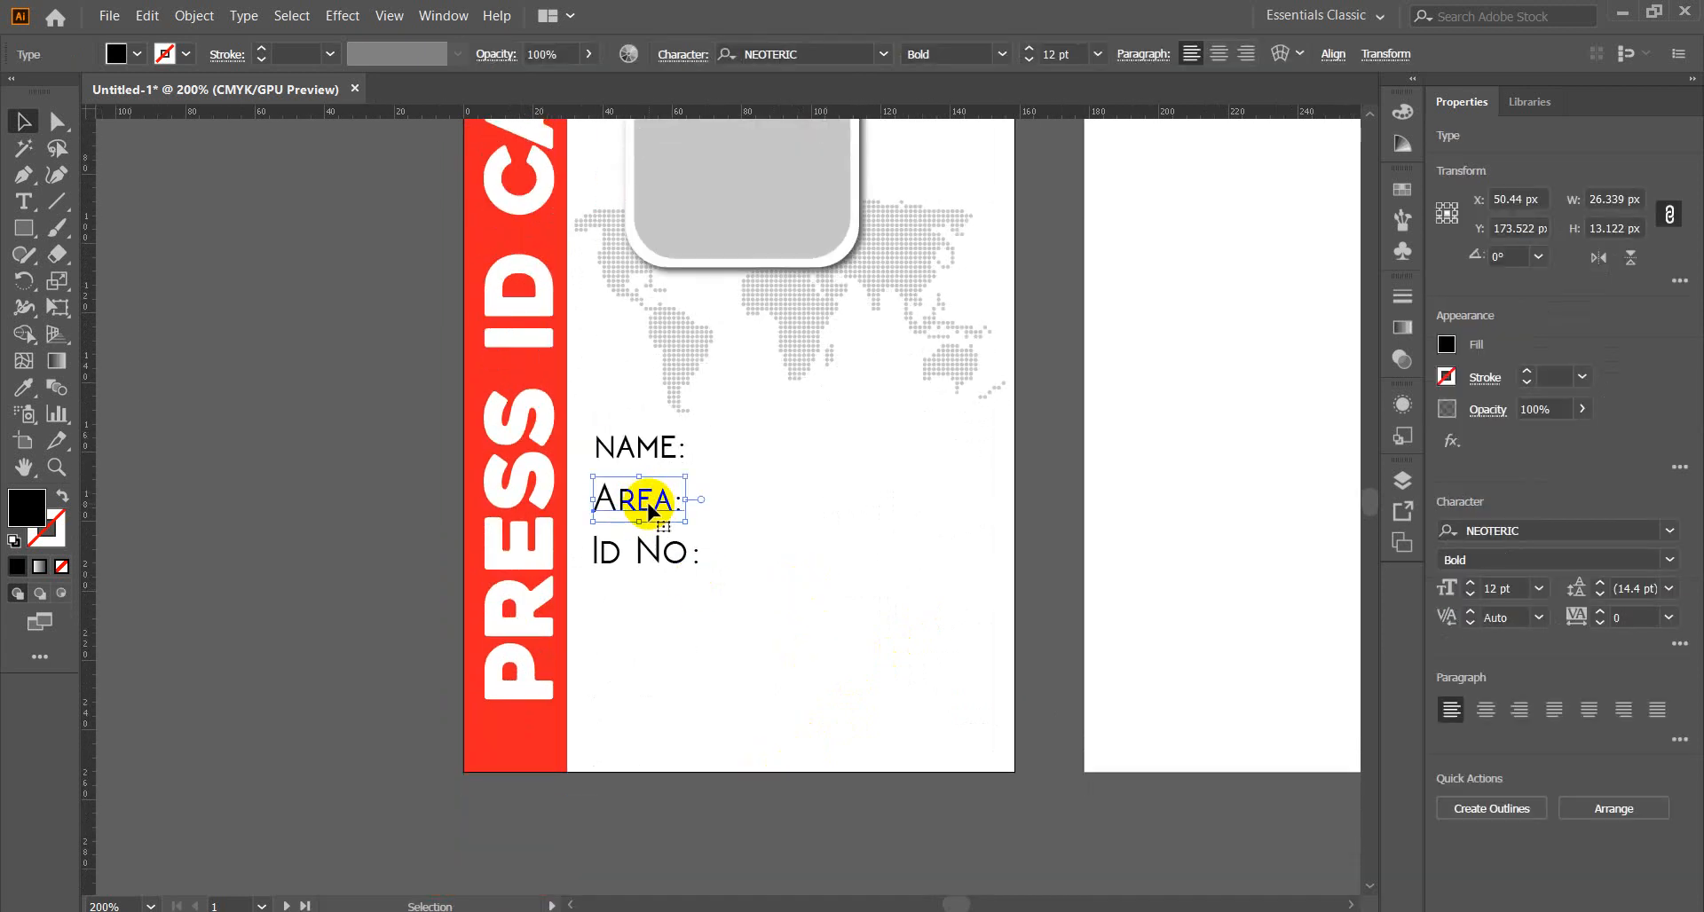
pyautogui.keyDown('alt'); pyautogui.moveTo(651, 510); pyautogui.dragTo(641, 565); pyautogui.keyUp('alt')
pyautogui.moveTo(657, 654); pyautogui.dragTo(678, 326)
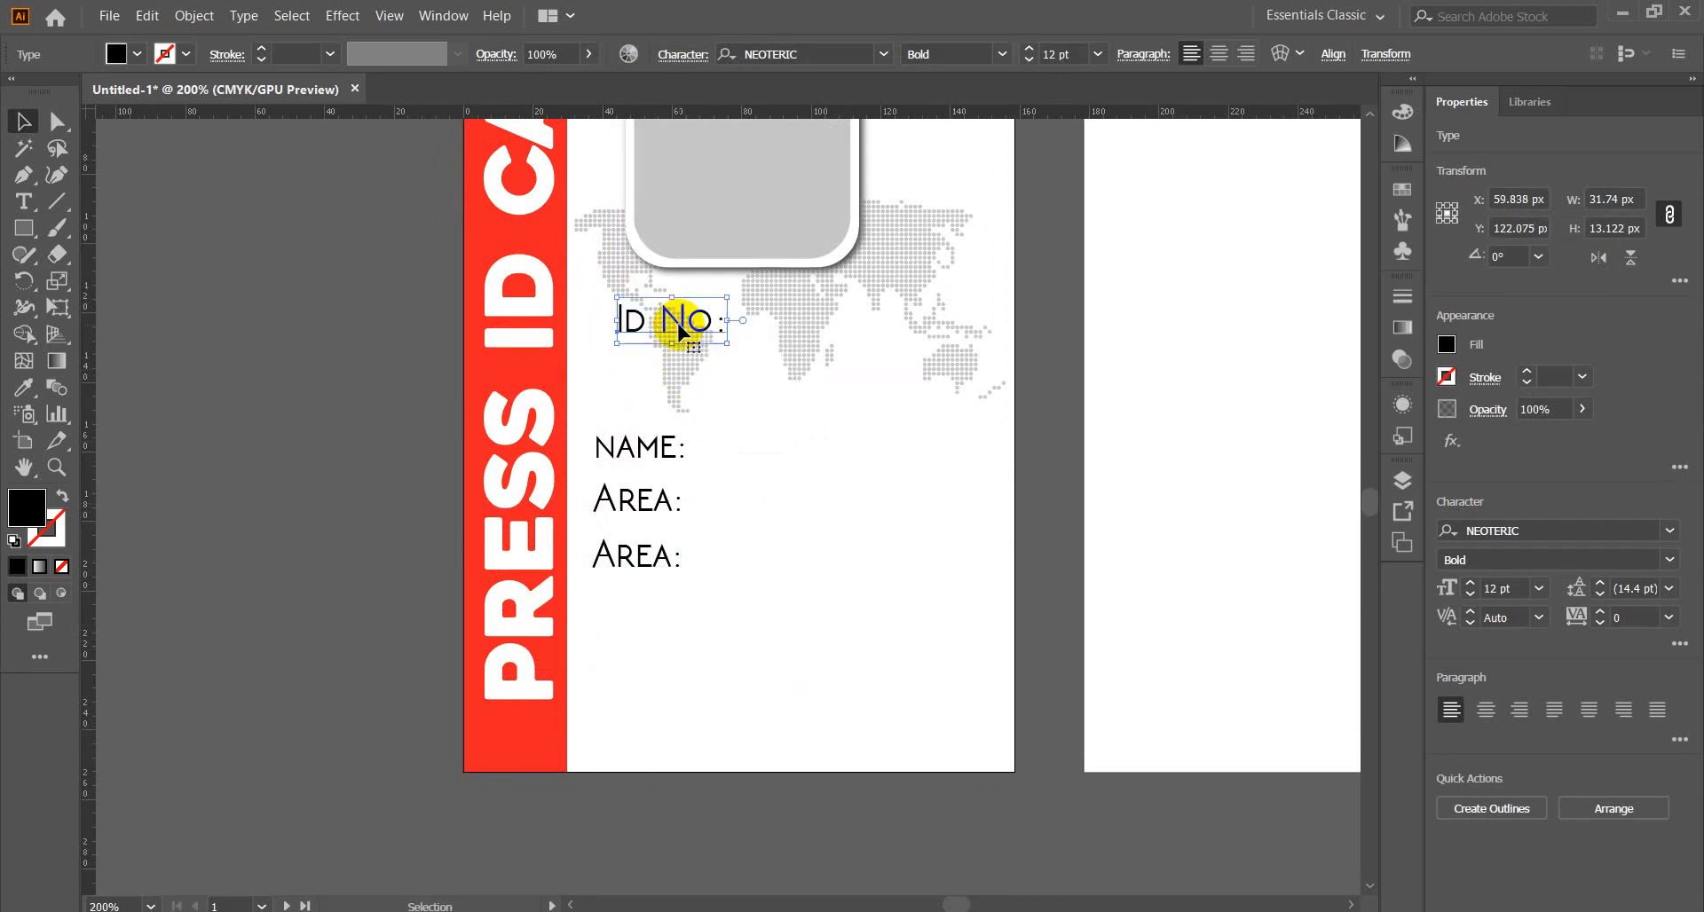
# Retype the middle Area: label as 'Post:' and open a new Chrome tab.
pyautogui.click(648, 449)
pyautogui.click(633, 503)
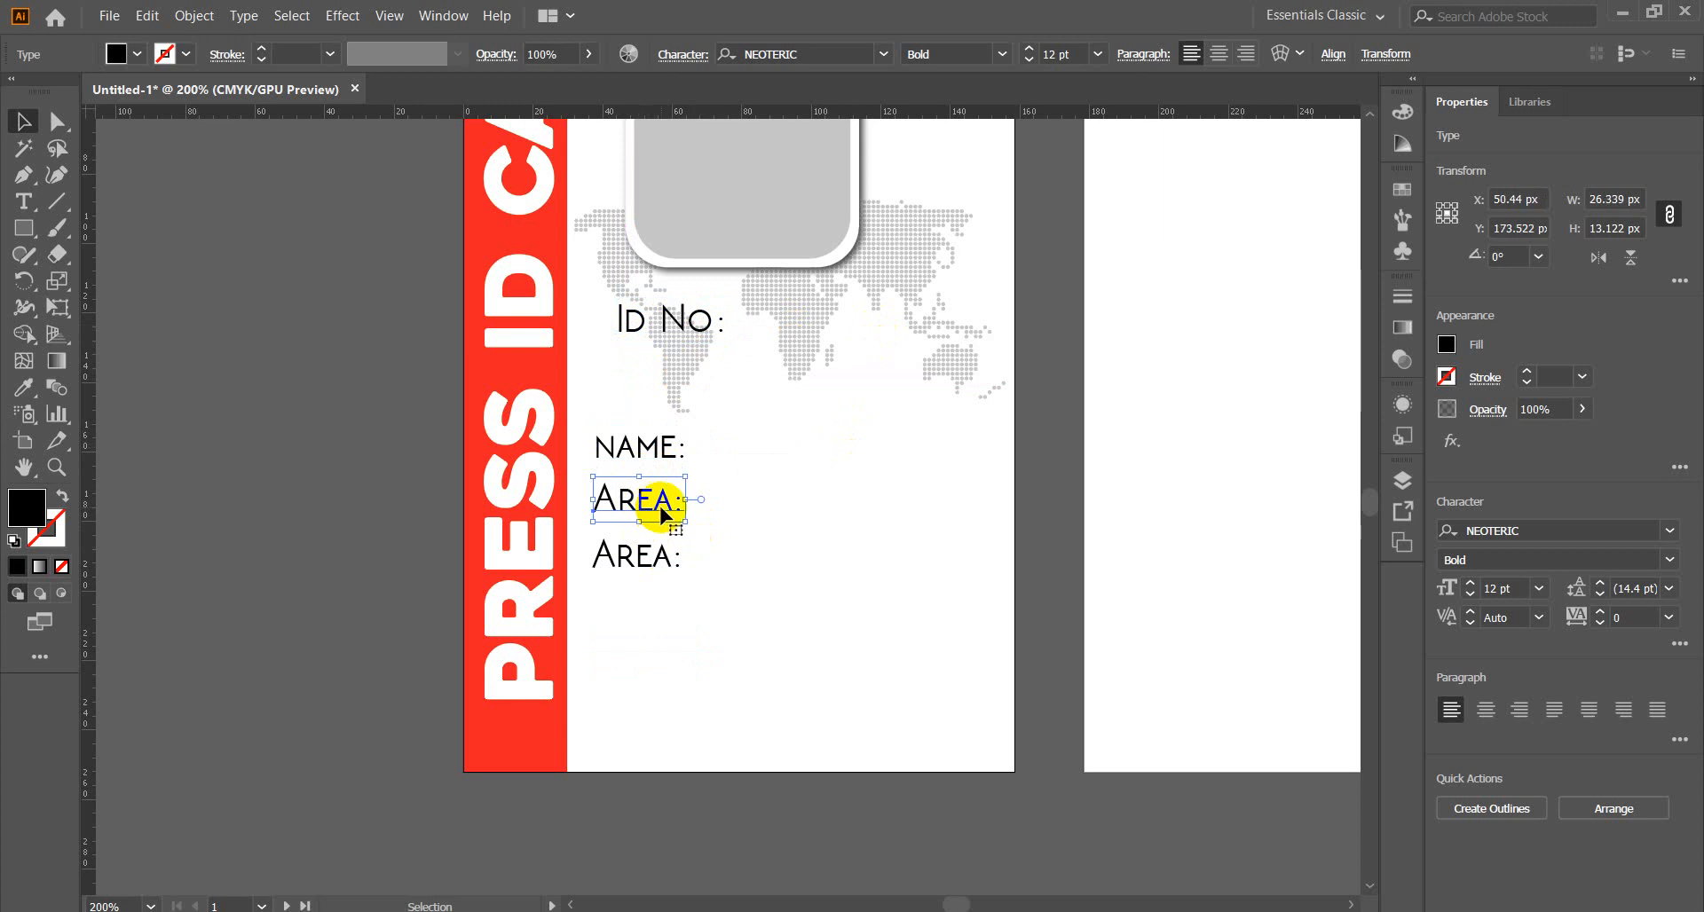
pyautogui.doubleClick(670, 500)
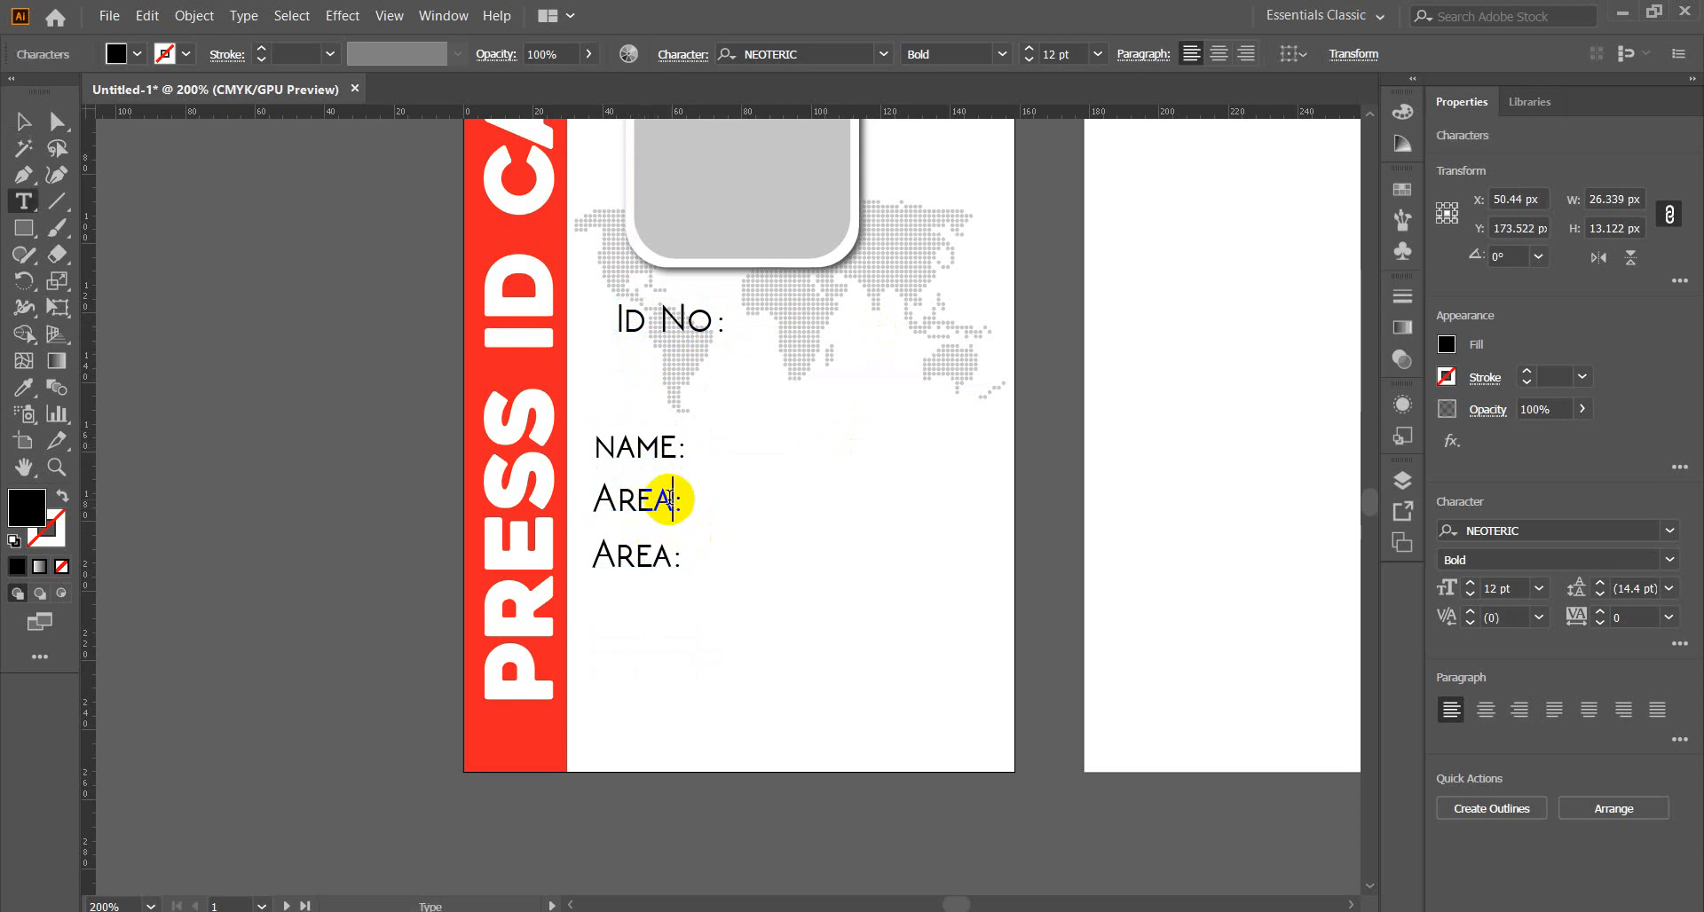
pyautogui.moveTo(670, 500); pyautogui.dragTo(588, 498)
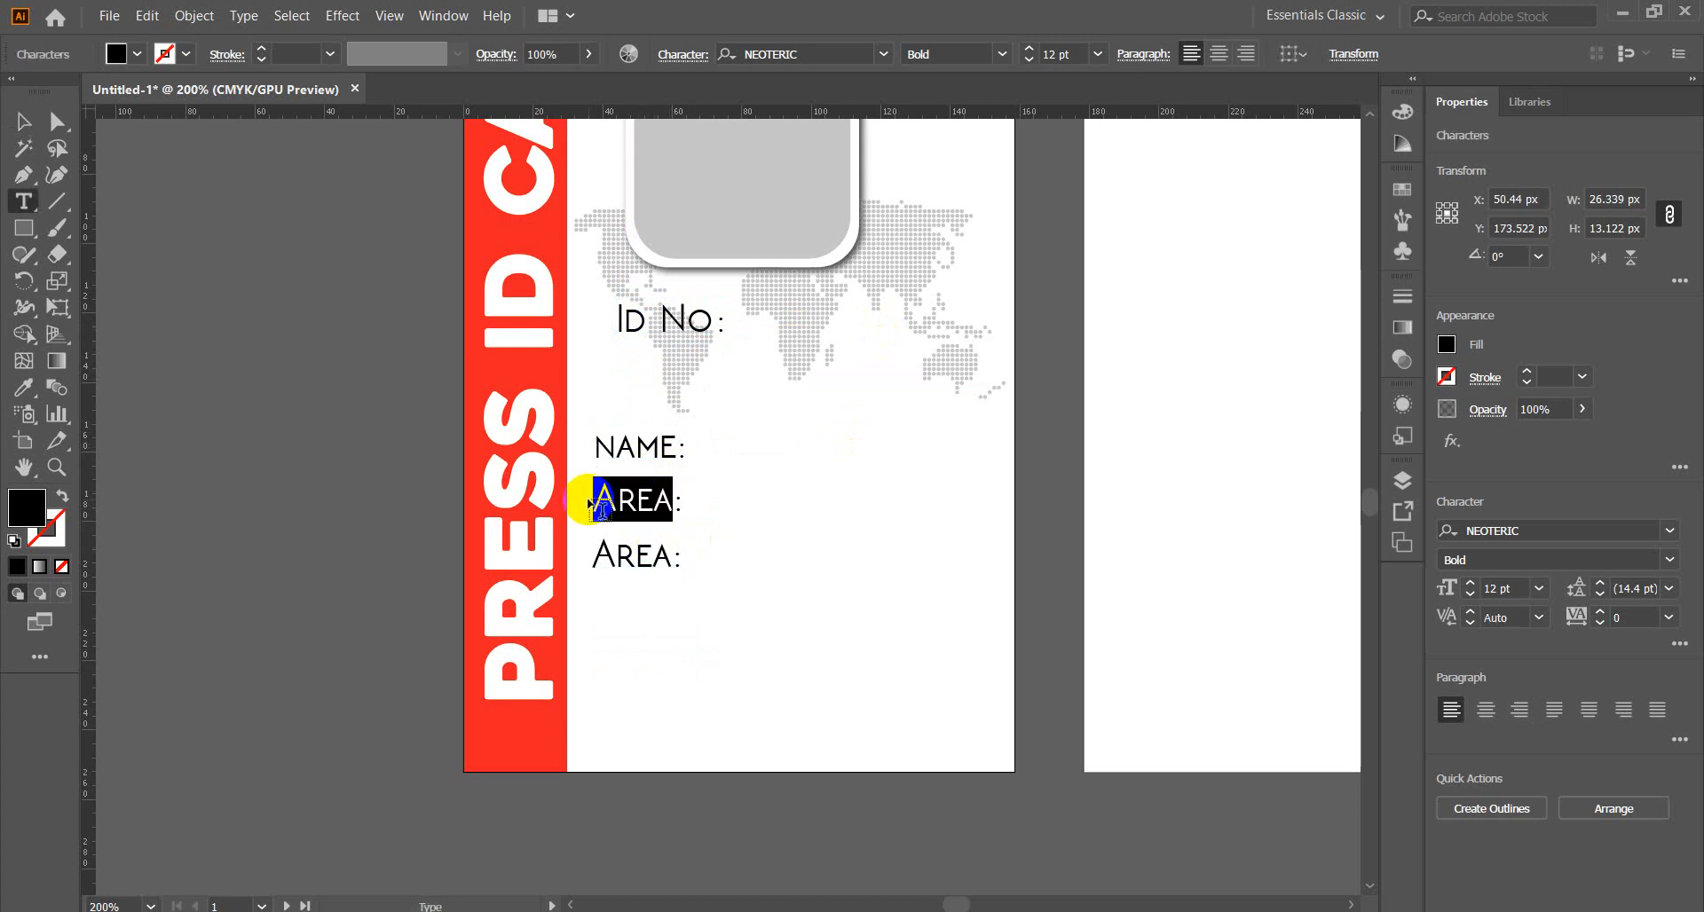
pyautogui.write('Post:')
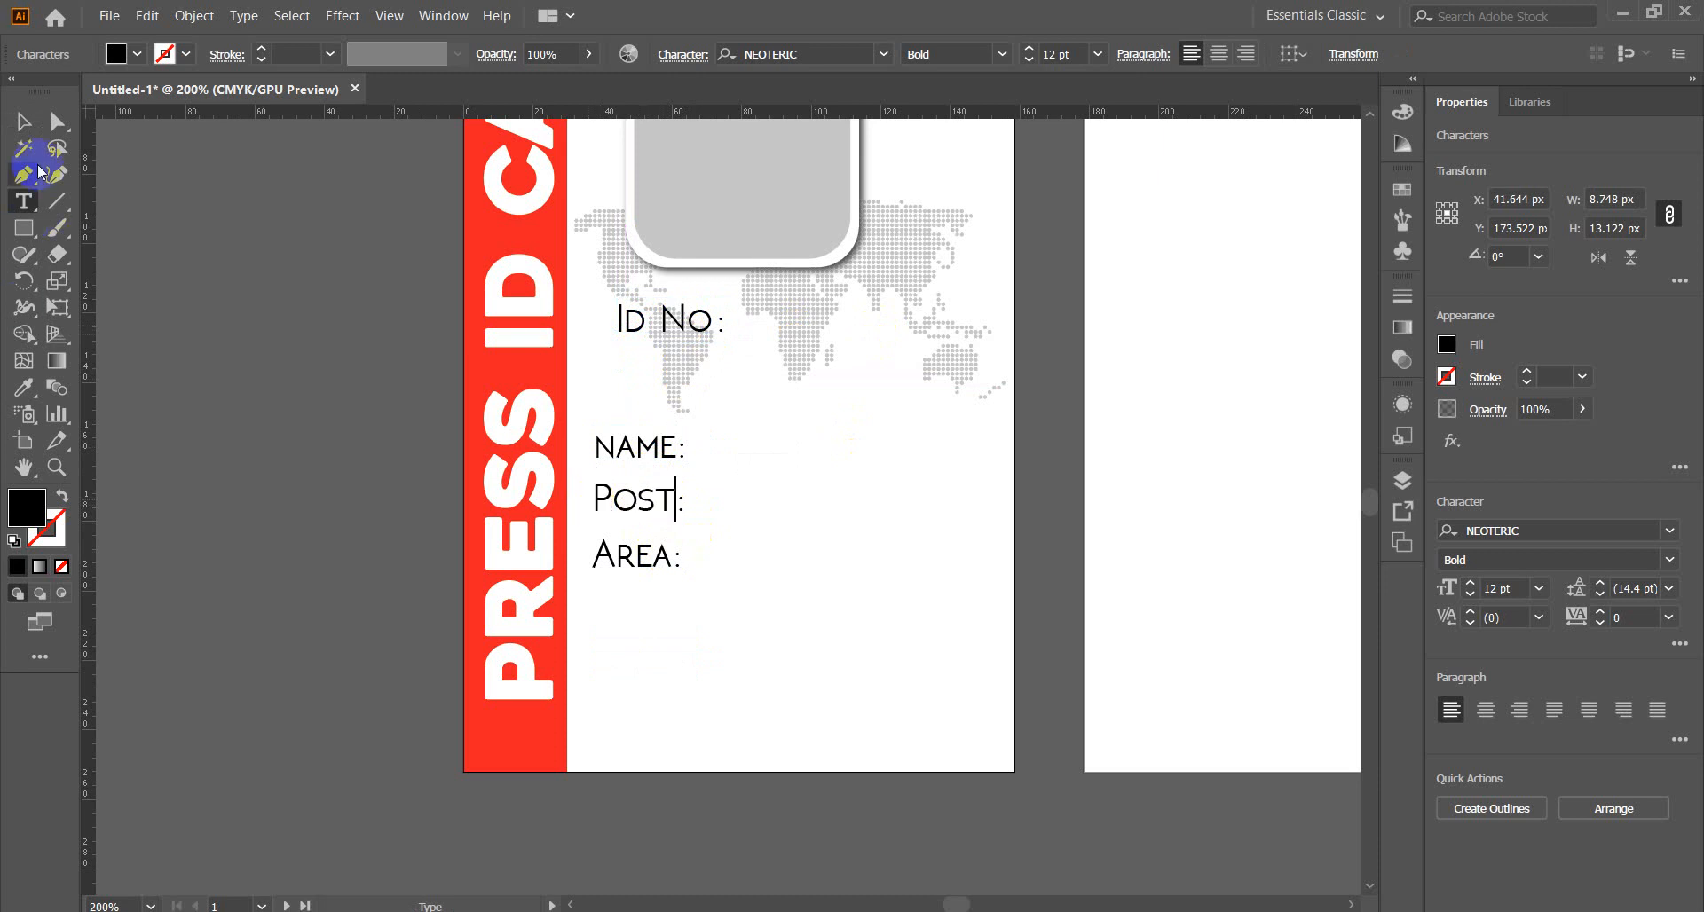
pyautogui.click(23, 122)
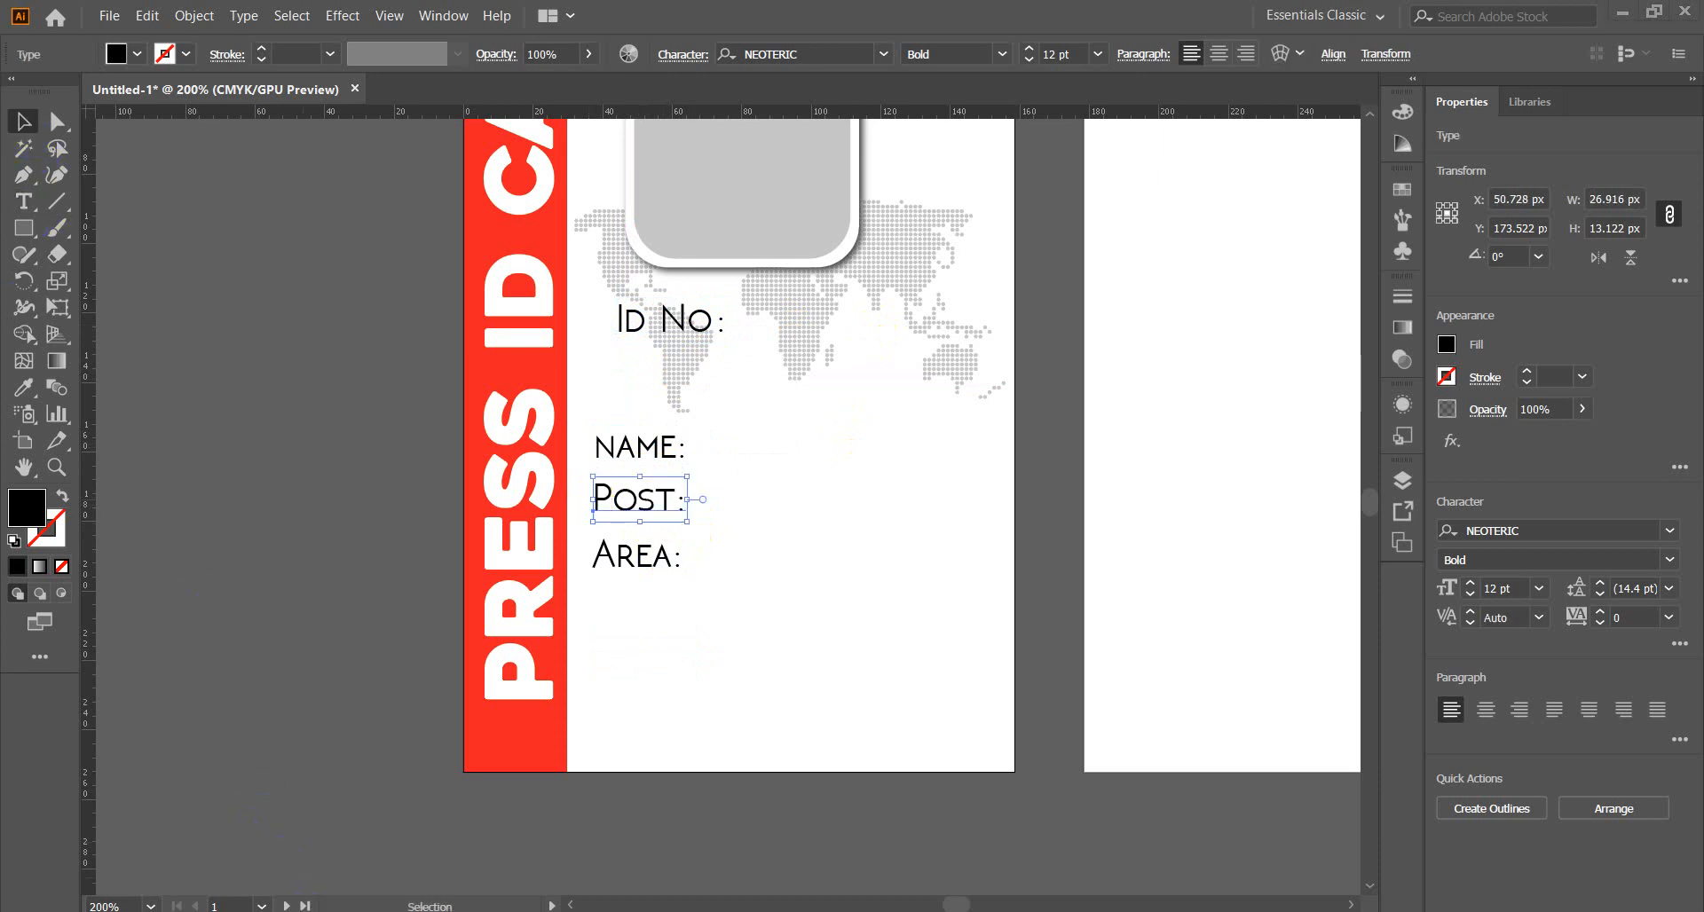
pyautogui.click(217, 845)
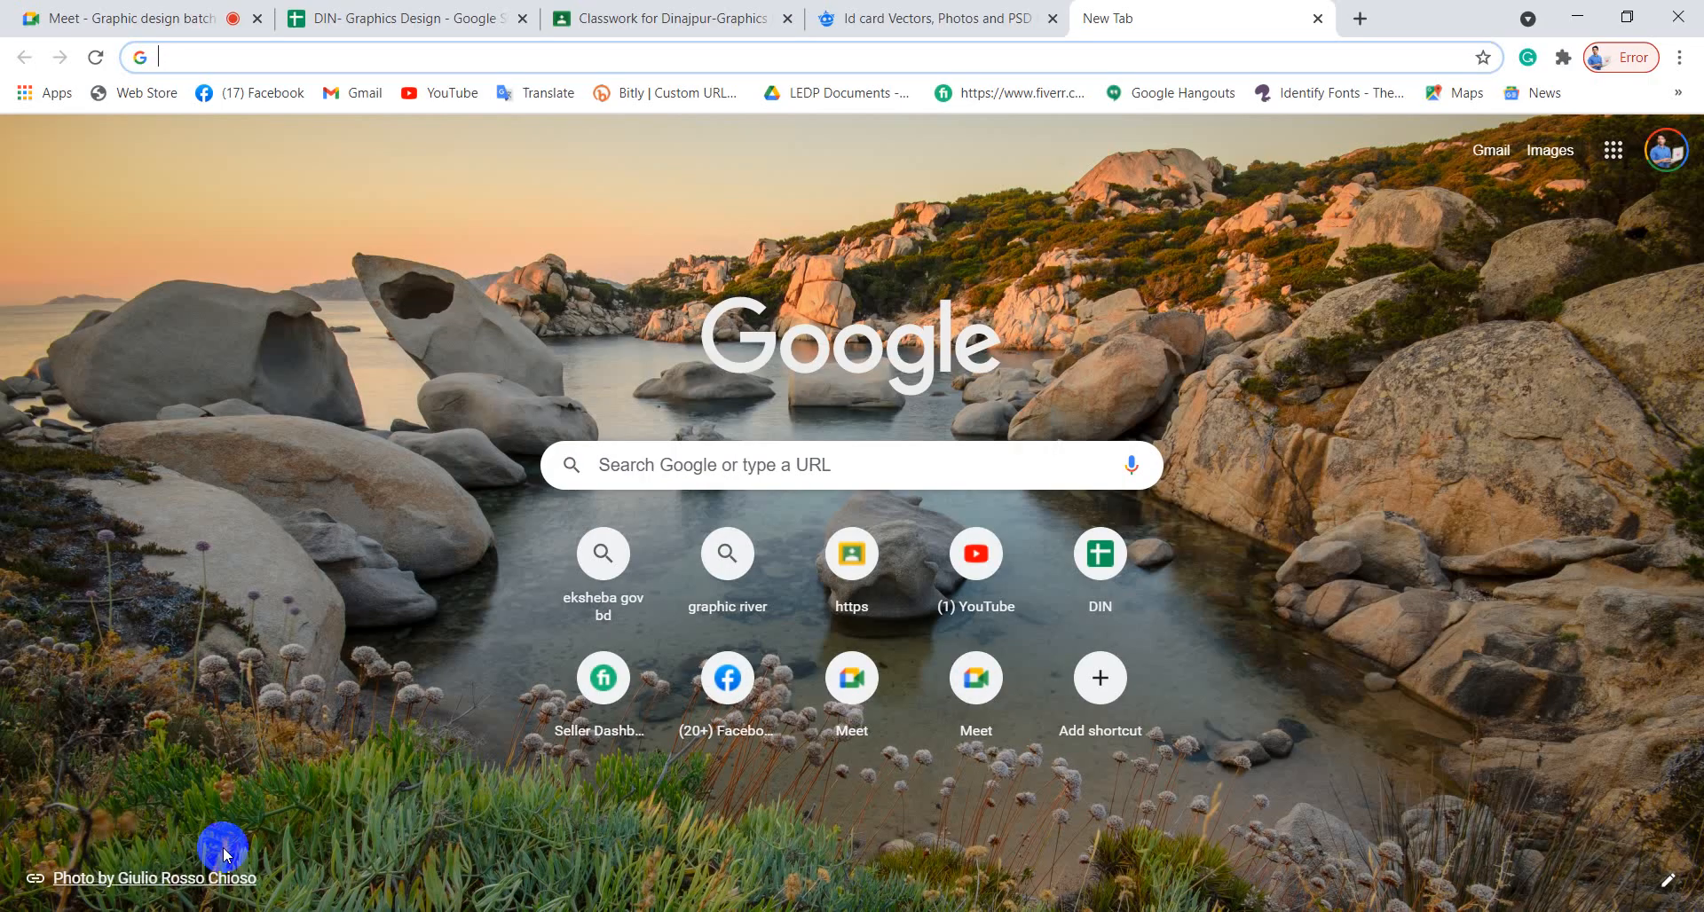
# Open Google Translate and set it to translate from English into Bangla.
pyautogui.click(647, 59)
pyautogui.write('google')
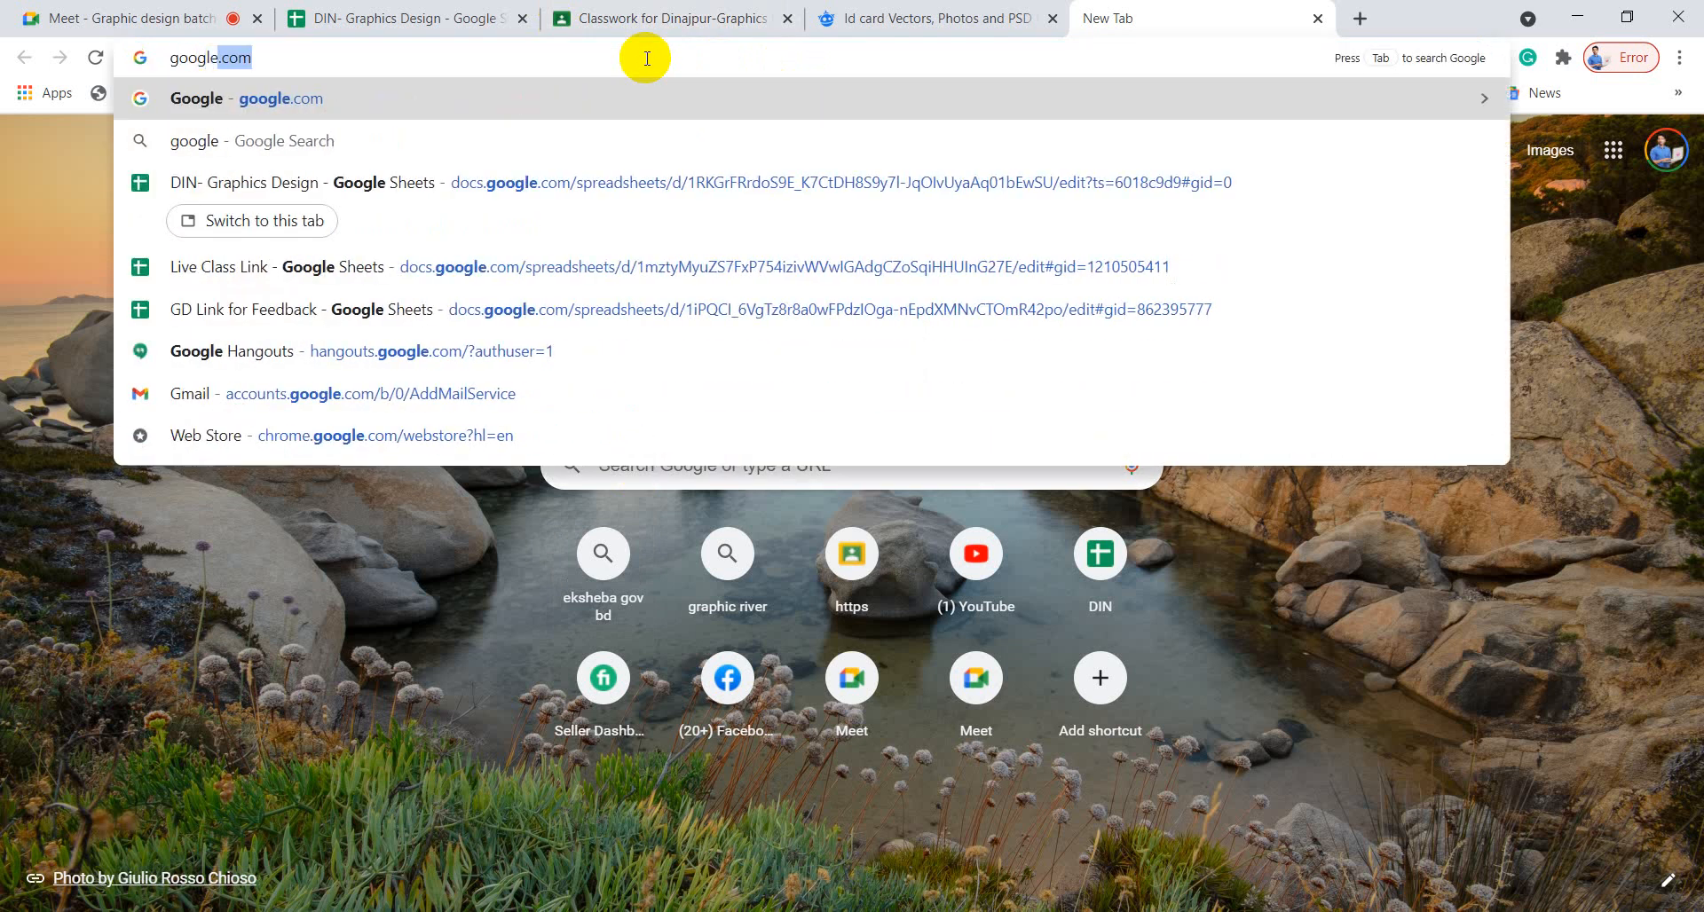
pyautogui.write(' t')
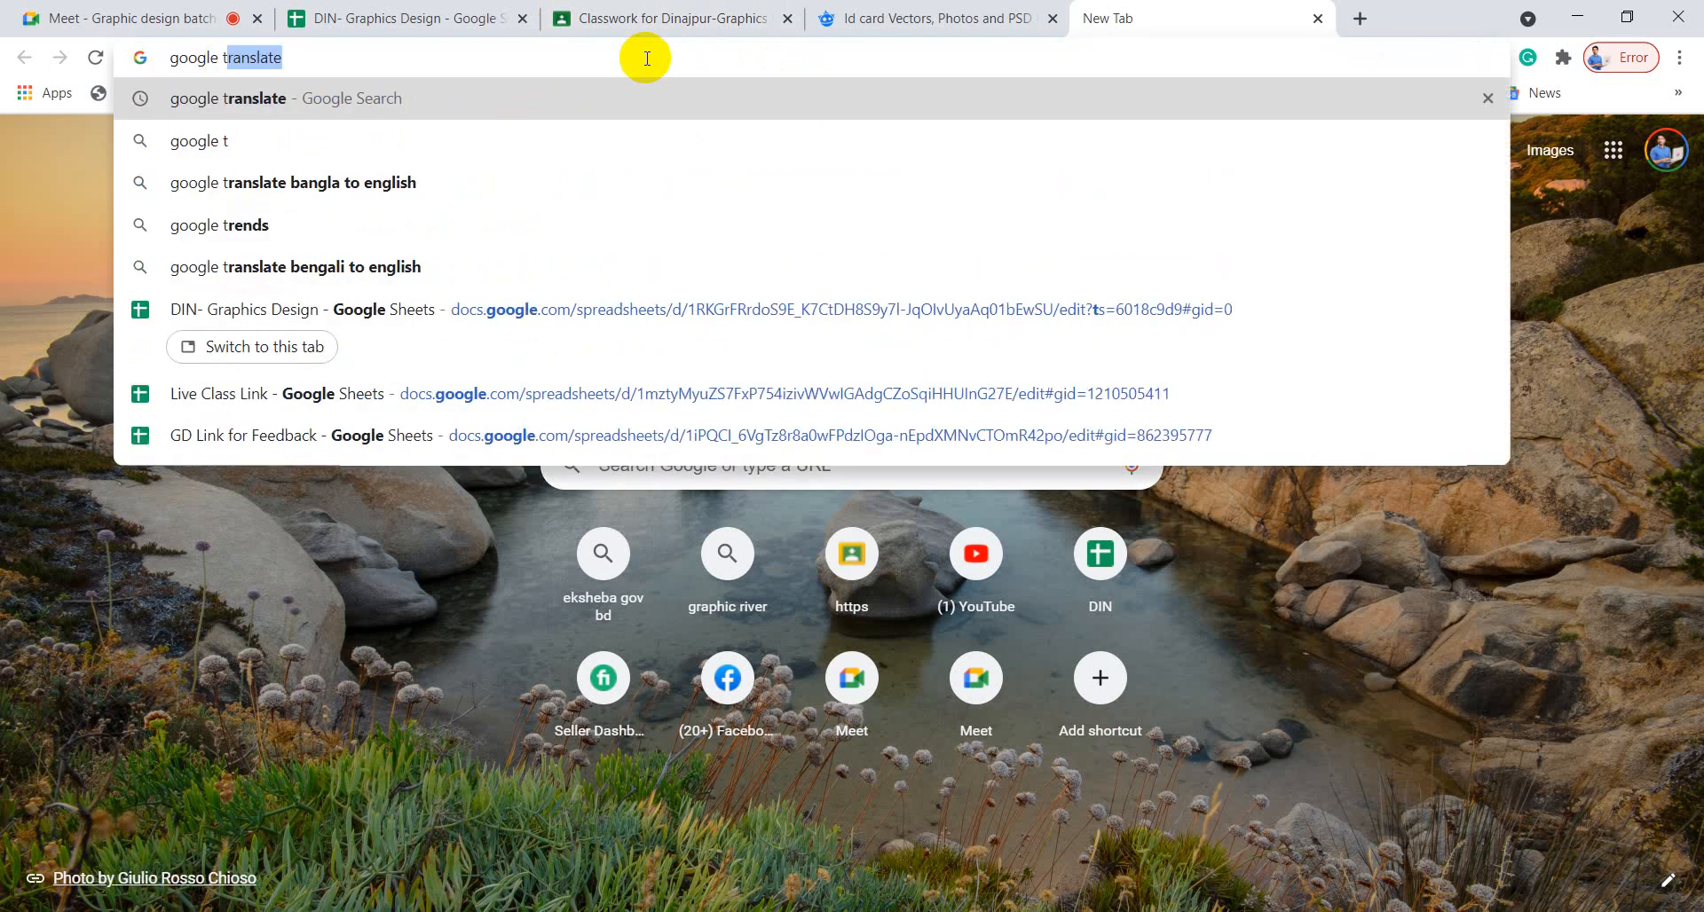
pyautogui.press('Return')
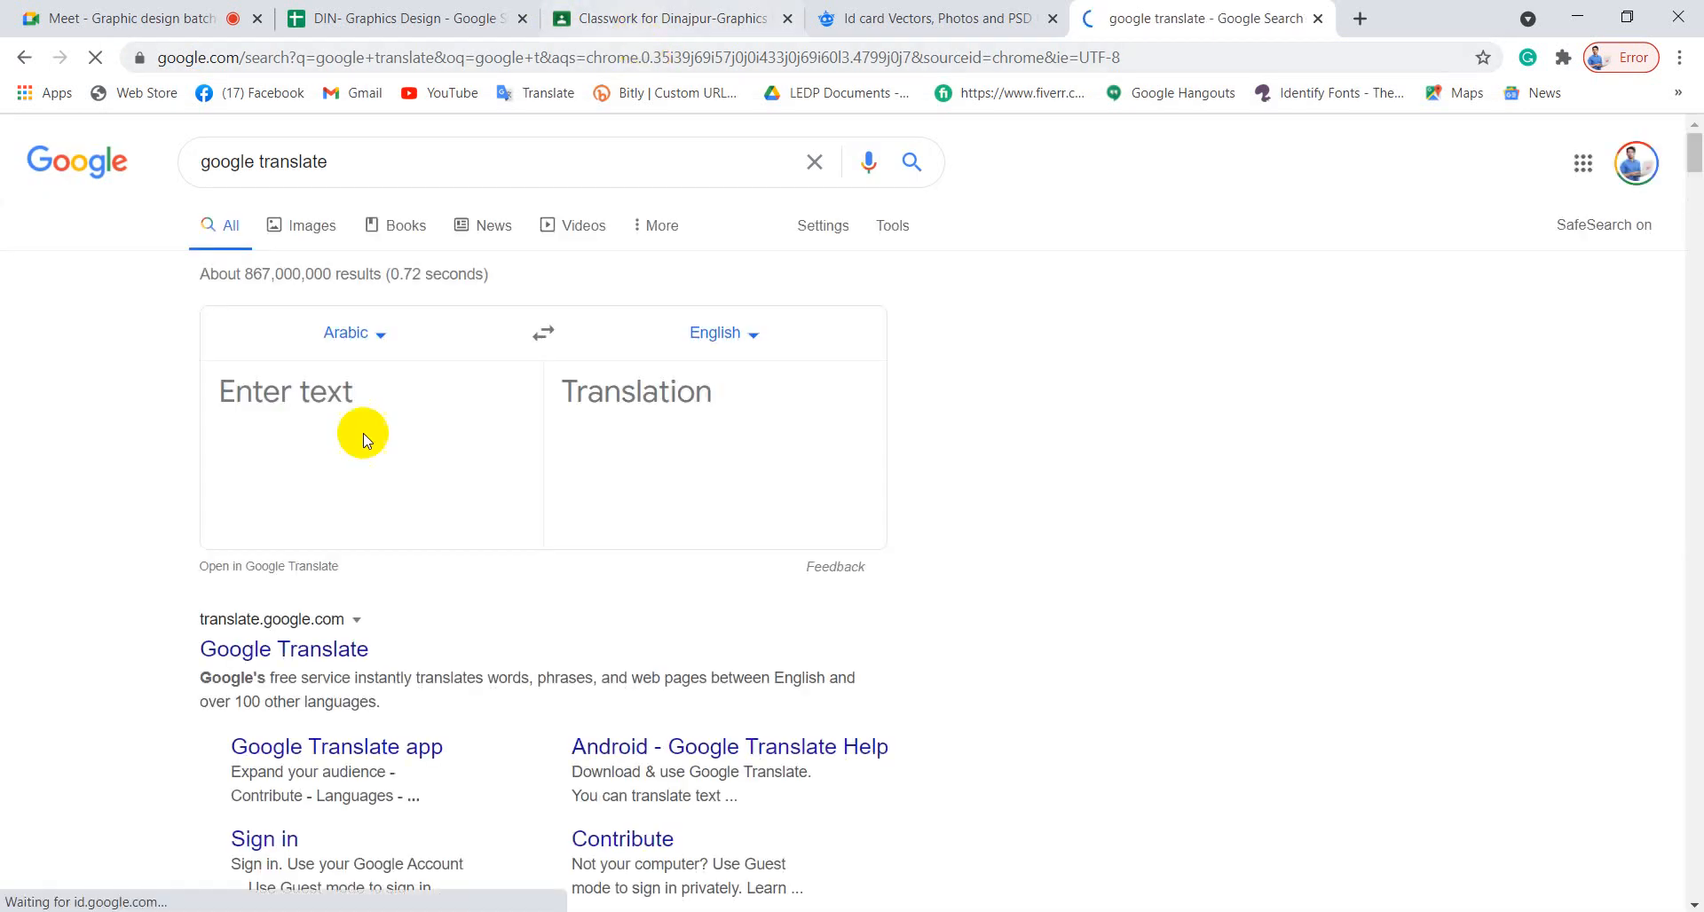
pyautogui.click(546, 345)
pyautogui.click(752, 335)
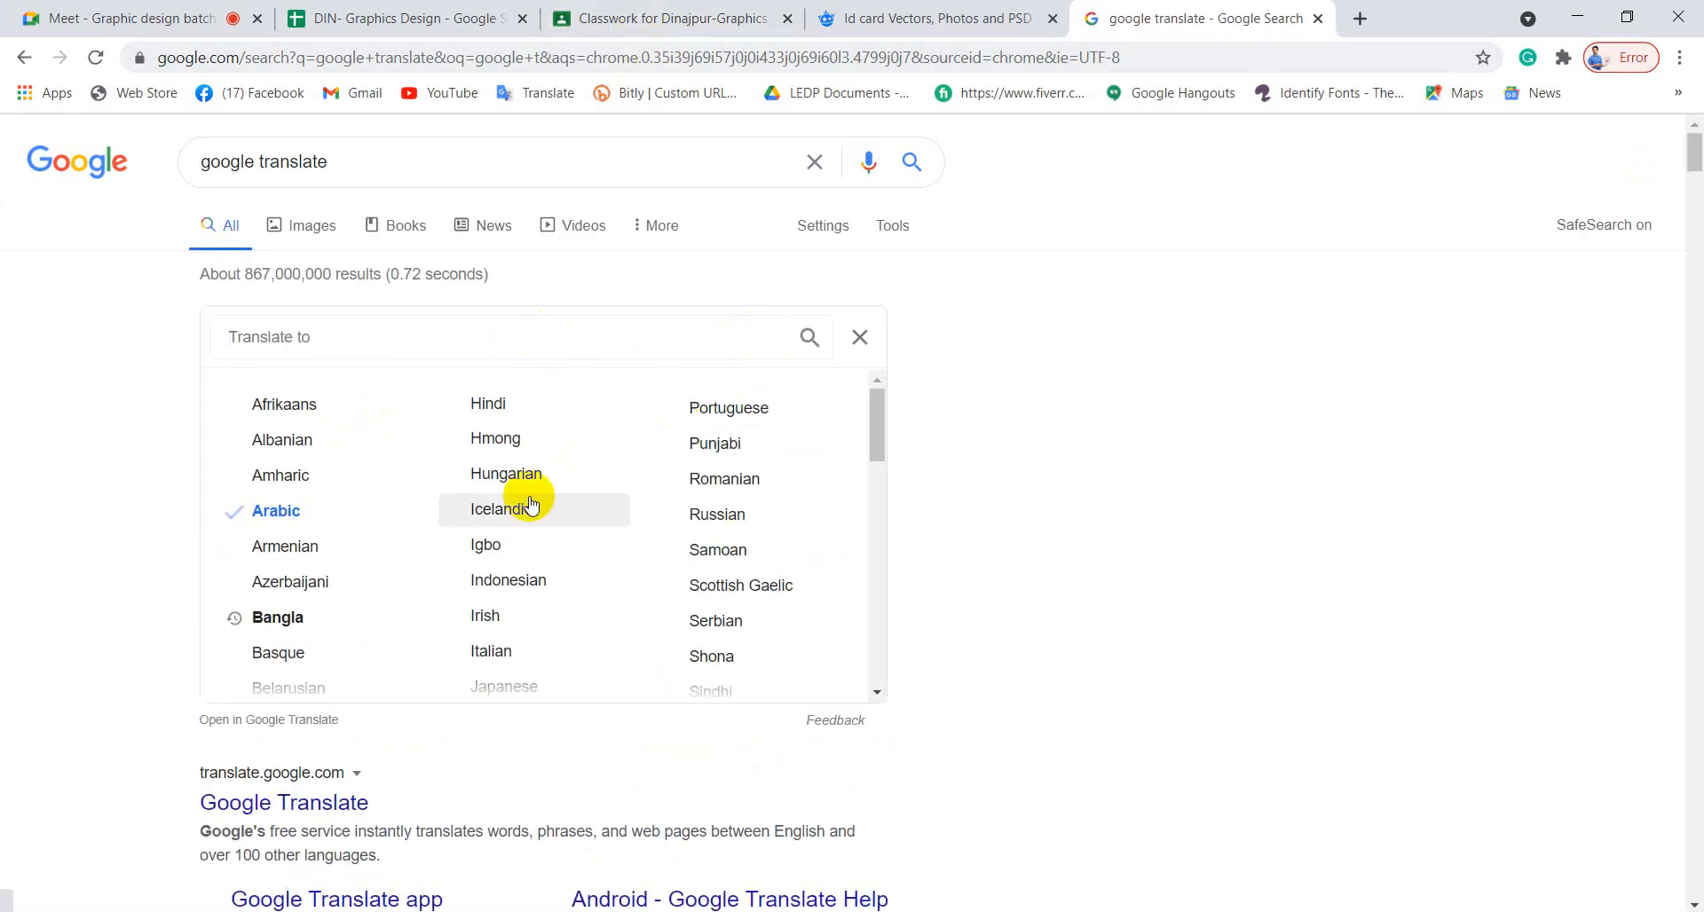
pyautogui.click(282, 619)
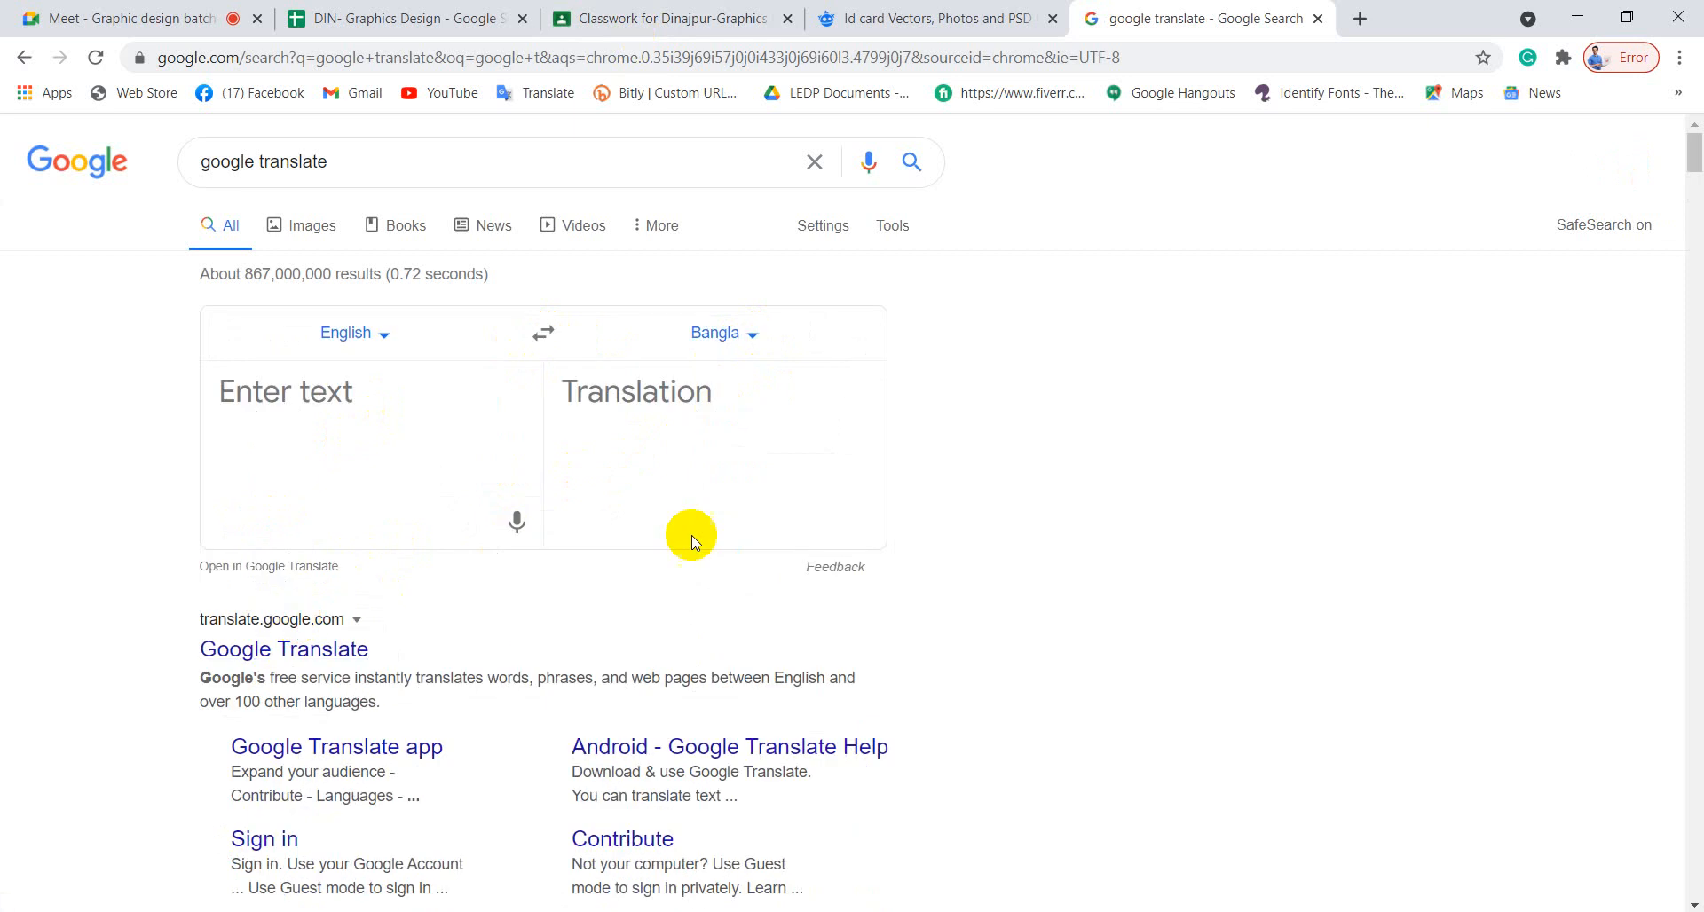
# Translate 'designation' into Bangla (উপাধি), copy the English word and return to Illustrator.
pyautogui.click(351, 401)
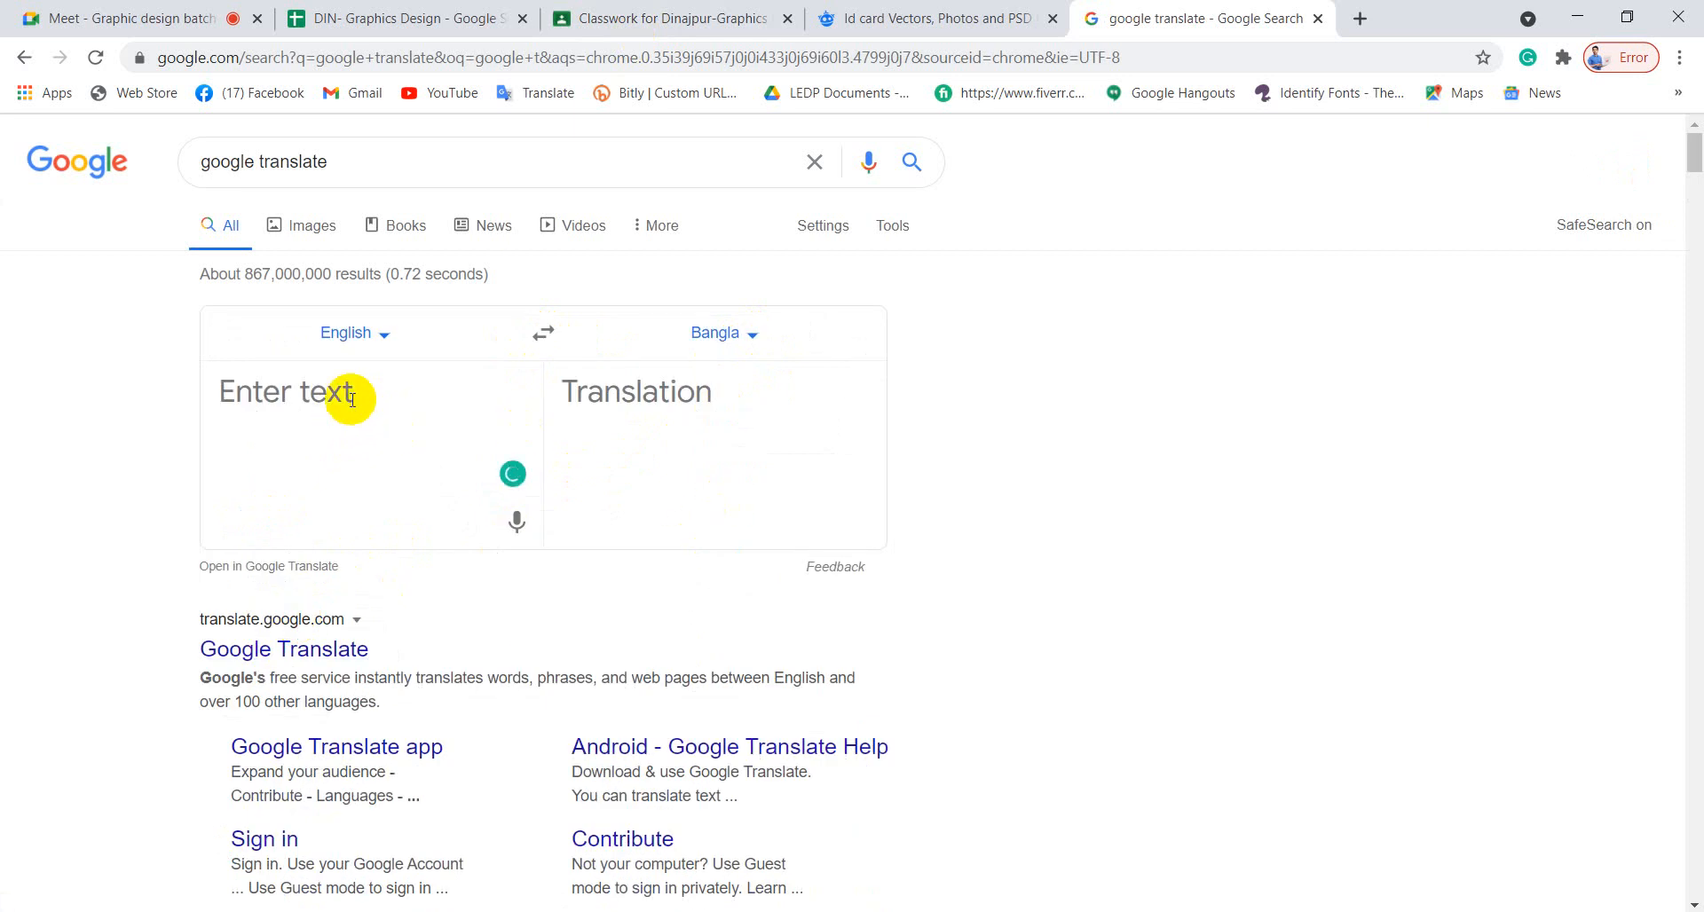
pyautogui.write('des')
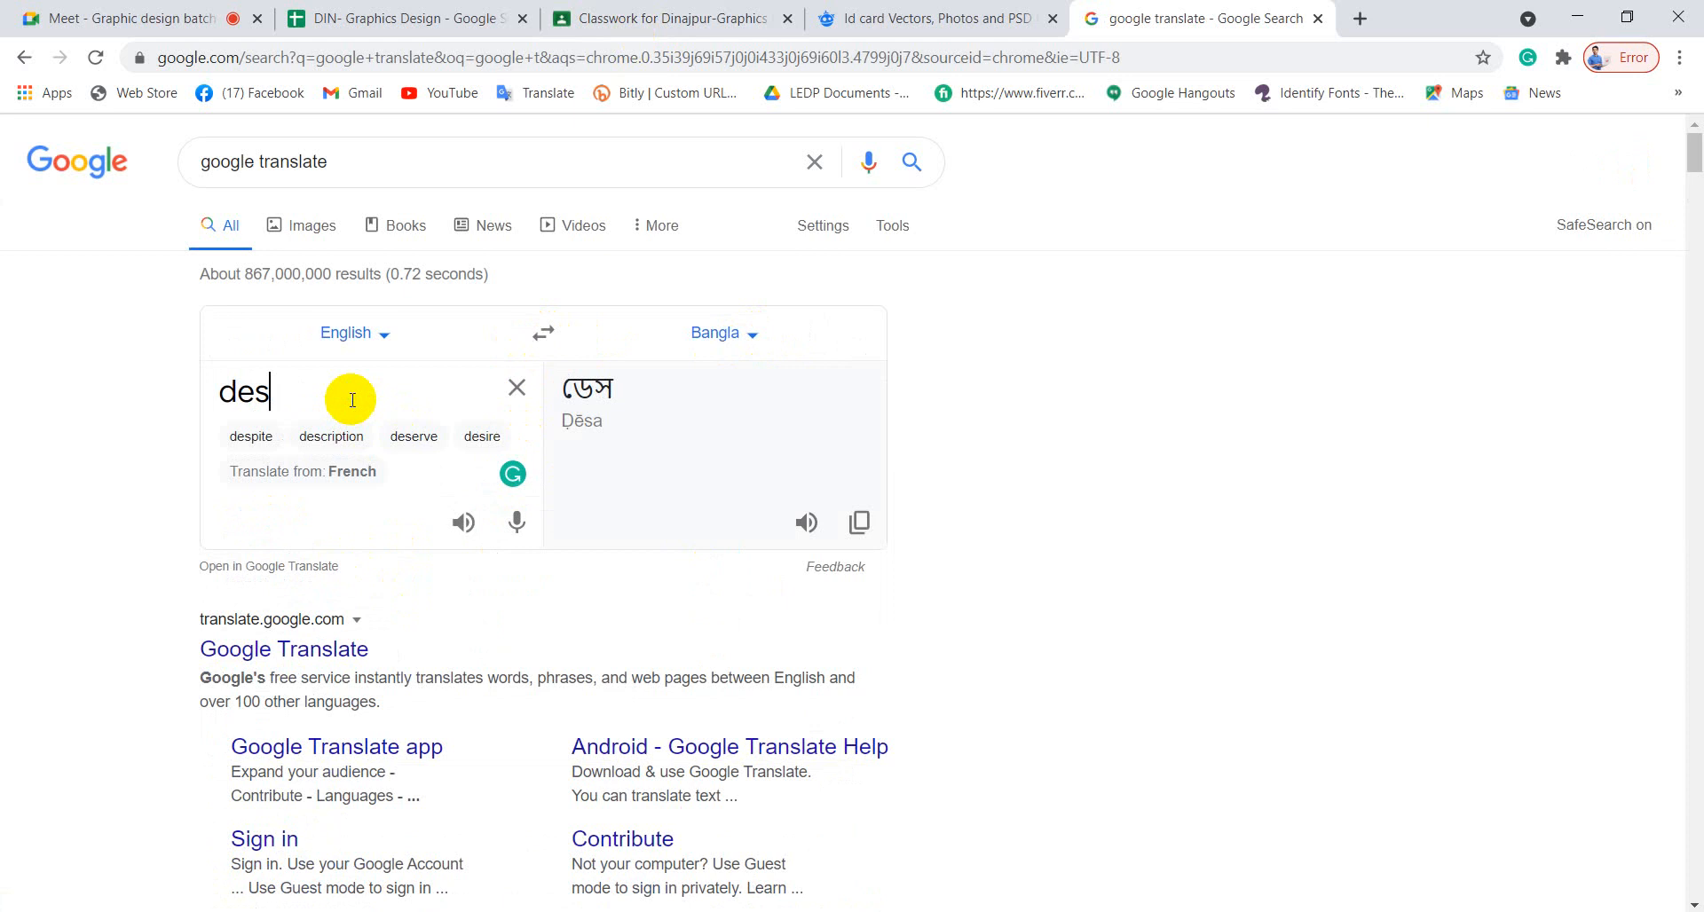
pyautogui.write('ig')
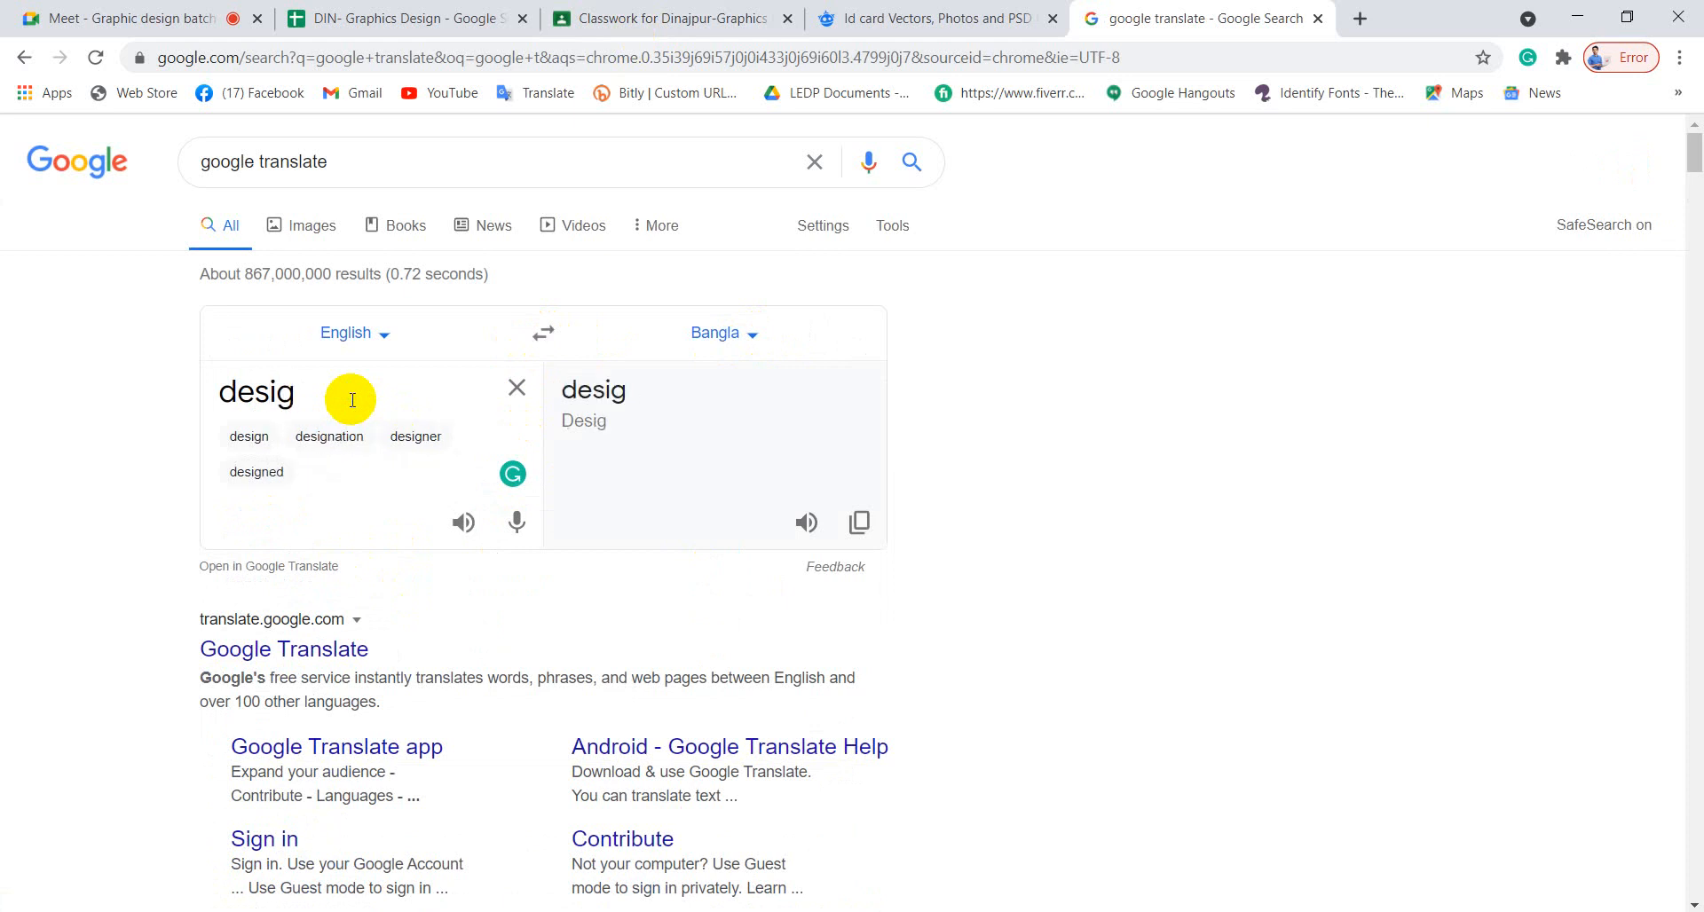
pyautogui.click(350, 440)
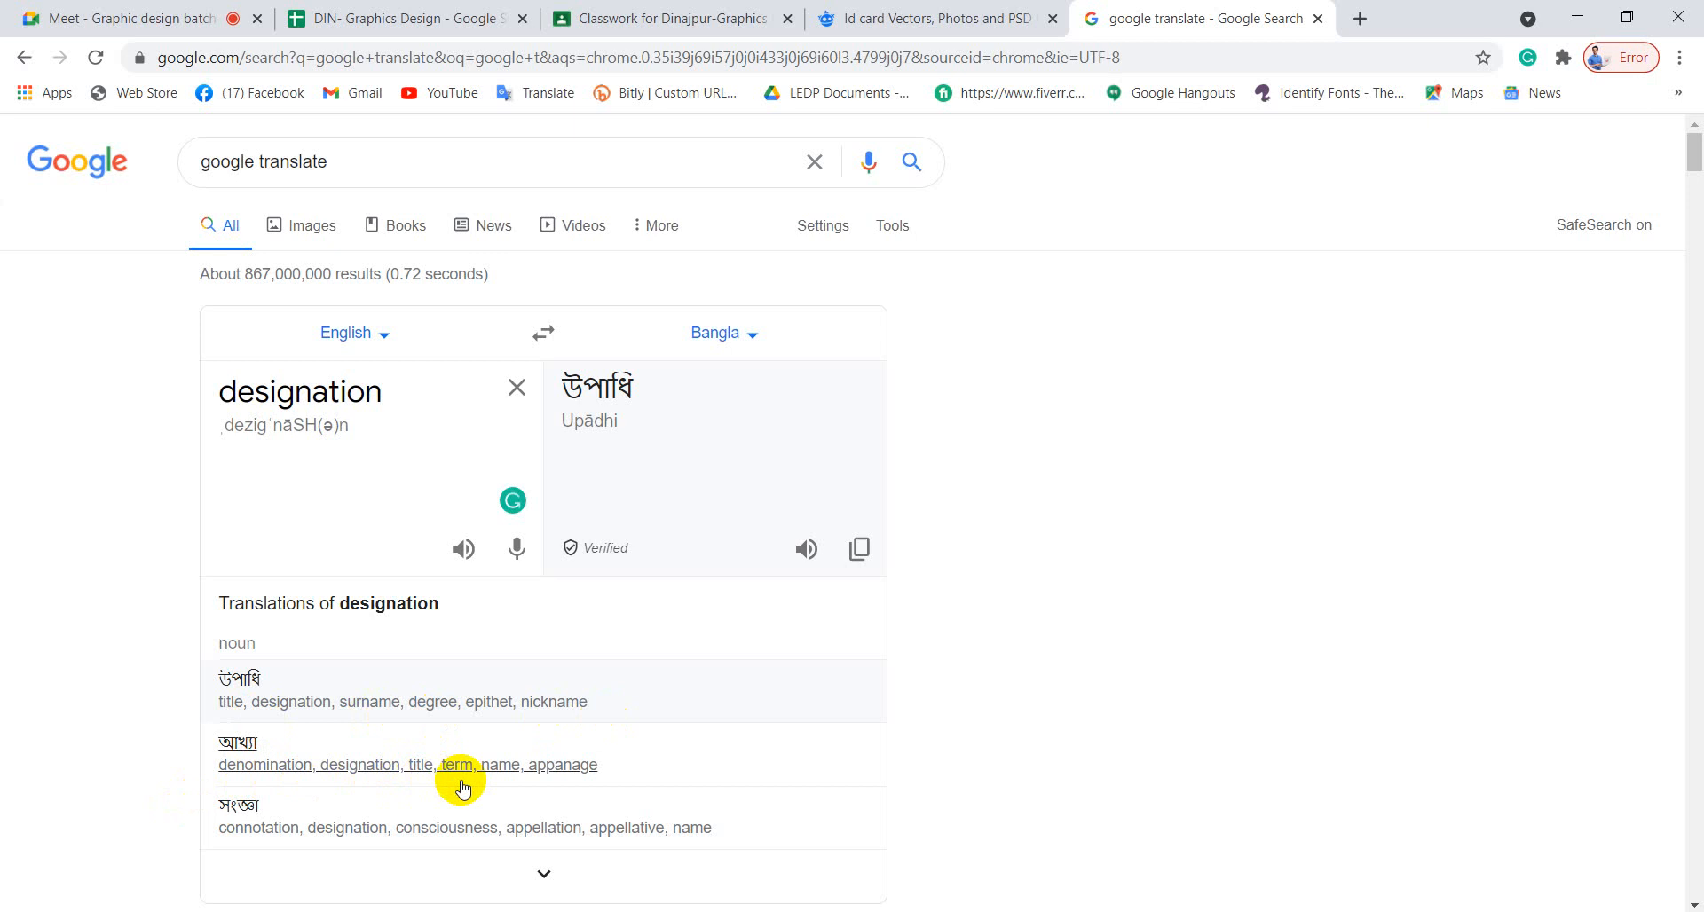
pyautogui.scroll(-1, 494, 761)
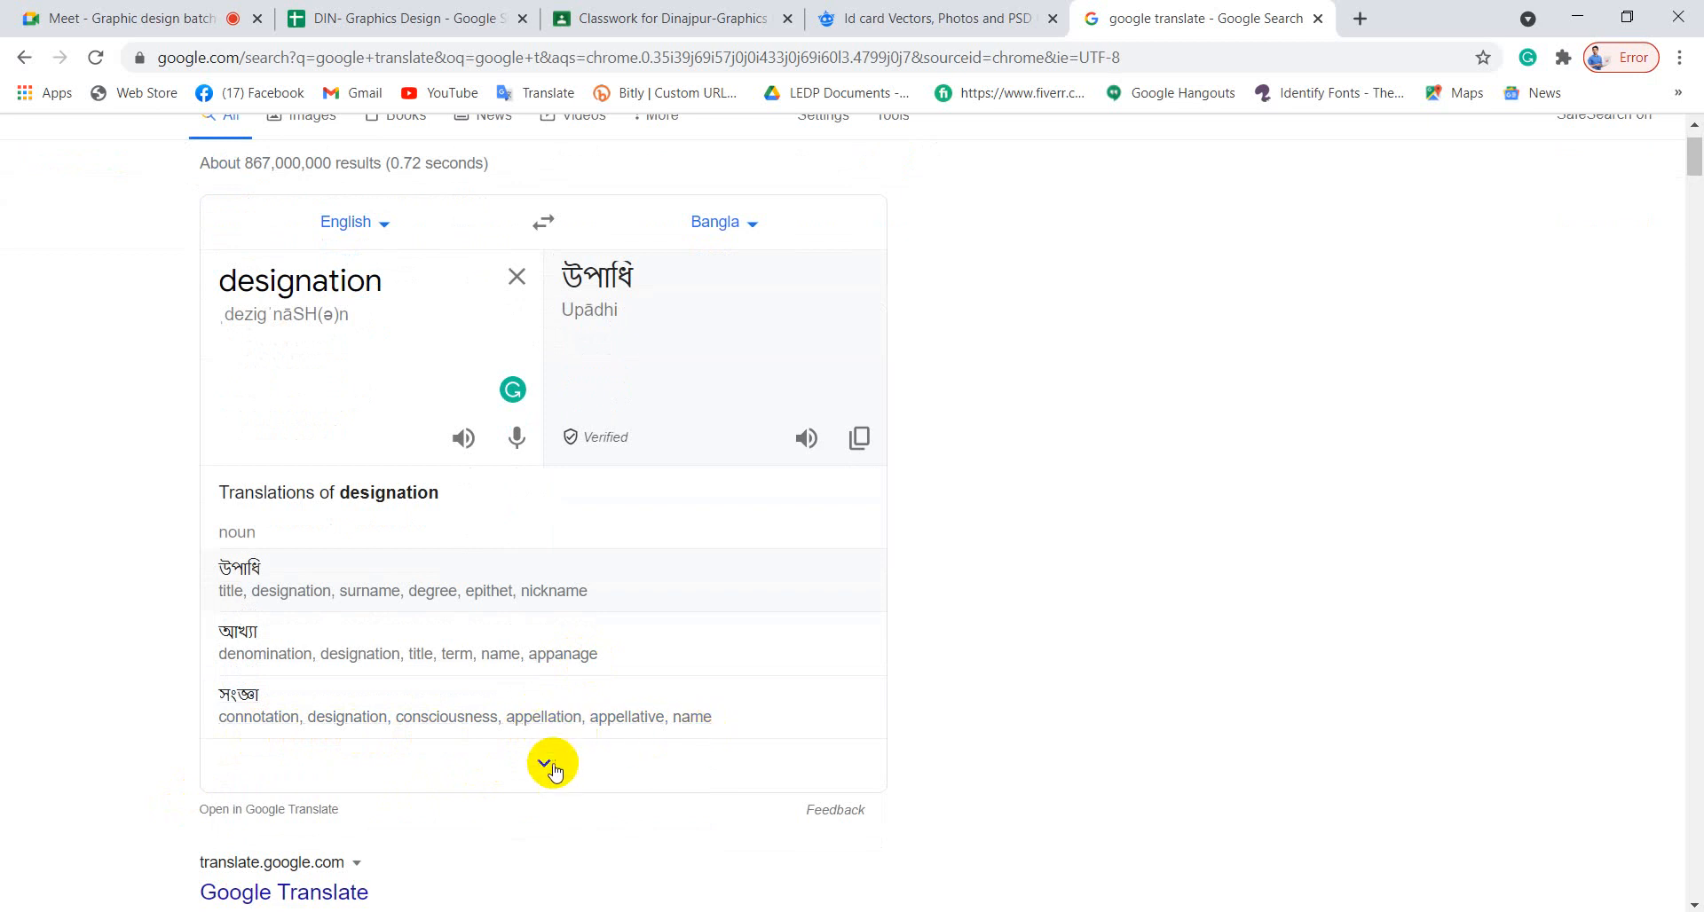
pyautogui.click(541, 762)
pyautogui.scroll(-4, 506, 741)
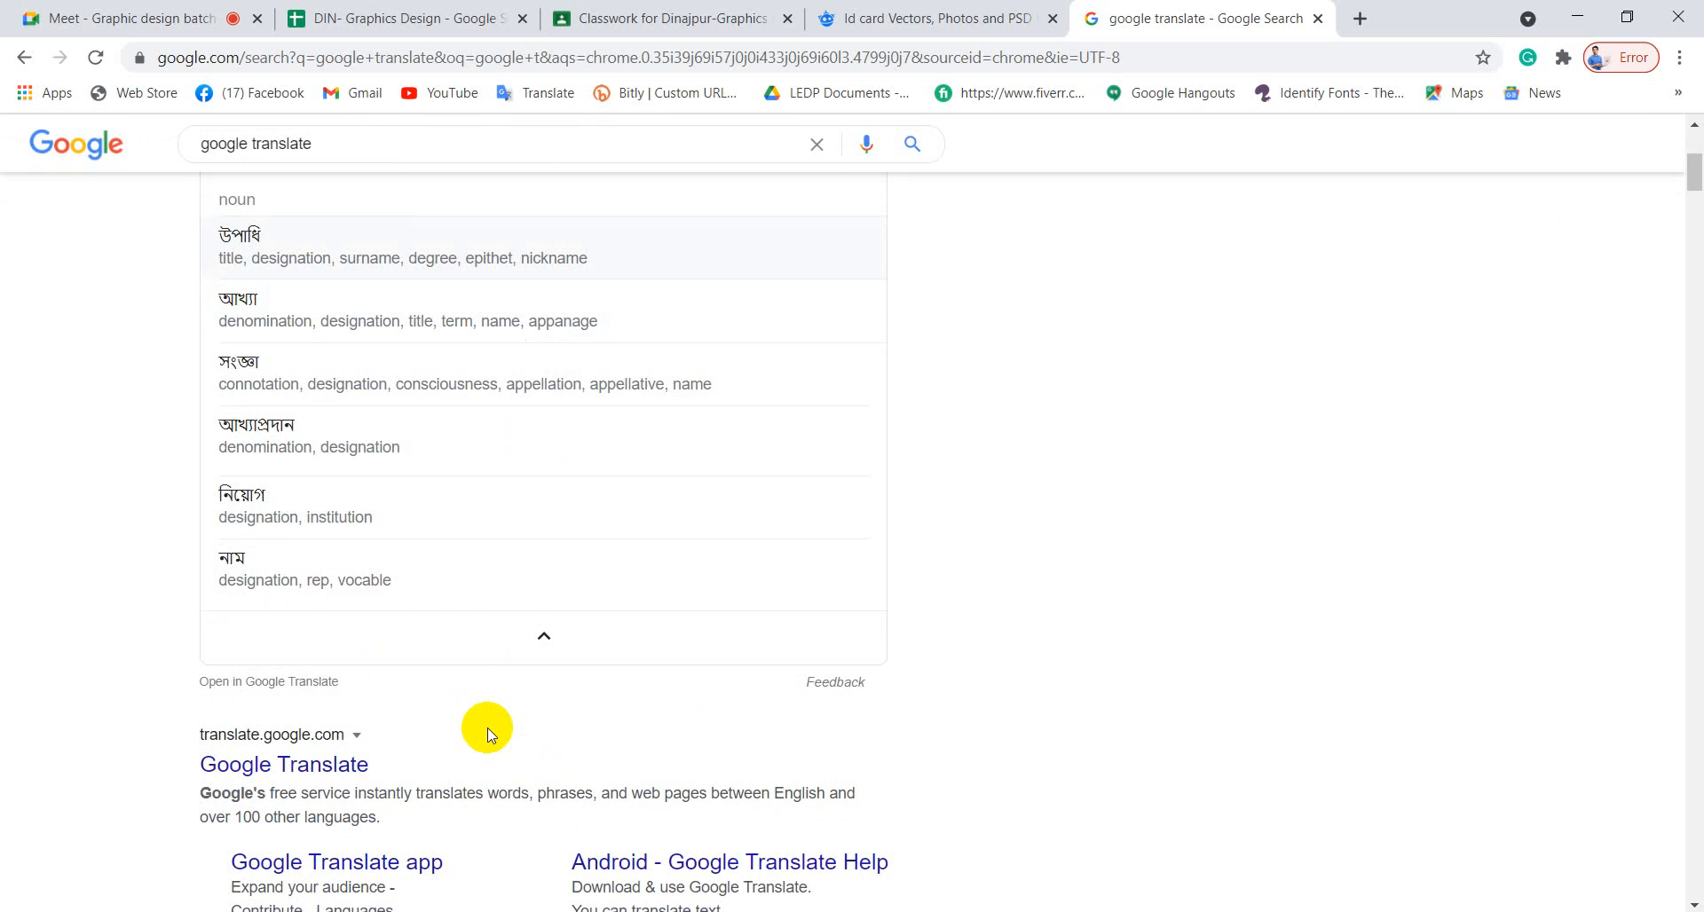
pyautogui.scroll(4, 453, 657)
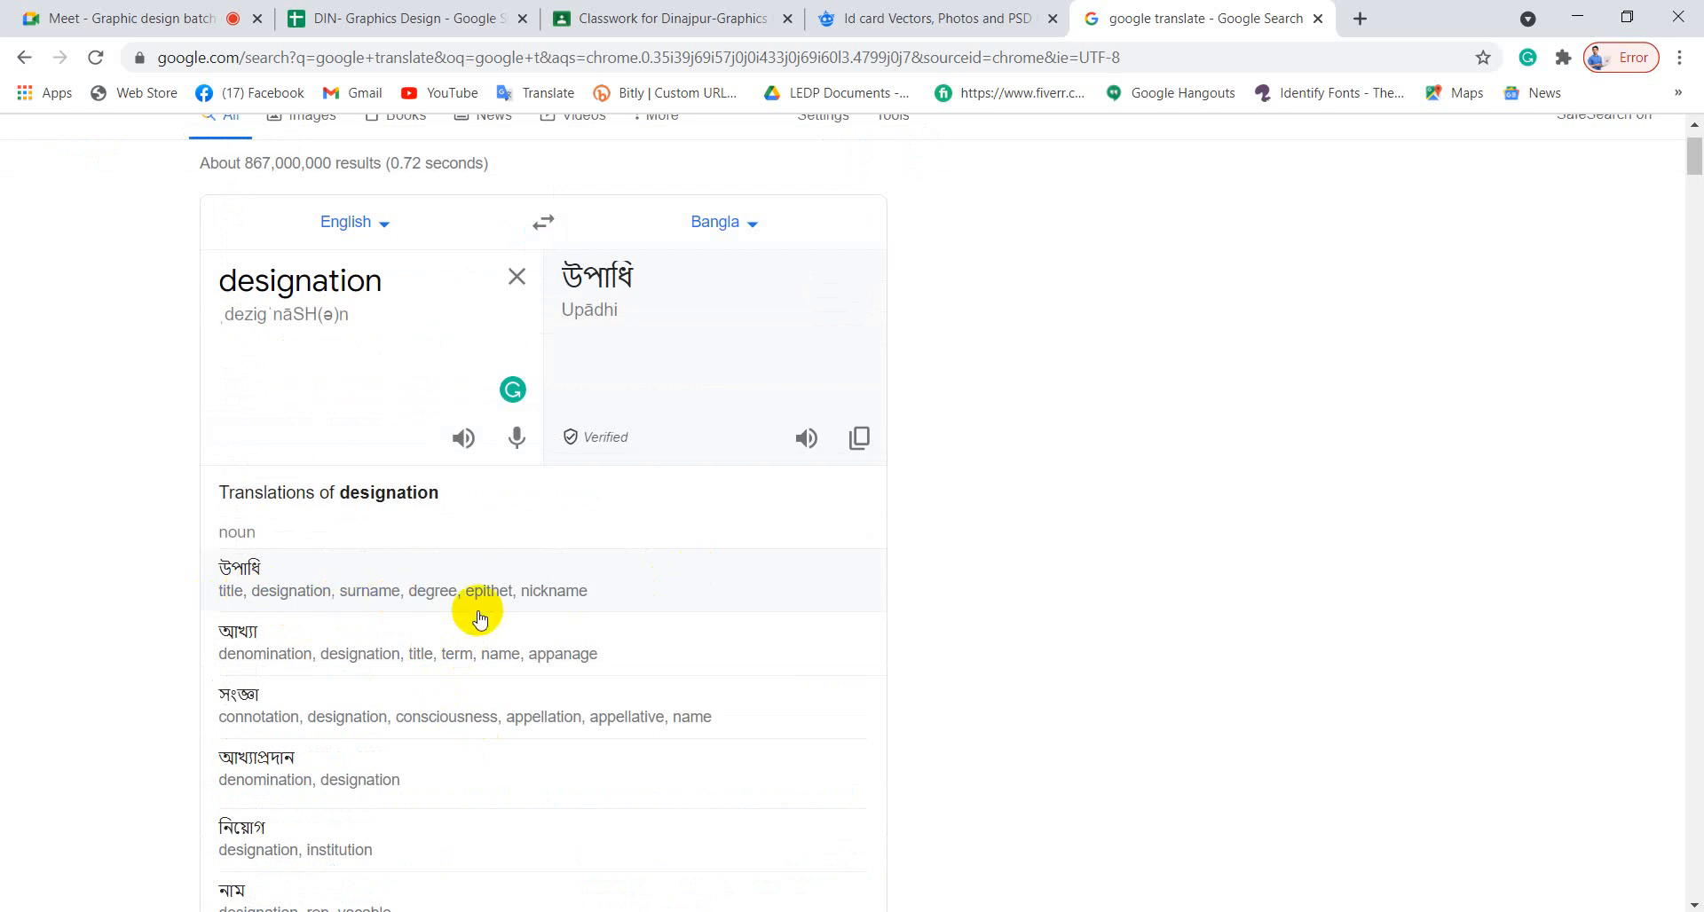
pyautogui.doubleClick(392, 281)
pyautogui.hotkey('ctrl', 'c')
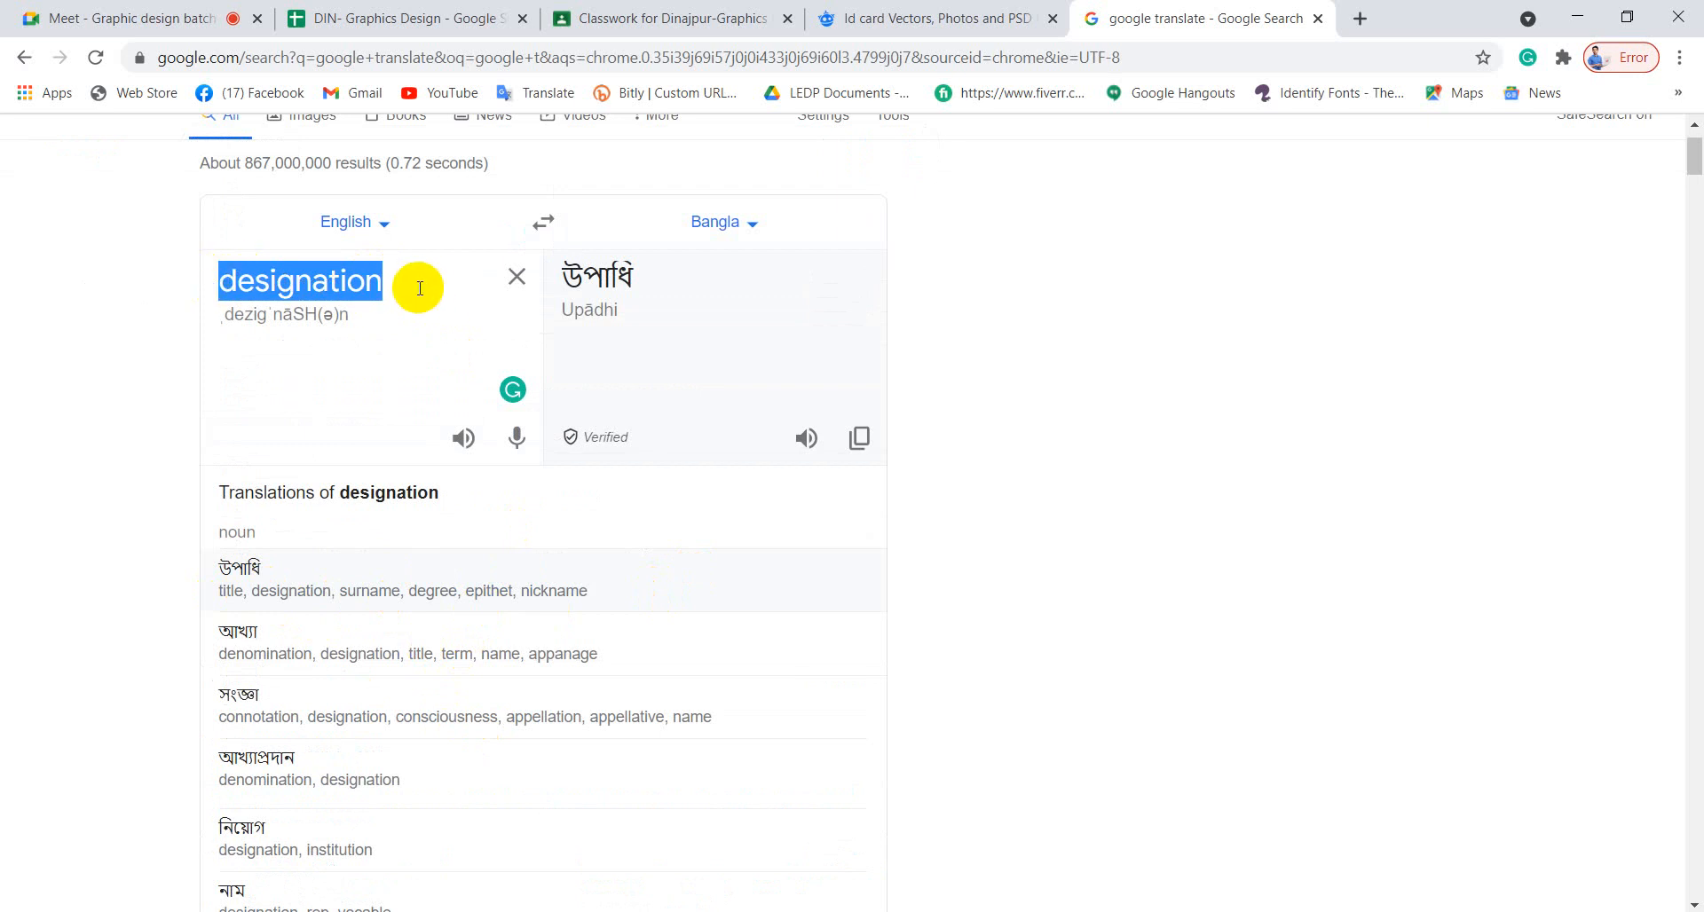
pyautogui.hotkey('alt', 'Tab')
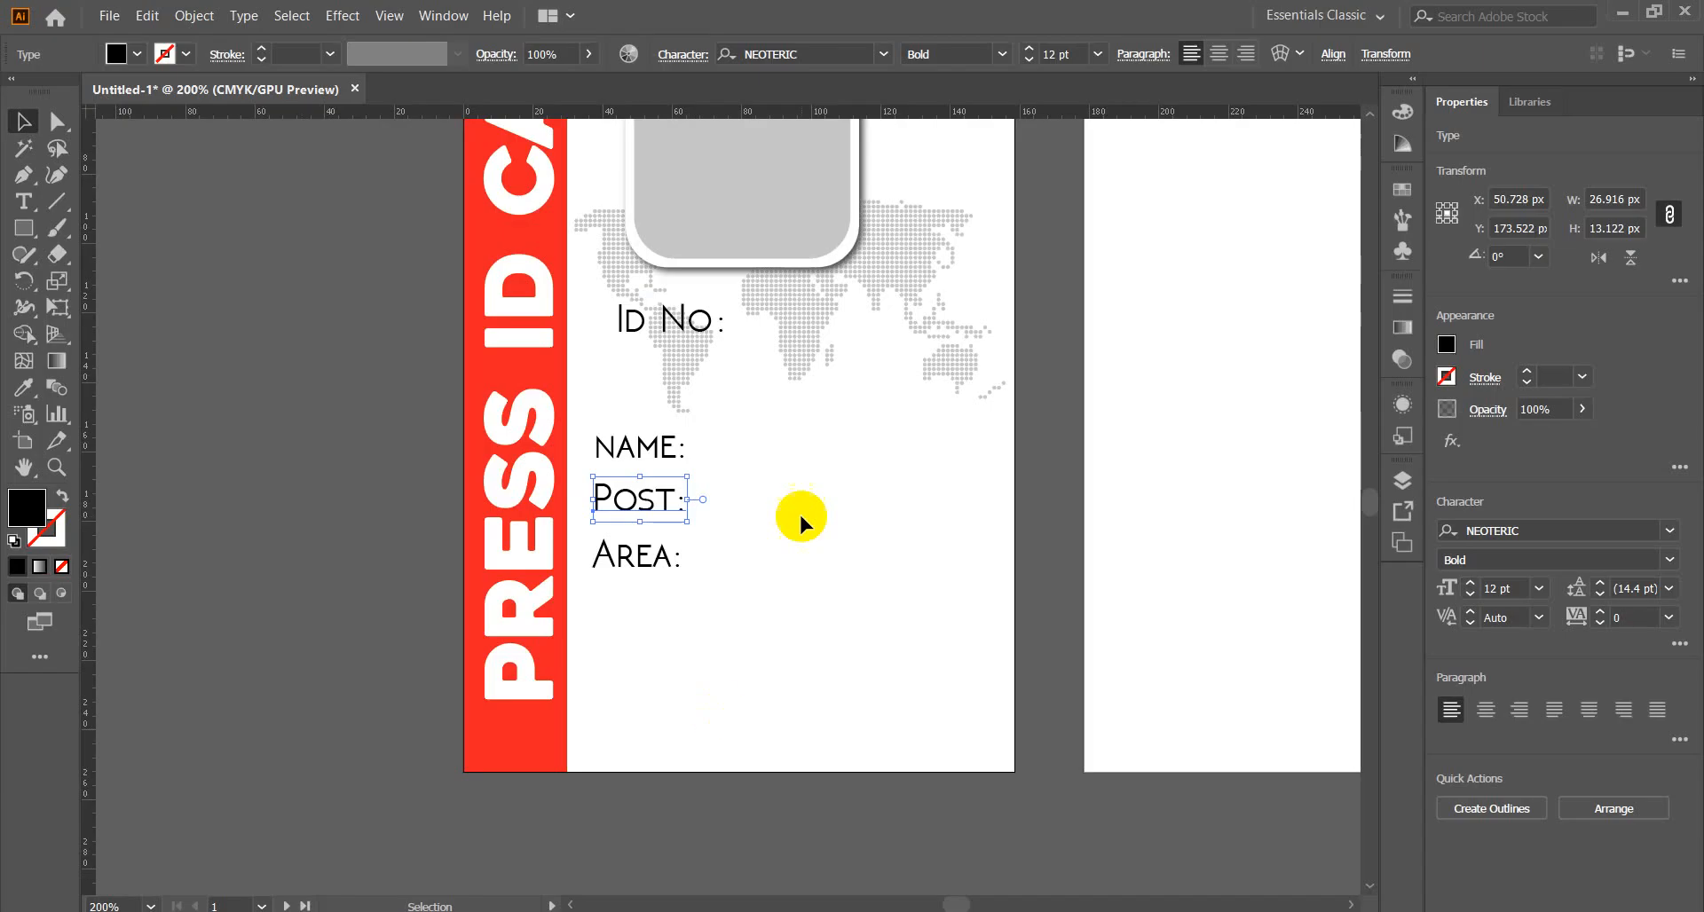
# Paste 'DESIGNATION' over the word Post in the middle label.
pyautogui.doubleClick(649, 501)
pyautogui.moveTo(674, 498); pyautogui.dragTo(588, 500)
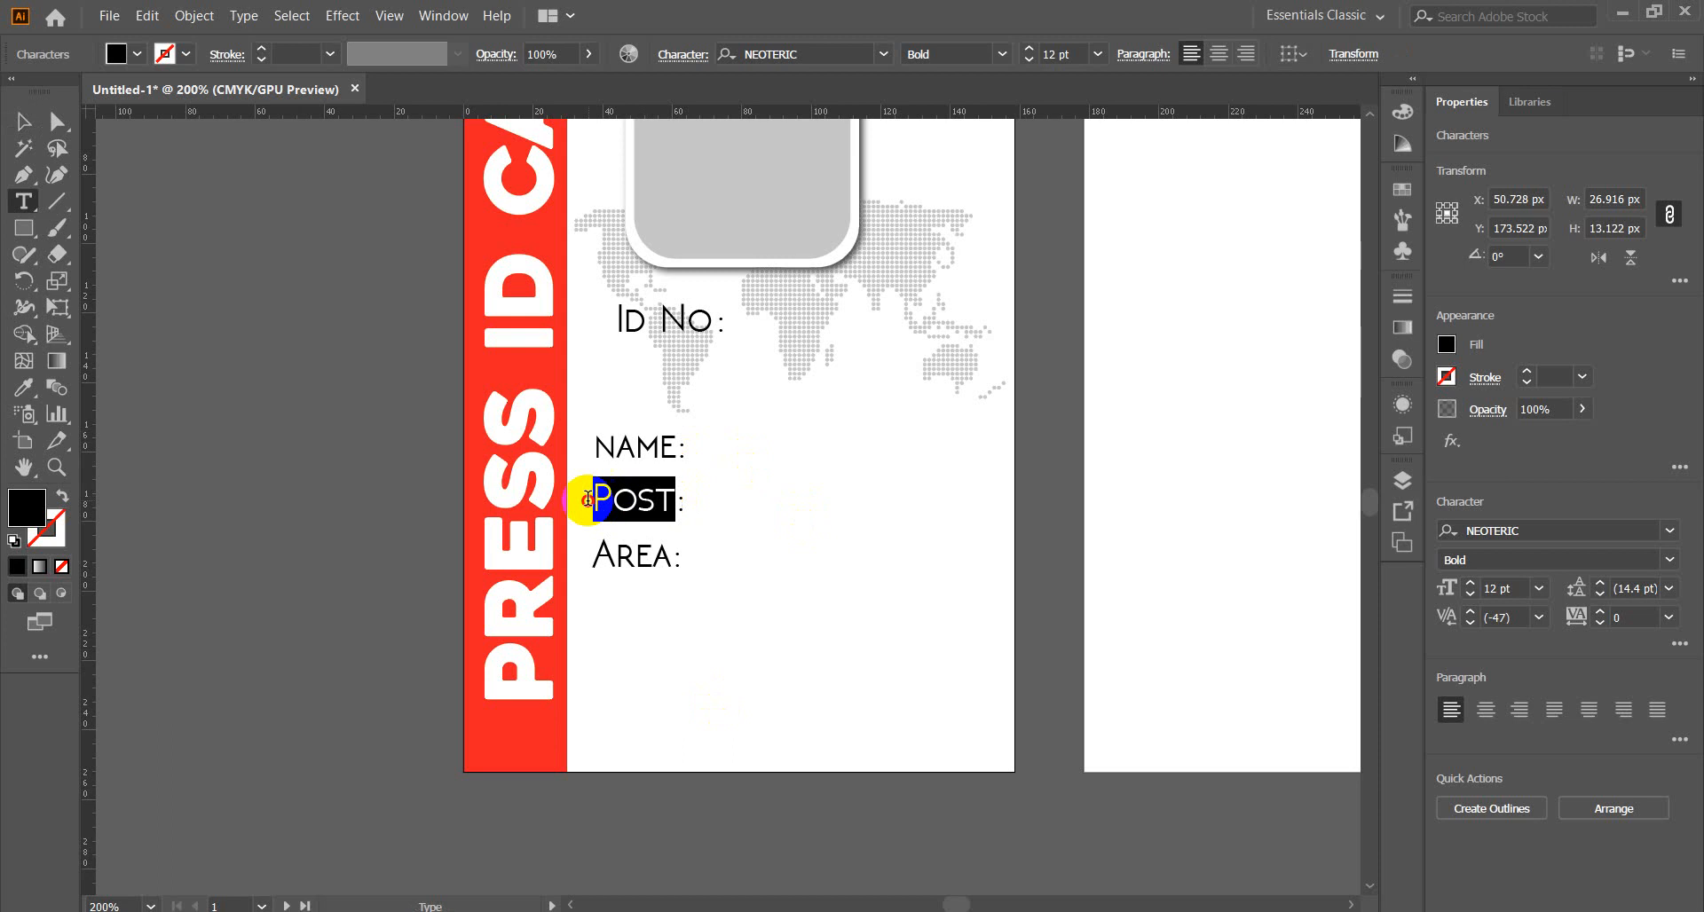
pyautogui.hotkey('ctrl', 'v')
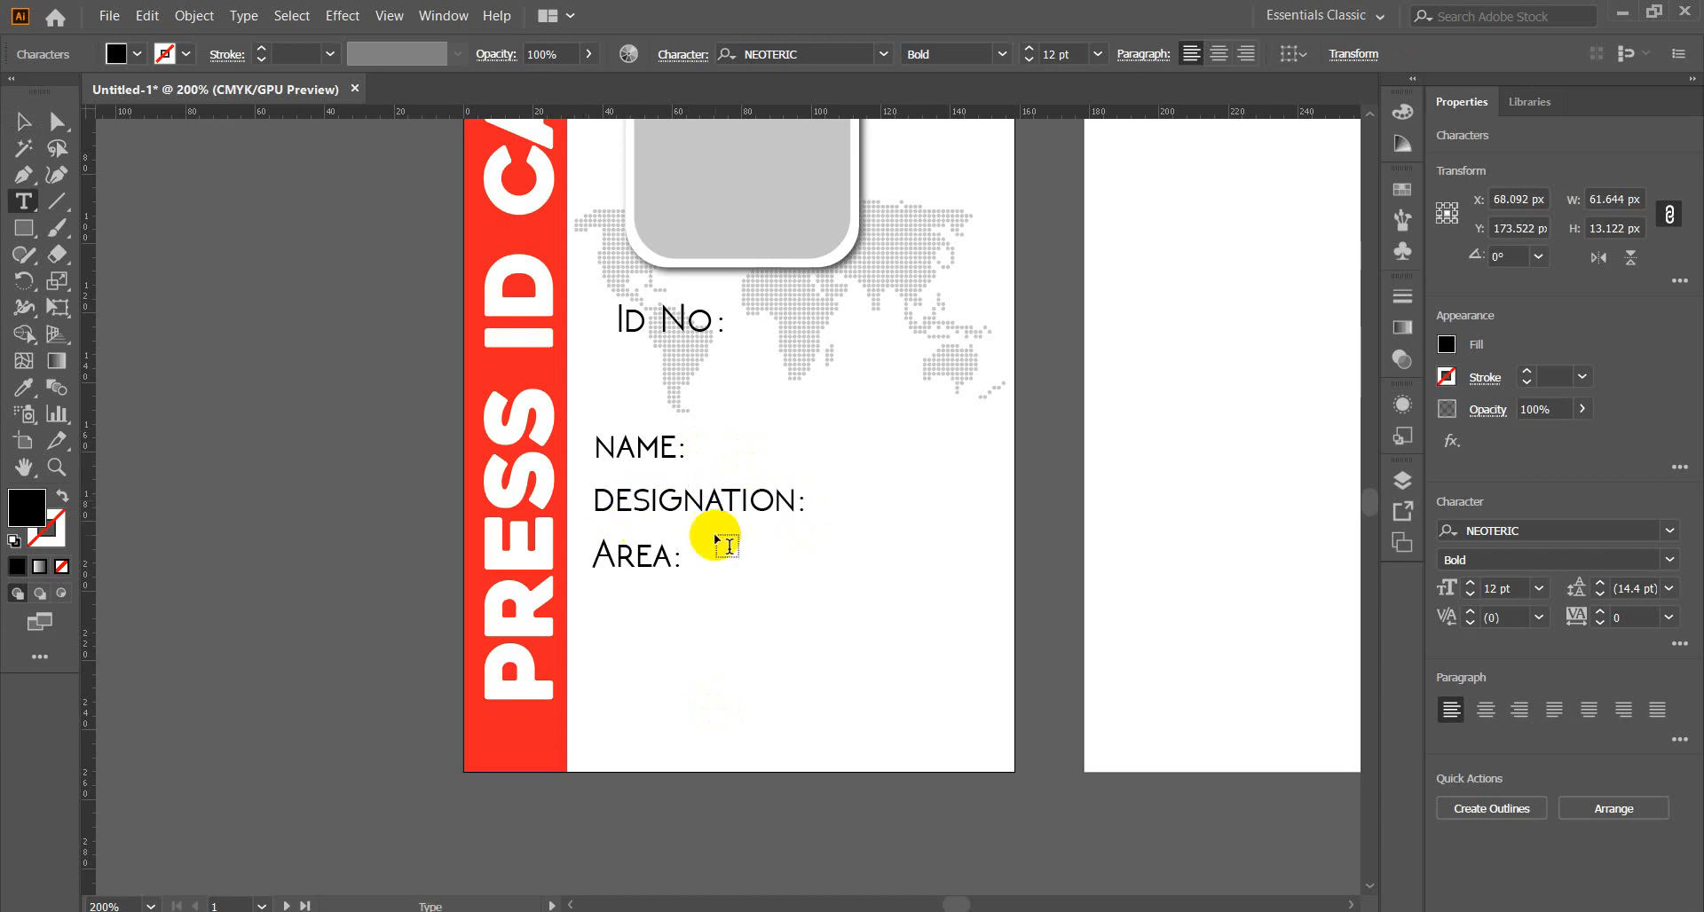
pyautogui.click(24, 122)
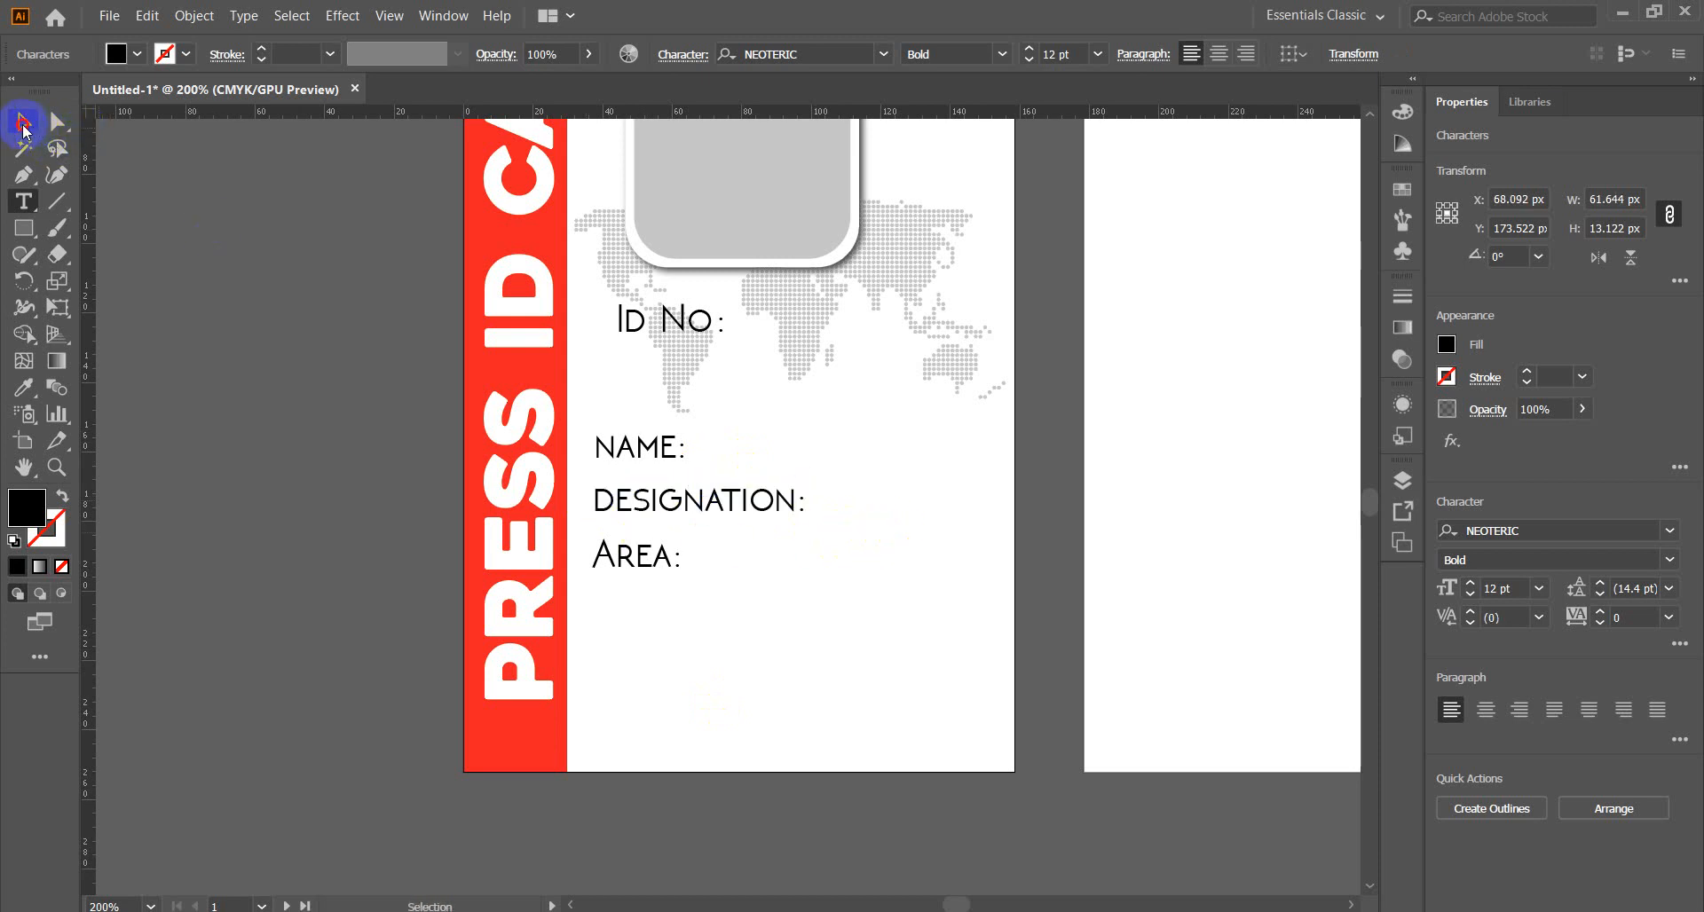
# Reduce the DESIGNATION:, NAME: and Area: labels to 10 pt.
pyautogui.click(136, 490)
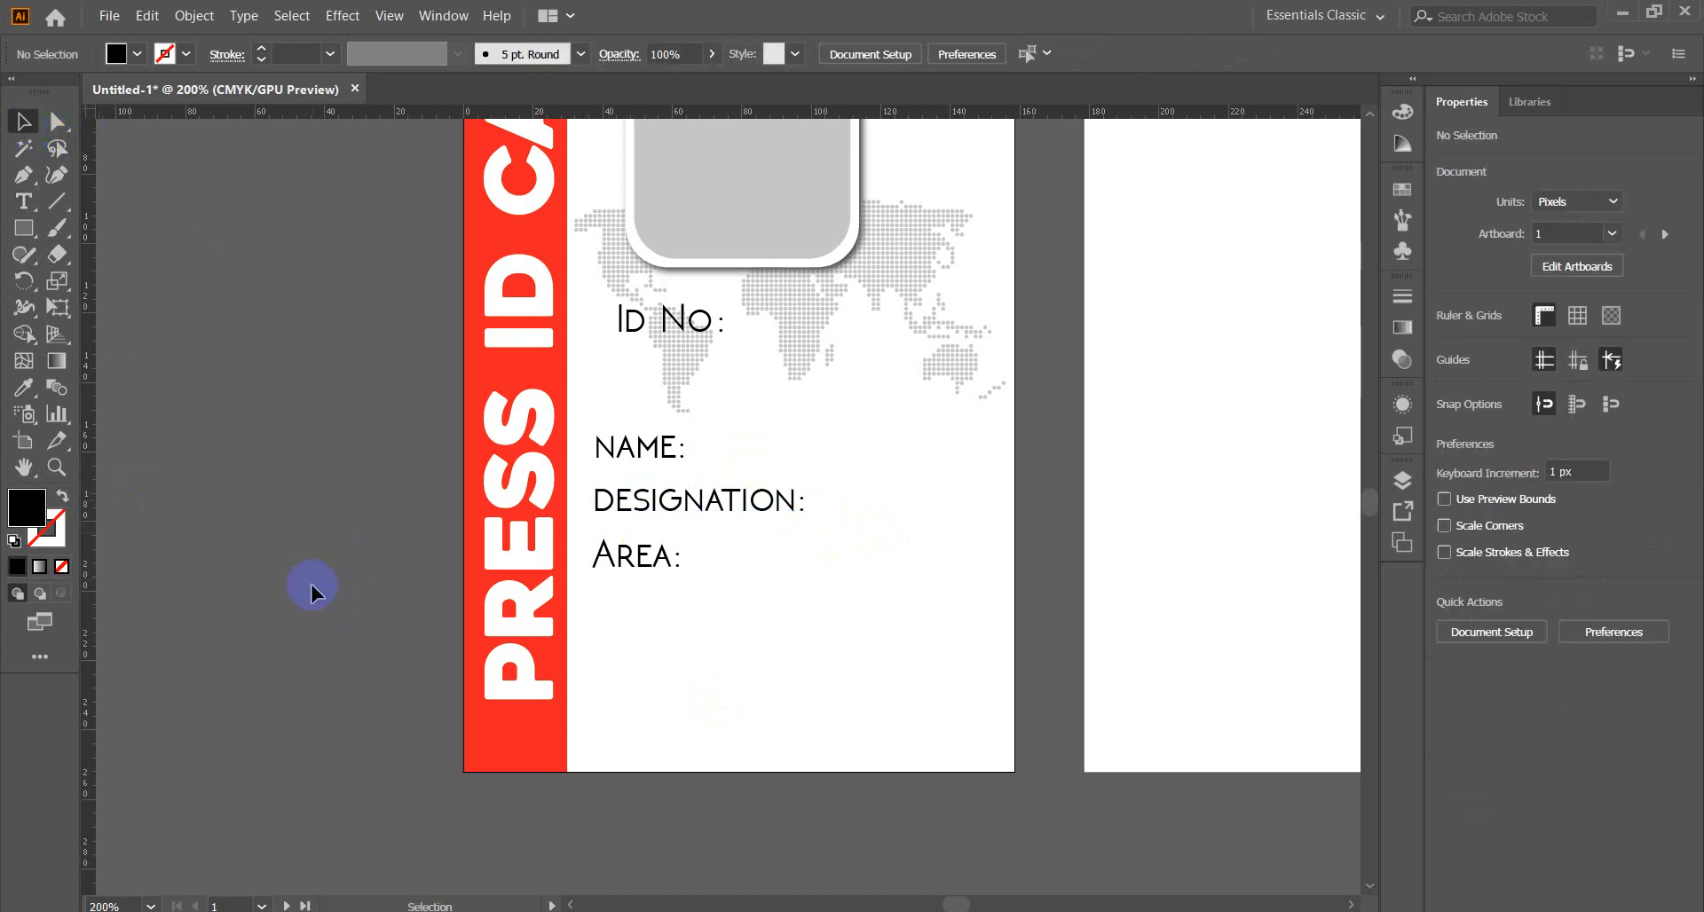
pyautogui.click(706, 503)
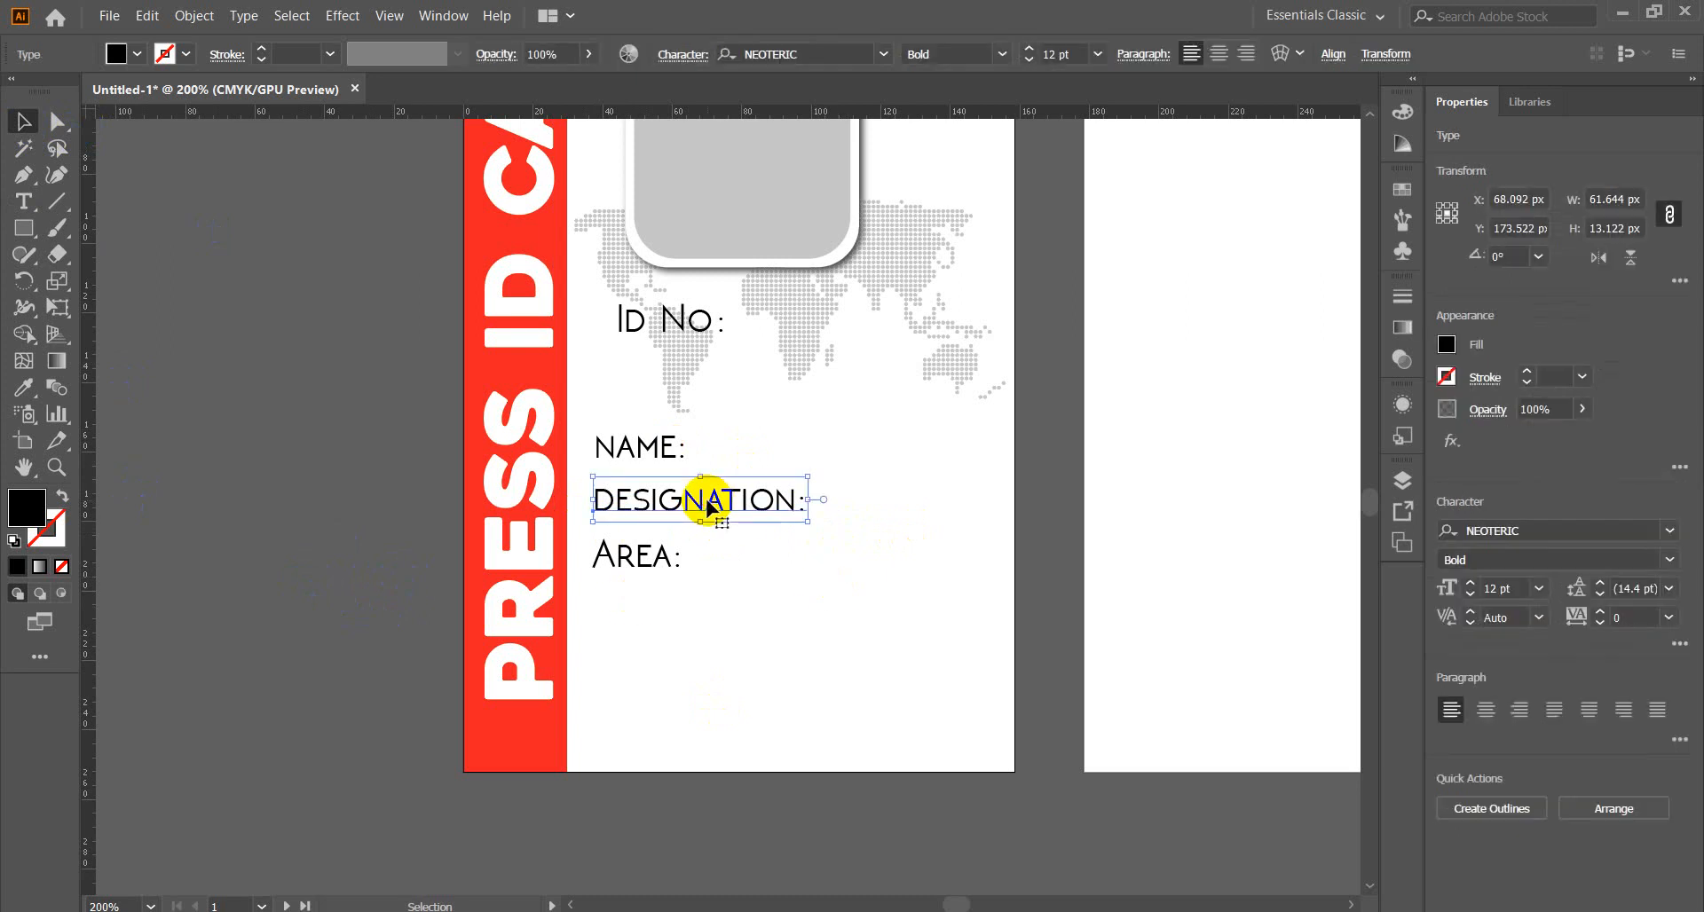
pyautogui.click(1029, 61)
pyautogui.click(1029, 60)
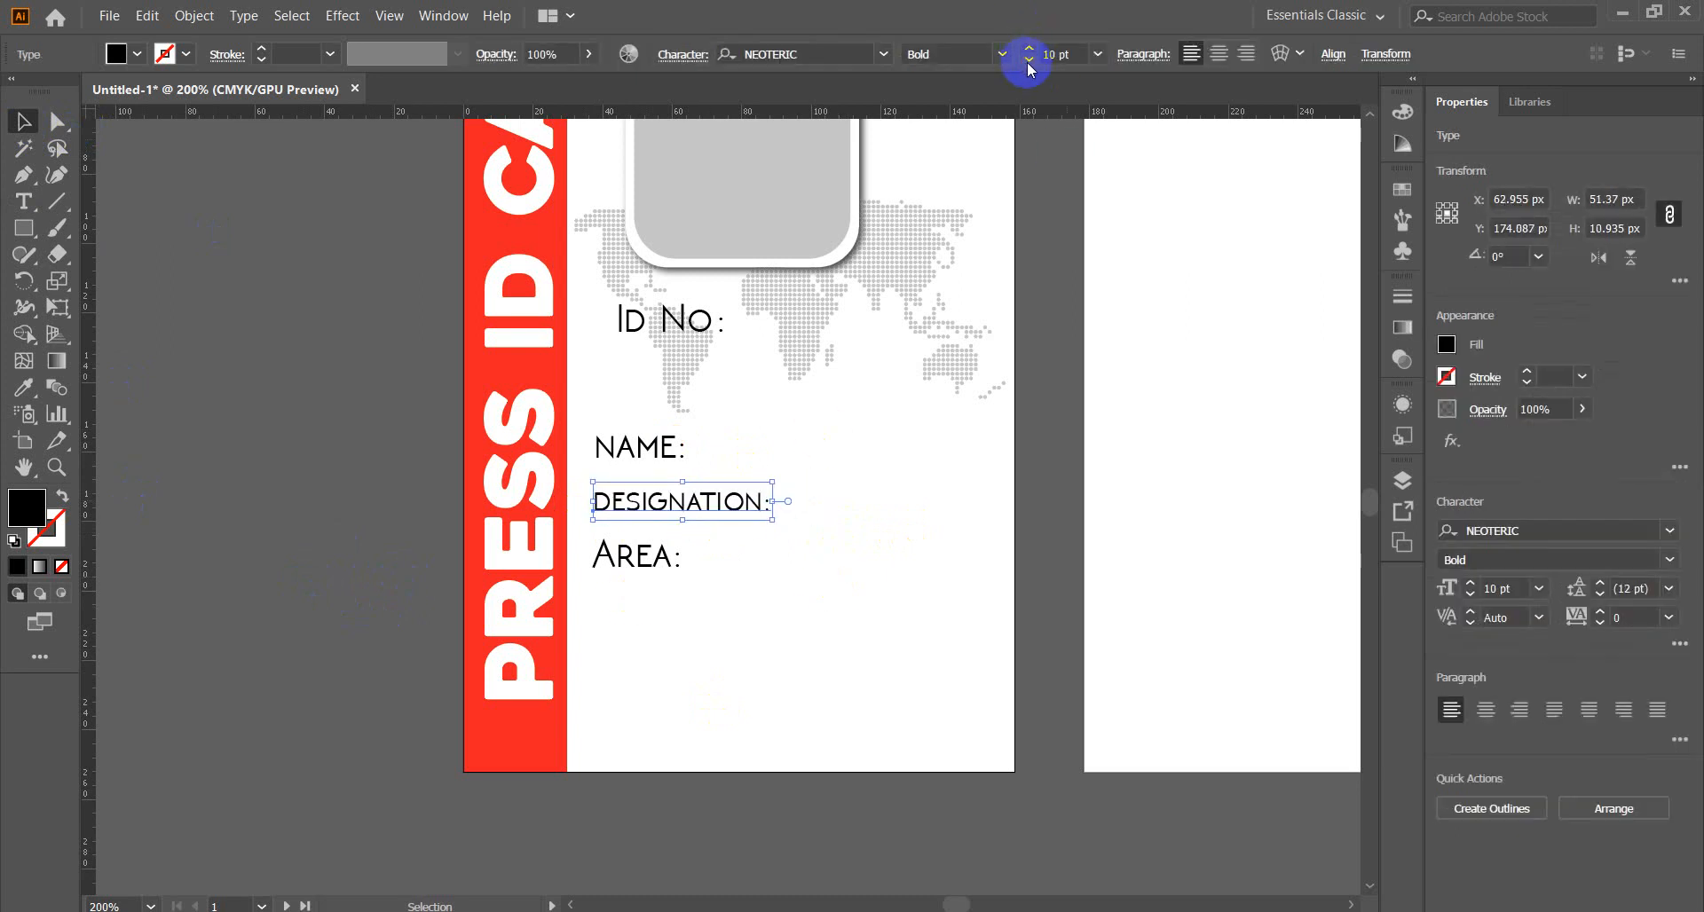
pyautogui.click(661, 449)
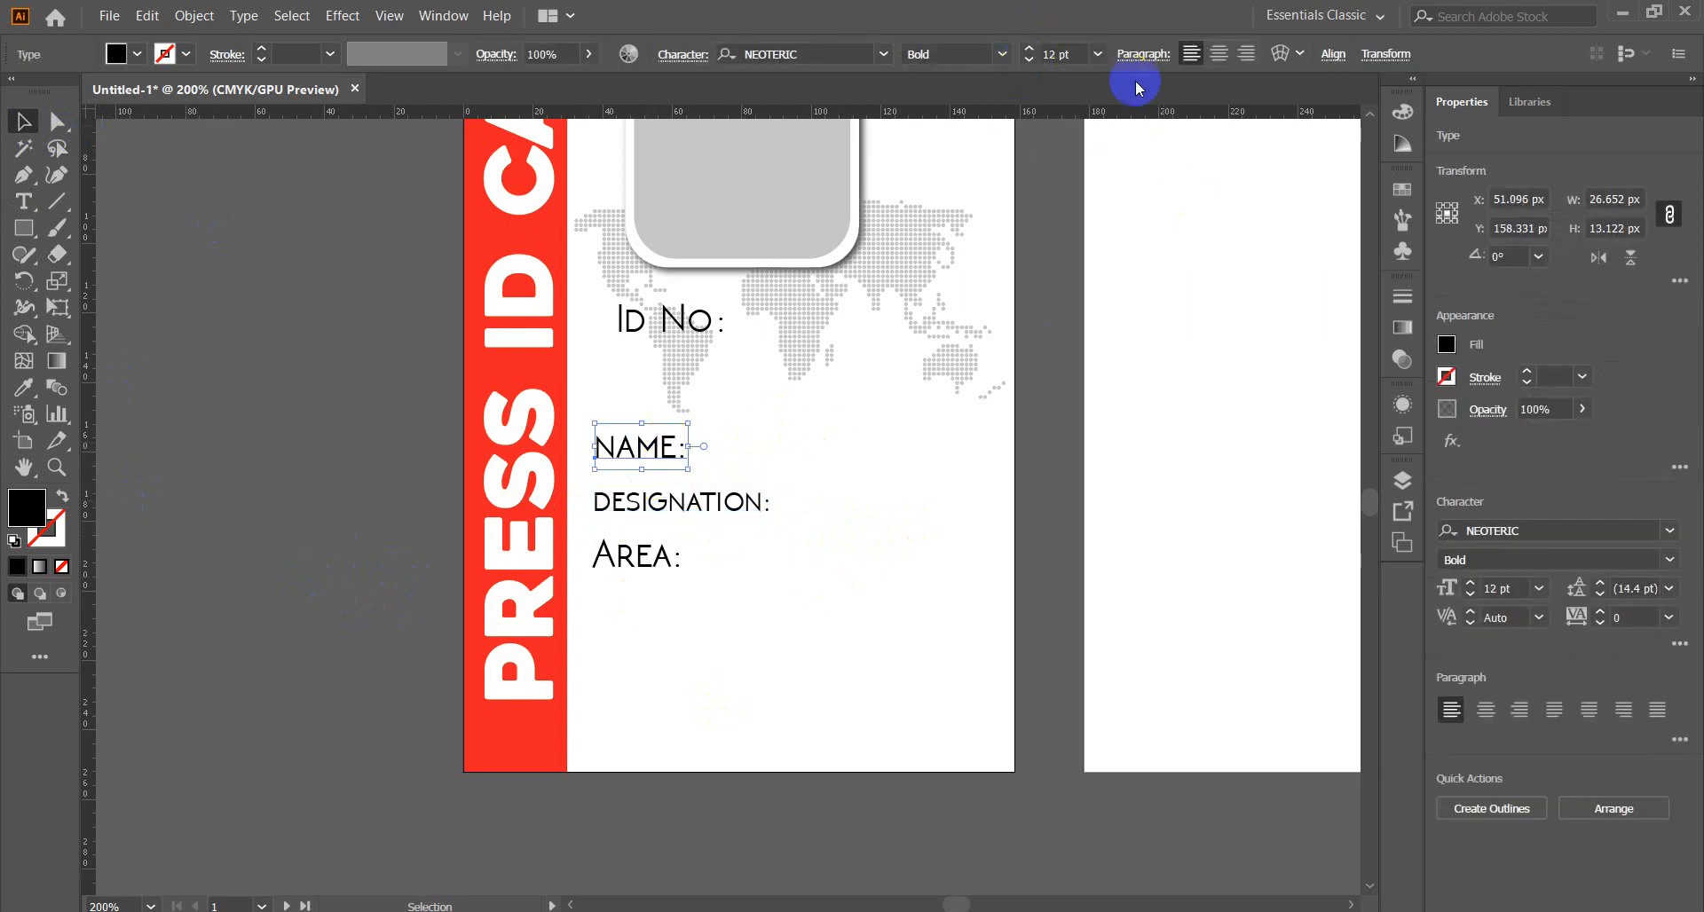
pyautogui.click(1029, 61)
pyautogui.click(1028, 61)
pyautogui.click(653, 564)
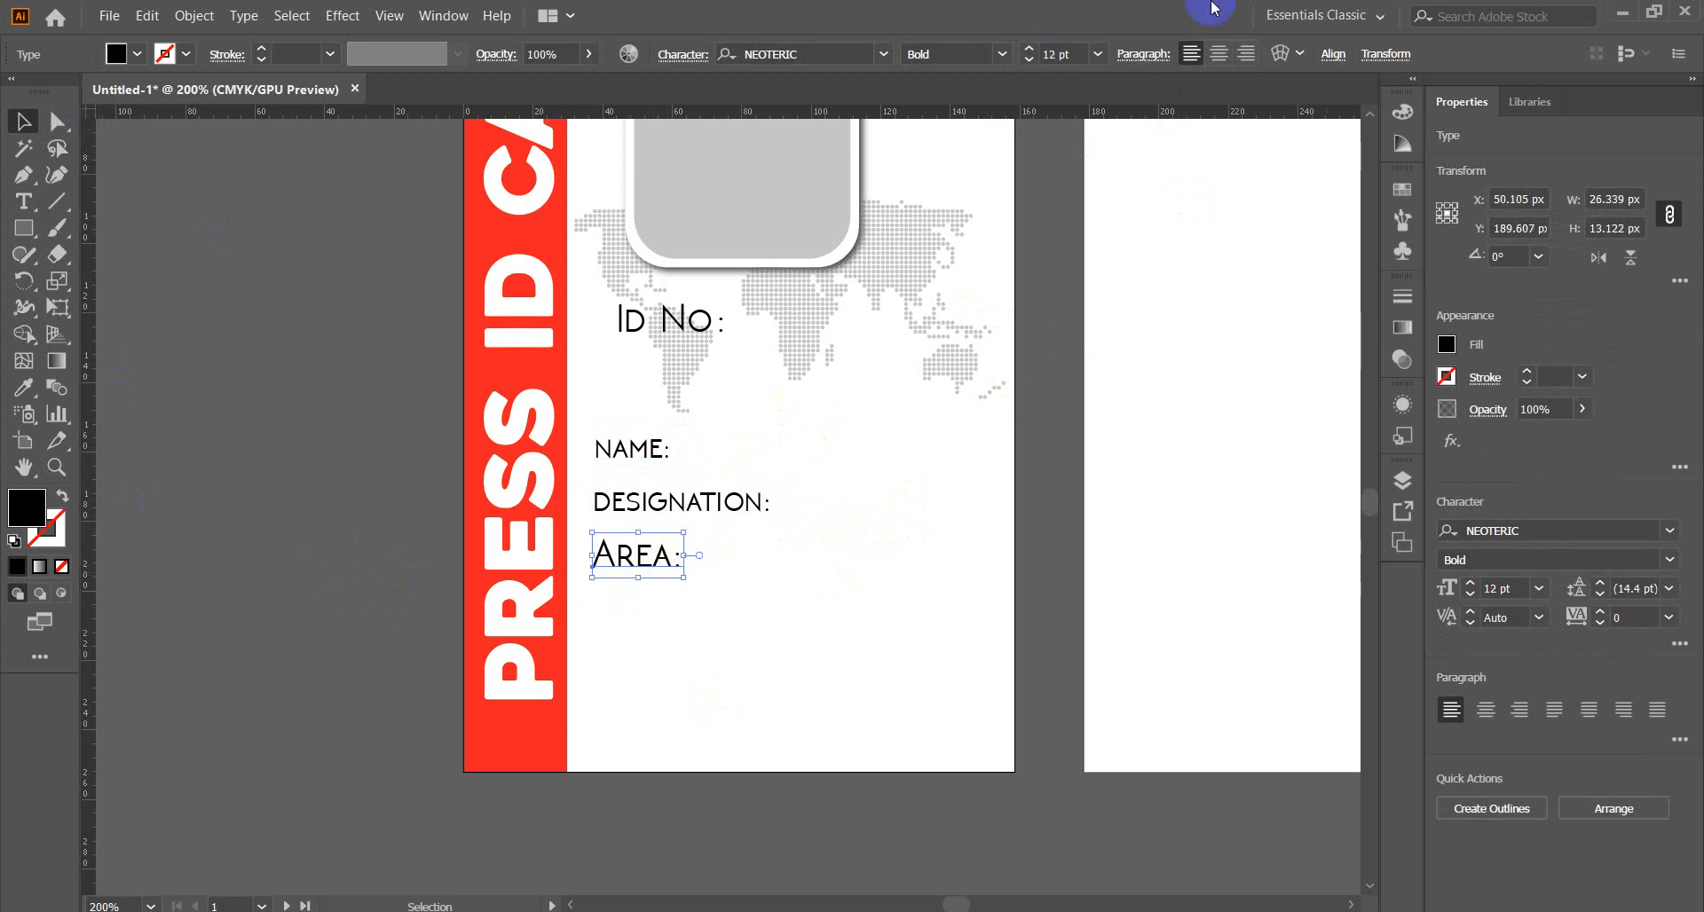
pyautogui.click(1028, 61)
pyautogui.click(1029, 61)
# Set the Id No: label in the Couture font.
pyautogui.click(646, 325)
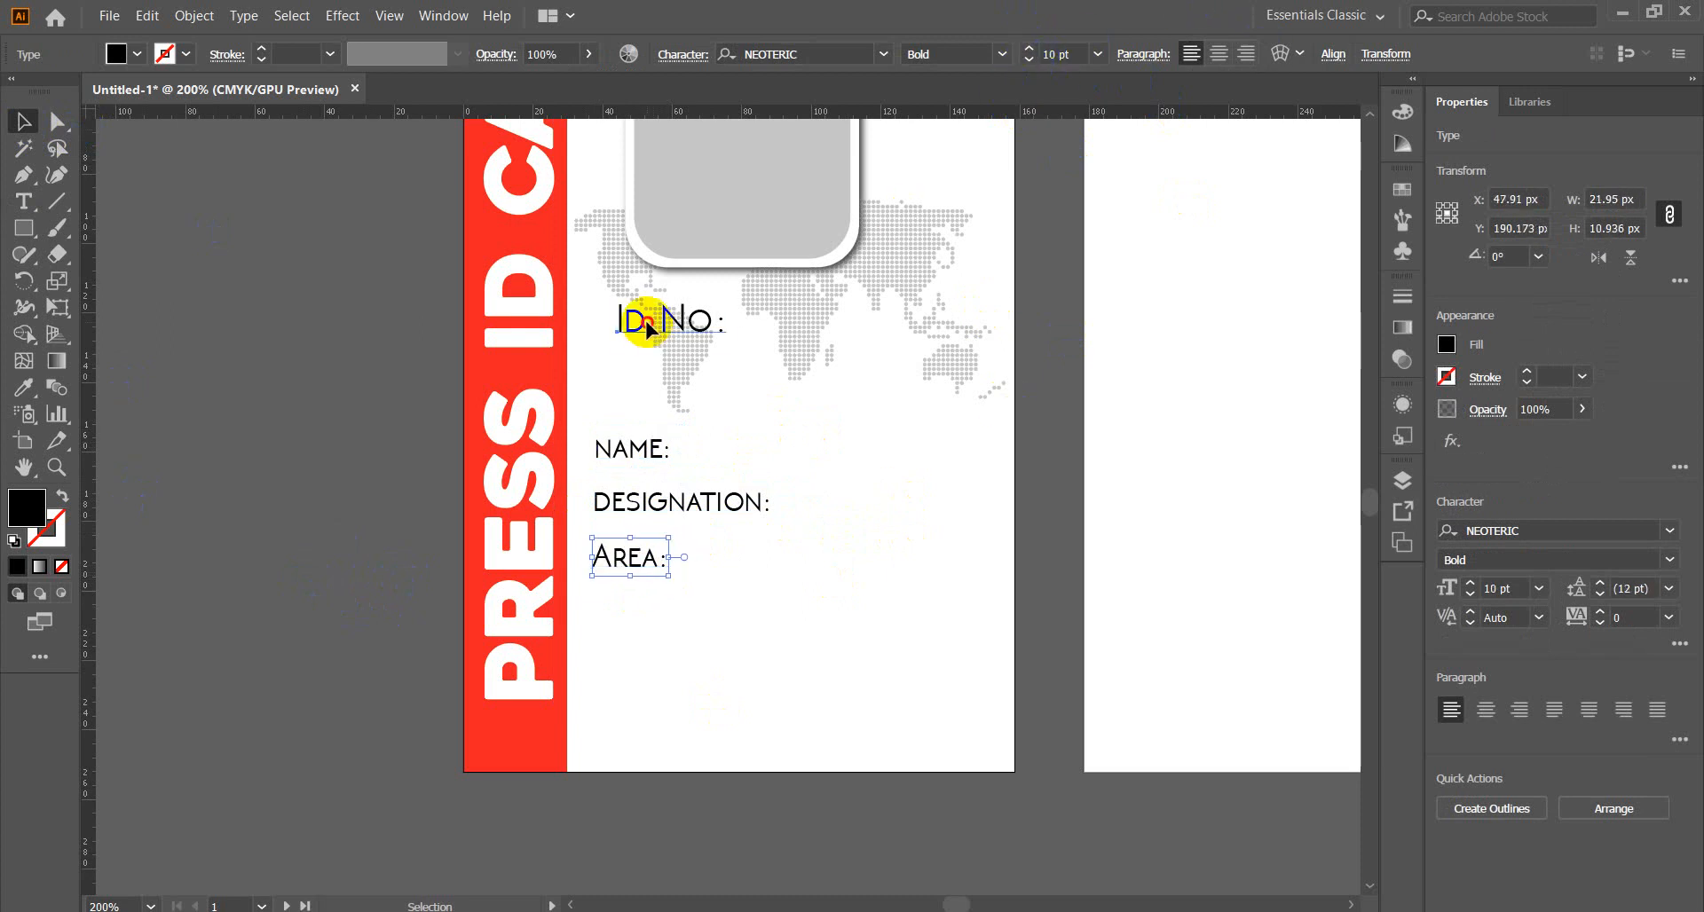
pyautogui.click(884, 54)
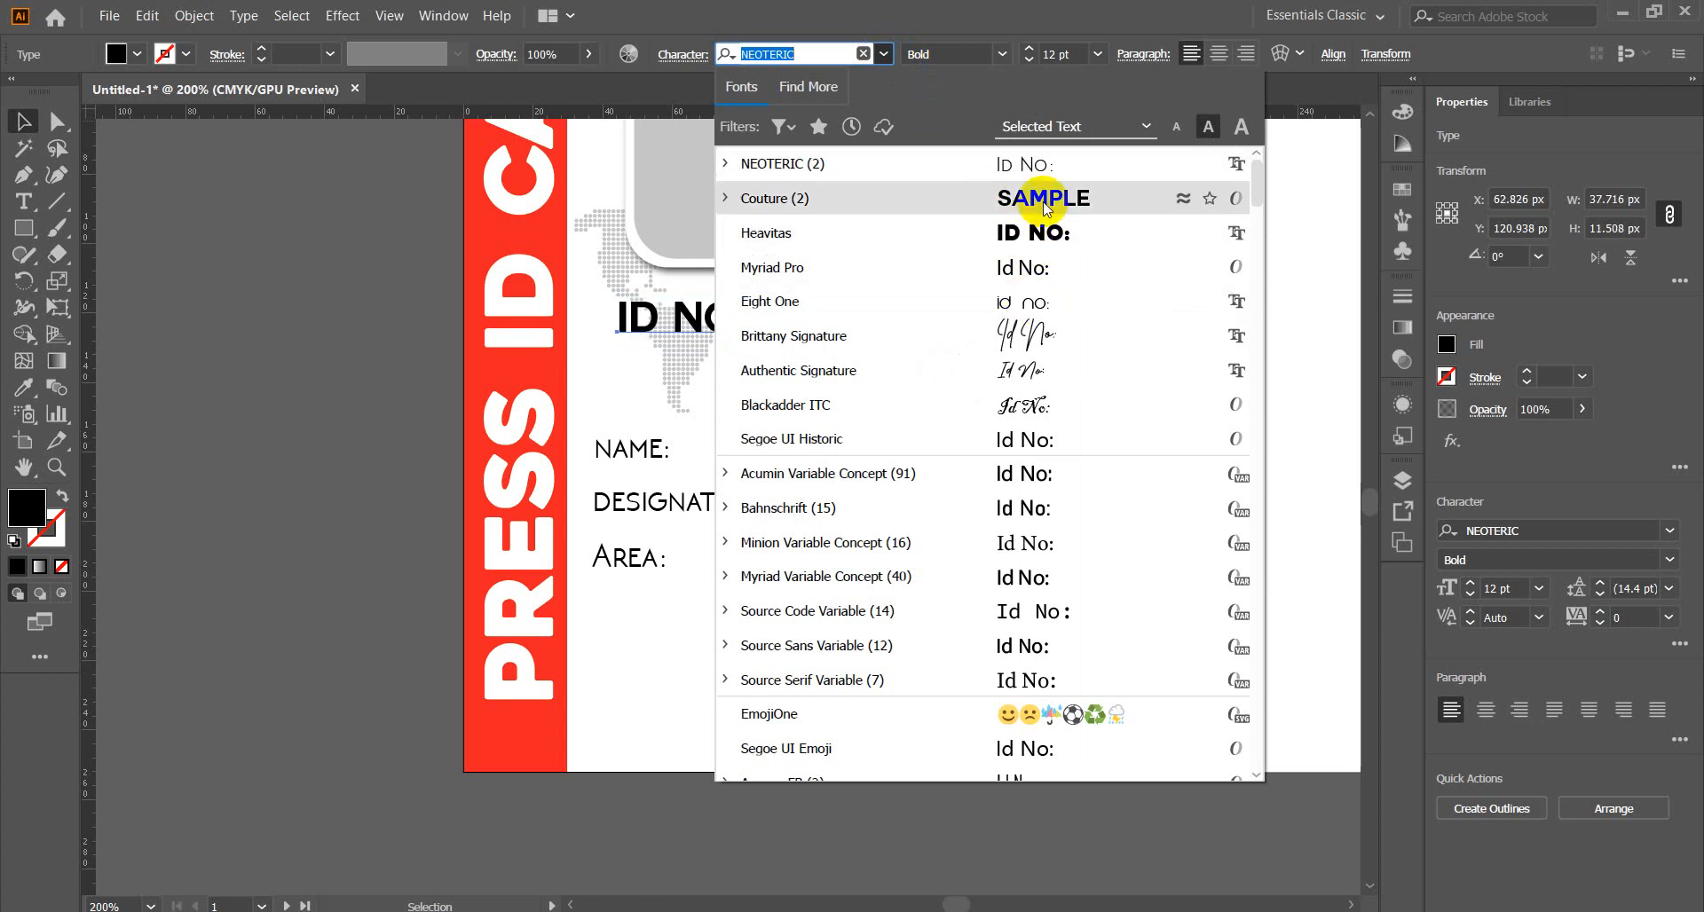
pyautogui.scroll(-8, 1027, 497)
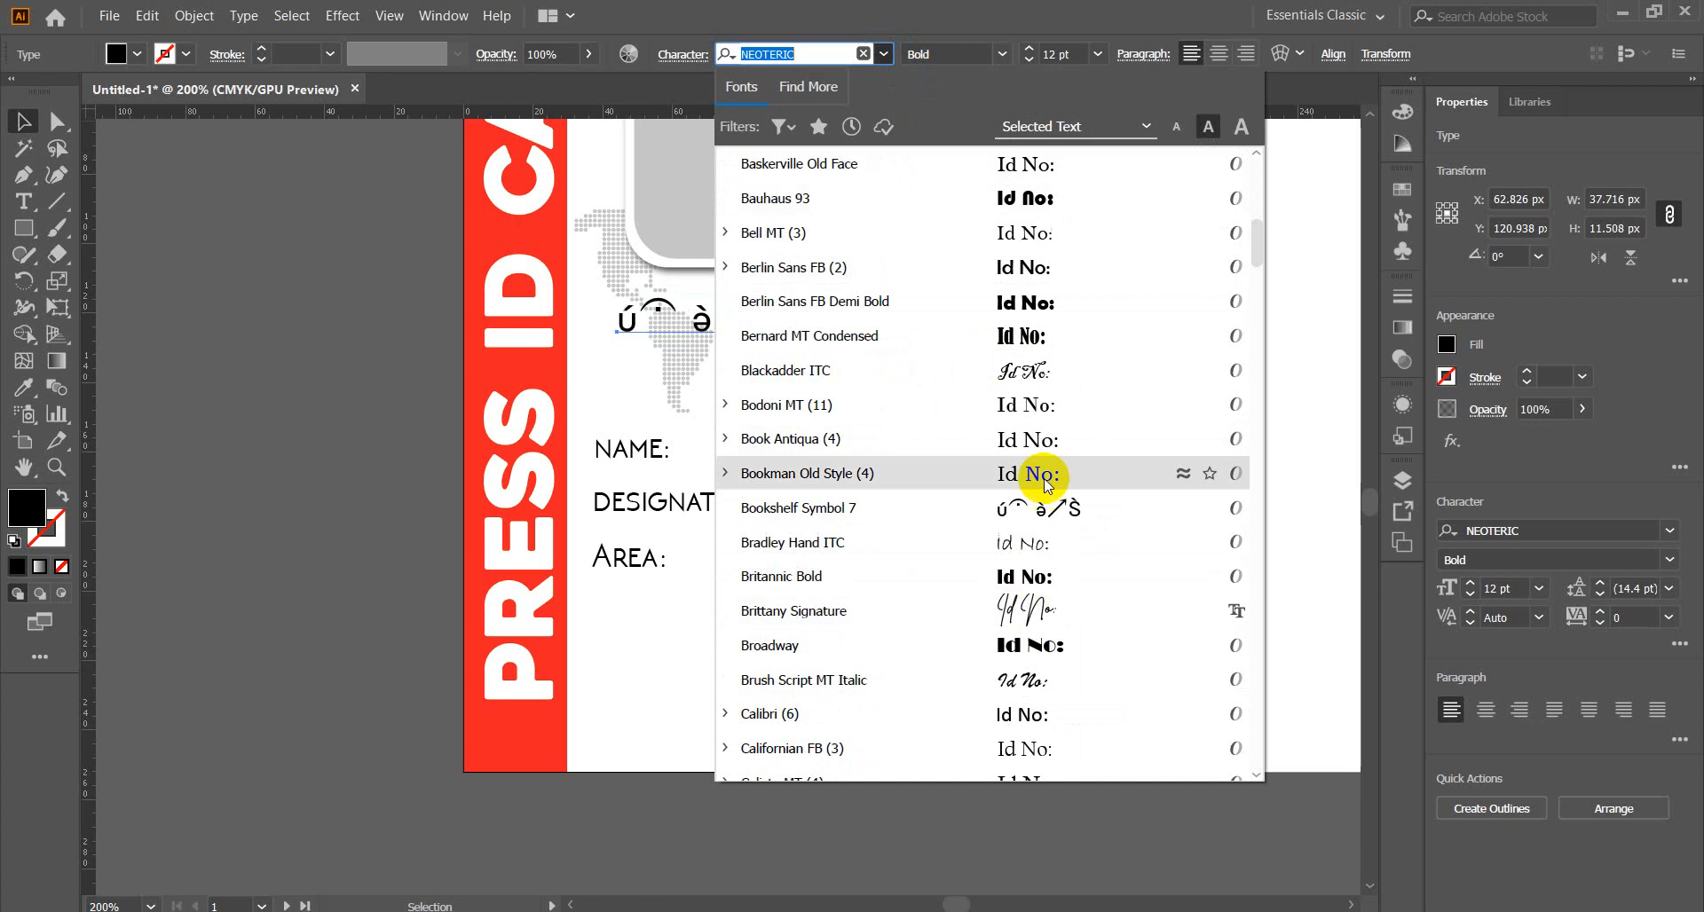
pyautogui.scroll(-10, 1043, 475)
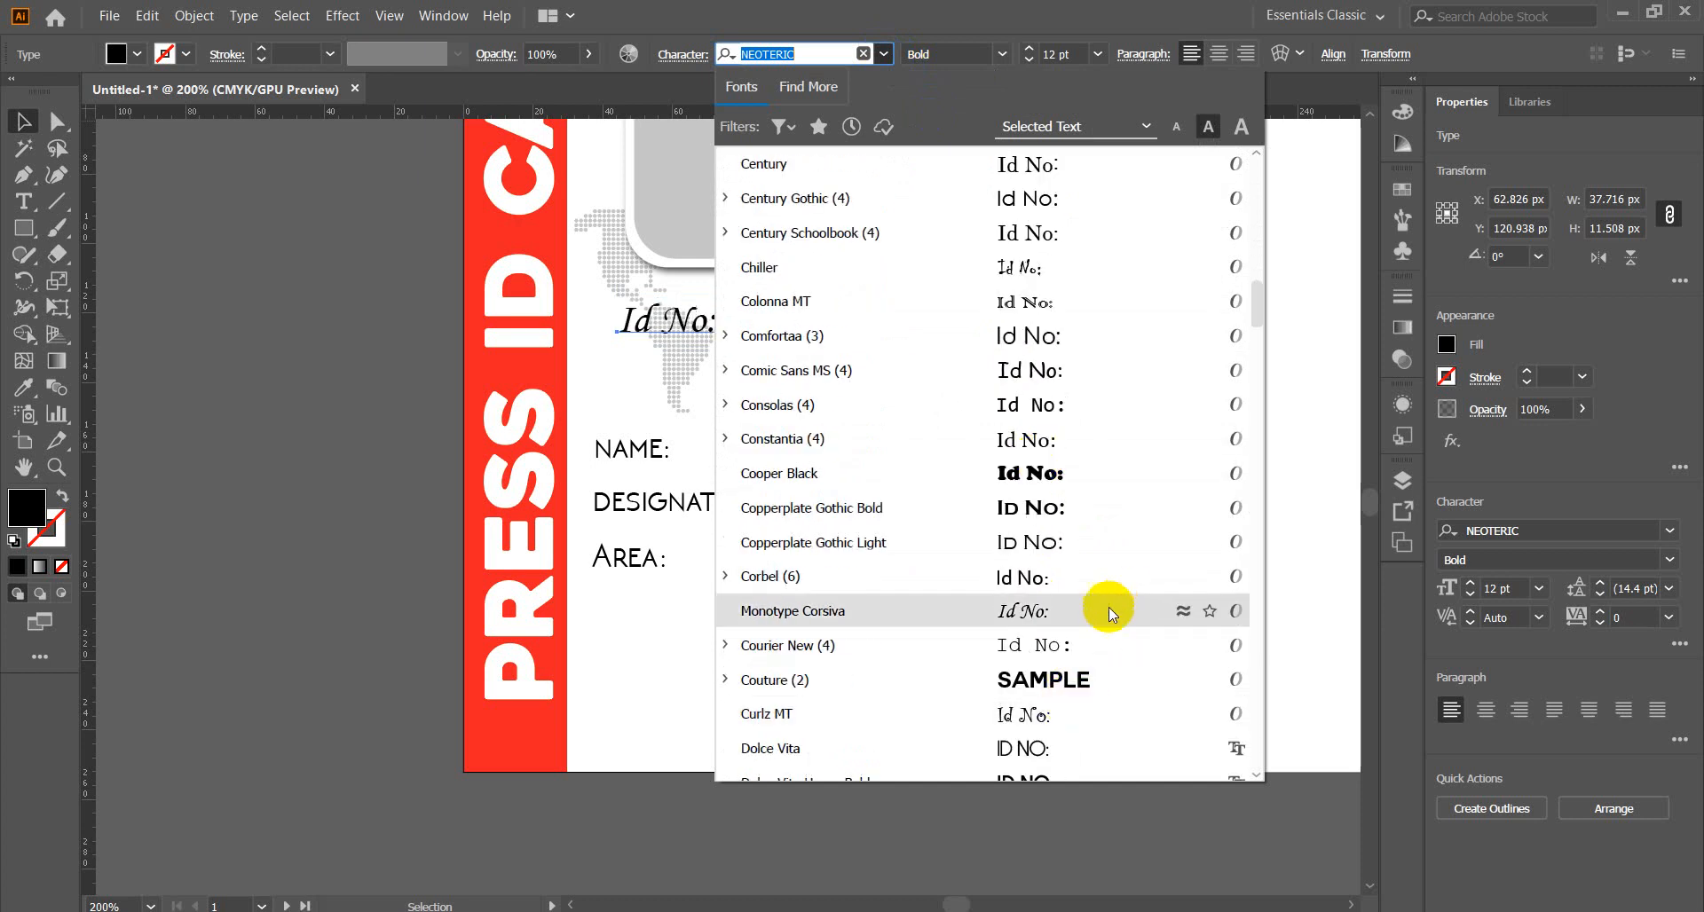
pyautogui.click(1084, 689)
# Eyedrop ID NO's black Couture styling onto the vertical PRESS ID CARD text.
pyautogui.click(523, 474)
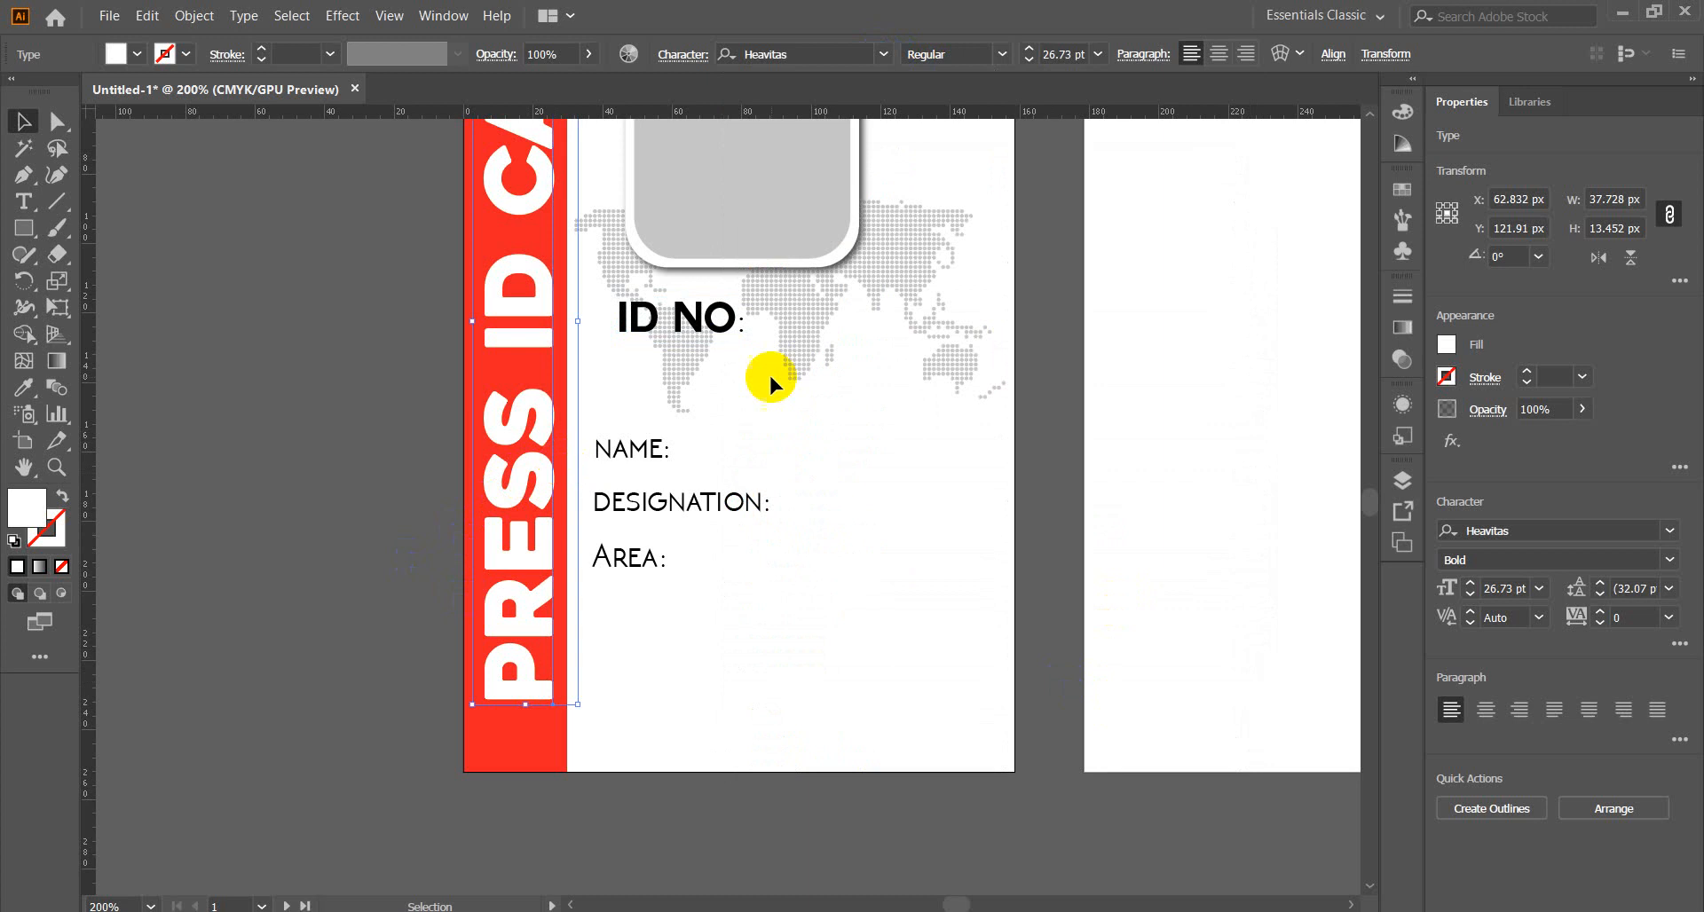
pyautogui.click(887, 51)
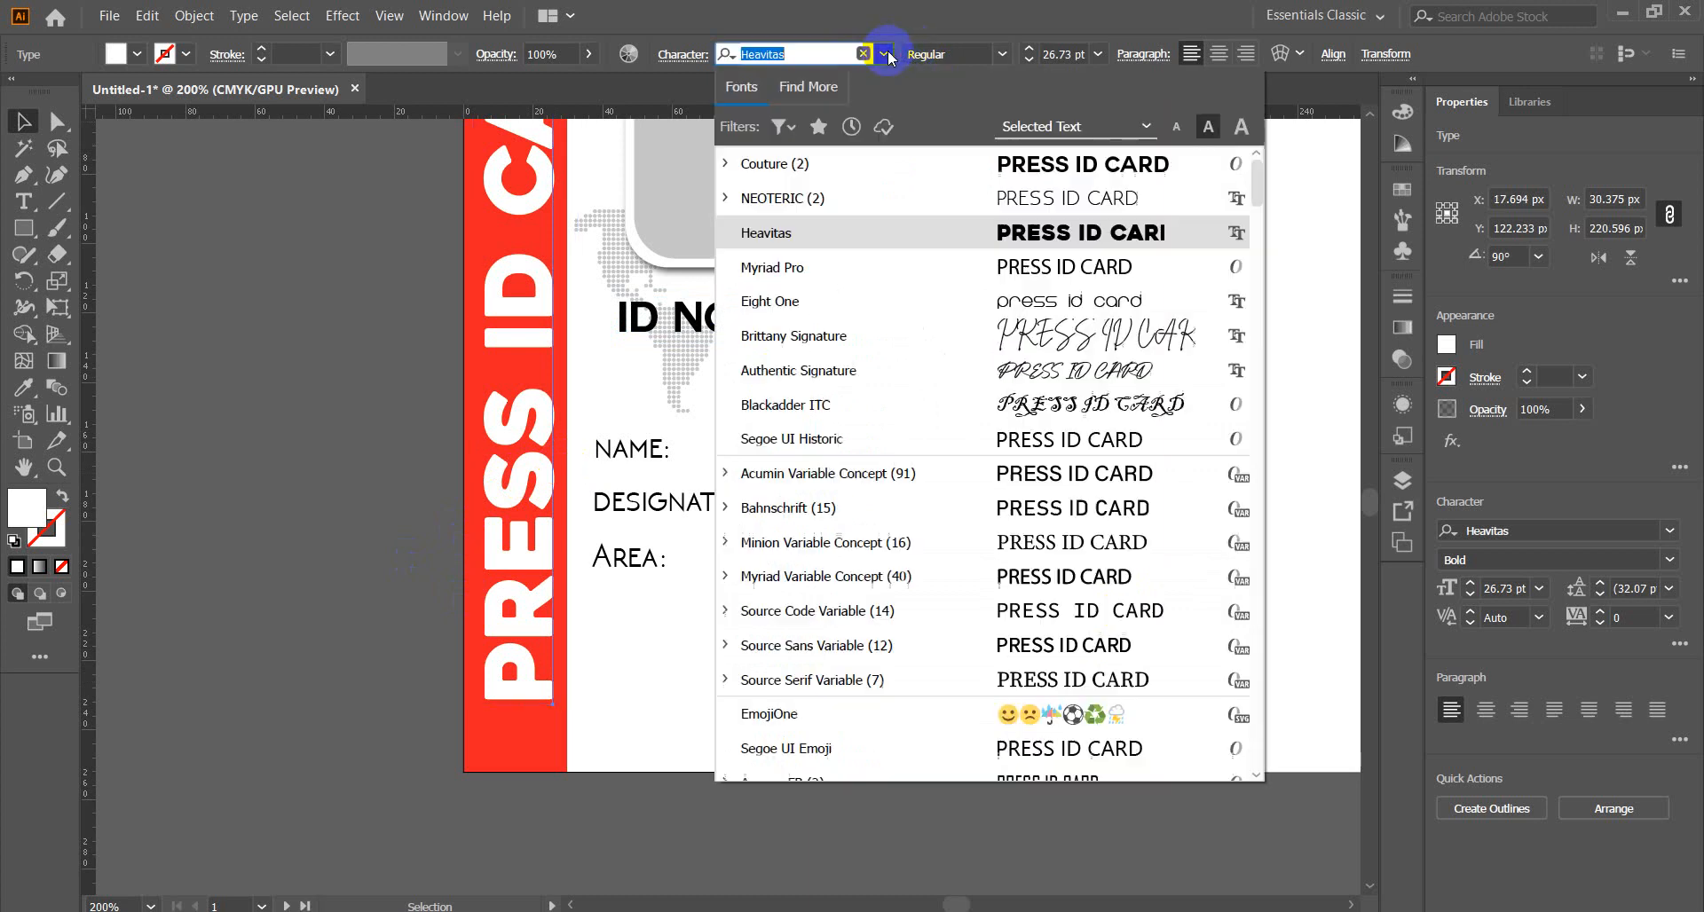
pyautogui.click(263, 364)
pyautogui.click(710, 320)
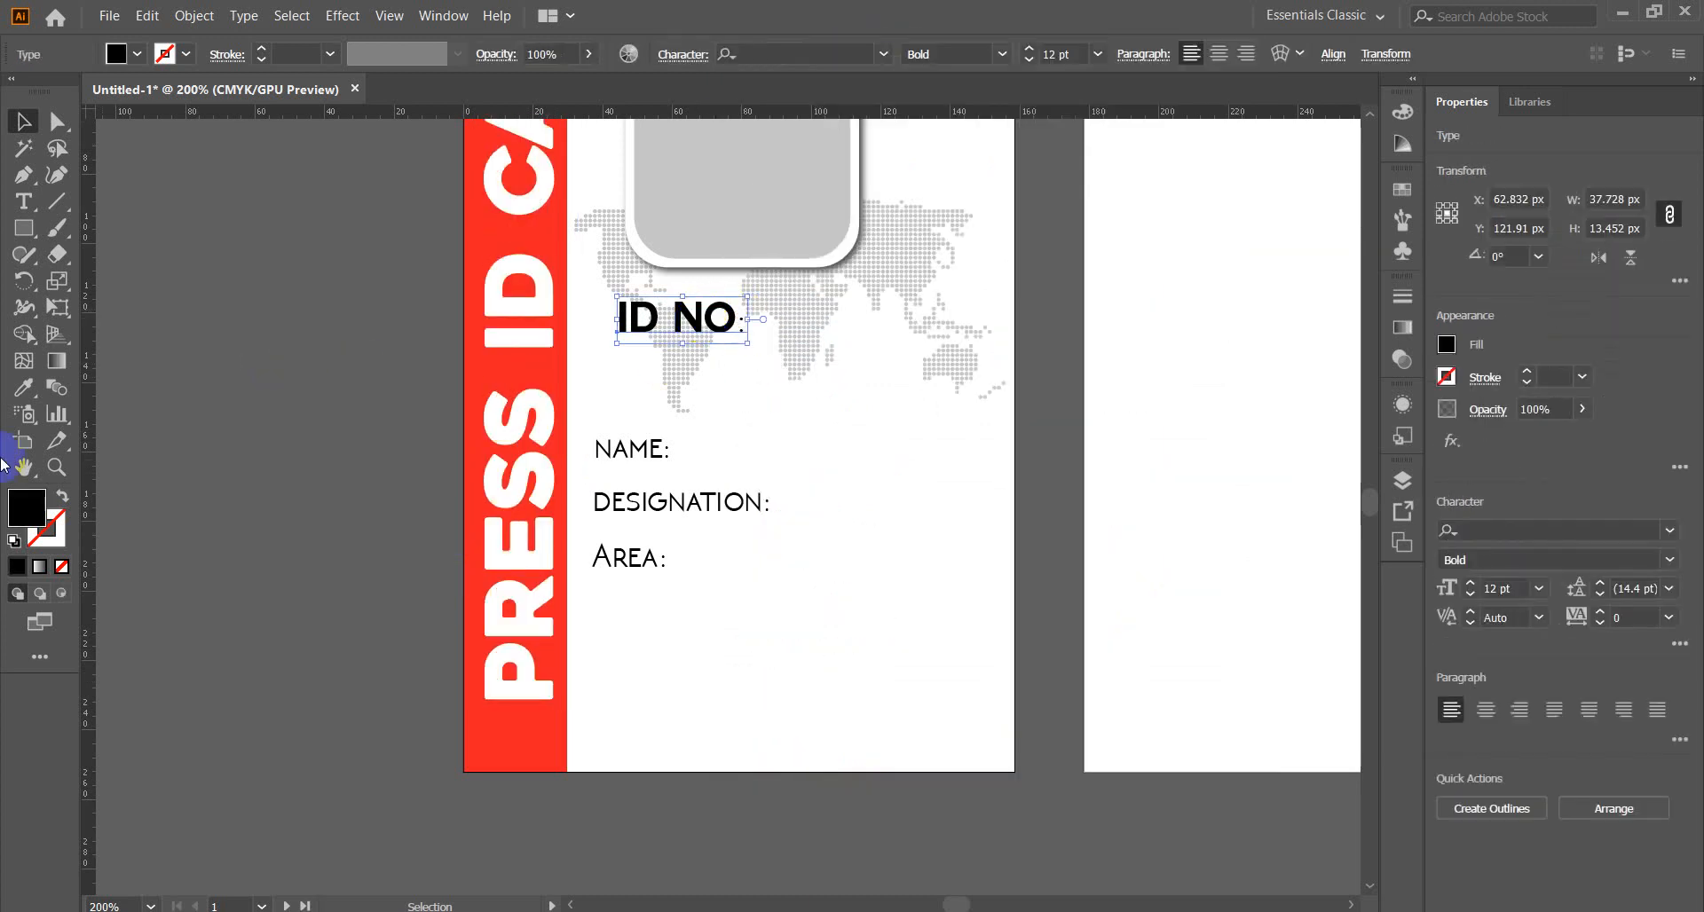
pyautogui.click(523, 475)
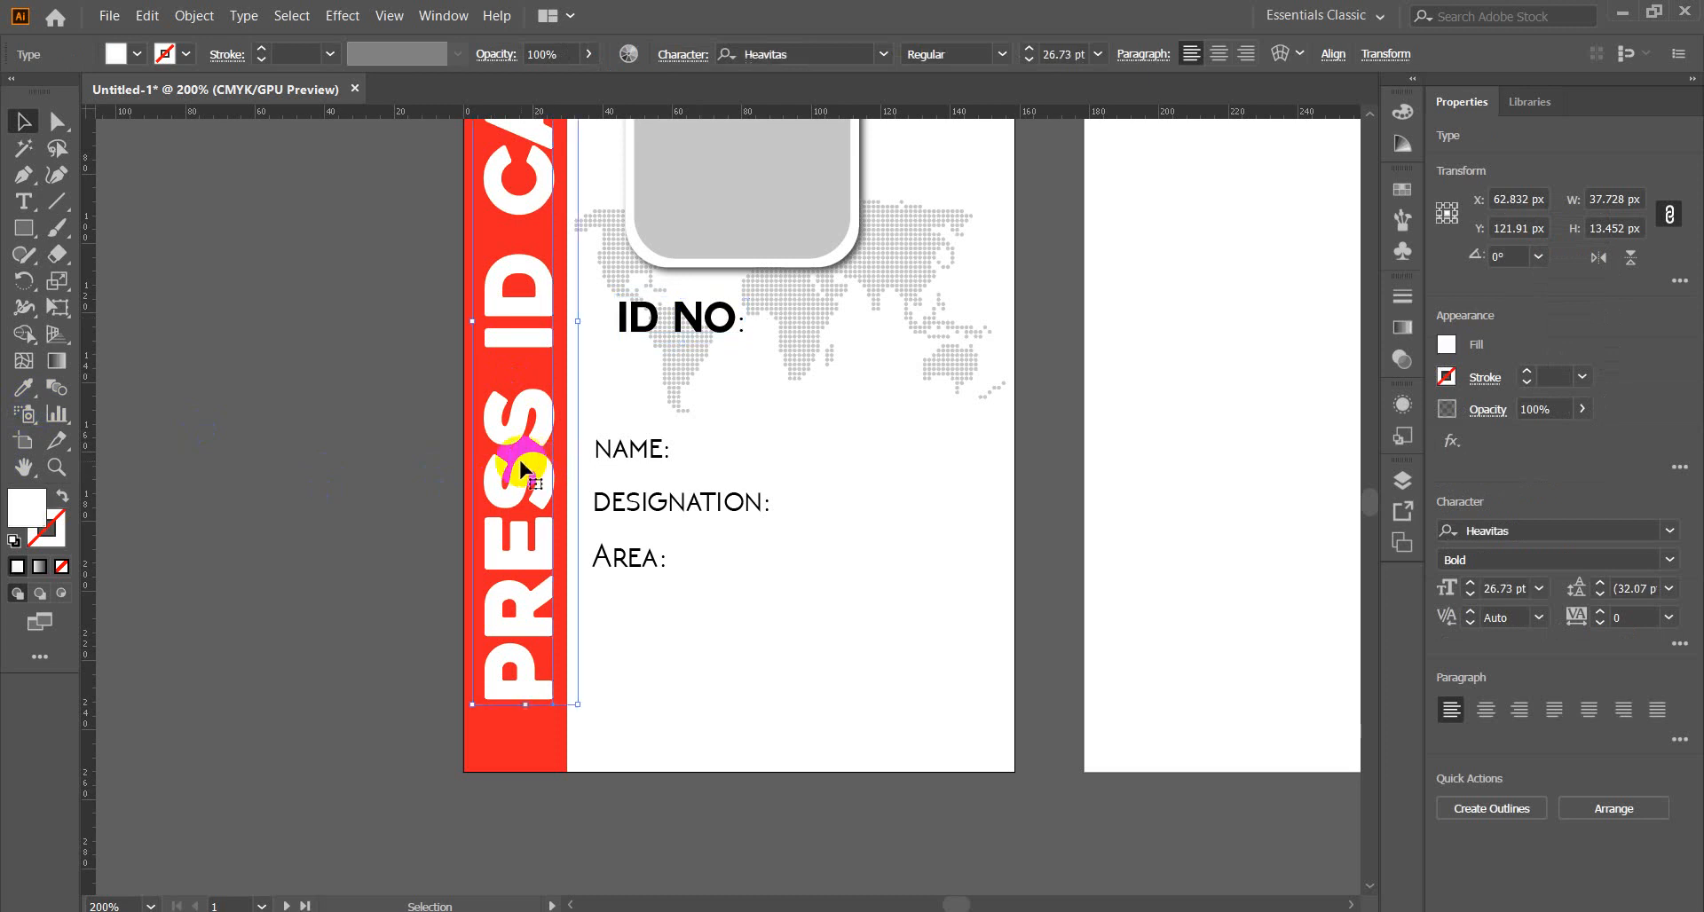
pyautogui.click(14, 391)
pyautogui.click(703, 318)
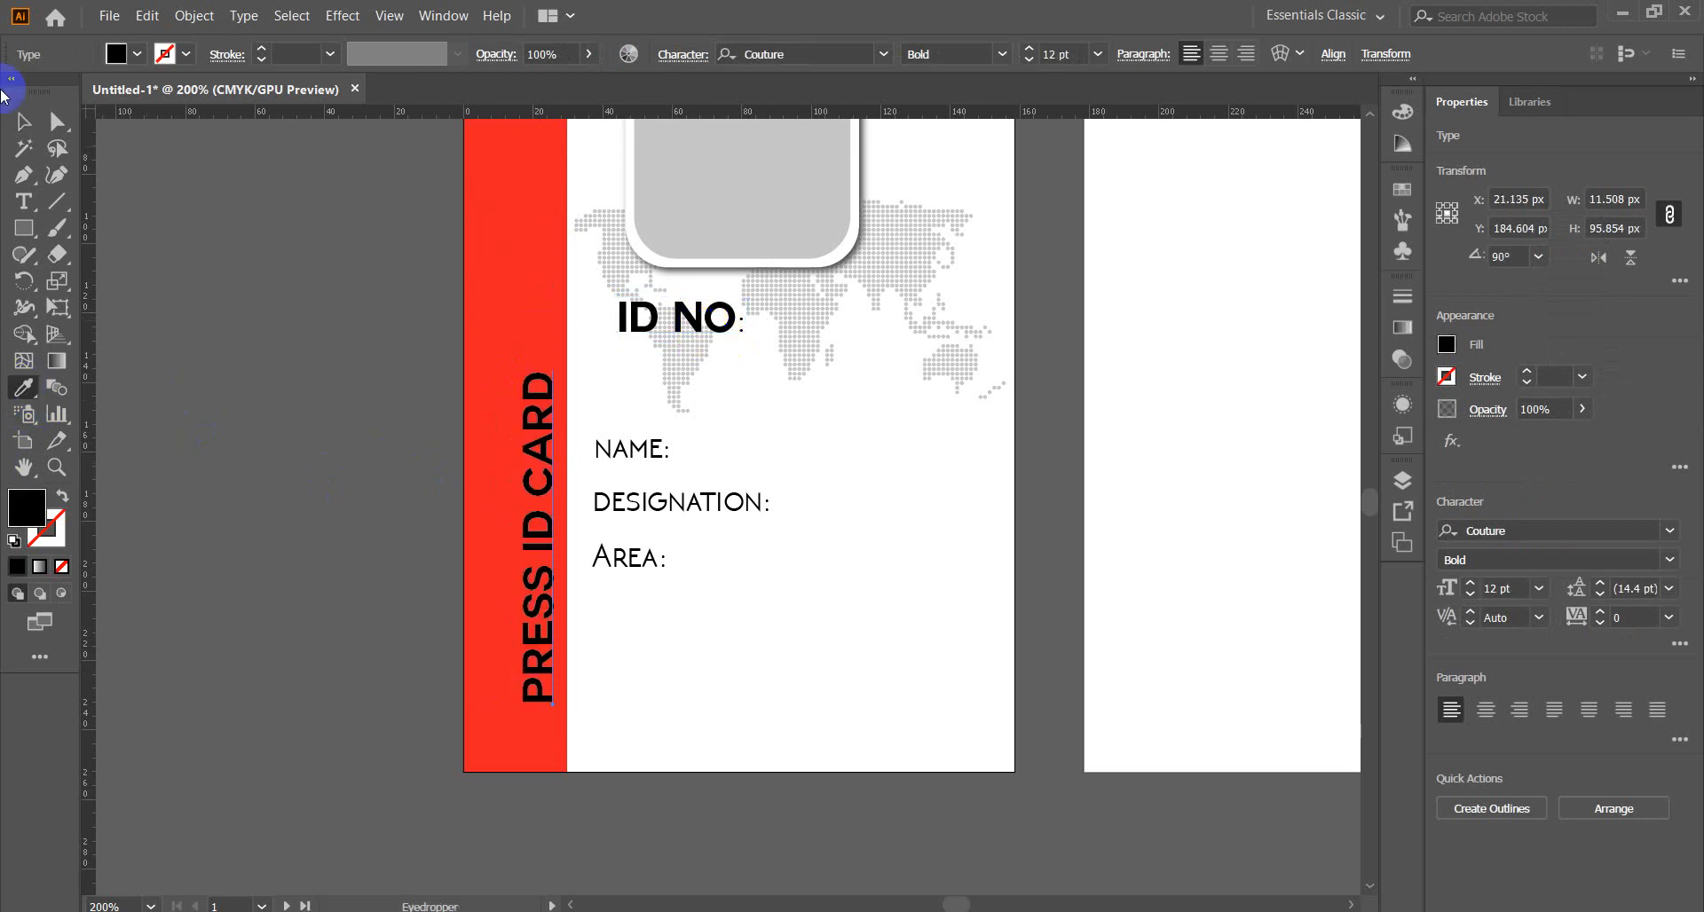
# Enlarge the vertical PRESS ID CARD text and move it up onto the red strip.
pyautogui.click(23, 122)
pyautogui.click(549, 461)
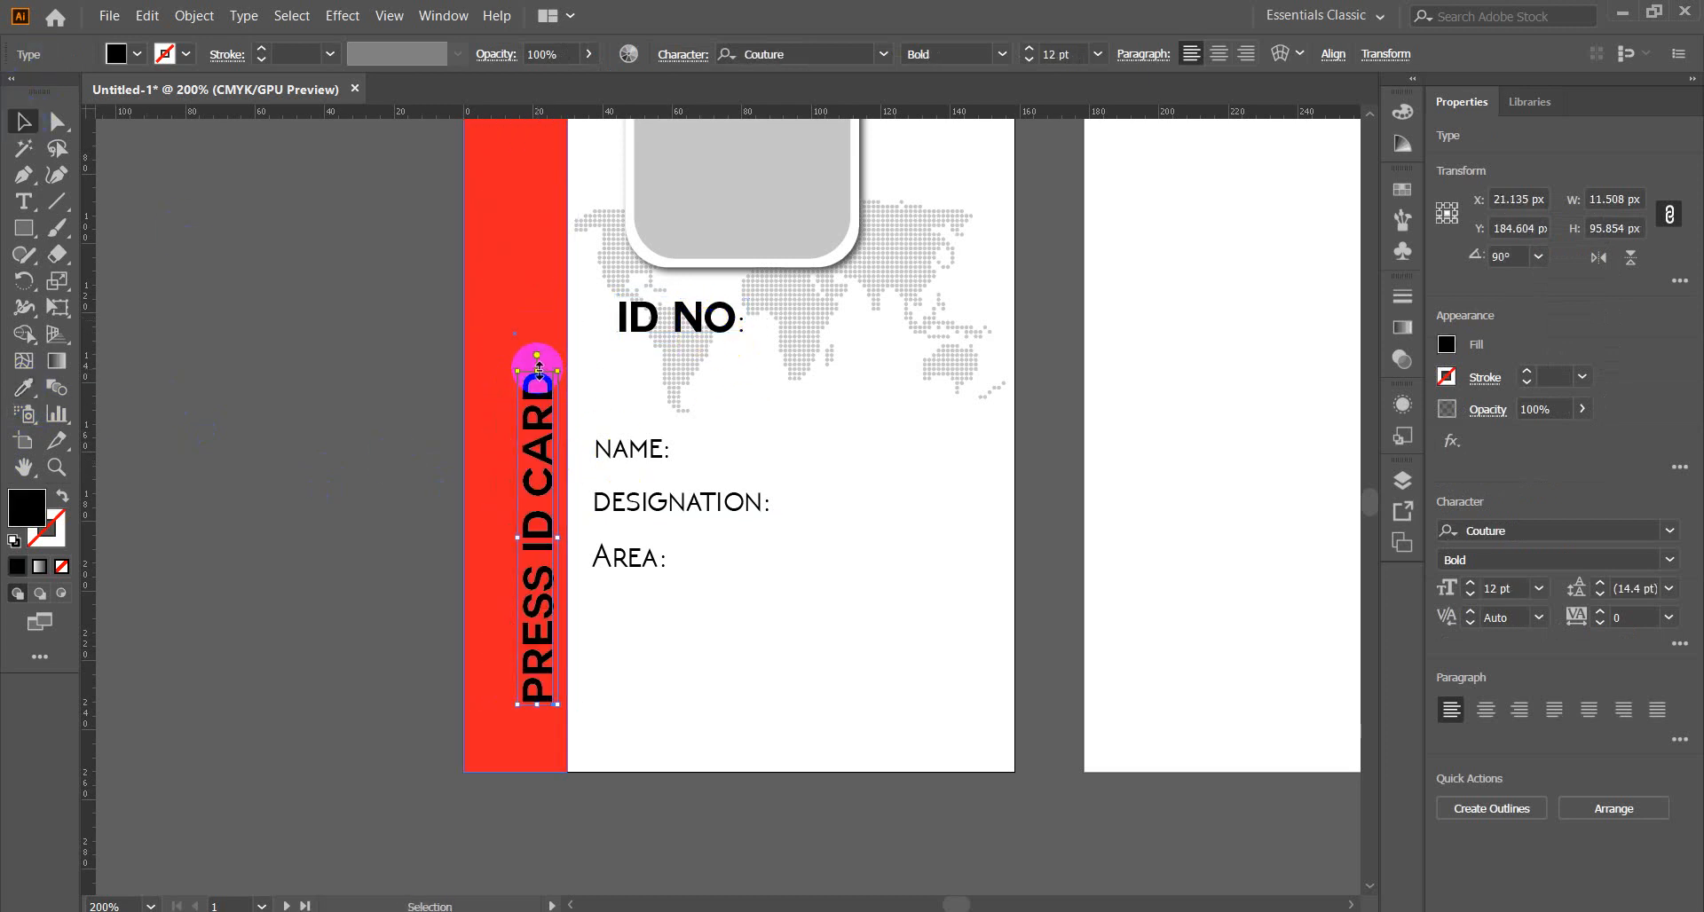
pyautogui.moveTo(537, 365); pyautogui.dragTo(536, 189)
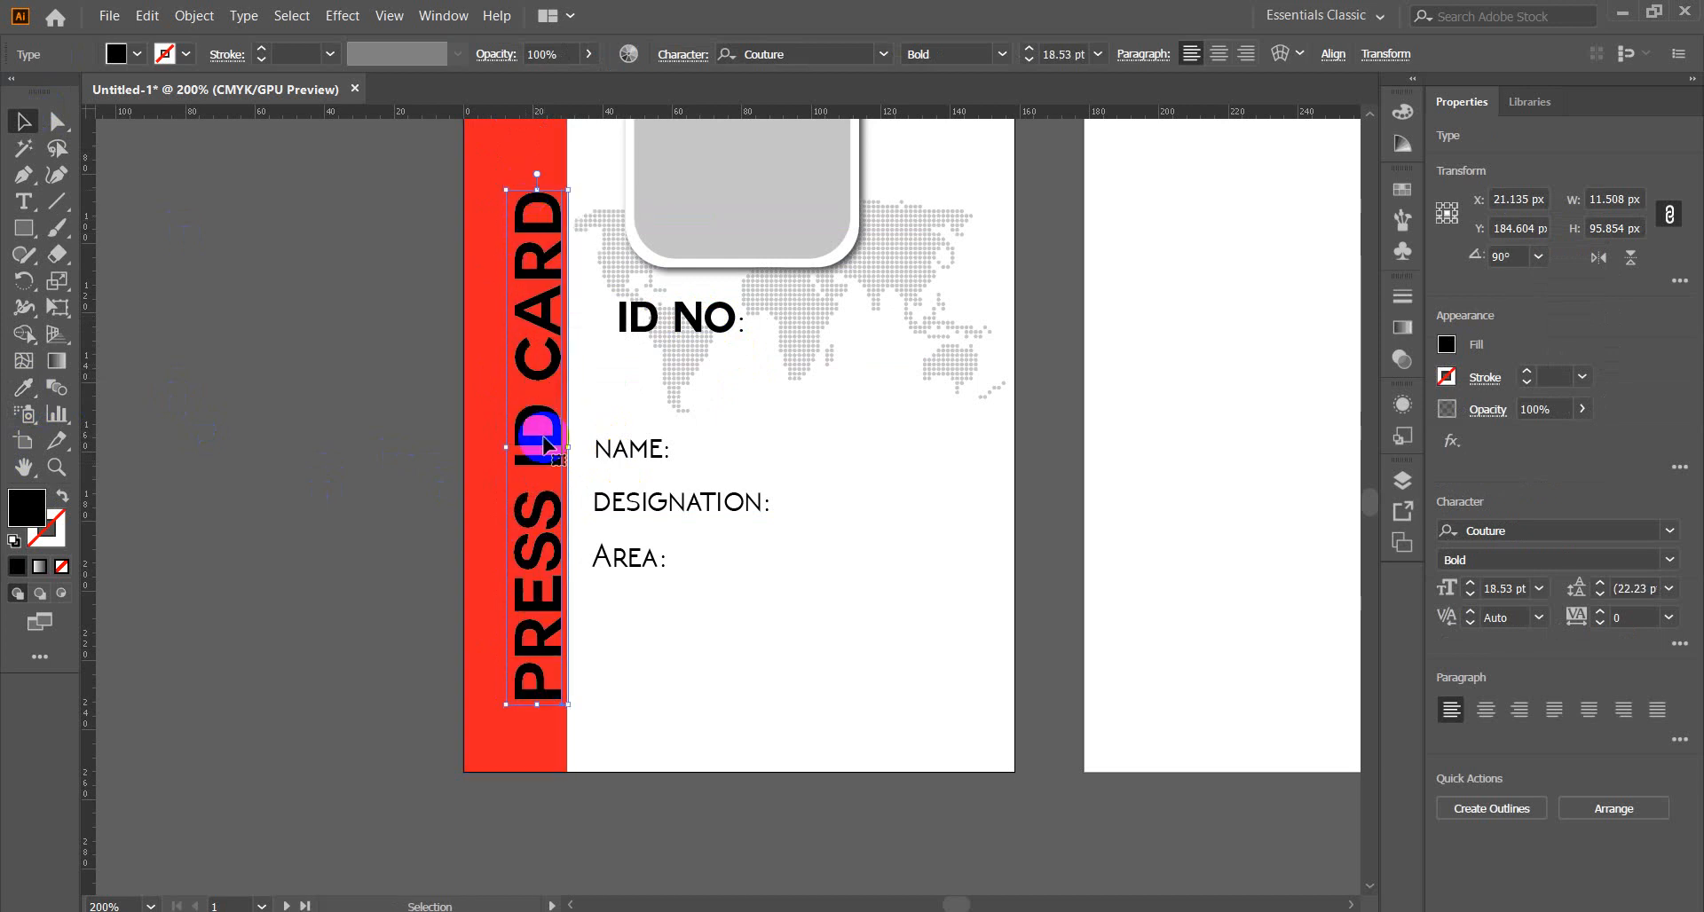
pyautogui.moveTo(532, 434); pyautogui.dragTo(506, 344)
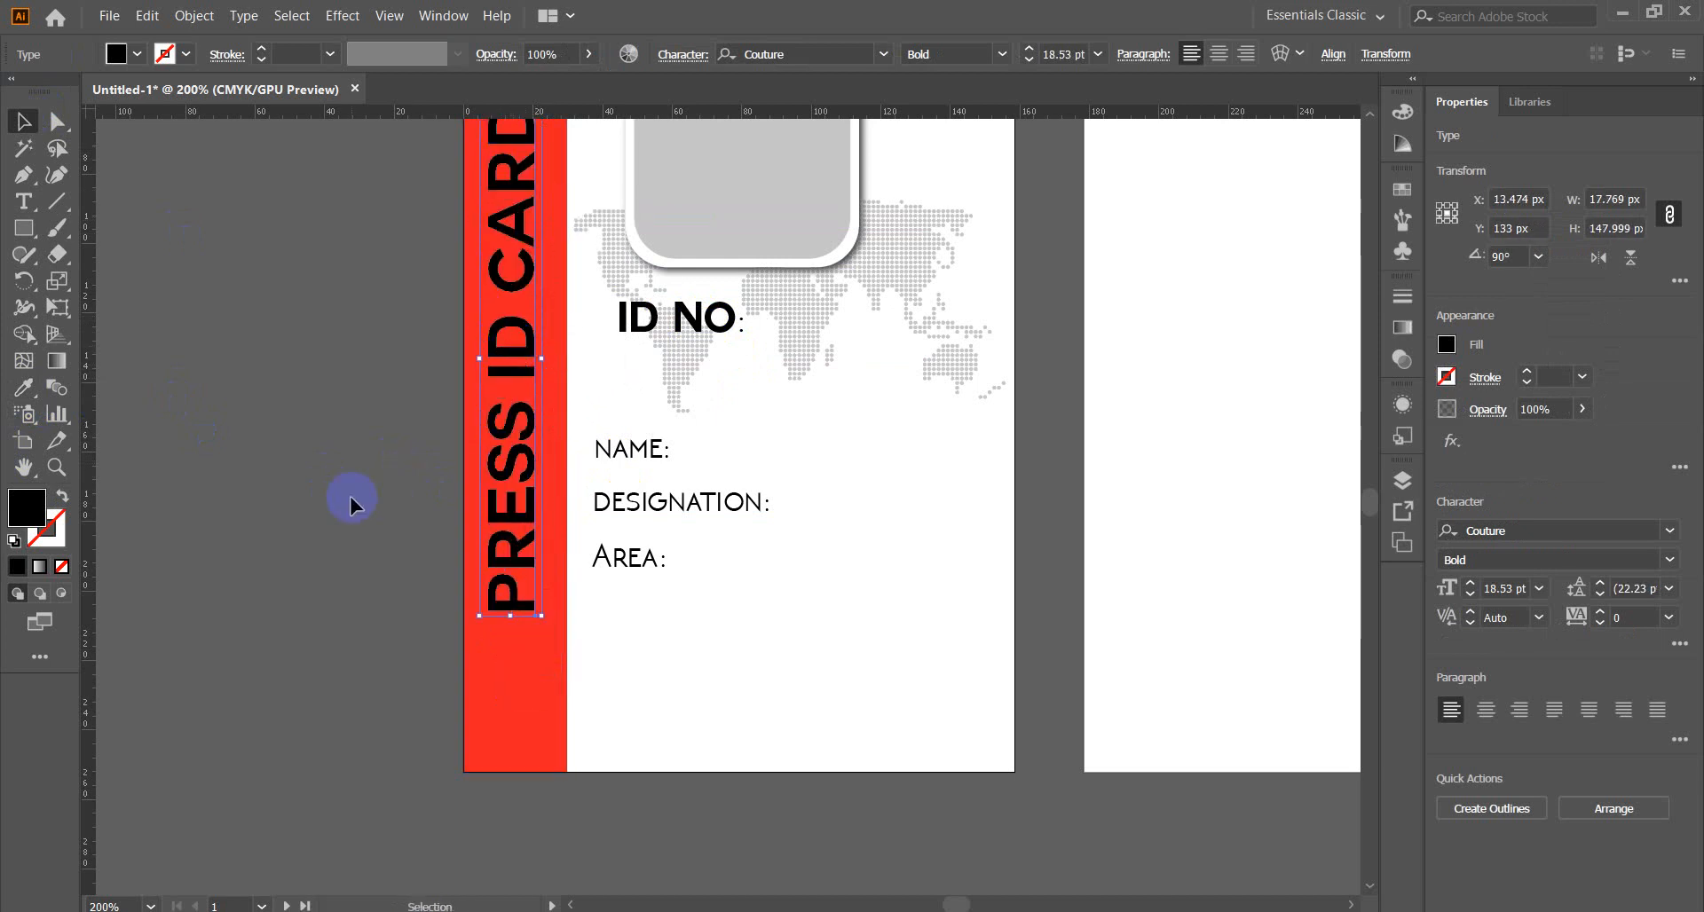
pyautogui.hotkey('ctrl', '-')
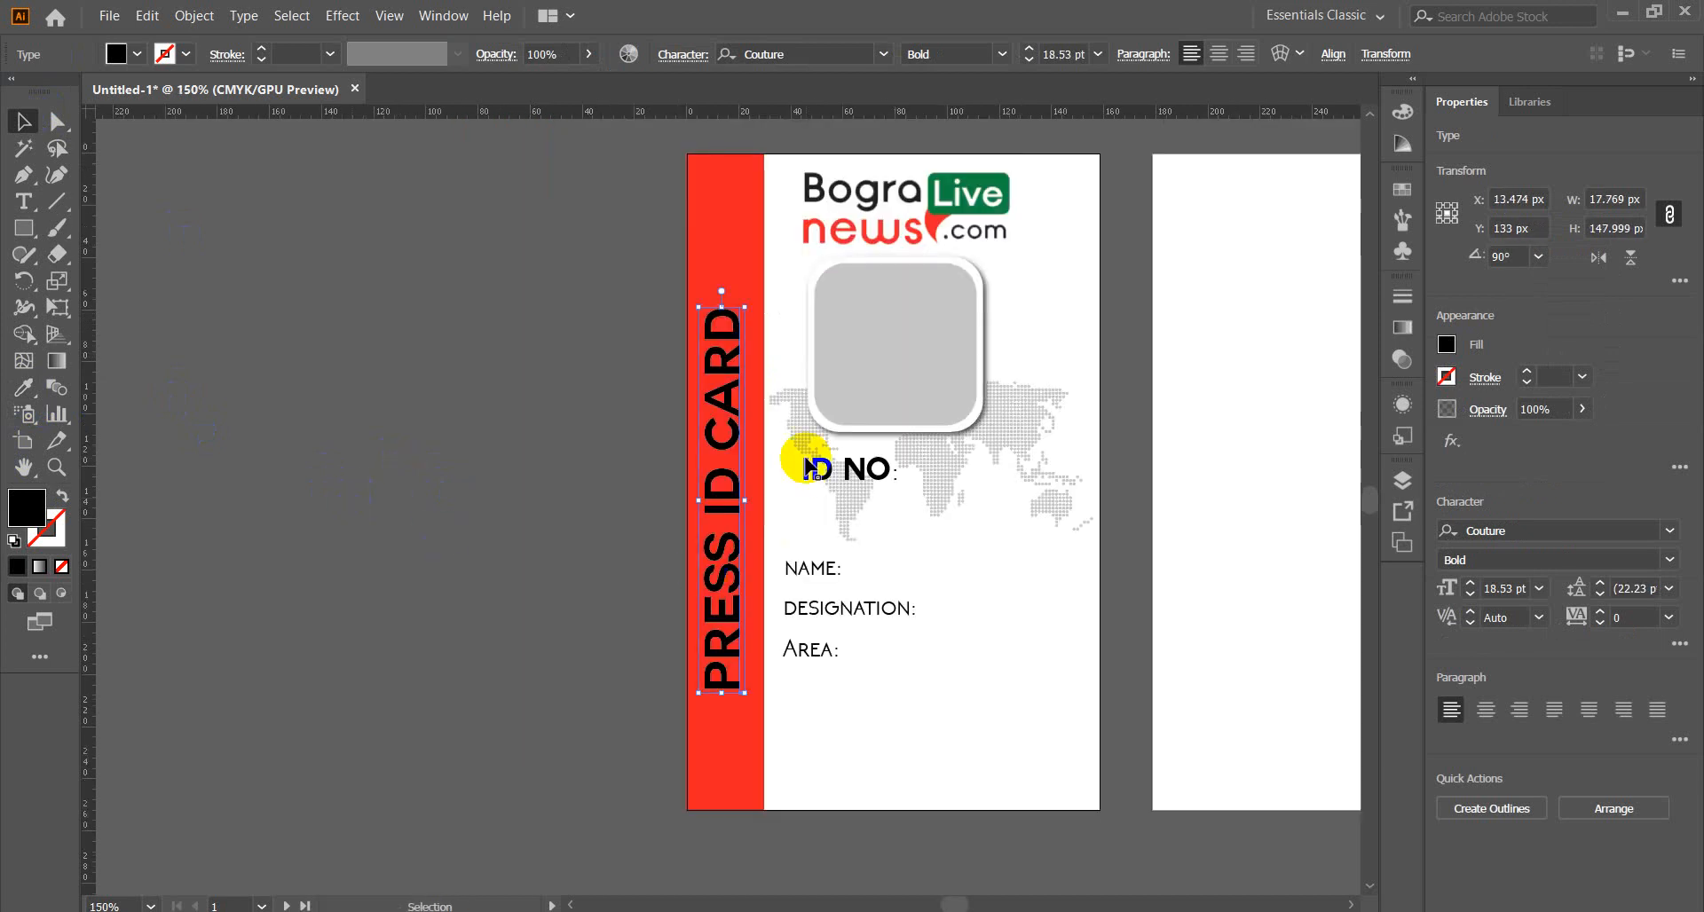
pyautogui.moveTo(736, 479); pyautogui.dragTo(721, 443)
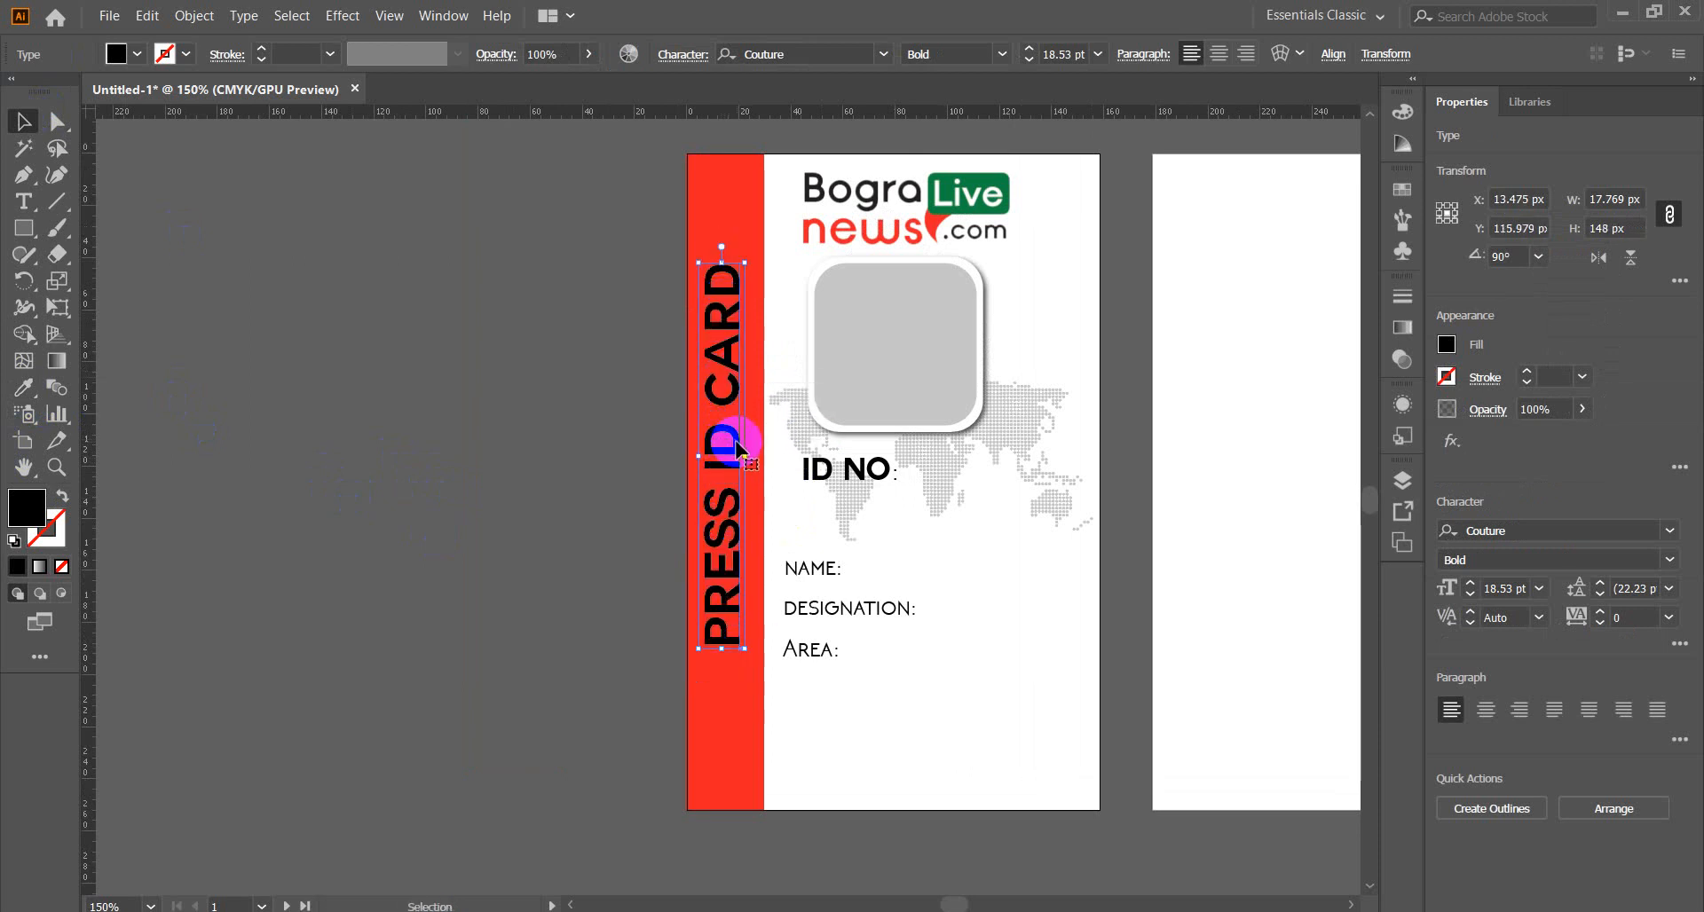
pyautogui.press('Right')
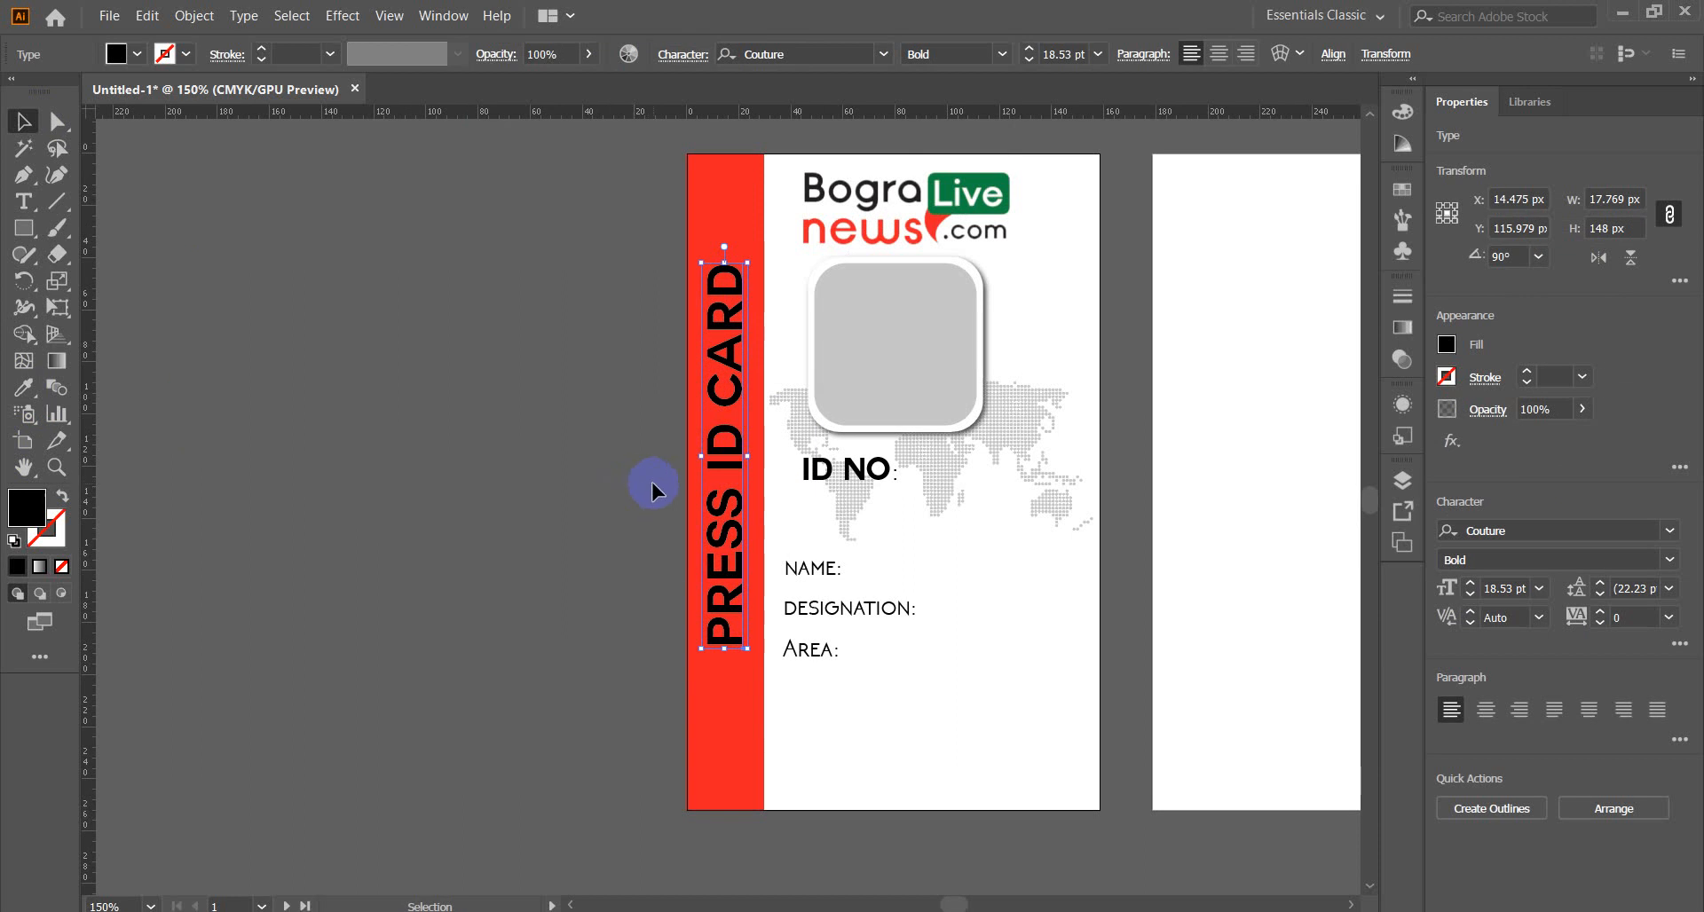
# Resize PRESS ID CARD to about 26.3 pt so it spans the red strip's length.
pyautogui.moveTo(724, 649); pyautogui.dragTo(724, 710)
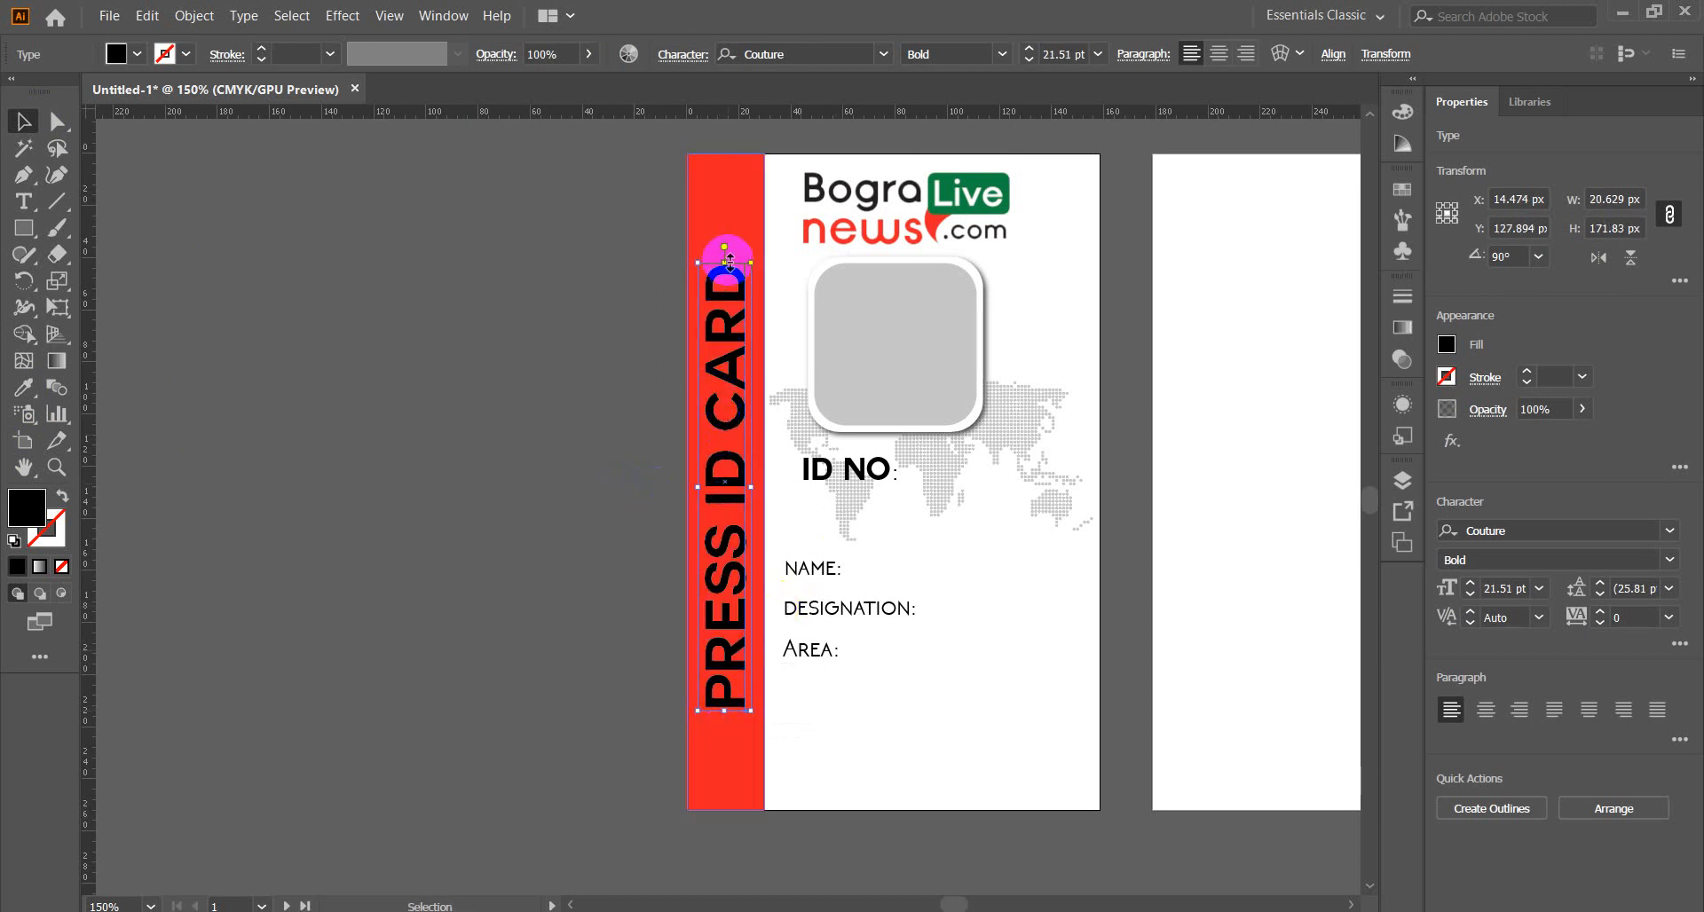
pyautogui.moveTo(724, 263); pyautogui.dragTo(724, 175)
pyautogui.keyDown('shift'); pyautogui.click(721, 709); pyautogui.keyUp('shift')
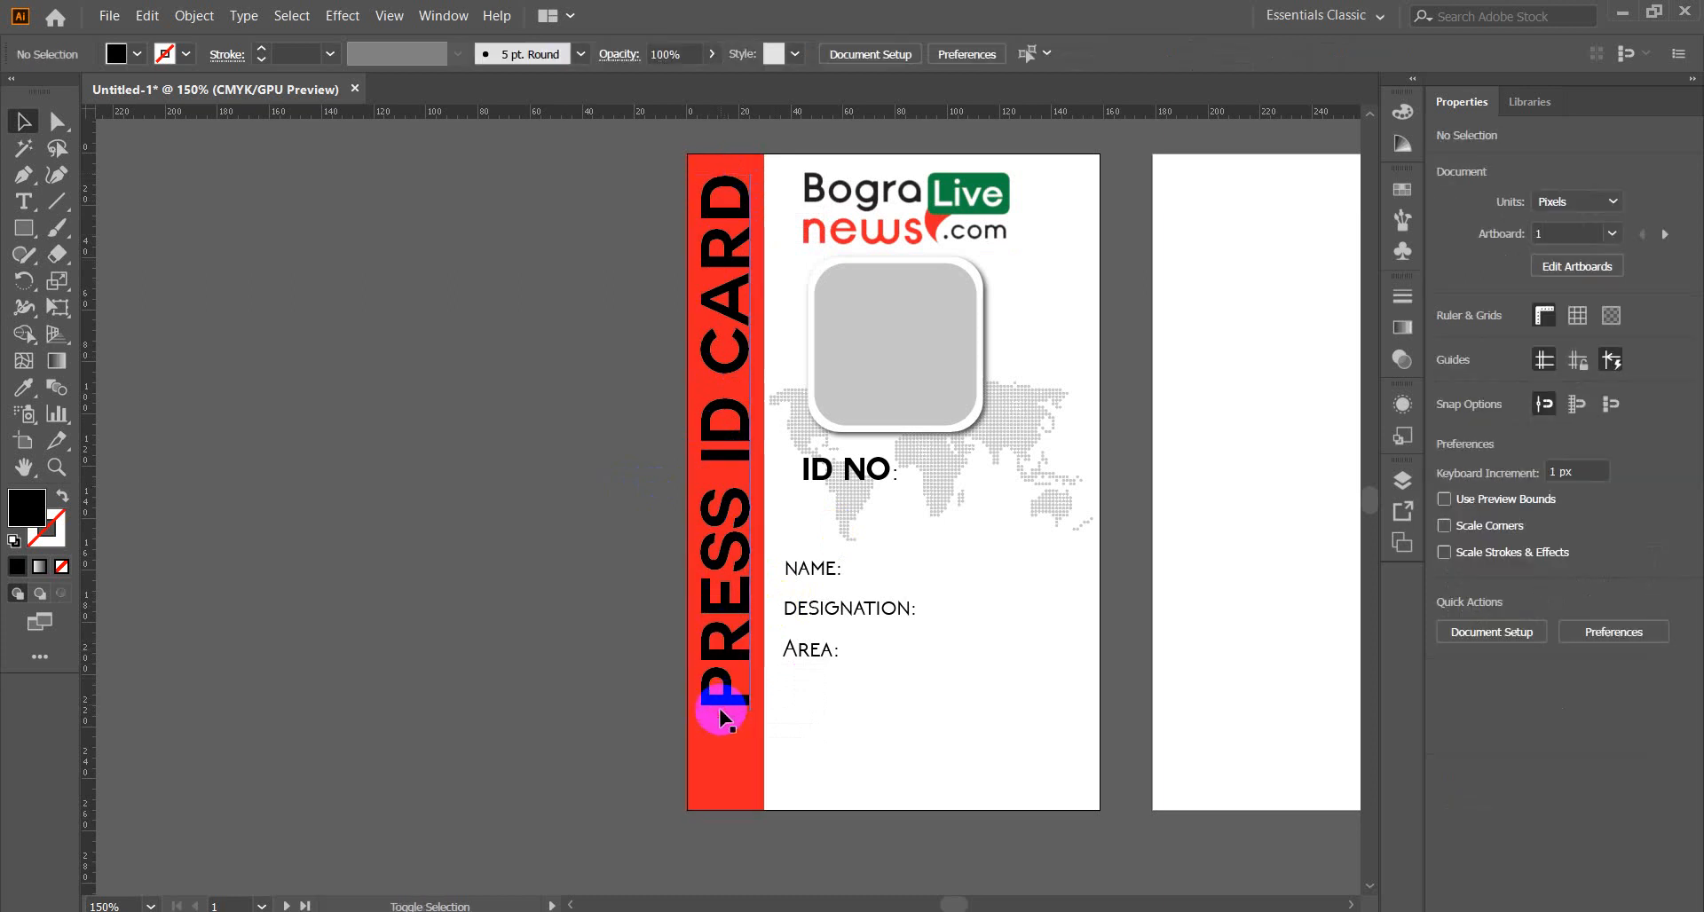
pyautogui.click(722, 712)
pyautogui.moveTo(724, 719); pyautogui.dragTo(724, 784)
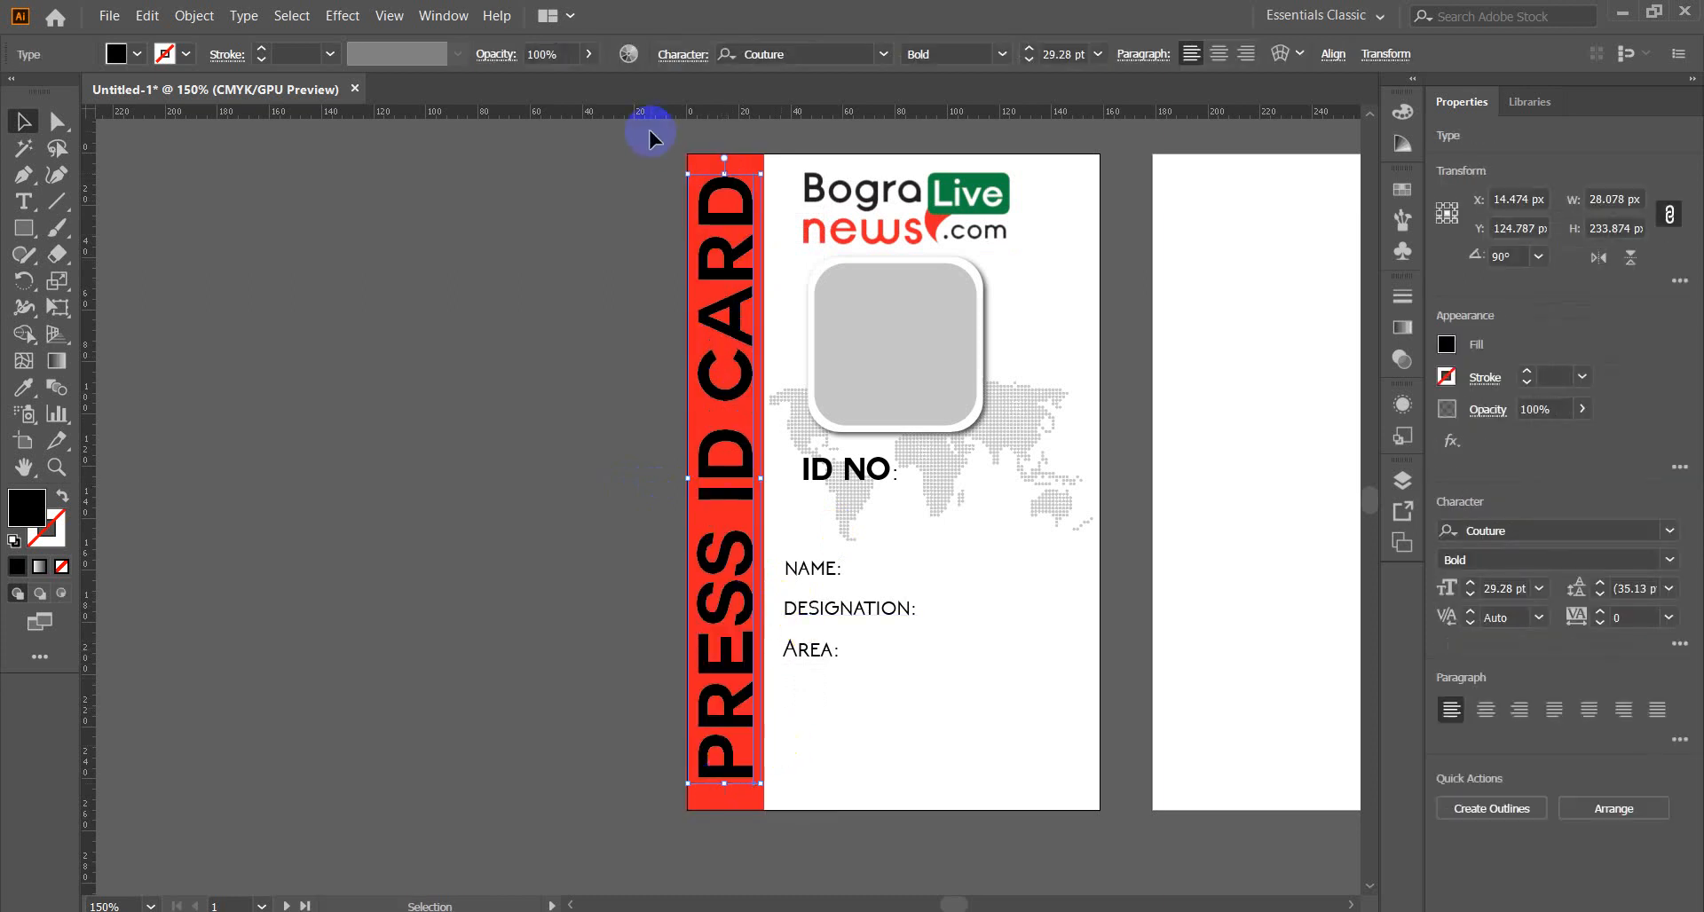
pyautogui.moveTo(724, 173); pyautogui.dragTo(724, 200)
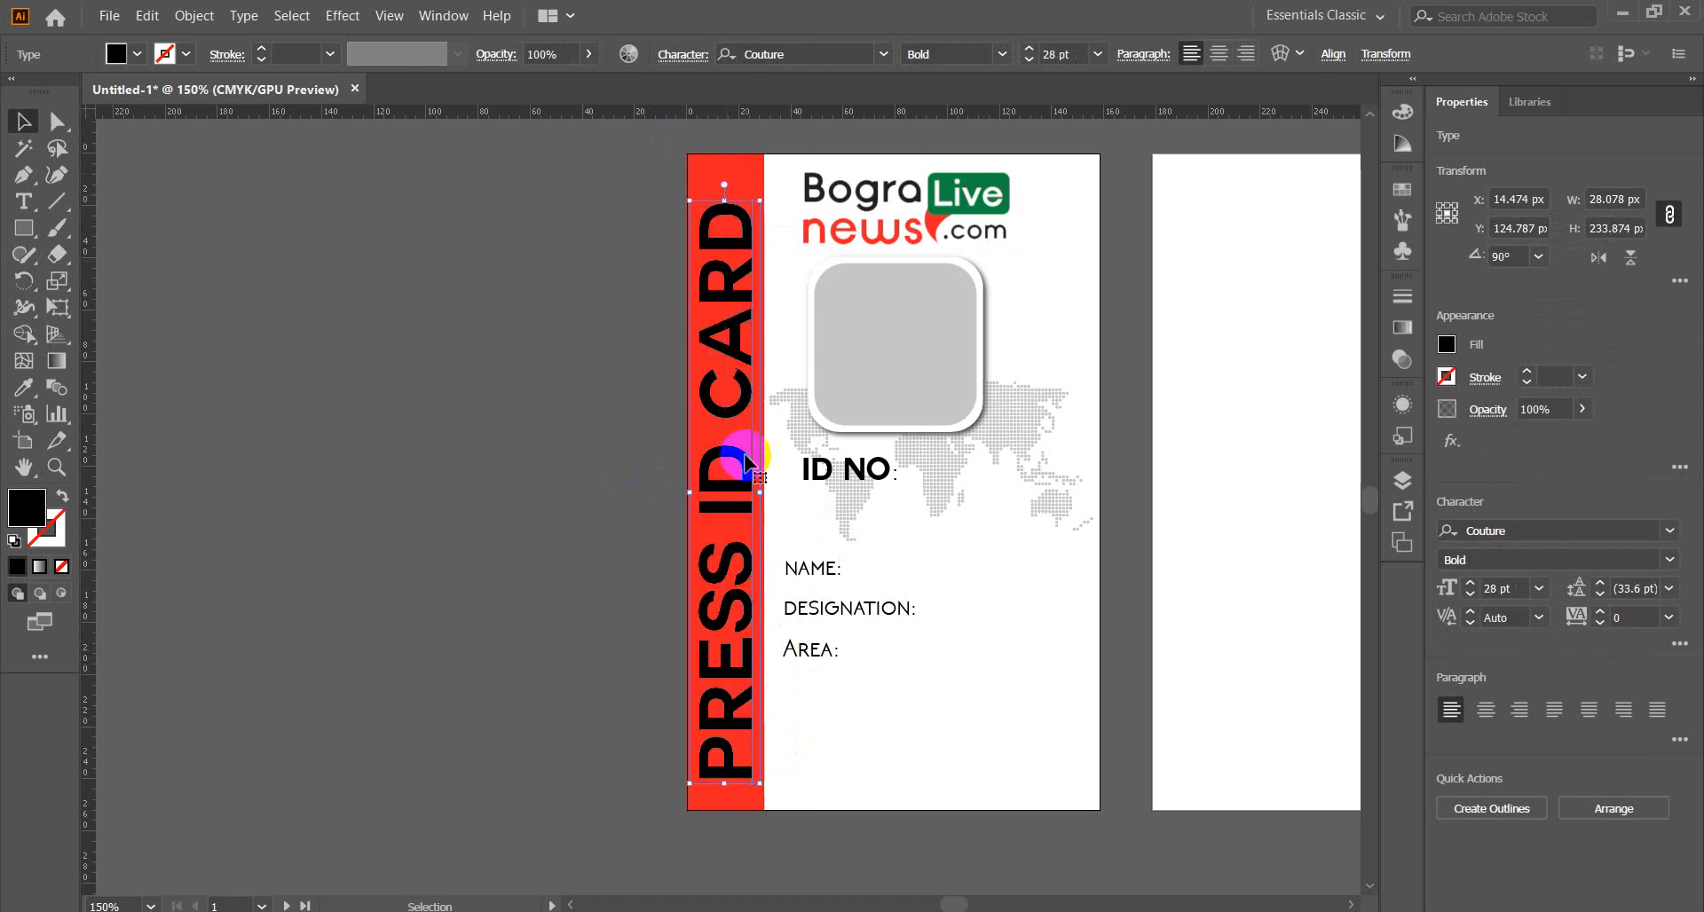
pyautogui.moveTo(724, 783); pyautogui.dragTo(728, 750)
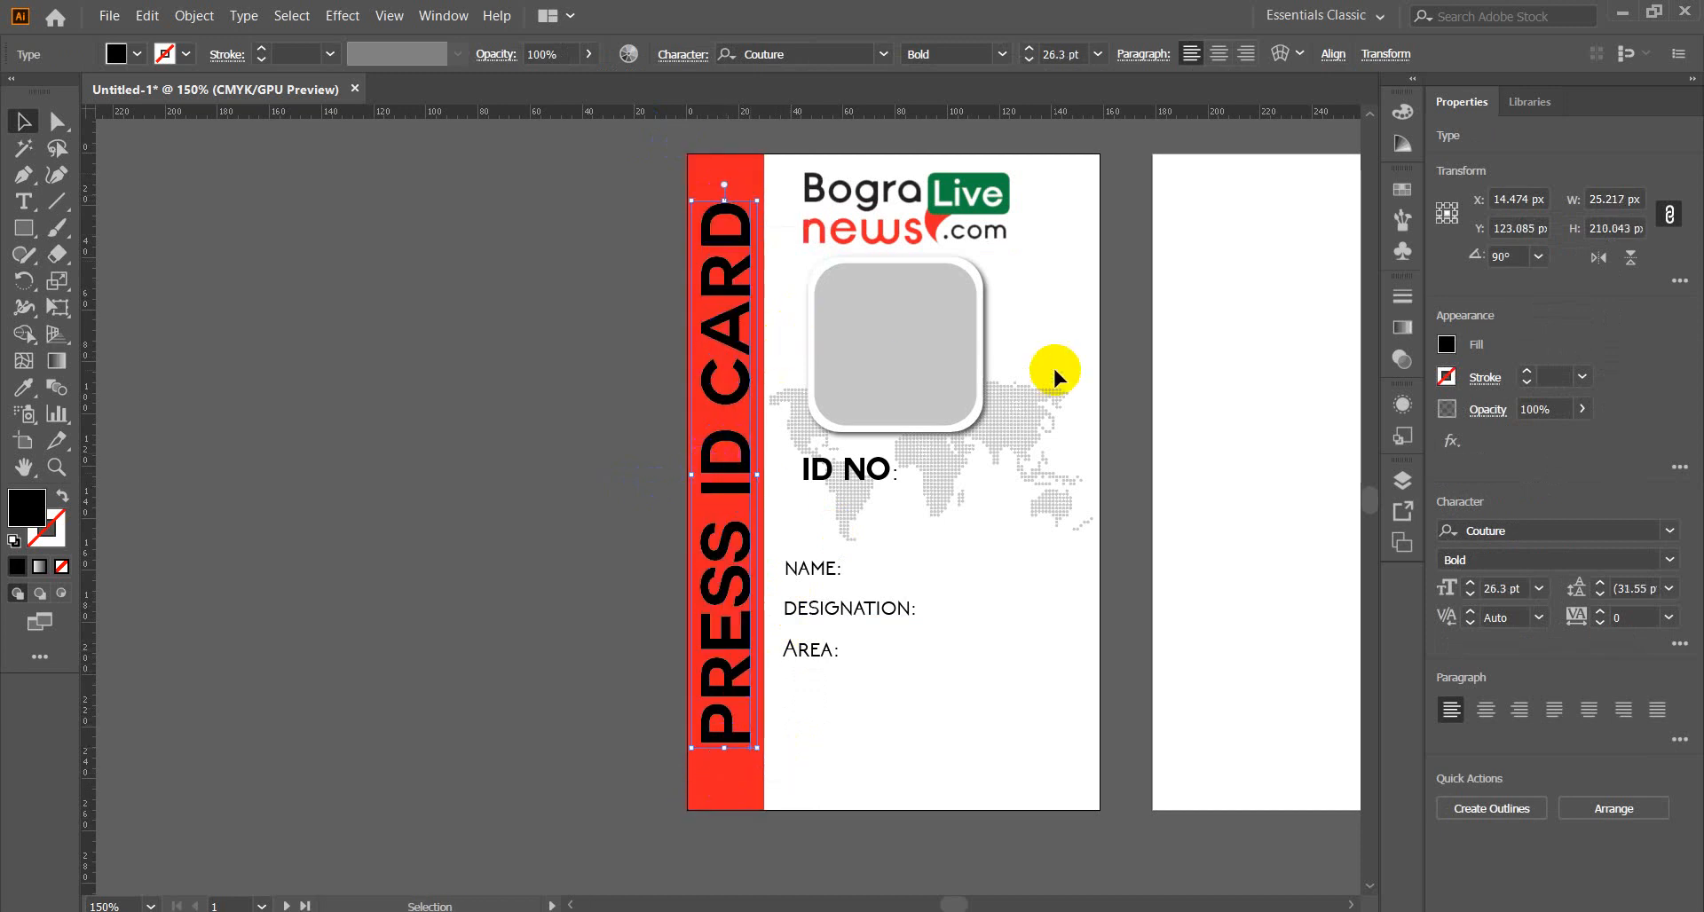
# Make PRESS ID CARD white by sampling the card's white background.
pyautogui.click(23, 387)
pyautogui.click(968, 714)
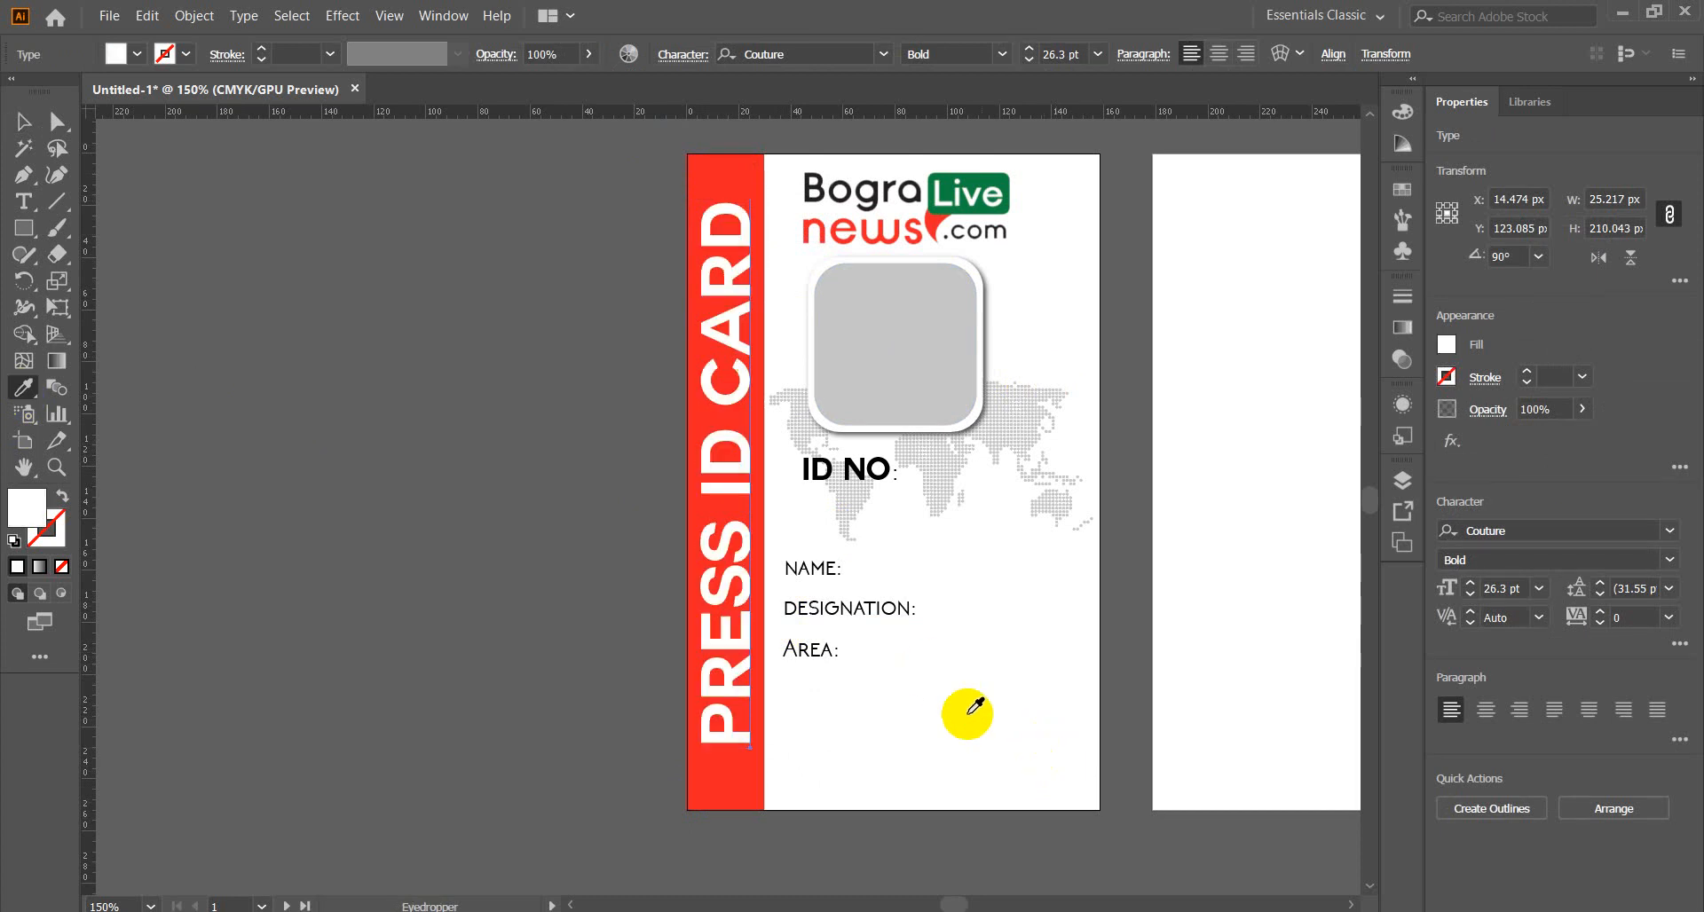
pyautogui.click(24, 121)
pyautogui.click(110, 194)
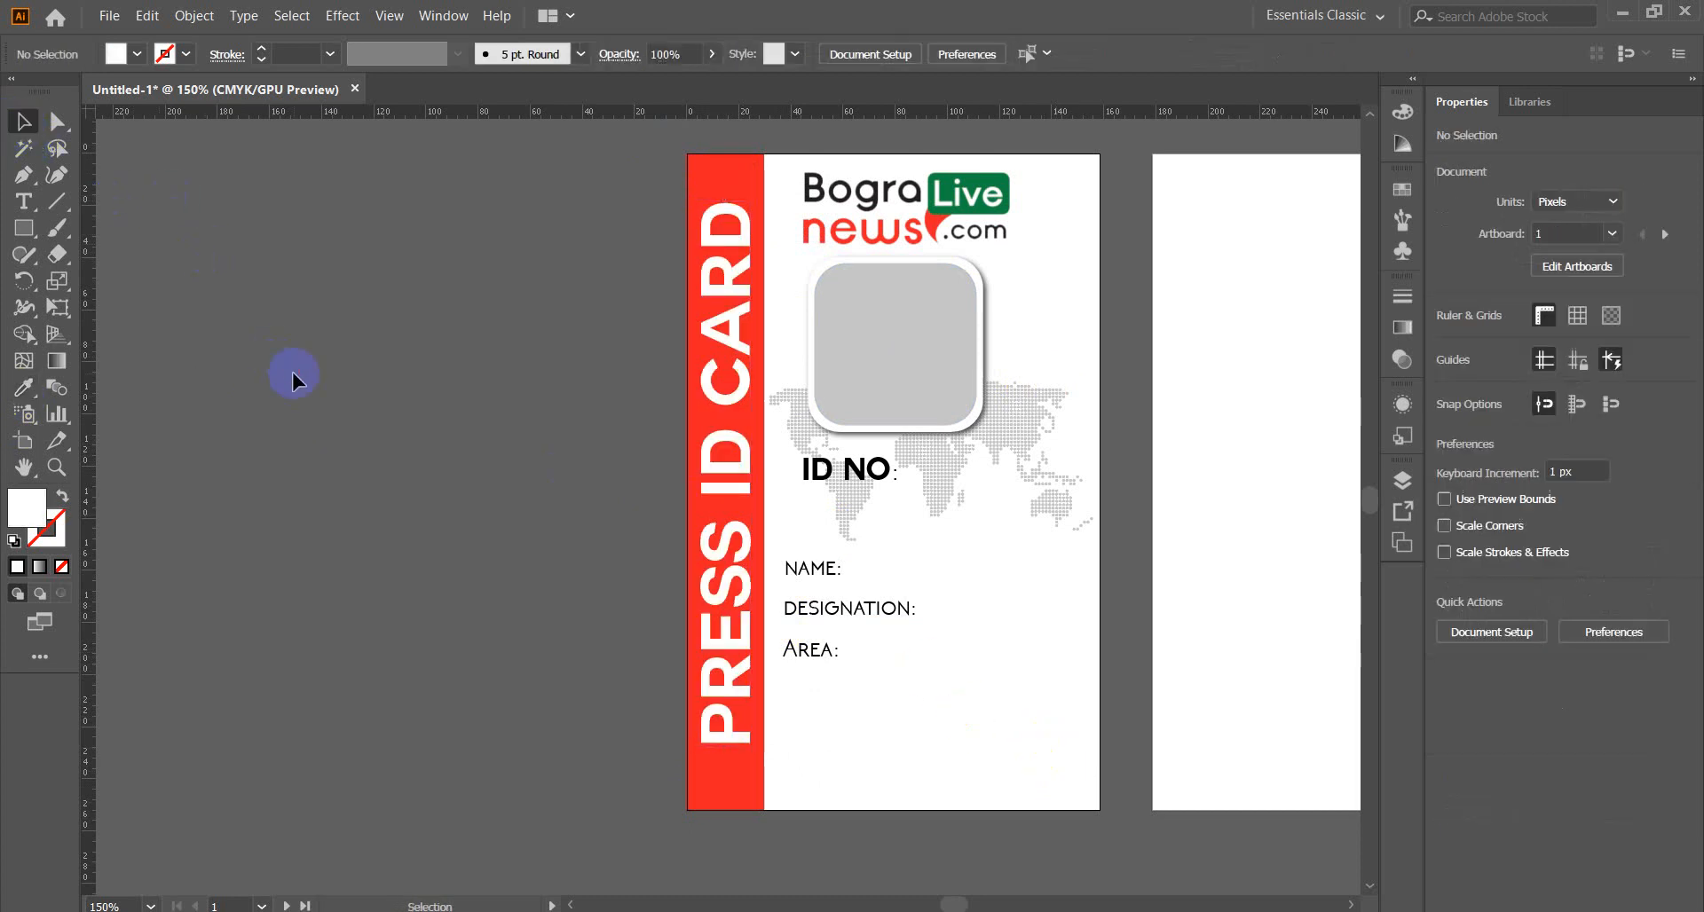
# Distribute the NAME:, DESIGNATION: and AREA: labels evenly by vertical centre.
pyautogui.press('space')
pyautogui.moveTo(1050, 638); pyautogui.dragTo(791, 617)
pyautogui.click(618, 462)
pyautogui.click(571, 544)
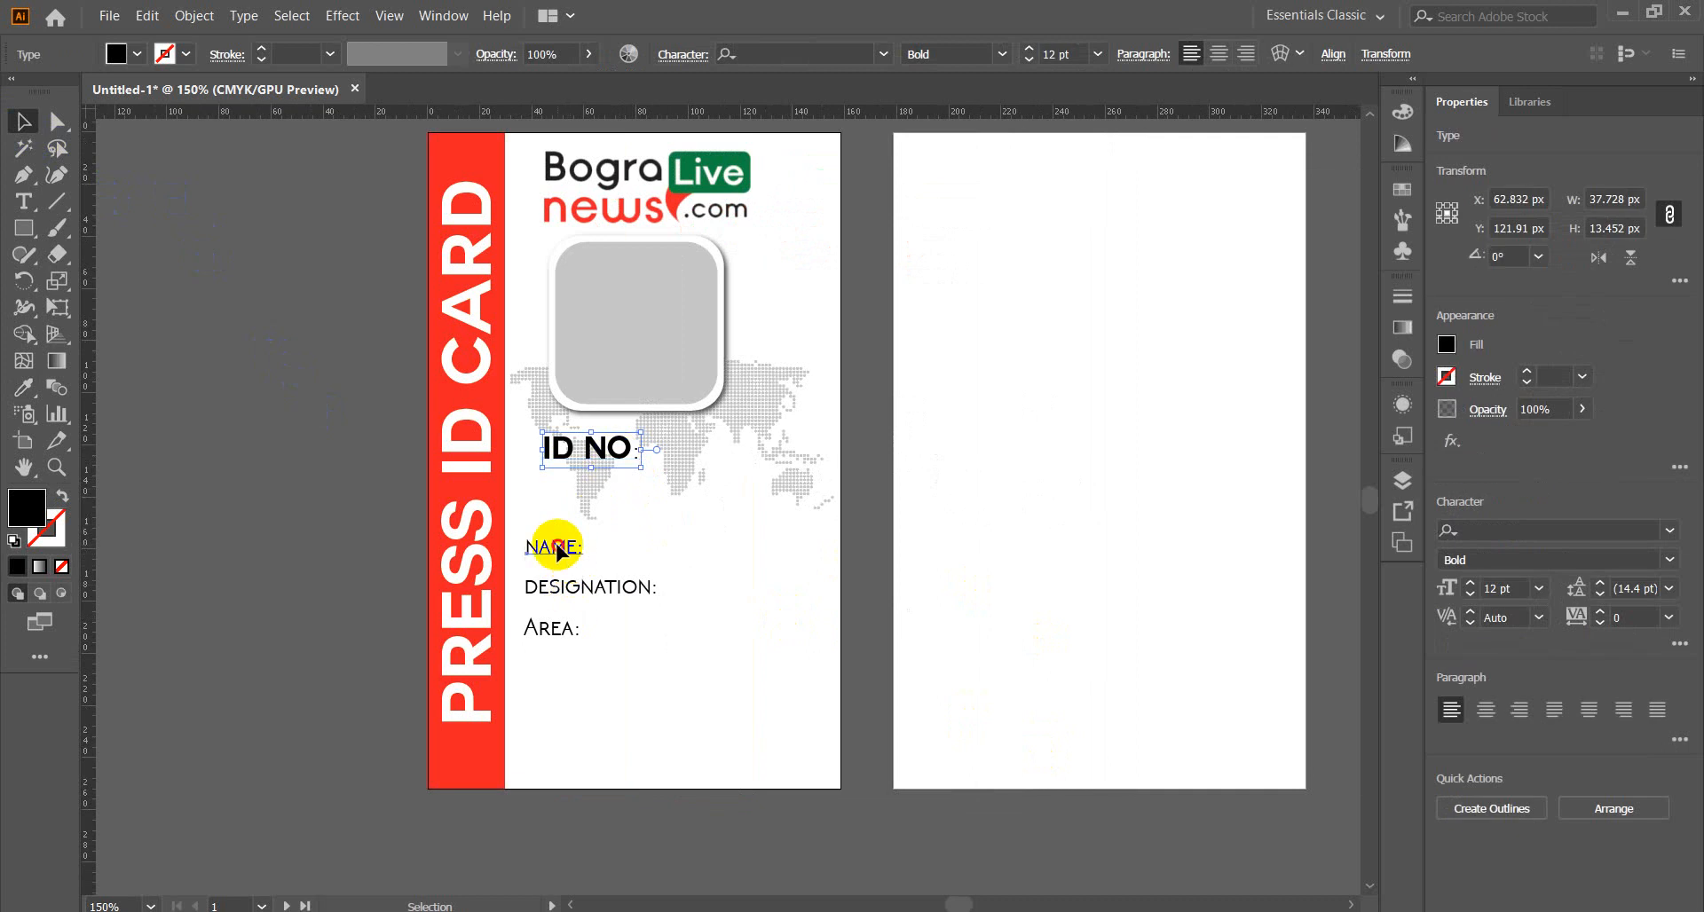
pyautogui.keyDown('shift'); pyautogui.click(568, 591); pyautogui.keyUp('shift')
pyautogui.keyDown('shift'); pyautogui.click(567, 634); pyautogui.keyUp('shift')
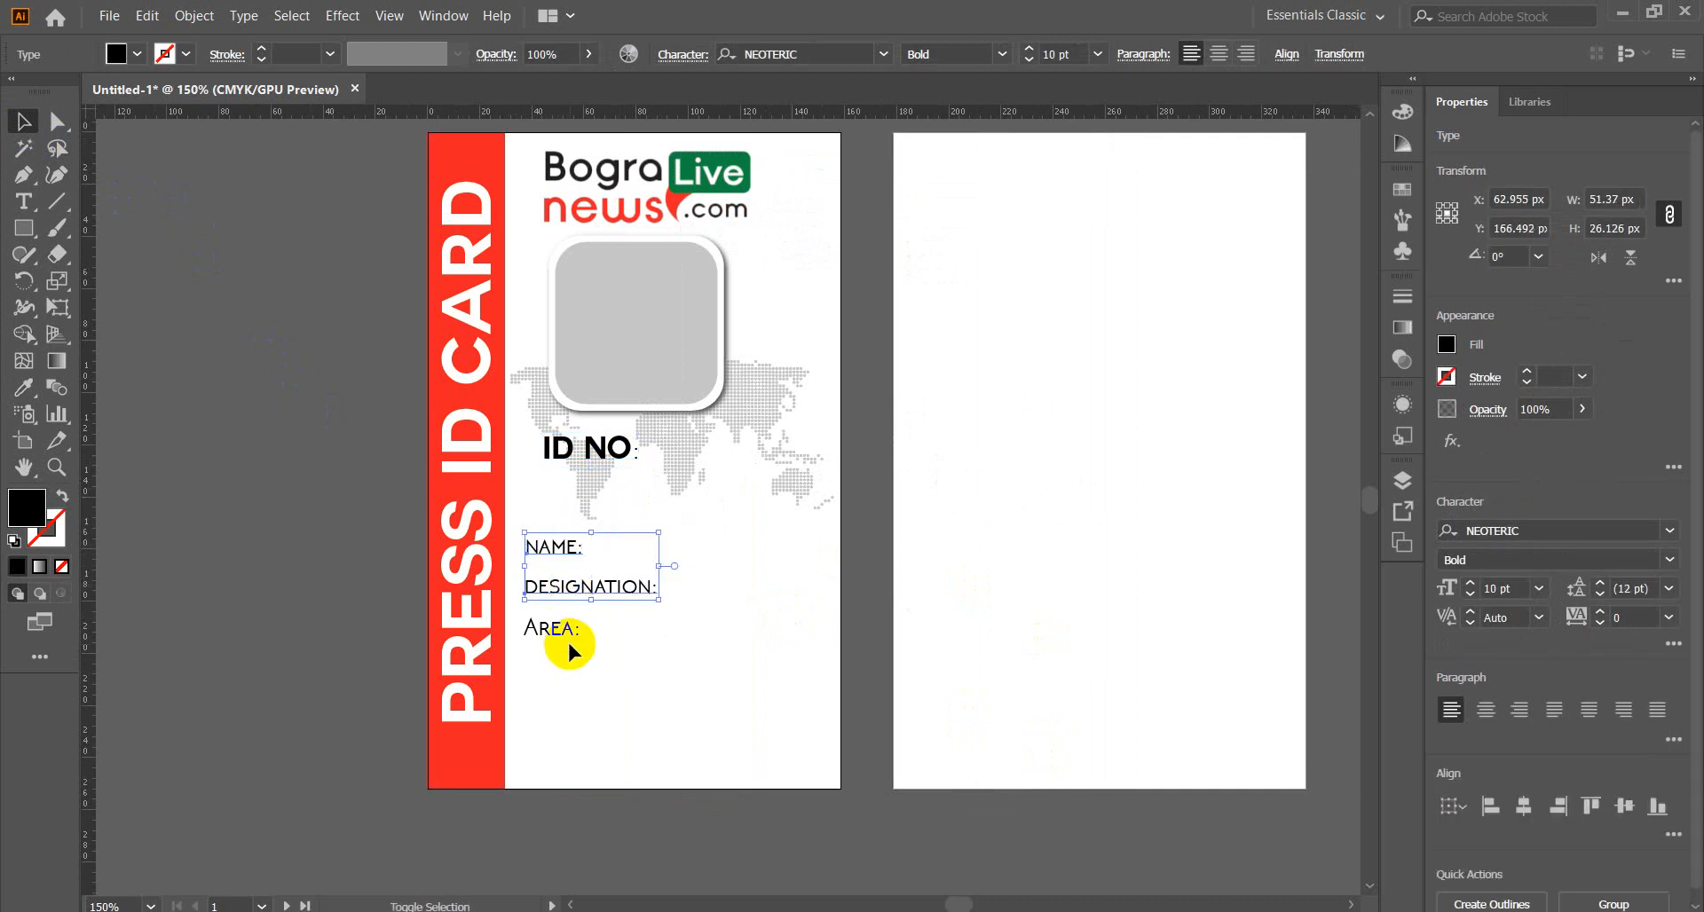
pyautogui.click(1287, 57)
pyautogui.click(1101, 185)
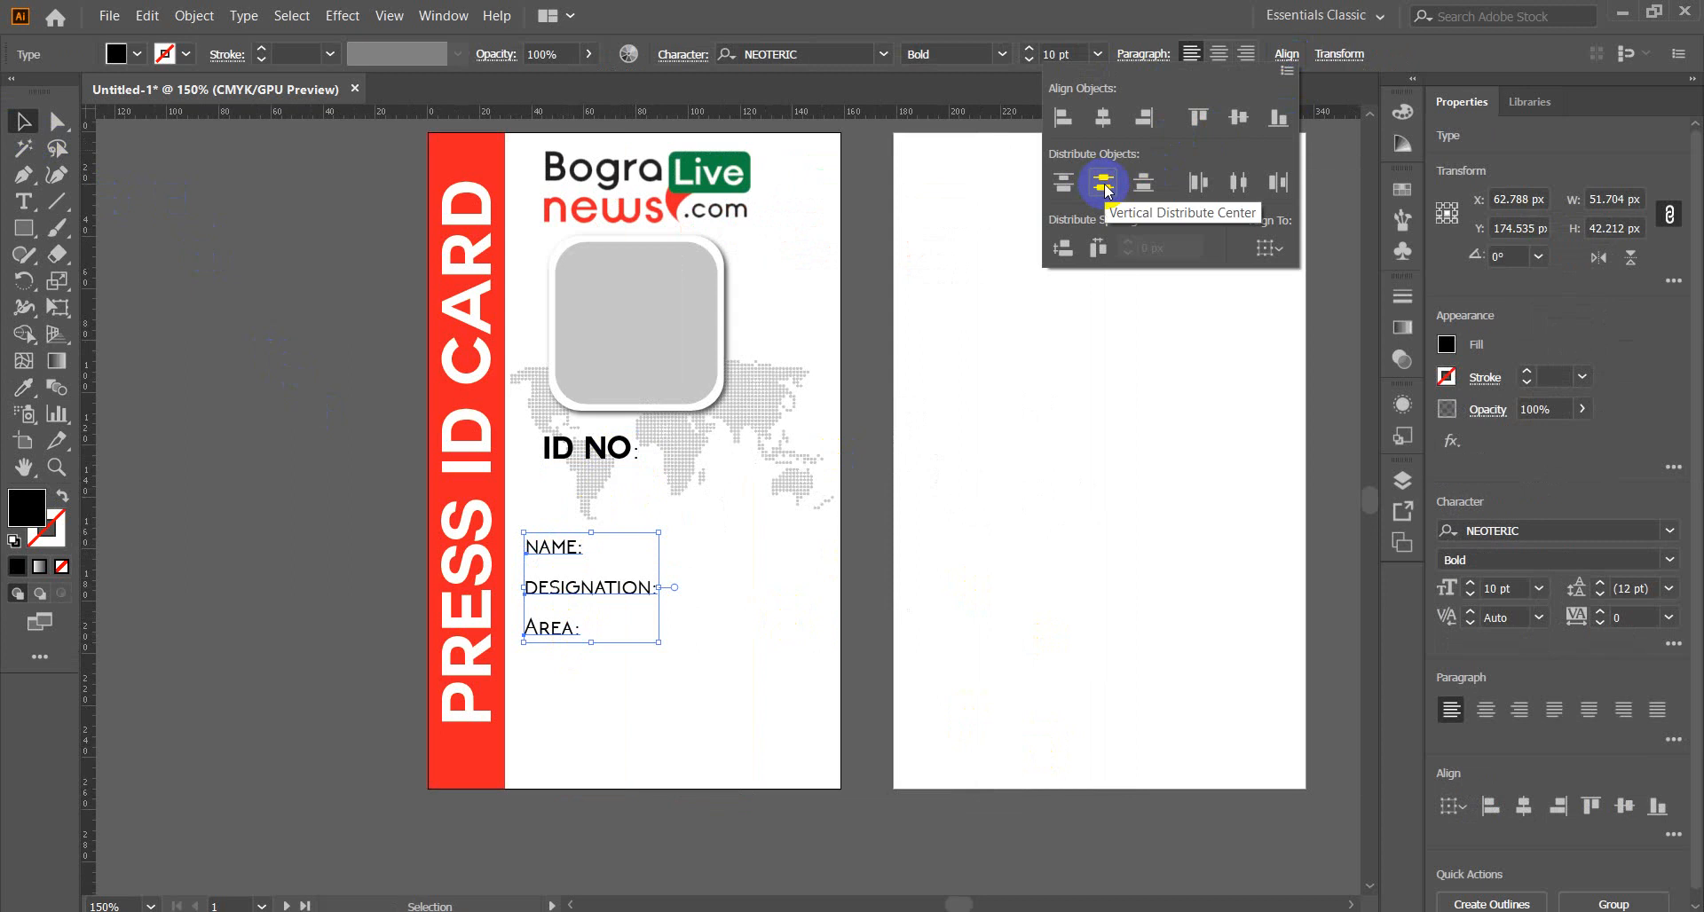
pyautogui.click(220, 476)
pyautogui.click(217, 476)
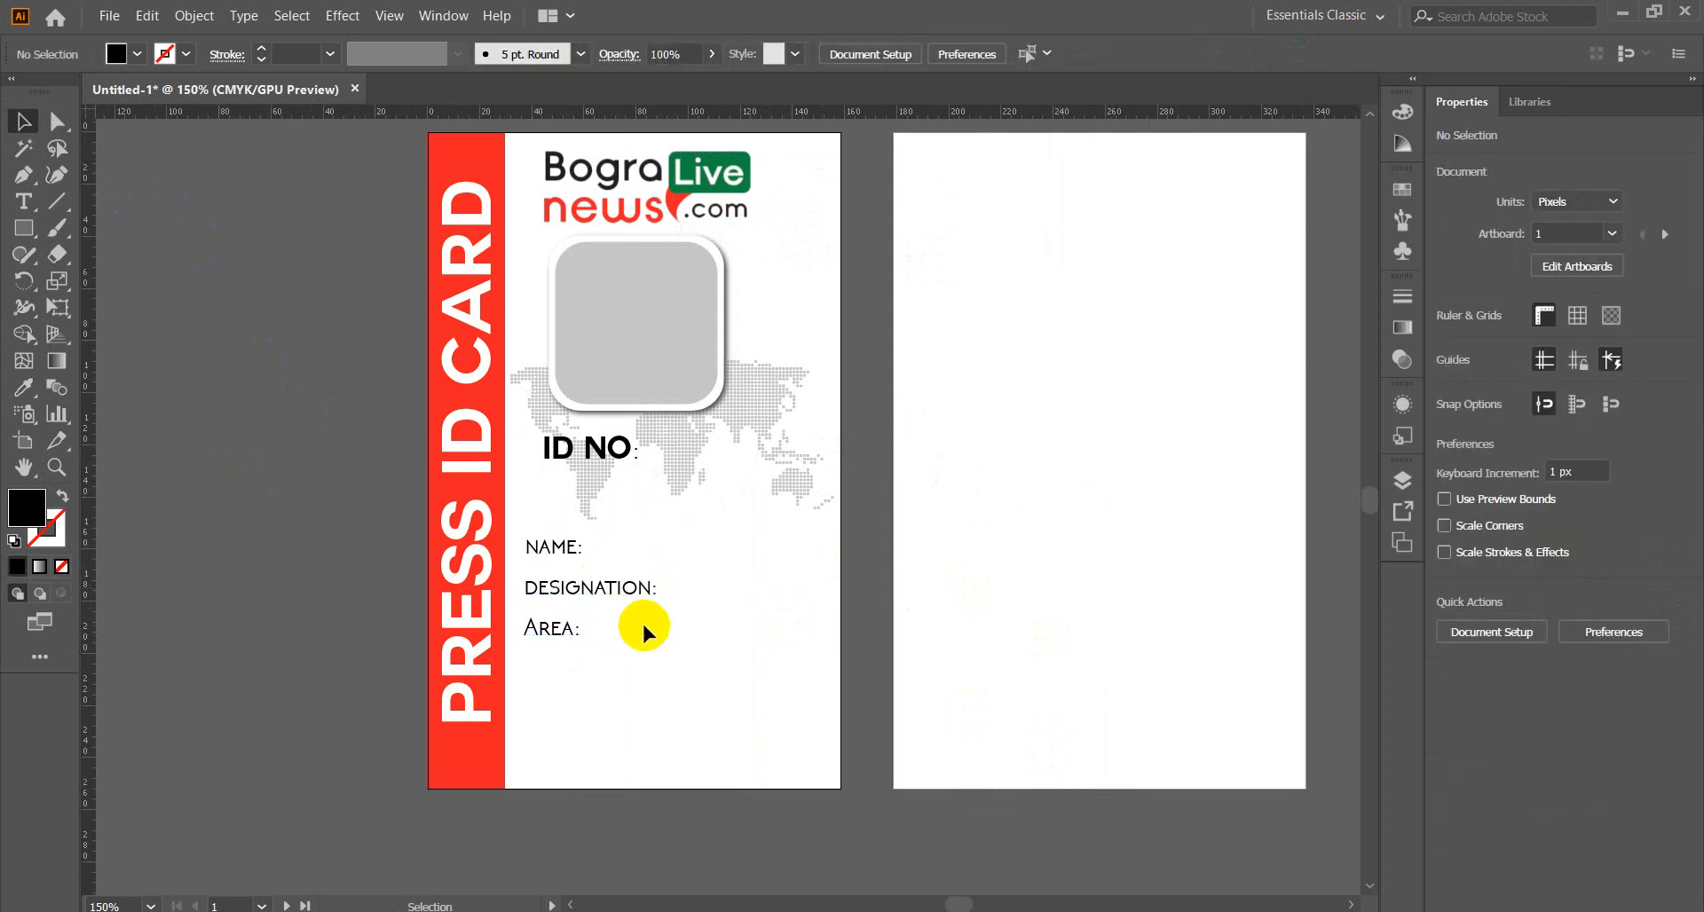
# Duplicate AREA: near the card's bottom, retype it as AUTHORITY, and copy that word.
pyautogui.click(552, 628)
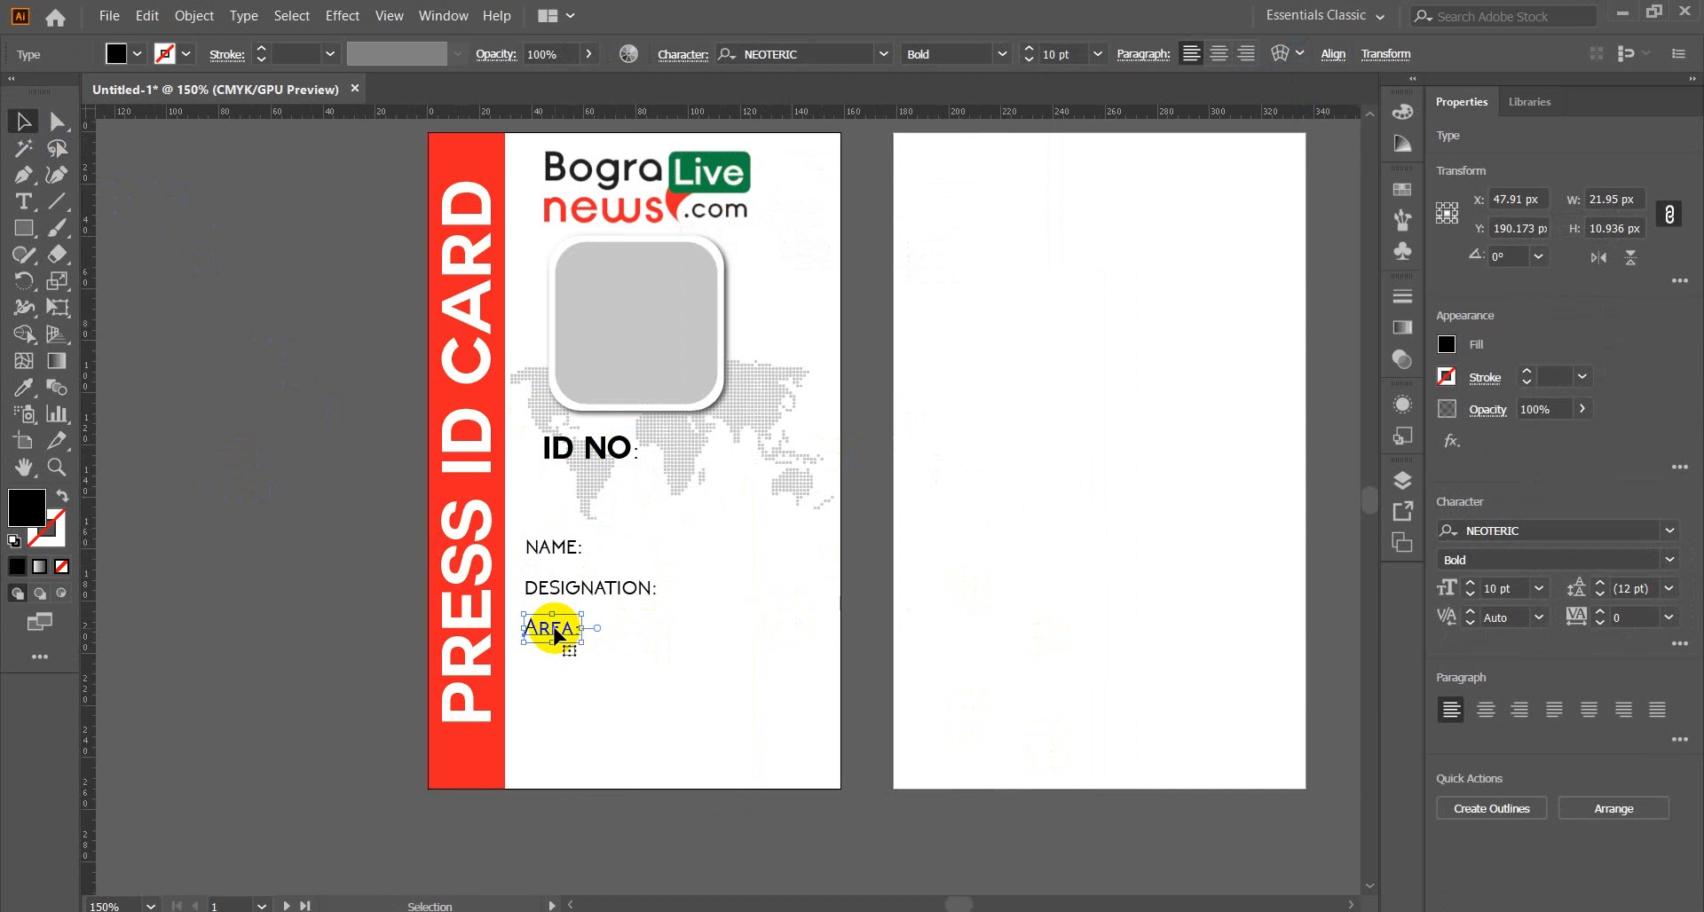
pyautogui.moveTo(563, 645); pyautogui.dragTo(562, 762)
pyautogui.doubleClick(660, 761)
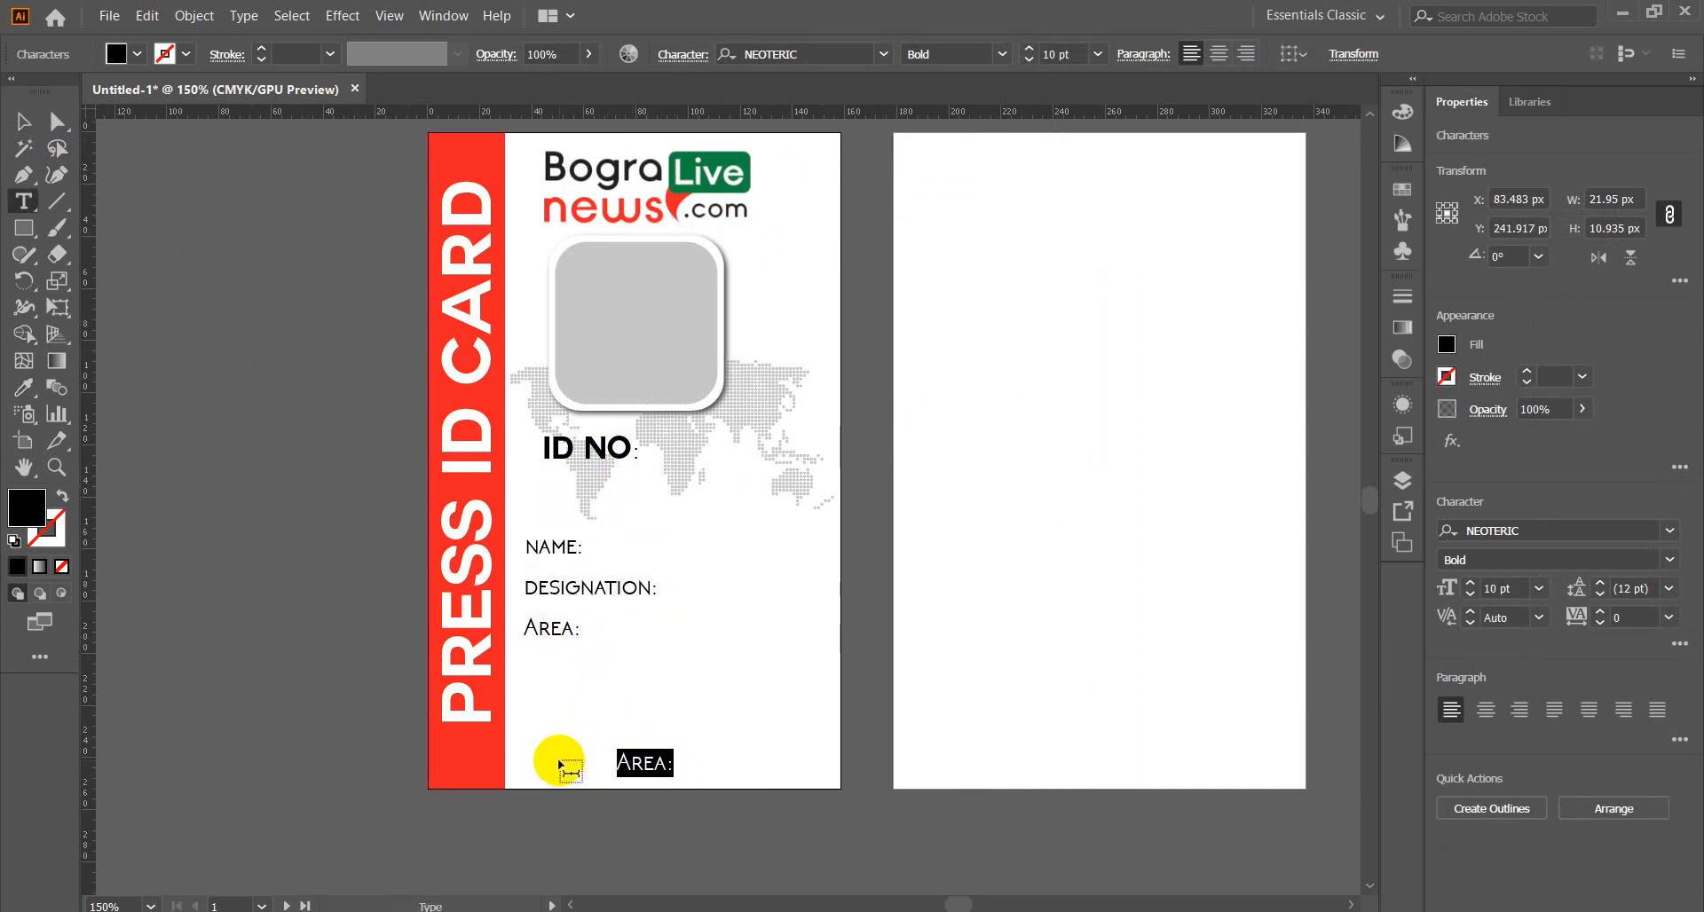
pyautogui.write('A')
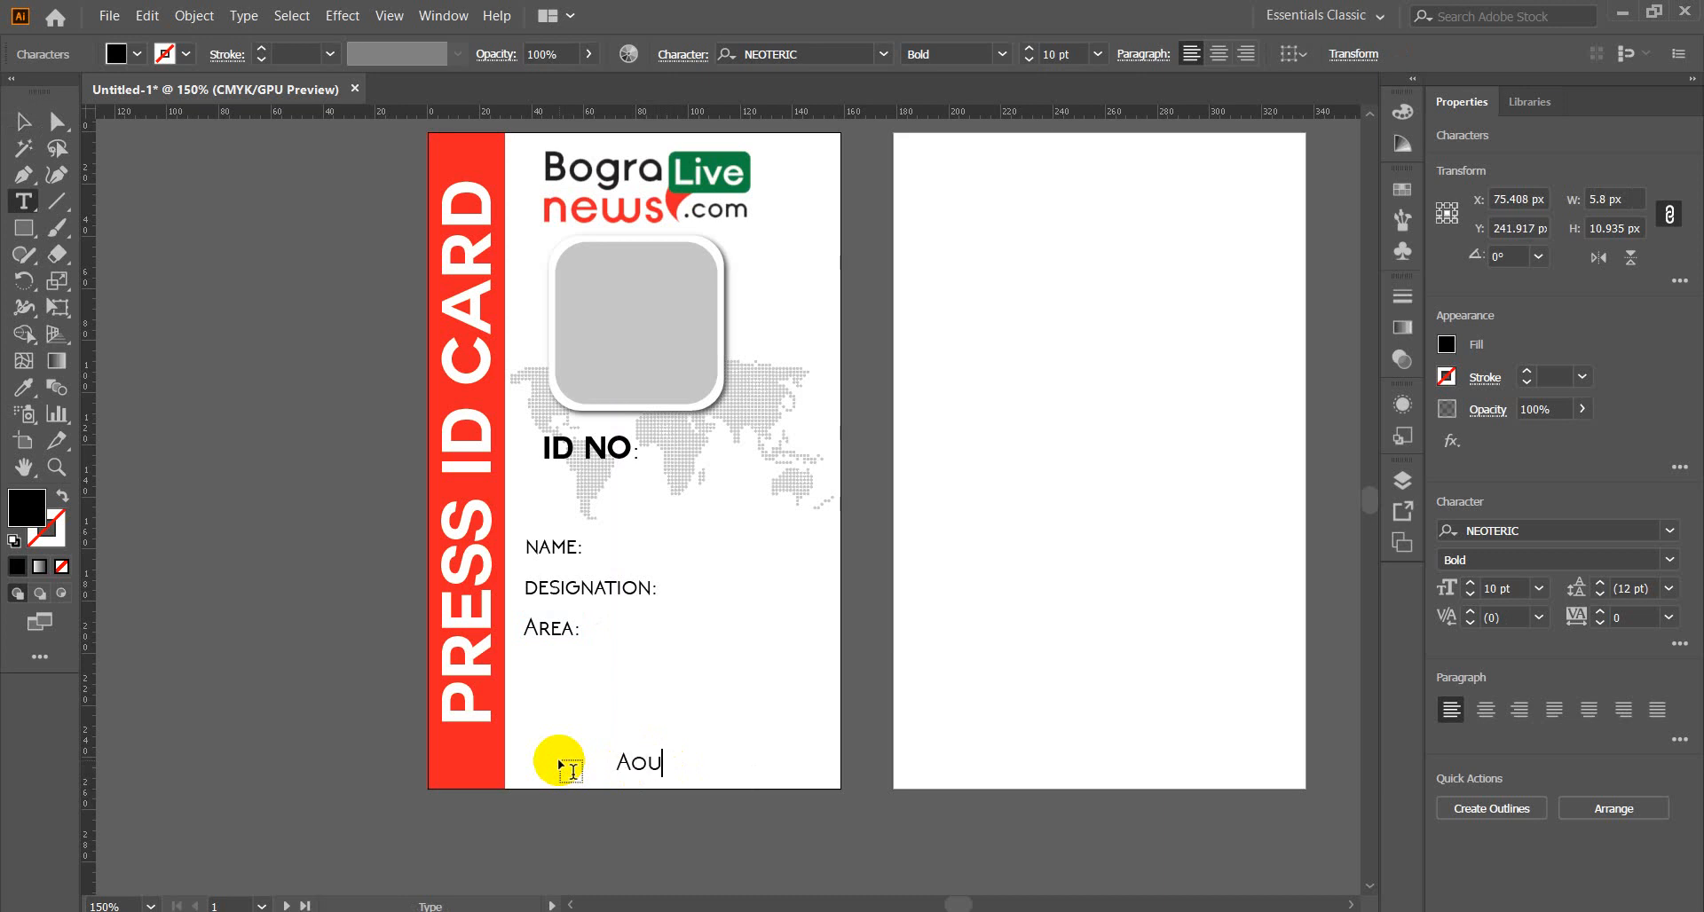
pyautogui.write('uthor')
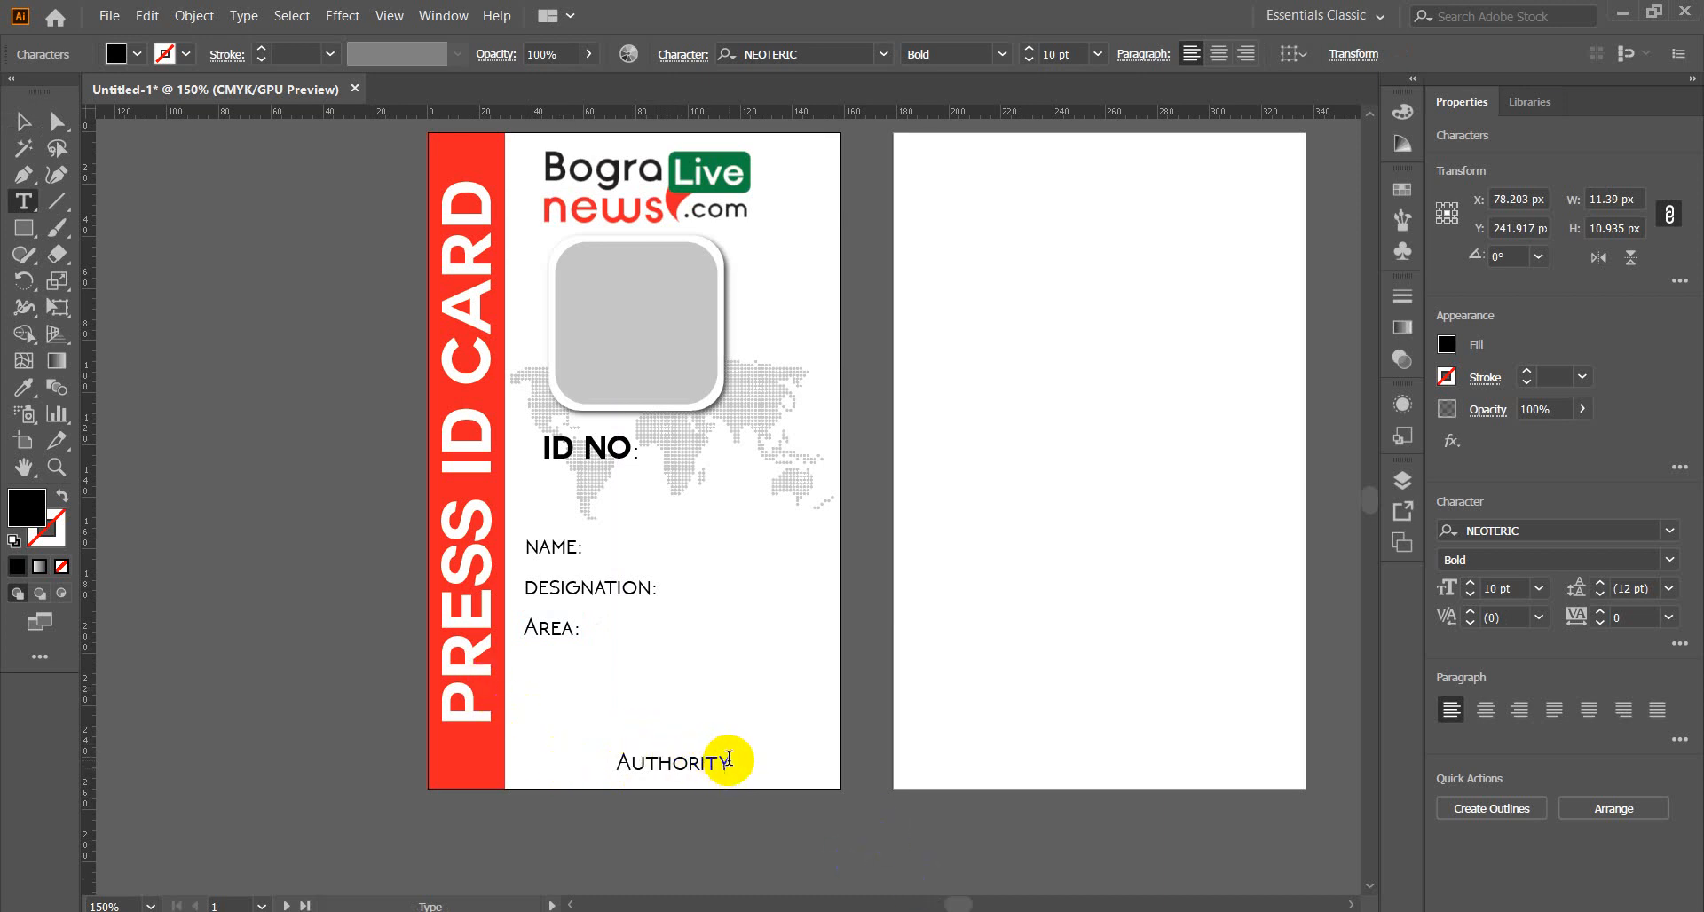
pyautogui.moveTo(731, 764); pyautogui.dragTo(609, 767)
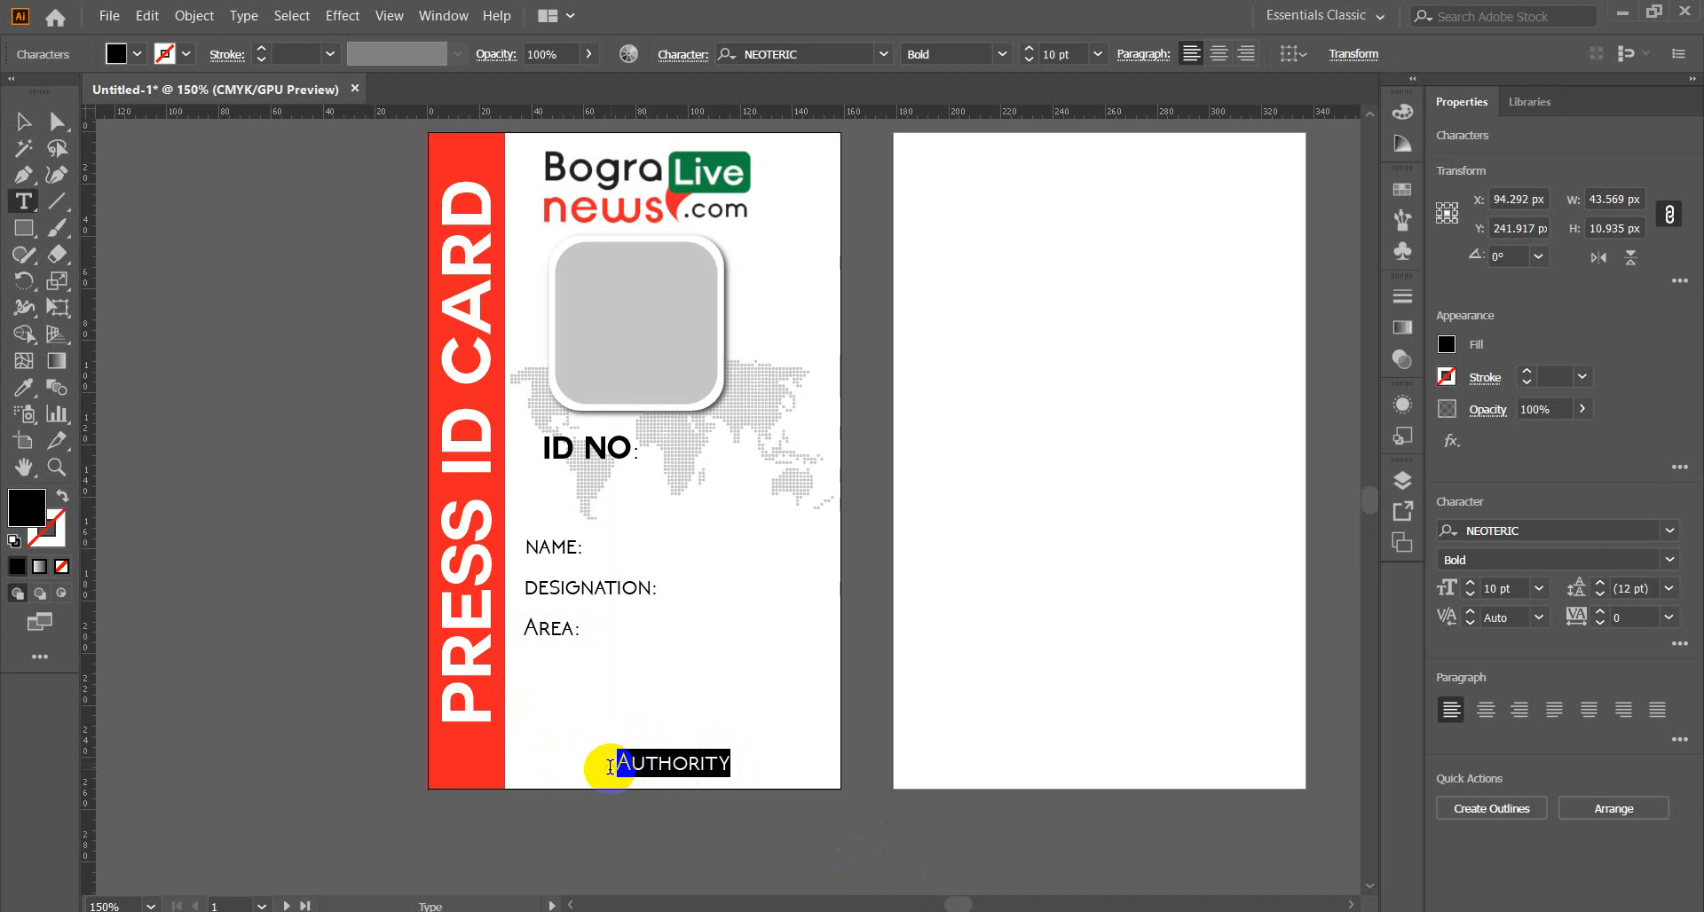
pyautogui.hotkey('ctrl', 'c')
pyautogui.click(209, 806)
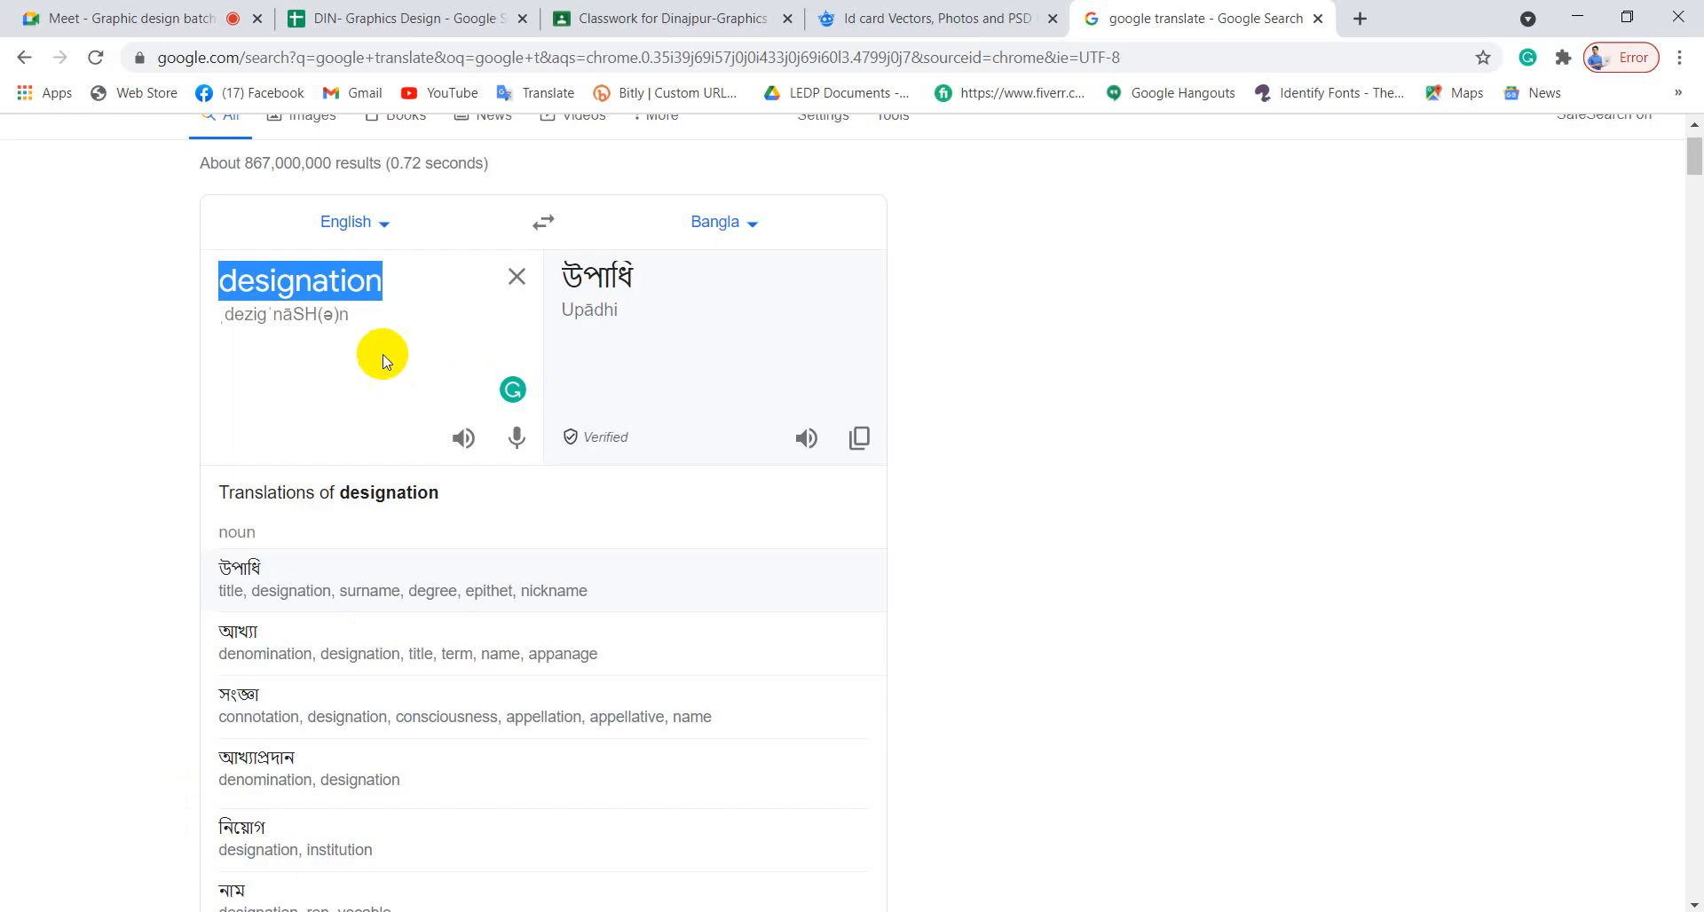
# Paste 'Authority' into Google Translate to get its Bangla translation, কর্তৃপক্ষ.
pyautogui.hotkey('ctrl', 'v')
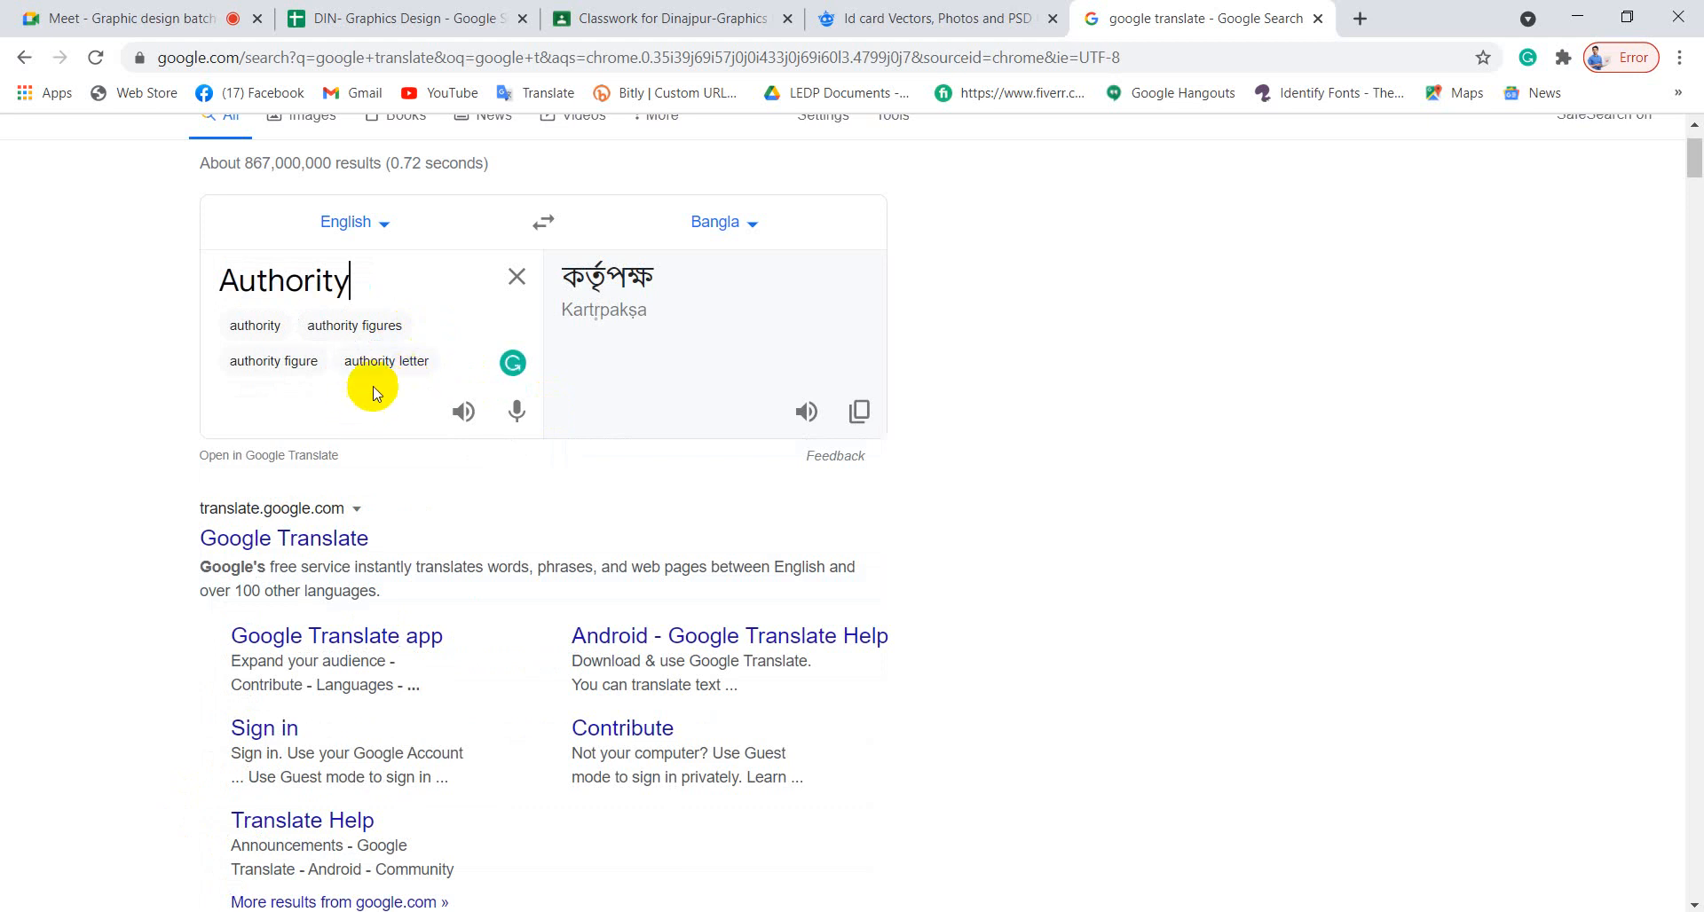
pyautogui.moveTo(408, 911)
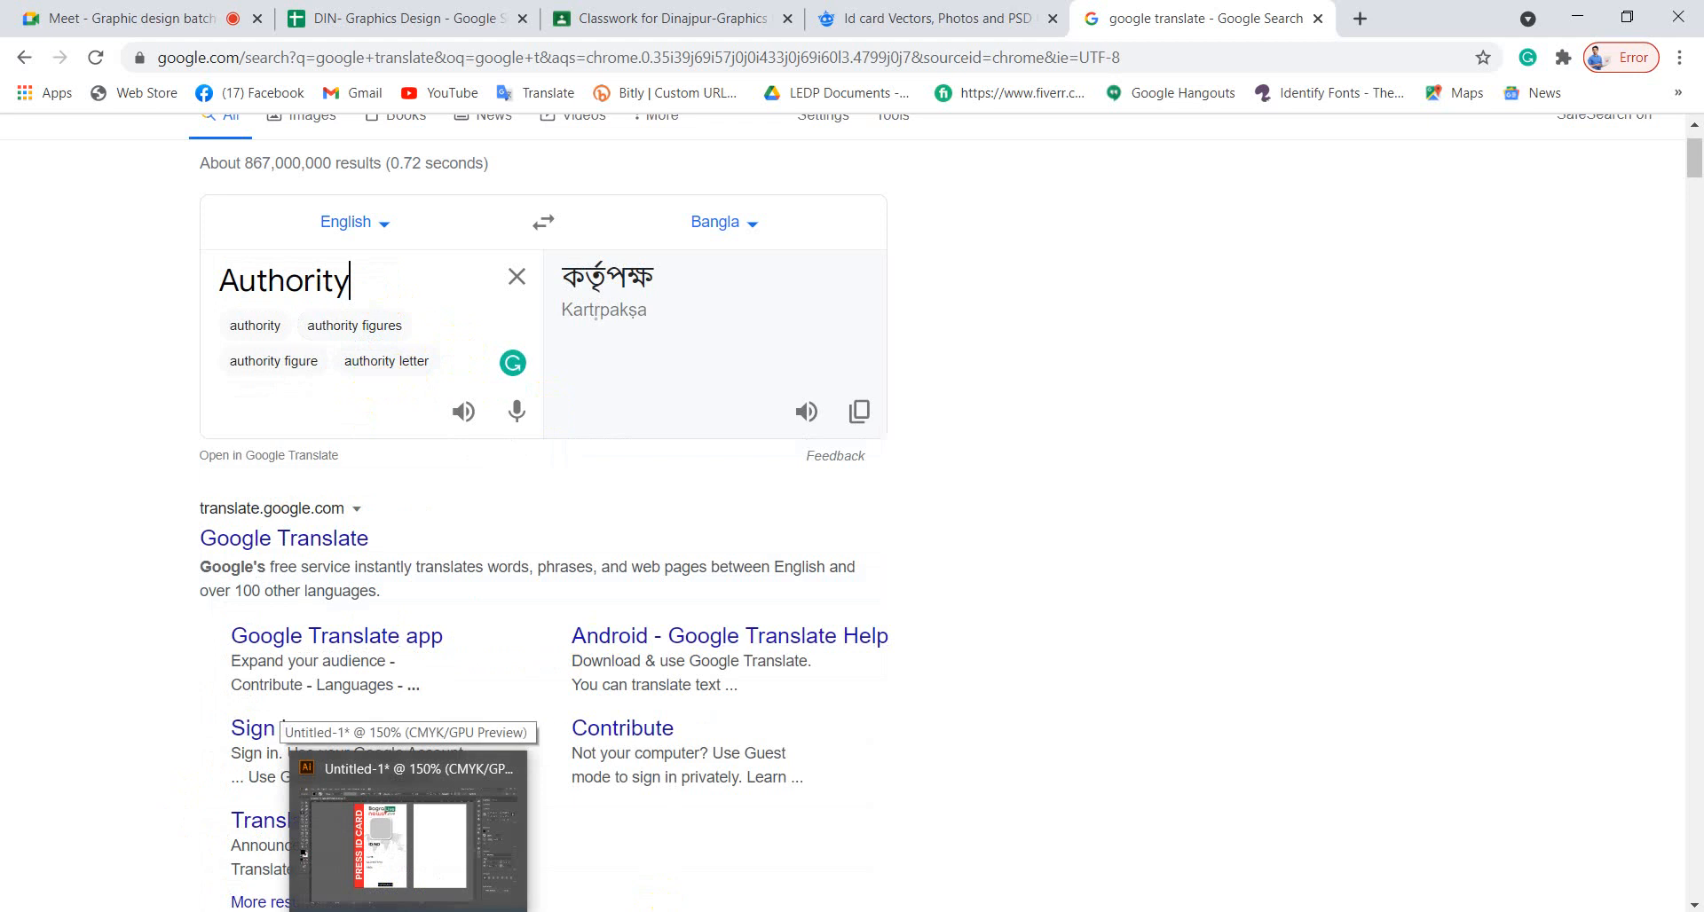
# Extend the bottom label to 'Authority Sign' and nudge it left to align with the labels above.
pyautogui.click(408, 911)
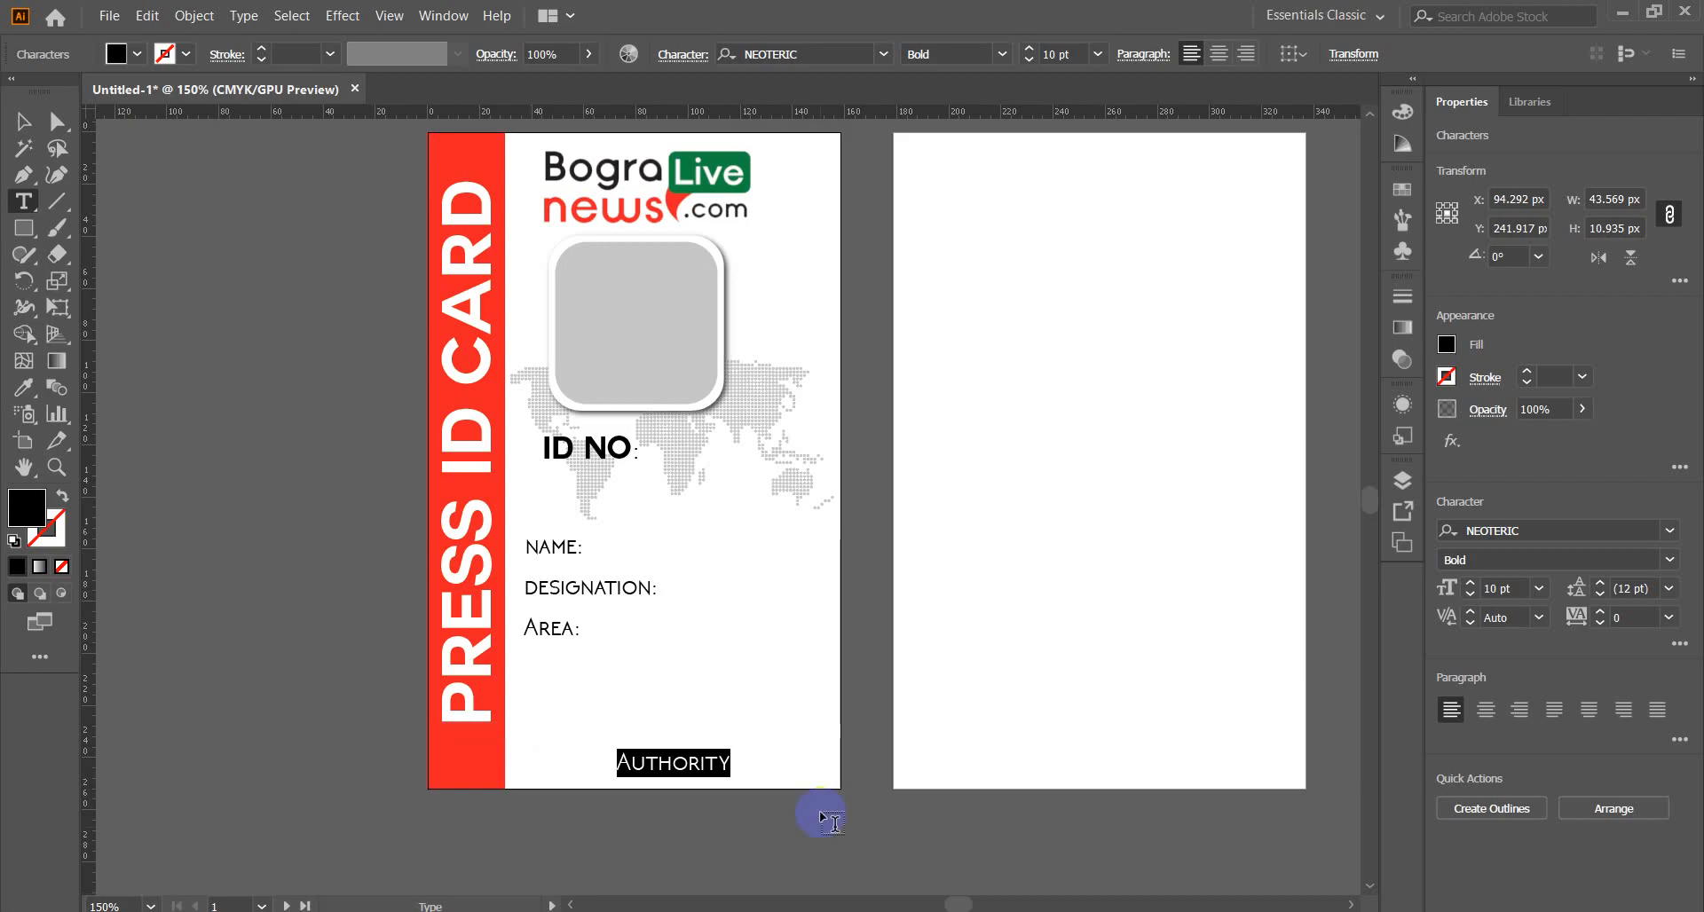
pyautogui.click(735, 766)
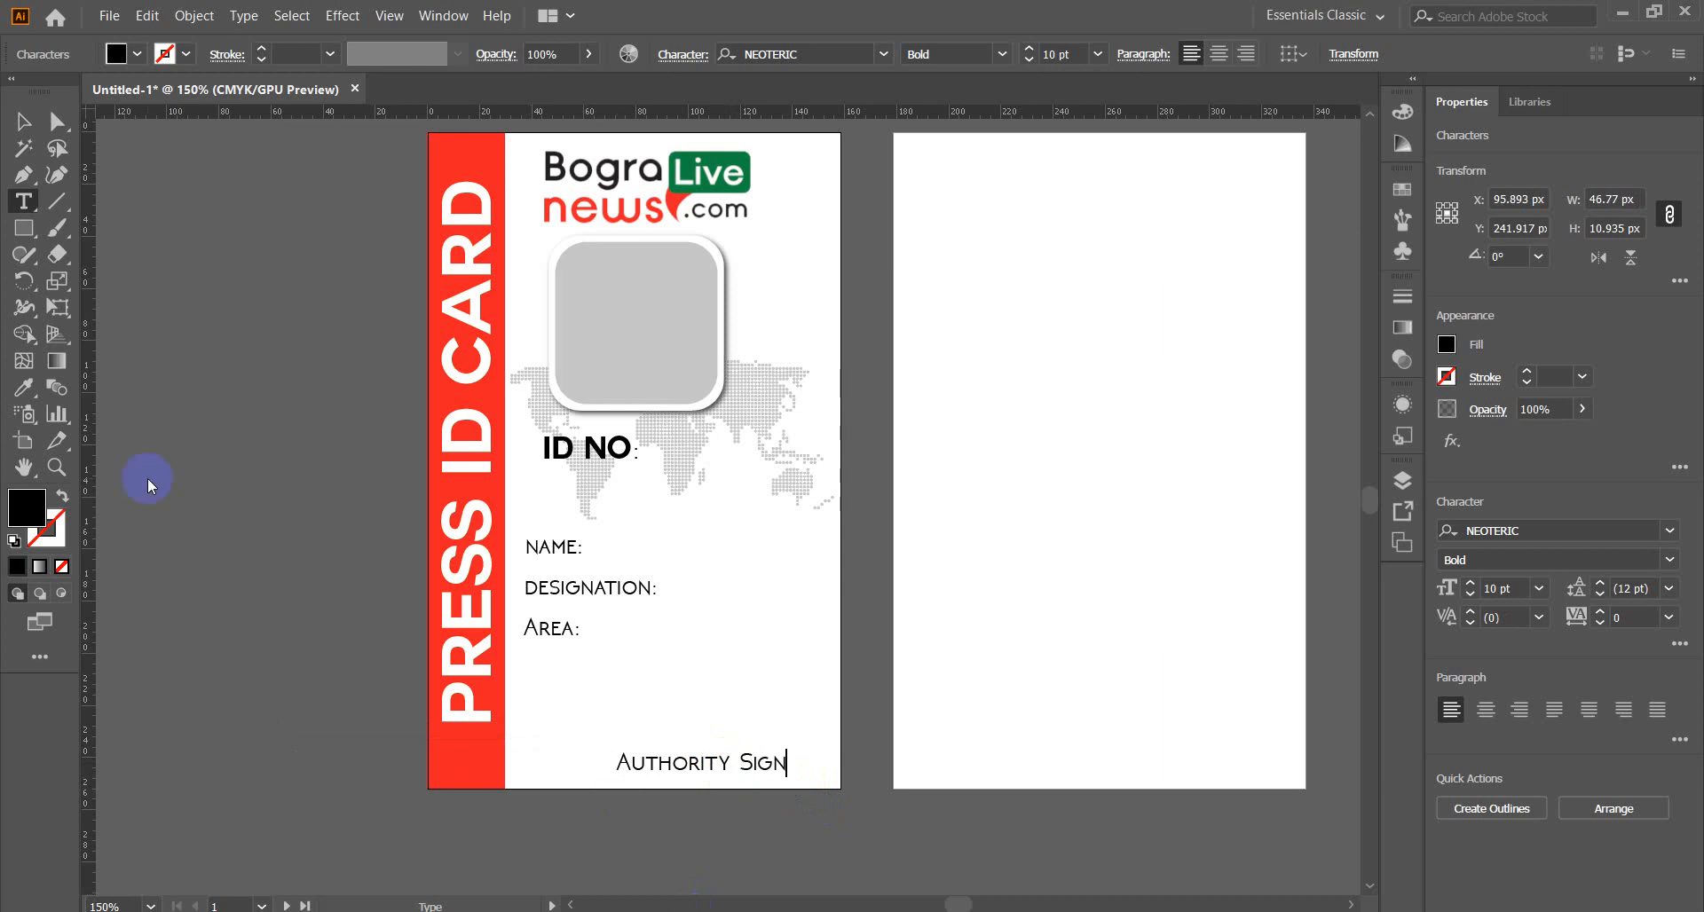
pyautogui.click(23, 121)
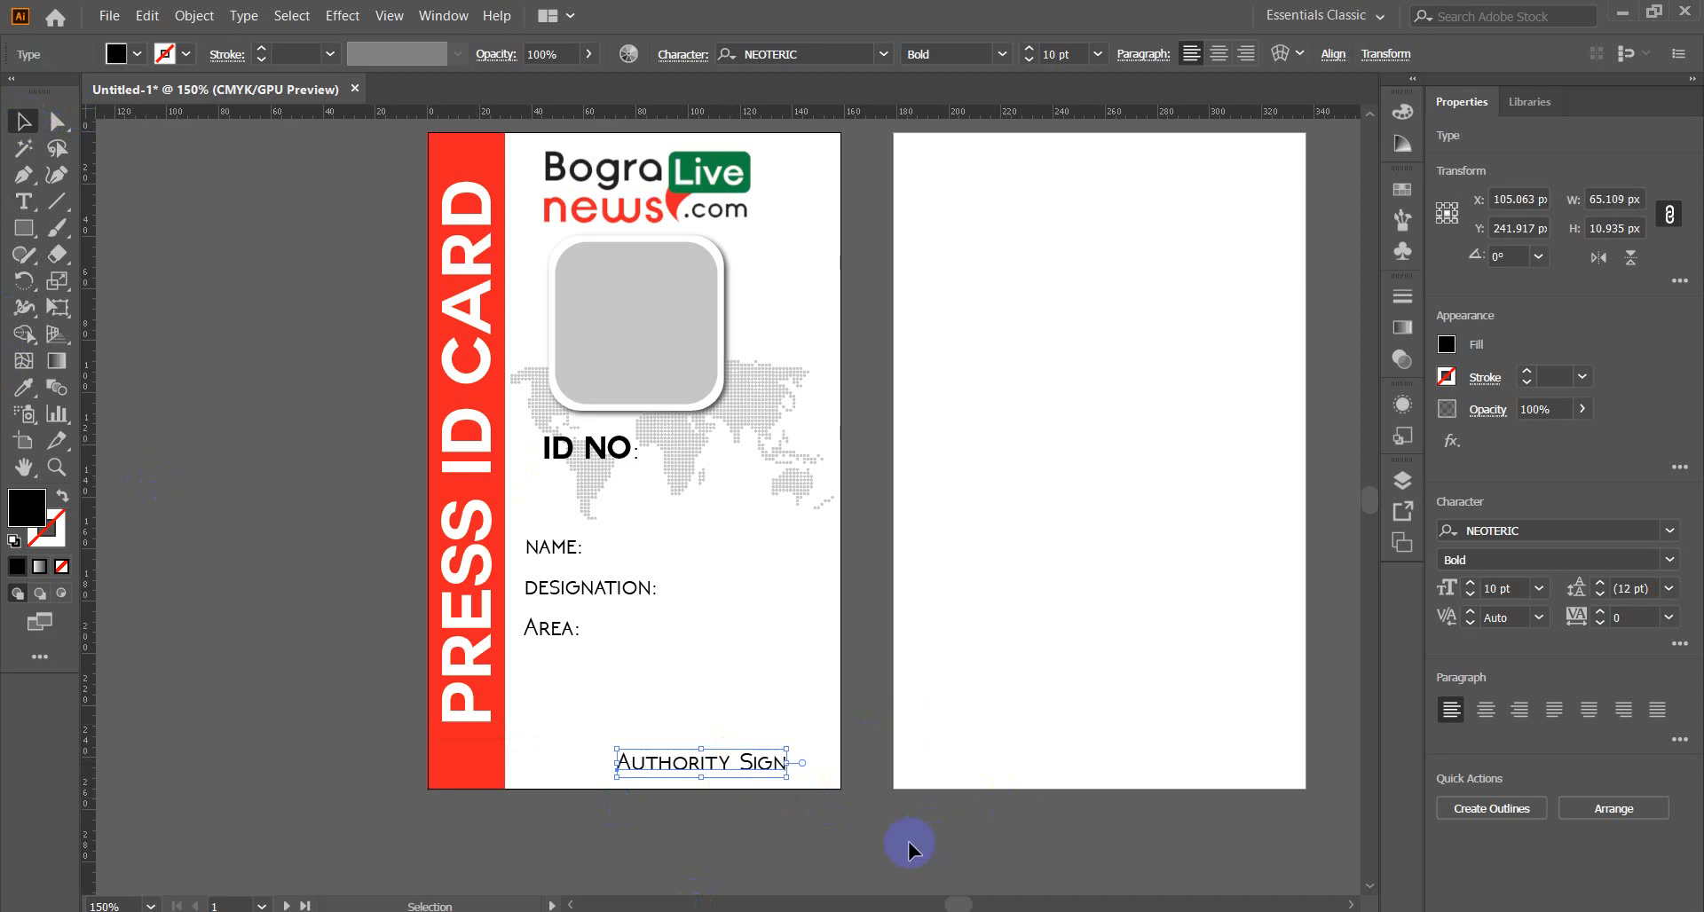
pyautogui.press('Left')
pyautogui.press('Left')
pyautogui.press('Left')
pyautogui.press('Left')
pyautogui.press('Left')
pyautogui.press('Left')
pyautogui.press('Left')
pyautogui.press('Left')
pyautogui.press('Left')
pyautogui.press('Left')
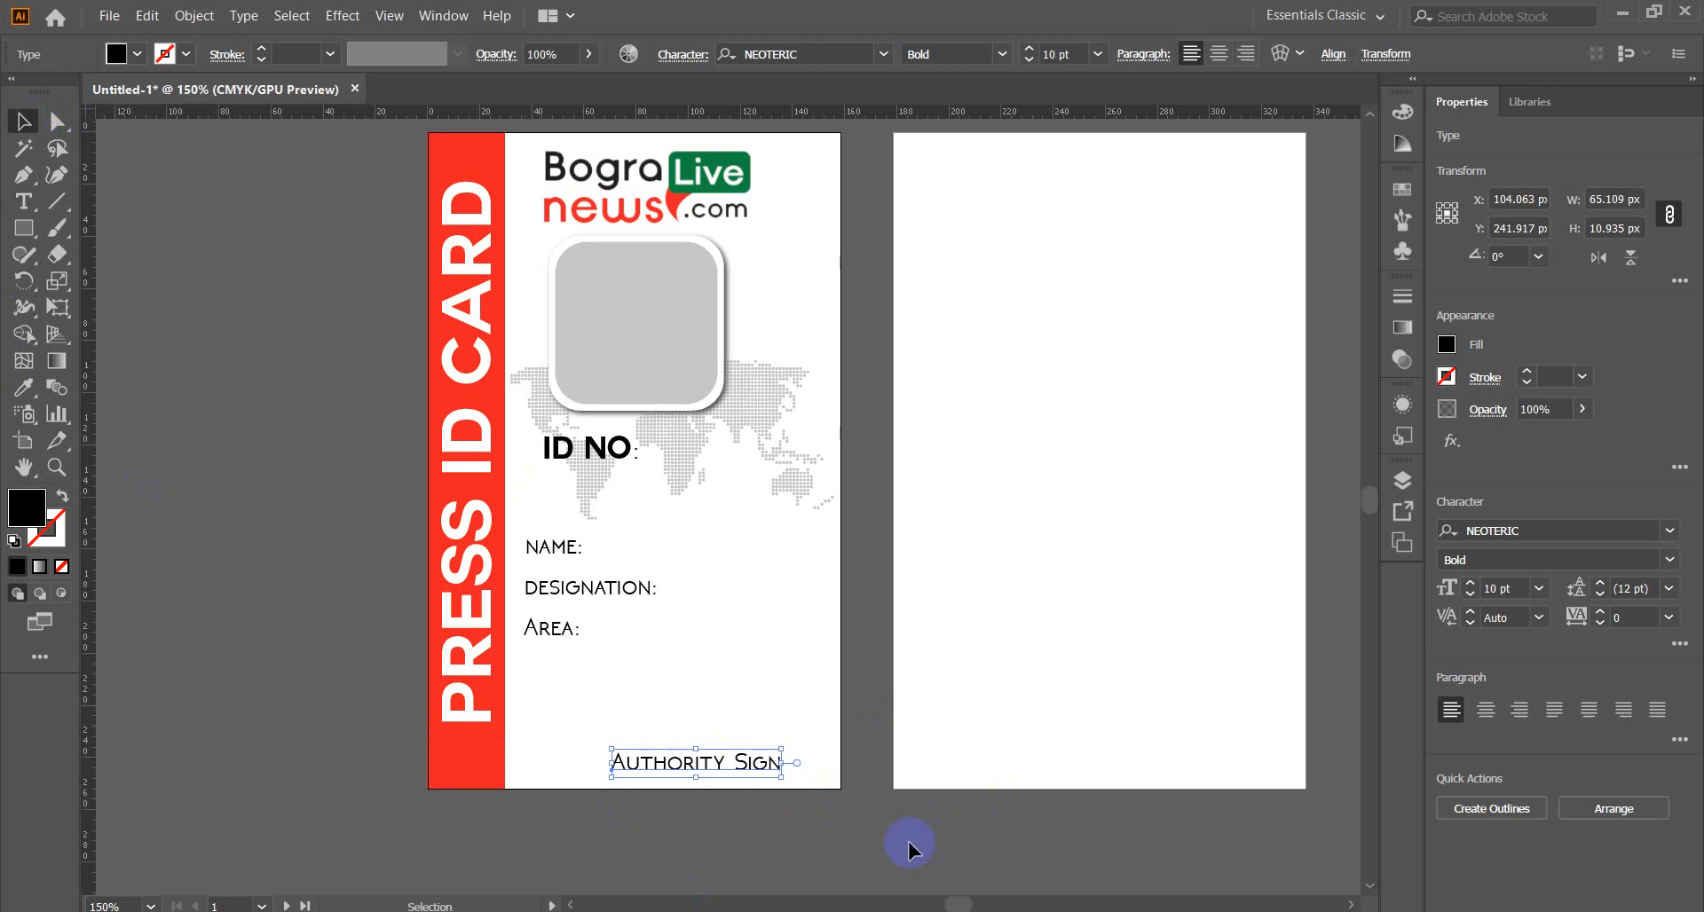
pyautogui.press('Left')
pyautogui.press('Left')
pyautogui.press('Left')
pyautogui.press('Left')
pyautogui.press('Left')
pyautogui.press('Left')
pyautogui.press('Left')
pyautogui.press('Left')
pyautogui.press('Left')
pyautogui.press('Left')
pyautogui.press('Left')
pyautogui.press('Left')
pyautogui.press('Left')
pyautogui.press('Left')
pyautogui.press('Left')
pyautogui.press('Left')
pyautogui.press('Left')
pyautogui.press('Left')
pyautogui.press('Left')
pyautogui.press('Left')
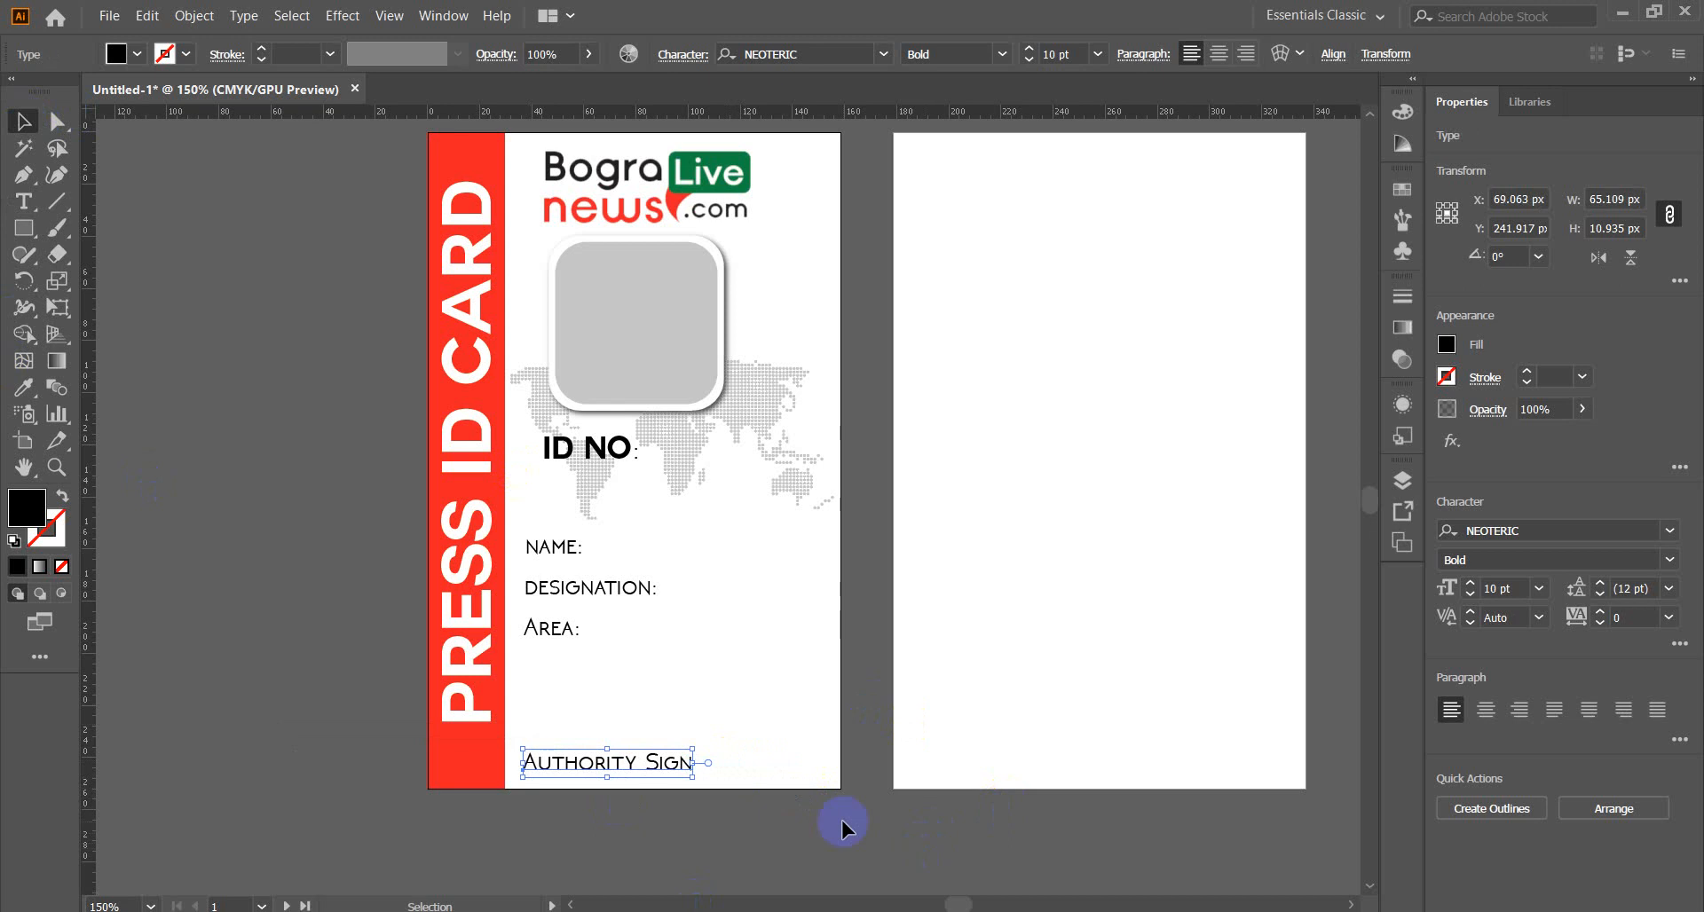
pyautogui.click(181, 658)
pyautogui.click(56, 201)
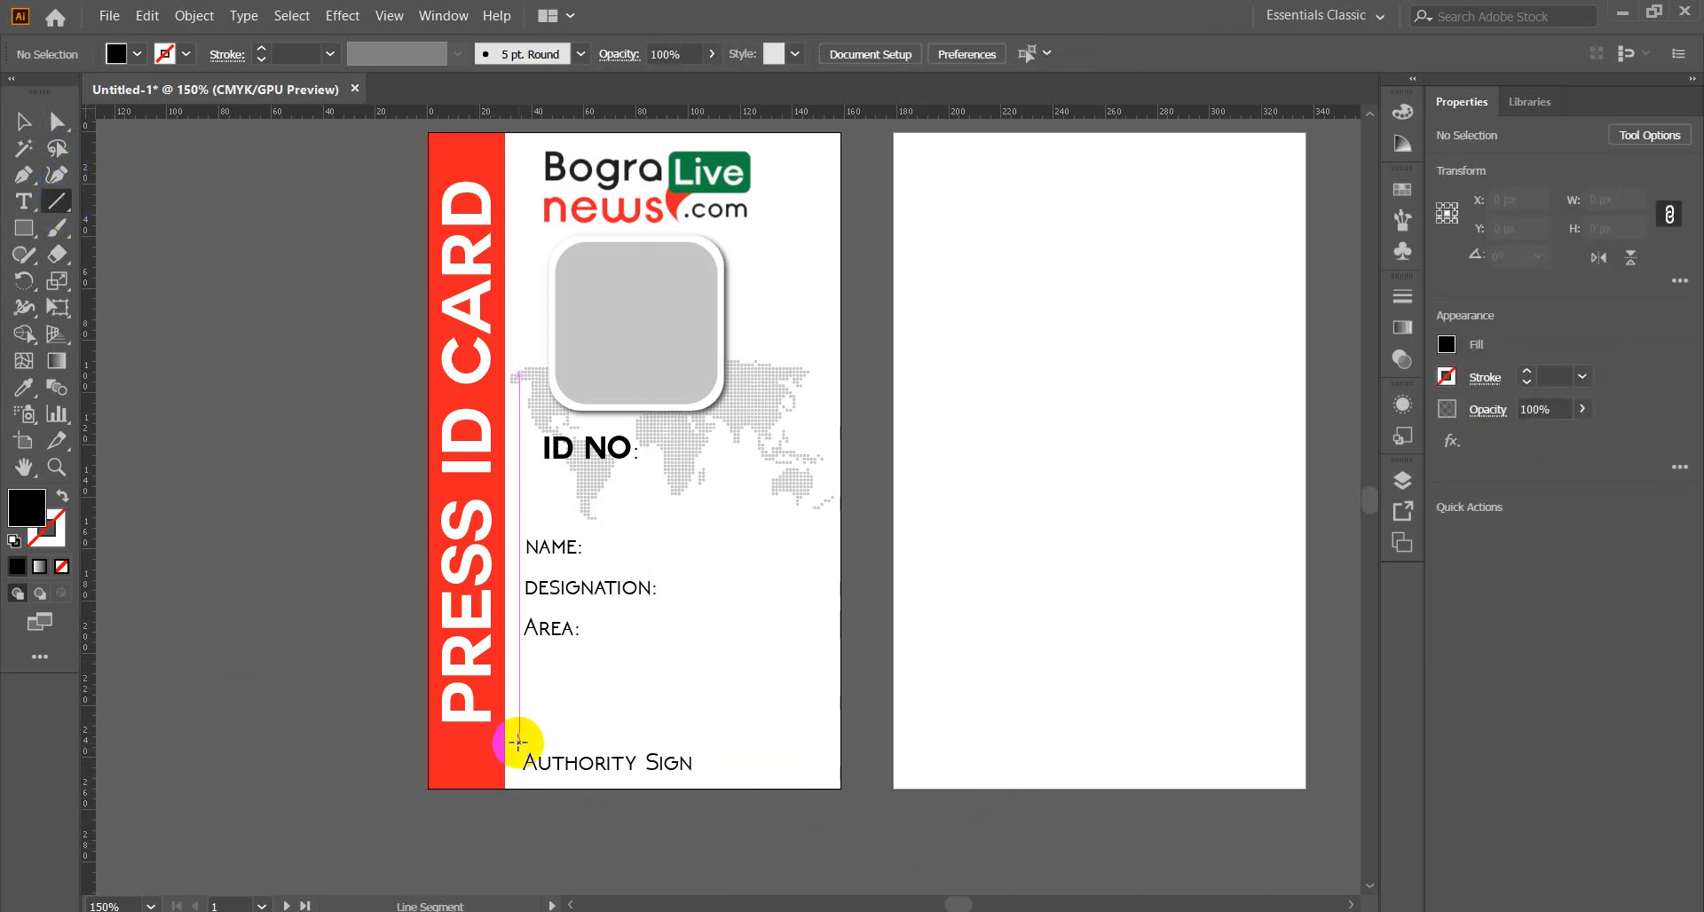
# Draw a horizontal line above Authority Sign and give it a black 1 pt stroke.
pyautogui.moveTo(518, 742); pyautogui.dragTo(691, 750)
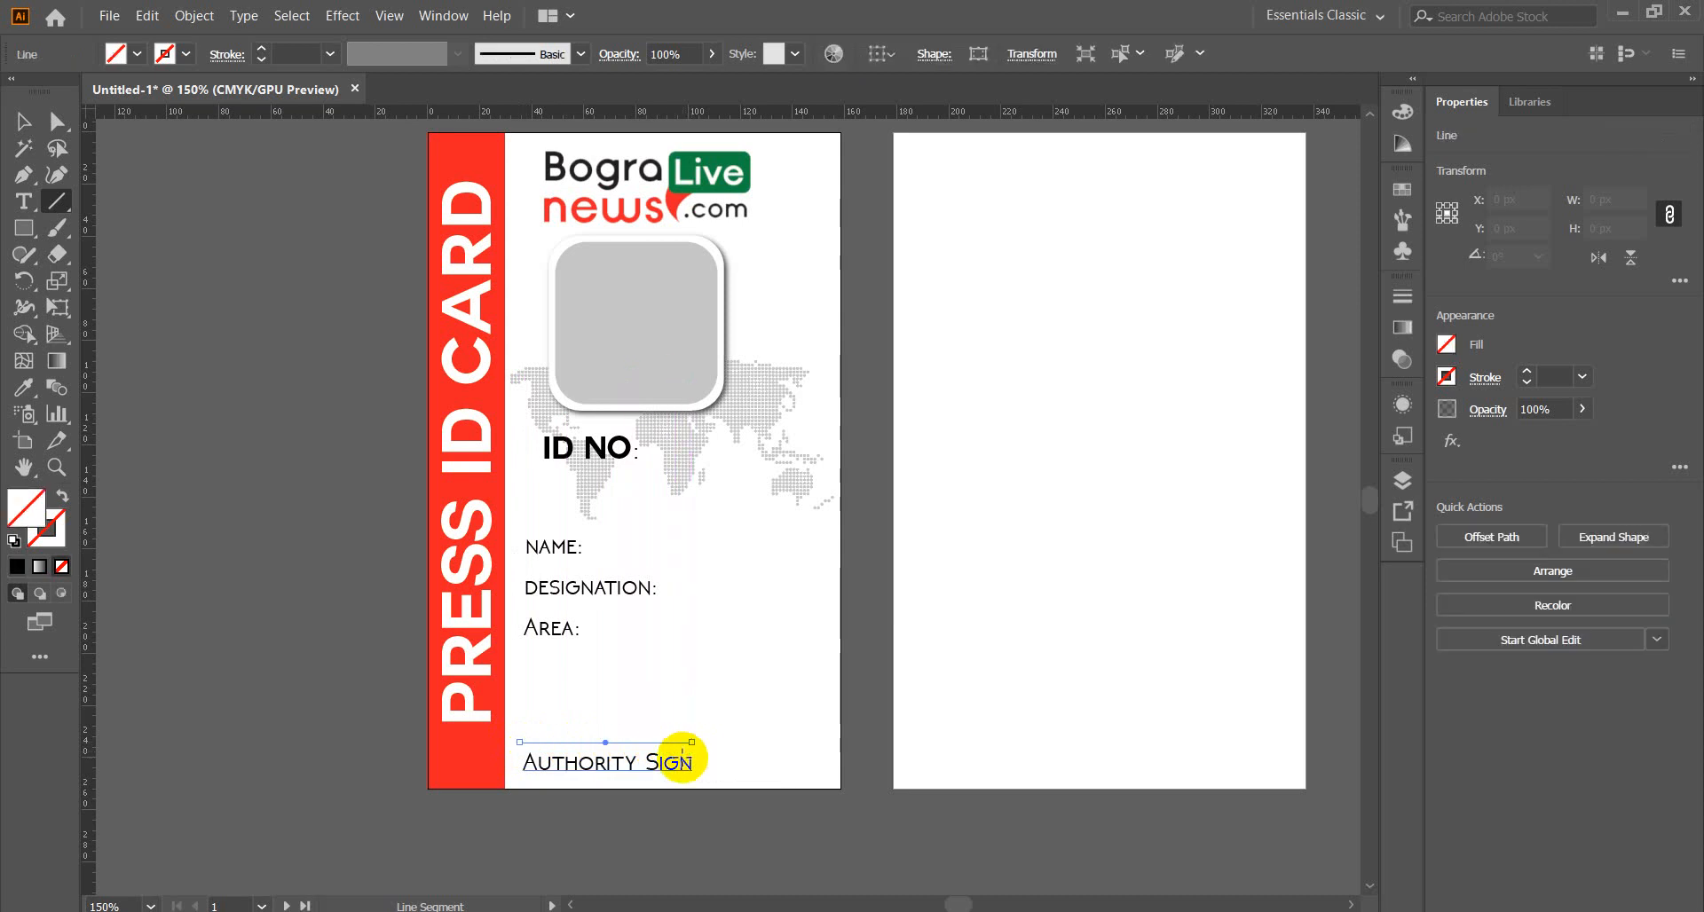
pyautogui.click(167, 55)
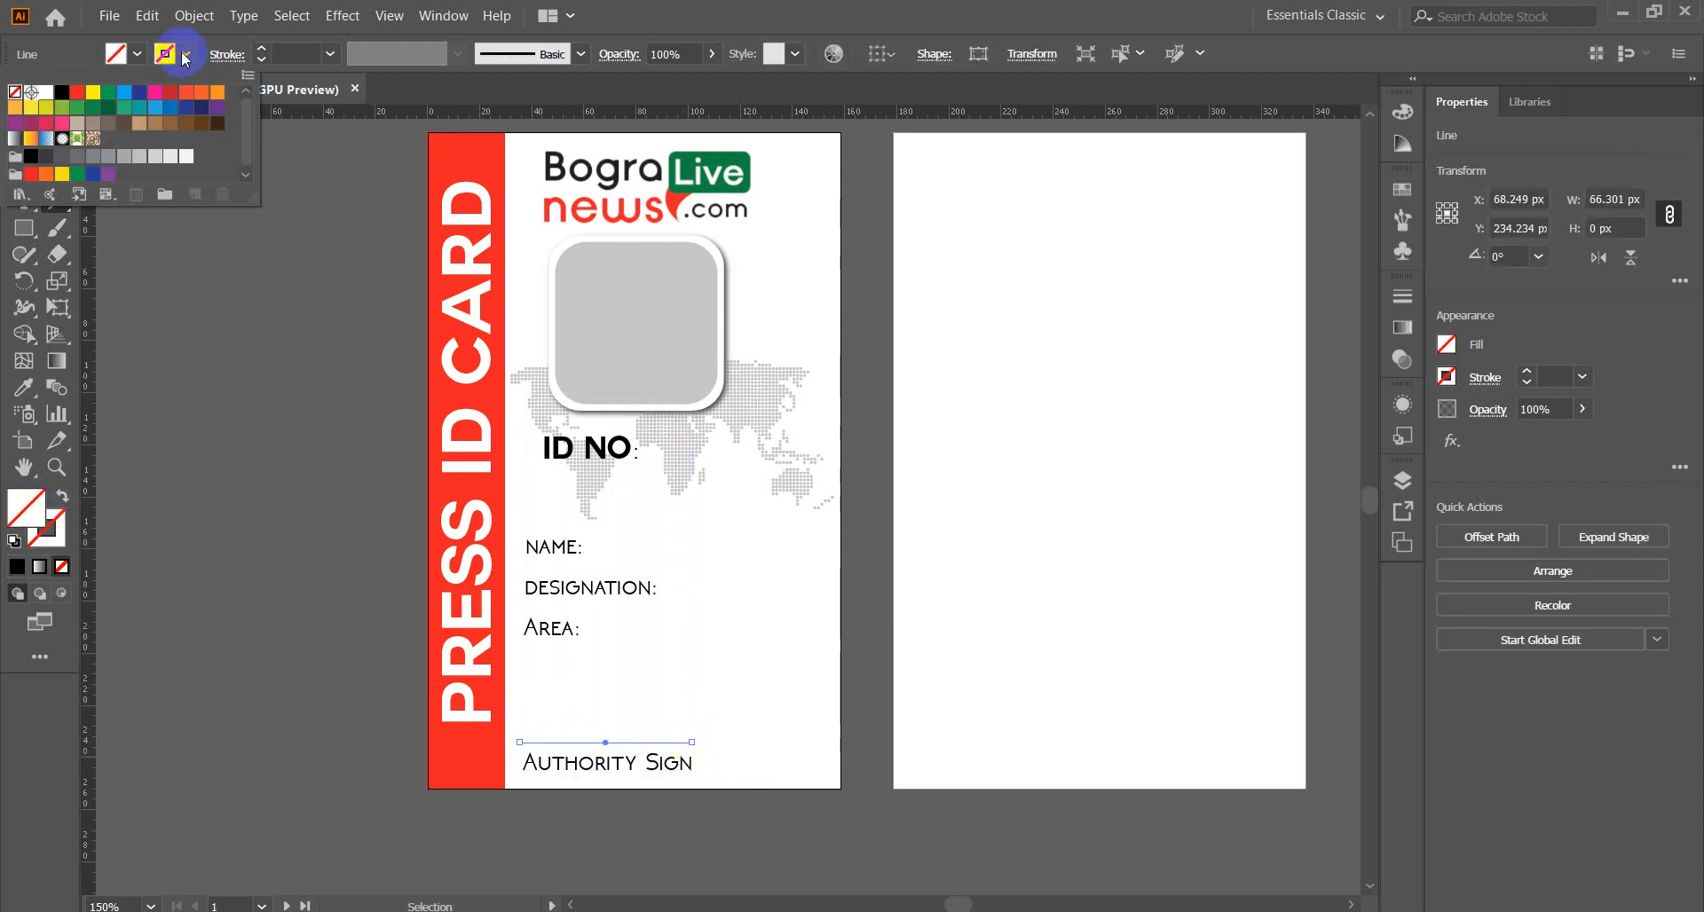
pyautogui.click(61, 92)
pyautogui.click(190, 353)
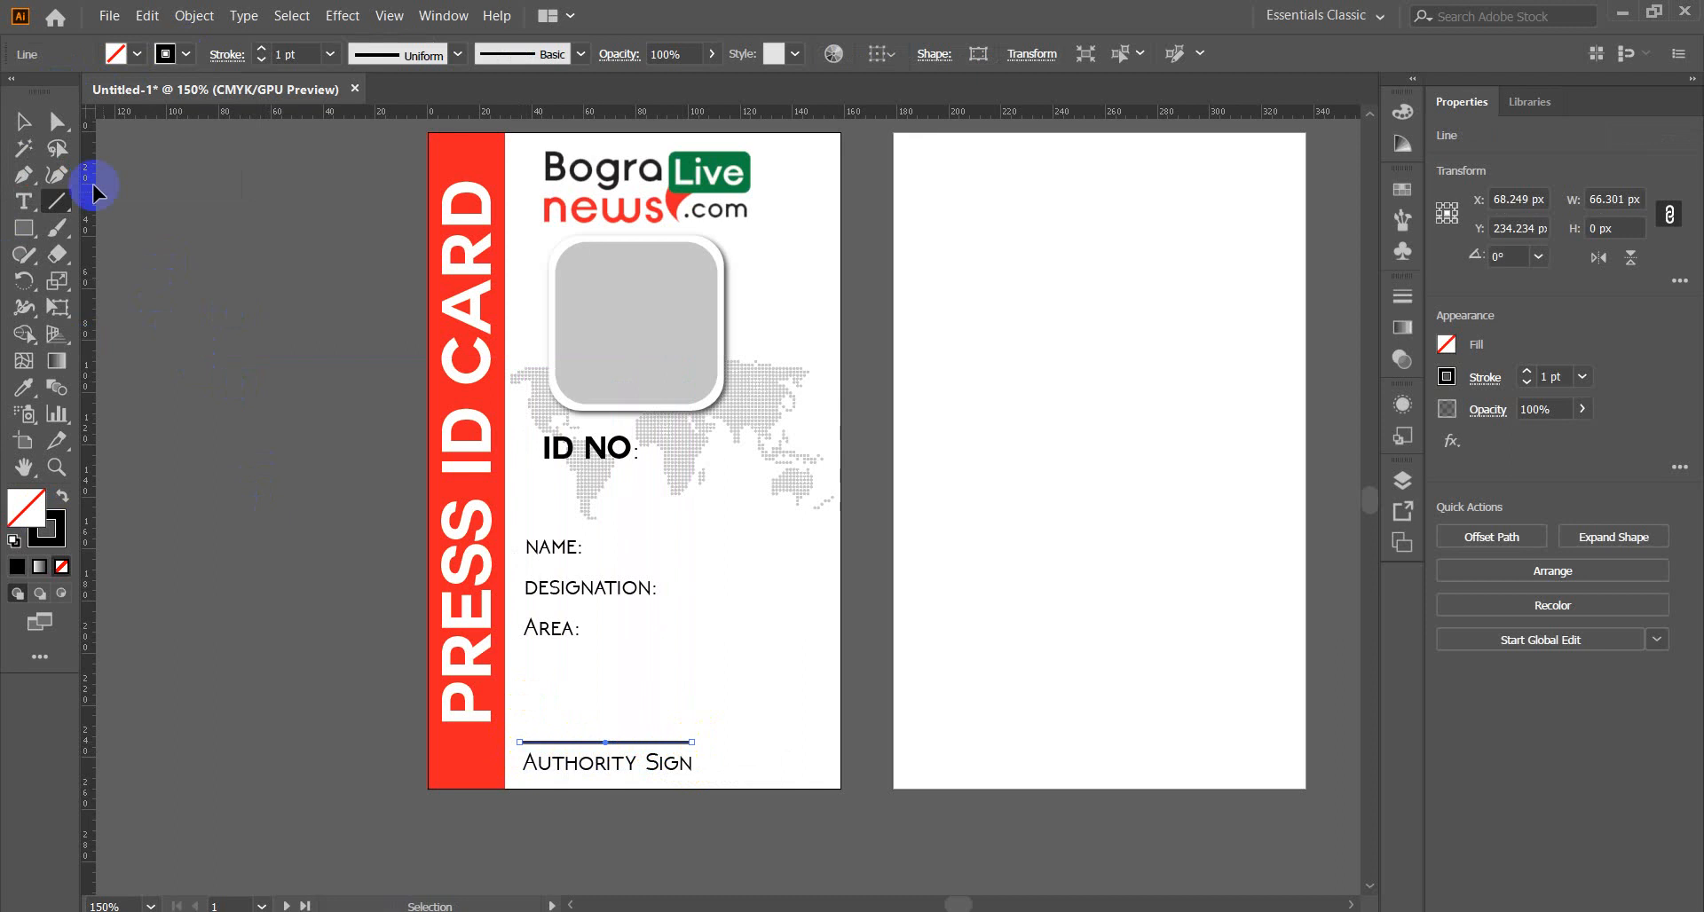
pyautogui.click(23, 122)
pyautogui.click(206, 366)
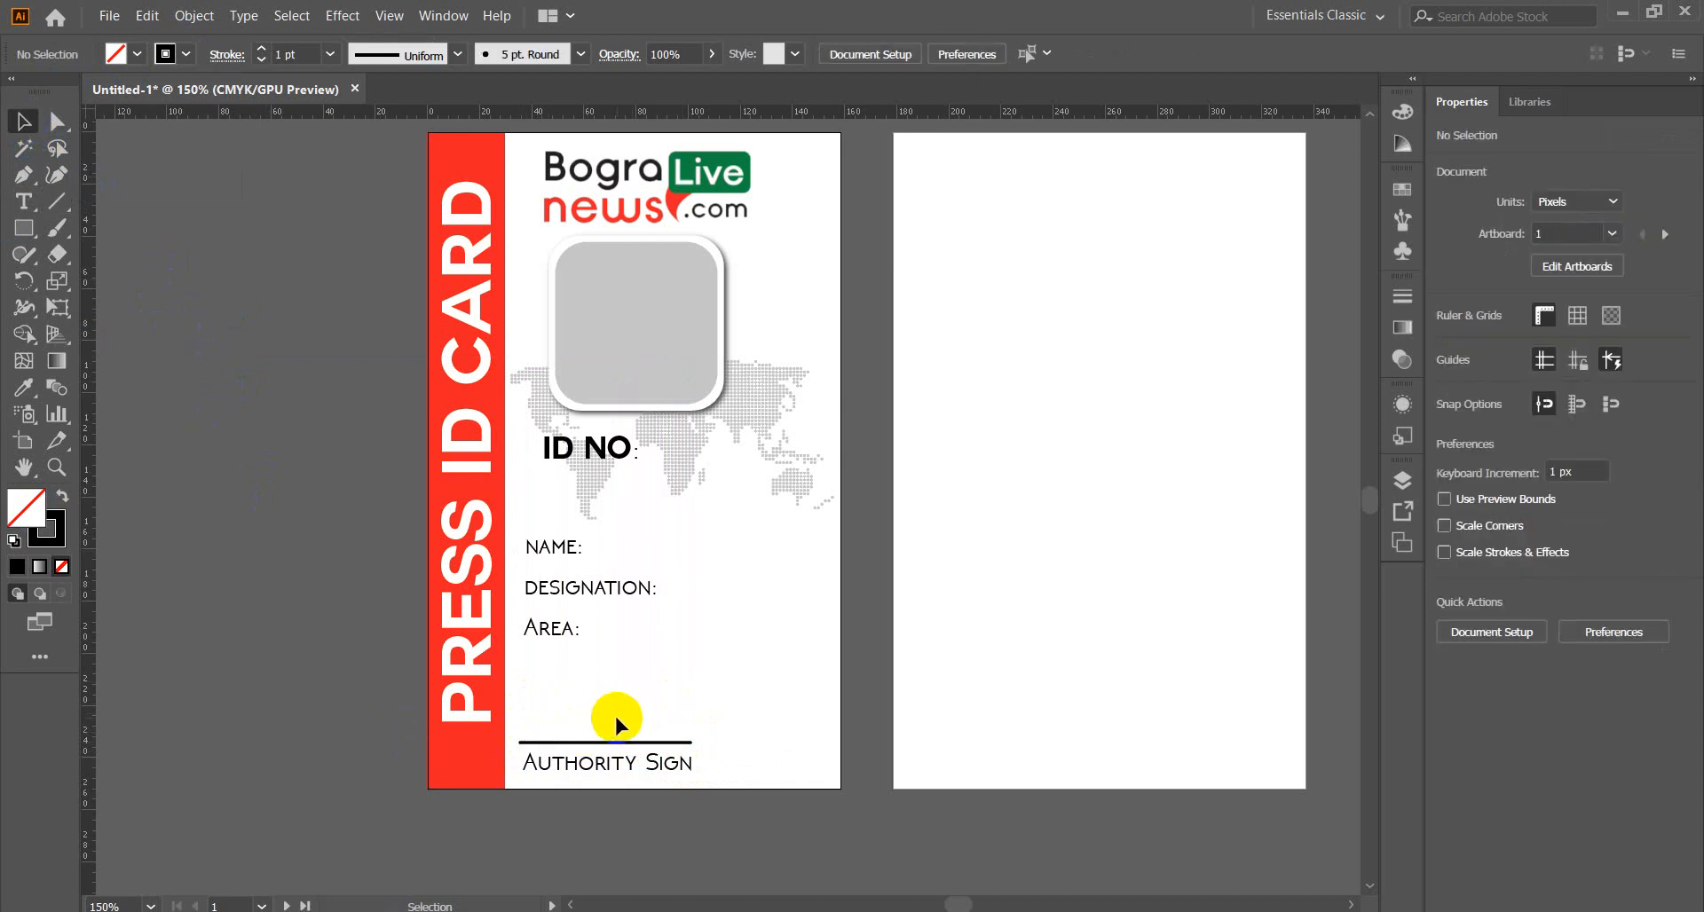
# Rotate the ID NO text 90°, set it to 9 pt and position it beside the photo box.
pyautogui.scroll(2, 615, 703)
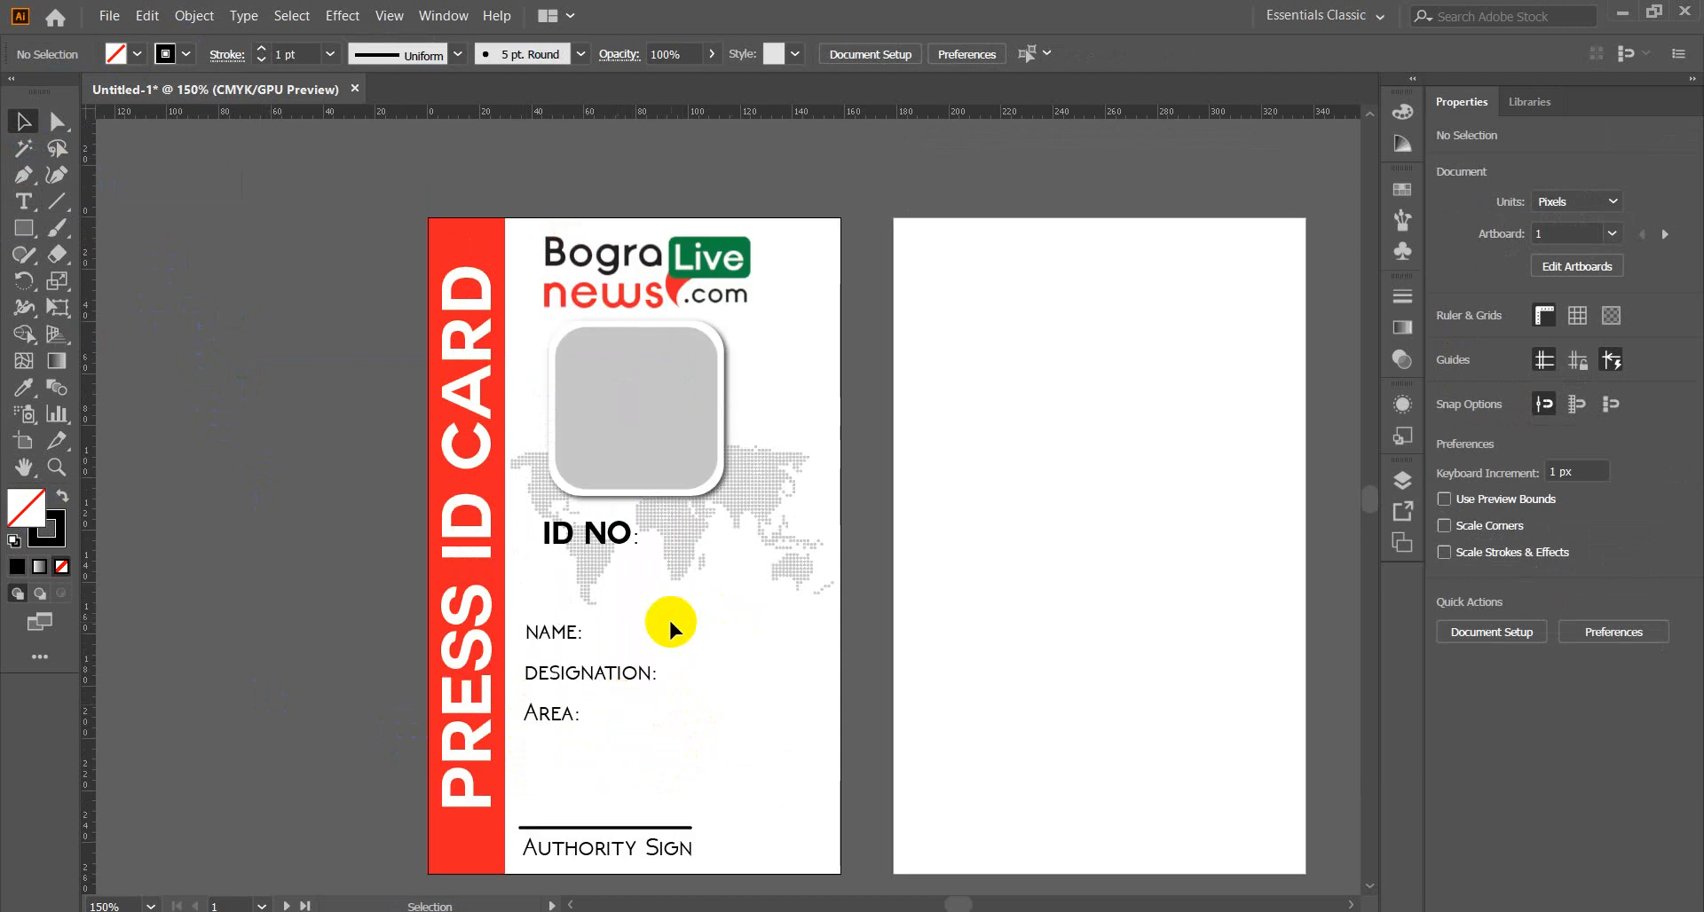
pyautogui.click(598, 537)
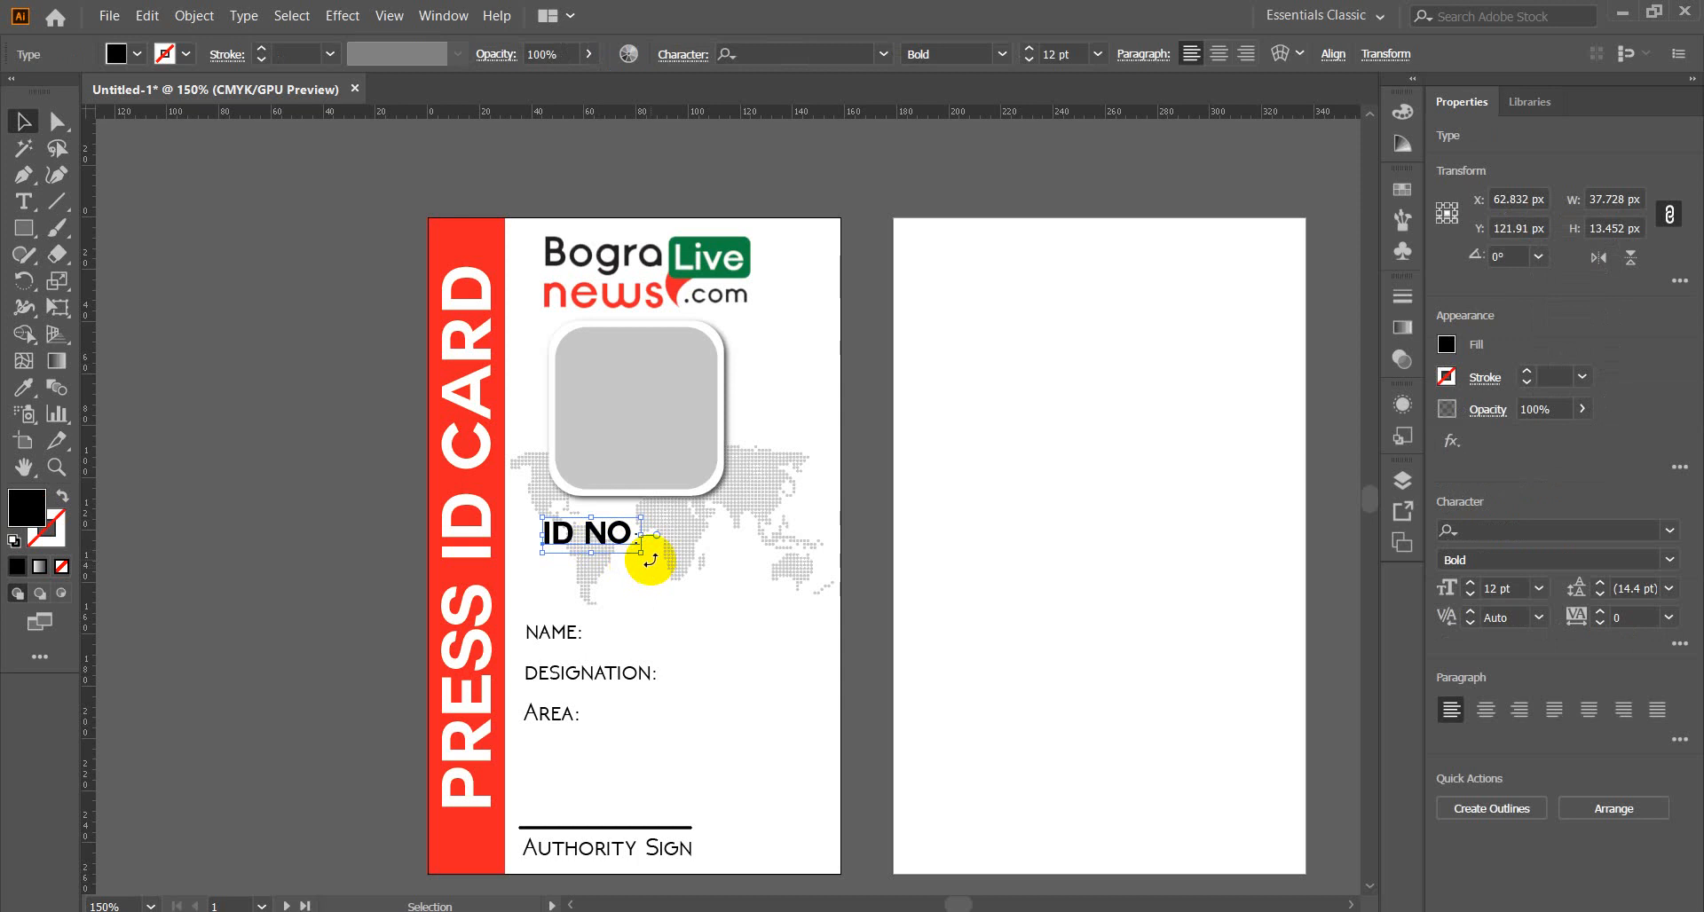
pyautogui.moveTo(651, 559); pyautogui.dragTo(612, 477)
pyautogui.moveTo(595, 570); pyautogui.dragTo(752, 479)
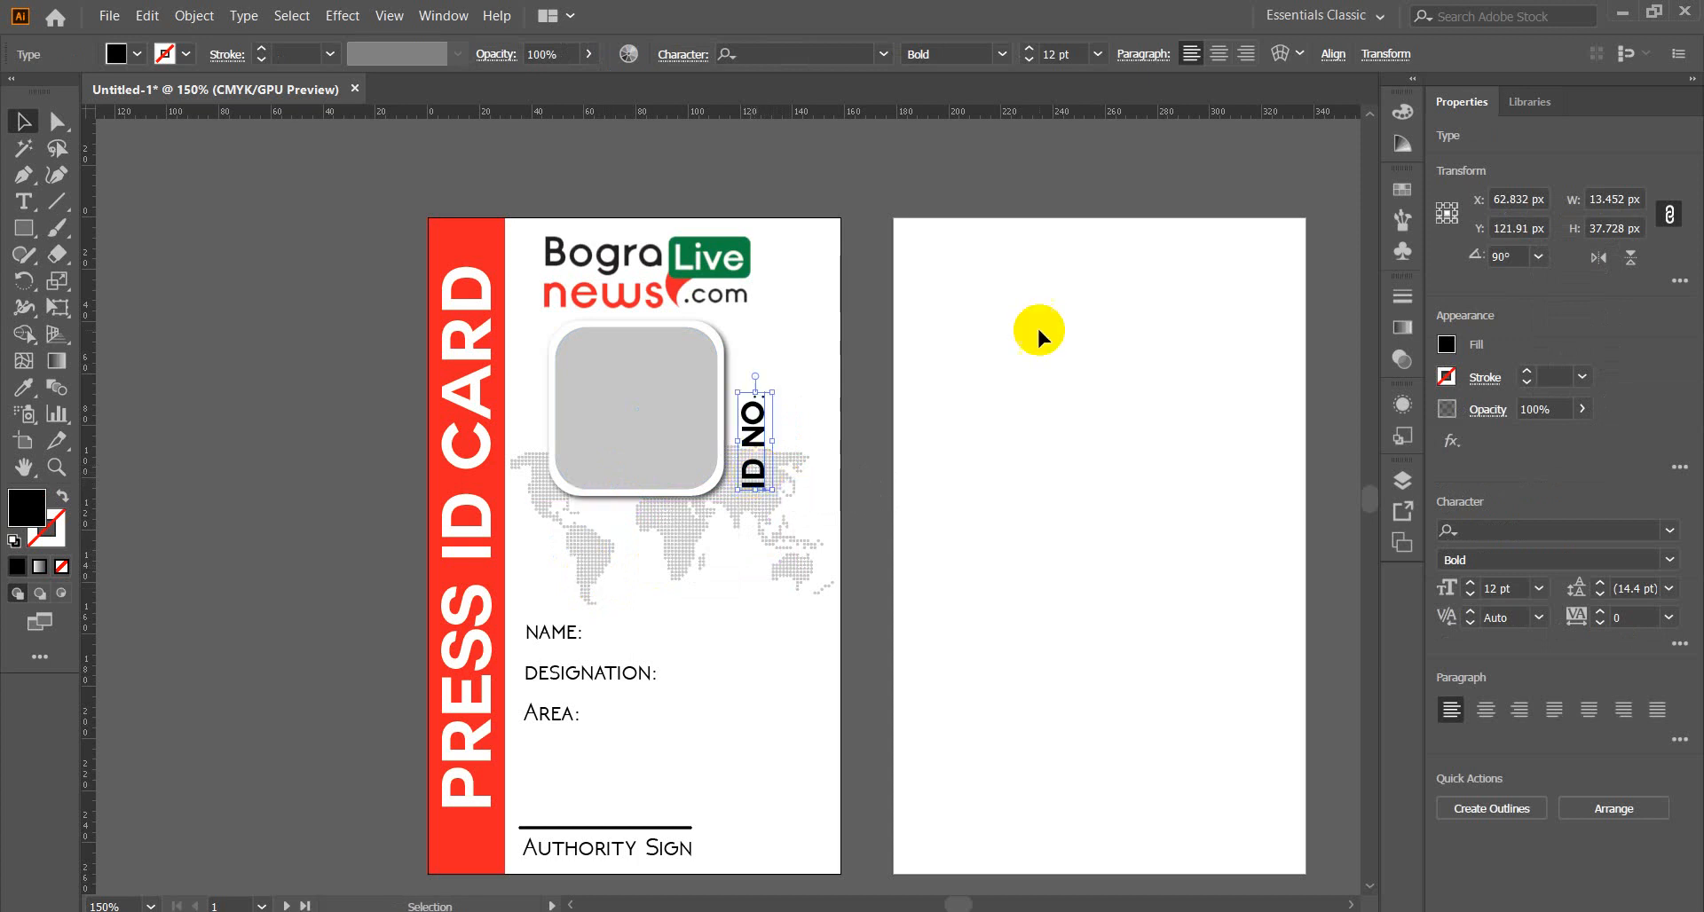
pyautogui.click(1027, 60)
pyautogui.click(1027, 60)
pyautogui.click(1028, 61)
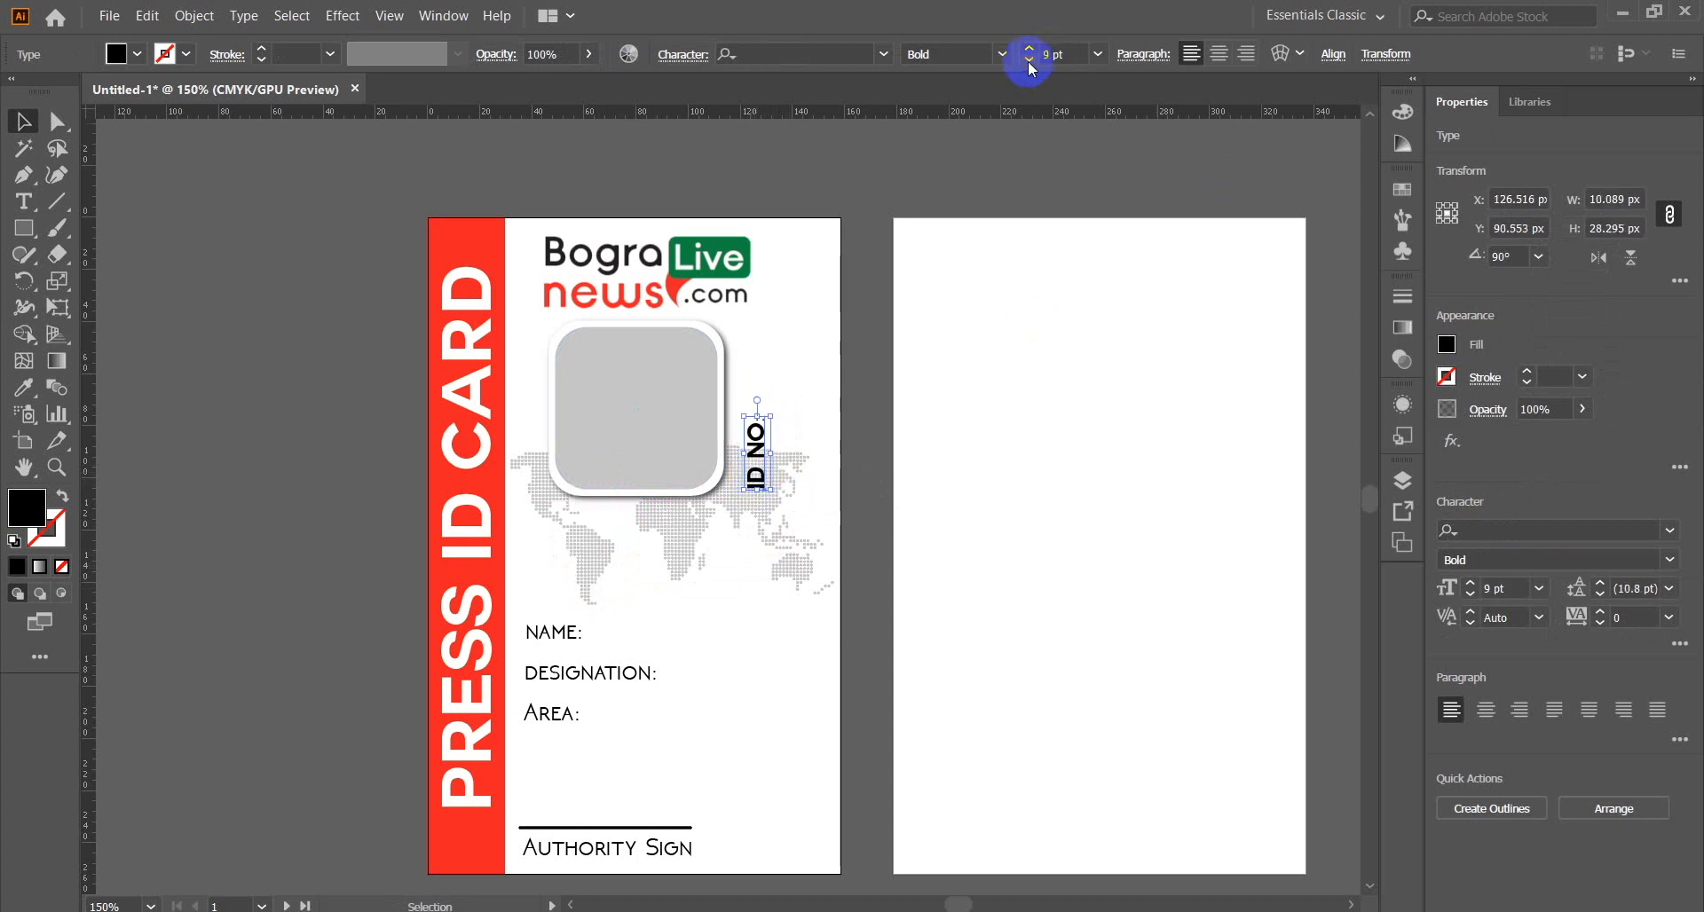
pyautogui.moveTo(754, 480); pyautogui.dragTo(751, 484)
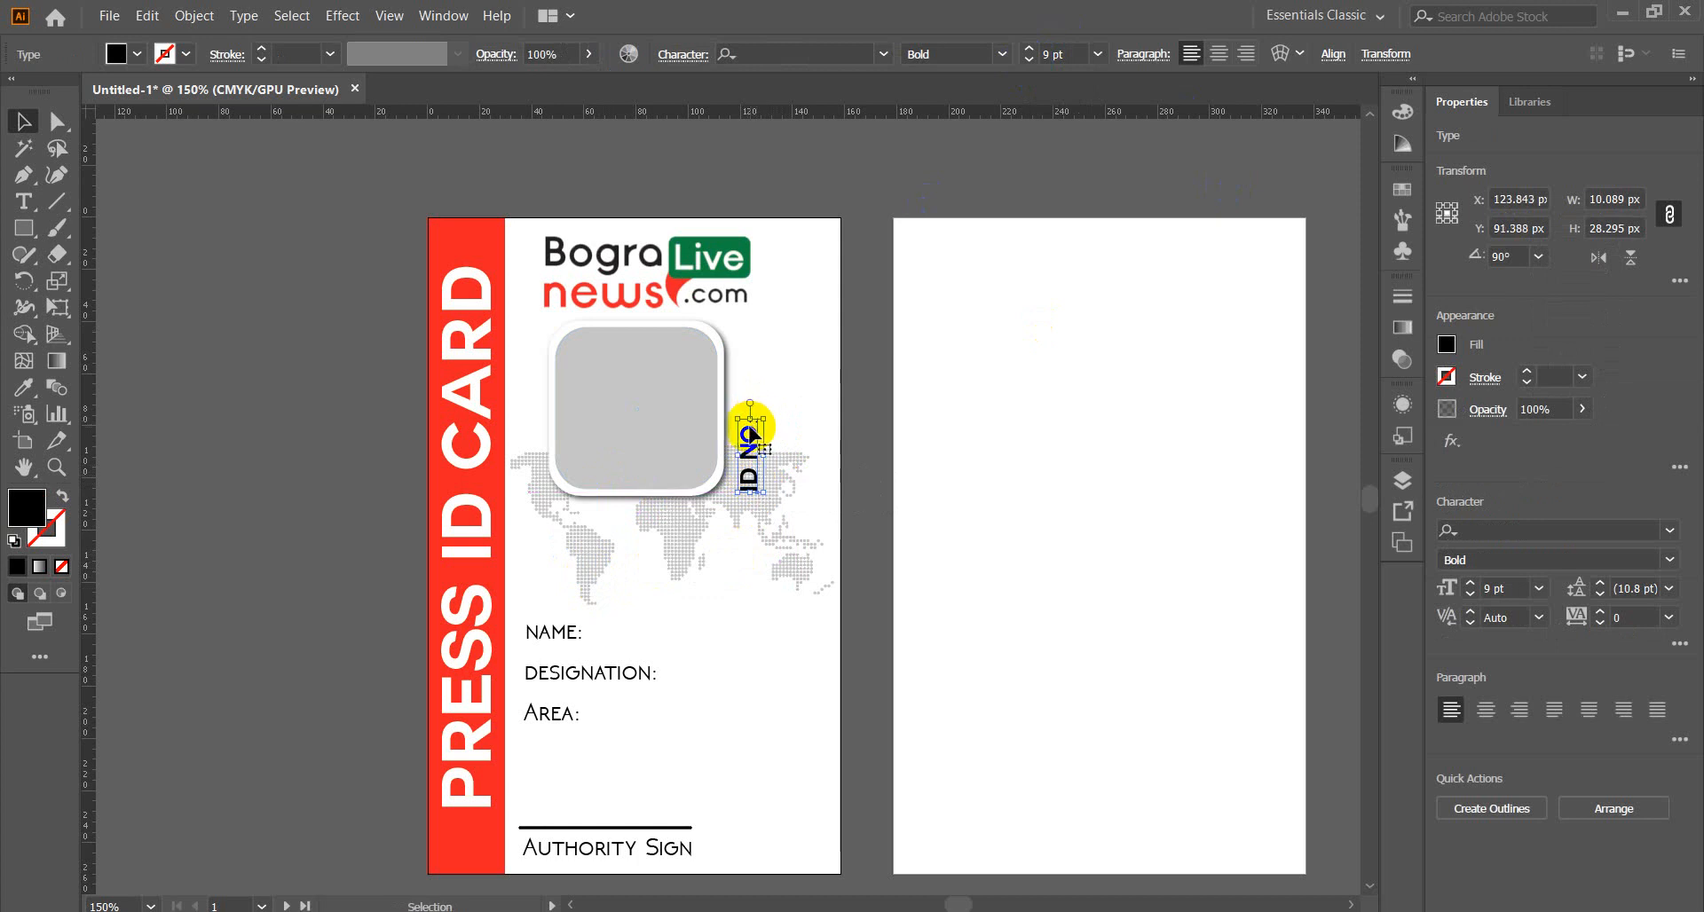
pyautogui.doubleClick(749, 430)
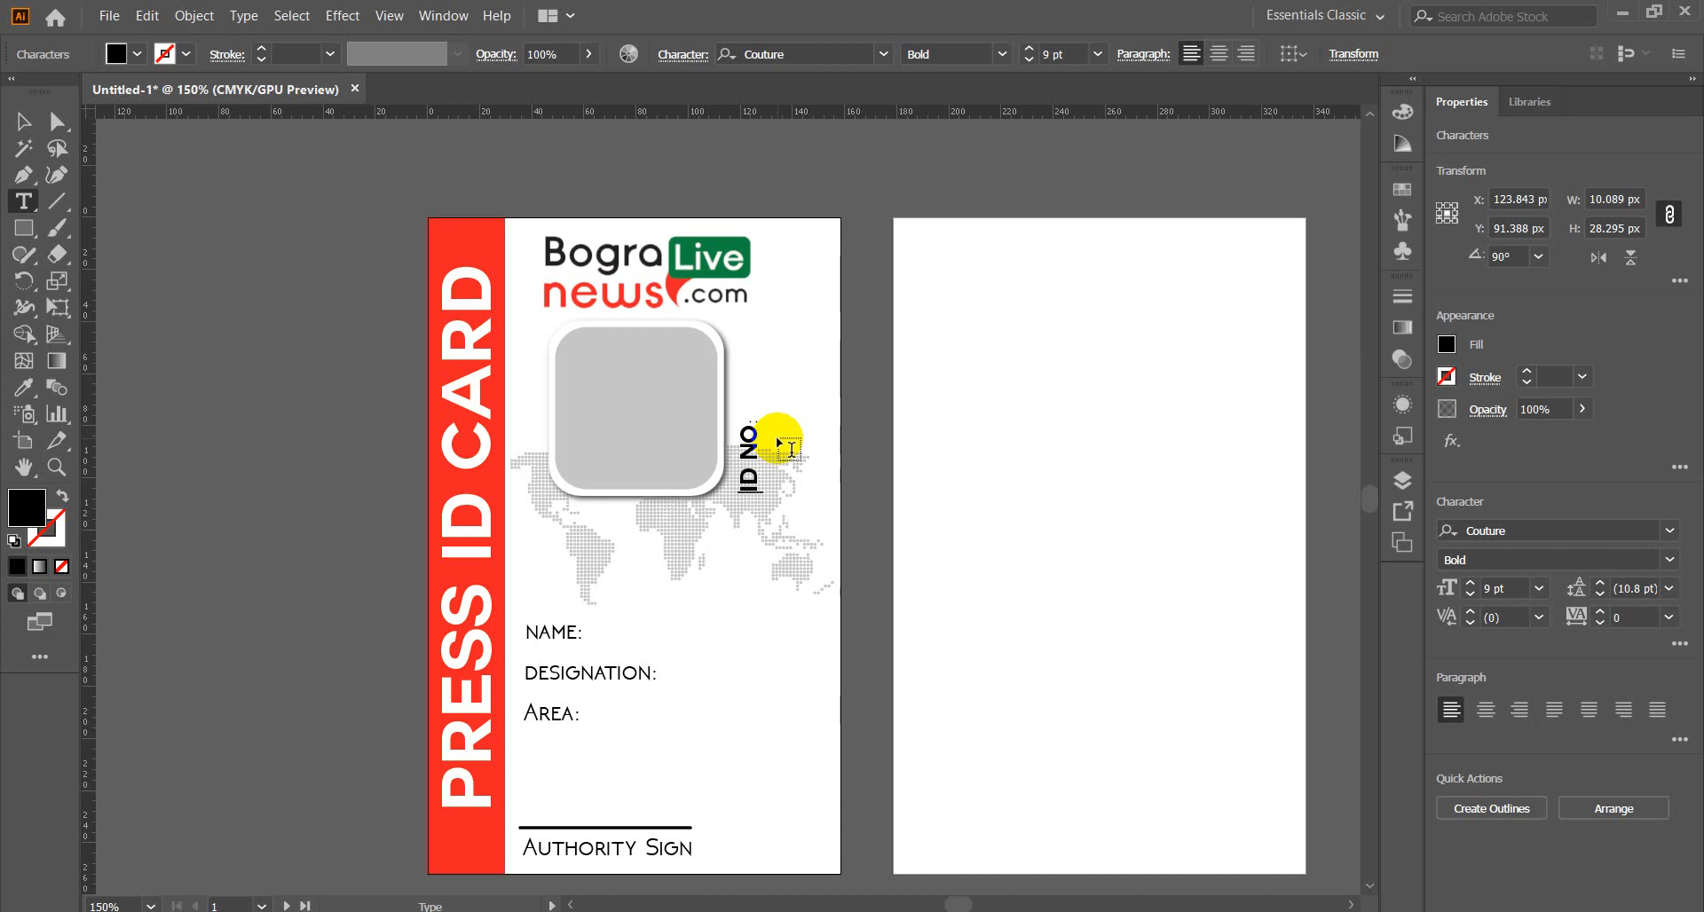
# Append the number B011 to the ID NO label.
pyautogui.press('End')
pyautogui.write('b-')
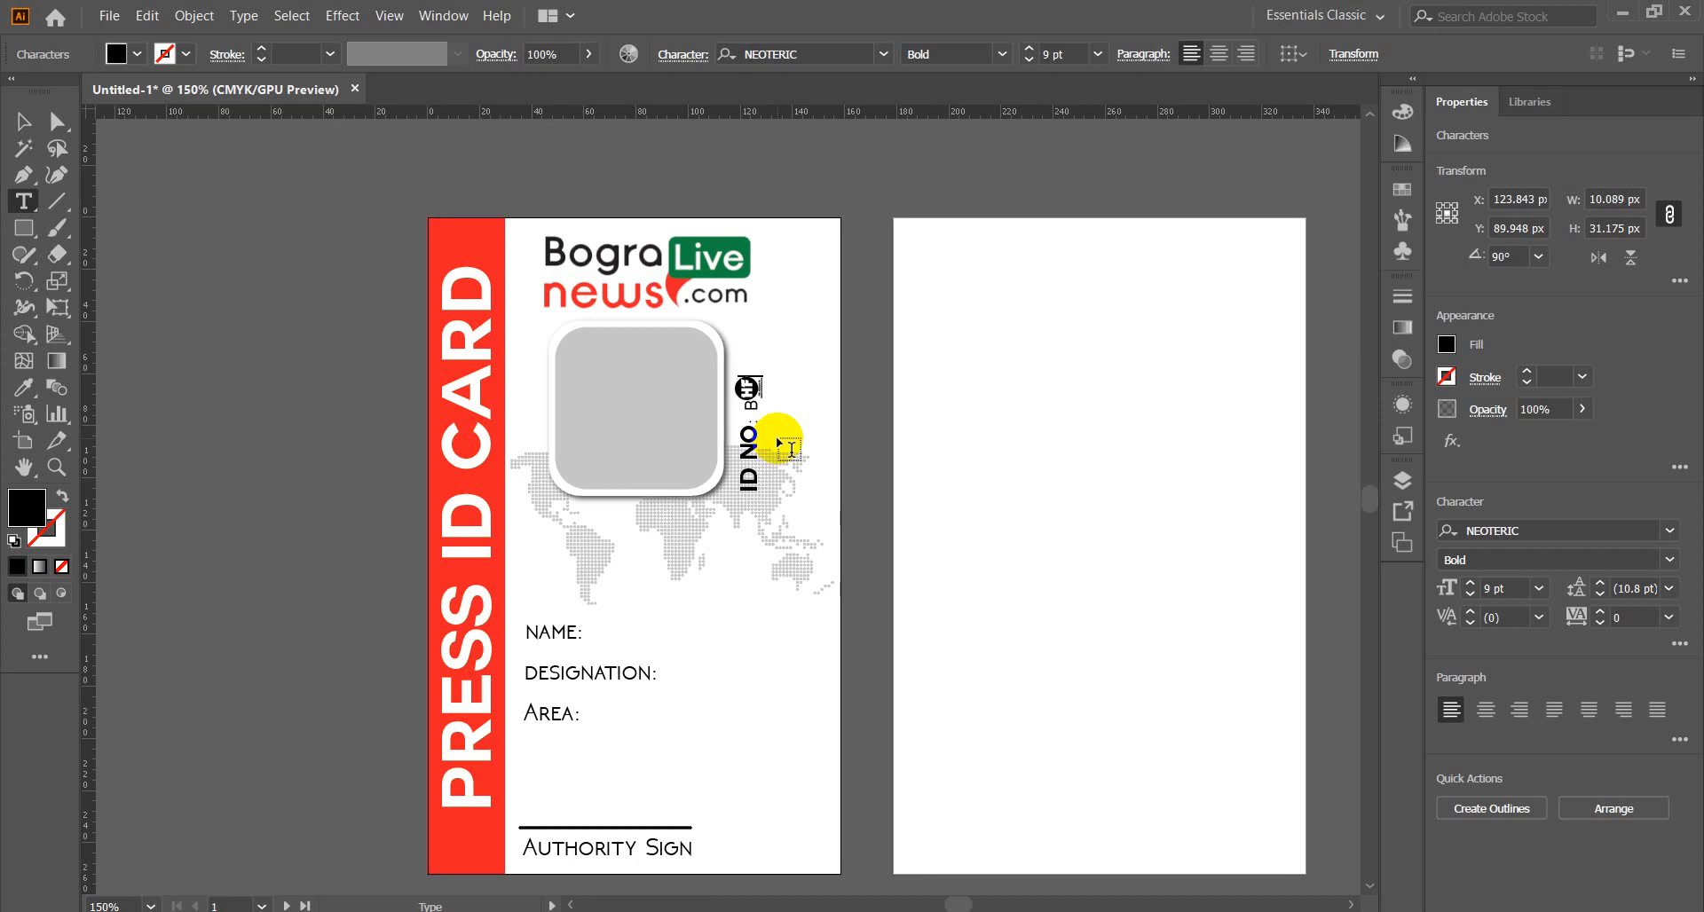
pyautogui.write('01')
pyautogui.press('BackSpace')
pyautogui.press('BackSpace')
pyautogui.press('BackSpace')
pyautogui.press('BackSpace')
pyautogui.write('01')
pyautogui.press('BackSpace')
pyautogui.press('BackSpace')
pyautogui.press('BackSpace')
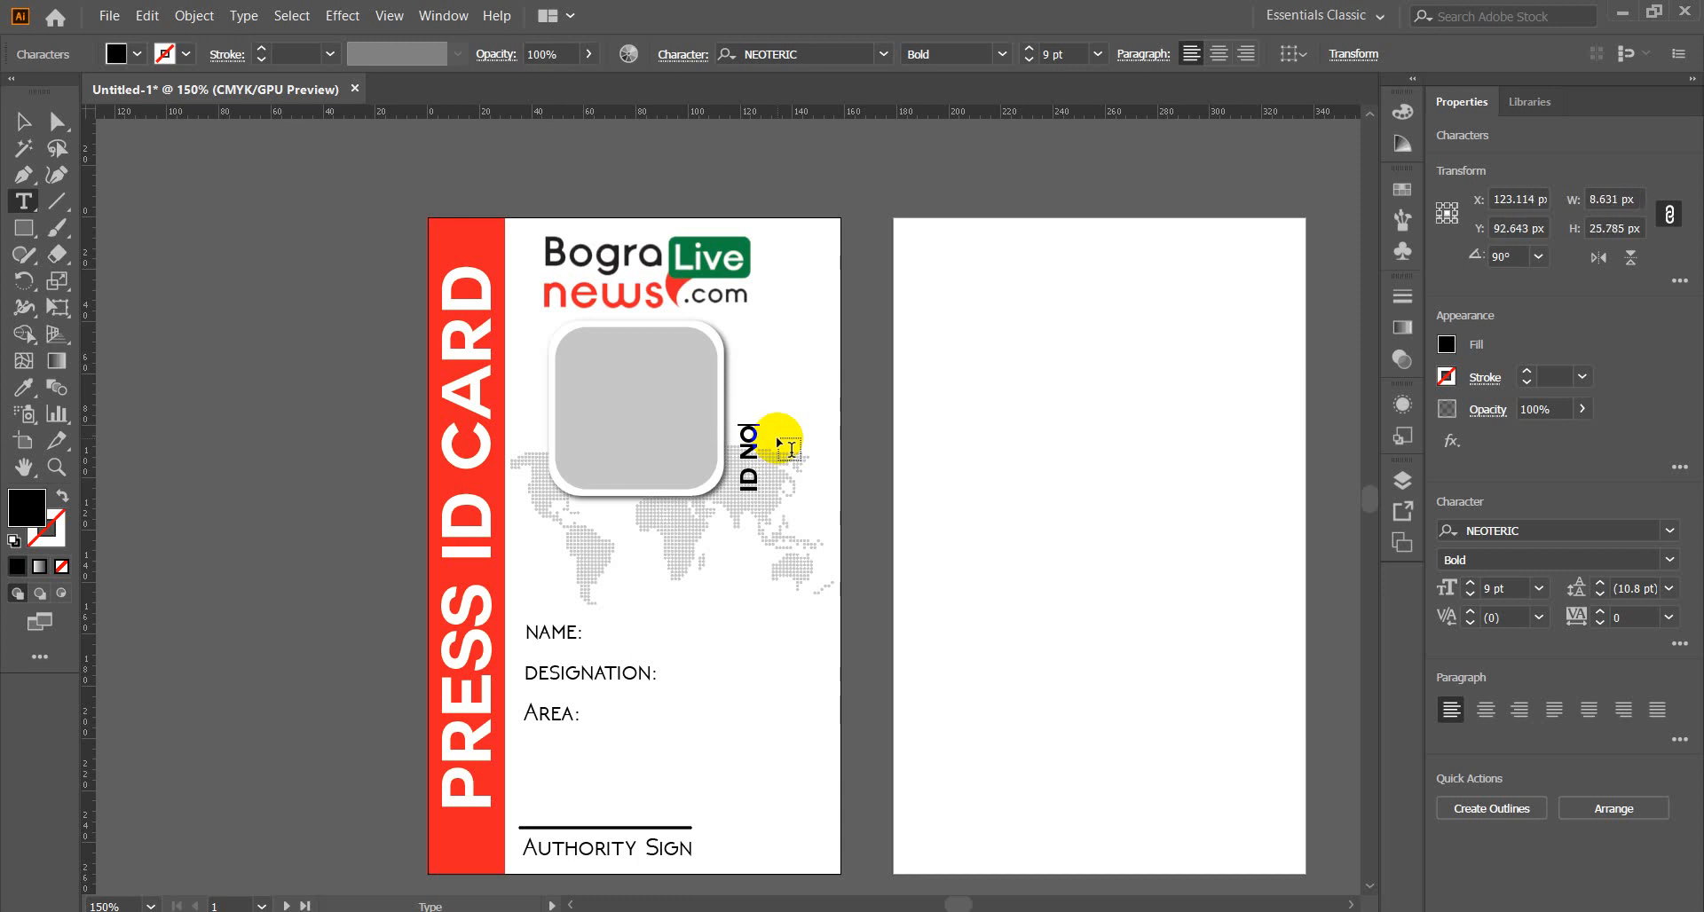
pyautogui.press('BackSpace')
pyautogui.click(787, 444)
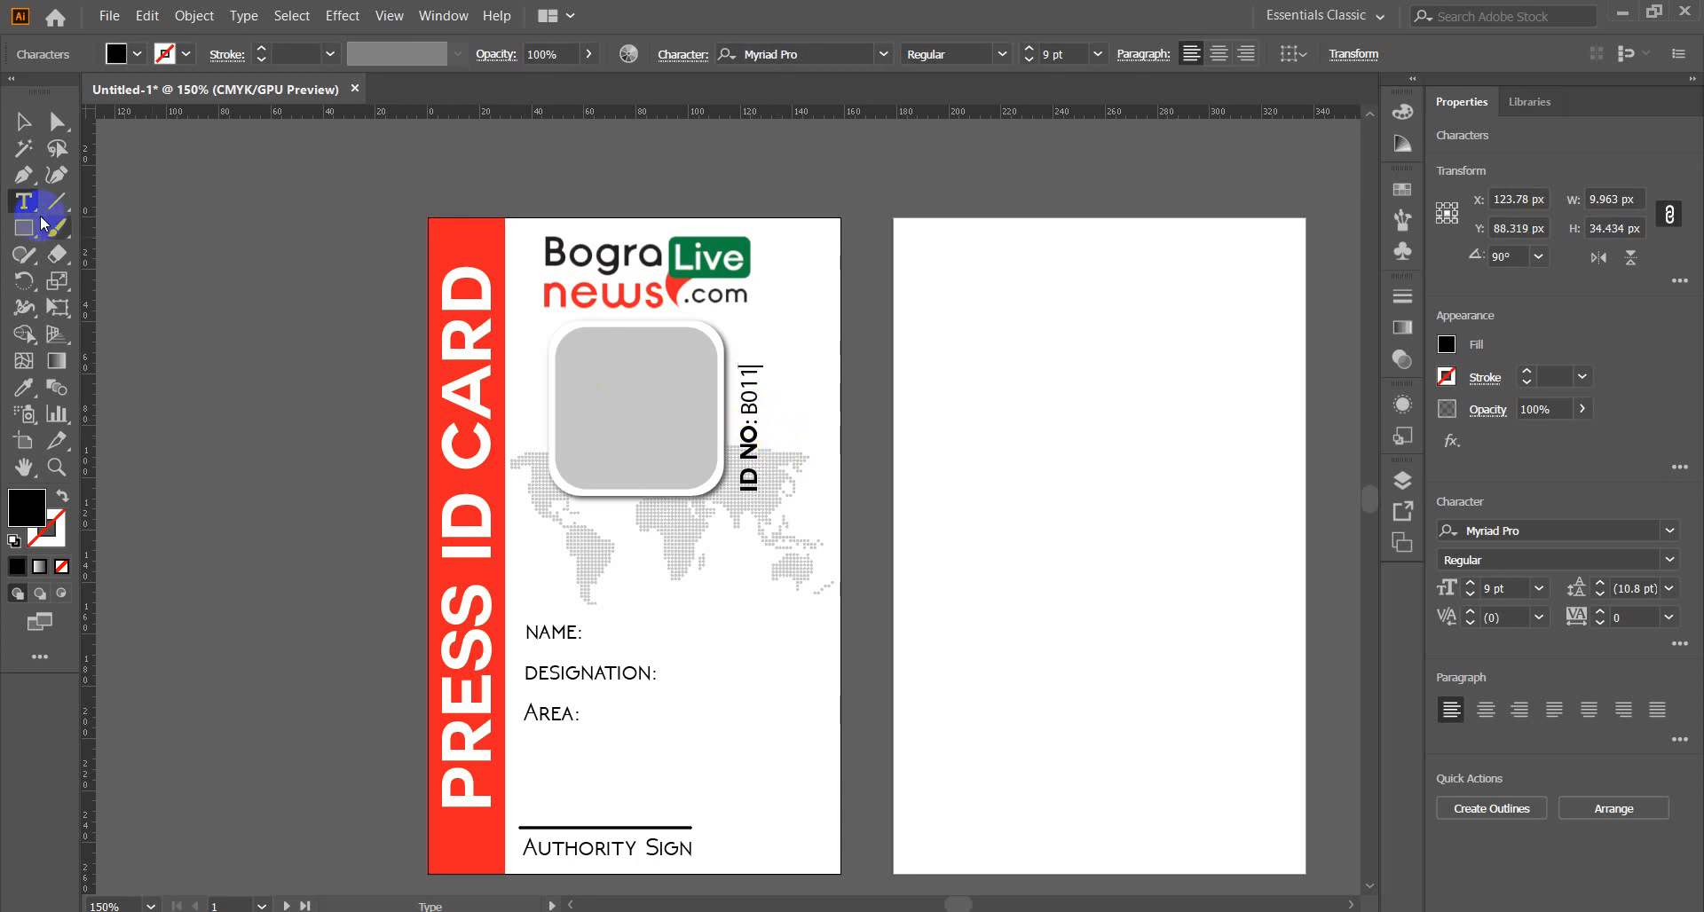
# Nudge the ID NO: B011 label upward along the photo frame.
pyautogui.click(23, 121)
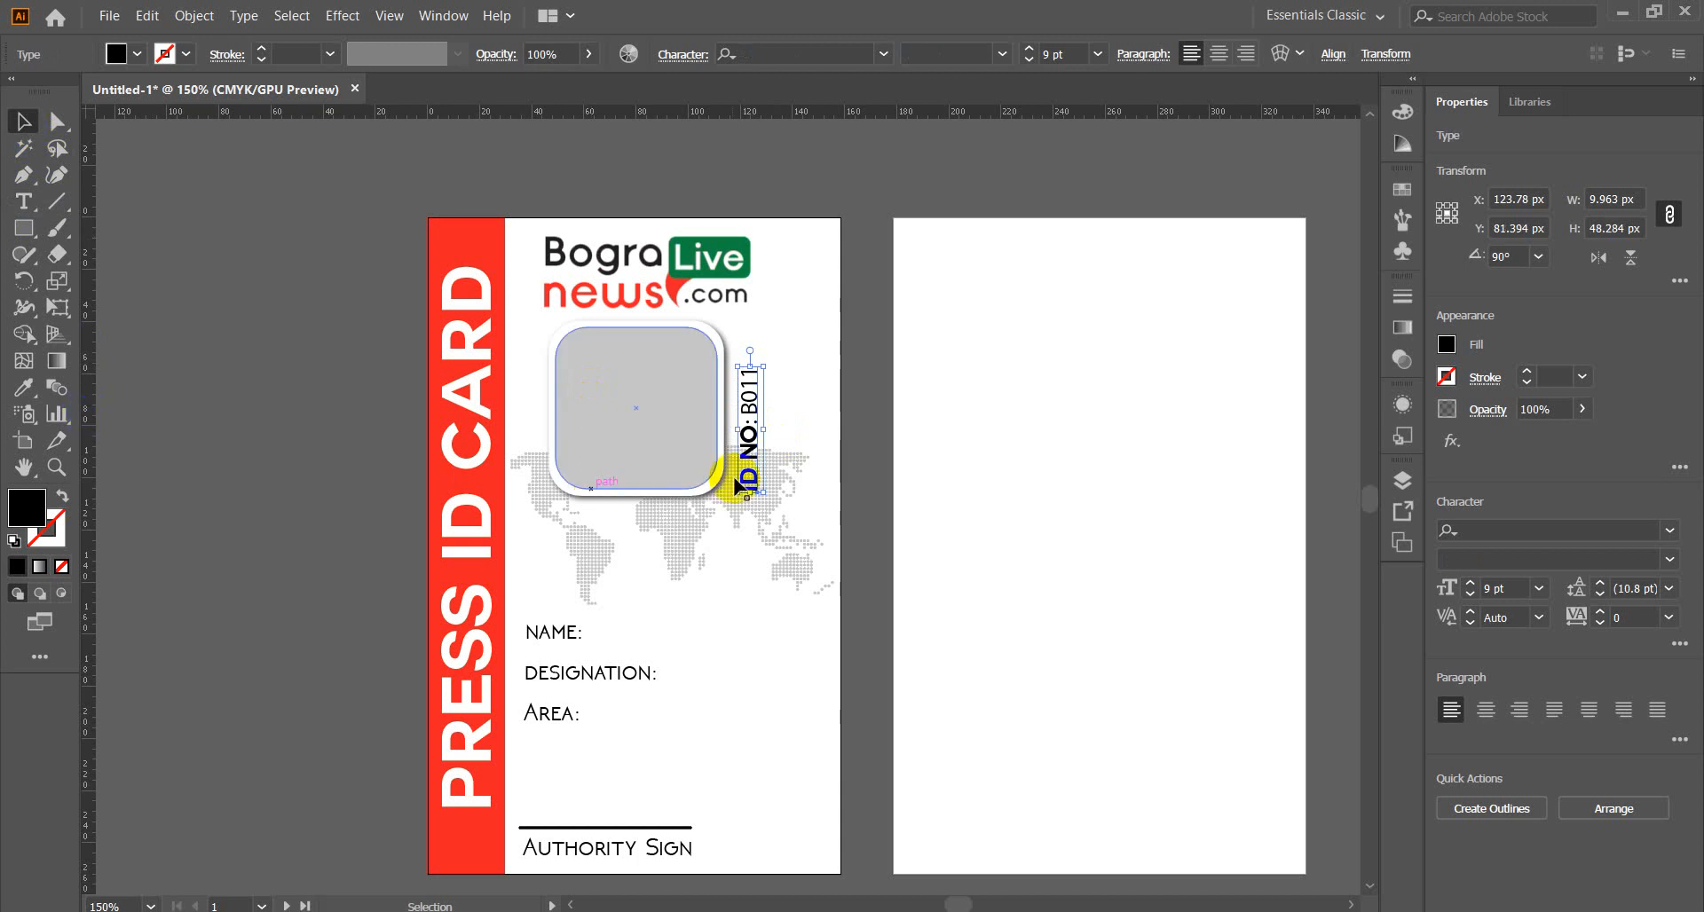
pyautogui.moveTo(750, 439); pyautogui.dragTo(749, 422)
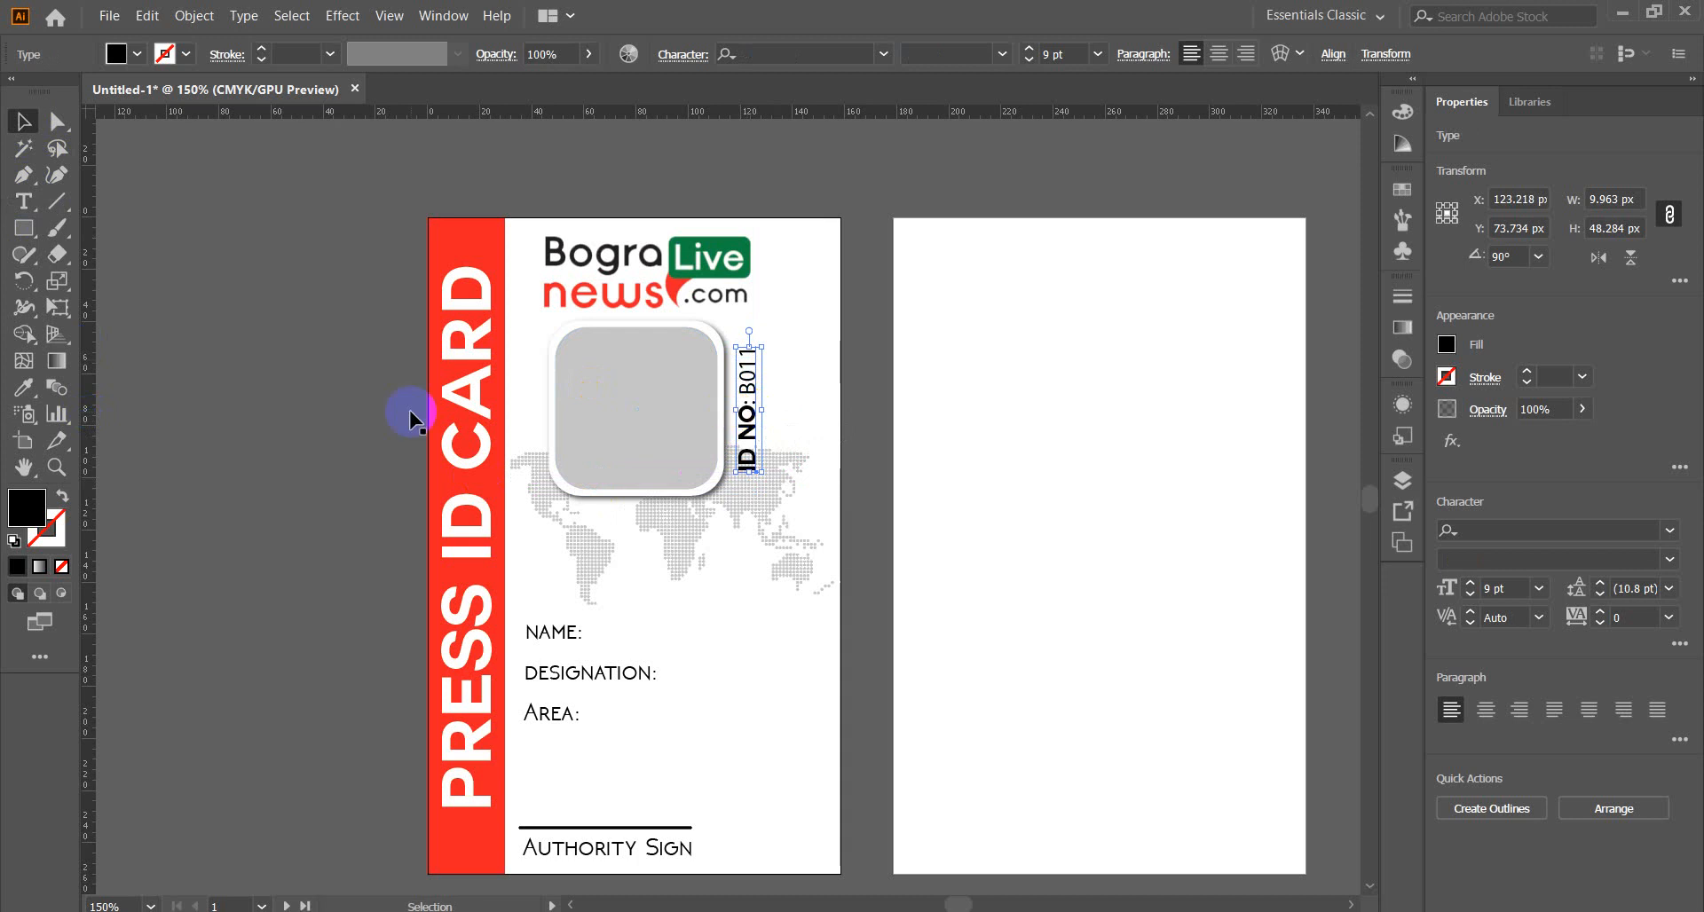
pyautogui.click(234, 504)
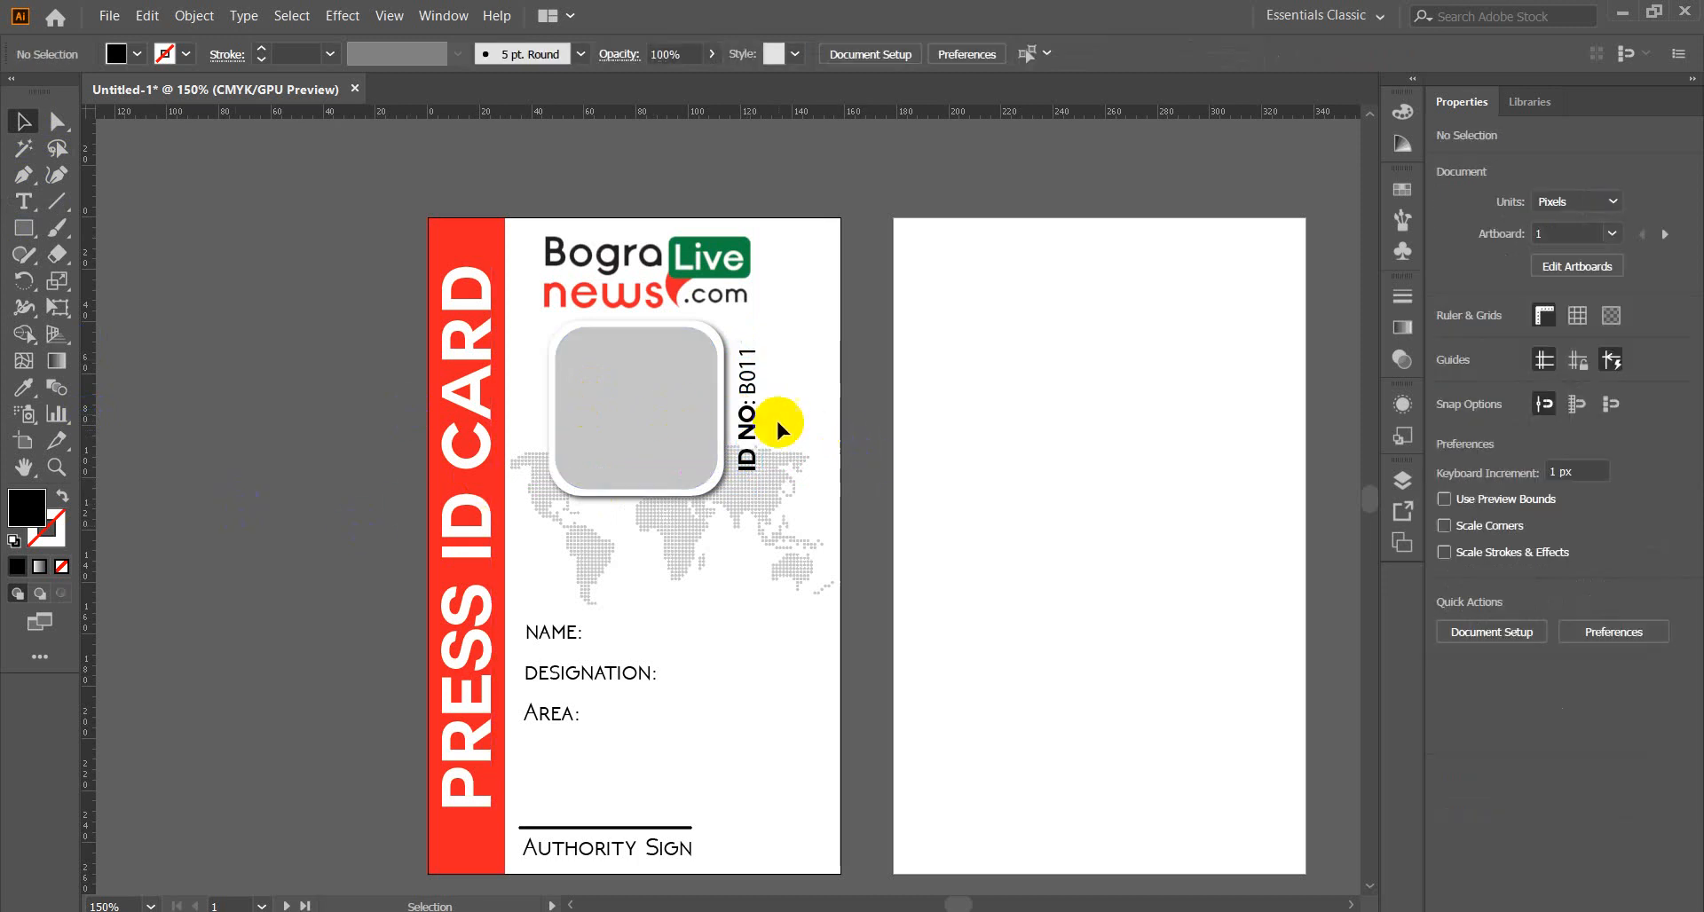
pyautogui.click(751, 419)
# Colour the label with the logo's green Live box via the Eyedropper, then return to Chrome.
pyautogui.click(24, 389)
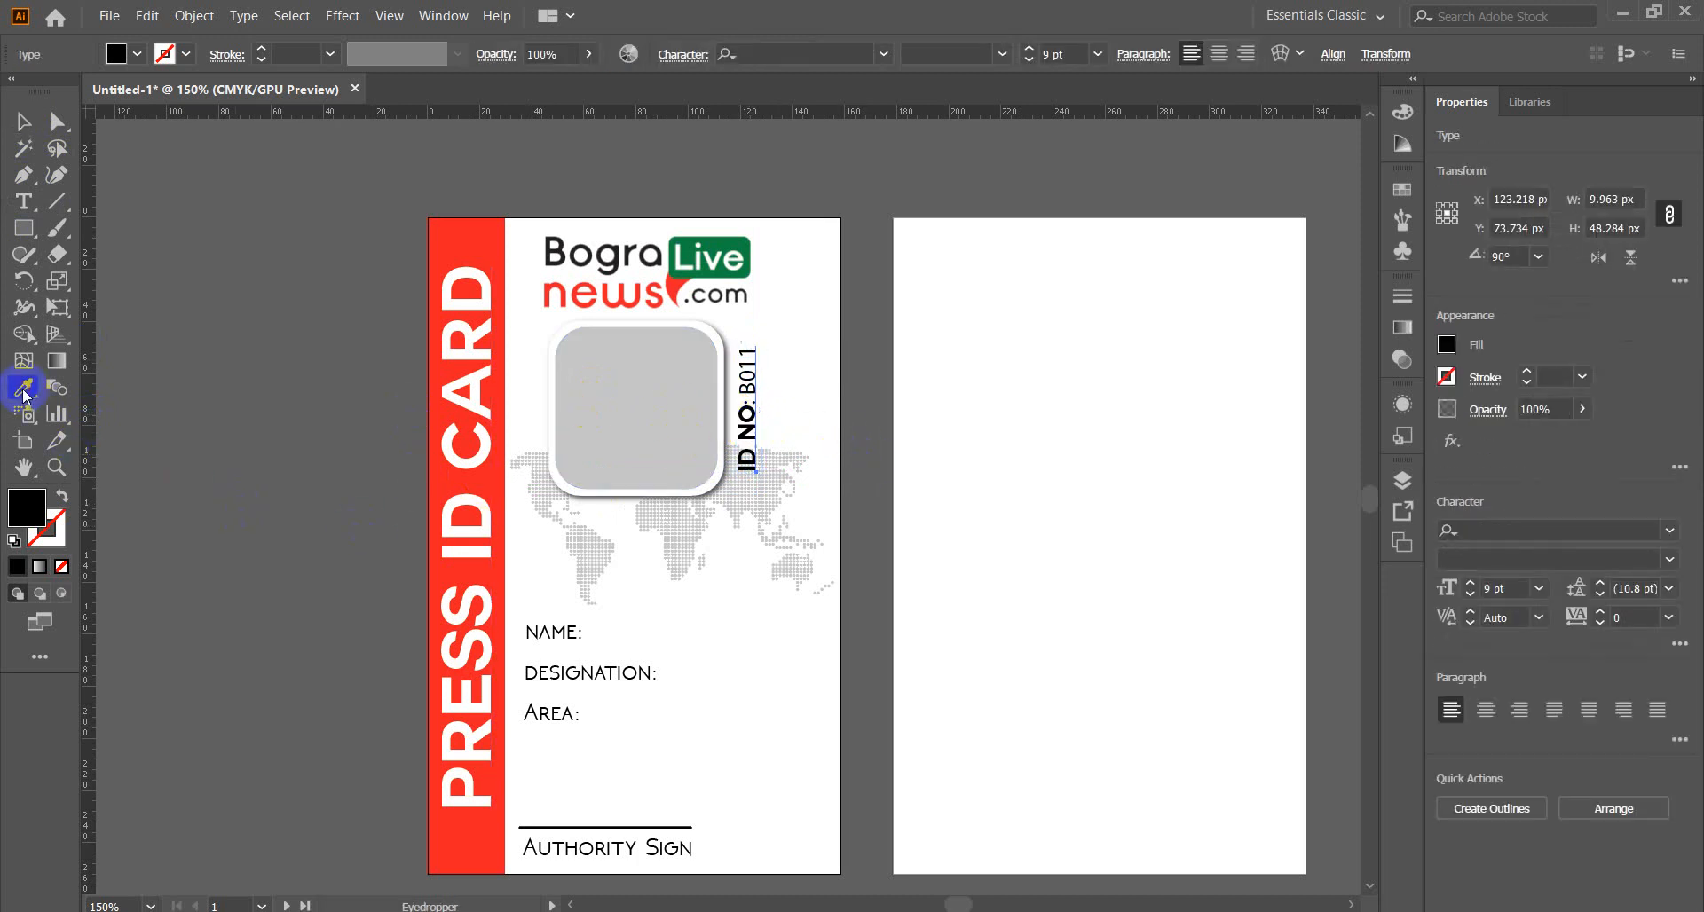
pyautogui.click(737, 241)
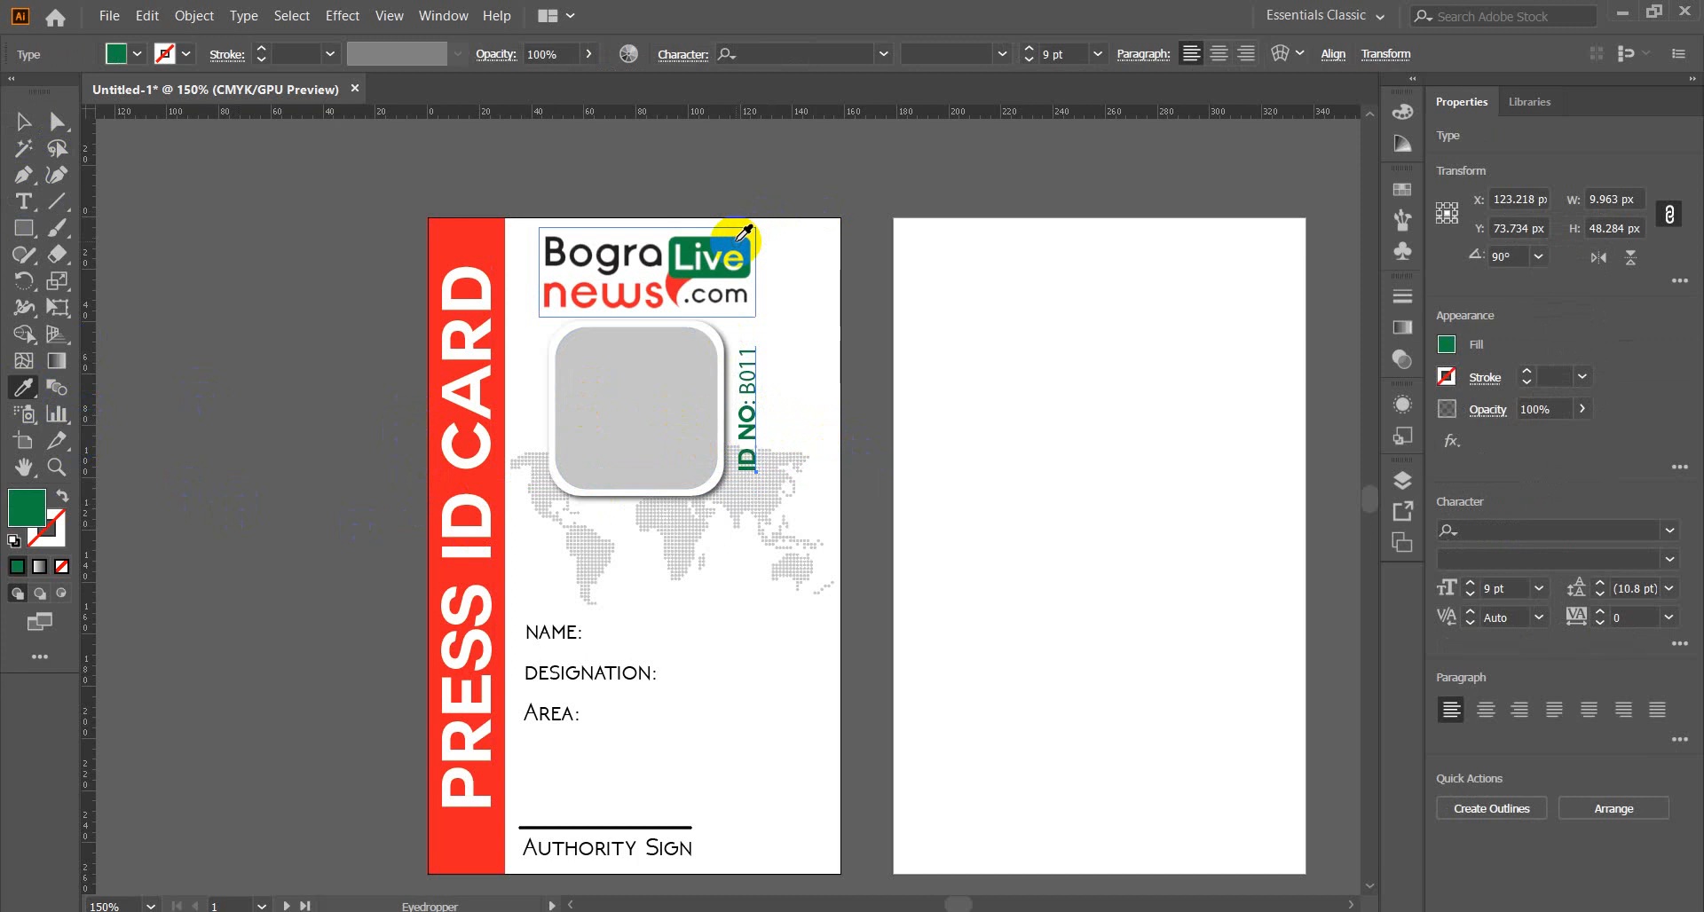
pyautogui.click(23, 133)
pyautogui.click(151, 369)
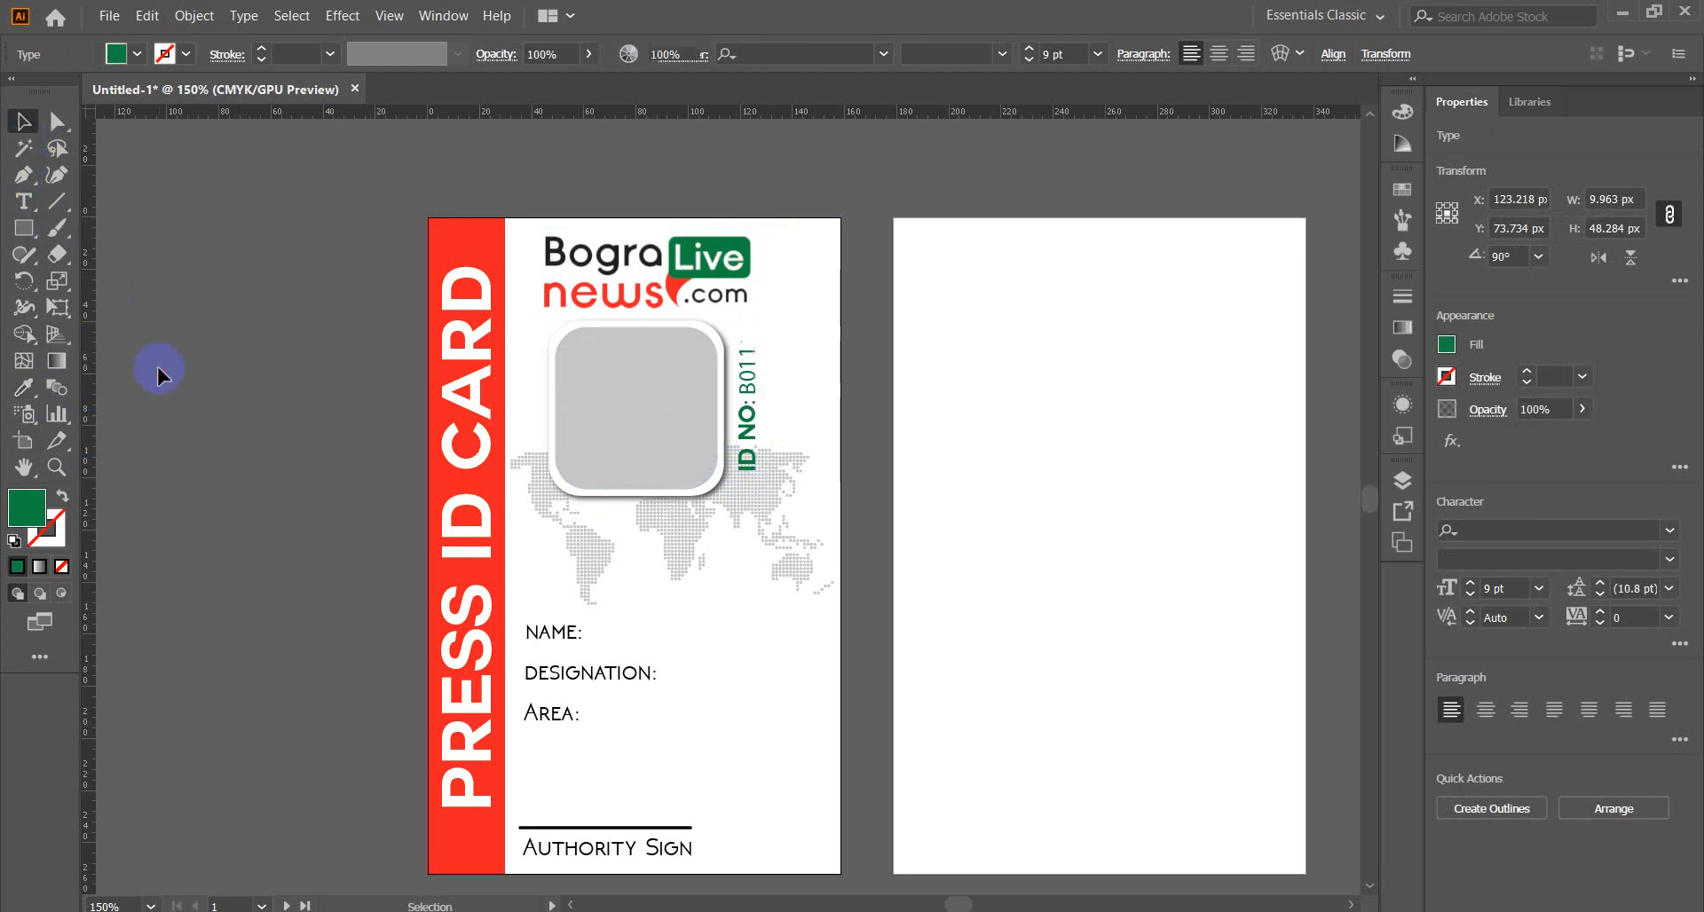
pyautogui.scroll(-2, 1051, 497)
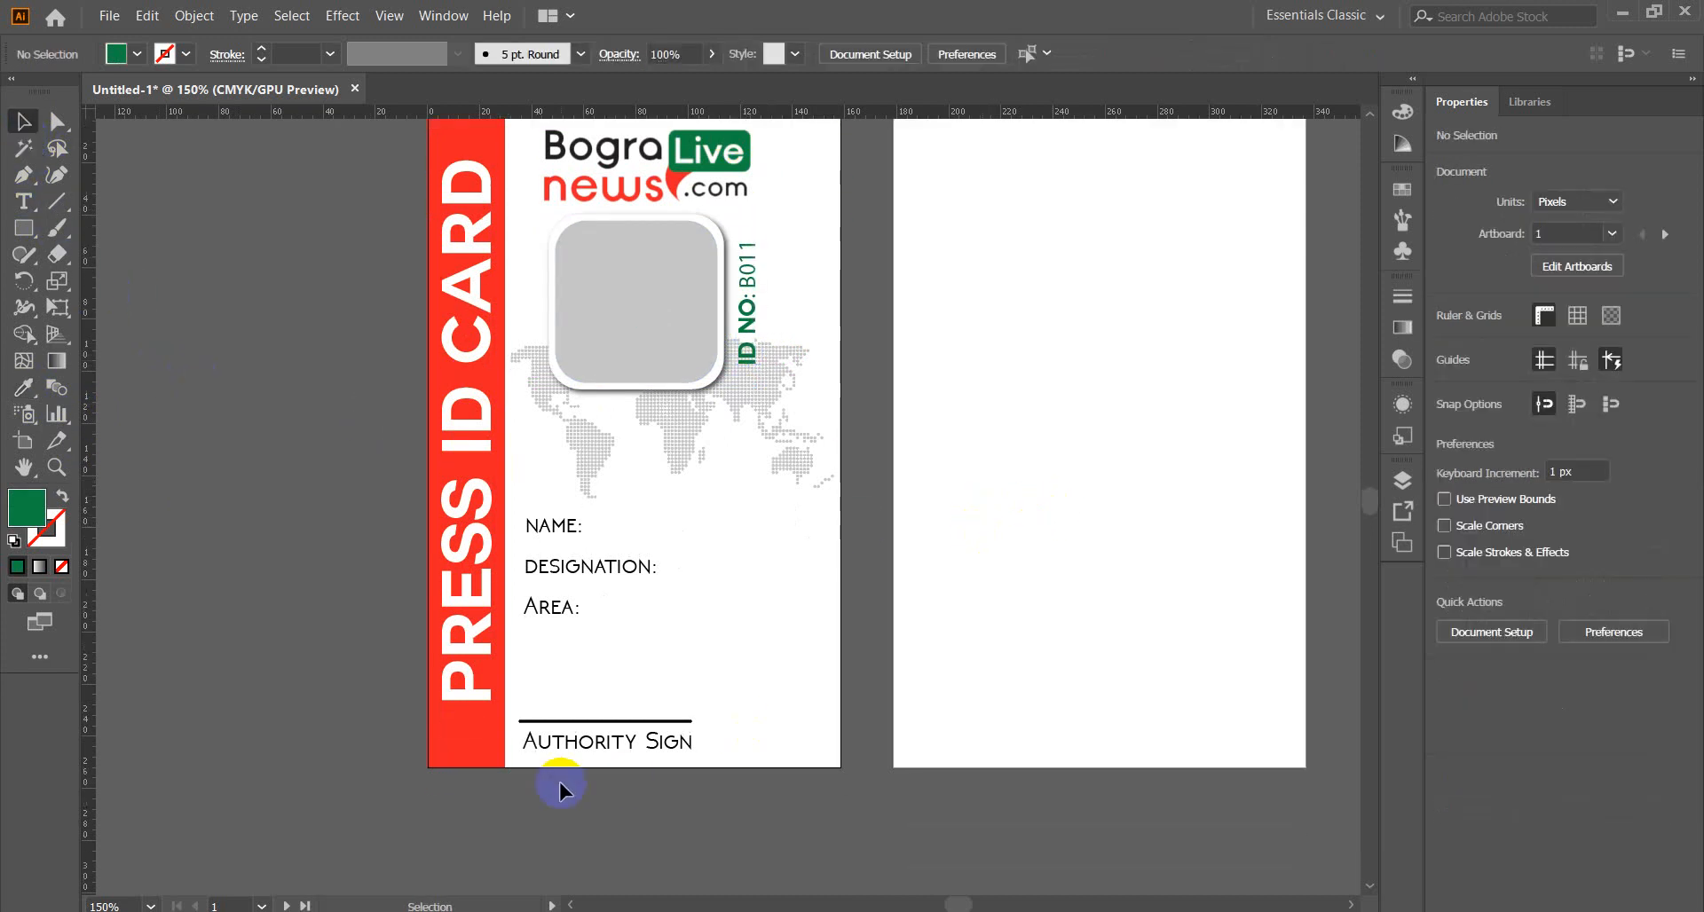
pyautogui.scroll(2, 850, 758)
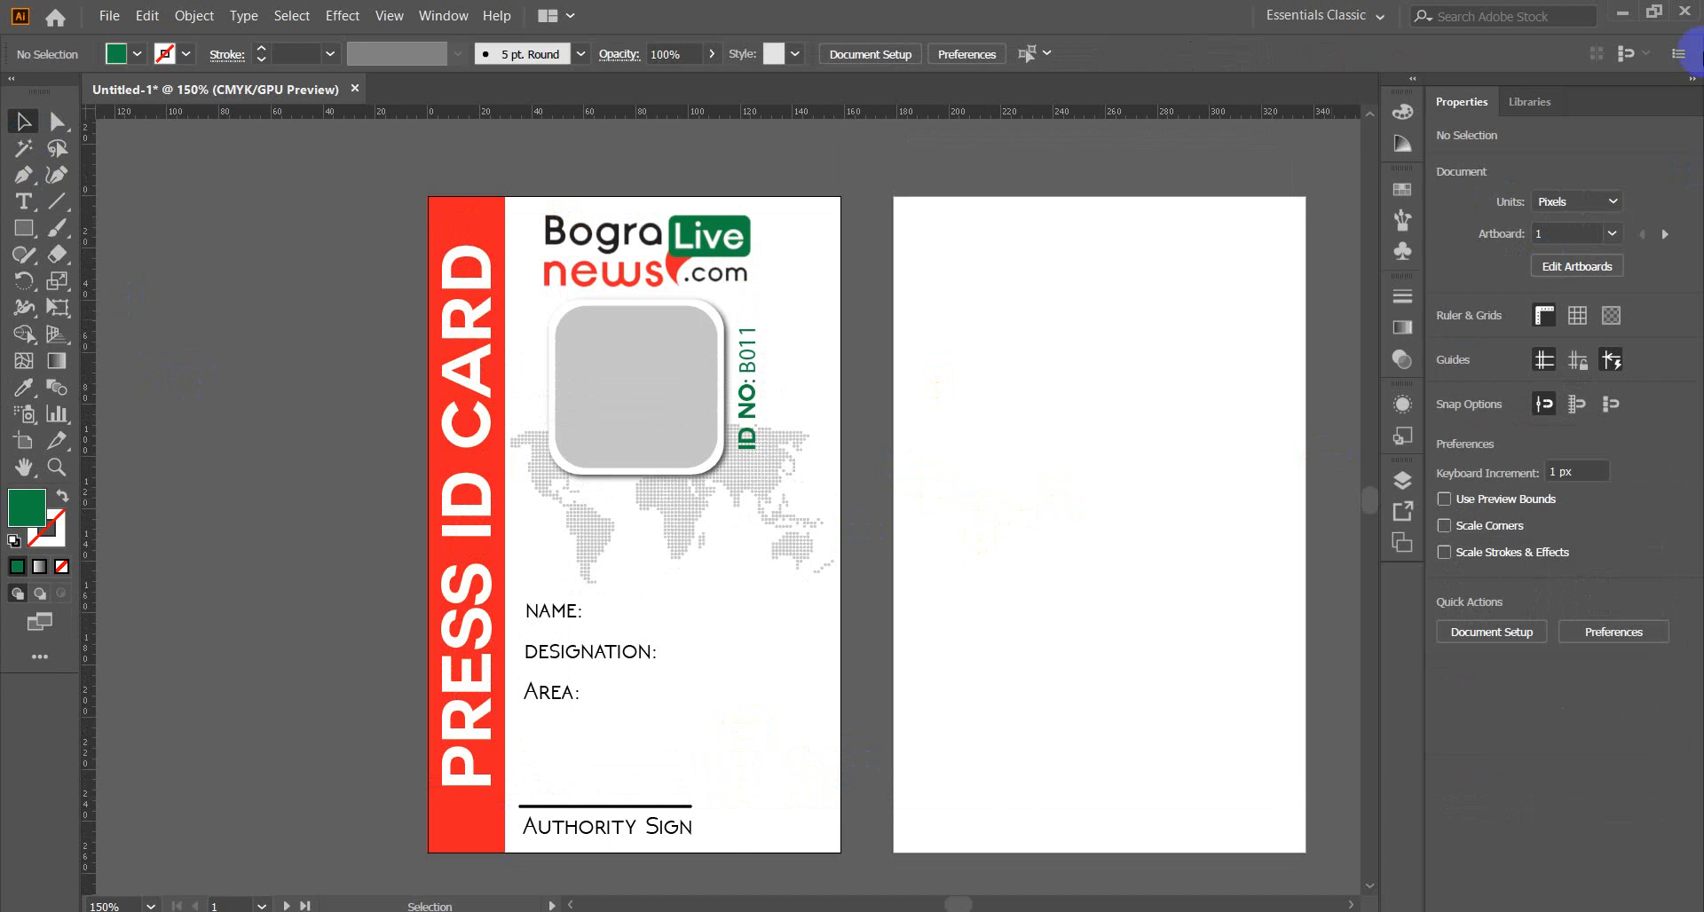
pyautogui.click(1622, 12)
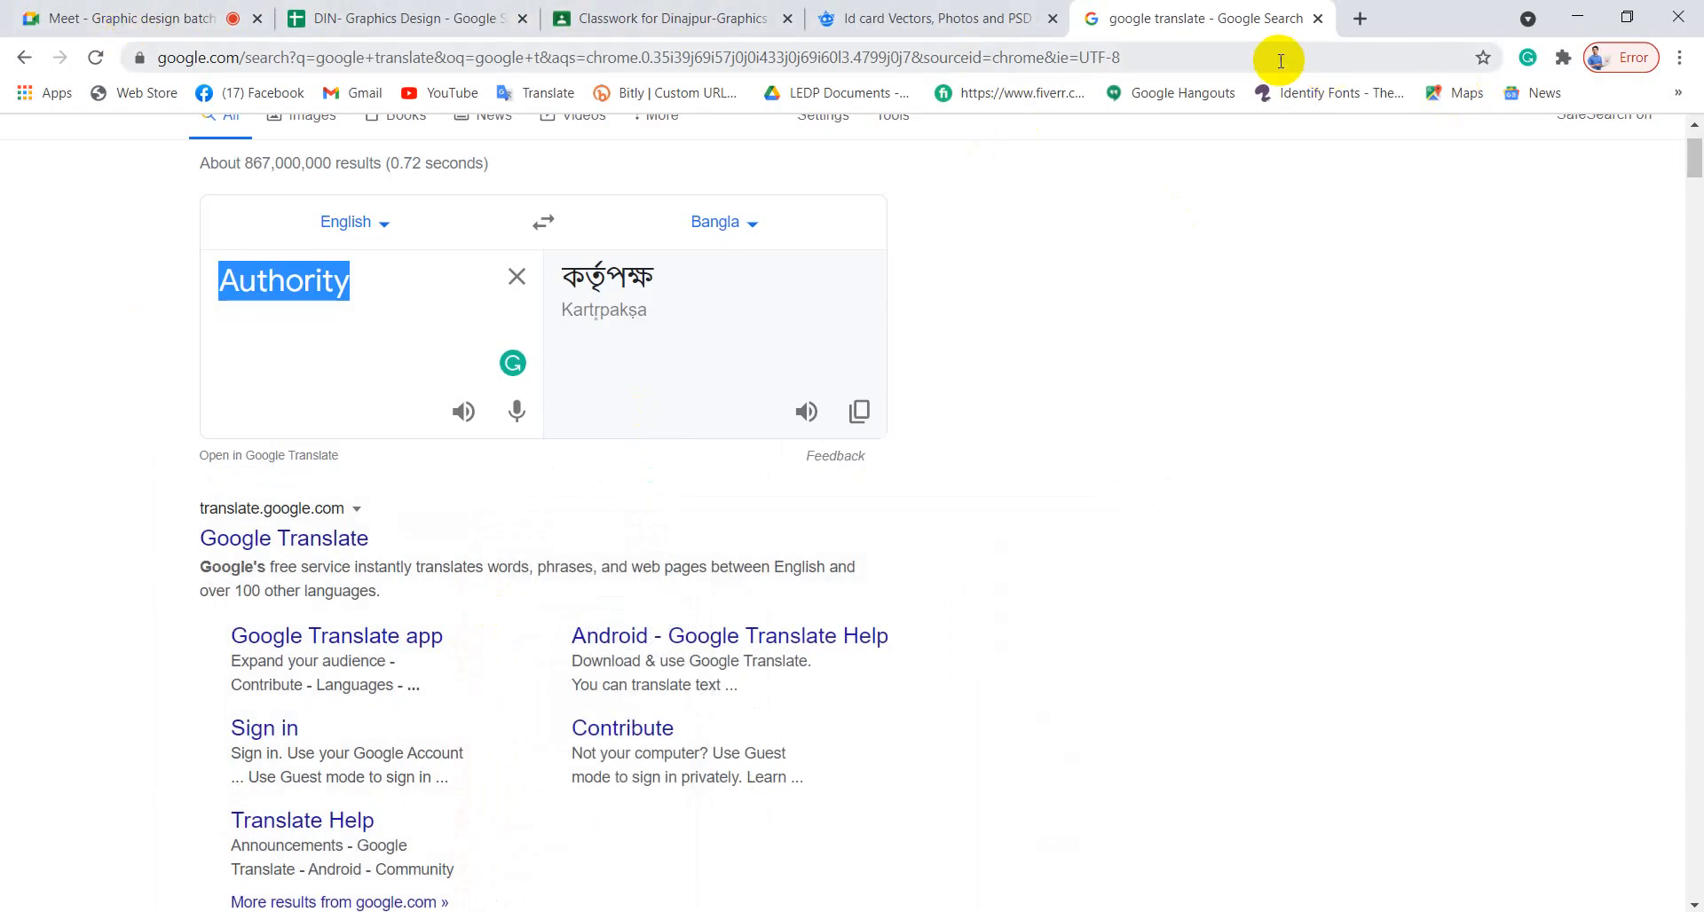
# Search 'qr code generator' and open the-qrcode-generator.com in a new tab in URL mode.
pyautogui.click(1181, 55)
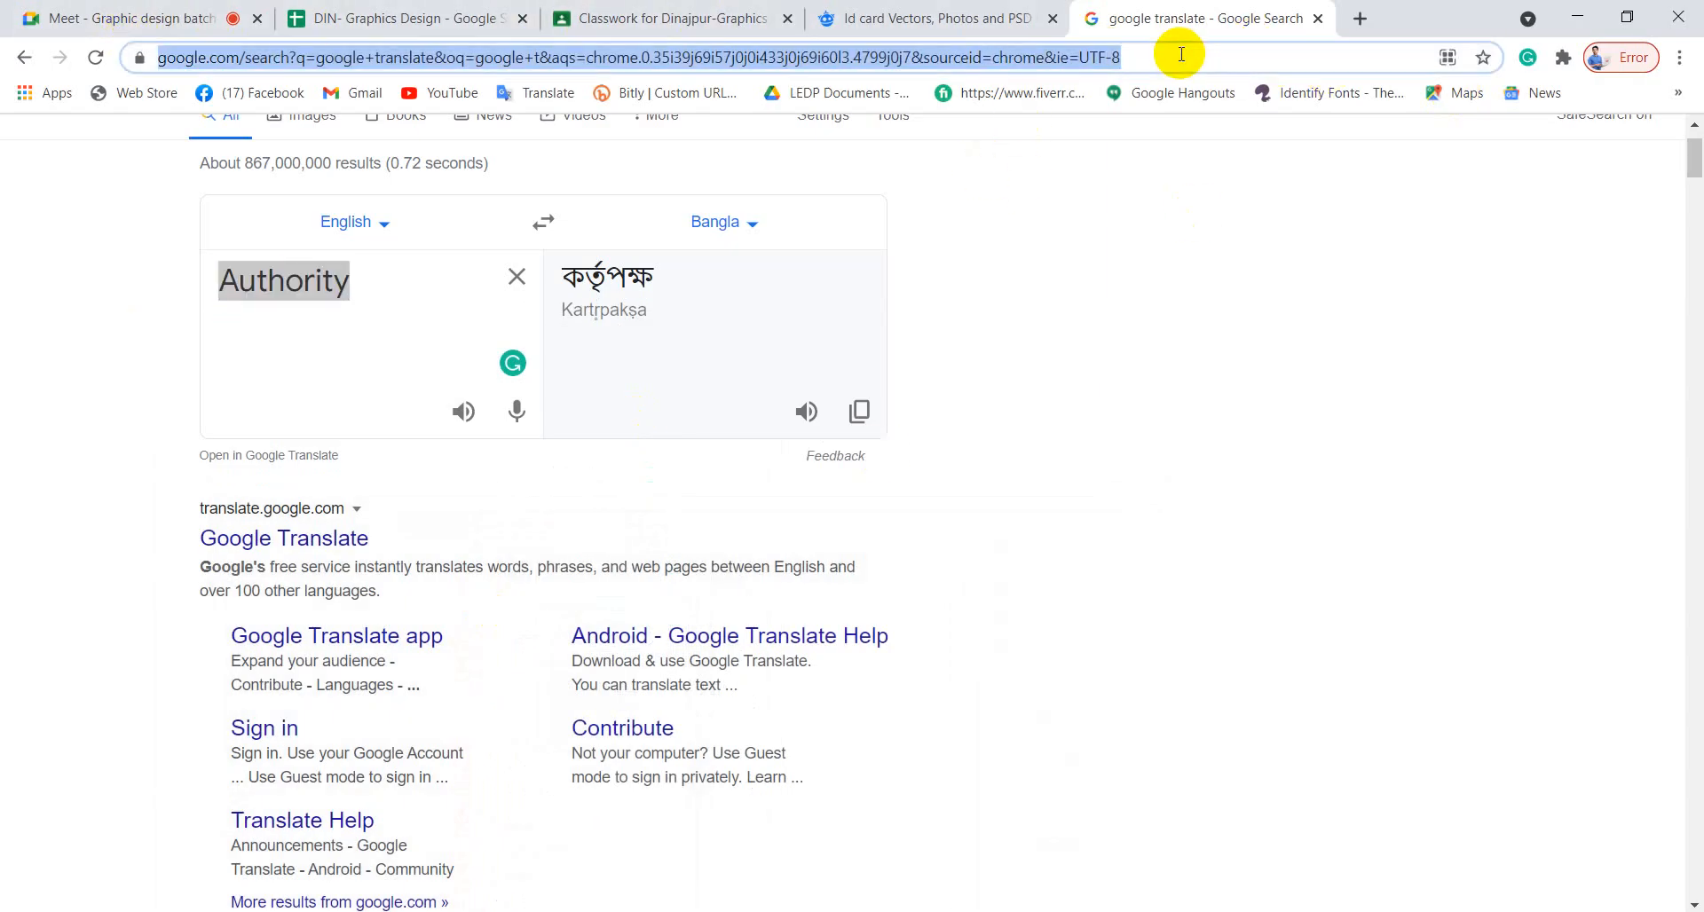
pyautogui.write('qr')
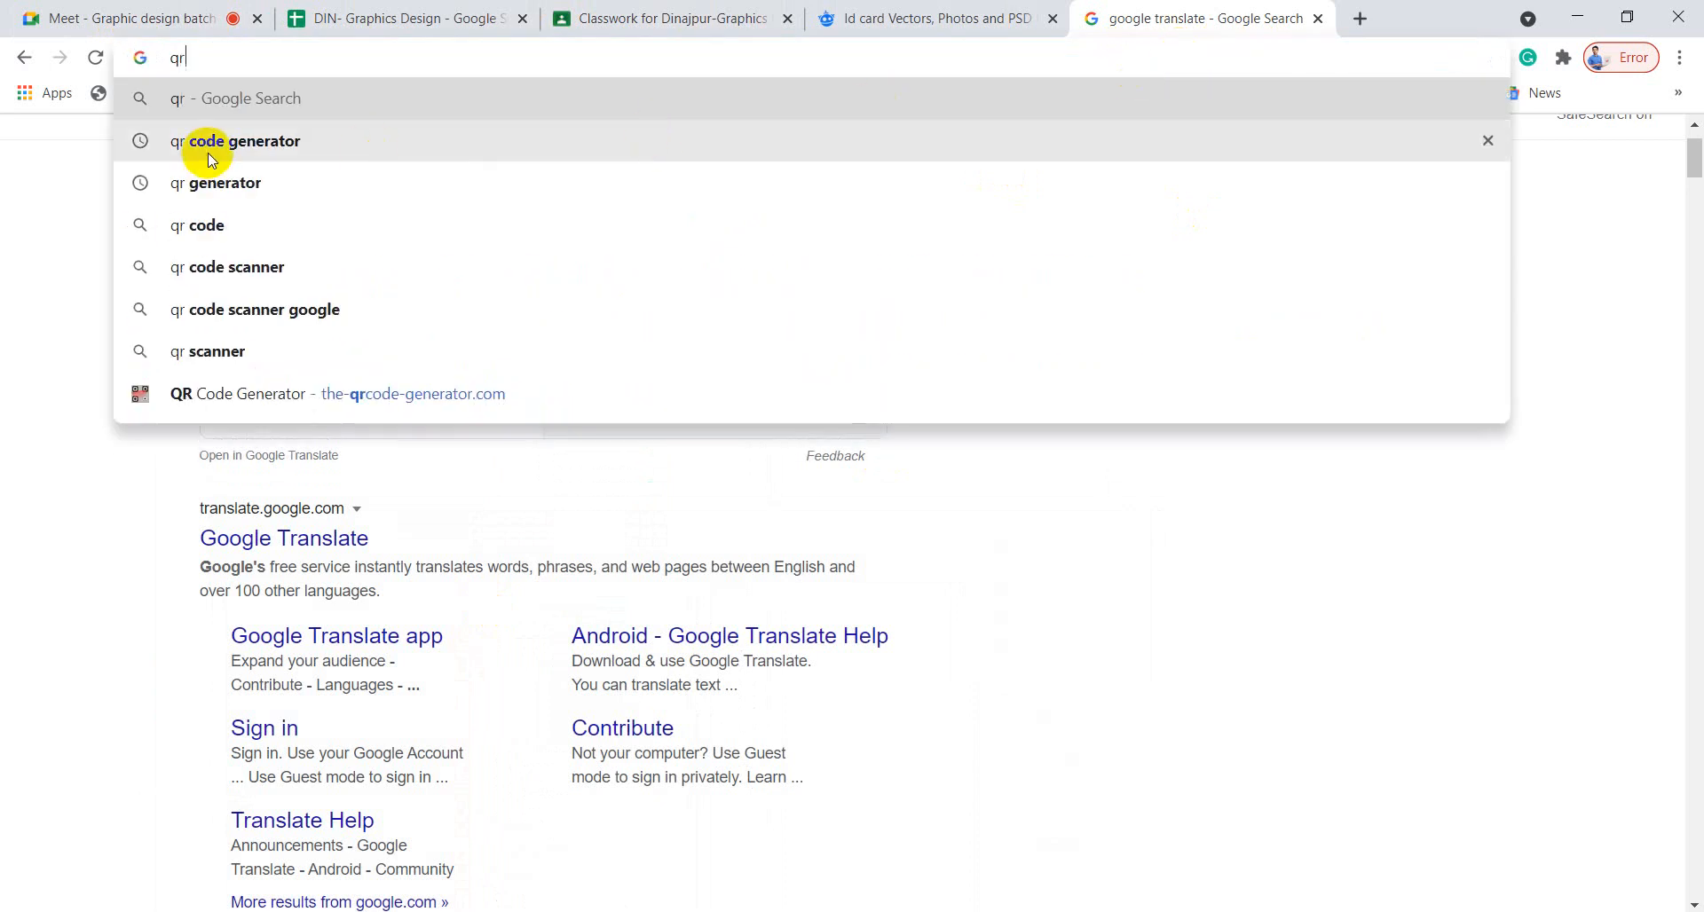
pyautogui.click(236, 141)
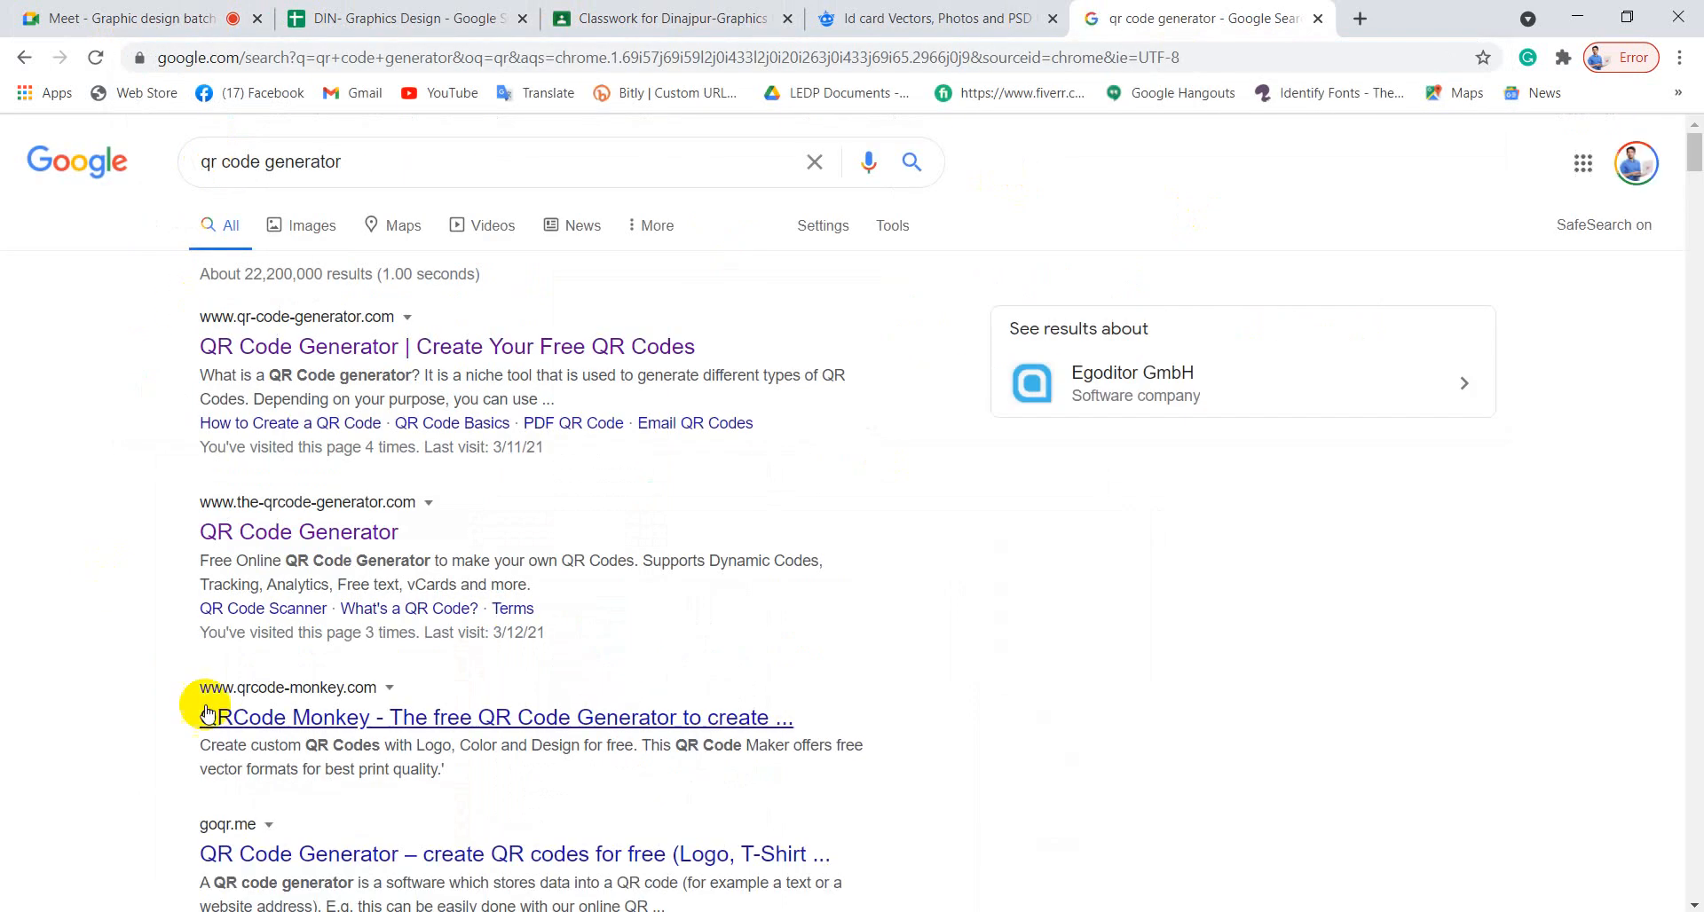
pyautogui.rightClick(352, 536)
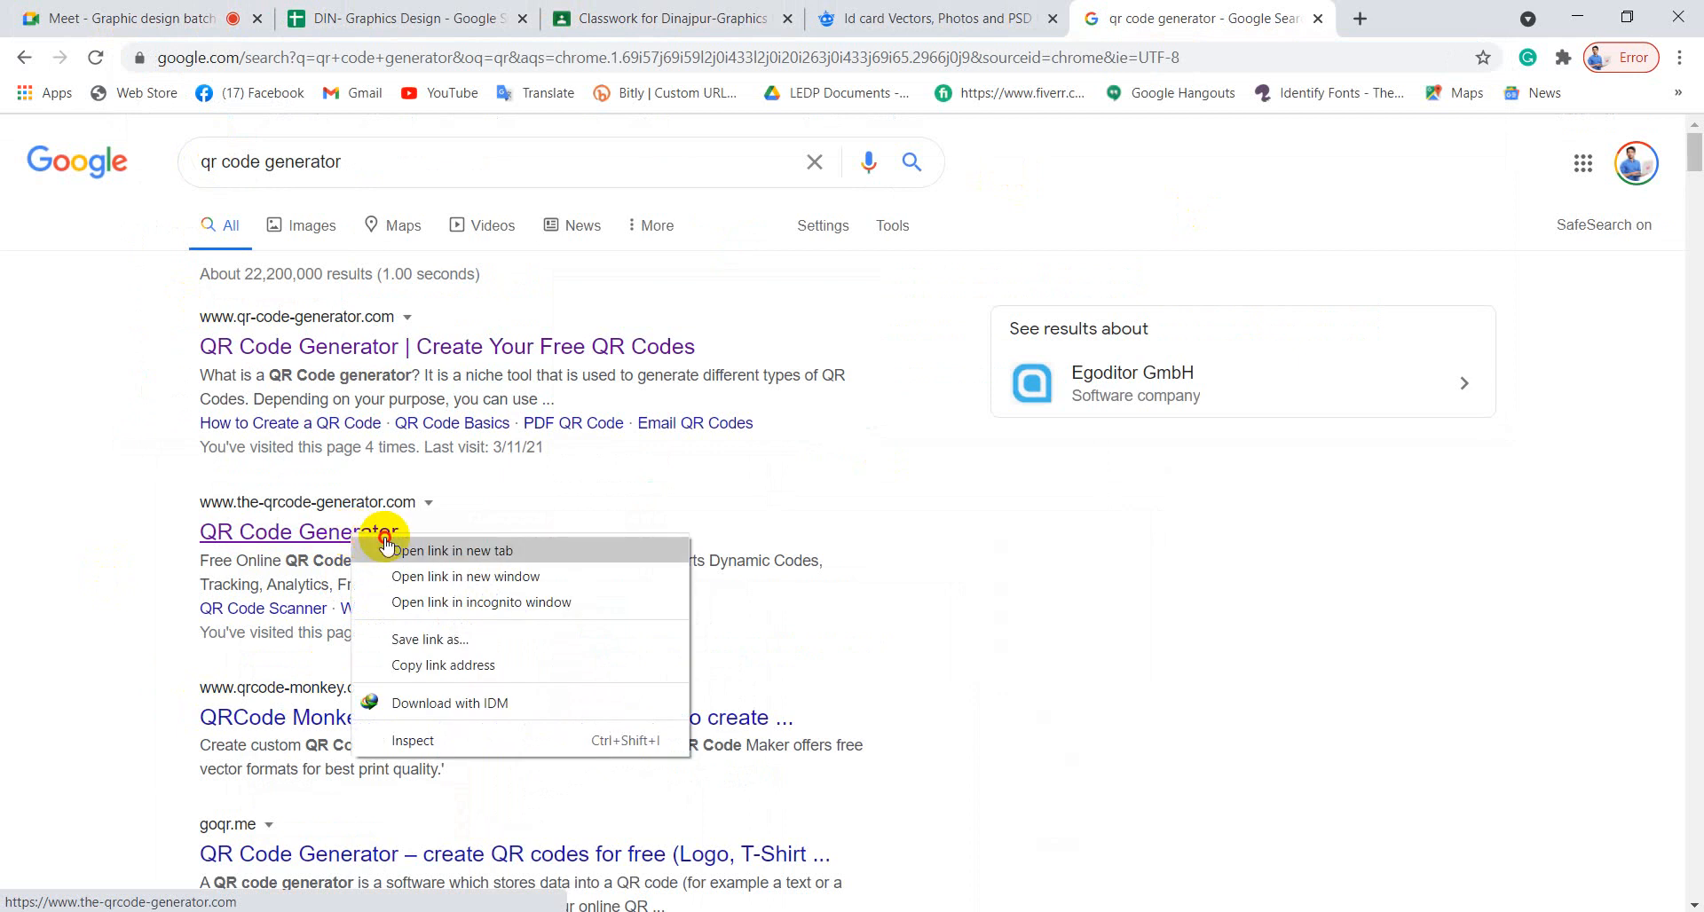
pyautogui.click(391, 545)
pyautogui.click(1296, 27)
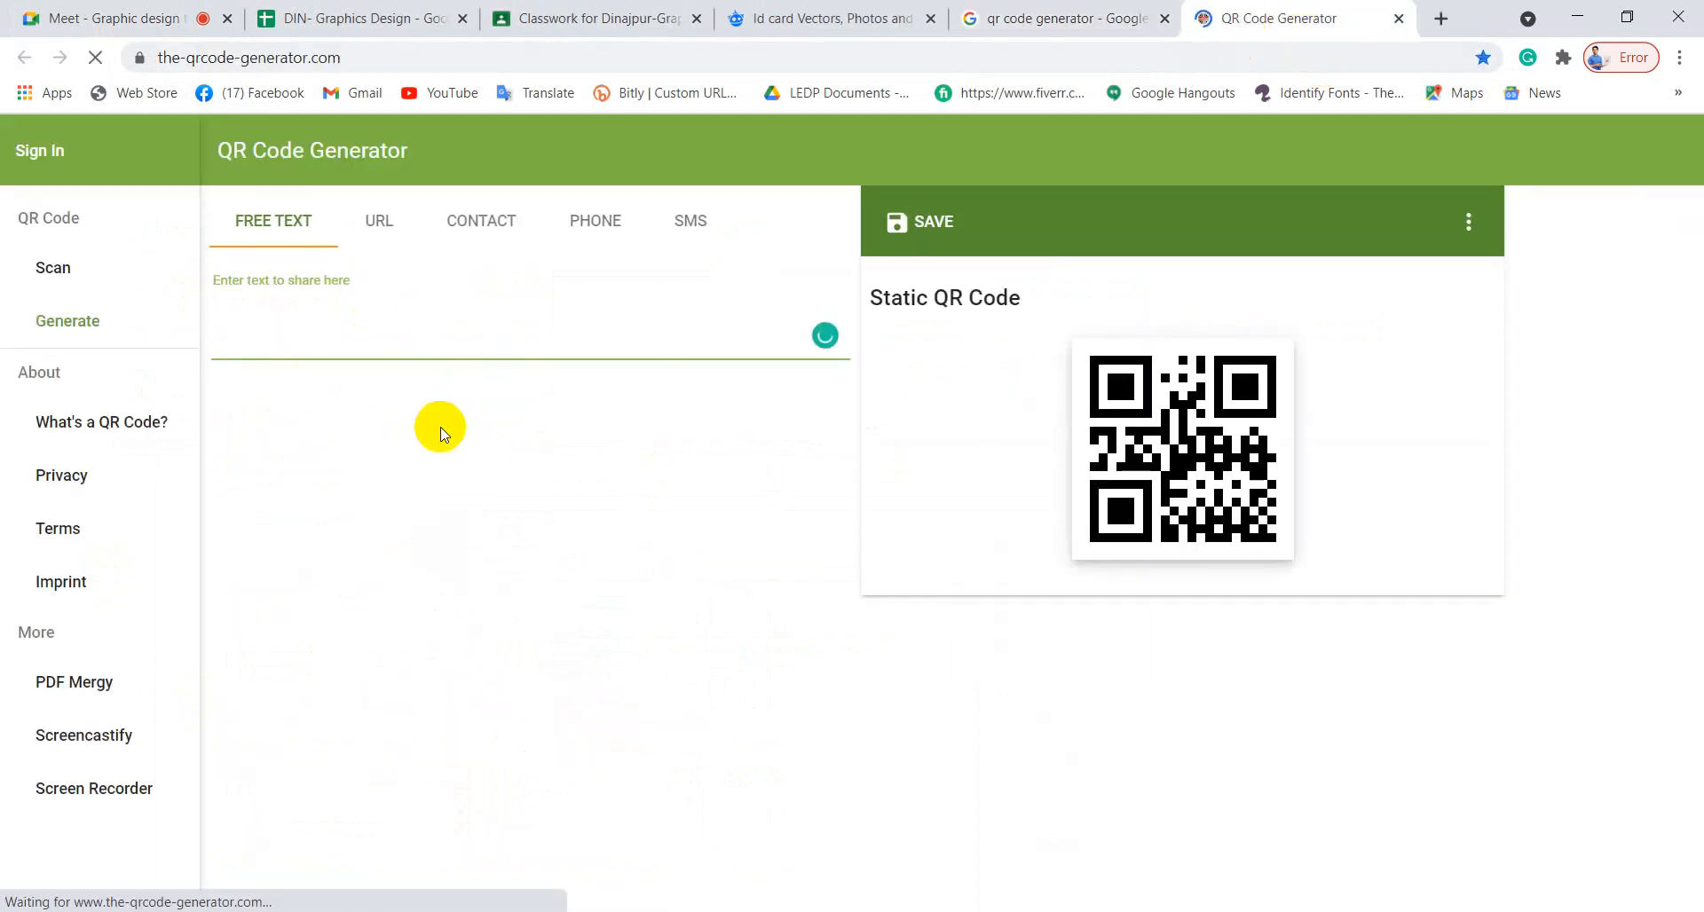
pyautogui.click(377, 221)
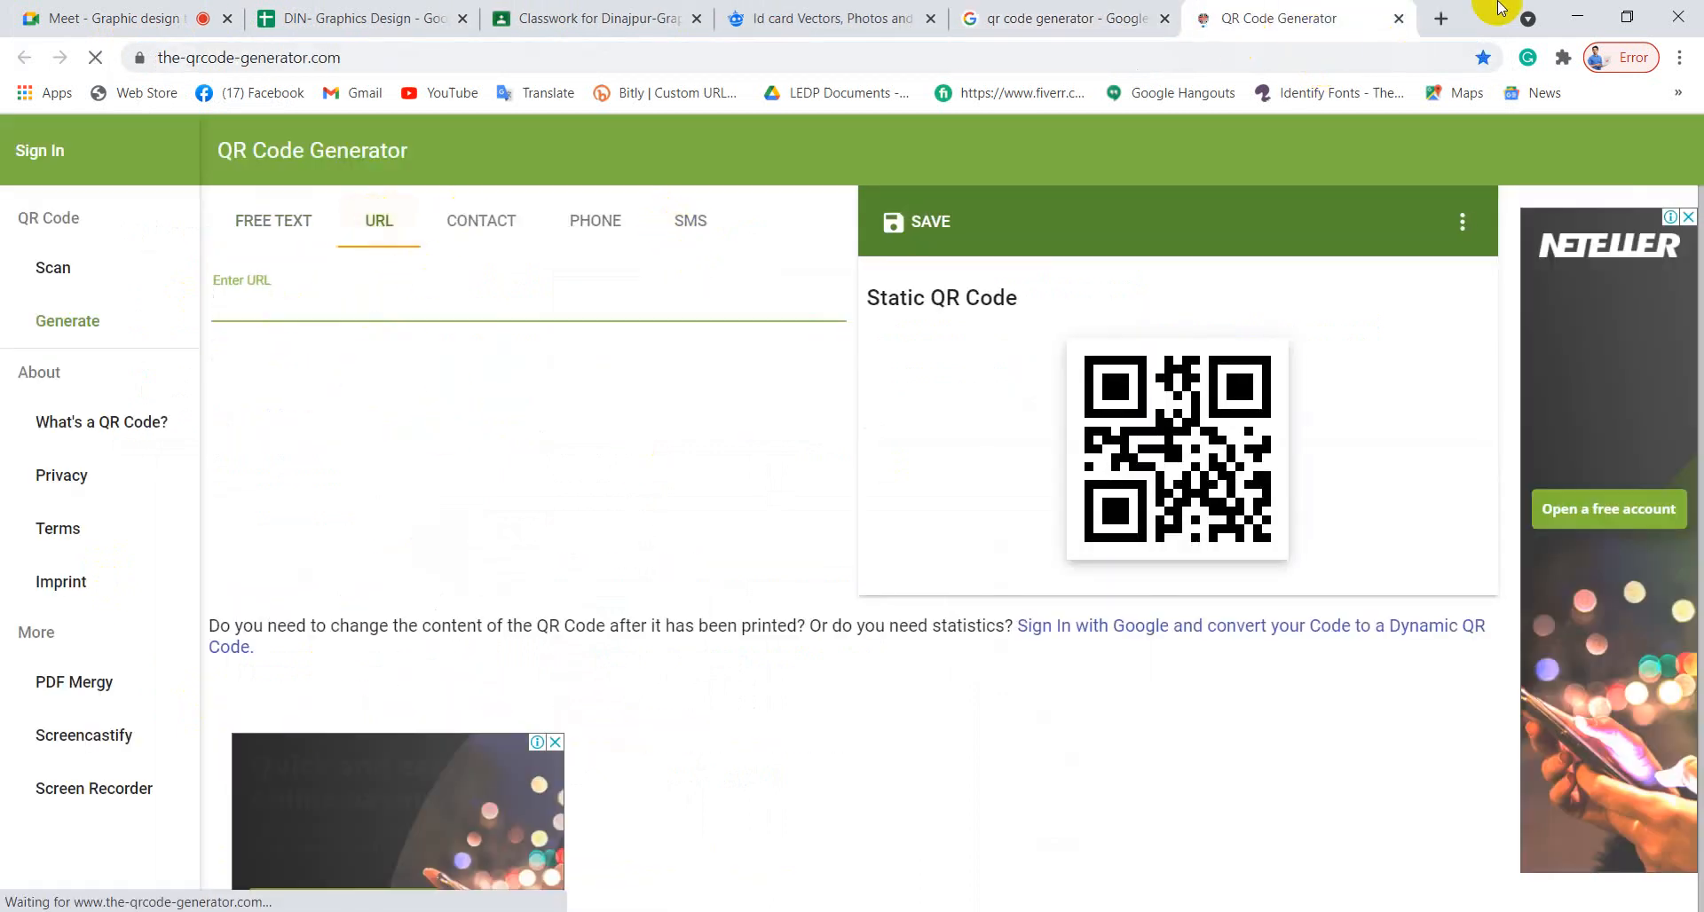
pyautogui.click(1440, 19)
# Load bogranewslive.com in a new tab and copy its web address.
pyautogui.click(1123, 51)
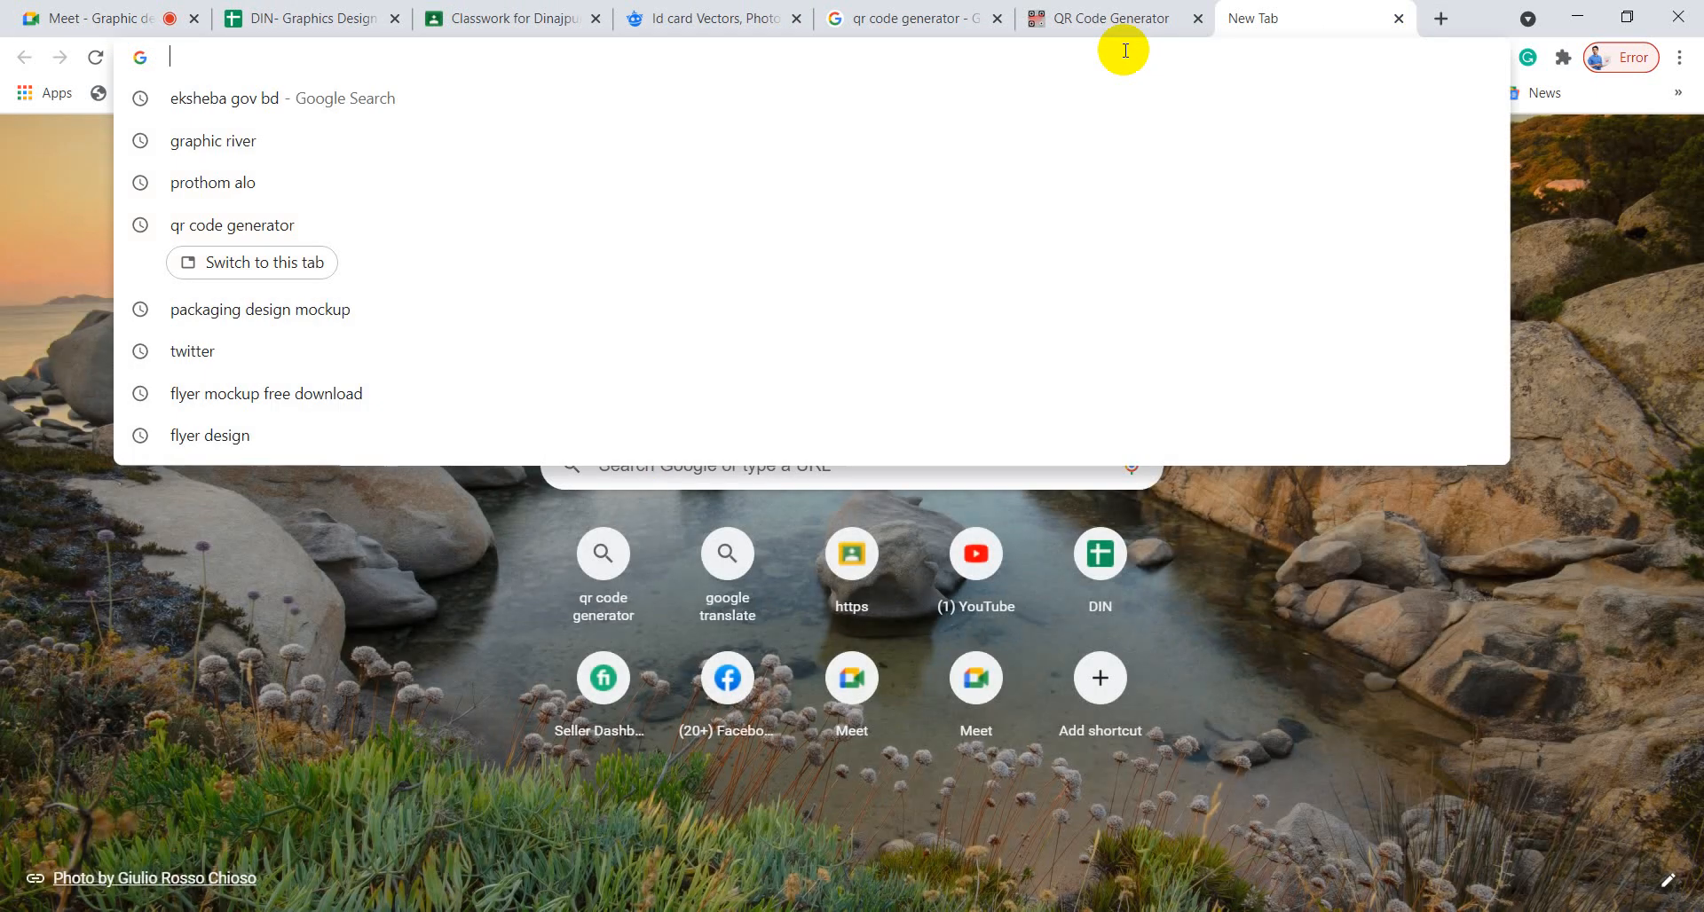
pyautogui.write('b')
pyautogui.press('Return')
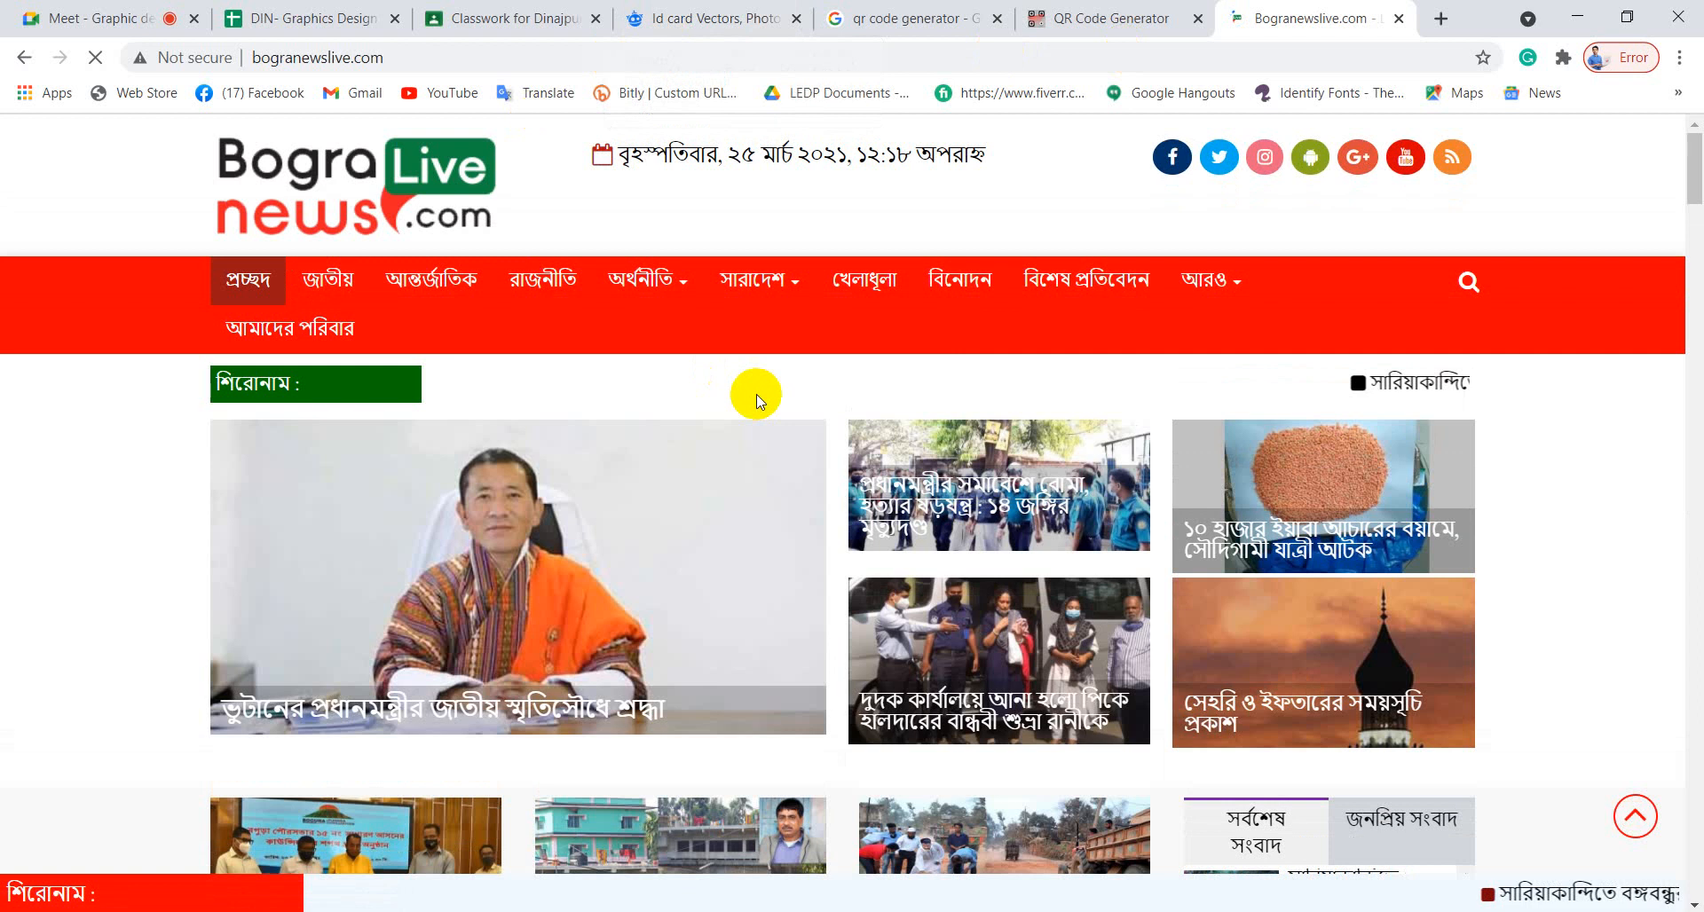
pyautogui.click(432, 56)
pyautogui.hotkey('ctrl', 'c')
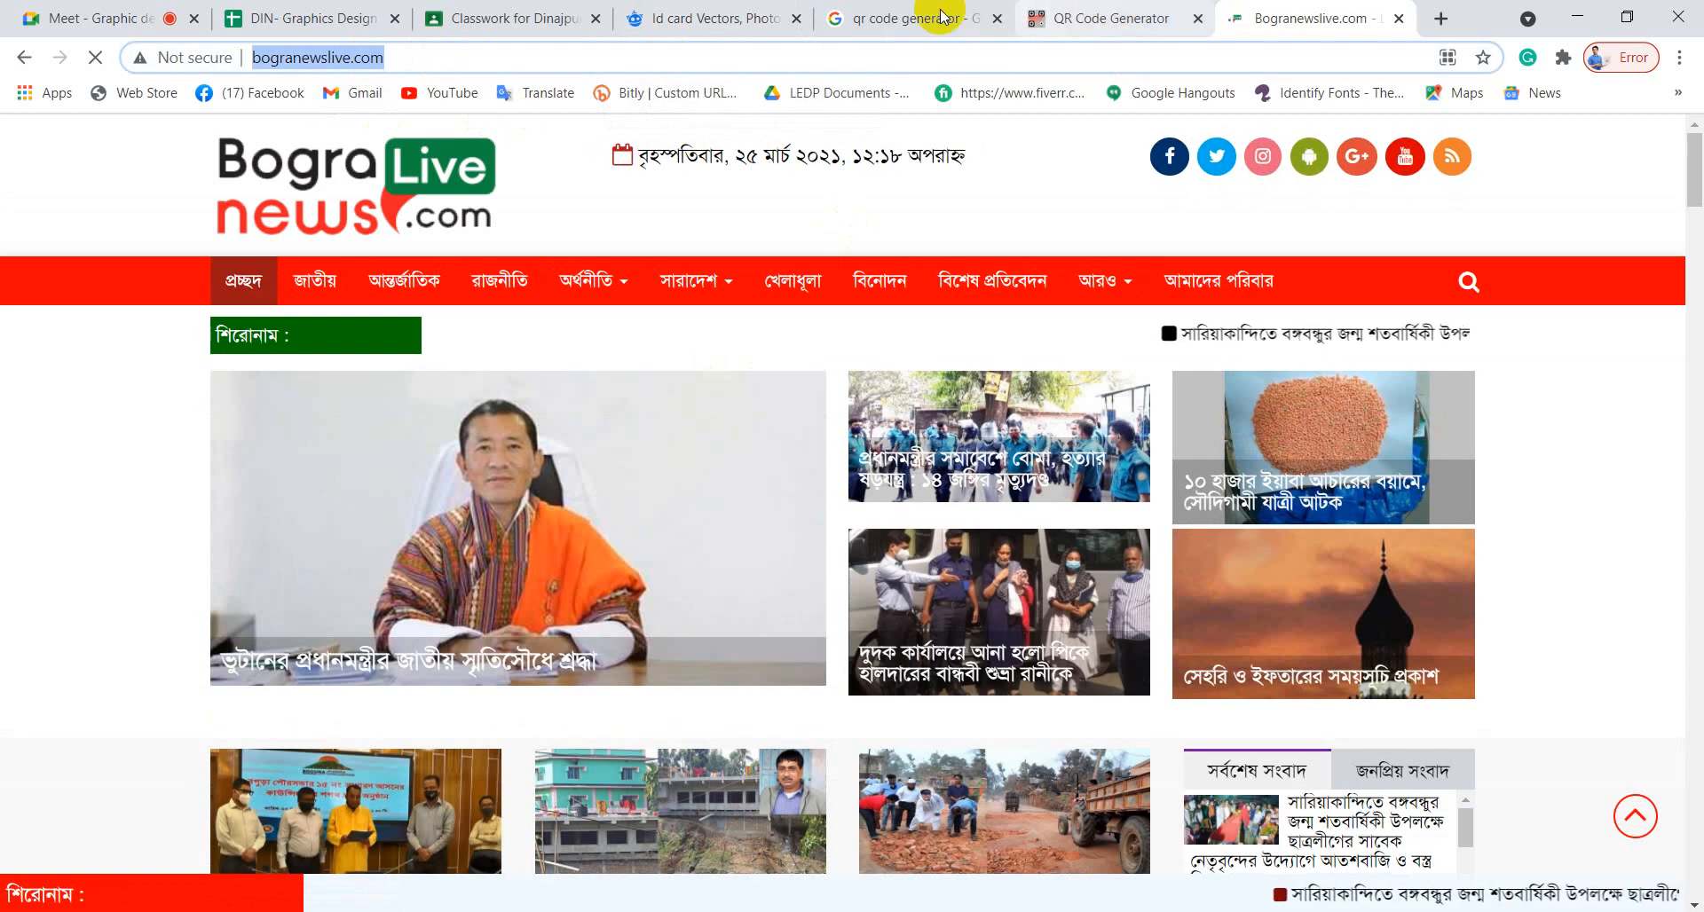
pyautogui.click(1123, 18)
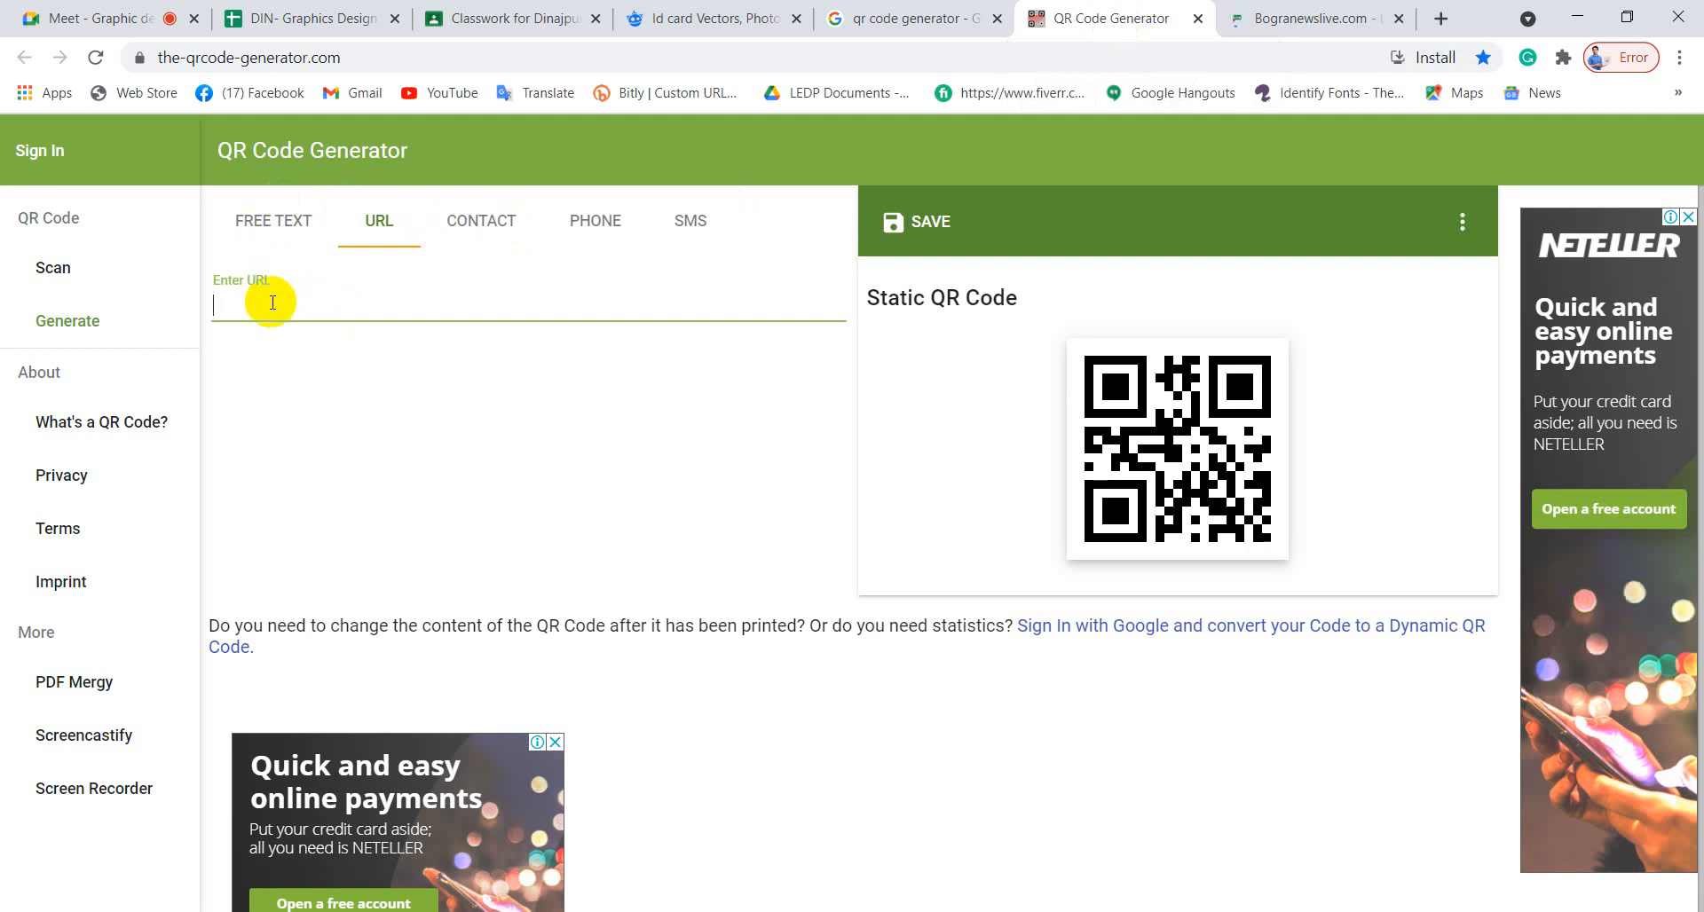
# Paste the bogranewslive.com address into the generator and save the code in EPS format.
pyautogui.hotkey('ctrl', 'v')
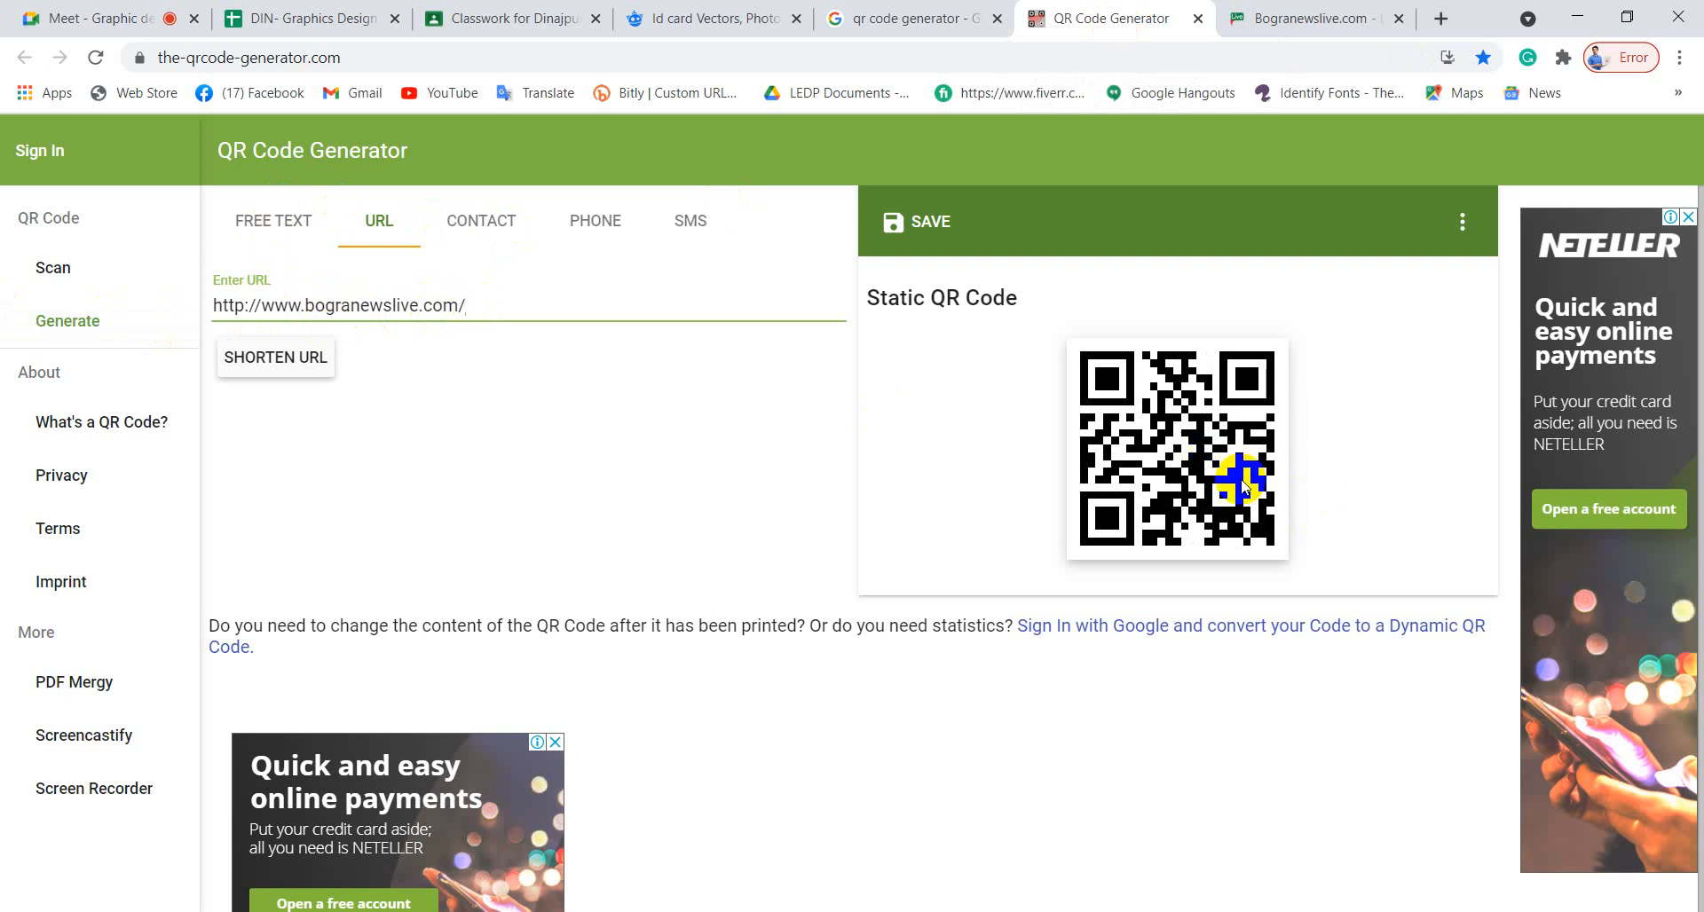
pyautogui.click(923, 229)
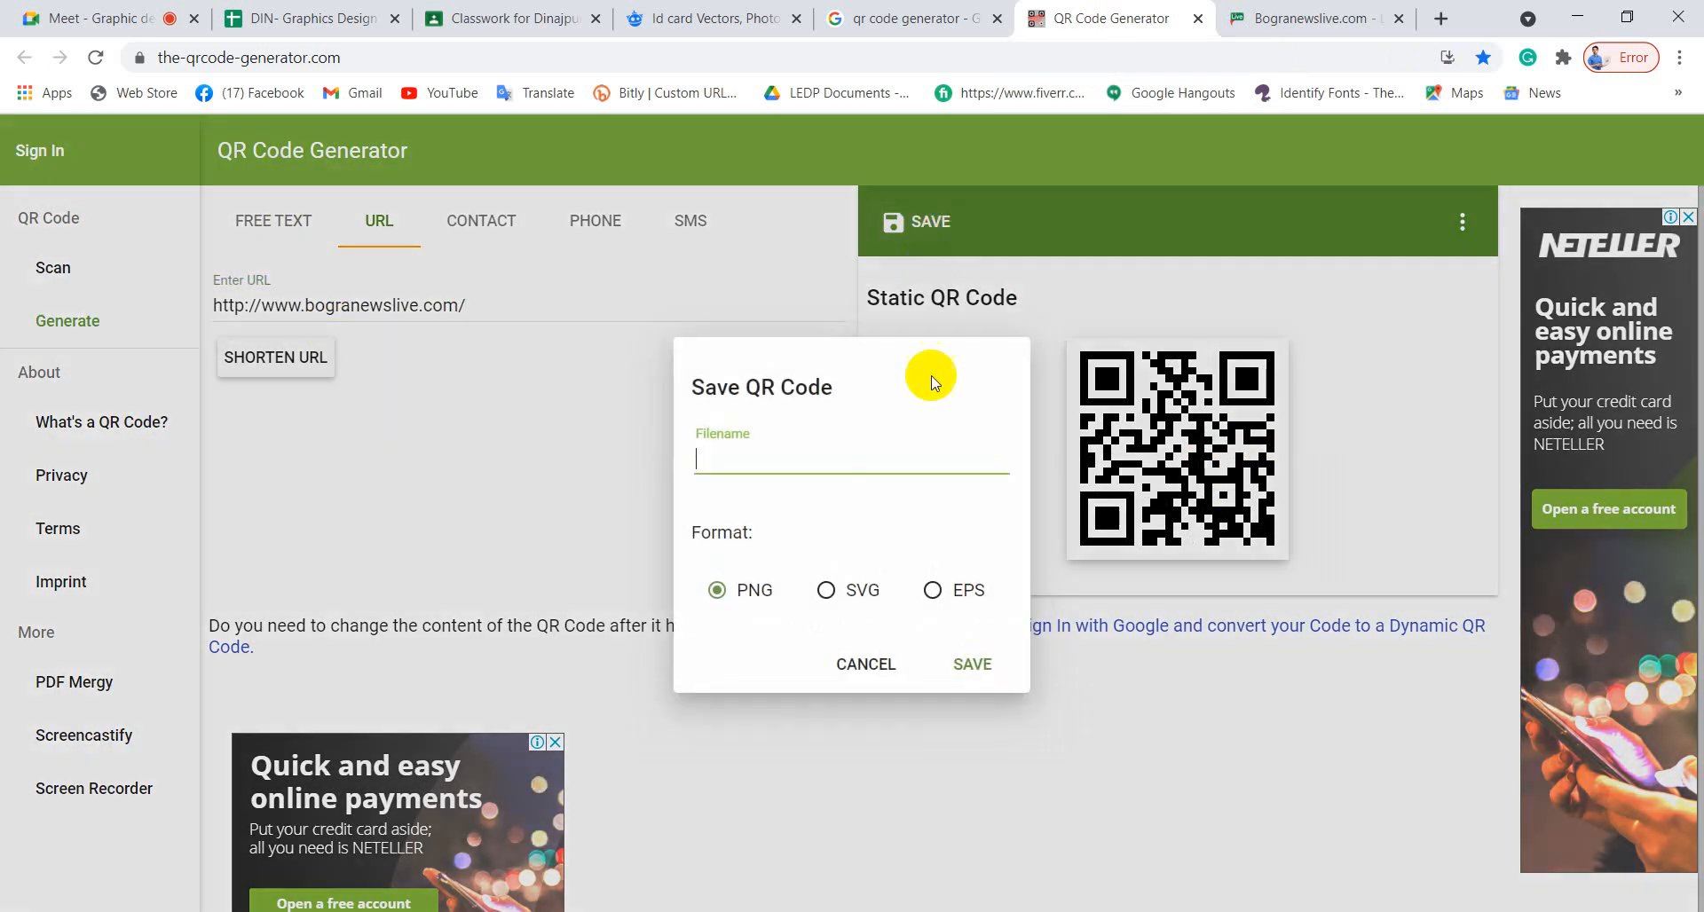
pyautogui.click(931, 590)
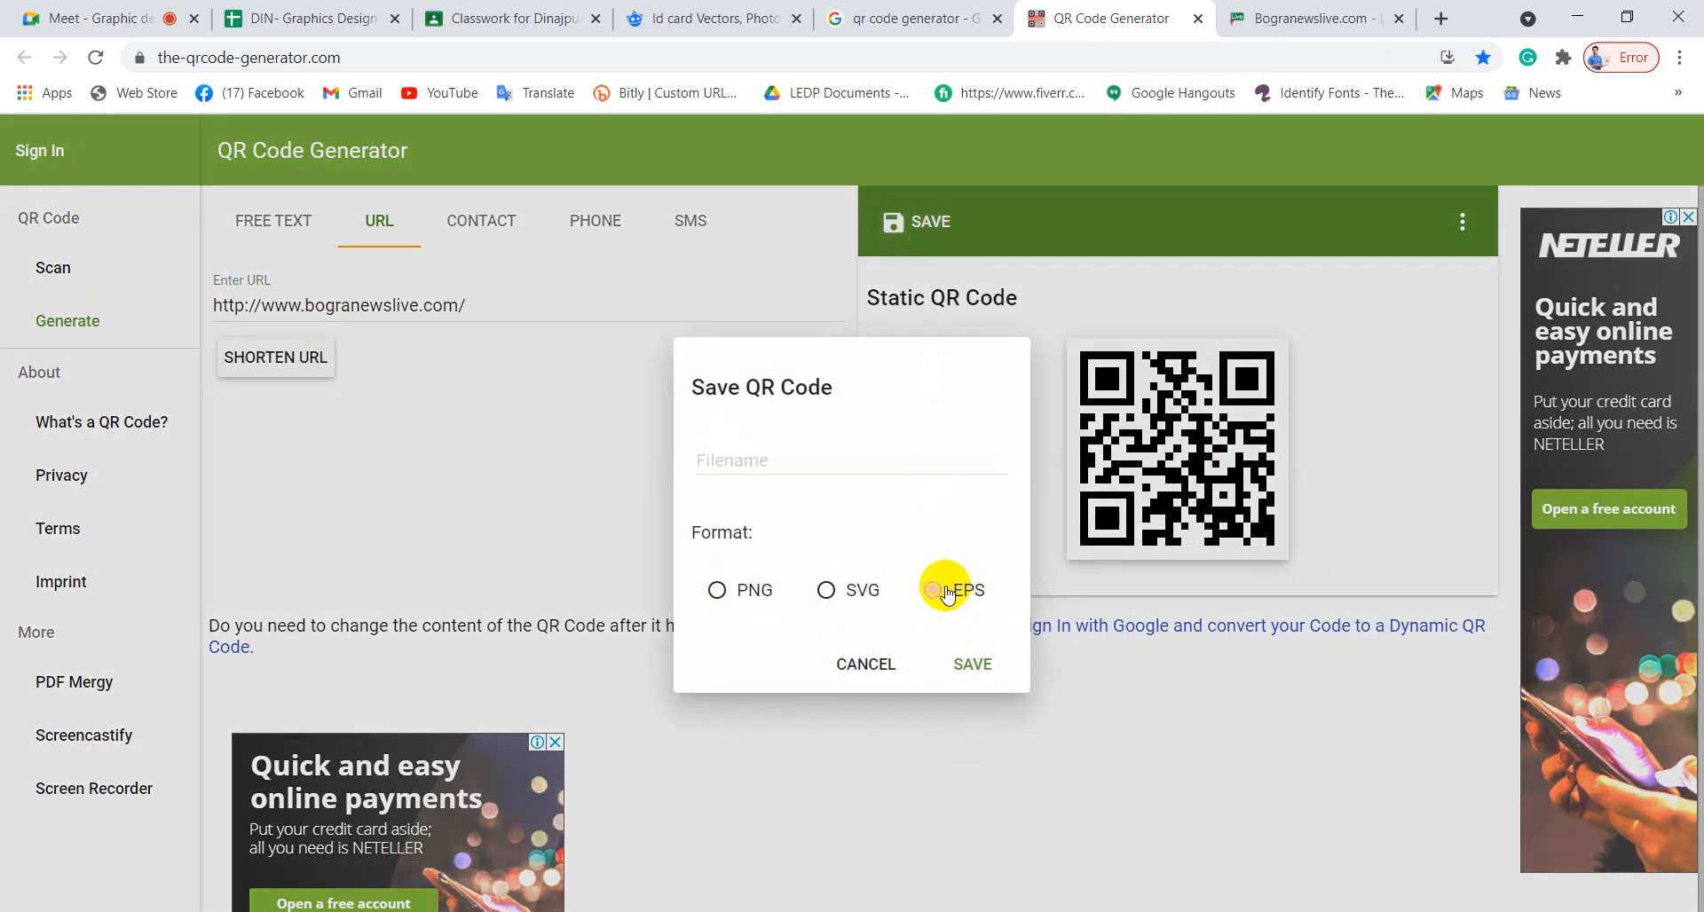
pyautogui.click(971, 665)
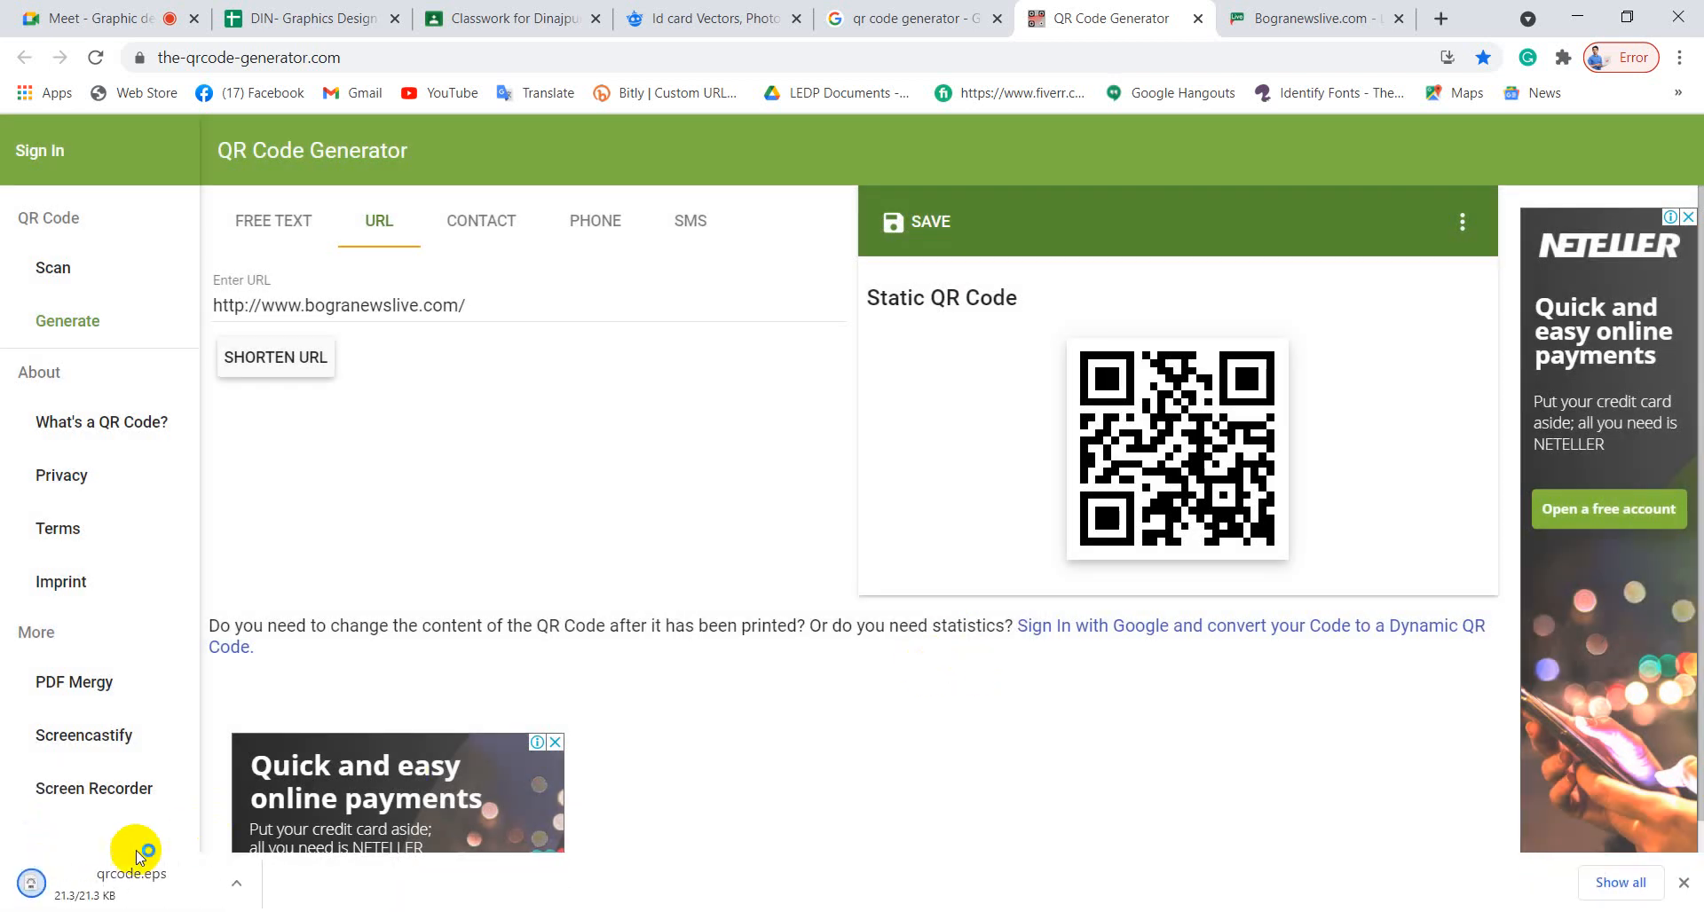
# Show qrcode.eps in the Downloads folder and drag it onto Illustrator.
pyautogui.click(234, 883)
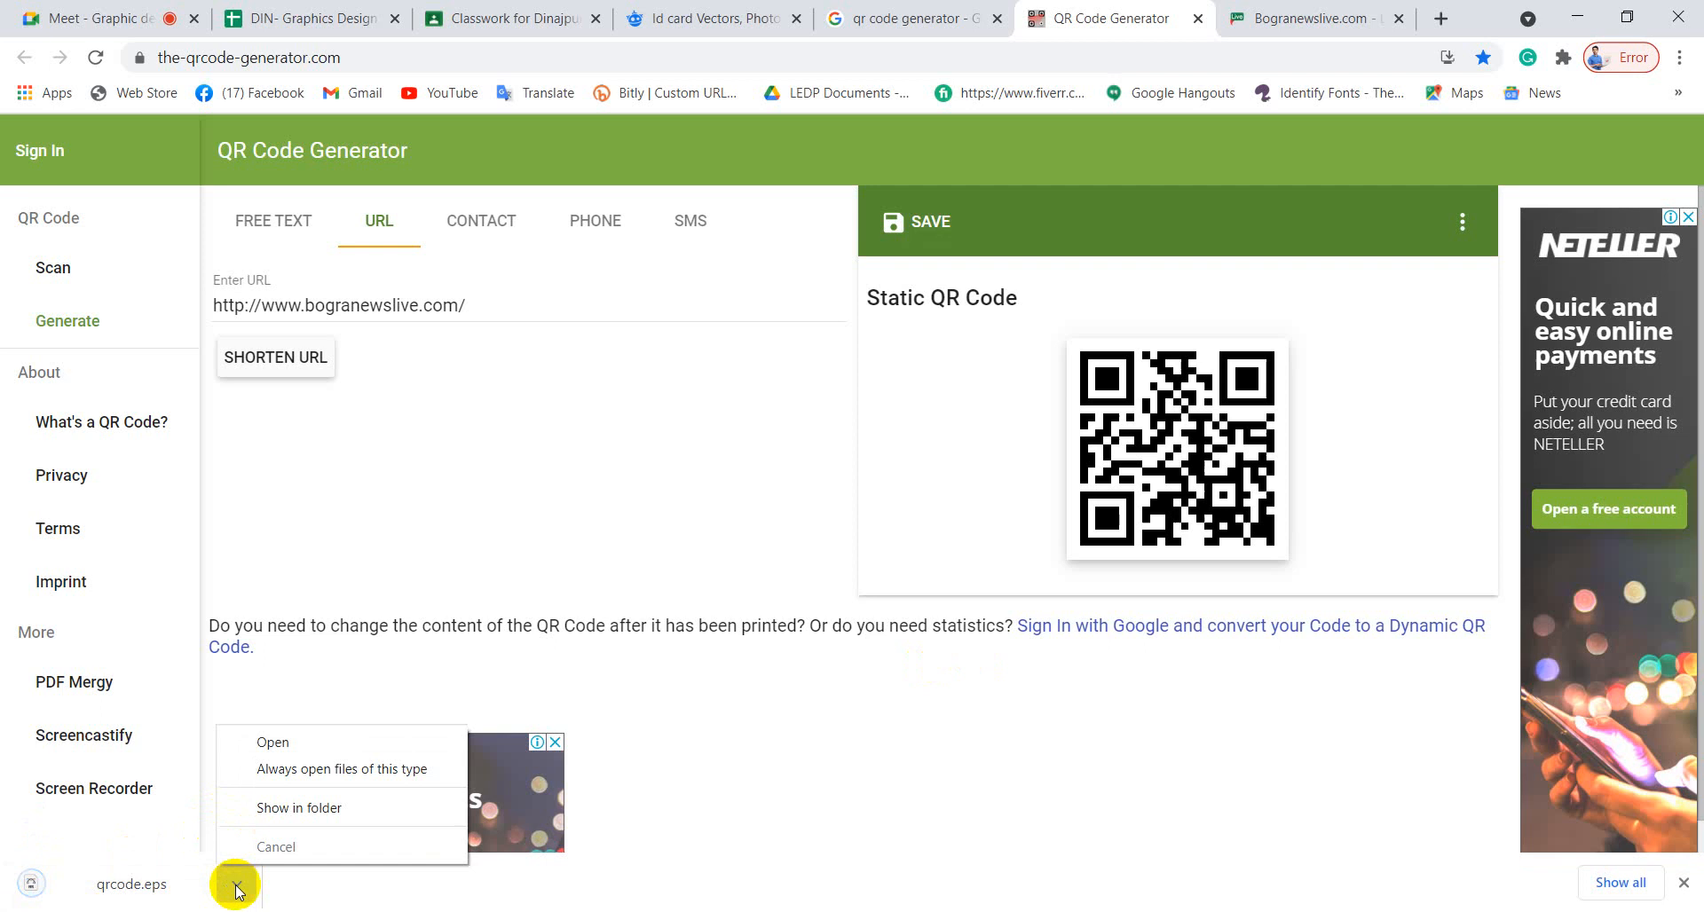
pyautogui.click(283, 808)
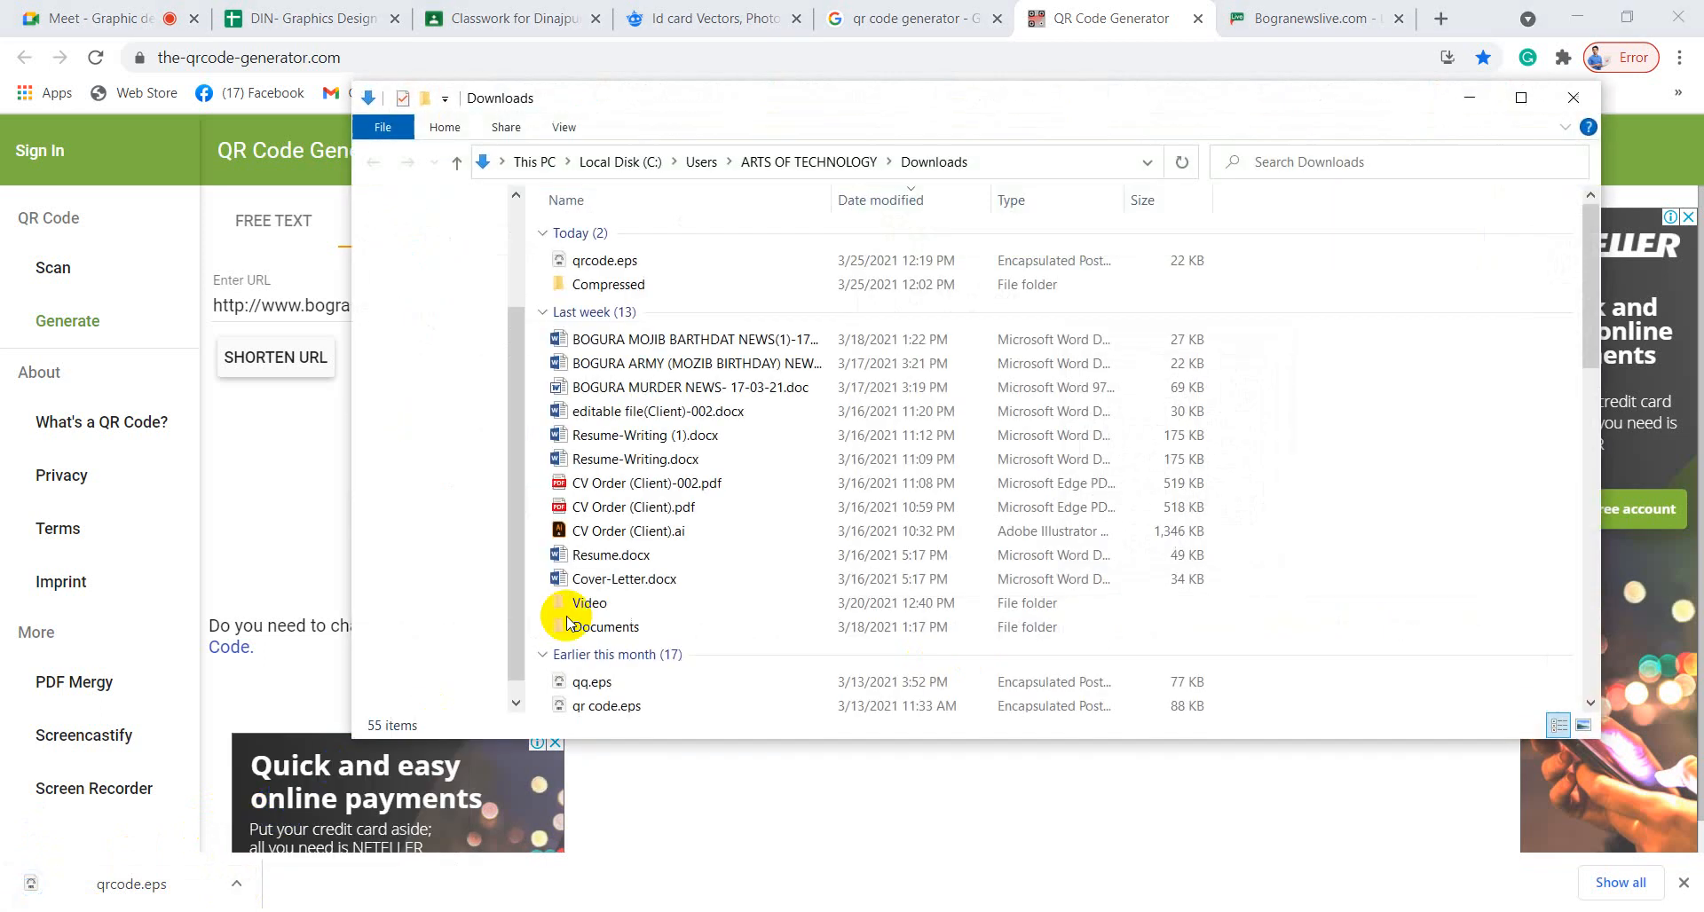
pyautogui.moveTo(600, 260); pyautogui.dragTo(952, 78)
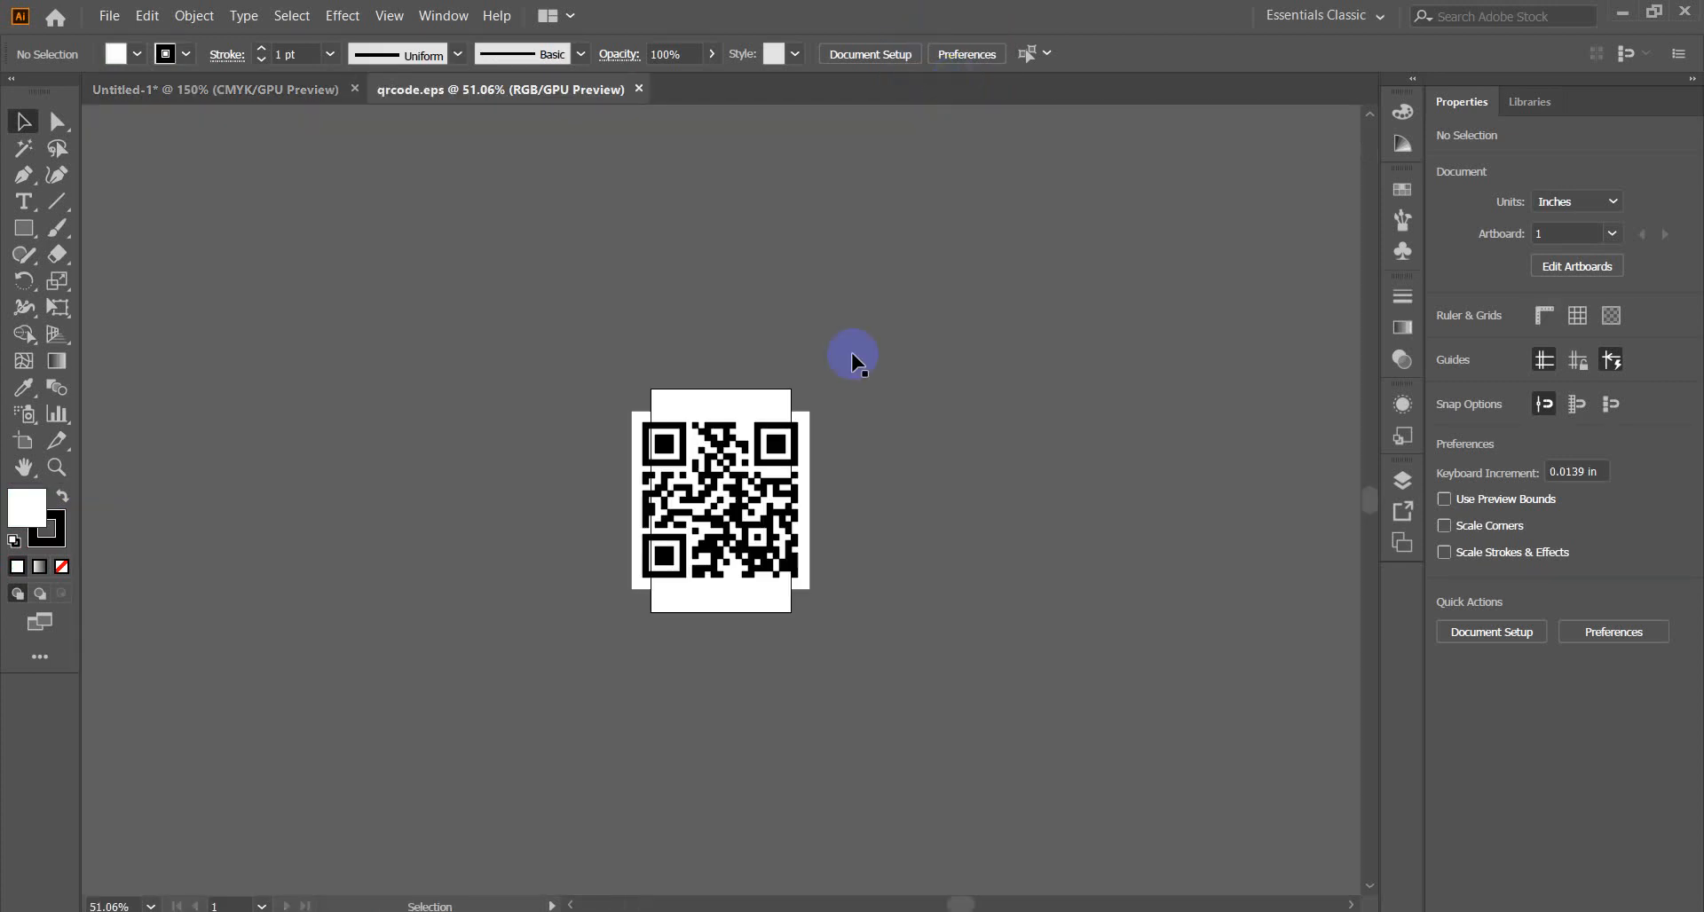
# Cut the QR code out of qrcode.eps and close that file without saving.
pyautogui.moveTo(754, 502); pyautogui.dragTo(337, 477)
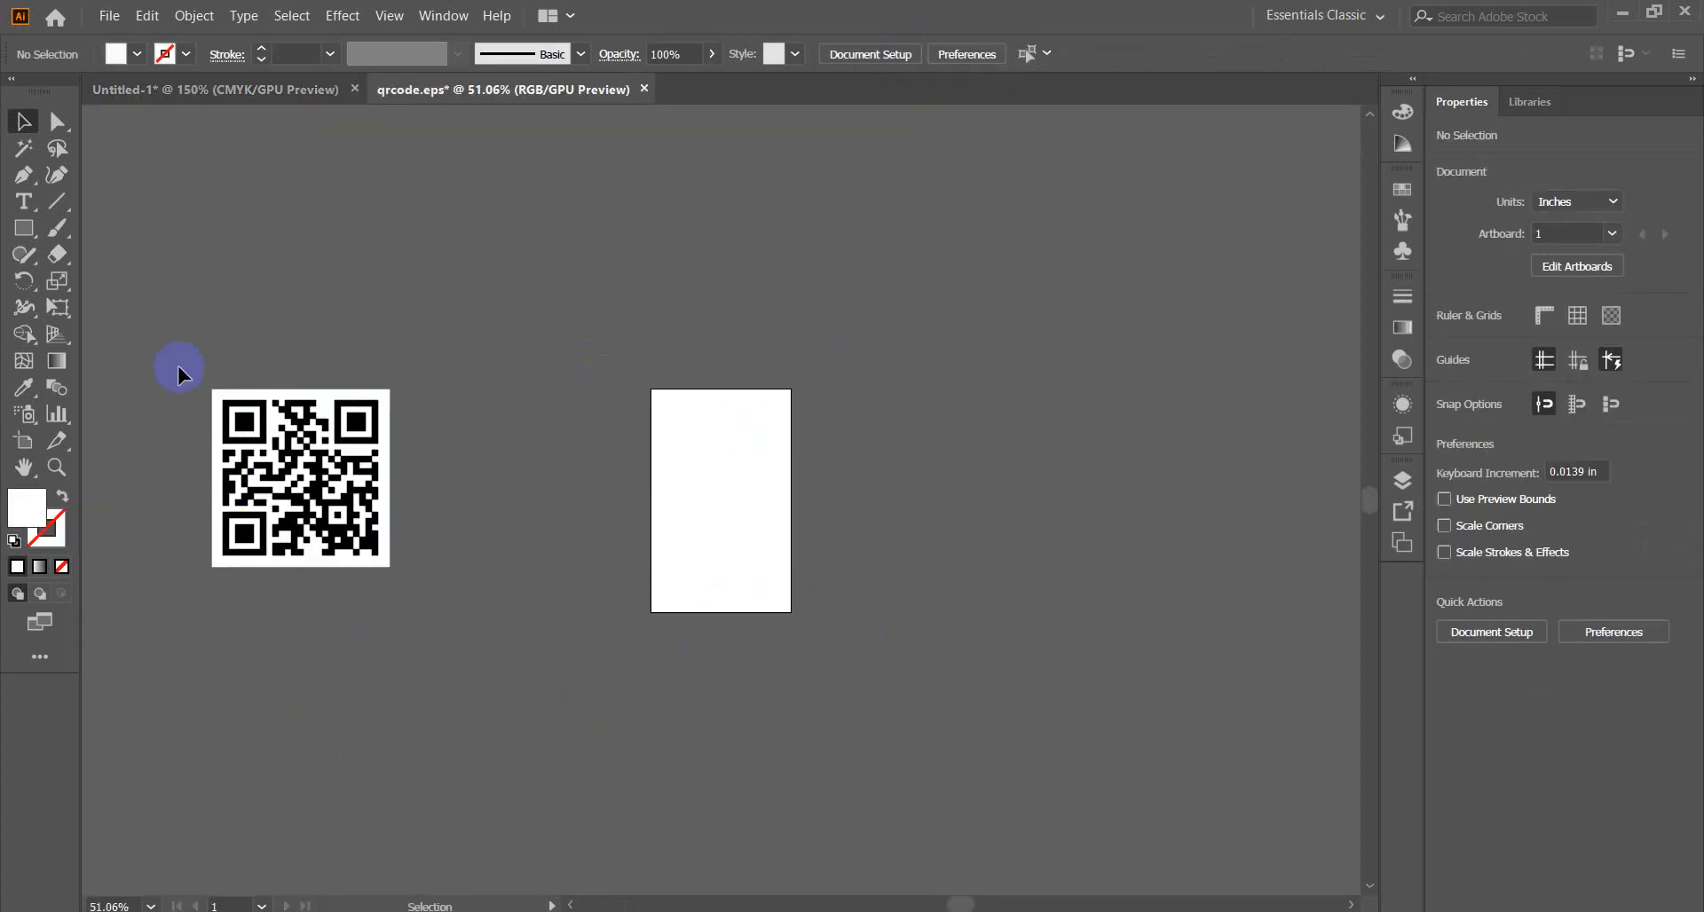
pyautogui.hotkey('ctrl', 'a')
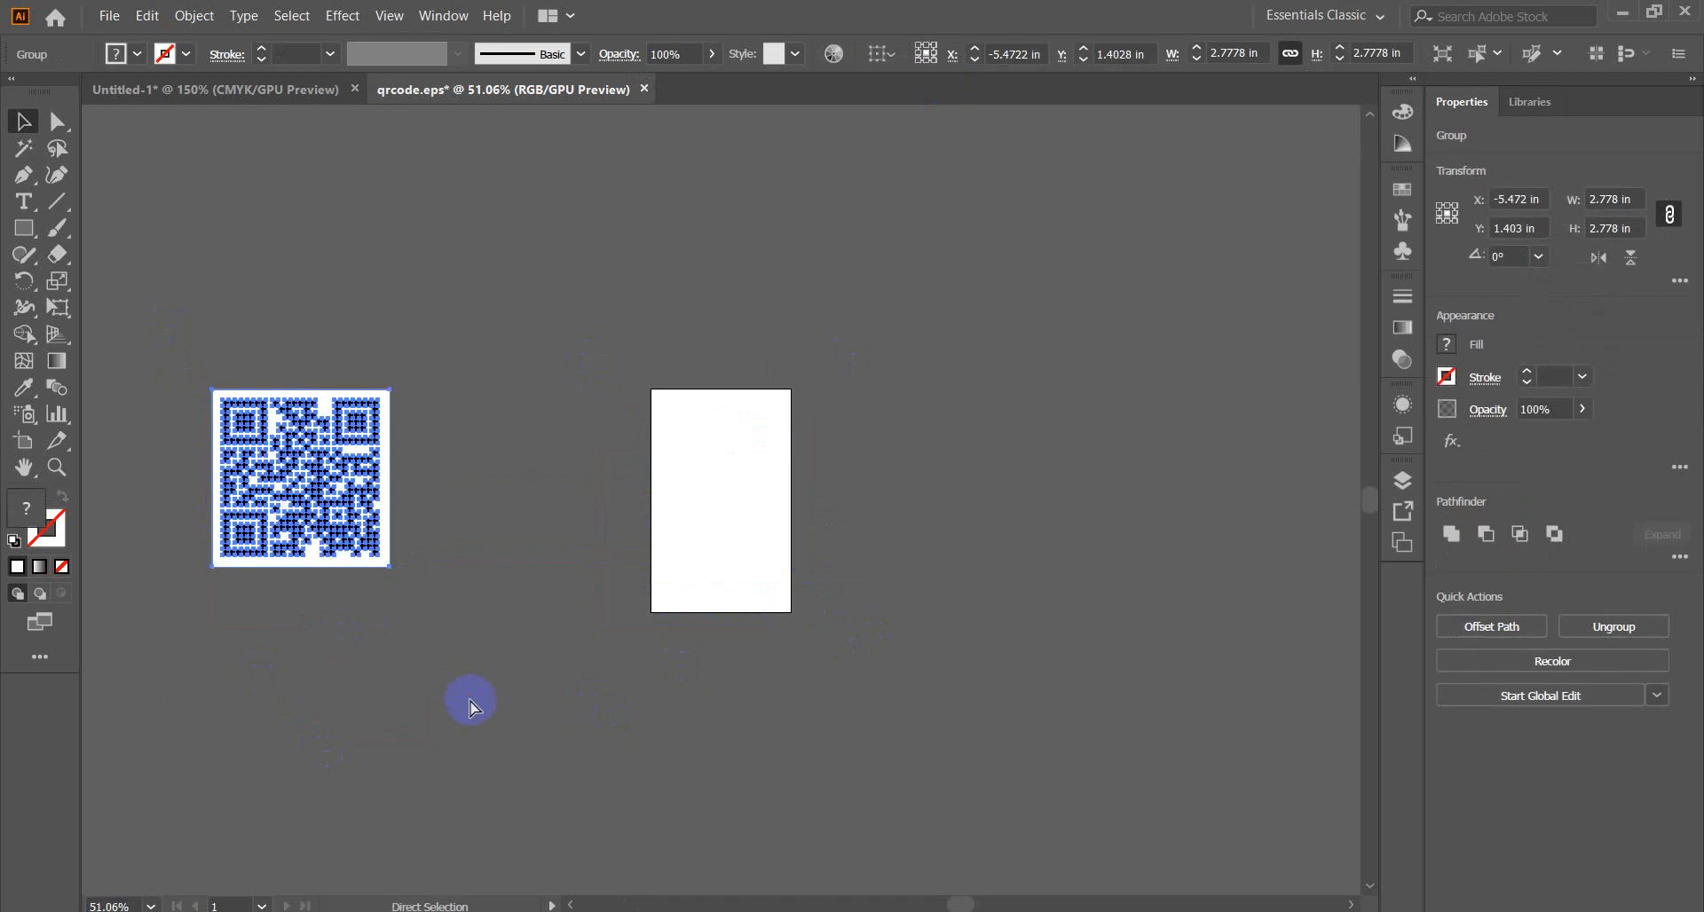
pyautogui.press('Delete')
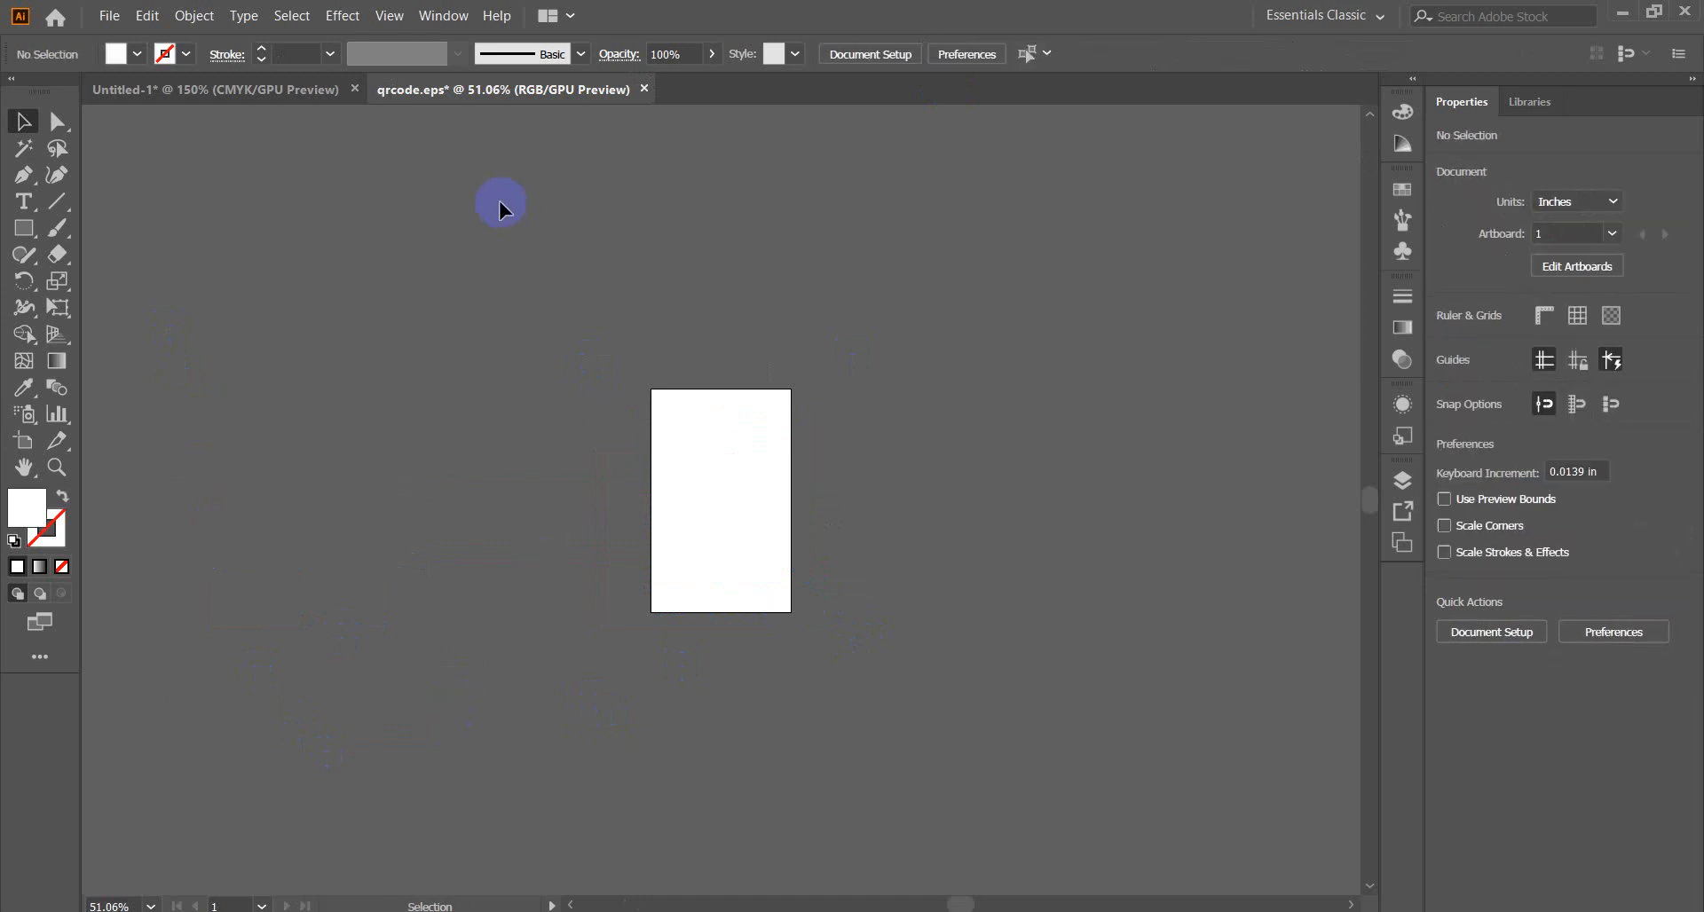
pyautogui.click(645, 89)
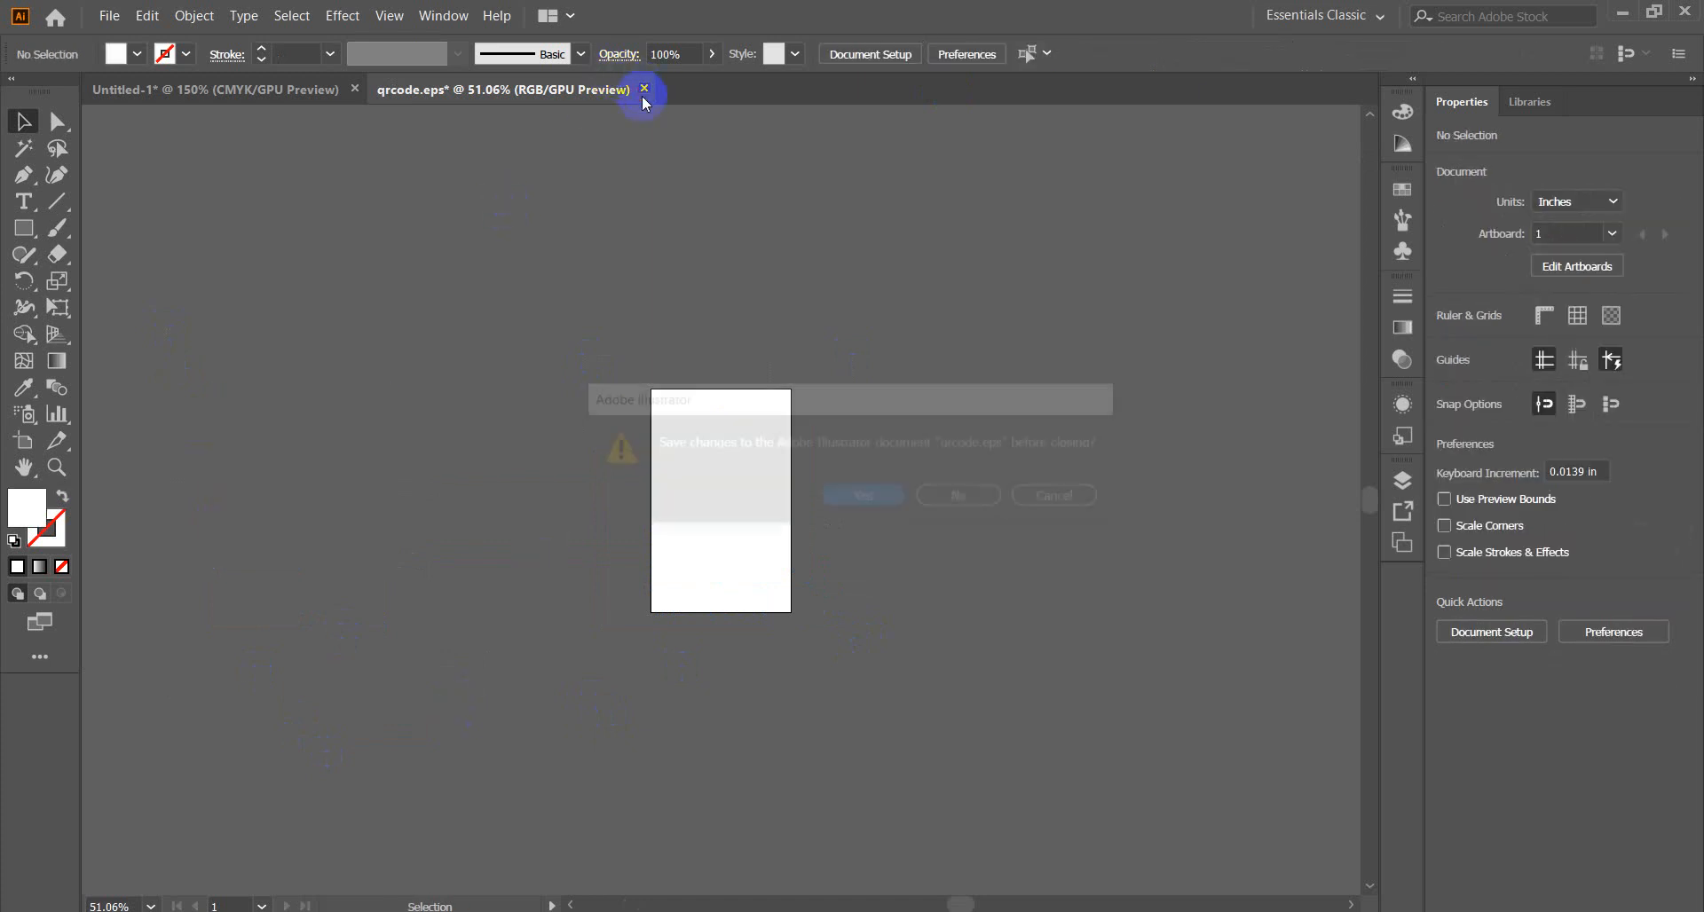
pyautogui.click(958, 498)
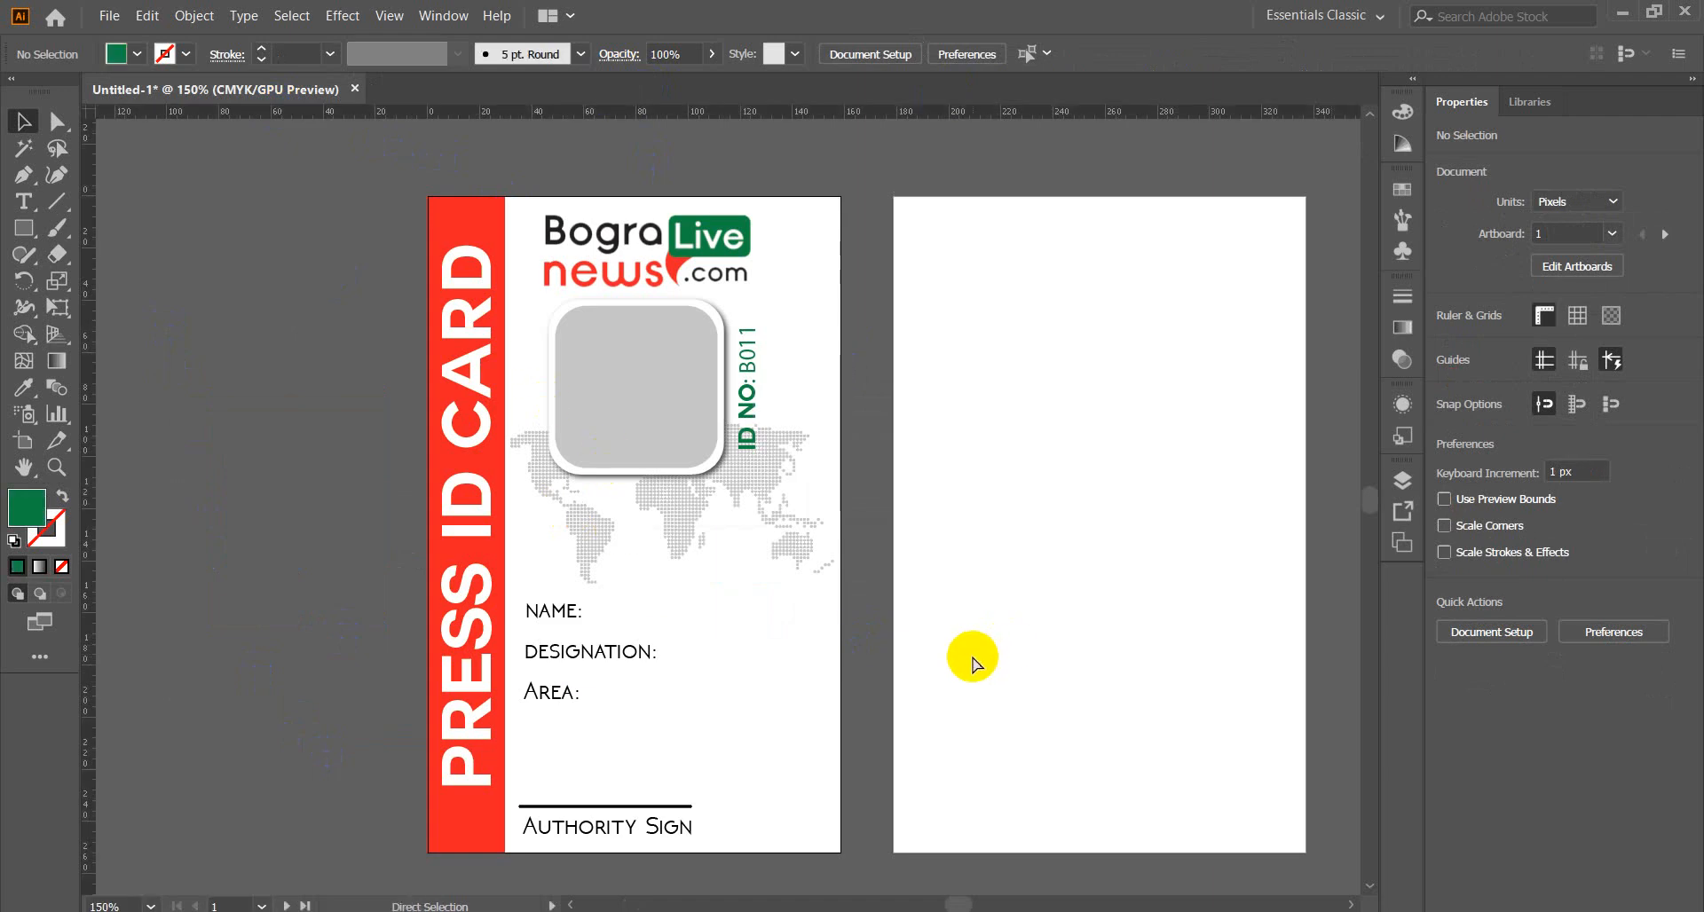
# Paste the QR code, scale it to 76 px square and place it atop the back card.
pyautogui.hotkey('ctrl', 'v')
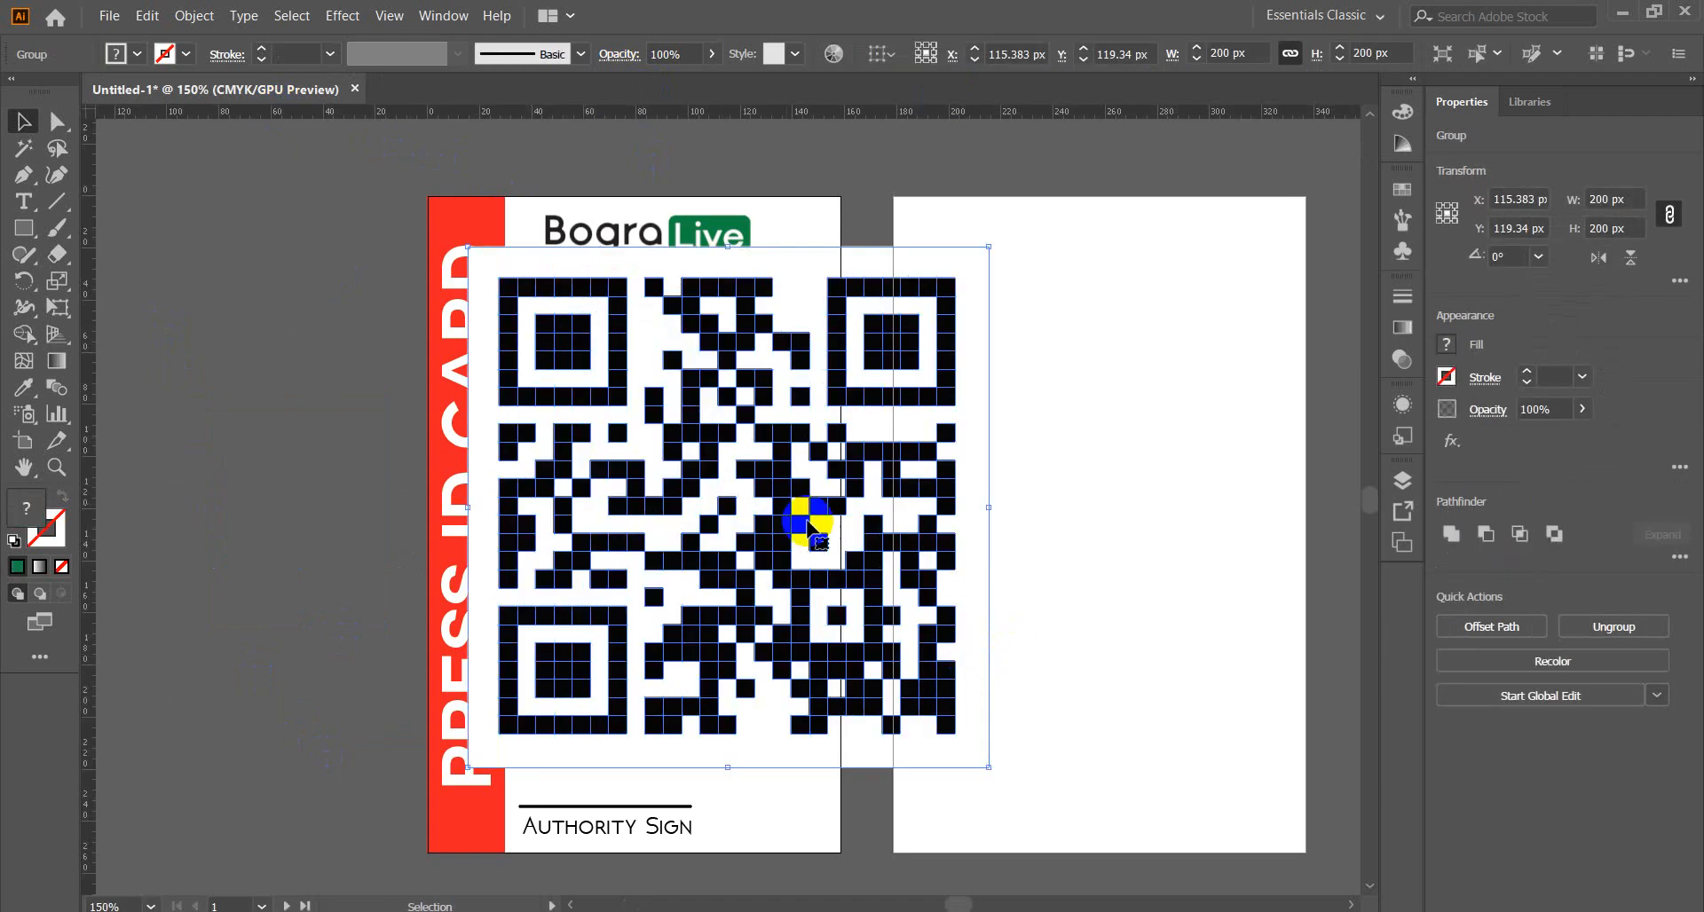
pyautogui.moveTo(717, 458); pyautogui.dragTo(1020, 495)
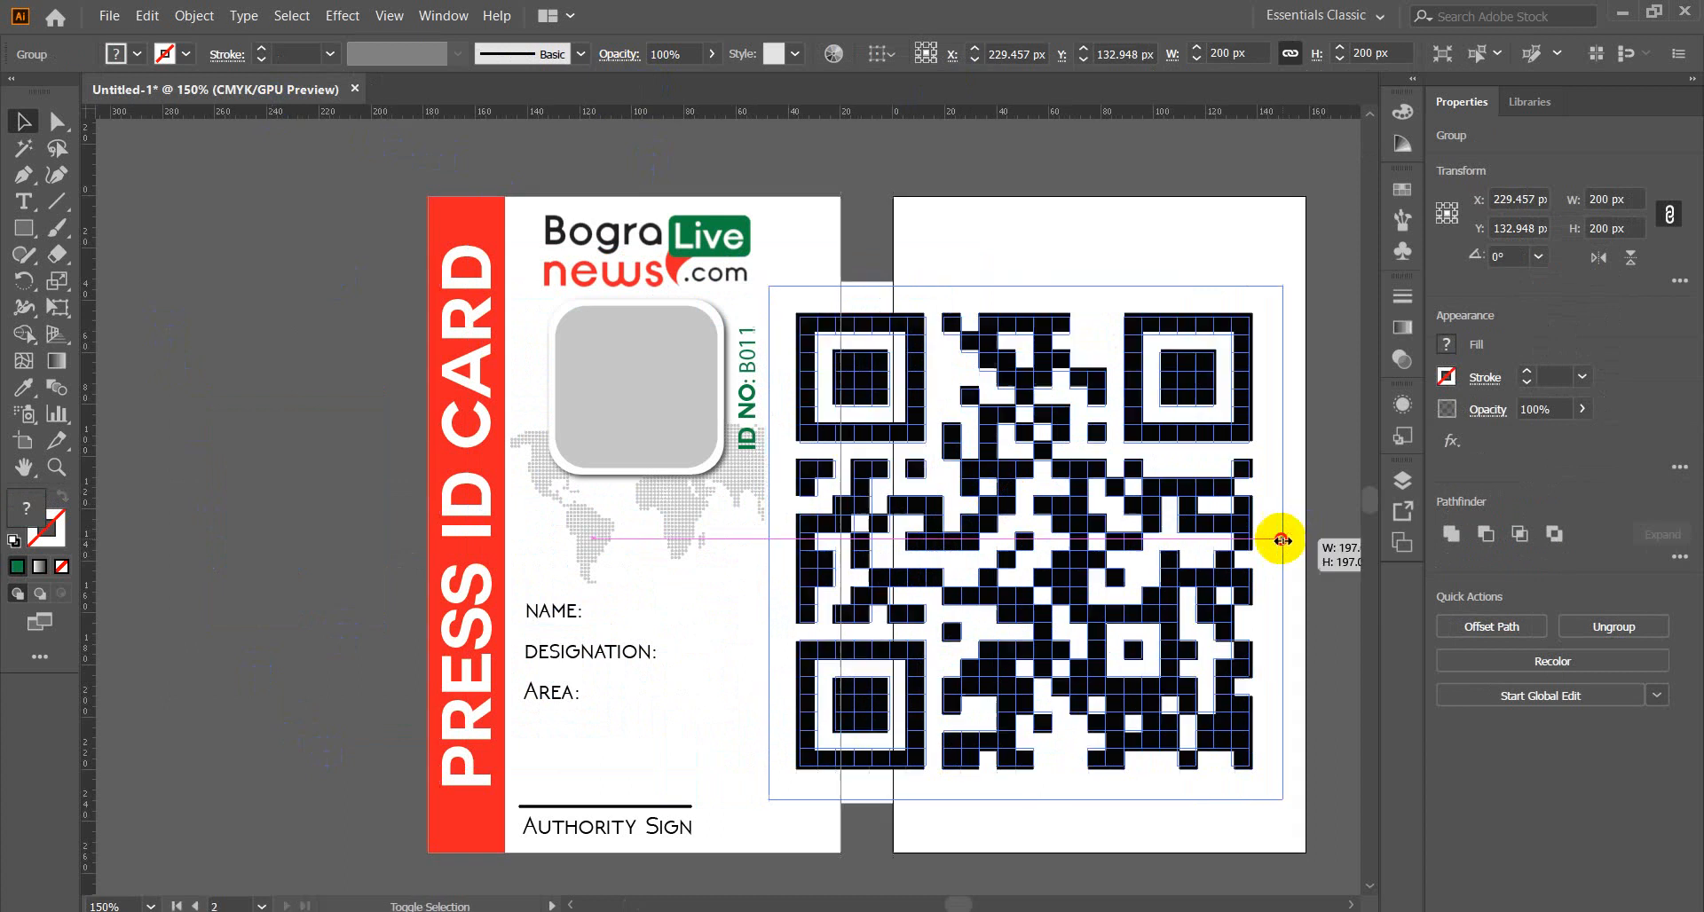
pyautogui.moveTo(1280, 537); pyautogui.dragTo(1118, 568)
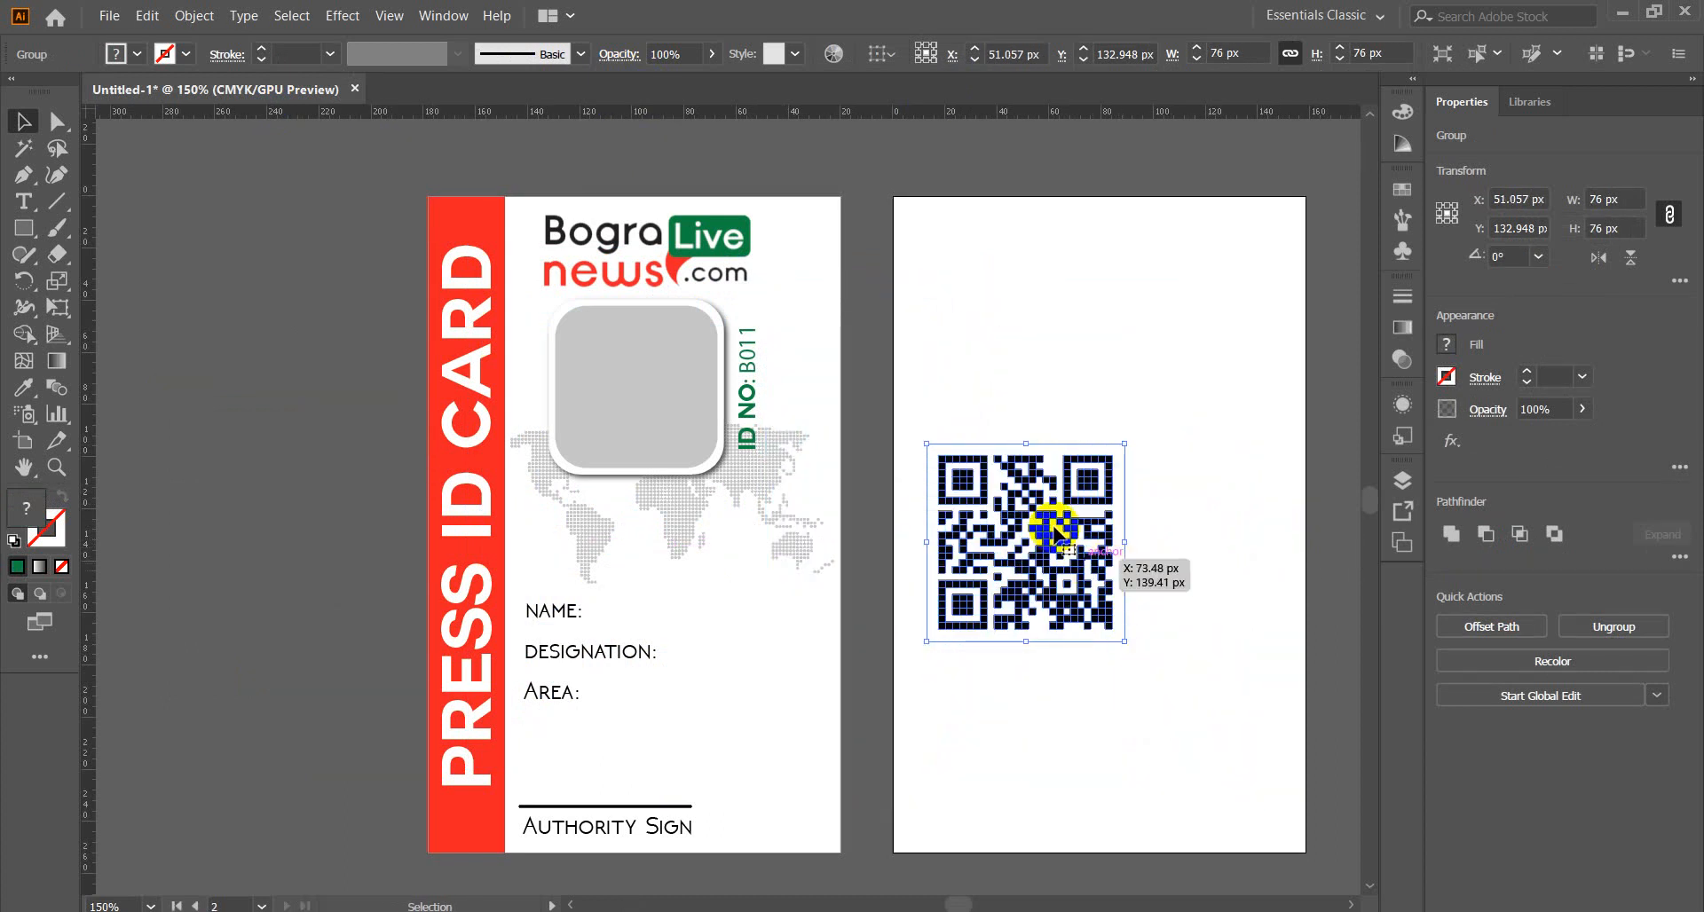
pyautogui.moveTo(1050, 514); pyautogui.dragTo(1112, 312)
pyautogui.click(252, 426)
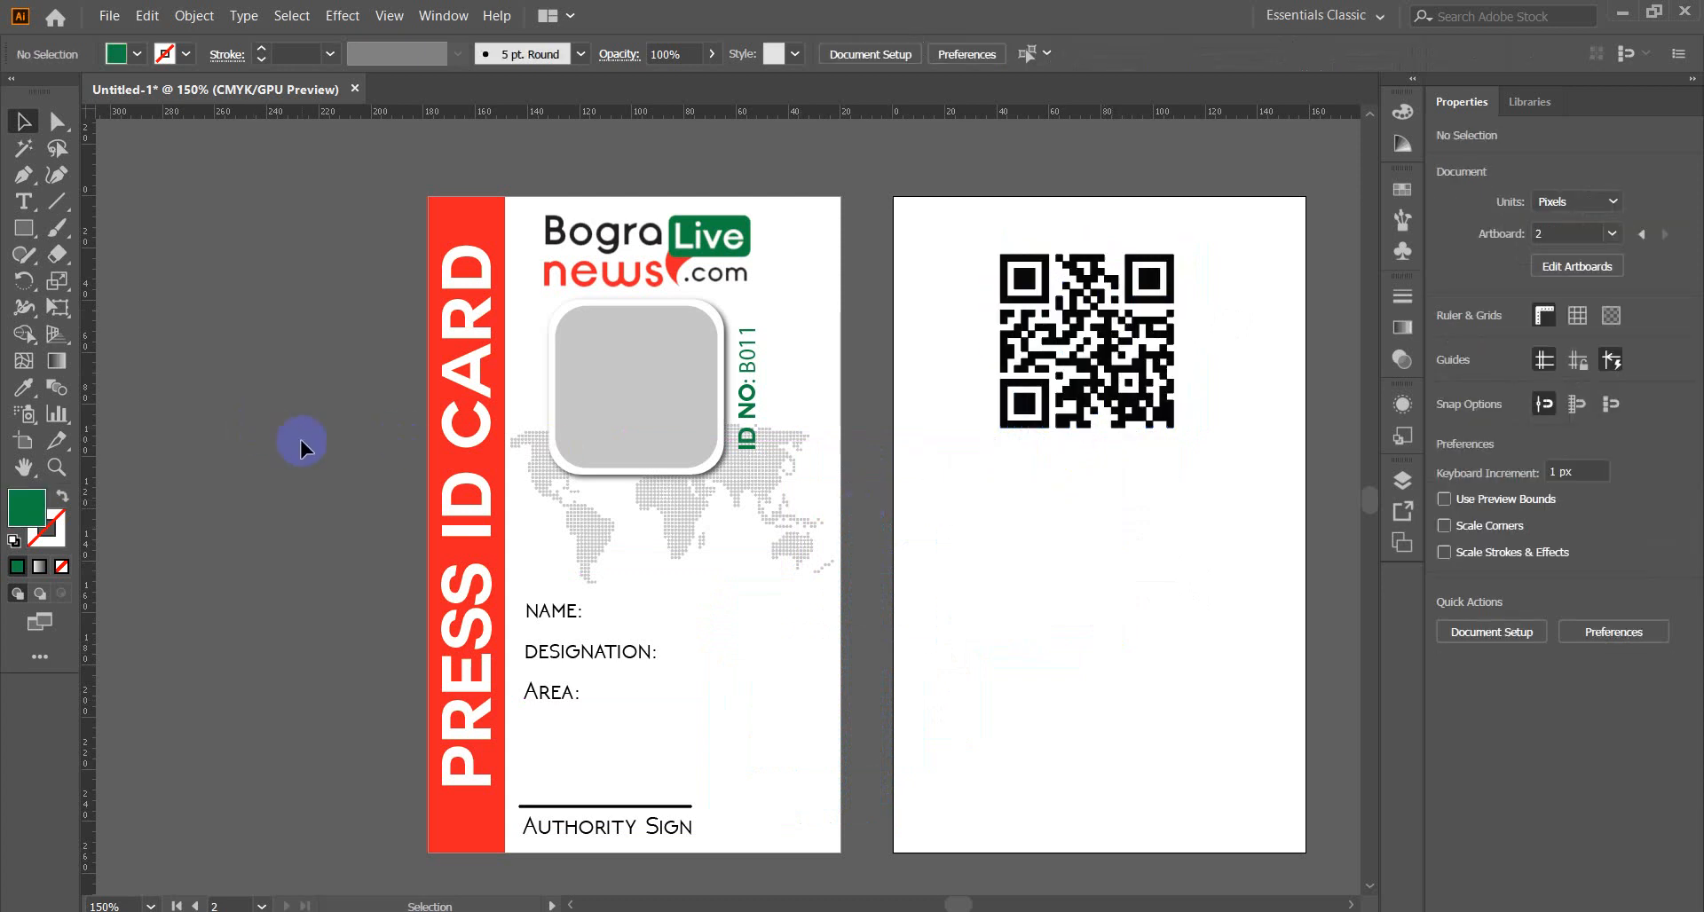
# Pan the view and reselect the QR code group to check its position on the back card.
pyautogui.press('space')
pyautogui.moveTo(1206, 607)
pyautogui.mouseDown()
pyautogui.moveTo(1009, 495)
pyautogui.moveTo(947, 586)
pyautogui.moveTo(1004, 596)
pyautogui.mouseUp()
pyautogui.moveTo(844, 490); pyautogui.dragTo(1052, 389)
pyautogui.click(949, 547)
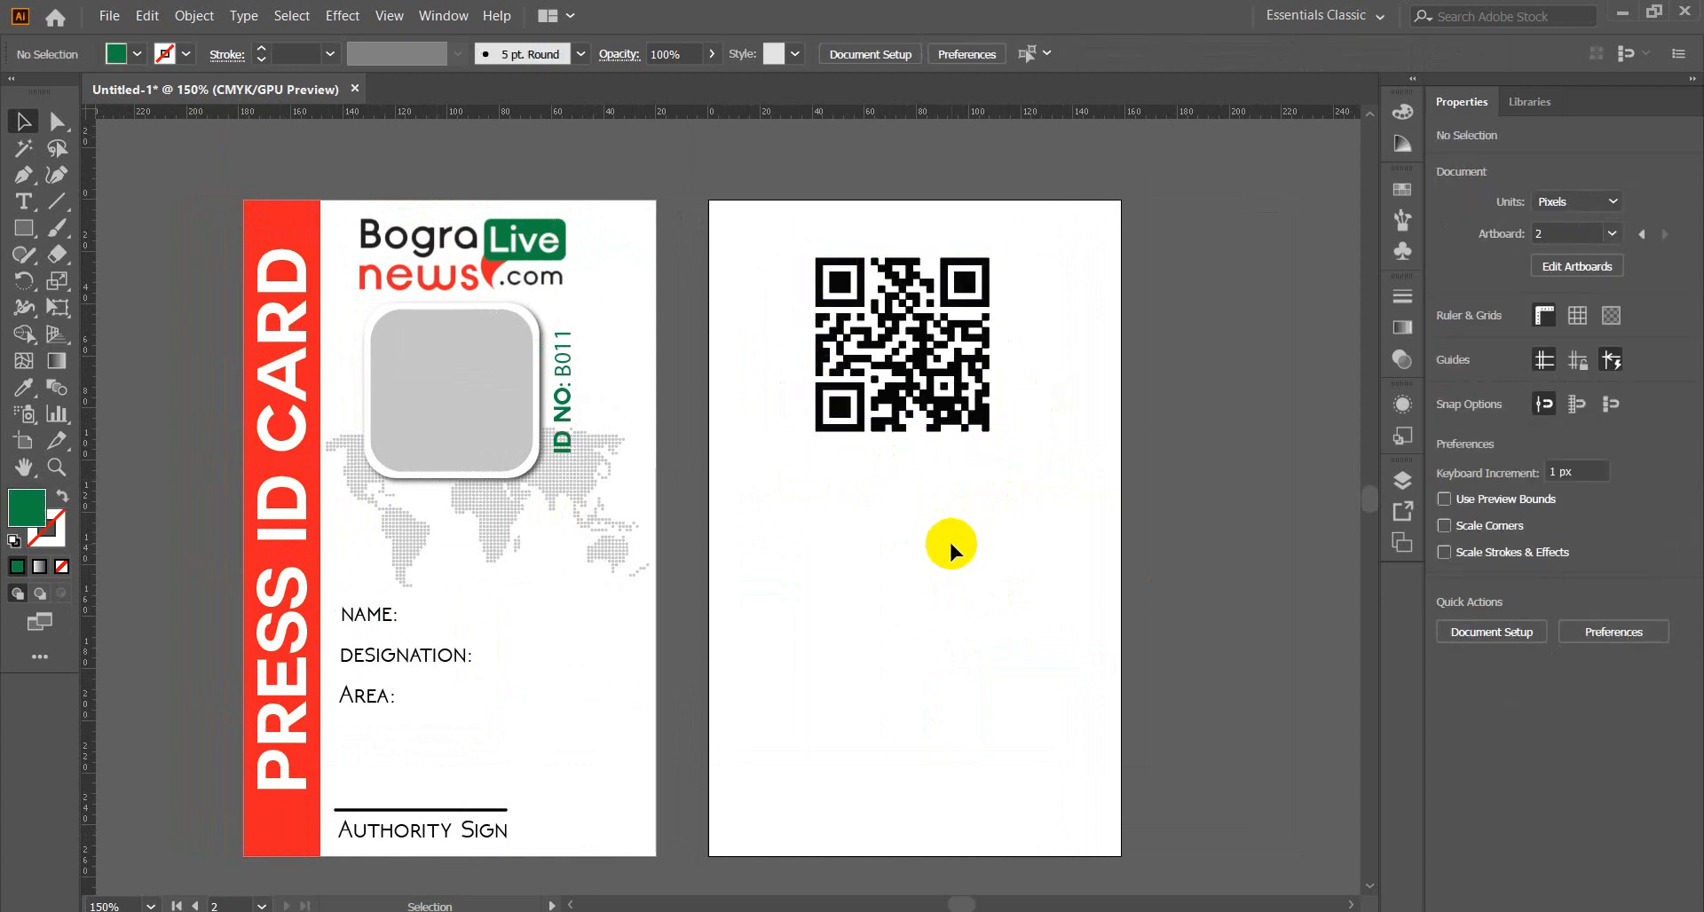
pyautogui.moveTo(801, 531); pyautogui.dragTo(1021, 369)
pyautogui.click(973, 537)
pyautogui.moveTo(824, 535); pyautogui.dragTo(994, 389)
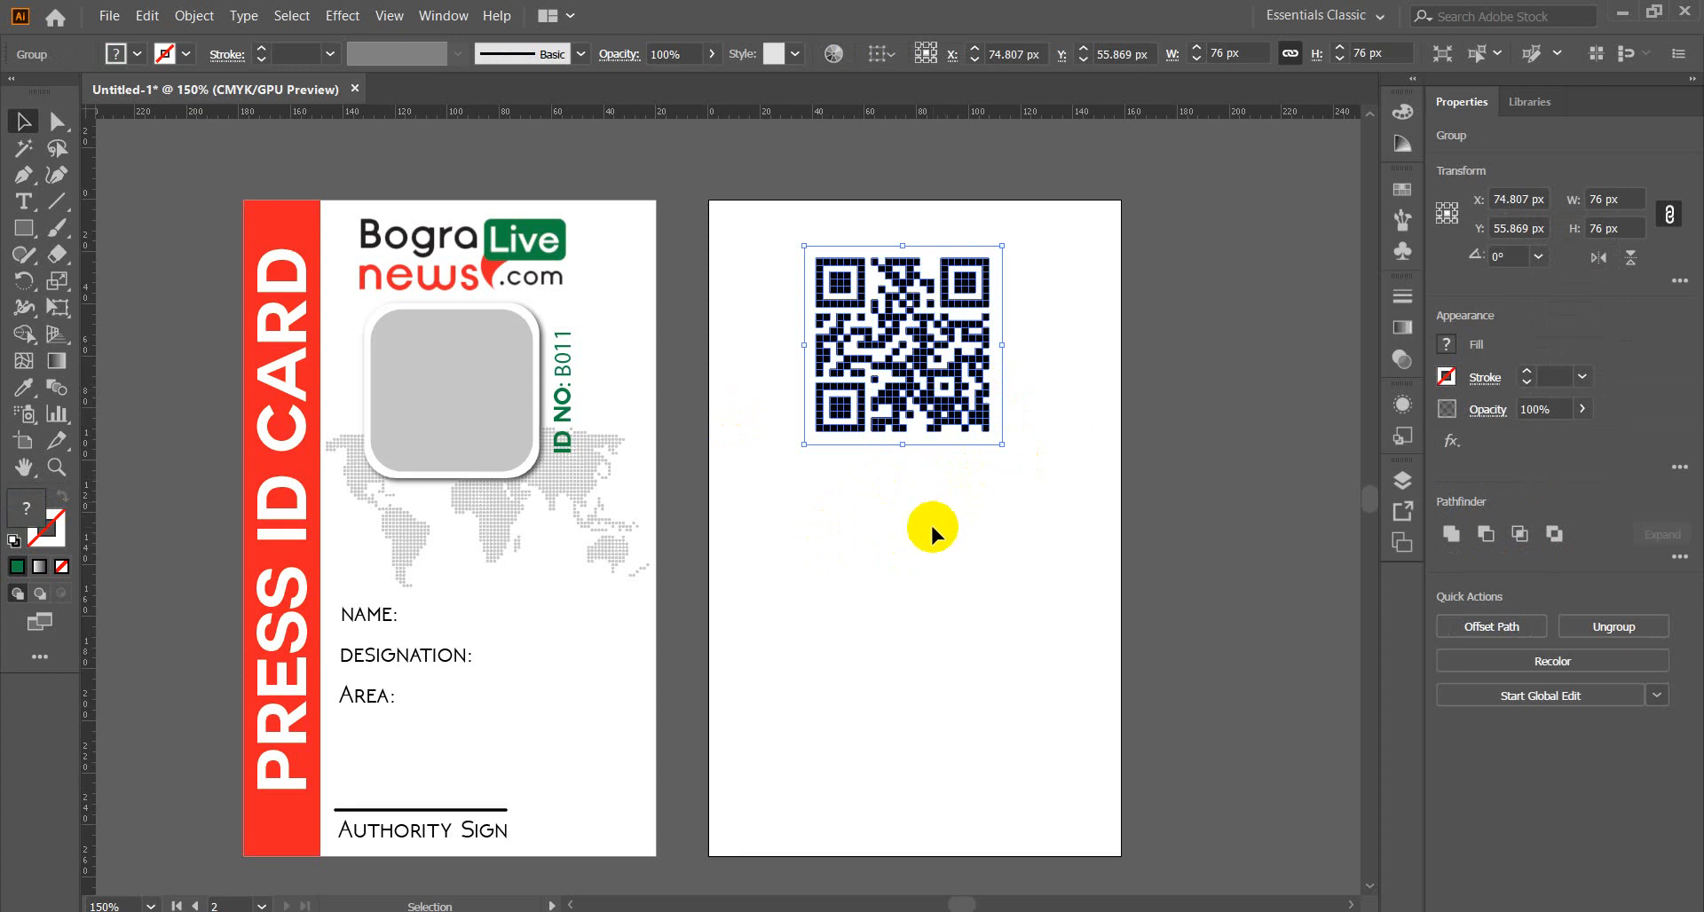
pyautogui.click(930, 524)
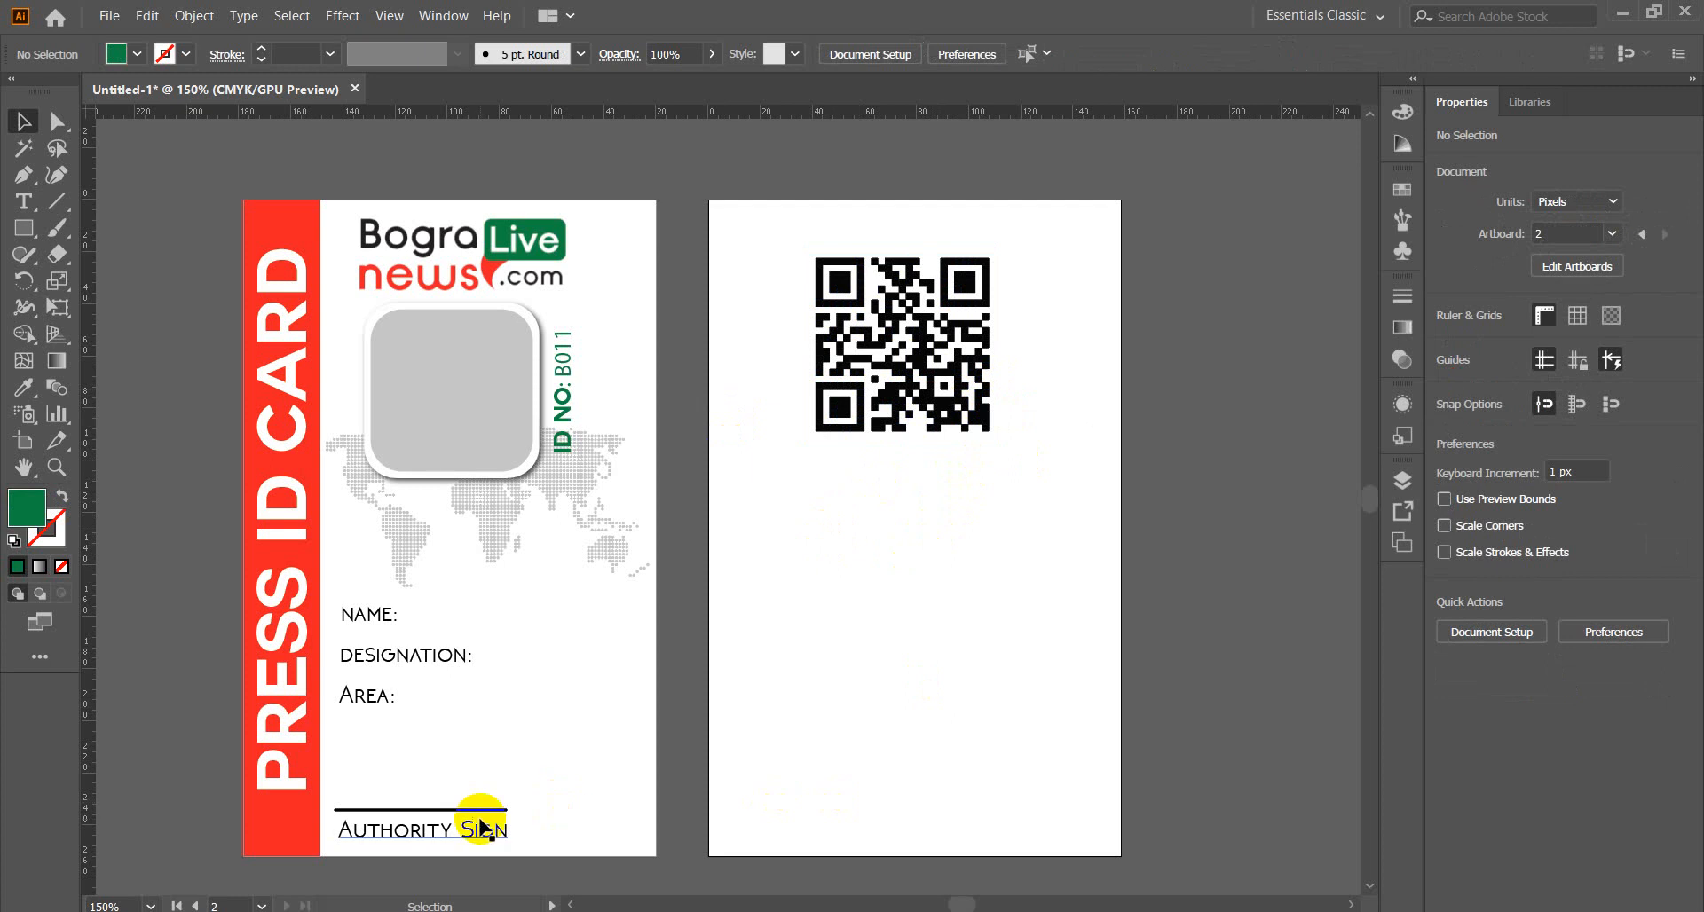
pyautogui.moveTo(299, 911)
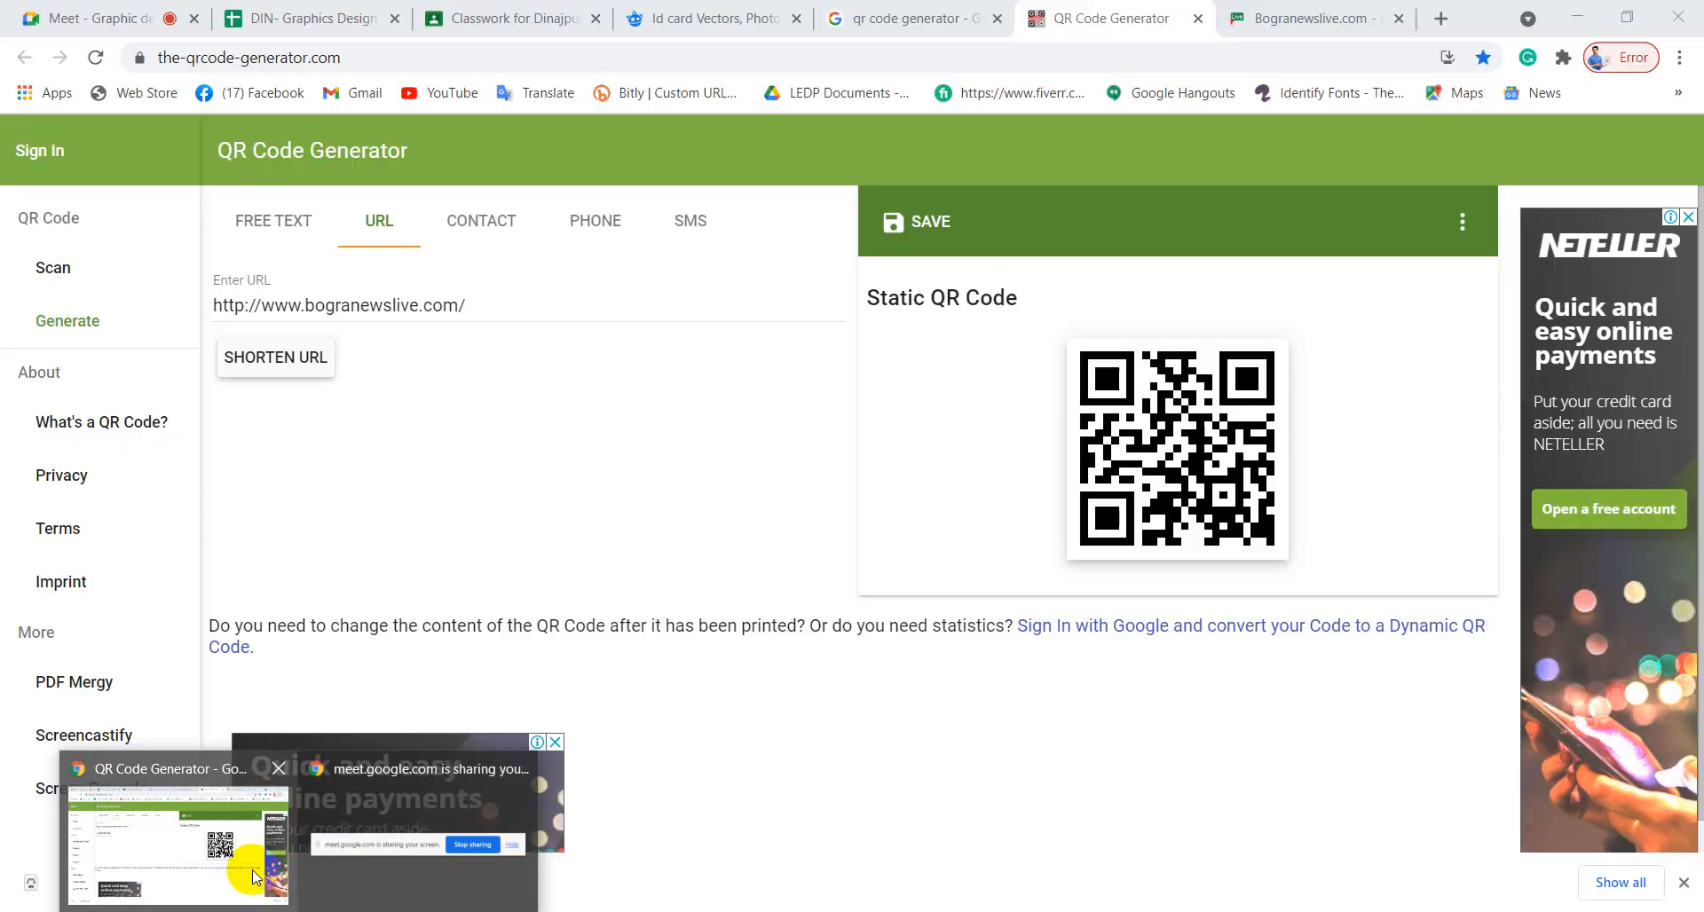
pyautogui.click(243, 866)
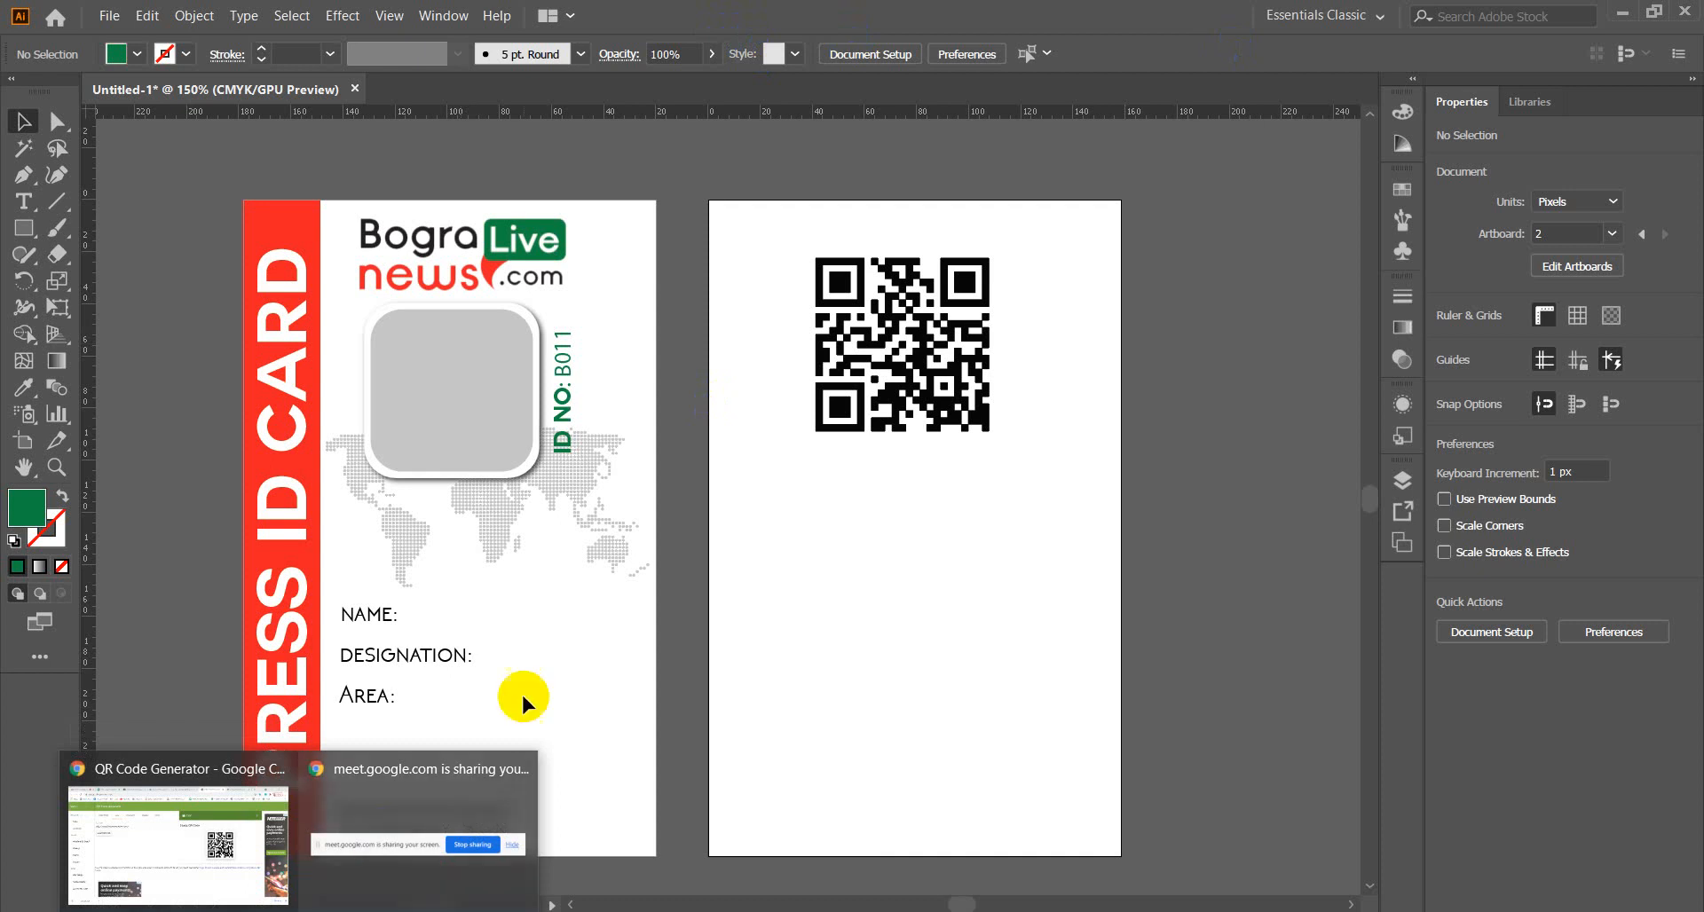
pyautogui.scroll(-2, 641, 594)
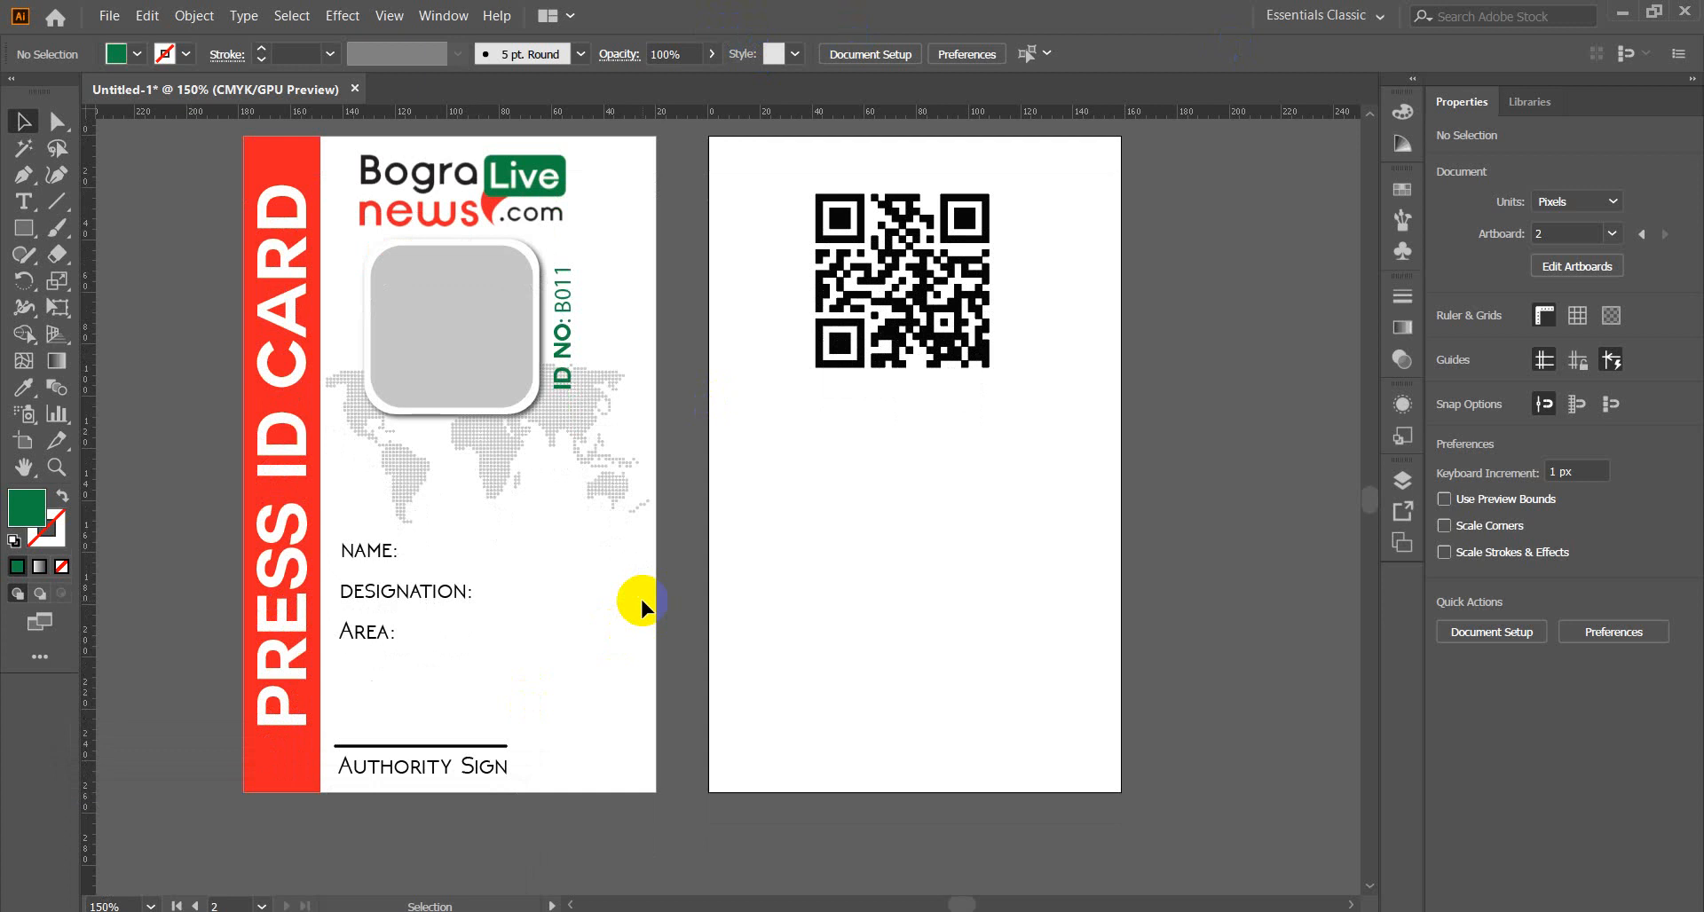
pyautogui.click(976, 293)
pyautogui.click(928, 477)
# Open the Compressed folder in Downloads and select the abstract ID cards template archive.
pyautogui.click(1627, 9)
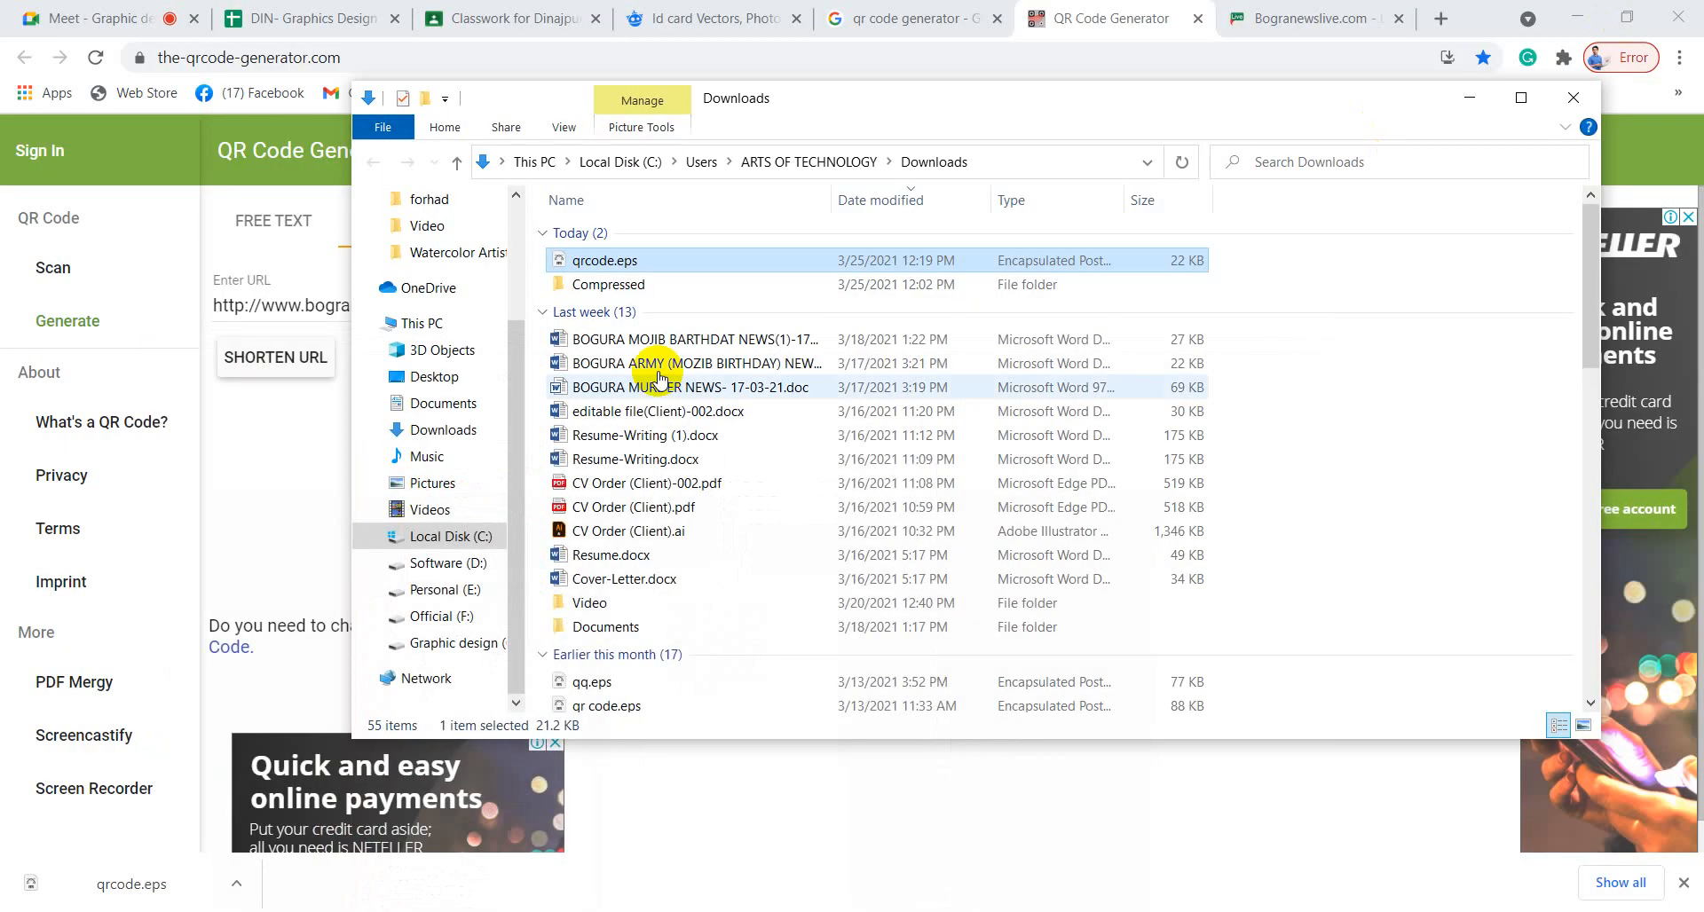
pyautogui.click(619, 286)
pyautogui.doubleClick(619, 286)
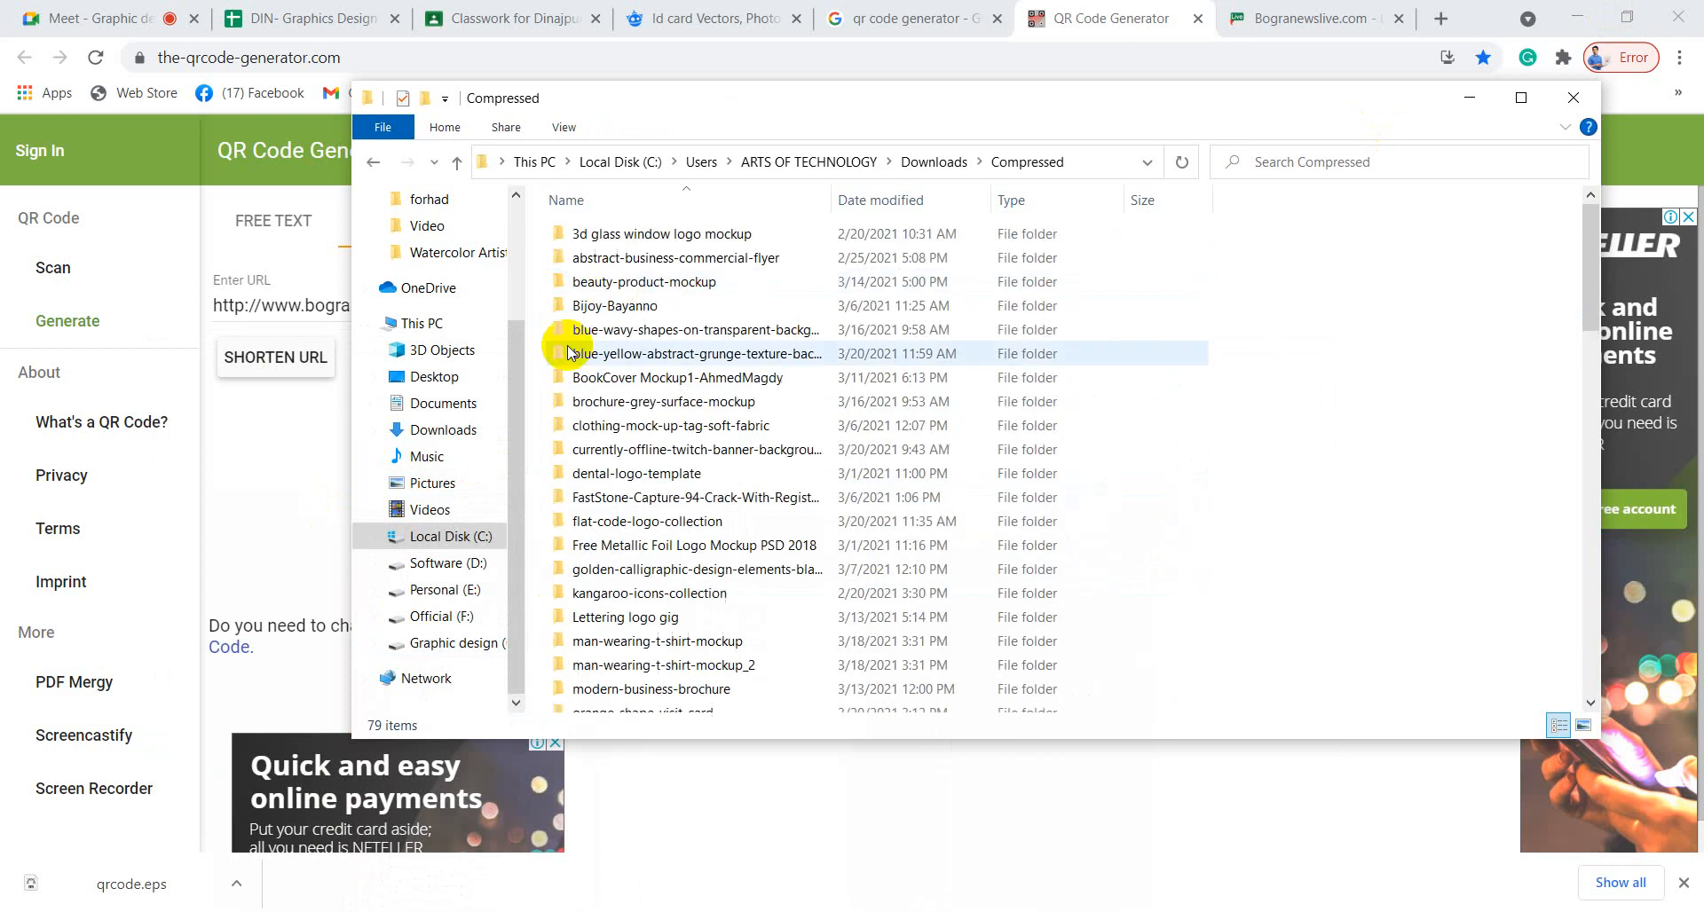
pyautogui.scroll(-5, 657, 444)
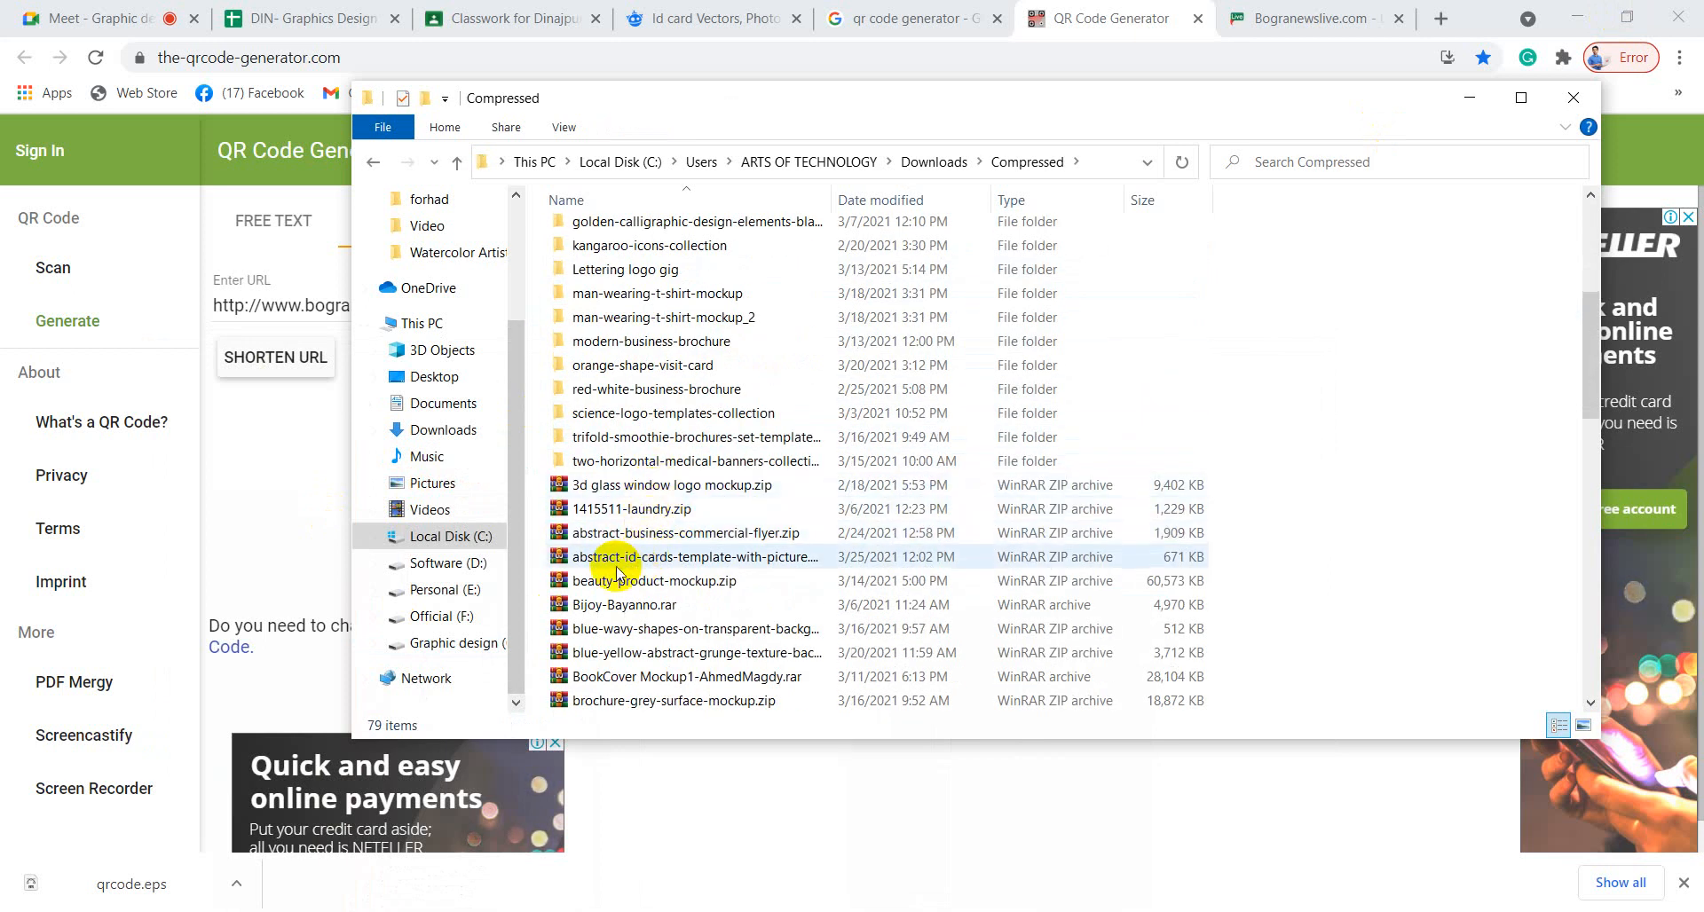
pyautogui.click(669, 564)
# Open the abstract ID cards template archive and pull 4331008.eps out of it.
pyautogui.doubleClick(670, 564)
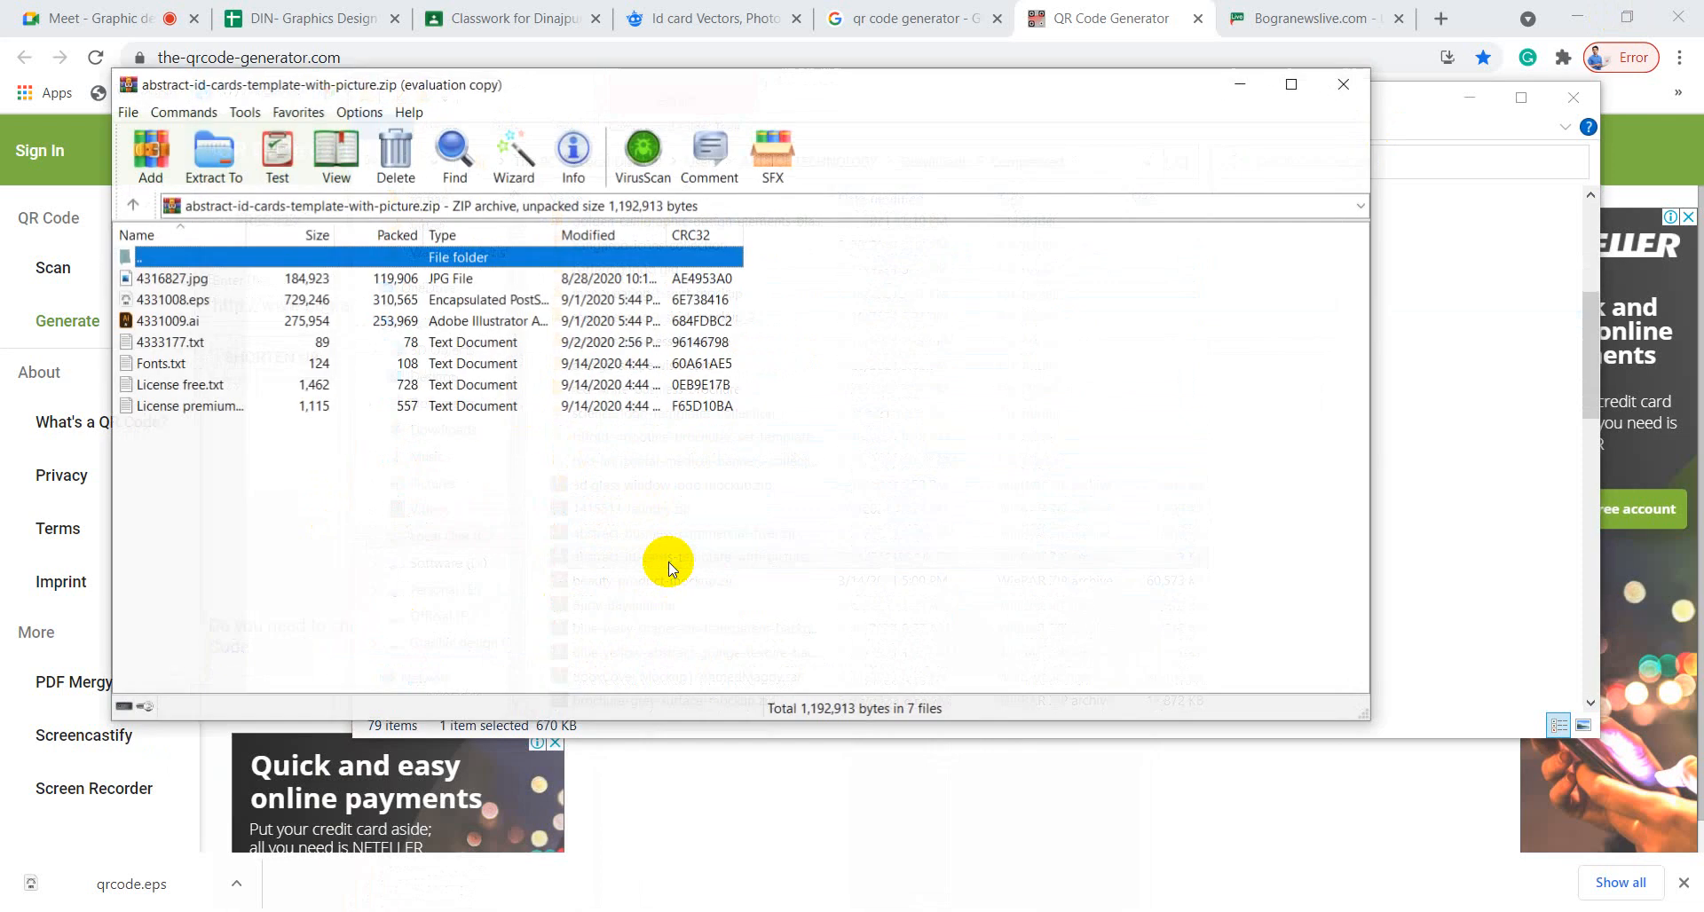
pyautogui.click(156, 304)
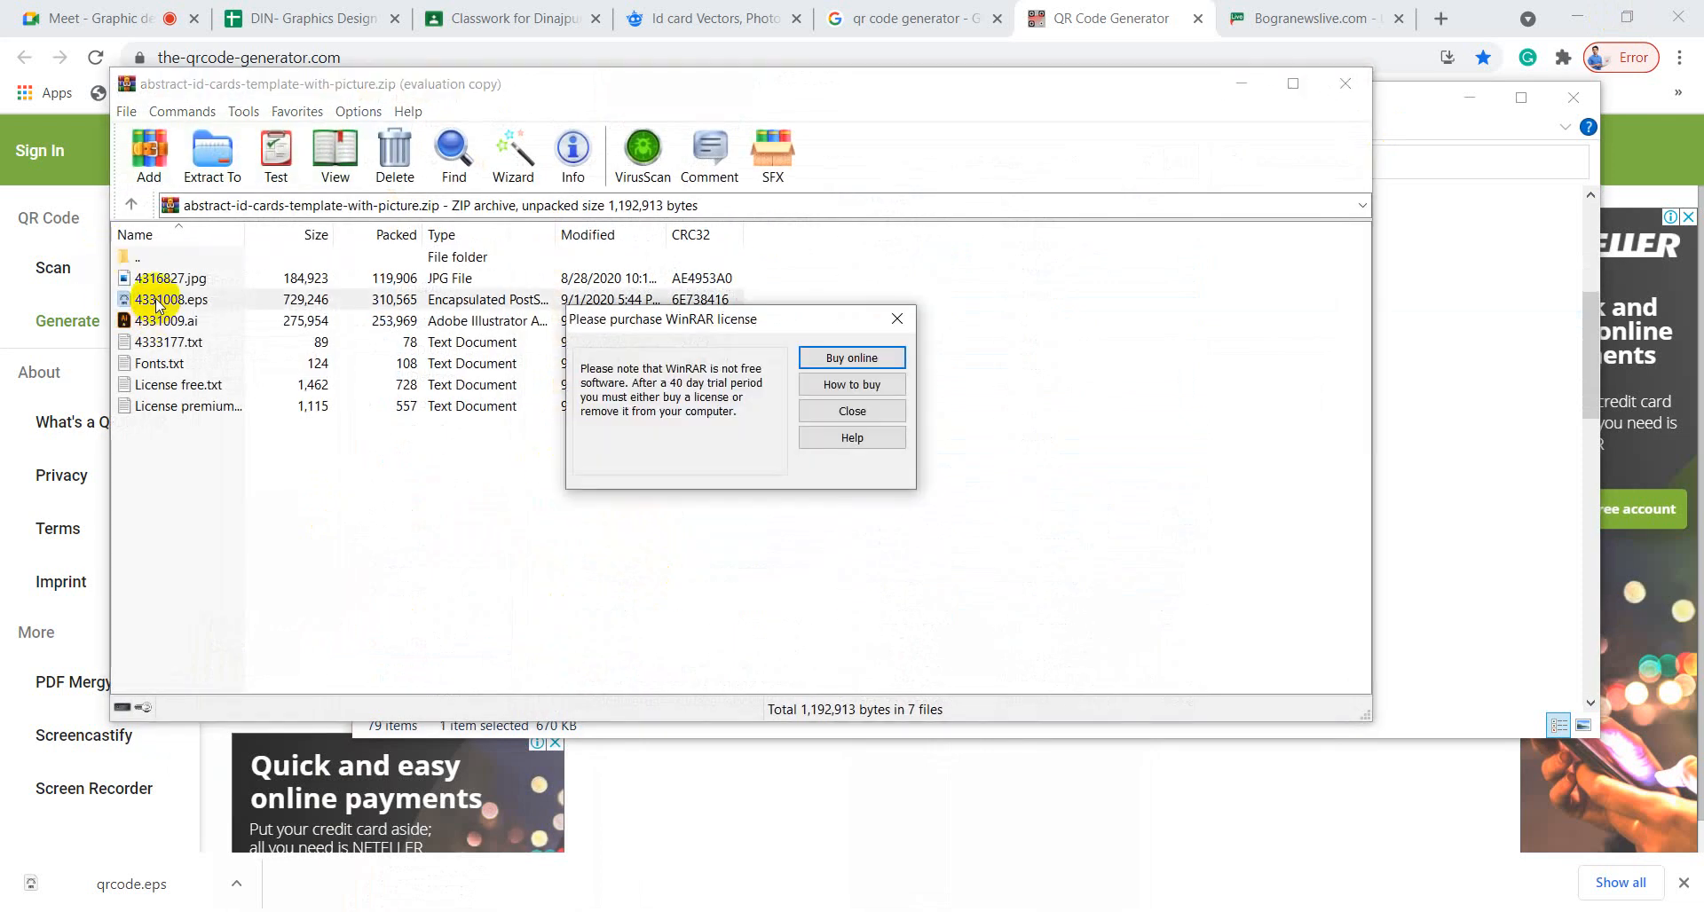
pyautogui.click(834, 414)
pyautogui.click(164, 321)
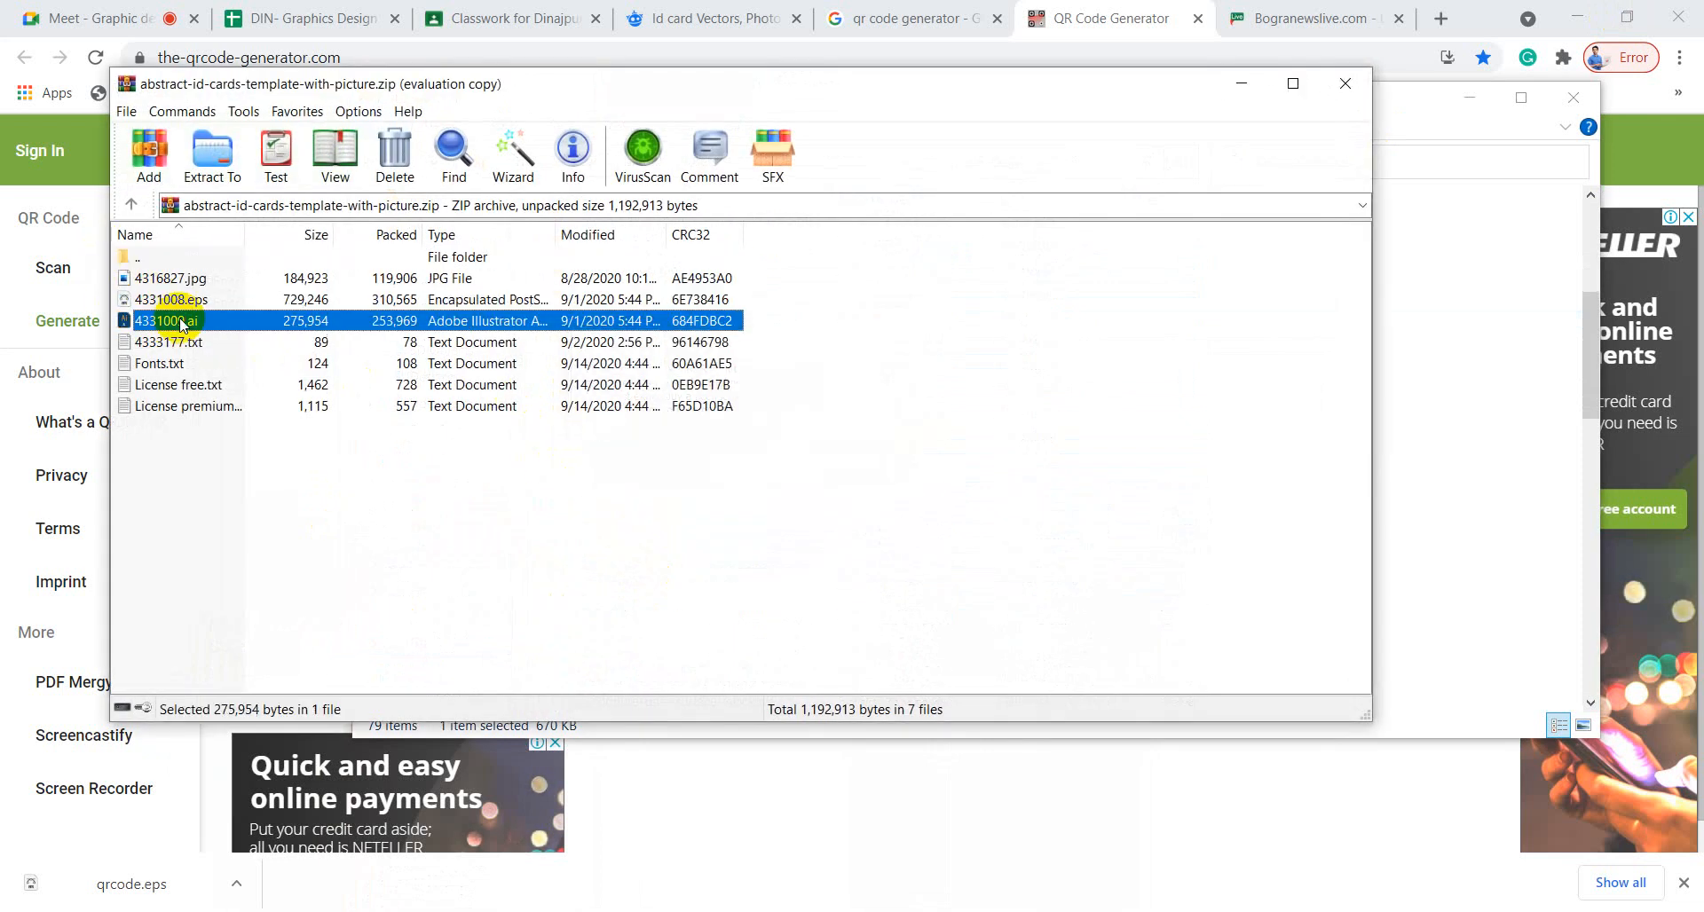
pyautogui.click(169, 302)
pyautogui.moveTo(169, 302); pyautogui.dragTo(756, 439)
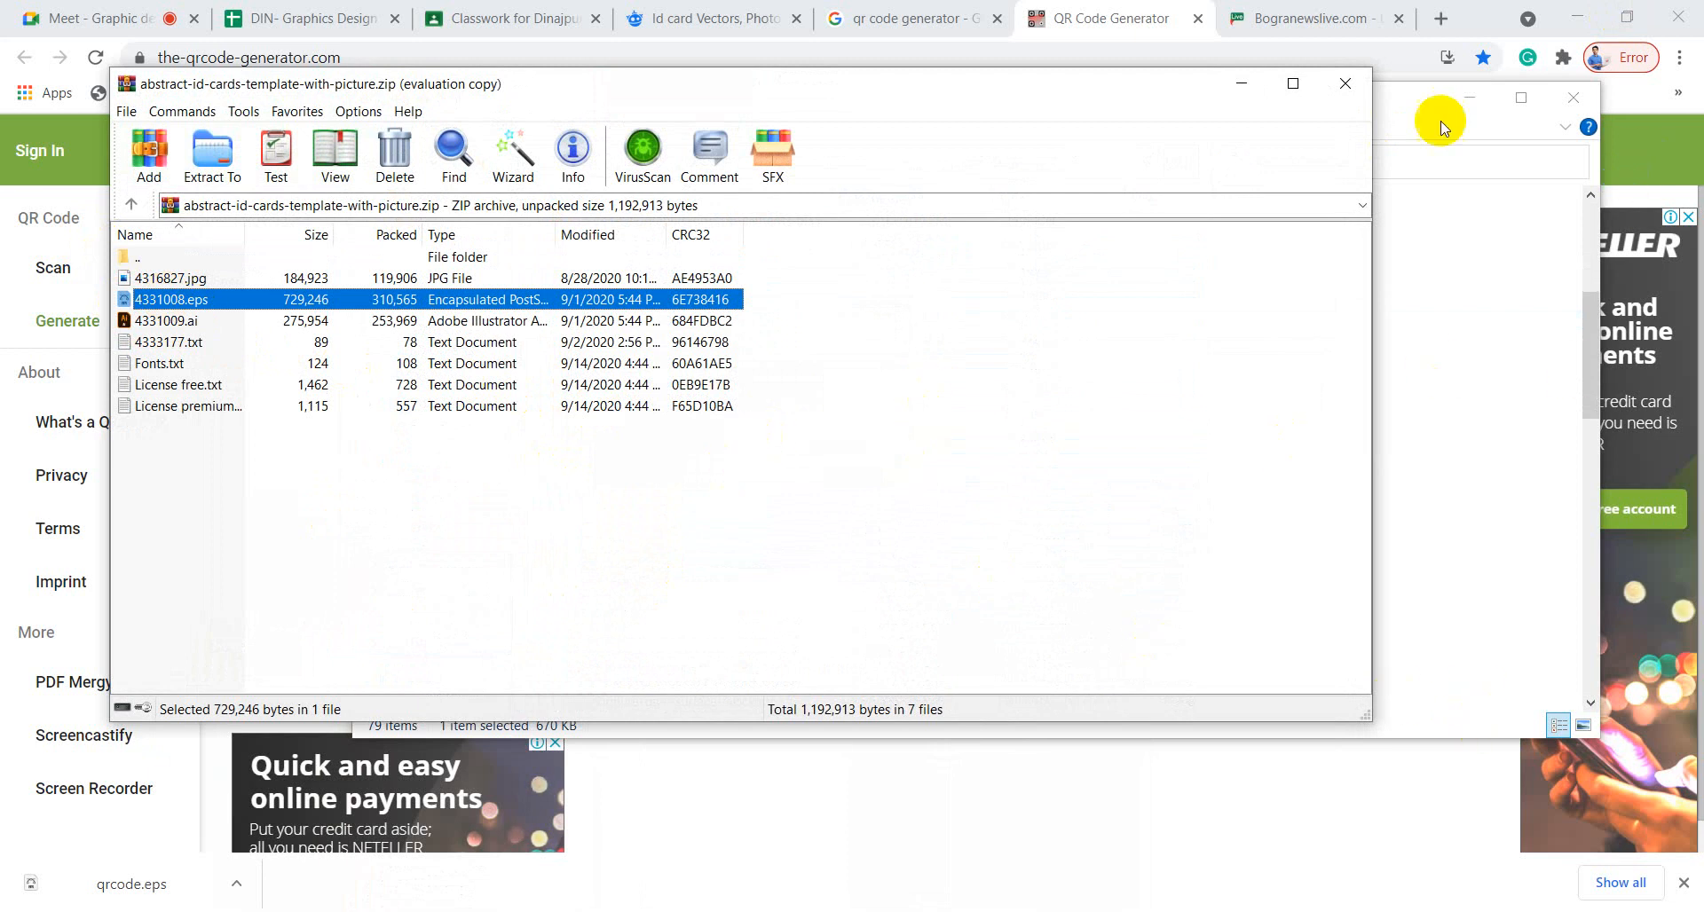
# Drop 4331008.eps onto the desktop, close WinRAR, and open the file in Illustrator.
pyautogui.click(1593, 15)
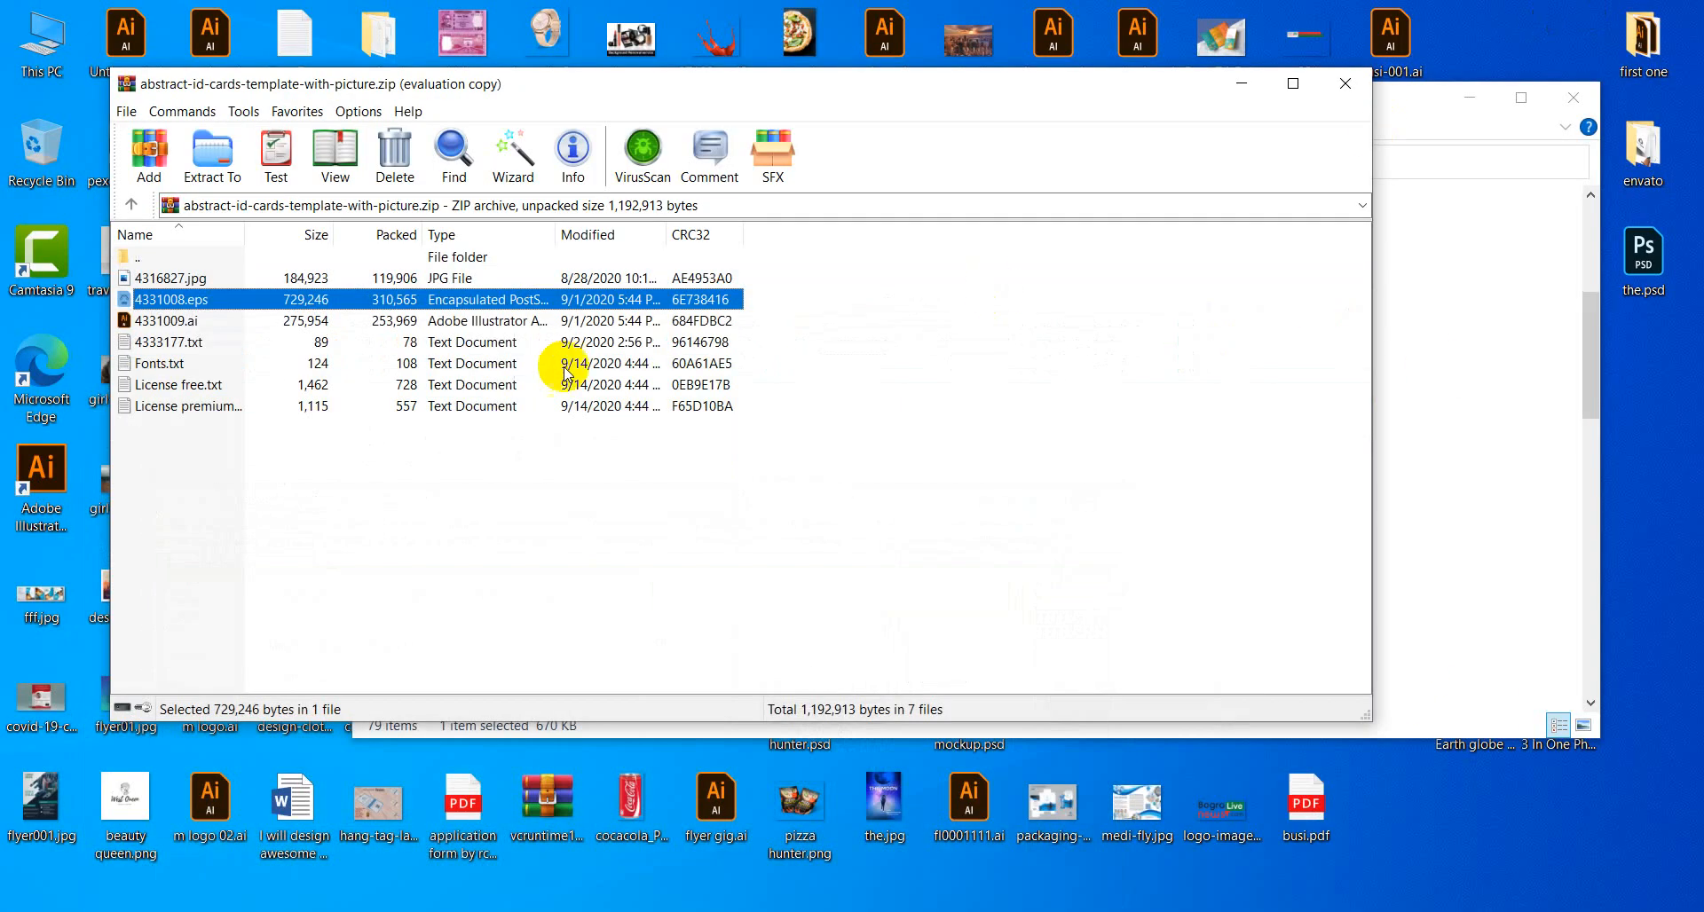
pyautogui.click(1574, 98)
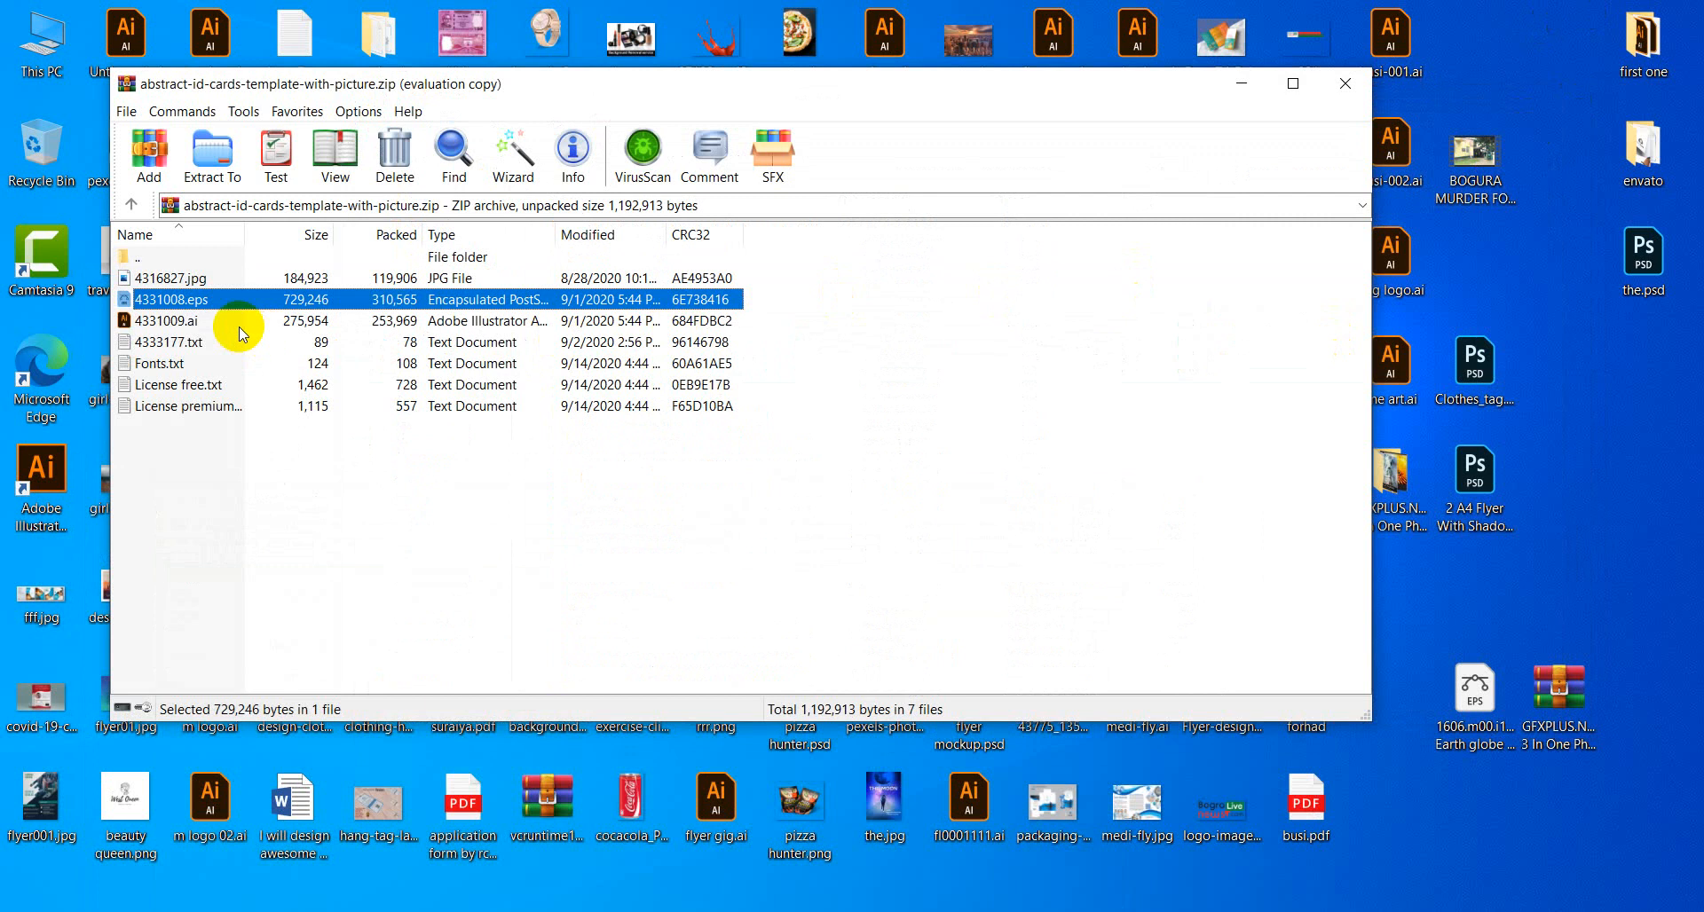
pyautogui.moveTo(1517, 848); pyautogui.dragTo(1482, 830)
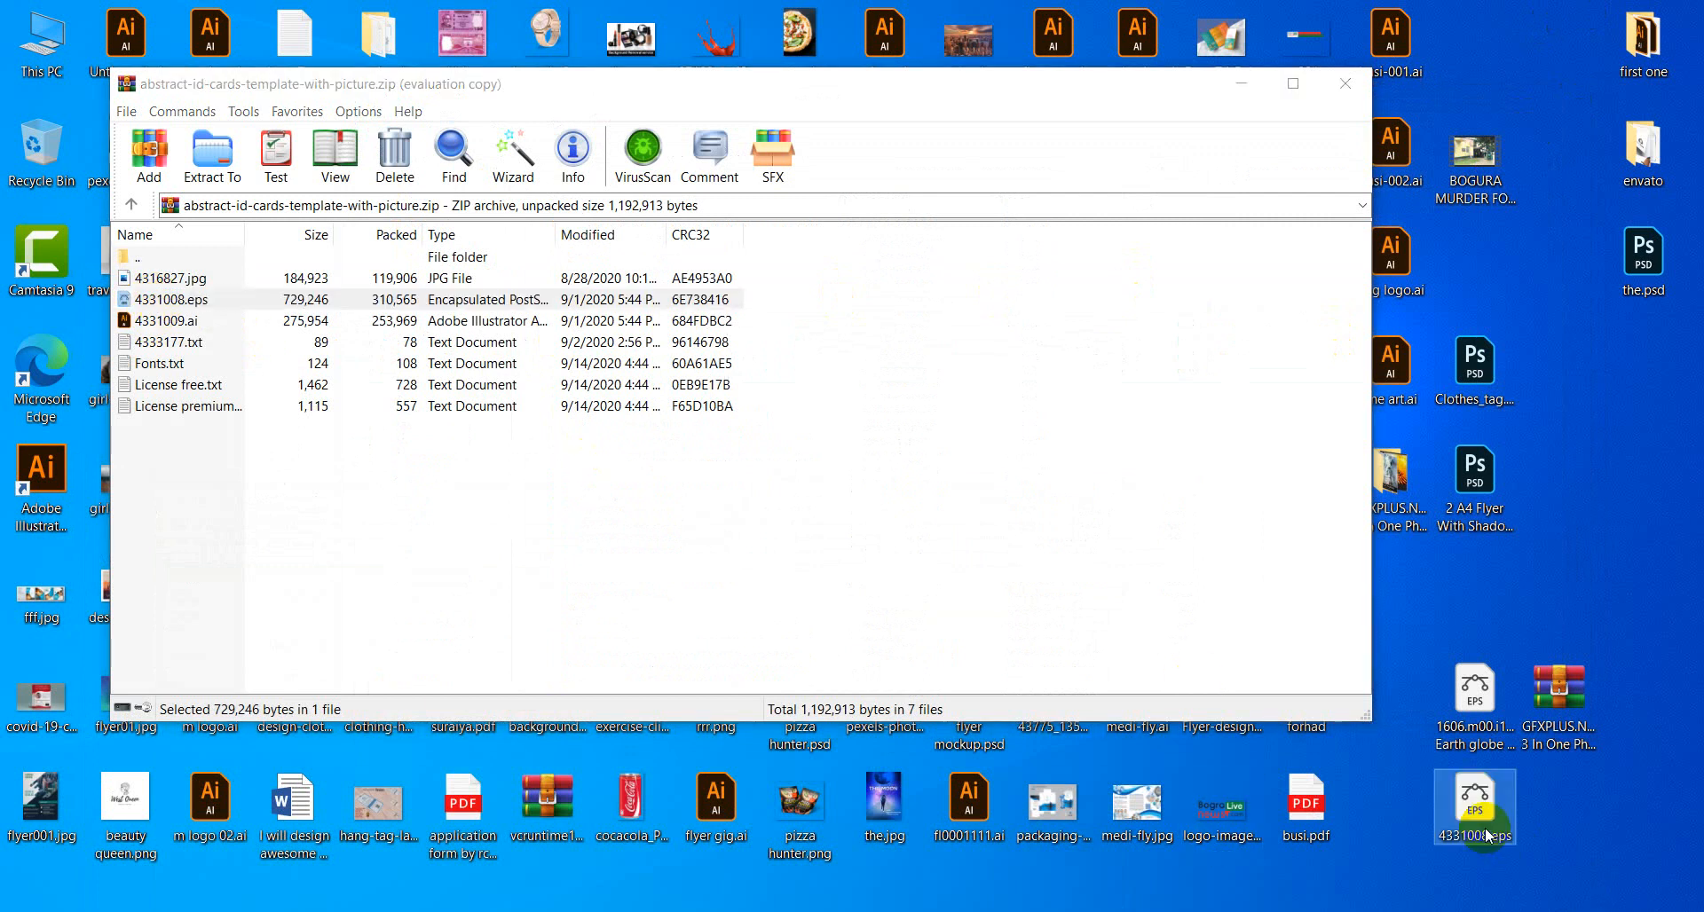
pyautogui.click(1345, 84)
pyautogui.moveTo(1475, 803); pyautogui.dragTo(1088, 85)
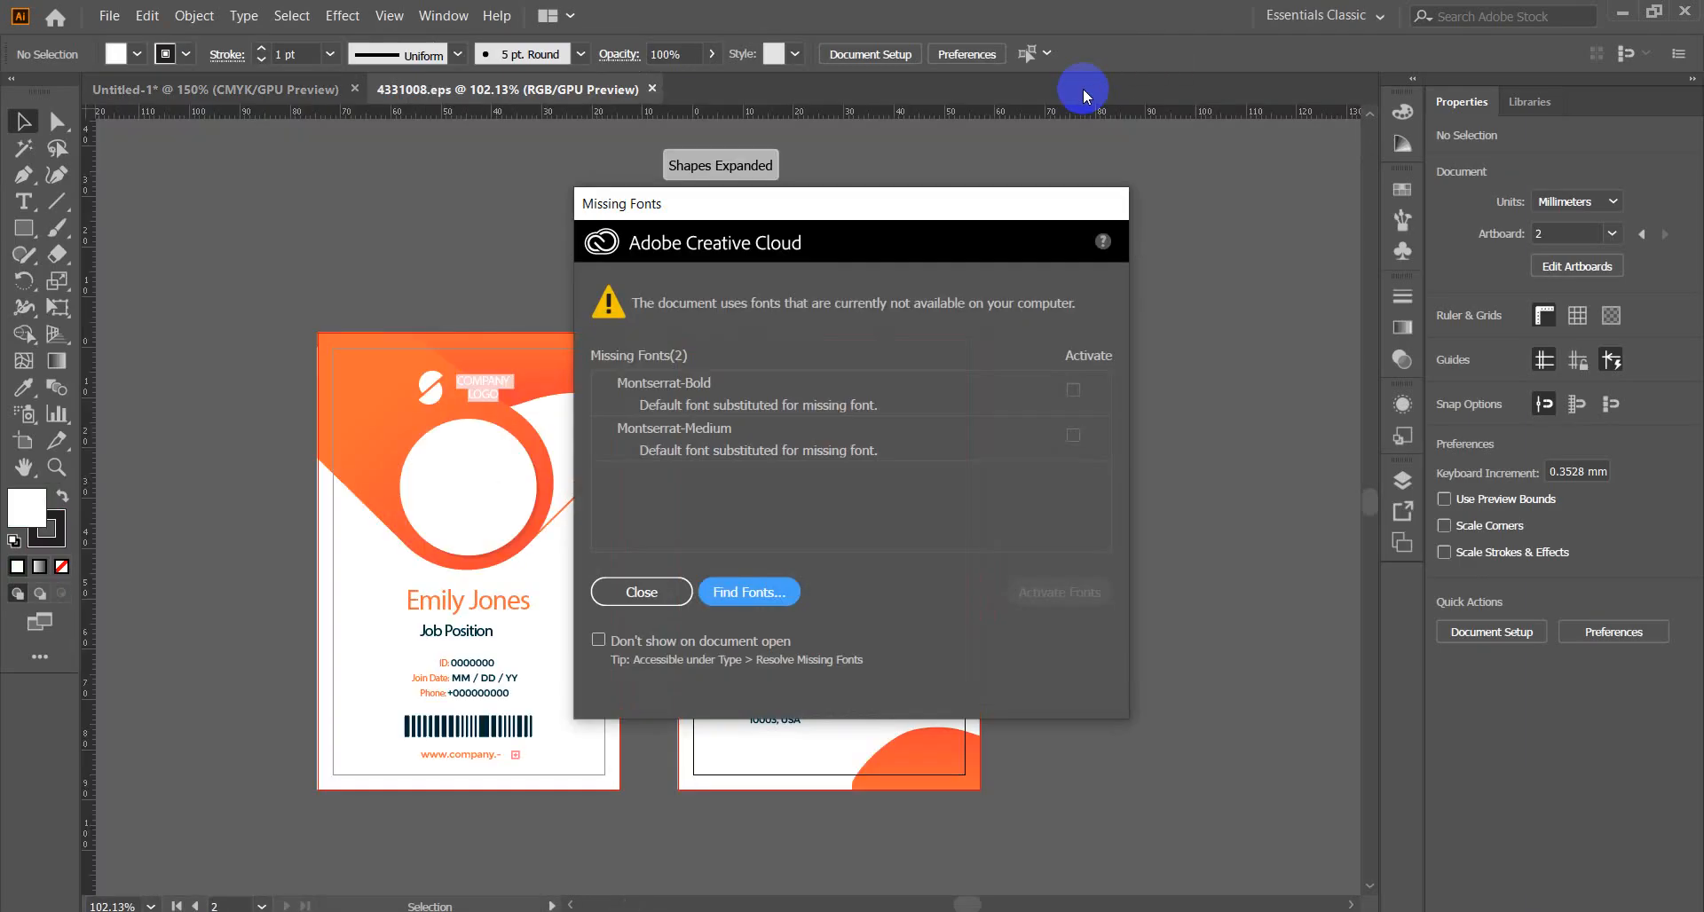
# Dismiss the missing fonts warning and inspect the front and back card artwork groups.
pyautogui.click(644, 592)
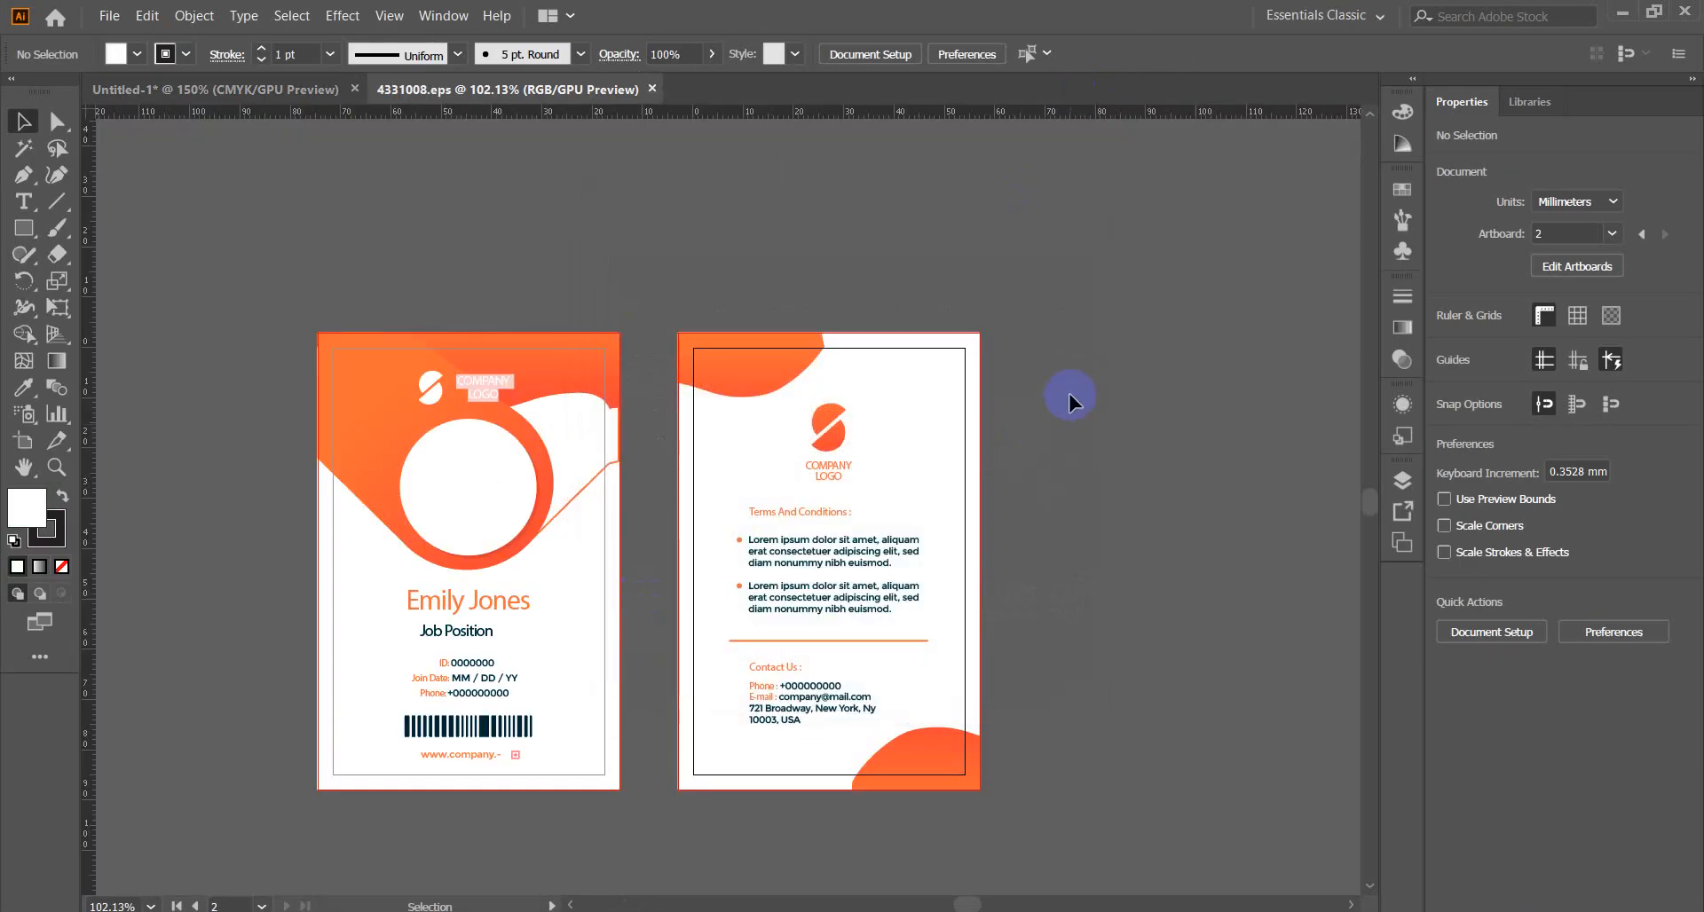
pyautogui.click(710, 356)
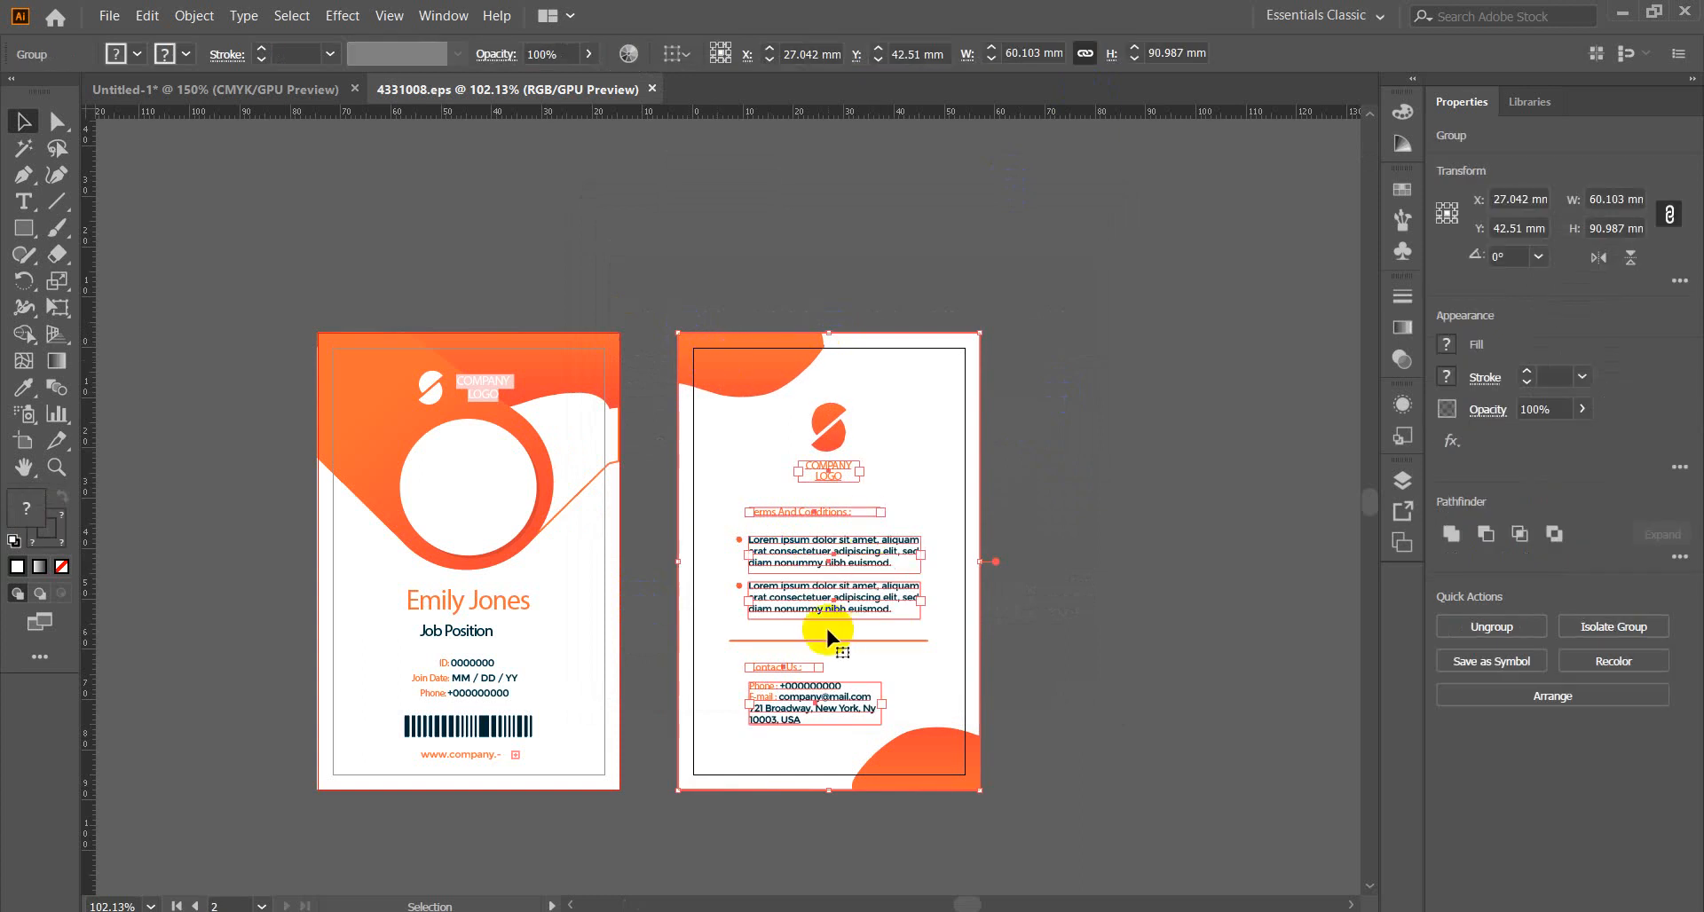
pyautogui.click(1091, 538)
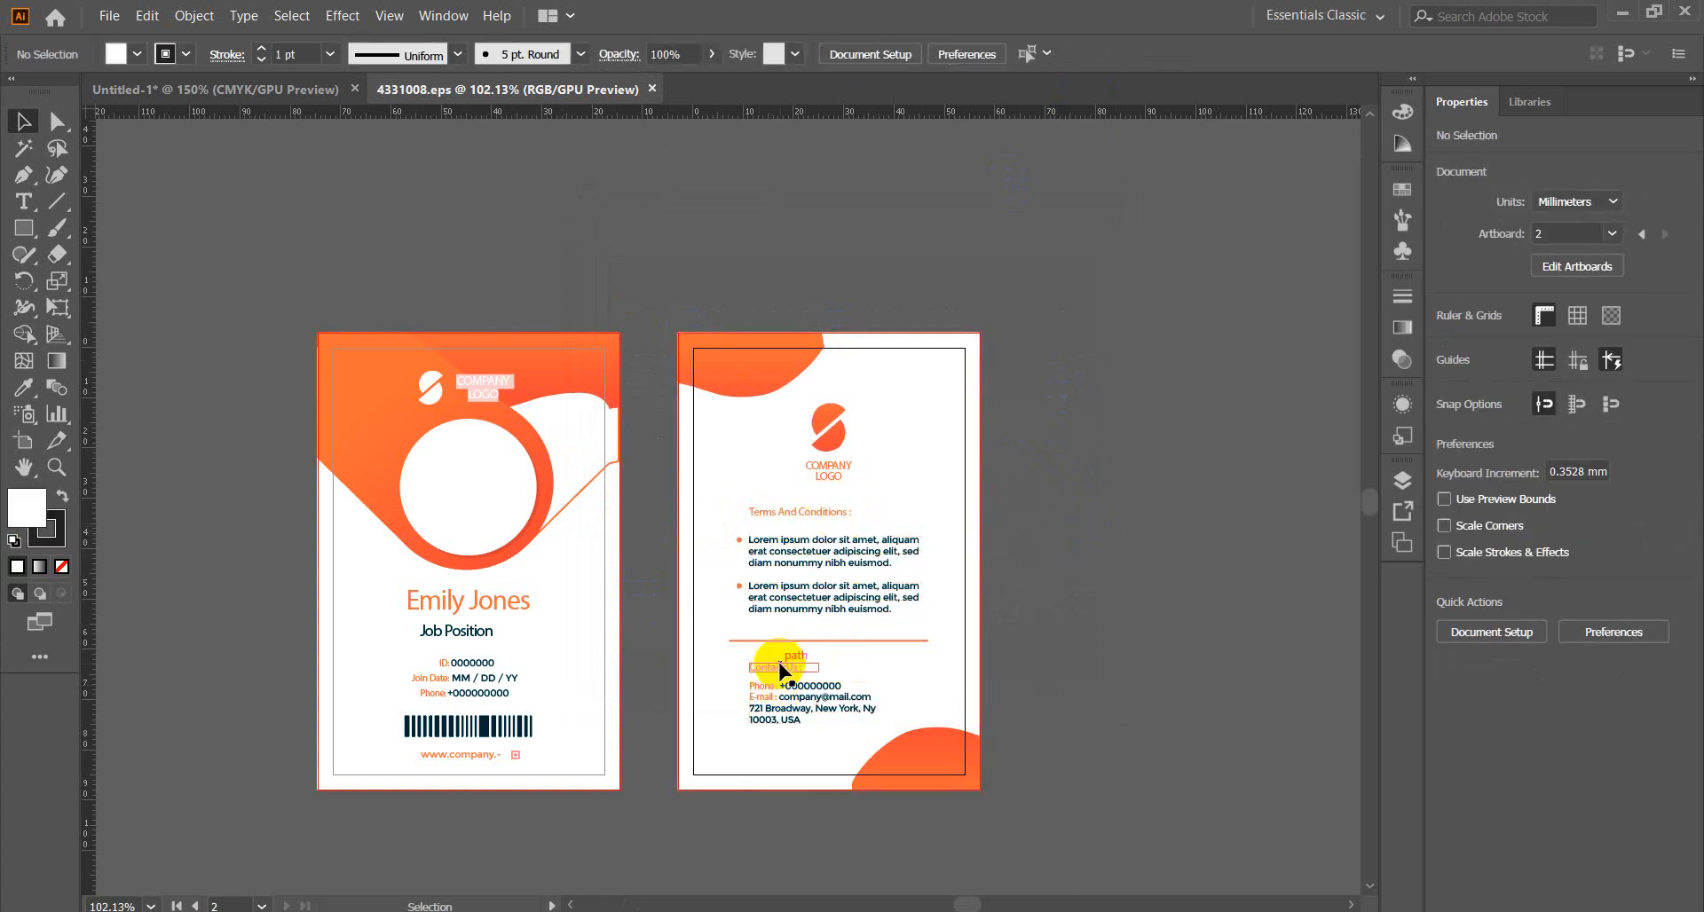
pyautogui.scroll(-2, 1082, 657)
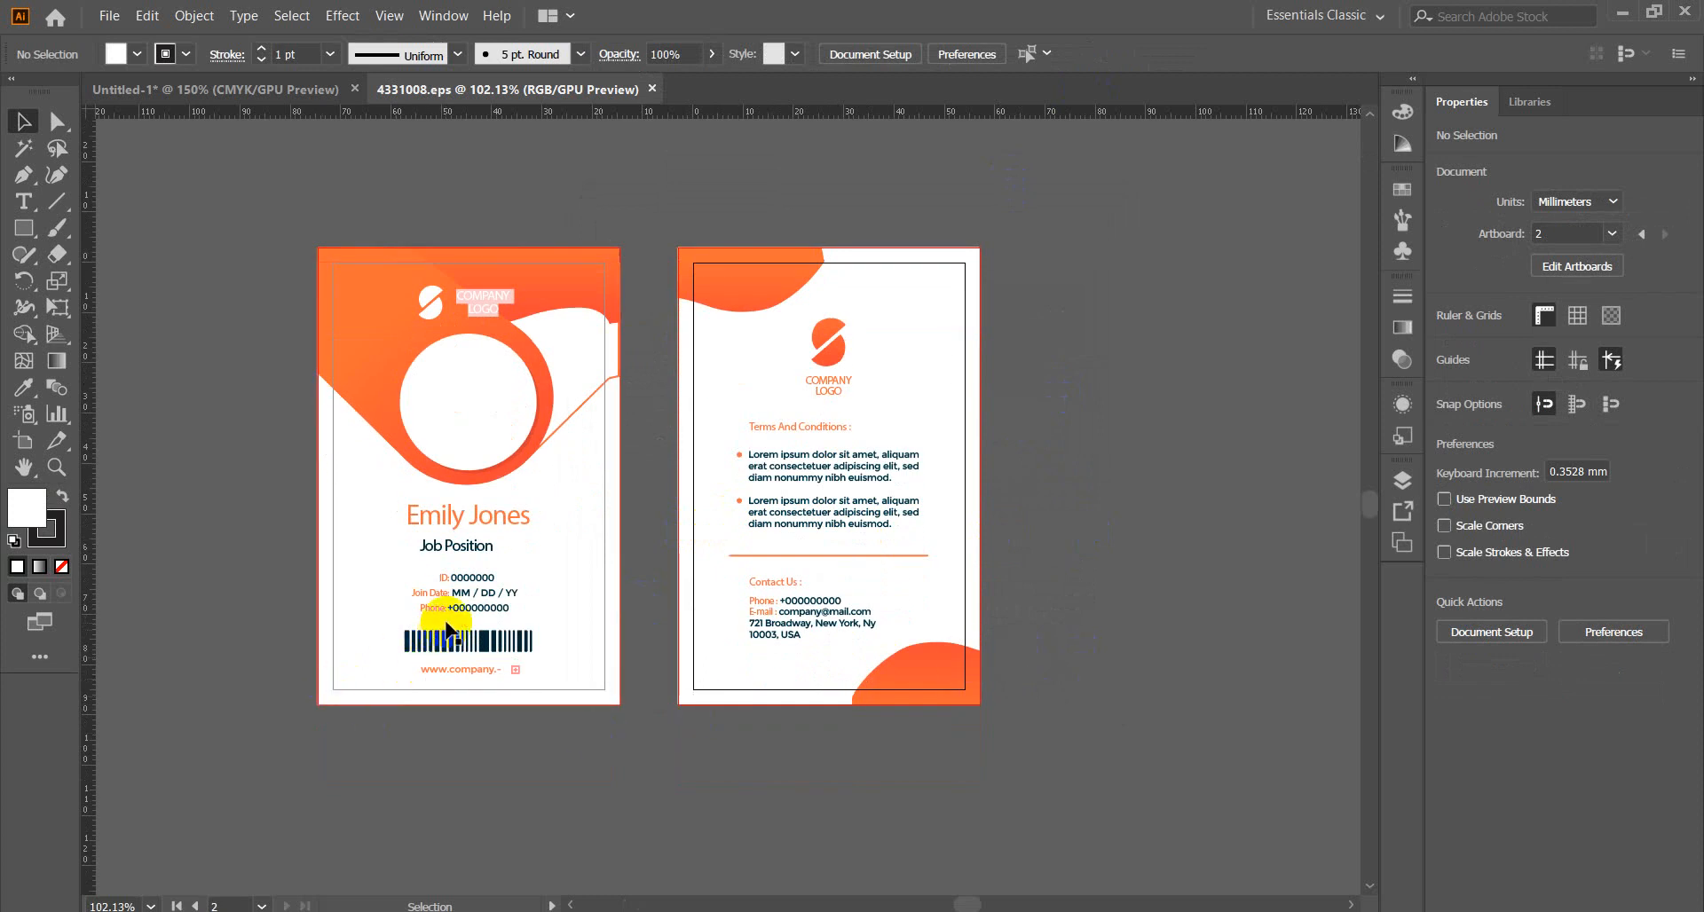
pyautogui.click(459, 684)
pyautogui.click(426, 742)
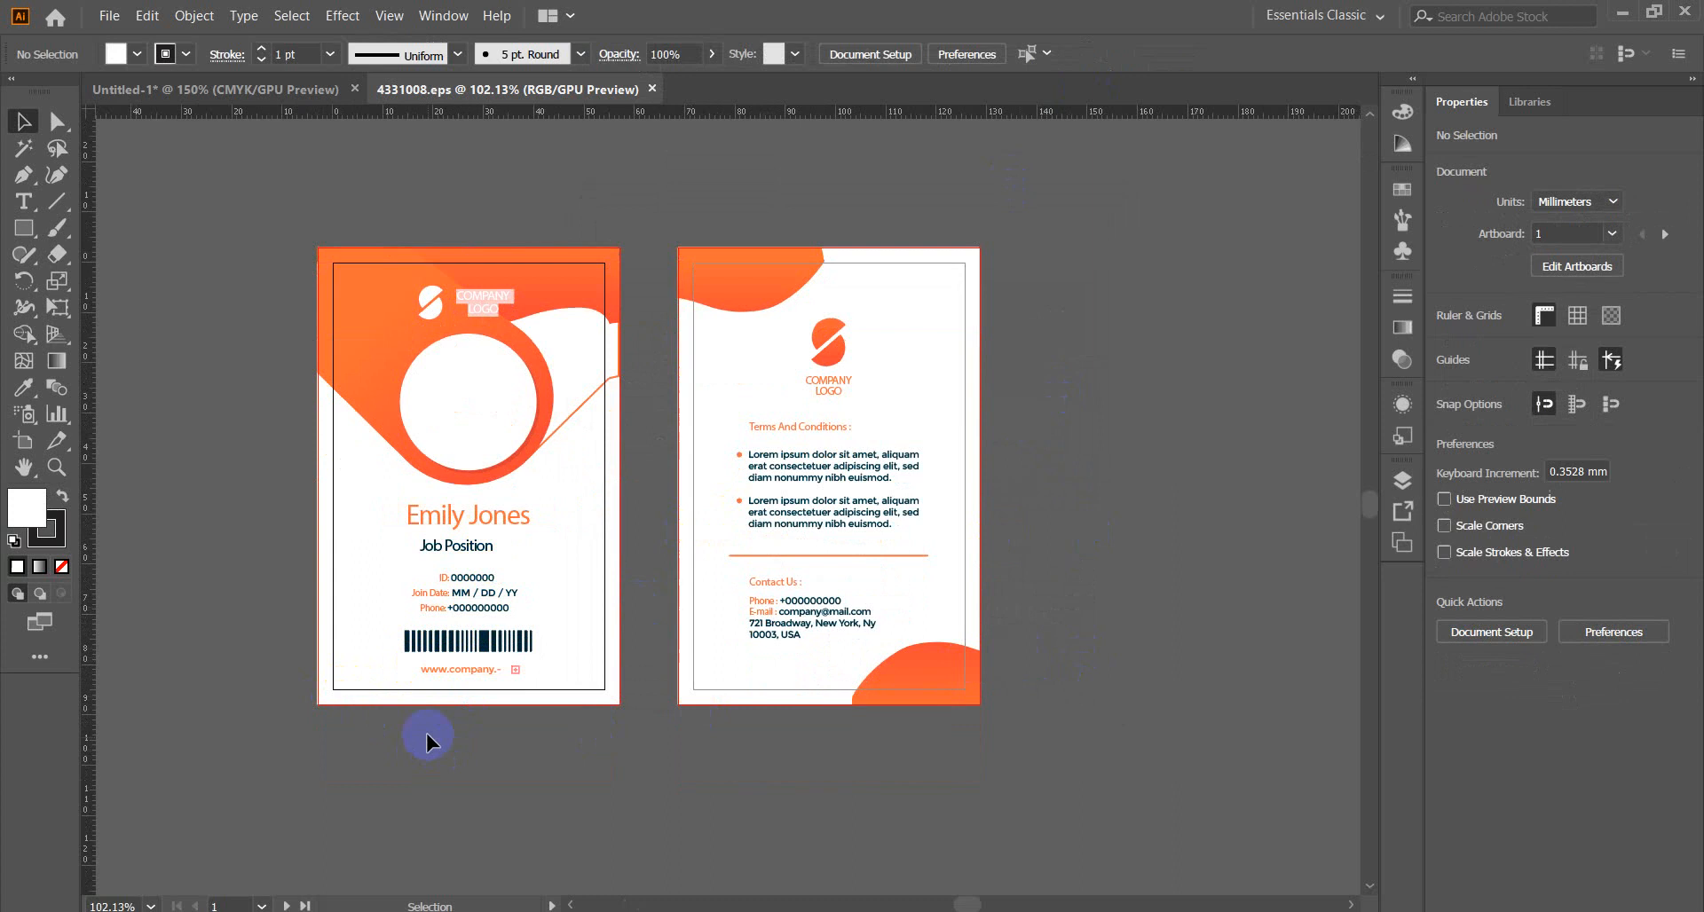
pyautogui.click(471, 517)
pyautogui.click(460, 767)
pyautogui.click(485, 450)
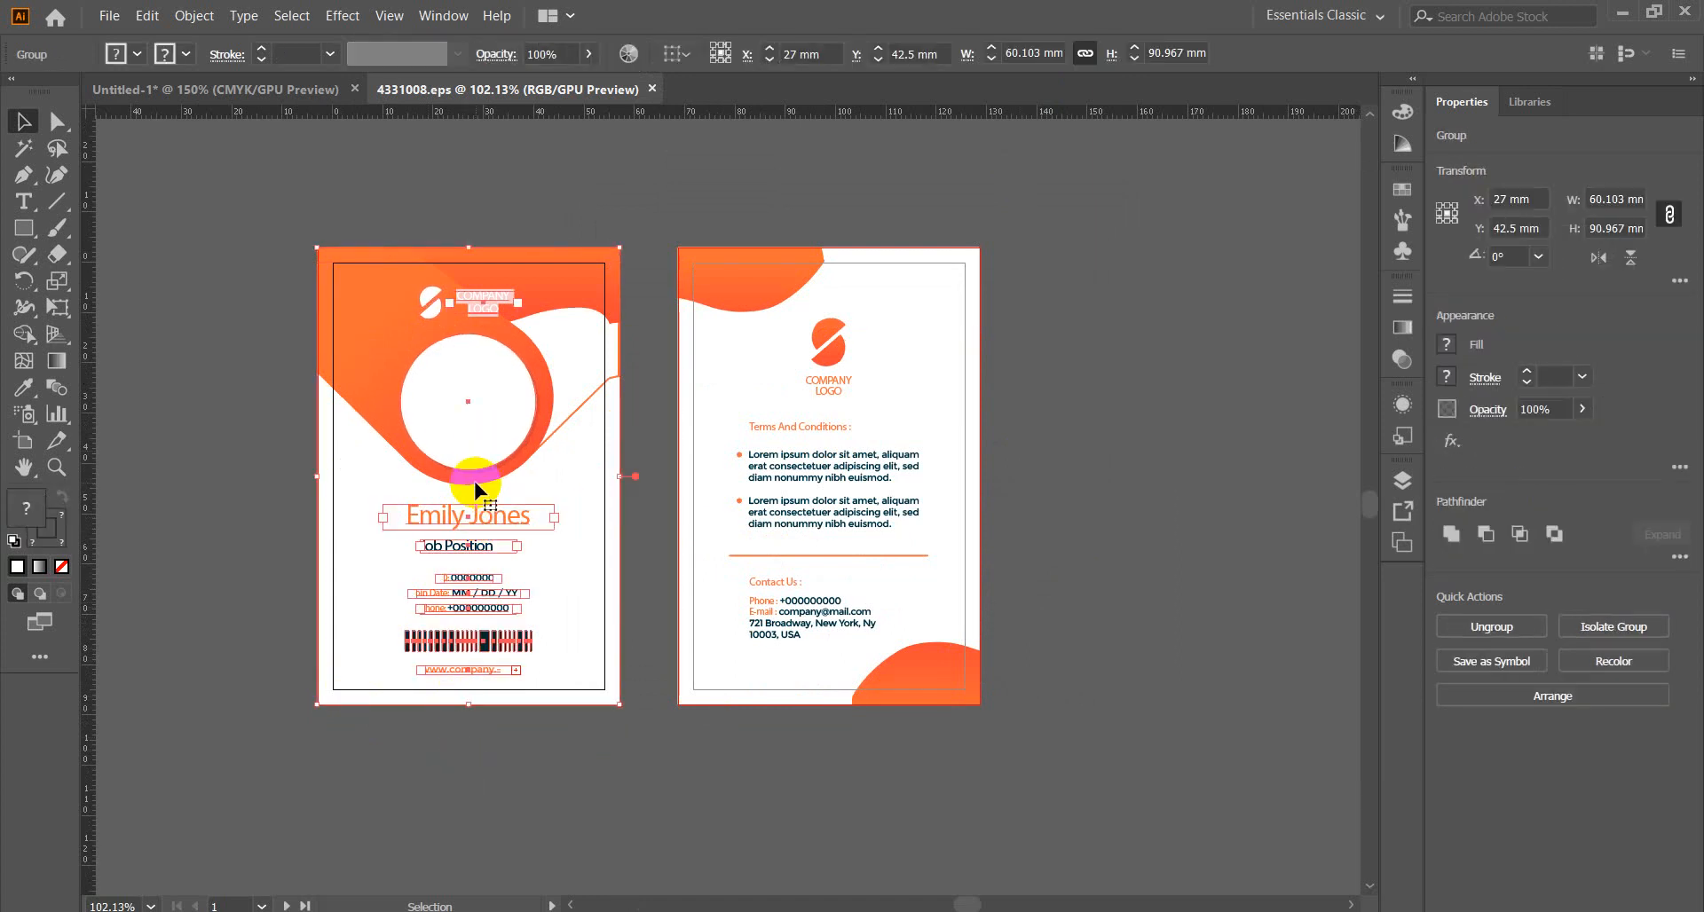
pyautogui.click(520, 797)
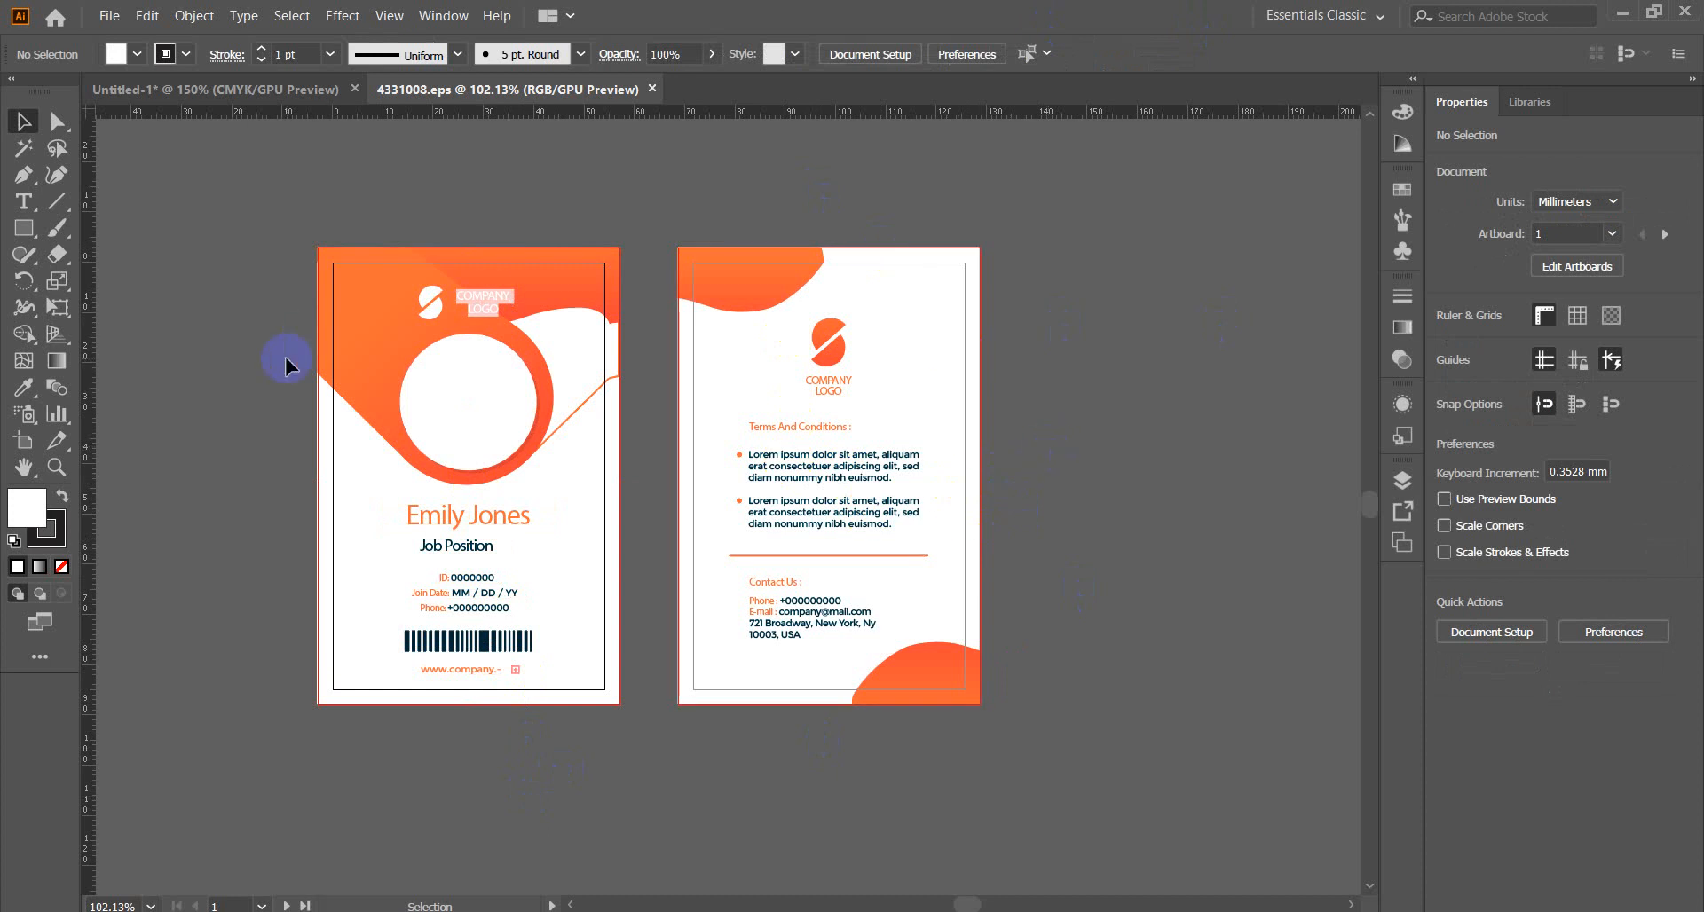
# Ungroup the back card artwork and select the contact details block plus Contact Us heading.
pyautogui.click(779, 593)
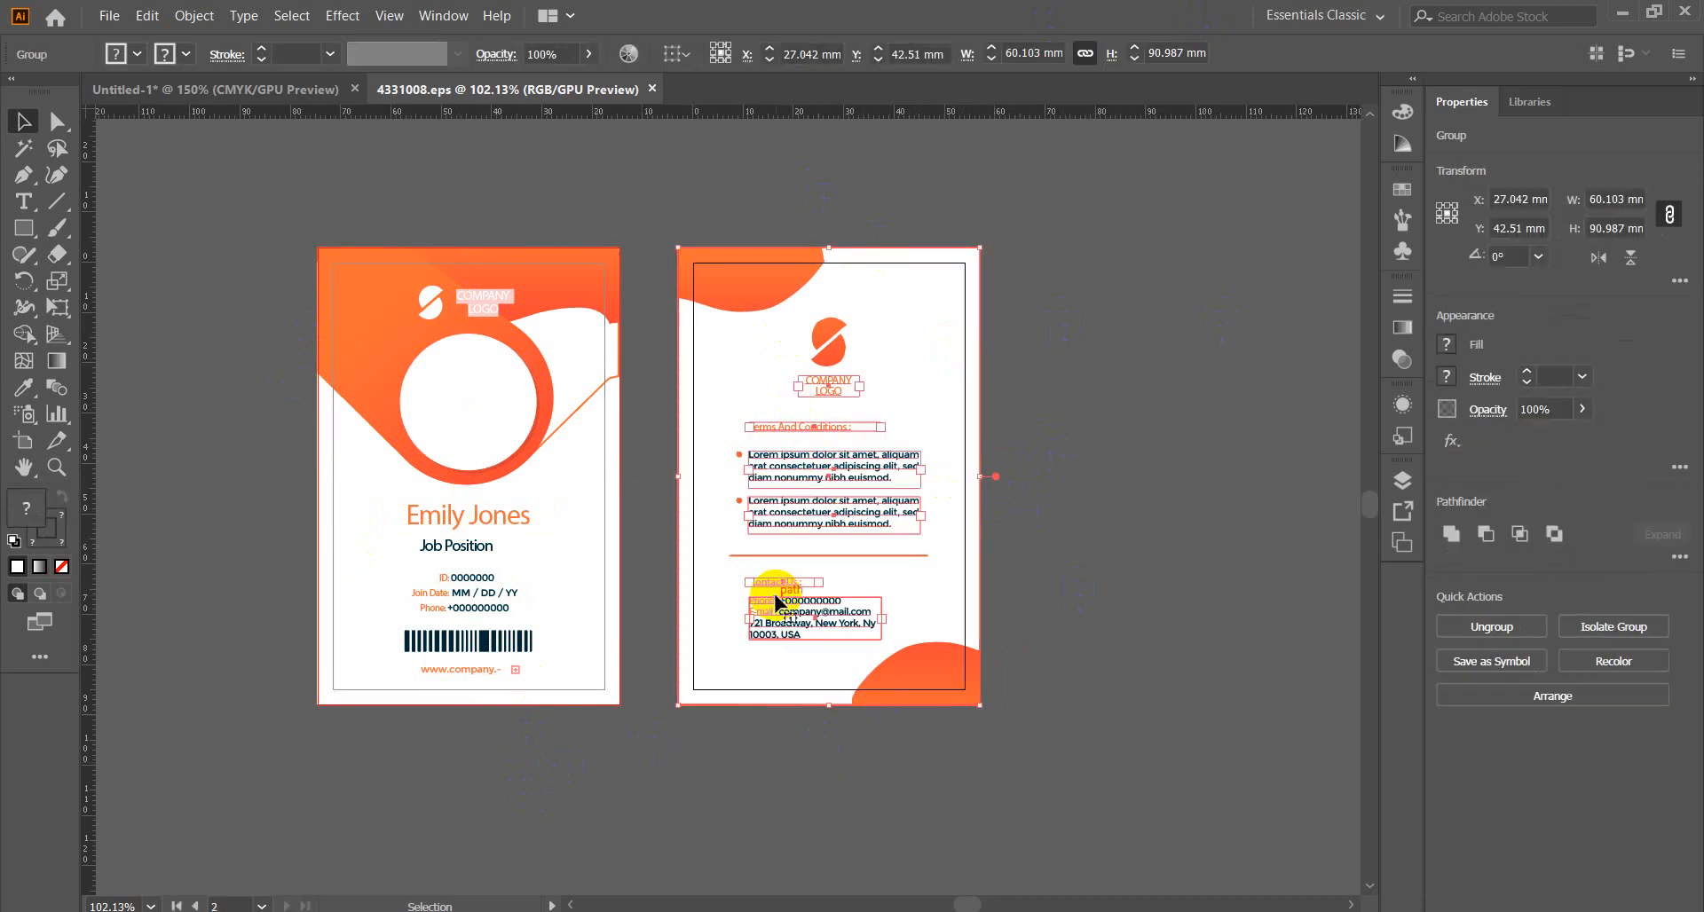
pyautogui.rightClick(778, 593)
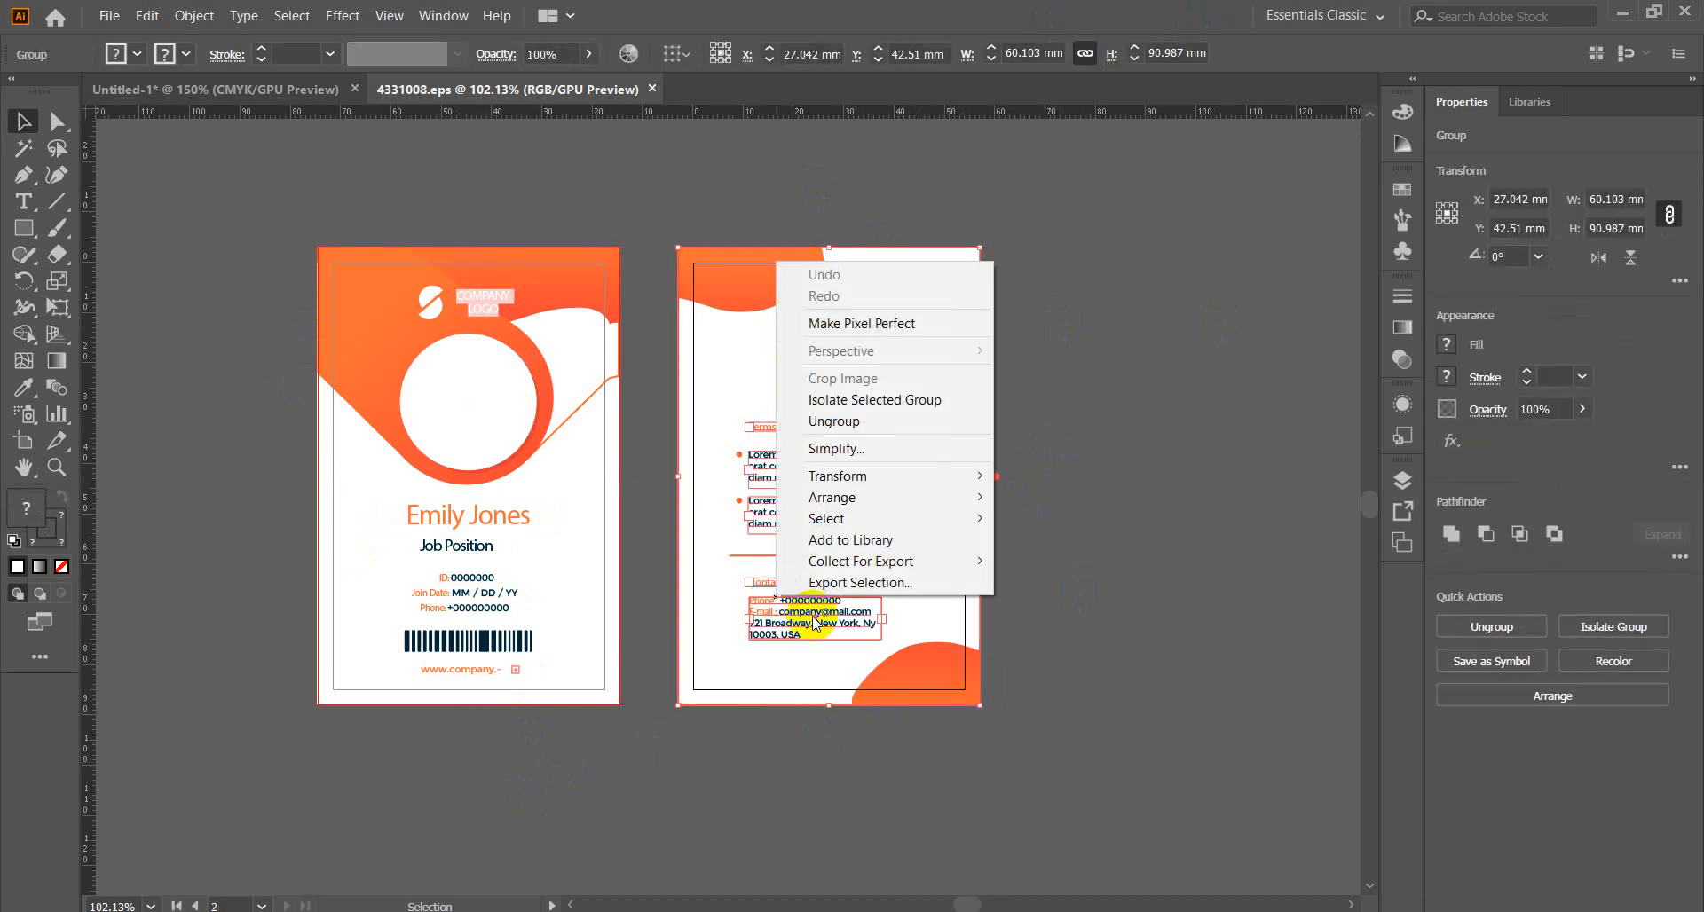
pyautogui.click(877, 423)
pyautogui.click(1056, 497)
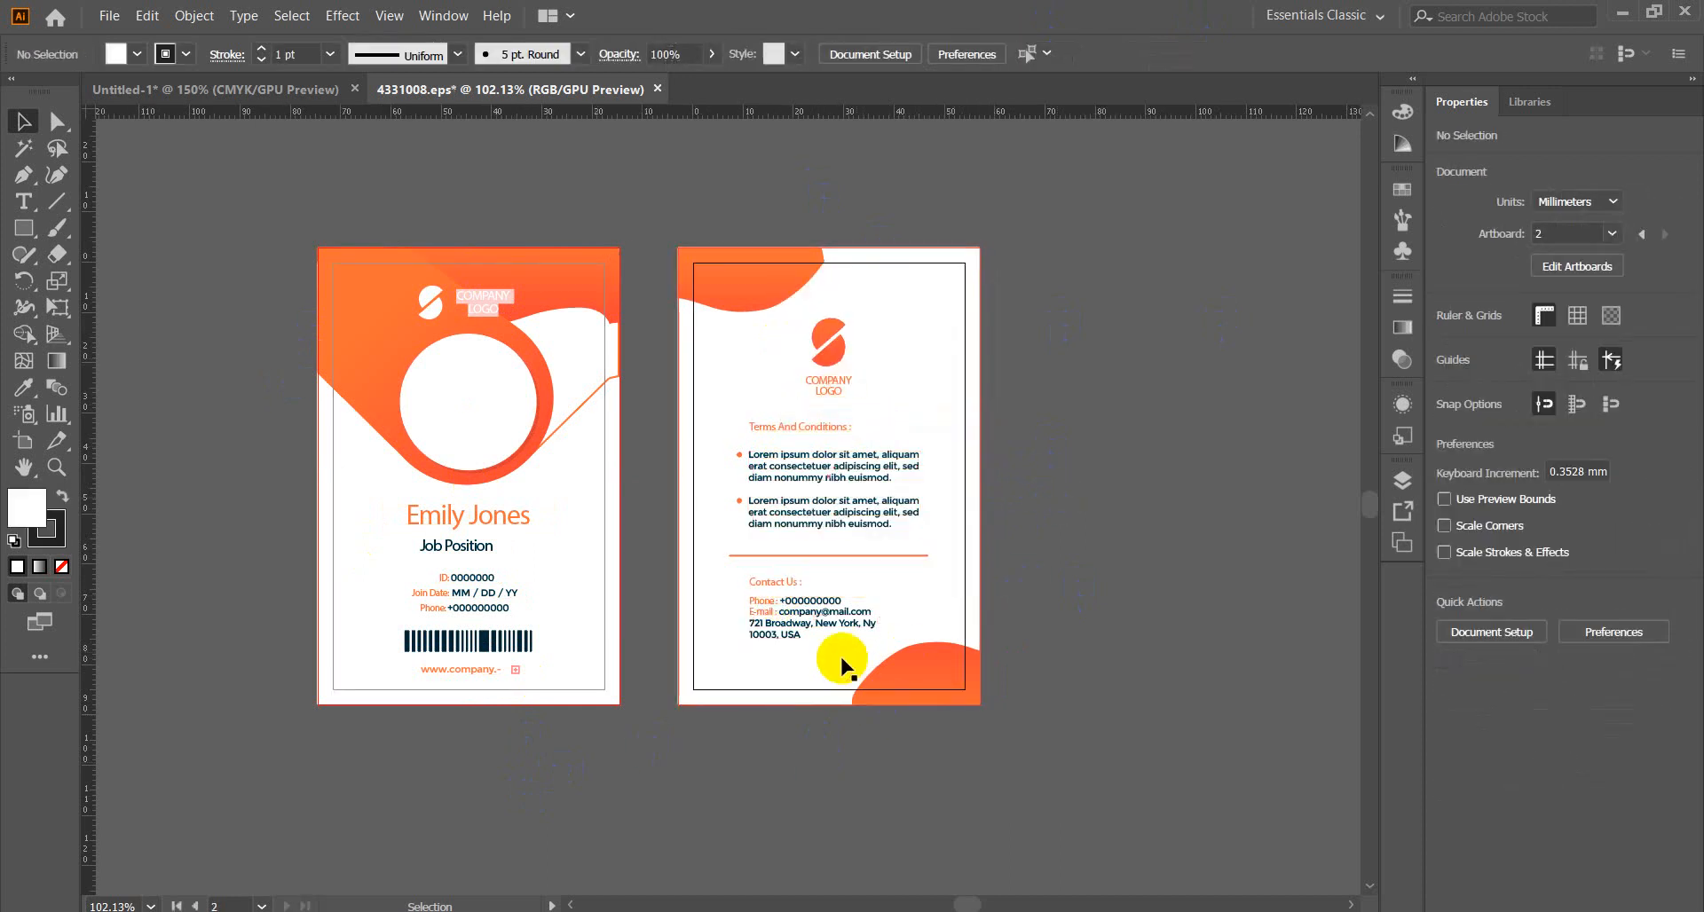
pyautogui.click(780, 612)
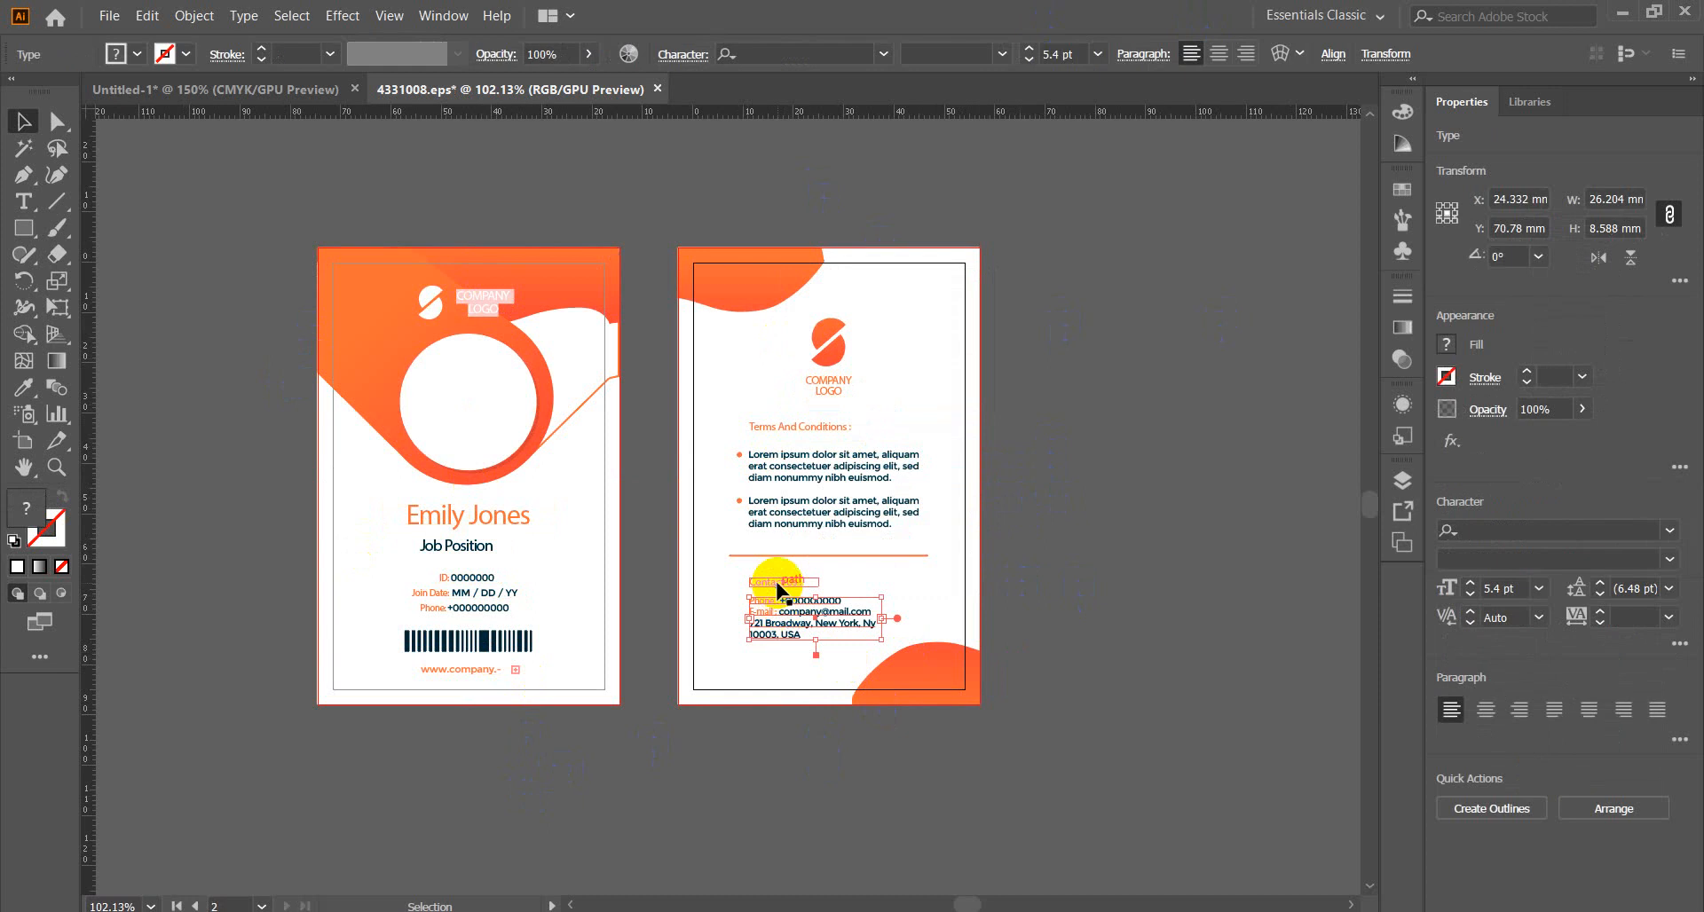
pyautogui.keyDown('shift'); pyautogui.click(778, 584); pyautogui.keyUp('shift')
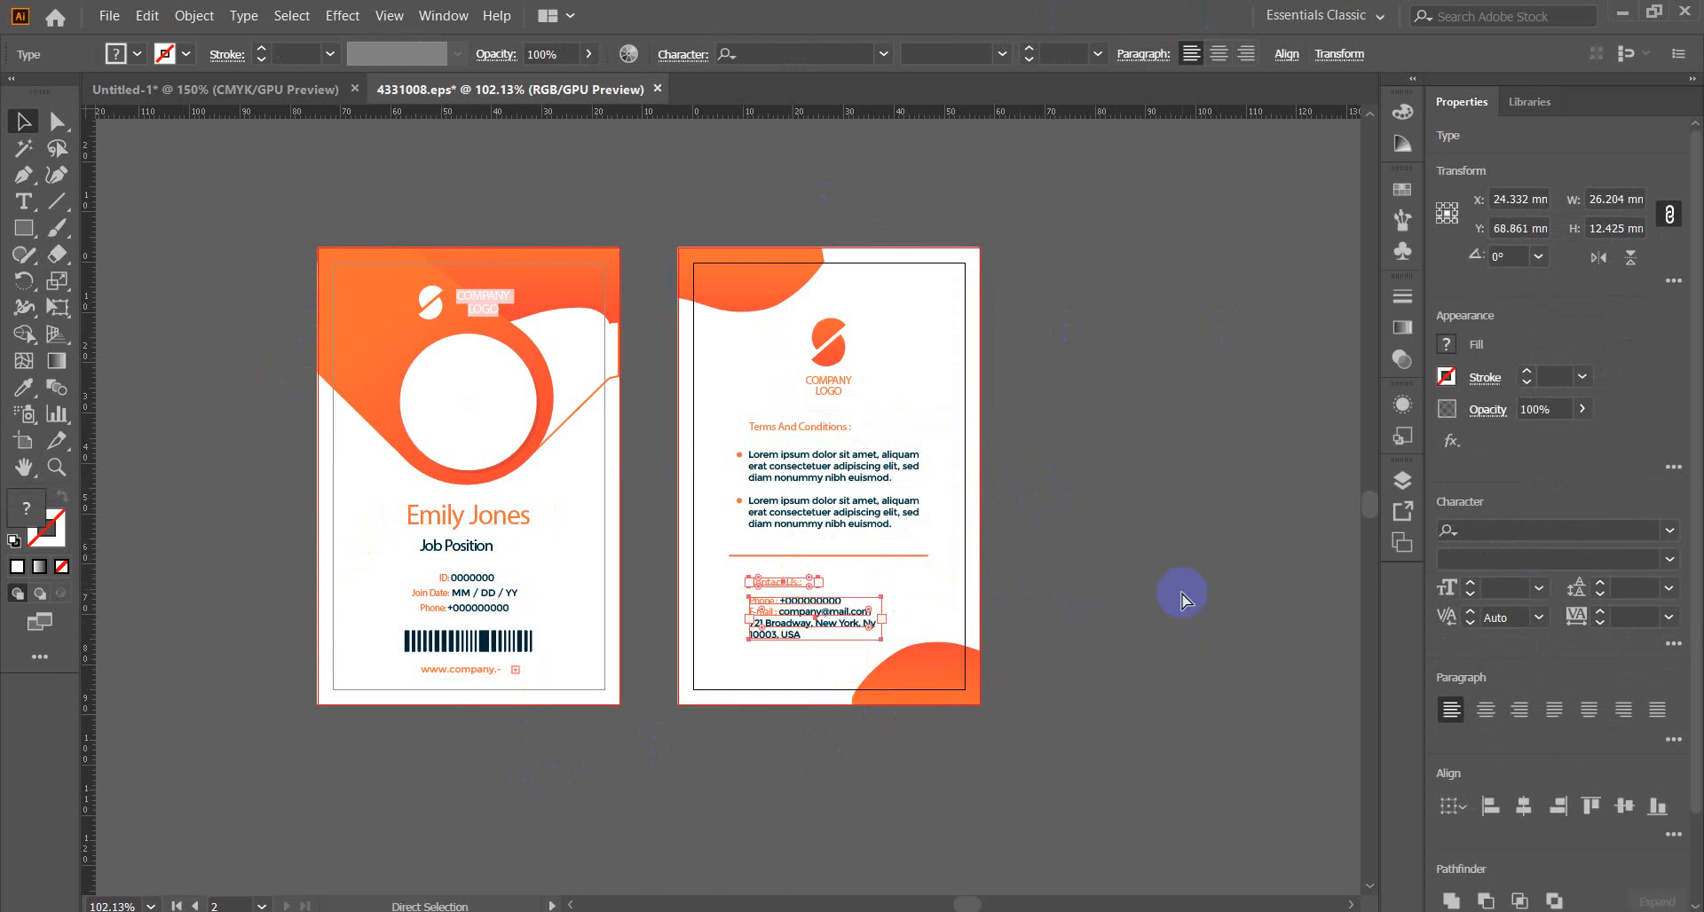
# Paste the contact details into the Untitled-1 press card and move them onto its back.
pyautogui.click(262, 90)
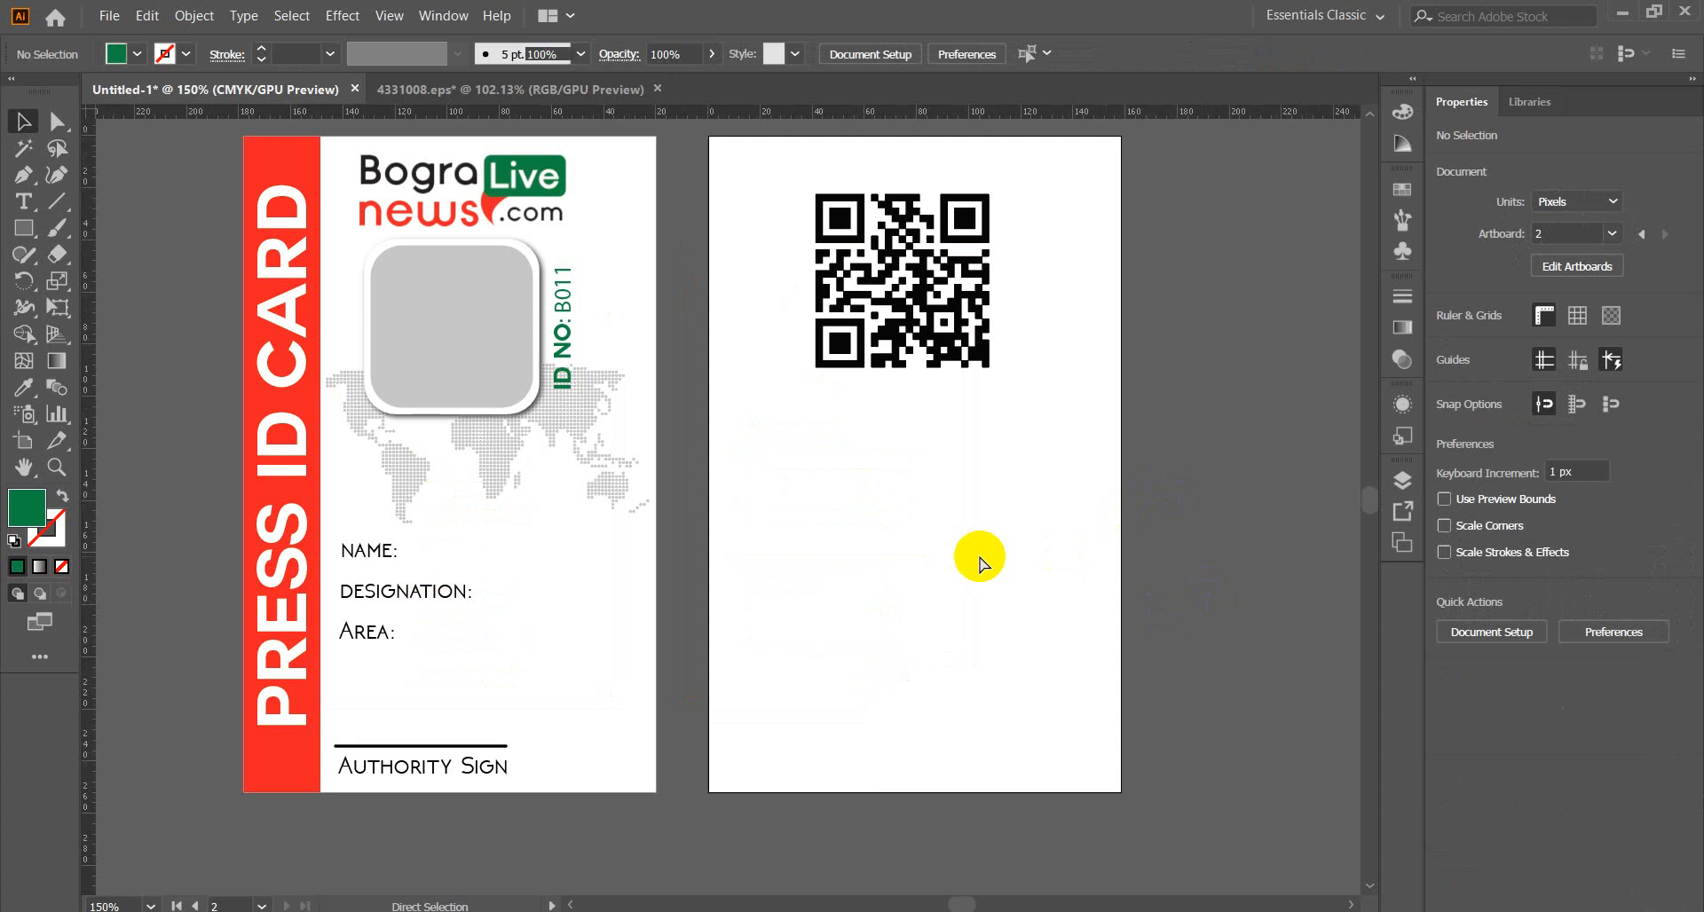
pyautogui.hotkey('ctrl', 'v')
pyautogui.moveTo(803, 516); pyautogui.dragTo(865, 498)
pyautogui.click(967, 582)
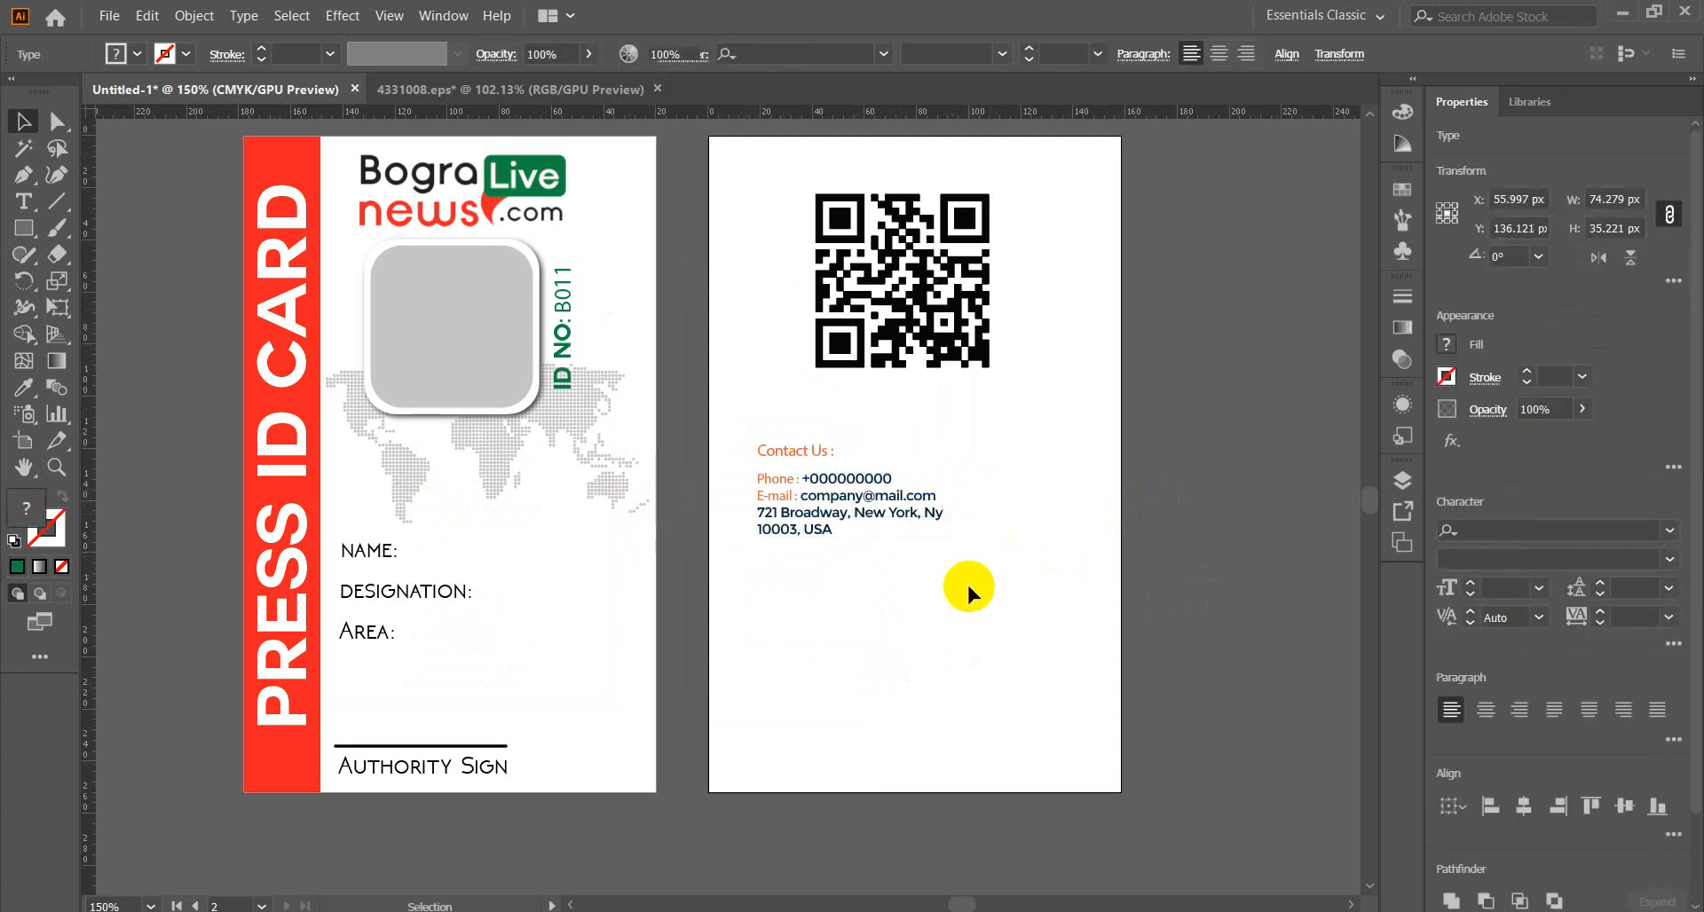
# Delete the old 'Contact Us :' wording from the pasted heading.
pyautogui.click(814, 453)
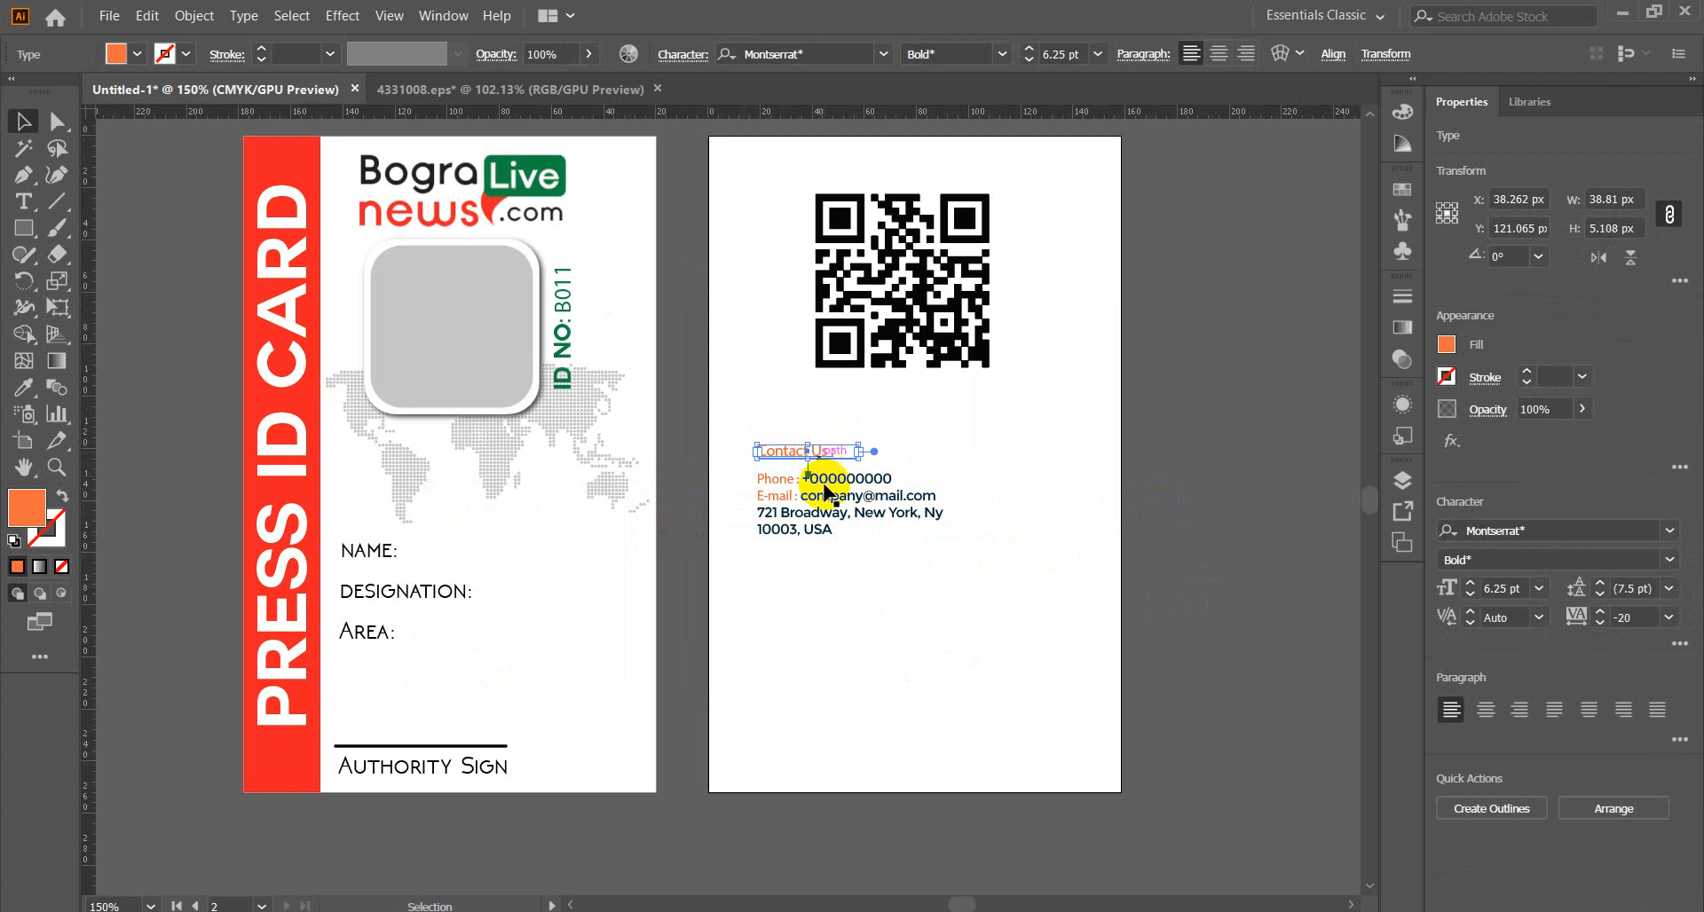
pyautogui.click(845, 613)
pyautogui.doubleClick(820, 453)
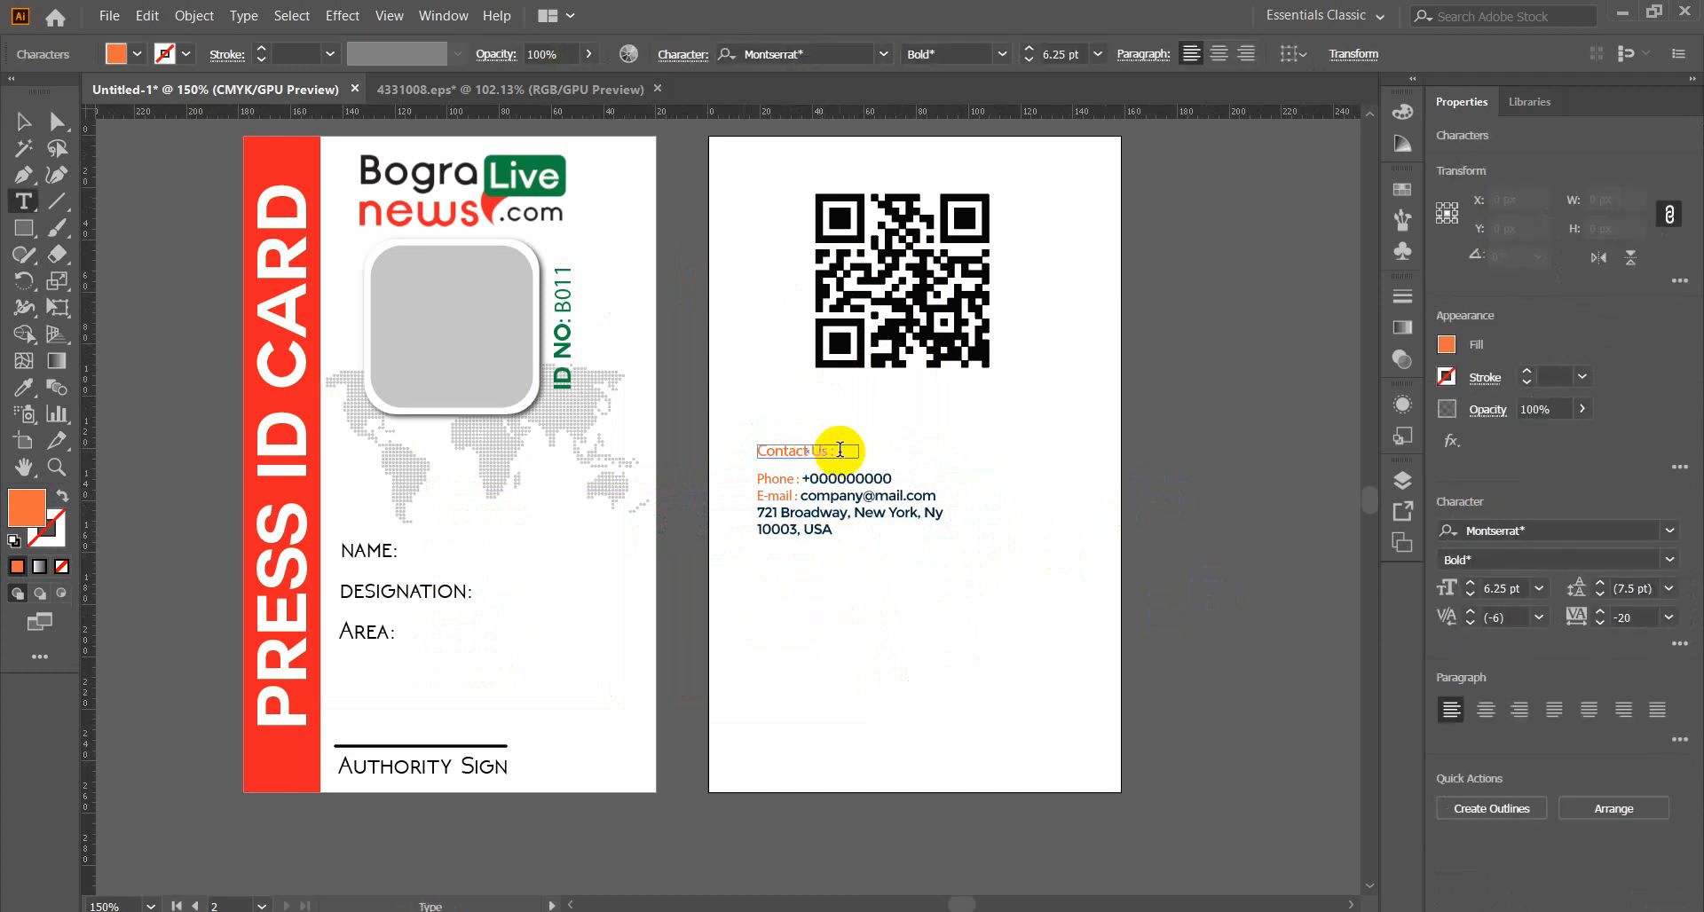
pyautogui.moveTo(835, 453); pyautogui.dragTo(723, 456)
pyautogui.hotkey('ctrl', 'c')
pyautogui.press('BackSpace')
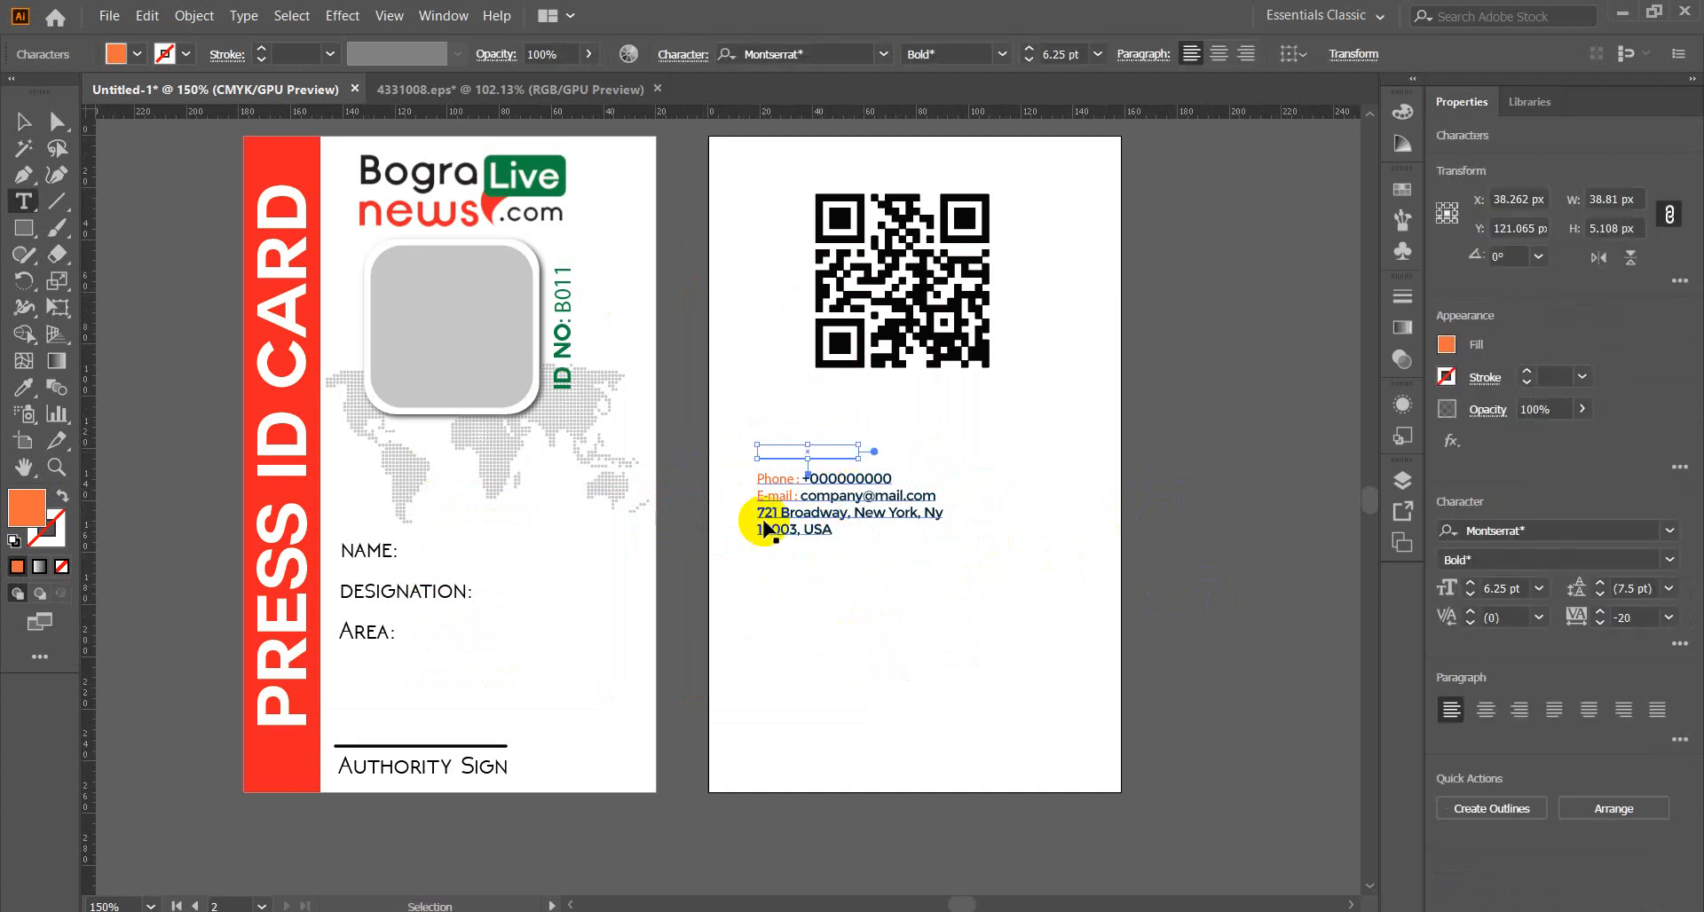
pyautogui.click(23, 121)
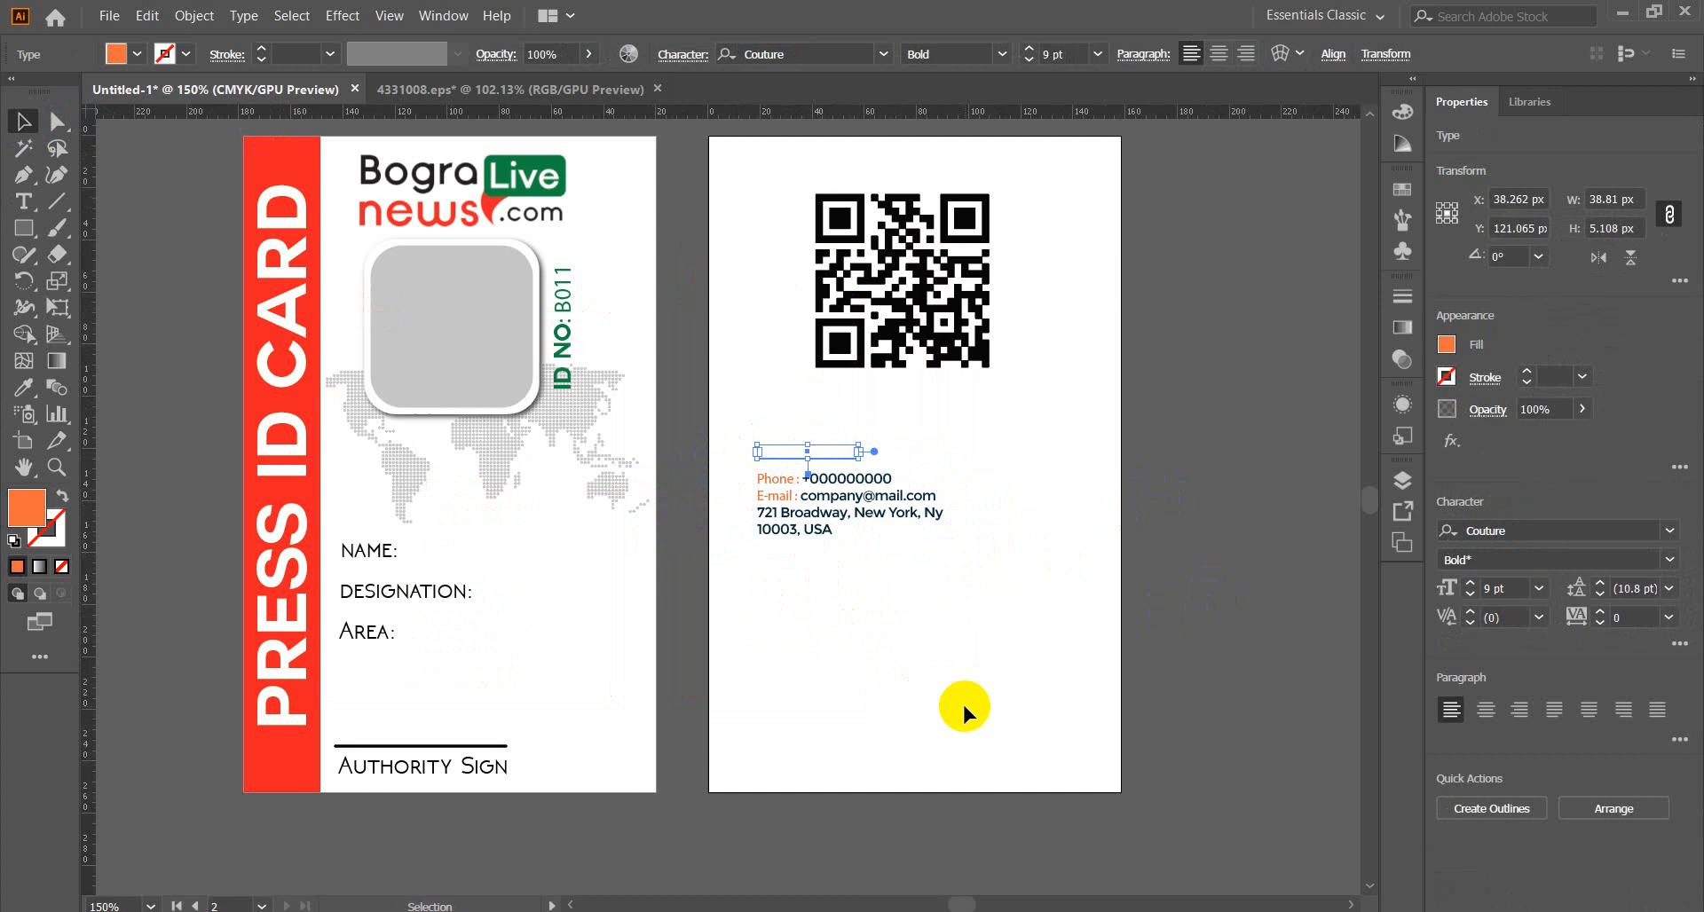
pyautogui.click(1032, 710)
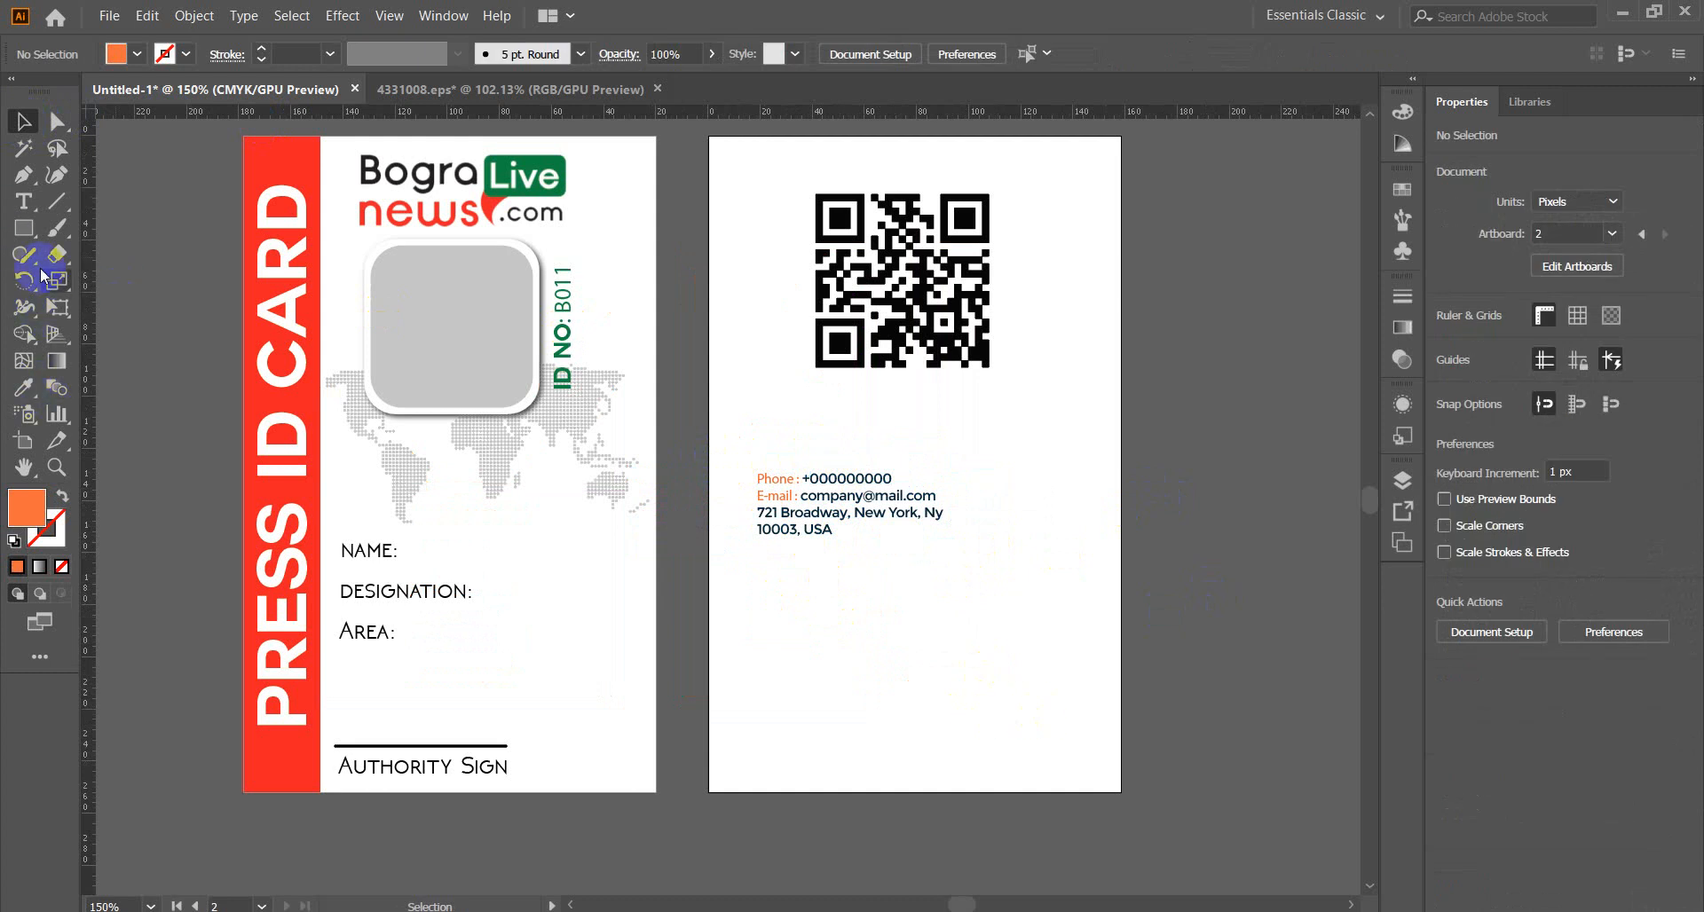
# Create a new text heading above the contact details and begin typing CONTACT US.
pyautogui.click(23, 201)
pyautogui.click(761, 417)
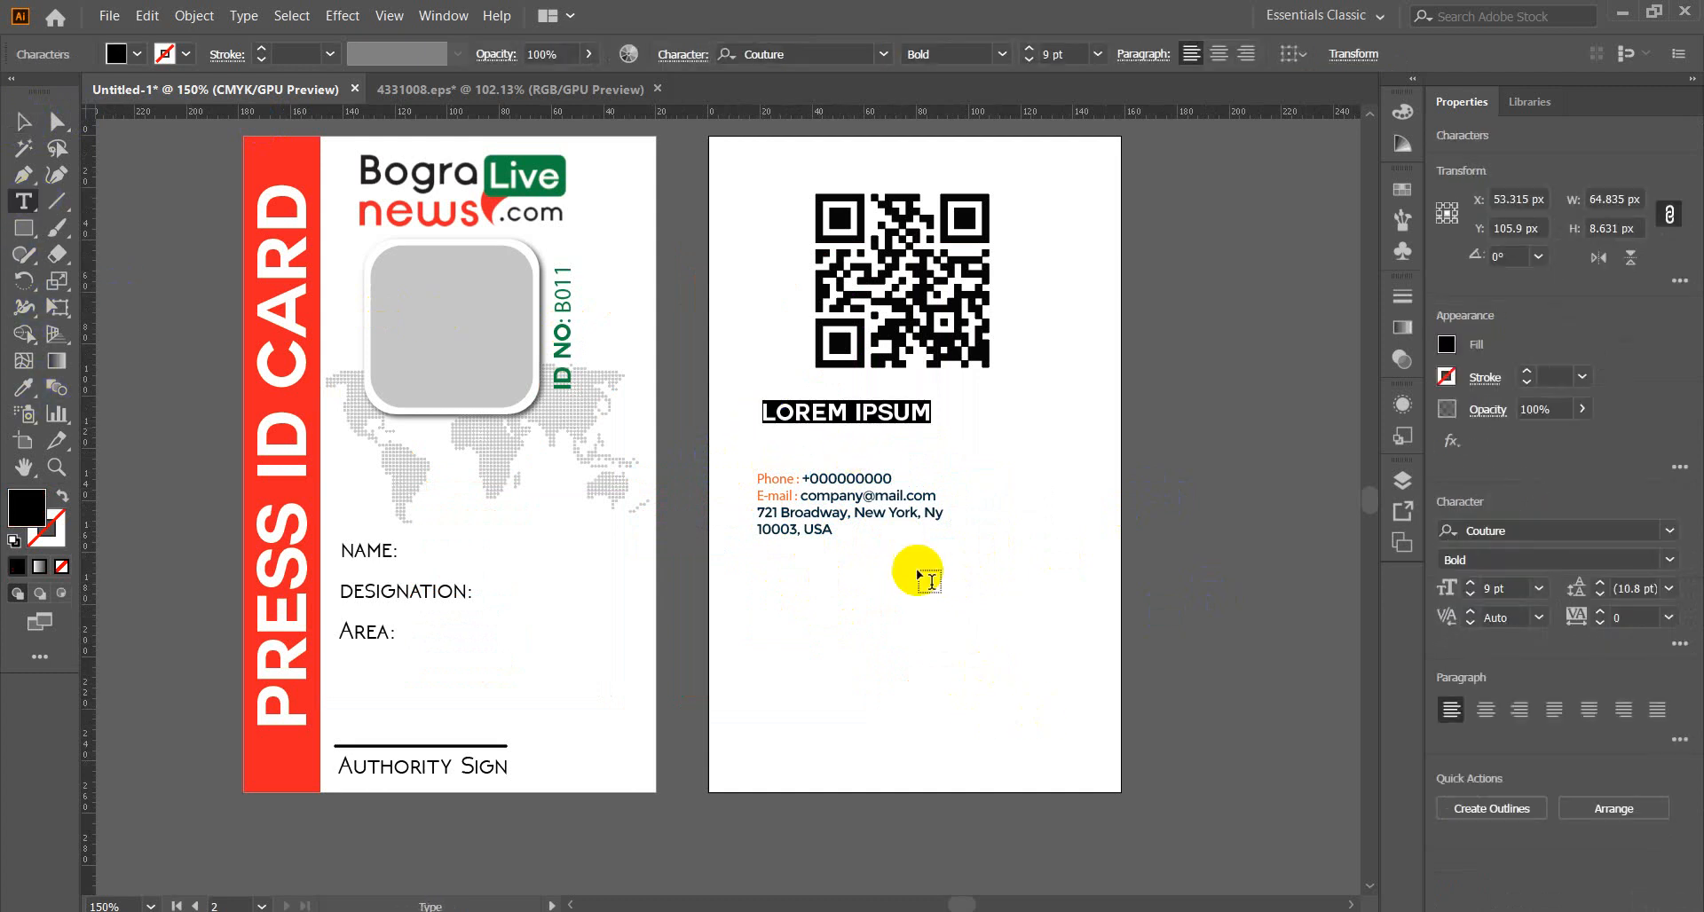
pyautogui.hotkey('ctrl', 'v')
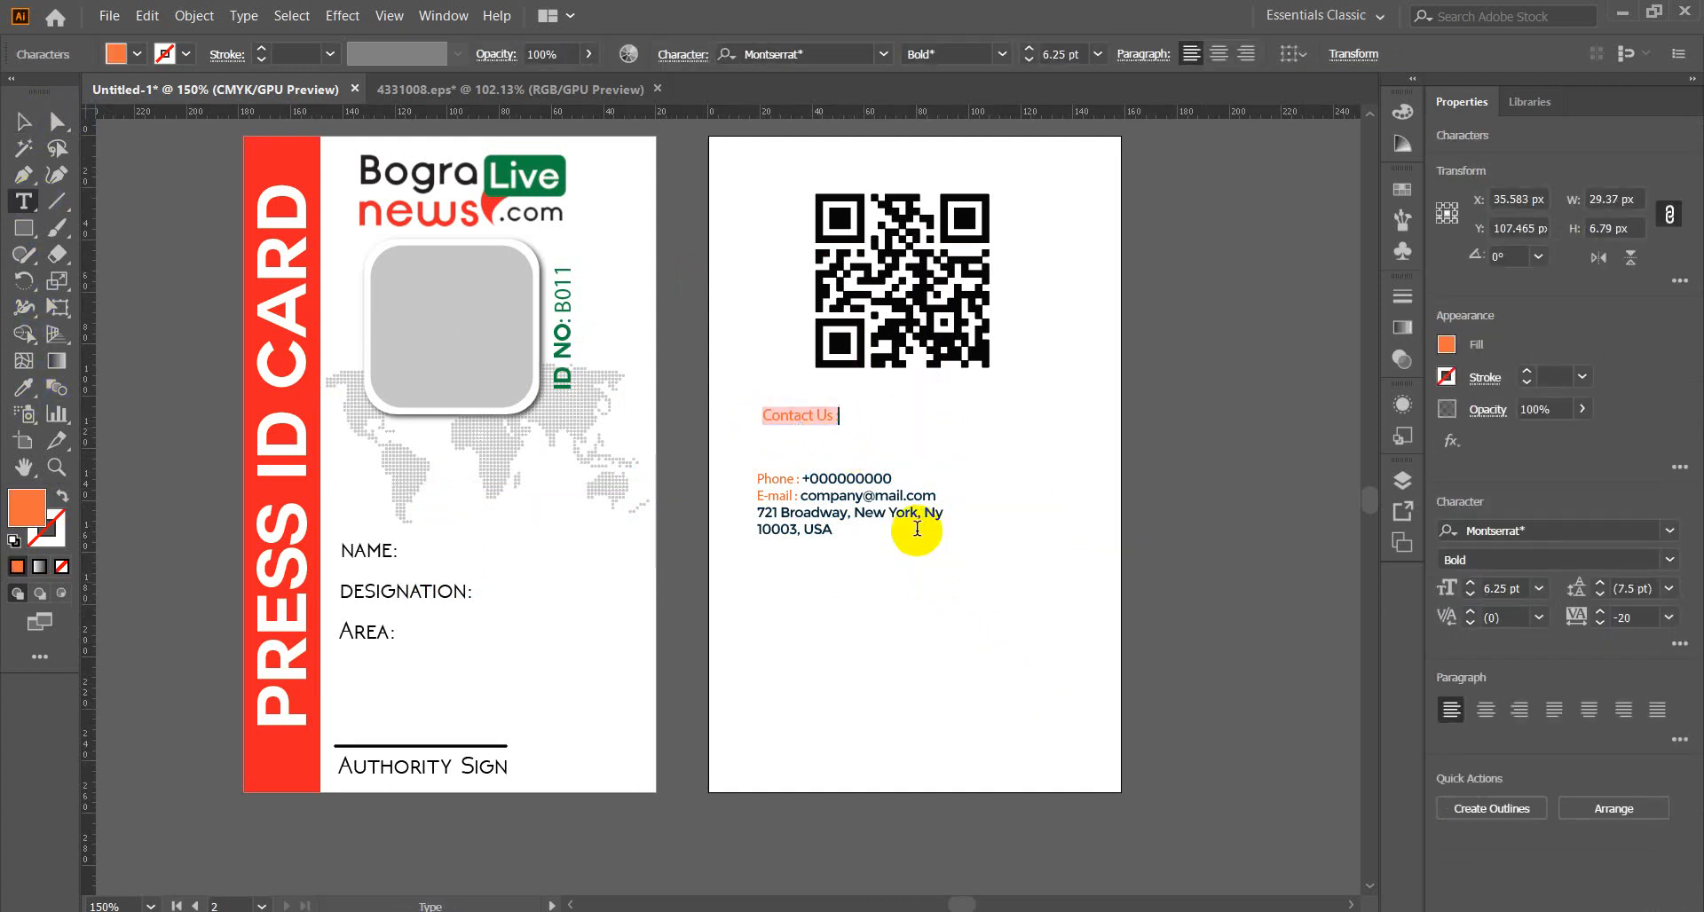
pyautogui.press('Escape')
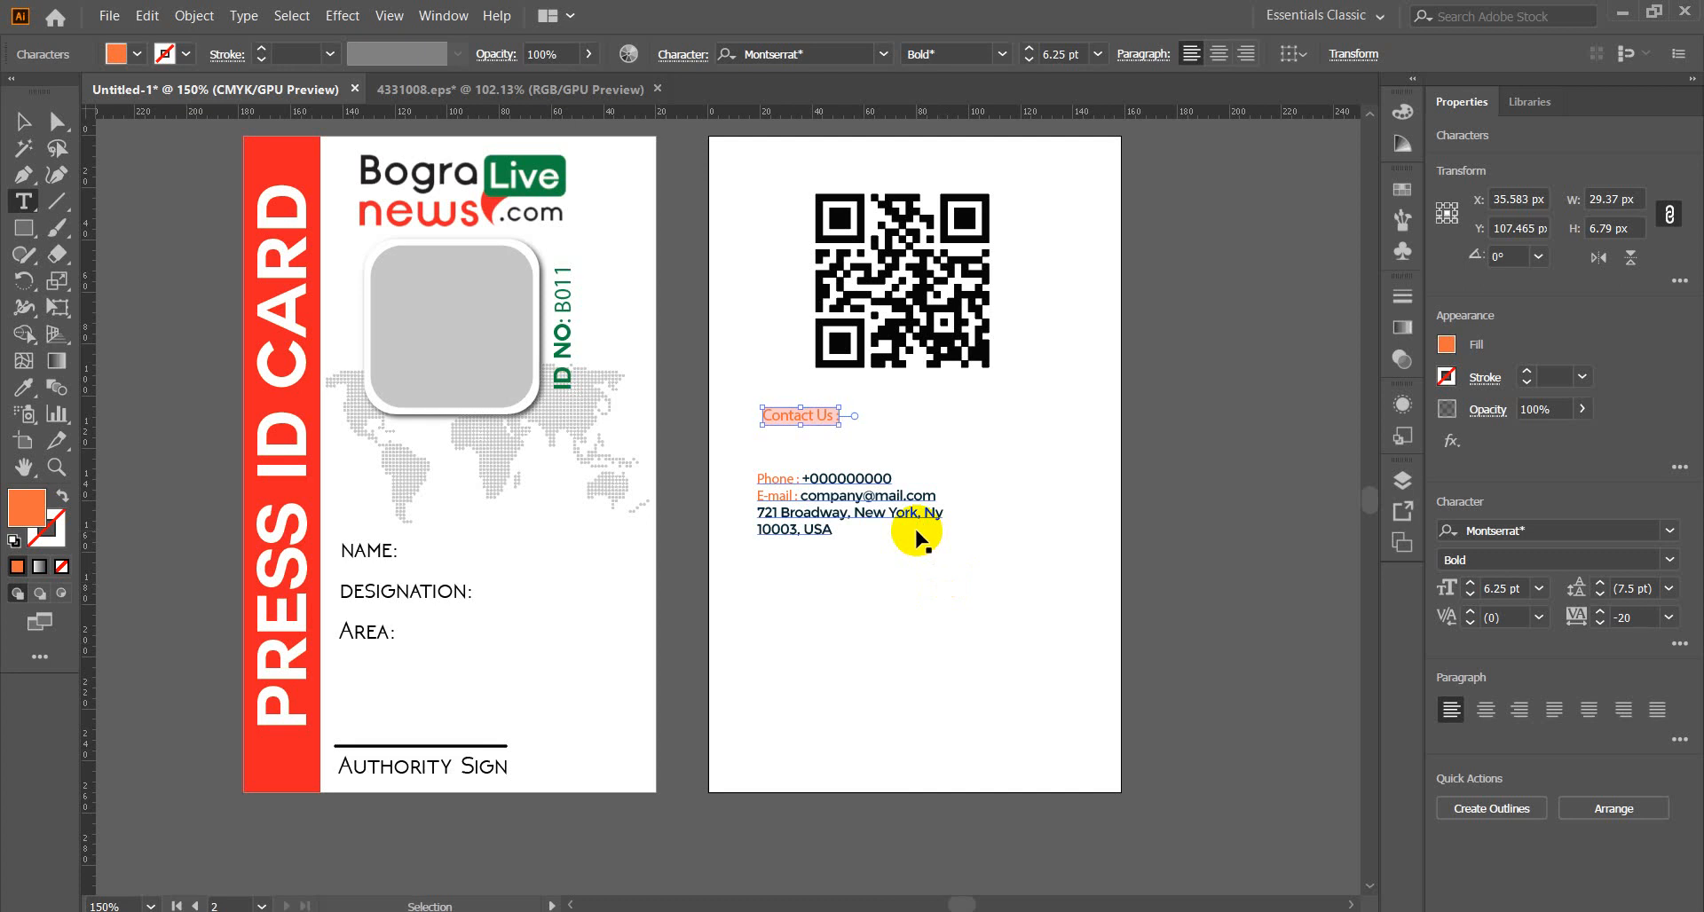
pyautogui.press('Return')
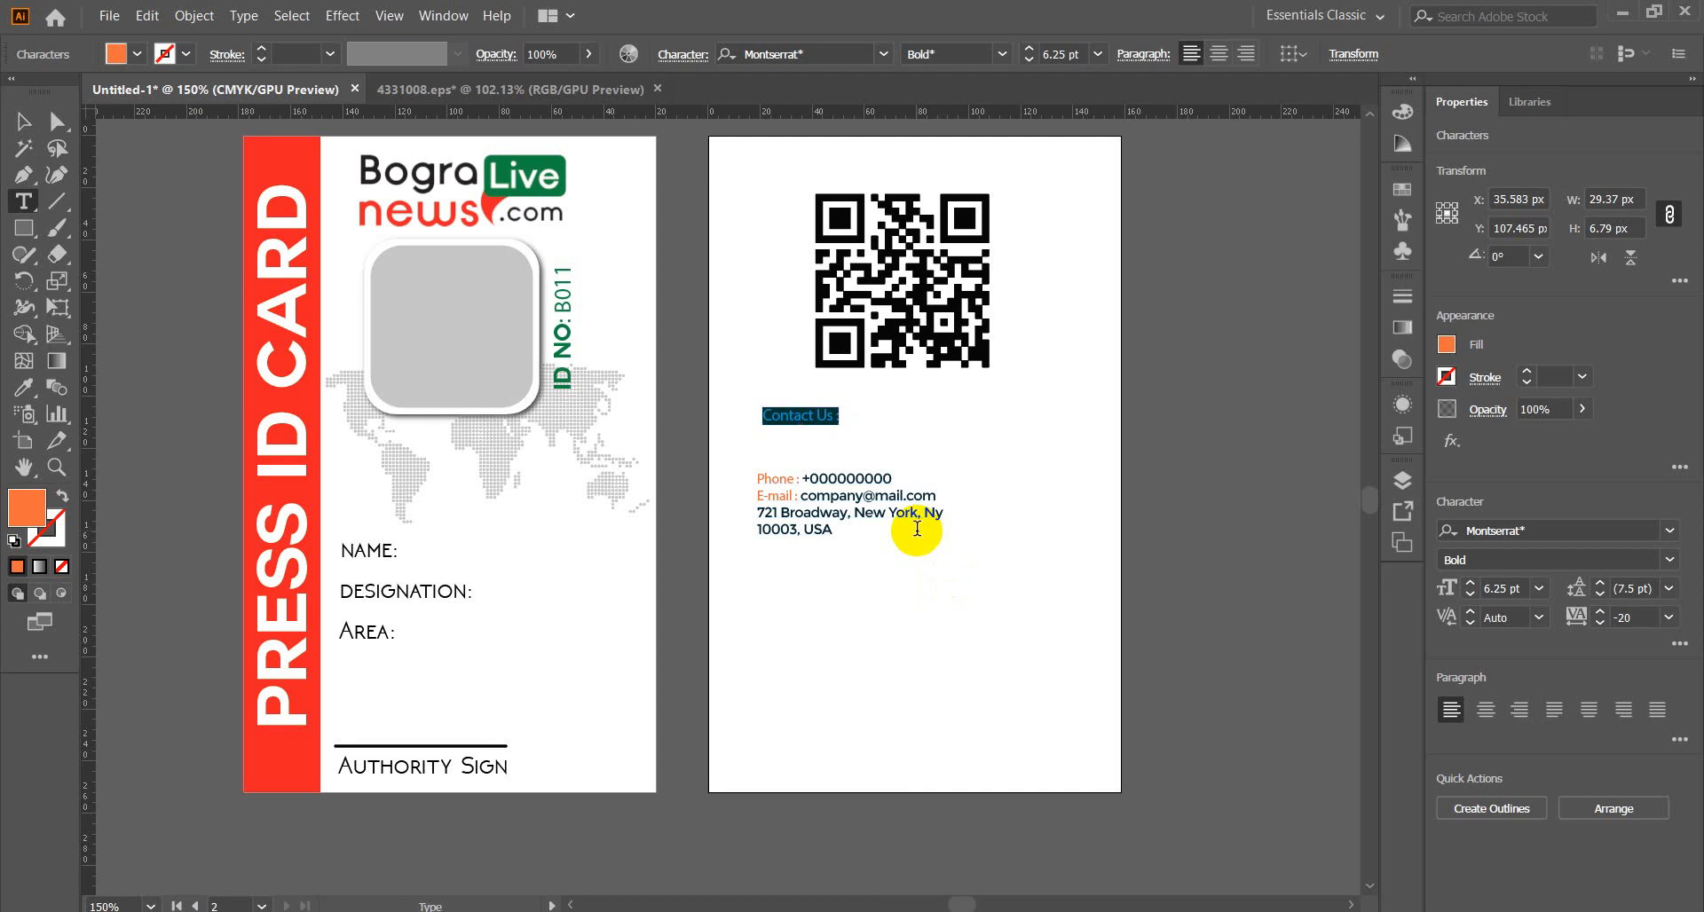
pyautogui.press('Escape')
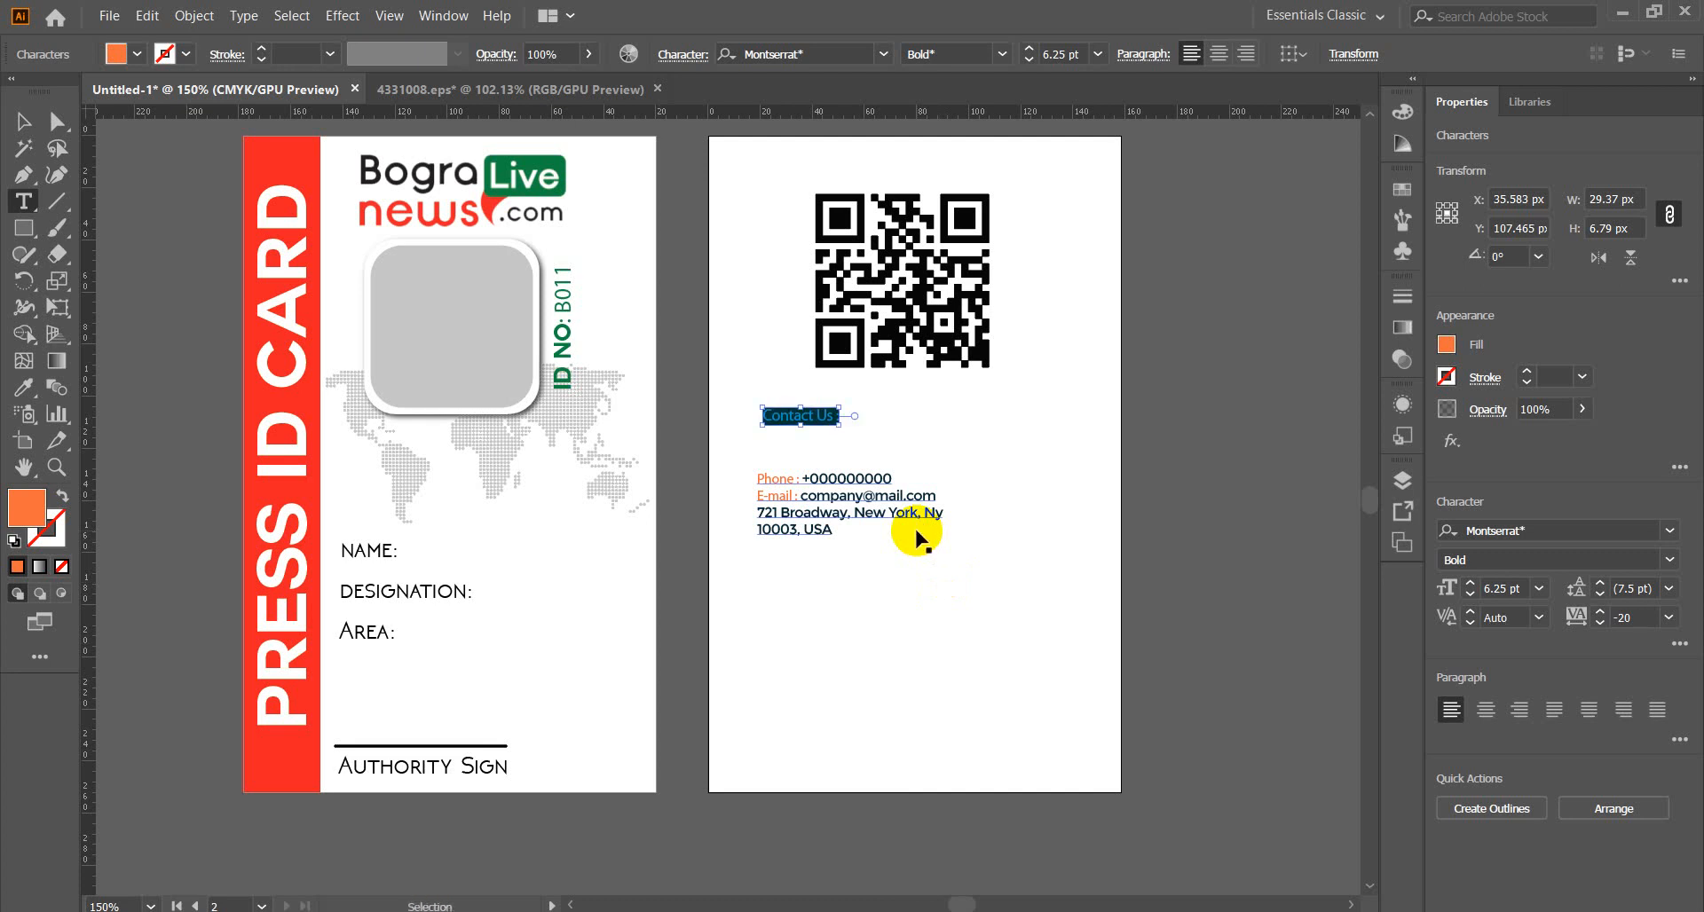
pyautogui.press('BackSpace')
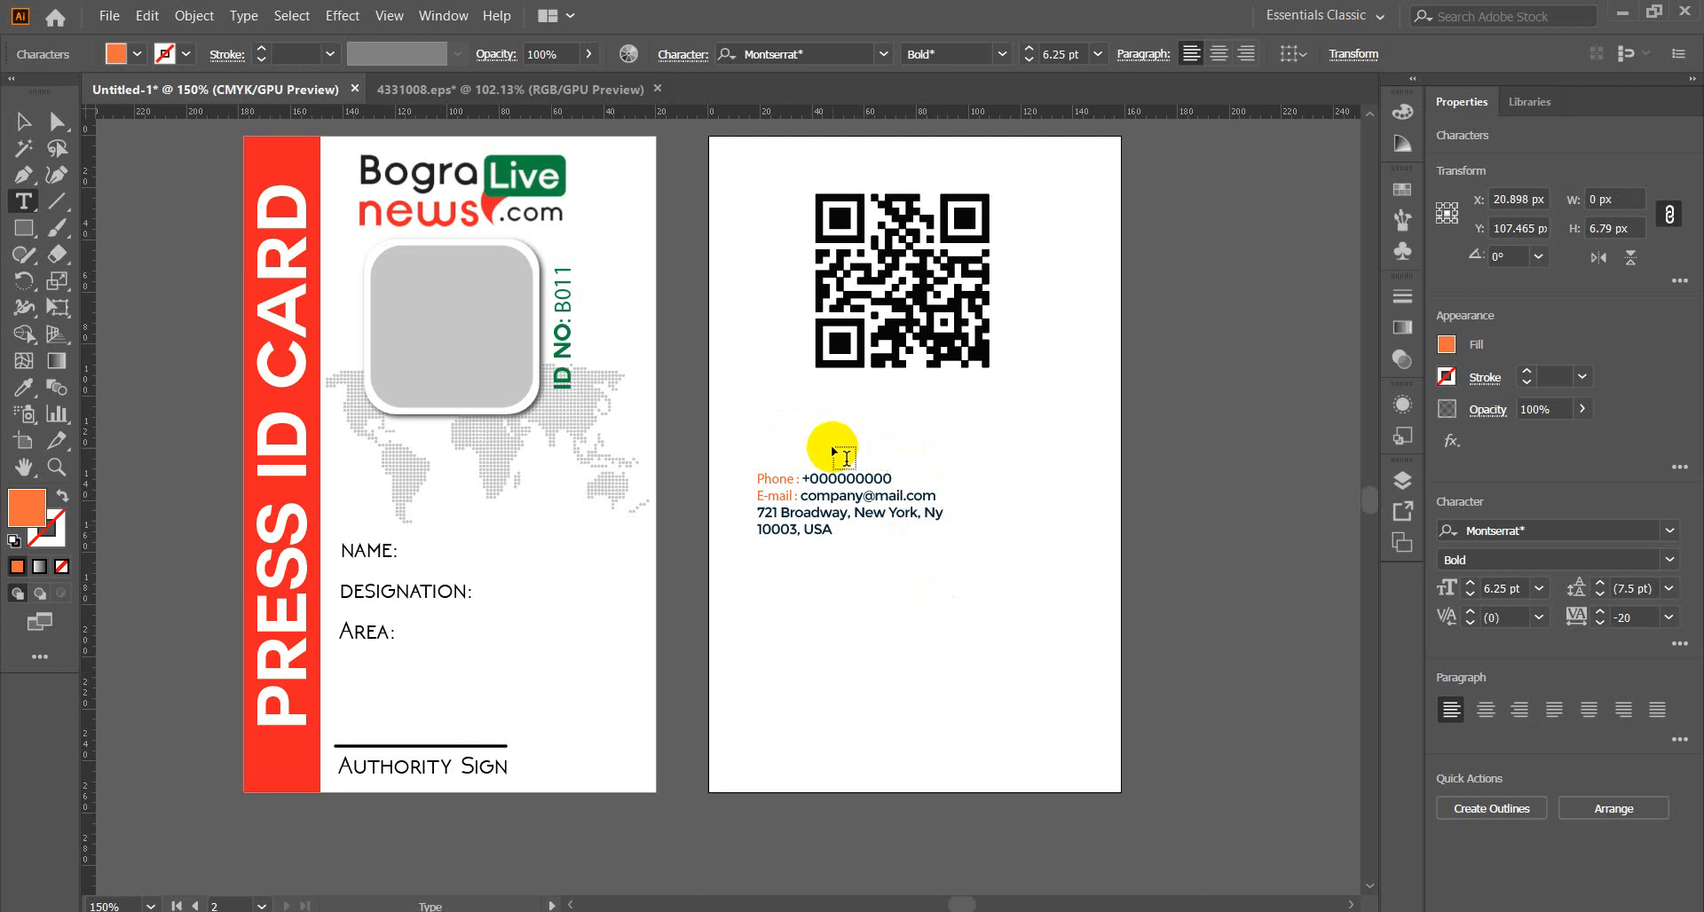
pyautogui.press('Escape')
pyautogui.click(842, 657)
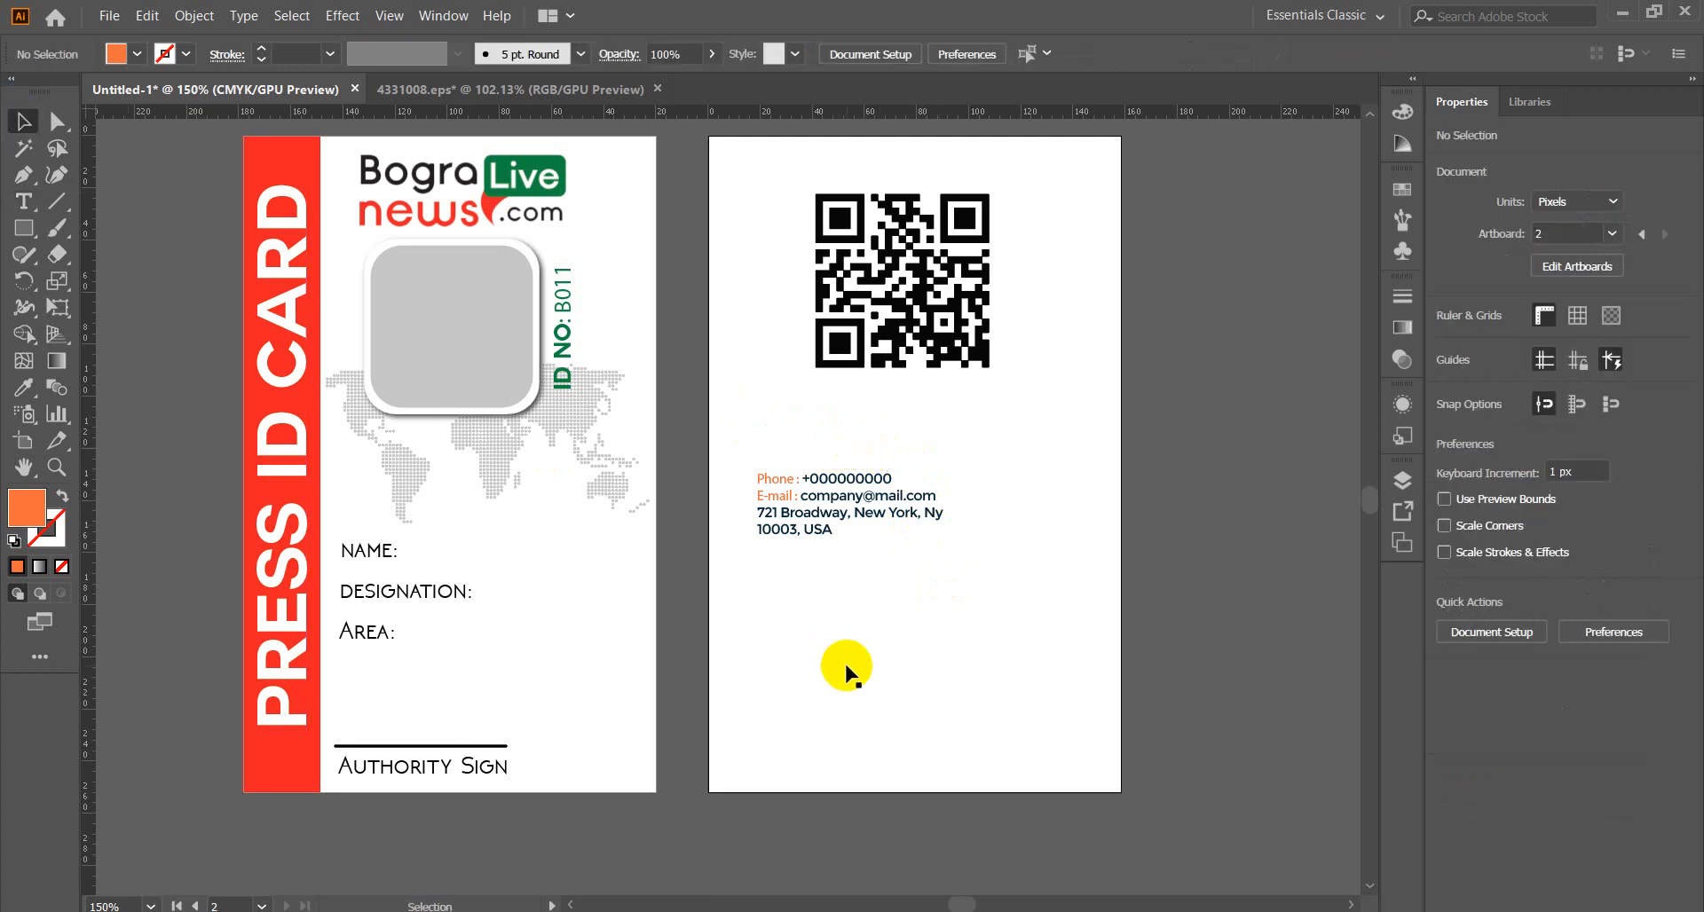
pyautogui.click(24, 201)
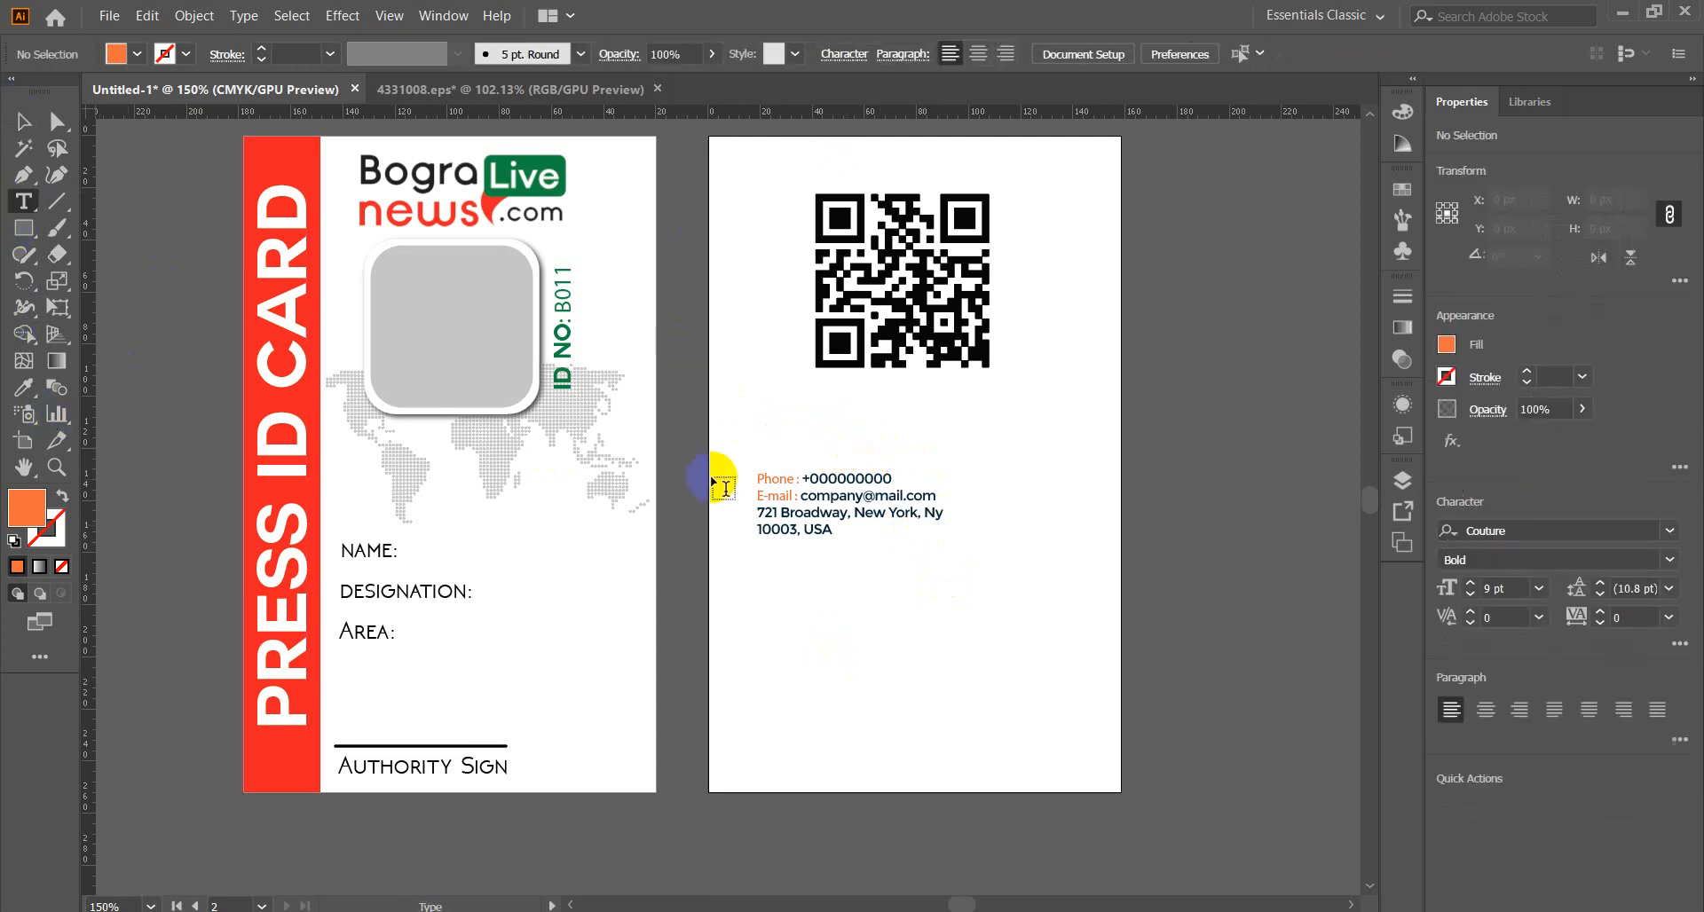
pyautogui.click(762, 438)
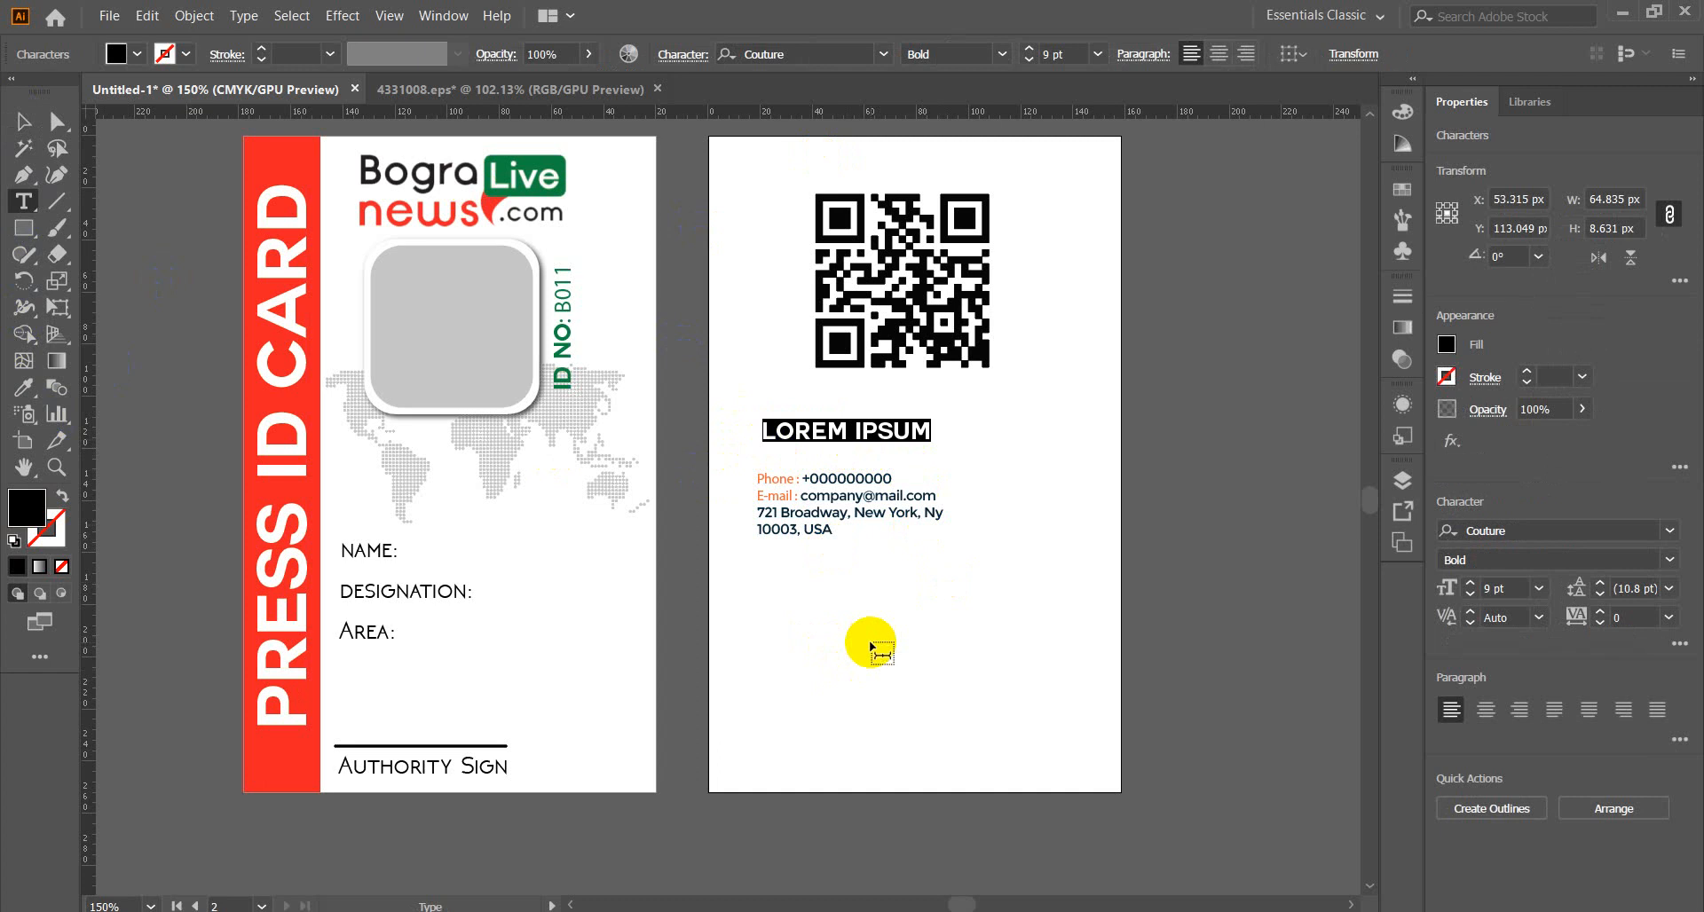
pyautogui.write('c')
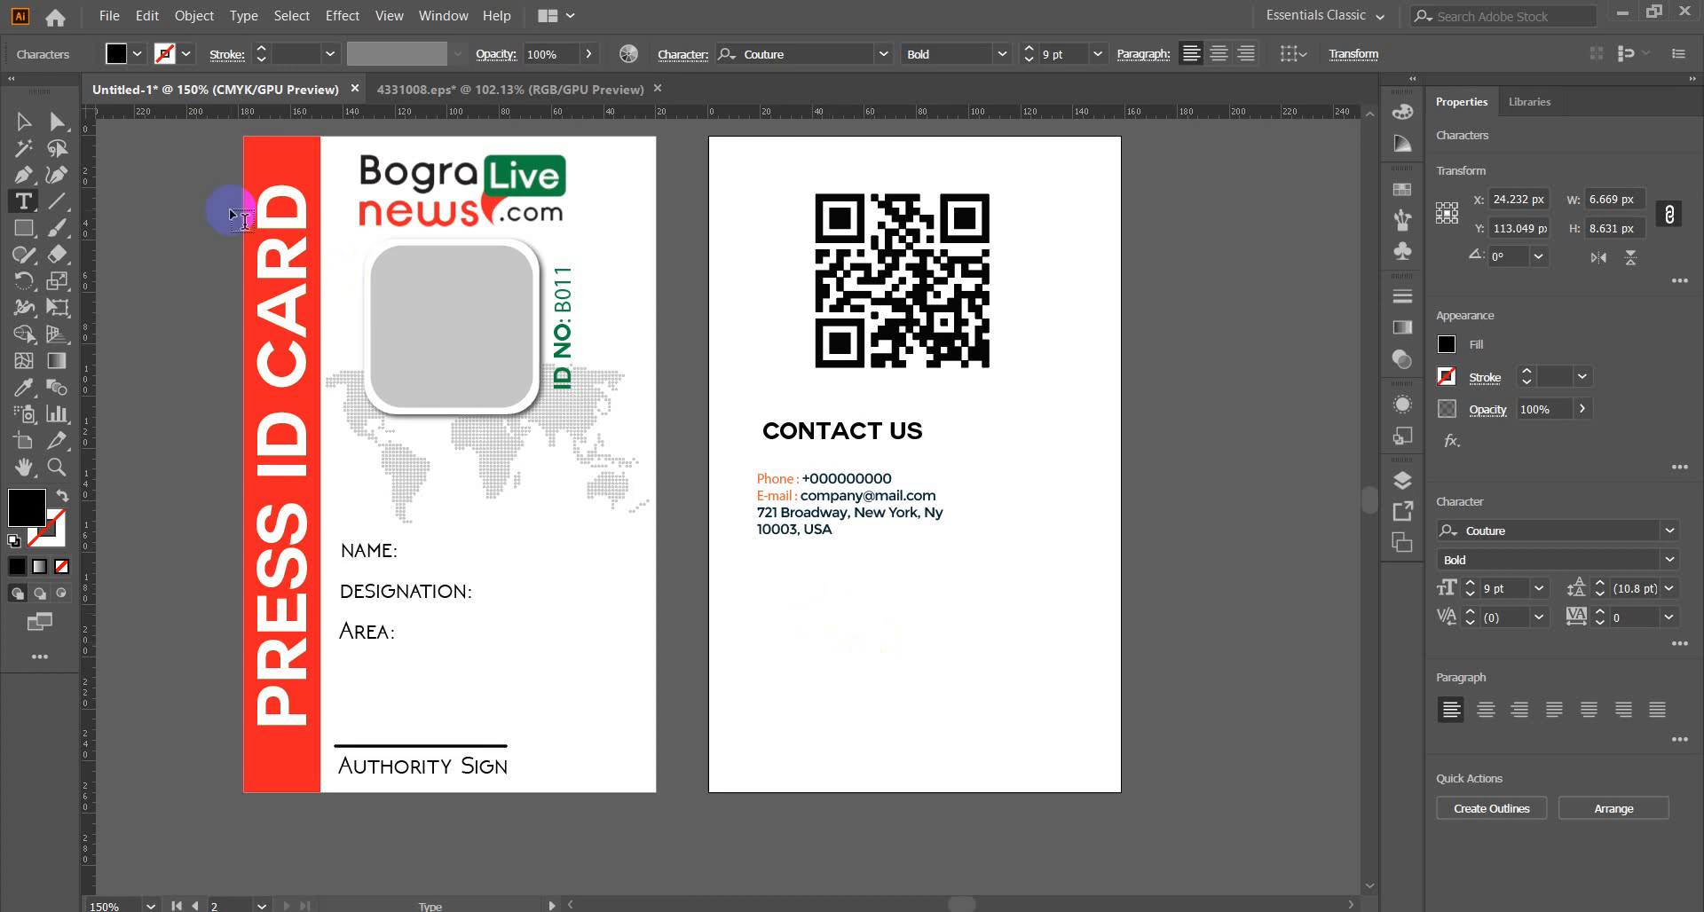
# Raise the contact text from 9 pt to 10 pt and stretch its frame down, right and left.
pyautogui.click(22, 121)
pyautogui.click(1246, 467)
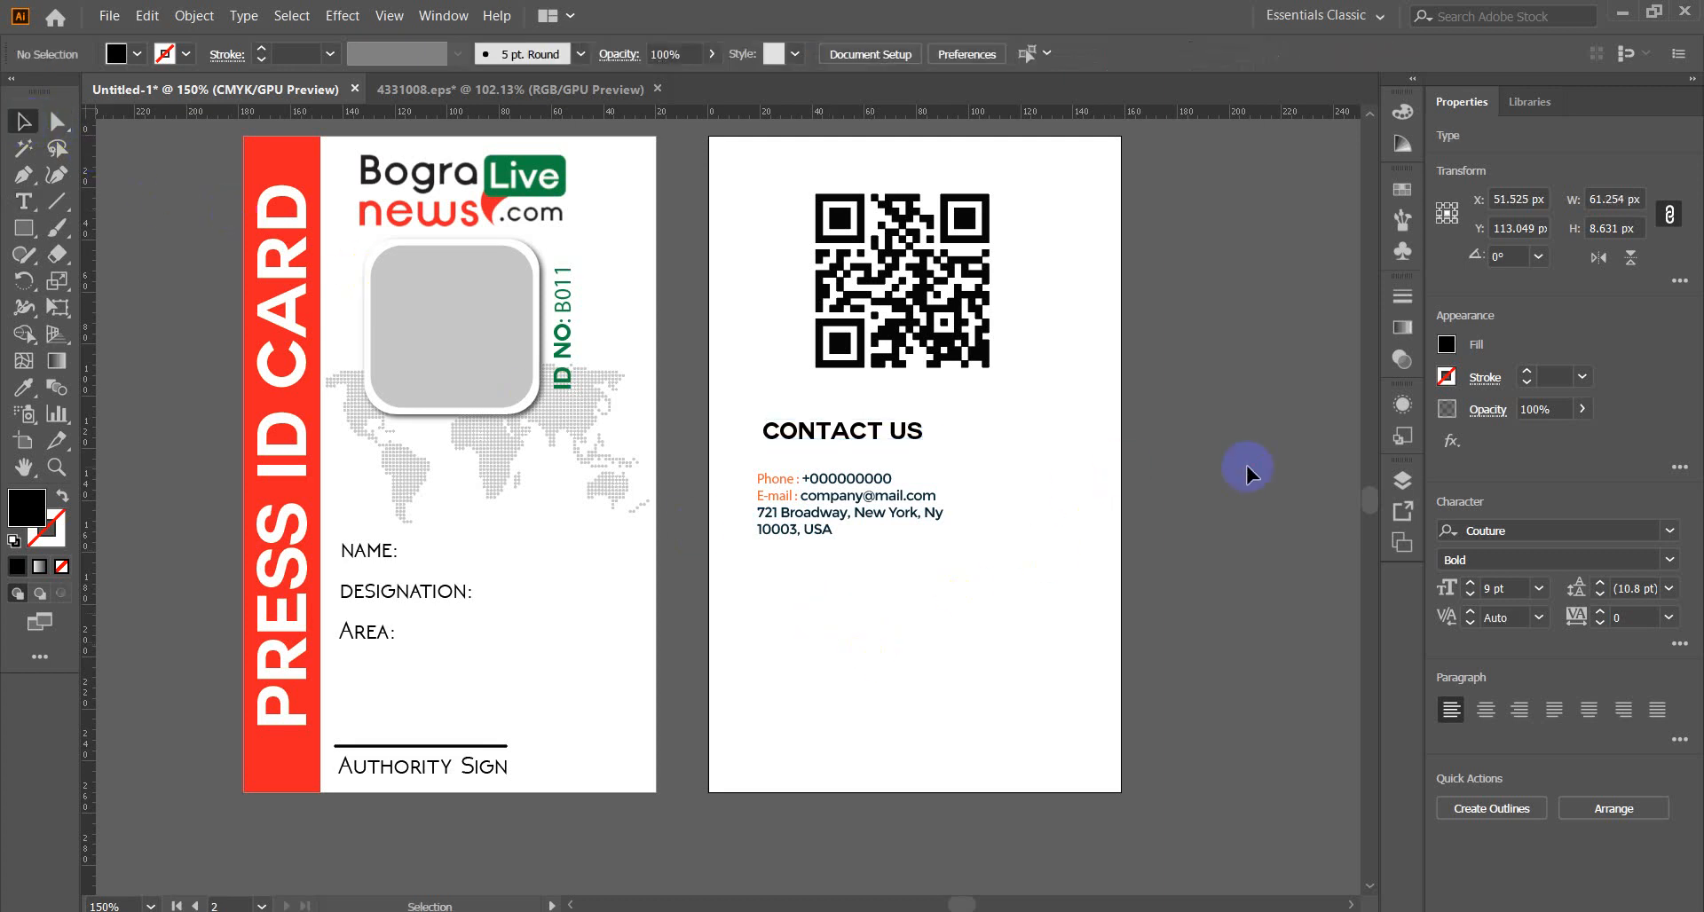
pyautogui.click(857, 504)
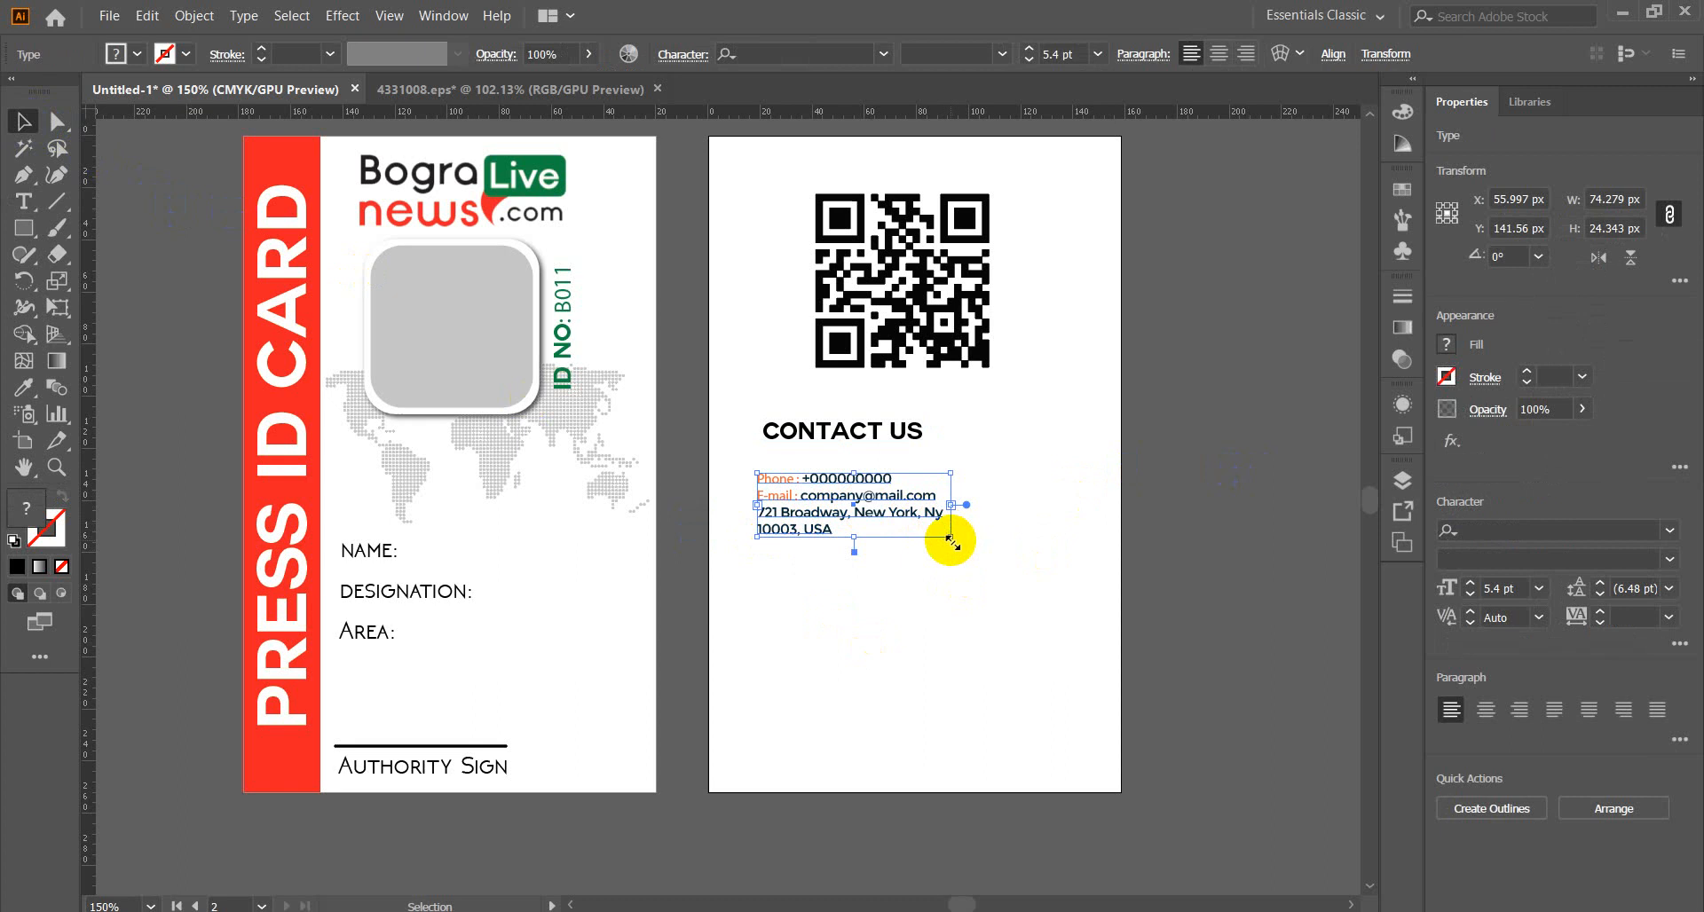
pyautogui.moveTo(950, 539); pyautogui.dragTo(1056, 582)
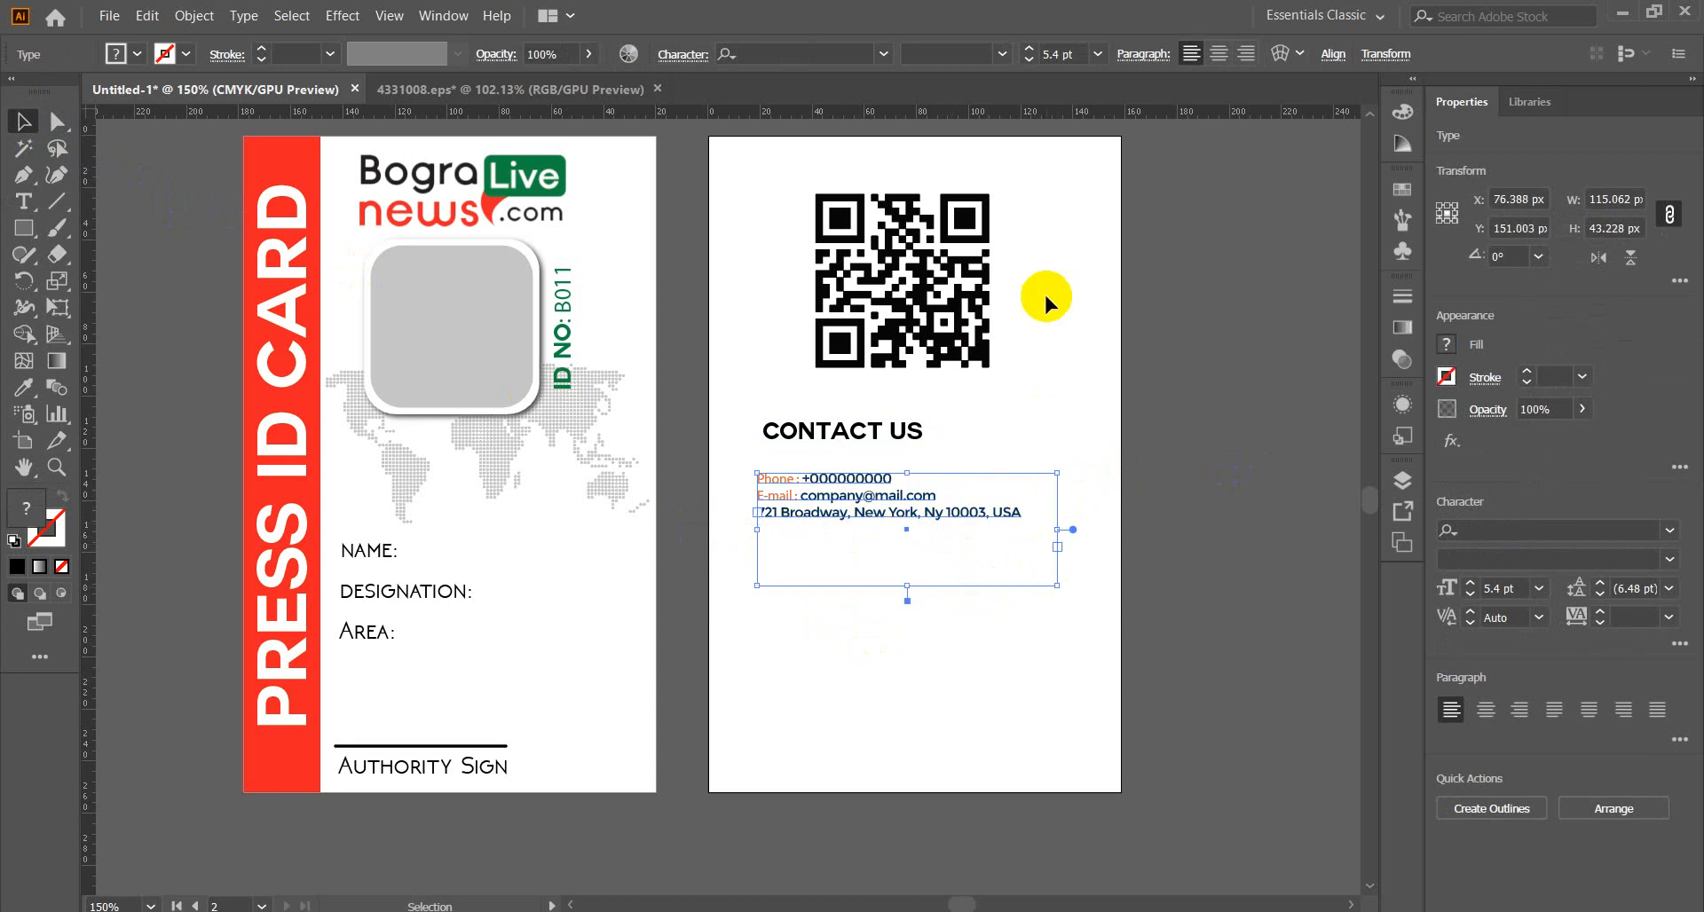
pyautogui.click(1029, 49)
pyautogui.click(1028, 50)
pyautogui.click(1029, 49)
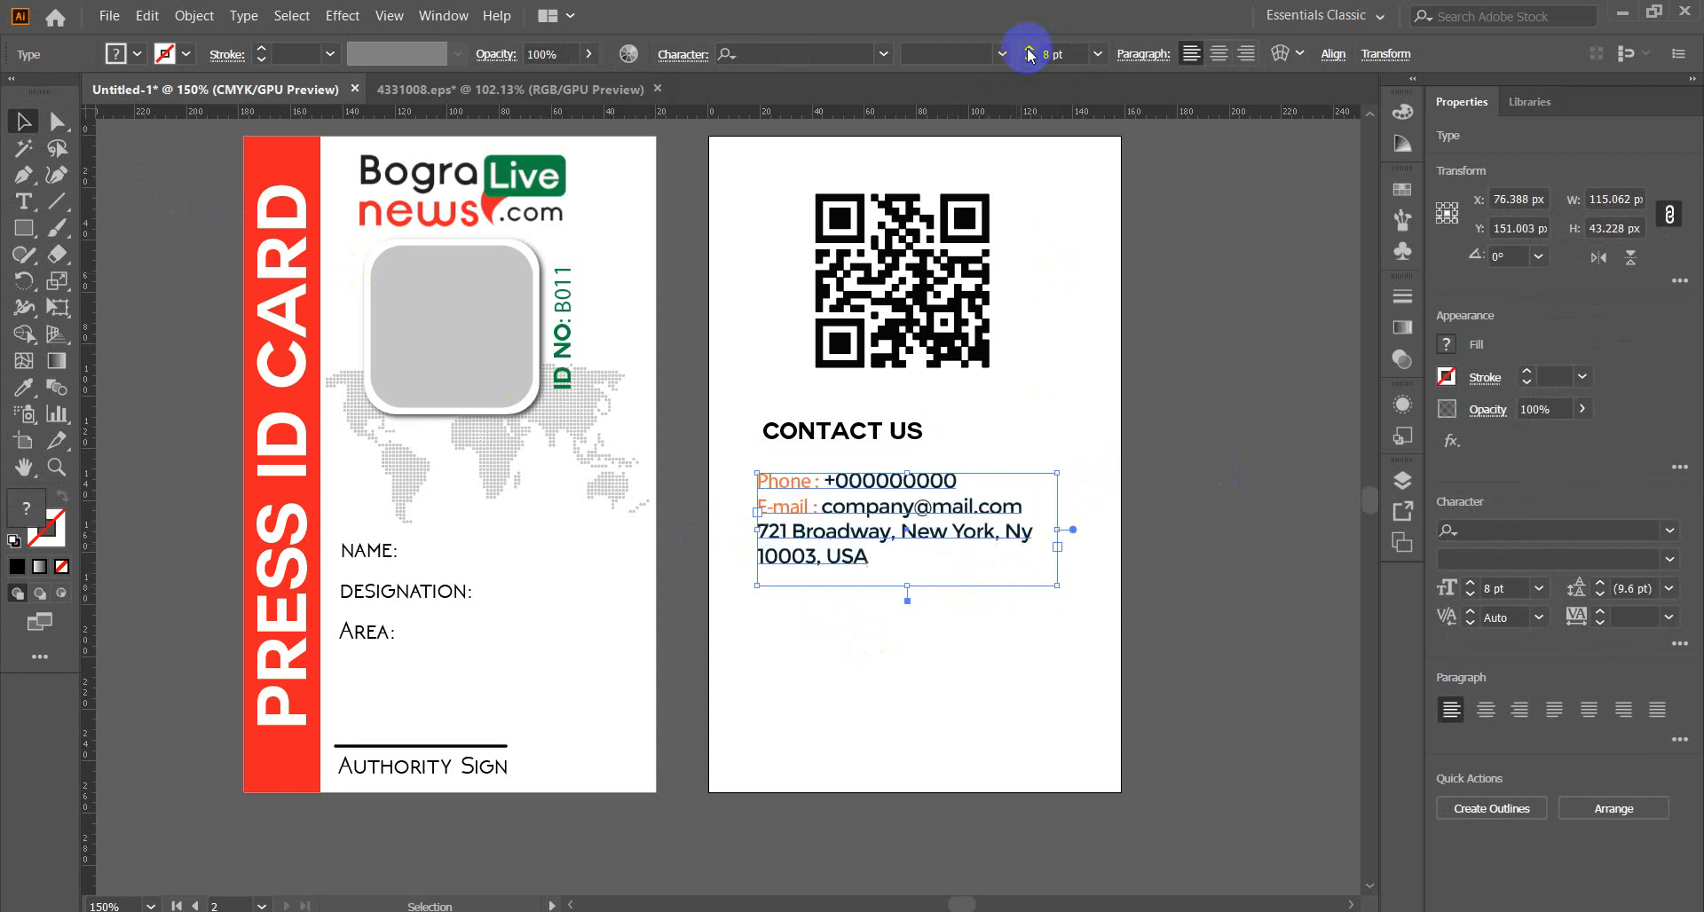
pyautogui.click(1029, 50)
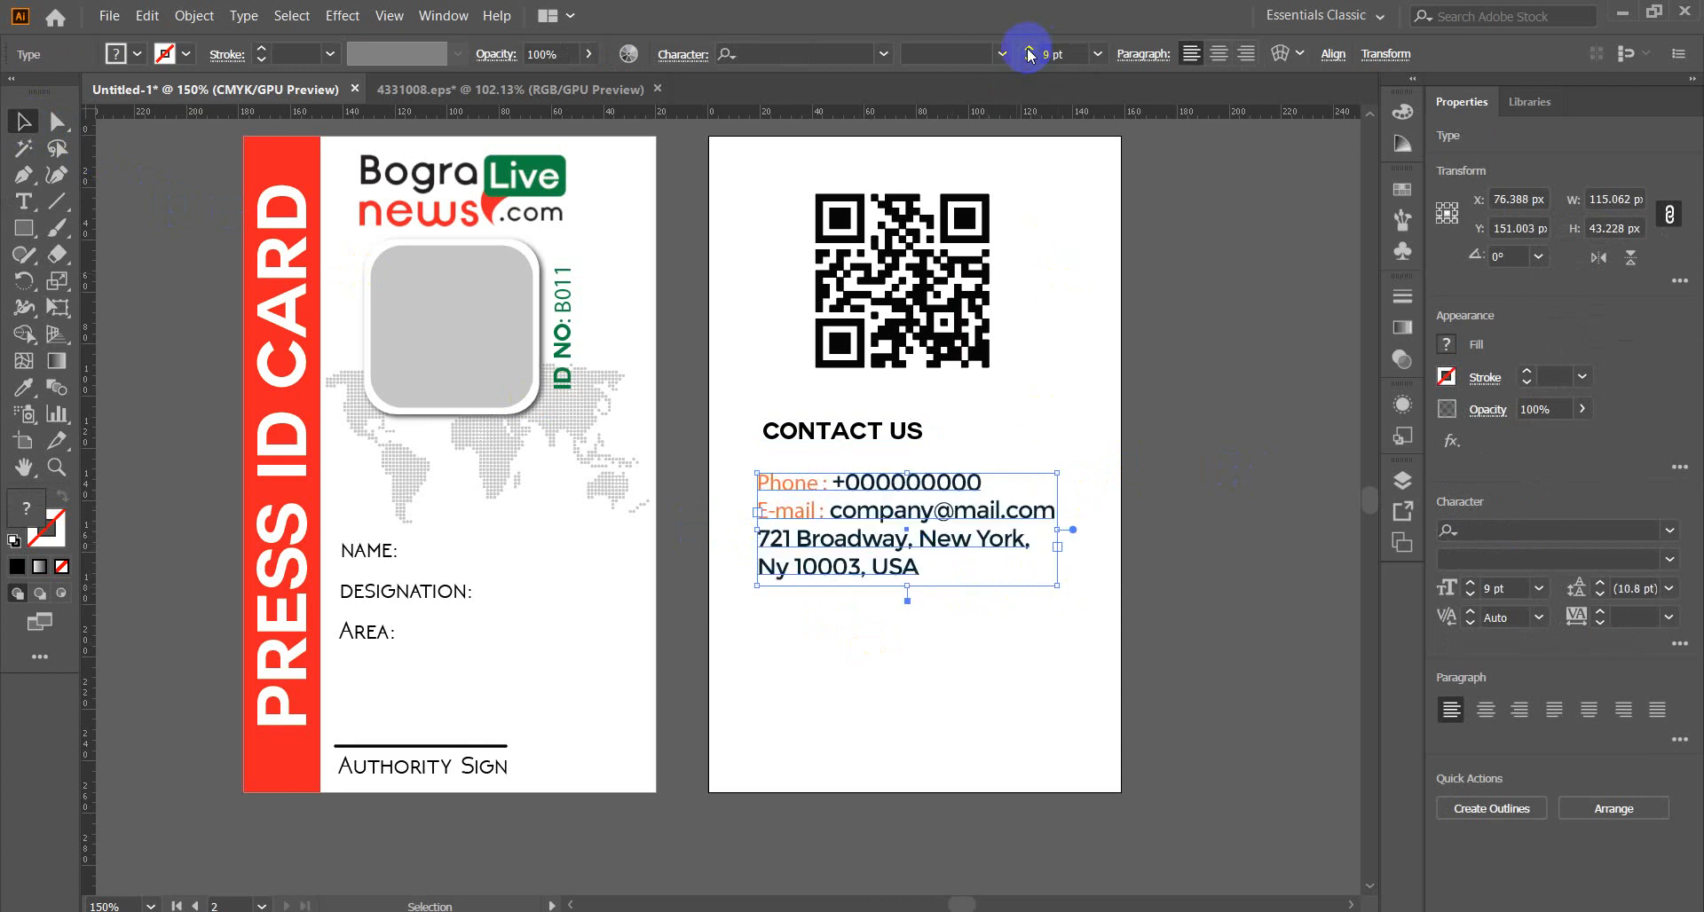
pyautogui.click(1028, 54)
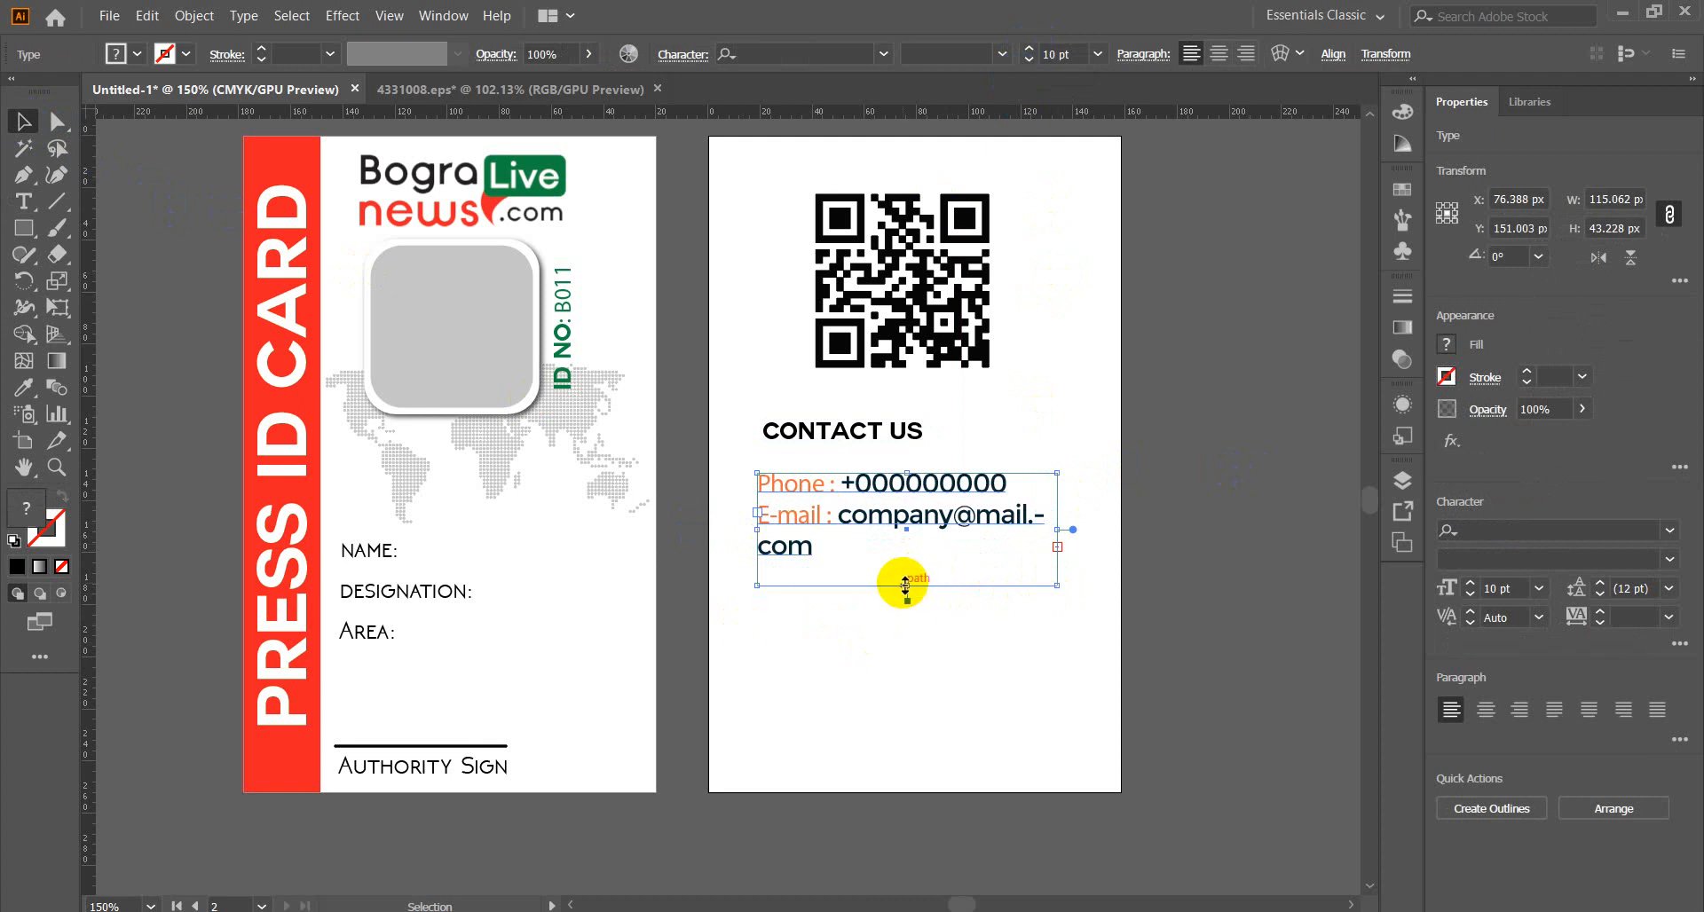
pyautogui.moveTo(906, 585); pyautogui.dragTo(905, 708)
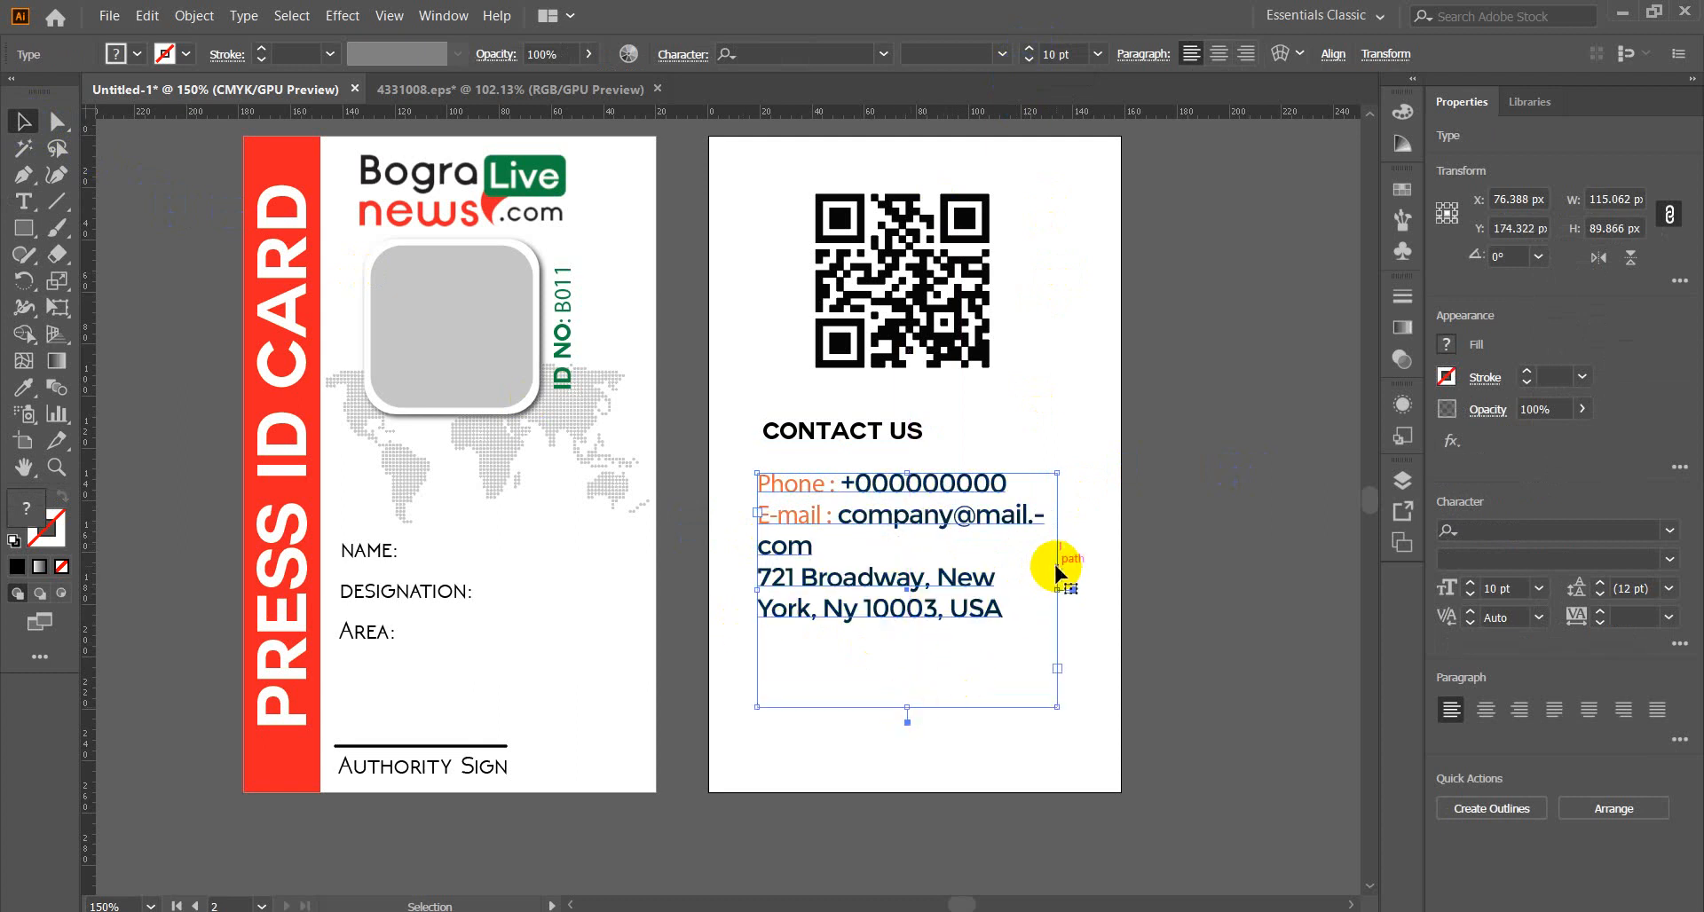
pyautogui.moveTo(1056, 590); pyautogui.dragTo(1107, 589)
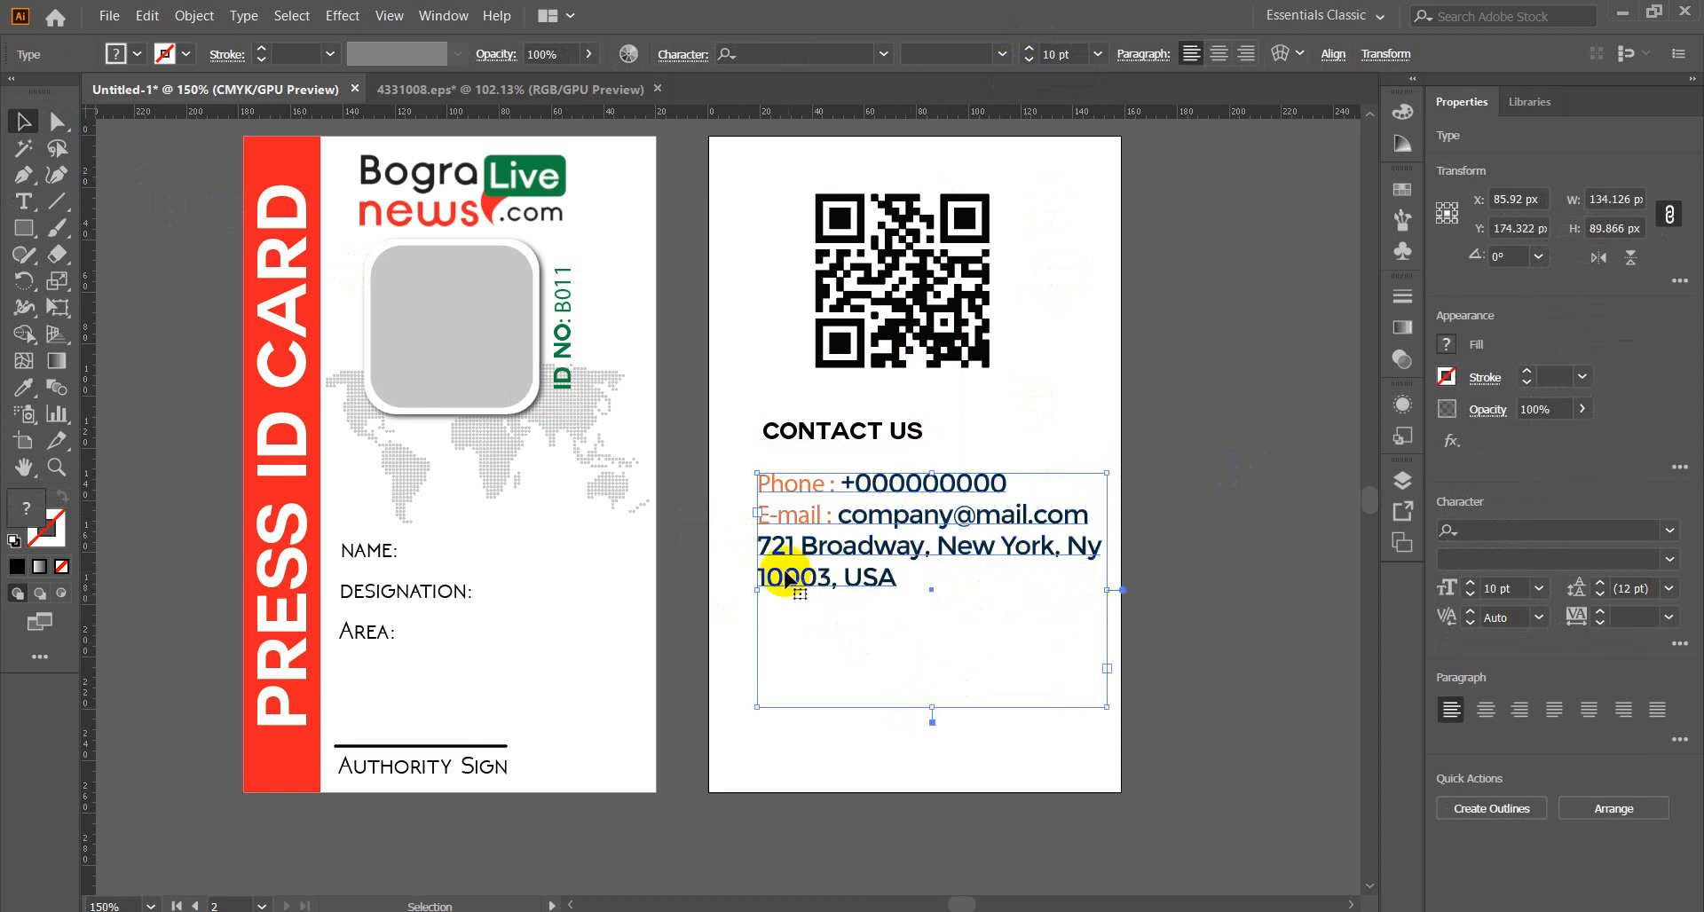
pyautogui.moveTo(757, 589); pyautogui.dragTo(734, 589)
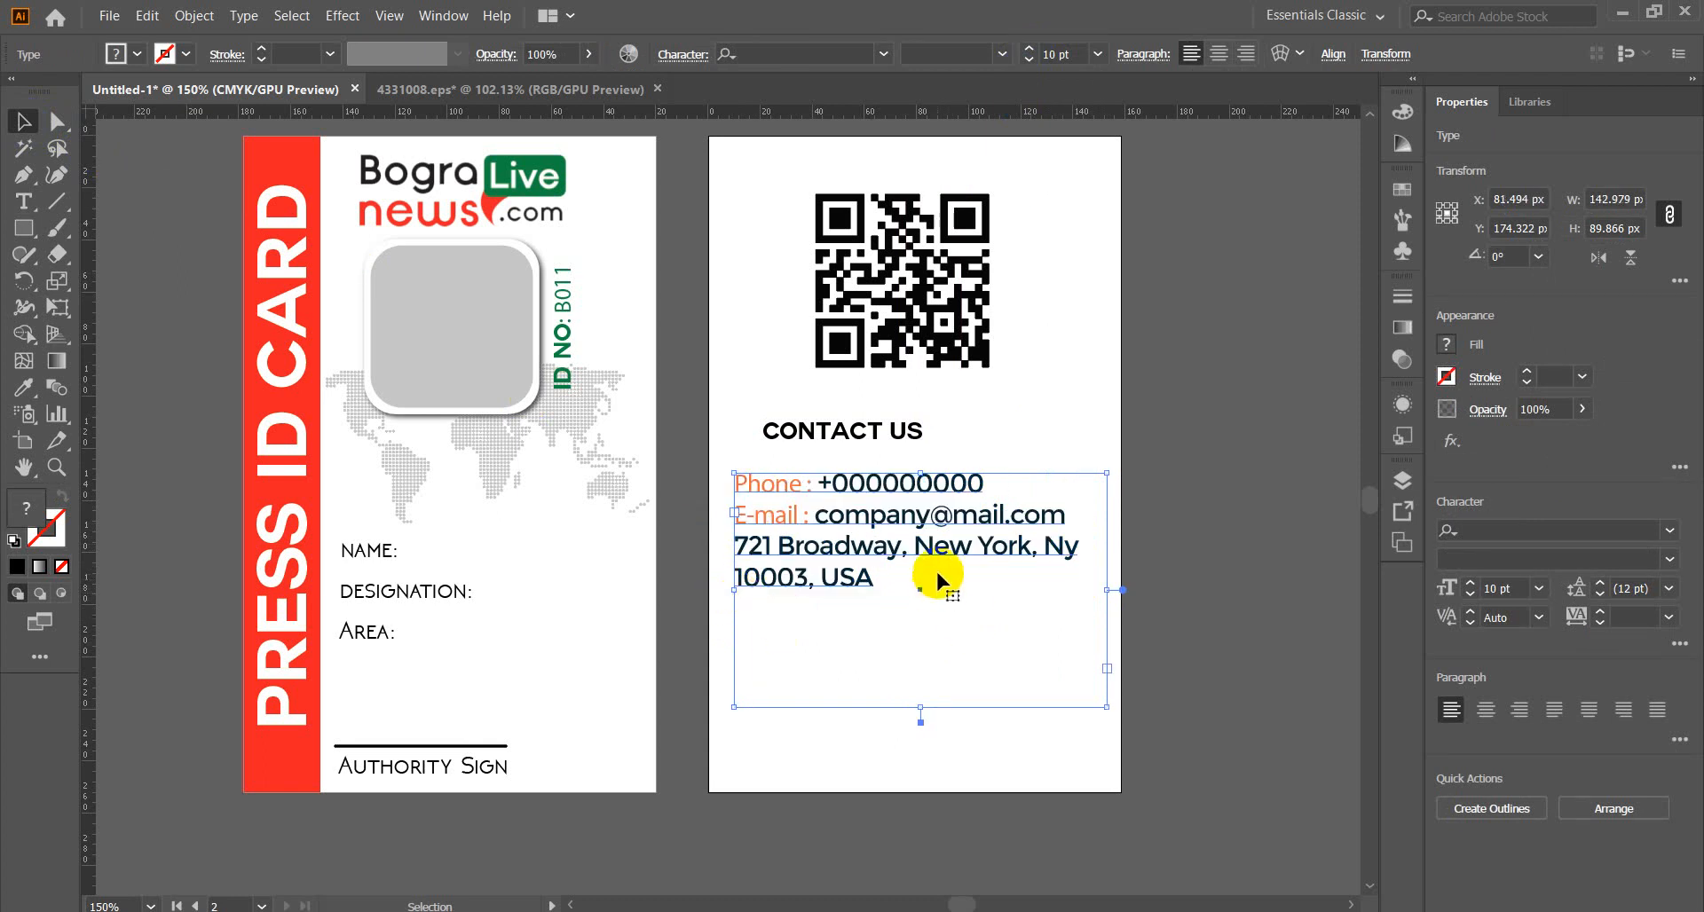
pyautogui.doubleClick(836, 484)
# Replace the placeholder zeros after the plus sign with the organisation's phone number.
pyautogui.moveTo(834, 484); pyautogui.dragTo(1030, 489)
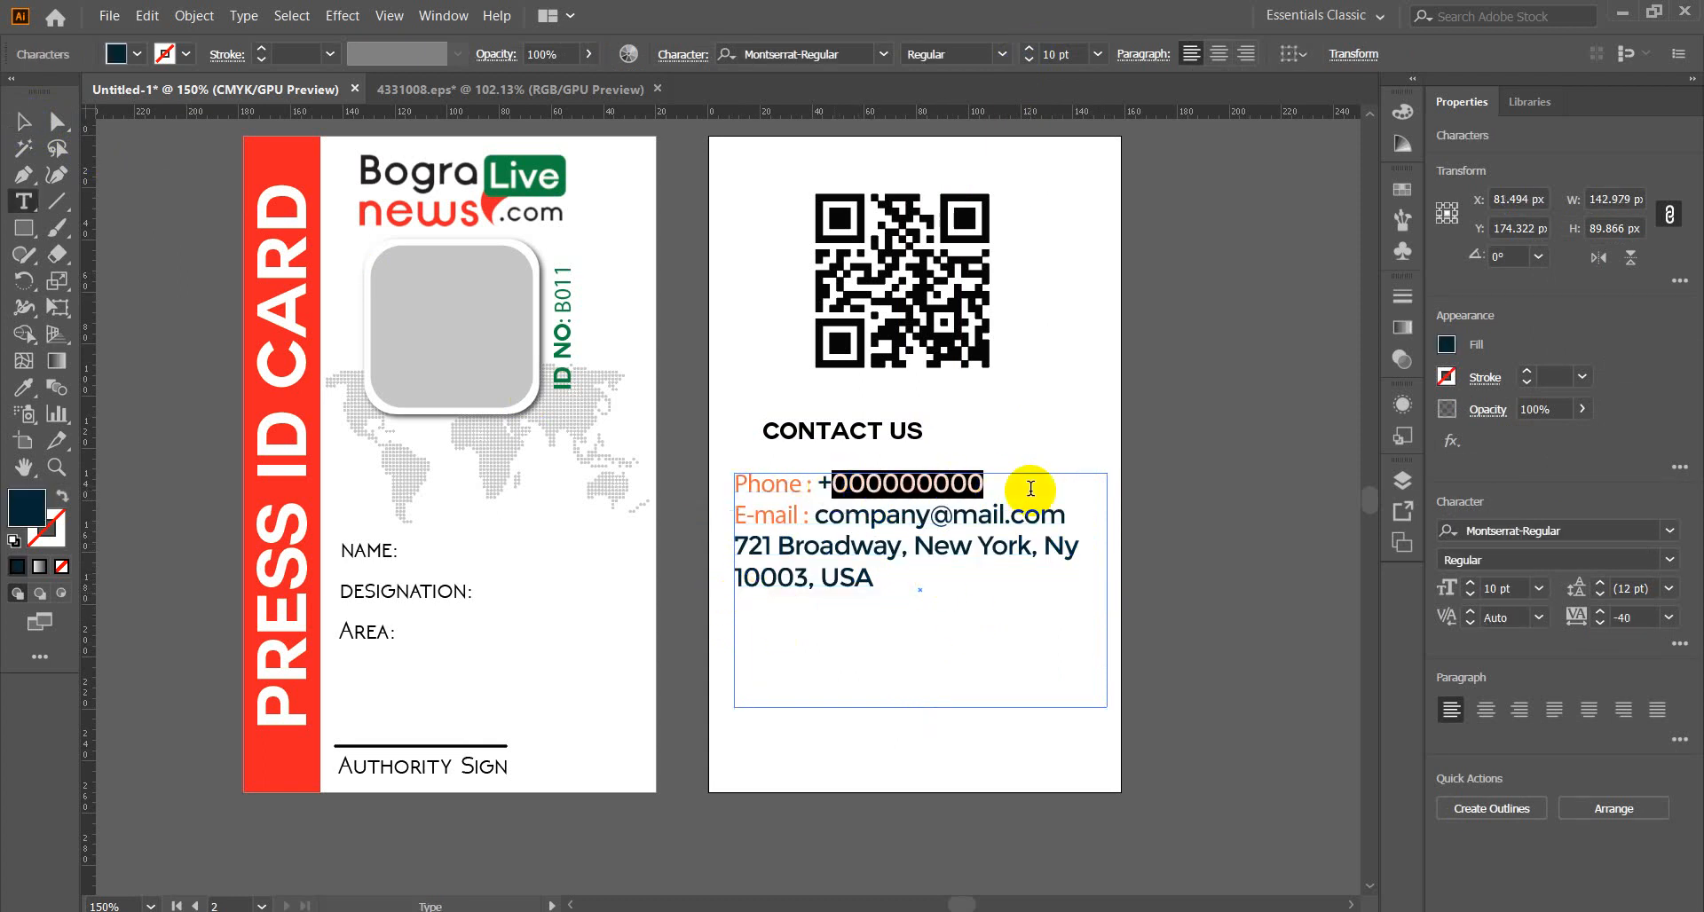
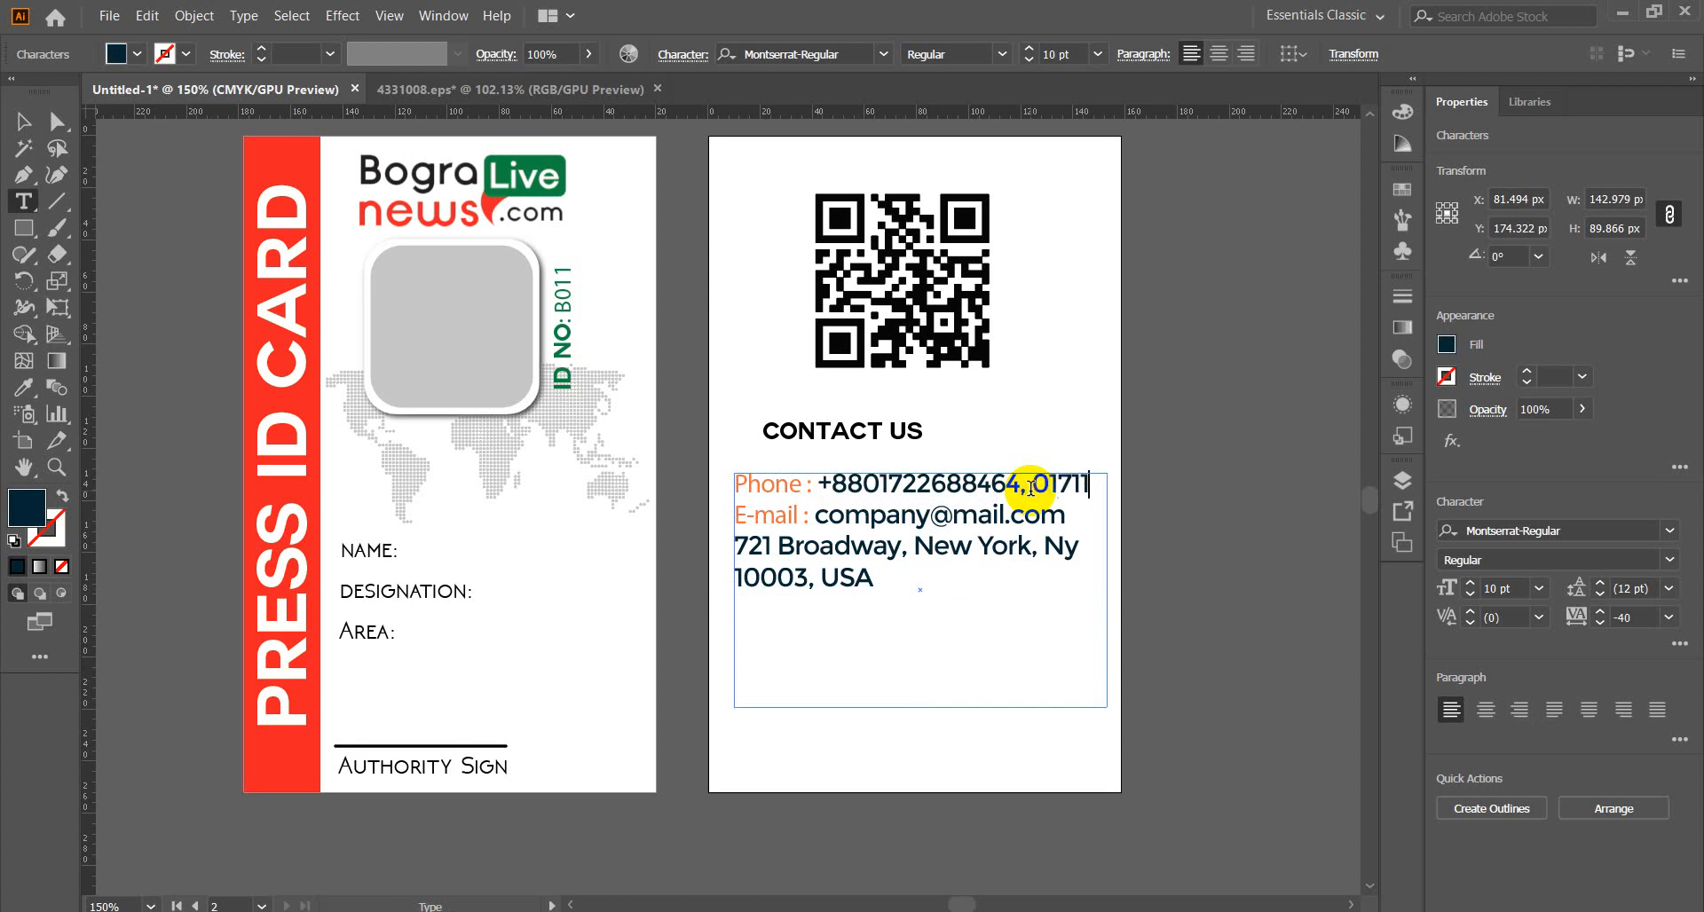
pyautogui.moveTo(302, 907)
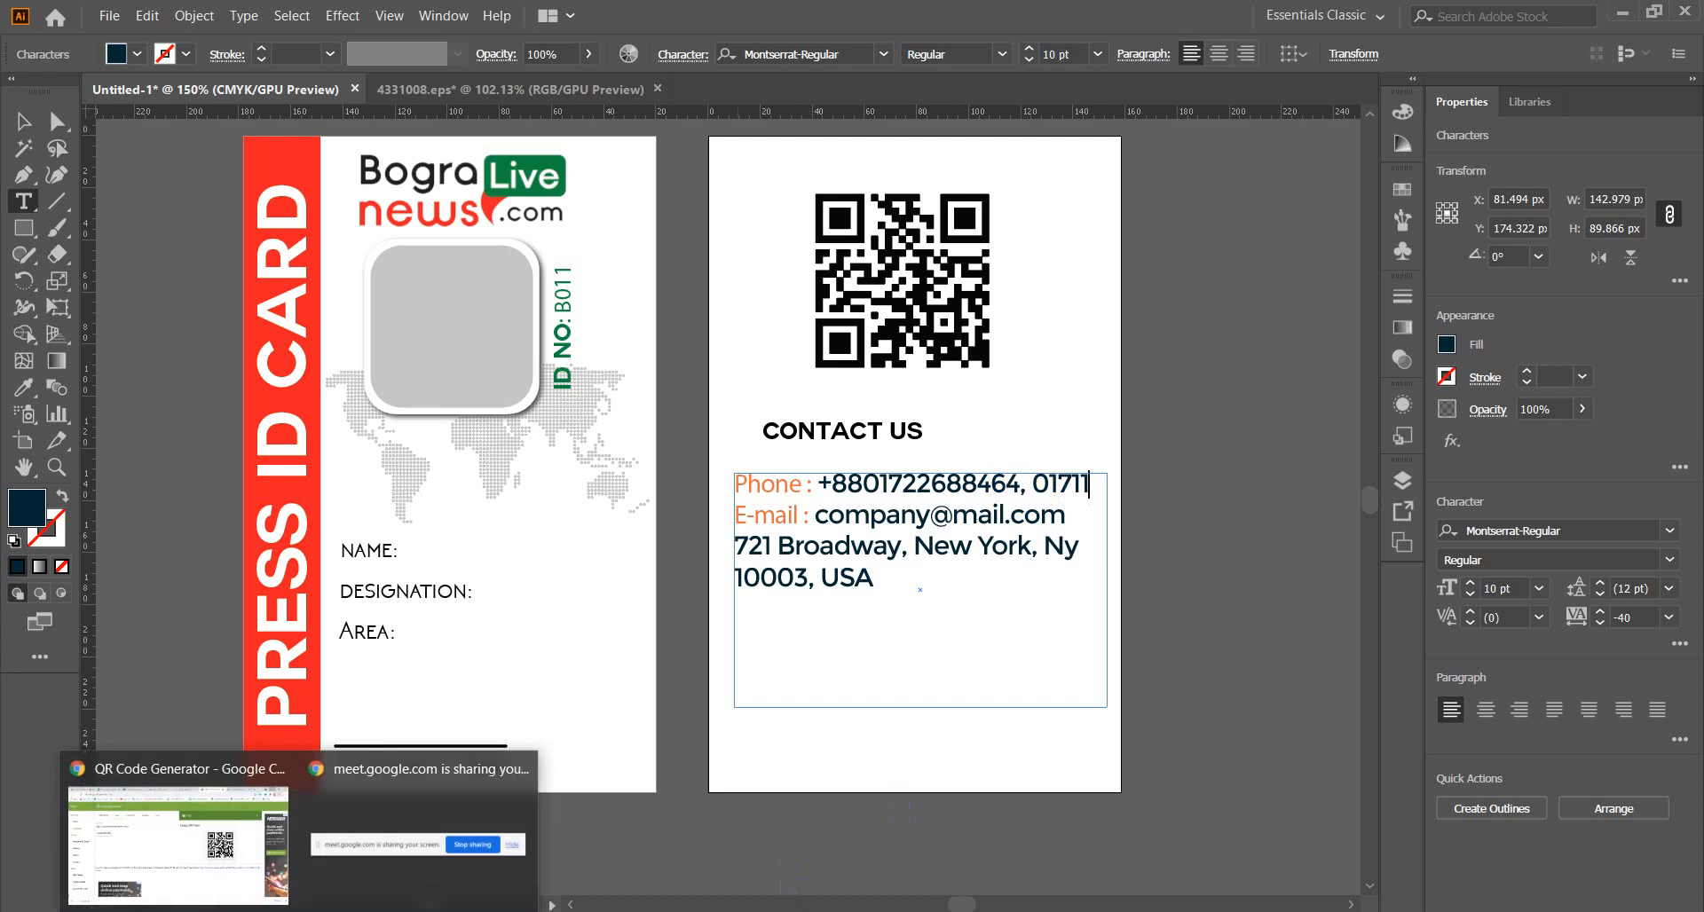
pyautogui.click(190, 865)
pyautogui.click(1345, 7)
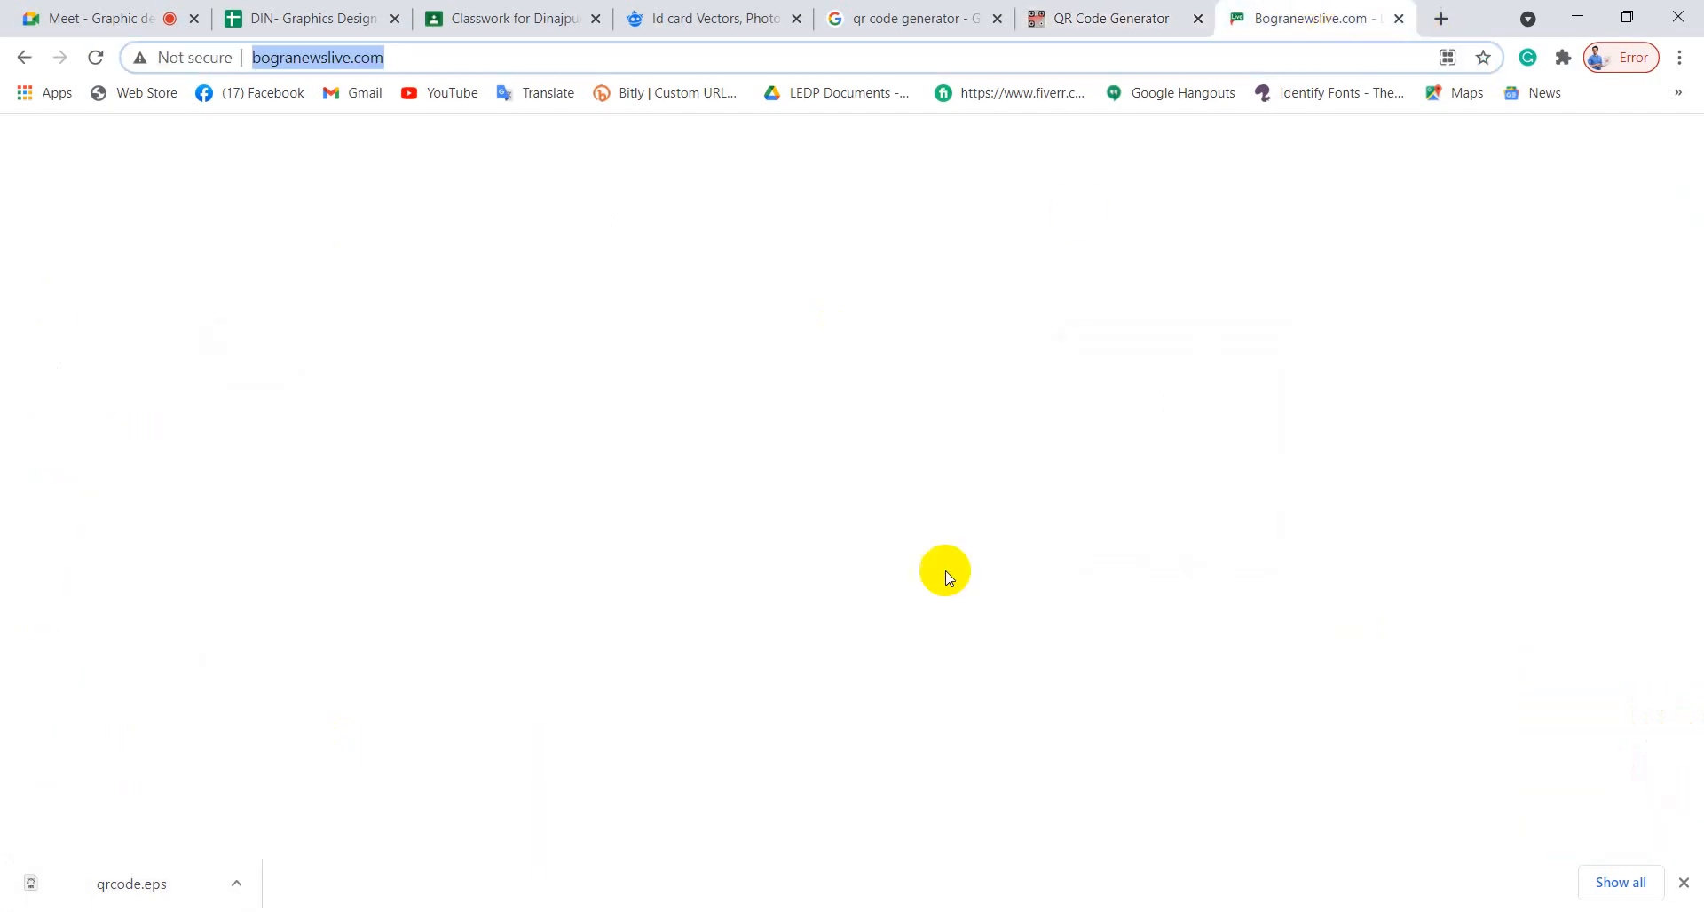
pyautogui.scroll(-8, 941, 621)
pyautogui.scroll(-15, 942, 630)
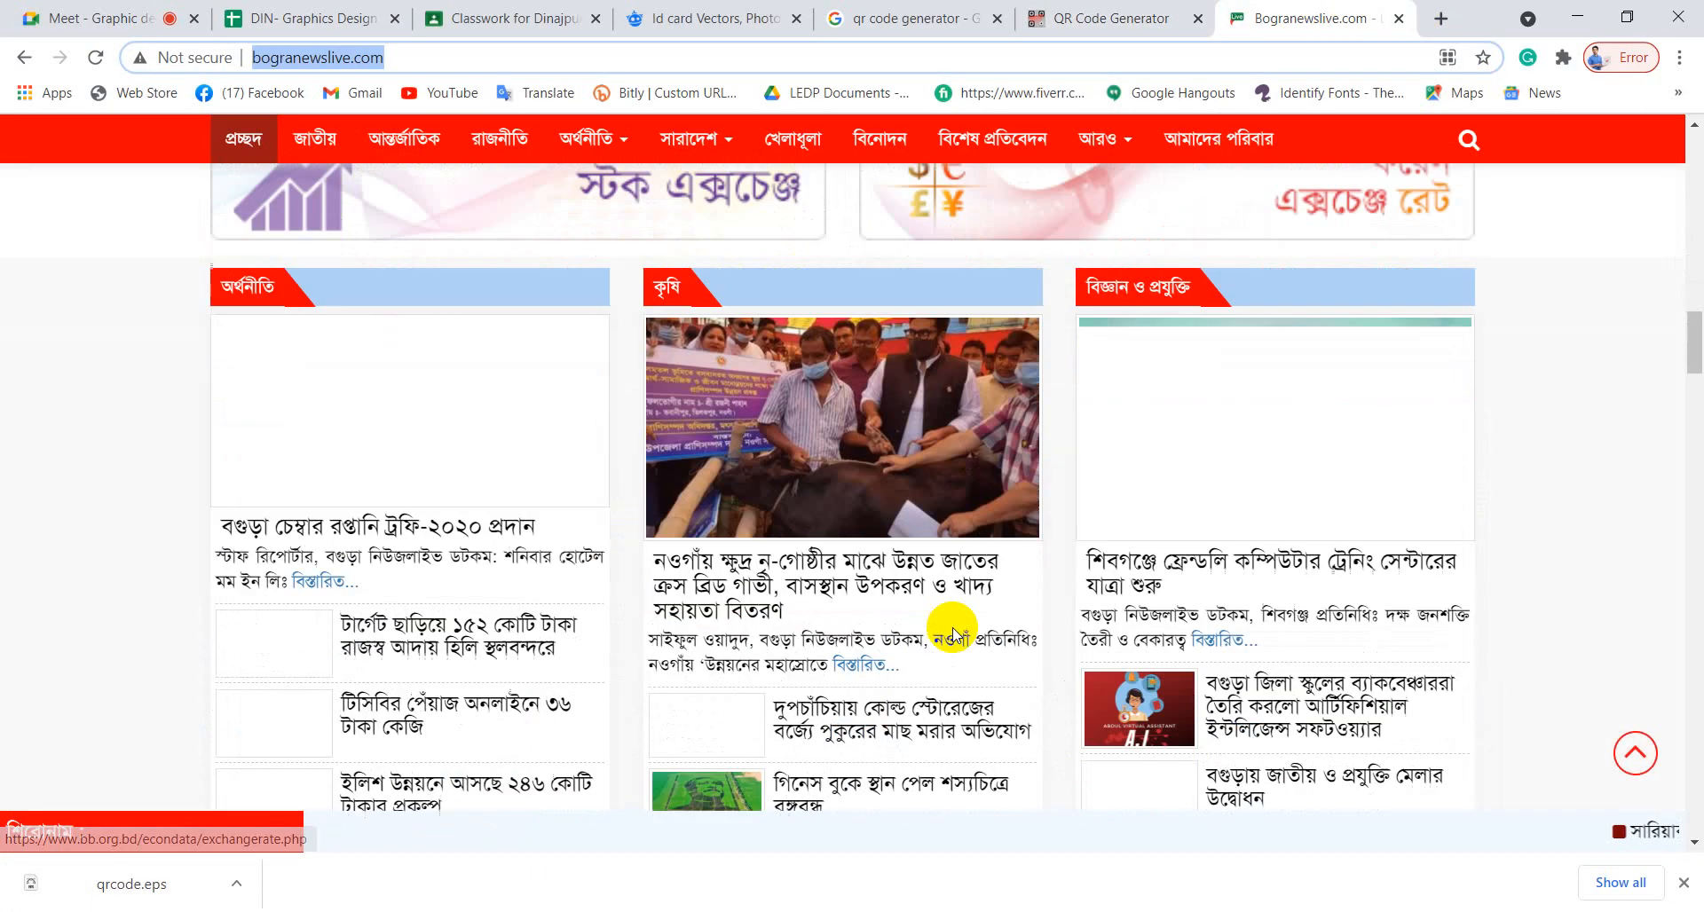
pyautogui.scroll(-10, 955, 627)
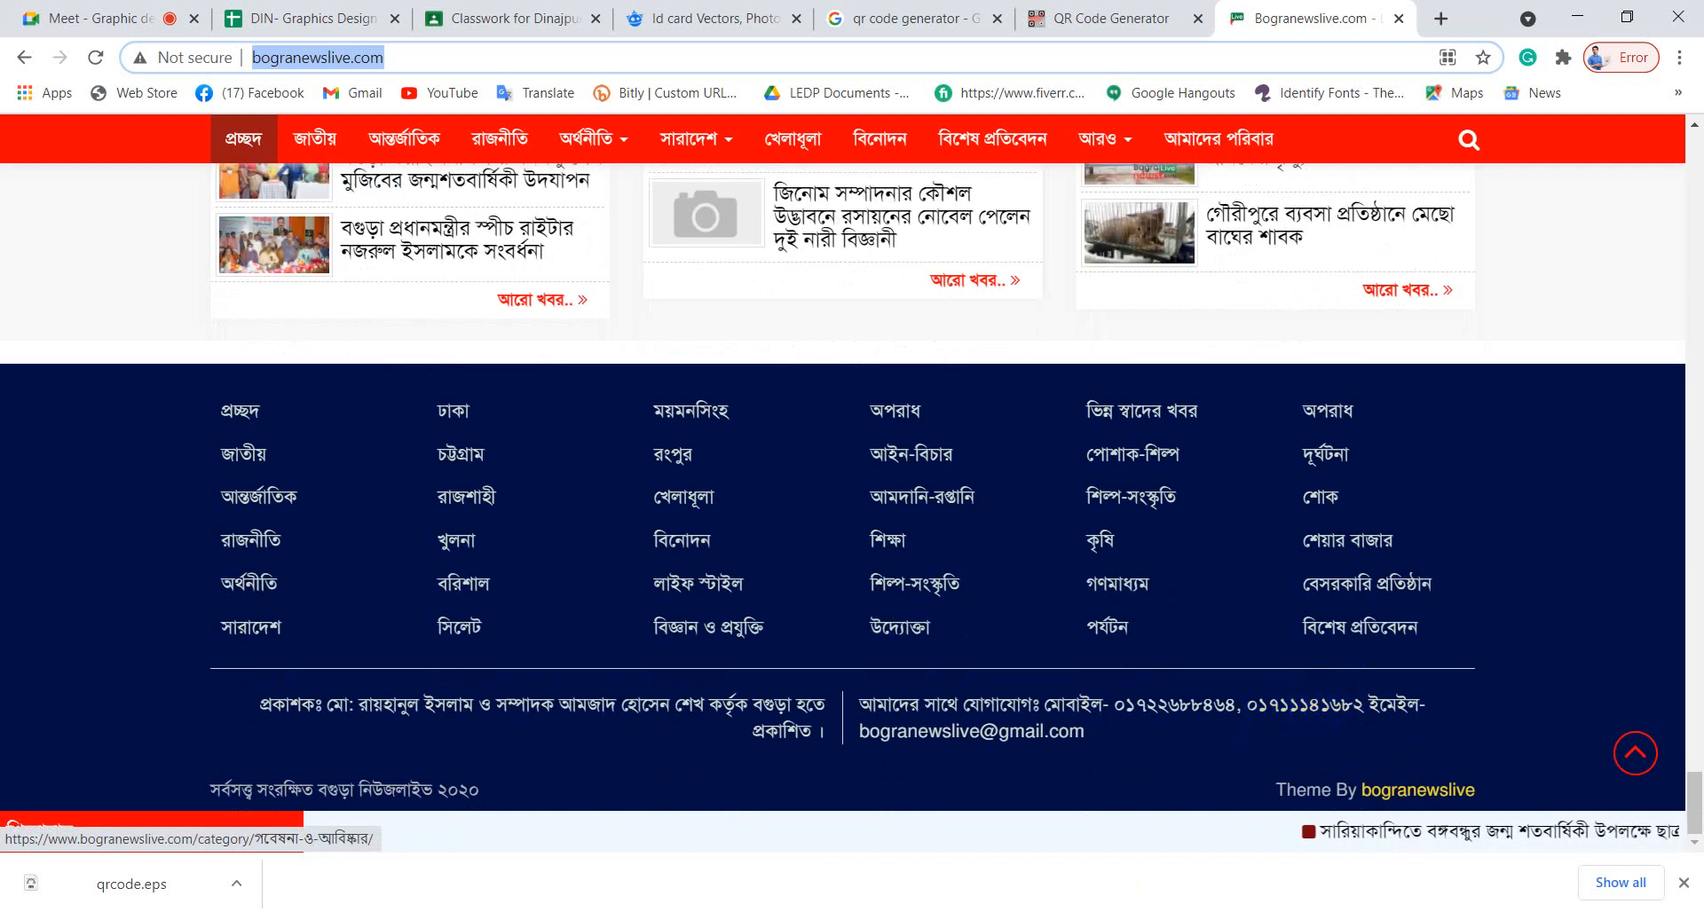
pyautogui.moveTo(299, 911)
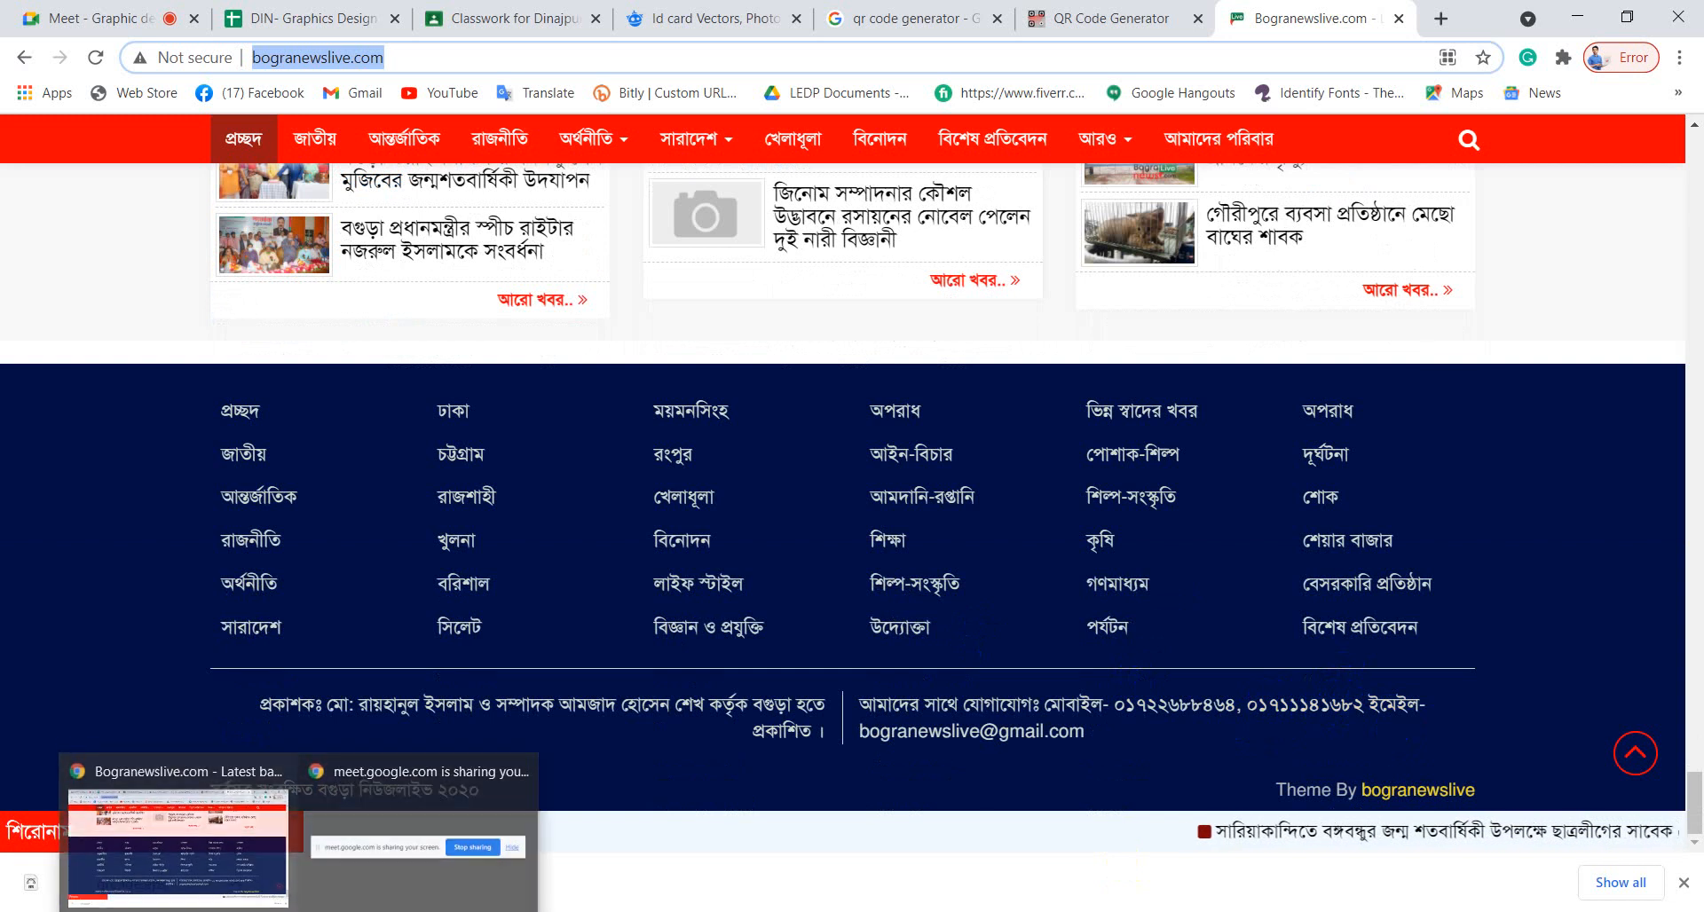
pyautogui.click(142, 911)
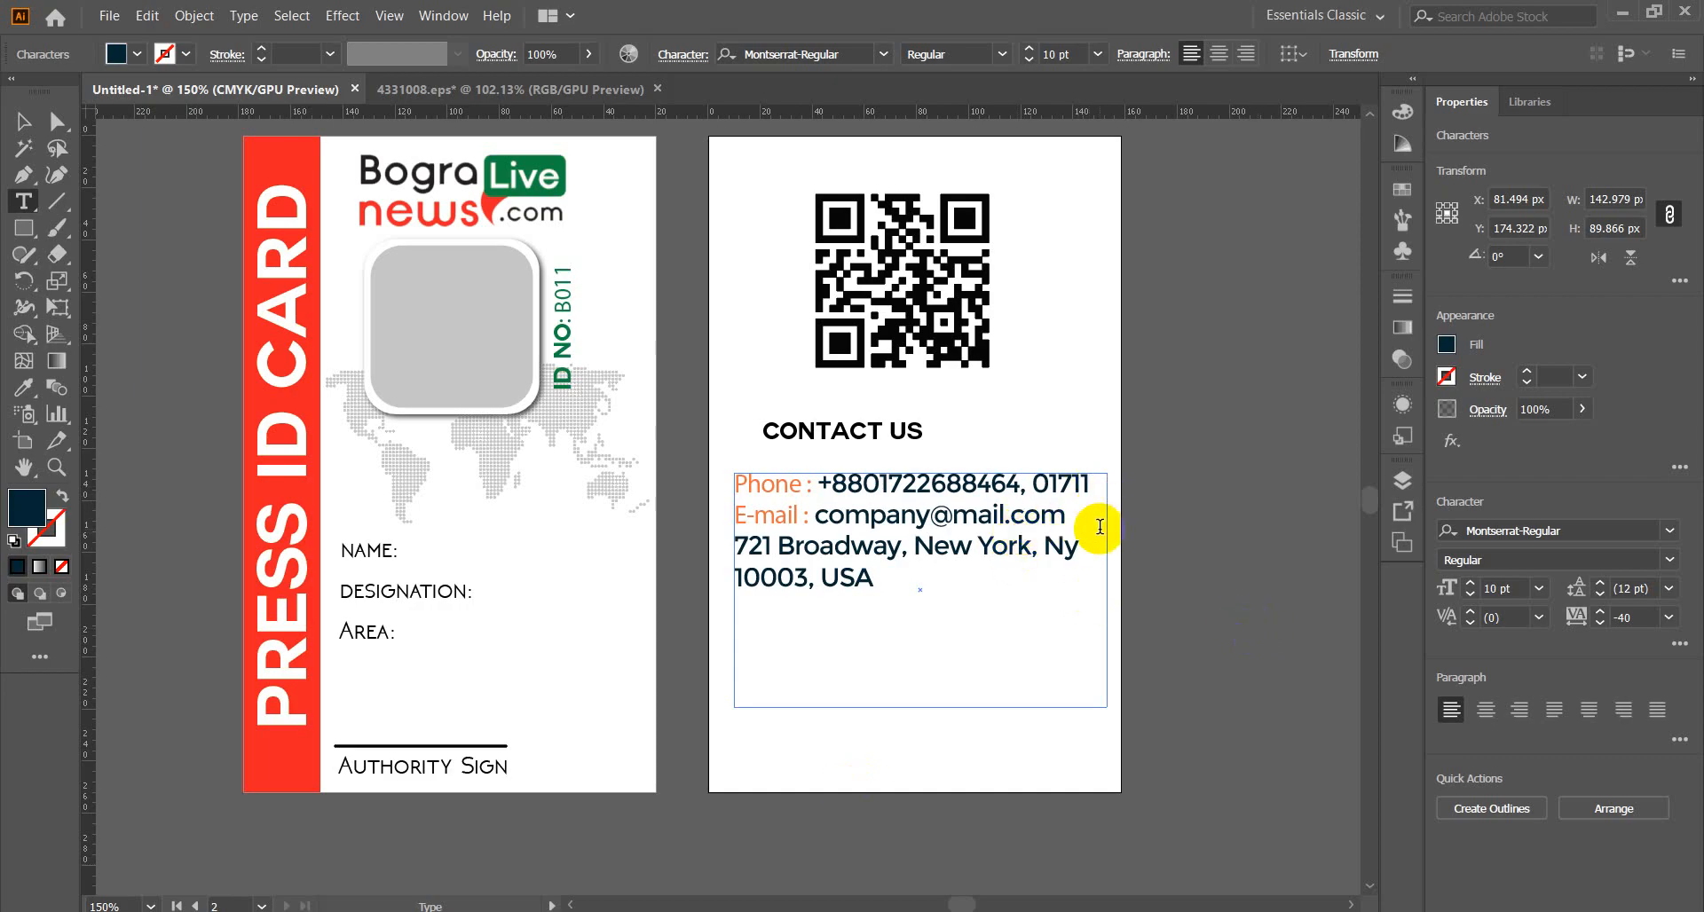
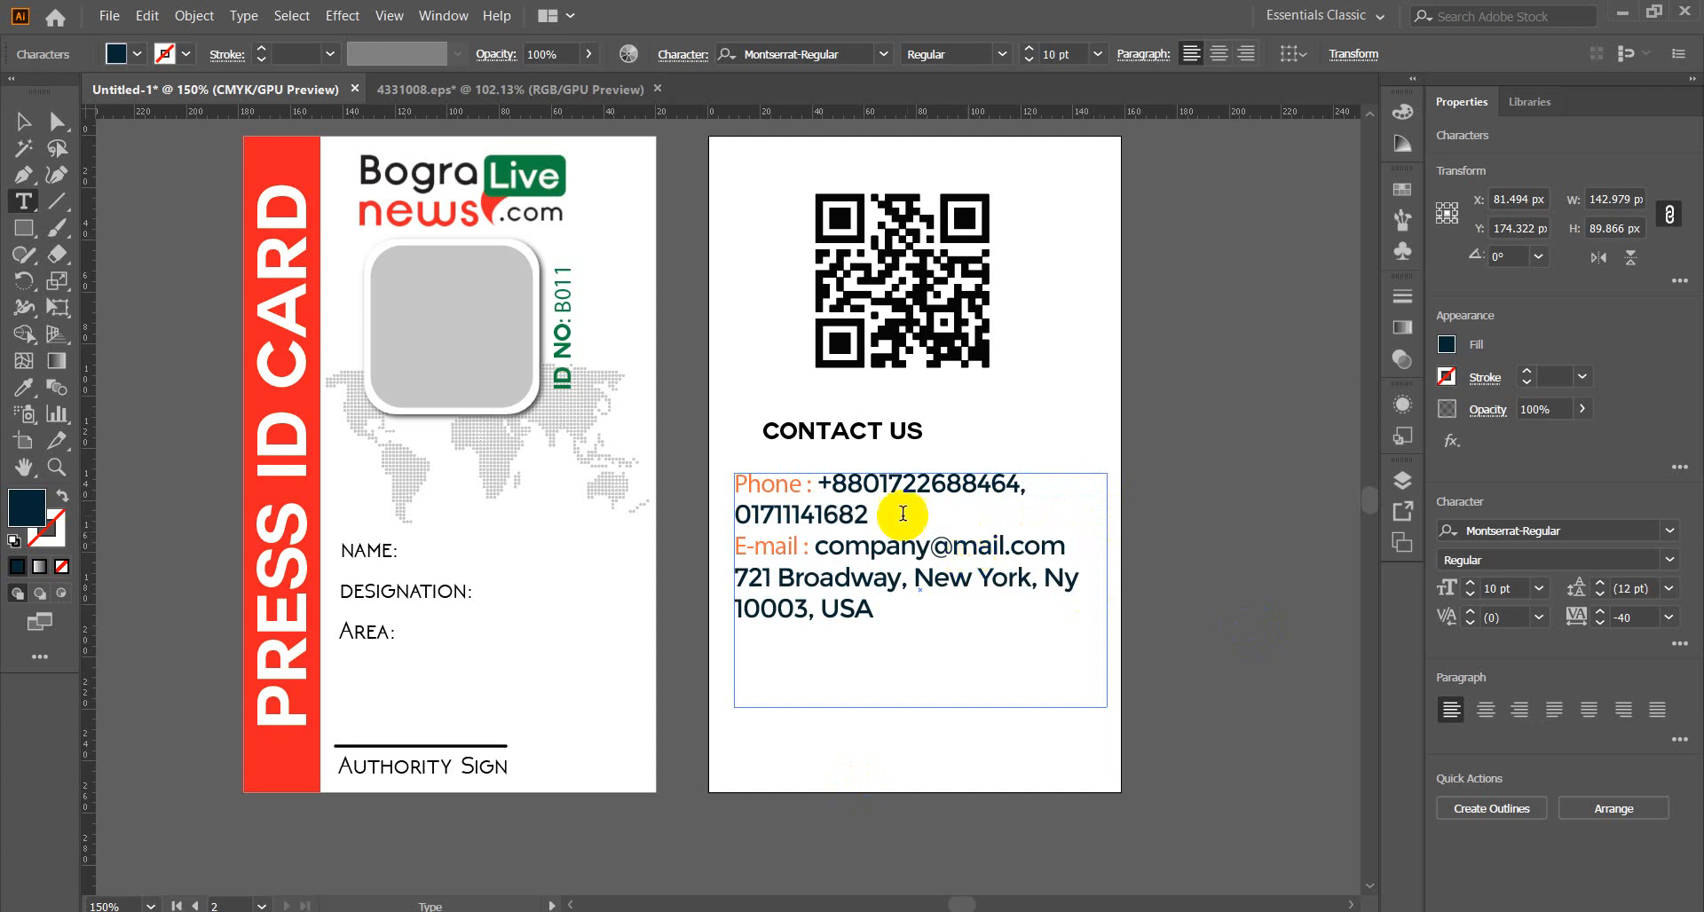
# Finish the second phone number and shrink both numbers to 8 pt to fit one line.
pyautogui.moveTo(868, 513); pyautogui.dragTo(817, 488)
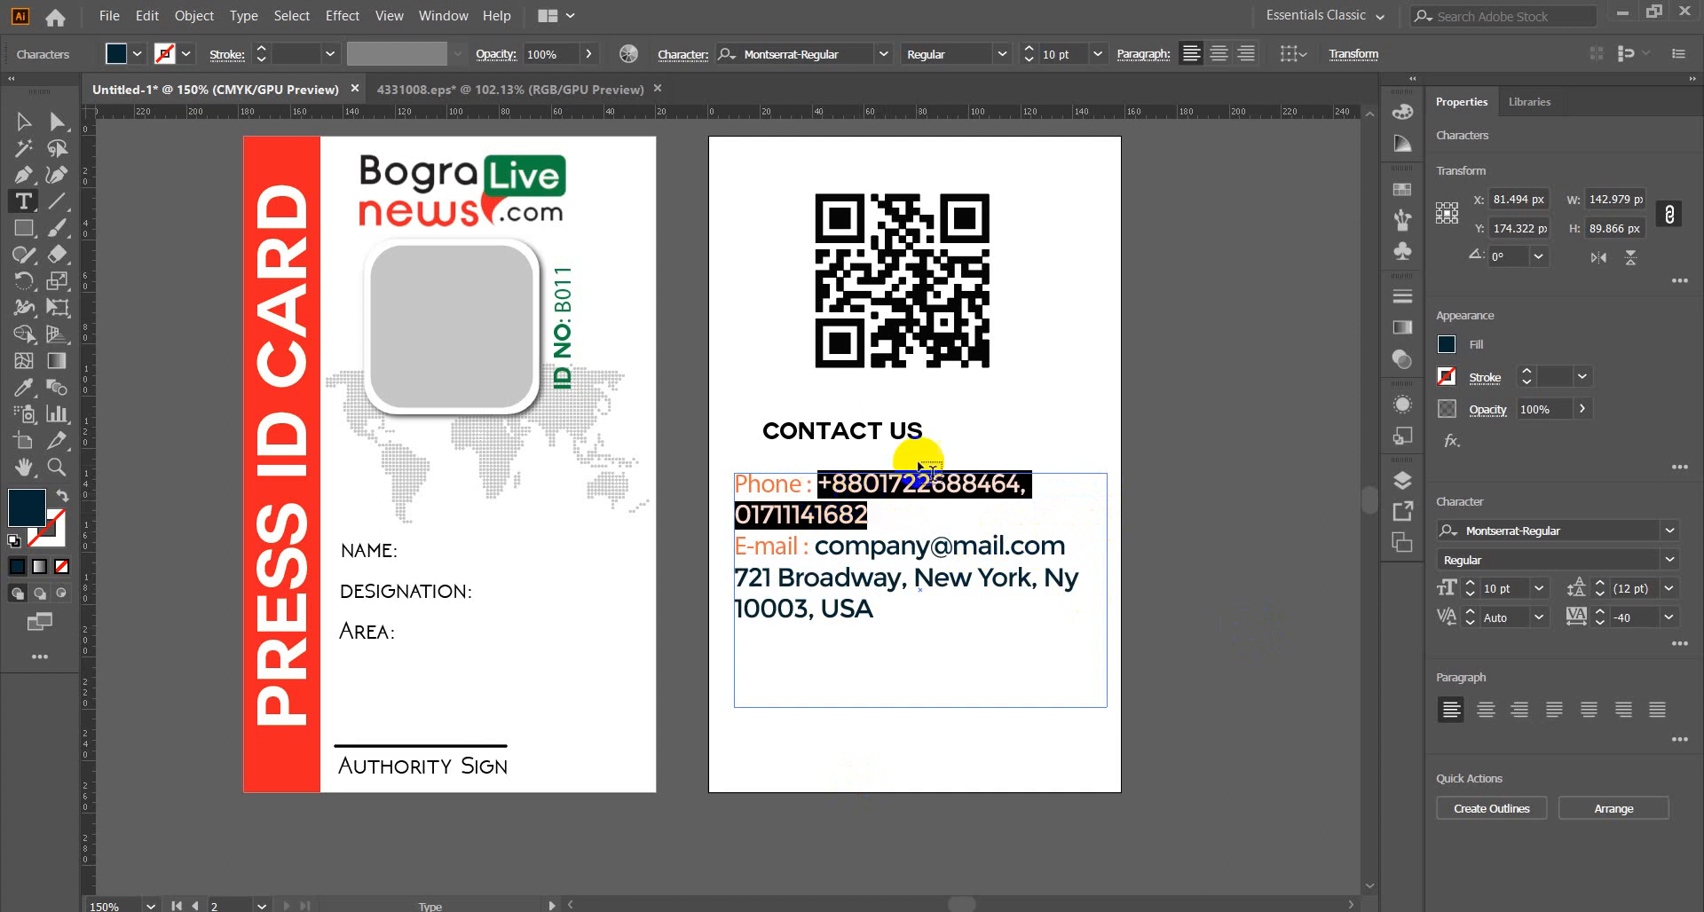
pyautogui.click(1029, 62)
pyautogui.click(1030, 62)
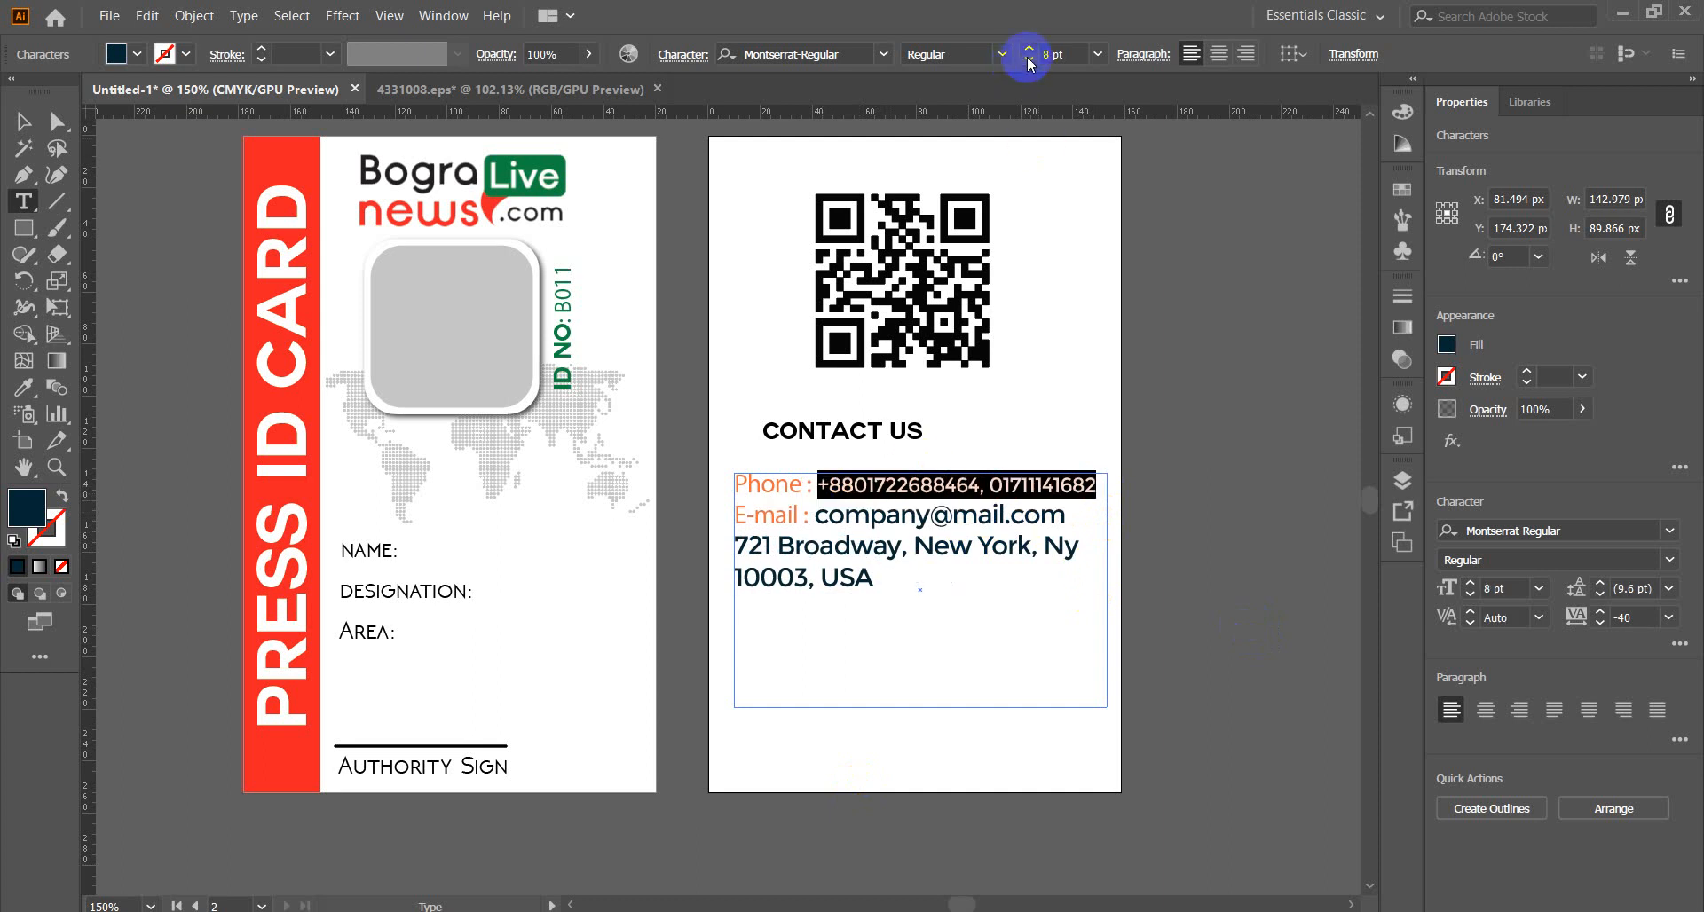
pyautogui.click(967, 487)
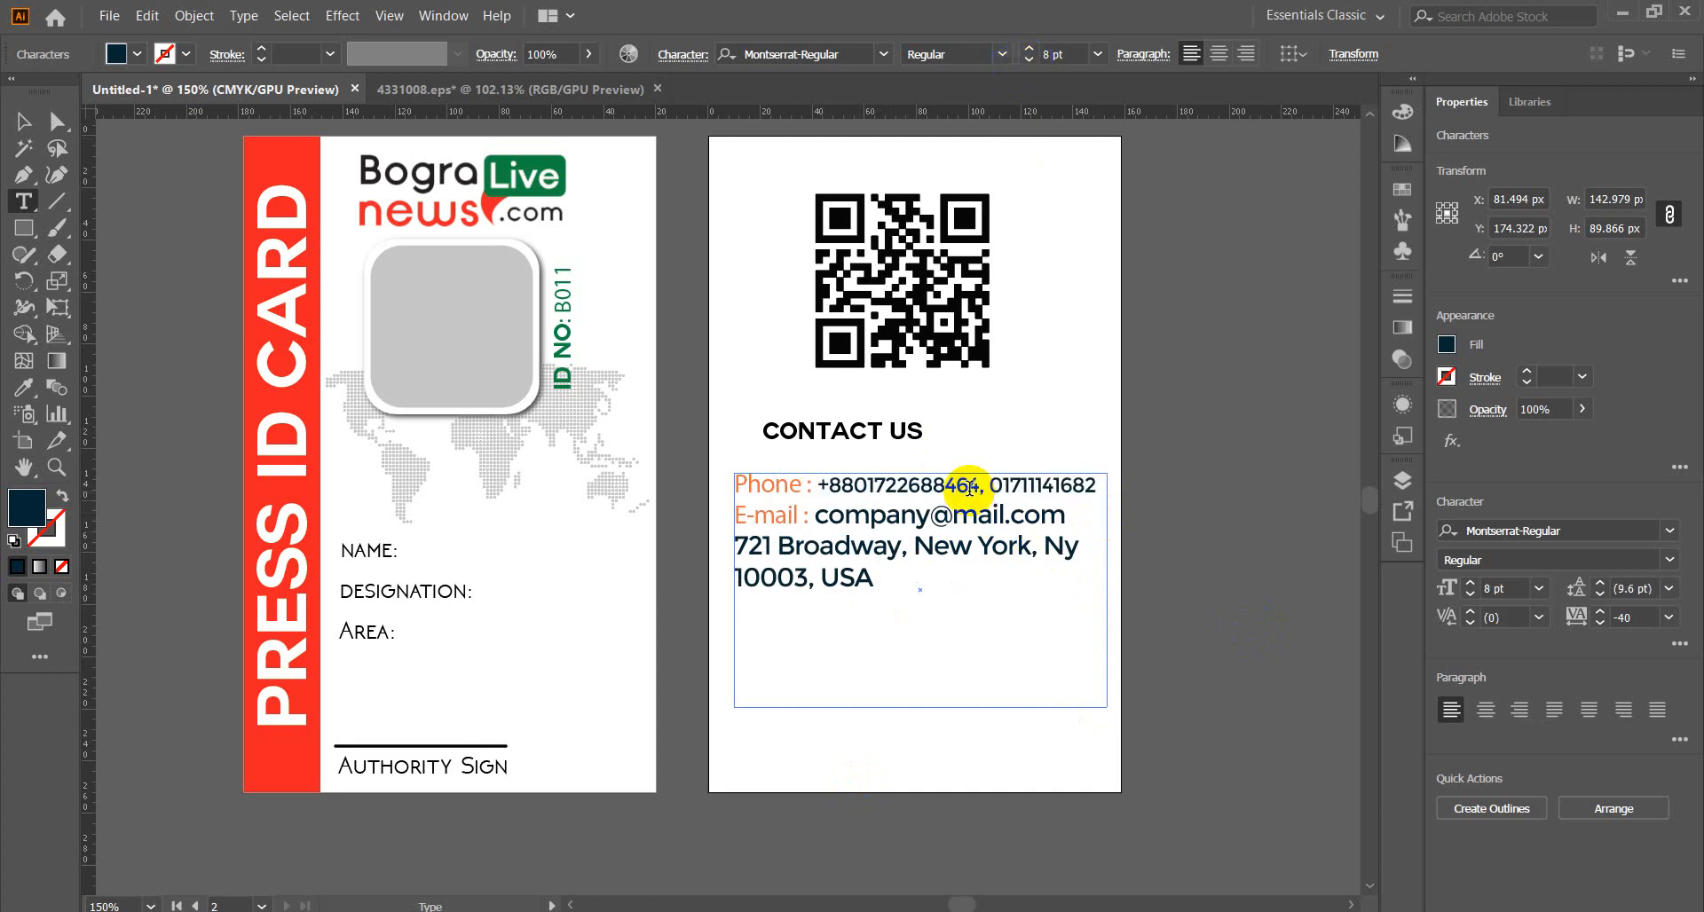
# Delete the +88 country code from the first number and select the Phone : label.
pyautogui.moveTo(852, 487); pyautogui.dragTo(816, 487)
pyautogui.press('BackSpace')
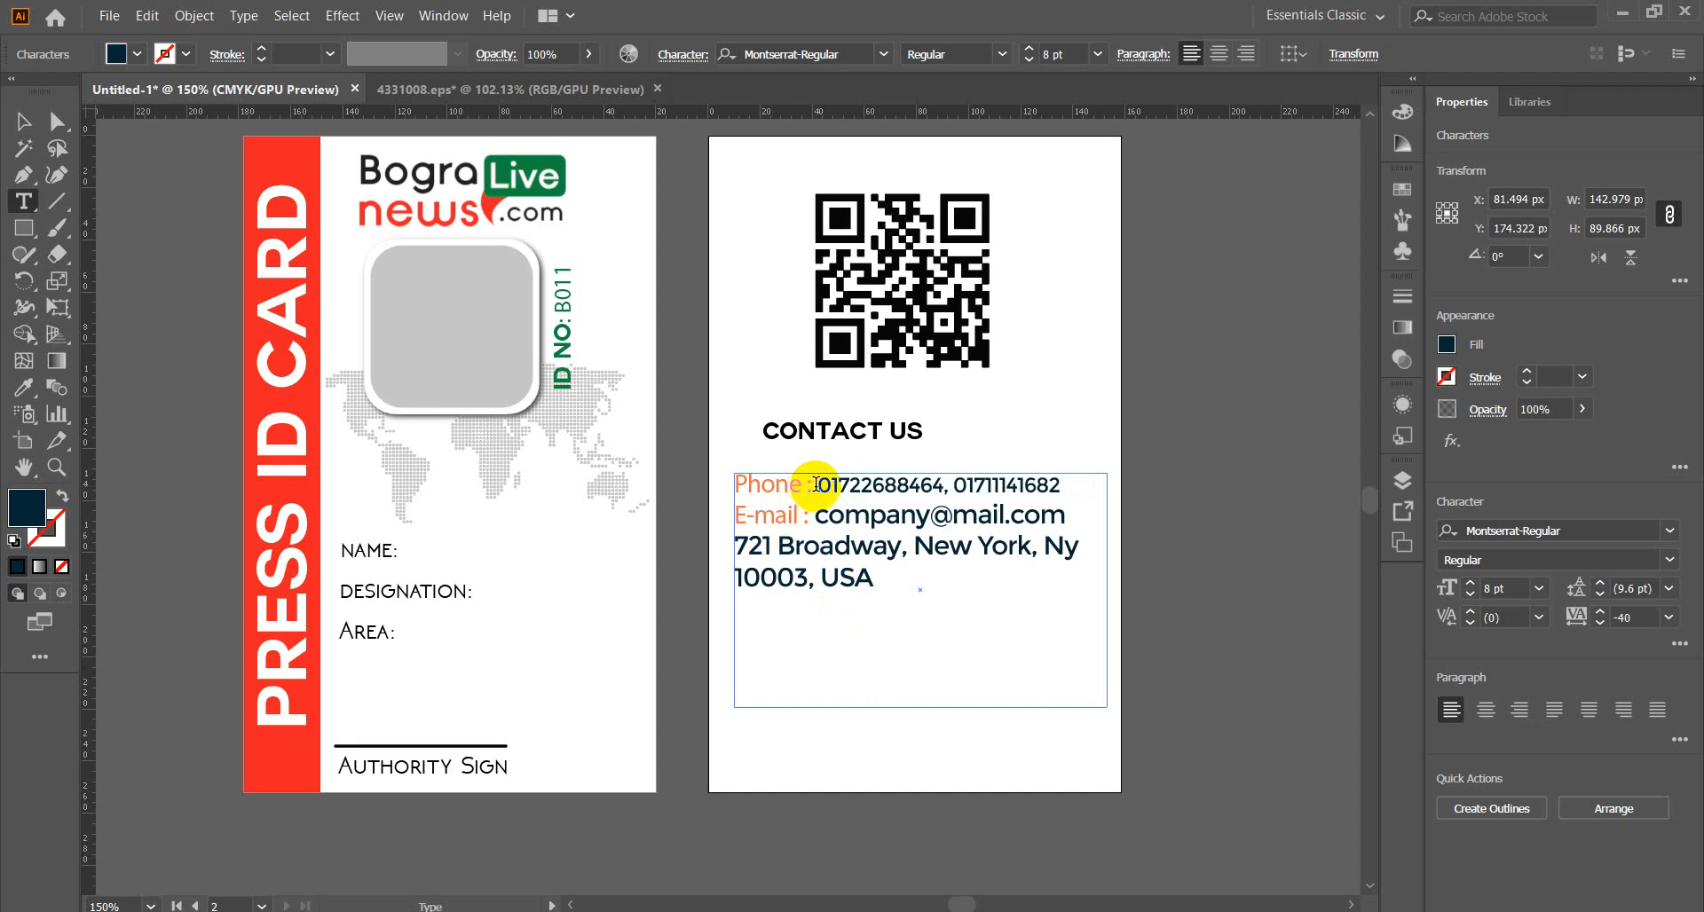
pyautogui.moveTo(815, 486); pyautogui.dragTo(726, 484)
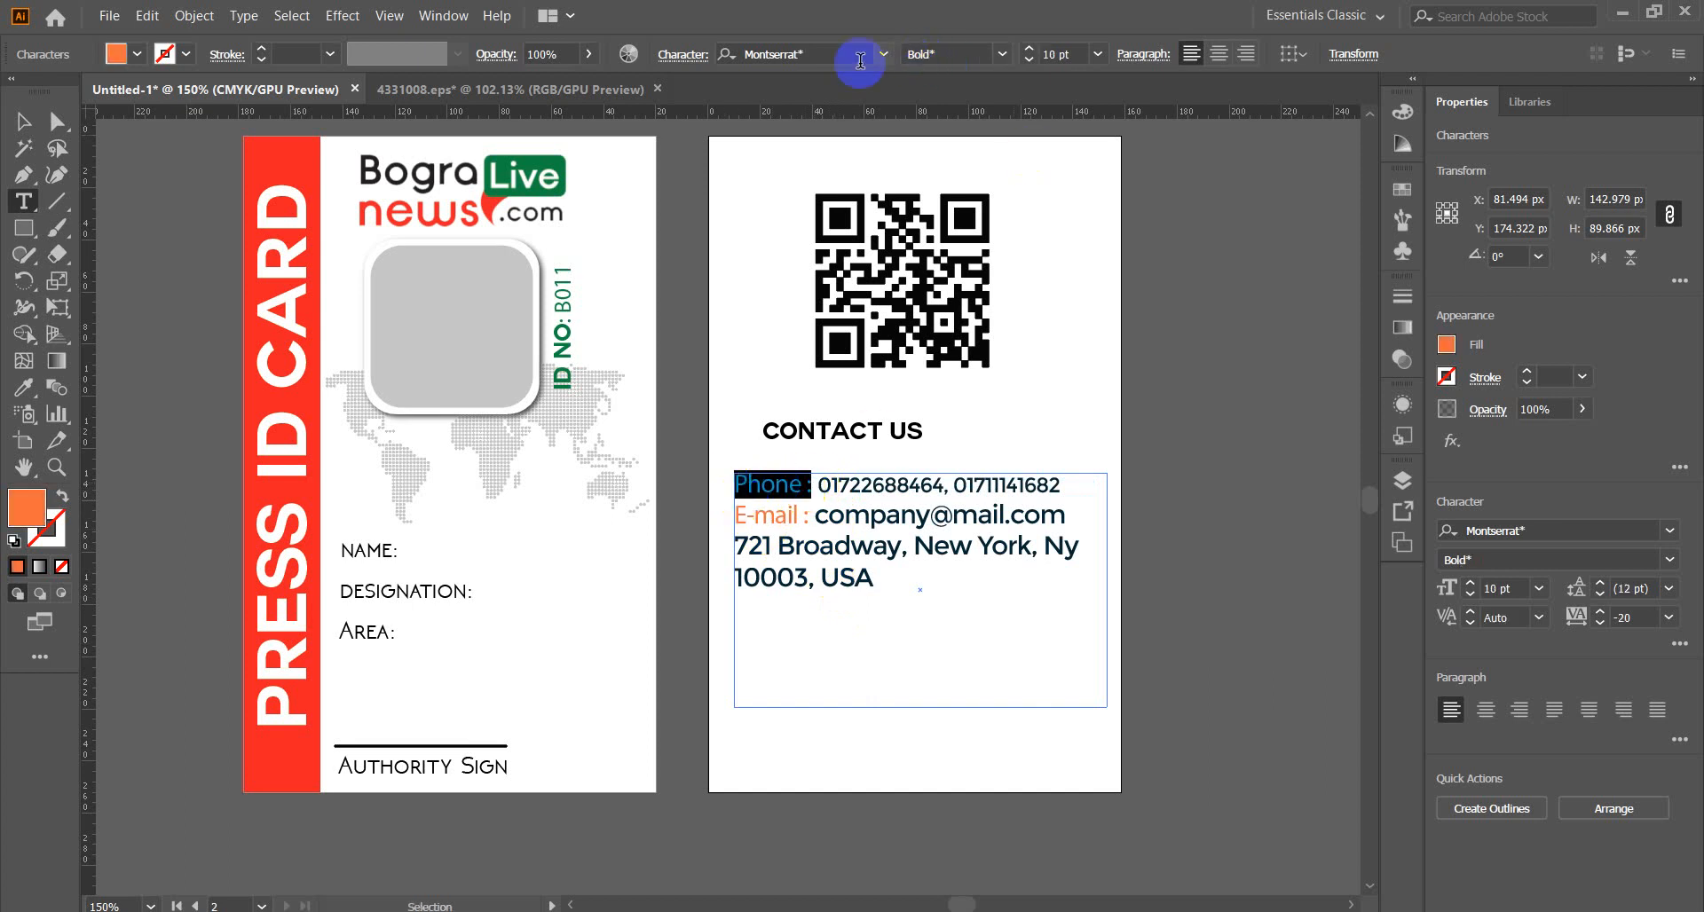
pyautogui.click(885, 54)
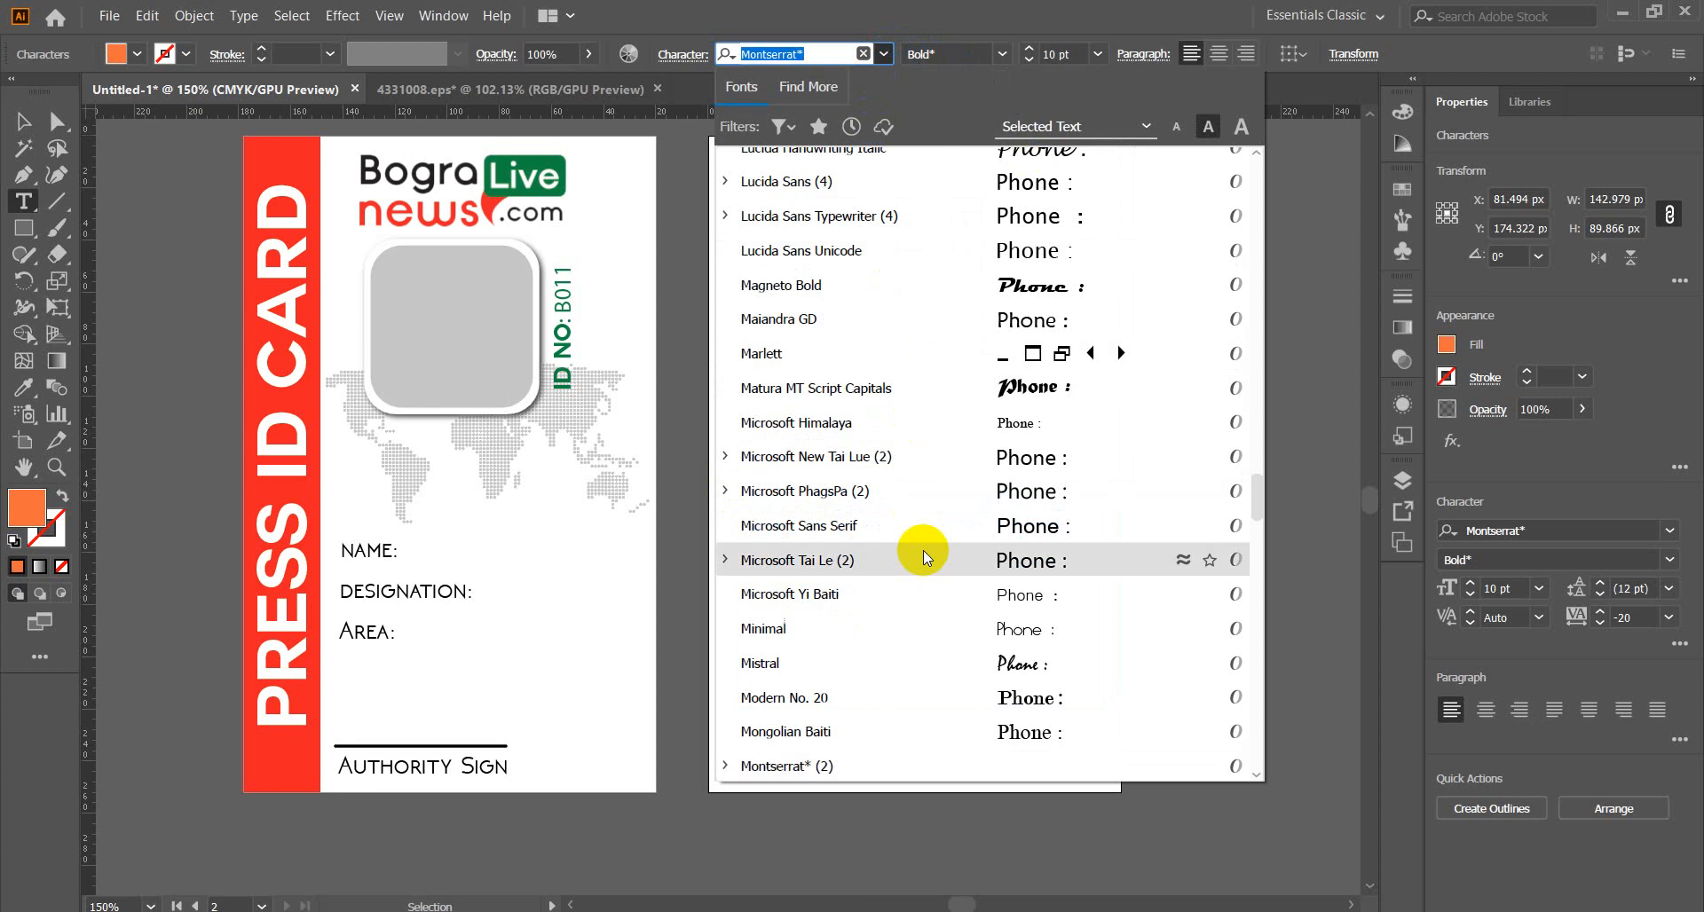
# Set the Phone : and E-mail : labels in Franklin Gothic Book.
pyautogui.scroll(6, 923, 550)
pyautogui.scroll(8, 923, 550)
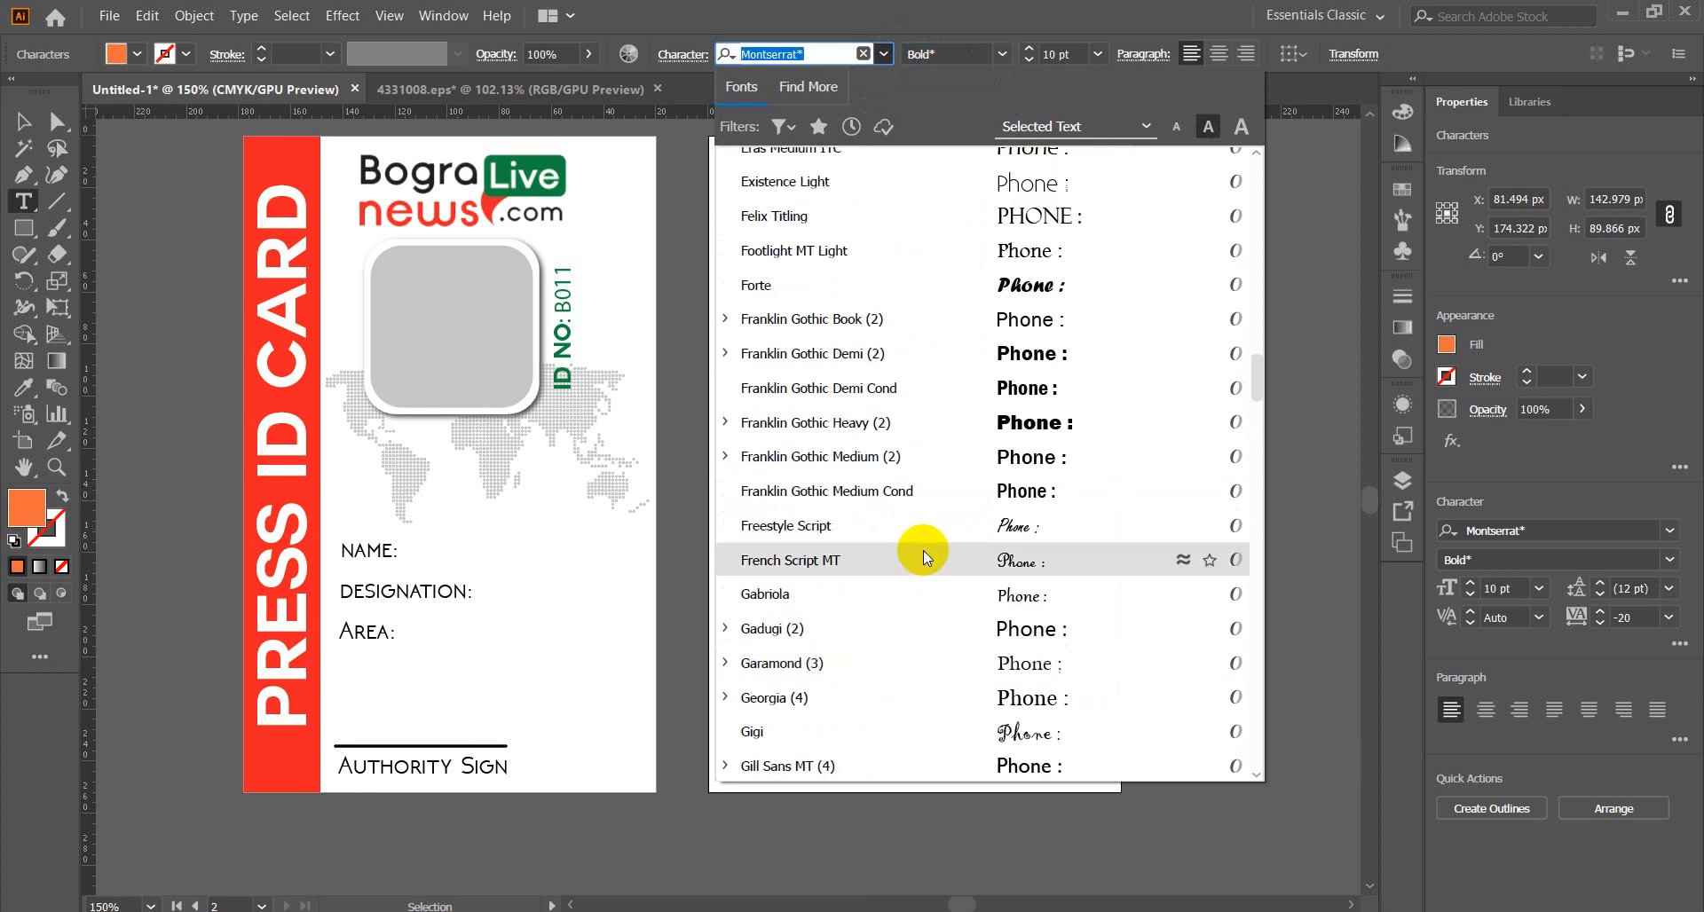
pyautogui.click(1004, 318)
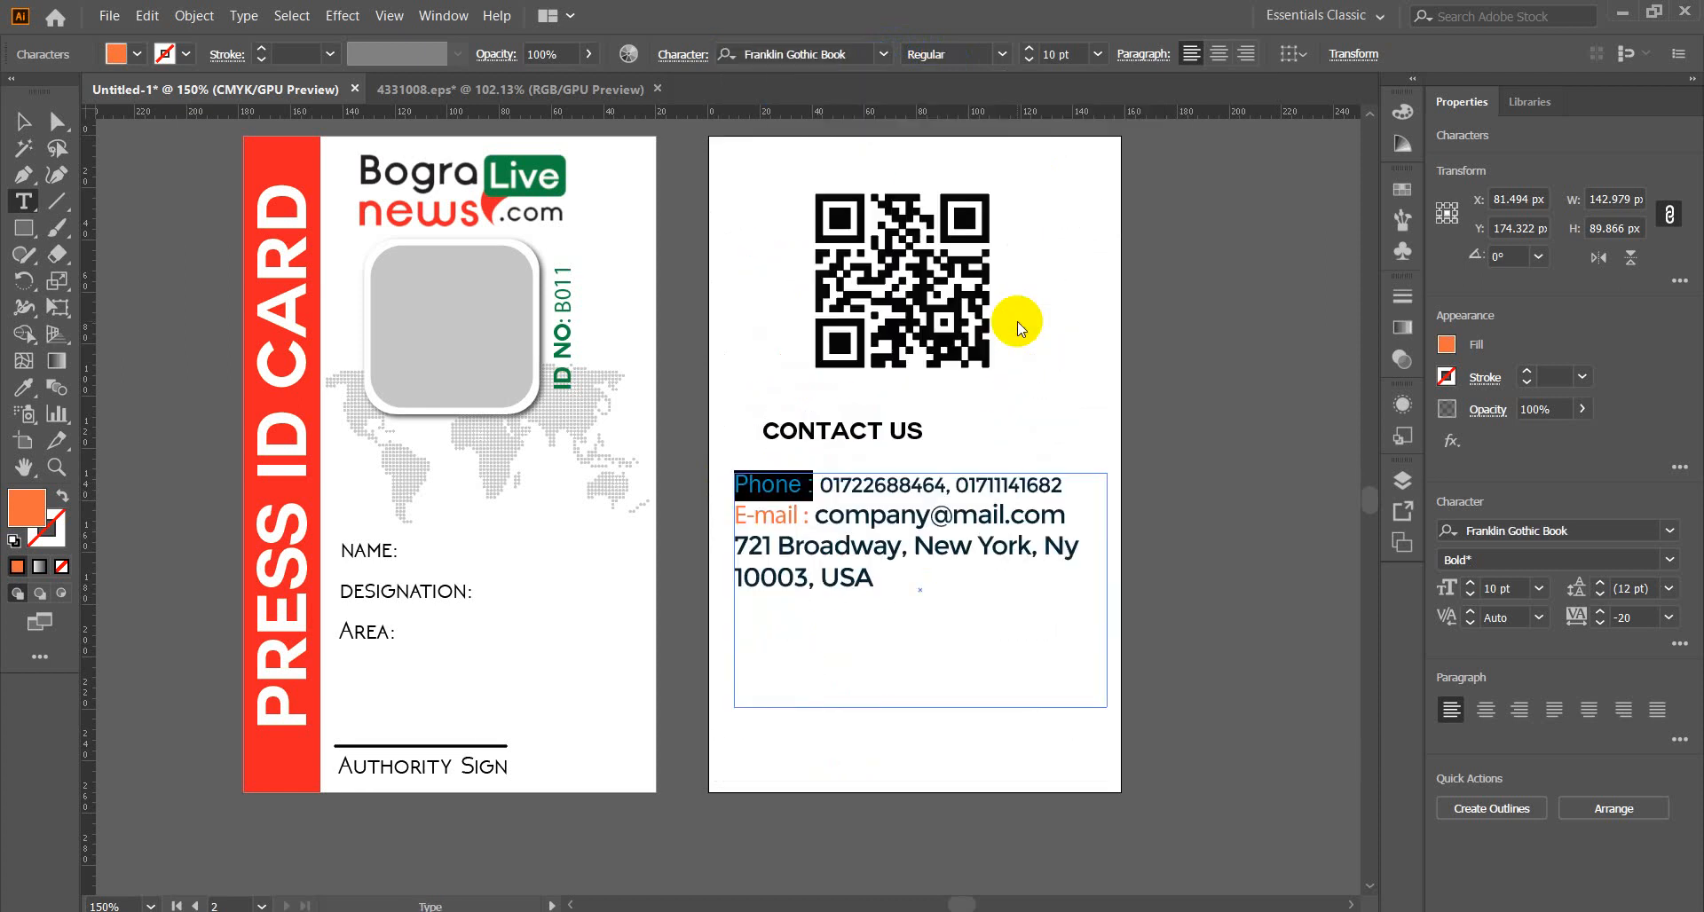
pyautogui.click(831, 489)
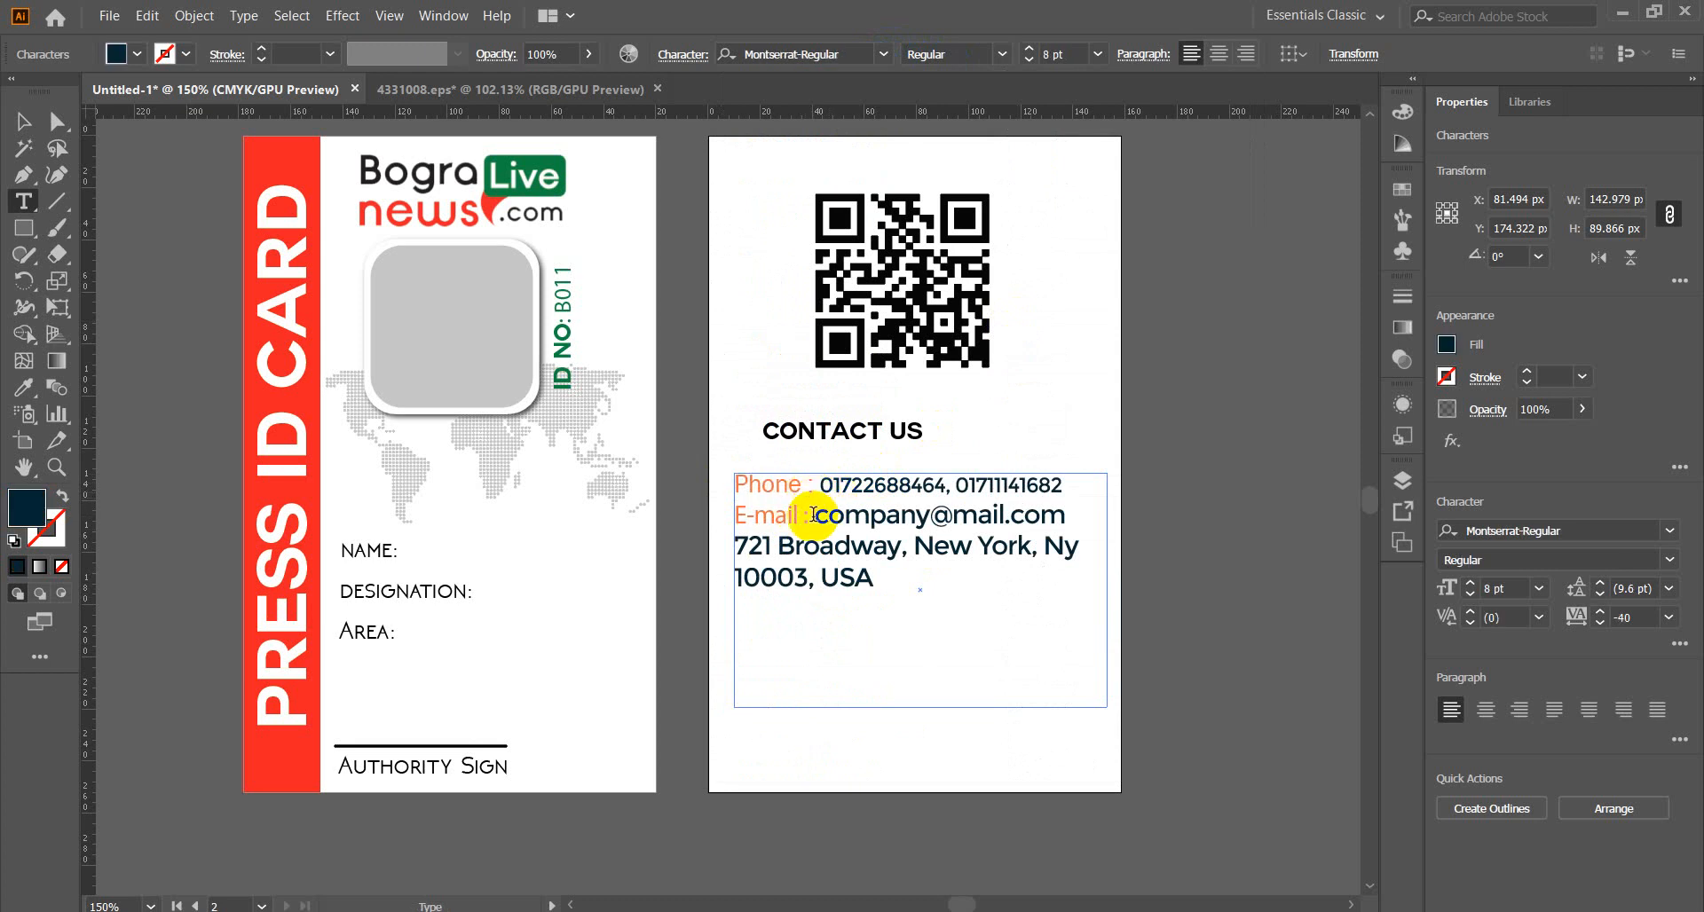
pyautogui.moveTo(810, 519); pyautogui.dragTo(677, 521)
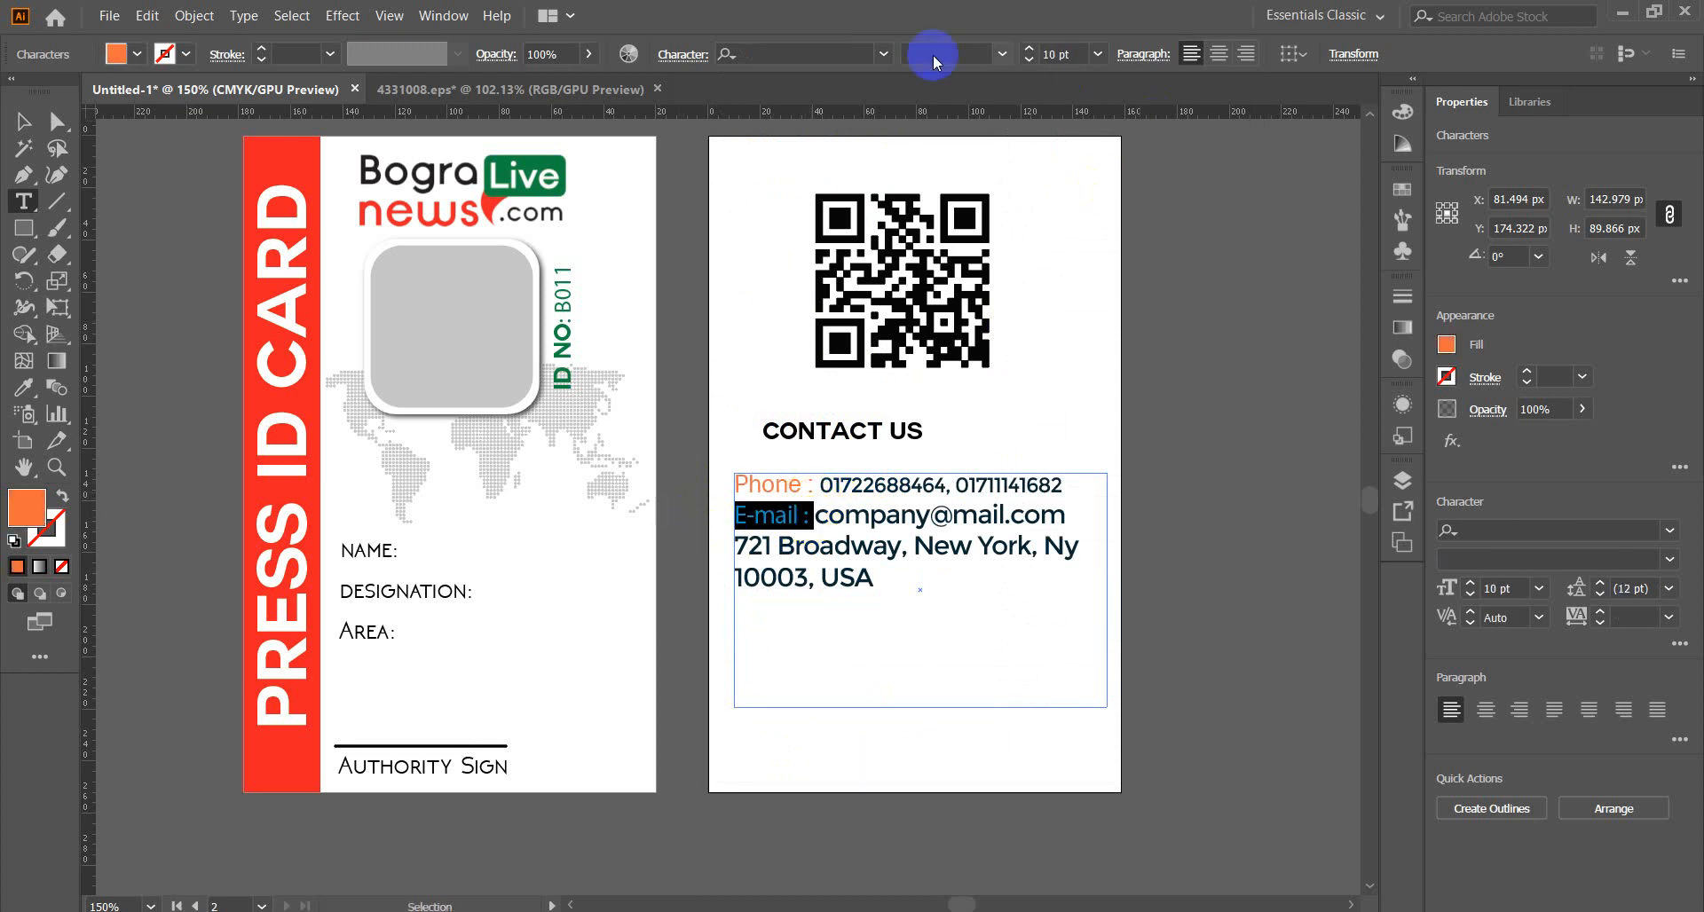
pyautogui.click(884, 54)
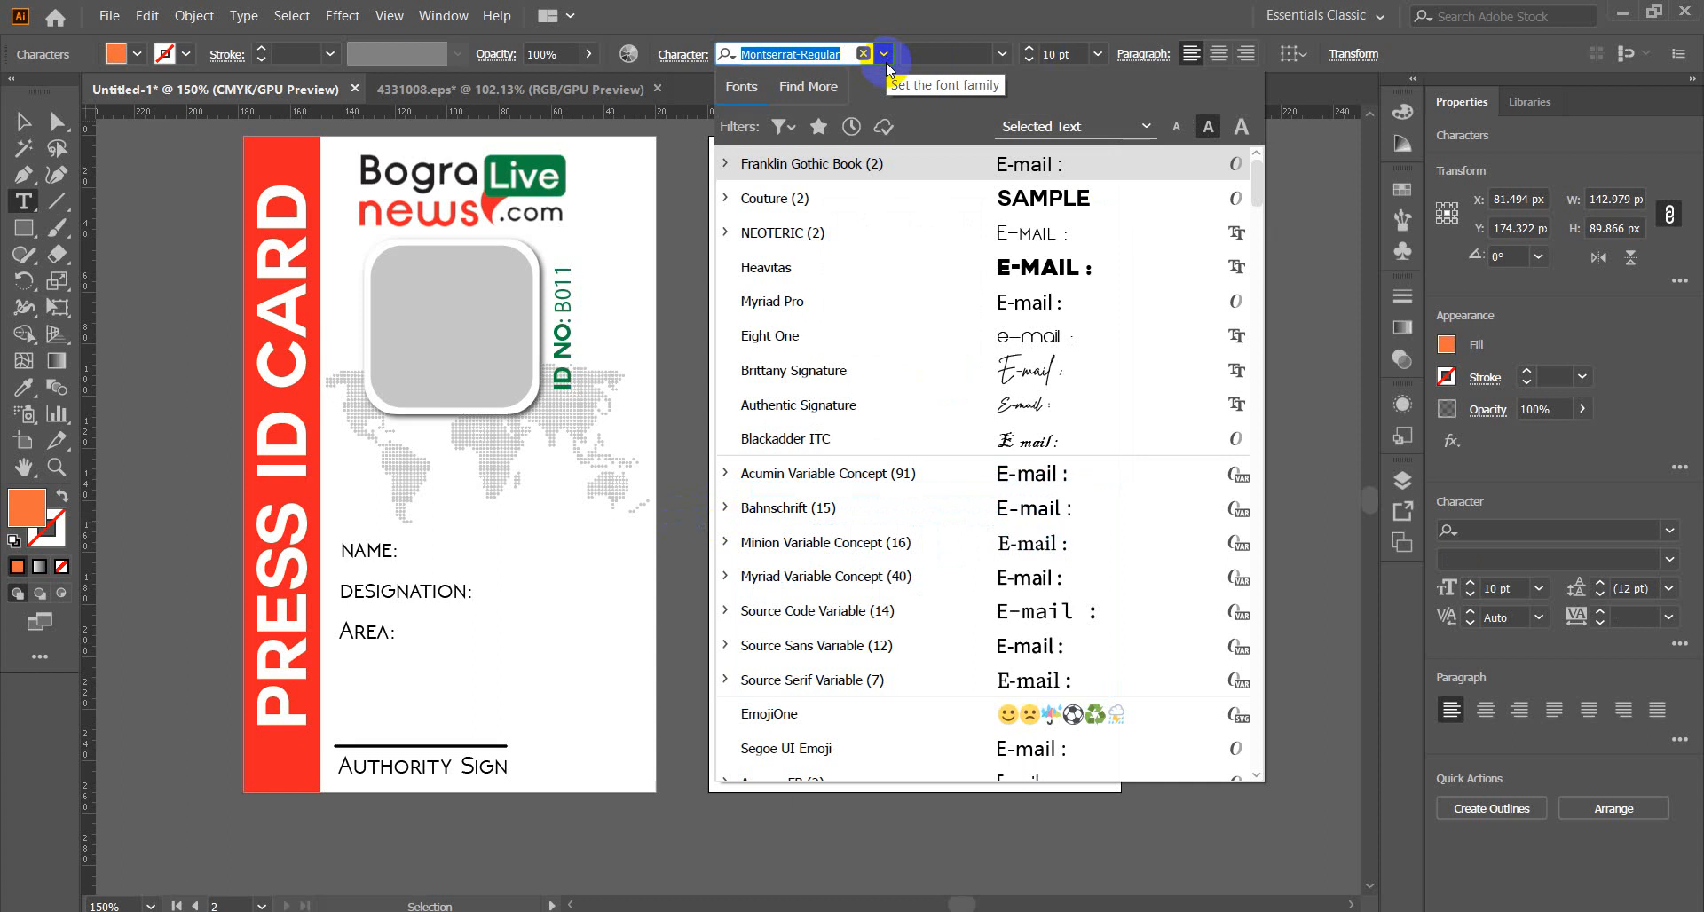
pyautogui.click(953, 163)
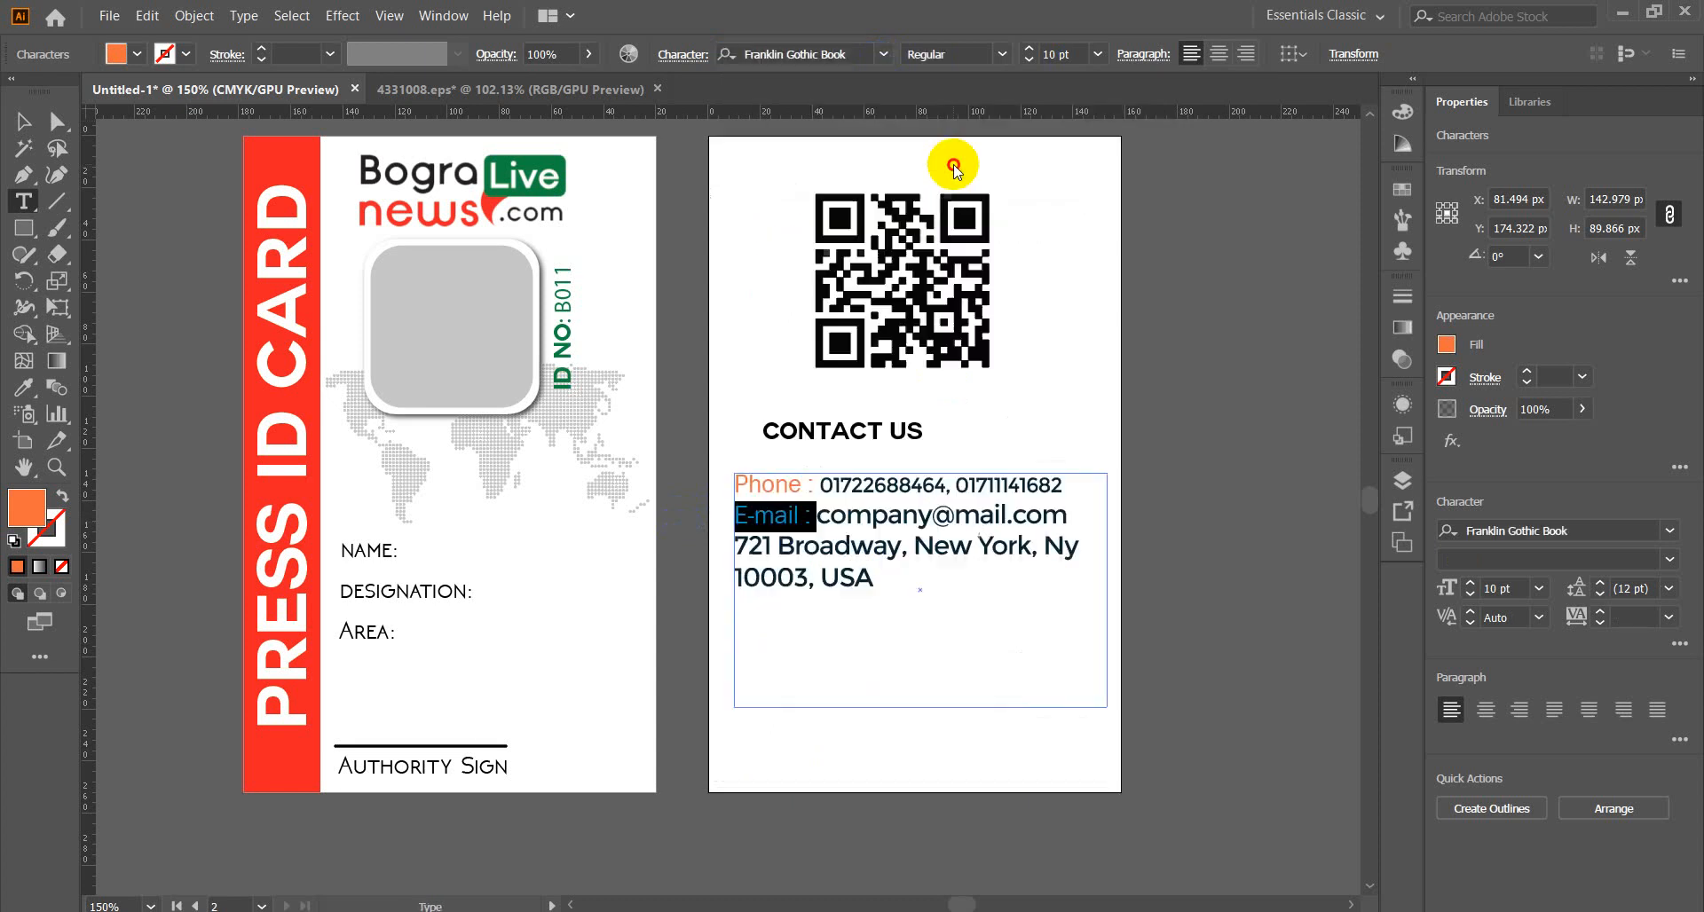
pyautogui.click(803, 523)
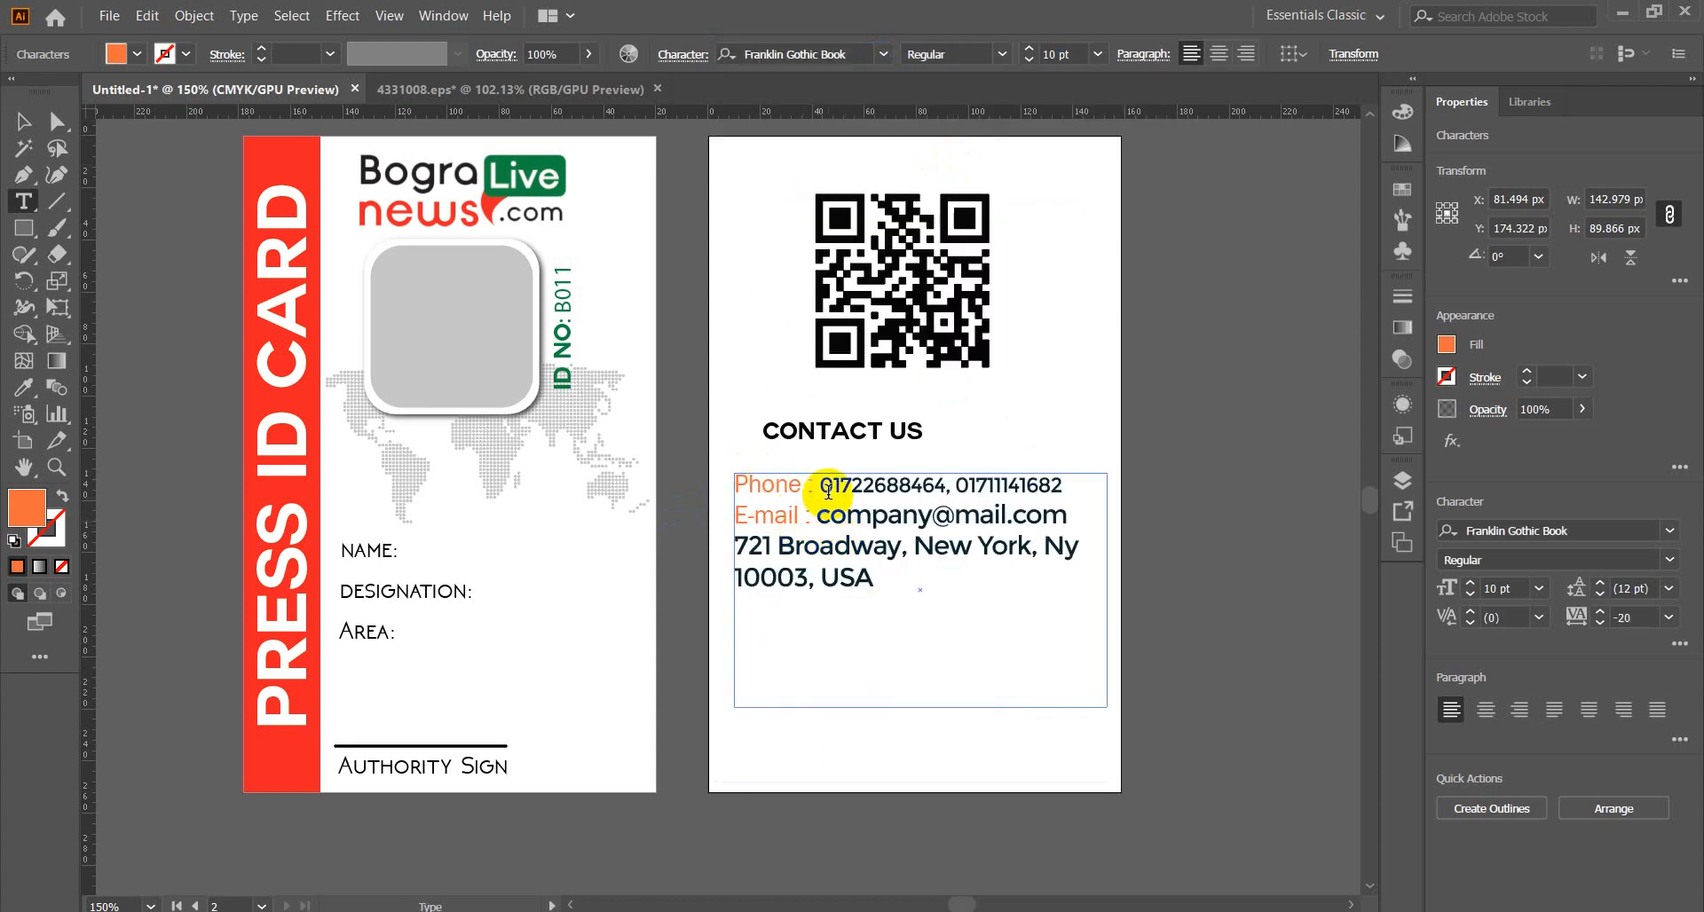
# Set both phone numbers in Franklin Gothic Book instead of Montserrat-Regular.
pyautogui.moveTo(819, 485); pyautogui.dragTo(1070, 485)
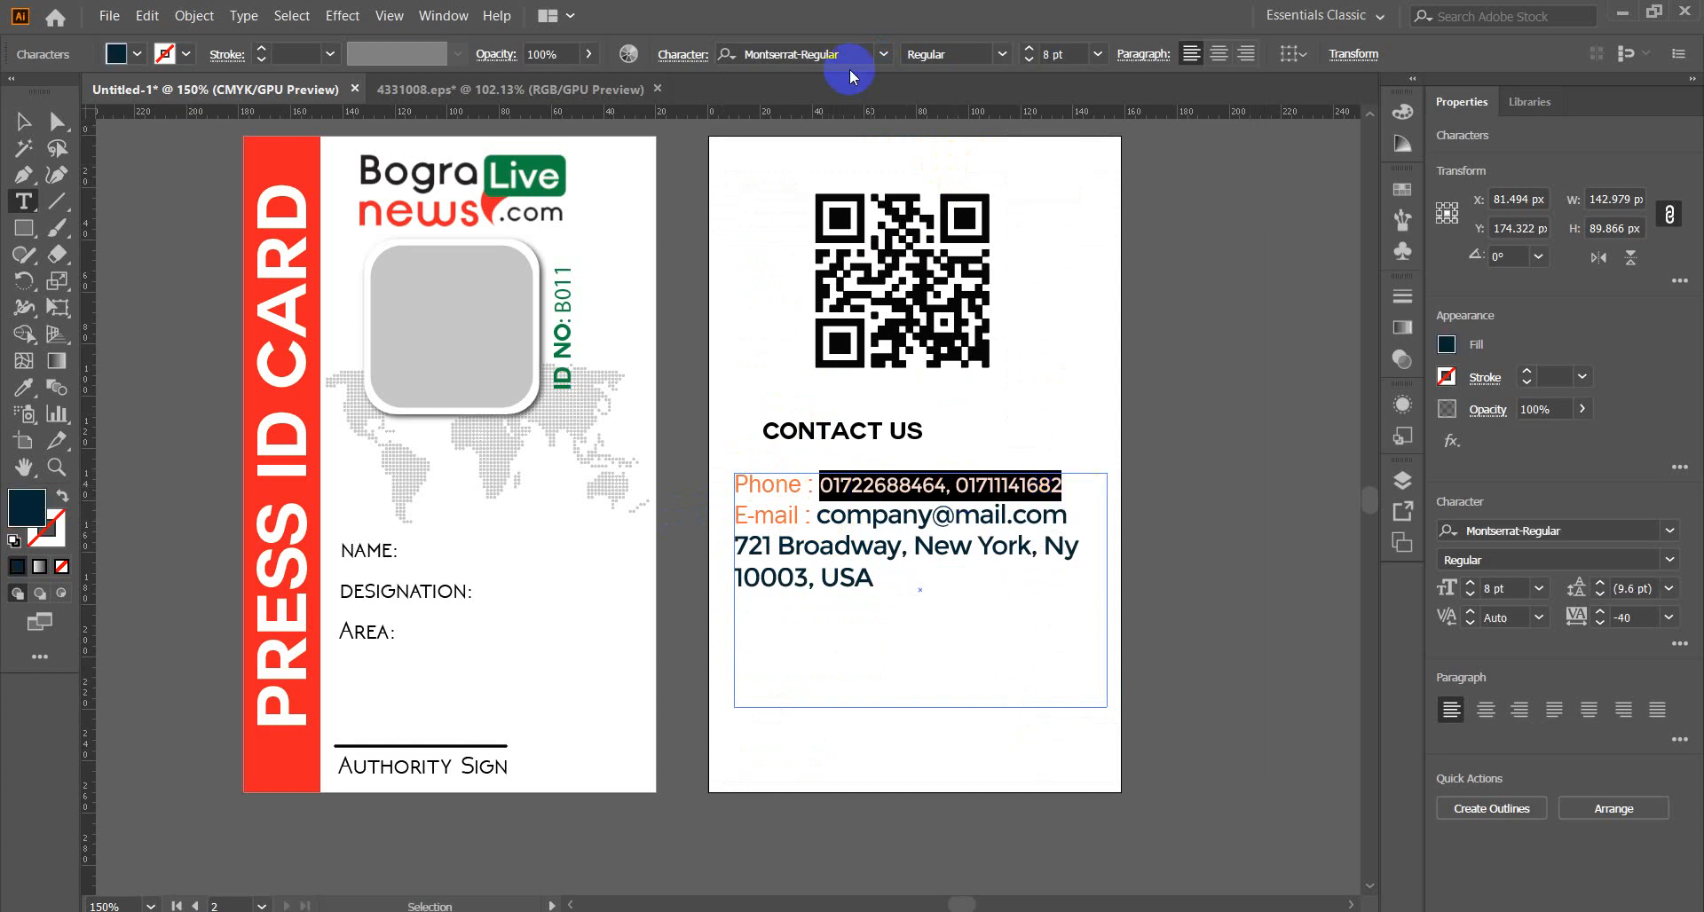
pyautogui.click(883, 57)
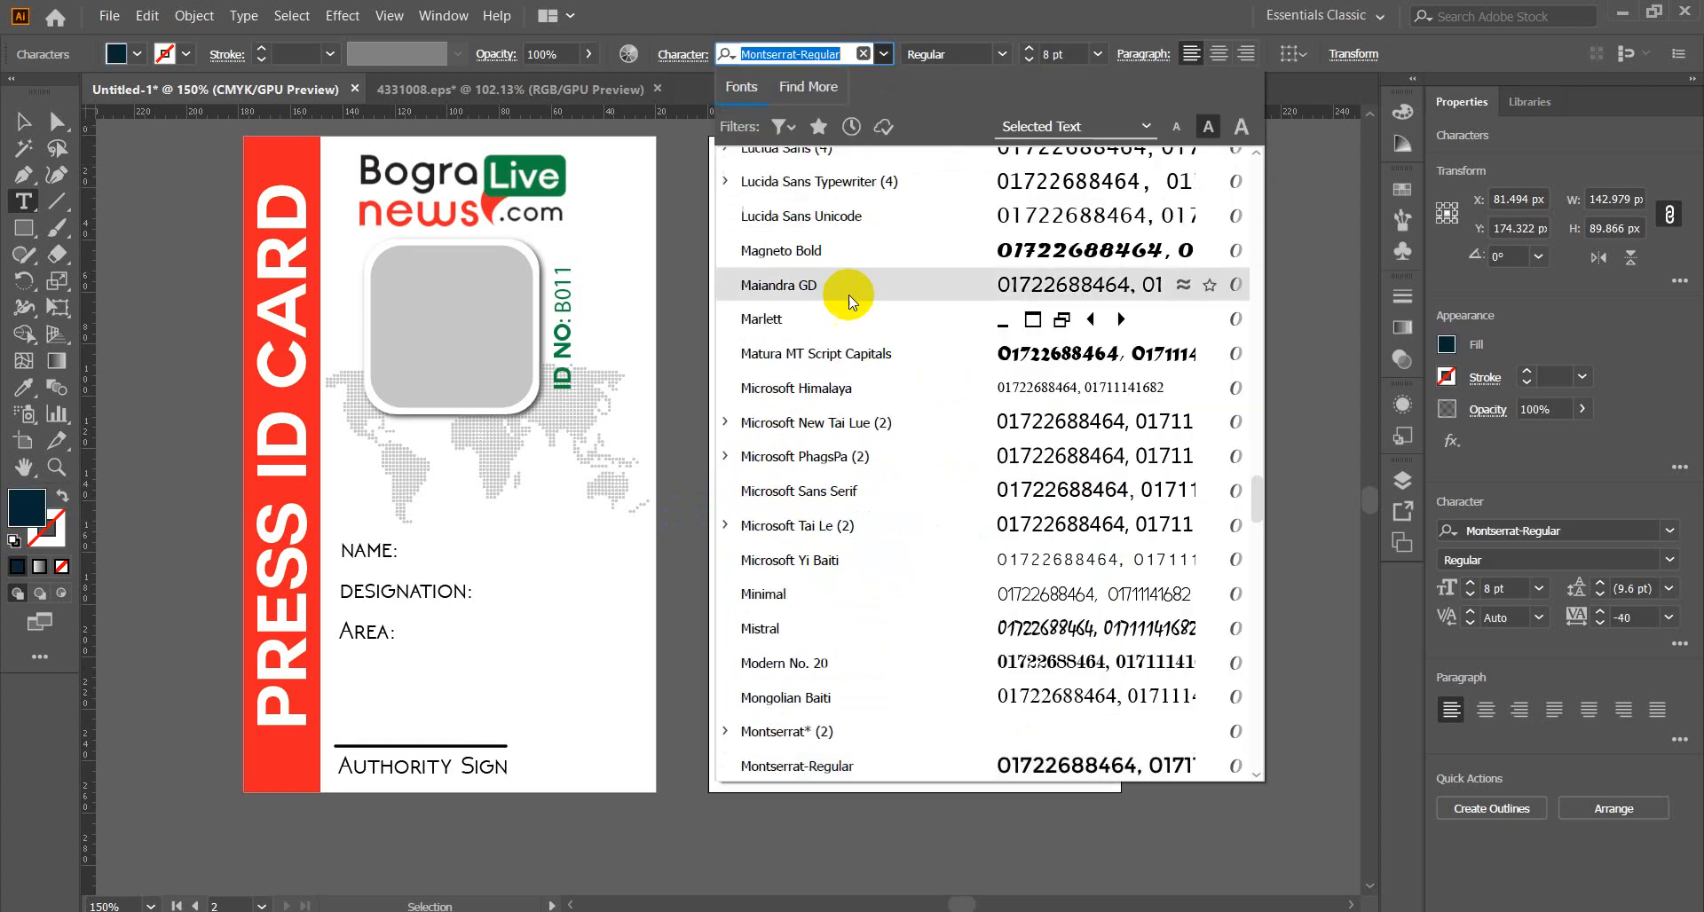
pyautogui.scroll(6, 855, 456)
pyautogui.scroll(10, 855, 456)
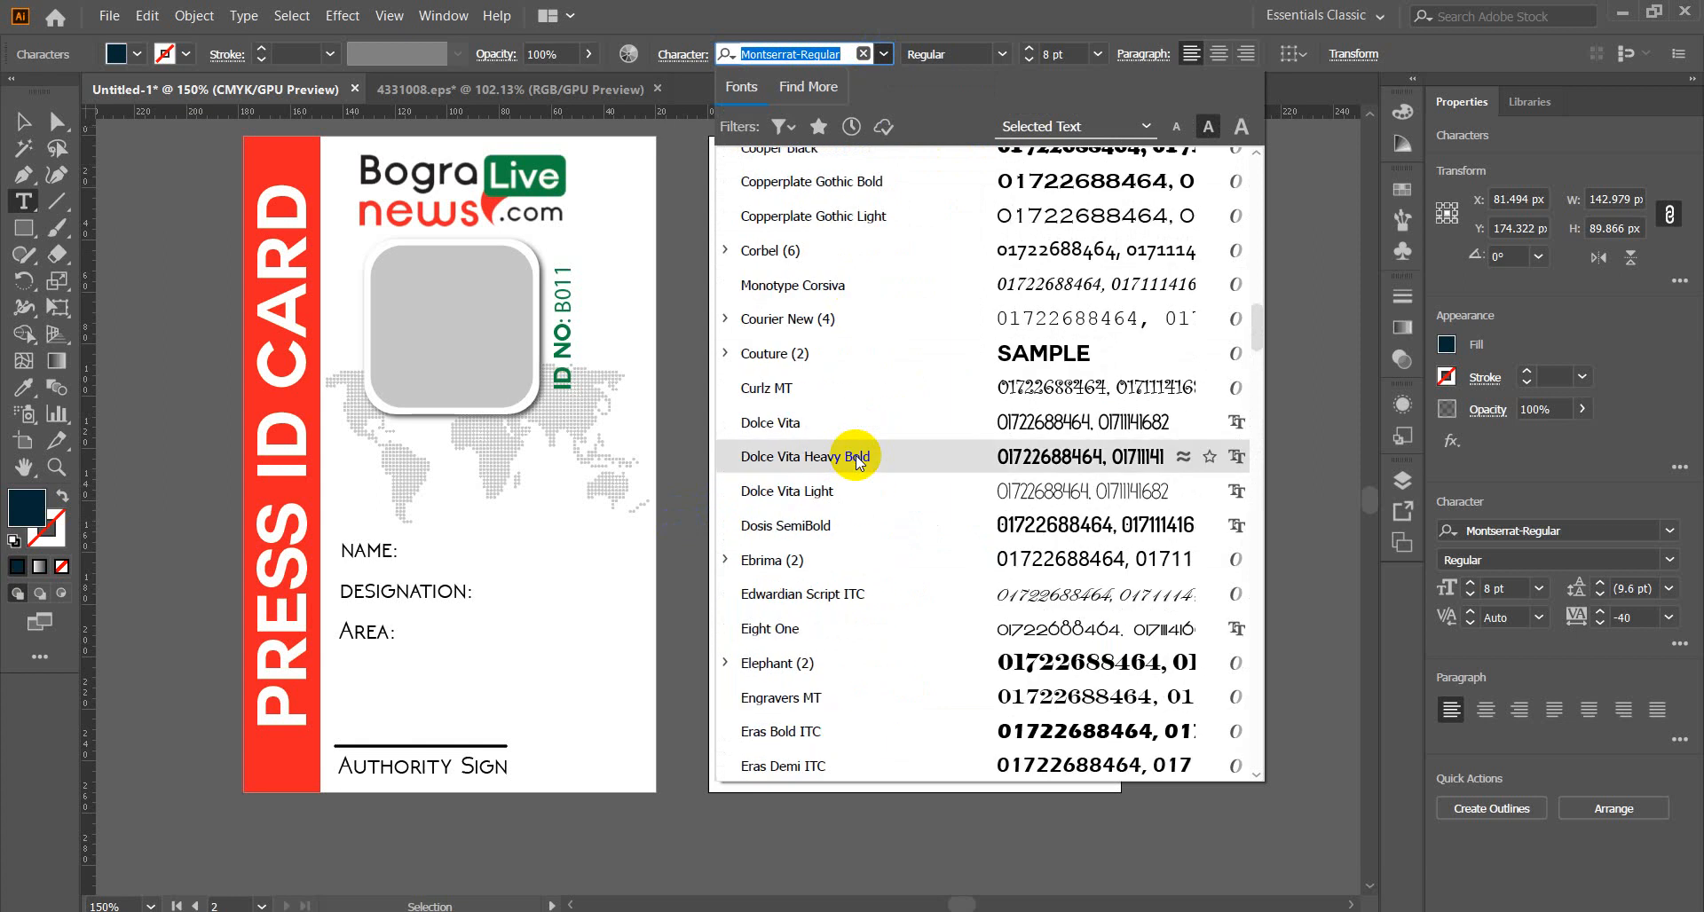
pyautogui.scroll(8, 855, 456)
pyautogui.scroll(10, 856, 456)
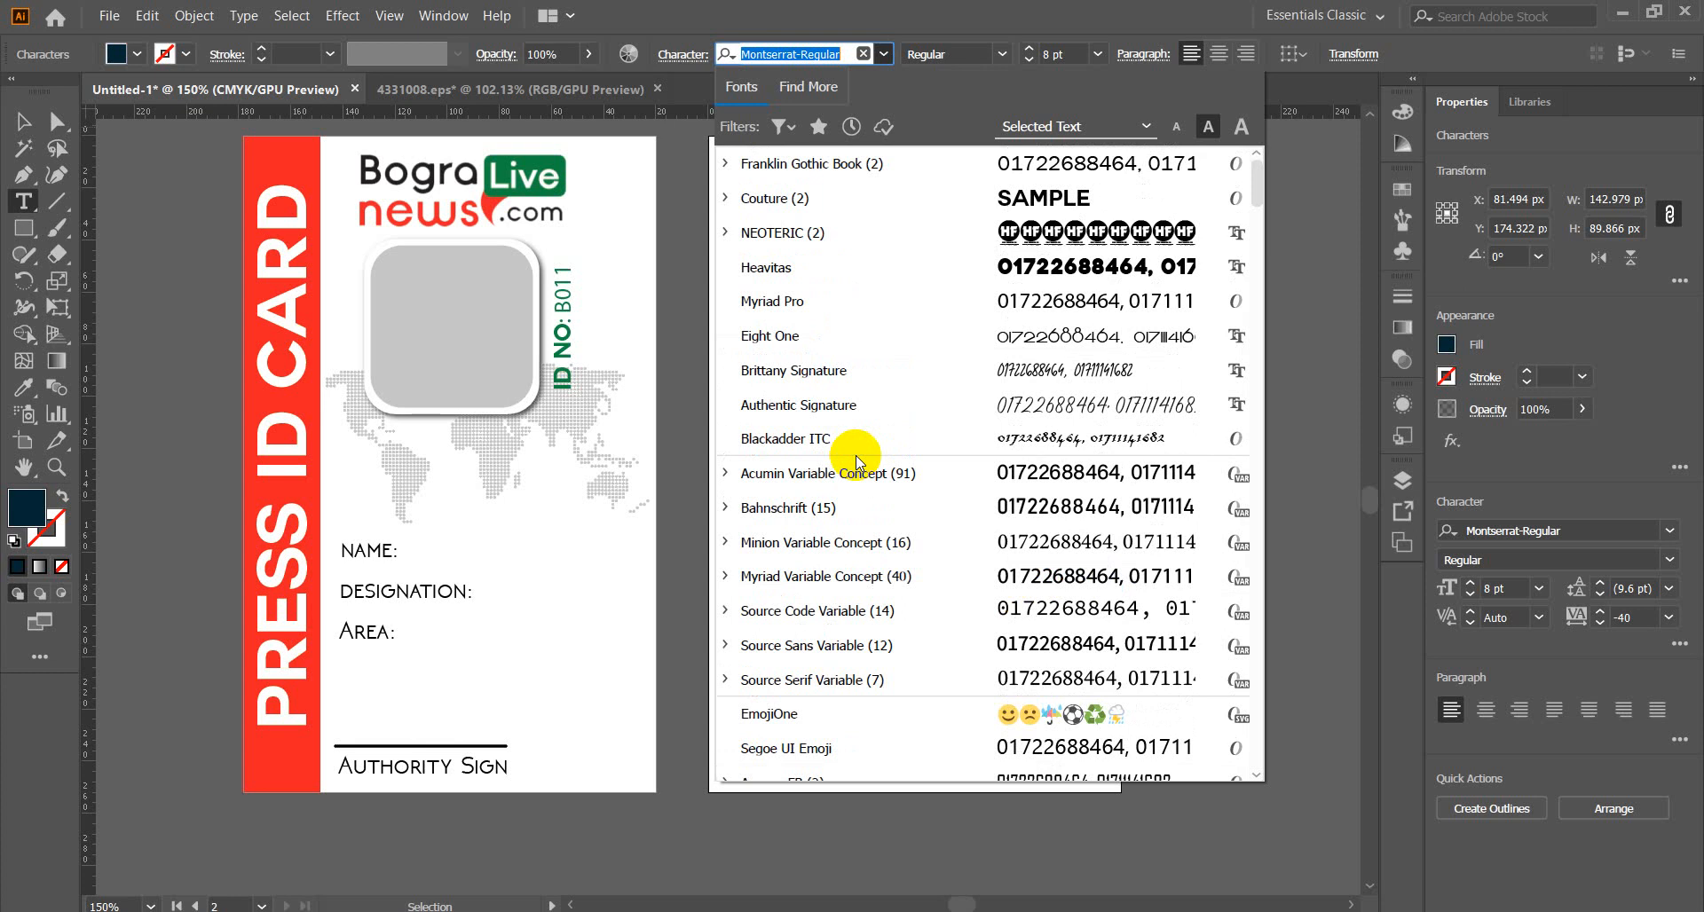
pyautogui.click(1092, 165)
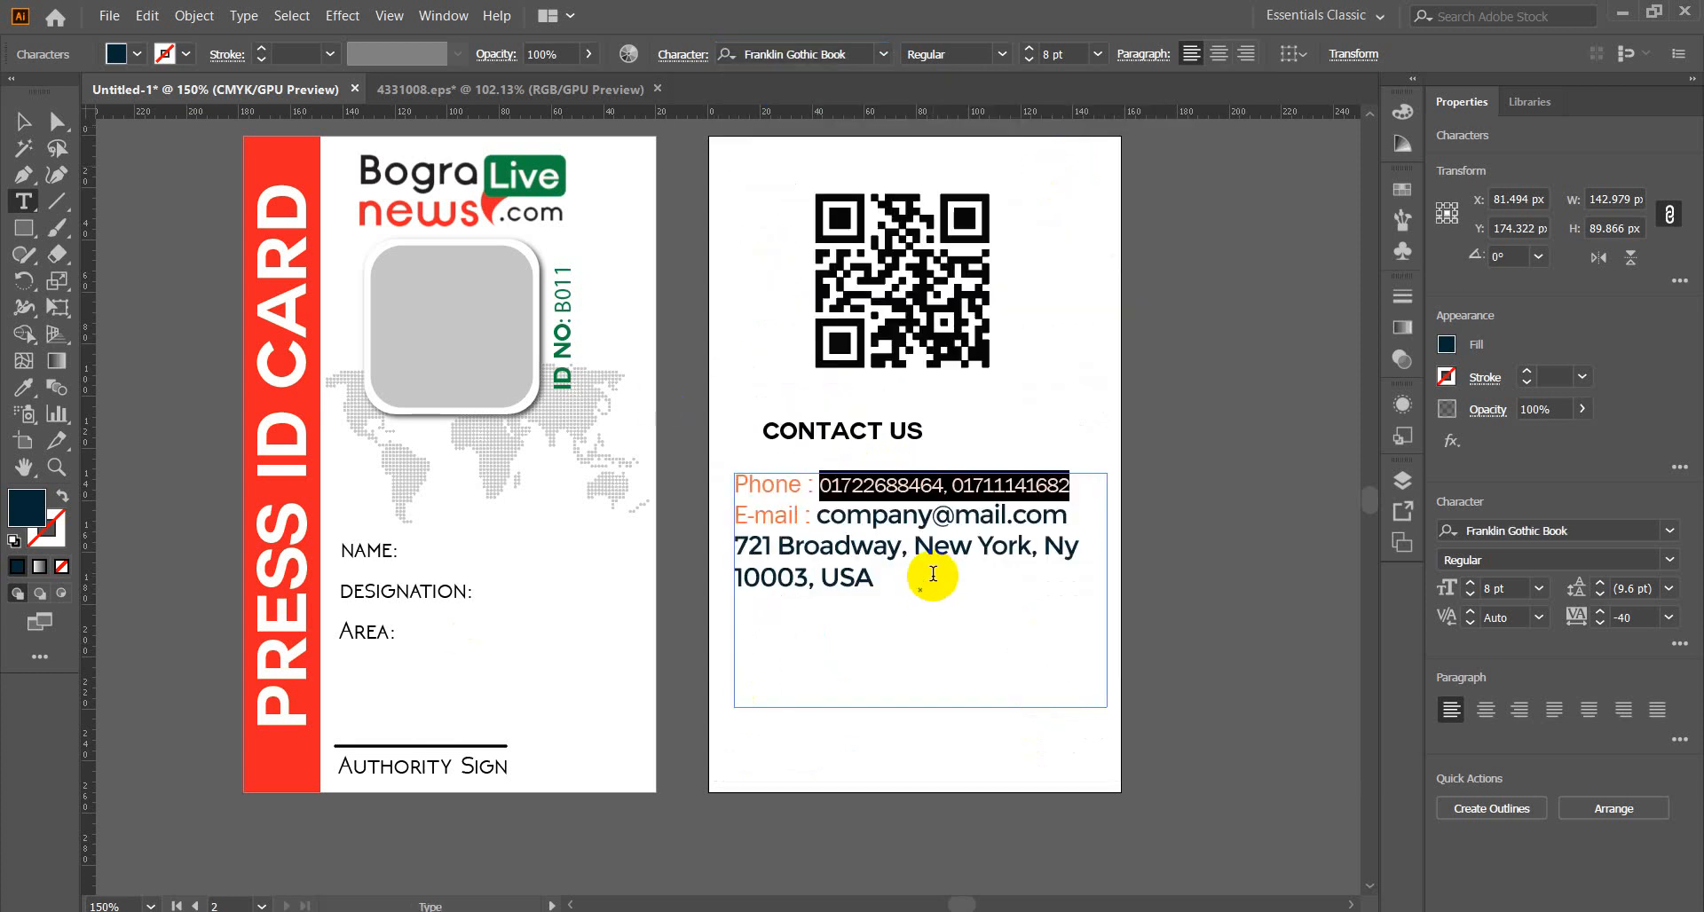
# Type the news site's Gmail address over the placeholder e-mail name, keeping the wrapped ending intact.
pyautogui.click(956, 516)
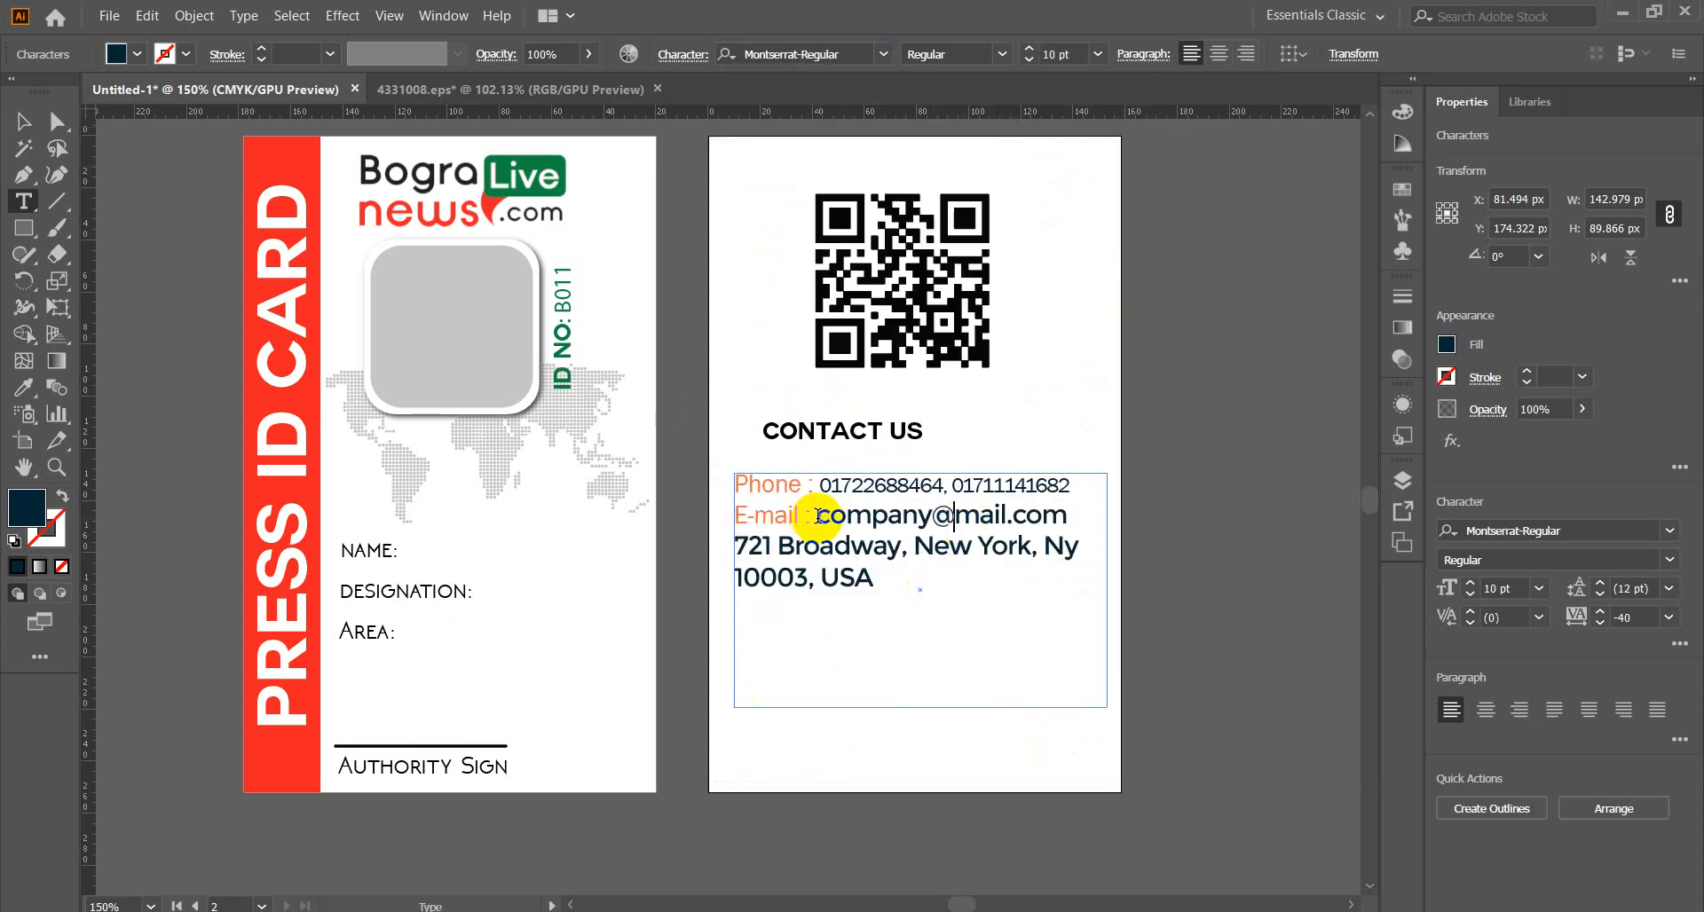
pyautogui.moveTo(824, 516); pyautogui.dragTo(908, 546)
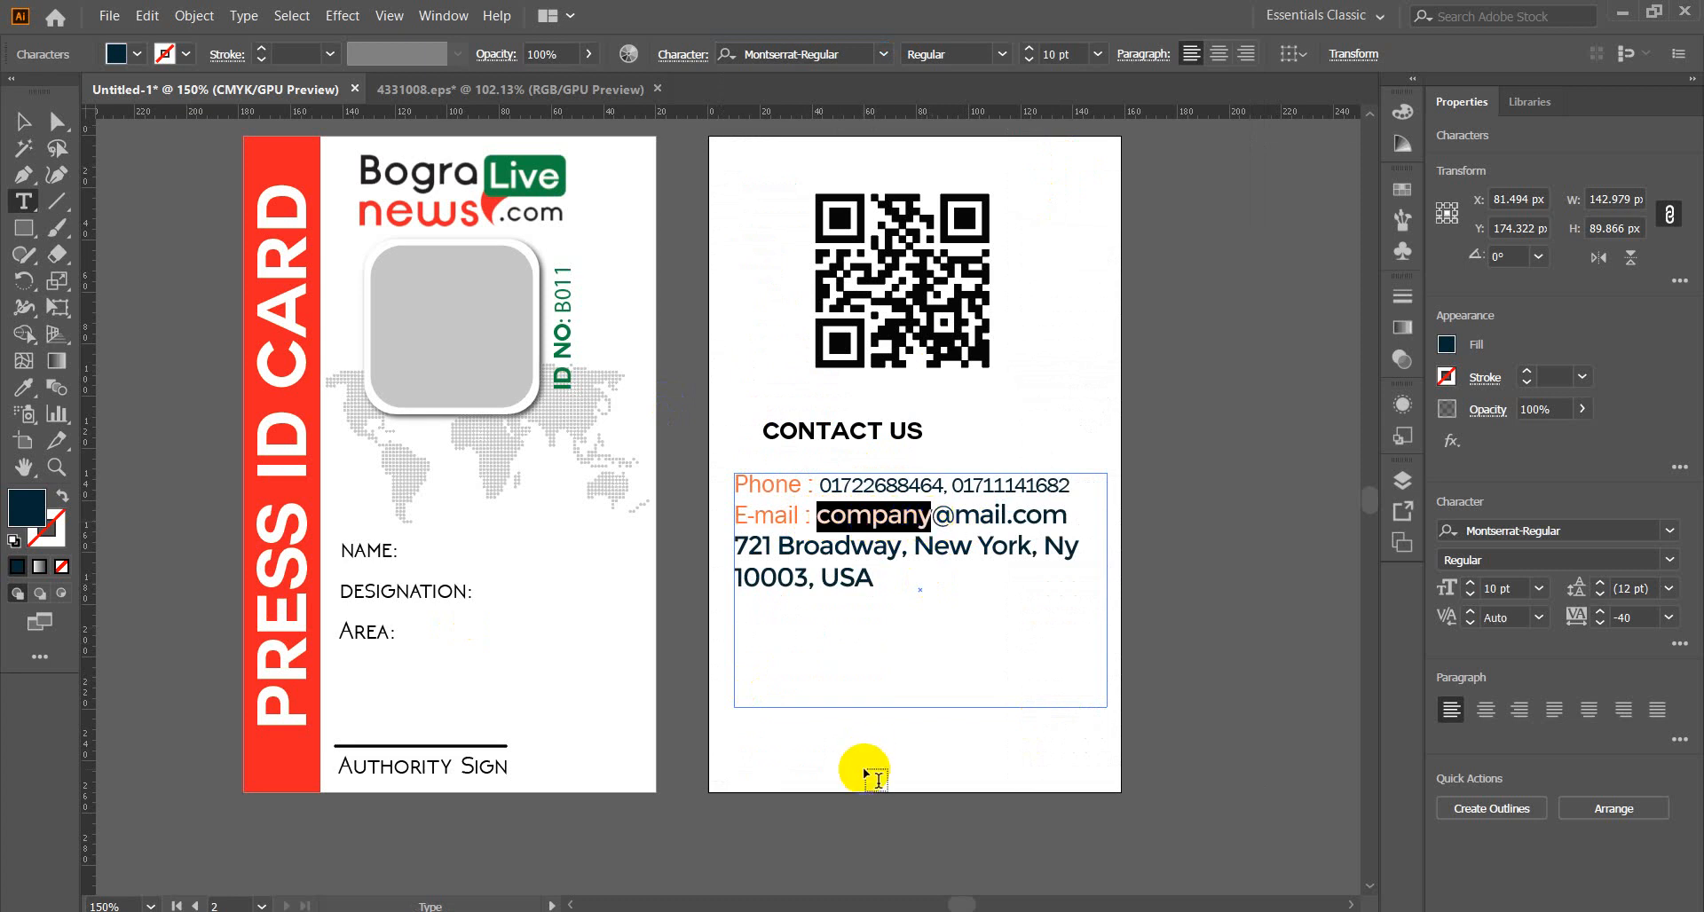
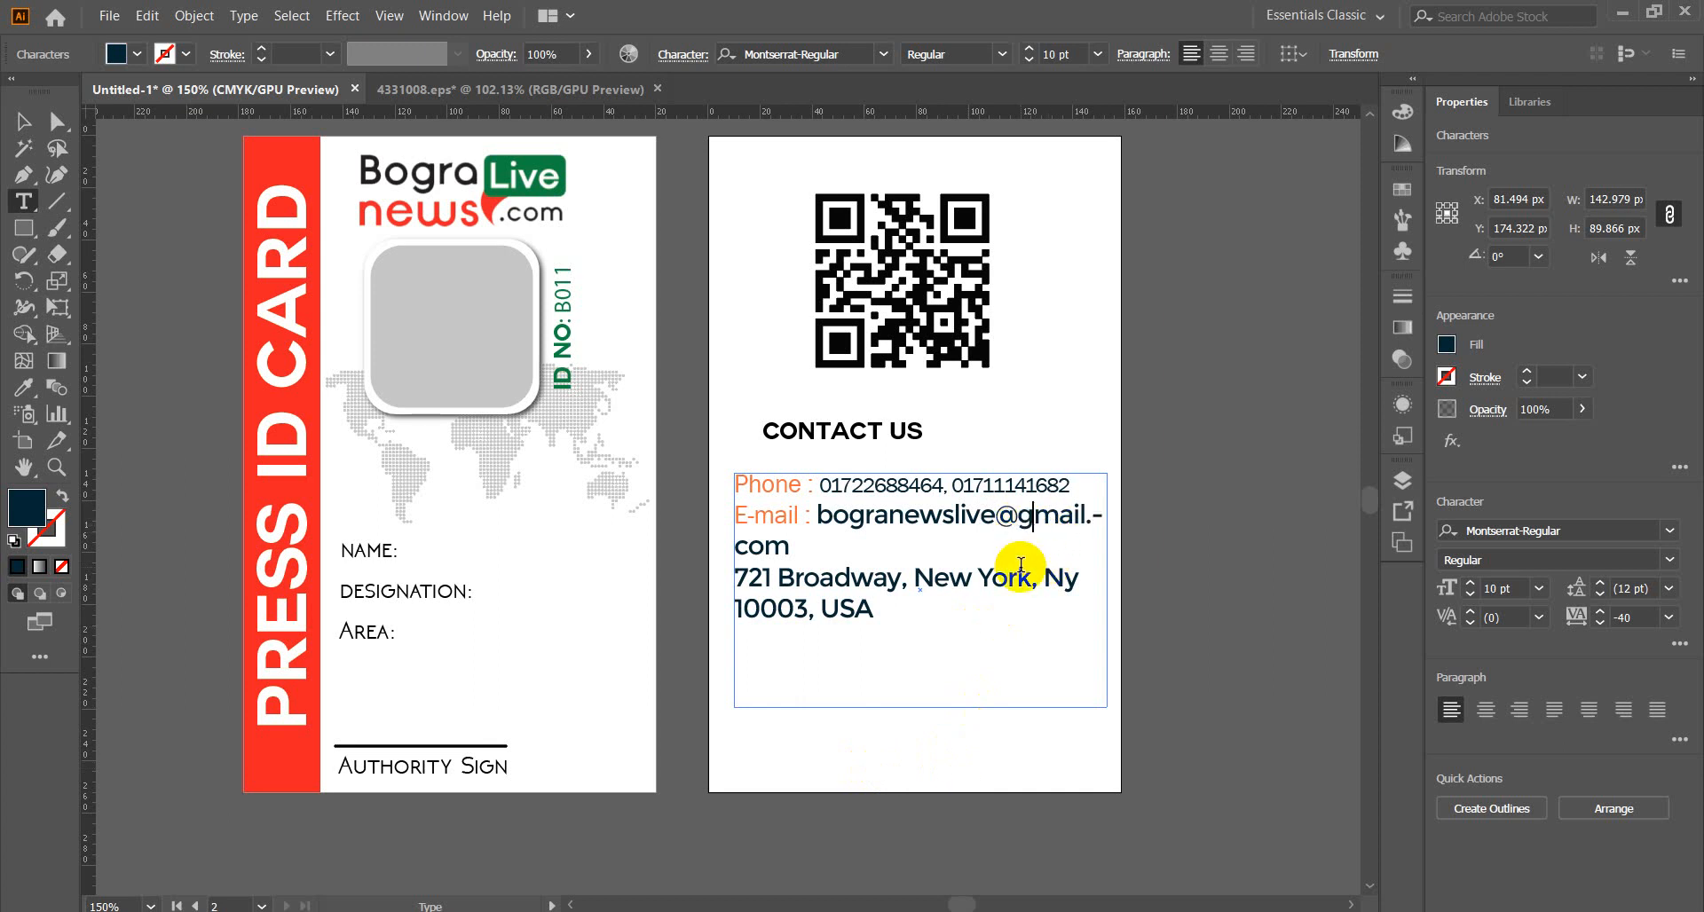
pyautogui.moveTo(1088, 518); pyautogui.dragTo(1105, 517)
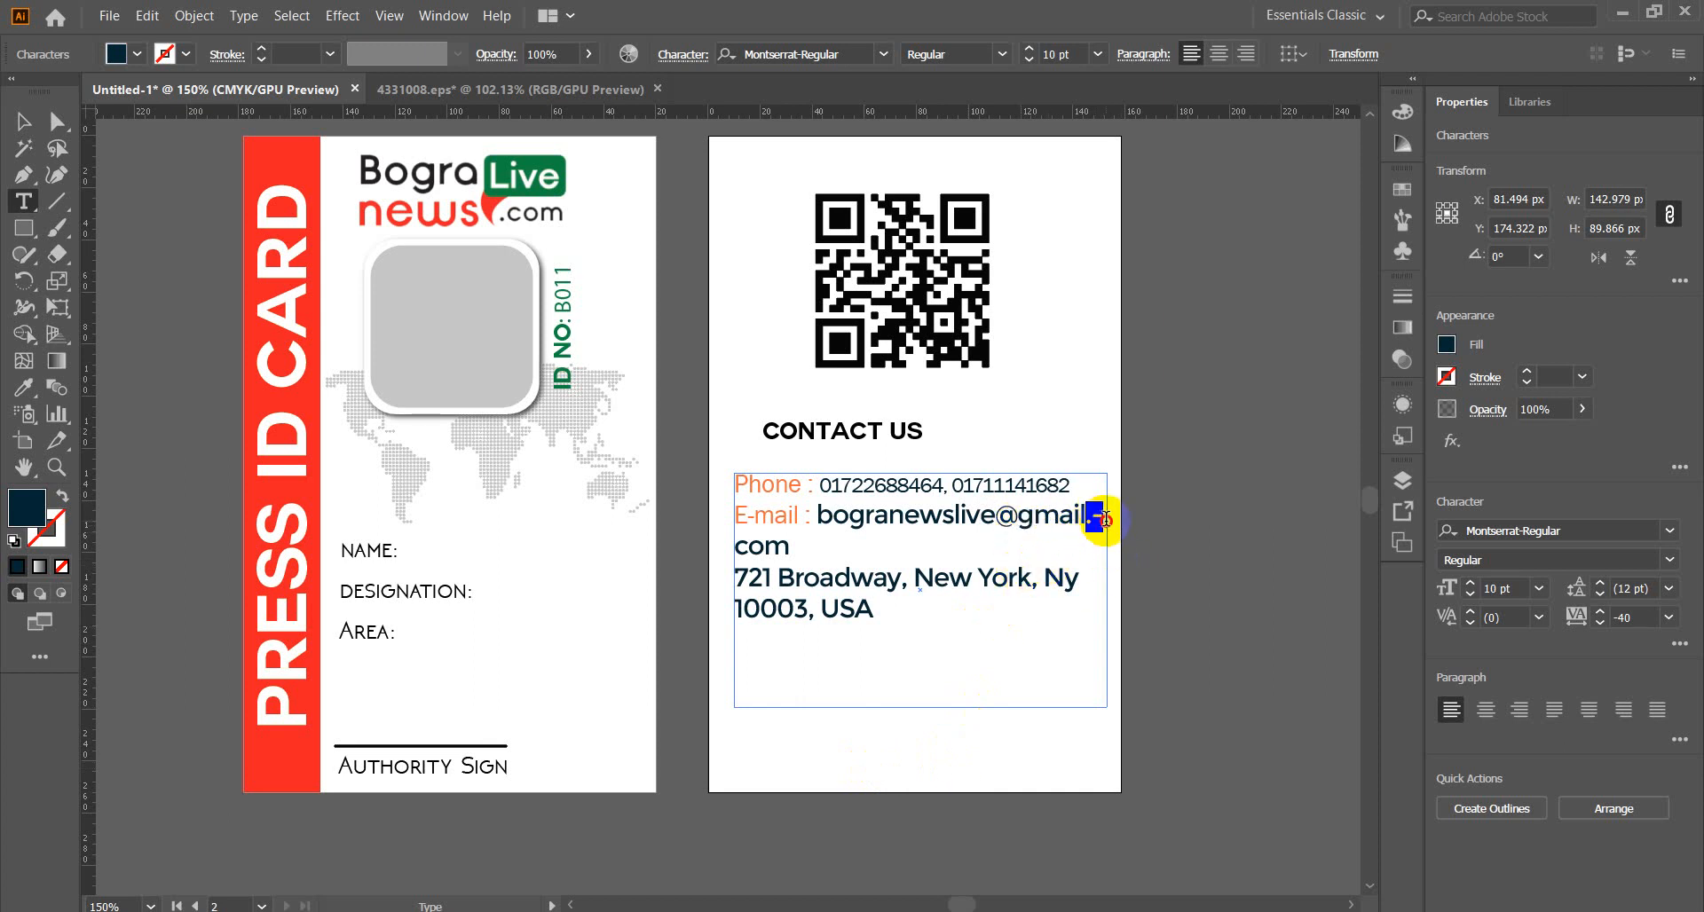
pyautogui.click(1104, 518)
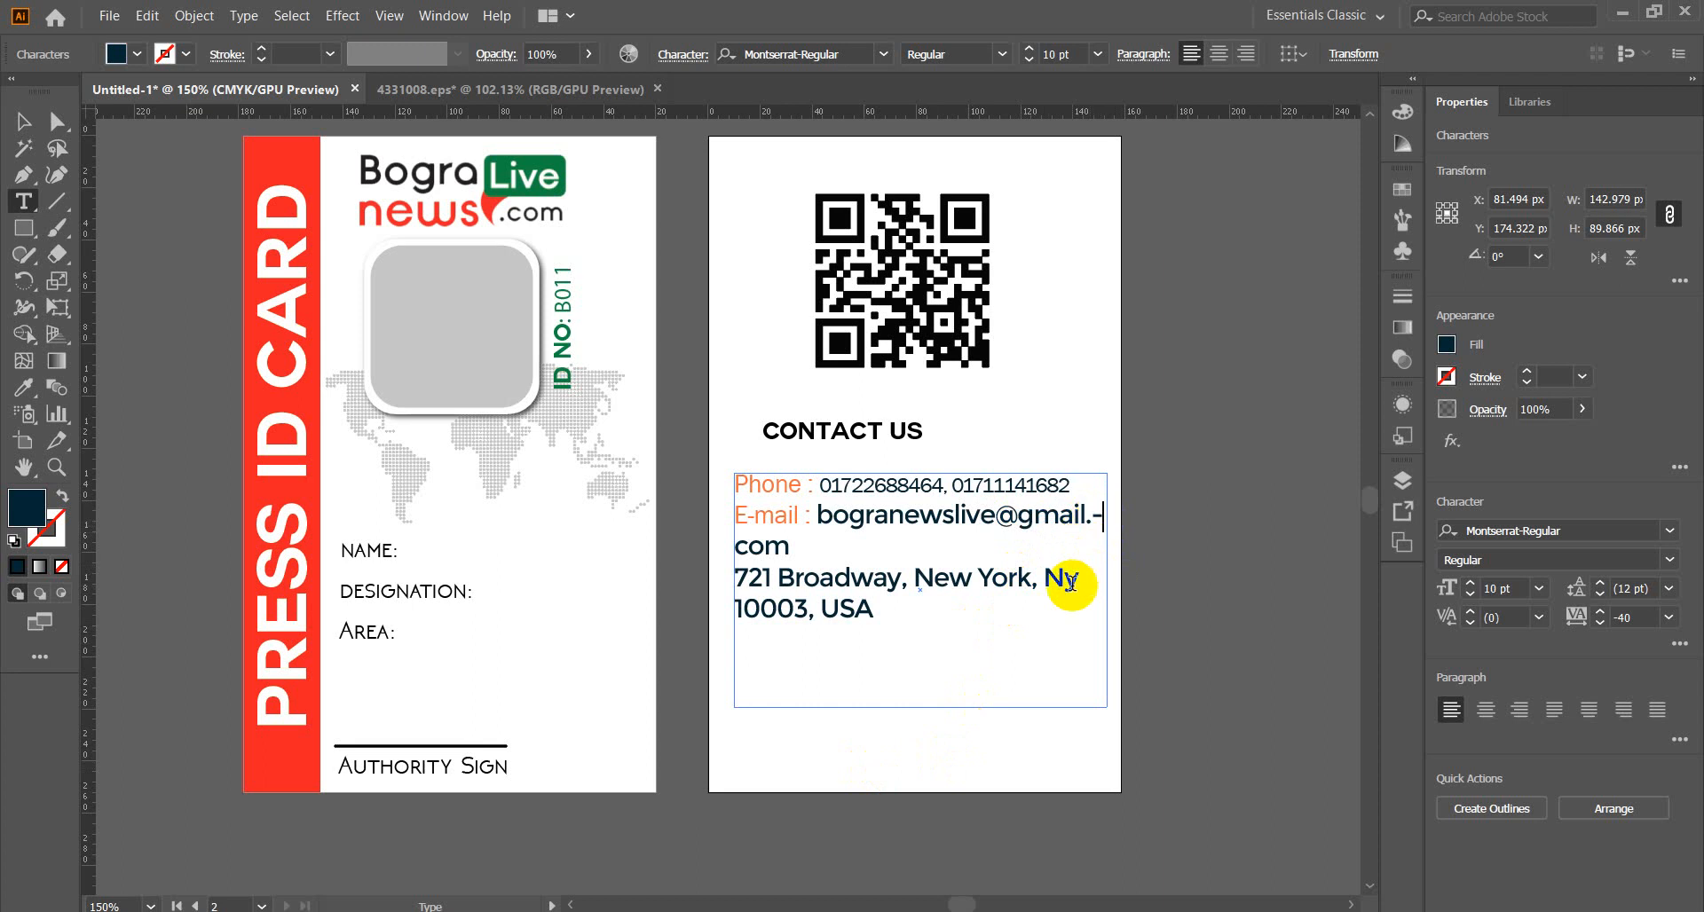
pyautogui.press('BackSpace')
pyautogui.hotkey('ctrl', 'z')
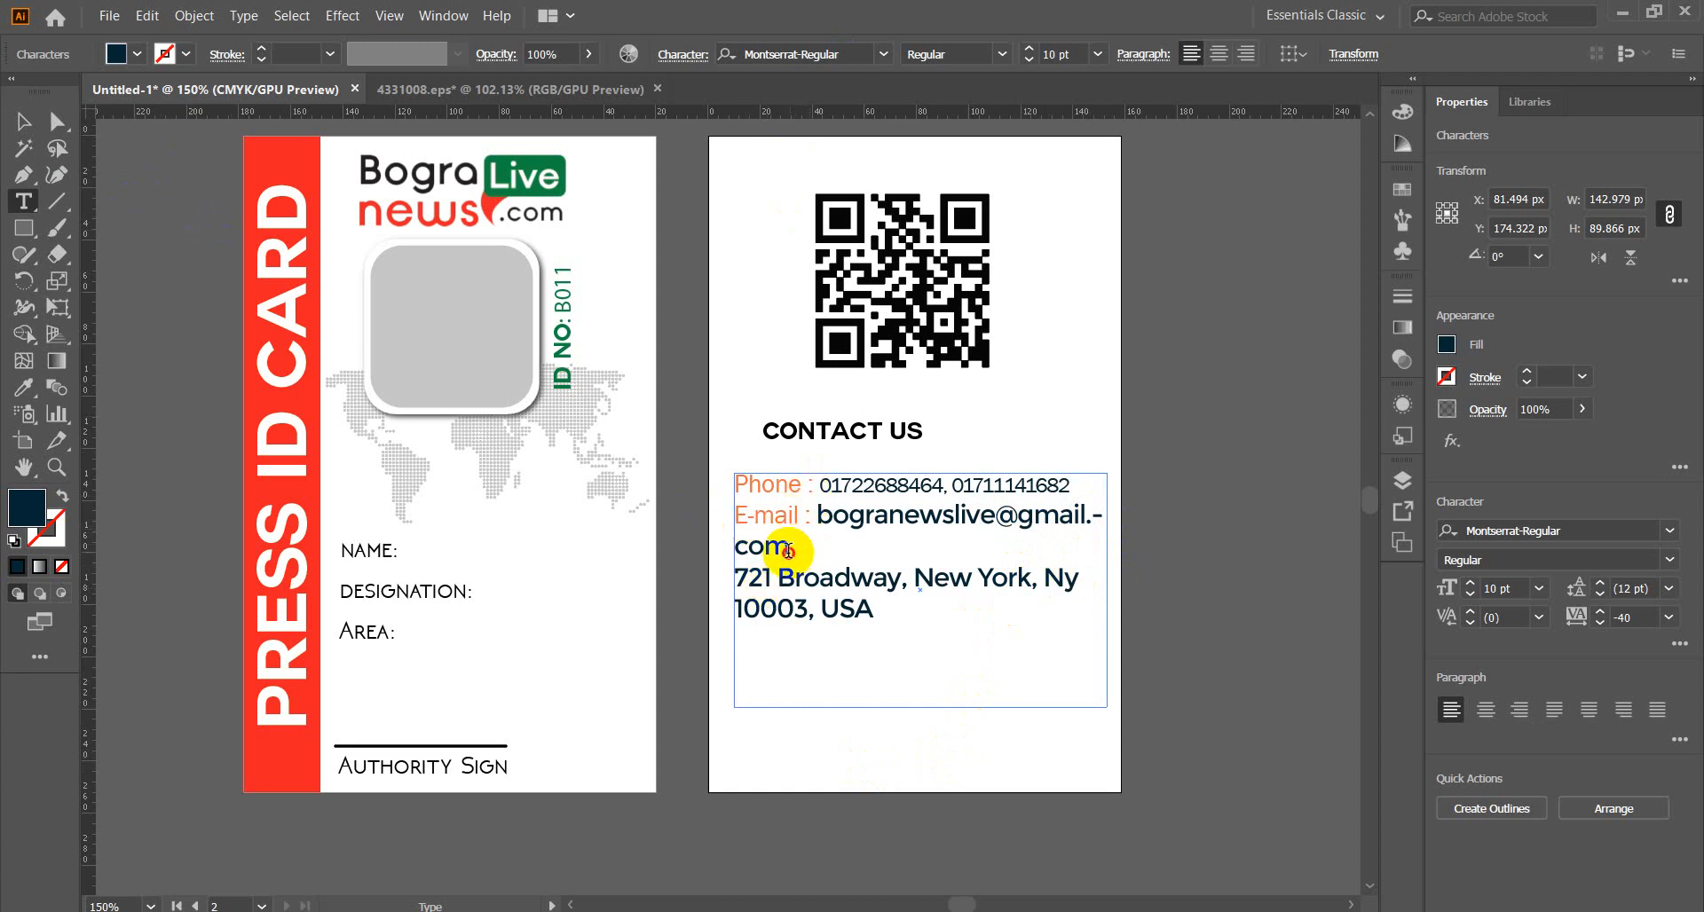
# Shrink the e-mail address to 8 pt and colour it black.
pyautogui.moveTo(795, 551); pyautogui.dragTo(811, 515)
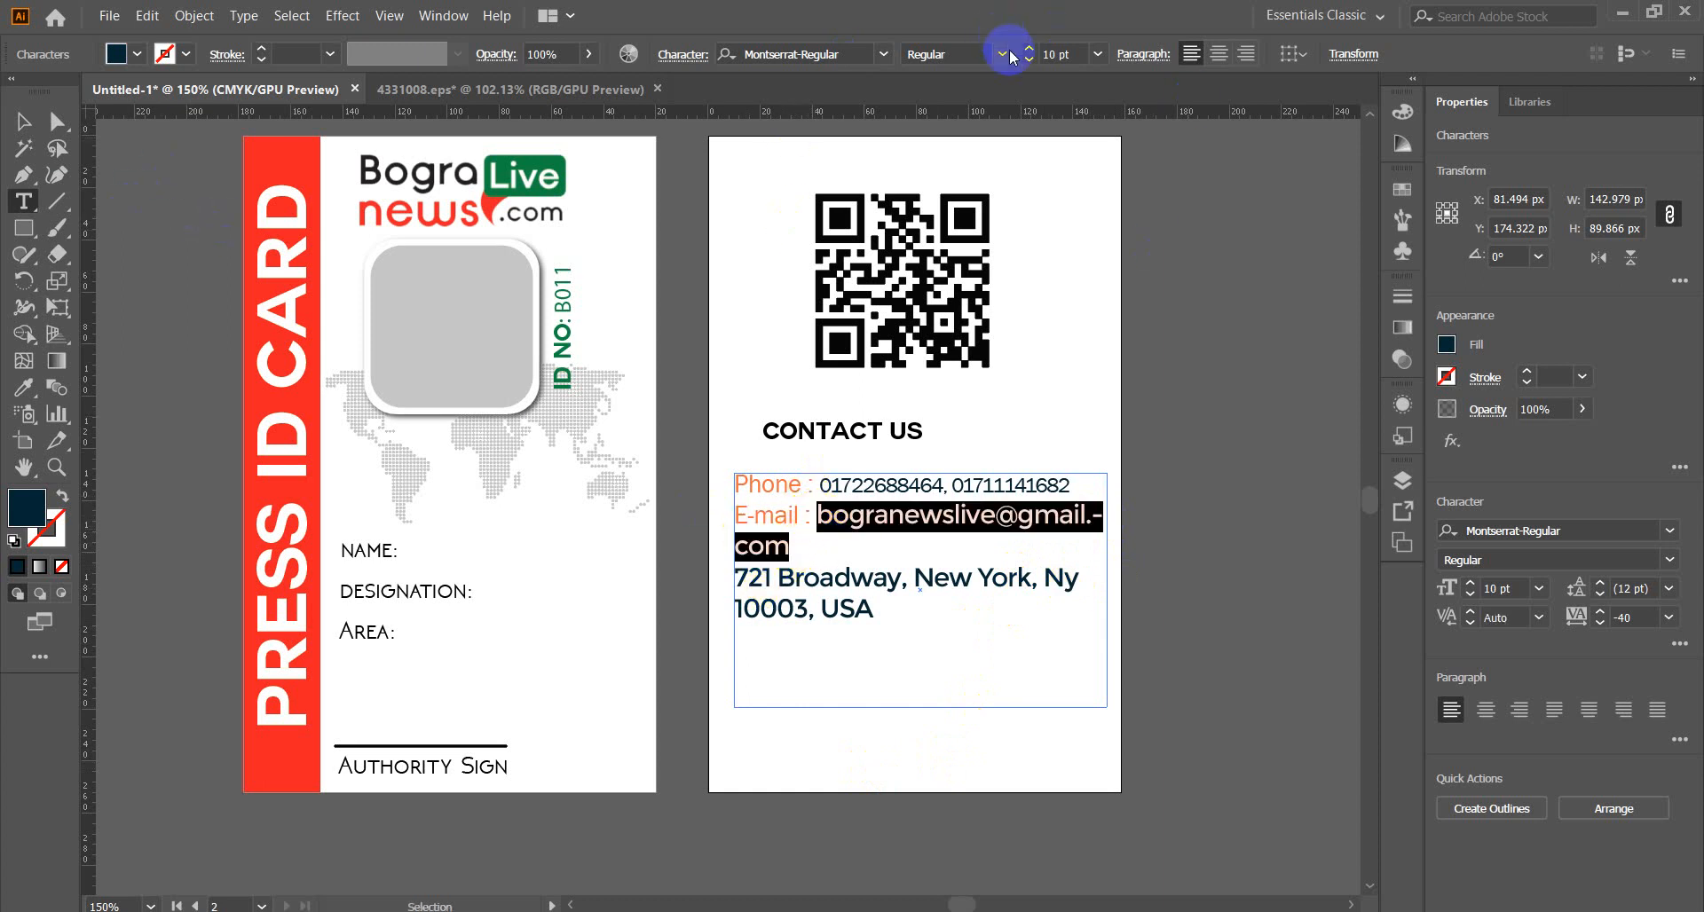
pyautogui.click(1030, 61)
pyautogui.click(1029, 61)
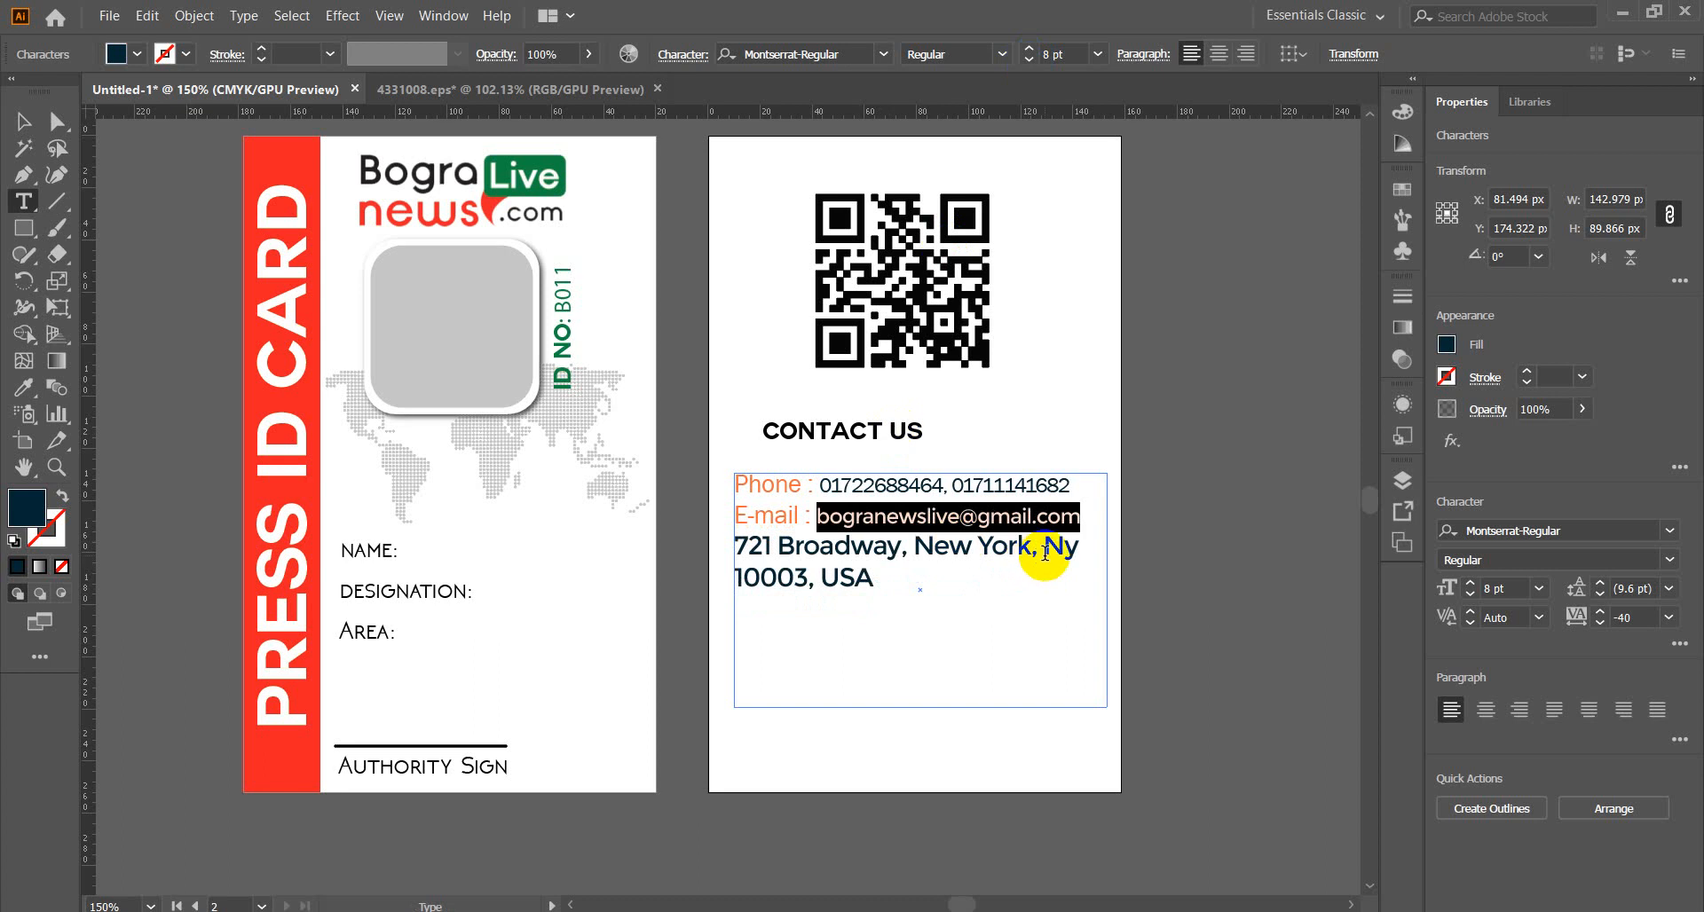
pyautogui.click(1046, 525)
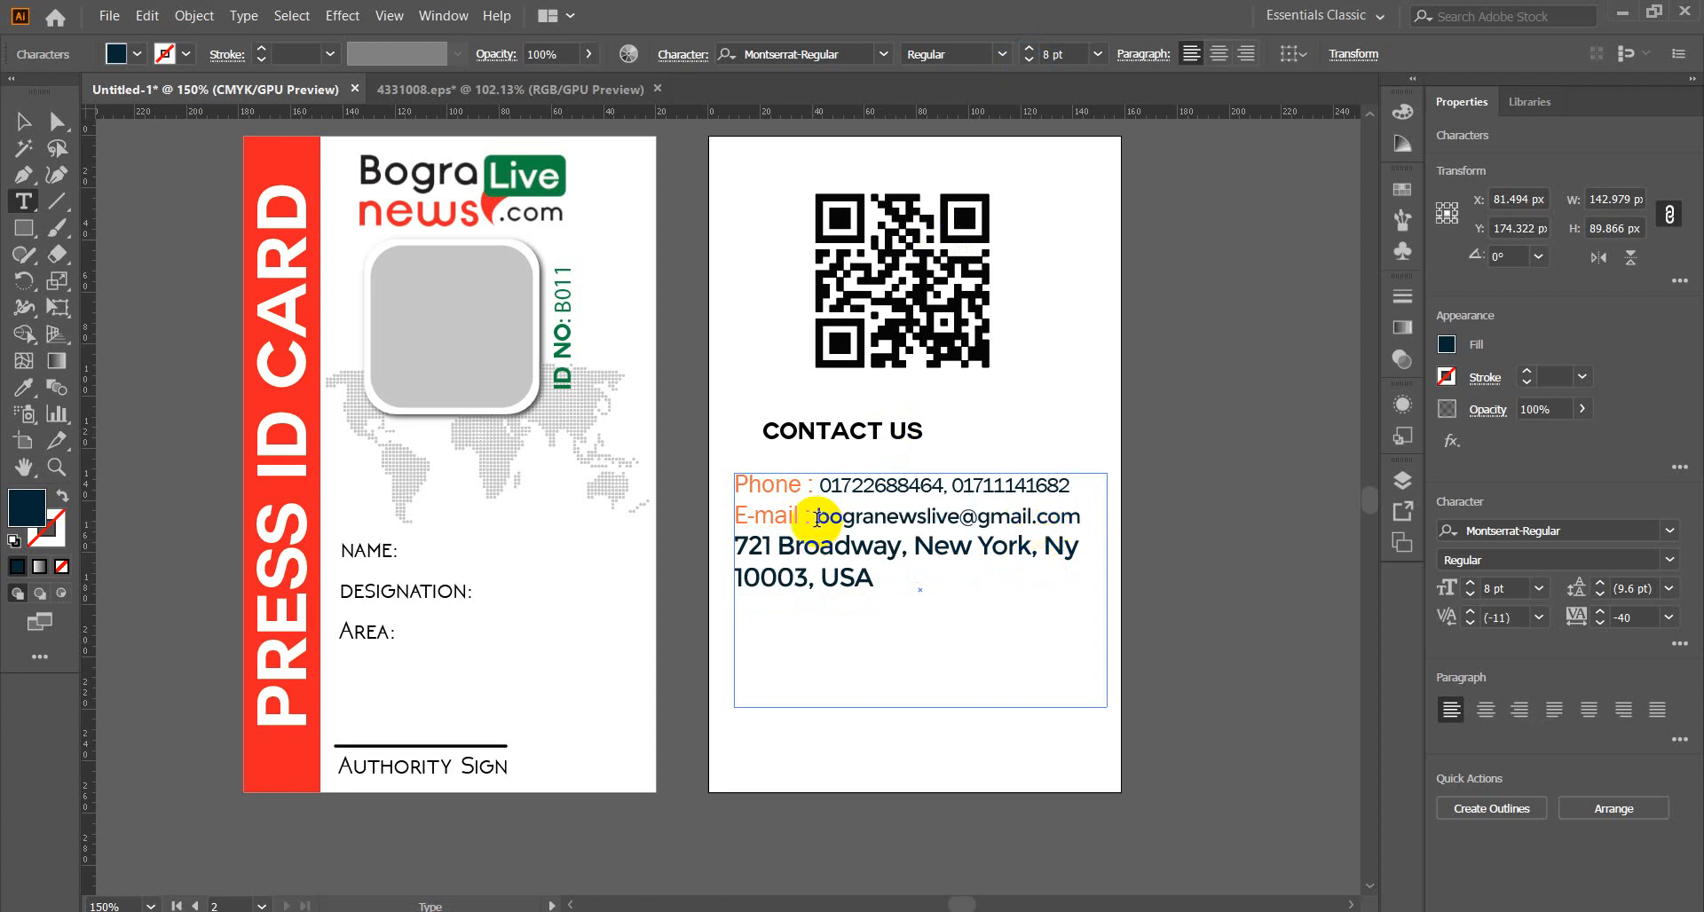
pyautogui.moveTo(813, 518); pyautogui.dragTo(1097, 518)
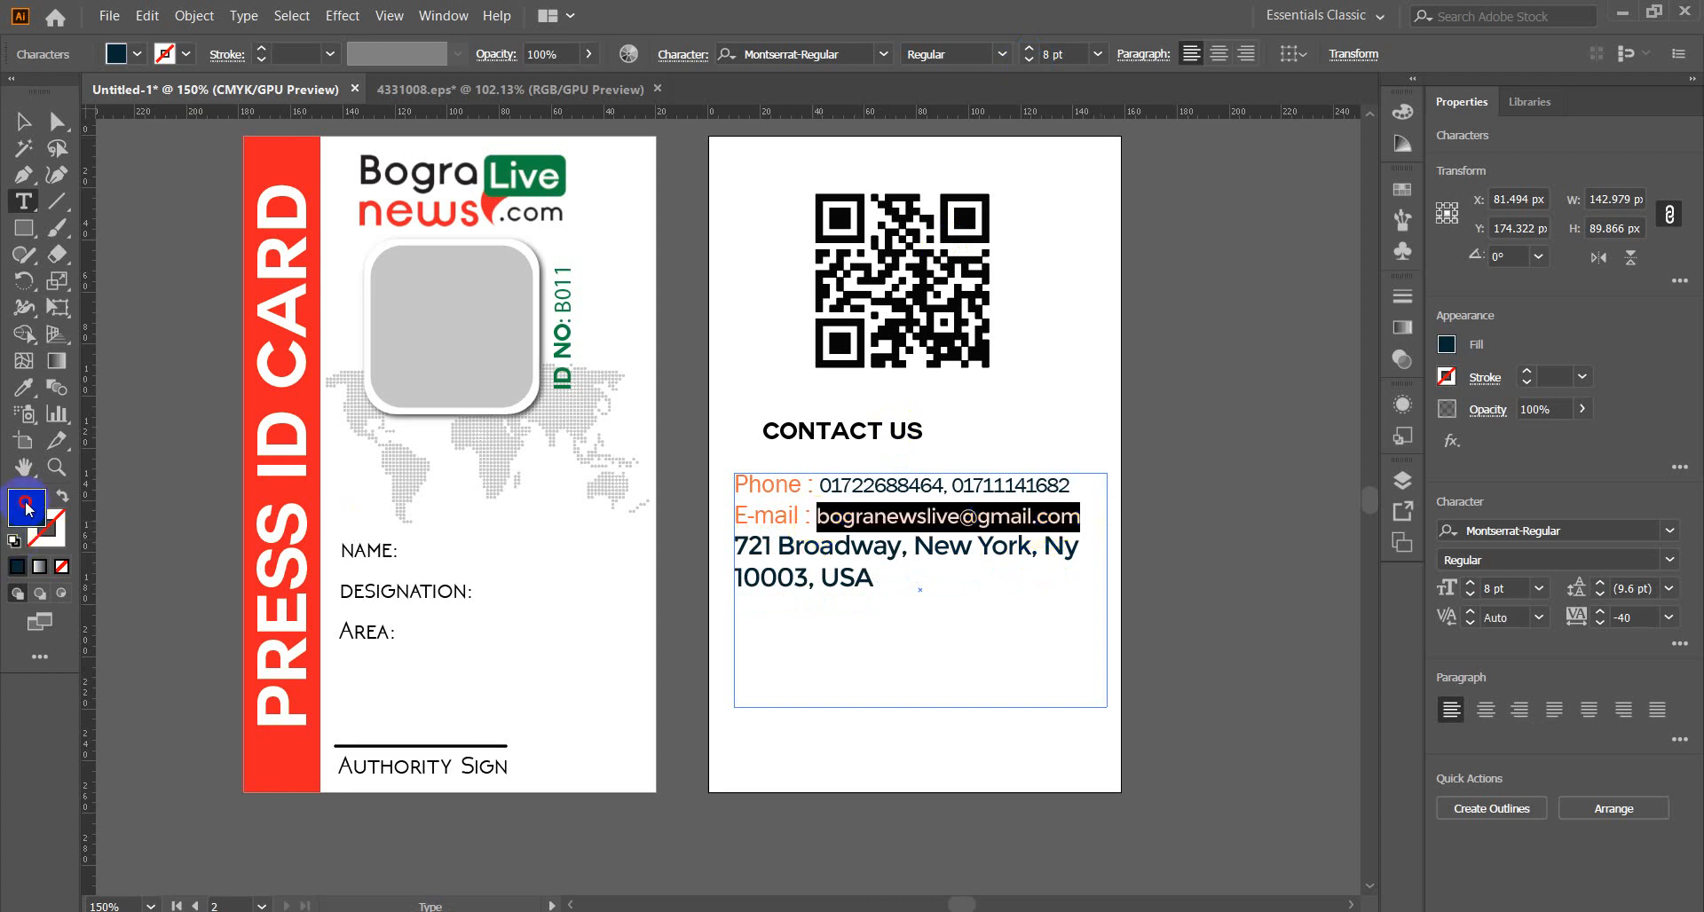
pyautogui.doubleClick(26, 507)
pyautogui.moveTo(709, 470)
pyautogui.mouseDown()
pyautogui.moveTo(681, 689)
pyautogui.moveTo(609, 722)
pyautogui.mouseUp()
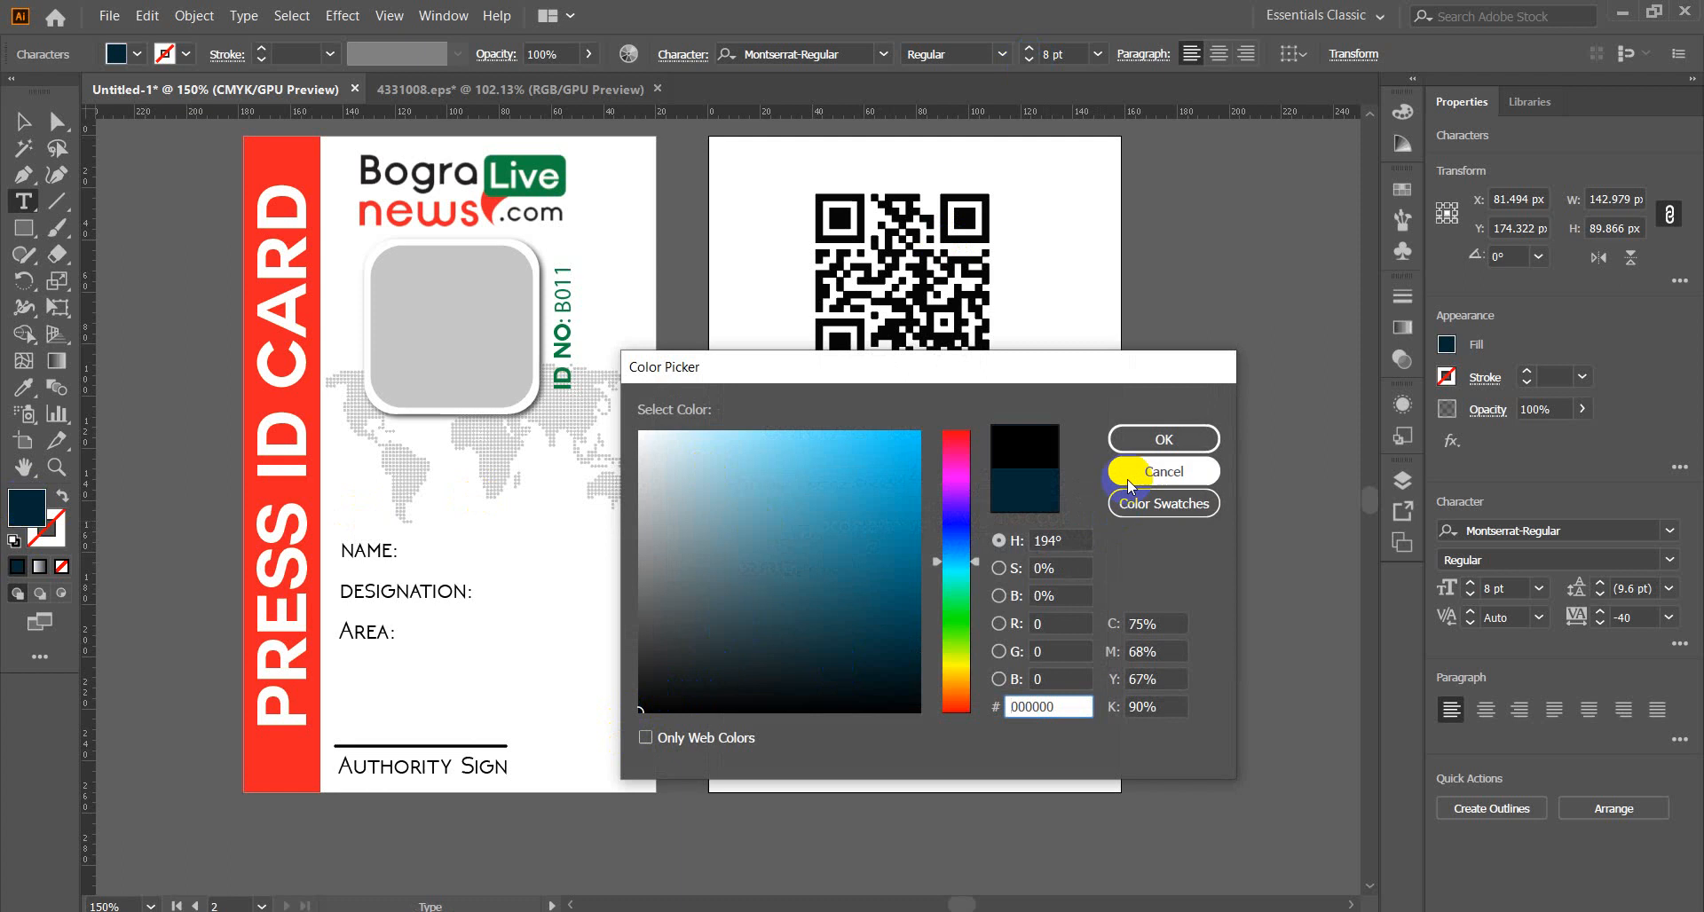
pyautogui.click(1134, 441)
pyautogui.click(924, 538)
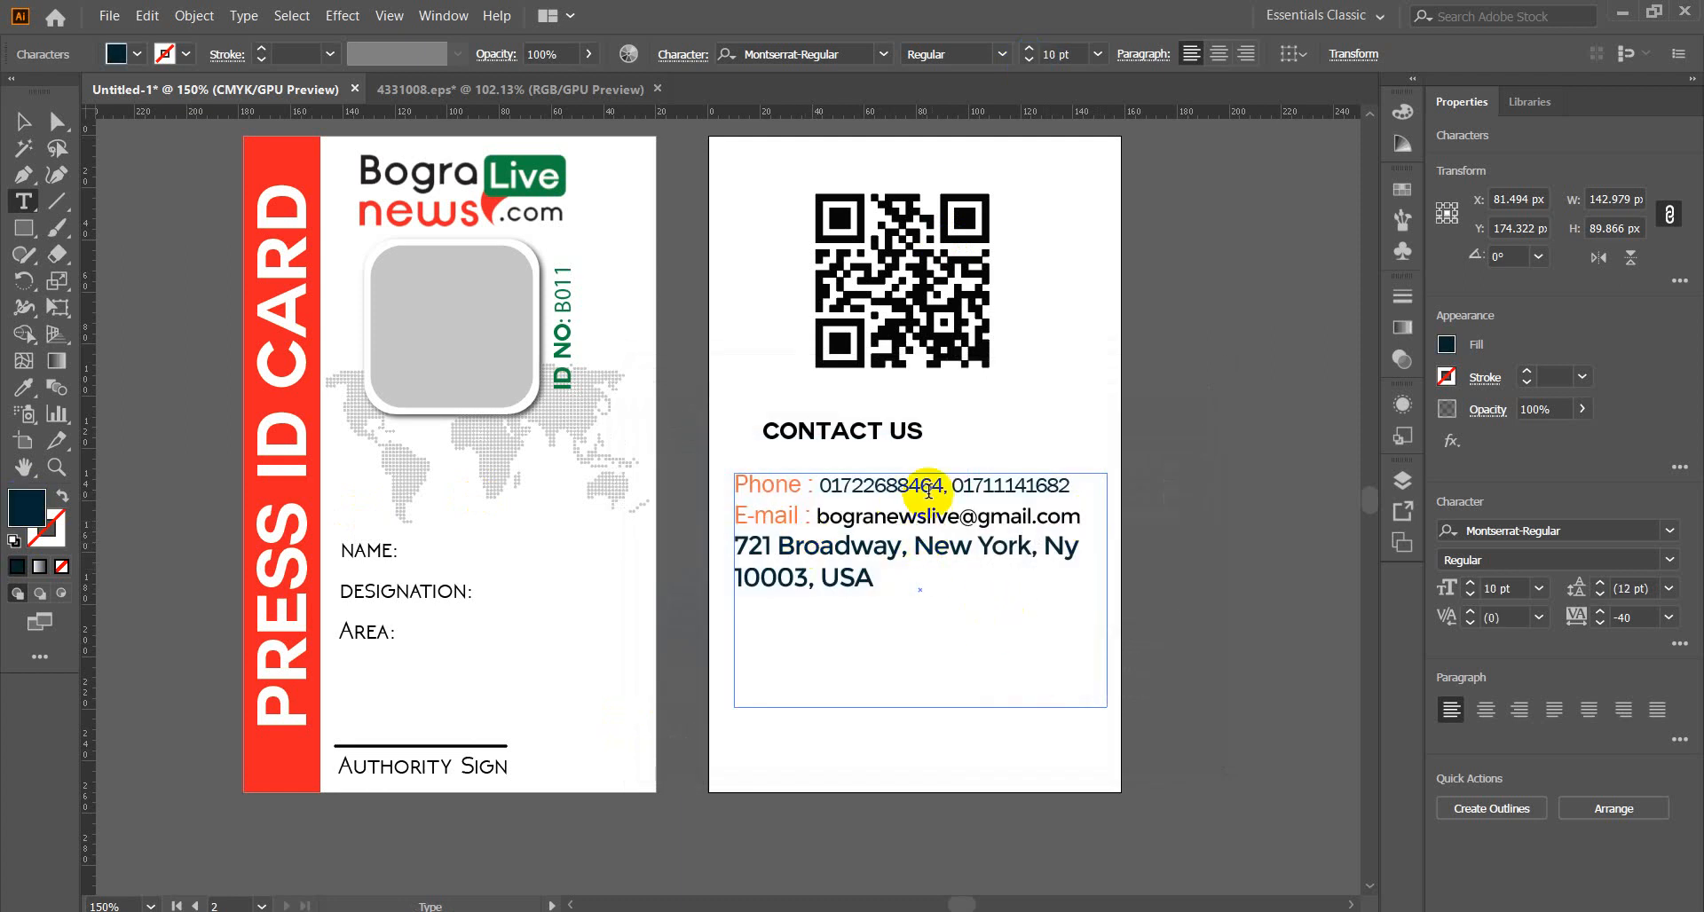
# Make the whole Phone and E-mail lines, labels included, black instead of orange.
pyautogui.moveTo(1080, 479); pyautogui.dragTo(723, 483)
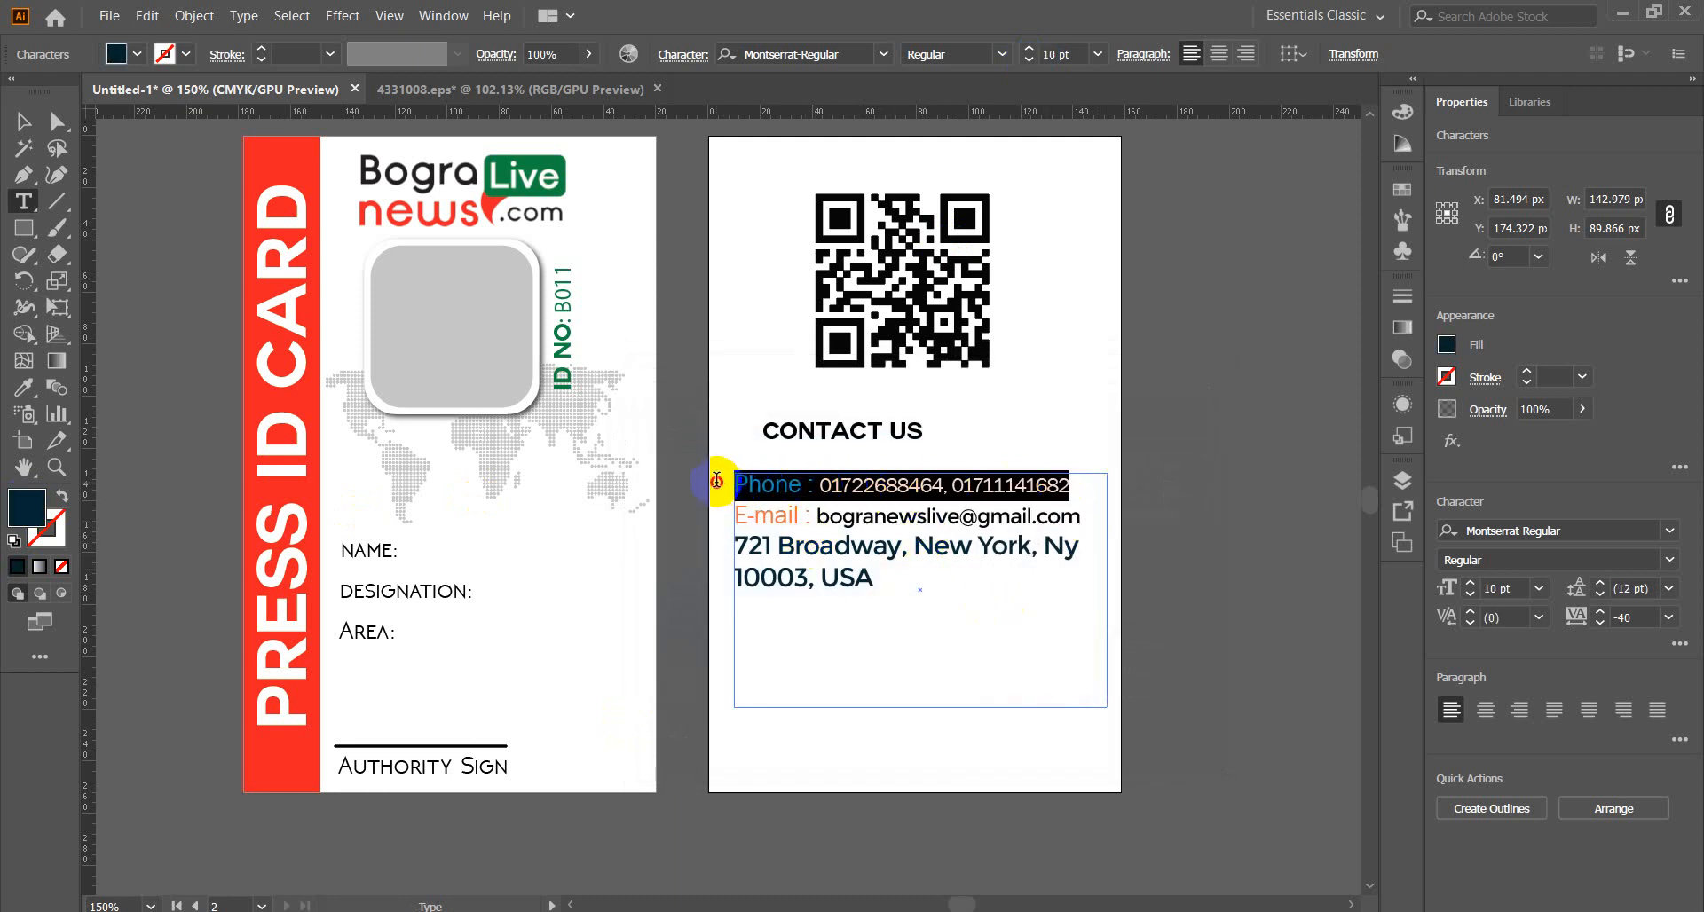
pyautogui.moveTo(1103, 513); pyautogui.dragTo(722, 483)
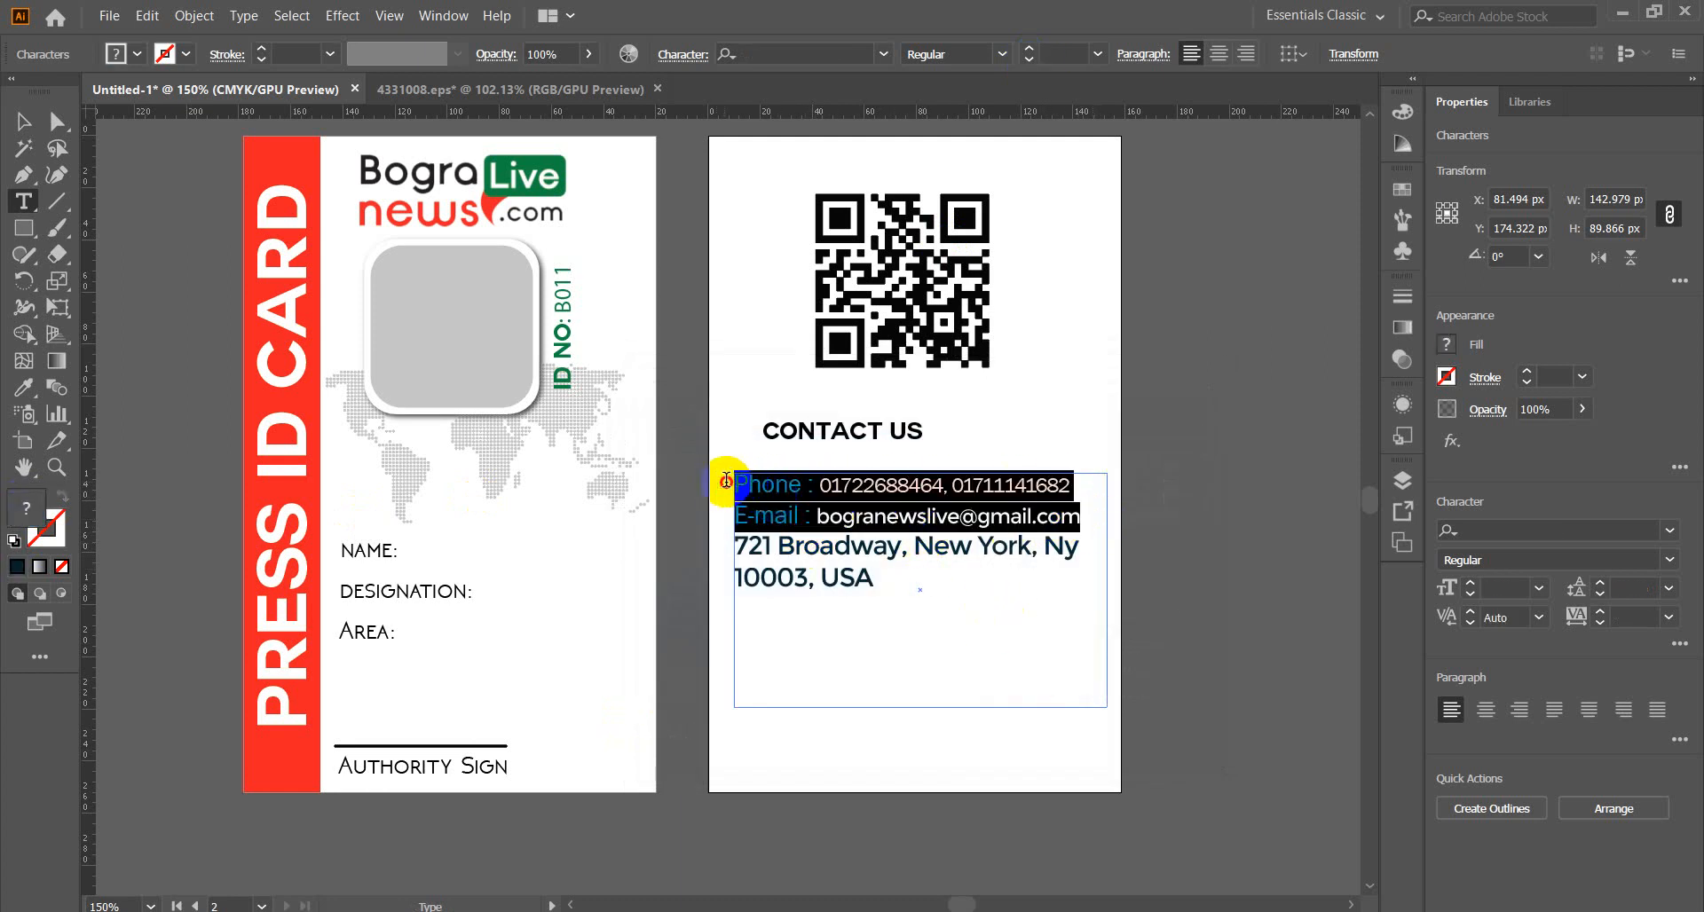
pyautogui.click(23, 387)
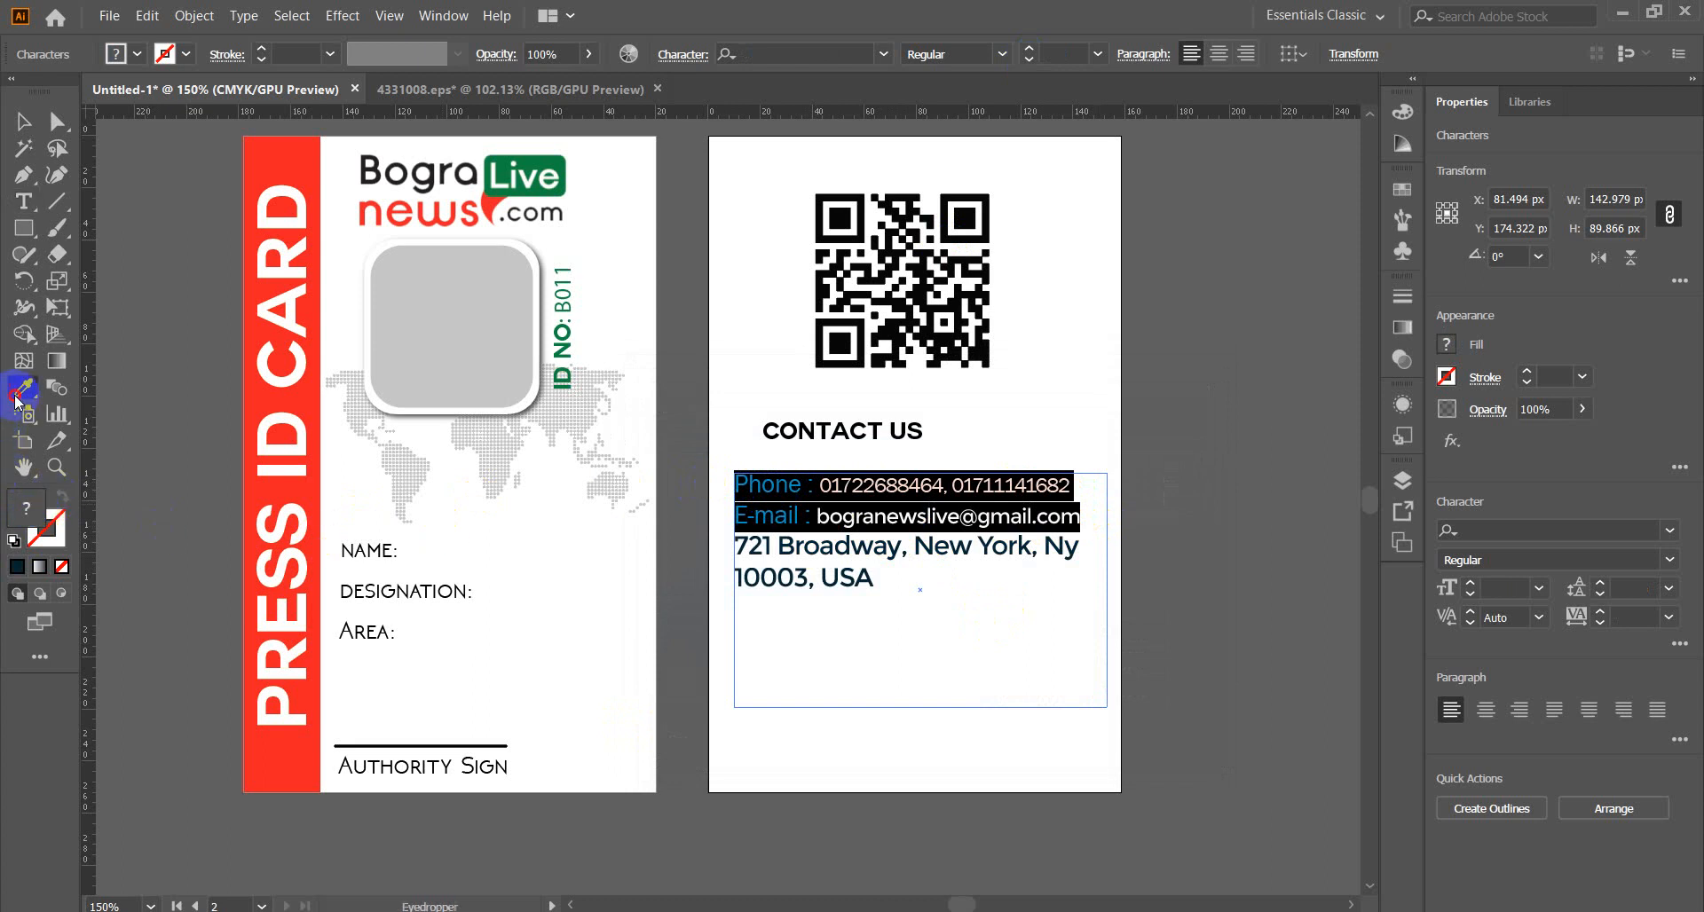
pyautogui.click(140, 413)
pyautogui.doubleClick(27, 508)
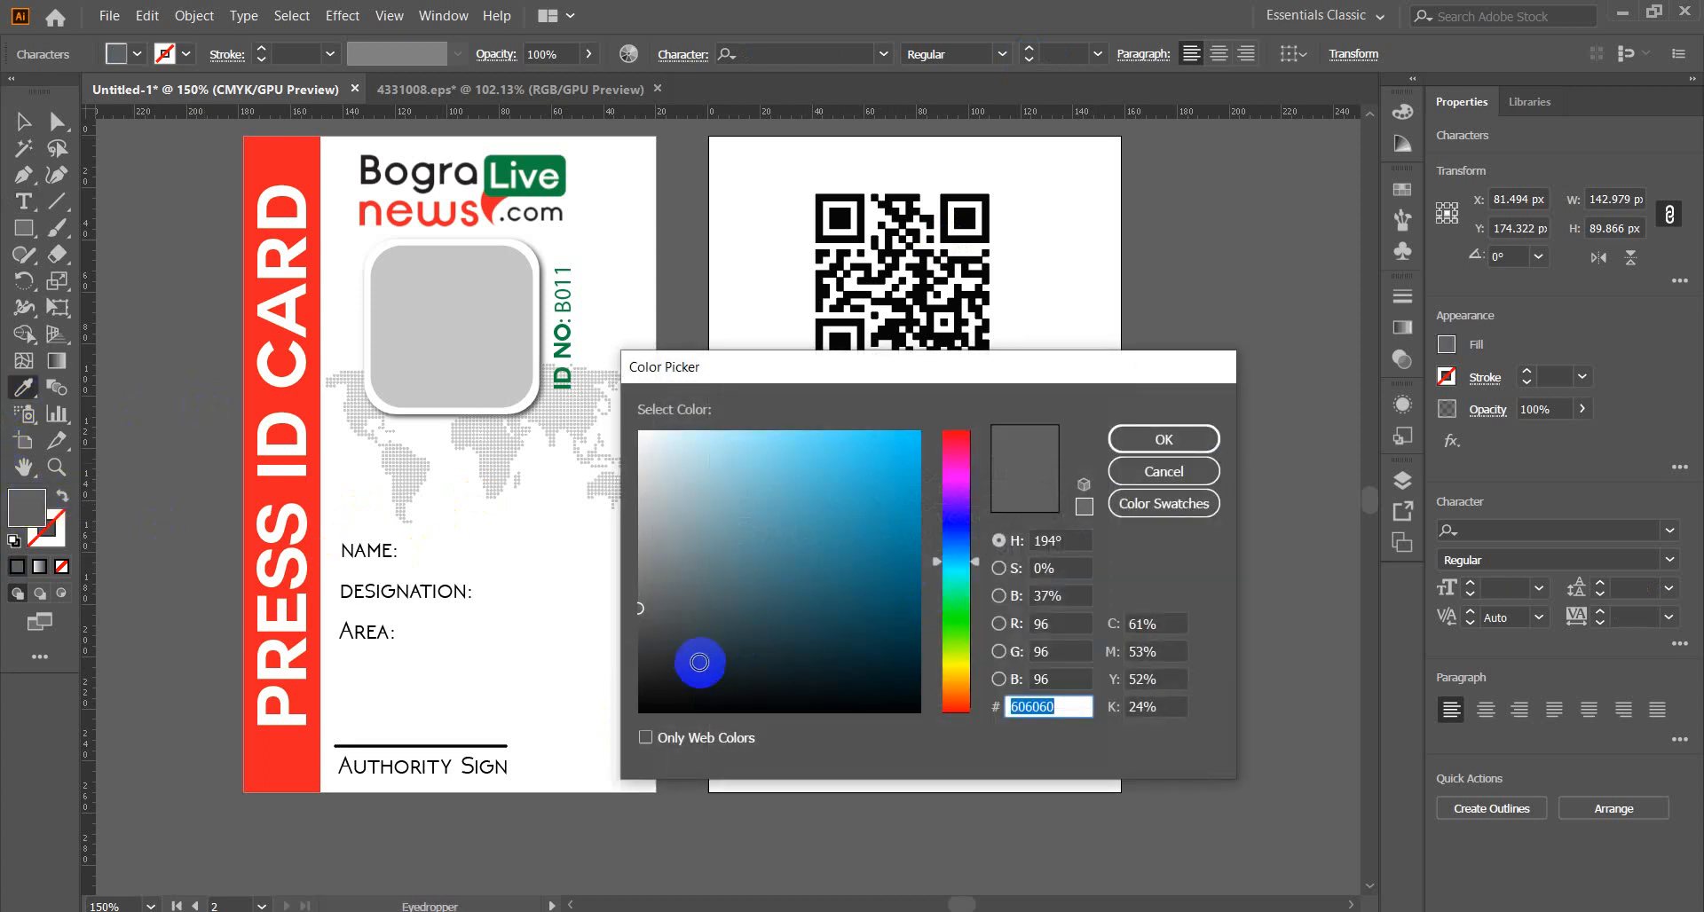
pyautogui.moveTo(696, 665); pyautogui.dragTo(619, 735)
pyautogui.click(1164, 439)
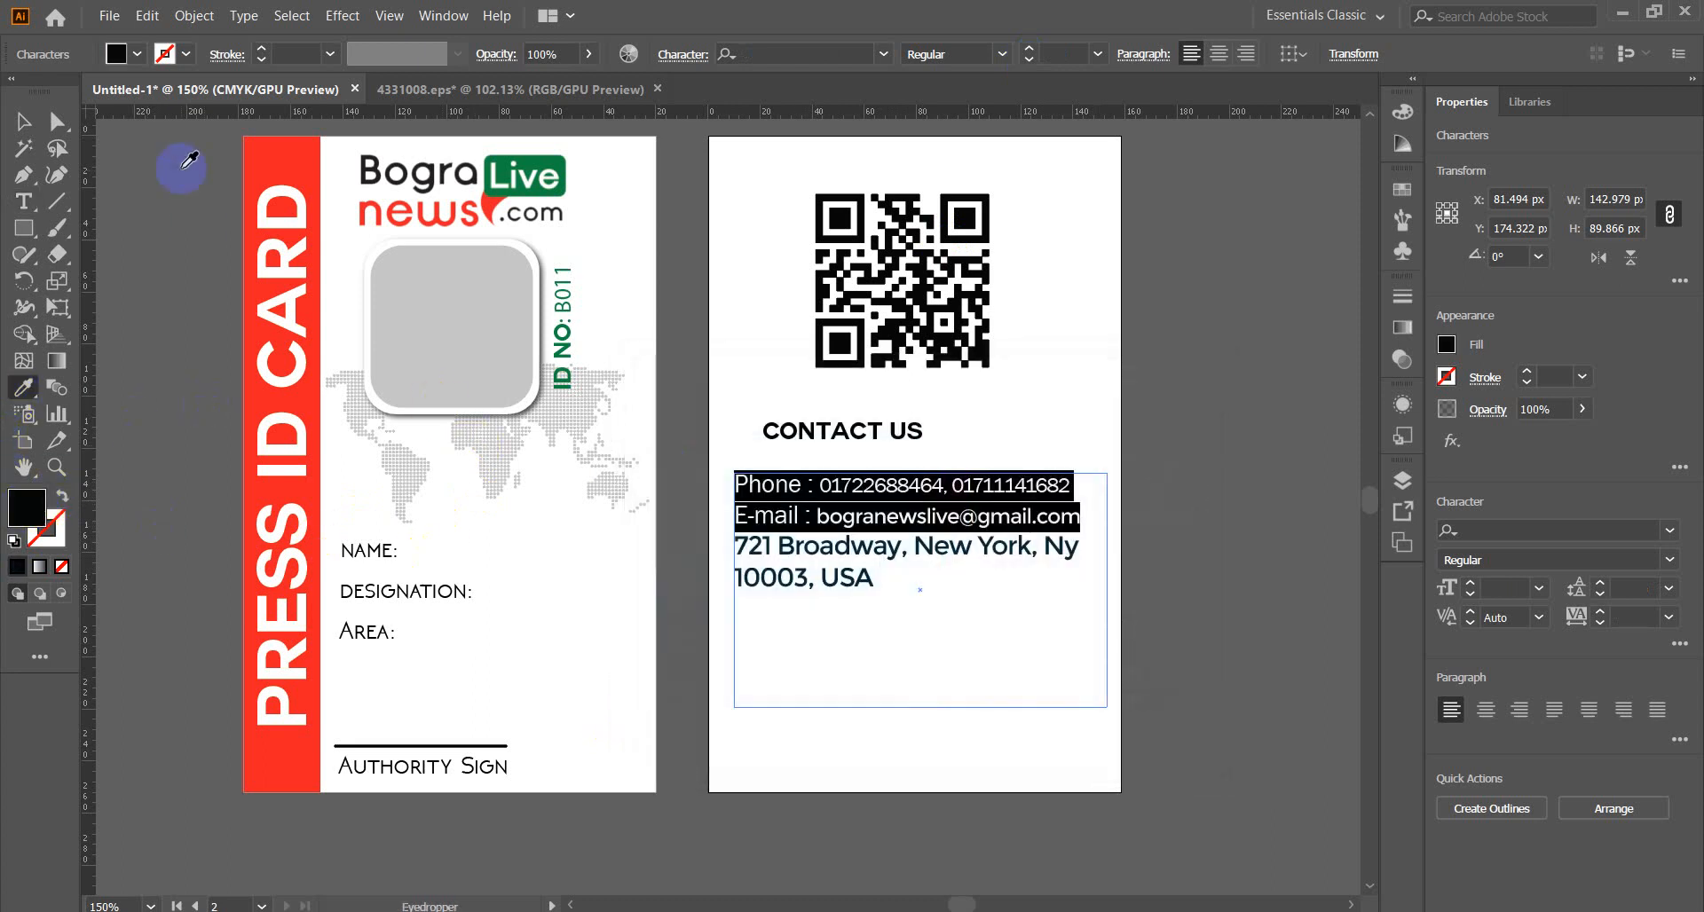
pyautogui.click(22, 124)
pyautogui.click(1233, 568)
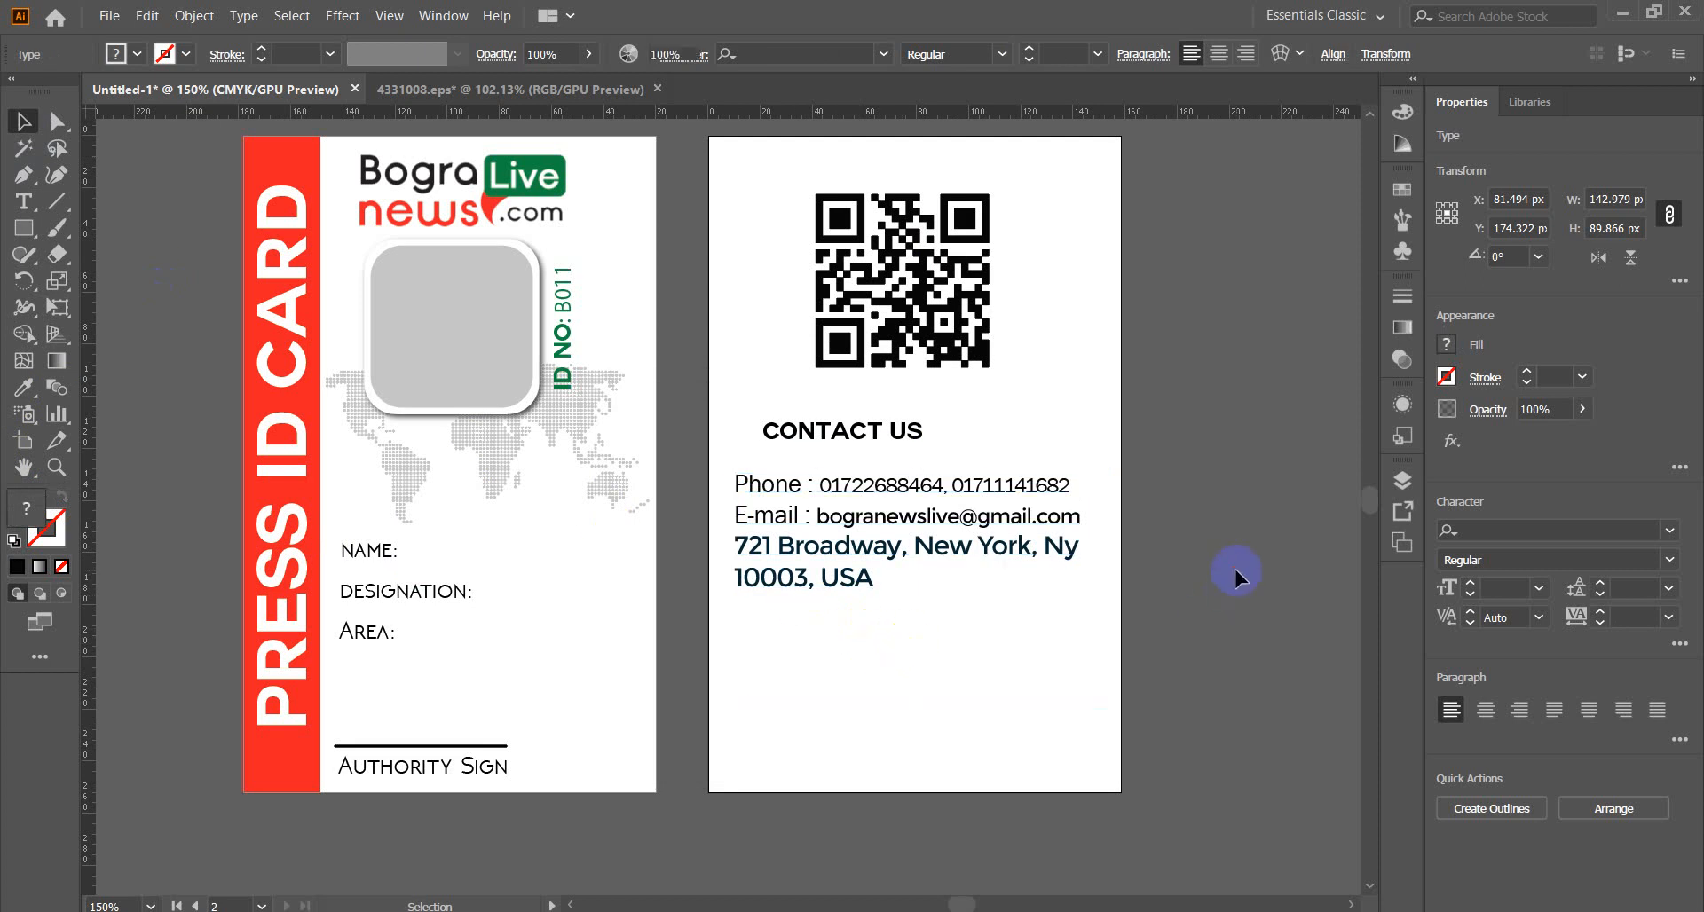
# Delete the sample New York address lines from the contact text.
pyautogui.doubleClick(852, 590)
pyautogui.moveTo(883, 579); pyautogui.dragTo(721, 552)
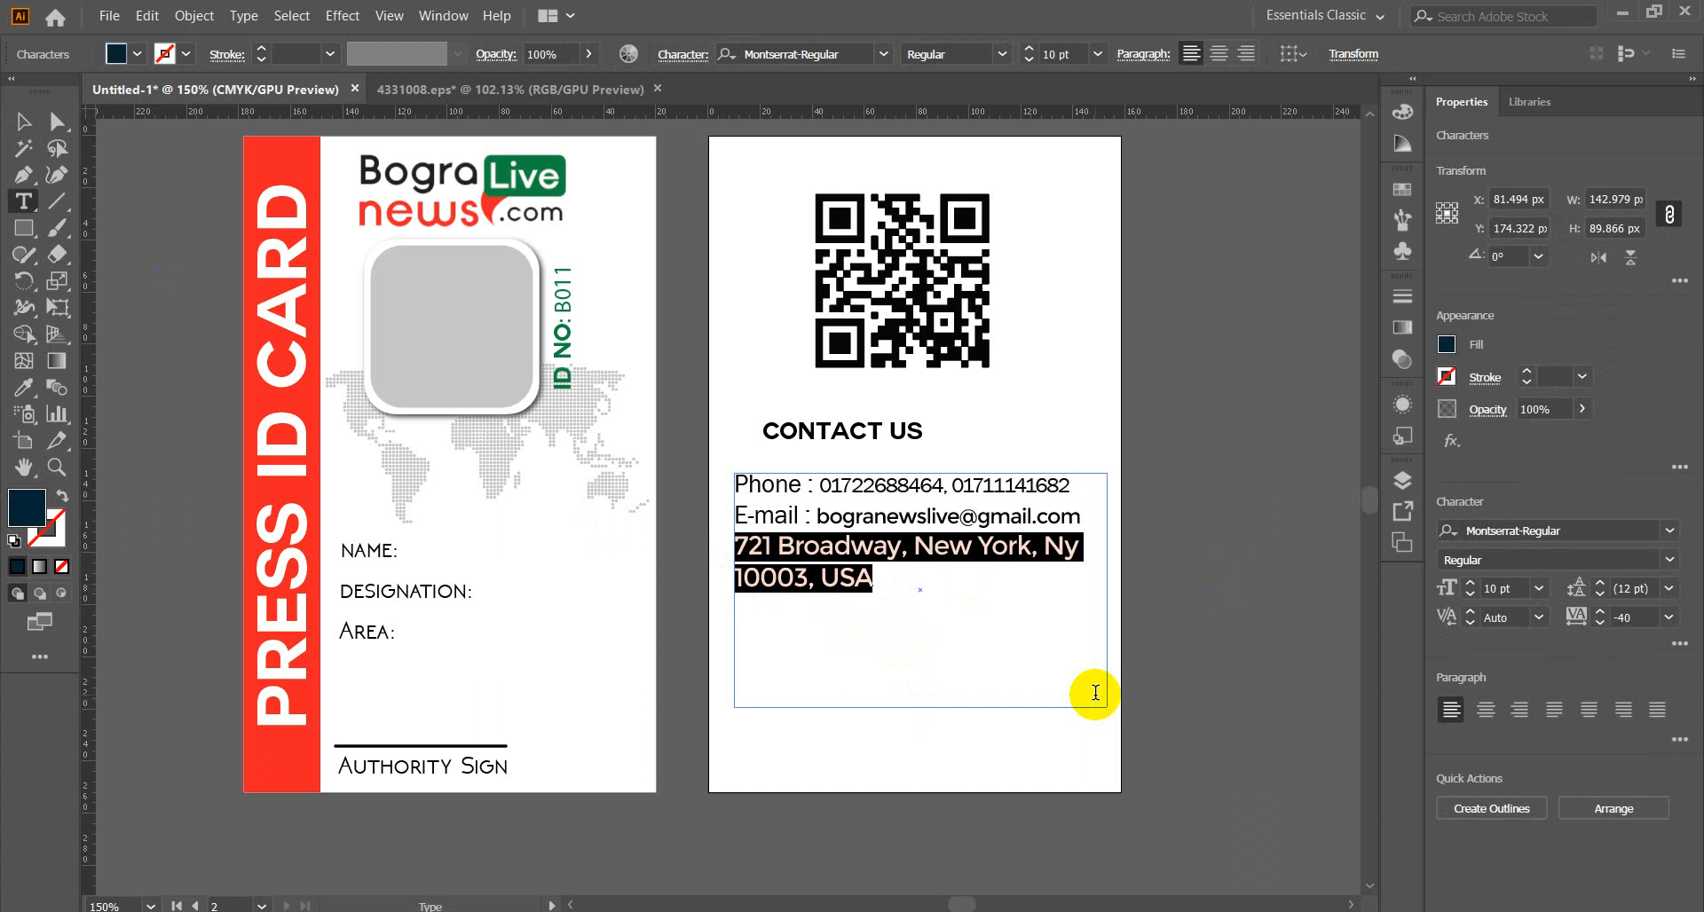
pyautogui.write('A')
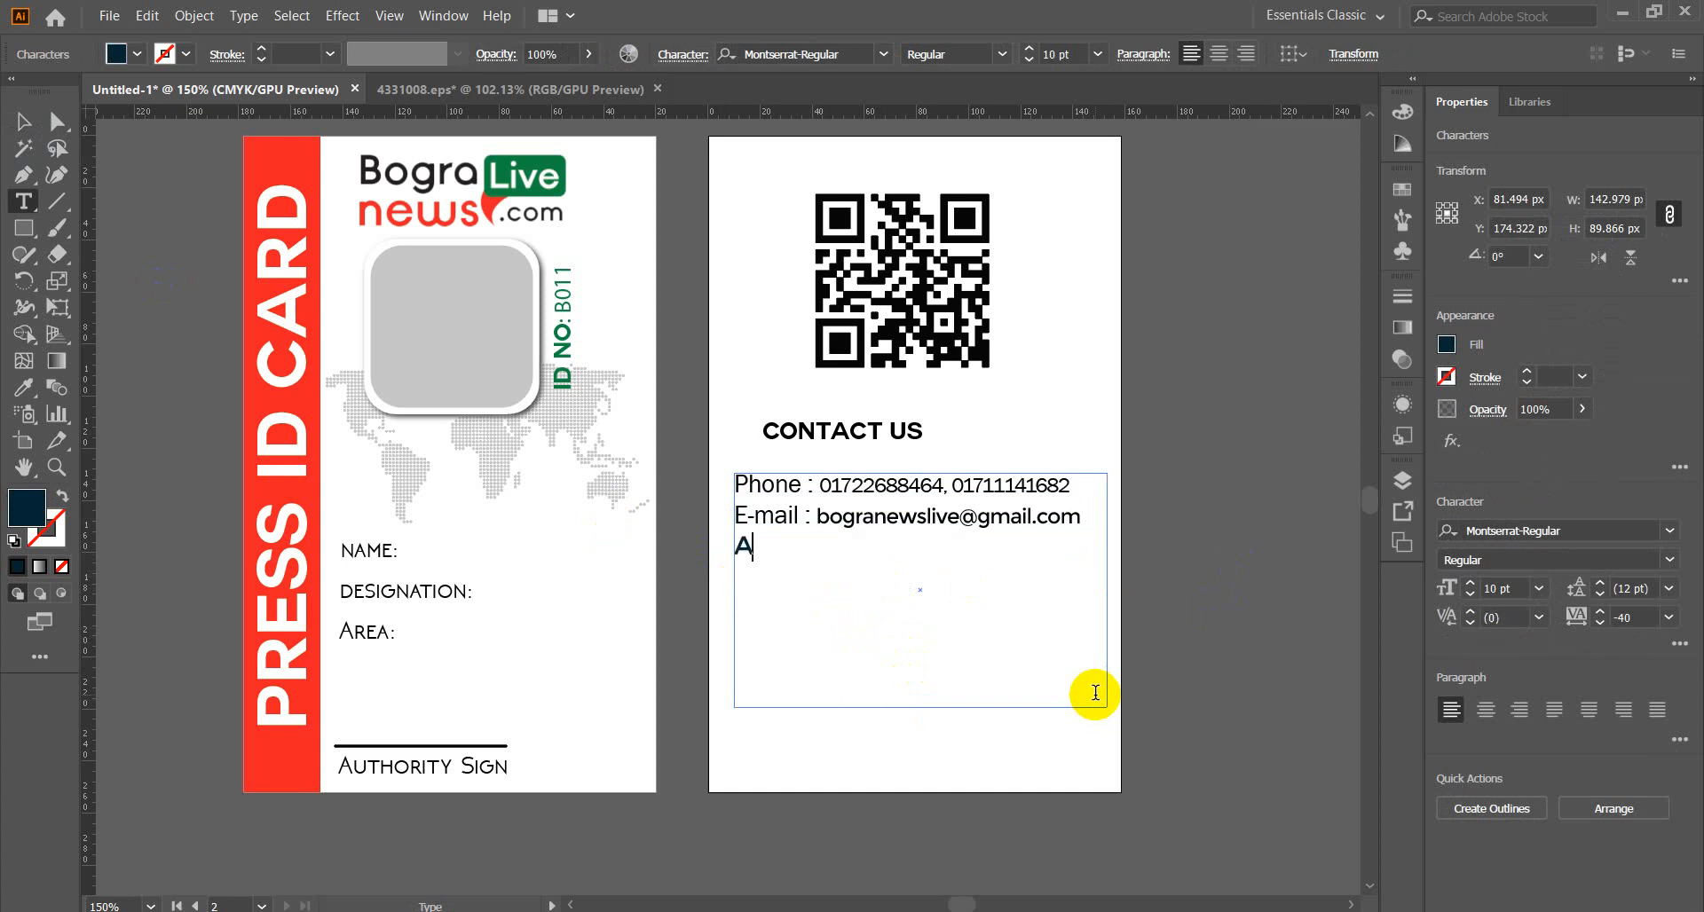
pyautogui.press('BackSpace')
# Type an 8 pt black 'Address:' label on the third line, correcting its spelling.
pyautogui.moveTo(1076, 519); pyautogui.dragTo(1092, 527)
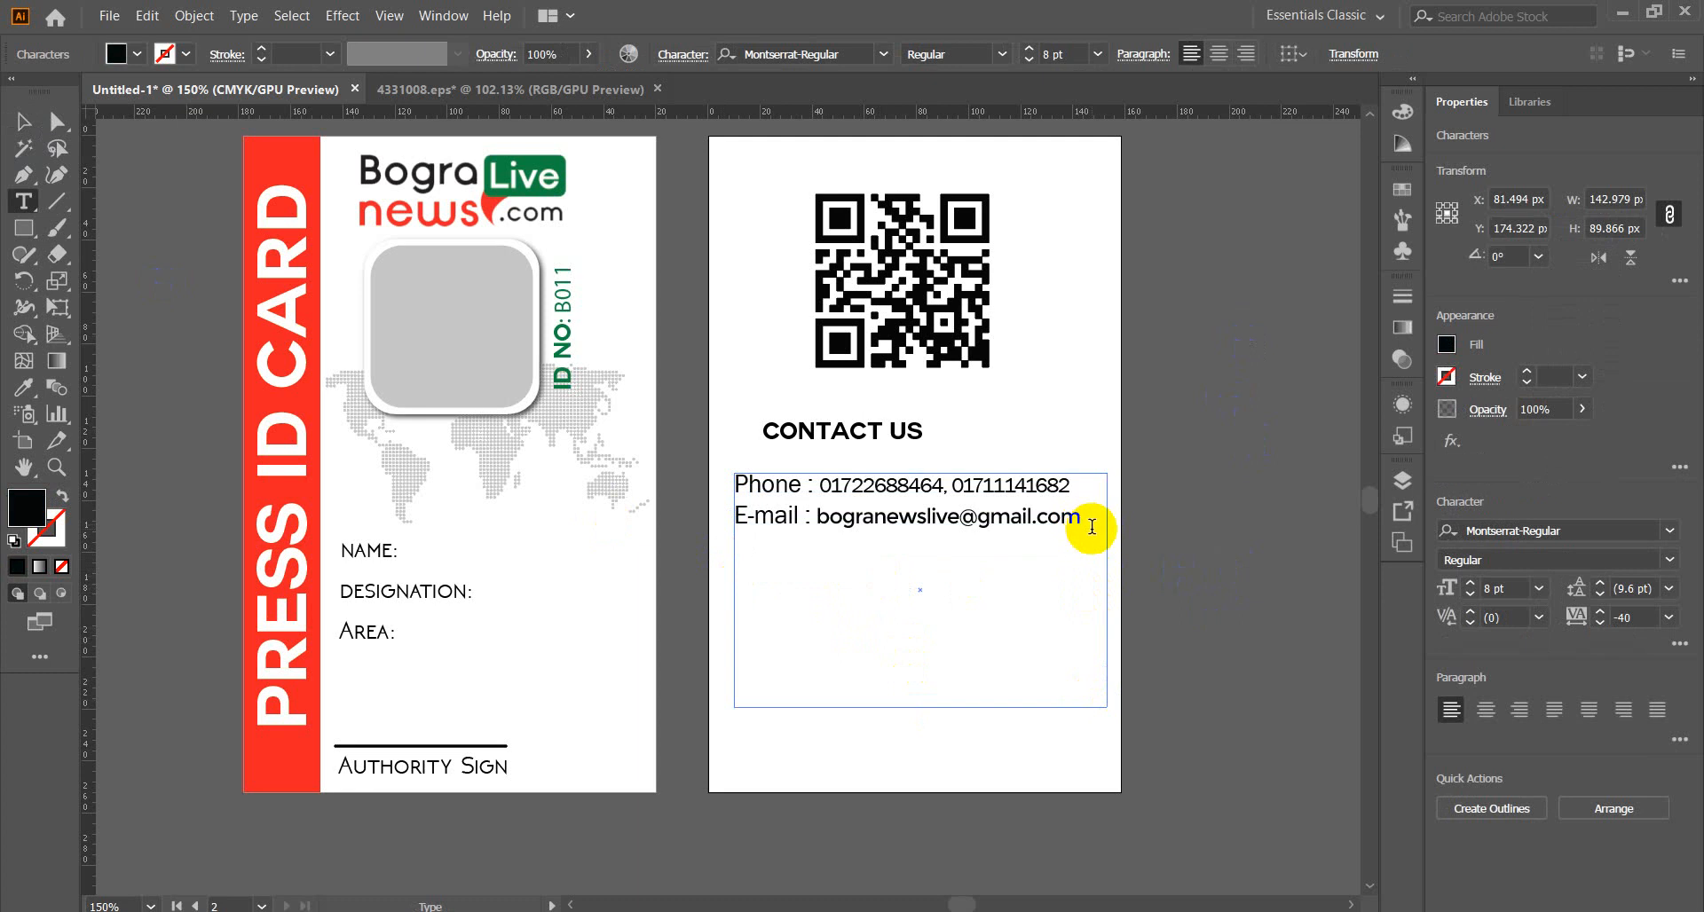
pyautogui.click(1092, 552)
pyautogui.write('Address:')
pyautogui.doubleClick(760, 543)
pyautogui.click(804, 573)
pyautogui.write('d')
pyautogui.click(825, 545)
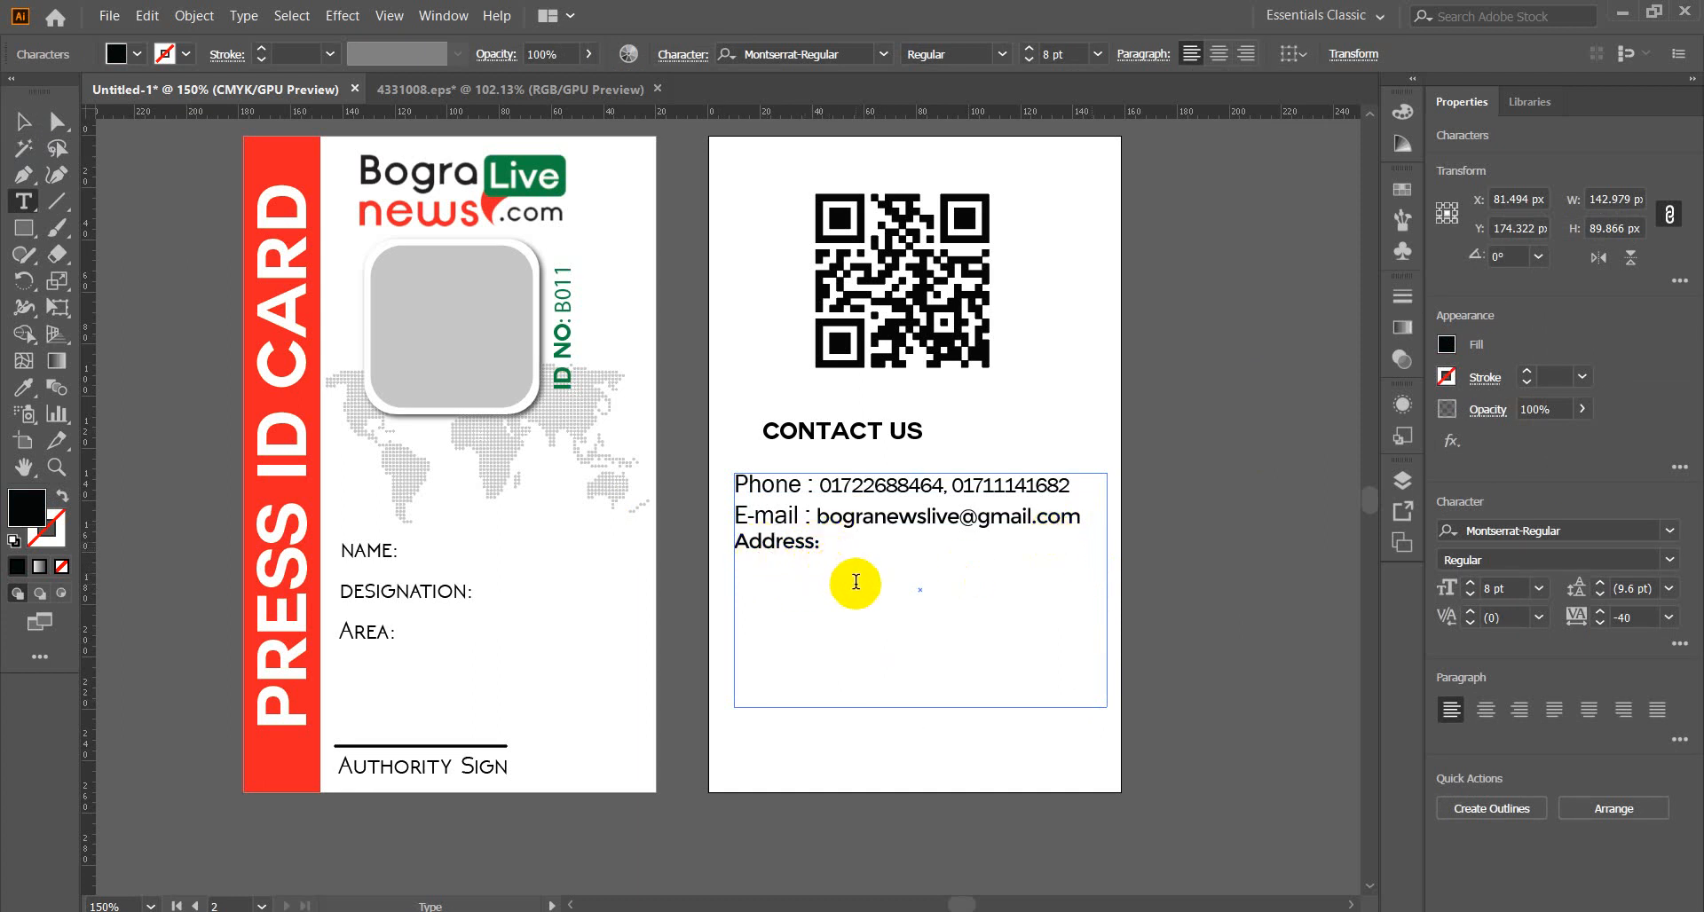
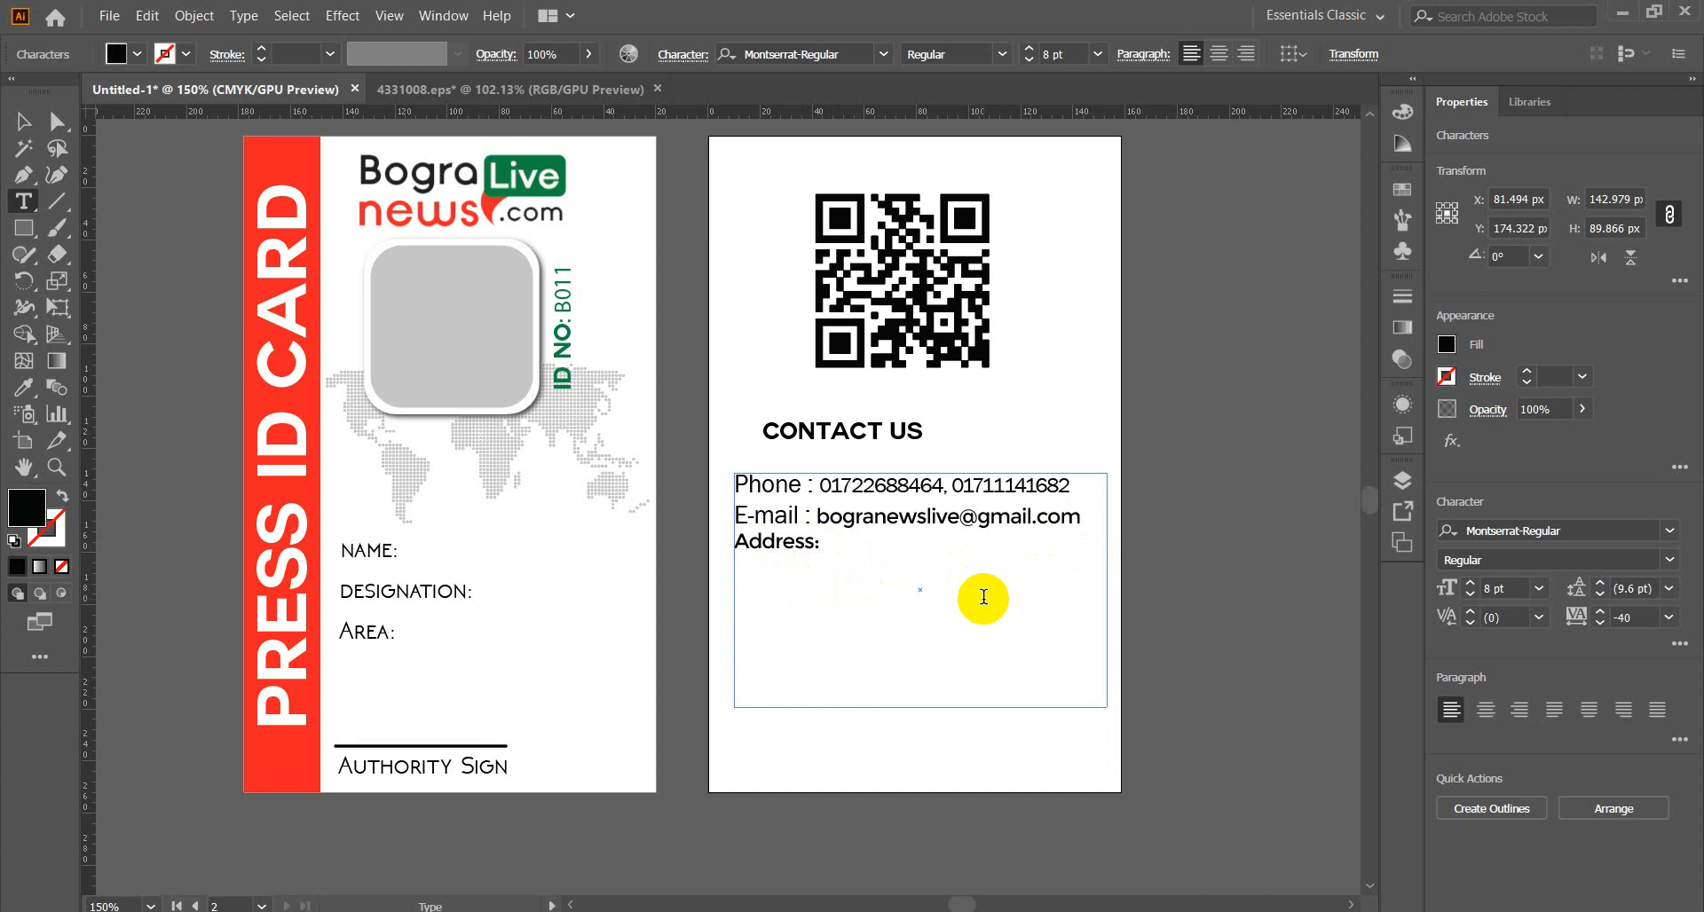
pyautogui.write('S')
pyautogui.write('her')
pyautogui.write('pur')
# Change the address from Sherpur to 'Shersha new market 2nd' and select the nd.
pyautogui.press('BackSpace')
pyautogui.press('BackSpace')
pyautogui.press('BackSpace')
pyautogui.write('S')
pyautogui.press('BackSpace')
pyautogui.write('sha new')
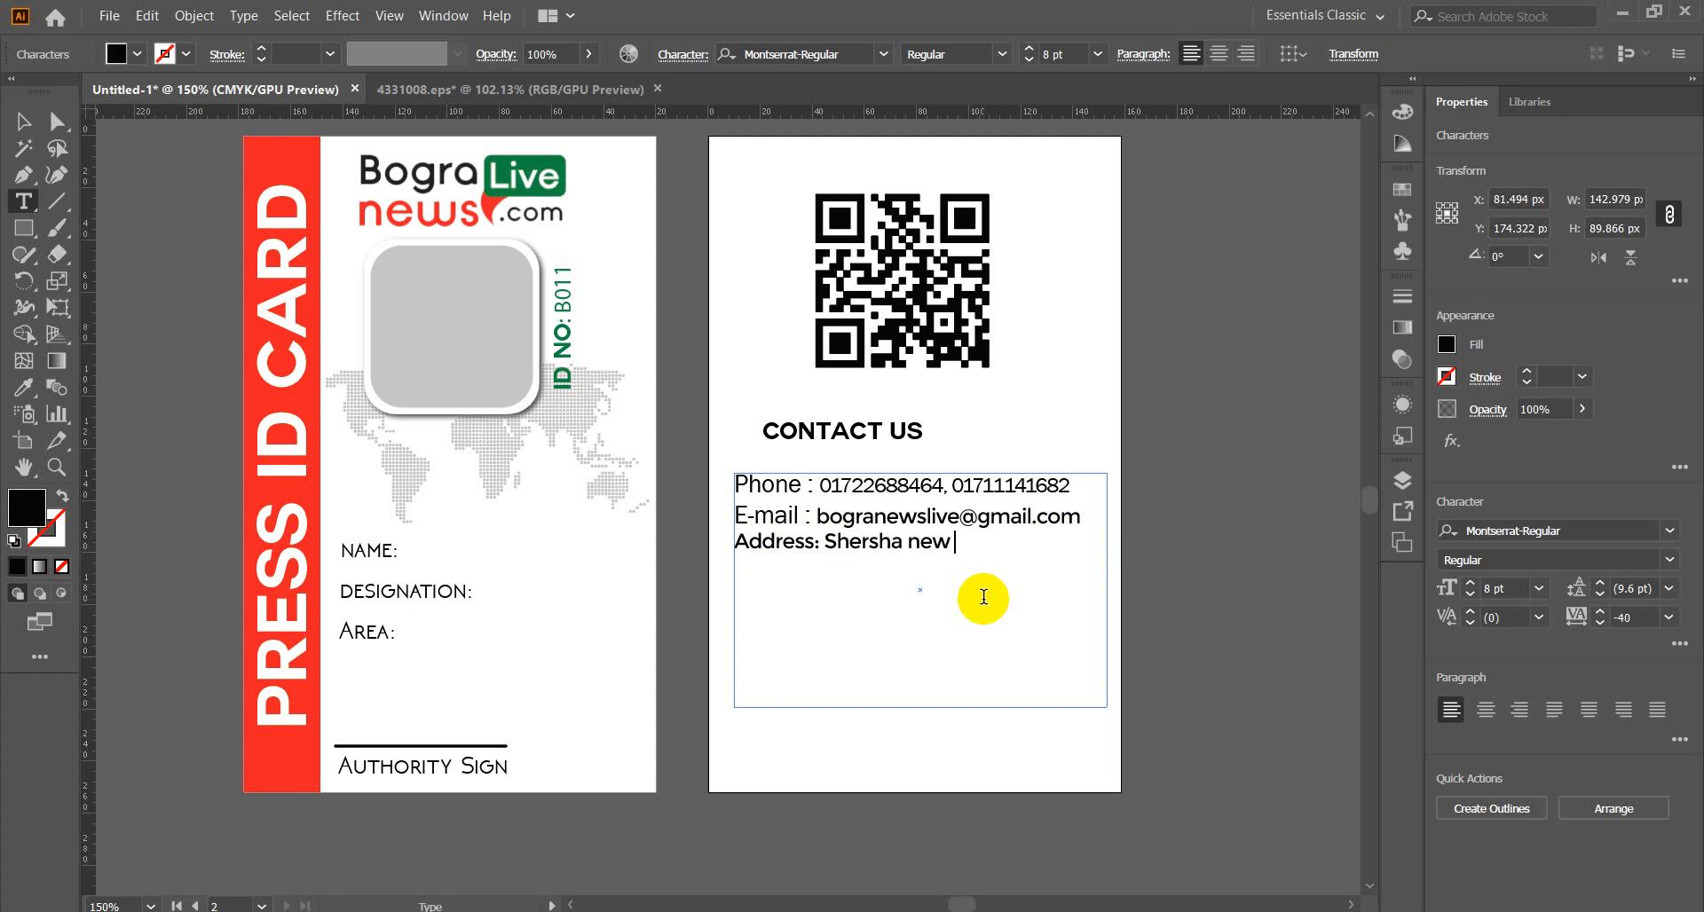
pyautogui.write(' market 2nd')
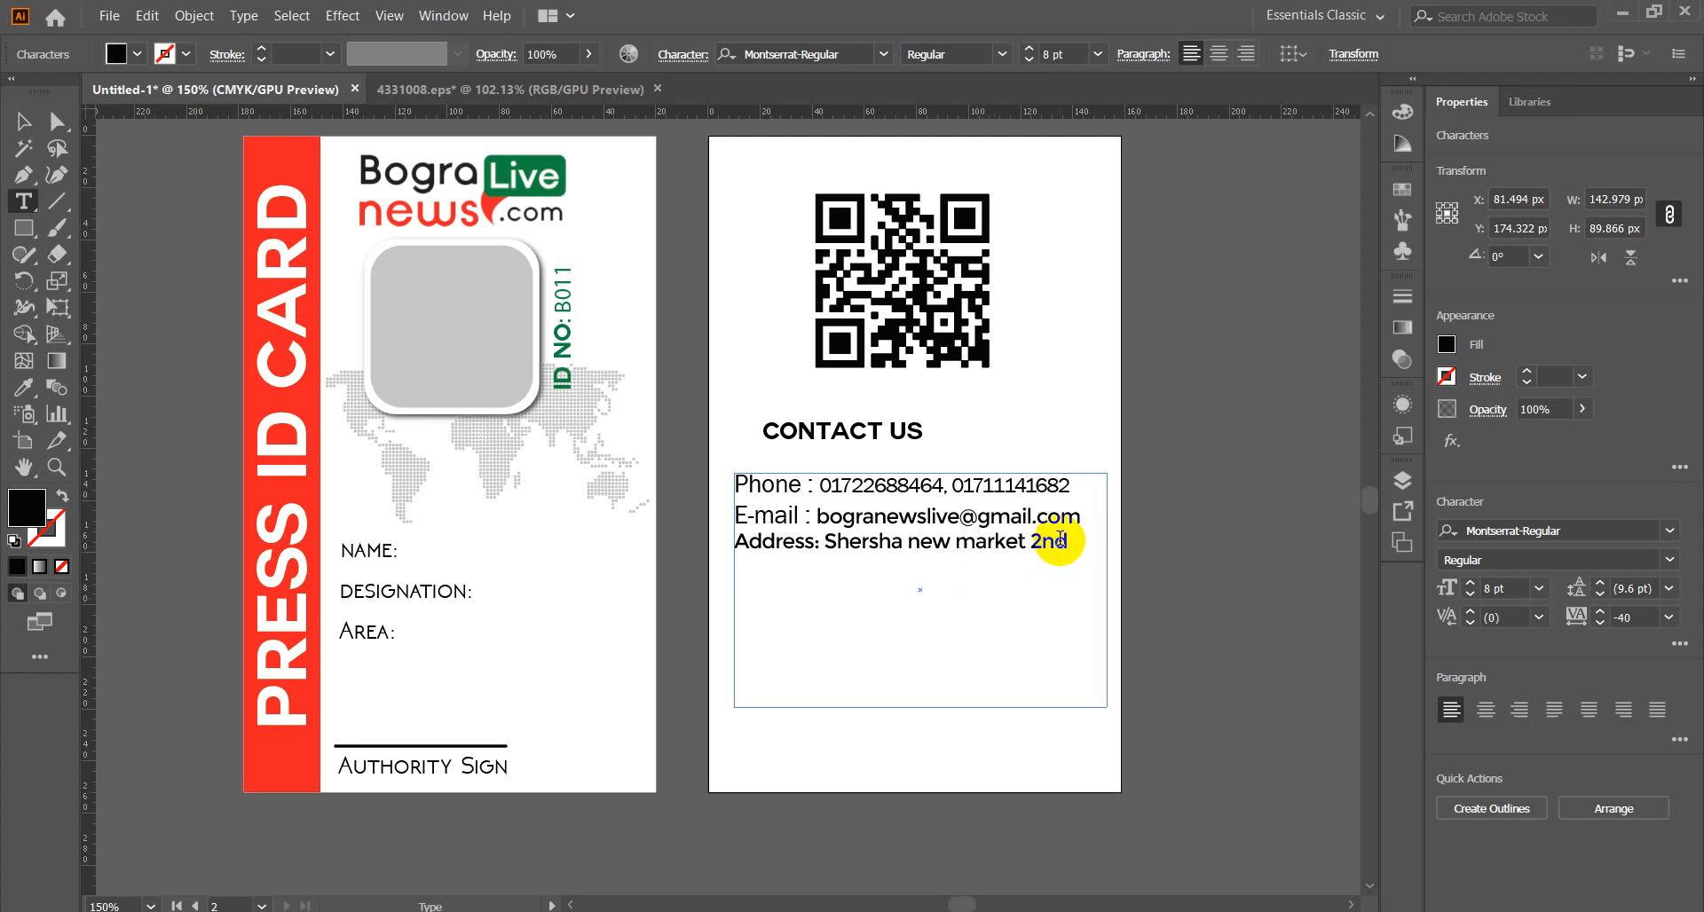
pyautogui.moveTo(1074, 543); pyautogui.dragTo(1049, 541)
# Make the nd of 2nd superscript.
pyautogui.click(685, 55)
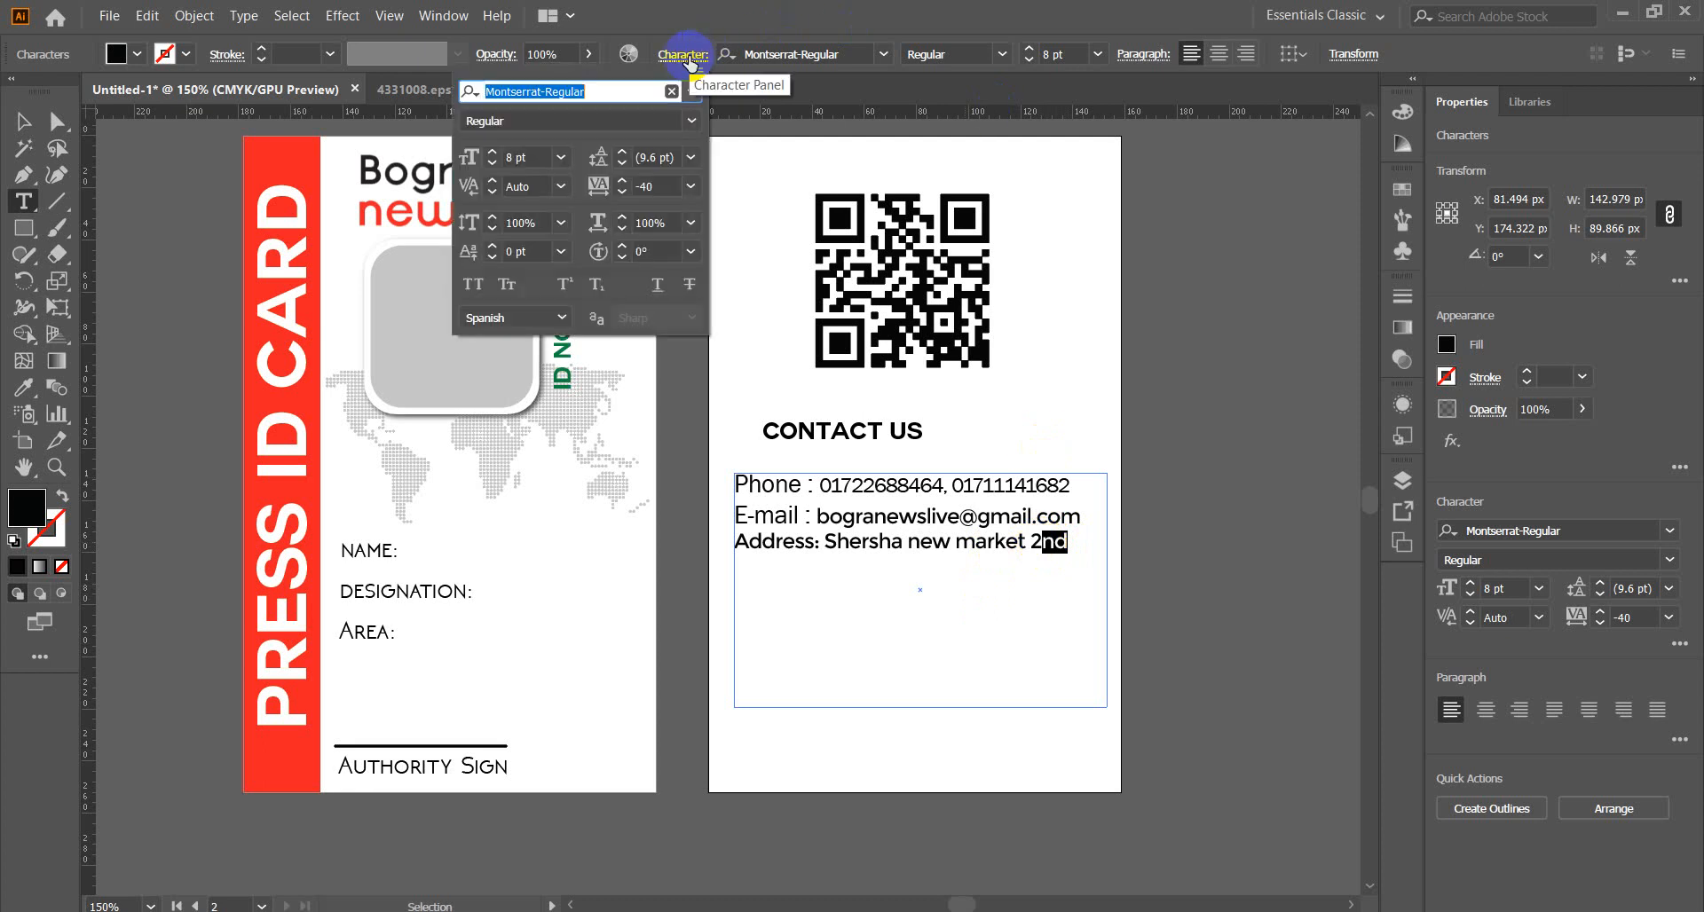
pyautogui.click(564, 284)
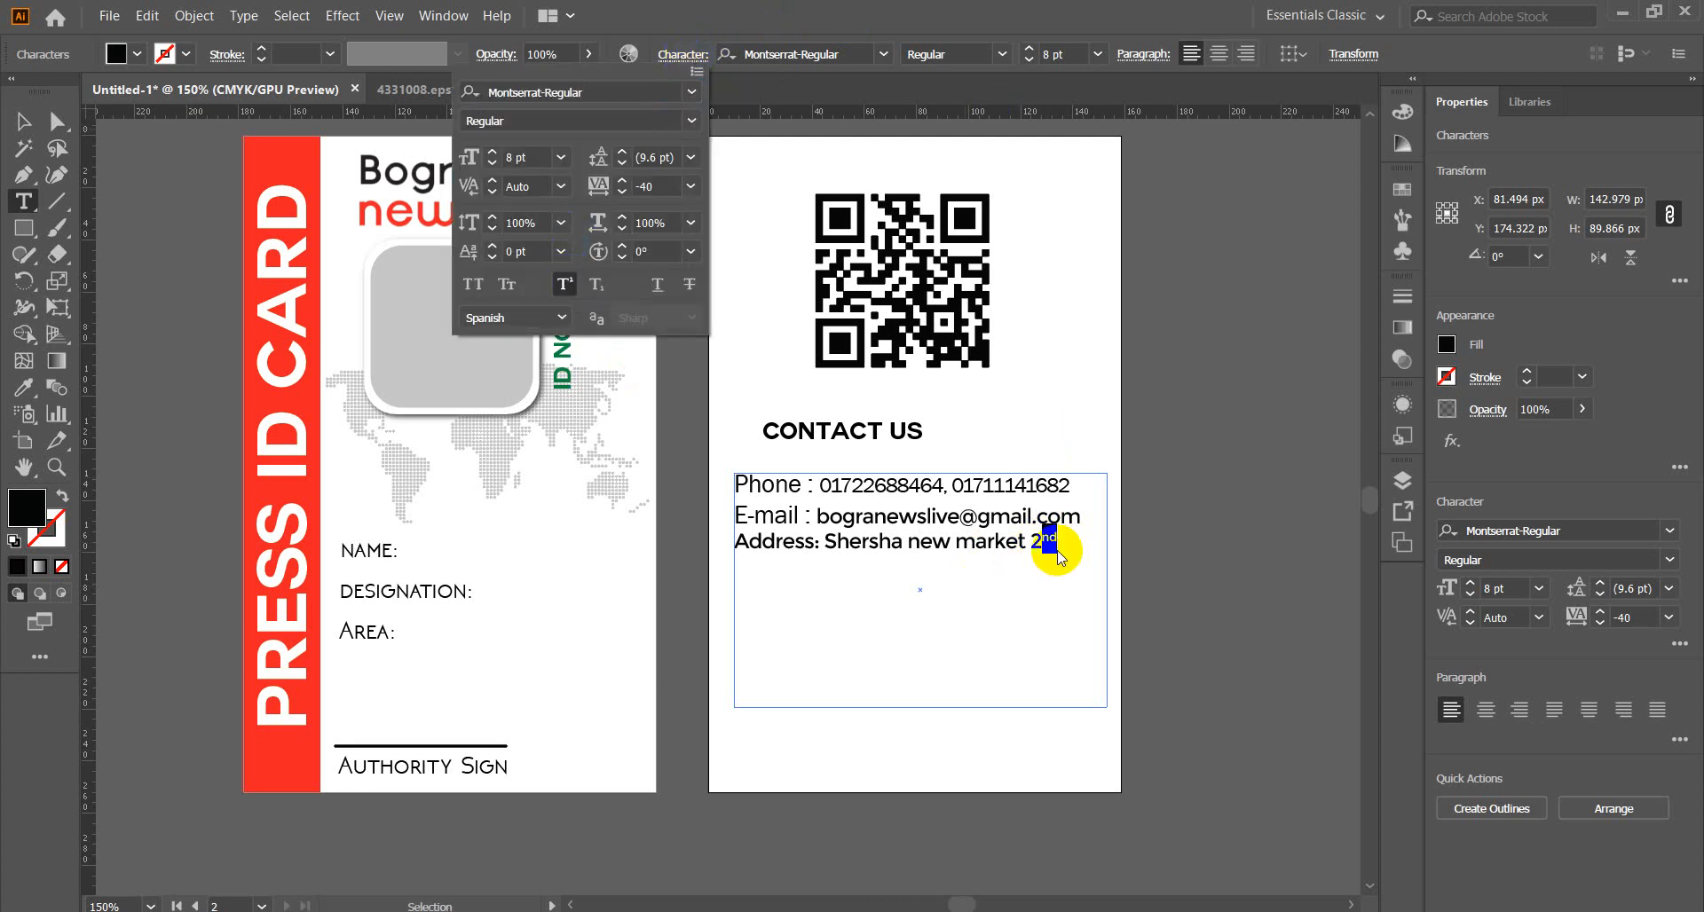
pyautogui.click(1057, 548)
pyautogui.click(1058, 543)
pyautogui.click(1058, 545)
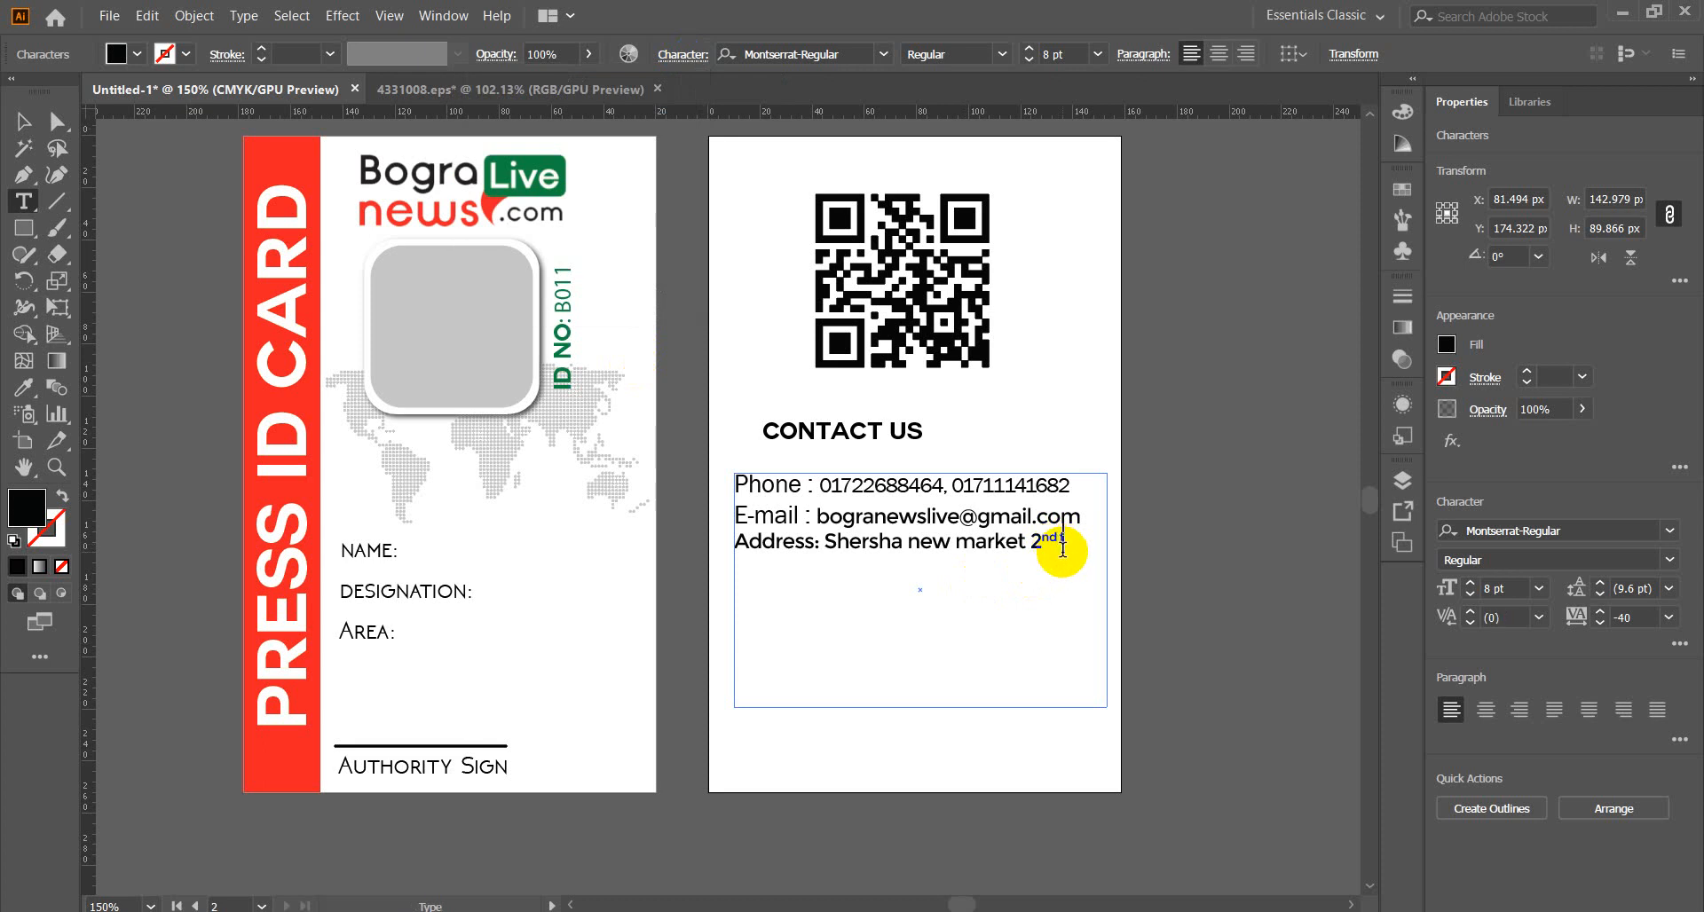
pyautogui.press('BackSpace')
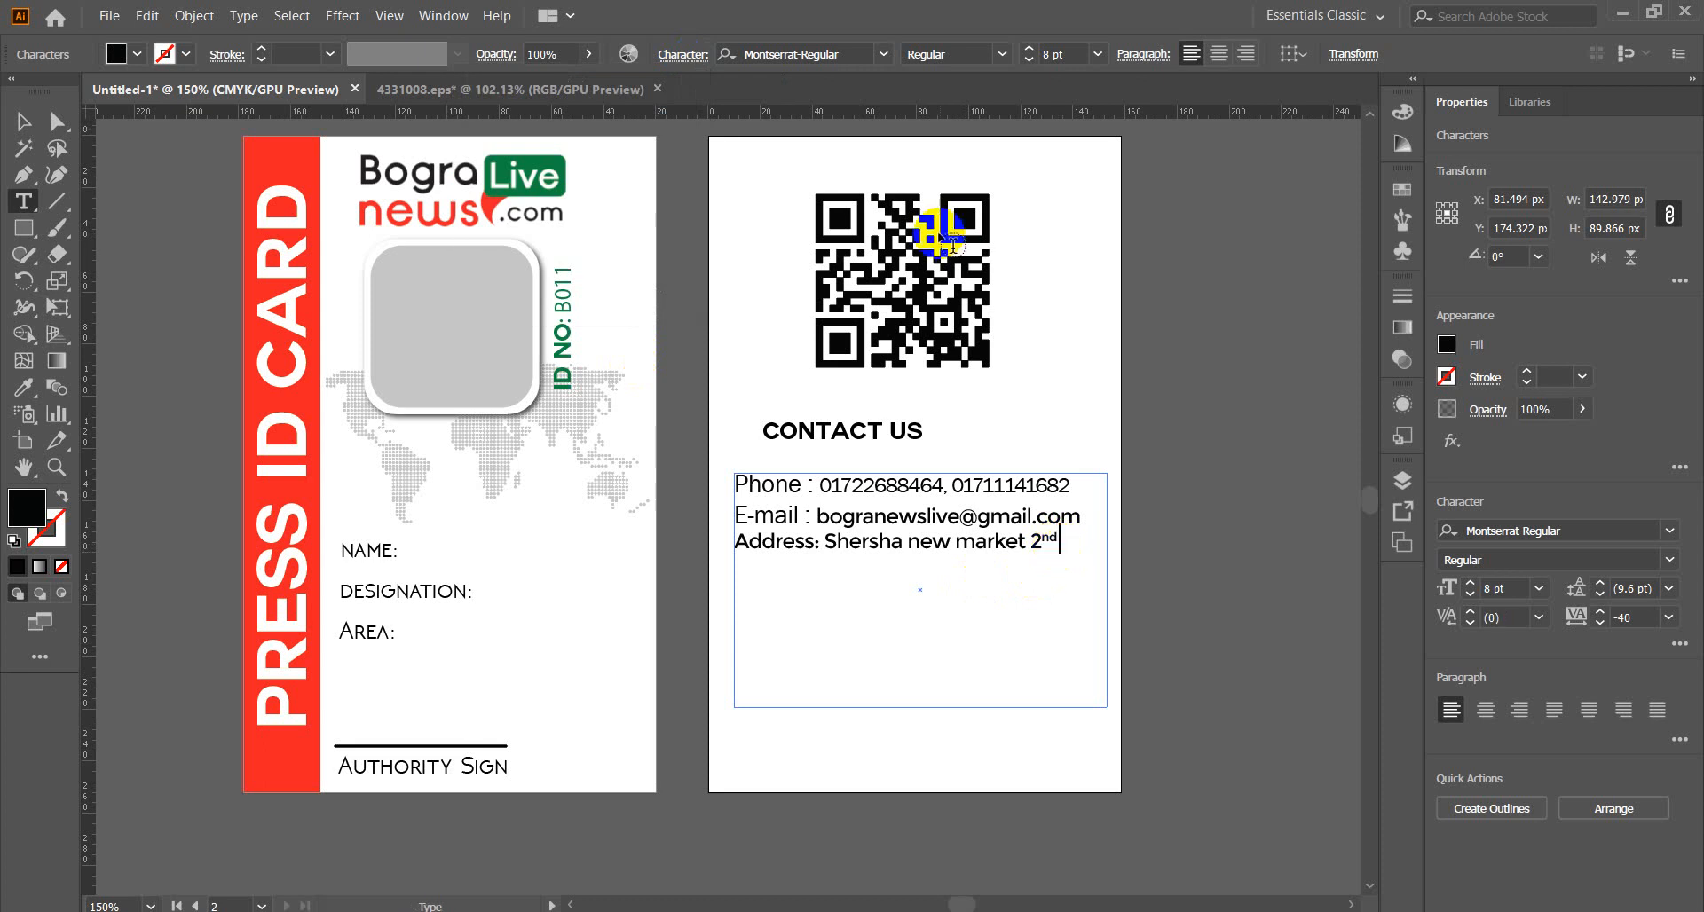
# Turn on All Caps and type FLOR after 2nd.
pyautogui.click(679, 55)
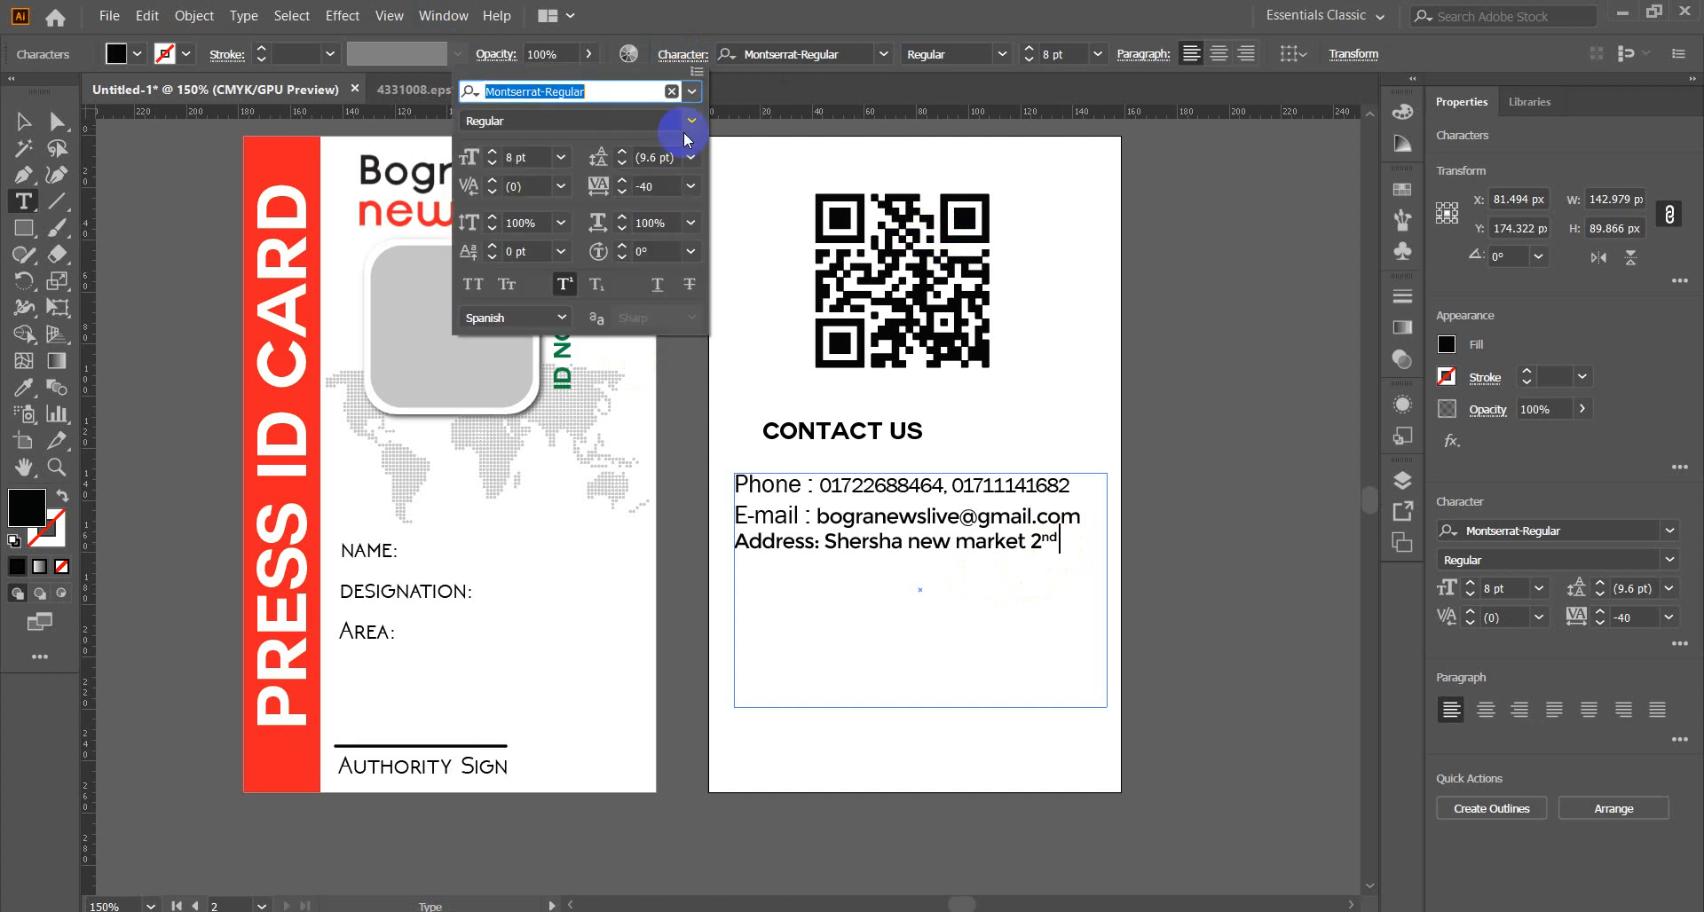
pyautogui.click(475, 287)
pyautogui.press('Escape')
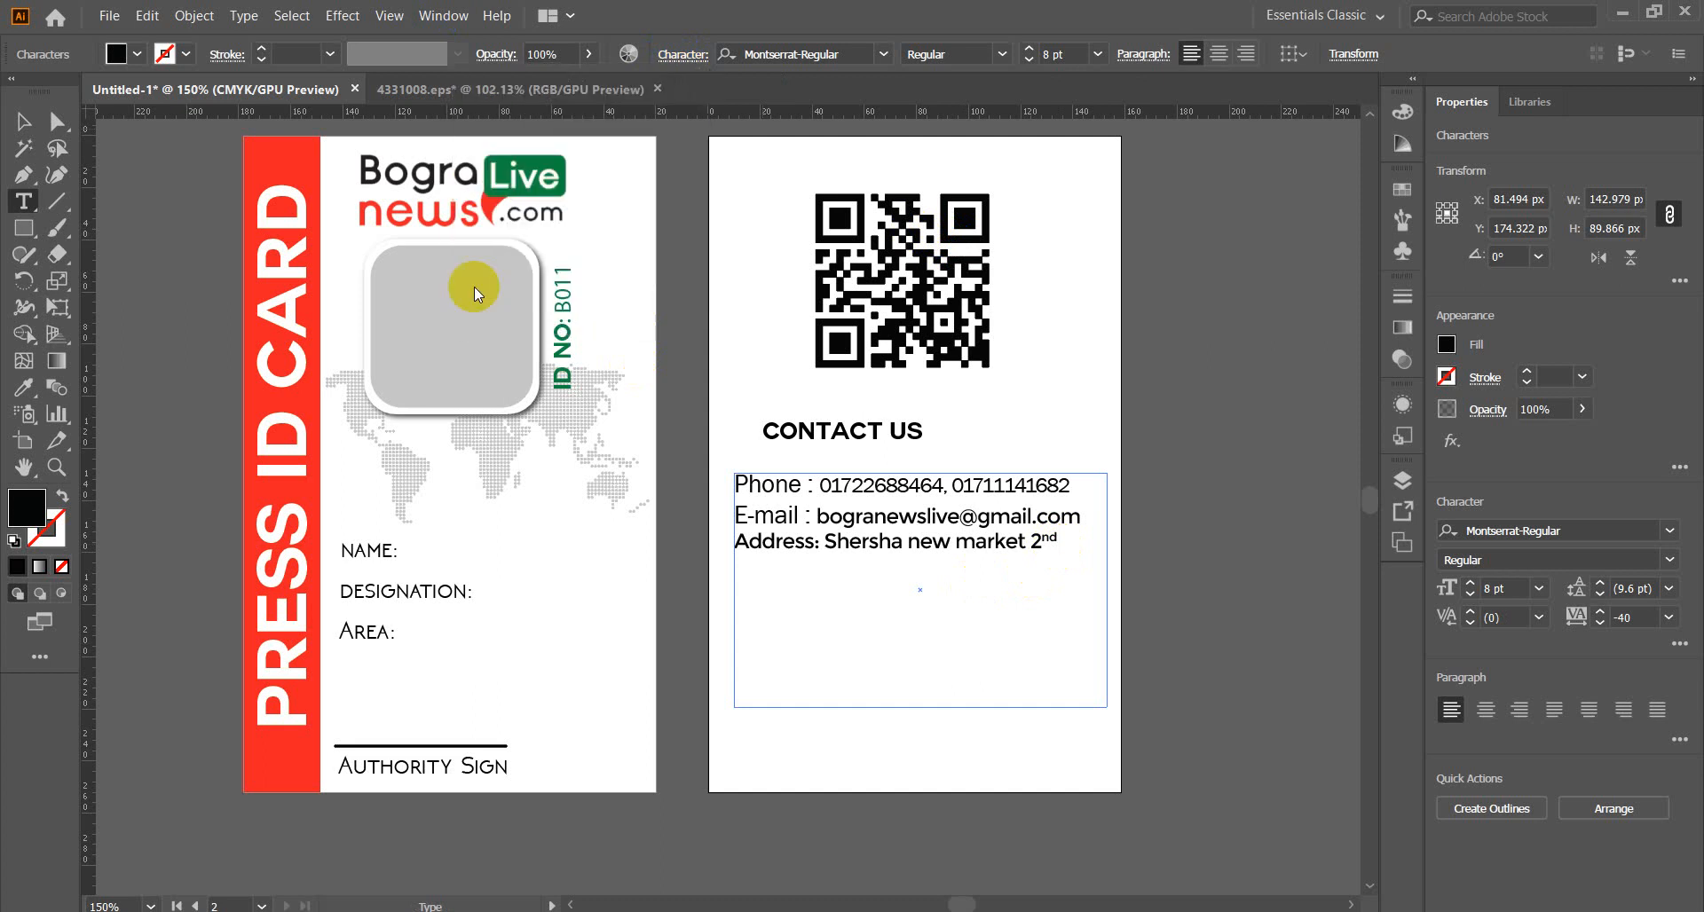
pyautogui.write('F')
pyautogui.click(1081, 565)
pyautogui.press('BackSpace')
pyautogui.press('BackSpace')
pyautogui.write('FLOR')
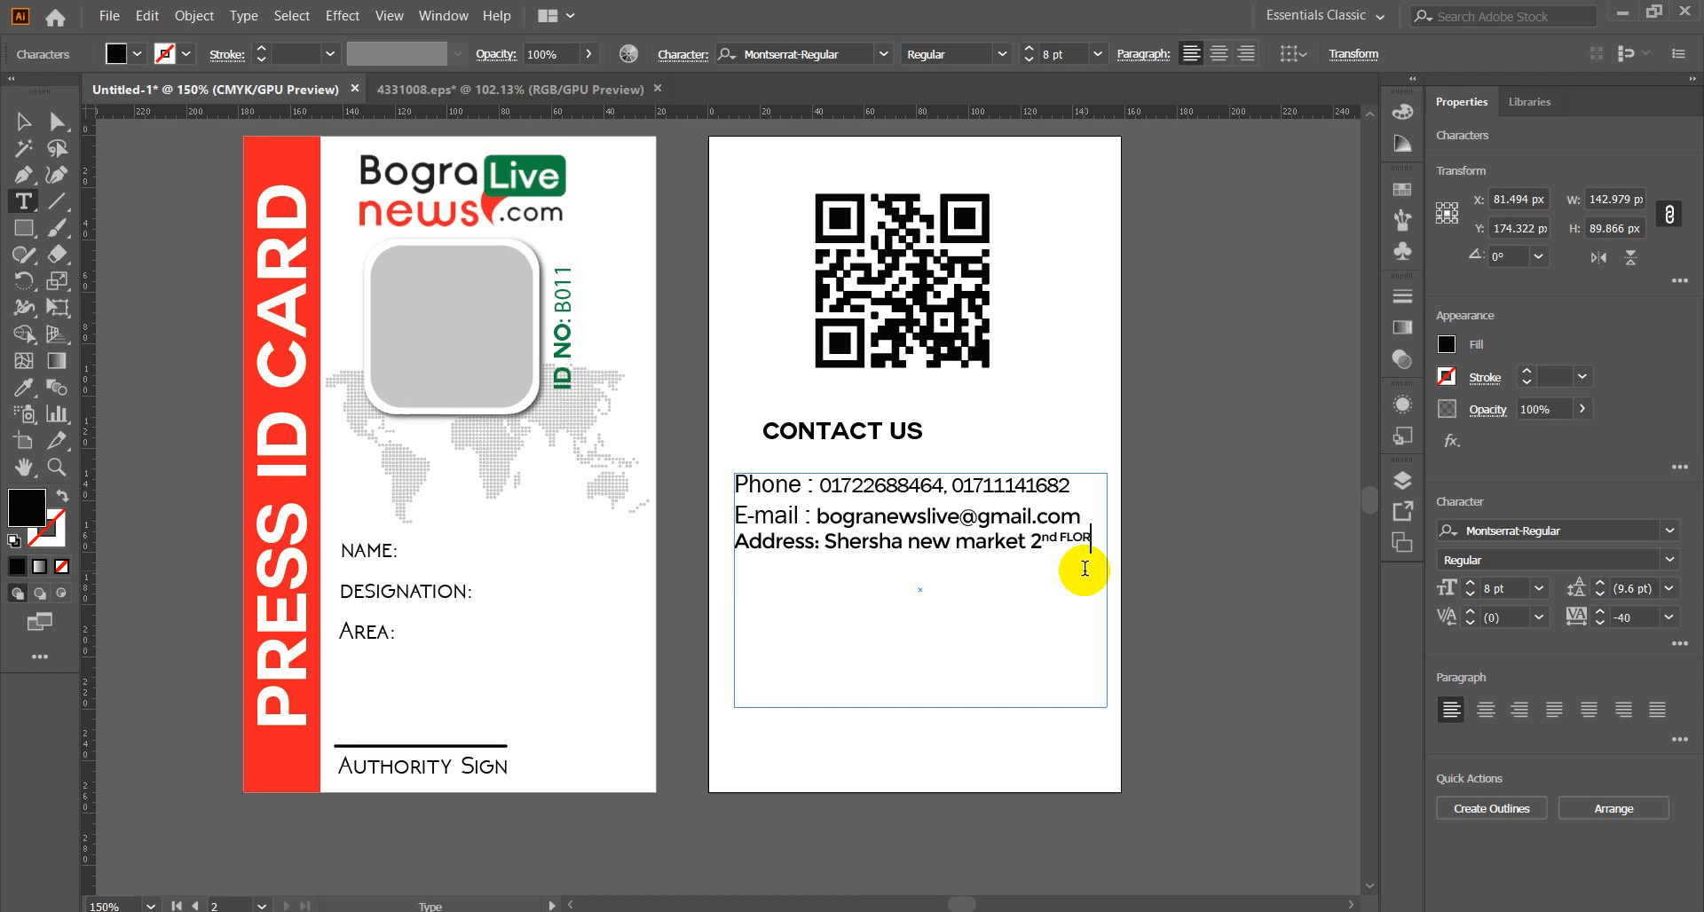
# Remove the superscript from FLOR and join it back onto the address line.
pyautogui.doubleClick(1077, 538)
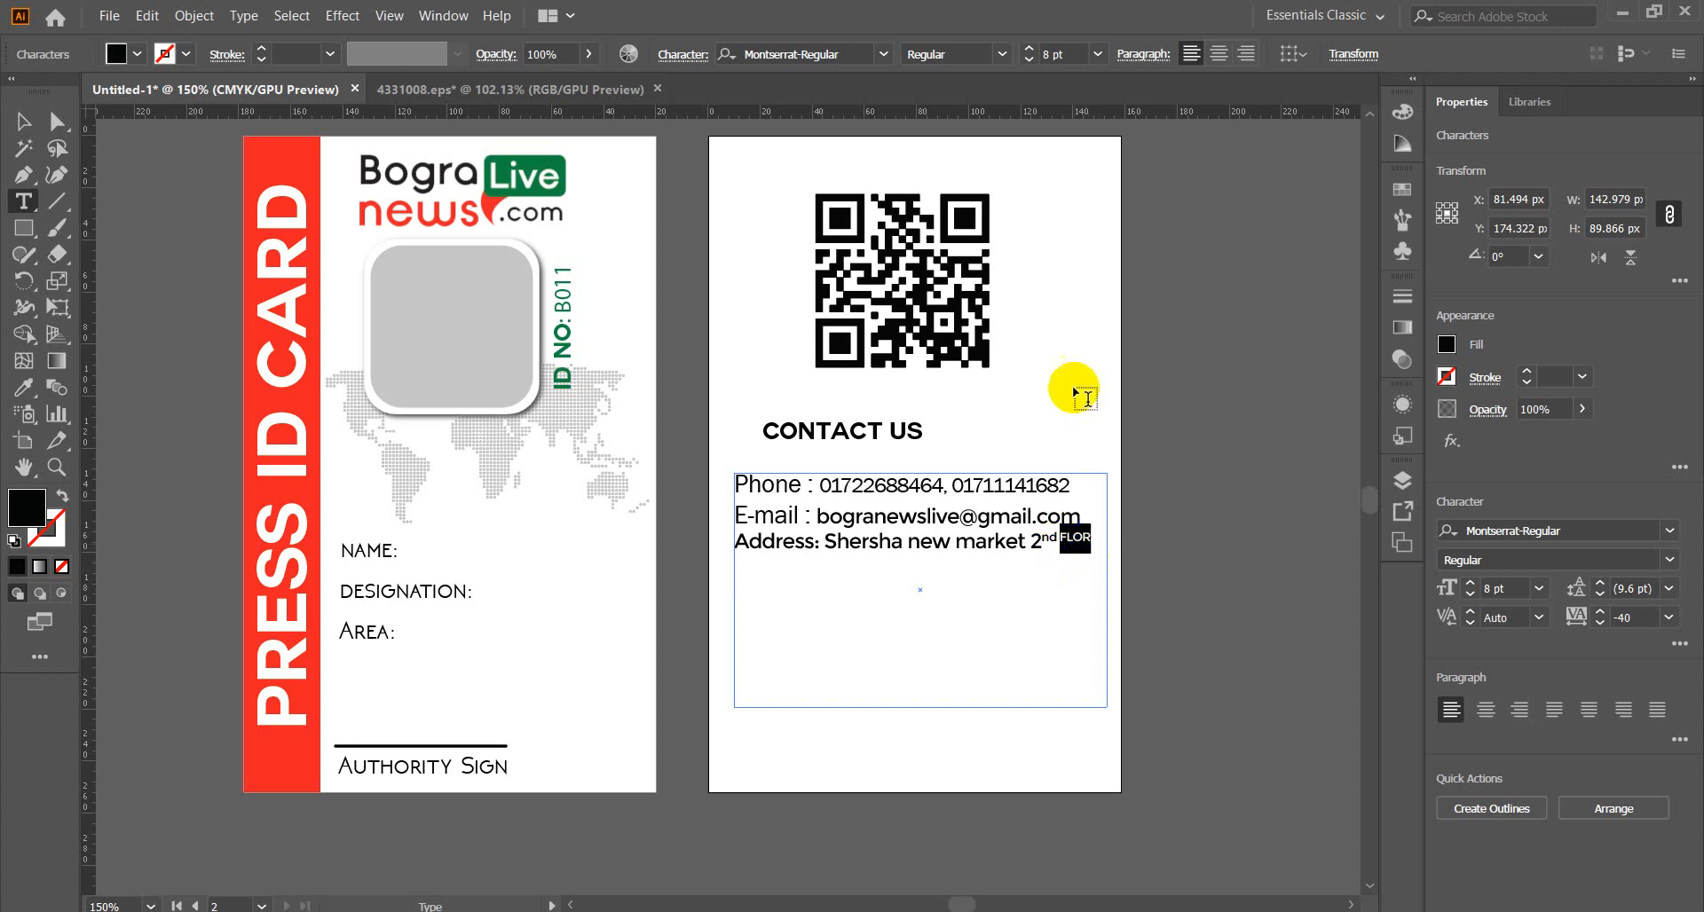
pyautogui.click(671, 55)
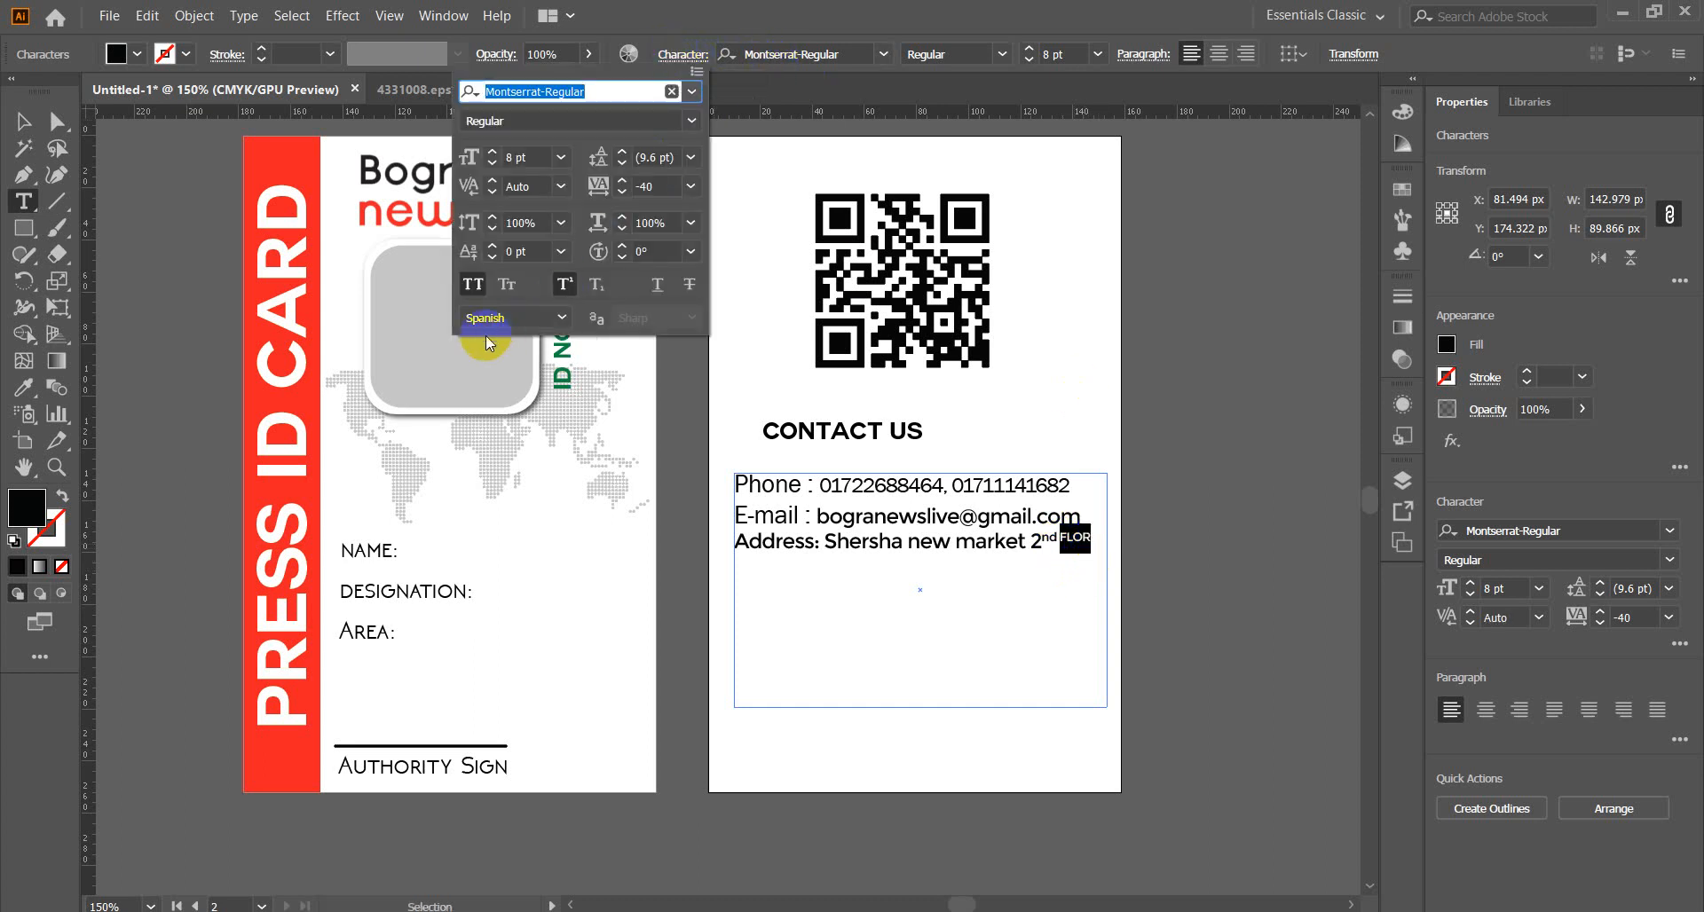
pyautogui.click(472, 285)
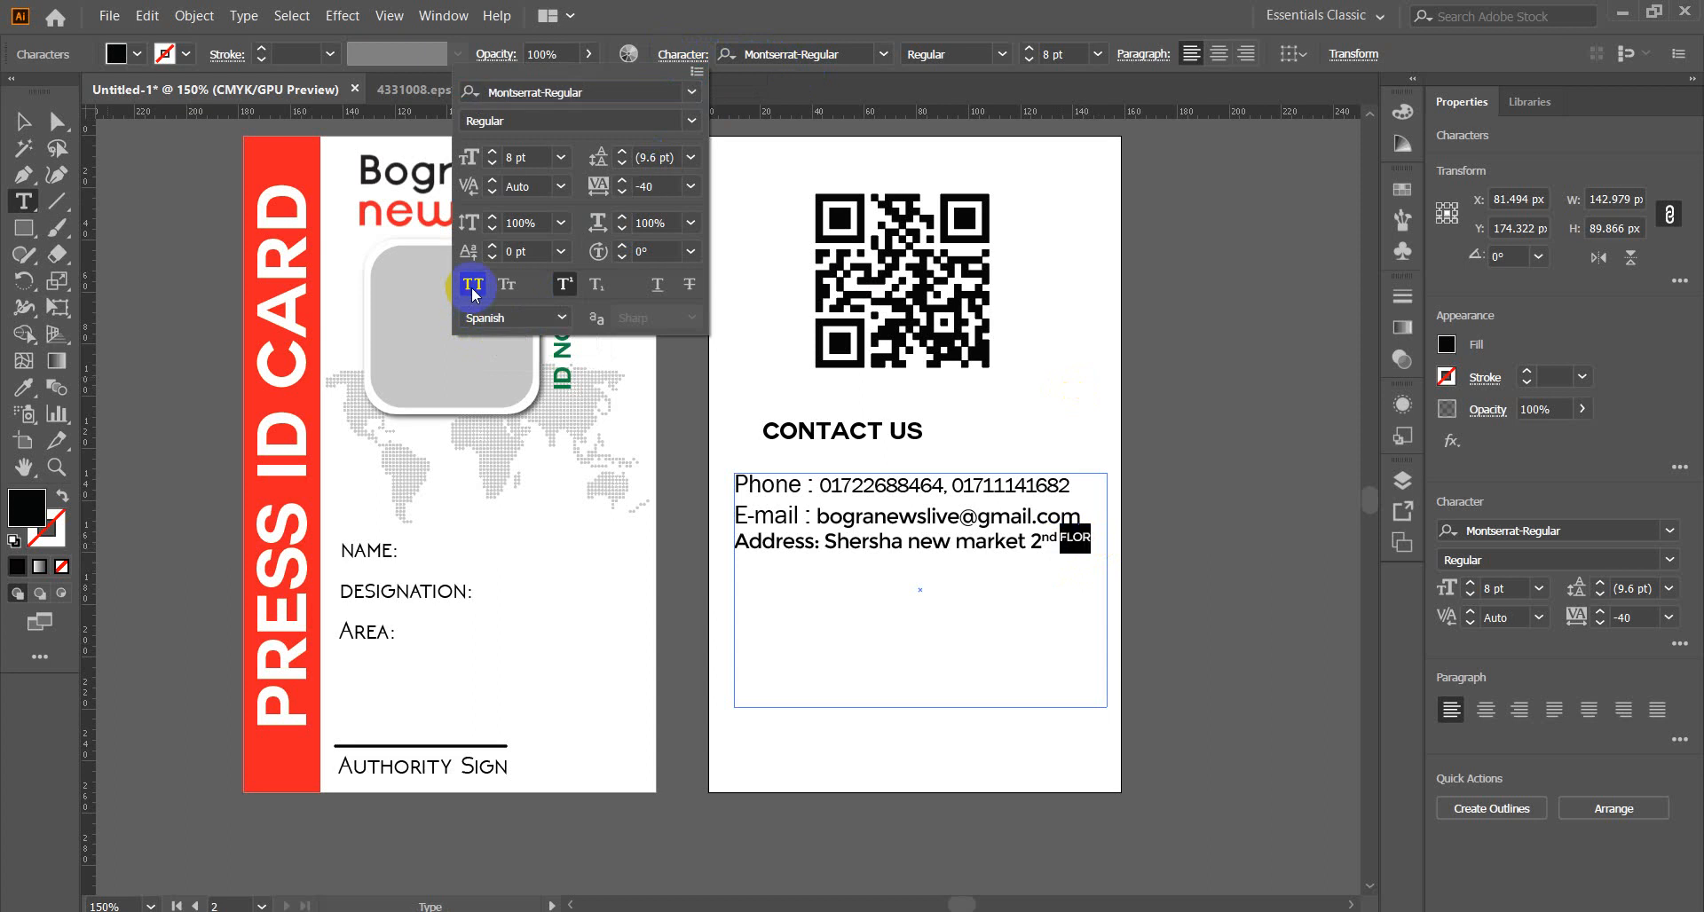
pyautogui.click(569, 285)
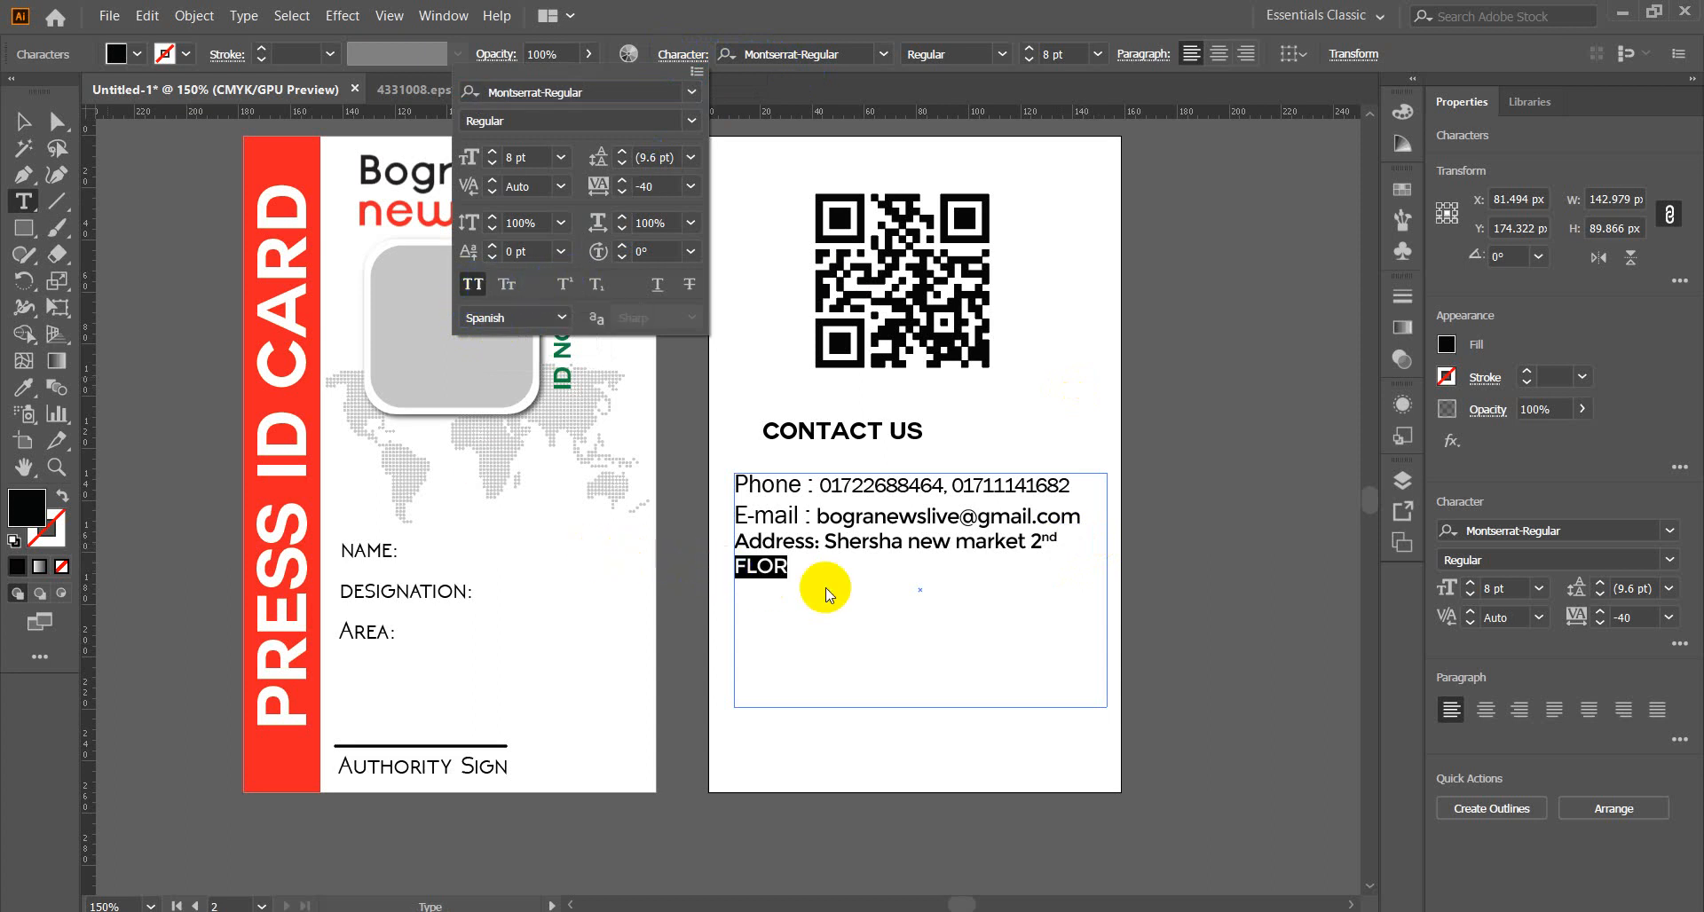
pyautogui.click(735, 570)
pyautogui.click(736, 568)
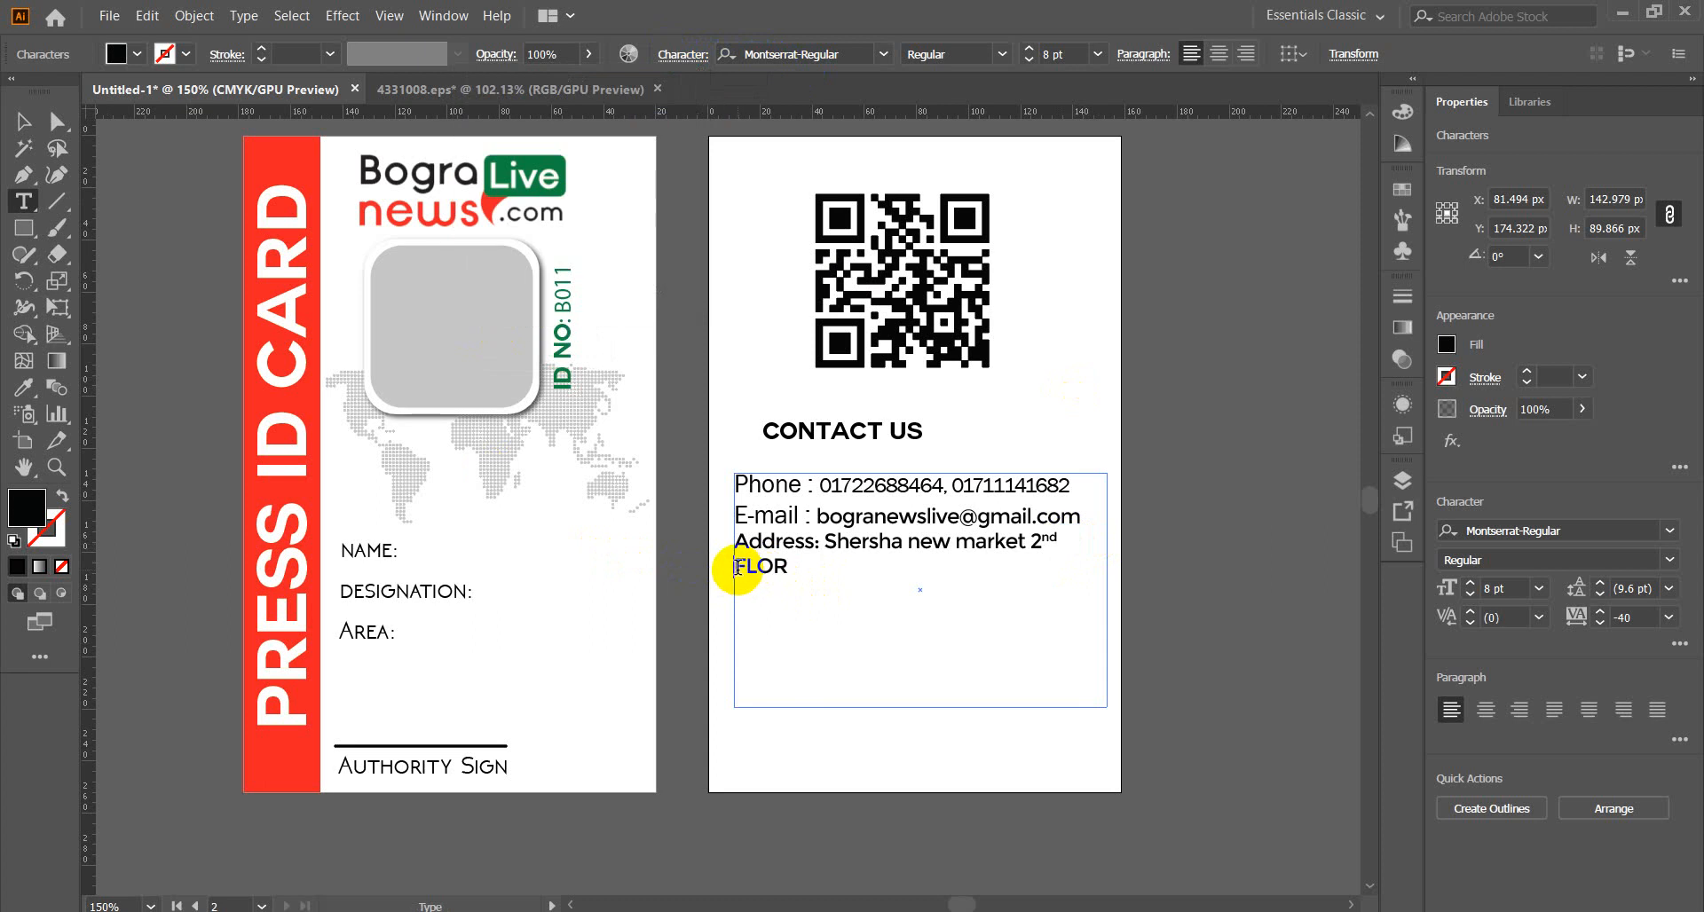
pyautogui.press('BackSpace')
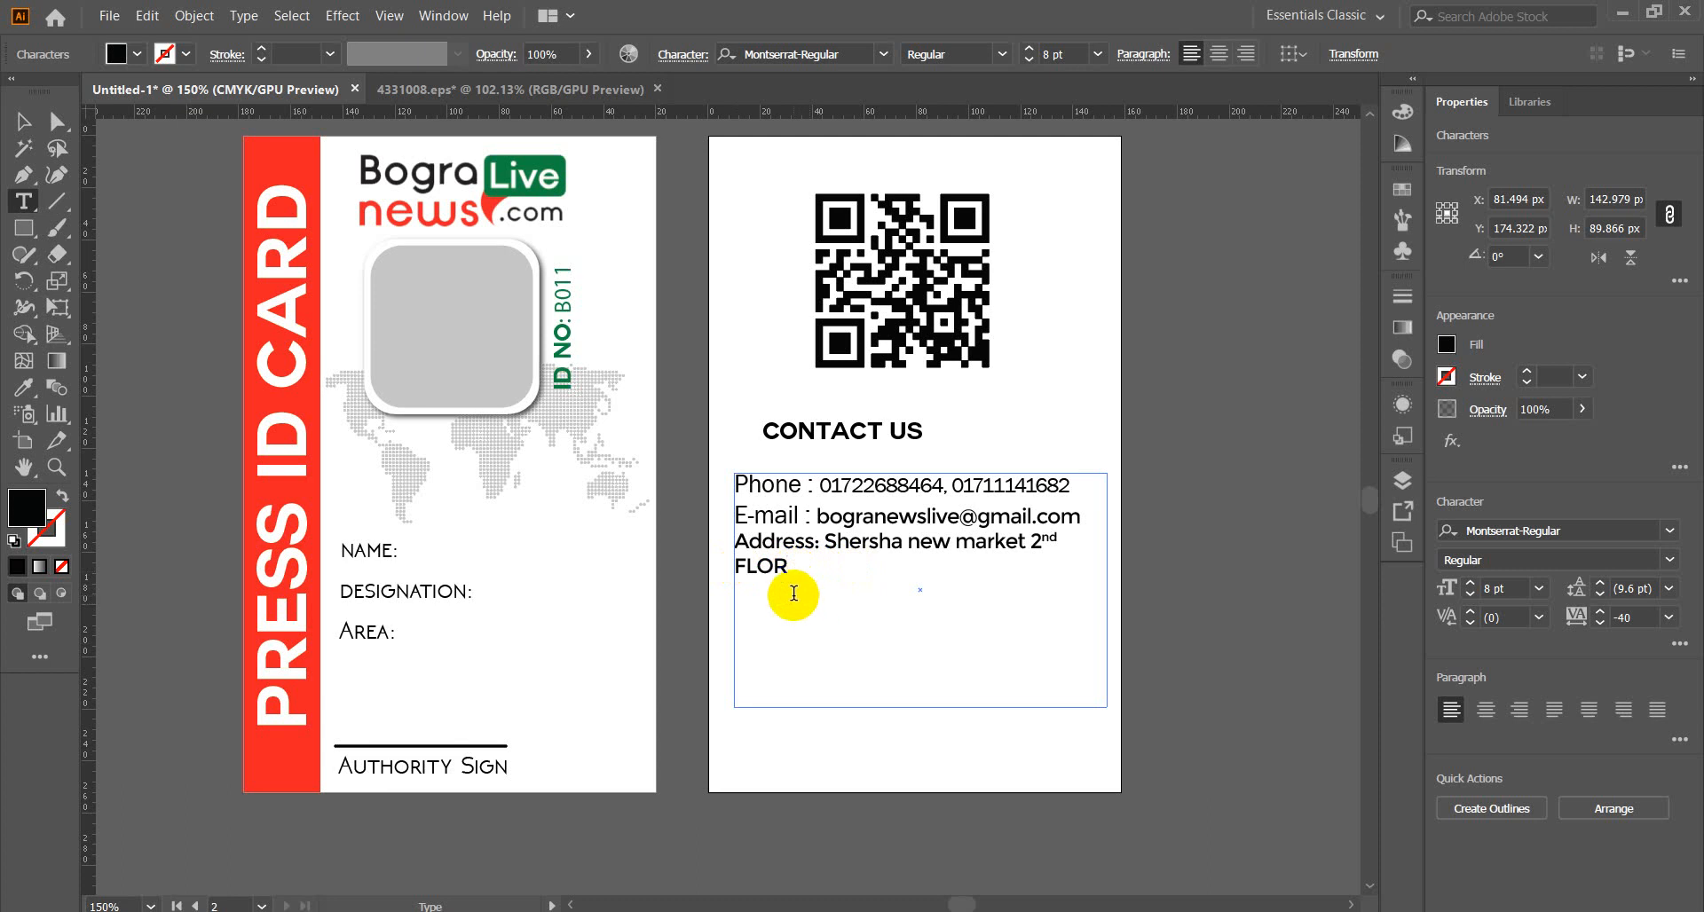
# Correct the spelling of FLOR and turn off All Caps so it reads flor.
pyautogui.click(773, 568)
pyautogui.write('O')
pyautogui.press('BackSpace')
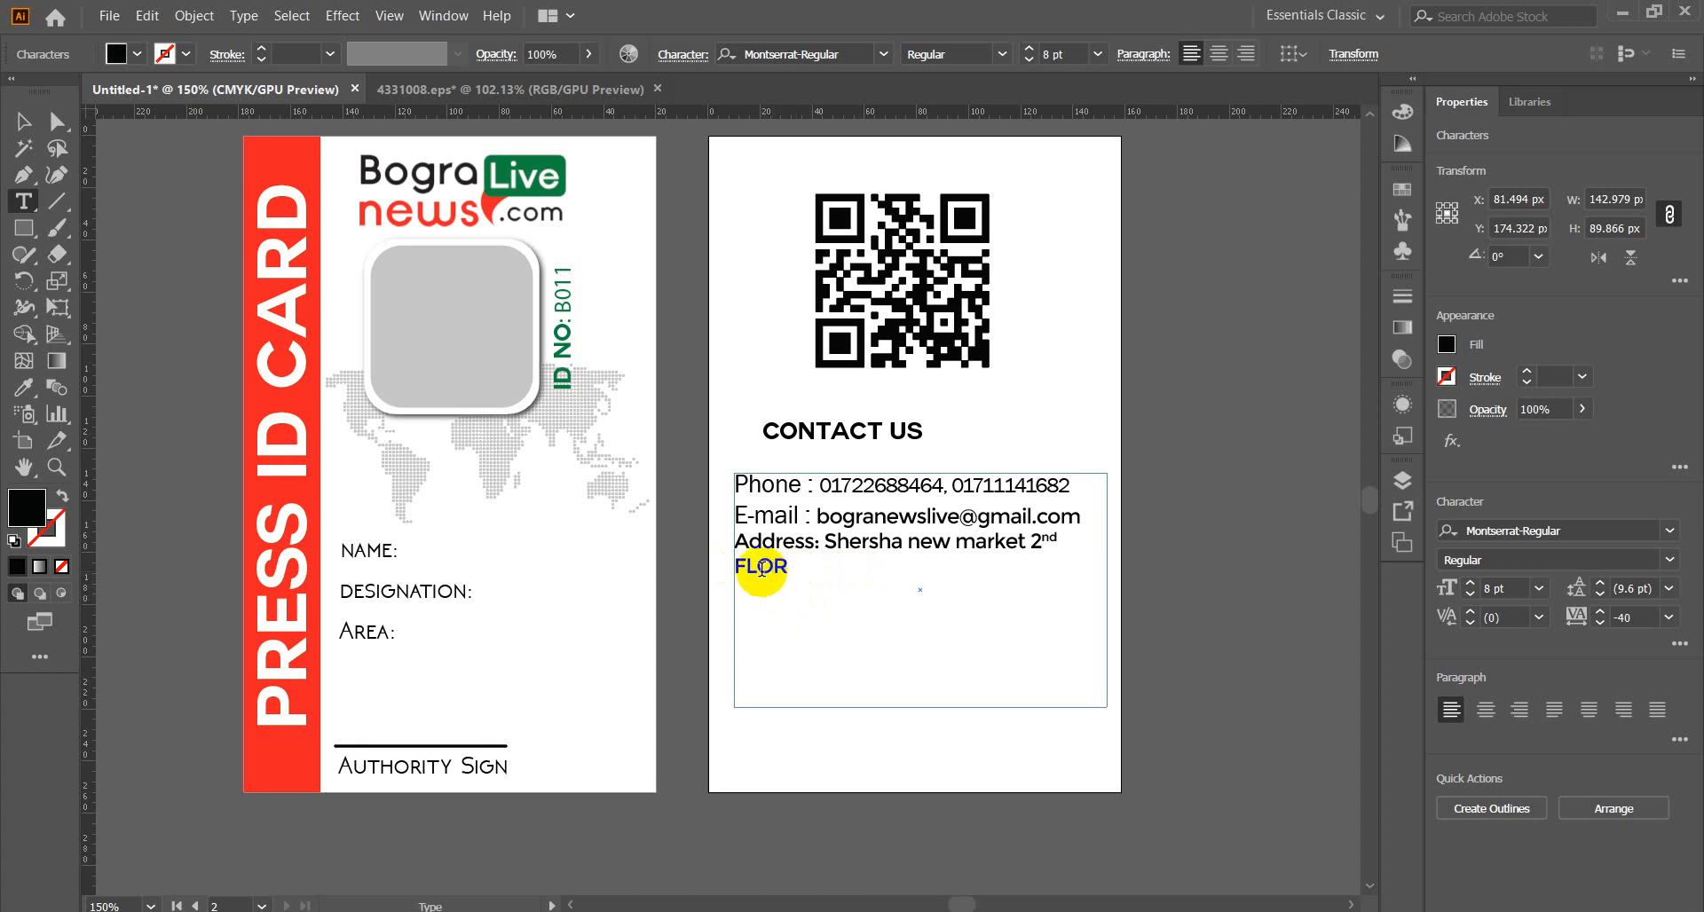
pyautogui.moveTo(792, 568); pyautogui.dragTo(746, 568)
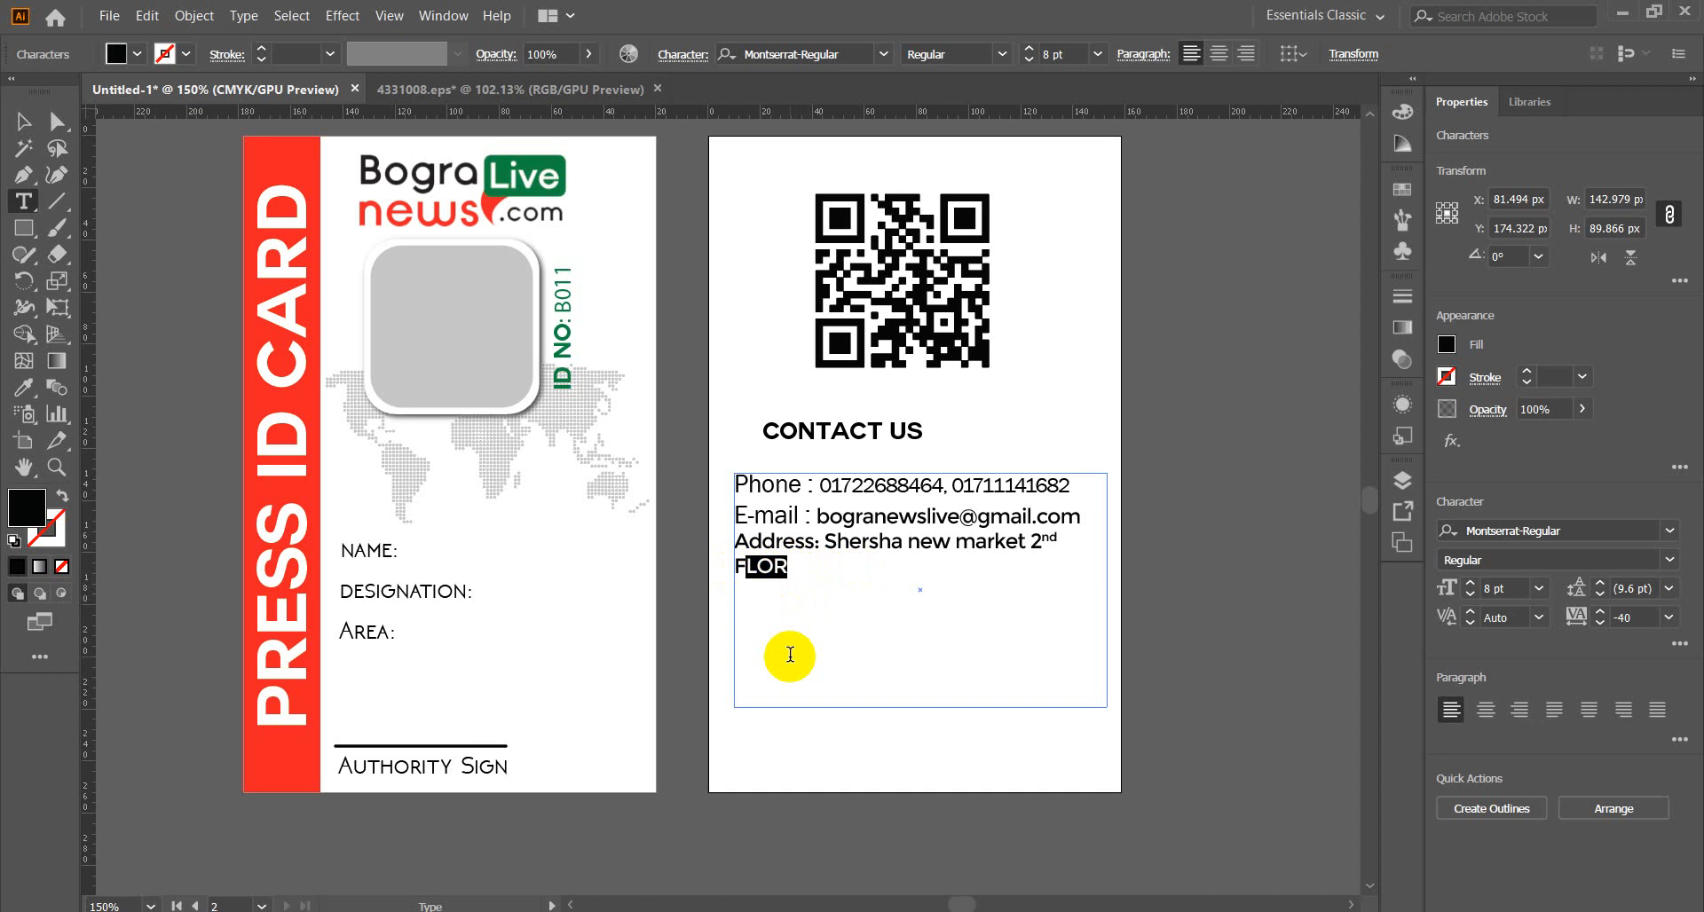
pyautogui.write('LOR')
pyautogui.moveTo(791, 568); pyautogui.dragTo(734, 568)
pyautogui.click(688, 53)
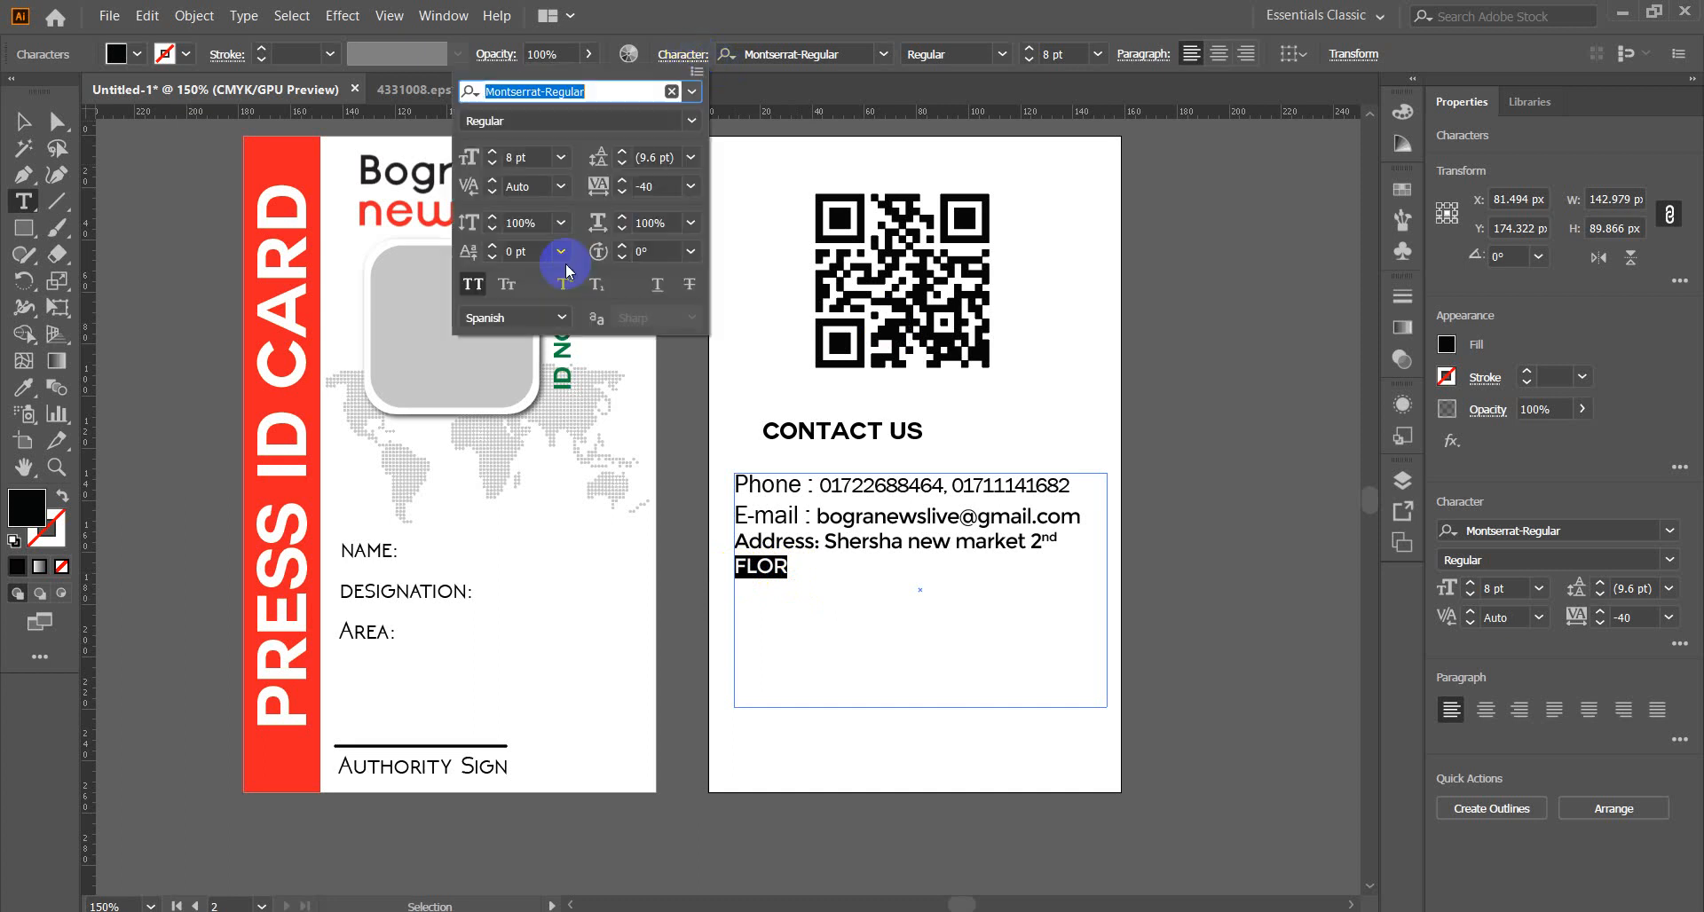
pyautogui.click(472, 284)
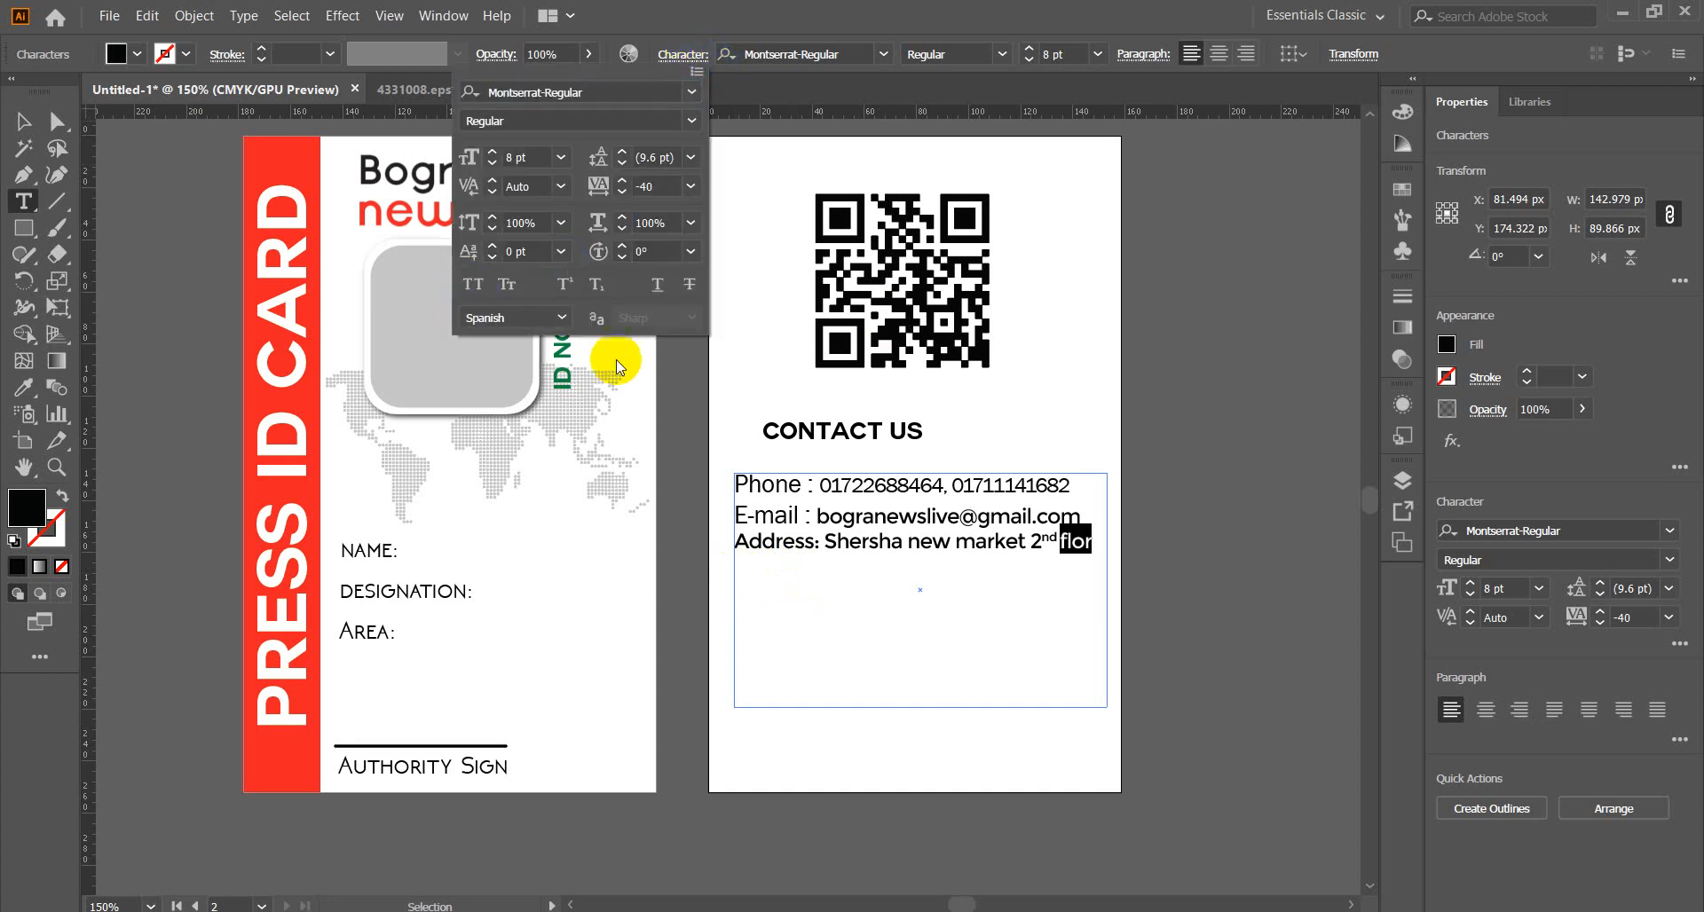
pyautogui.click(1081, 552)
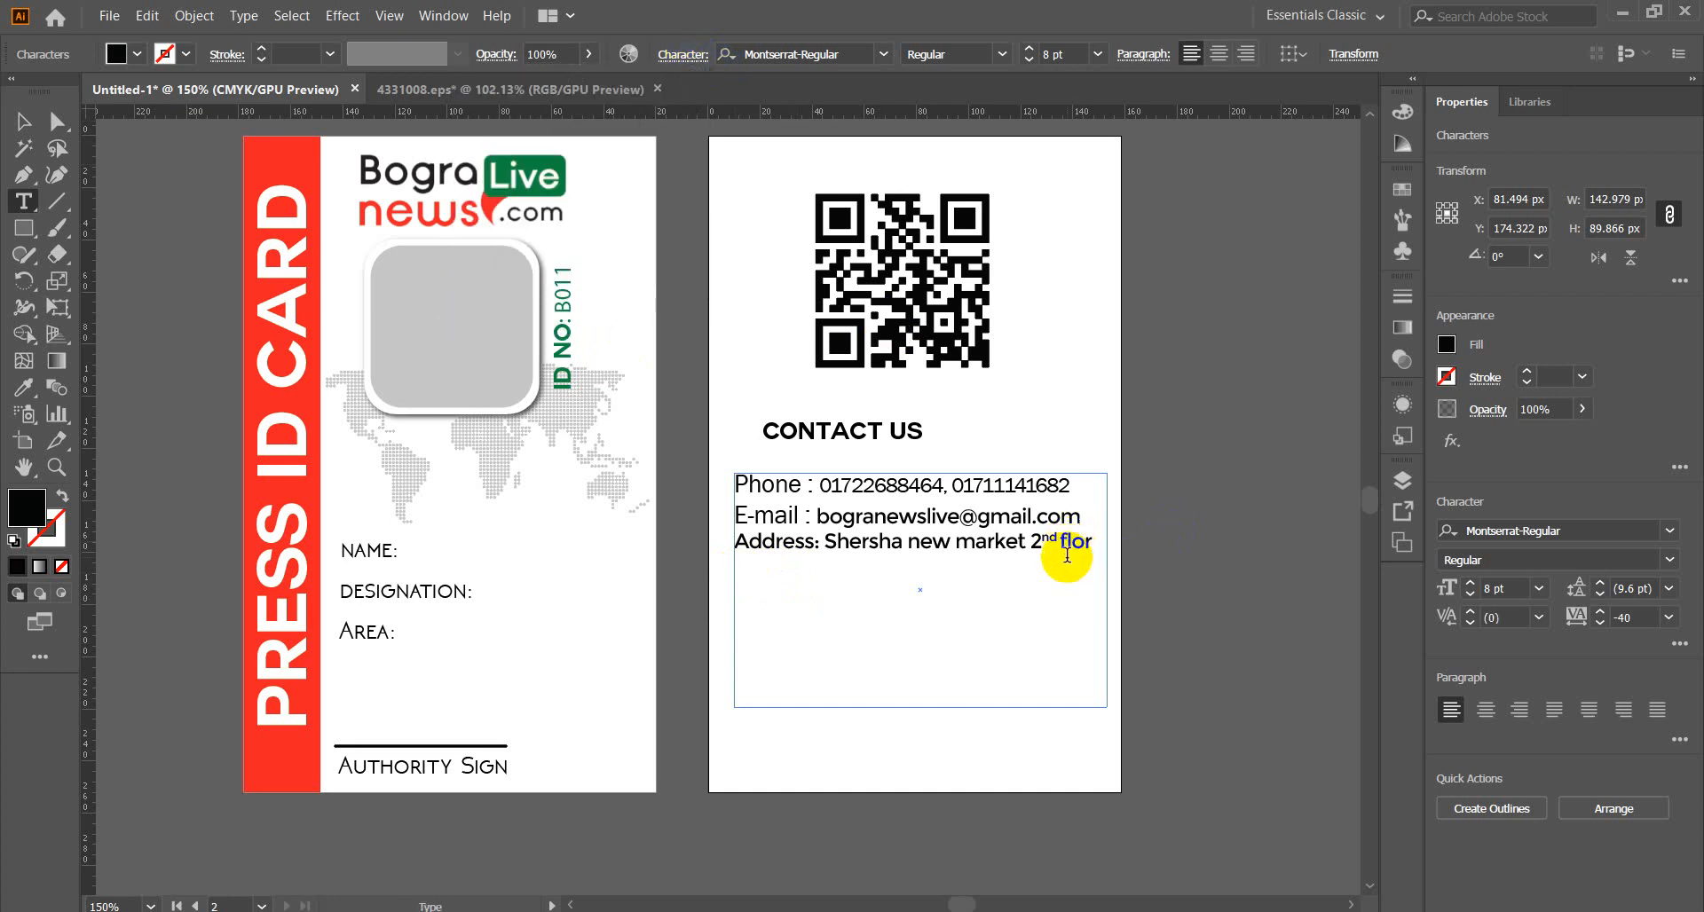
# Capitalise Flor and add 'Sherpur, bogura' to the address.
pyautogui.press('BackSpace')
pyautogui.write('F')
pyautogui.write('s')
pyautogui.press('BackSpace')
pyautogui.write('S')
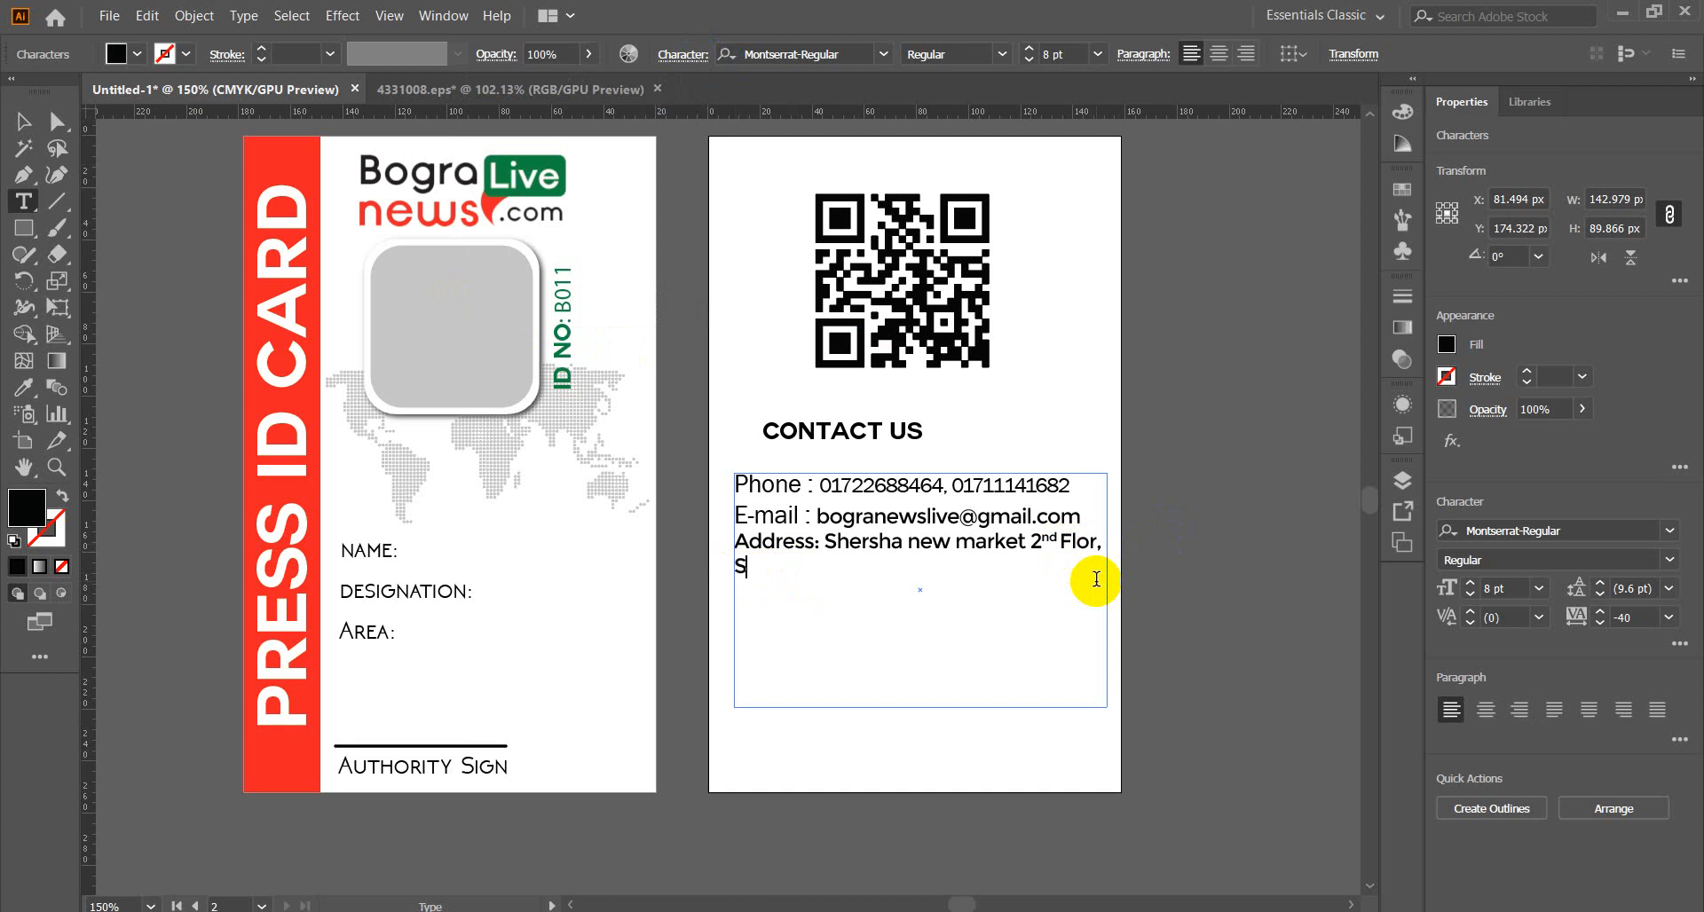
pyautogui.write('herpur, bogura.')
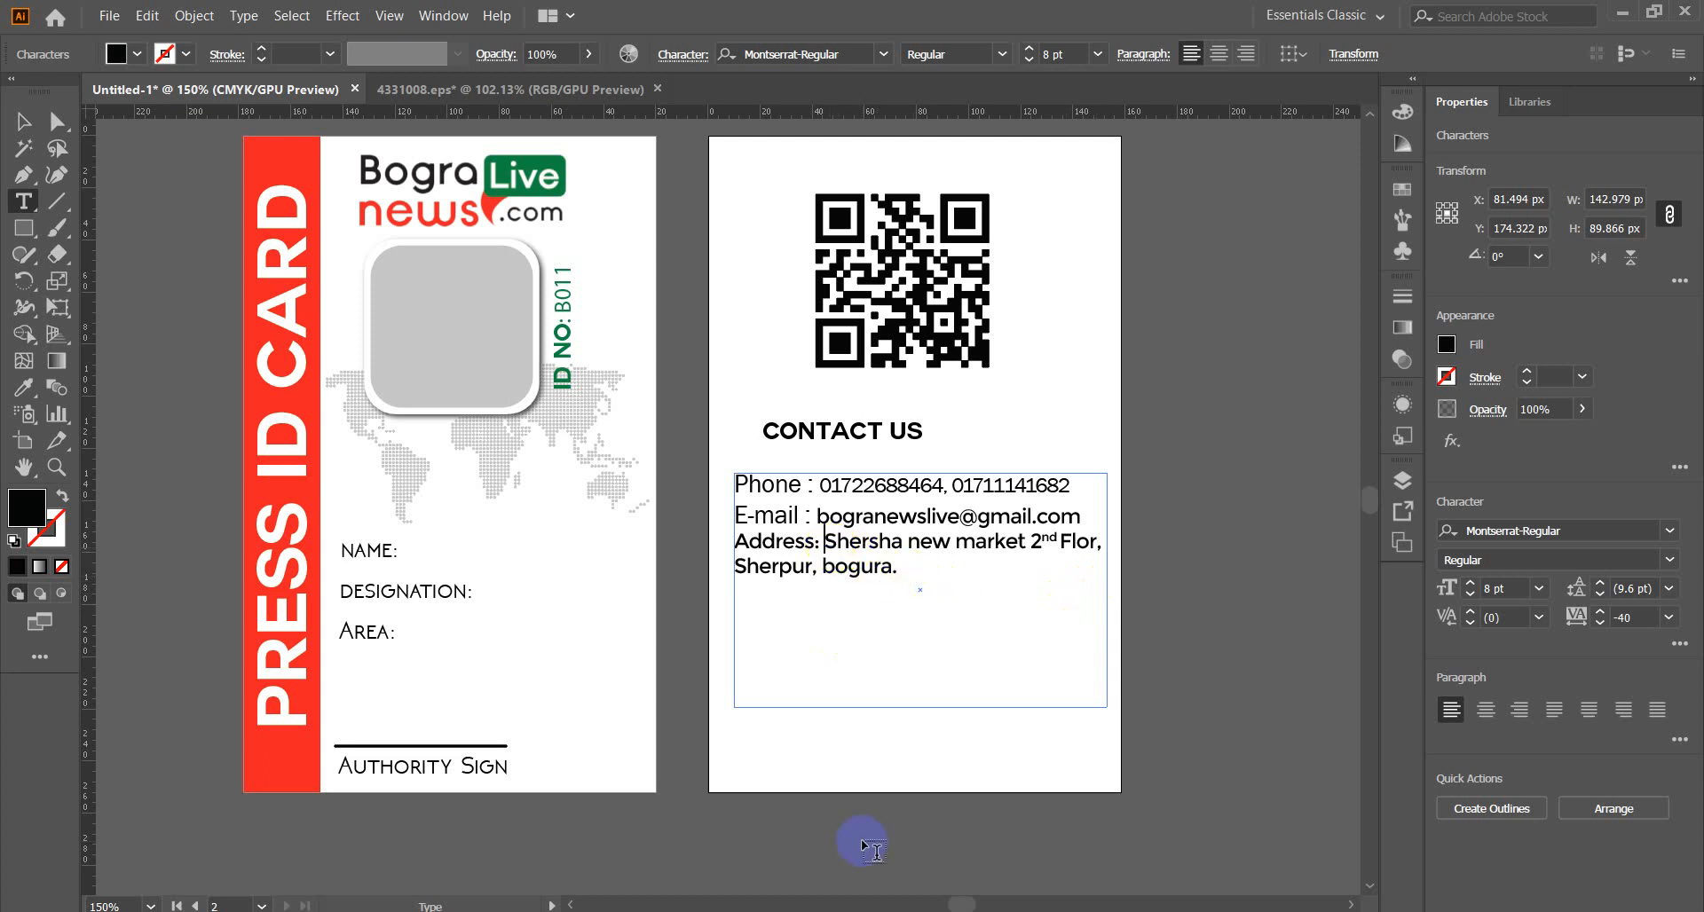
# Type 'Office 01-' and move the office address onto a new line.
pyautogui.write('O')
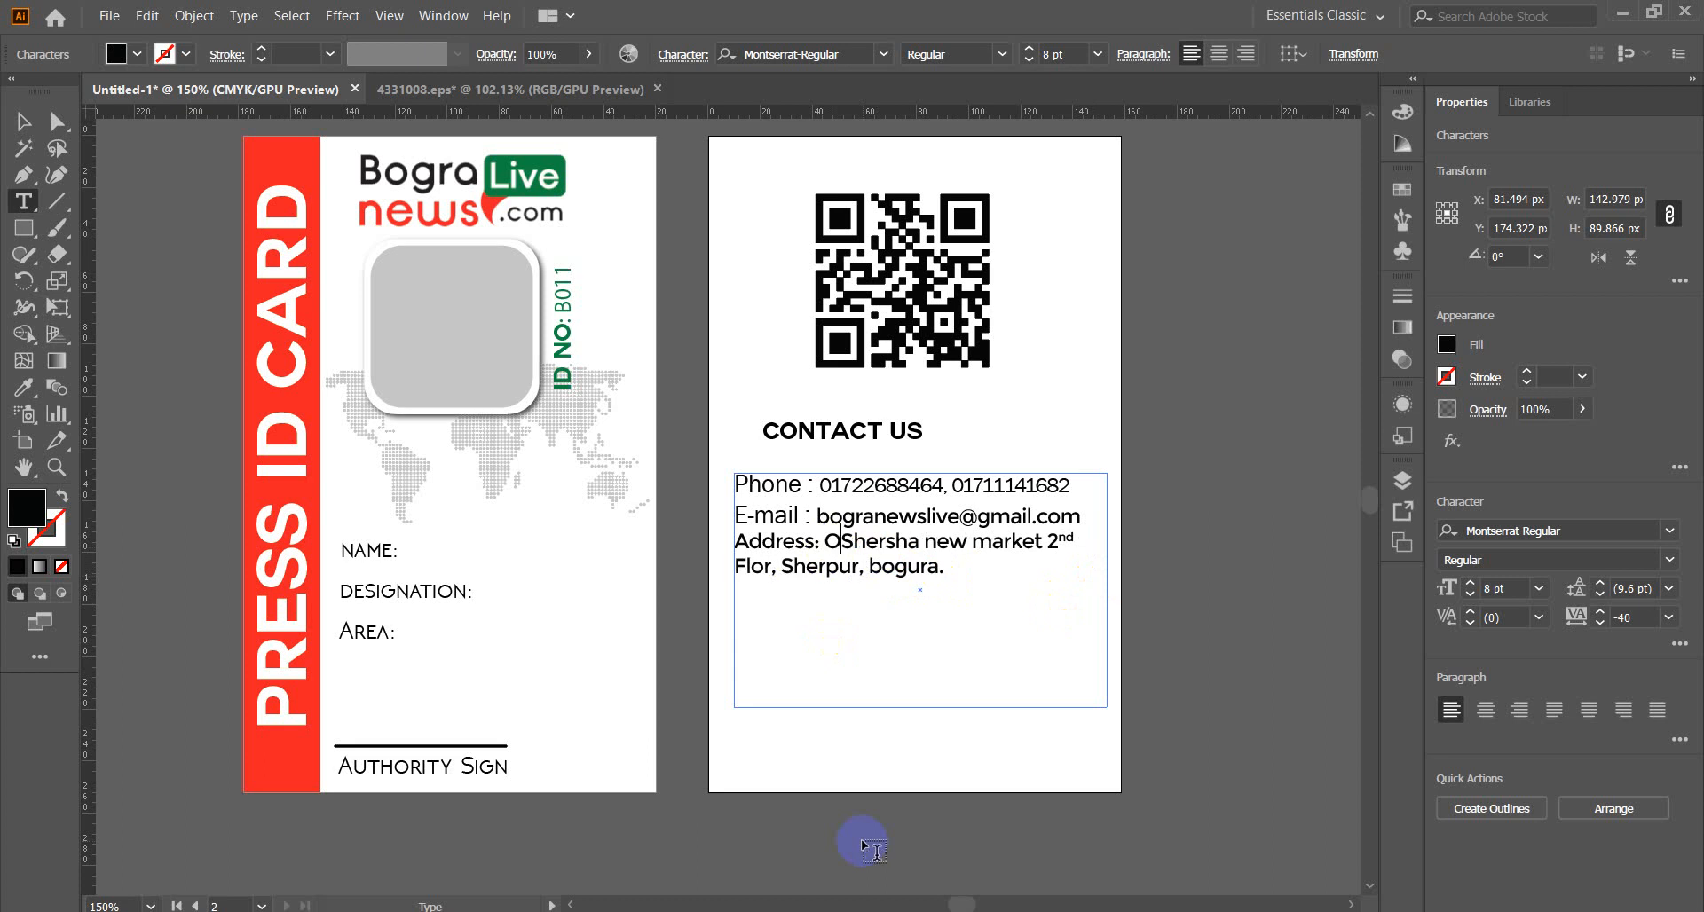
pyautogui.write('ffice')
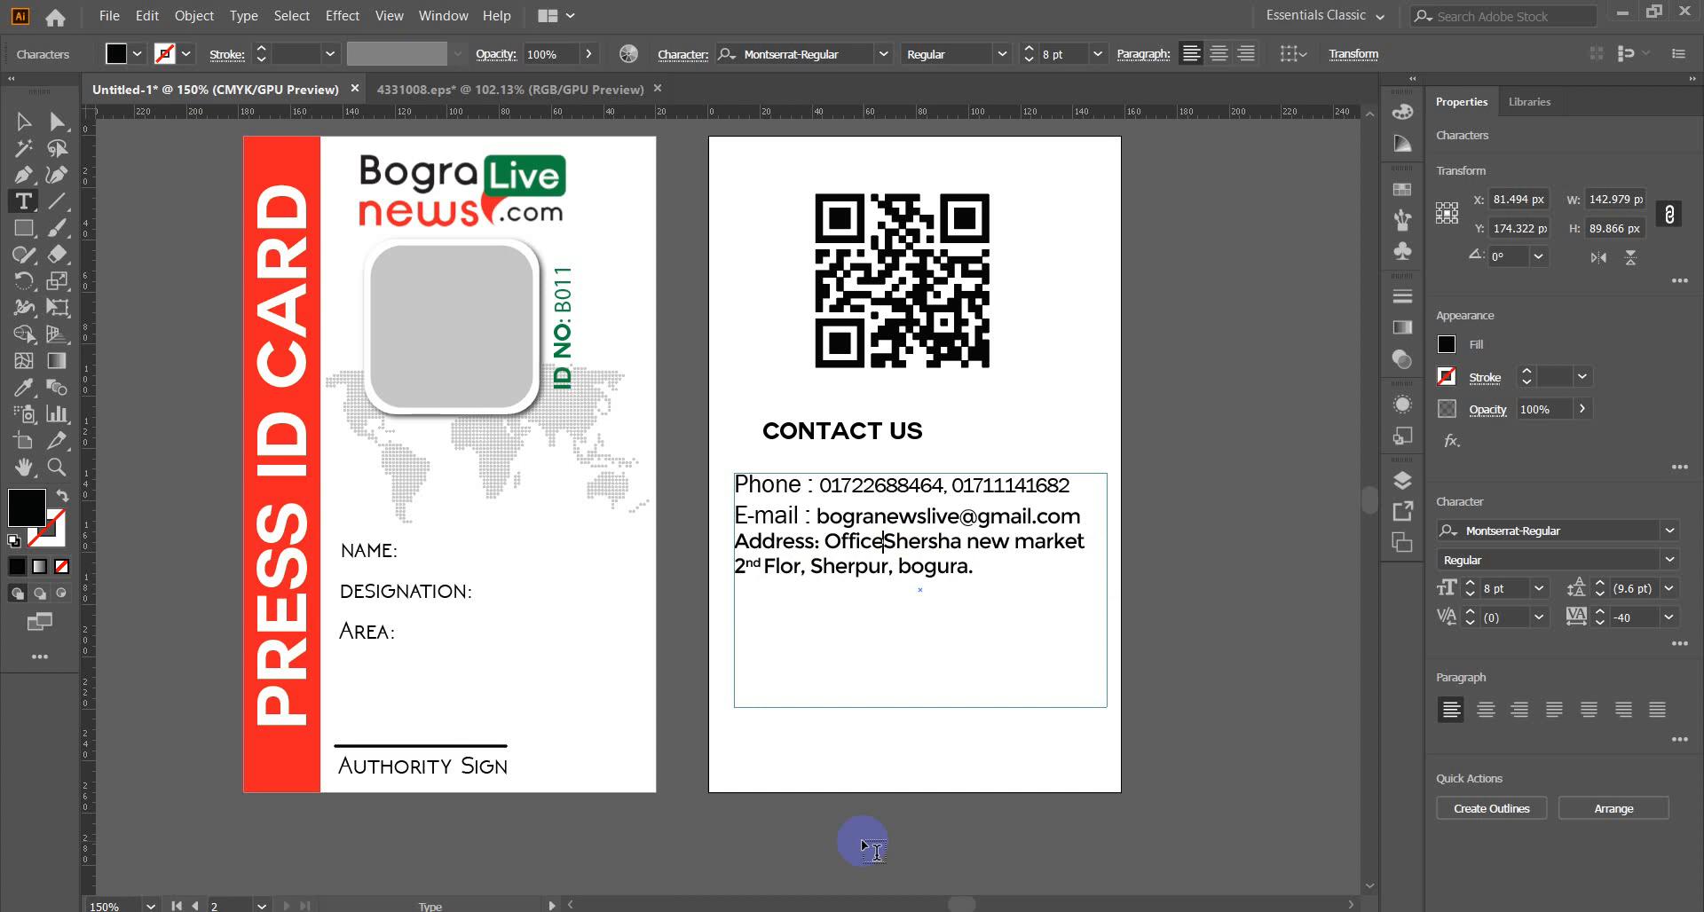
pyautogui.write('01')
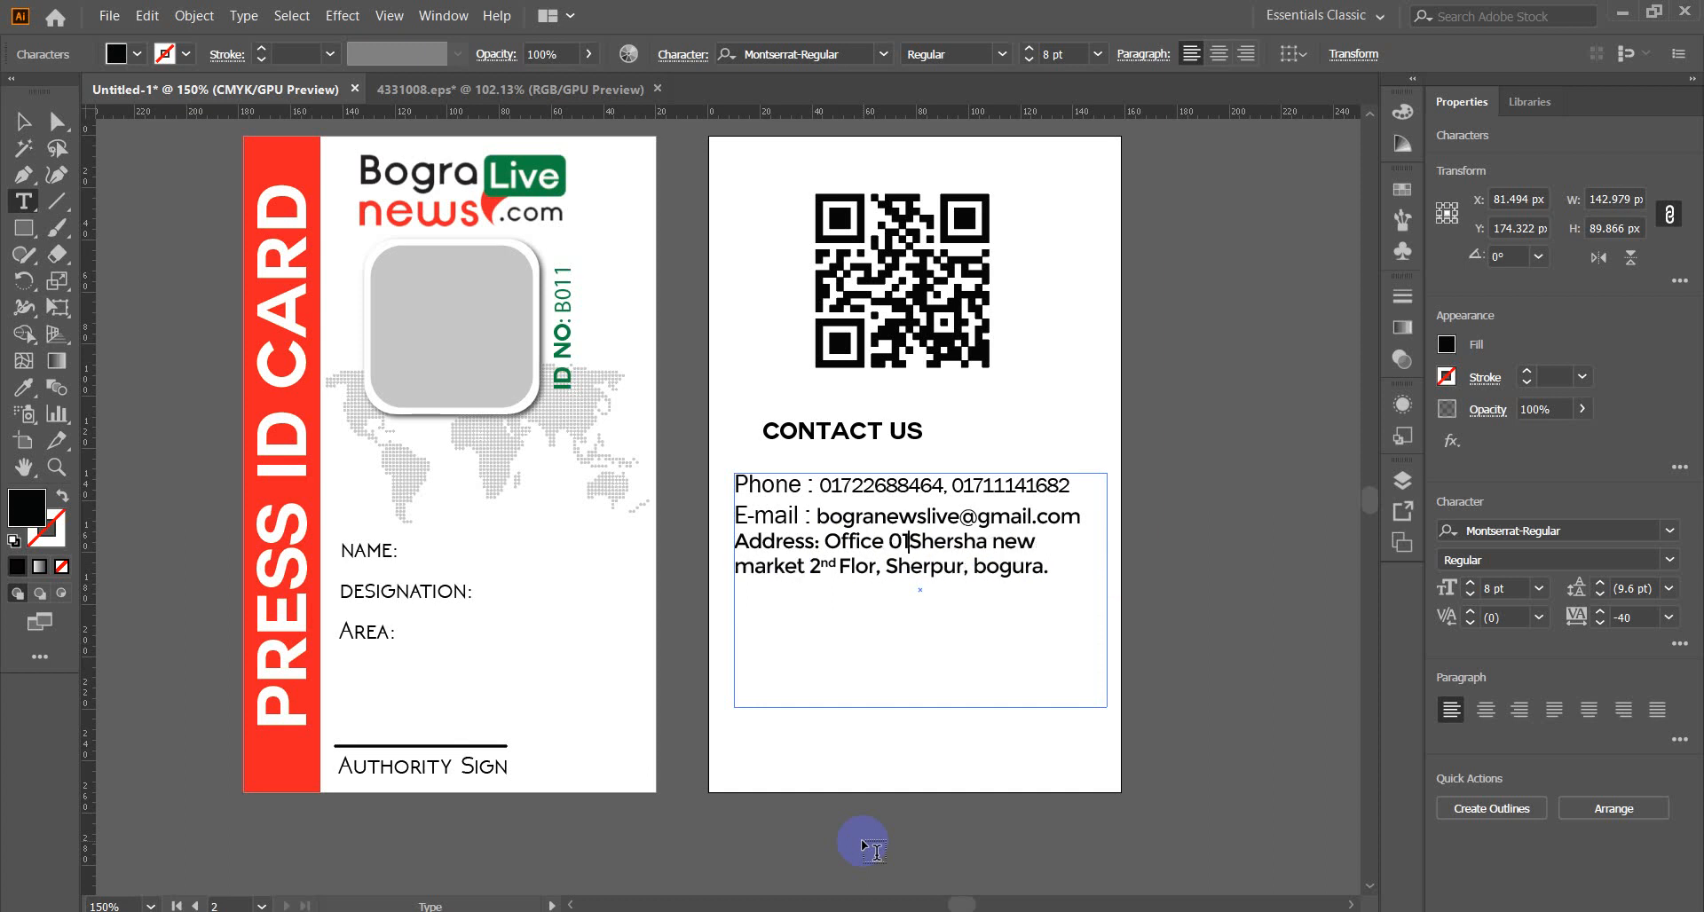
pyautogui.write('-')
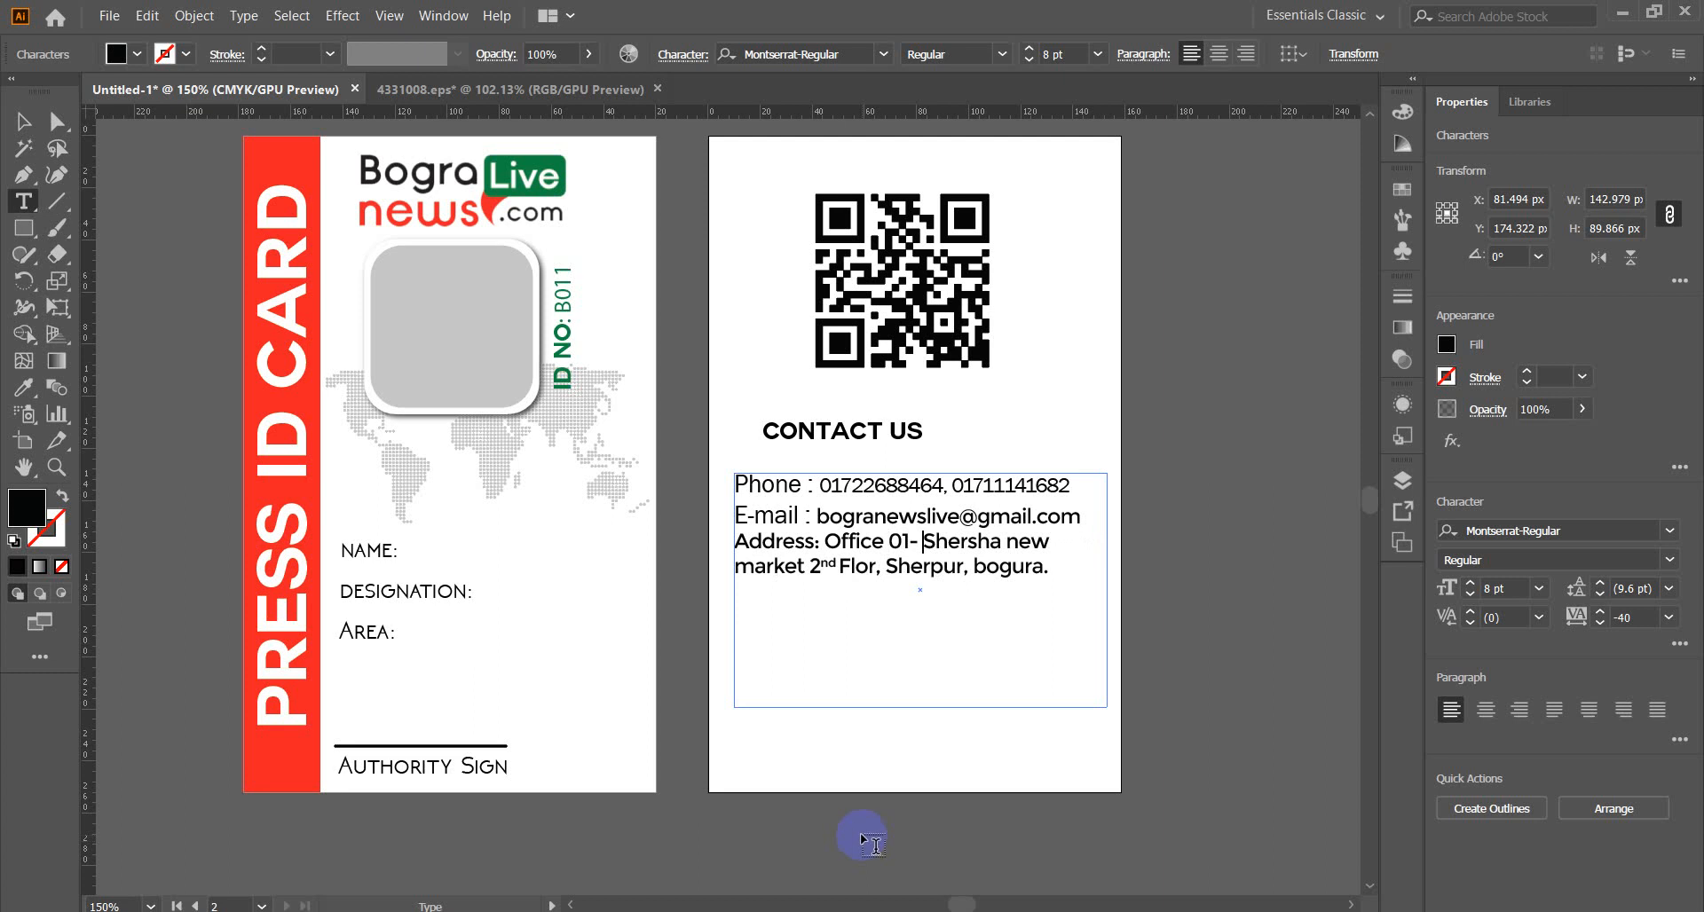
pyautogui.click(813, 552)
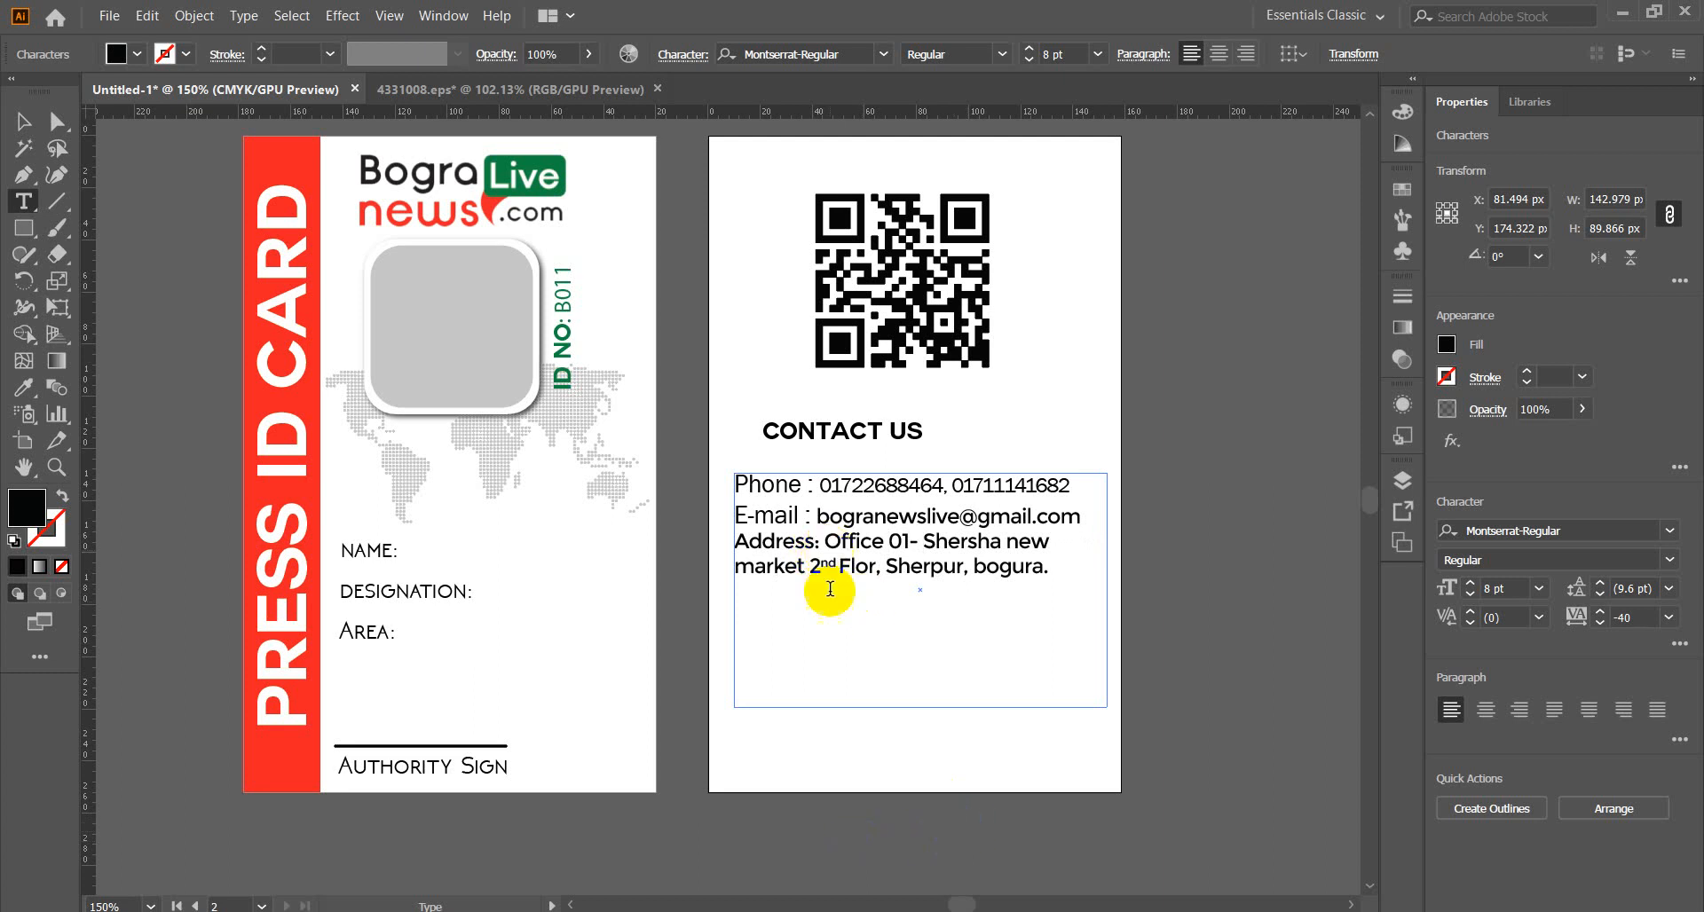
pyautogui.click(832, 633)
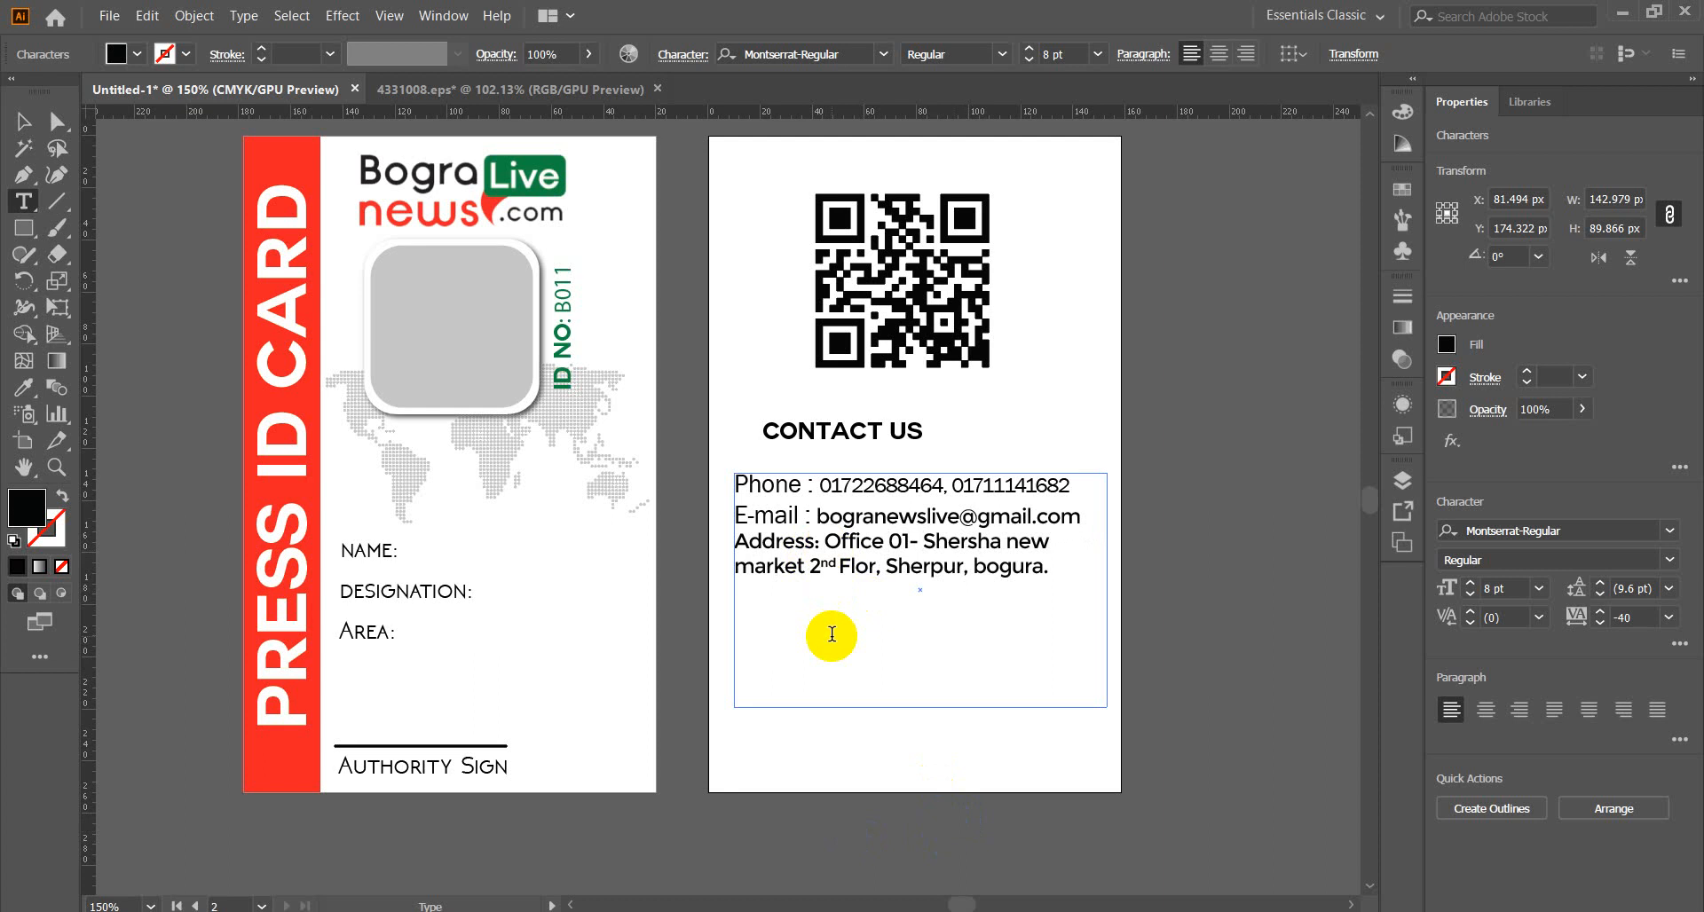
pyautogui.press('Return')
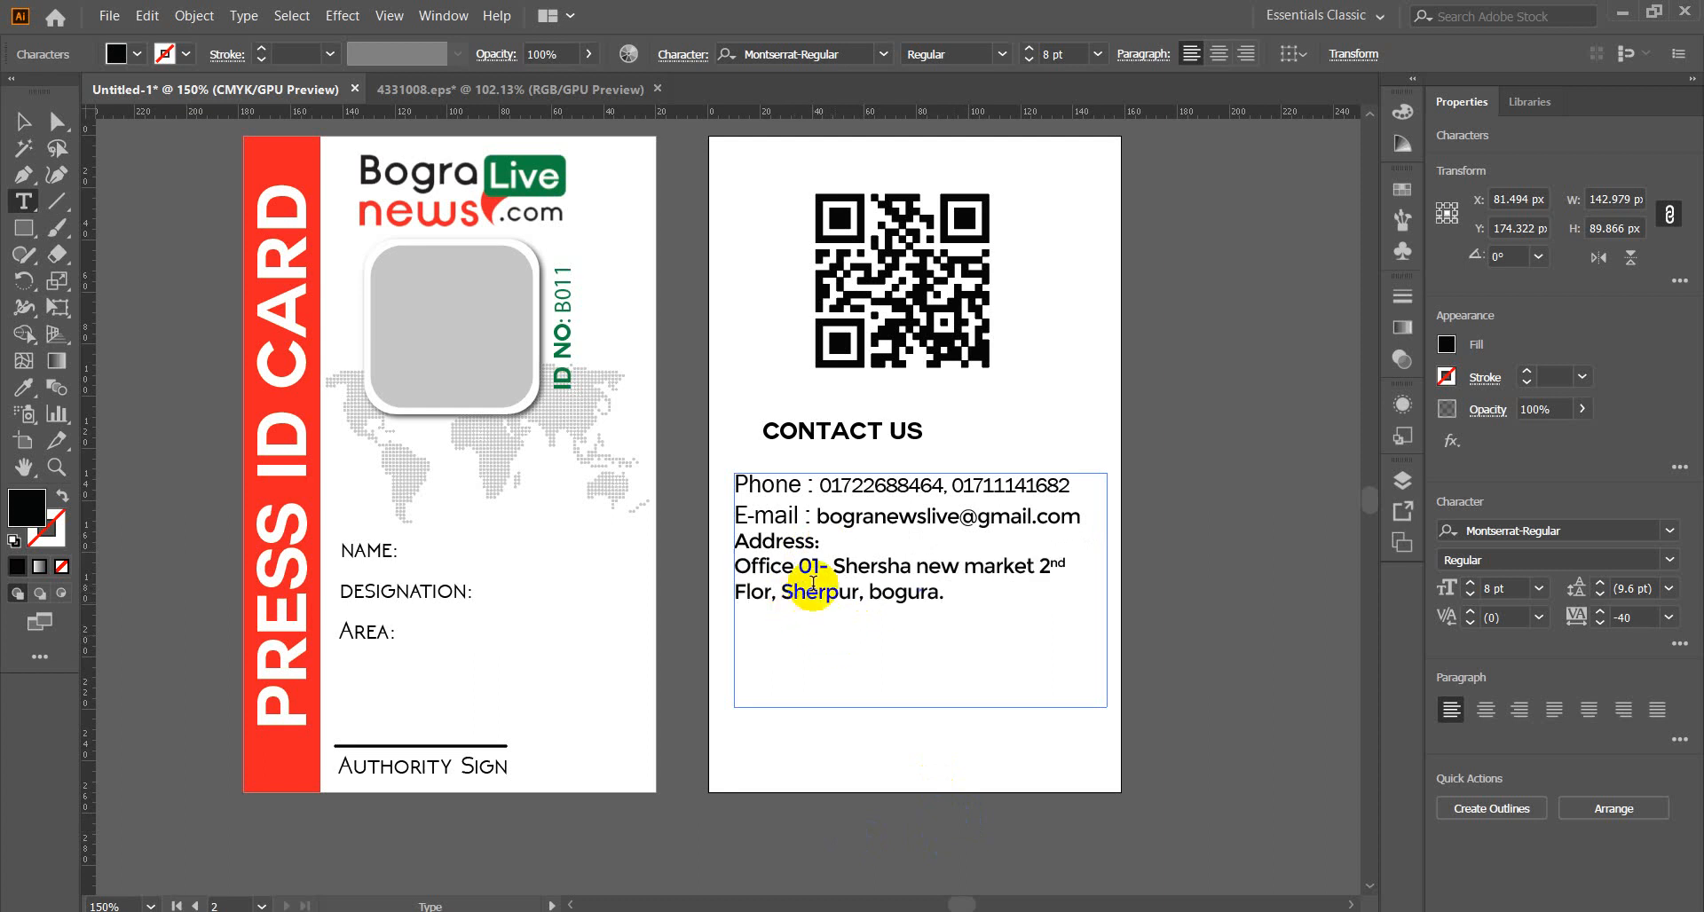
# Correct Flor to Floor and paste 'Office 01-' on a new line below.
pyautogui.moveTo(798, 568); pyautogui.dragTo(831, 566)
pyautogui.moveTo(831, 569); pyautogui.dragTo(735, 577)
pyautogui.hotkey('ctrl', 'c')
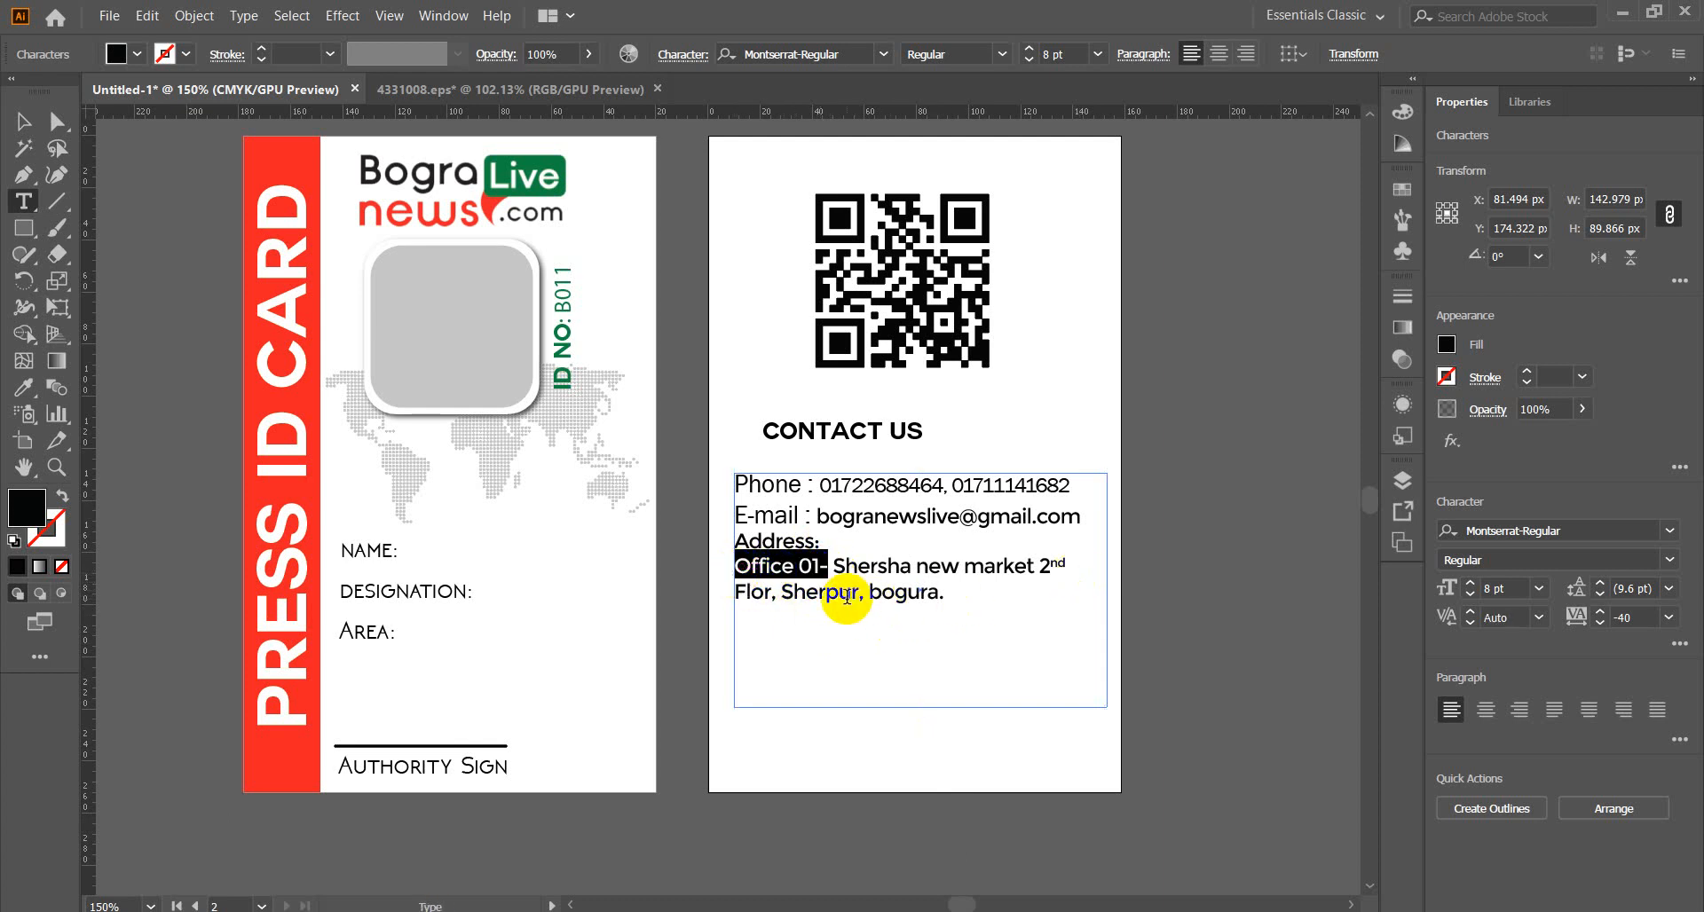
pyautogui.click(769, 607)
pyautogui.write('o')
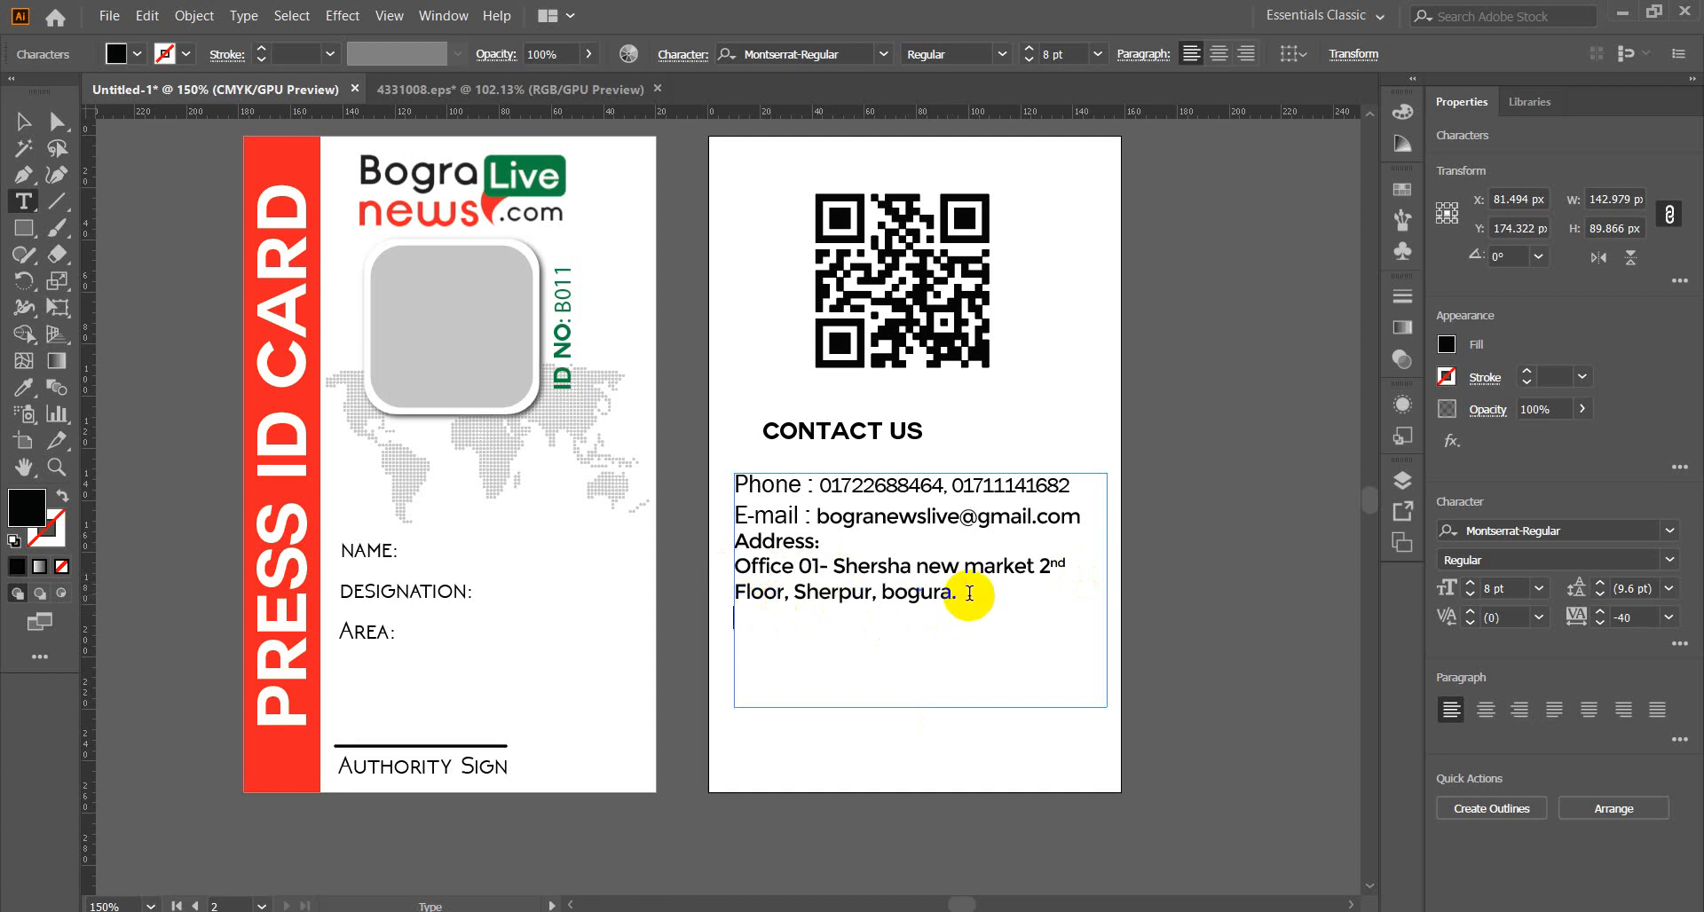
pyautogui.hotkey('ctrl', 'v')
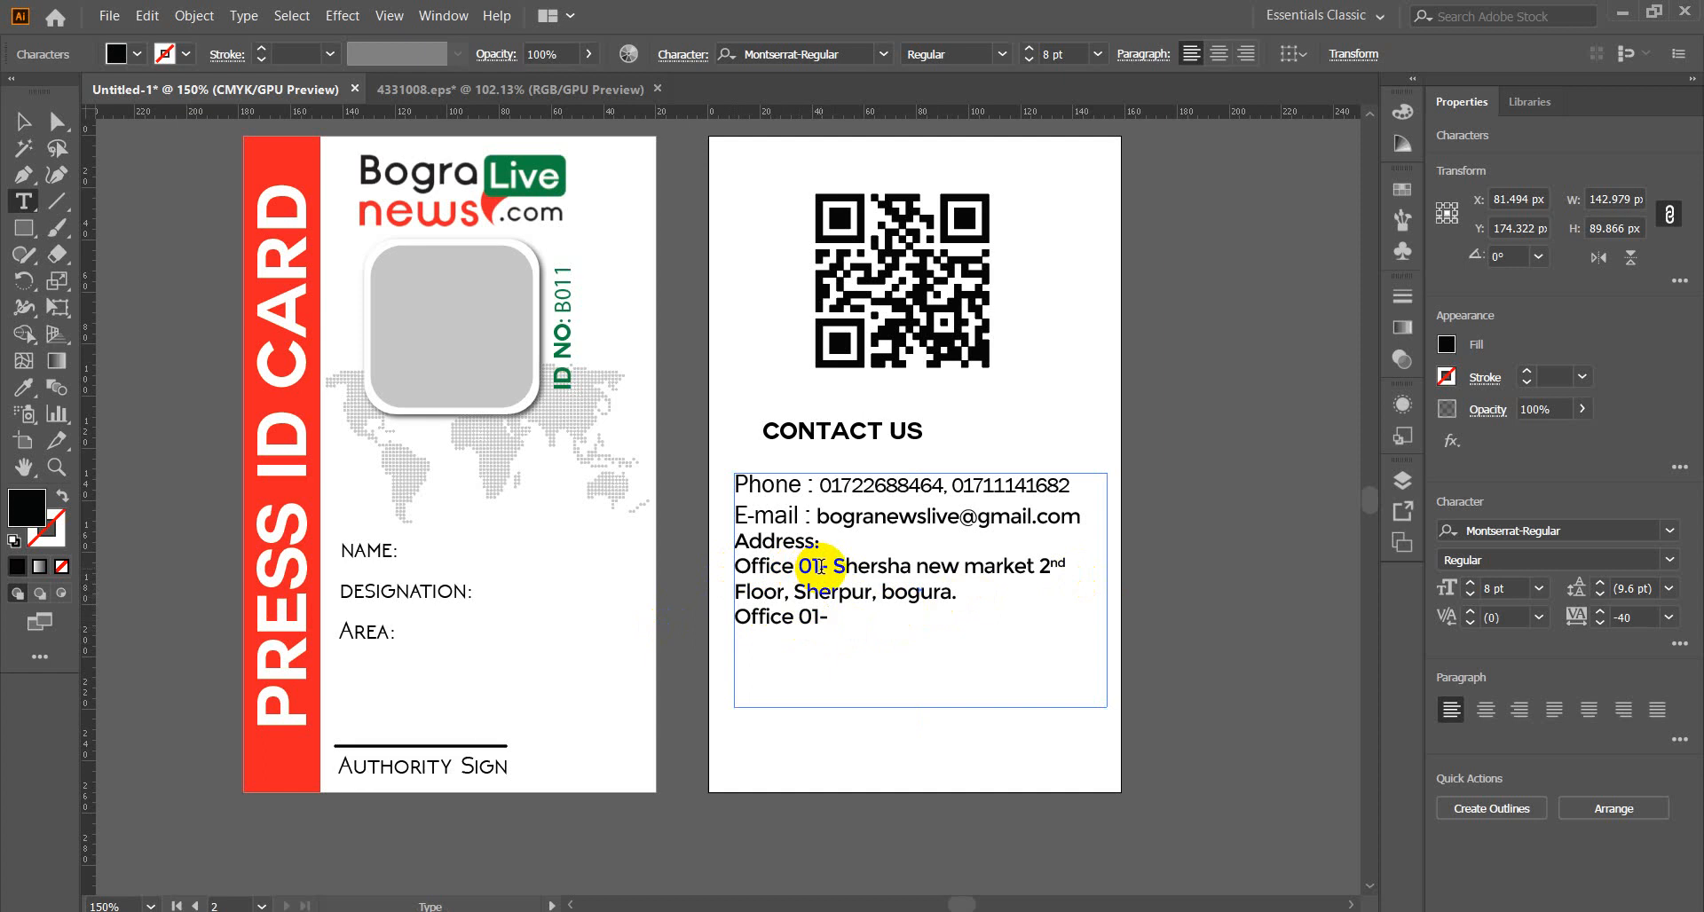
# Turn the copy into 'Office 02-' followed by 'Bogura press club, bogura'.
pyautogui.moveTo(809, 616); pyautogui.dragTo(818, 616)
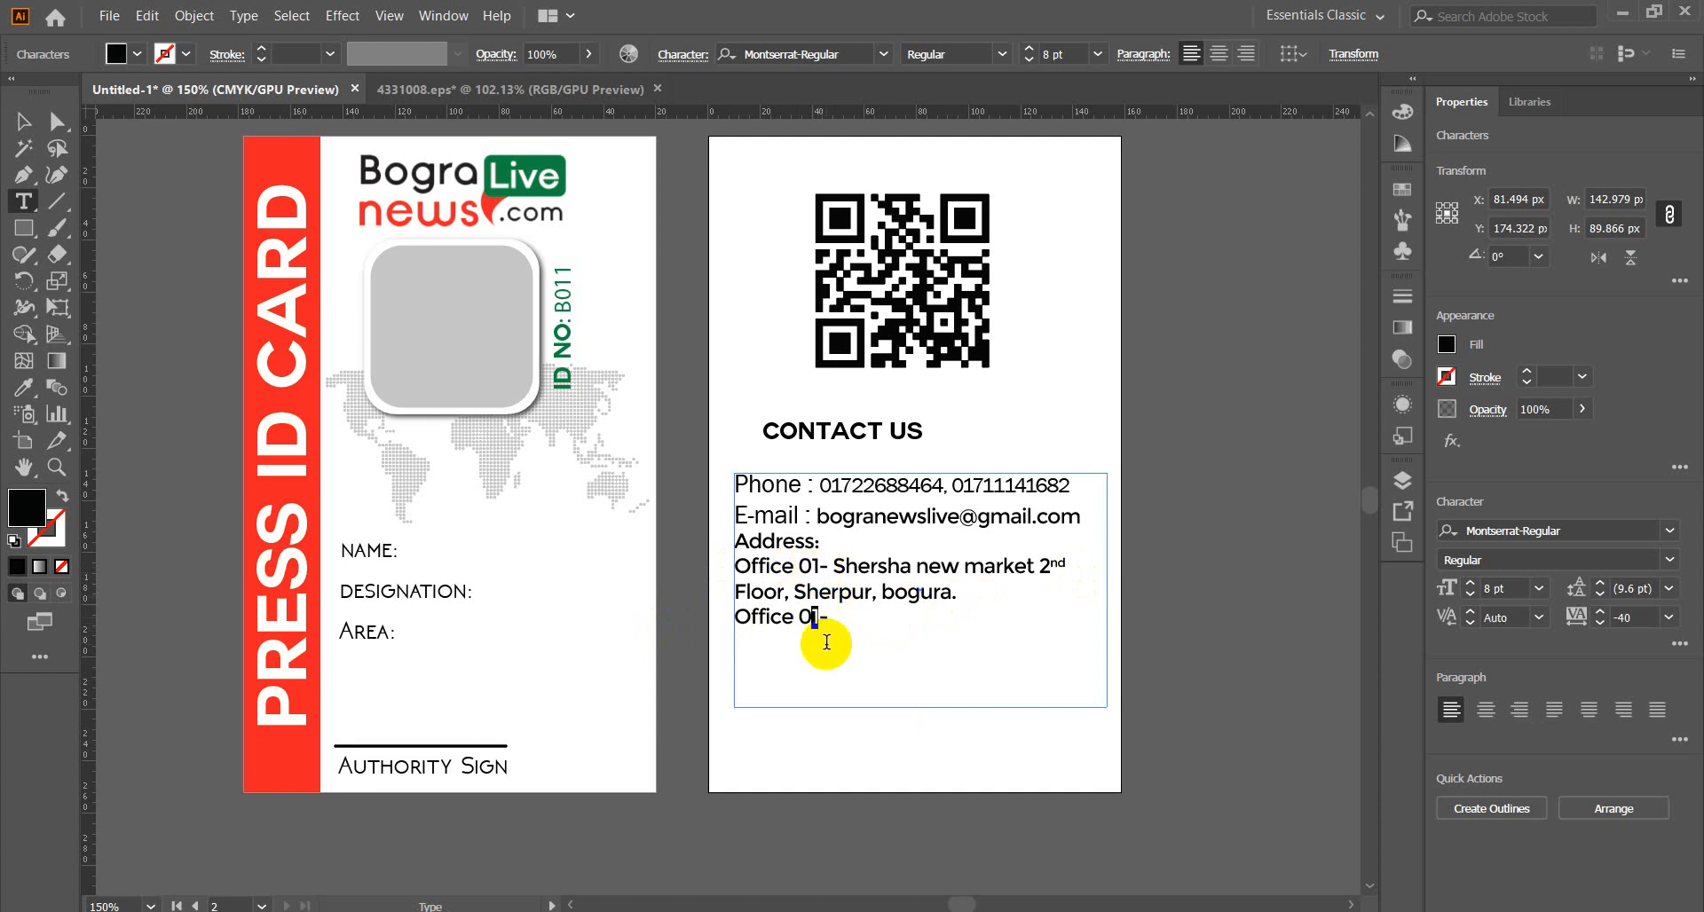
pyautogui.write('2')
pyautogui.click(846, 619)
pyautogui.write('b')
pyautogui.write('B')
pyautogui.write('ogura')
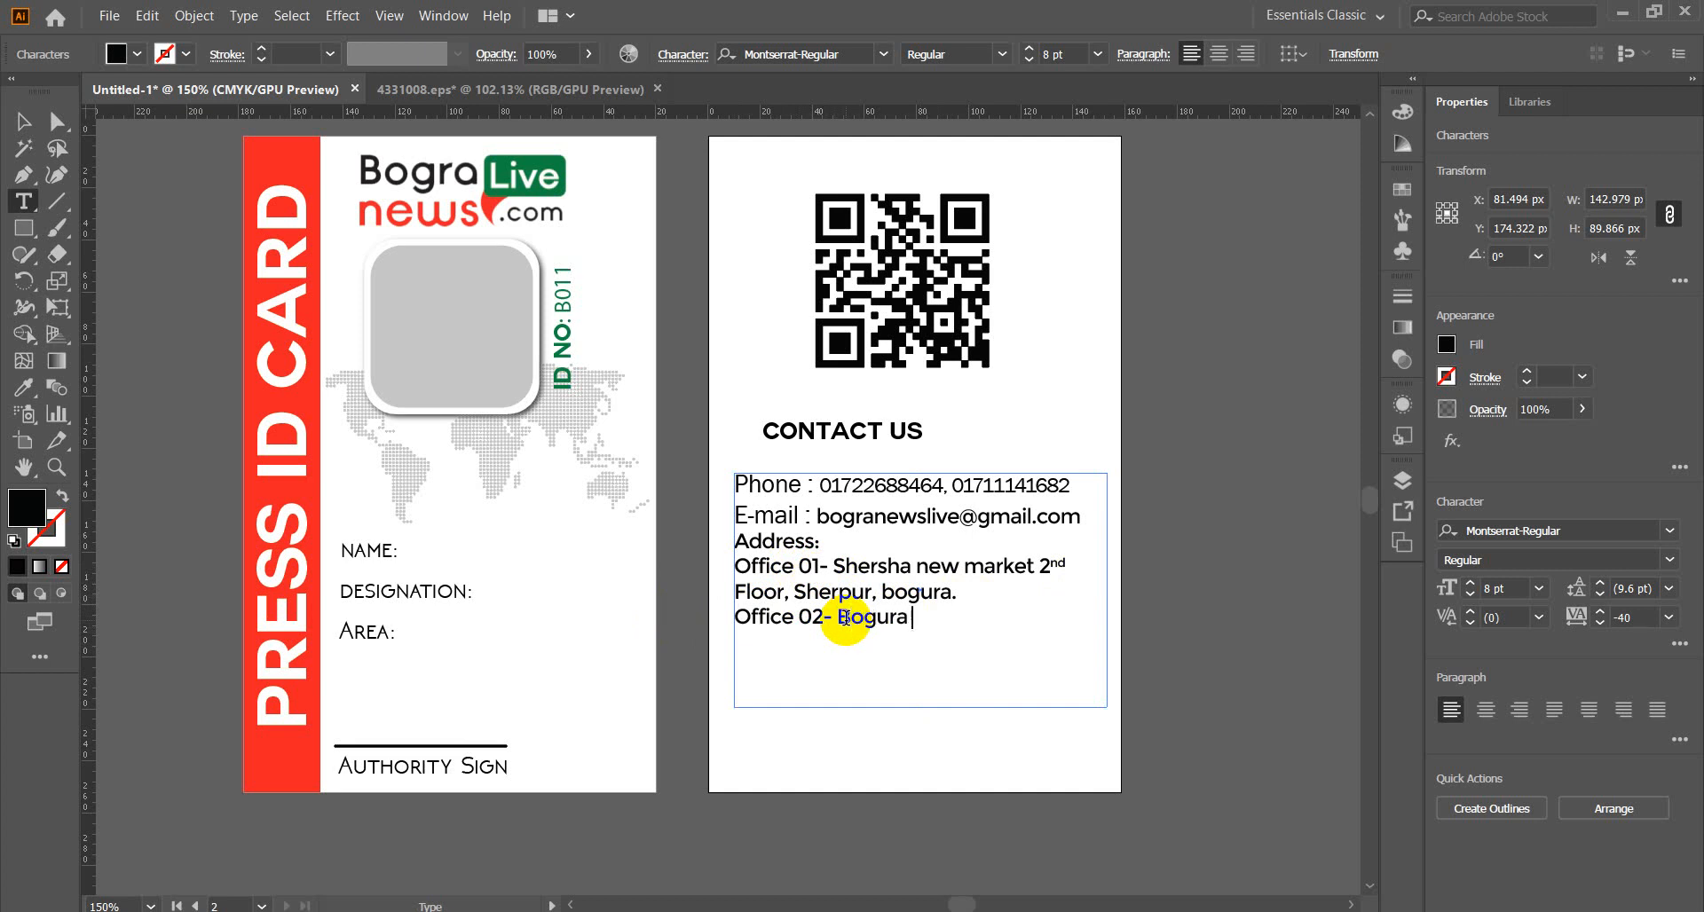
pyautogui.write(' press club')
pyautogui.write(', bogura')
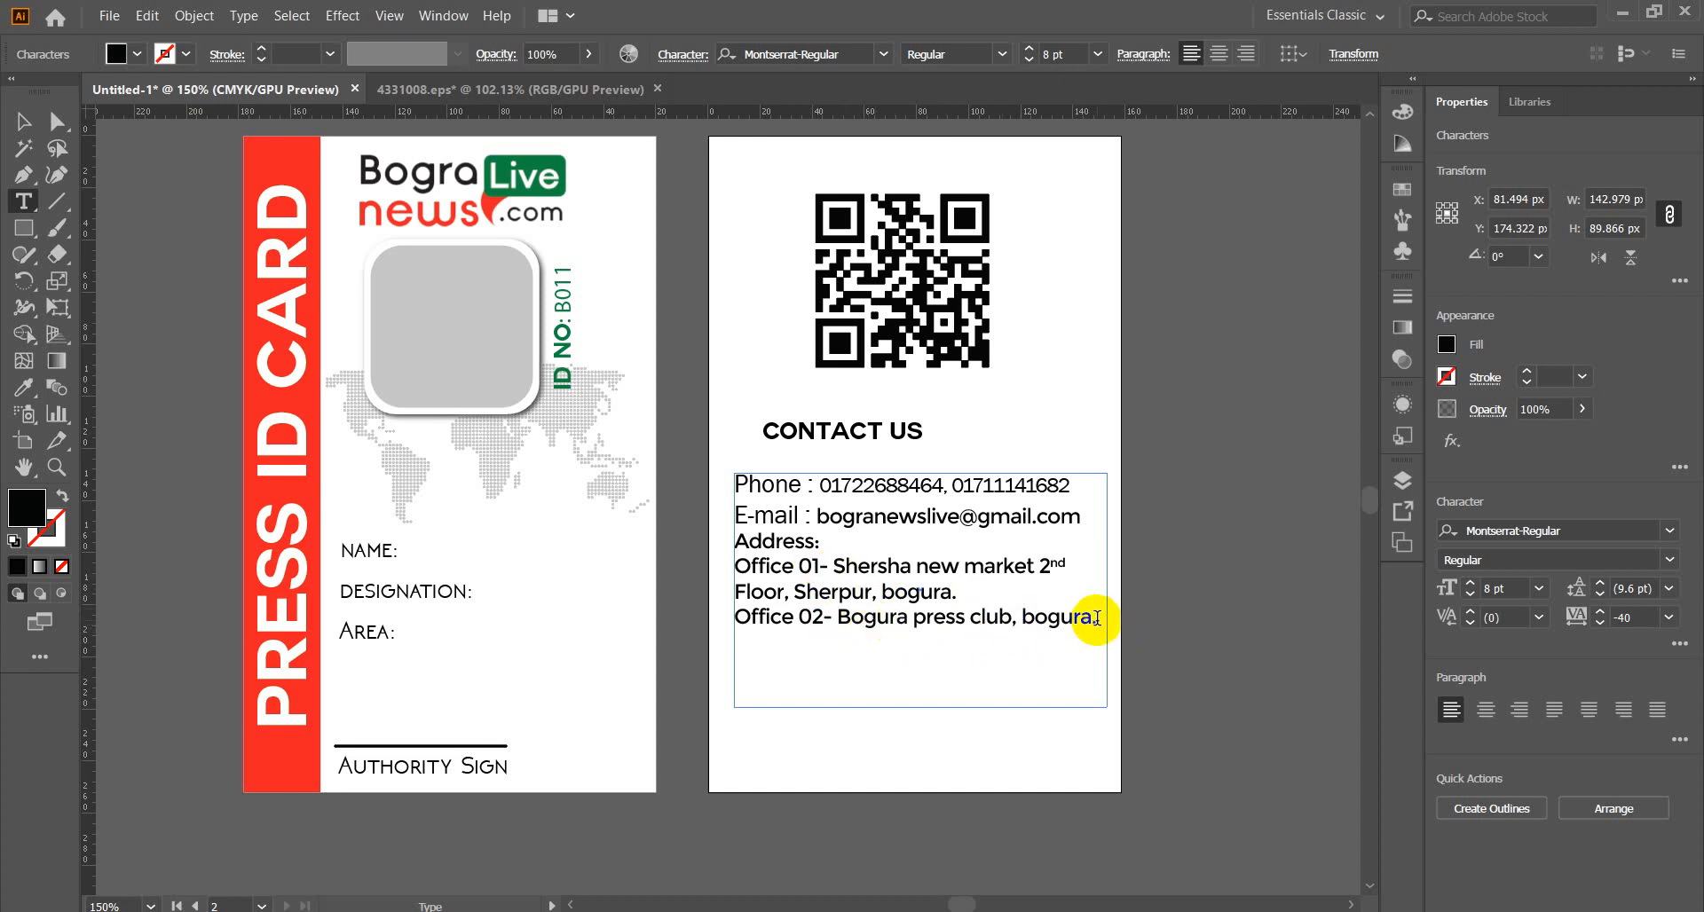
# Swap addresses: Bogura press club under Office 01, Shersha new market under Office 02.
pyautogui.moveTo(1097, 619); pyautogui.dragTo(840, 620)
pyautogui.hotkey('ctrl', 'c')
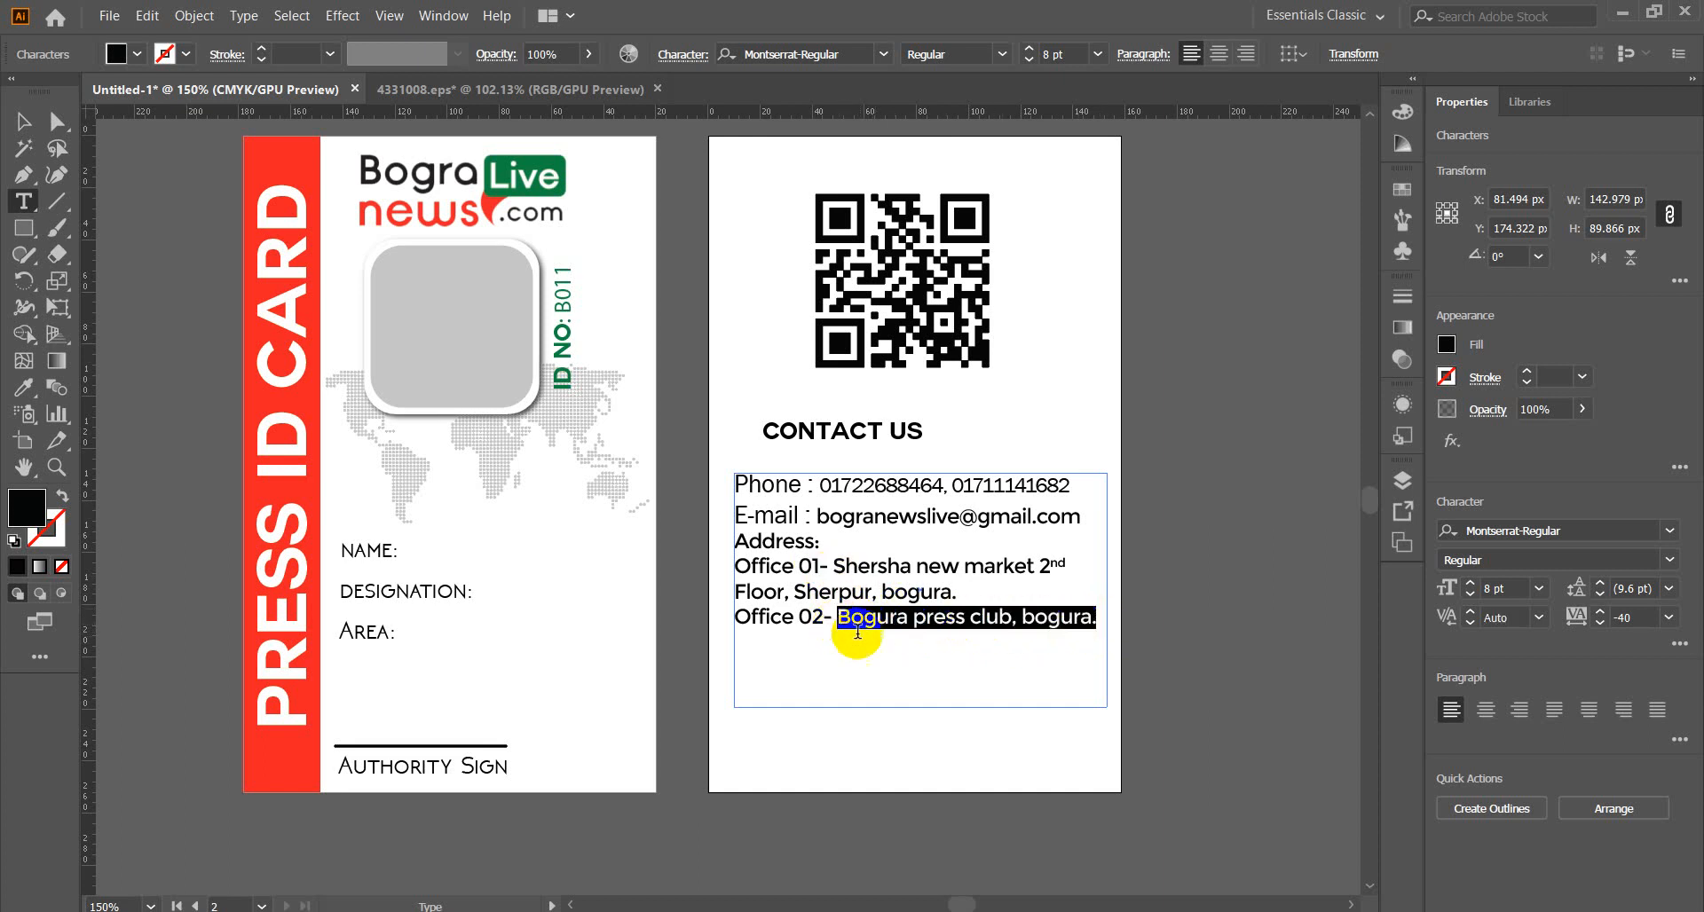
pyautogui.press('BackSpace')
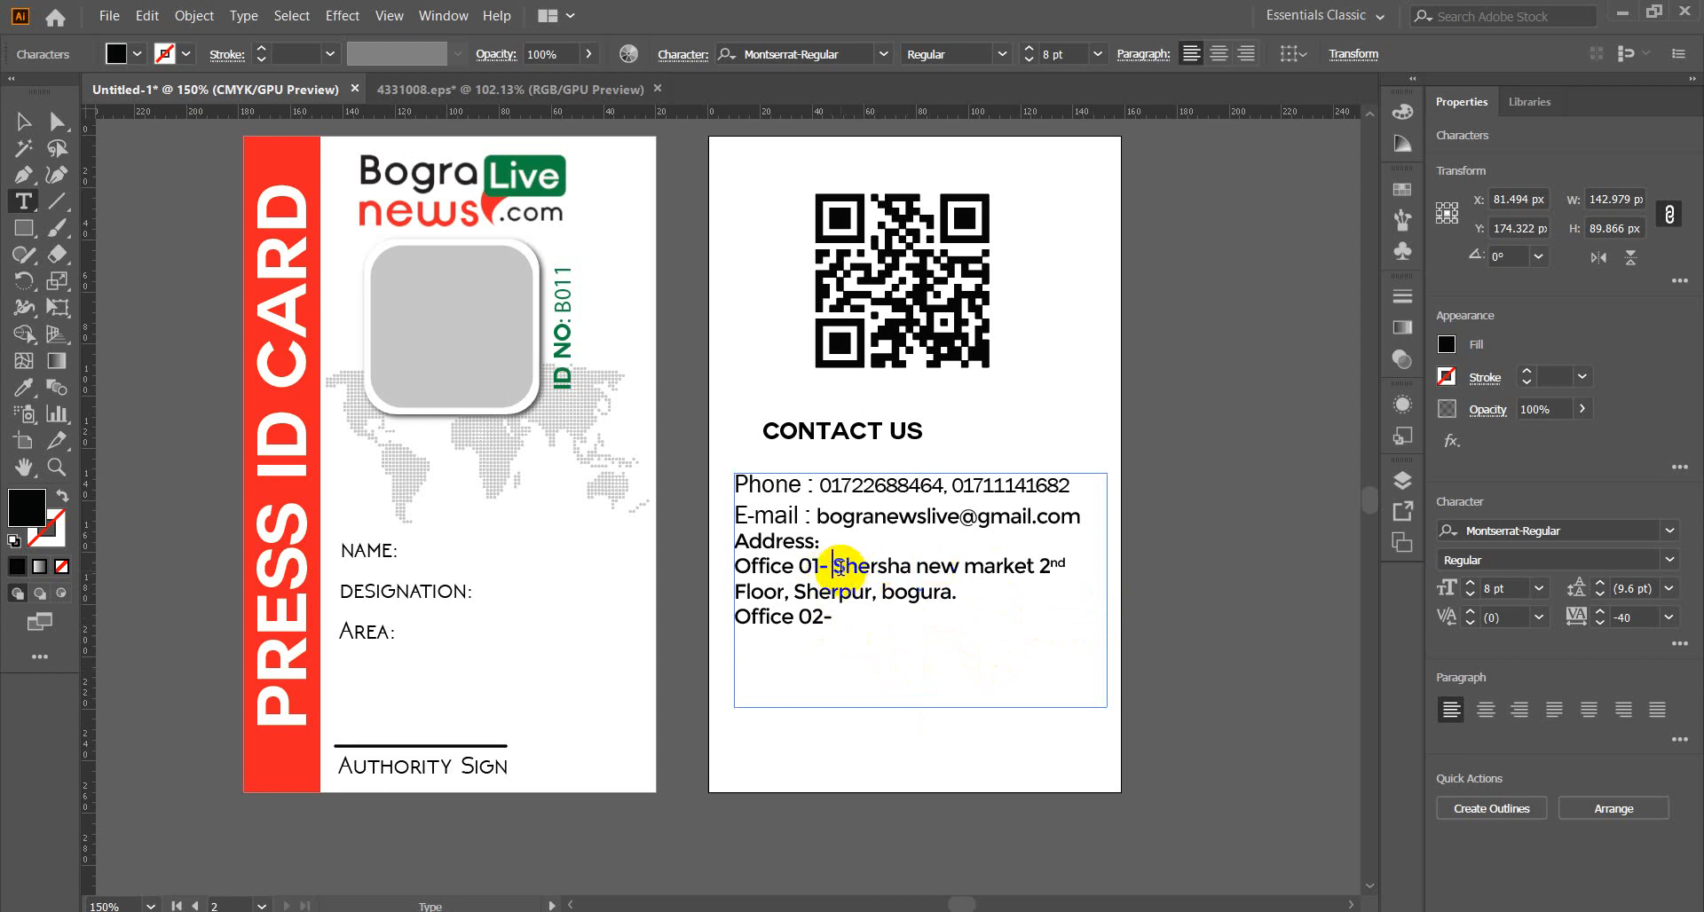
pyautogui.hotkey('ctrl', 'v')
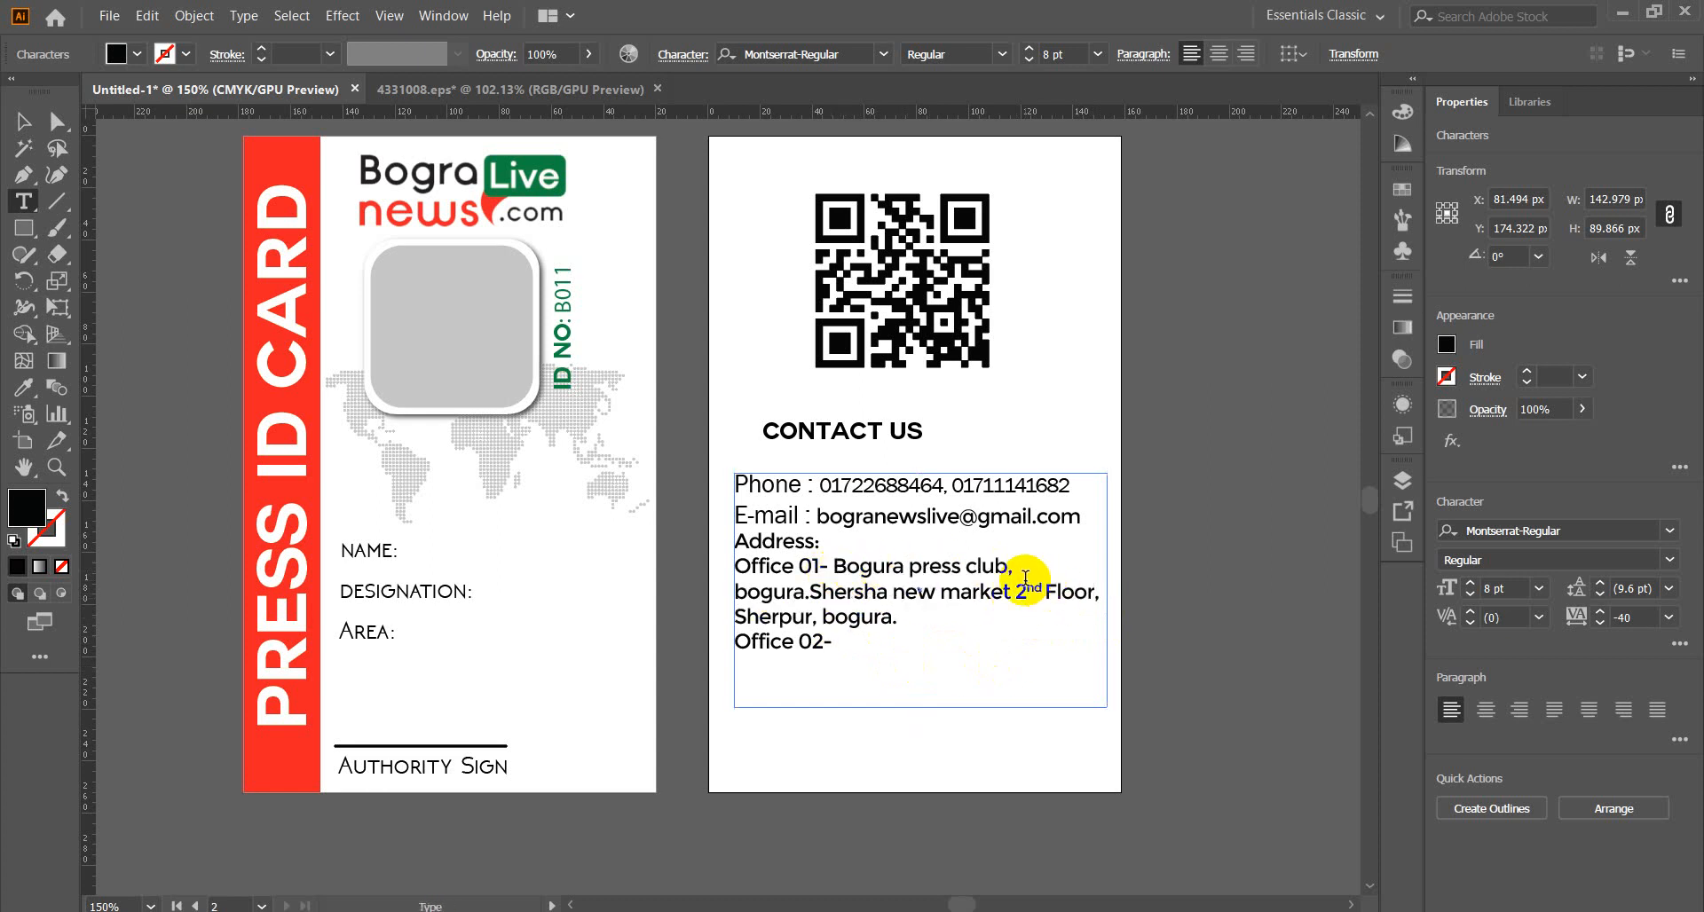
pyautogui.moveTo(810, 592); pyautogui.dragTo(900, 616)
pyautogui.hotkey('ctrl', 'c')
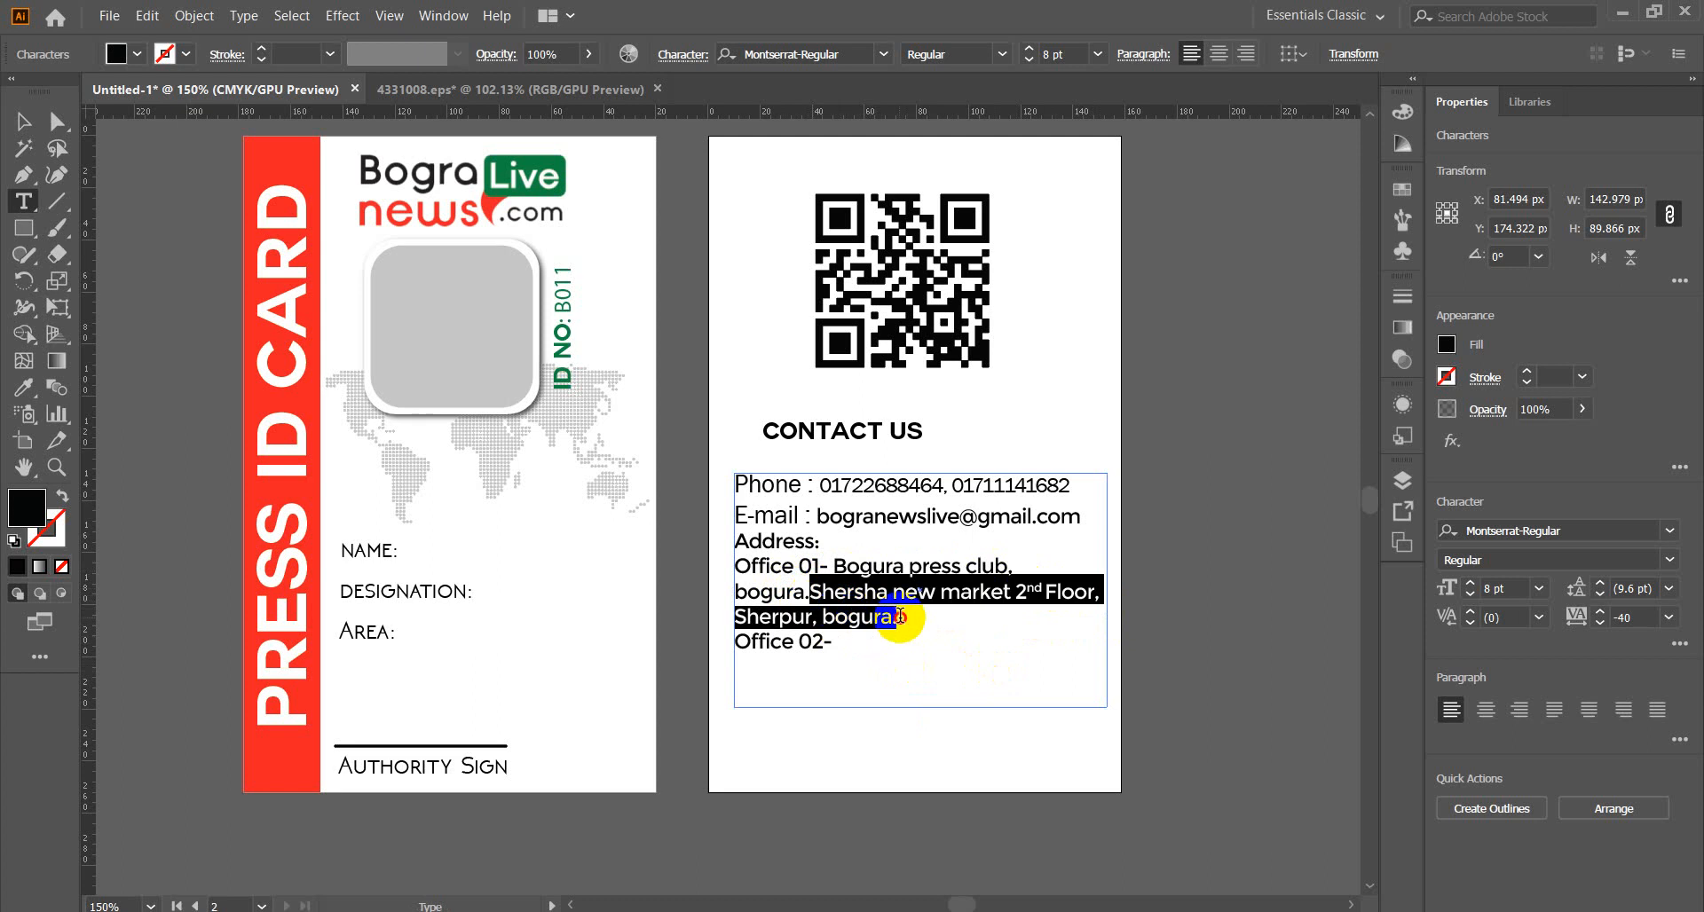
pyautogui.press('BackSpace')
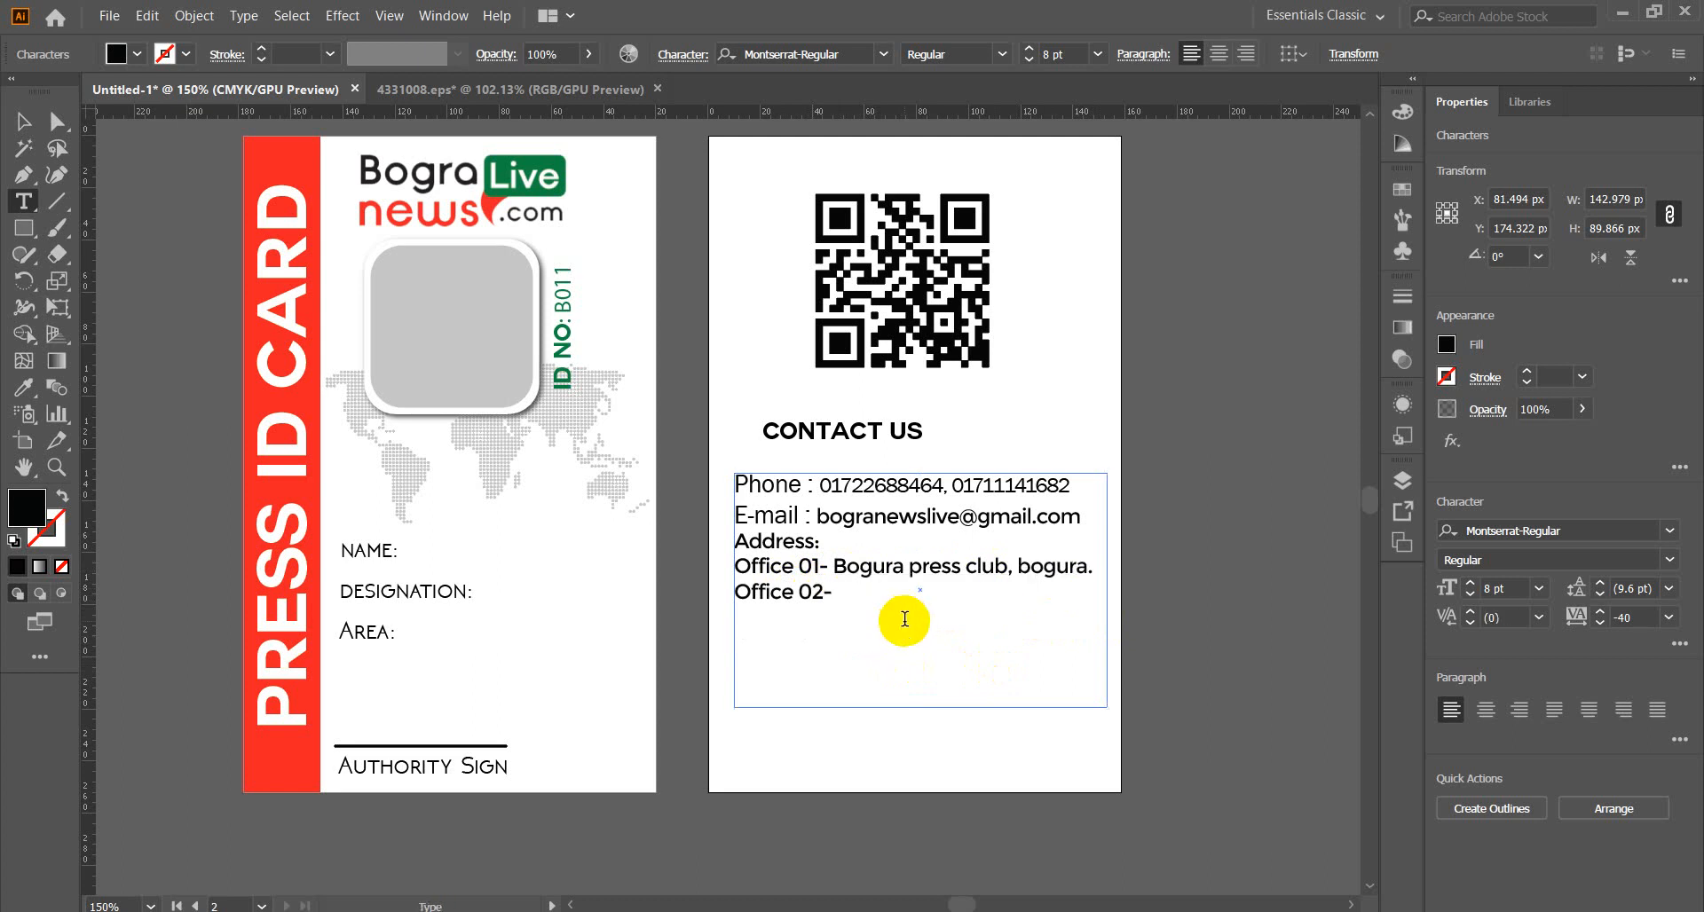
pyautogui.click(842, 592)
pyautogui.hotkey('ctrl', 'v')
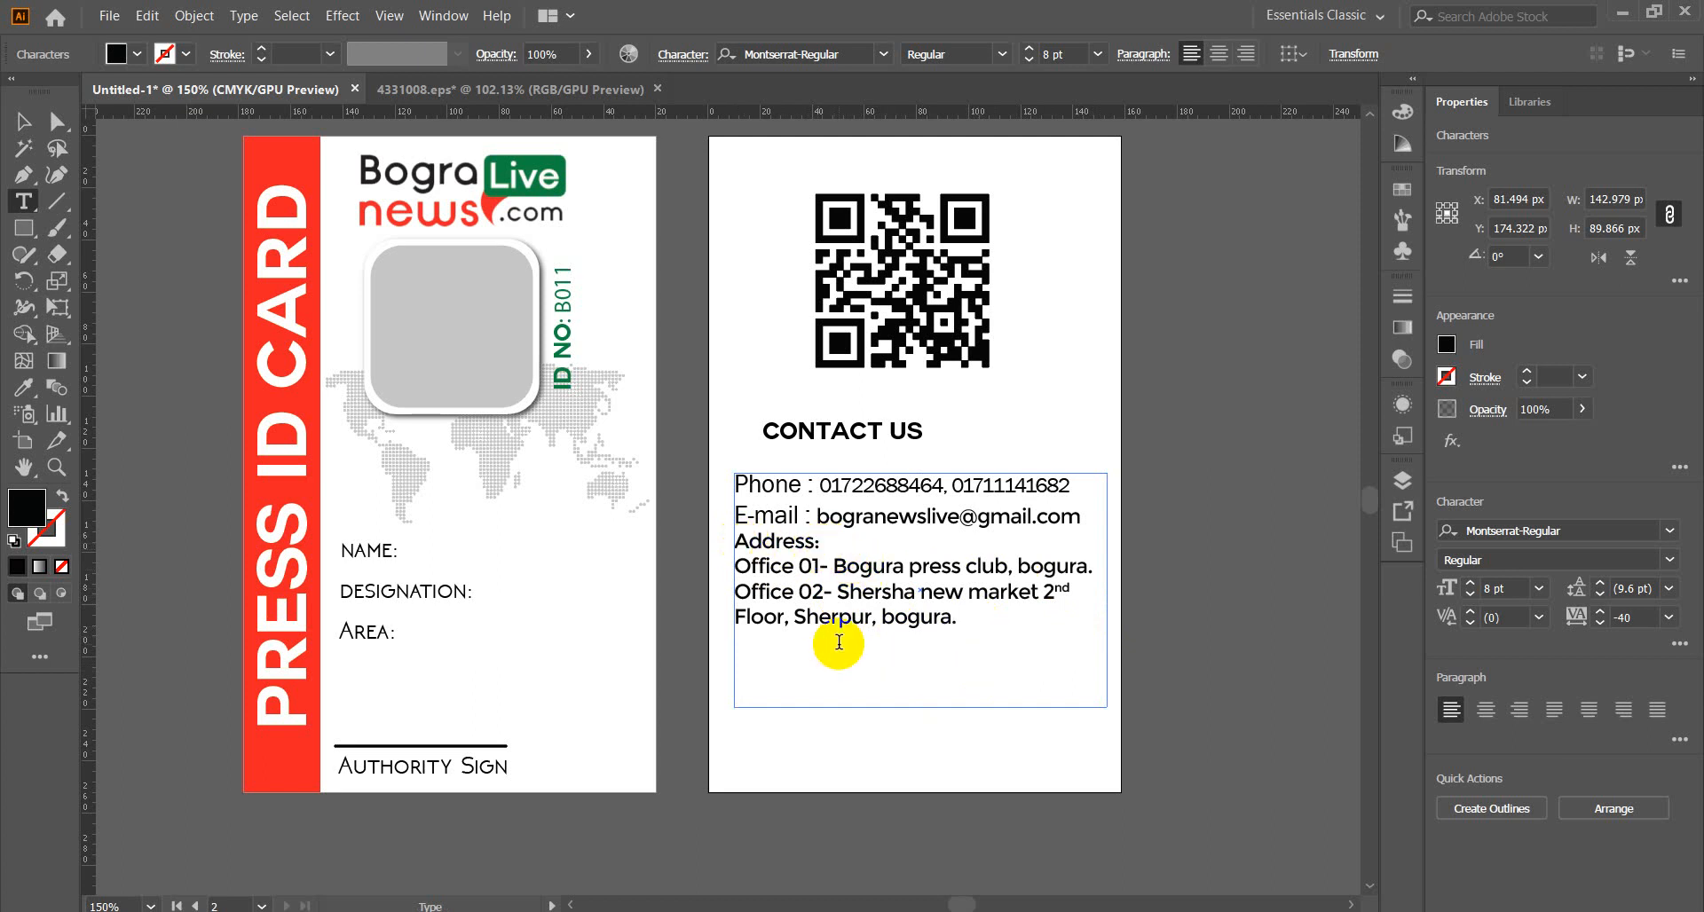
# Rename the heading 'Our Address:', centre it, and cut the address block.
pyautogui.write('Our')
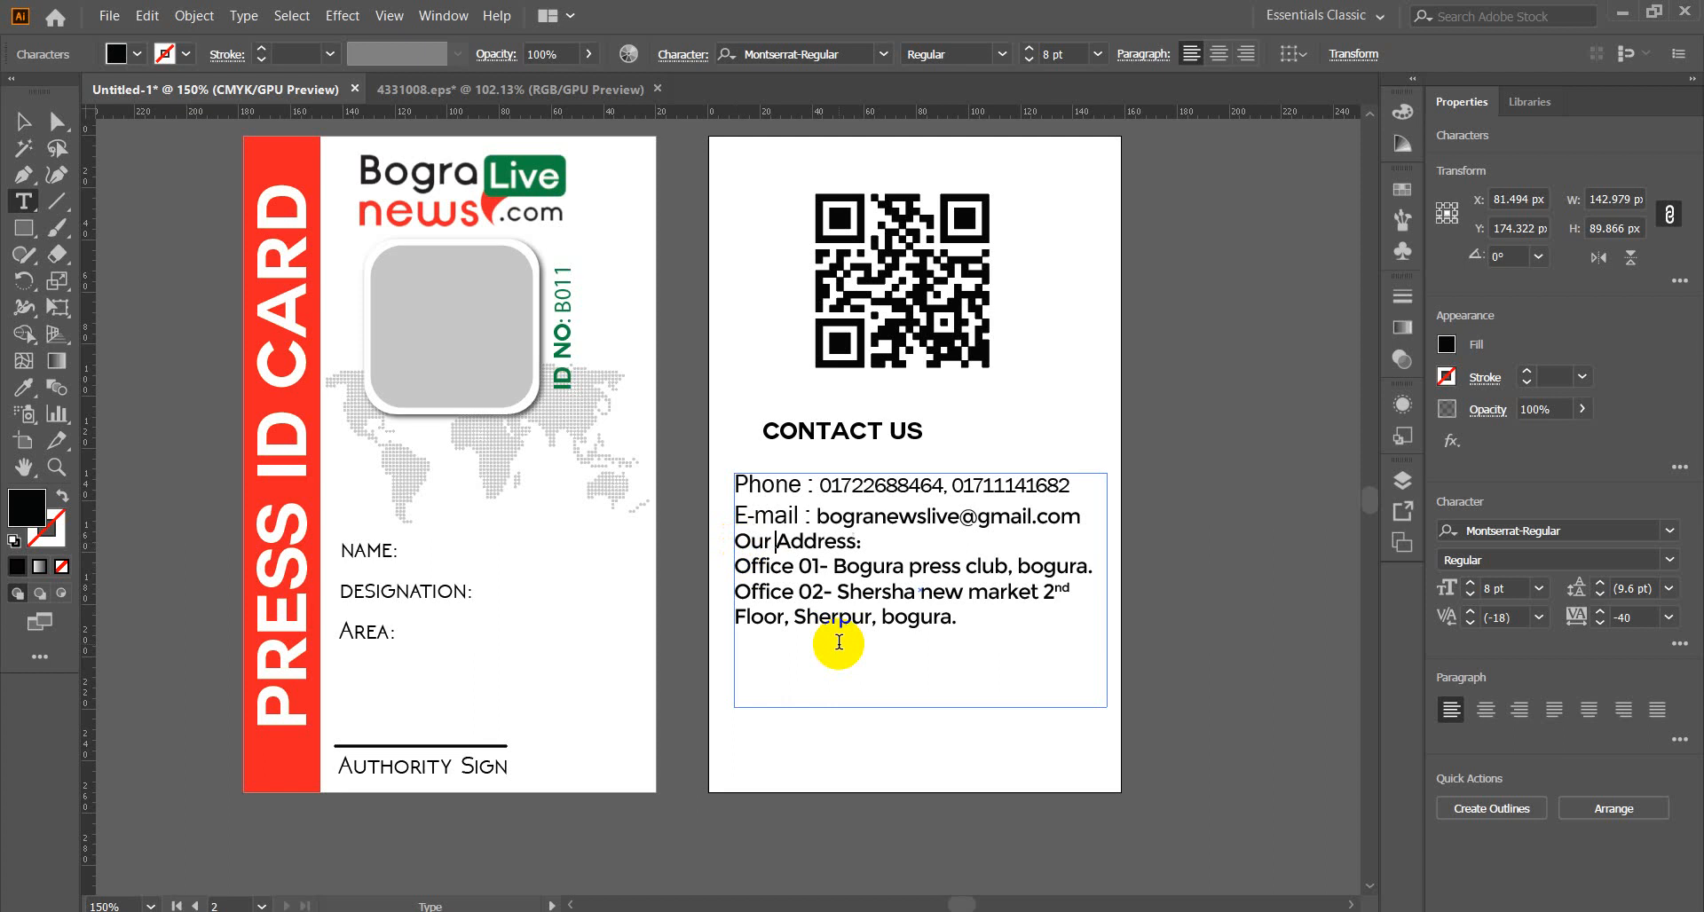
pyautogui.moveTo(871, 540); pyautogui.dragTo(724, 540)
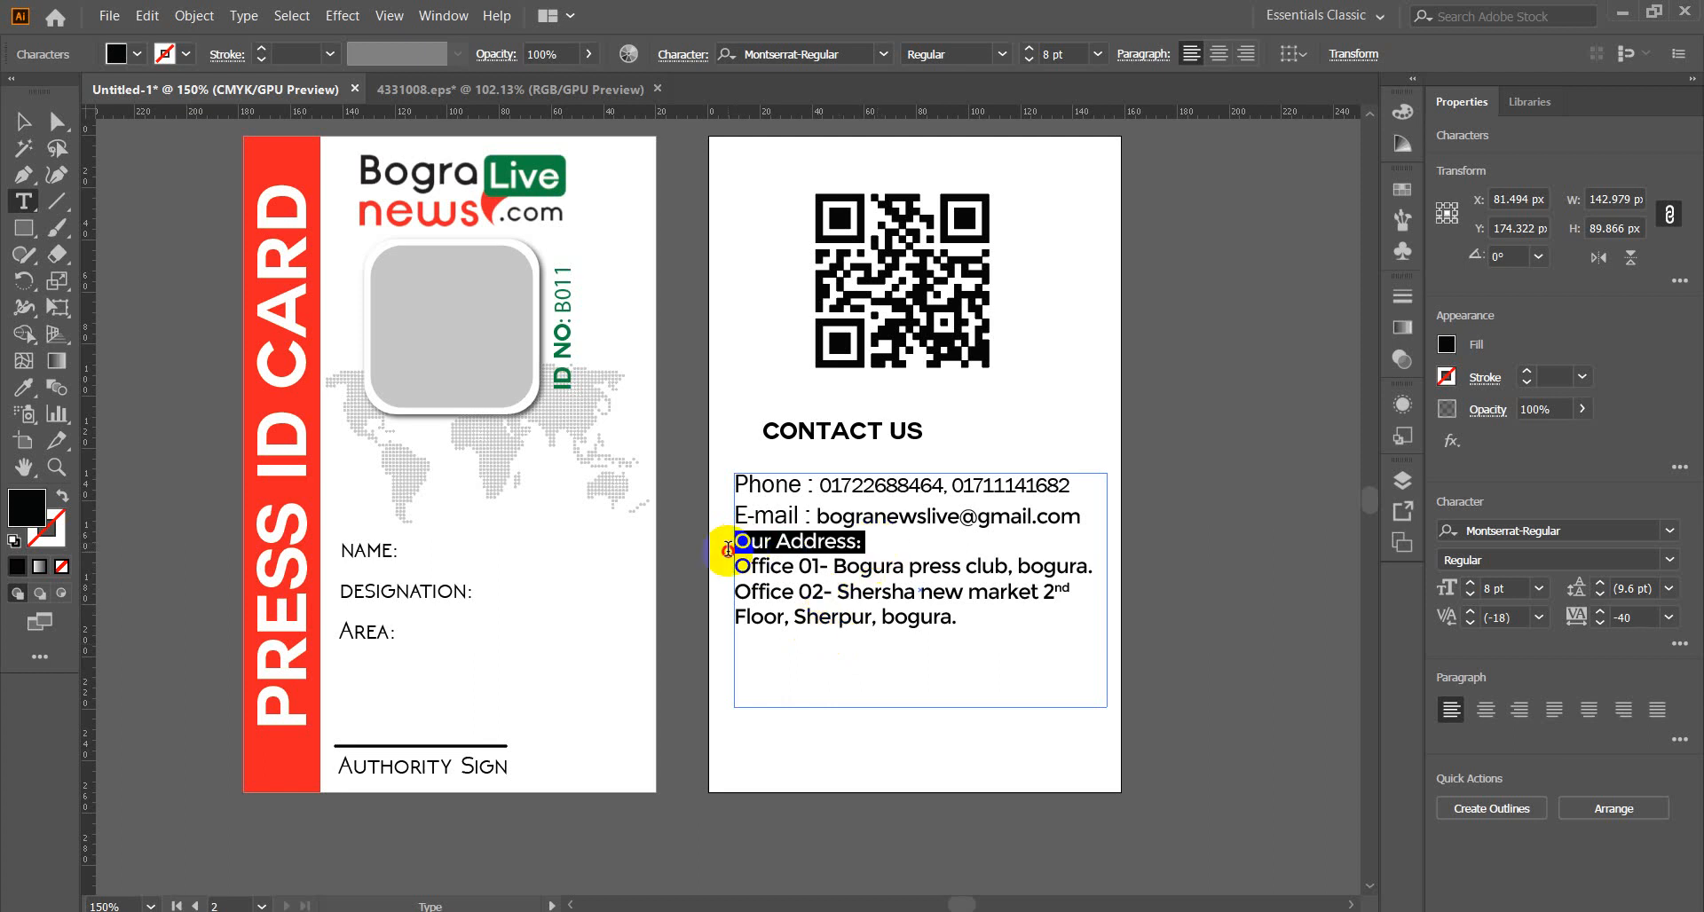
pyautogui.click(1219, 54)
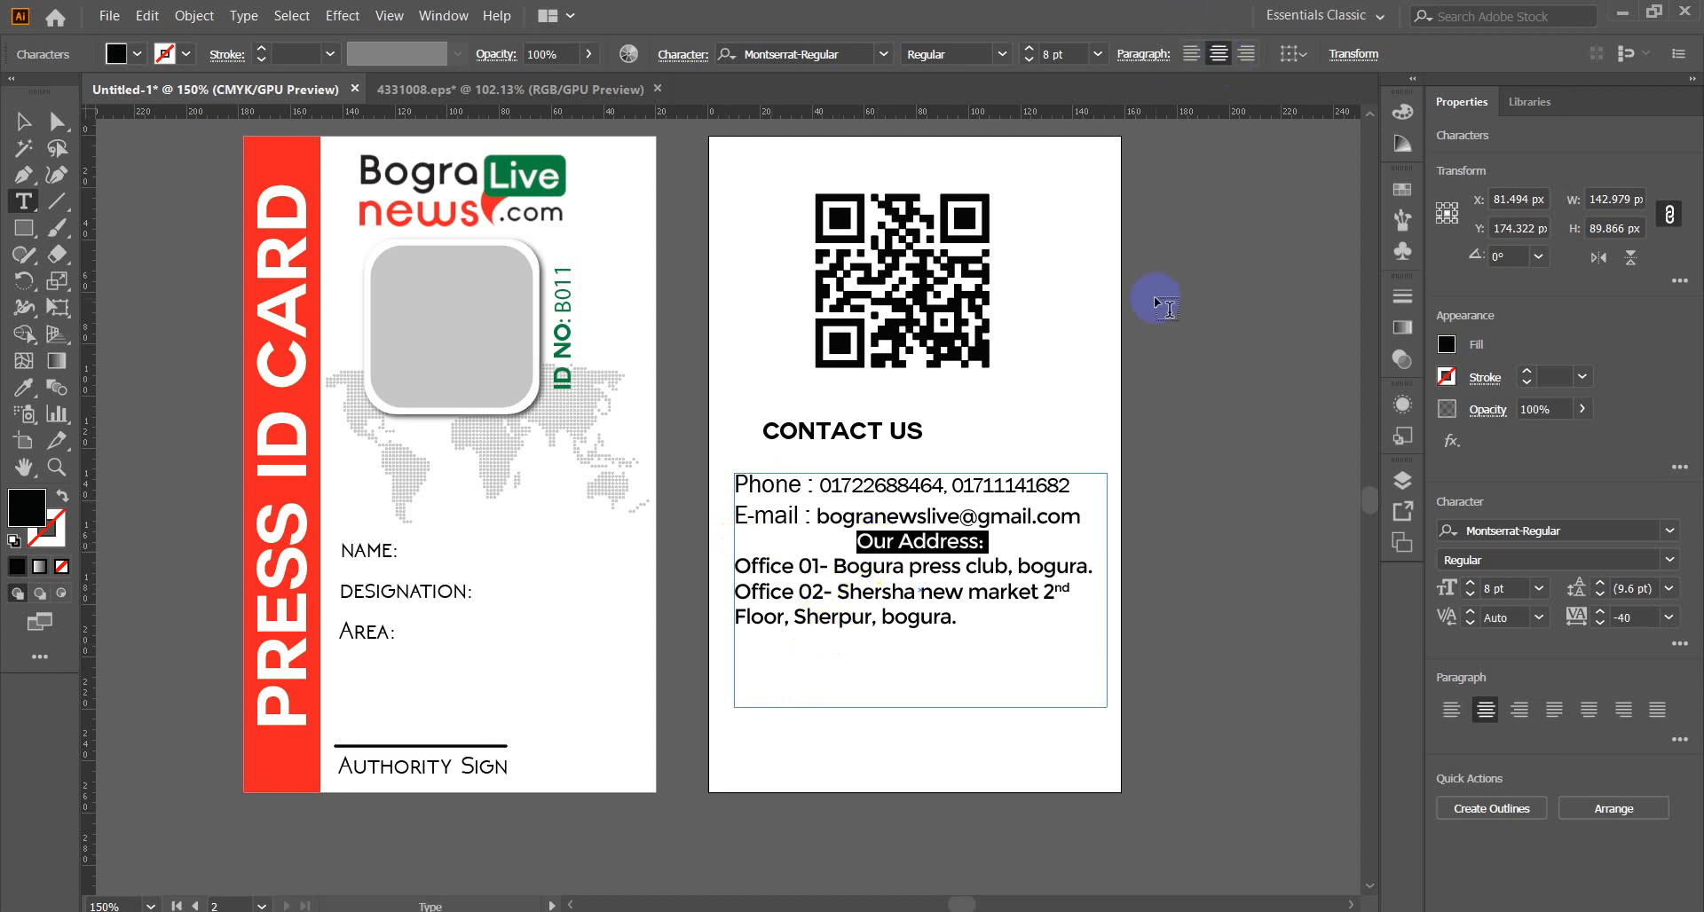
pyautogui.click(960, 635)
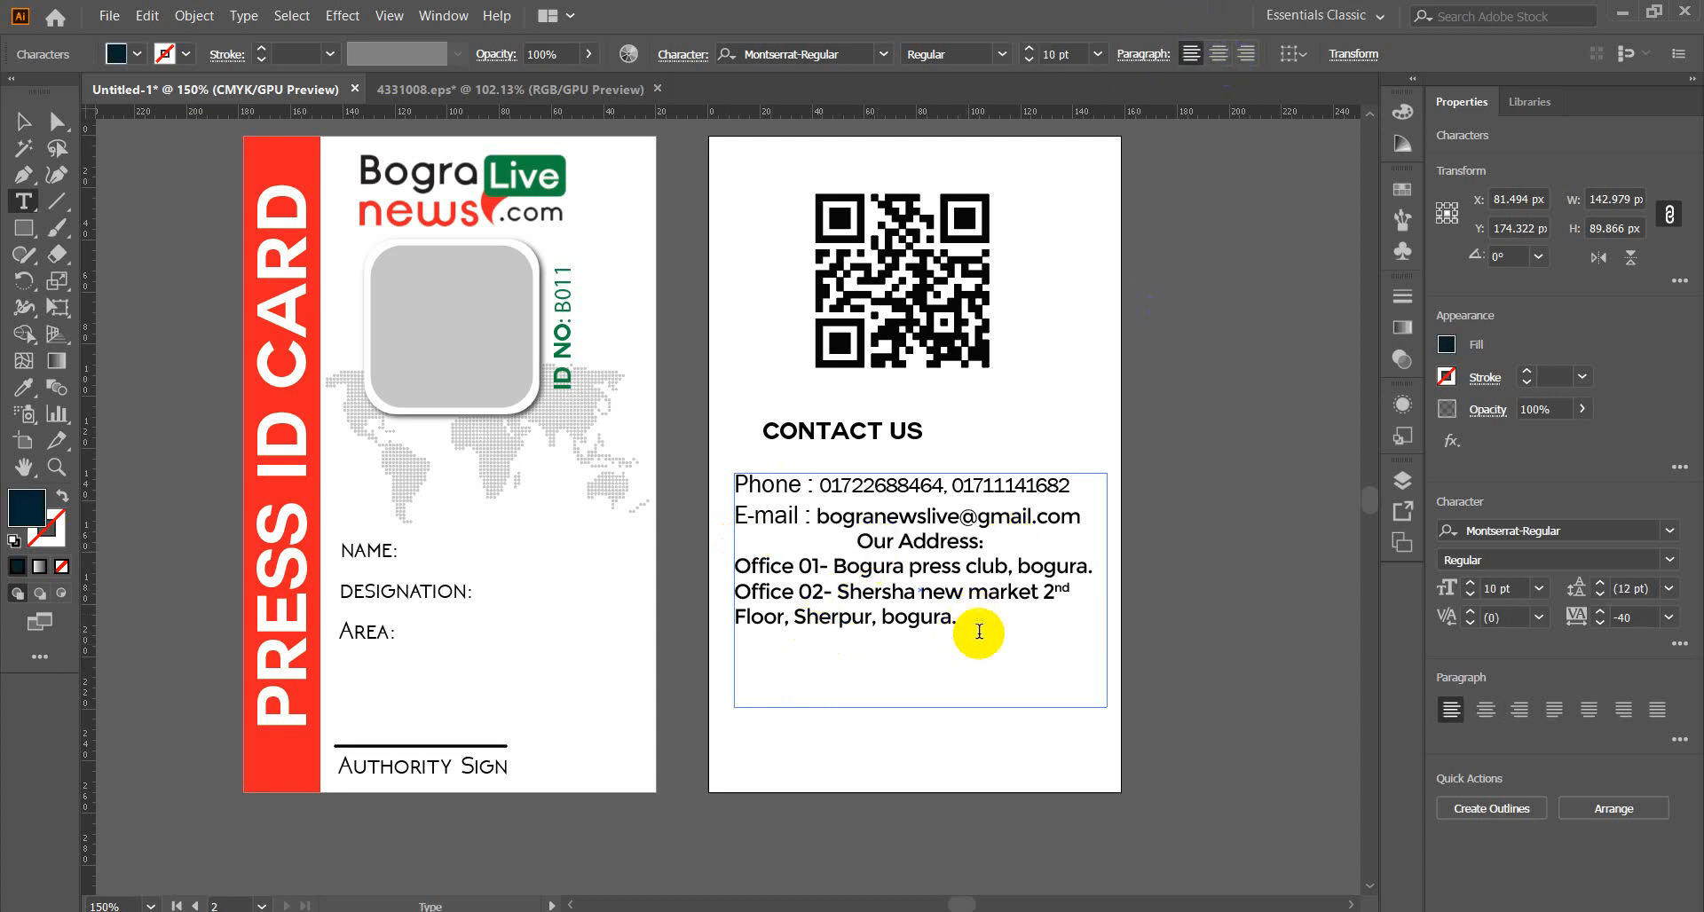
pyautogui.moveTo(977, 633); pyautogui.dragTo(834, 541)
pyautogui.hotkey('ctrl', 'c')
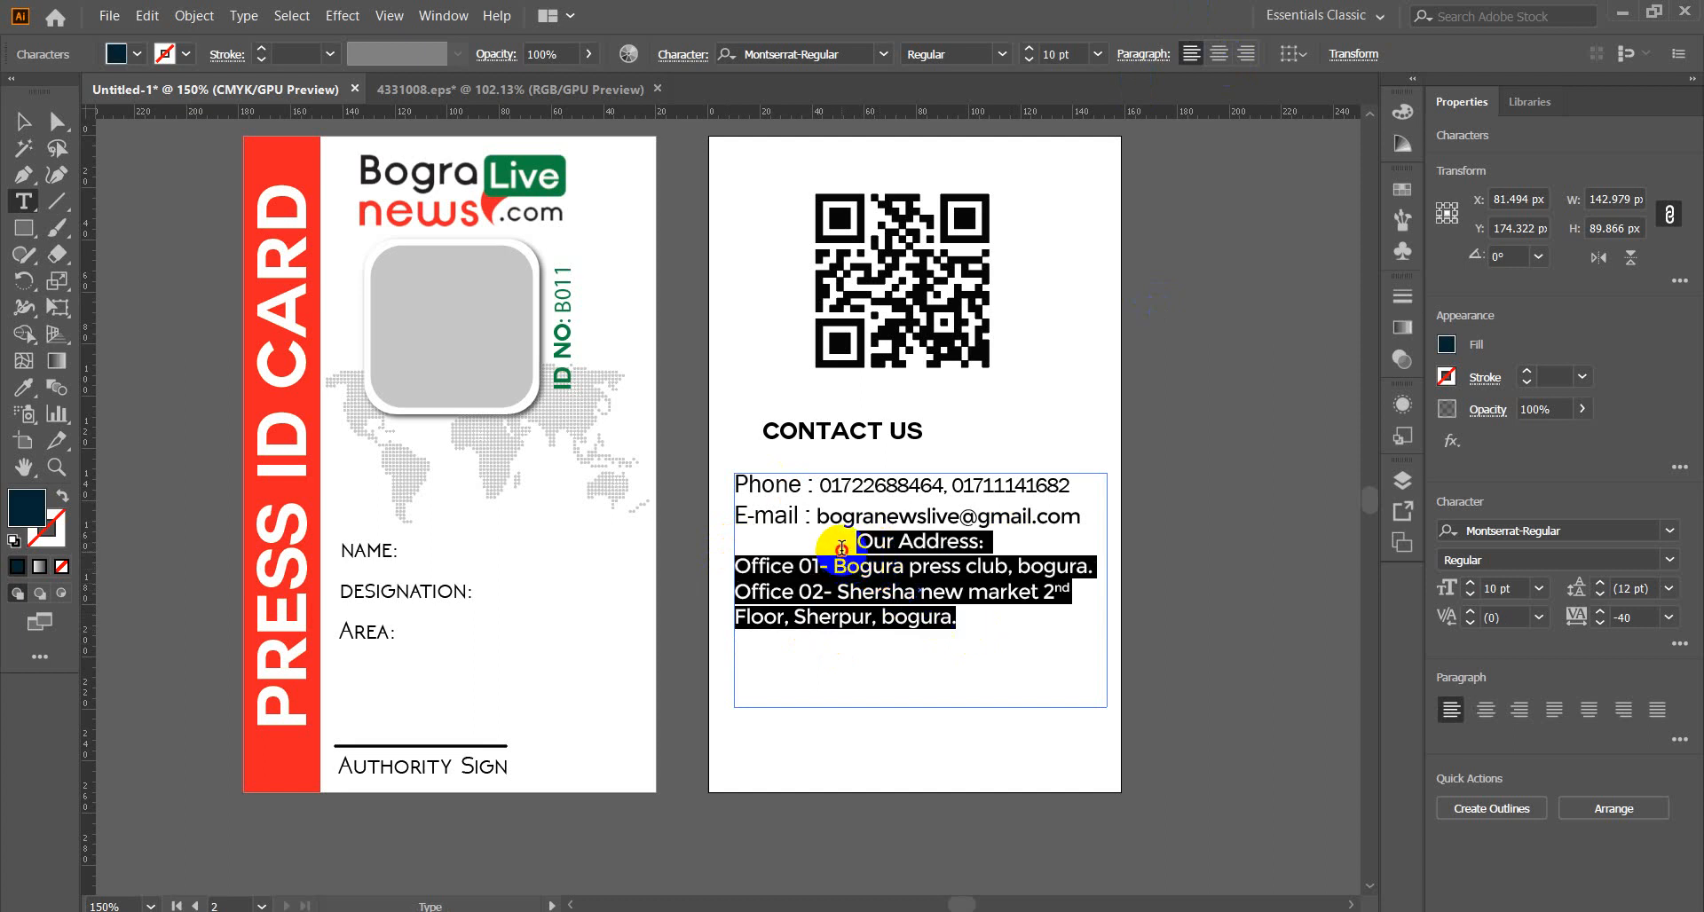
pyautogui.press('BackSpace')
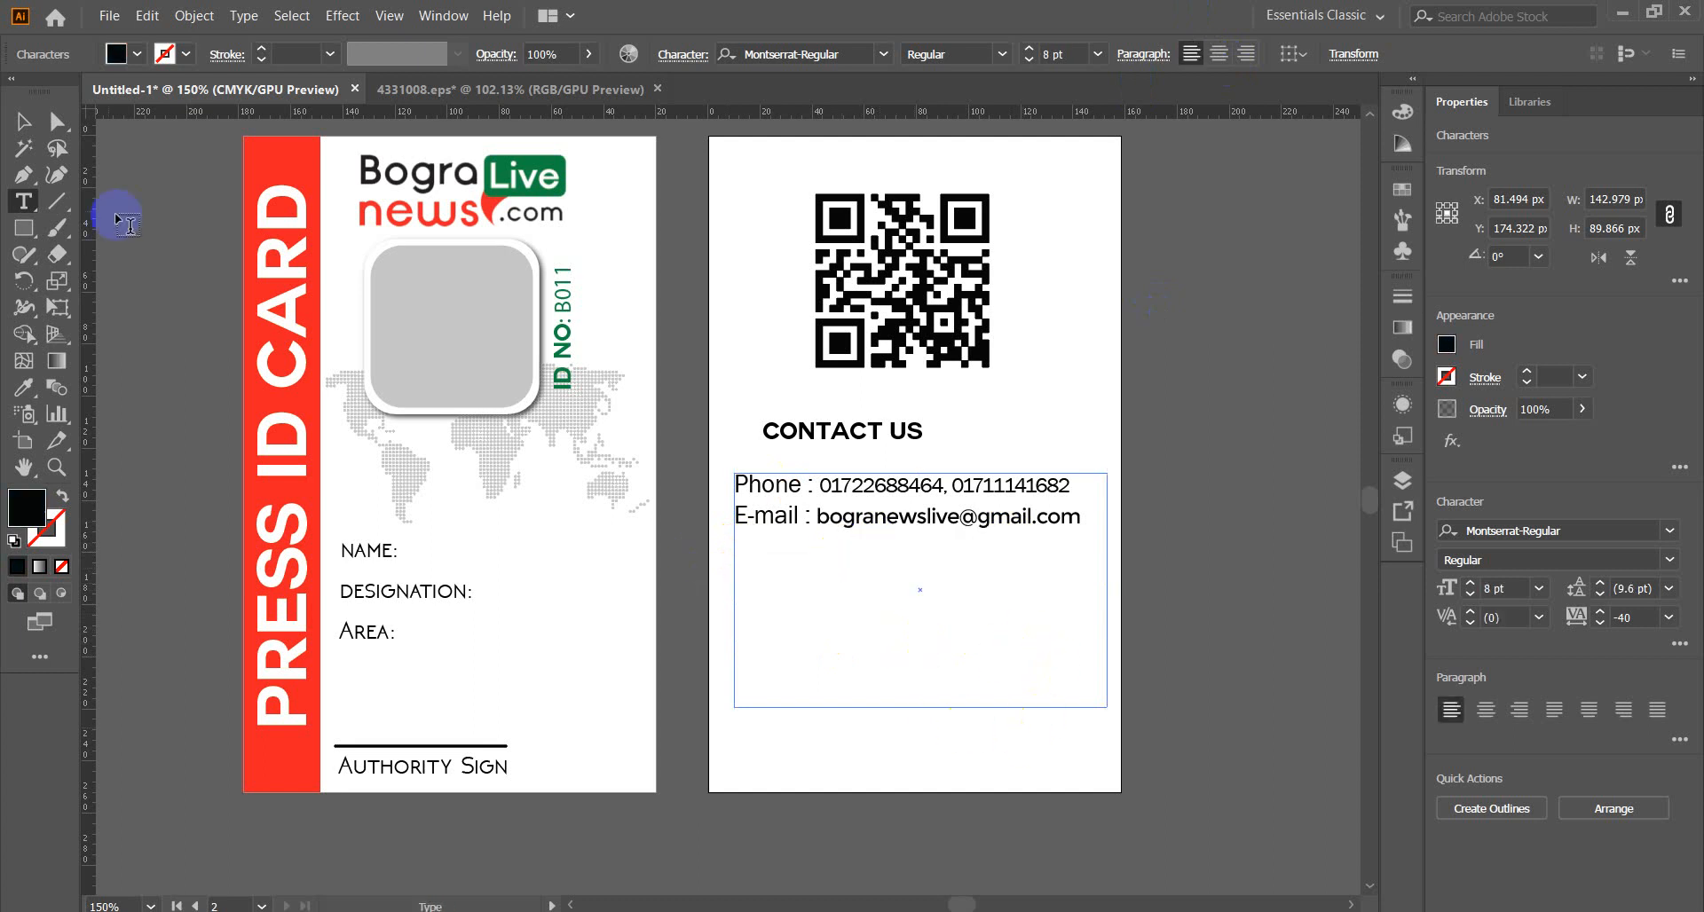
# Shrink the contact text frame and centre CONTACT US horizontally on the artboard.
pyautogui.click(24, 119)
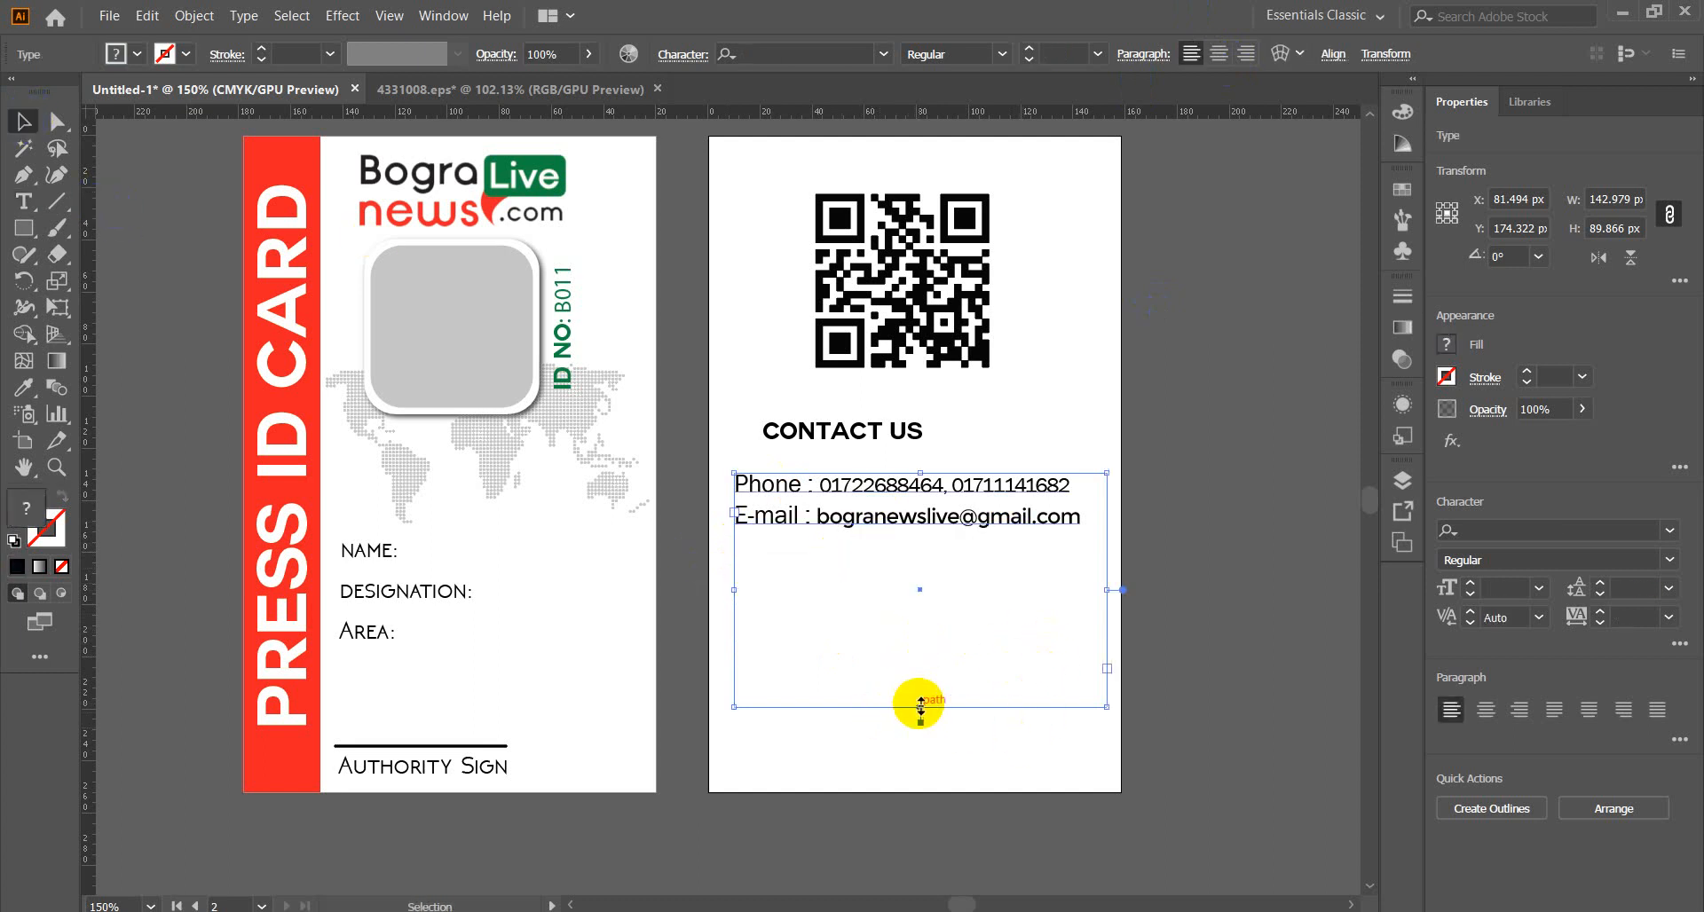
pyautogui.moveTo(920, 706); pyautogui.dragTo(905, 543)
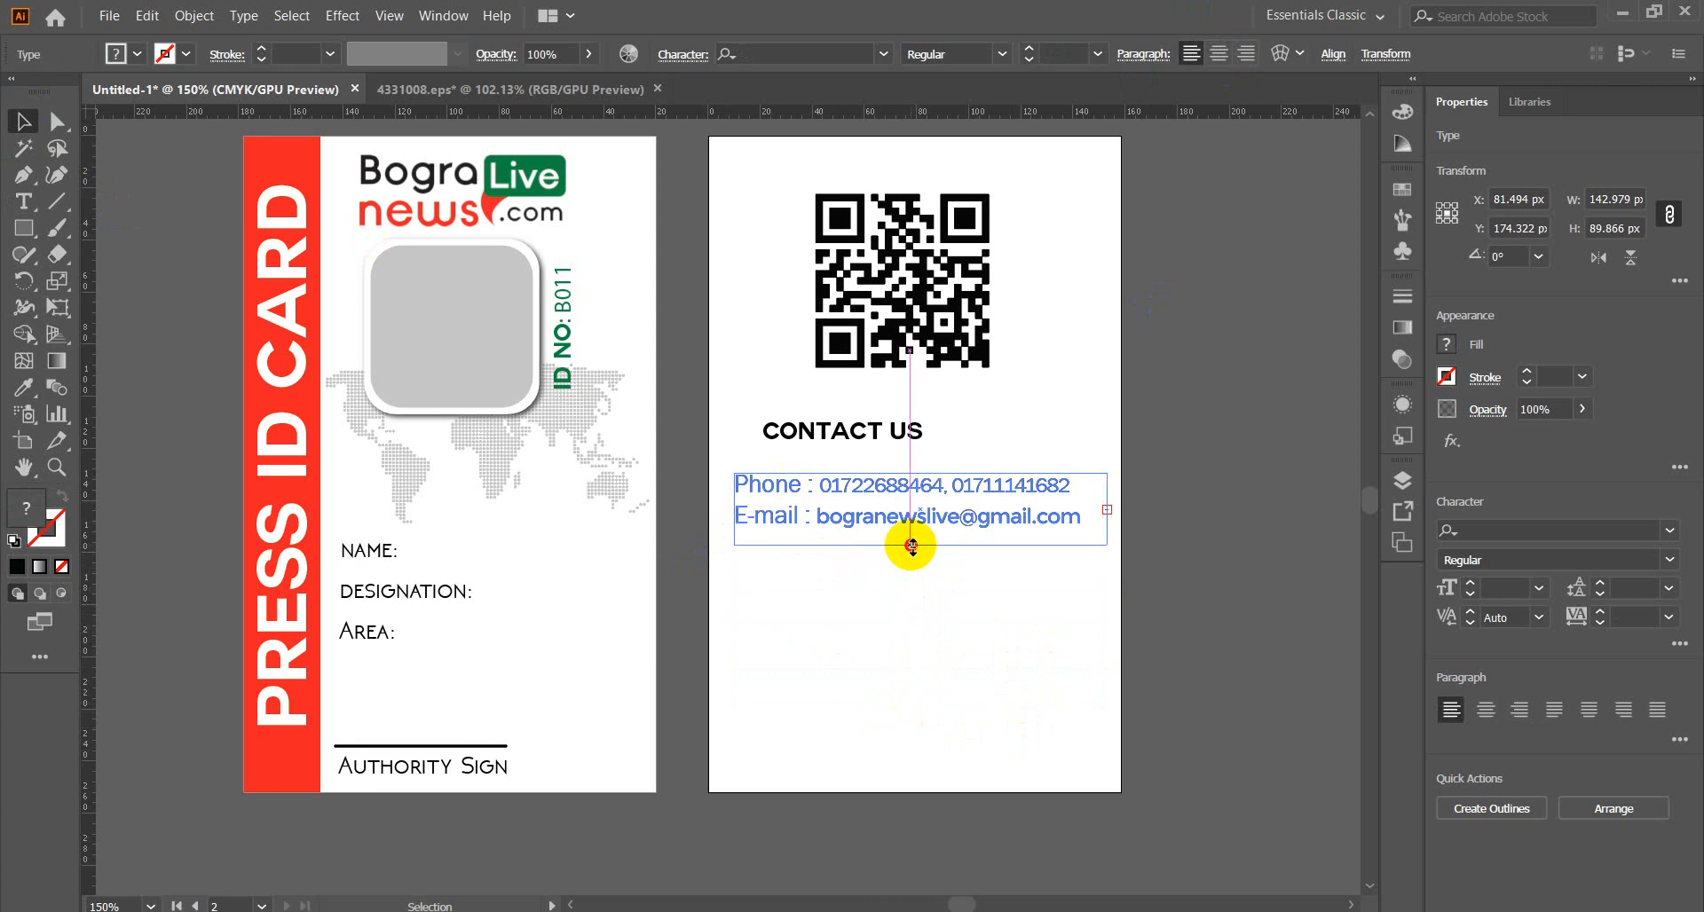
pyautogui.click(898, 618)
pyautogui.moveTo(827, 430); pyautogui.dragTo(907, 439)
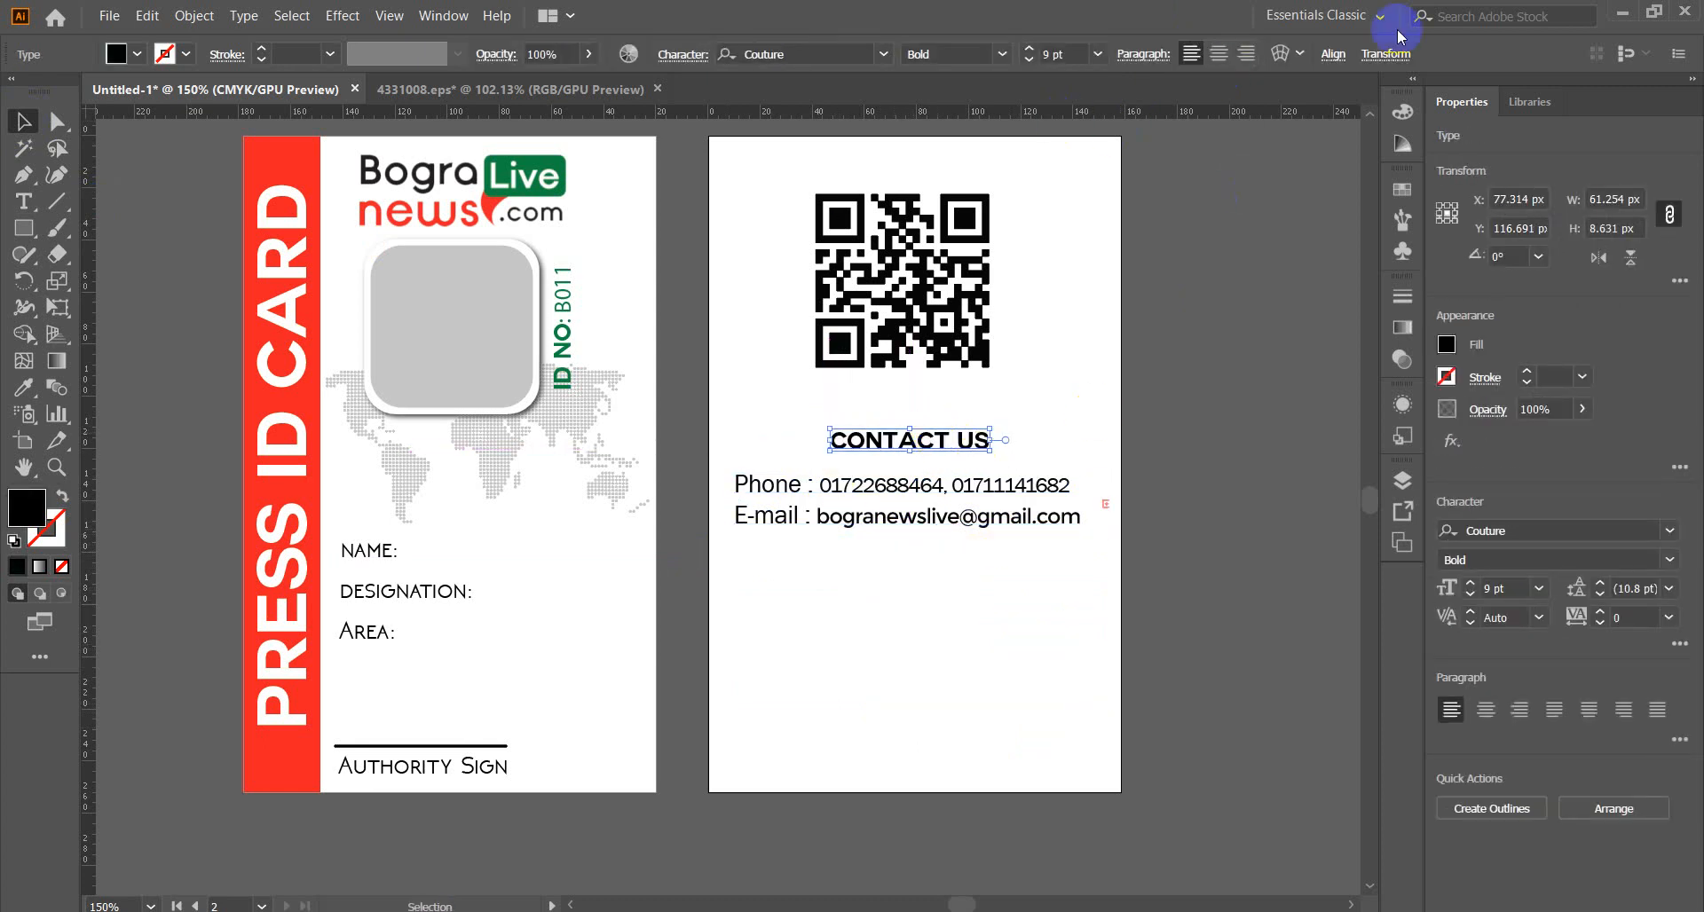
pyautogui.click(1333, 53)
pyautogui.click(1317, 247)
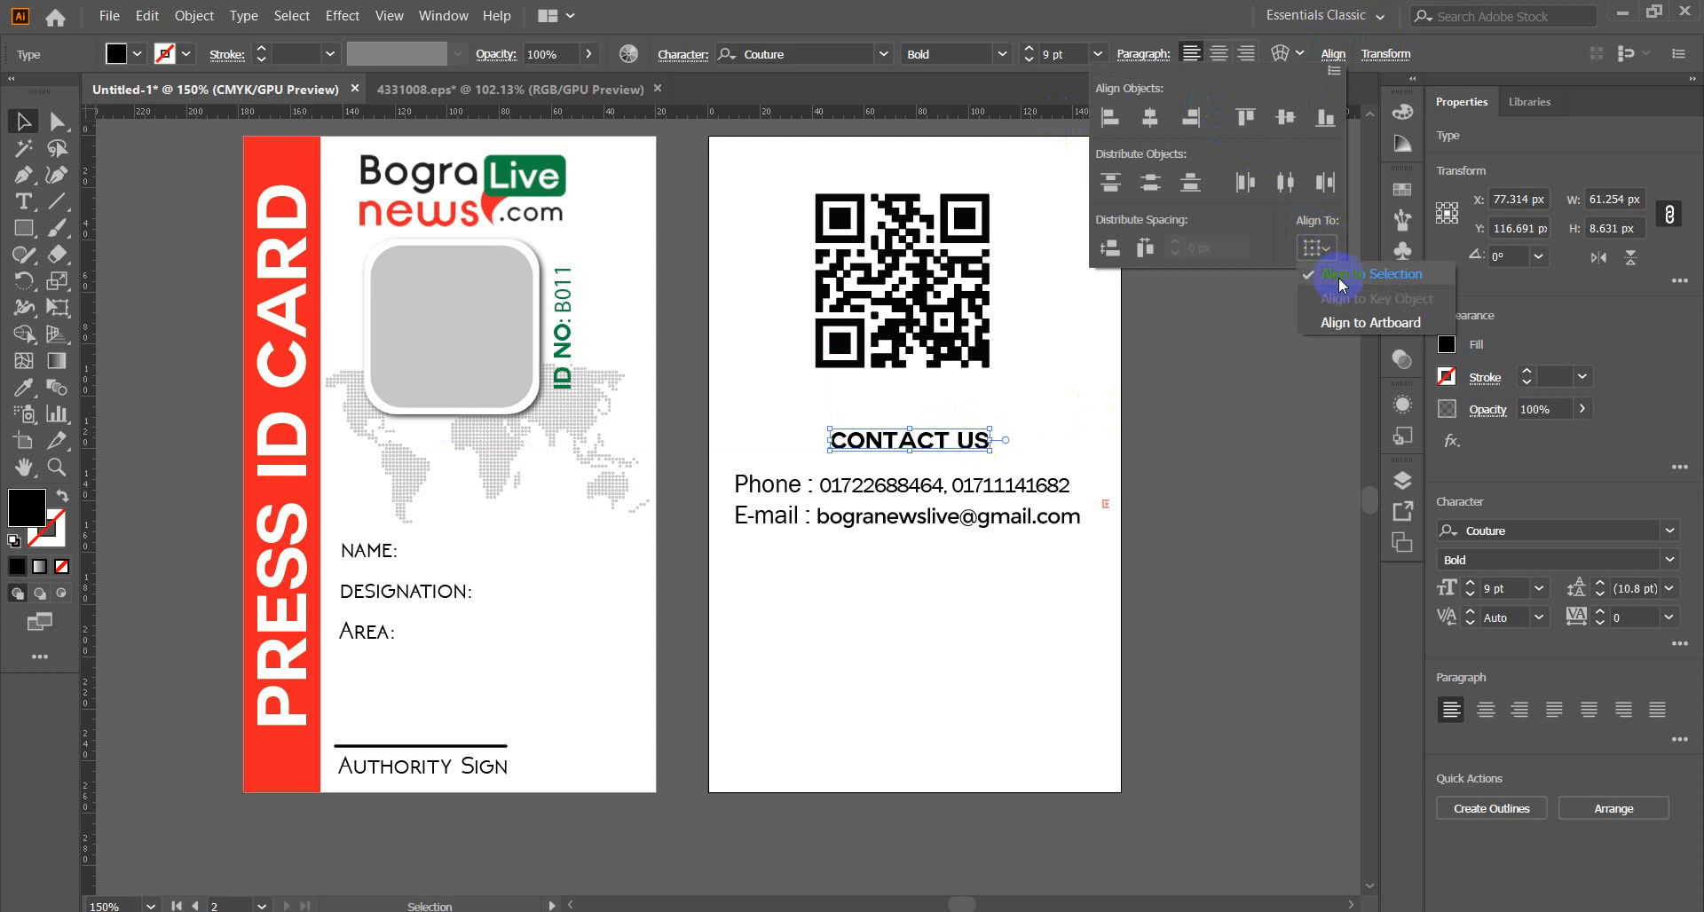
pyautogui.click(1370, 322)
pyautogui.click(1151, 117)
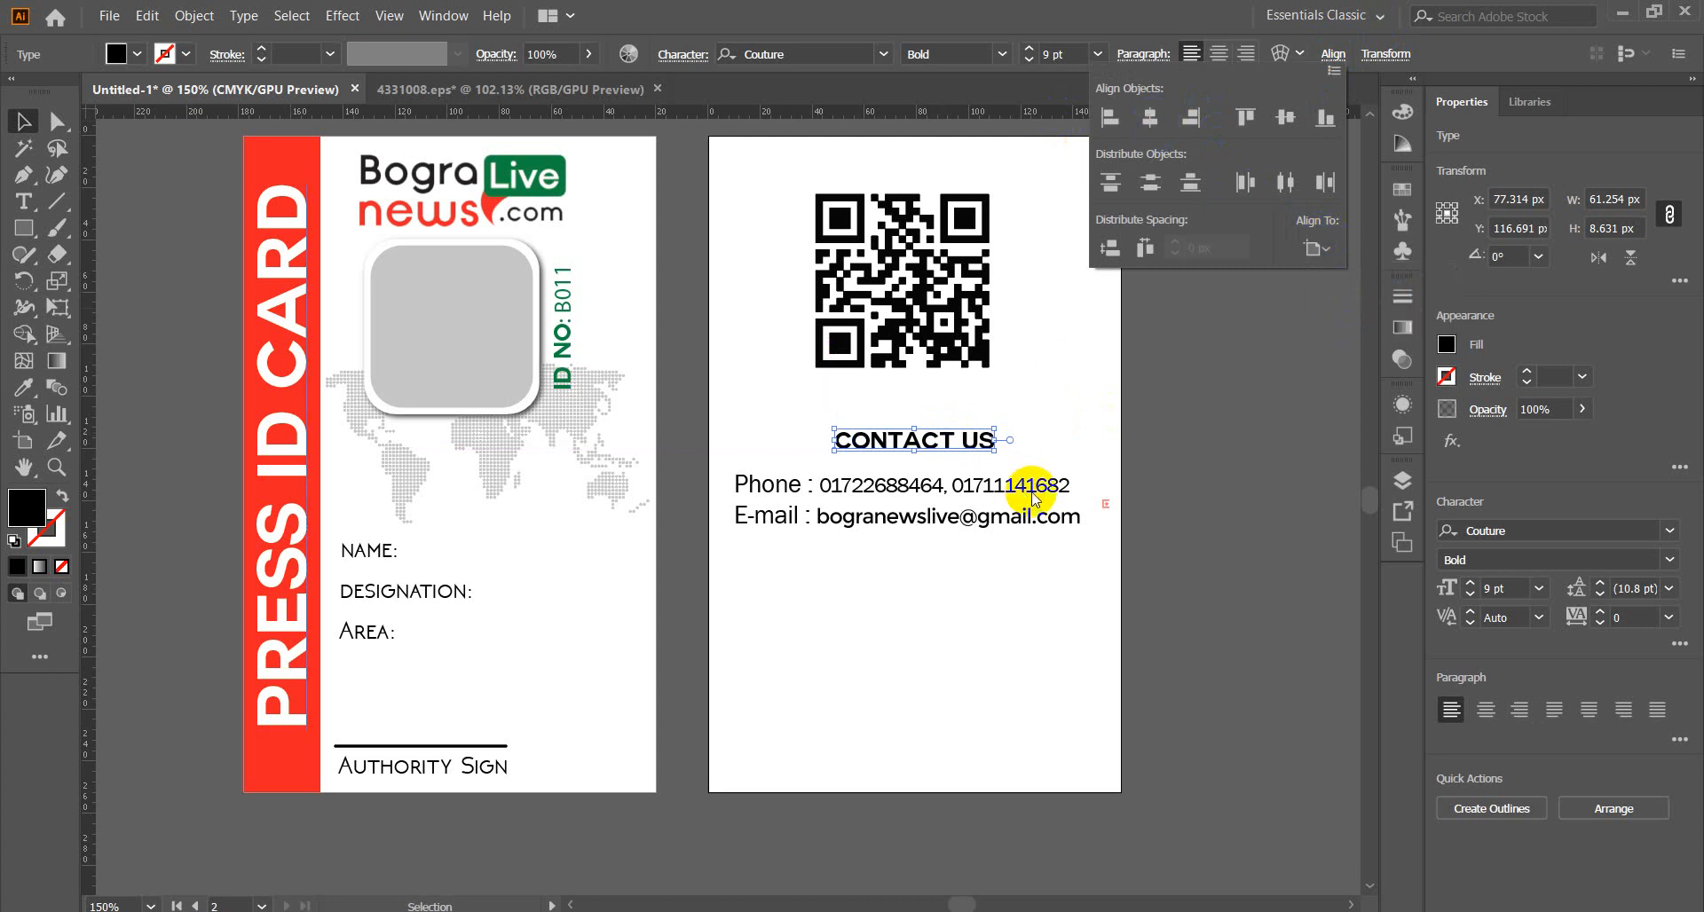
pyautogui.click(967, 572)
# Centre the phone and e-mail lines horizontally on the card.
pyautogui.click(804, 510)
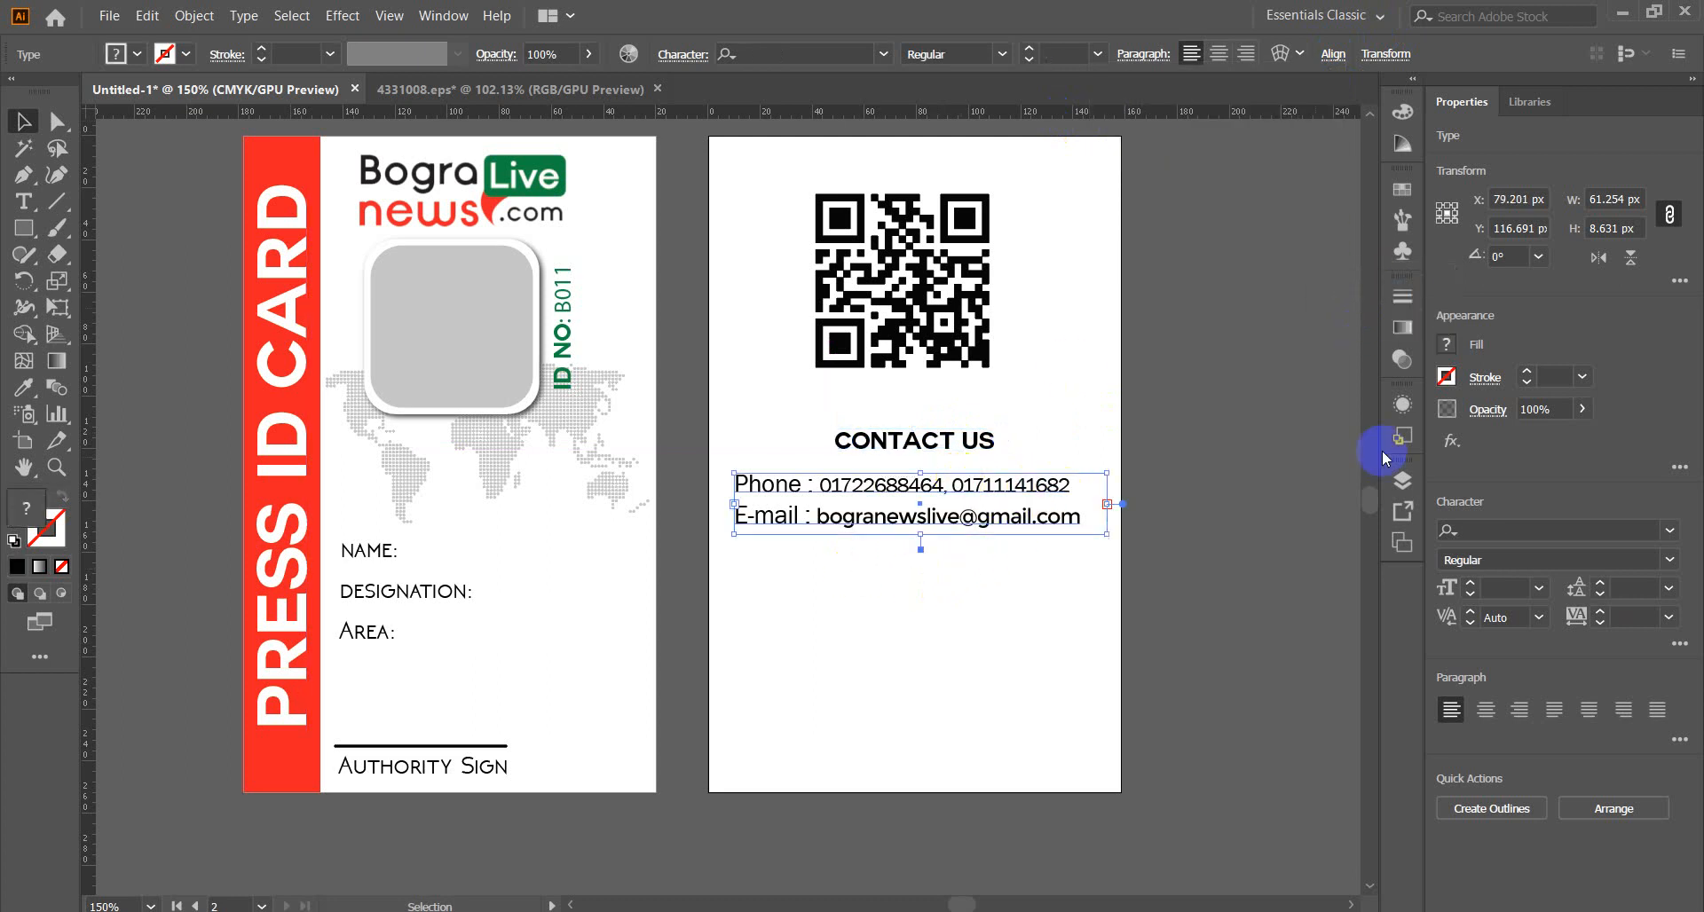
pyautogui.click(1334, 55)
pyautogui.click(1150, 117)
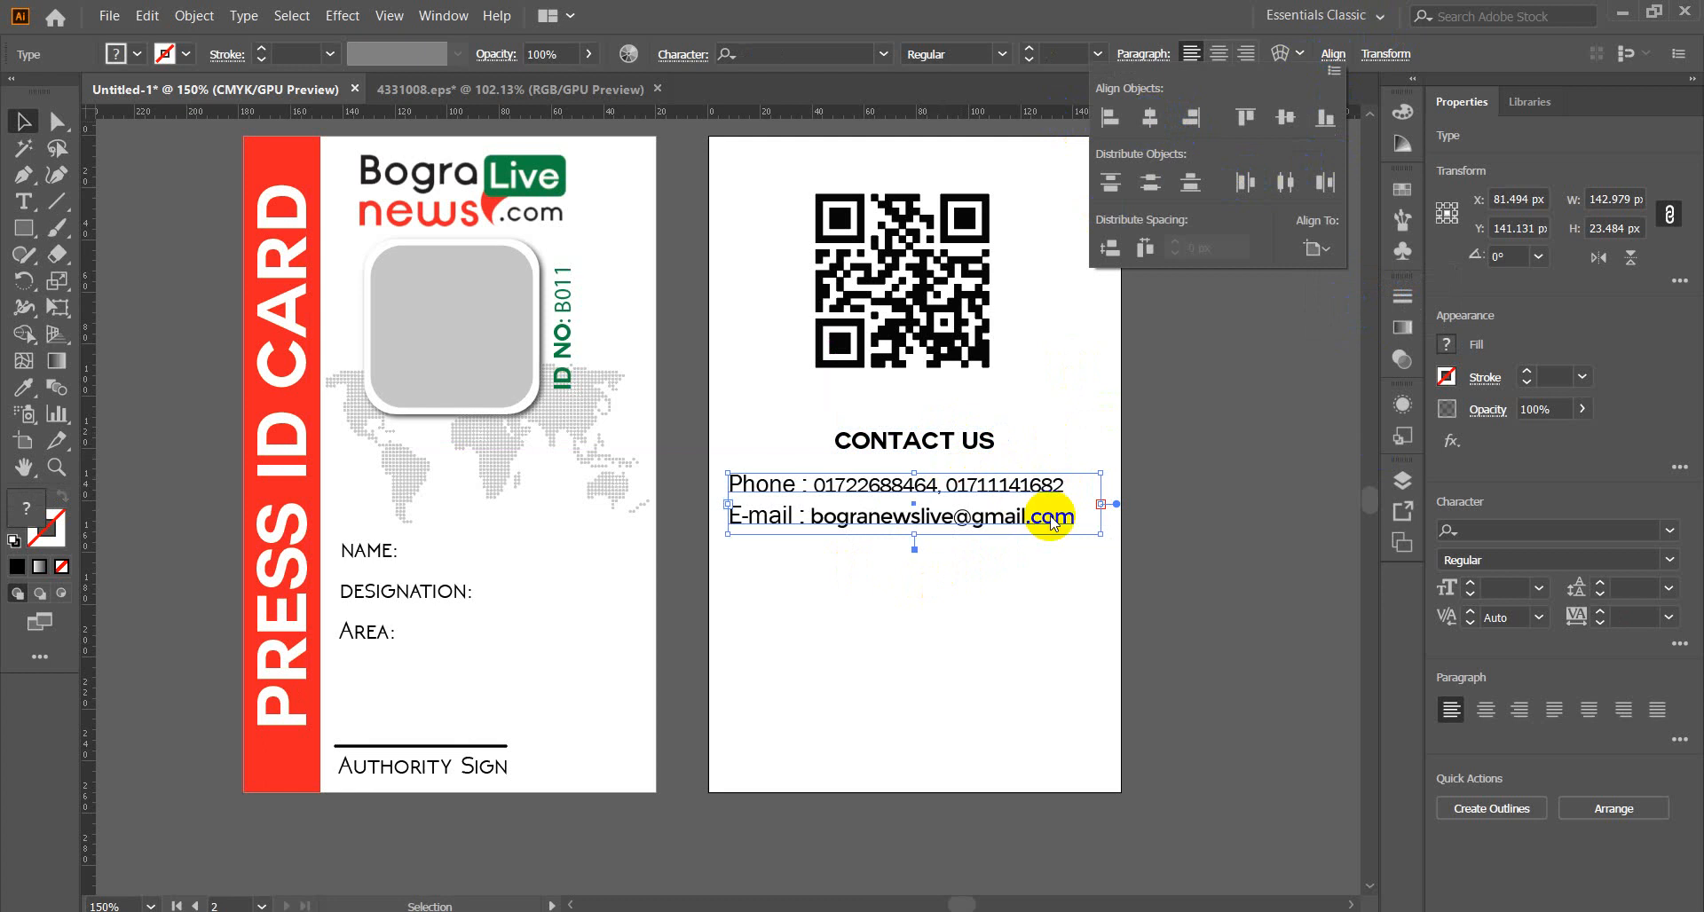
pyautogui.click(1003, 599)
pyautogui.click(1003, 599)
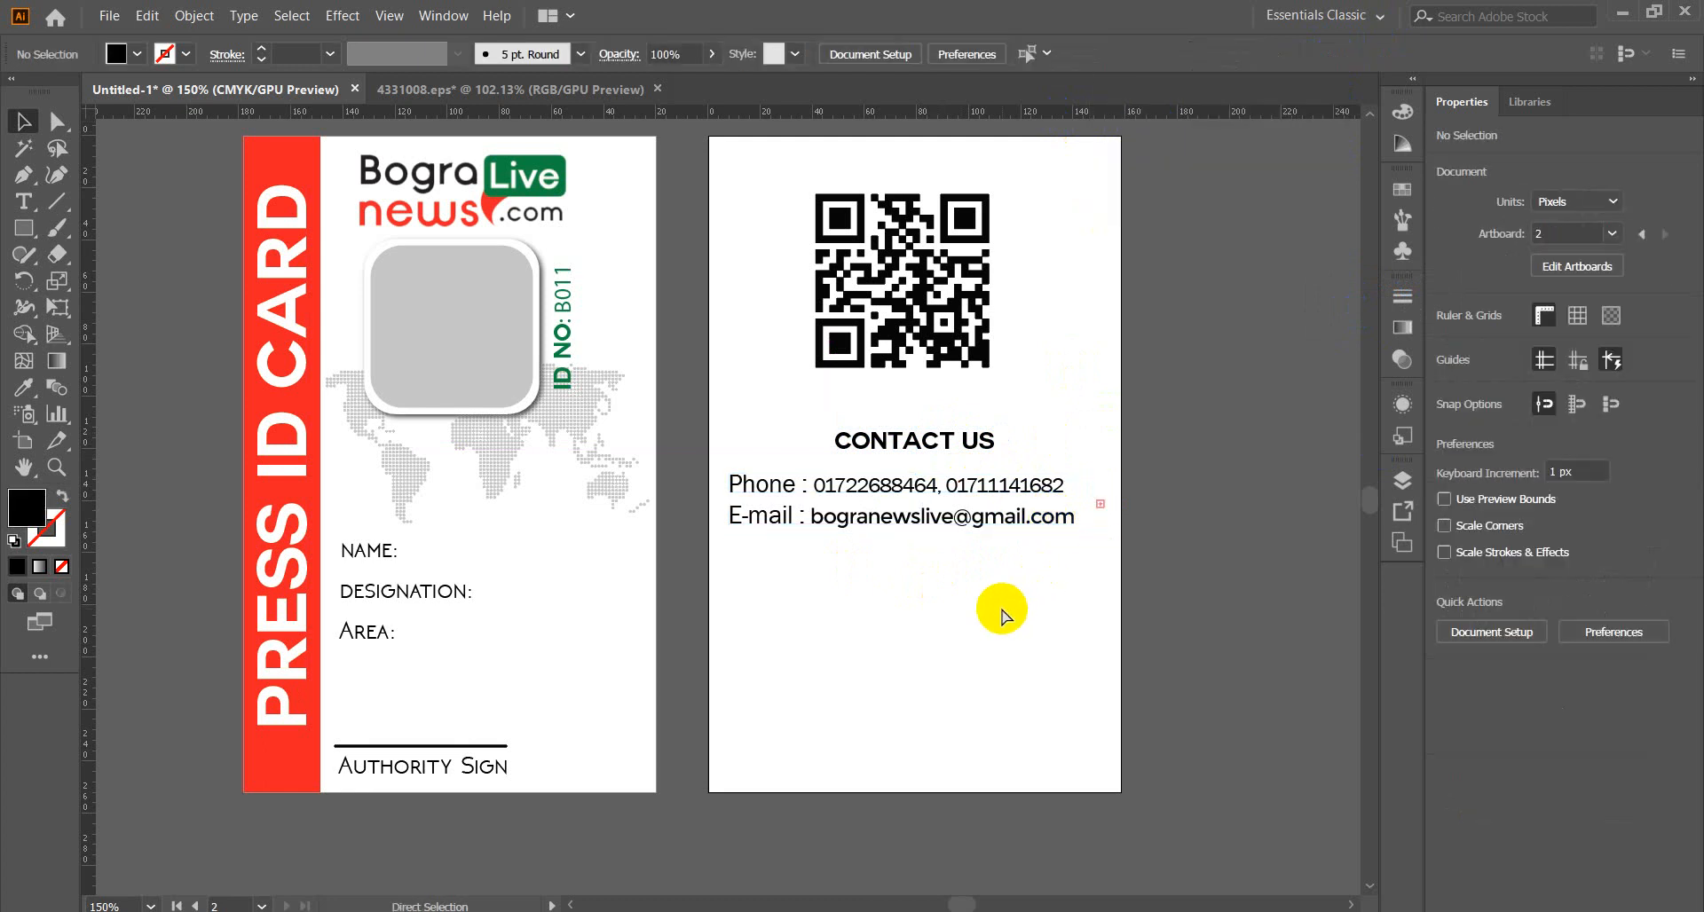
# Paste the address block back, left-align it, and put Sherpur, bogura. on its own line.
pyautogui.hotkey('ctrl', 'v')
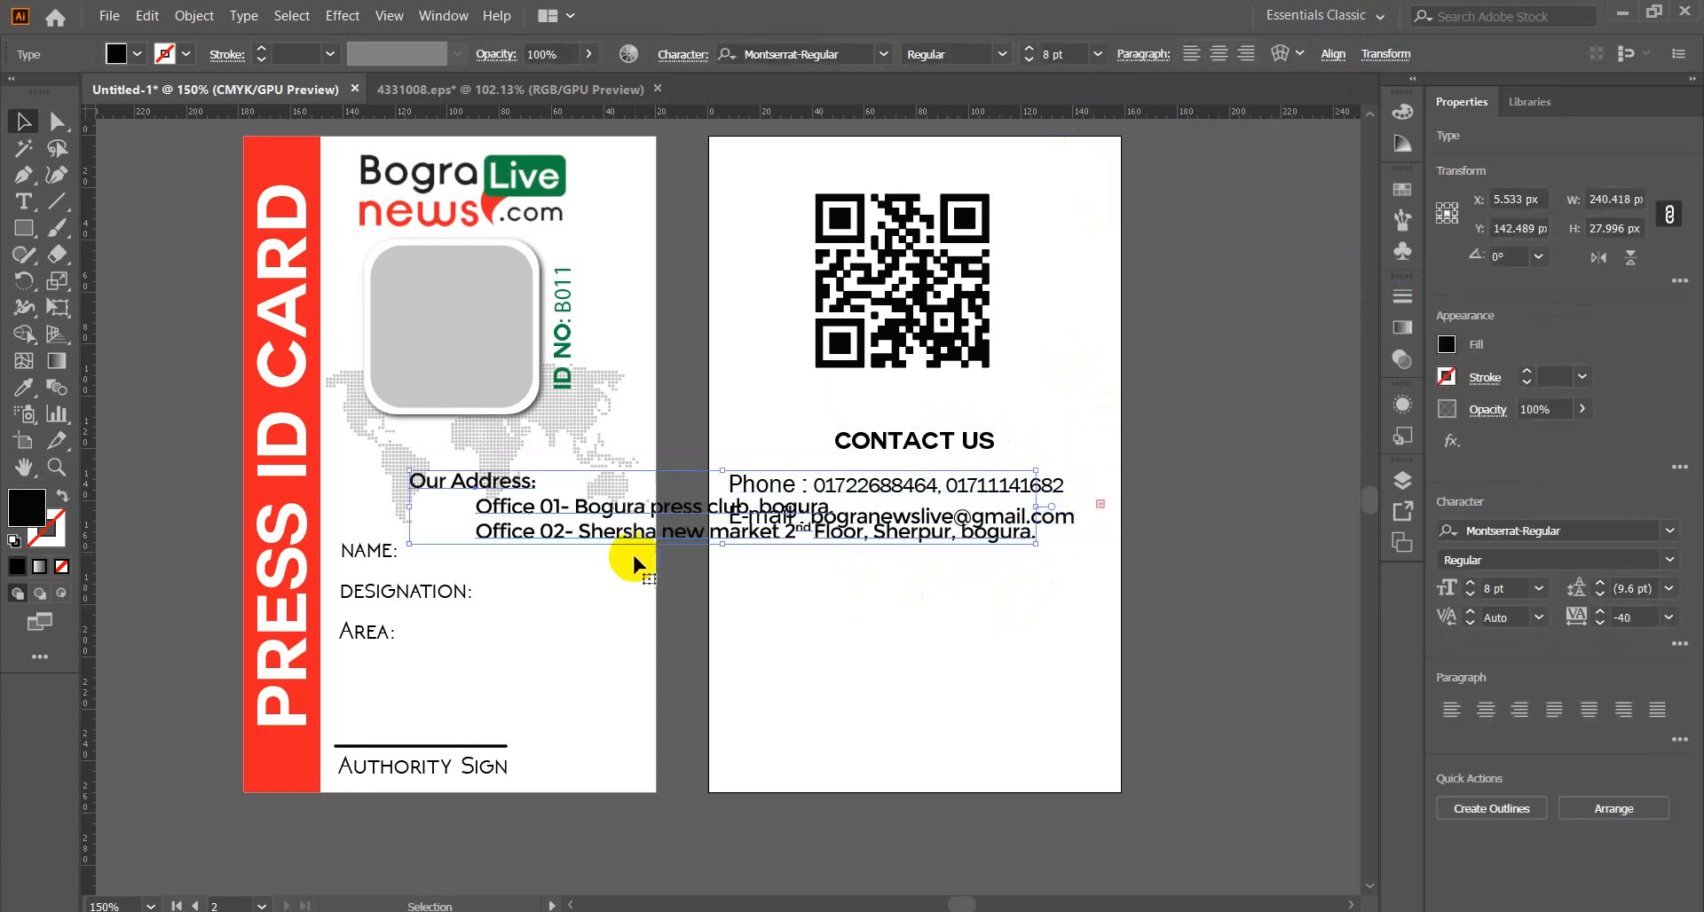
pyautogui.moveTo(640, 513); pyautogui.dragTo(954, 656)
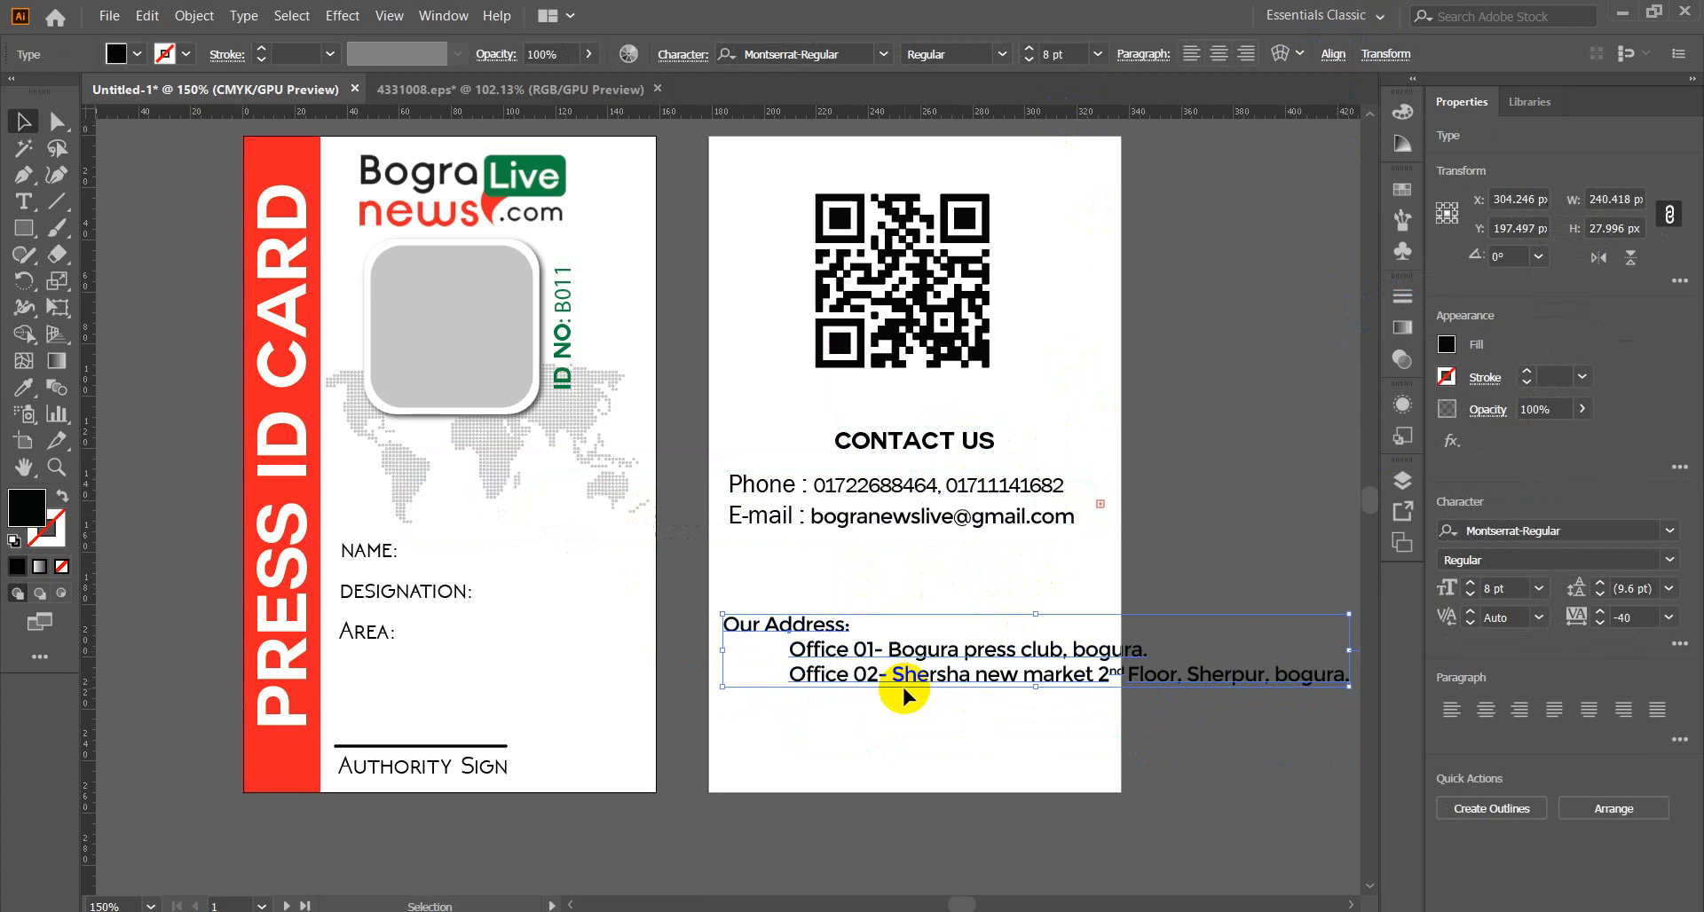
pyautogui.click(1189, 57)
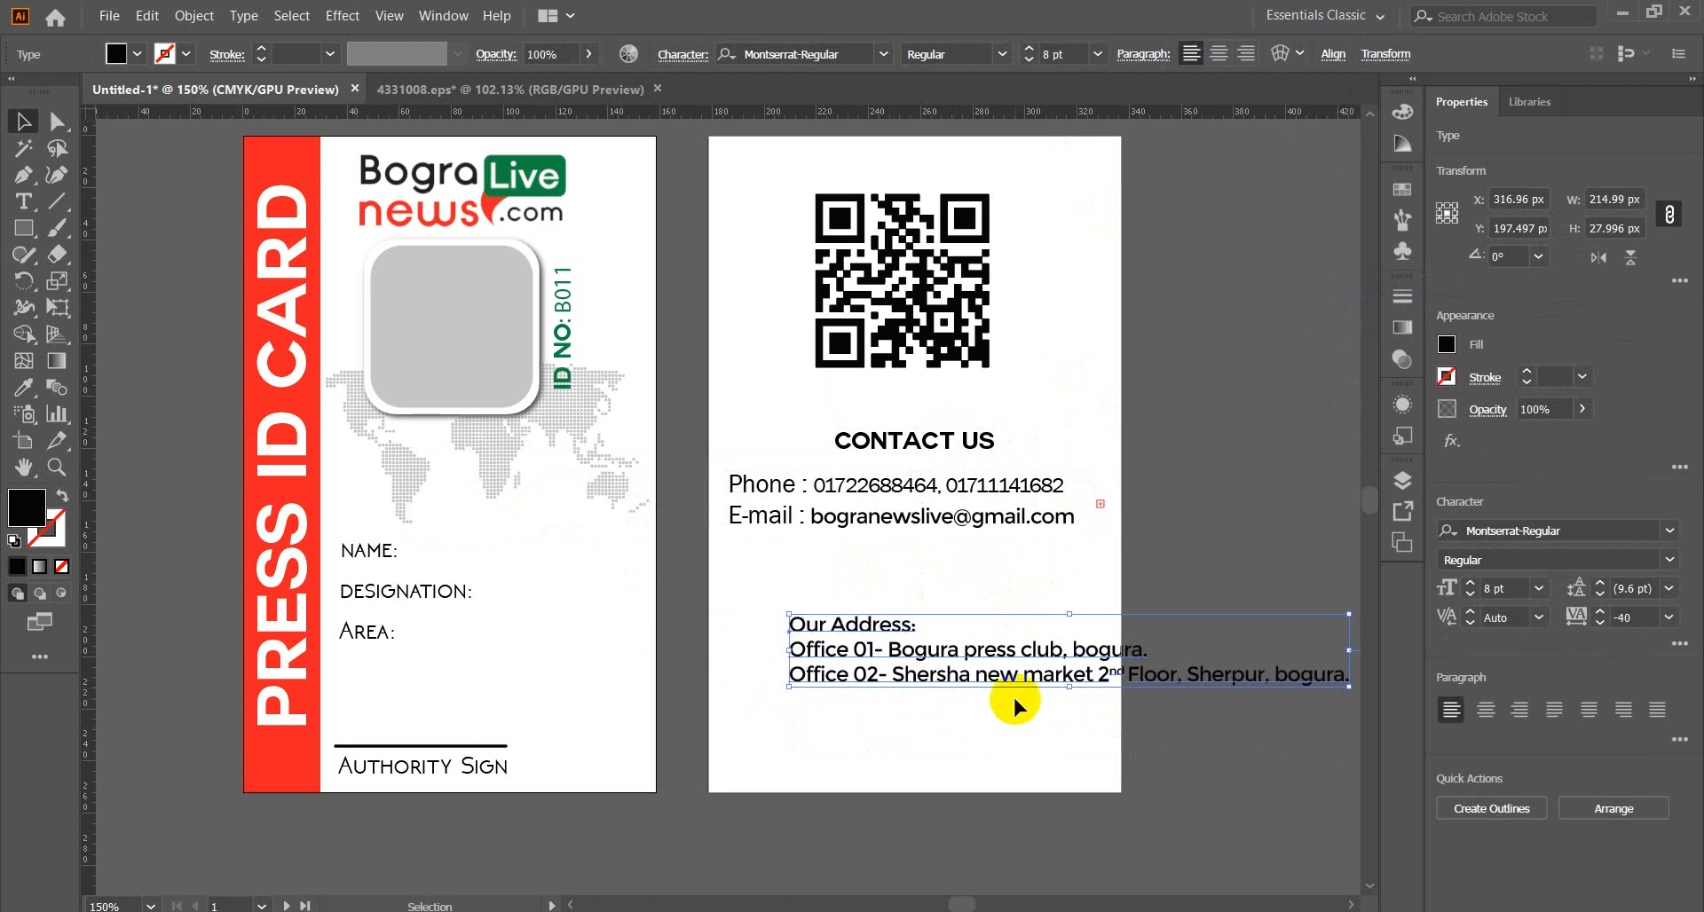
pyautogui.moveTo(1092, 670); pyautogui.dragTo(1034, 619)
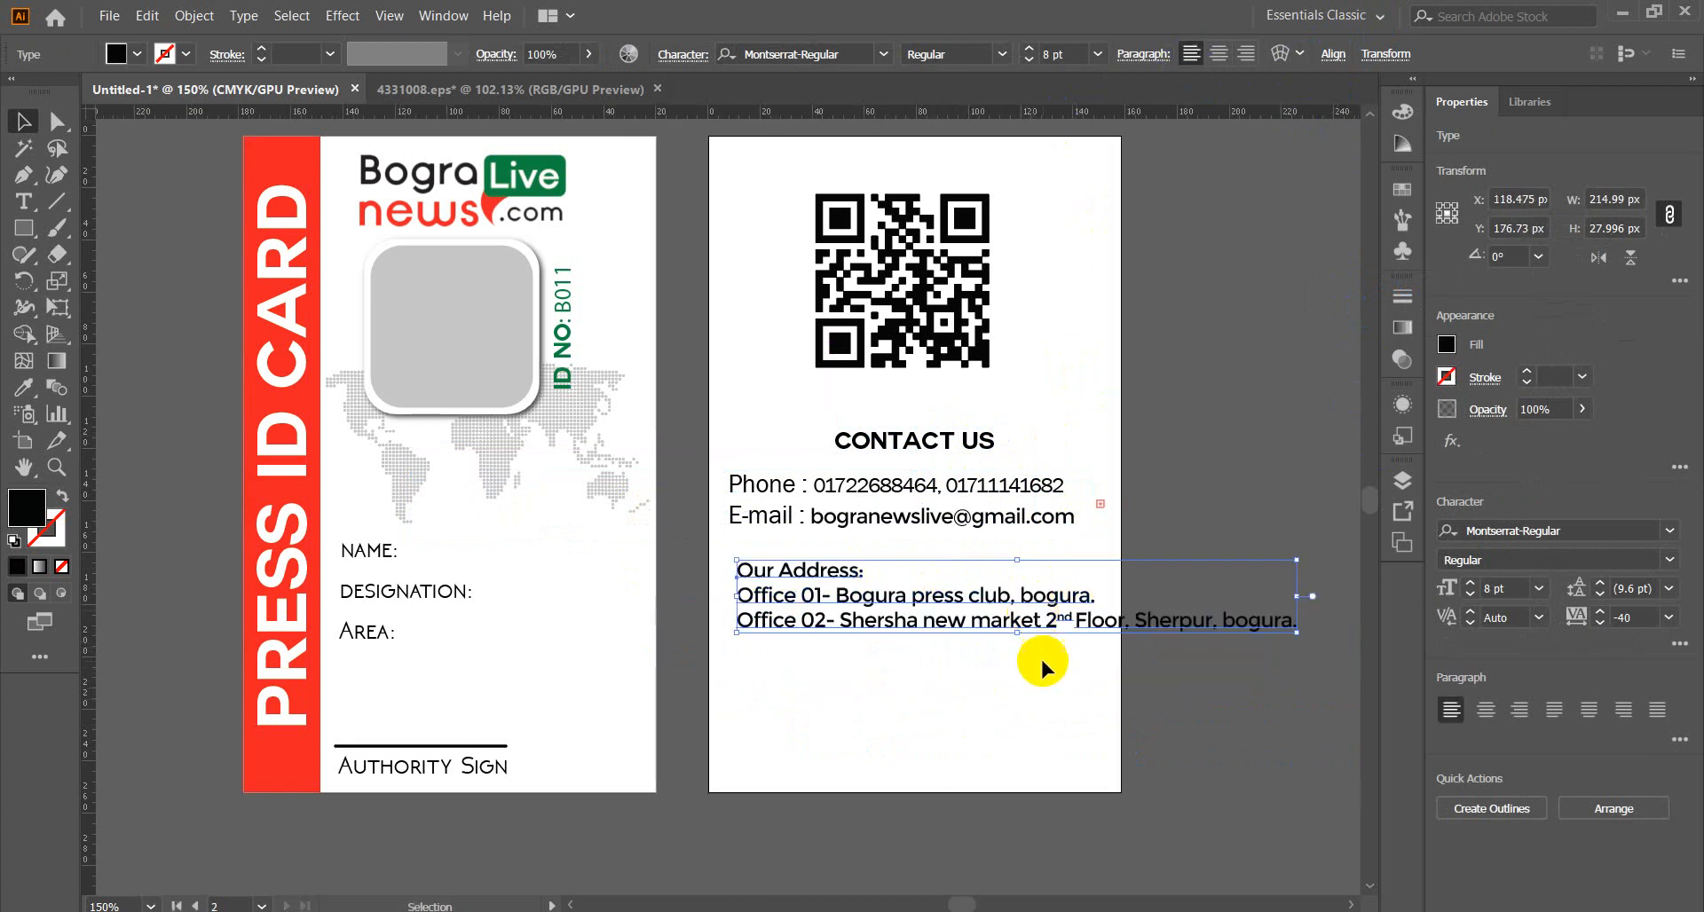
pyautogui.doubleClick(1137, 628)
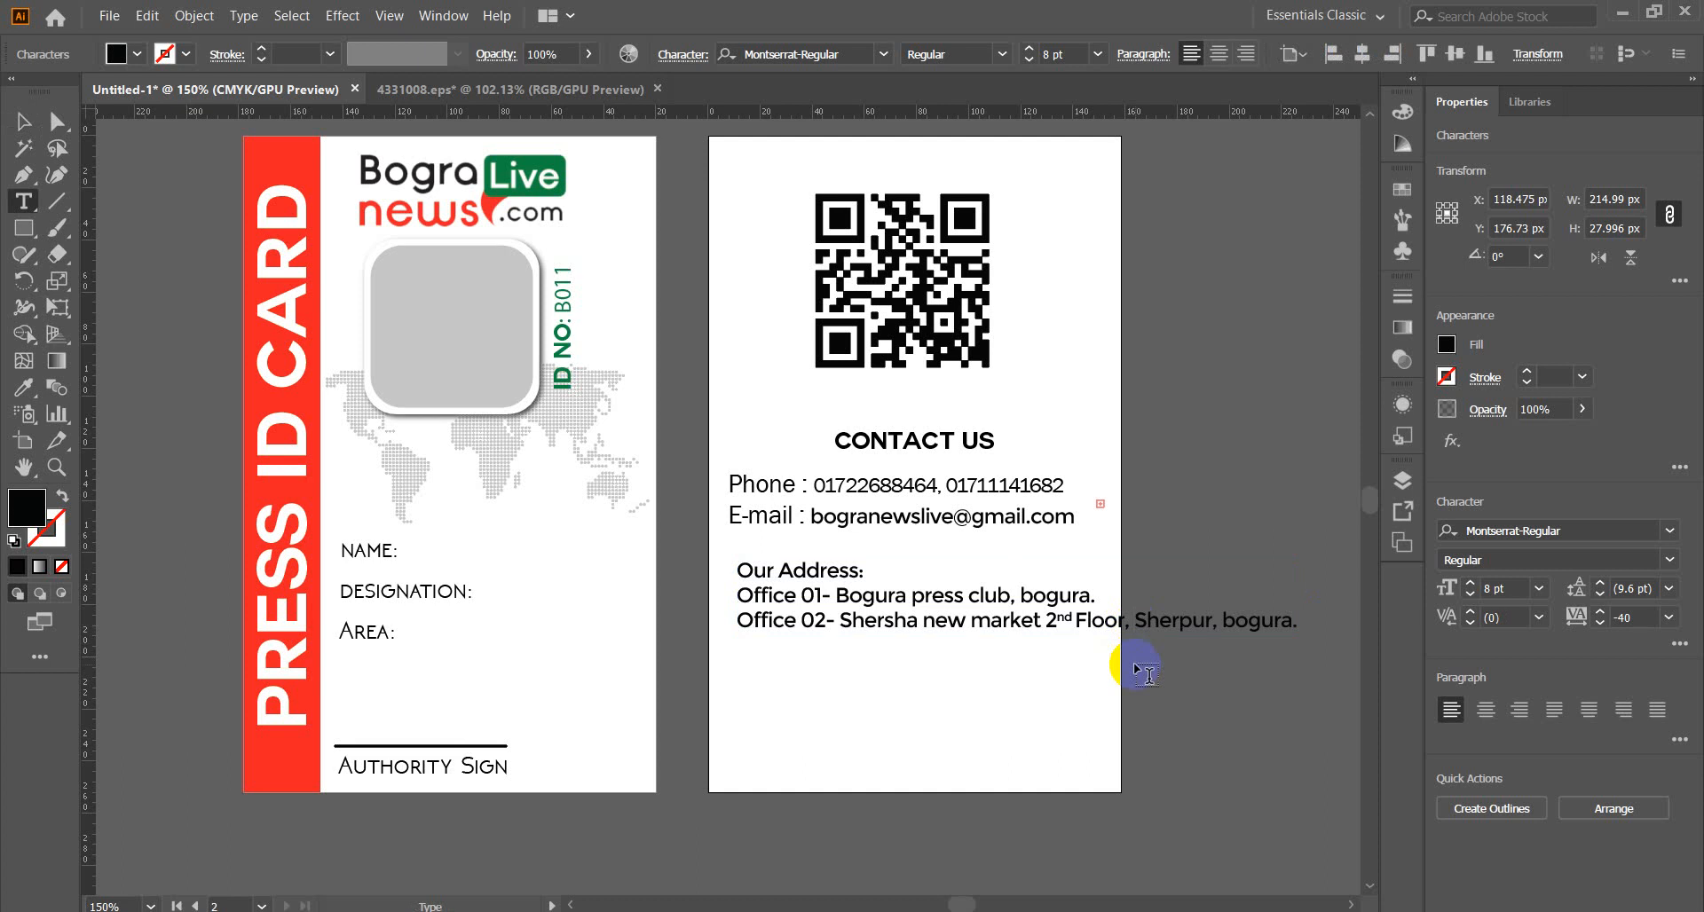
pyautogui.press('Return')
pyautogui.press('Escape')
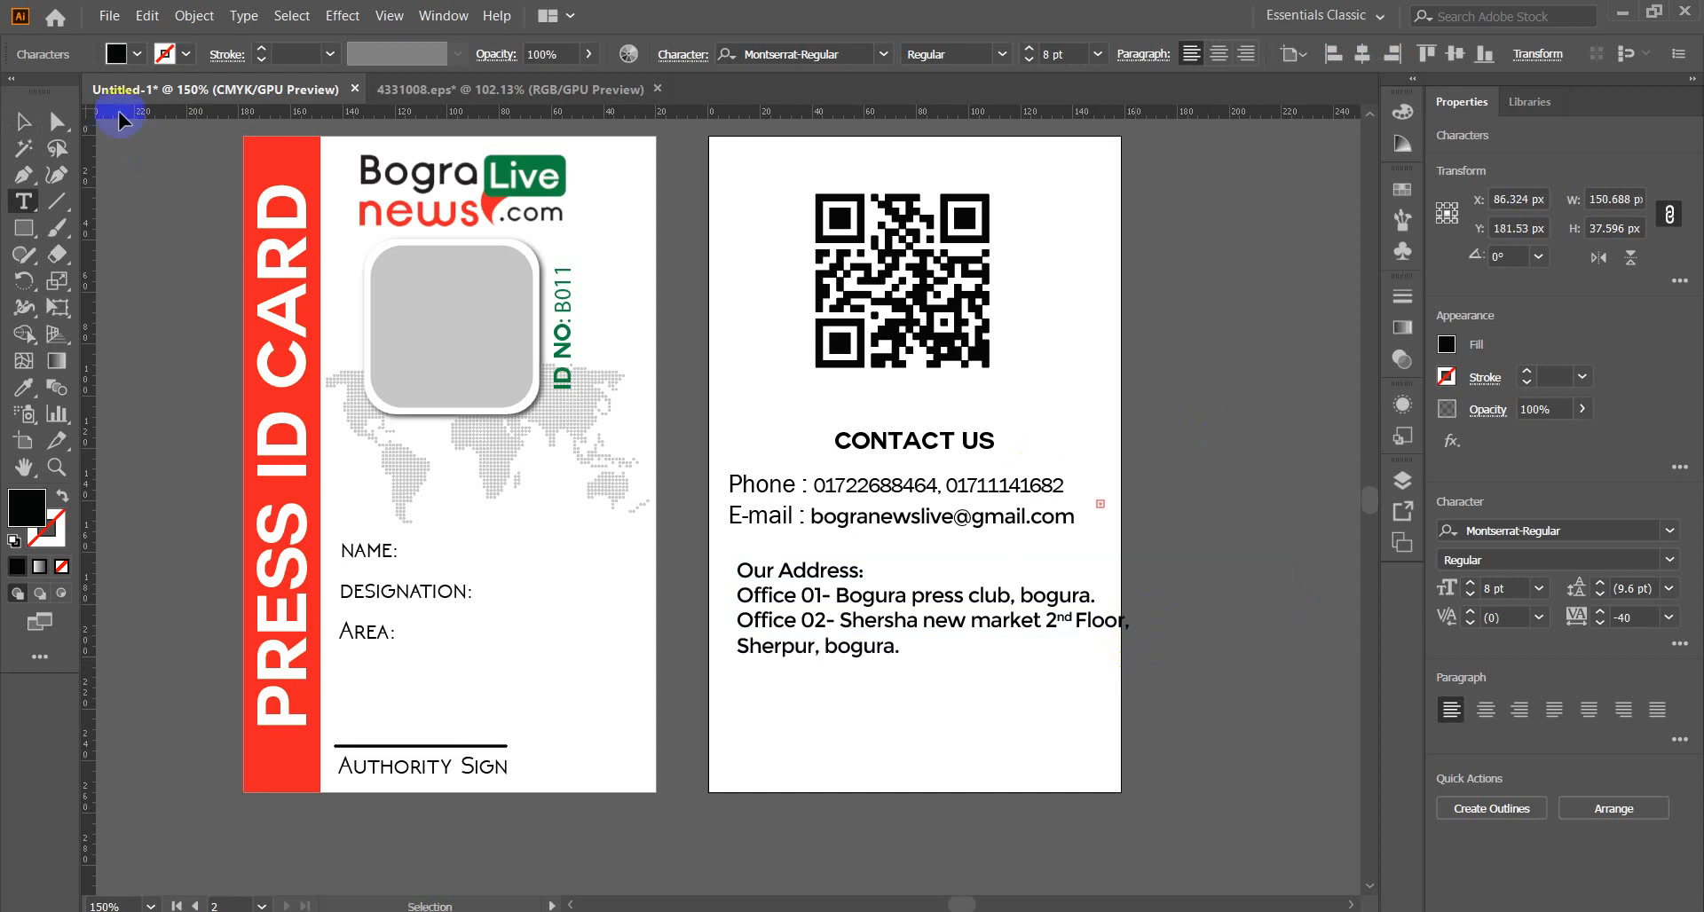
pyautogui.click(23, 121)
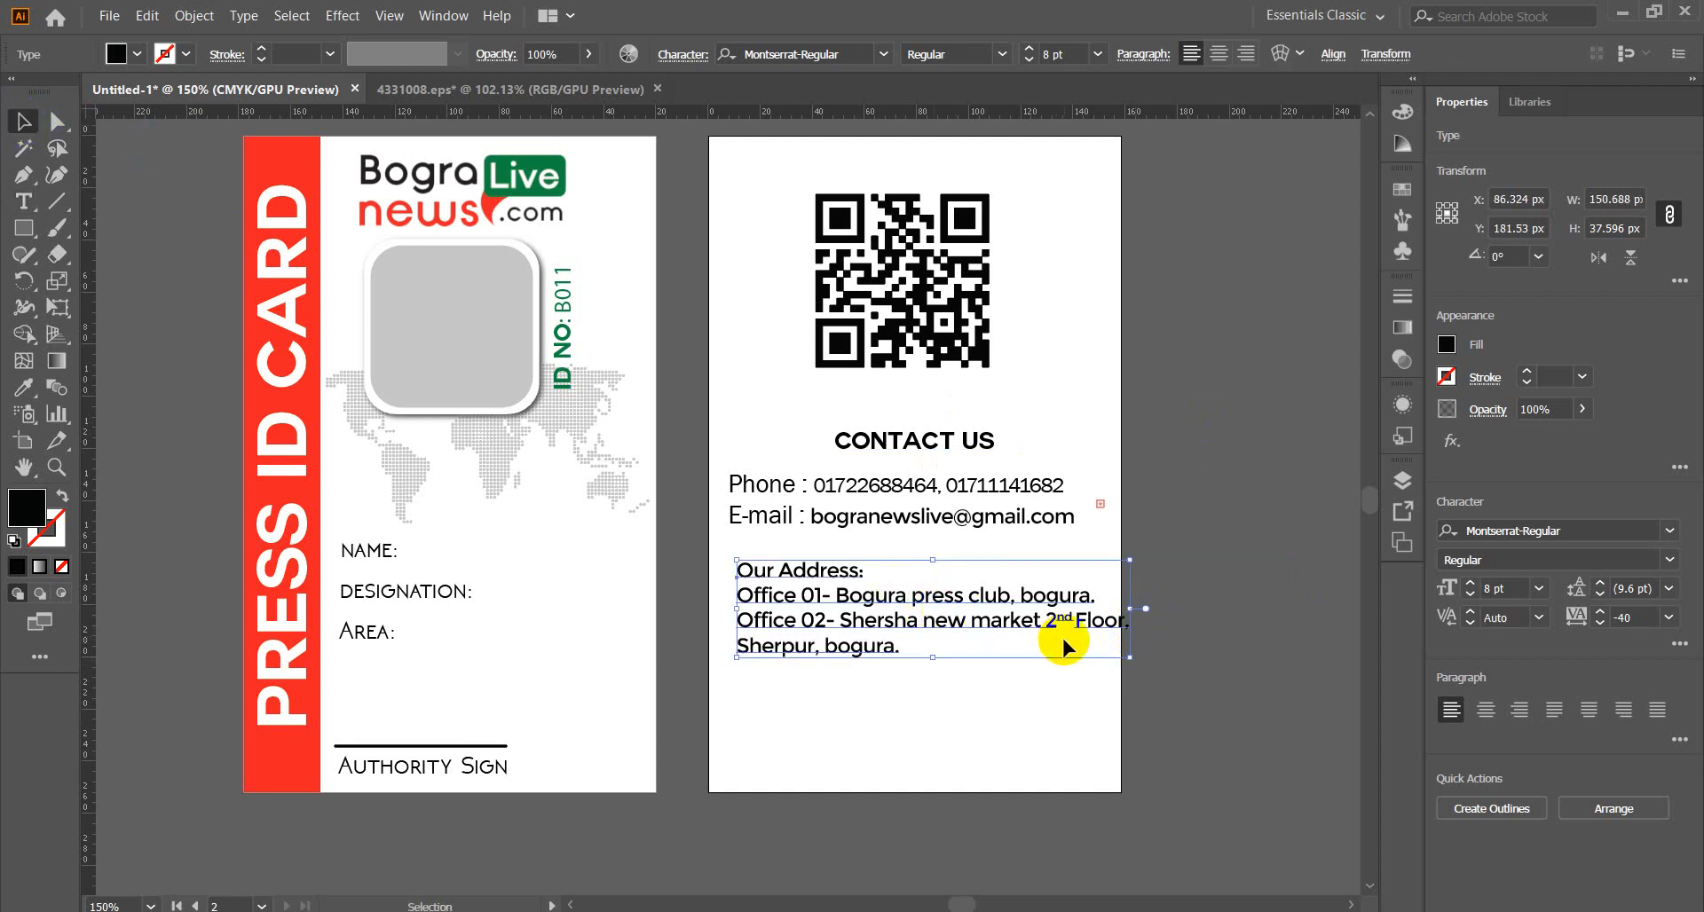
pyautogui.moveTo(908, 616)
pyautogui.mouseDown()
pyautogui.moveTo(888, 581)
pyautogui.moveTo(904, 635)
pyautogui.mouseUp()
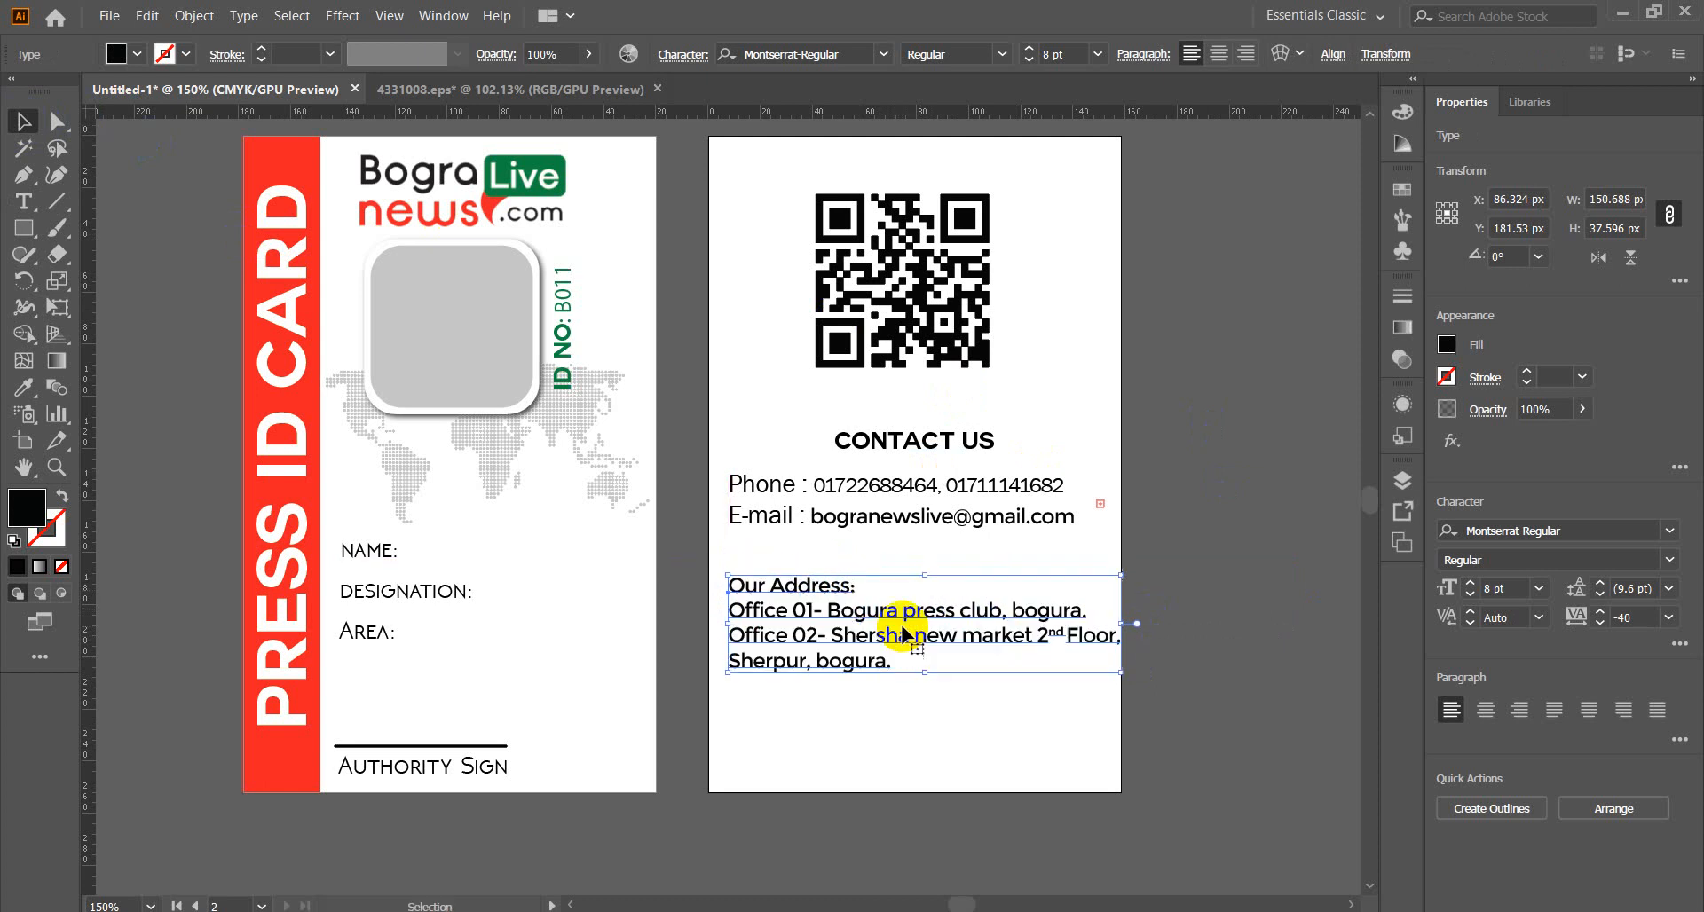
# Cut the Our Address: line out of the address block.
pyautogui.doubleClick(848, 585)
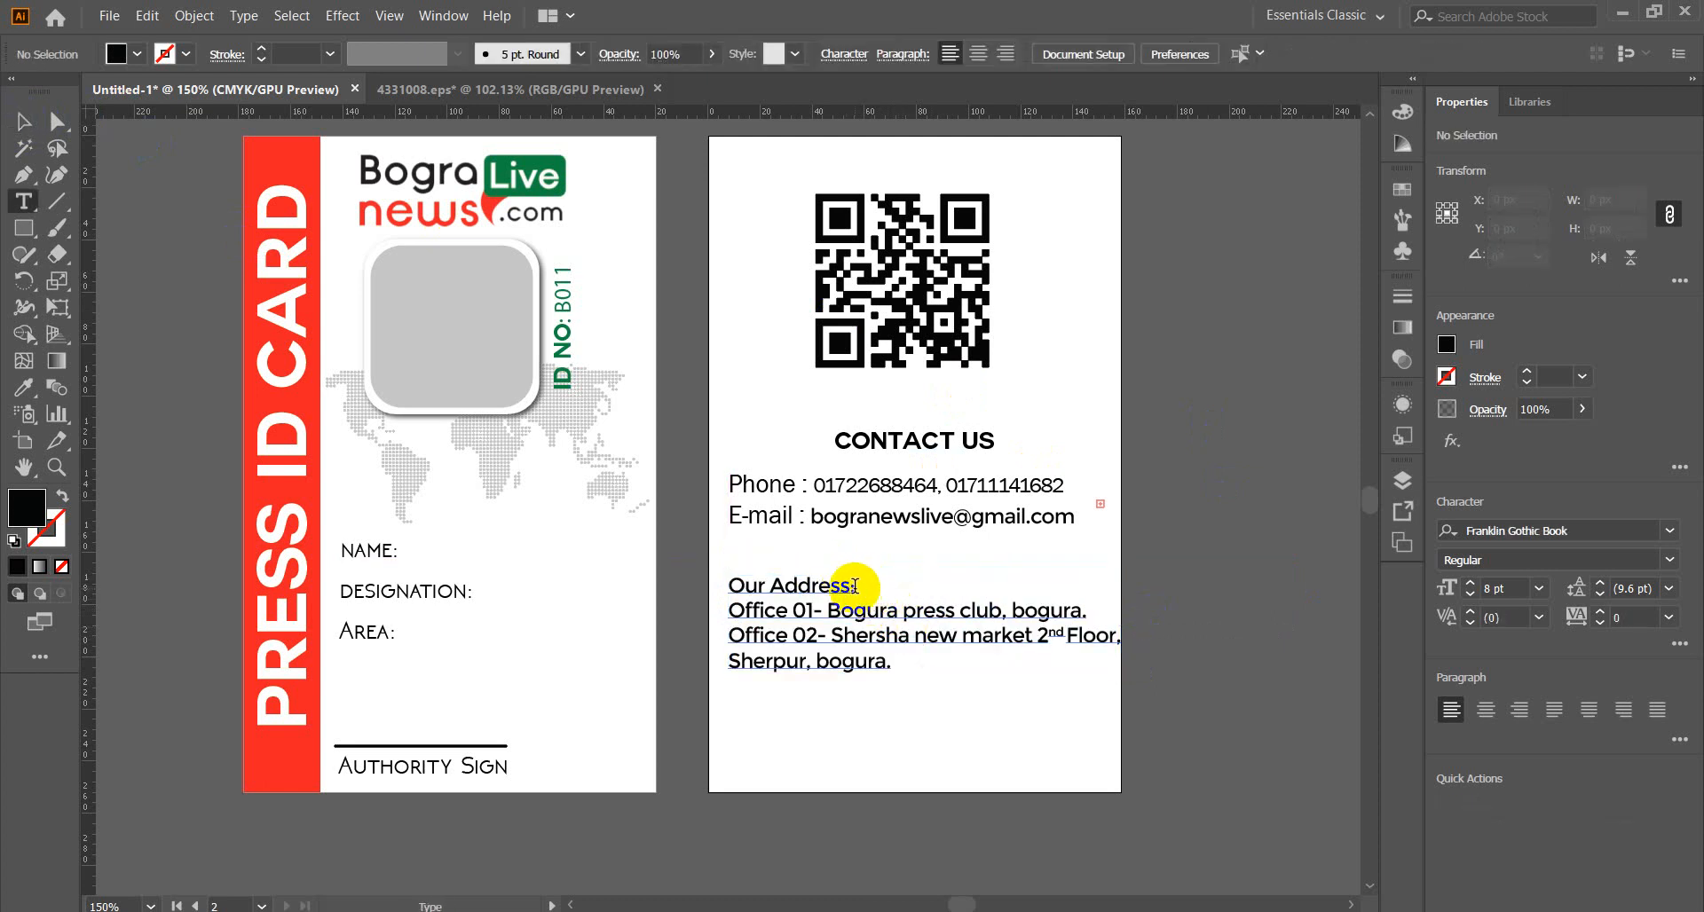
pyautogui.moveTo(855, 583); pyautogui.dragTo(728, 585)
pyautogui.hotkey('ctrl', 'c')
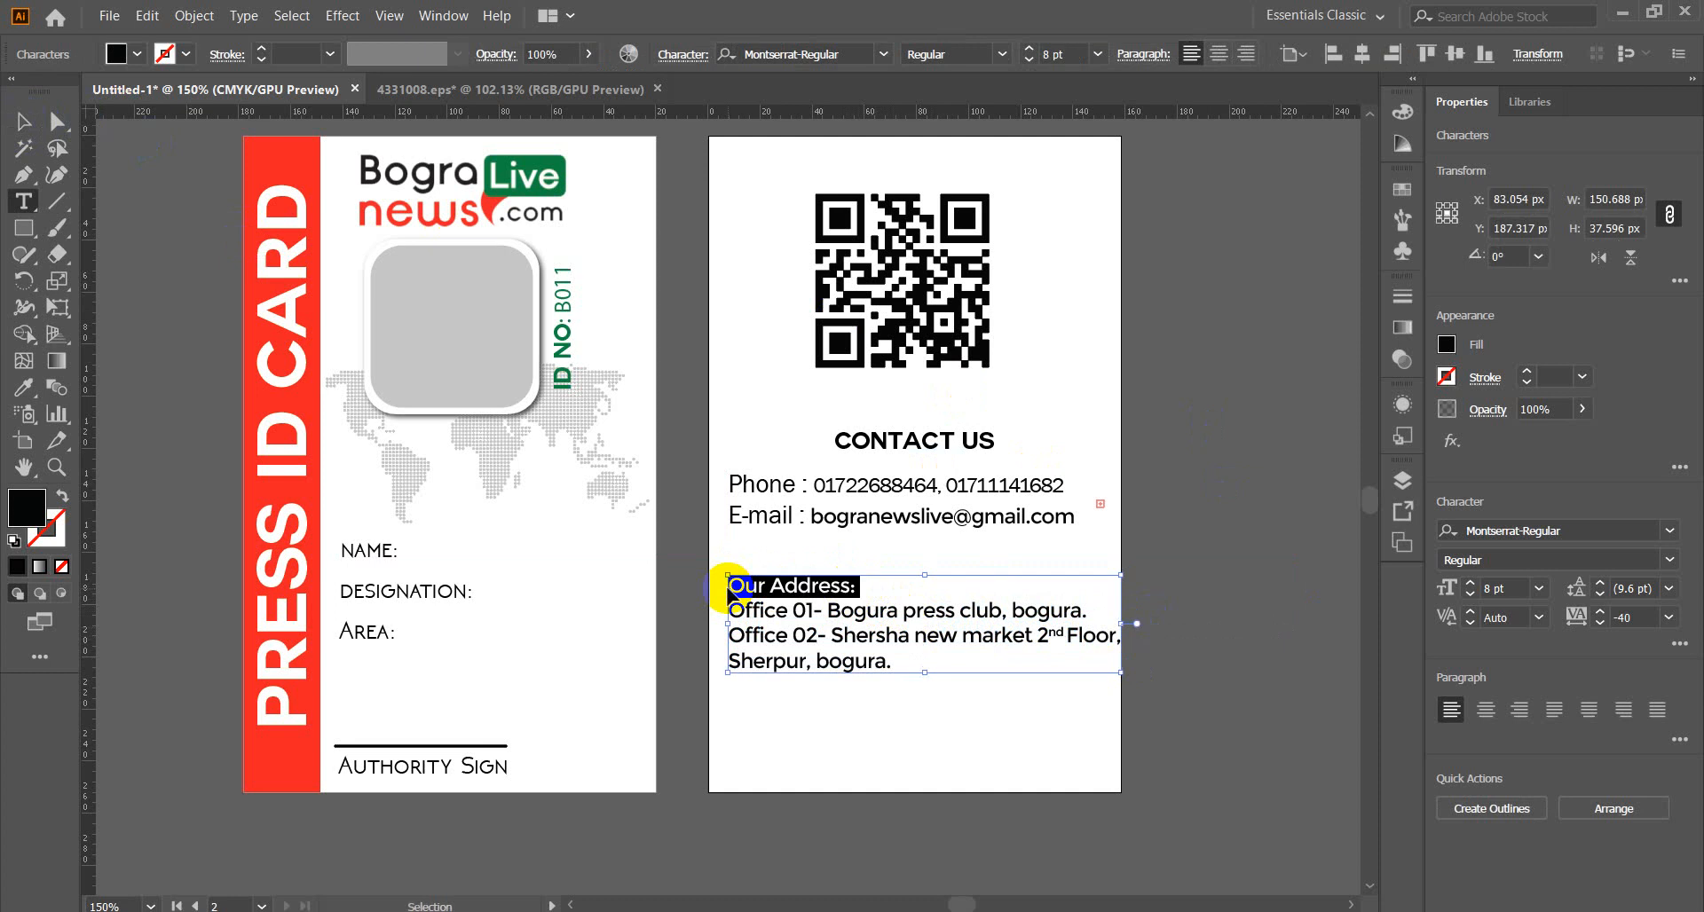
pyautogui.hotkey('ctrl', 'x')
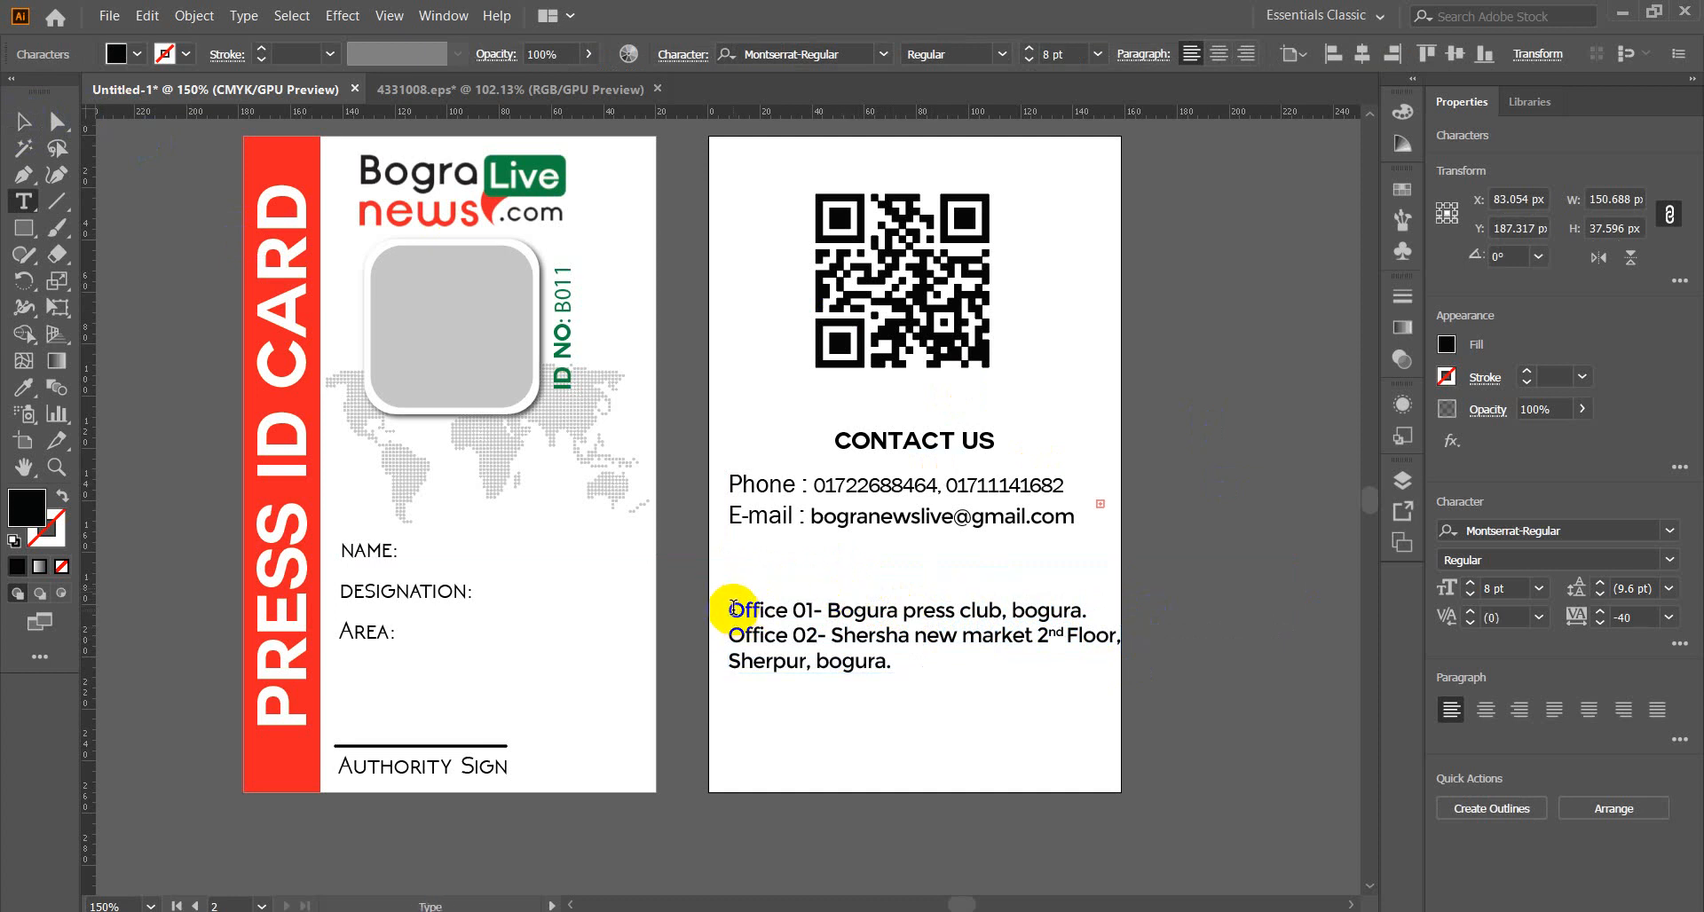
pyautogui.press('BackSpace')
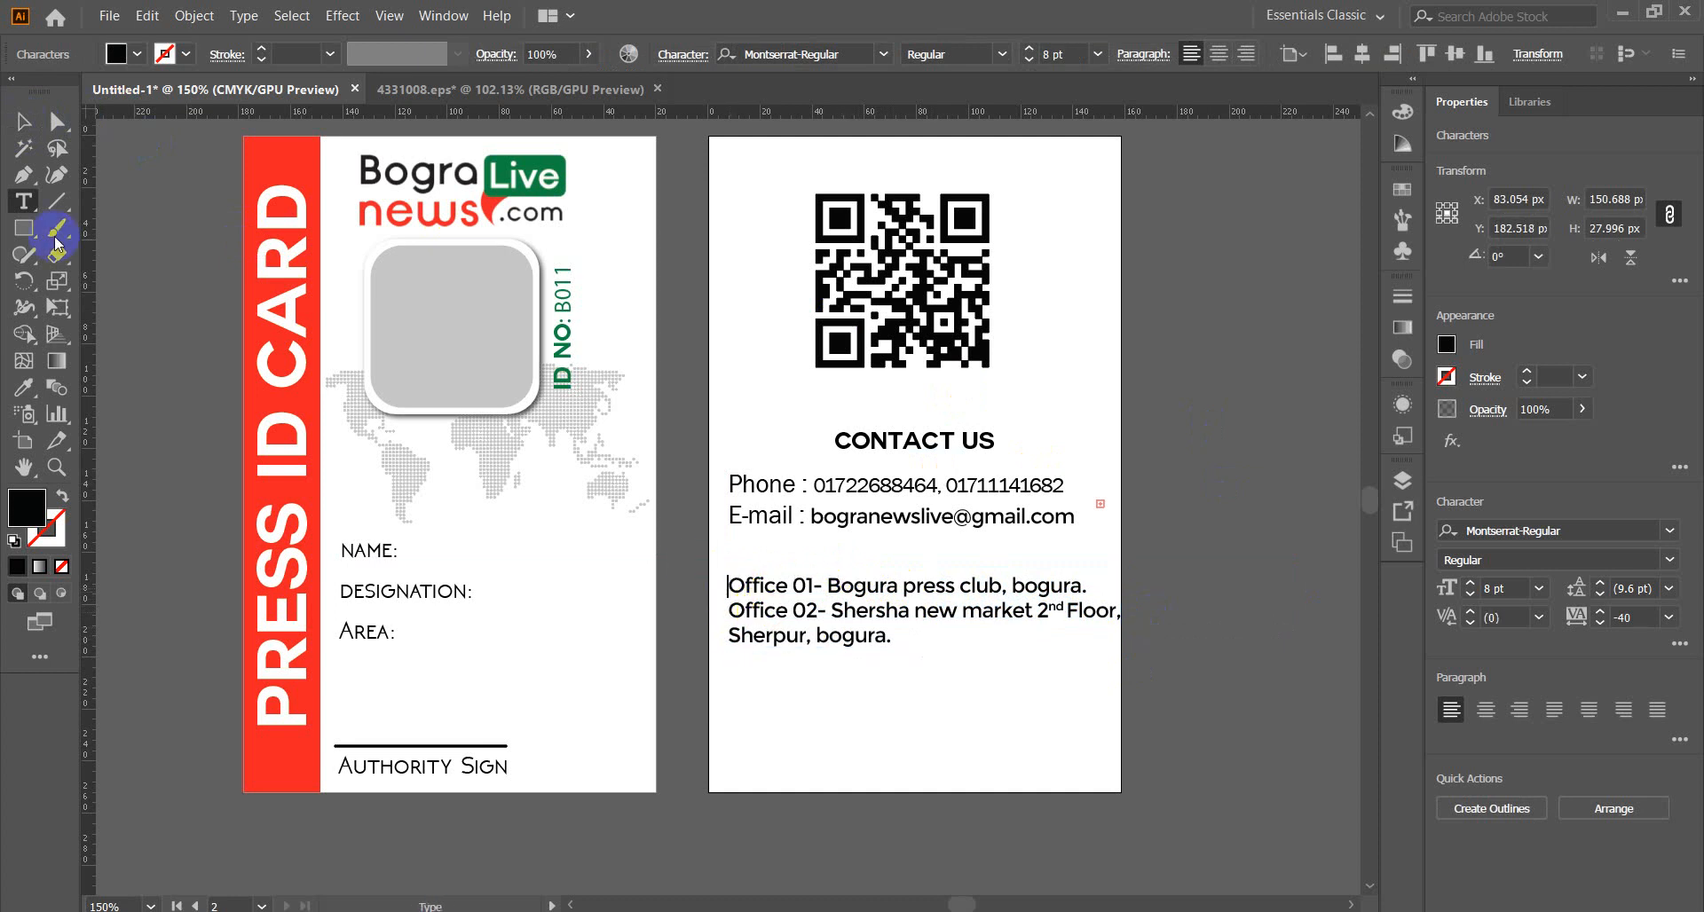
# Move the office lines down and paste Our Address: centred under the E-mail line.
pyautogui.click(23, 122)
pyautogui.moveTo(799, 609); pyautogui.dragTo(809, 672)
pyautogui.click(911, 590)
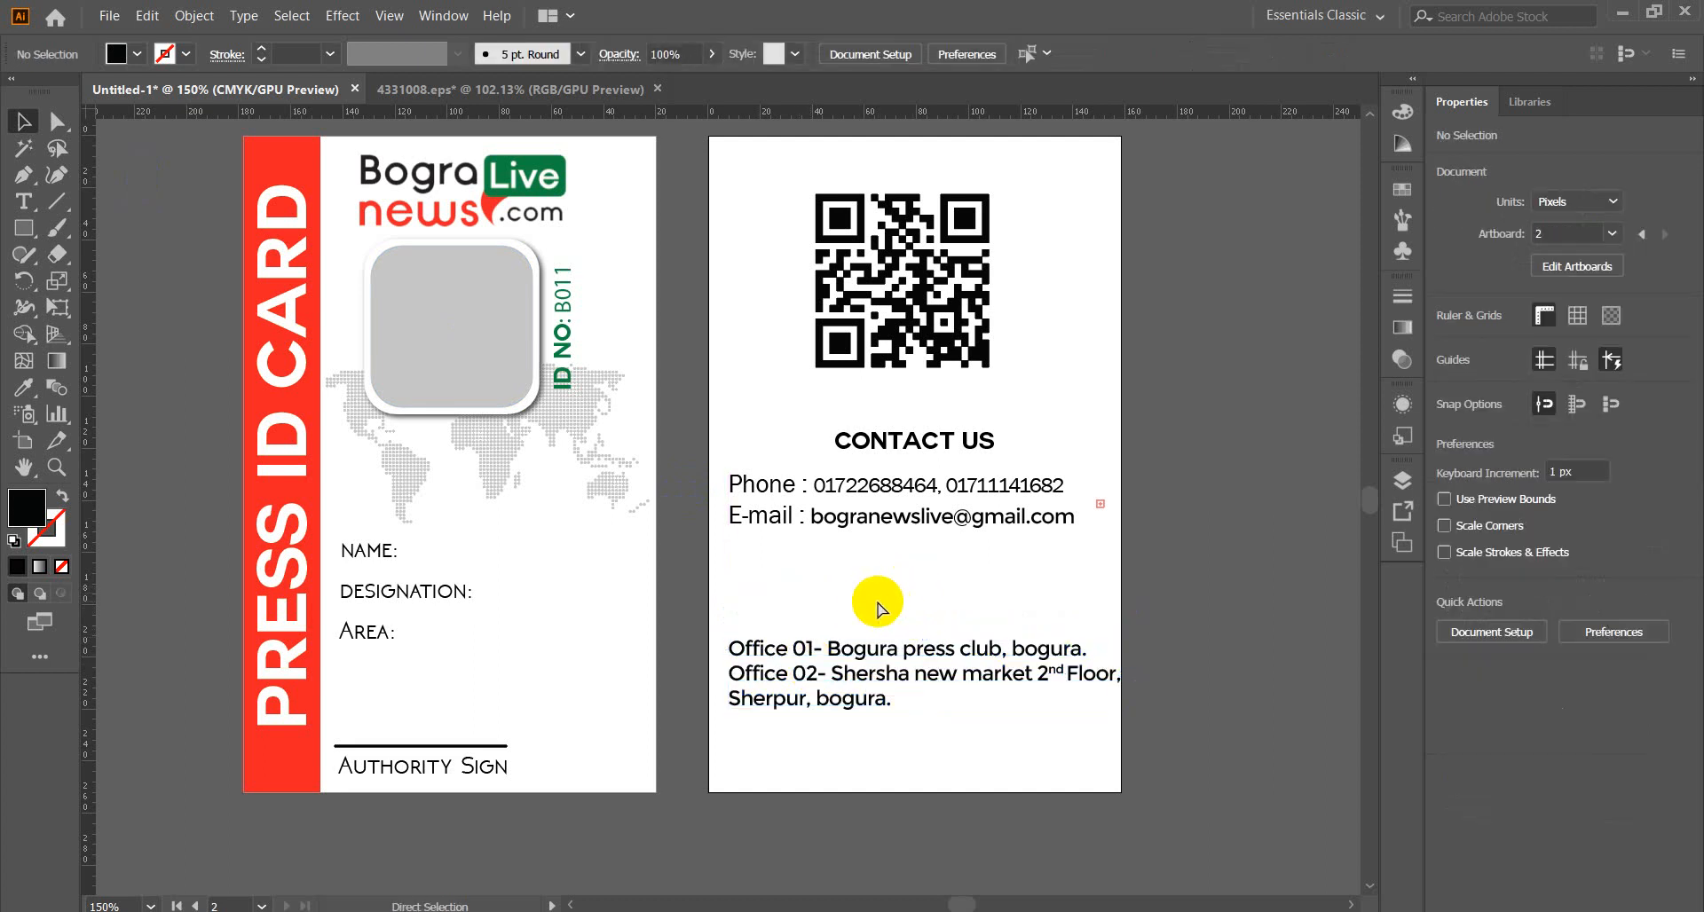
pyautogui.hotkey('ctrl', 'v')
pyautogui.moveTo(684, 506); pyautogui.dragTo(870, 572)
pyautogui.click(936, 608)
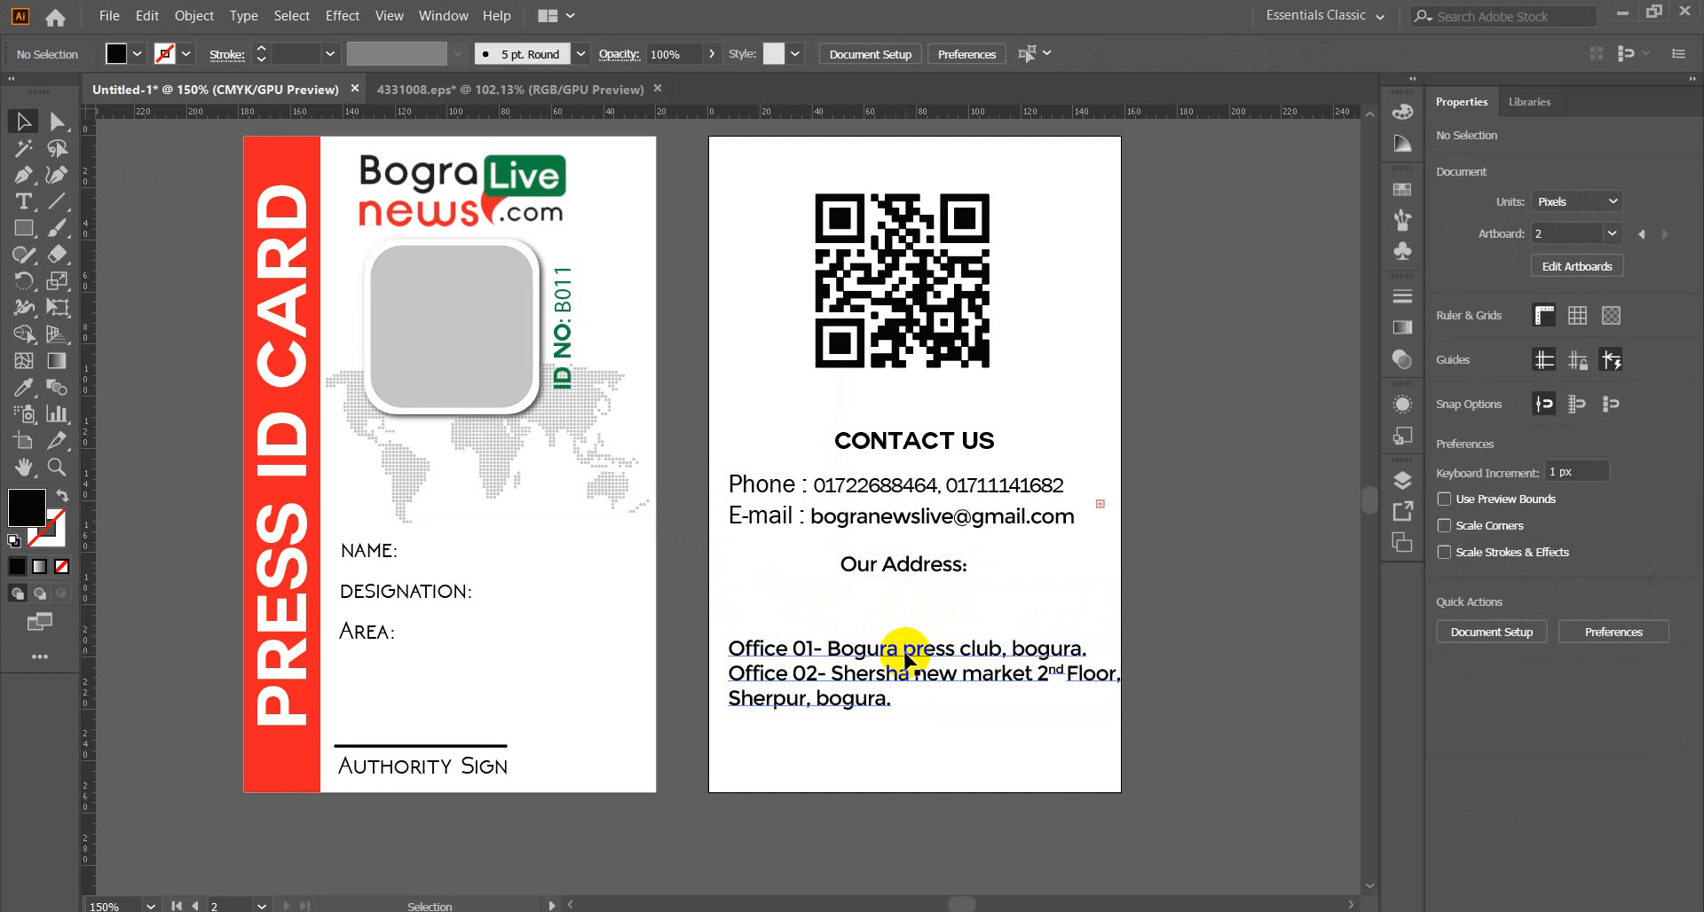
# Put each office's street address on its own line after Office 01- and Office 02-.
pyautogui.click(906, 655)
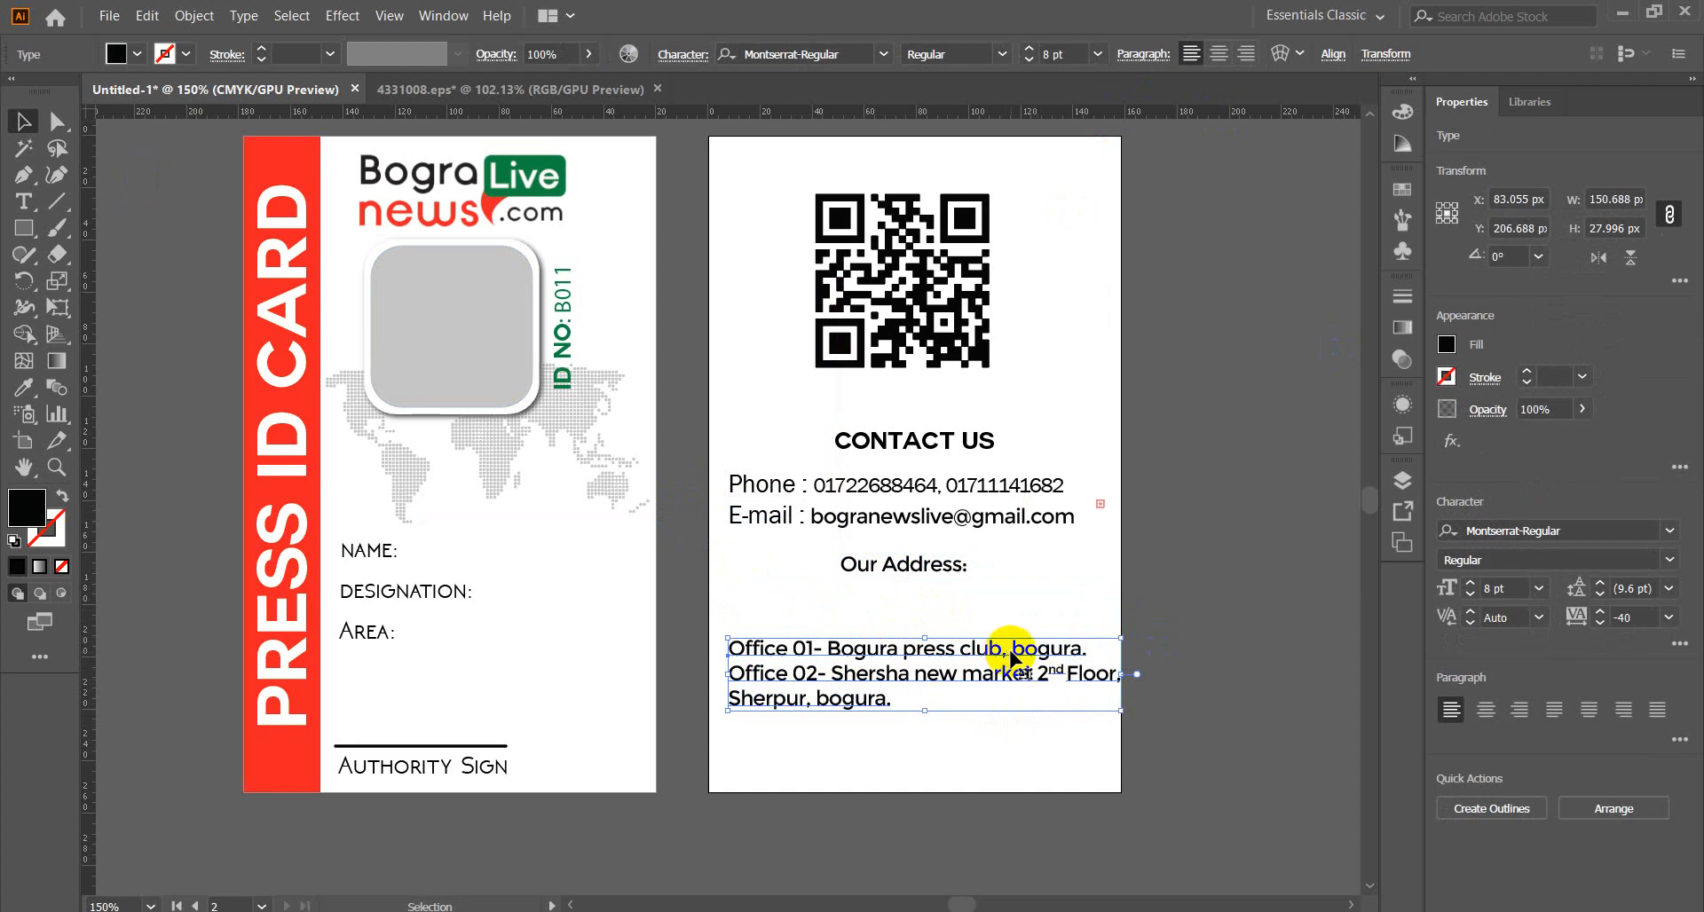
pyautogui.doubleClick(829, 661)
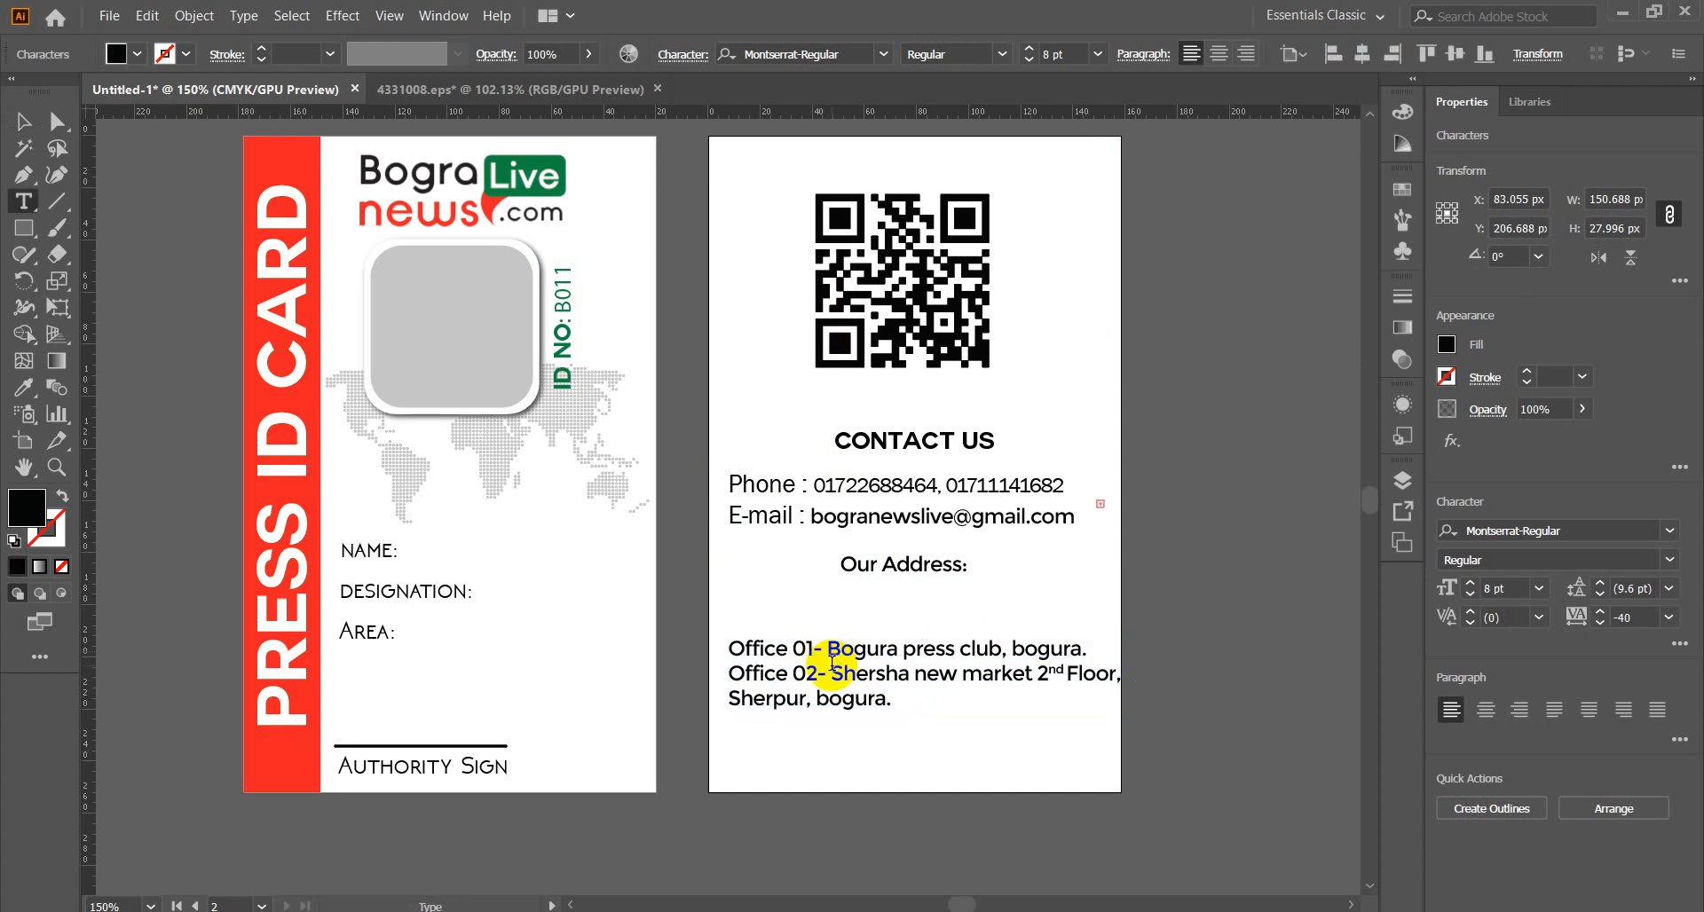
pyautogui.press('BackSpace')
pyautogui.press('Return')
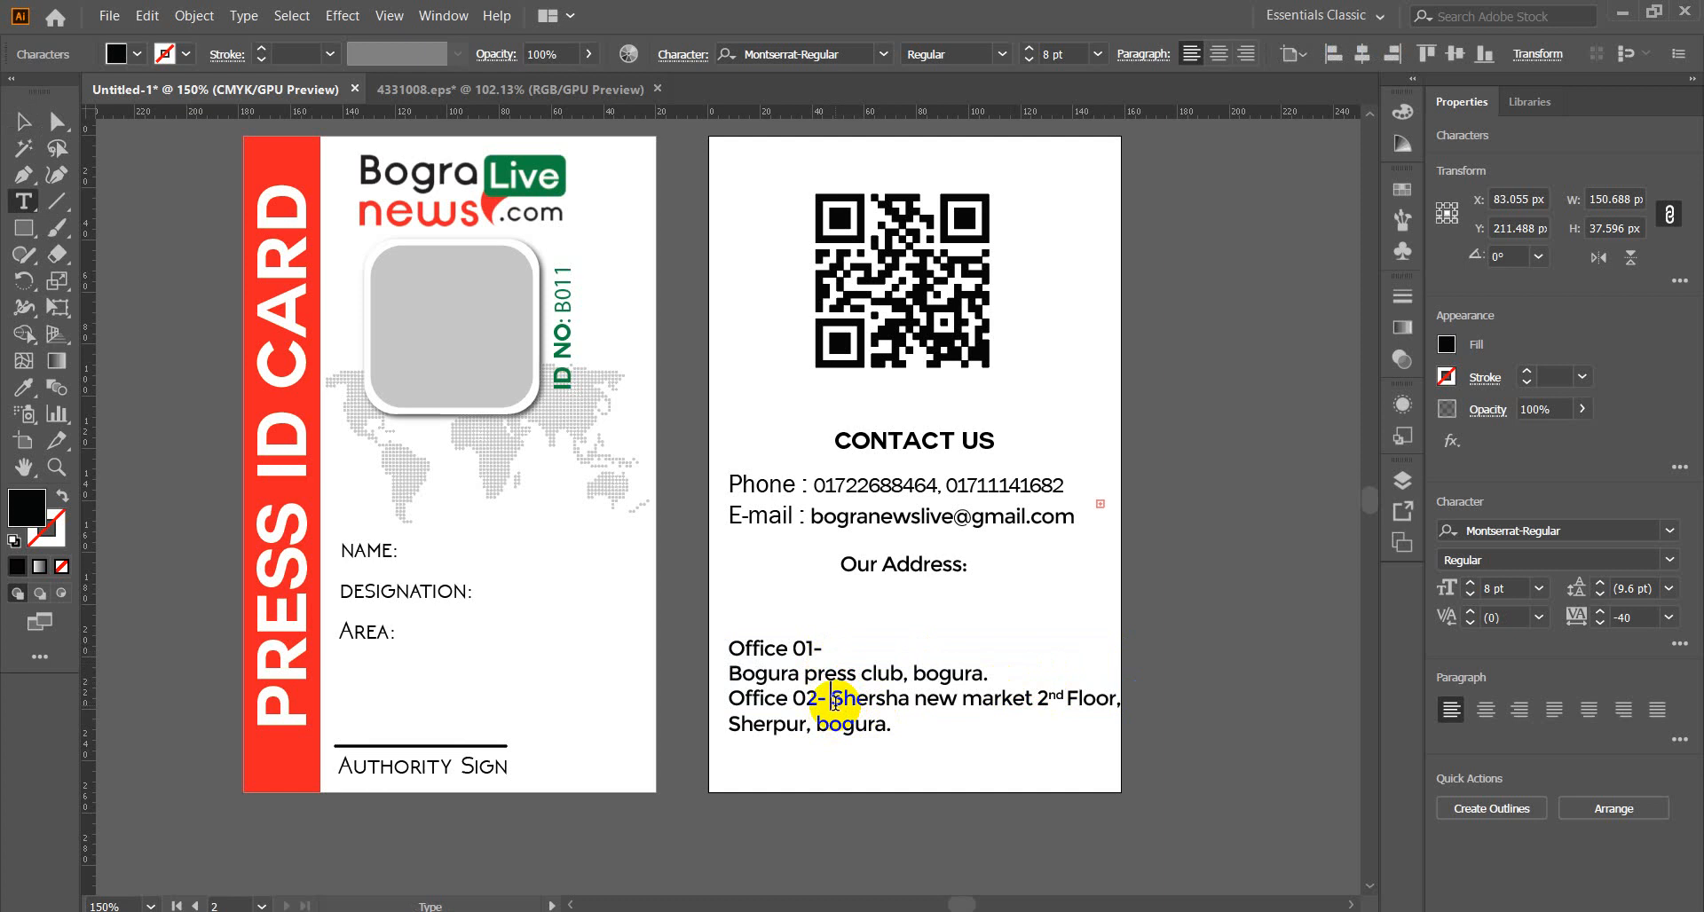
pyautogui.press('BackSpace')
pyautogui.press('Return')
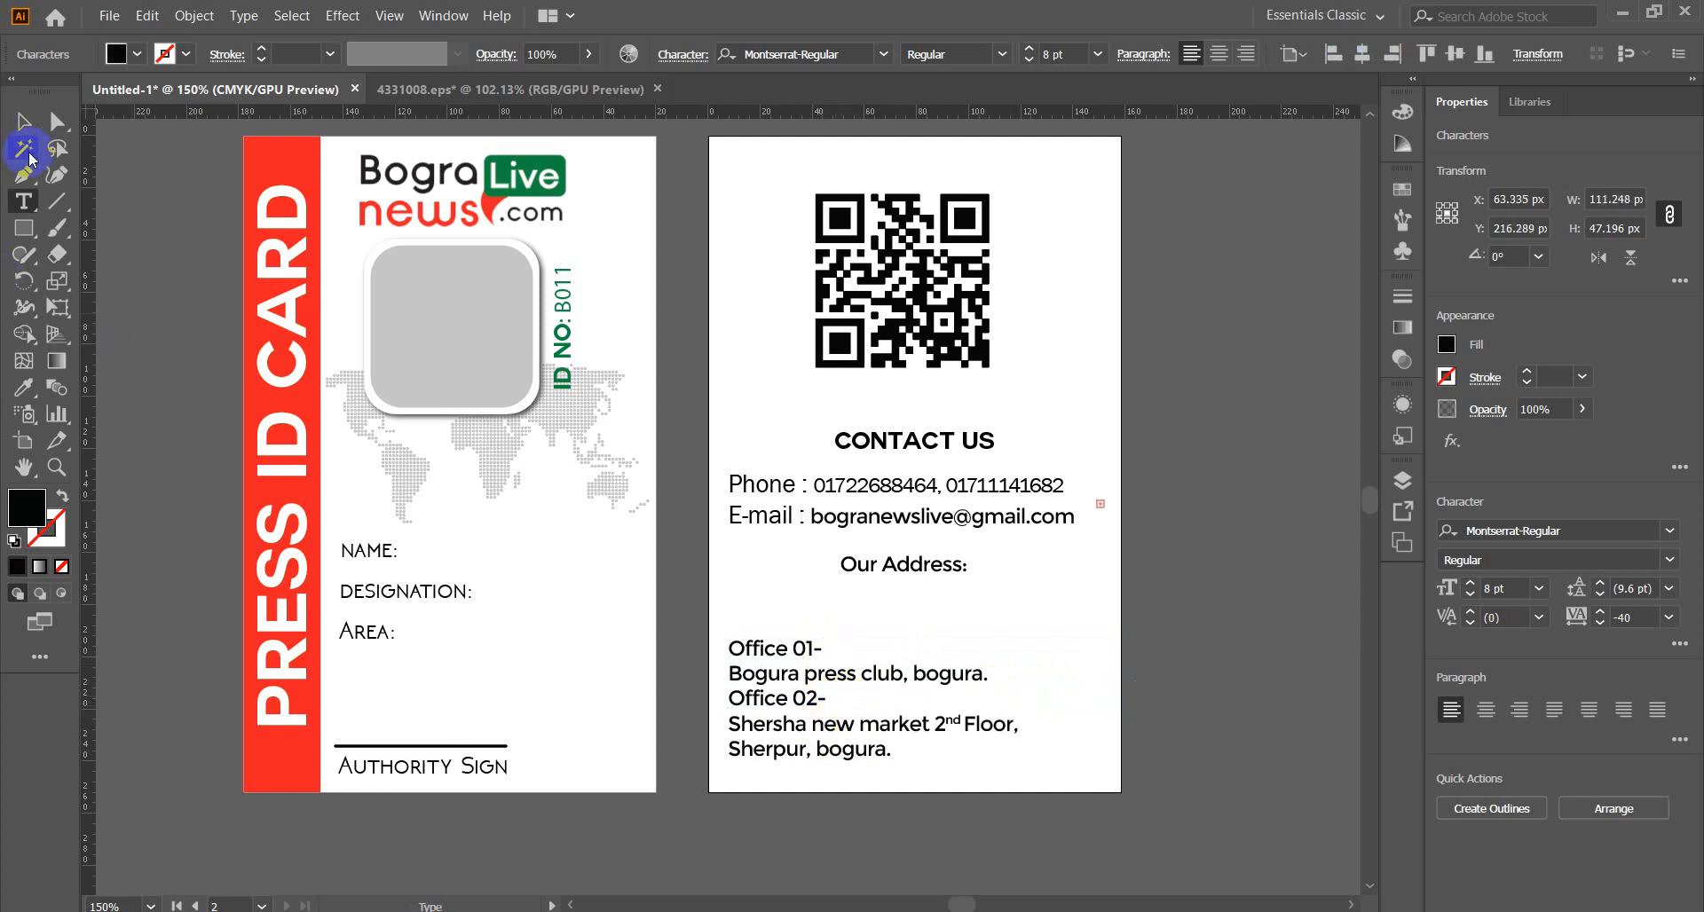
# Move the address block up under the heading, set it to 9 pt and Title Case.
pyautogui.click(23, 122)
pyautogui.moveTo(774, 677); pyautogui.dragTo(776, 629)
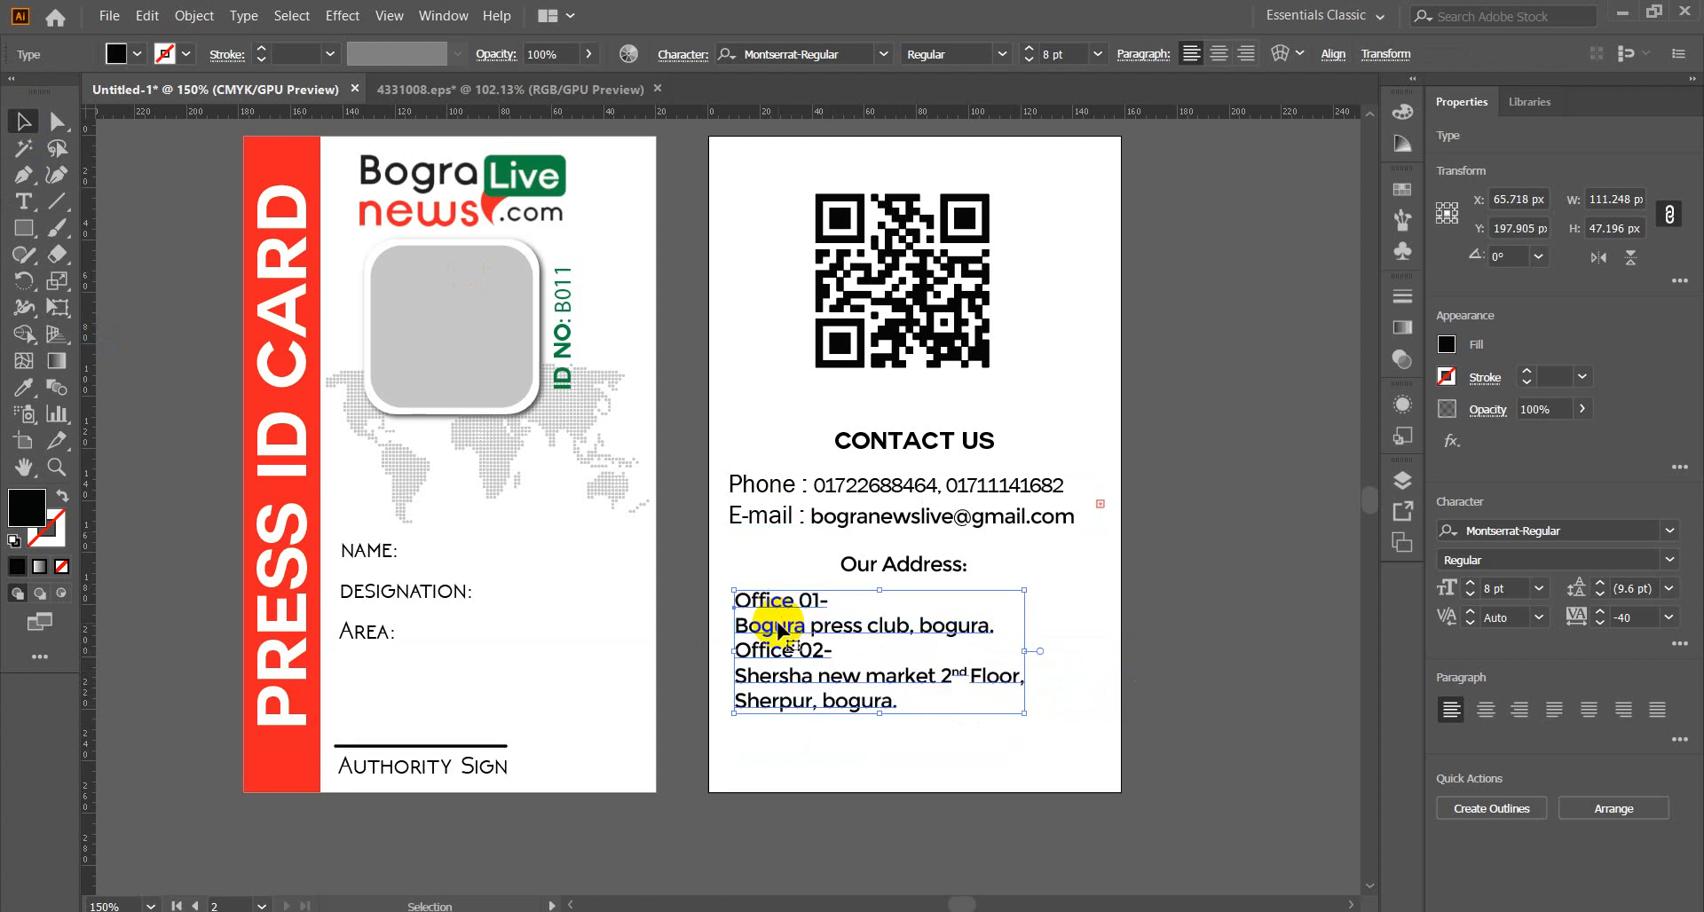
pyautogui.click(1029, 55)
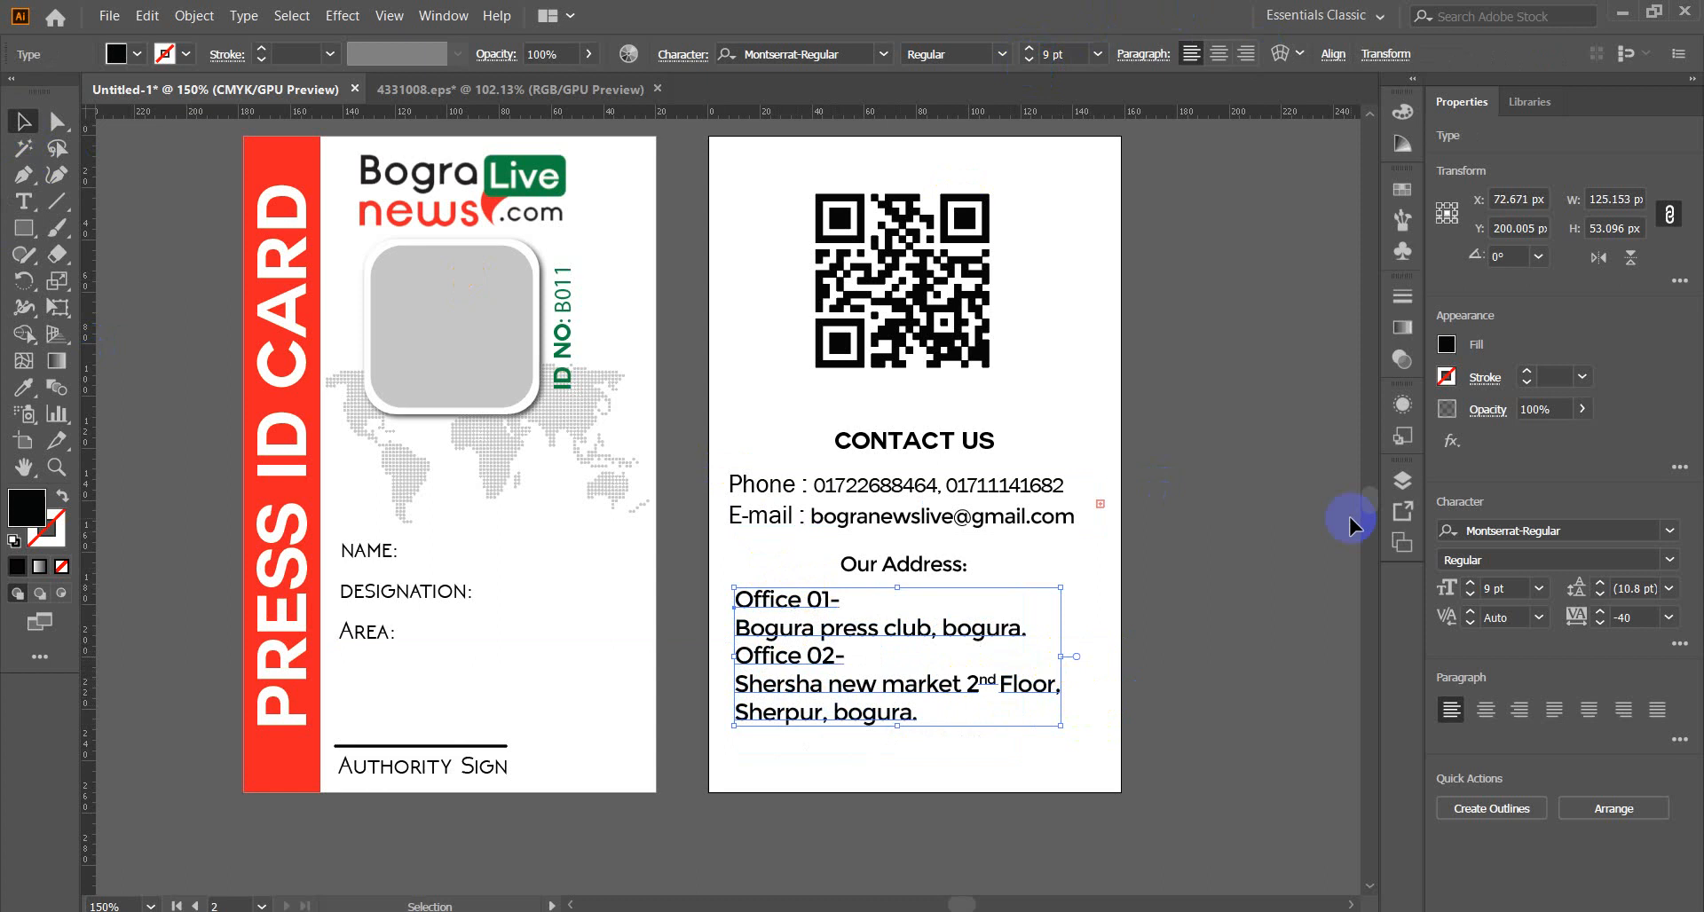
pyautogui.click(244, 15)
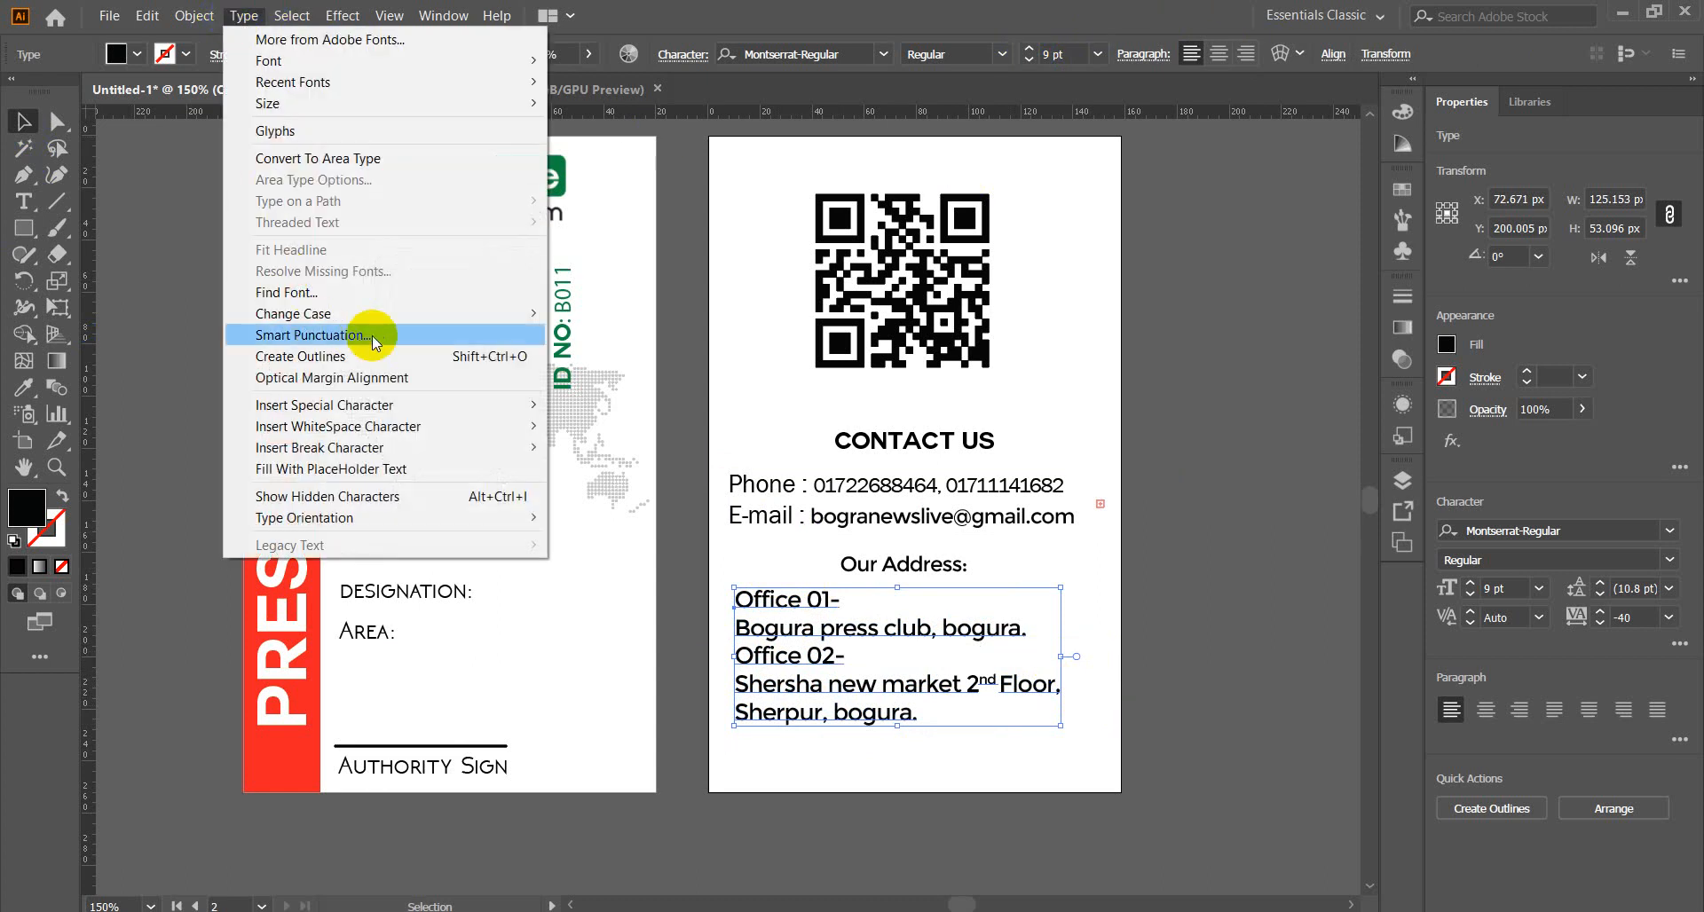
pyautogui.moveTo(417, 313)
pyautogui.click(577, 356)
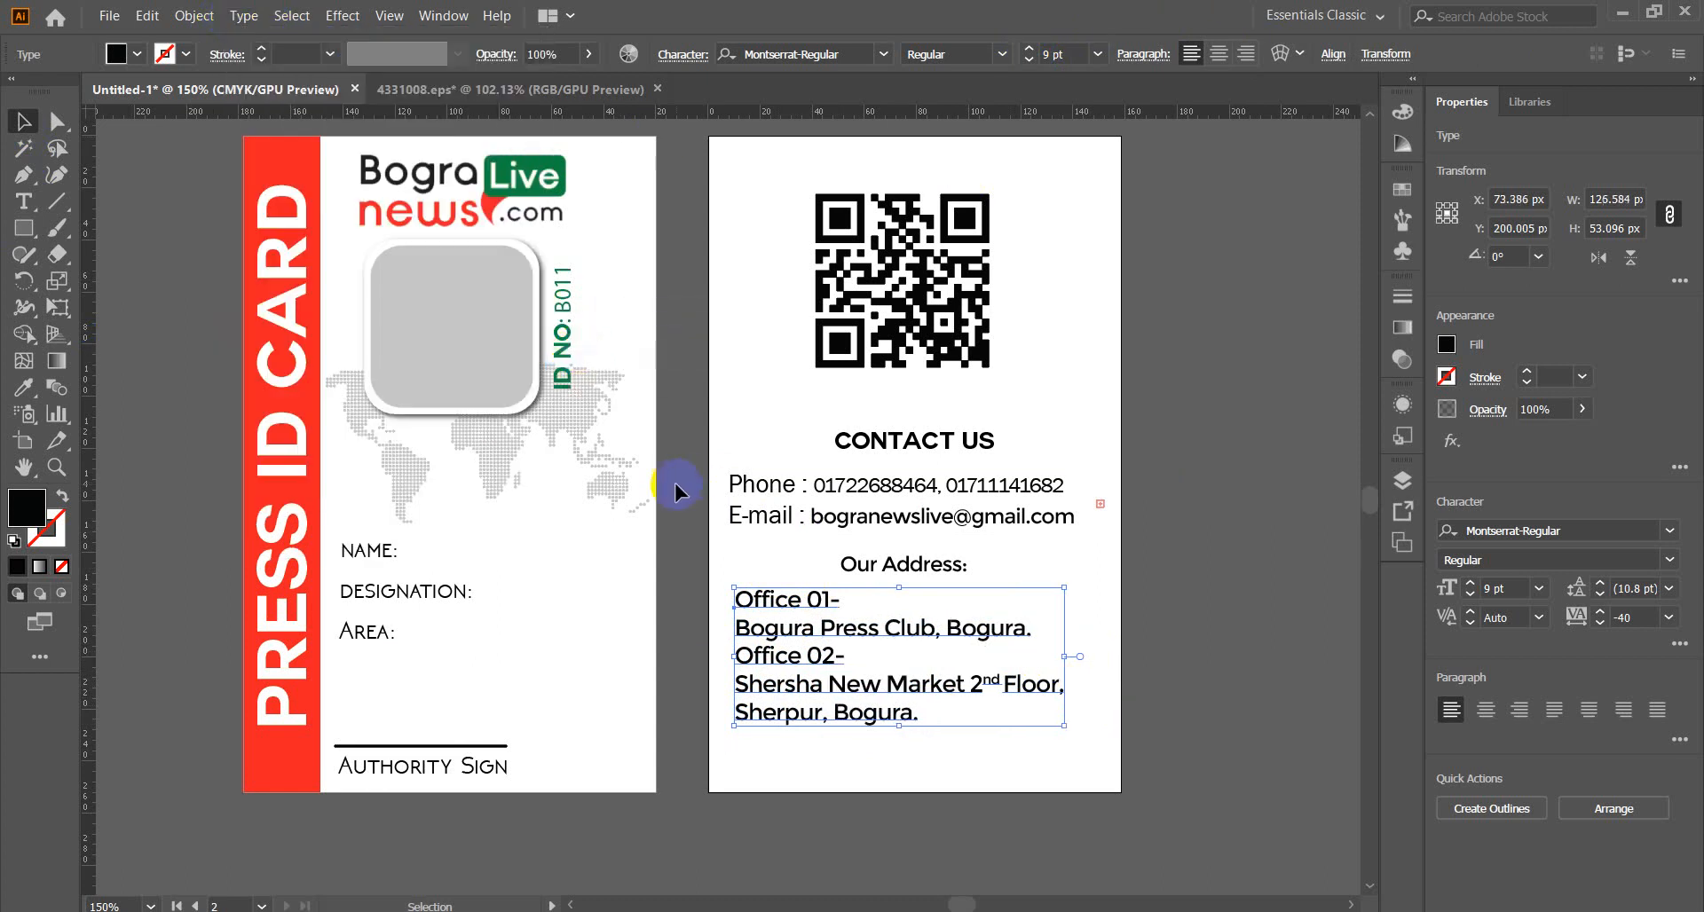
pyautogui.click(1169, 653)
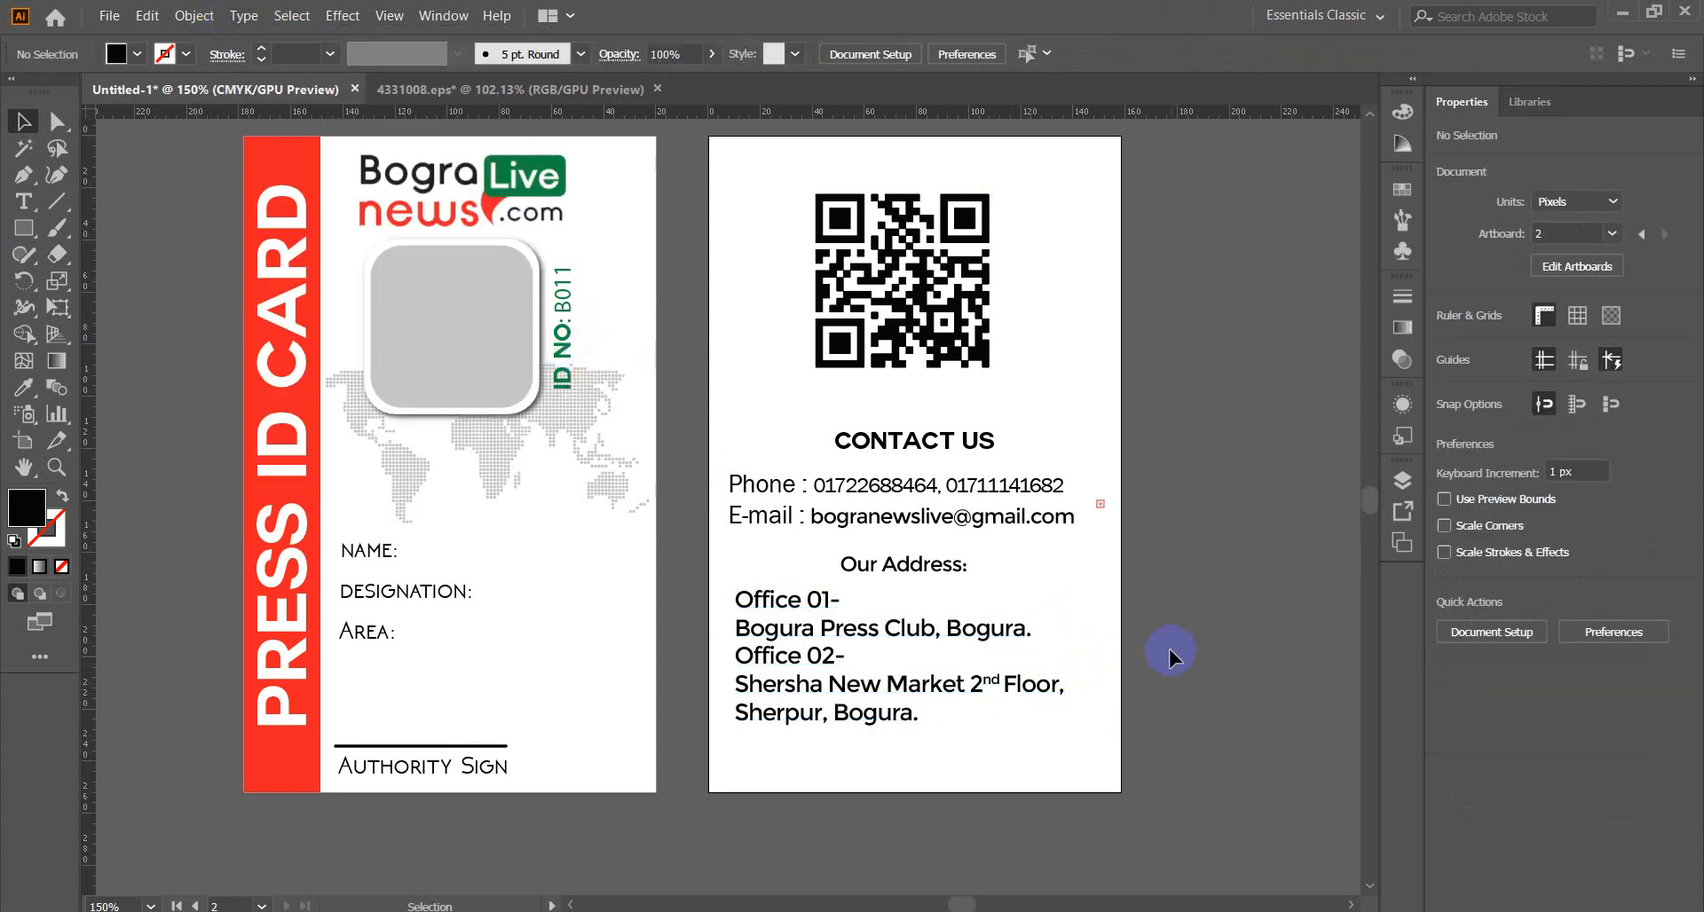
# Delete an accidentally created placeholder text frame below the address.
pyautogui.doubleClick(825, 659)
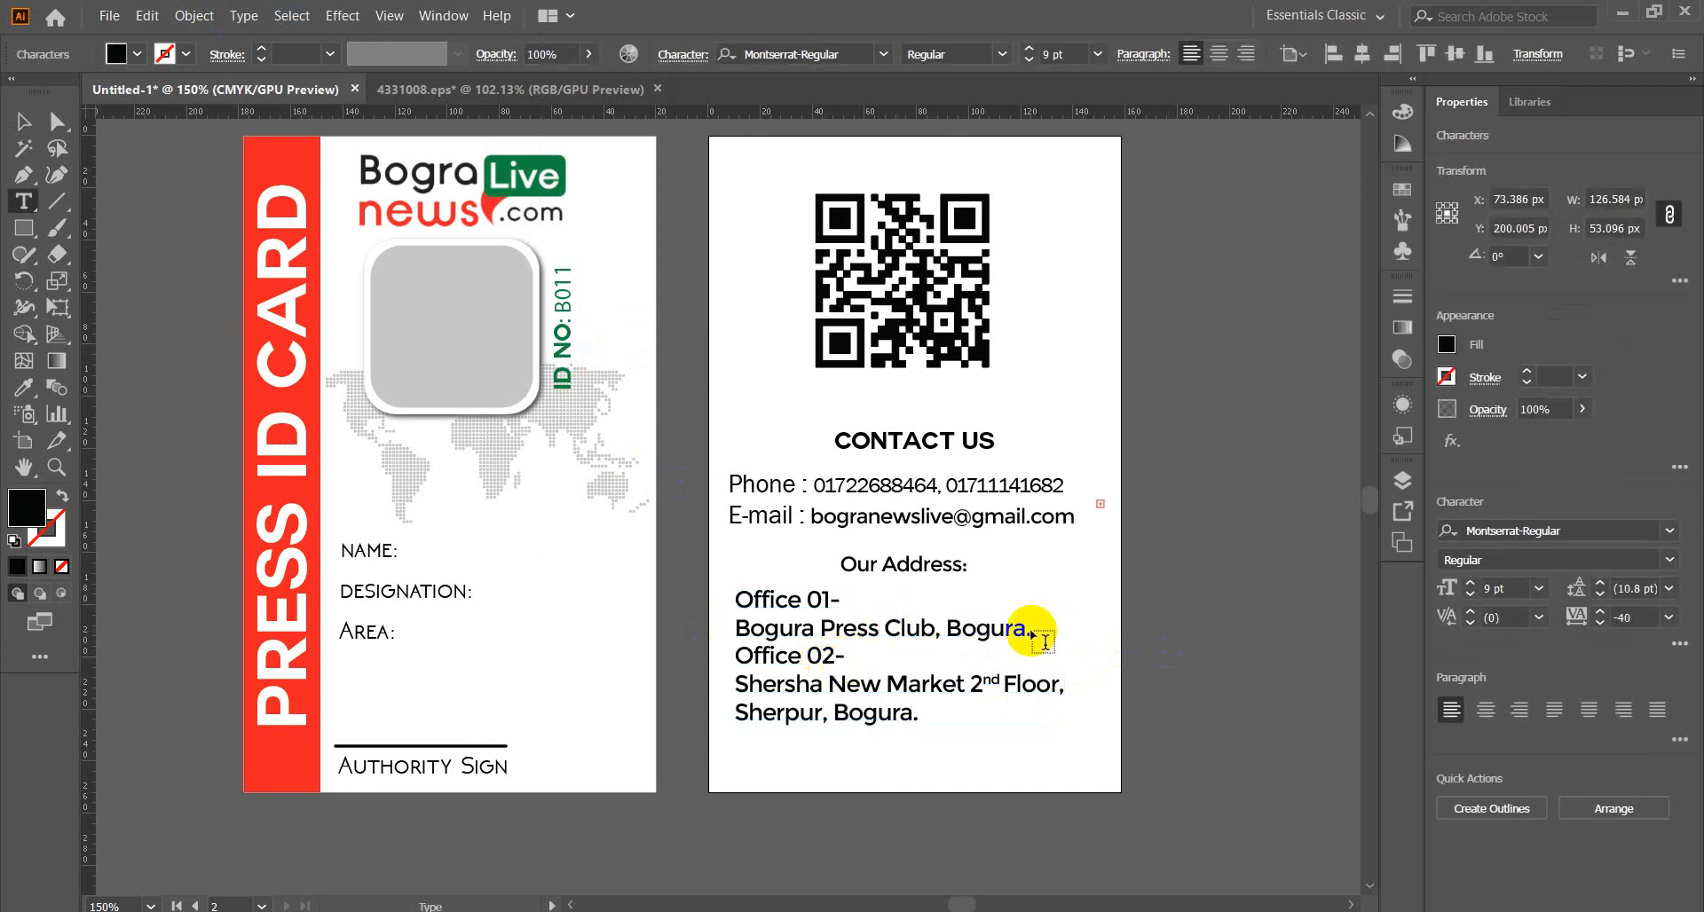
pyautogui.moveTo(1032, 632)
pyautogui.mouseDown()
pyautogui.moveTo(1019, 685)
pyautogui.moveTo(927, 793)
pyautogui.moveTo(828, 792)
pyautogui.mouseUp()
pyautogui.click(23, 123)
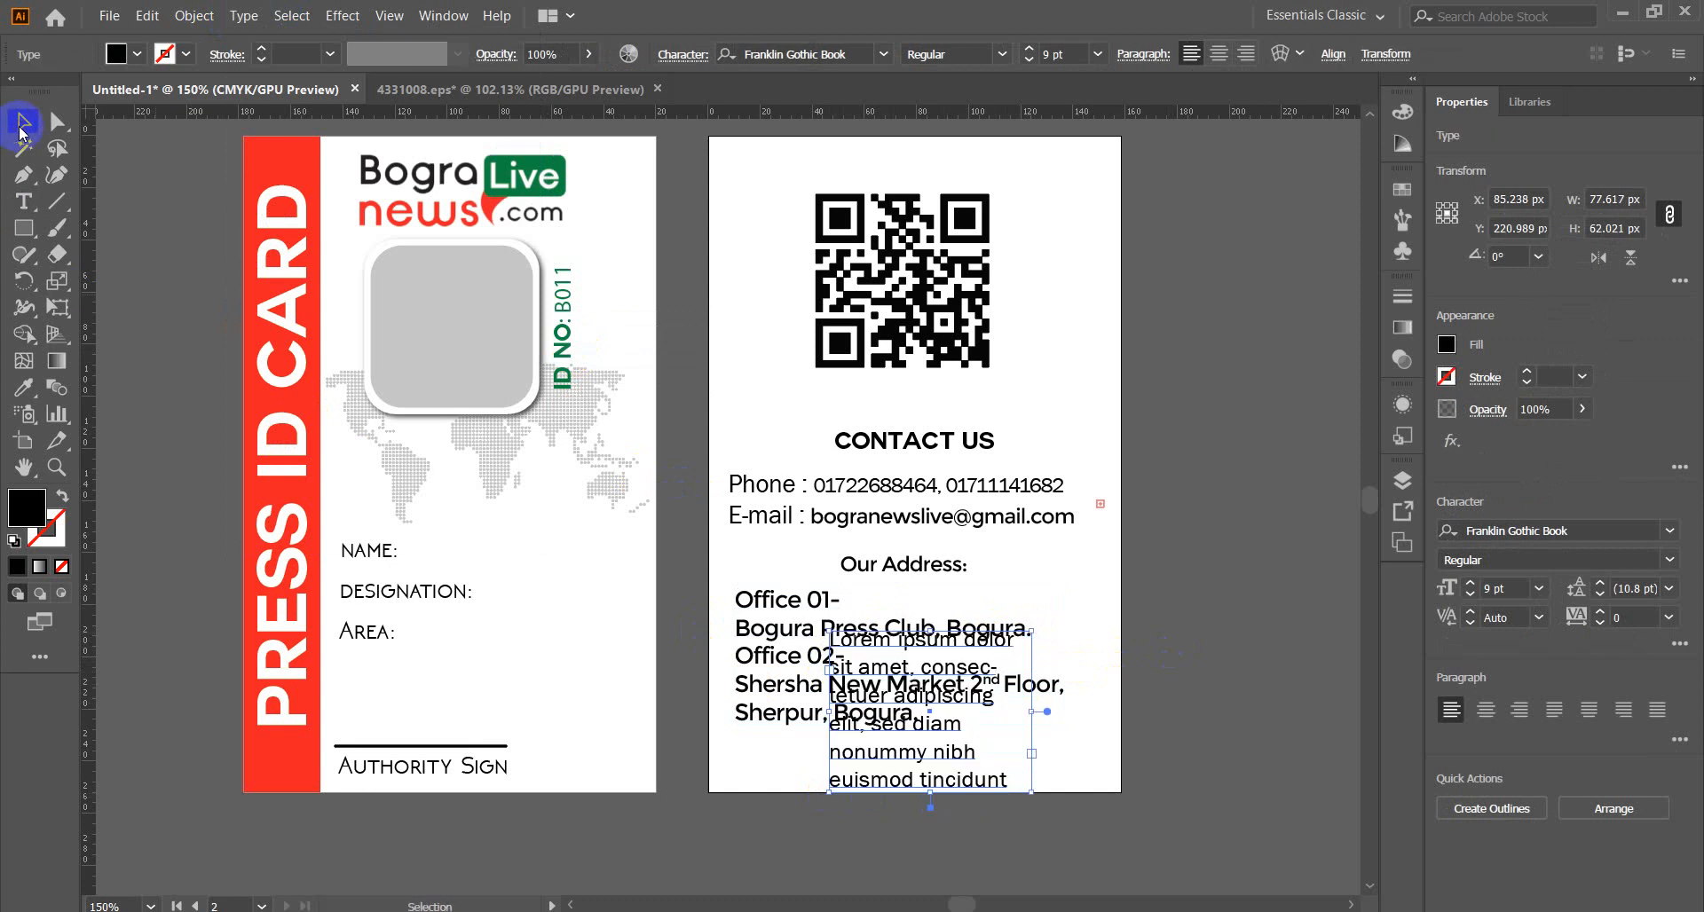
pyautogui.press('Delete')
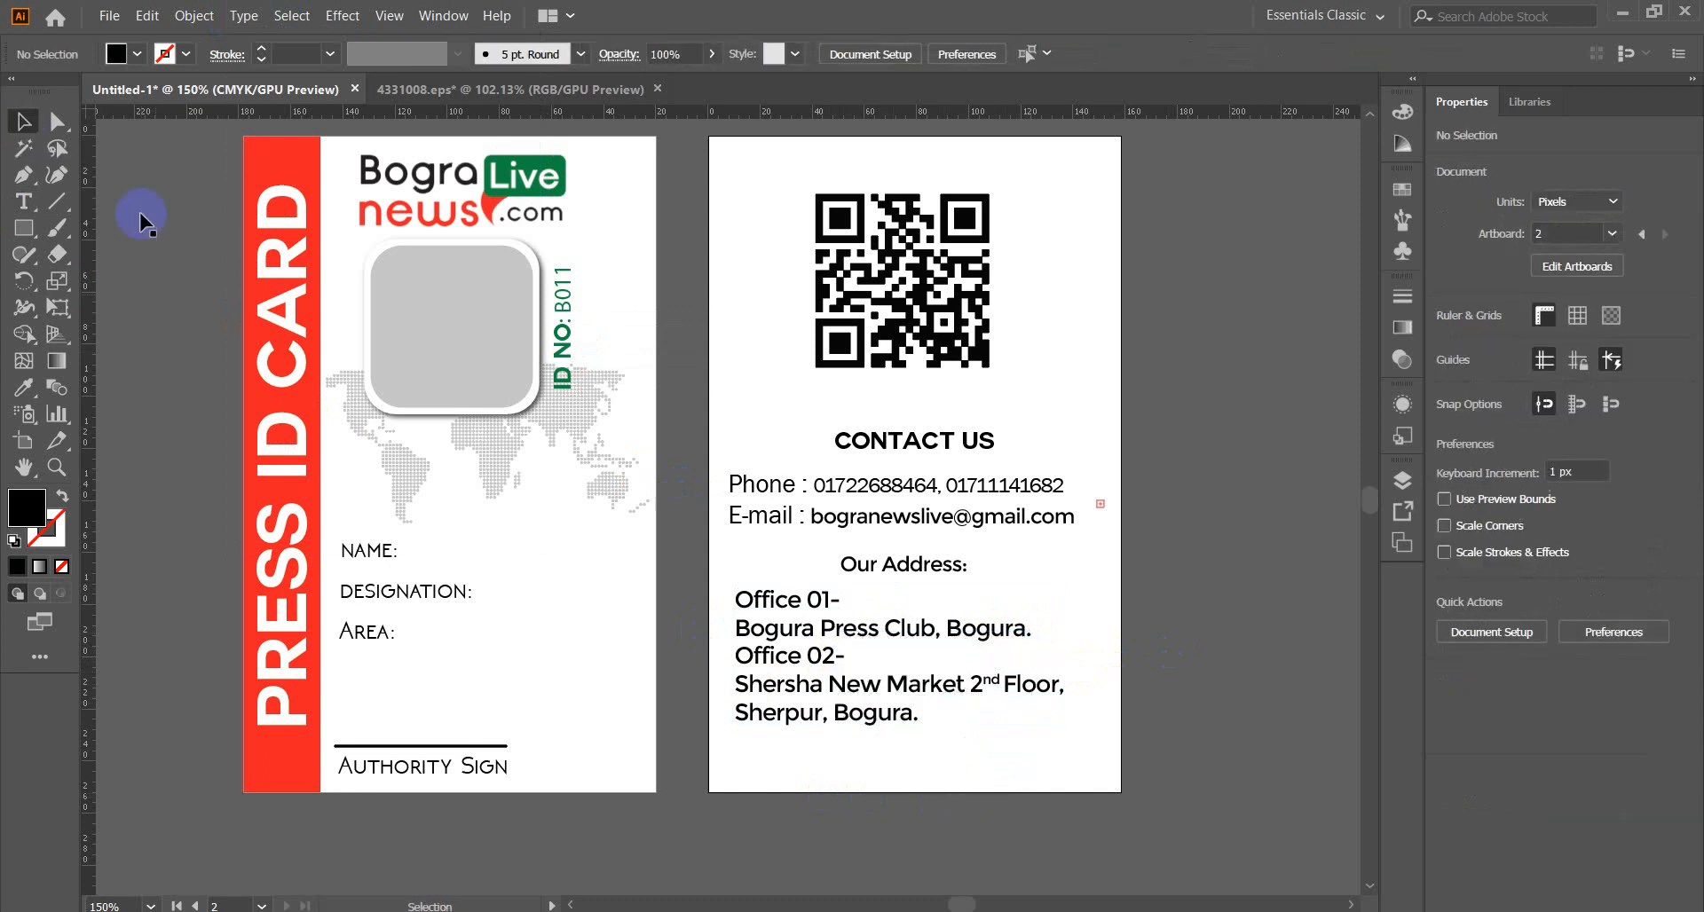
# Make the Bogura Press Club, Bogura. line grey using the Eyedropper.
pyautogui.click(794, 644)
pyautogui.doubleClick(910, 629)
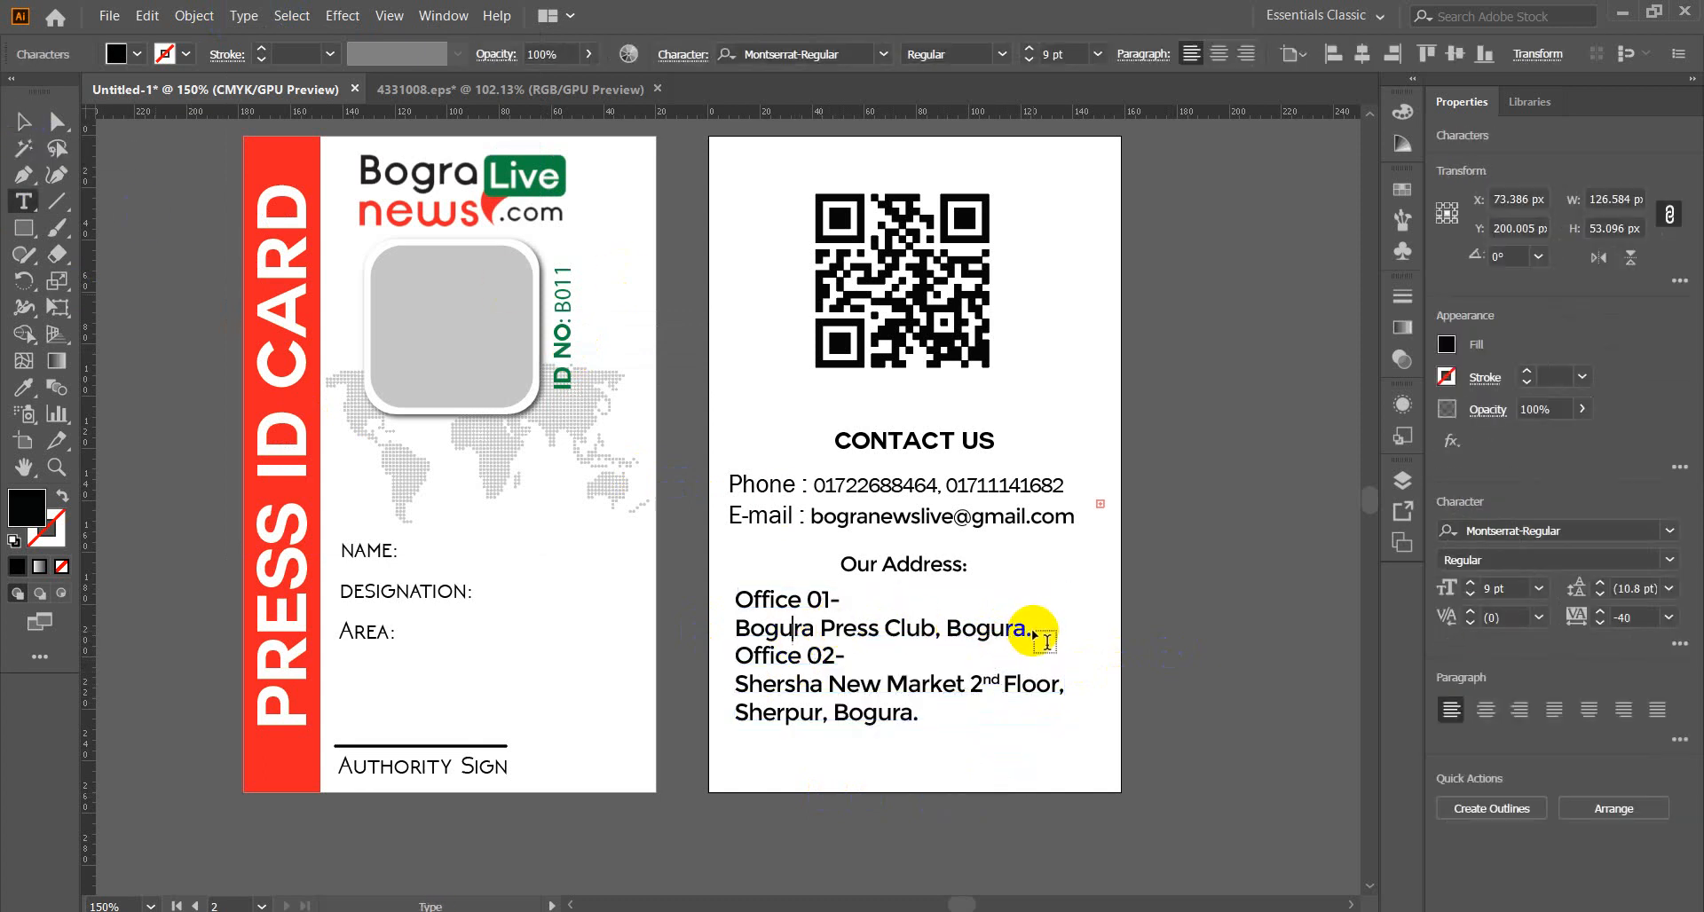
pyautogui.moveTo(1030, 630); pyautogui.dragTo(726, 629)
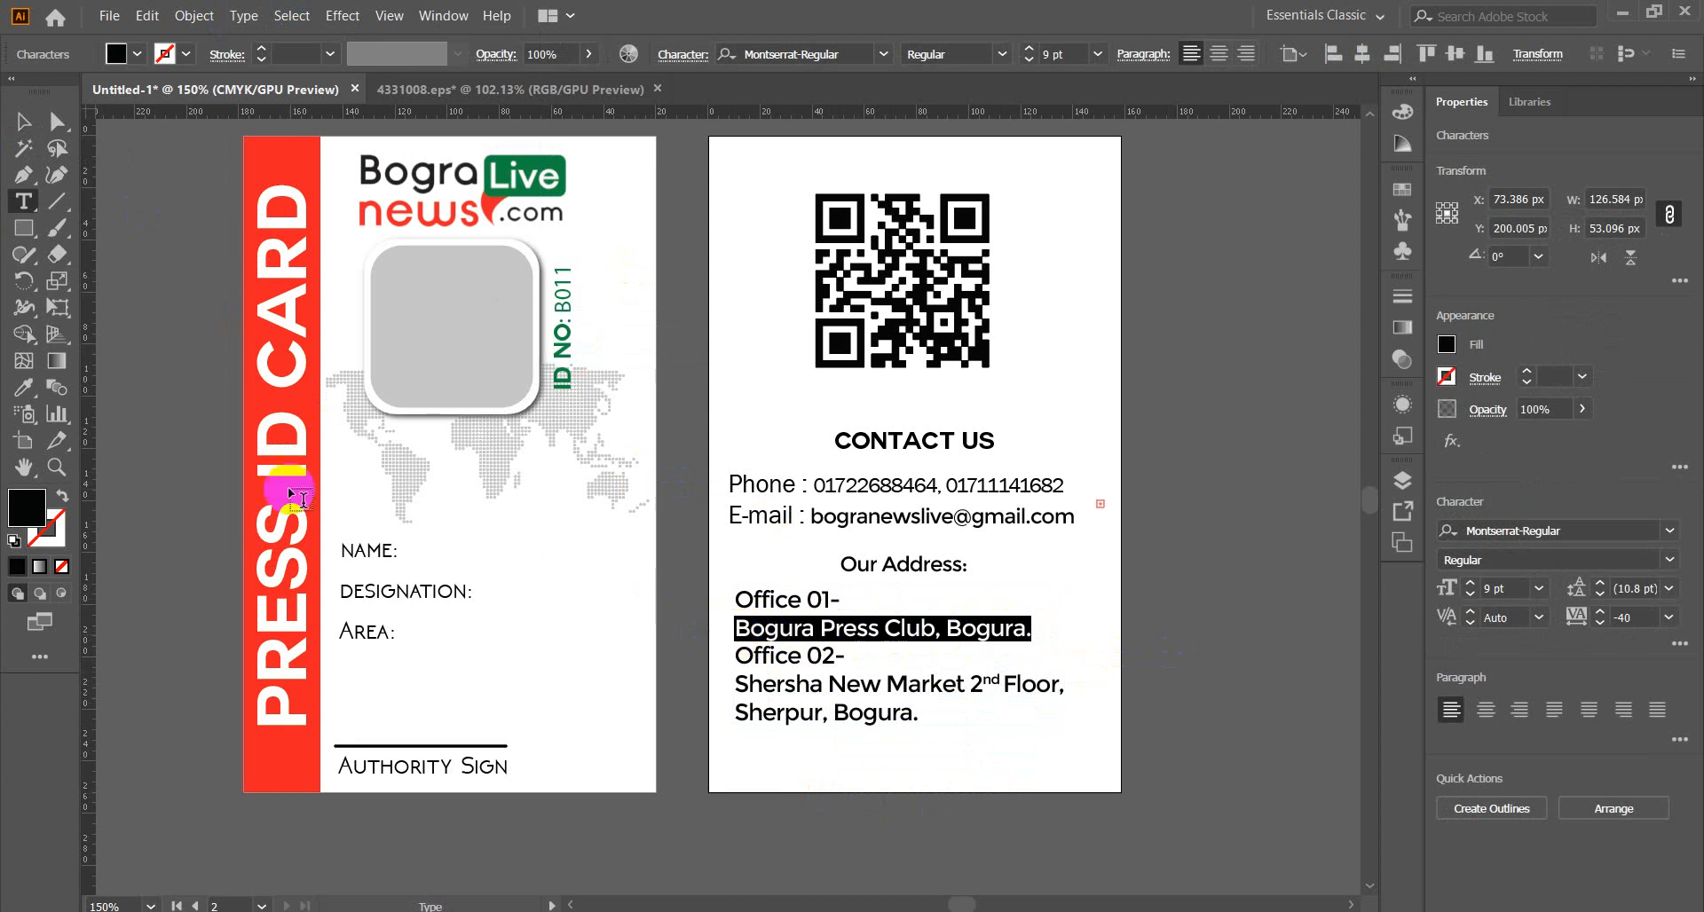
pyautogui.click(21, 394)
pyautogui.click(163, 396)
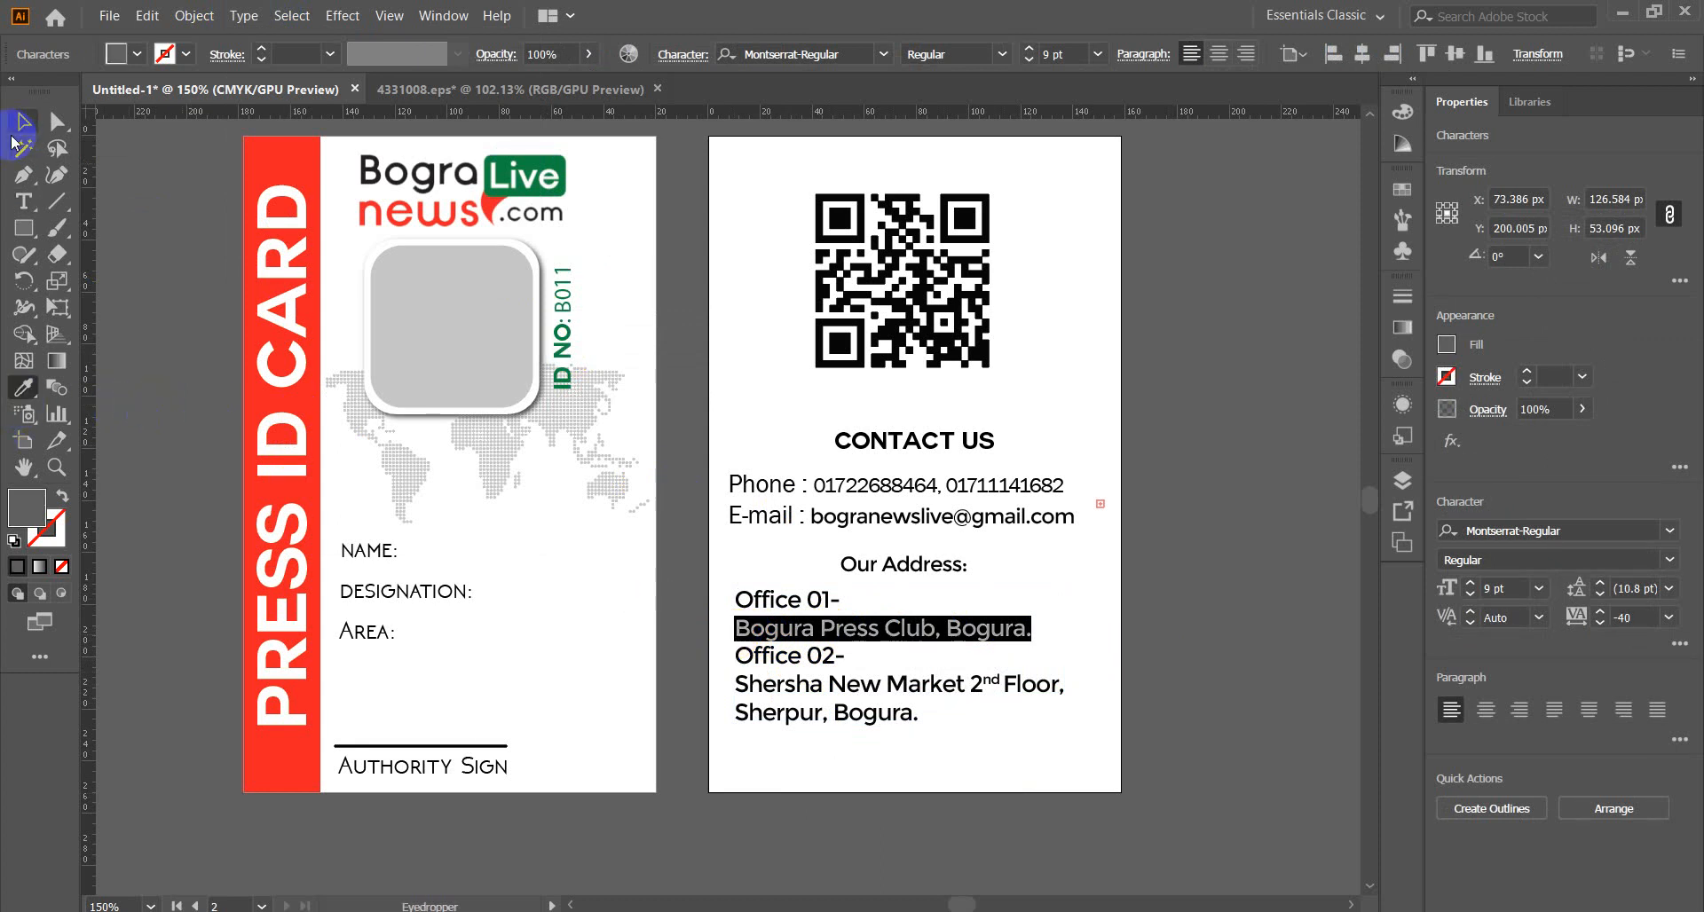
pyautogui.click(24, 121)
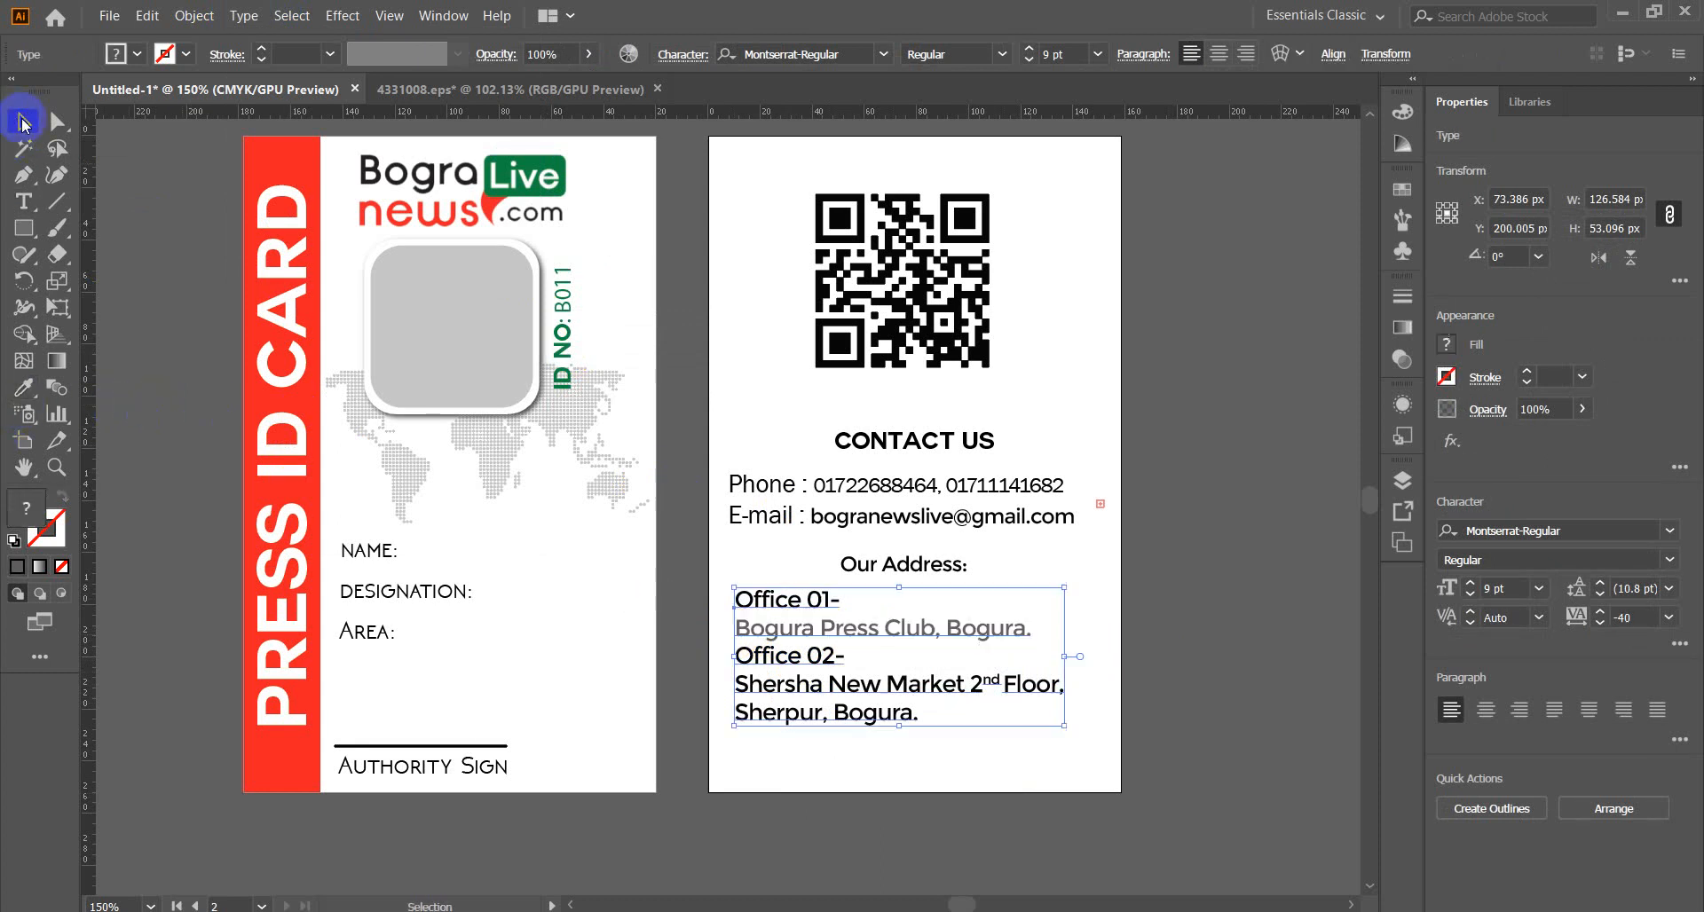
# Eyedrop the same grey onto the Shersha New Market address lines.
pyautogui.doubleClick(861, 685)
pyautogui.moveTo(894, 714); pyautogui.dragTo(728, 684)
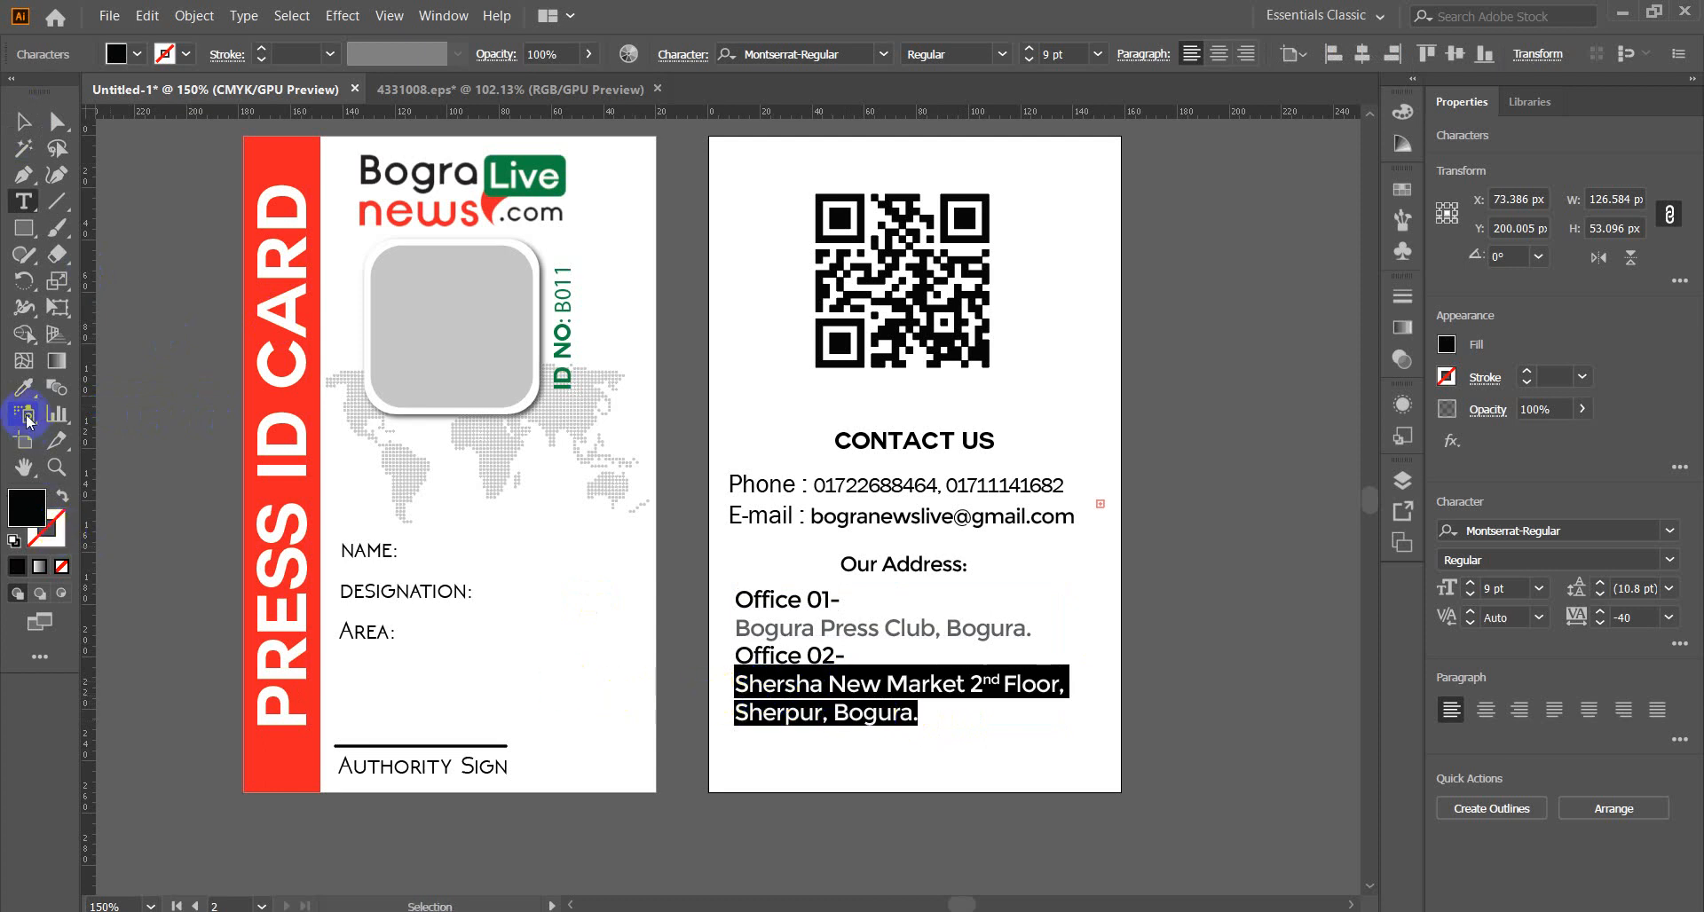
pyautogui.click(24, 387)
pyautogui.click(169, 391)
pyautogui.click(24, 121)
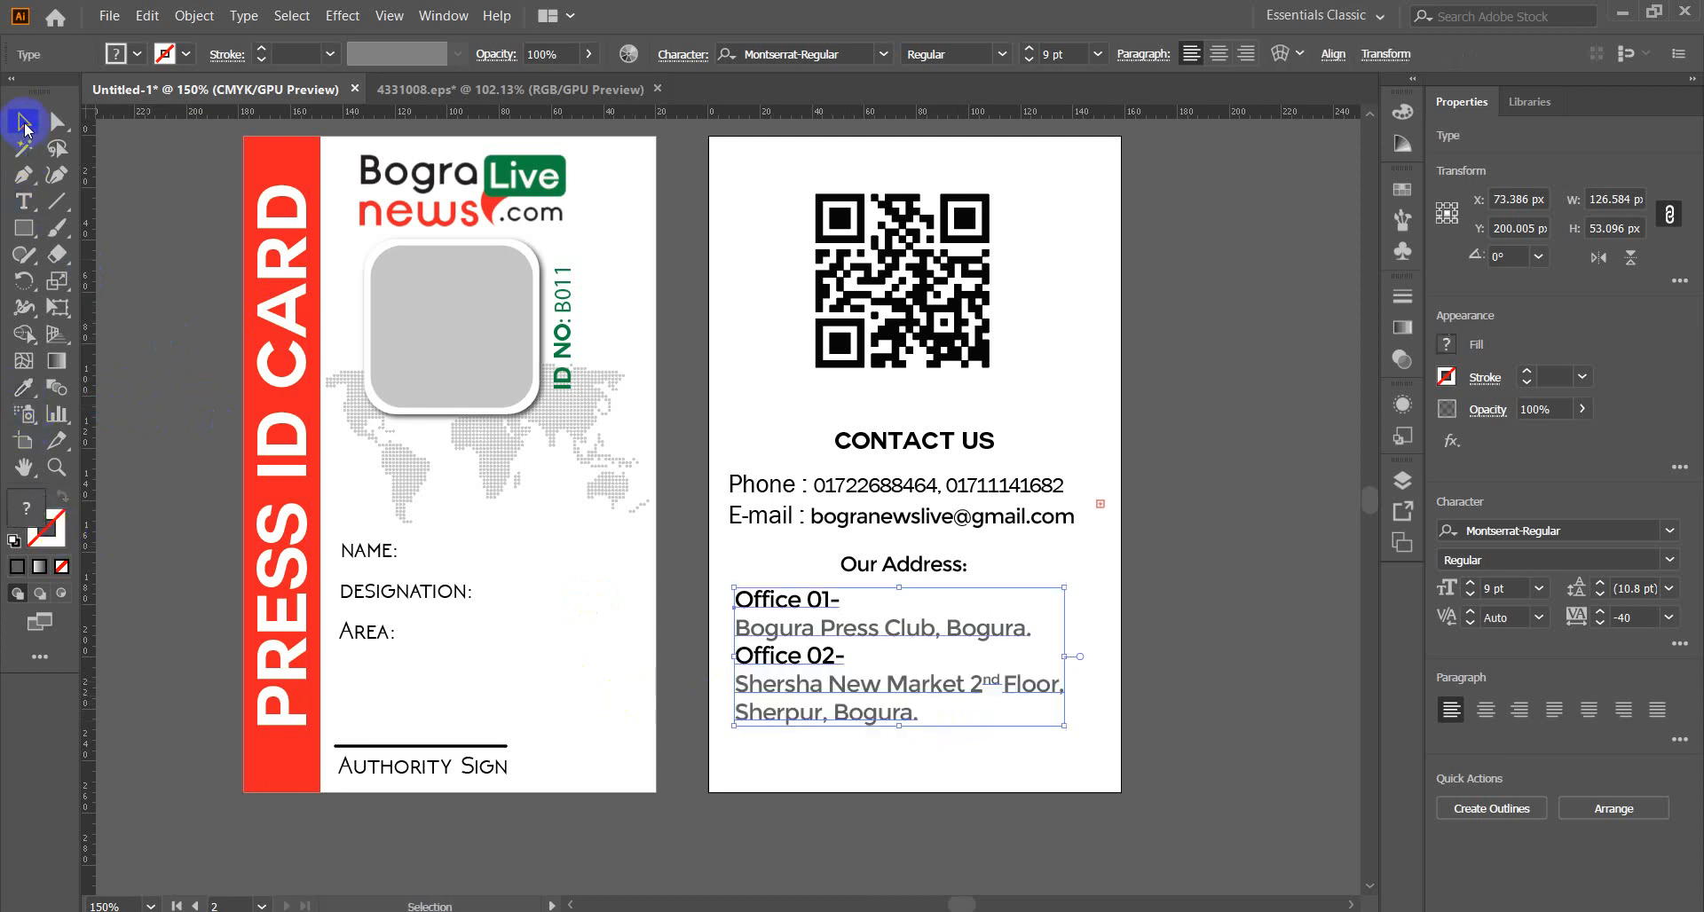
pyautogui.click(954, 765)
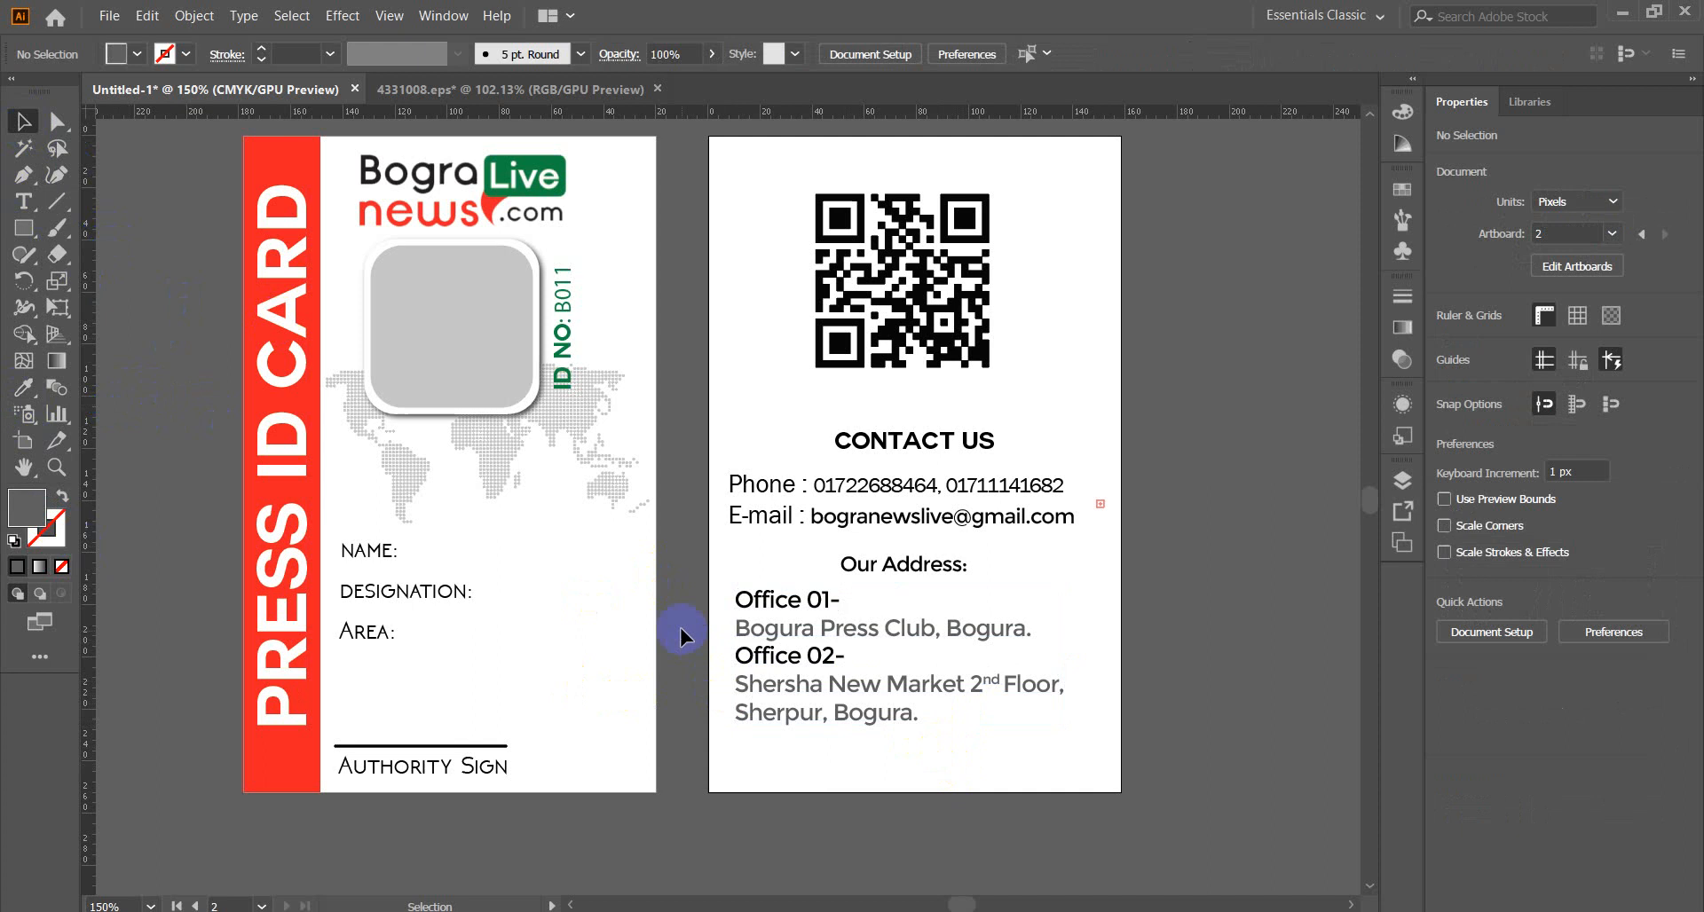
# Enlarge the Our Address: and CONTACT US headings to 10 pt.
pyautogui.click(910, 561)
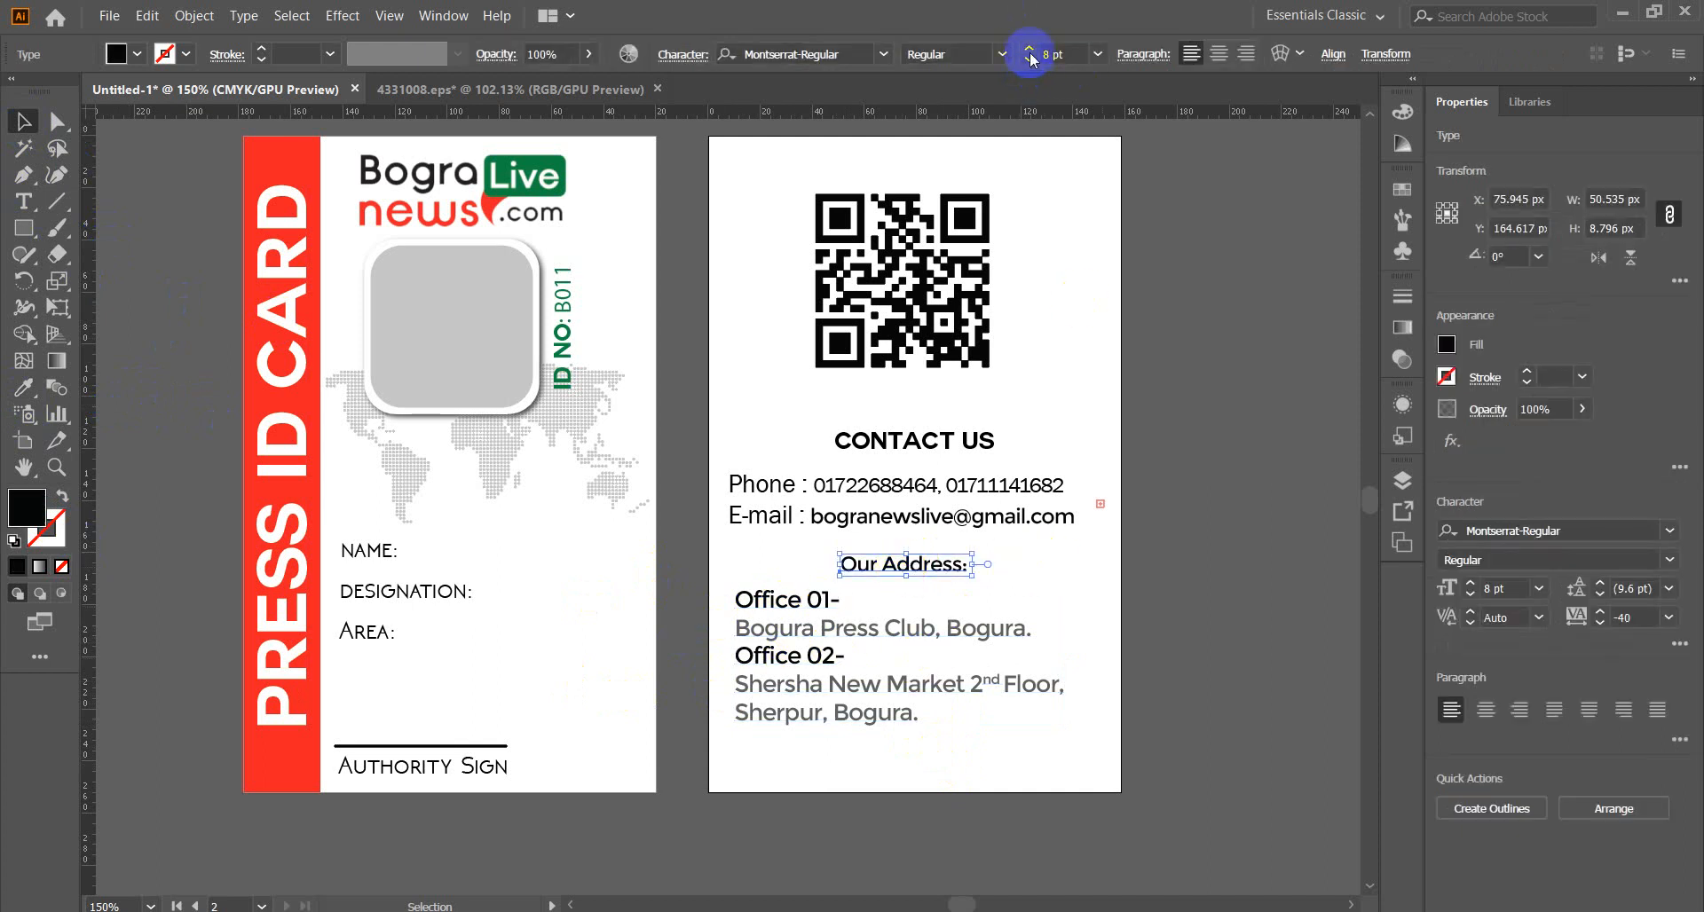
pyautogui.click(1027, 49)
pyautogui.click(1028, 49)
pyautogui.click(945, 440)
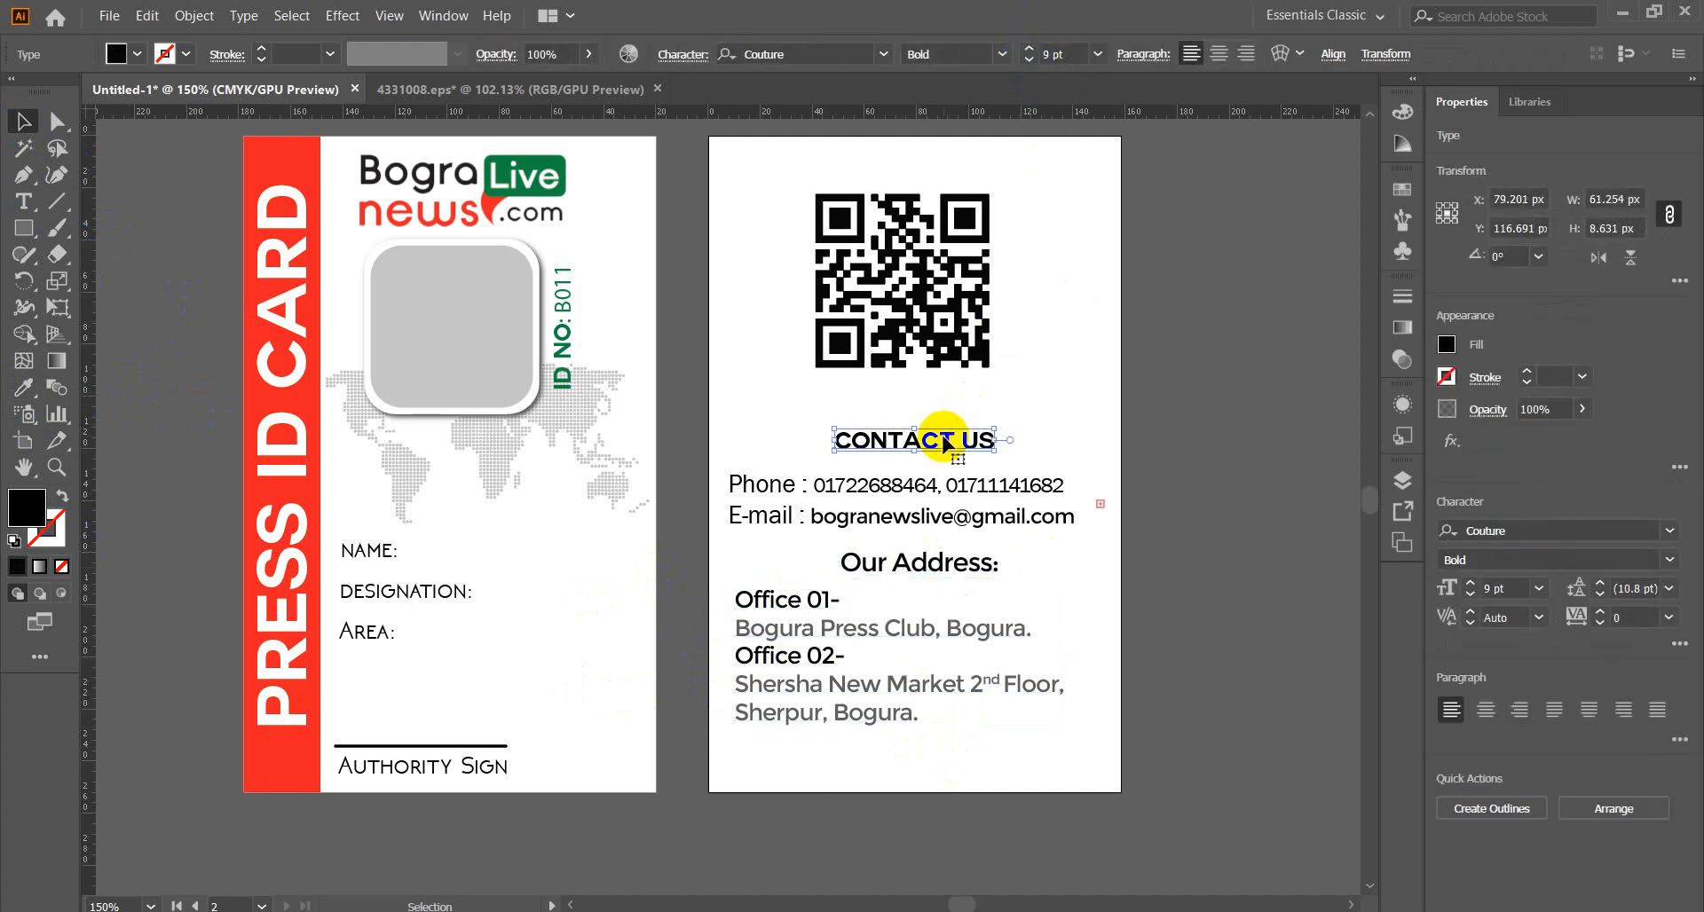
pyautogui.click(1028, 49)
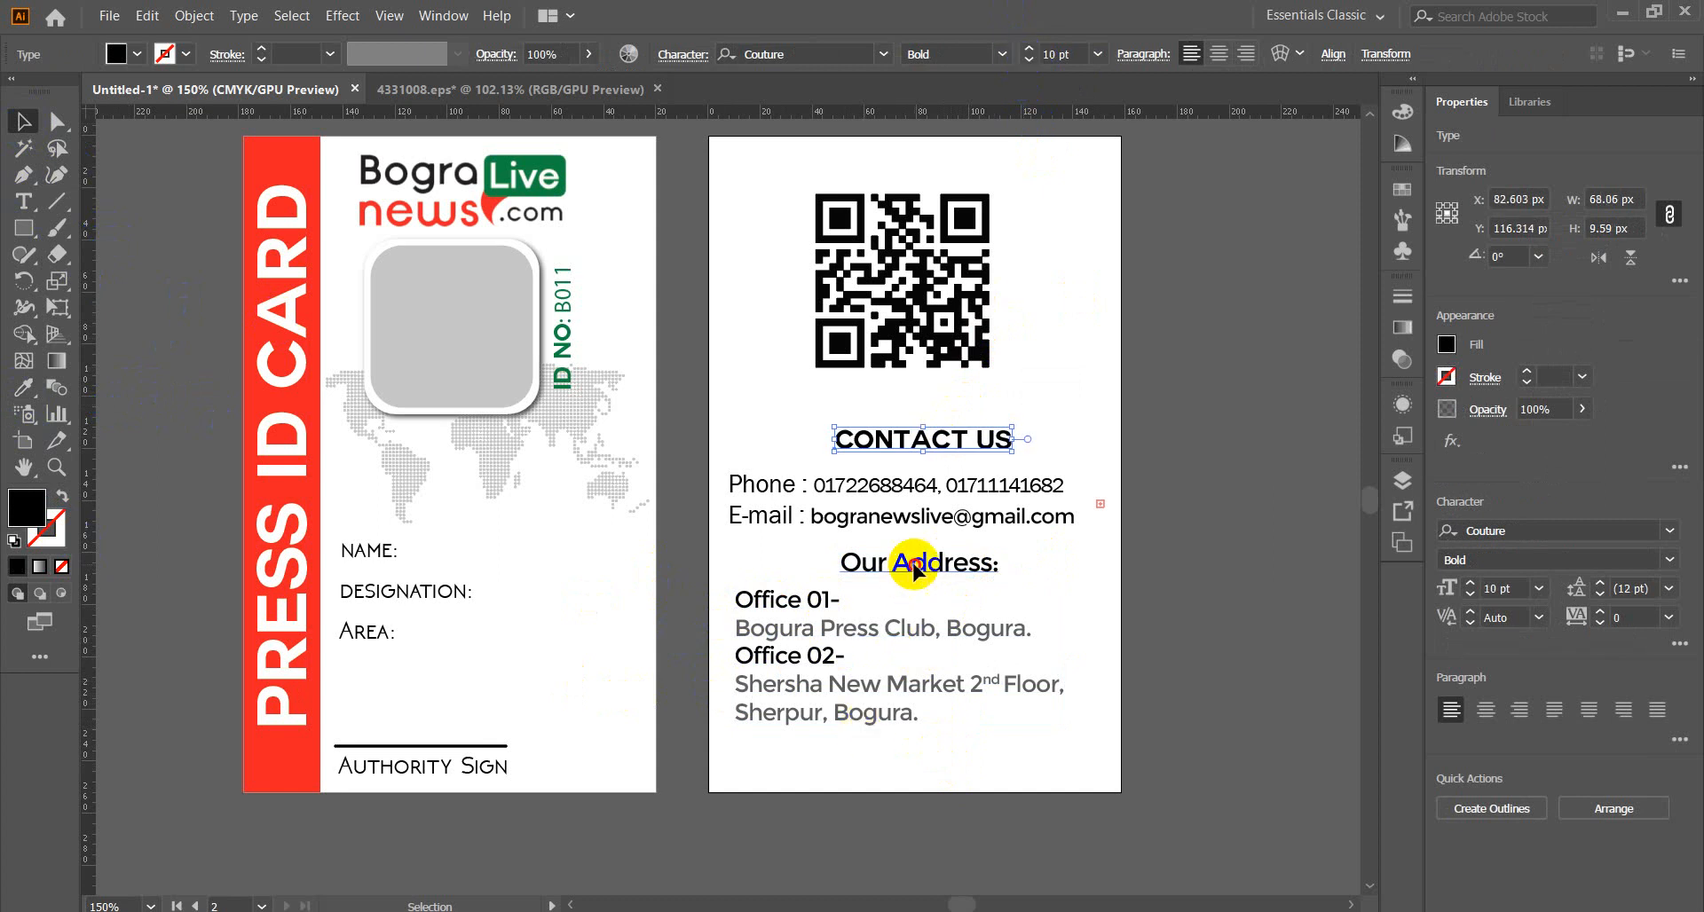
# Change Our Address: to uppercase and centre it horizontally on the card back.
pyautogui.click(865, 562)
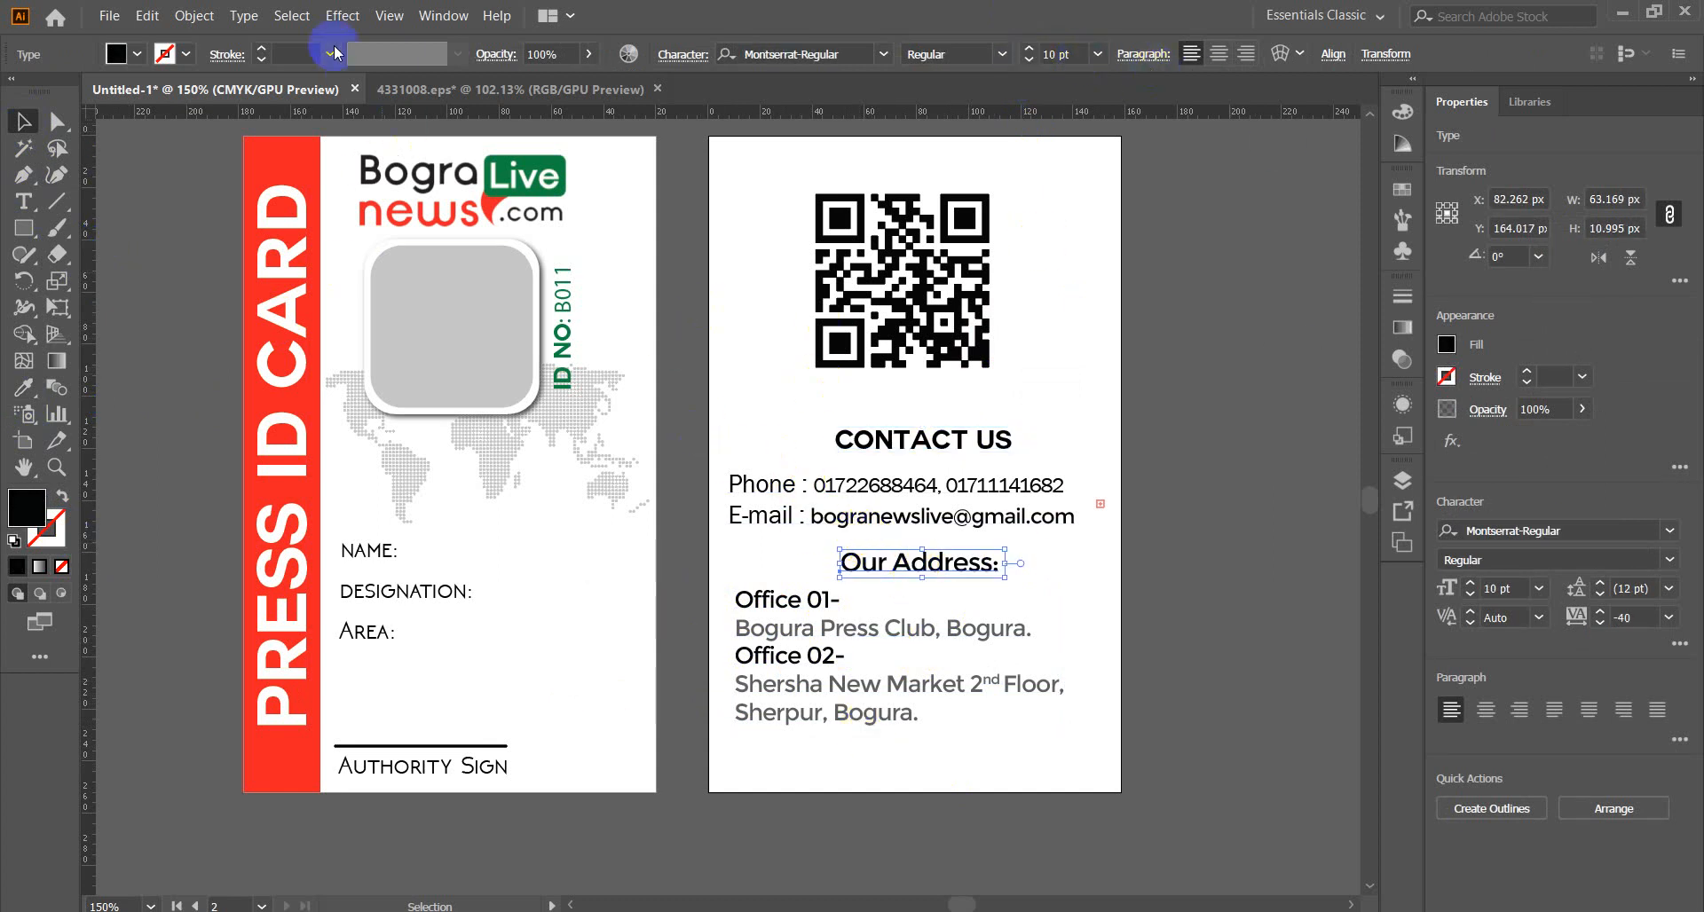
pyautogui.click(243, 15)
pyautogui.moveTo(548, 315)
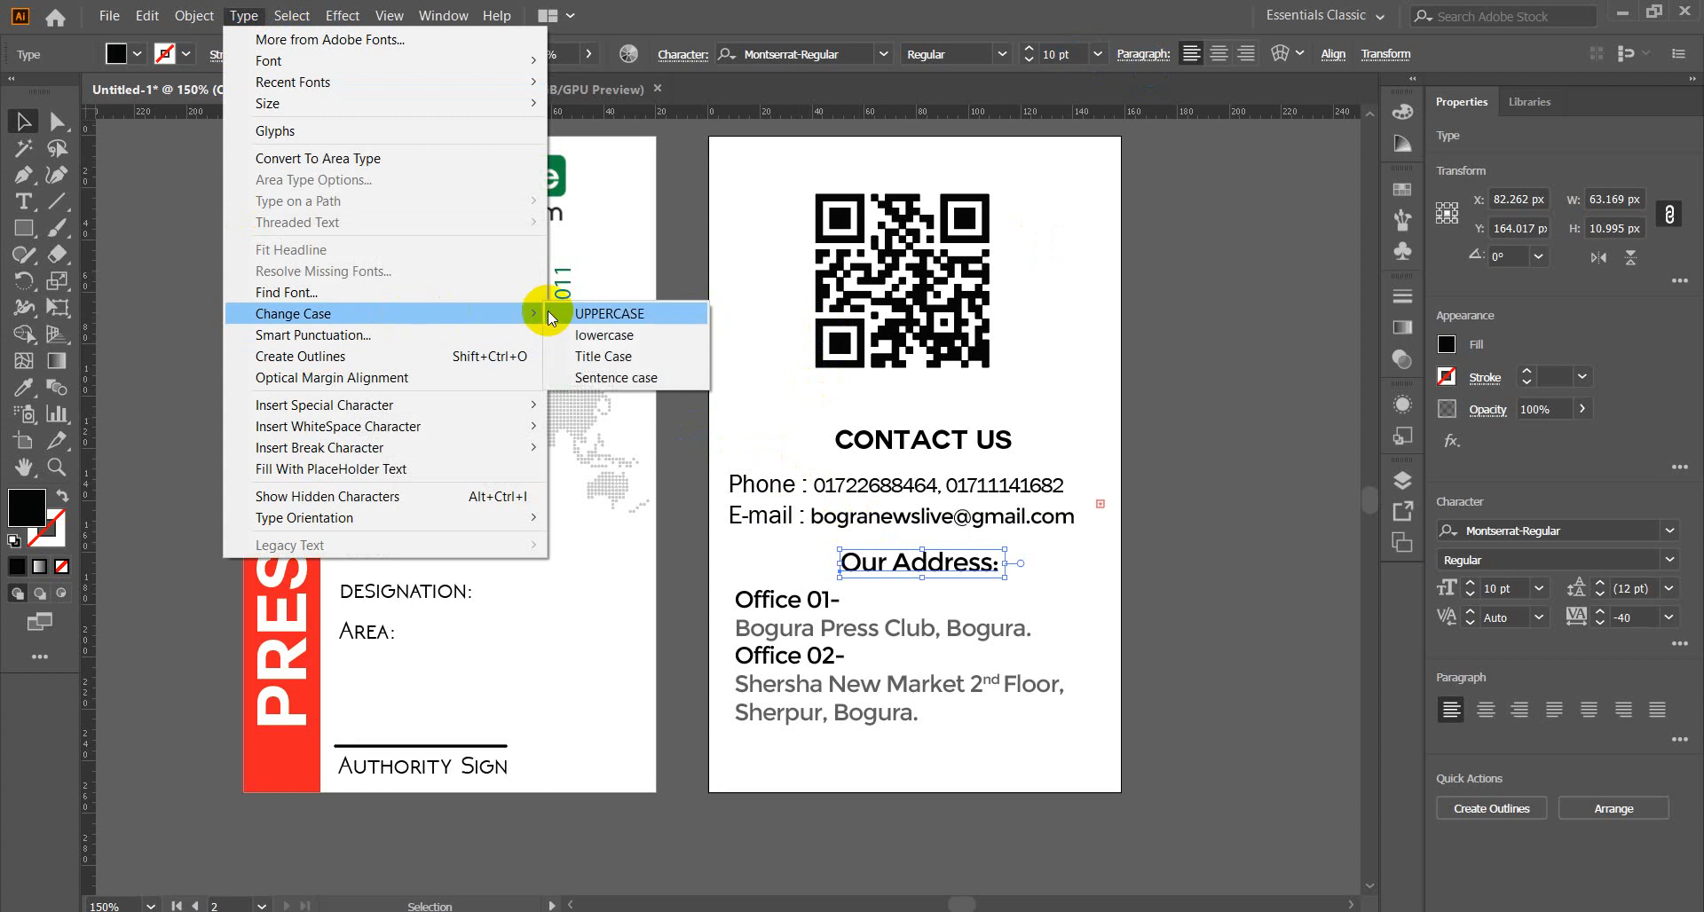
pyautogui.click(599, 311)
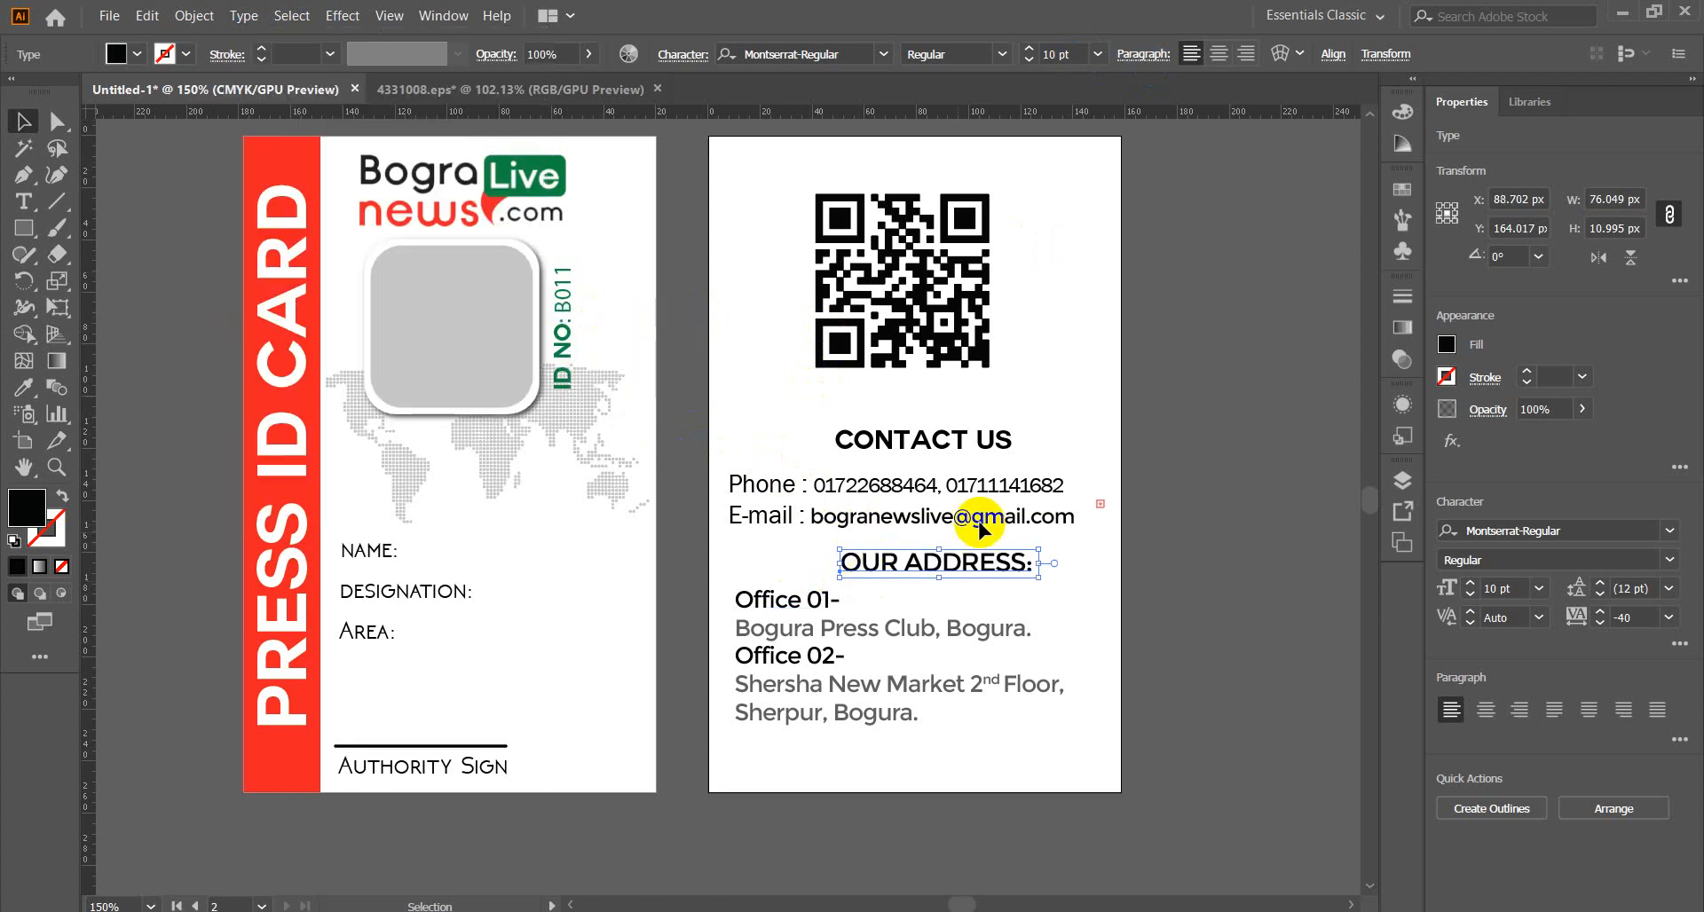
pyautogui.click(1333, 54)
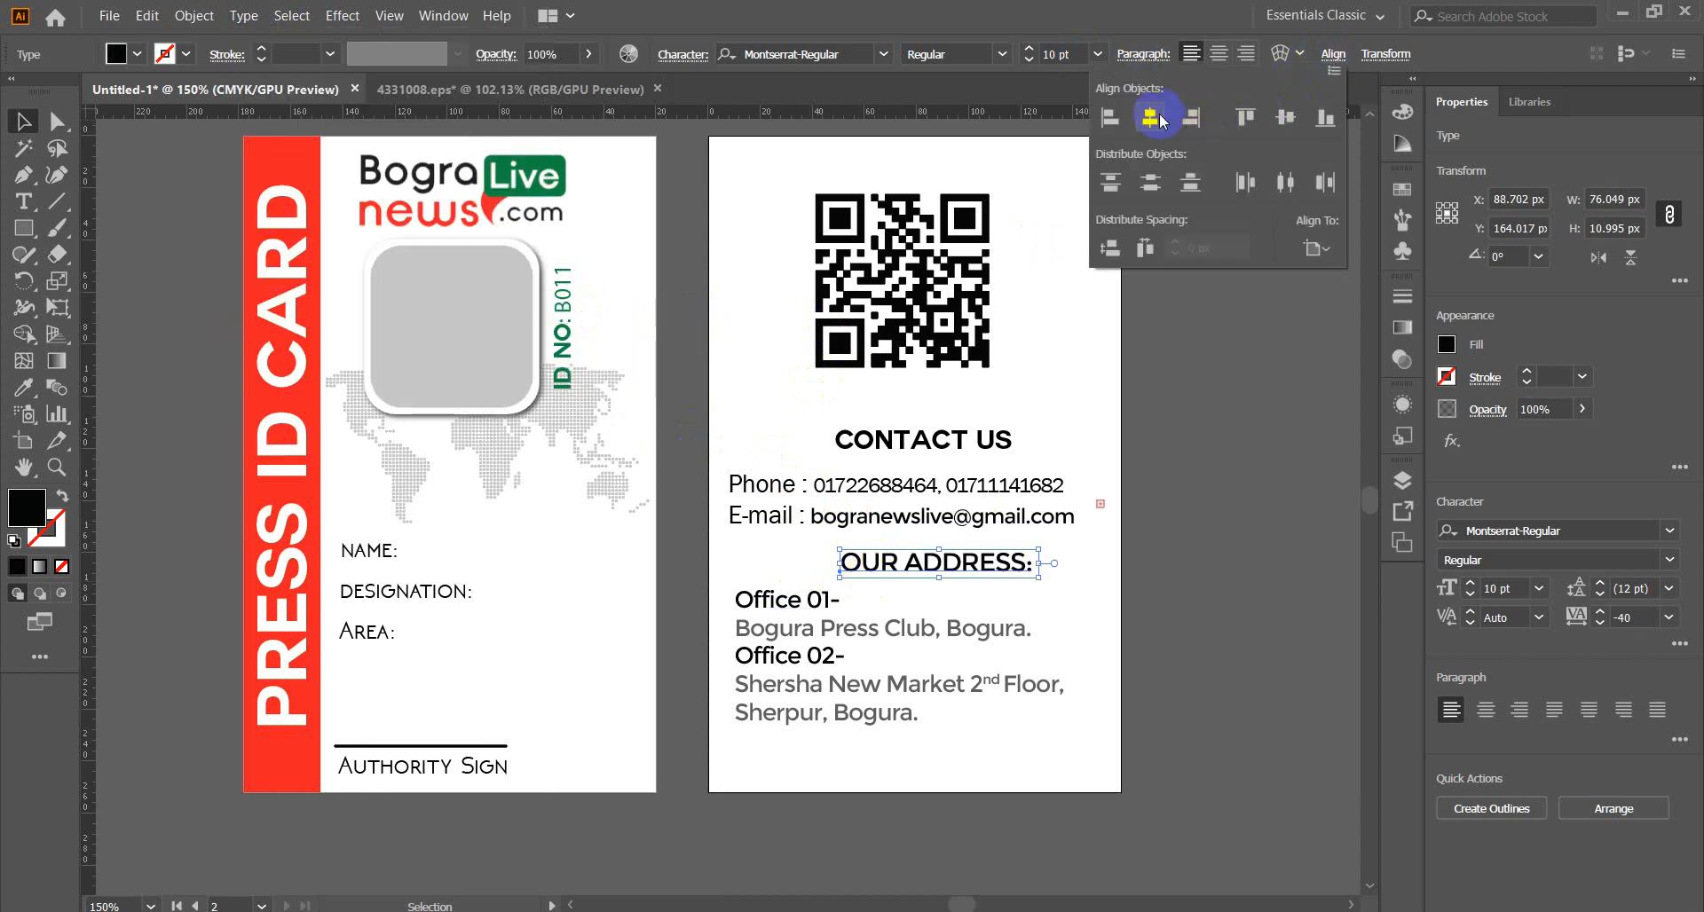
pyautogui.click(1149, 116)
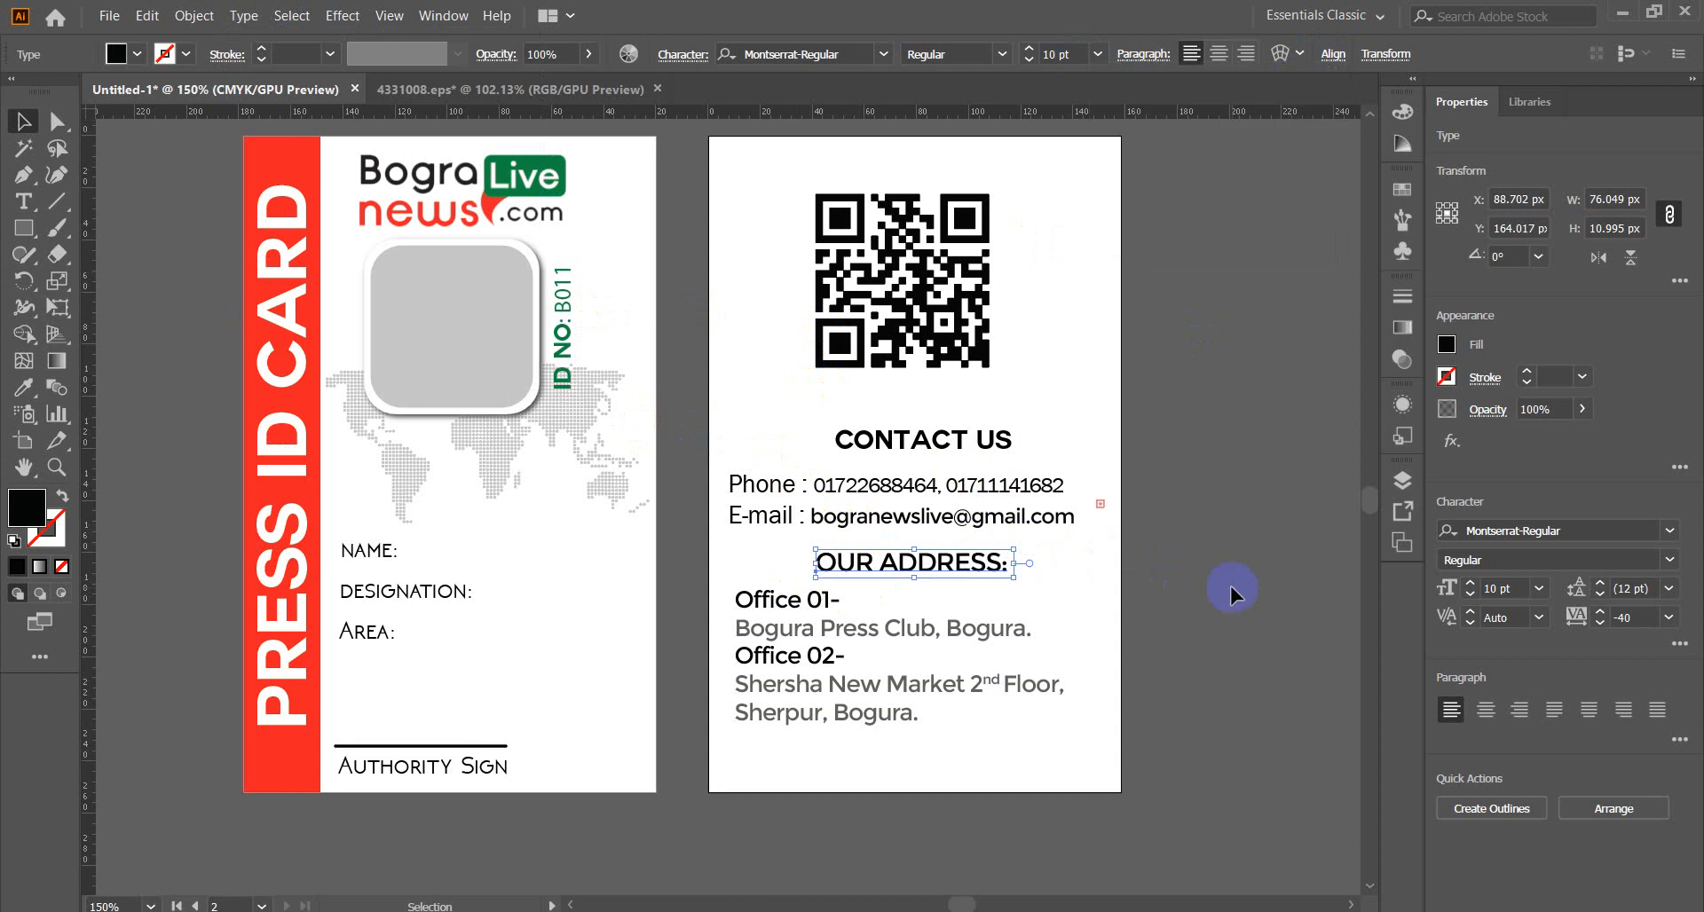
pyautogui.click(1307, 637)
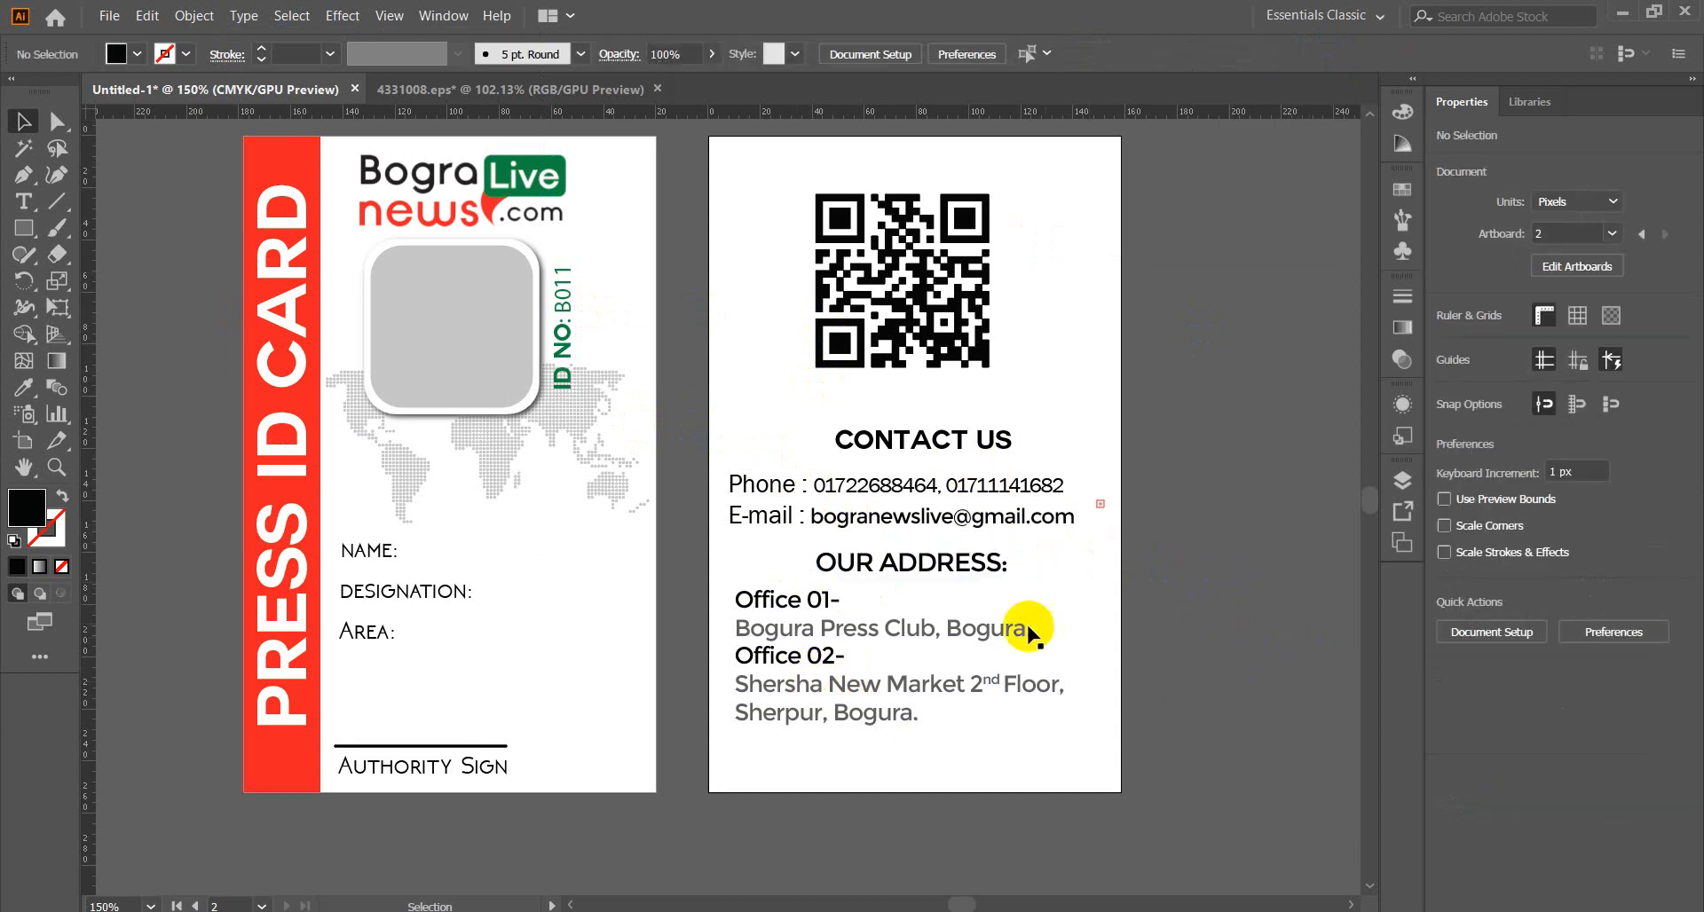
# Nudge the contact block up slightly and centre the QR code horizontally on the back.
pyautogui.moveTo(810, 410); pyautogui.dragTo(943, 515)
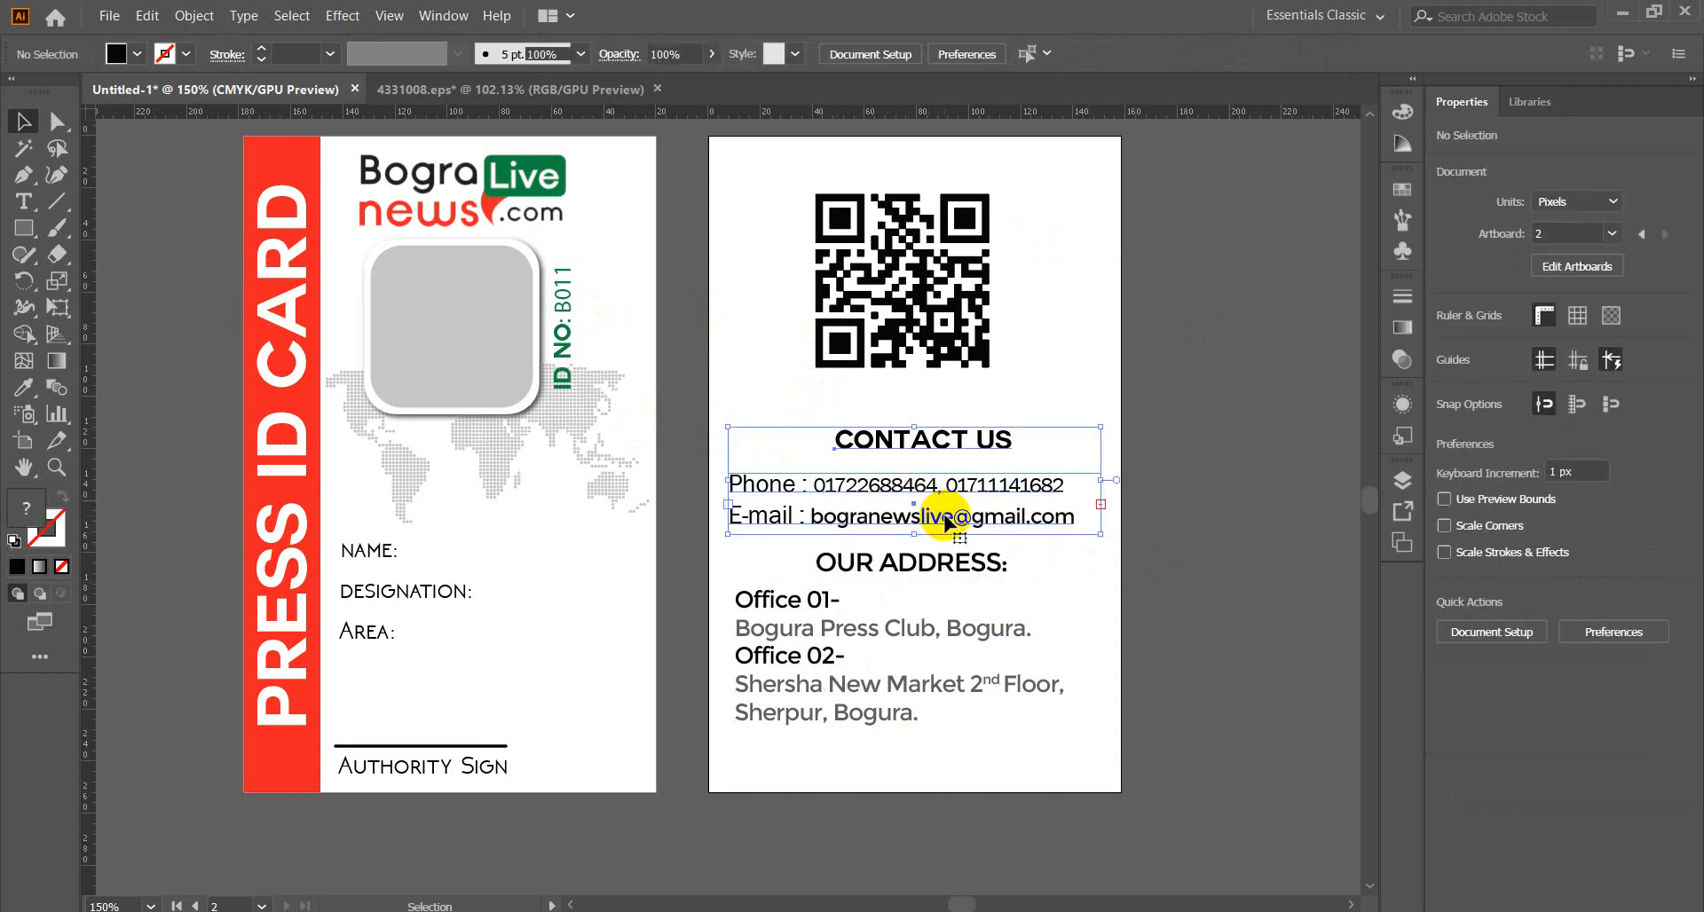
pyautogui.press('Up')
pyautogui.press('Up')
pyautogui.press('Up')
pyautogui.press('Up')
pyautogui.press('Up')
pyautogui.press('Up')
pyautogui.press('Up')
pyautogui.press('Up')
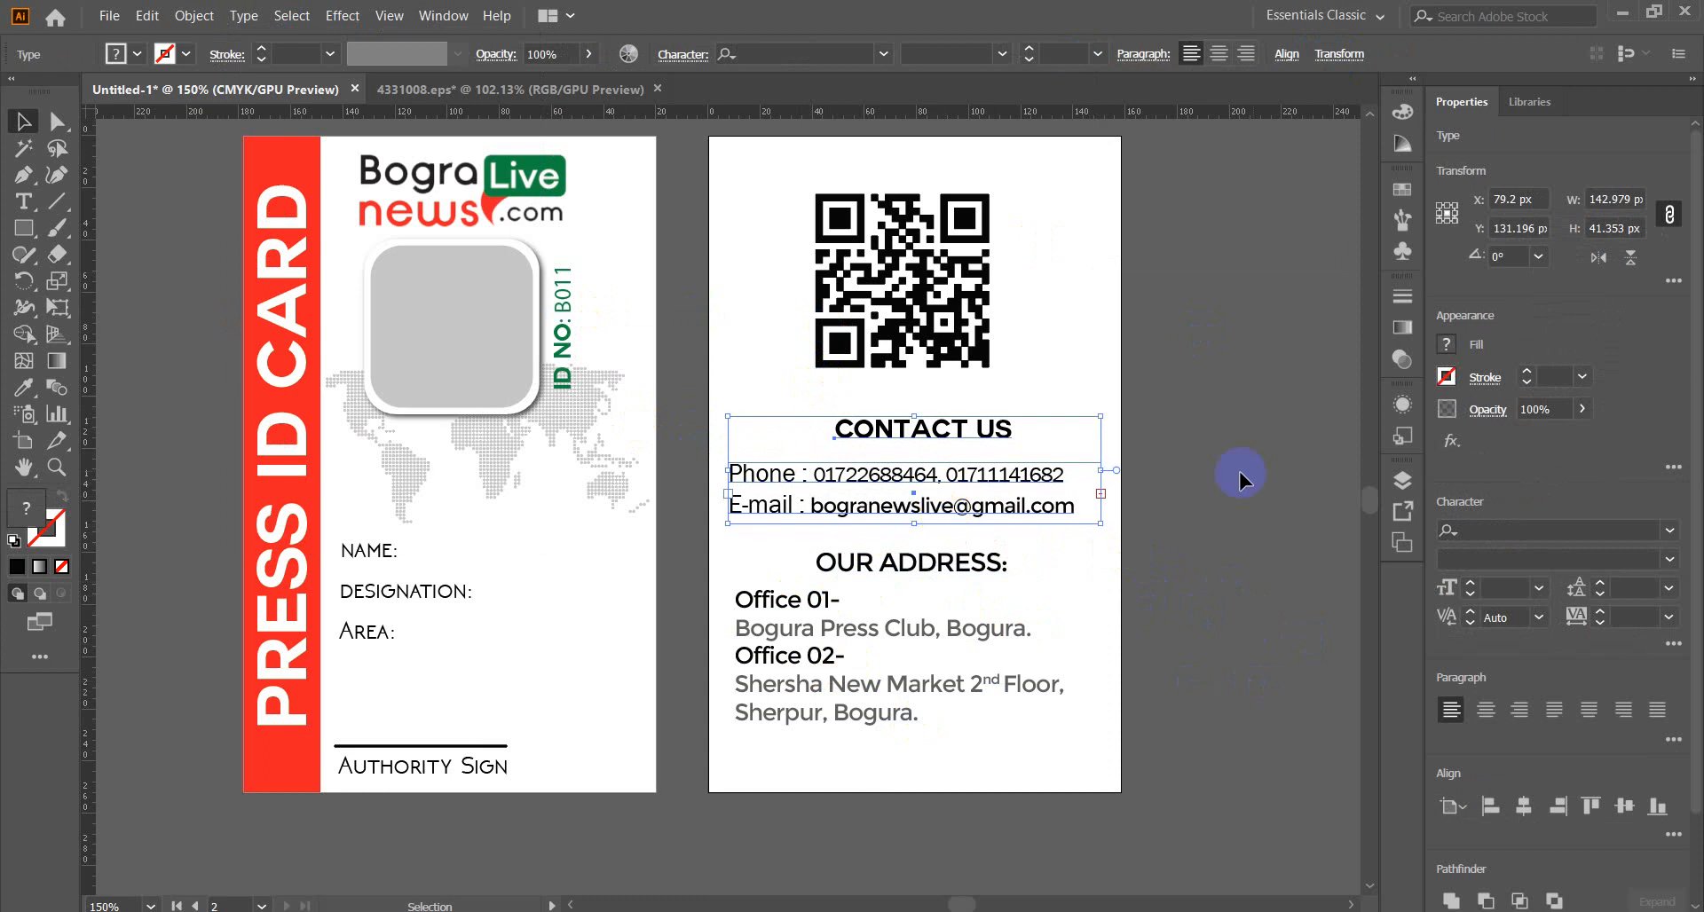
pyautogui.click(1276, 451)
pyautogui.moveTo(1120, 213); pyautogui.dragTo(940, 302)
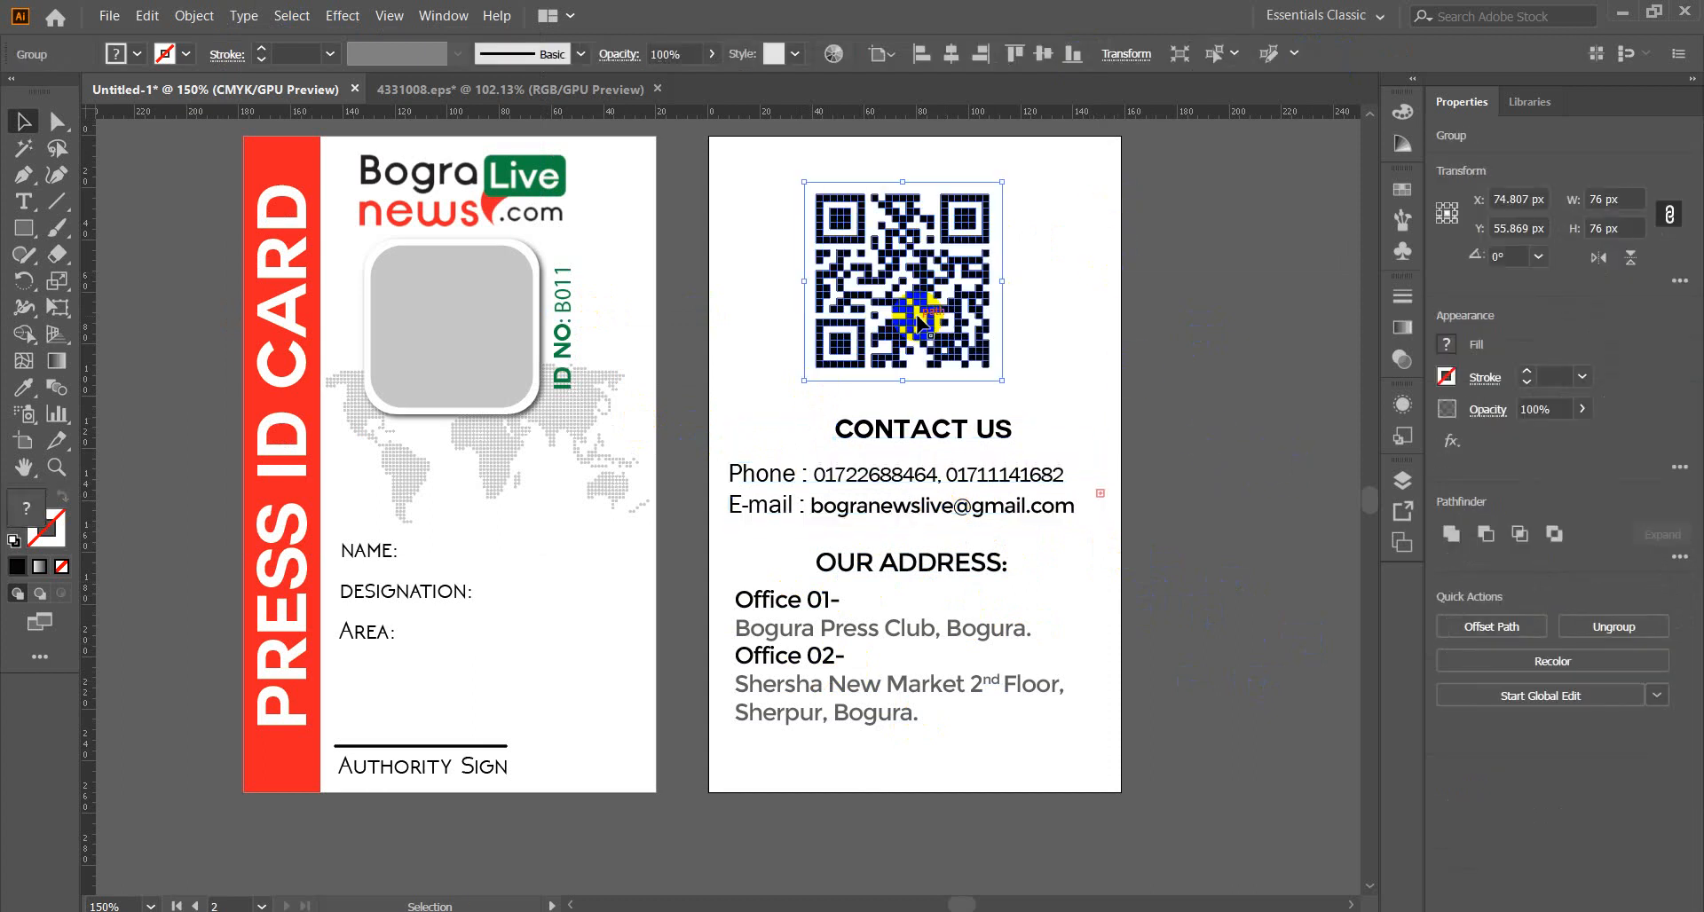
pyautogui.click(951, 54)
pyautogui.click(1242, 378)
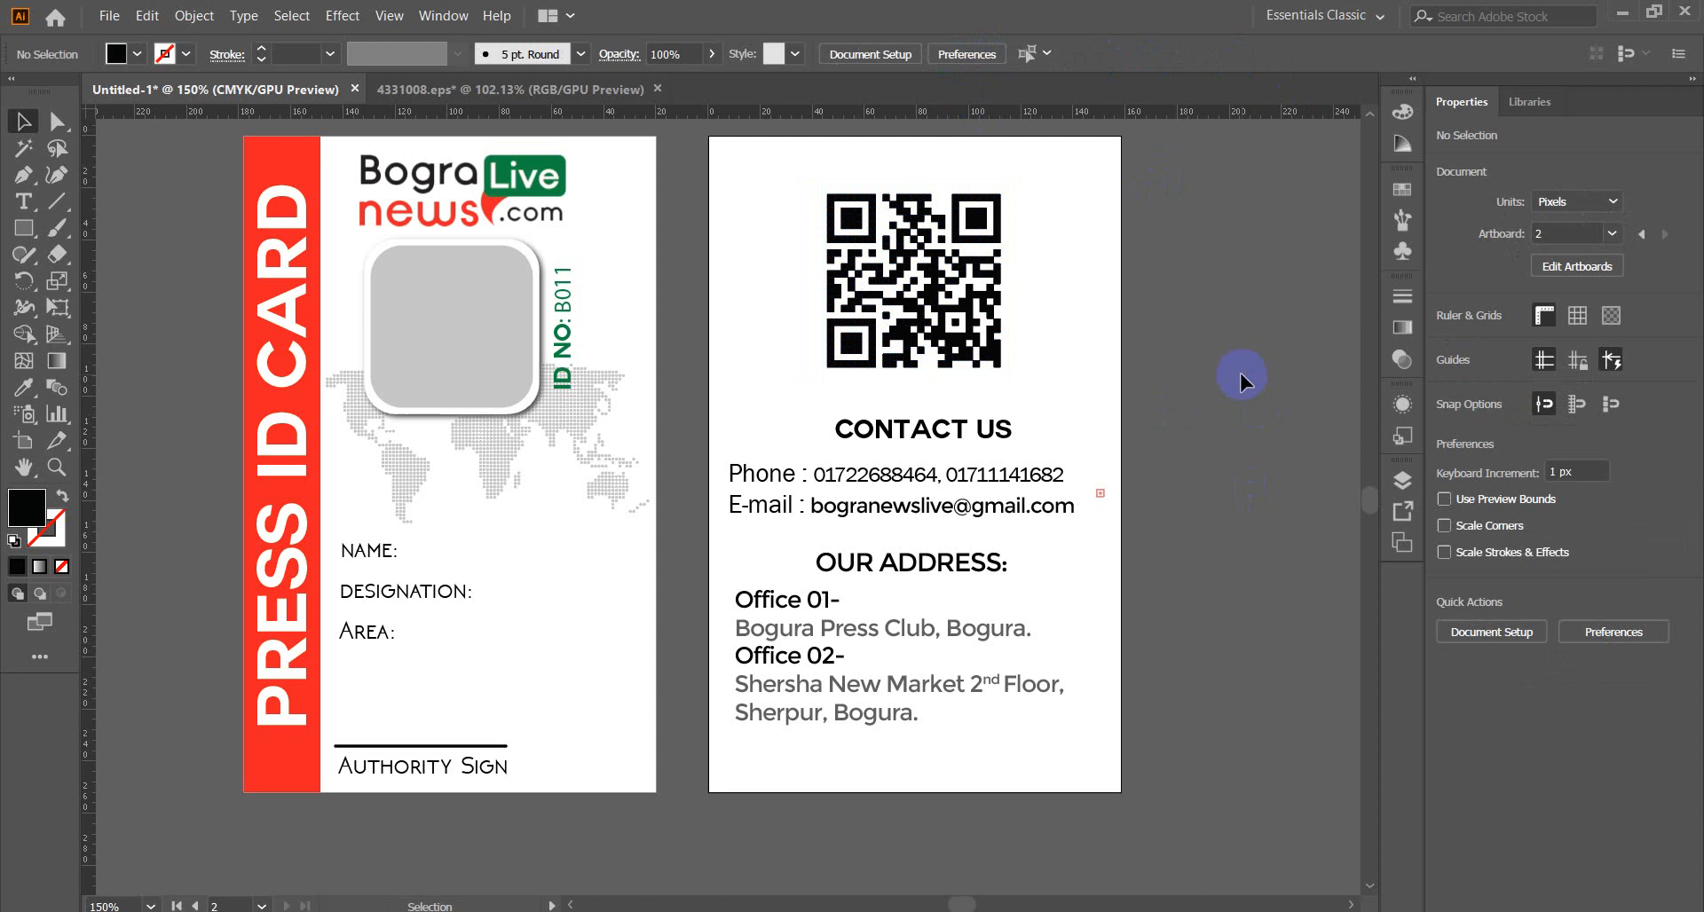
# Centre the signature line and Authority Sign label horizontally on the card front.
pyautogui.scroll(3, 1163, 624)
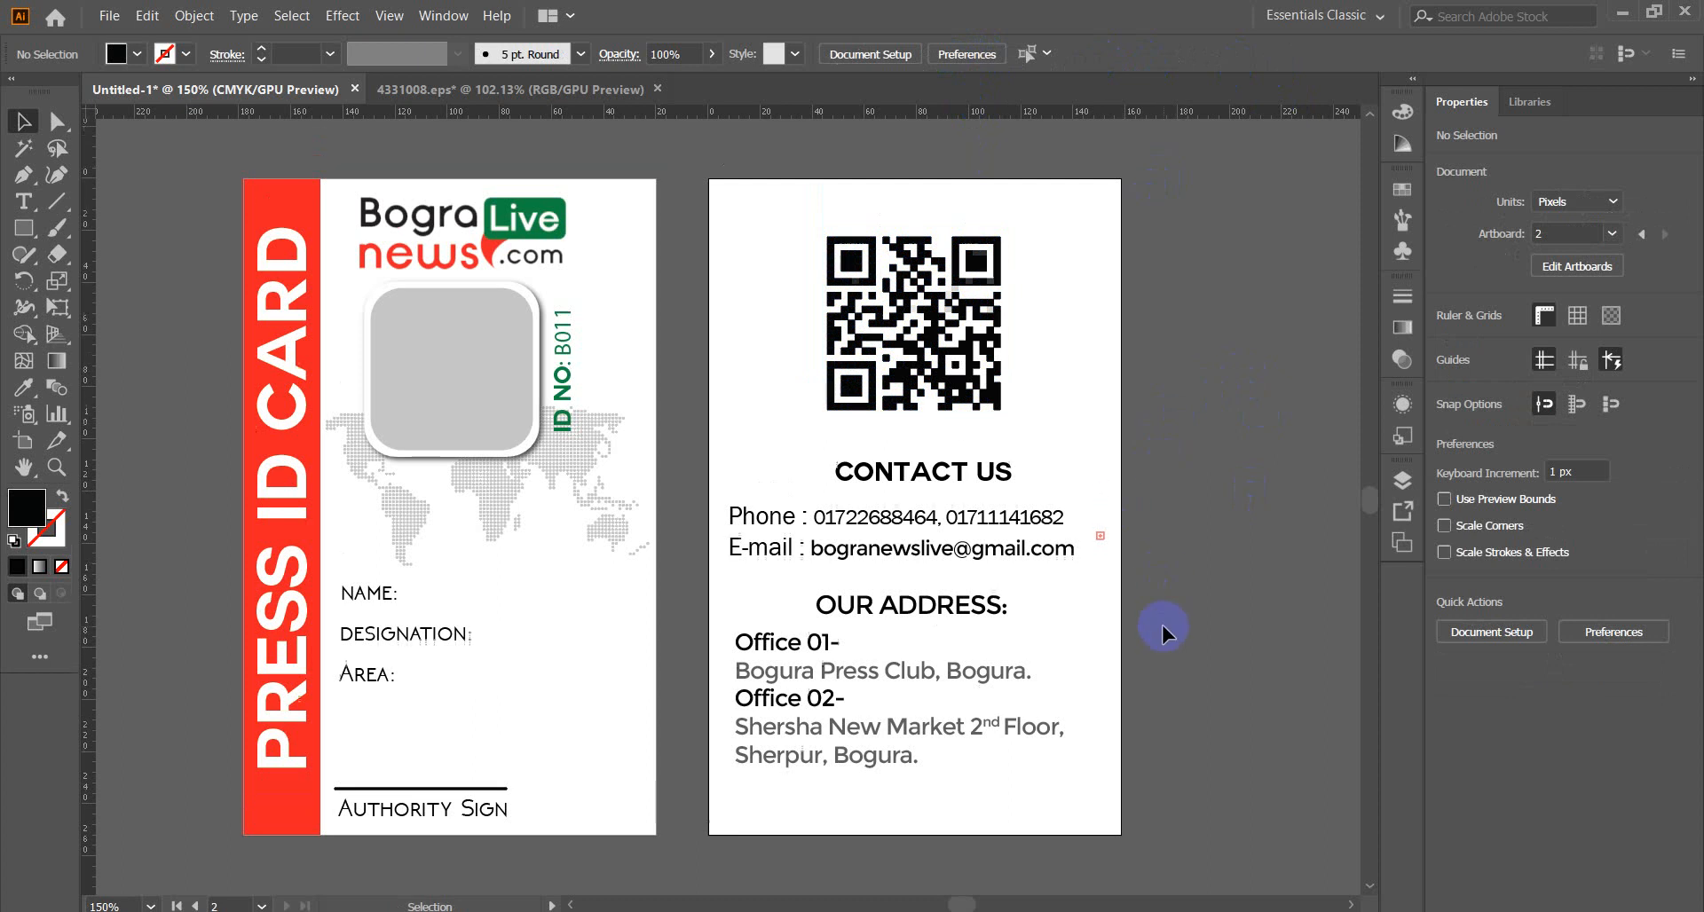
pyautogui.scroll(-3, 1163, 625)
pyautogui.scroll(3, 1162, 625)
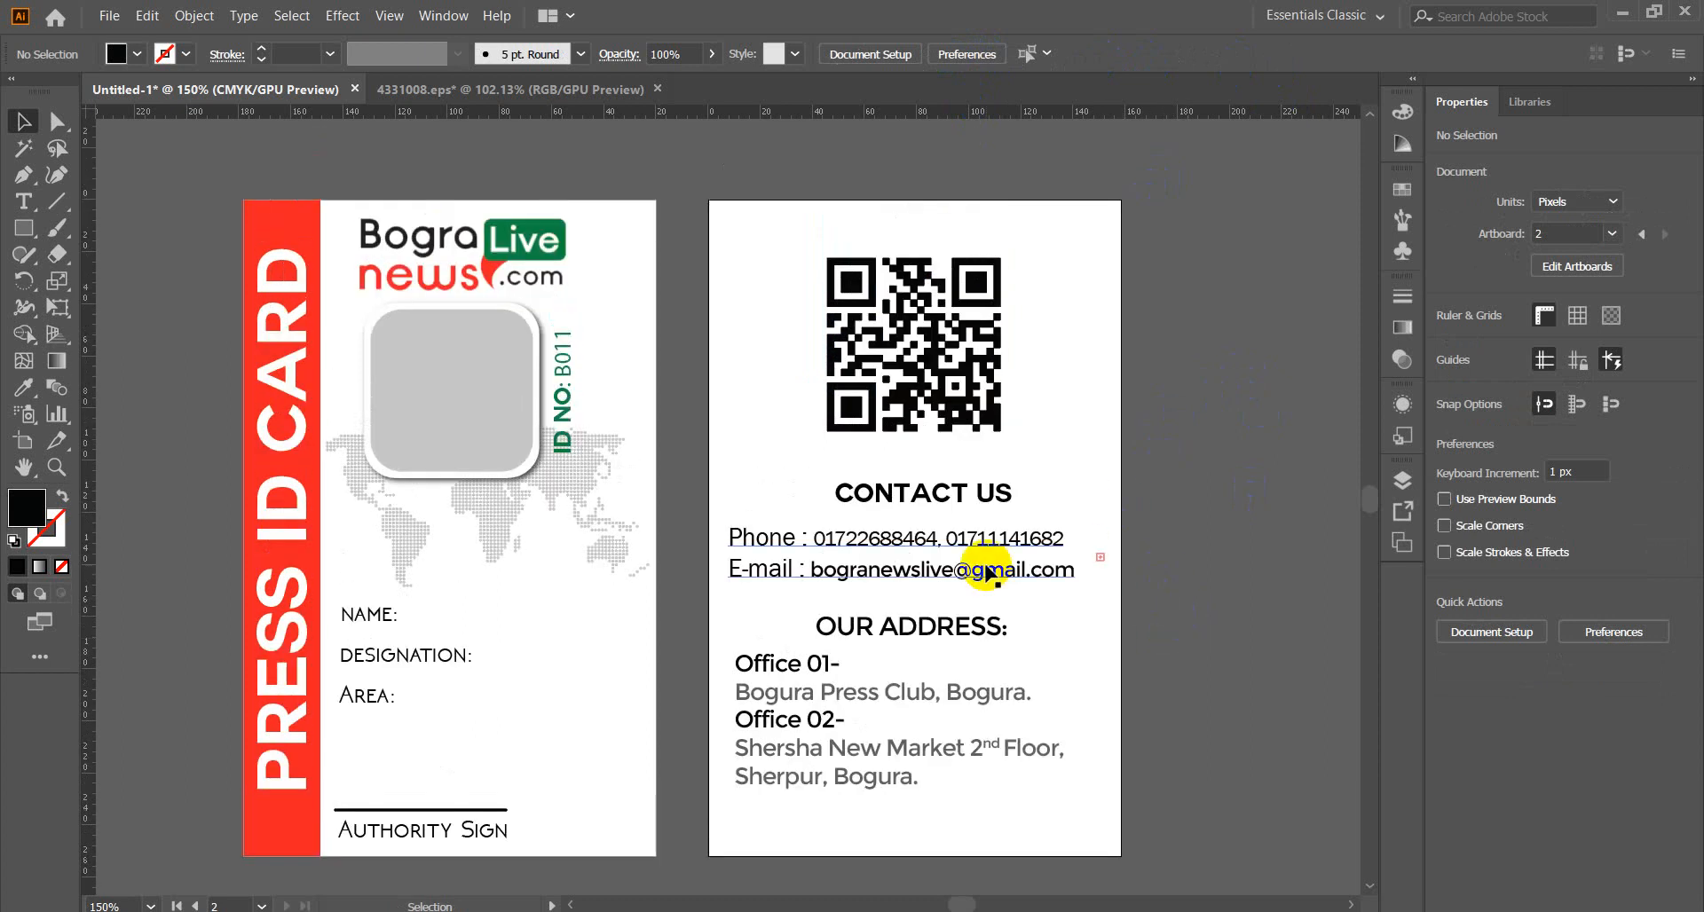
pyautogui.scroll(-5, 988, 573)
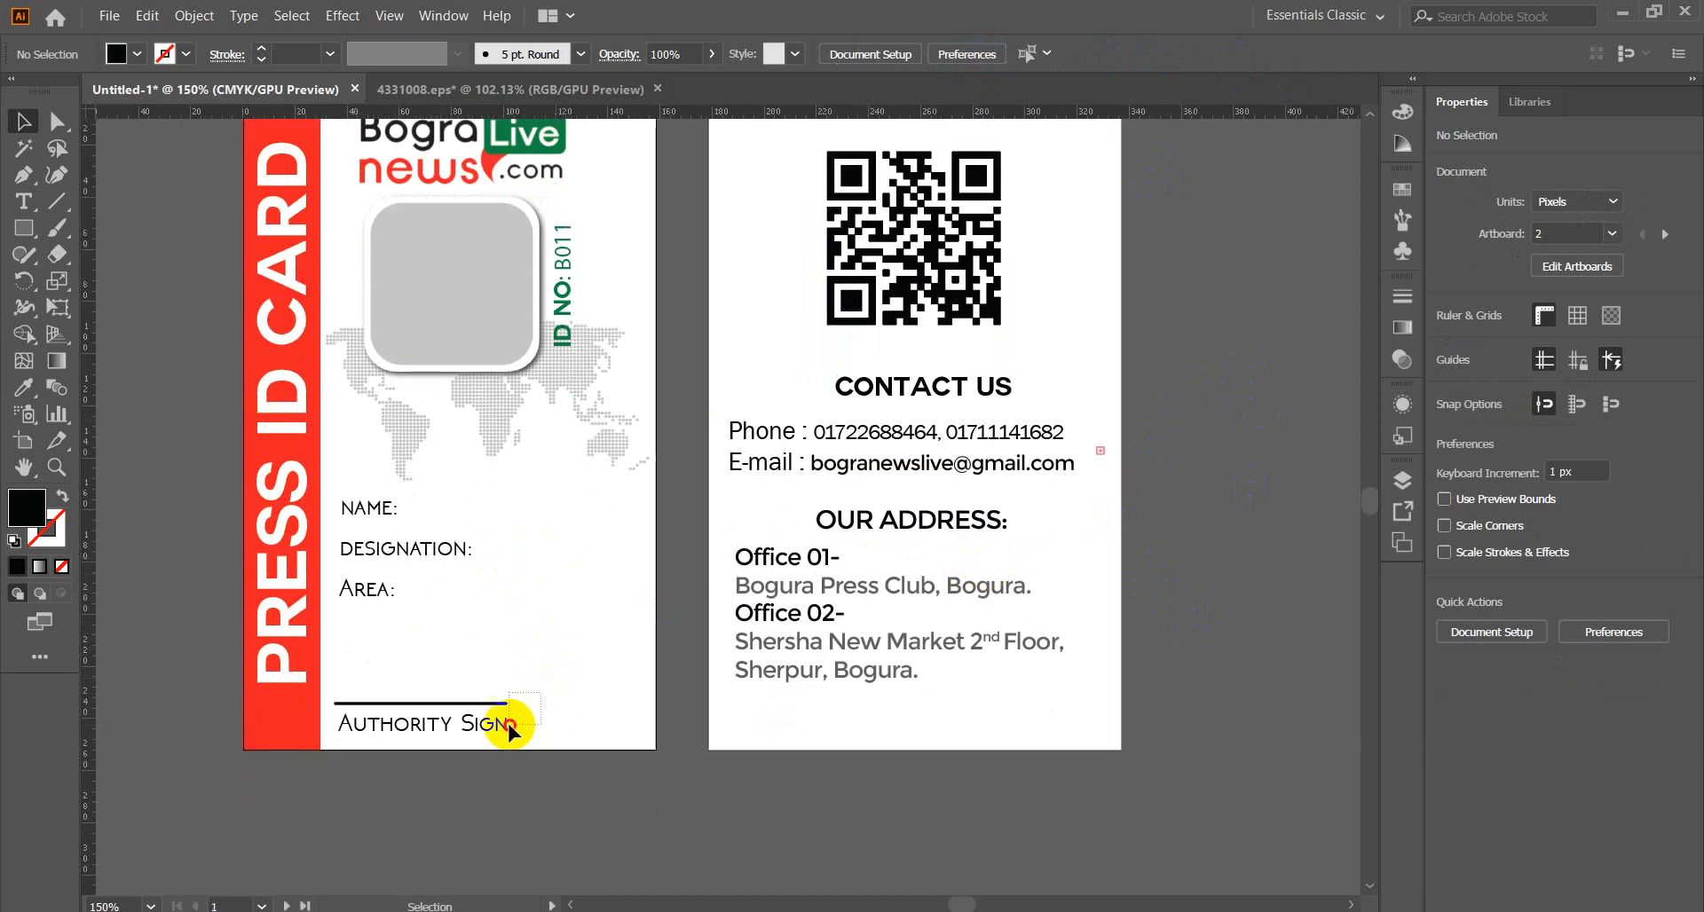
pyautogui.moveTo(543, 694); pyautogui.dragTo(466, 738)
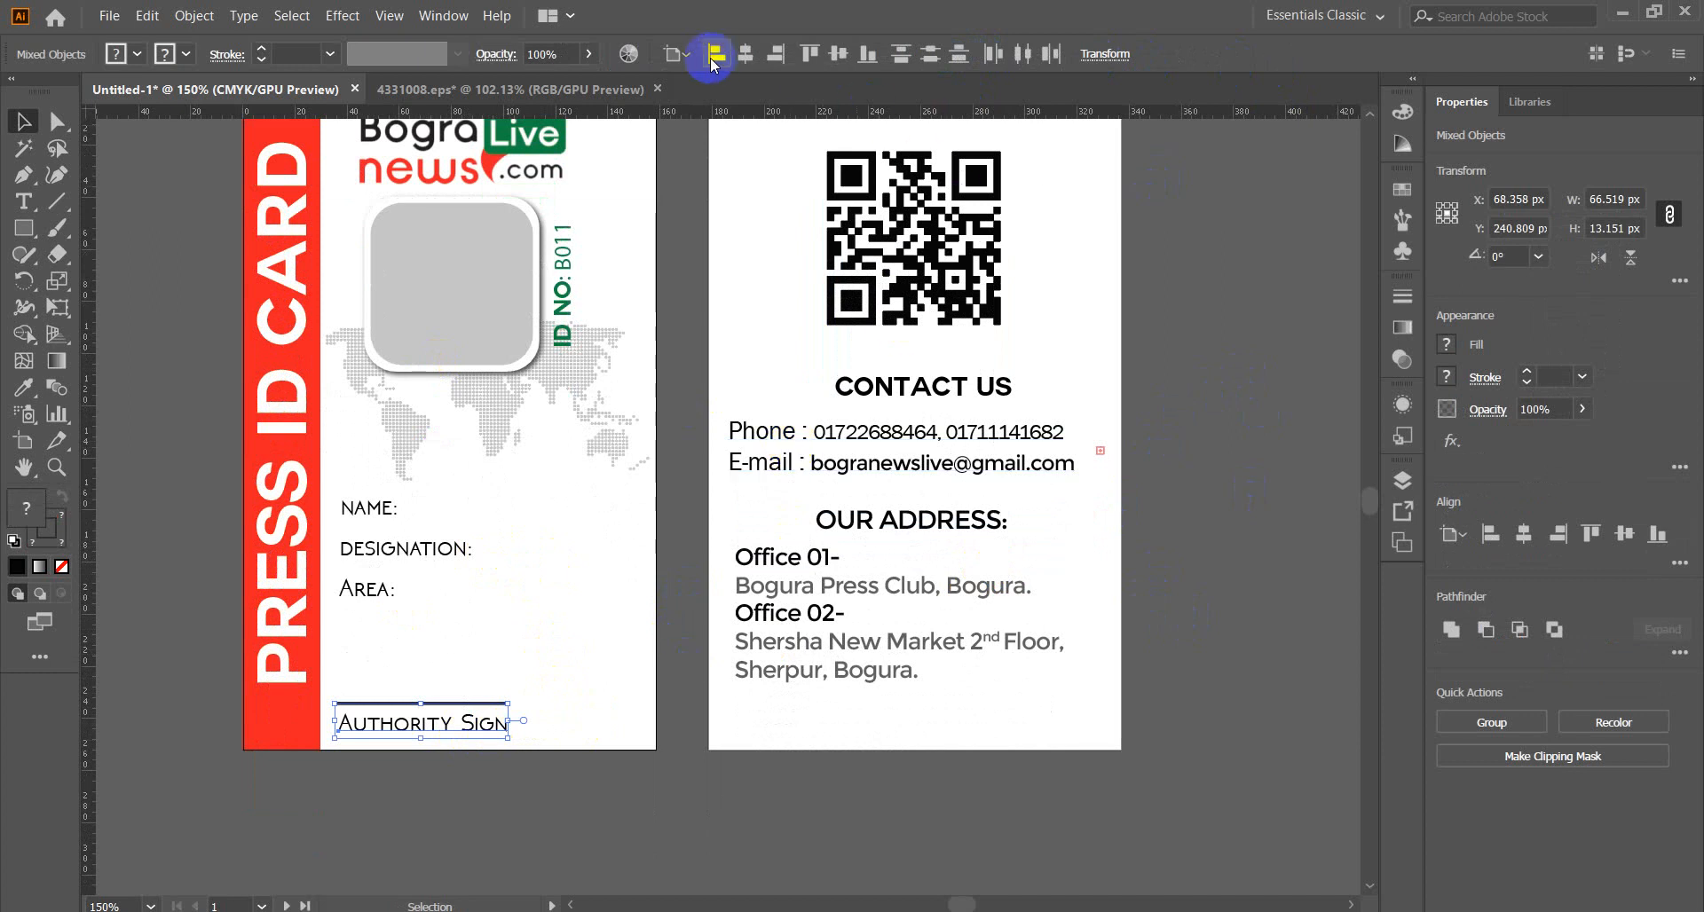
pyautogui.click(746, 55)
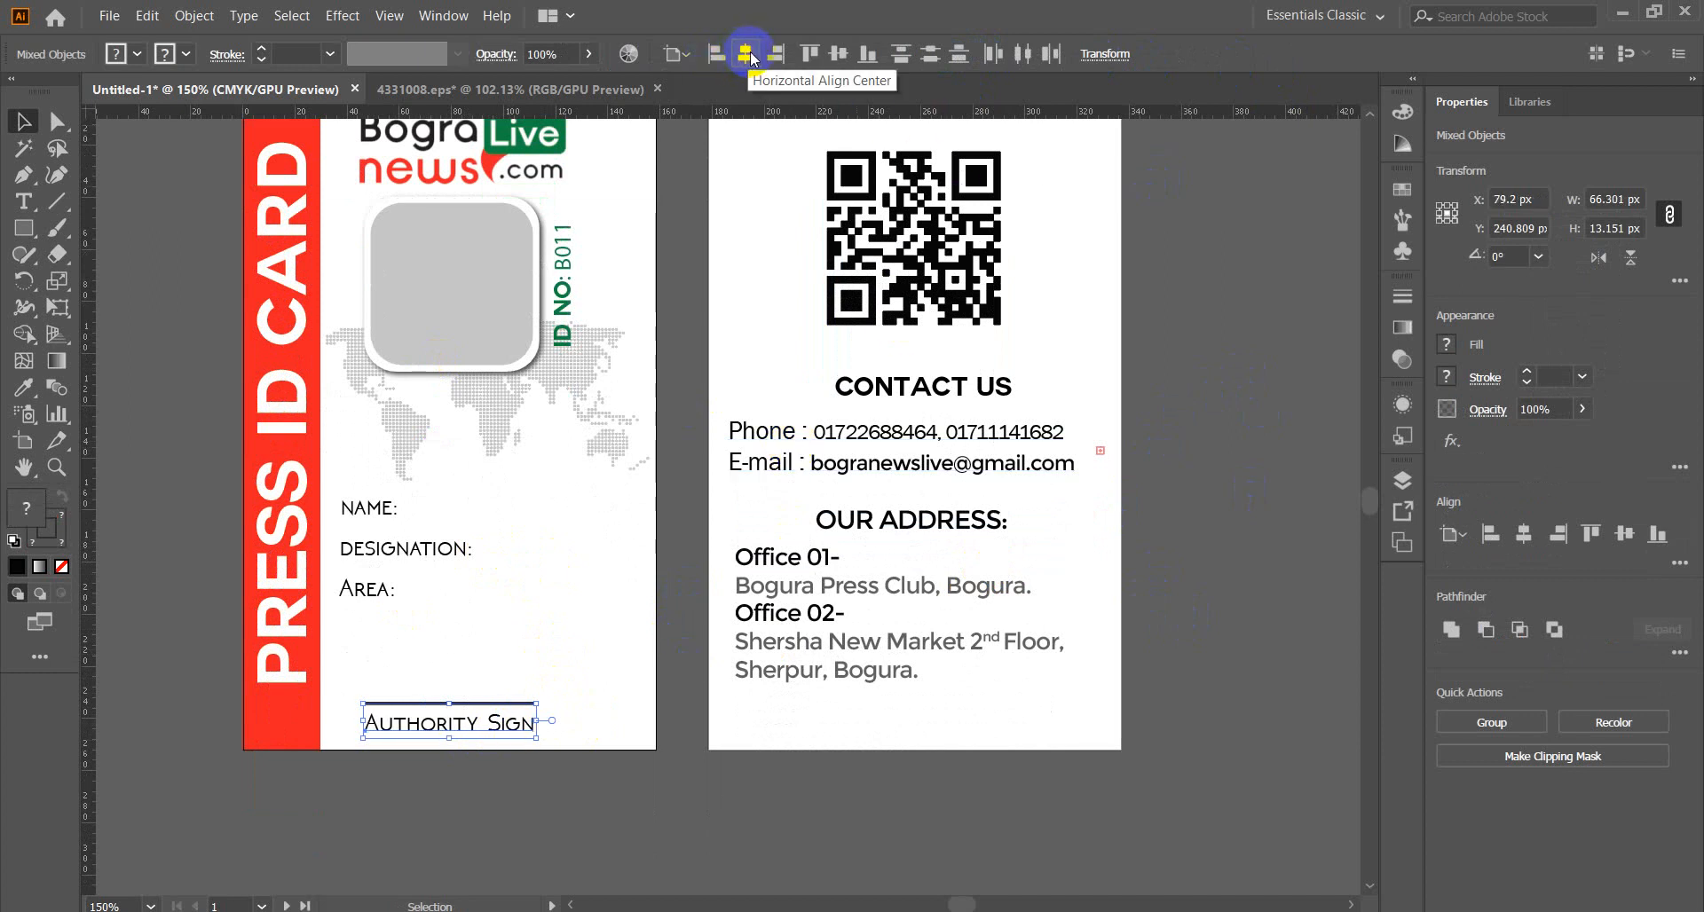
pyautogui.click(534, 804)
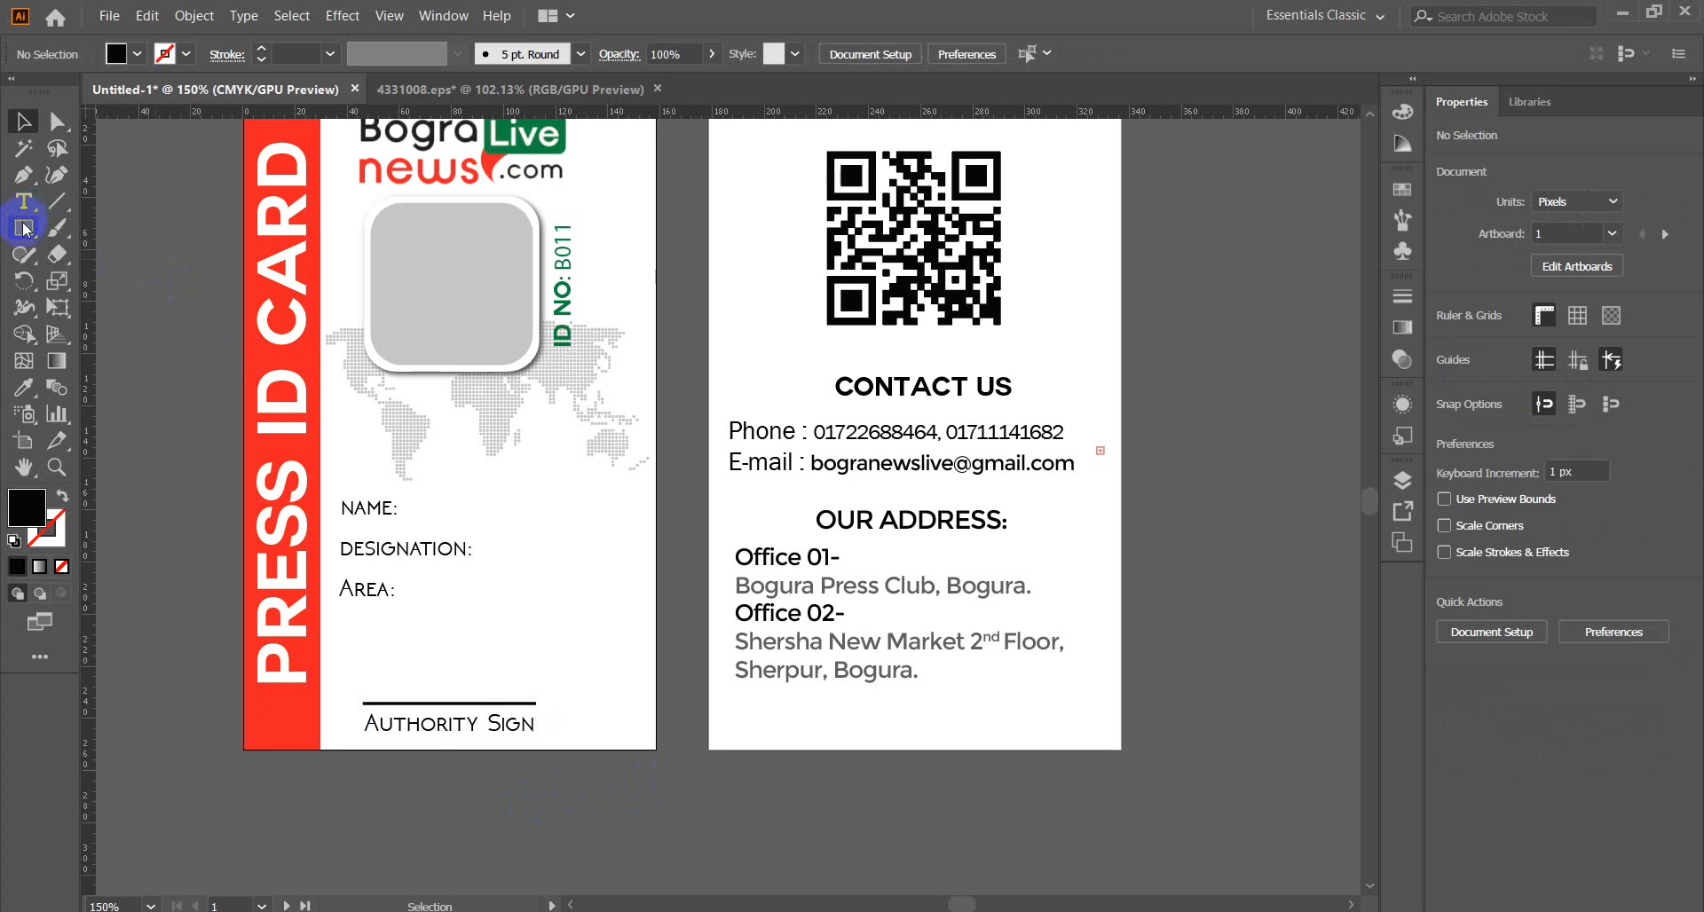
# Draw a circle at the front card's lower right and fill it with the logo's green.
pyautogui.moveTo(22, 228); pyautogui.dragTo(99, 280)
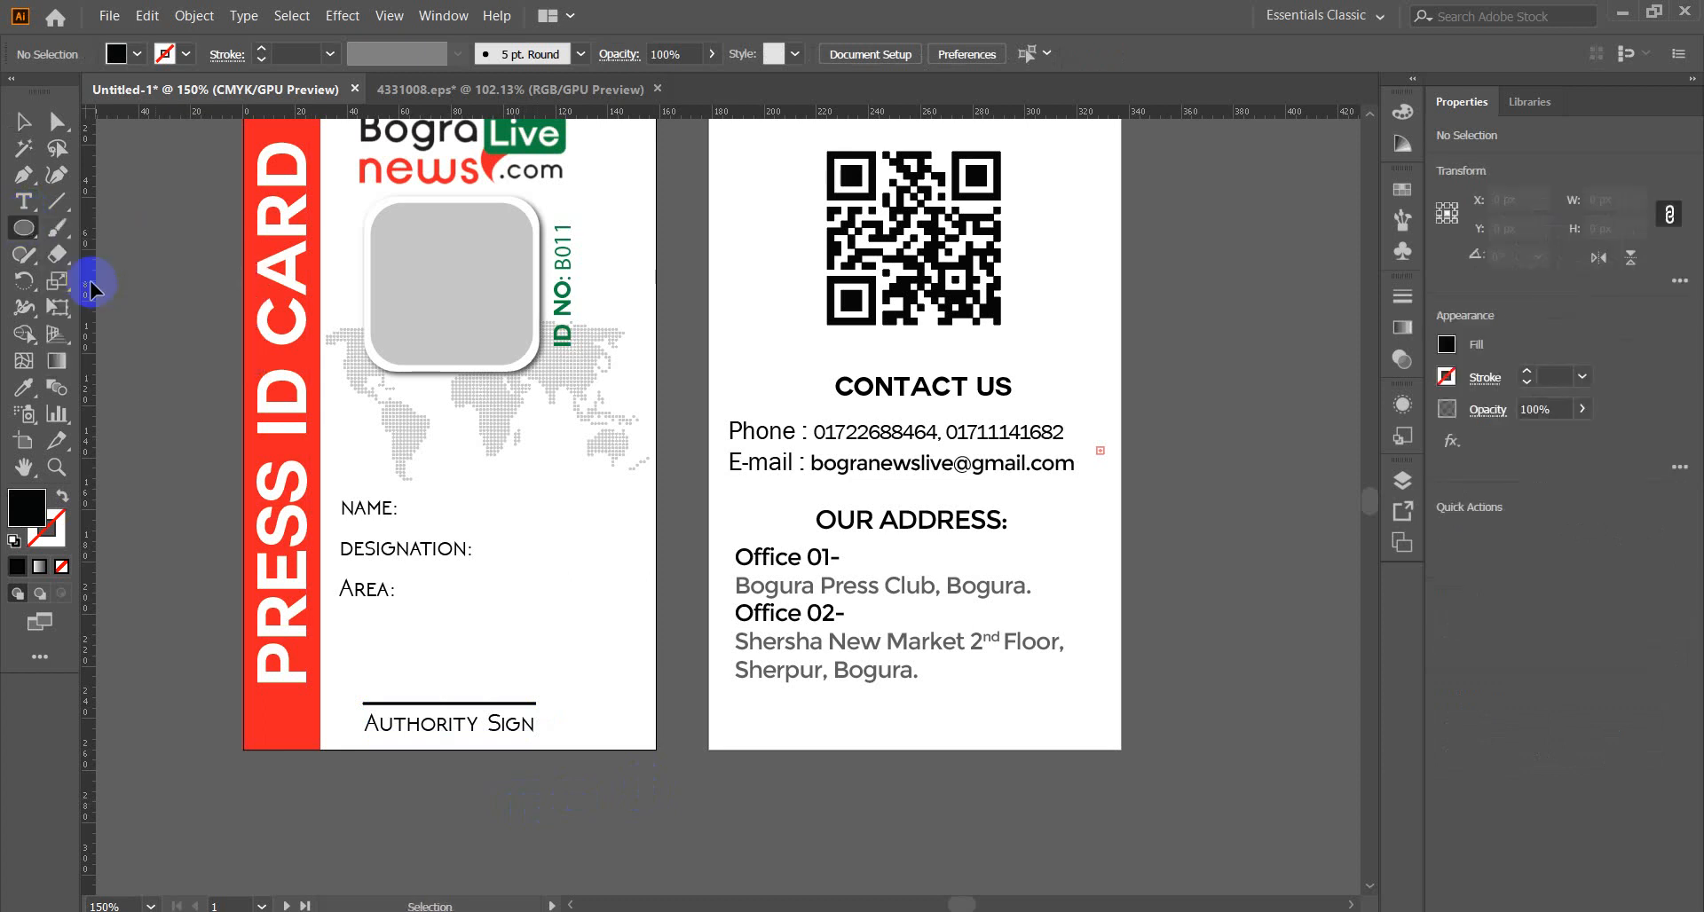
pyautogui.moveTo(627, 739); pyautogui.dragTo(668, 787)
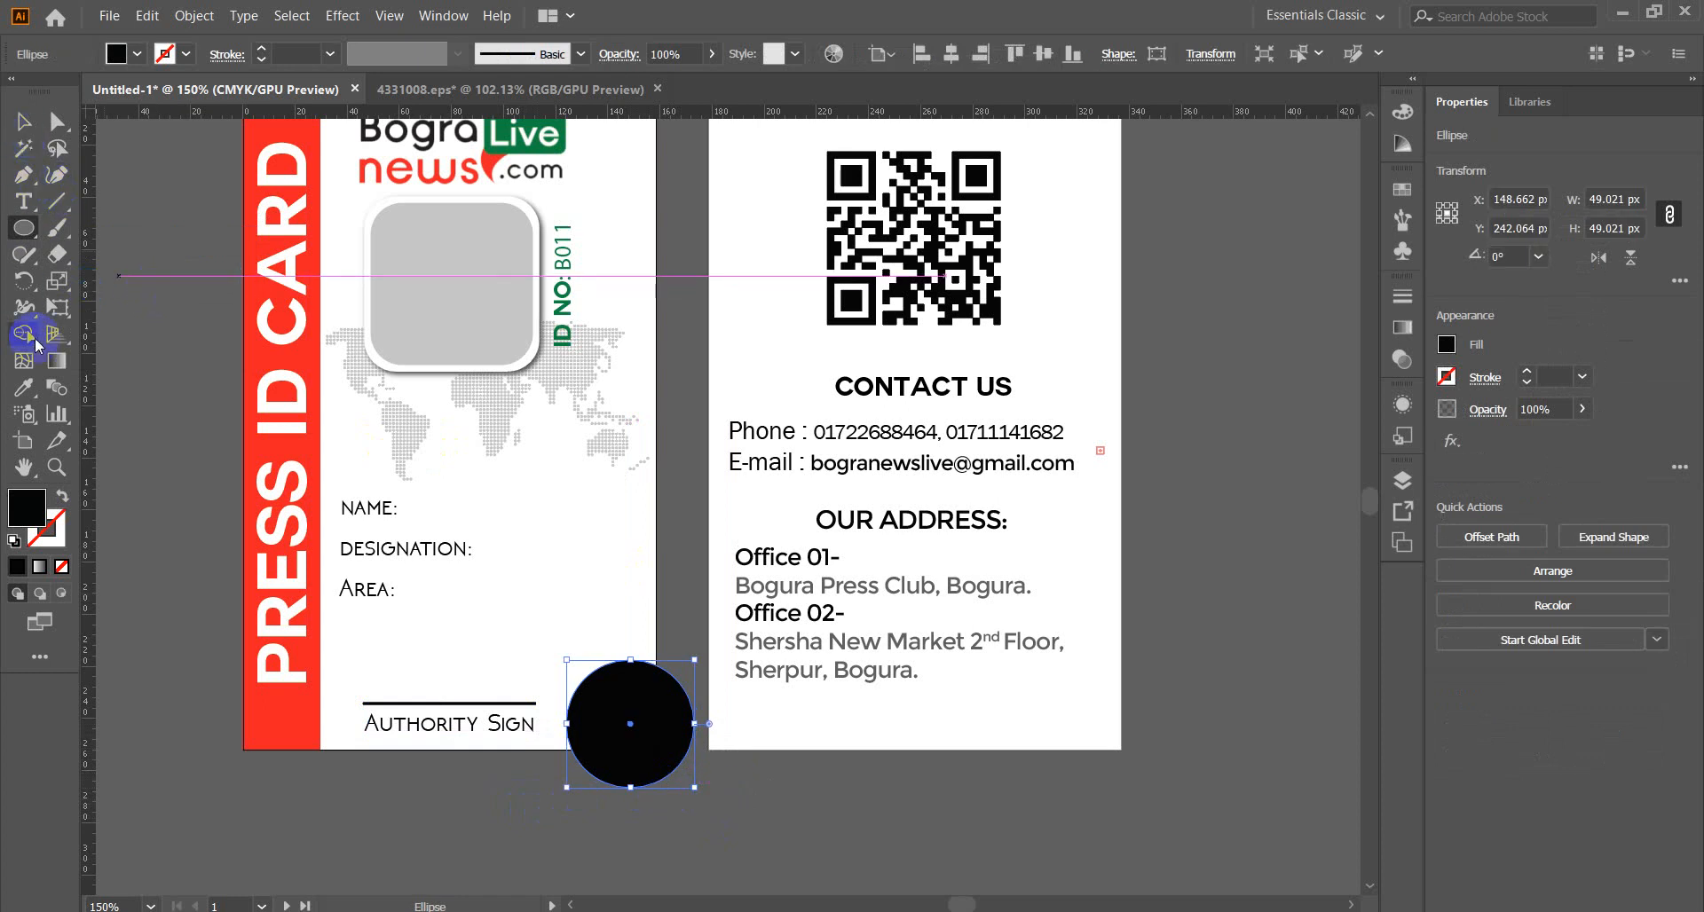
pyautogui.click(24, 387)
pyautogui.click(565, 122)
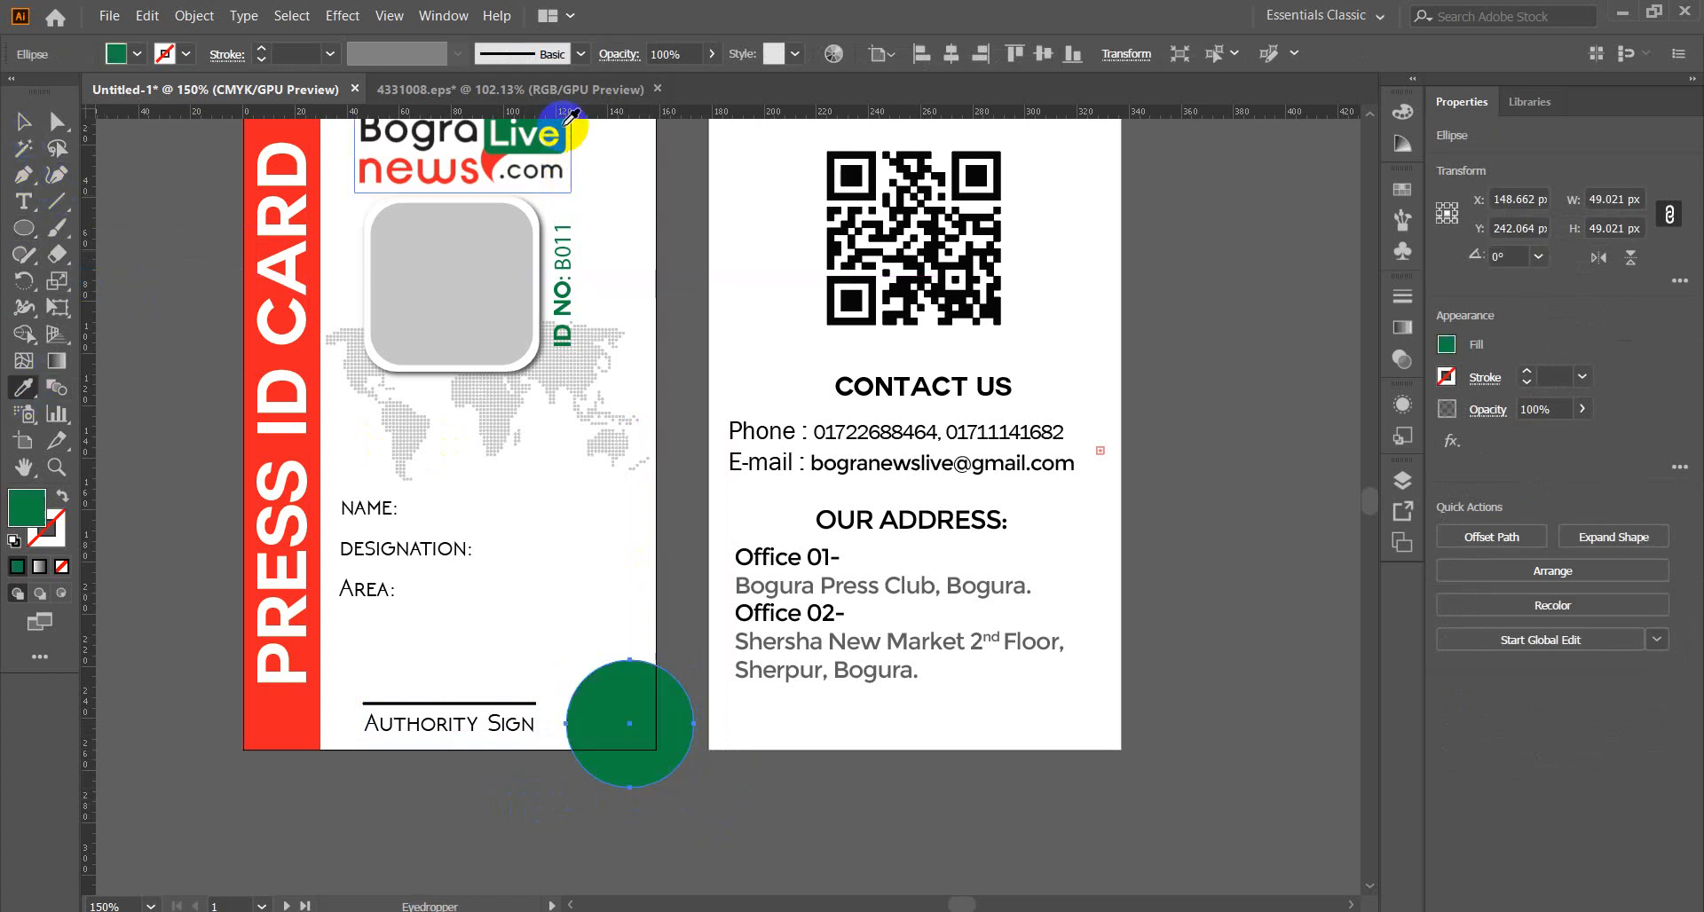
pyautogui.click(23, 120)
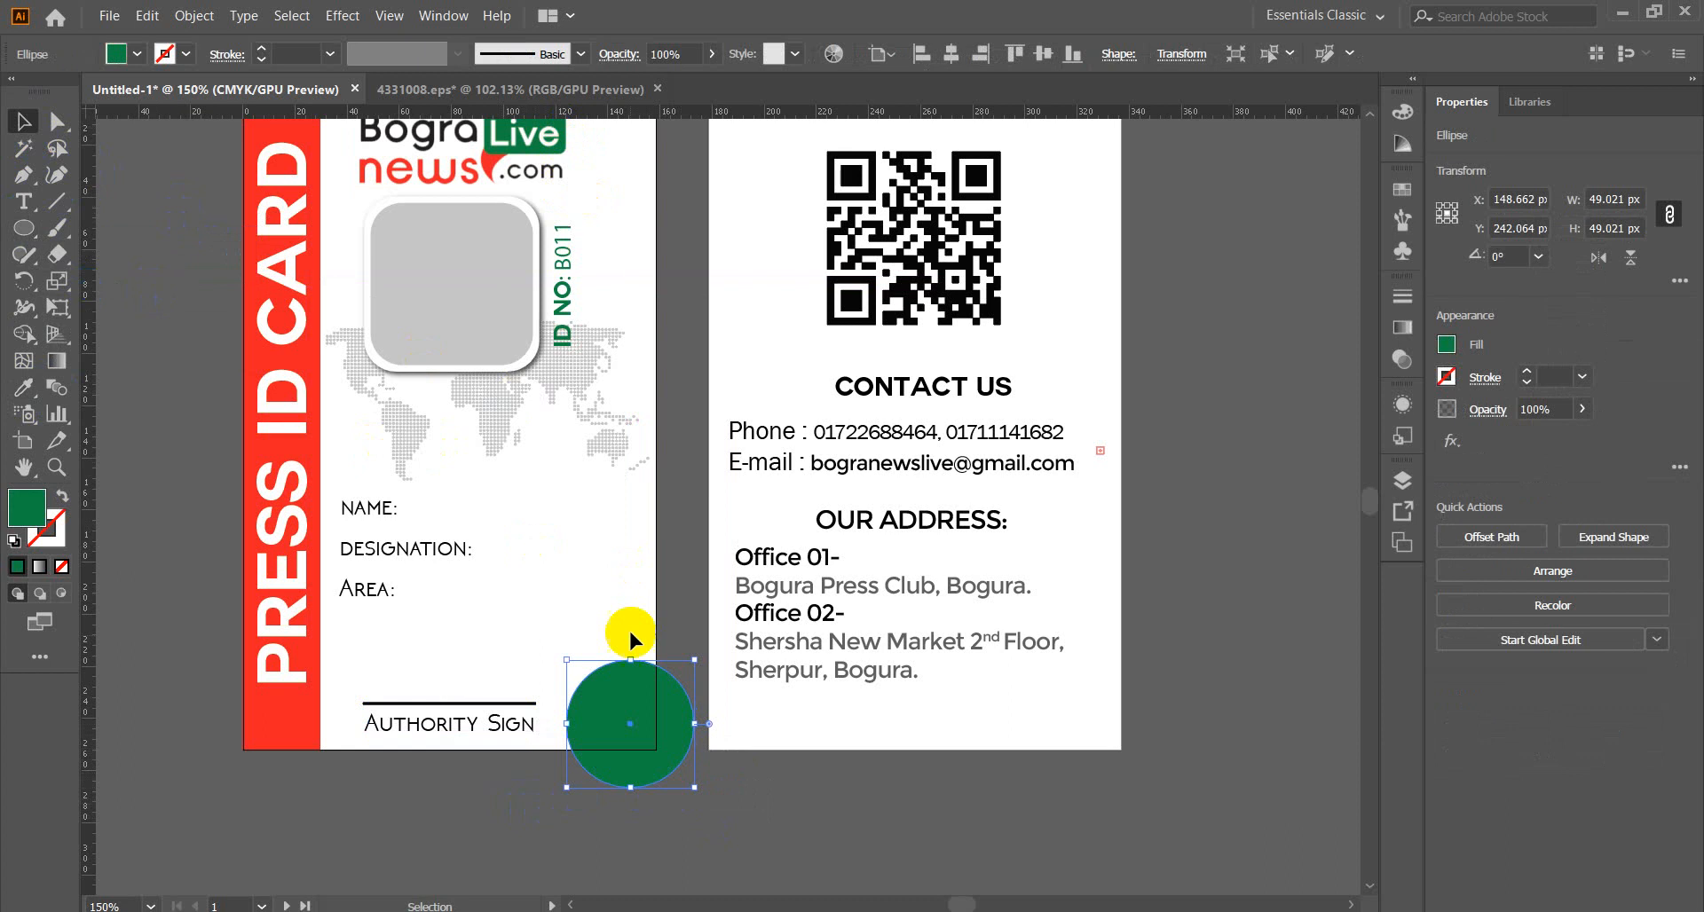
# Duplicate the circle offset up and right, filling the copy with the red band's colour.
pyautogui.moveTo(639, 713); pyautogui.dragTo(649, 703)
pyautogui.click(23, 387)
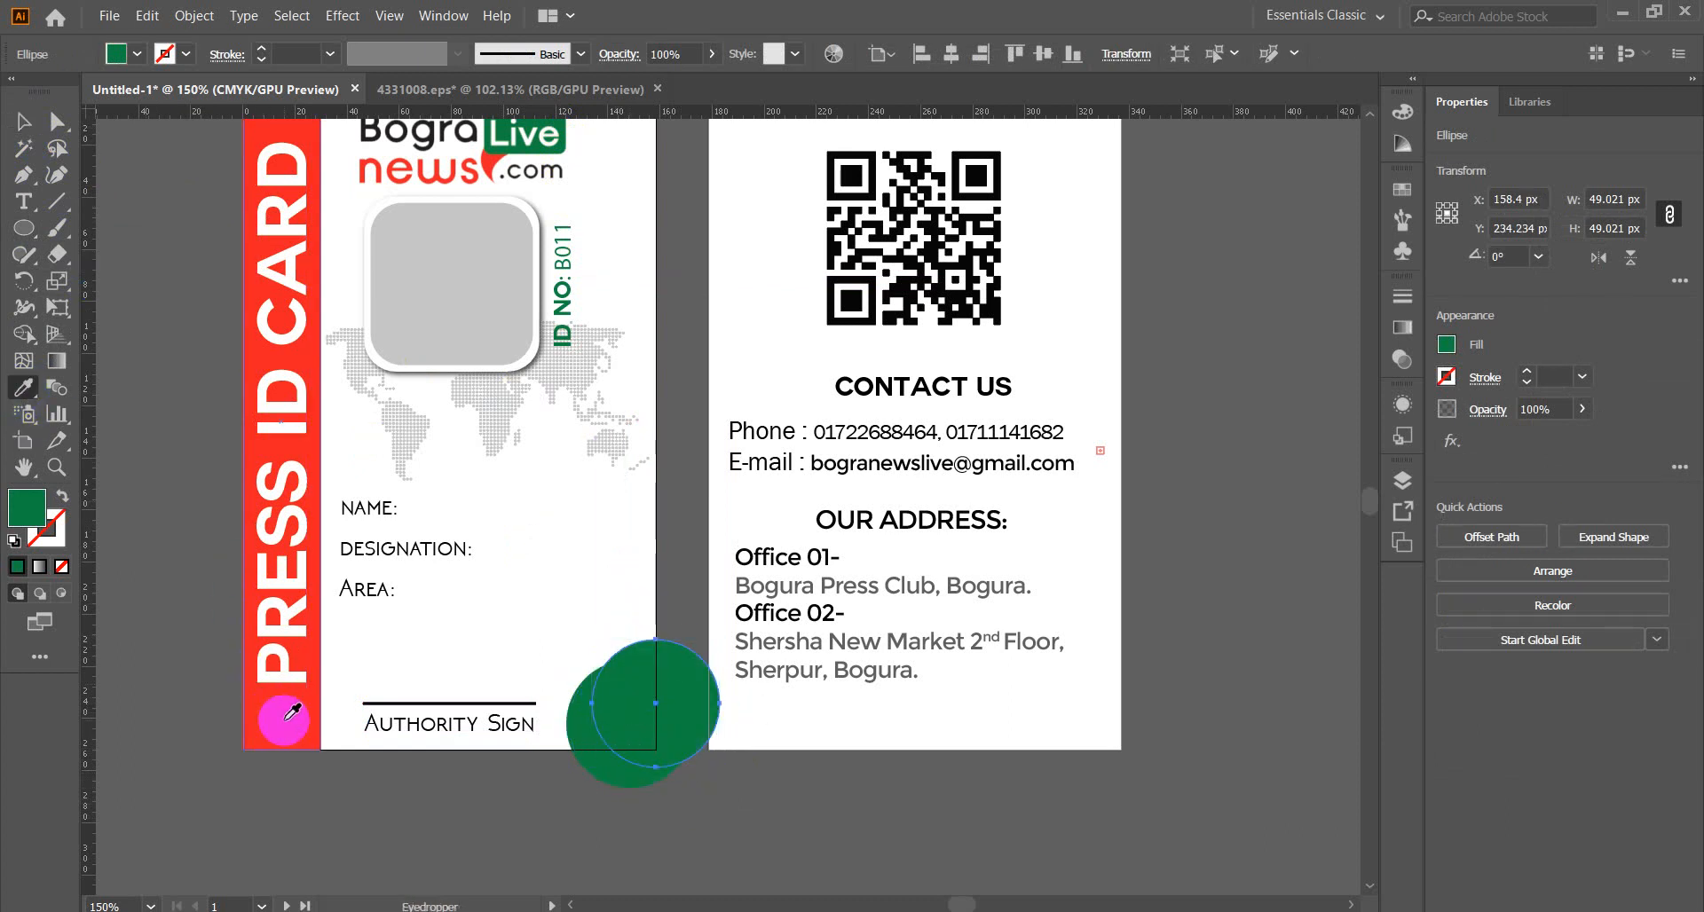
pyautogui.click(293, 710)
pyautogui.click(23, 121)
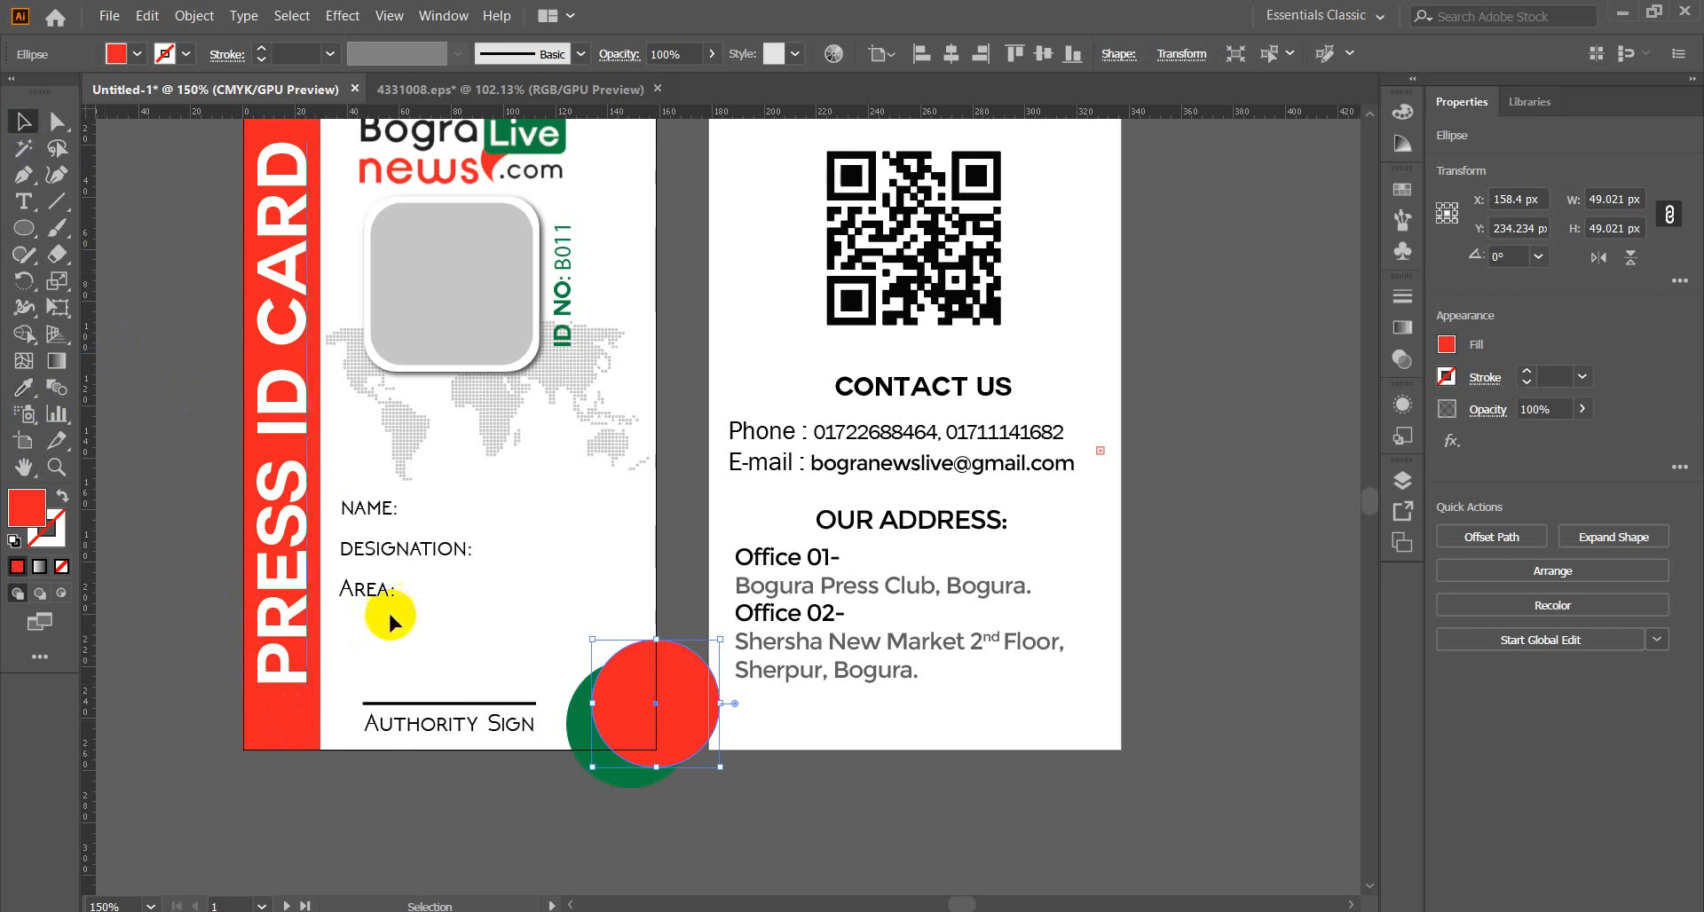
pyautogui.click(390, 621)
# Copy the red-and-green circle pair up to the front card's top-right corner.
pyautogui.moveTo(589, 802); pyautogui.dragTo(679, 744)
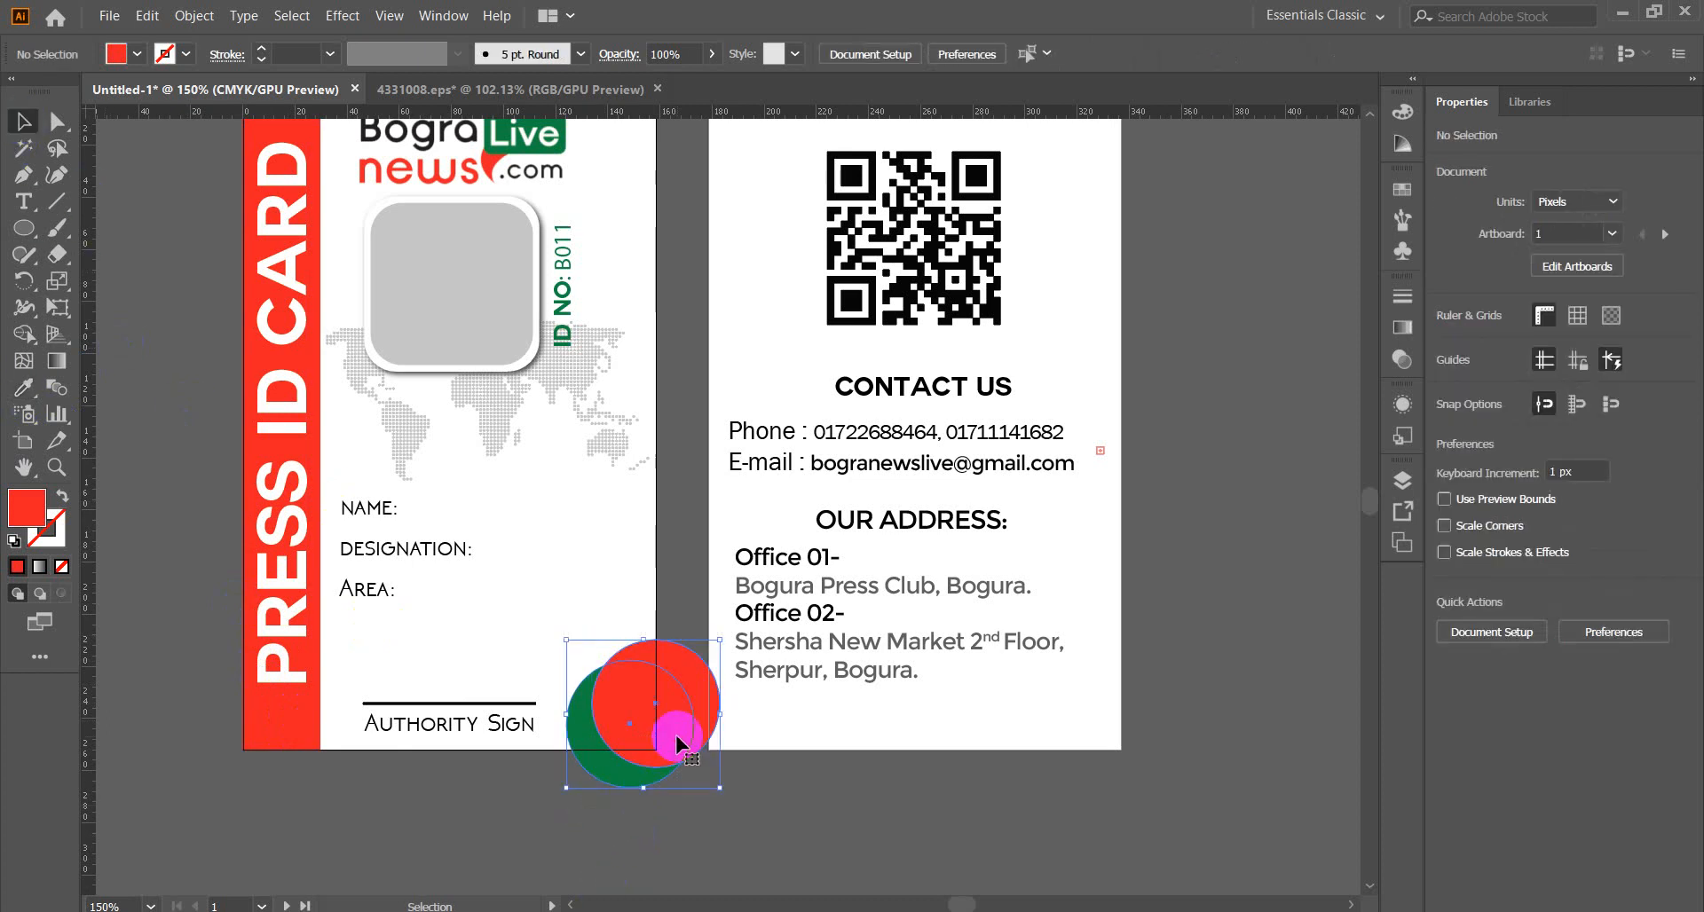
pyautogui.scroll(5, 692, 830)
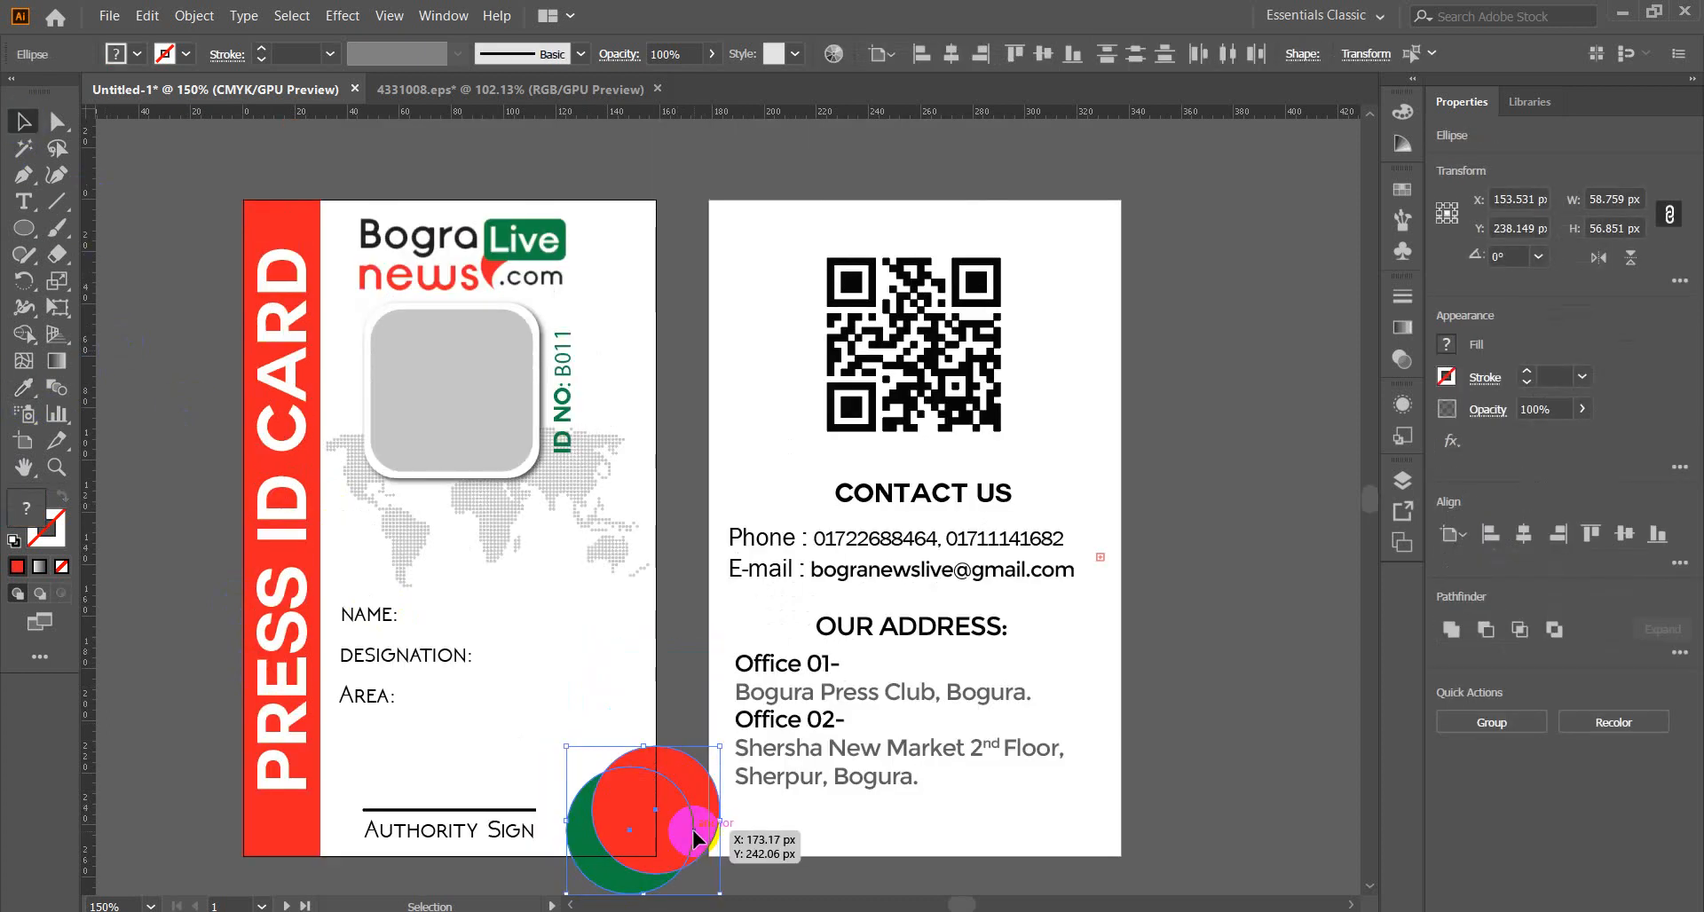
pyautogui.scroll(-4, 693, 831)
pyautogui.scroll(4, 689, 846)
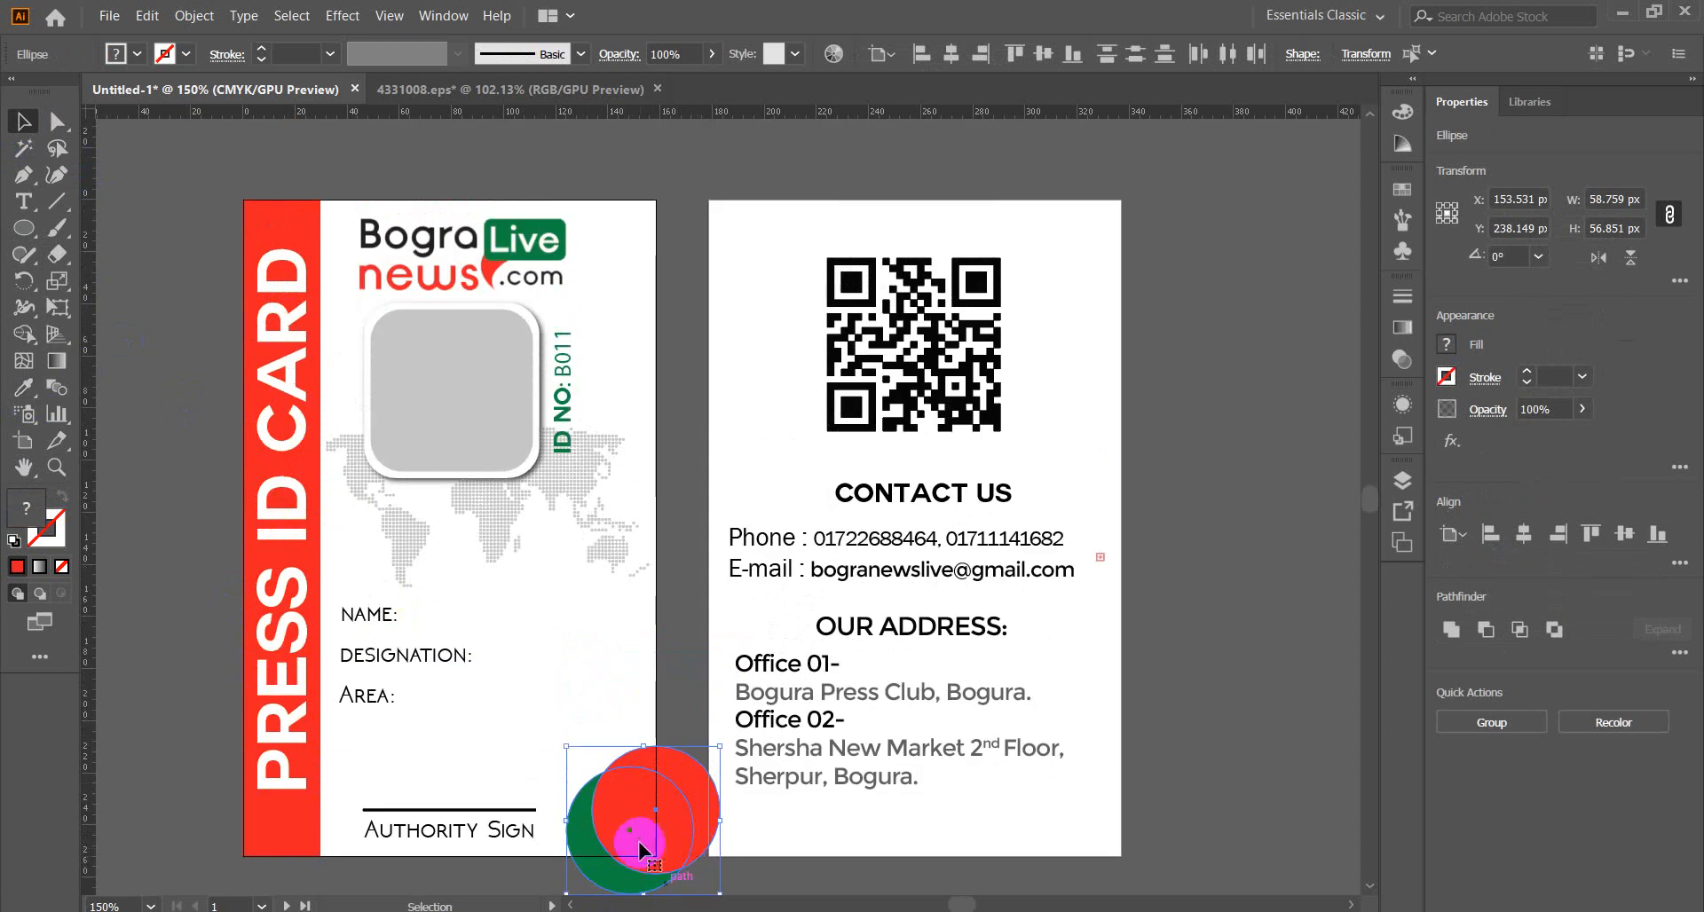
pyautogui.moveTo(640, 849); pyautogui.dragTo(654, 209)
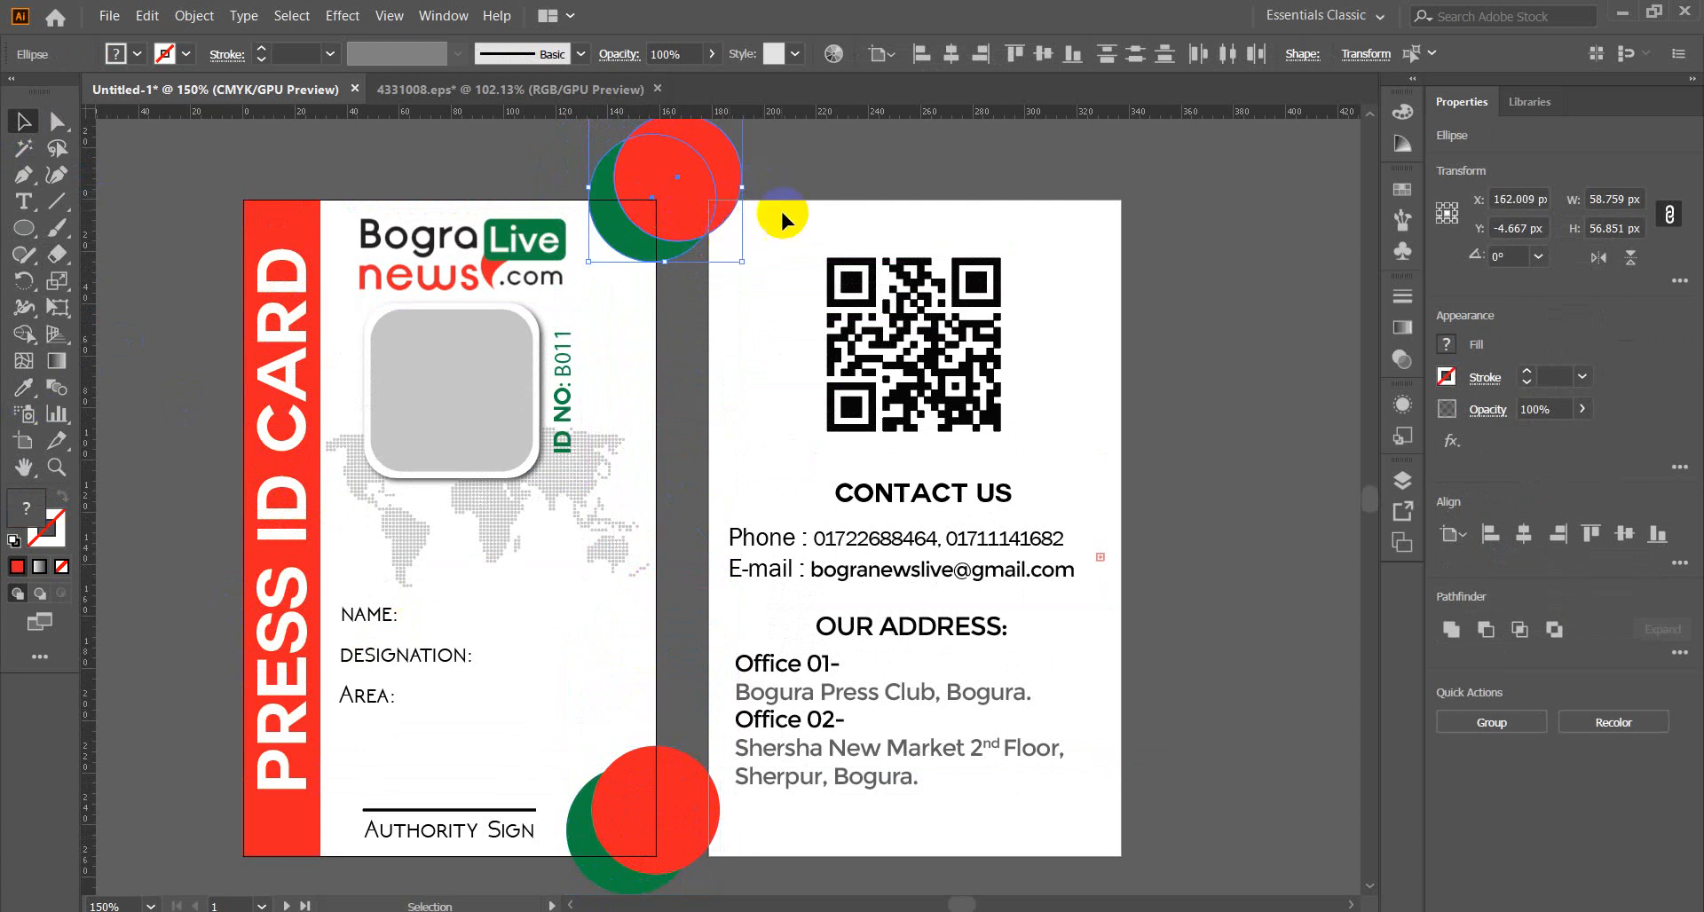
pyautogui.scroll(2, 780, 208)
pyautogui.click(509, 226)
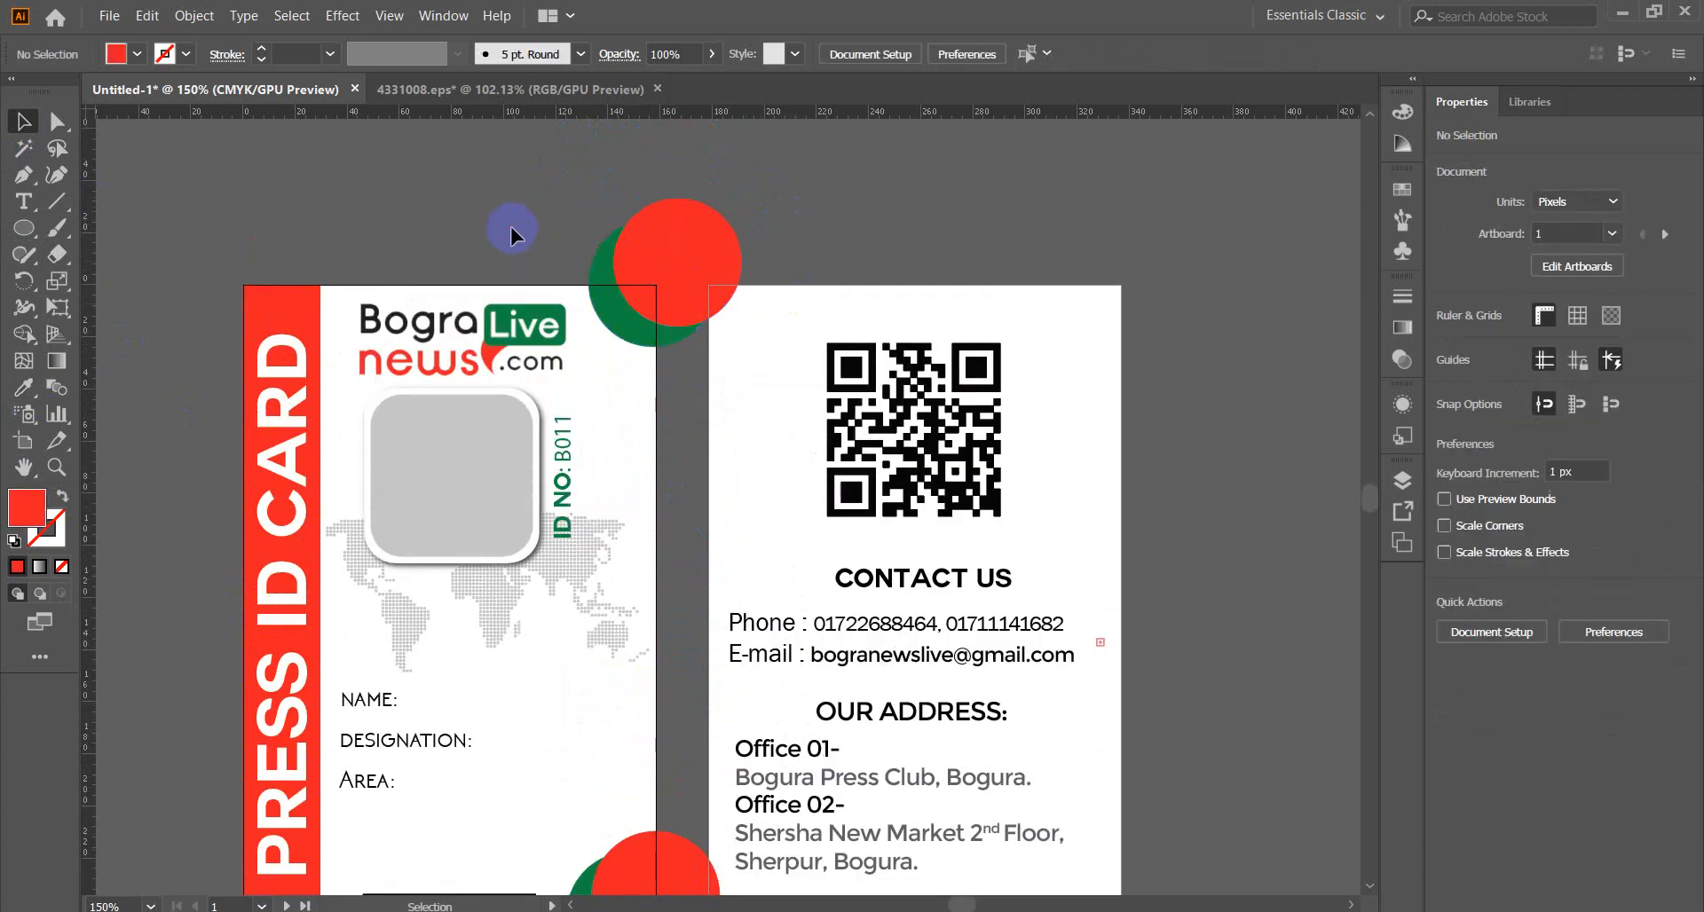
pyautogui.scroll(-2, 542, 216)
pyautogui.scroll(1, 541, 217)
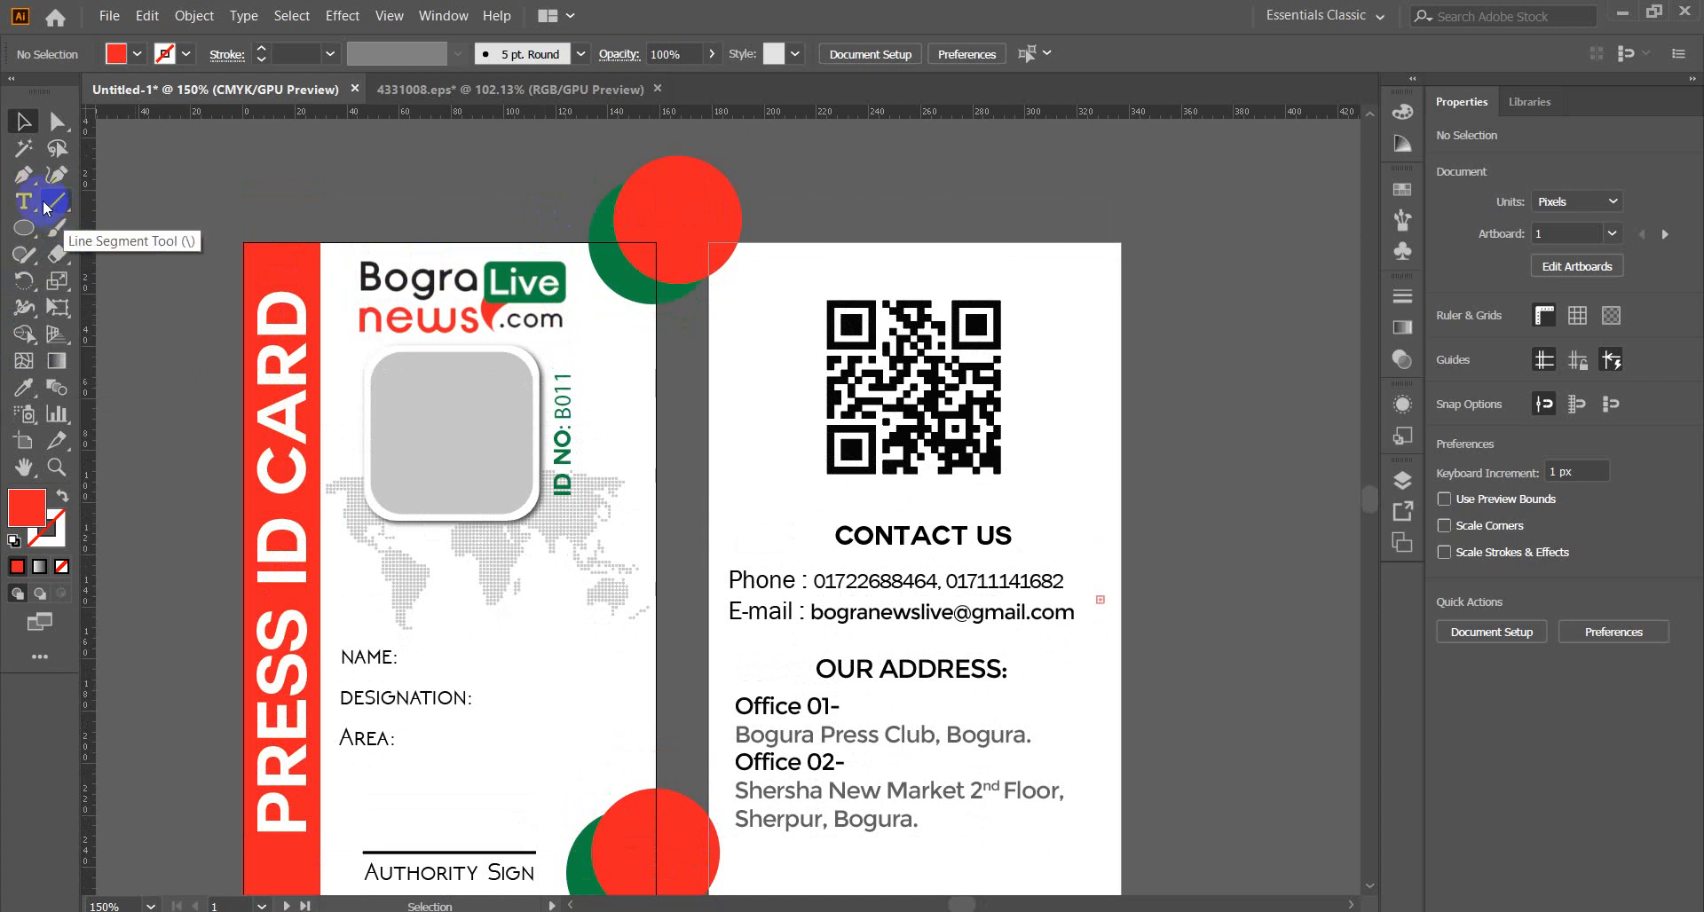
# Draw a red stroke-only path from the card's top edge, down the right edge, onto the bottom edge.
pyautogui.click(22, 182)
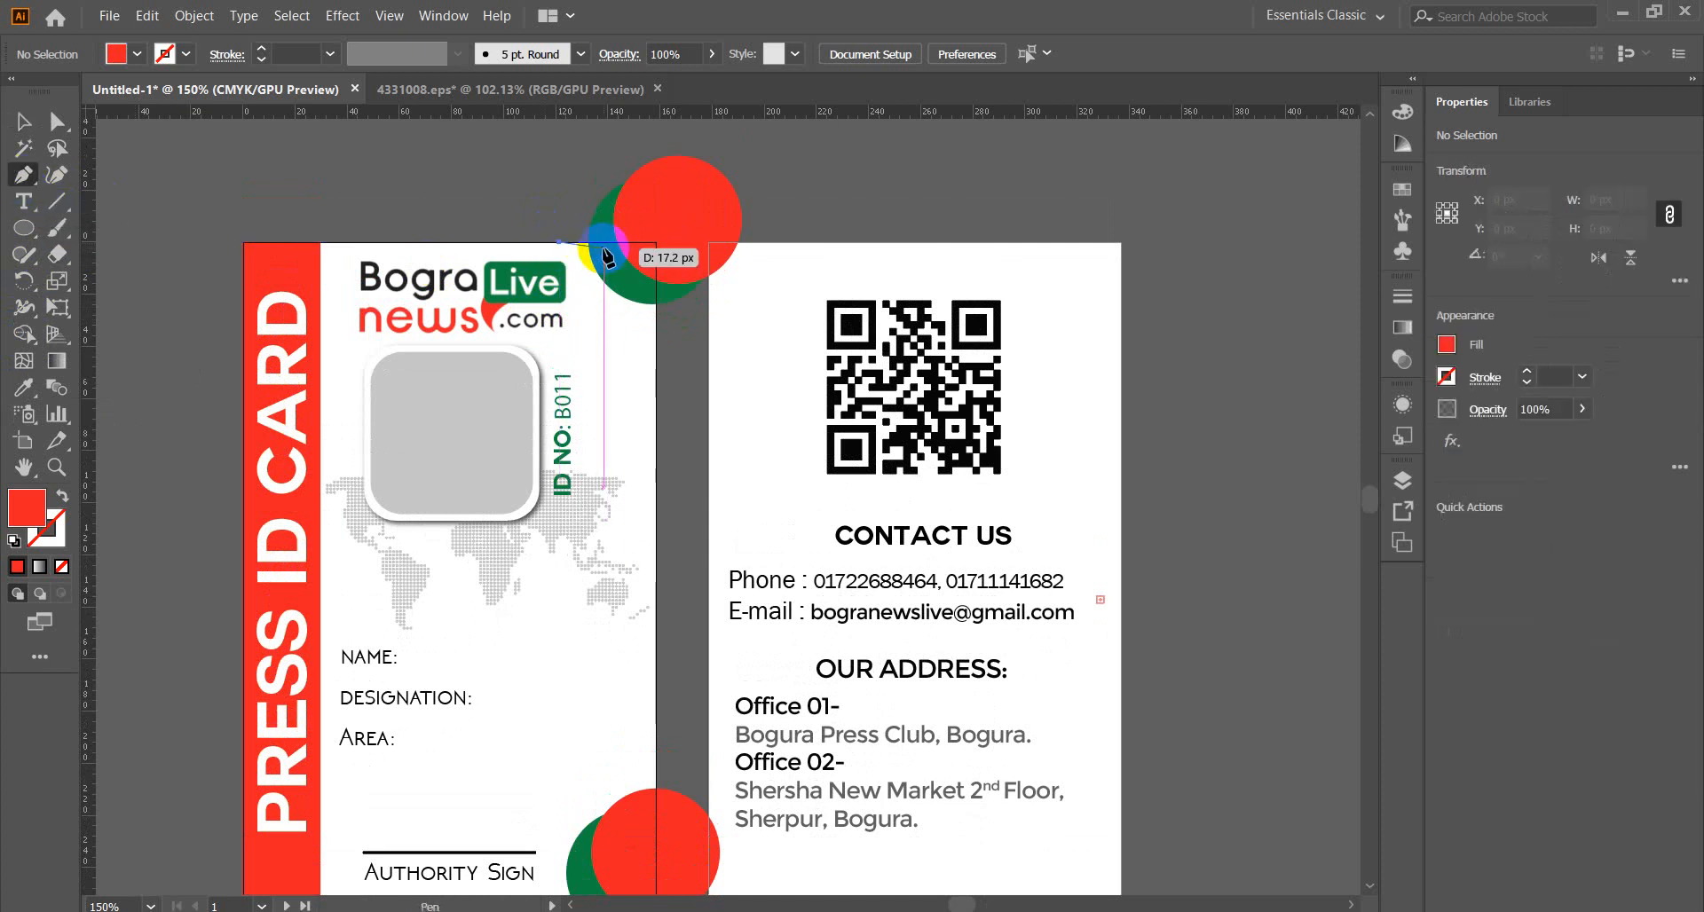
pyautogui.click(559, 241)
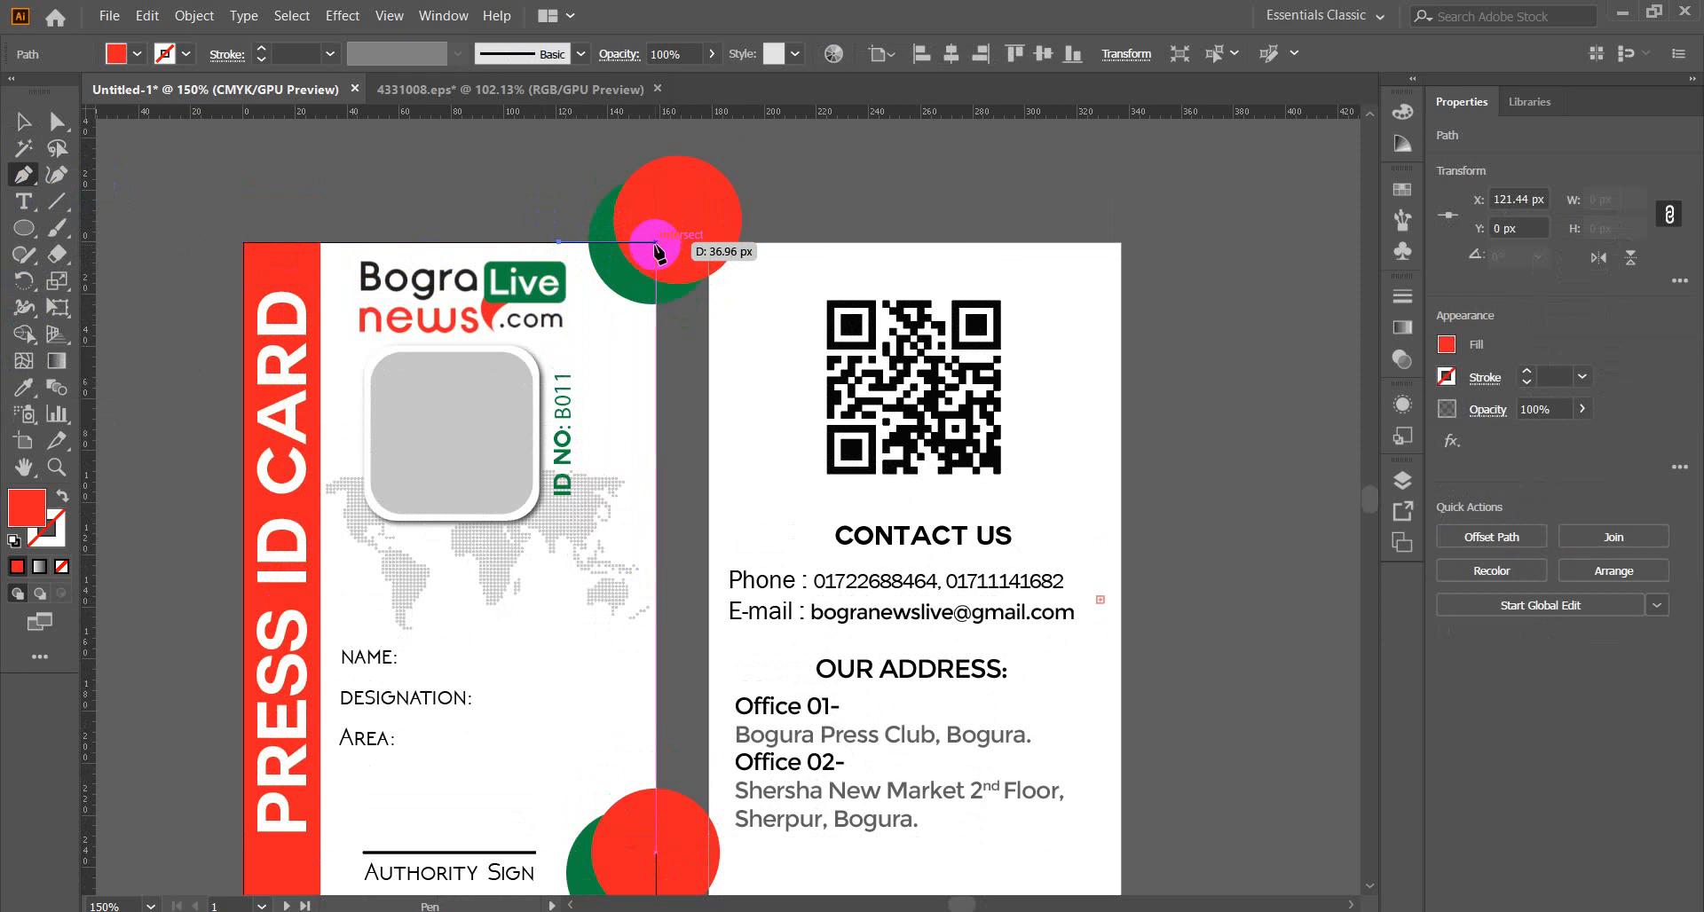
pyautogui.click(656, 241)
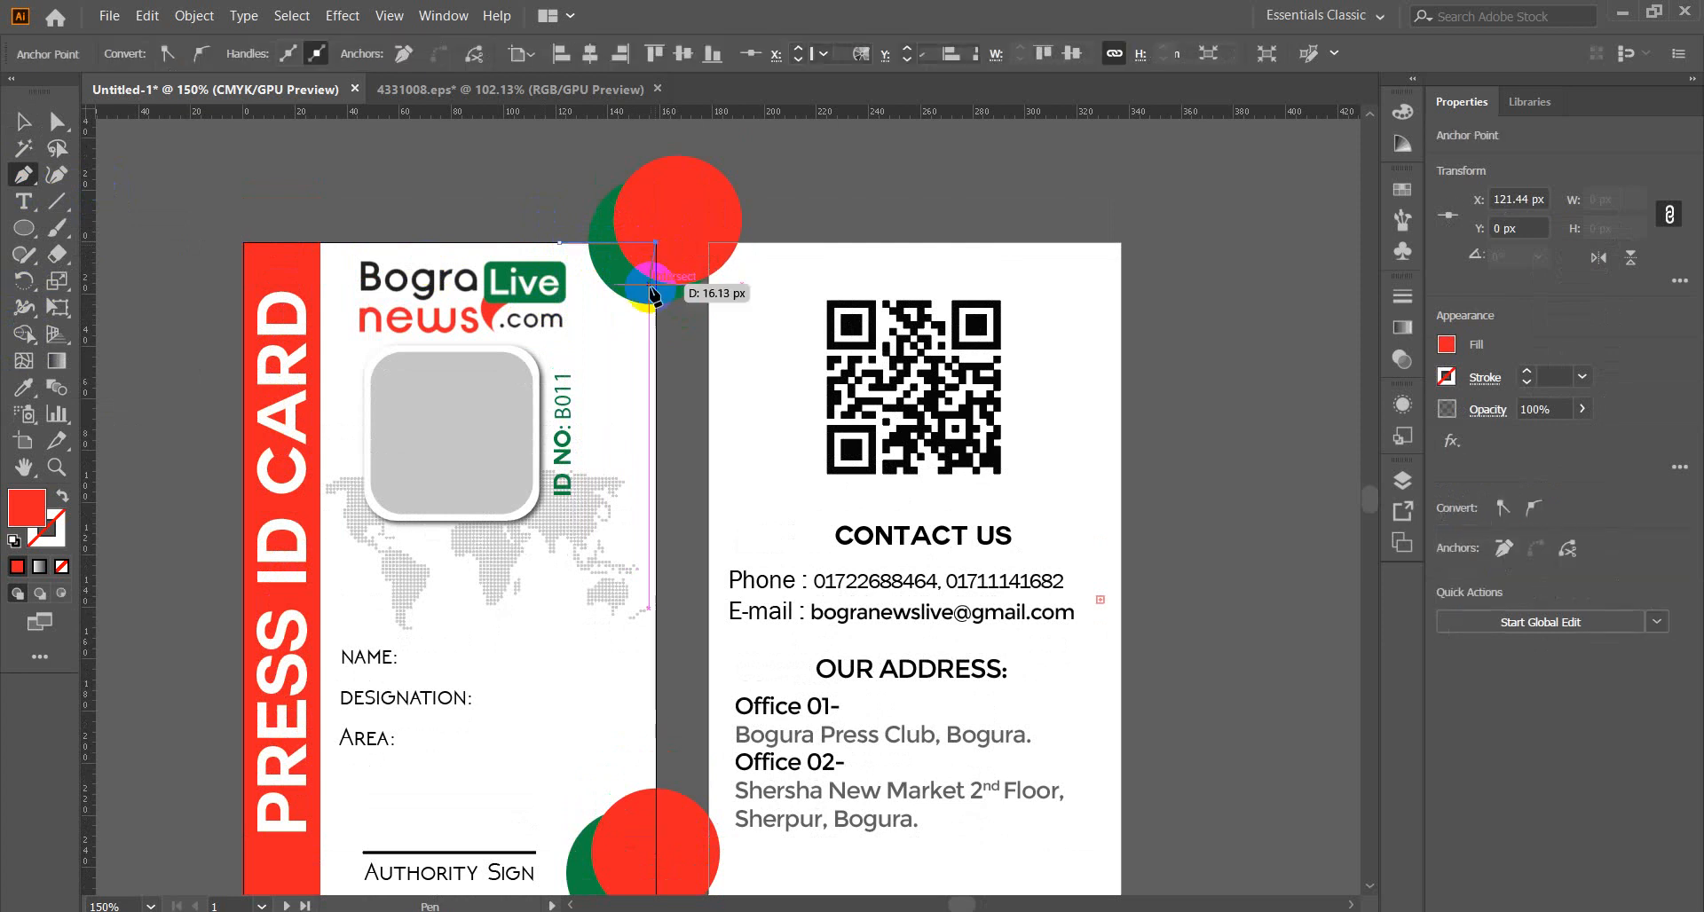
pyautogui.click(657, 473)
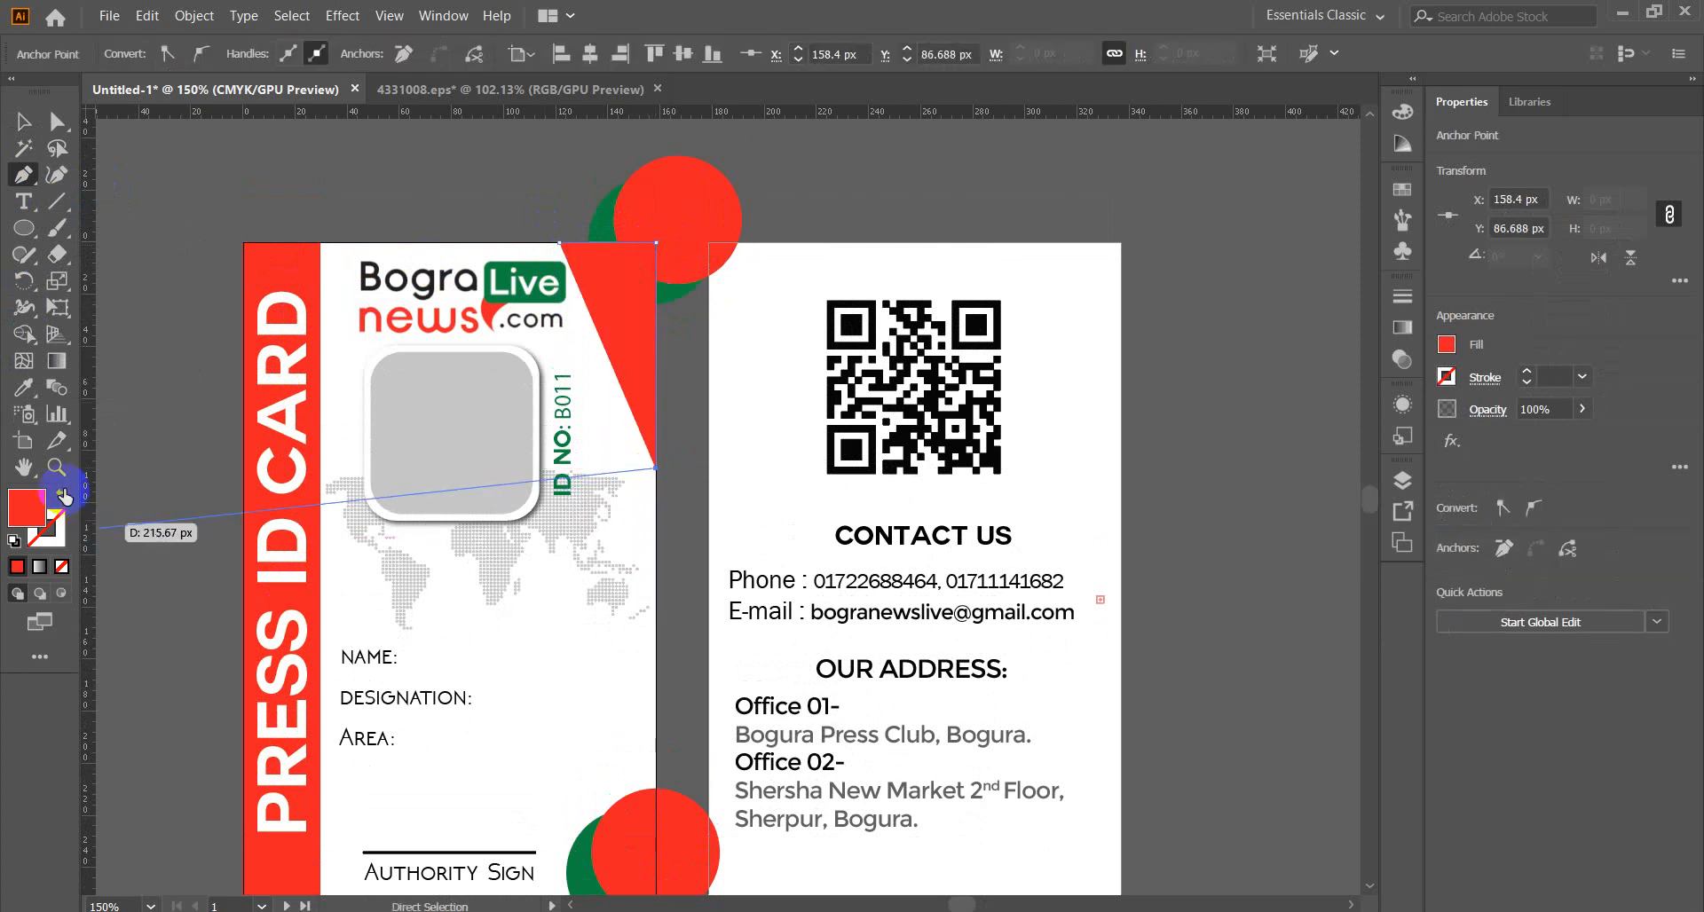
pyautogui.click(62, 495)
pyautogui.scroll(-4, 637, 513)
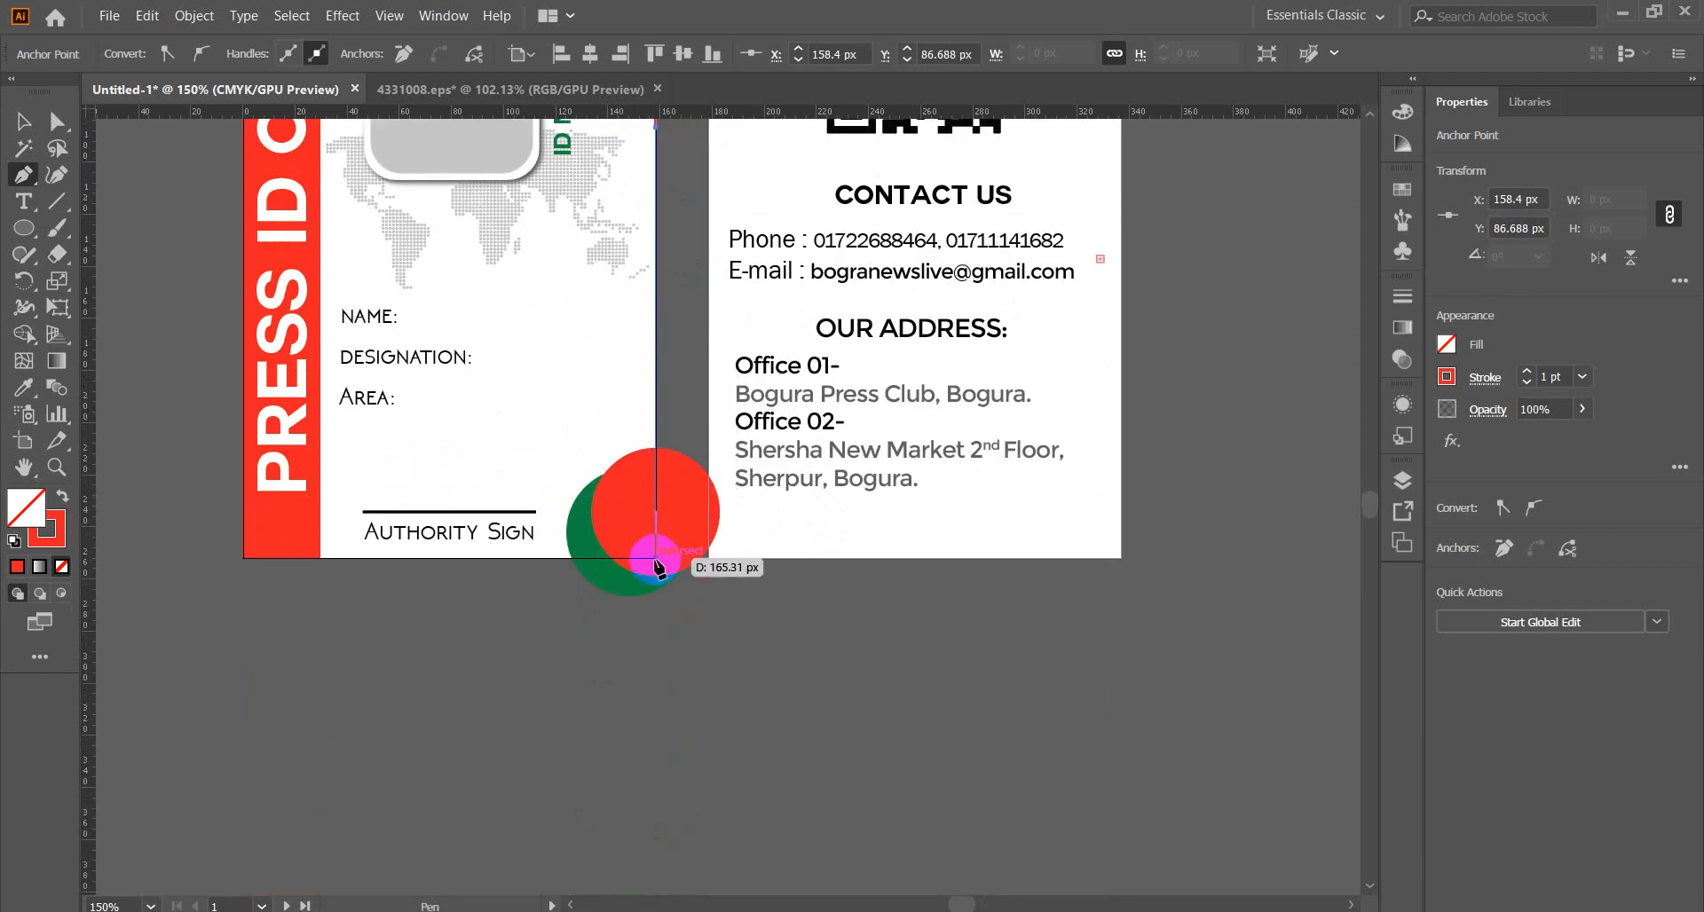
pyautogui.click(656, 562)
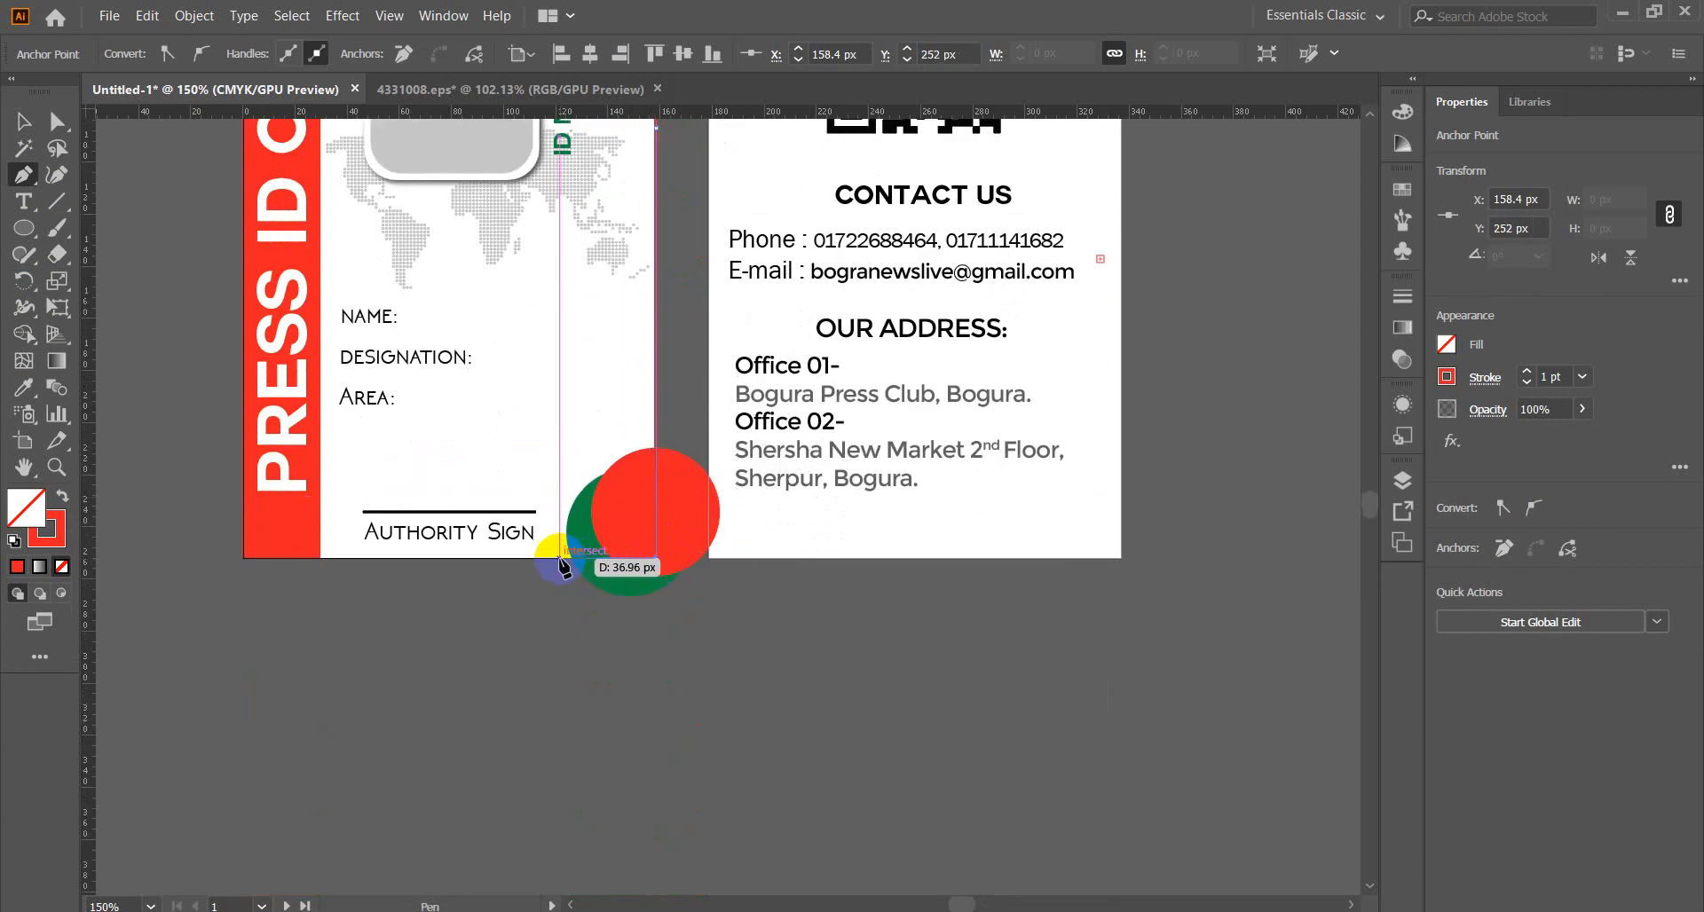
pyautogui.click(552, 560)
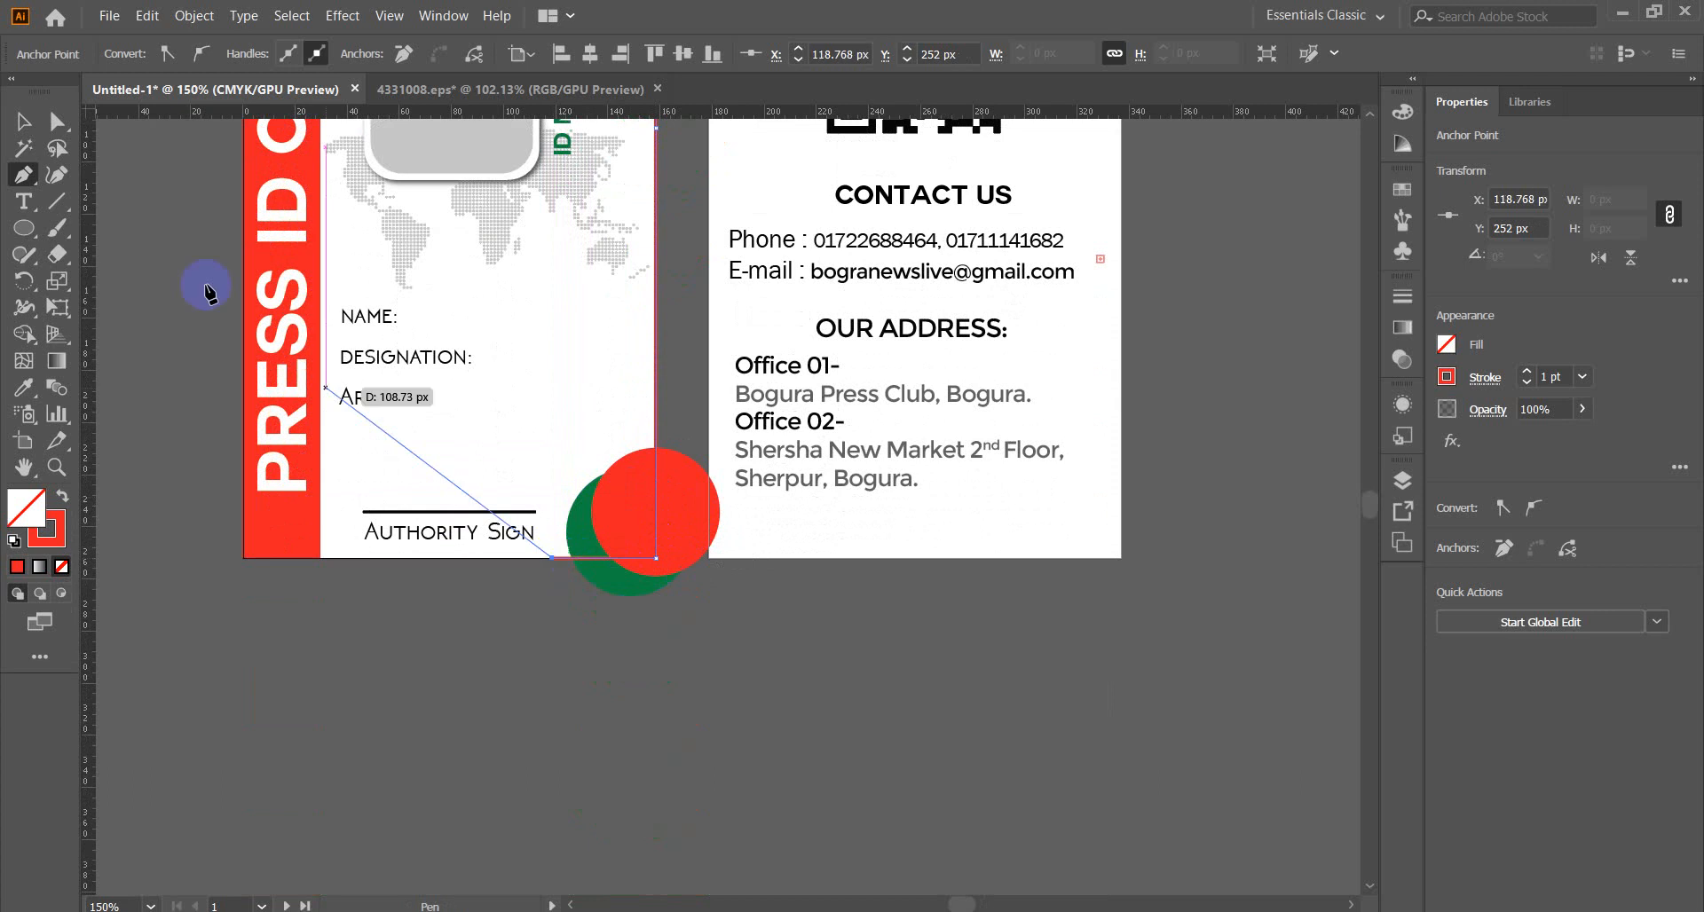
pyautogui.click(23, 122)
pyautogui.click(664, 700)
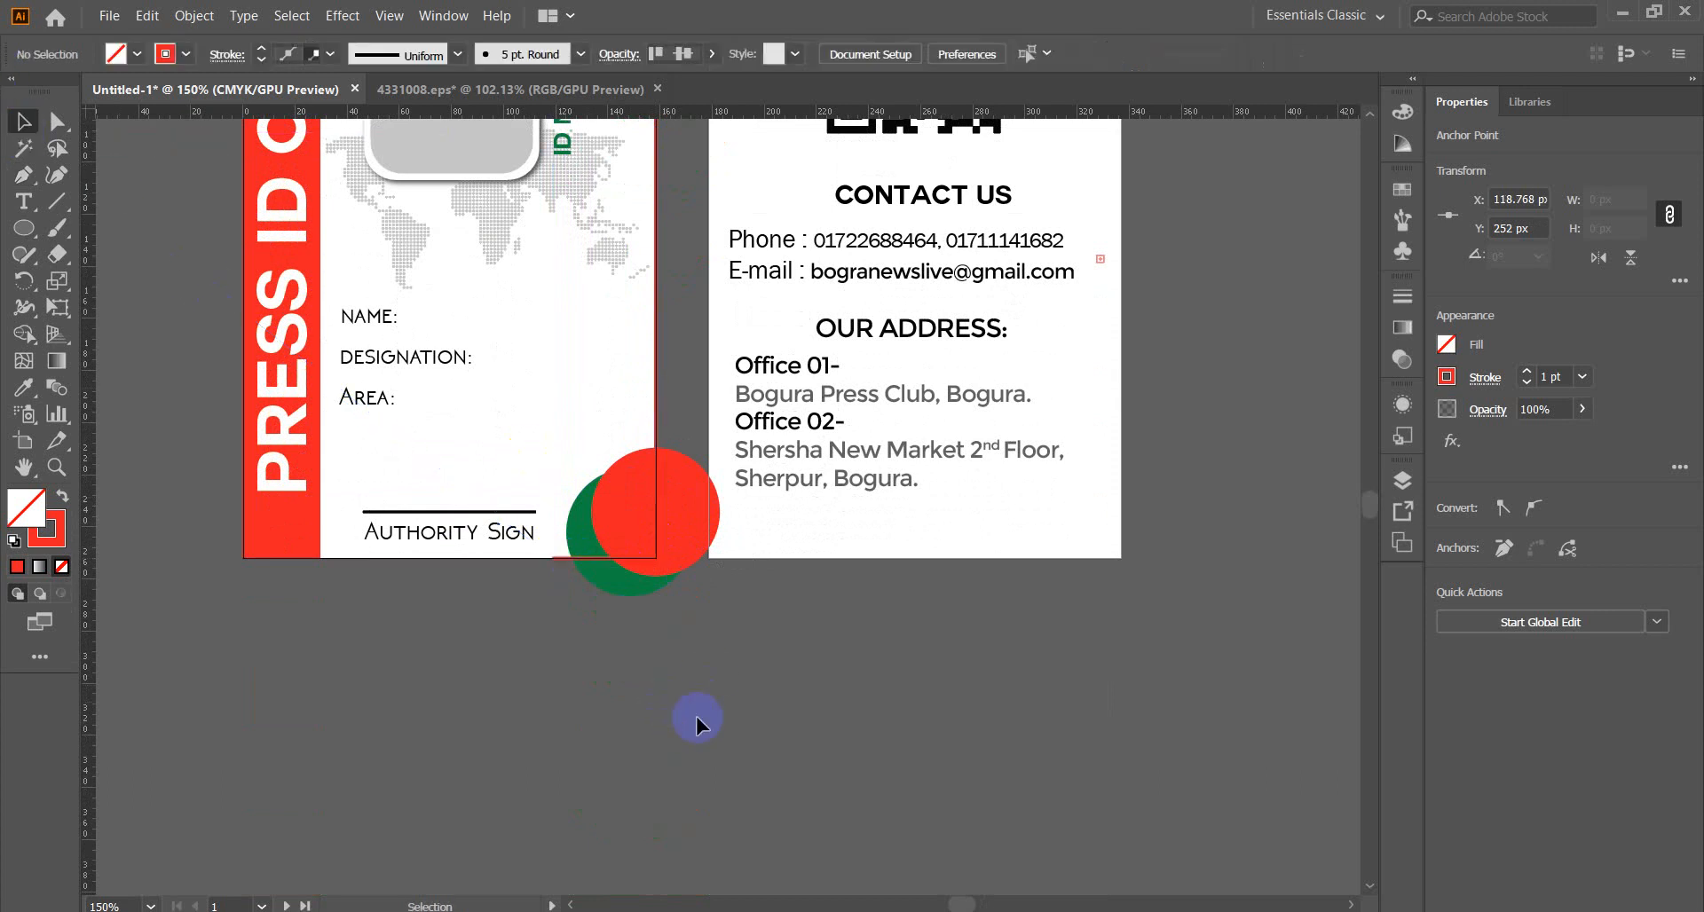
pyautogui.scroll(4, 770, 742)
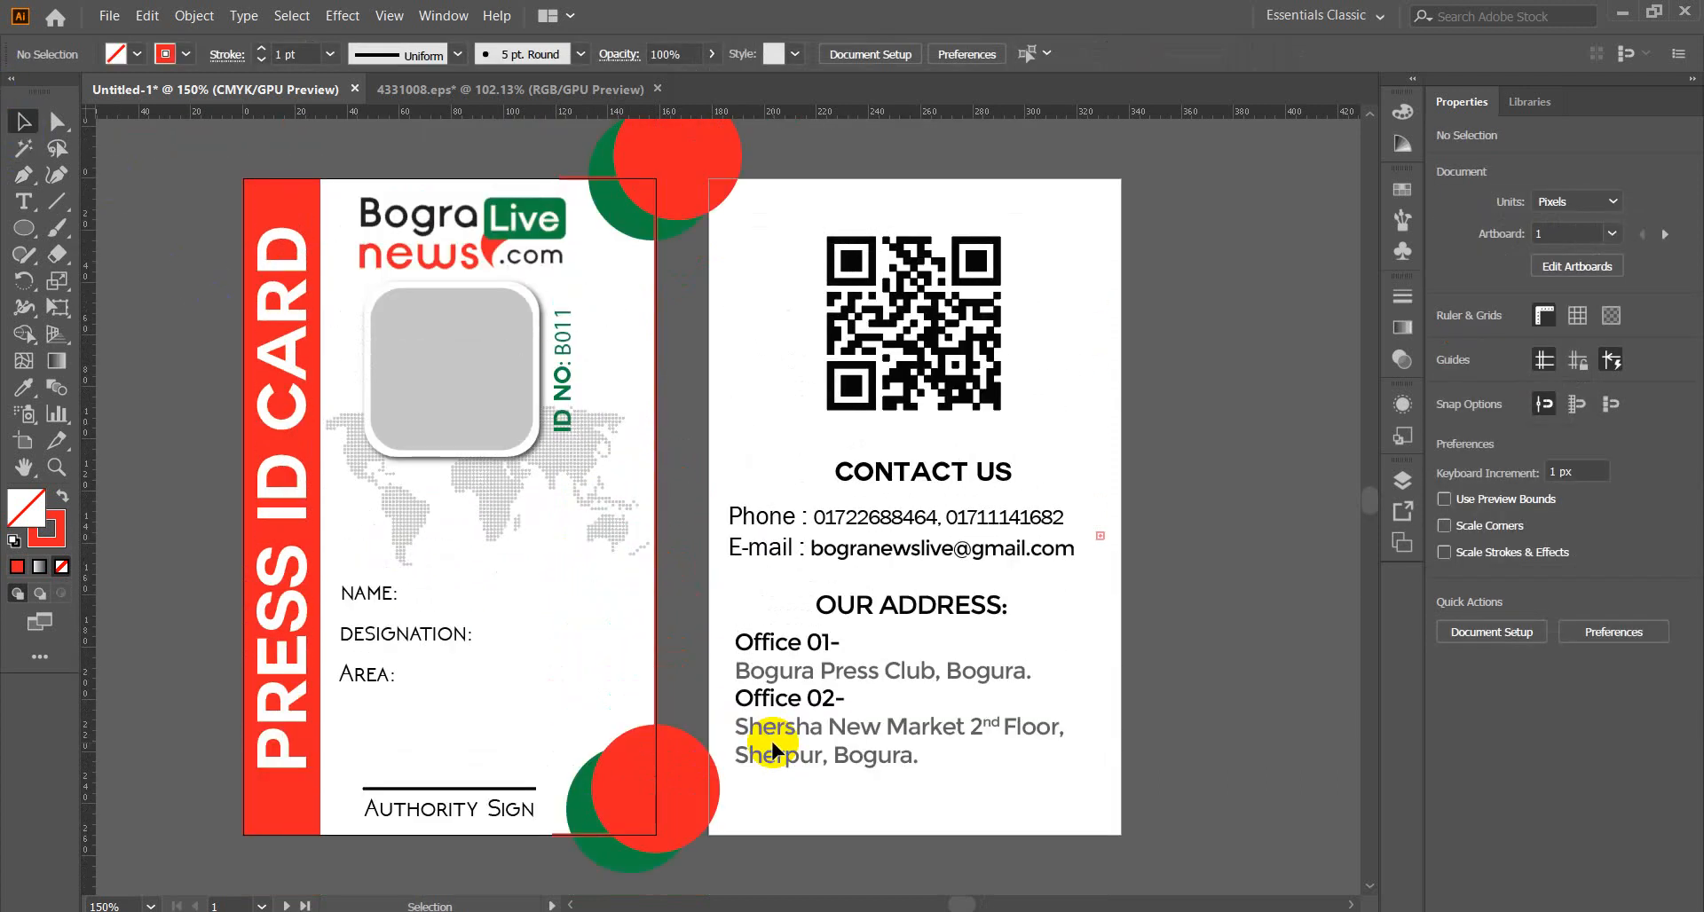
# Trim away the top circle pair's parts lying outside the card with Shape Builder.
pyautogui.click(655, 804)
pyautogui.scroll(3, 790, 183)
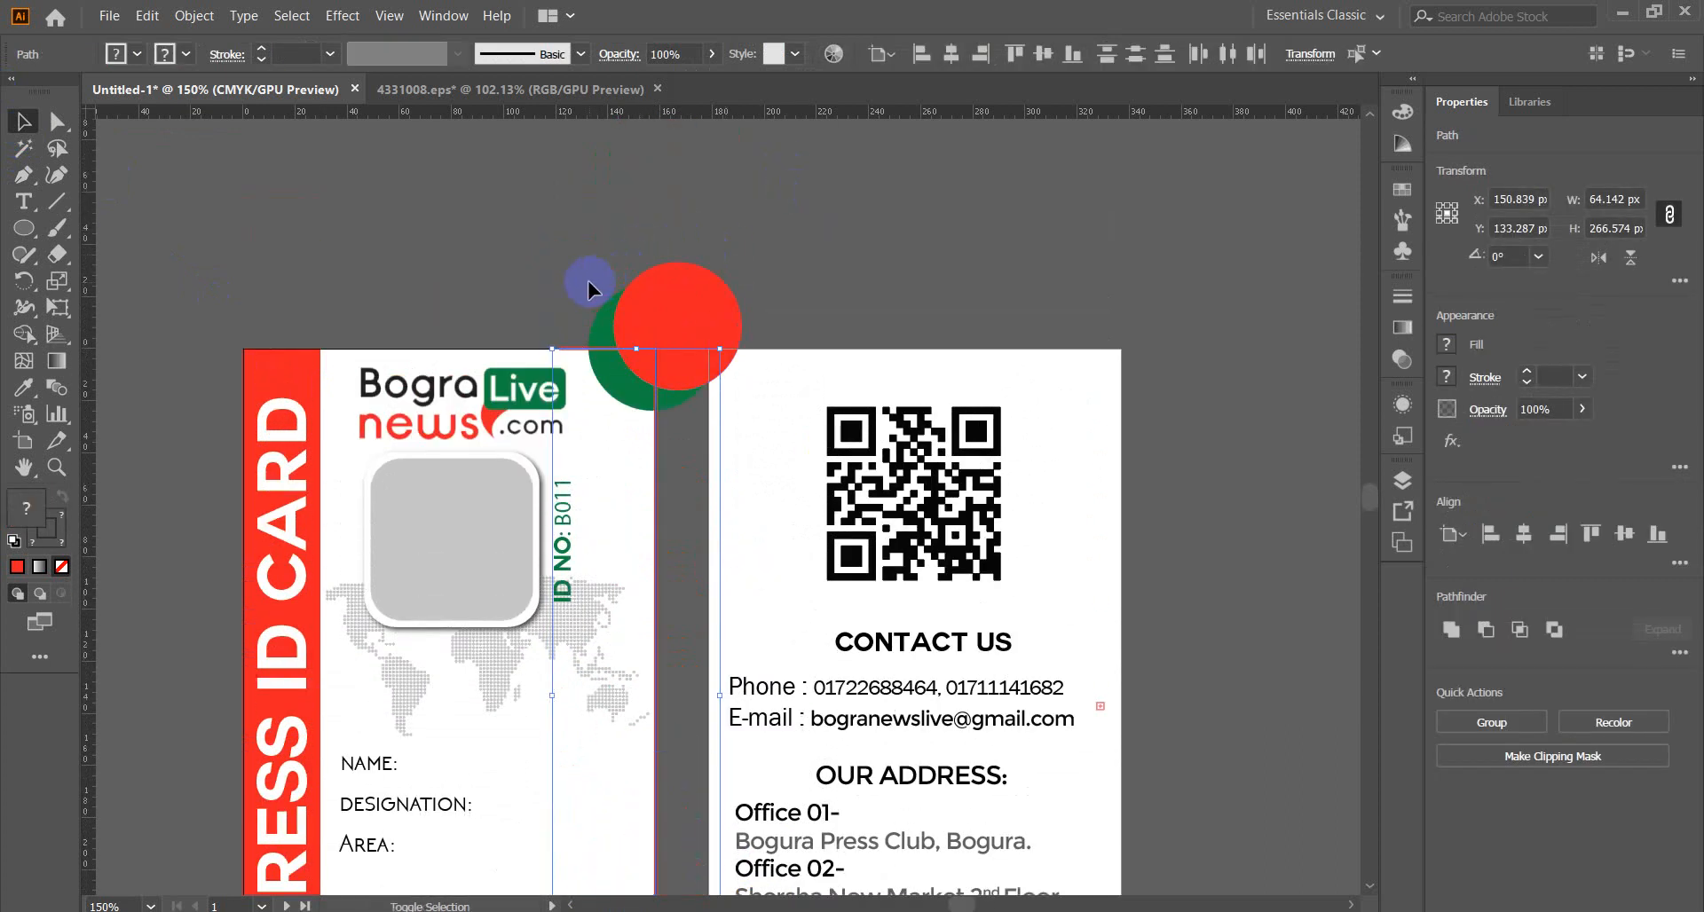
pyautogui.keyDown('shift'); pyautogui.click(645, 311); pyautogui.keyUp('shift')
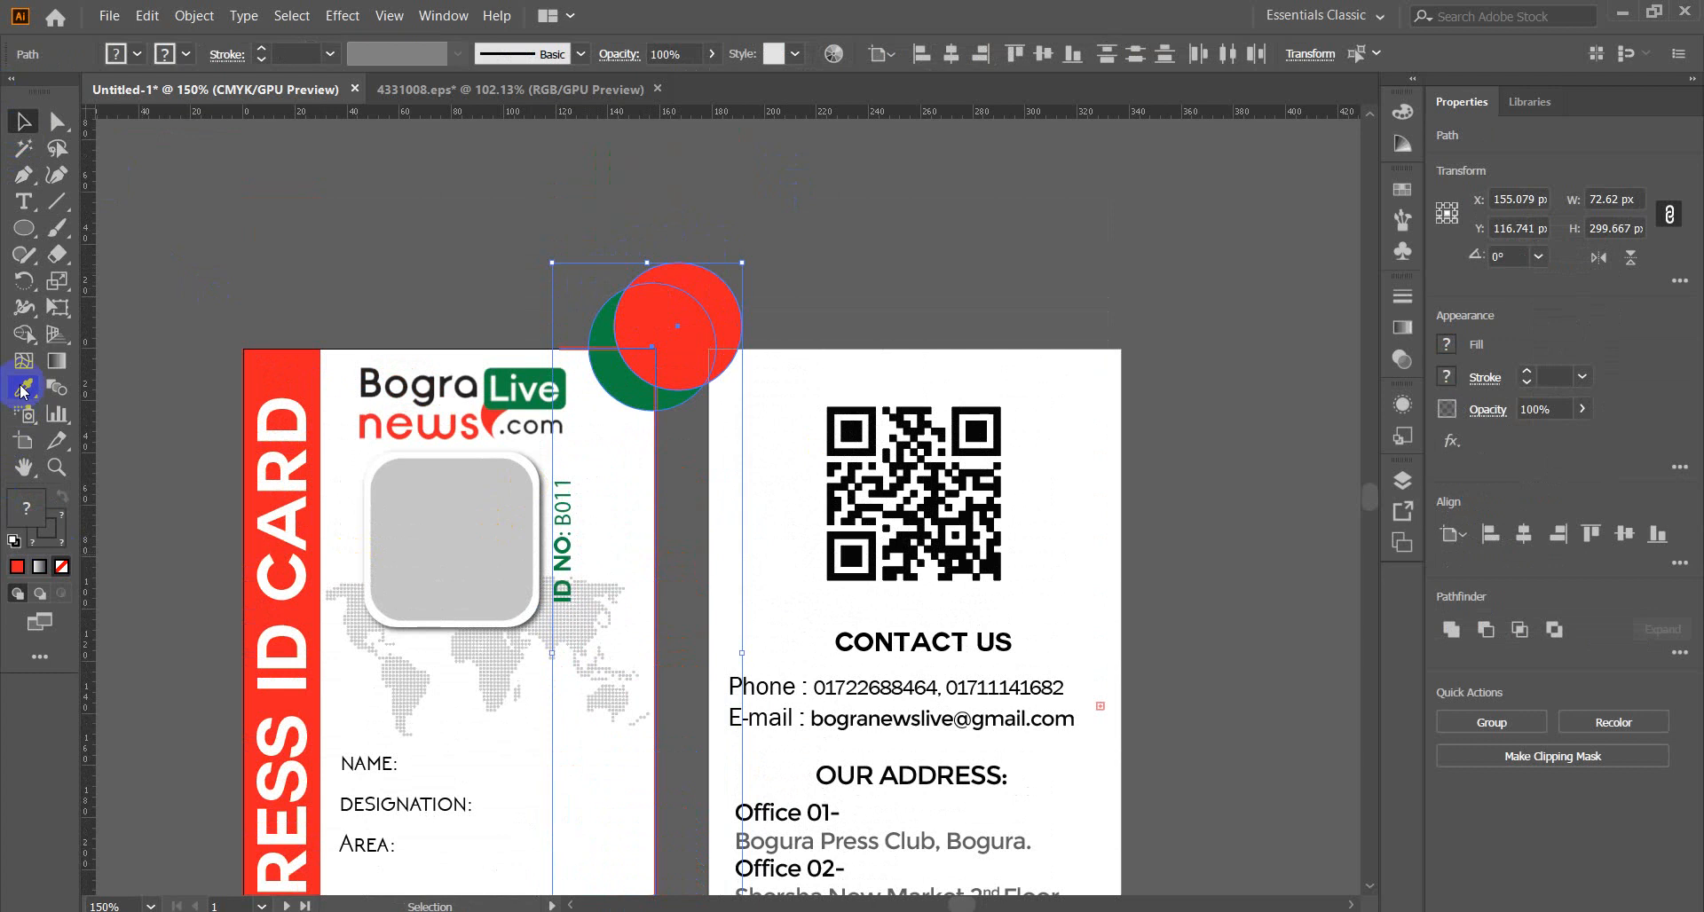
pyautogui.click(21, 334)
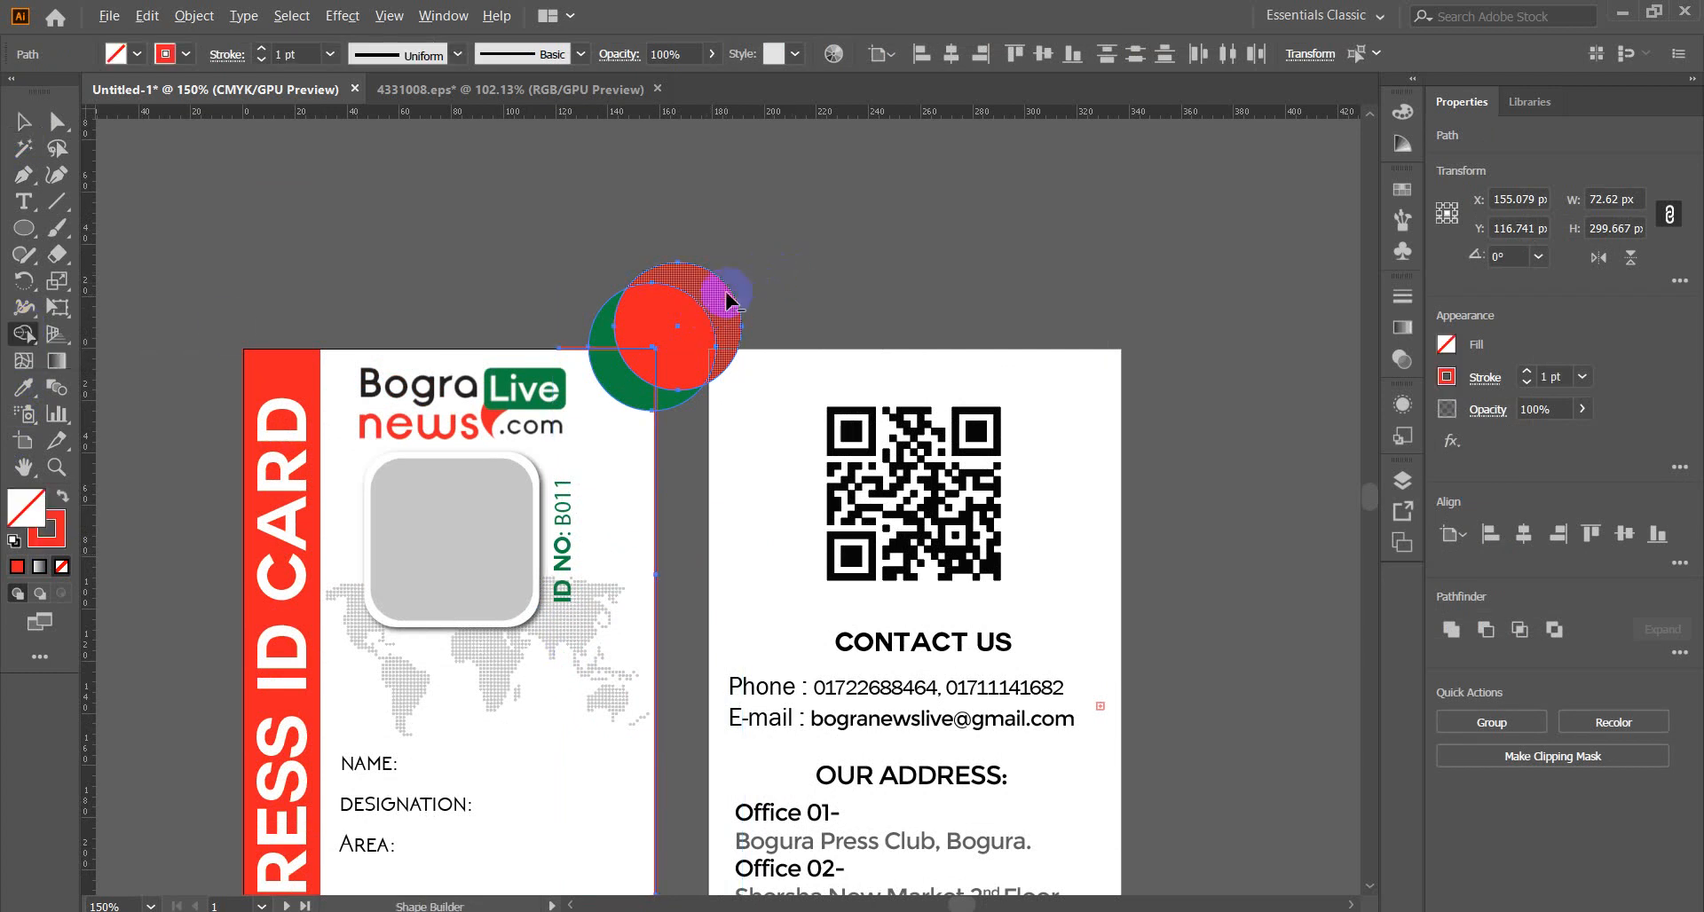
pyautogui.keyDown('alt'); pyautogui.click(679, 313); pyautogui.keyUp('alt')
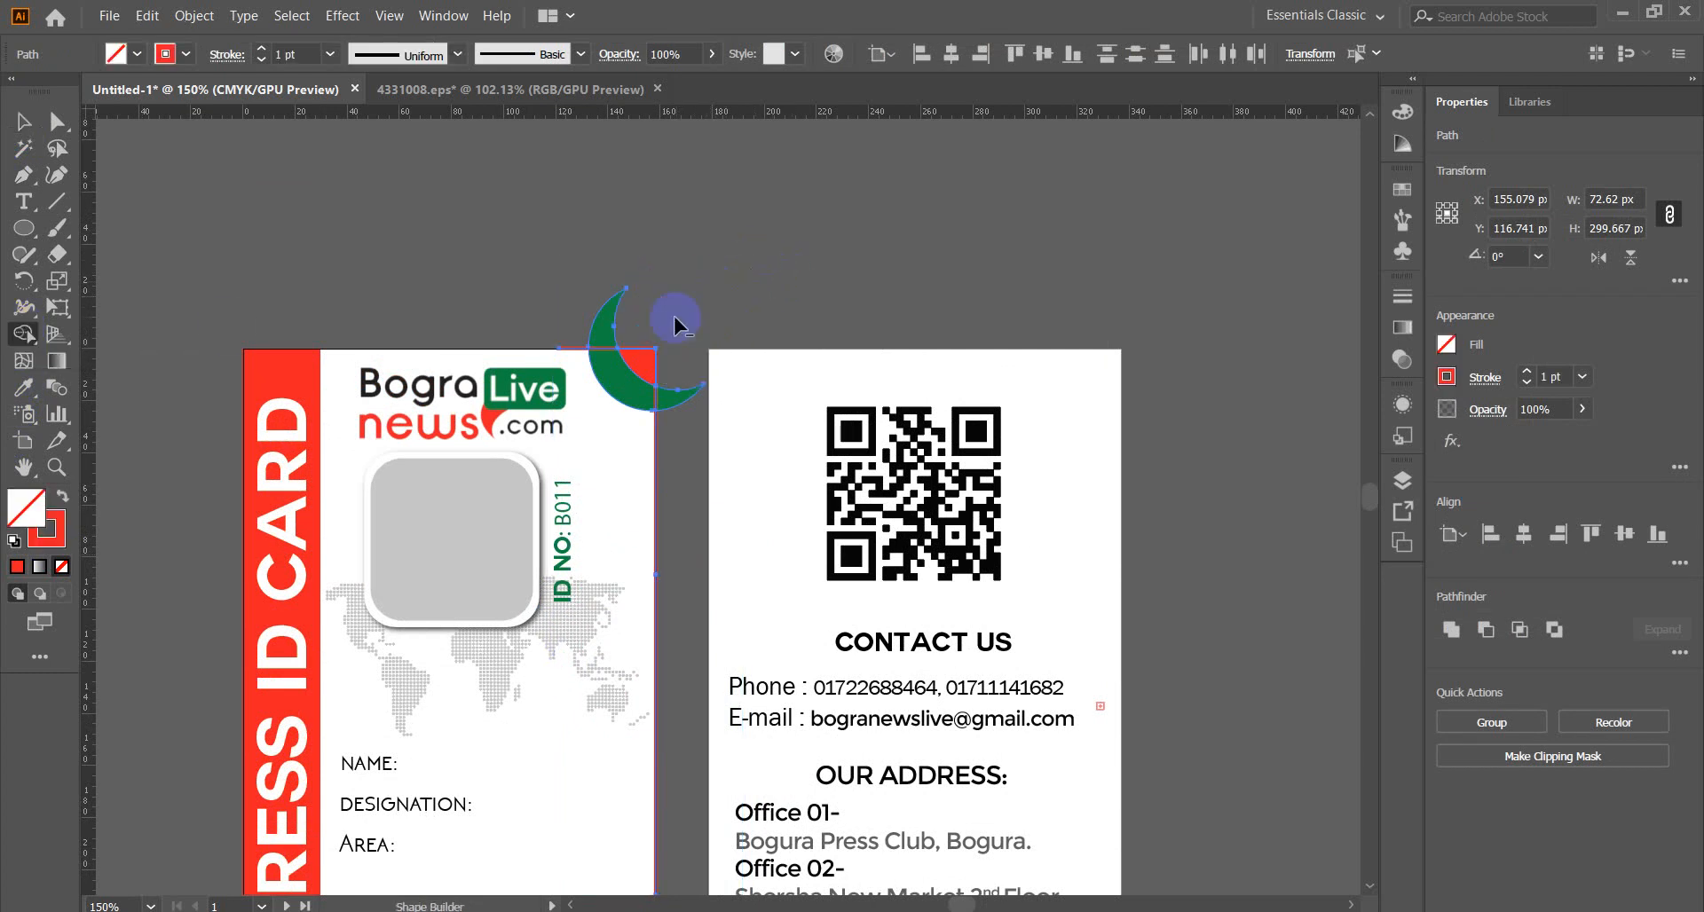
pyautogui.keyDown('alt'); pyautogui.click(600, 322); pyautogui.keyUp('alt')
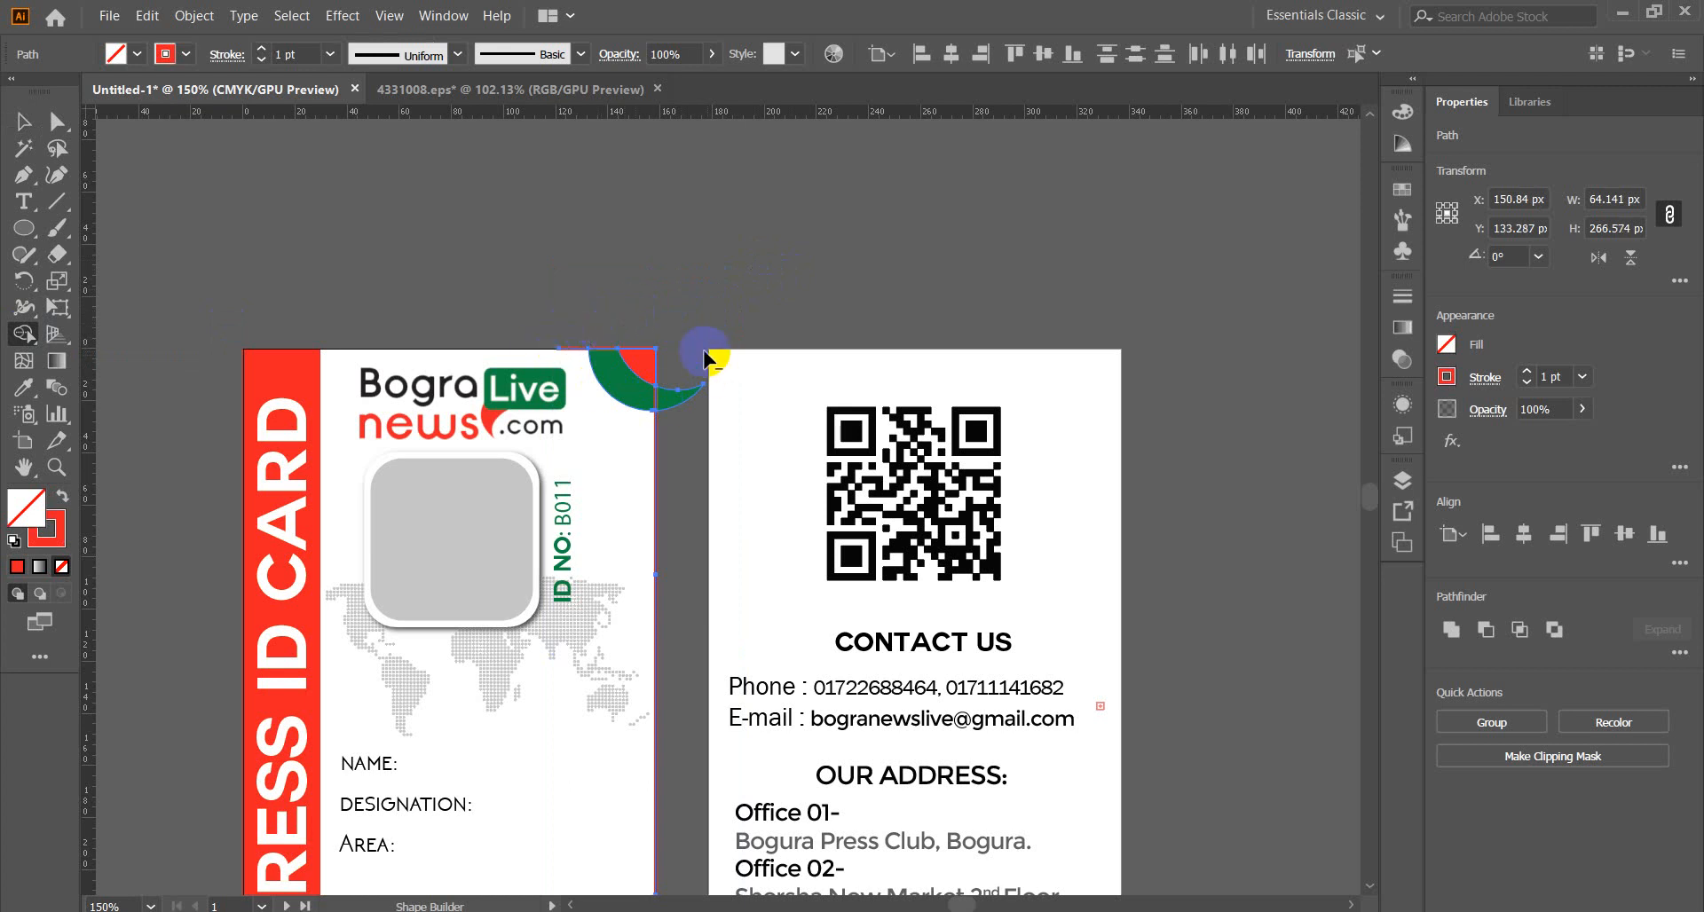
# Remove the bottom circle parts beyond the card's right and bottom edges, restoring the red region.
pyautogui.scroll(-10, 692, 467)
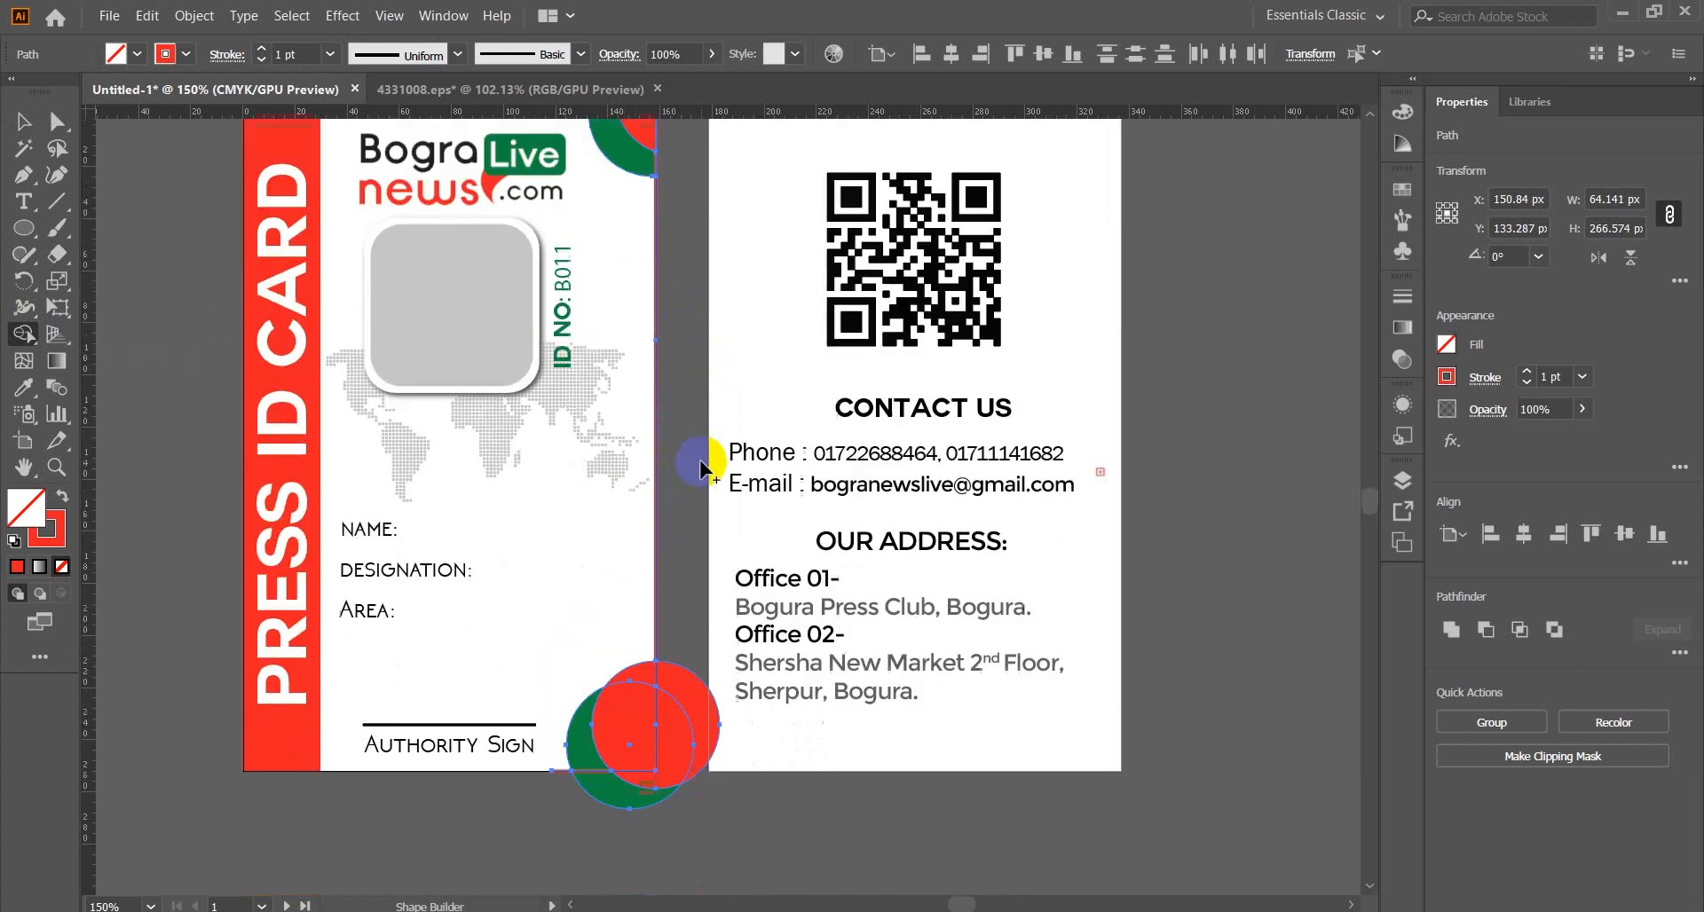
pyautogui.moveTo(691, 384)
pyautogui.mouseDown()
pyautogui.moveTo(666, 563)
pyautogui.moveTo(564, 624)
pyautogui.mouseUp()
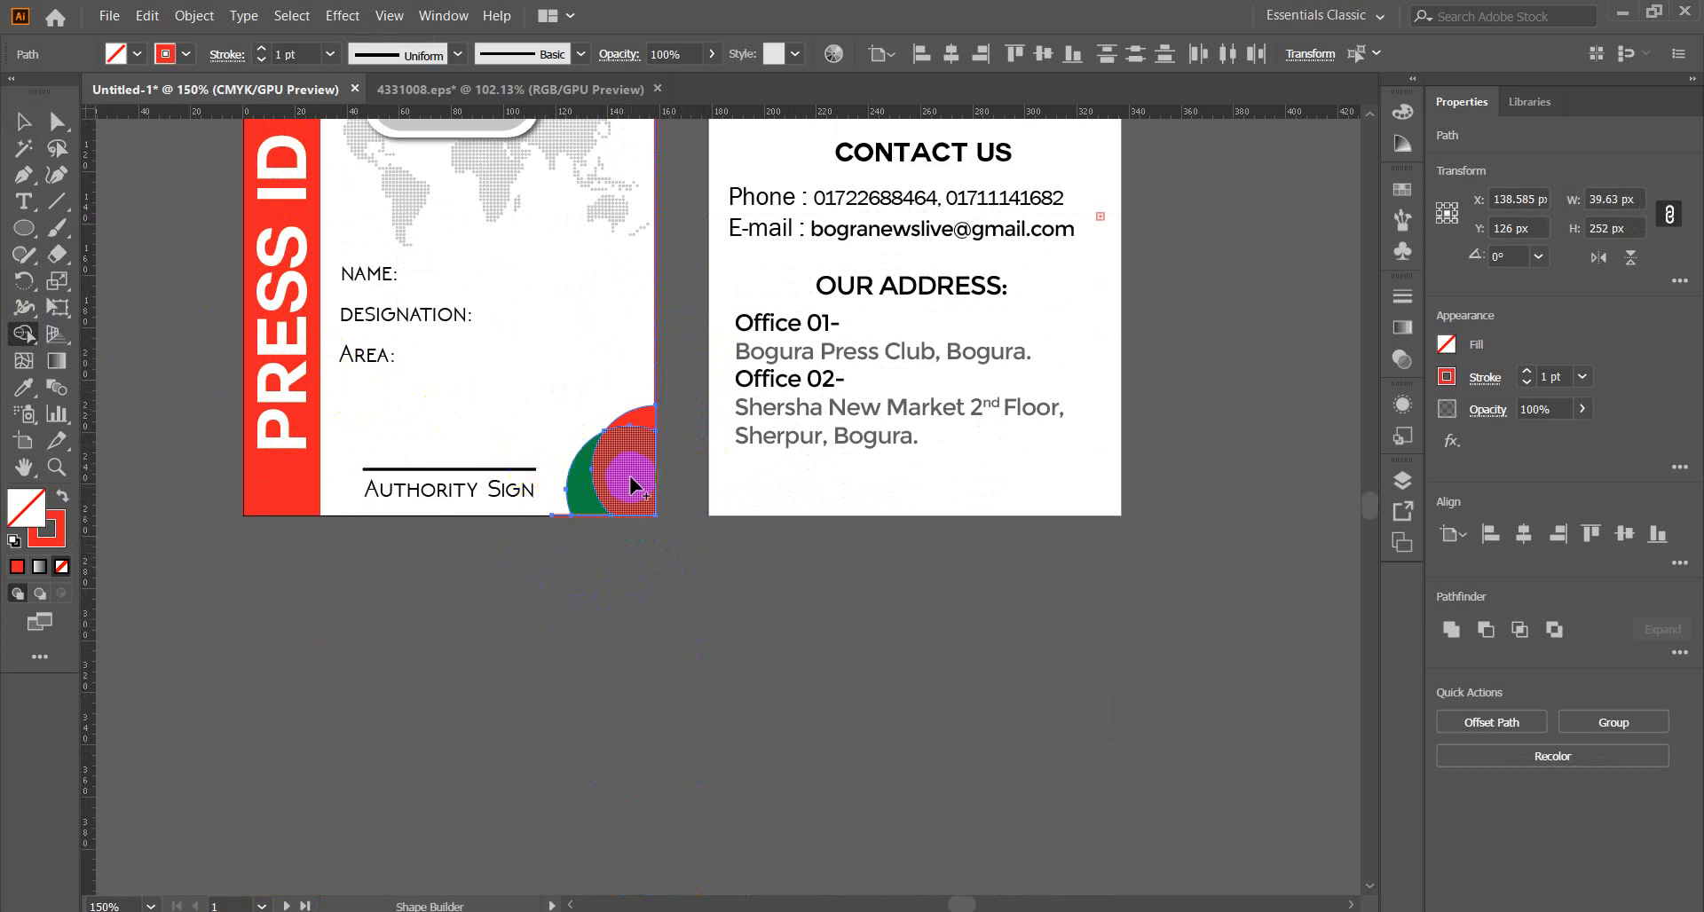
pyautogui.moveTo(628, 497)
pyautogui.mouseDown()
pyautogui.moveTo(647, 428)
pyautogui.moveTo(609, 536)
pyautogui.mouseUp()
pyautogui.press('v')
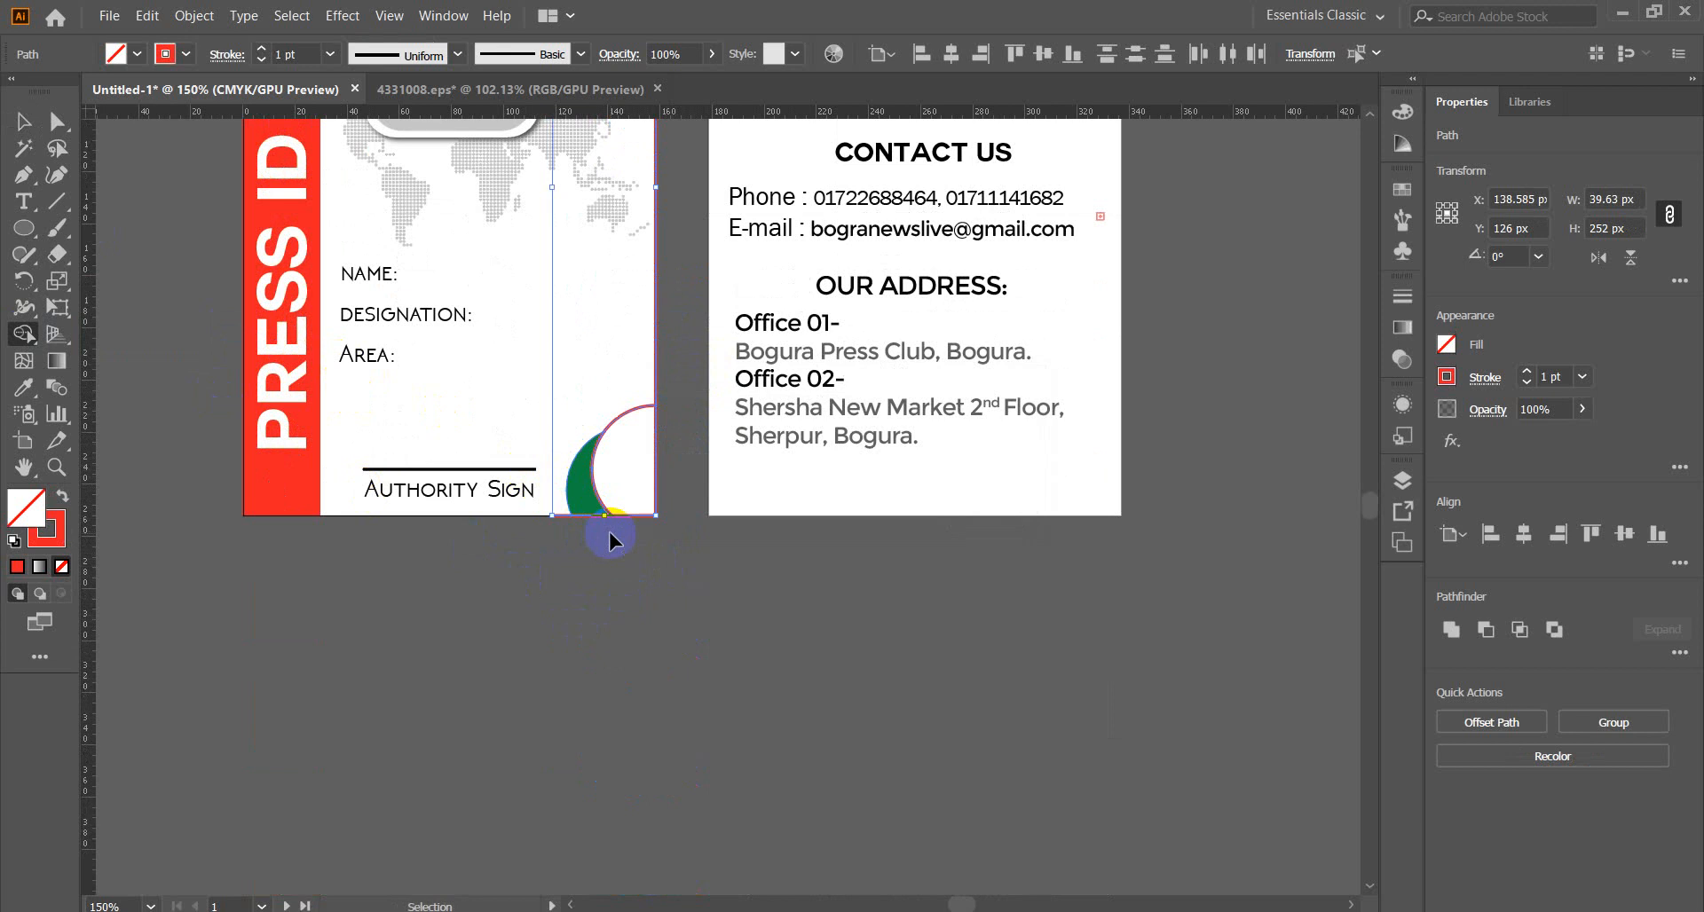
pyautogui.hotkey('ctrl', 'z')
pyautogui.hotkey('shift', 'm')
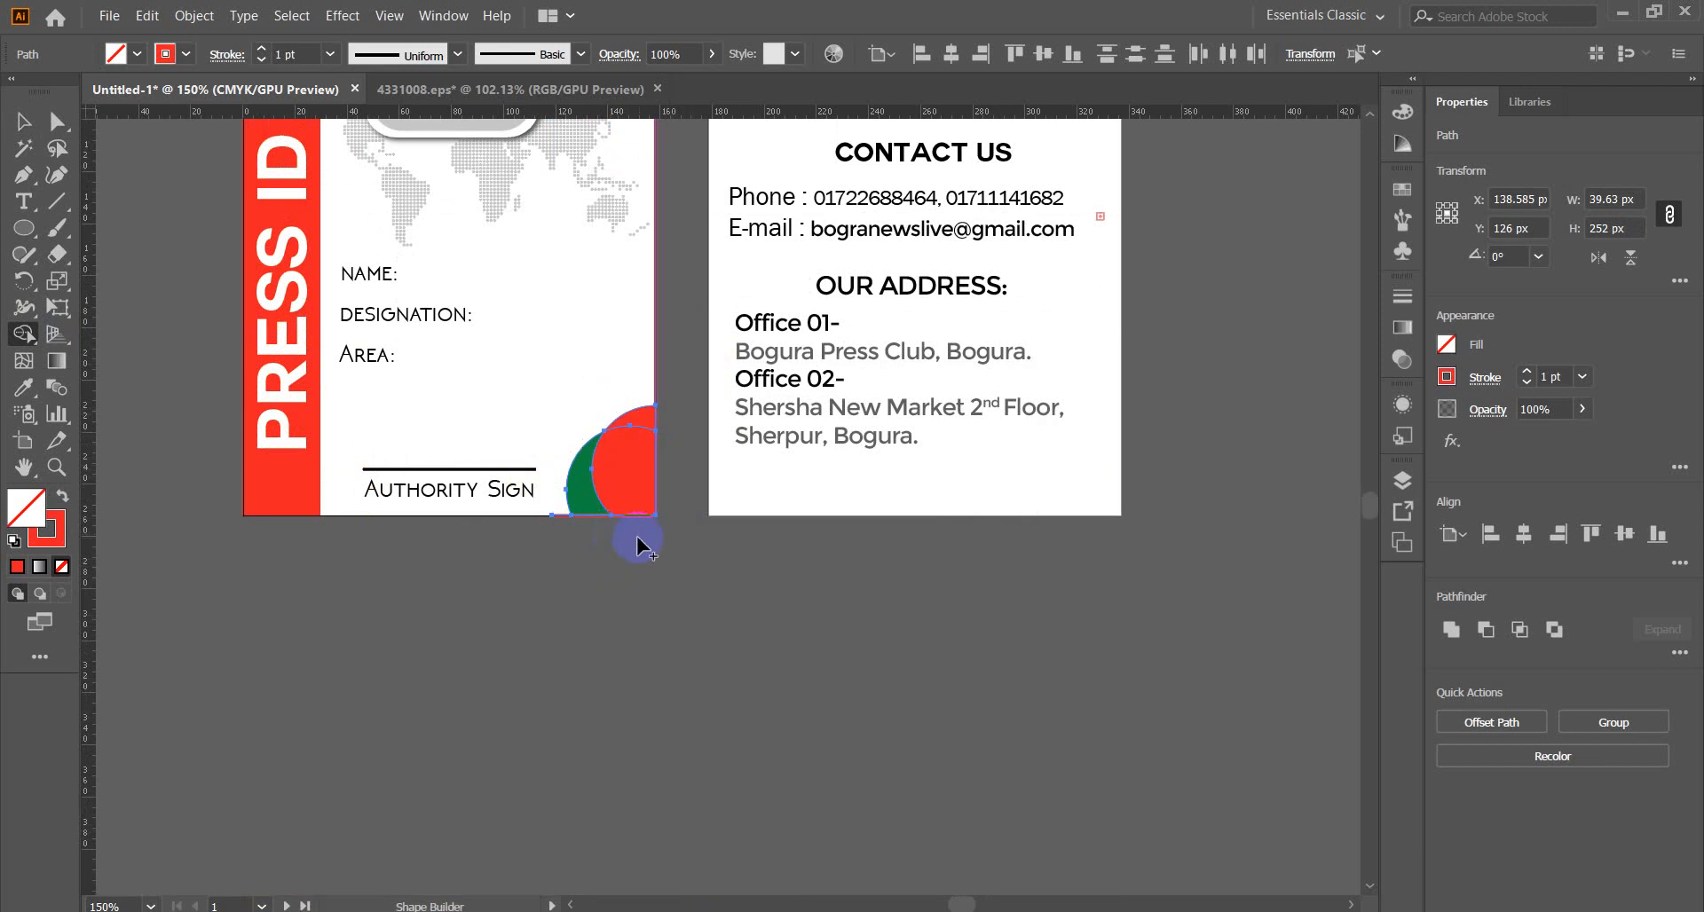
pyautogui.keyDown('alt'); pyautogui.click(630, 434); pyautogui.keyUp('alt')
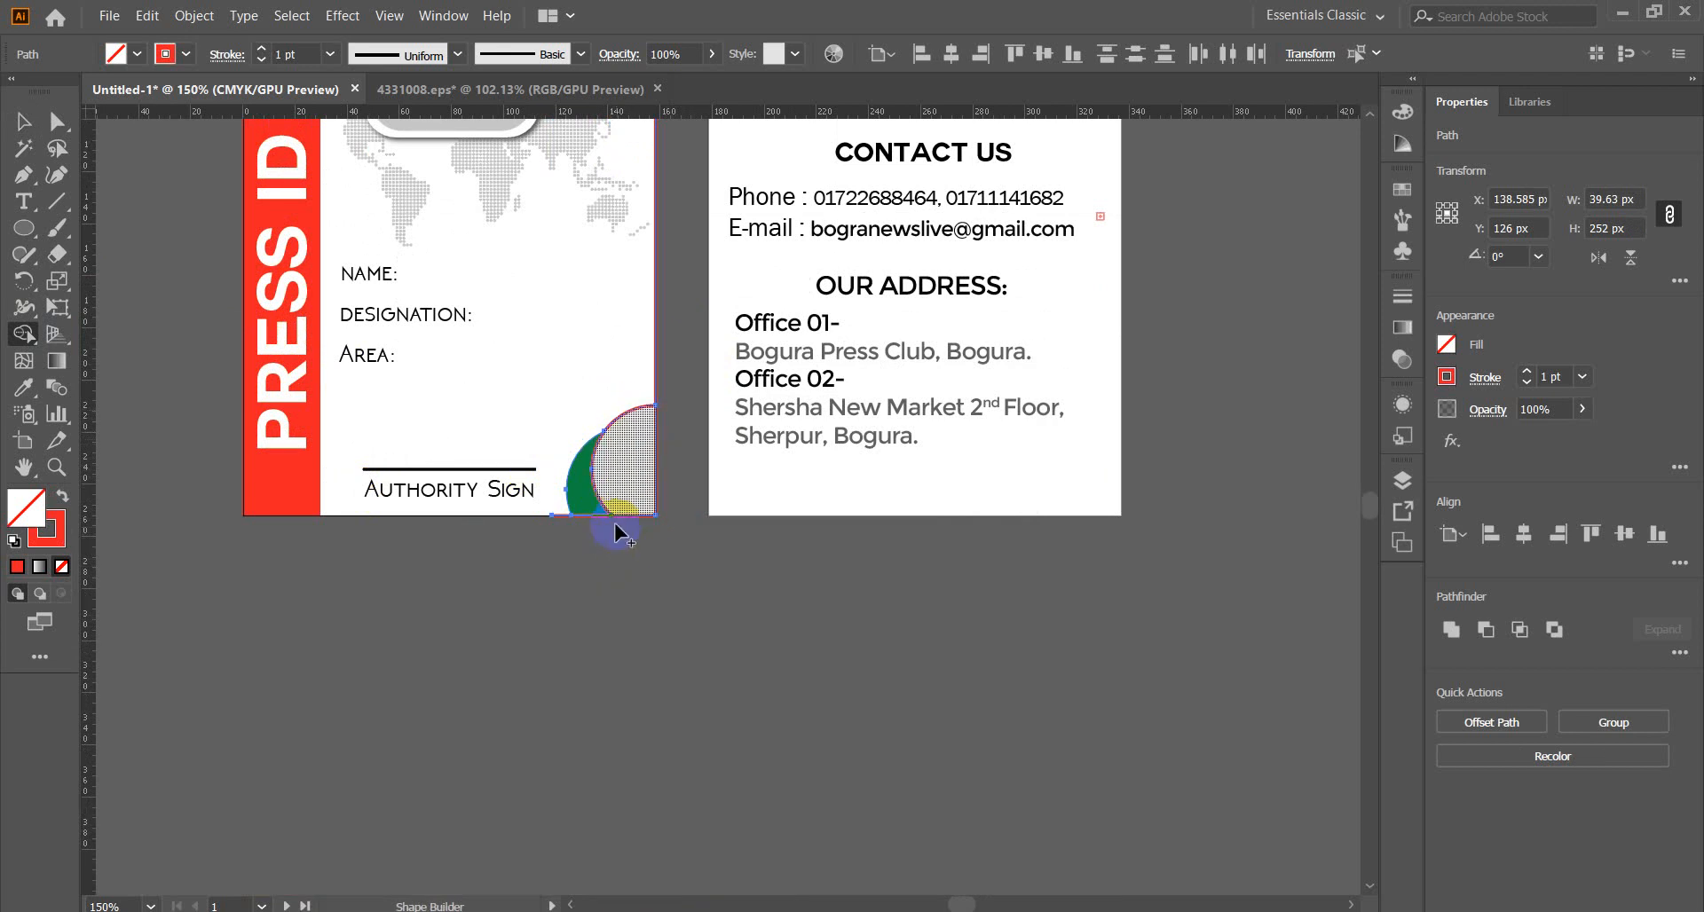
pyautogui.hotkey('ctrl', 'z')
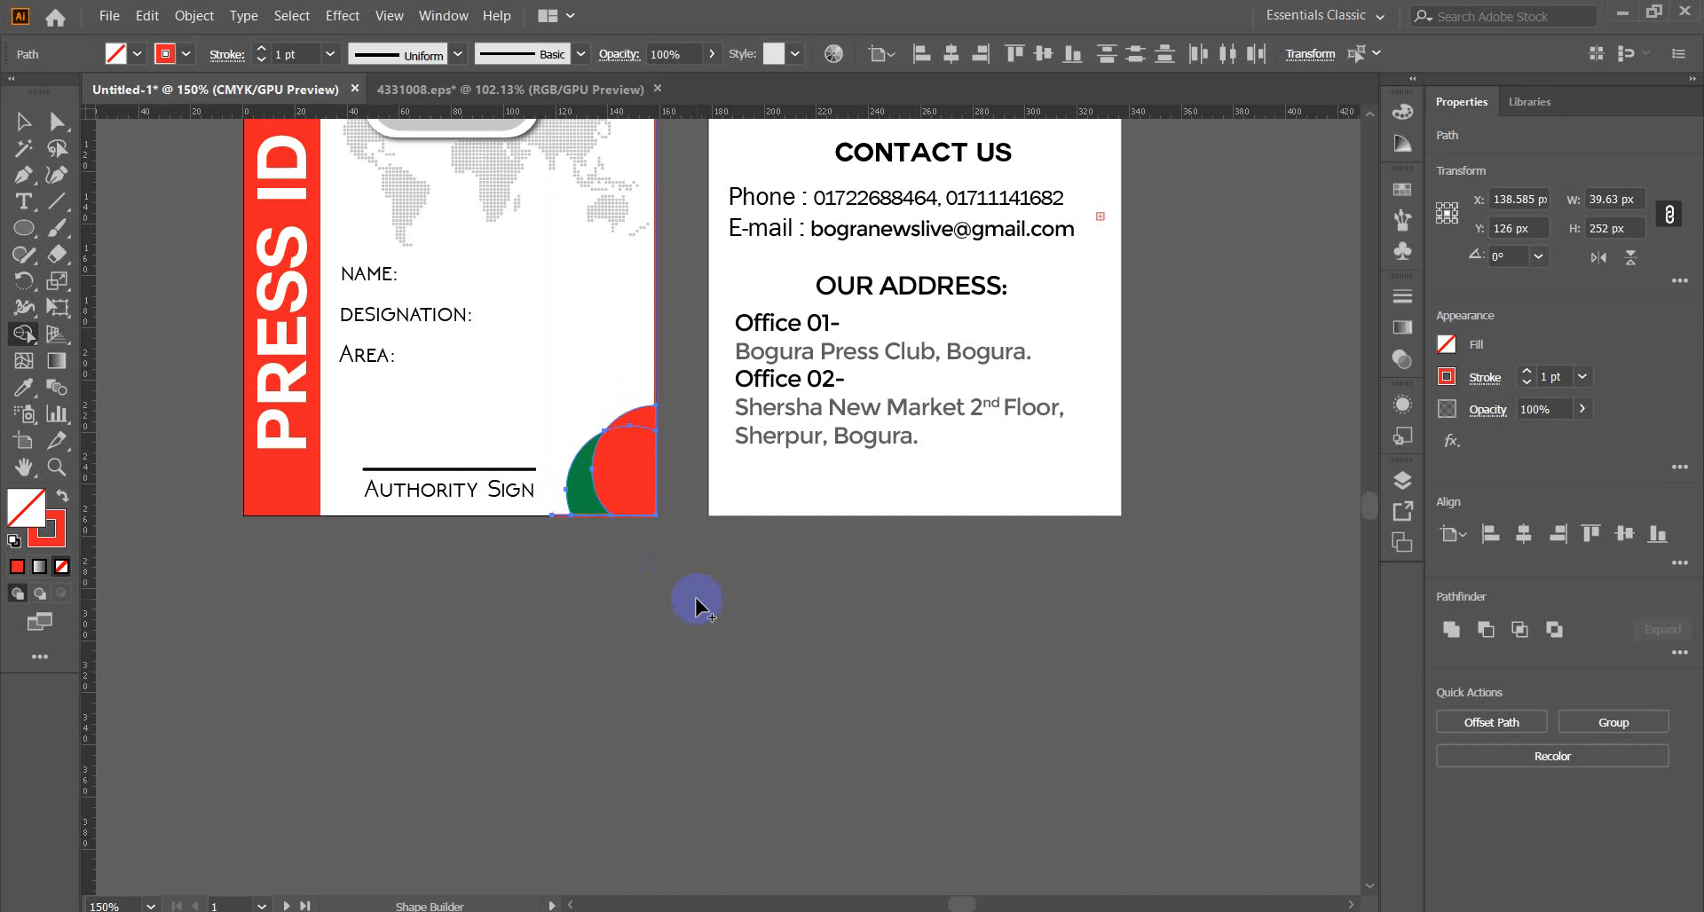
pyautogui.click(27, 124)
# Merge the bottom red regions and fill the corner circle region with red.
pyautogui.click(554, 652)
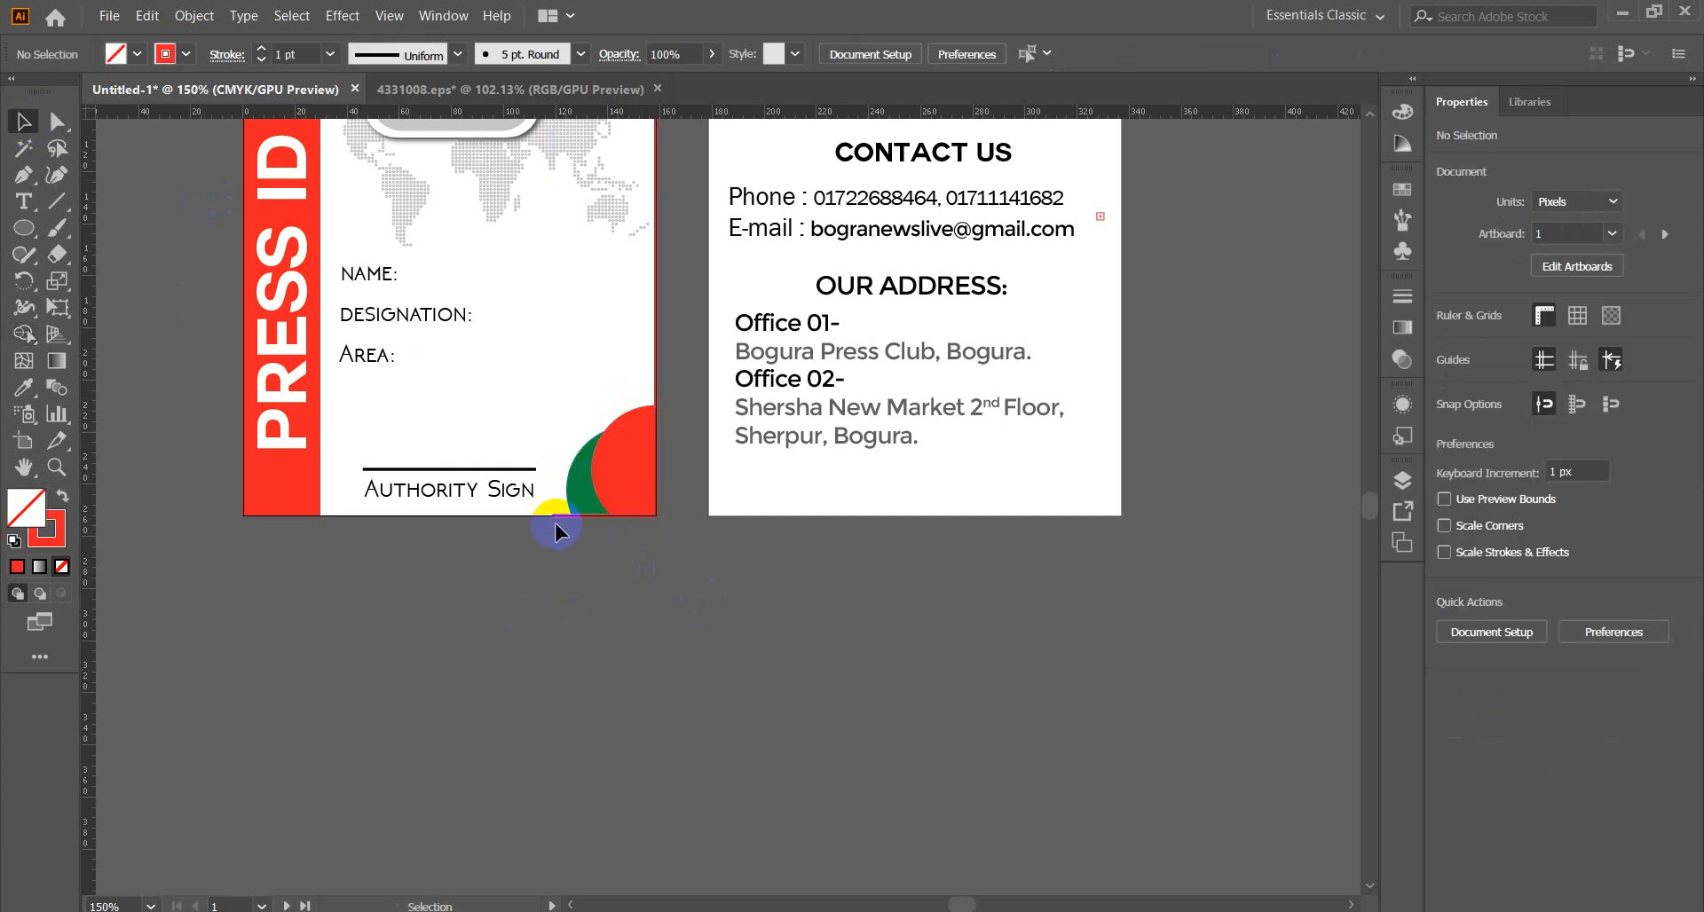
pyautogui.click(556, 524)
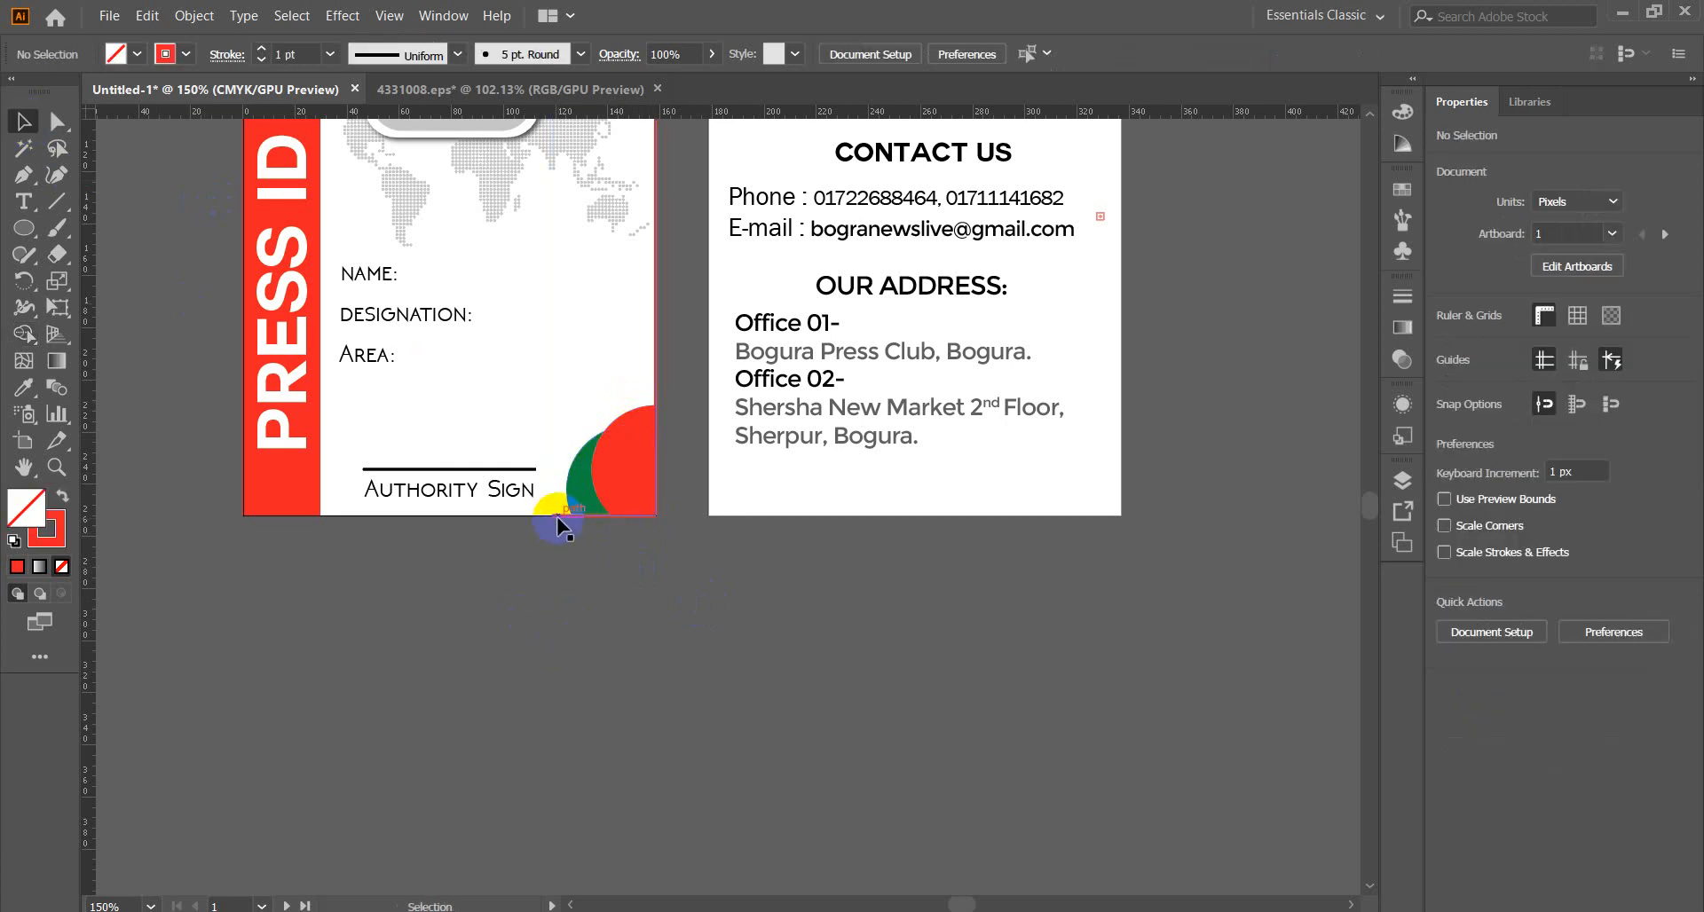
pyautogui.click(547, 586)
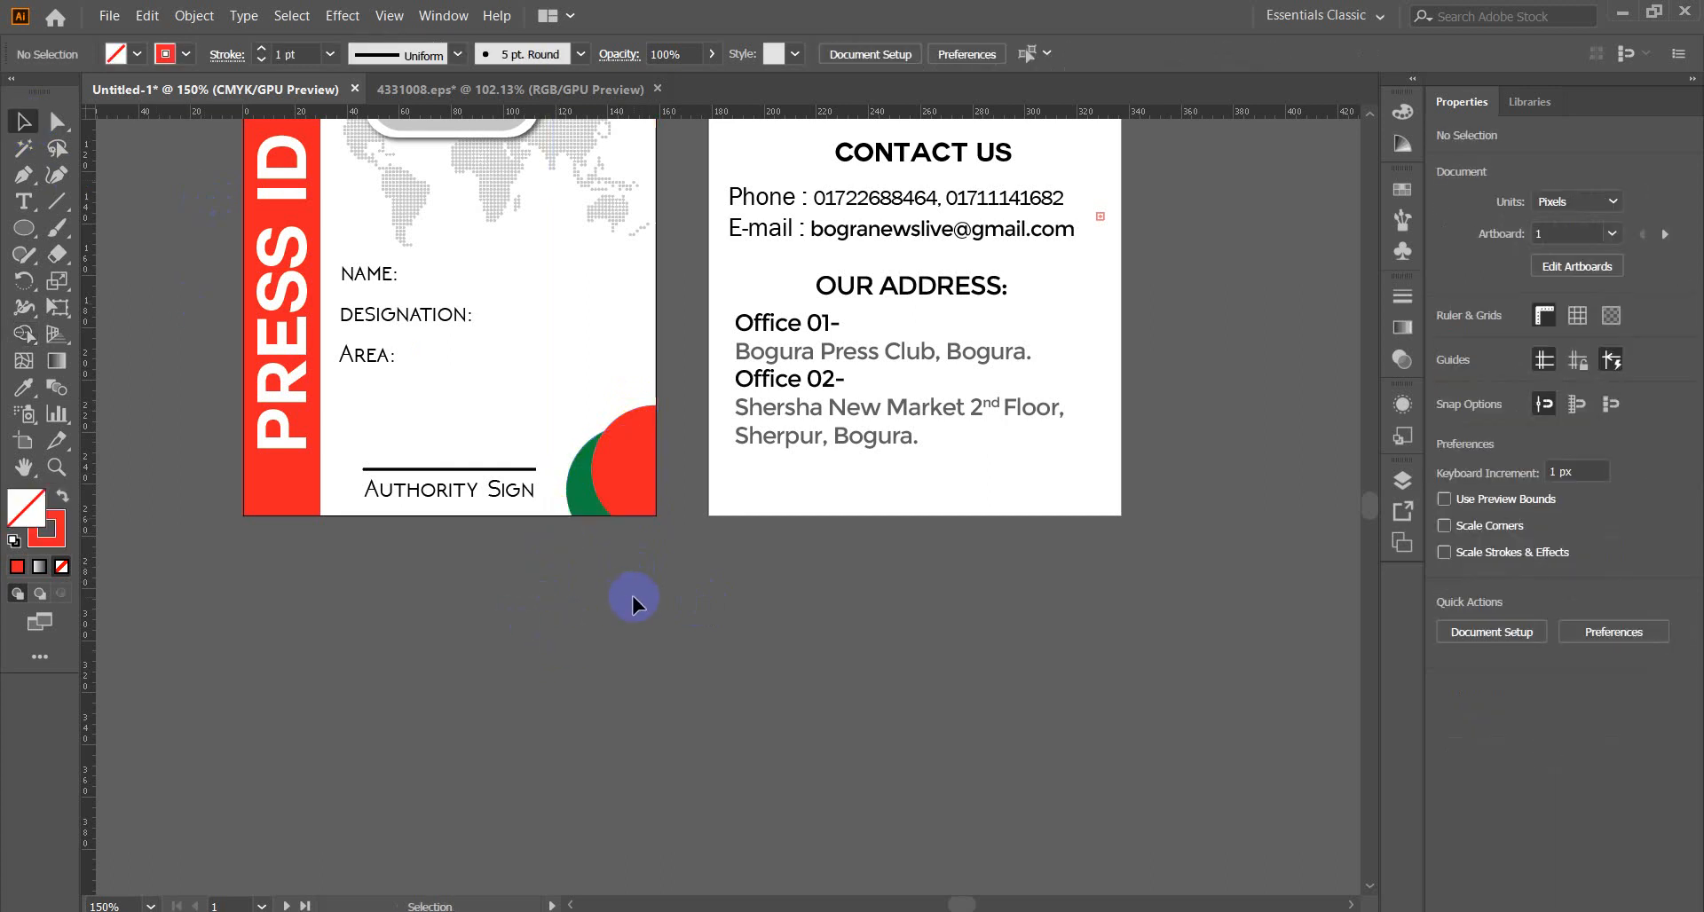
pyautogui.click(623, 463)
pyautogui.click(27, 334)
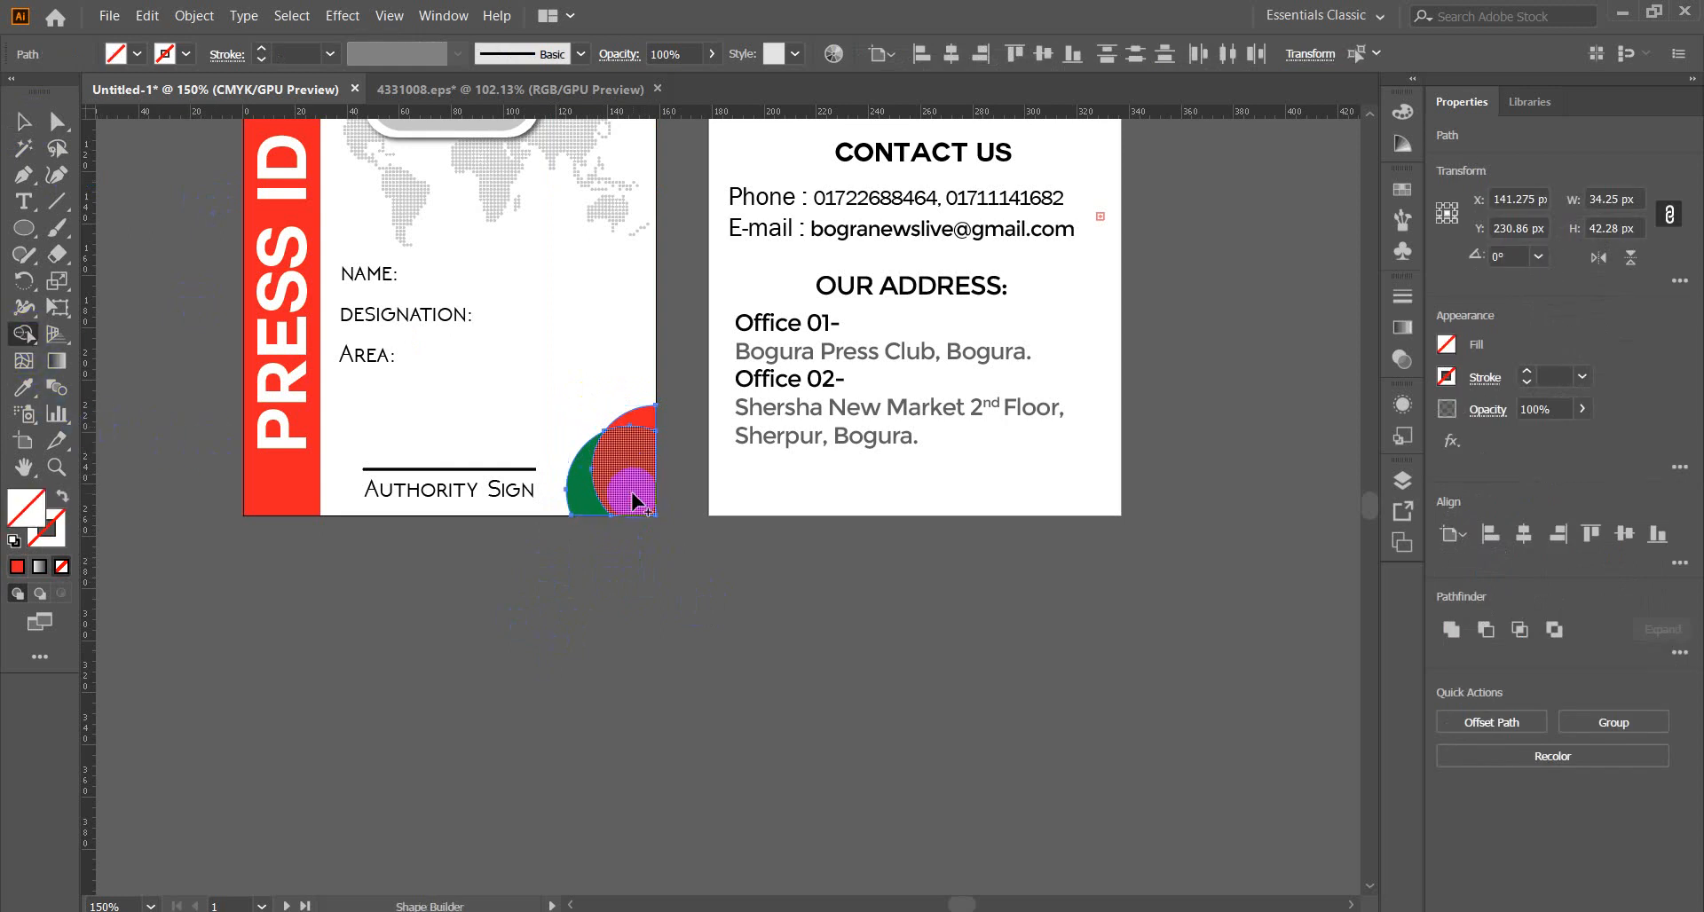
pyautogui.moveTo(630, 471); pyautogui.dragTo(645, 419)
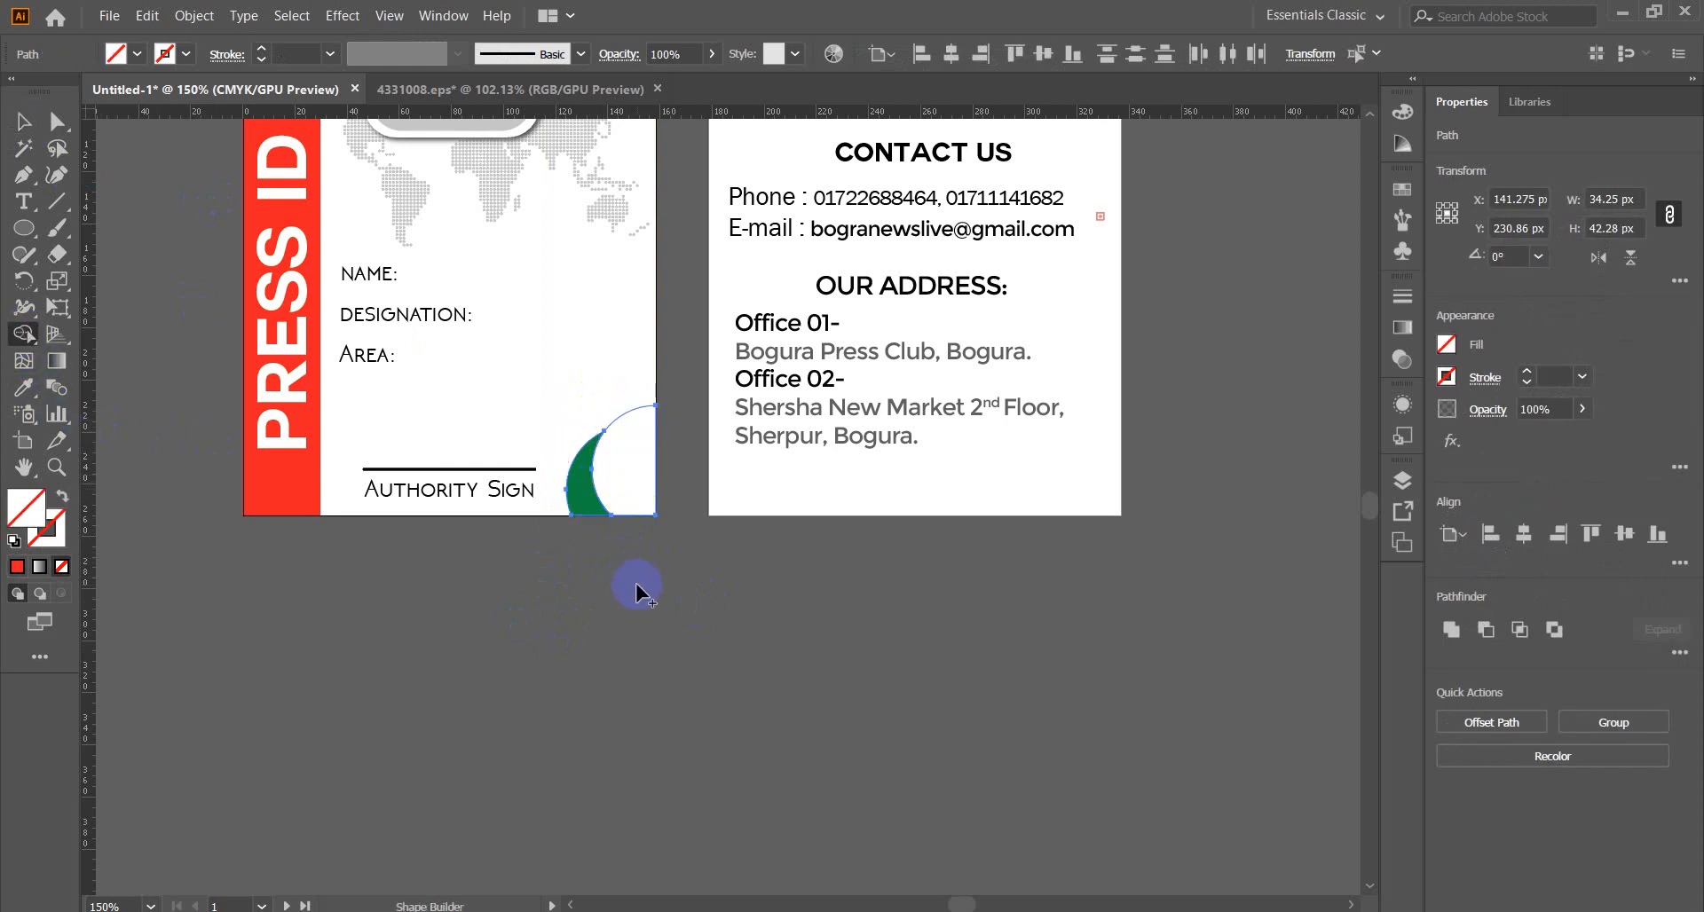
pyautogui.click(19, 567)
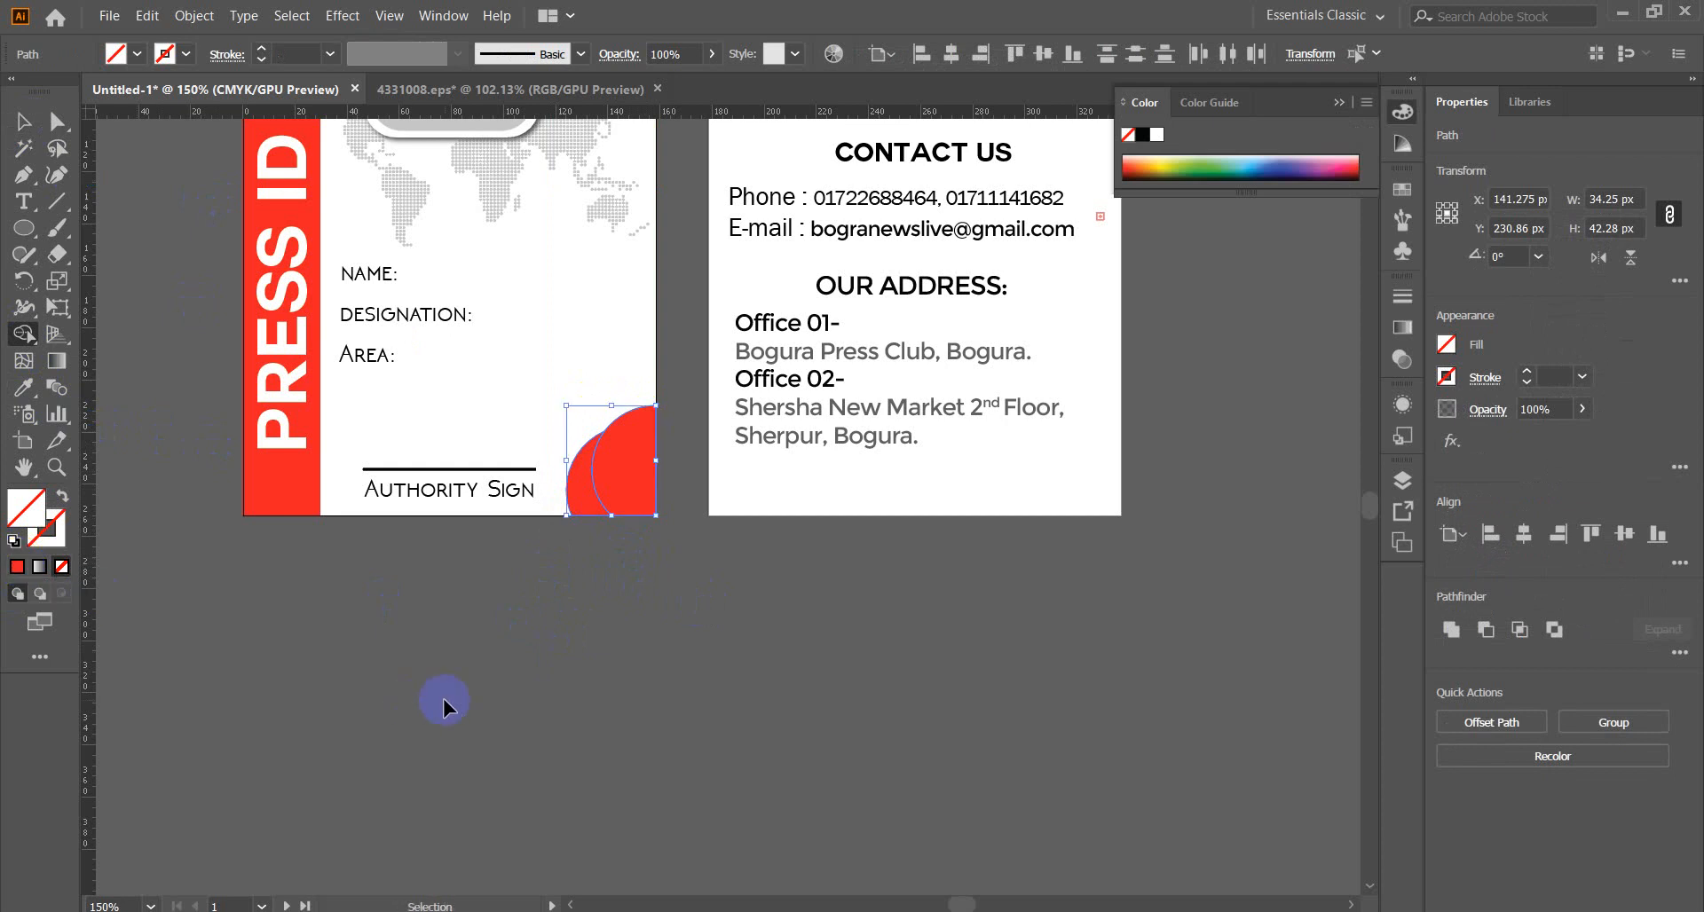
pyautogui.hotkey('ctrl', 'z')
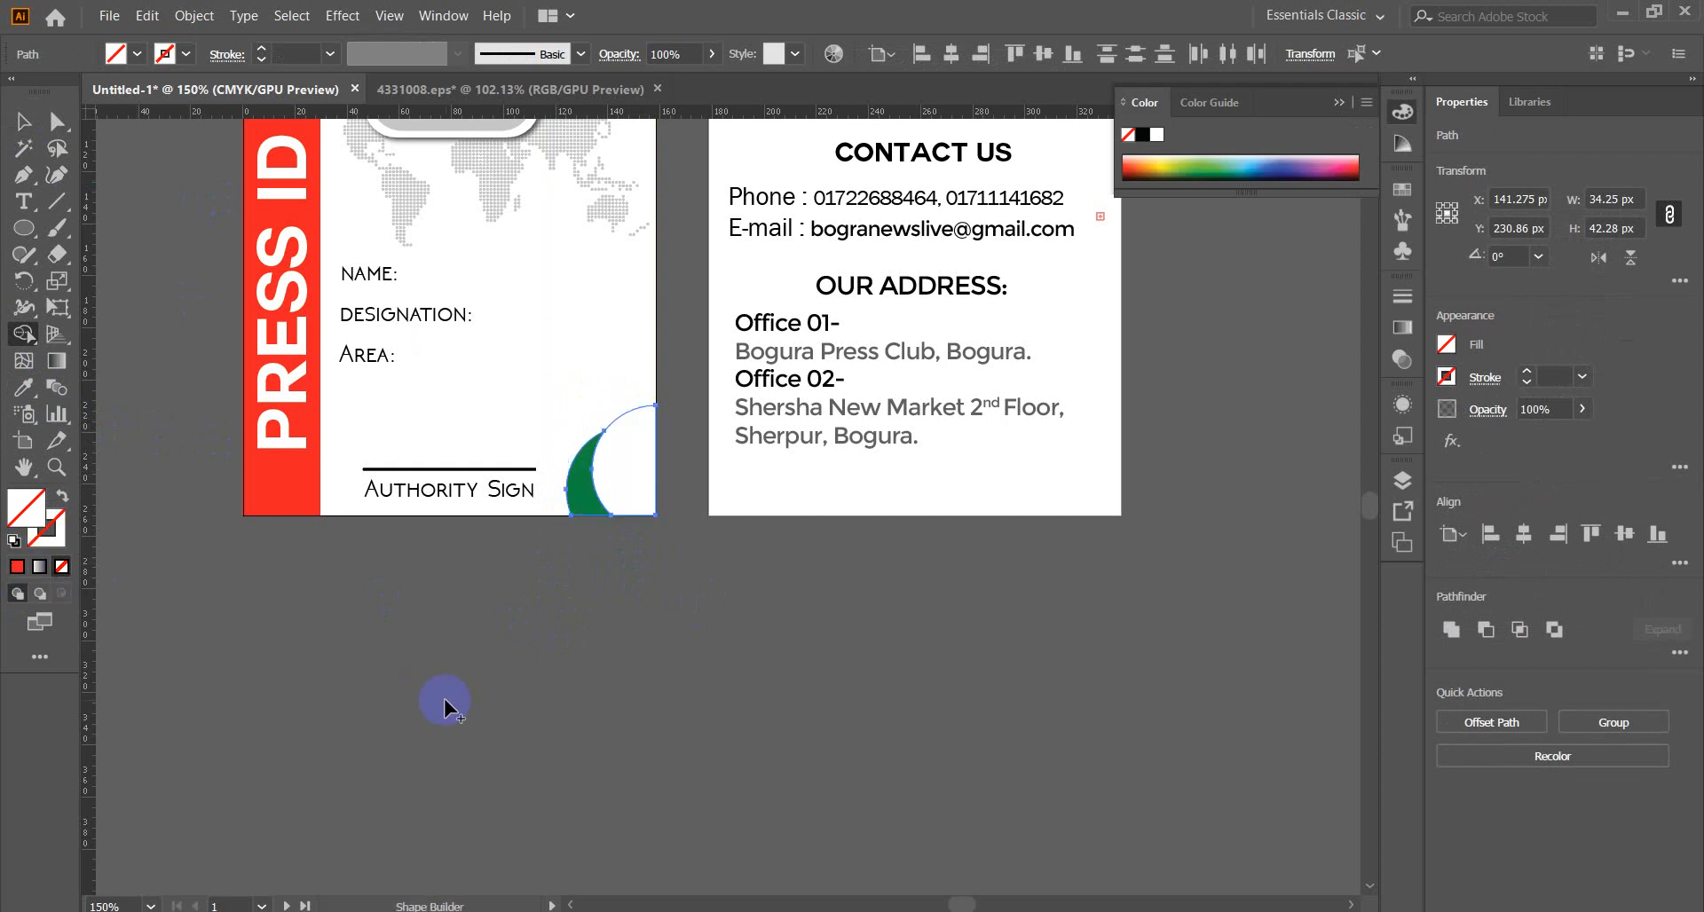
pyautogui.click(614, 468)
pyautogui.hotkey('ctrl', 'shift', 'z')
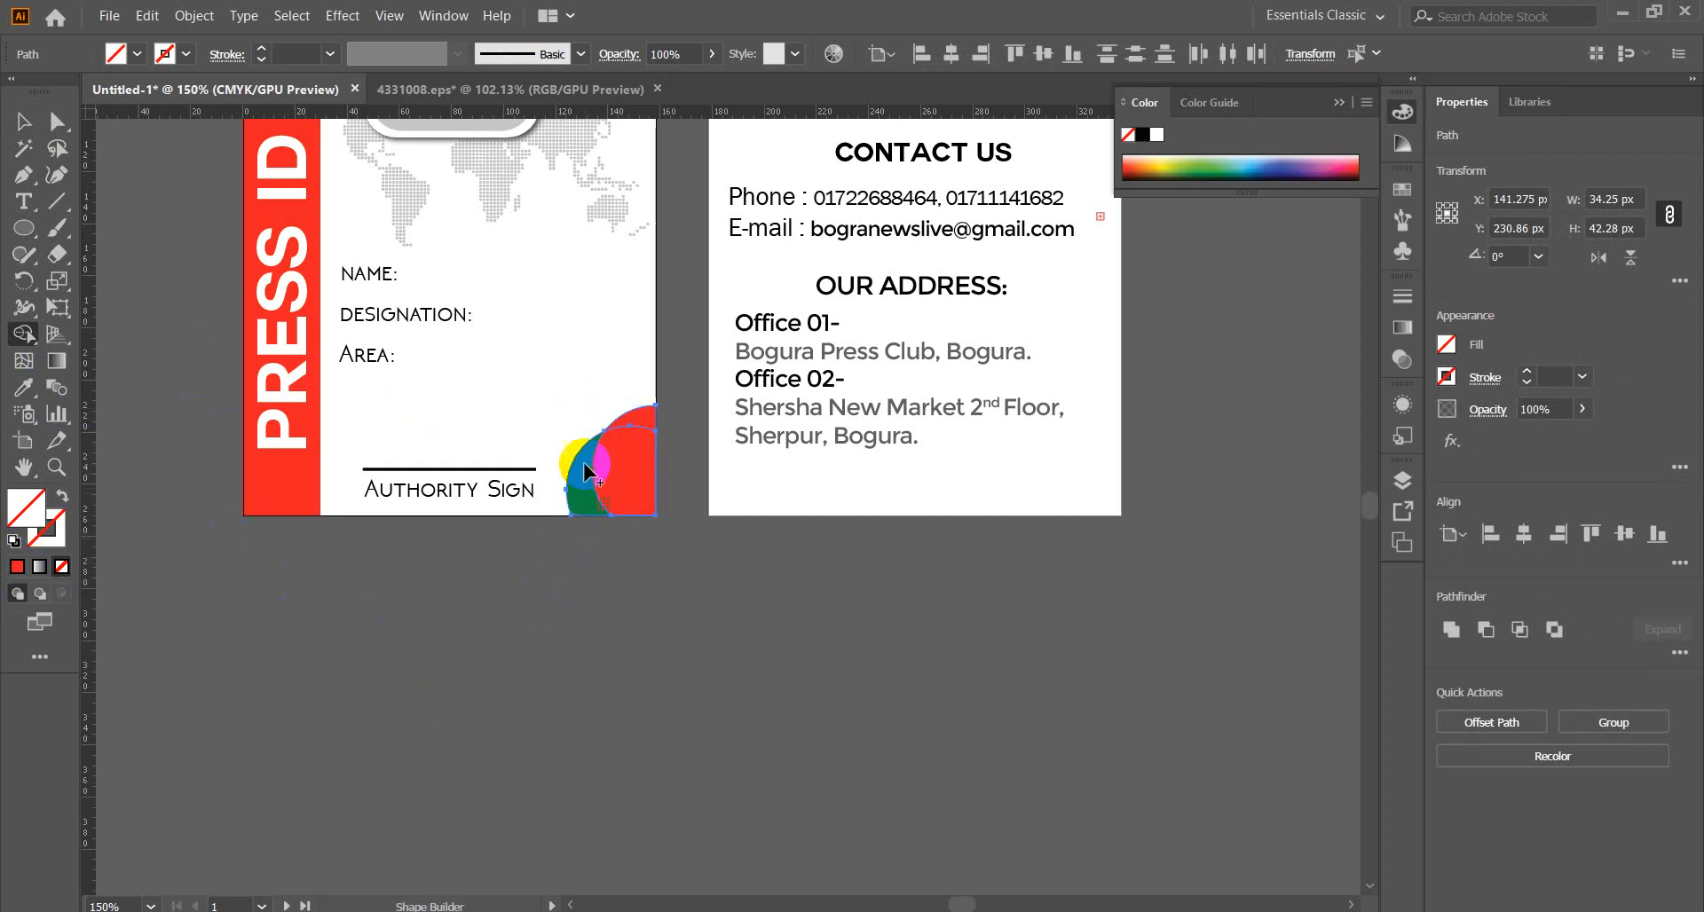
# Check the red circle and green crescent separately, then pan to show both cards.
pyautogui.click(23, 121)
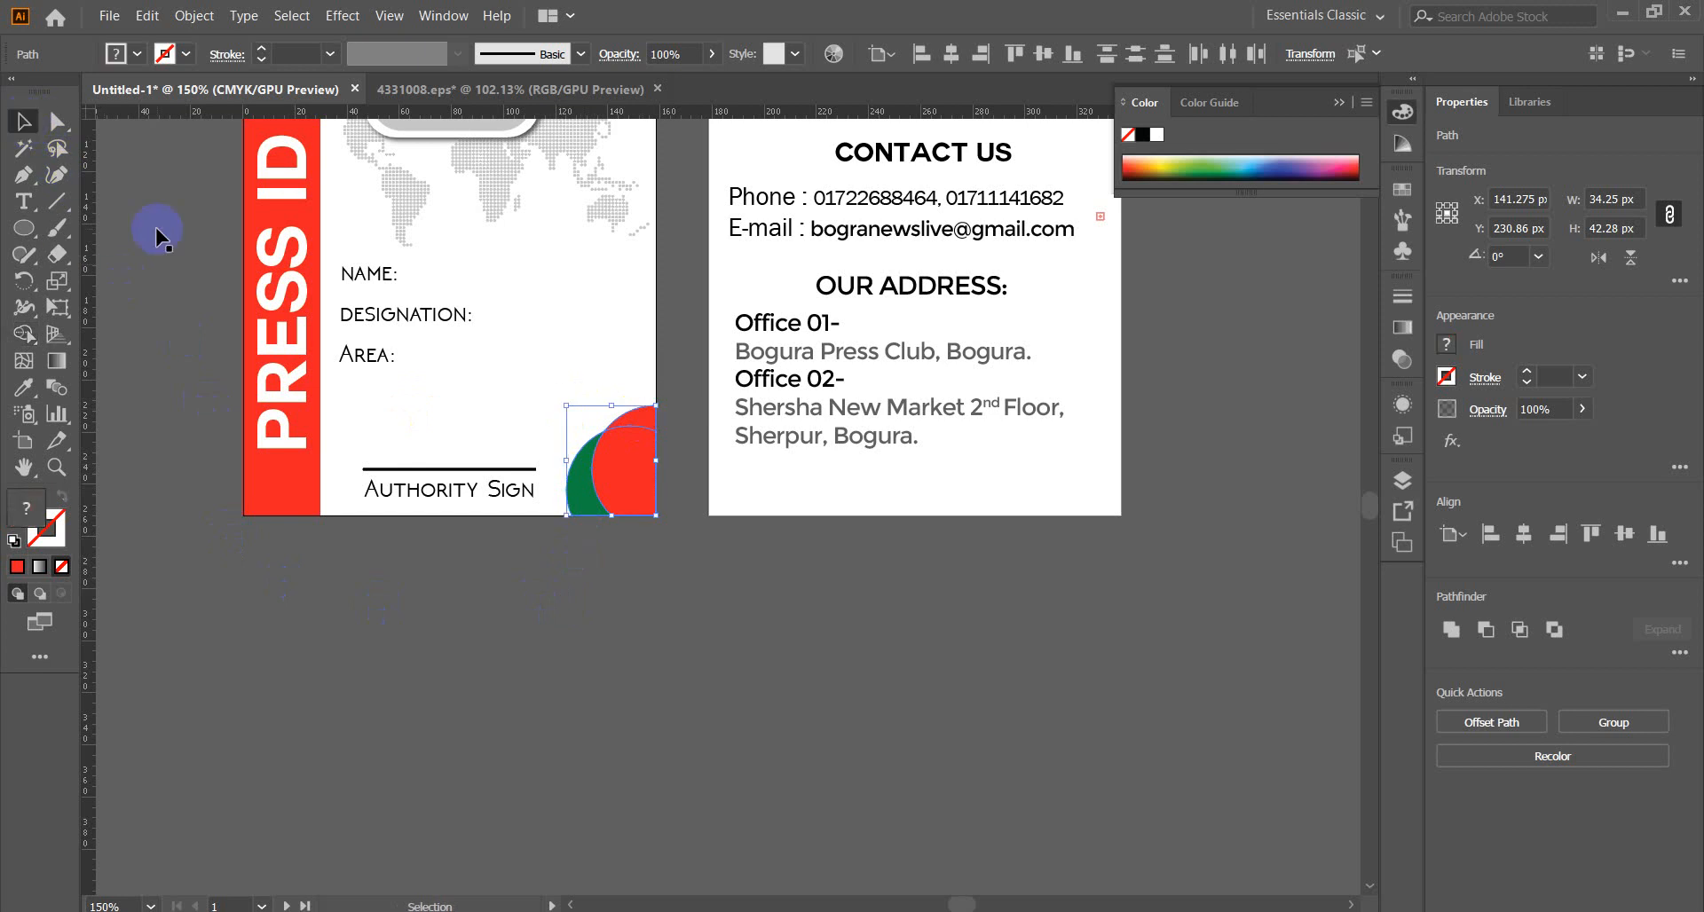
pyautogui.click(689, 727)
pyautogui.click(631, 495)
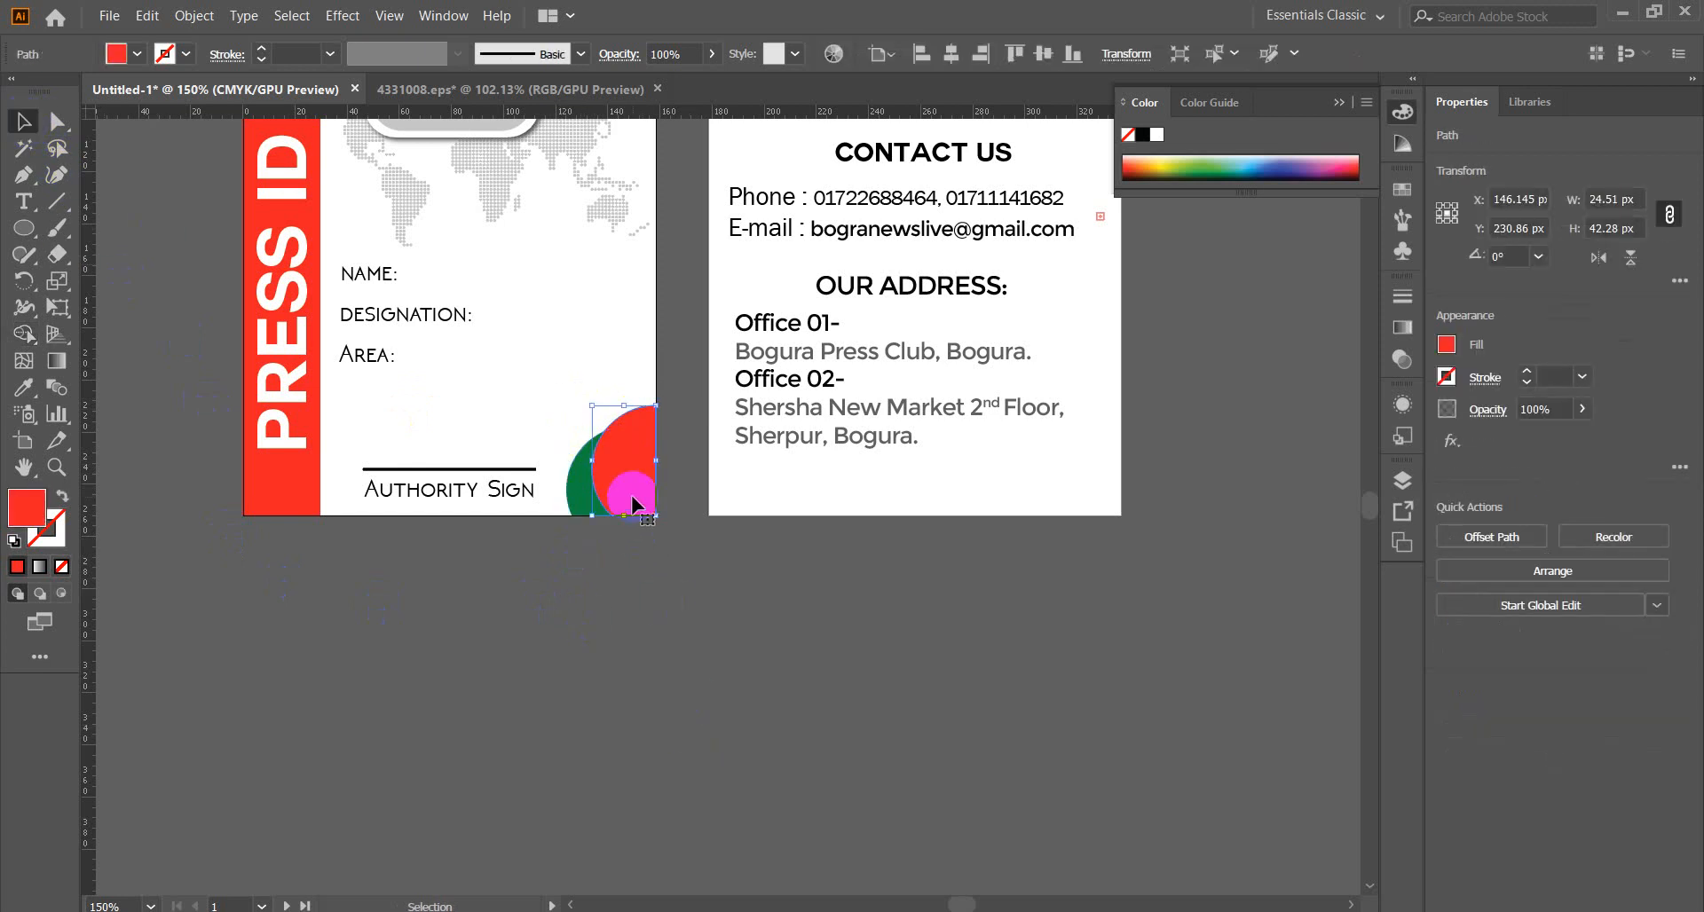
pyautogui.click(605, 552)
pyautogui.click(581, 502)
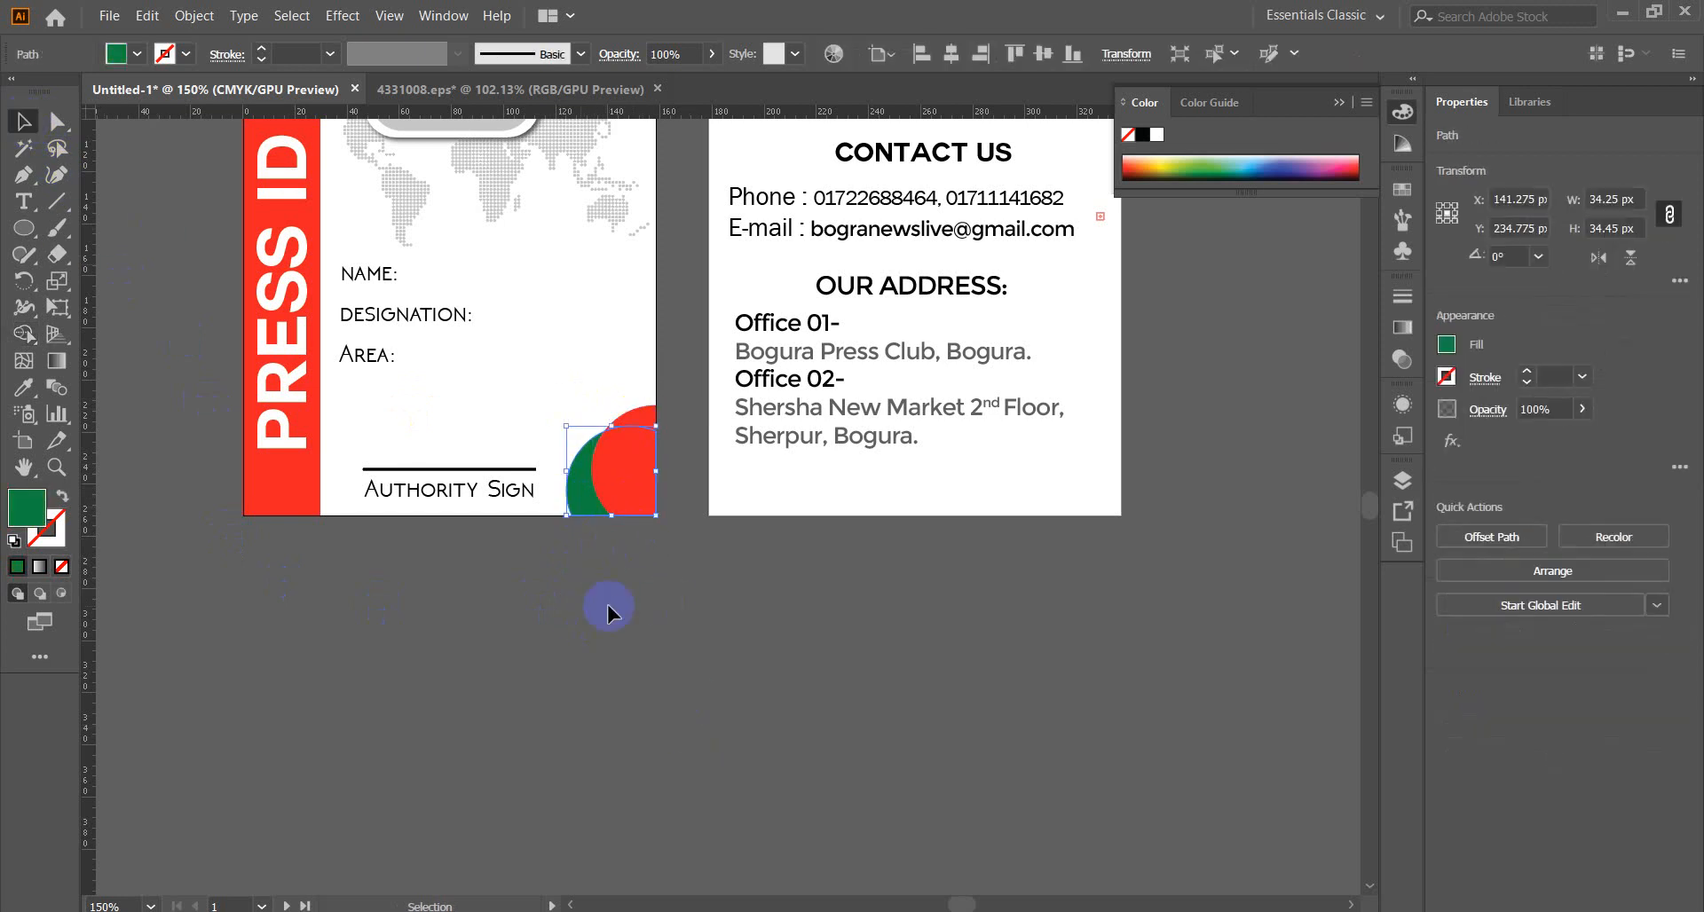
pyautogui.click(607, 605)
pyautogui.moveTo(678, 299); pyautogui.dragTo(772, 678)
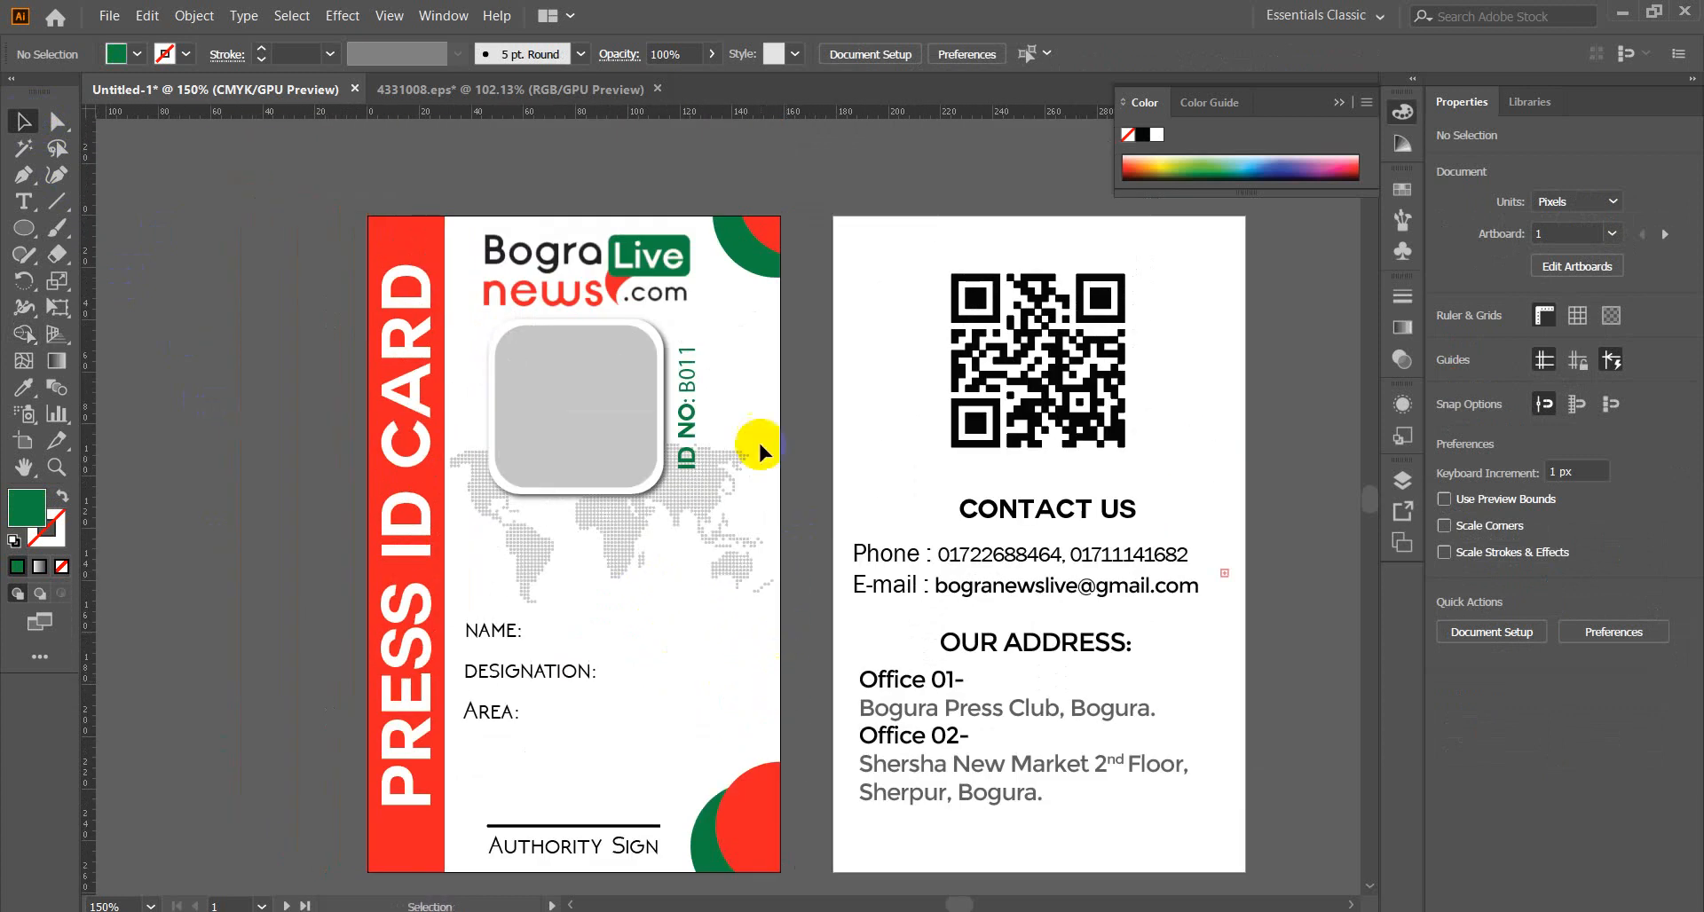
# Delete the red piece and green circles from the front card's bottom-right corner.
pyautogui.click(750, 253)
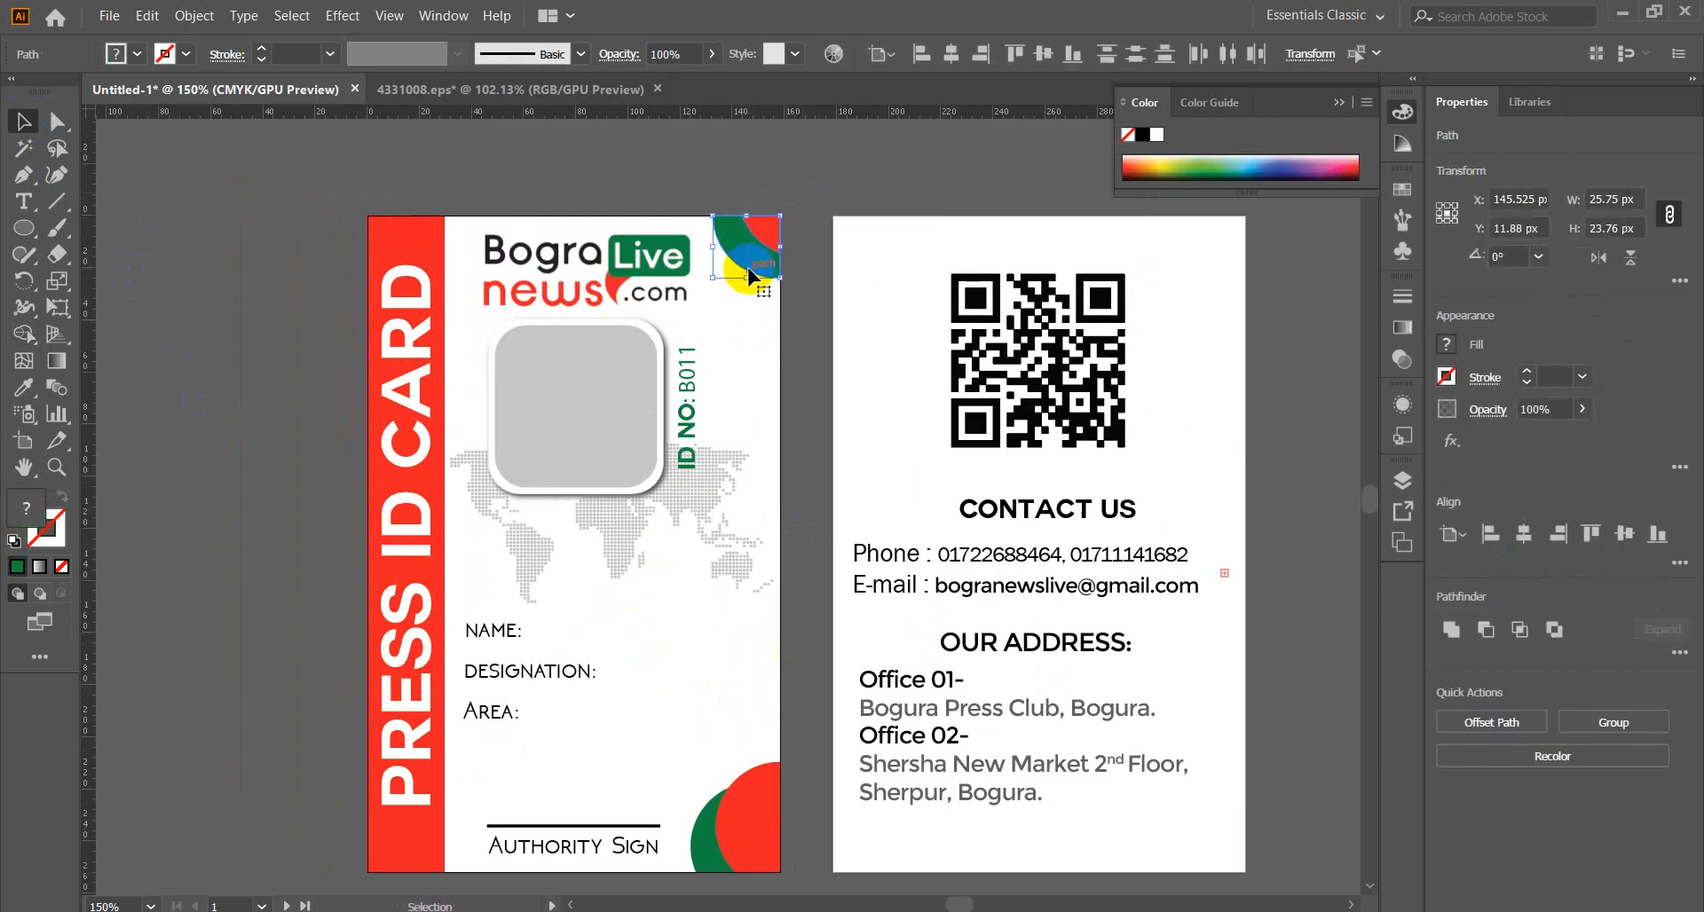
pyautogui.click(630, 161)
pyautogui.moveTo(810, 559); pyautogui.dragTo(787, 480)
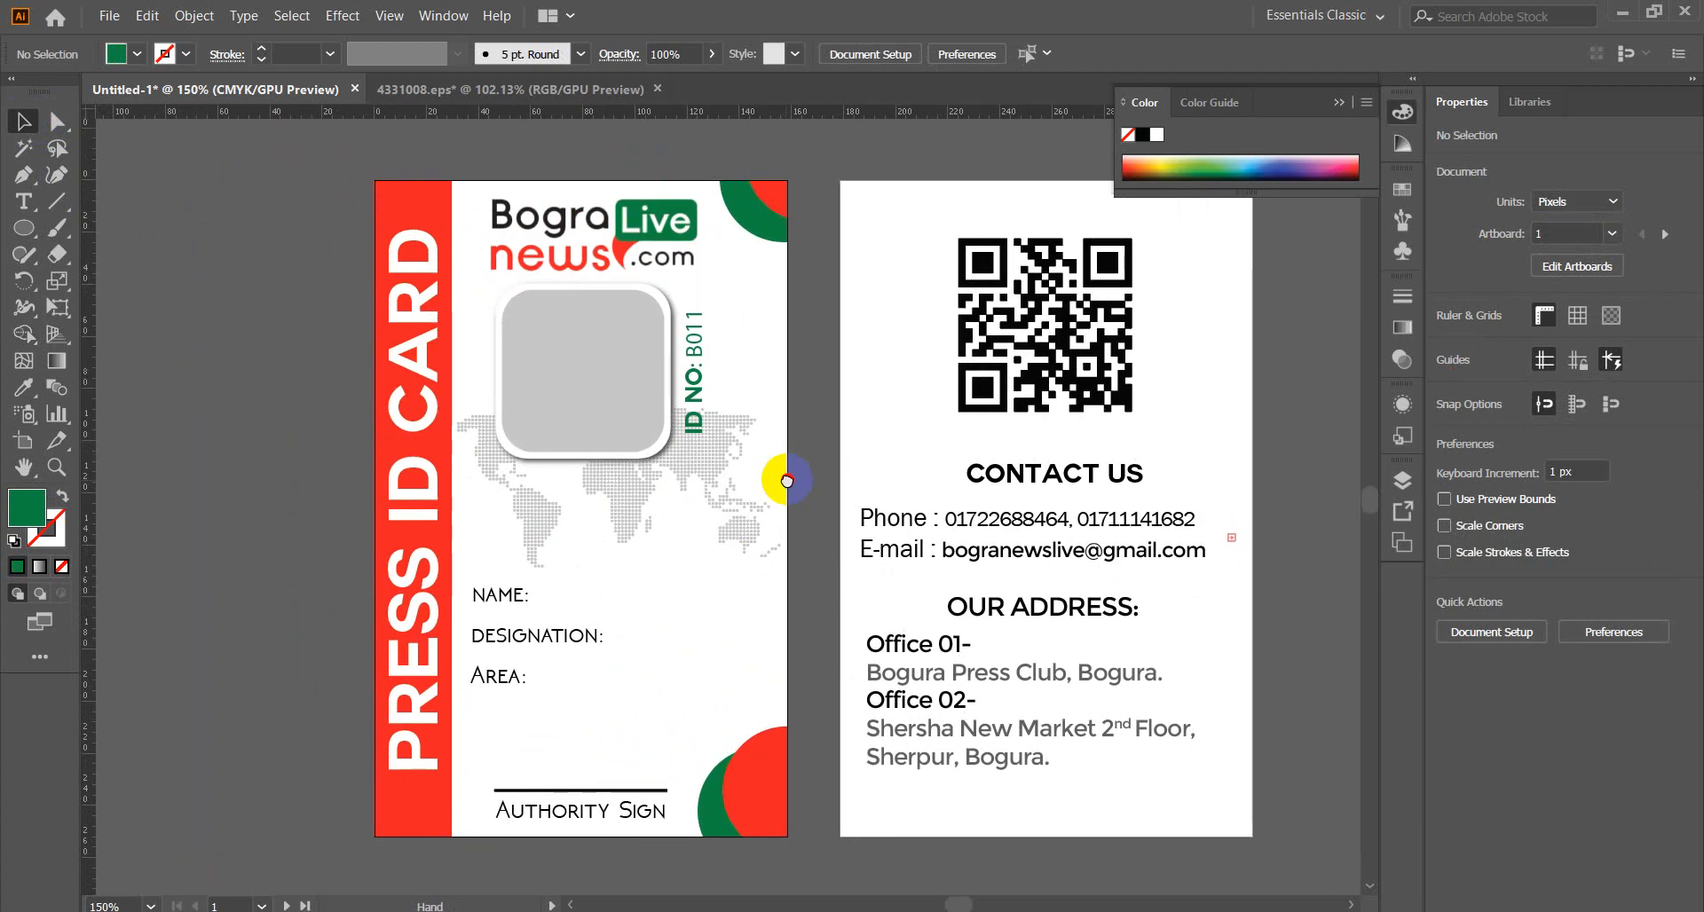
pyautogui.moveTo(787, 480); pyautogui.dragTo(658, 479)
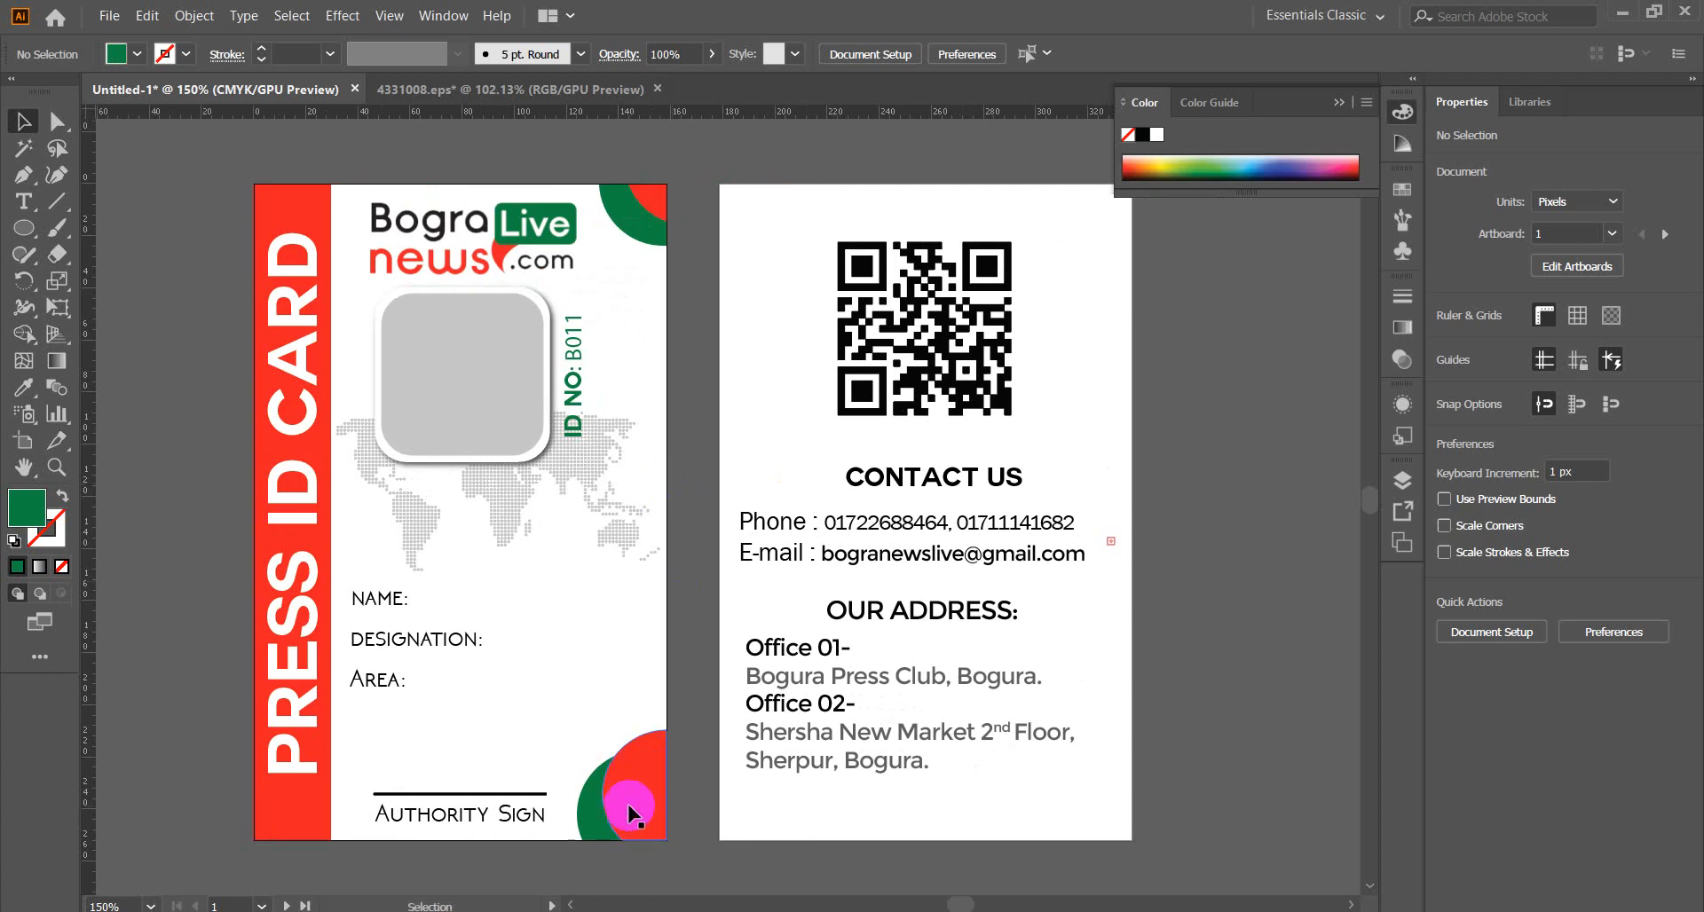
pyautogui.click(619, 793)
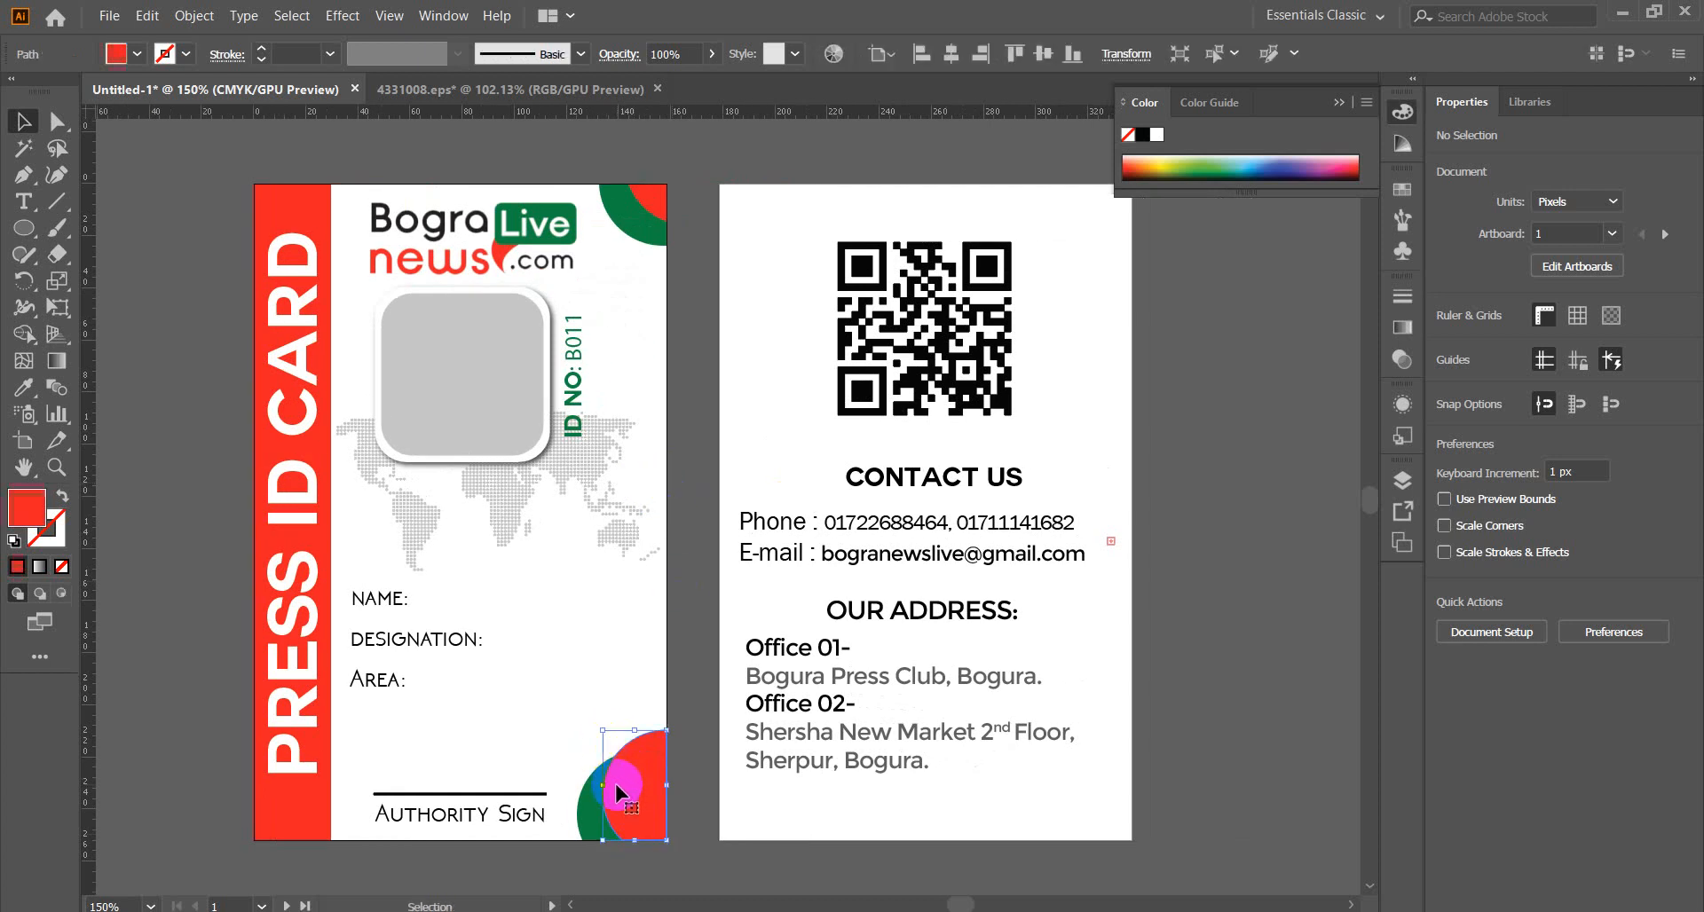
pyautogui.press('Delete')
pyautogui.click(624, 821)
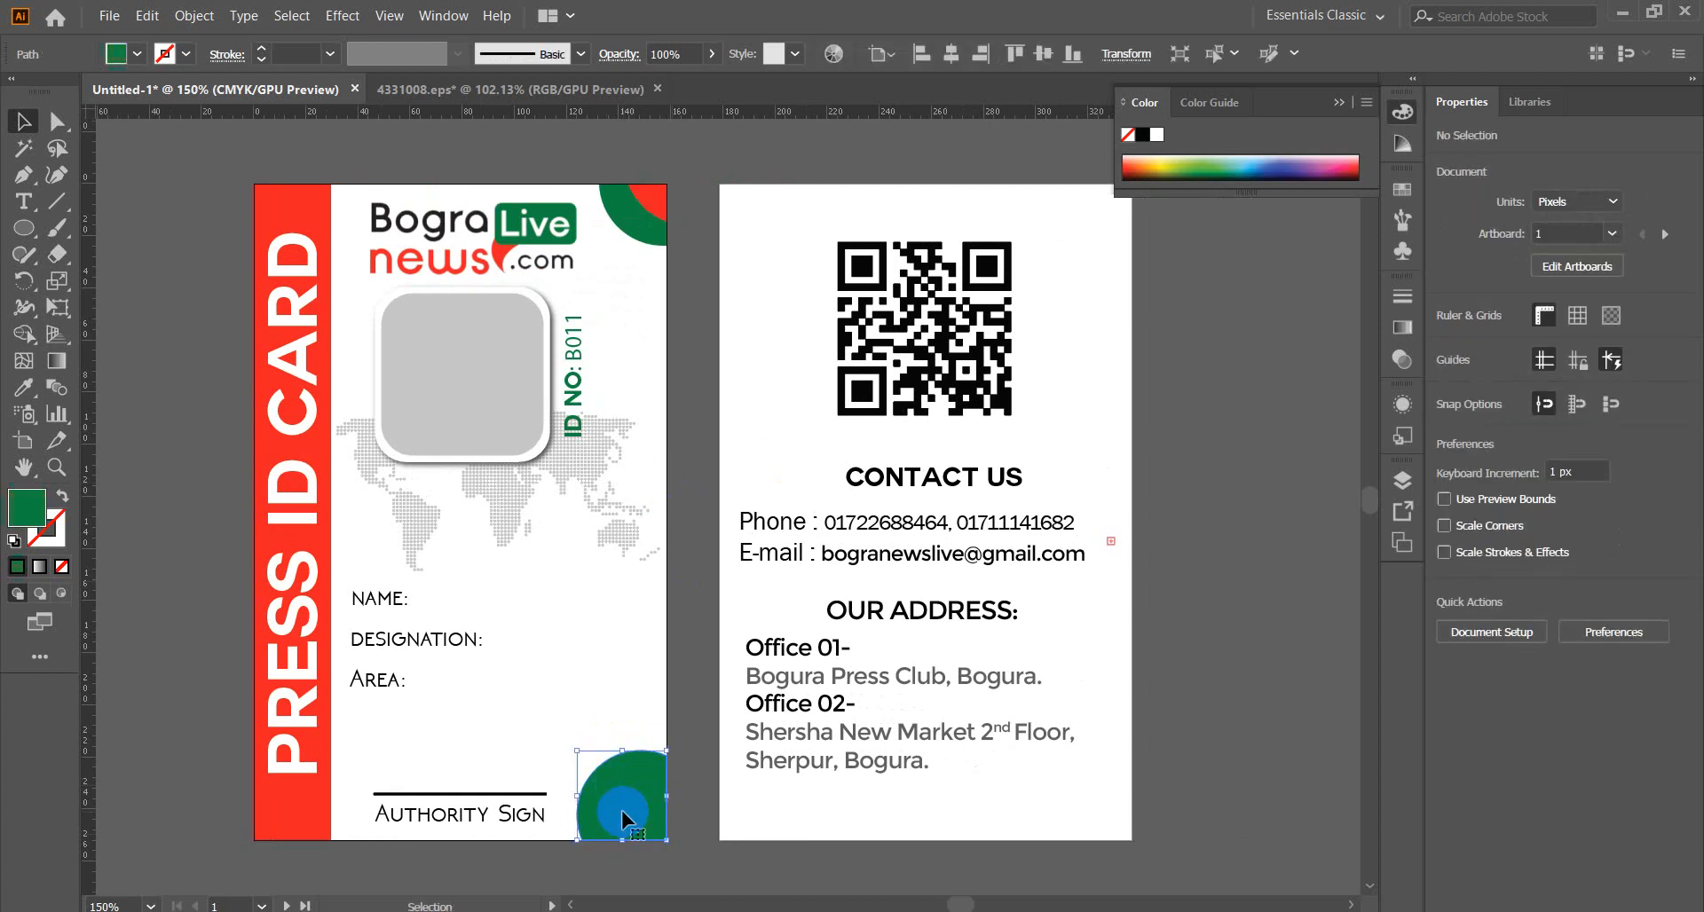
pyautogui.press('Delete')
# Duplicate the top-right corner shape into the bottom-right corner, rotated 270° and nudged 1 px right.
pyautogui.click(648, 218)
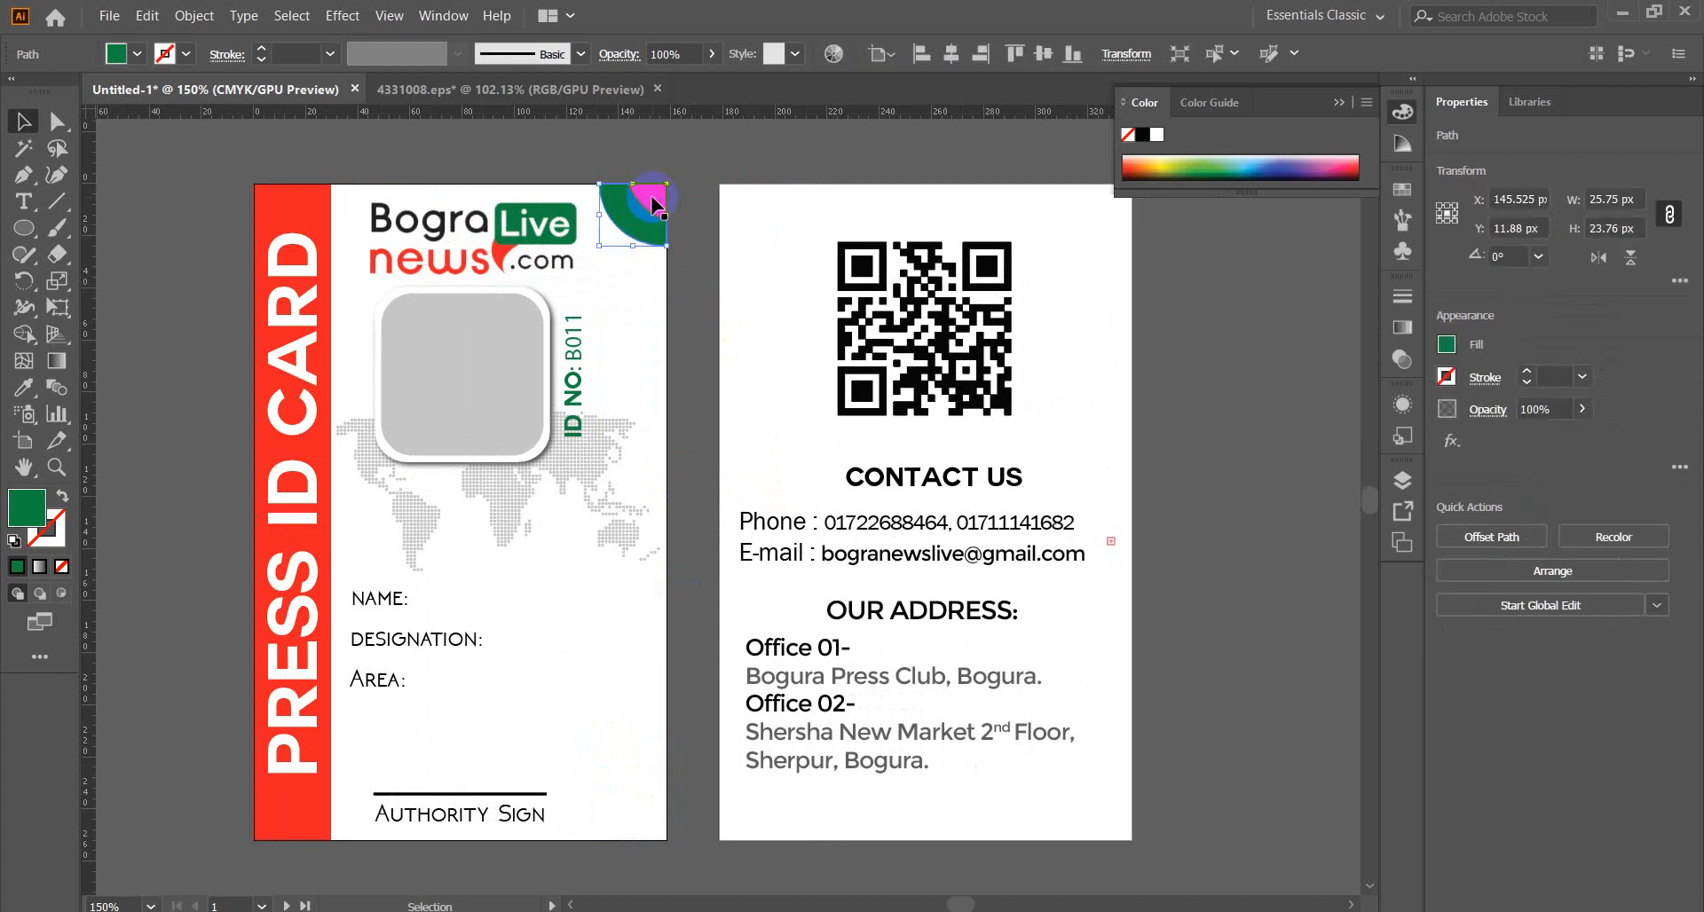
pyautogui.keyDown('shift'); pyautogui.click(655, 206); pyautogui.keyUp('shift')
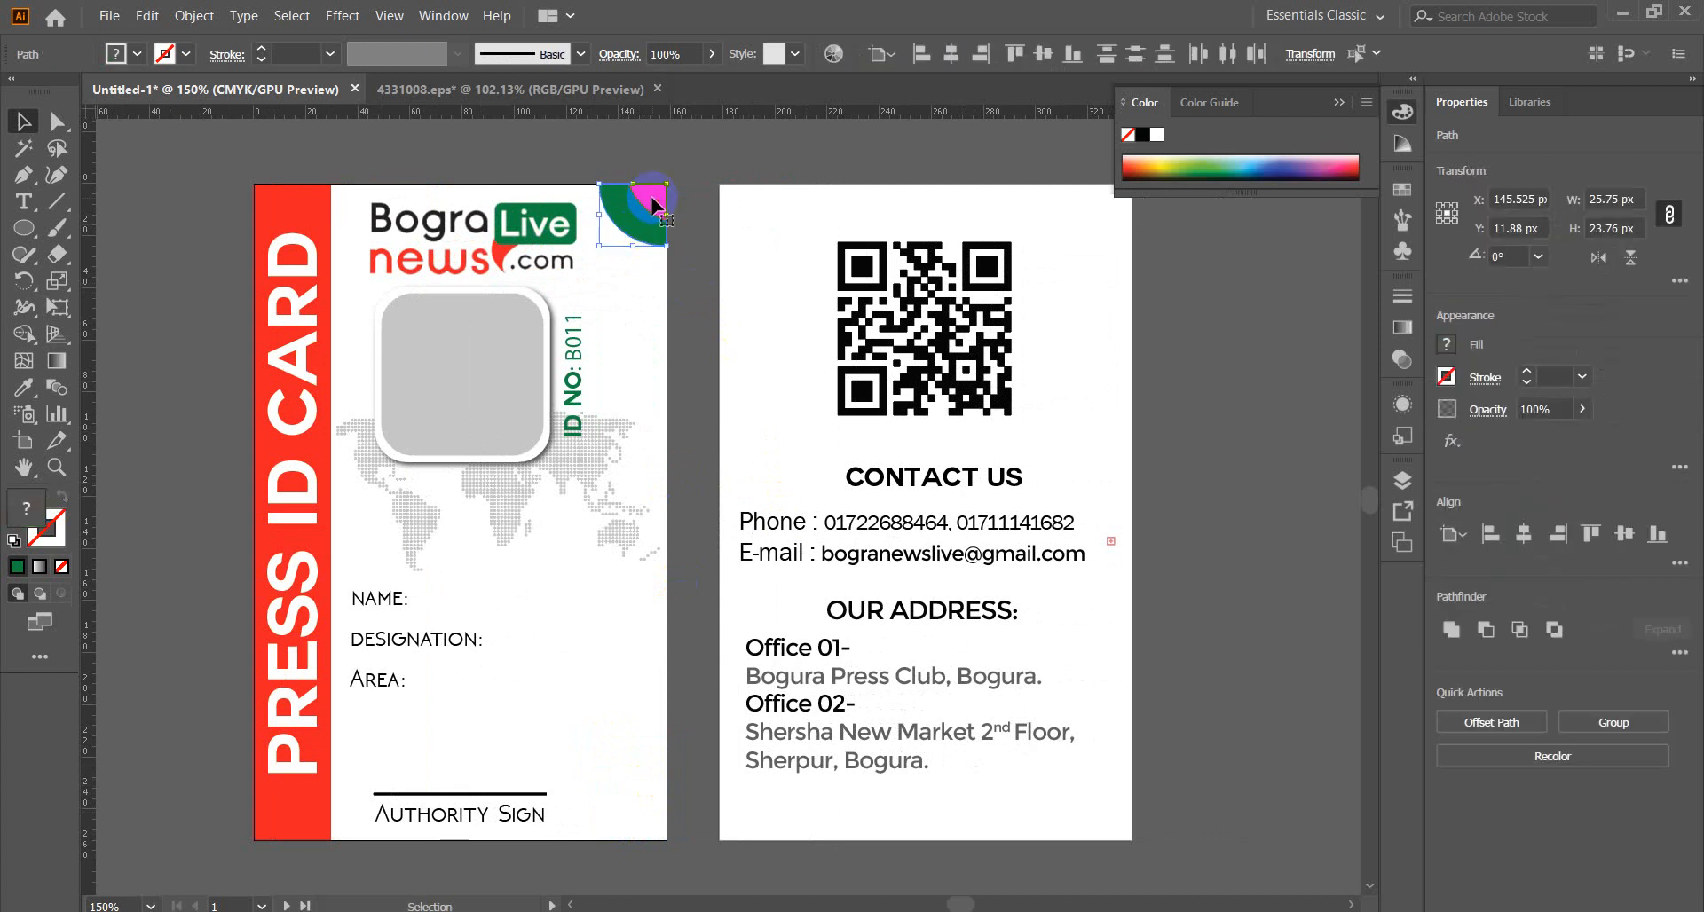
pyautogui.moveTo(654, 204); pyautogui.dragTo(654, 793)
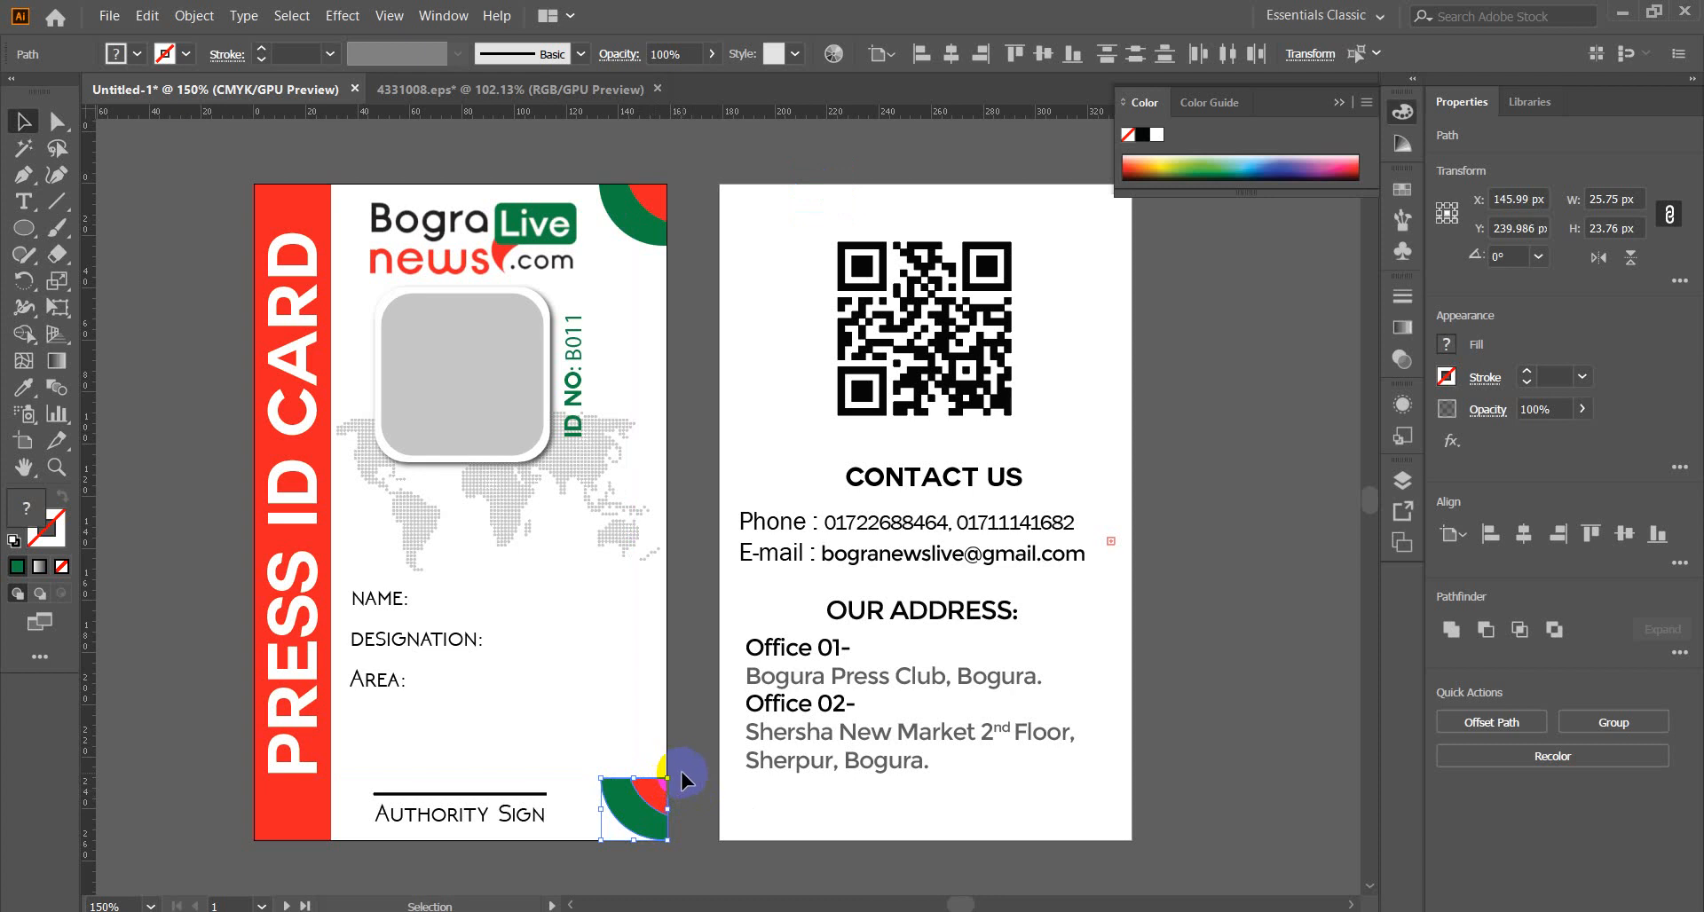
pyautogui.moveTo(674, 773); pyautogui.dragTo(677, 838)
pyautogui.press('Right')
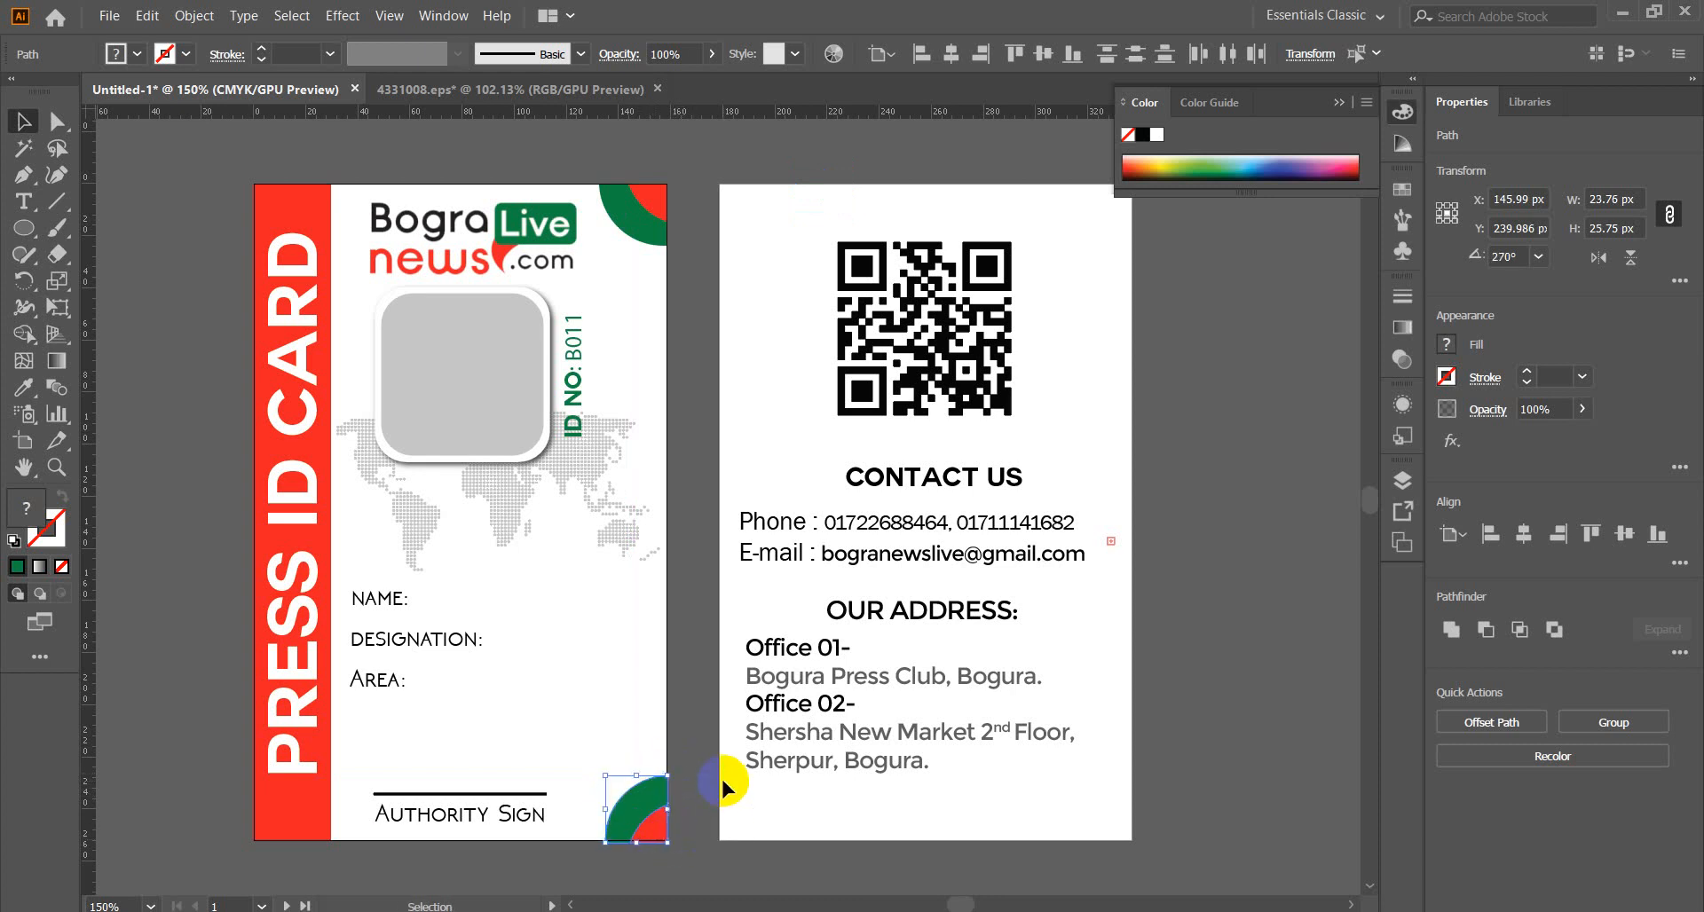
pyautogui.click(690, 774)
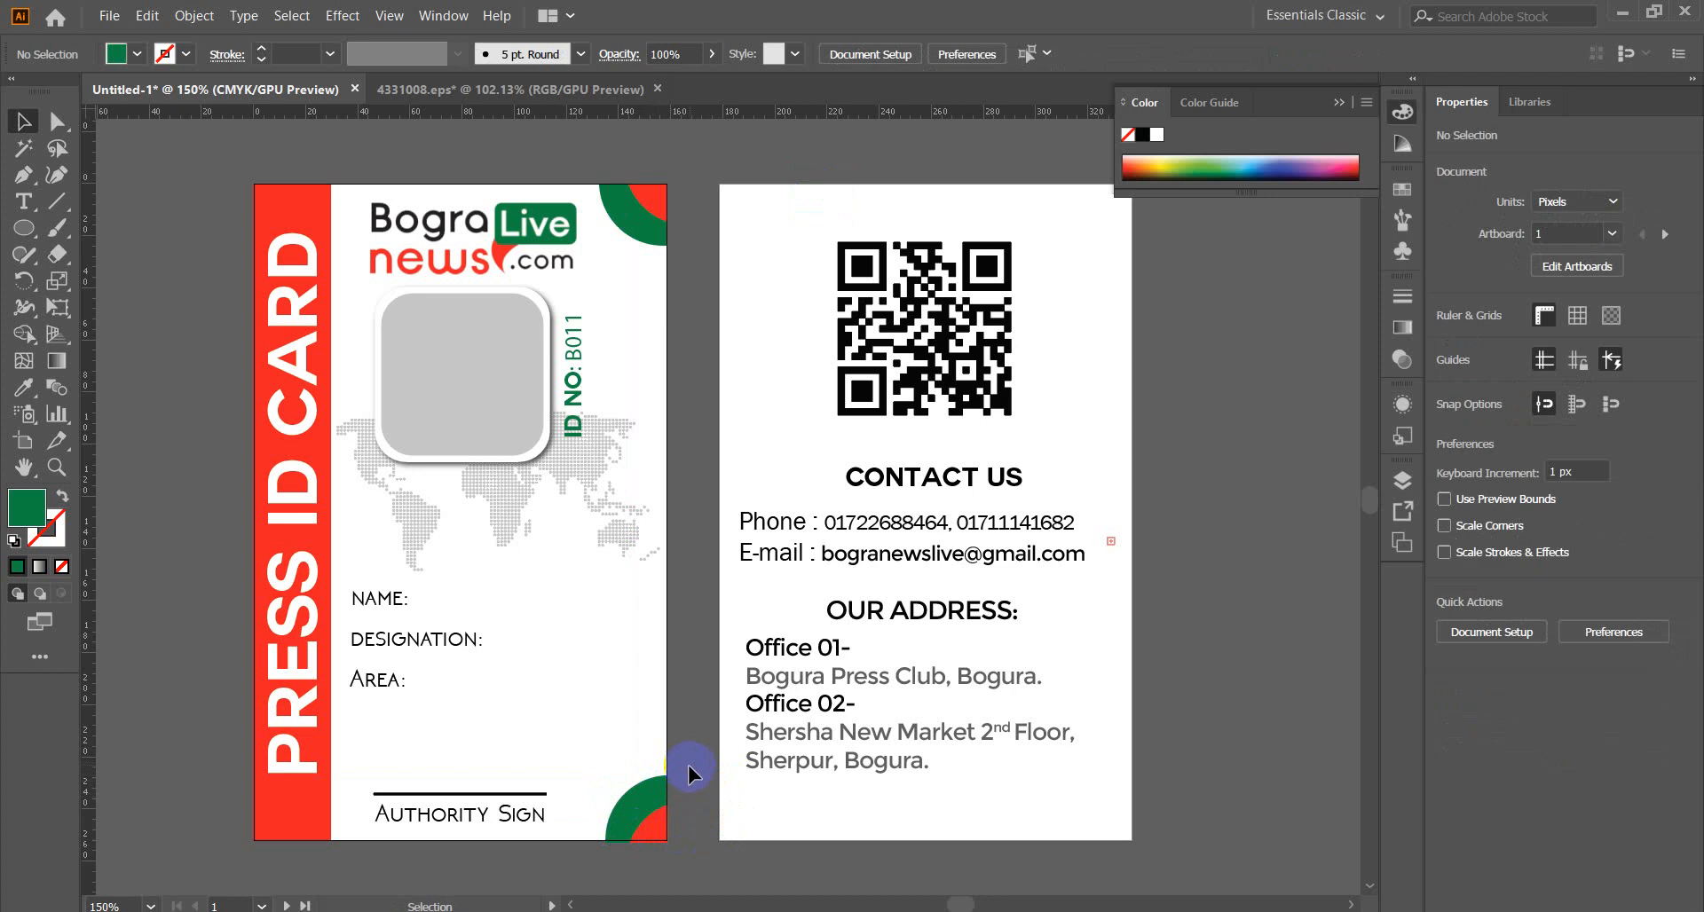
# Enlarge the bottom-right corner shape, shrink it back, then delete it.
pyautogui.click(652, 823)
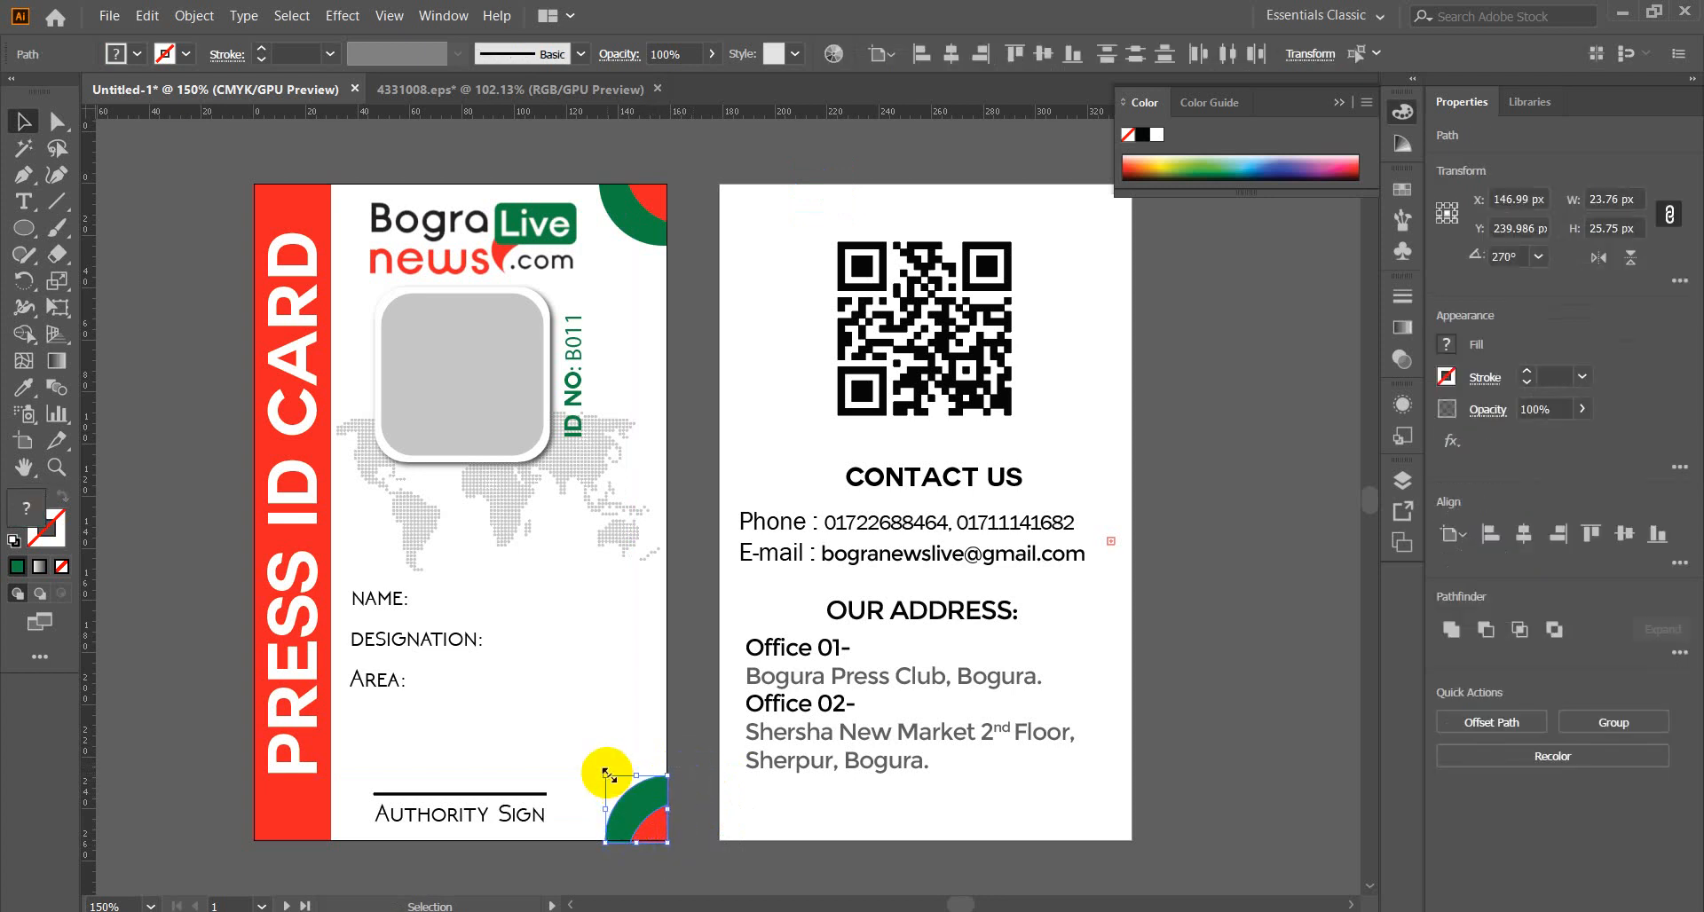
pyautogui.moveTo(606, 774); pyautogui.dragTo(560, 737)
pyautogui.click(714, 740)
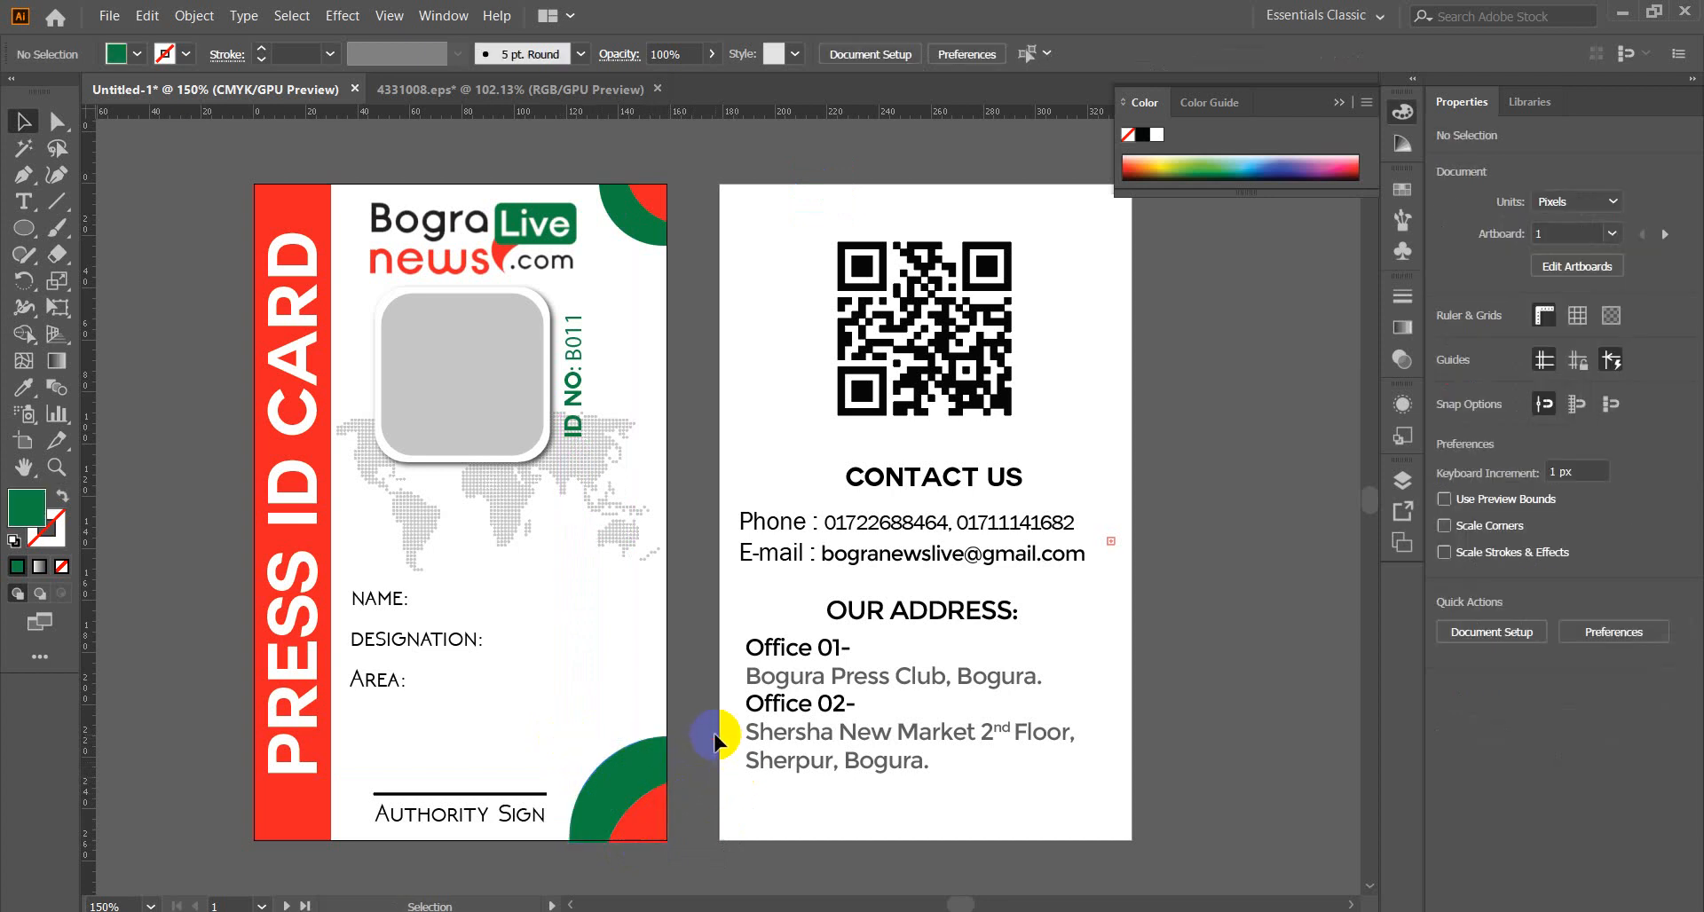
pyautogui.click(599, 765)
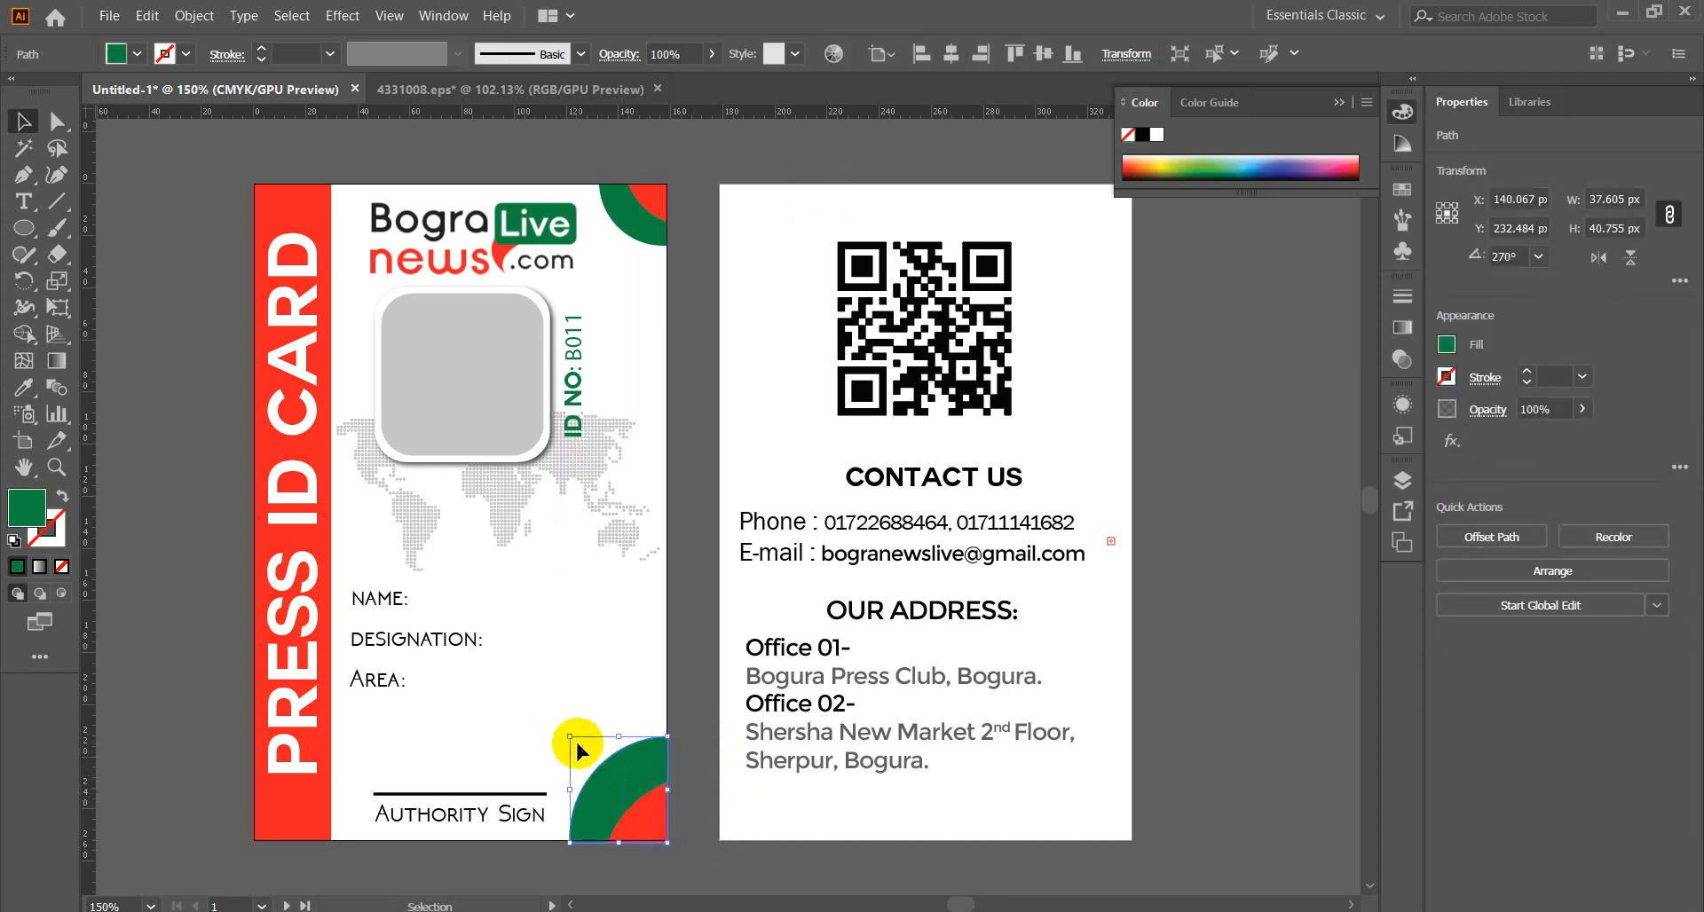
pyautogui.moveTo(568, 735); pyautogui.dragTo(590, 760)
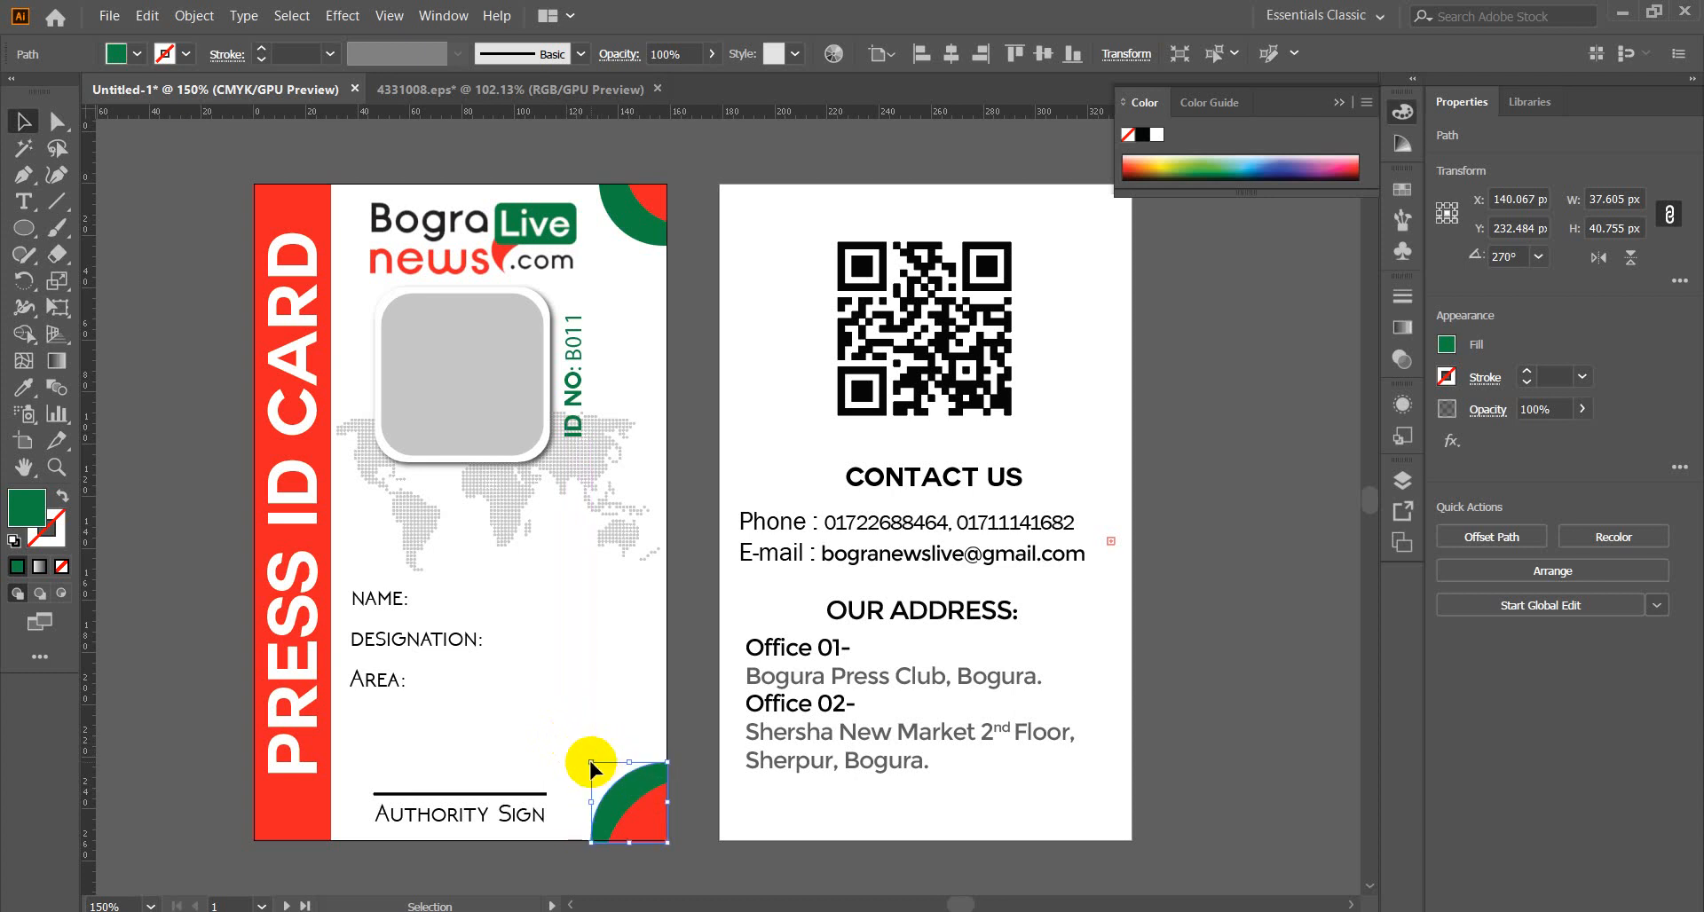
pyautogui.click(709, 698)
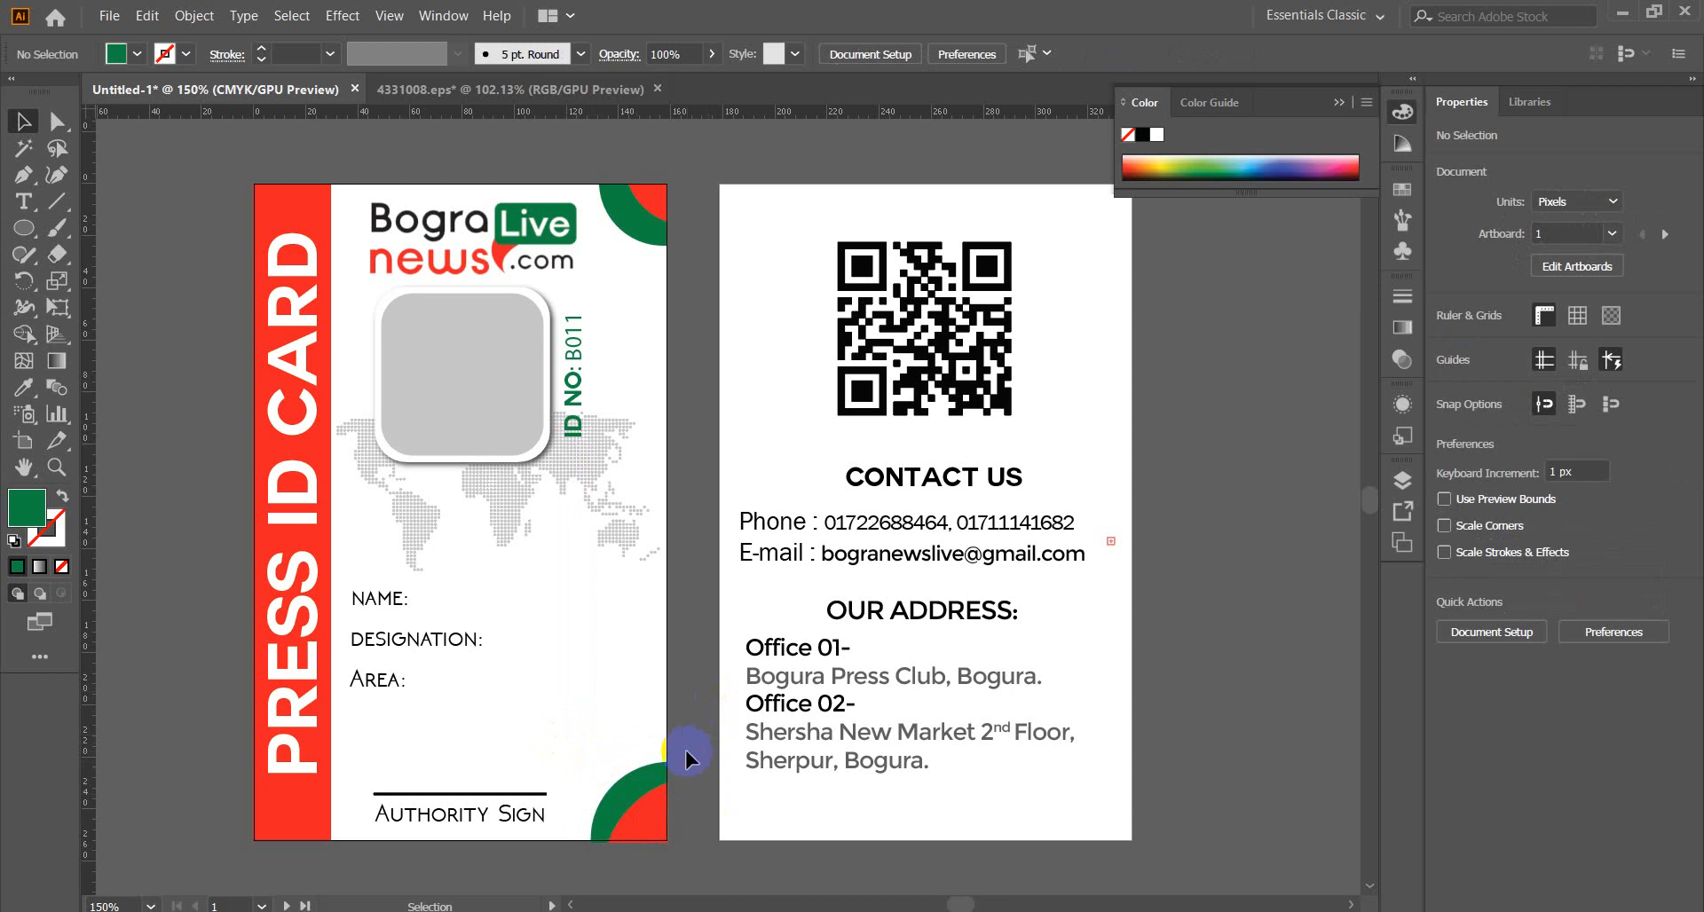
pyautogui.click(653, 824)
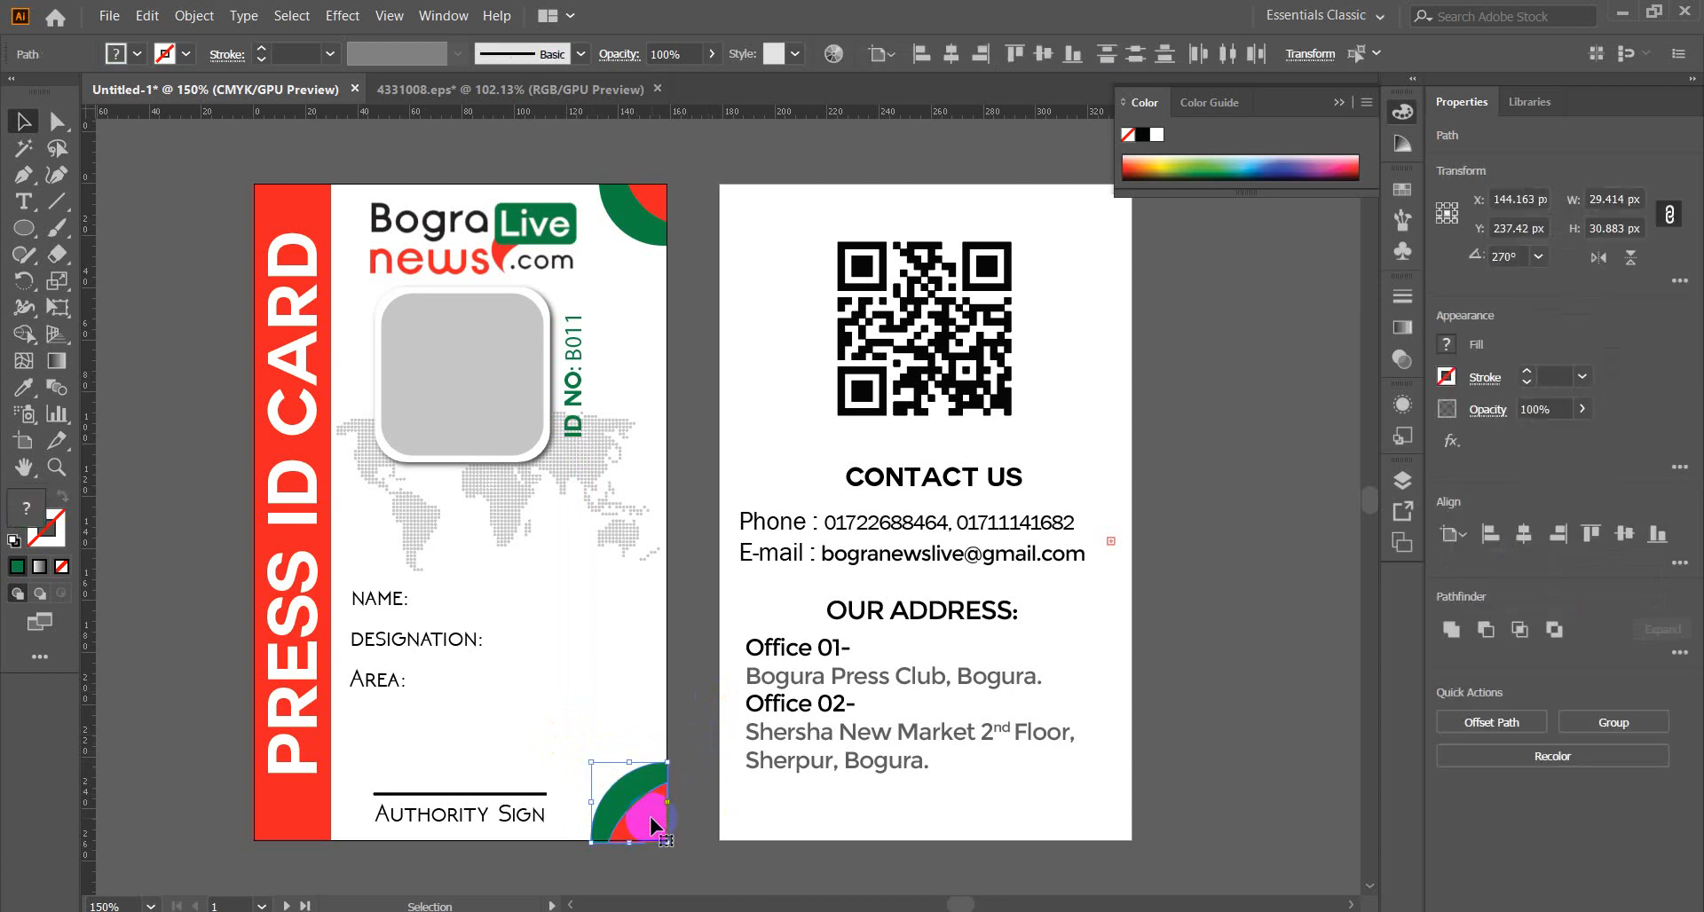
pyautogui.press('Delete')
# Copy the top-right corner shape down to the bottom-right corner once more.
pyautogui.click(721, 523)
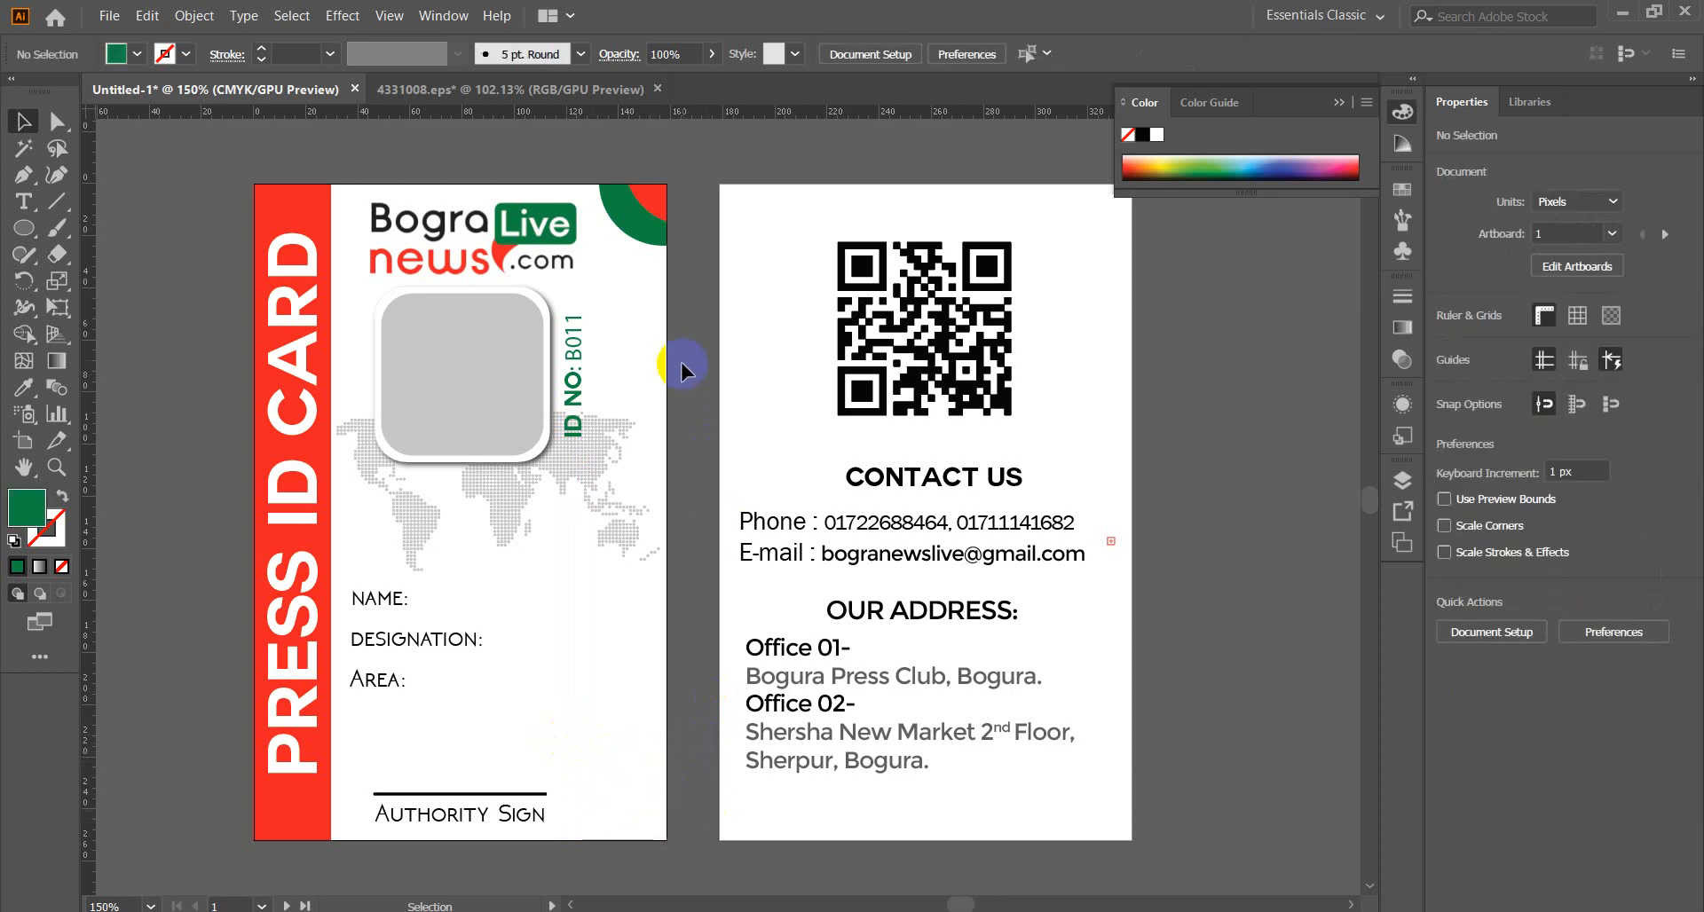
pyautogui.click(646, 254)
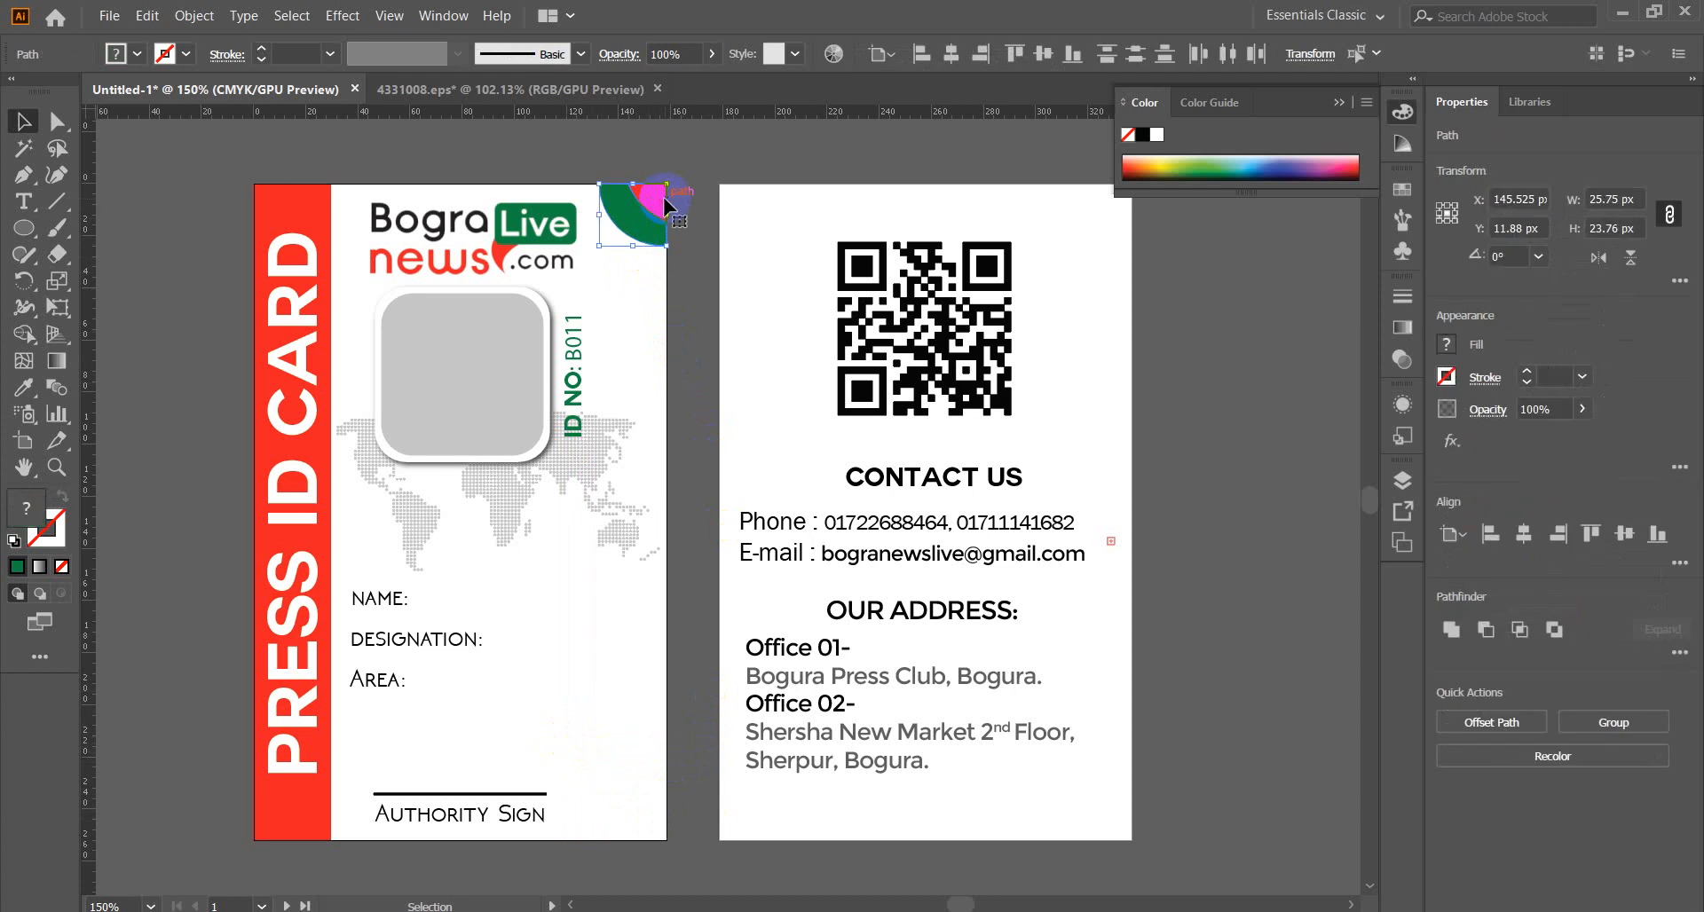
pyautogui.click(715, 330)
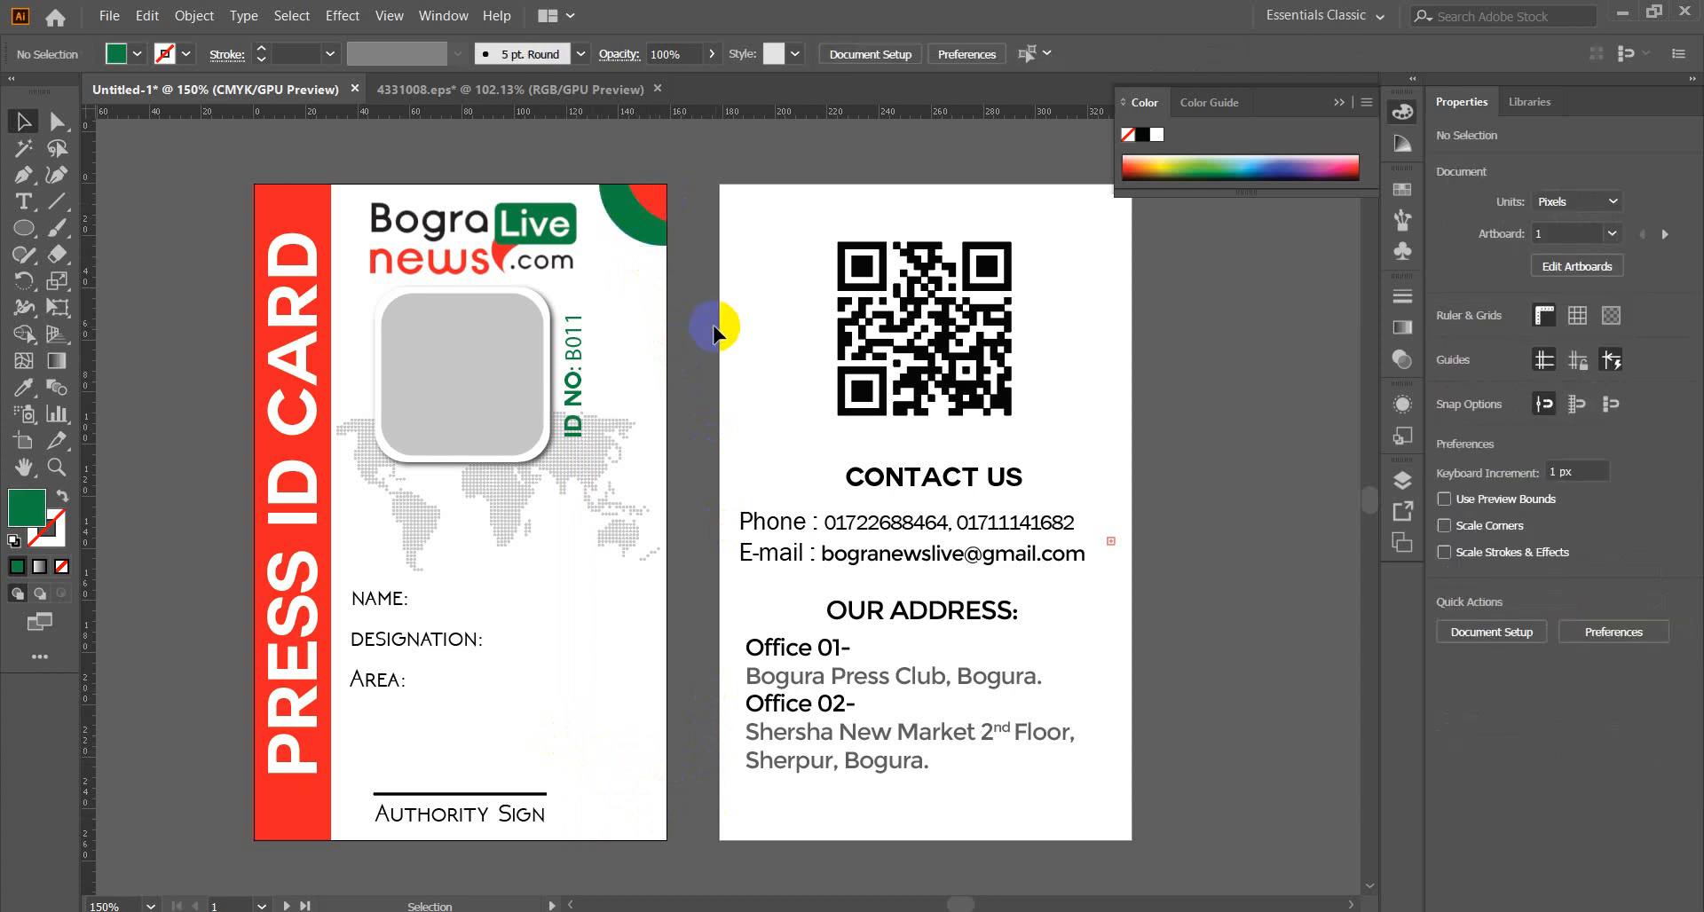
pyautogui.click(658, 200)
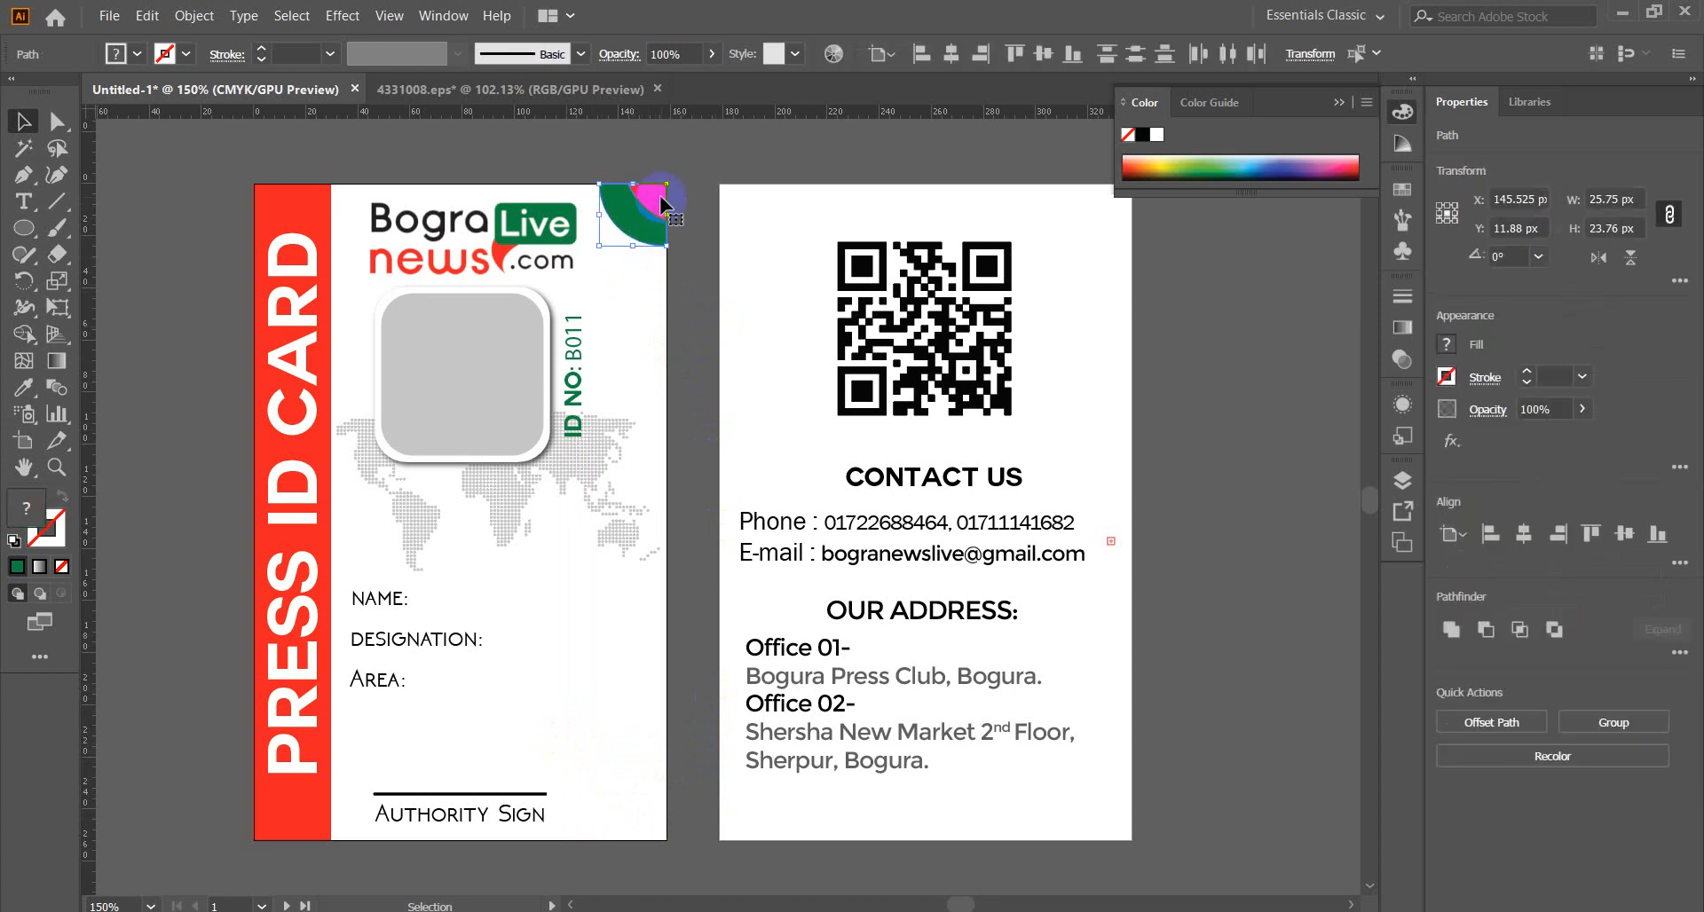
pyautogui.moveTo(661, 204); pyautogui.dragTo(737, 818)
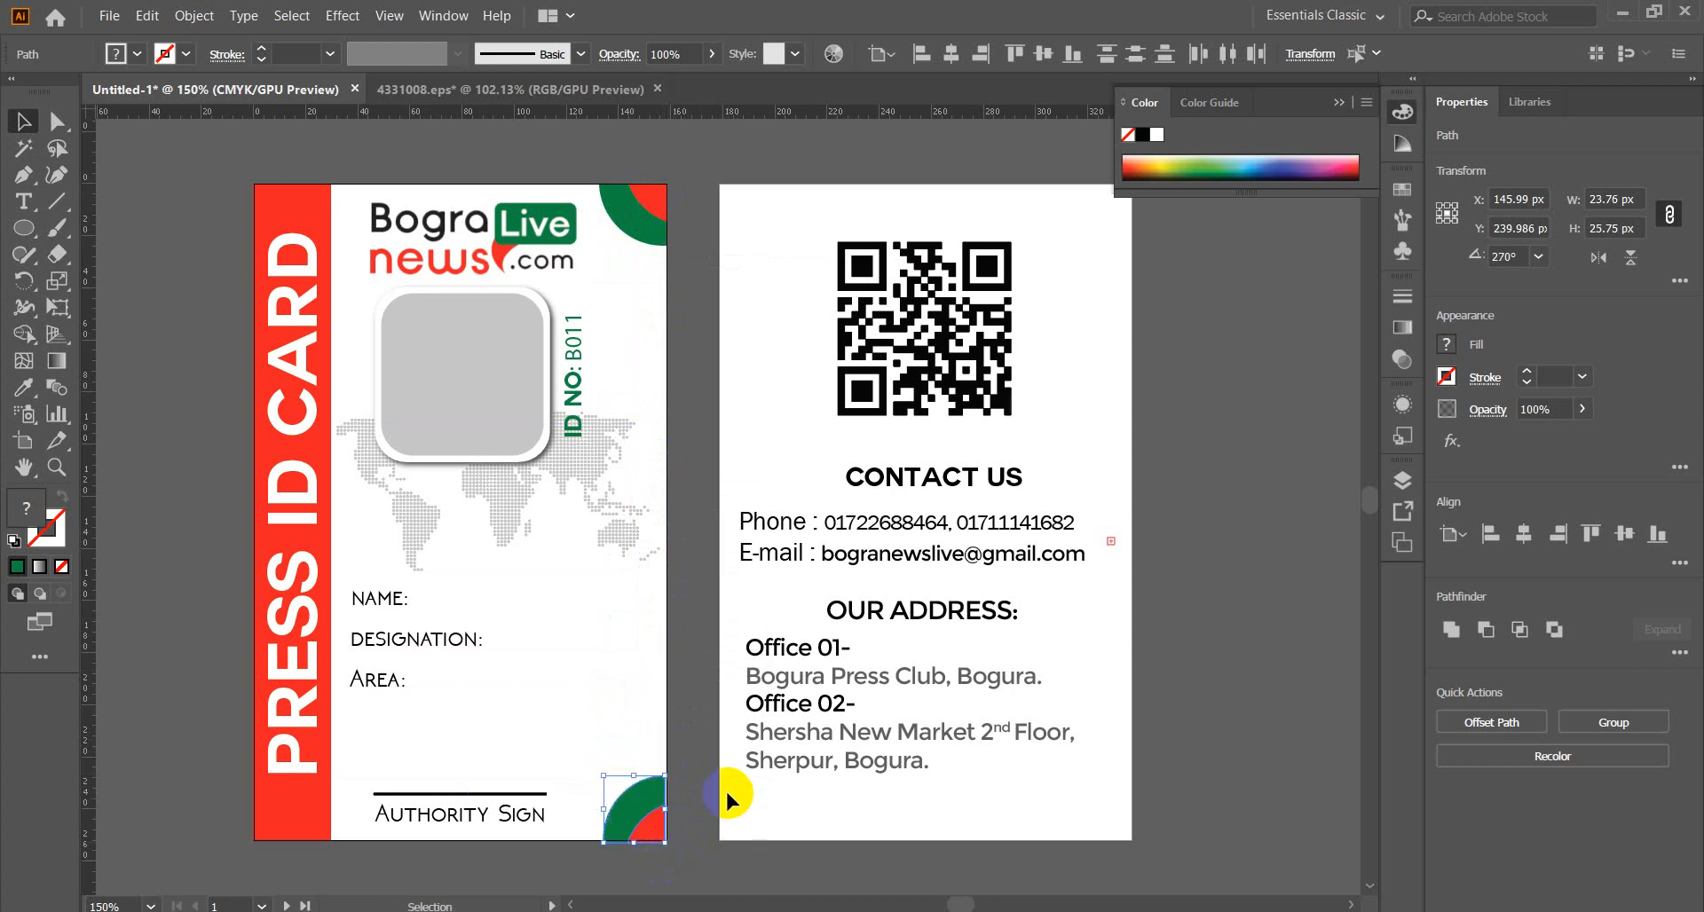
pyautogui.click(726, 788)
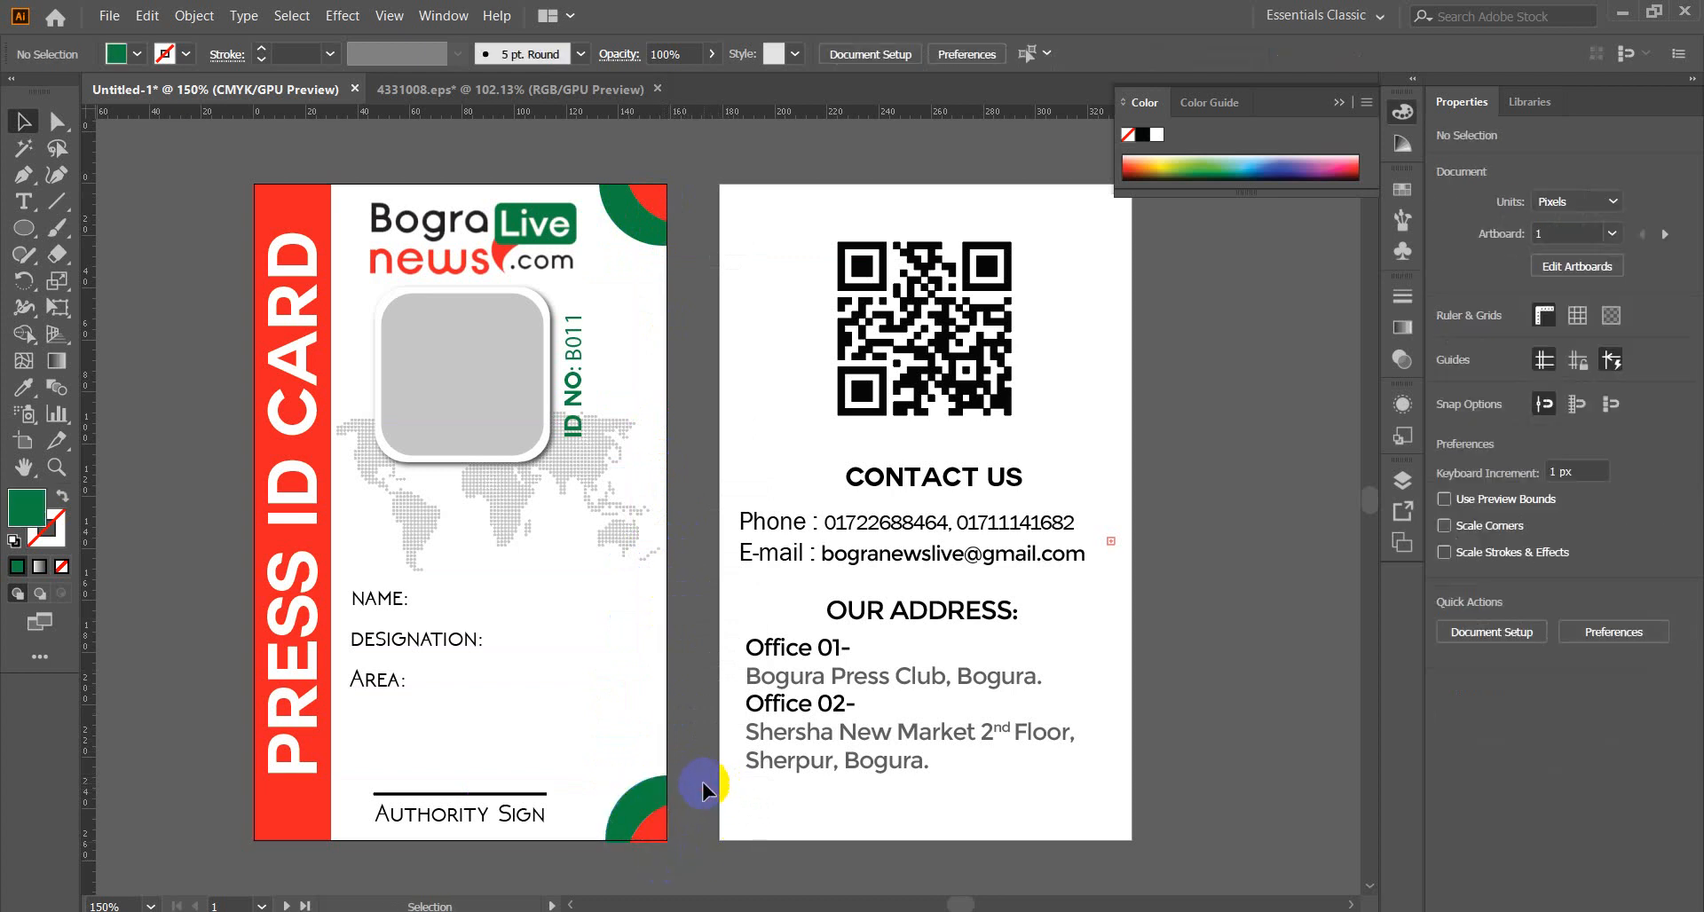
# Delete the bottom-right corner decoration, leaving only the top-right circle pair.
pyautogui.scroll(-6, 701, 747)
pyautogui.scroll(5, 701, 747)
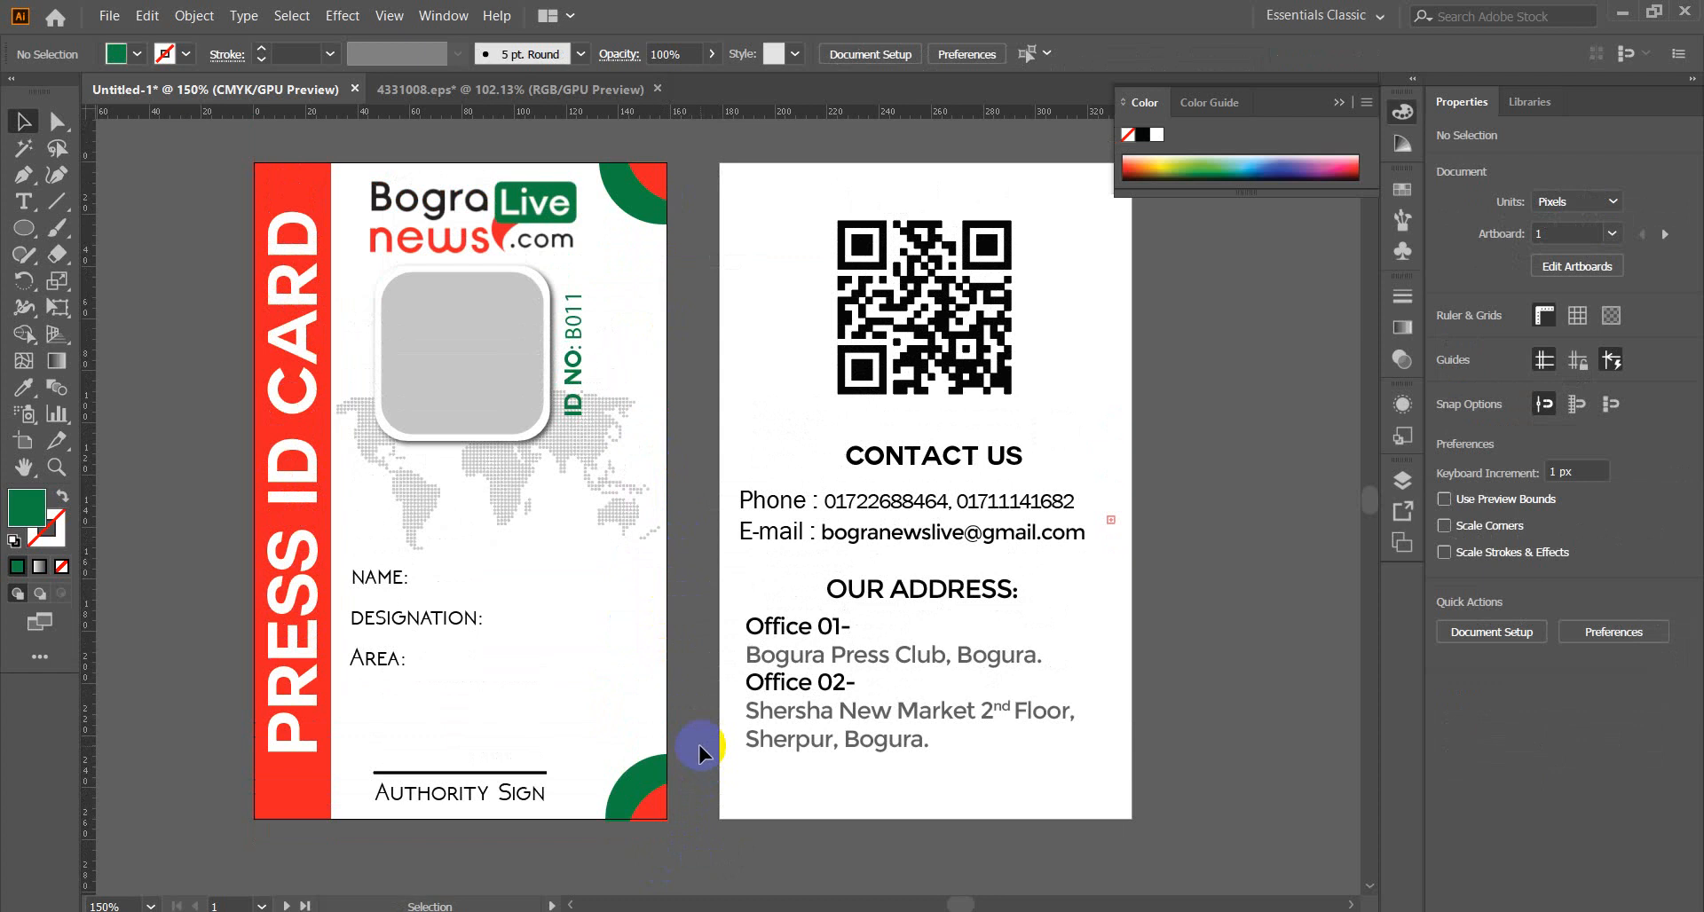
pyautogui.click(657, 808)
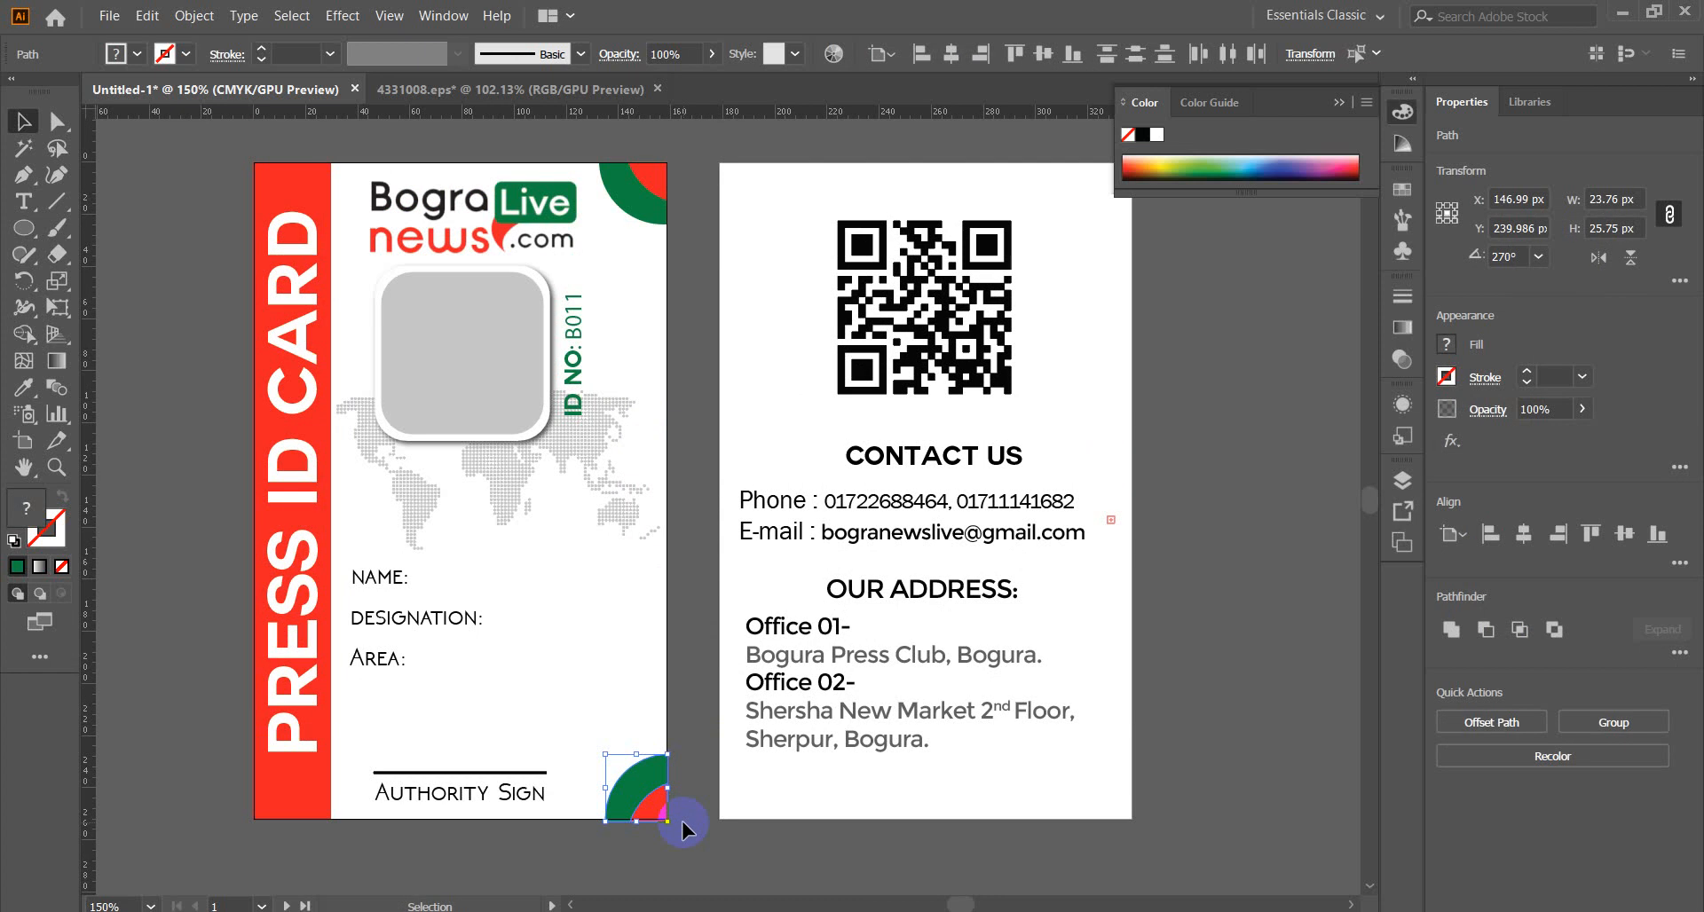
pyautogui.press('Delete')
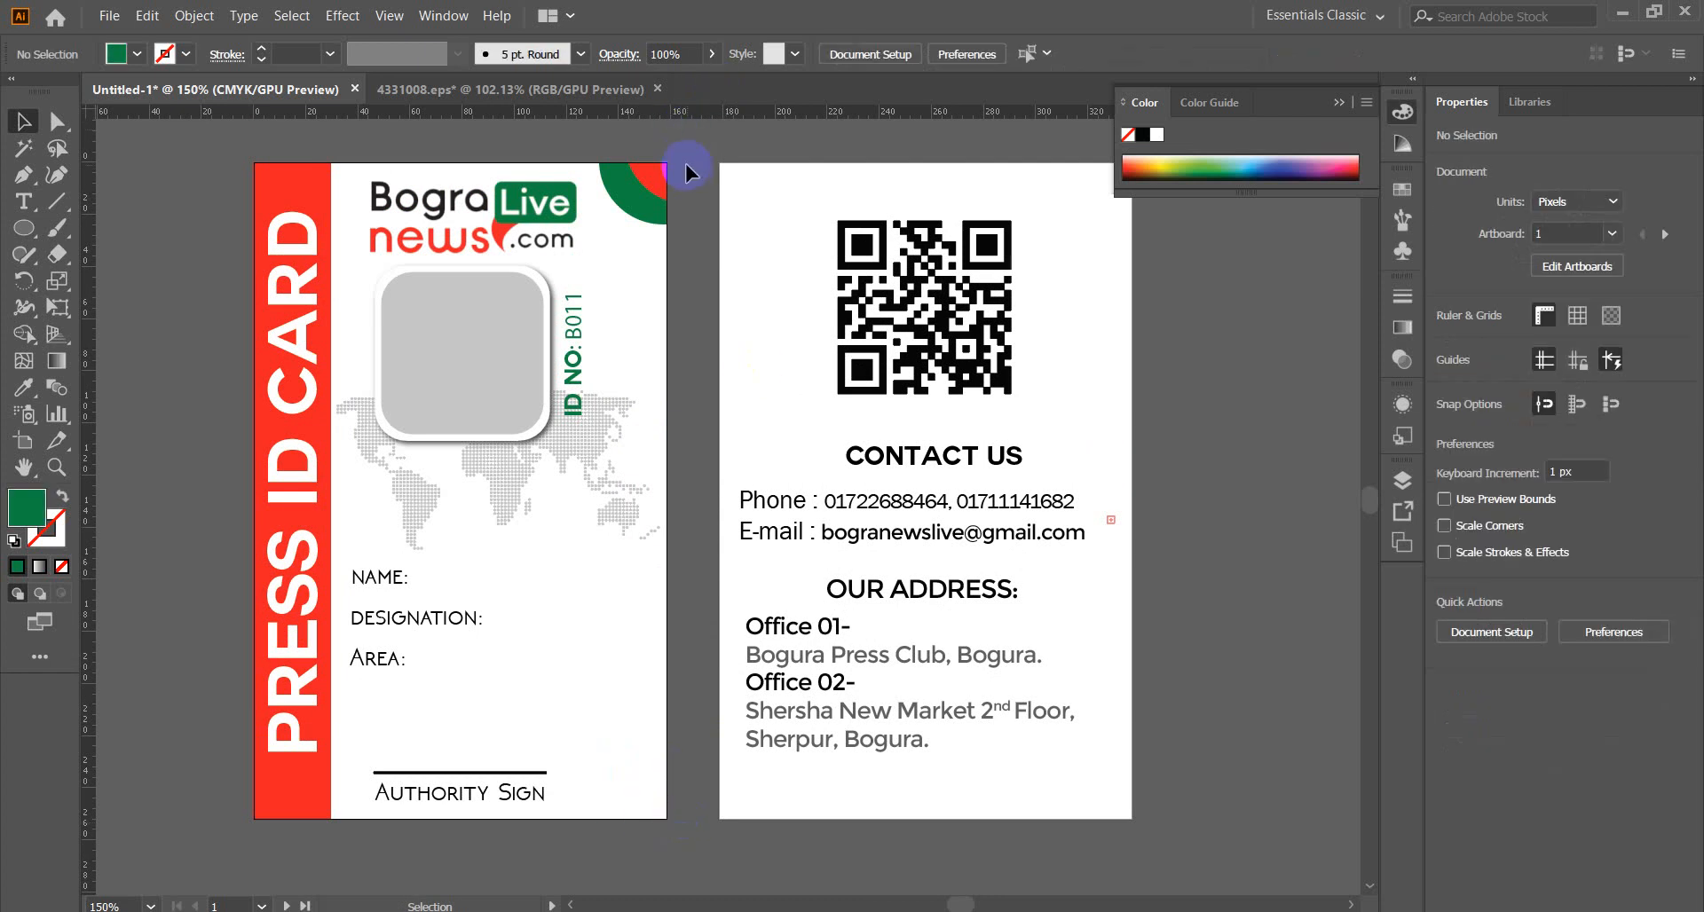
# Draw a closed curved wave path down the front card's right edge.
pyautogui.click(25, 179)
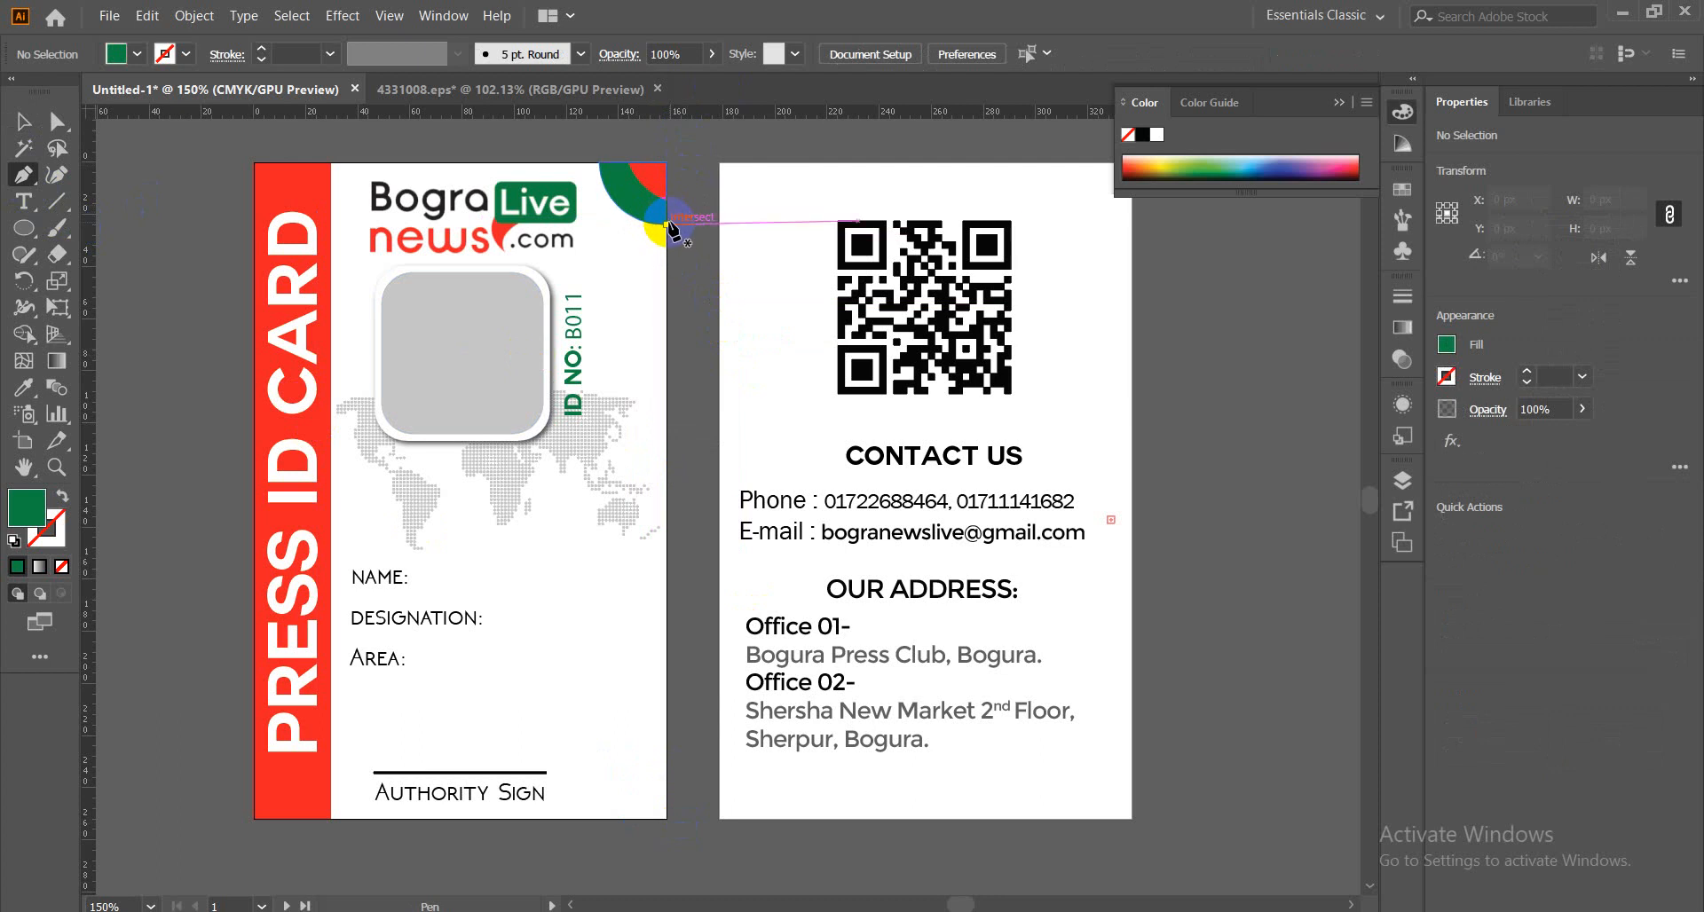
pyautogui.click(666, 225)
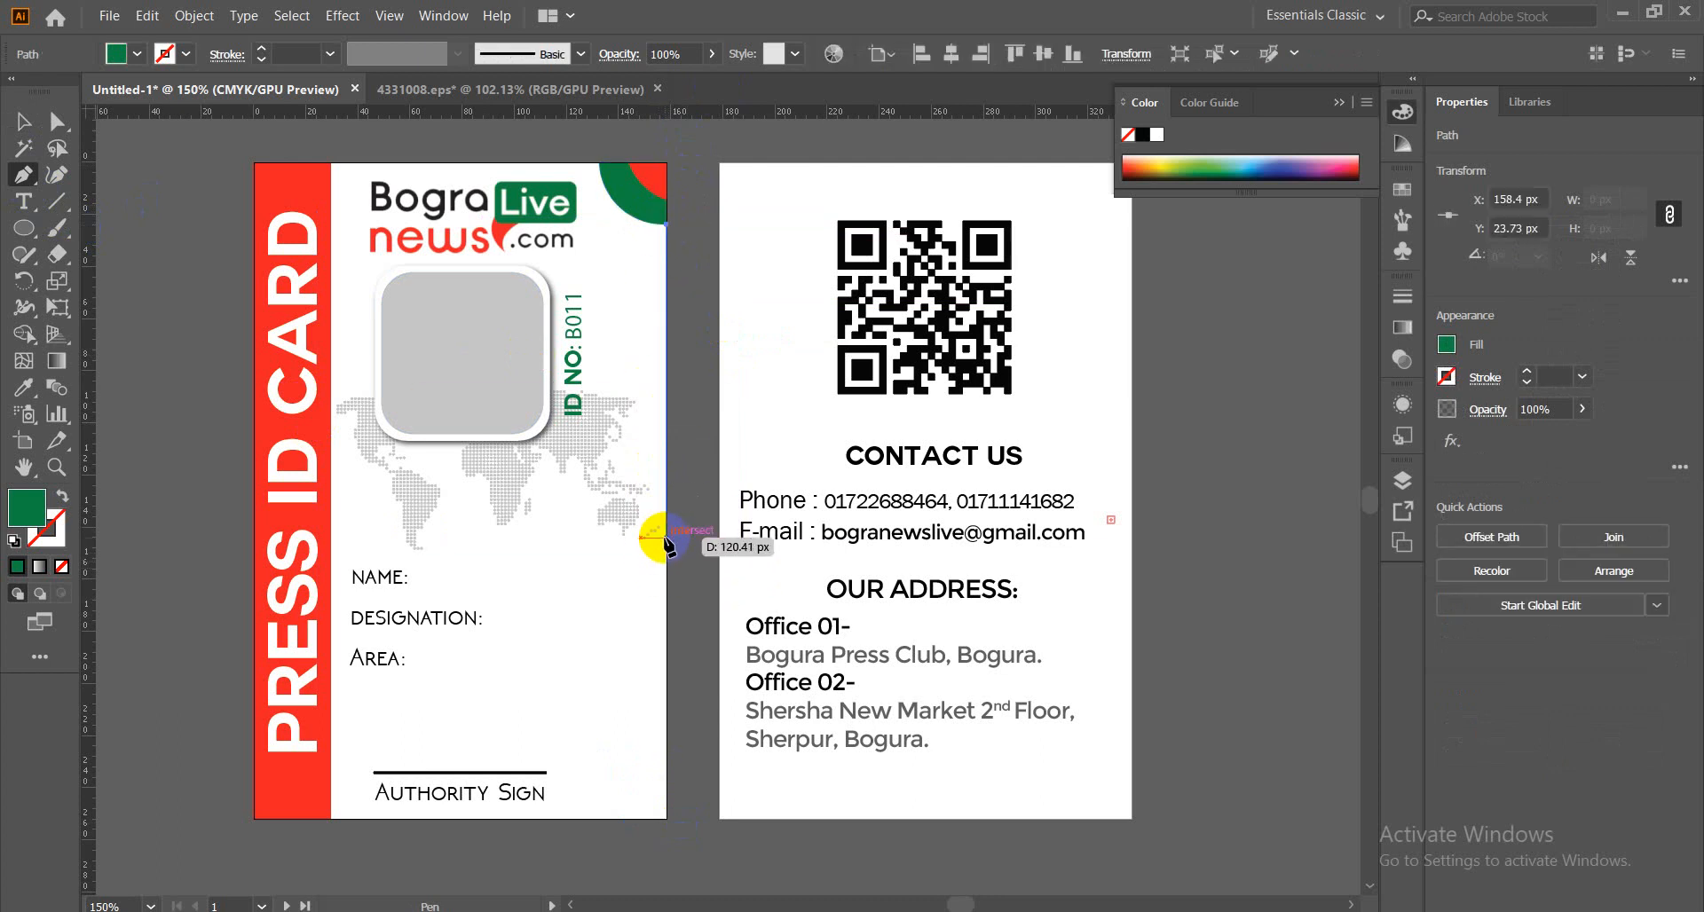
pyautogui.moveTo(667, 538); pyautogui.dragTo(750, 715)
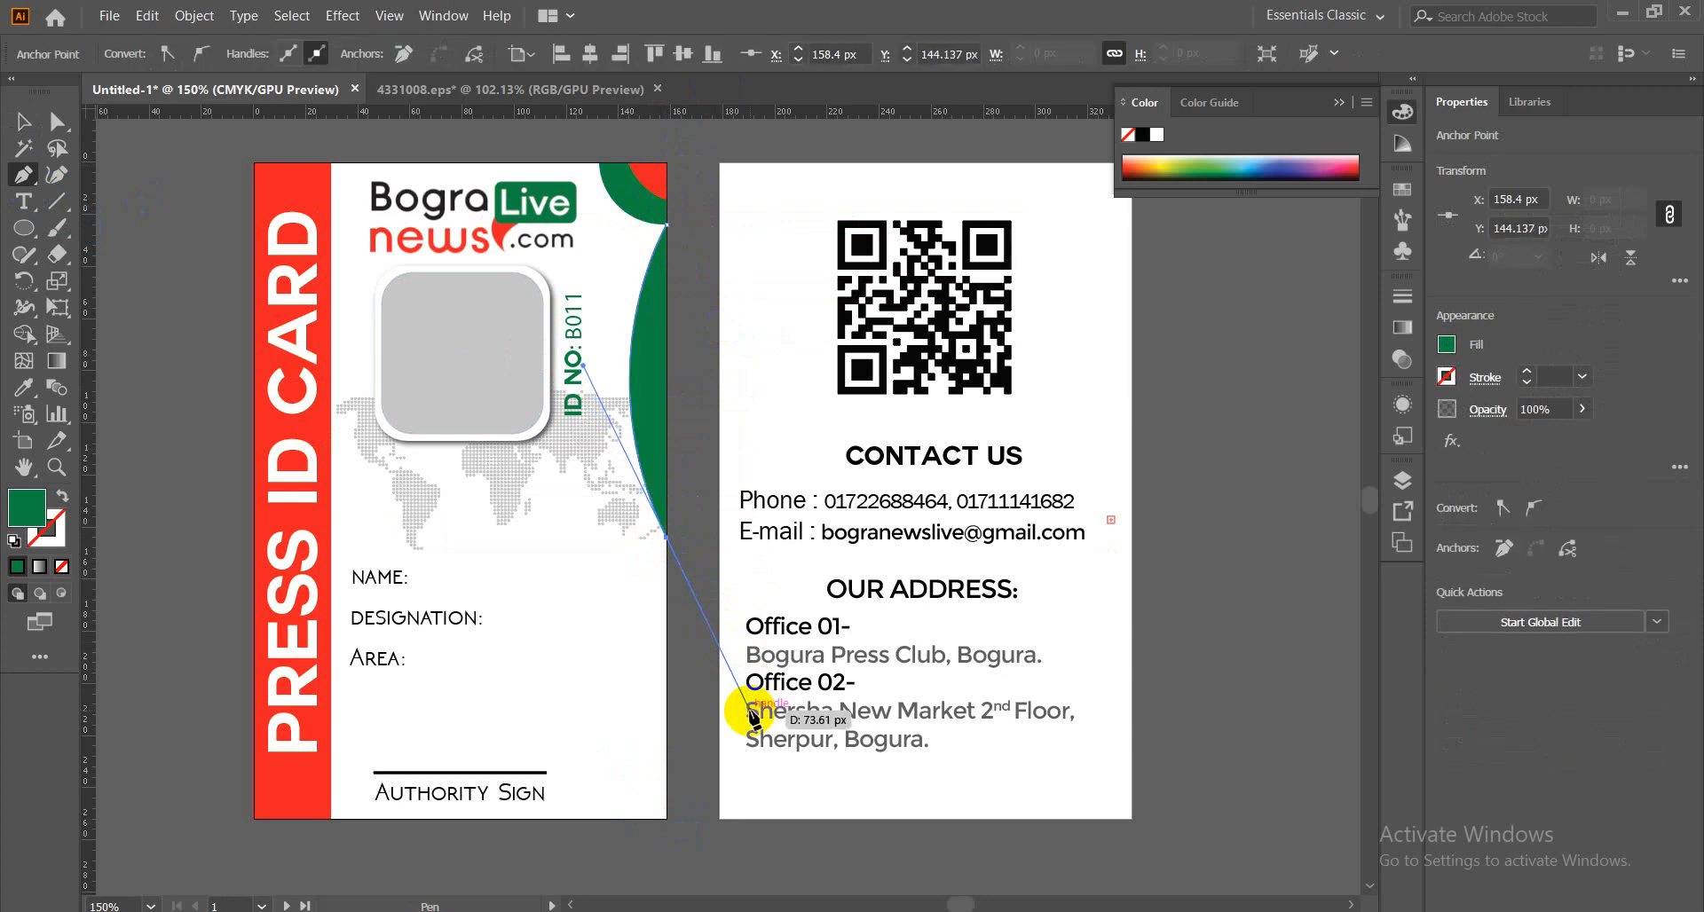
pyautogui.click(669, 539)
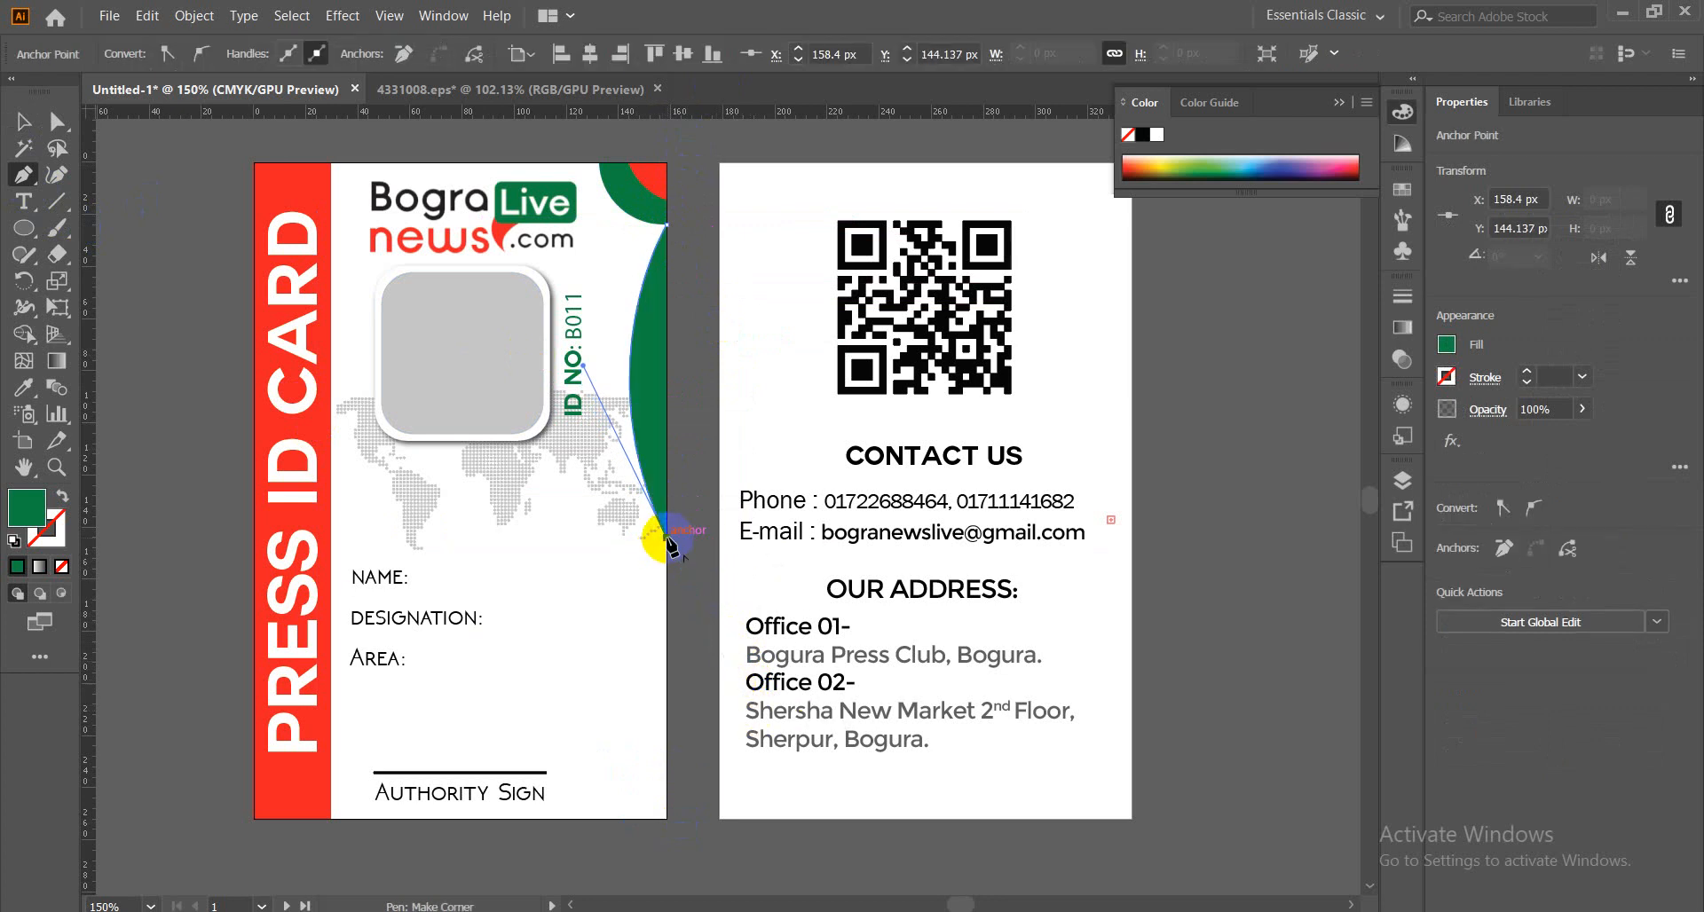
pyautogui.click(665, 820)
pyautogui.moveTo(665, 820); pyautogui.dragTo(728, 853)
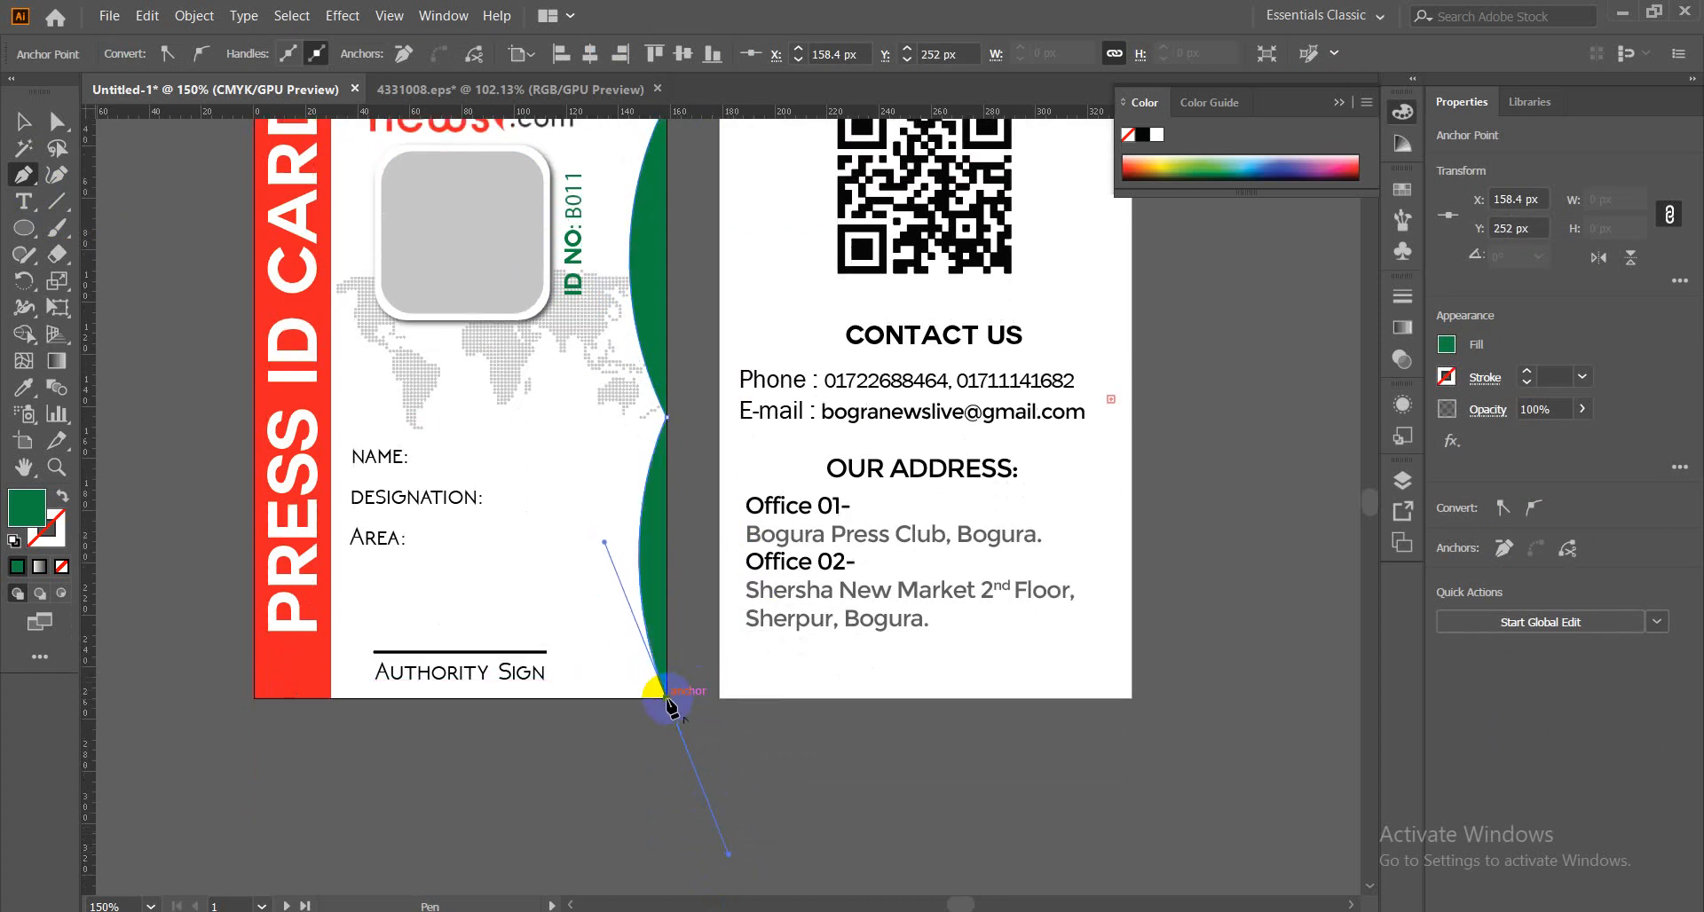
pyautogui.scroll(3, 686, 701)
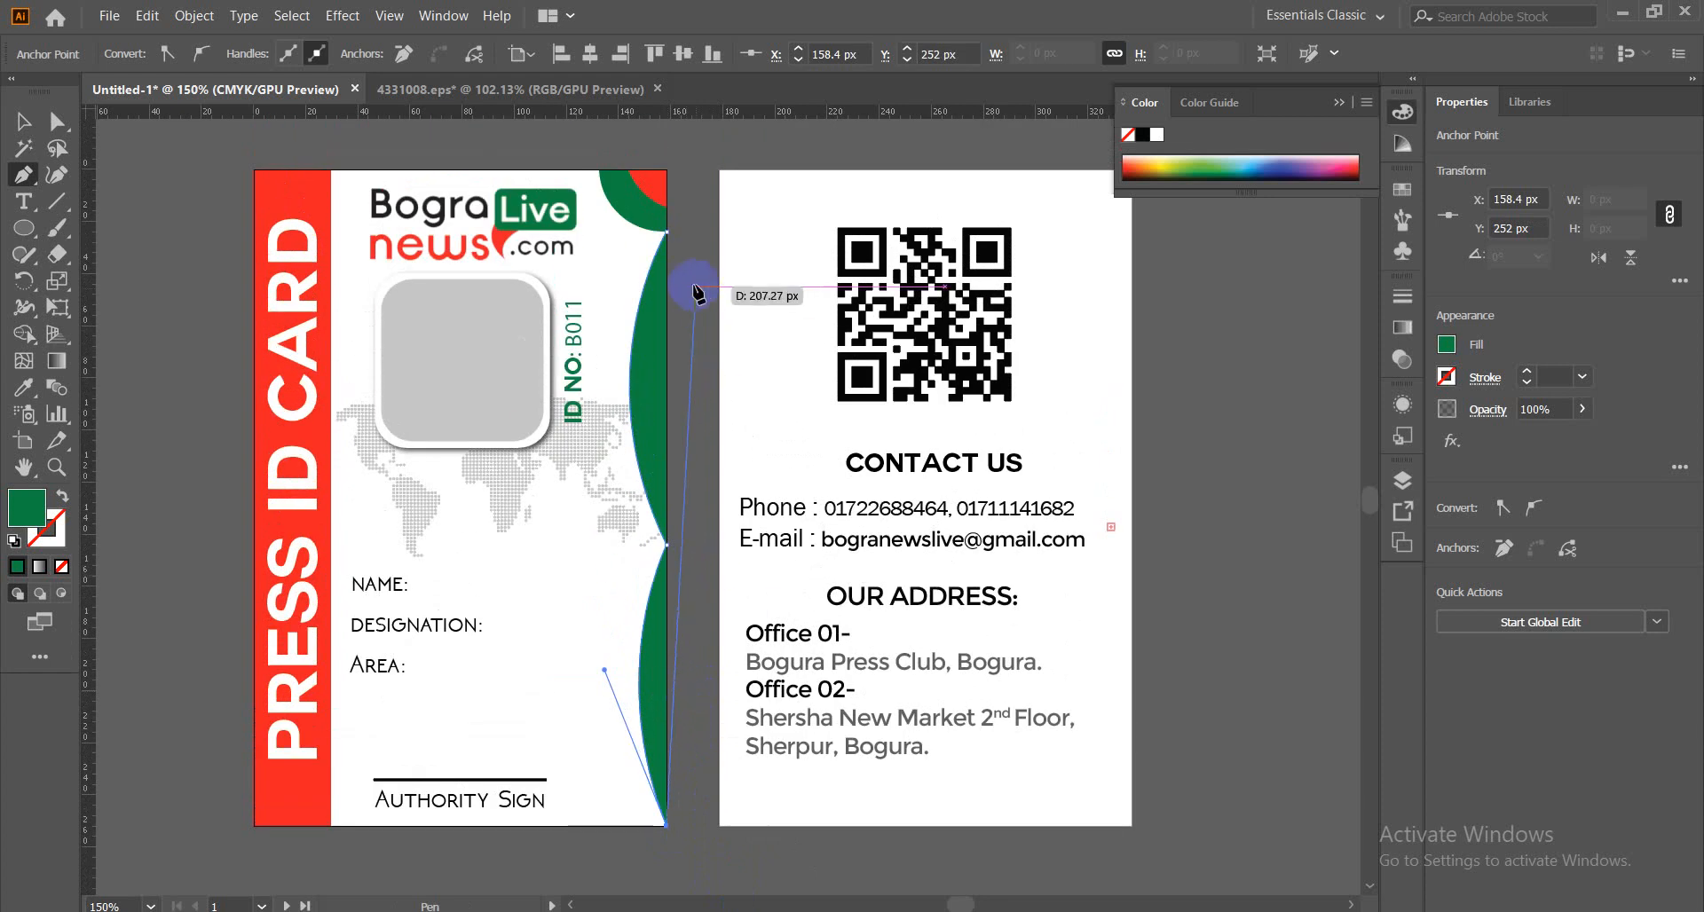
pyautogui.click(666, 233)
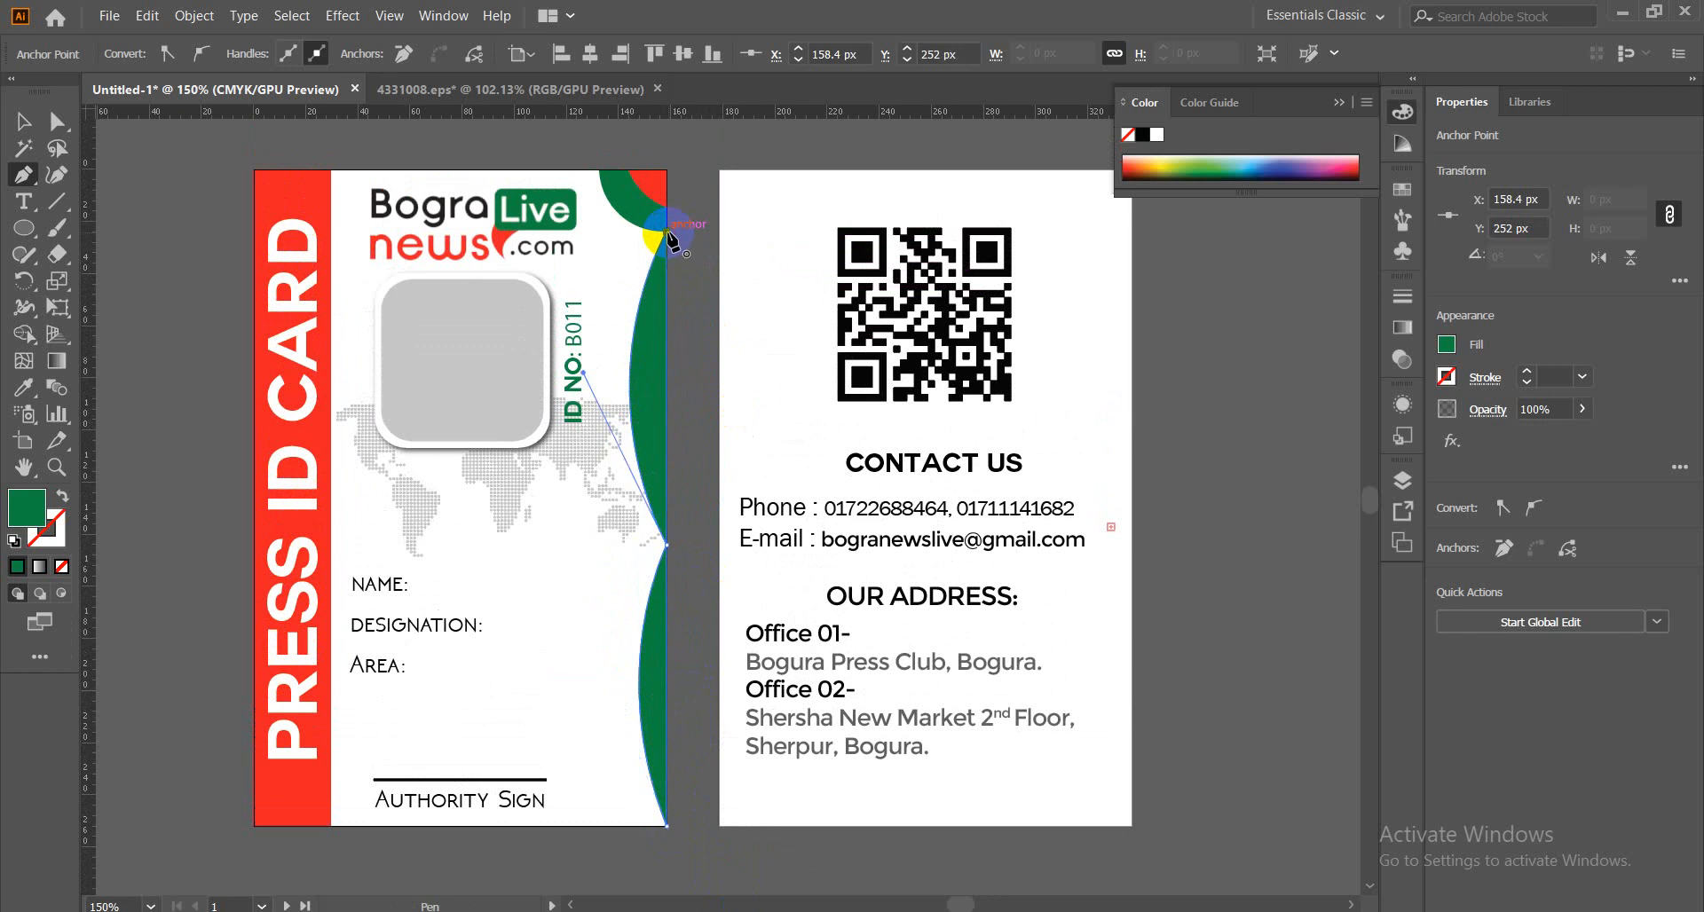
# Scale the green wave proportionally to 413 px tall, extending past both card edges.
pyautogui.click(17, 126)
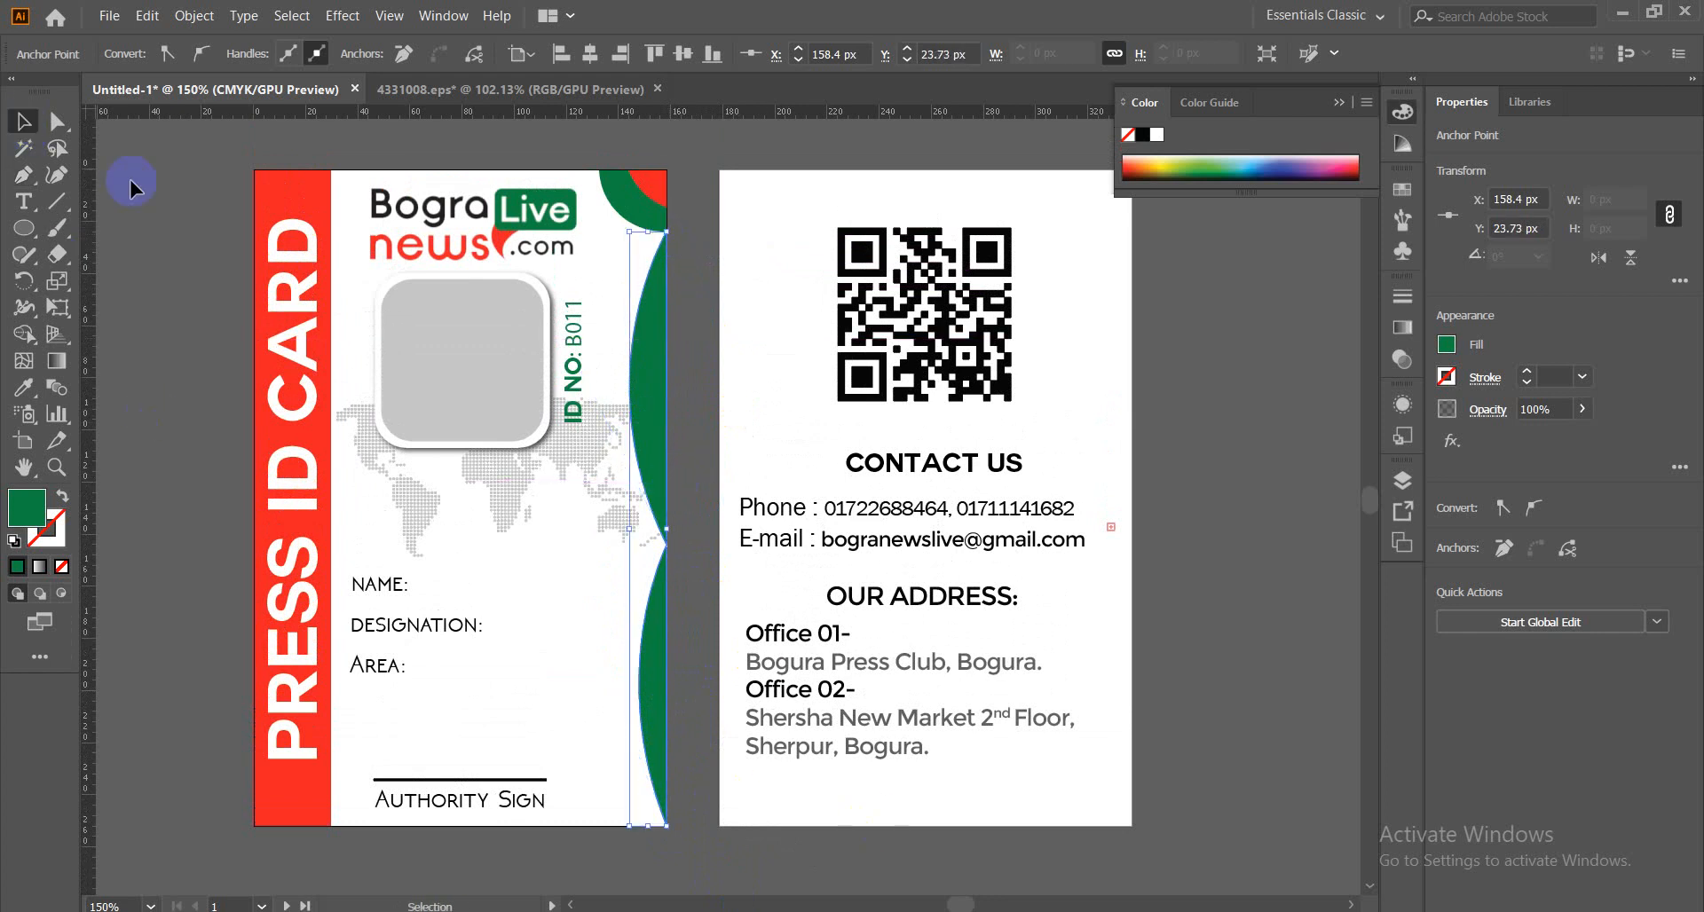
pyautogui.press('a')
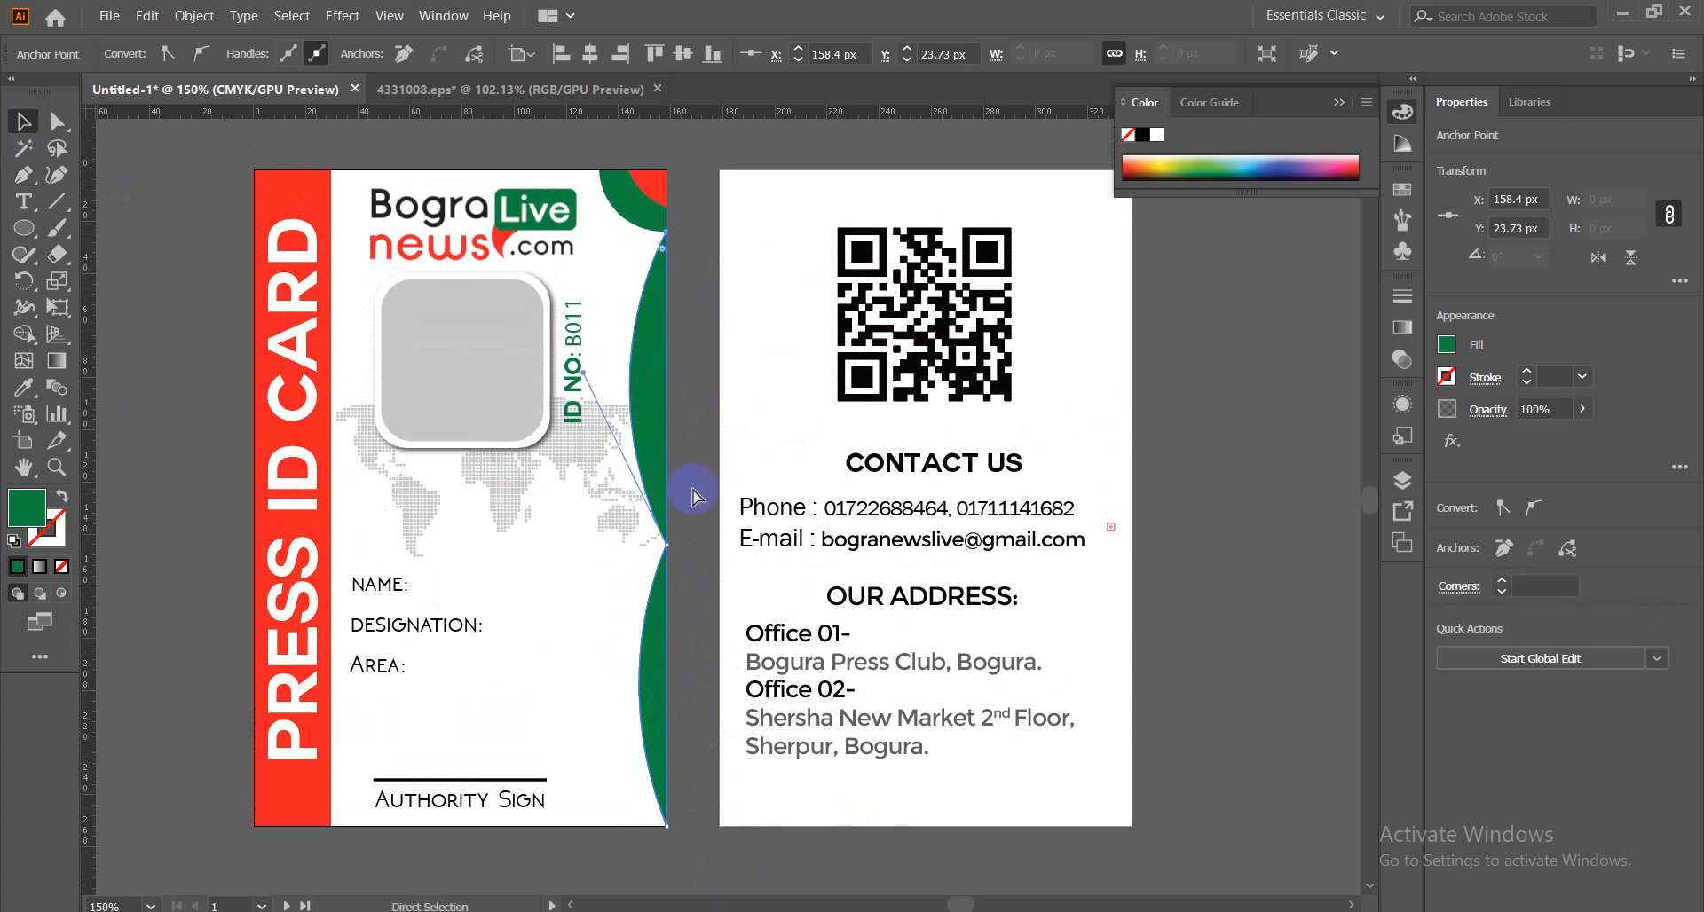
pyautogui.press('v')
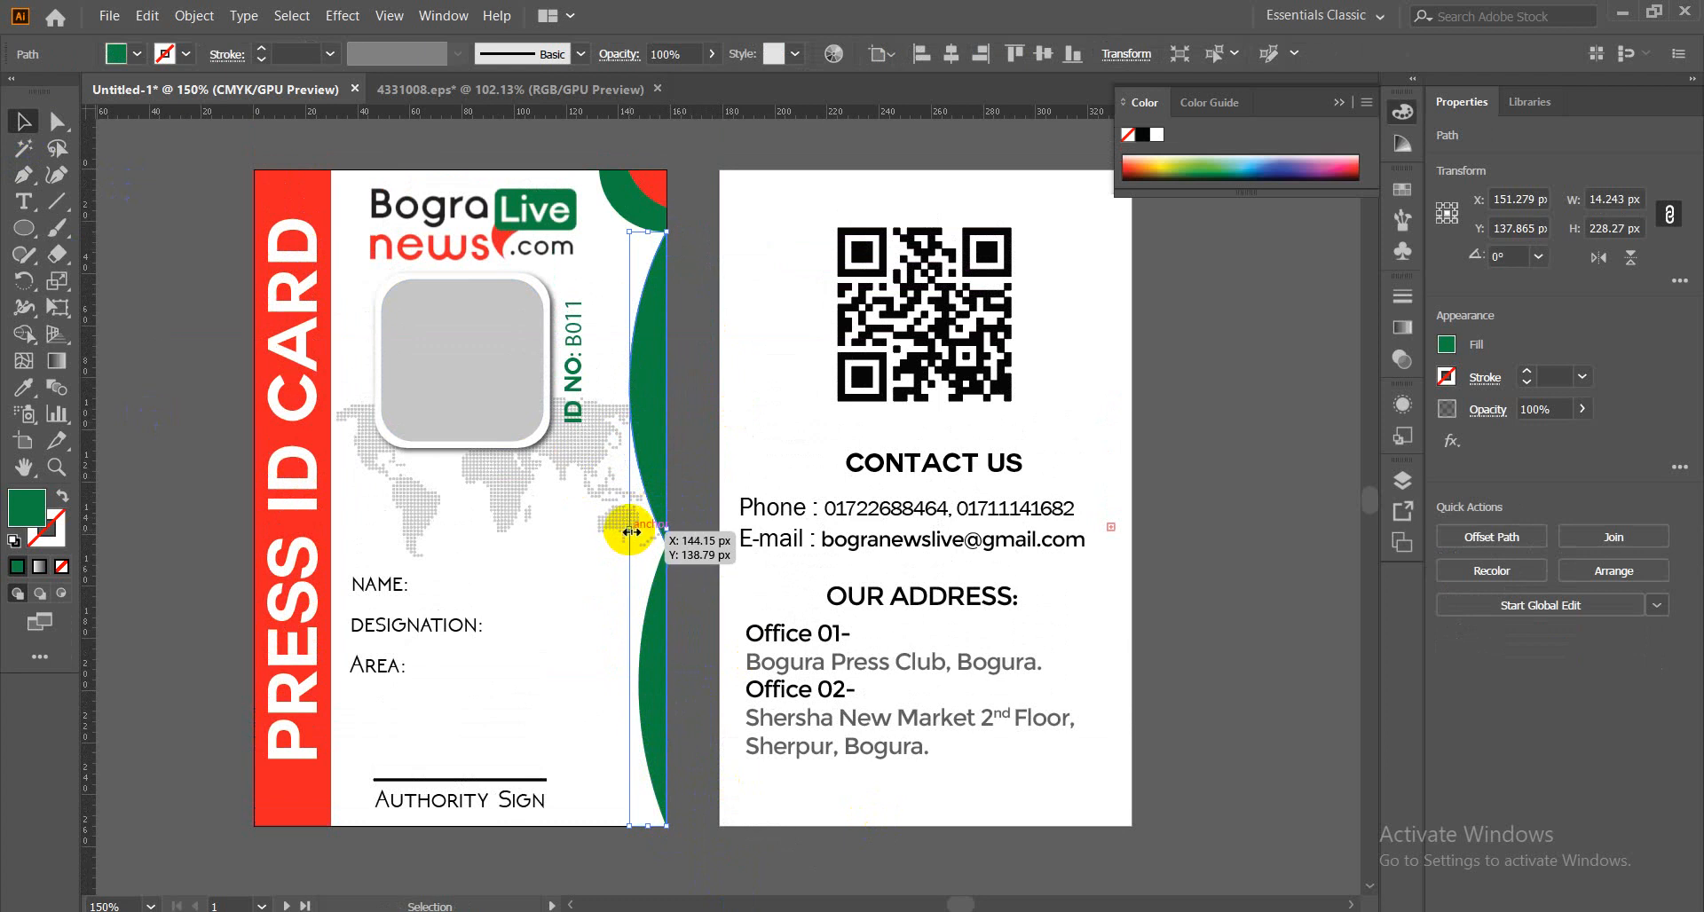
pyautogui.moveTo(630, 532); pyautogui.dragTo(601, 534)
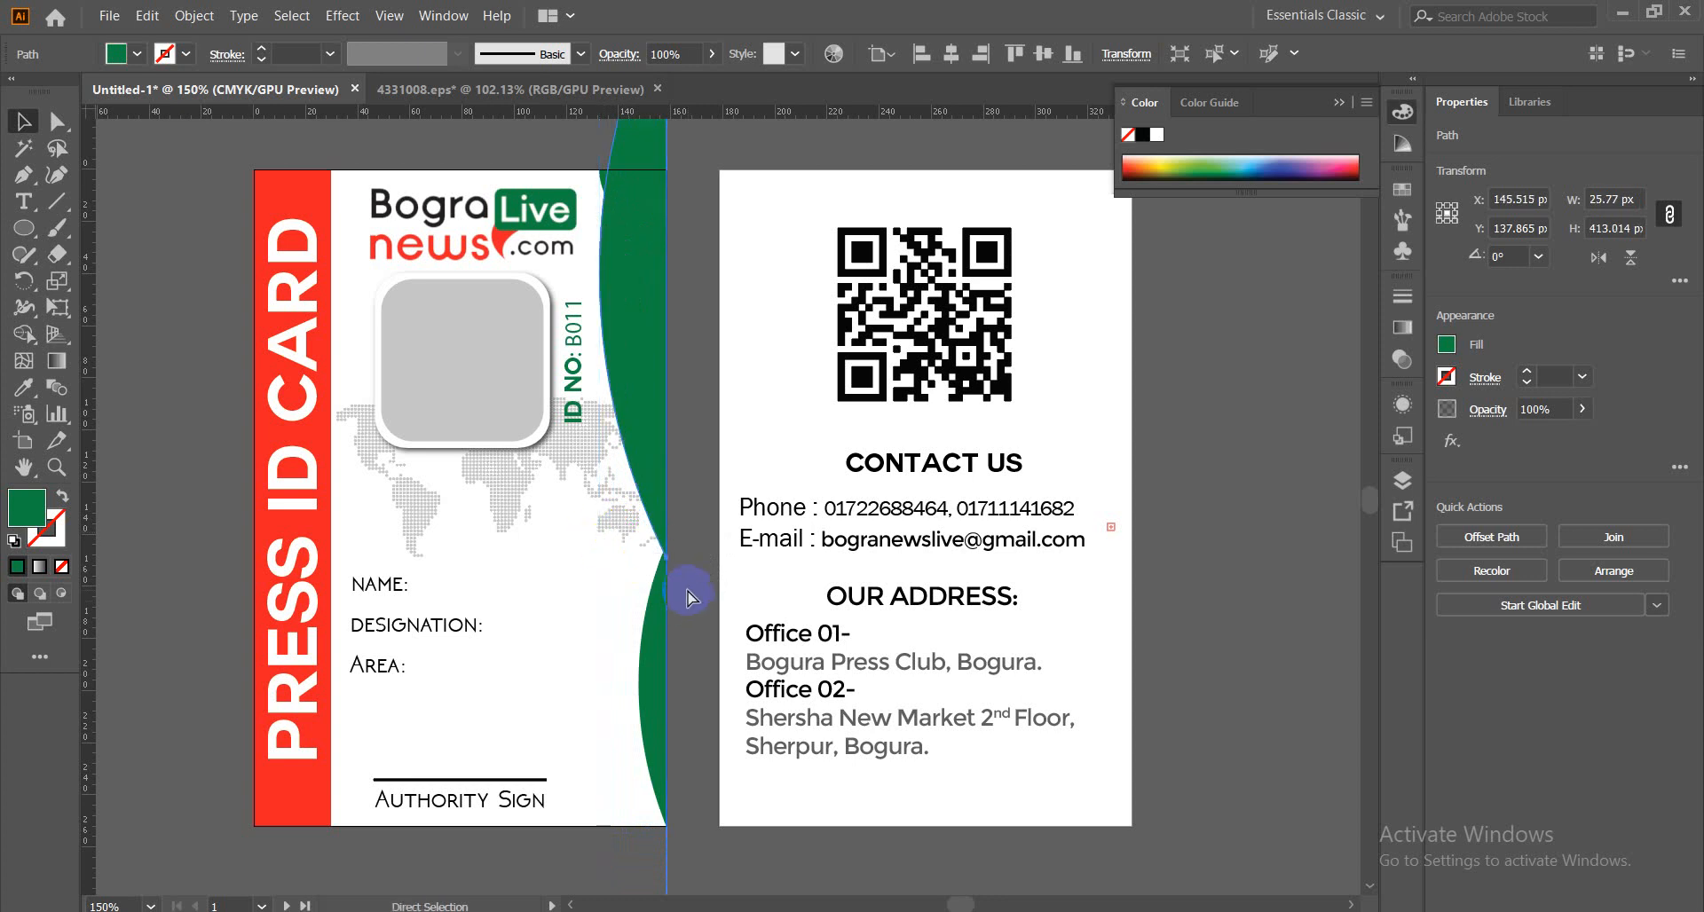
pyautogui.hotkey('ctrl', '-')
pyautogui.hotkey('ctrl', '-')
pyautogui.hotkey('ctrl', '-')
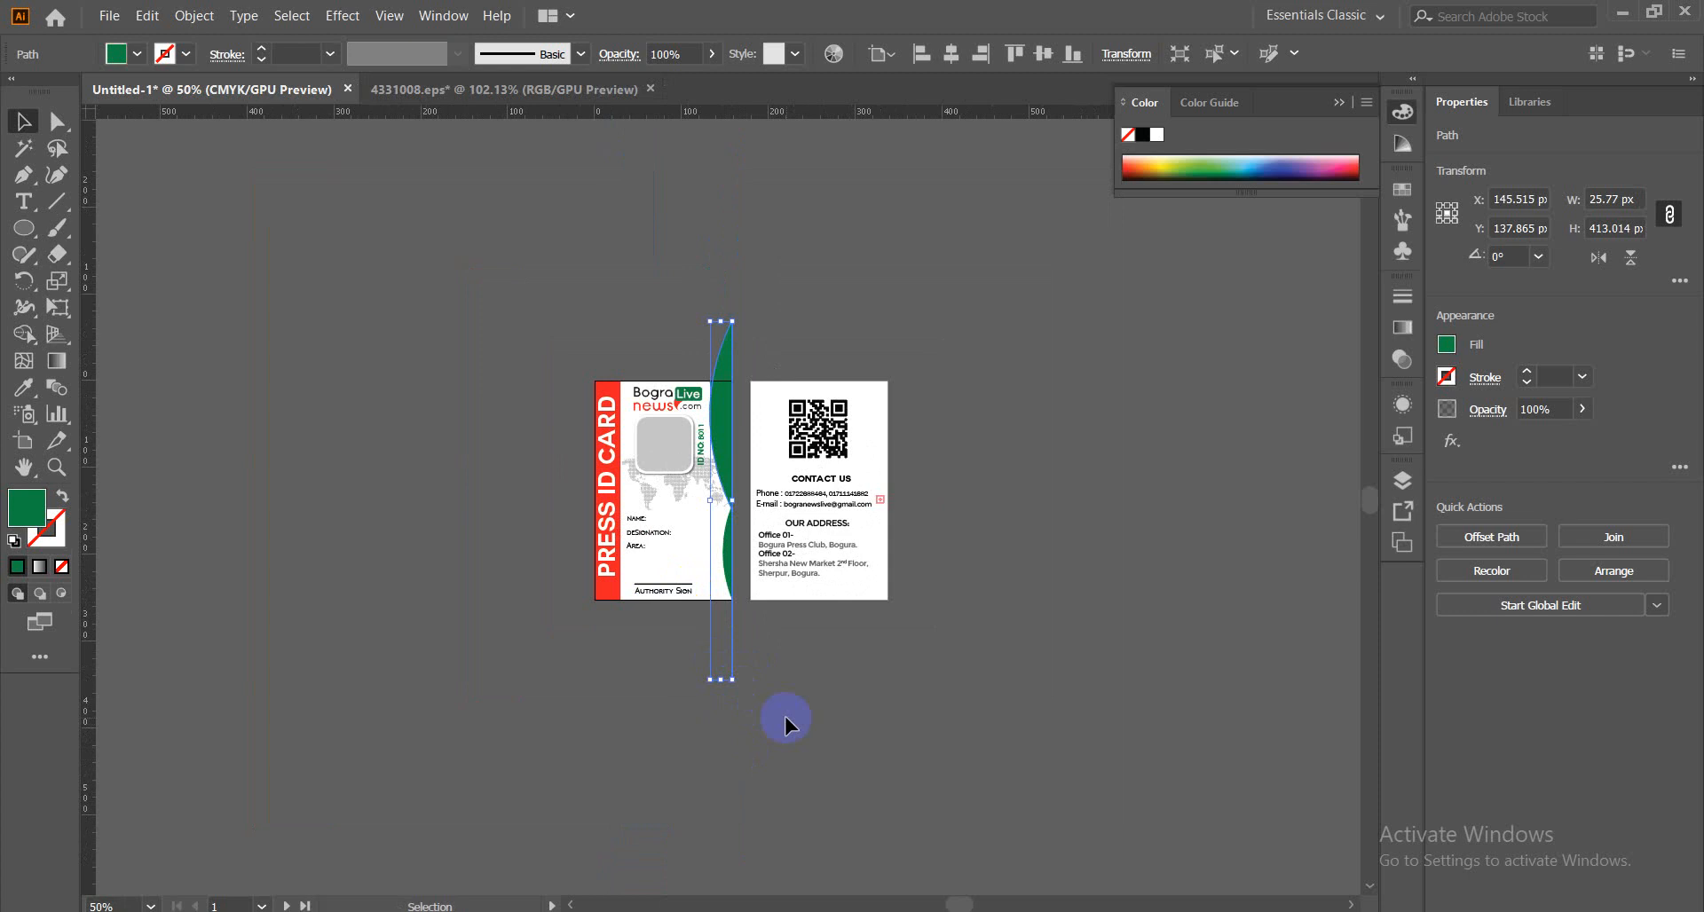
# Undo the green wave's enlargement and check the wave shape's selection.
pyautogui.hotkey('ctrl', 'z')
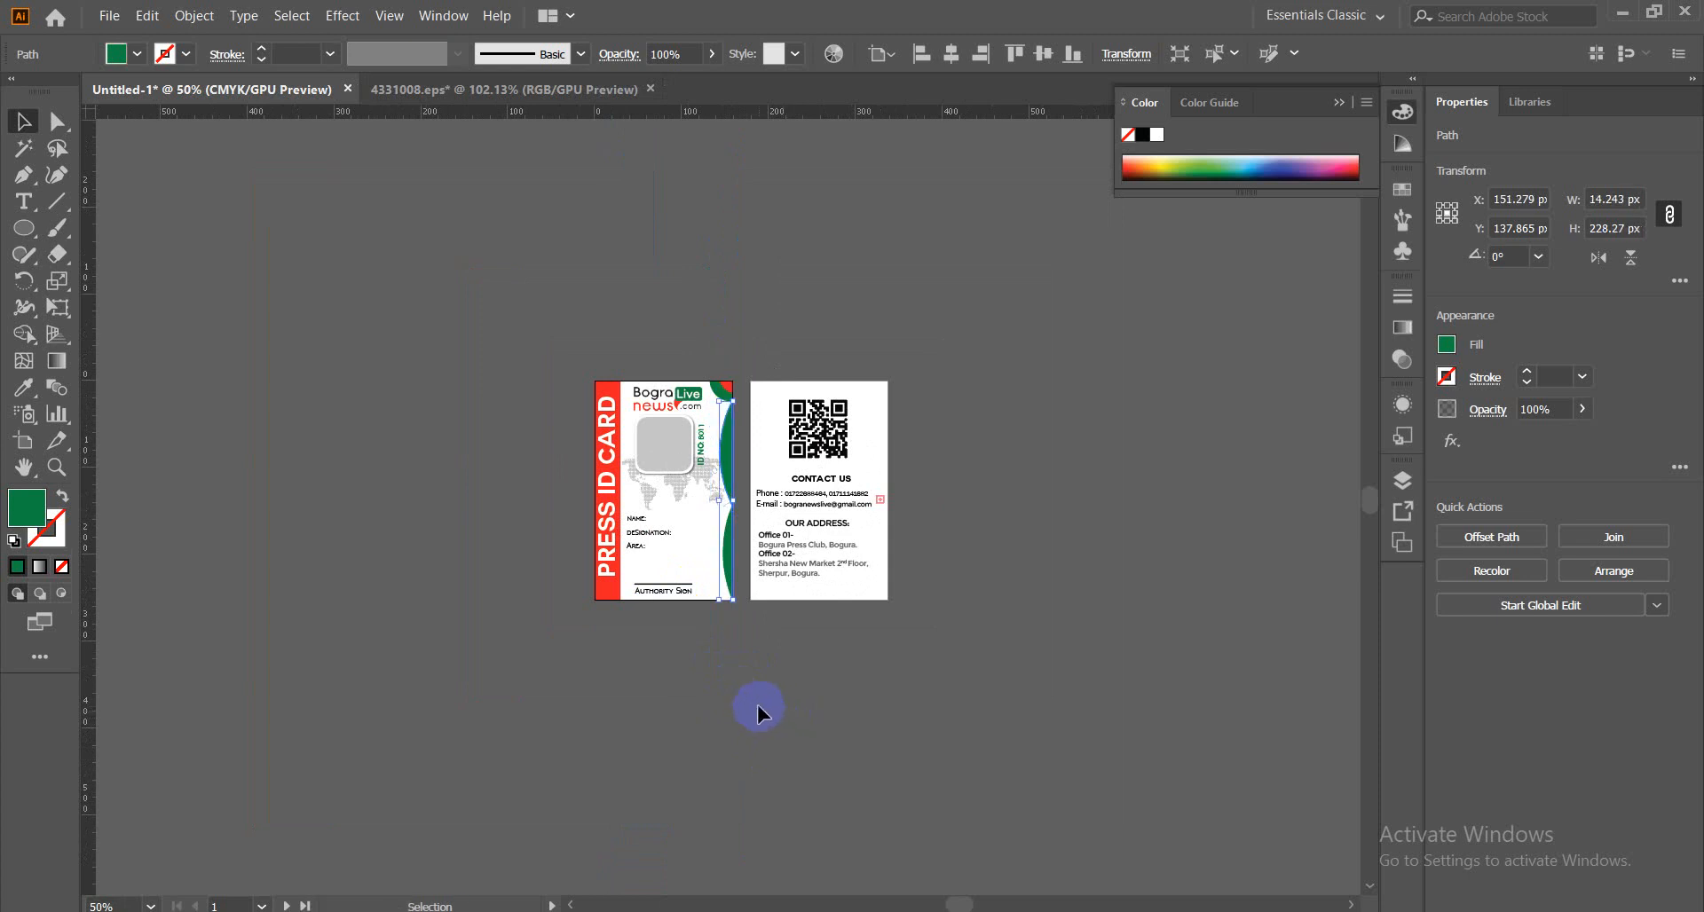
pyautogui.click(758, 704)
pyautogui.moveTo(753, 660); pyautogui.dragTo(710, 581)
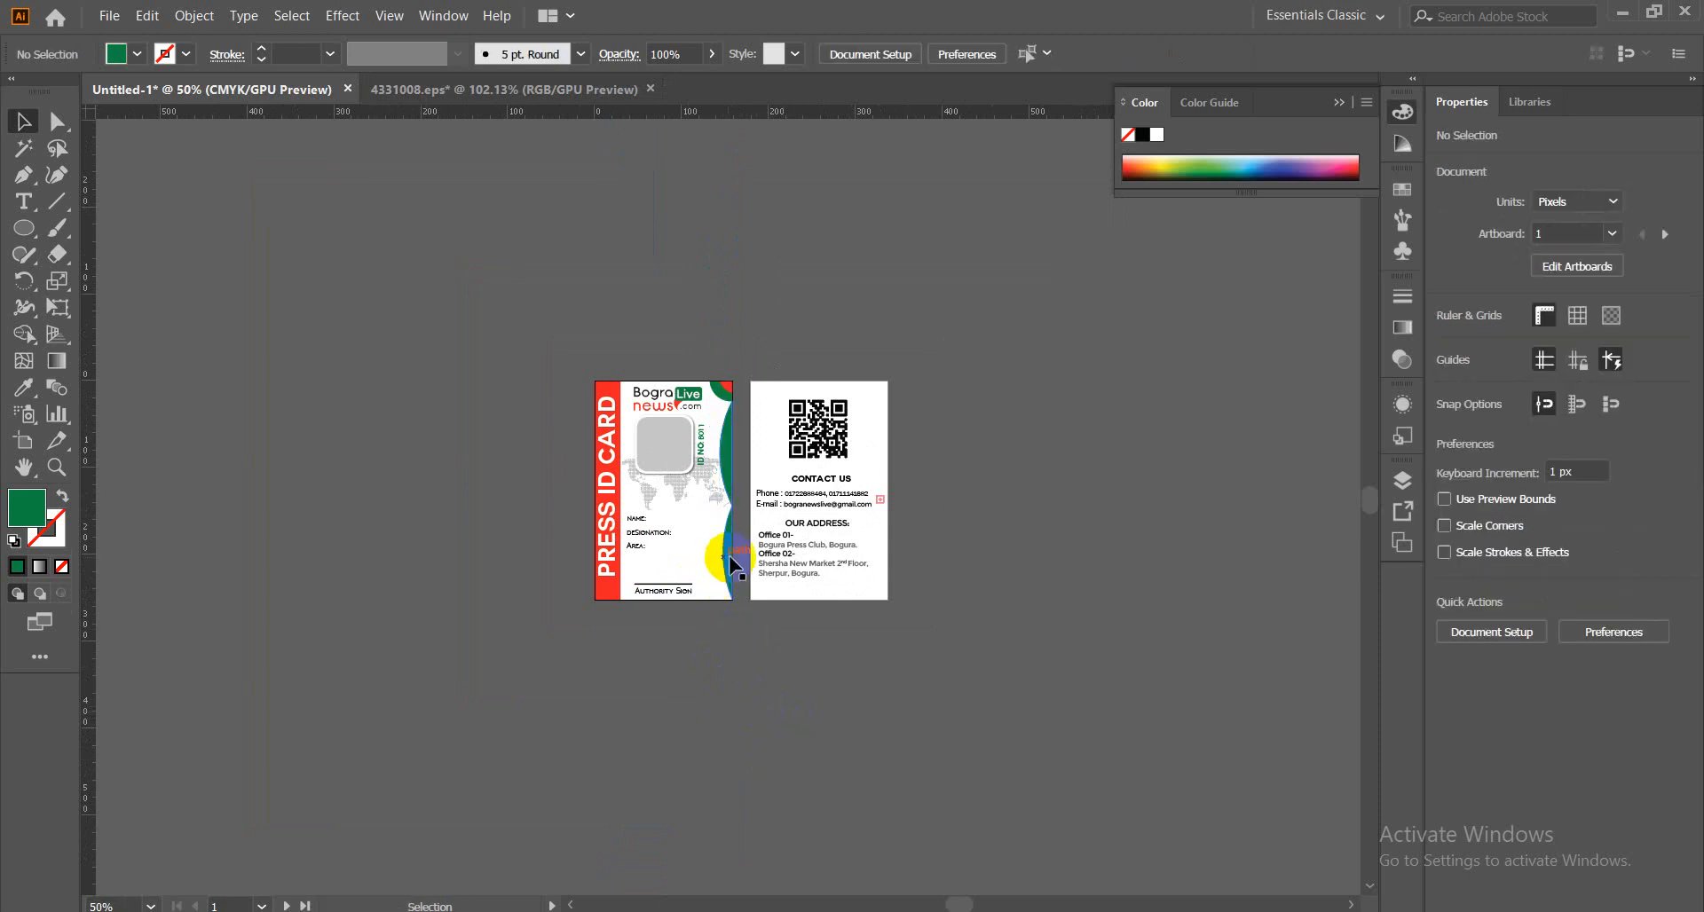
pyautogui.click(748, 667)
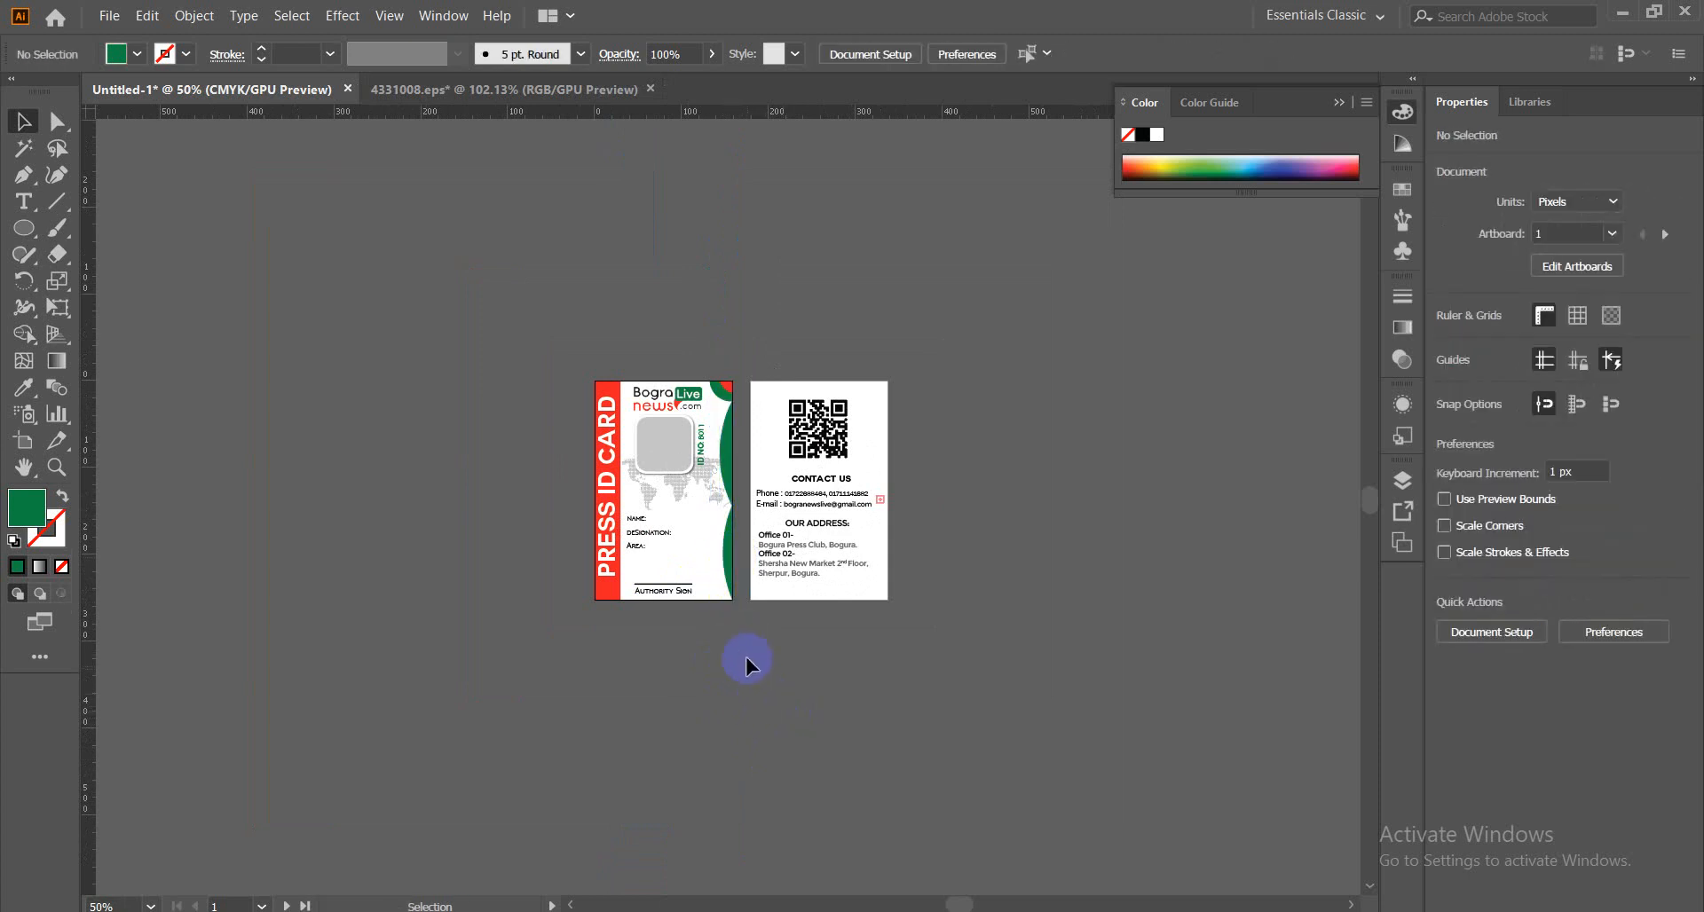
pyautogui.click(725, 573)
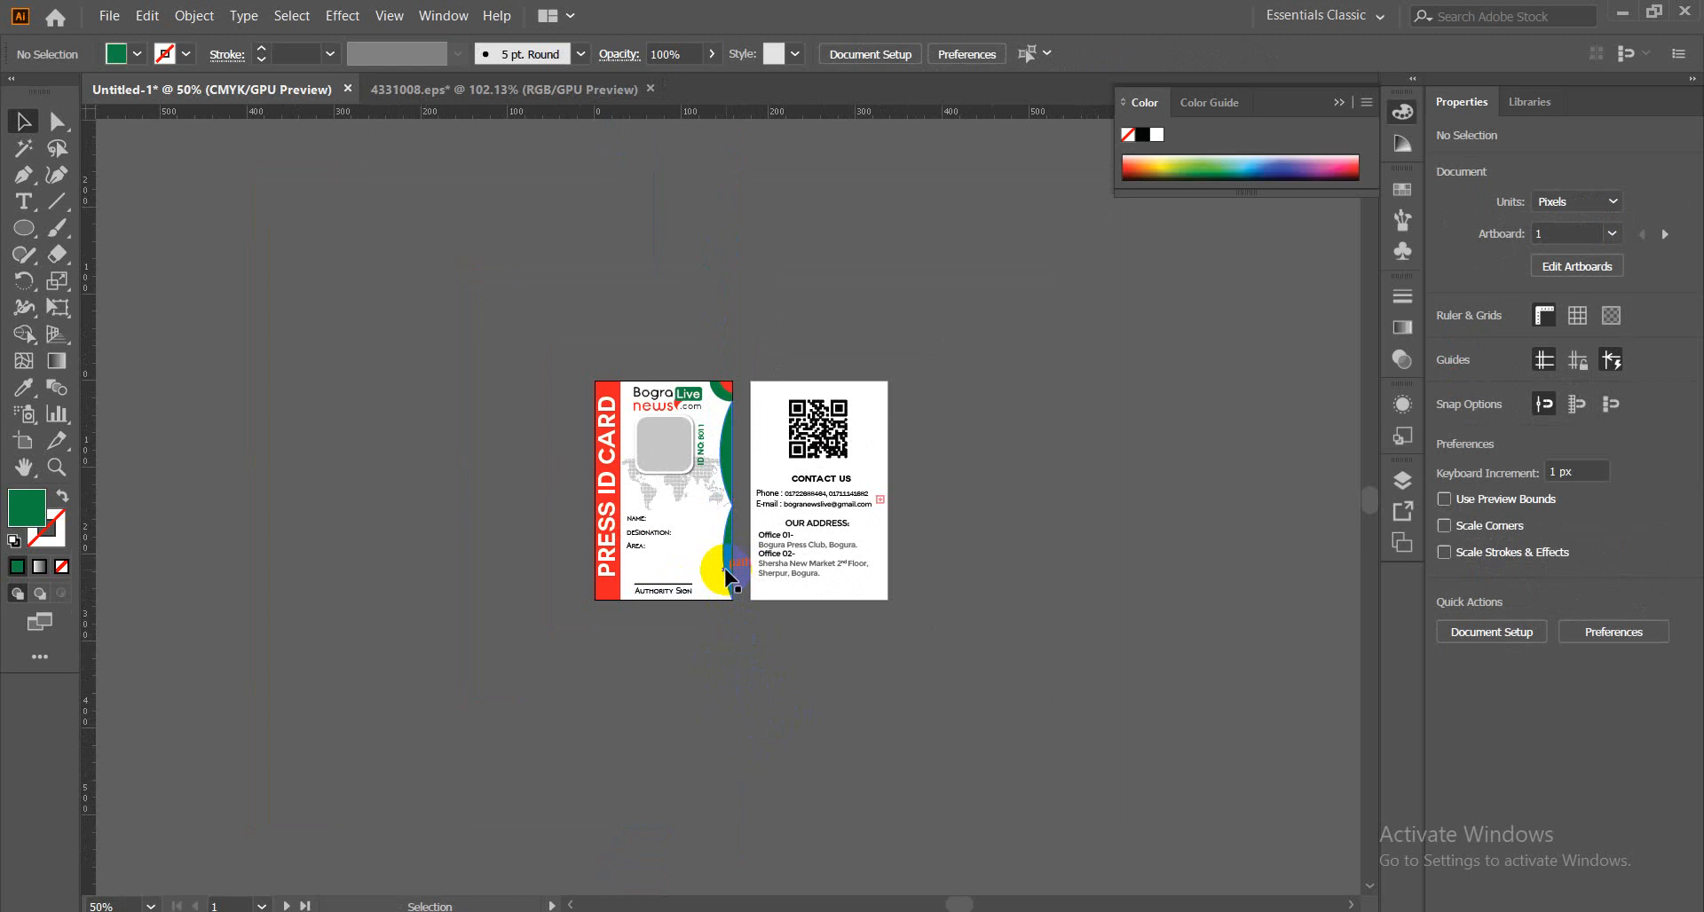
pyautogui.click(746, 741)
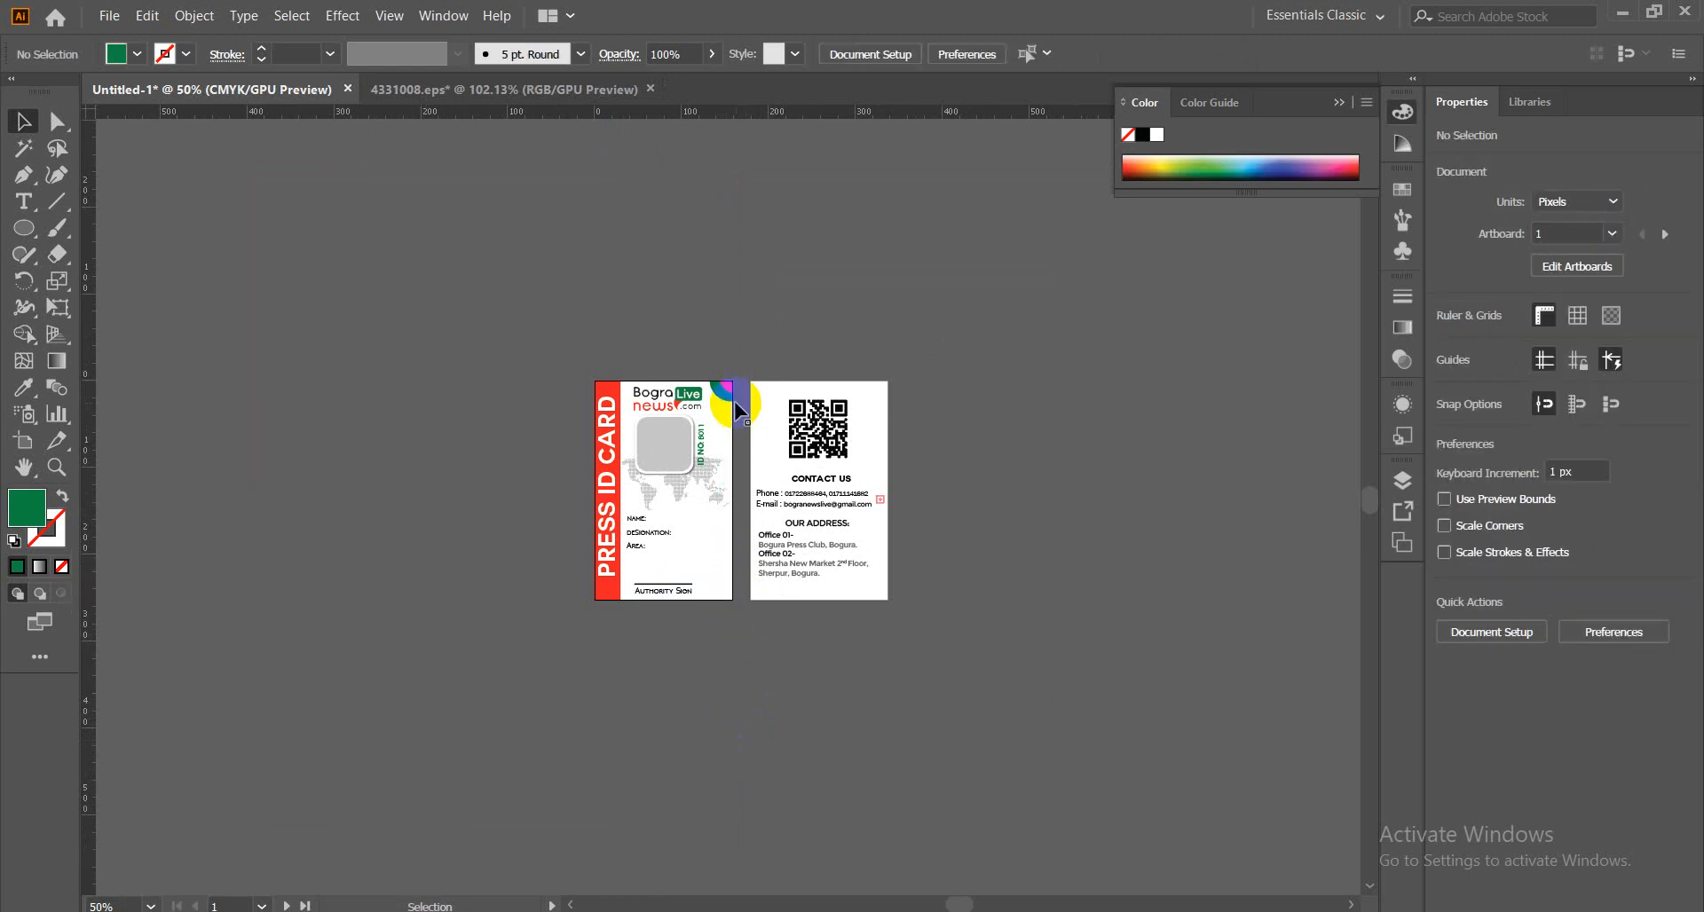
# Delete the top-right corner decoration and view the cards at 100%.
pyautogui.click(722, 401)
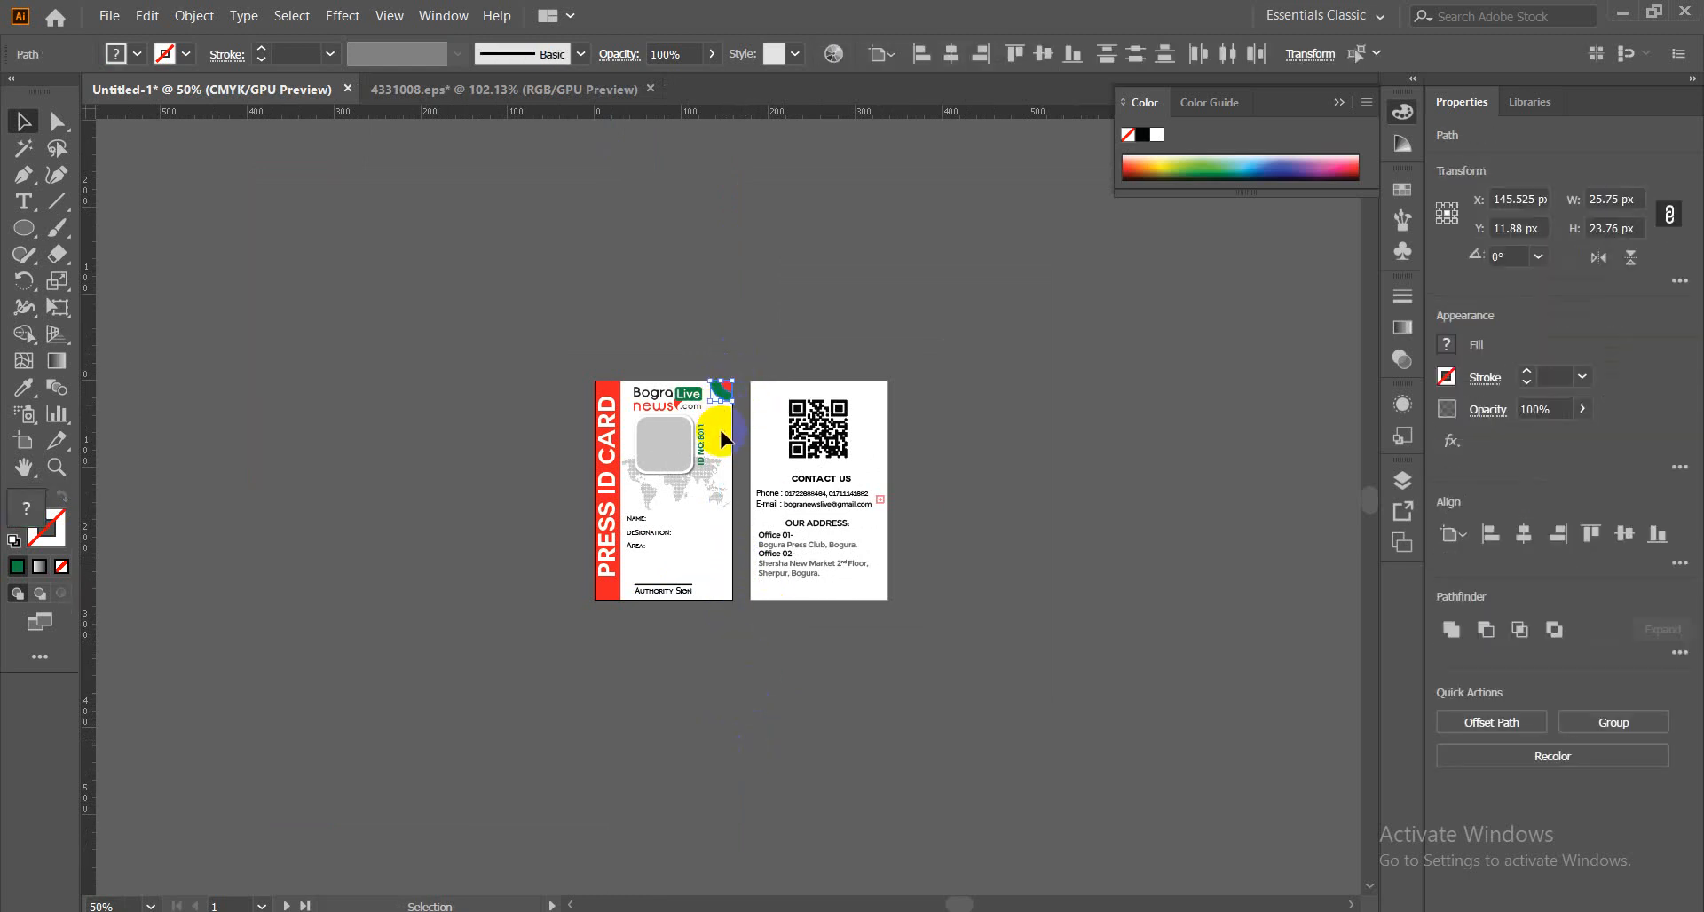
pyautogui.click(742, 546)
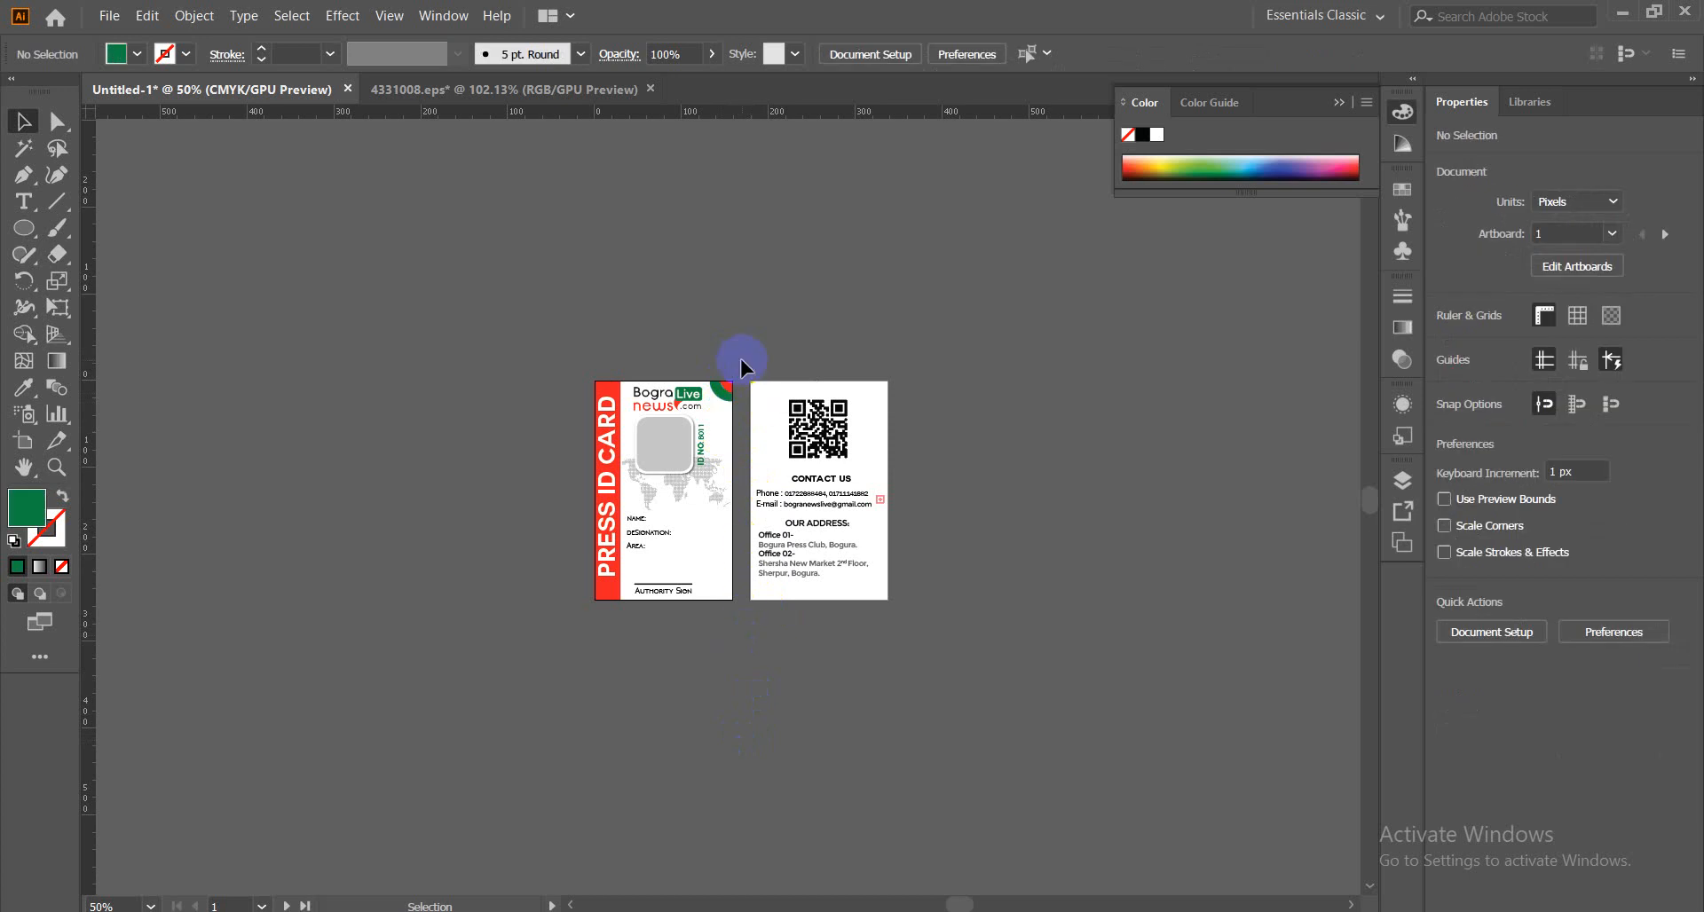
pyautogui.click(722, 403)
pyautogui.press('Delete')
pyautogui.hotkey('ctrl', '1')
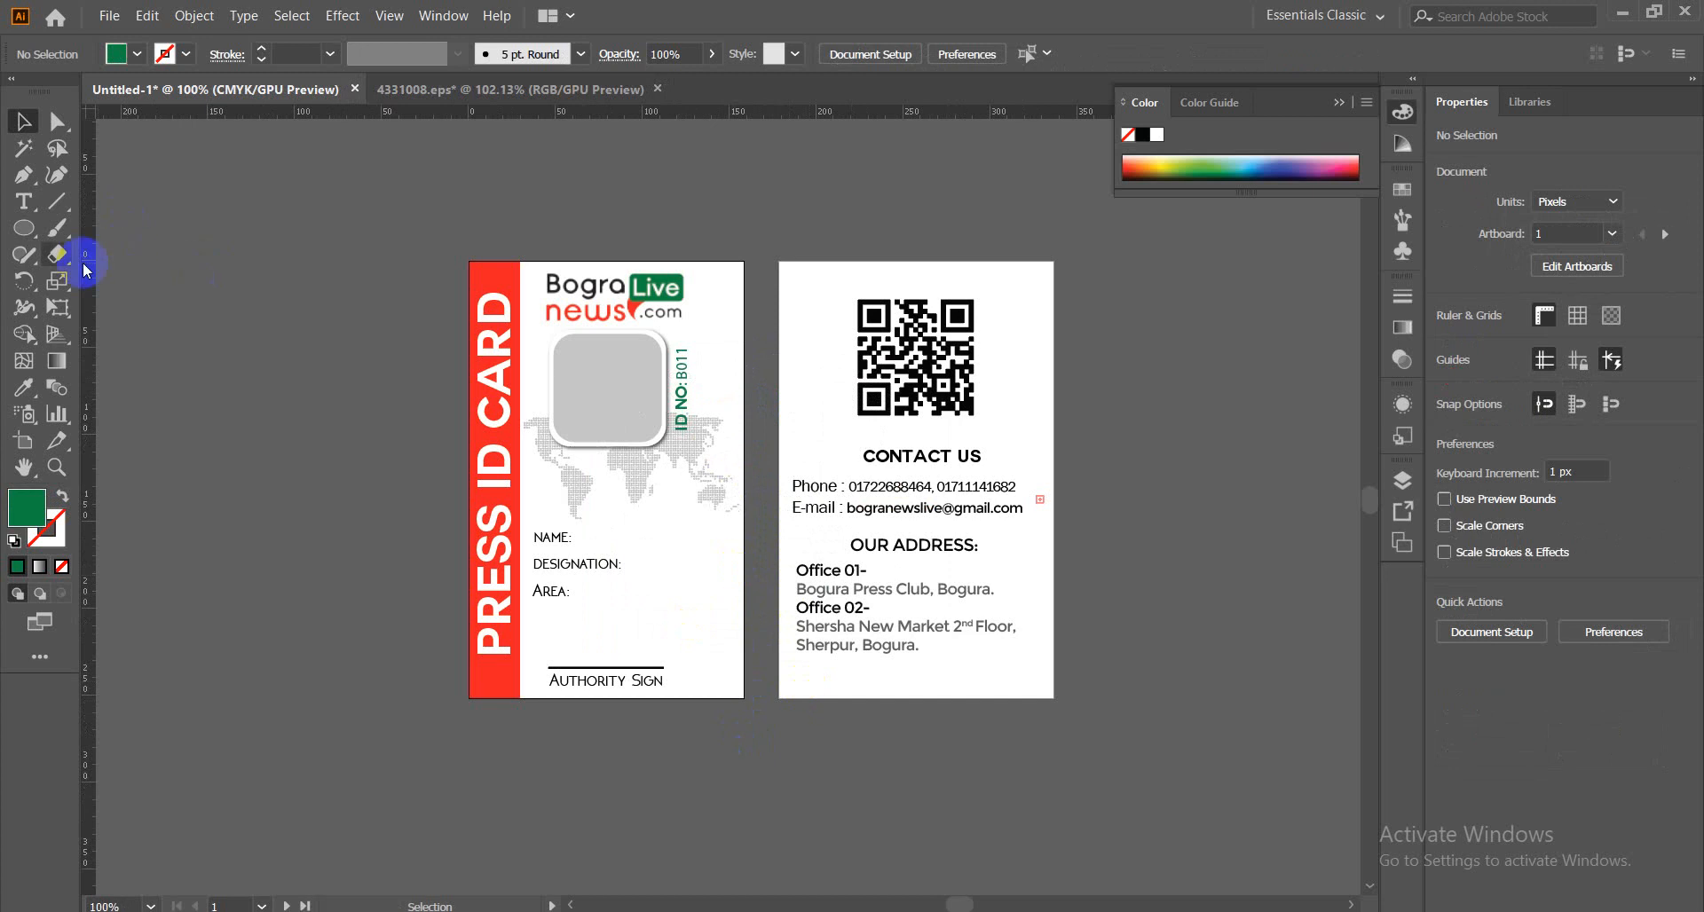
# Draw a tall green rectangle along the front card's right edge, narrowed to about 6 px.
pyautogui.click(23, 228)
pyautogui.click(88, 242)
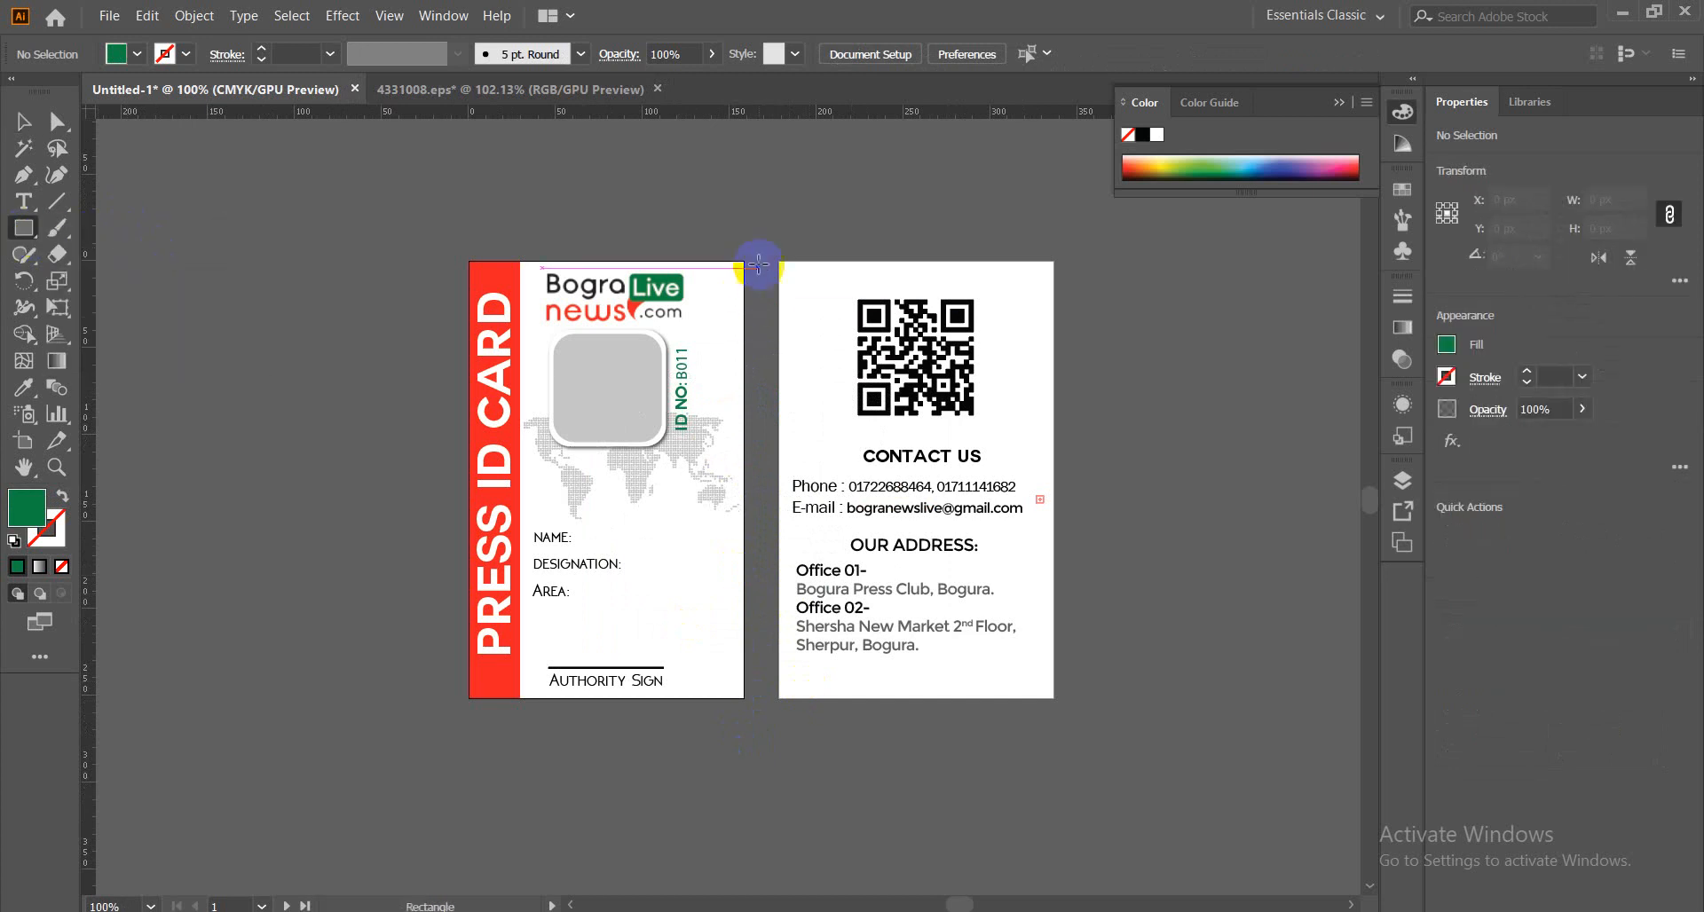
pyautogui.moveTo(733, 271)
pyautogui.mouseDown()
pyautogui.moveTo(727, 574)
pyautogui.moveTo(748, 701)
pyautogui.mouseUp()
pyautogui.hotkey('ctrl', '=')
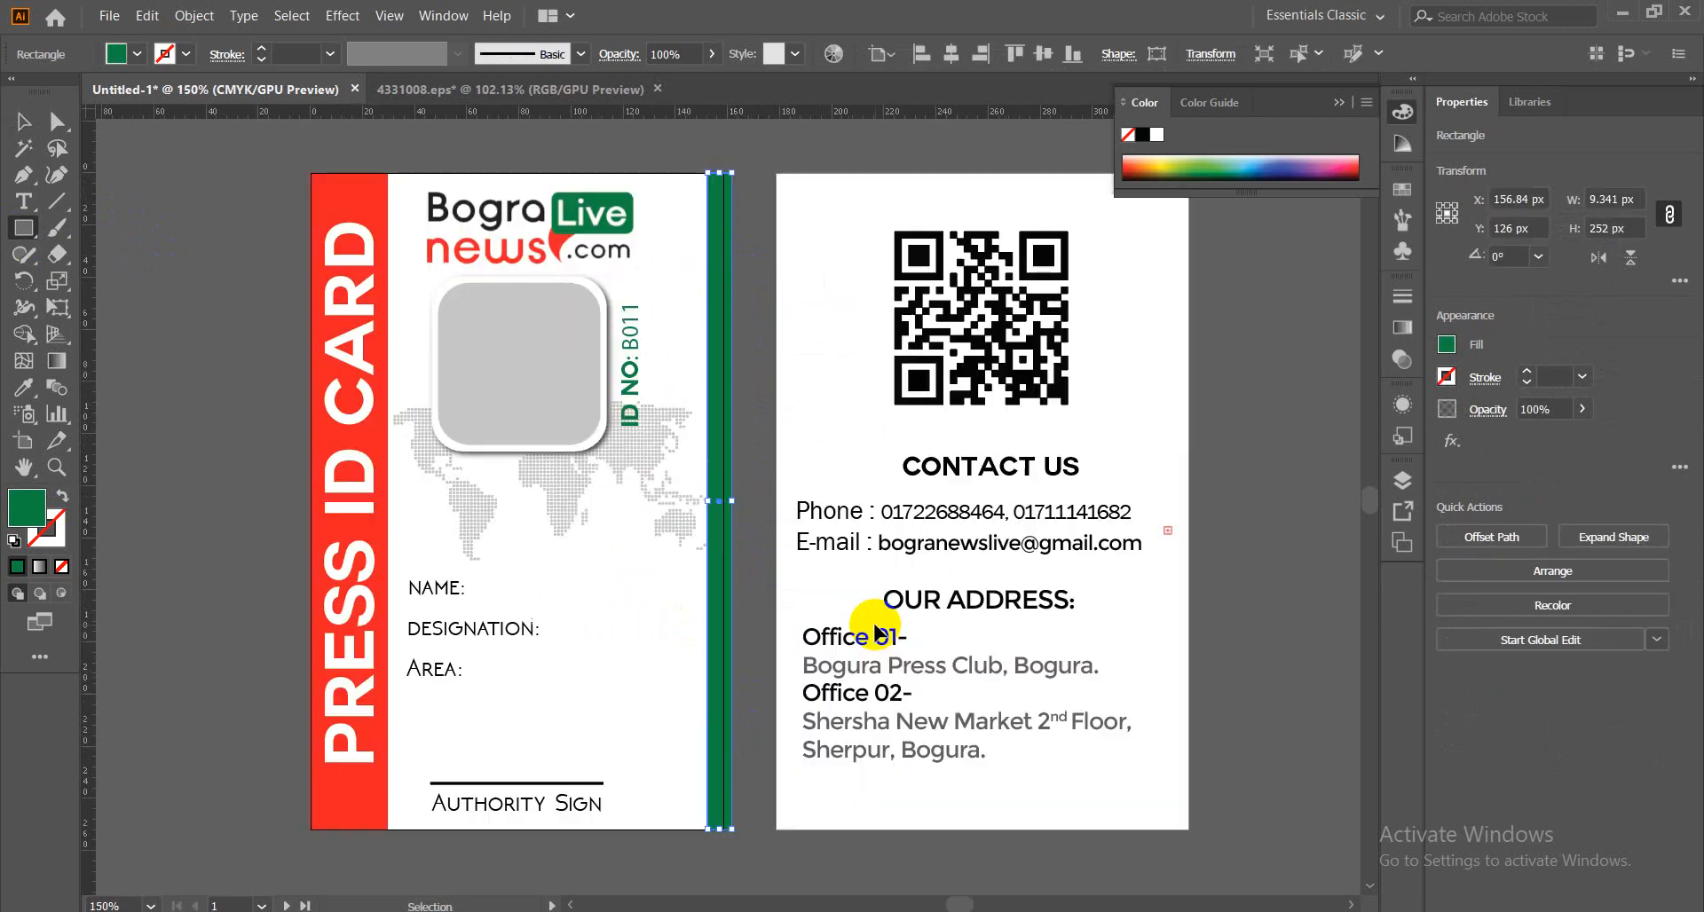
pyautogui.hotkey('ctrl', '=')
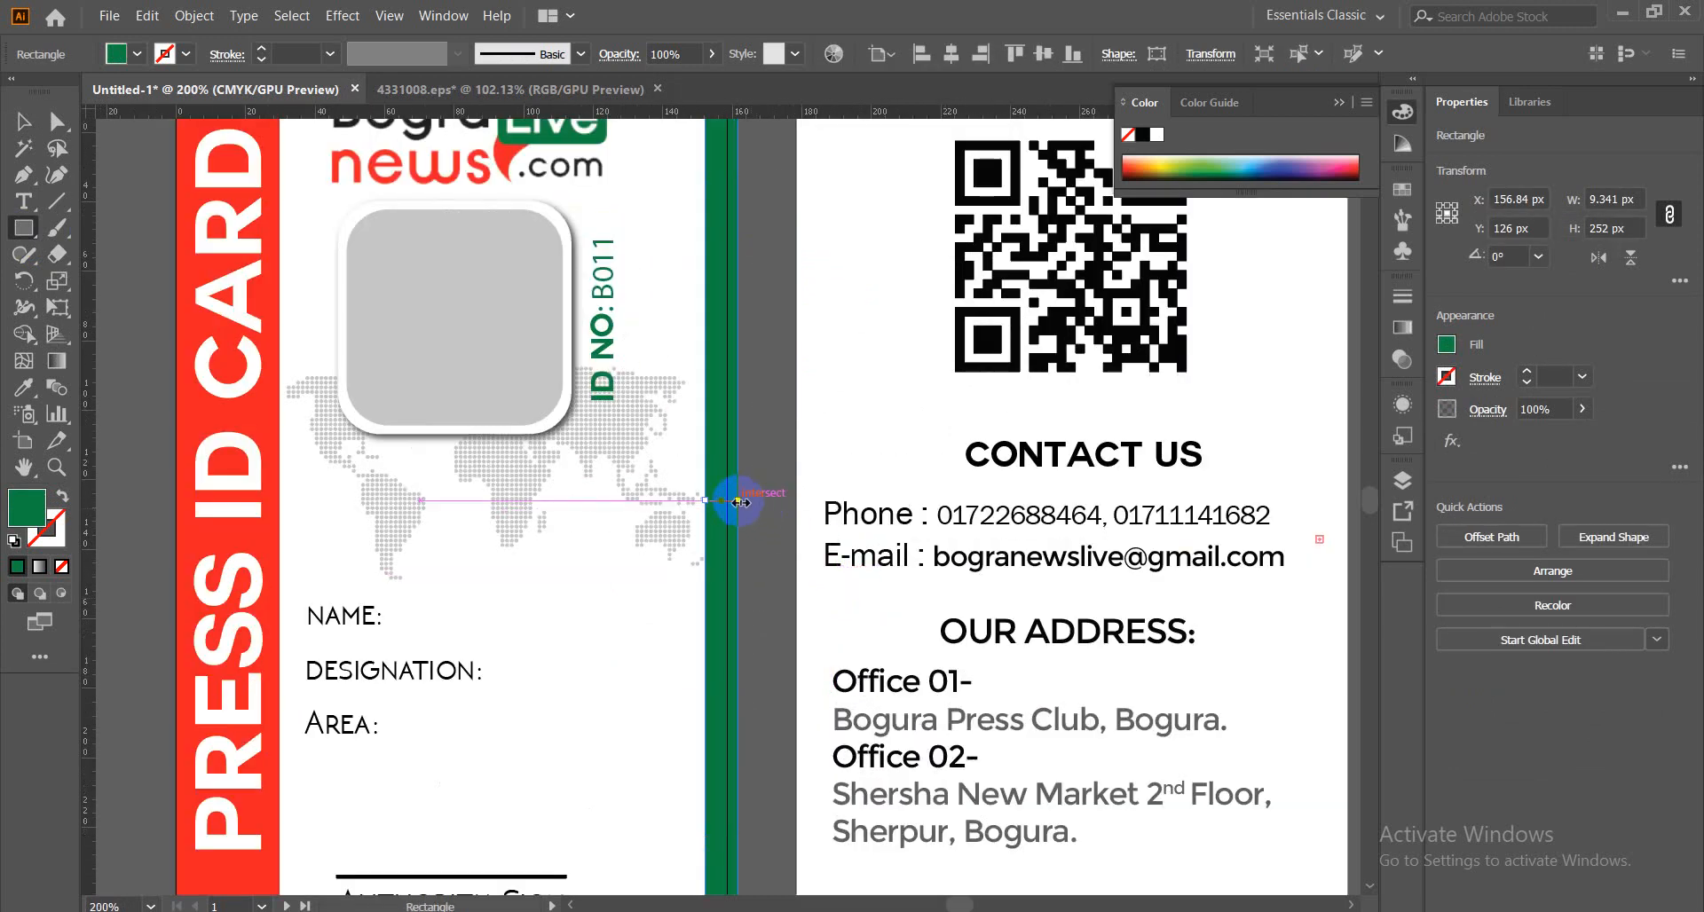
pyautogui.moveTo(737, 501); pyautogui.dragTo(729, 505)
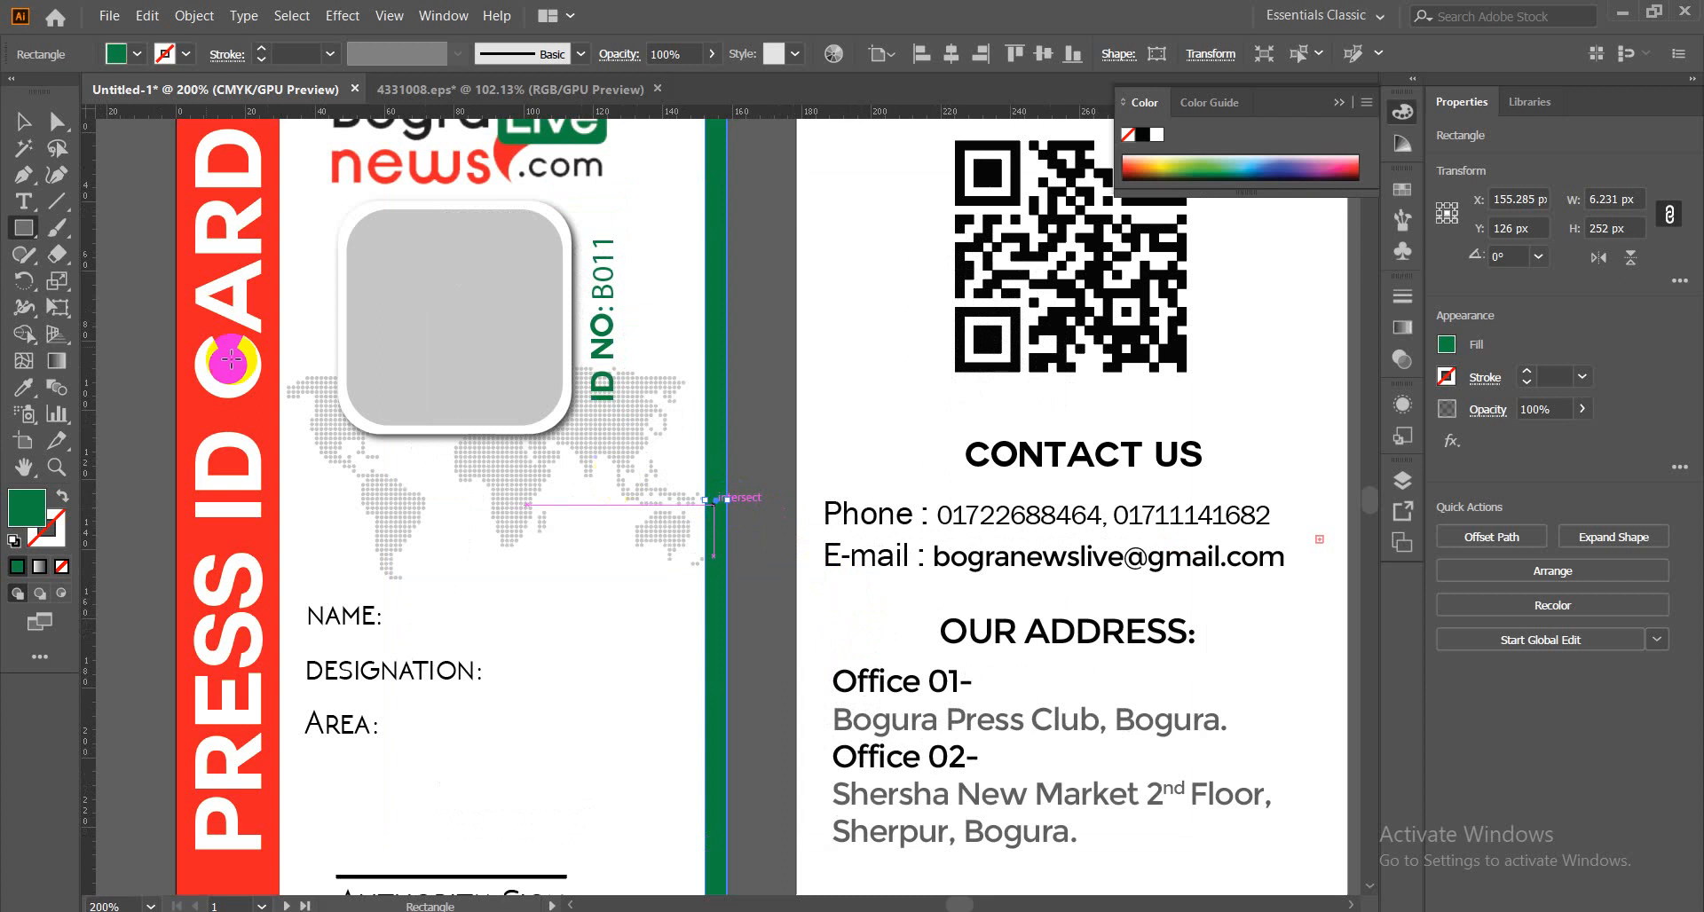
pyautogui.click(24, 120)
pyautogui.click(114, 236)
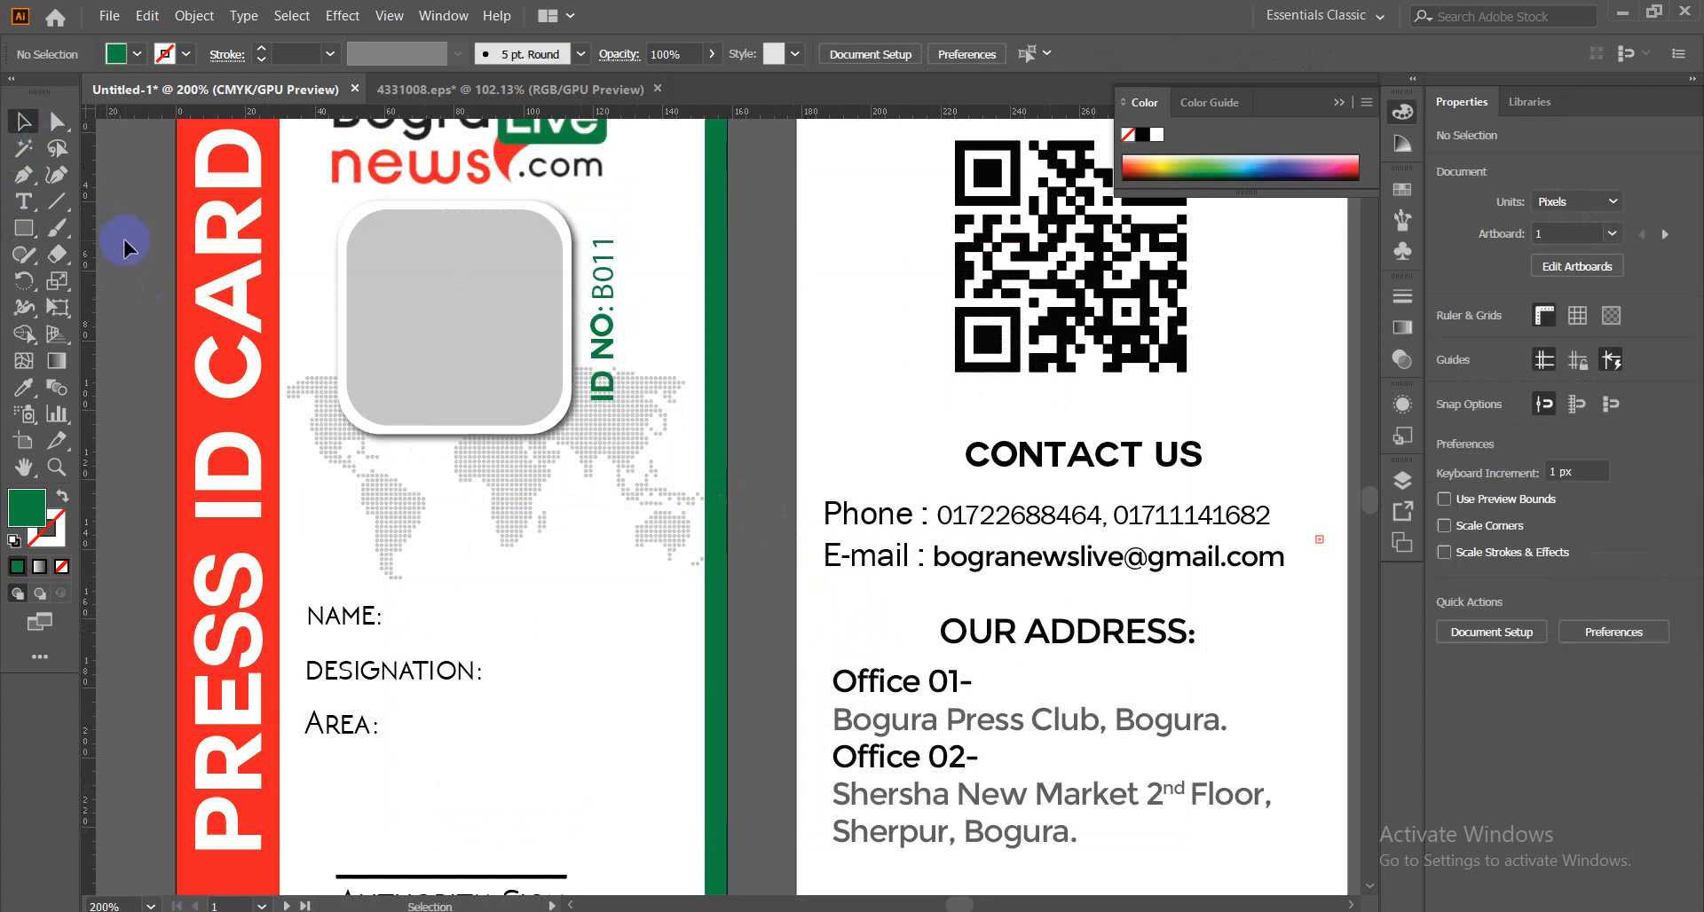
# Narrow the green vertical strip further to about 4.9 px wide.
pyautogui.hotkey('ctrl', '-')
pyautogui.hotkey('ctrl', '-')
pyautogui.hotkey('ctrl', '-')
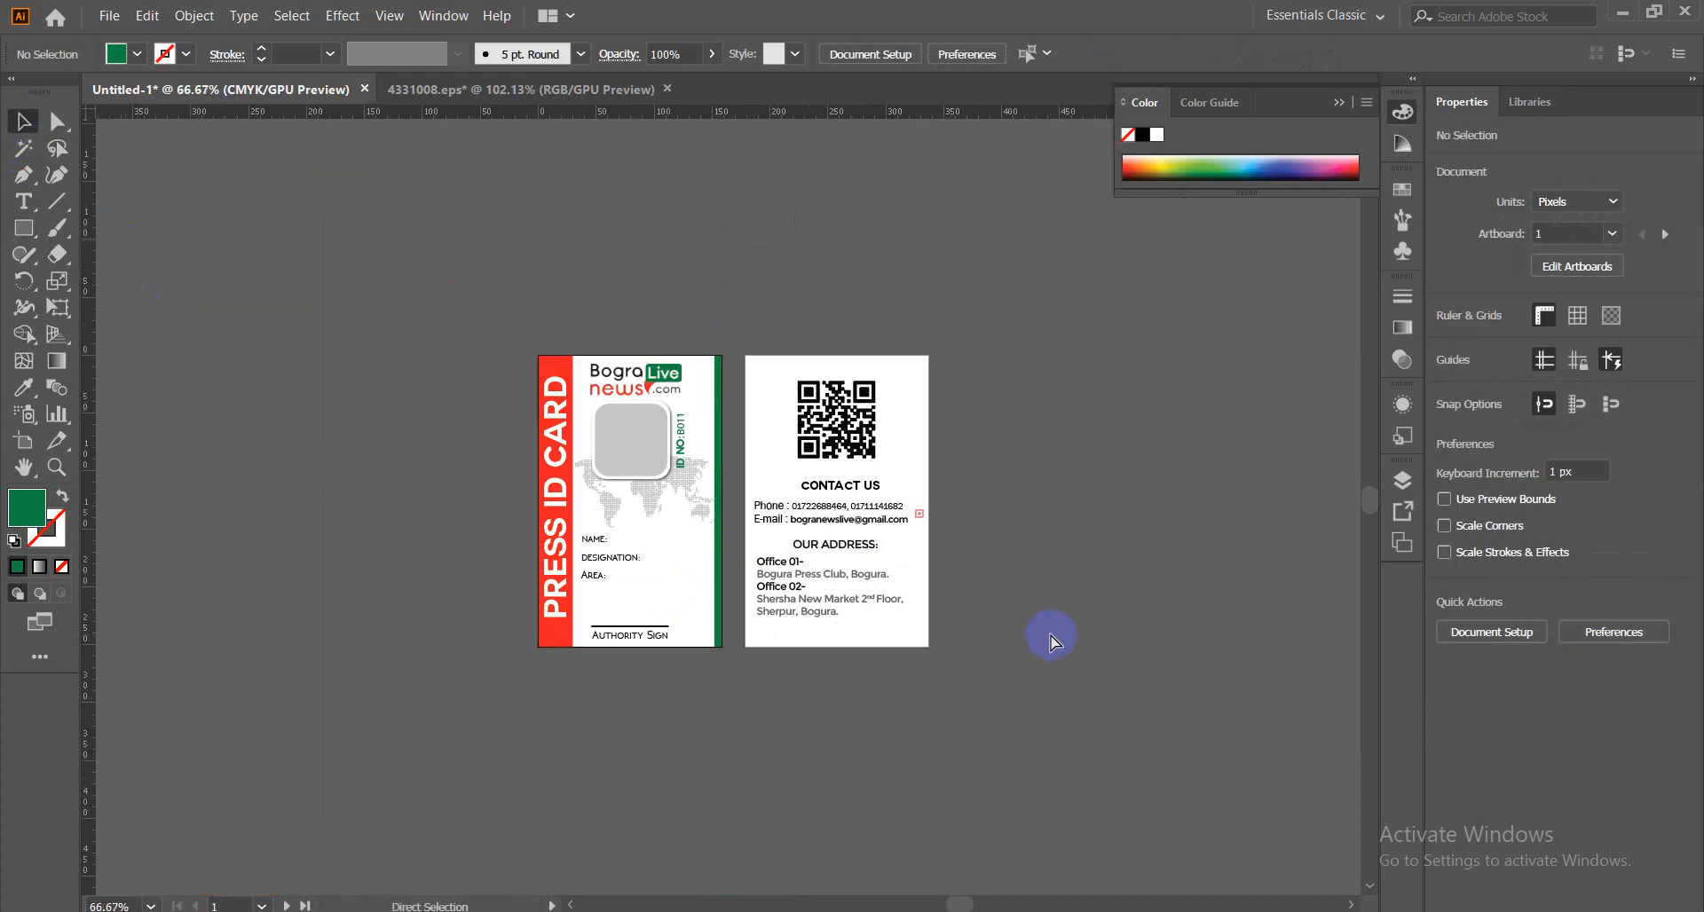
pyautogui.hotkey('ctrl', '+')
pyautogui.hotkey('ctrl', '+')
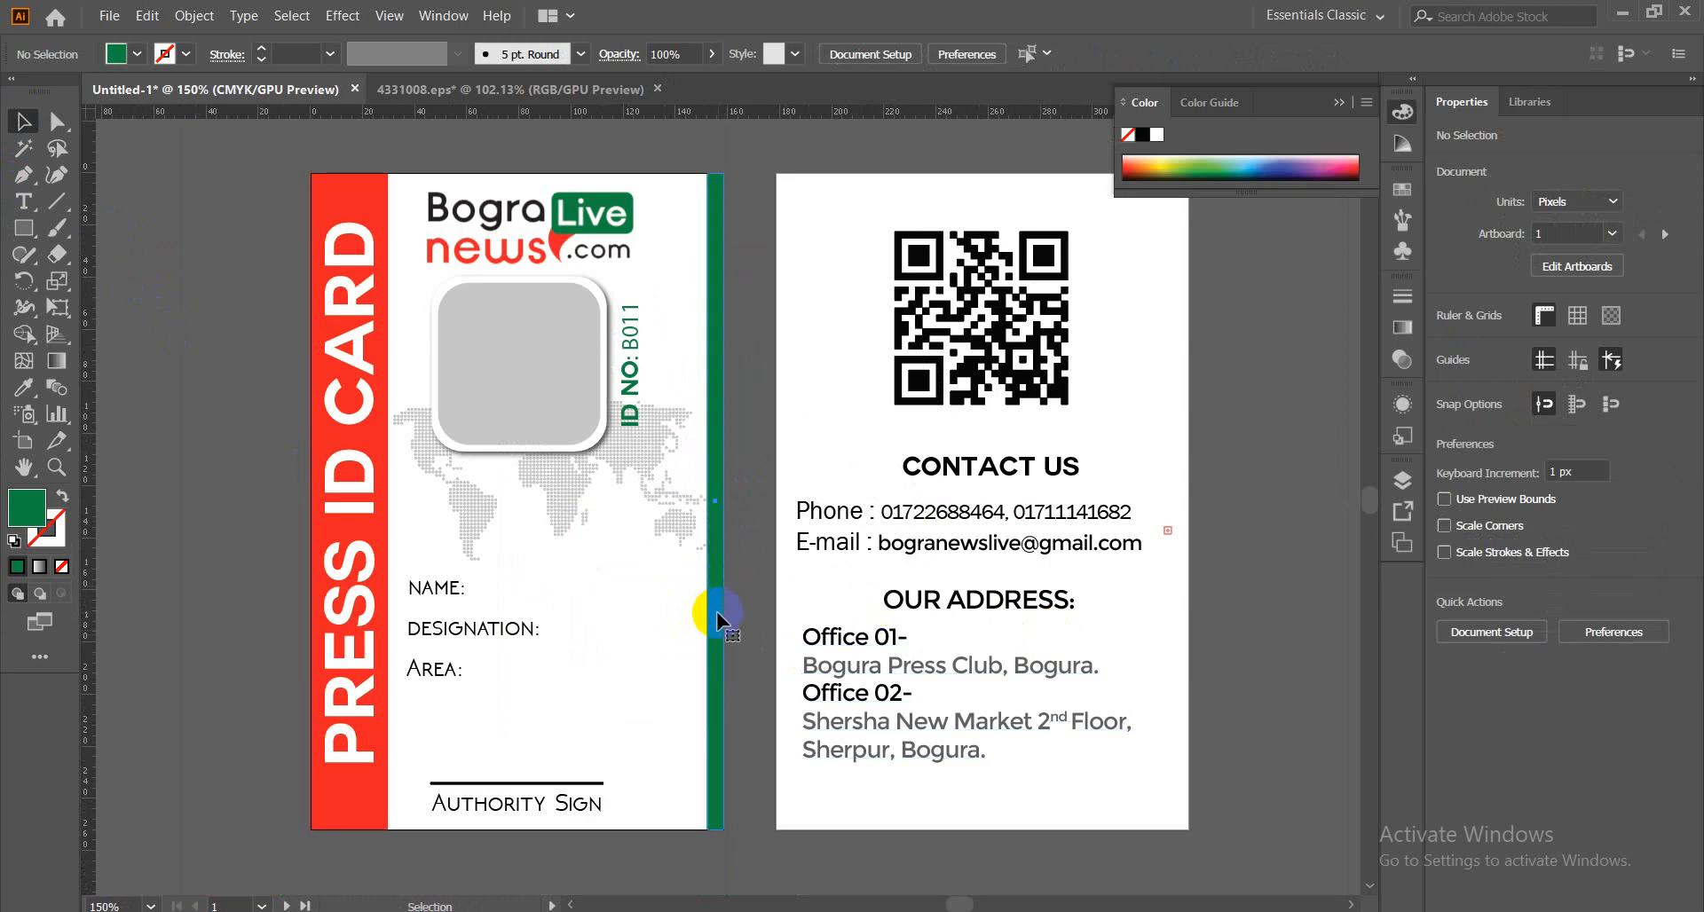
pyautogui.click(717, 622)
pyautogui.moveTo(710, 503); pyautogui.dragTo(711, 503)
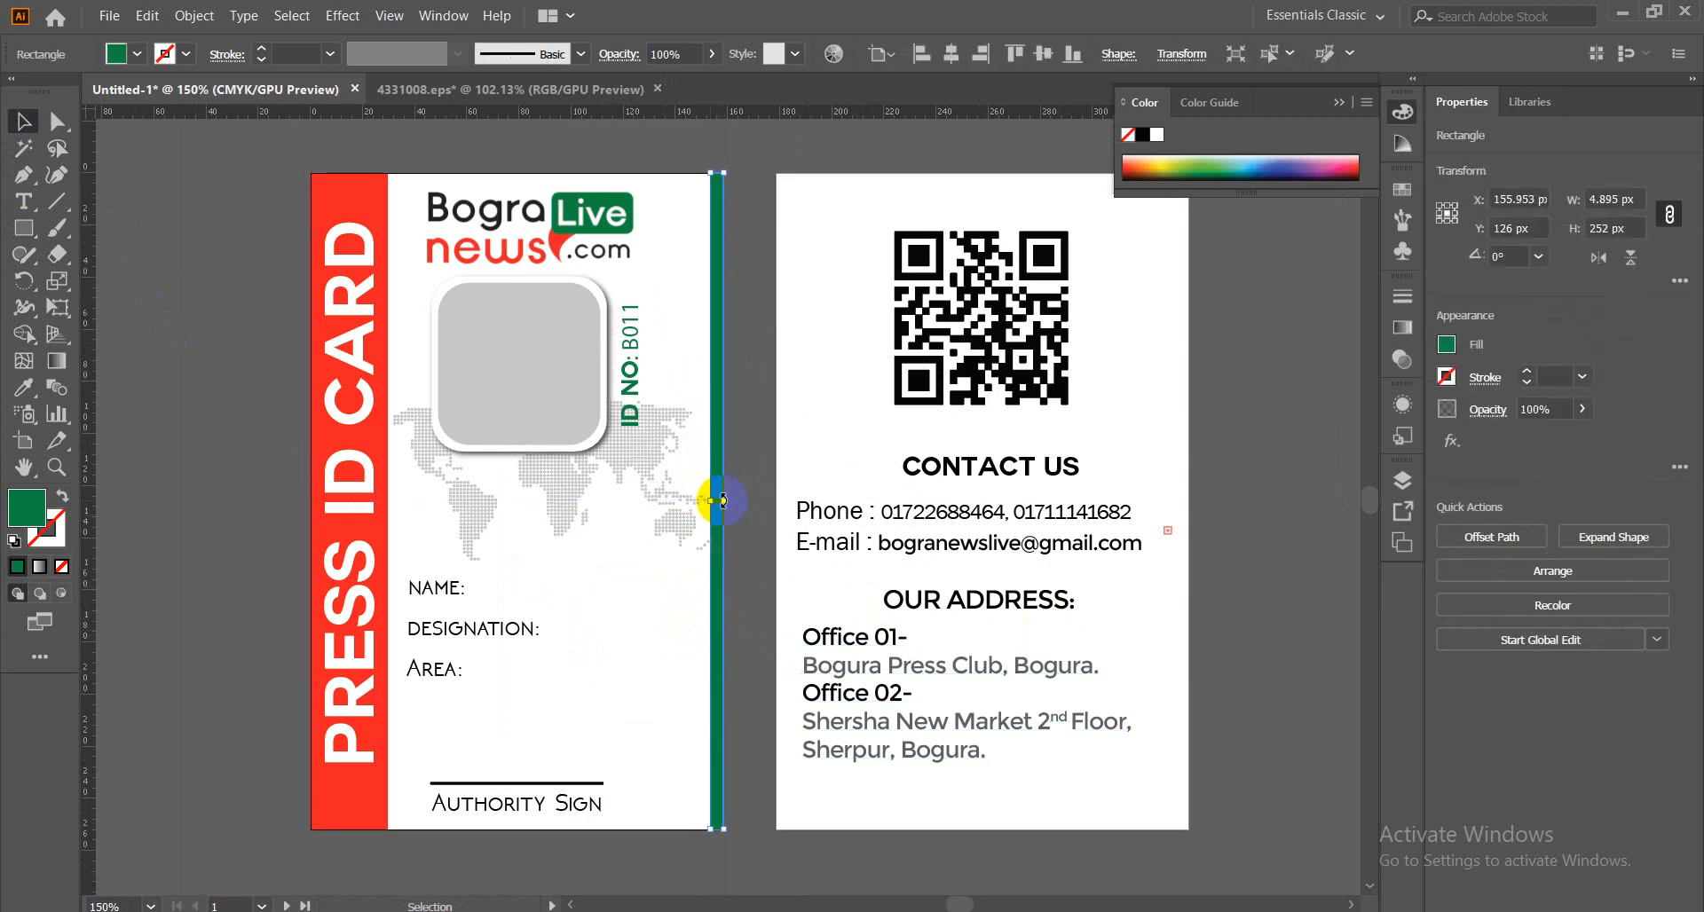
pyautogui.click(754, 414)
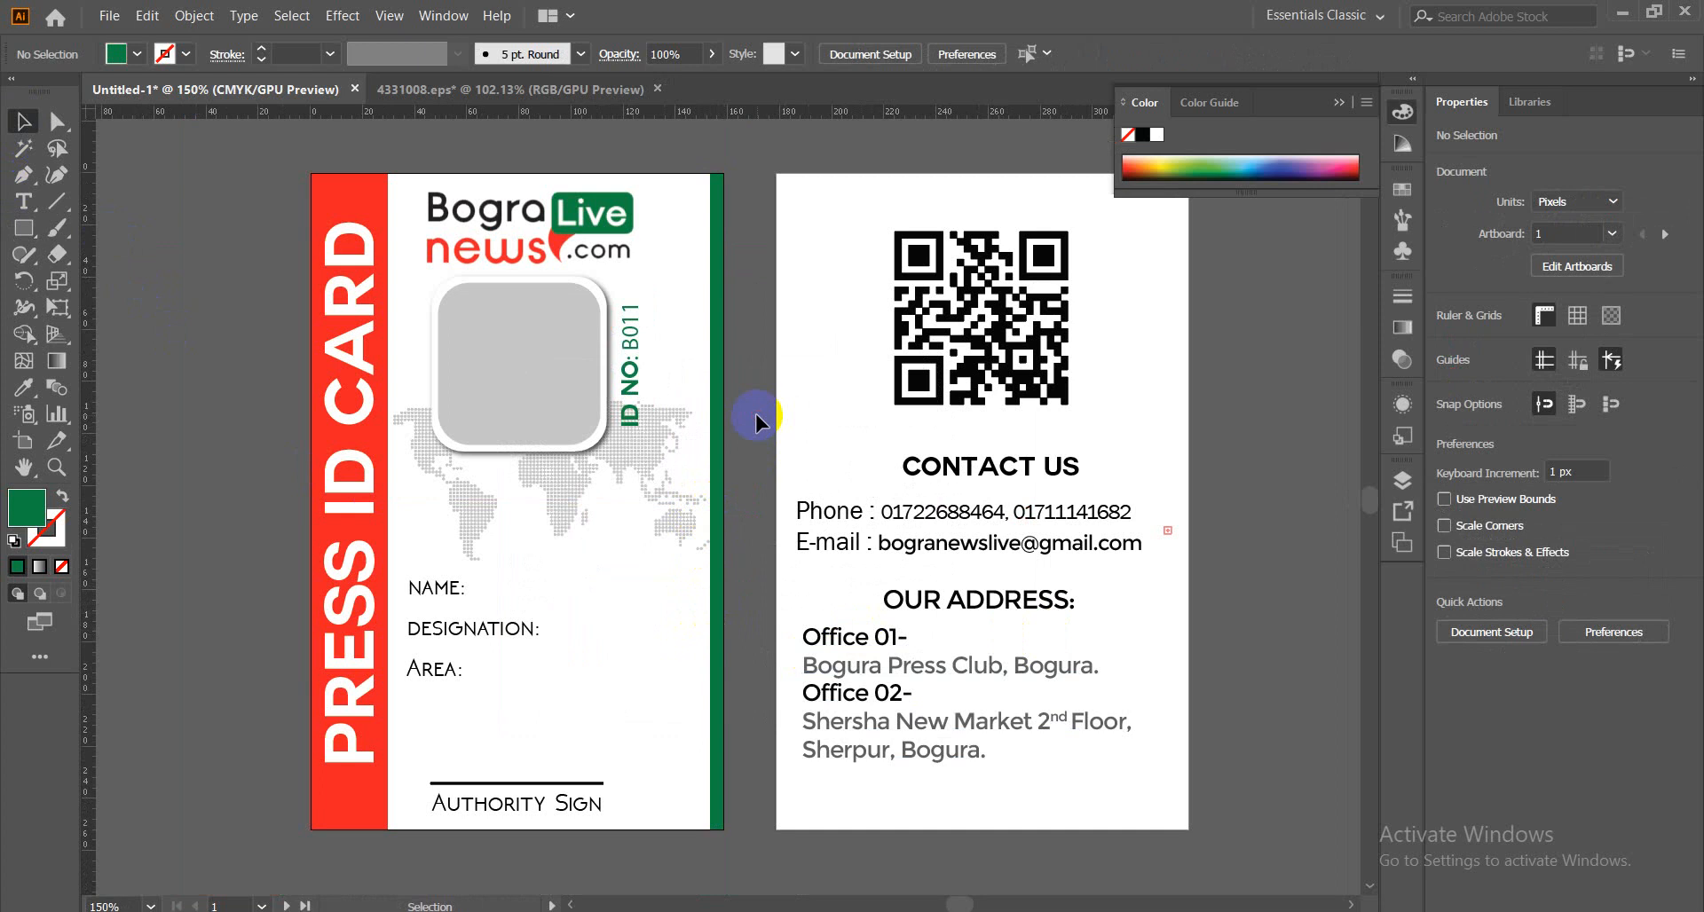
pyautogui.press('space')
# Left-align the address lines with the Phone and E-mail lines, aligning to the selection.
pyautogui.moveTo(1156, 410); pyautogui.dragTo(935, 400)
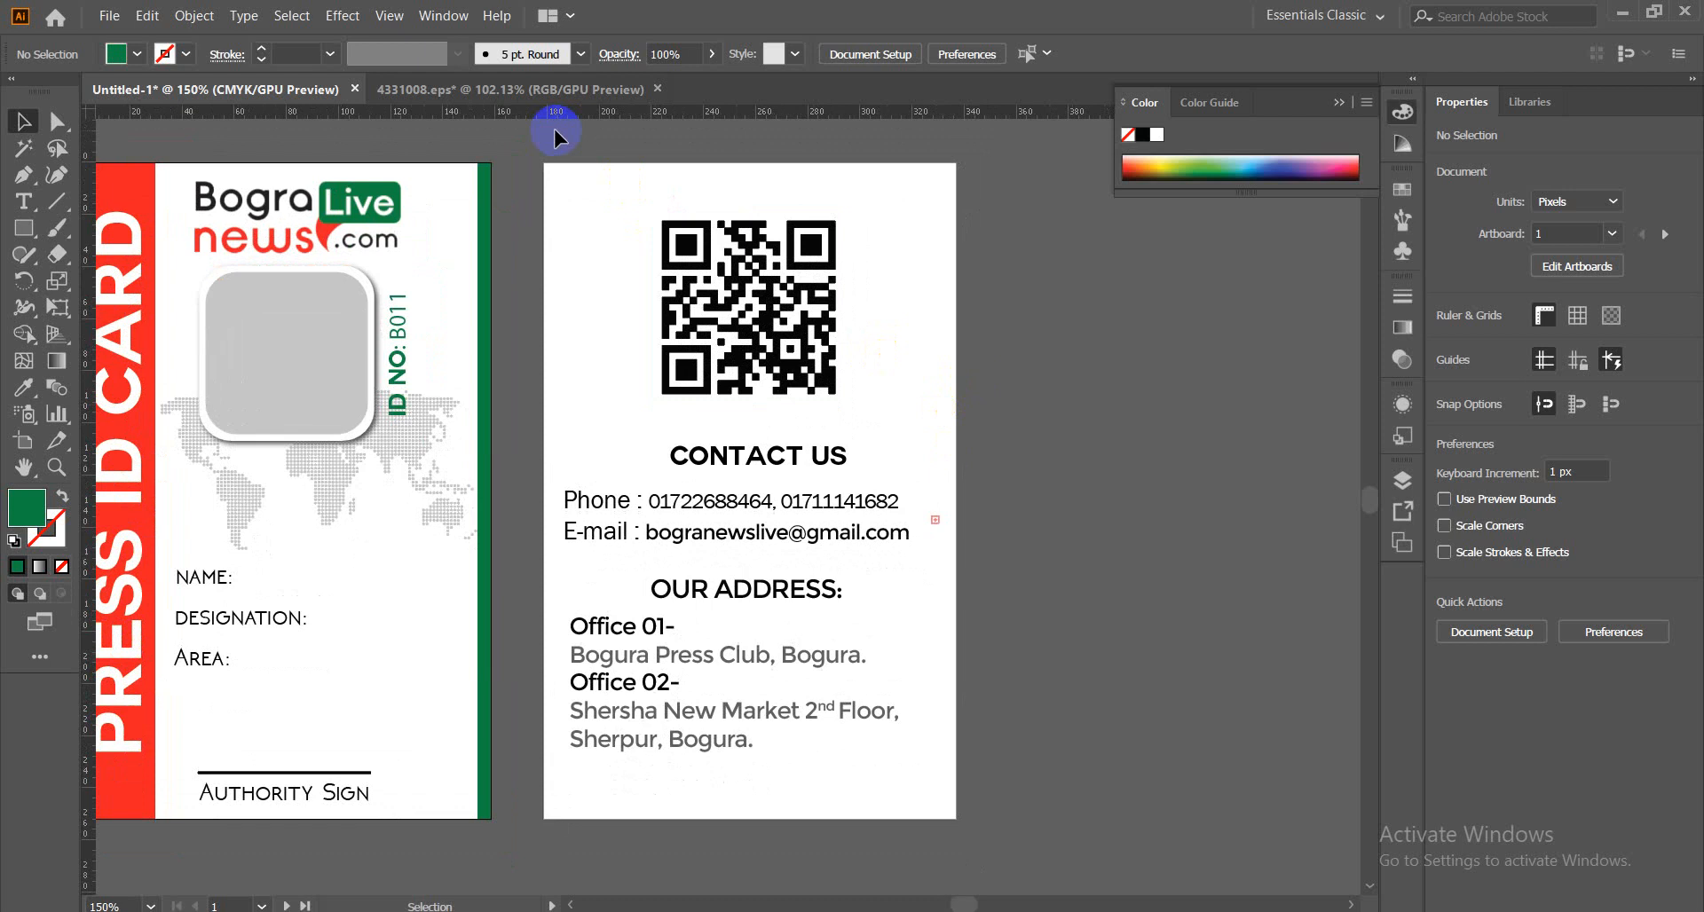
pyautogui.moveTo(595, 432); pyautogui.dragTo(807, 769)
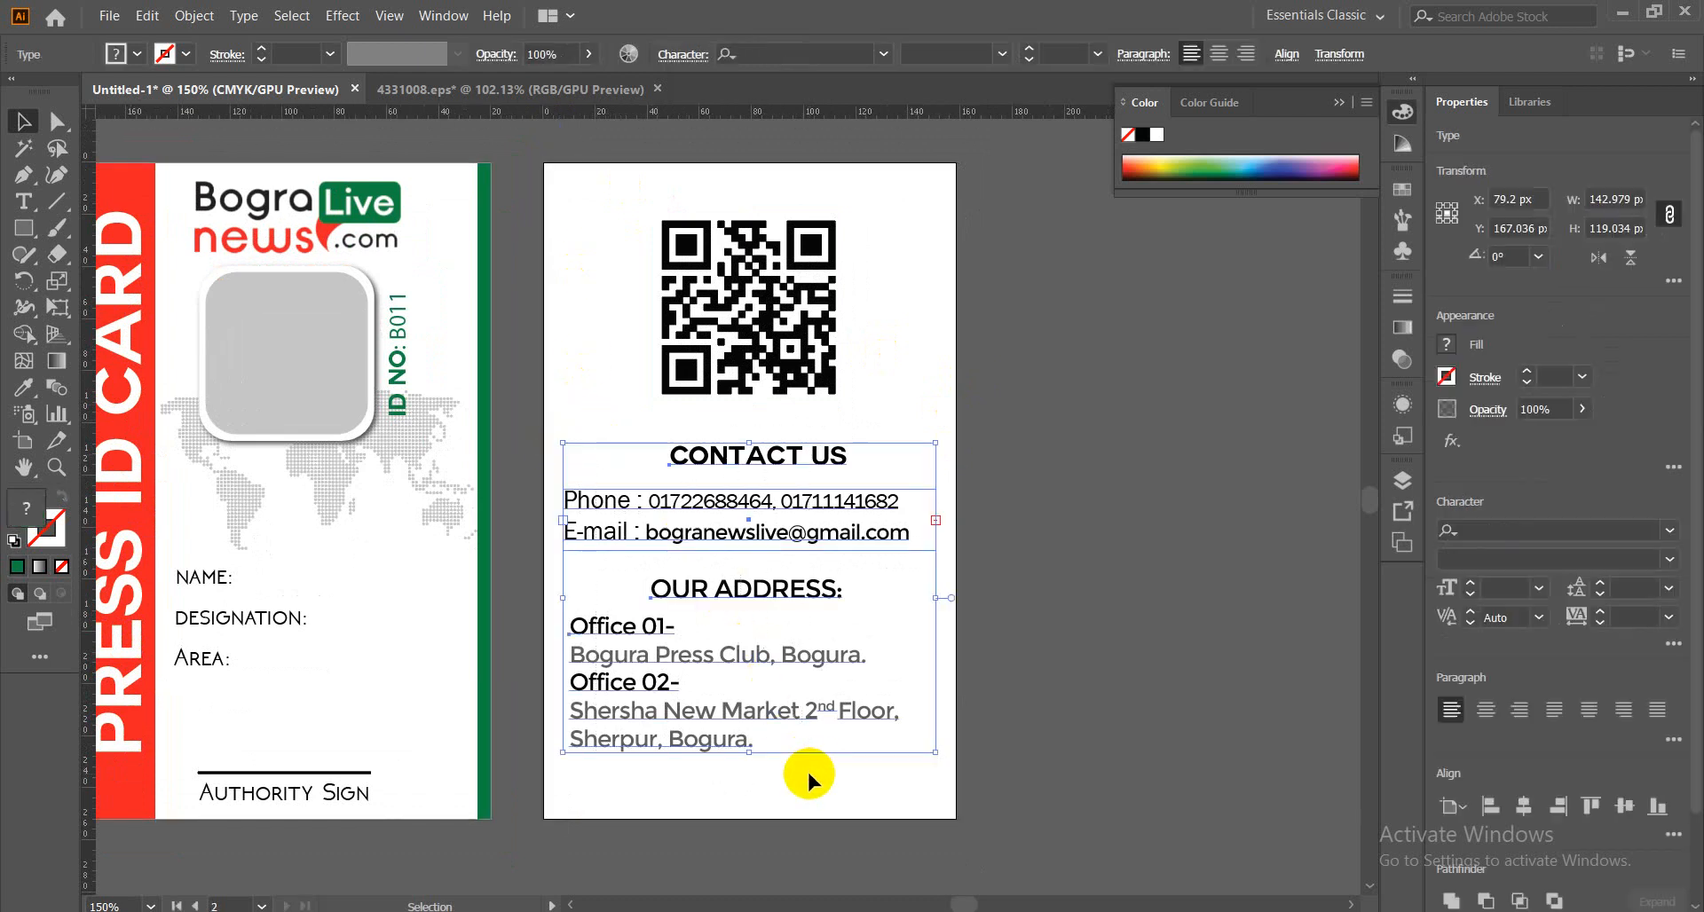
pyautogui.click(1056, 612)
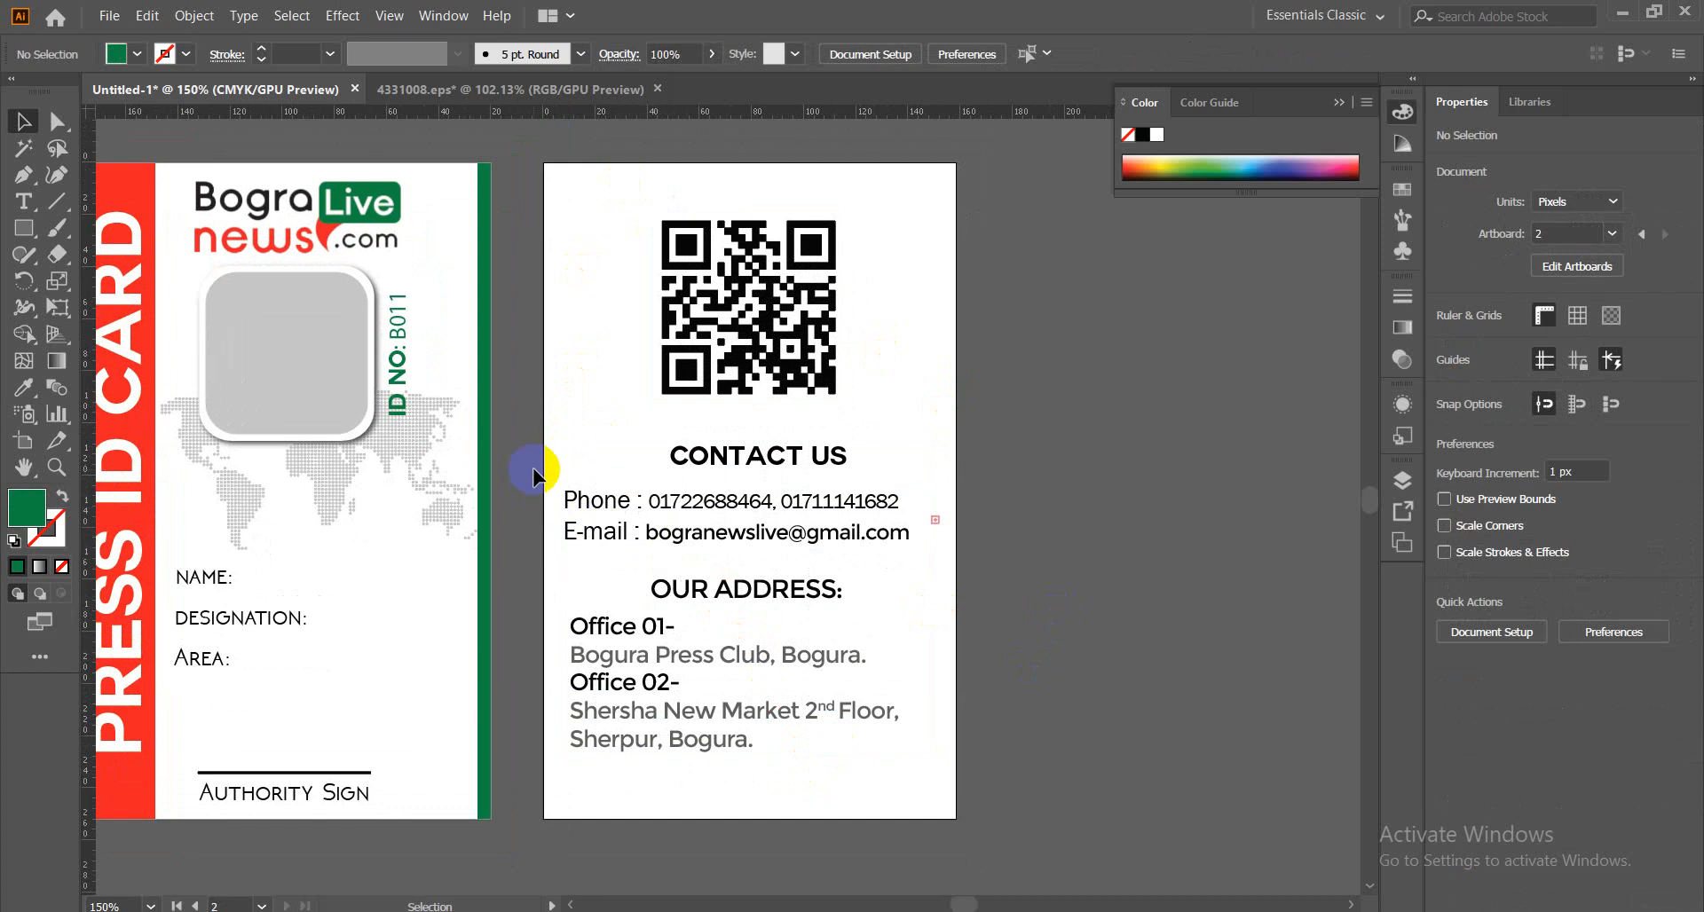
pyautogui.moveTo(543, 471); pyautogui.dragTo(596, 743)
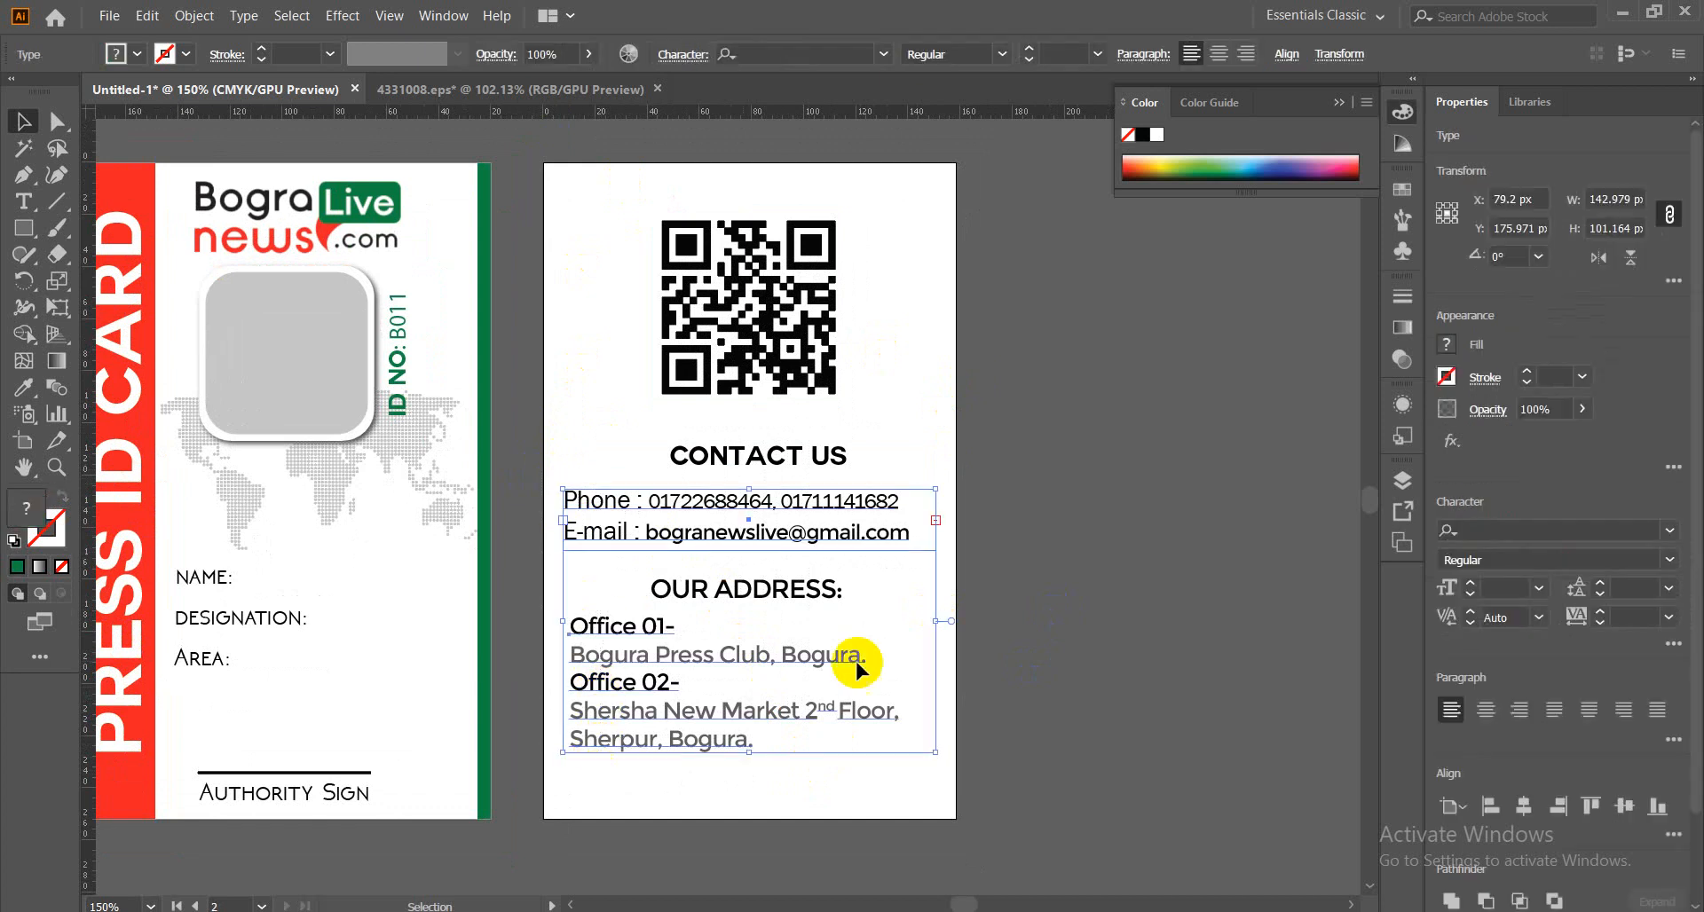
pyautogui.click(1287, 55)
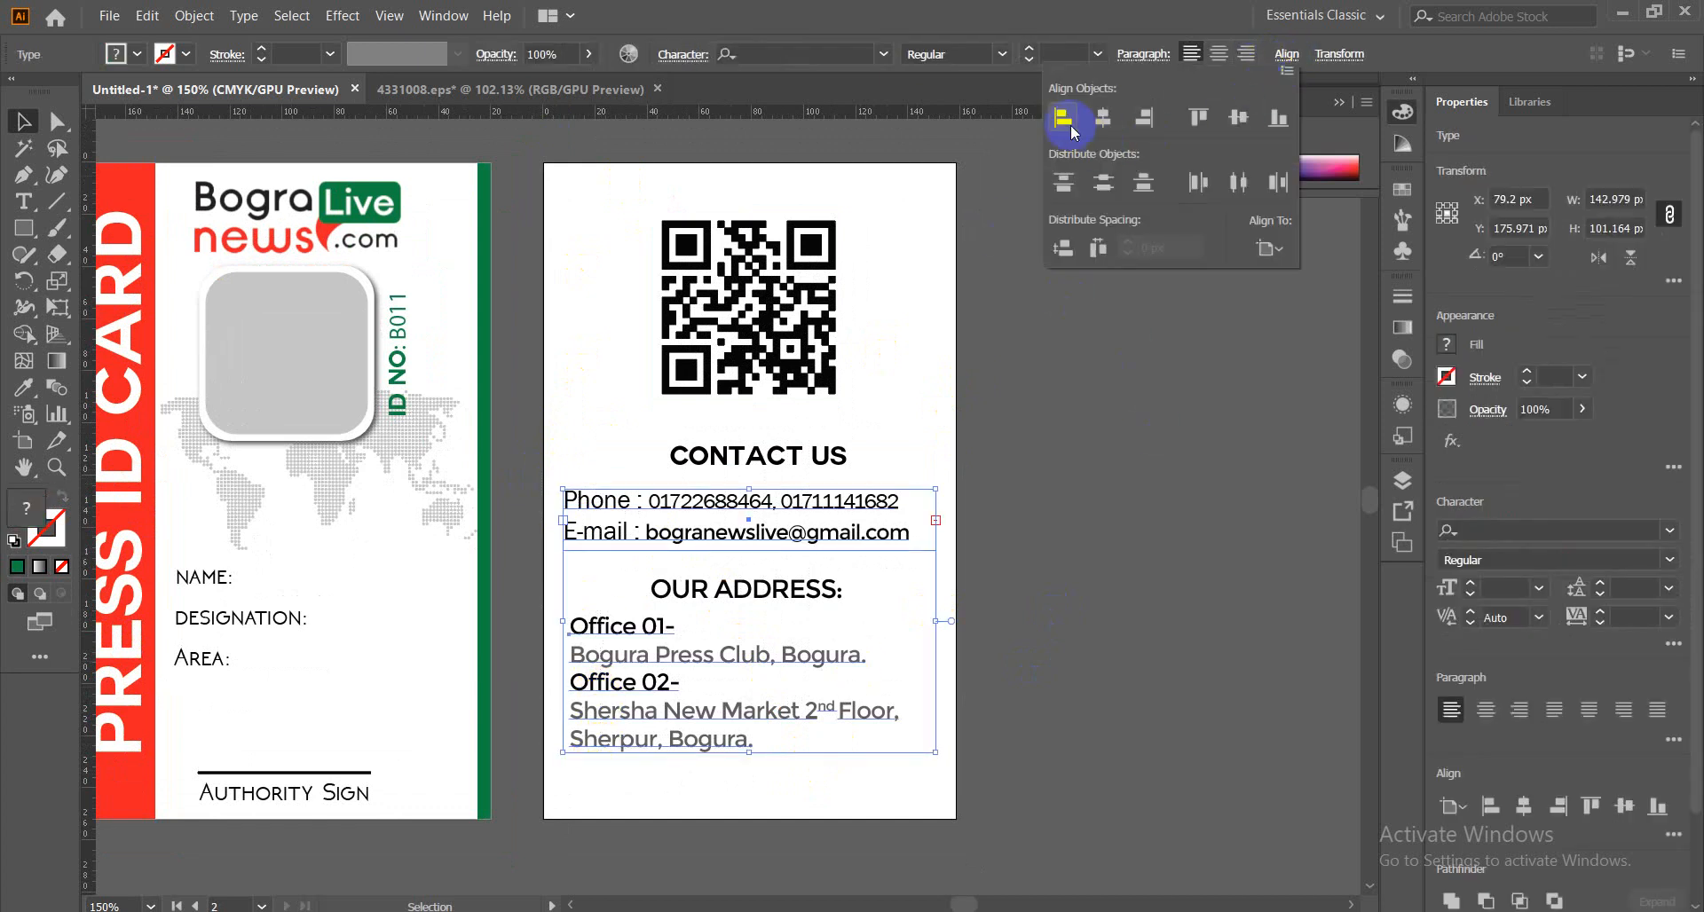
pyautogui.click(1062, 120)
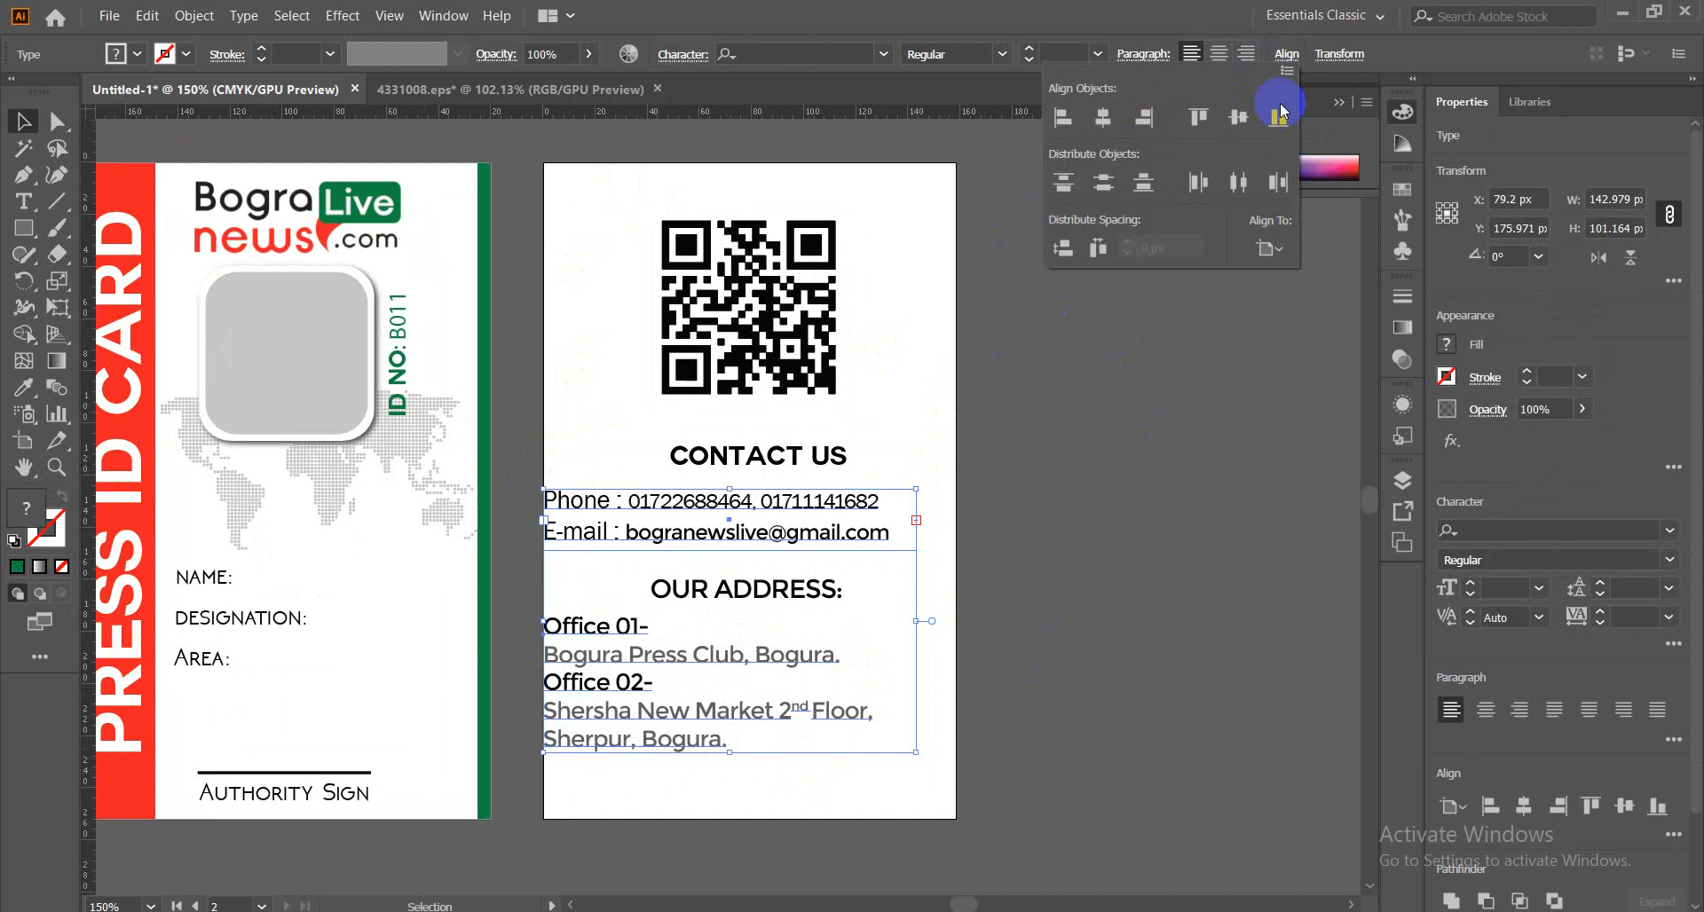
pyautogui.click(1270, 249)
pyautogui.click(1278, 273)
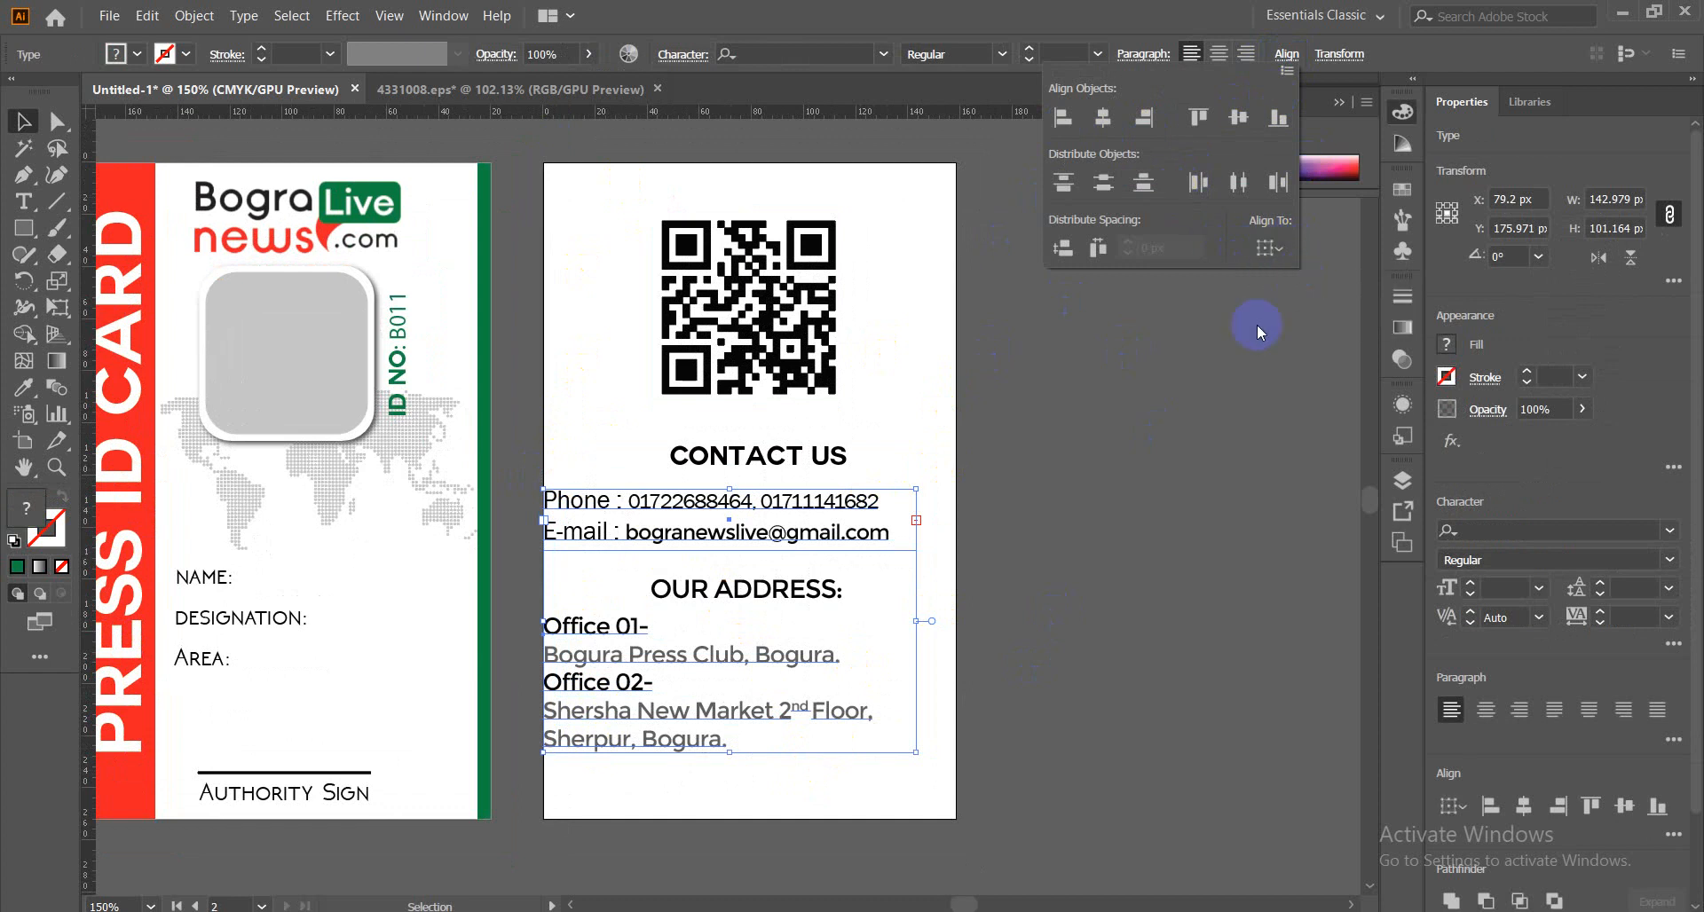
pyautogui.click(1170, 426)
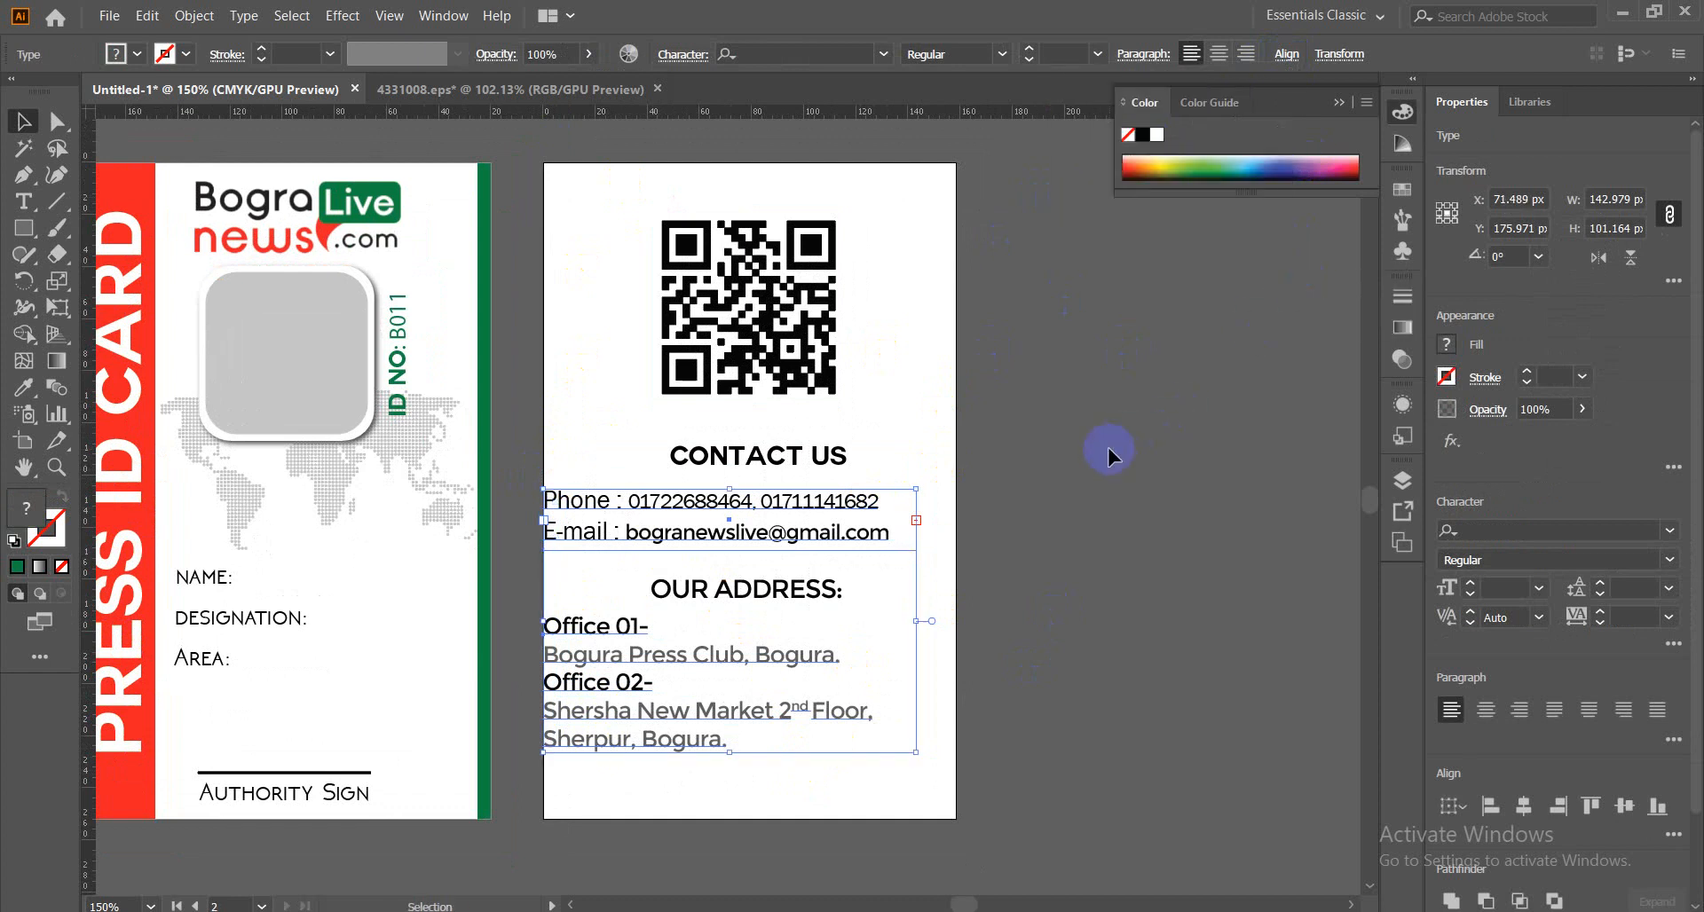
pyautogui.hotkey('ctrl', 'z')
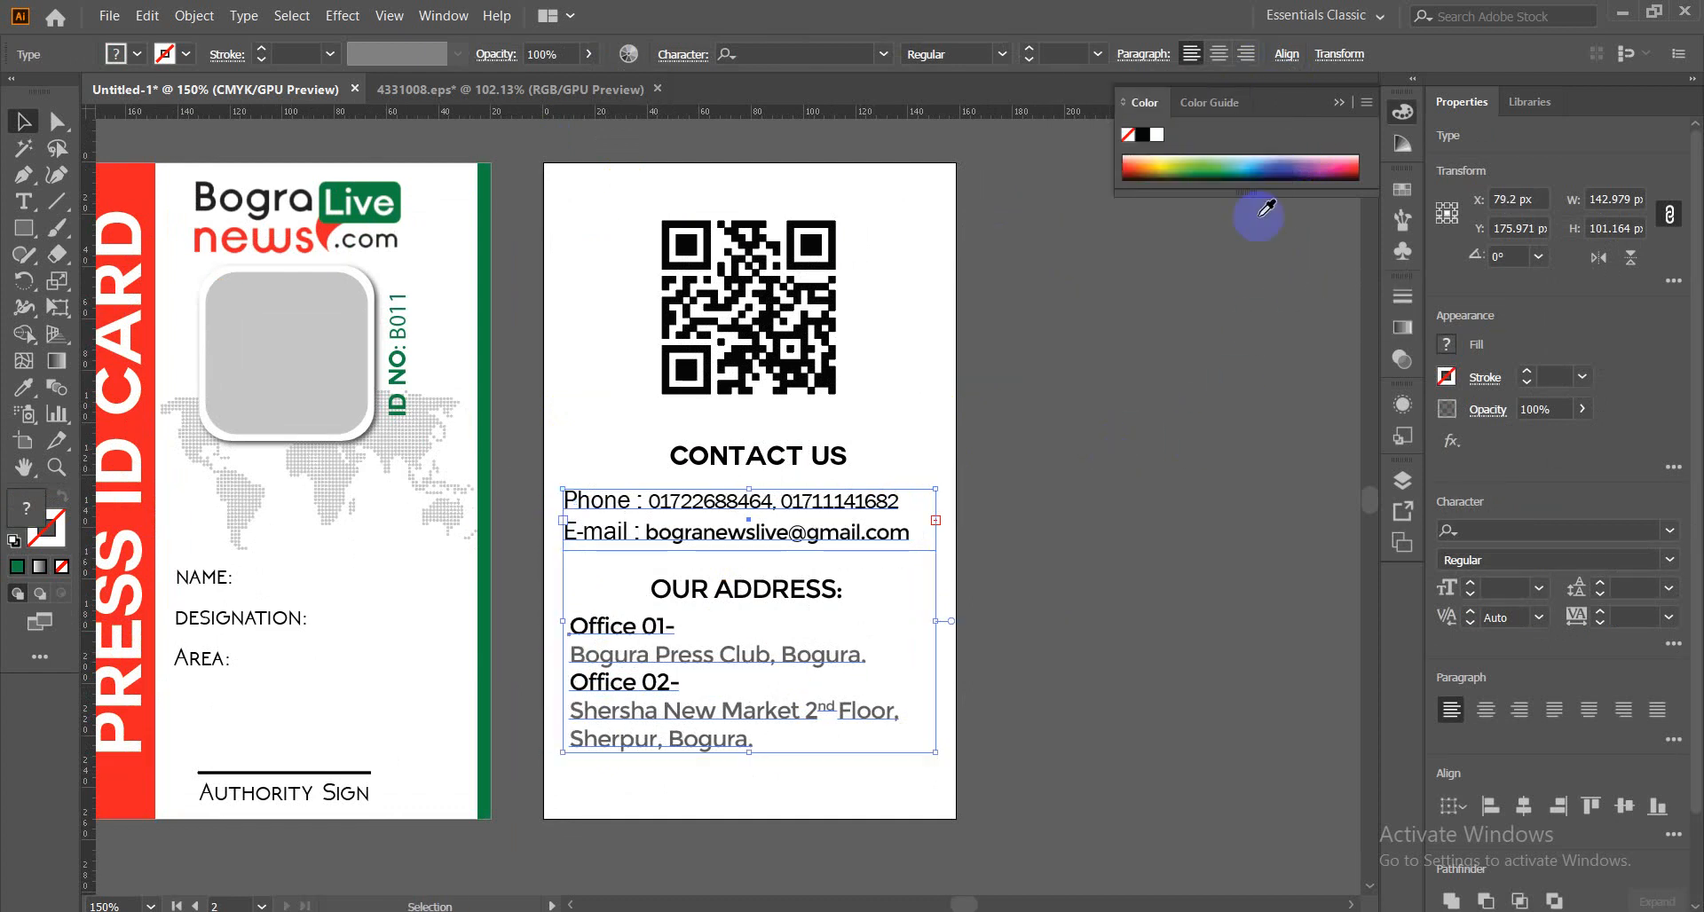
pyautogui.click(1287, 53)
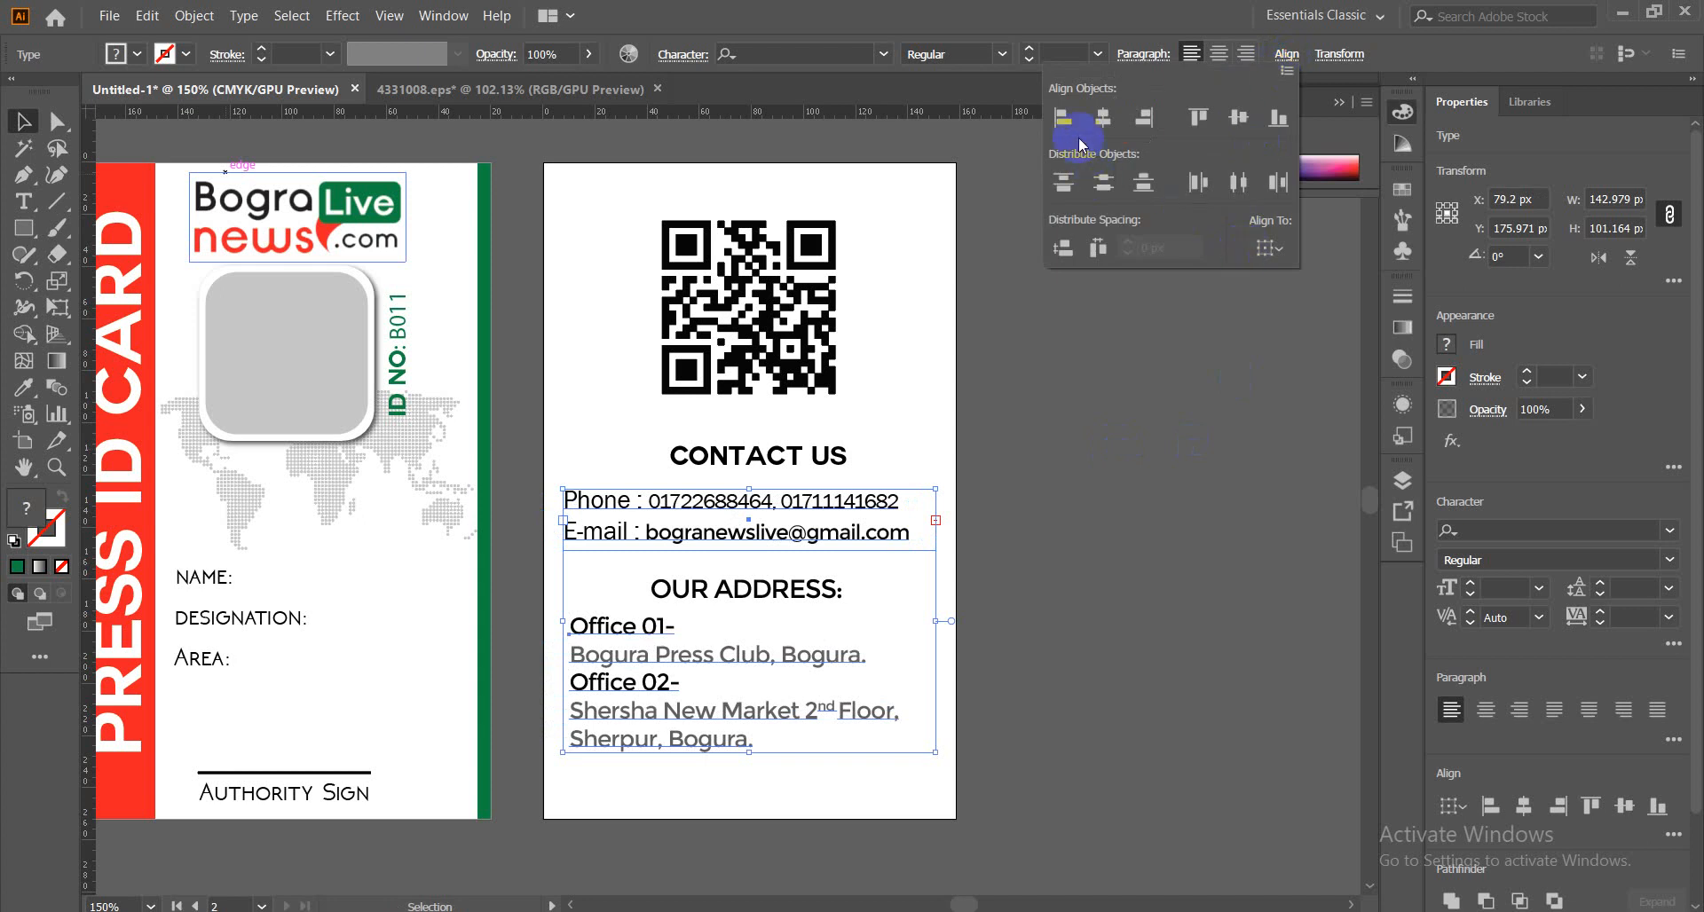
pyautogui.click(1063, 116)
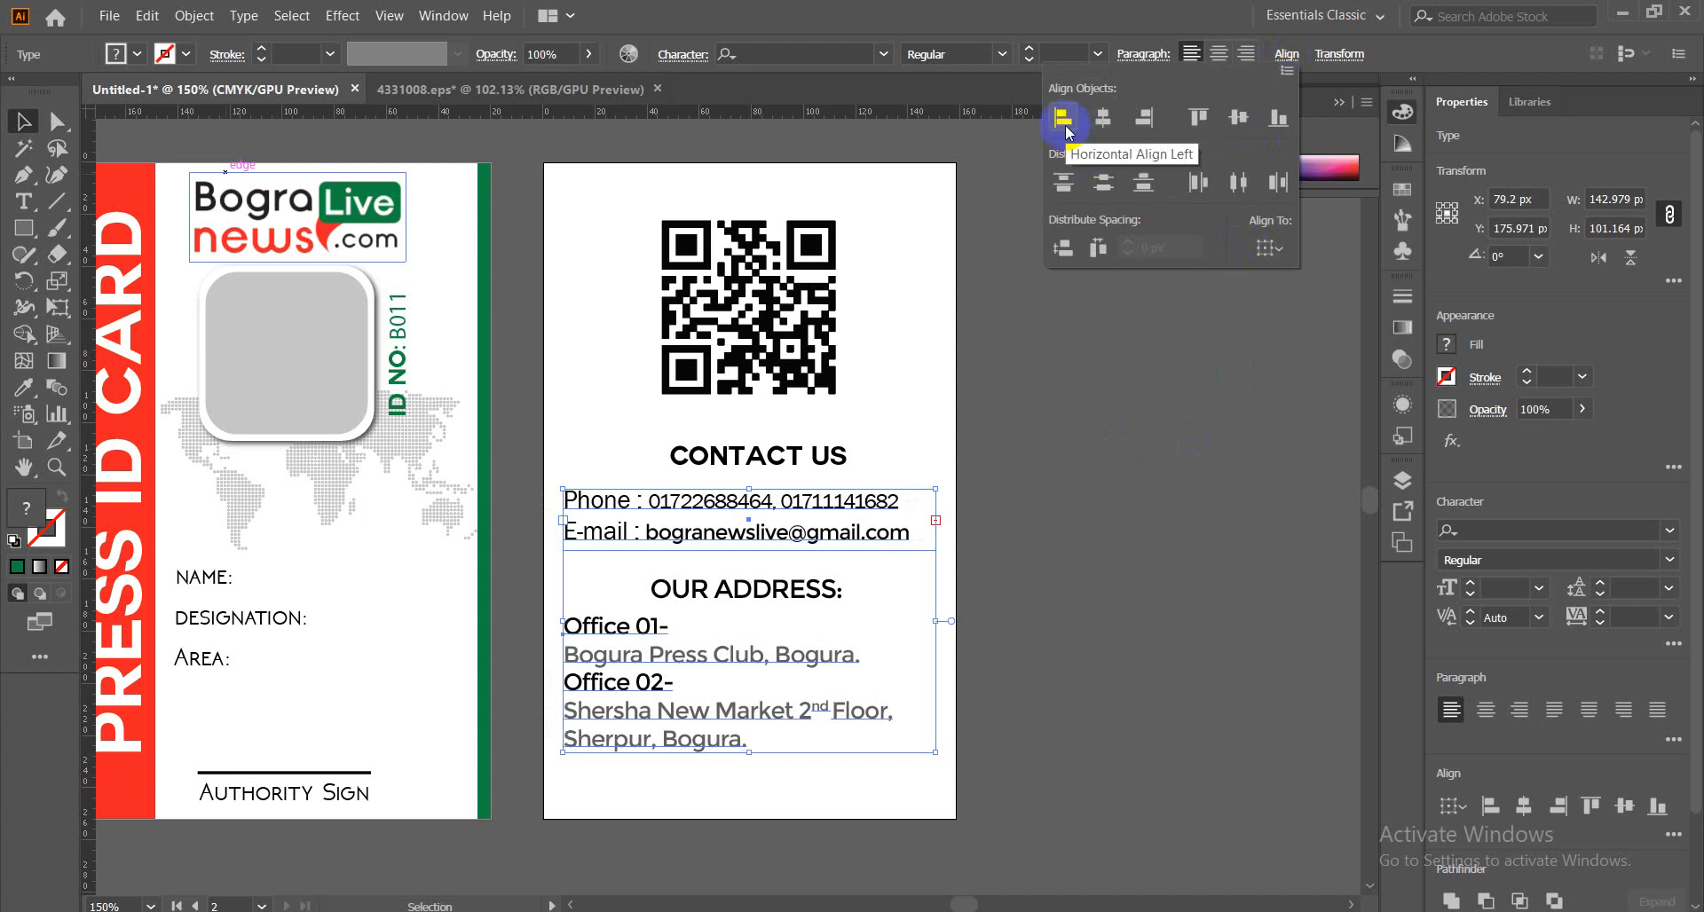
pyautogui.click(1052, 599)
# Move the OUR ADDRESS: heading up a few pixels.
pyautogui.click(1051, 598)
pyautogui.click(803, 601)
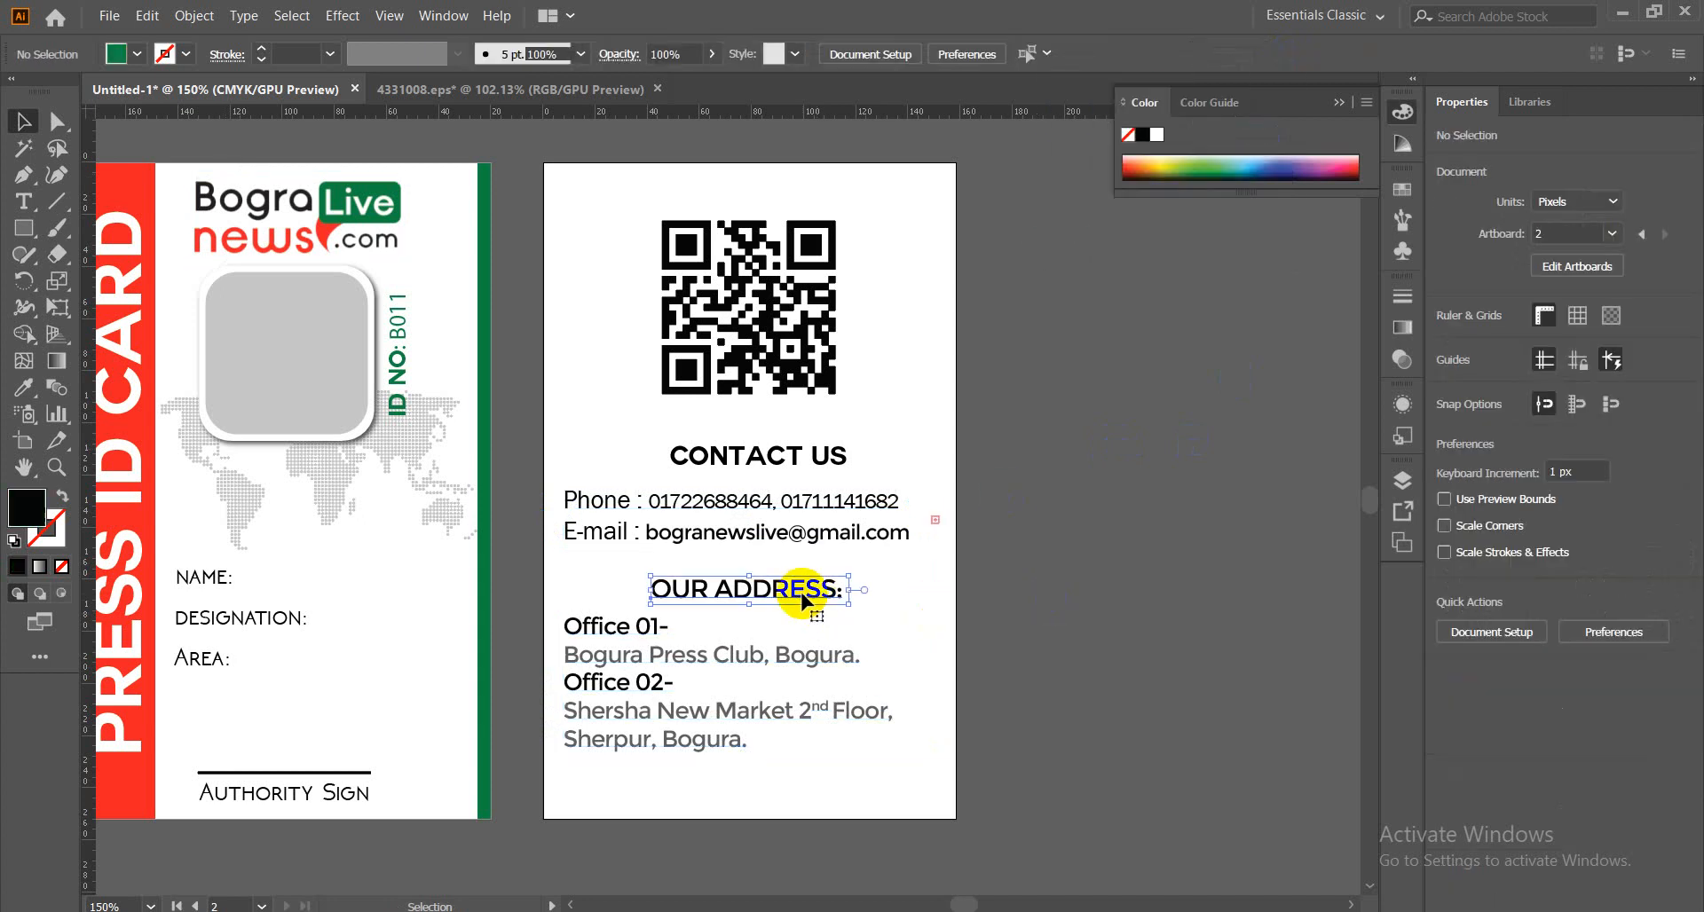
pyautogui.moveTo(803, 600); pyautogui.dragTo(802, 593)
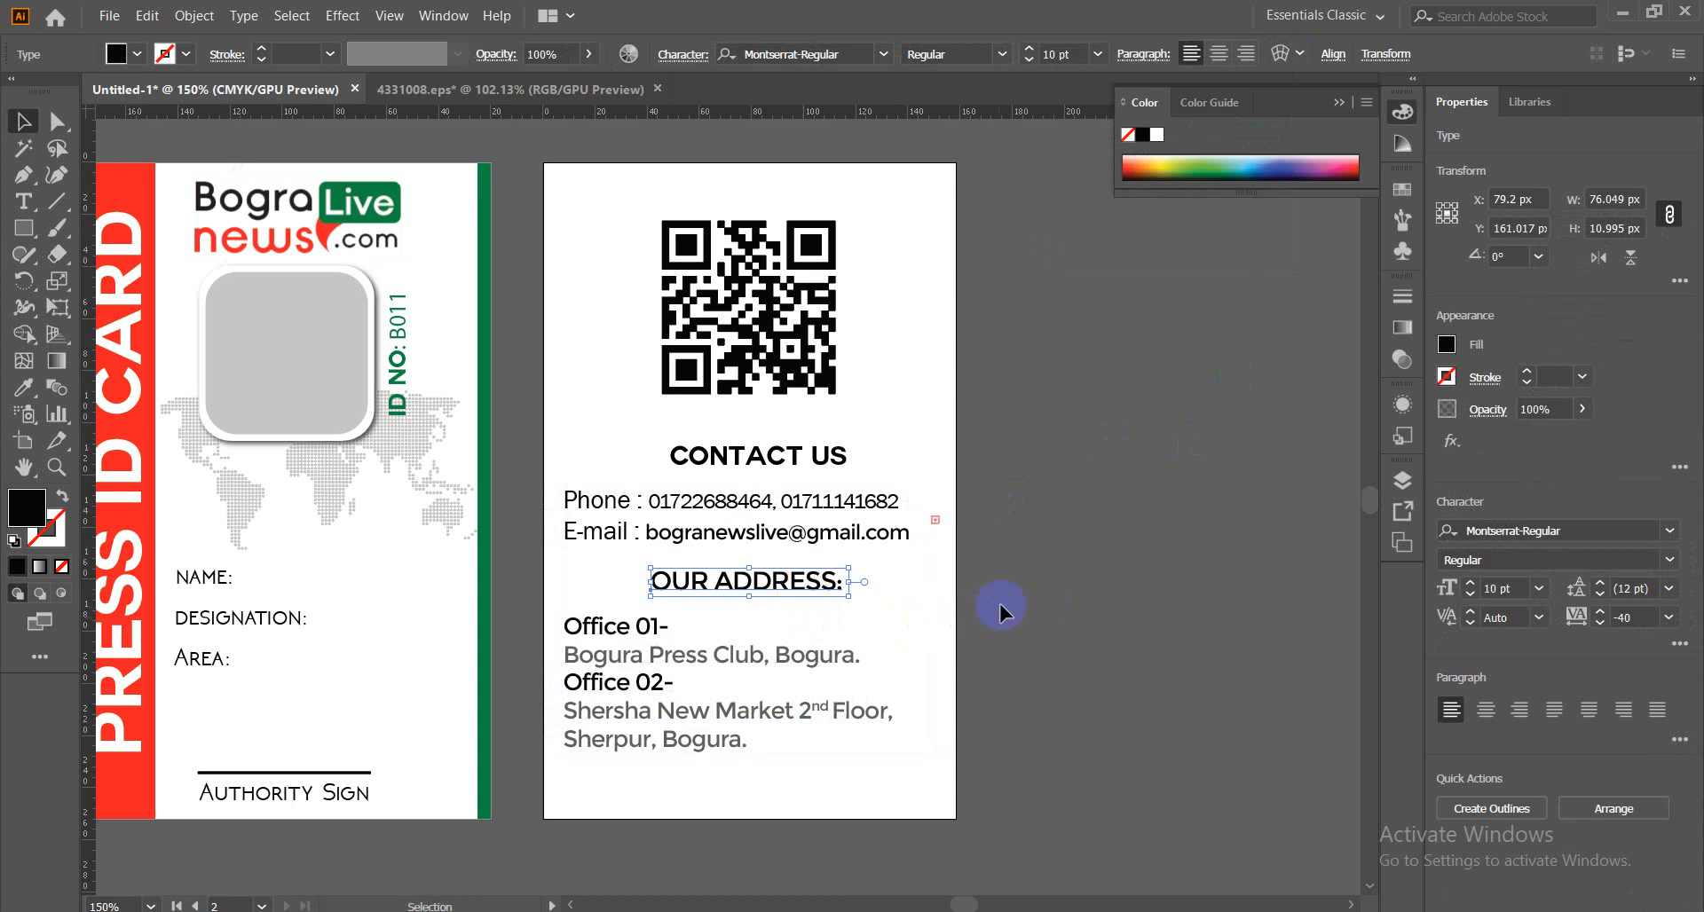
pyautogui.click(1002, 602)
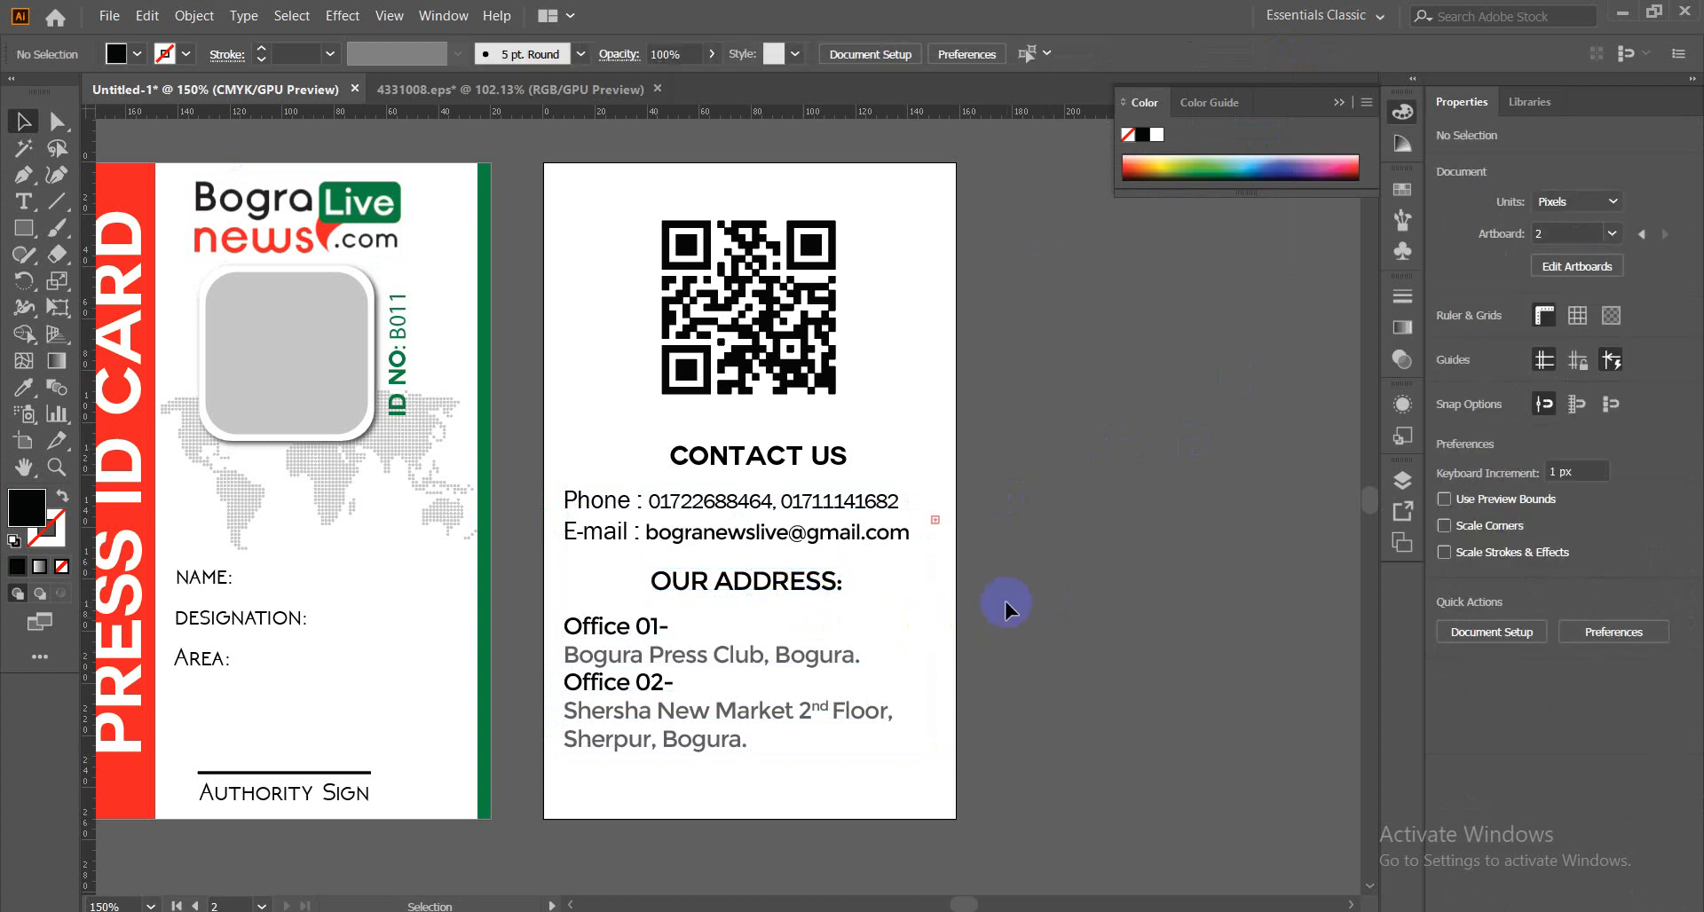
# Draw a horizontal line with a black stroke under CONTACT US.
pyautogui.click(57, 202)
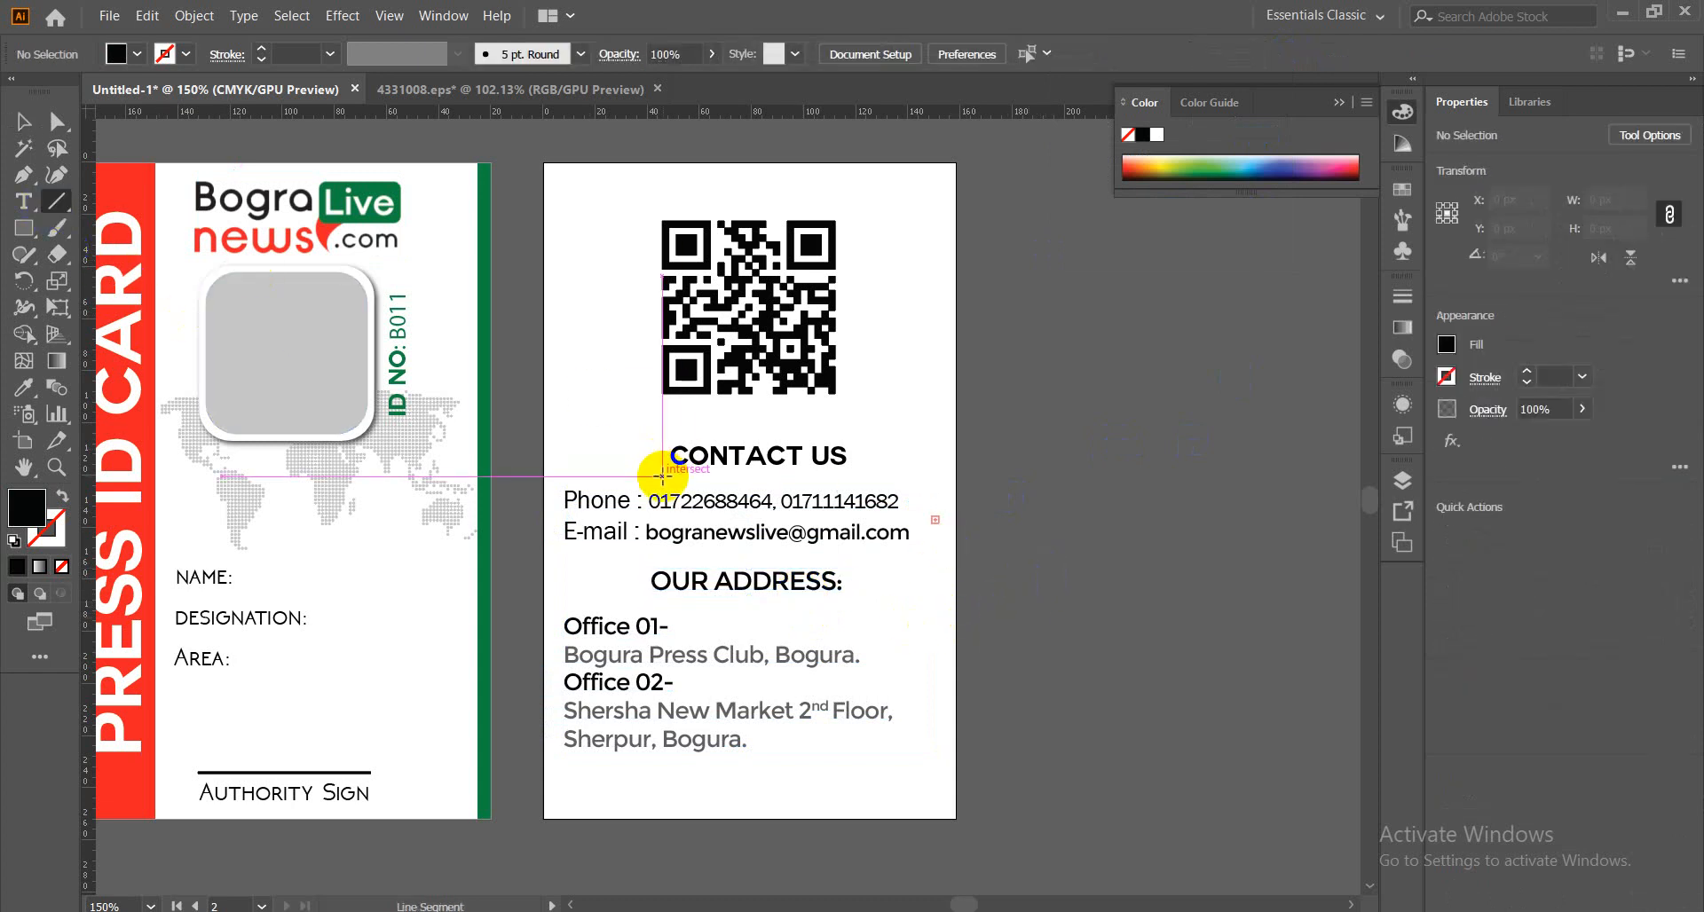
pyautogui.moveTo(663, 476); pyautogui.dragTo(848, 477)
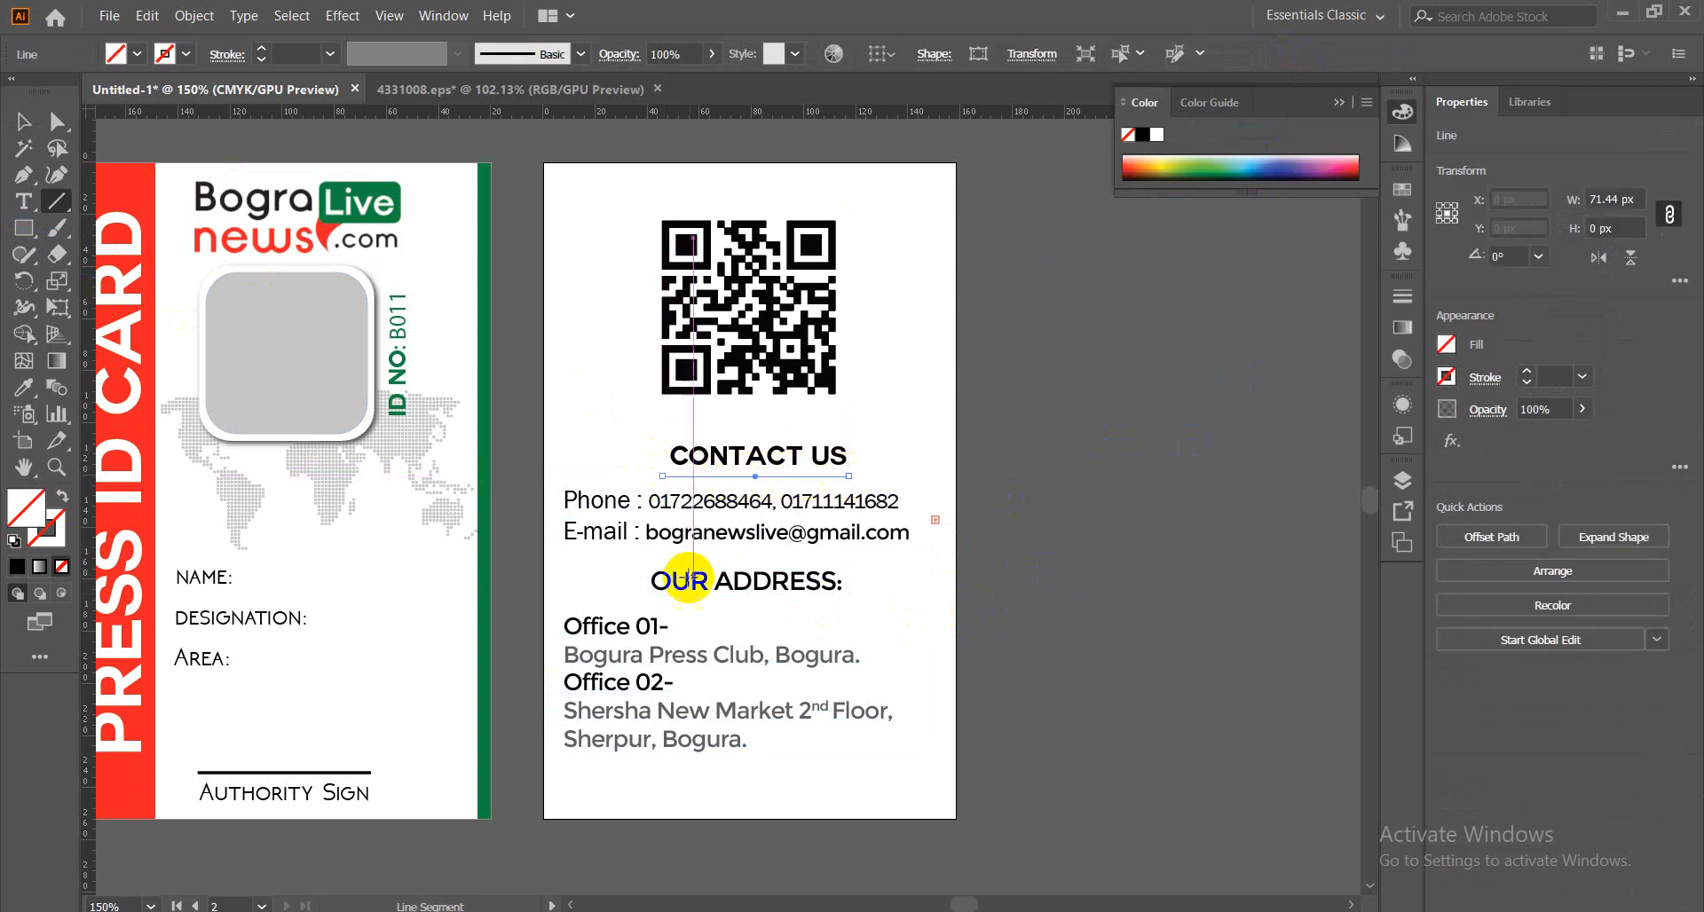
pyautogui.click(187, 54)
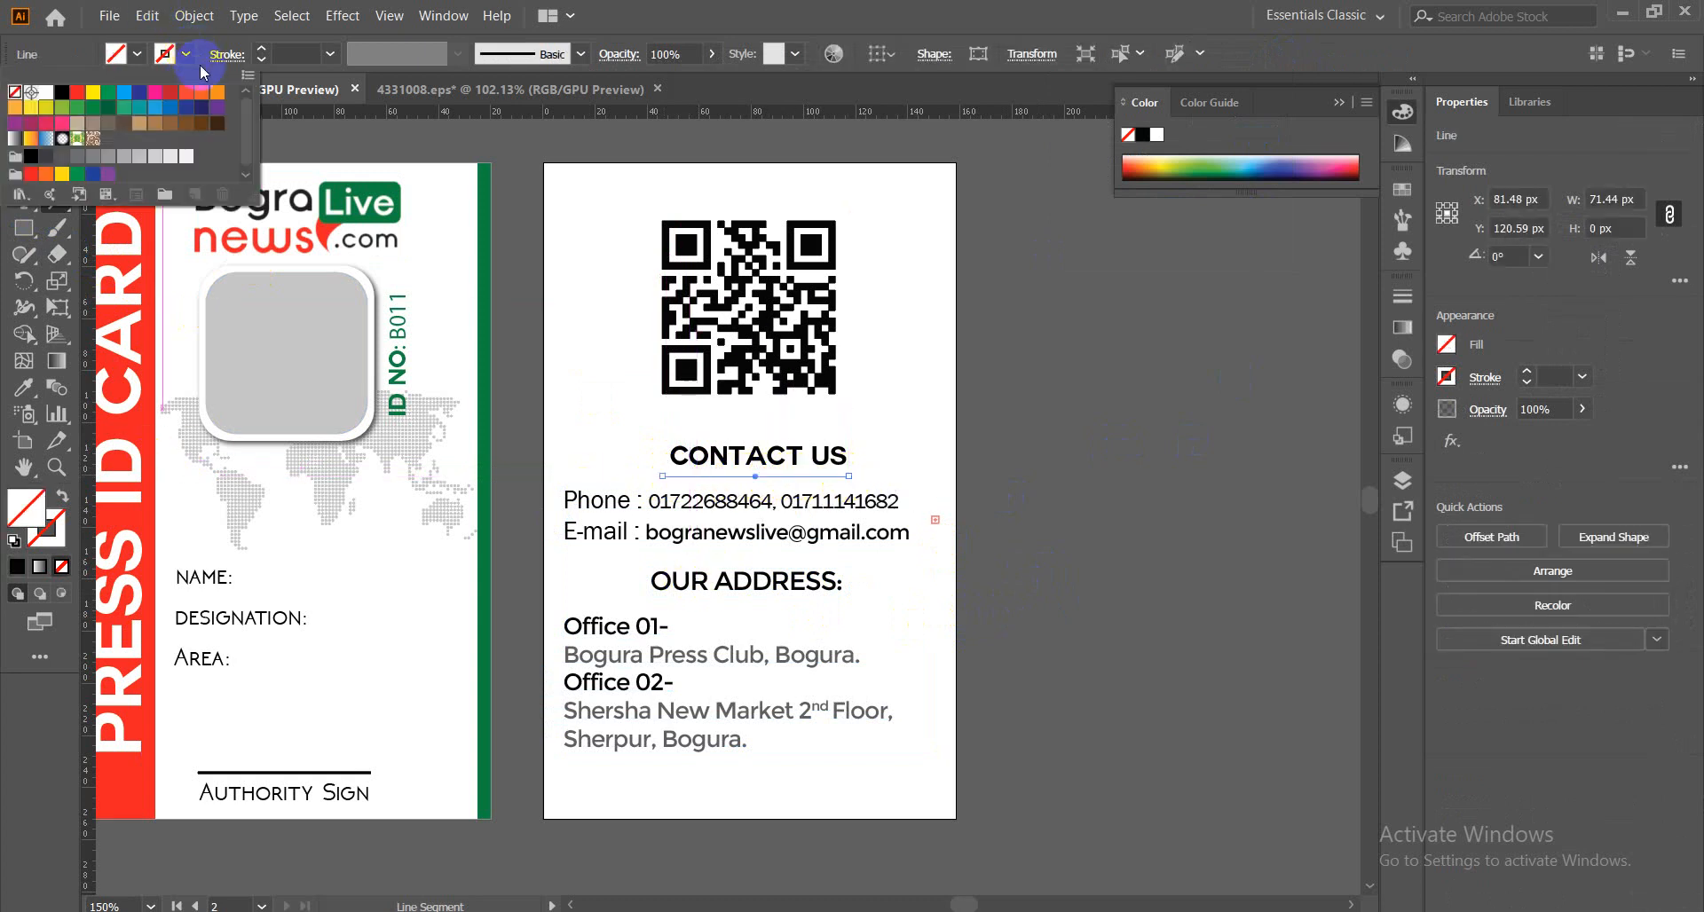
pyautogui.click(61, 92)
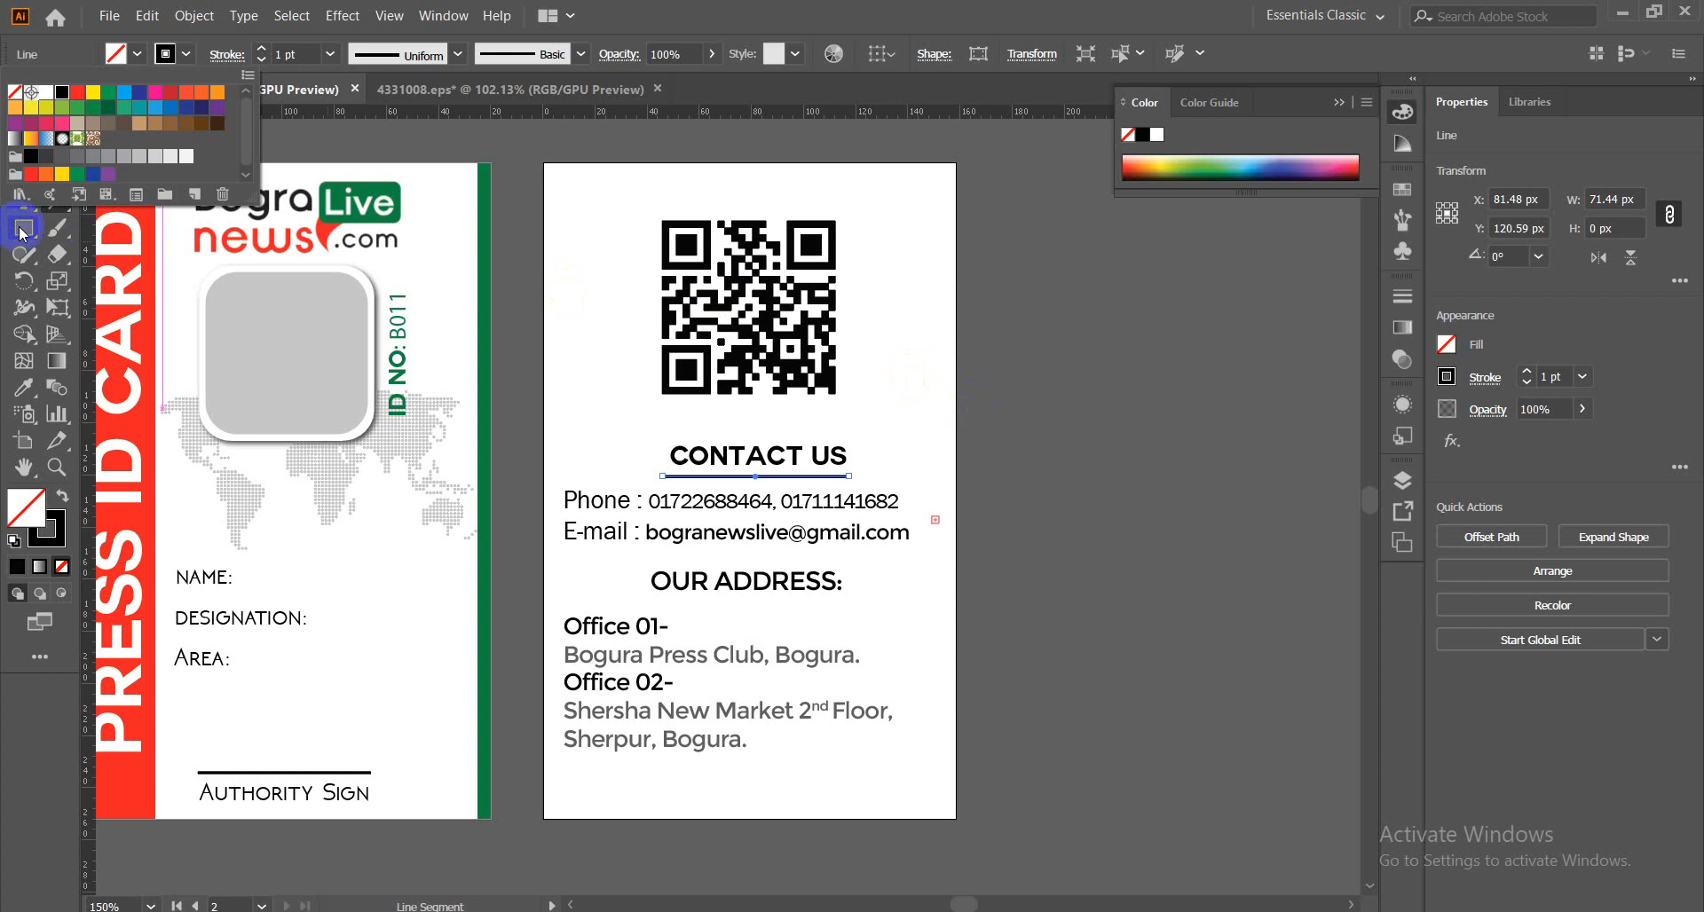
pyautogui.click(419, 141)
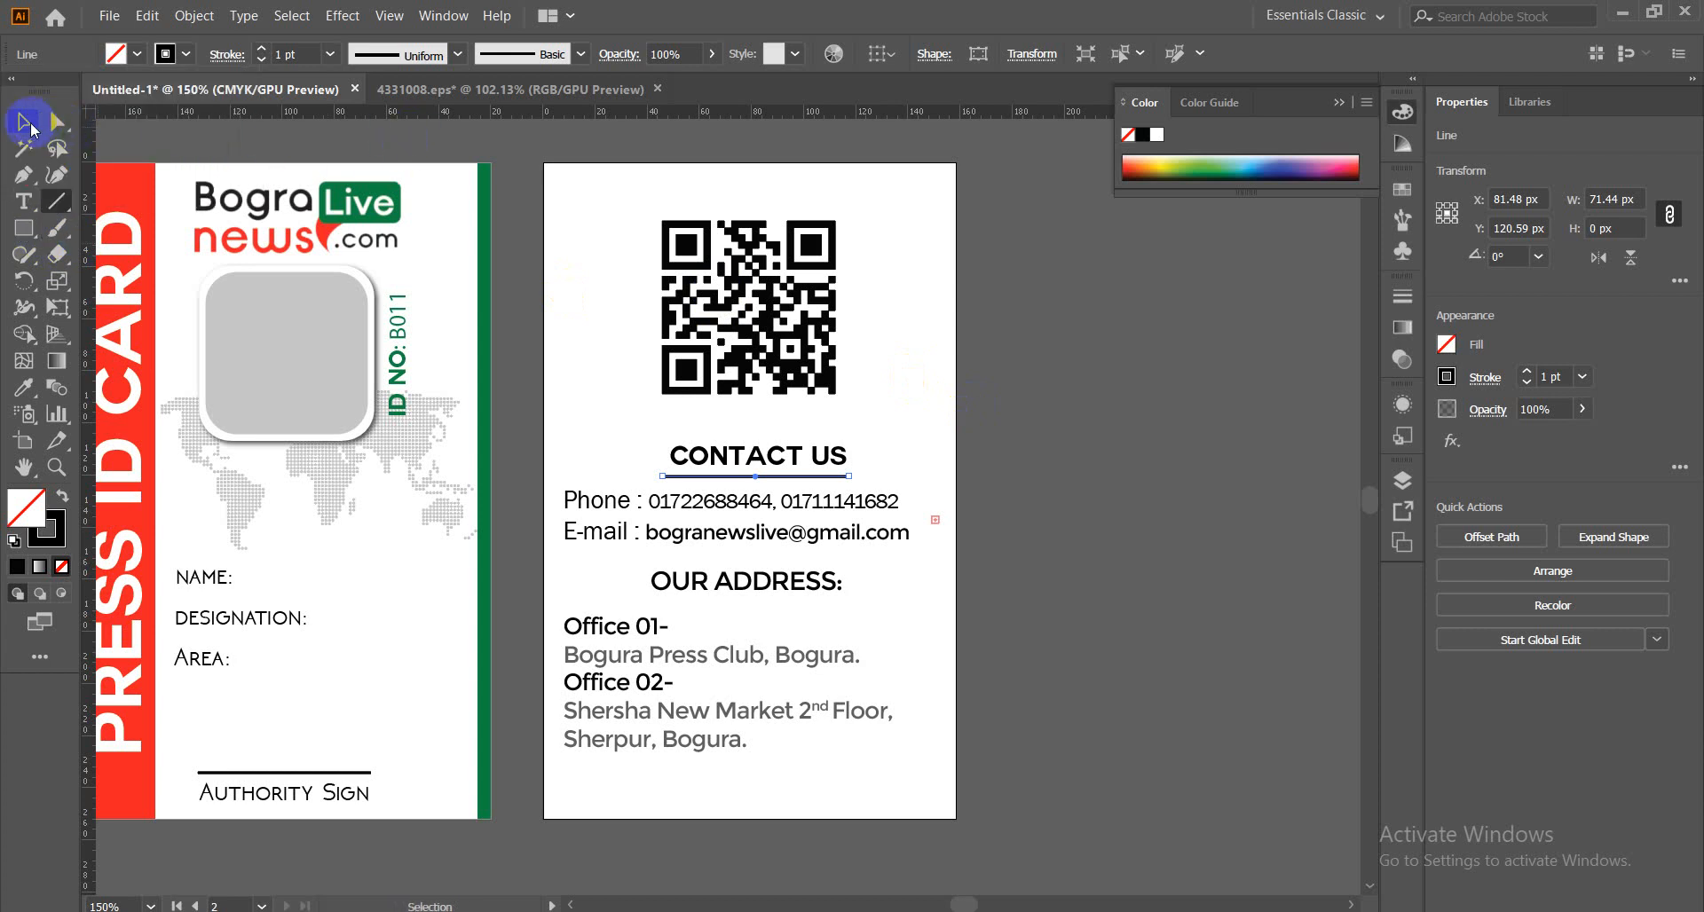
pyautogui.click(23, 121)
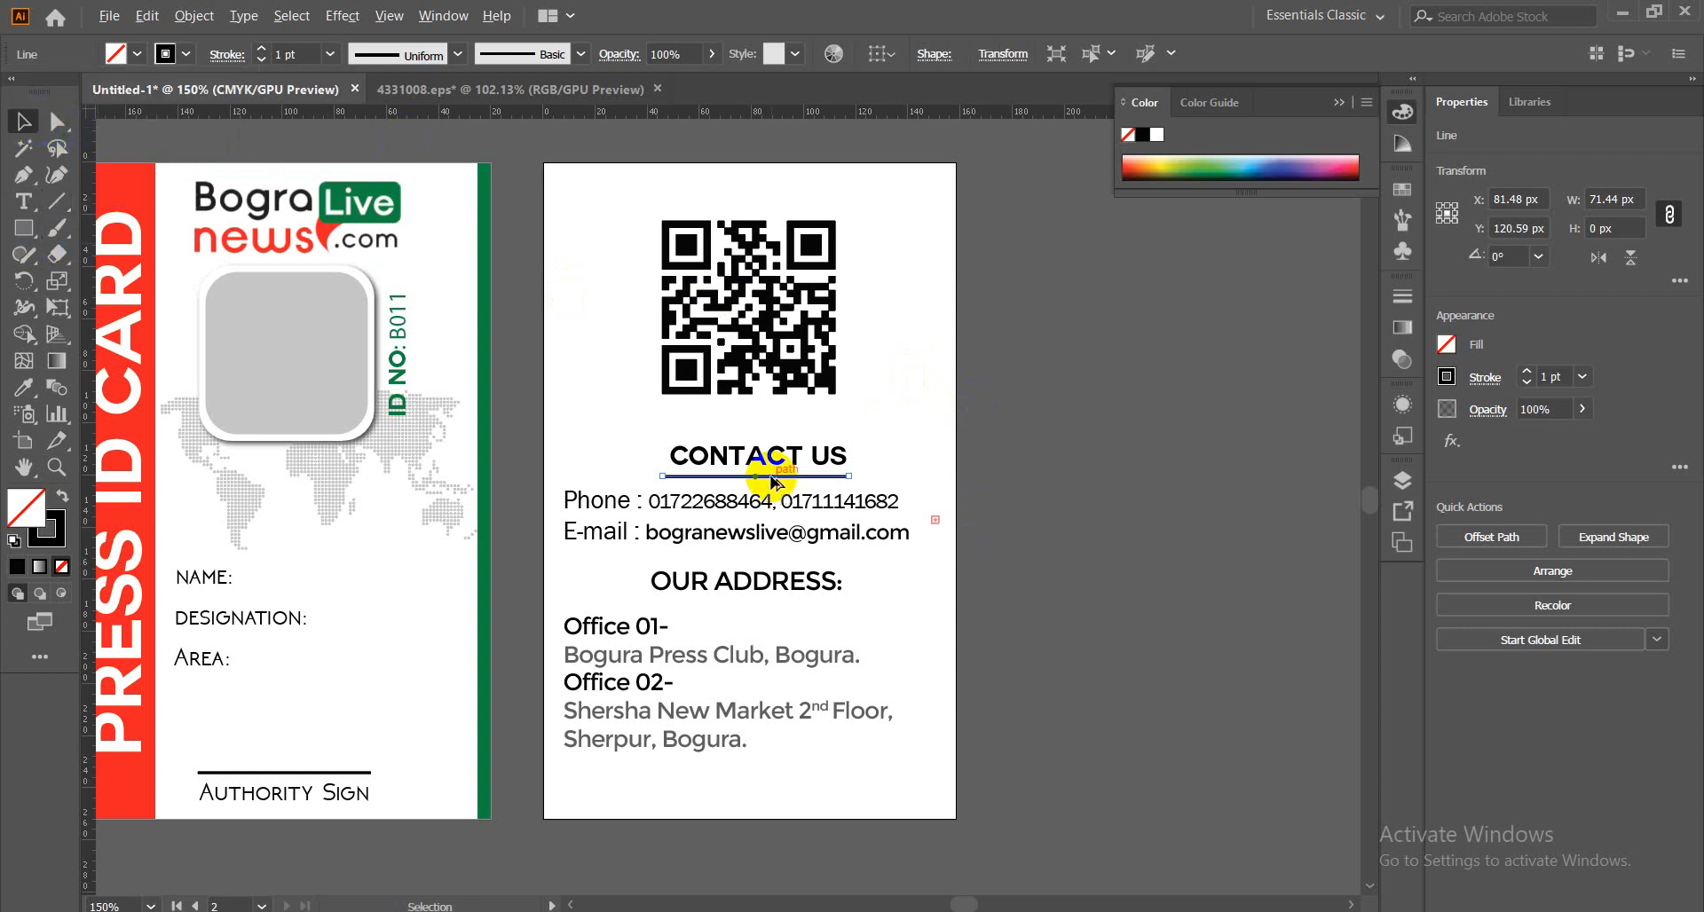
# Copy the underline below OUR ADDRESS: and shorten the CONTACT US underline to about 68.6 px.
pyautogui.moveTo(771, 482); pyautogui.dragTo(763, 605)
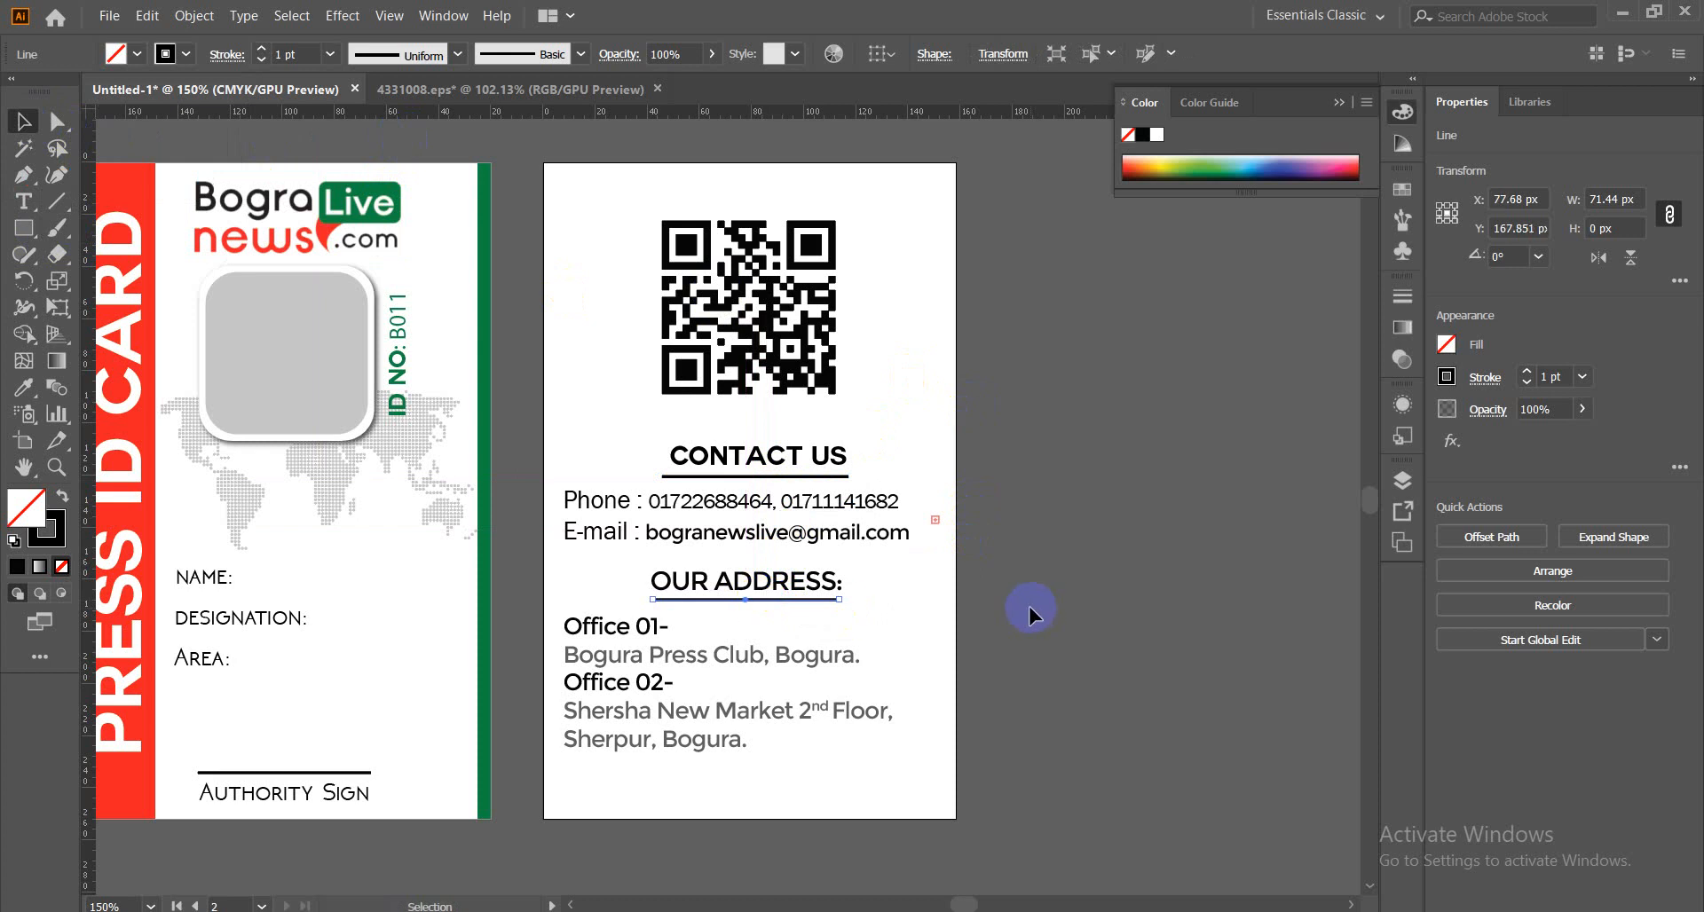
pyautogui.click(1028, 605)
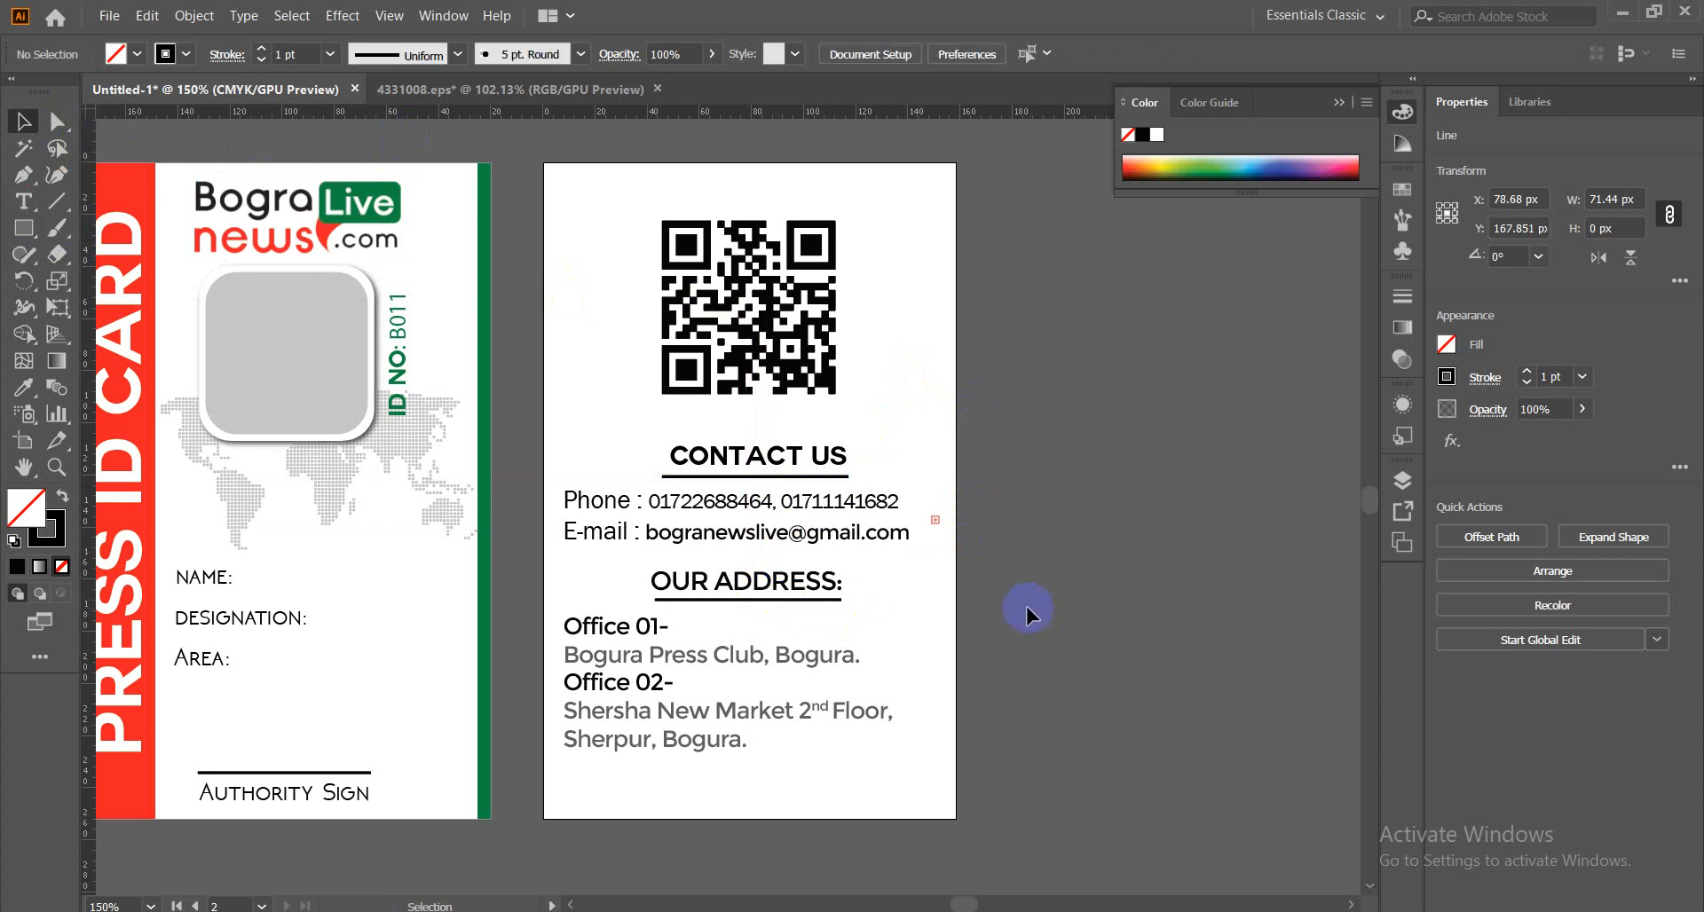
pyautogui.click(786, 480)
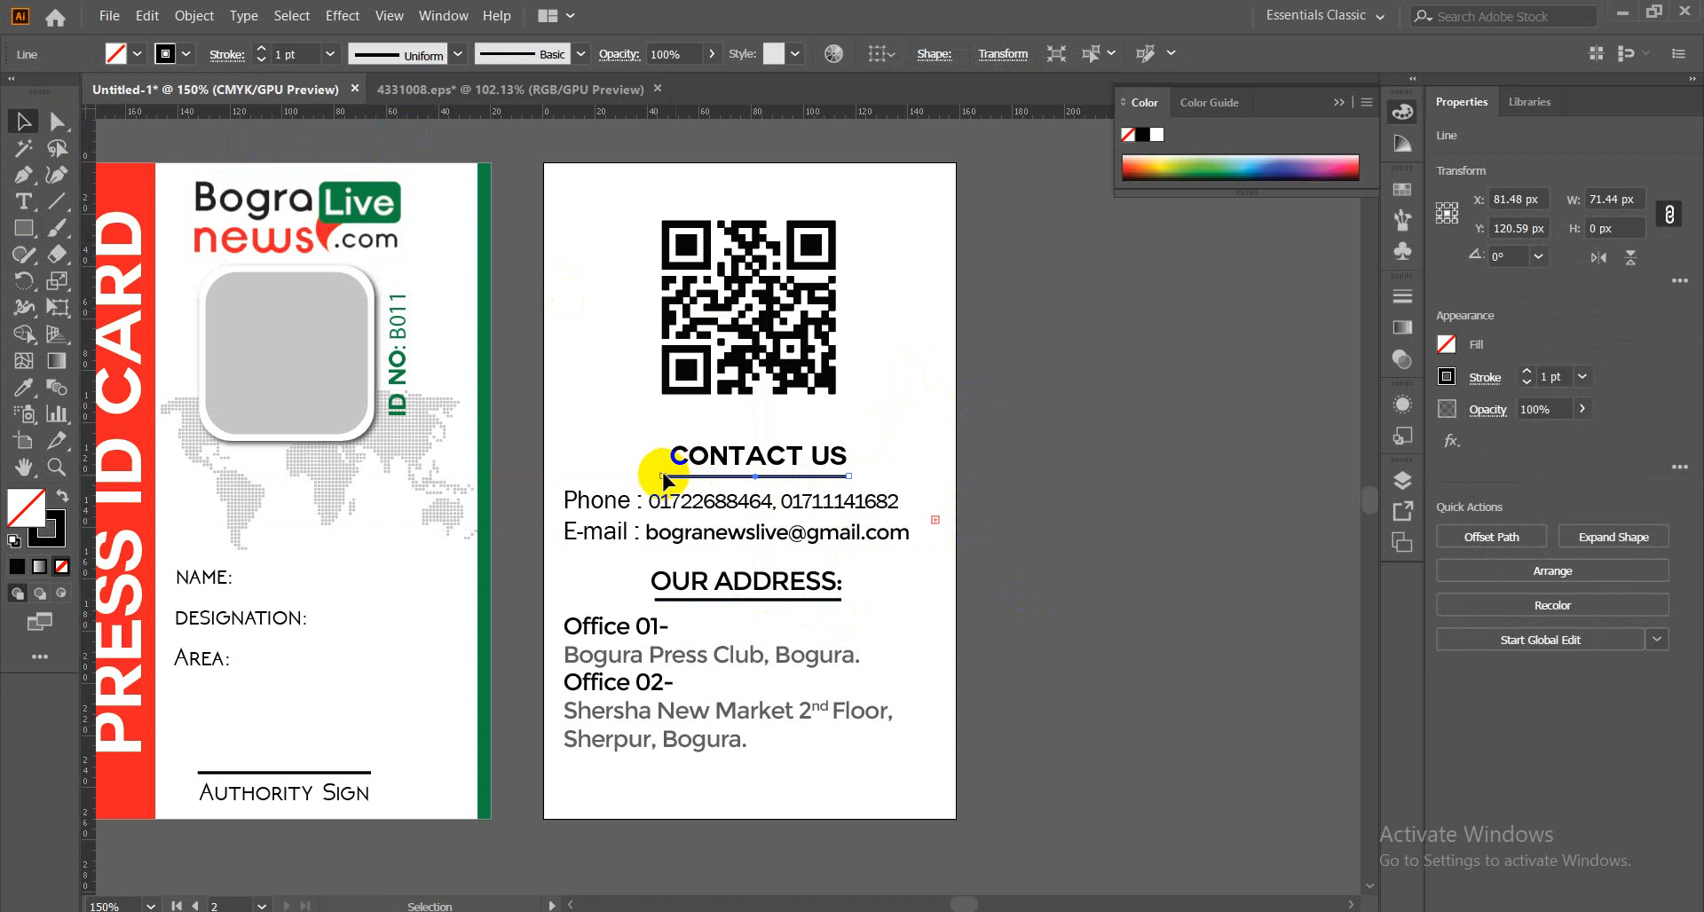
pyautogui.moveTo(663, 482); pyautogui.dragTo(672, 484)
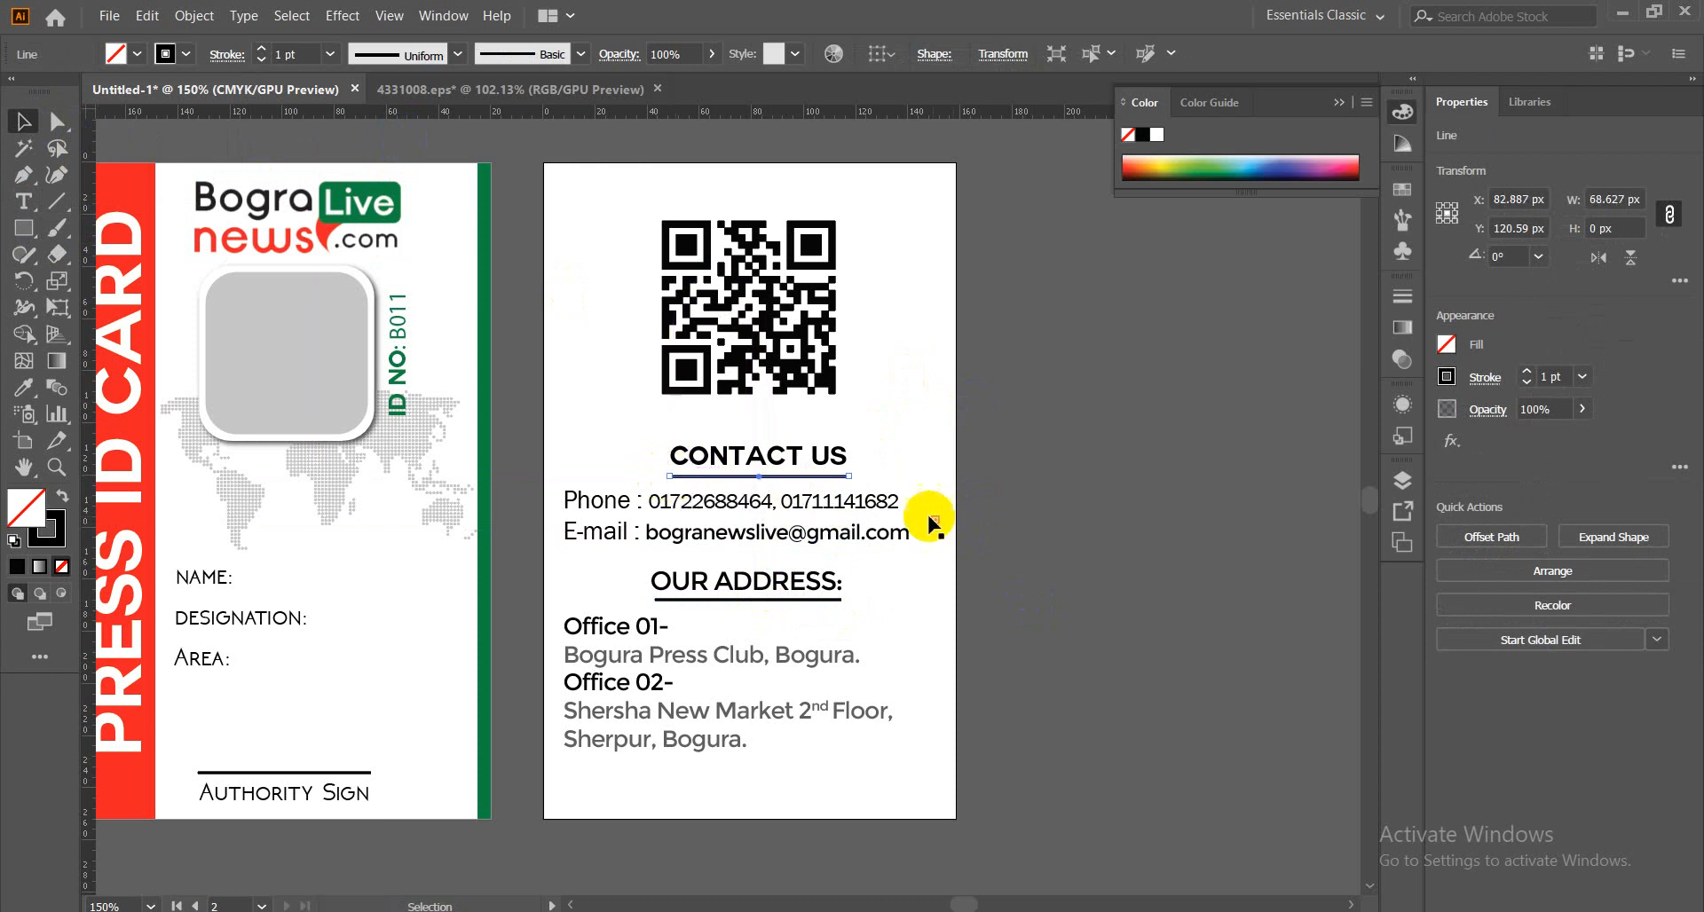
pyautogui.click(1032, 484)
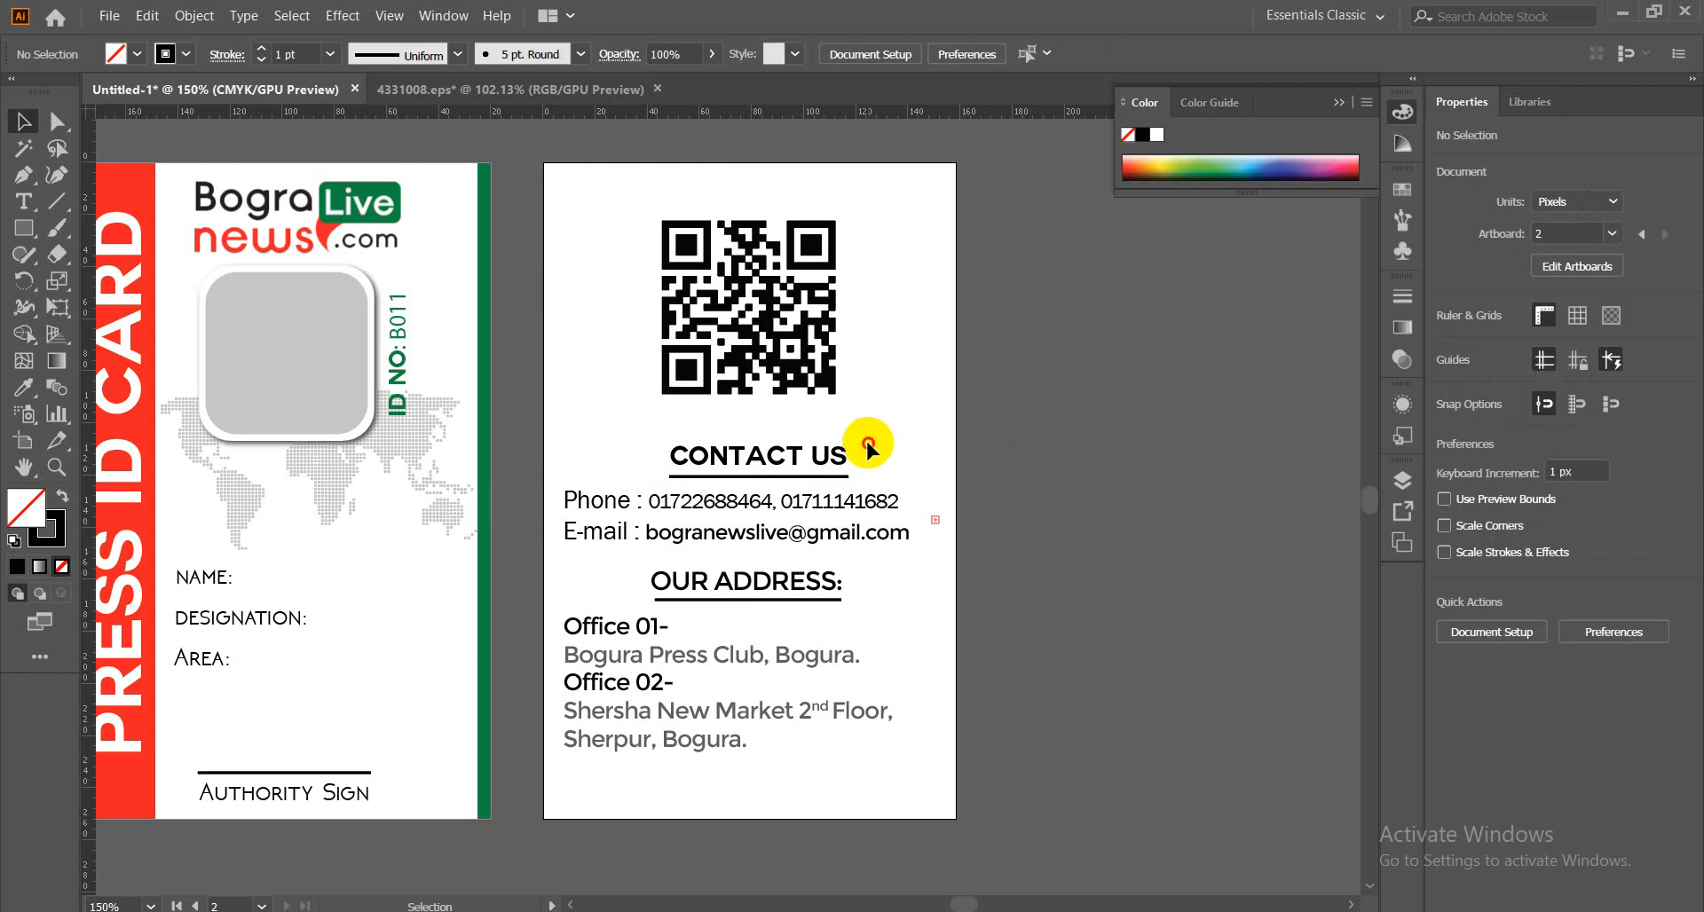
pyautogui.moveTo(810, 472); pyautogui.dragTo(803, 480)
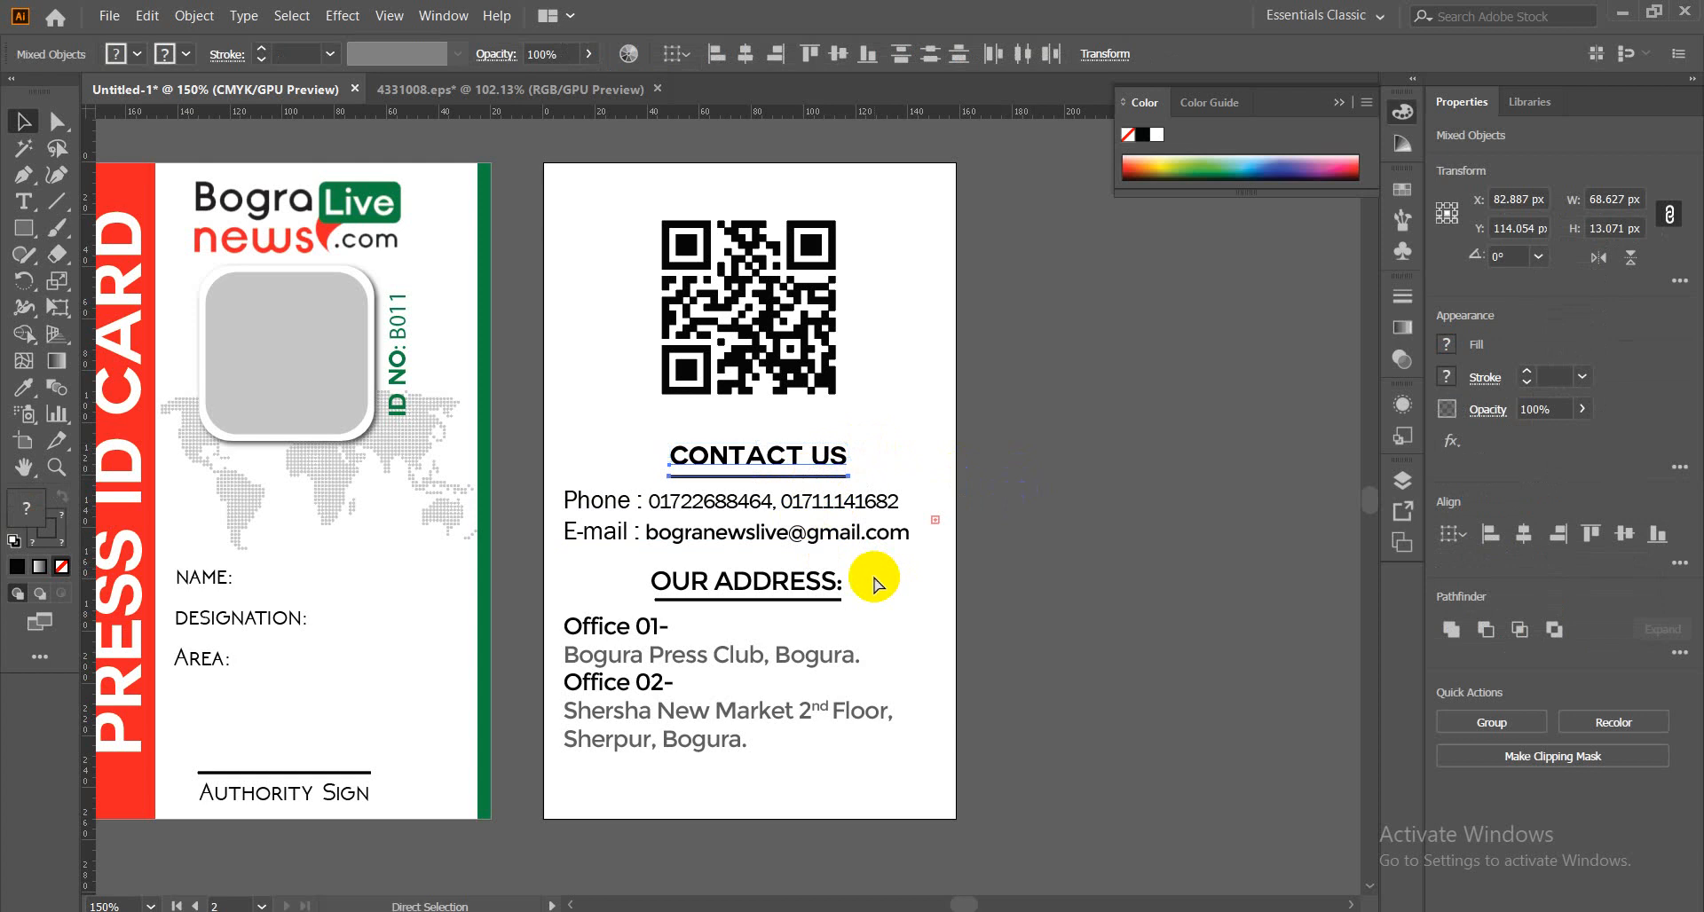
# Group CONTACT US and OUR ADDRESS each with their underlines.
pyautogui.hotkey('ctrl', 'g')
pyautogui.click(825, 606)
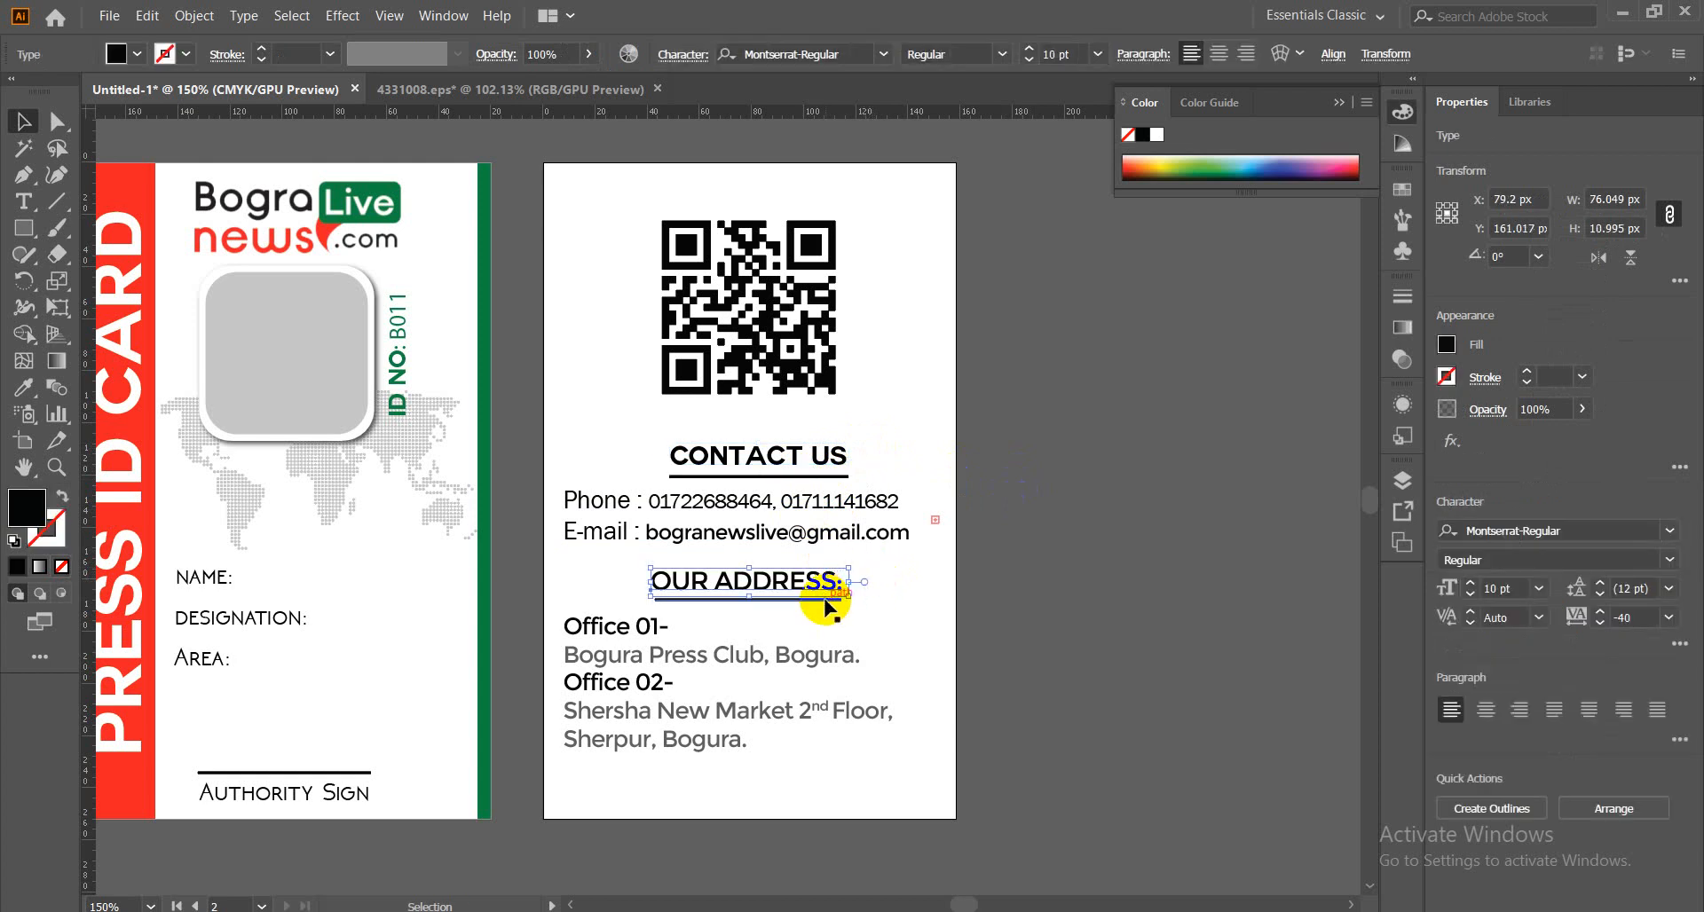
pyautogui.click(879, 609)
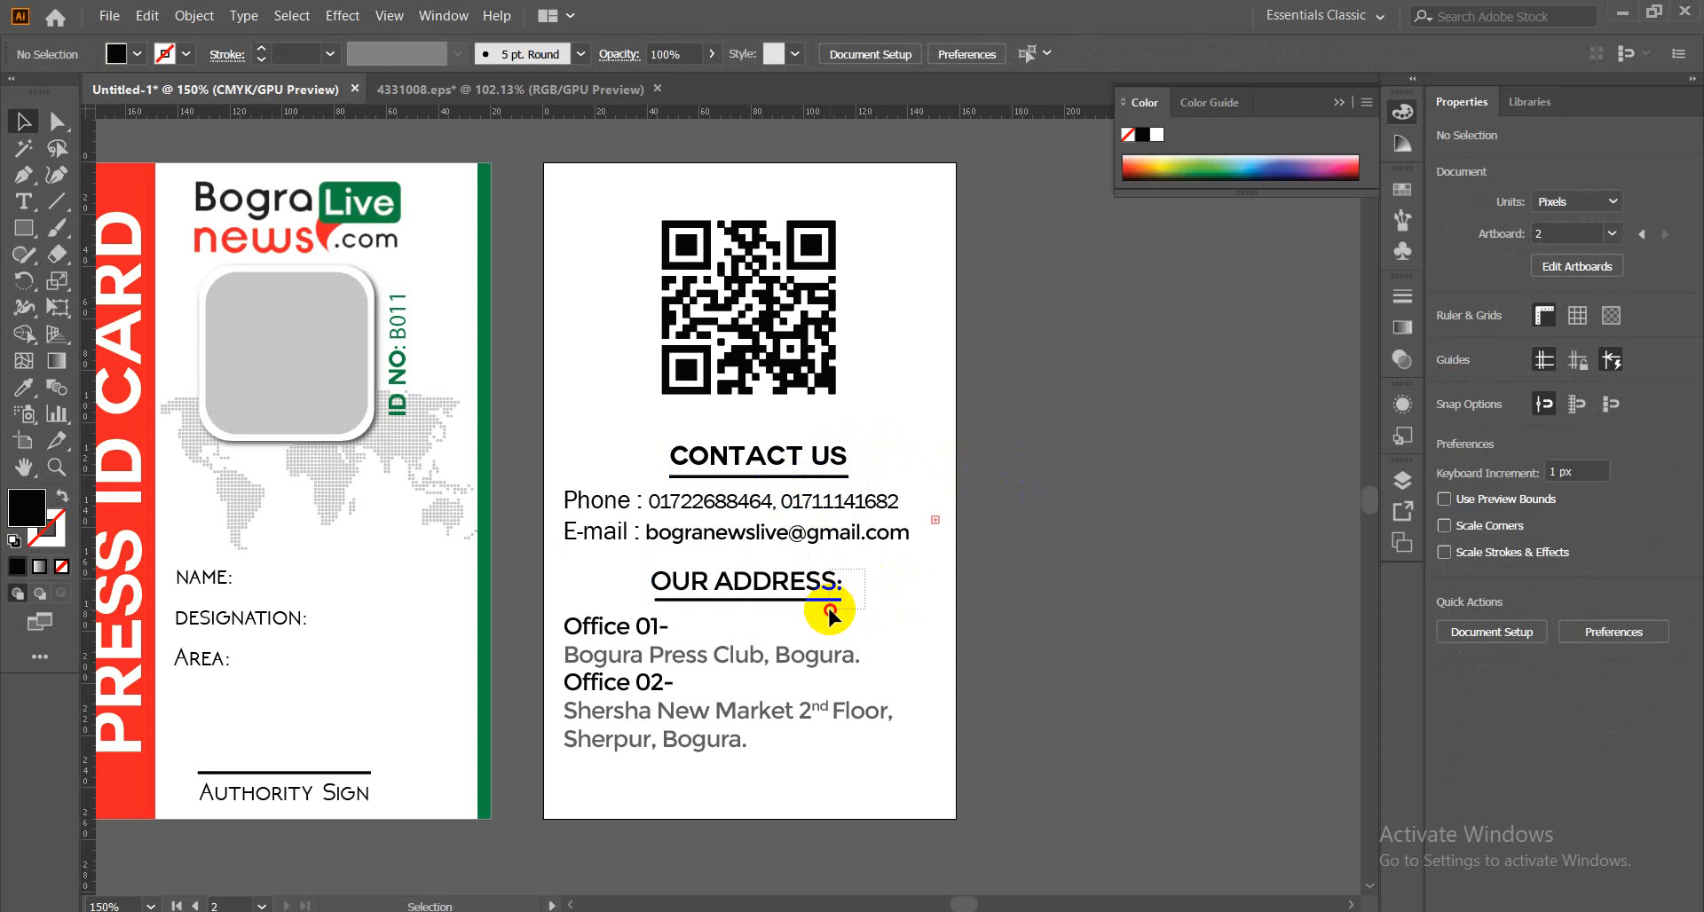
pyautogui.click(831, 610)
pyautogui.click(887, 608)
pyautogui.click(737, 602)
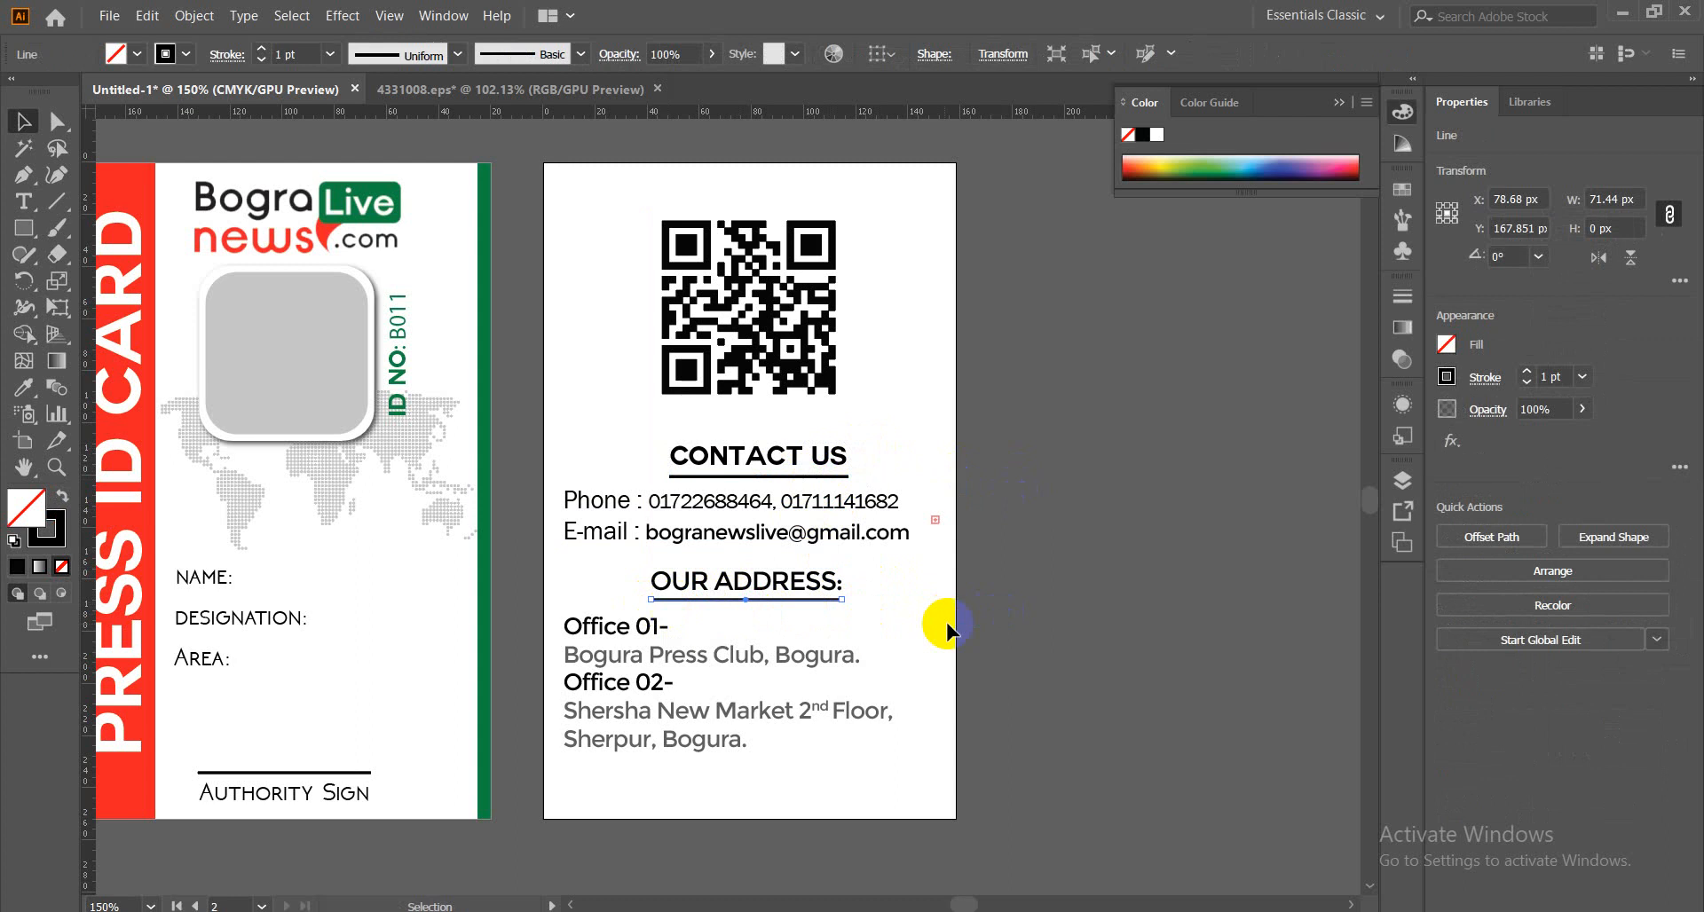
pyautogui.keyDown('shift'); pyautogui.click(803, 600); pyautogui.keyUp('shift')
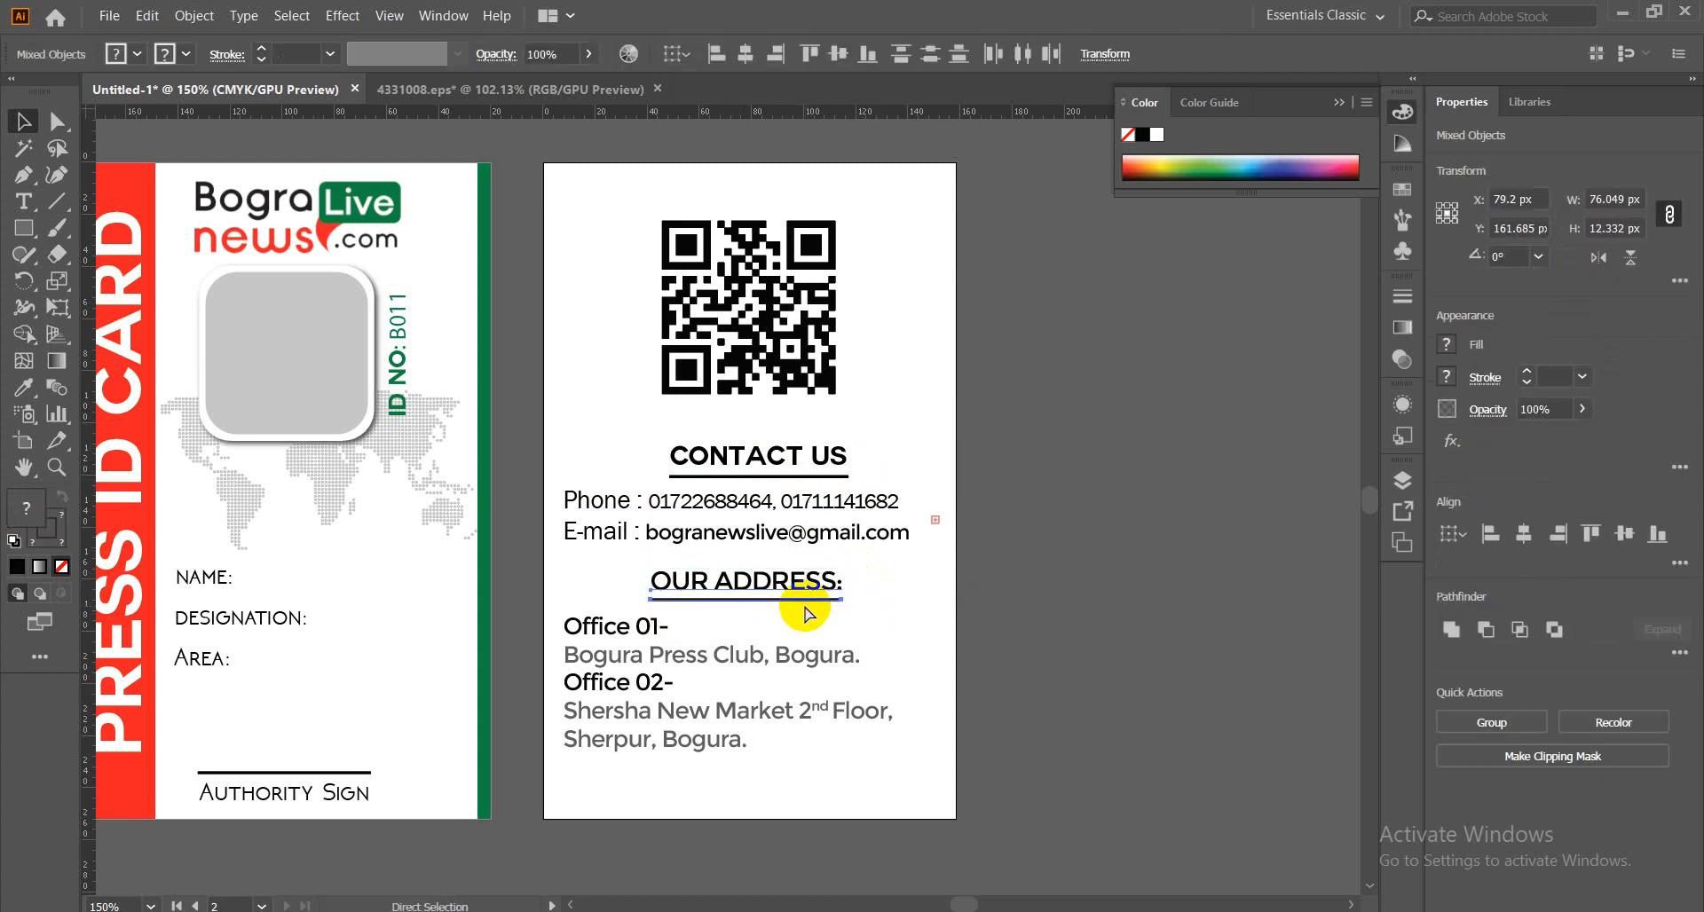
pyautogui.hotkey('ctrl', 'g')
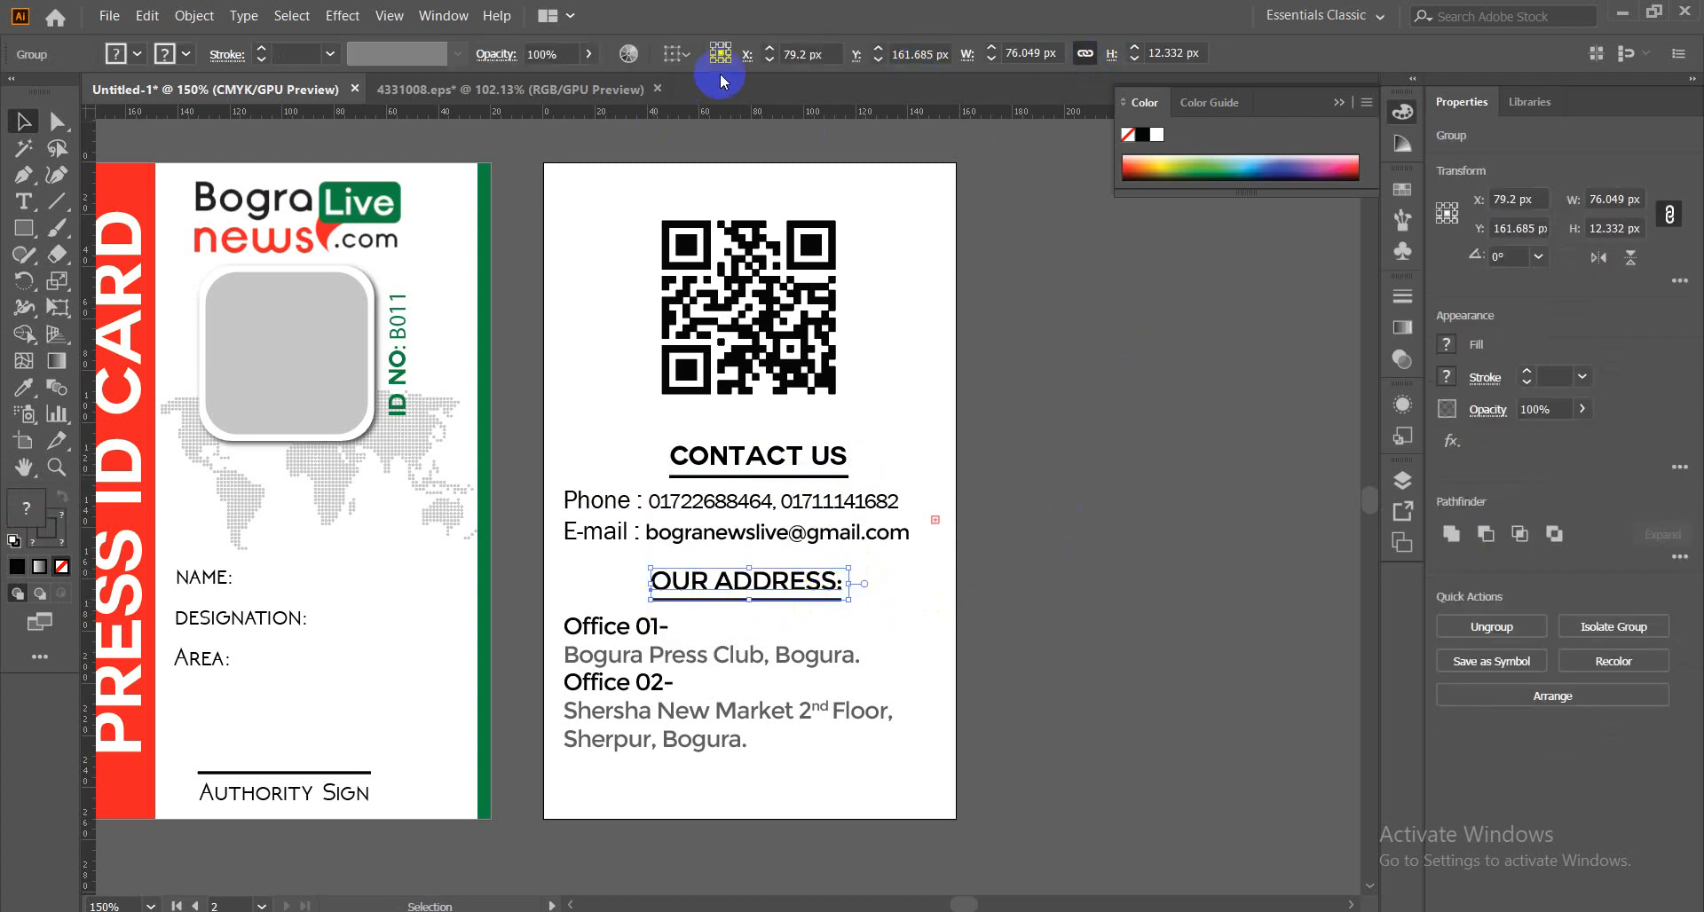
# Centre CONTACT US horizontally on the card back, aligned to the artboard.
pyautogui.click(689, 55)
pyautogui.click(711, 130)
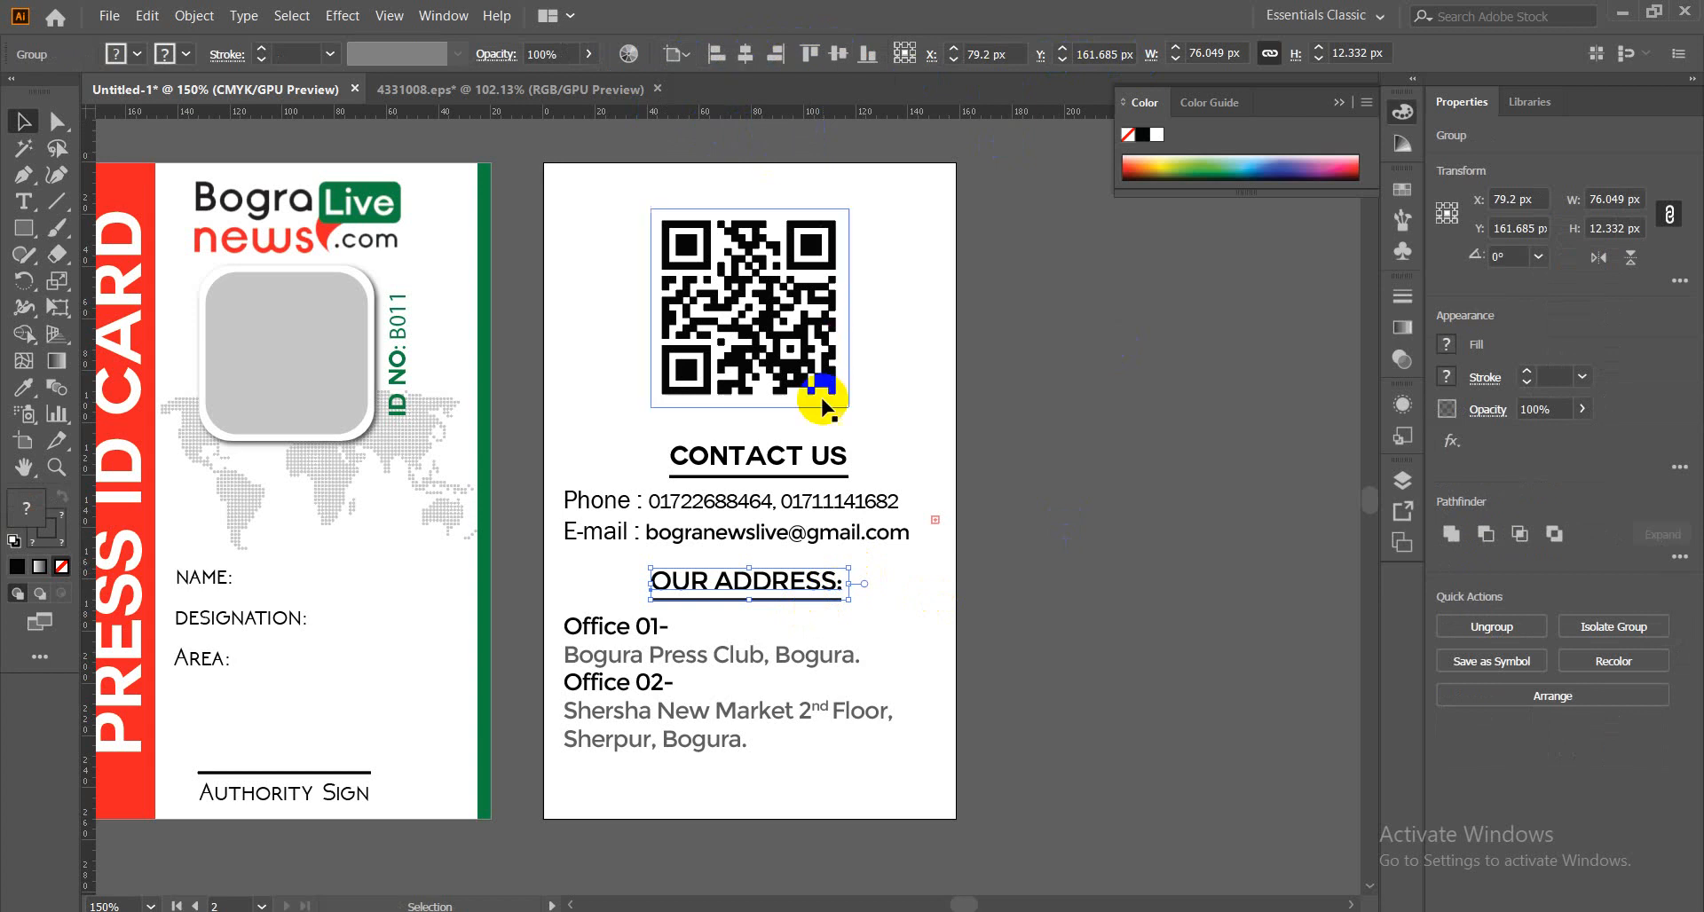
pyautogui.click(838, 456)
pyautogui.click(745, 55)
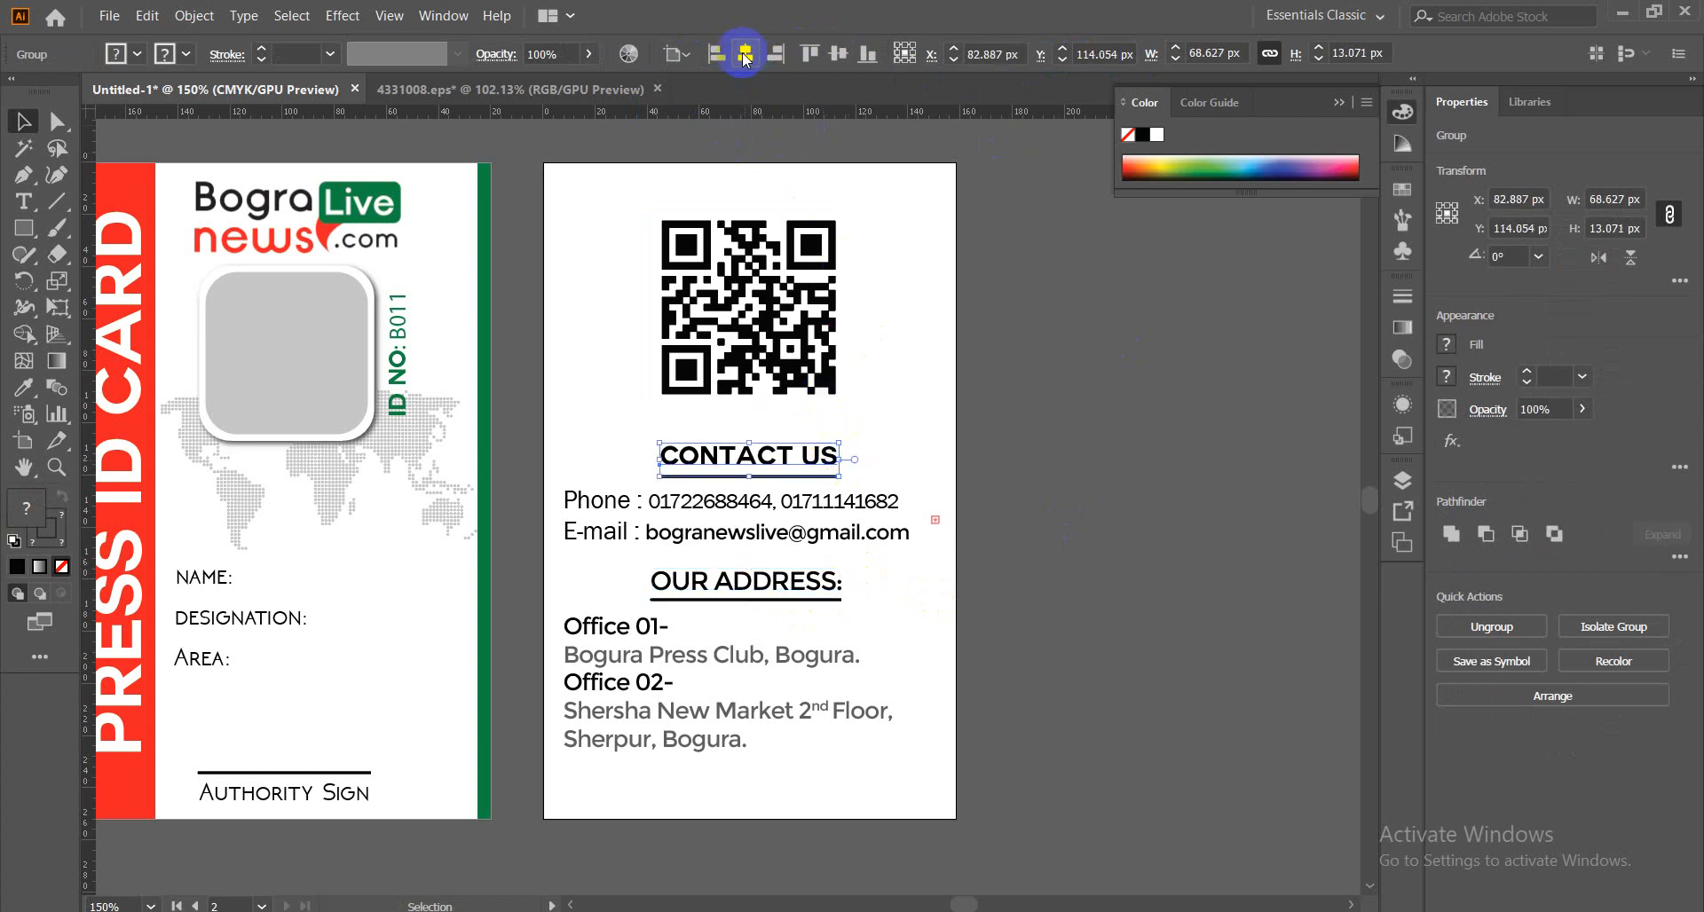
pyautogui.click(1041, 474)
# Nudge the QR code slightly downward.
pyautogui.scroll(-2, 1041, 476)
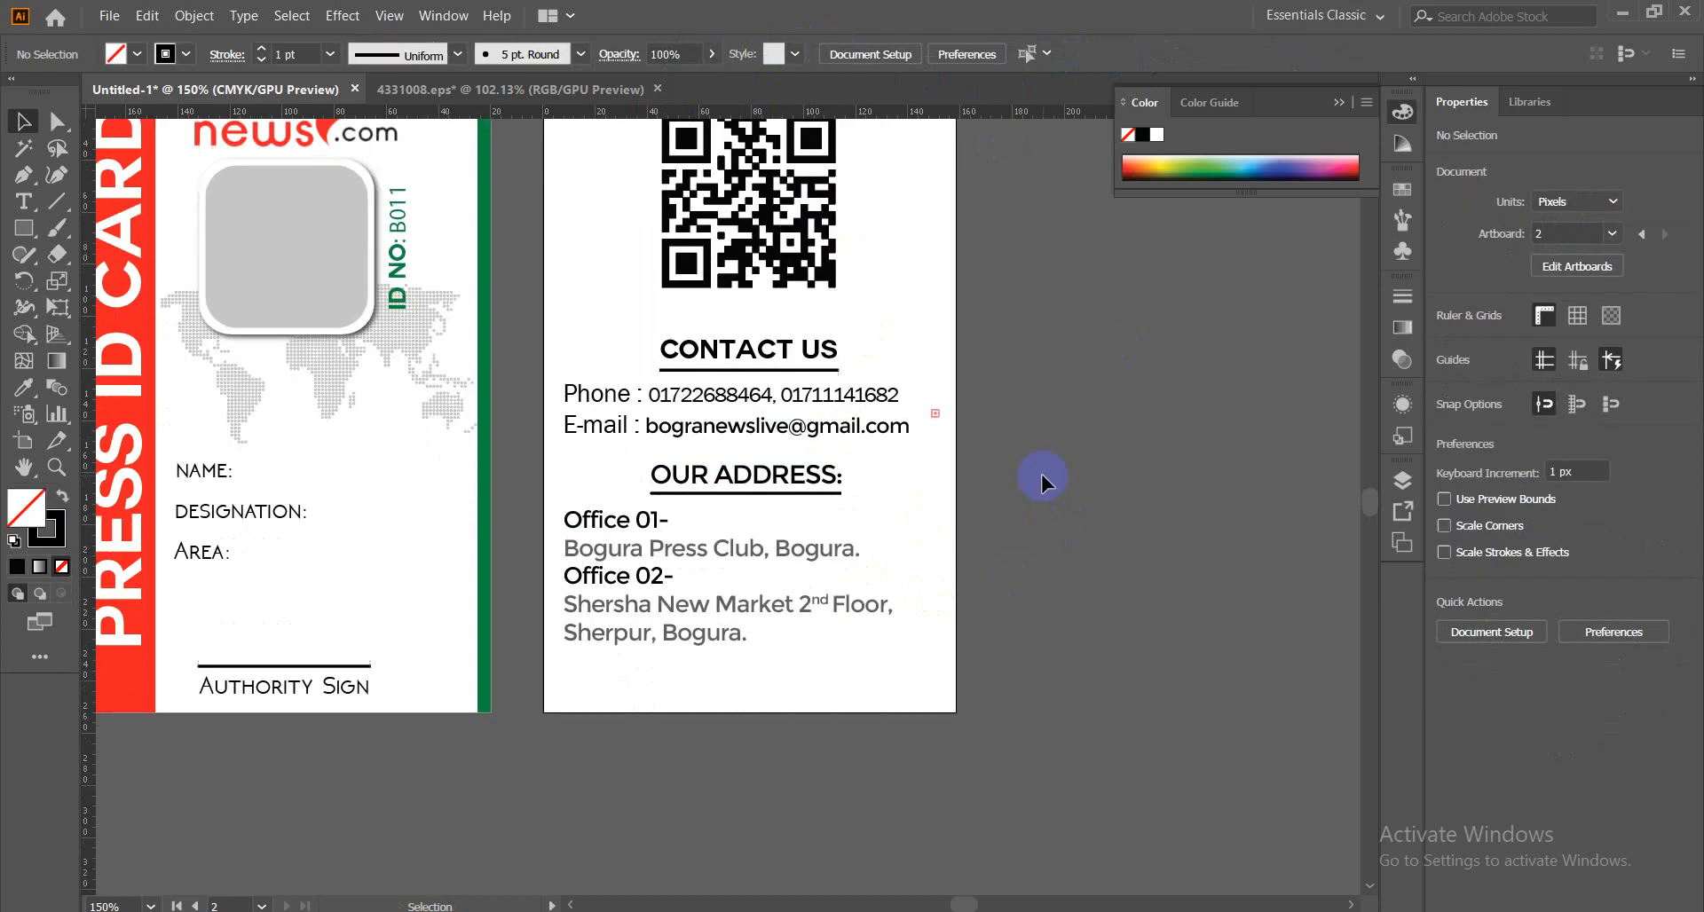
pyautogui.scroll(3, 1041, 474)
pyautogui.click(799, 404)
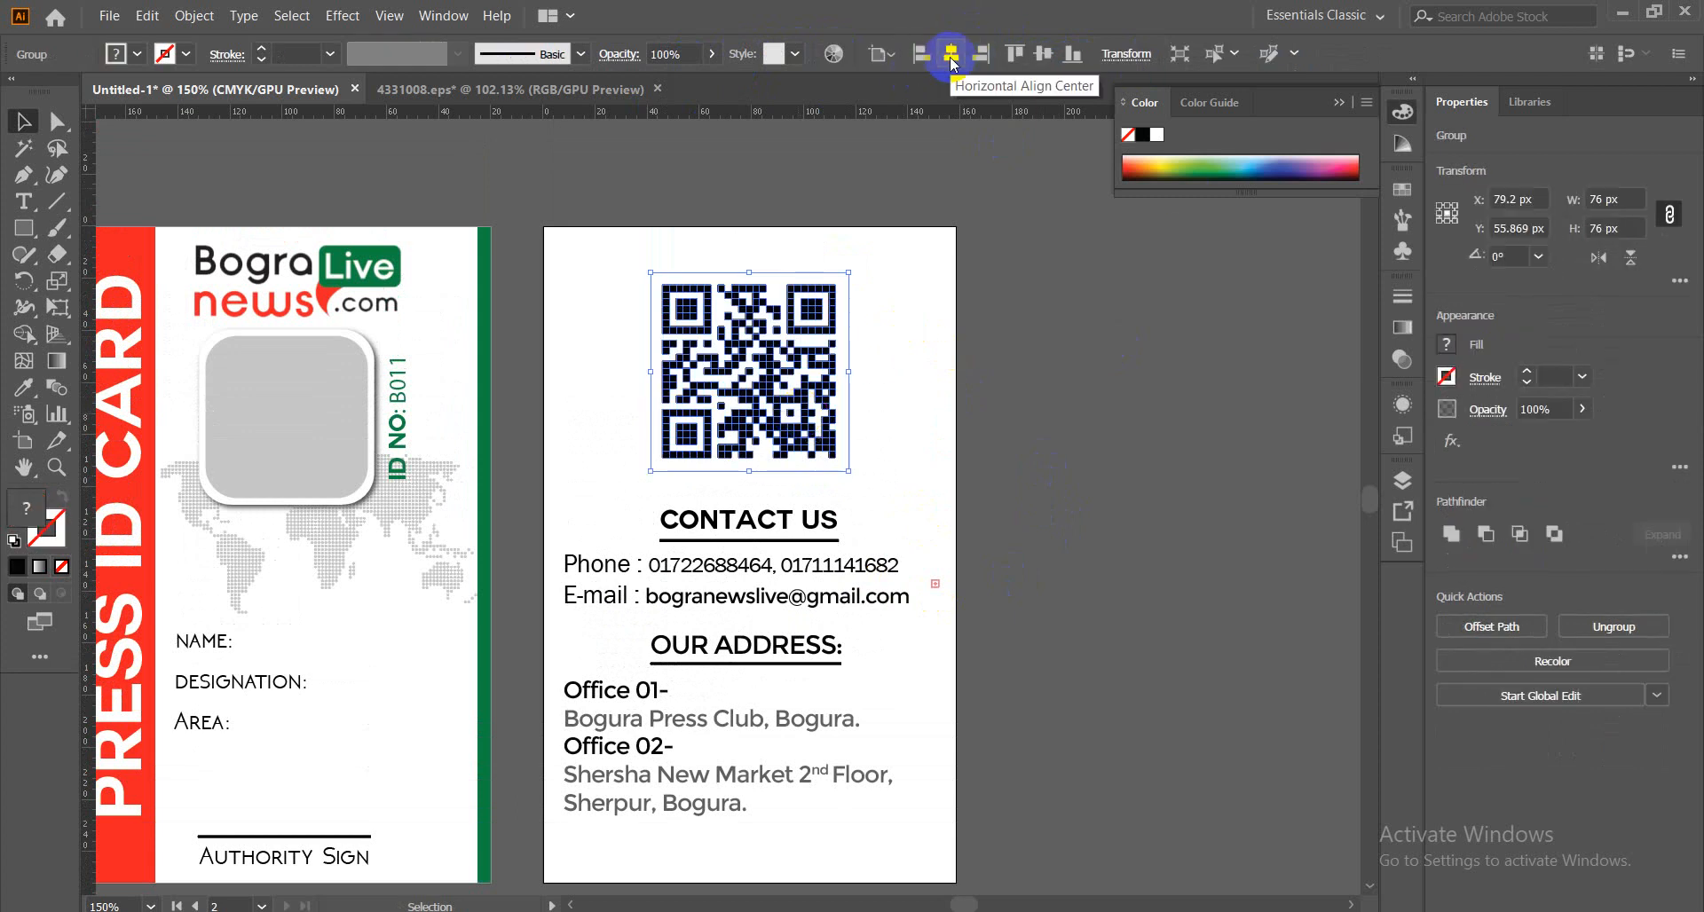
pyautogui.click(1010, 440)
pyautogui.scroll(-2, 1011, 440)
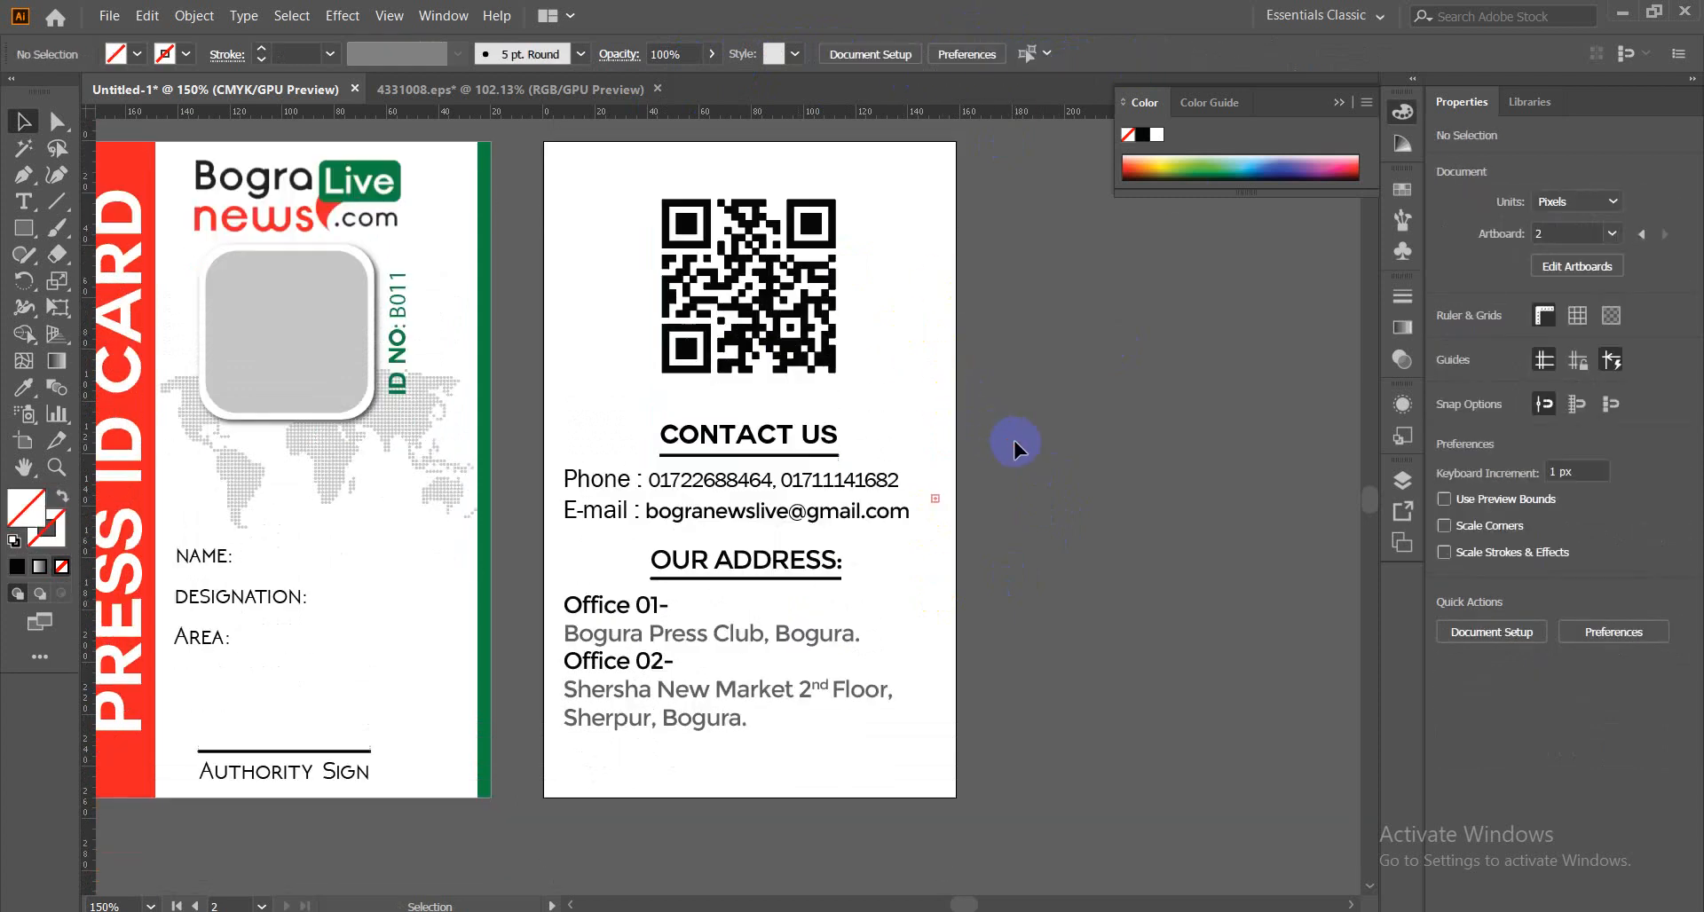
pyautogui.scroll(-2, 1014, 440)
pyautogui.scroll(5, 1015, 440)
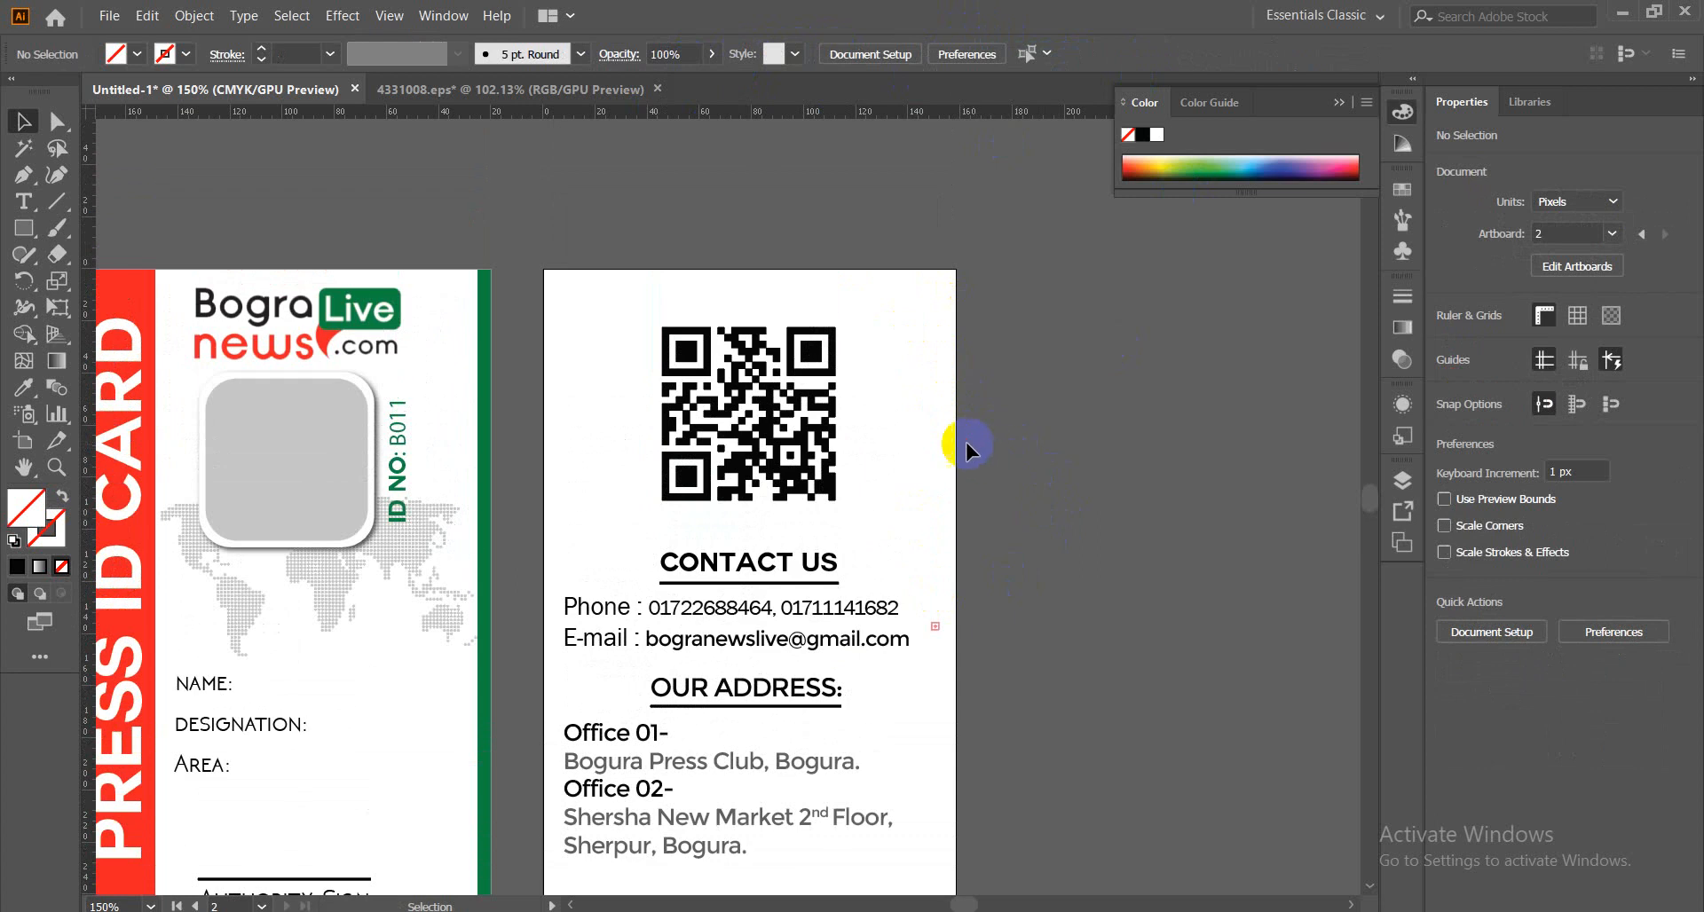
pyautogui.click(786, 462)
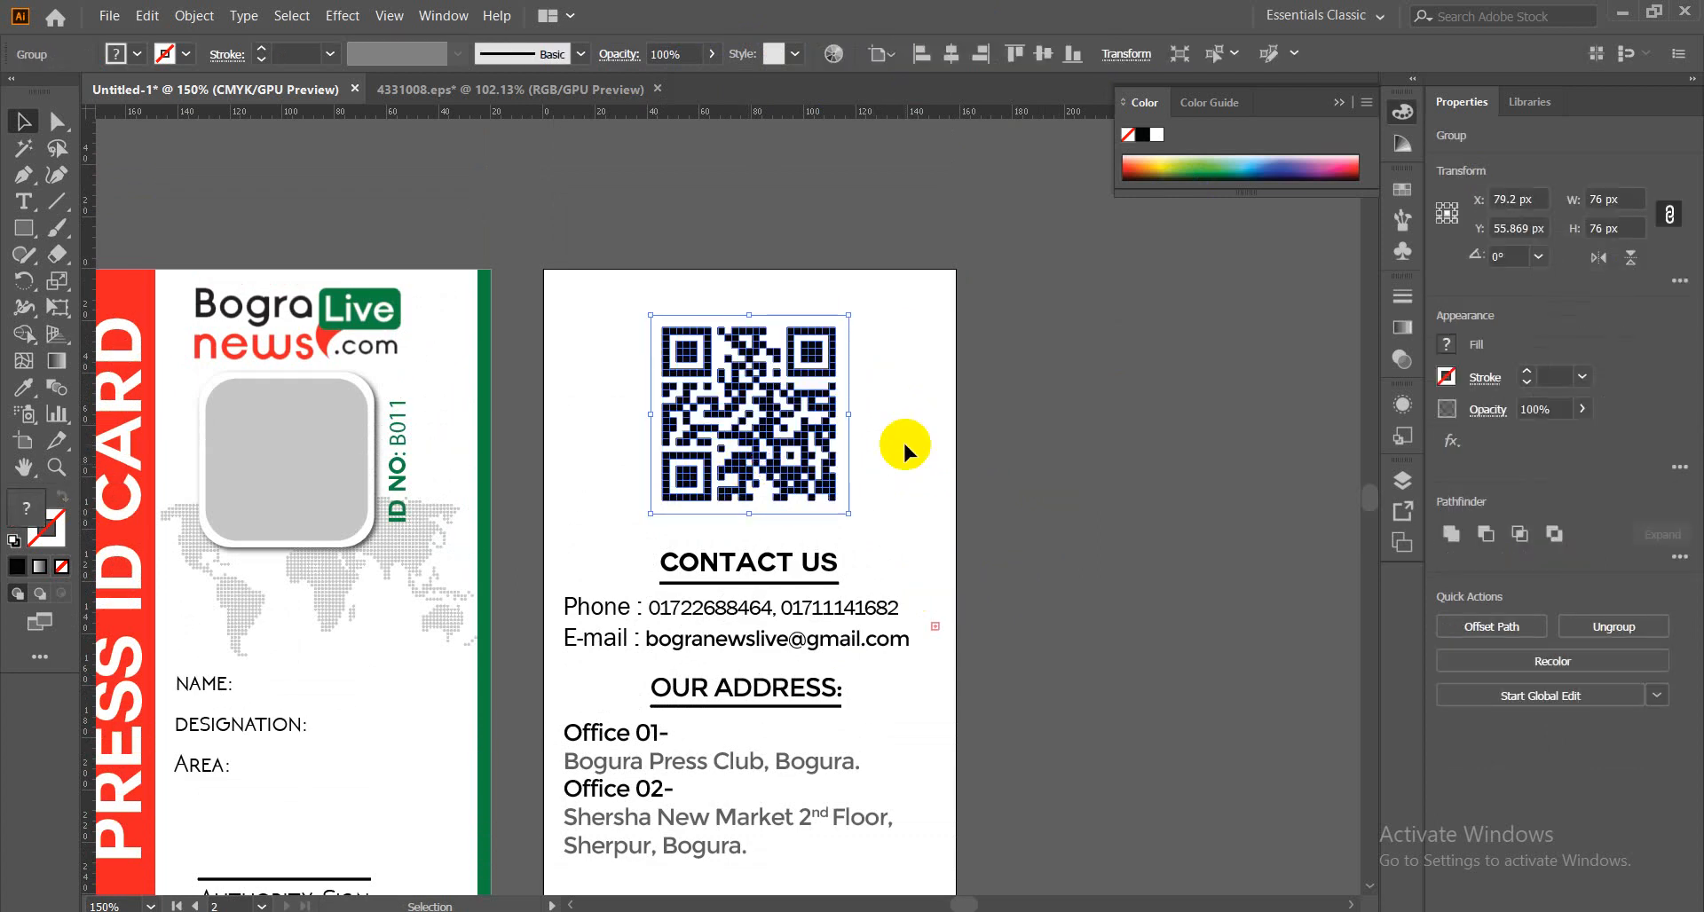
pyautogui.press('Down')
pyautogui.press('Down')
pyautogui.press('Down')
pyautogui.press('Down')
pyautogui.press('Down')
pyautogui.press('Down')
pyautogui.press('Down')
pyautogui.press('Down')
pyautogui.press('Down')
pyautogui.press('Down')
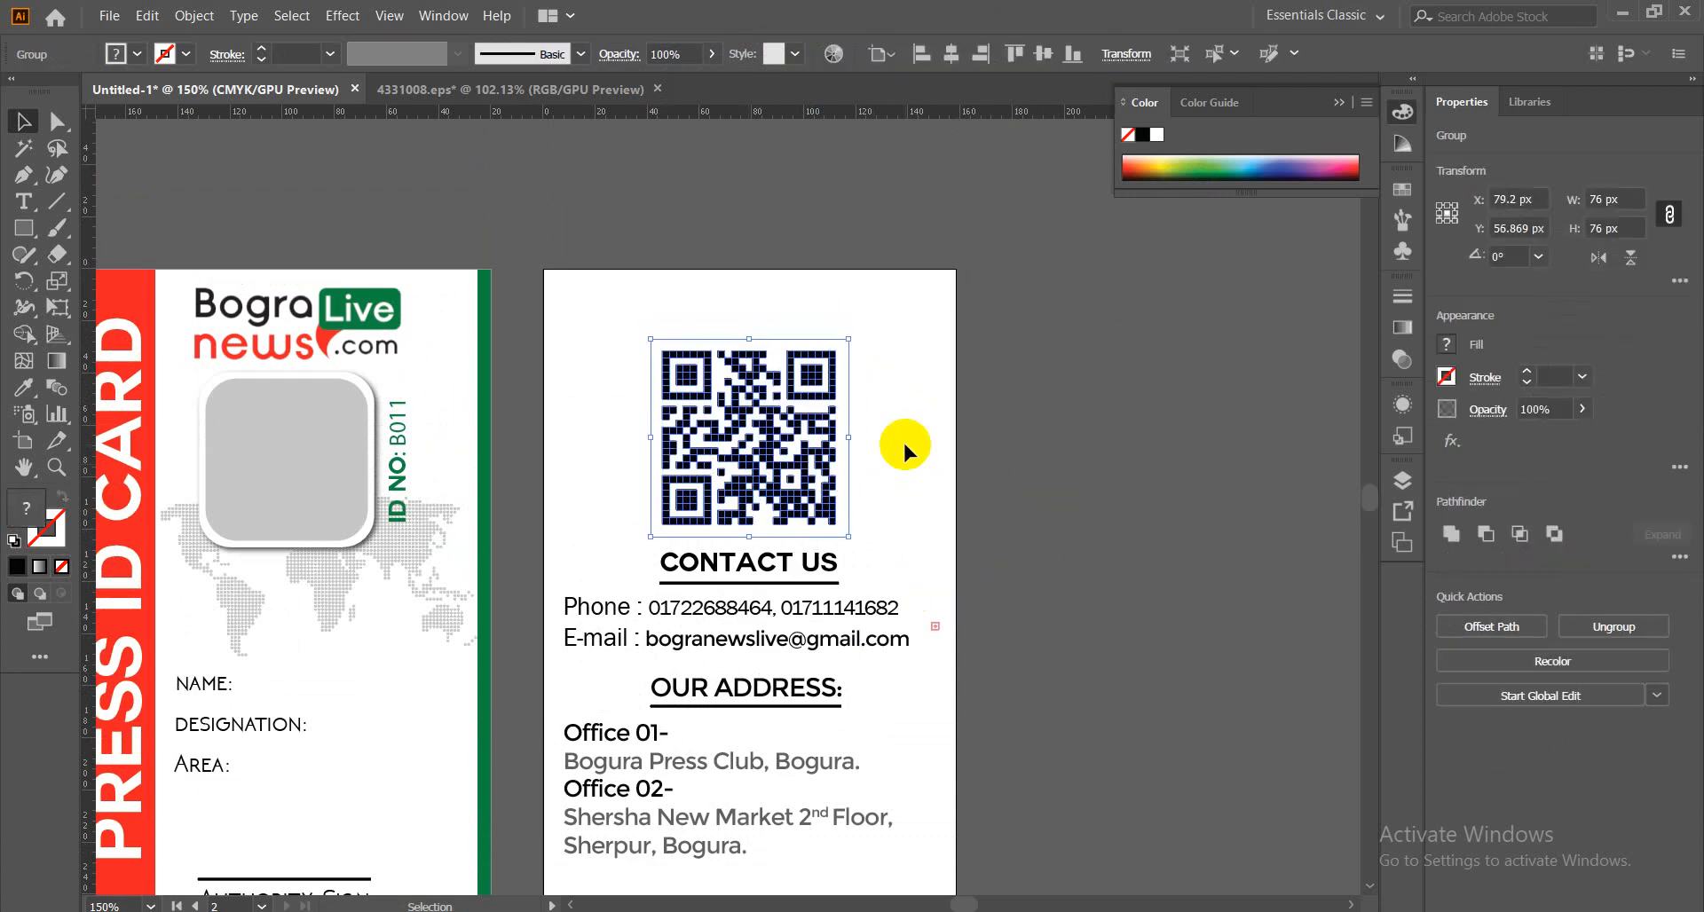
pyautogui.click(1062, 490)
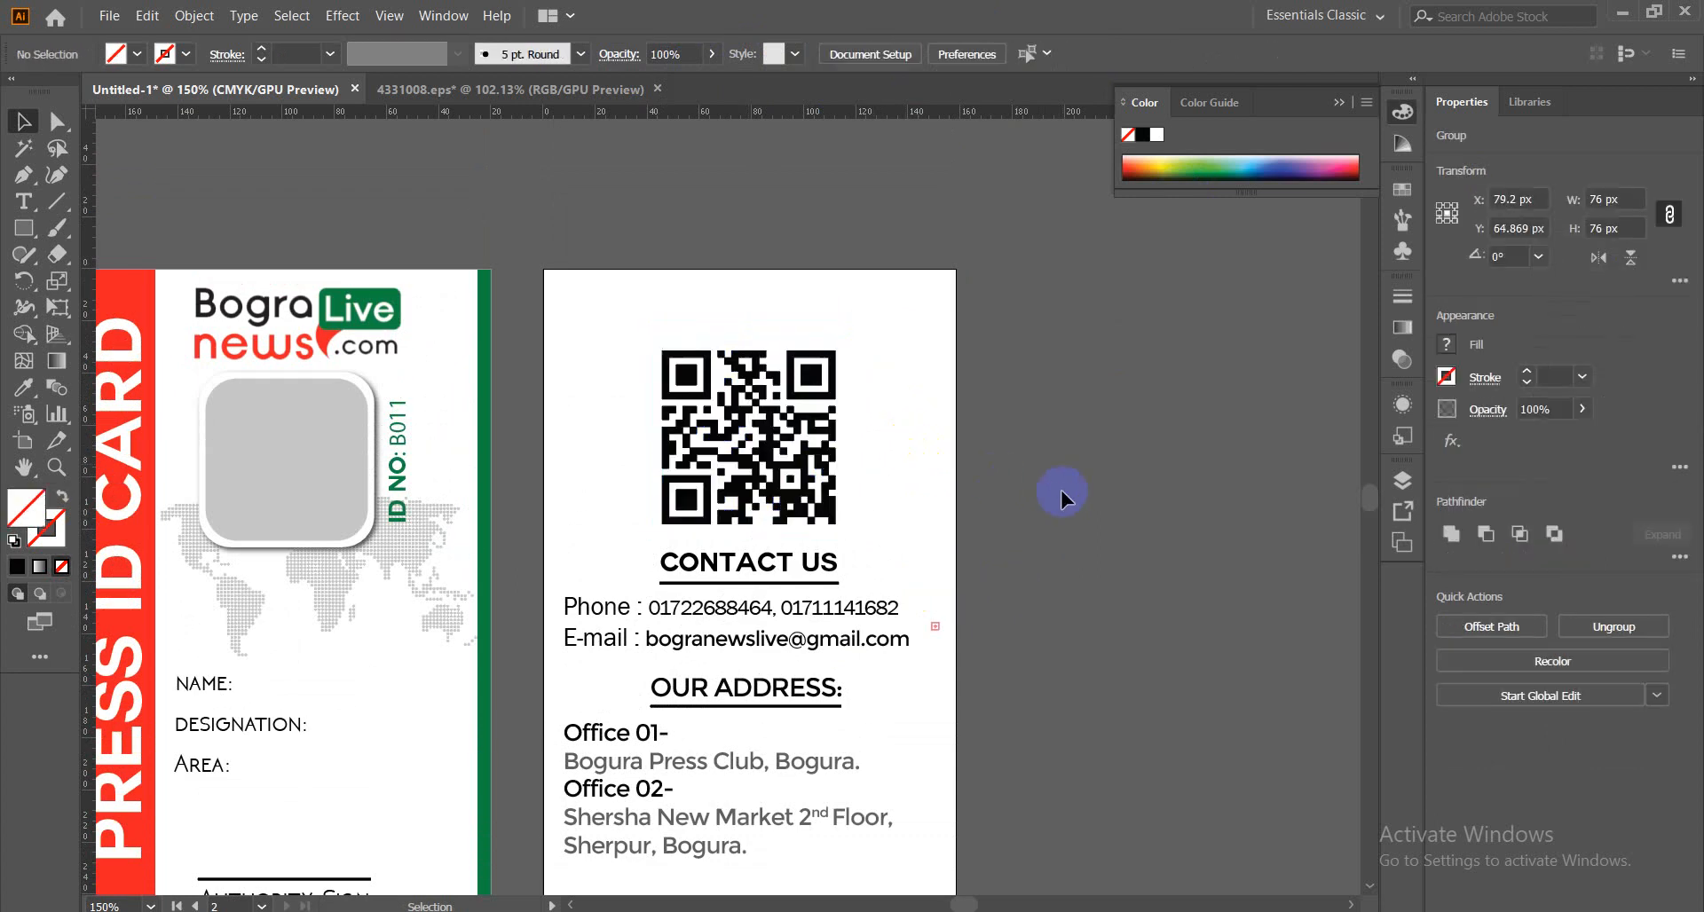
# Ungroup CONTACT US from its underline and select the heading text.
pyautogui.click(735, 575)
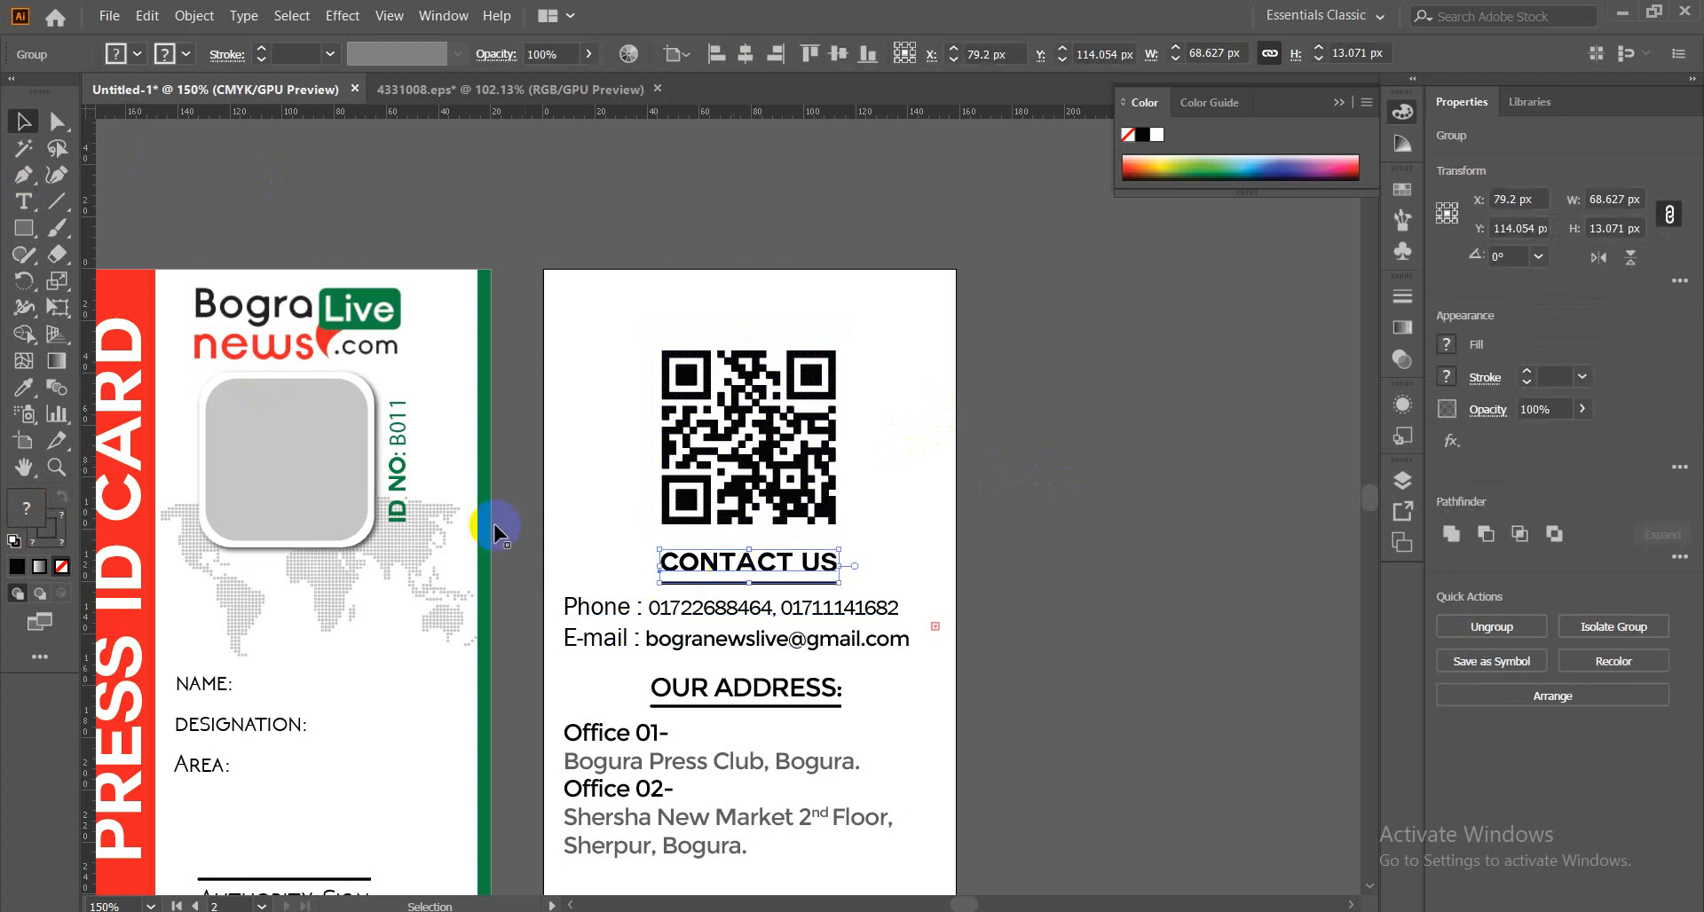
pyautogui.scroll(-3, 387, 562)
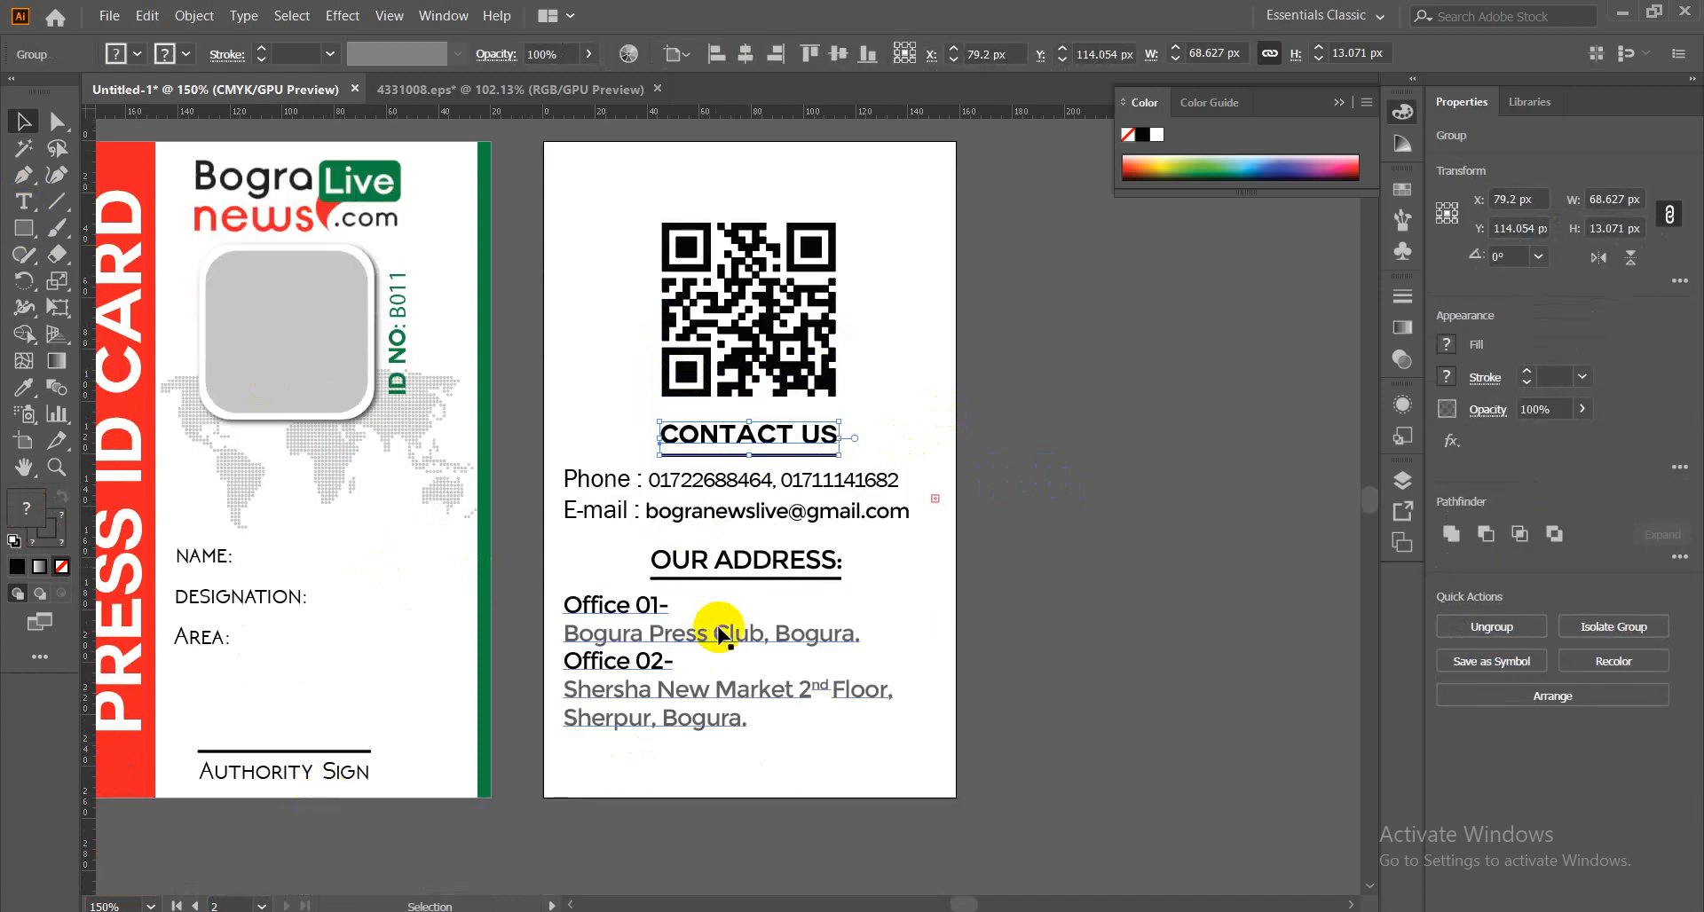
pyautogui.rightClick(743, 437)
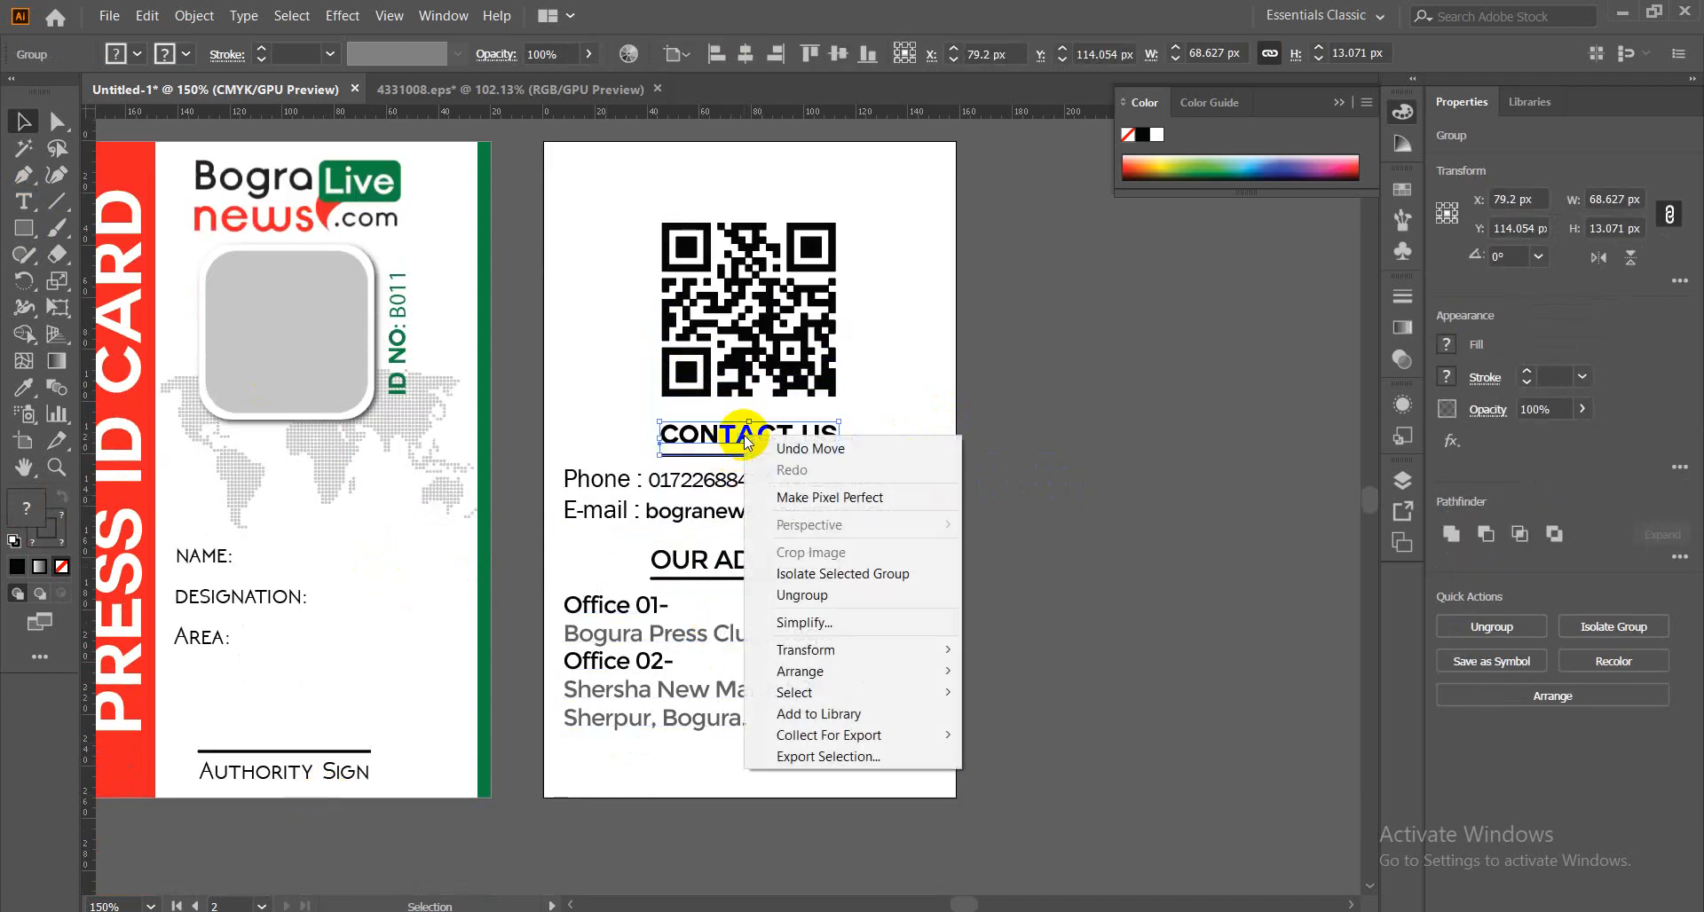
pyautogui.click(807, 595)
pyautogui.click(1127, 526)
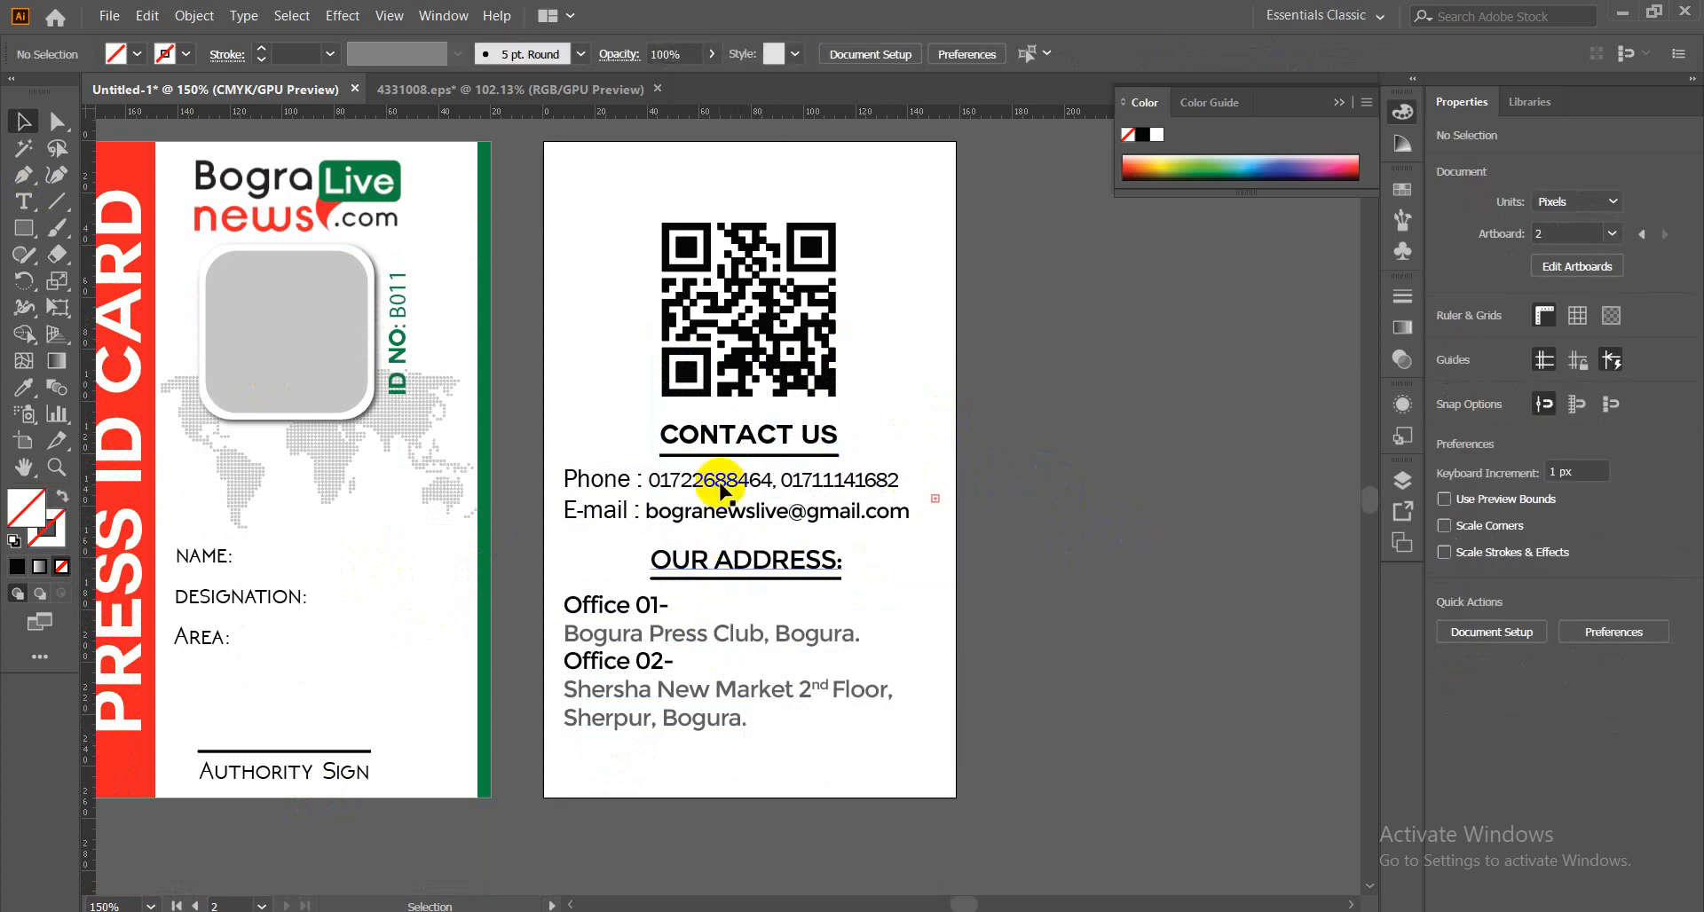
pyautogui.click(741, 436)
# Duplicate CONTACT US above the QR code and retype it as 'IF YOU FOUND PLEASE CONTACT'.
pyautogui.moveTo(741, 440); pyautogui.dragTo(655, 192)
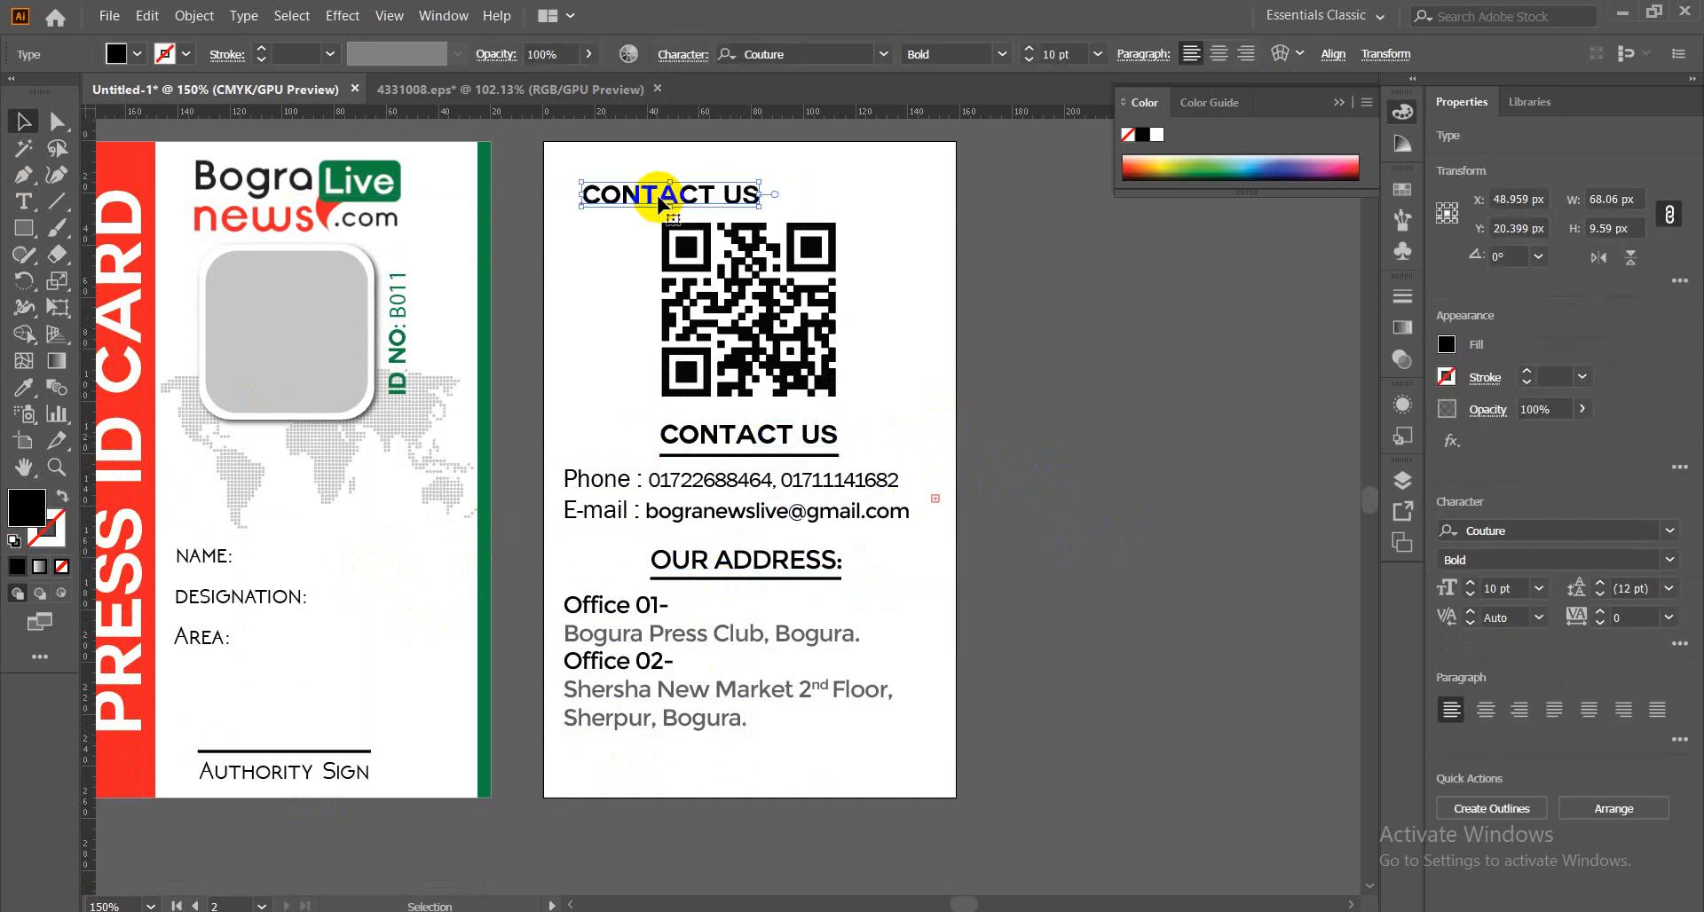
pyautogui.doubleClick(750, 191)
pyautogui.moveTo(758, 194); pyautogui.dragTo(582, 193)
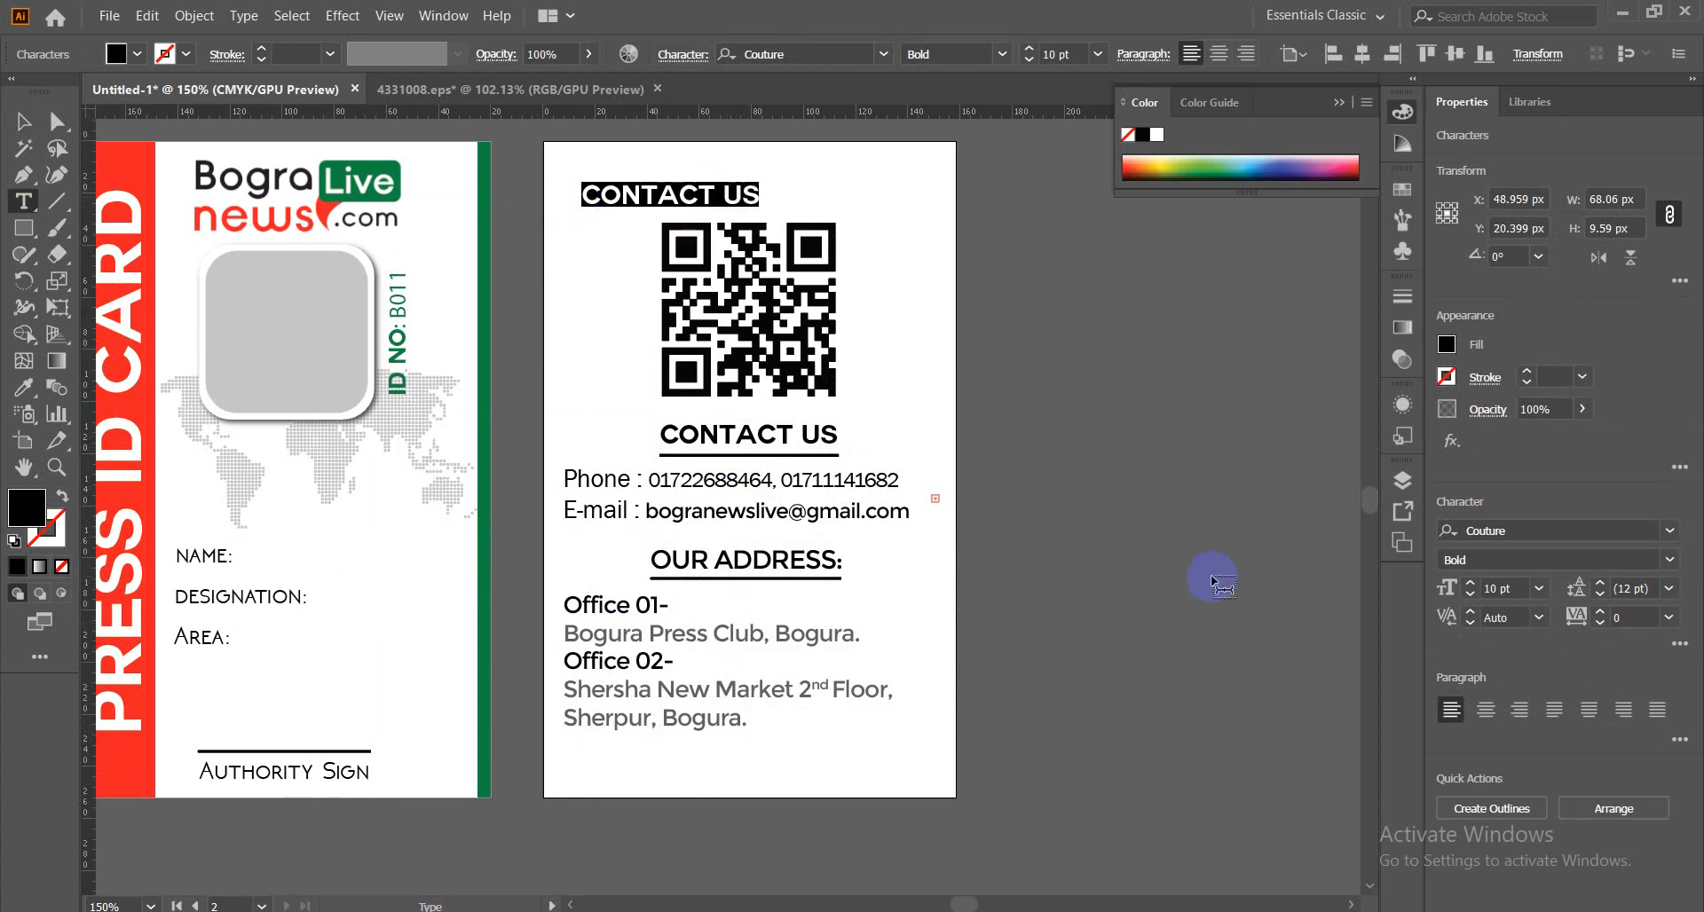
pyautogui.write('IF')
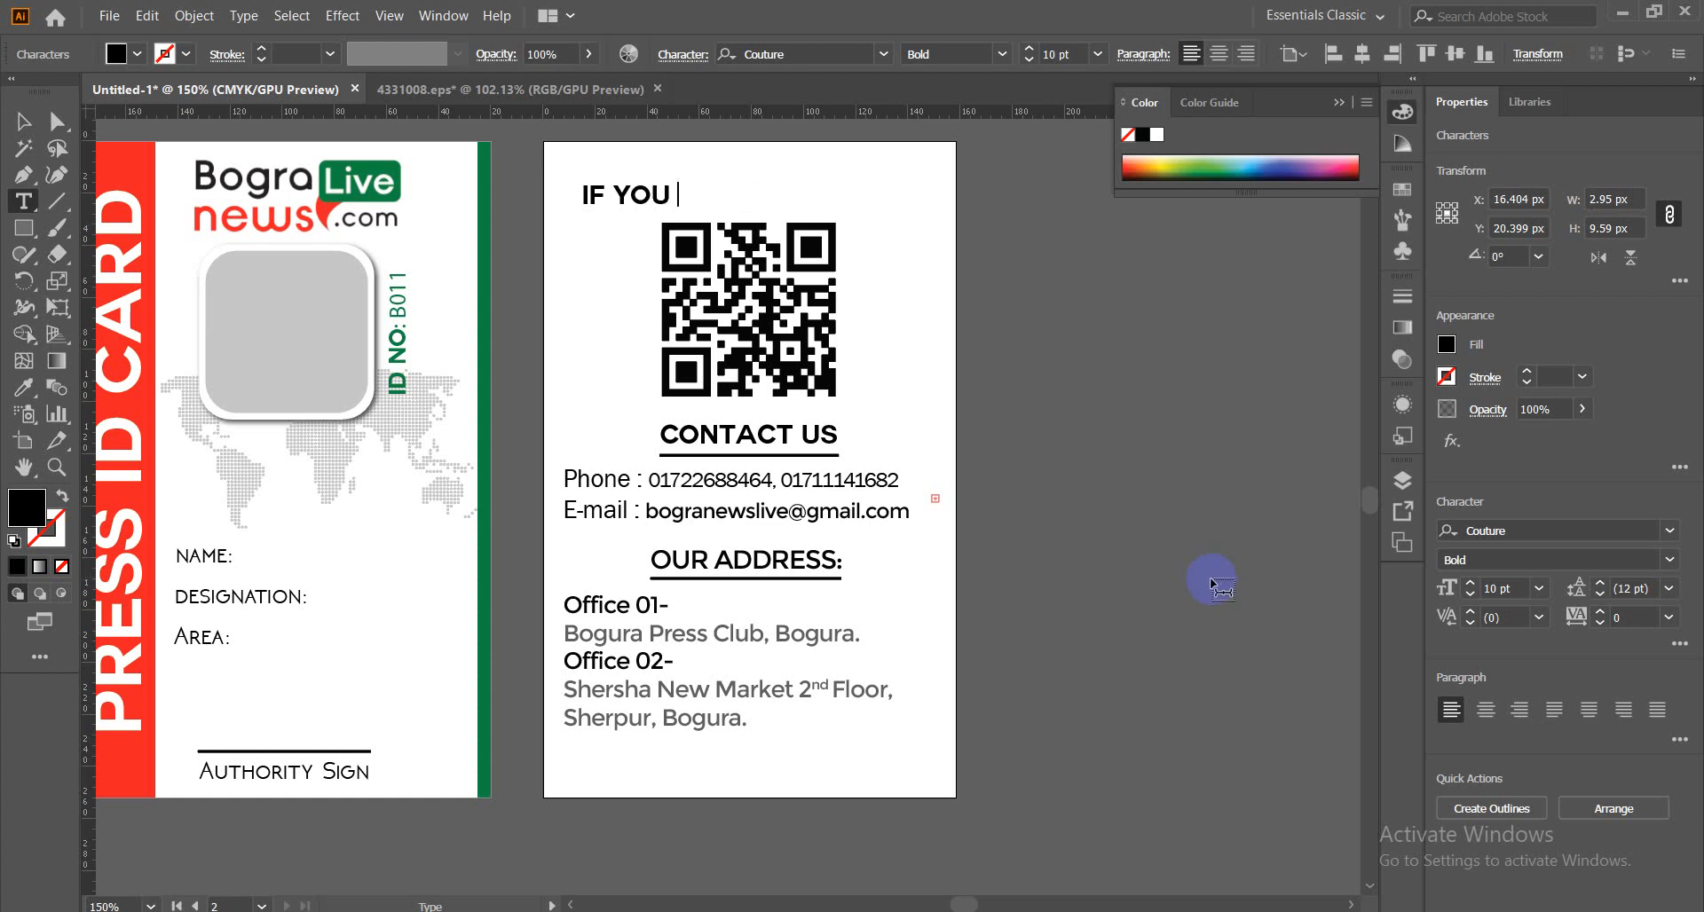
pyautogui.write('YOU FOUND')
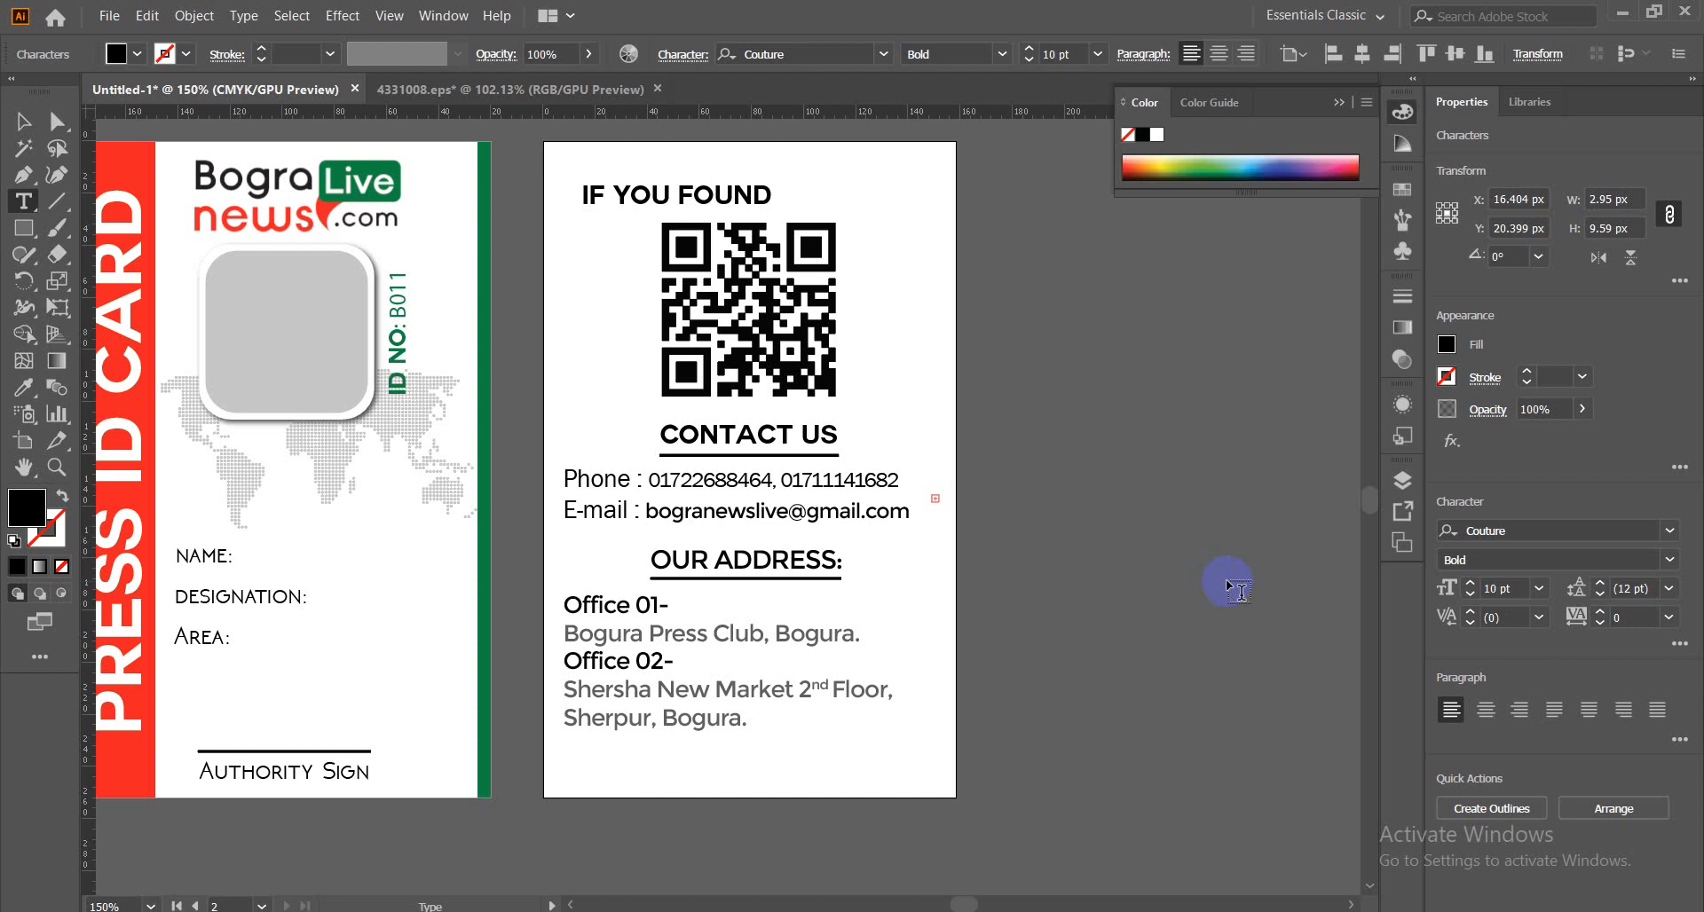
pyautogui.write(' PLEASE')
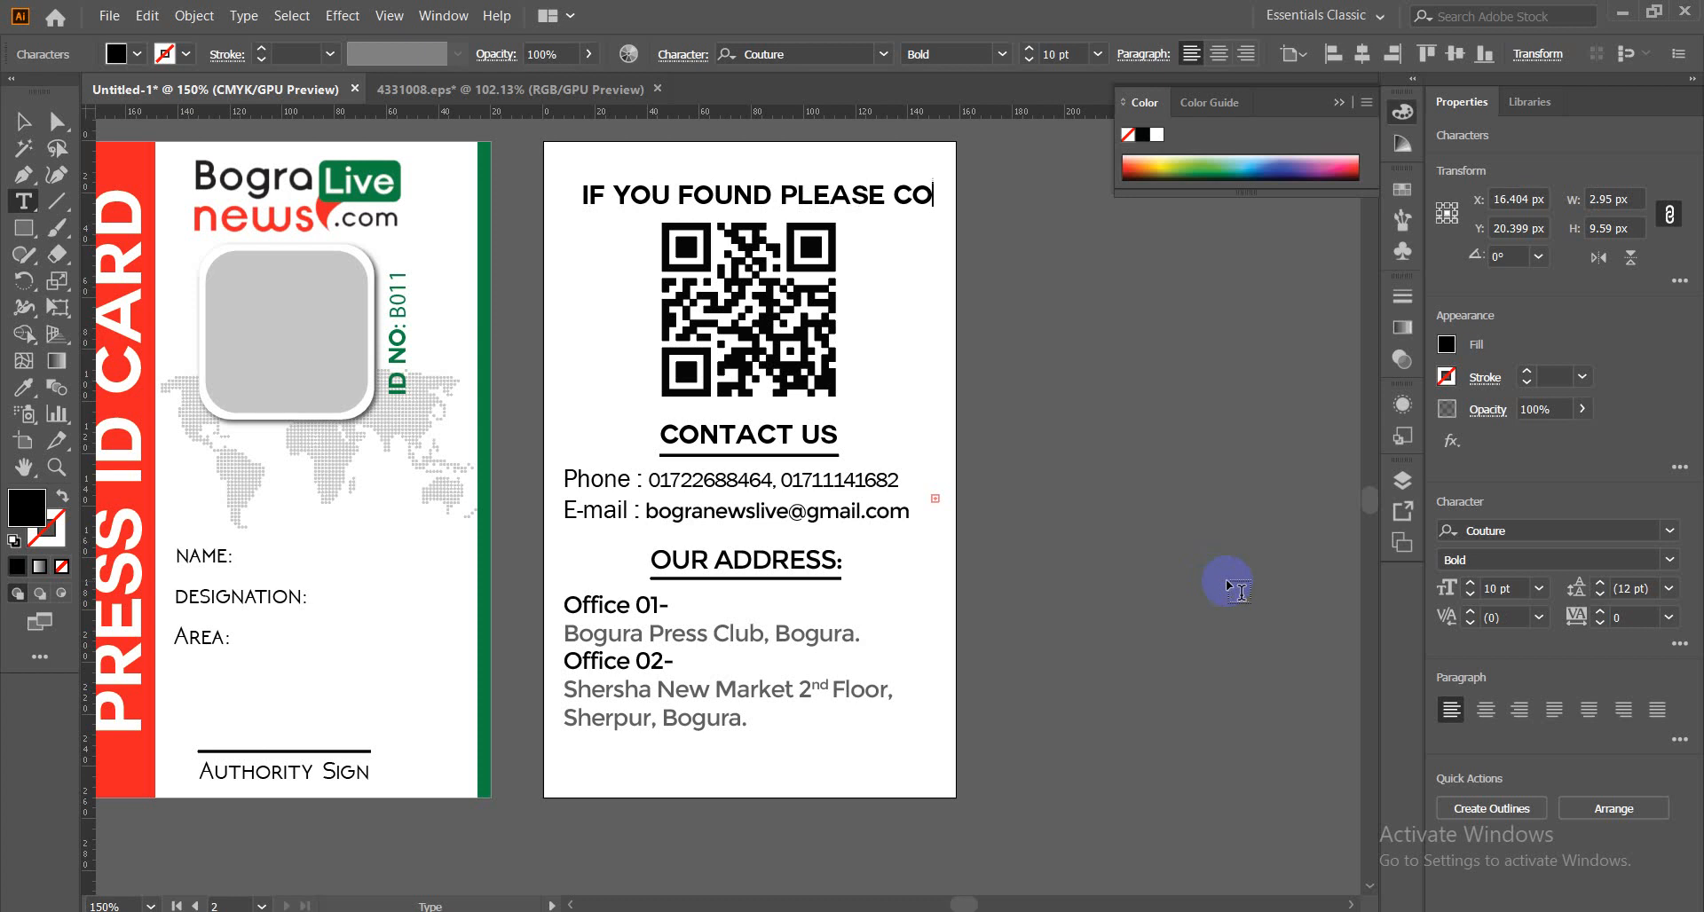
pyautogui.write('CONTAC')
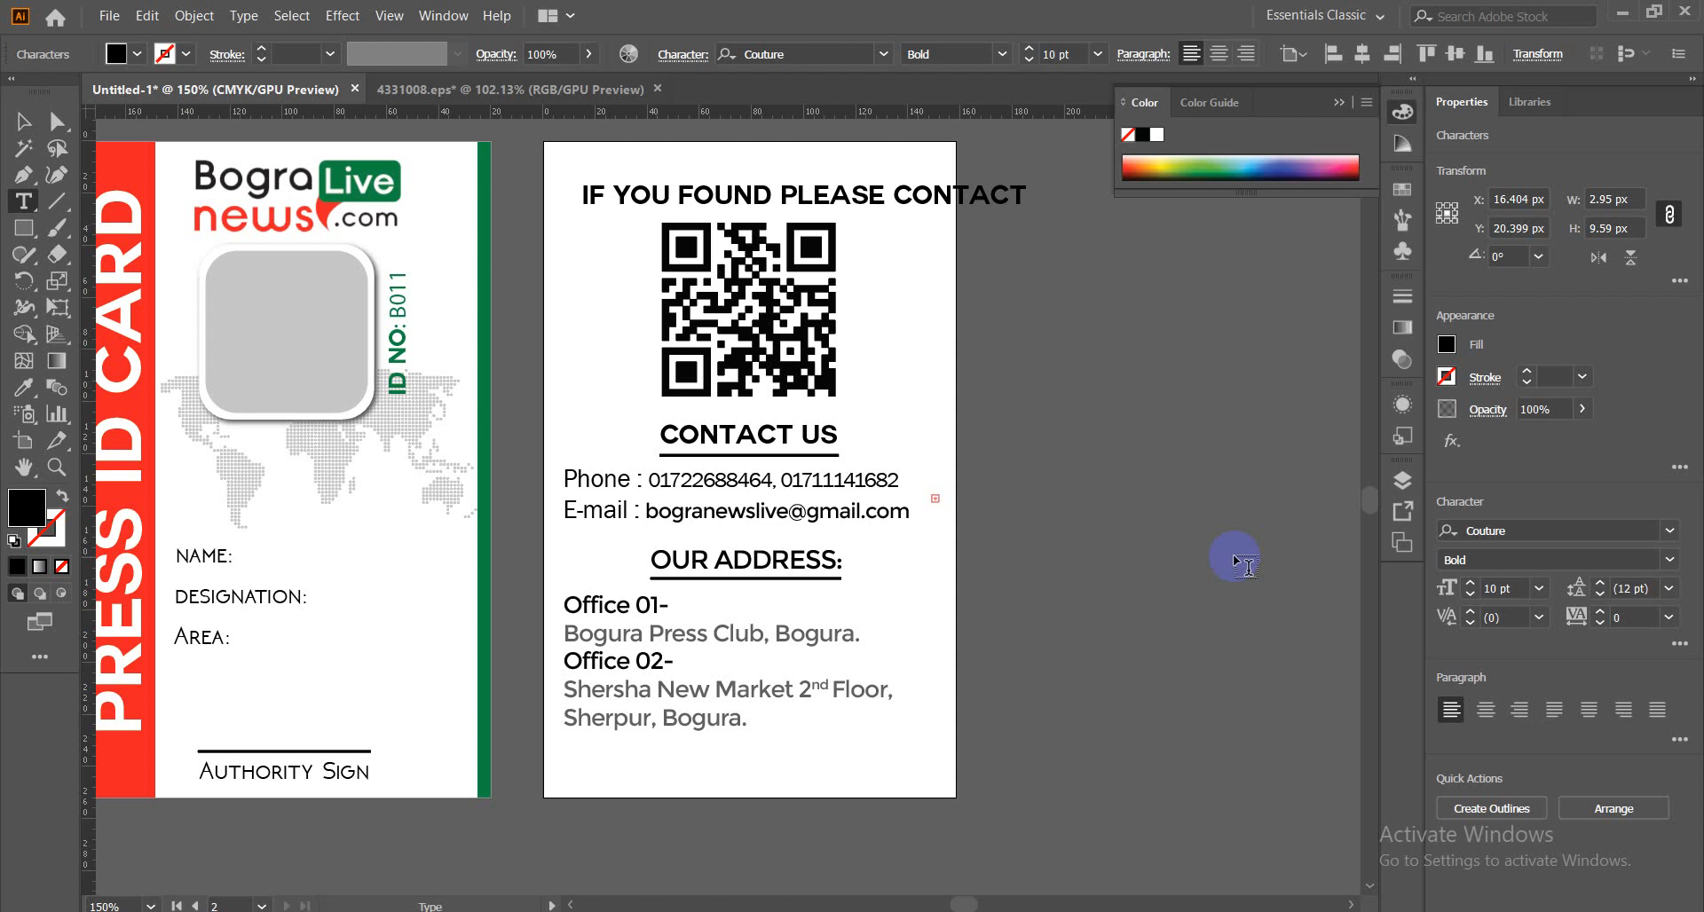
# Replace CONTACT at the end of the headline with 'SEND TO-' so it reads 'IF YOU FOUND PLEASE SEND TO-'.
pyautogui.press('BackSpace')
pyautogui.press('BackSpace')
pyautogui.press('BackSpace')
pyautogui.press('BackSpace')
pyautogui.press('BackSpace')
pyautogui.press('BackSpace')
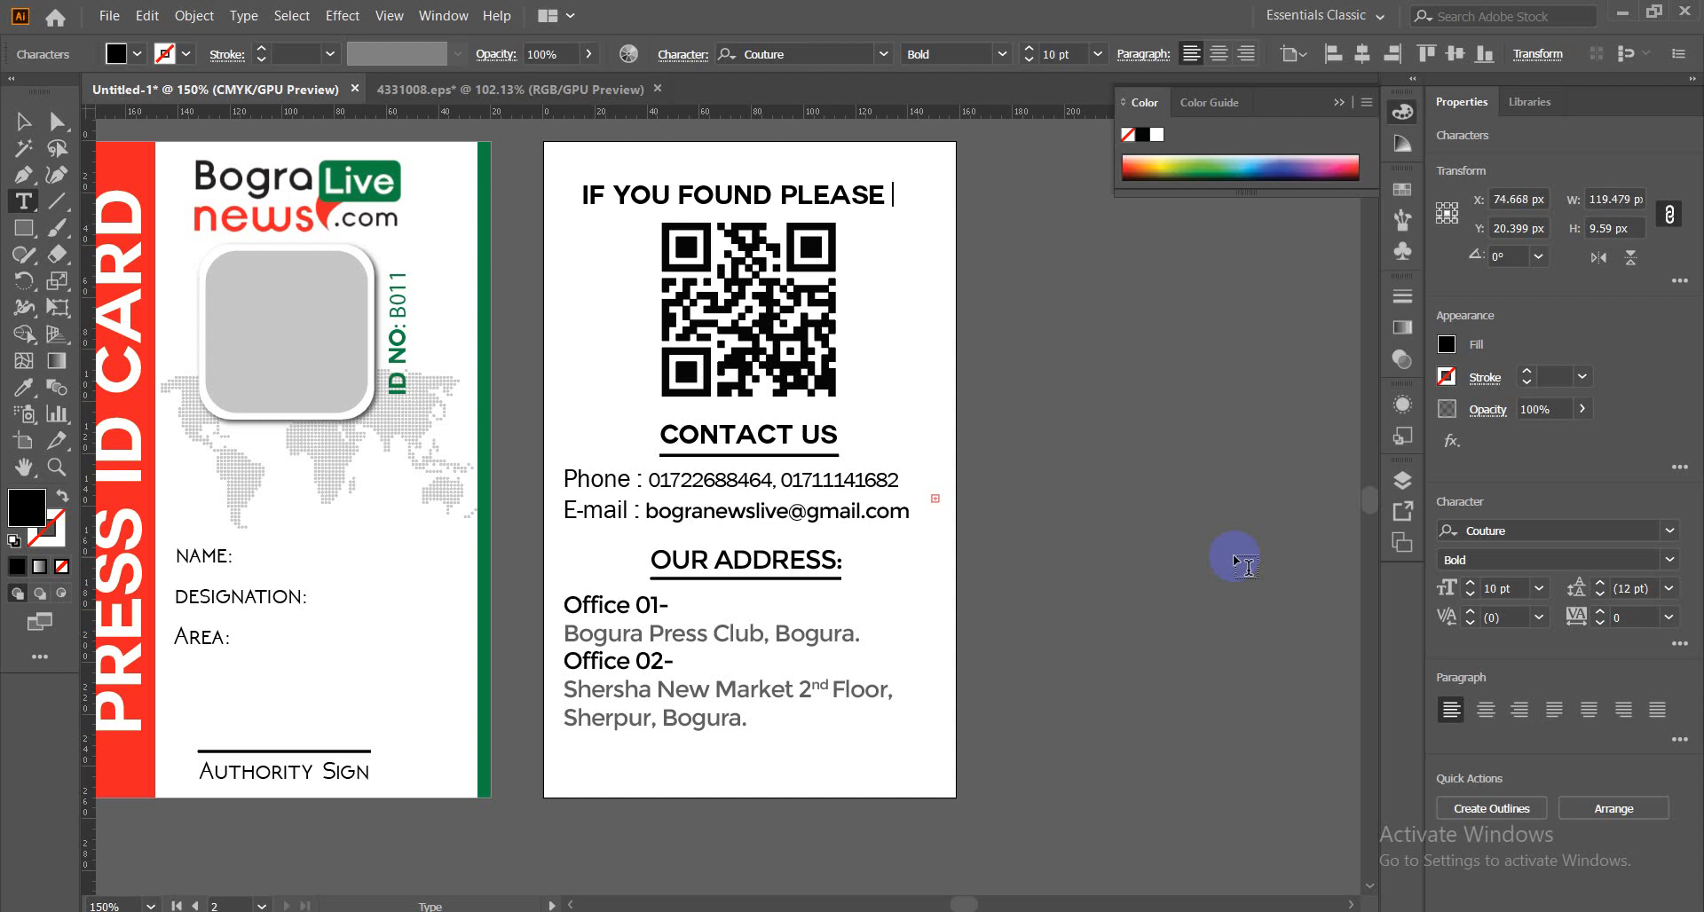
pyautogui.write('SEND')
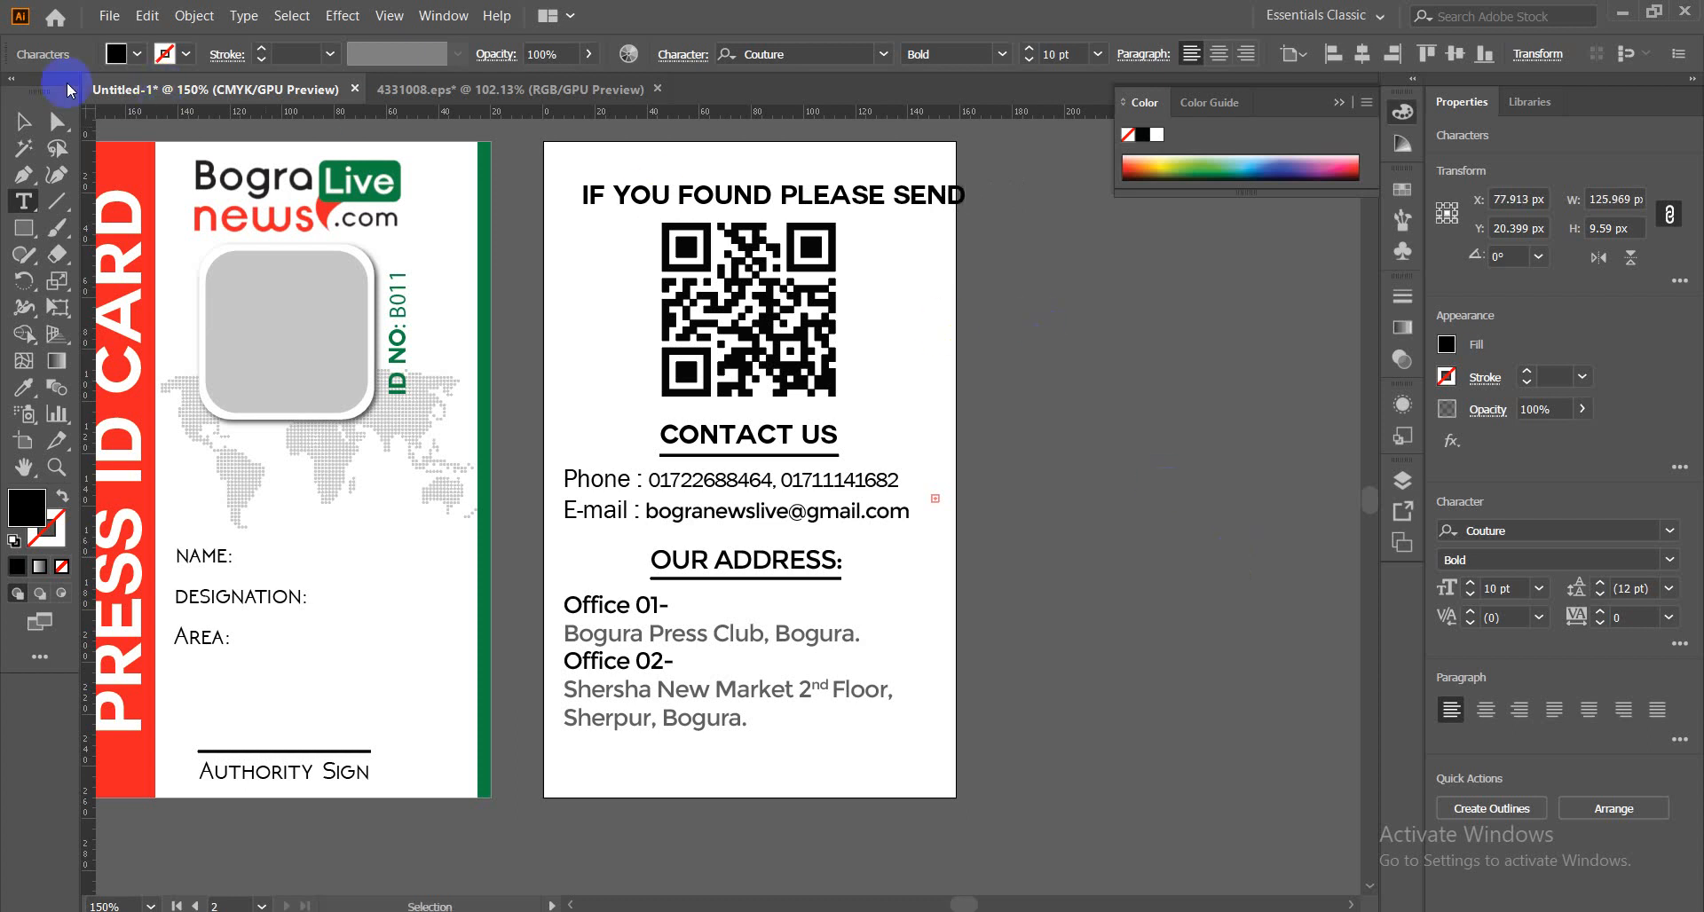
pyautogui.click(24, 121)
pyautogui.click(26, 124)
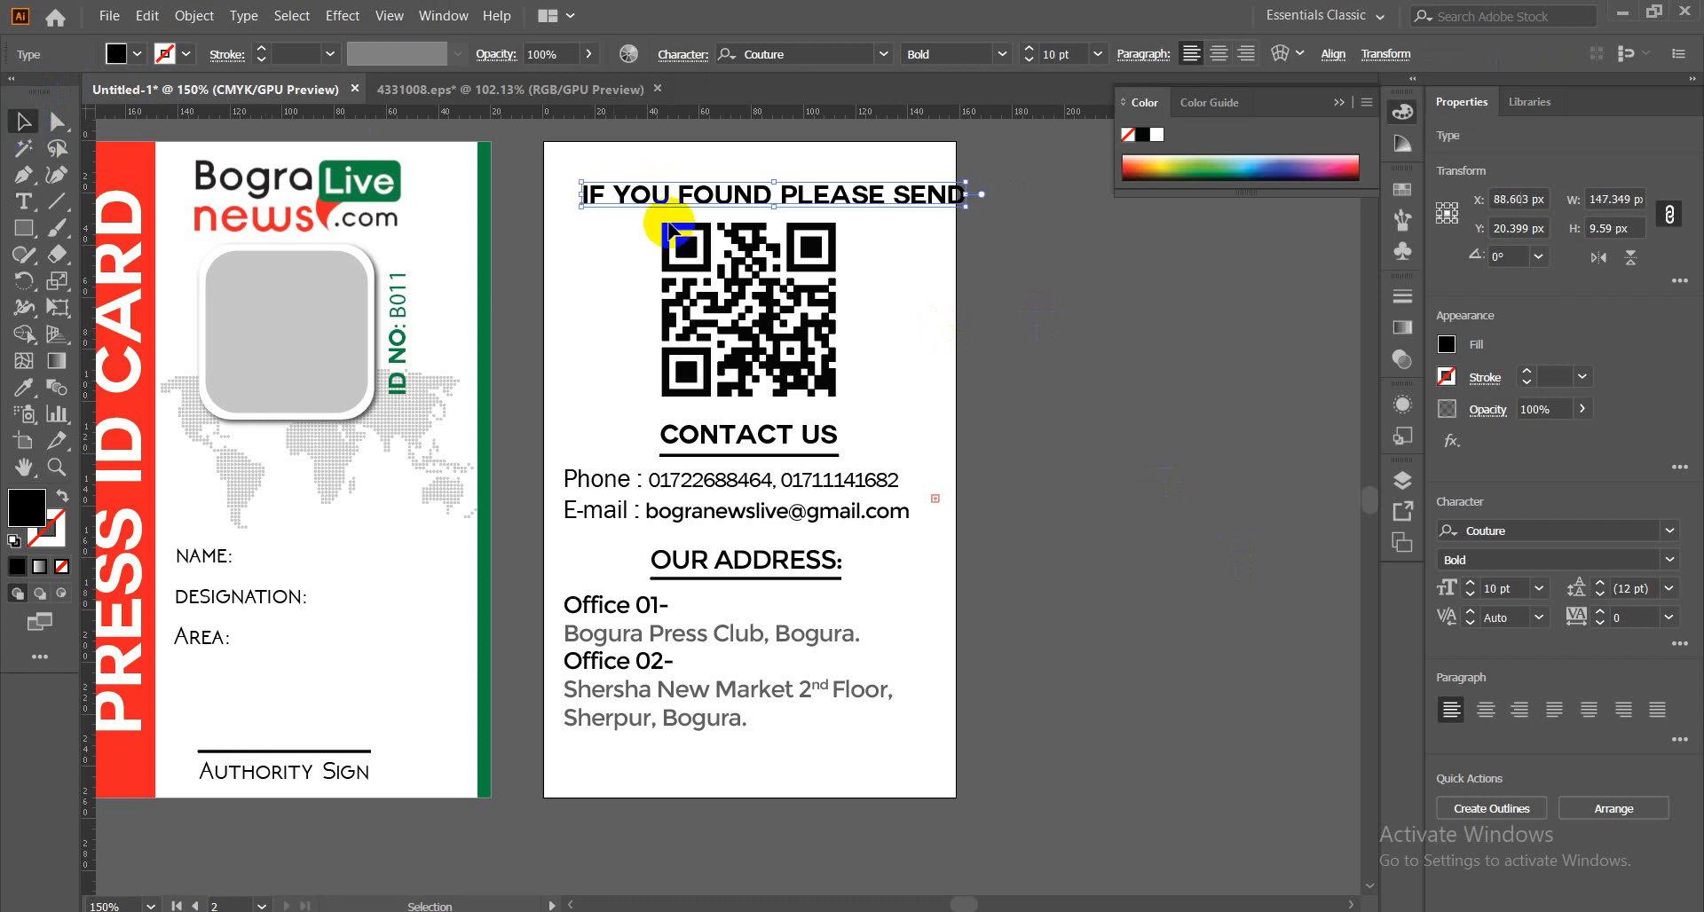
pyautogui.doubleClick(946, 197)
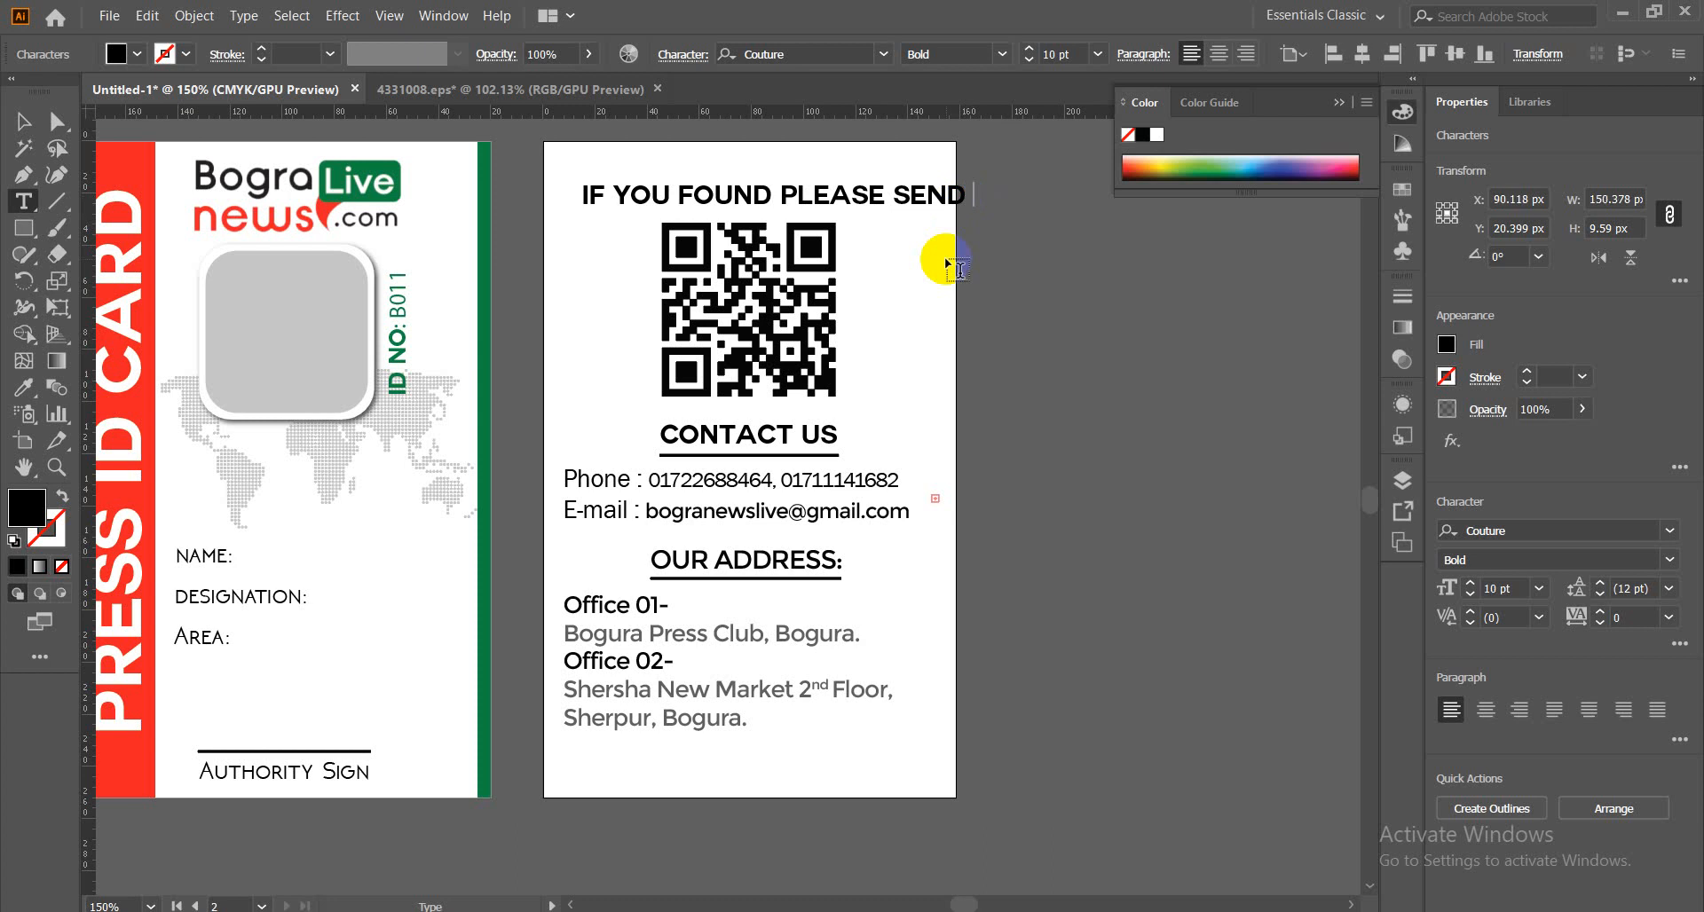
pyautogui.write('TO')
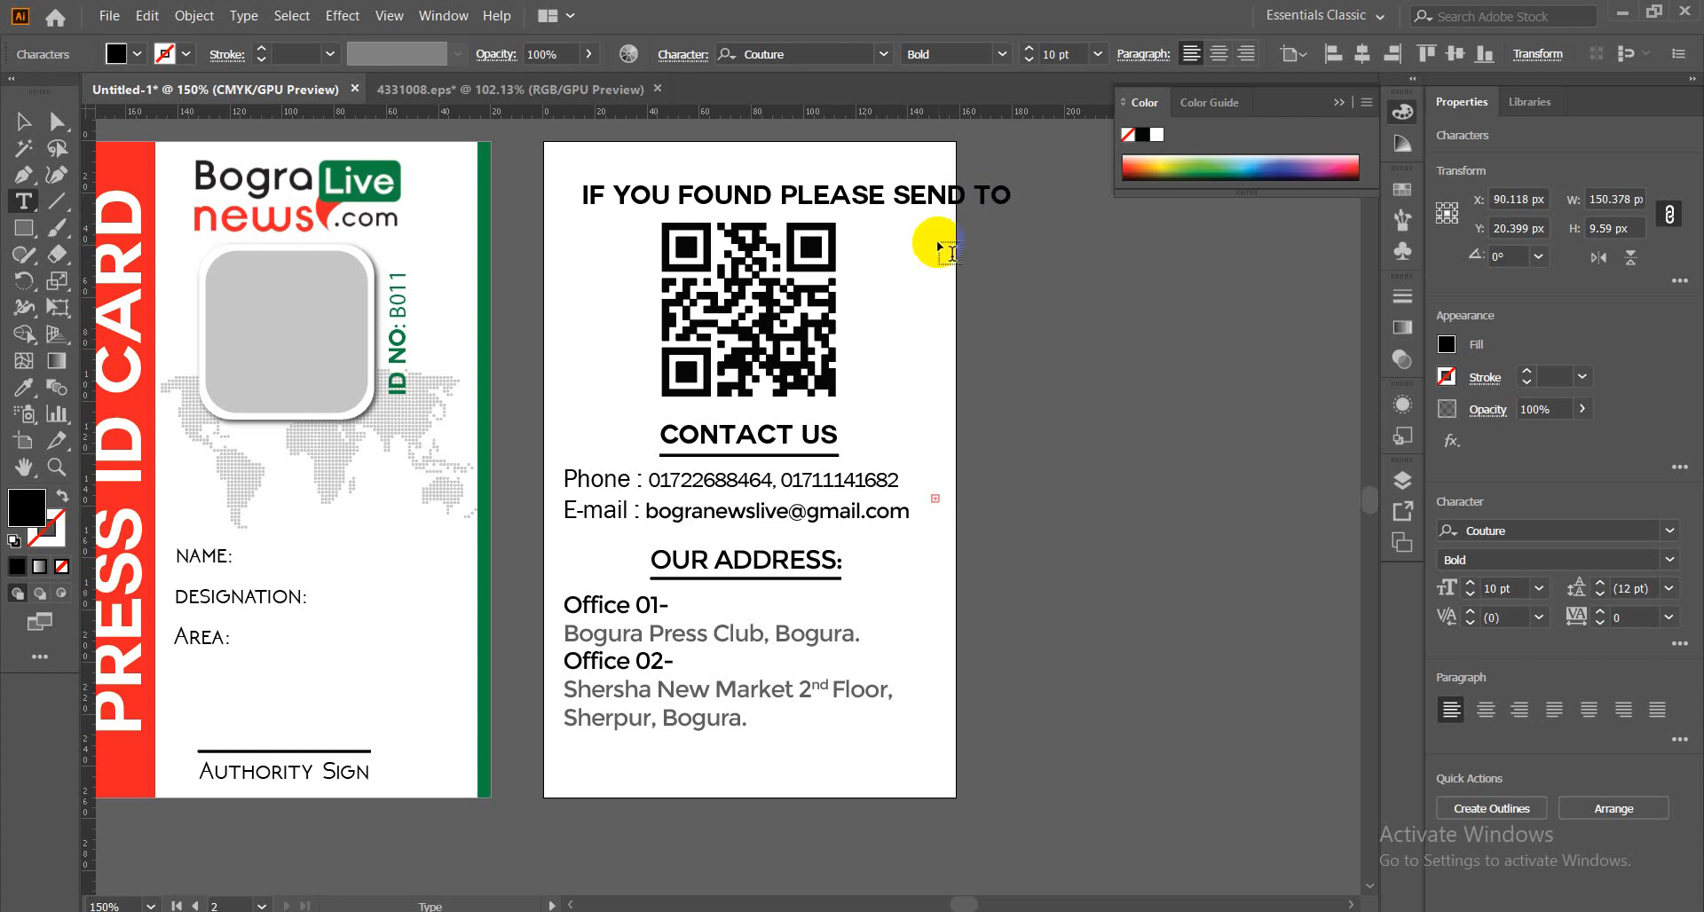
pyautogui.write('-')
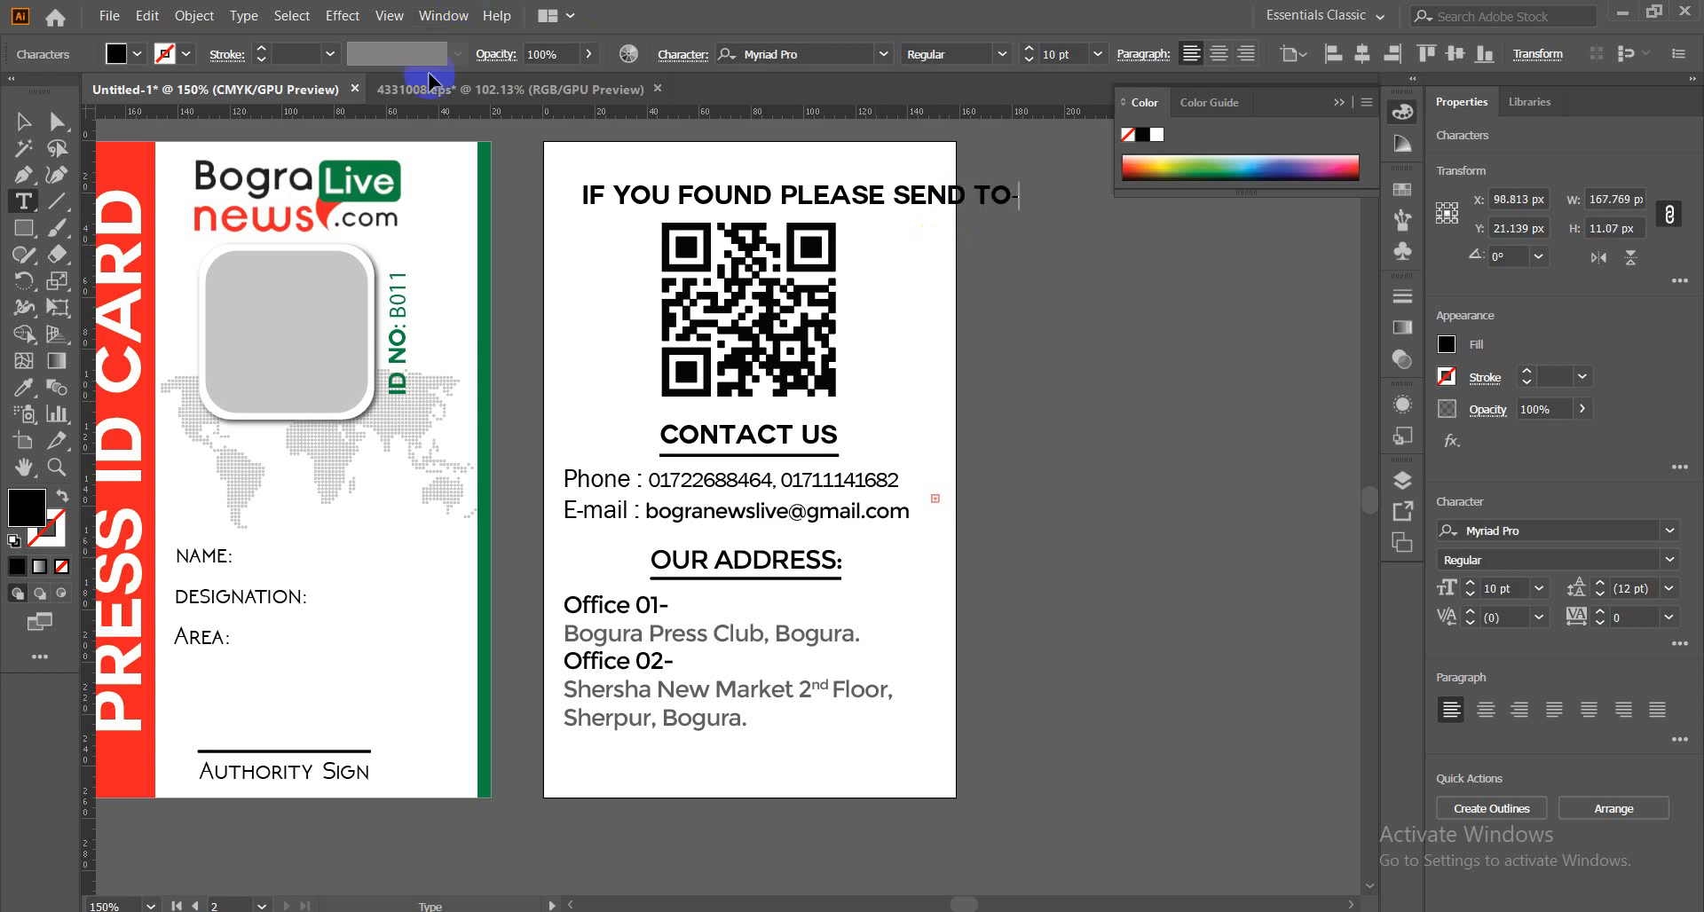
pyautogui.click(23, 120)
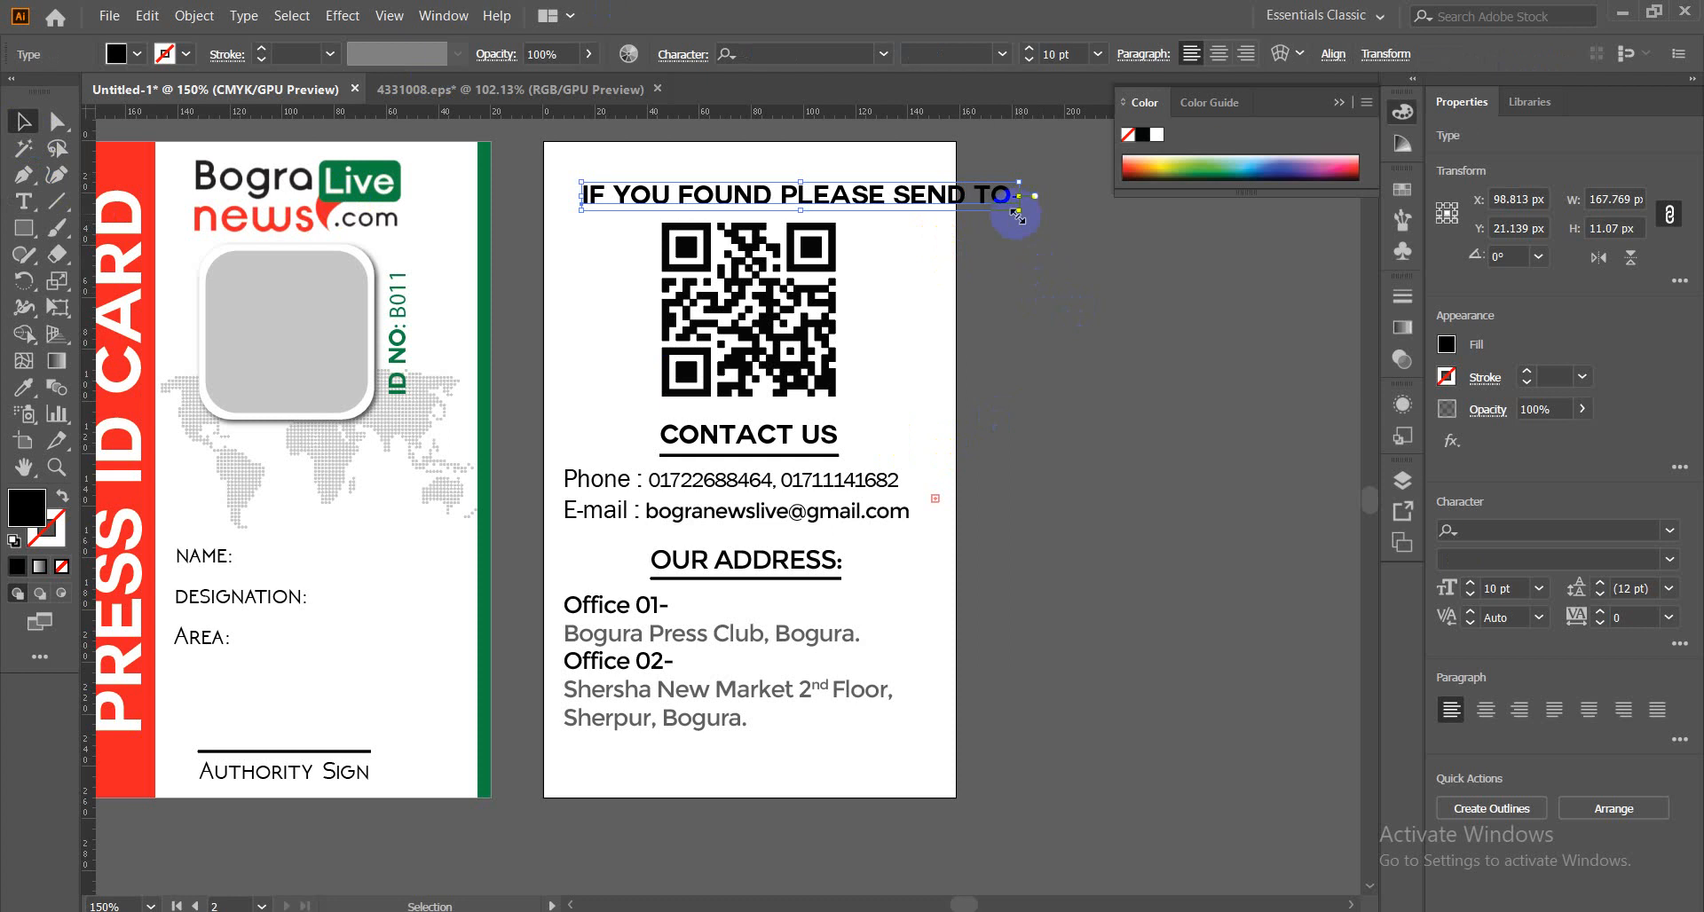
# Set the headline to 8 pt Franklin Gothic Book.
pyautogui.click(1029, 59)
pyautogui.click(1028, 59)
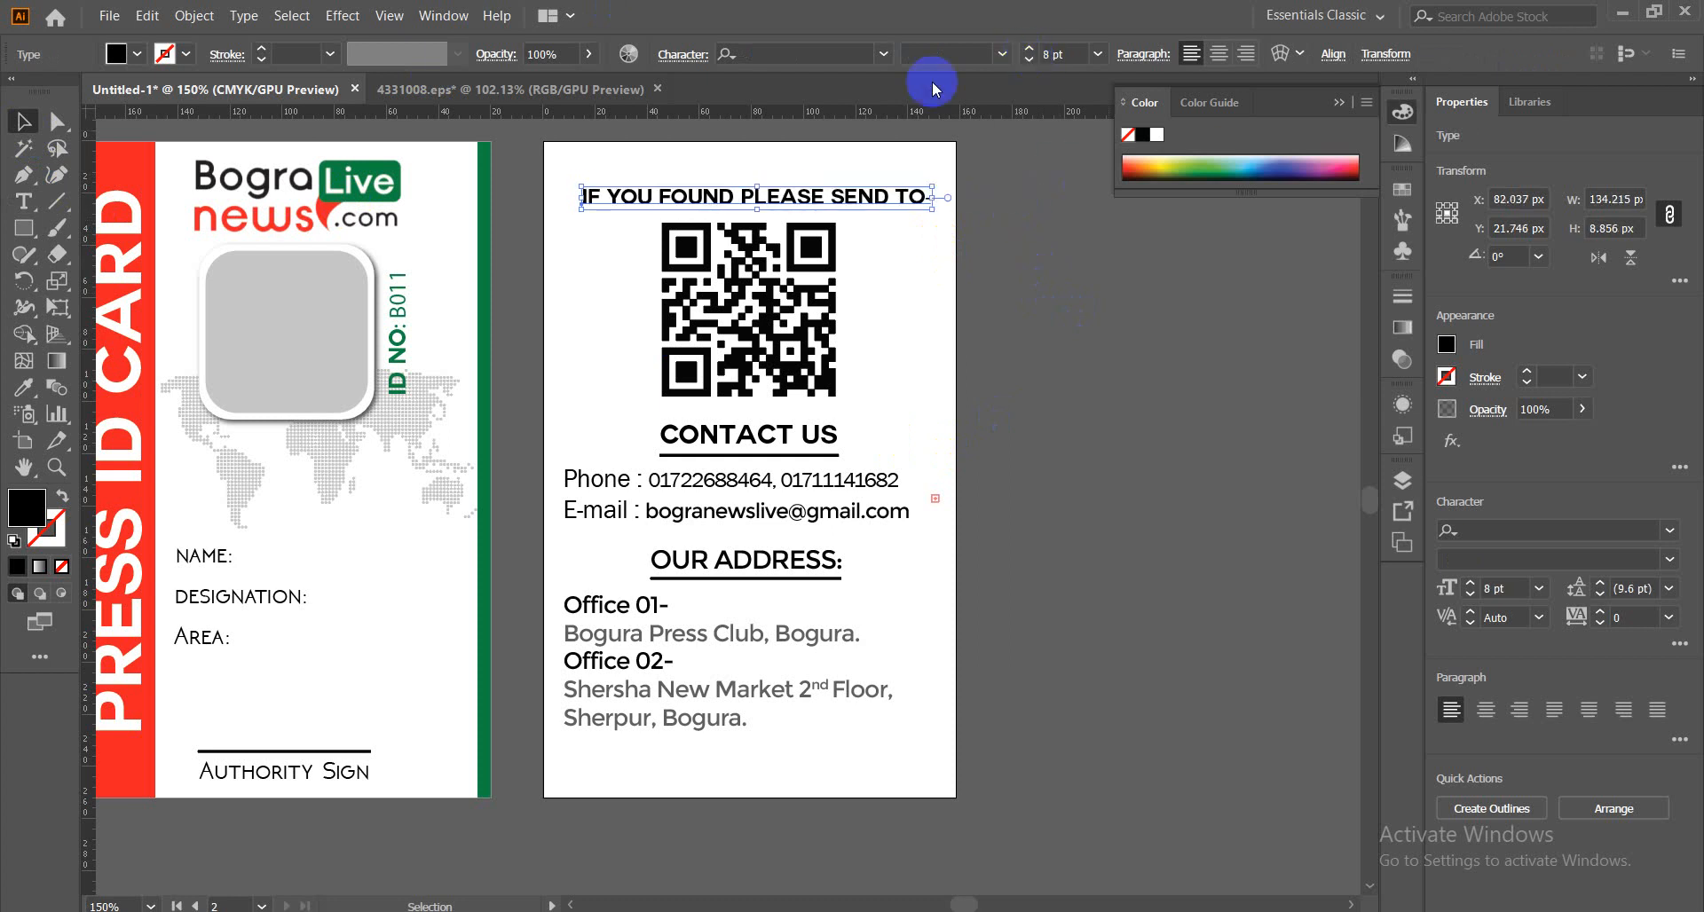
pyautogui.click(883, 56)
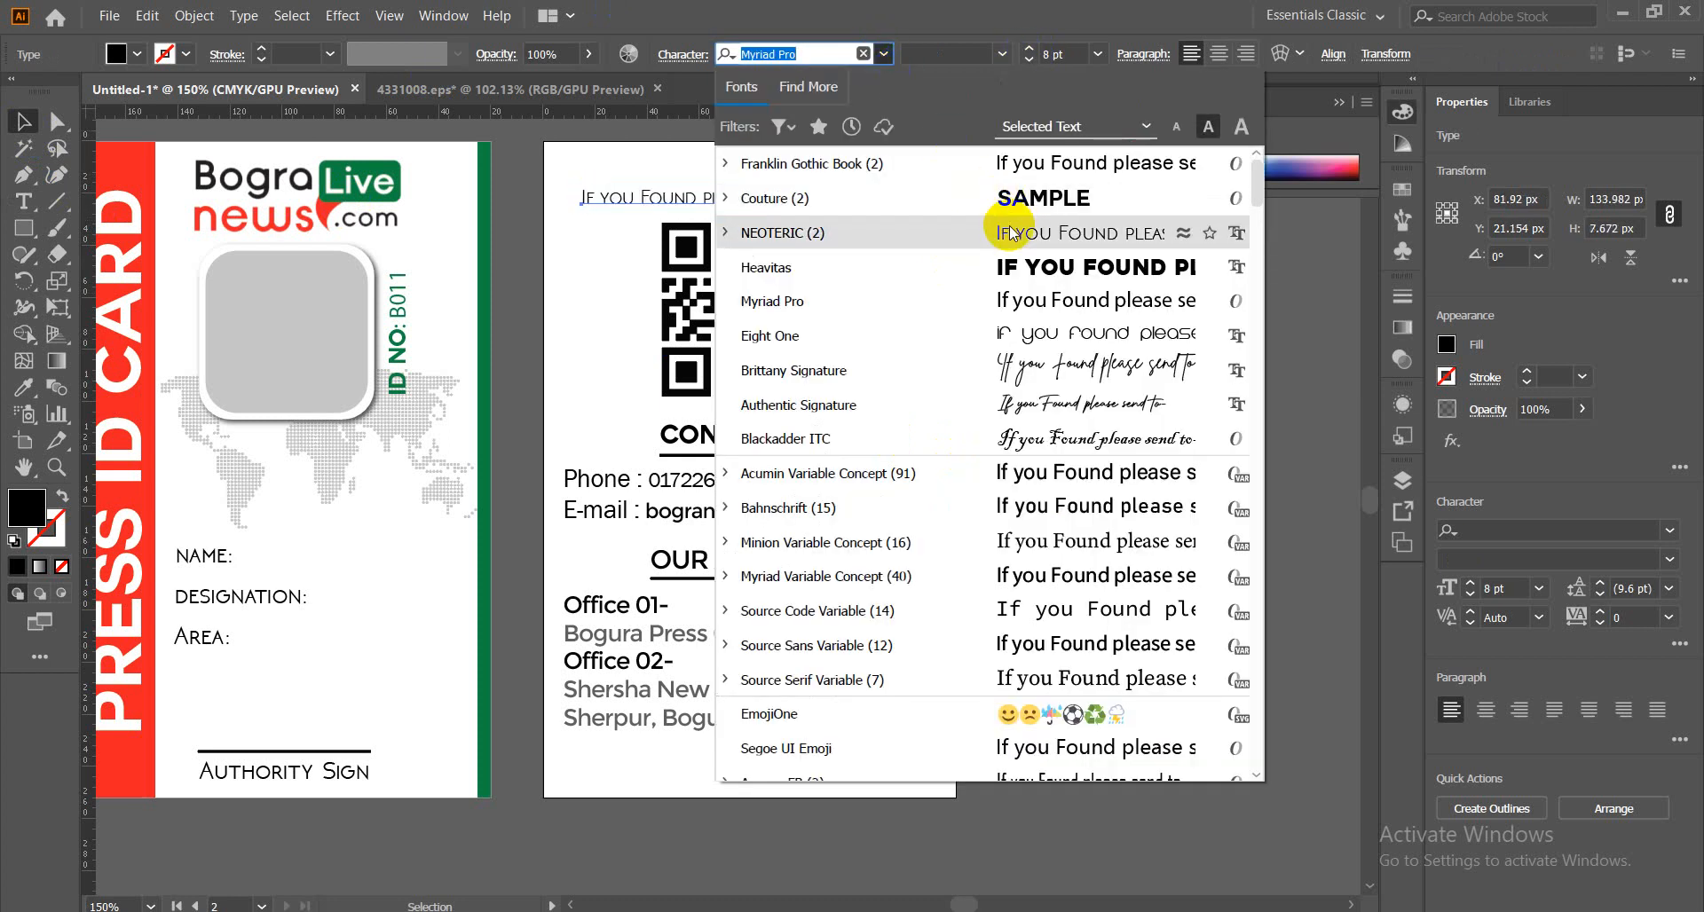
pyautogui.click(1025, 165)
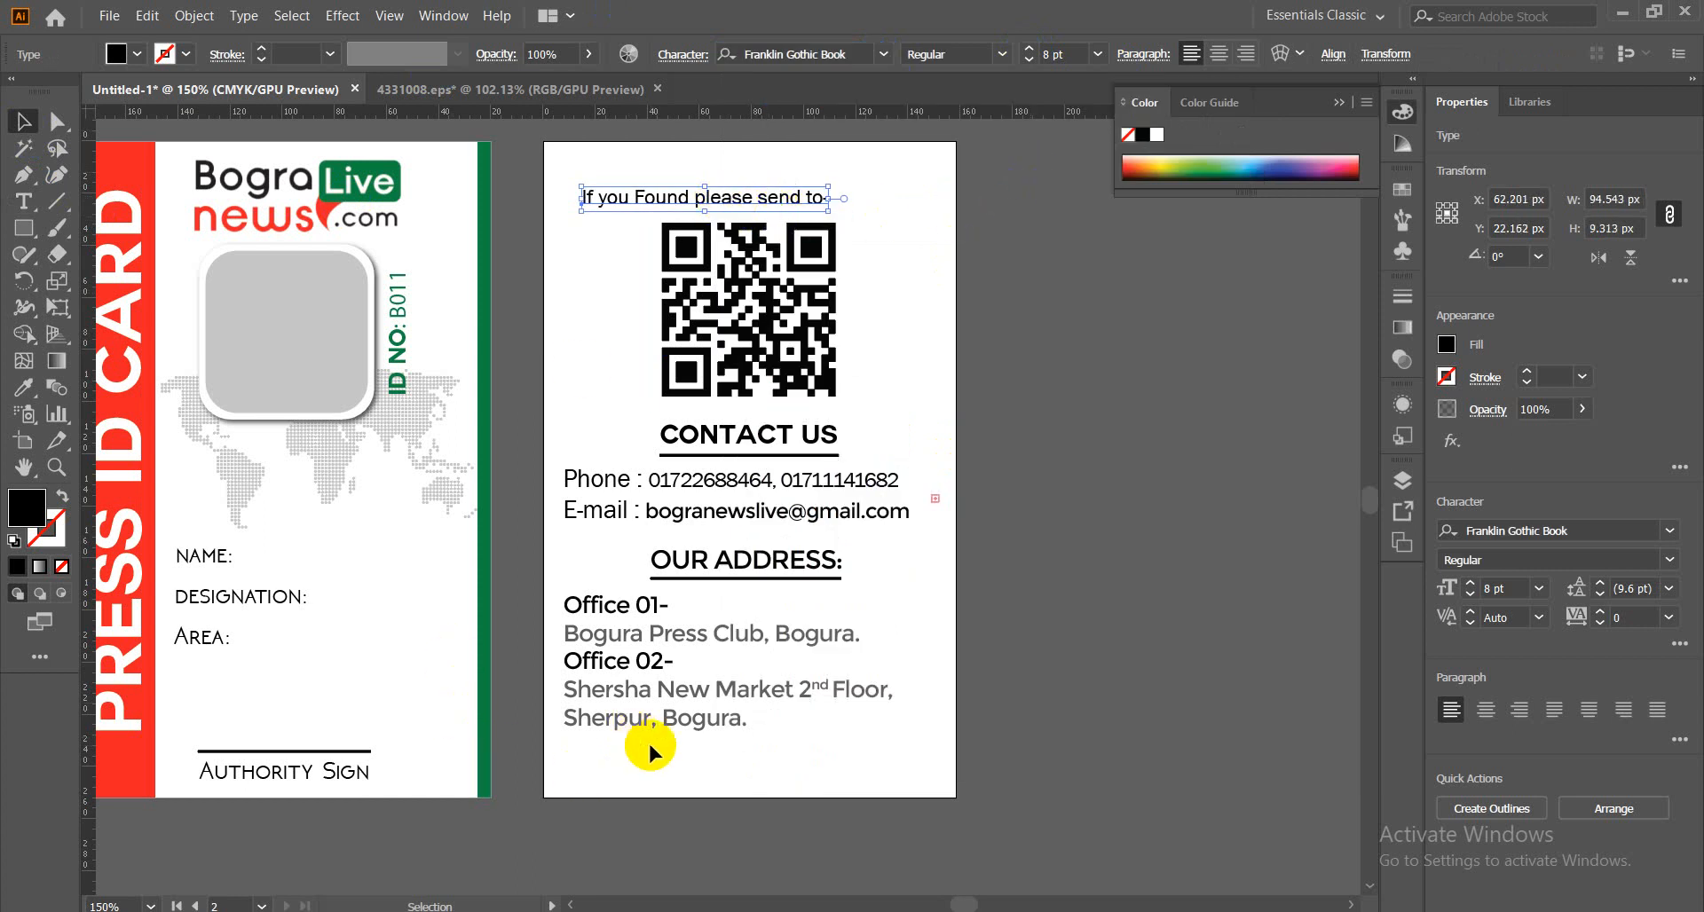
# Nudge the contact and address group down and place the headline just above CONTACT US.
pyautogui.click(812, 438)
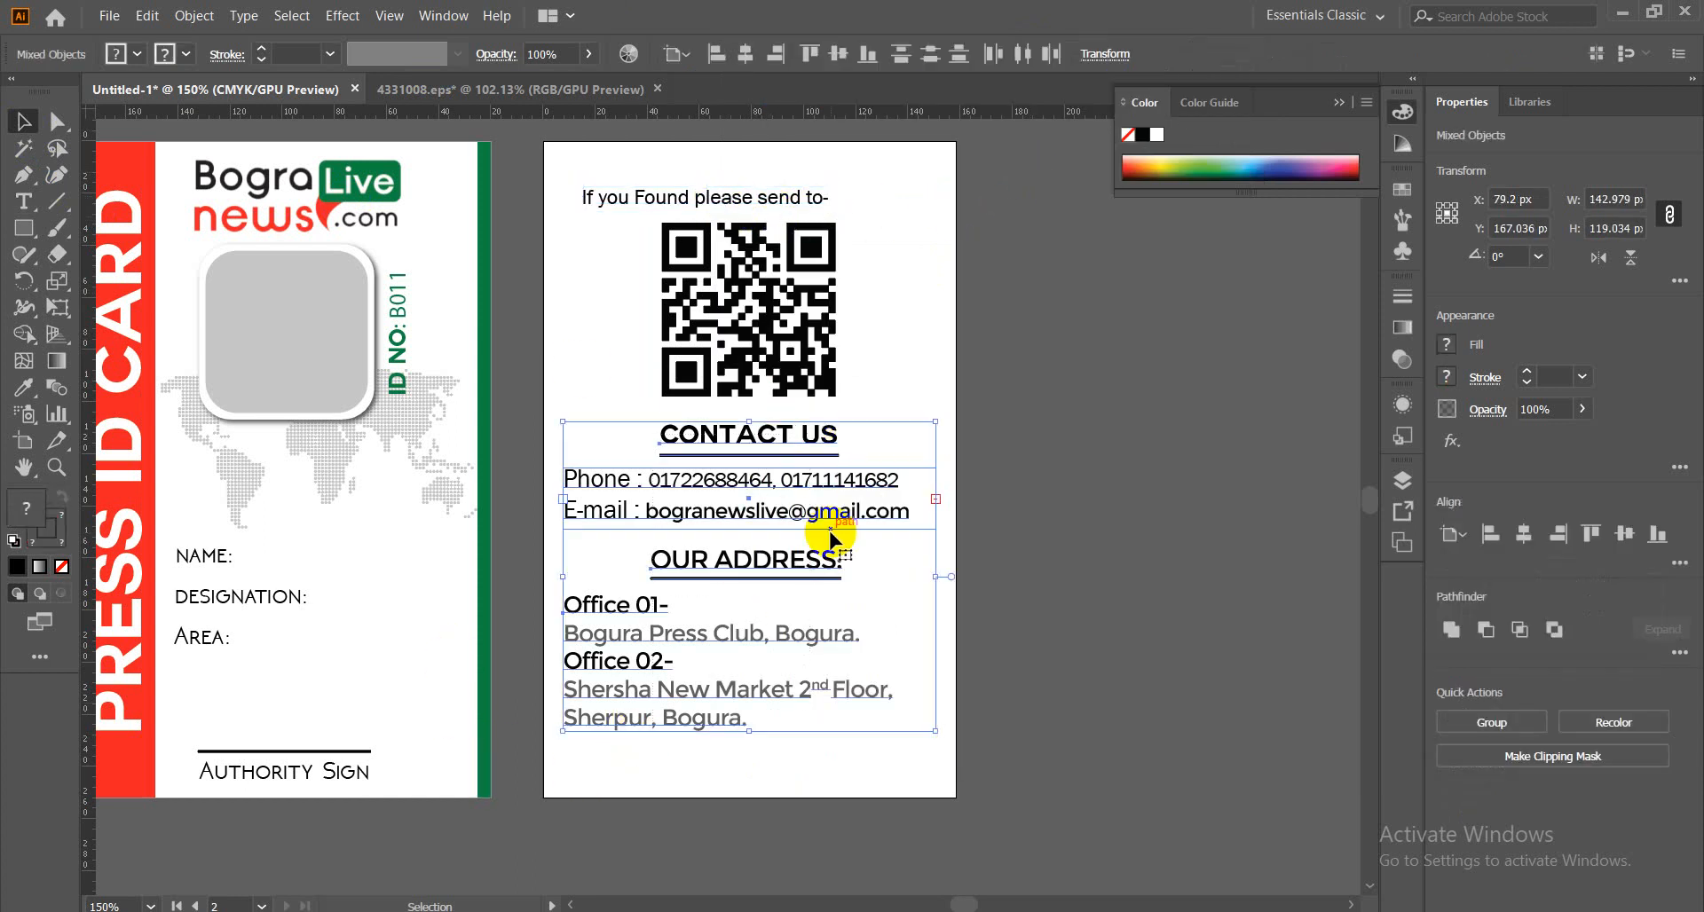
pyautogui.press('Down')
pyautogui.press('Down')
pyautogui.press('Down')
pyautogui.press('Down')
pyautogui.press('Down')
pyautogui.press('Down')
pyautogui.press('Down')
pyautogui.press('Down')
pyautogui.press('Down')
pyautogui.press('Down')
pyautogui.press('Down')
pyautogui.press('Down')
pyautogui.press('Down')
pyautogui.press('Down')
pyautogui.press('Down')
pyautogui.press('Down')
pyautogui.press('Down')
pyautogui.press('Down')
pyautogui.press('Down')
pyautogui.press('Down')
pyautogui.press('Down')
pyautogui.press('Down')
pyautogui.press('Down')
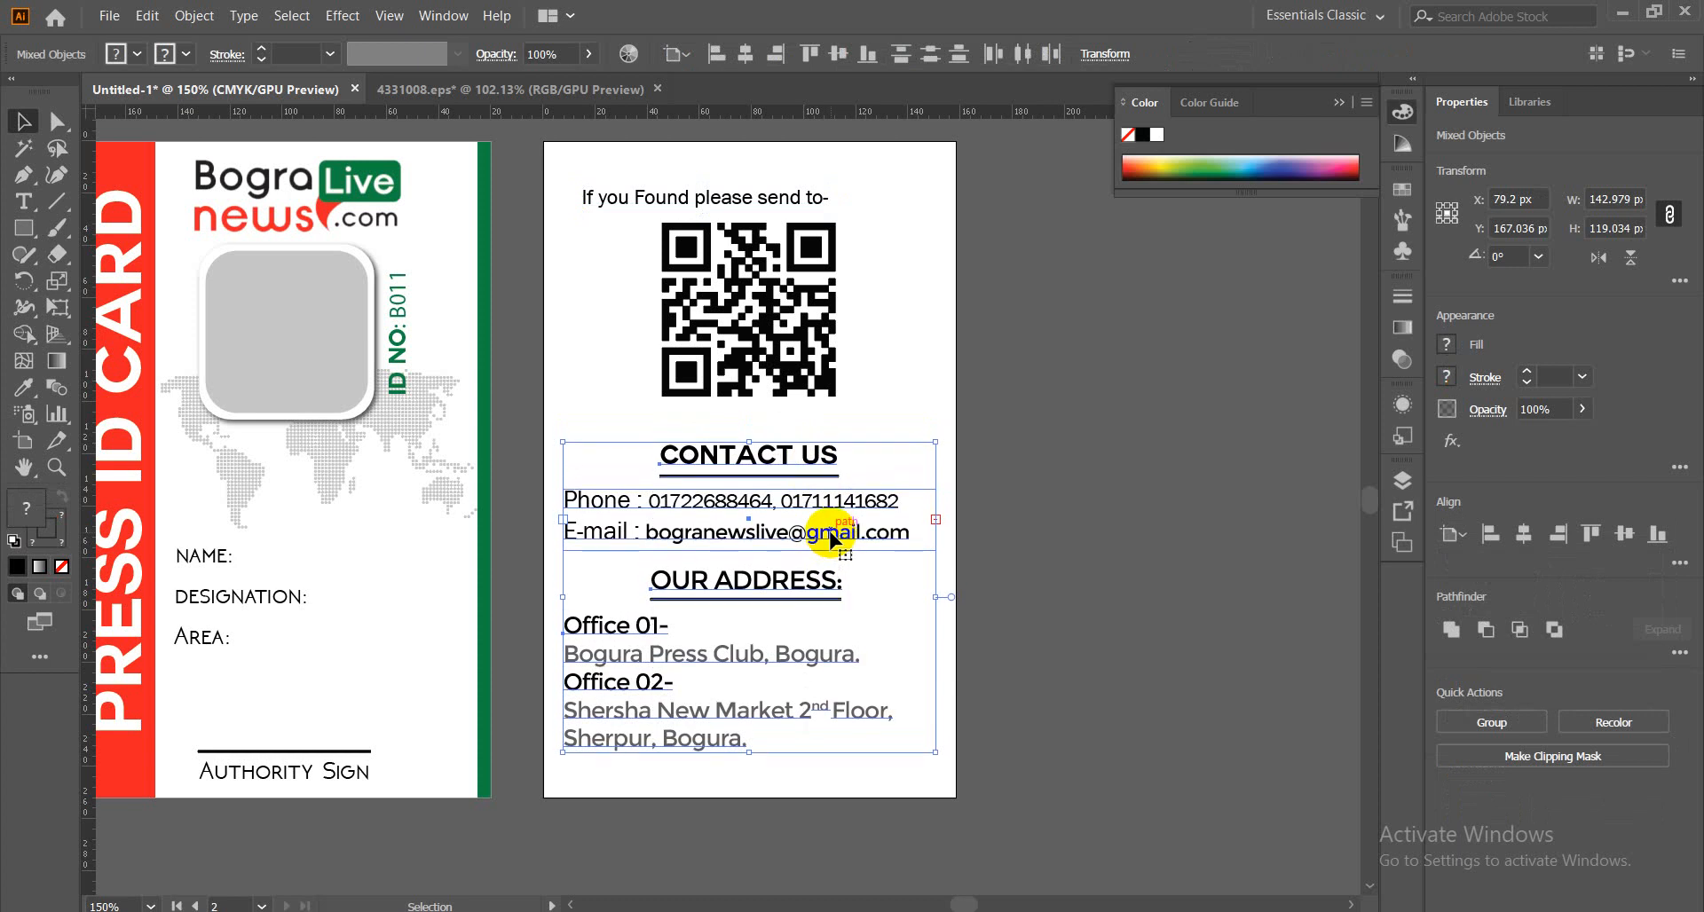
pyautogui.press('Down')
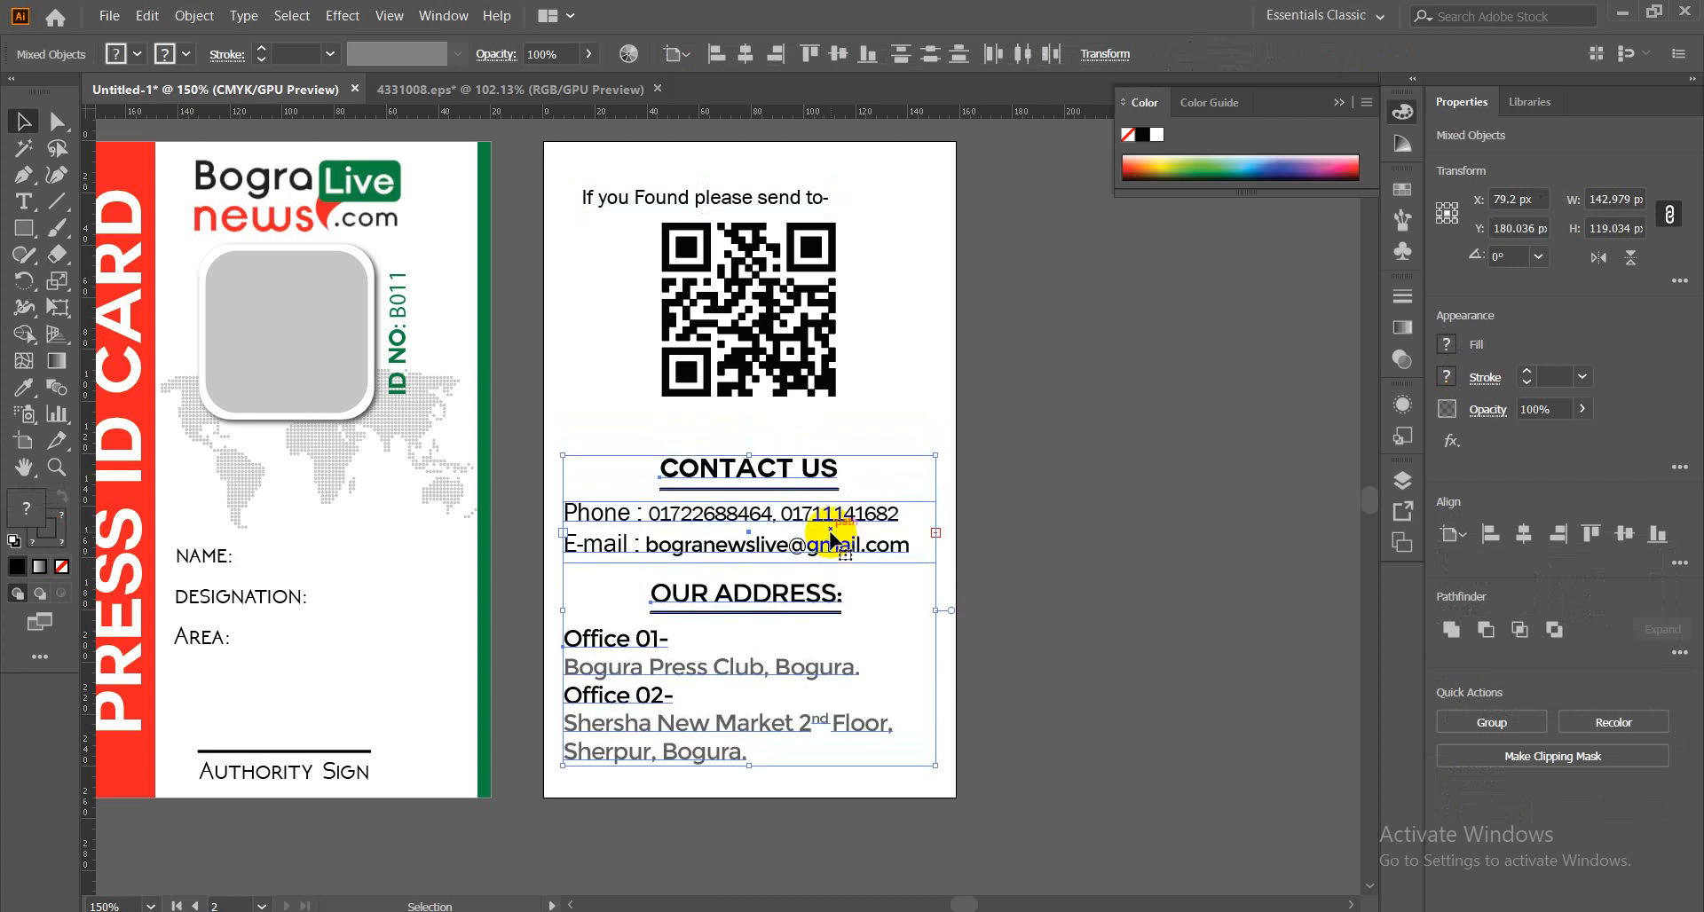
pyautogui.click(1130, 549)
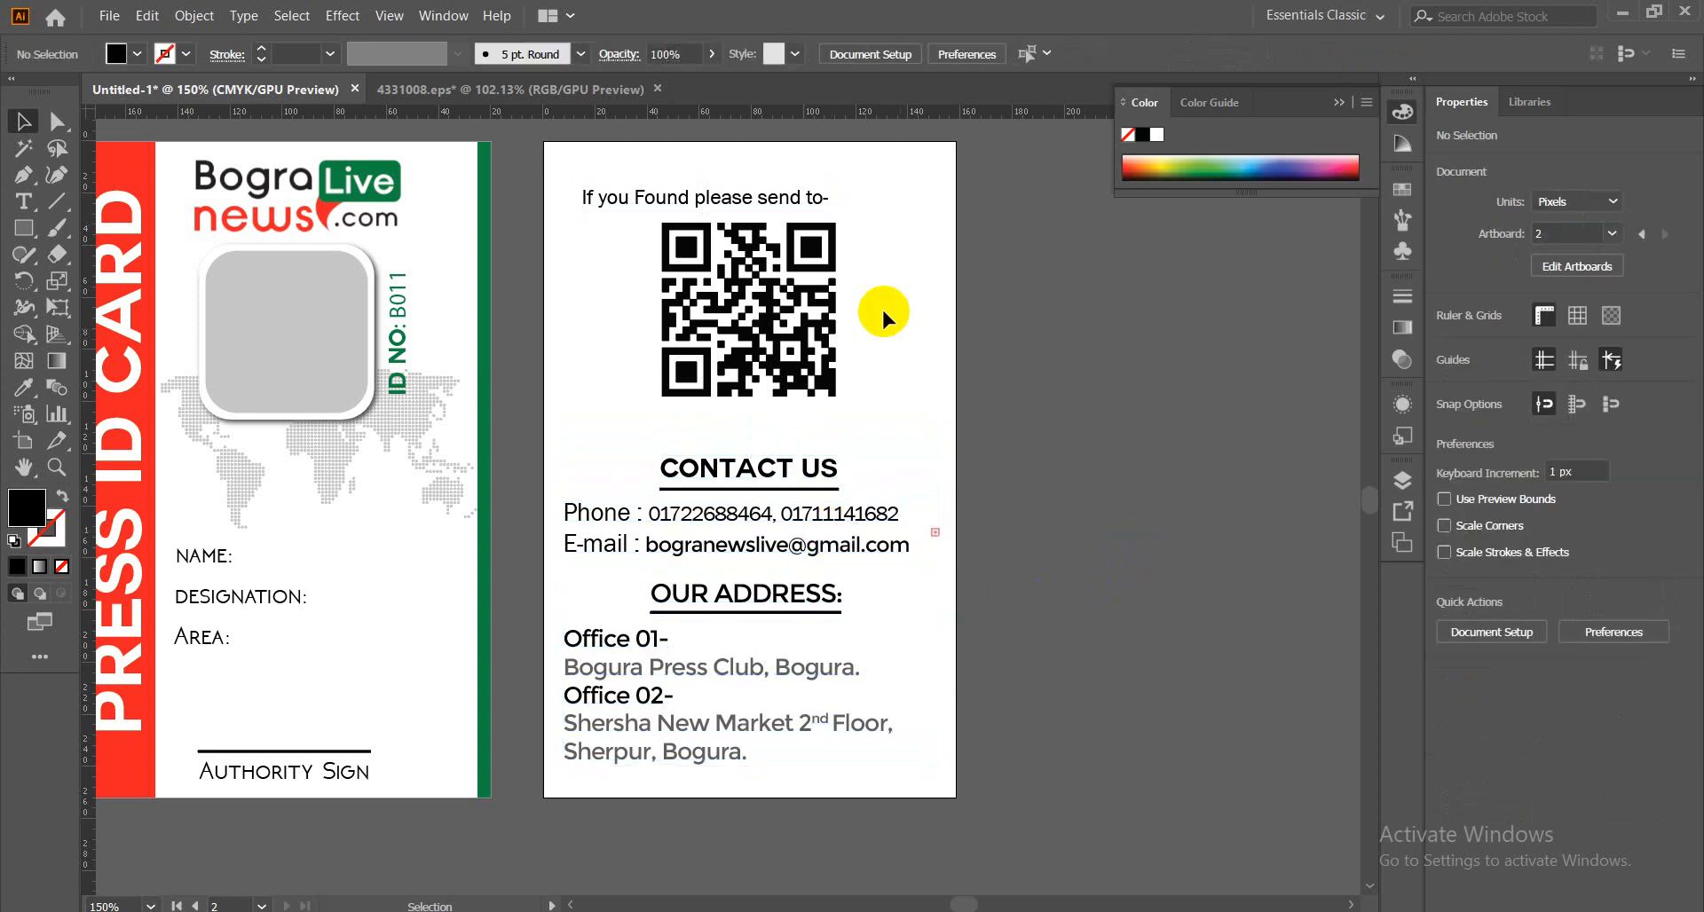
pyautogui.moveTo(701, 196); pyautogui.dragTo(741, 432)
pyautogui.moveTo(752, 432); pyautogui.dragTo(753, 434)
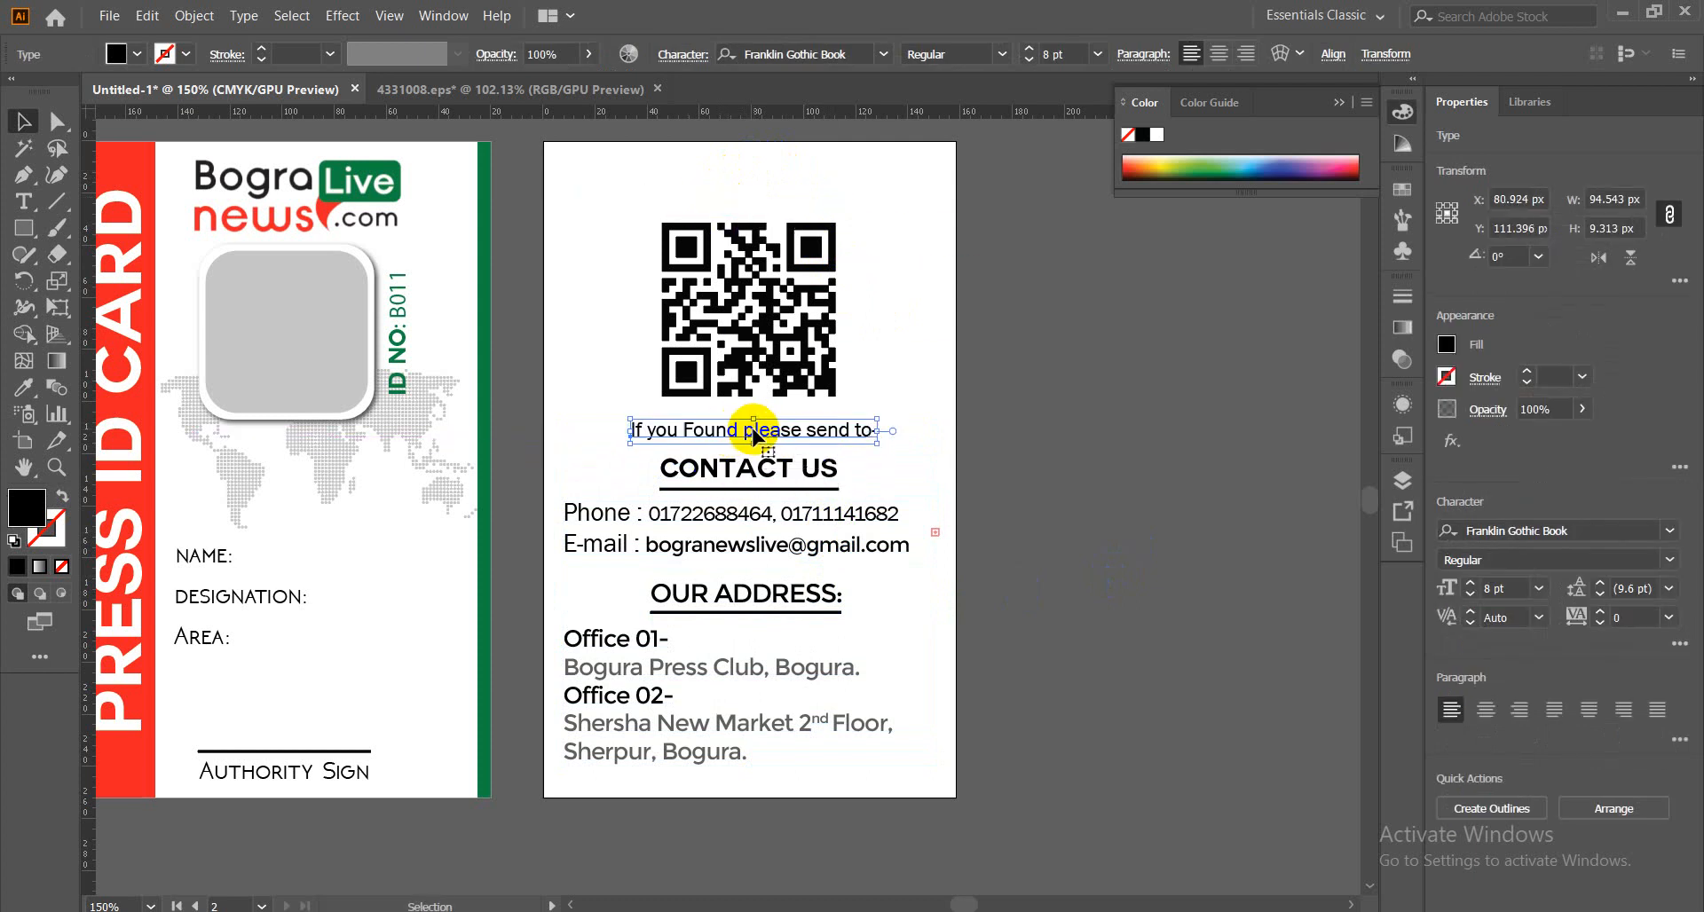
pyautogui.click(1002, 453)
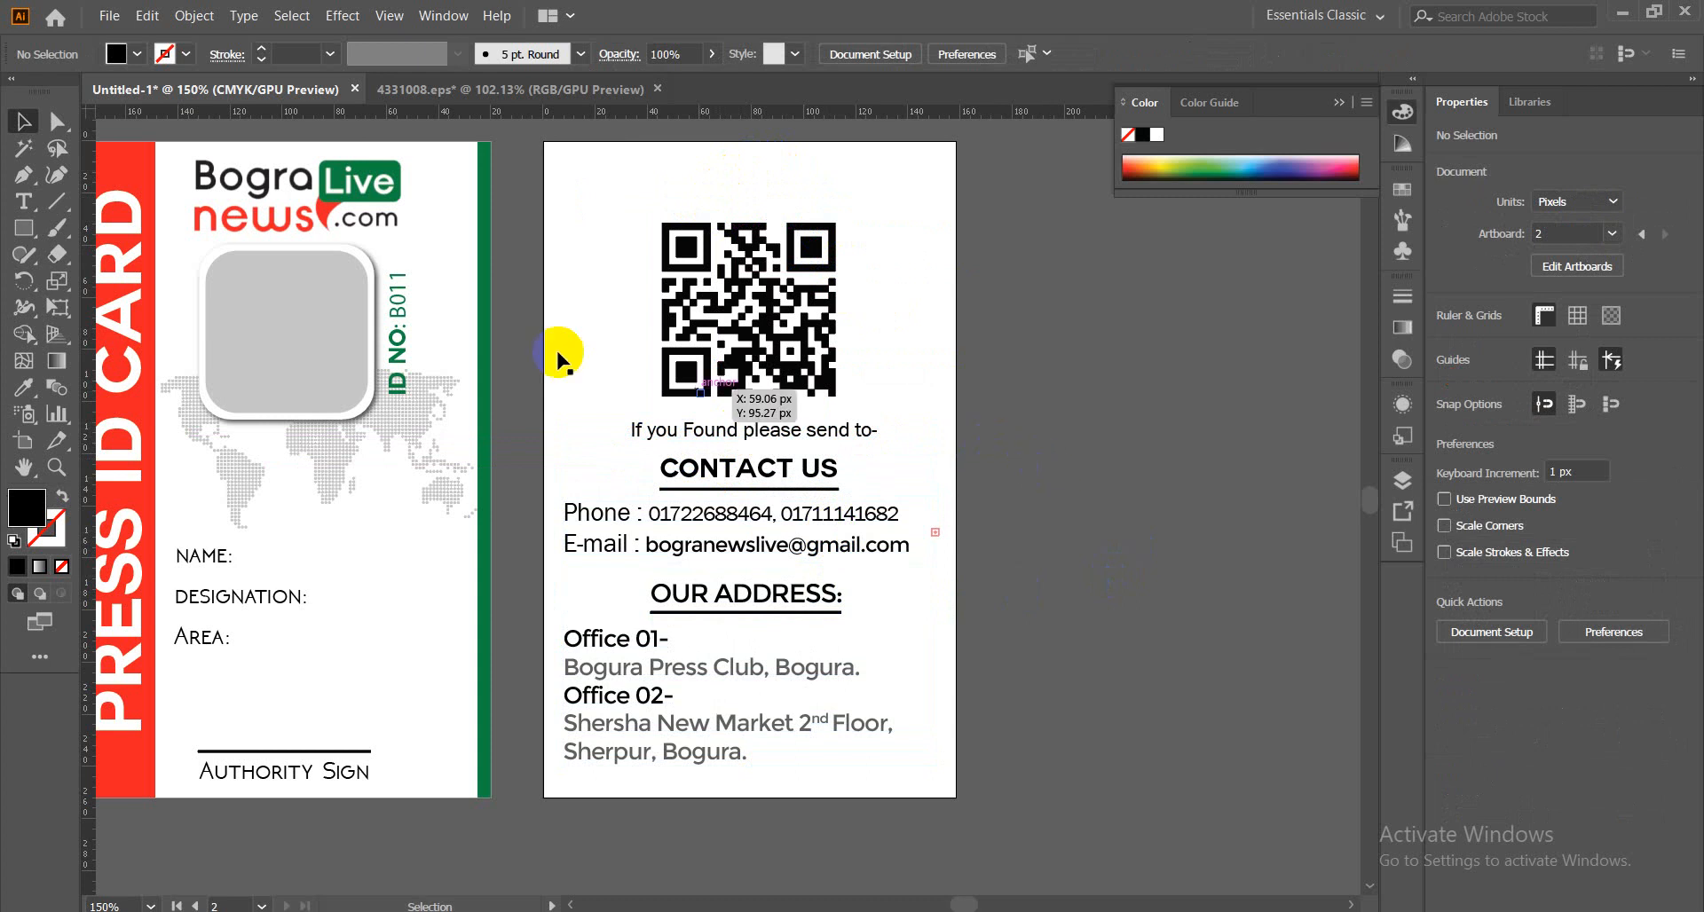
pyautogui.press('m')
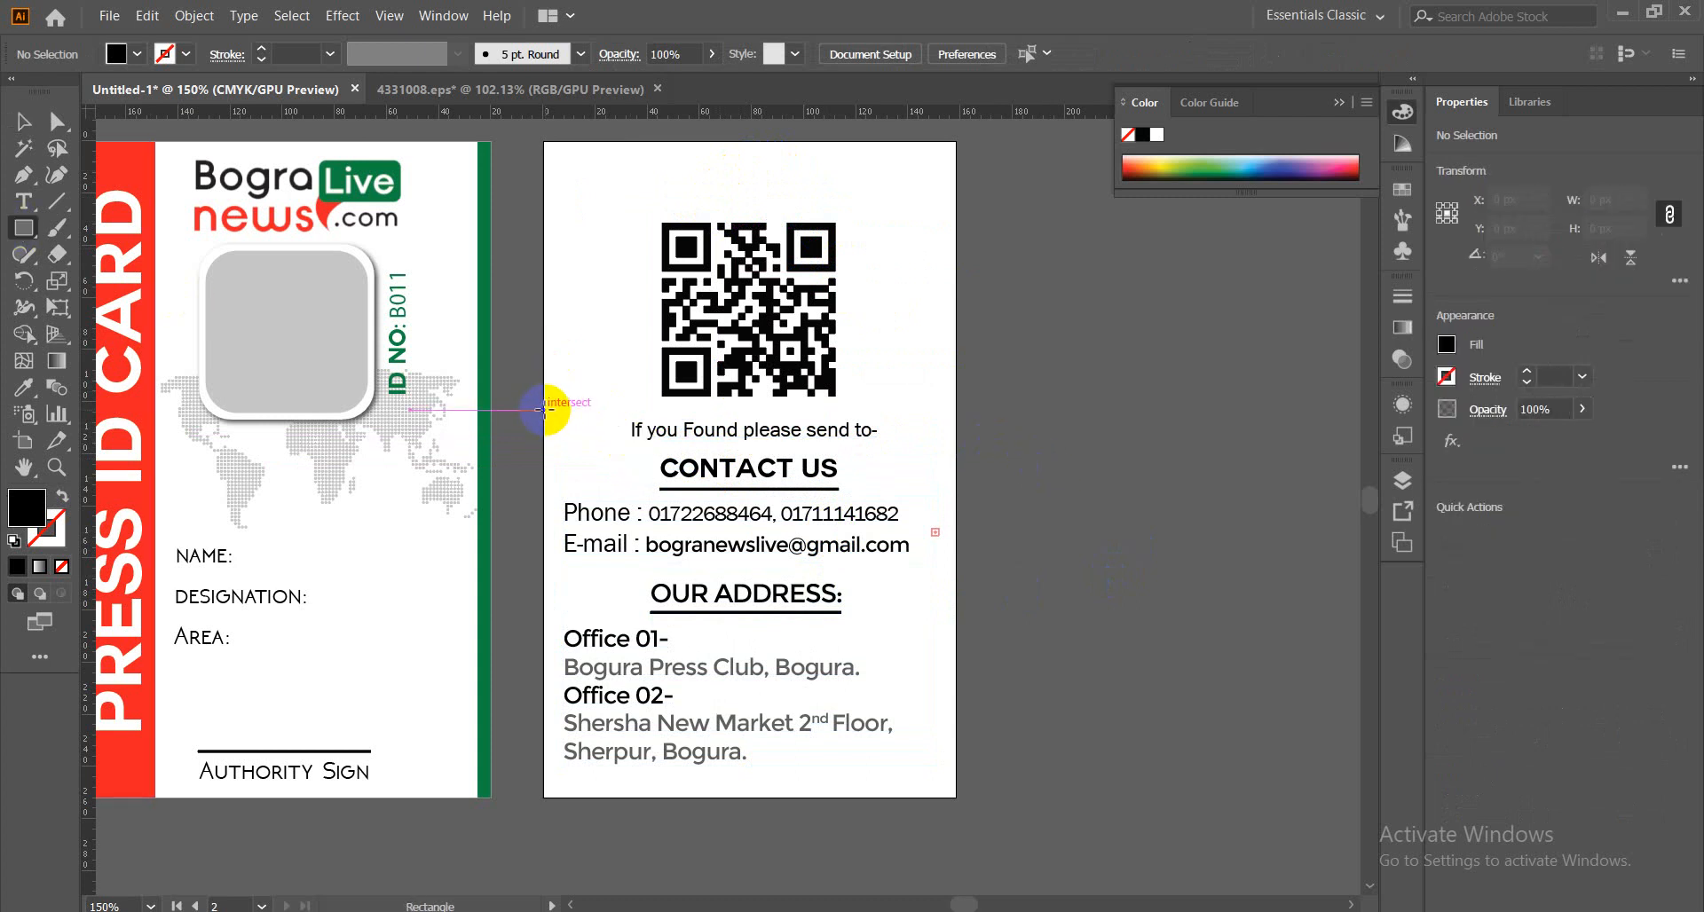
# Draw a full-width bar over the text line, fill it with sampled grey, and send it to the back.
pyautogui.moveTo(543, 410); pyautogui.dragTo(956, 451)
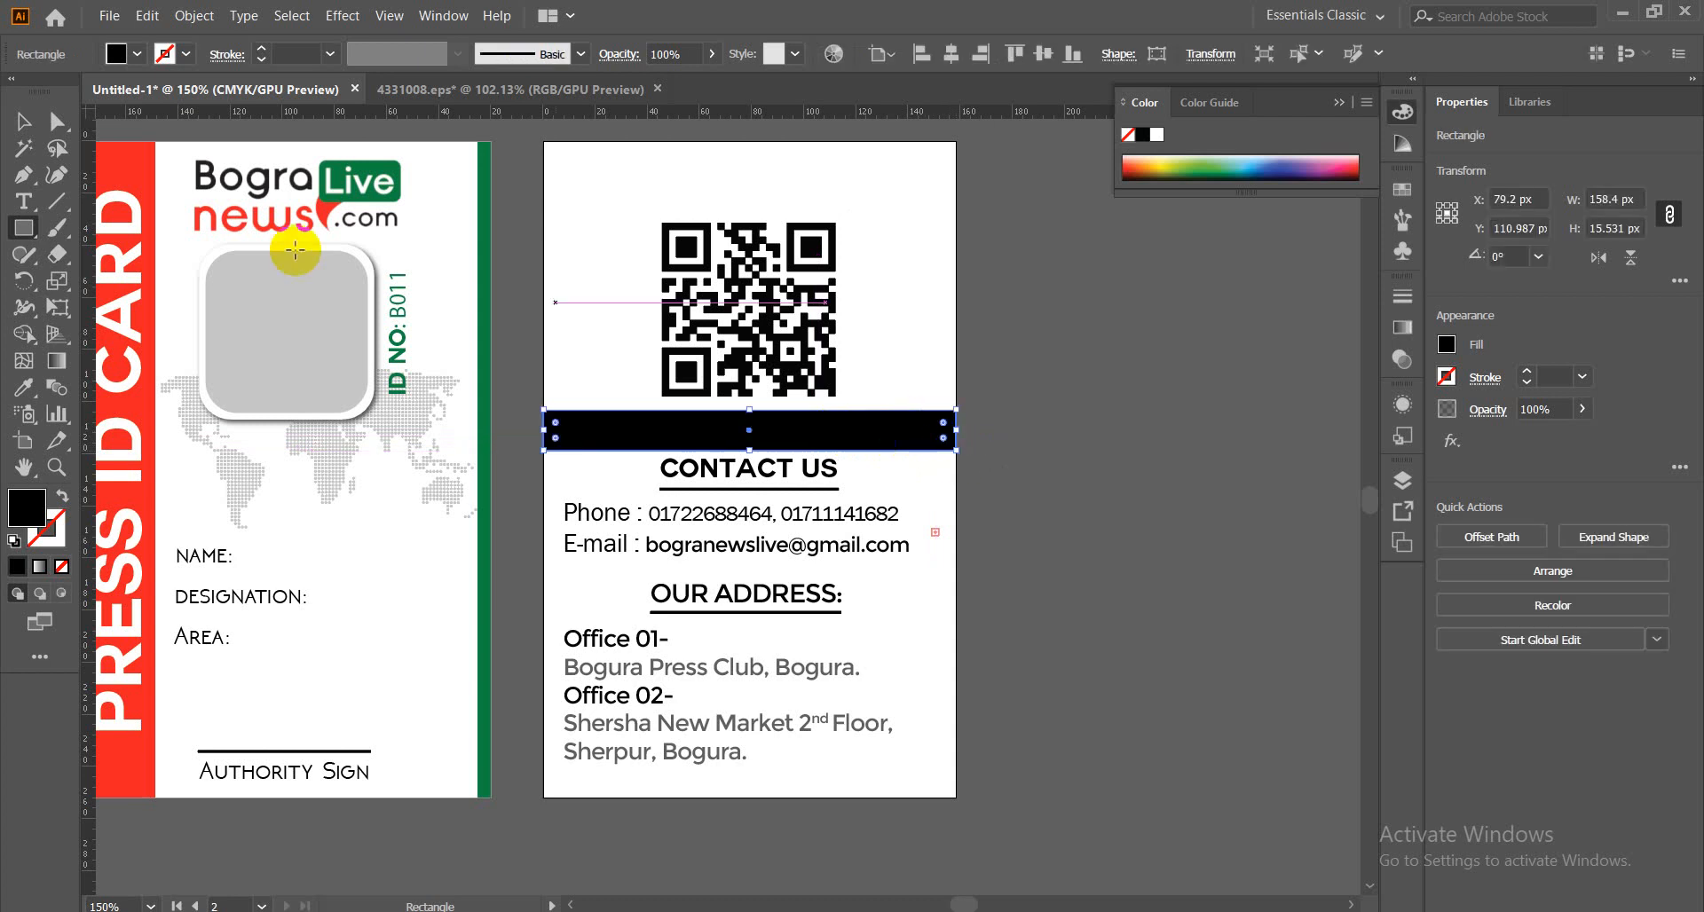
pyautogui.click(24, 122)
pyautogui.click(24, 387)
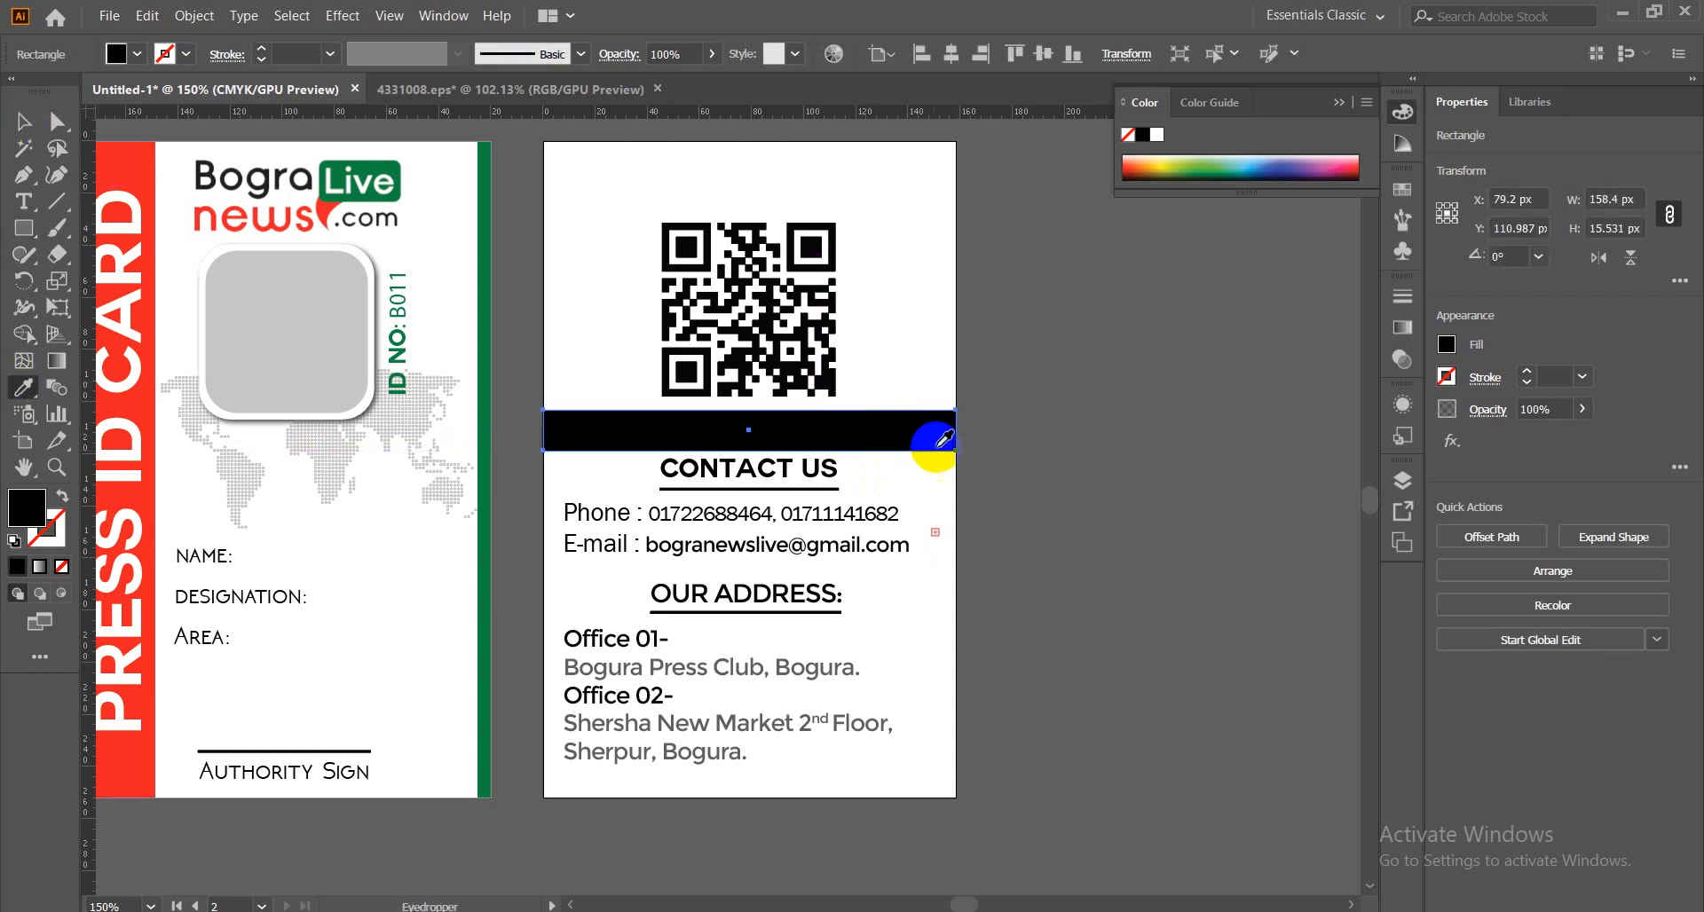
pyautogui.click(1059, 416)
pyautogui.click(24, 122)
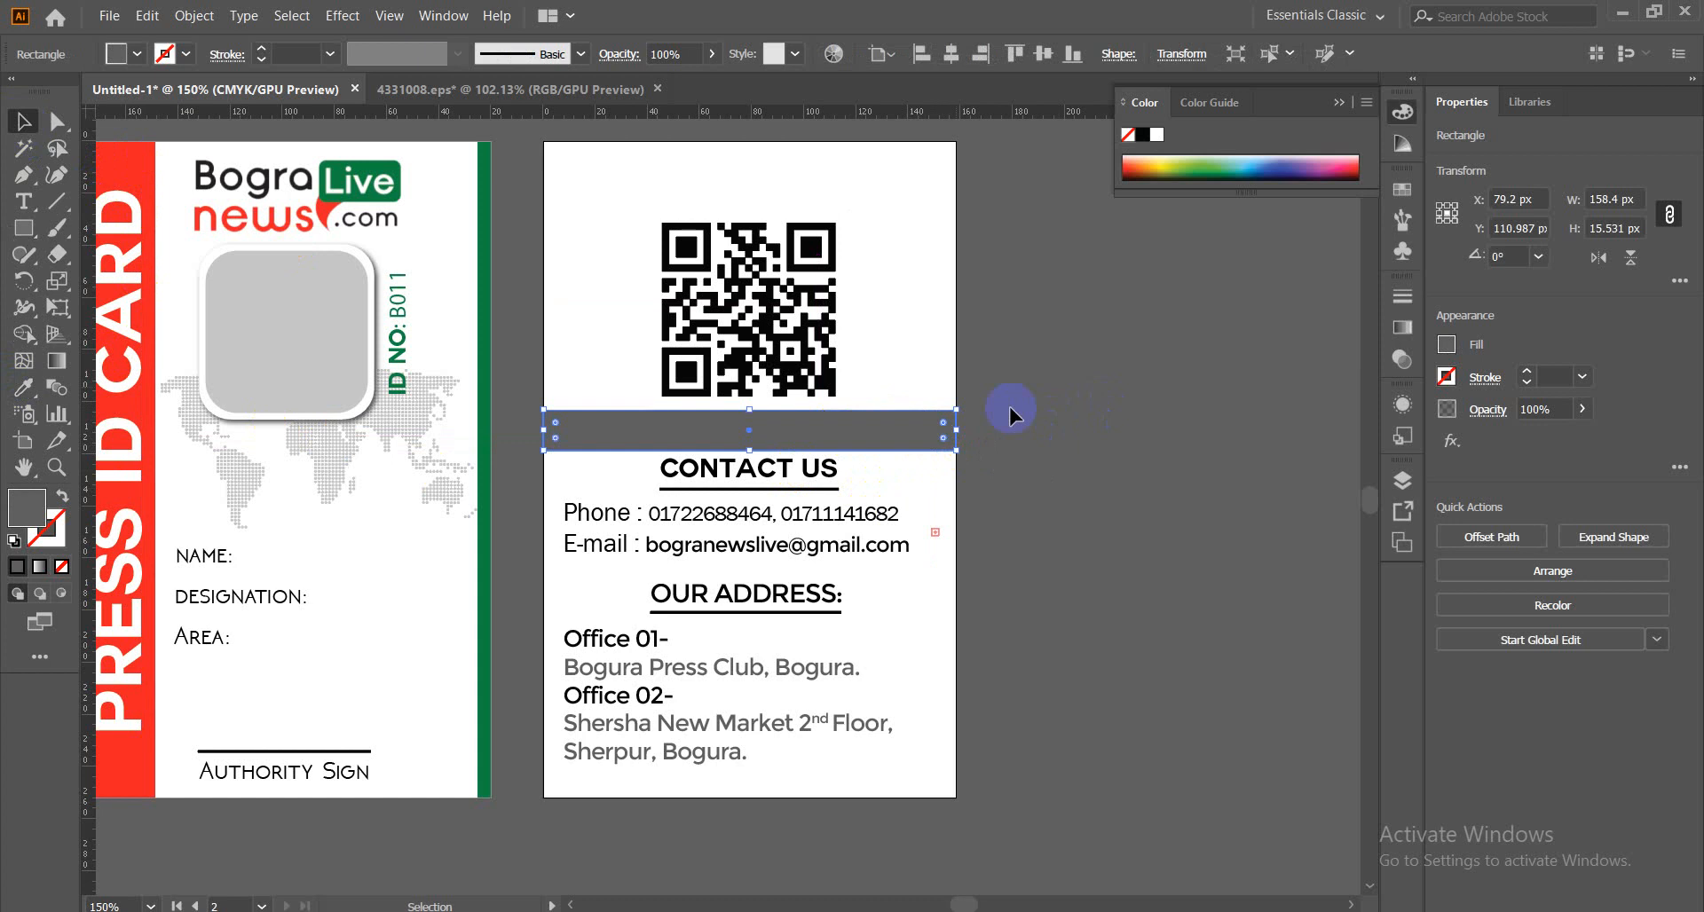
pyautogui.click(1187, 468)
pyautogui.click(914, 441)
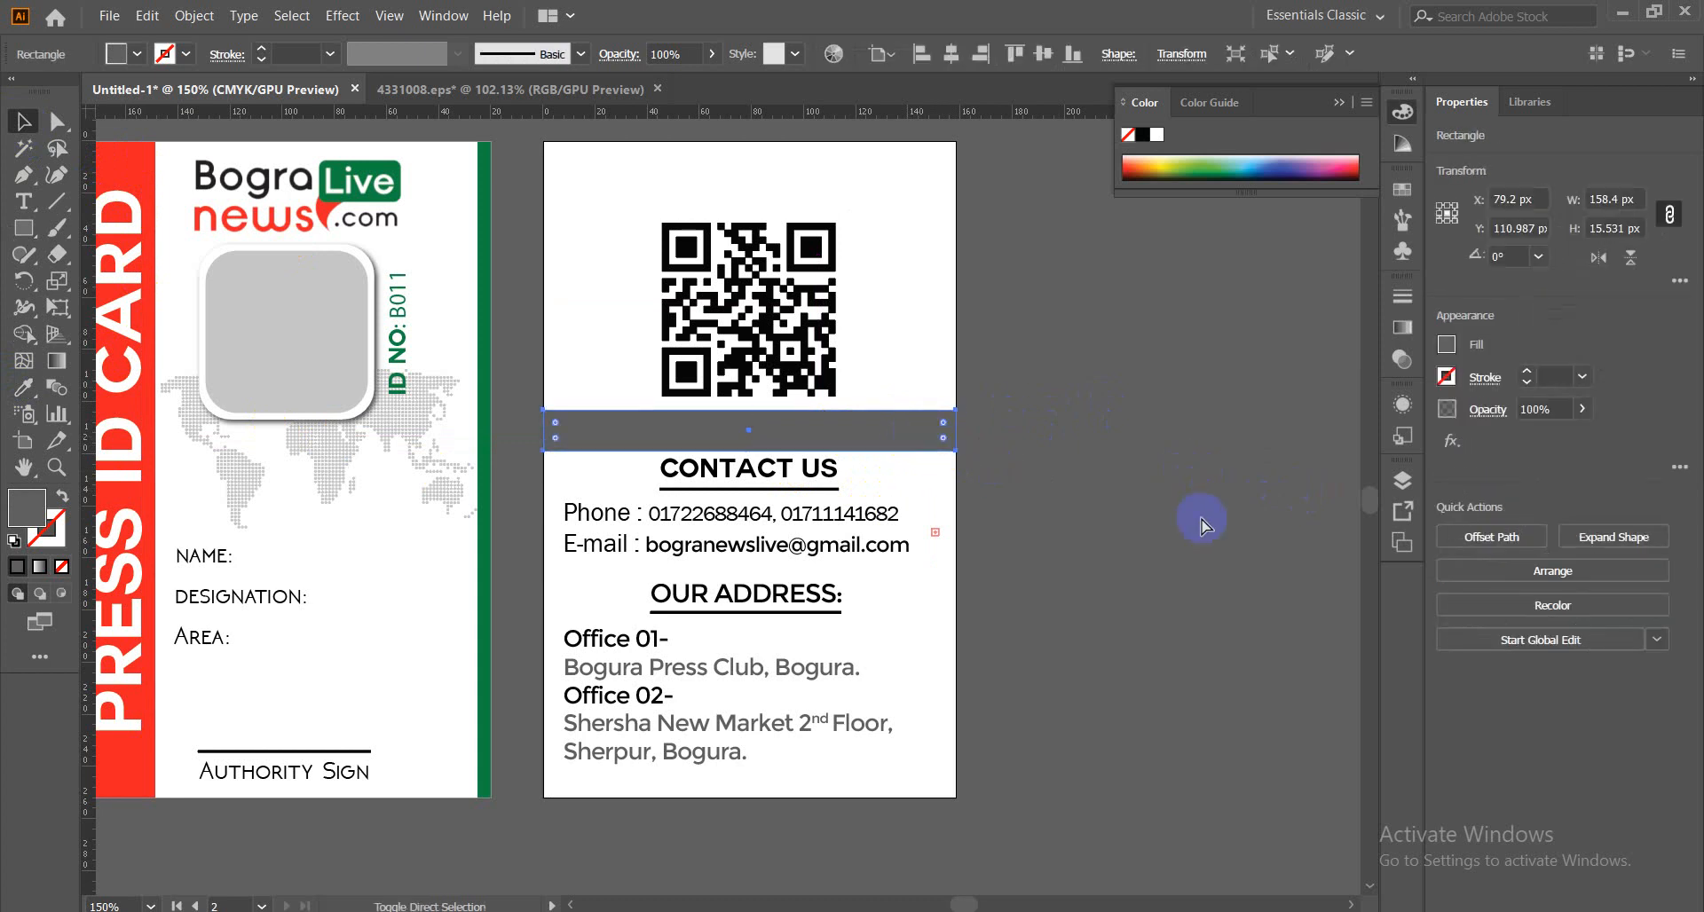
pyautogui.hotkey('ctrl', 'shift', '[')
pyautogui.click(1201, 519)
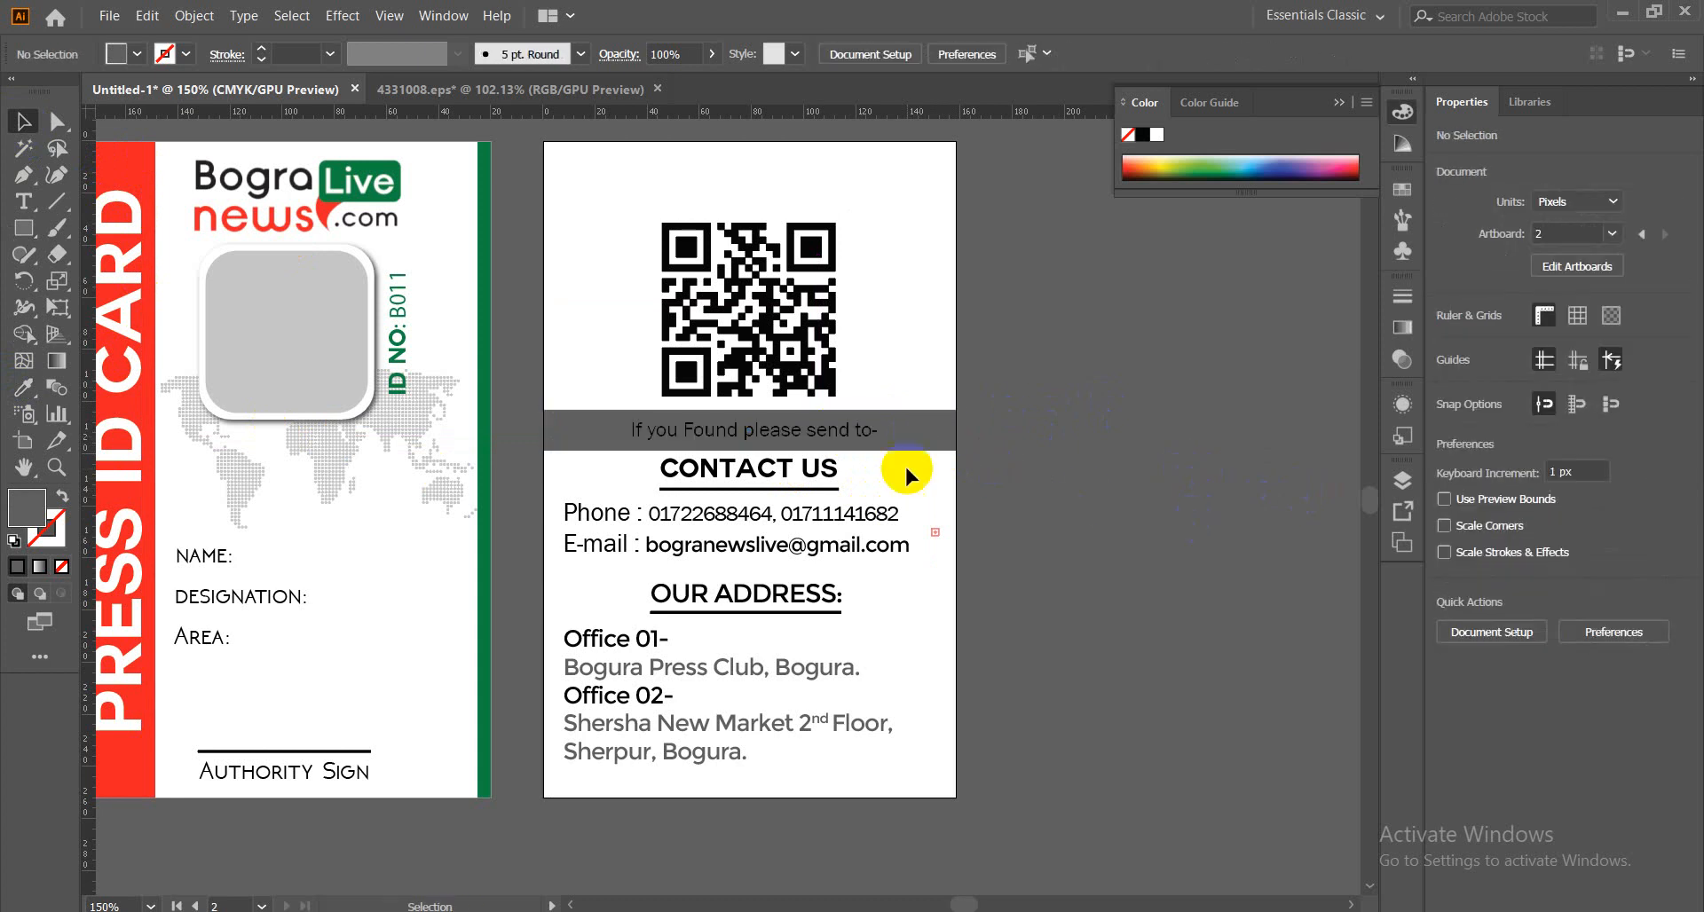
# Make the 'If you Found please send to-' text white with the Eyedropper.
pyautogui.click(841, 439)
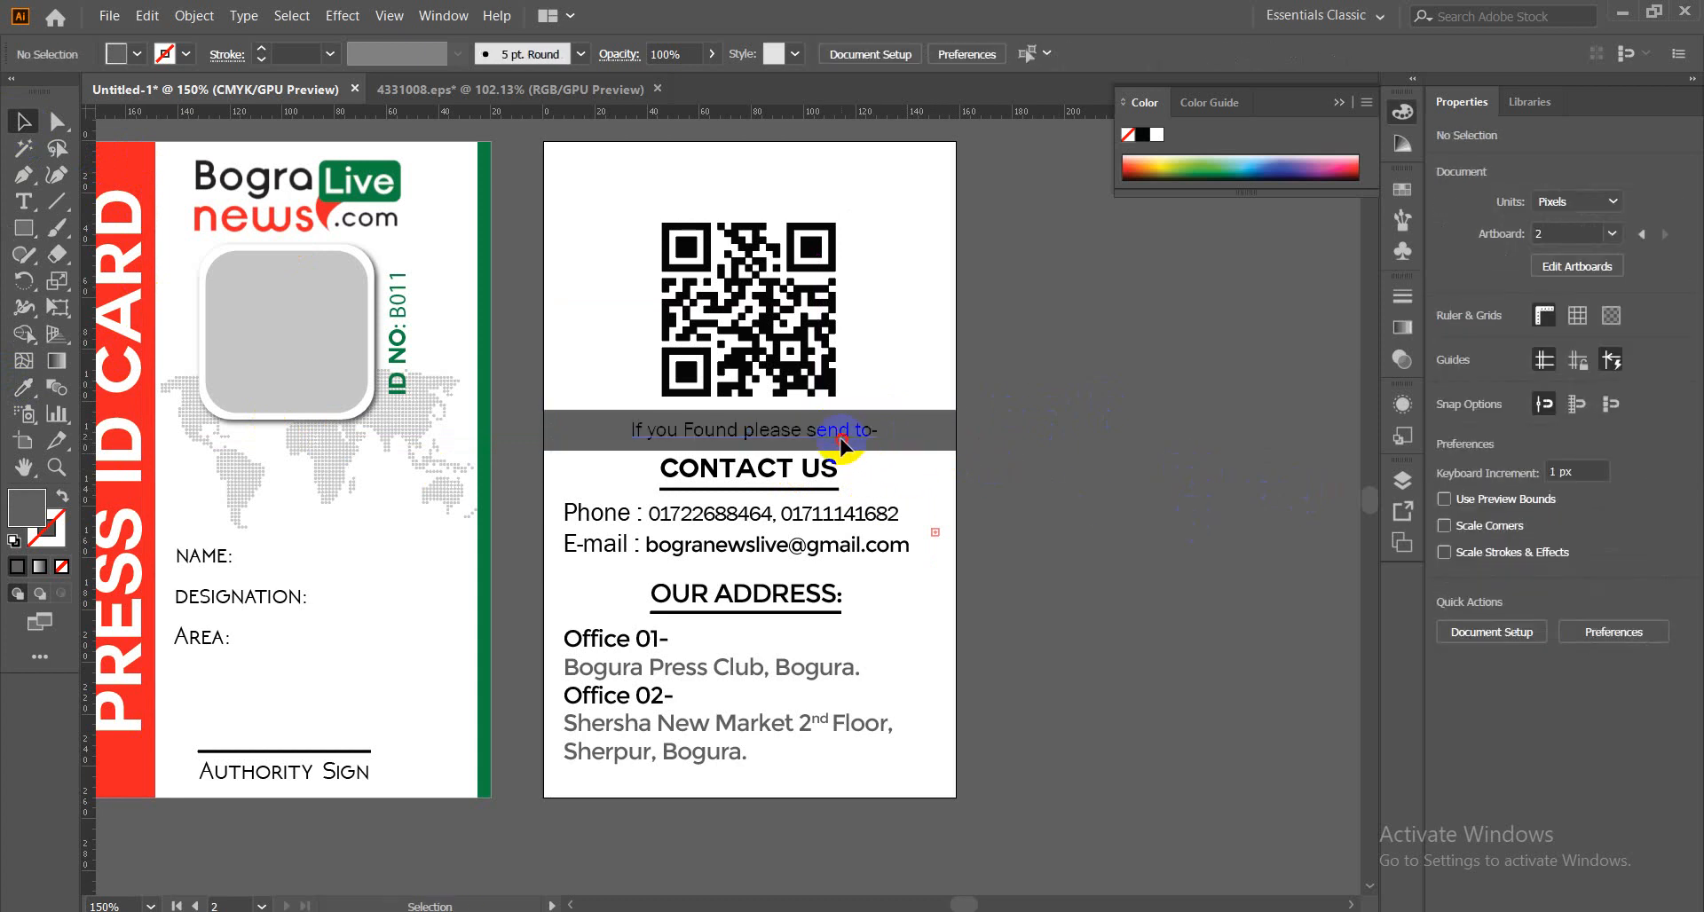
pyautogui.click(25, 395)
pyautogui.click(927, 251)
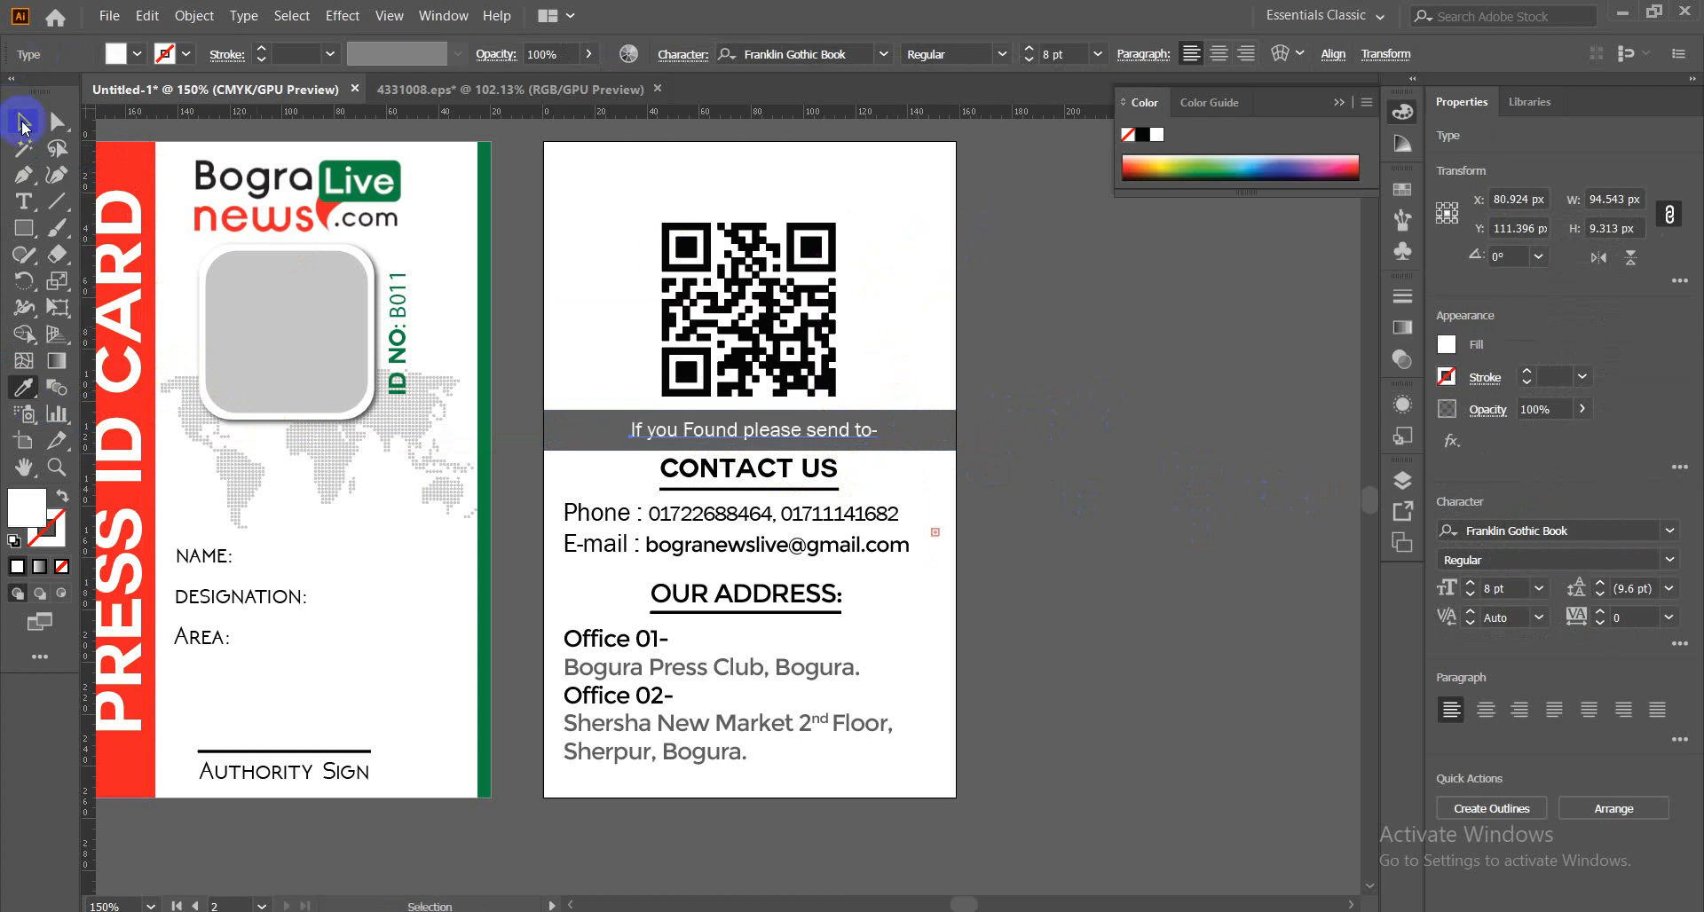
pyautogui.click(24, 120)
pyautogui.click(1099, 418)
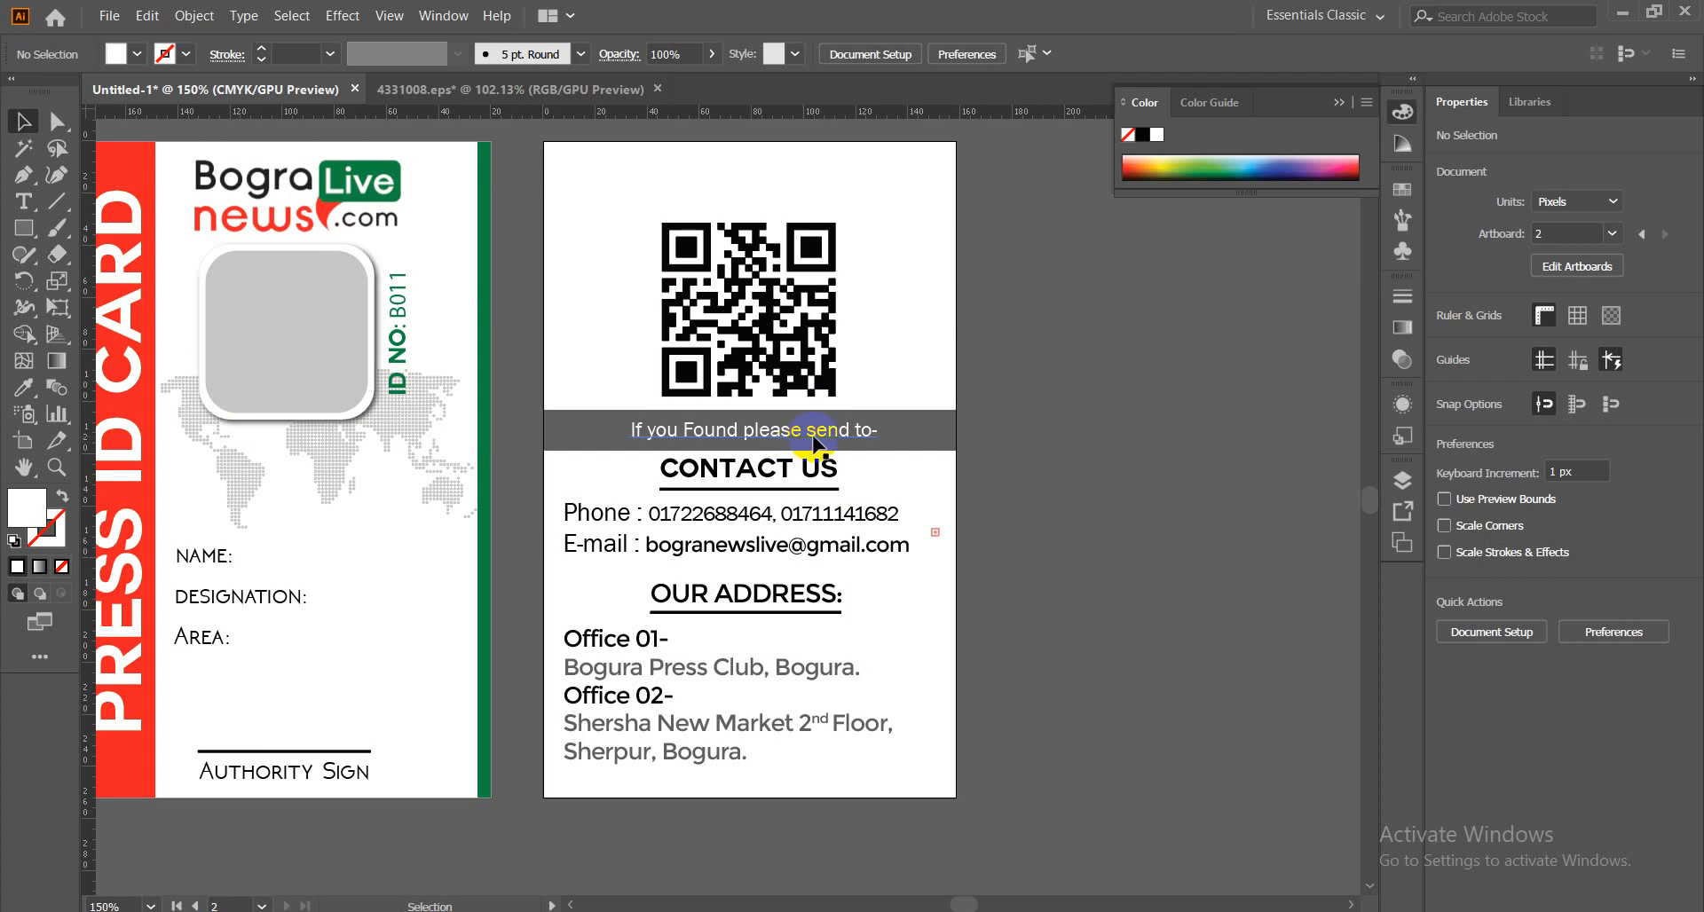
# Replace the trailing 'to-' in the band text with 'US'.
pyautogui.click(862, 437)
pyautogui.doubleClick(863, 432)
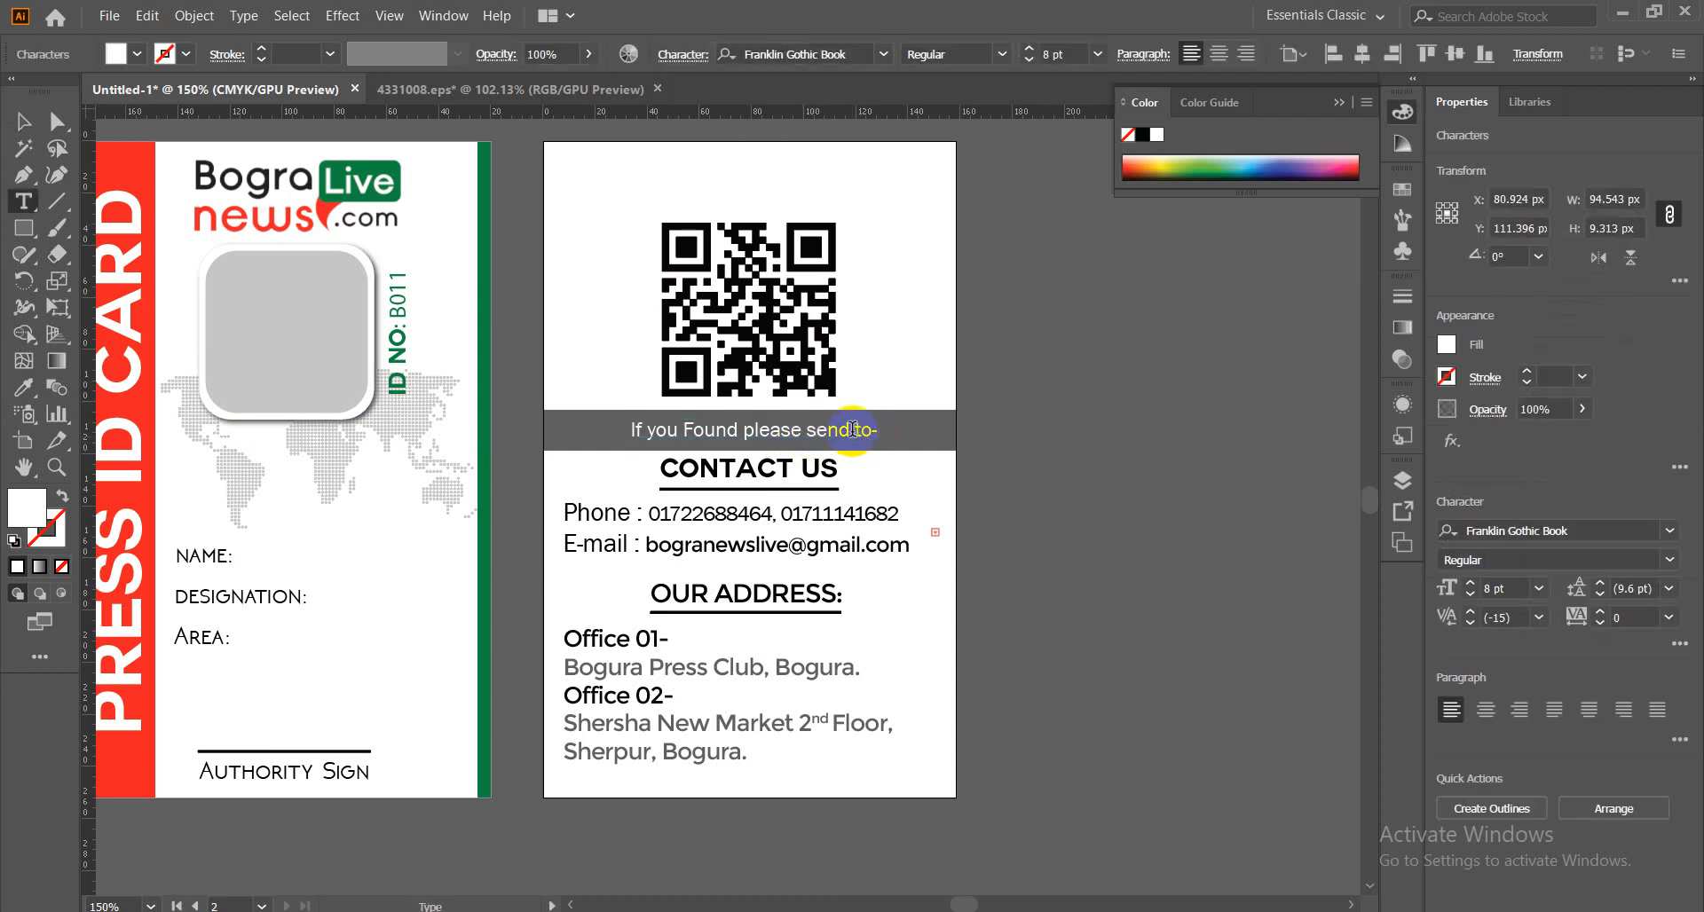
pyautogui.moveTo(880, 430); pyautogui.dragTo(855, 432)
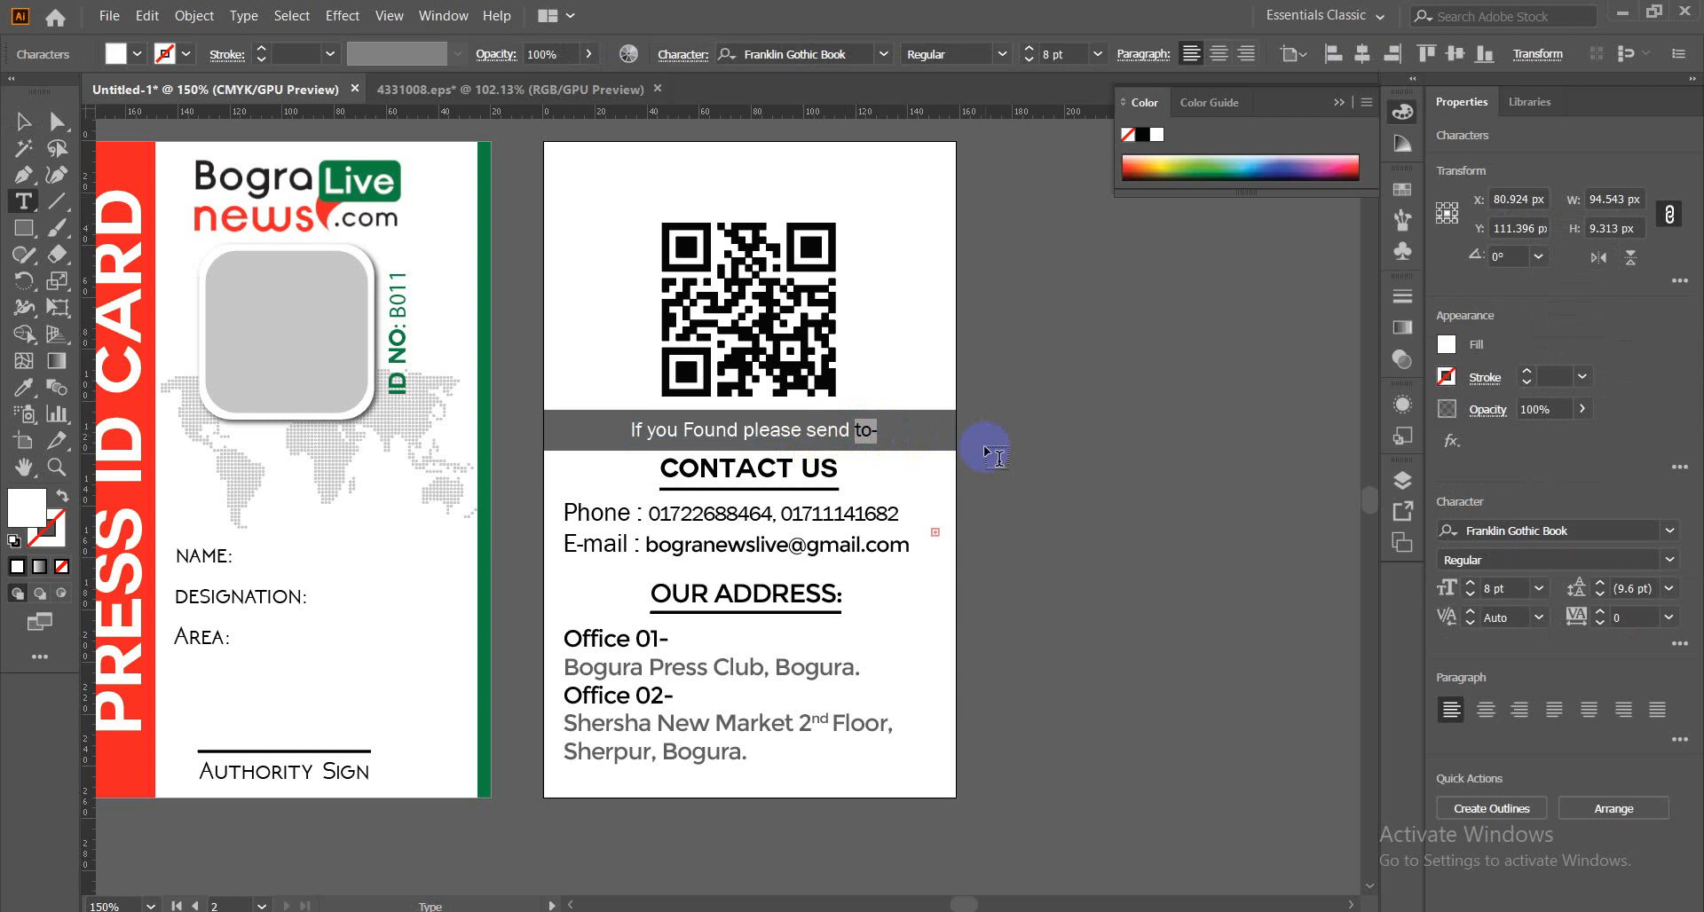
pyautogui.write('US')
pyautogui.click(18, 120)
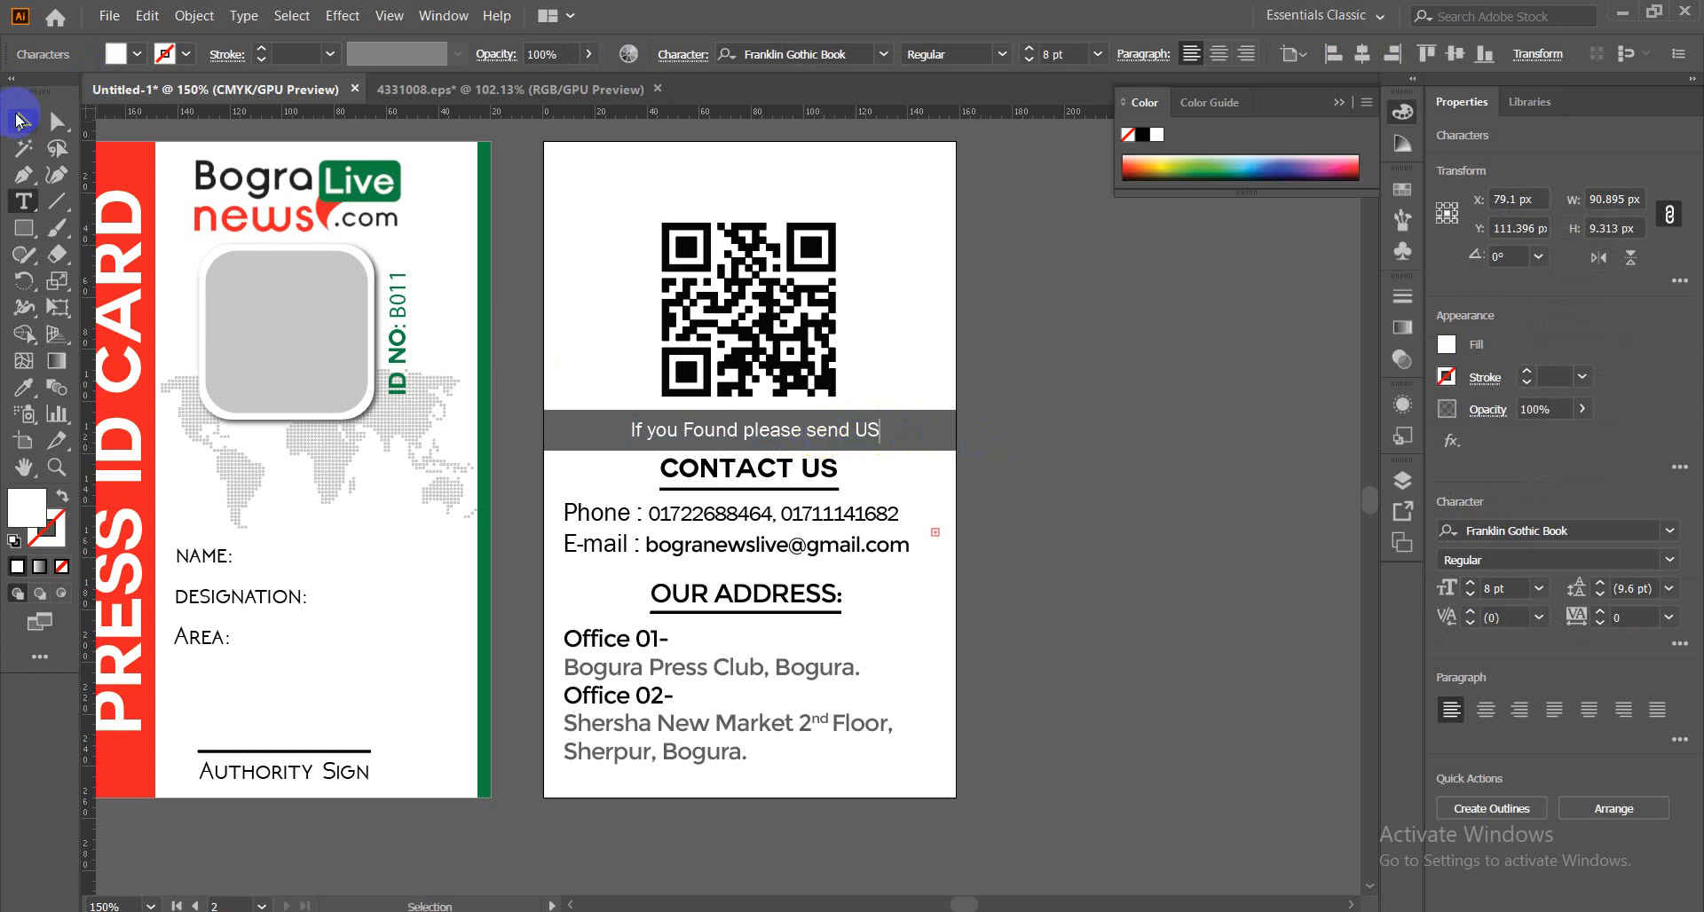
# Convert the band text to Title Case and enlarge it to 10 pt.
pyautogui.click(243, 15)
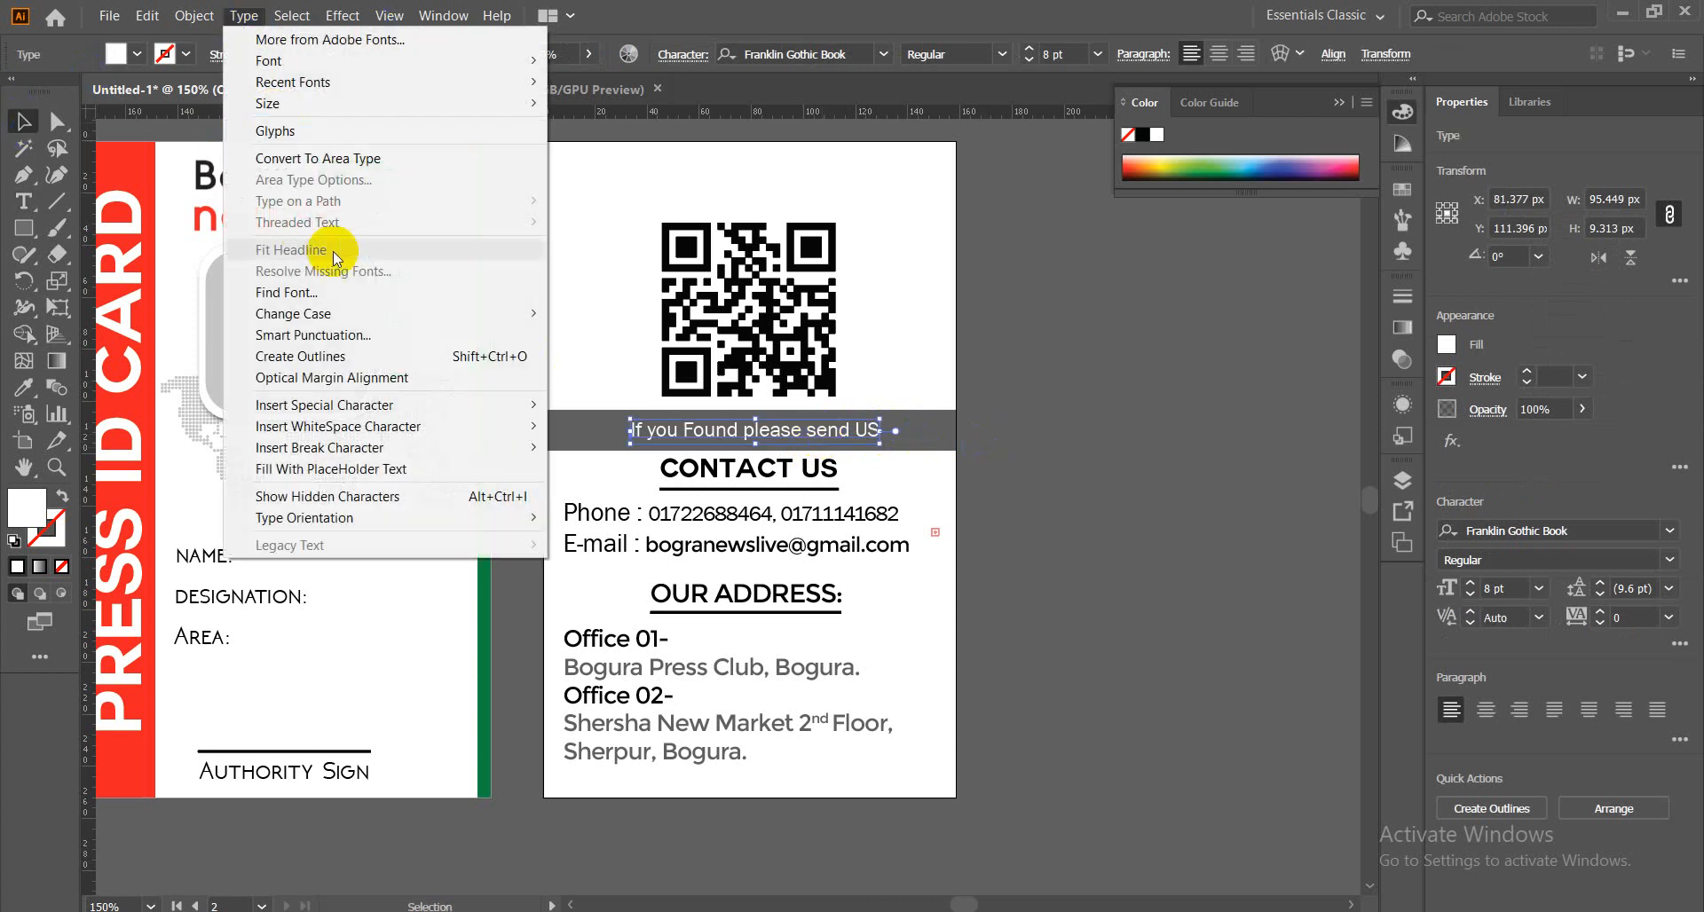
pyautogui.moveTo(392, 310)
pyautogui.click(599, 358)
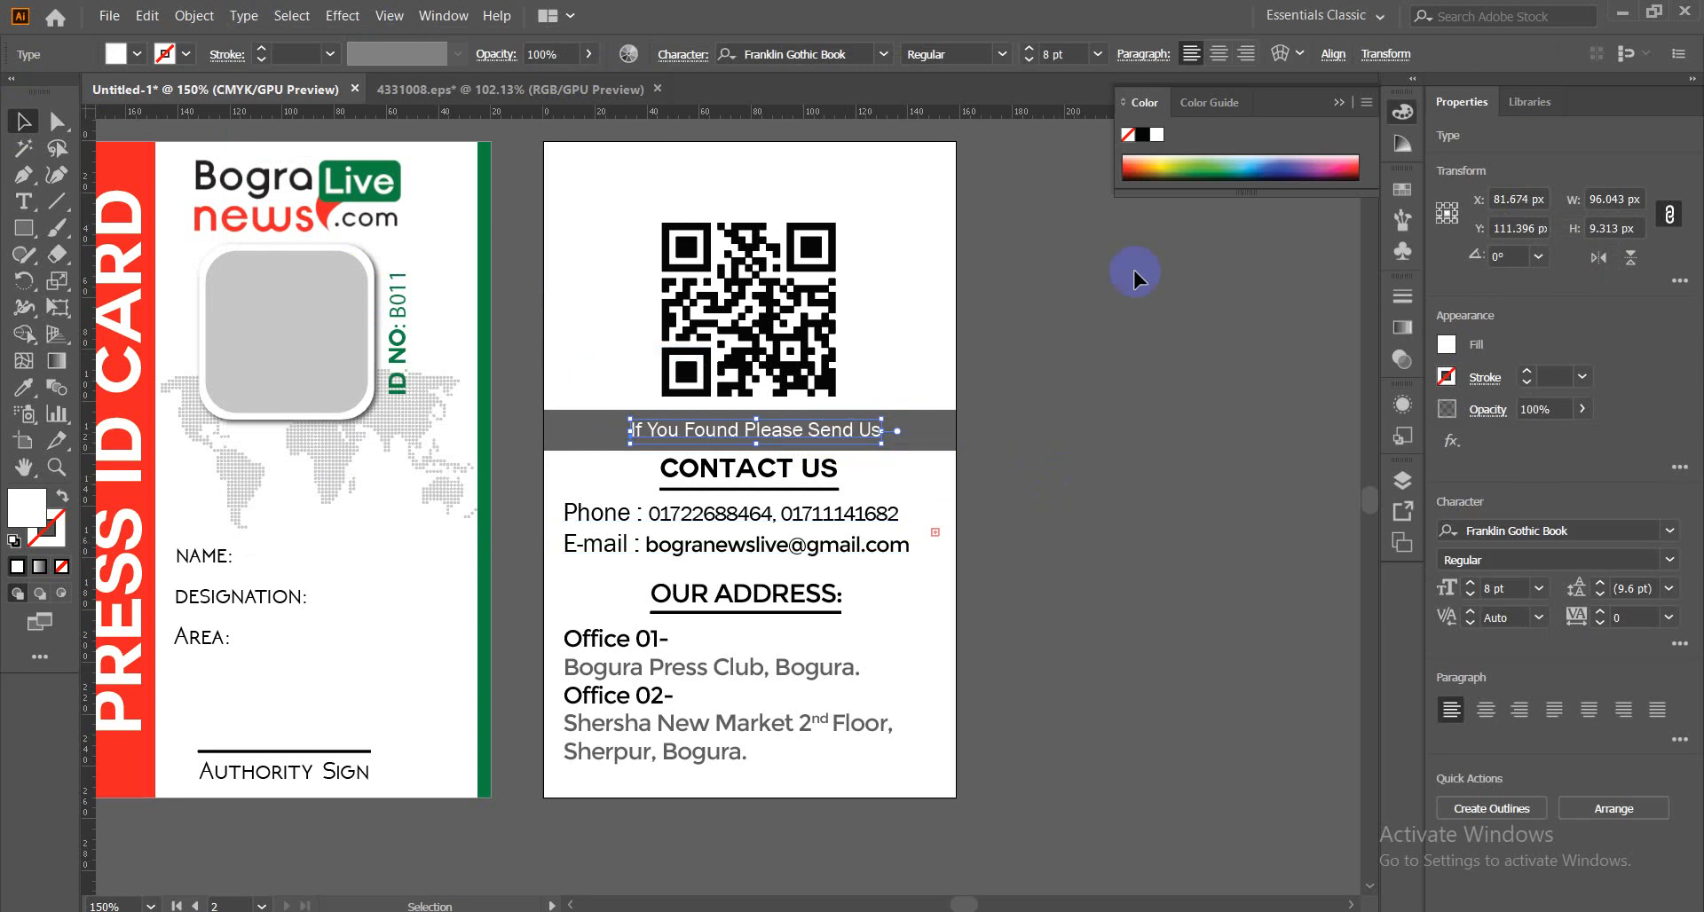
pyautogui.click(1028, 49)
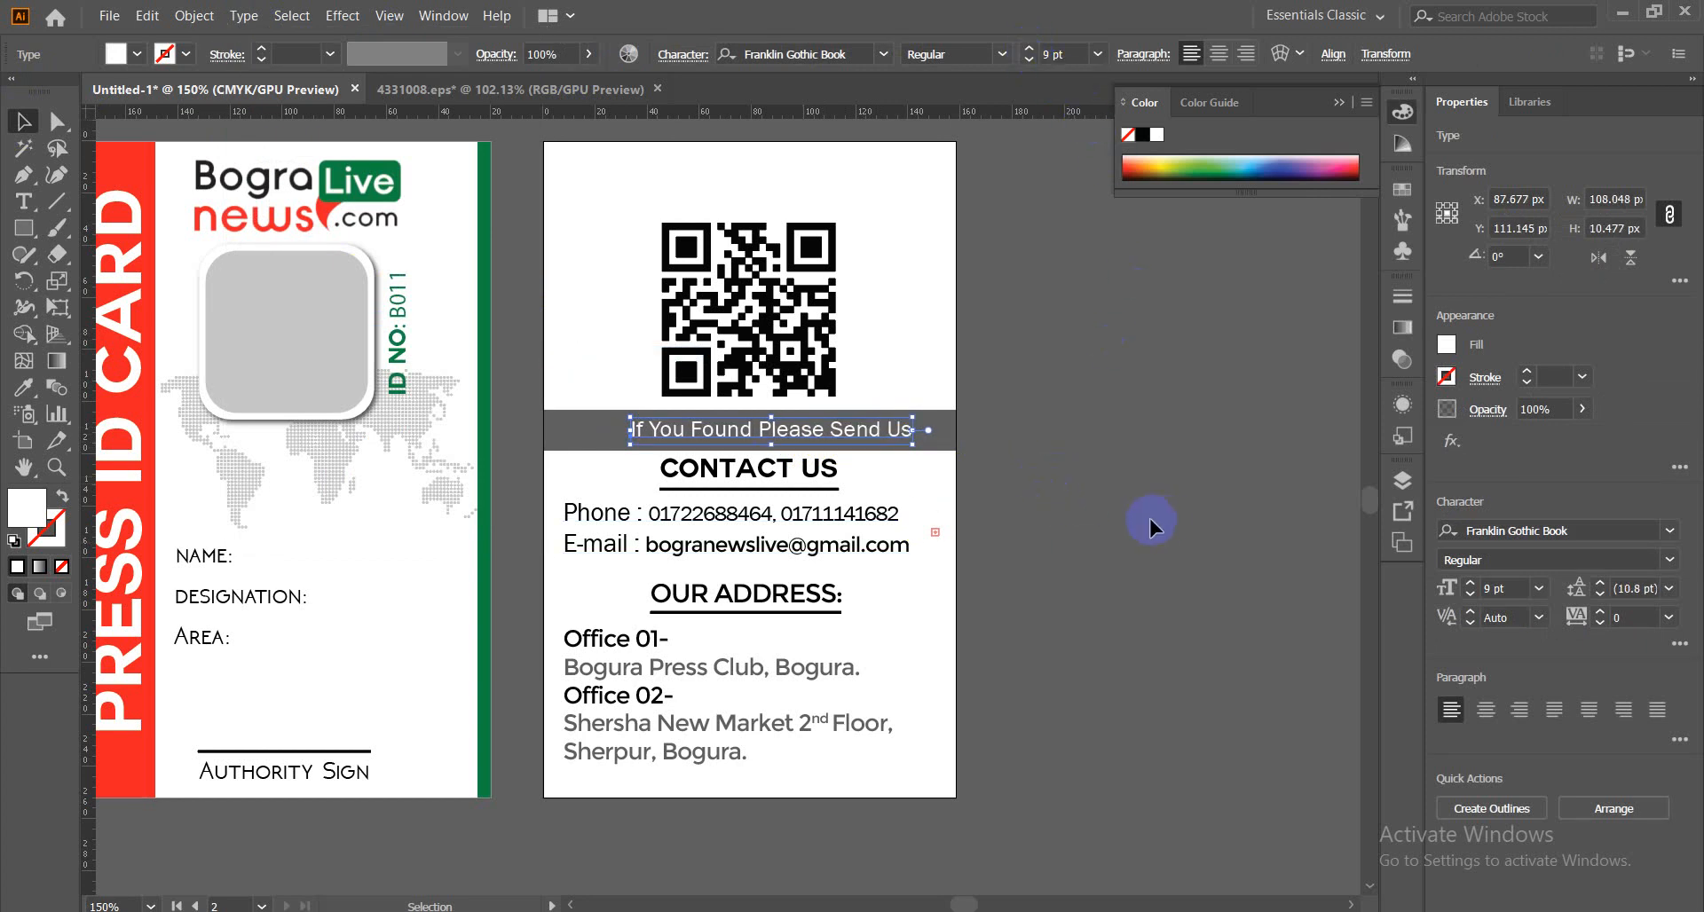
pyautogui.click(1029, 49)
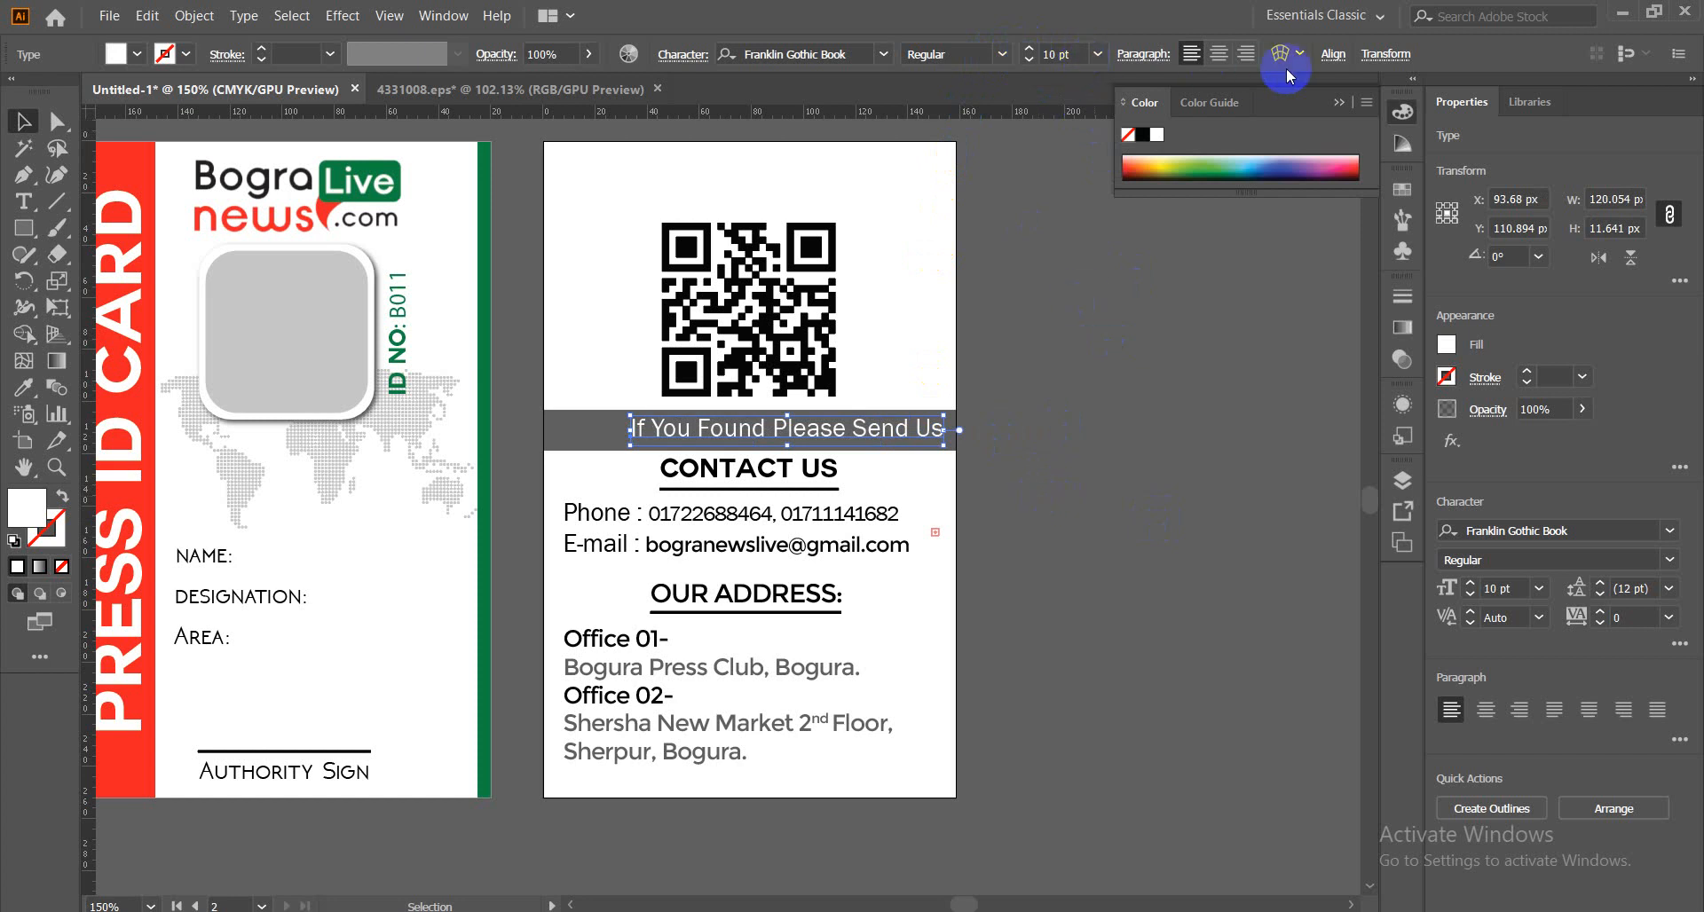
# Centre the band text horizontally across the card.
pyautogui.click(1331, 55)
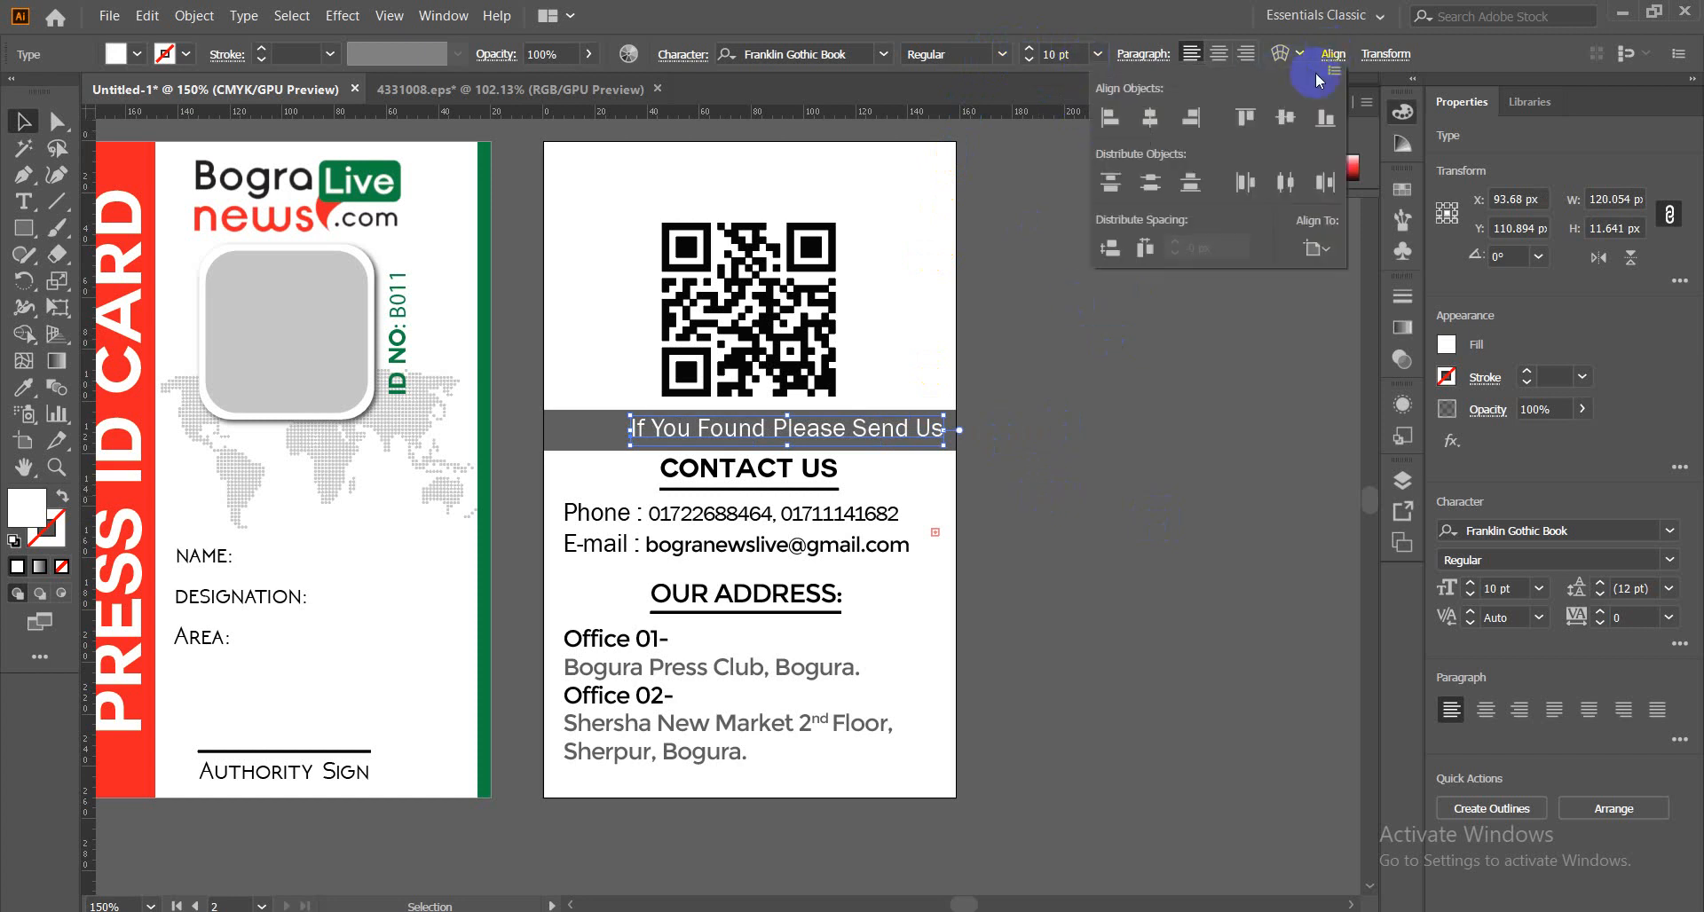
pyautogui.click(1190, 188)
pyautogui.click(1049, 471)
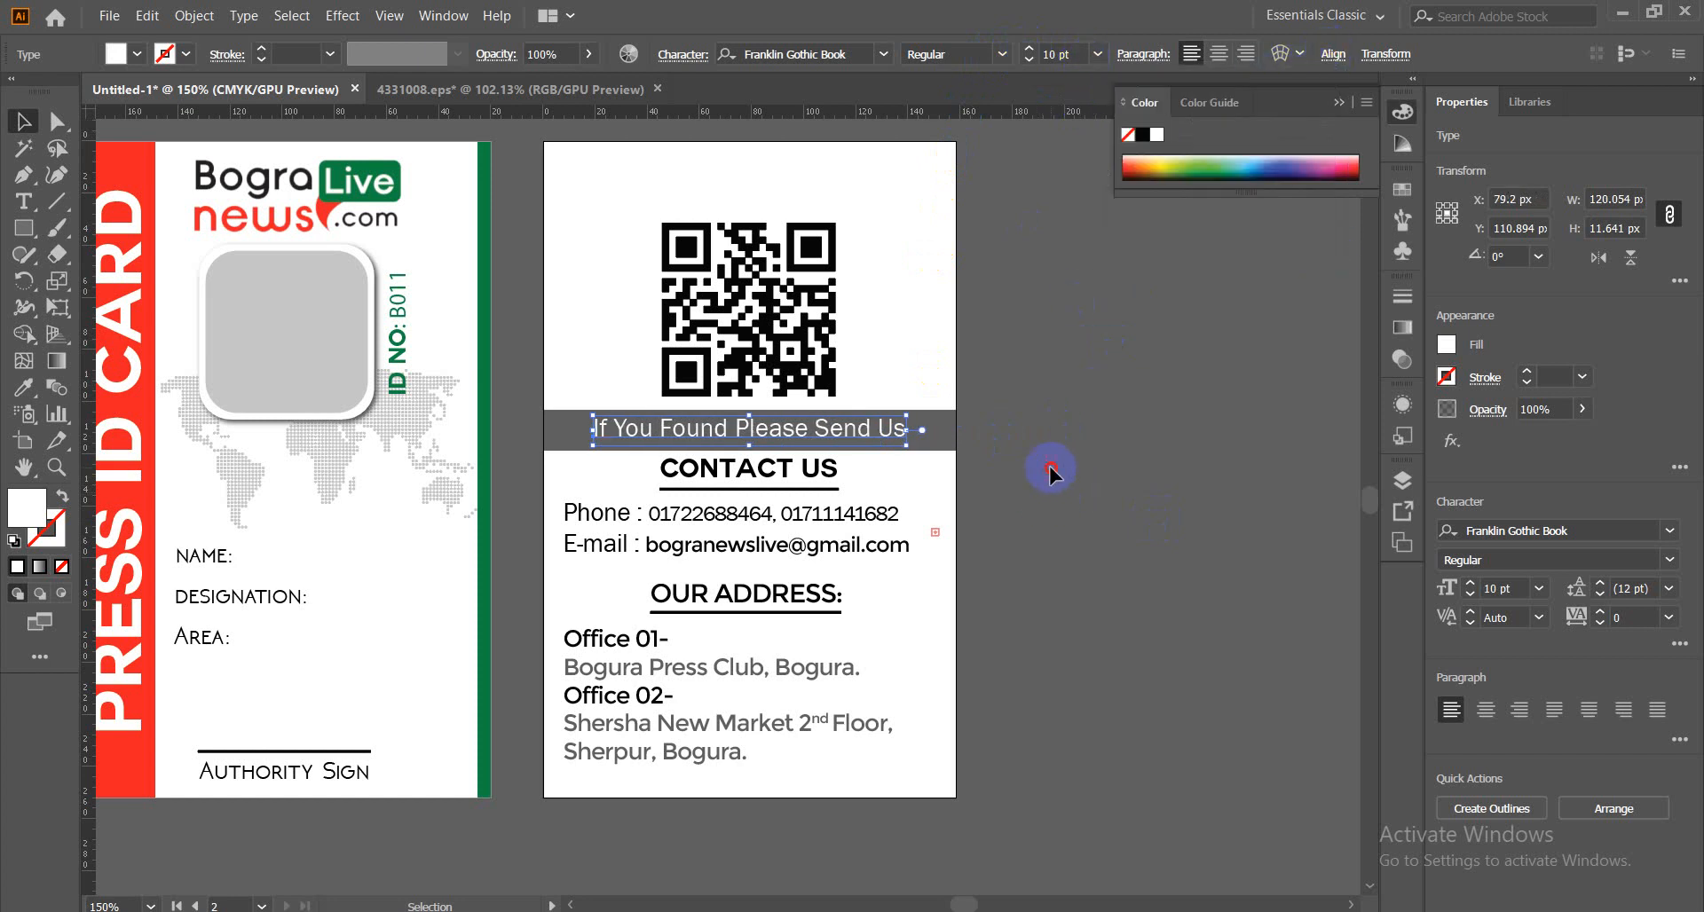
pyautogui.click(1050, 470)
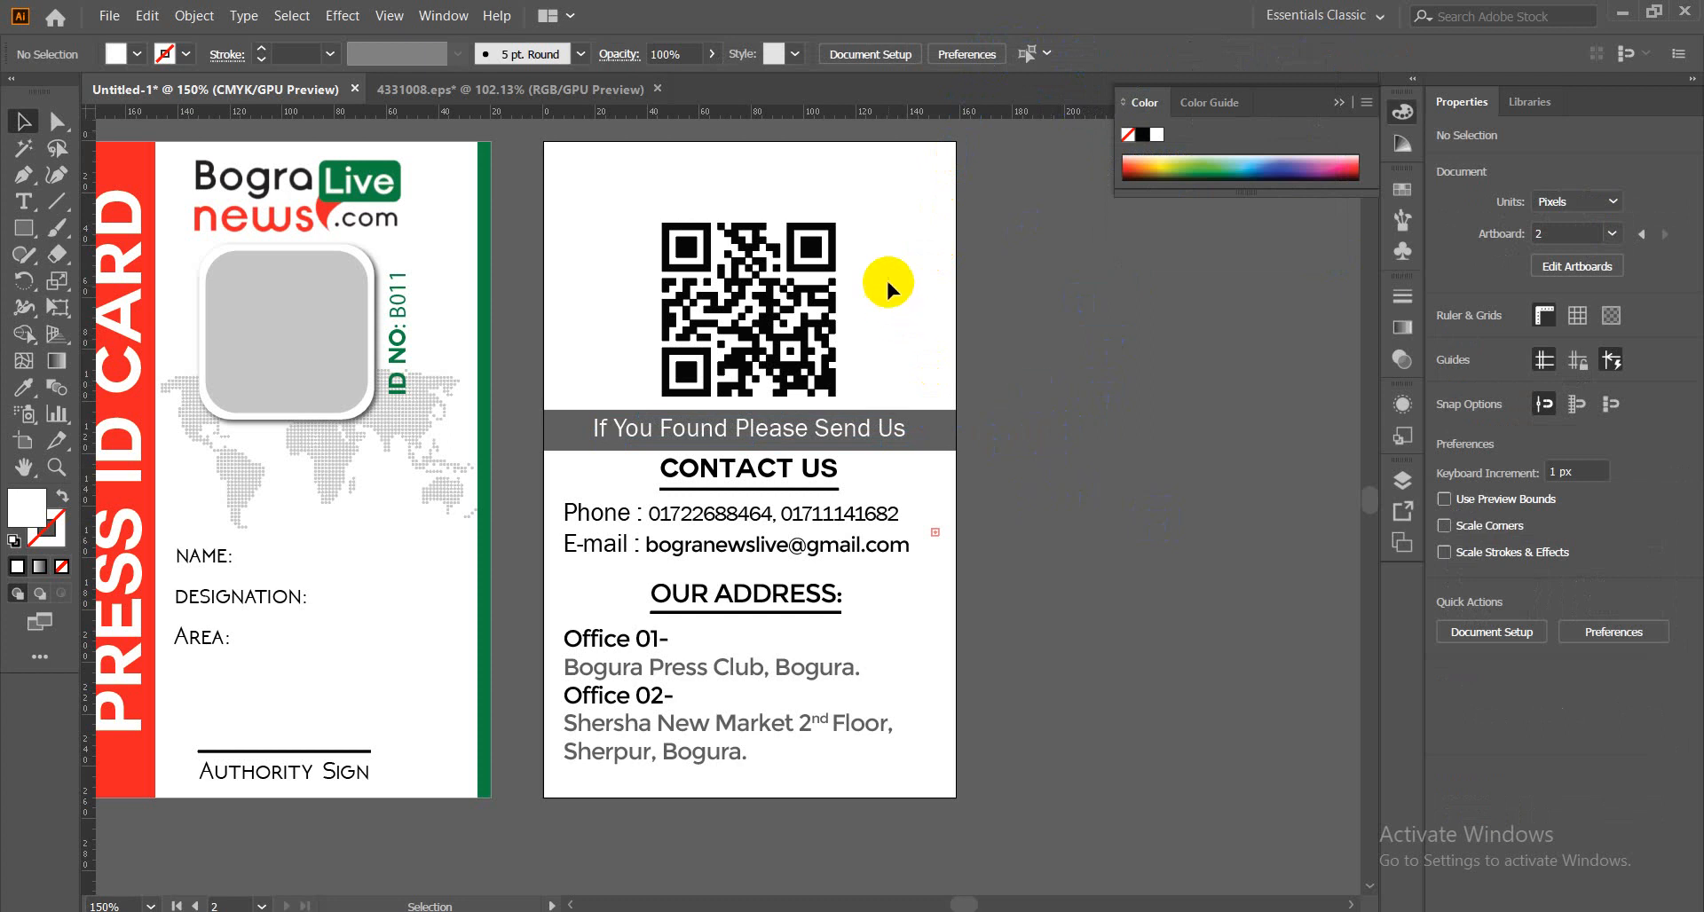
pyautogui.click(758, 353)
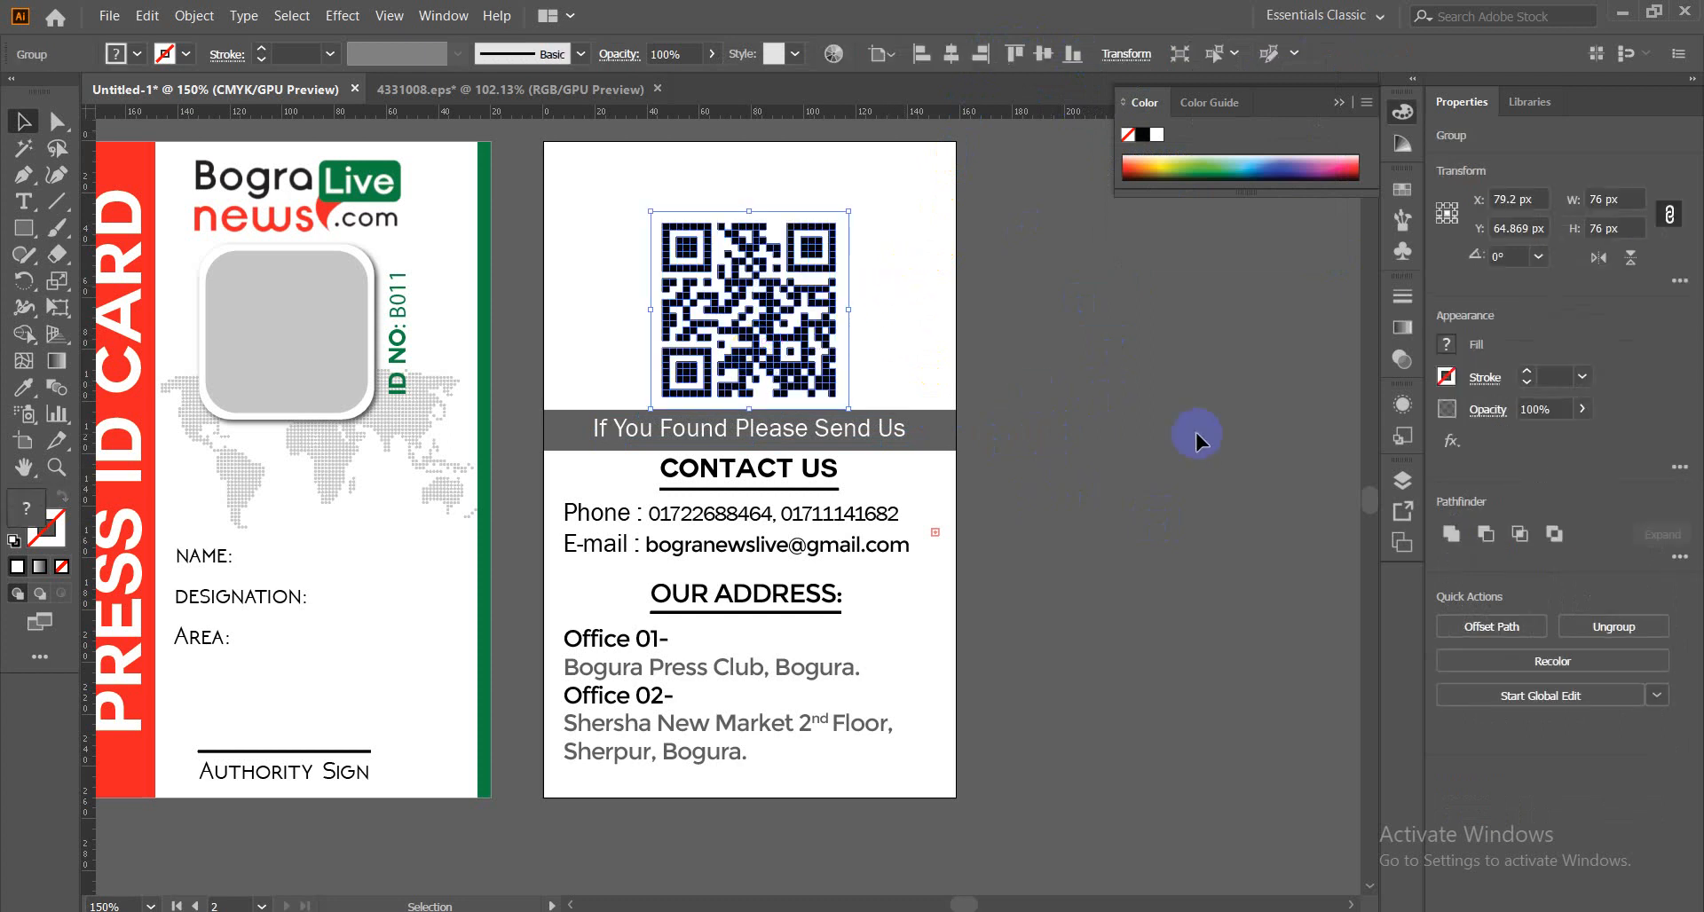
pyautogui.click(1148, 445)
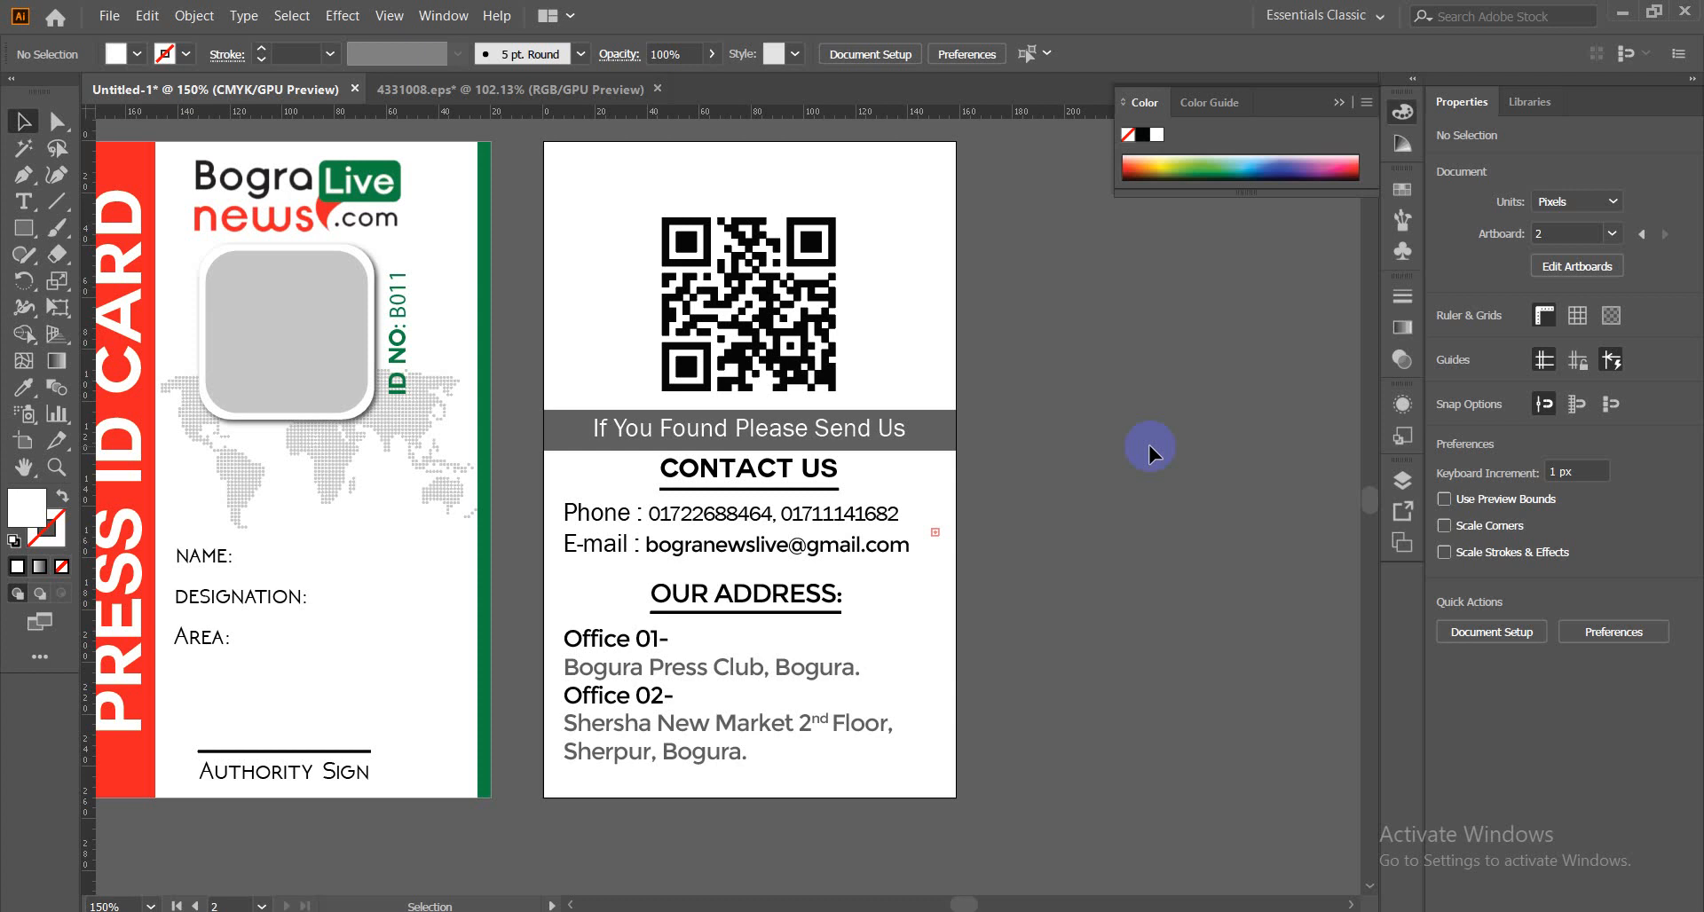
pyautogui.click(197, 635)
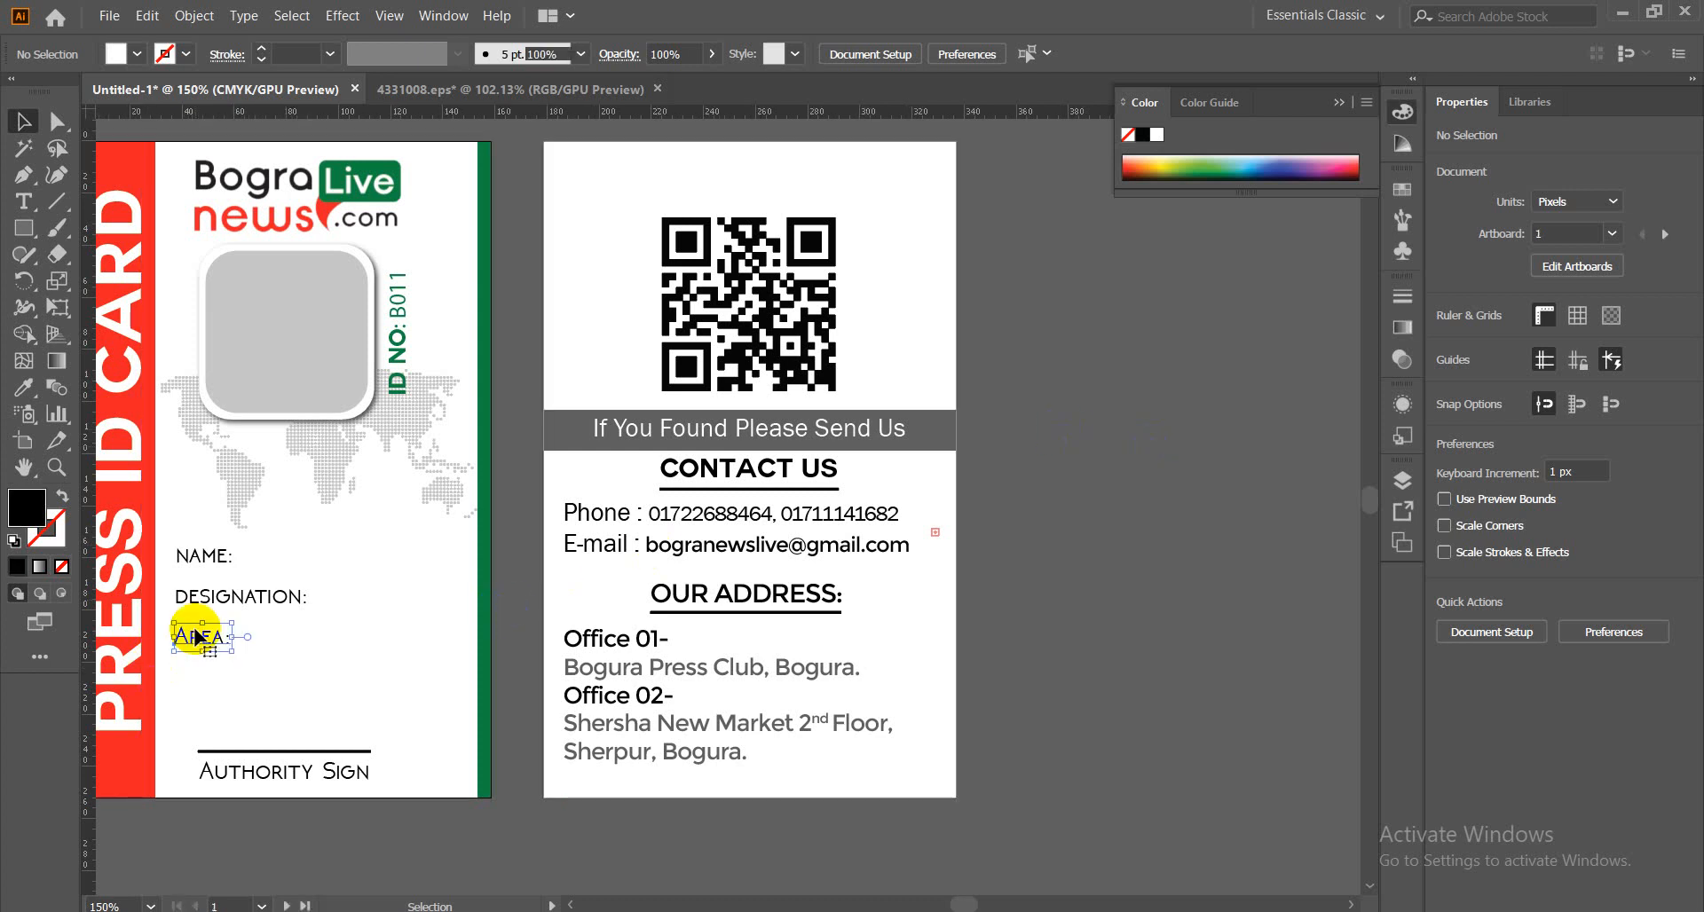
pyautogui.click(210, 557)
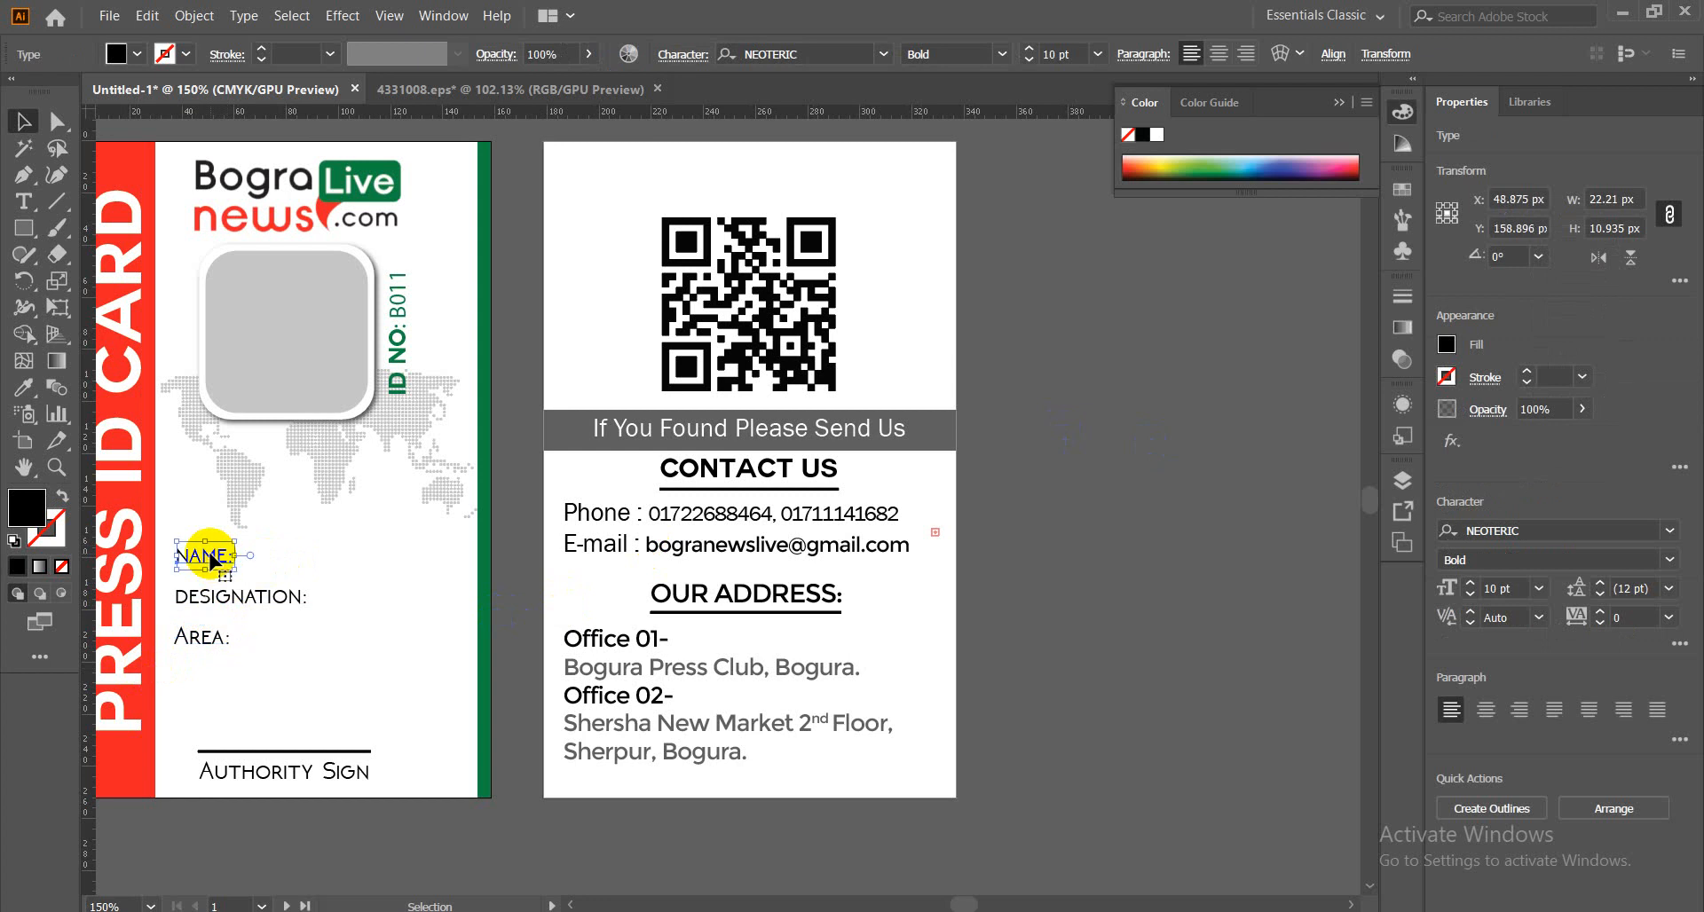
pyautogui.click(213, 595)
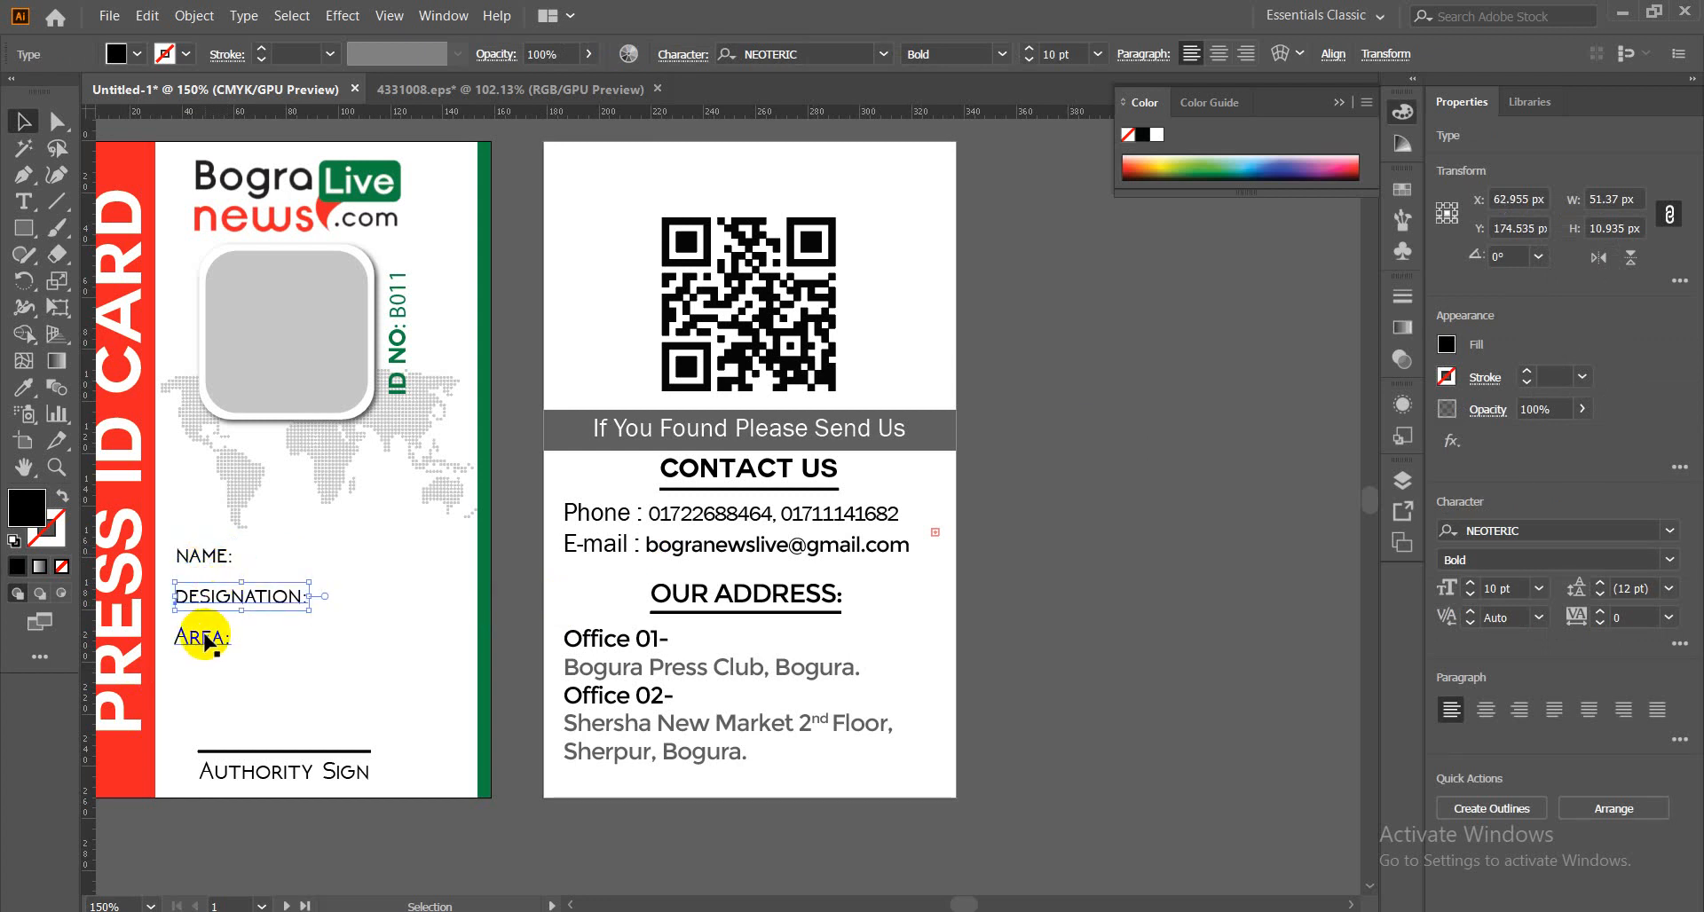
pyautogui.keyDown('shift'); pyautogui.click(204, 639); pyautogui.keyUp('shift')
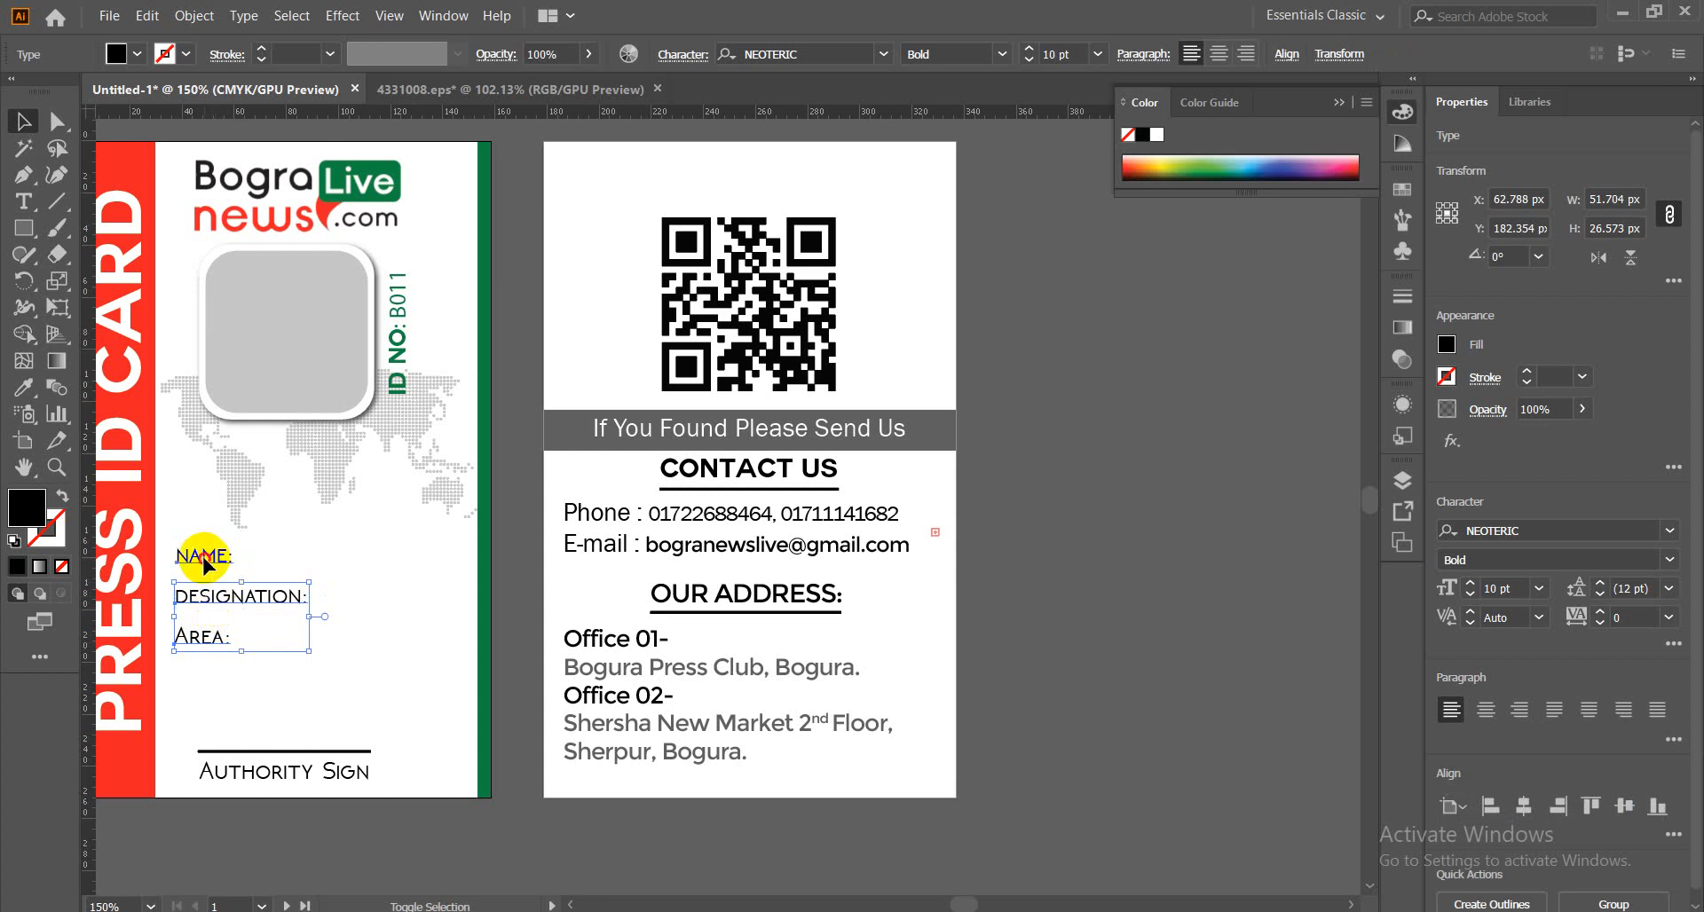
pyautogui.keyDown('shift'); pyautogui.click(204, 560); pyautogui.keyUp('shift')
pyautogui.click(1287, 56)
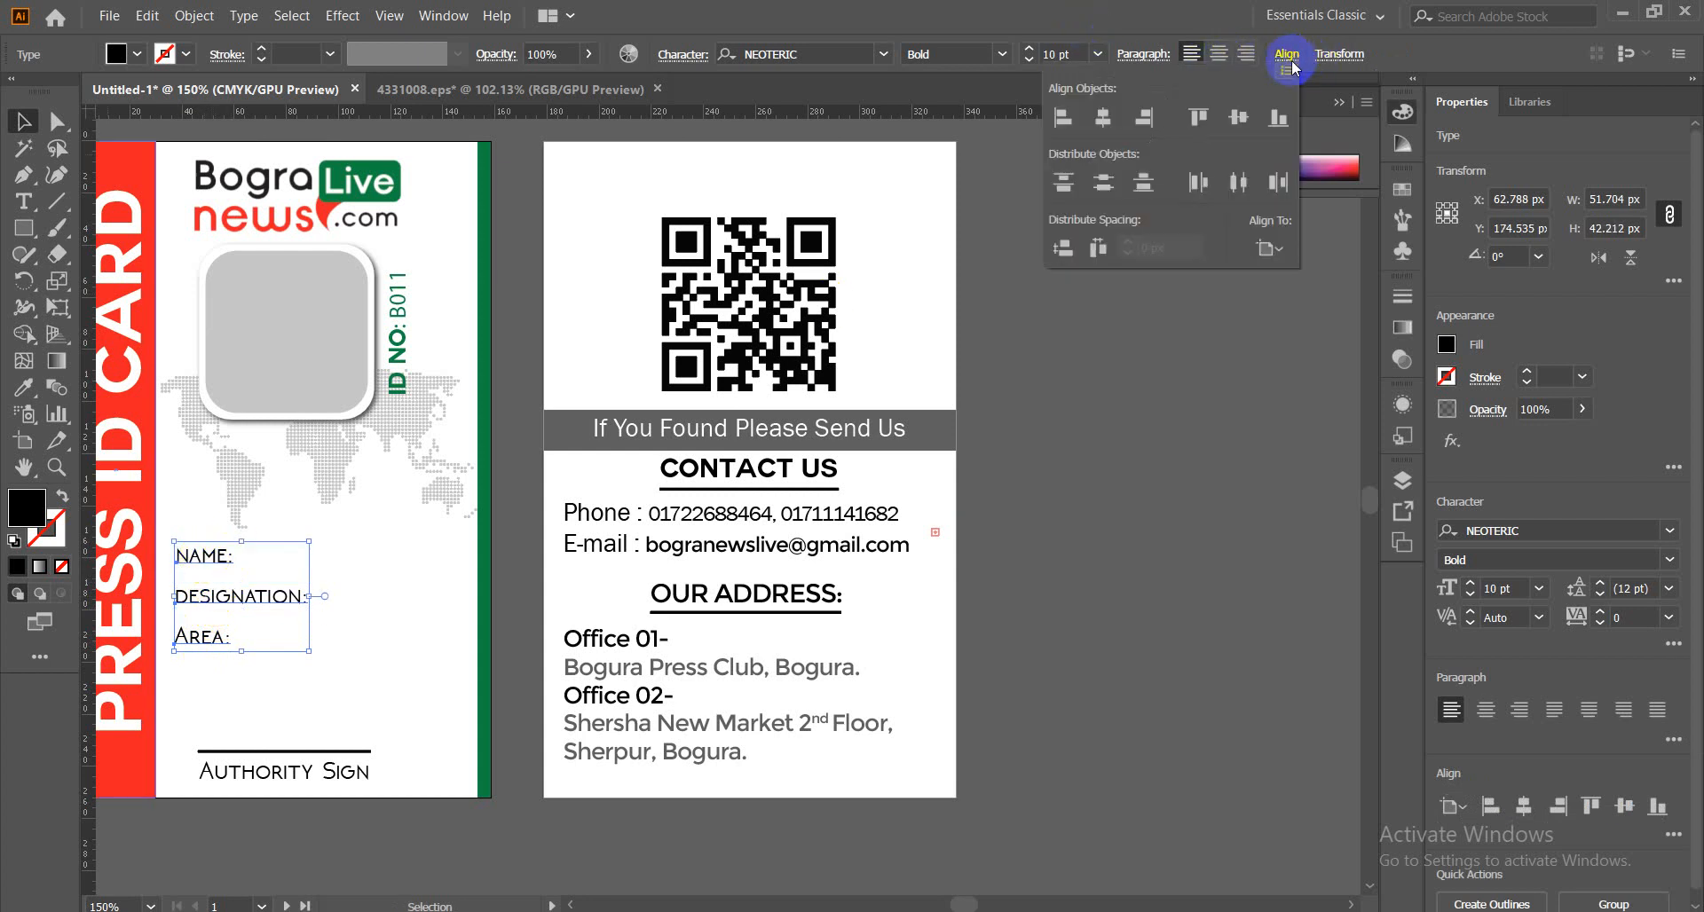
pyautogui.click(1103, 187)
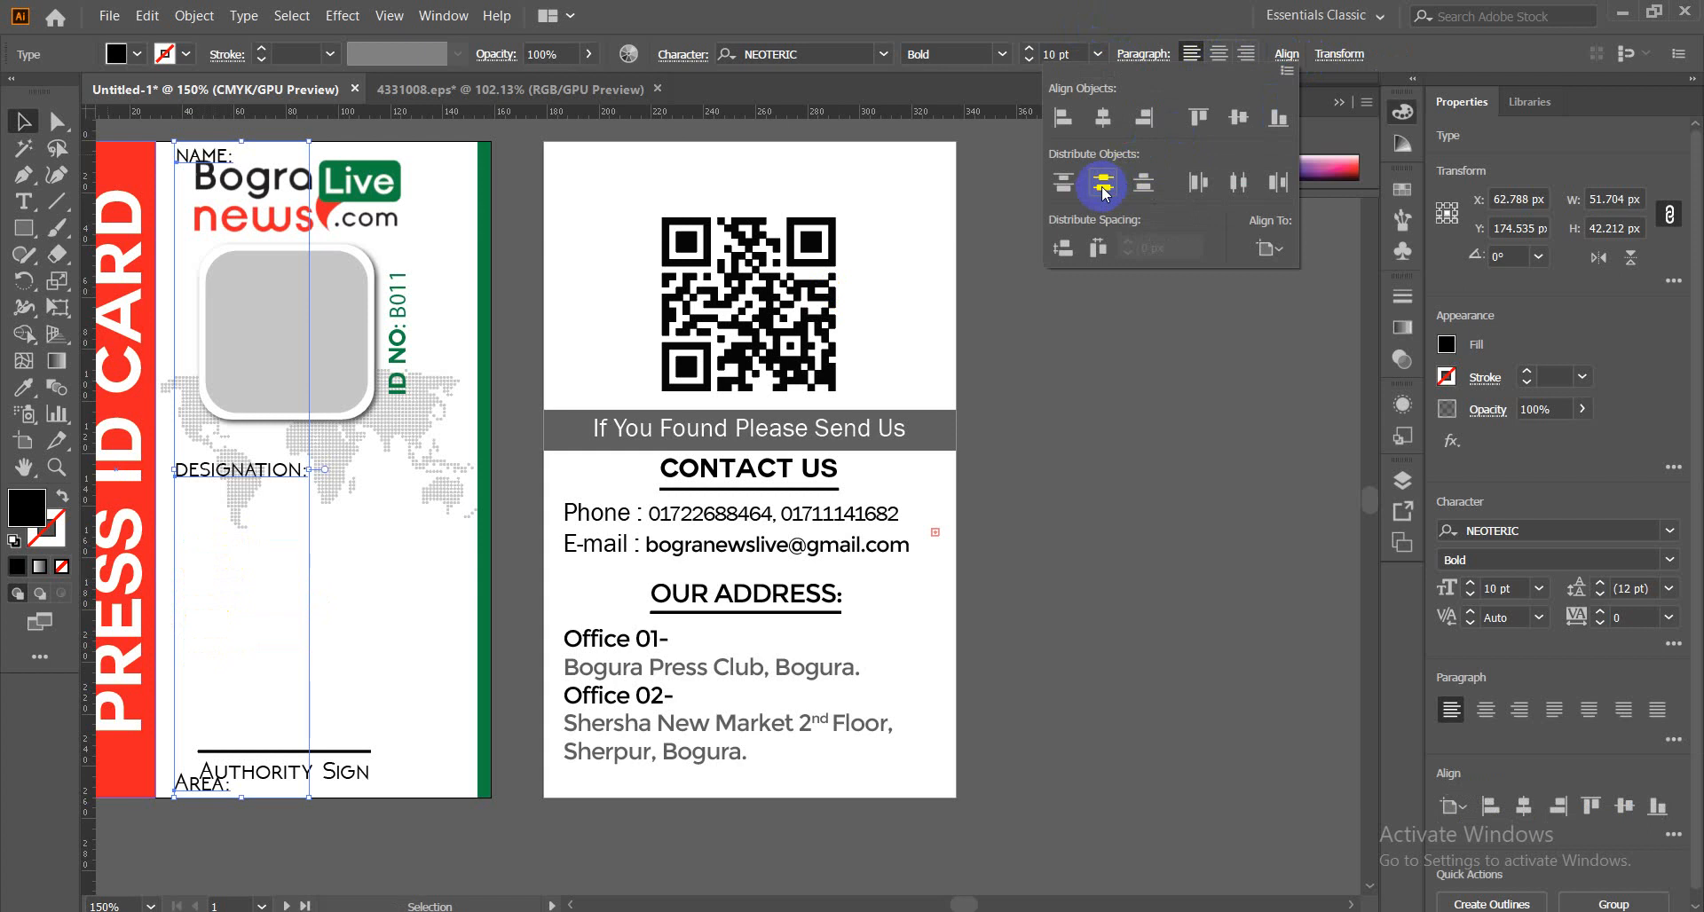
pyautogui.hotkey('ctrl', 'z')
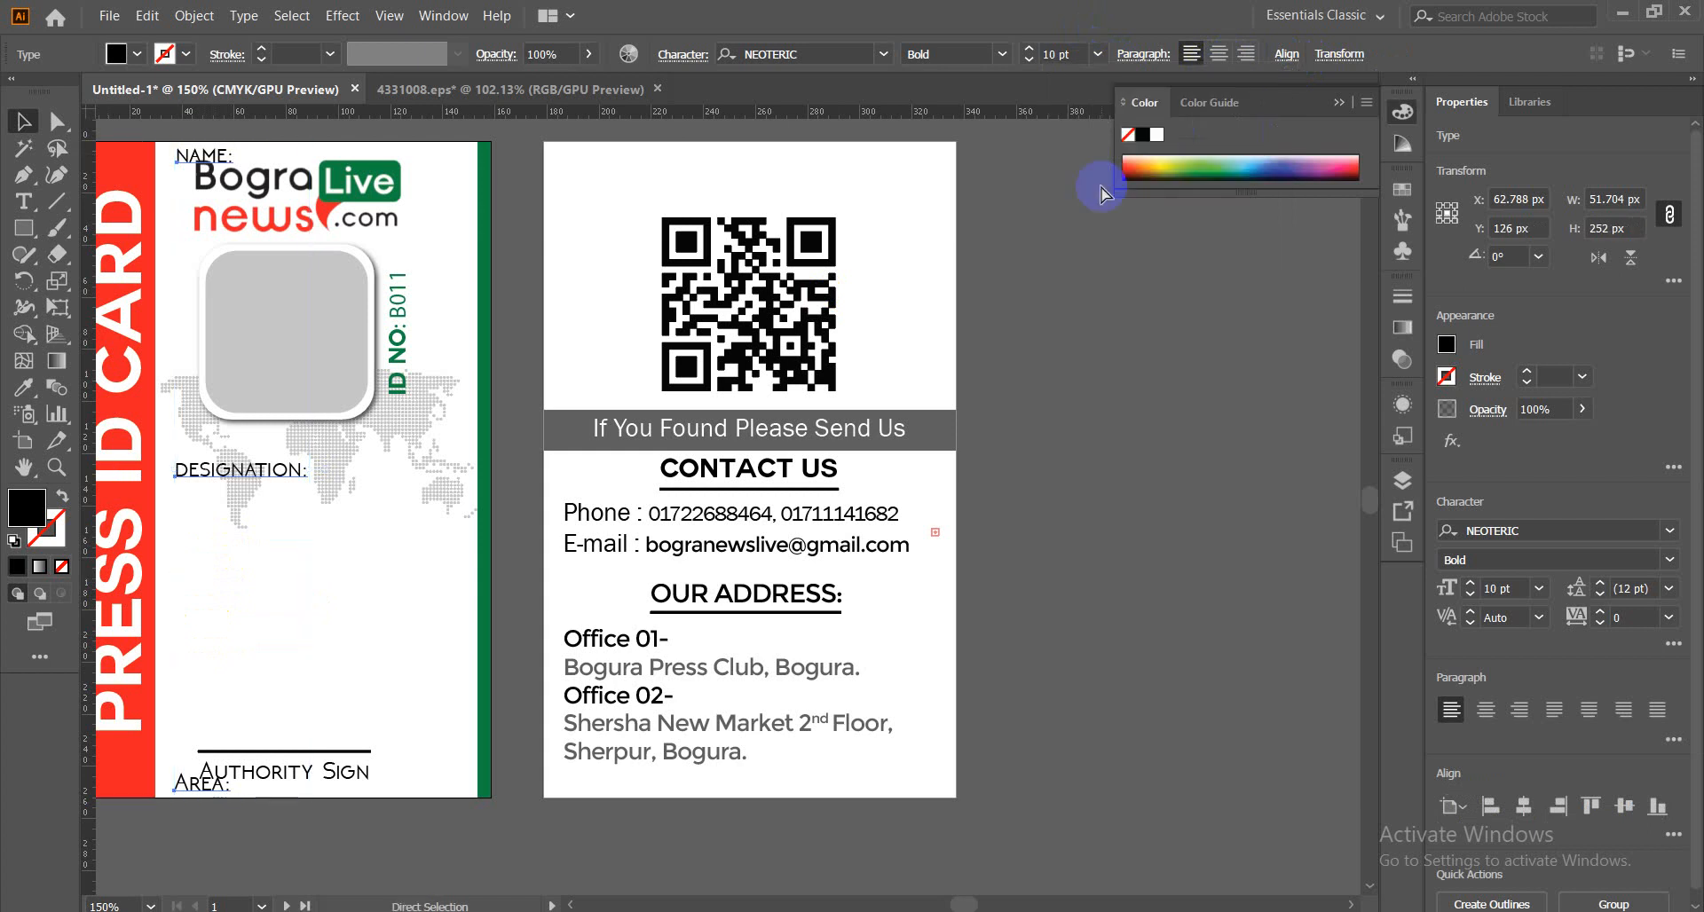
pyautogui.hotkey('ctrl', 'z')
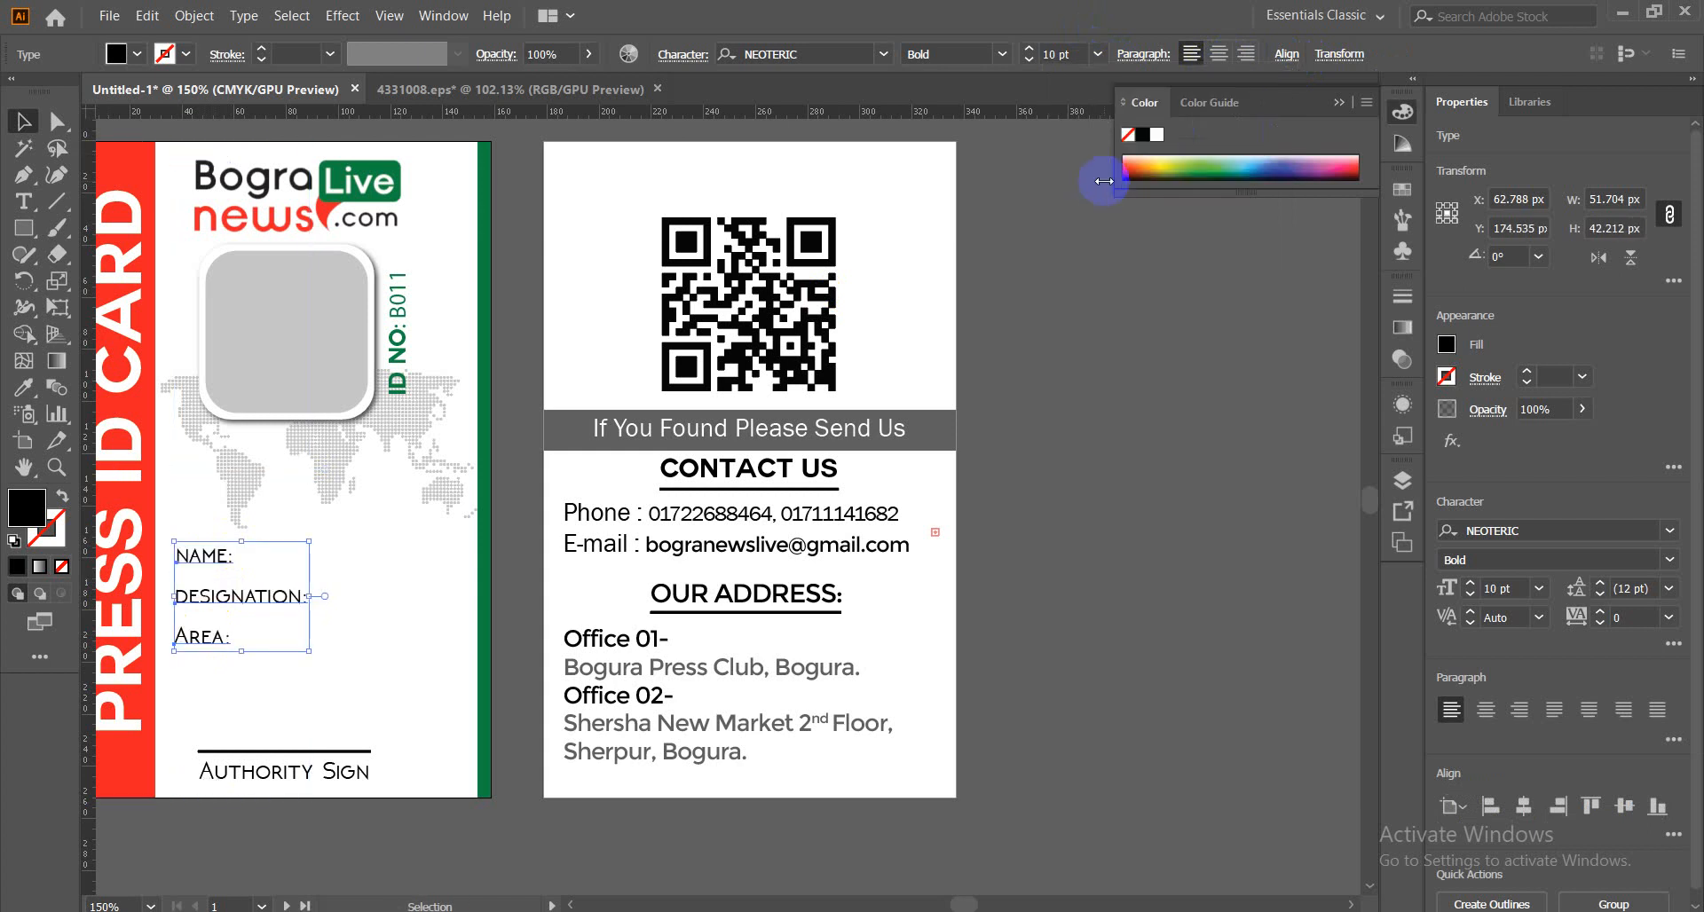
pyautogui.click(1287, 56)
pyautogui.click(1289, 253)
pyautogui.click(1298, 272)
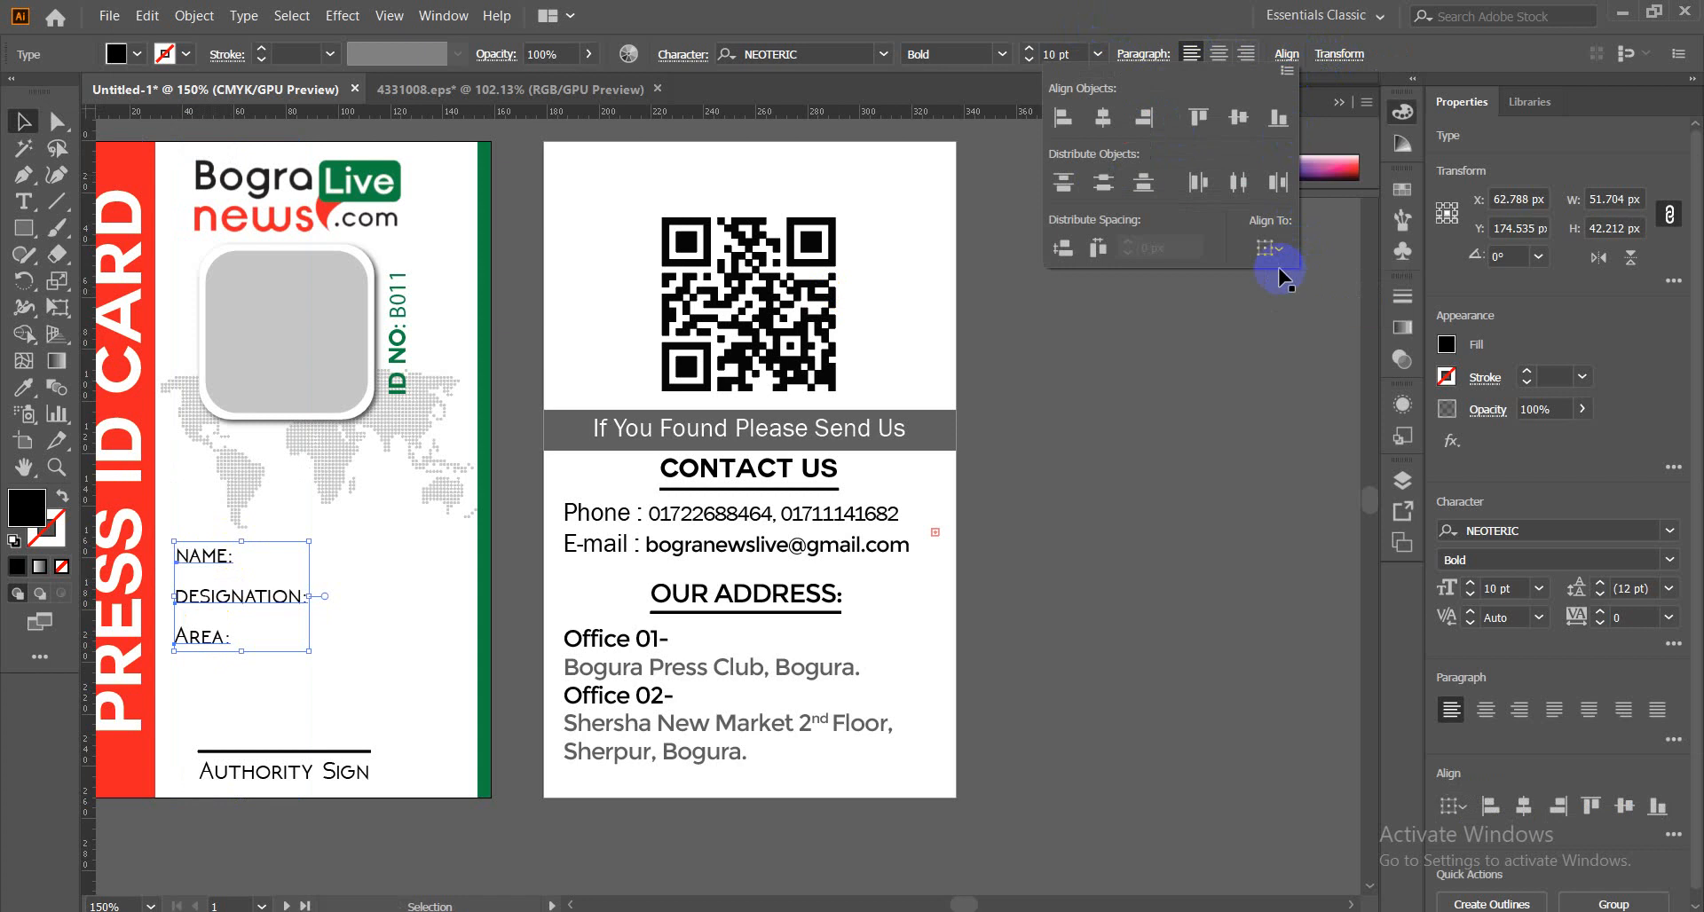
pyautogui.click(1103, 184)
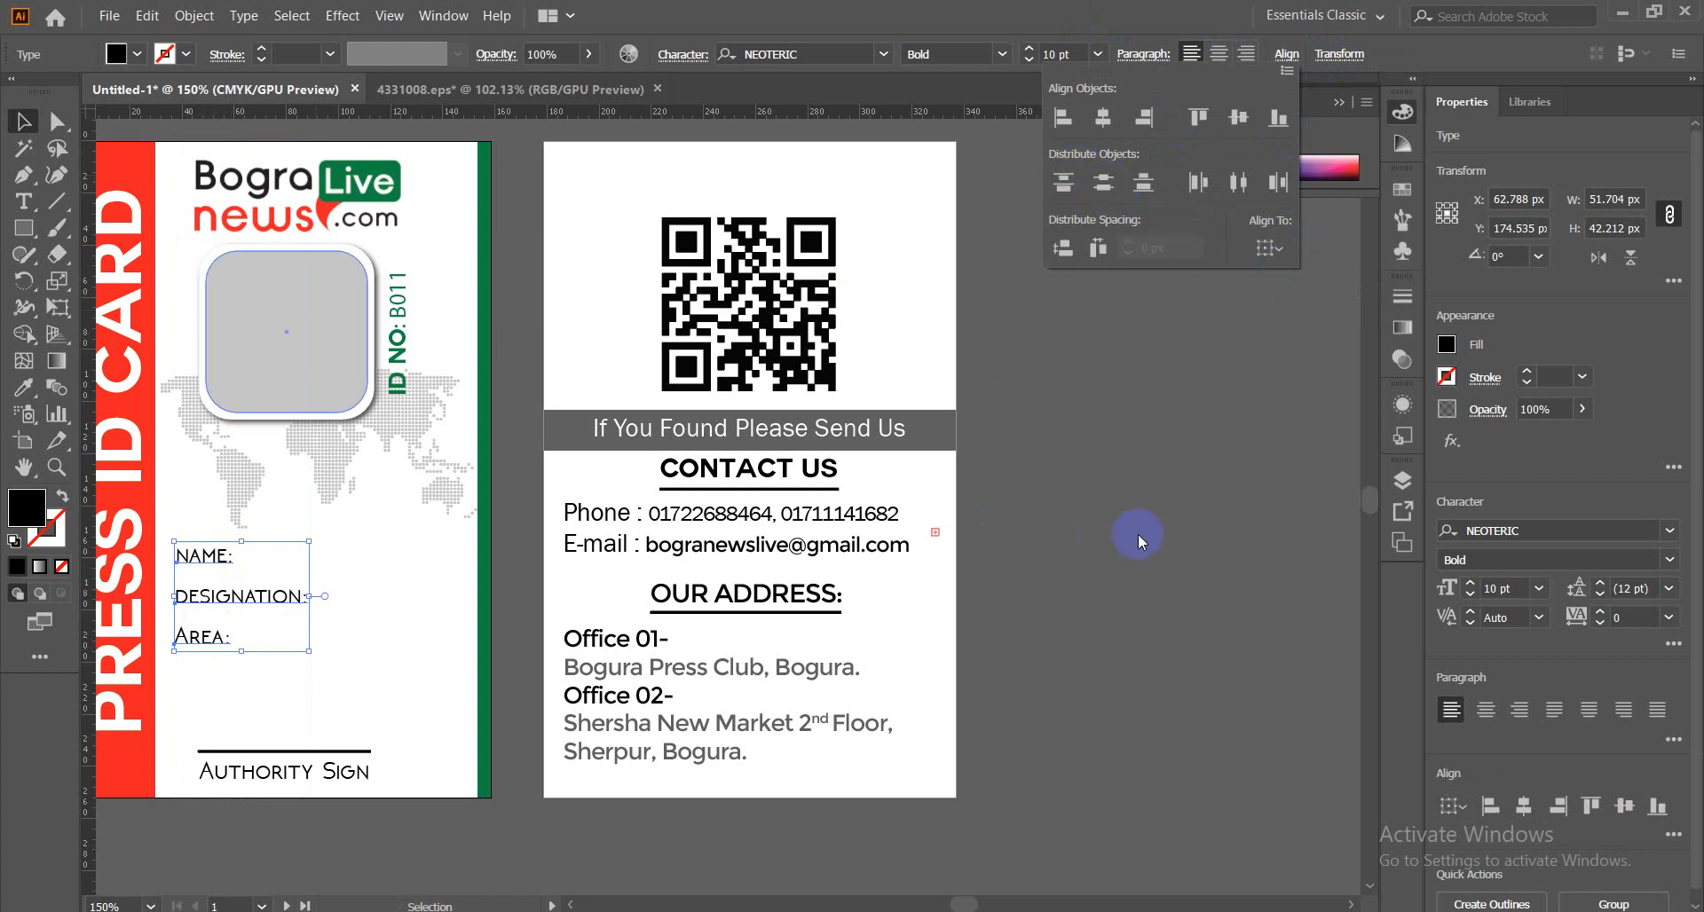
pyautogui.click(1123, 538)
pyautogui.click(1120, 540)
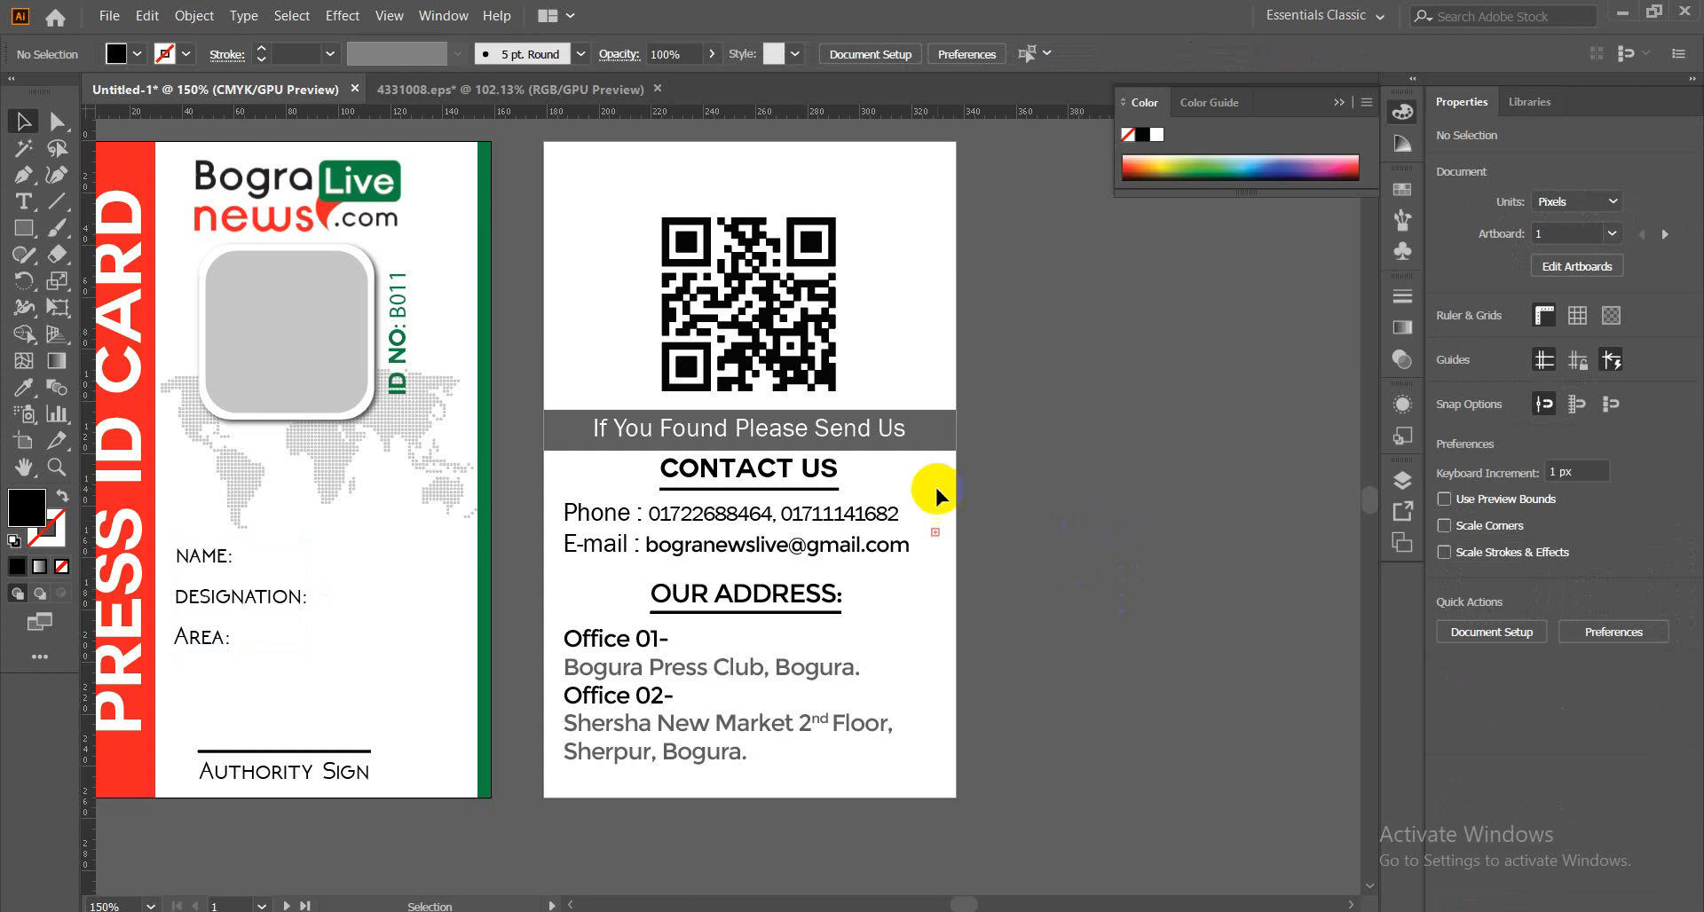
pyautogui.moveTo(373, 515); pyautogui.dragTo(563, 565)
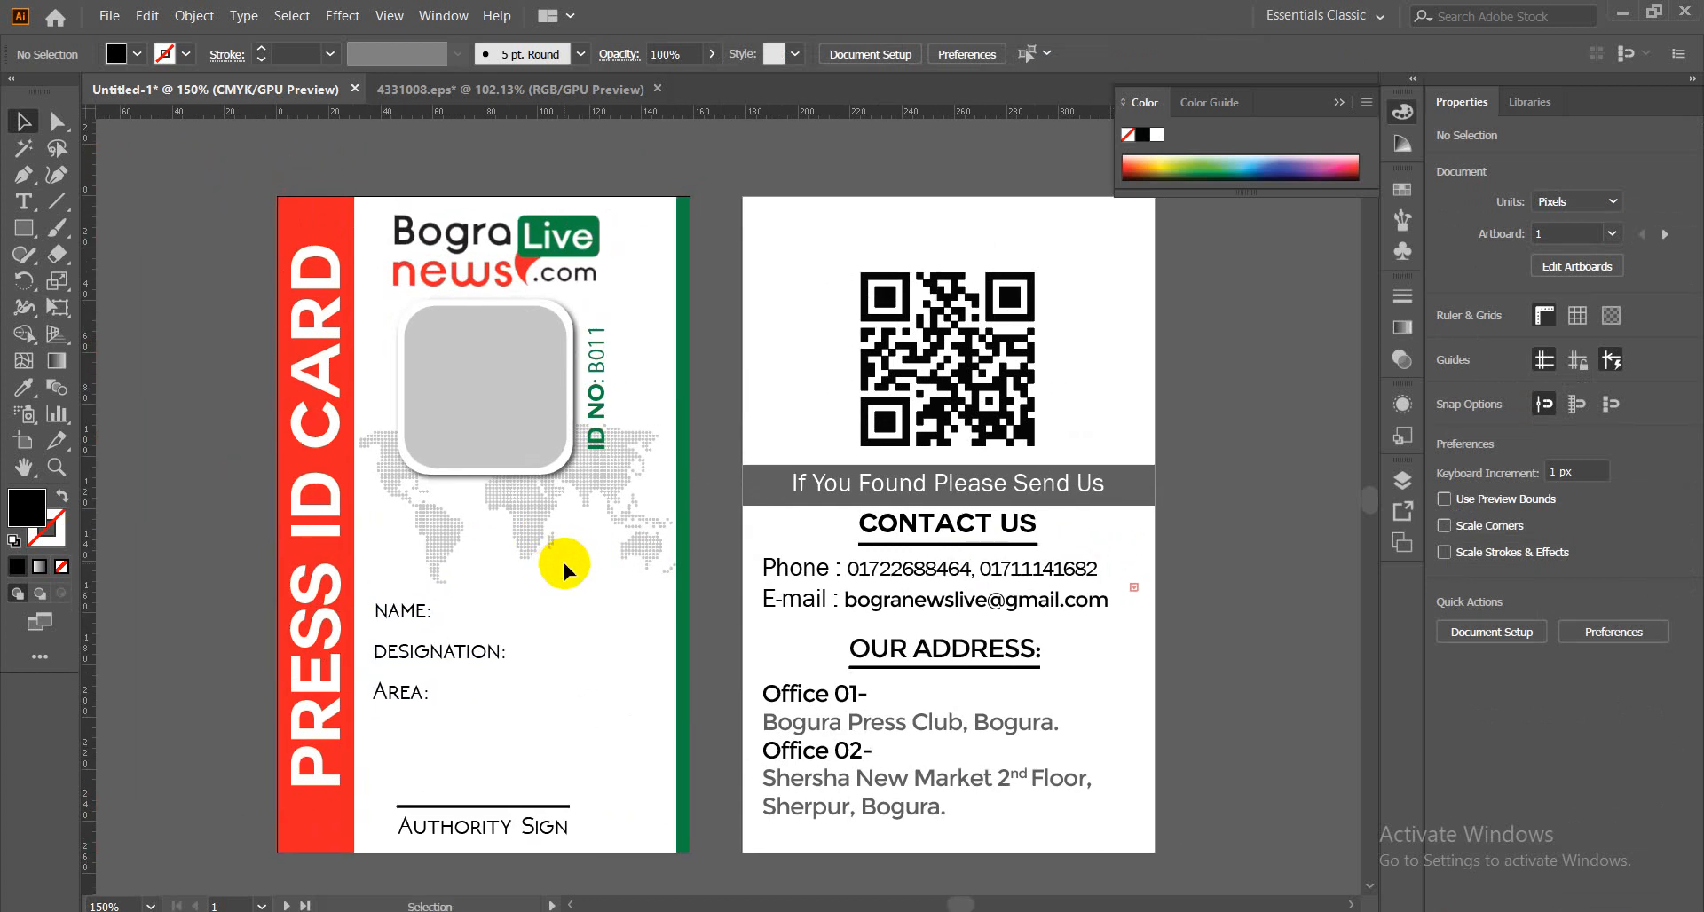